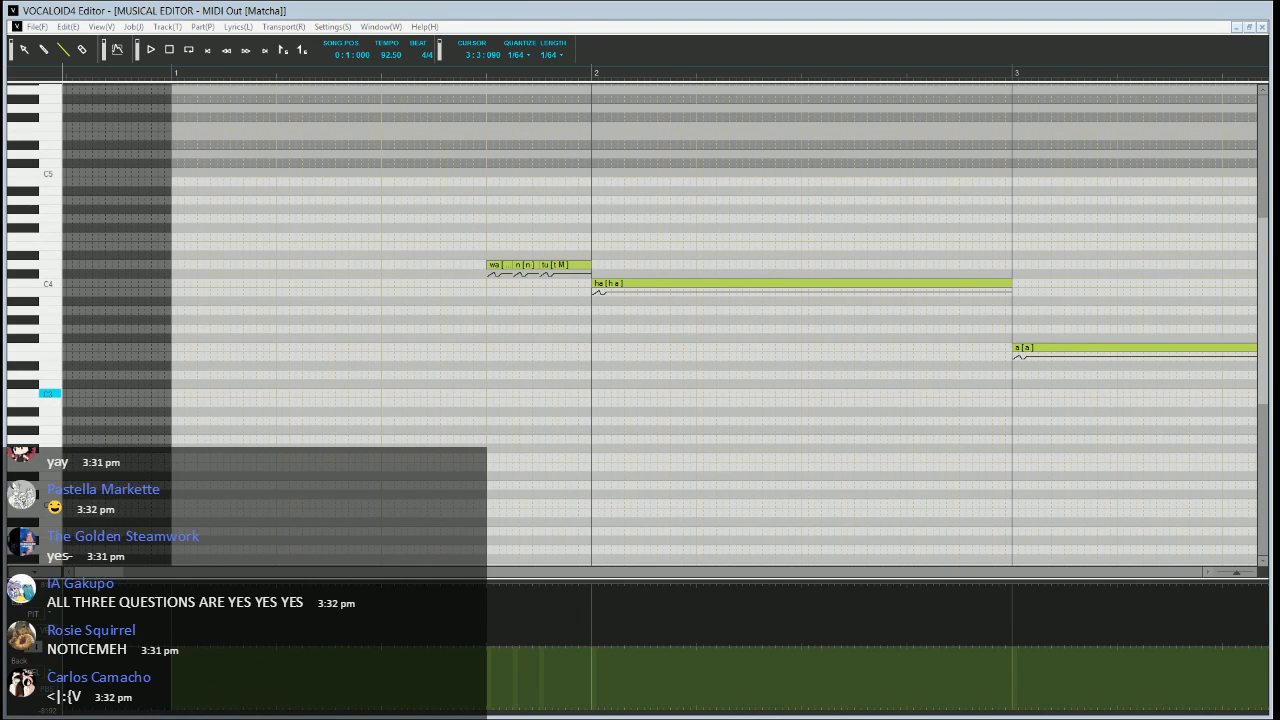
Open the Azuki song file
left_click(334, 80)
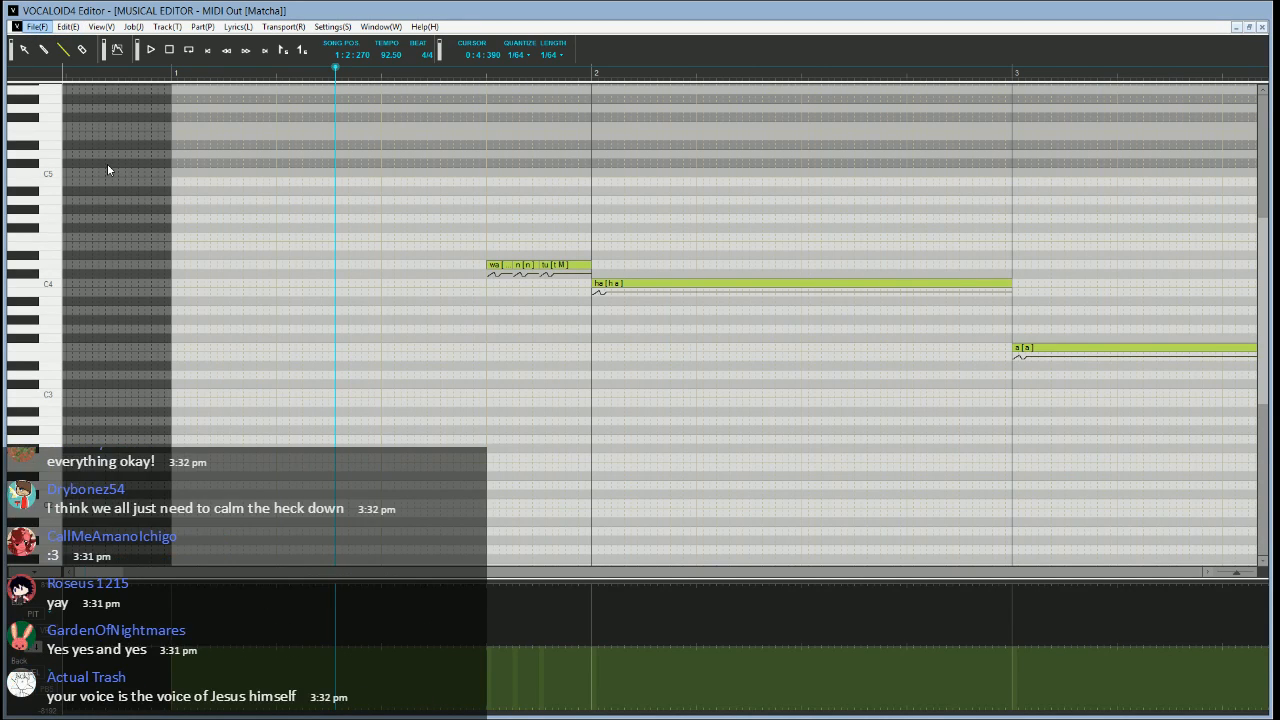
left_click(153, 190)
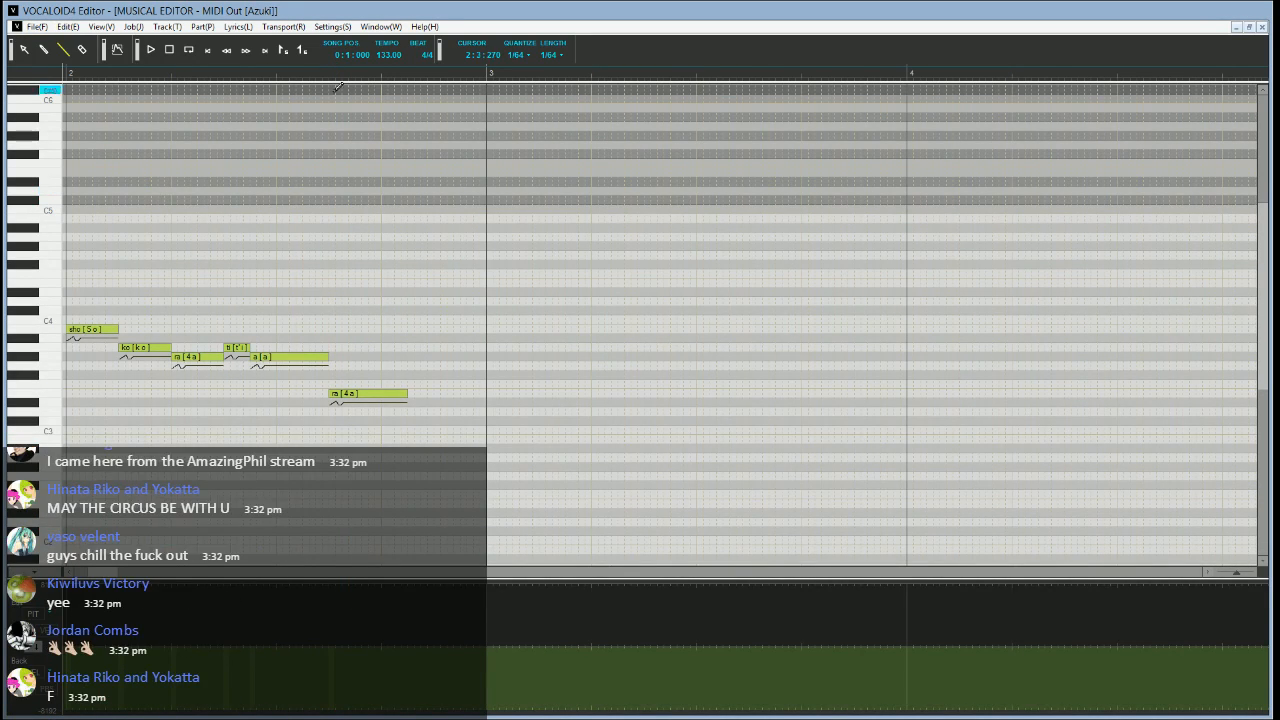
Play the Azuki vocal from shortly before measure 2
left_click_drag(109, 573, 101, 573)
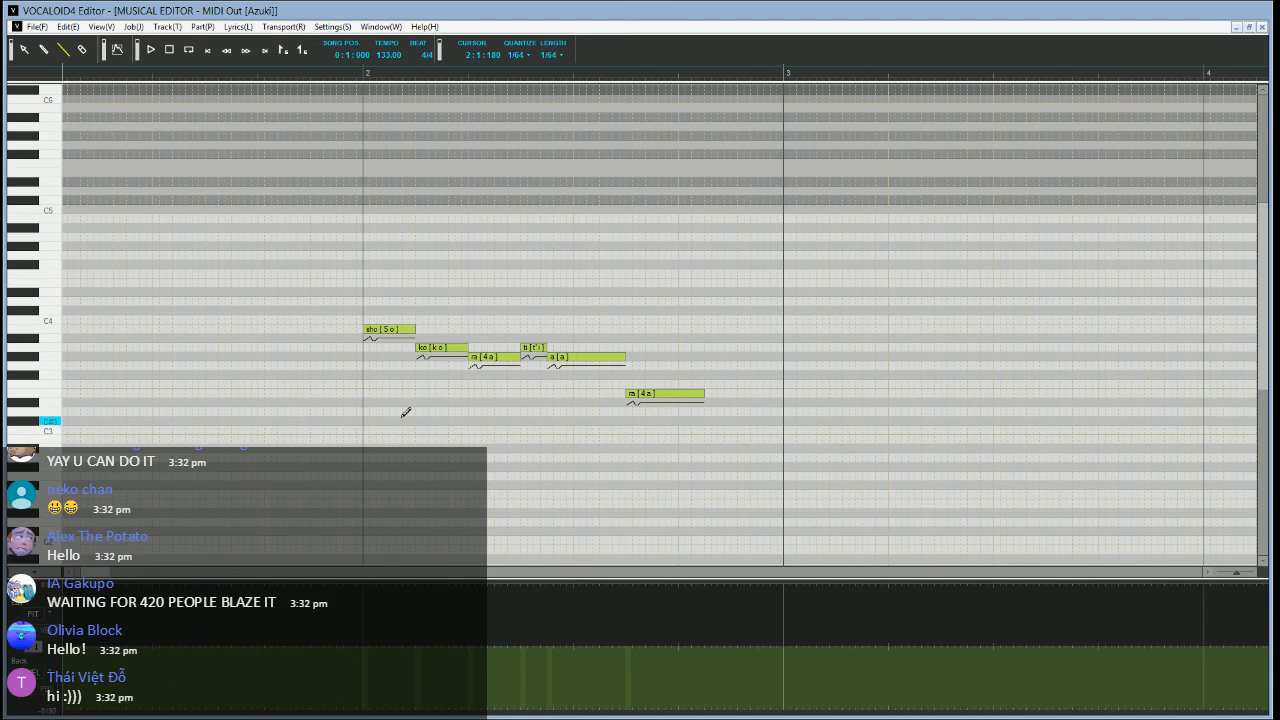
scroll(405, 412, "left", 5)
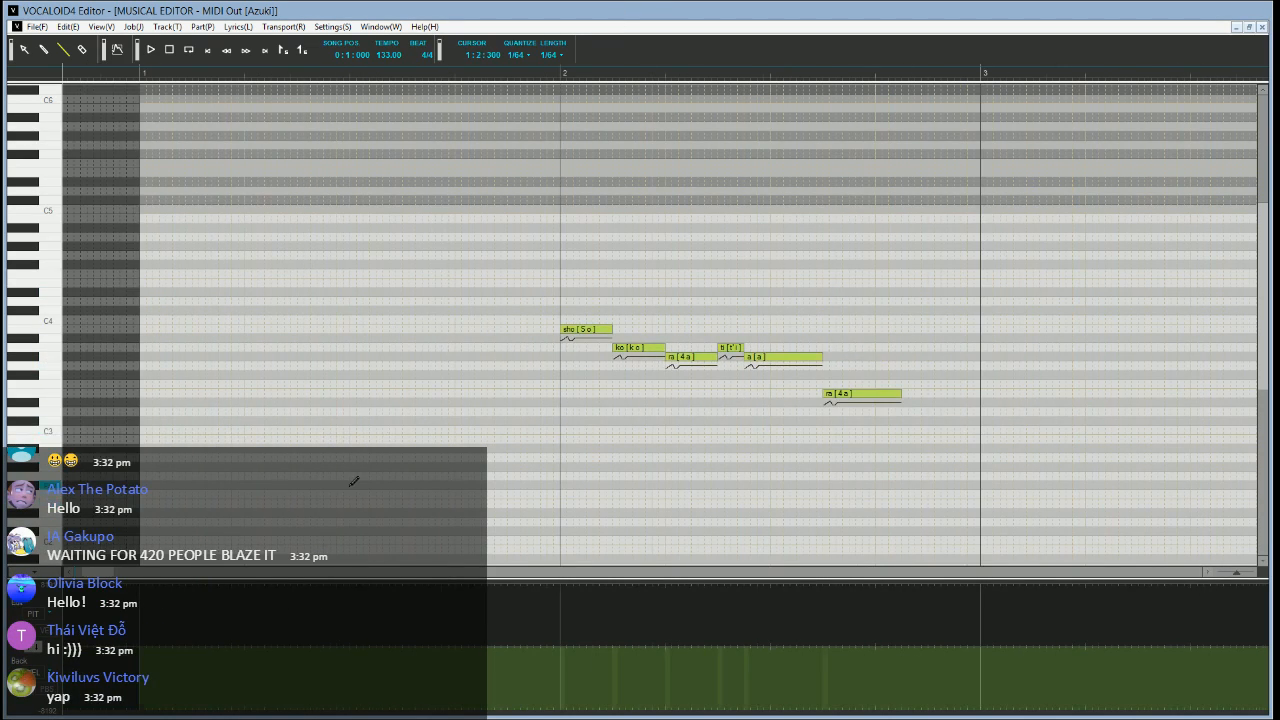
scroll(353, 481, "right", 4)
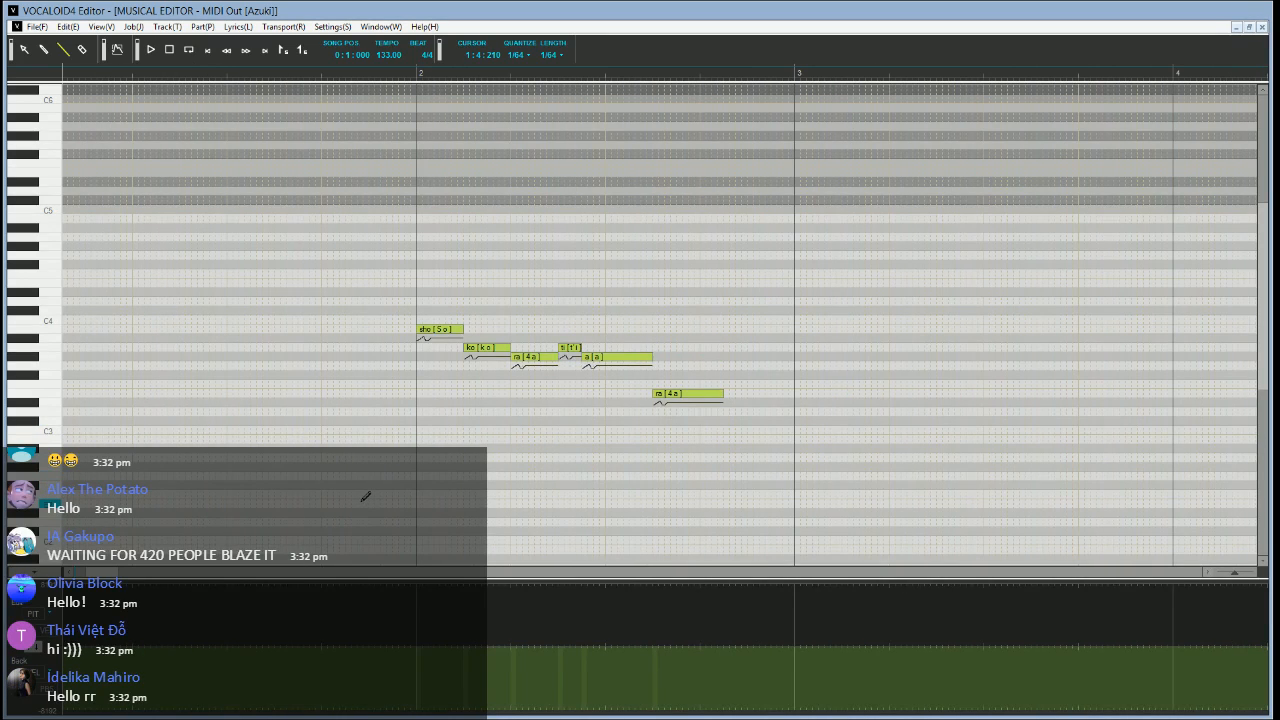
scroll(359, 415, "down", 2)
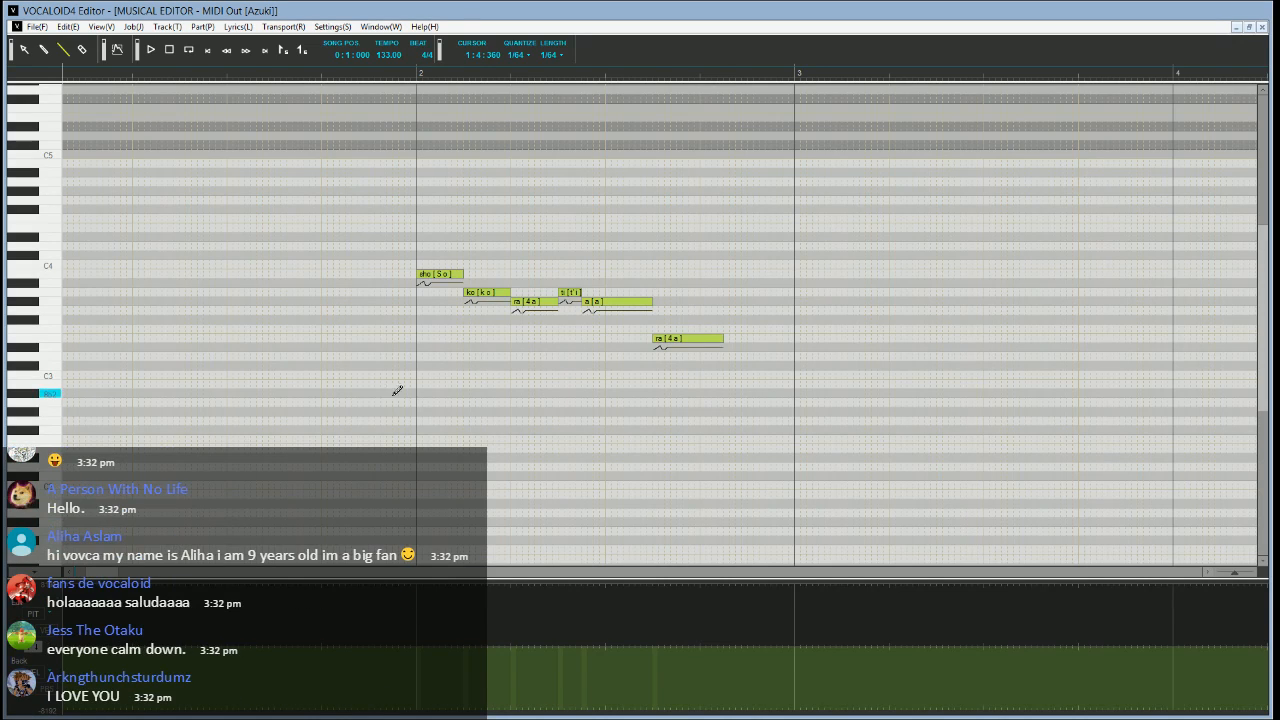
scroll(320, 484, "up", 4)
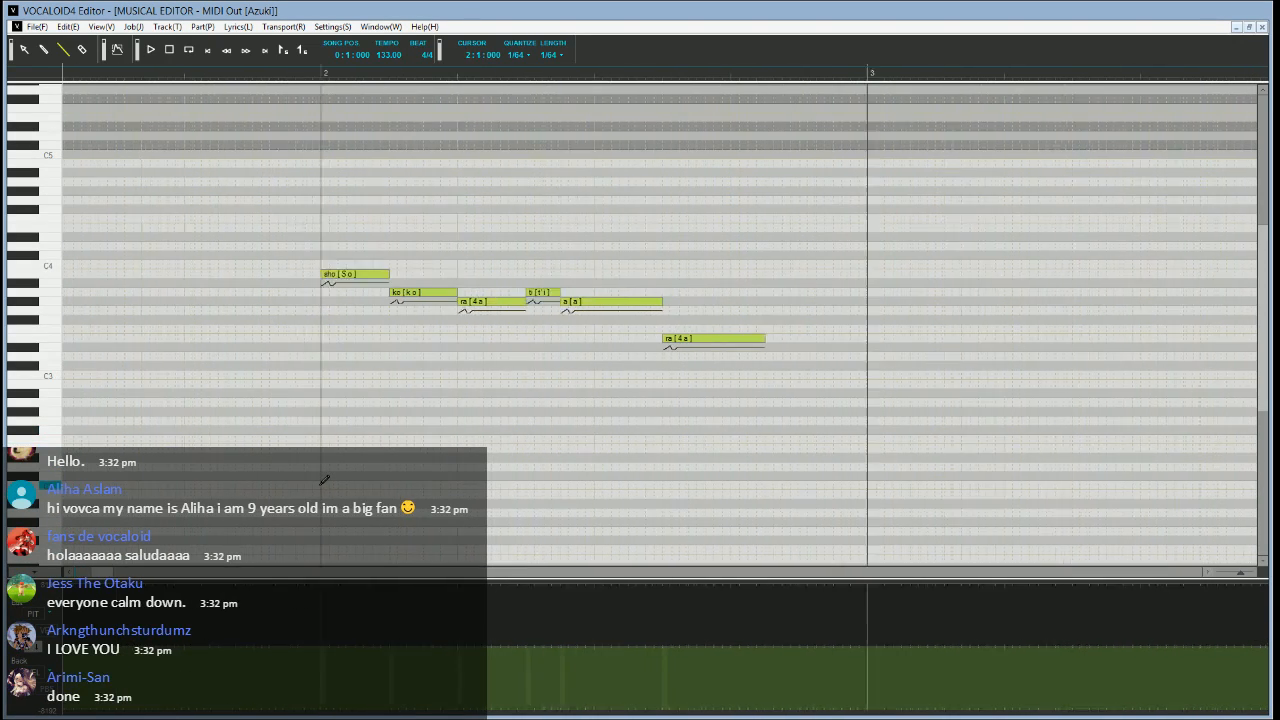
scroll(320, 484, "down", 5)
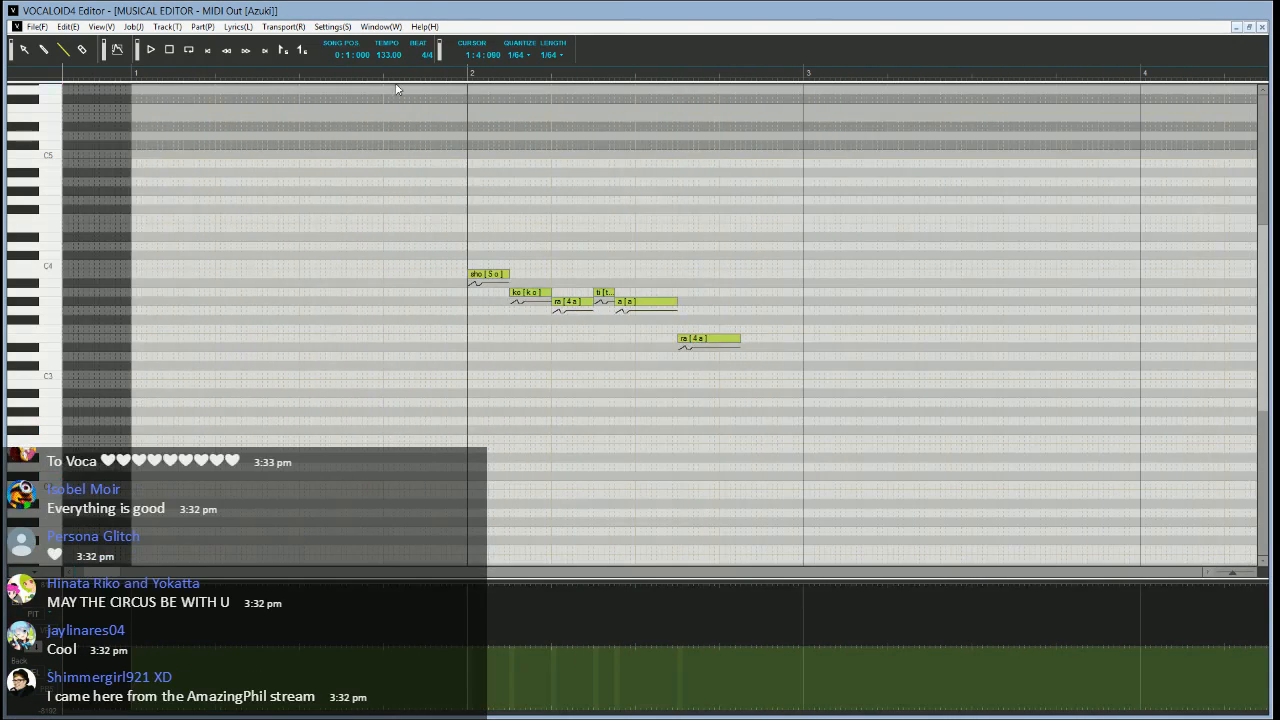
left_click(351, 68)
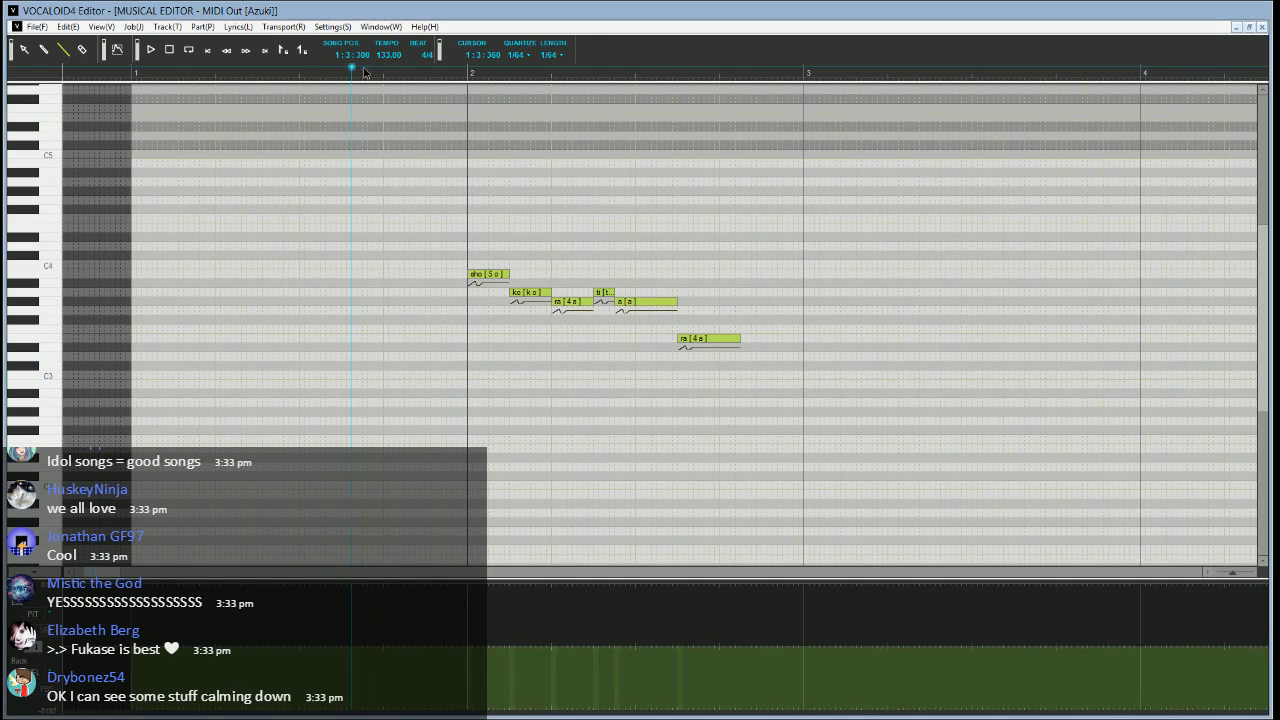
left_click(362, 72)
scroll(506, 298, "down", 2)
key("space")
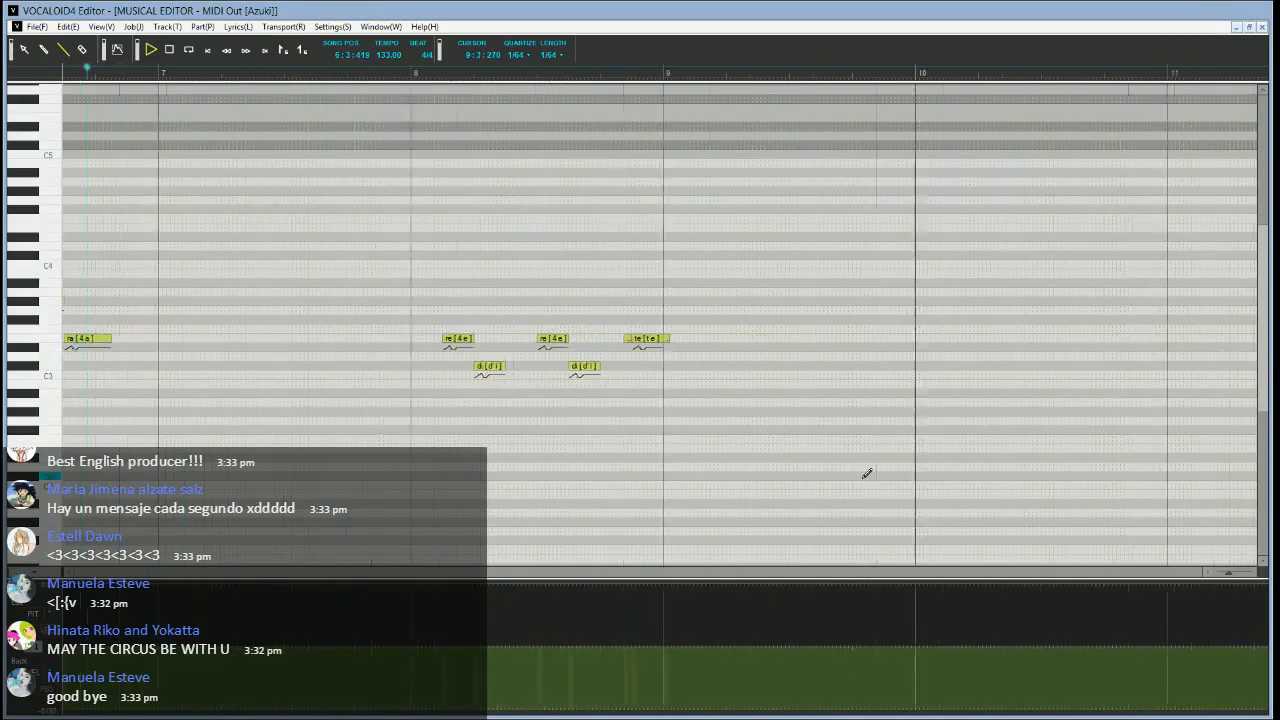
Play the Azuki vocal from just before measure 26 and stop playback in measure 28
left_click_drag(178, 578, 268, 574)
left_click(170, 72)
key("space")
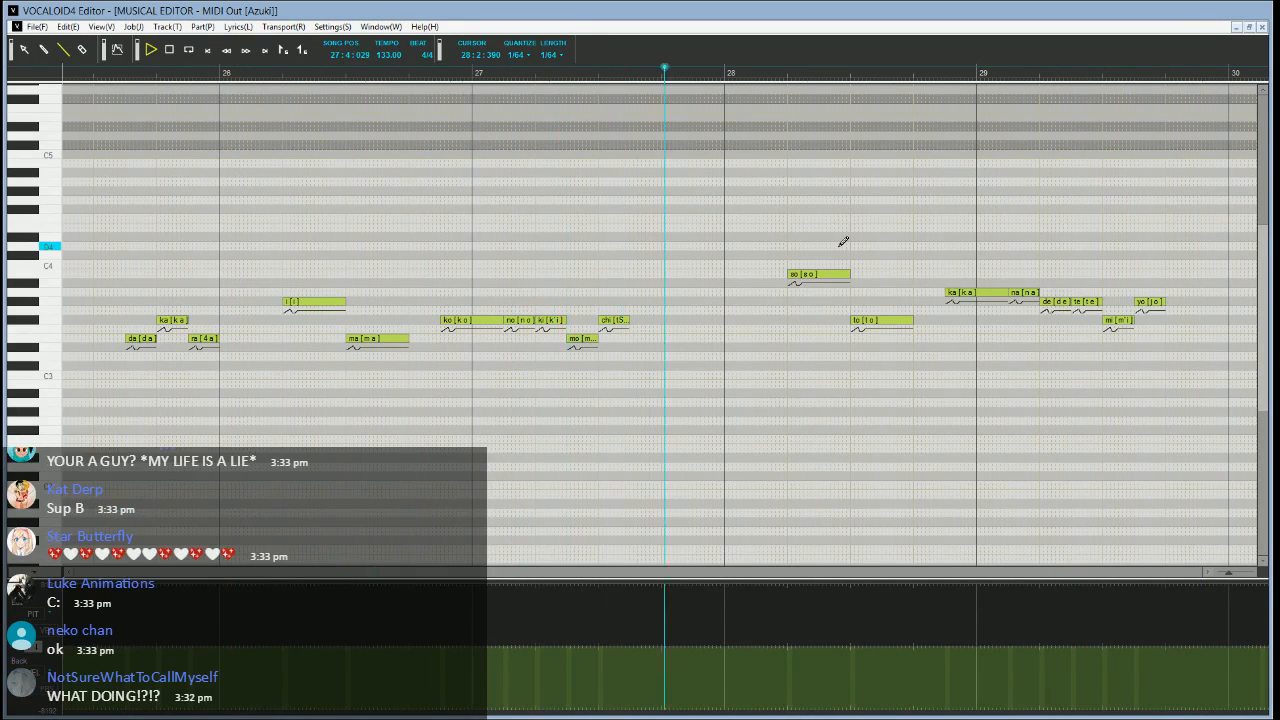
key("space")
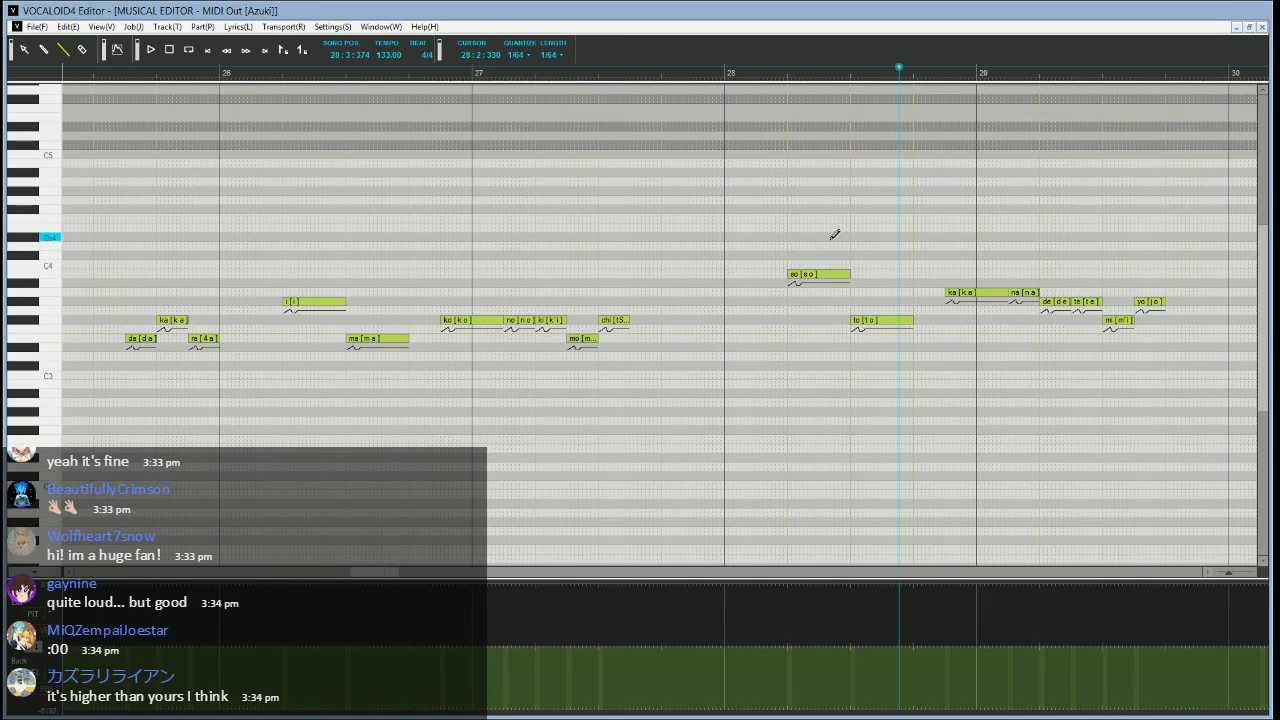
Switch to the faster Matcha song and play its vocal from position 1:3:450, just before the first note
left_click_drag(390, 574, 105, 575)
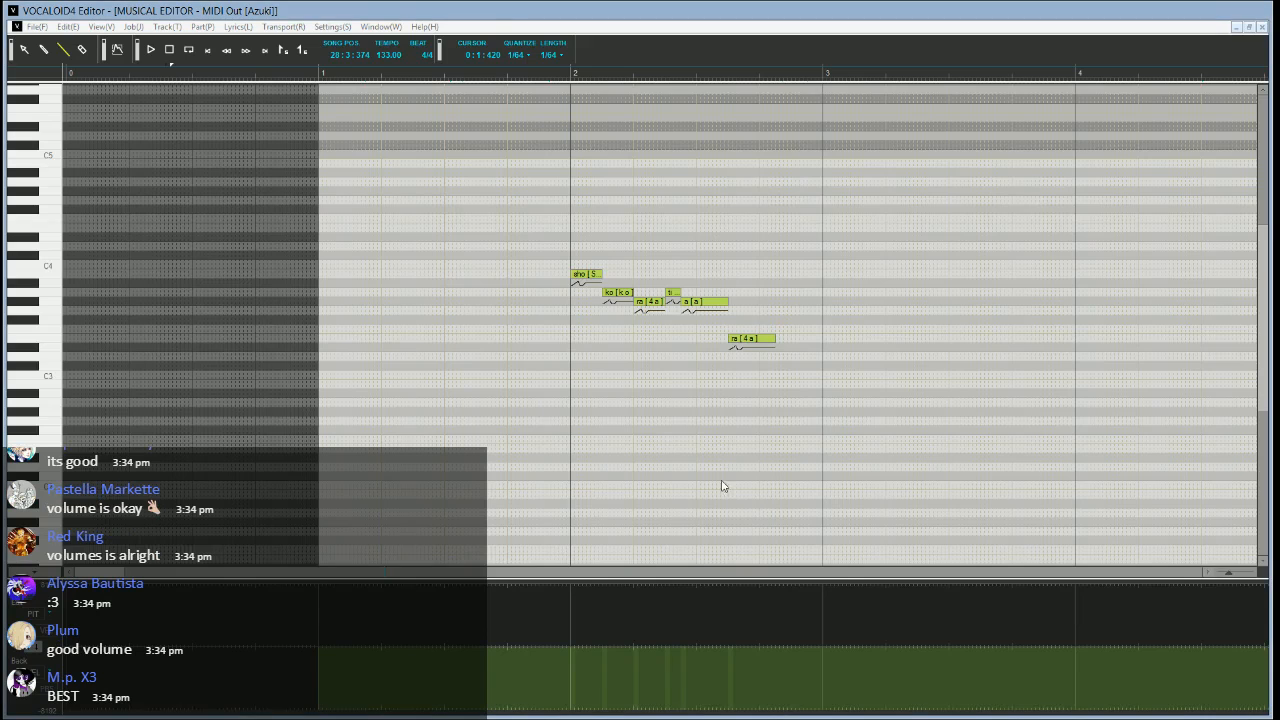
key("alt+Tab")
scroll(338, 421, "left", 5)
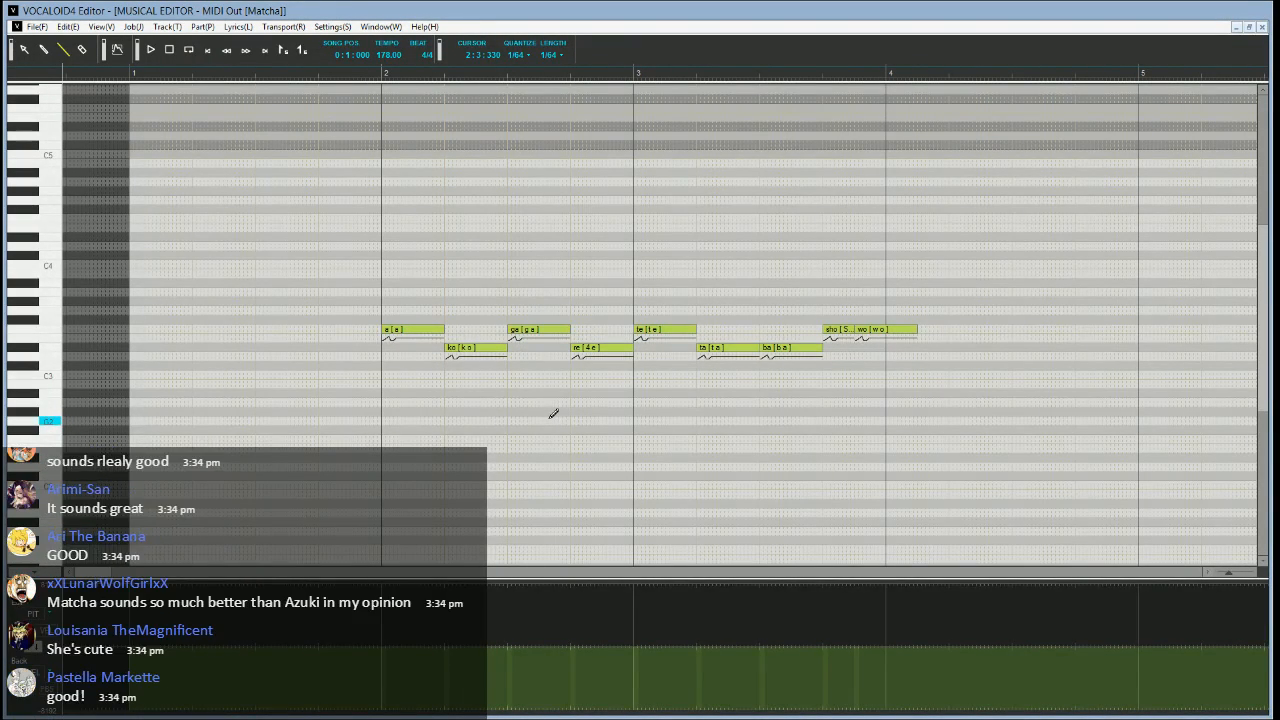
left_click(315, 73)
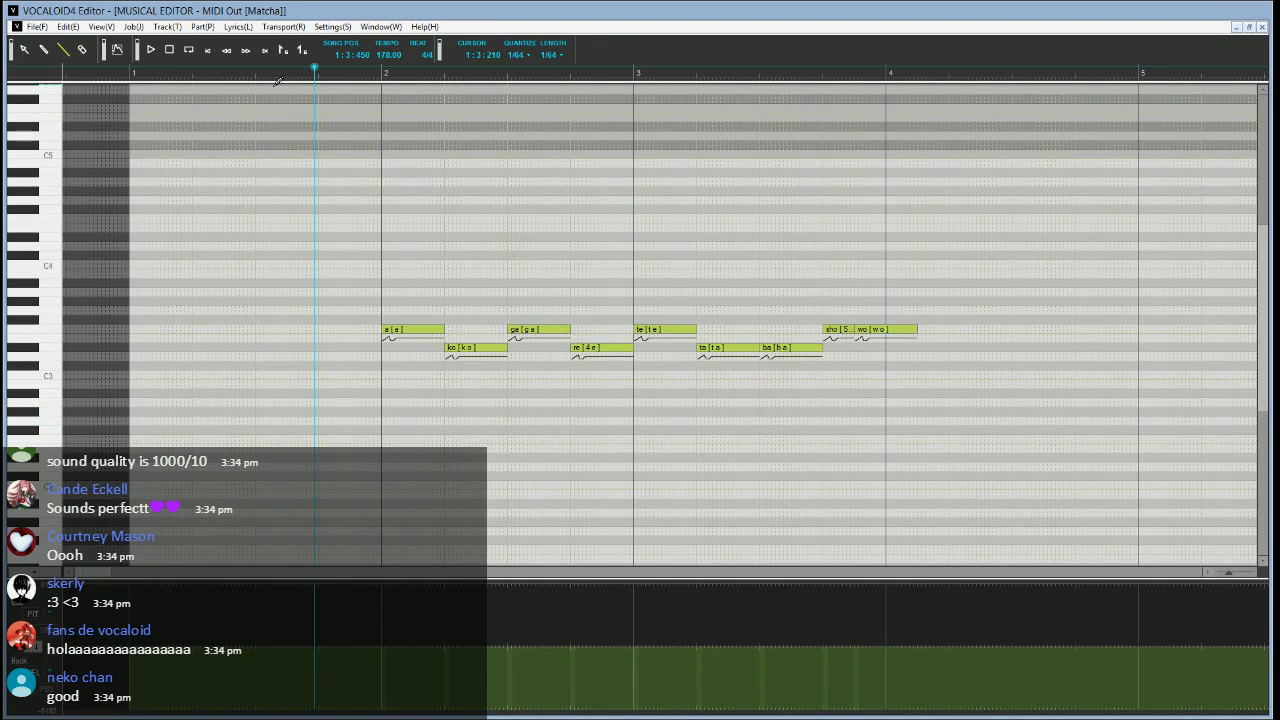
scroll(642, 359, "down", 2)
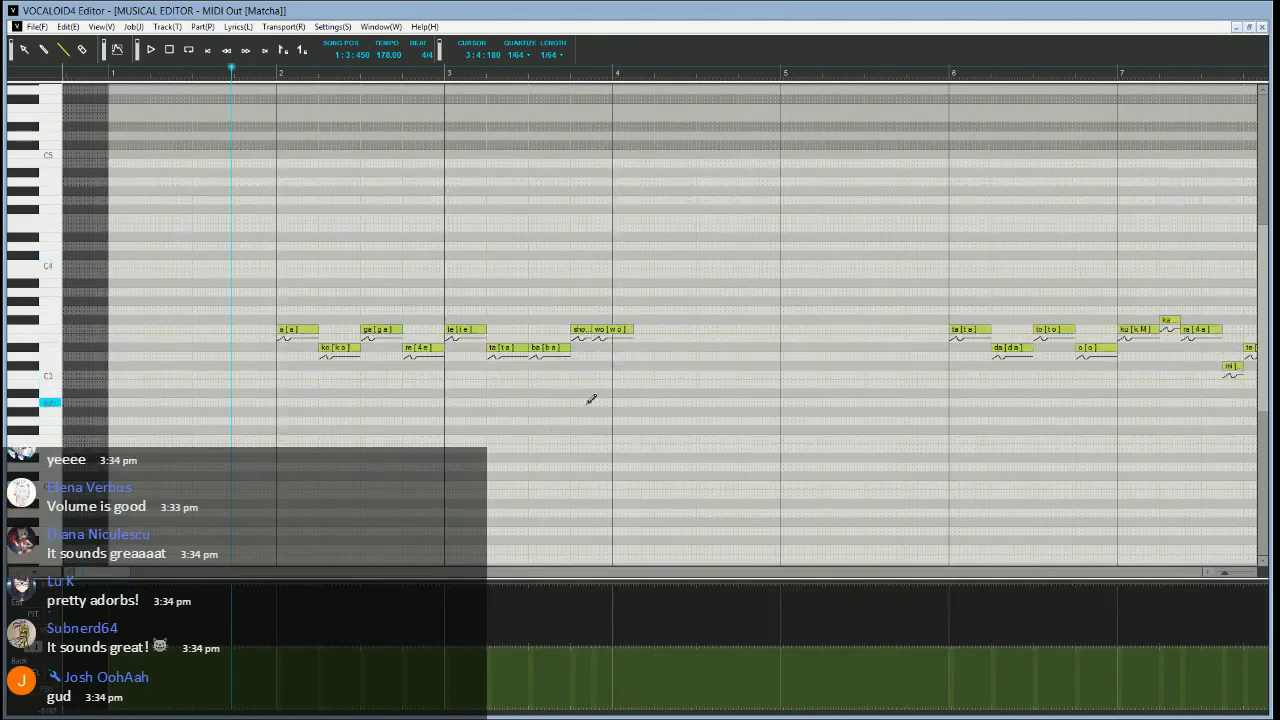
key("space")
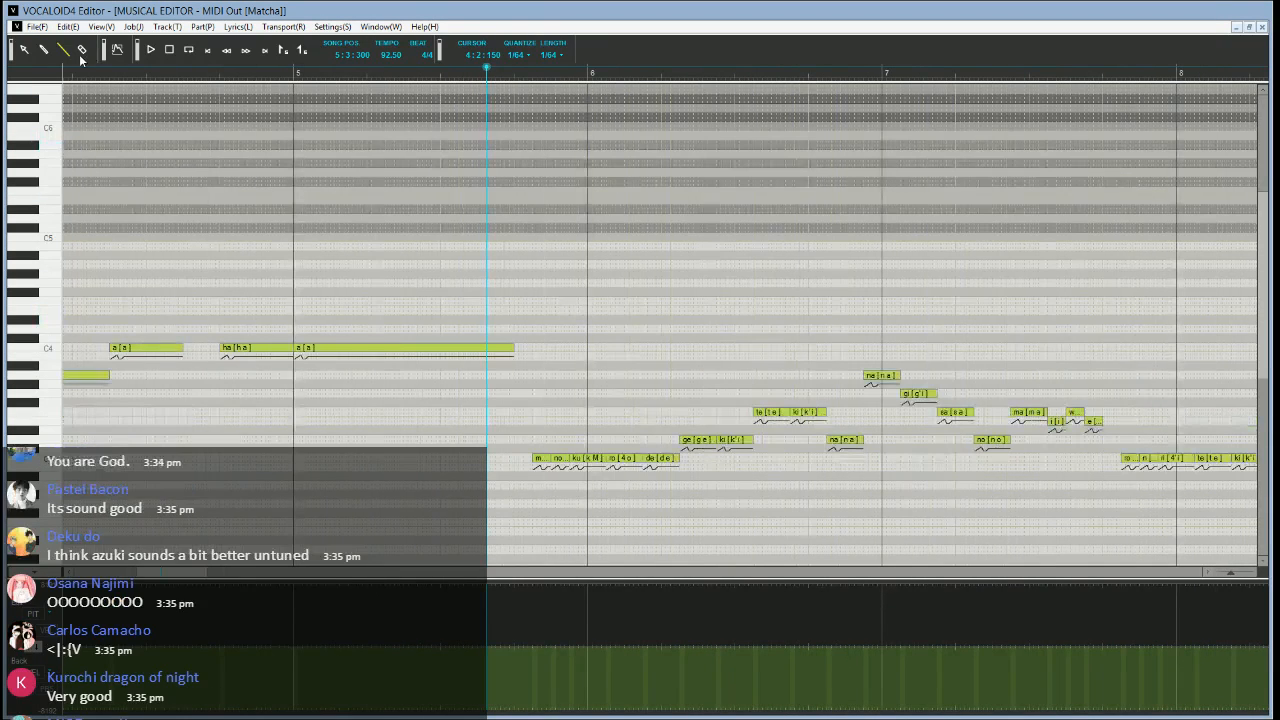
Go back to the start of the slower Matcha song and examine the list of available singers without changing the voice
scroll(555, 287, "down", 2)
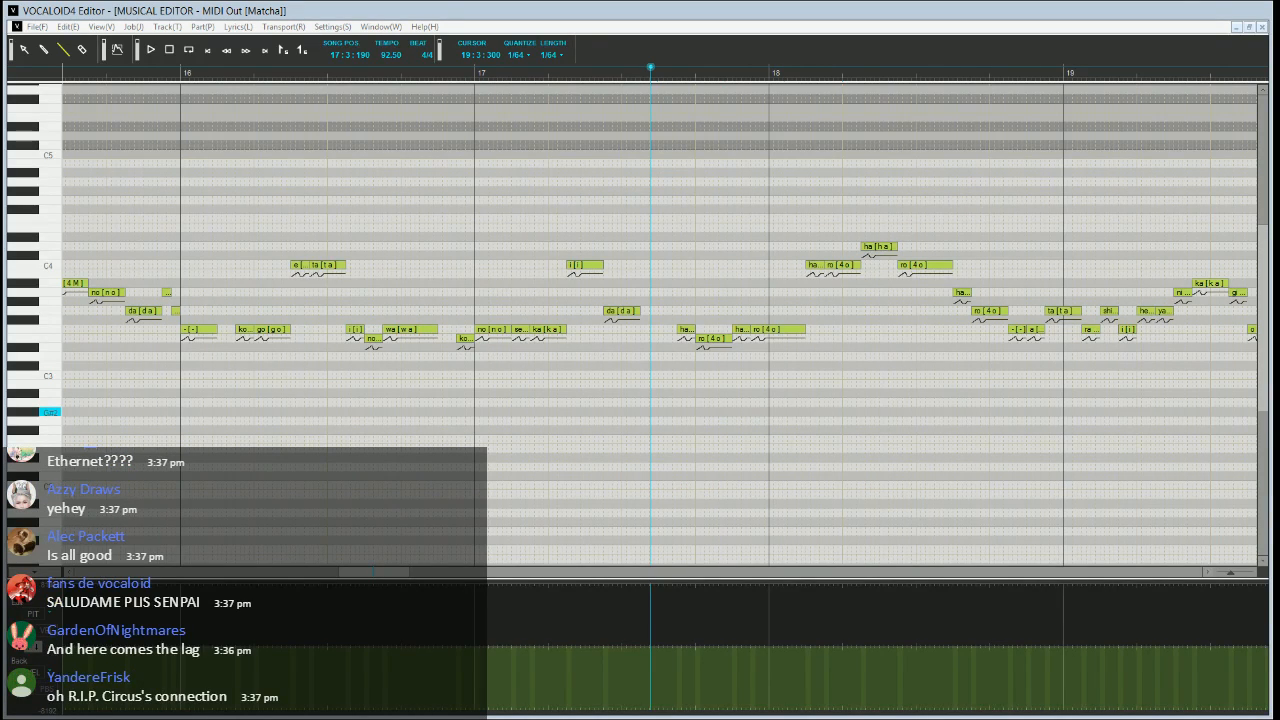
left_click_drag(393, 572, 192, 586)
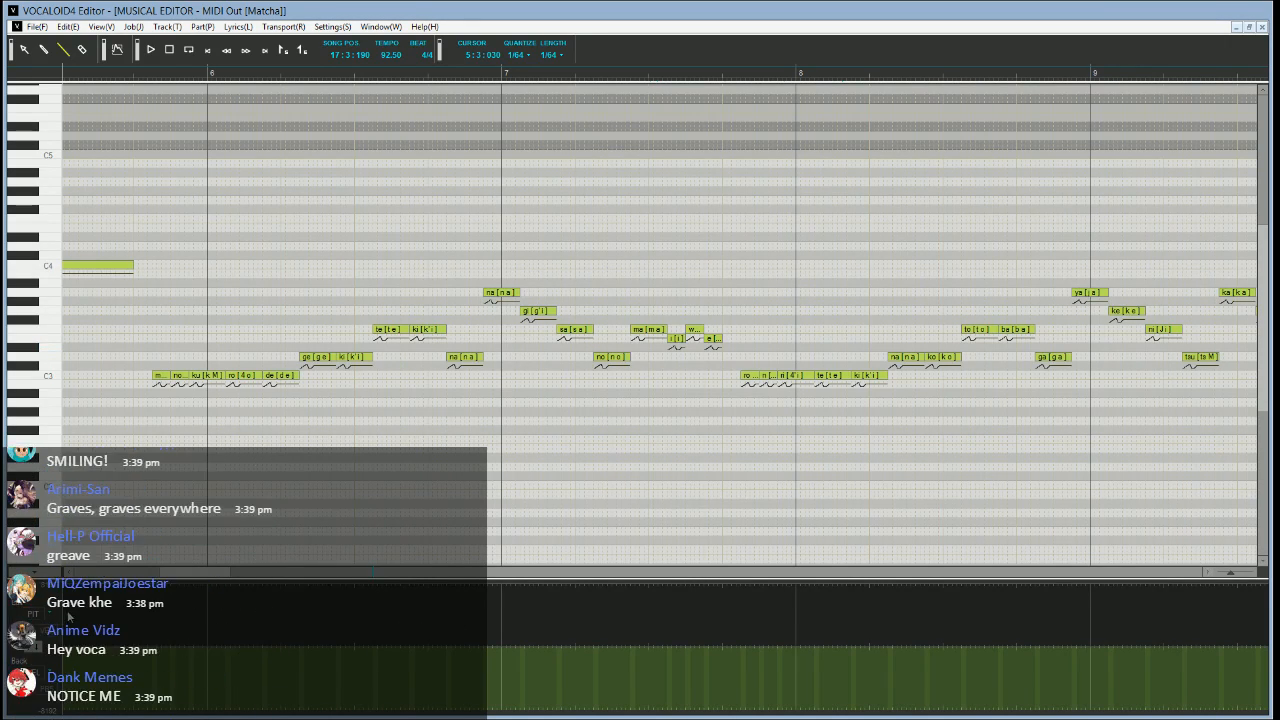
scroll(68, 616, "down", 1)
left_click_drag(207, 574, 152, 580)
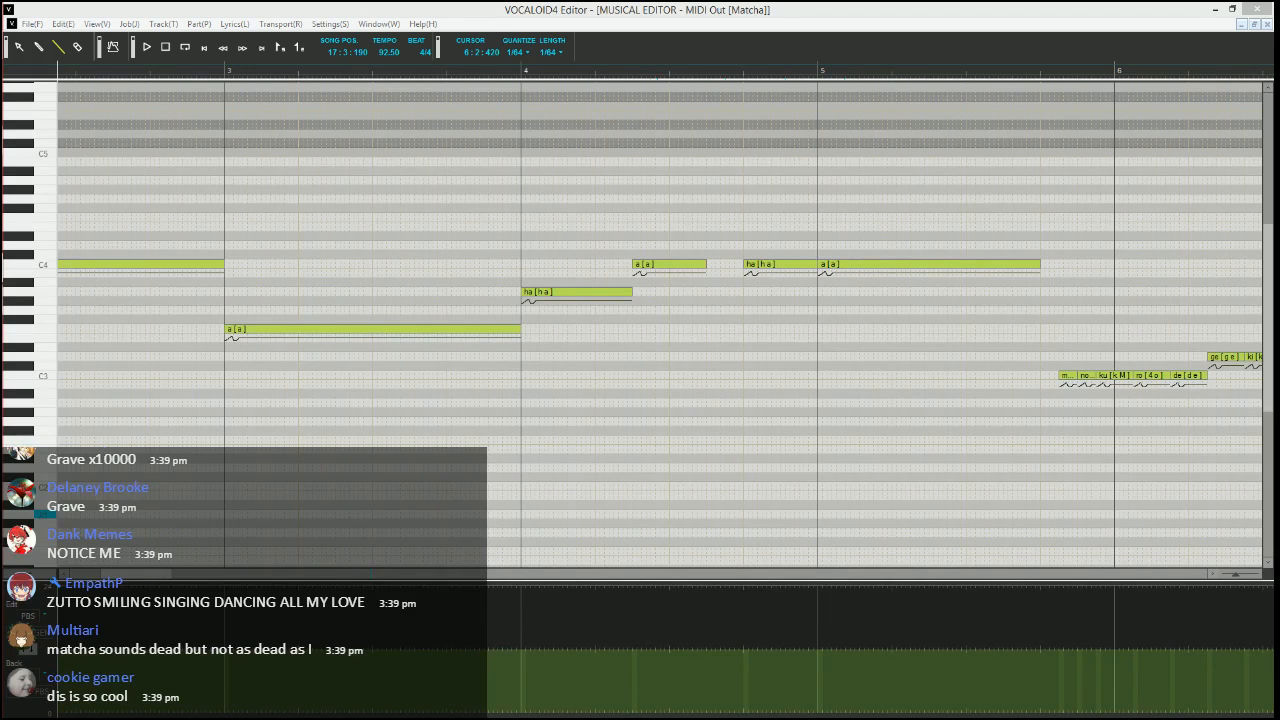
left_click_drag(143, 575, 115, 577)
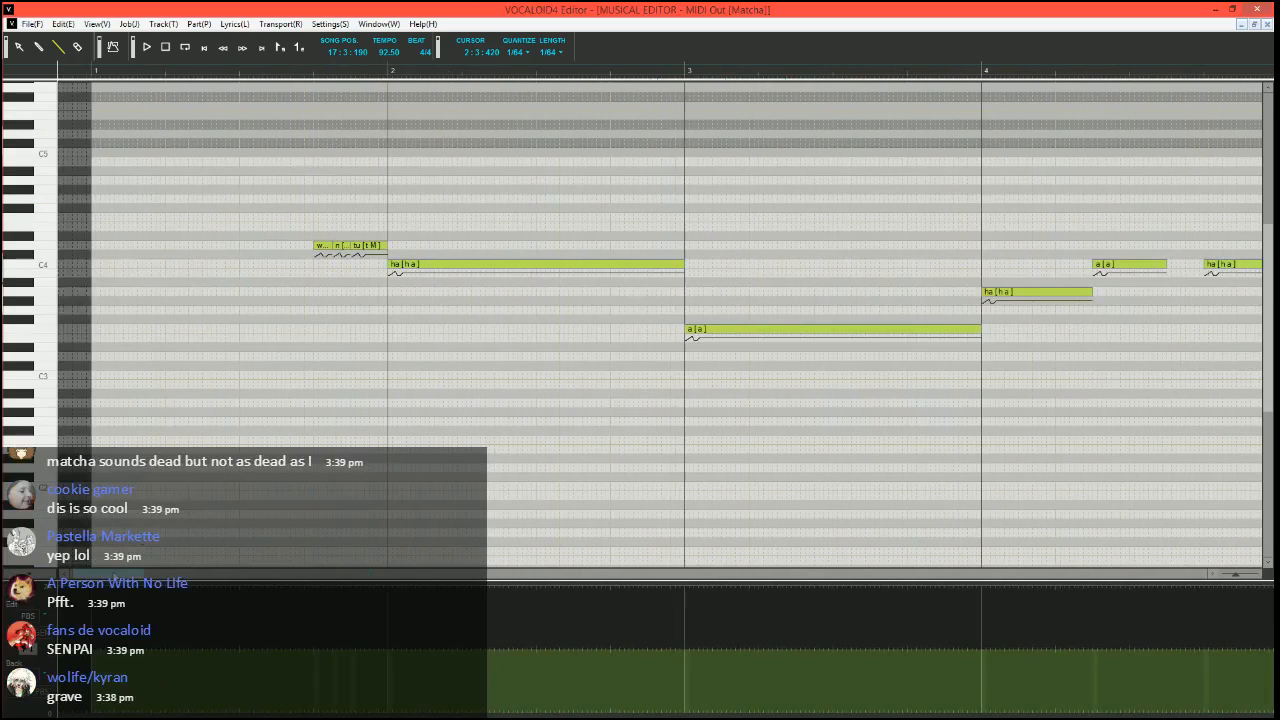
right_click(452, 369)
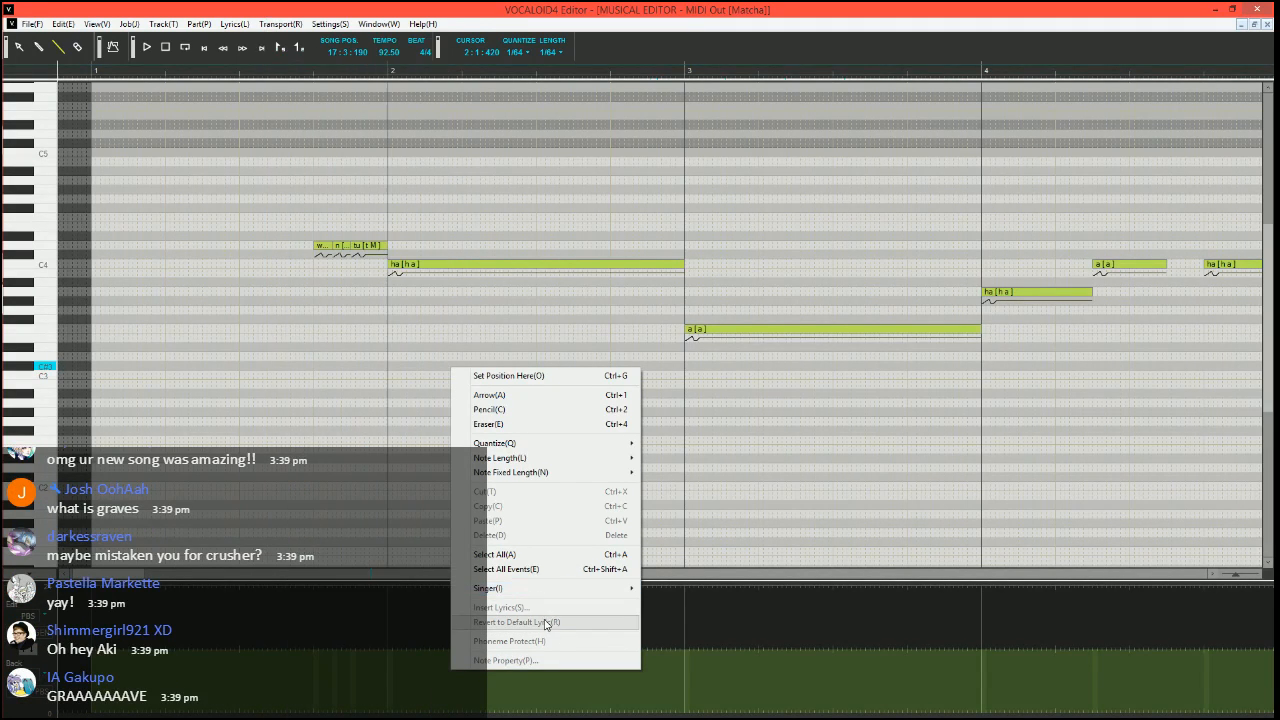
mouse_move(586, 590)
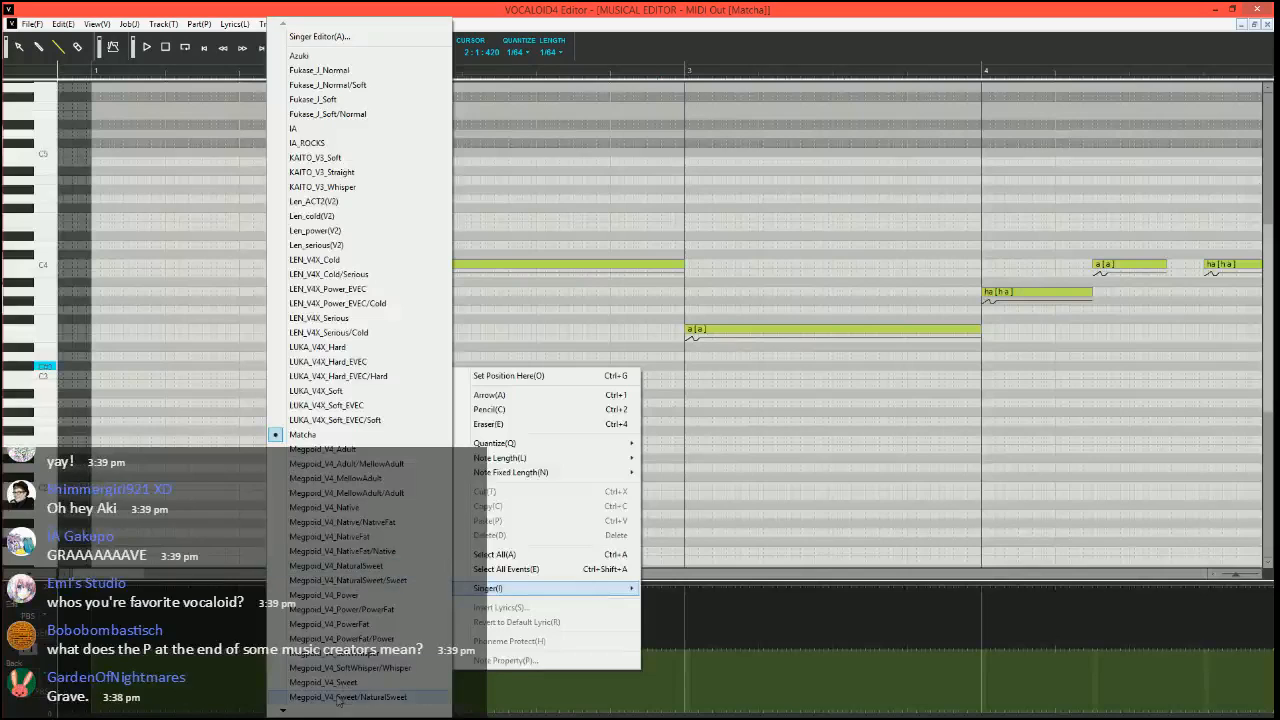
mouse_move(331, 712)
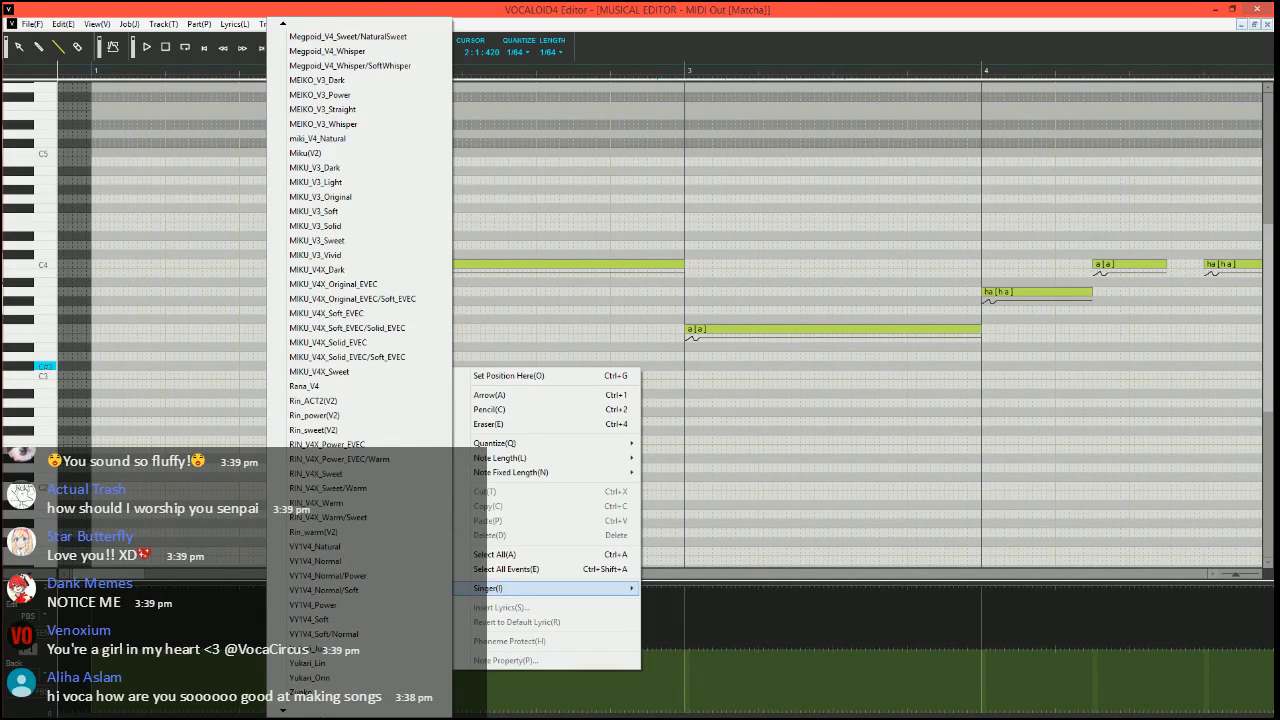
left_click(838, 401)
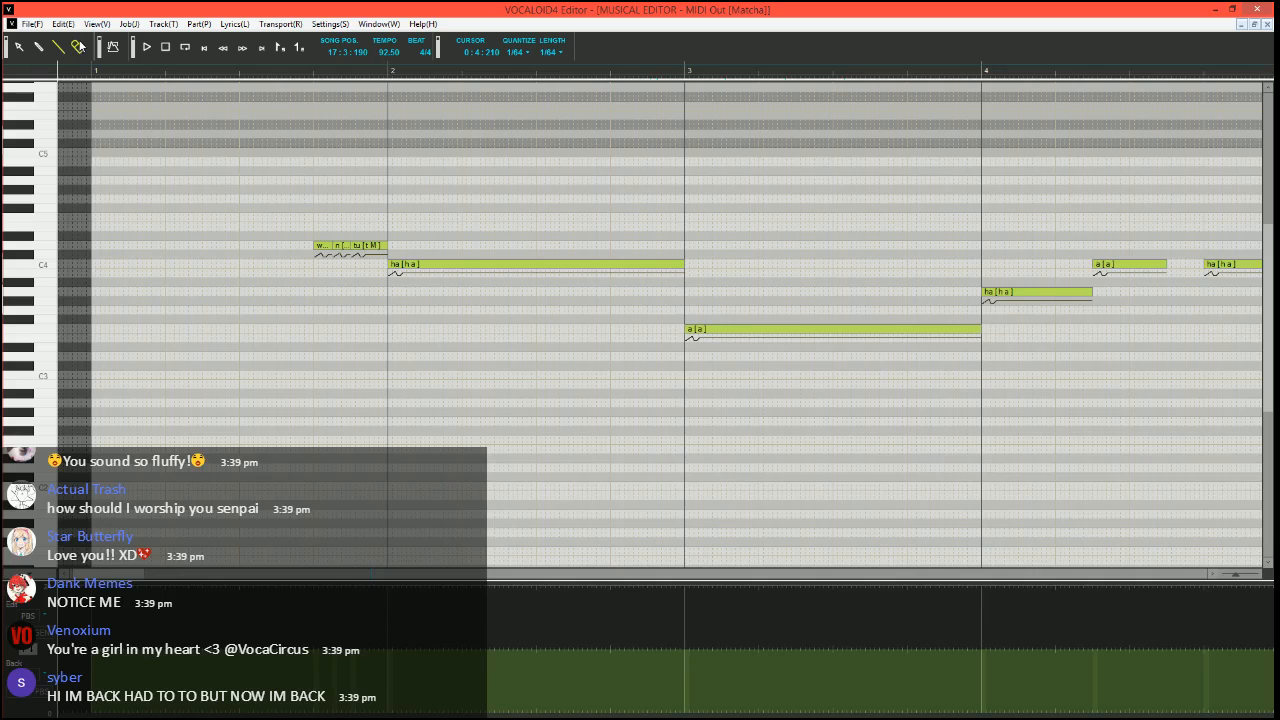
Place the song position at 1:2:330, before the first note of the Matcha part
left_click(216, 71)
scroll(214, 326, "up", 3)
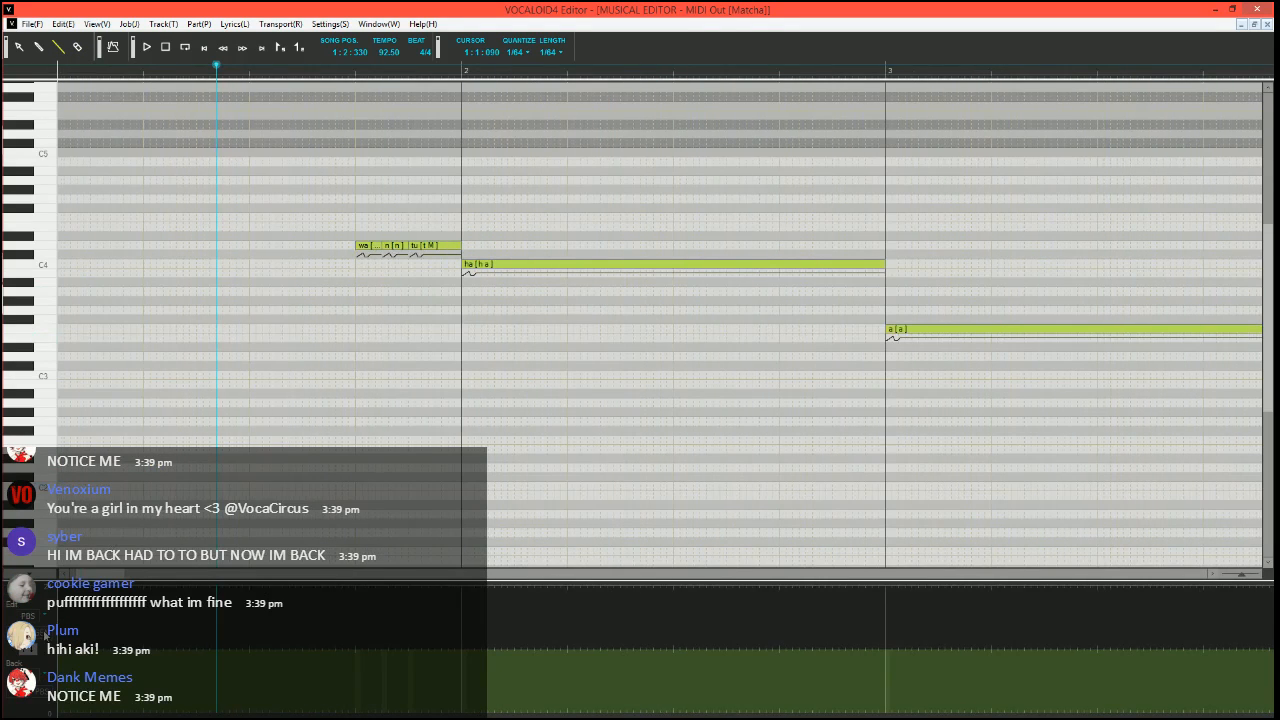
left_click(33, 616)
left_click(424, 490)
left_click_drag(96, 573, 90, 573)
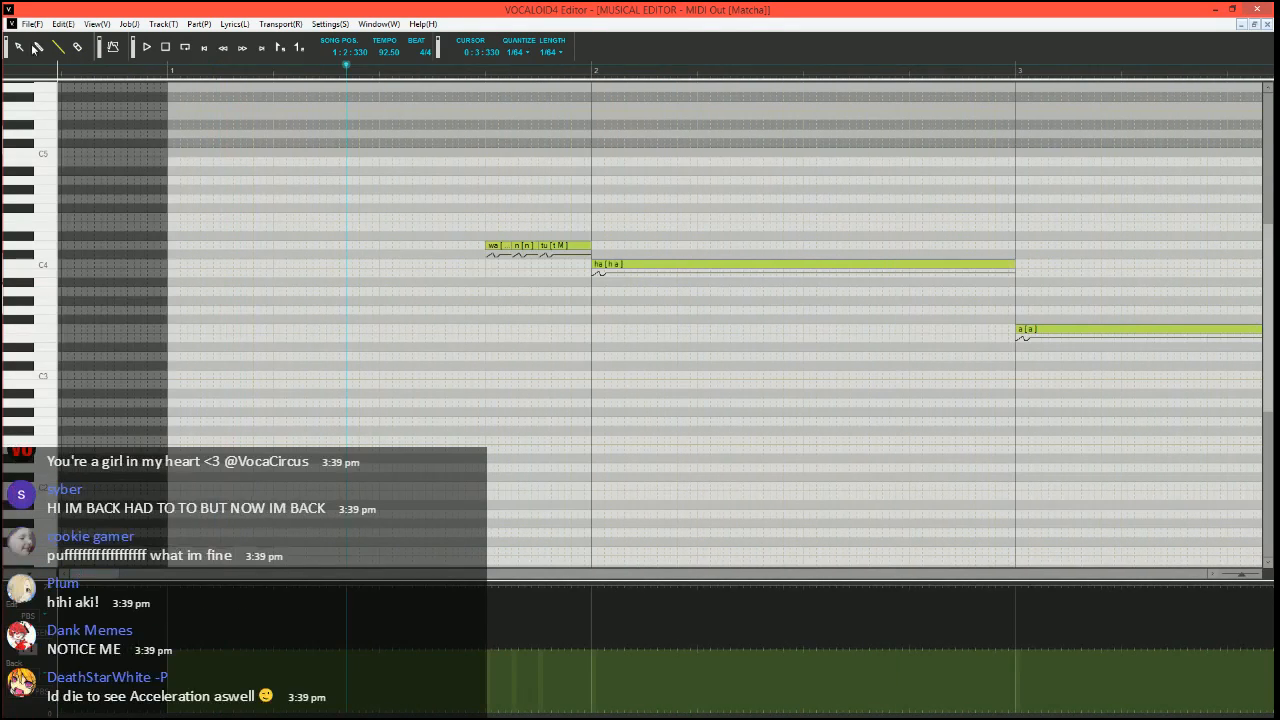
Try to lower the control parameter in measure 1 with the Pencil tool, and undo the change
left_click(37, 47)
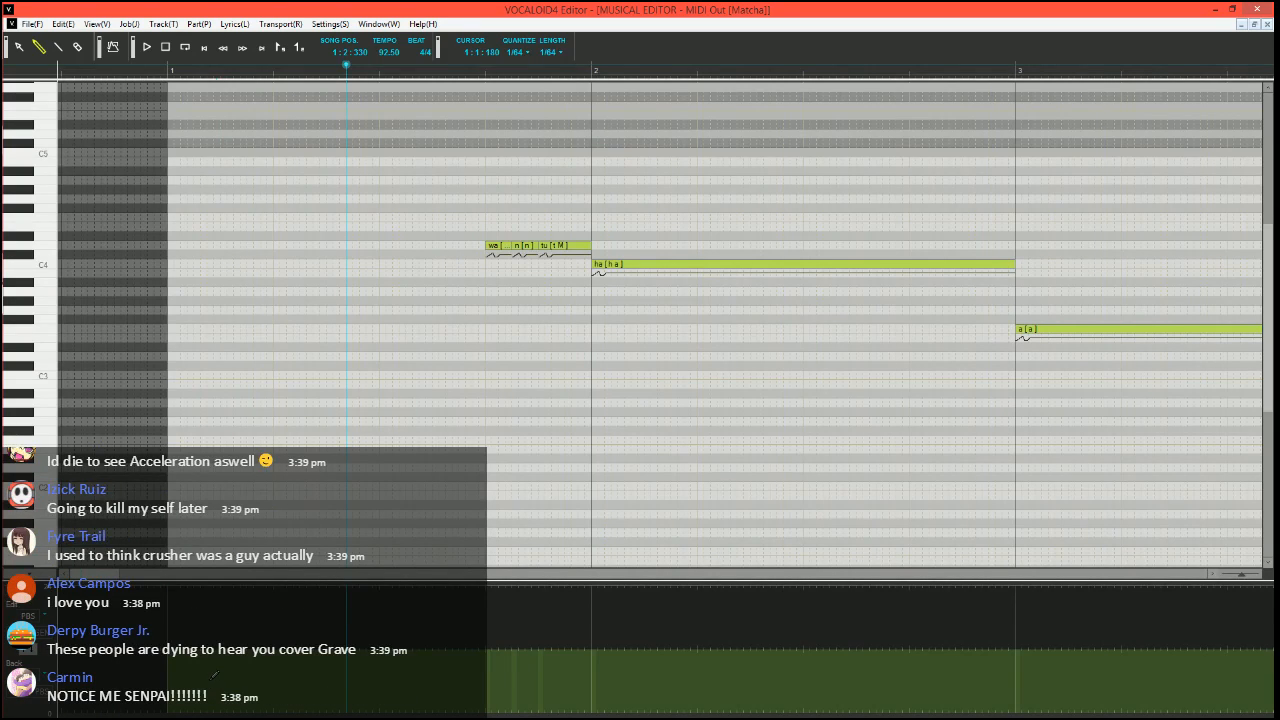
left_click(212, 690)
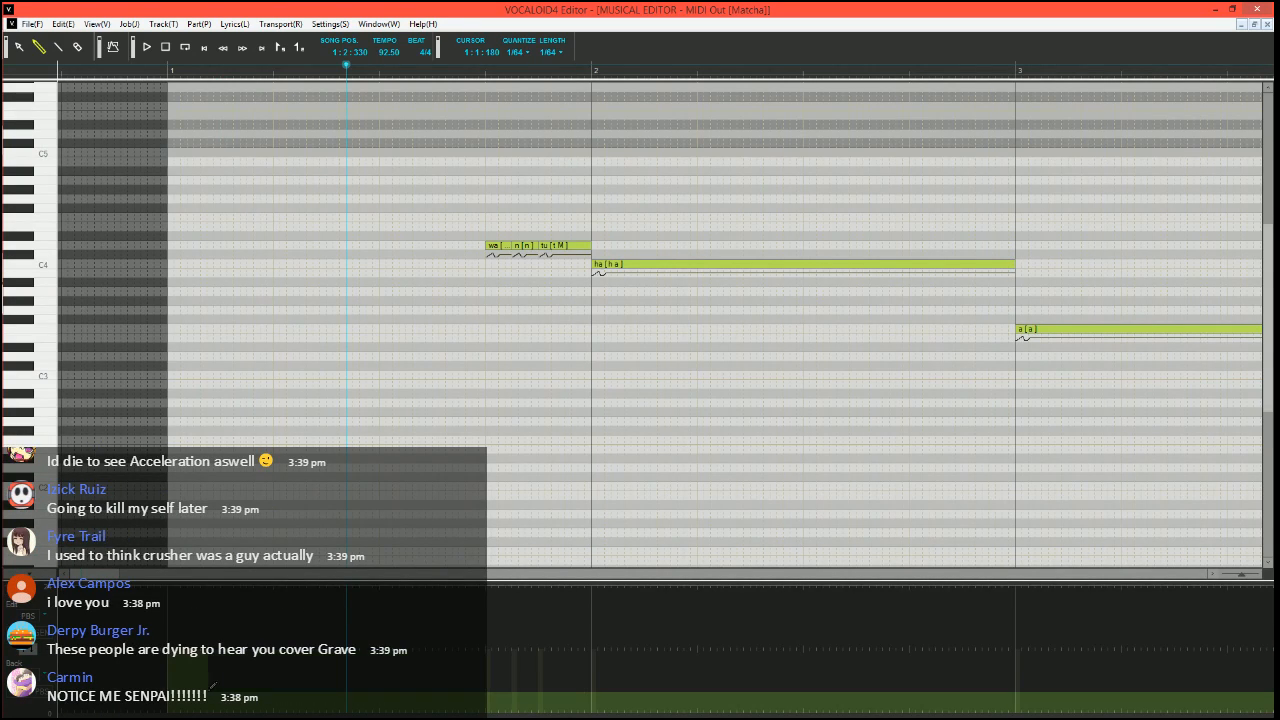
key("ctrl+z")
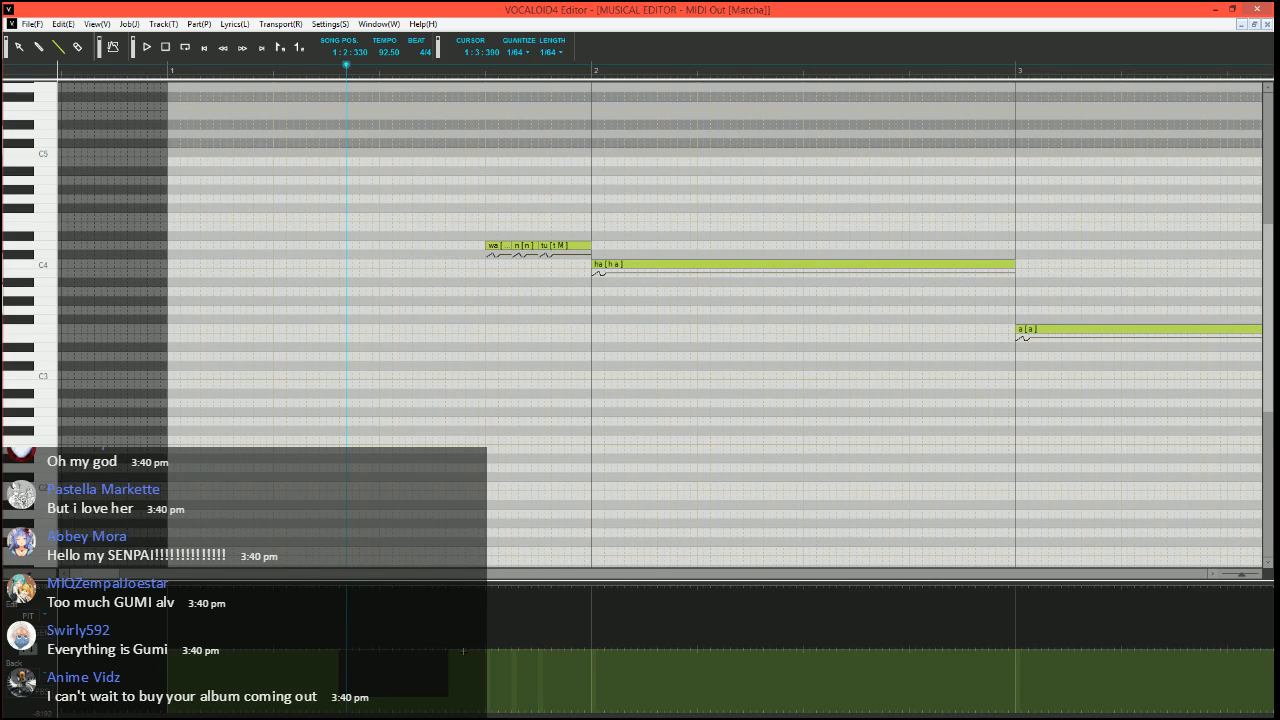
Draw a stepped, descending pitch bend from the second beat to the end of the "ha" note in measure 2, and display the rendered pitch line
left_click(492, 249)
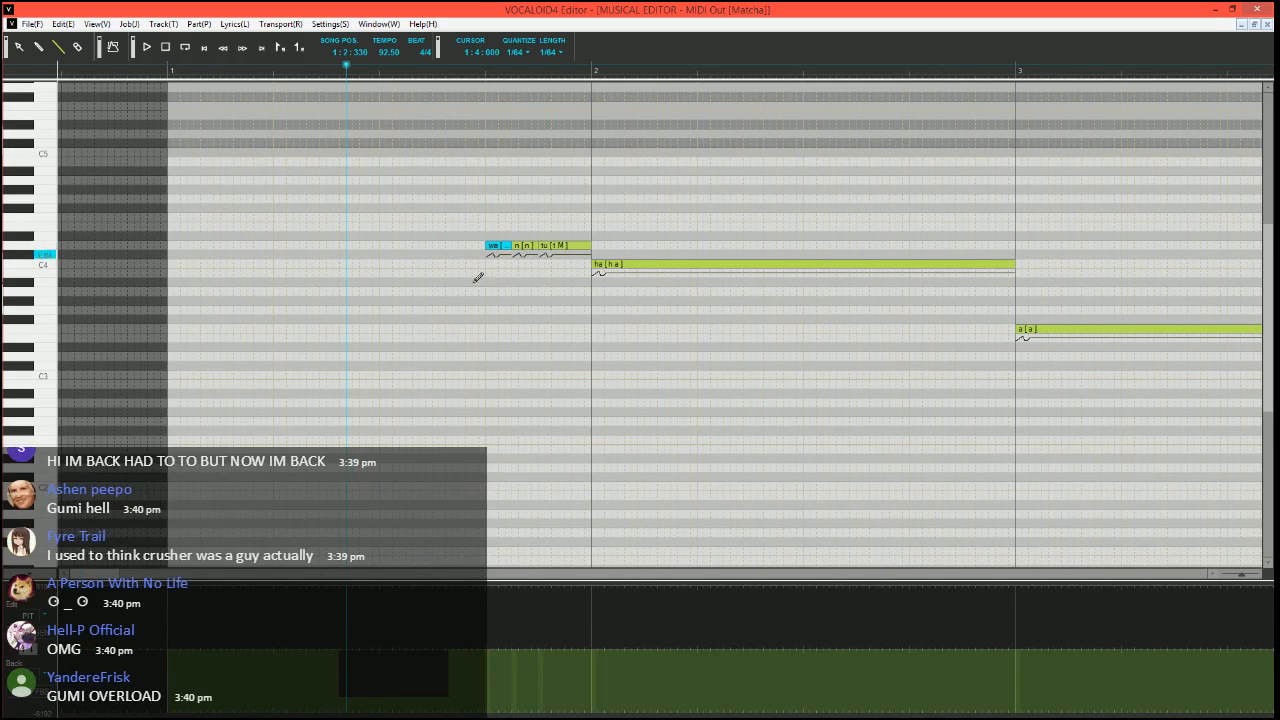
left_click(589, 75)
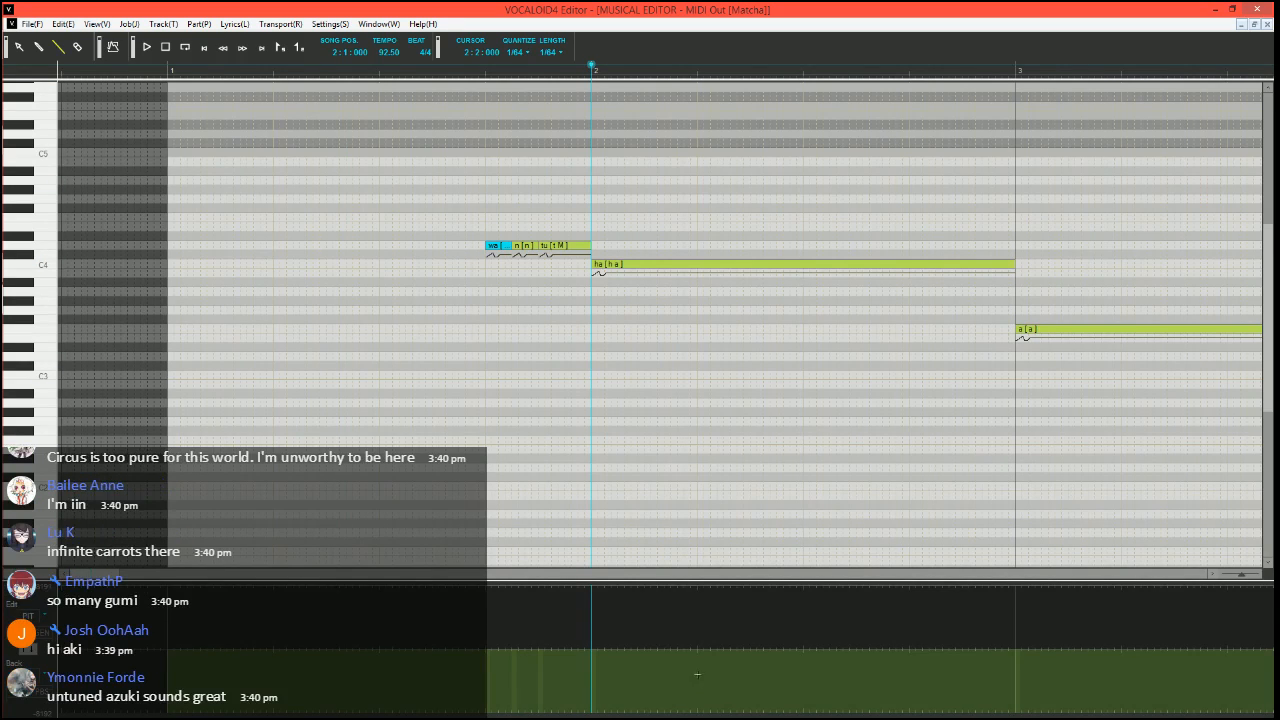
left_click_drag(697, 666, 909, 682)
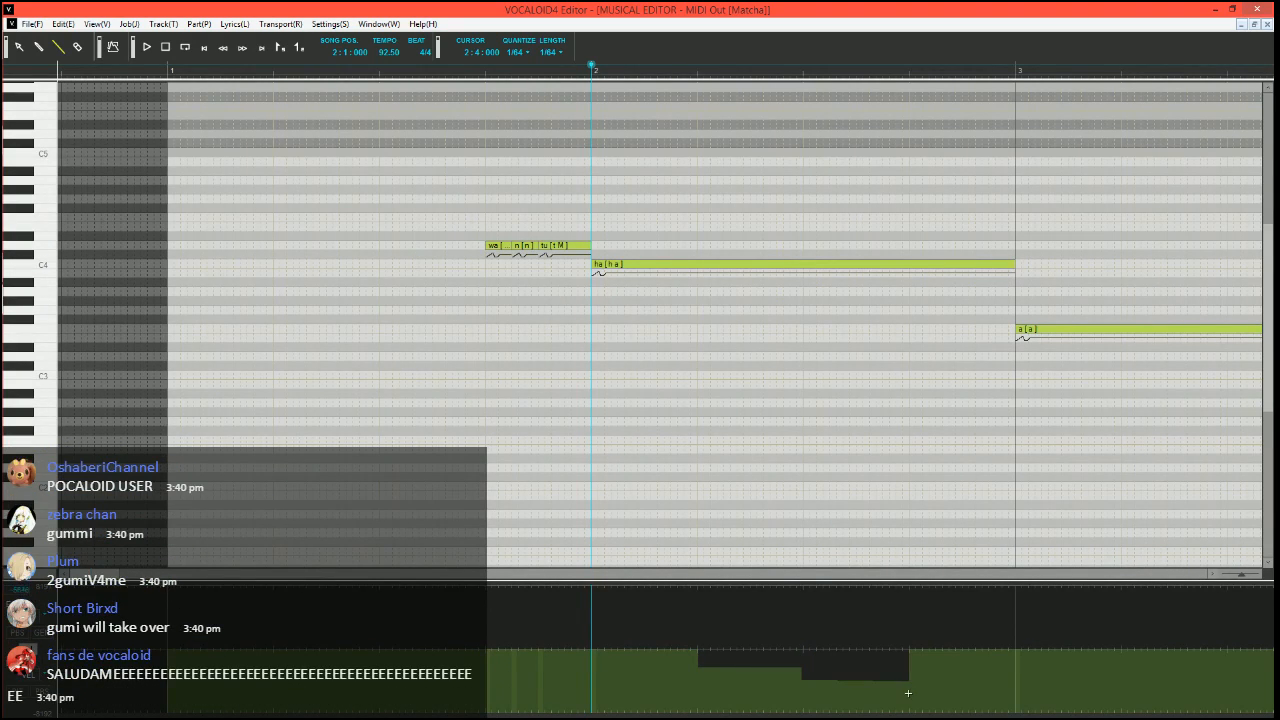
left_click_drag(985, 692, 1014, 698)
left_click(114, 48)
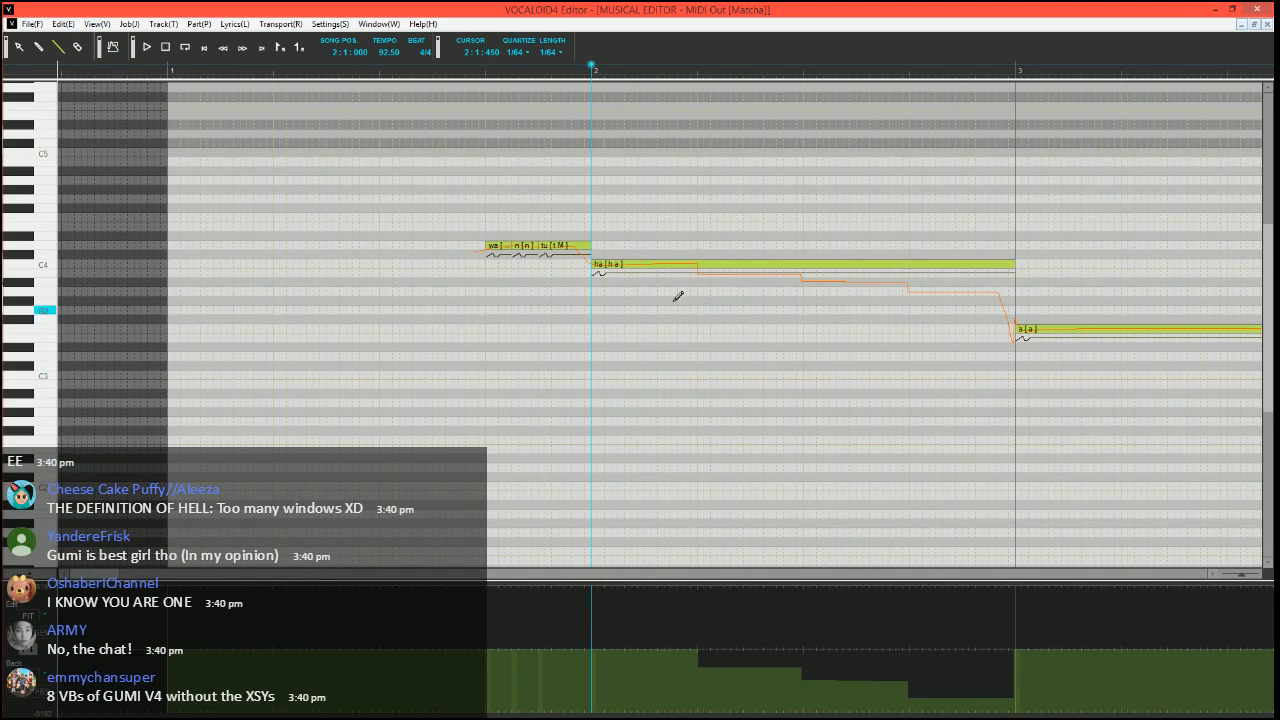
left_click(636, 267)
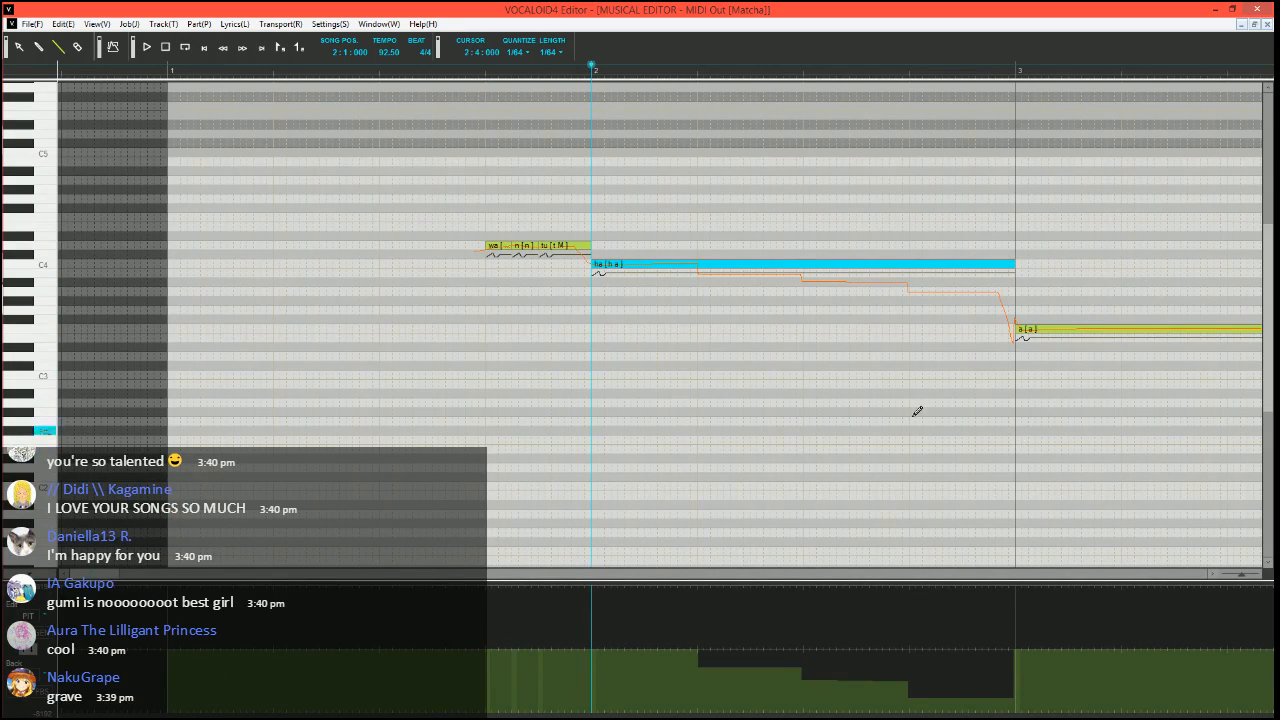
Erase the stepped pitch bend across the whole "ha" note in measure 2, then select the Line tool
scroll(700, 450, "right", 3)
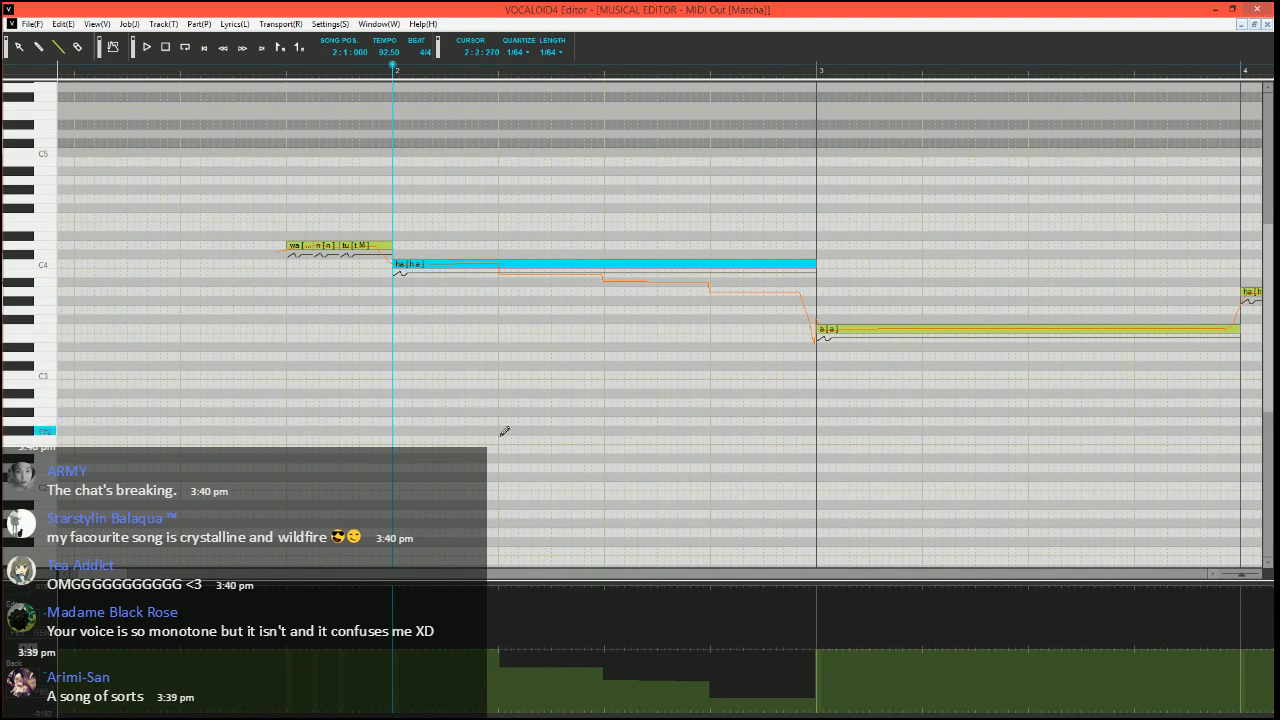
scroll(366, 560, "left", 1)
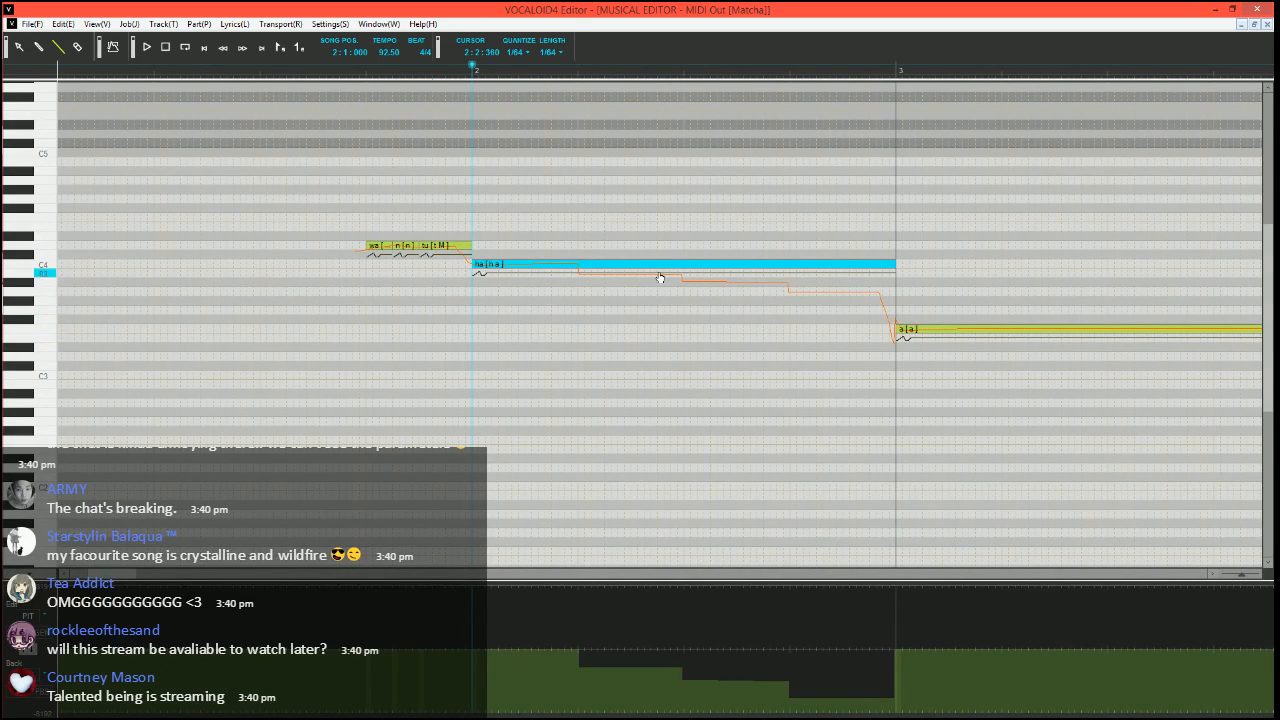
left_click(621, 280)
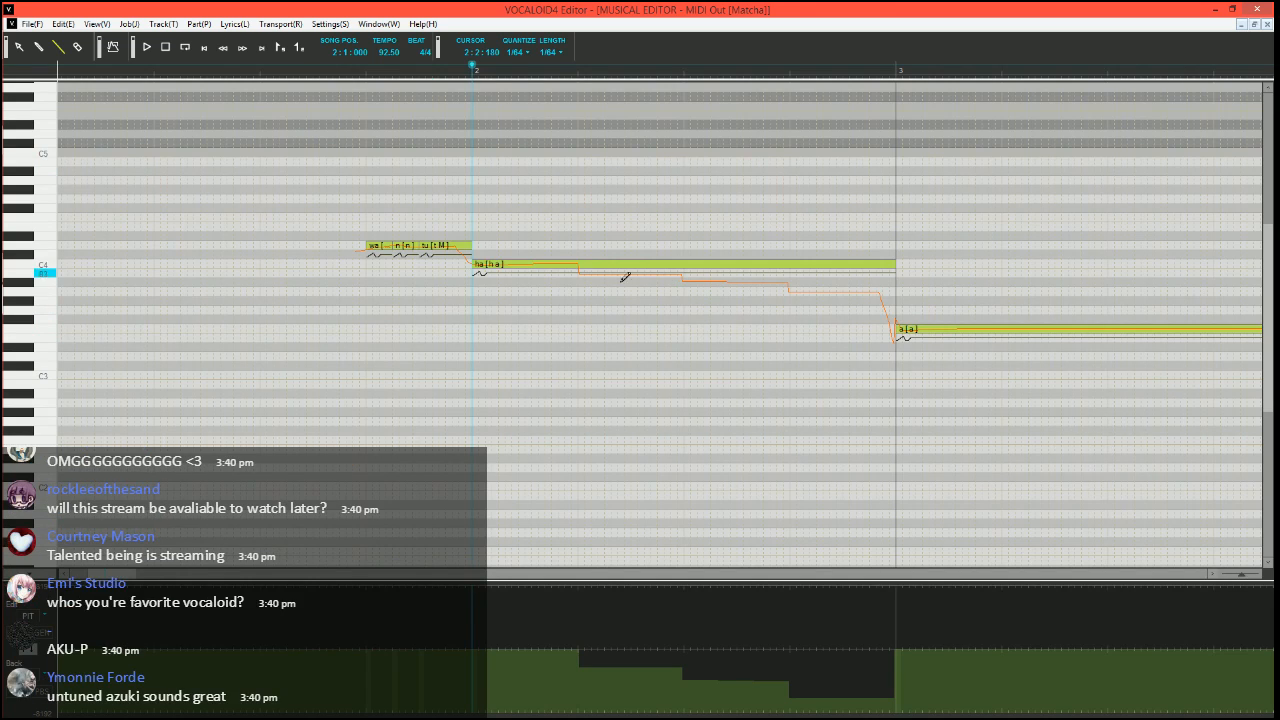
scroll(640, 300, "up", 2)
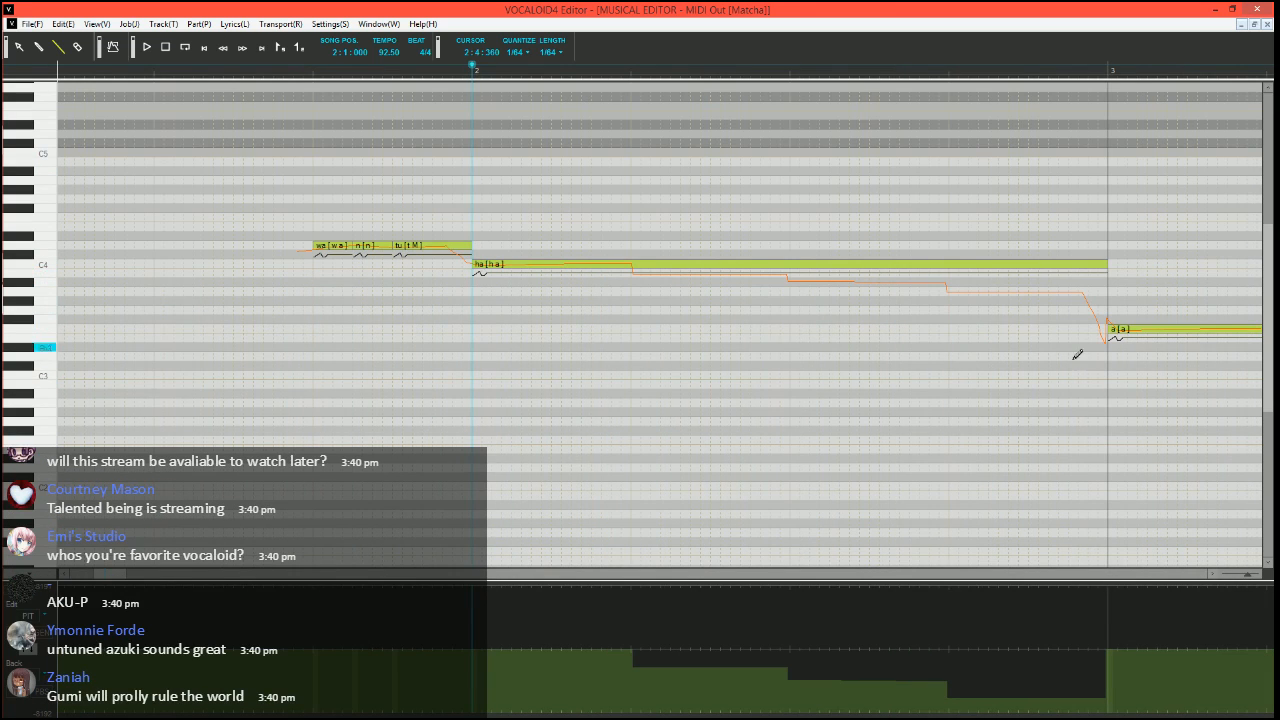
scroll(602, 345, "down", 2)
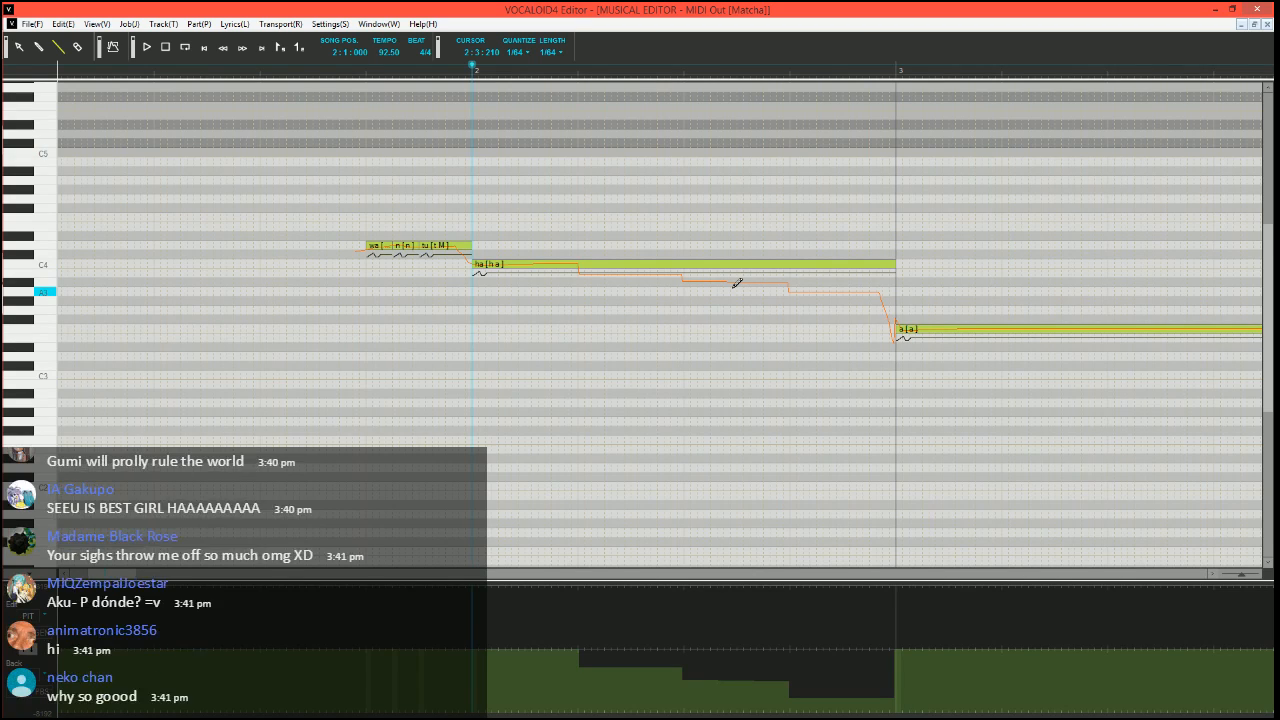
left_click(78, 48)
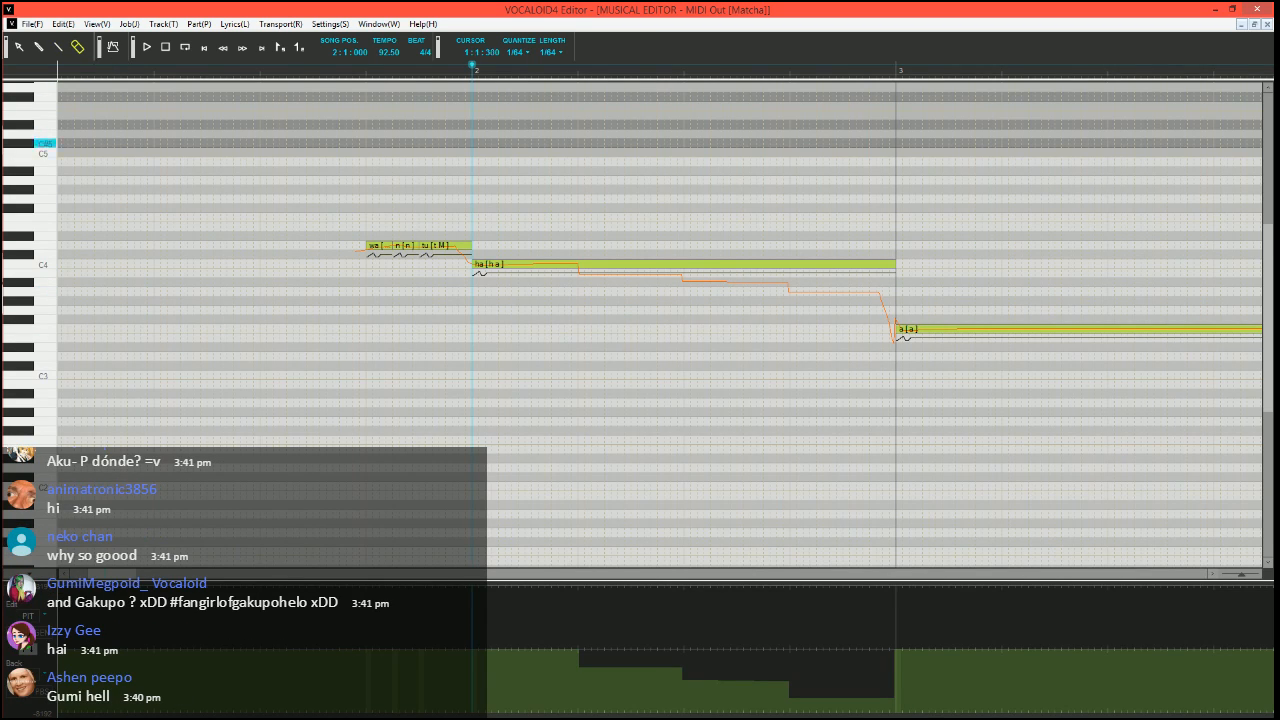
left_click_drag(480, 652, 898, 658)
left_click(57, 47)
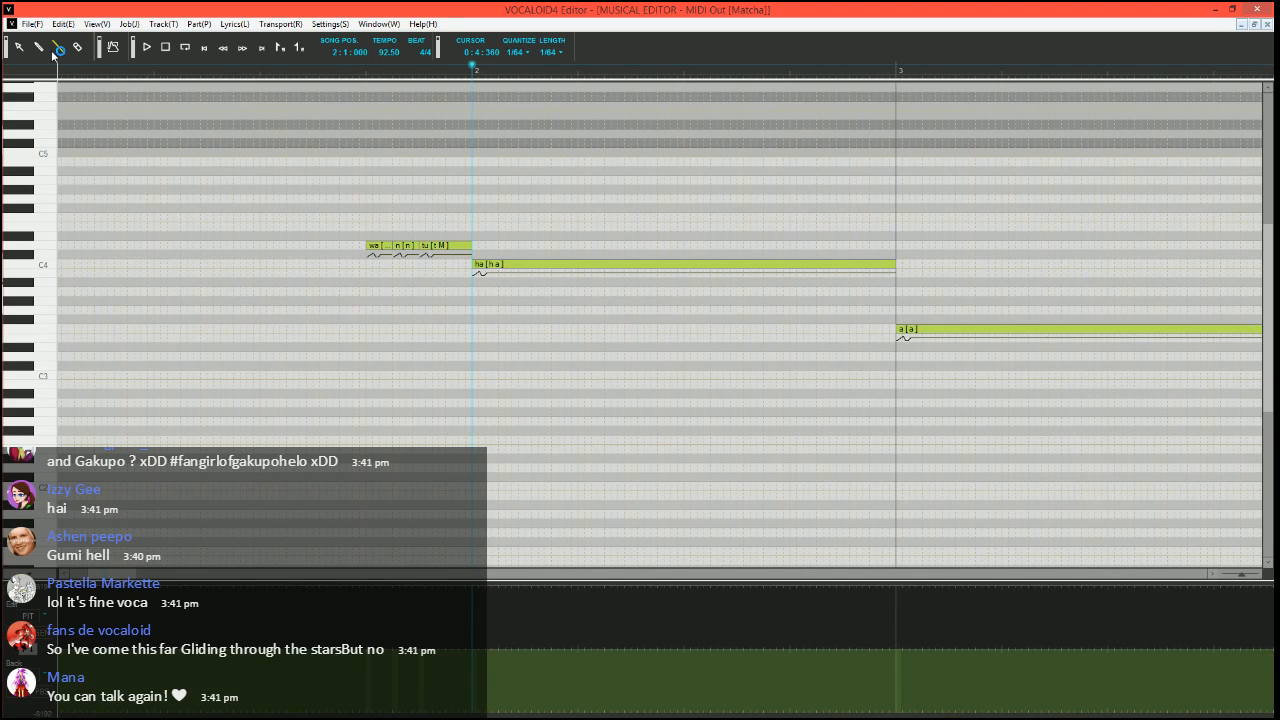
Place the song position at 1:3:120 in measure 1 and switch to the Pencil tool
left_click(288, 73)
scroll(301, 223, "up", 1)
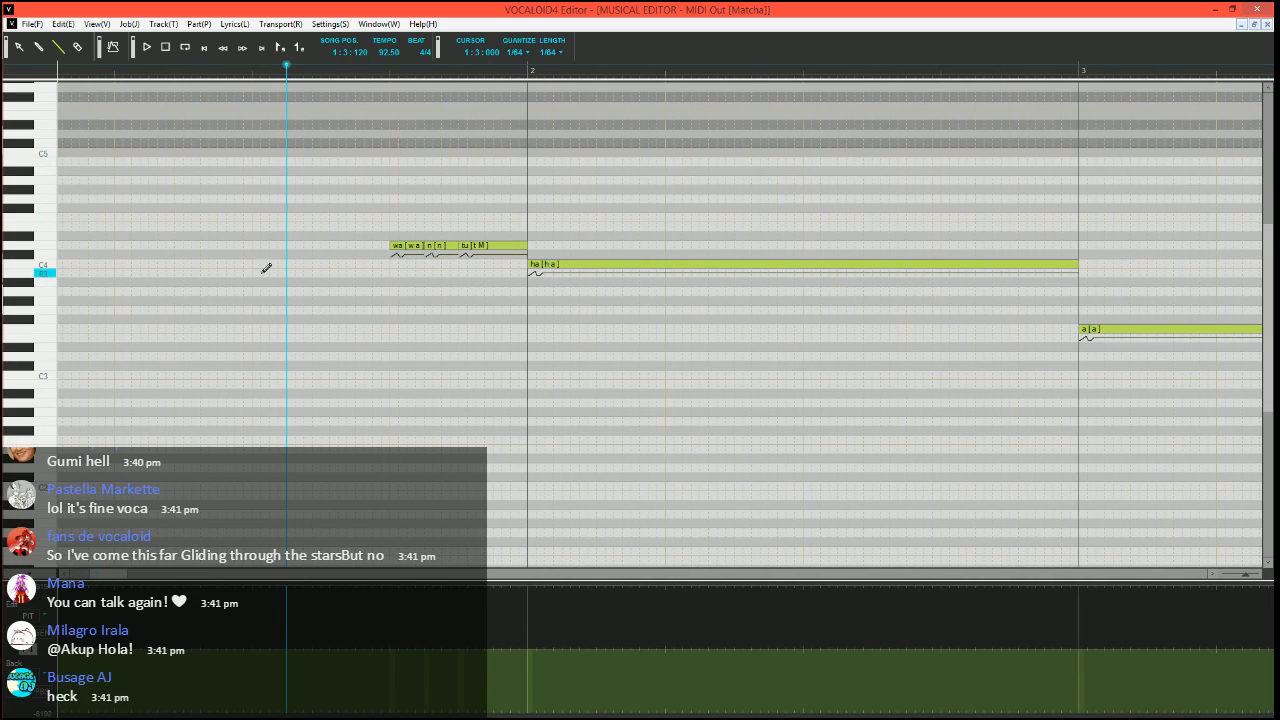
scroll(300, 290, "left", 3)
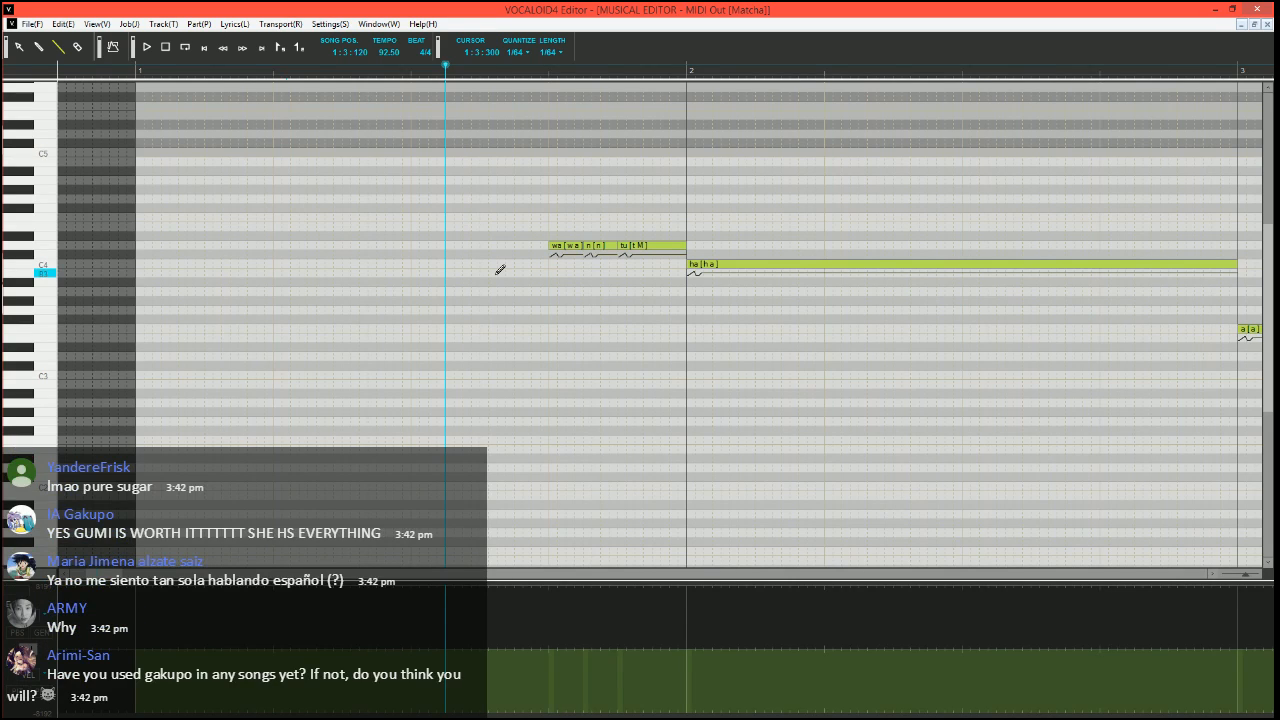
scroll(491, 338, "right", 2)
left_click(38, 46)
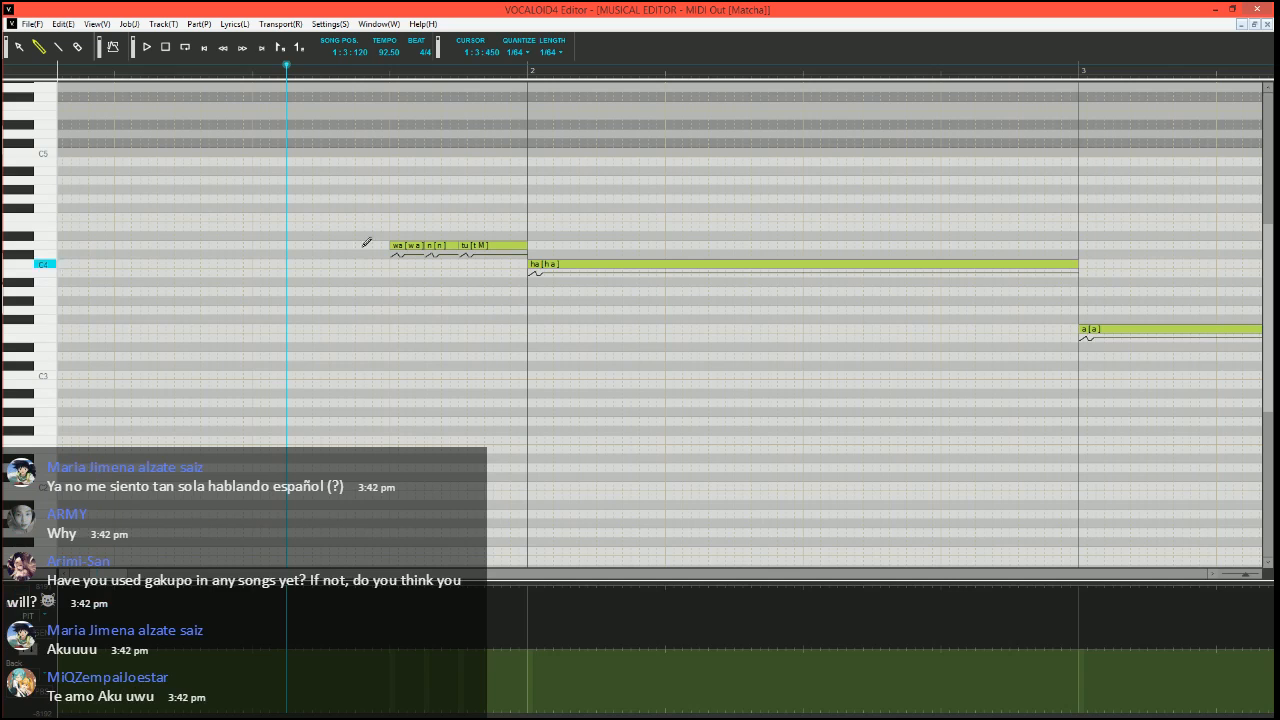
Play the opening "wa", "n" and "tu" notes from song position 1:3:180 up to the start of measure 2
left_click(304, 73)
scroll(420, 397, "up", 3)
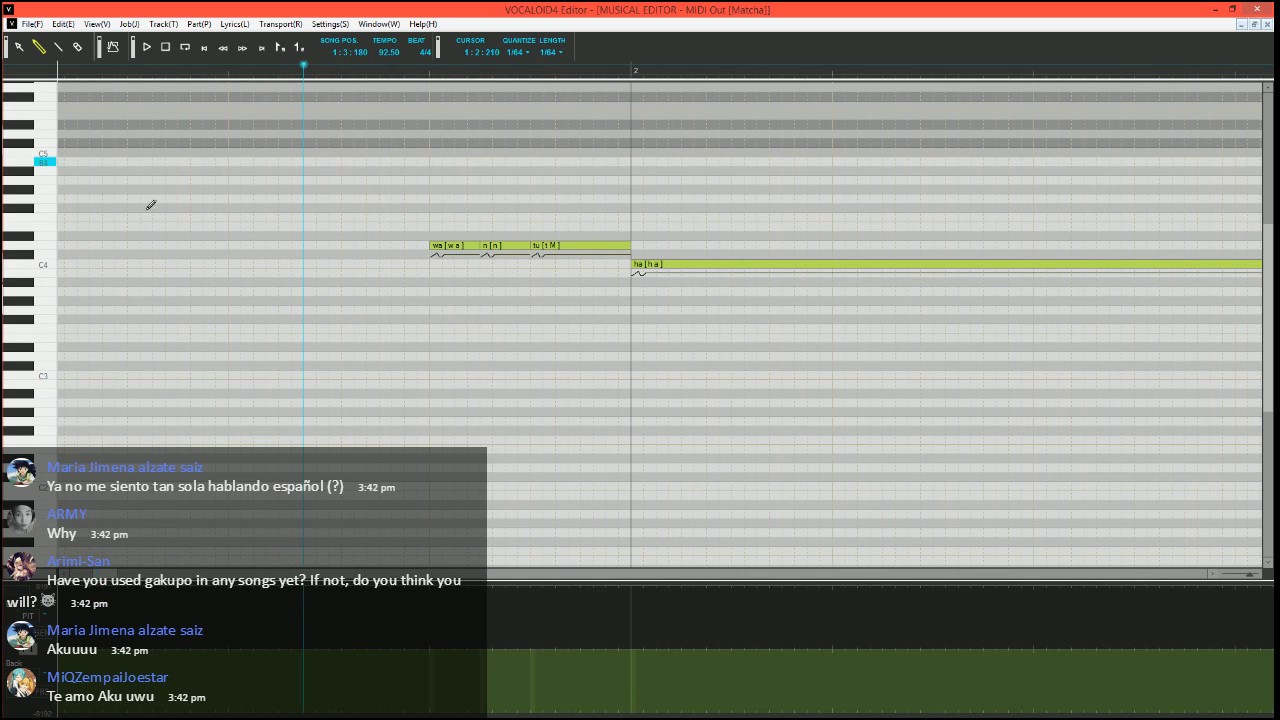
scroll(330, 415, "down", 5)
scroll(308, 461, "down", 2)
scroll(306, 461, "up", 1)
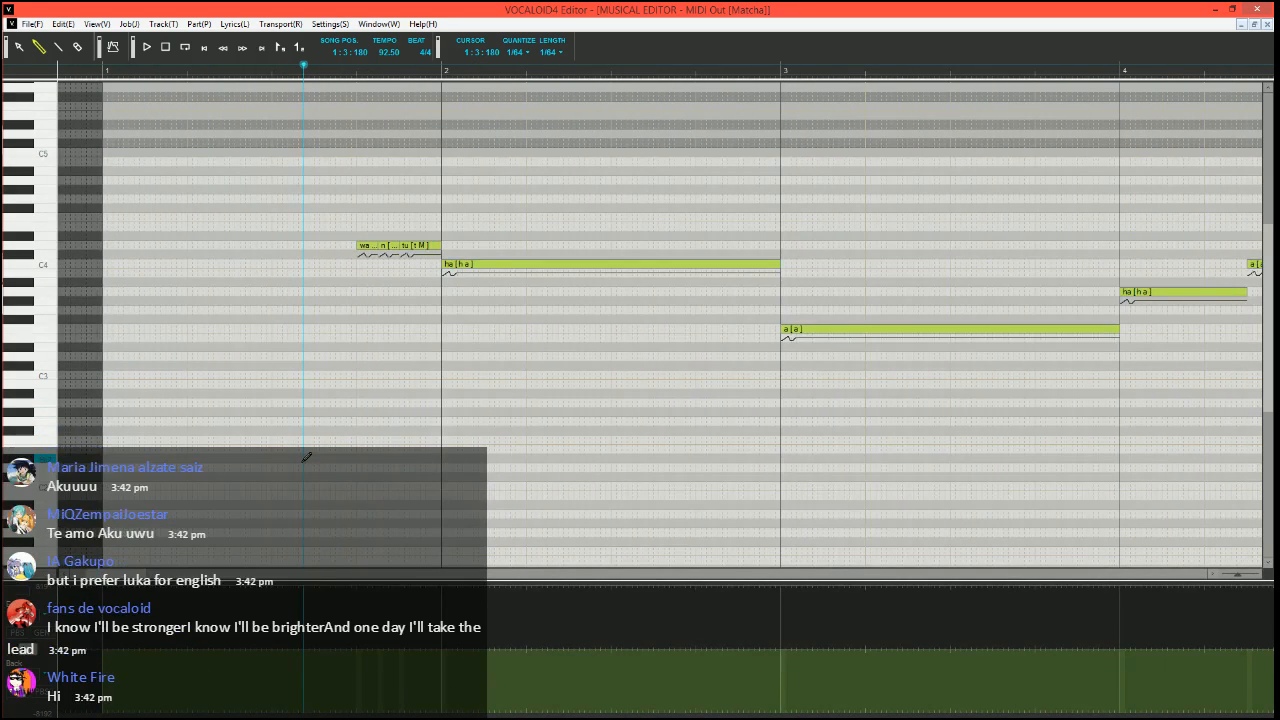
key("space")
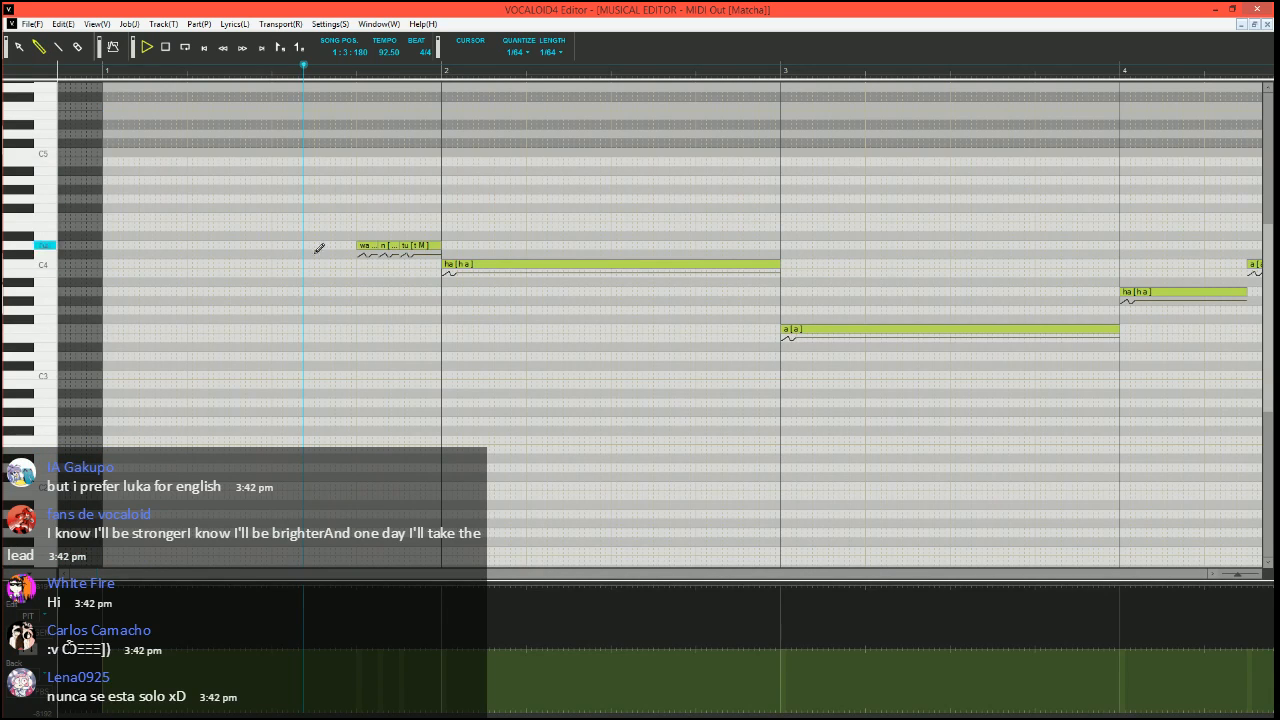
key("space")
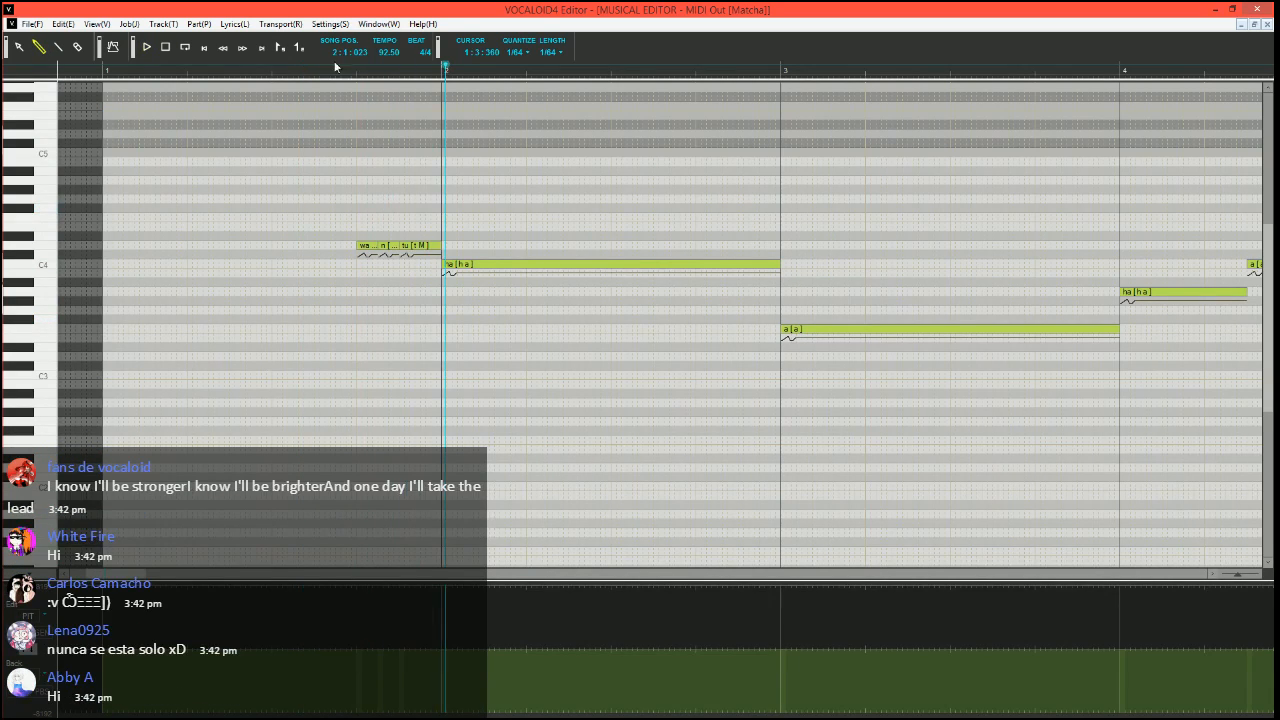
From song position 1:3:270, try freehand wavy pitch bends across the "wa", "n" and "tu" notes, undoing the first attempts, and play the phrase
left_click(320, 71)
scroll(330, 401, "up", 1)
scroll(334, 397, "up", 1)
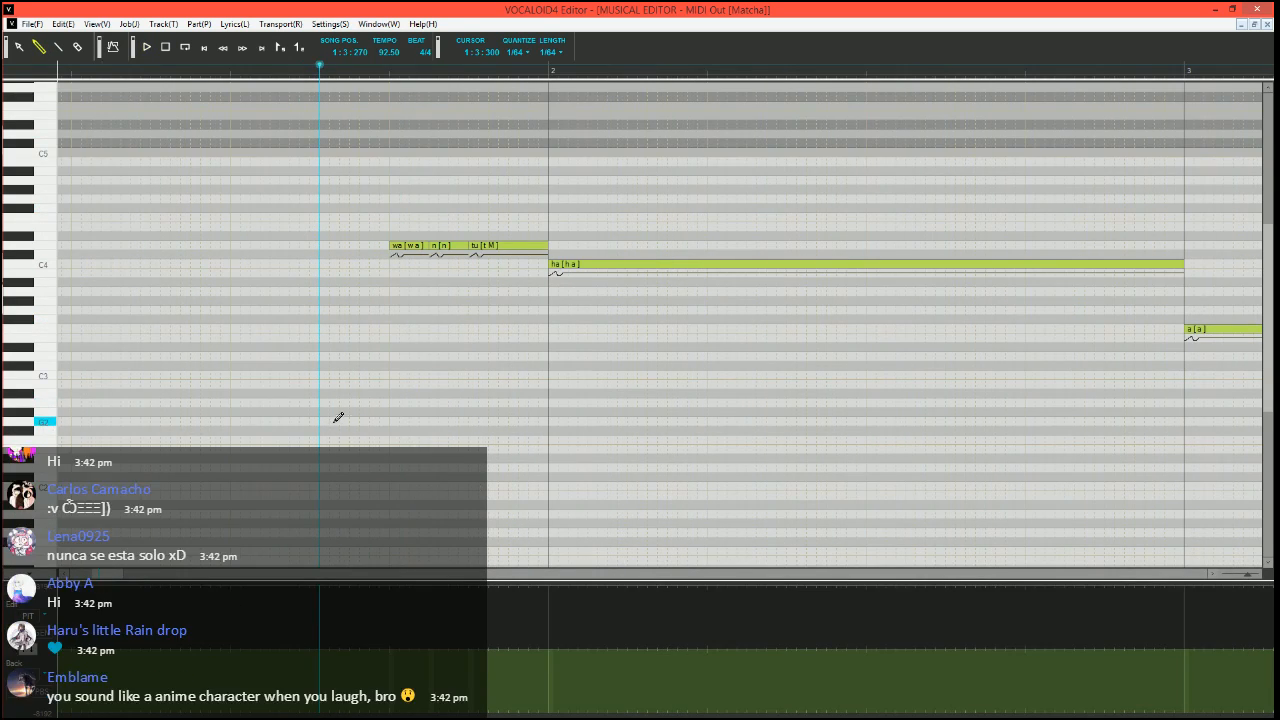
scroll(340, 425, "left", 2)
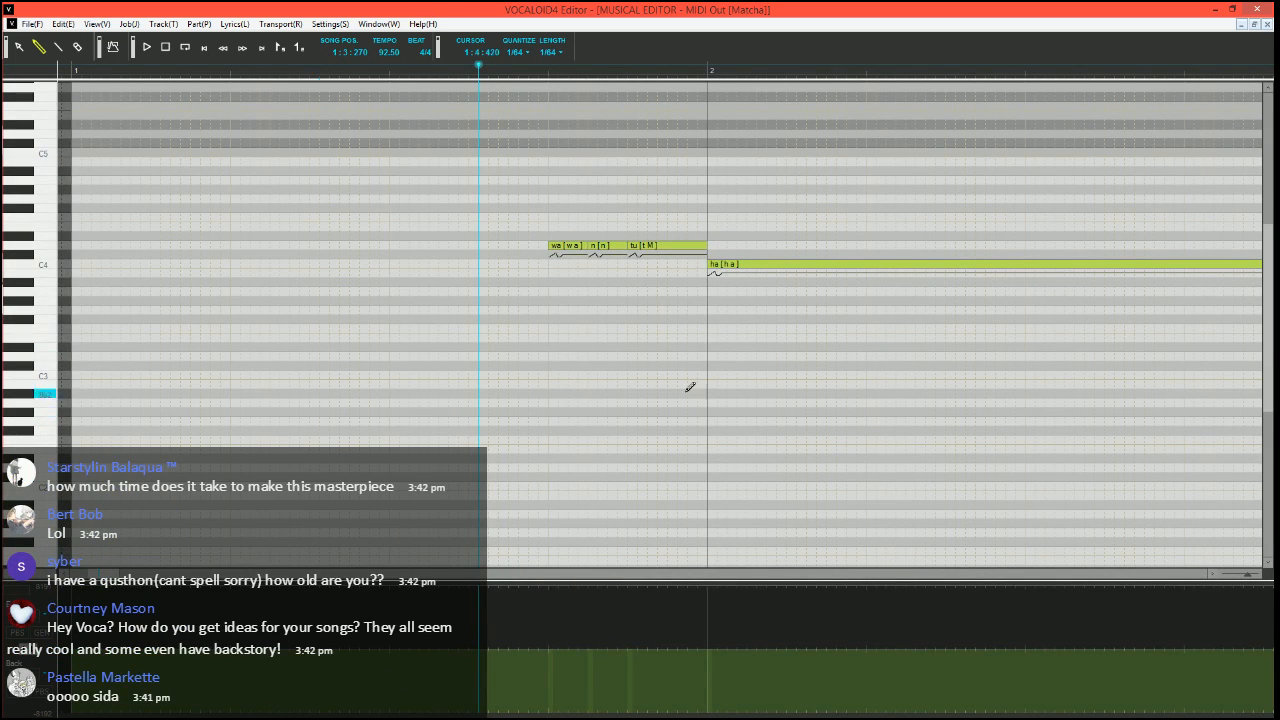
scroll(689, 386, "right", 2)
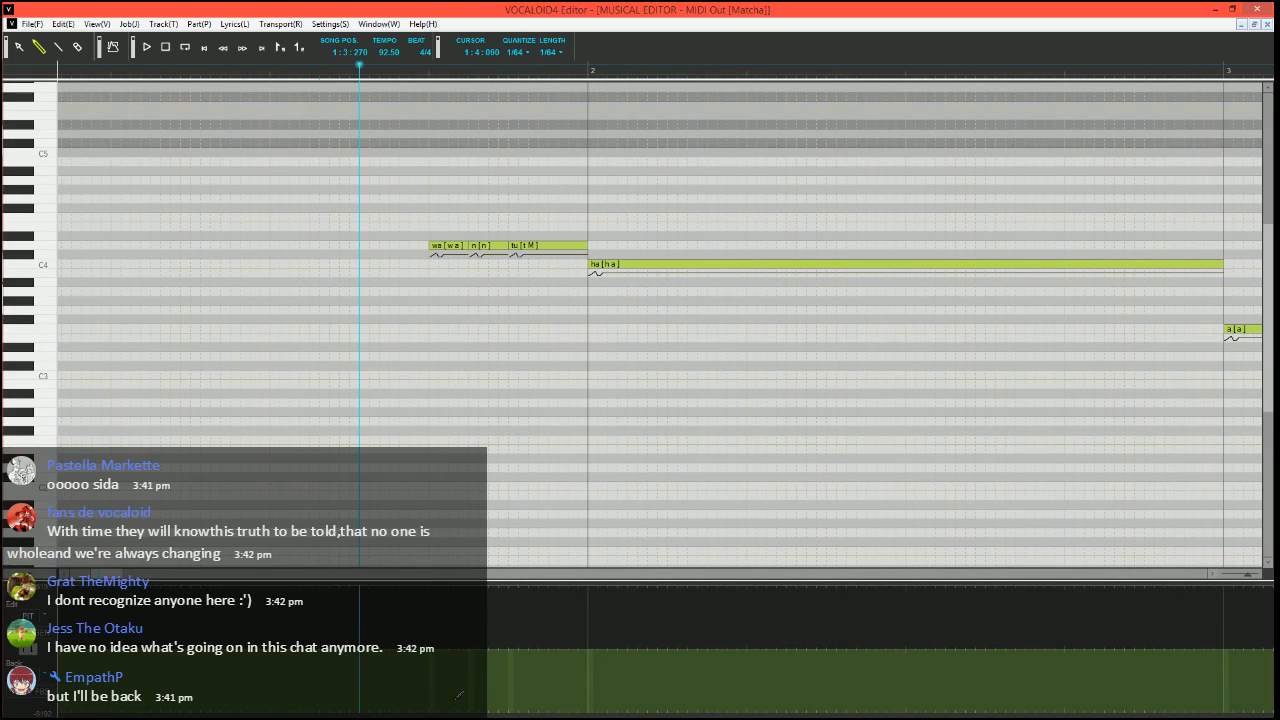
mouse_move(405, 680)
left_mouse_down()
mouse_move(478, 660)
mouse_move(510, 690)
left_mouse_up()
key("ctrl+z")
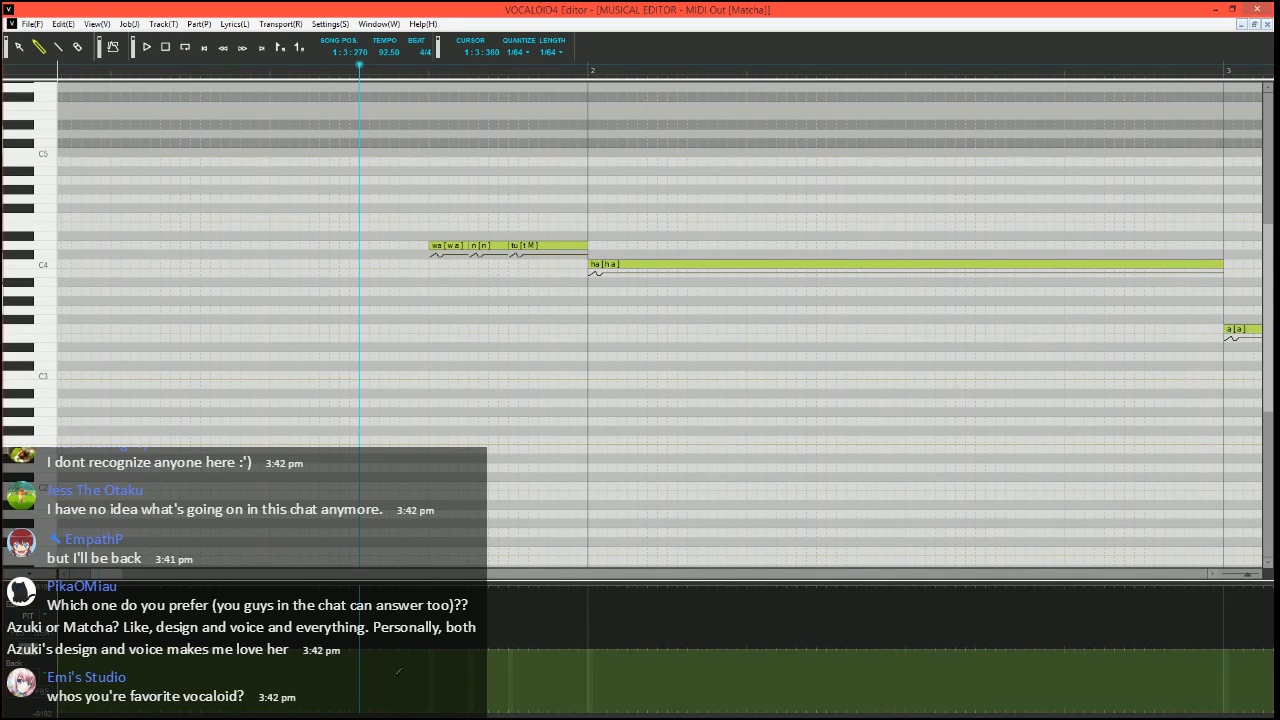
mouse_move(395, 676)
left_mouse_down()
mouse_move(473, 634)
mouse_move(506, 678)
mouse_move(535, 650)
left_mouse_up()
key("ctrl+z")
mouse_move(503, 668)
left_mouse_down()
mouse_move(530, 634)
mouse_move(572, 636)
mouse_move(588, 700)
left_mouse_up()
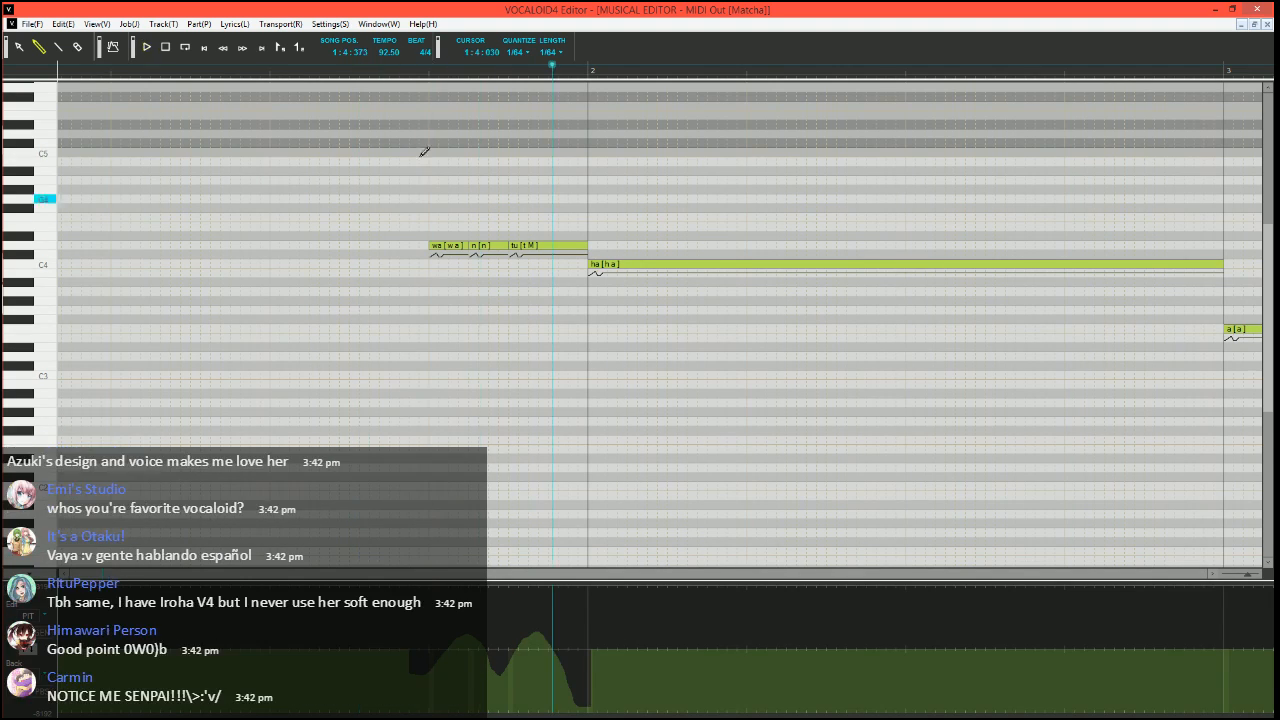
key("space")
Break the opening "wa" and "n" notes into short notes at B3, D4, C4 and A3, and play them from 1:3:360
left_click(389, 71)
scroll(398, 422, "up", 1)
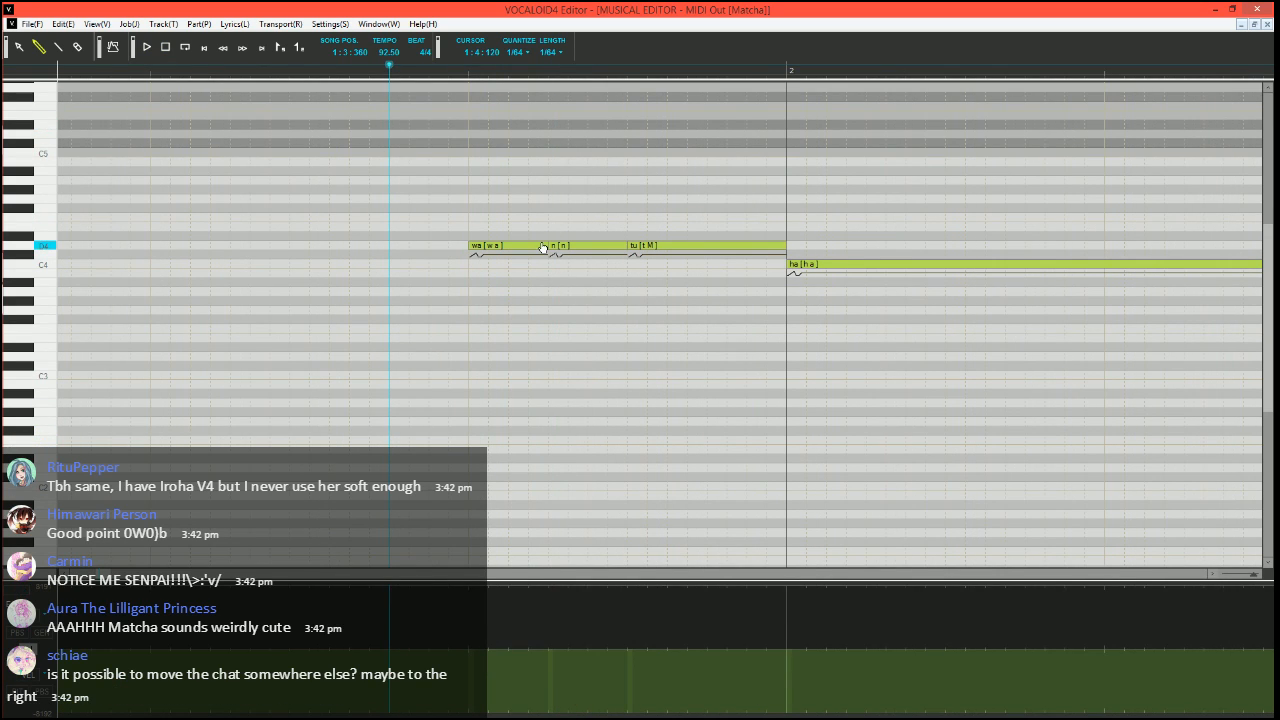
mouse_move(548, 246)
left_mouse_down()
mouse_move(489, 246)
mouse_move(477, 276)
mouse_move(513, 237)
mouse_move(588, 292)
mouse_move(568, 264)
left_mouse_up()
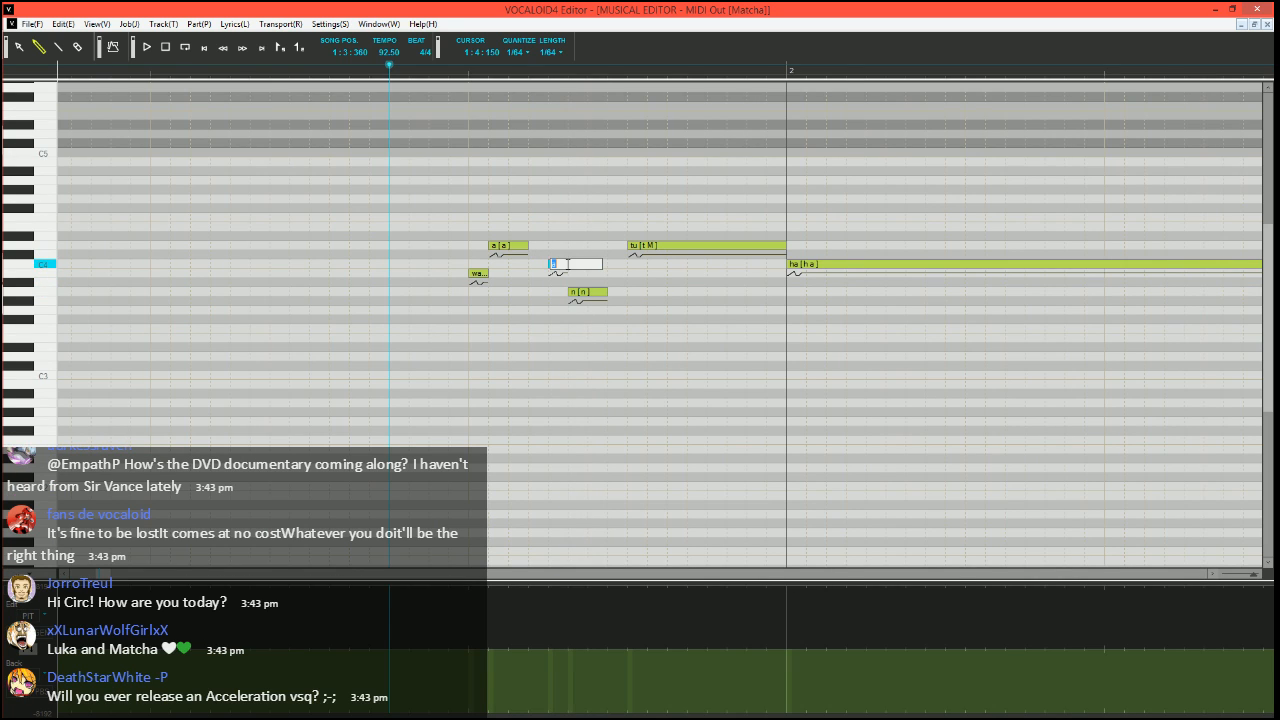
key("space")
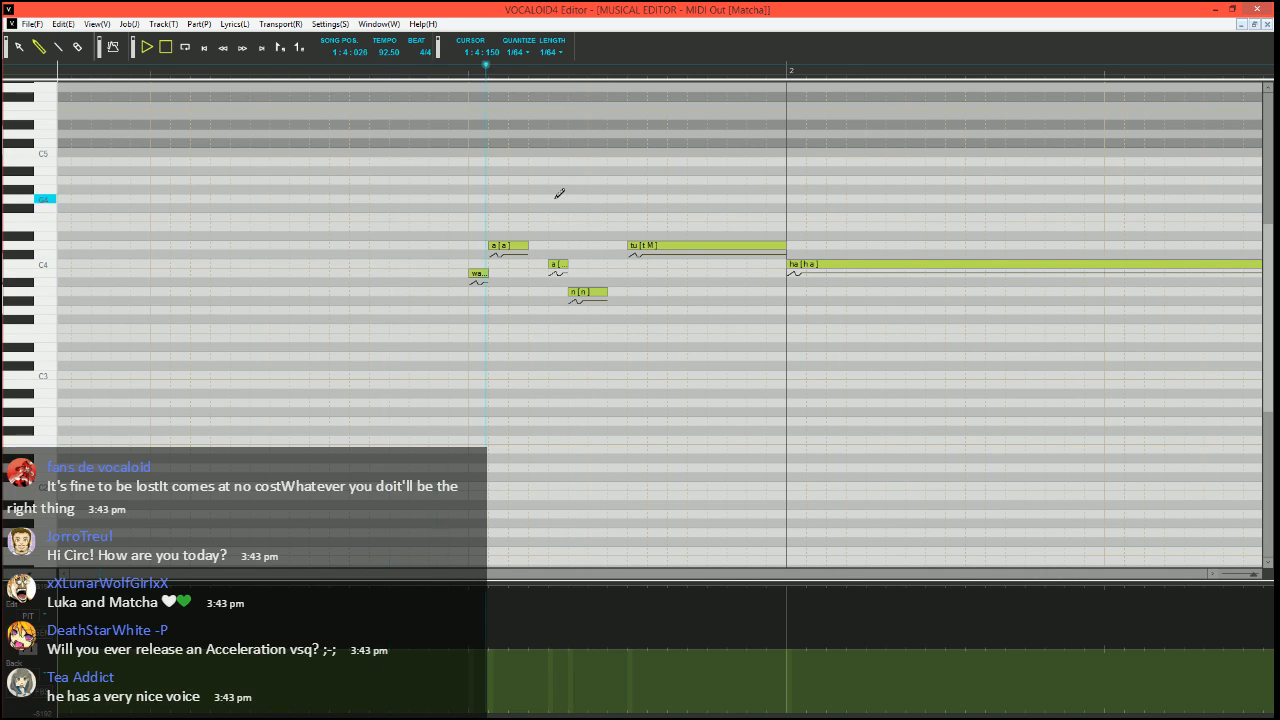
key("space")
Shorten the "n" note to a 1/64 by trimming its start, and lower it one semitone below A3
left_click(549, 264)
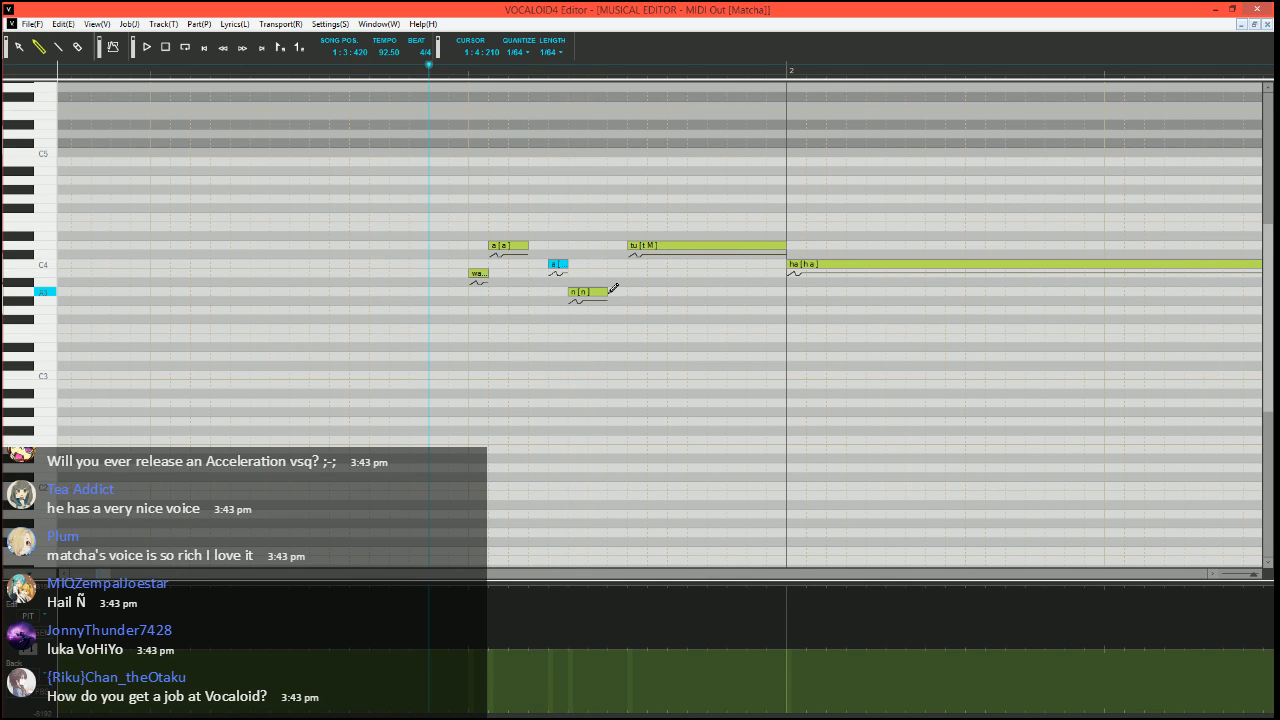
left_click(588, 292)
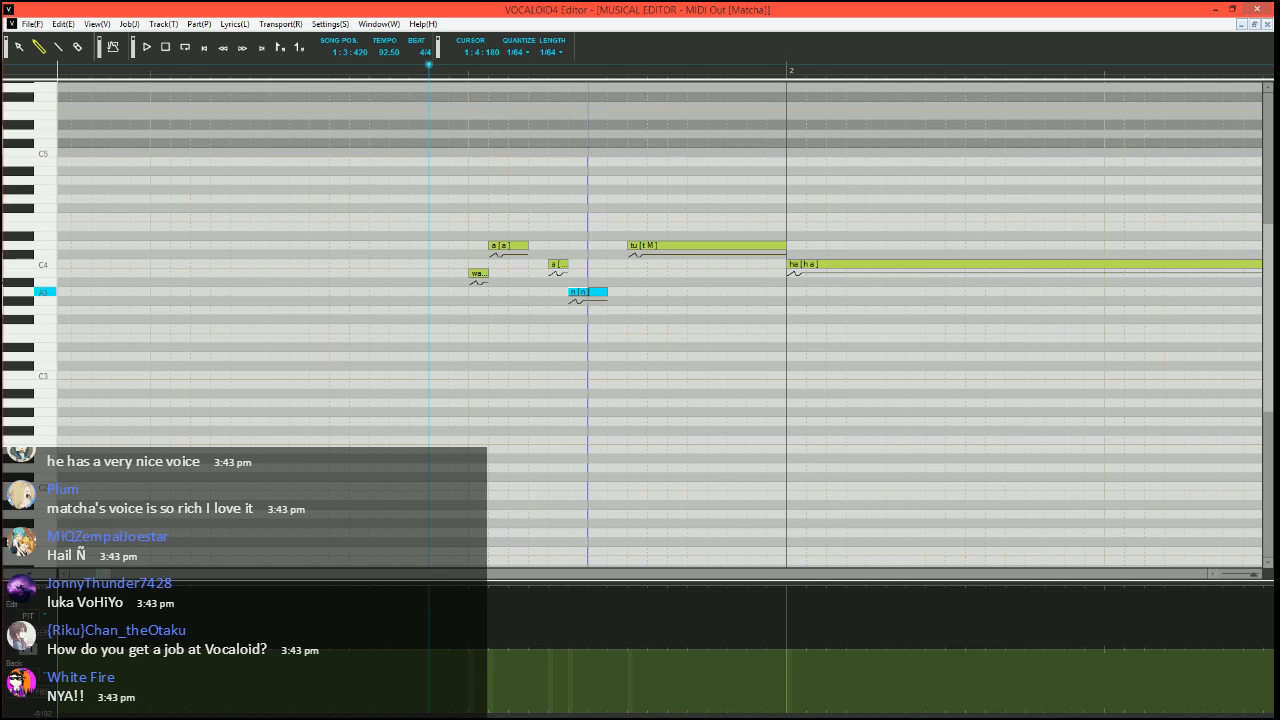
left_click_drag(592, 292, 597, 302)
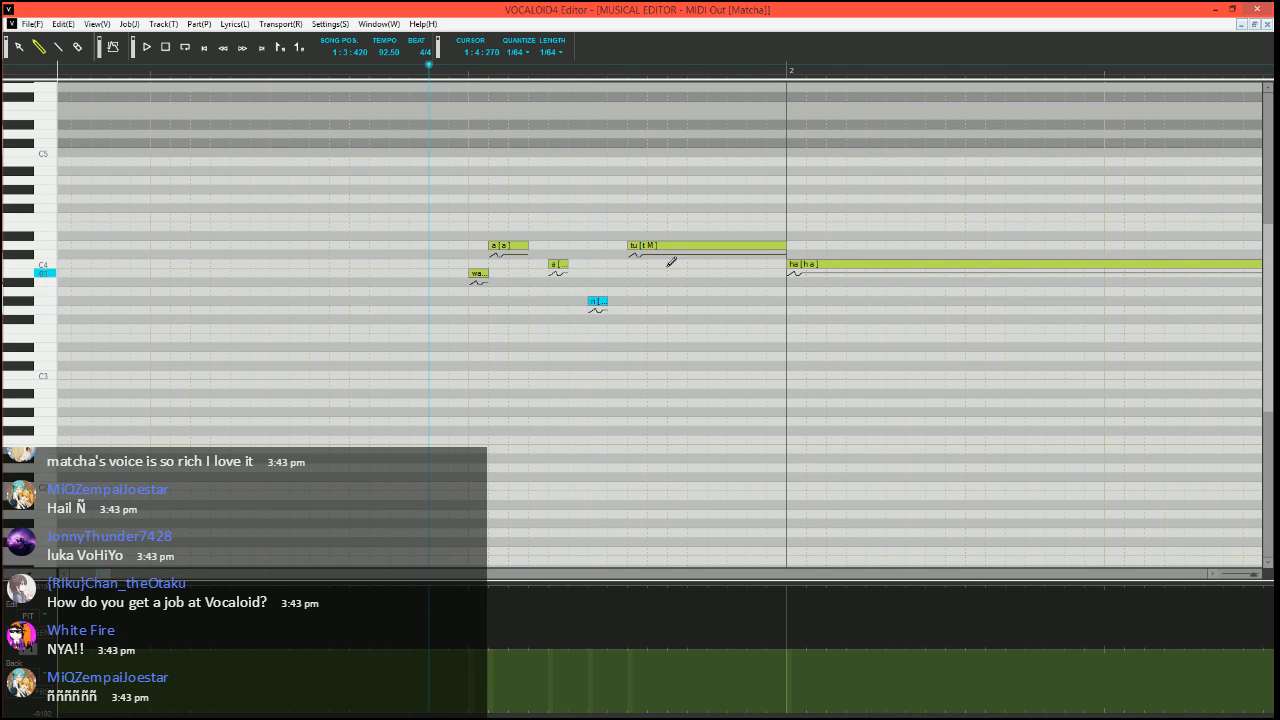
Break the "tu" note into separate 1/64 notes at C4, E-flat 4, D4 and A3 before measure 2
mouse_move(785, 245)
left_mouse_down()
mouse_move(648, 245)
mouse_move(637, 266)
mouse_move(673, 242)
mouse_move(660, 239)
mouse_move(707, 240)
mouse_move(688, 240)
left_mouse_up()
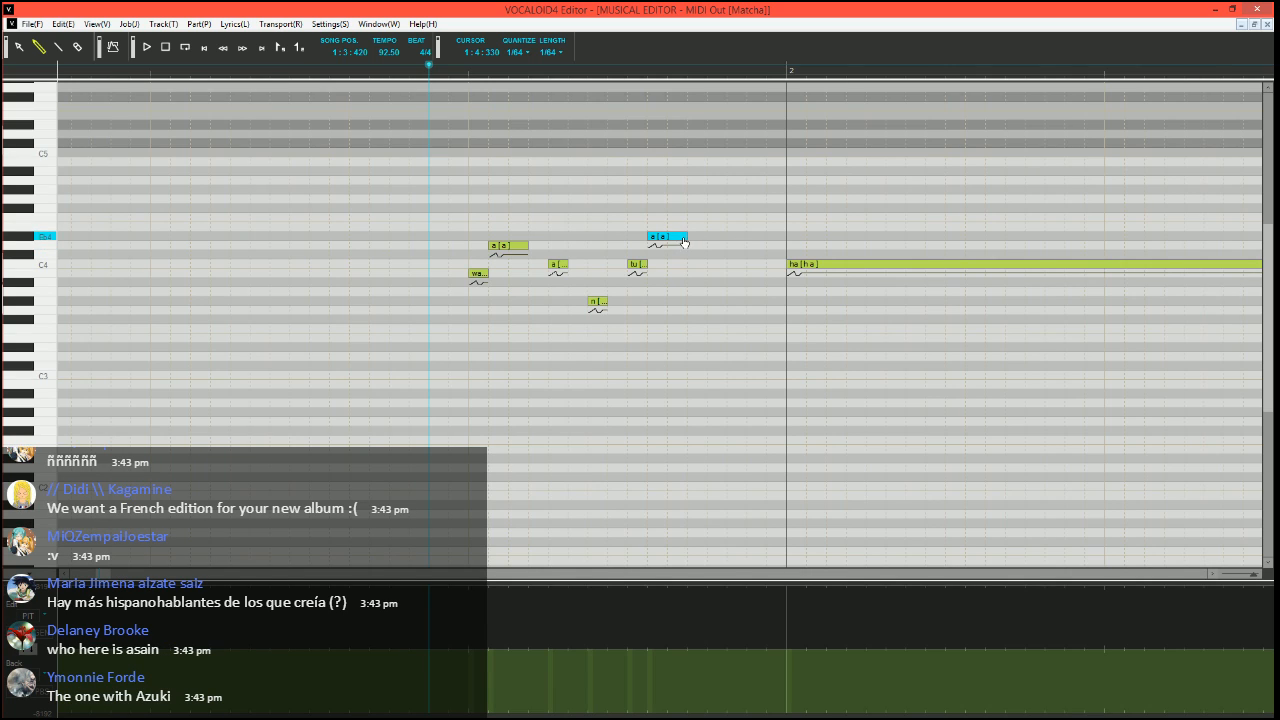
left_click_drag(687, 236, 667, 236)
left_click_drag(688, 245, 707, 245)
left_click(729, 291)
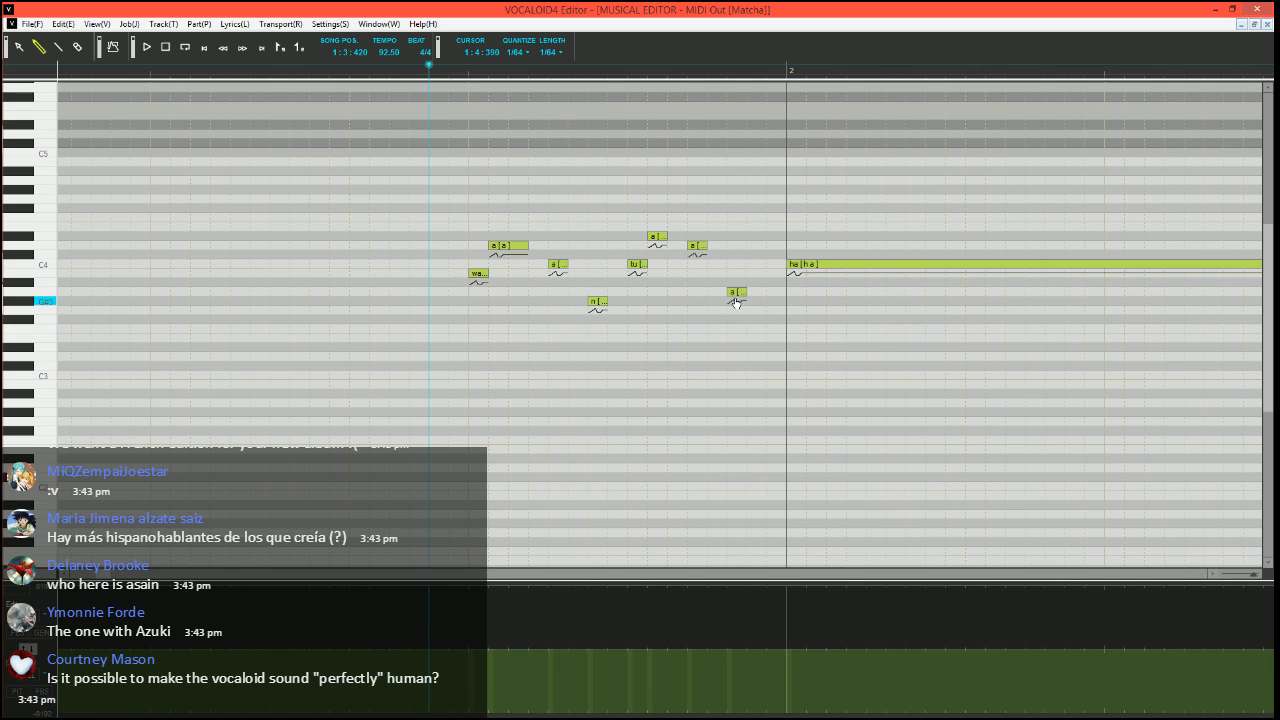
Set the lyrics of the three short notes following "tu" to "u", "-" and "-"
double_click(657, 236)
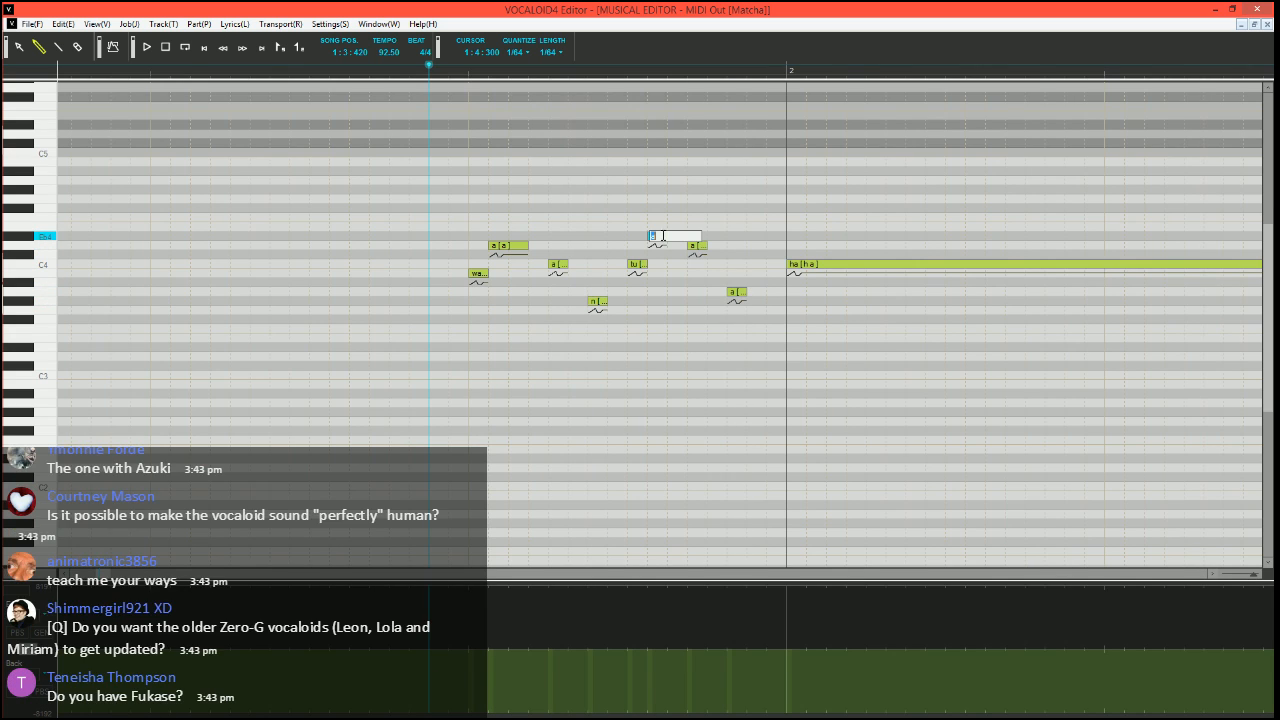
type("u")
key("Tab")
type("-")
key("Tab")
type("-")
key("Return")
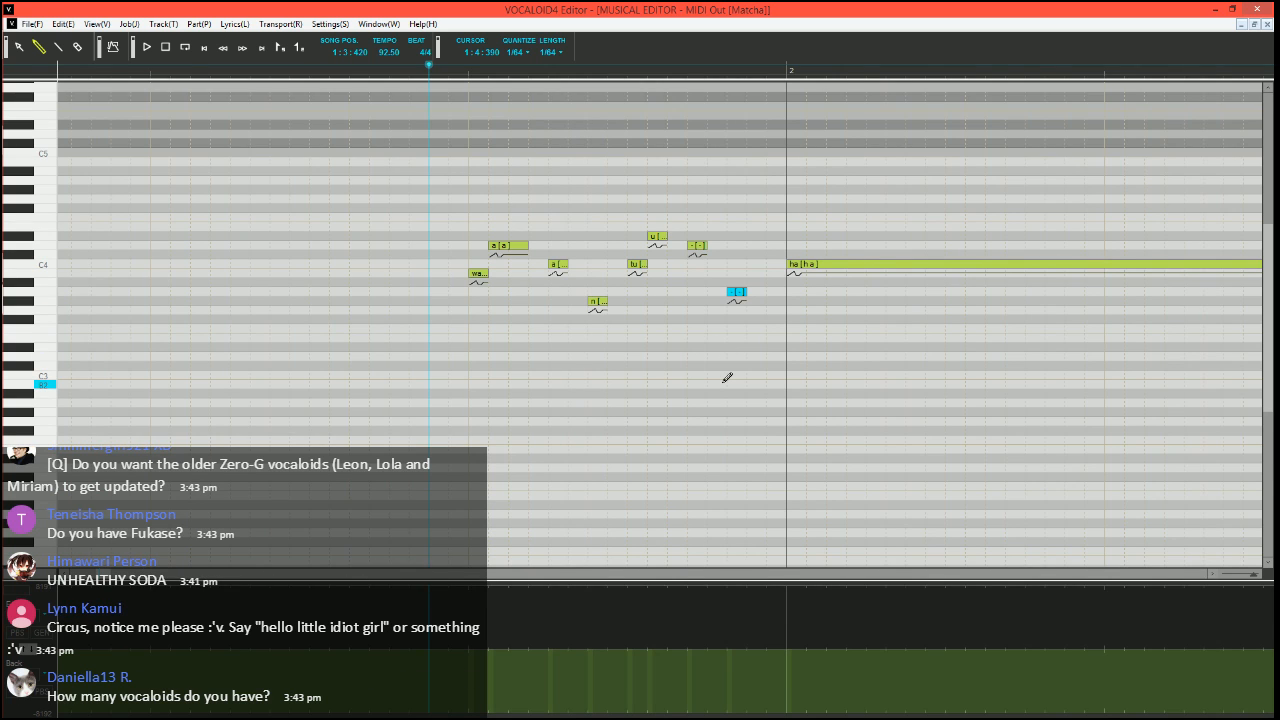
Add a 1/32 note at F3 just before measure 2 and, with phonemes editable, set its phoneme to "h¥"
left_click_drag(749, 329, 788, 327)
key("alt+Down")
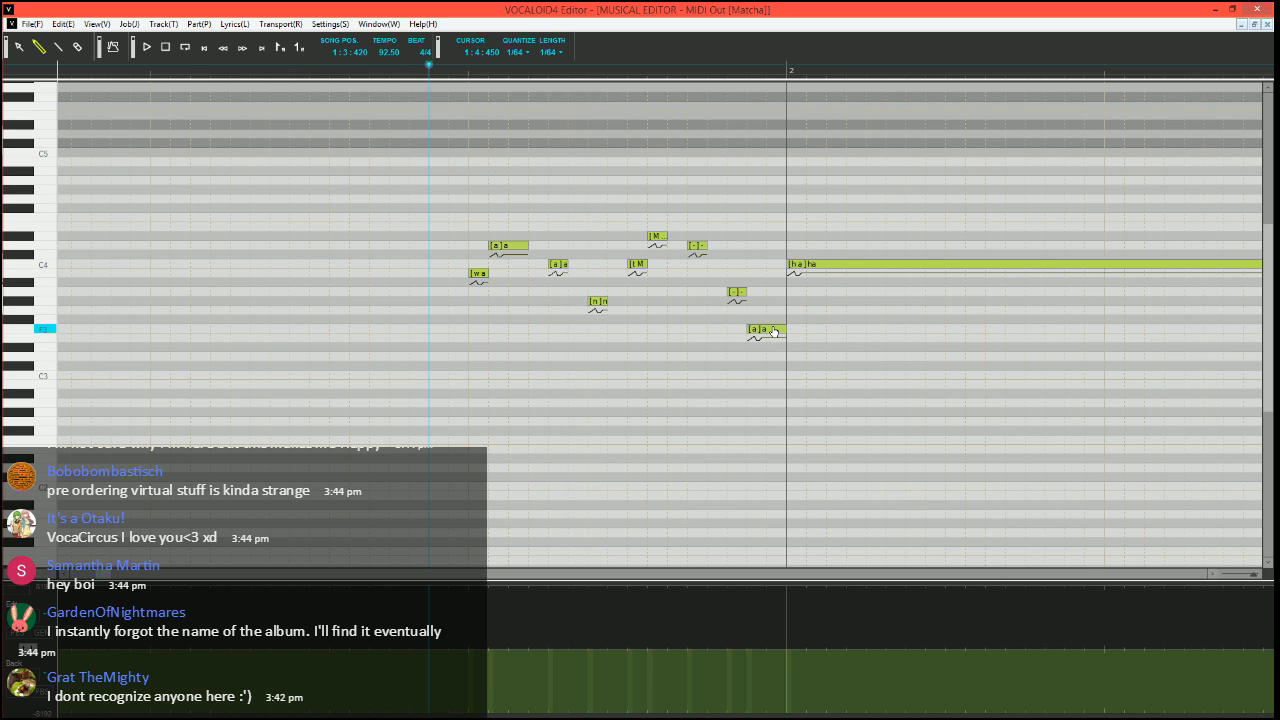
double_click(773, 331)
key("Return")
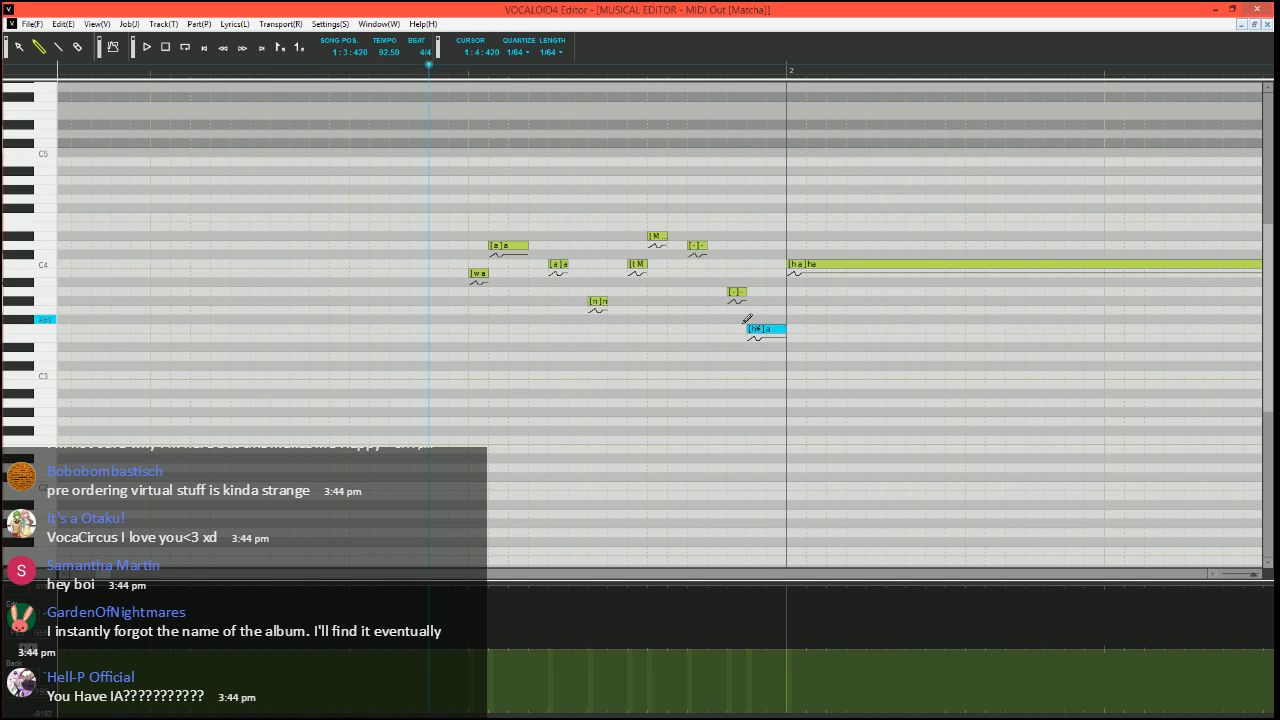
Play the edited opening notes twice and return the song position to 1:3:420
key("space")
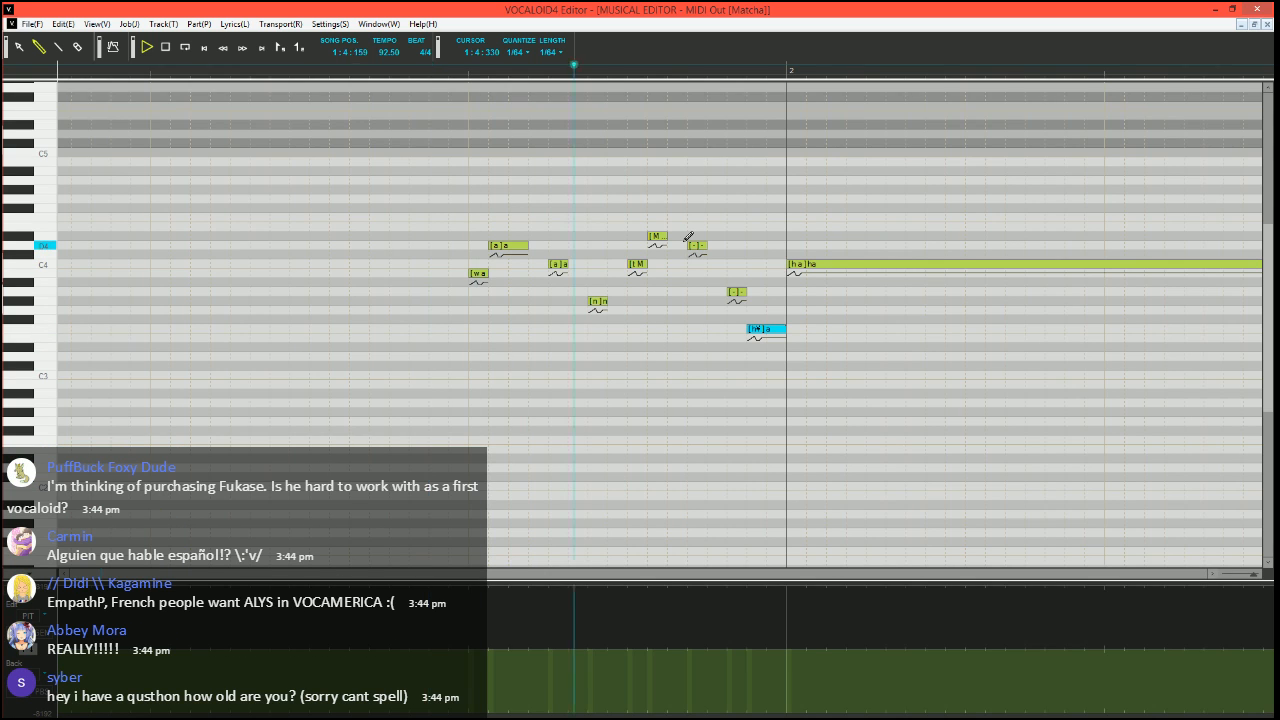
key("space")
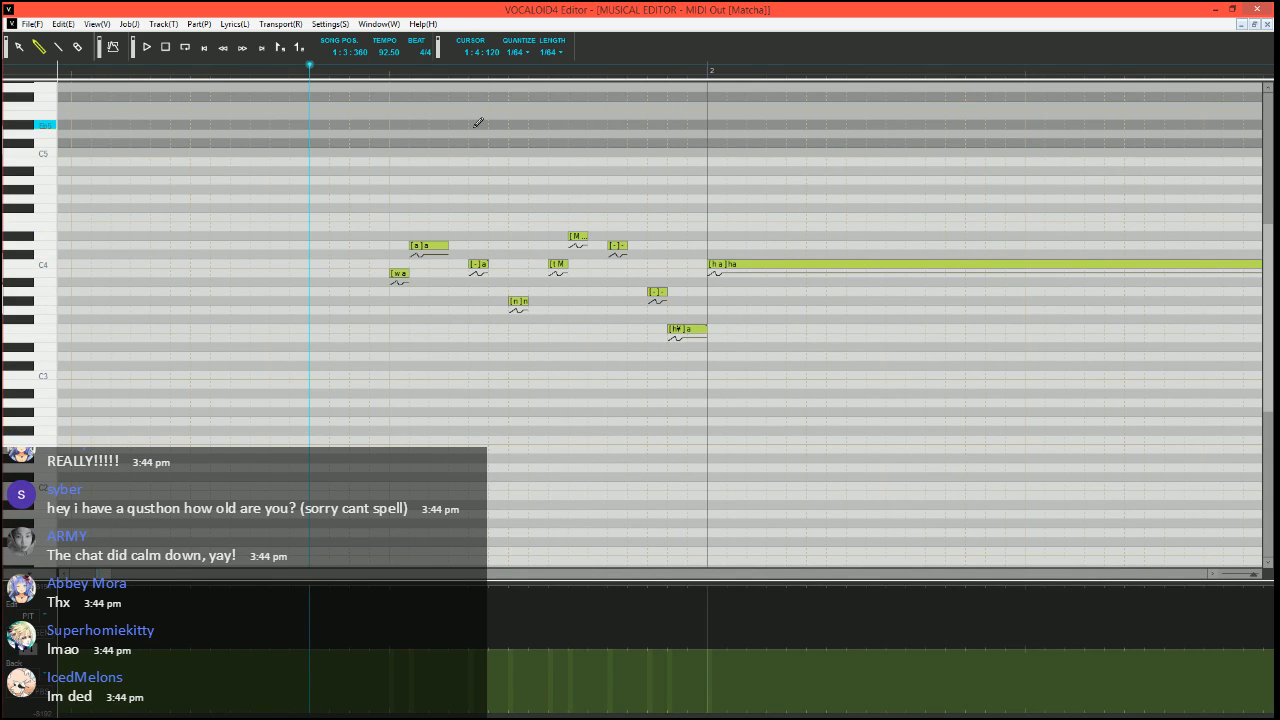
key("space")
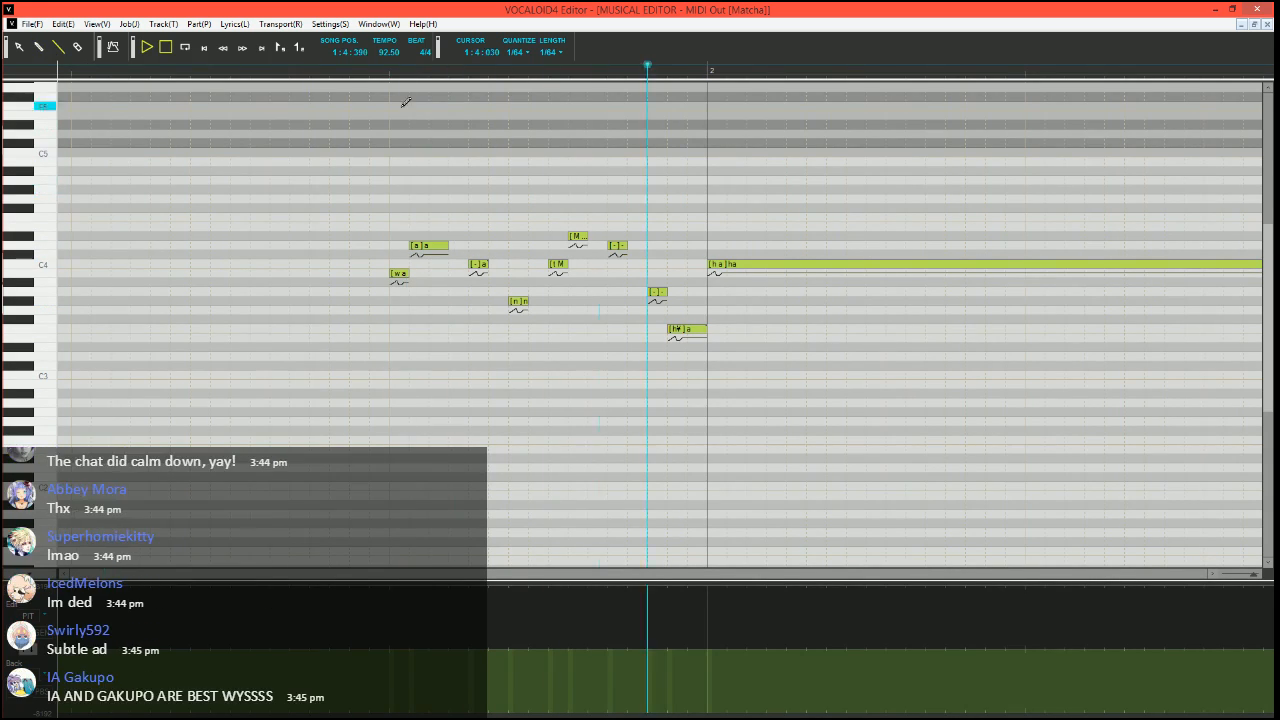
key("space")
left_click(350, 71)
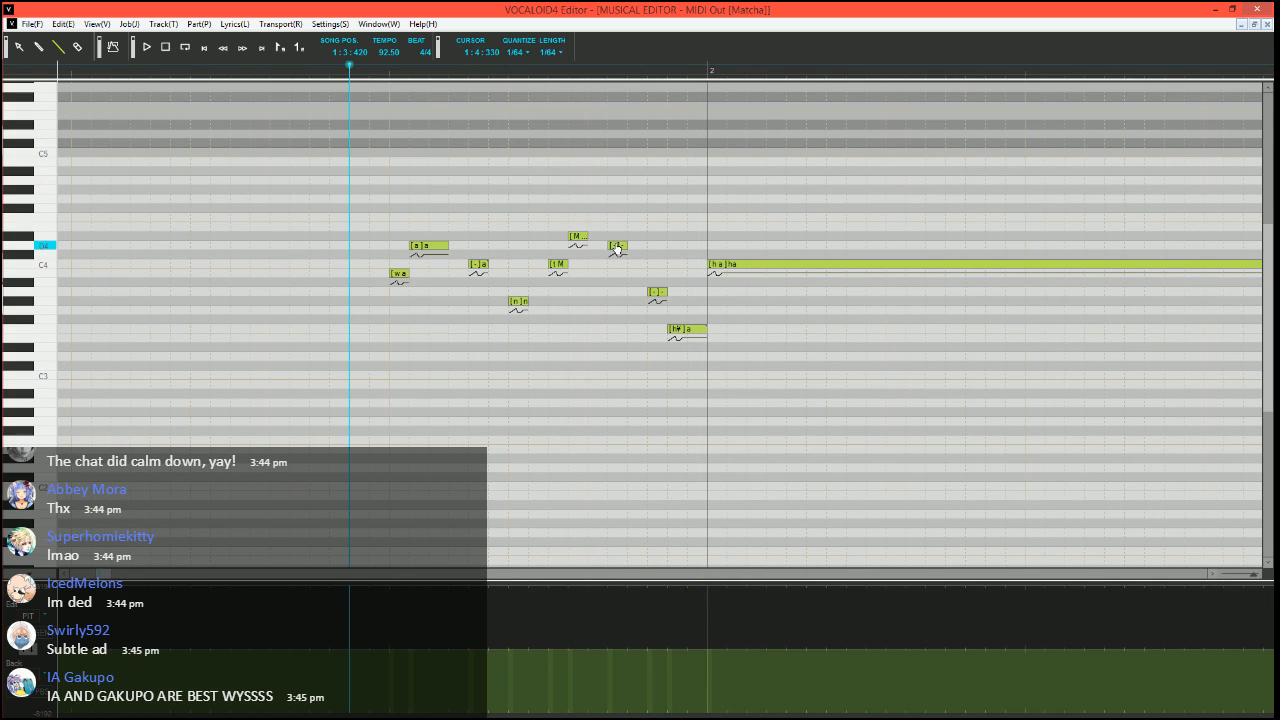
Change the F3 note just before measure 2 to lyric "a" with phonemes "- Sil", play it, and set the song position to 1:3:450
double_click(680, 330)
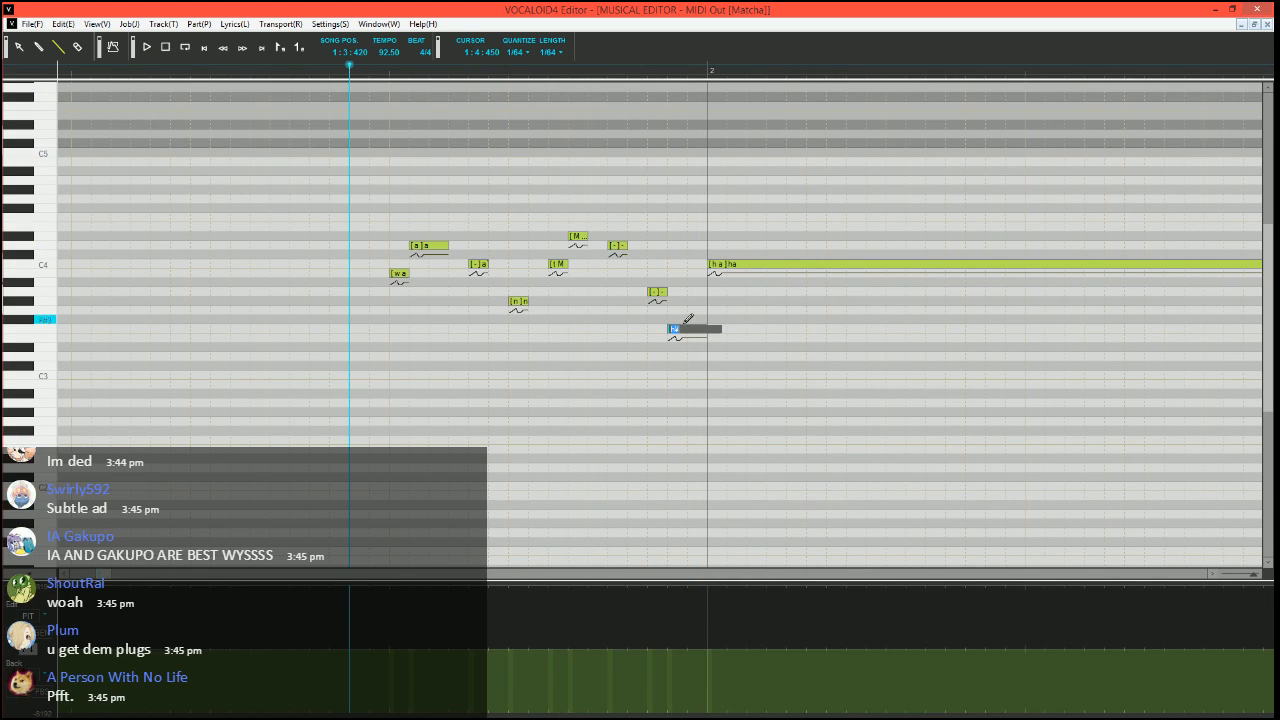
key("Return")
key("space")
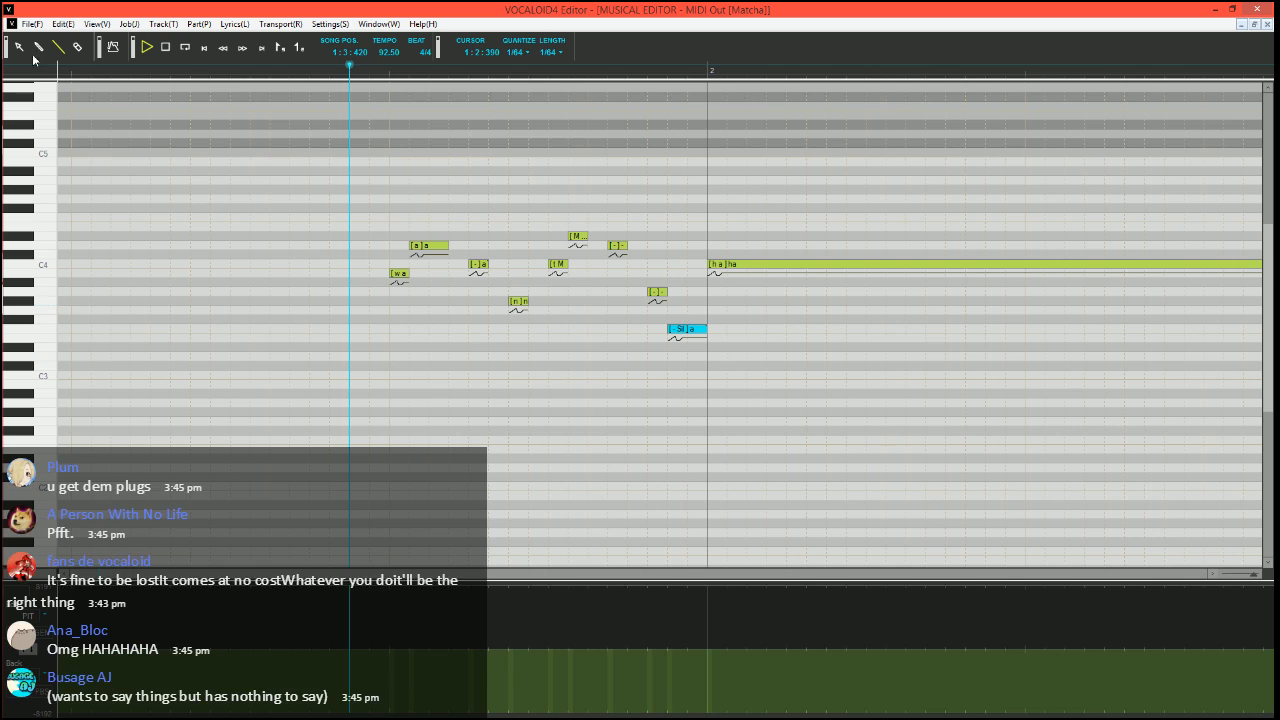
key("space")
left_click(368, 70)
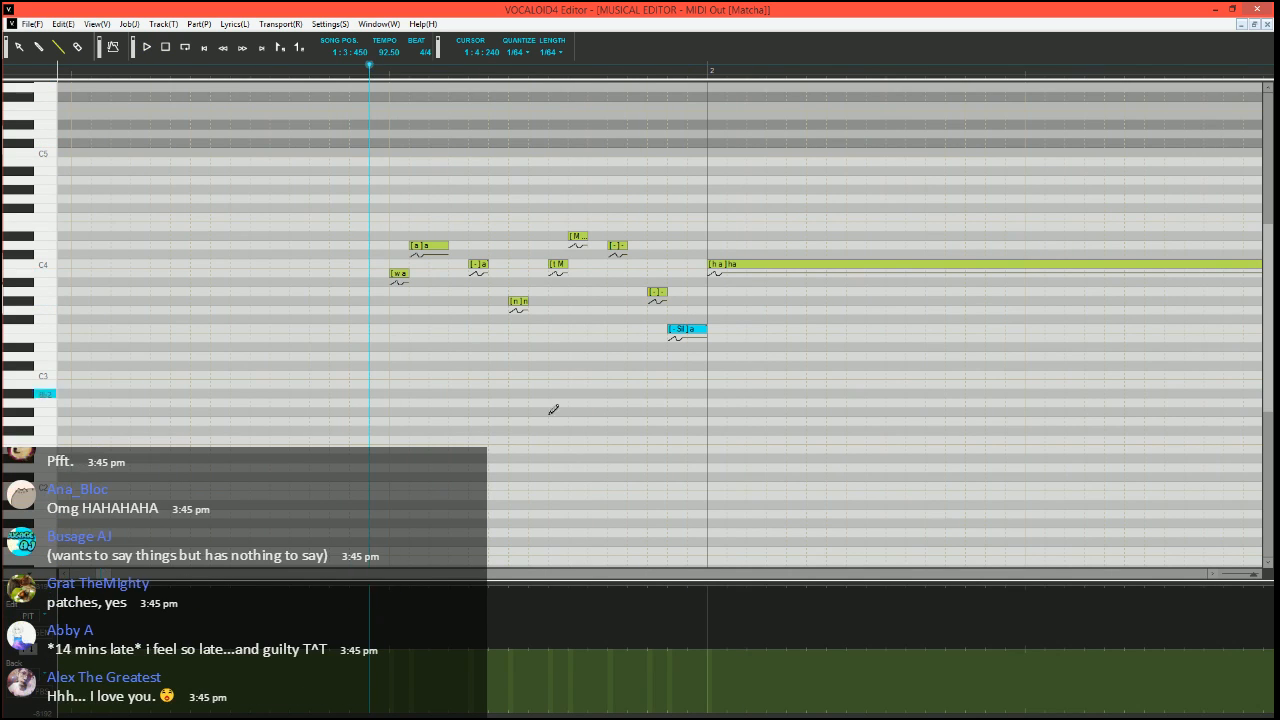
Draw a pitch bend that dips just before measure 2 and rises in stages over the start of the long "ha" note
scroll(500, 430, "right", 2)
scroll(406, 438, "down", 1)
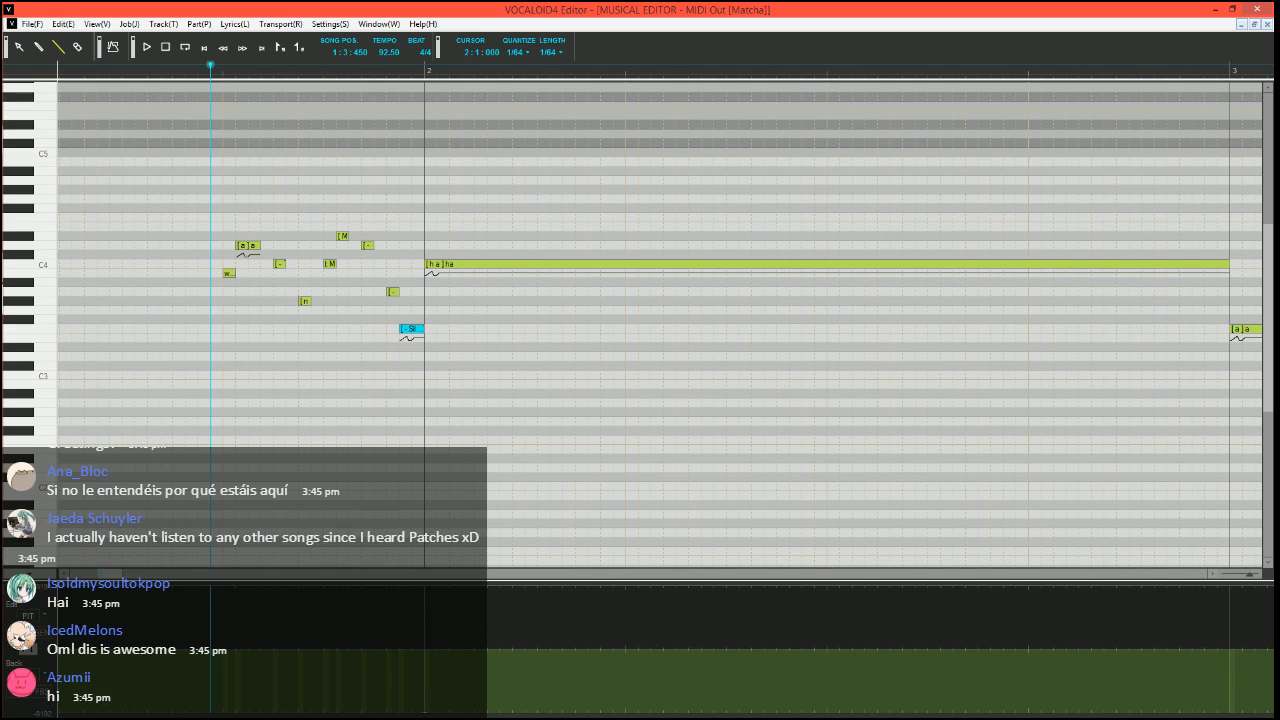
mouse_move(412, 715)
left_mouse_down()
mouse_move(437, 682)
mouse_move(487, 682)
mouse_move(510, 650)
left_mouse_up()
scroll(558, 388, "down", 3)
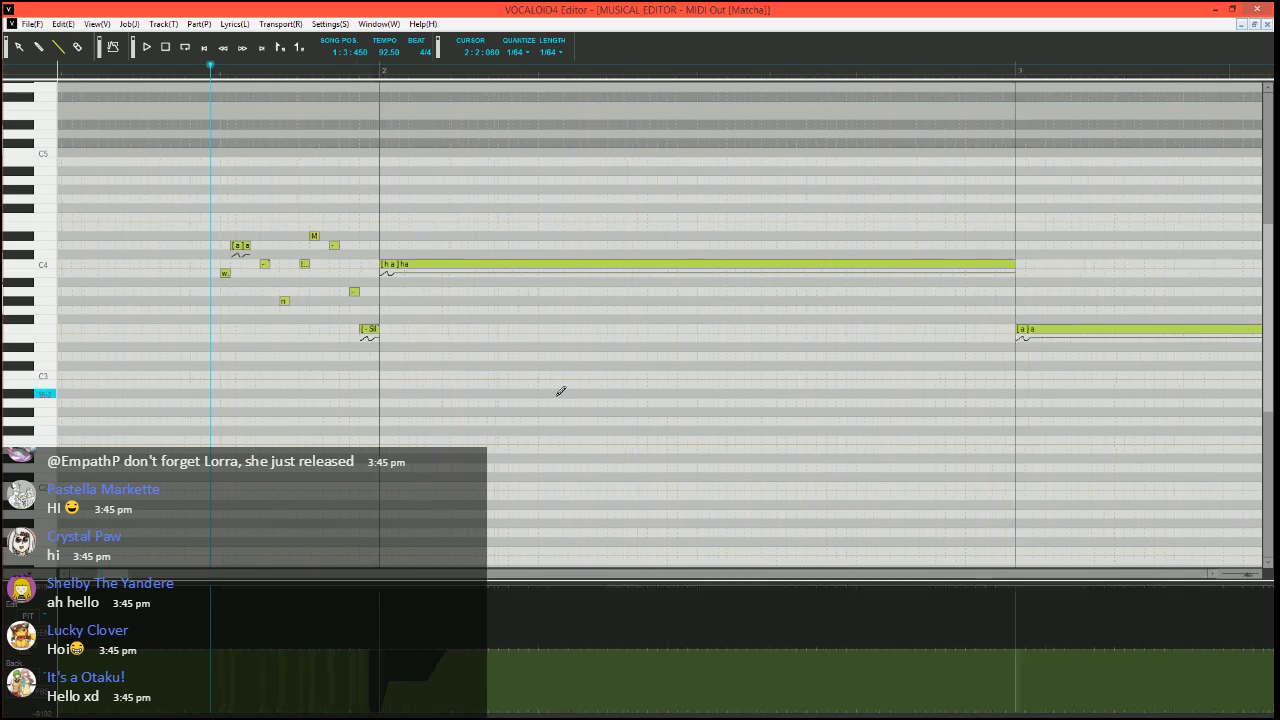
Shorten the long "ha" note's end and fill the gap before measure 3 with a short C4 "a" note using phoneme "-"
scroll(539, 362, "right", 2)
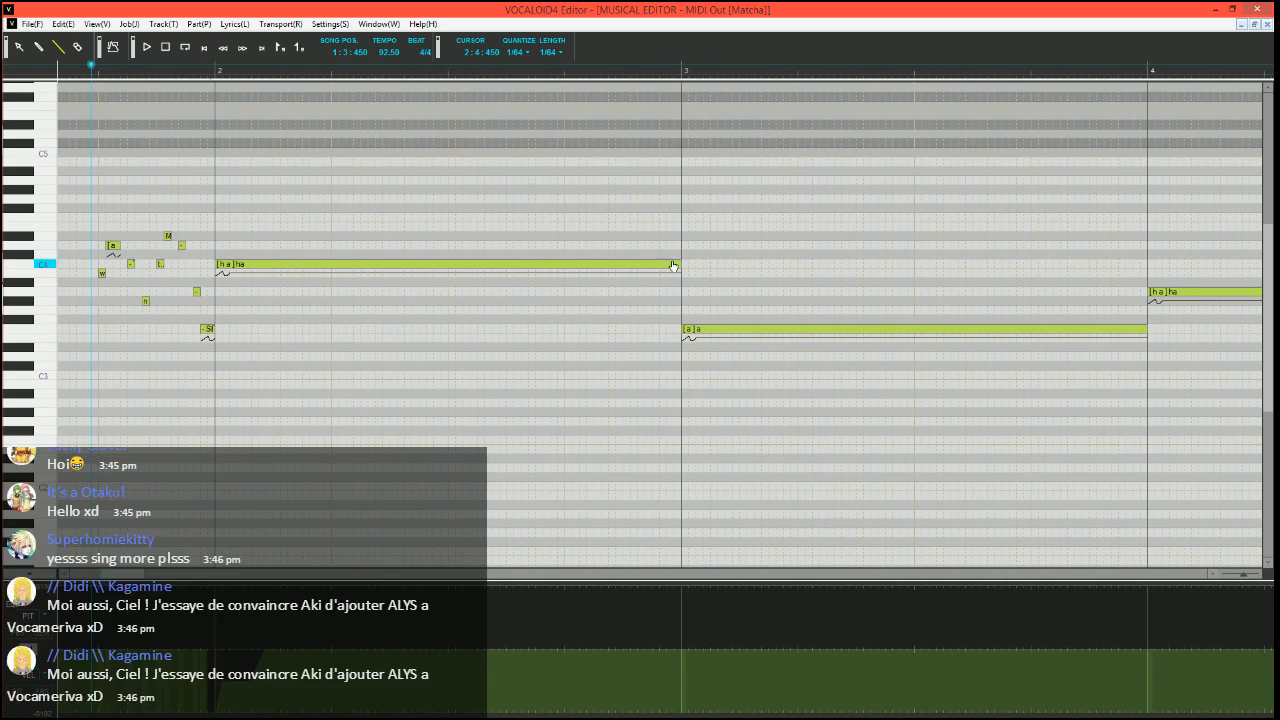
left_click_drag(679, 265, 667, 265)
left_click_drag(670, 265, 679, 266)
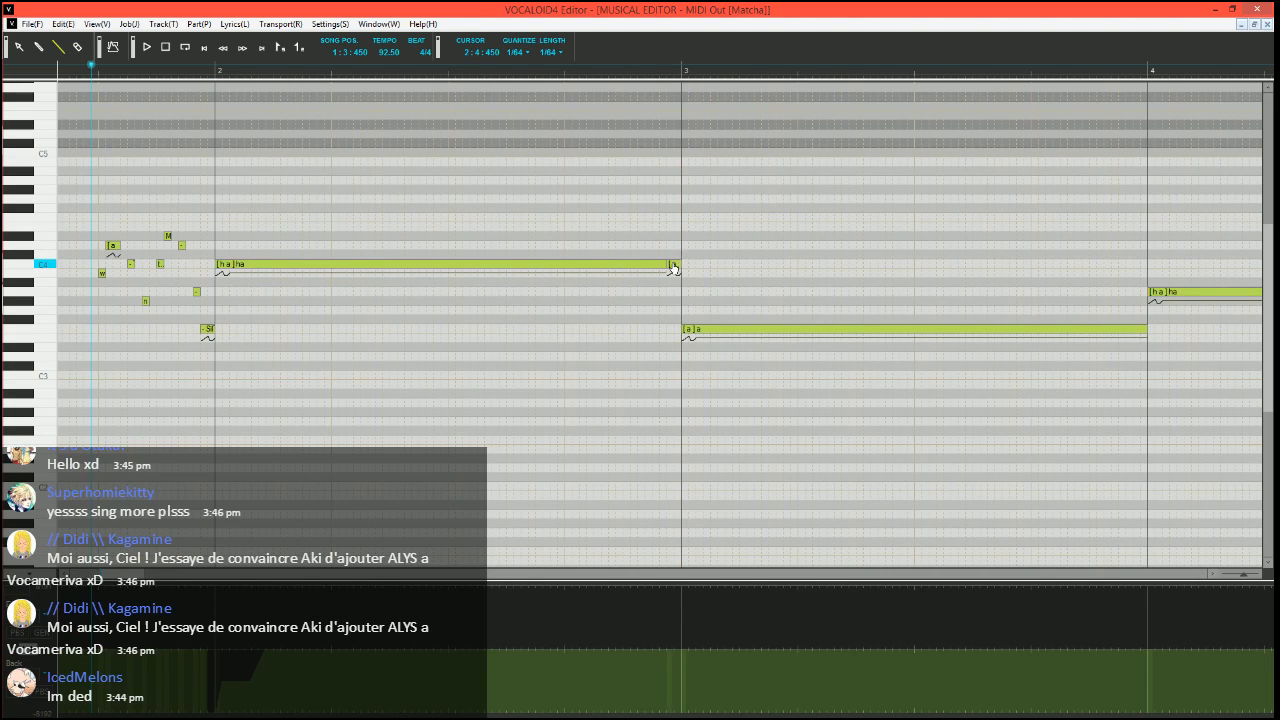
scroll(619, 405, "right", 2)
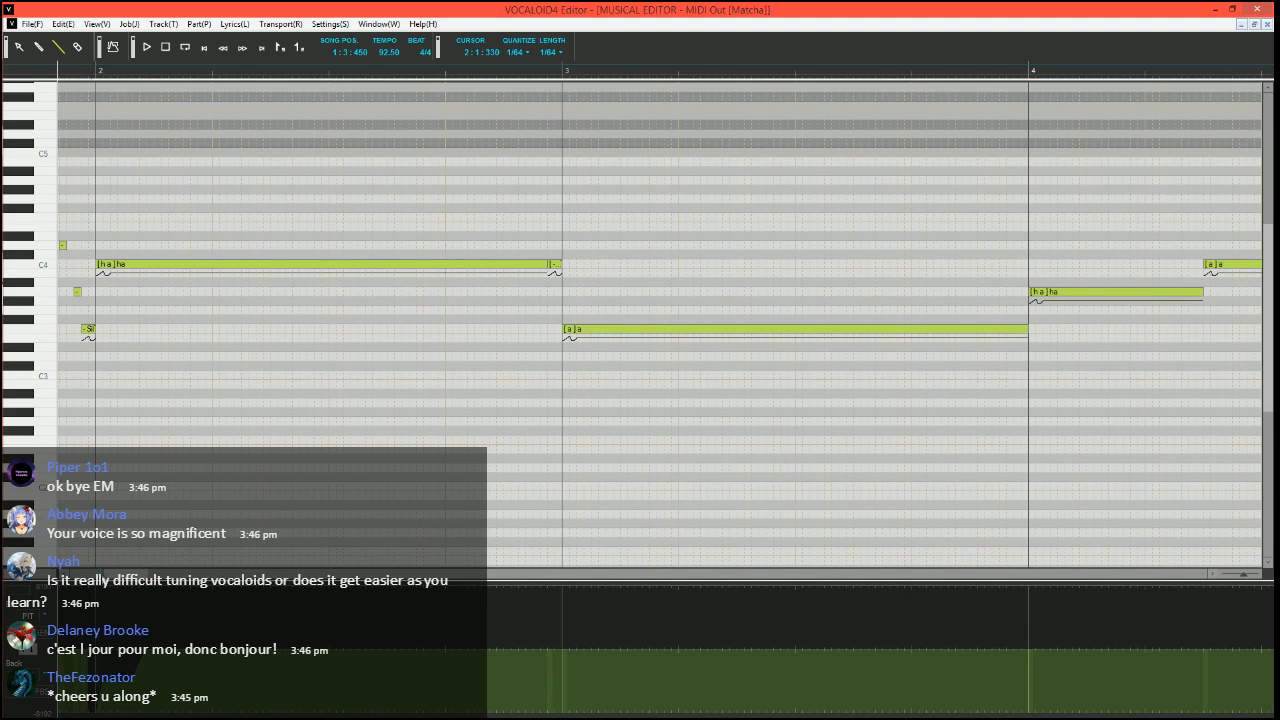
Play the long "ha" note and its new ending from just before measure 2 into measure 3
left_click_drag(119, 580, 114, 587)
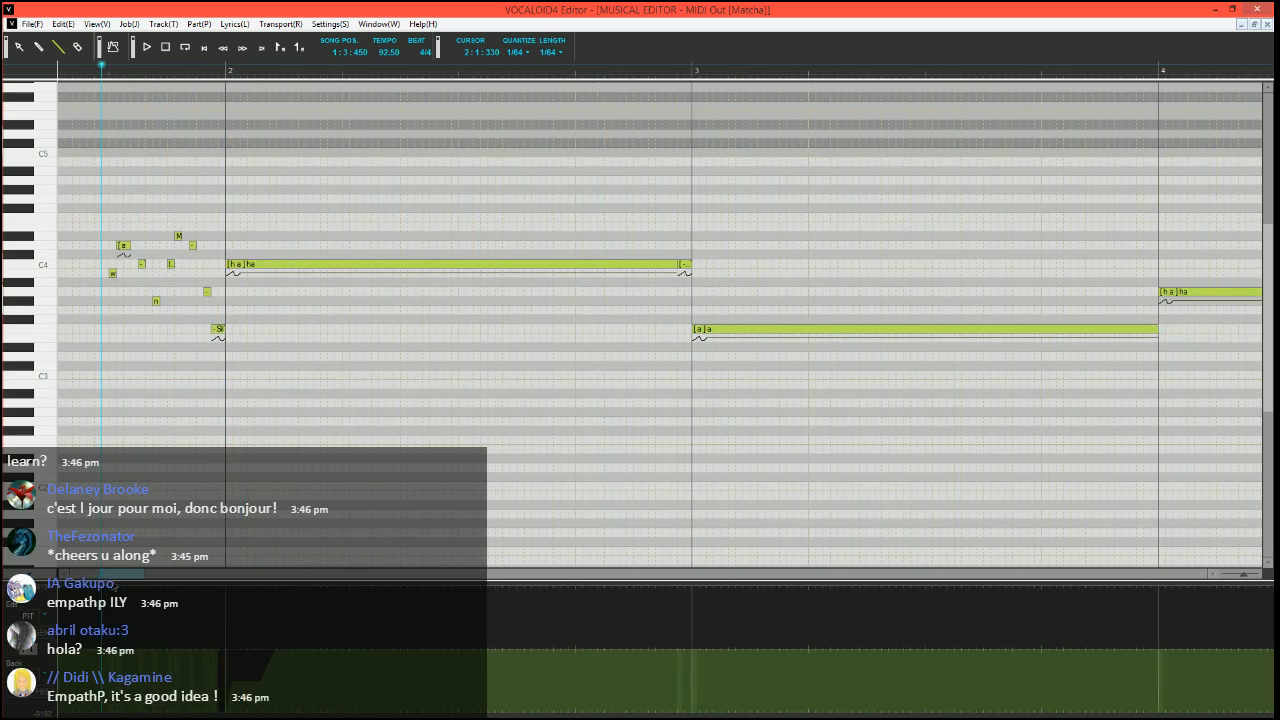
left_click(209, 70)
scroll(294, 300, "up", 3)
key("space")
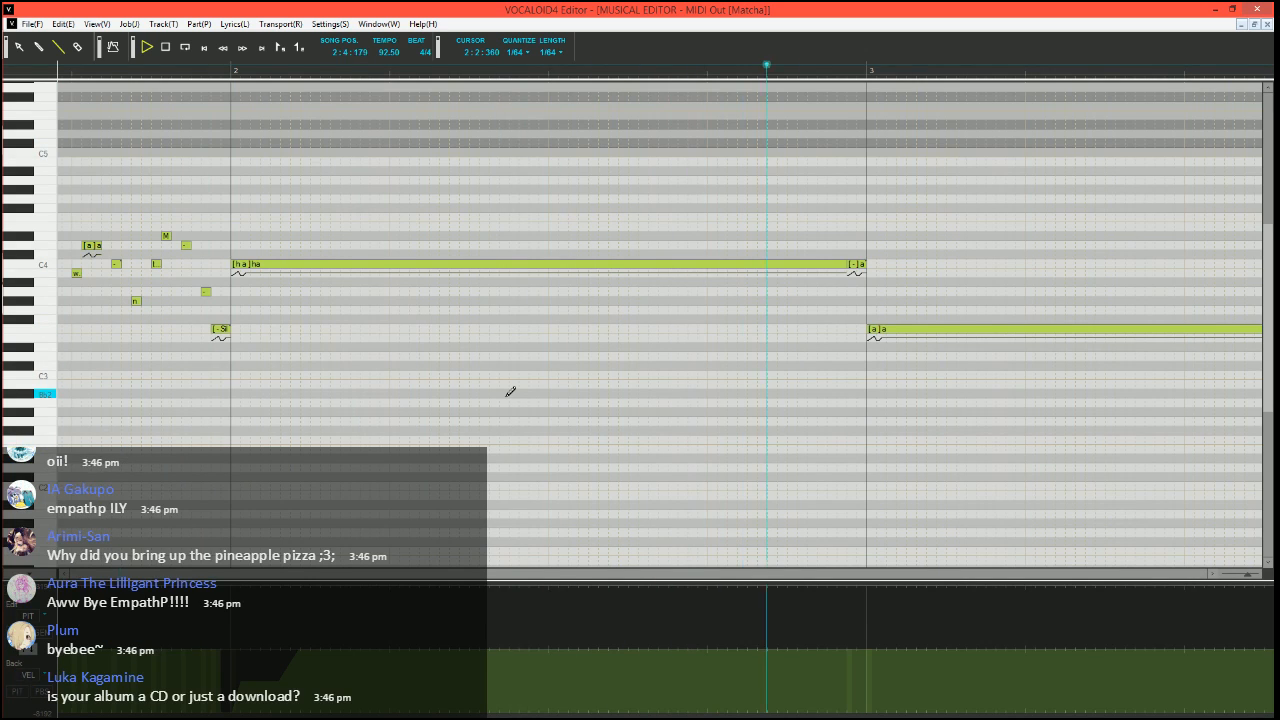
key("space")
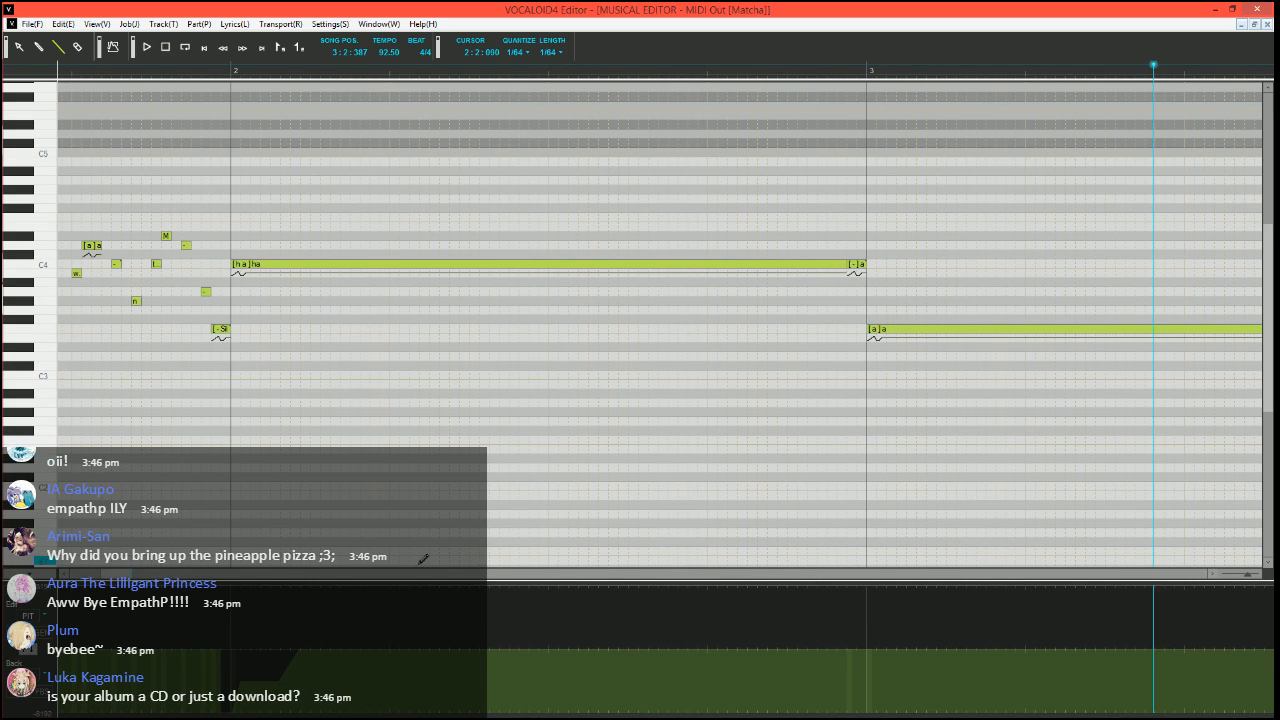
Run the Expressive Vibrato job plugin on the long "a" note in measure 3
left_click_drag(118, 573, 140, 573)
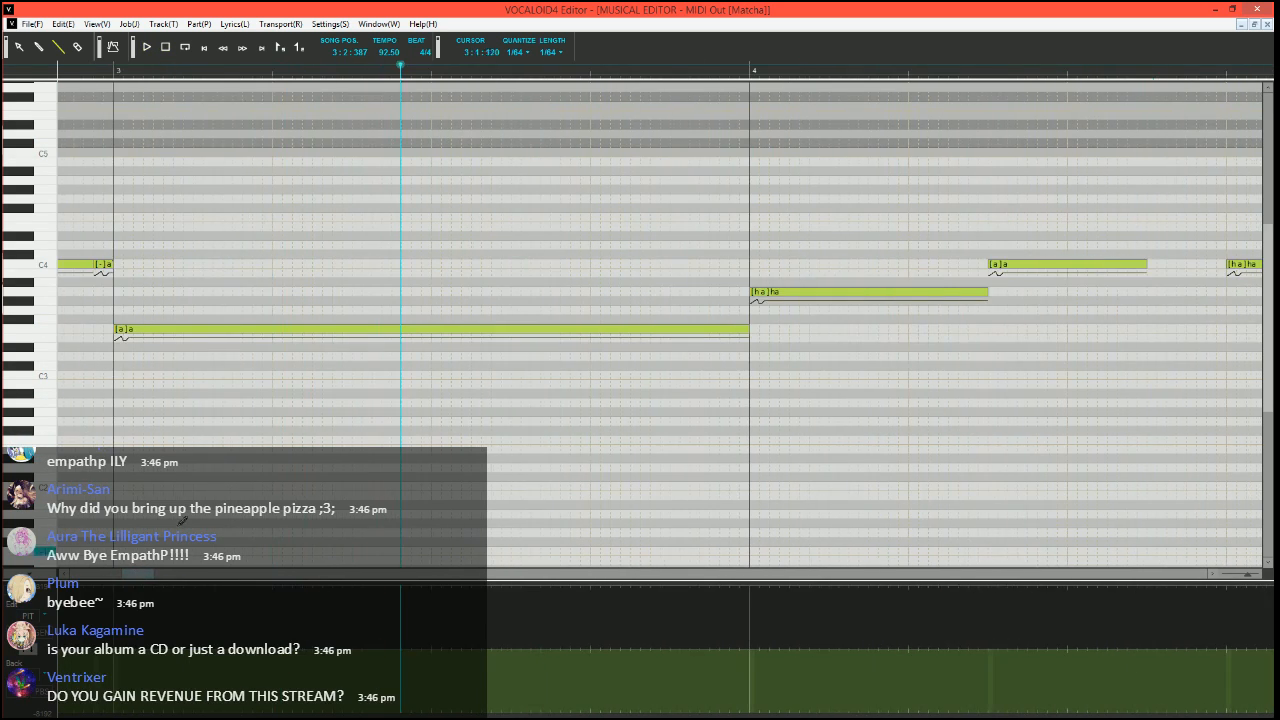
left_click(388, 331)
key("ctrl+j")
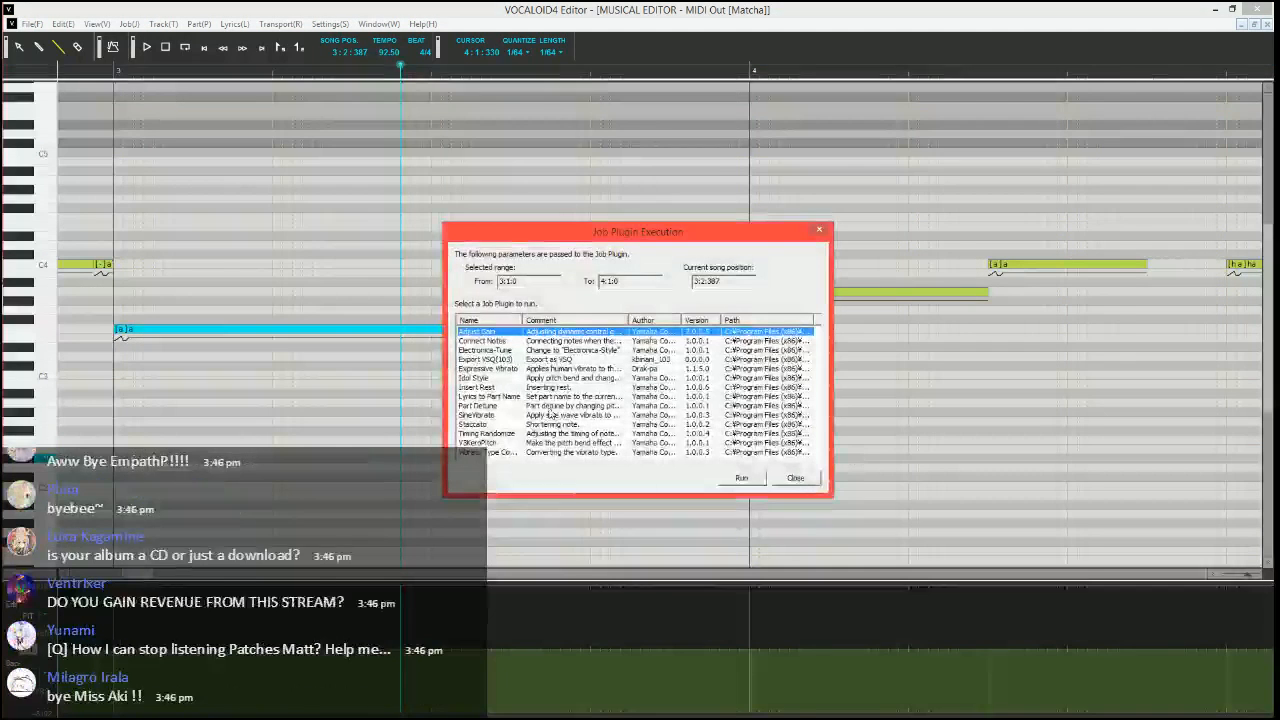
left_click(546, 369)
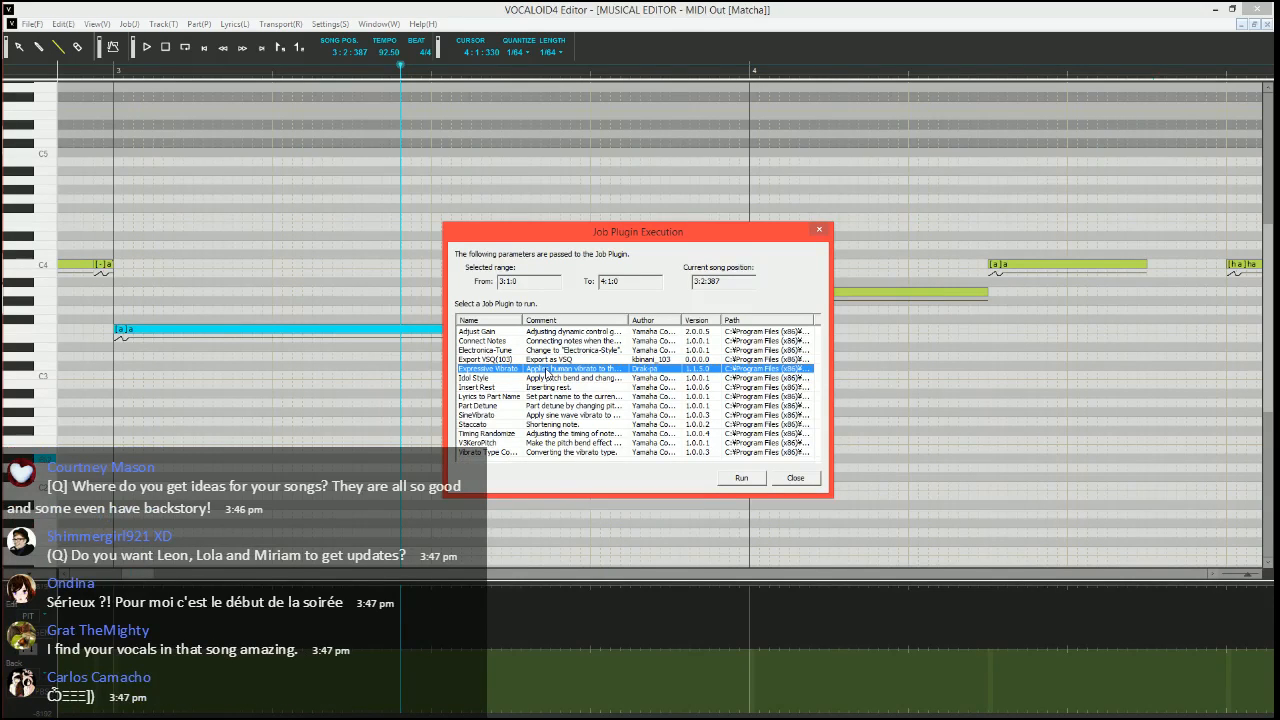
left_click(741, 478)
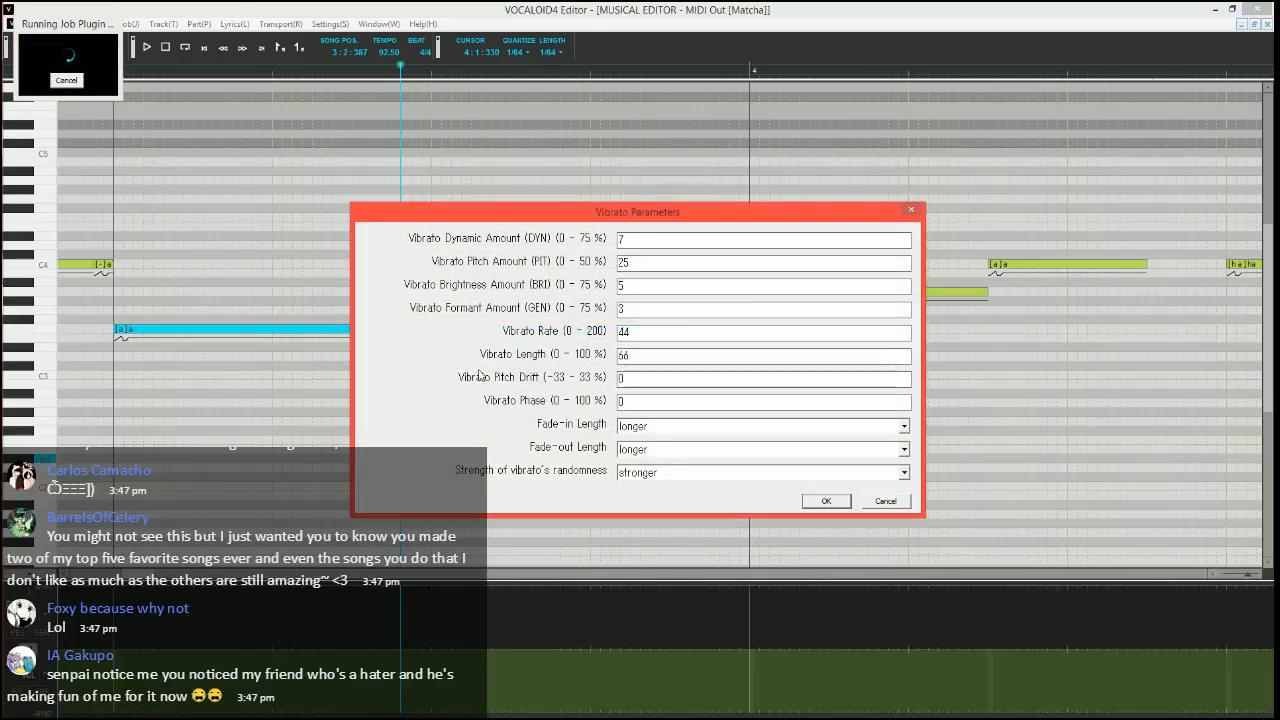
Try the vibrato with a pitch amount of 10, brightness amount of 15 and rate of 60 on the measure 3 note
double_click(743, 264)
type("10")
key("Tab")
type("15")
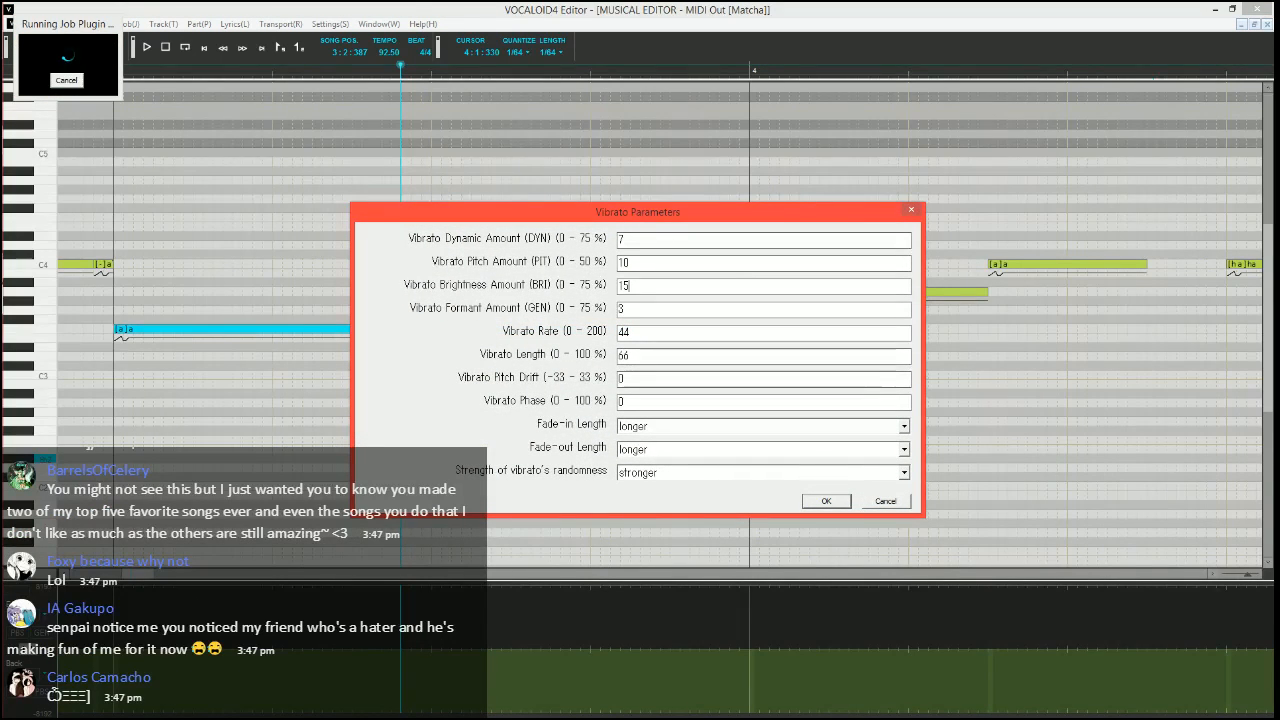
key("Tab")
key("Tab")
type("4")
key("BackSpace")
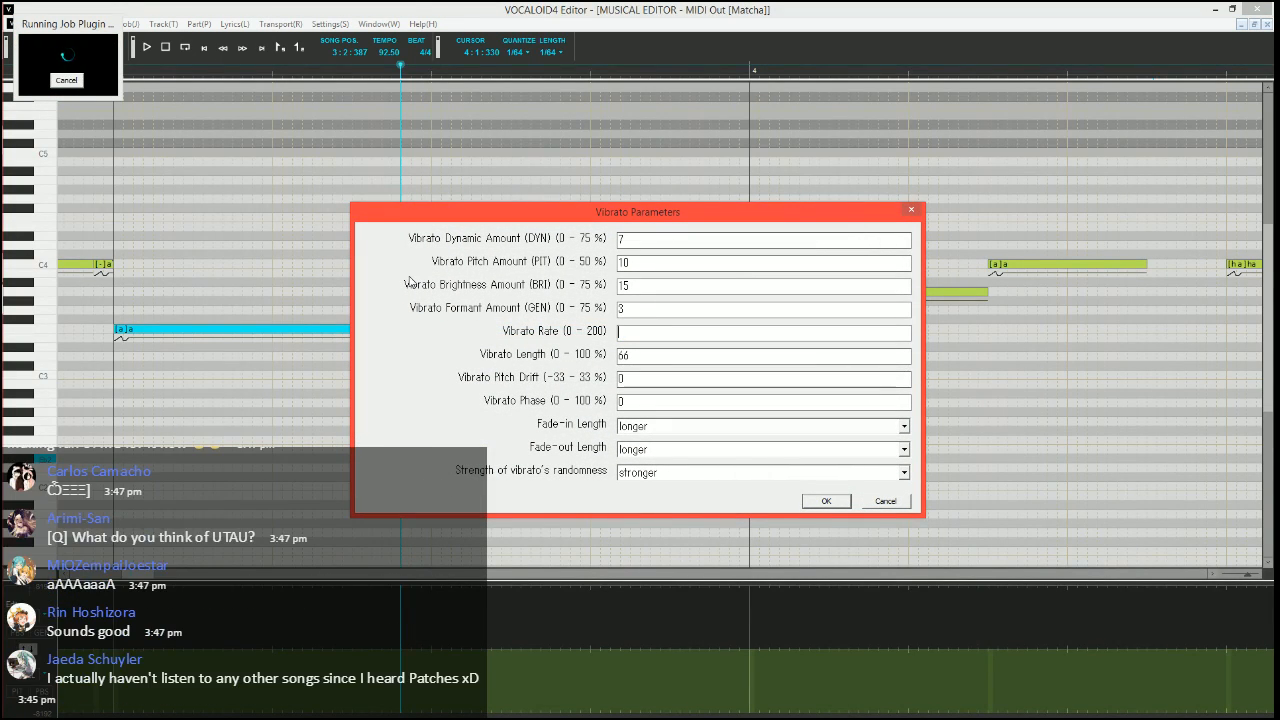
type("6")
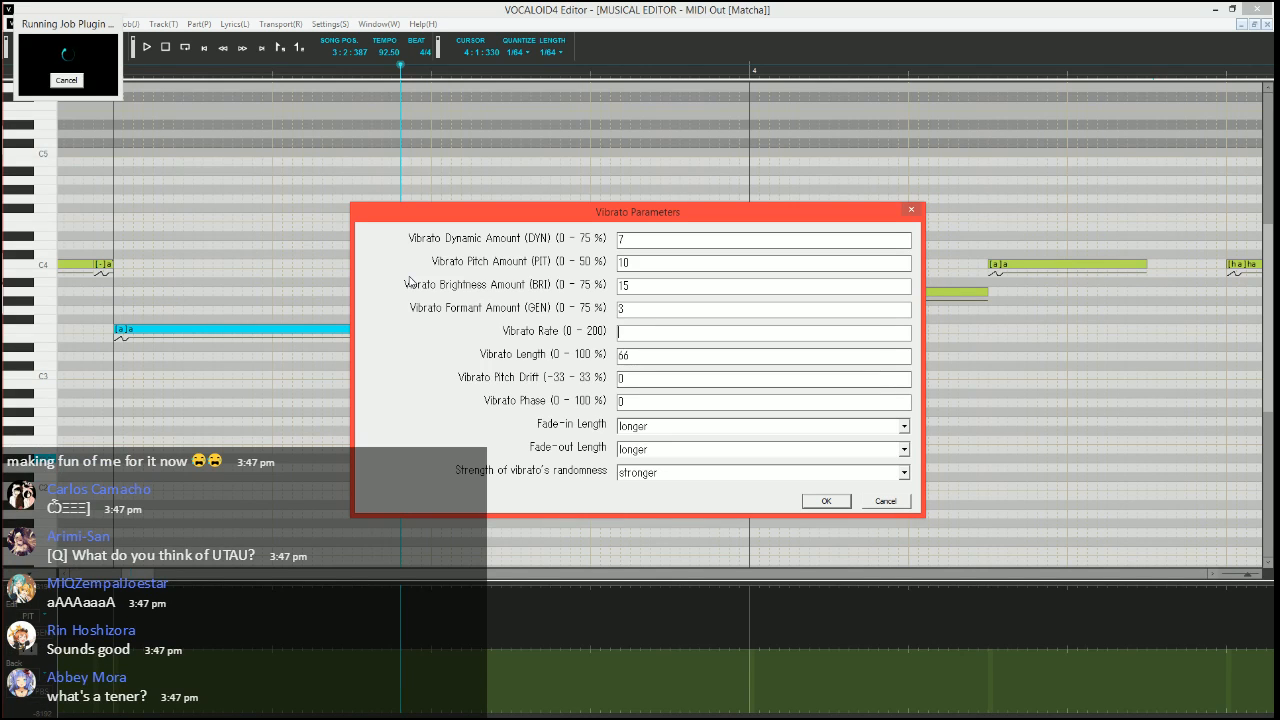
type("0")
key("Tab")
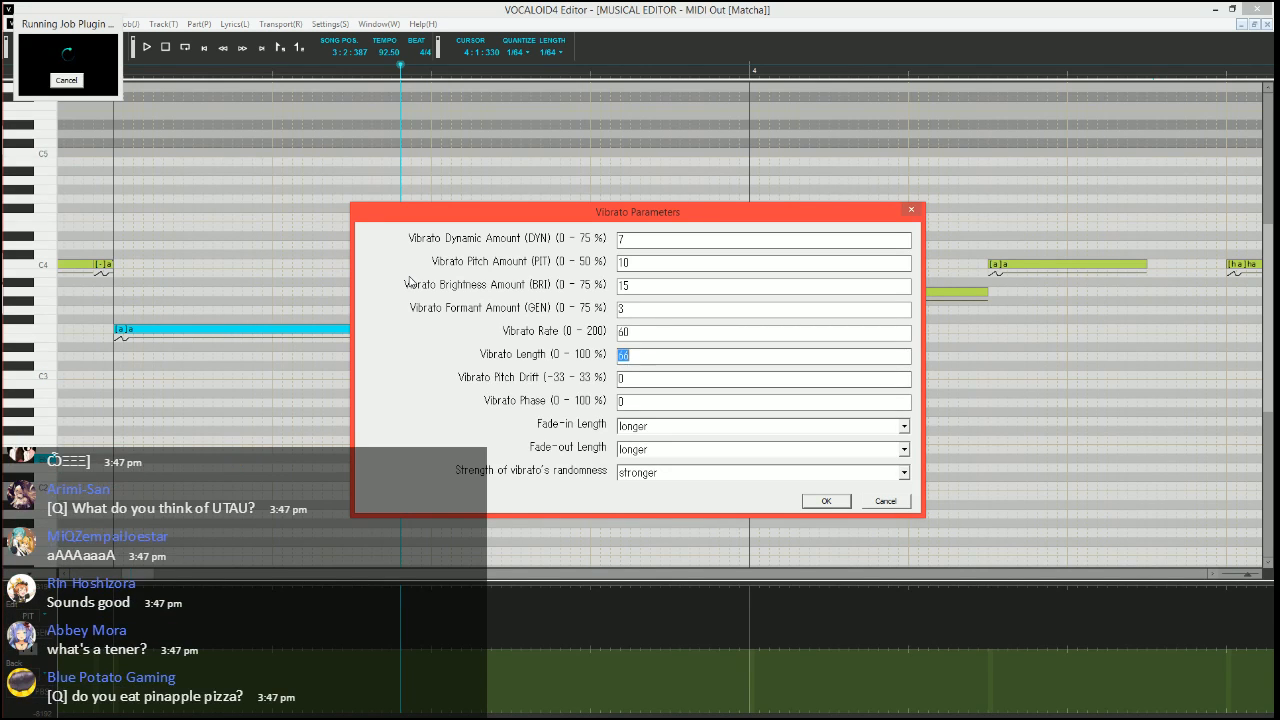
key("Tab")
key("Tab")
key("Return")
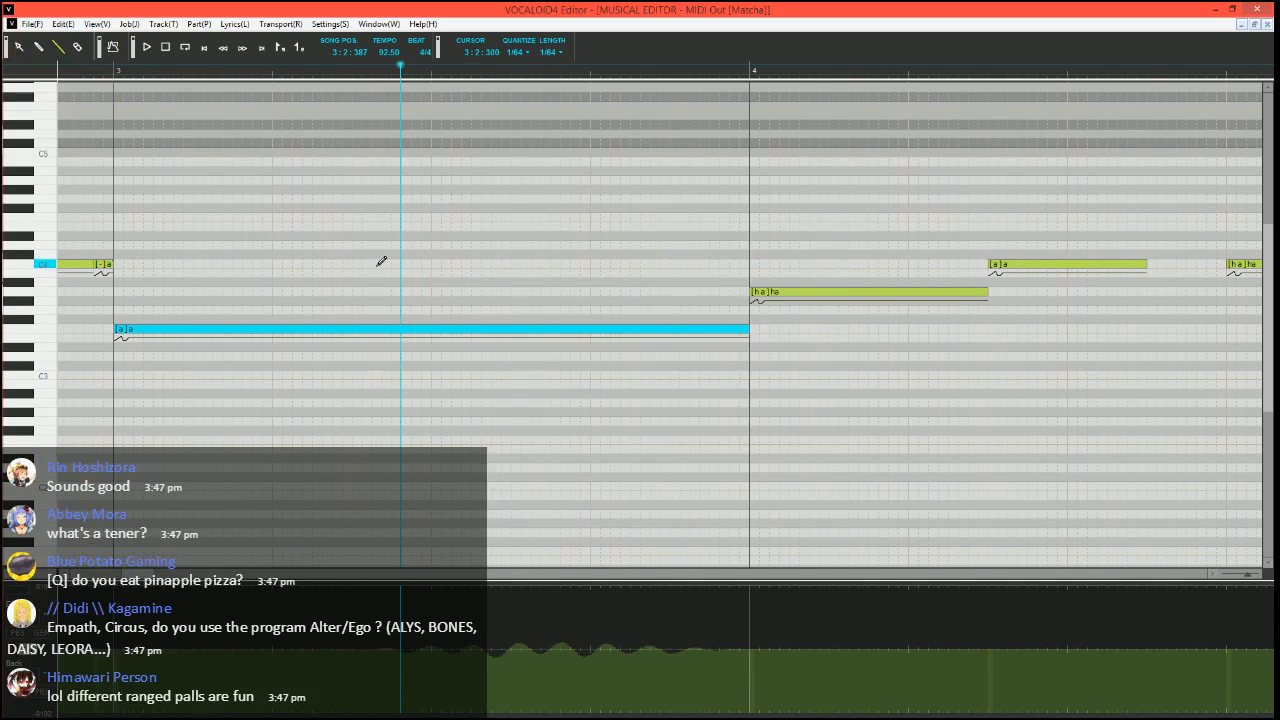
Play the phrase from just before measure 2 into measure 4, and return the song position to 2:4:450
scroll(380, 260, "down", 6)
left_click(146, 66)
key("space")
scroll(341, 320, "up", 4)
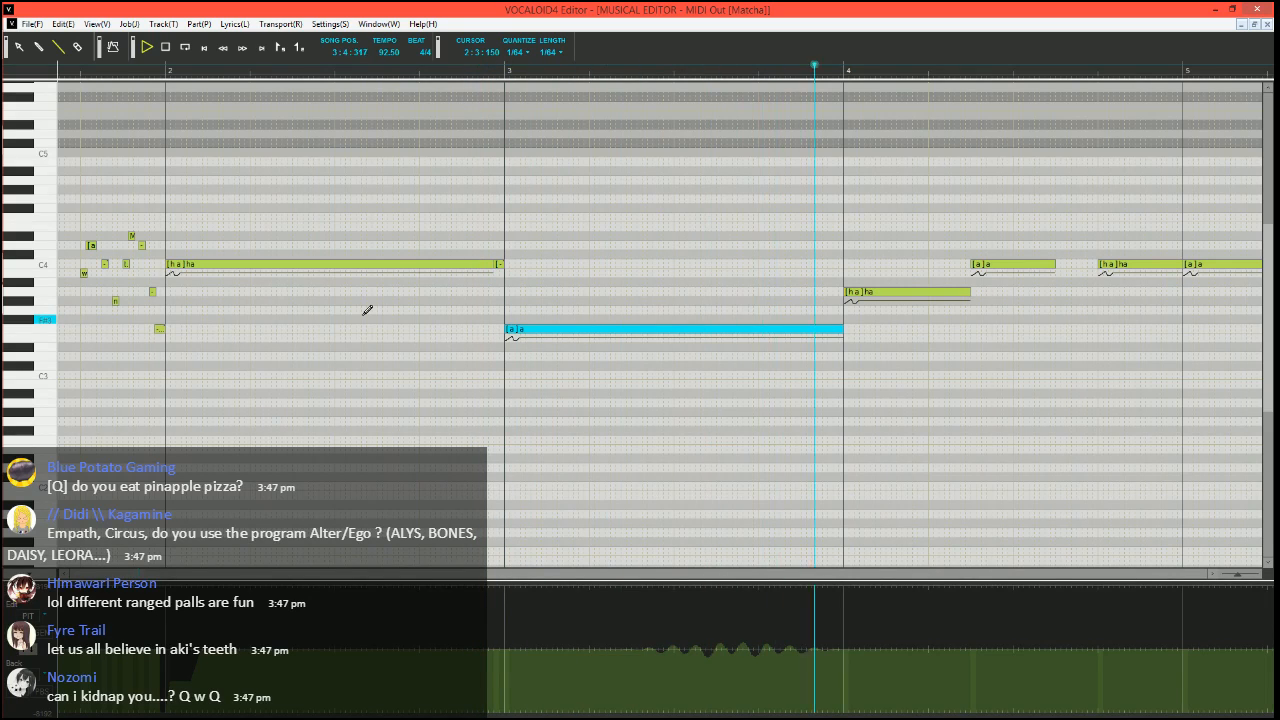
key("space")
scroll(570, 310, "right", 2)
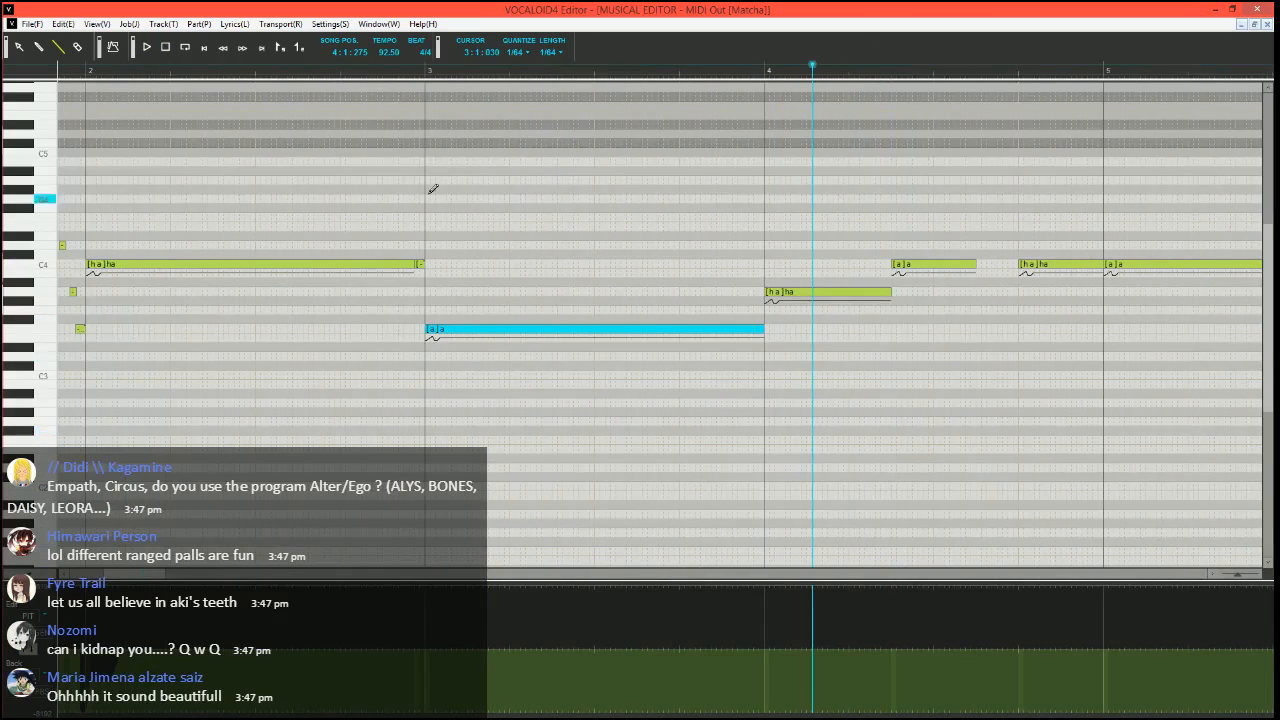
left_click(422, 71)
scroll(625, 375, "right", 3)
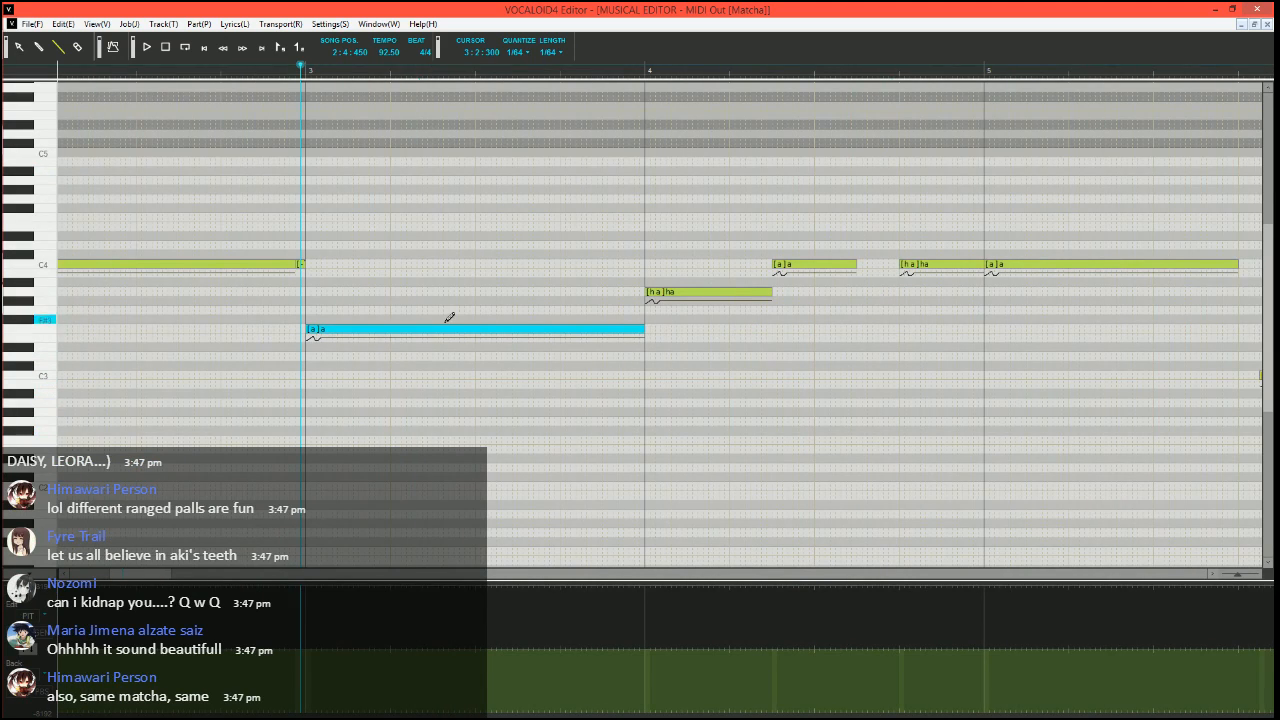
scroll(444, 433, "down", 1)
scroll(432, 520, "right", 1)
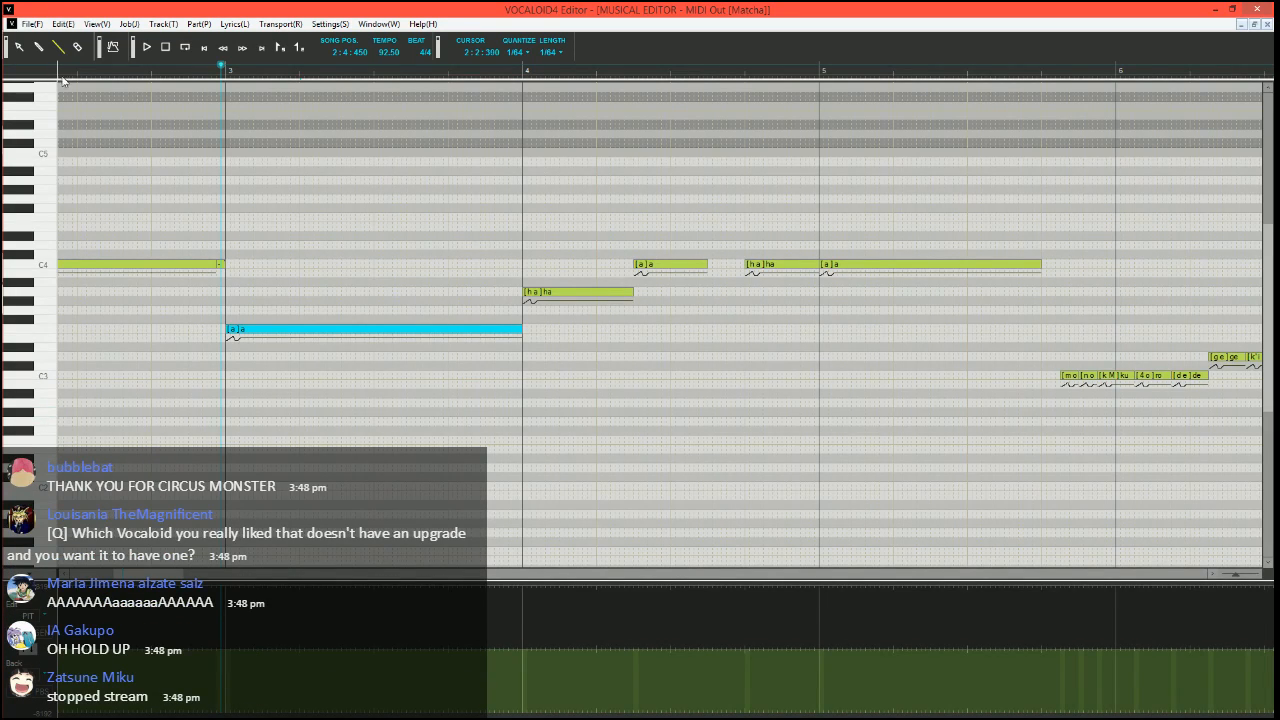
Set the song position to 3:4:360 and draw a pitch bend dipping before measure 4 and rising in stages into the "ha" note
left_click(505, 70)
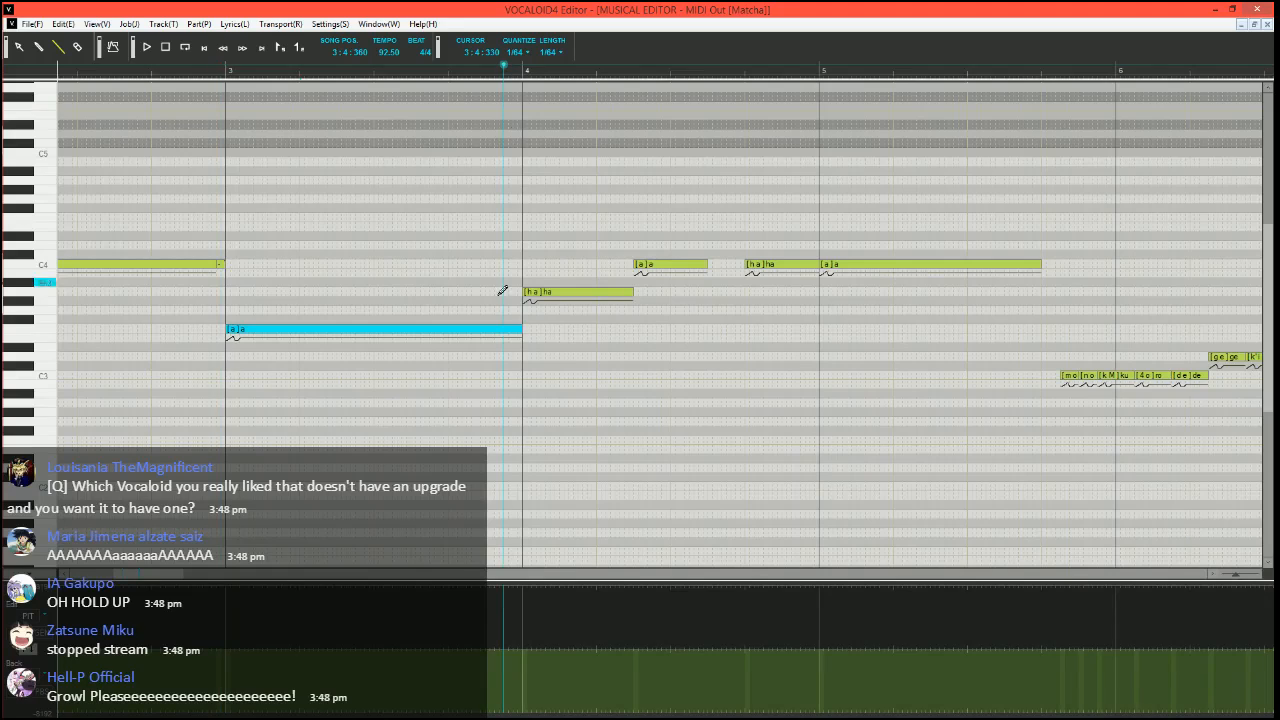
scroll(546, 417, "up", 4)
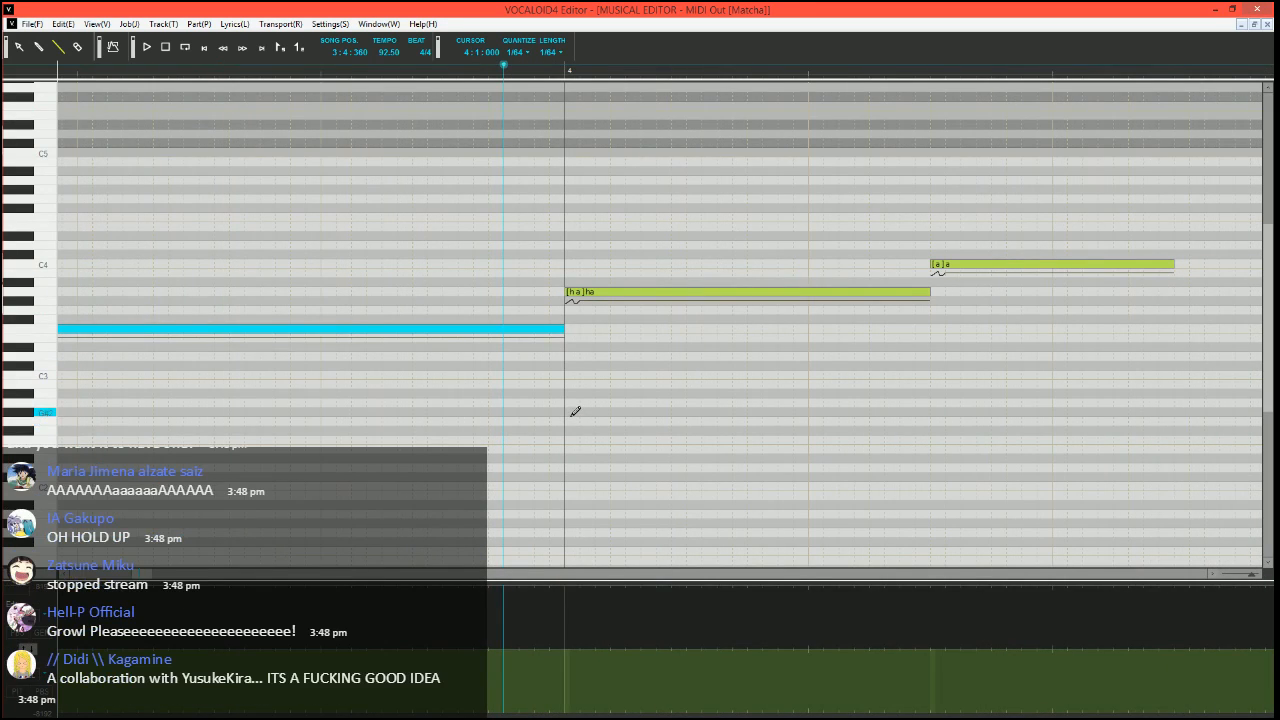
scroll(572, 415, "right", 2)
scroll(458, 425, "up", 2)
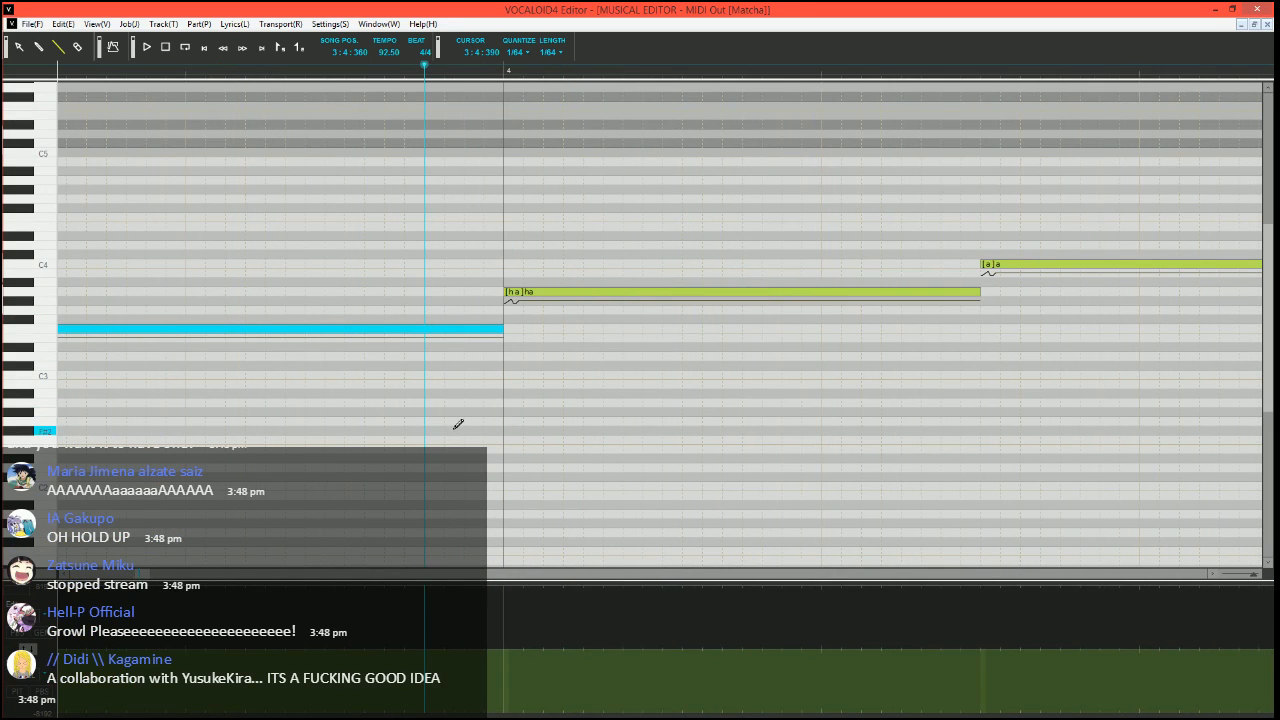
scroll(492, 416, "up", 1)
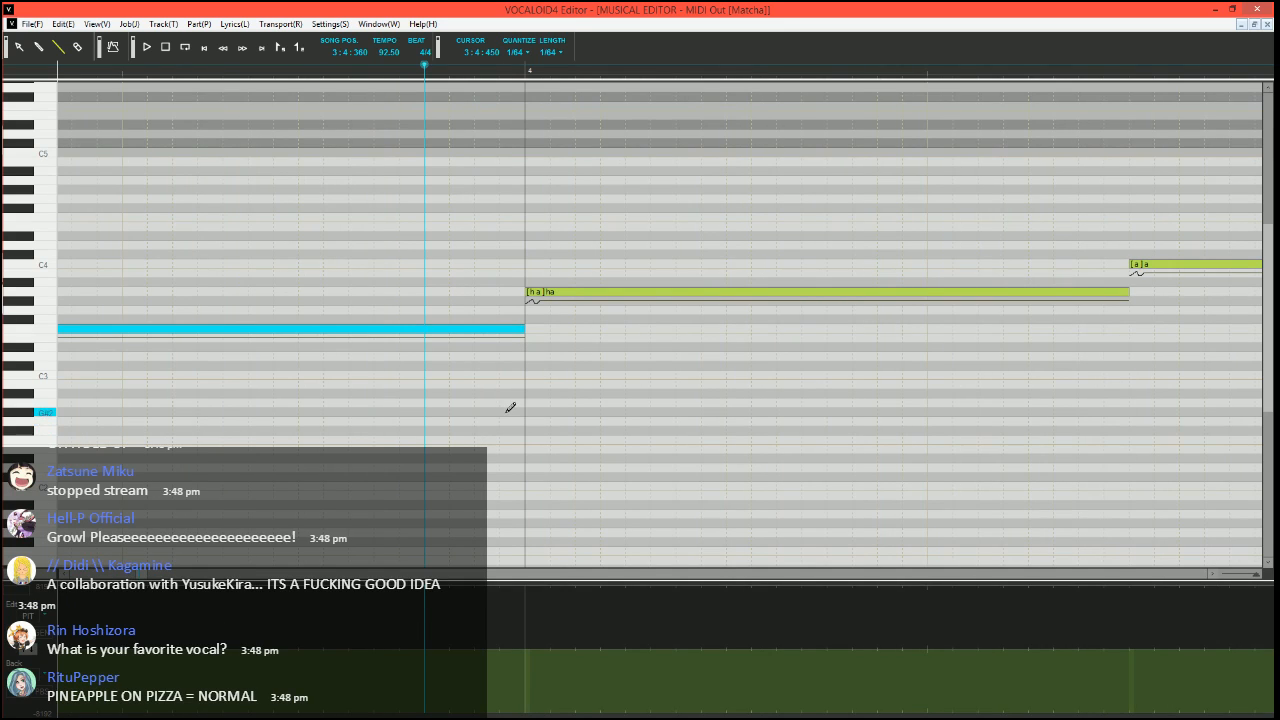
scroll(524, 438, "right", 1)
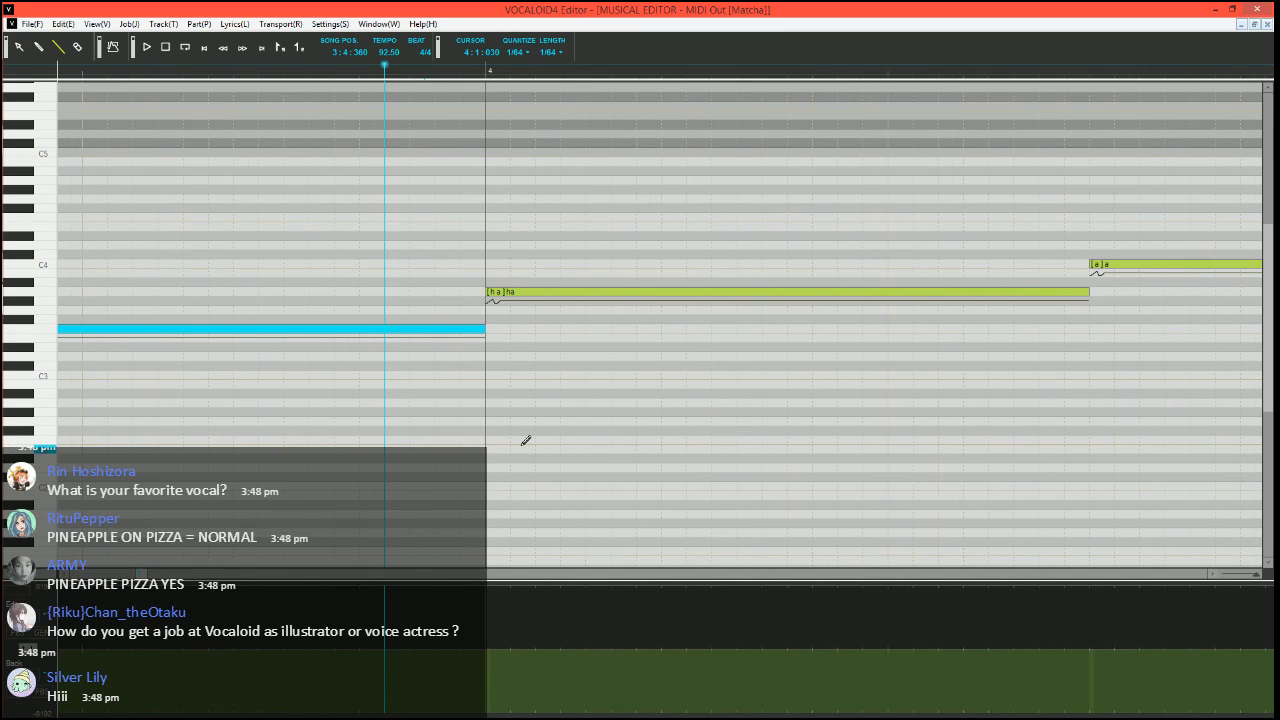
left_click(476, 614)
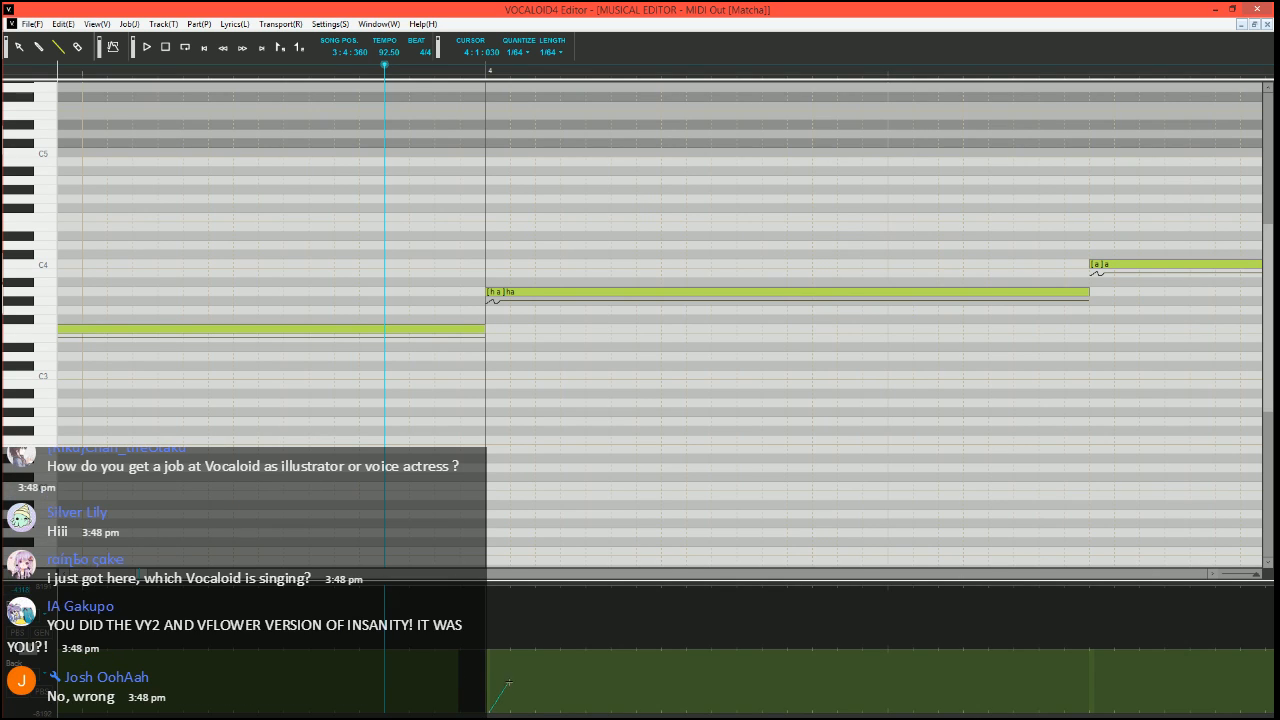
left_click_drag(511, 681, 564, 681)
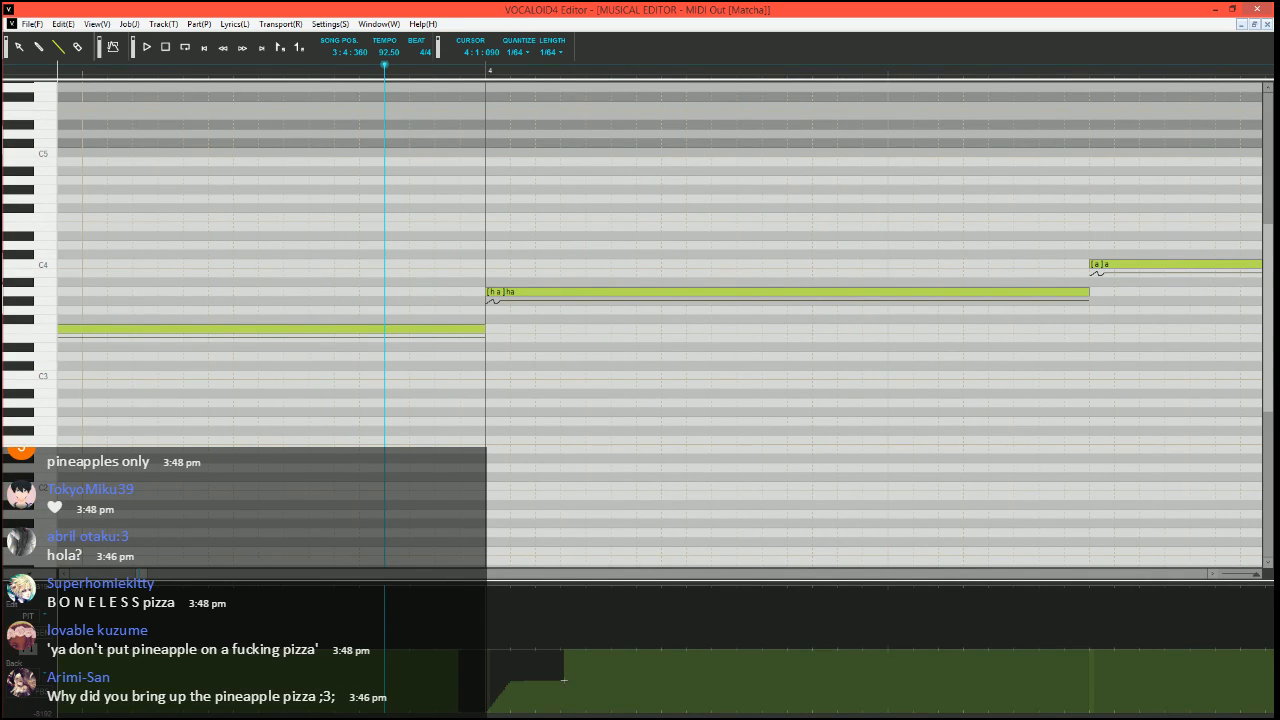
Play the pitch bend entering measure 4 and reposition the song at 3:4:420, 1:4:390 and finally 3:4:210
key("space")
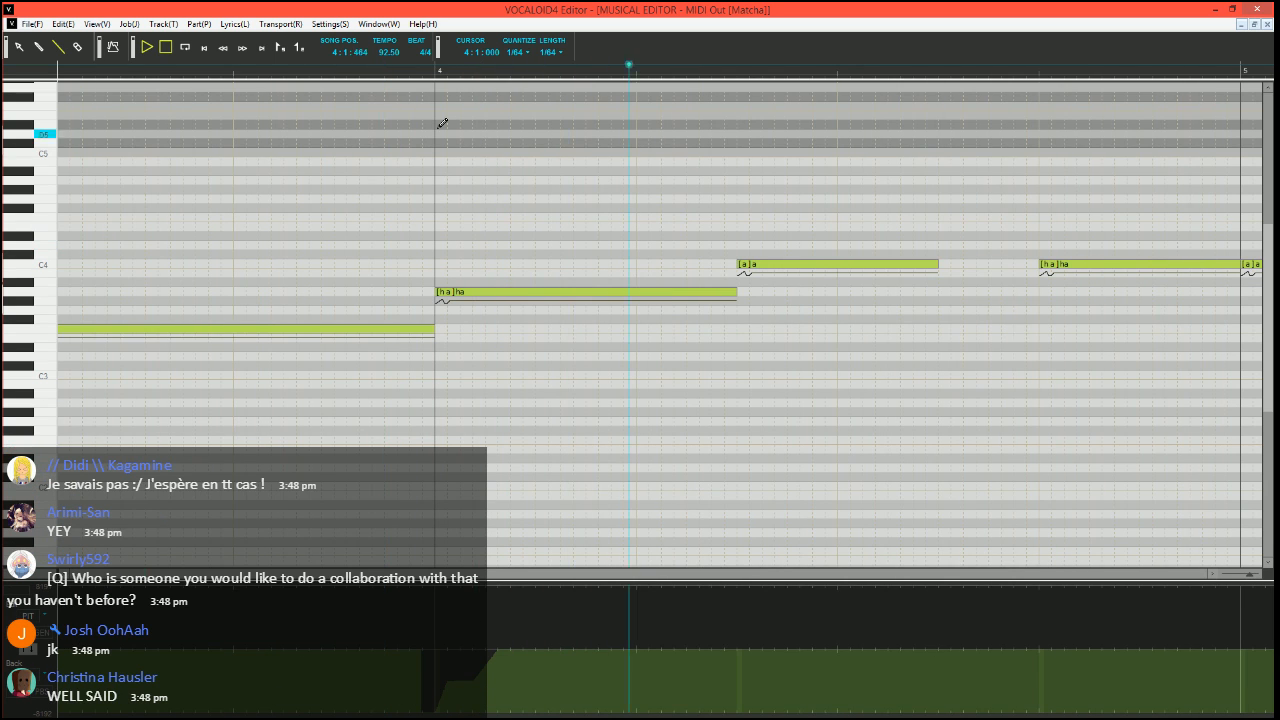
left_click(411, 66)
scroll(700, 268, "down", 8)
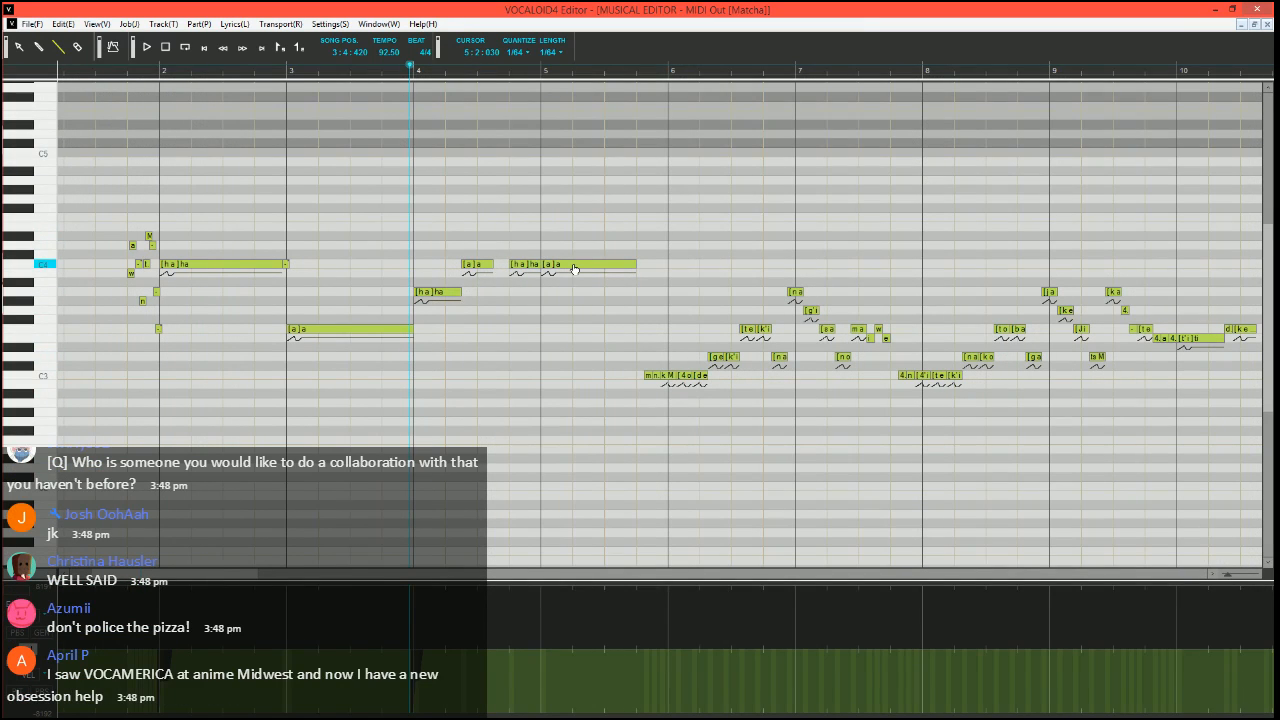
left_click(154, 72)
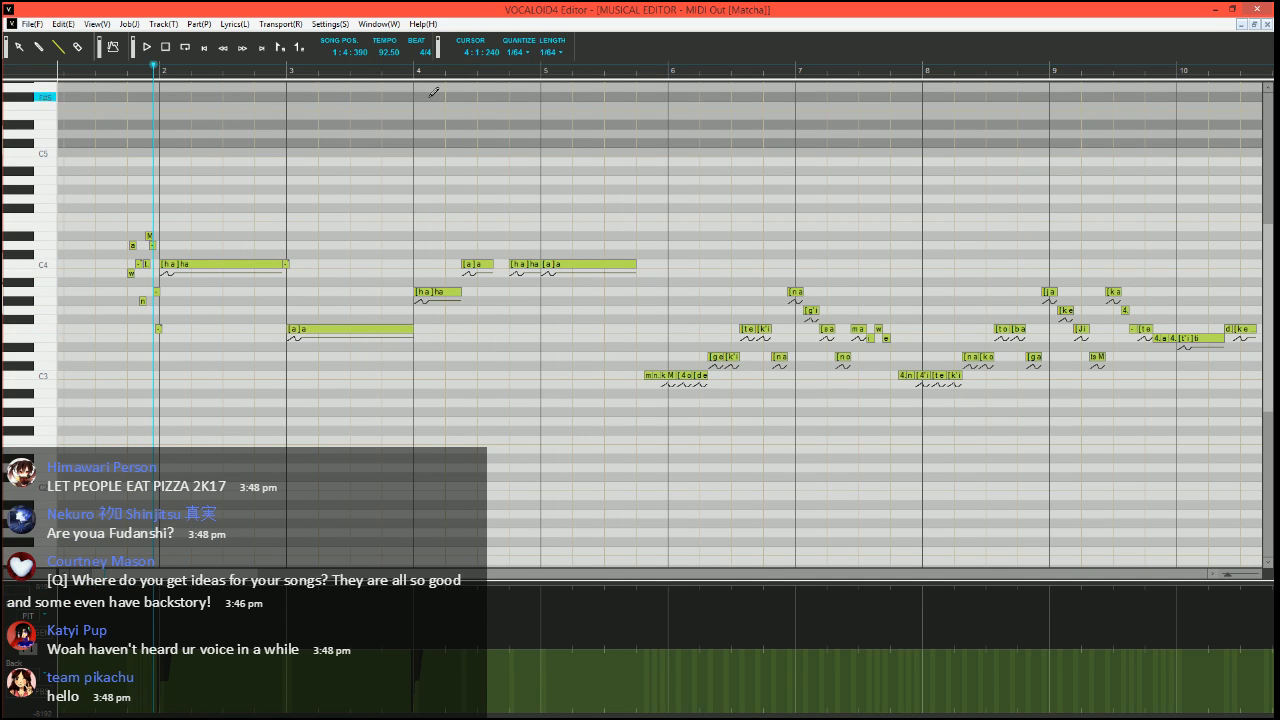
left_click(395, 70)
scroll(523, 334, "up", 10)
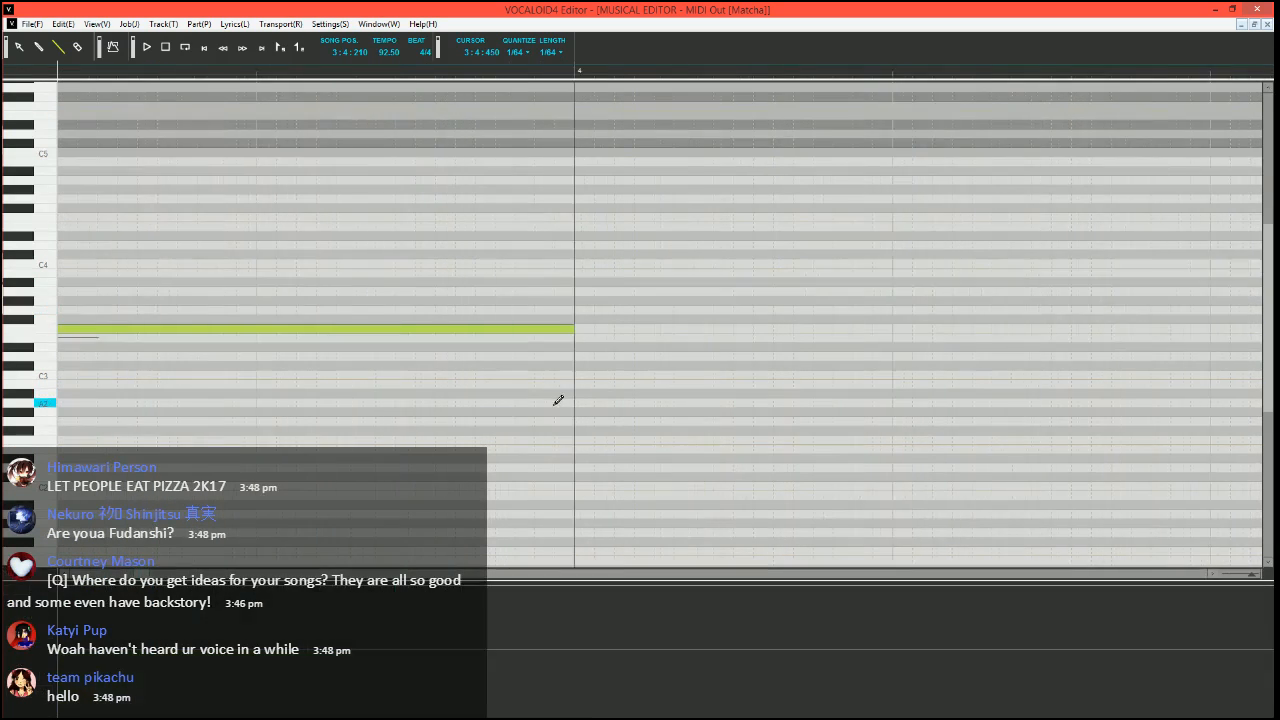
Check the pitch bend entering measure 4 and return the song position to 3:4:420
scroll(570, 399, "right", 5)
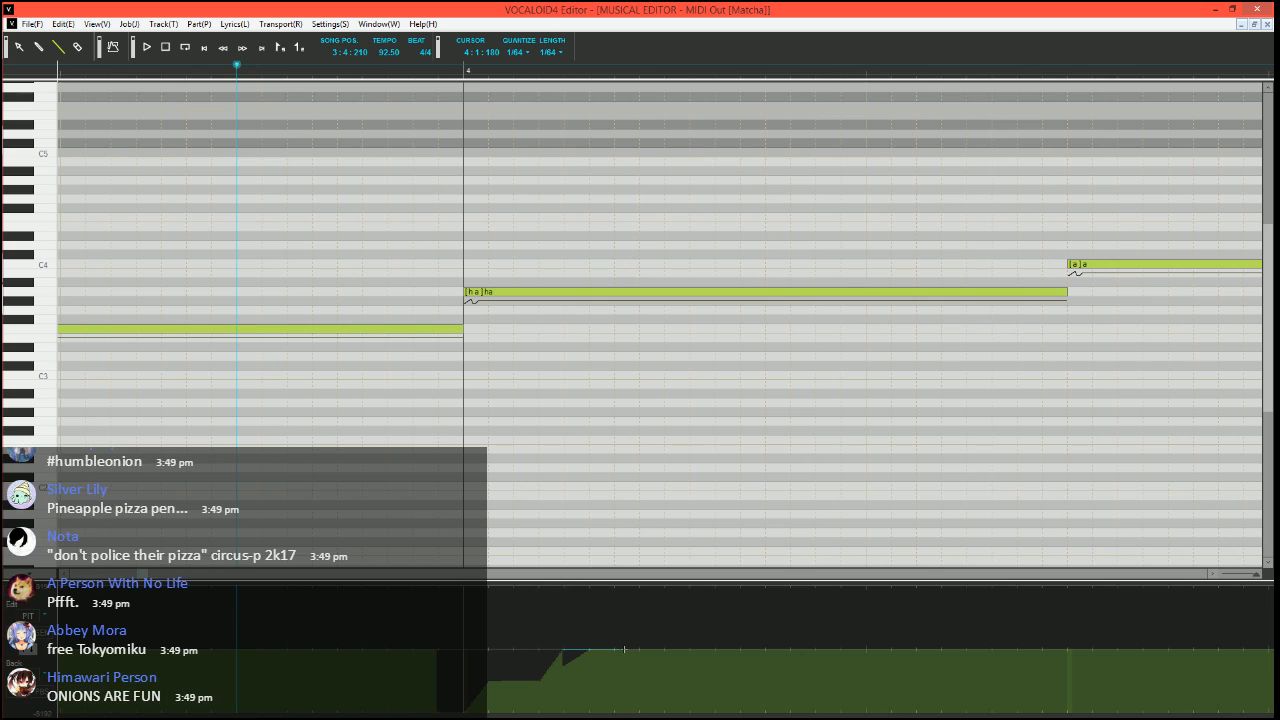
scroll(633, 420, "down", 1)
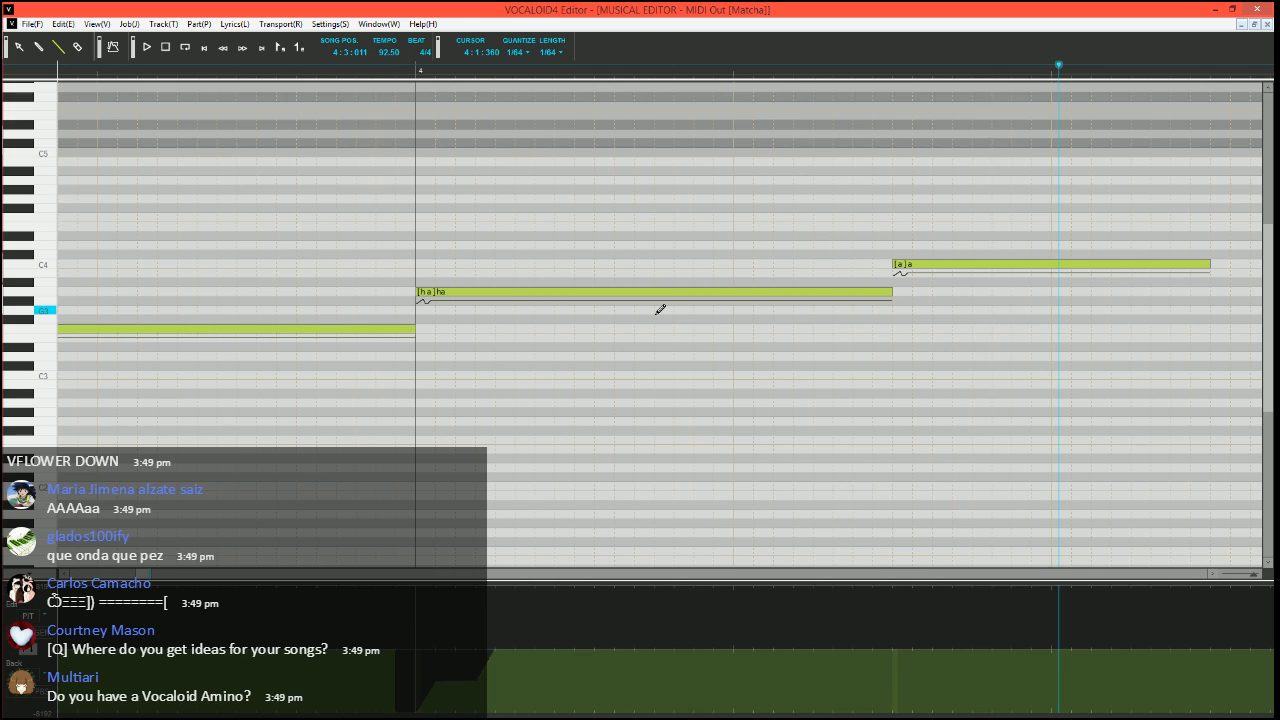
left_click(385, 70)
scroll(677, 403, "right", 5)
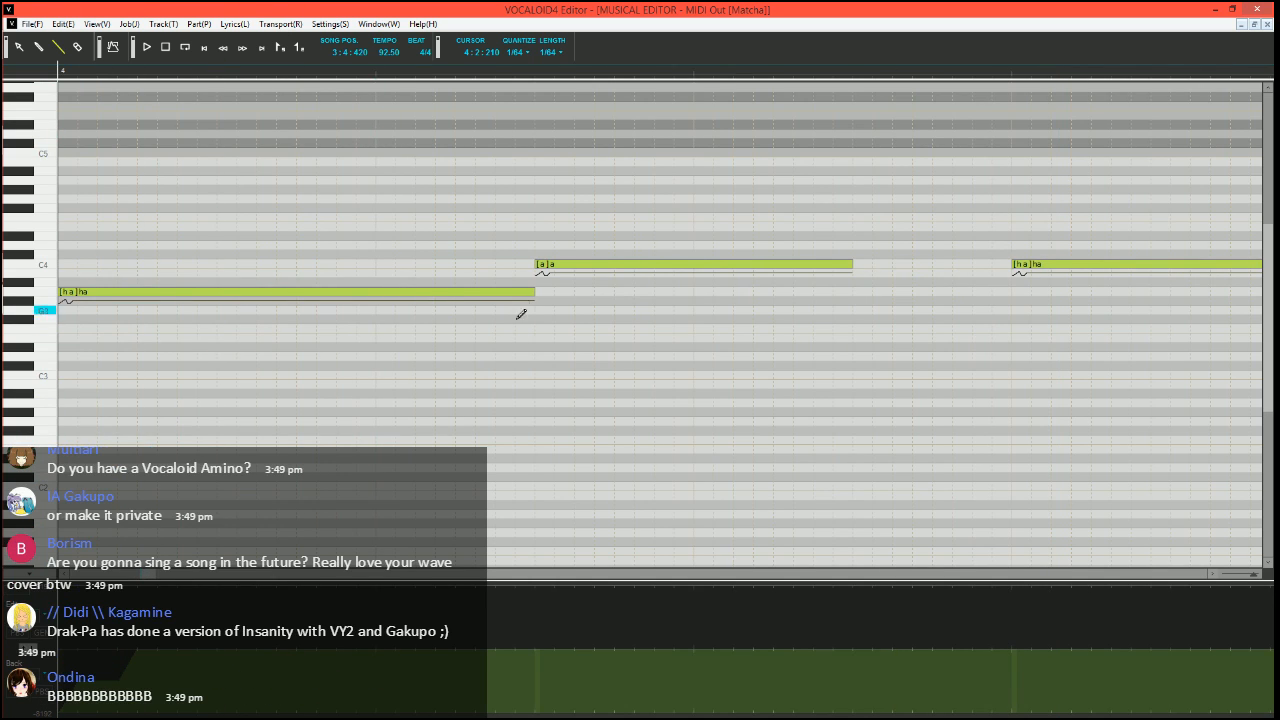
scroll(514, 369, "left", 3)
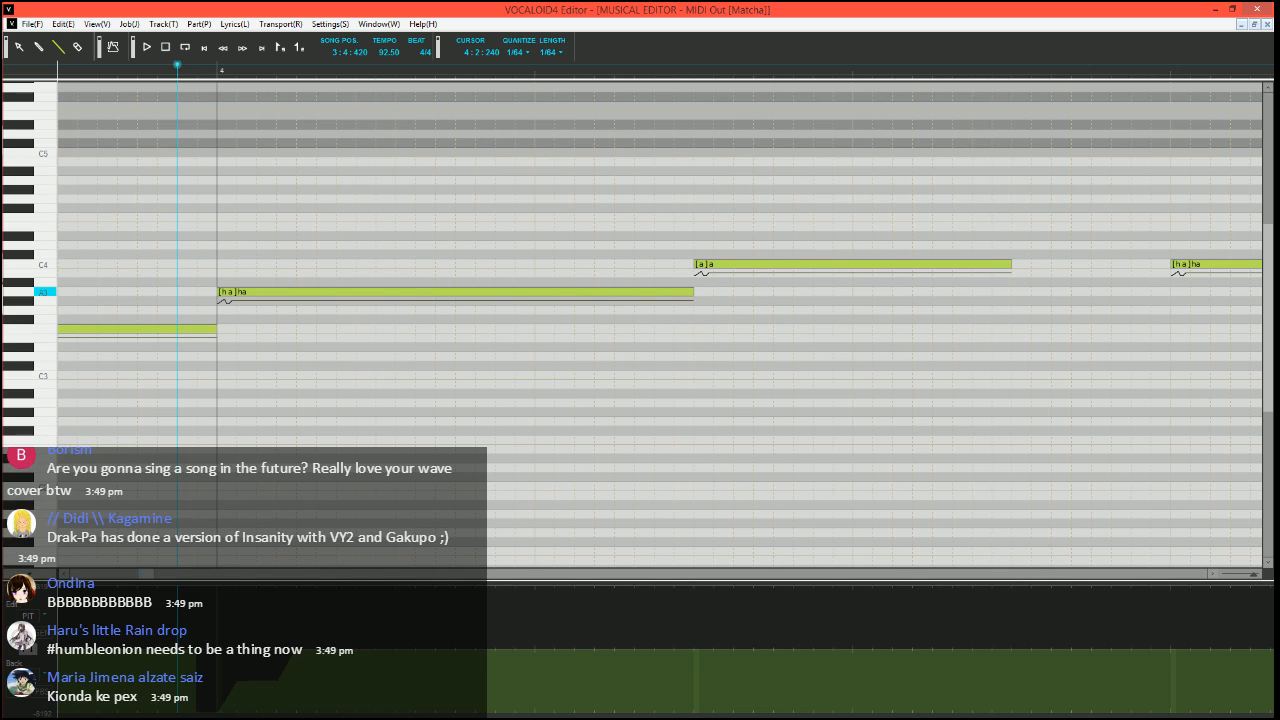
Split a short note off the end of the measure 4 "ha" note and give it the phoneme "-"
left_click_drag(691, 292, 654, 292)
left_click_drag(659, 292, 691, 292)
double_click(684, 293)
type("-")
key("Return")
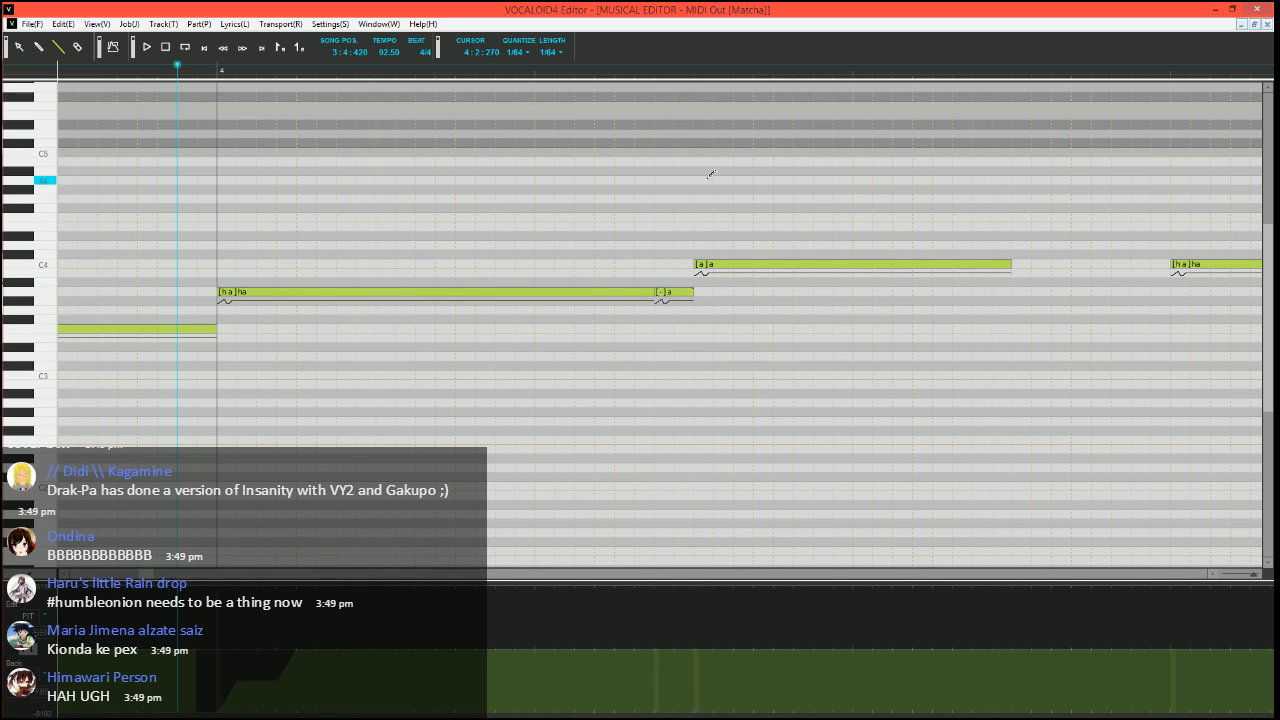
Split the start of the following C4 "a" note into two short B3 notes, giving the second the phoneme "-"
left_click(700, 264)
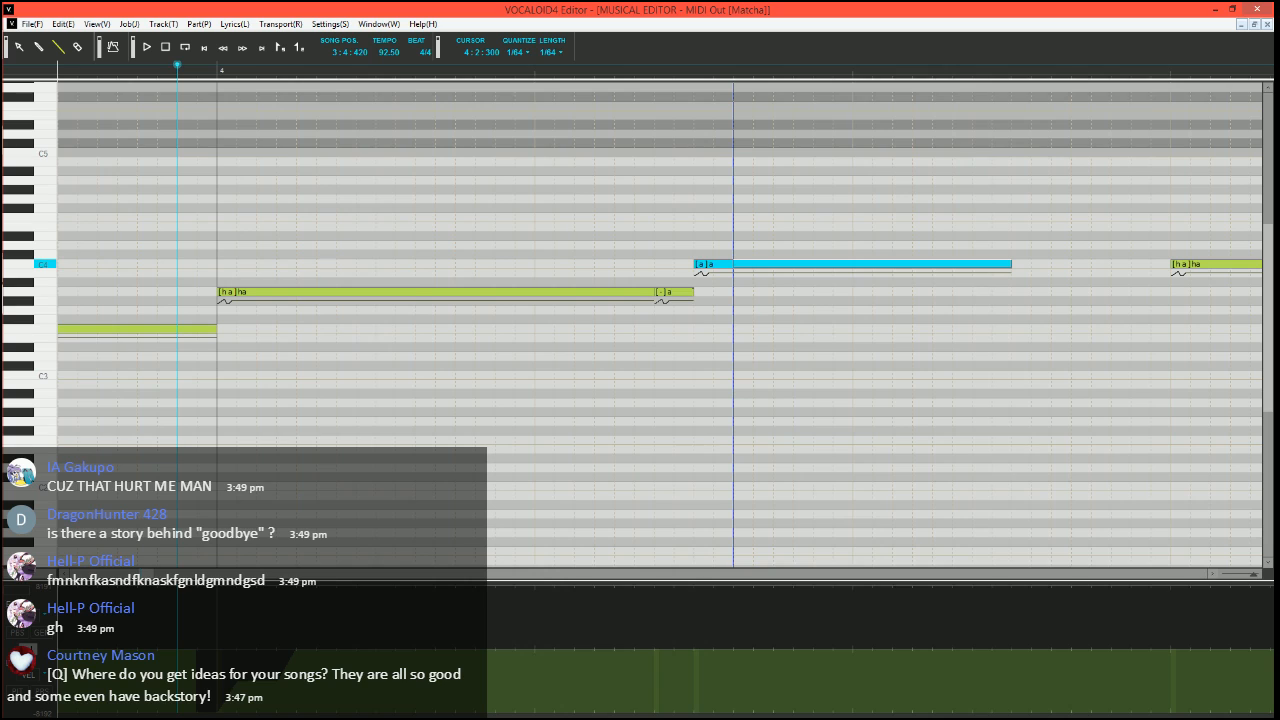
mouse_move(733, 264)
left_mouse_down()
mouse_move(753, 264)
mouse_move(713, 273)
mouse_move(753, 264)
left_mouse_up()
left_click_drag(741, 266, 737, 276)
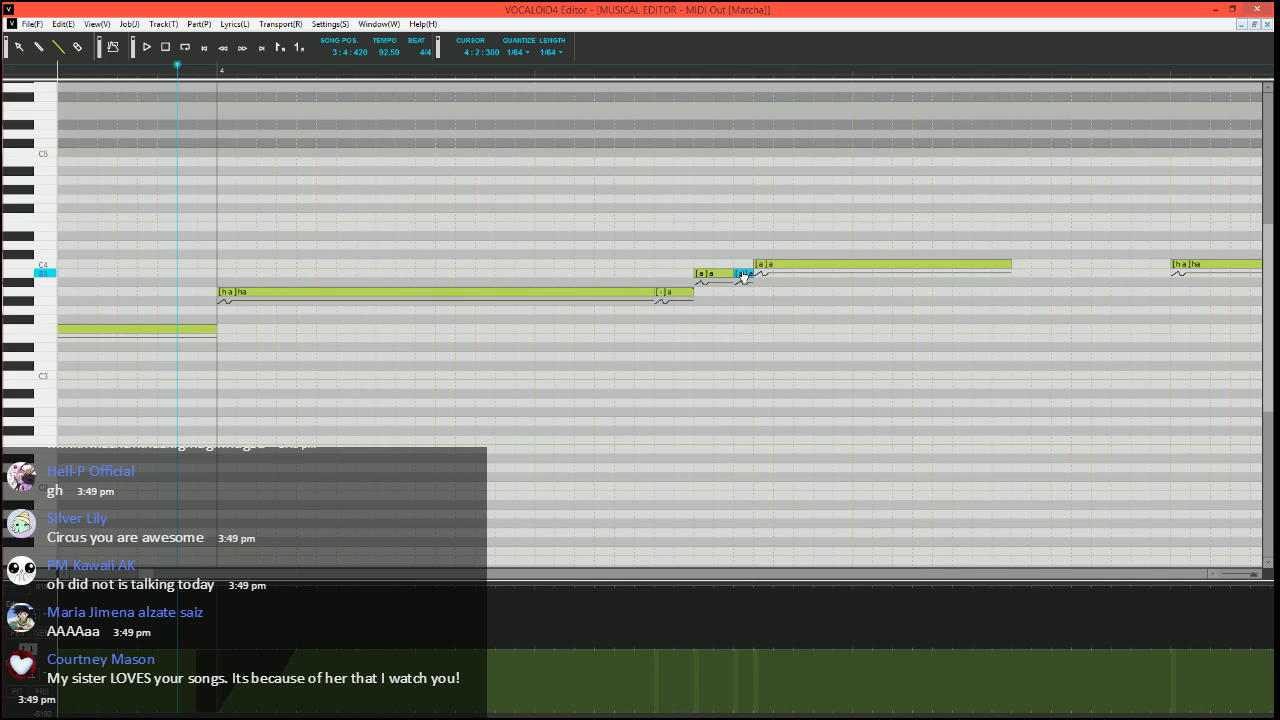
double_click(743, 275)
type("-")
key("Return")
scroll(811, 372, "down", 3)
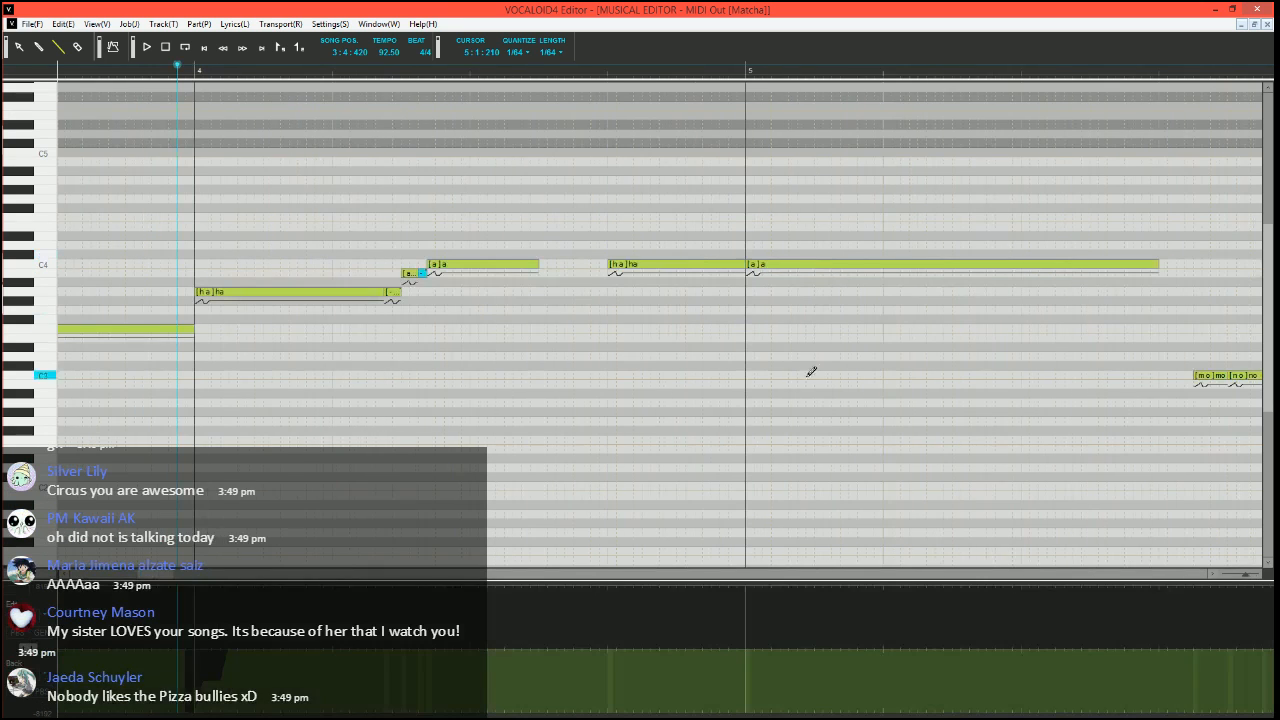
Try a short note with the phoneme "h\" after the C4 "a" note in measure 4, and delete it
scroll(306, 409, "left", 2)
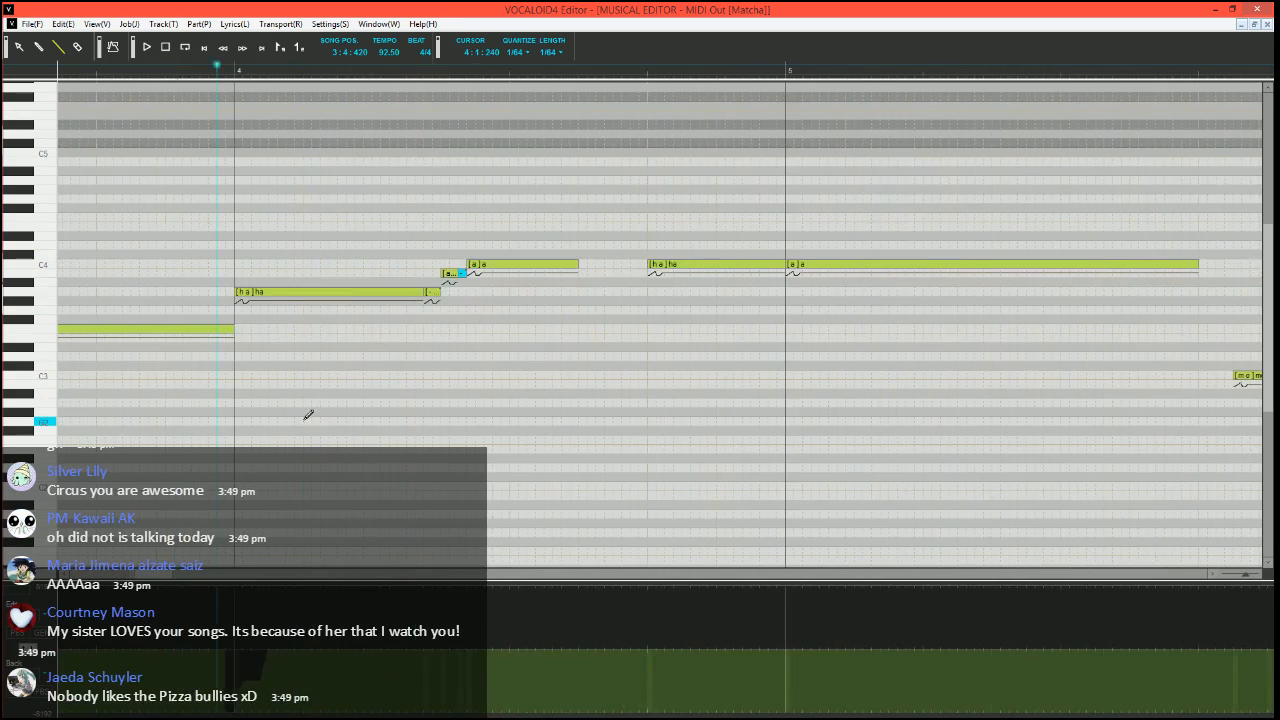
scroll(589, 268, "up", 3)
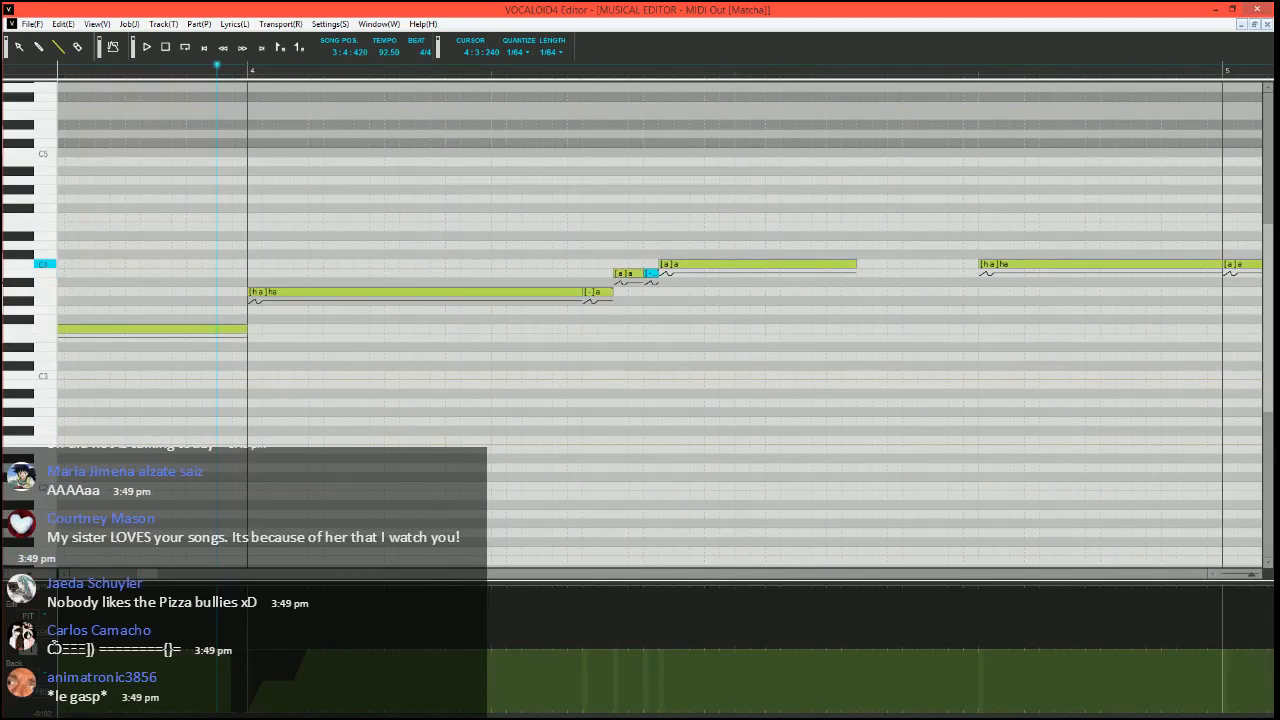
left_click_drag(860, 264, 886, 264)
double_click(882, 265)
type("h\\")
key("Return")
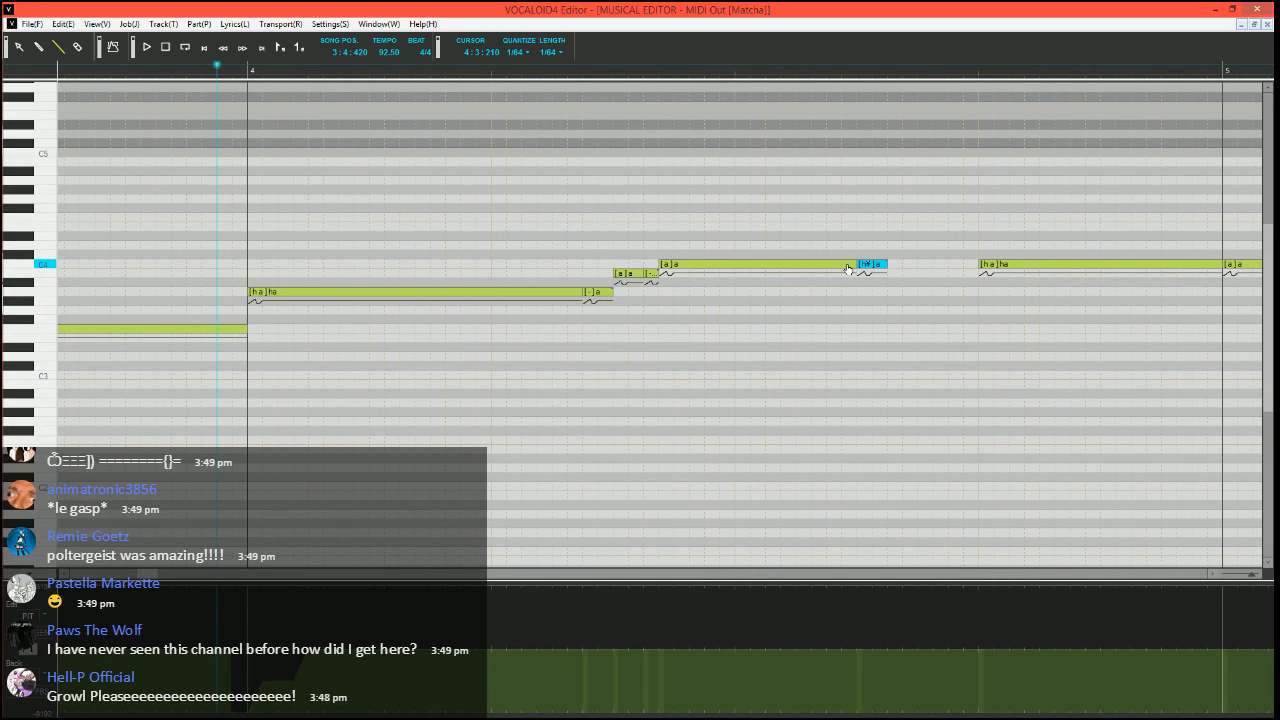
key("Delete")
Run the Expressive Vibrato job plugin on the C4 "a" note in measure 4
left_click(834, 265)
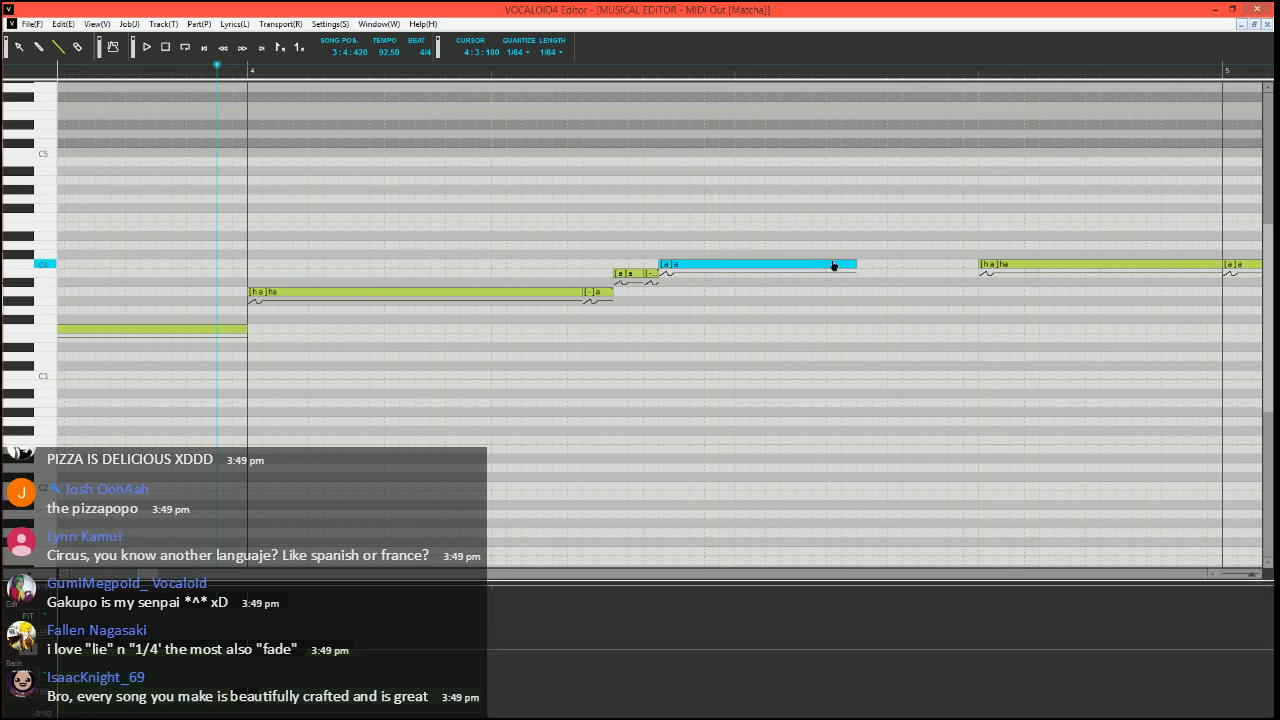
key("ctrl+j")
left_click(554, 370)
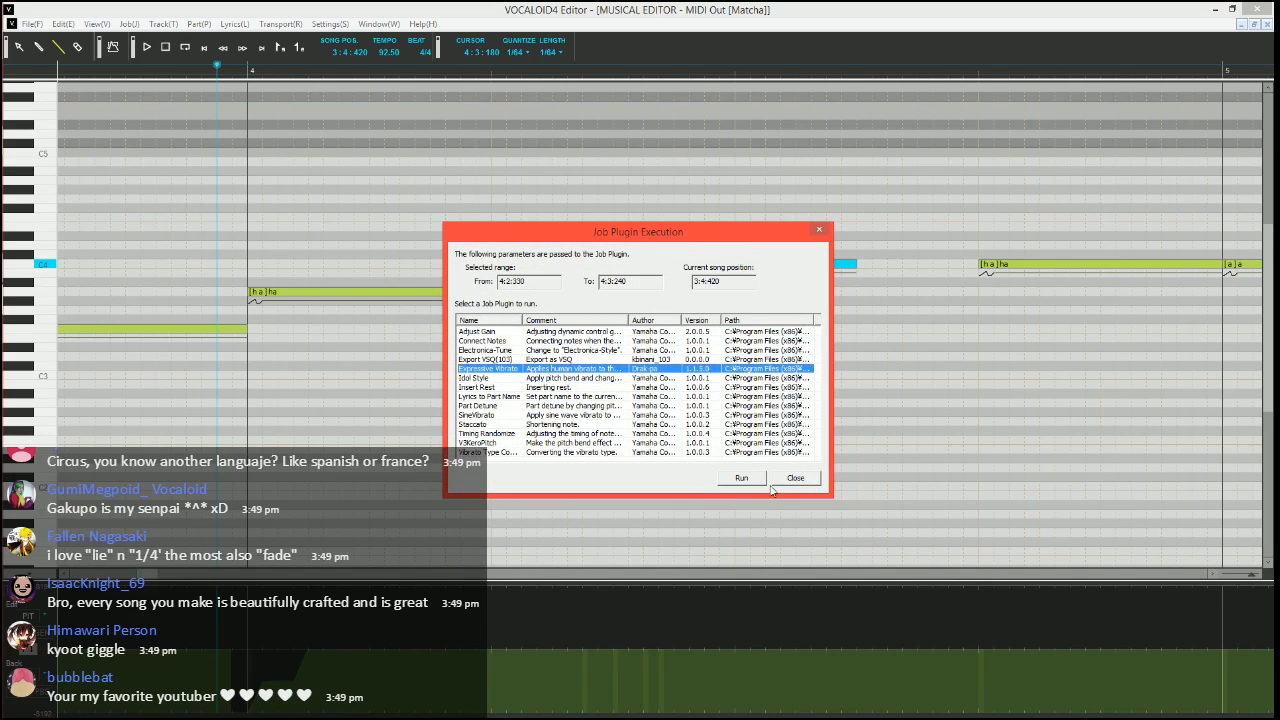
left_click(741, 477)
Apply the vibrato with a pitch amount of 10, brightness amount of 5 and rate of 69, also changing its length
type("10")
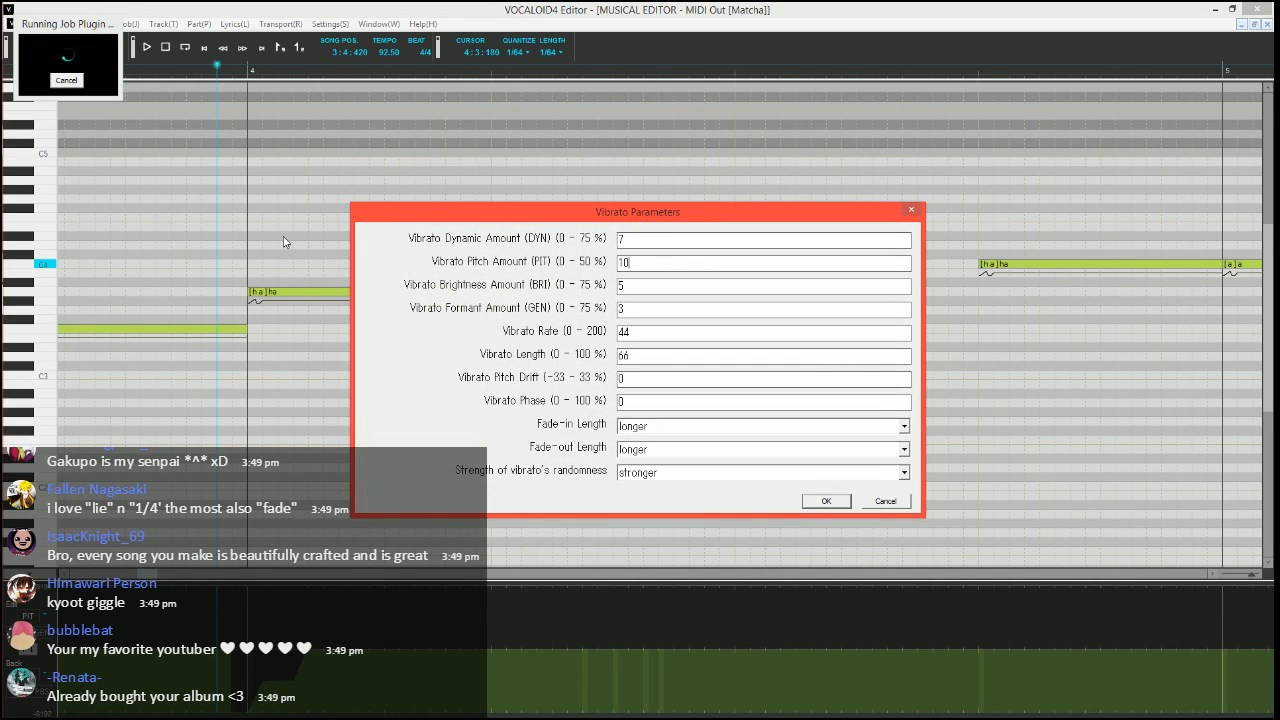
type("5")
key("Tab")
key("Tab")
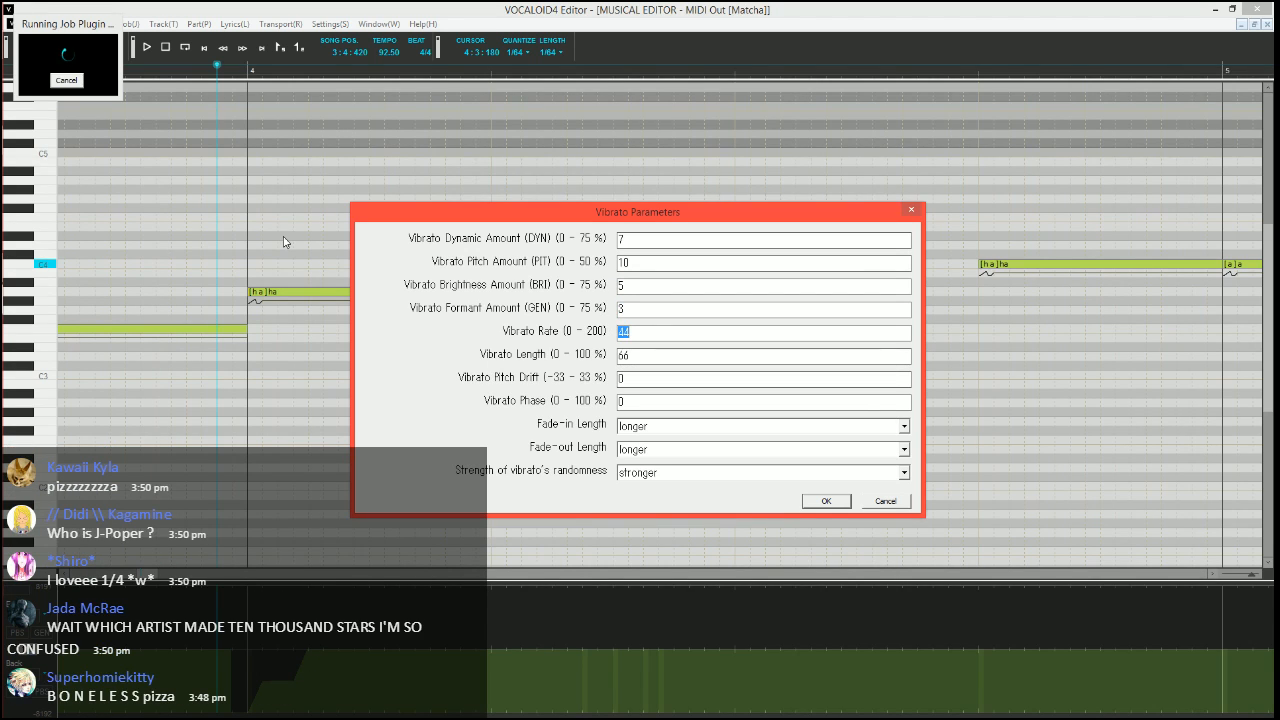
type("69")
key("Tab")
type("1")
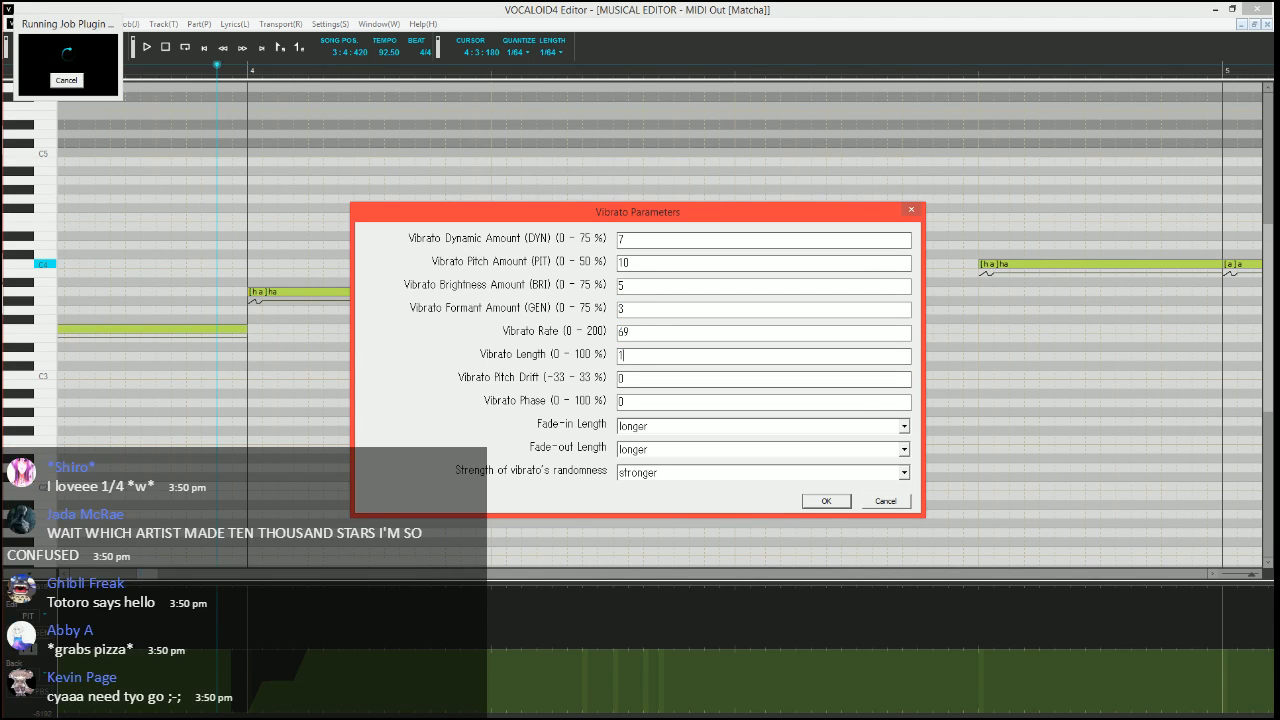
key("Tab")
key("Tab")
key("Tab")
key("Return")
Play the measure 4 phrase with its vibrato and set the song position to 3:4:330
key("space")
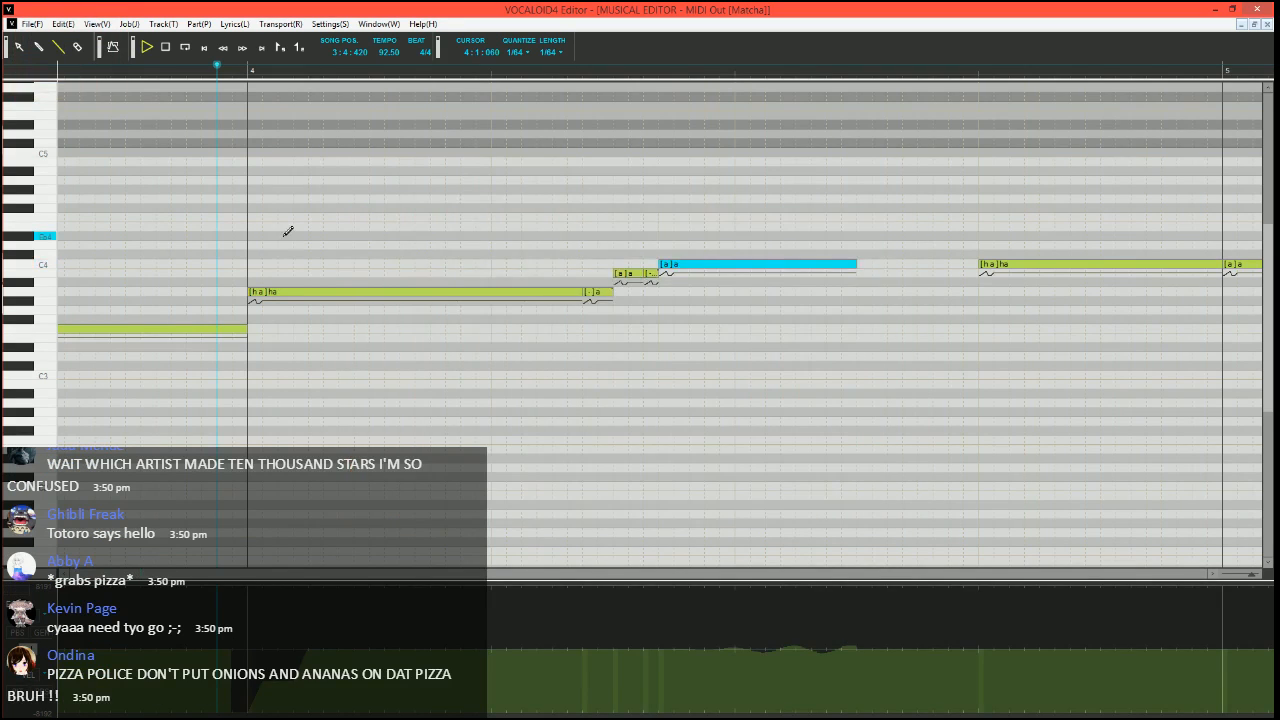
scroll(171, 227, "down", 3)
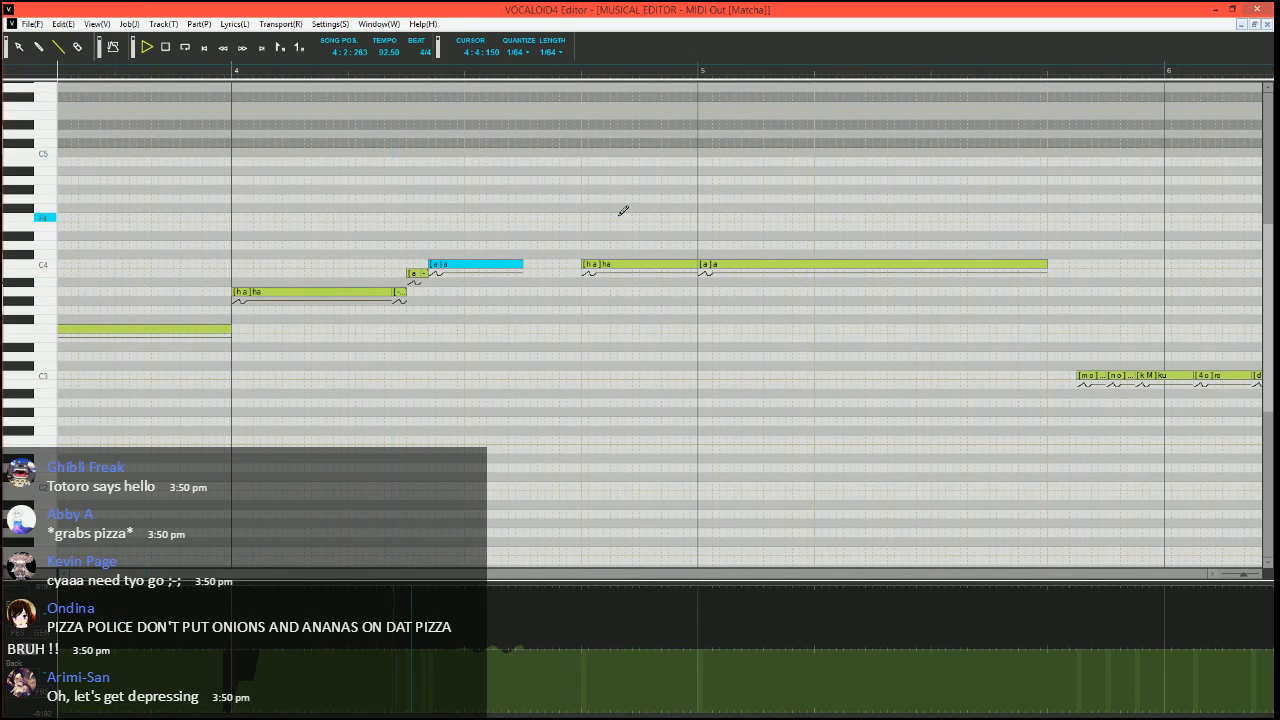
key("space")
scroll(591, 263, "up", 3)
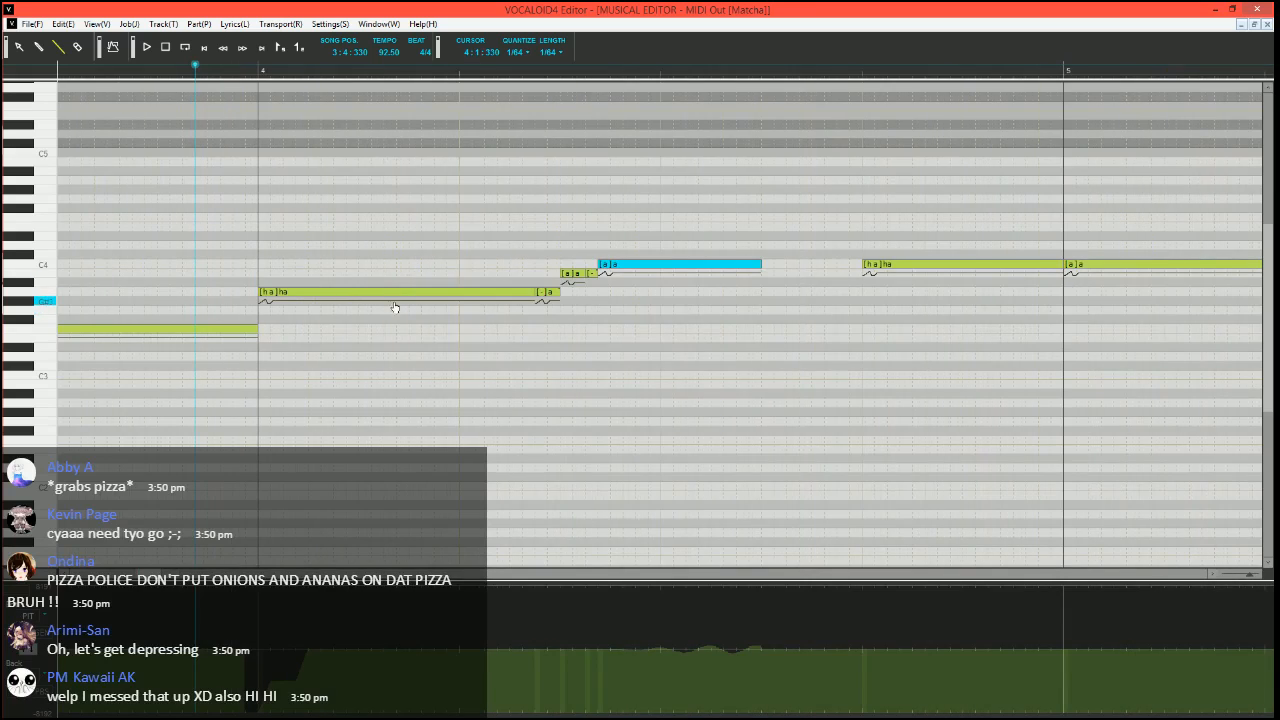
Lower the two short transition notes to A#3, shorten the second, extend the C4 "a" note back to it, and play the result
mouse_move(584, 274)
left_mouse_down()
mouse_move(566, 291)
mouse_move(581, 290)
mouse_move(587, 265)
left_mouse_up()
key("space")
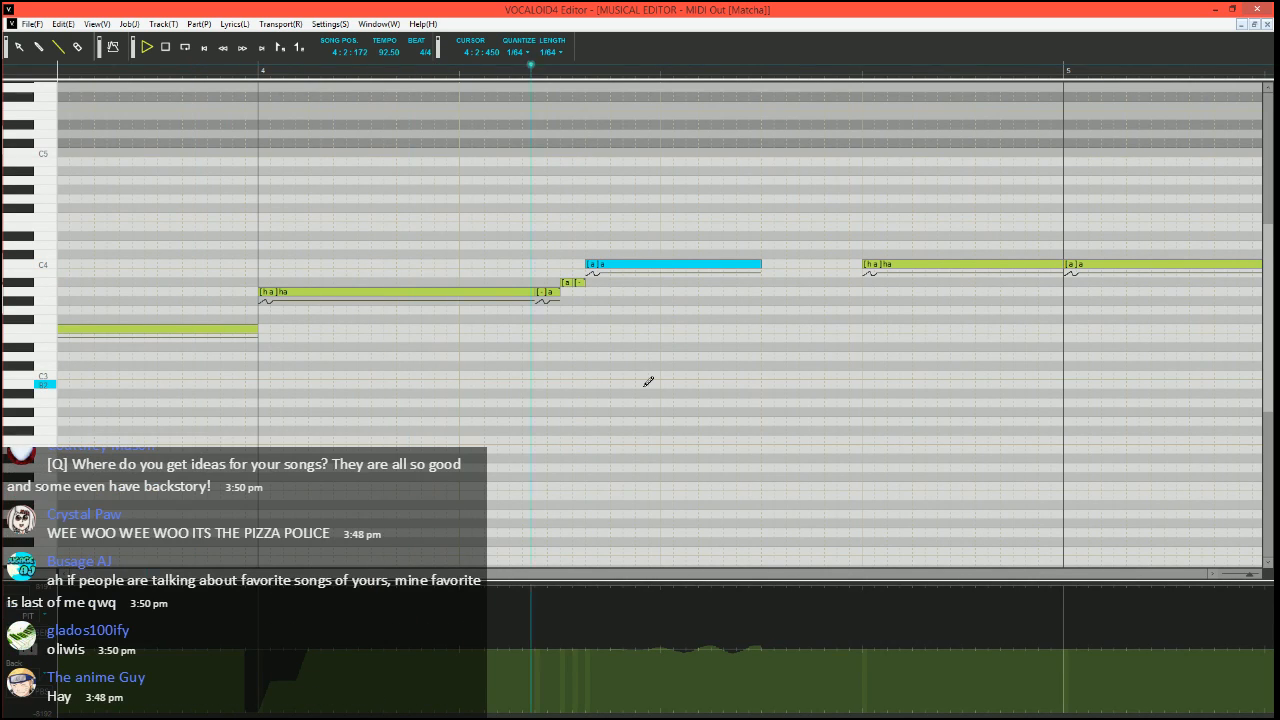
key("space")
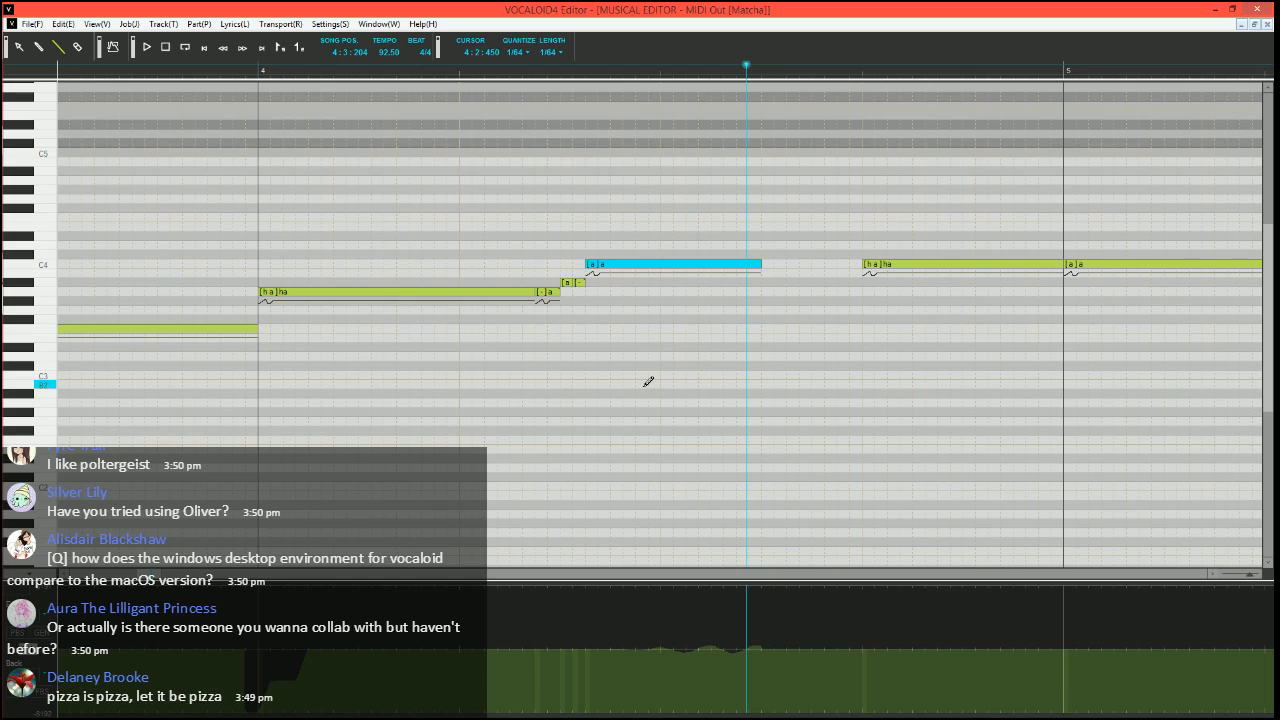
Set the song position to 4:3:420 and draw a pitch bend dipping before beat 4 and rising in stages into the "ha" note
scroll(700, 395, "right", 2)
scroll(618, 406, "right", 3)
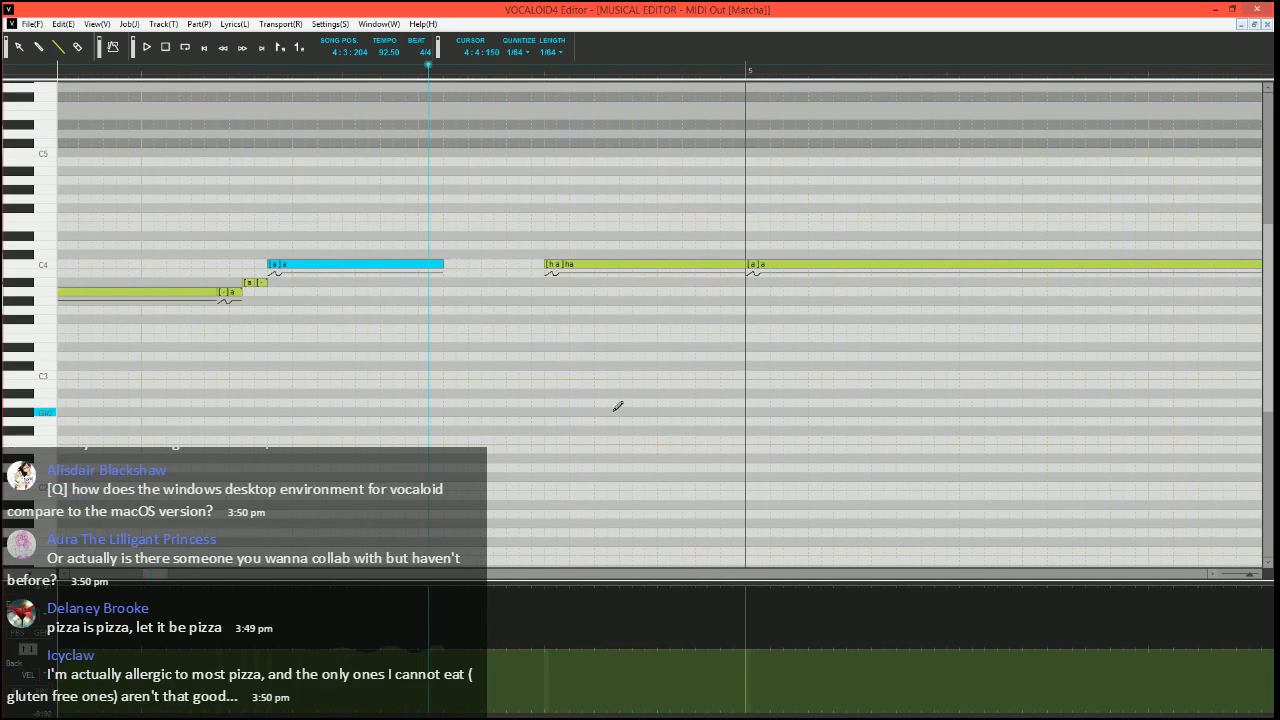
left_click(518, 73)
scroll(505, 290, "up", 2)
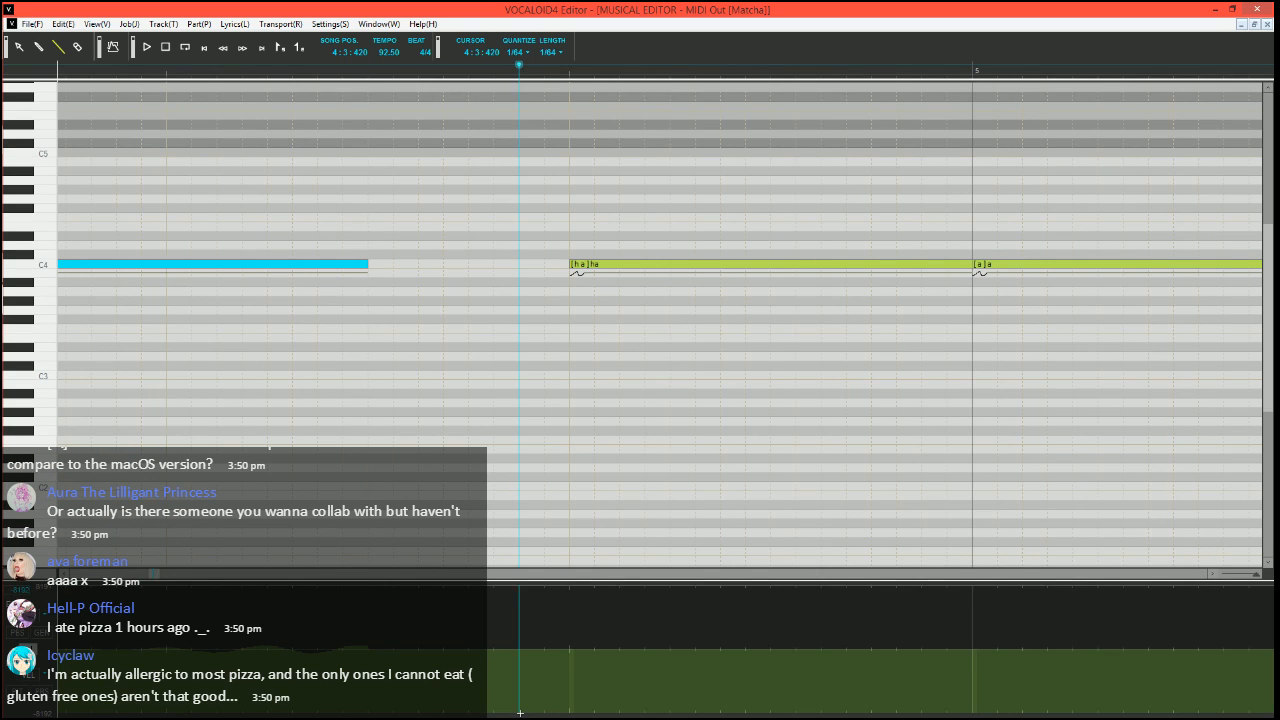
left_click(545, 650)
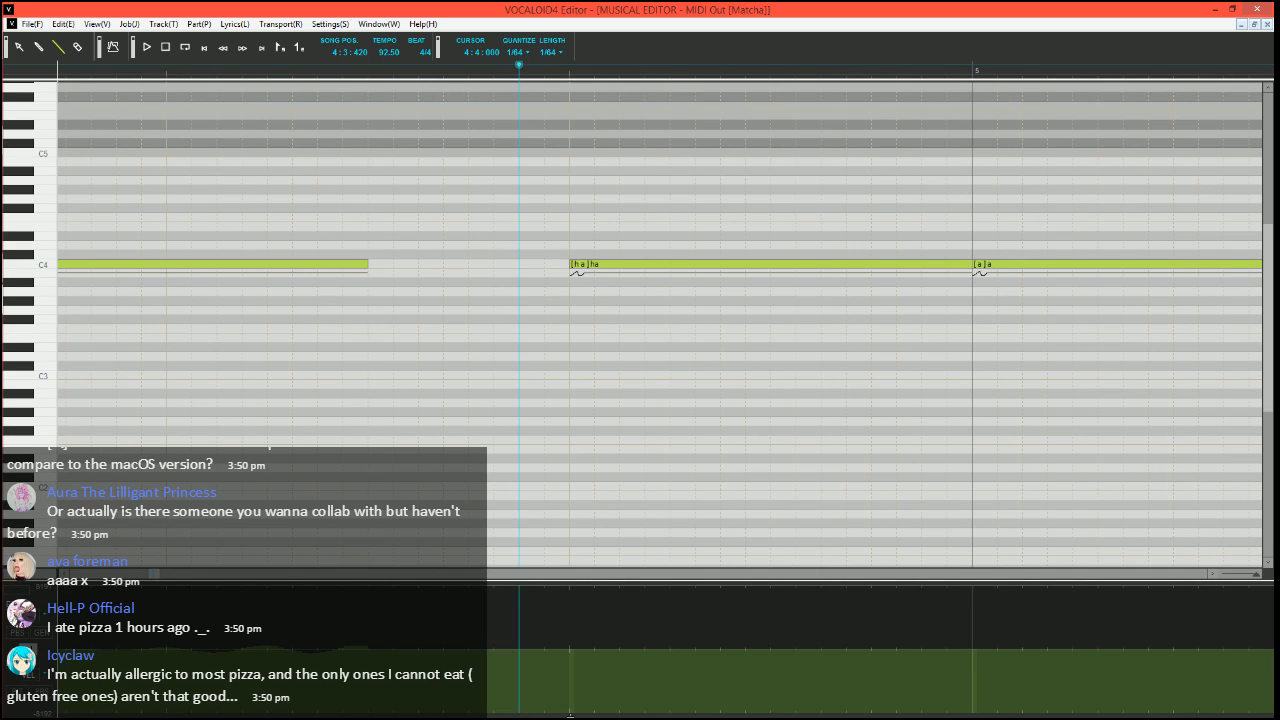
mouse_move(570, 716)
left_mouse_down()
mouse_move(584, 681)
mouse_move(617, 681)
mouse_move(643, 650)
left_mouse_up()
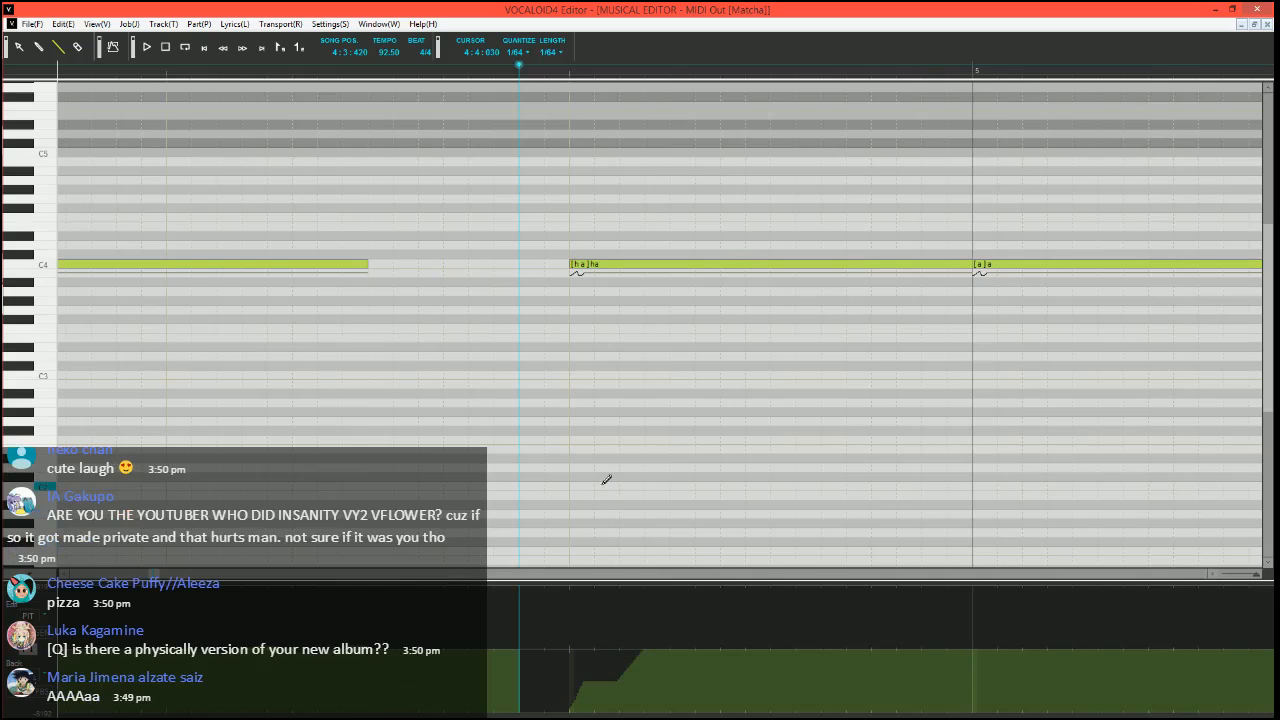
Set the song position to 3:4:420 and play measure 4 through the end of the vibrato note
scroll(600, 486, "down", 3)
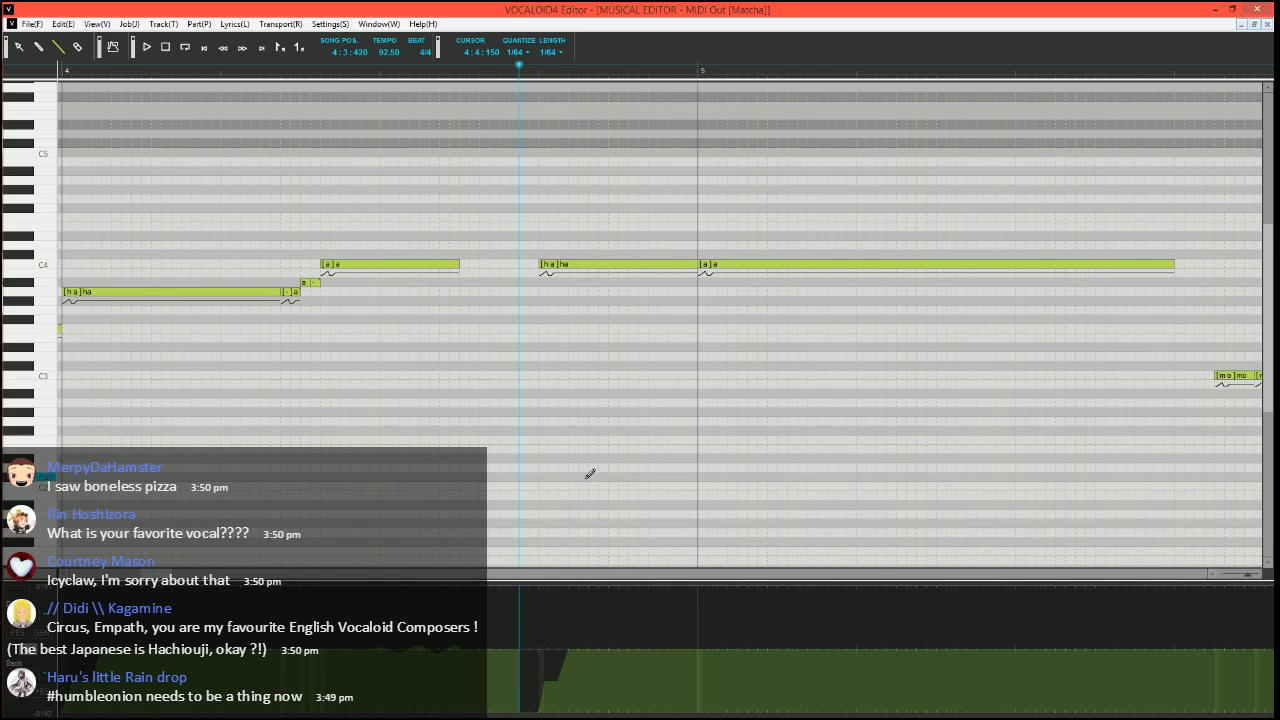
left_click(468, 70)
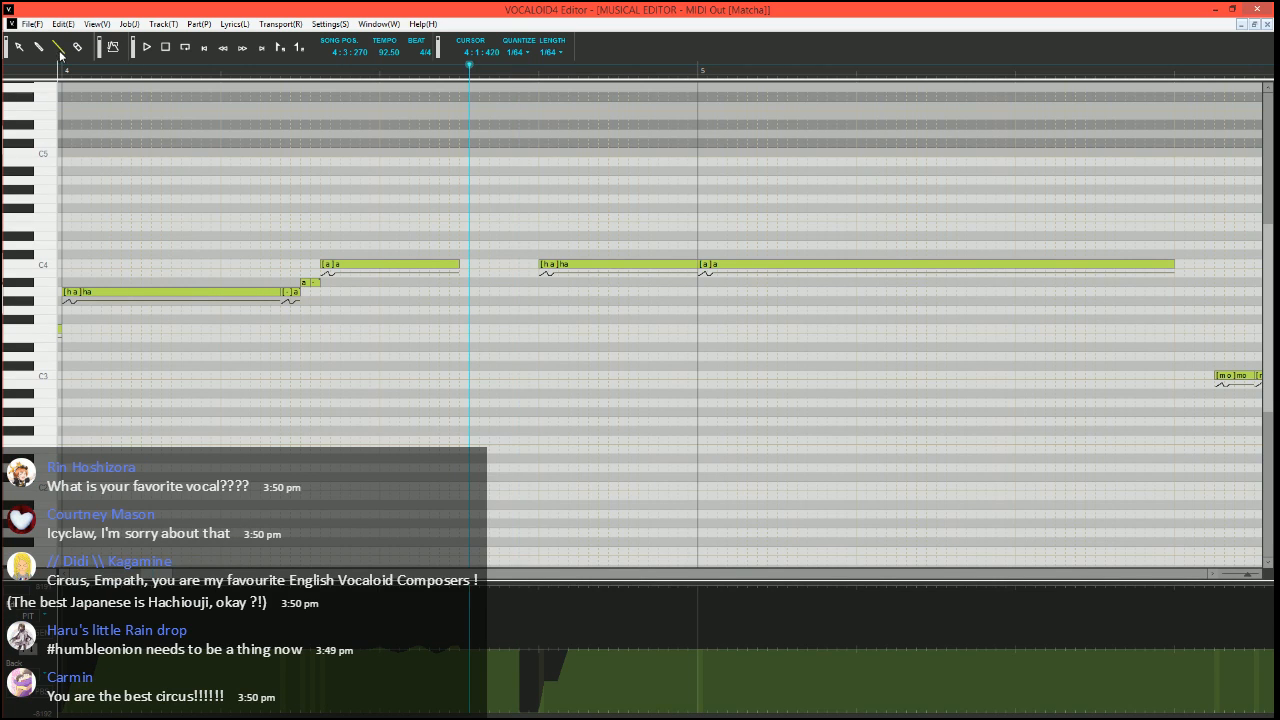
scroll(554, 305, "left", 1)
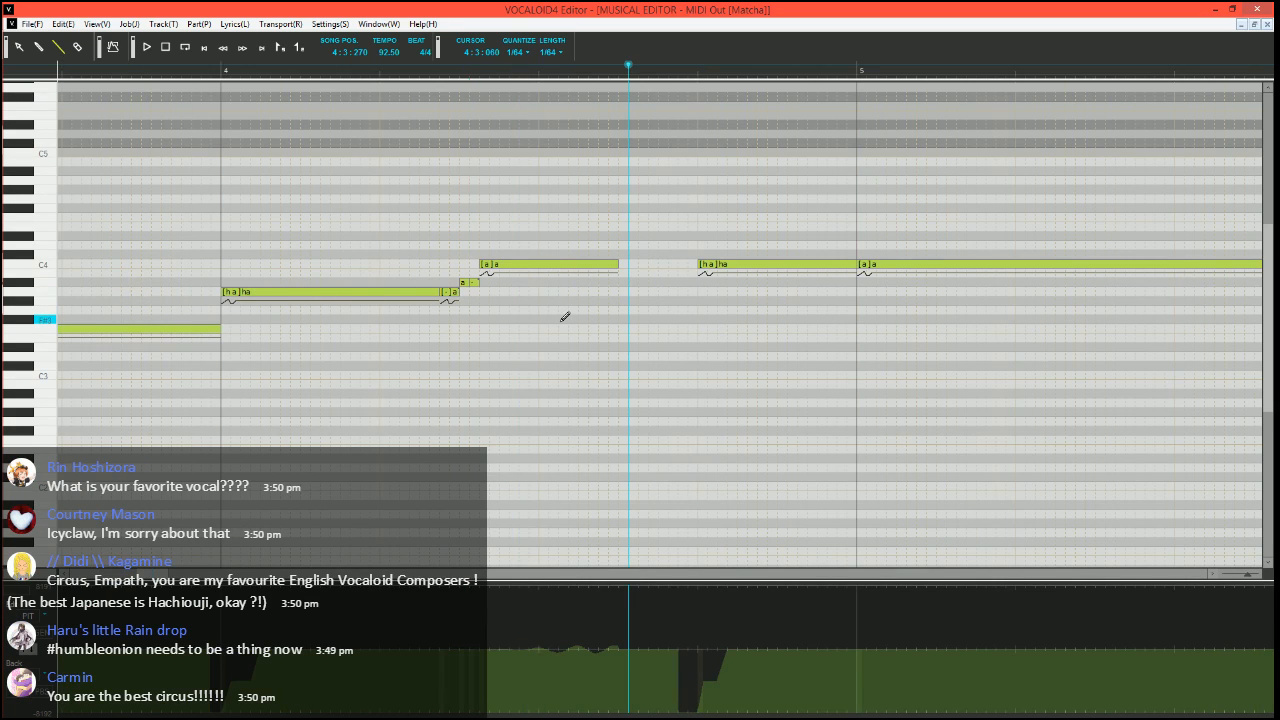
scroll(564, 316, "down", 1)
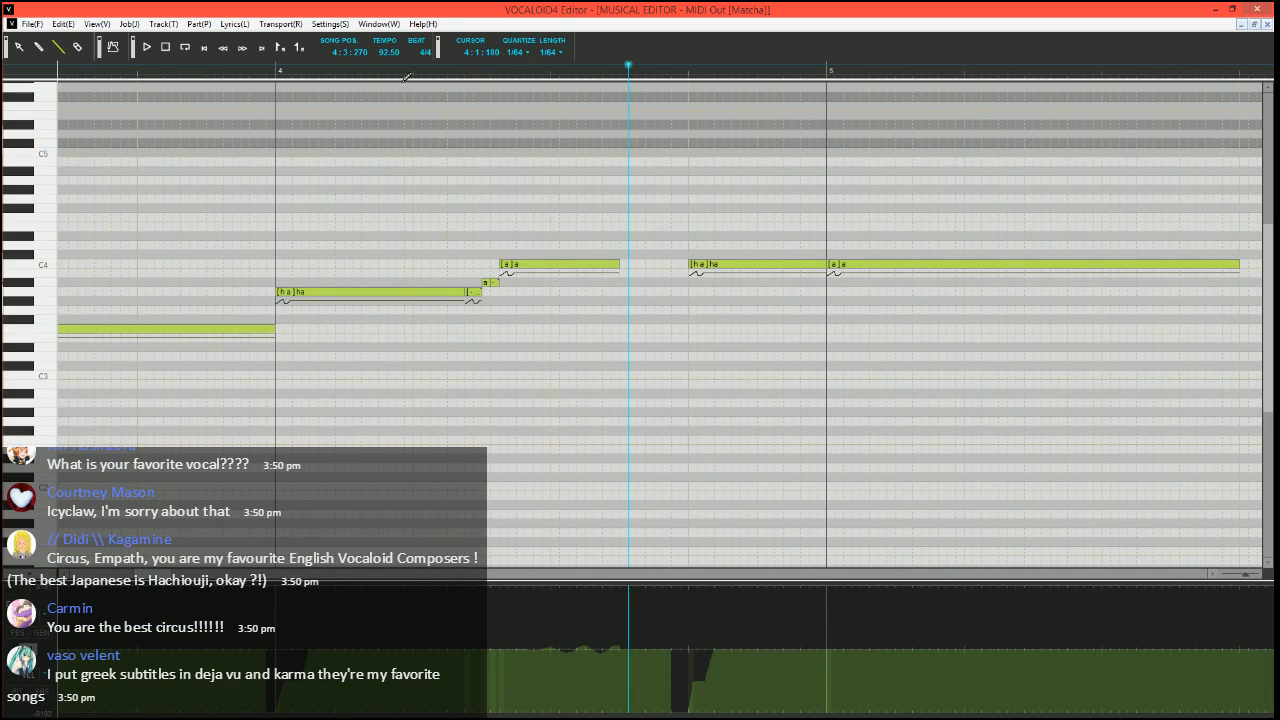
left_click(262, 71)
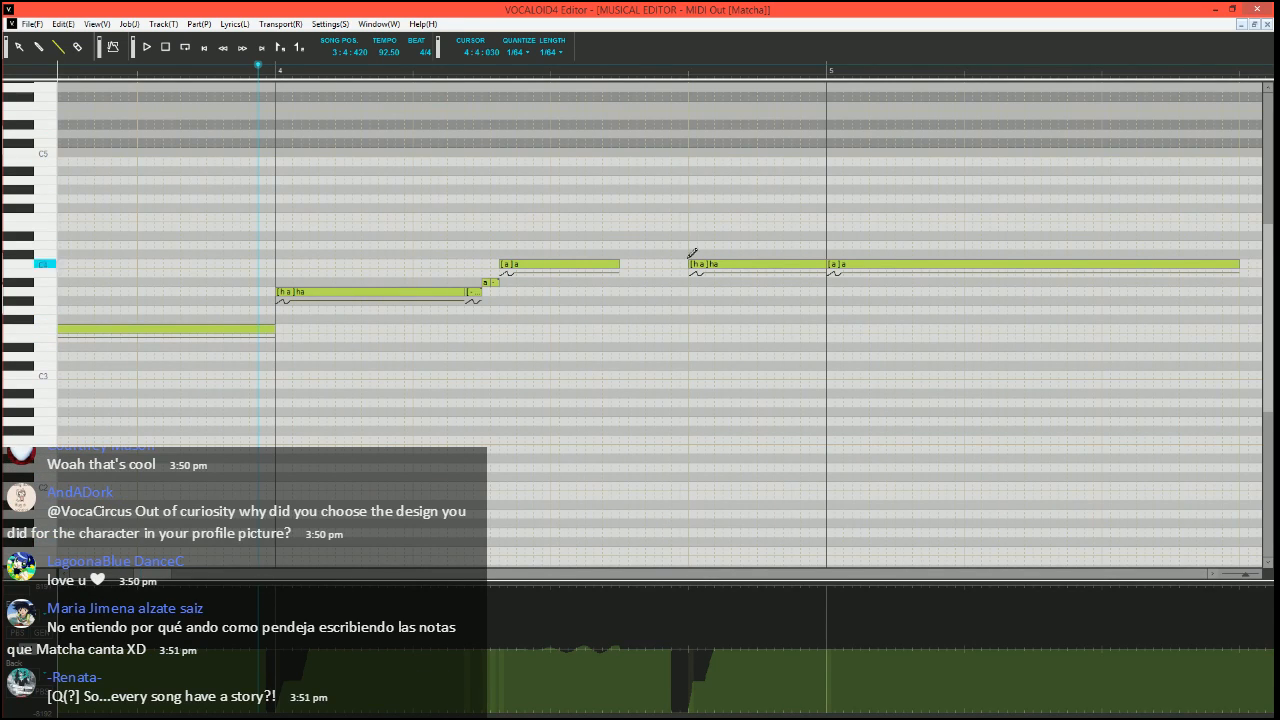
key("space")
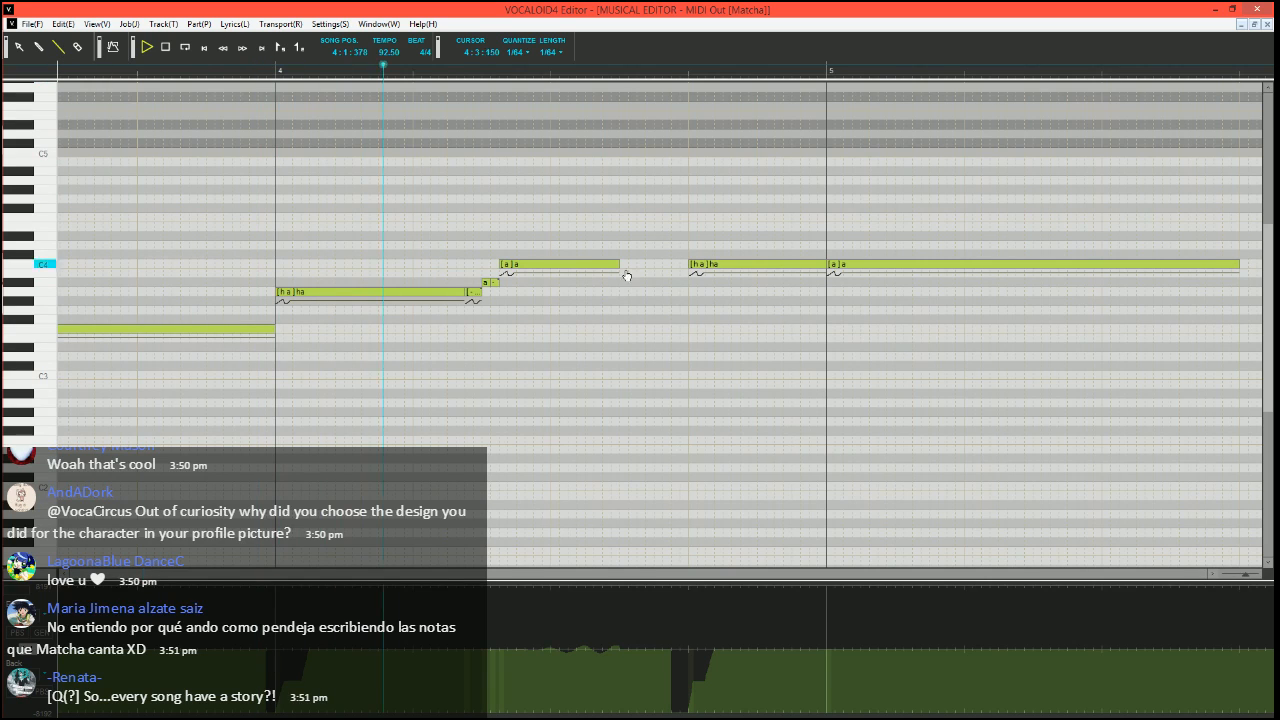
key("space")
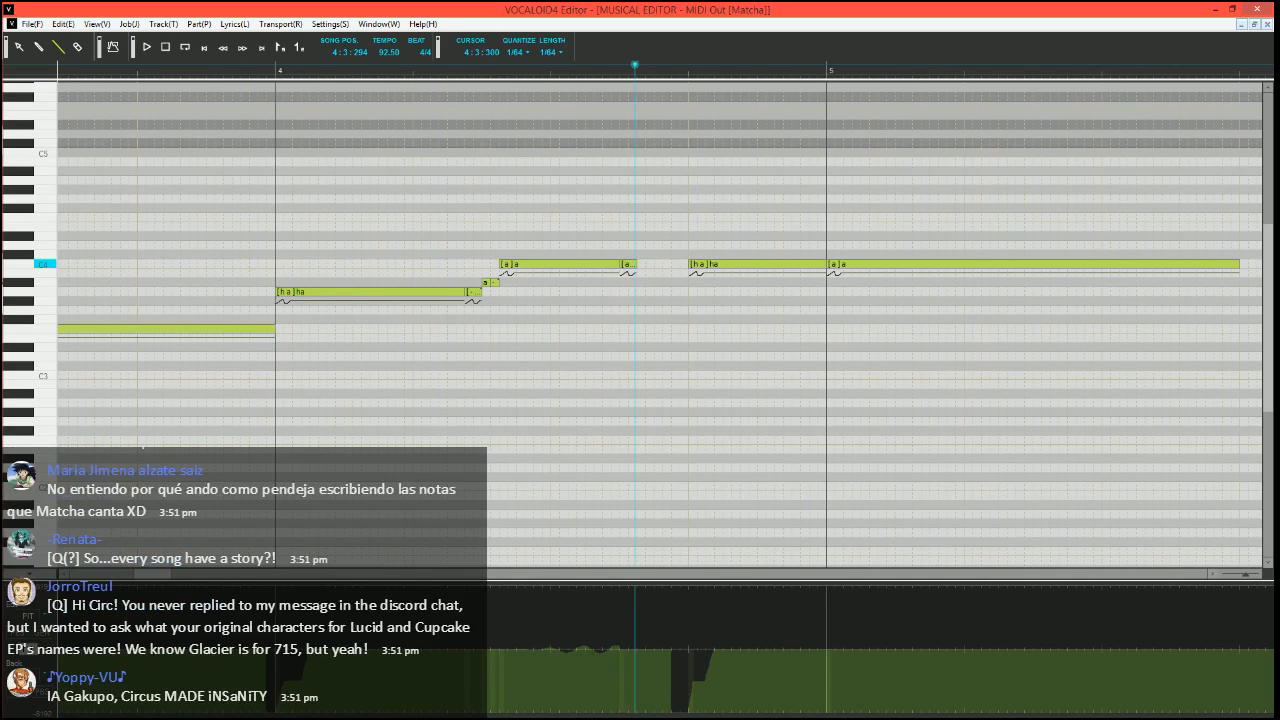
Give the short note following the C4 "a" note the phoneme "h\" and play the phrase from just before measure 4
left_click(624, 264)
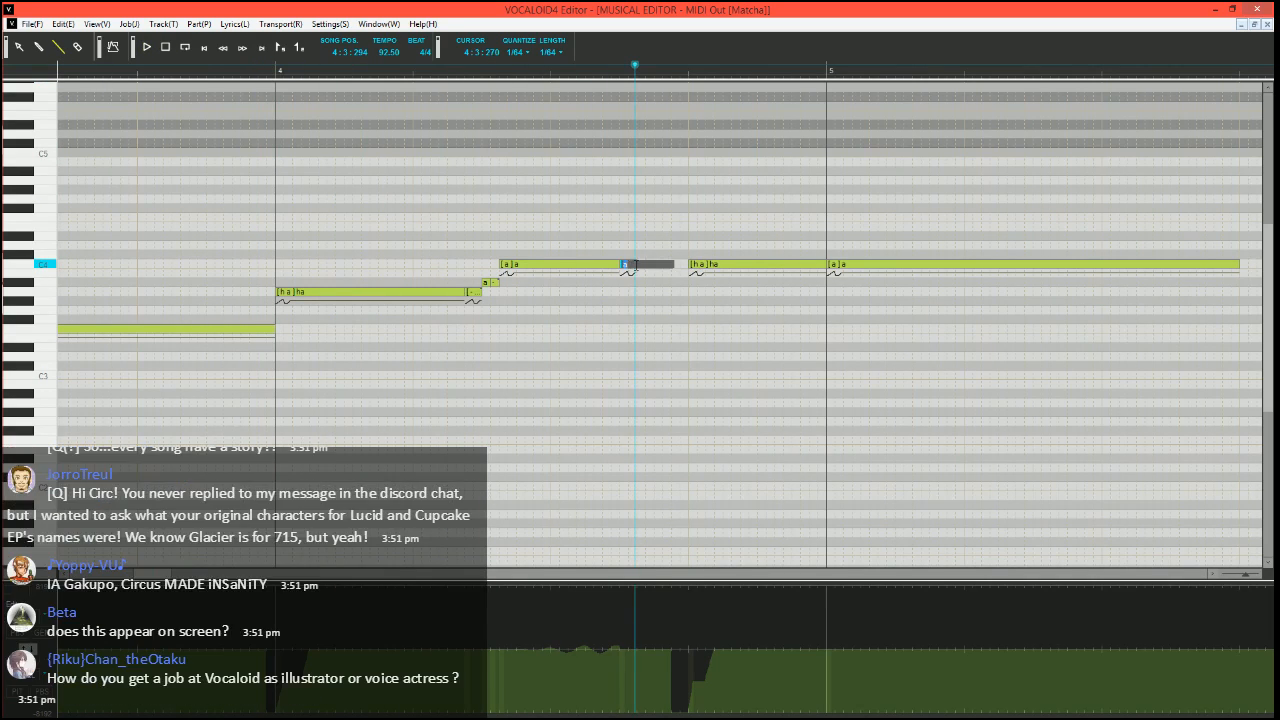
left_click(249, 75)
key("space")
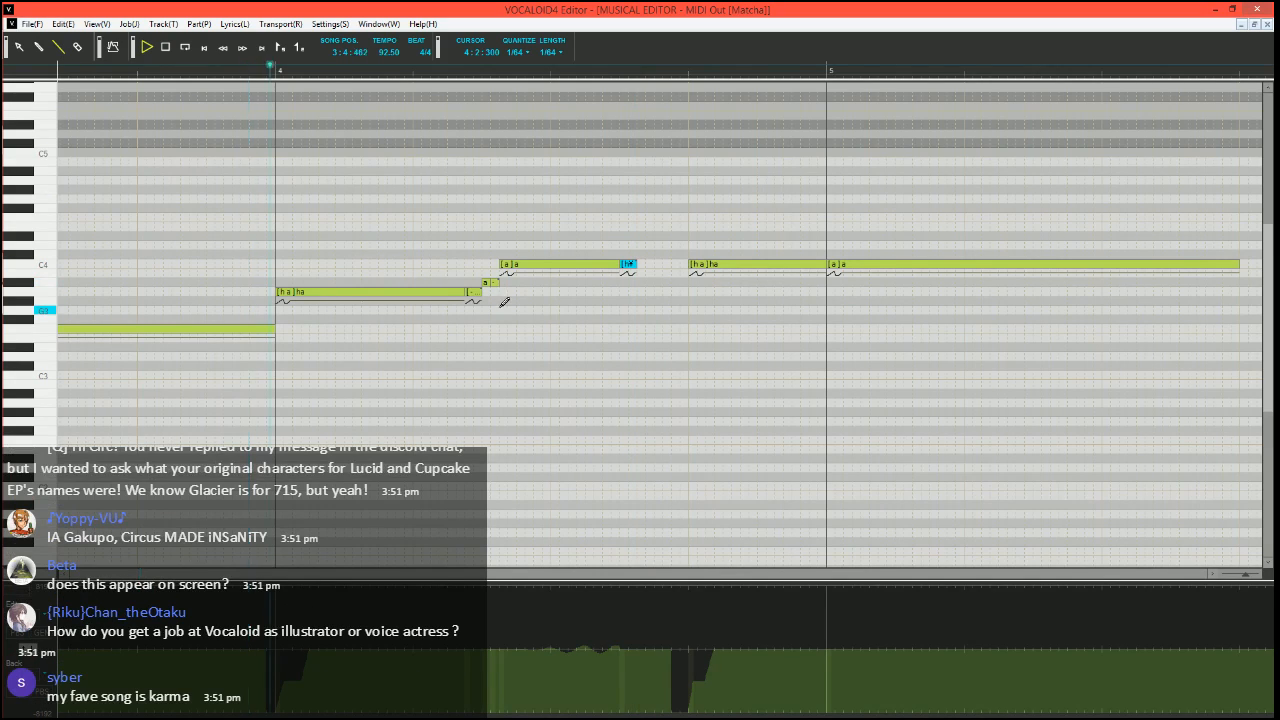
key("space")
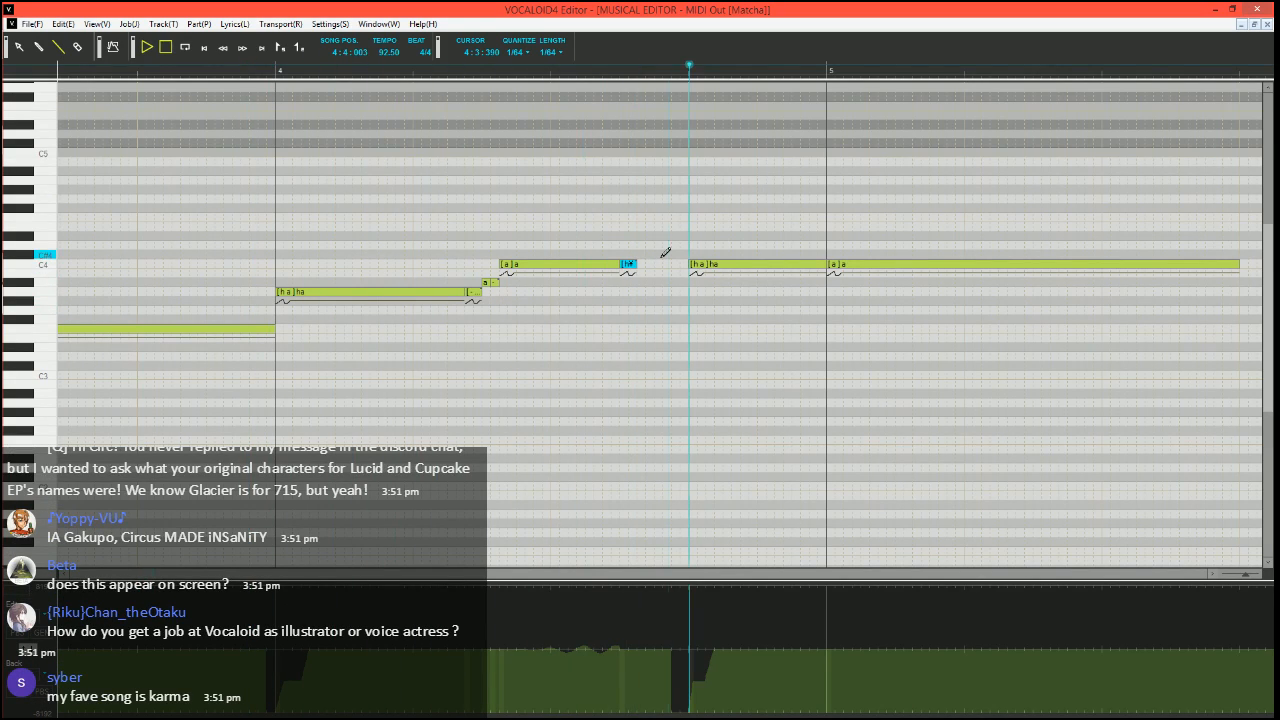
Edit the phoneme of the short note following the C4 "a" and play the phrase from just before measure 4
double_click(630, 263)
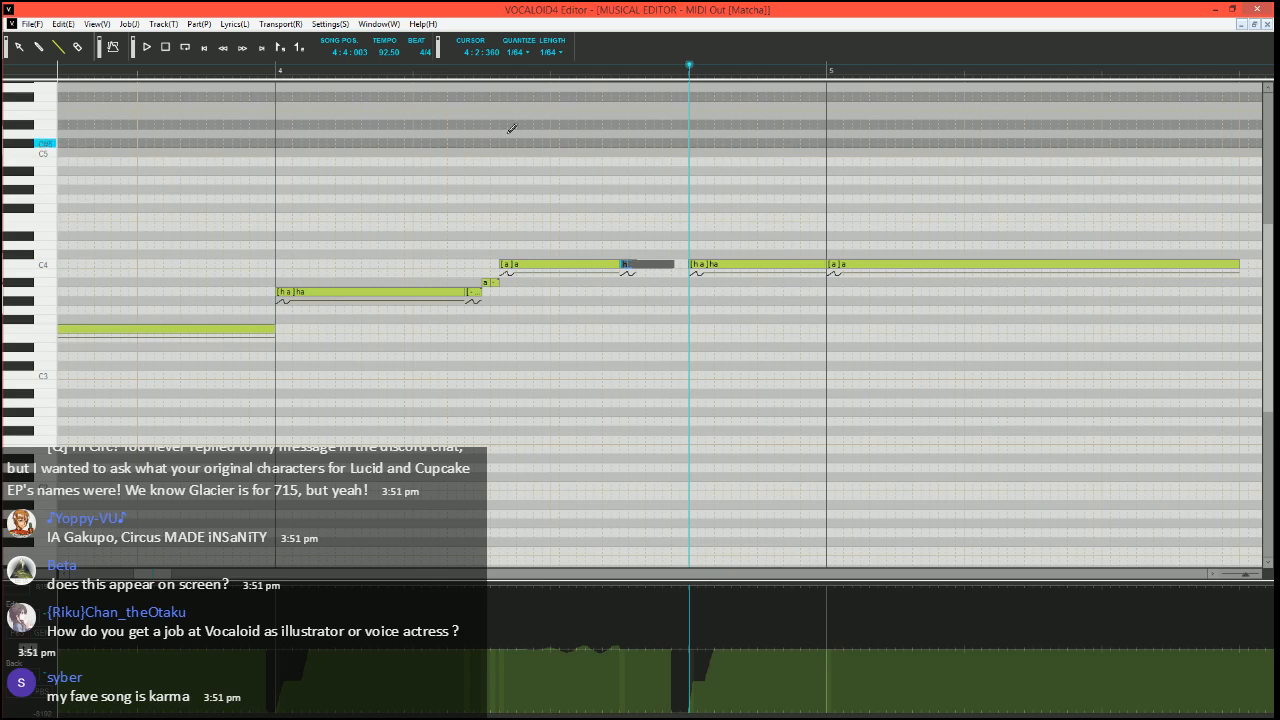
key("Return")
key("space")
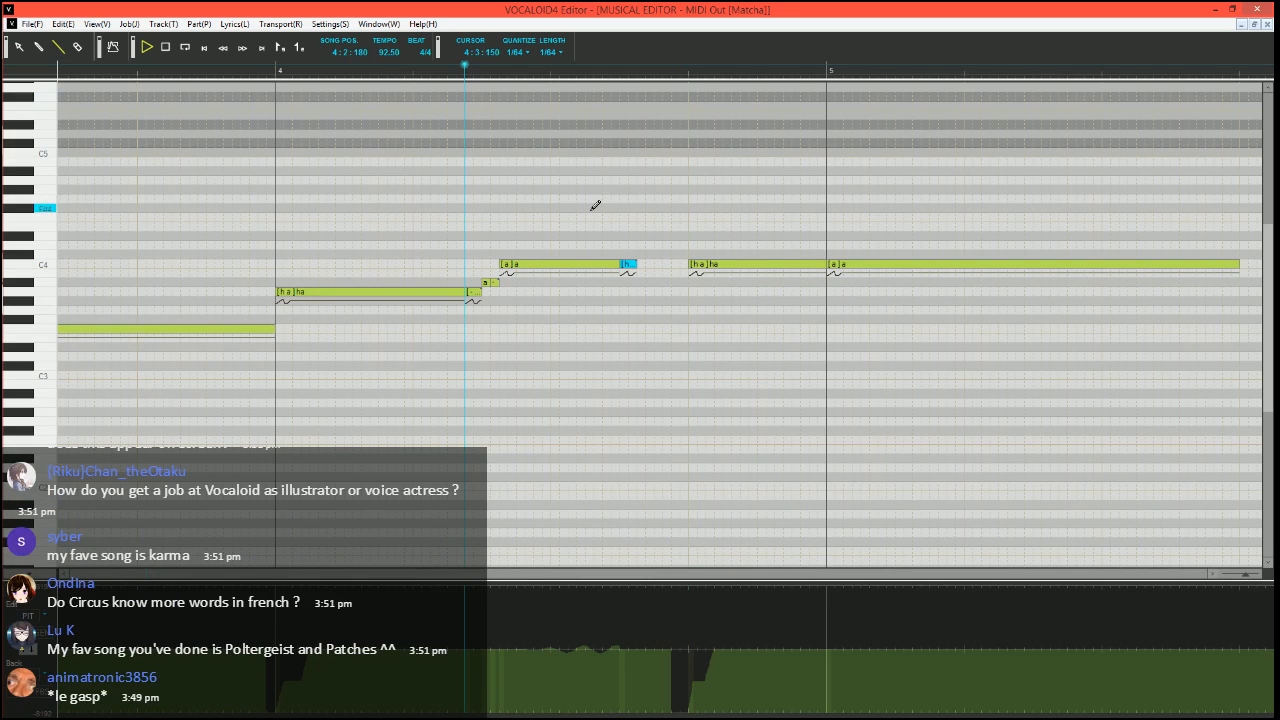
left_click(242, 72)
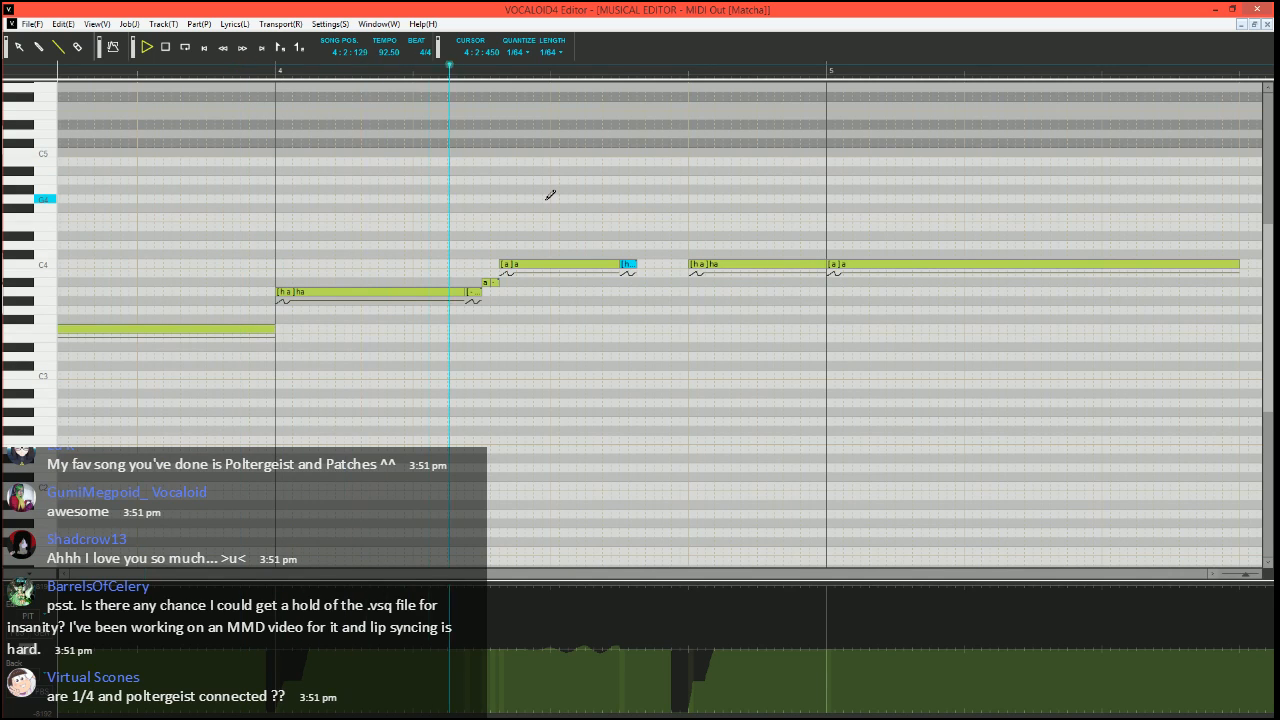
key("space")
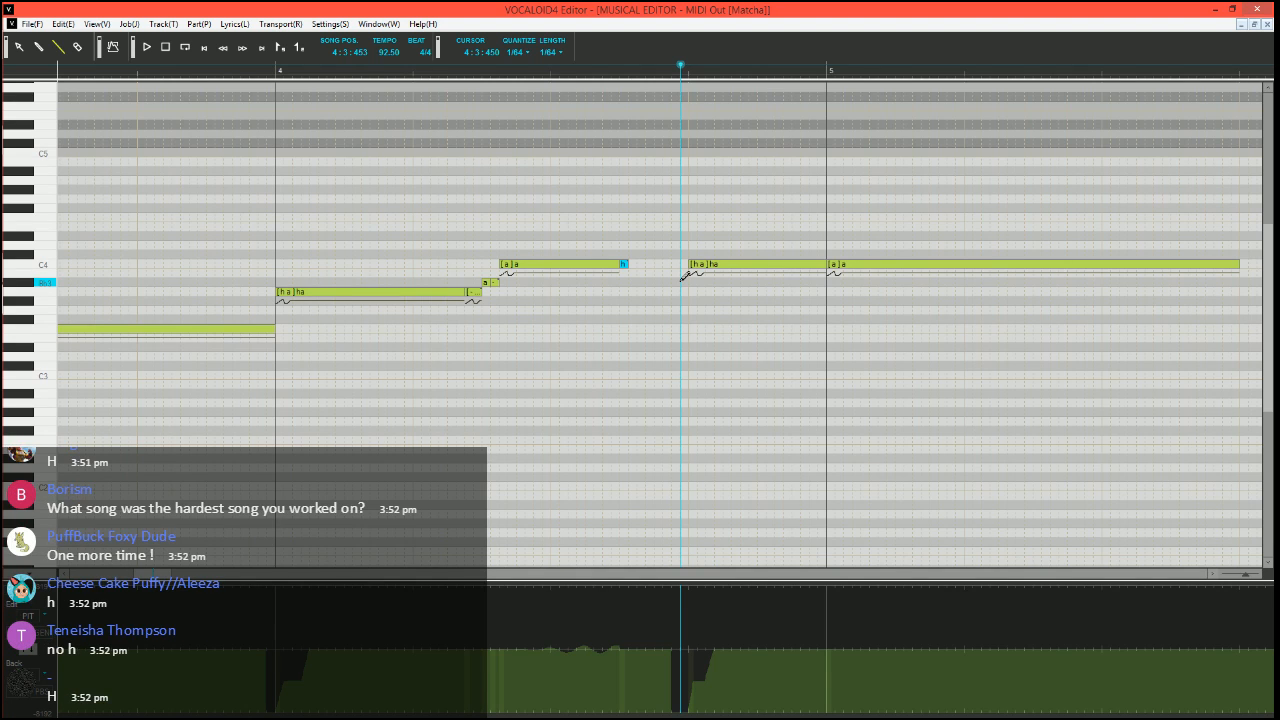
Compare the phrase with and without the short "h" note after the C4 "a", playing each version from just before measure 4
left_click(224, 70)
key("space")
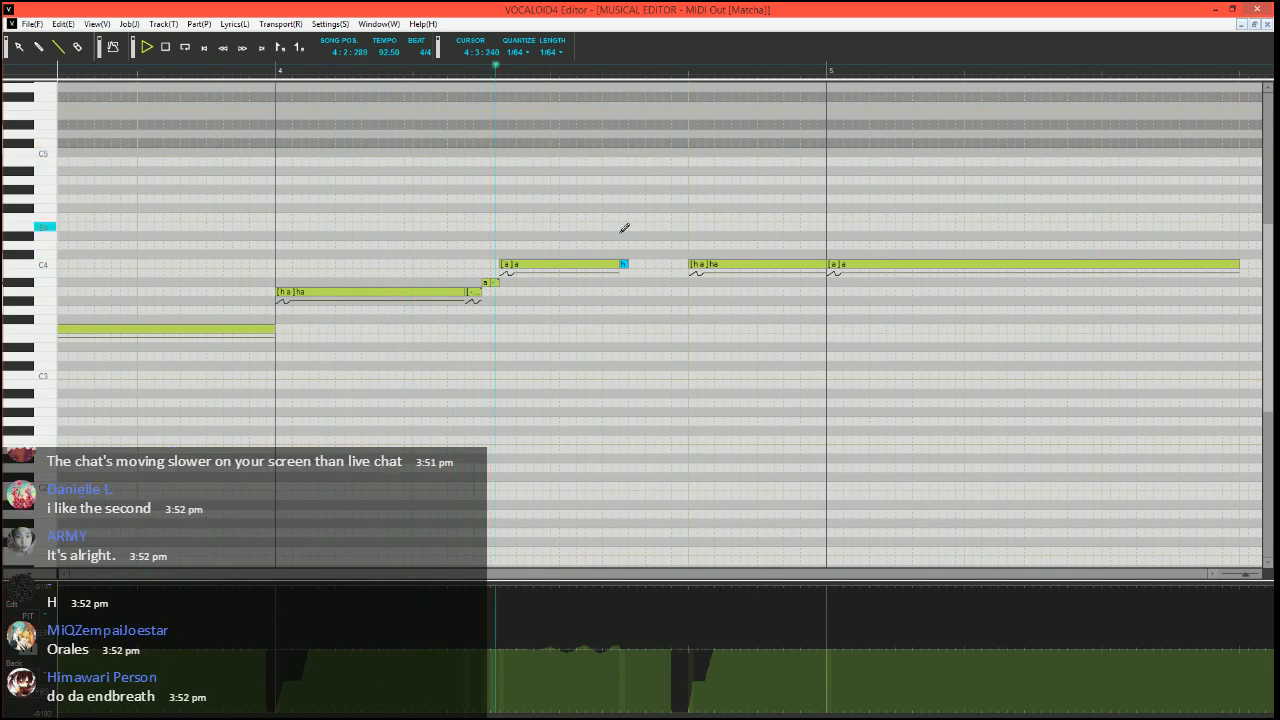
key("space")
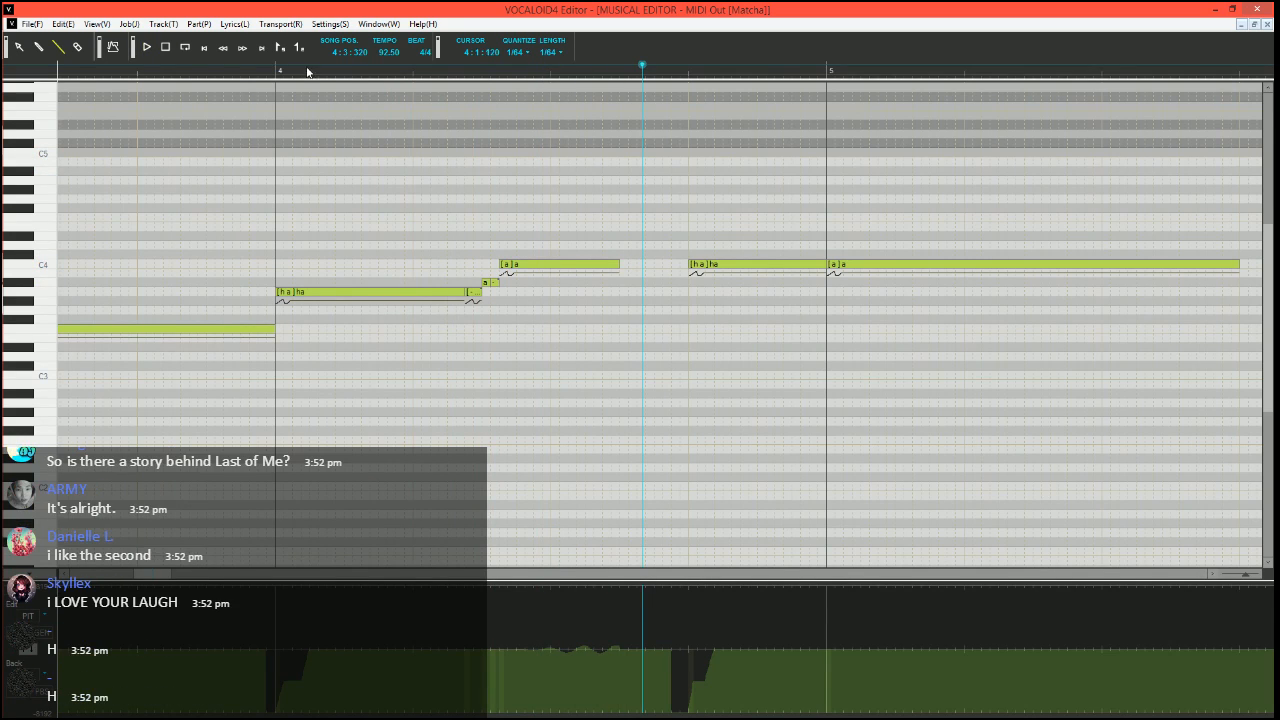
left_click(223, 72)
key("space")
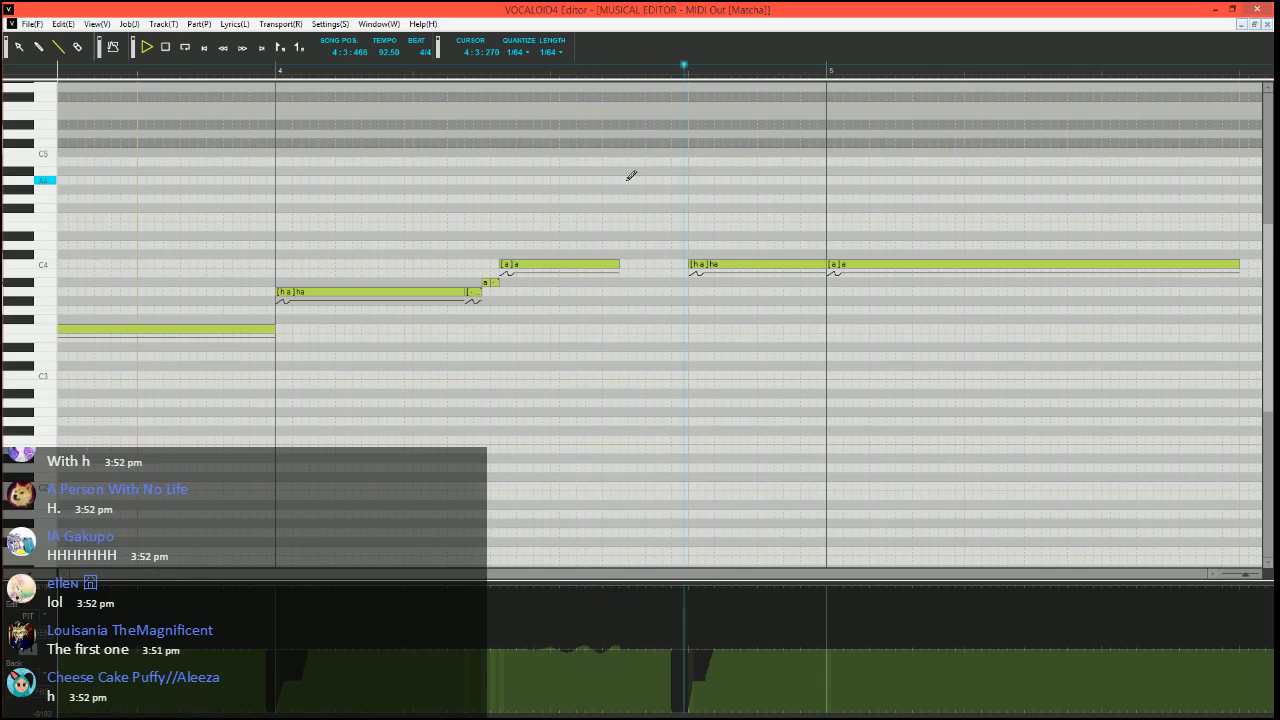
Delete the long "a" note at measure 5, extend the preceding "ha" over its full length, and play from 4:3:330
left_click(645, 72)
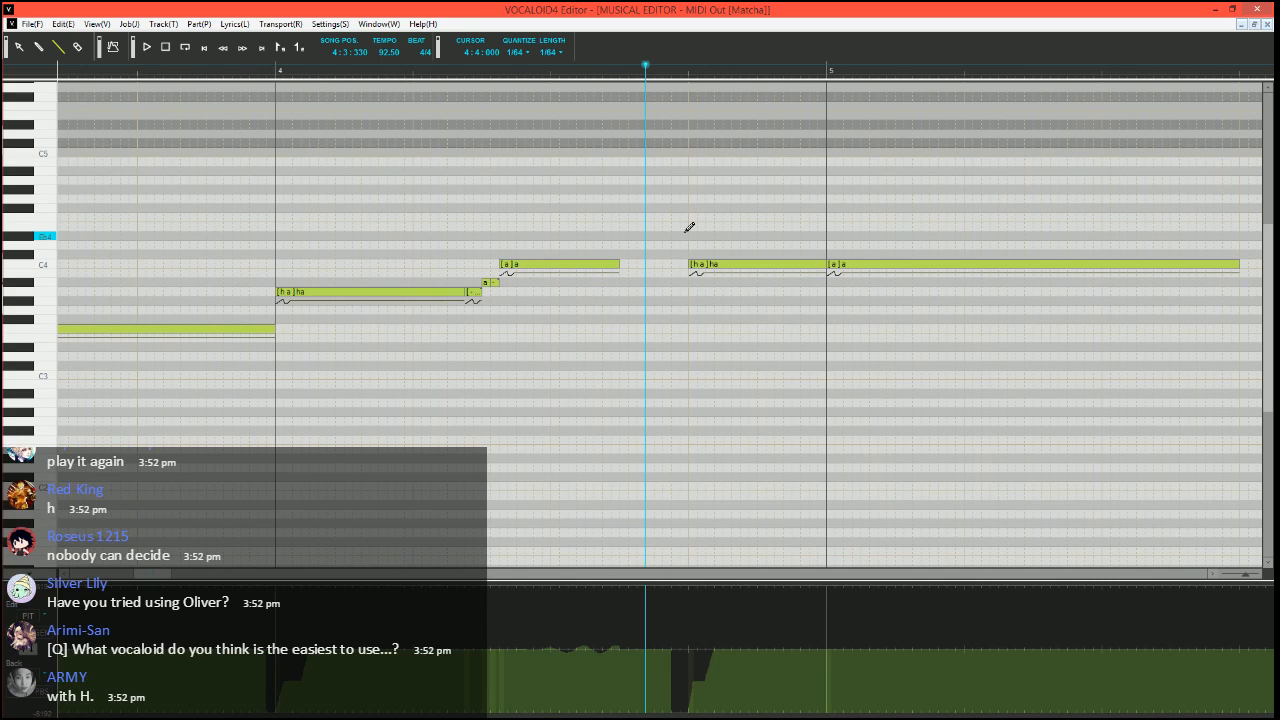
scroll(689, 228, "right", 3)
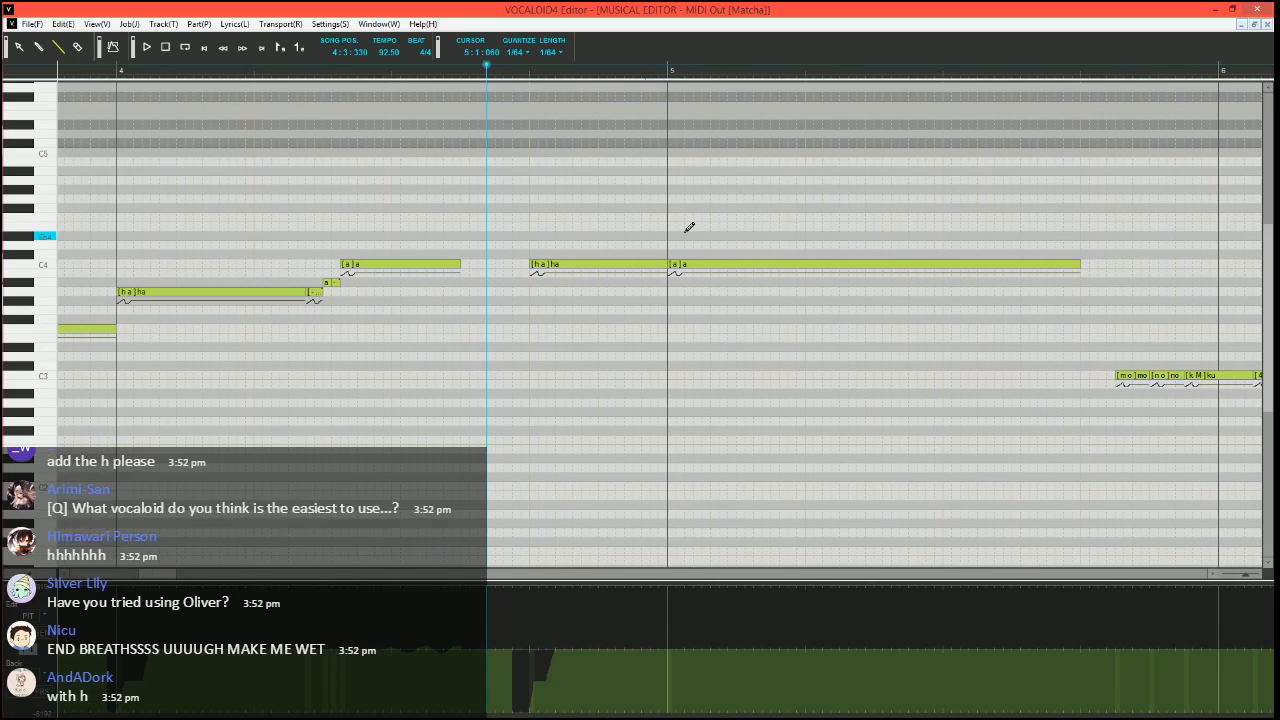
scroll(698, 226, "up", 2)
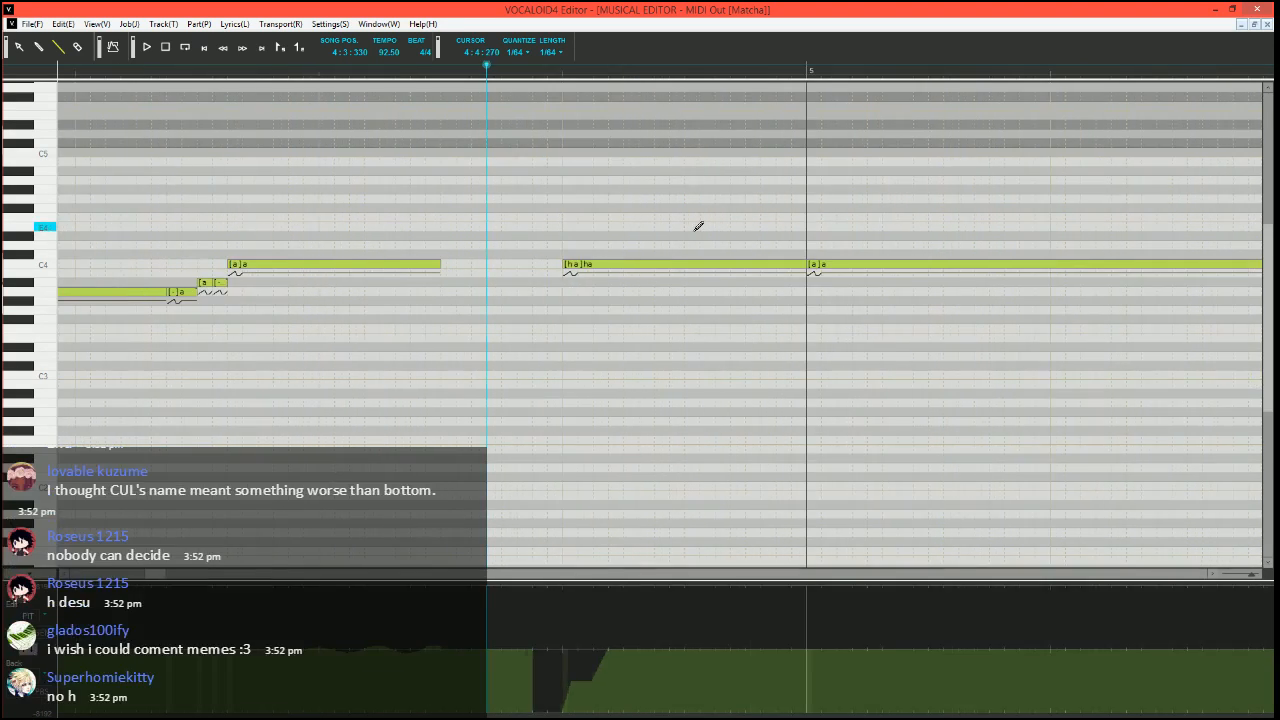
scroll(698, 226, "right", 3)
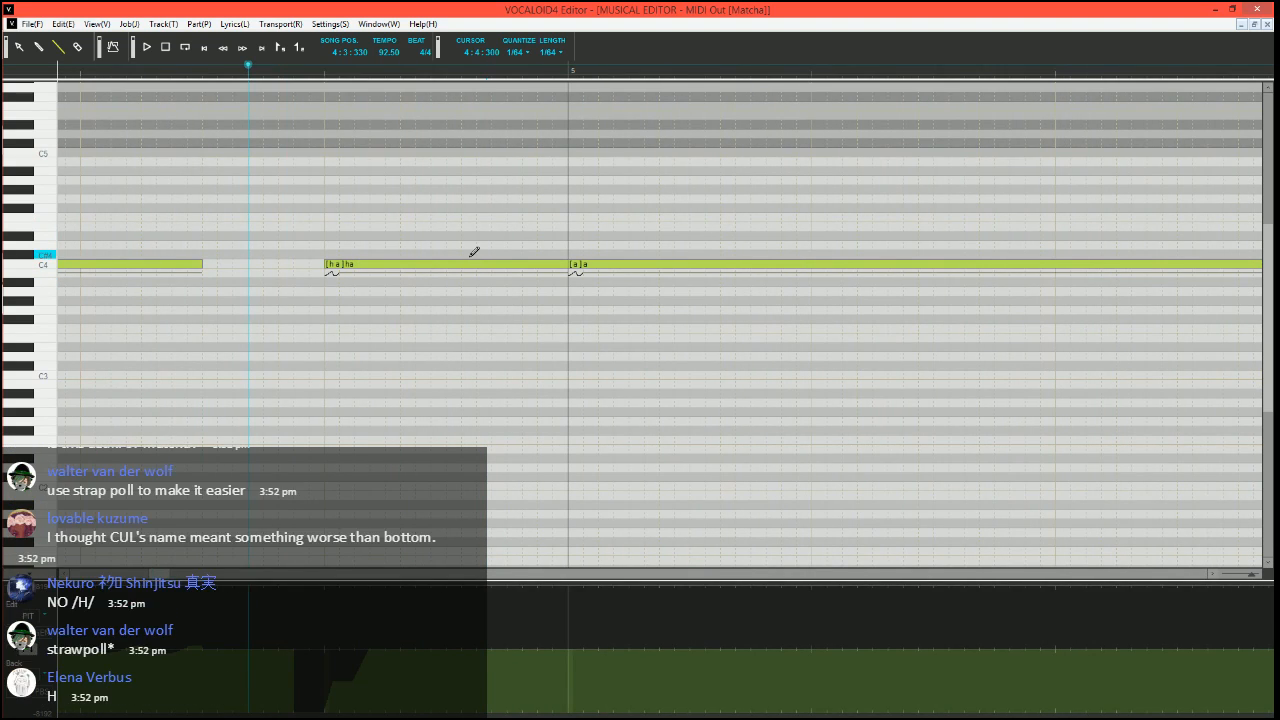
scroll(474, 251, "down", 2)
scroll(471, 251, "up", 1)
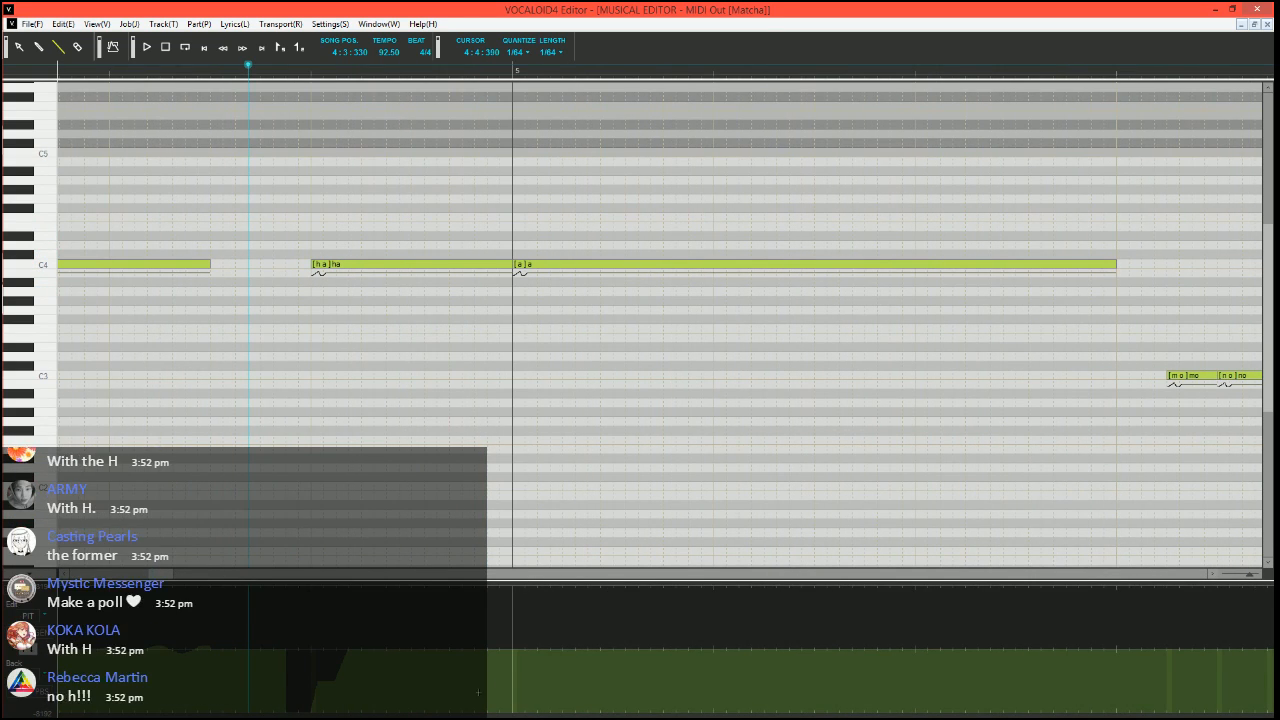
left_click(561, 266)
key("Delete")
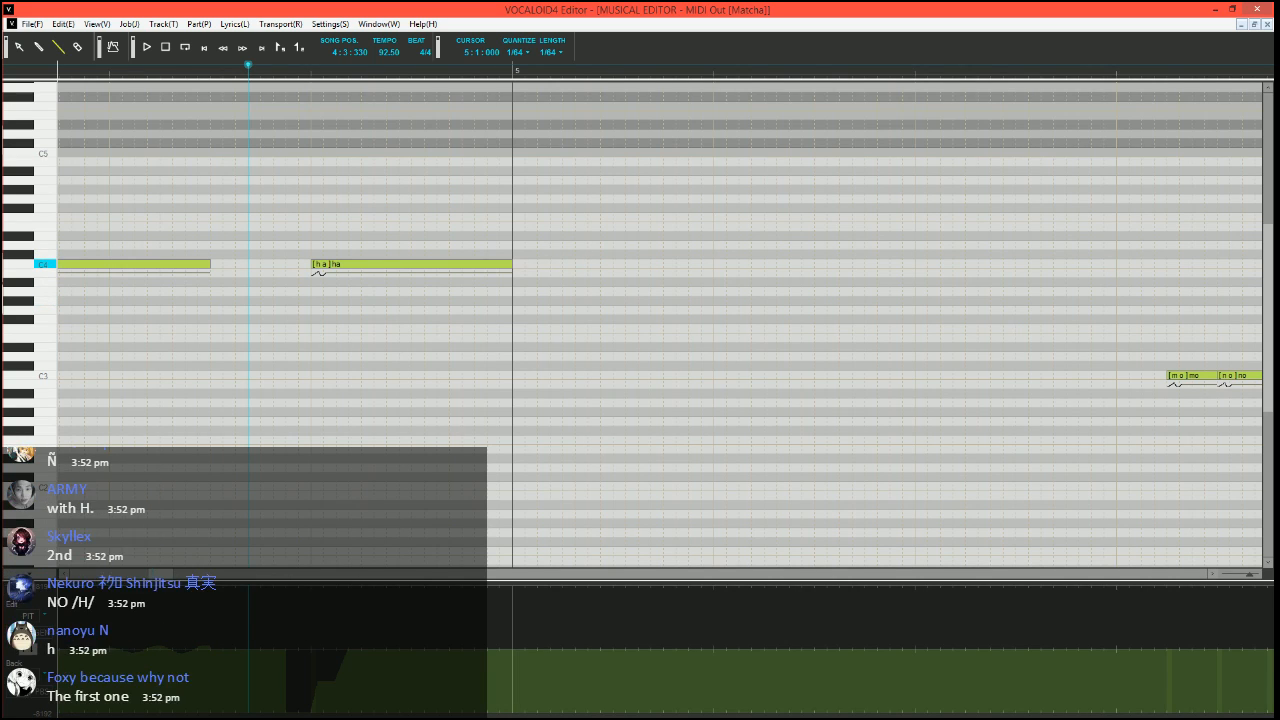
left_click_drag(511, 265, 1116, 265)
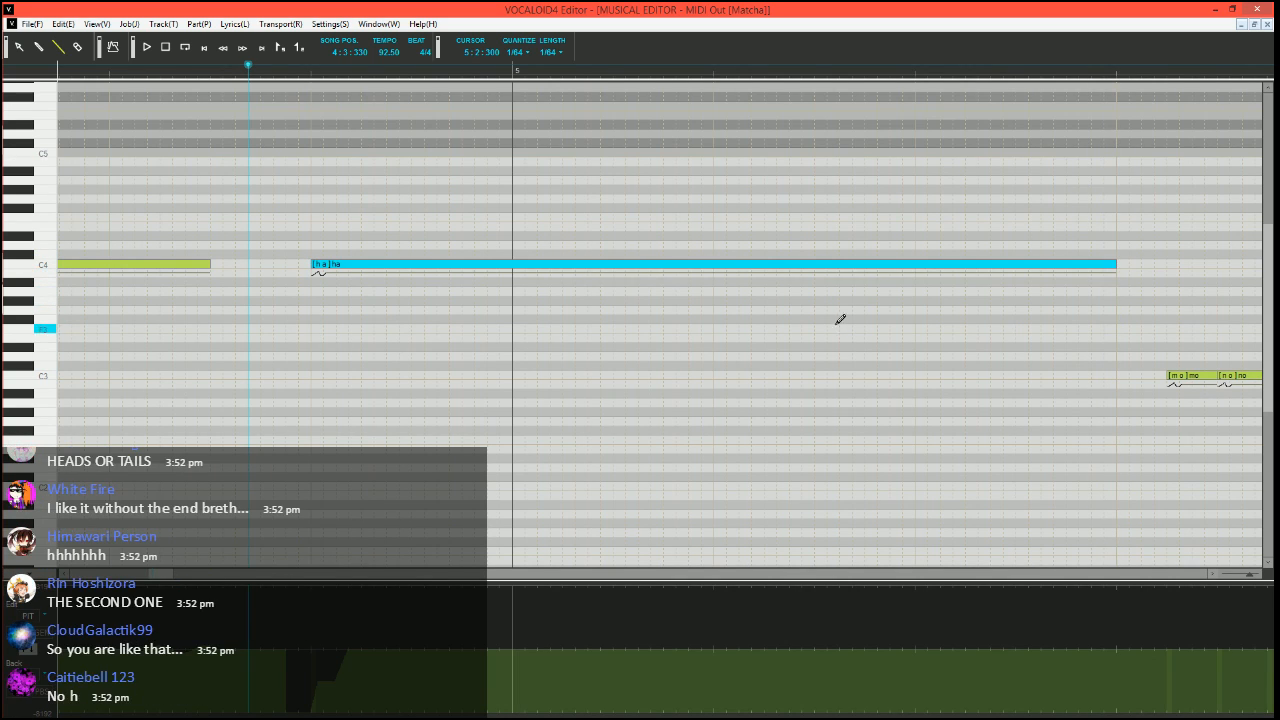
key("space")
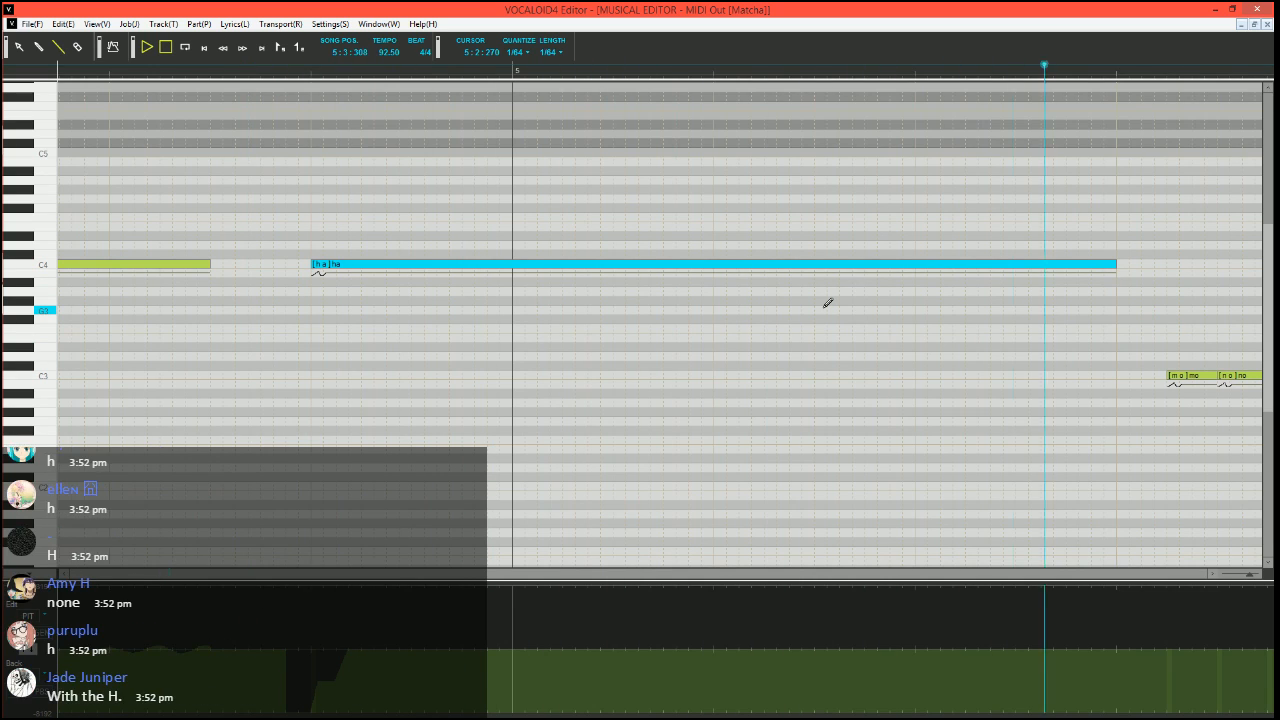
key("space")
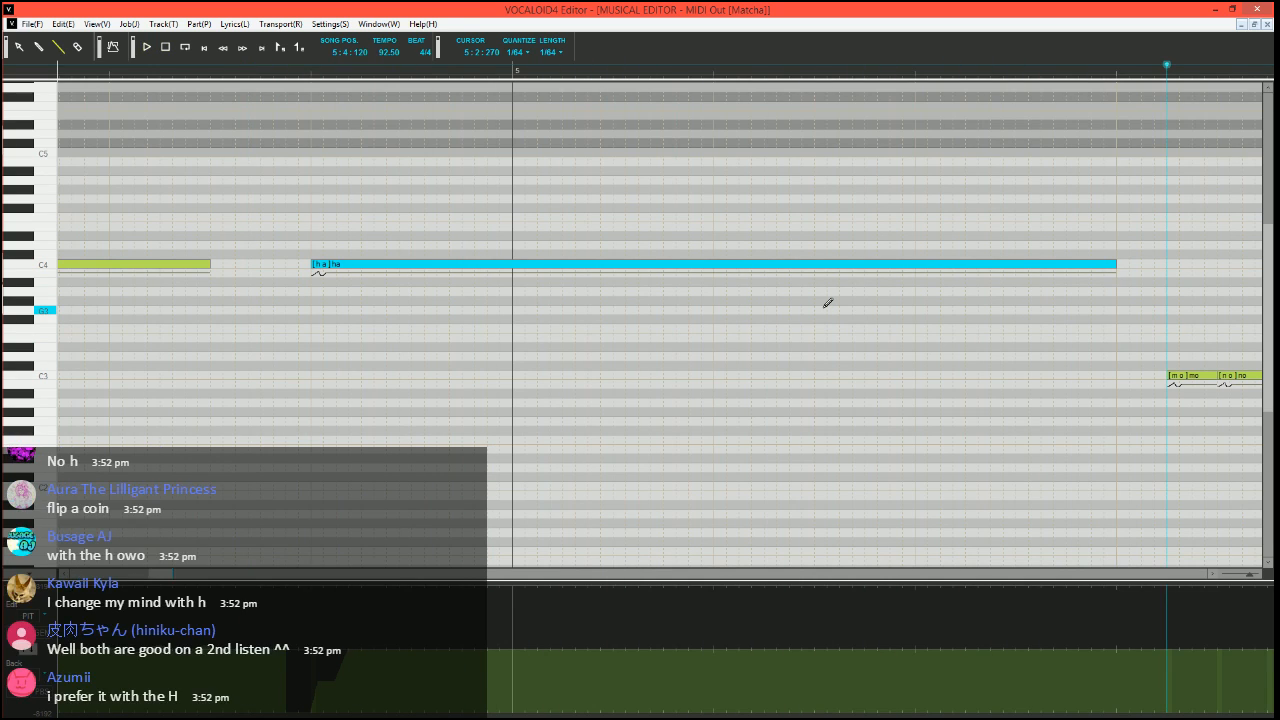
Add a 1/64-length C4 note directly after the "a" note with the phoneme "h"
left_click_drag(214, 263, 223, 263)
double_click(217, 264)
type("ha")
key("Return")
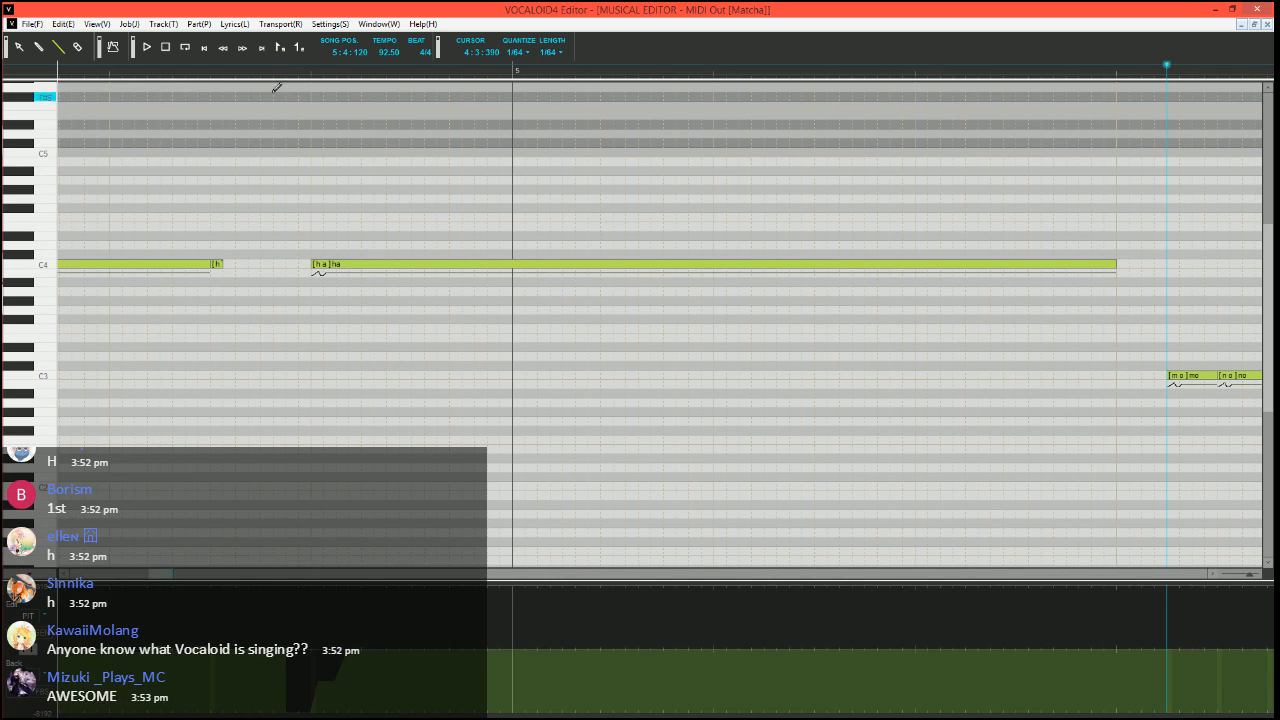
left_click(272, 64)
scroll(354, 389, "up", 1)
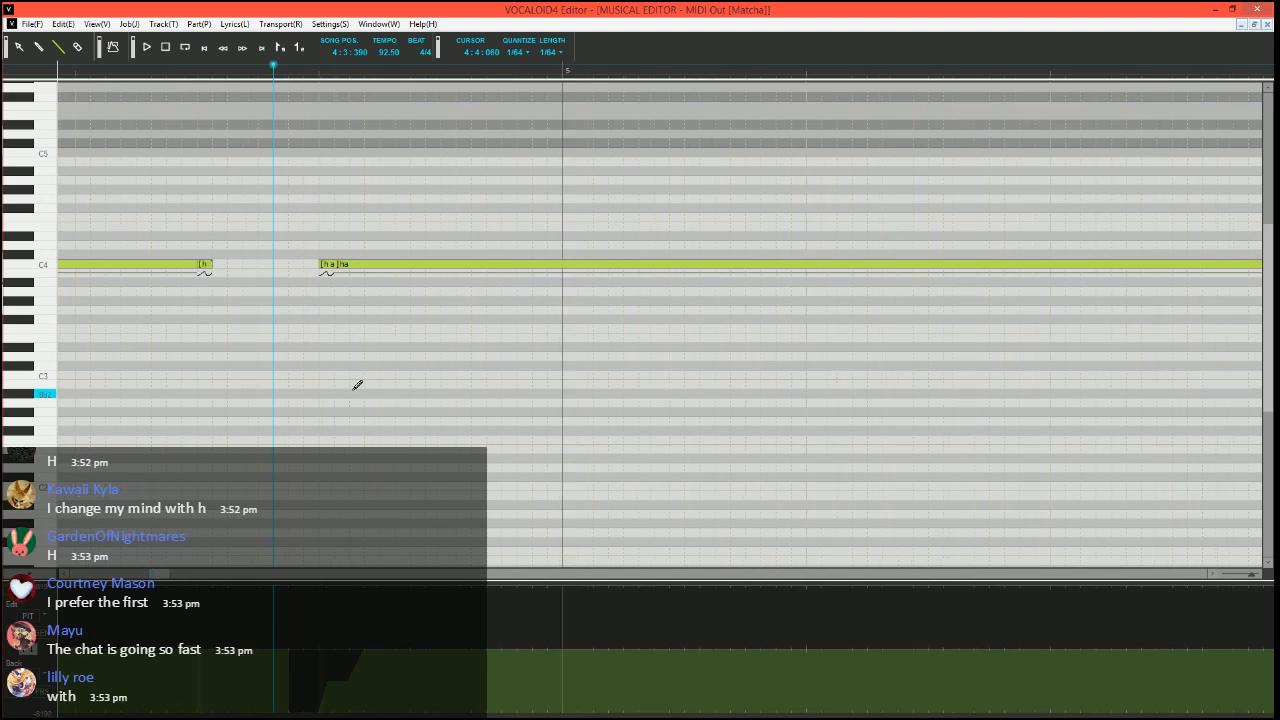
scroll(357, 385, "up", 1)
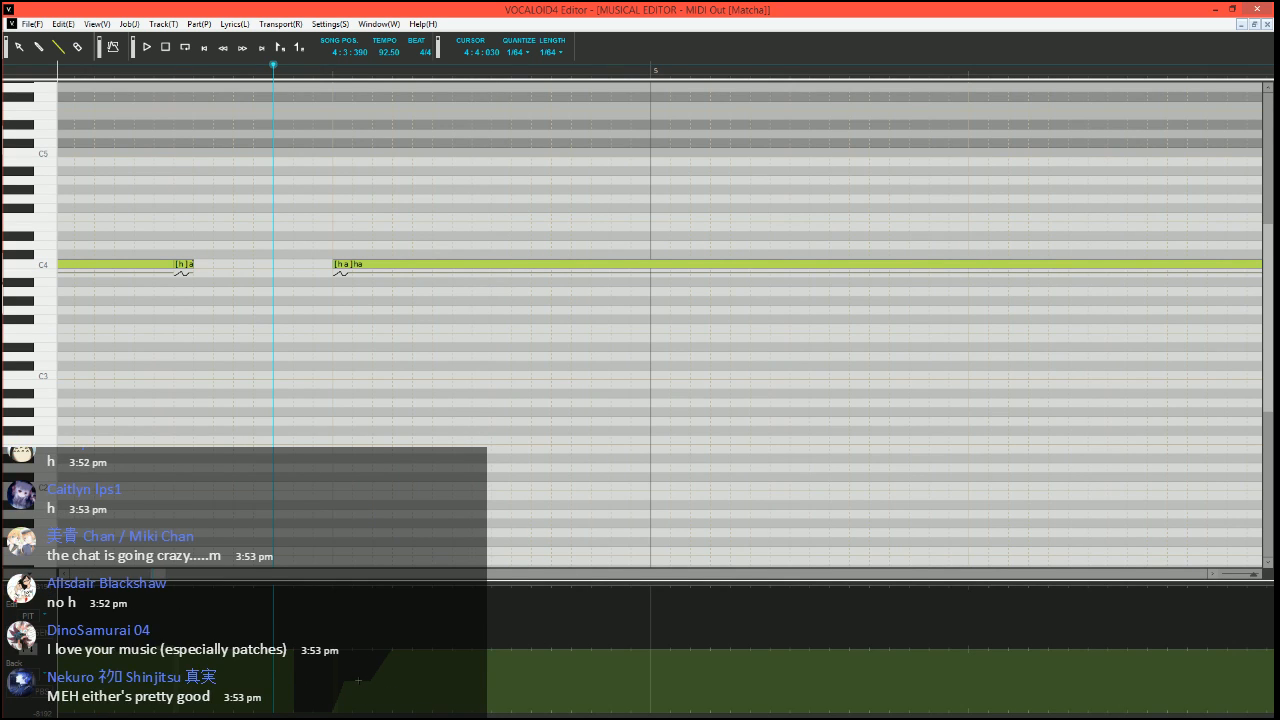
scroll(511, 366, "right", 5)
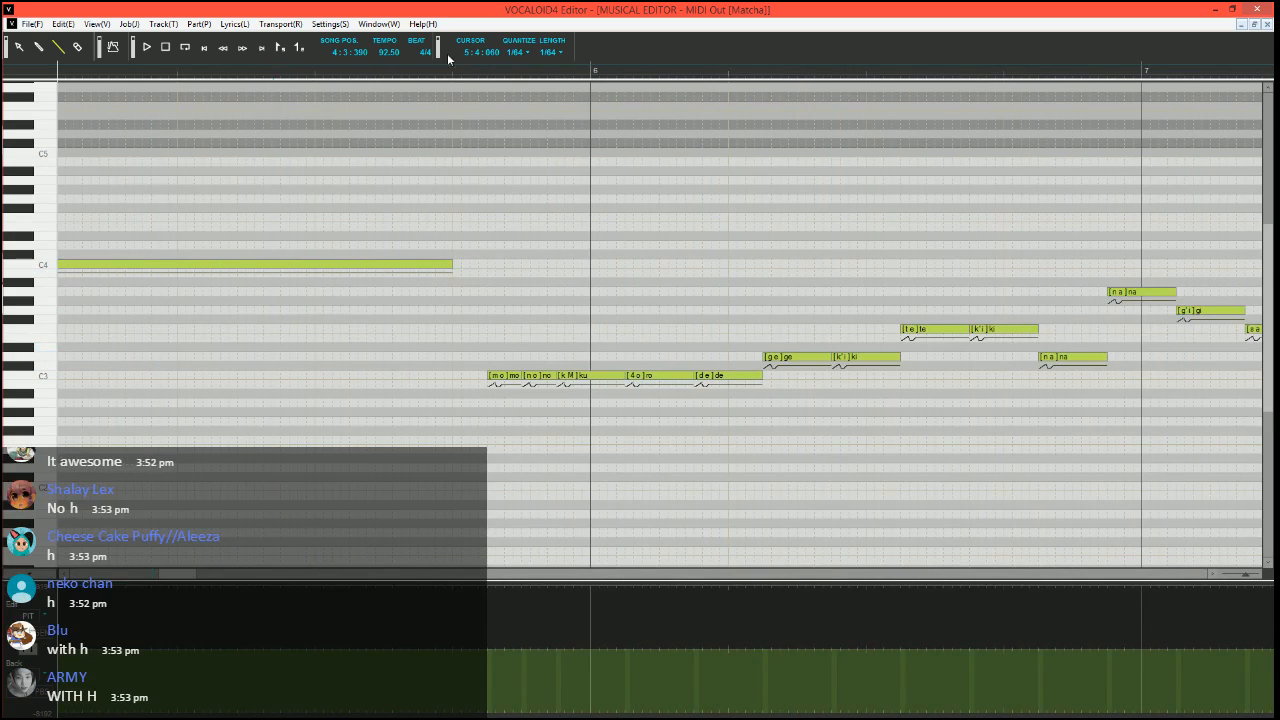
Move the song position to 5:4:060 and save the sequence on the Desktop under a new file name
left_click(472, 68)
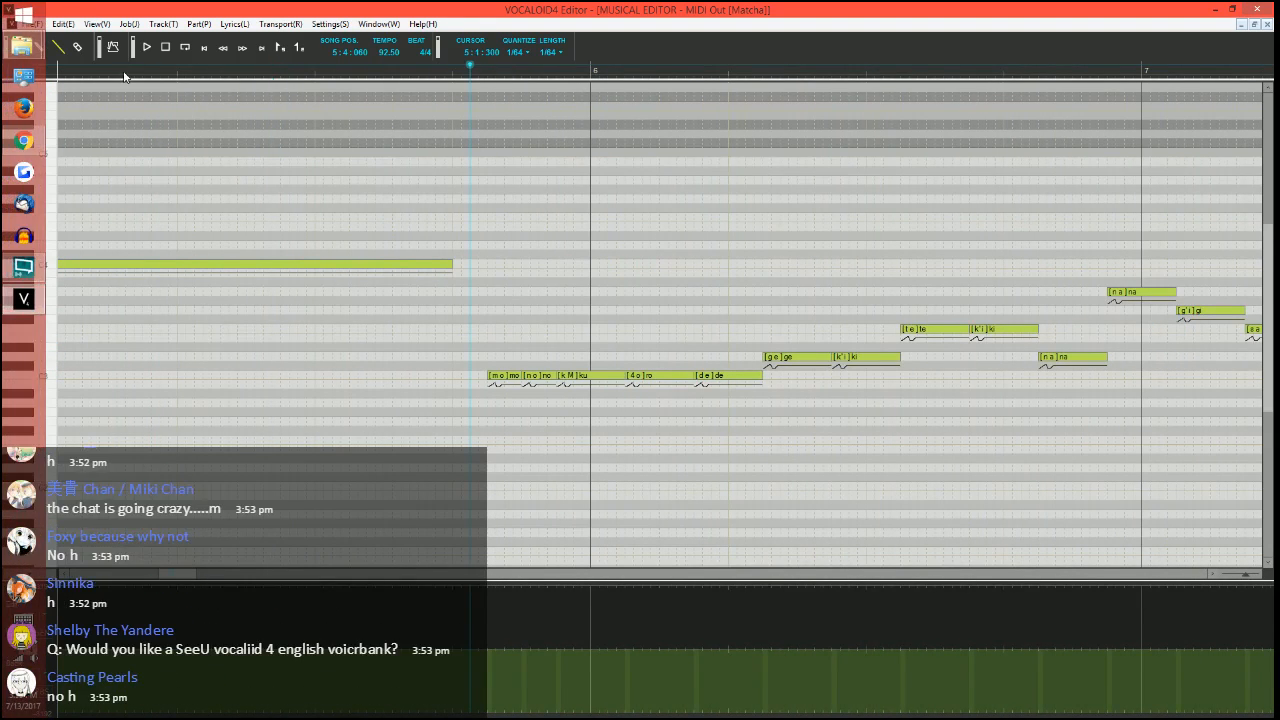
left_click(41, 24)
left_click(62, 87)
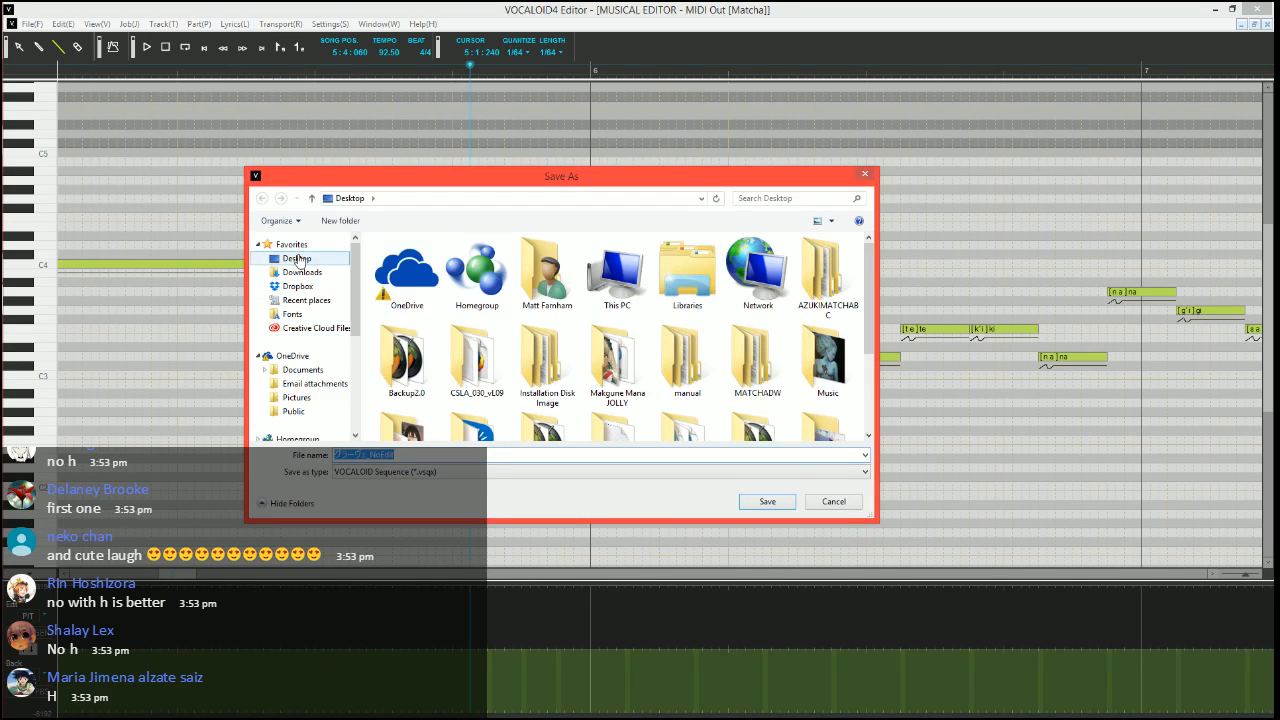
left_click_drag(370, 455, 475, 455)
type("E")
key("Return")
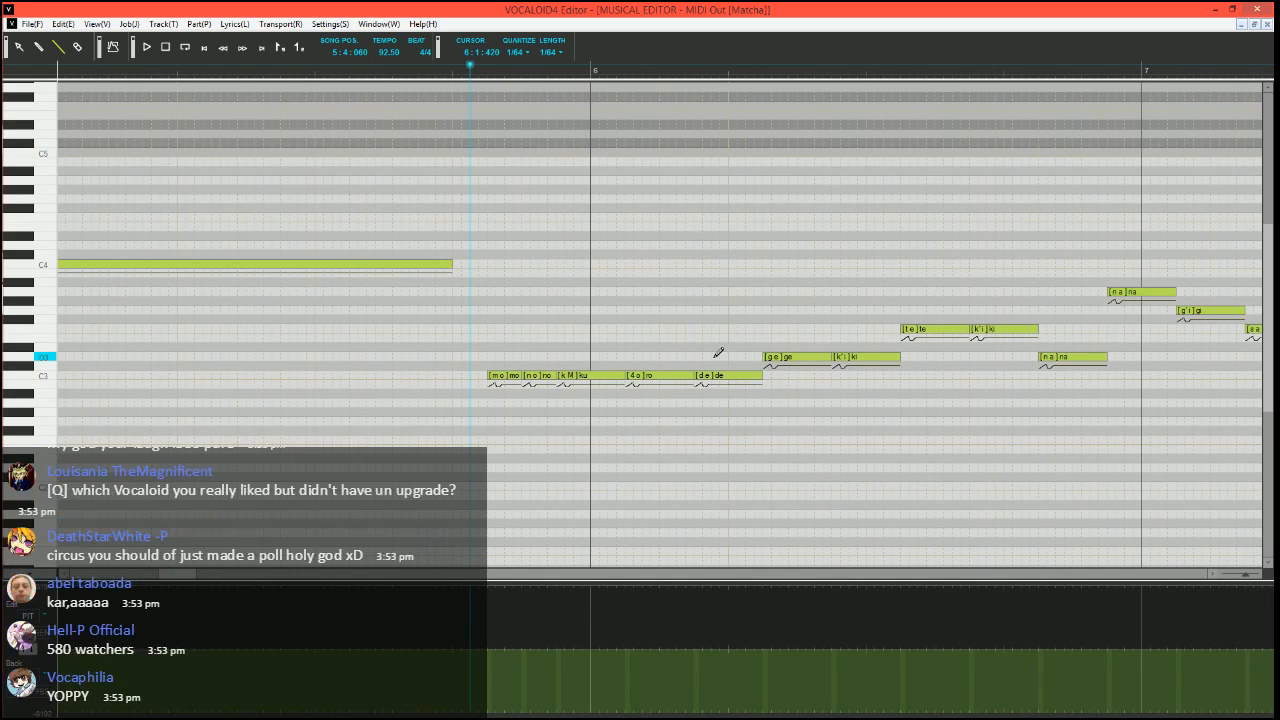
Draw a pitch bend from just after 5:4:030 that dips before the "mo" note and rises in stages into it, and play the result
left_click(462, 72)
scroll(613, 388, "up", 3)
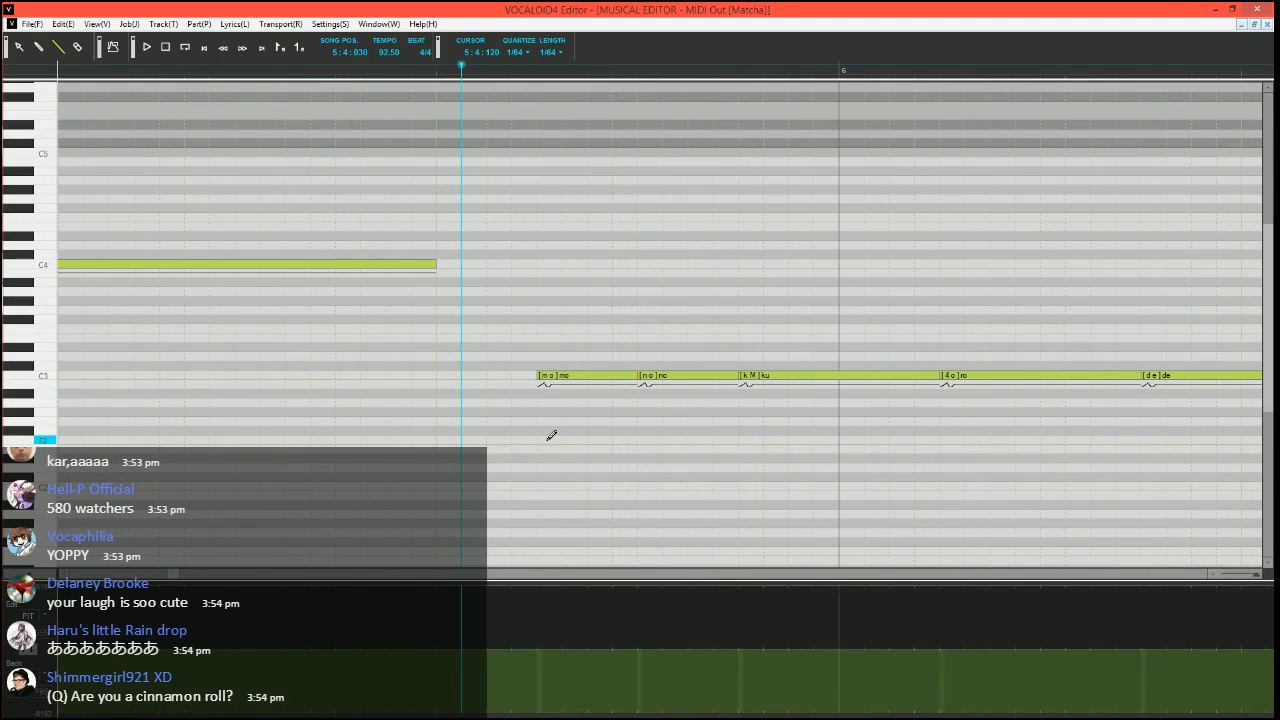
scroll(552, 436, "right", 1)
scroll(469, 446, "down", 4)
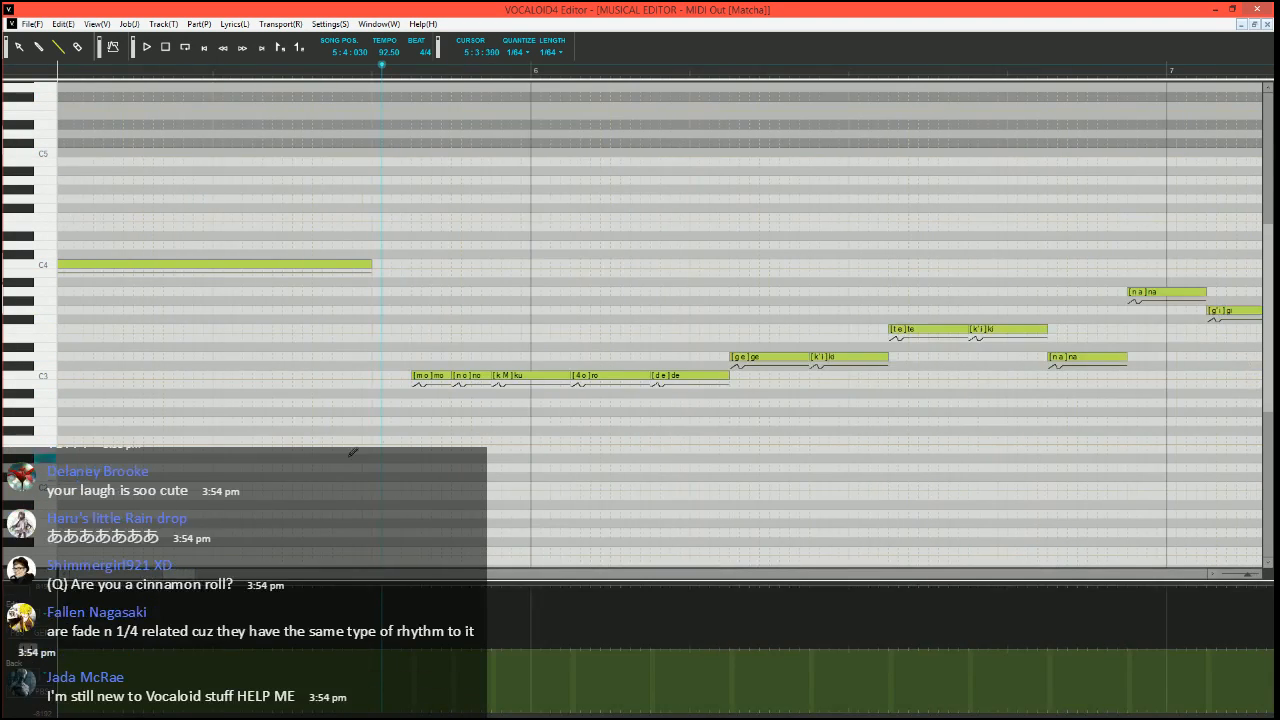
scroll(400, 462, "up", 4)
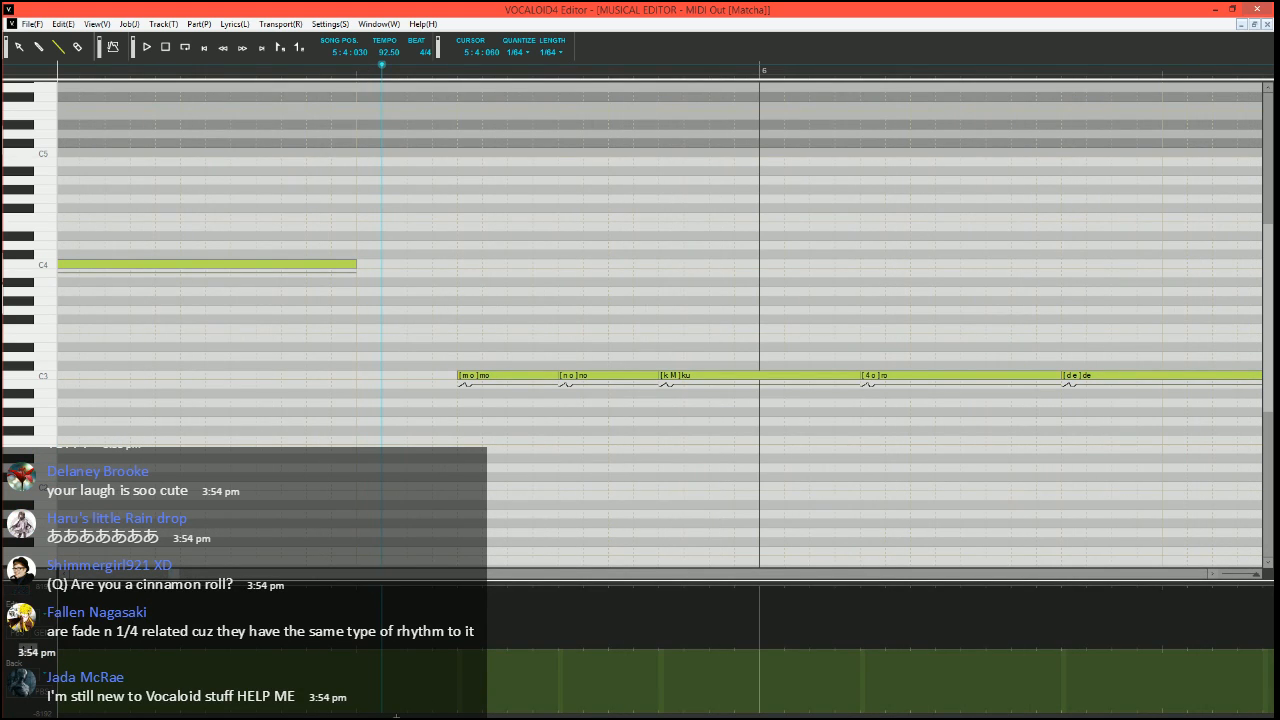
left_click_drag(388, 716, 431, 716)
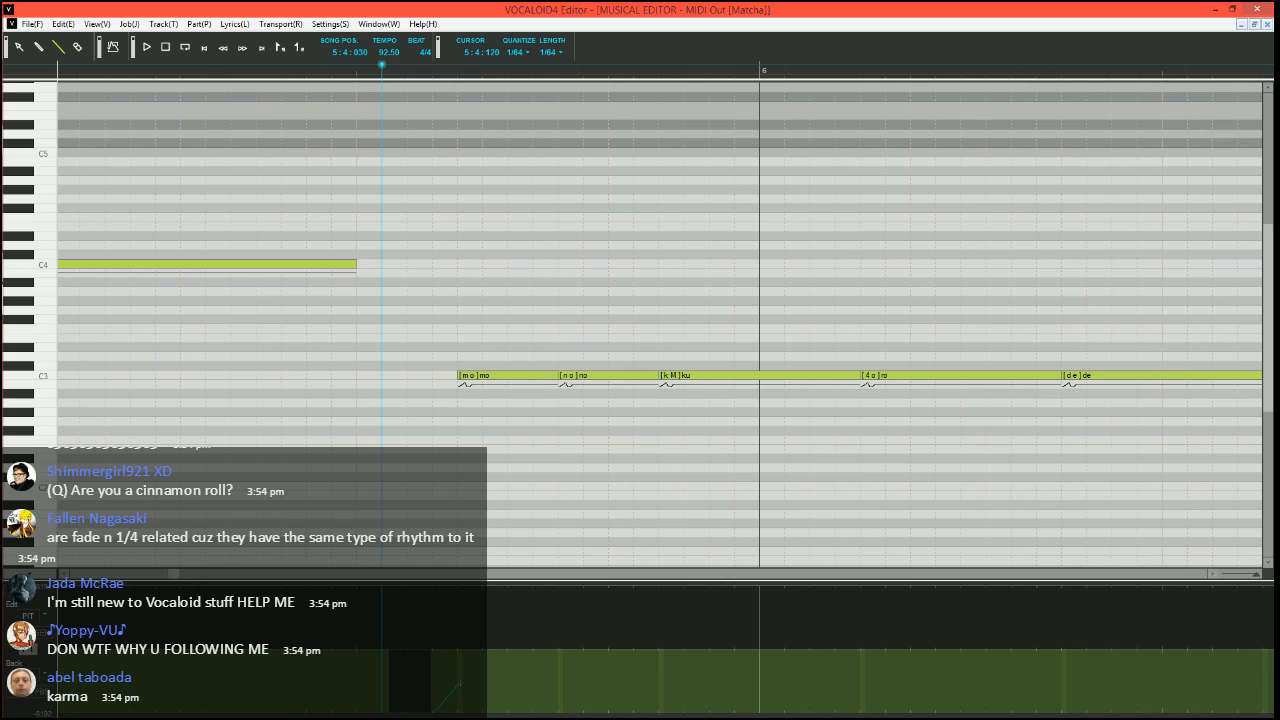
left_click_drag(460, 683, 460, 682)
mouse_move(460, 682)
left_mouse_down()
mouse_move(486, 680)
mouse_move(508, 647)
left_mouse_up()
key("space")
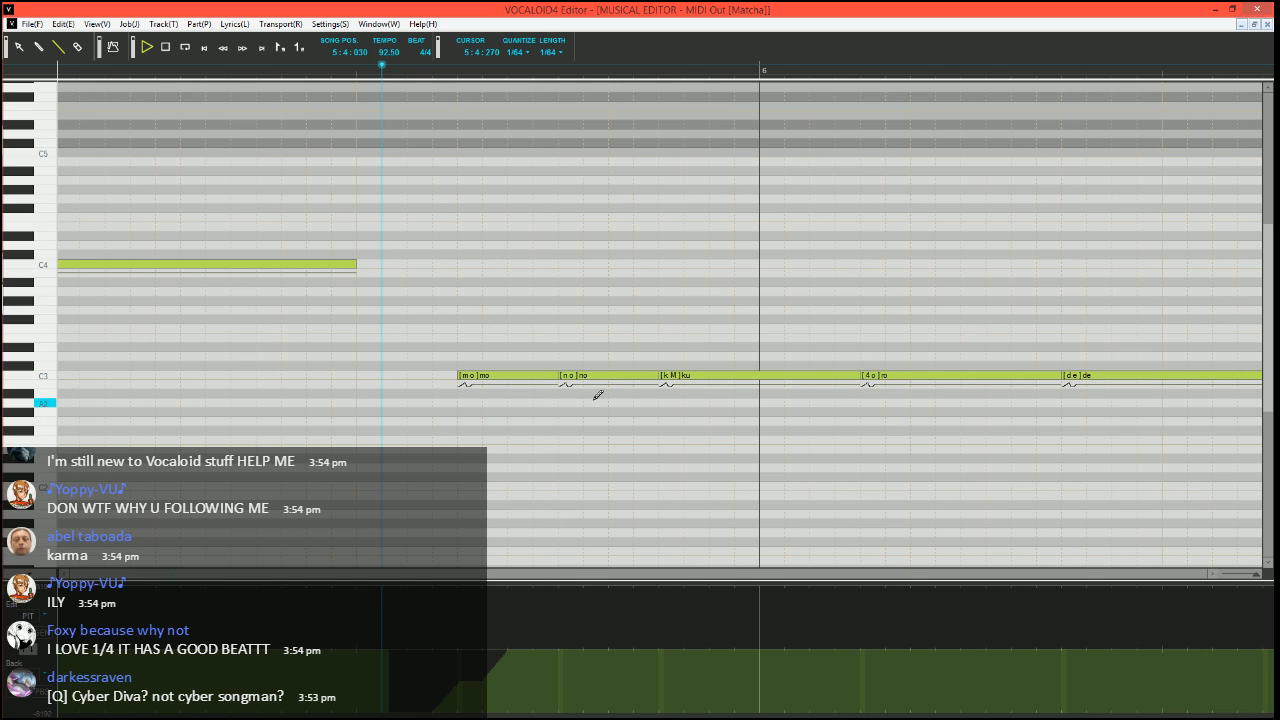
key("space")
left_click(383, 68)
Set the song position to 5:4:000 and play the "mo no ku" notes leading up to measure 6
scroll(571, 320, "right", 1)
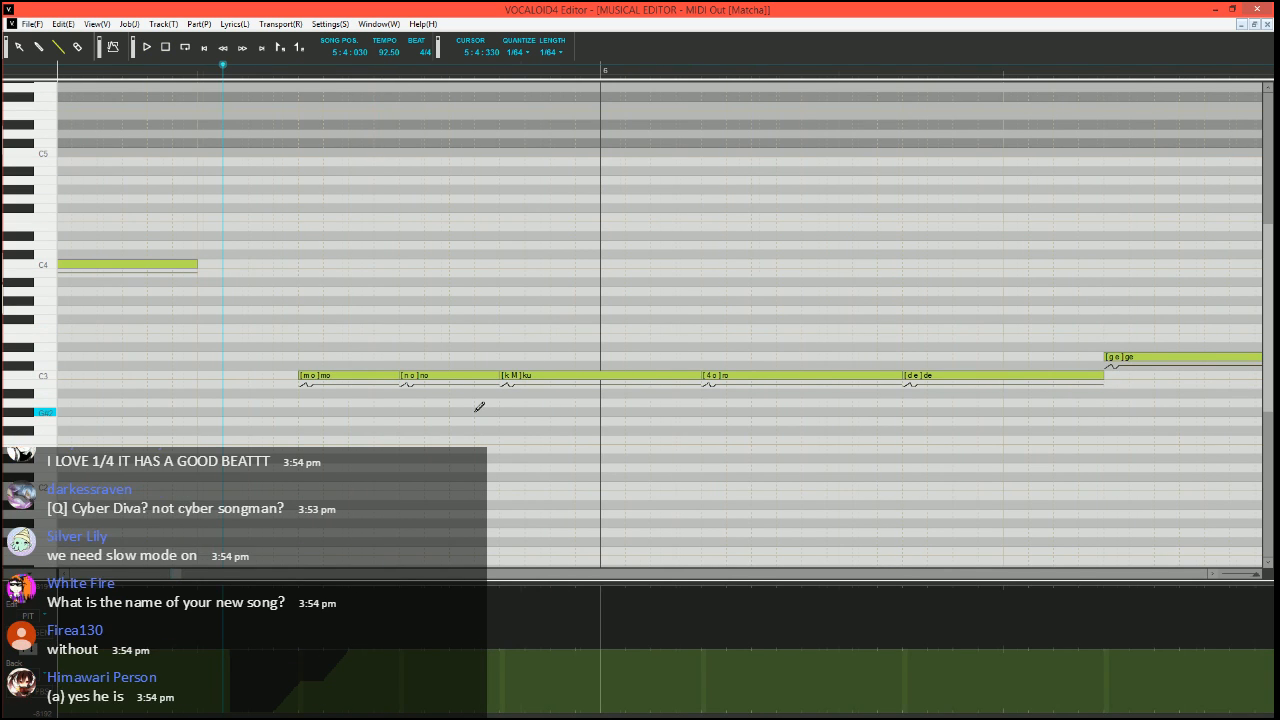
scroll(479, 407, "down", 1)
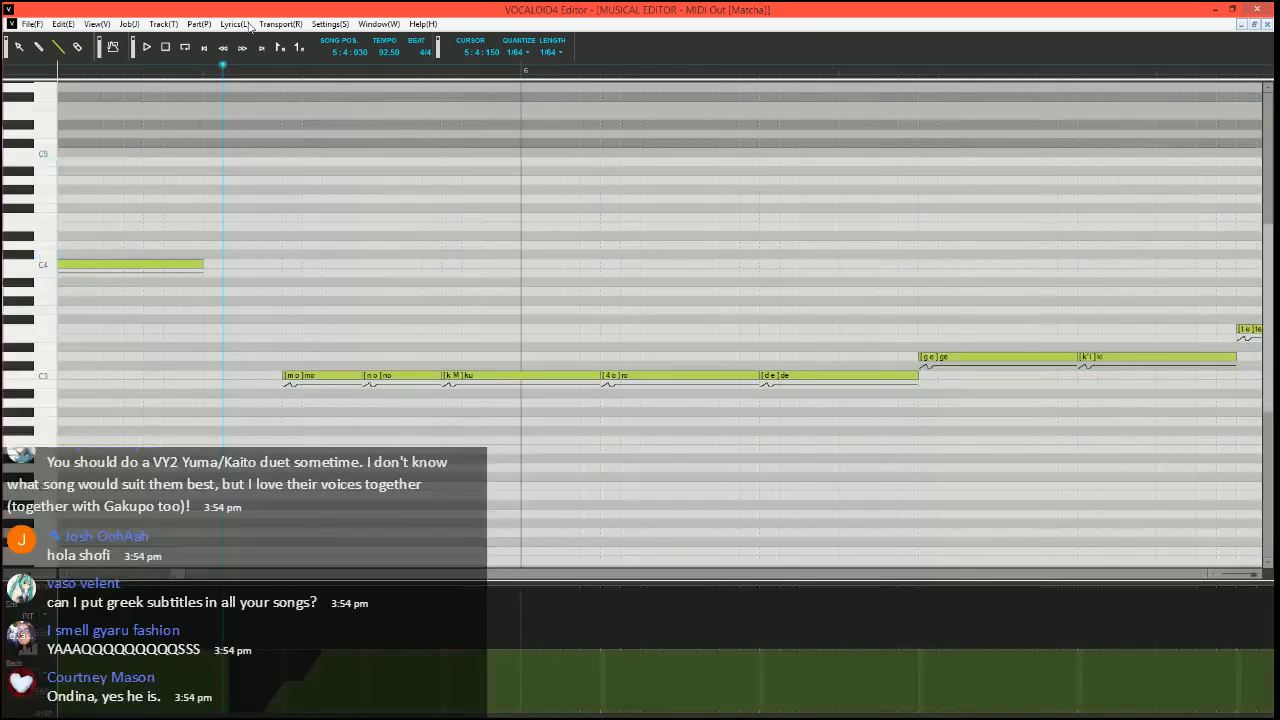
left_click(199, 75)
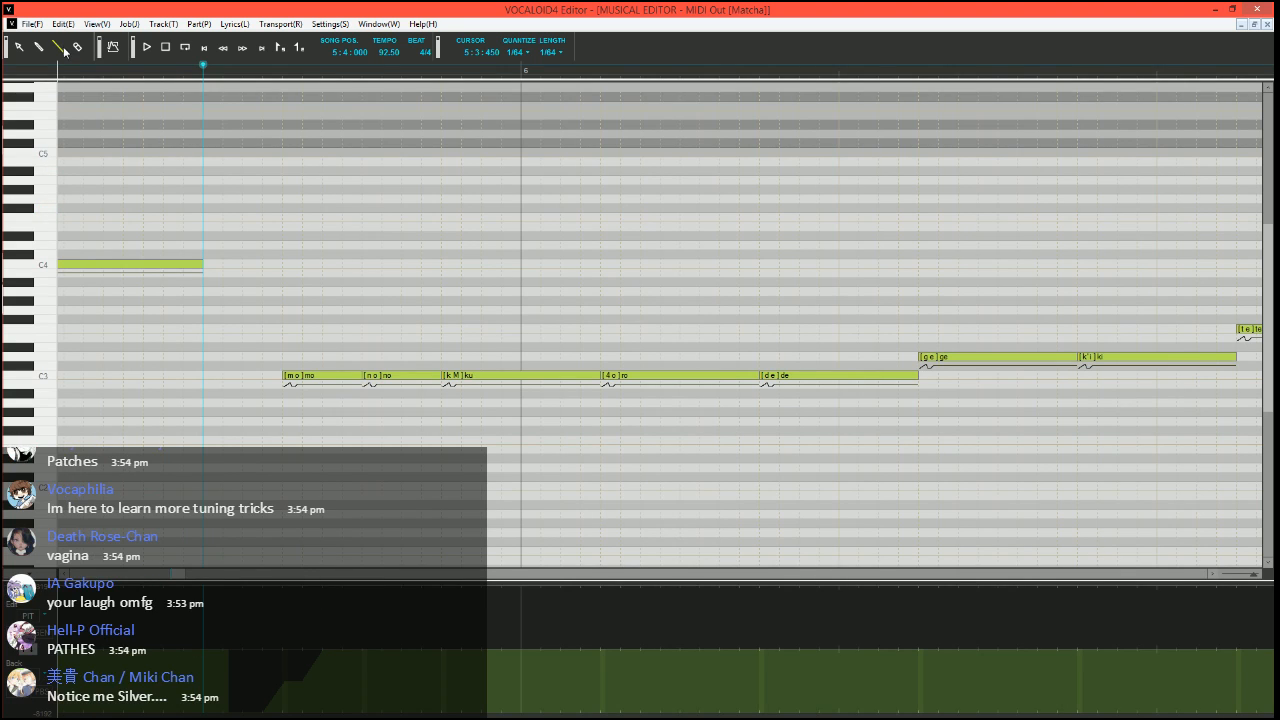
scroll(370, 360, "left", 3)
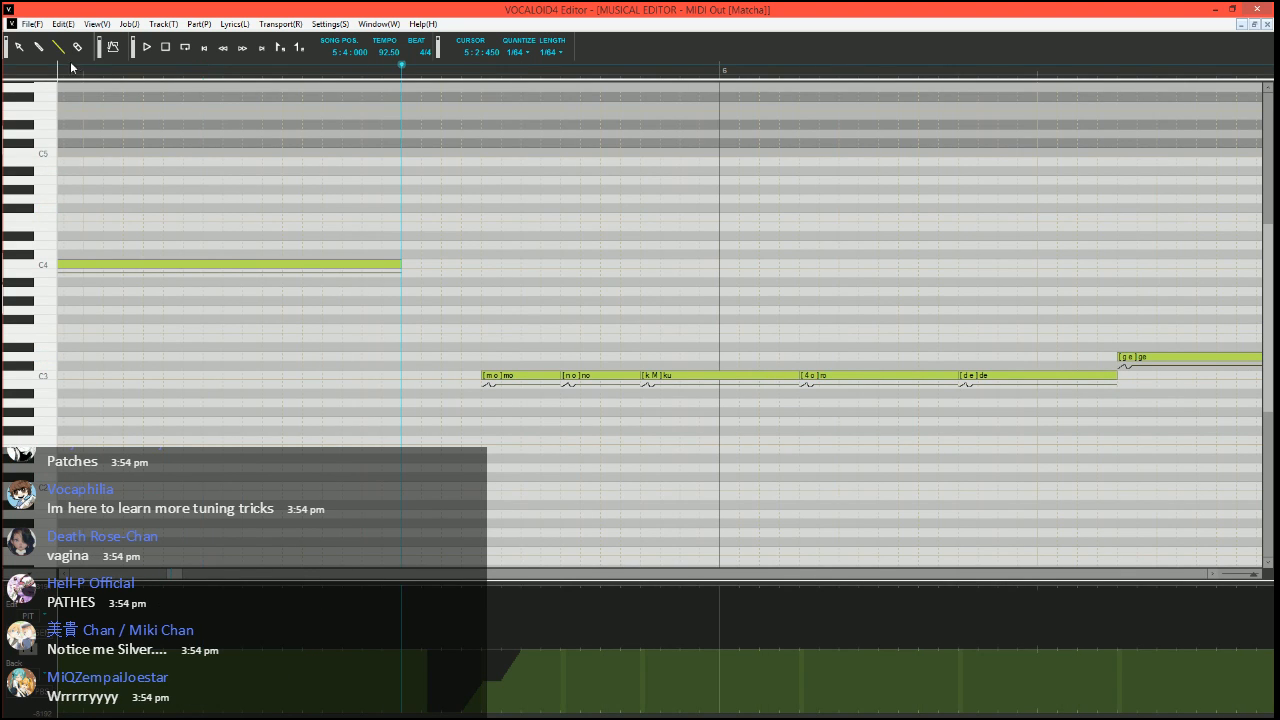
scroll(502, 328, "right", 2)
key("space")
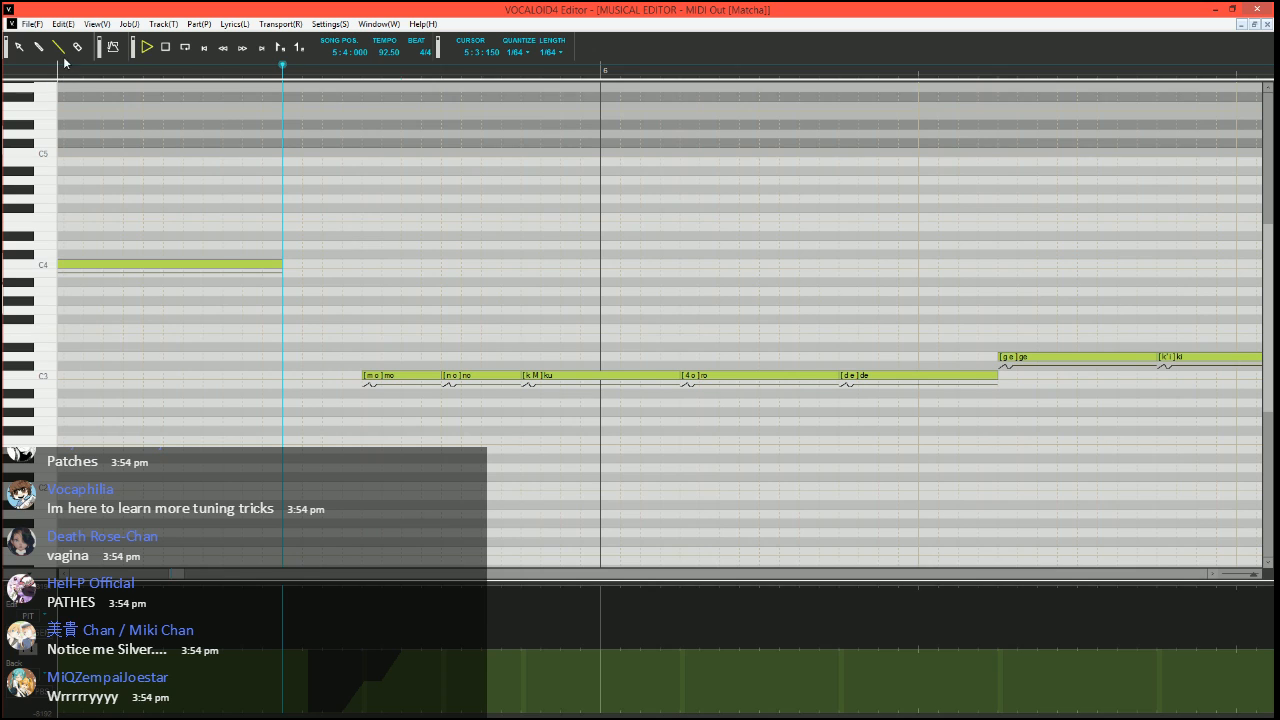
key("space")
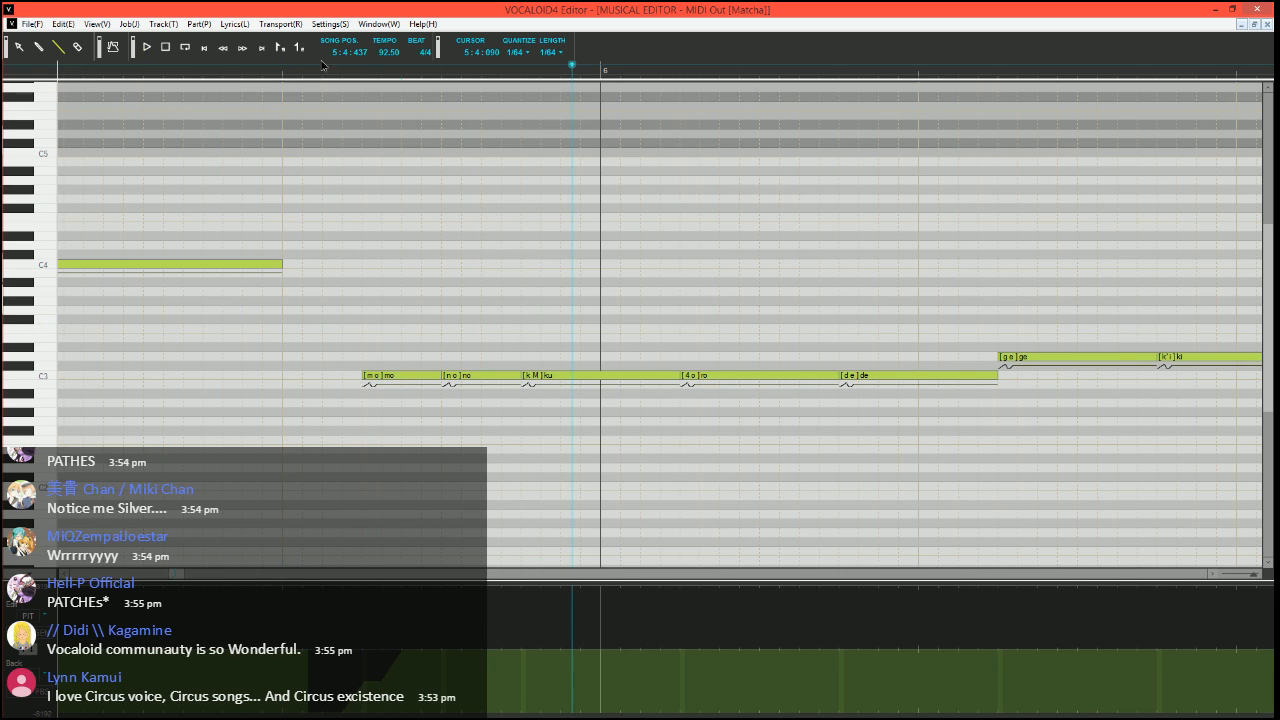
scroll(527, 296, "down", 4, "ctrl")
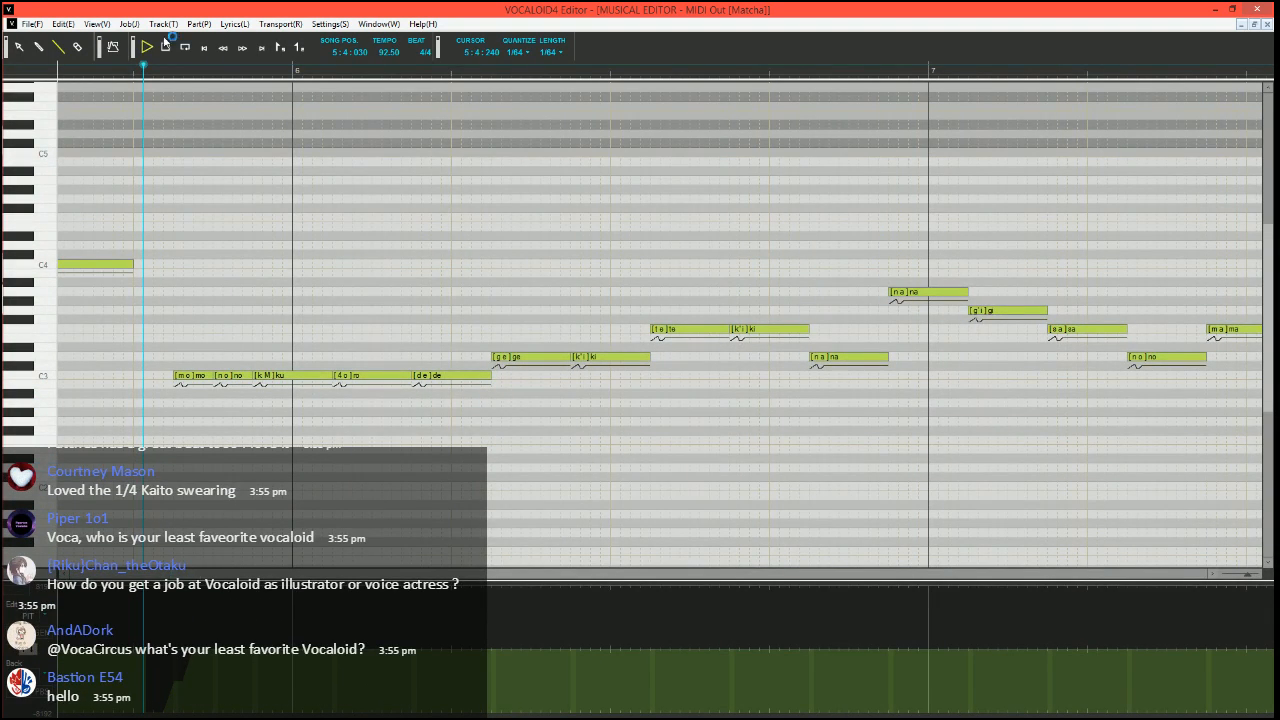
Draw a short pitch bend dip at the start of the "ku" note and play the phrase from 5:4:030
key("space")
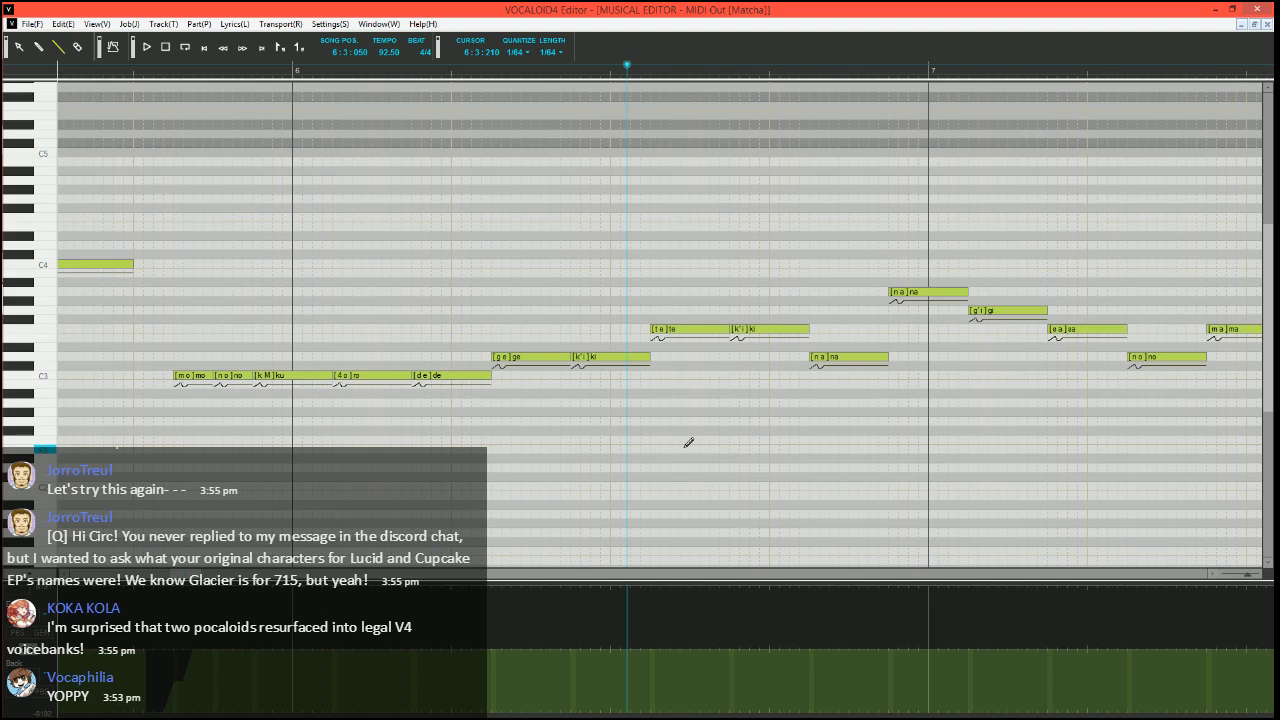
left_click(145, 73)
scroll(265, 330, "up", 2)
scroll(309, 385, "right", 3)
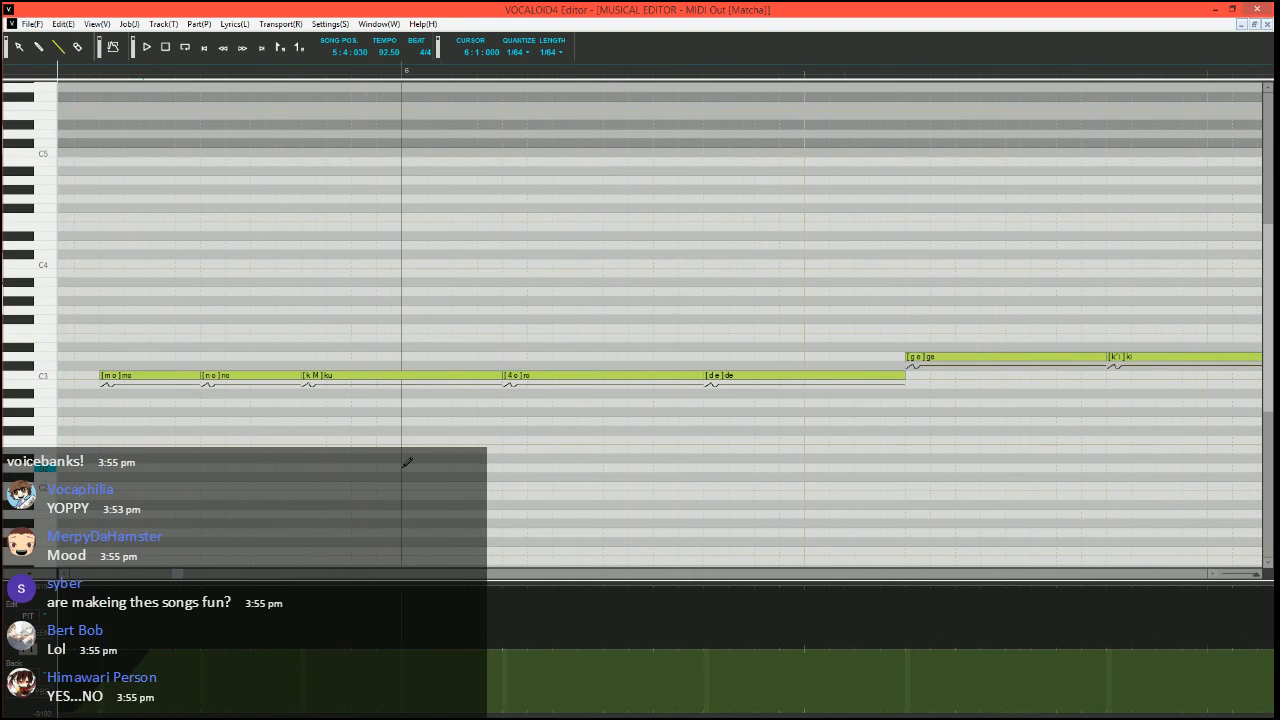
scroll(406, 463, "down", 1)
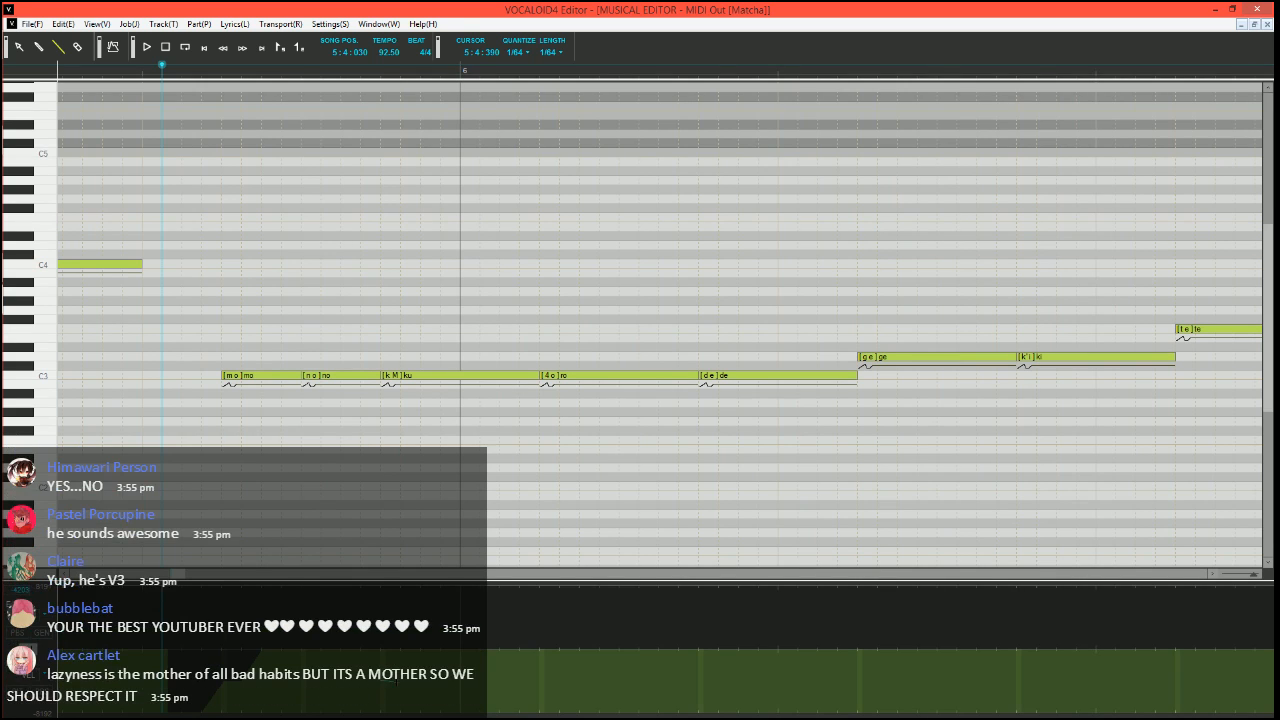
key("space")
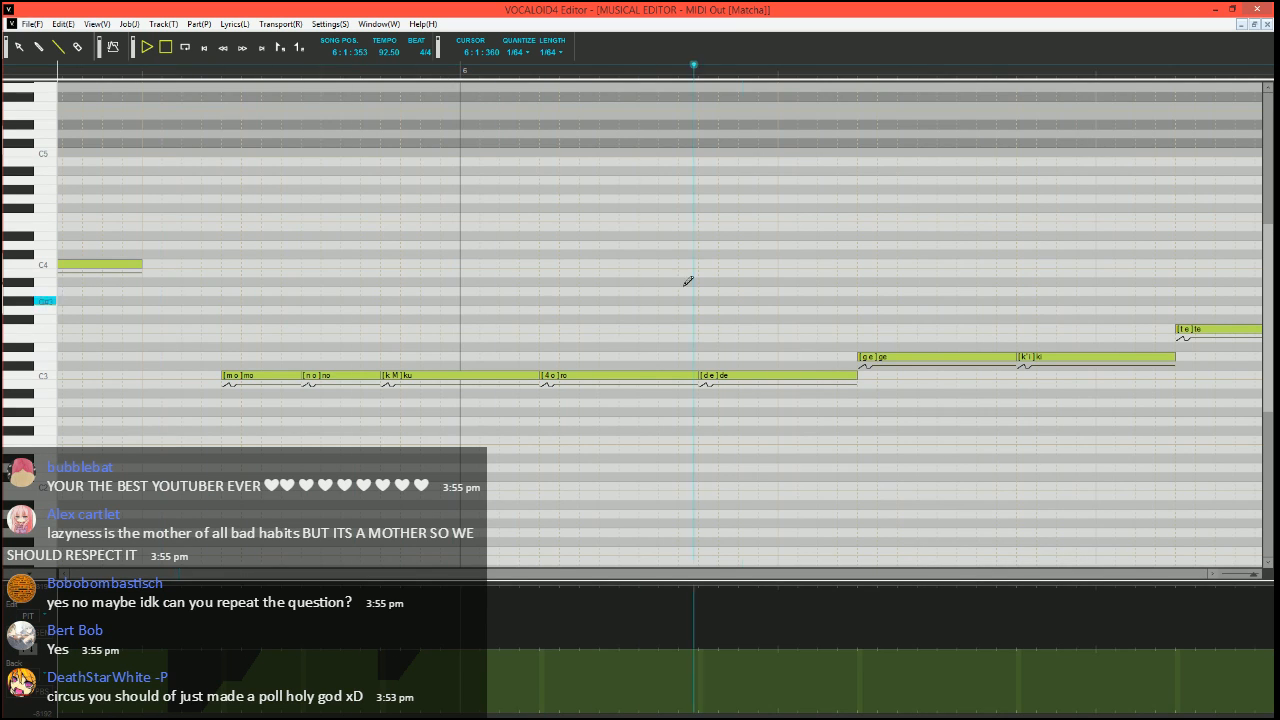
key("space")
Draw a V-shaped pitch bend dip at the start of the "ge" note and play the phrase from 5:4:000
scroll(684, 314, "right", 9)
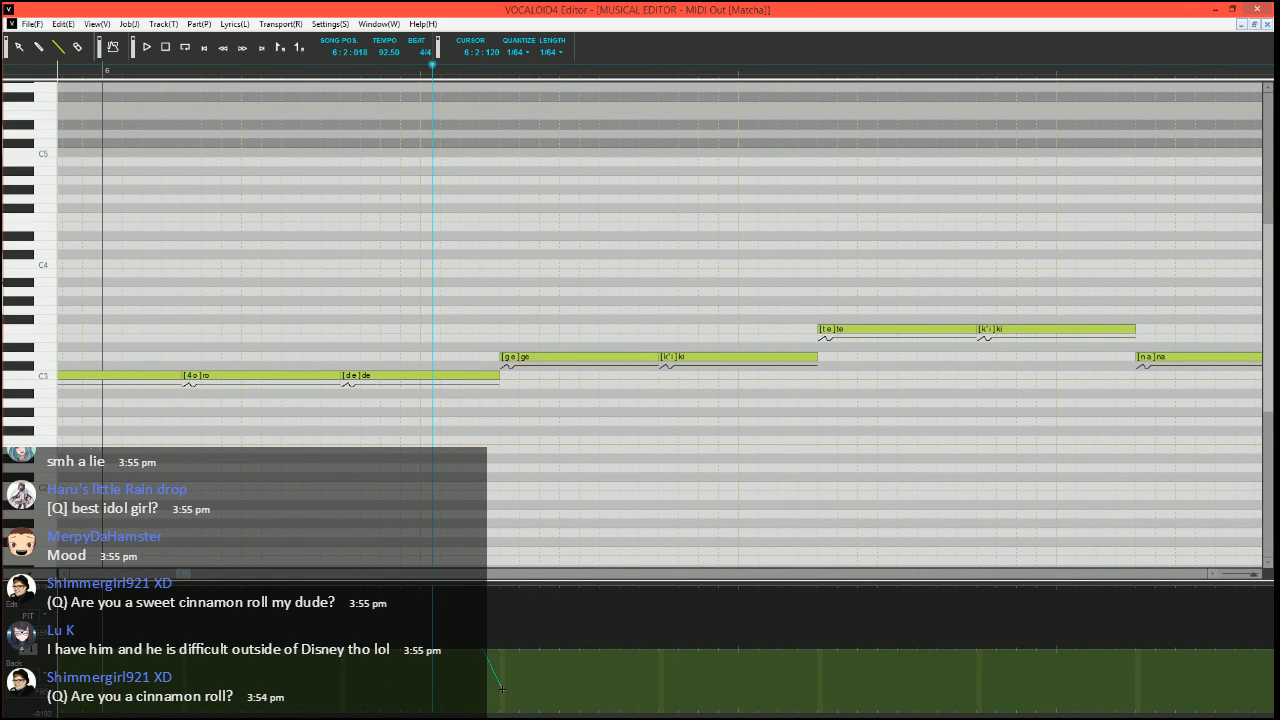
mouse_move(503, 681)
left_mouse_down()
mouse_move(520, 681)
mouse_move(540, 648)
left_mouse_up()
scroll(522, 366, "down", 5)
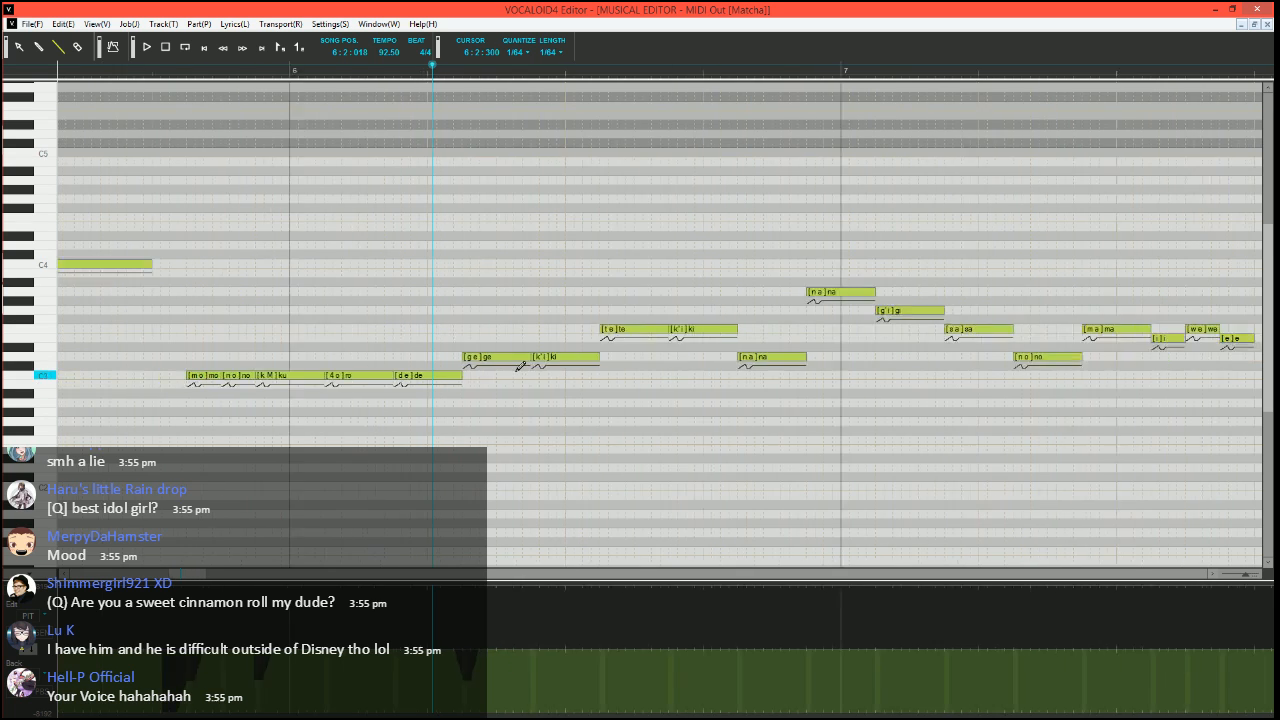
left_click(195, 72)
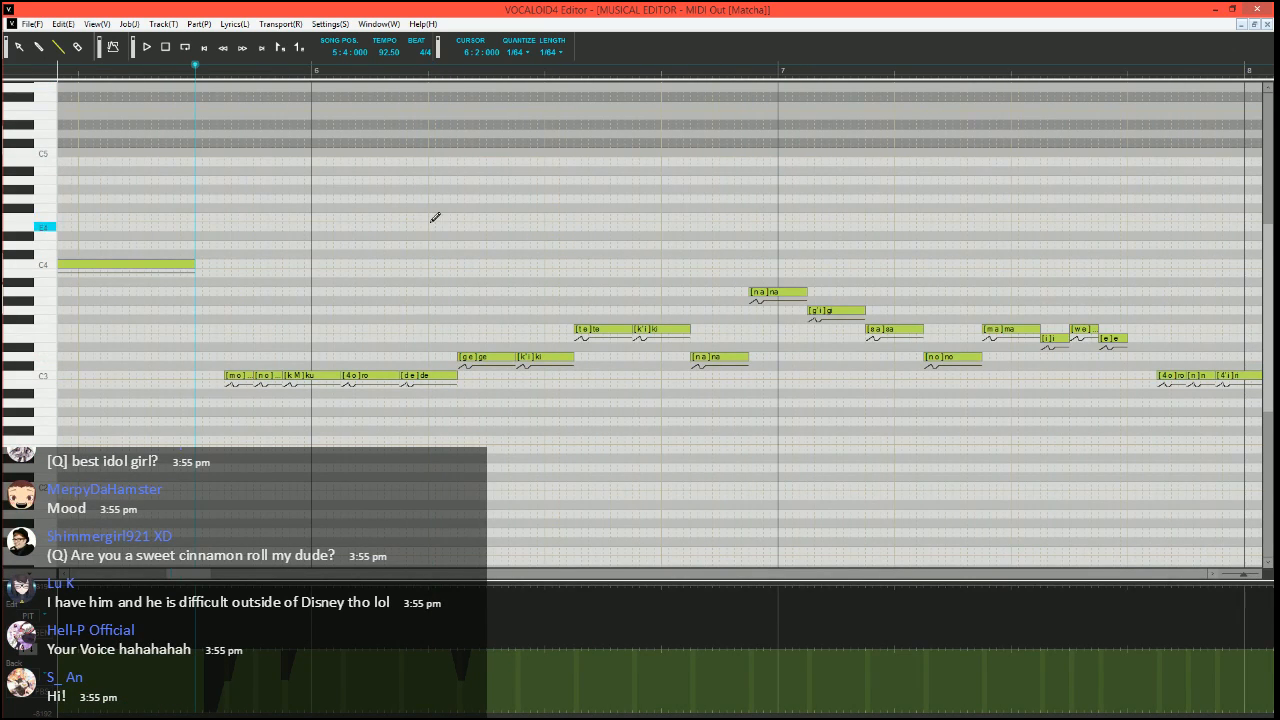
key("space")
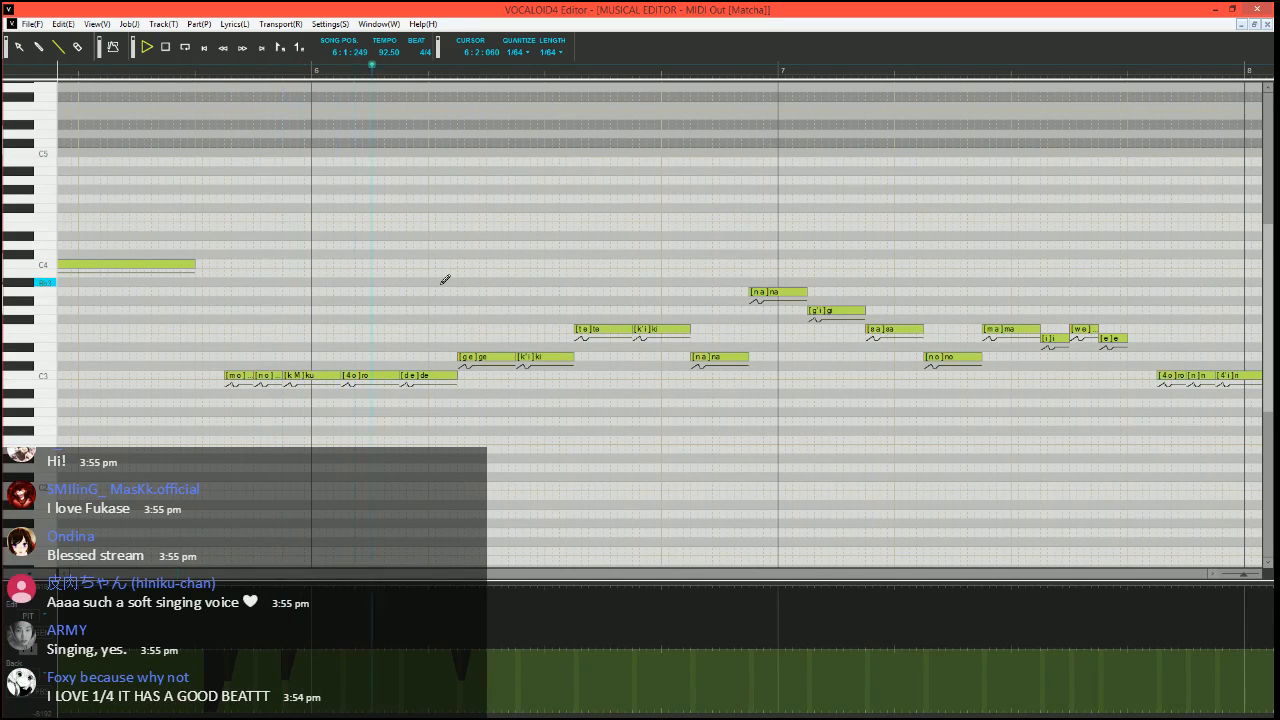
Draw a pitch bend that drops to the minimum just before the "te" note and rises back in stages, and play it from 6:2:240
left_click(486, 70)
scroll(603, 367, "up", 3)
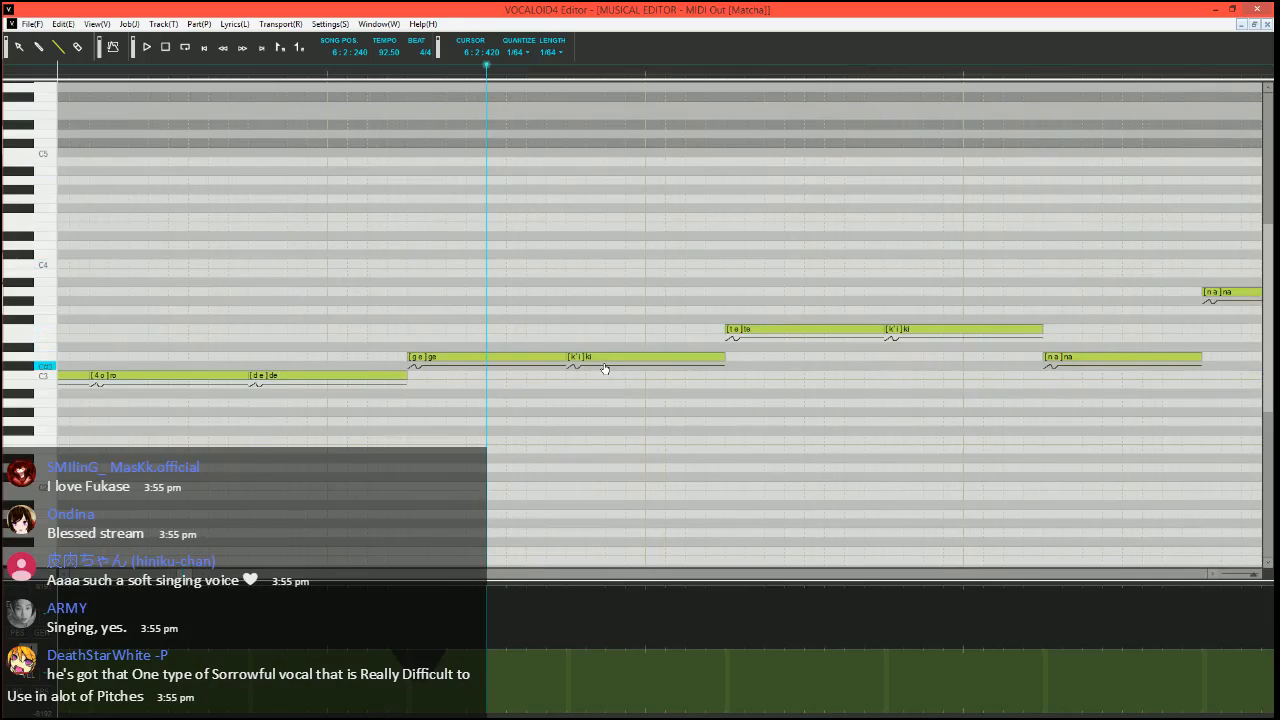
scroll(606, 370, "right", 1)
scroll(551, 457, "down", 1)
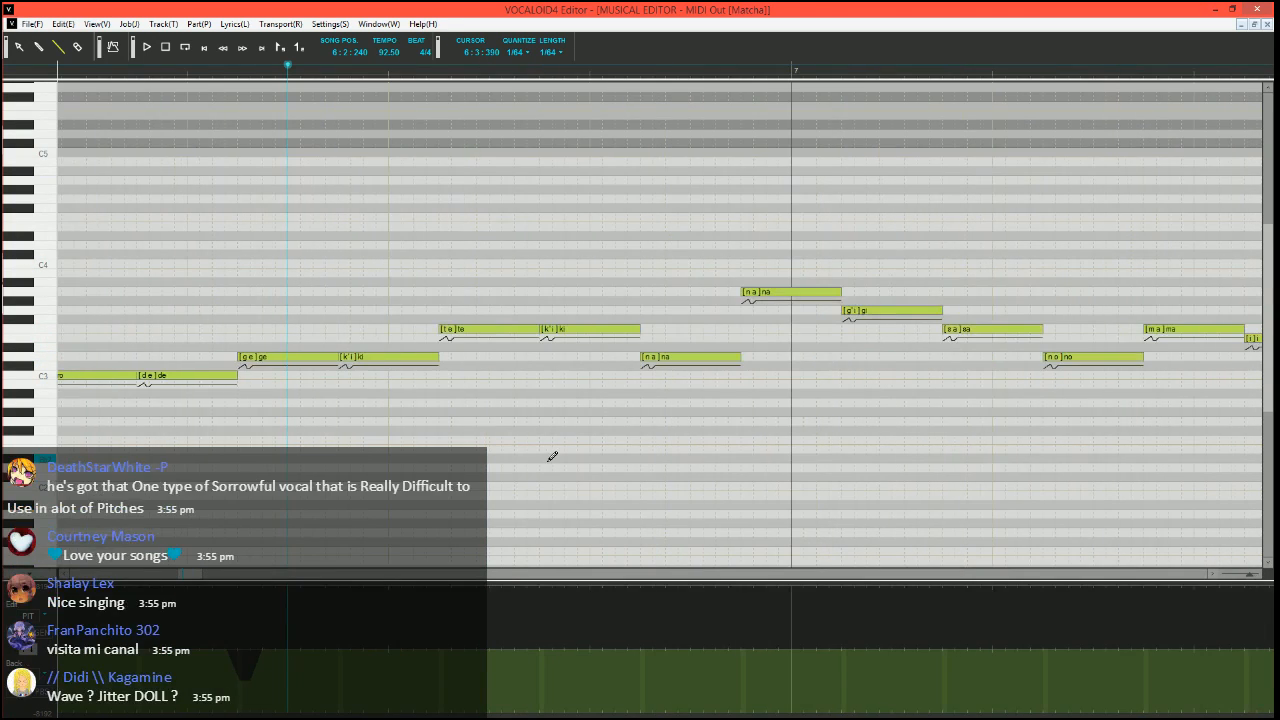
scroll(510, 458, "down", 1)
scroll(508, 459, "up", 1)
scroll(464, 548, "up", 1)
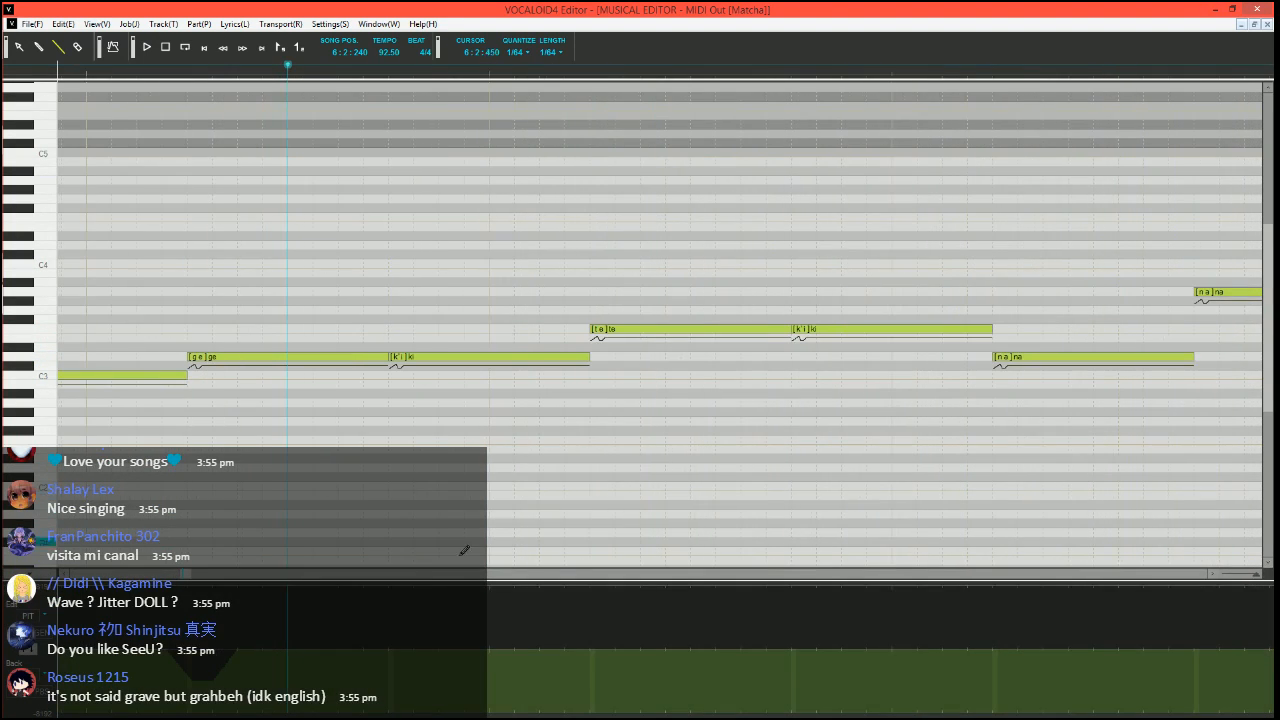
left_click_drag(564, 715, 608, 667)
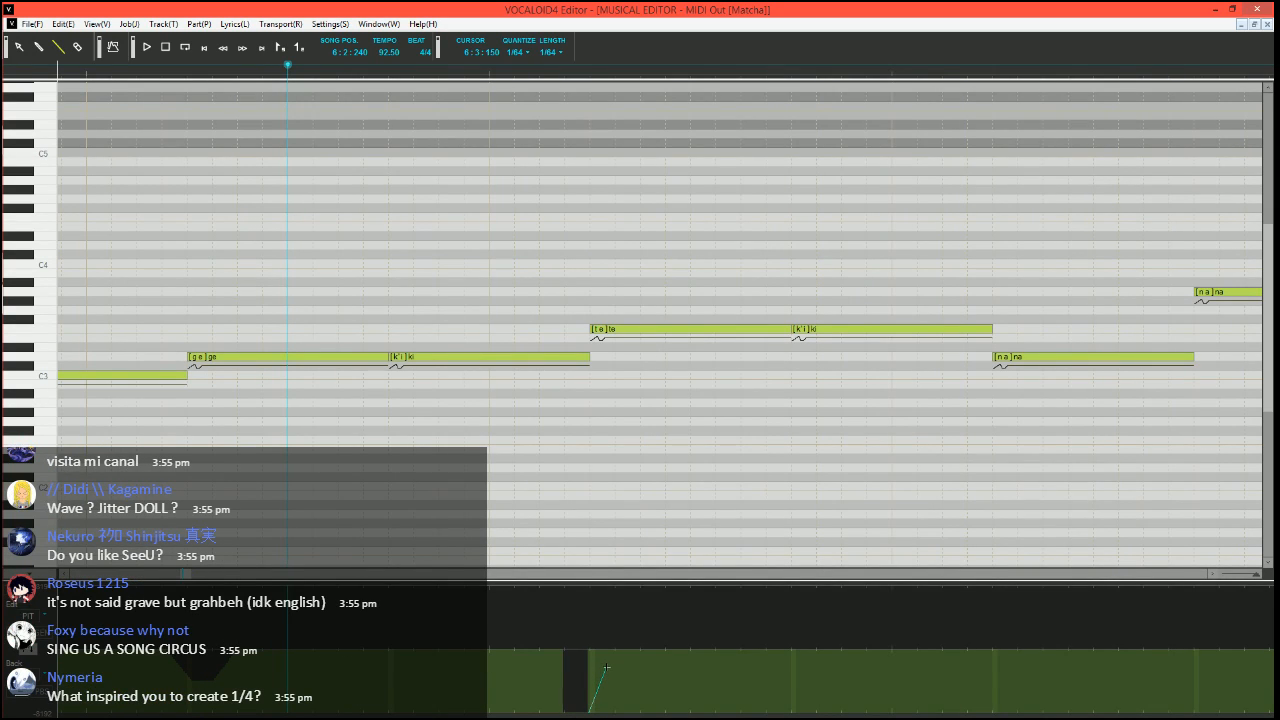
left_click_drag(606, 667, 668, 649)
key("space")
scroll(597, 402, "down", 2)
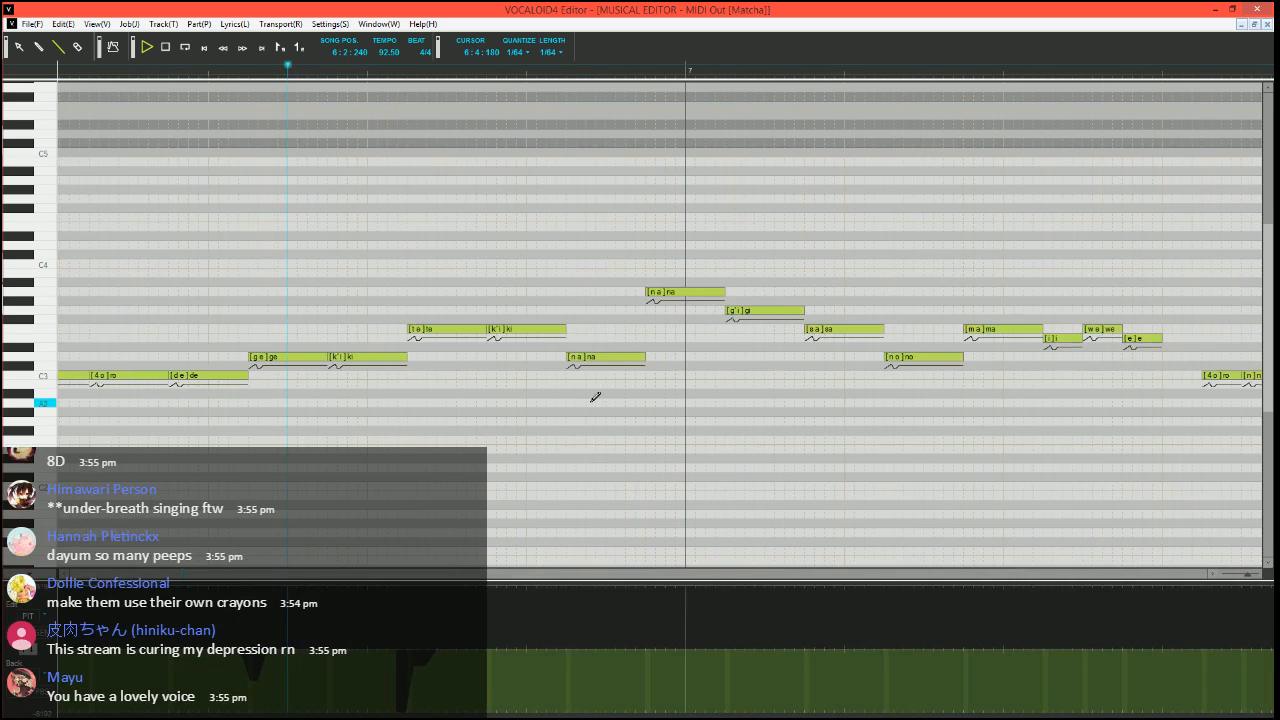
key("space")
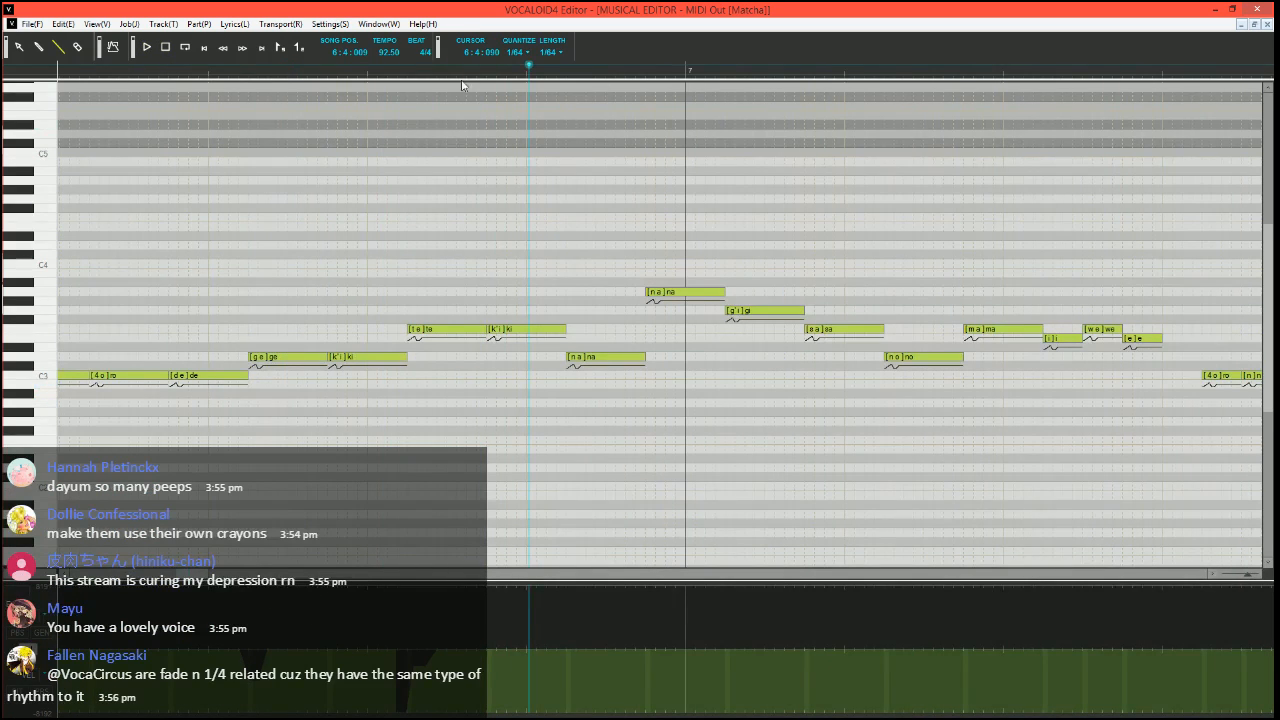
Shorten the "ki" note after "te", add a brief F3 note after it and a D3 note before "na", both with the phoneme "-"
left_click(381, 77)
scroll(615, 344, "up", 2)
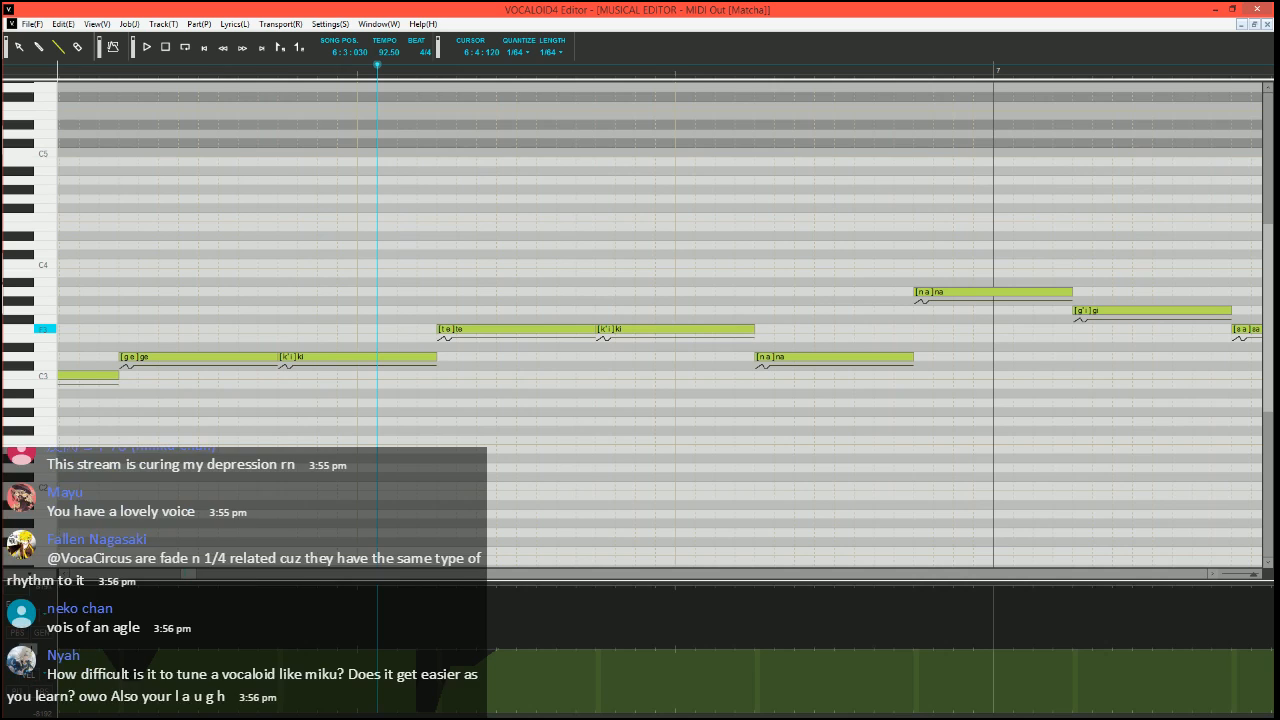
mouse_move(752, 329)
left_mouse_down()
mouse_move(654, 329)
mouse_move(675, 329)
mouse_move(690, 358)
mouse_move(755, 358)
left_mouse_up()
double_click(663, 330)
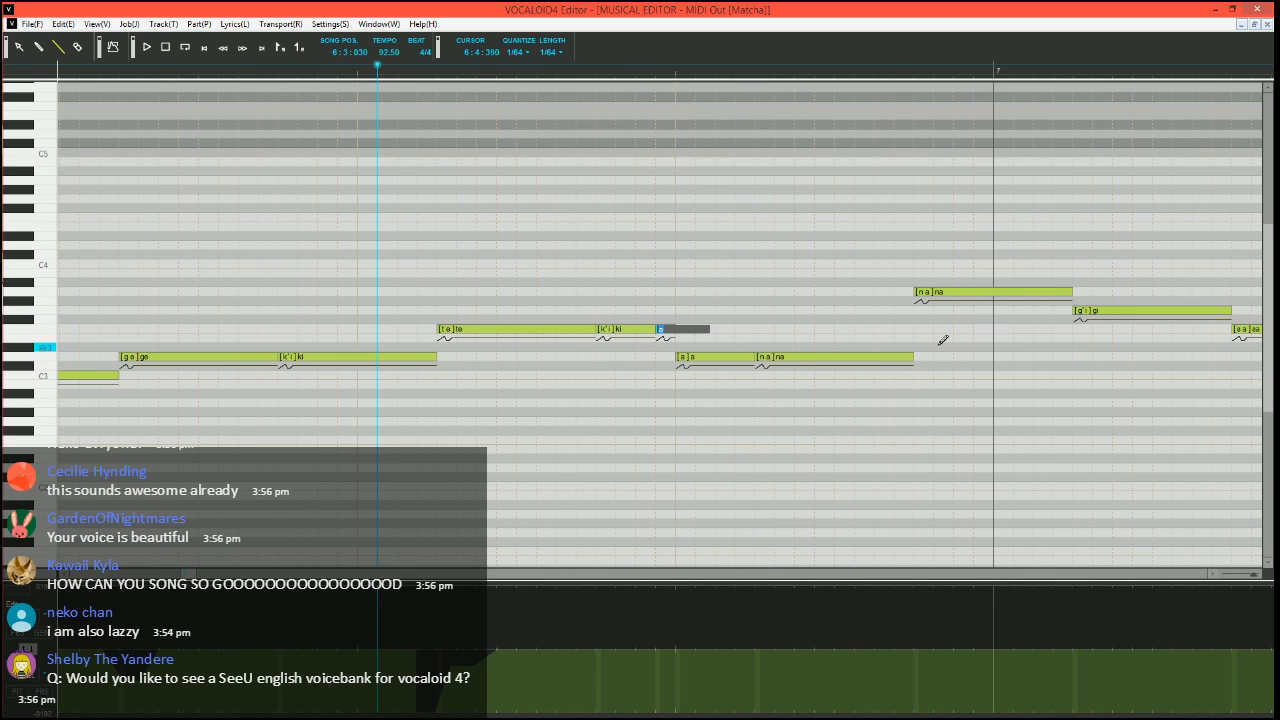
type("-")
key("Tab")
type("-")
key("Return")
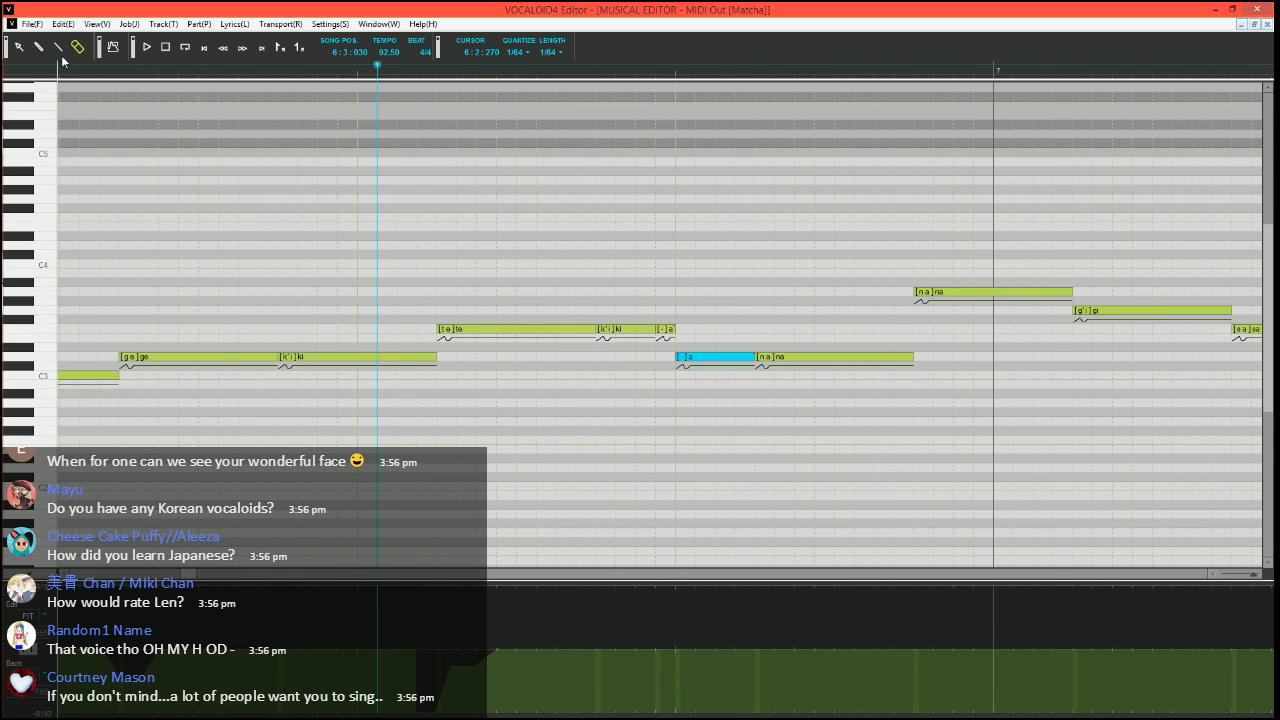
Play the edited notes from 6:2:060 and set the song position to 6:4:030
left_click(58, 47)
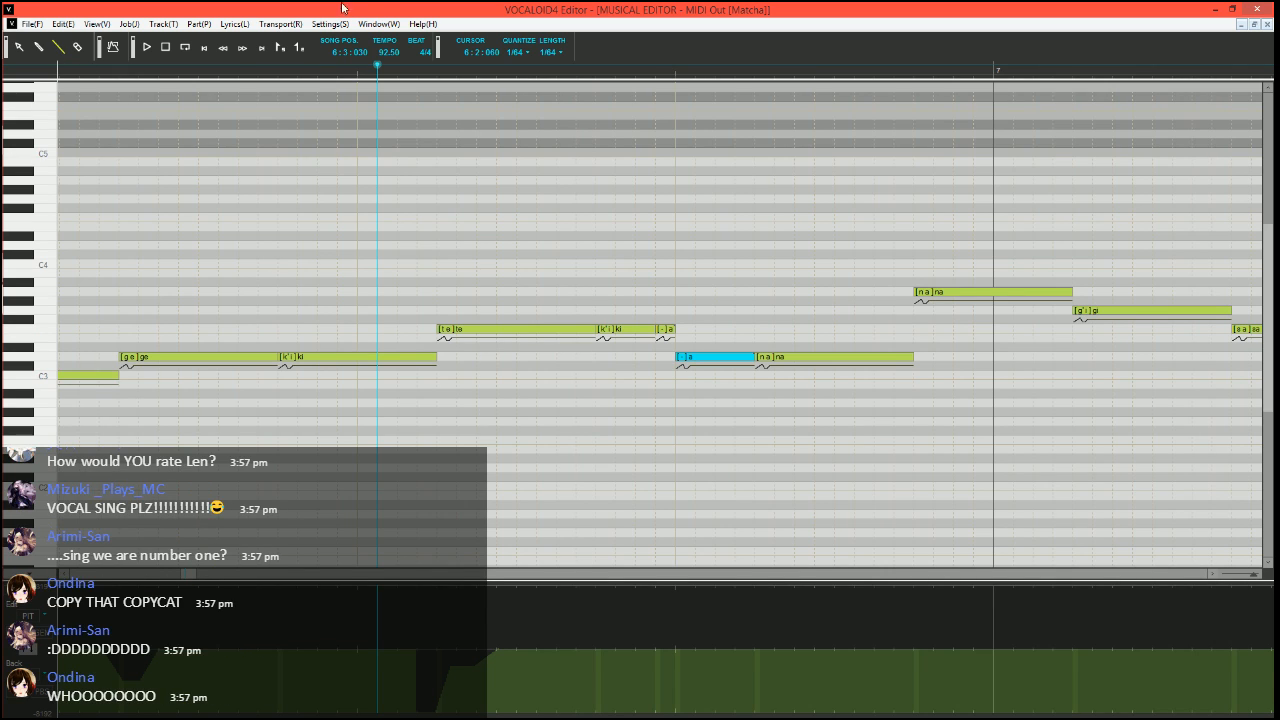
scroll(537, 243, "down", 2)
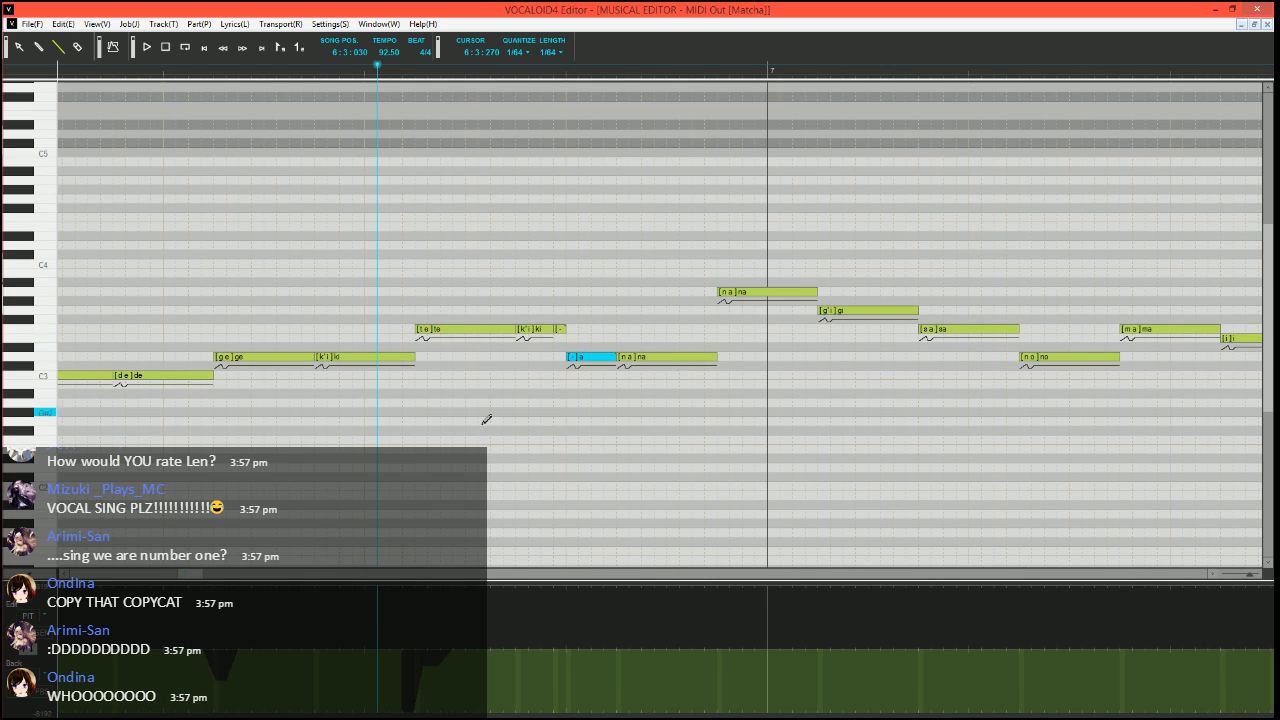
left_click(188, 68)
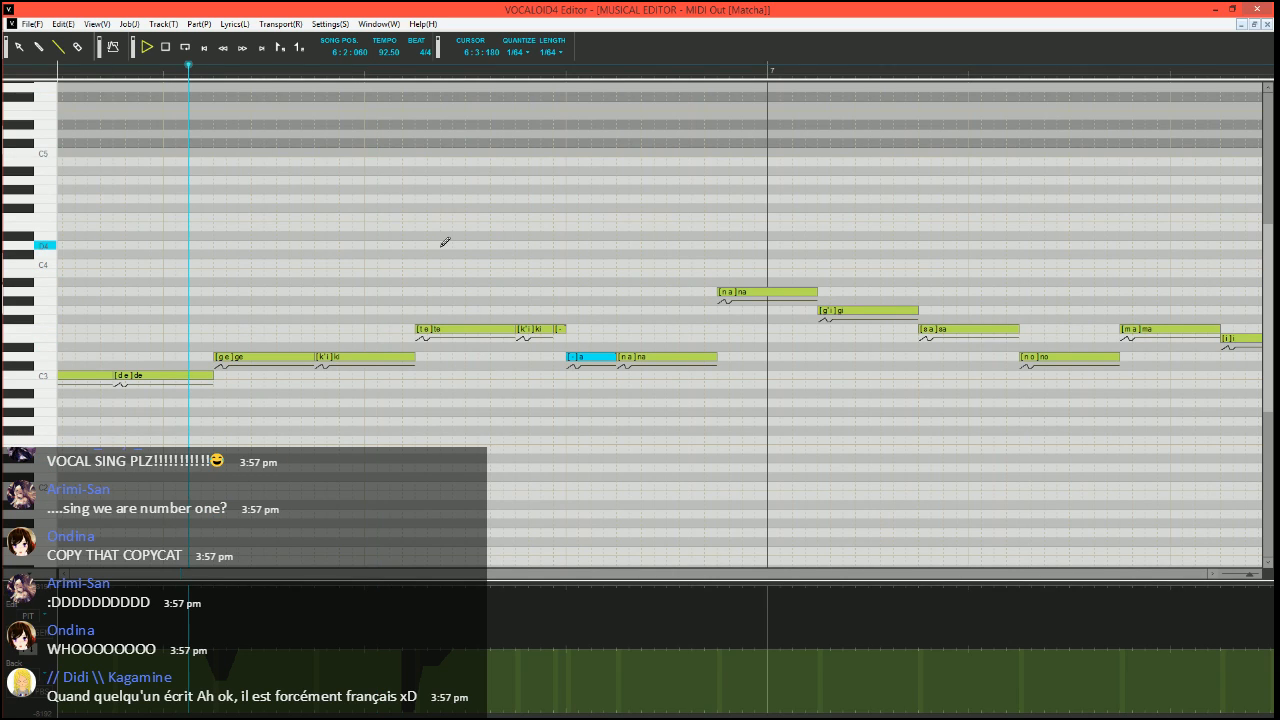
key("space")
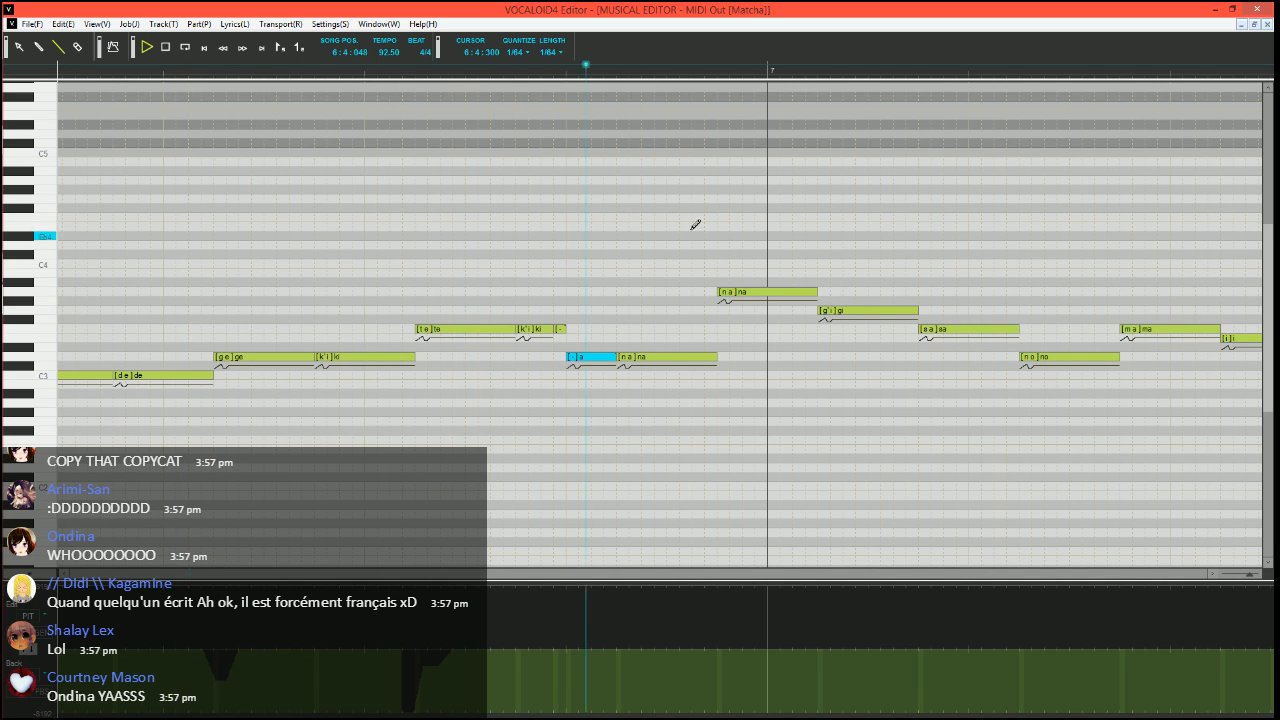
left_click(577, 70)
scroll(677, 297, "right", 3)
scroll(647, 380, "left", 3)
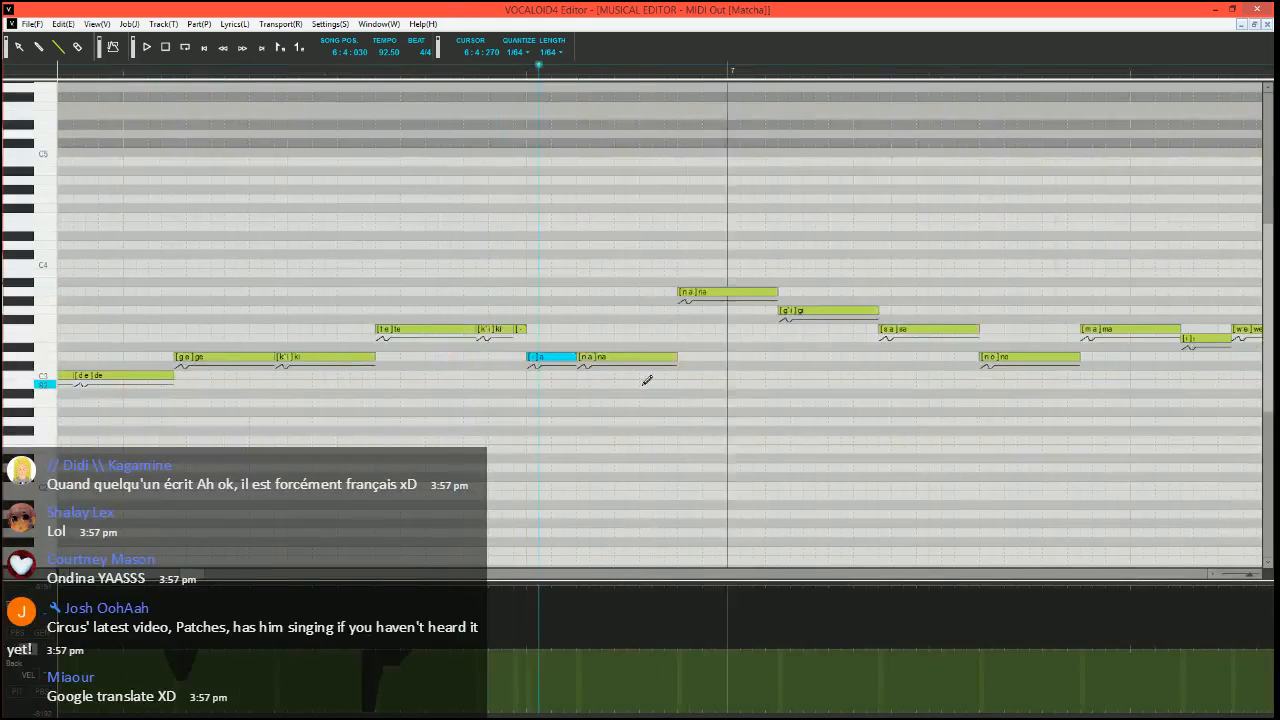
Run the Expressive Vibrato job plugin on the D3 "na" note just before measure 7
left_click(657, 361)
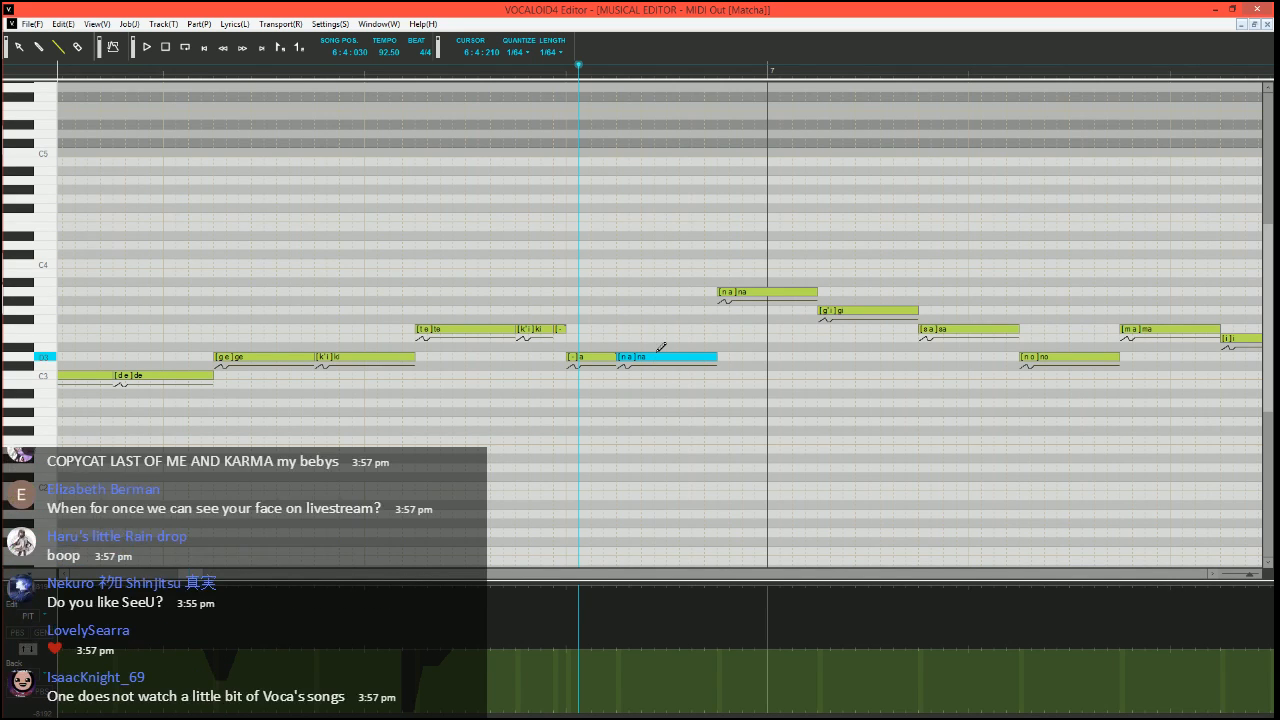
key("ctrl+j")
left_click(511, 387)
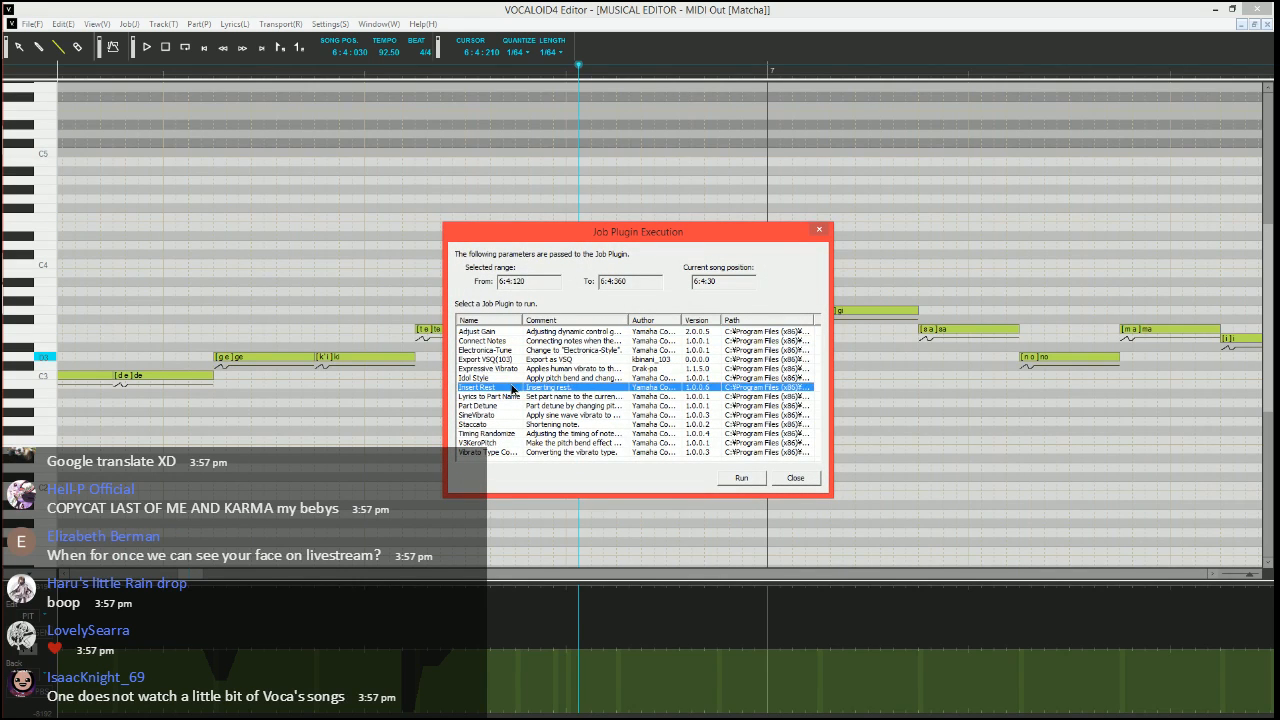
left_click(510, 397)
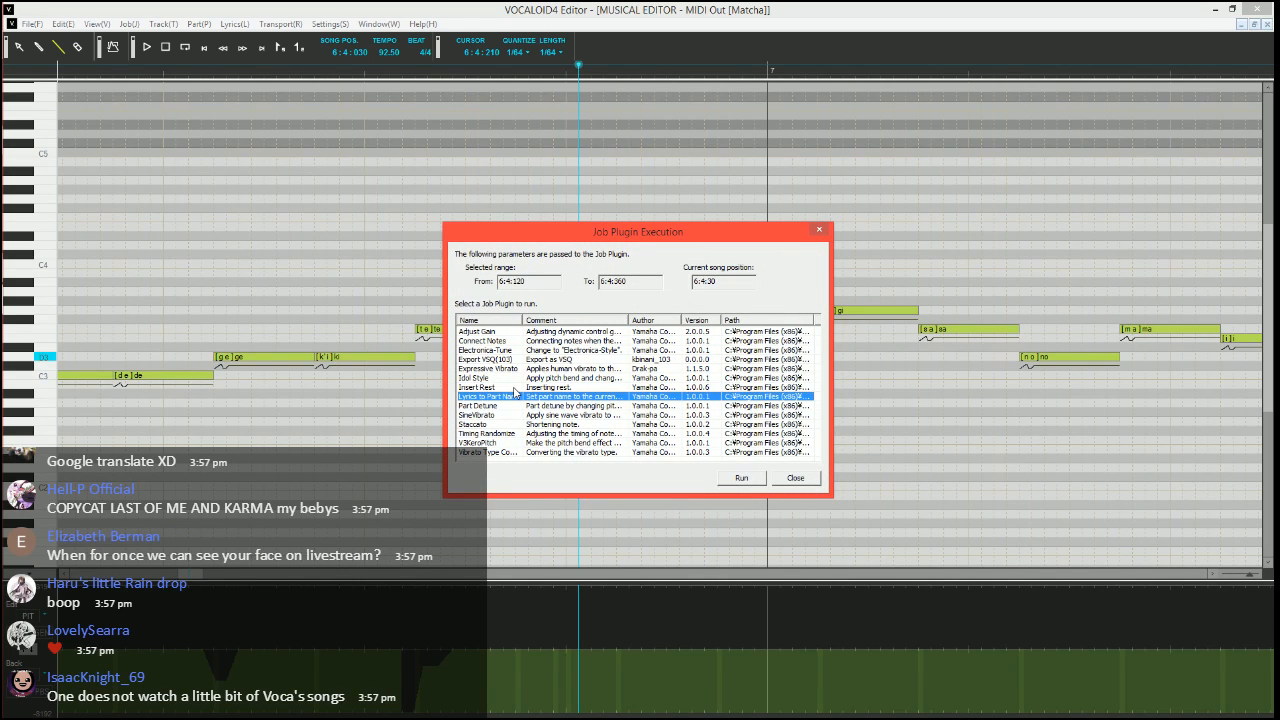
left_click(531, 369)
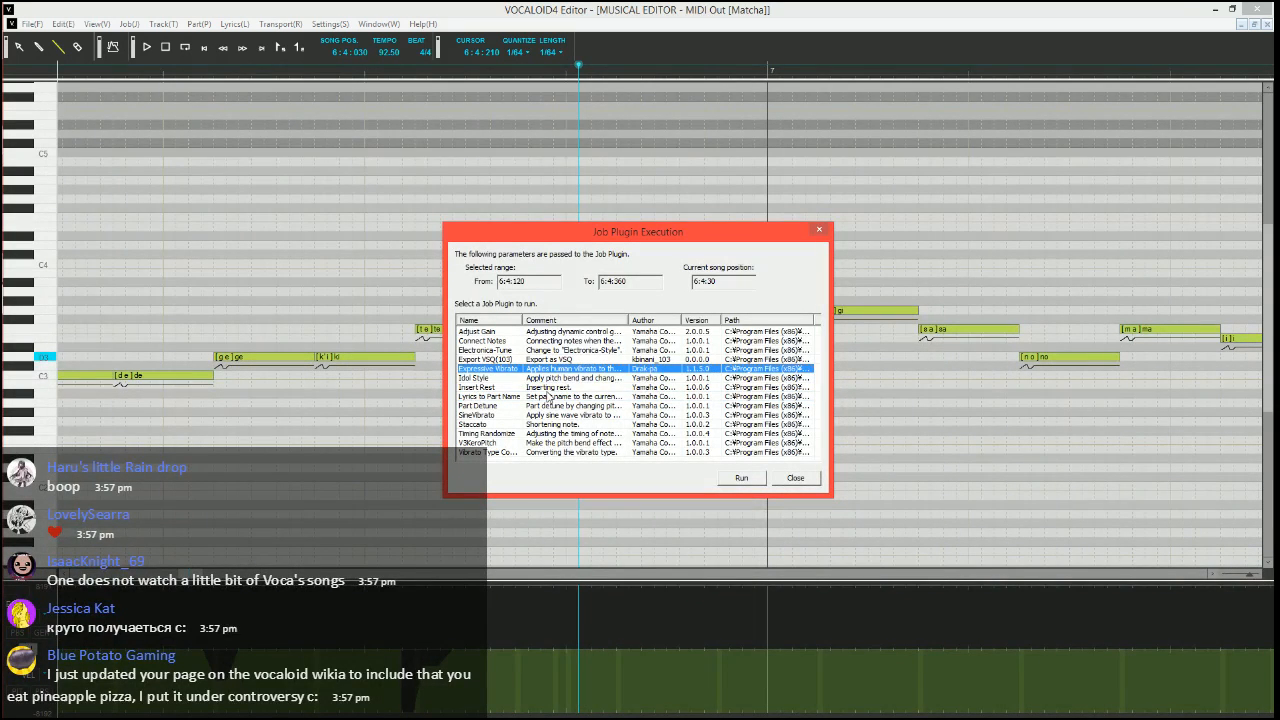
left_click(745, 478)
Set the vibrato pitch amount to 10, brightness amount to 15, rate to 70 and length to 100
key("Tab")
type("10")
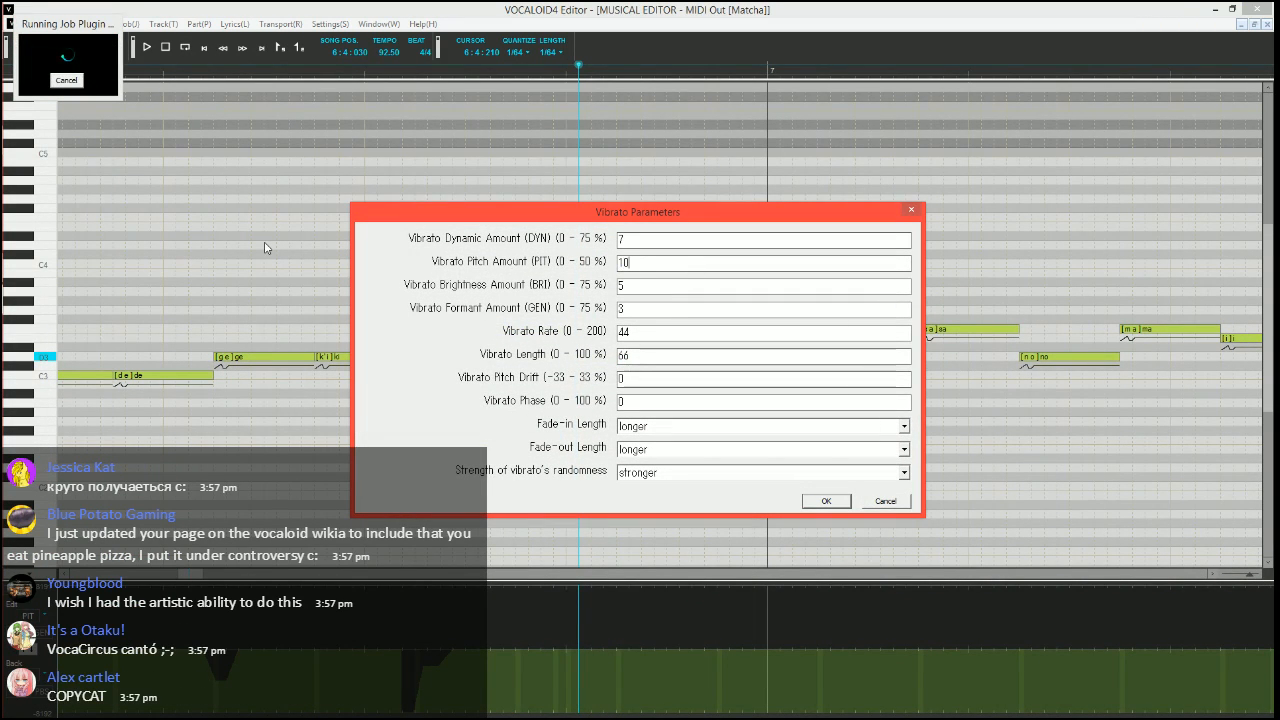
key("Tab")
type("15")
key("Tab")
key("Tab")
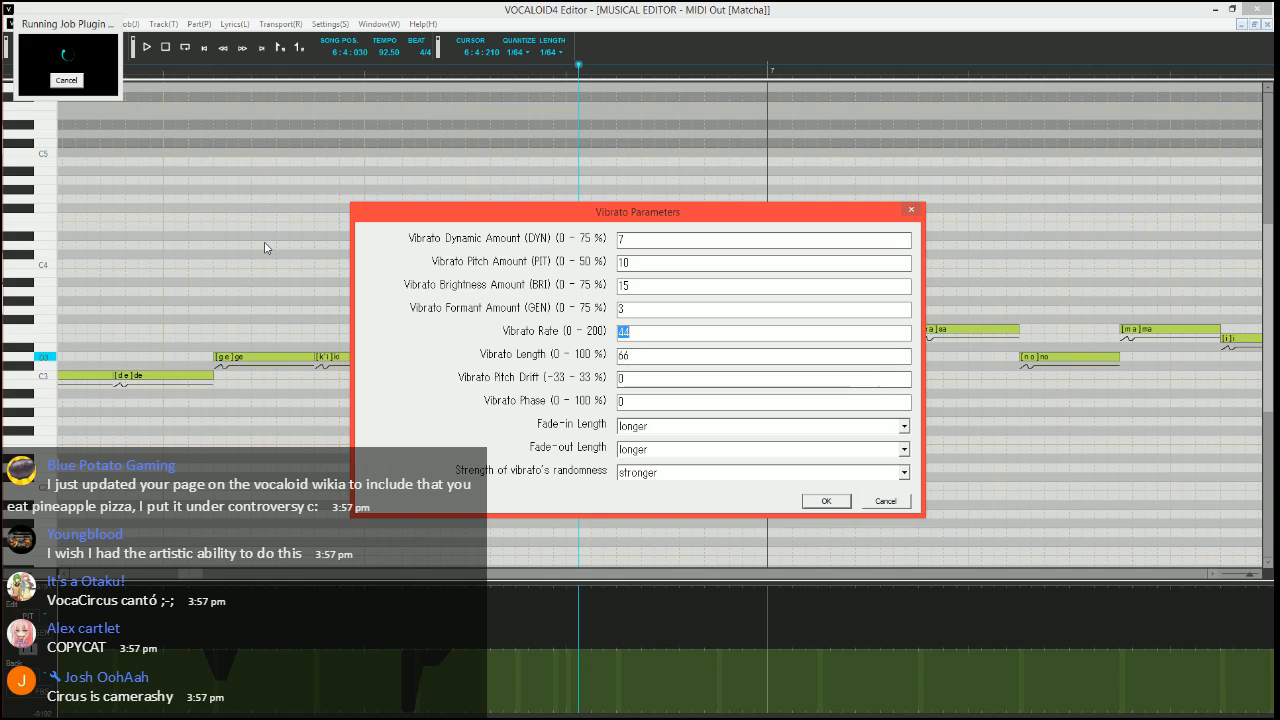
type("70")
key("Tab")
type("100")
Set the vibrato's fade-in and fade-out lengths to shorter and apply the vibrato to the note
key("Tab")
key("Tab")
key("Tab")
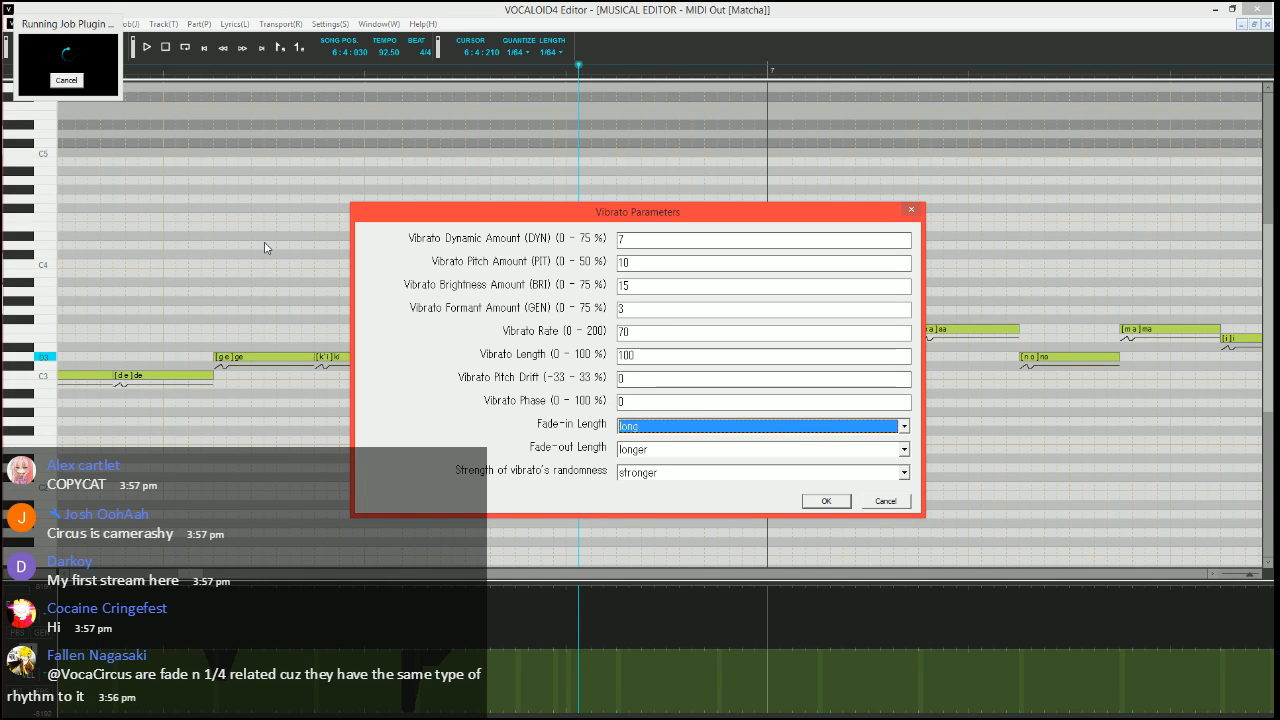
key("Down")
key("Tab")
key("Down")
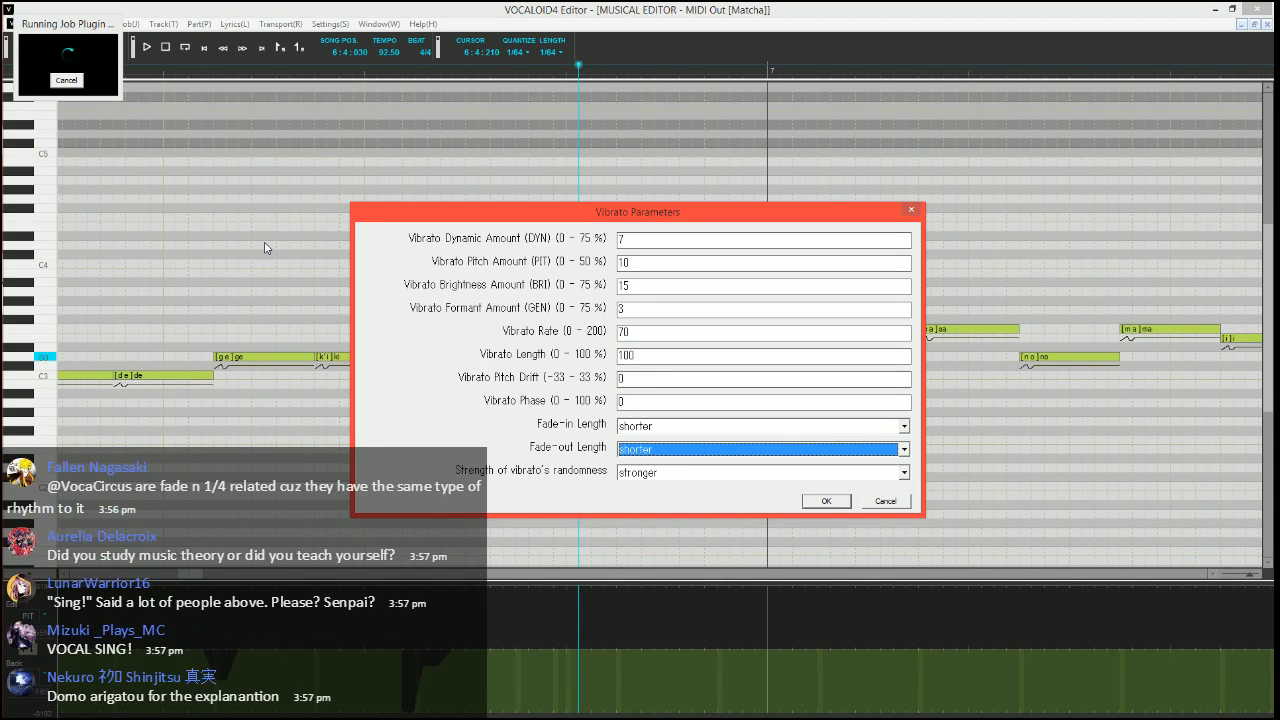
key("Return")
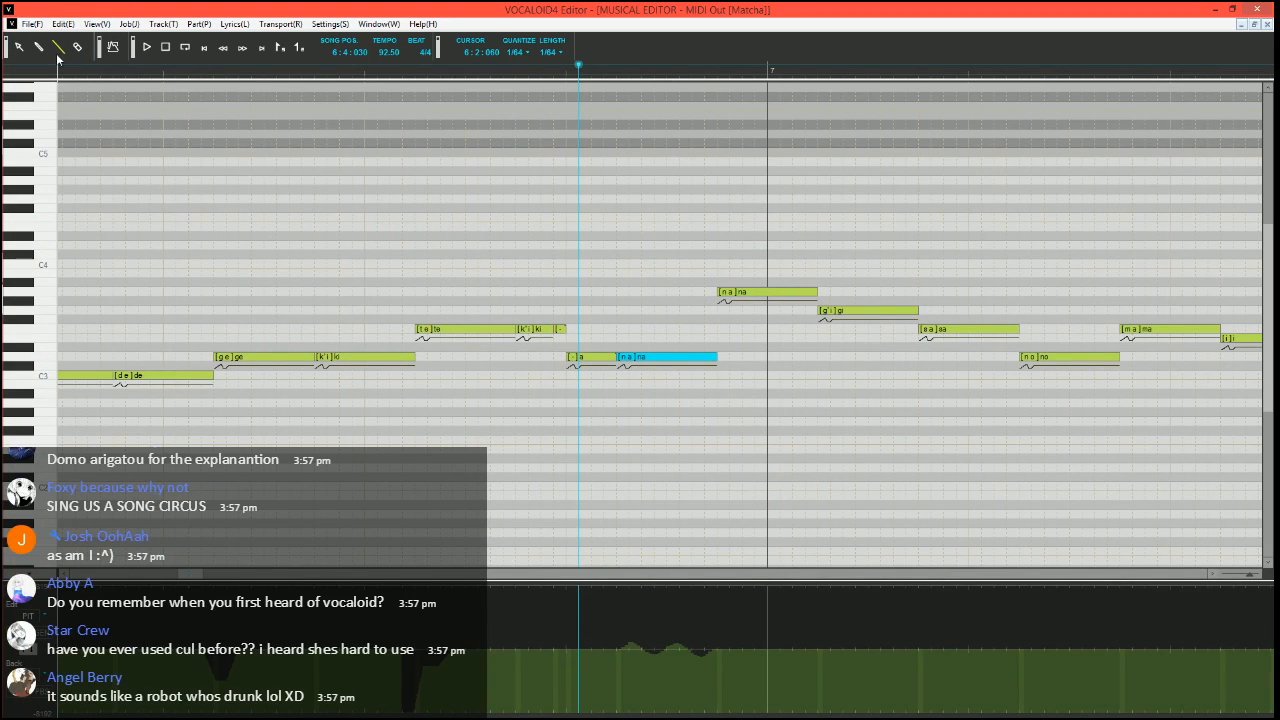
Set the song position to 5:4:030 and play the phrase through the vibrato on "na" up to measure 7
scroll(526, 252, "left", 6)
scroll(534, 257, "right", 5)
scroll(560, 275, "down", 1)
scroll(565, 295, "down", 2)
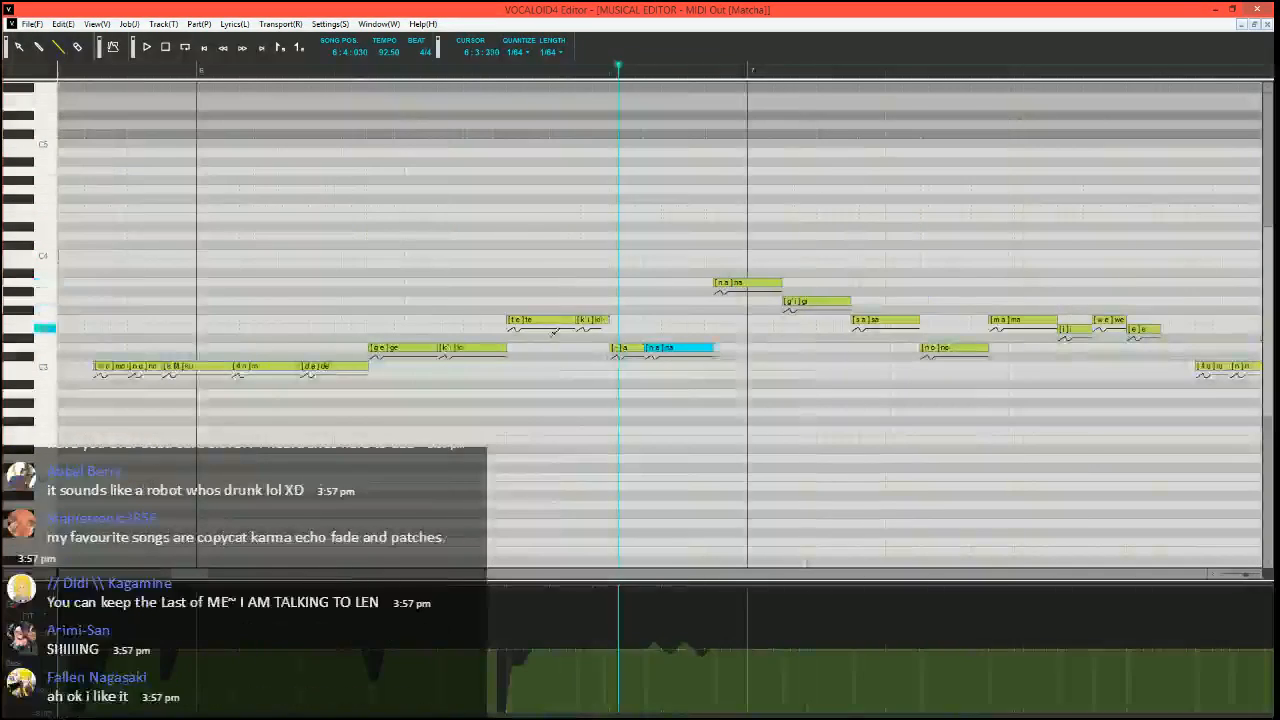
scroll(554, 345, "right", 1)
scroll(552, 346, "left", 2)
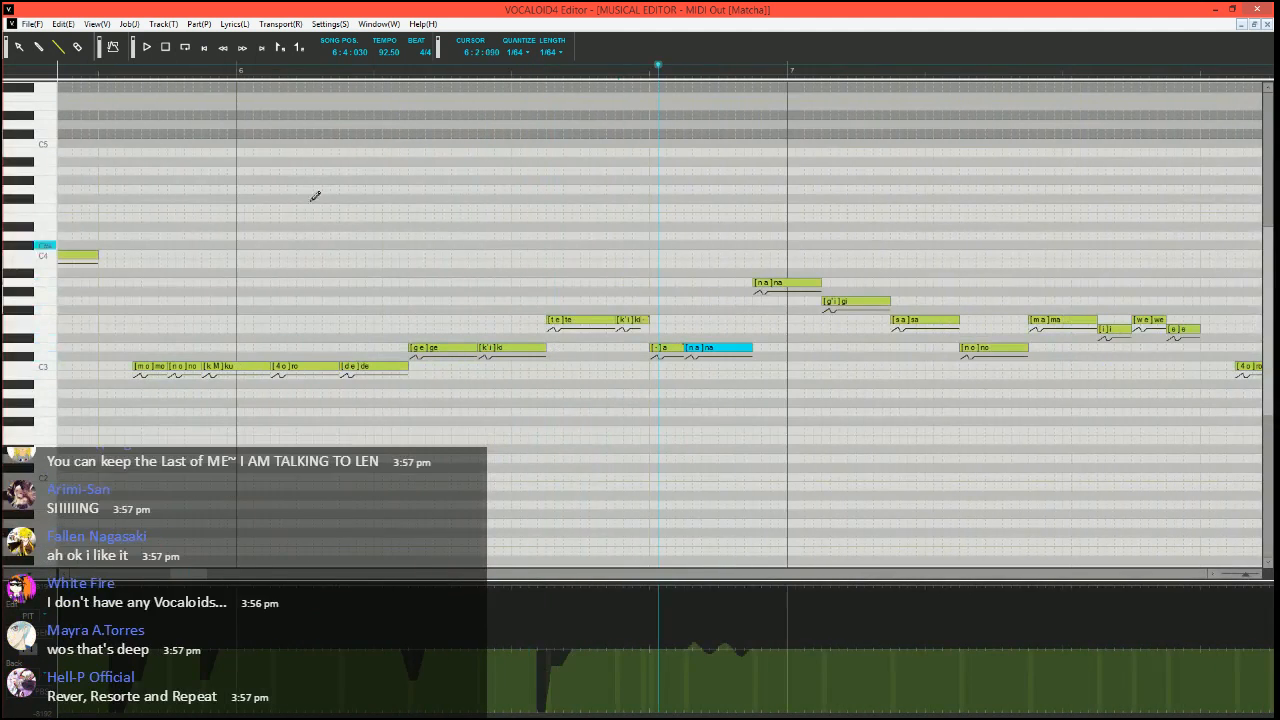
left_click(108, 76)
key("space")
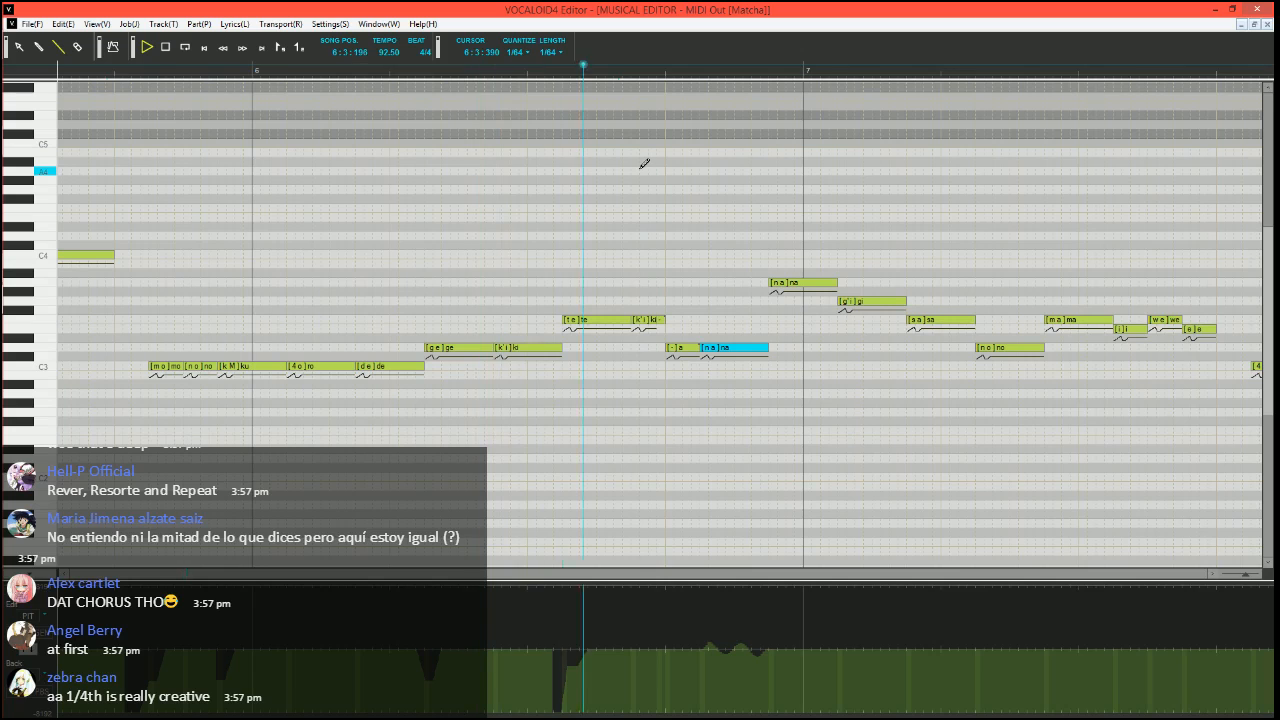
key("space")
scroll(400, 169, "right", 2)
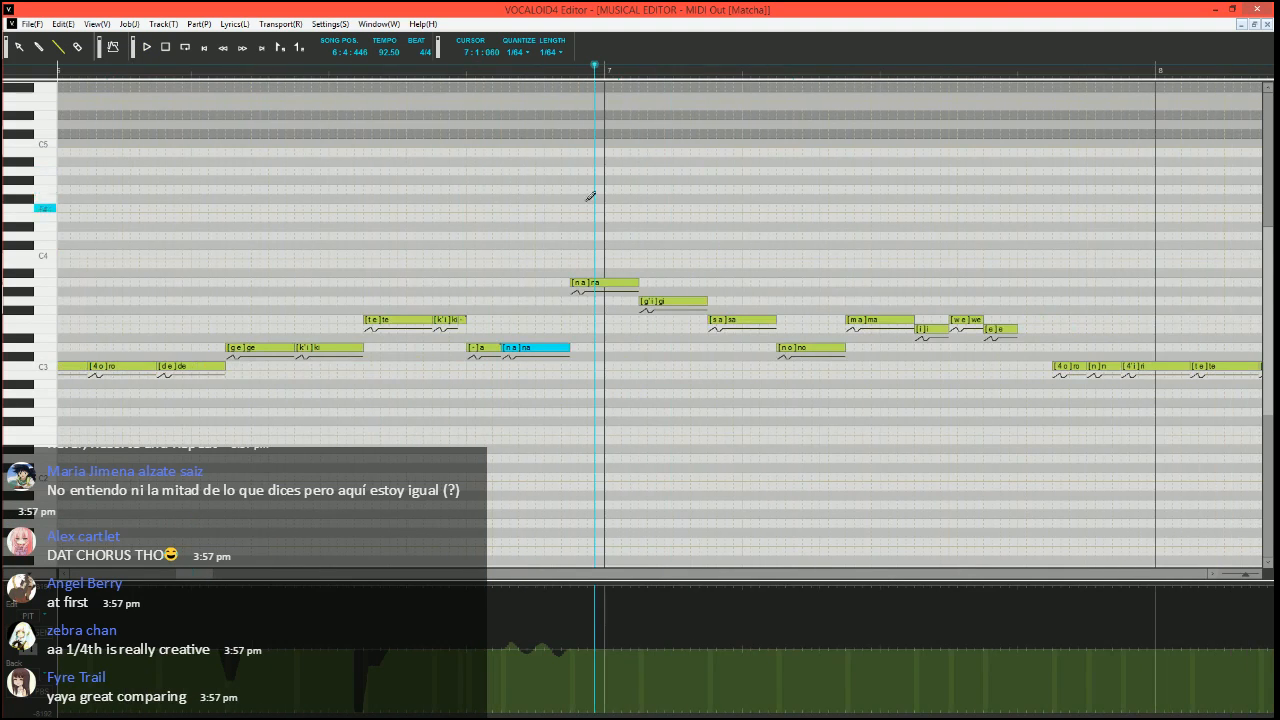
Set the song position to 6:3:330 and lower the velocity of the A3 "na" note that crosses into measure 7
left_click(422, 77)
scroll(600, 318, "up", 2)
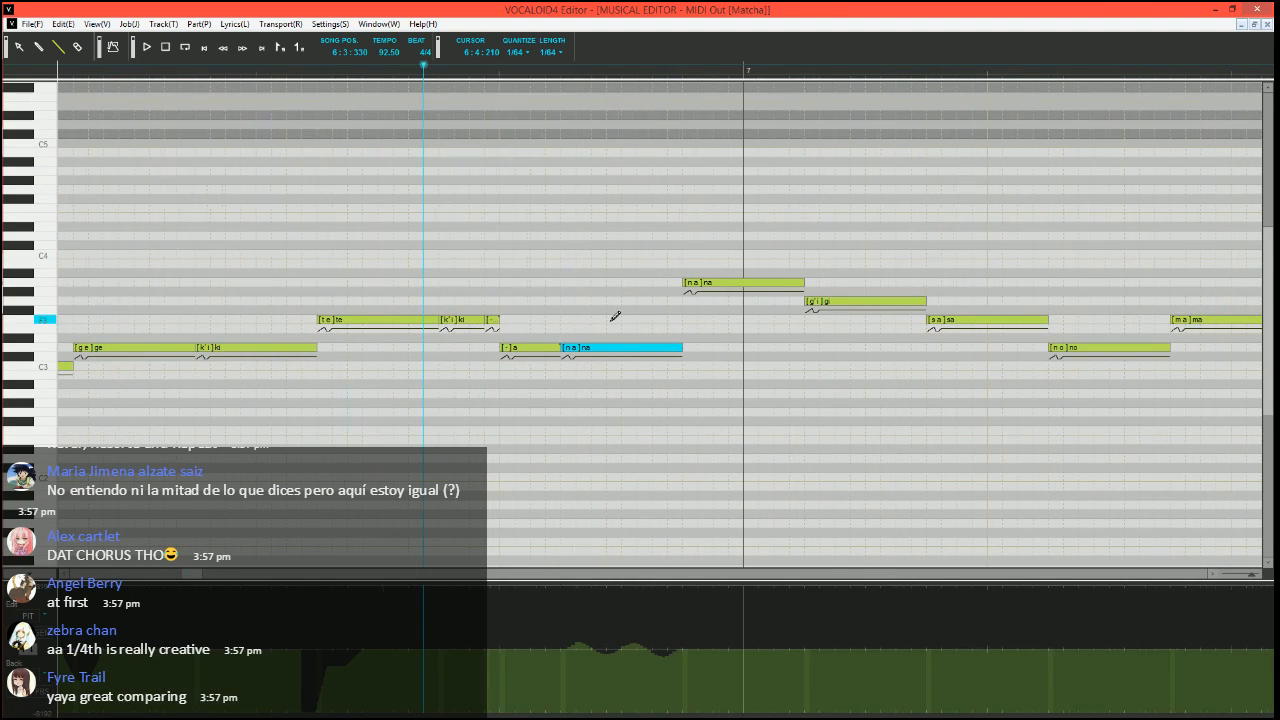
scroll(615, 317, "right", 2)
left_click(29, 654)
left_click_drag(514, 683, 546, 676)
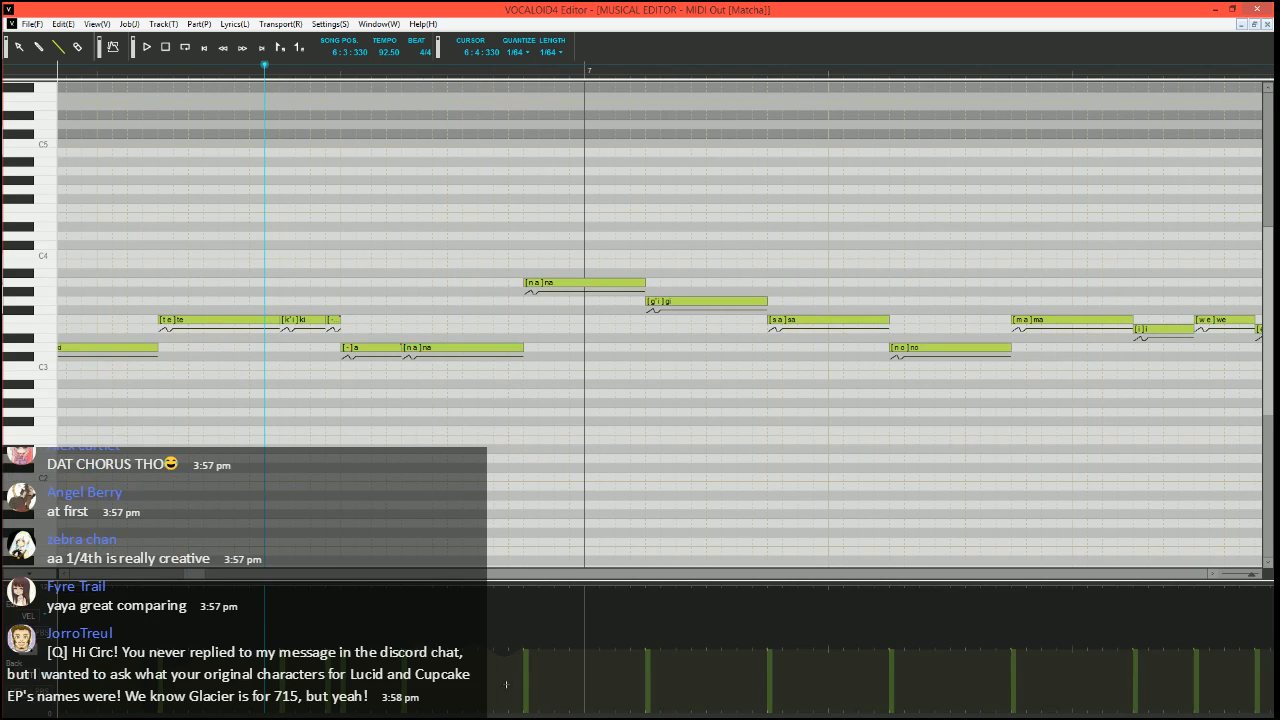
Play through the A3 "na" note, then set the song position to 6:3:060 and play the phrase again
key("space")
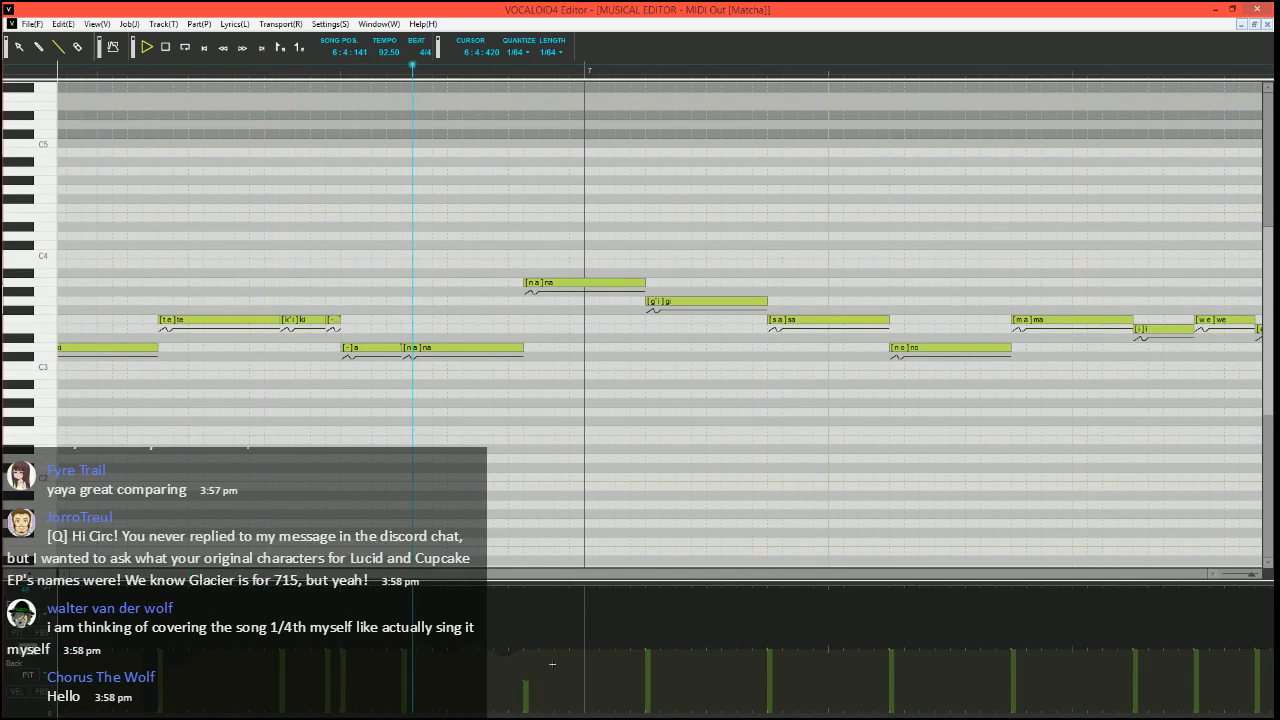
key("space")
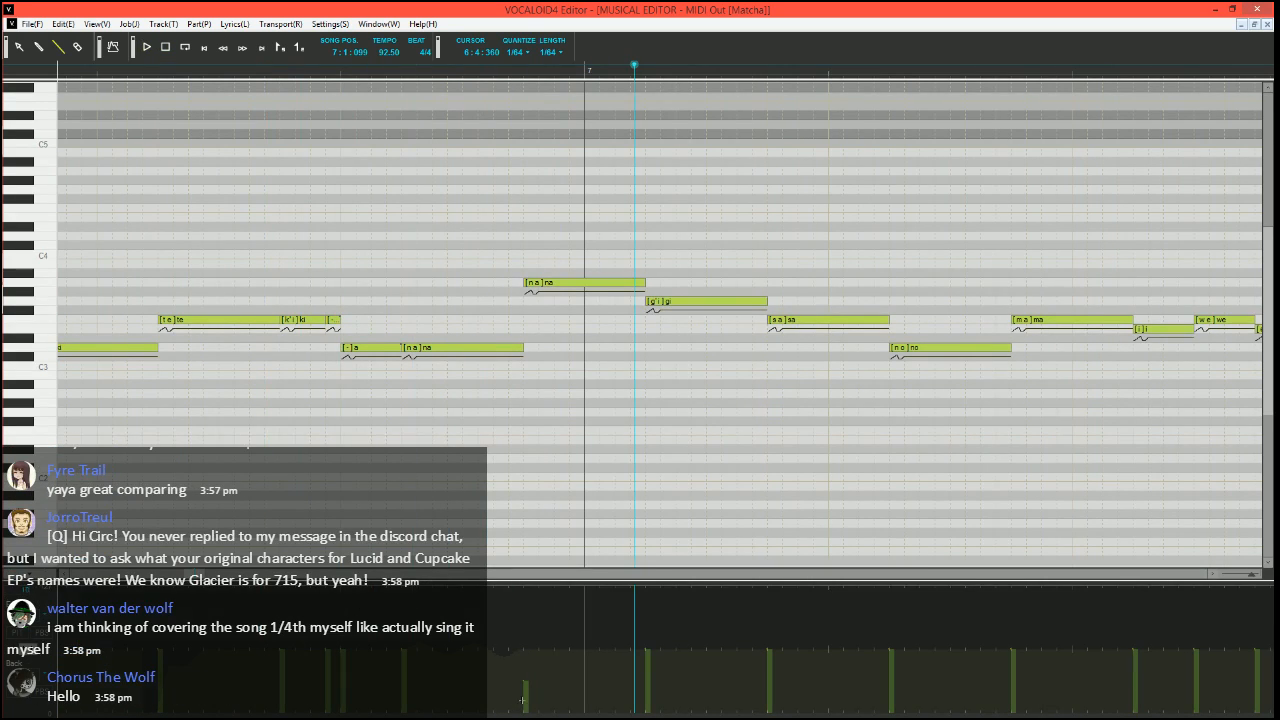
left_click(126, 70)
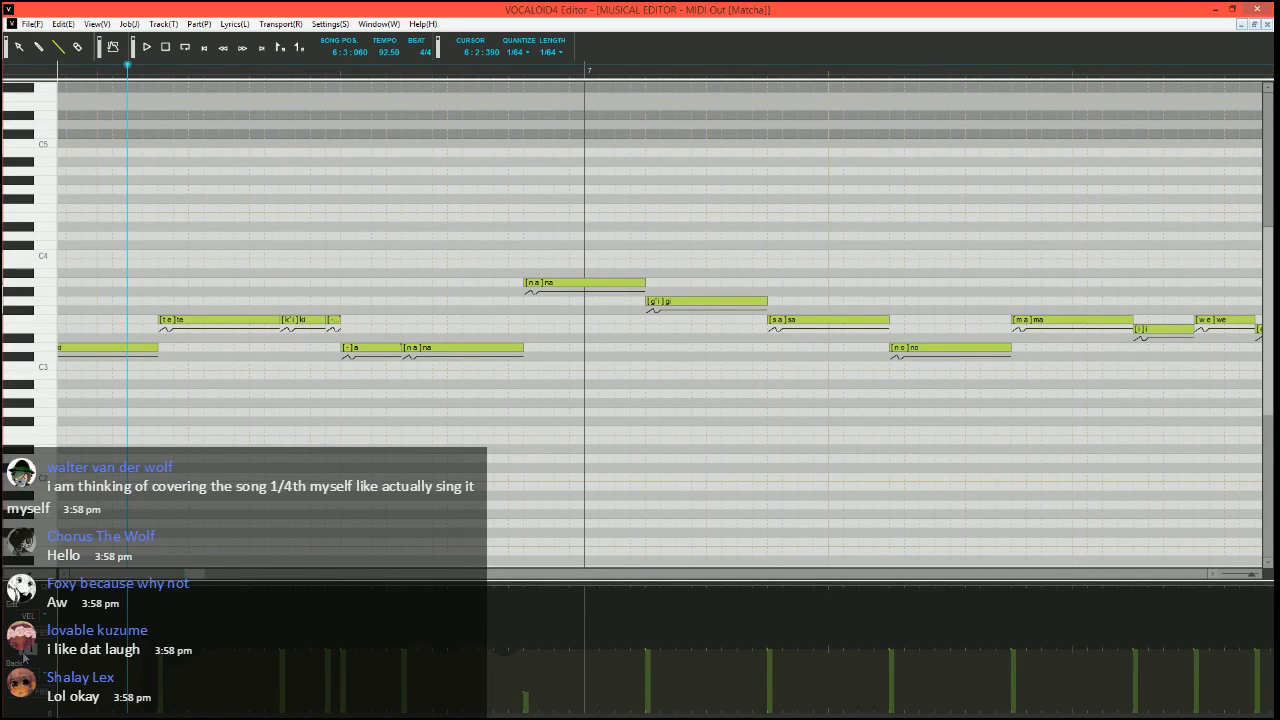
key("space")
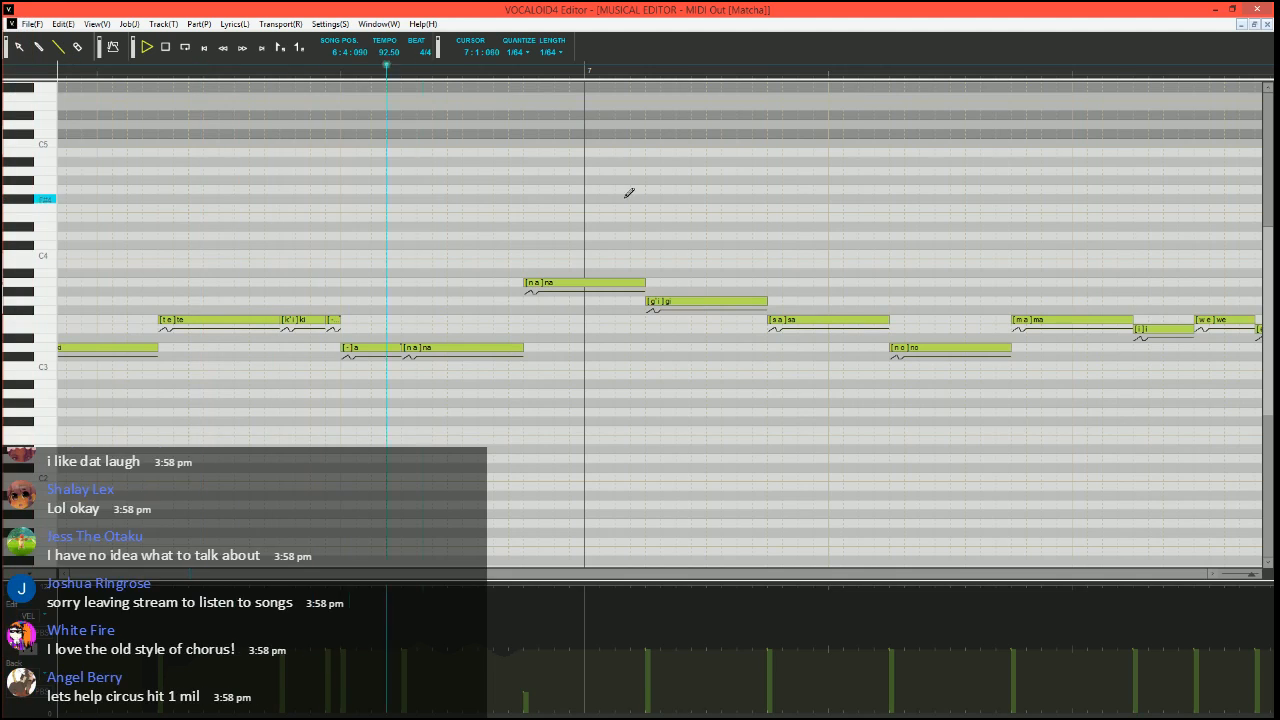
key("space")
Set the song position to 6:4:240 and draw a pitch-bend dip at the start of the A3 "na" note
left_click(462, 70)
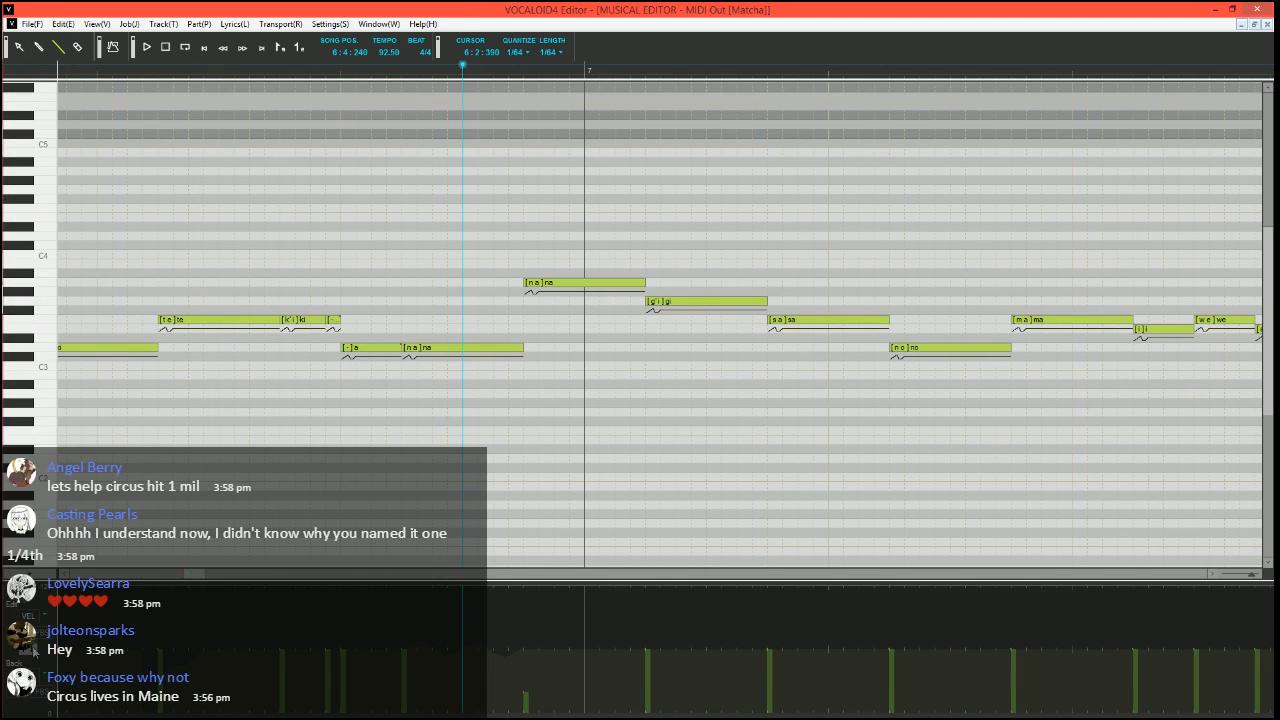
left_click(32, 649)
scroll(662, 420, "up", 2)
scroll(593, 465, "right", 1)
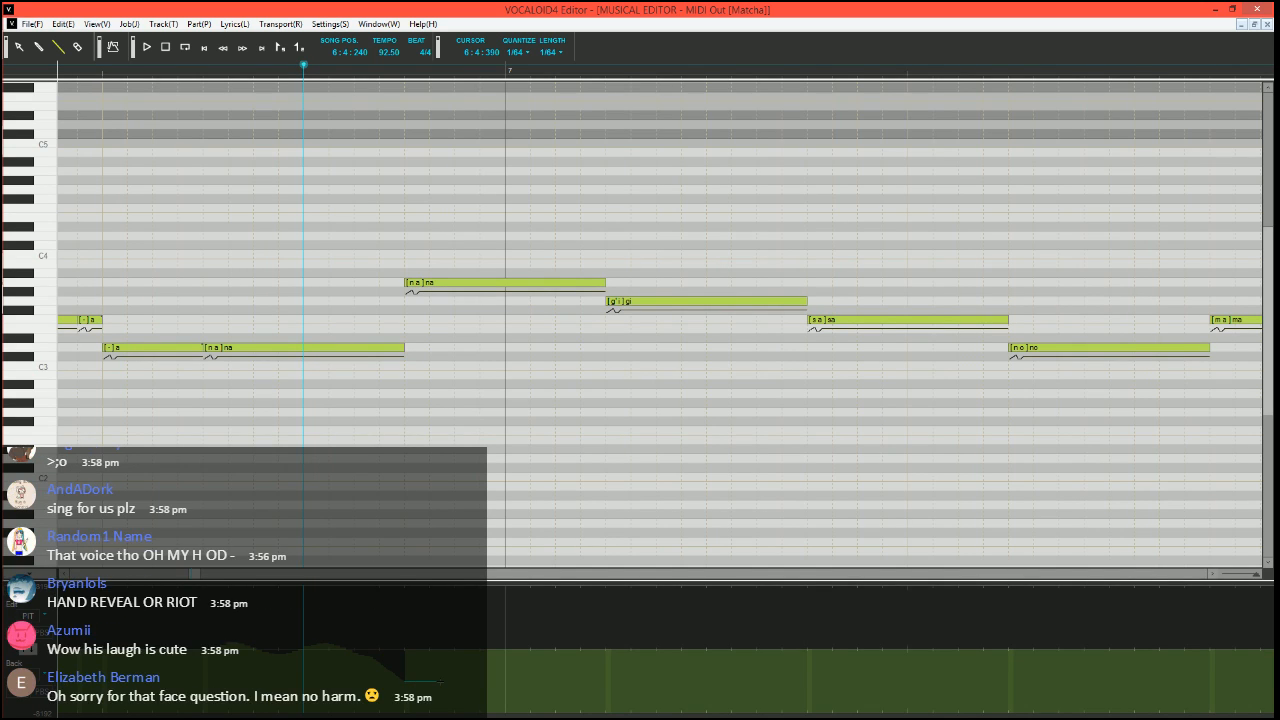
Play from 6:4:240 through the pitch dip on the A3 "na" note just past the start of measure 7
key("space")
scroll(480, 428, "down", 5)
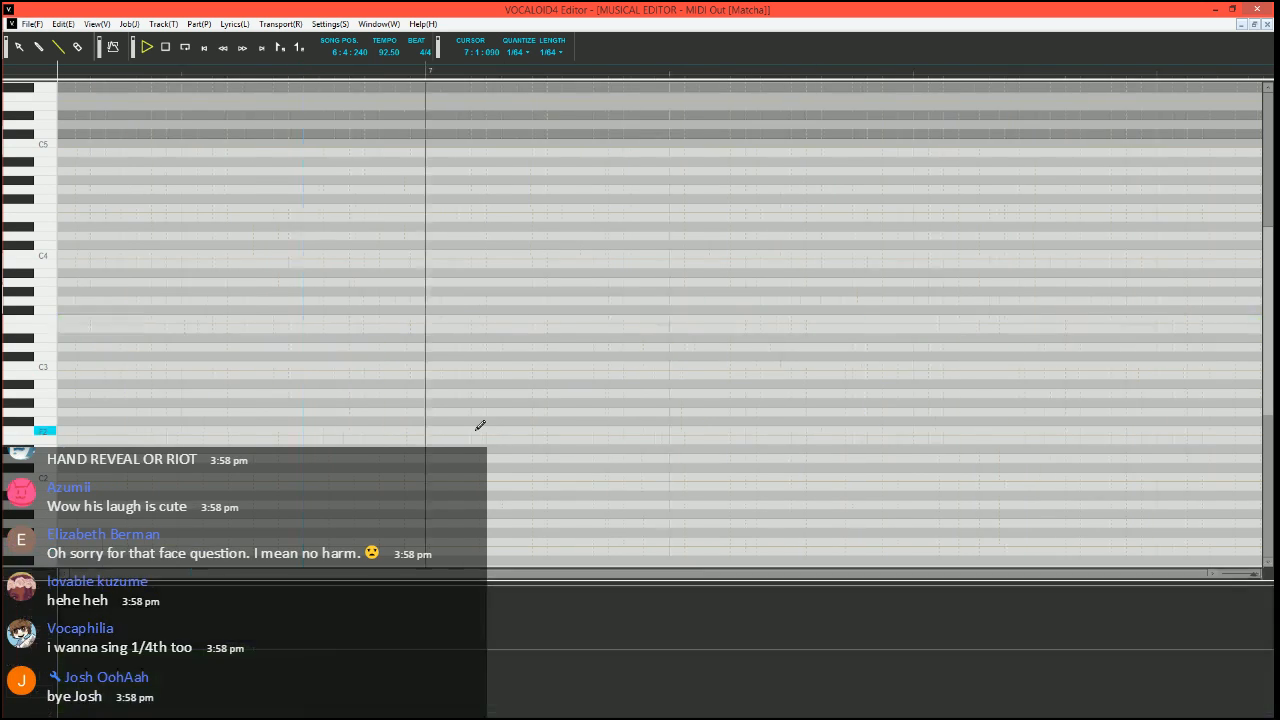
key("space")
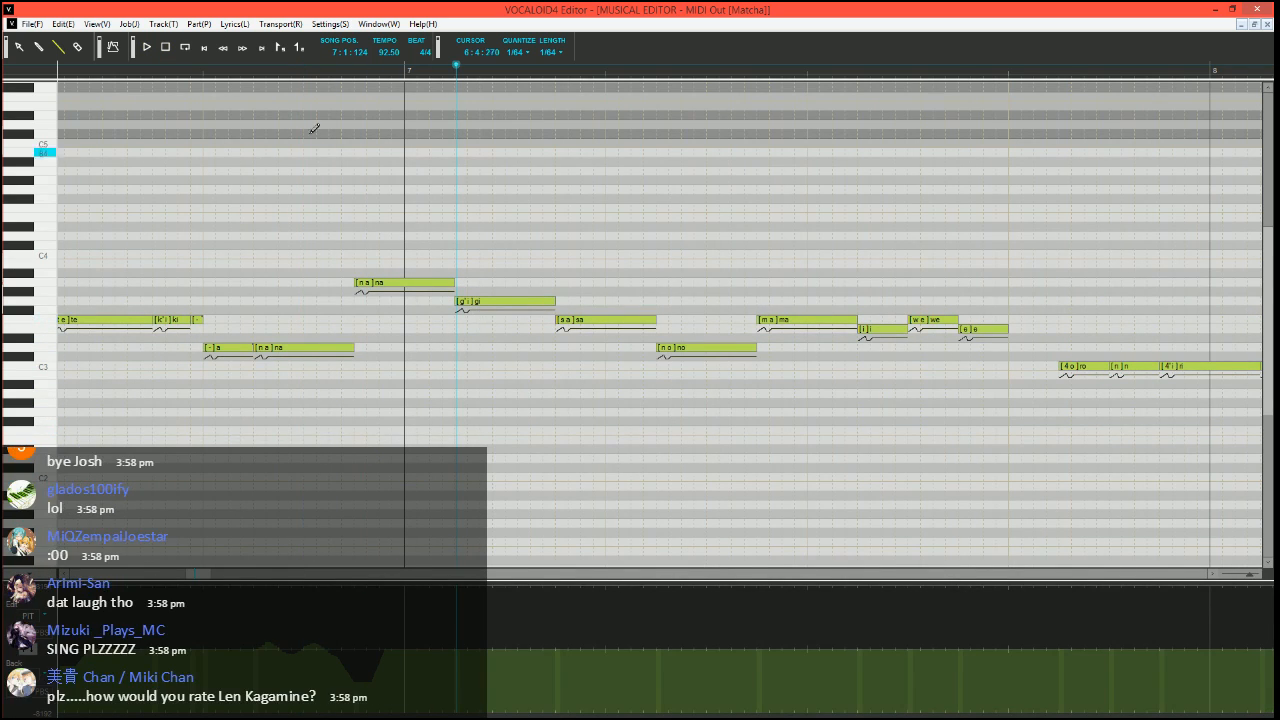
Set the song position to 6:4:060, shorten the A3 "na" note and add a short note in the gap before "gi"
left_click(278, 68)
scroll(275, 110, "up", 1)
left_click(217, 68)
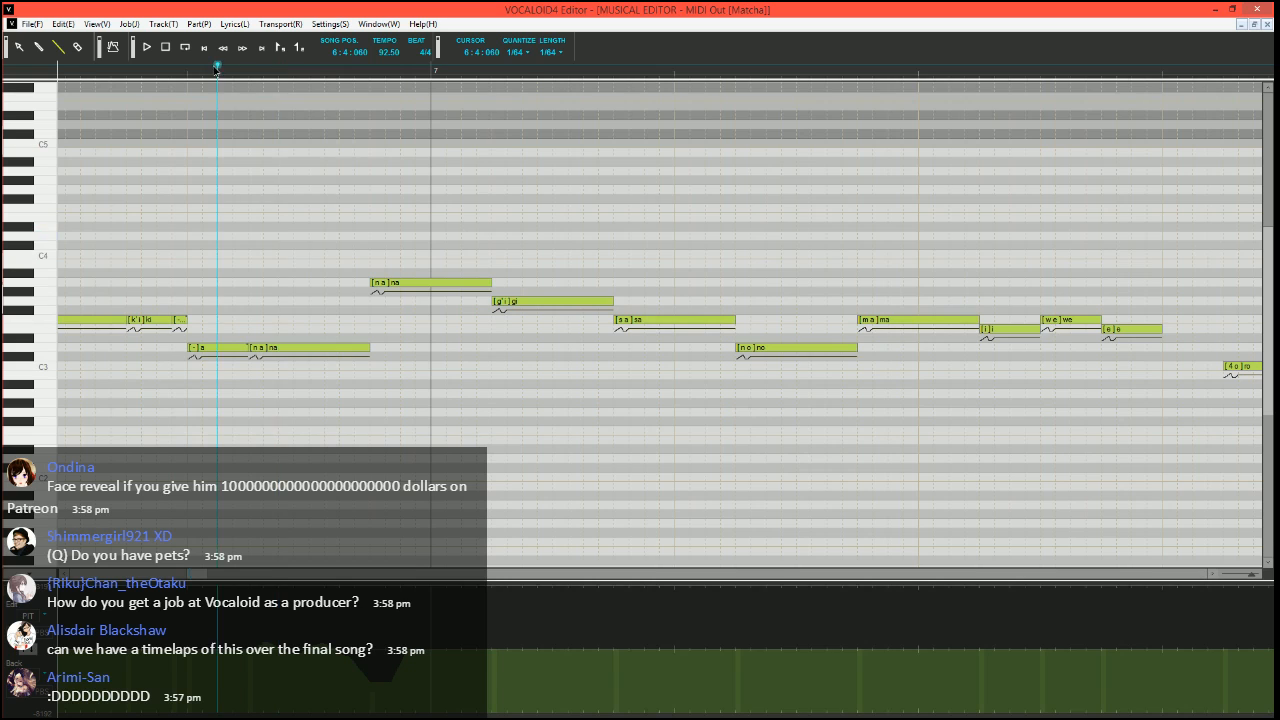
scroll(385, 305, "left", 1)
mouse_move(573, 285)
left_mouse_down()
mouse_move(541, 285)
mouse_move(595, 283)
mouse_move(569, 284)
left_mouse_up()
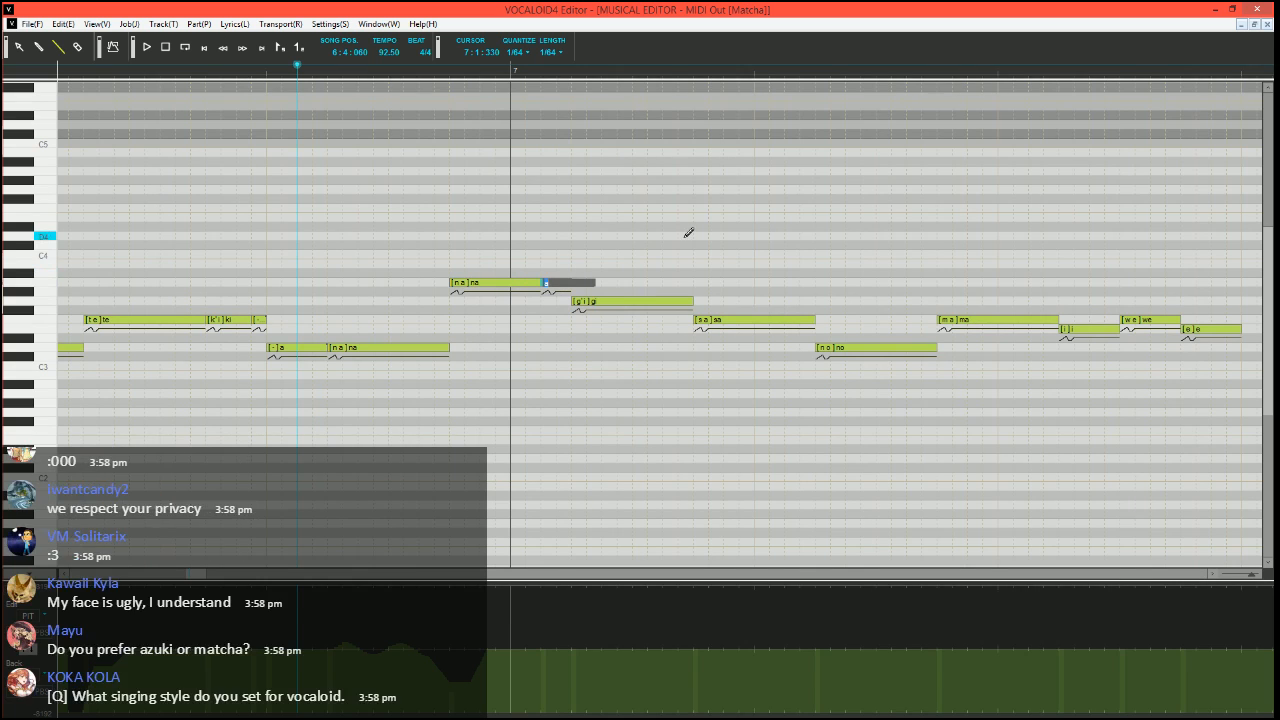
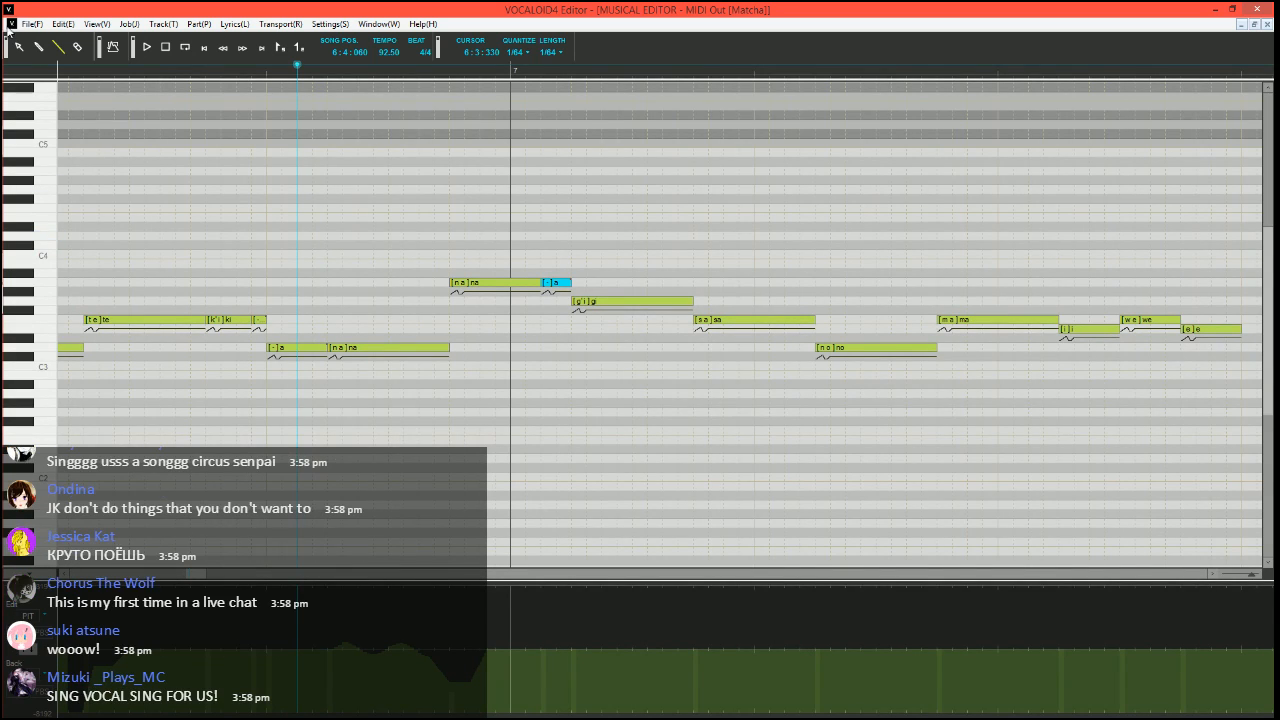
Play the phrase from 6:3:240, then set the song position to 6:4:330 just before the A3 "na" note
left_click(146, 72)
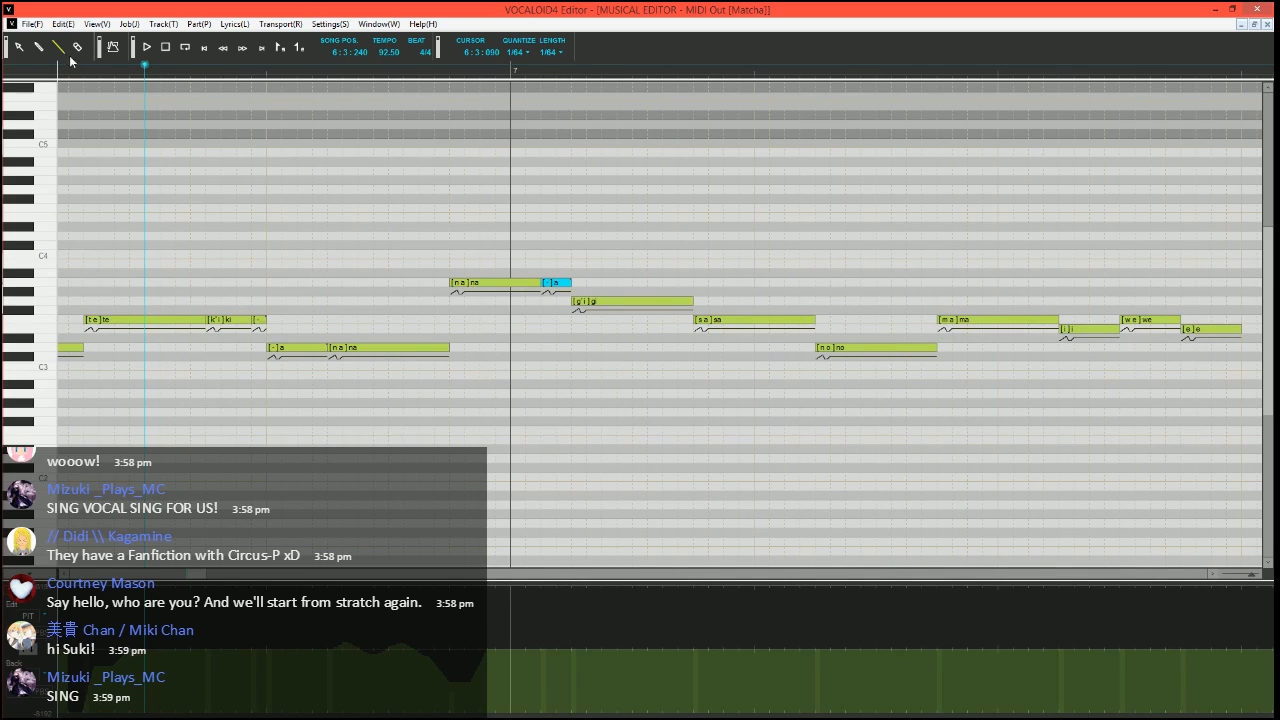
key("space")
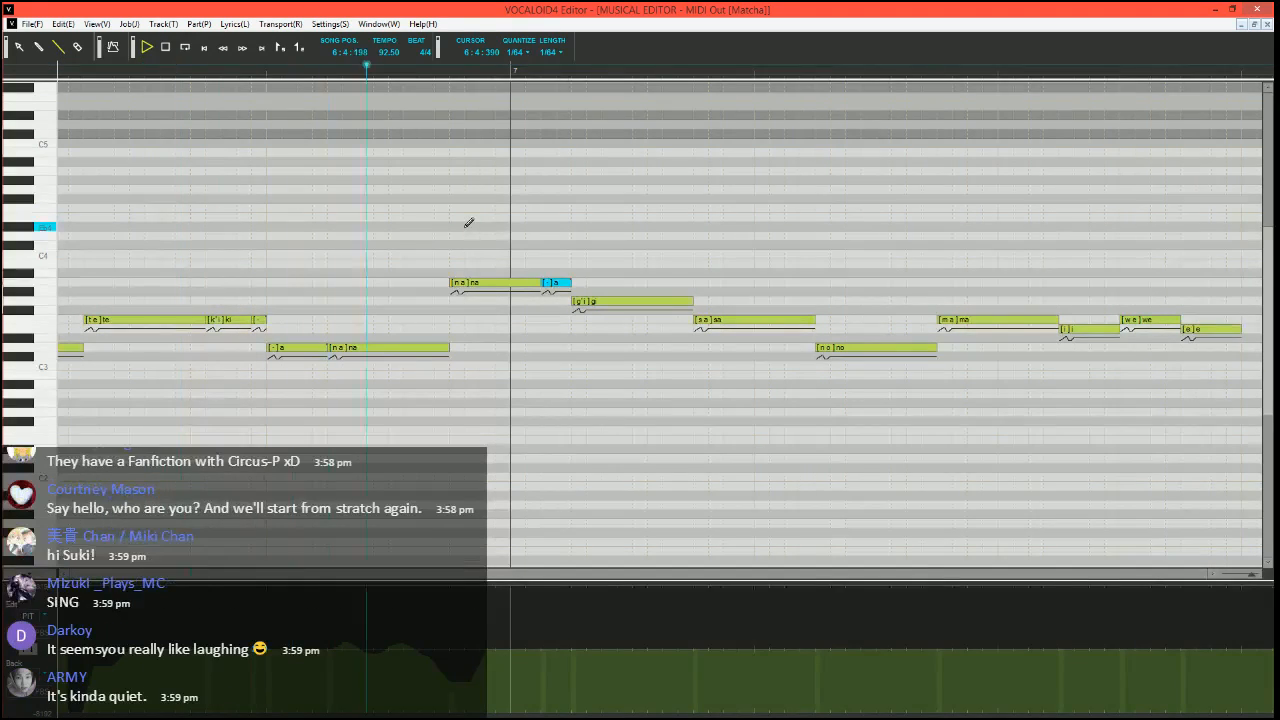
key("space")
left_click(440, 82)
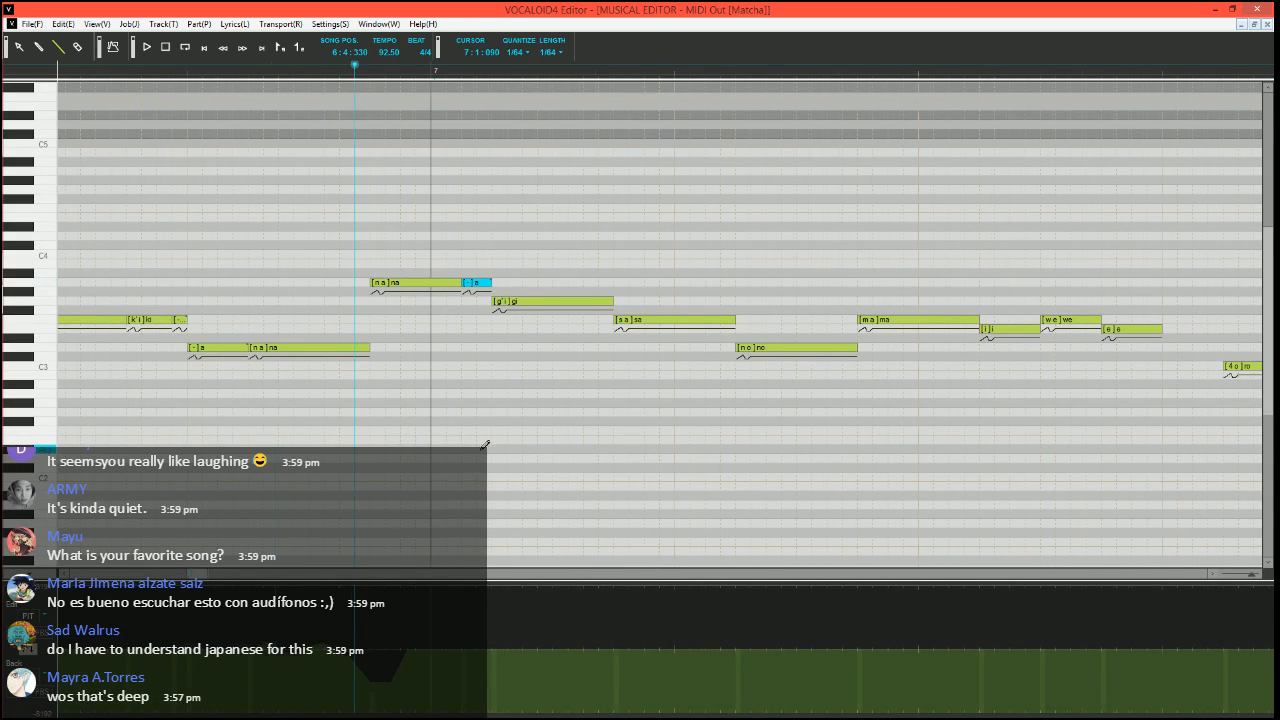
Split the F3 "sa" note into a short G3 "sa", two short F3 "a" notes and a longer D3 "a" note
scroll(486, 446, "right", 1)
scroll(485, 446, "down", 2)
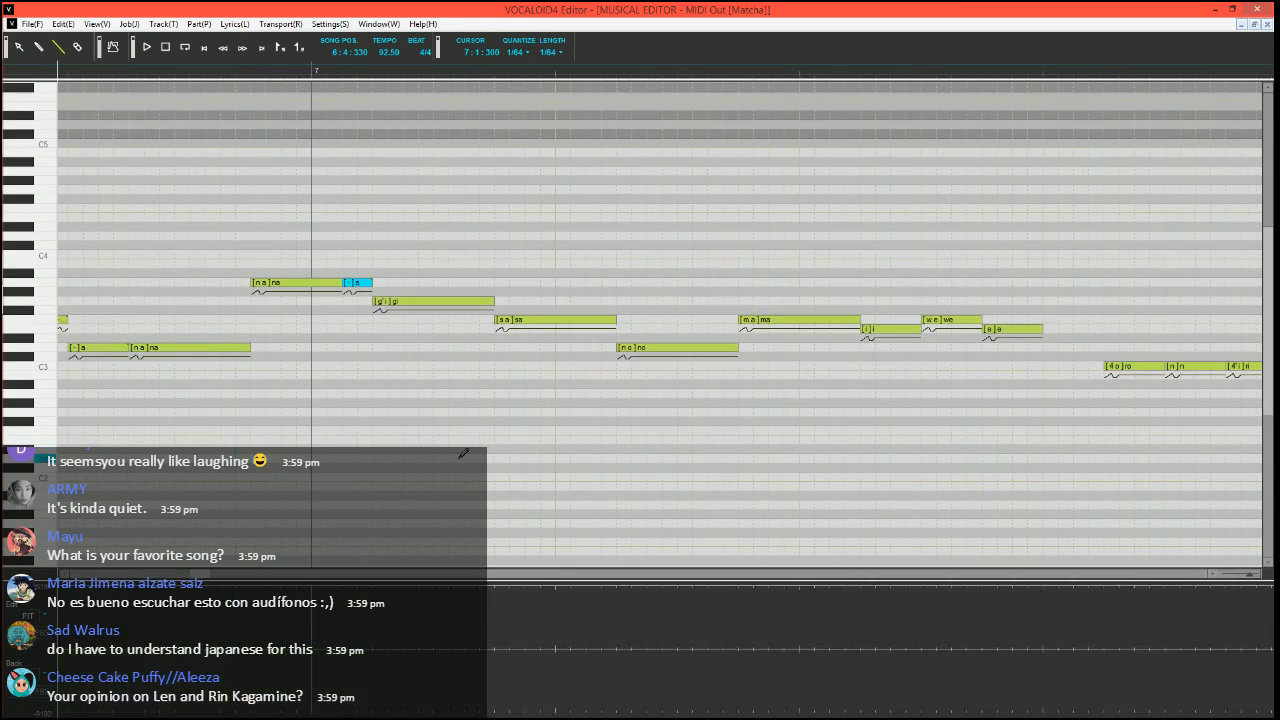
scroll(372, 317, "up", 2)
scroll(372, 317, "down", 2)
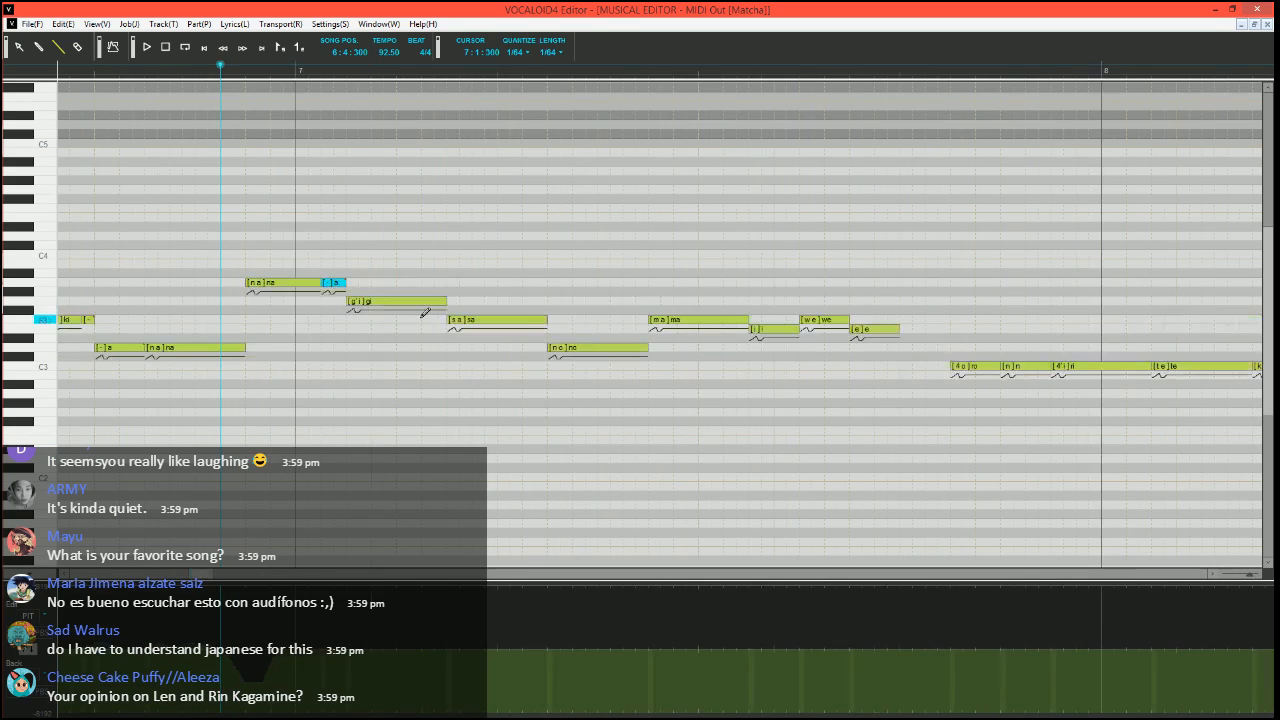
left_click(543, 320)
mouse_move(543, 320)
left_mouse_down()
mouse_move(460, 320)
mouse_move(452, 302)
mouse_move(546, 347)
left_mouse_up()
left_click(490, 318)
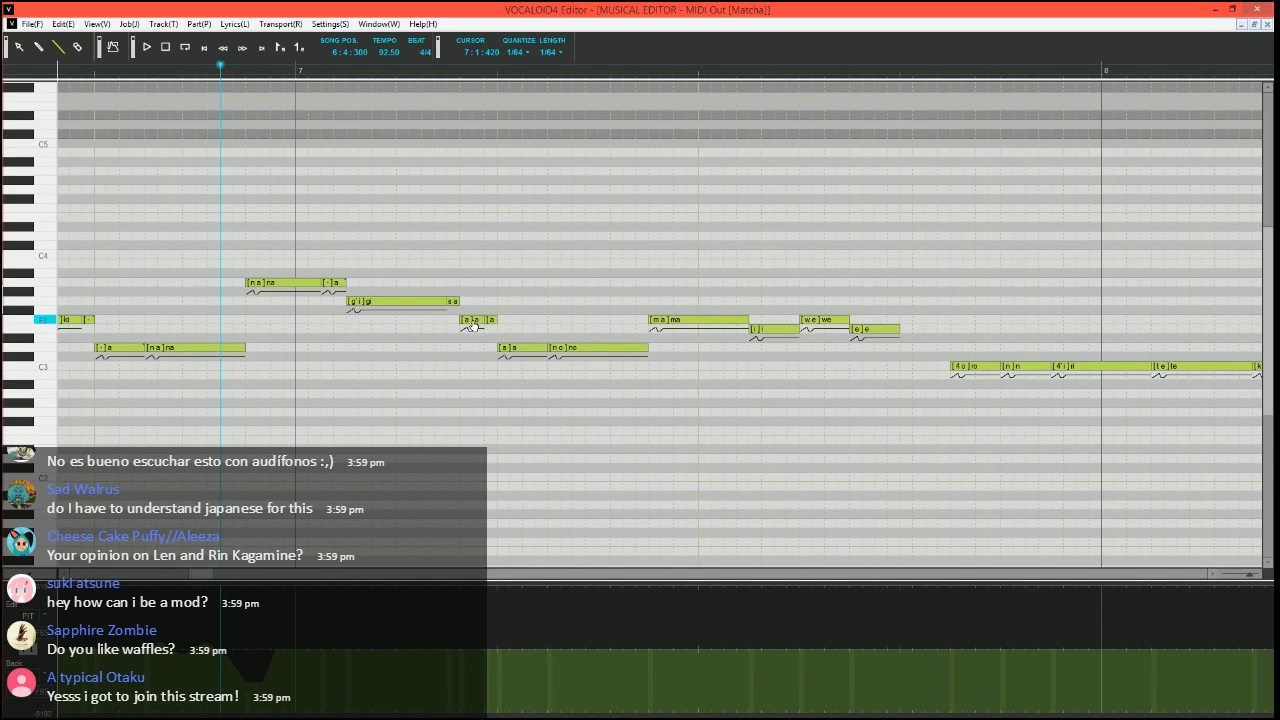
Set the phoneme to "-" on the two short F3 "a" notes and the D3 "a" note after "sa"
left_click_drag(463, 319, 512, 319)
type("-")
key("Tab")
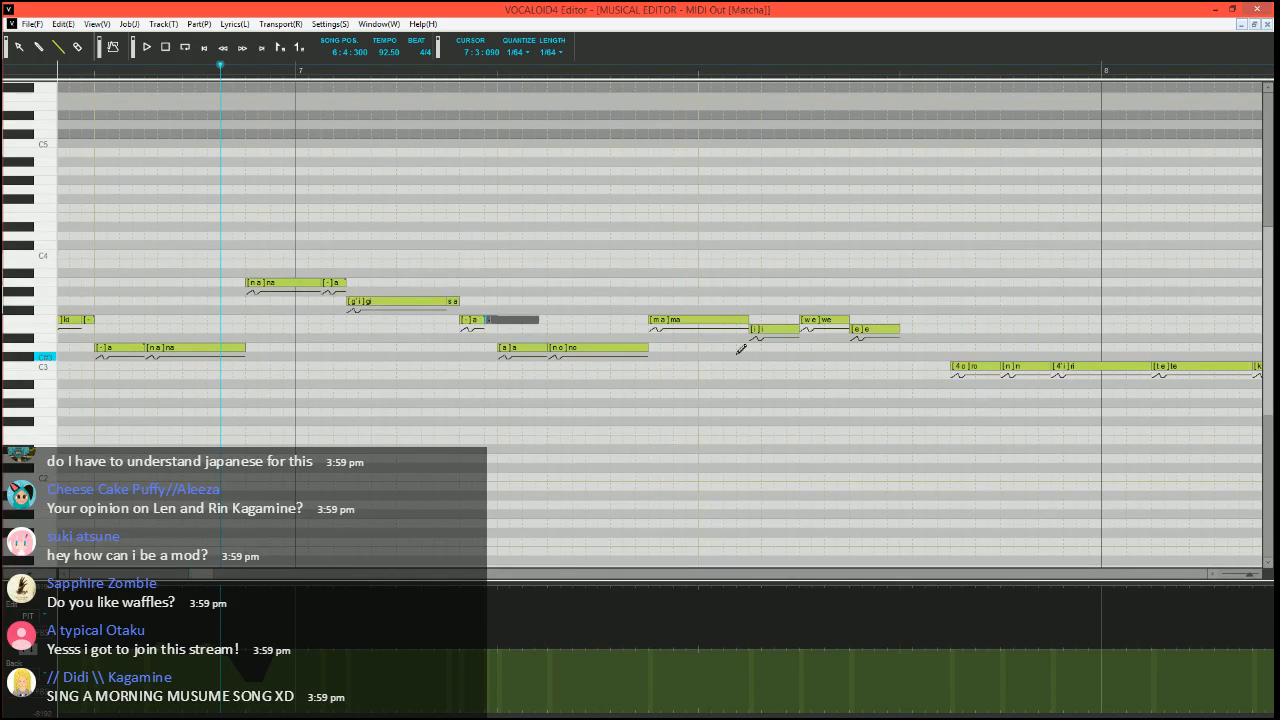
type("-")
key("Tab")
type("-")
key("Return")
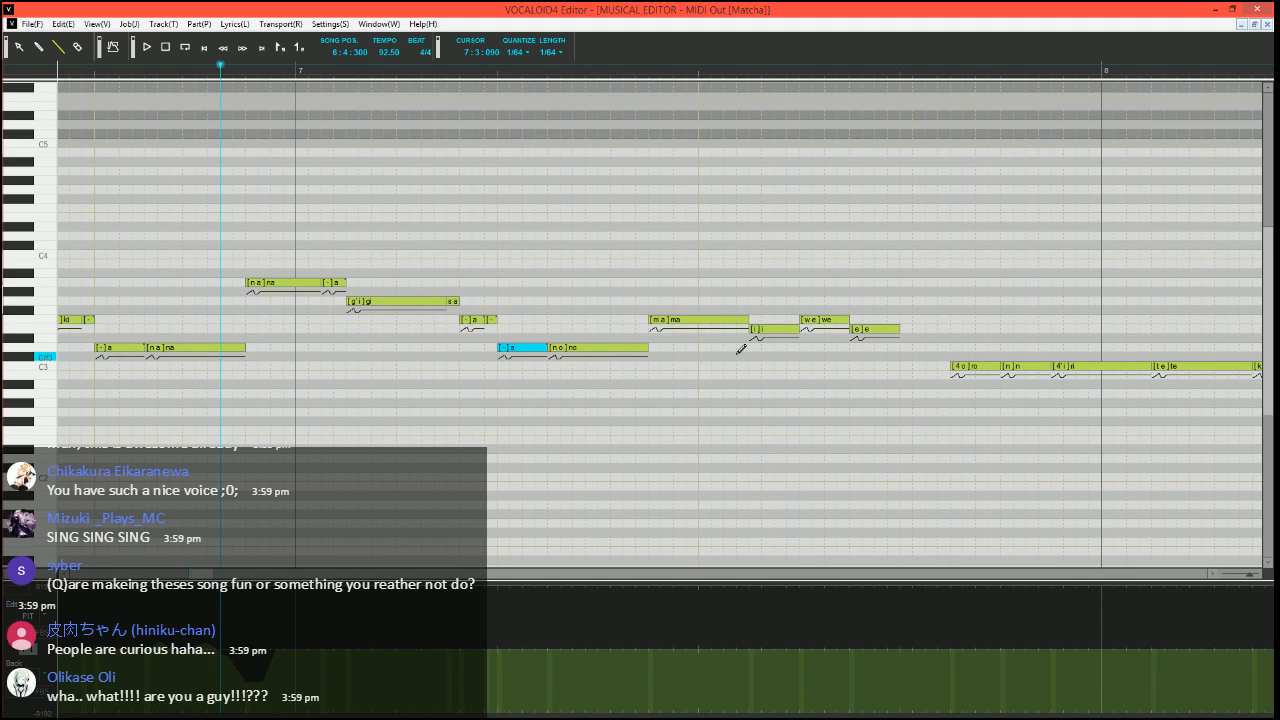
Play from 6:4:300 through the reshaped "sa" run, then set the song position to 6:4:360
key("space")
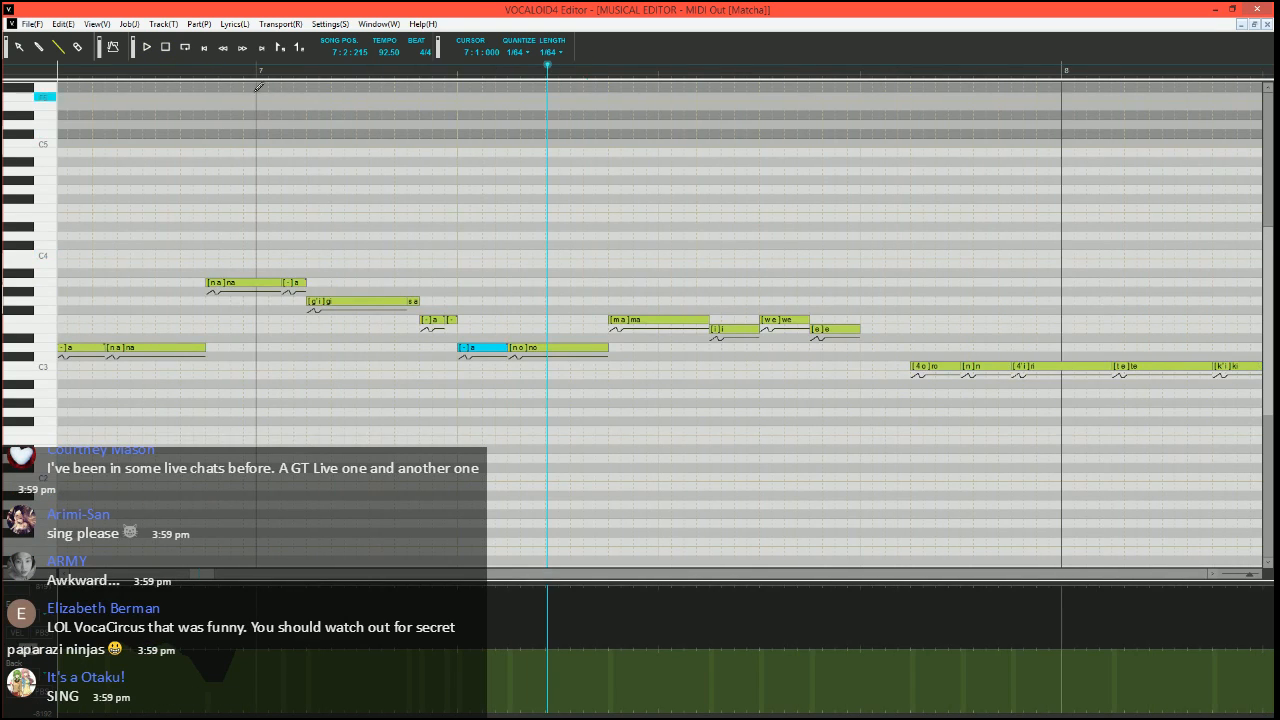
left_click(207, 70)
scroll(208, 77, "right", 1)
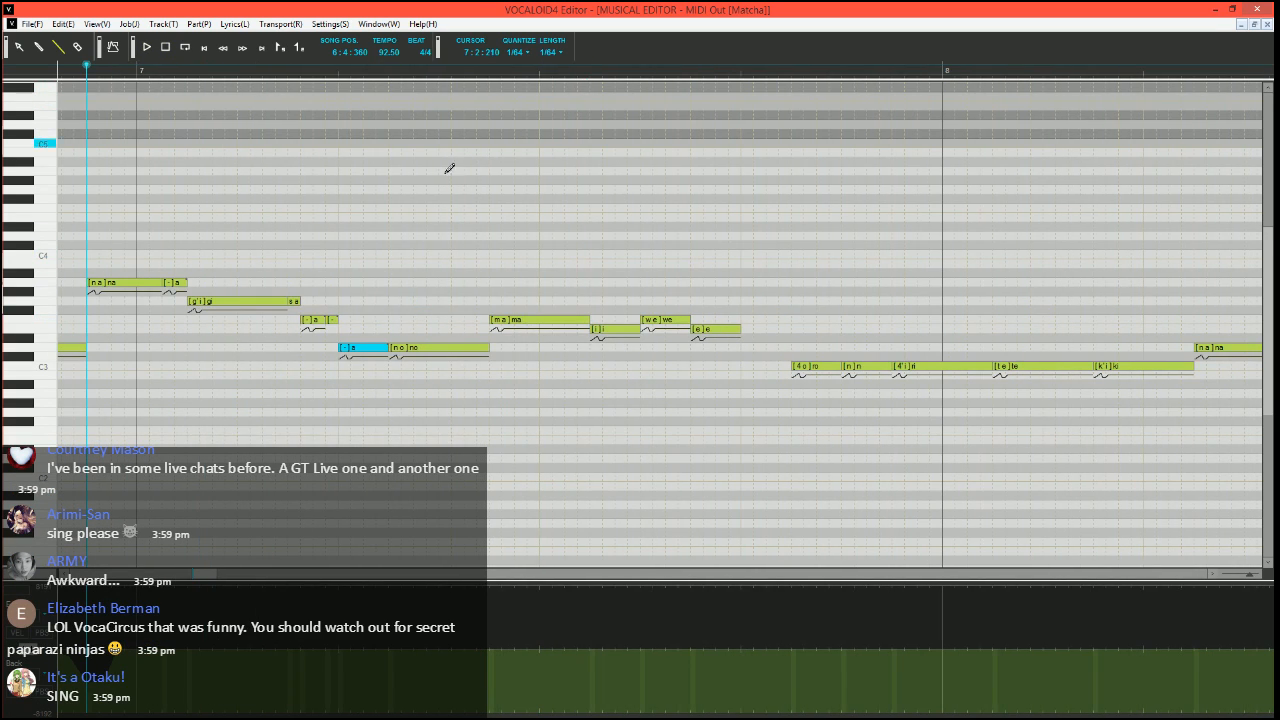
scroll(521, 334, "up", 2)
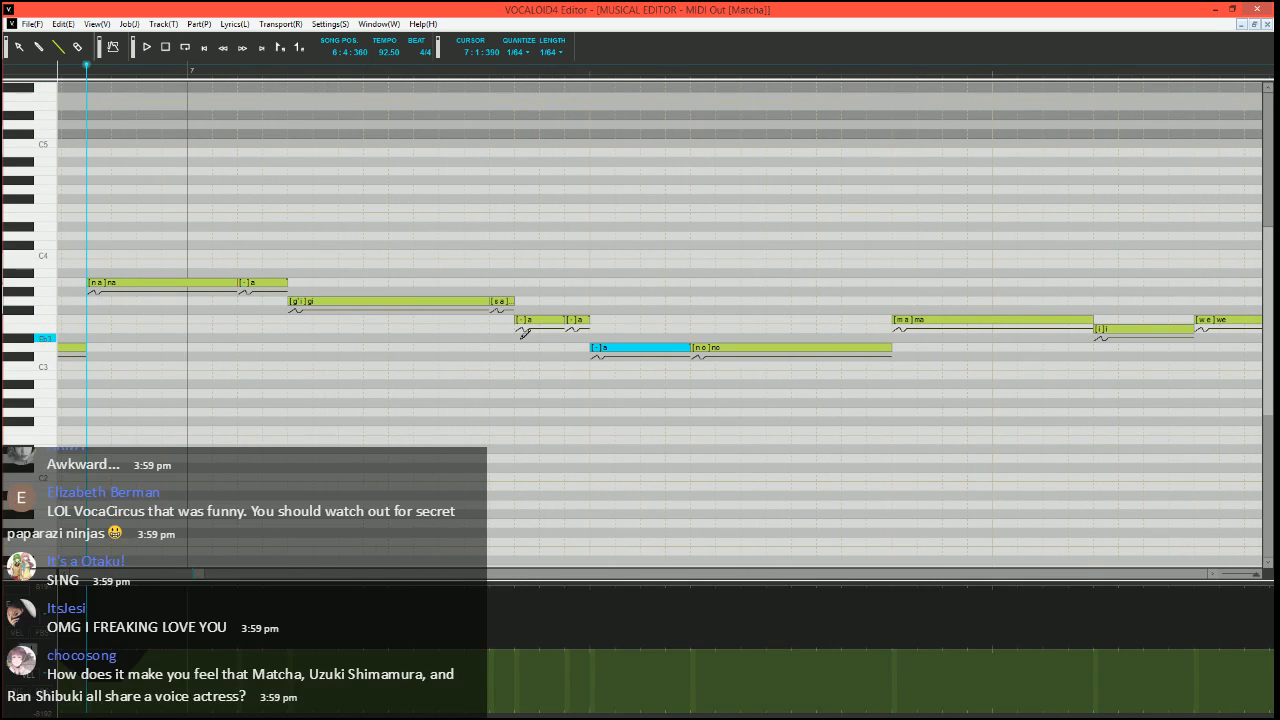
scroll(598, 367, "right", 2)
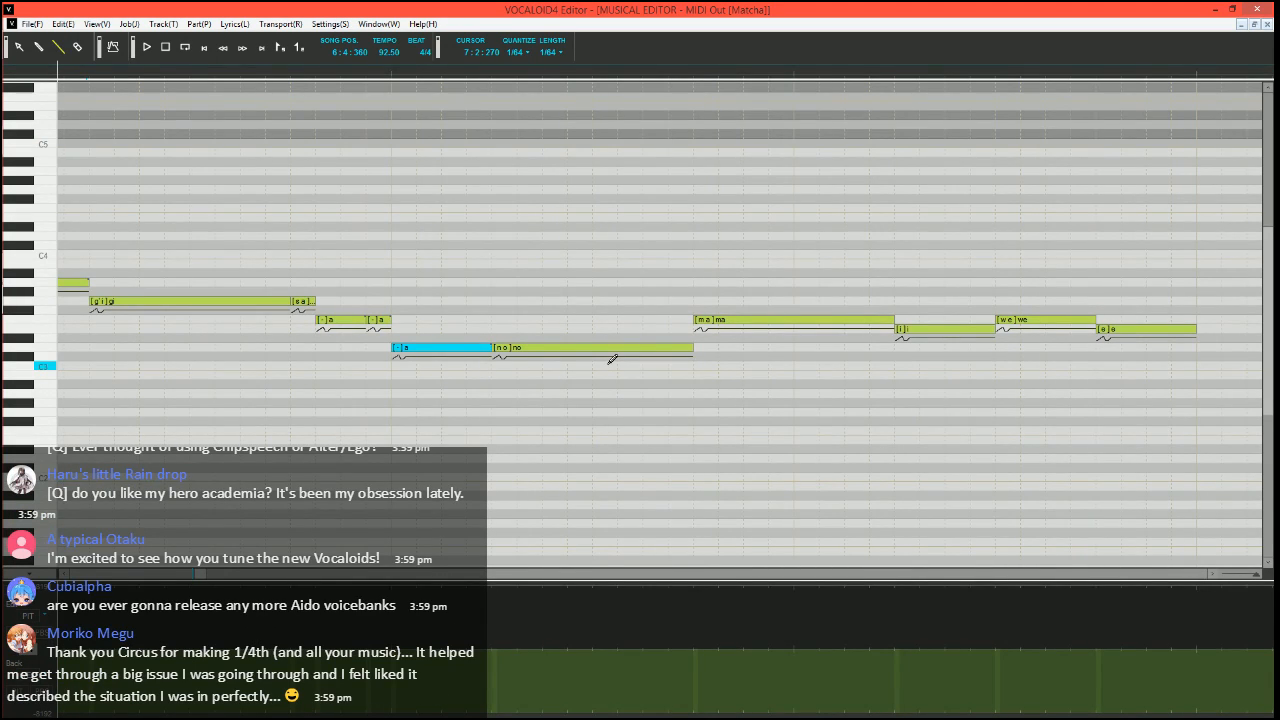
Set the song position to 7:2:030 and draw a pitch-bend dip across the transition from "no" to "ma"
left_click(441, 72)
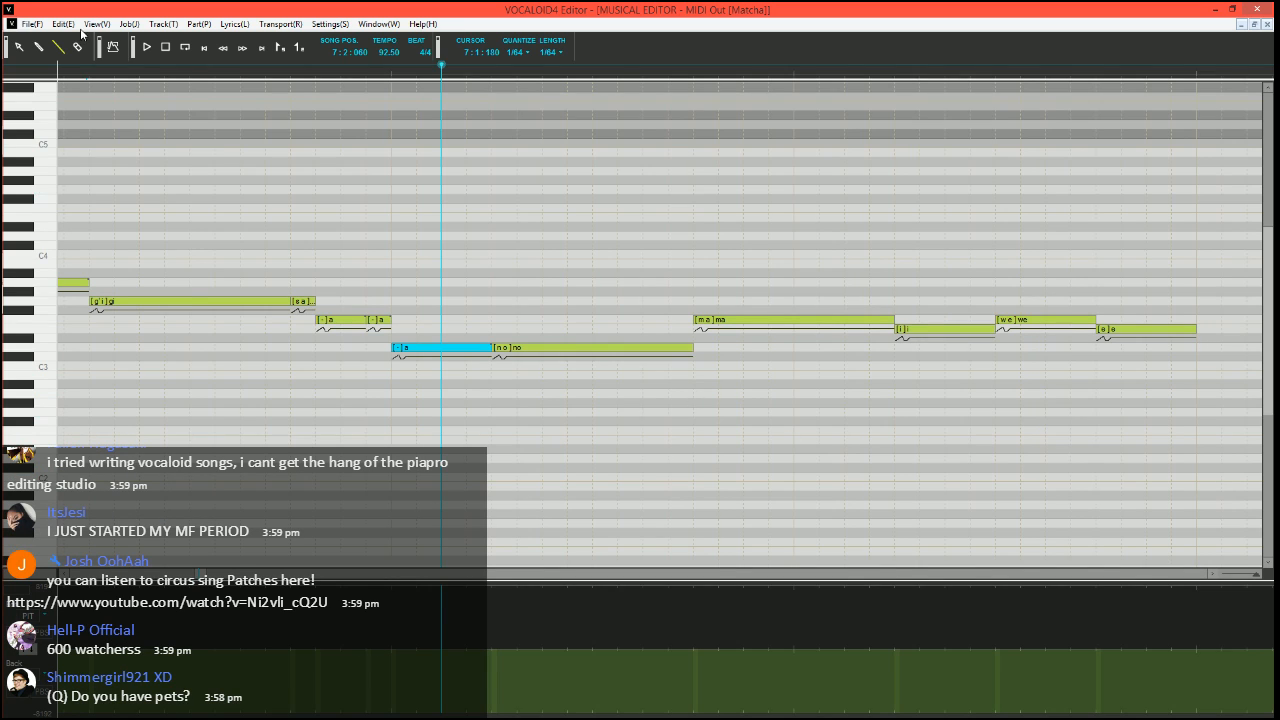
left_click(422, 70)
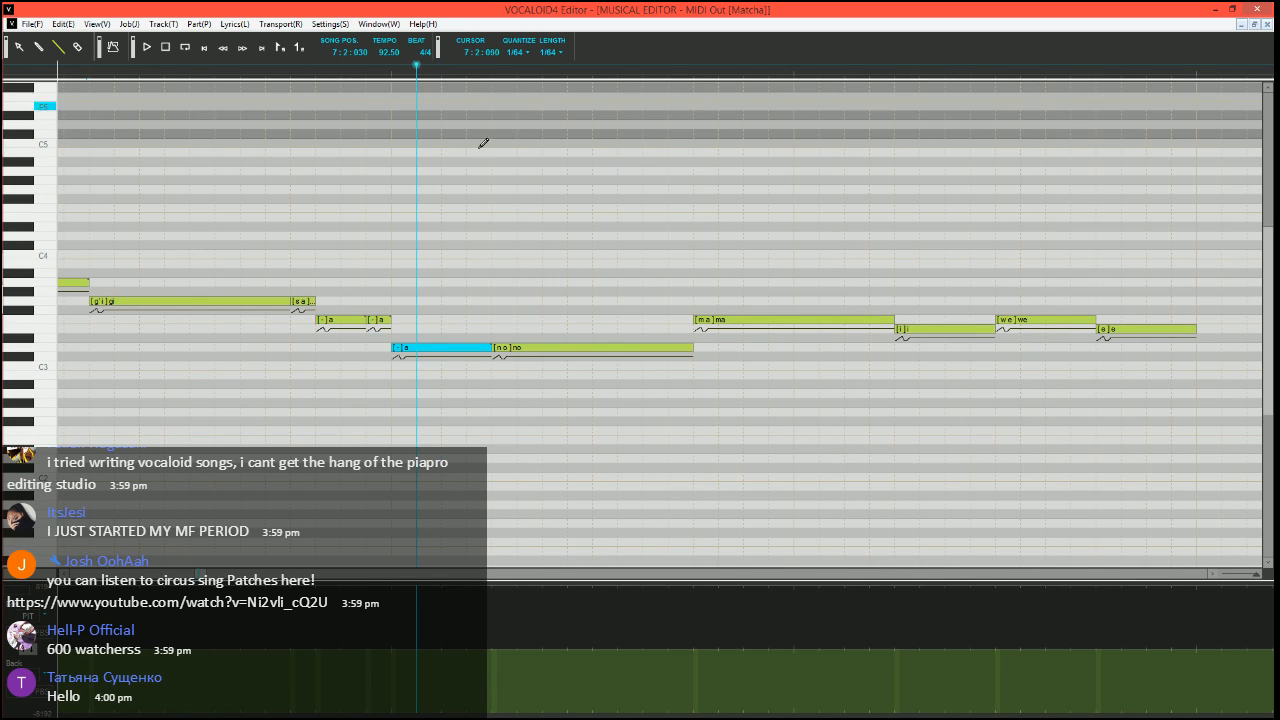
scroll(525, 435, "right", 1)
scroll(525, 435, "right", 1)
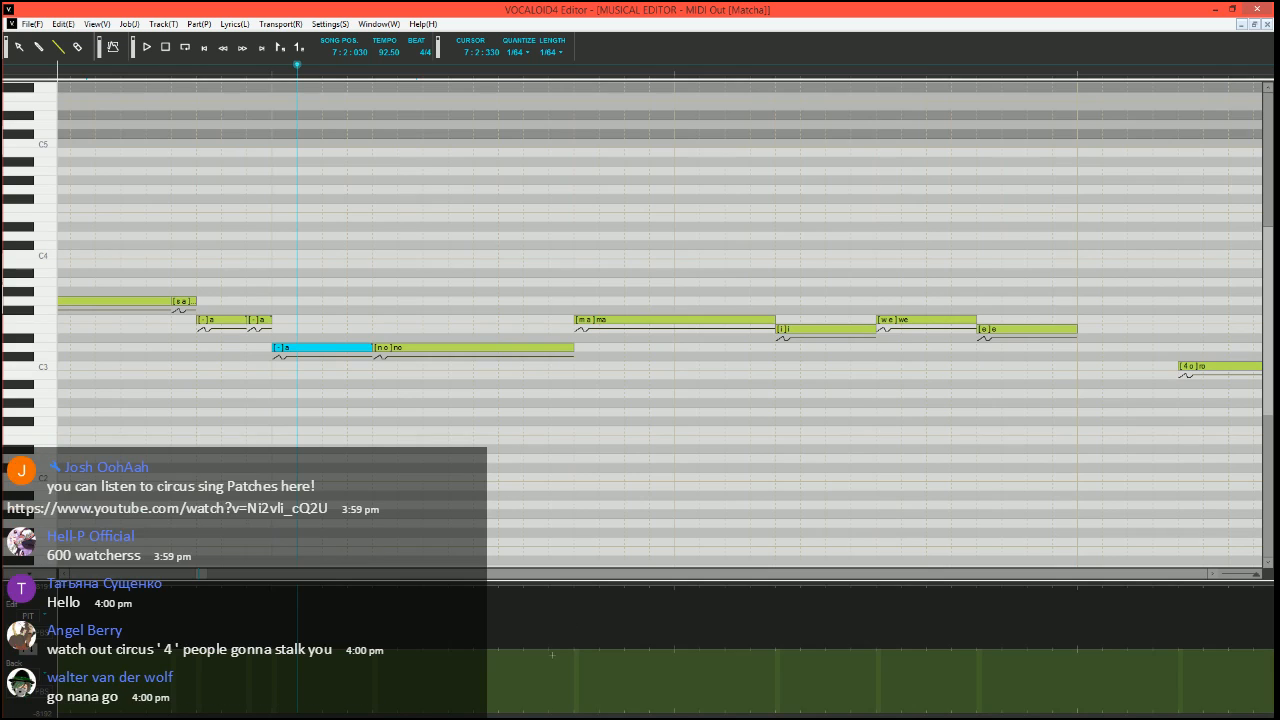
left_click_drag(548, 645, 573, 667)
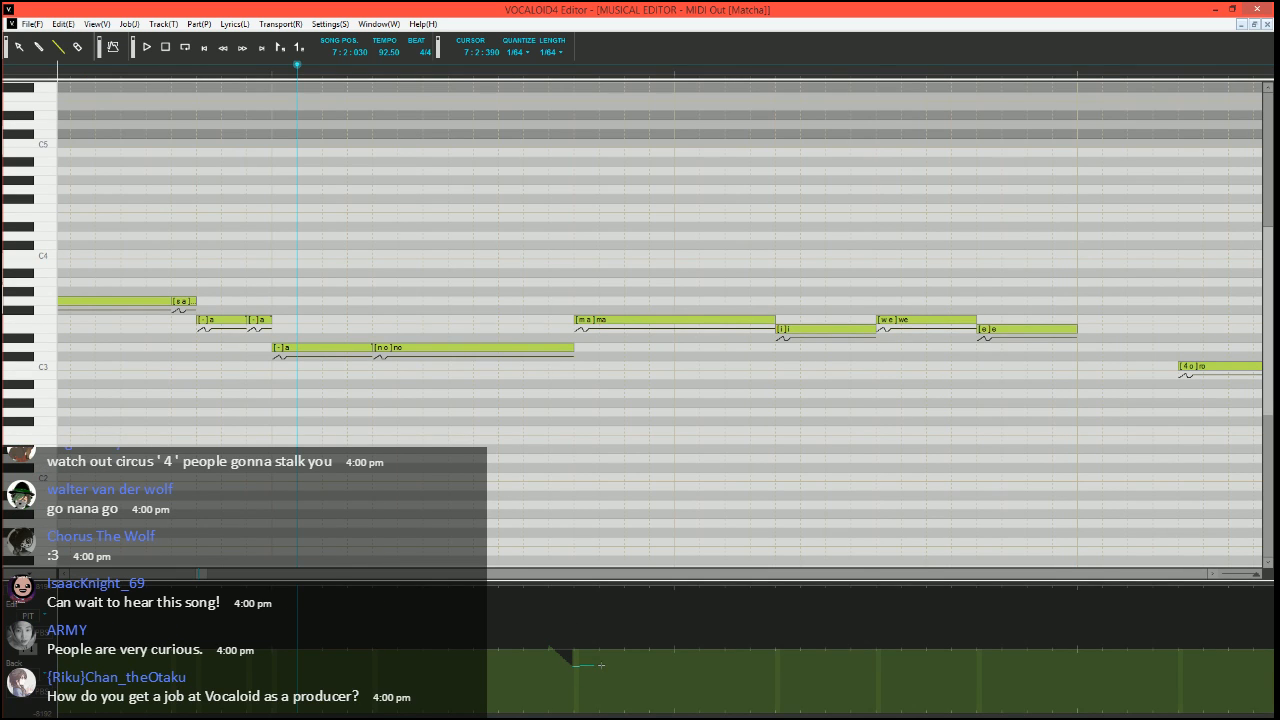
left_click_drag(602, 668, 602, 667)
left_click_drag(602, 667, 623, 651)
Play from 7:2:030 through the pitch dip at "ma", then set the song position to 7:2:240
left_click(146, 47)
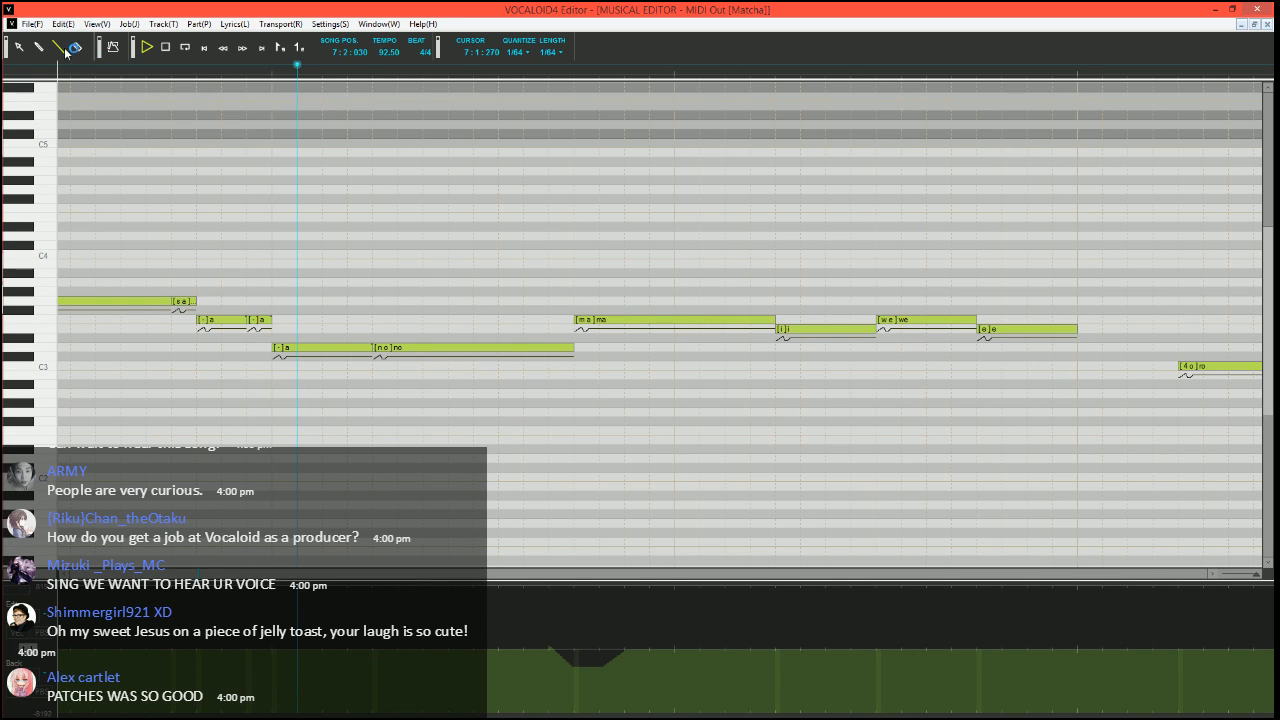
key("space")
left_click(472, 69)
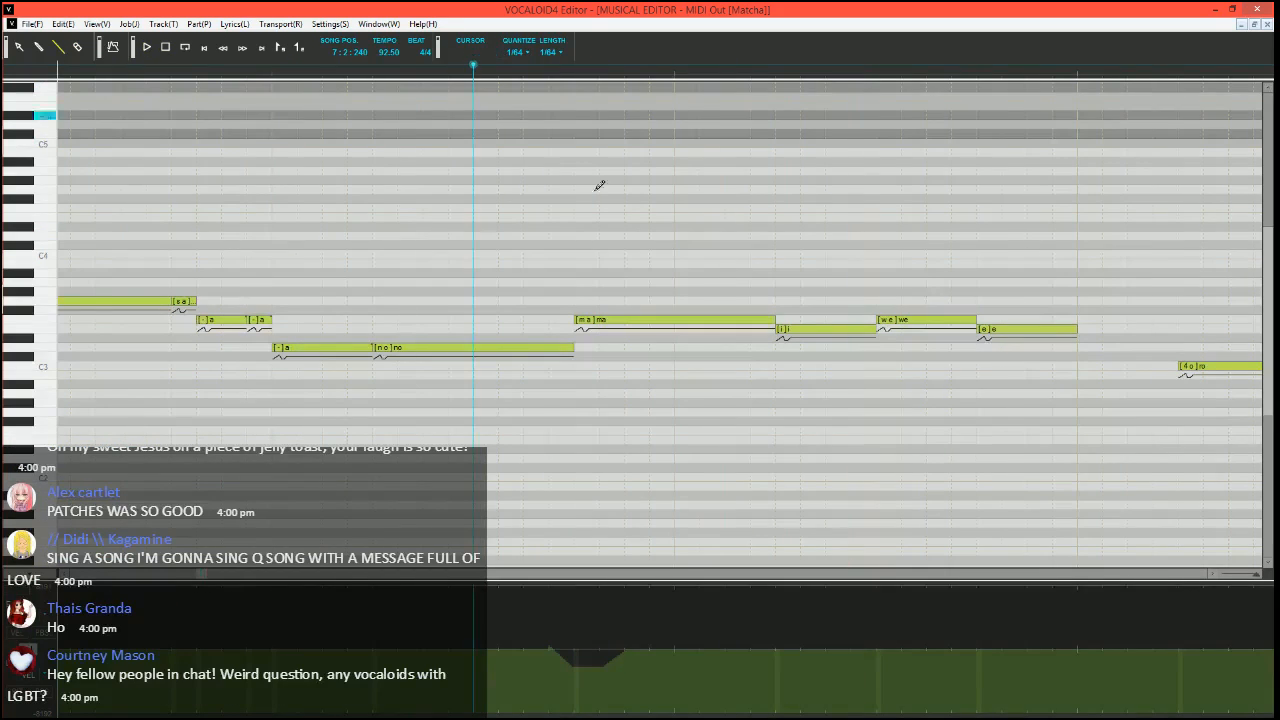
Shorten the F3 "ma" note and fill the gap before "i" with a short "a" note using the phoneme "-"
scroll(700, 348, "down", 1)
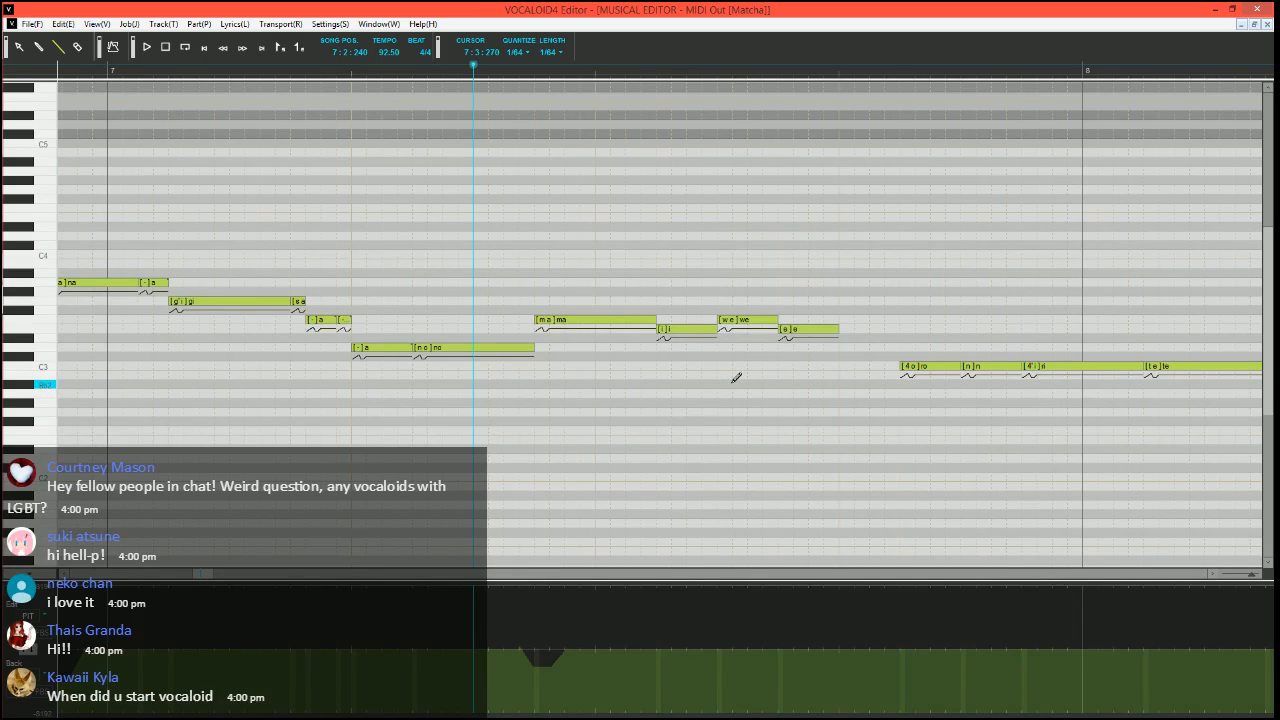
left_click(652, 321)
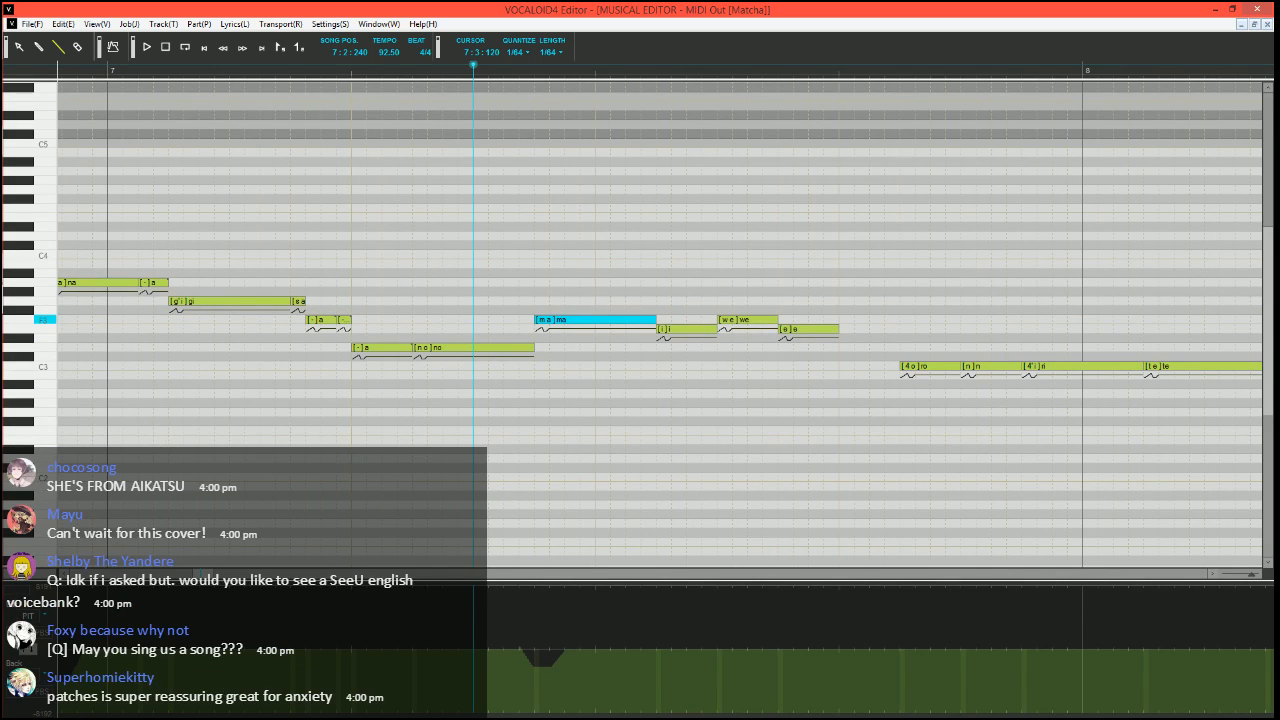
left_click(648, 321)
double_click(650, 323)
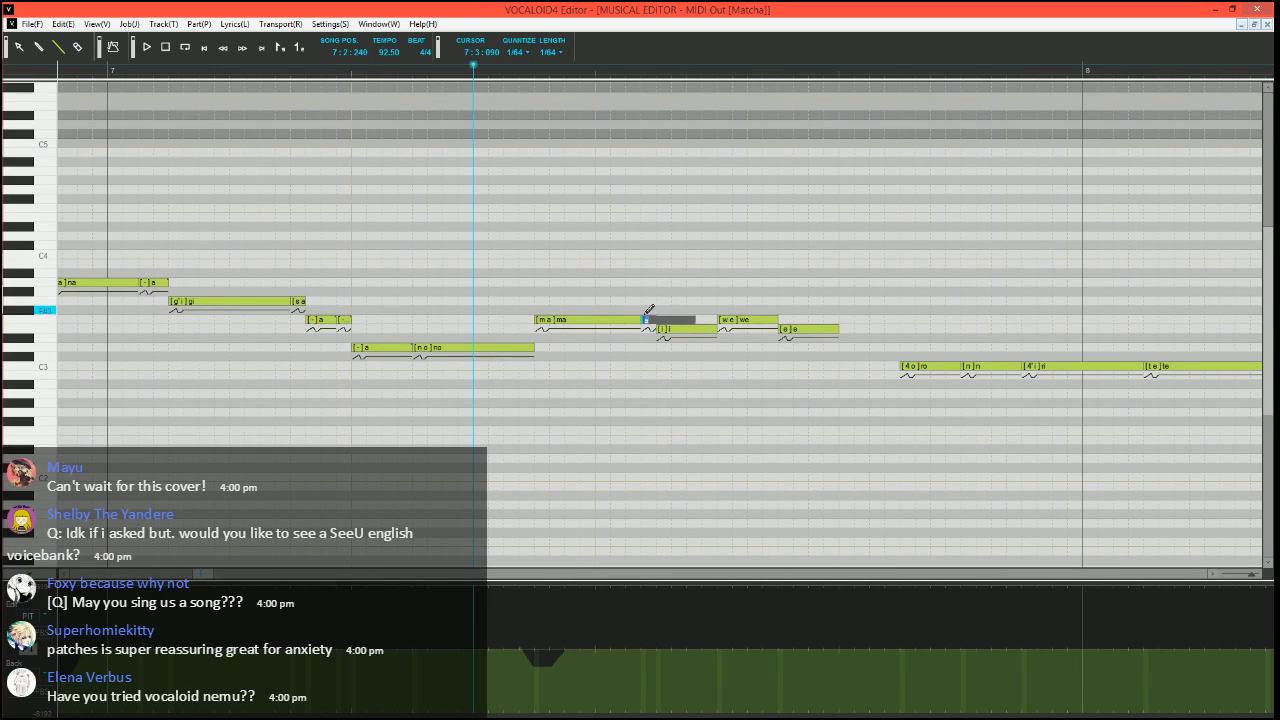
key("Return")
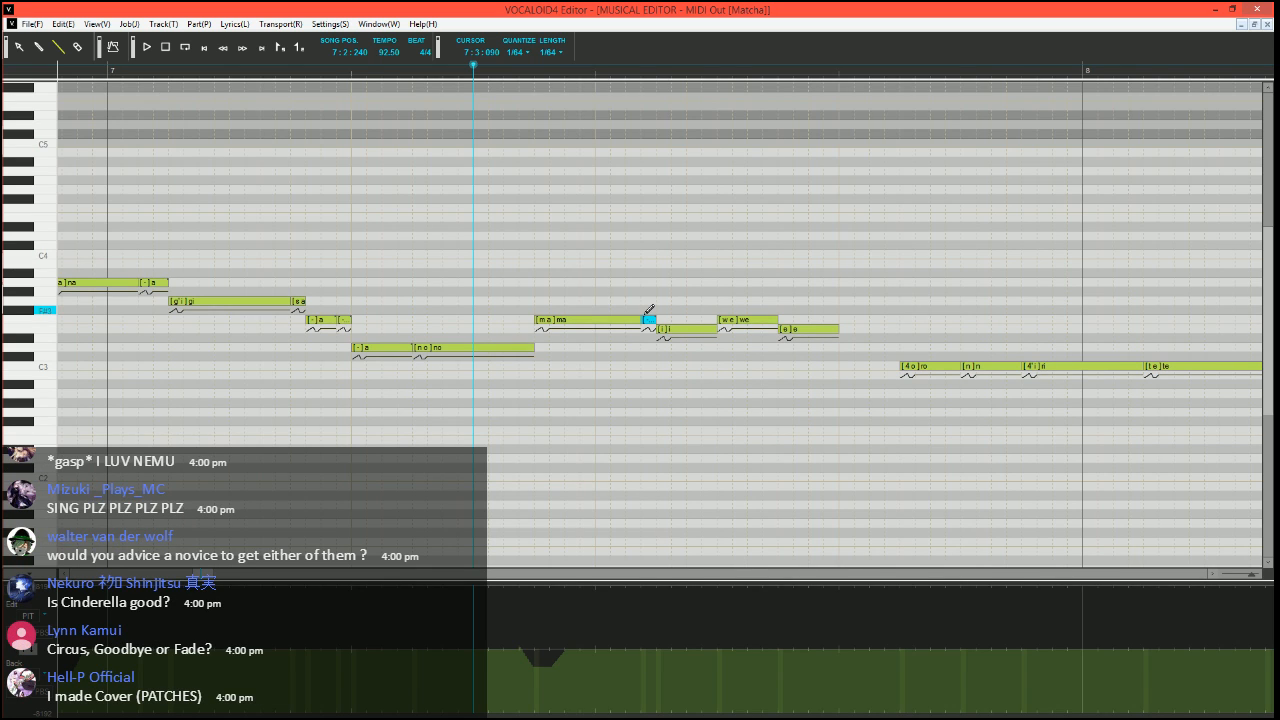
Play from 7:2:060 through the "no" and "ma" notes to check the new short end note
left_click(381, 66)
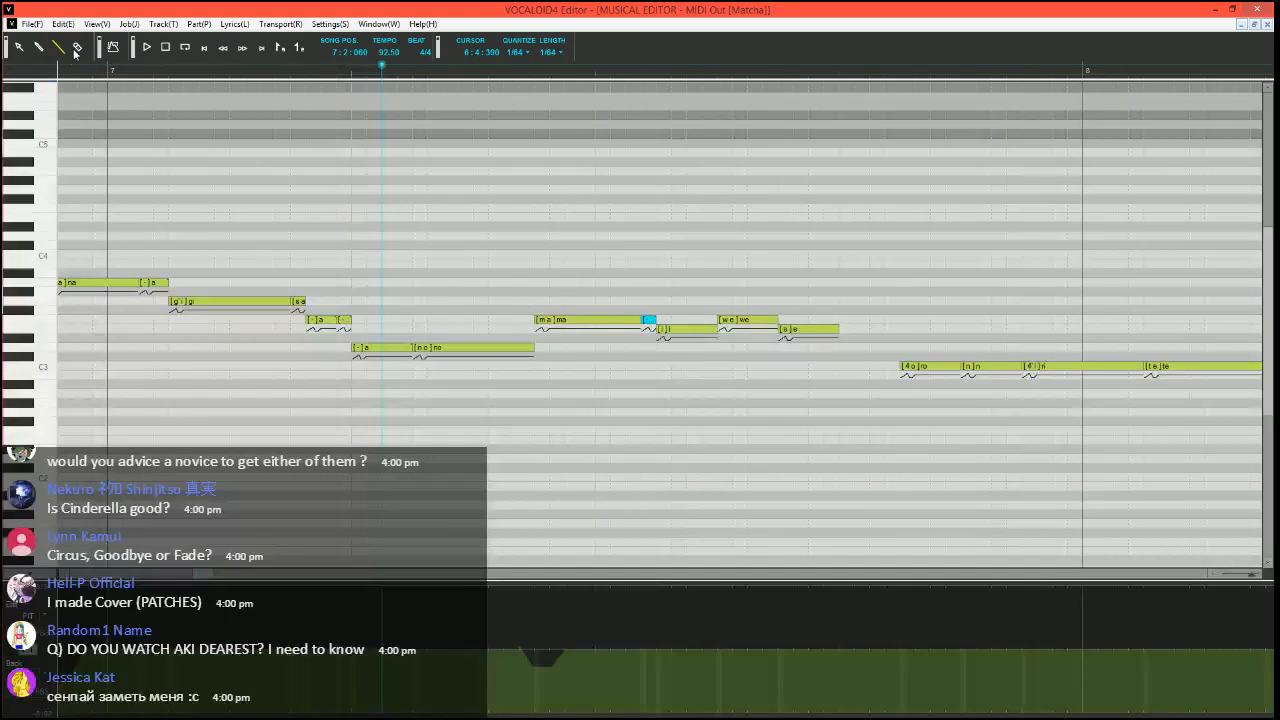
scroll(548, 315, "down", 2)
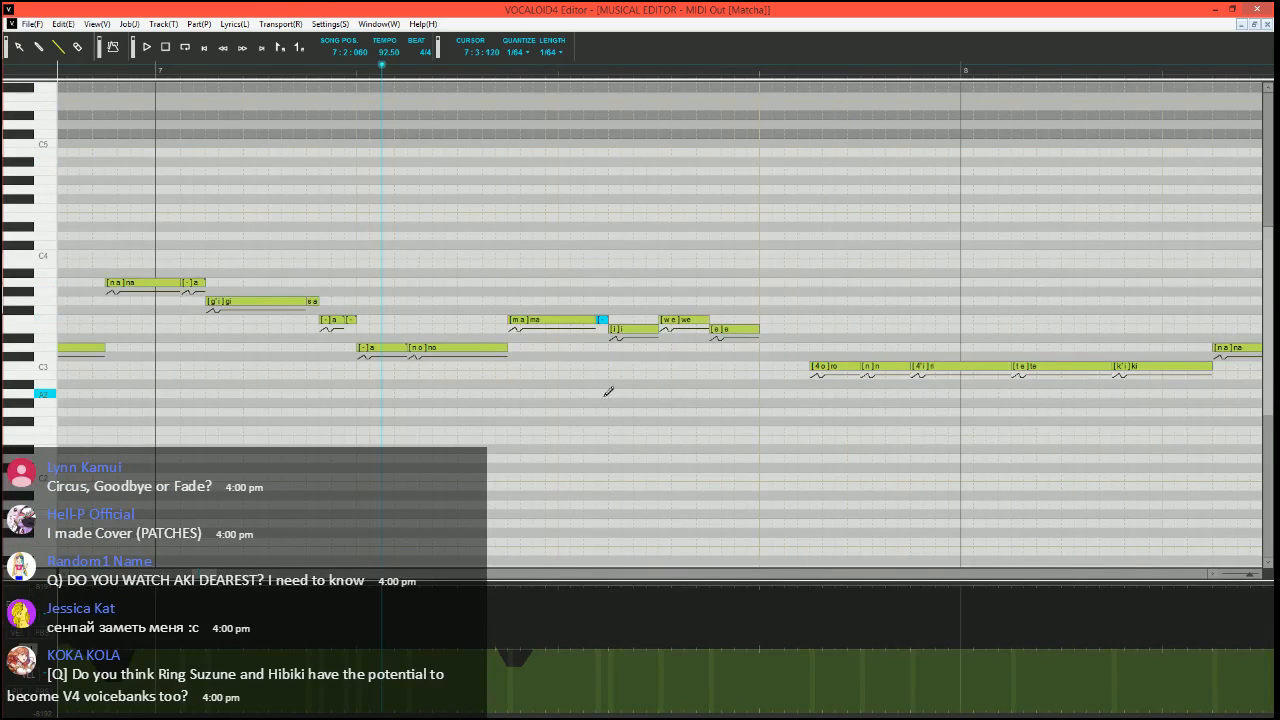
key("space")
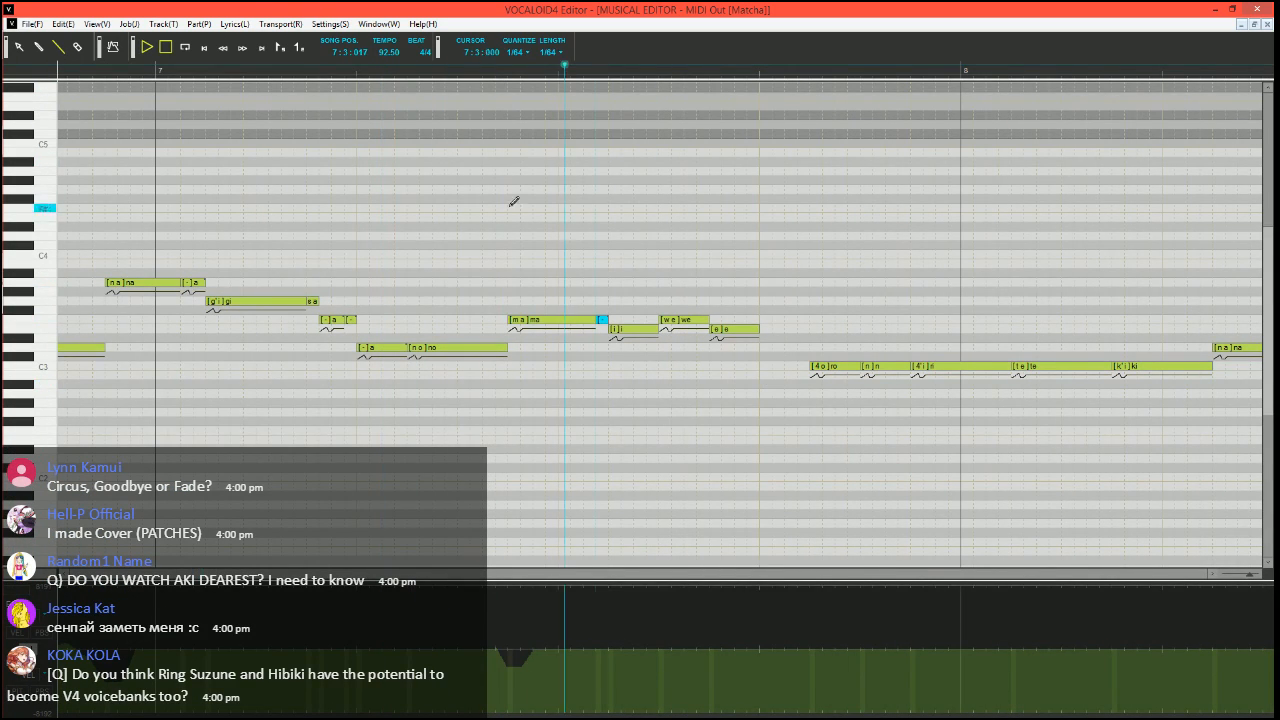
key("space")
Set the song position to 7:2:030 and erase the pitch-bend dip at the start of the "ma" note
left_click(376, 72)
scroll(638, 342, "up", 2)
scroll(565, 440, "right", 5)
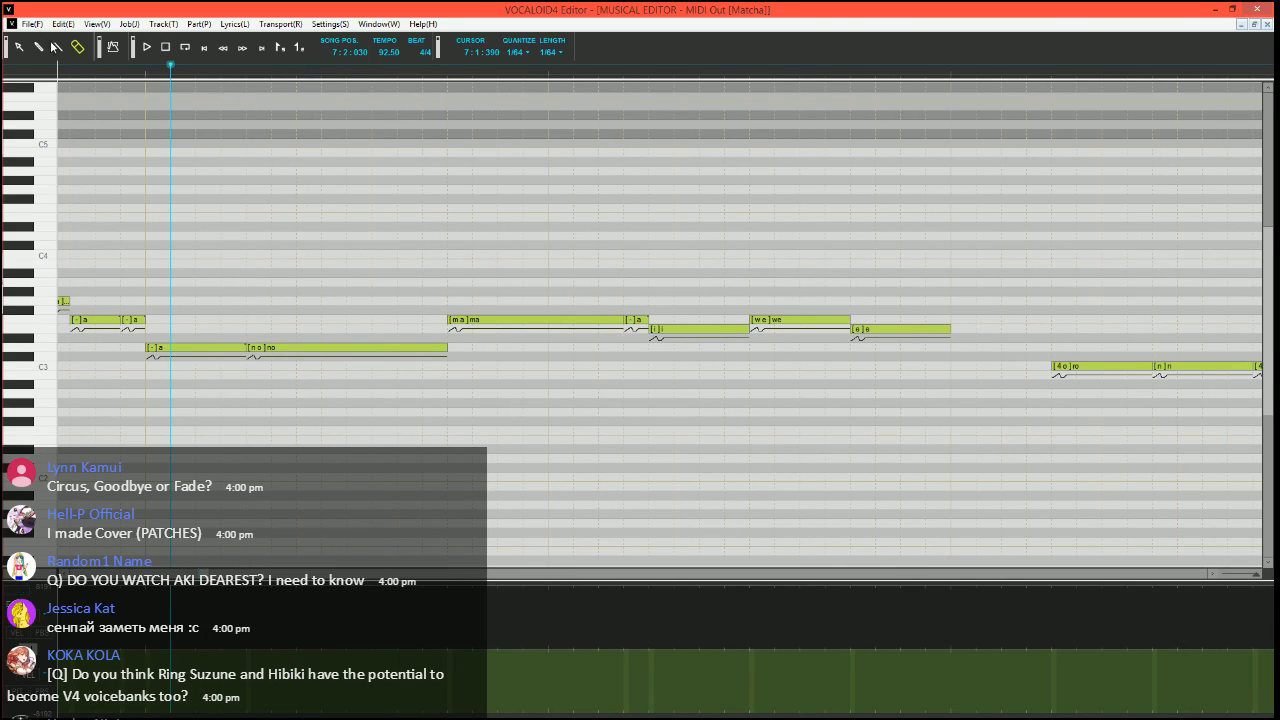
Split the "ma" note into a short E3 "ma", a short F3 "a" and a longer F3 "a" note
left_click(600, 320)
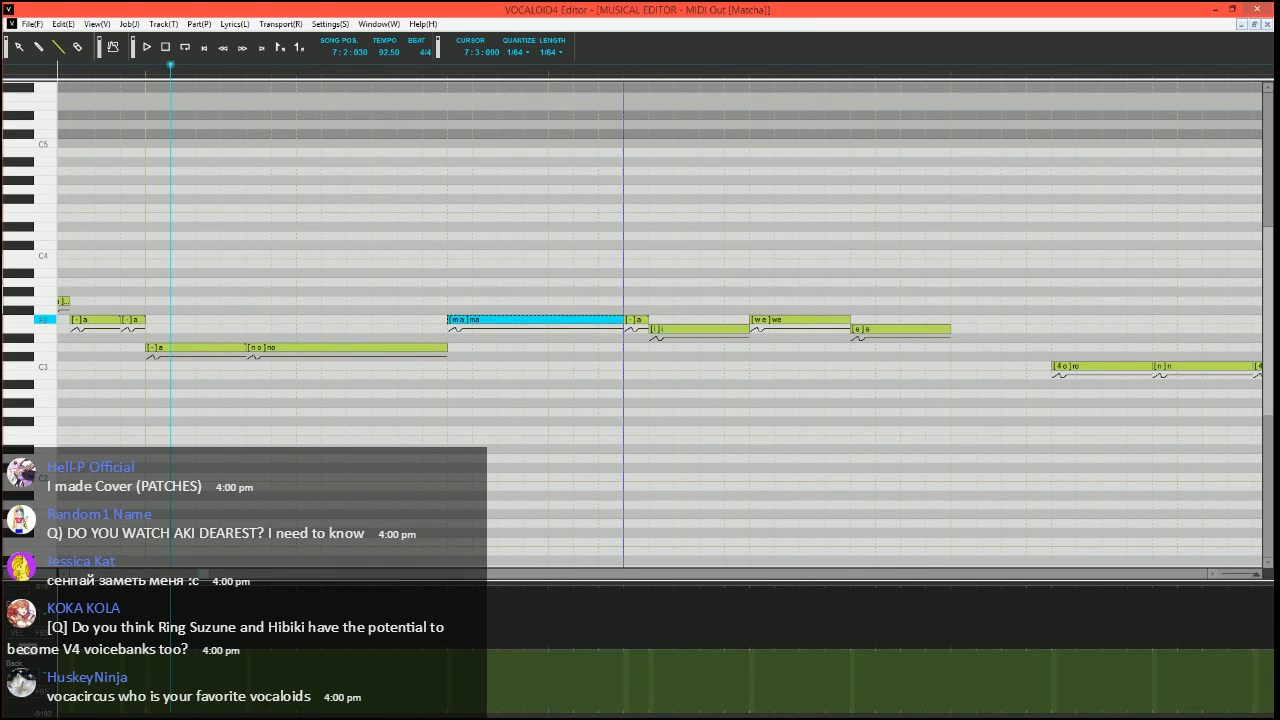
mouse_move(523, 320)
left_mouse_down()
mouse_move(476, 332)
mouse_move(526, 321)
left_mouse_up()
mouse_move(528, 321)
left_mouse_down()
mouse_move(669, 317)
mouse_move(632, 320)
left_mouse_up()
Set the phoneme of the longer F3 "a" note to "-" and play the phrase from 7:2:030
double_click(511, 321)
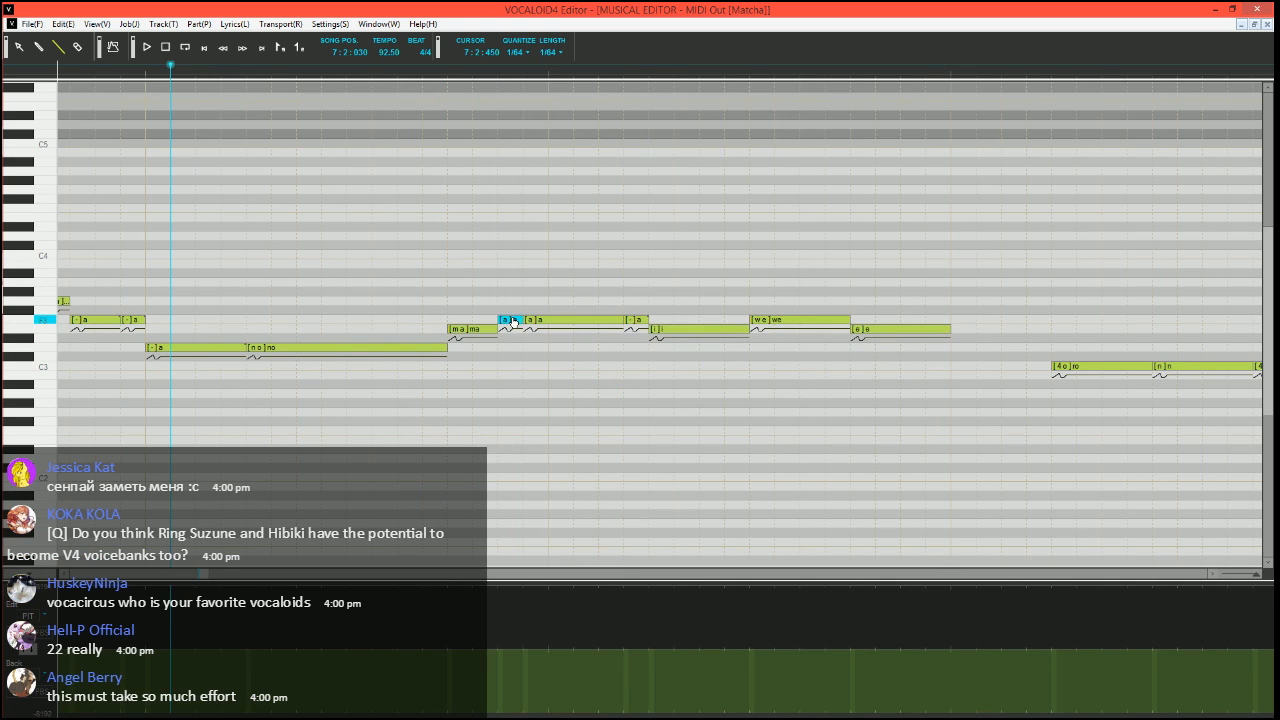
left_click(568, 303)
double_click(573, 321)
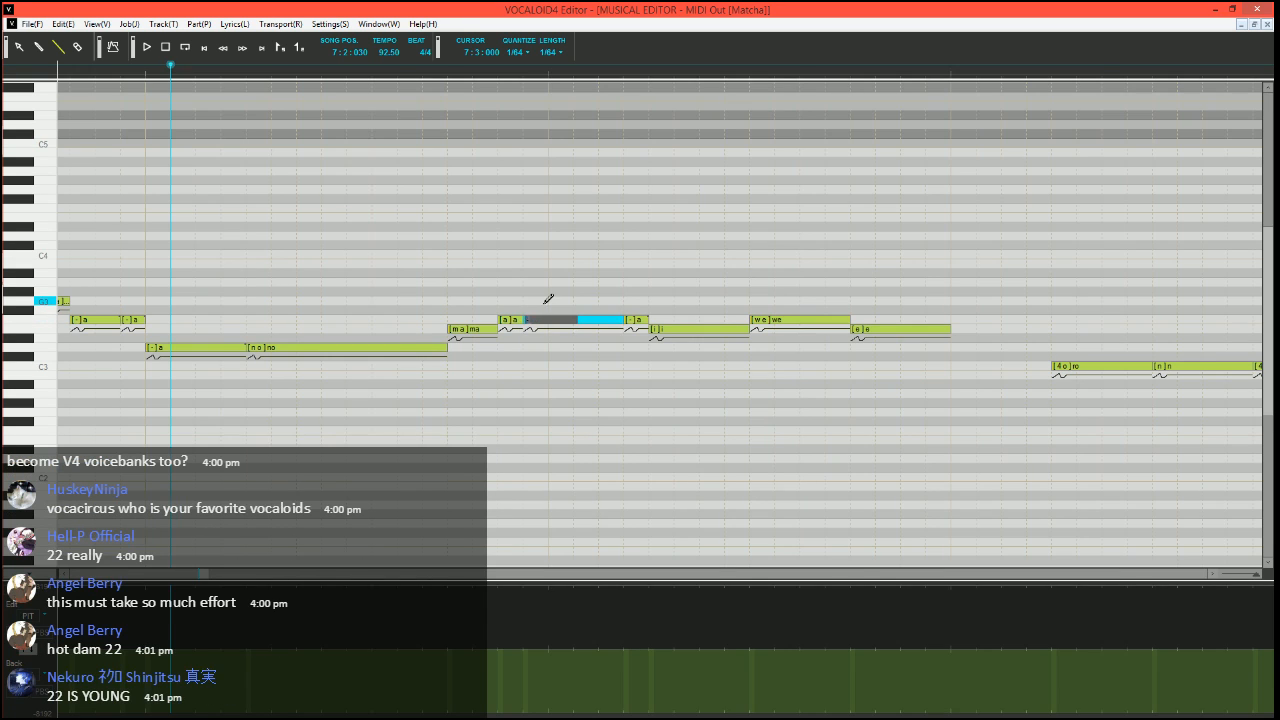
key("Return")
key("space")
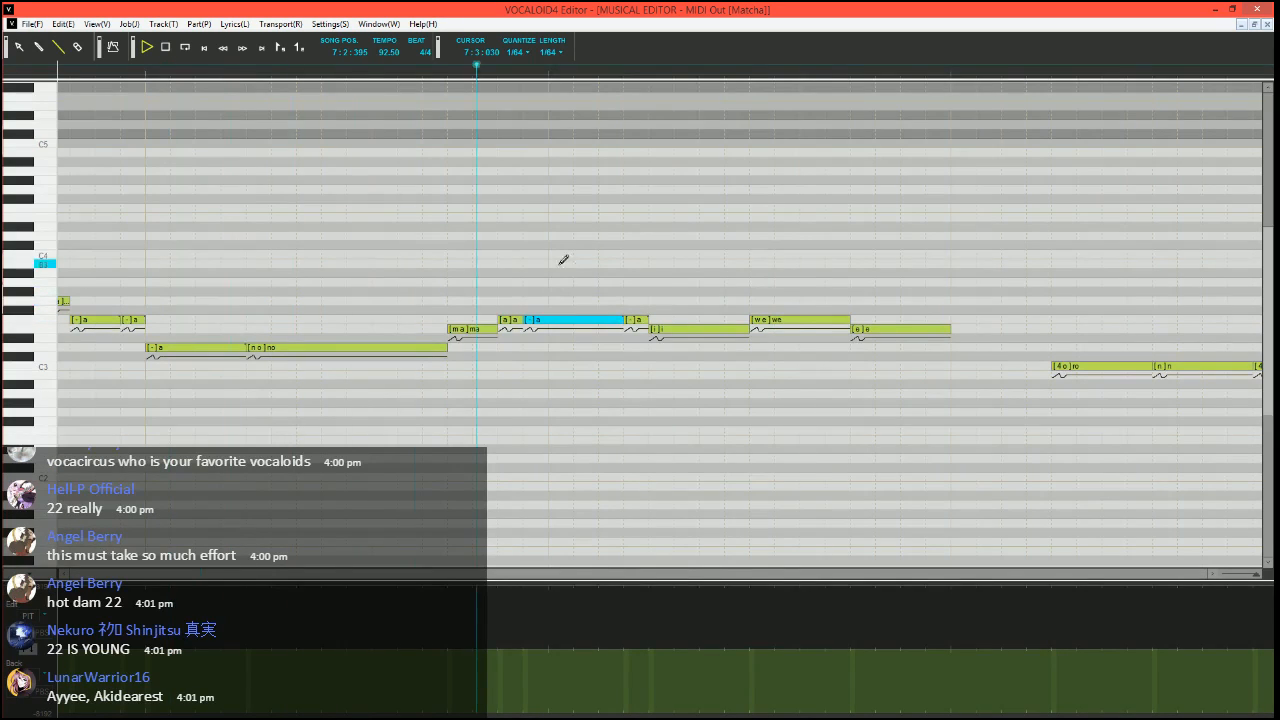
Set the song position to 7:2:300, halve the E3 "ma" note and start the two F3 "a" notes after it earlier
left_click(399, 72)
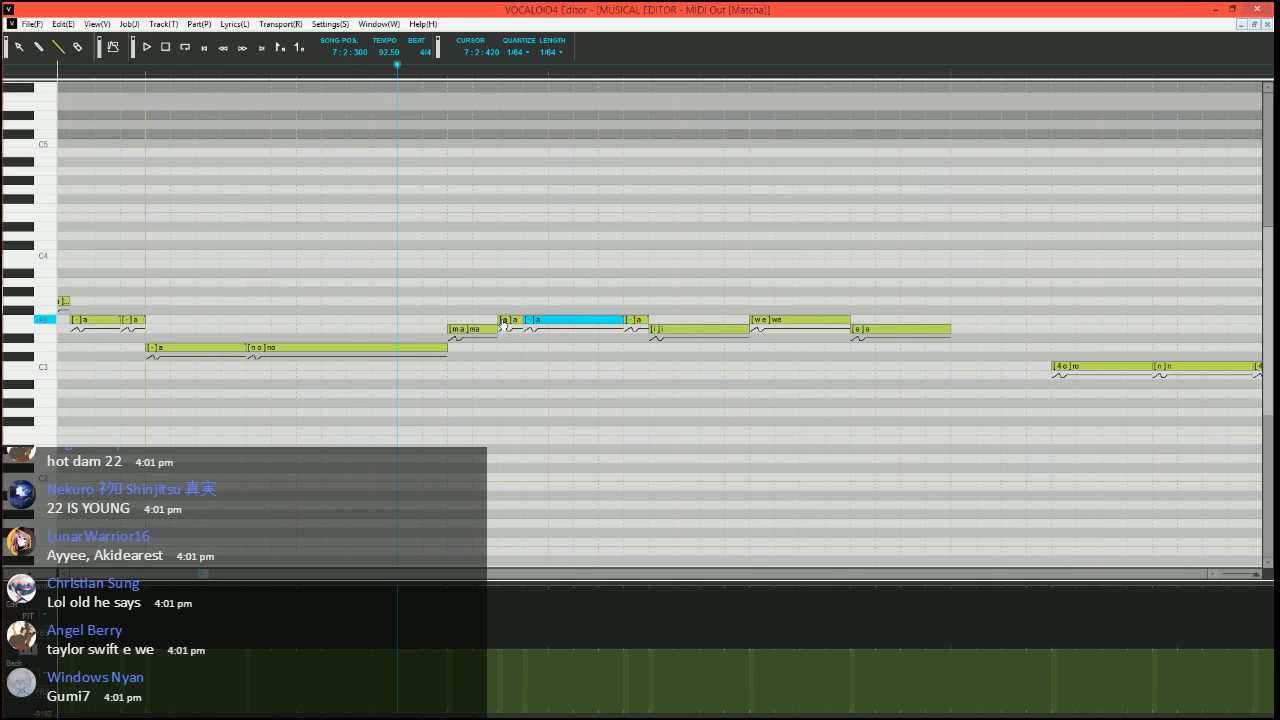
left_click(472, 329)
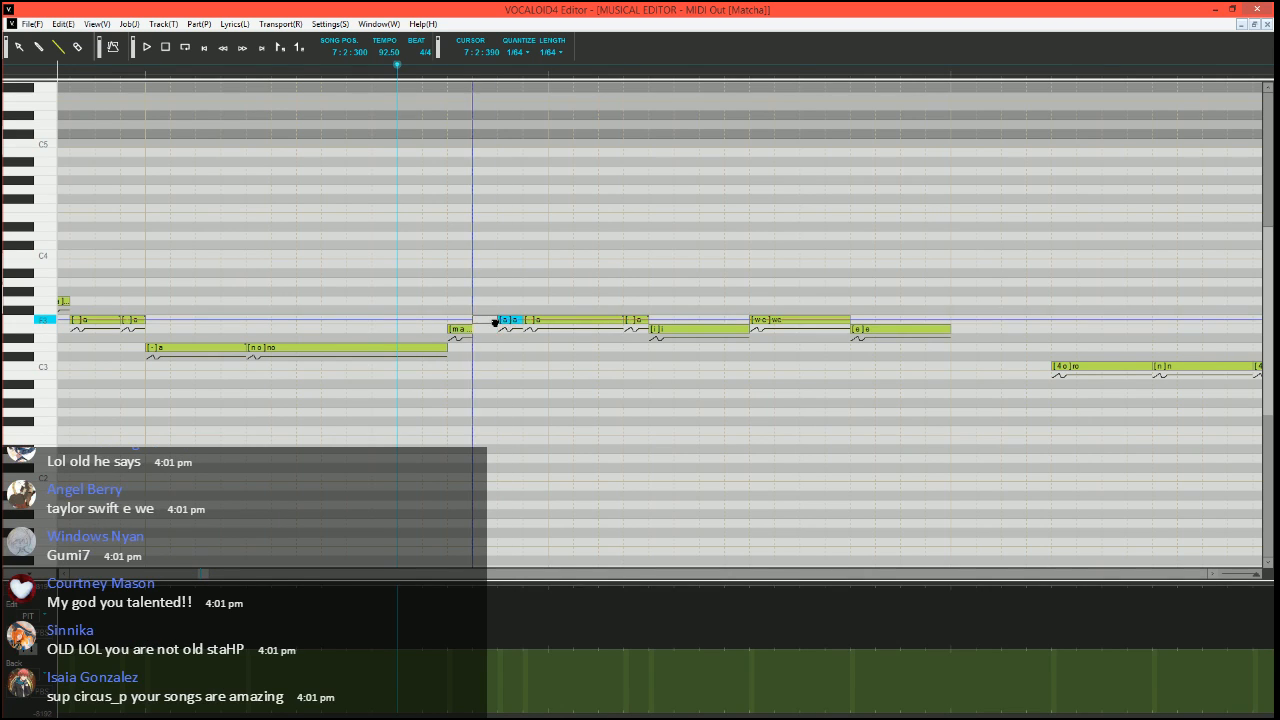
mouse_move(500, 320)
left_mouse_down()
mouse_move(475, 320)
mouse_move(499, 320)
left_mouse_up()
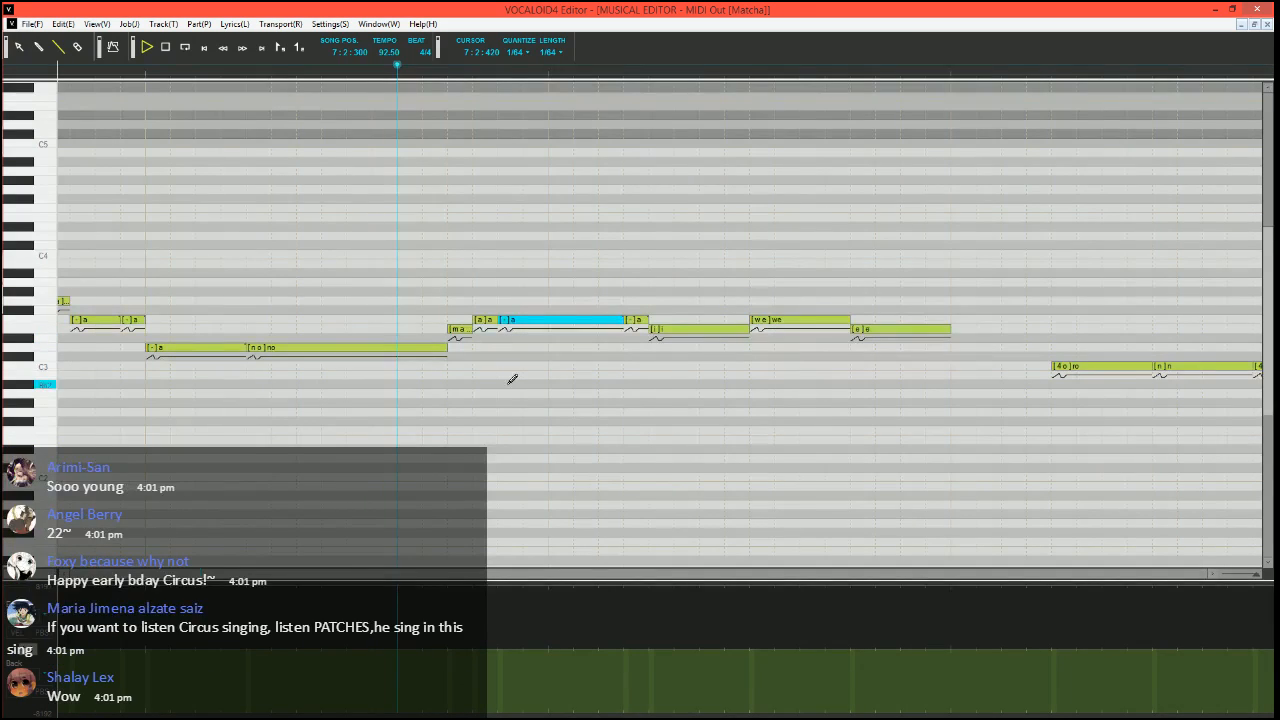
Set the song position to 7:2:030 and play through the reshaped "ma" run into the "i" note
left_click(168, 72)
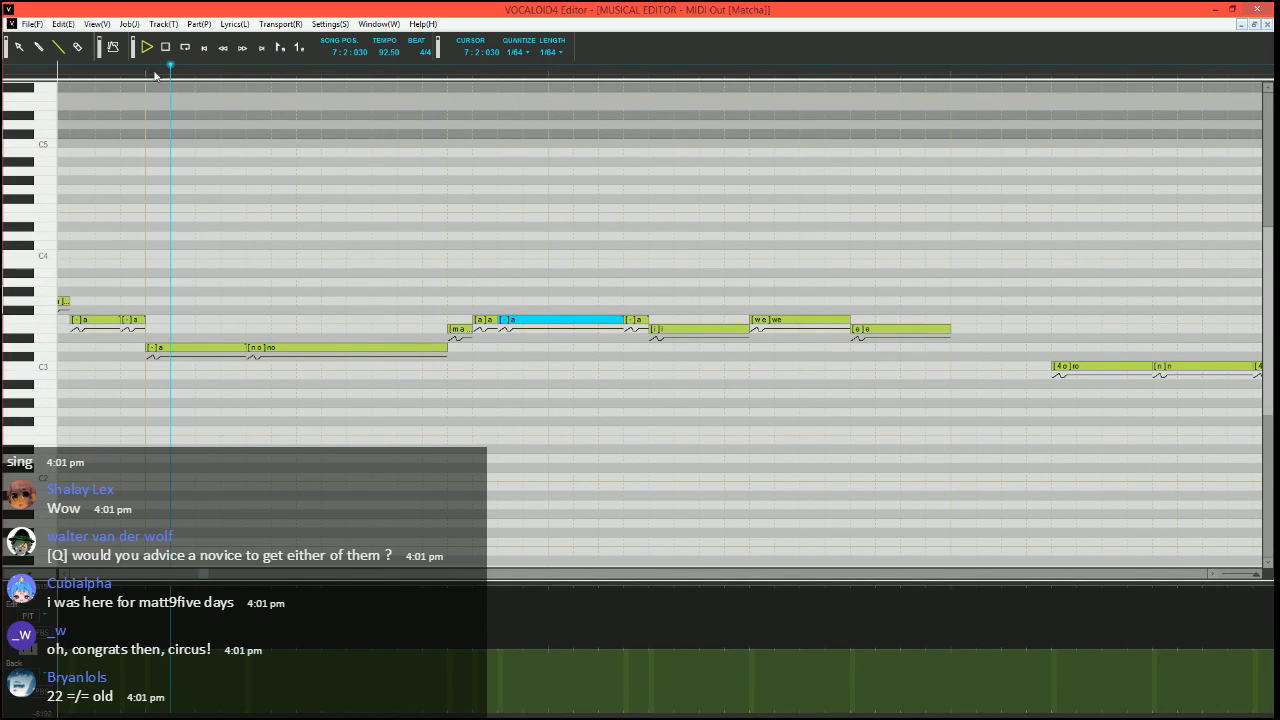
key("space")
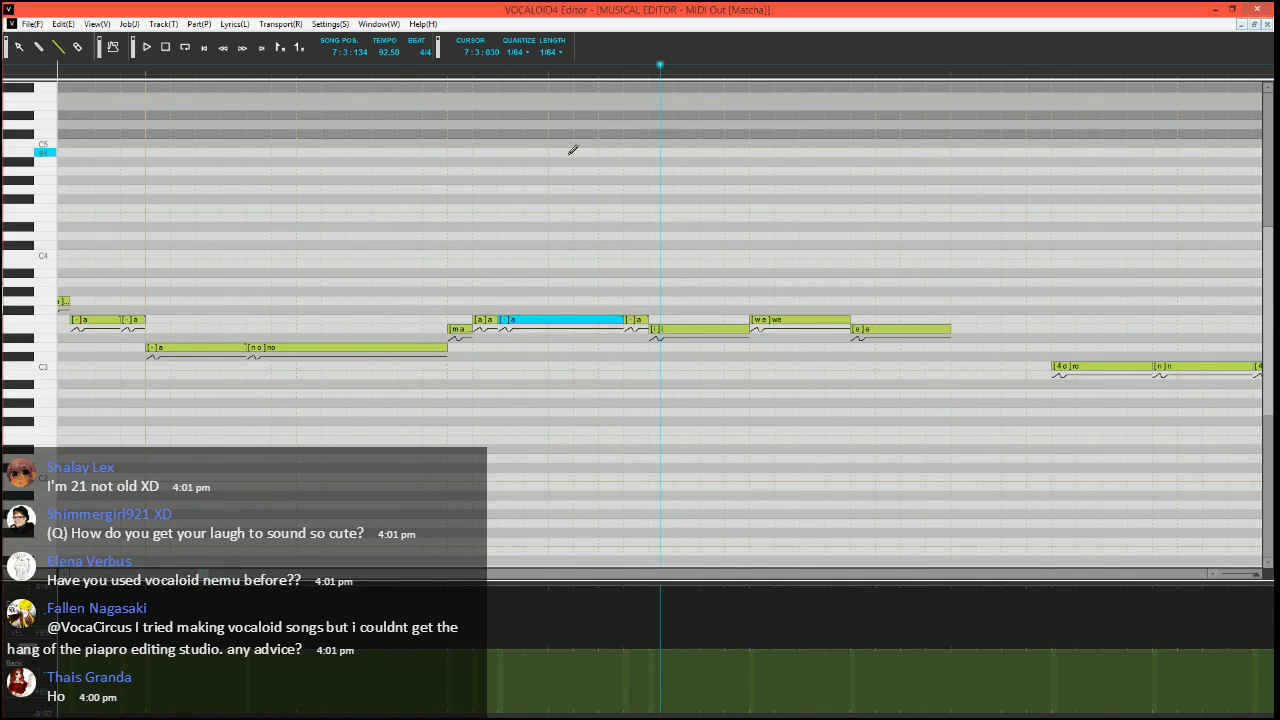
Set the song position to 7:2:270 and turn the F3 "we" note into a short E3 note
left_click(380, 68)
scroll(556, 268, "right", 1)
left_click(620, 319)
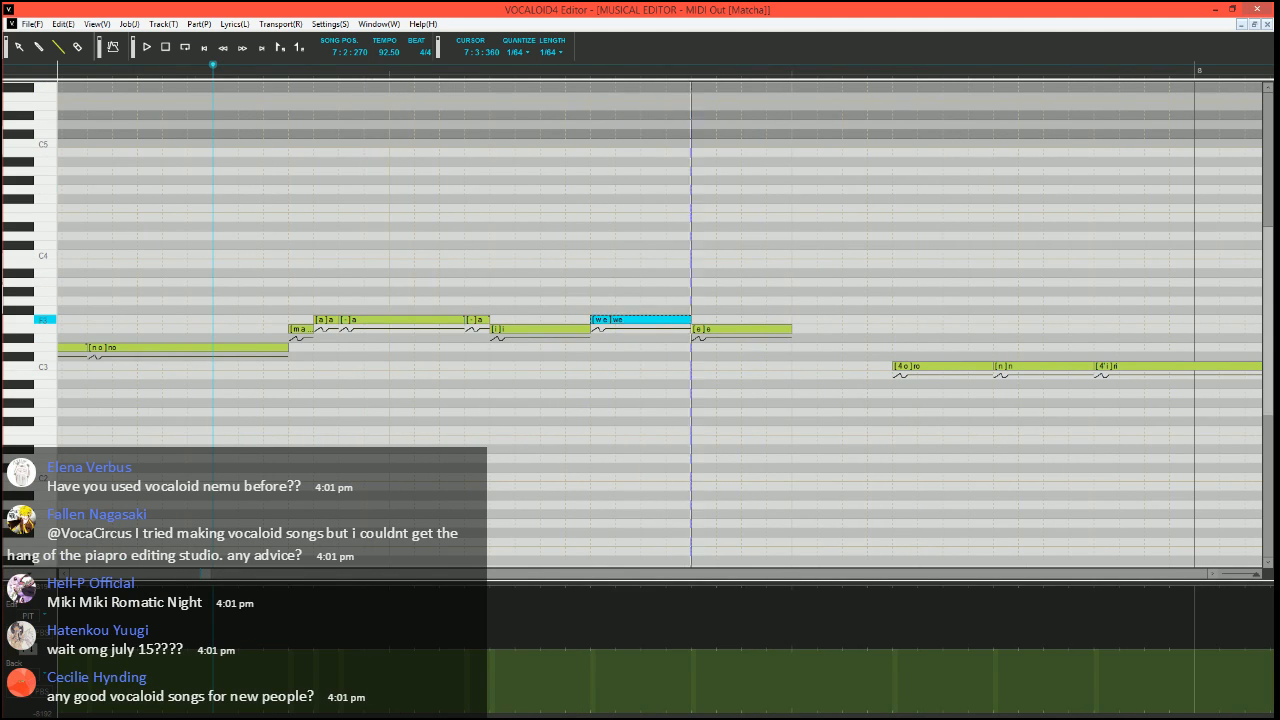
left_click_drag(618, 320, 598, 331)
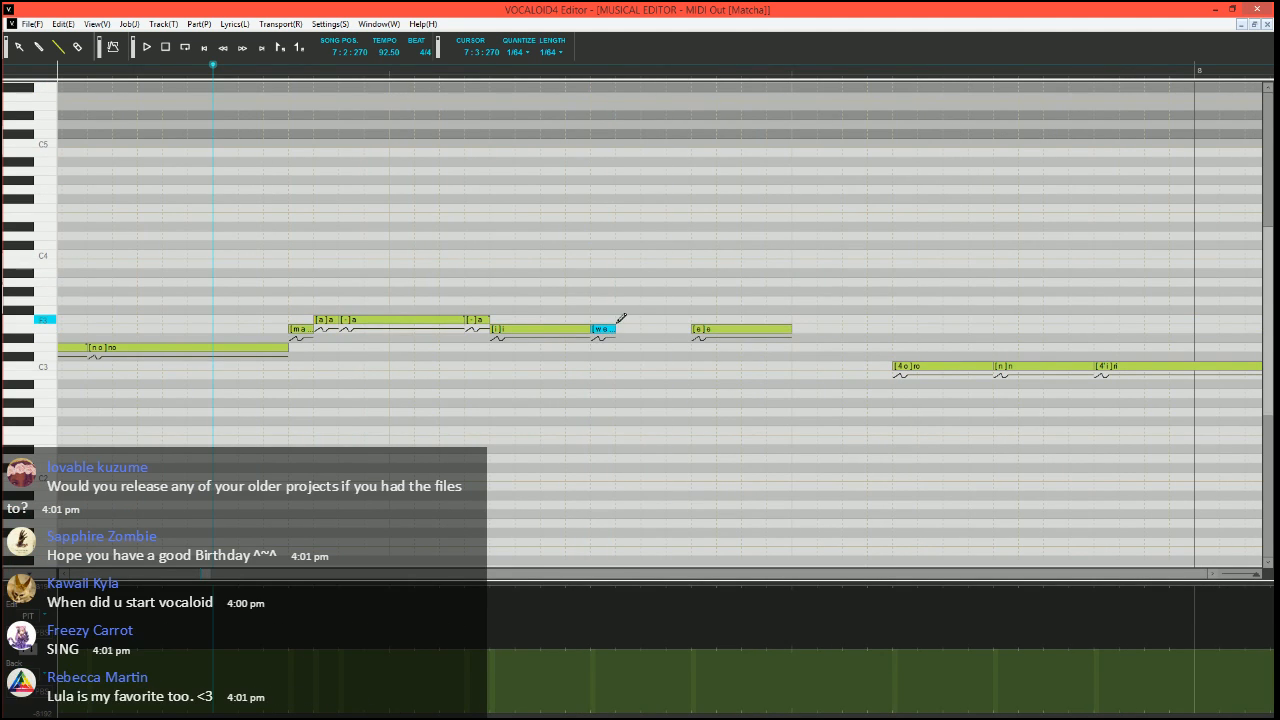
Fill the gap after "we" with two F3 "a" notes, a short one with phoneme "e" and a longer one with phoneme "-"
left_click(622, 320)
left_click_drag(649, 315, 702, 317)
double_click(631, 321)
type("e")
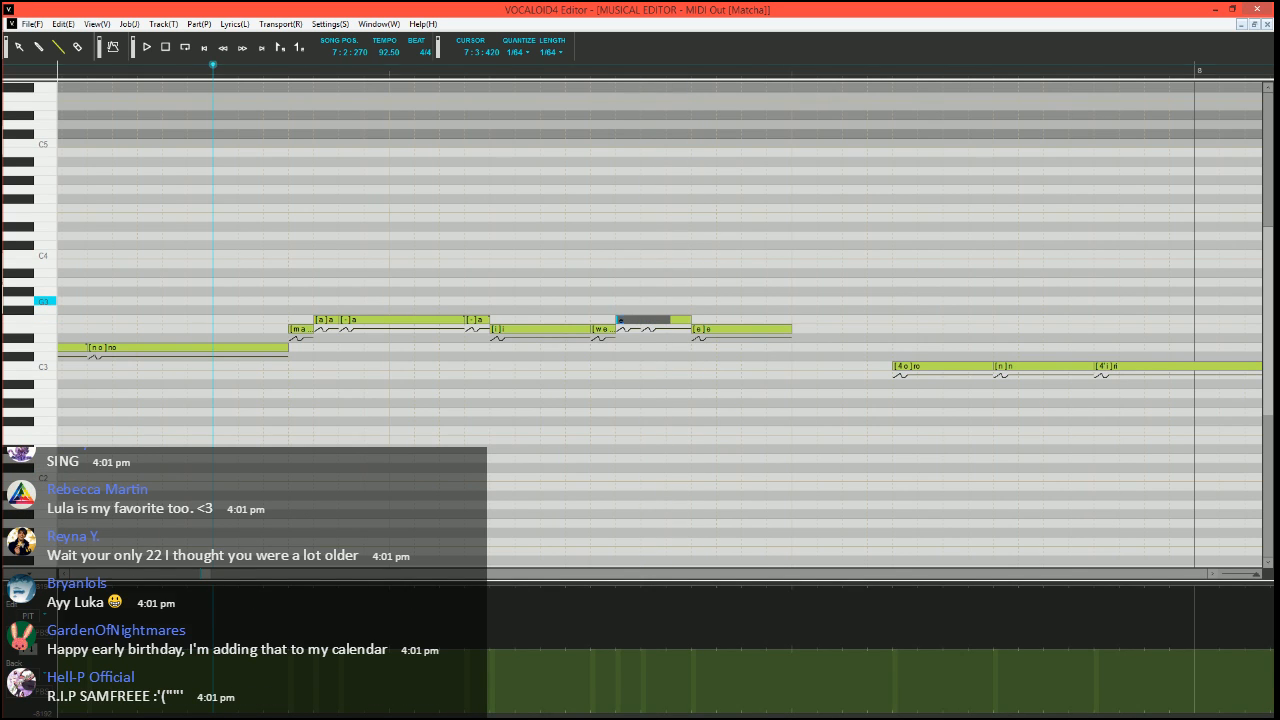
key("Tab")
type("-")
key("Return")
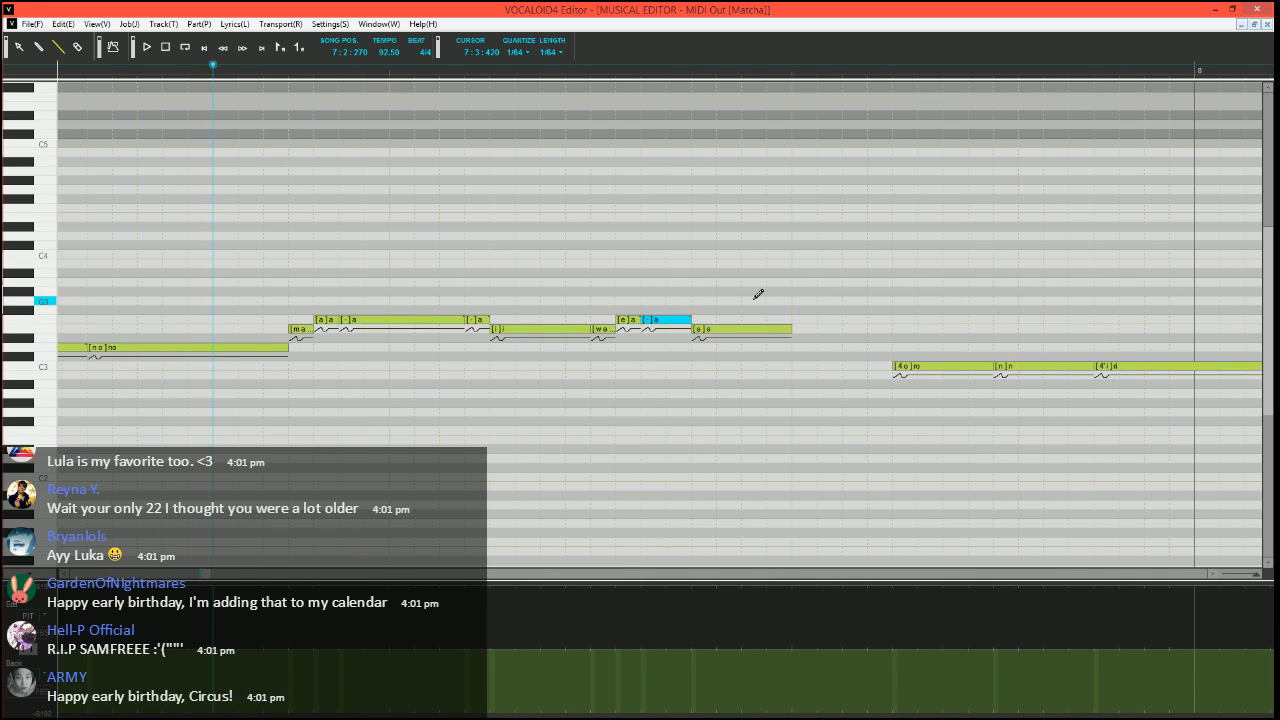
Split the end of the longer F3 "-" note into a third short "a" note with phoneme "-"
left_click(698, 317)
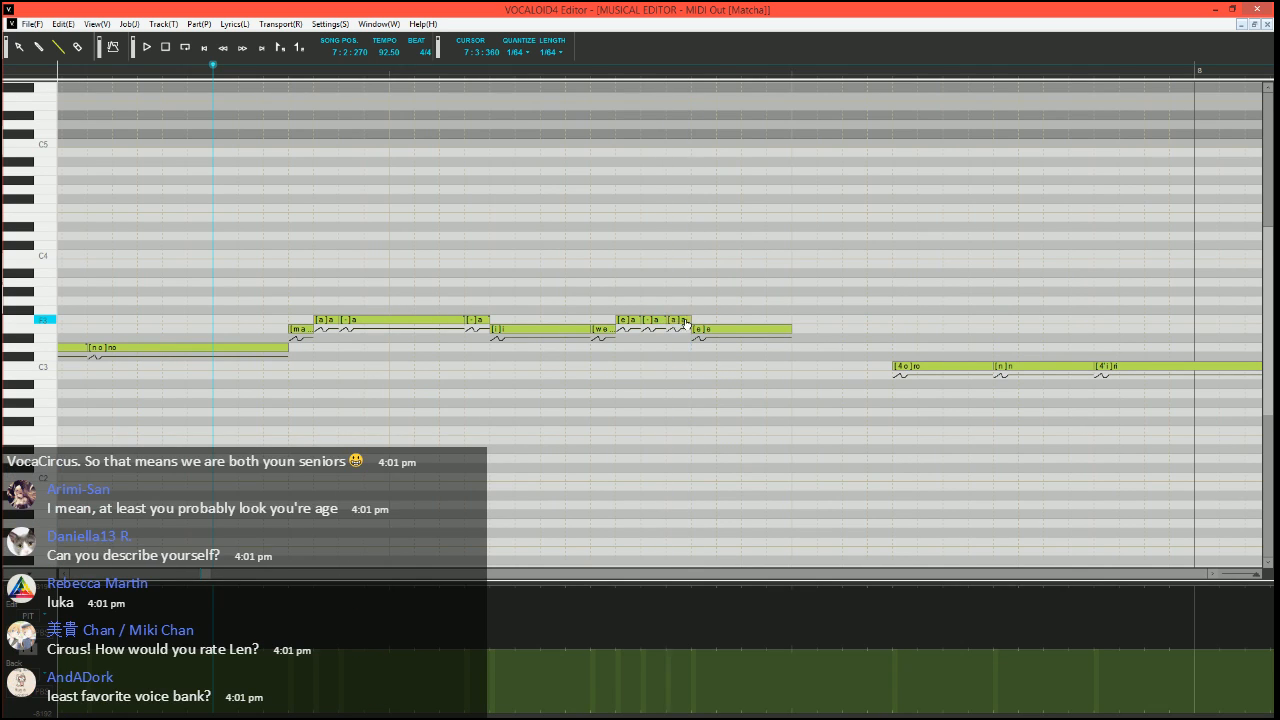
double_click(687, 320)
left_click(772, 201)
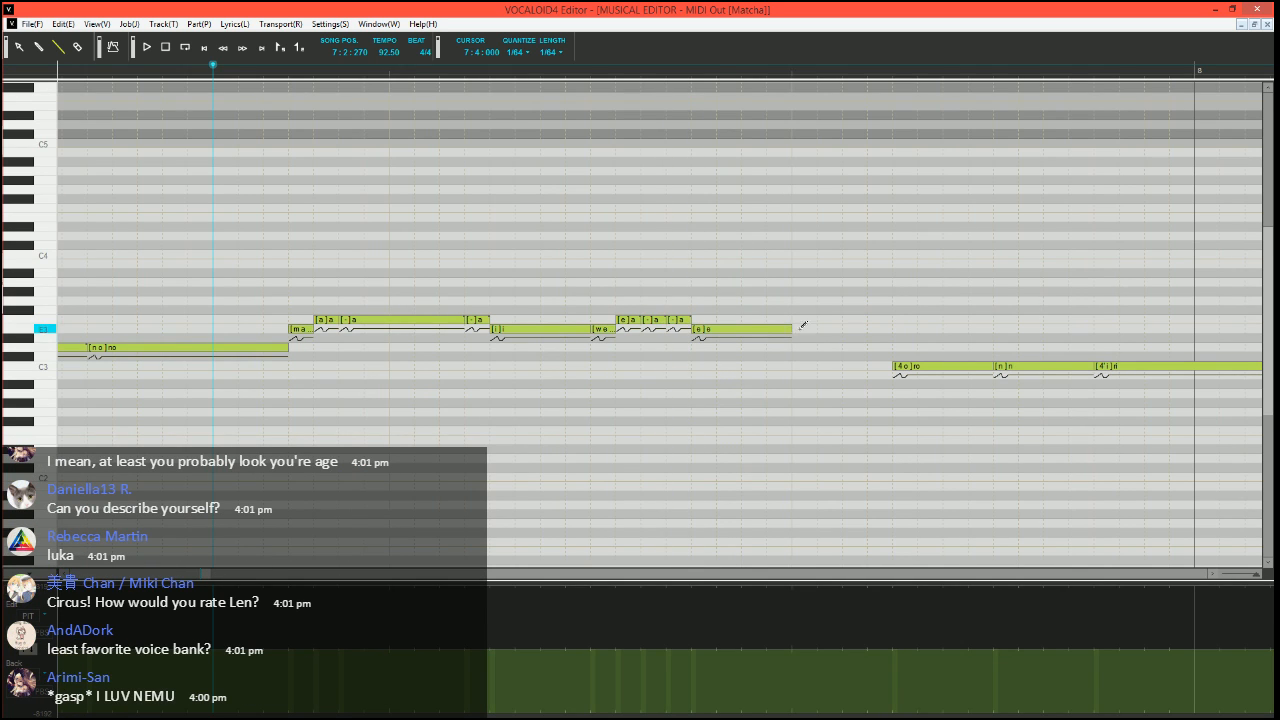
Add a short E3 "a" note with phoneme "h" directly after the "e" note that ends the phrase
left_click(799, 331)
double_click(809, 331)
type("ha")
key("Return")
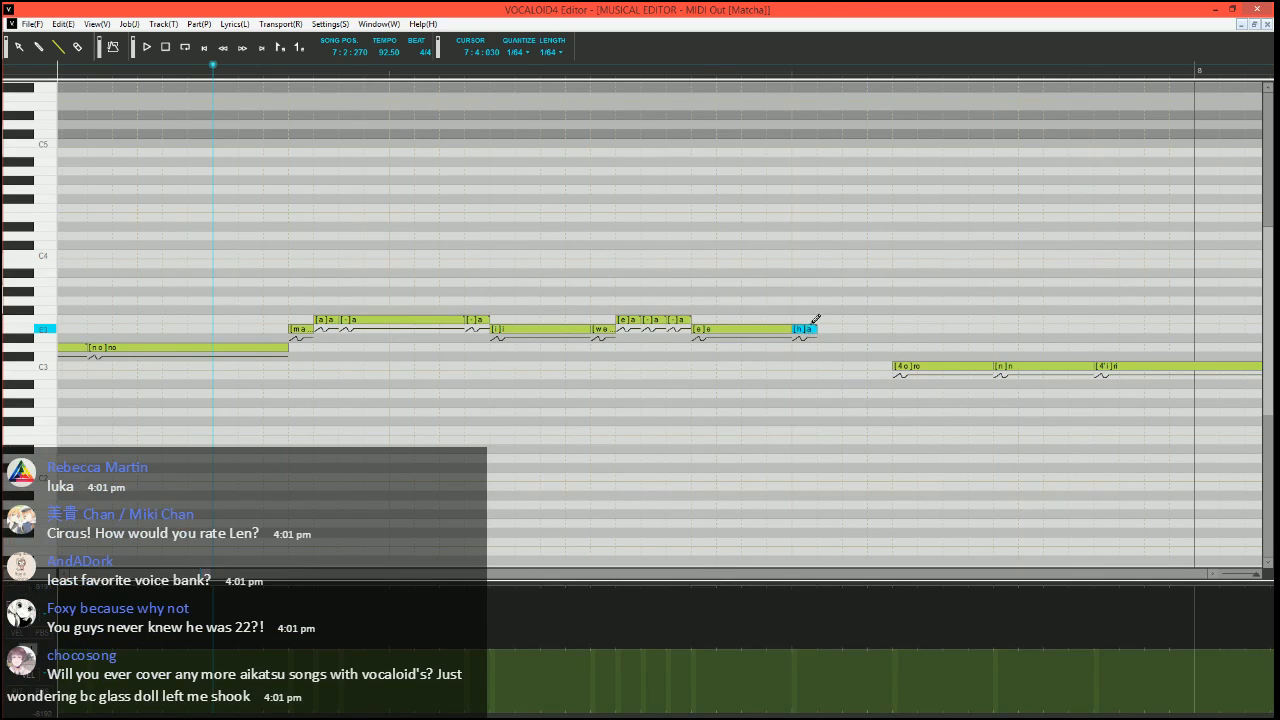
Select the E3 "e" note before the "h" note and run the Expressive Vibrato job plugin on it
scroll(812, 320, "down", 1)
left_click(489, 333)
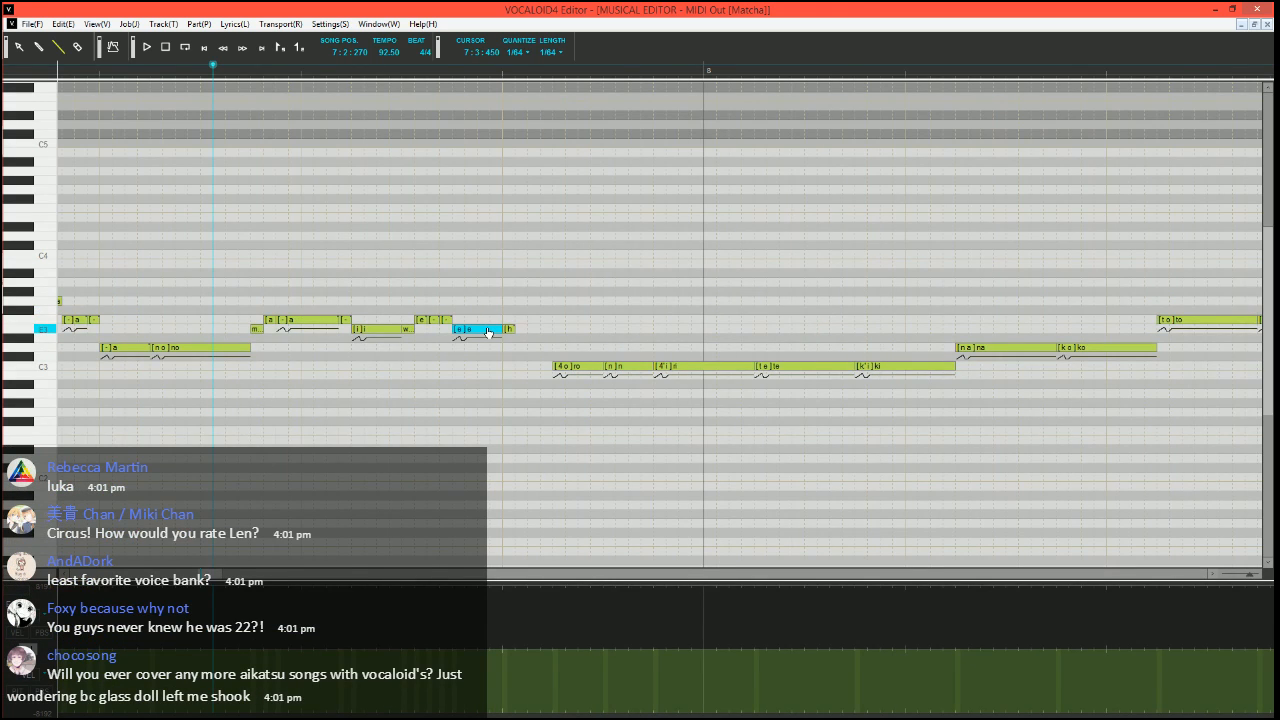
key("ctrl+j")
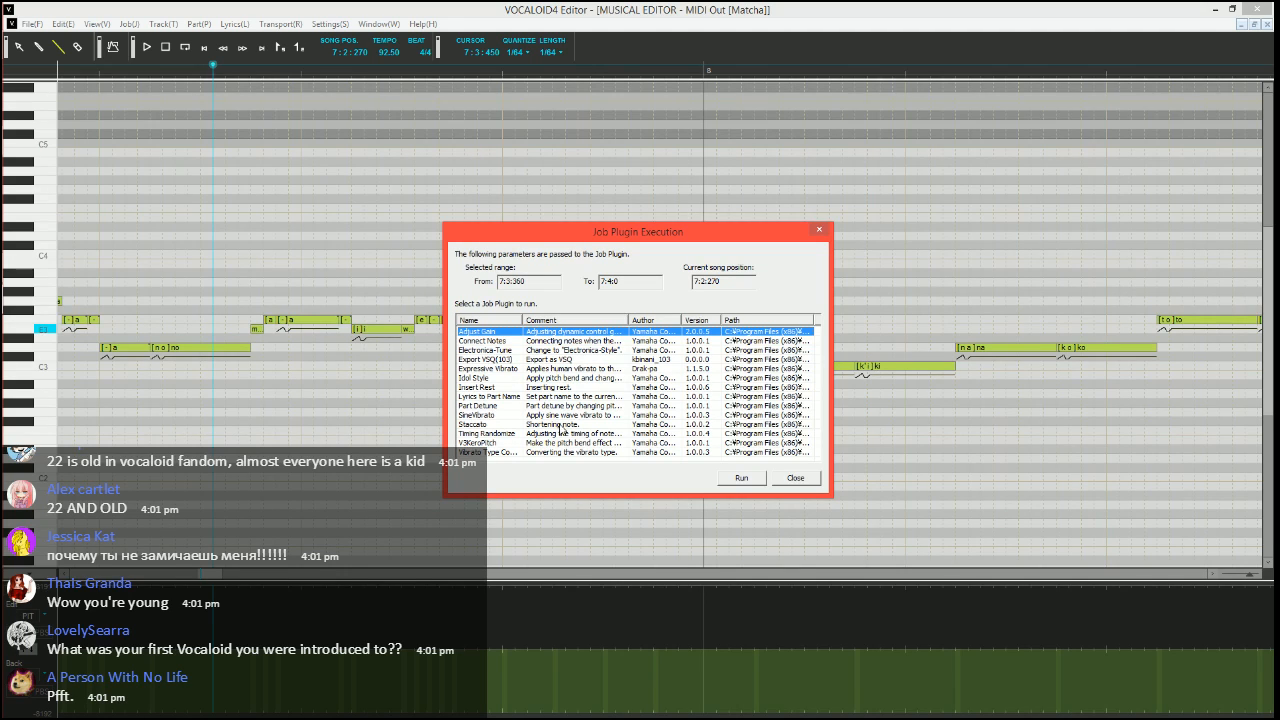
left_click(568, 415)
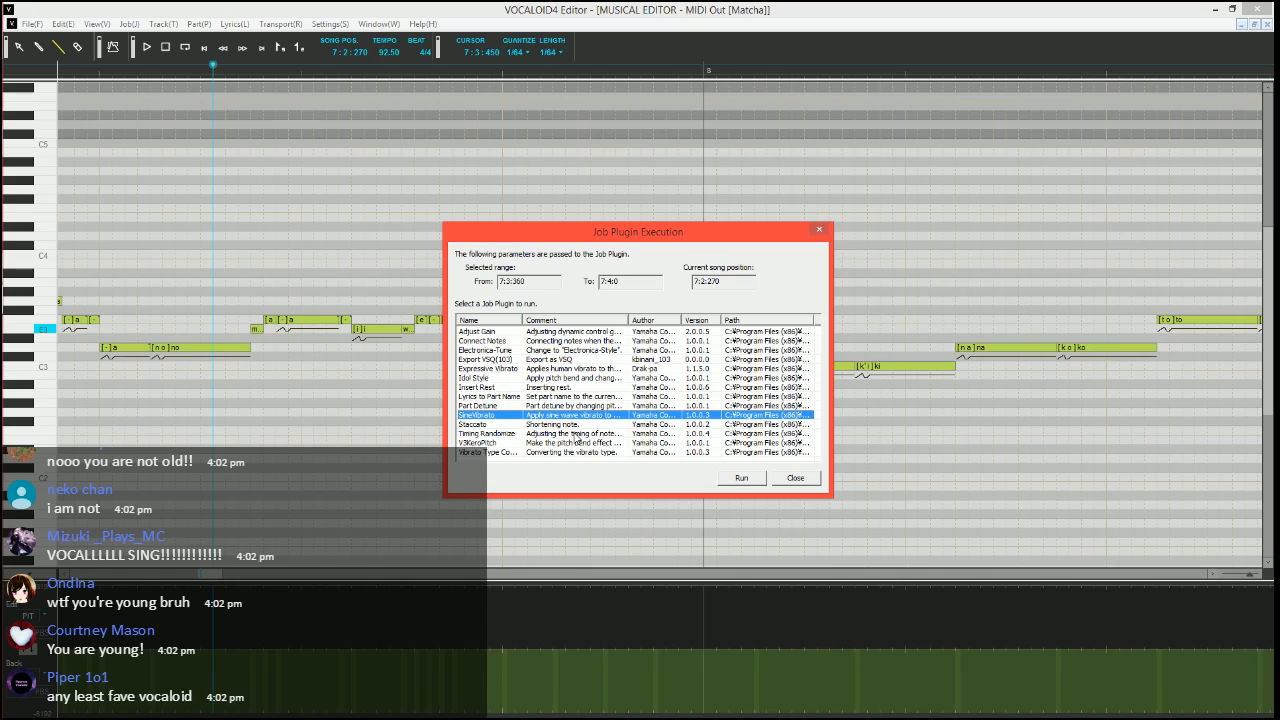
left_click(574, 369)
left_click(741, 478)
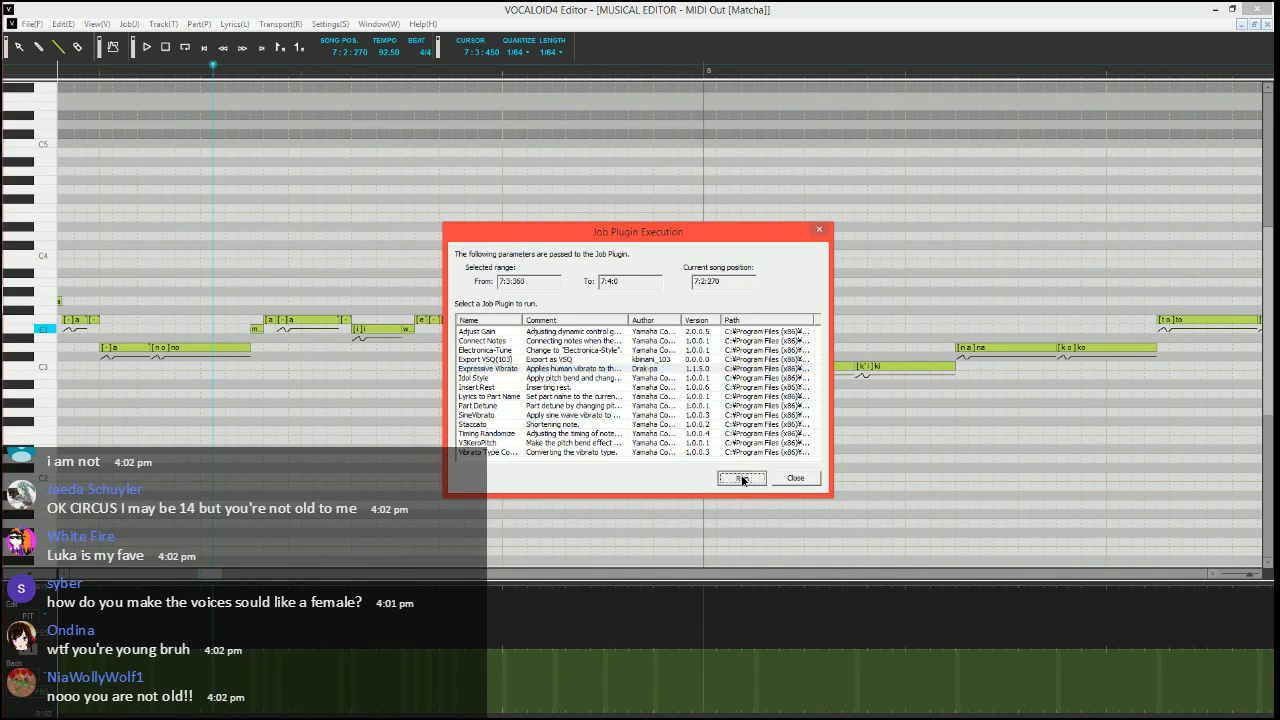
Set the vibrato pitch amount to 10, brightness amount to 15, rate to 70 and length to 100
left_click_drag(674, 261, 466, 263)
type("10")
key("Tab")
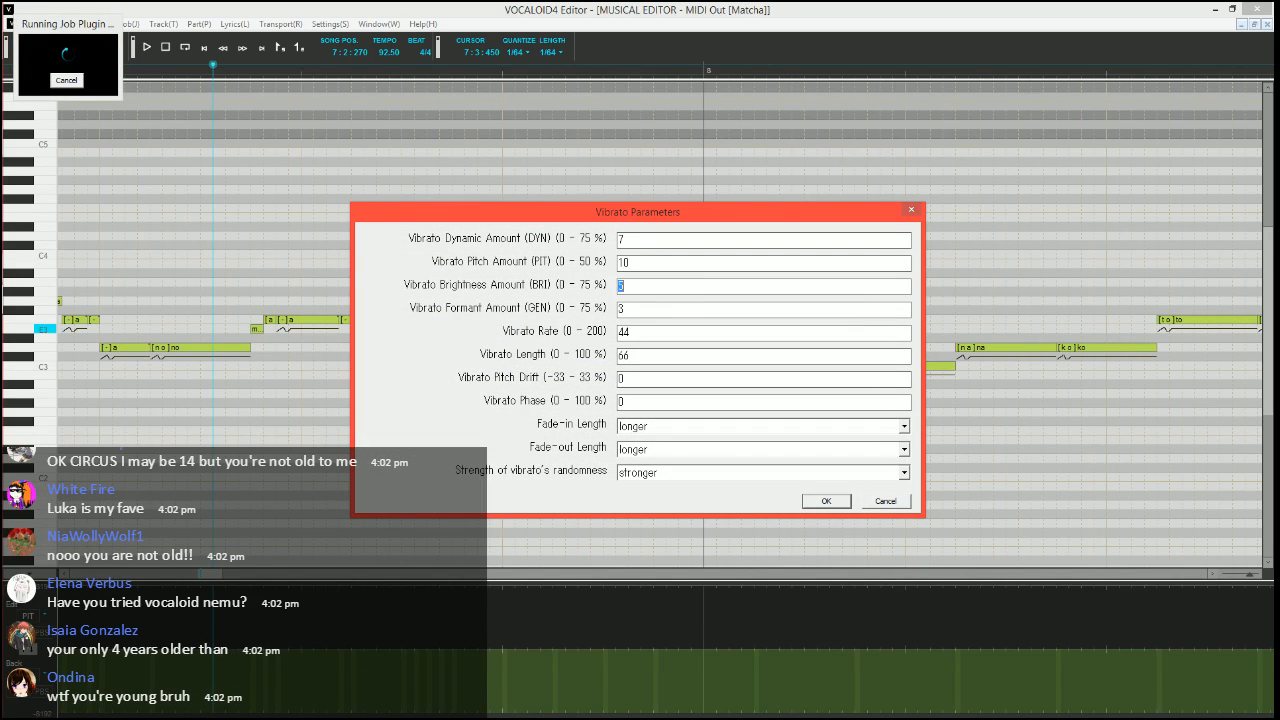
type("15")
key("Tab")
key("Tab")
key("Tab")
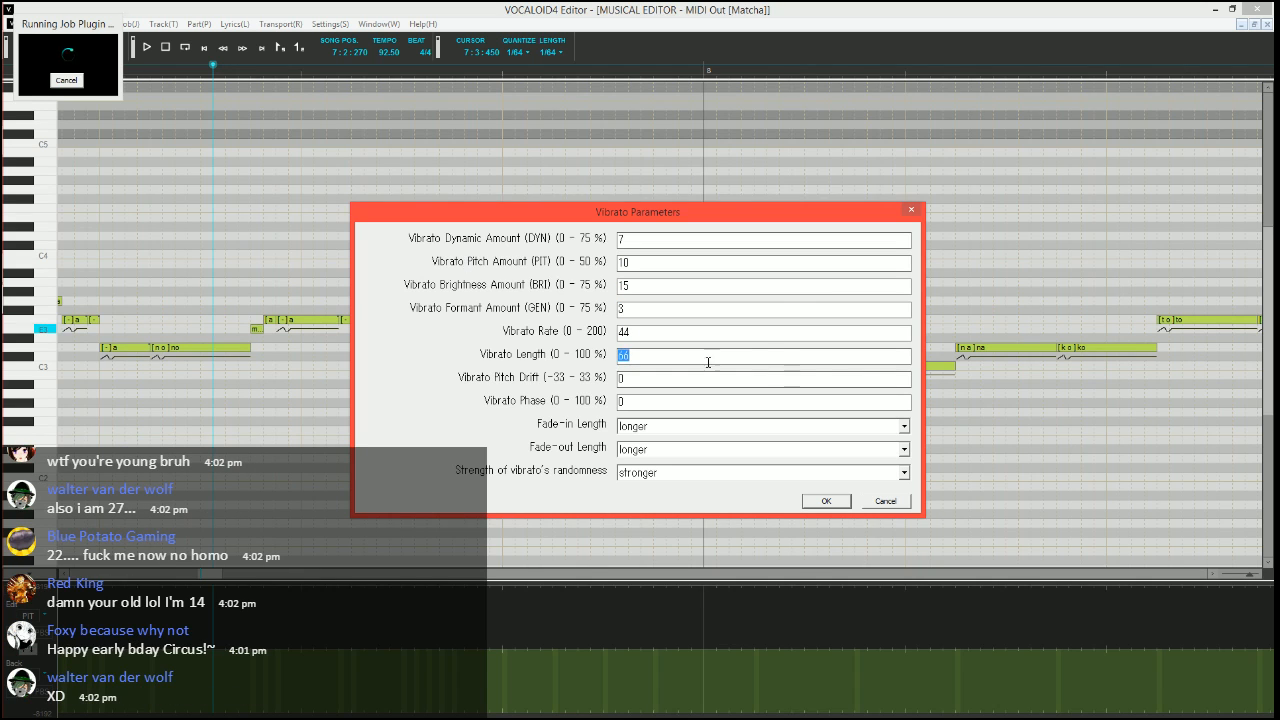
double_click(748, 331)
type("70")
key("Tab")
type("100")
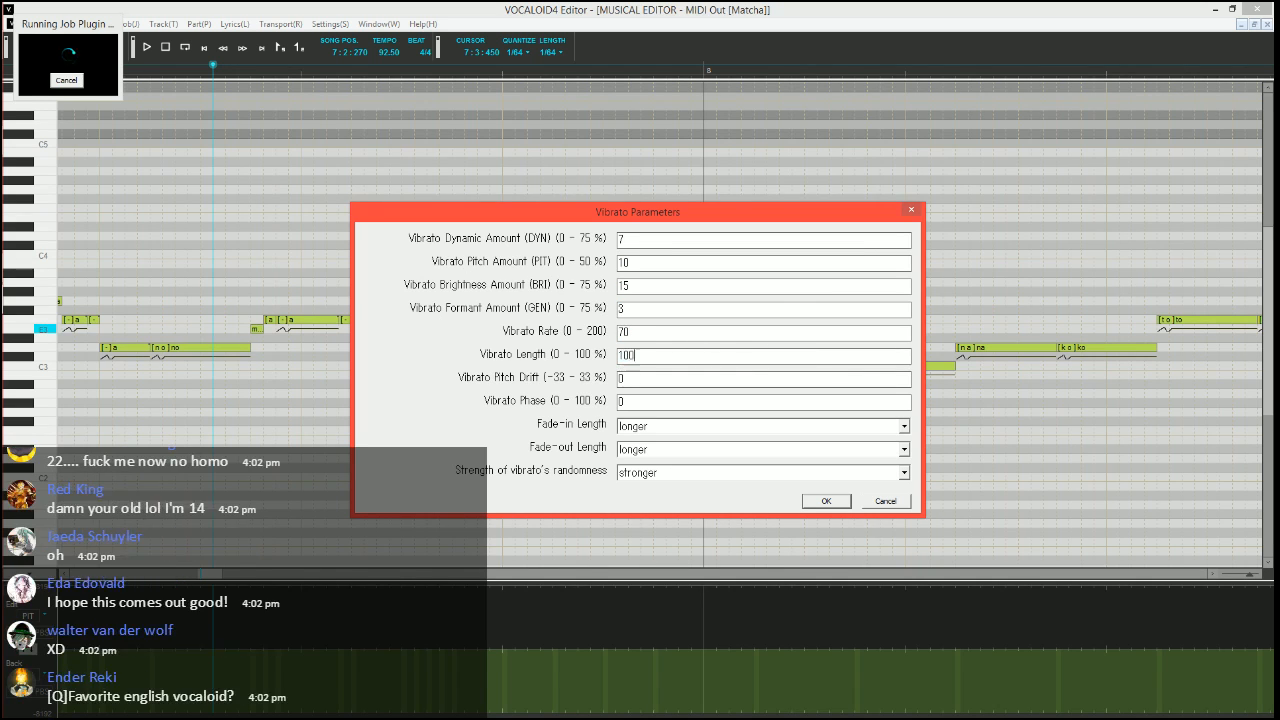
Set the vibrato's fade-in and fade-out lengths to shorter and apply the parameters to the "e" note
key("Tab")
key("Tab")
key("Tab")
key("Up")
key("Up")
key("Tab")
key("Up")
key("Up")
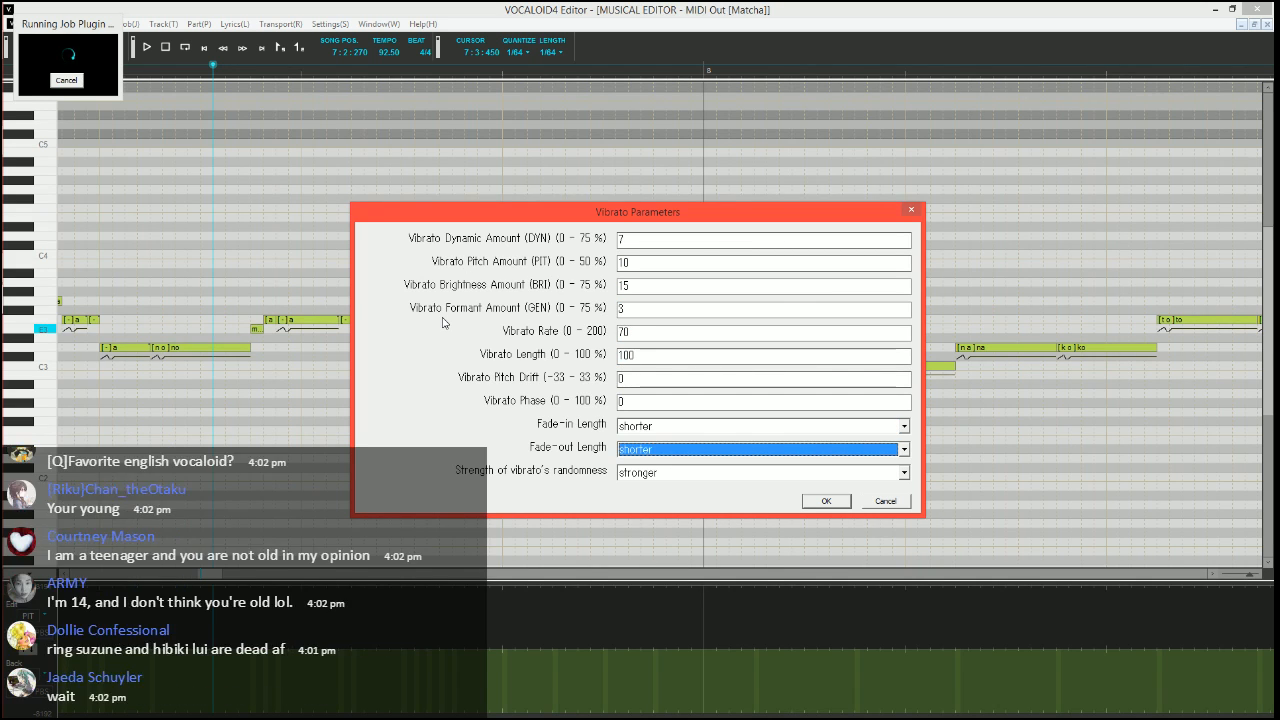
key("Return")
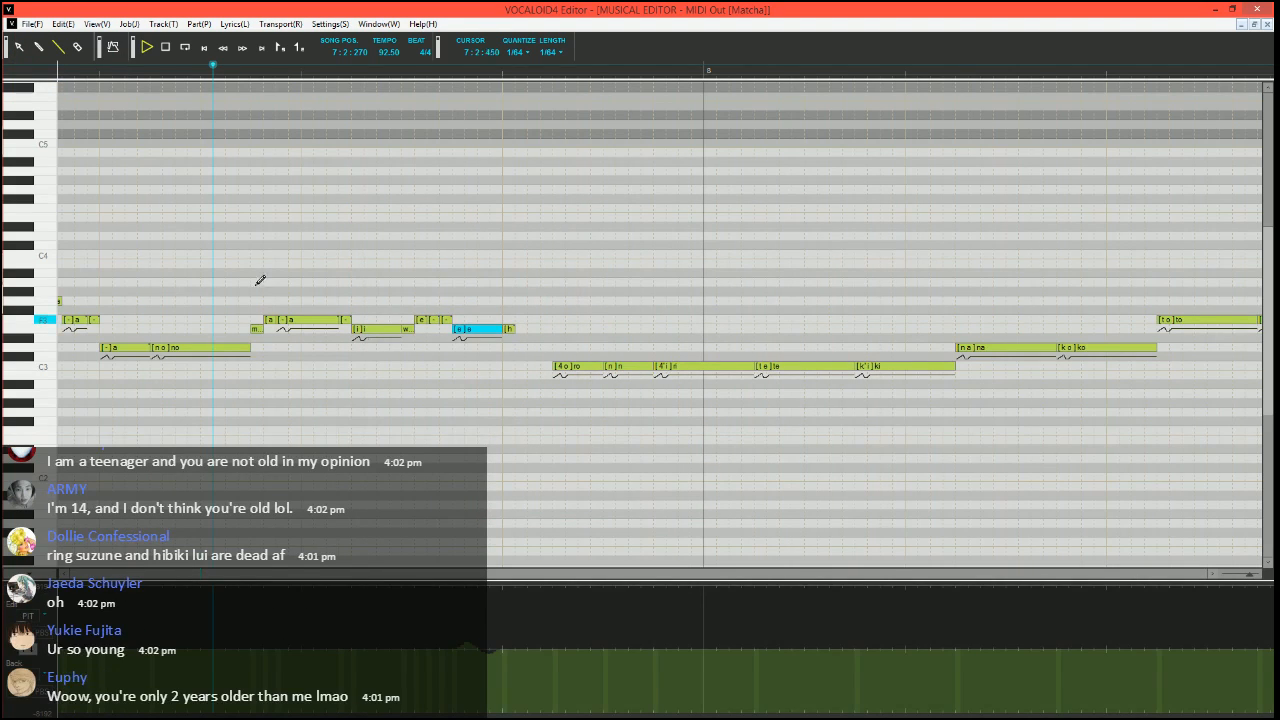
Play the phrase from 7:2:270 through the "e" and "h" notes to check the vibrato
key("space")
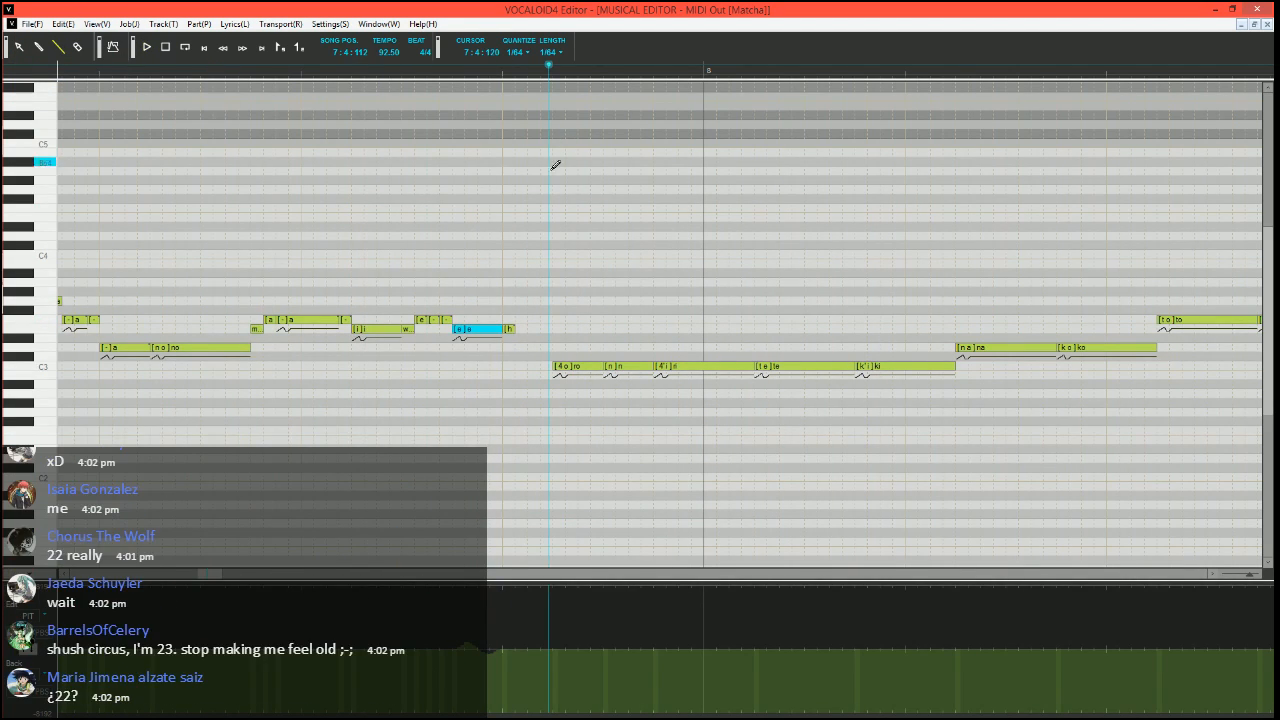
key("space")
scroll(537, 297, "up", 1)
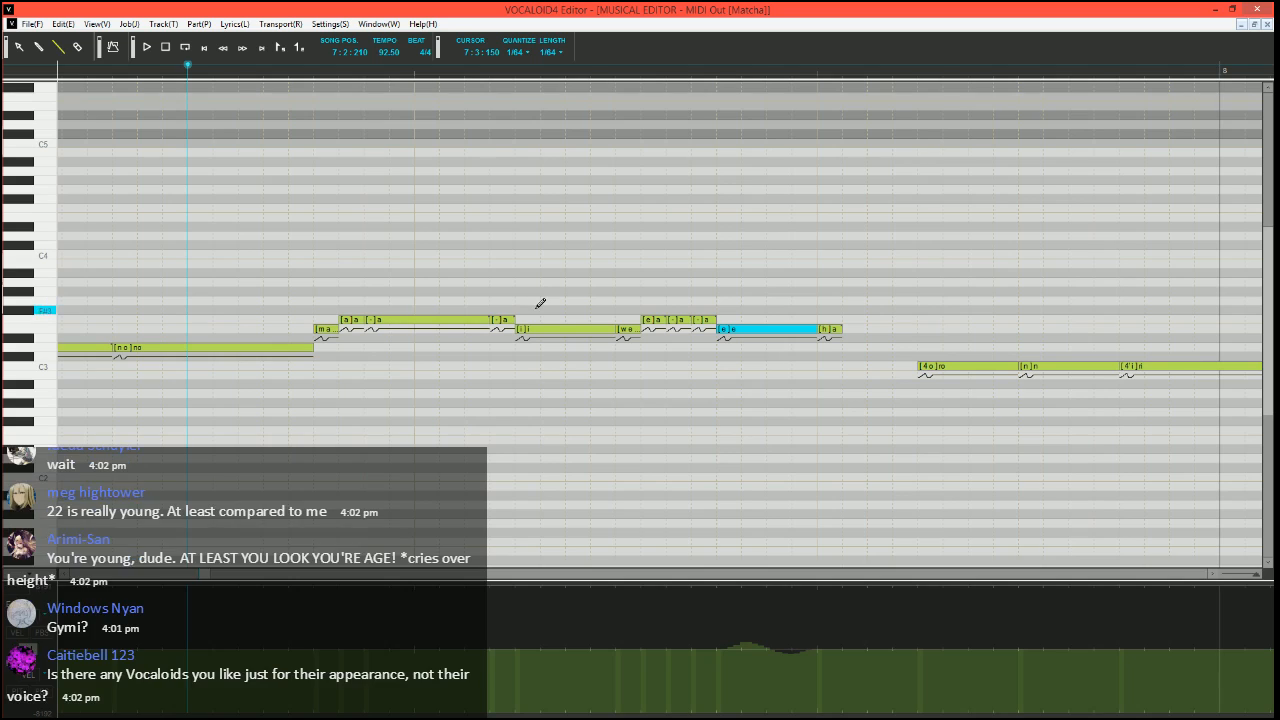
Set the song position to 7:2:330, insert a short E3 "a" note with phoneme "i" before the "h" note, and play the phrase
left_click(289, 71)
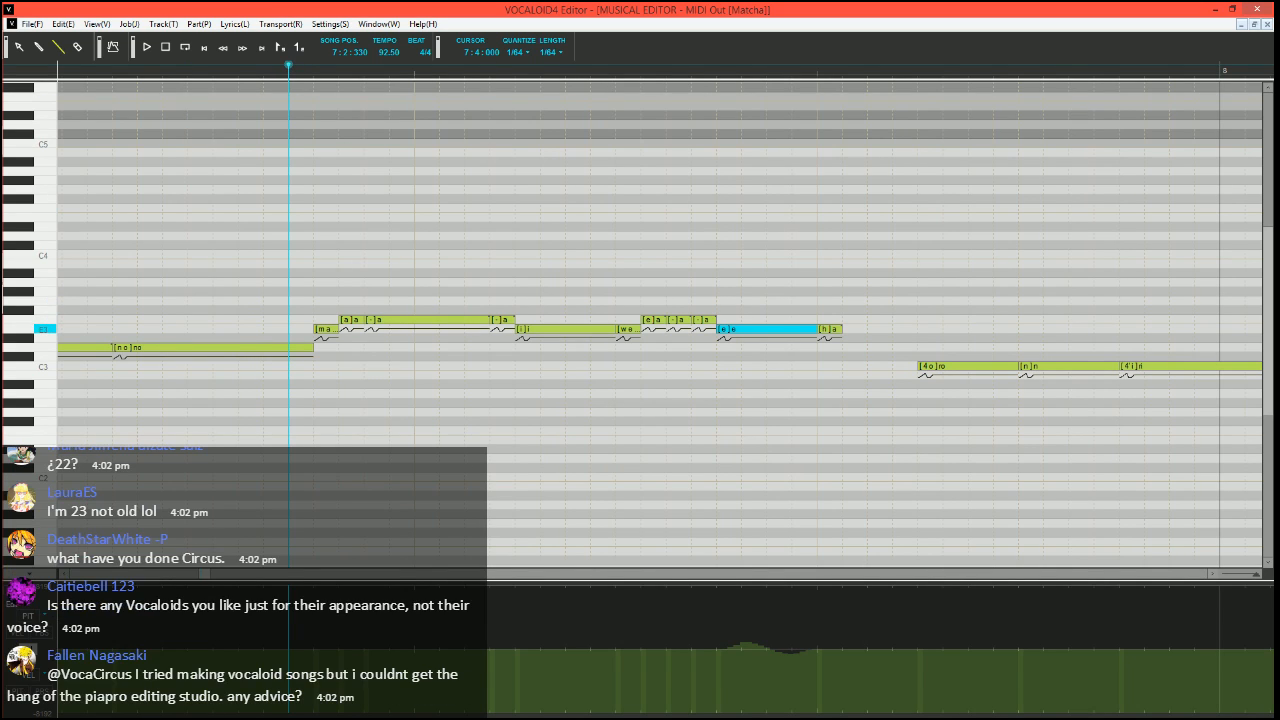
mouse_move(816, 329)
left_mouse_down()
mouse_move(793, 329)
mouse_move(818, 327)
left_mouse_up()
double_click(806, 328)
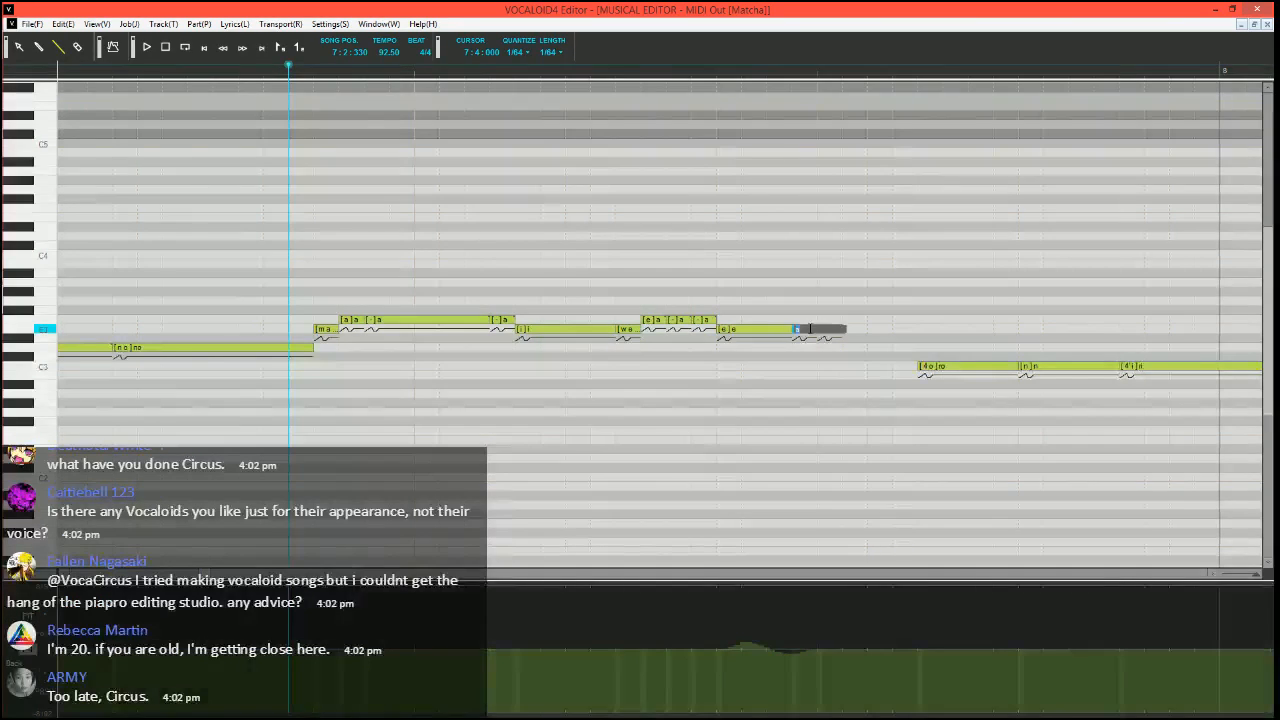
key("Return")
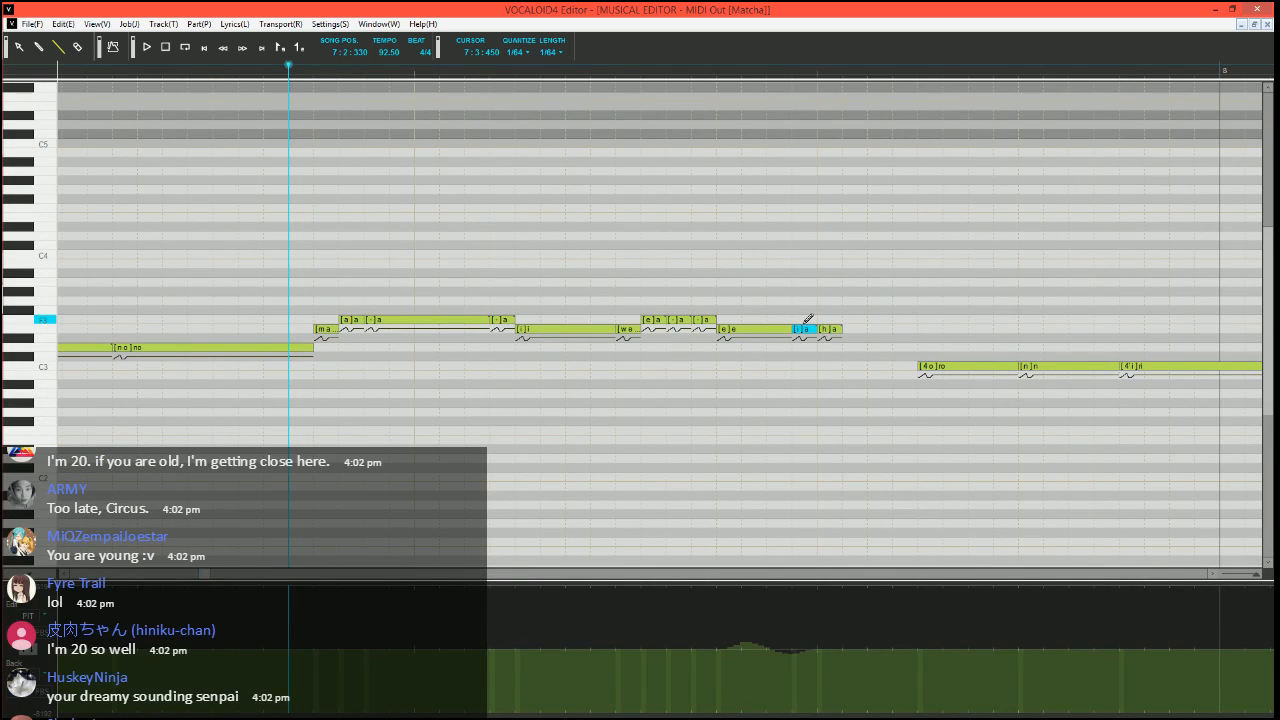
key("space")
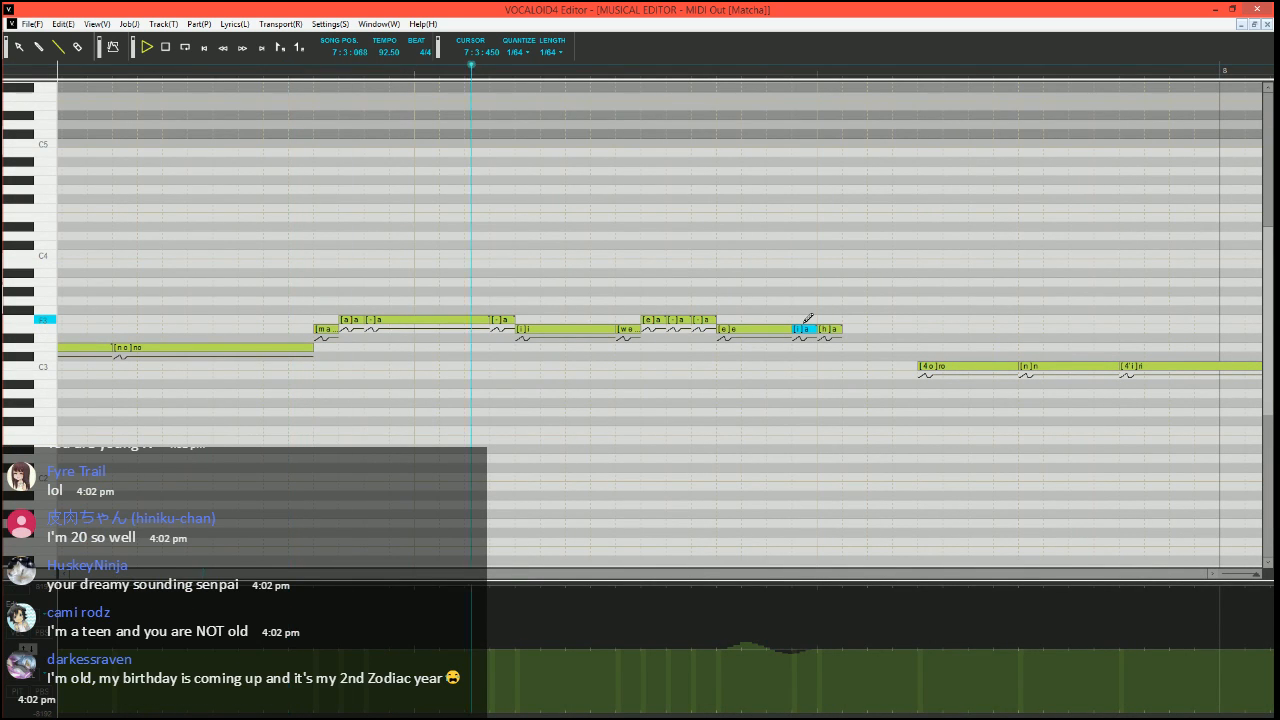
key("space")
Set the song position to 7:4:000 and draw a pitch bend rising from the lowest value to the baseline into the C3 "ro" note
scroll(828, 398, "down", 3)
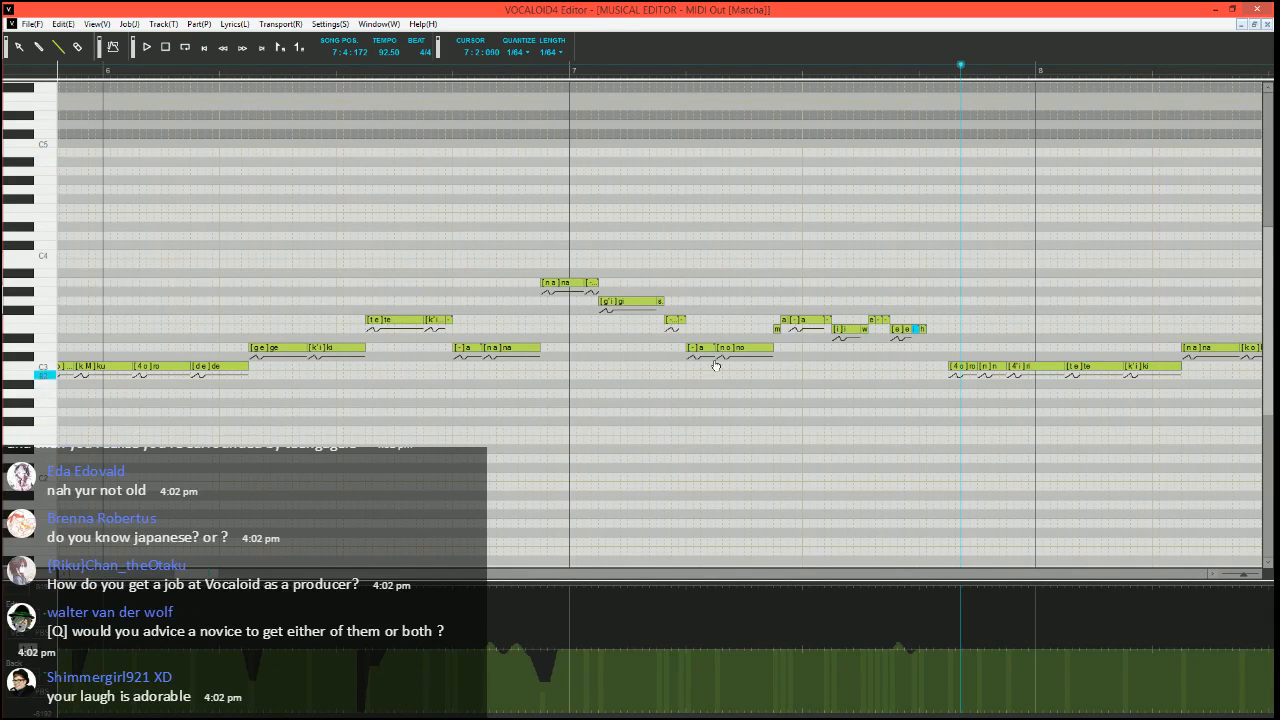
scroll(716, 366, "right", 8)
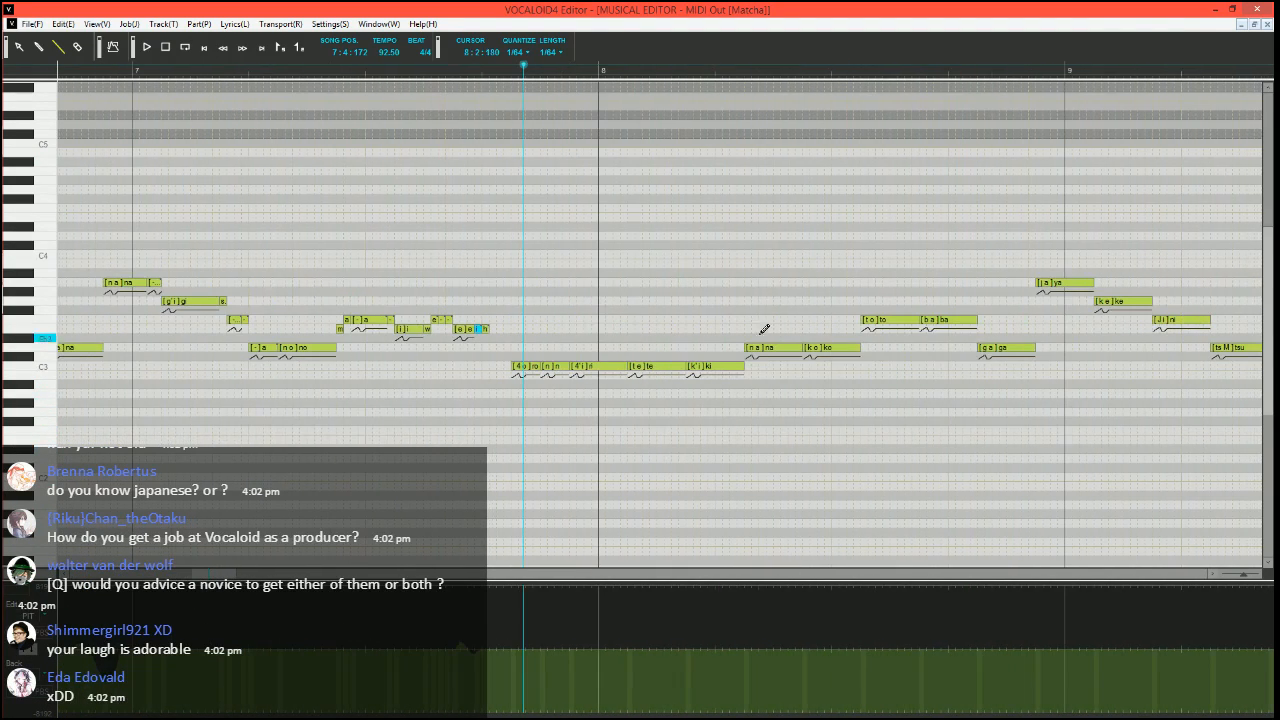
left_click(484, 74)
scroll(646, 358, "up", 4)
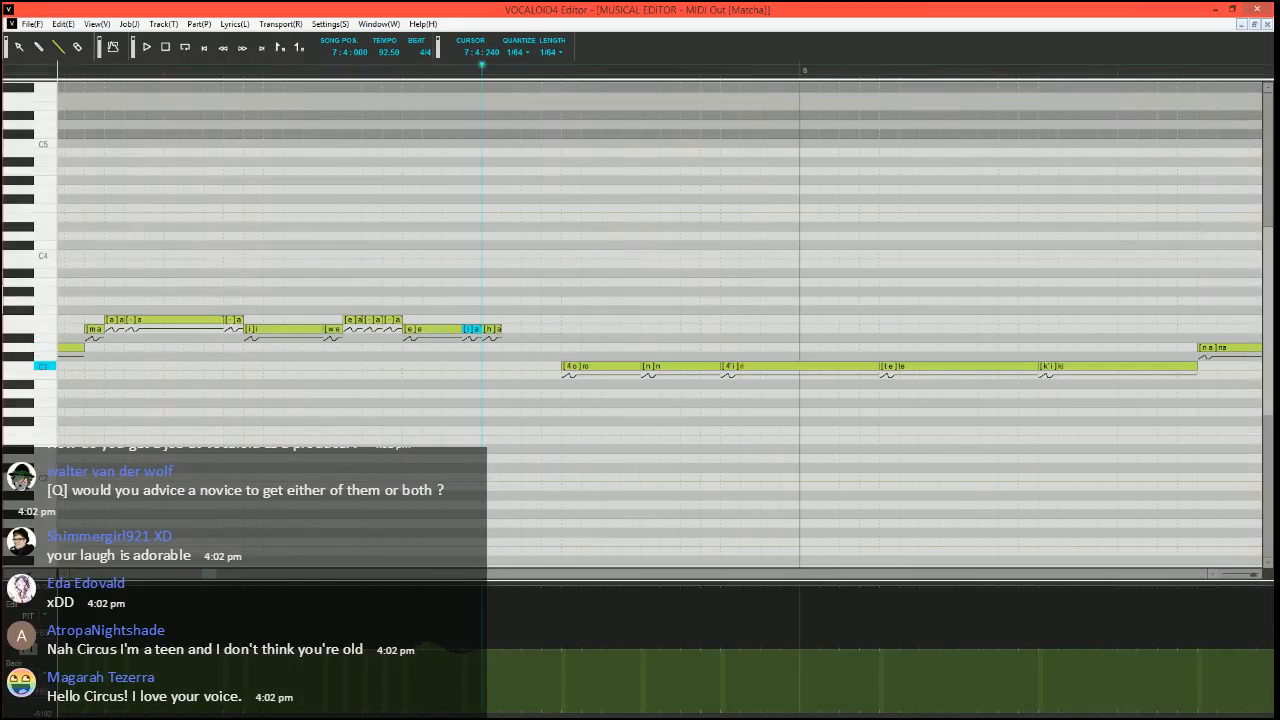
scroll(642, 370, "up", 2)
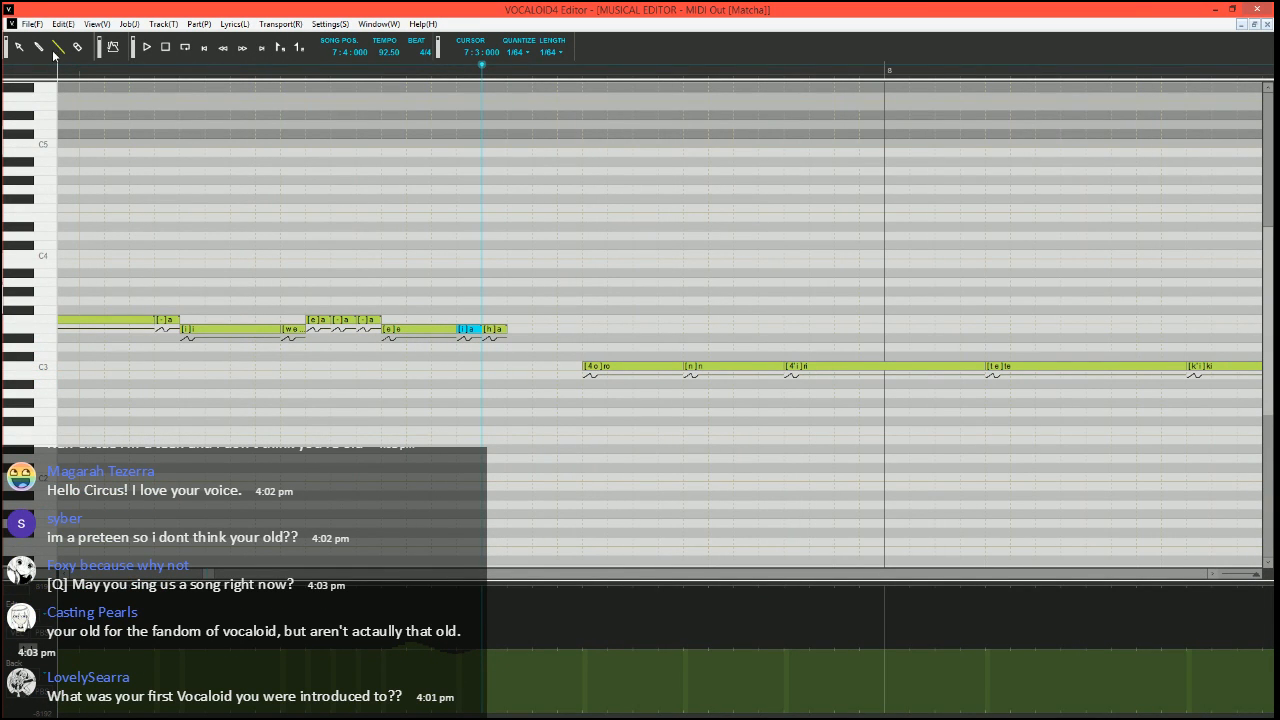
scroll(586, 402, "right", 1)
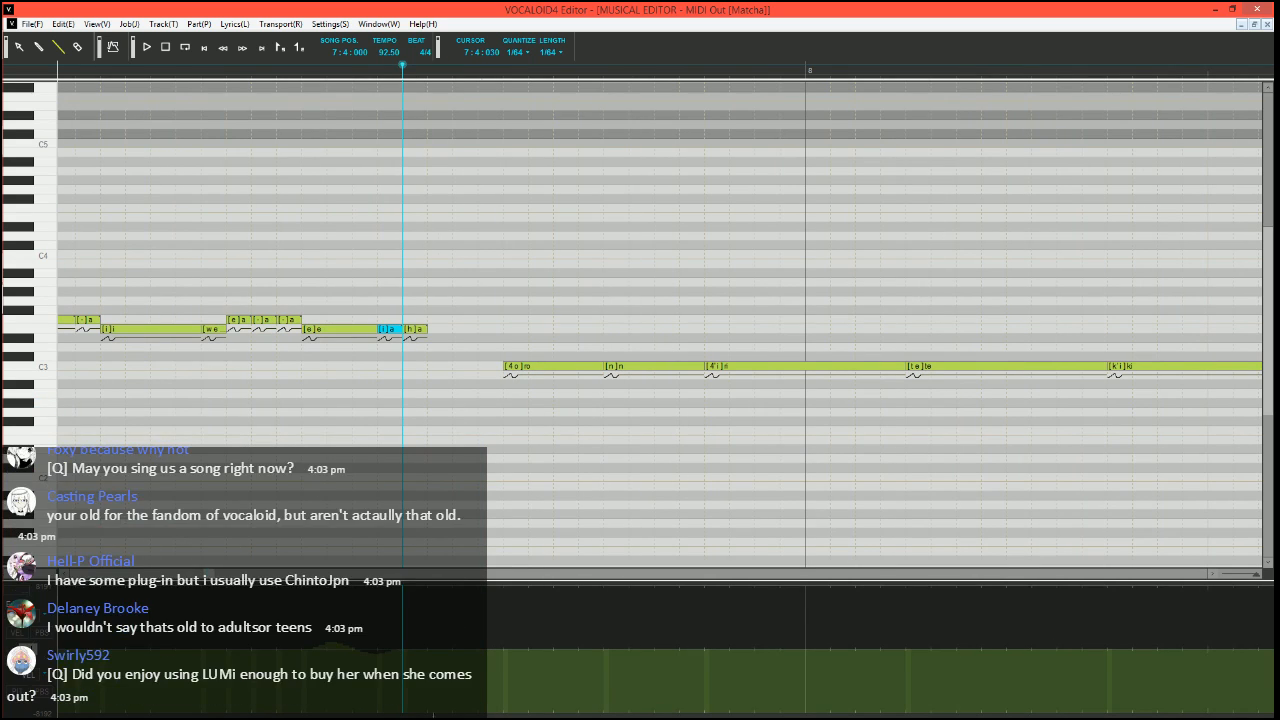
left_click(485, 640)
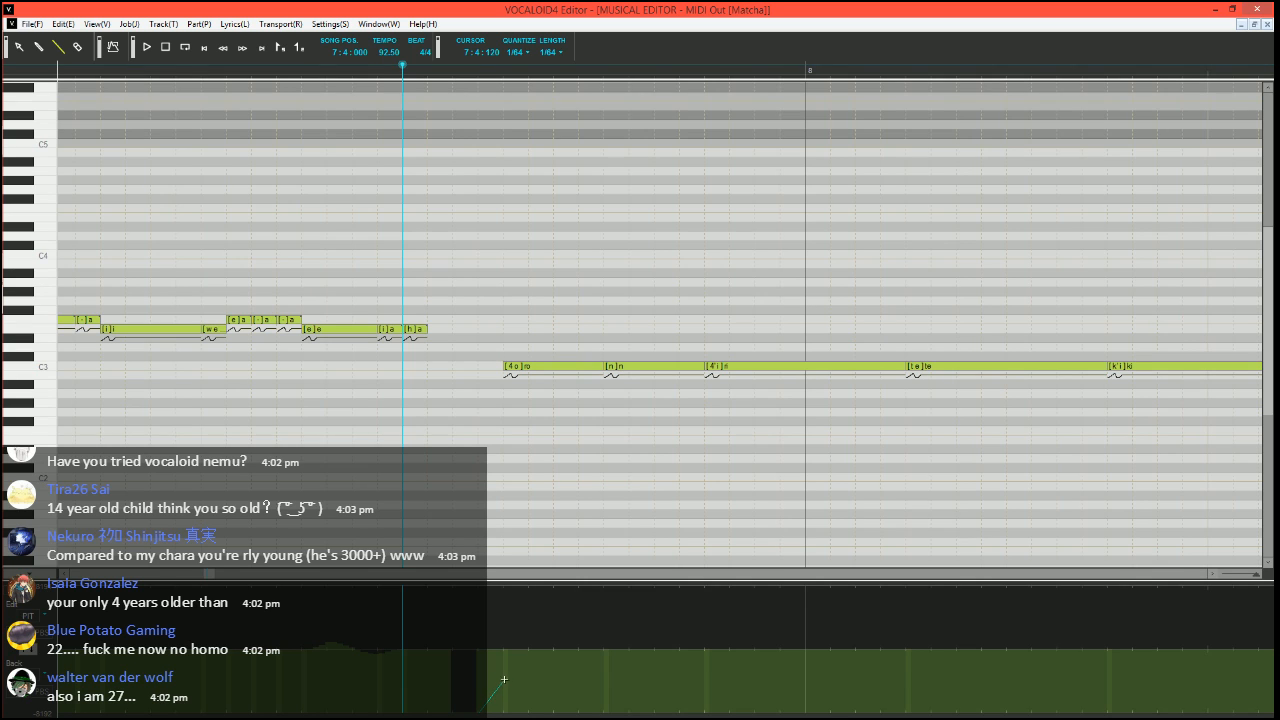
left_click_drag(504, 679, 553, 650)
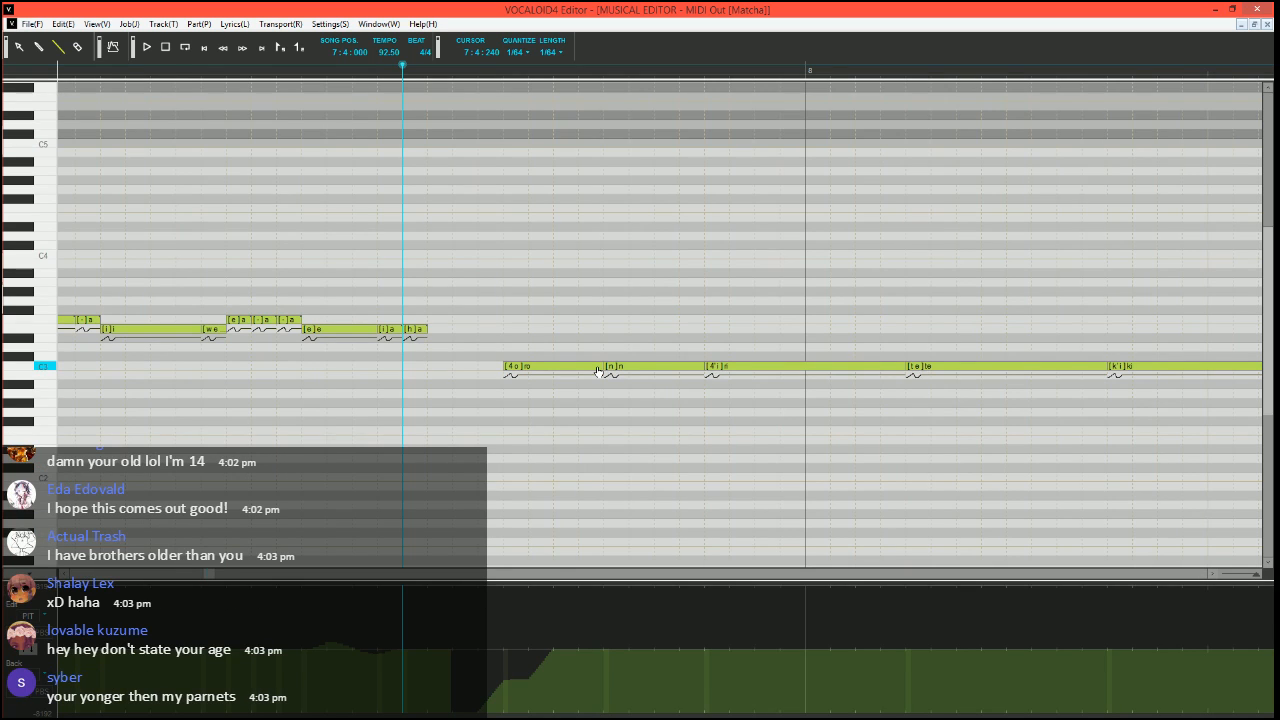
Halve the C3 "ro" note by starting the "n" note earlier, and set the song position to 7:4:030
left_click_drag(601, 366, 556, 370)
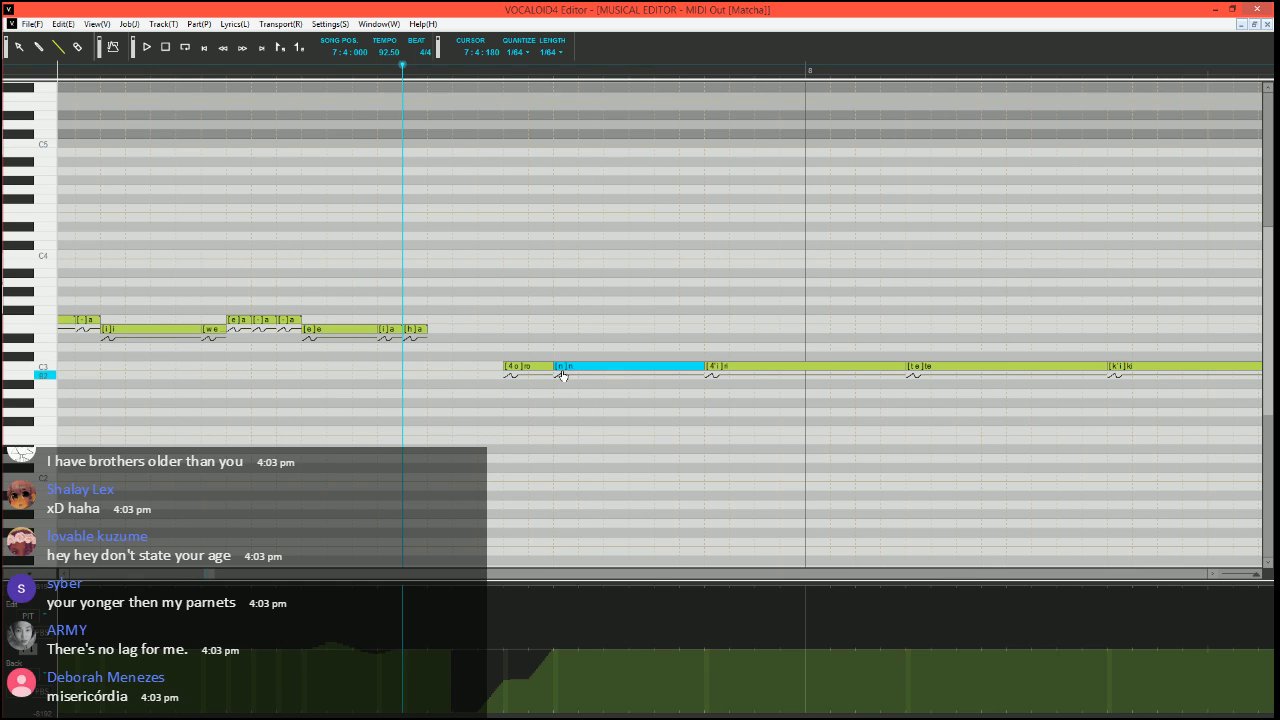
left_click(427, 68)
scroll(497, 365, "right", 7)
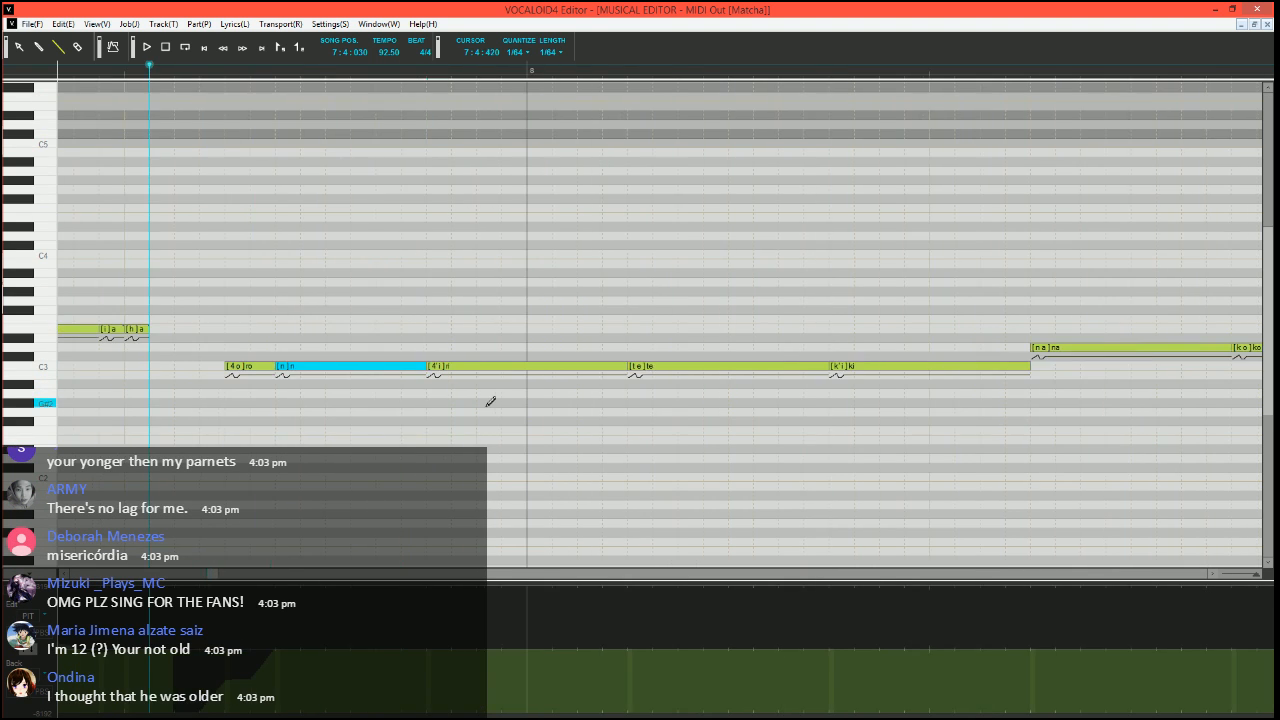
scroll(491, 403, "left", 5)
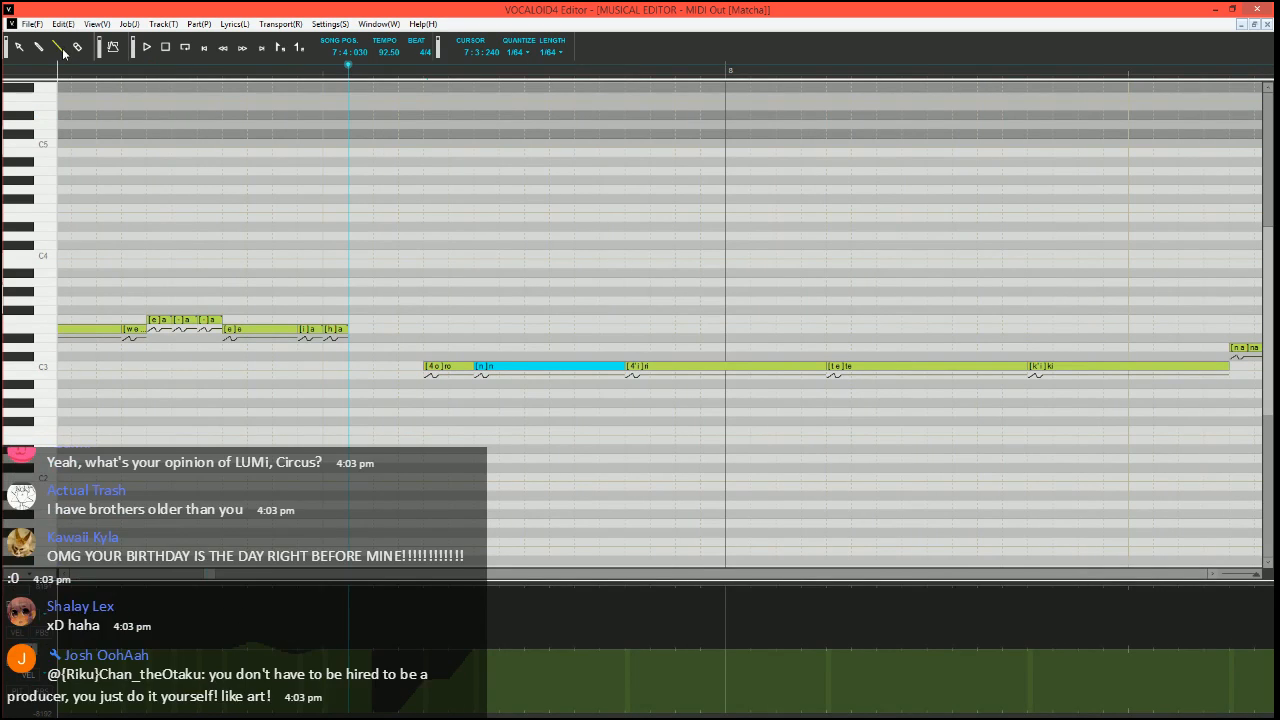
scroll(486, 300, "right", 6)
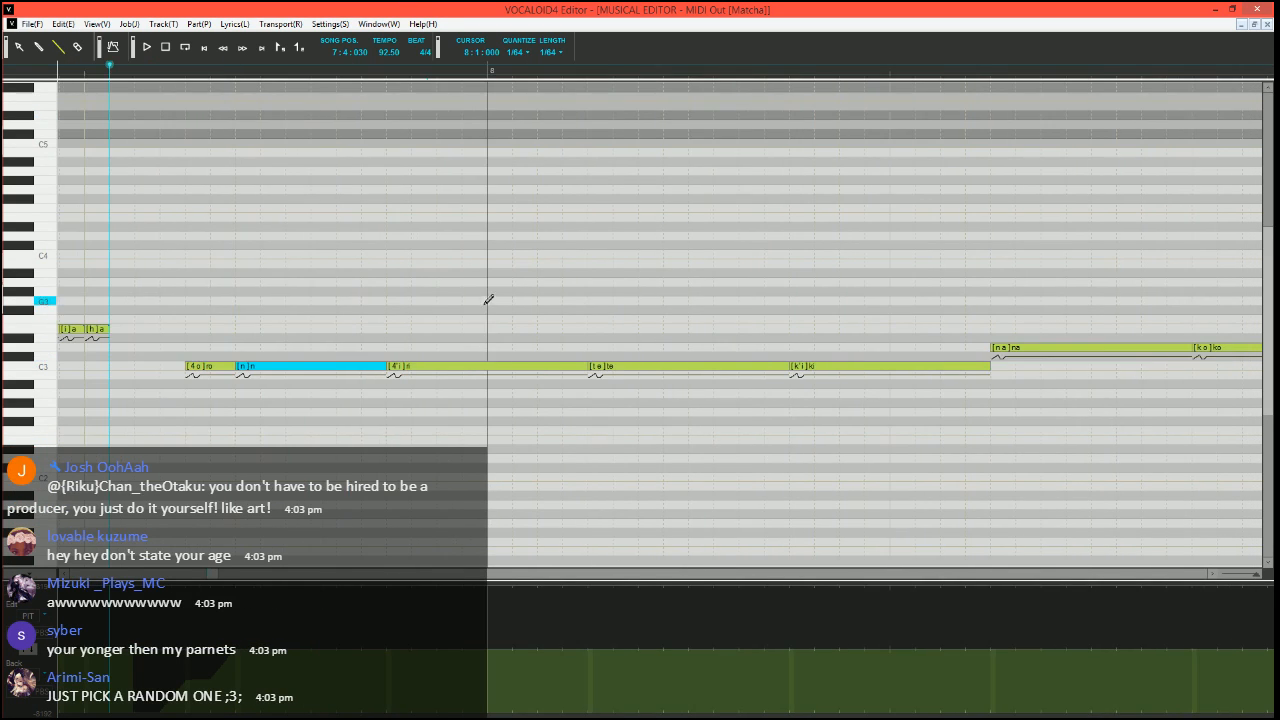
scroll(477, 306, "left", 6)
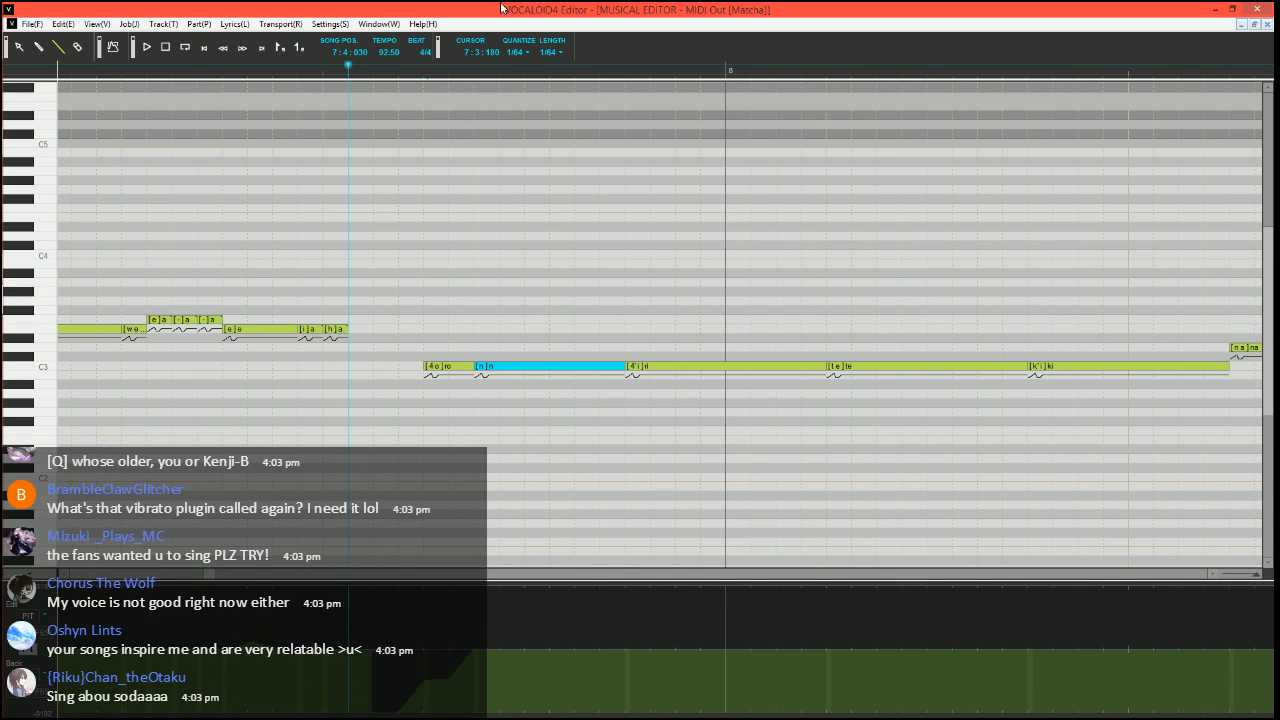
scroll(628, 330, "down", 2)
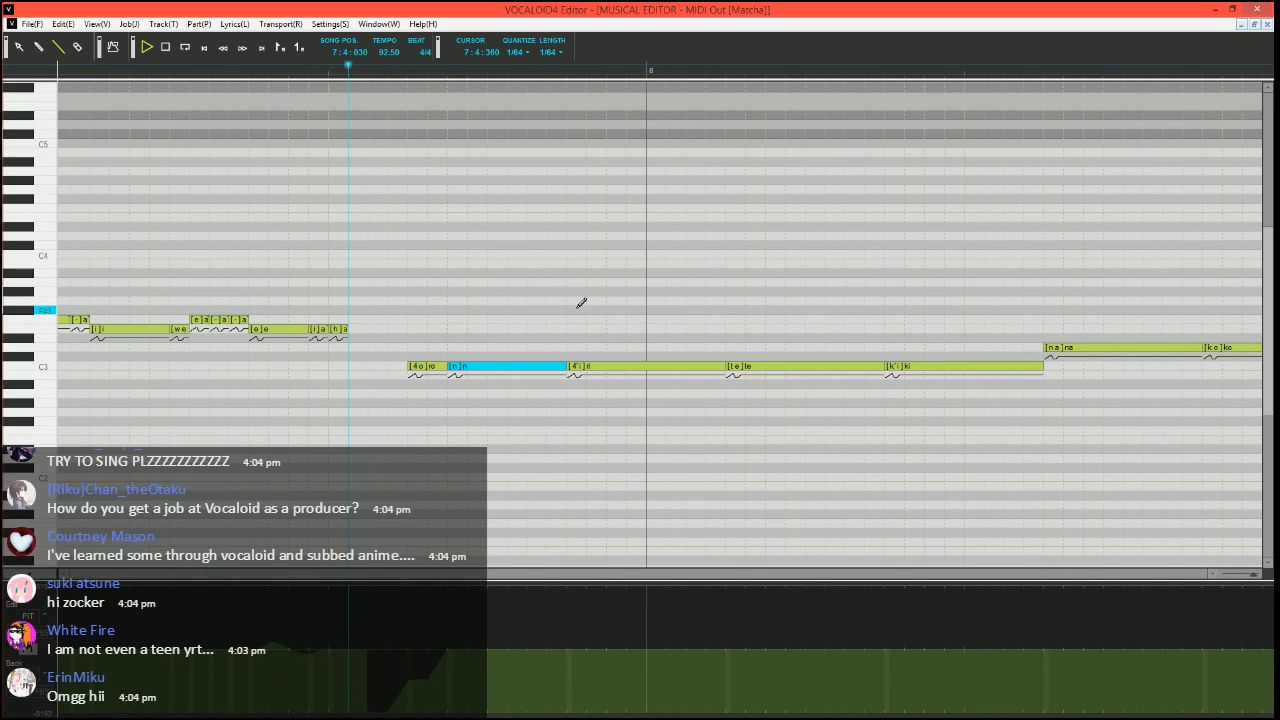
Play the phrase, and start the "n" note later so the C3 "ro" and "n" notes are equally long
key("space")
key("space")
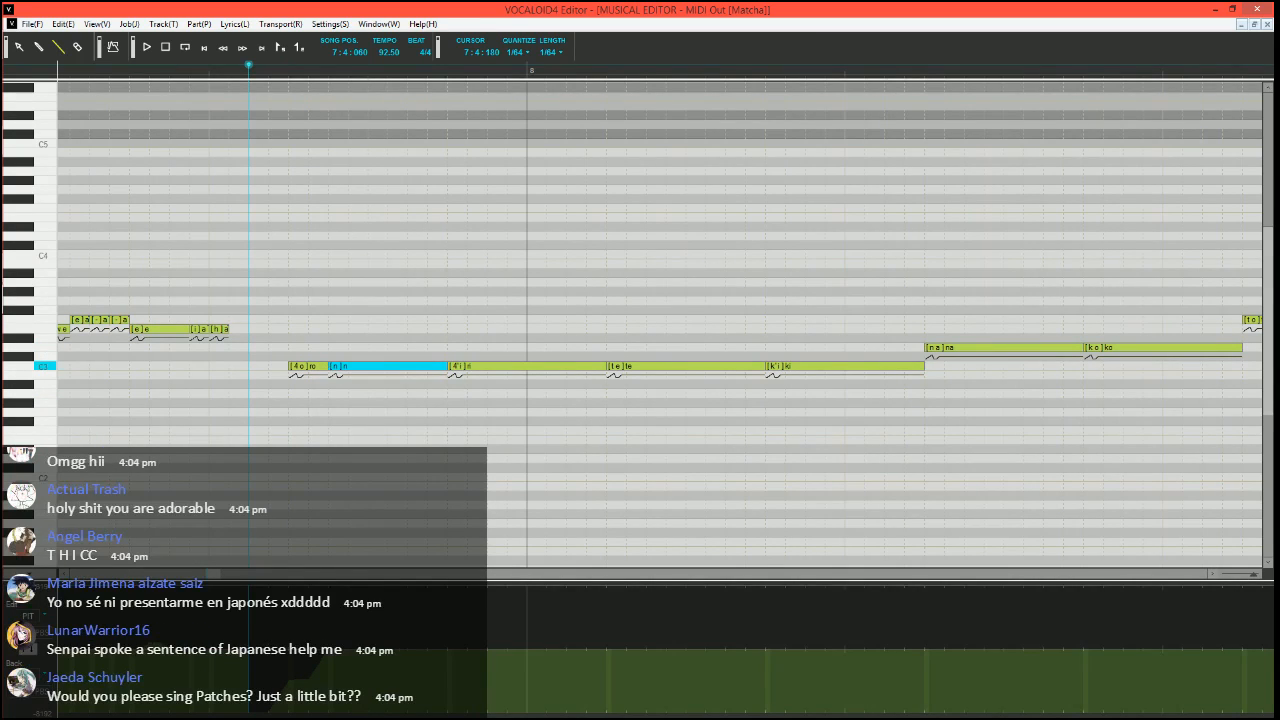
left_click_drag(330, 366, 368, 366)
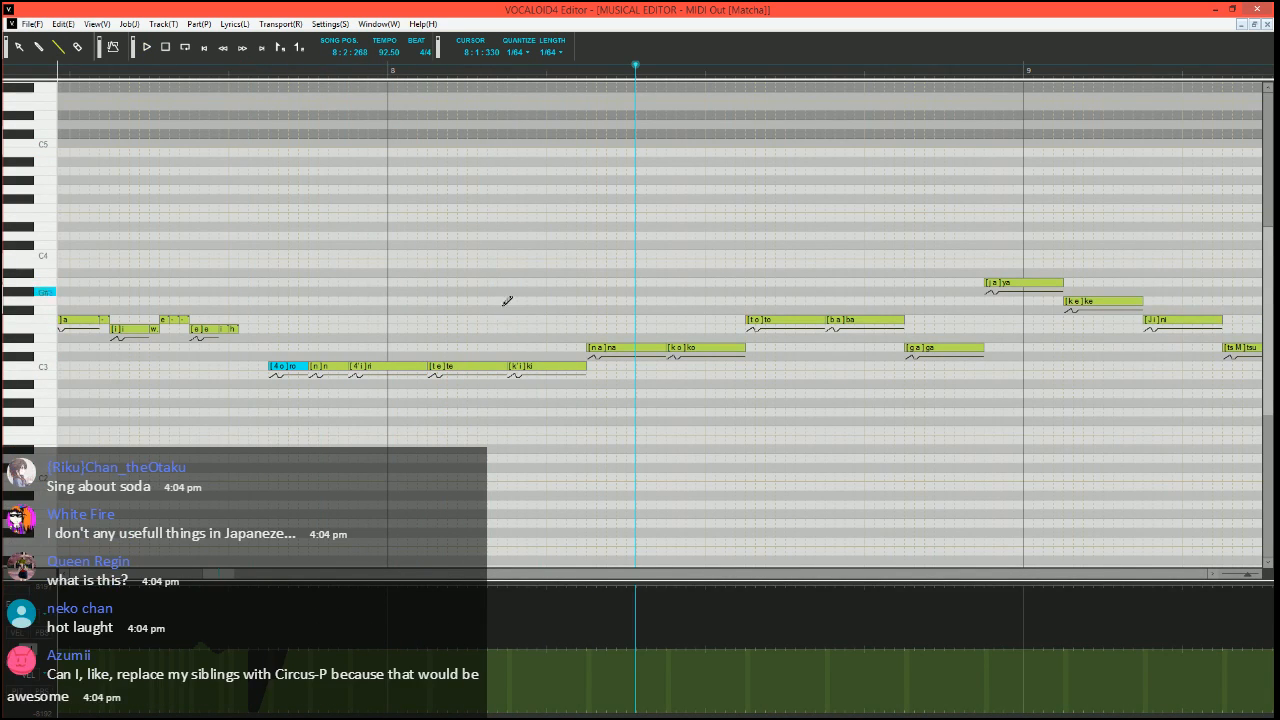
Set the song position to 7:4:090 and play the C3 phrase starting with the "ro" note
scroll(578, 484, "right", 1)
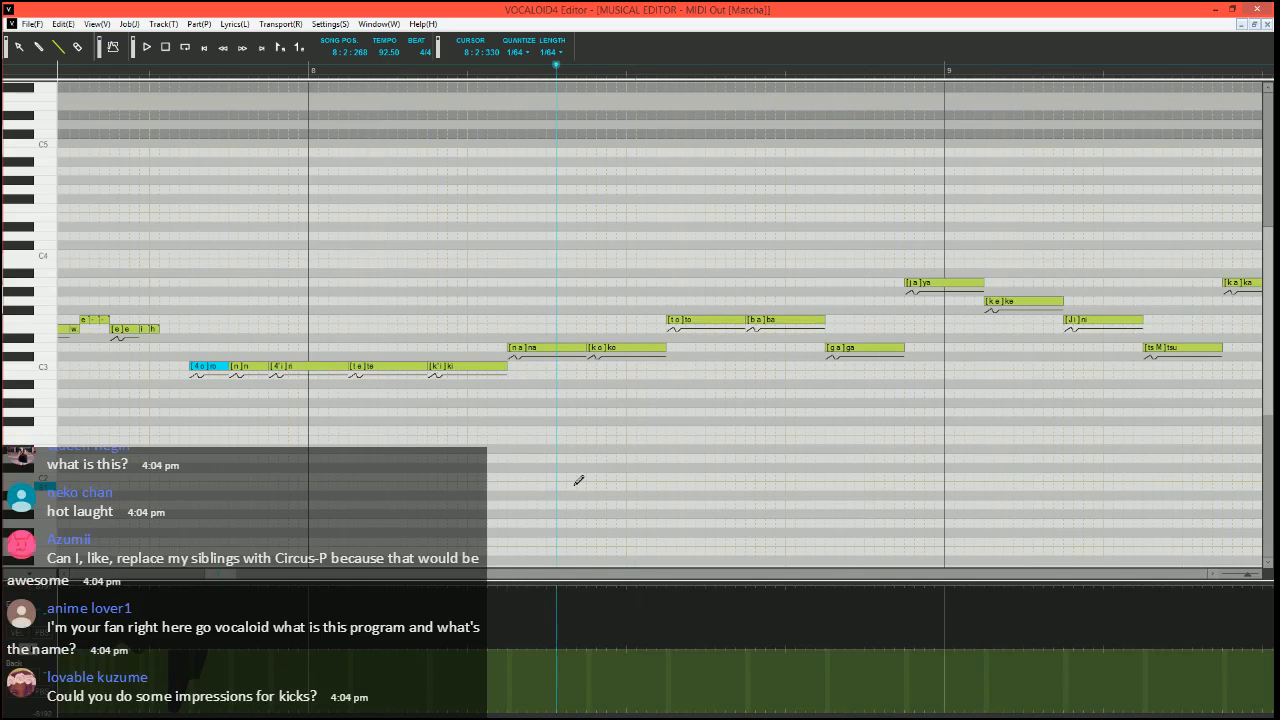
left_click(177, 76)
scroll(469, 406, "up", 1)
key("space")
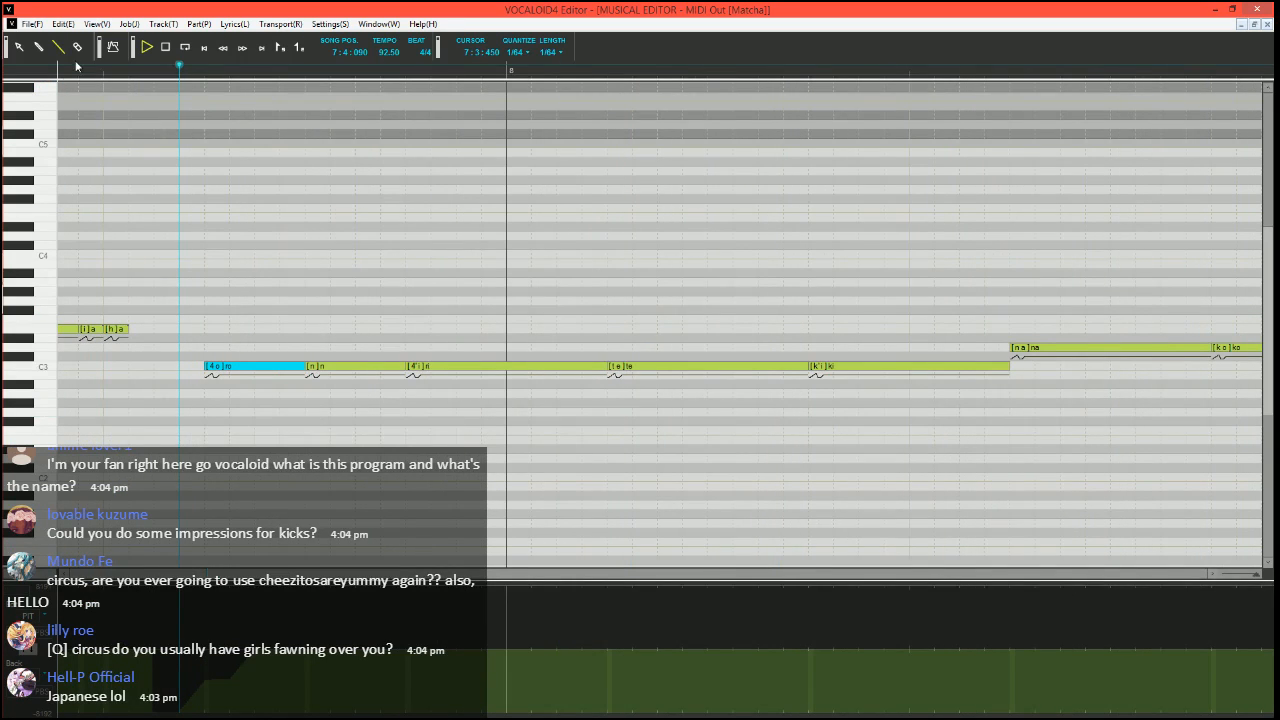
key("space")
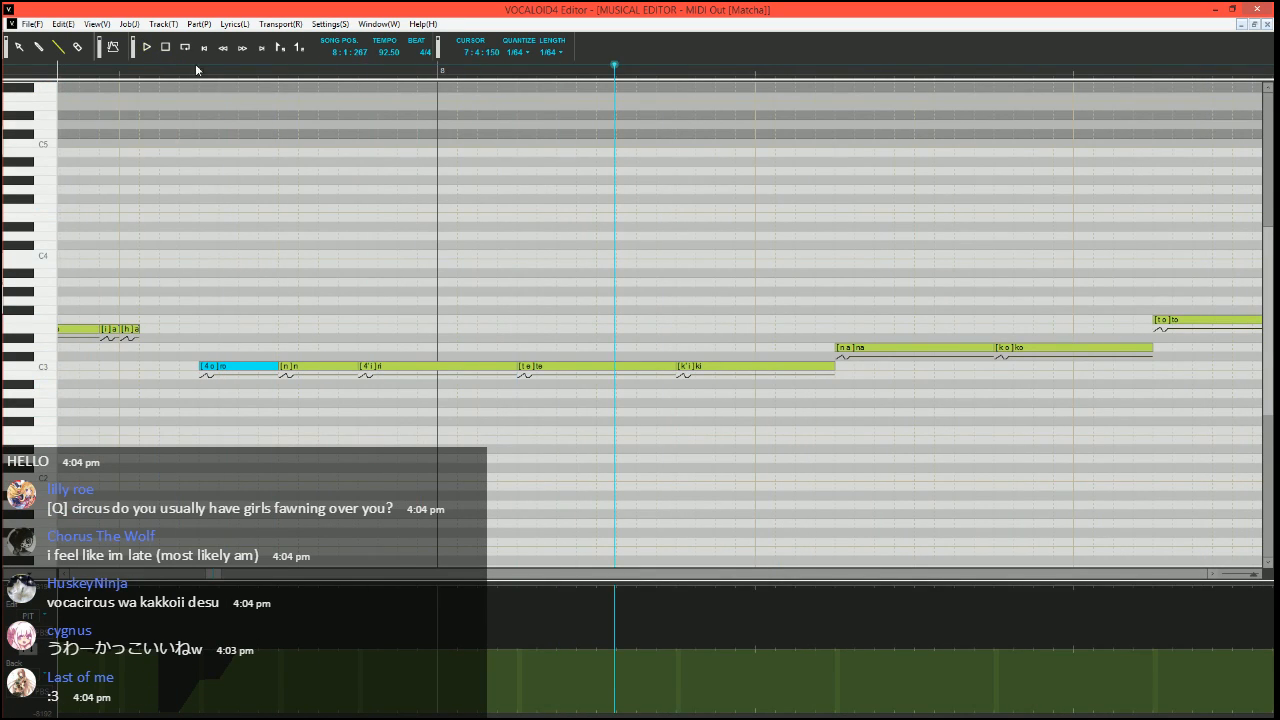
Set the song position to 7:4:060, draw a pitch bend rising from the lowest value into the C3 "te" note, and play it
left_click(163, 70)
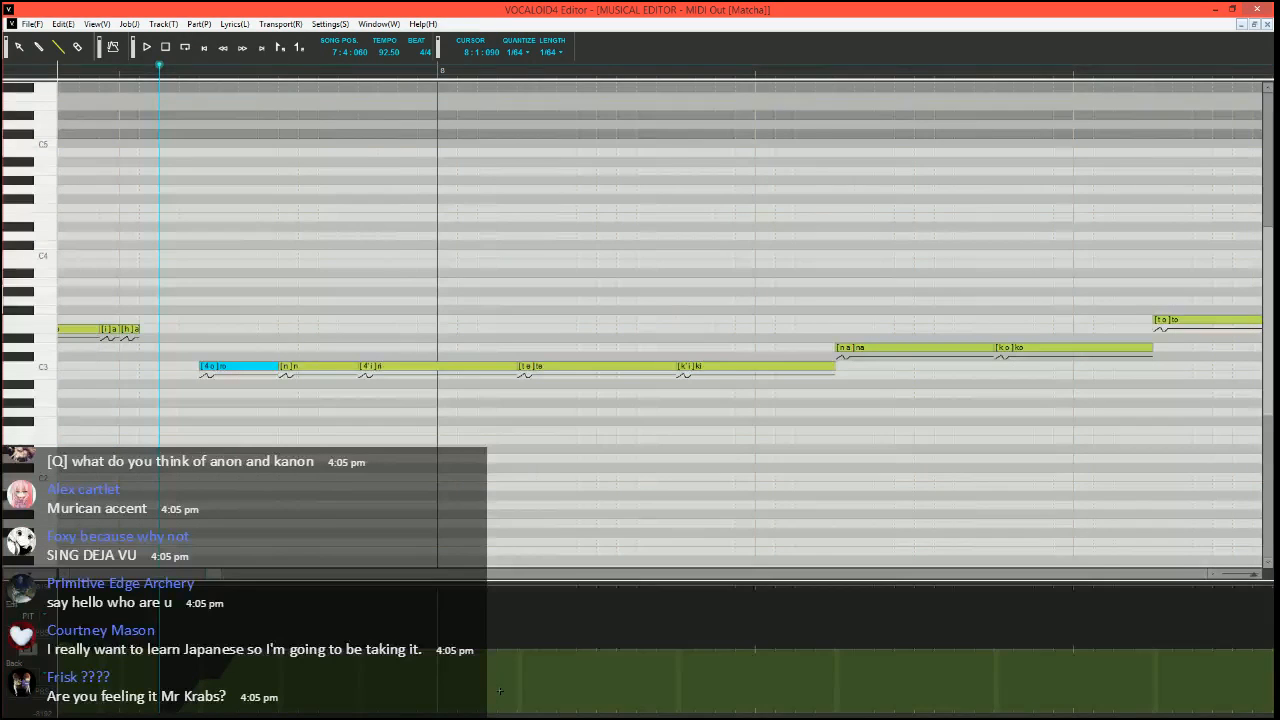
left_click(499, 715)
left_click_drag(516, 716, 517, 715)
mouse_move(518, 713)
left_mouse_down()
mouse_move(532, 678)
mouse_move(562, 681)
mouse_move(577, 649)
left_mouse_up()
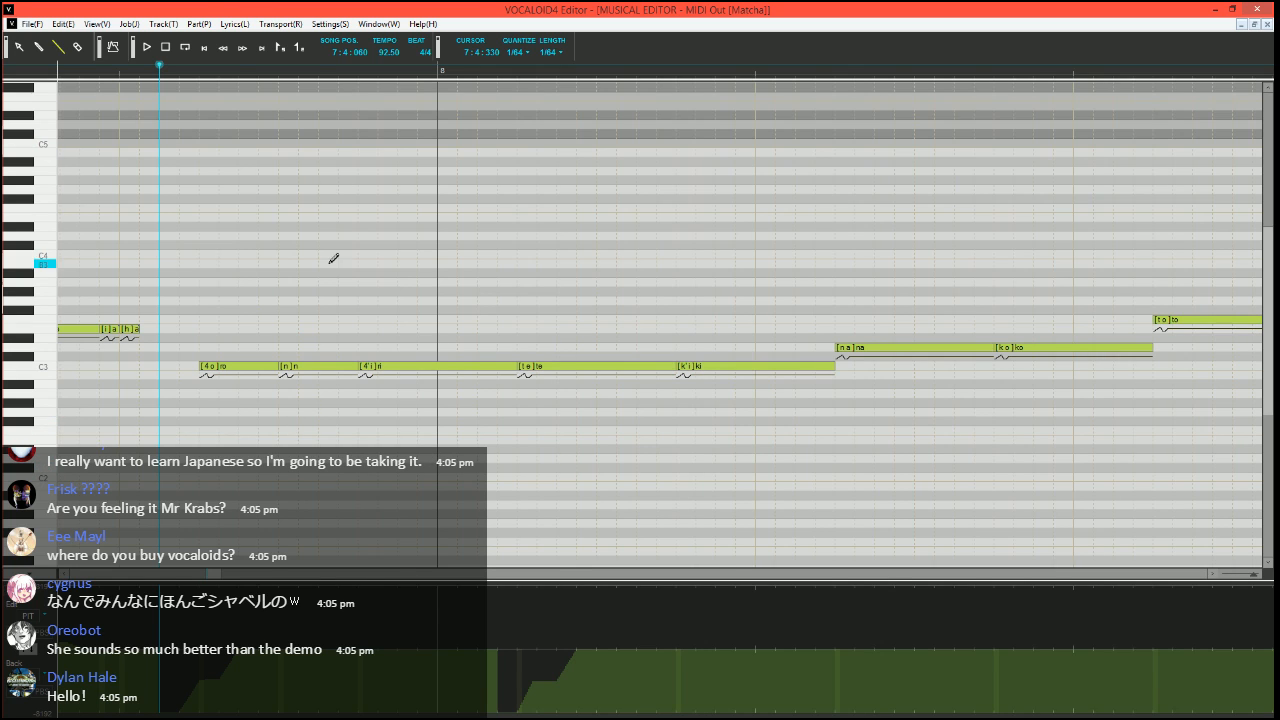
key("space")
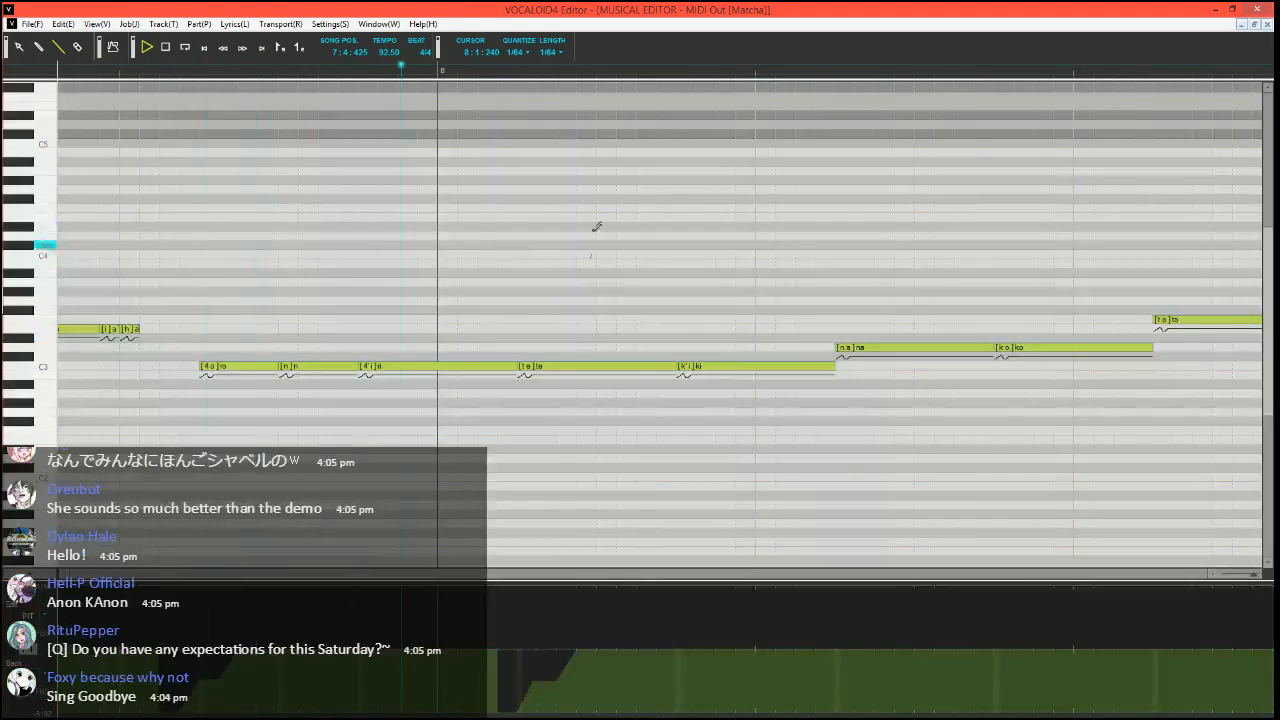
key("space")
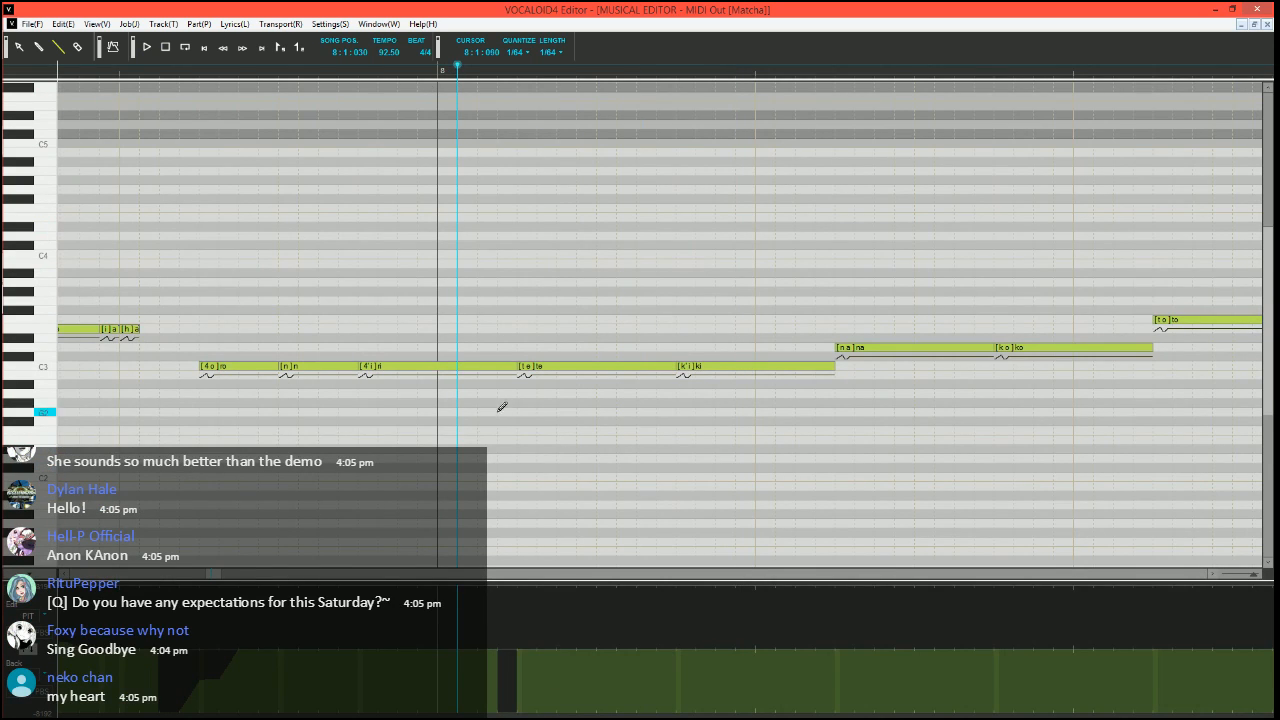
Redraw the pitch bend around the start of the C3 "te" note as a half-depth dip and play it from 8:1:030
scroll(506, 422, "up", 1)
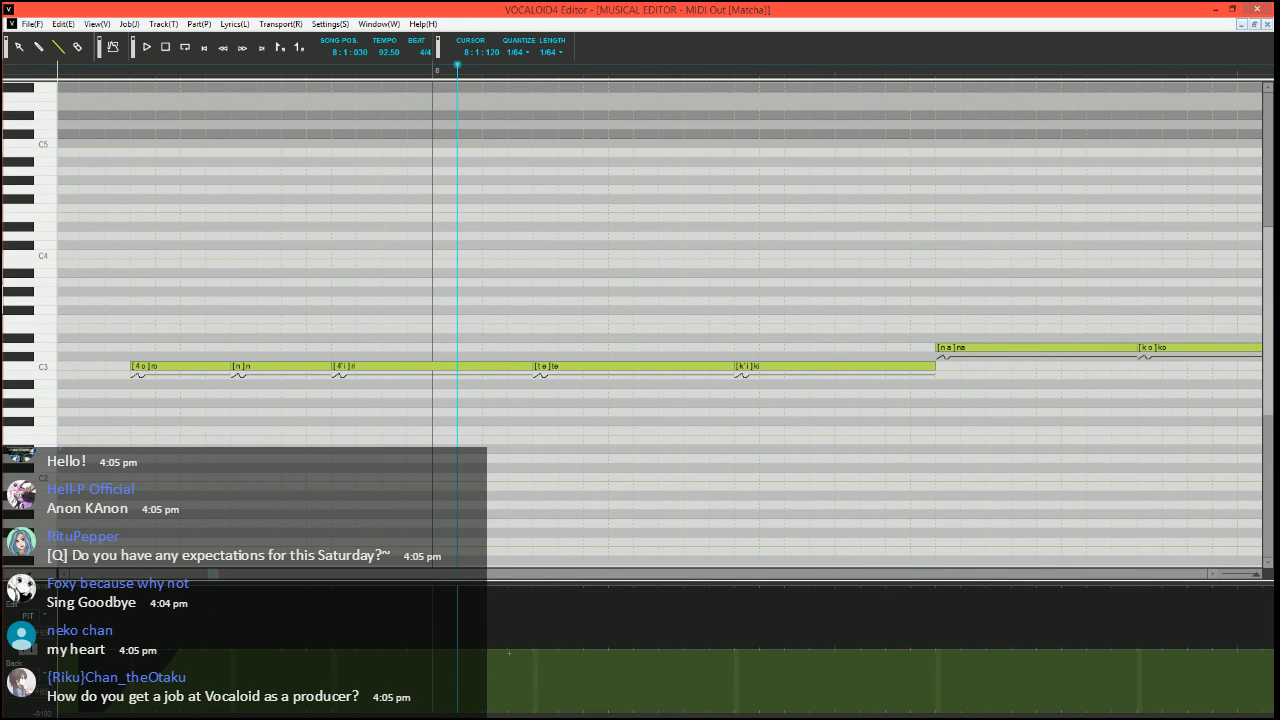
mouse_move(507, 649)
left_mouse_down()
mouse_move(531, 689)
mouse_move(574, 649)
left_mouse_up()
key("space")
scroll(487, 446, "down", 1)
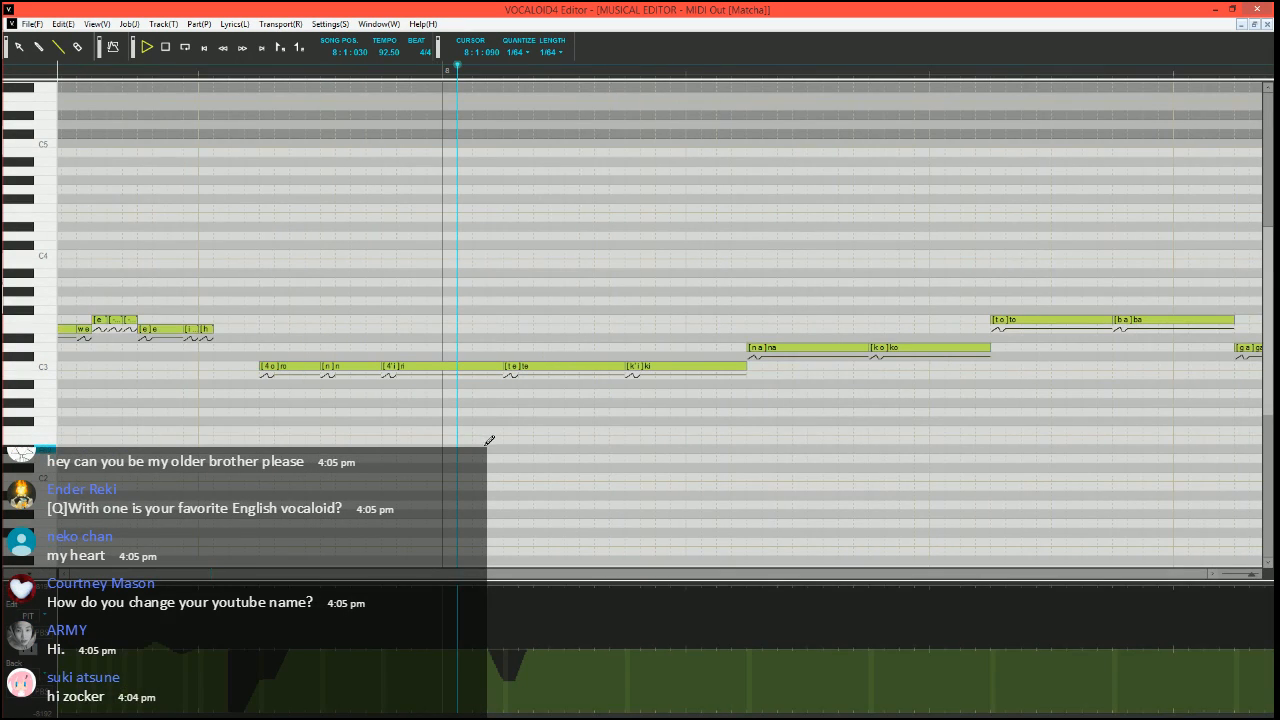
key("space")
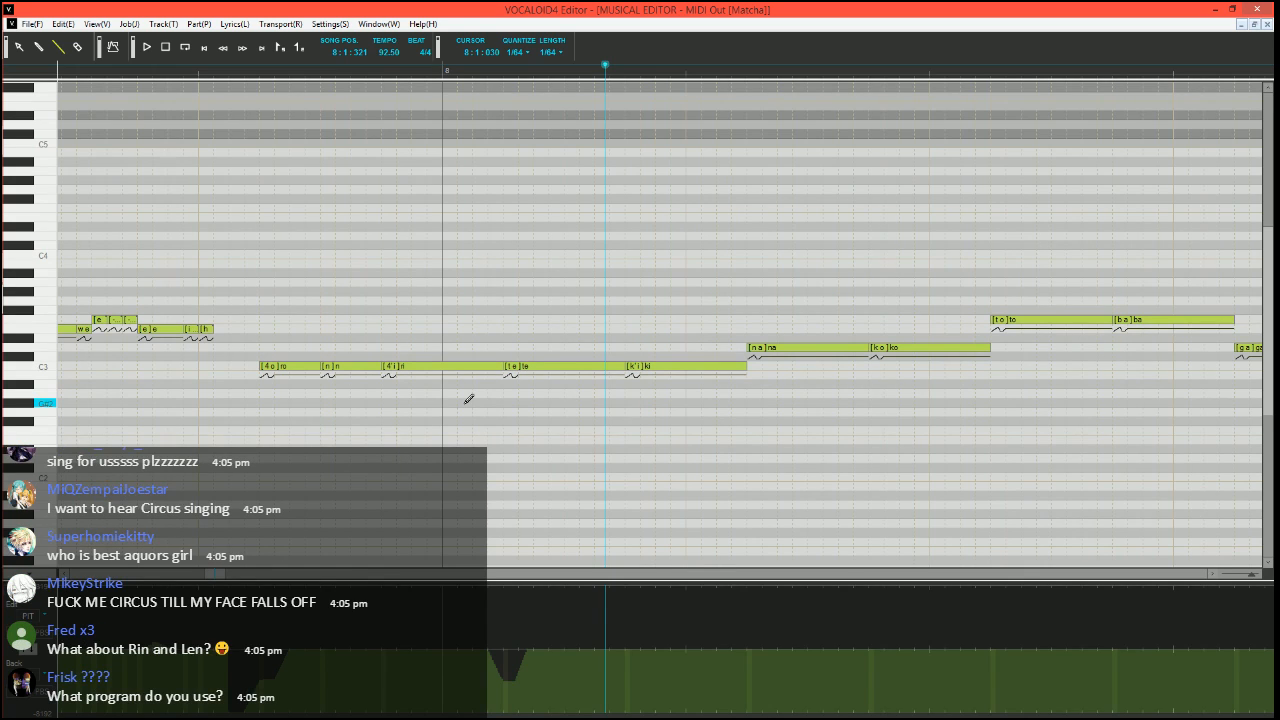
right_click(447, 463)
left_click(823, 296)
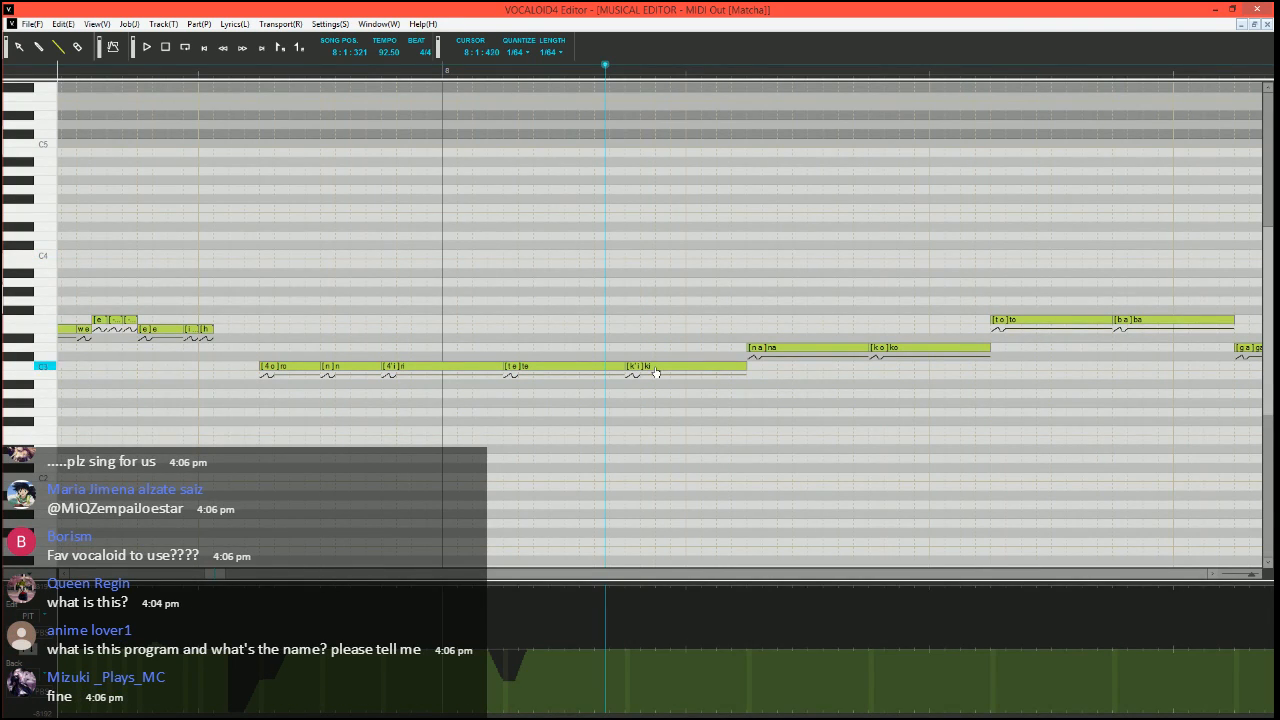
Run the vibrato job plugin on the D3 "na" note
left_click(777, 349)
key("ctrl+j")
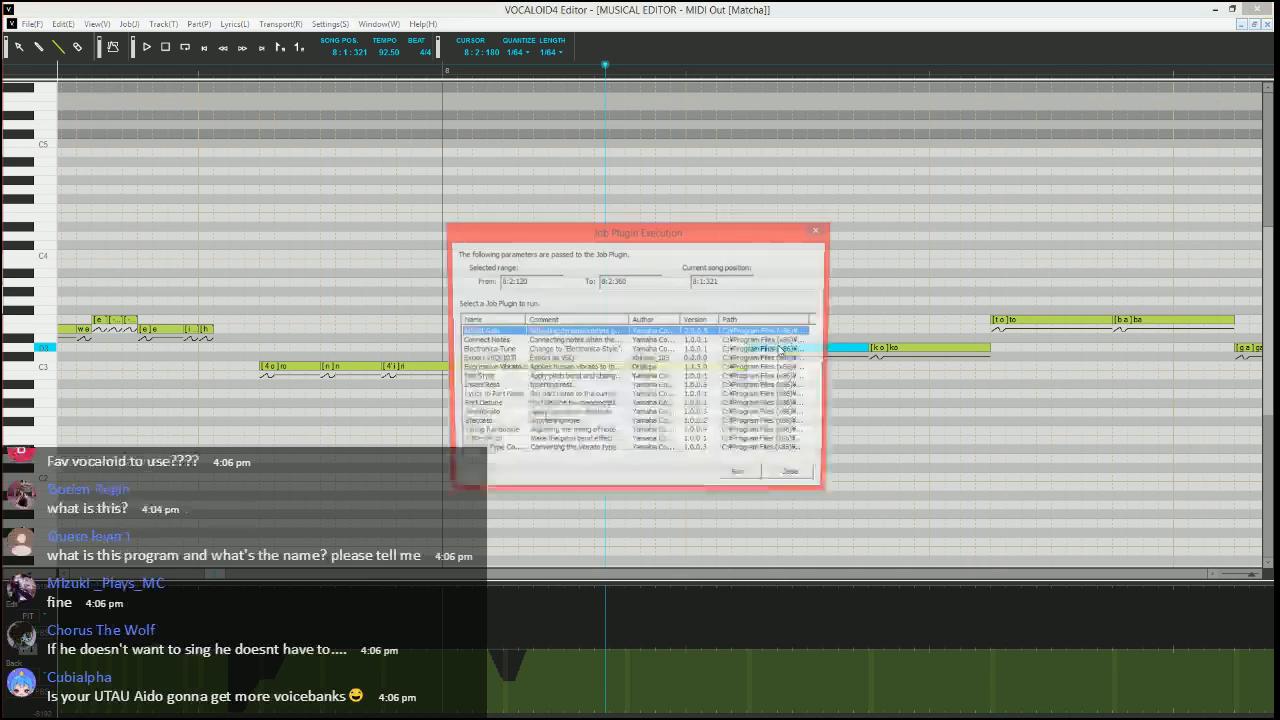
left_click(491, 368)
left_click(741, 478)
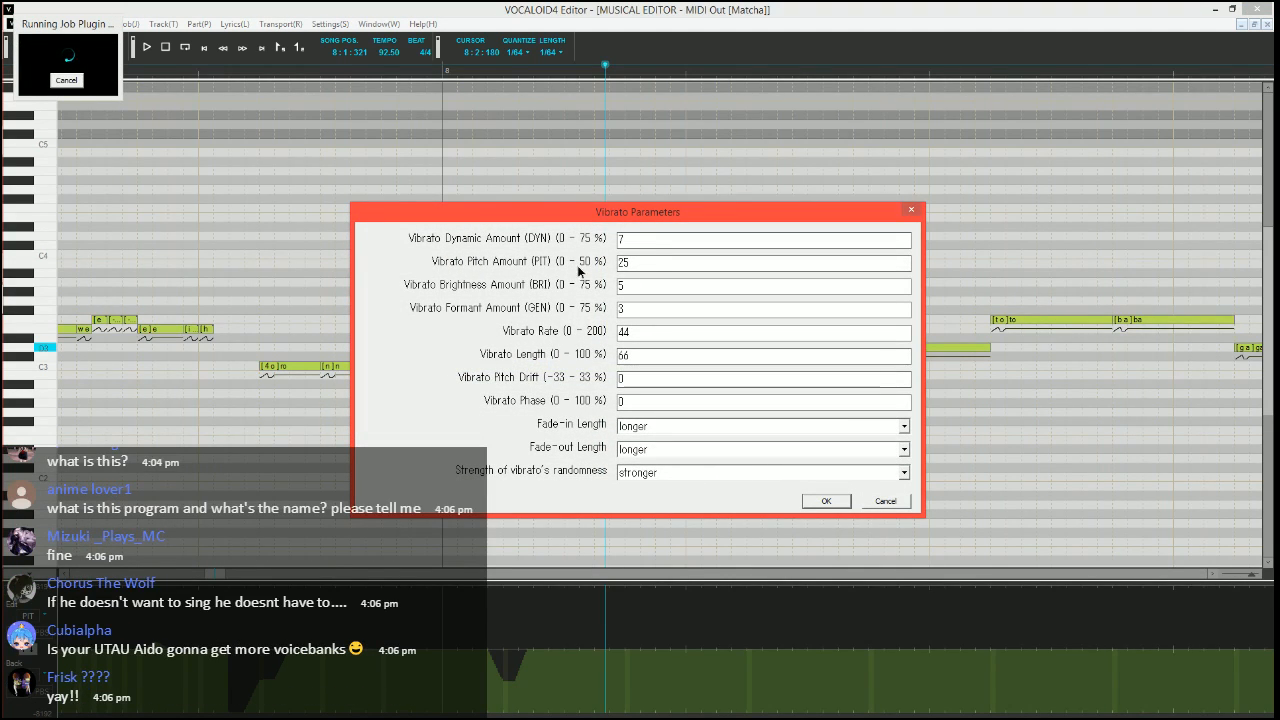
Set the vibrato's pitch amount to 10 %, its rate to 70 and its length to 100 %
double_click(652, 262)
type("10")
key("Tab")
key("Tab")
key("Tab")
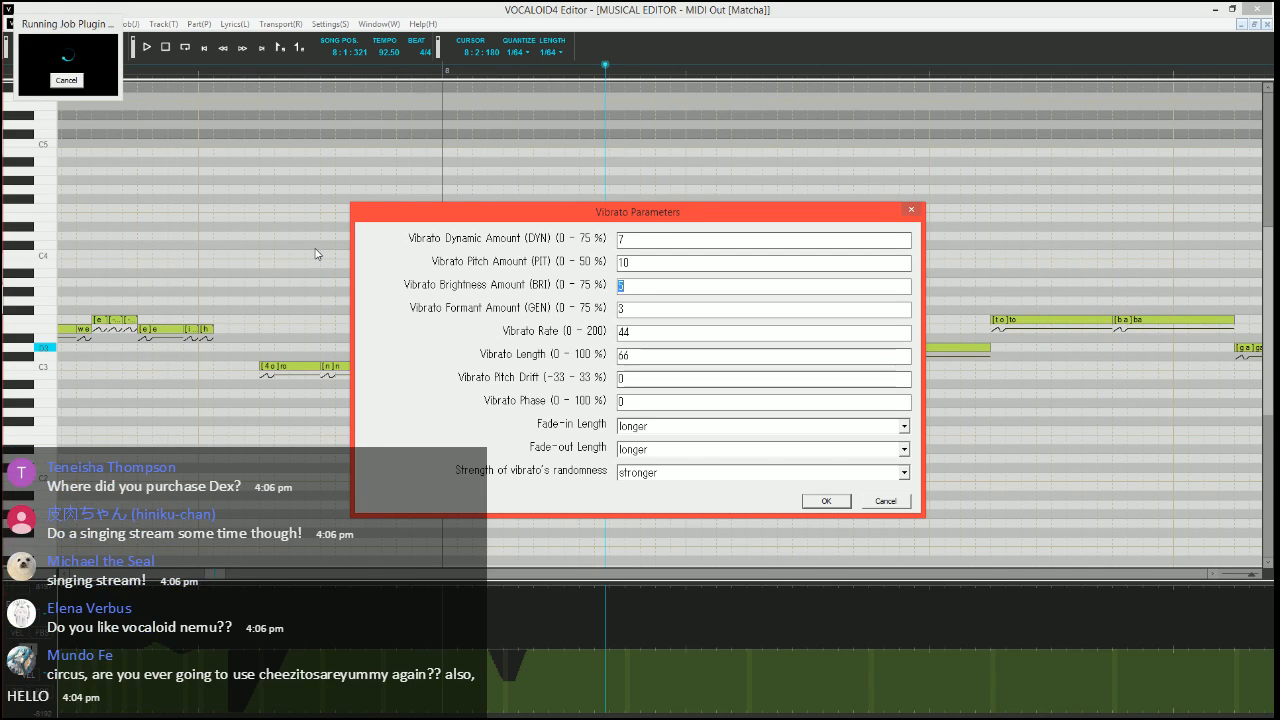
type("70")
key("Tab")
type("100")
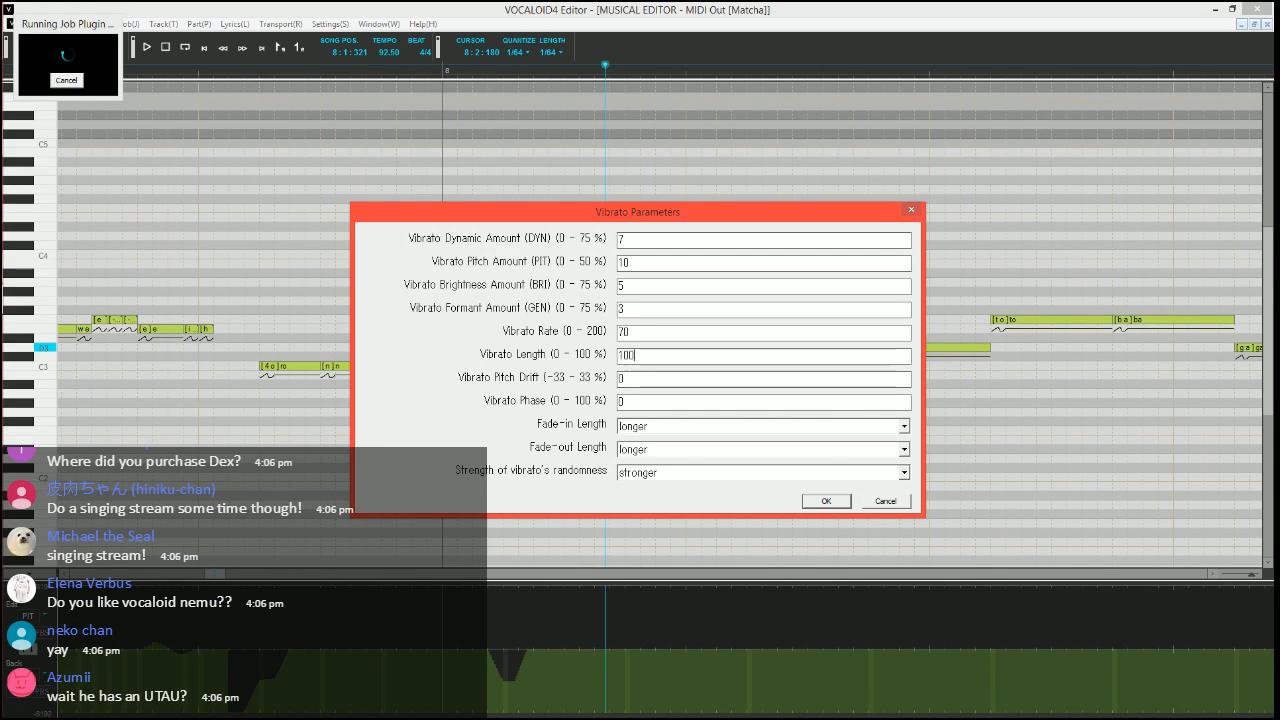
Set the vibrato's fade-in length to shorter and fade-out length to short, and apply it to the D3 "na" note
key("Tab")
key("Tab")
key("Tab")
key("Up")
key("Tab")
key("Up")
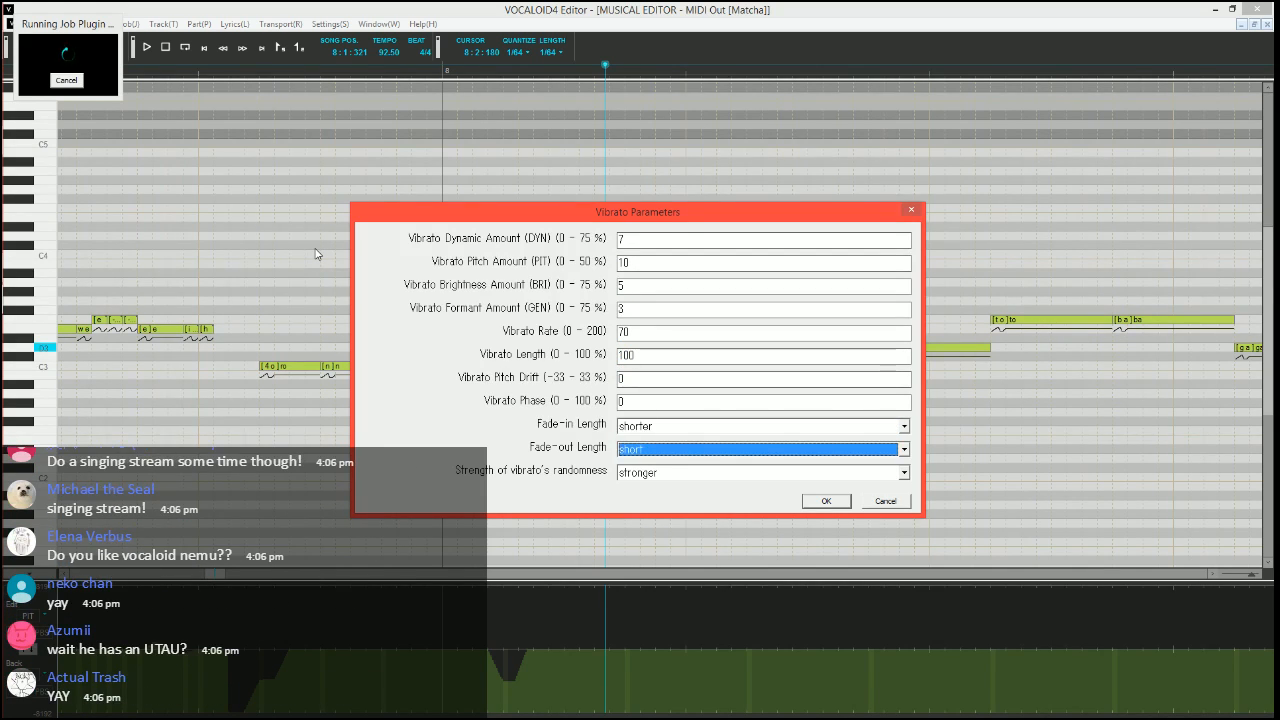
key("Return")
Set the song position to 7:4:030 and play the phrase leading to the D3 "na" note
left_click(214, 67)
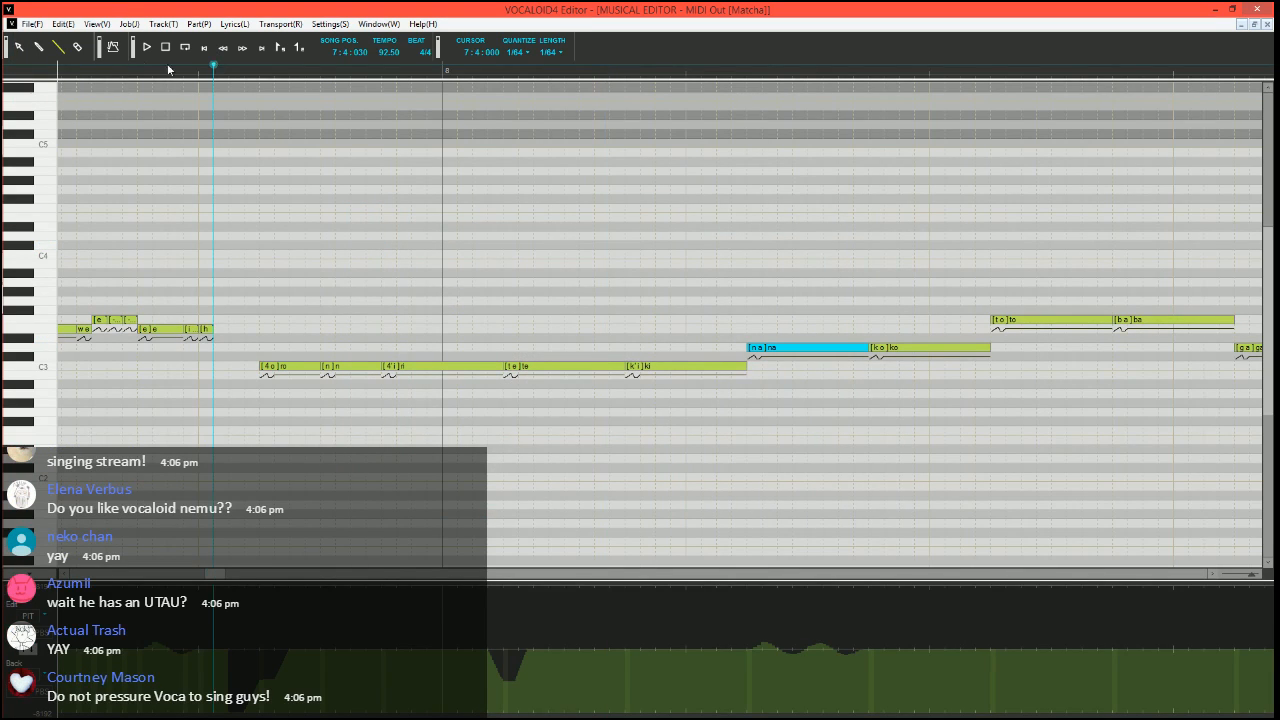
scroll(628, 338, "right", 1)
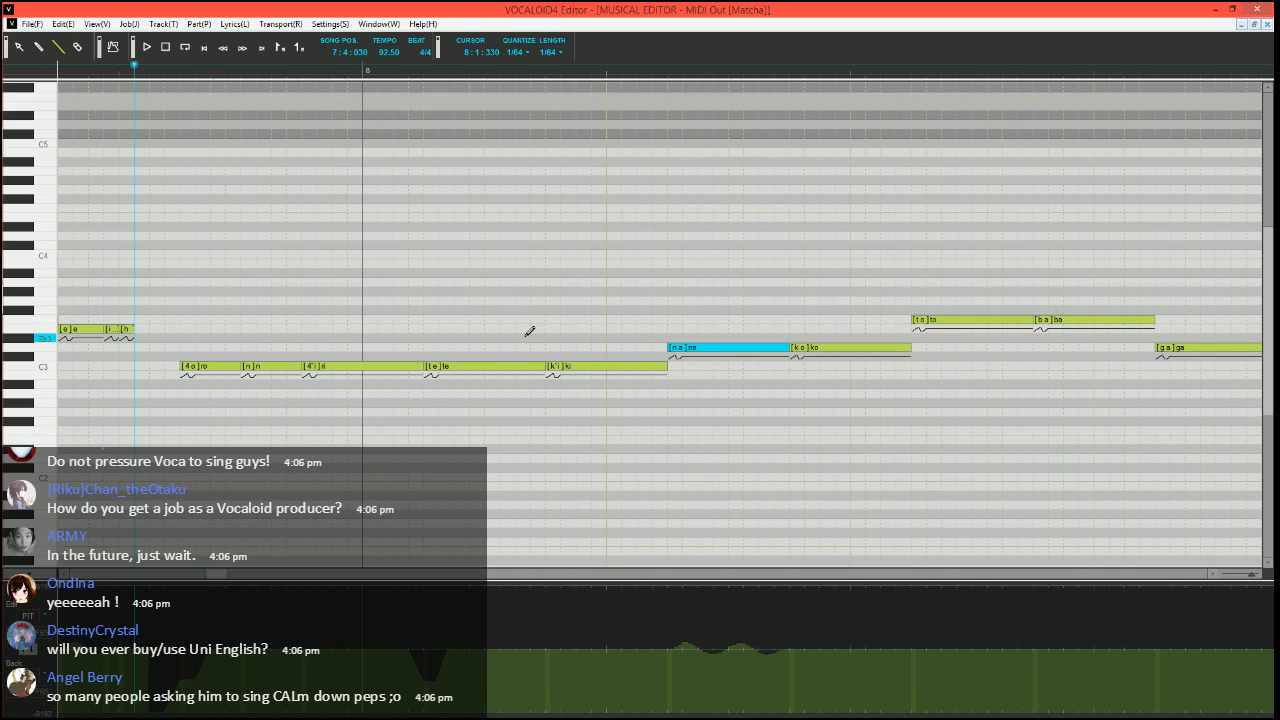
key("space")
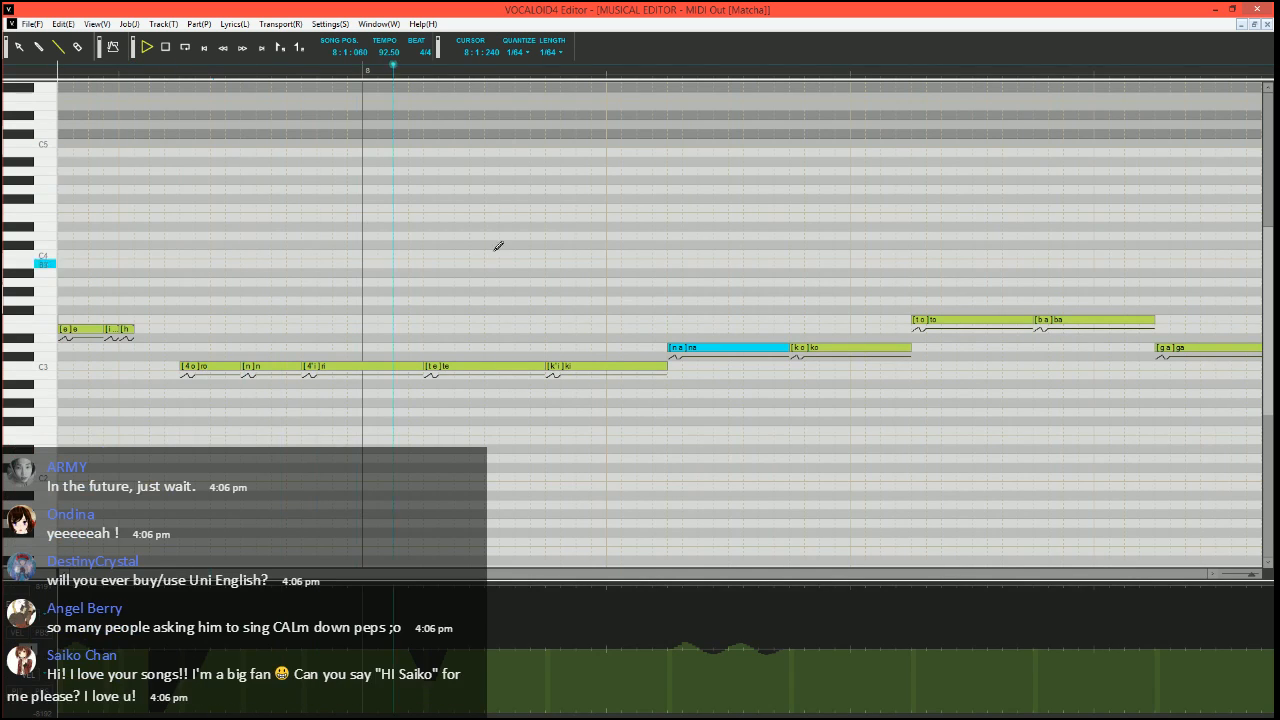
key("space")
Set the song position to 8:2:030, just before the D3 "na" note
left_click(621, 70)
scroll(638, 190, "right", 2)
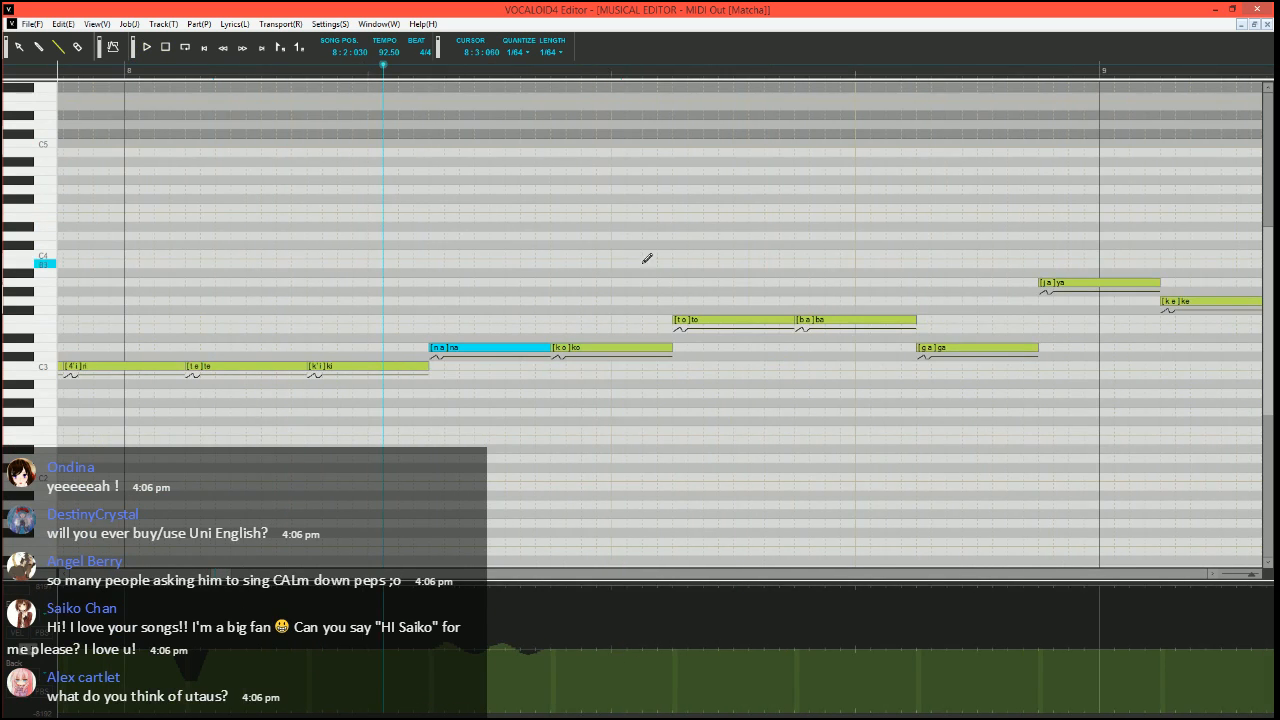
scroll(420, 420, "right", 4)
scroll(393, 420, "up", 2)
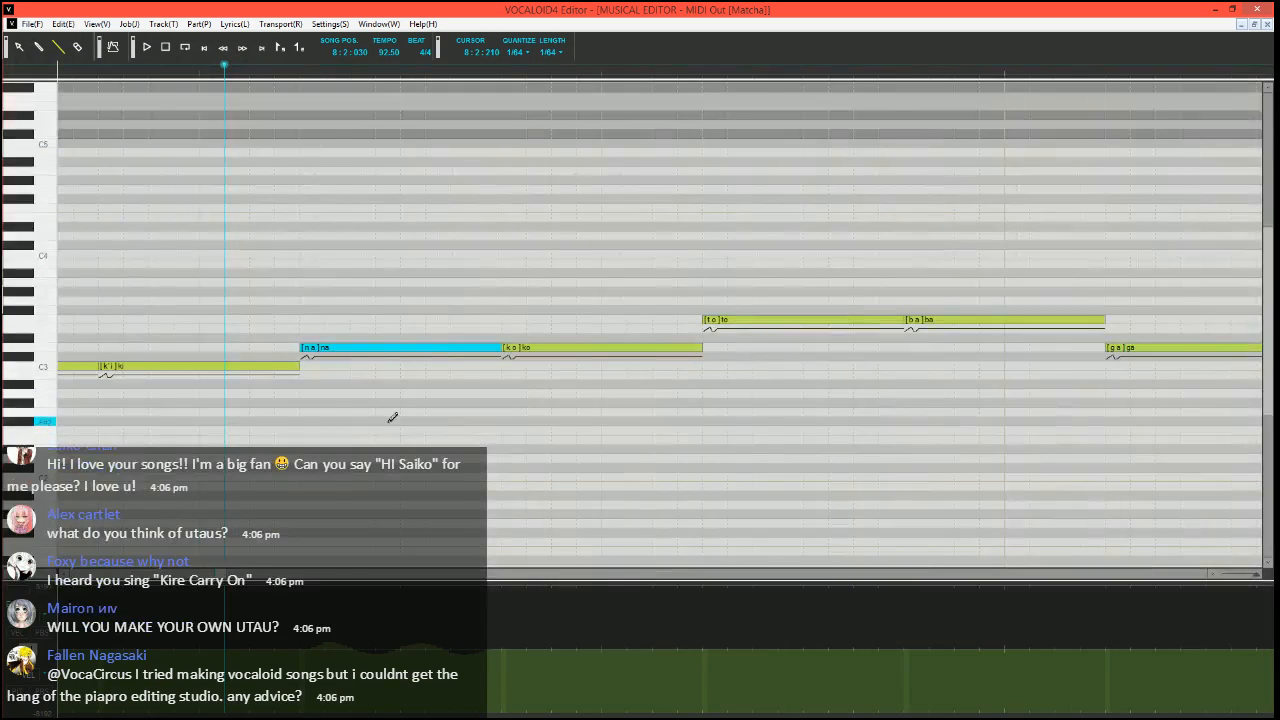
scroll(404, 420, "right", 1)
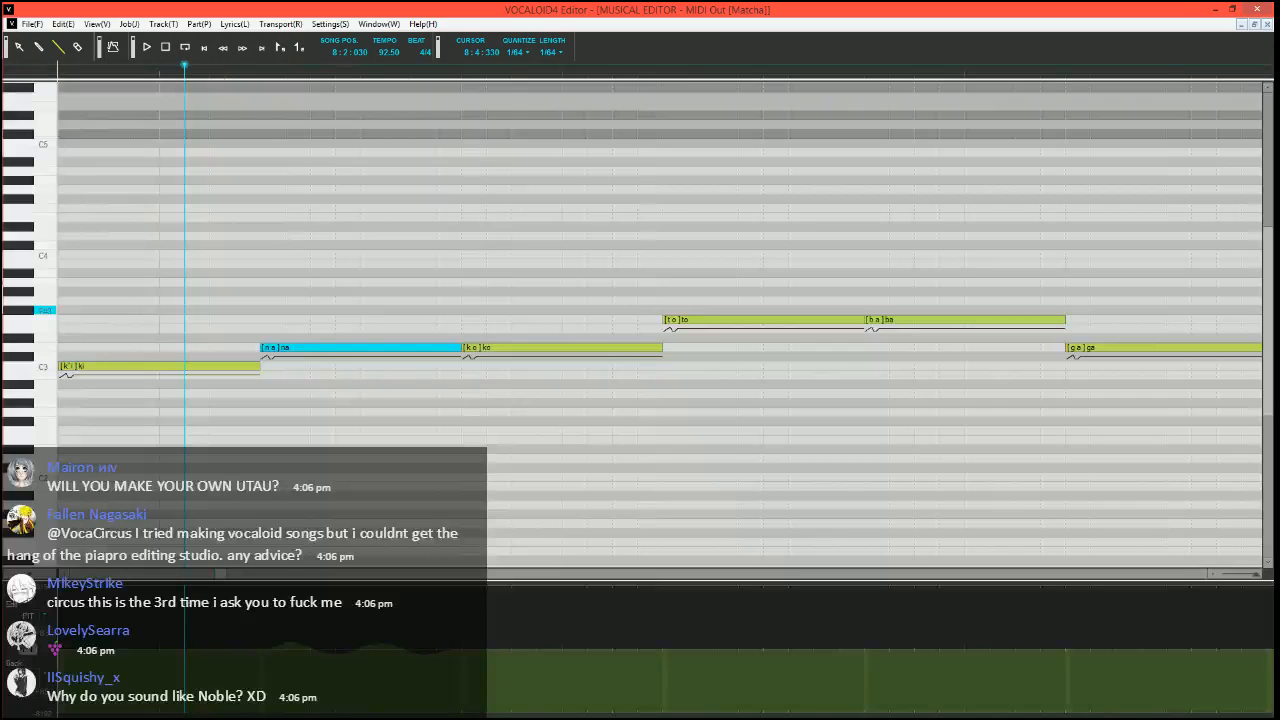
key("alt+Tab")
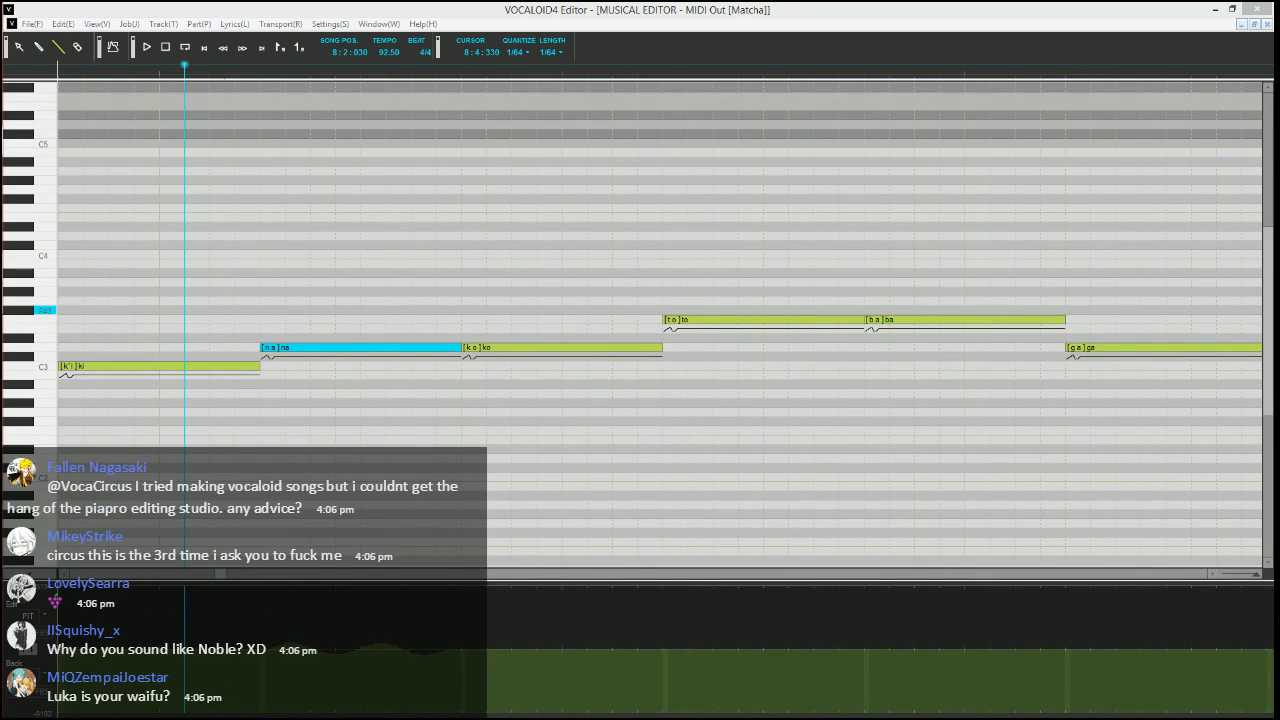
left_click(415, 8)
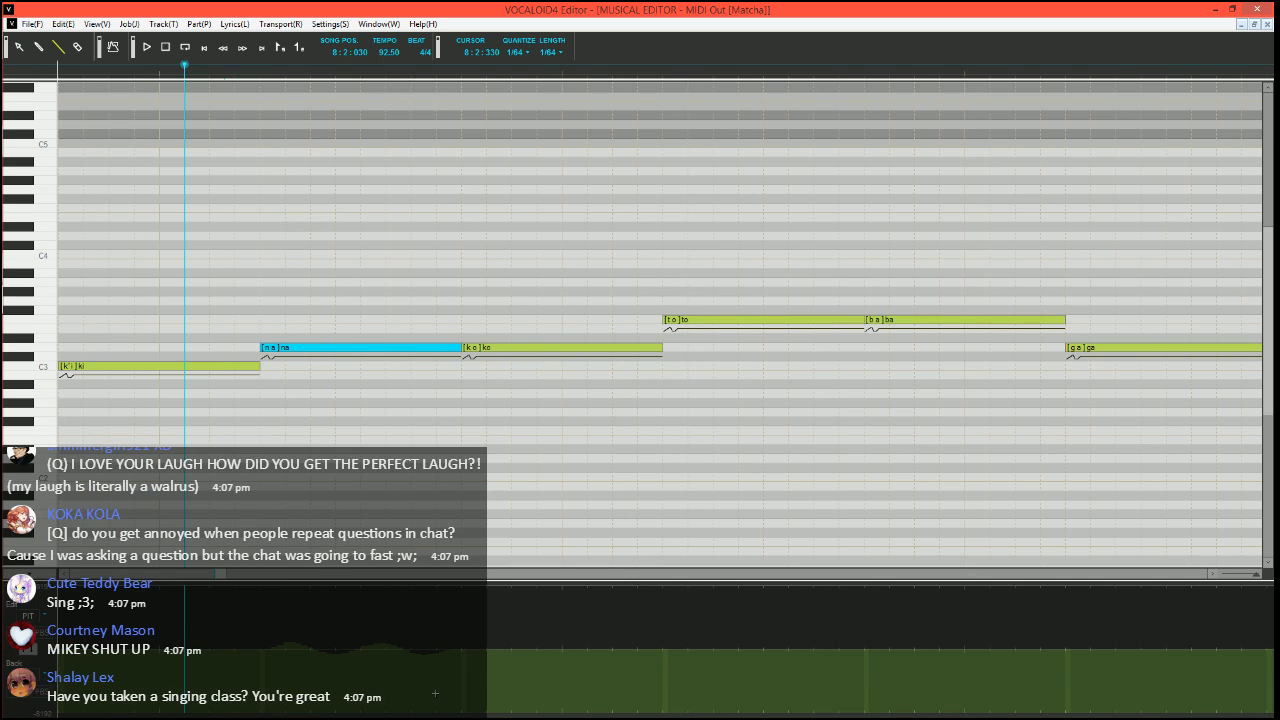
Split the D3 "na" note into a short C3 "na" note and a D3 "a" note with phoneme "-"
left_click_drag(1256, 574, 1245, 574)
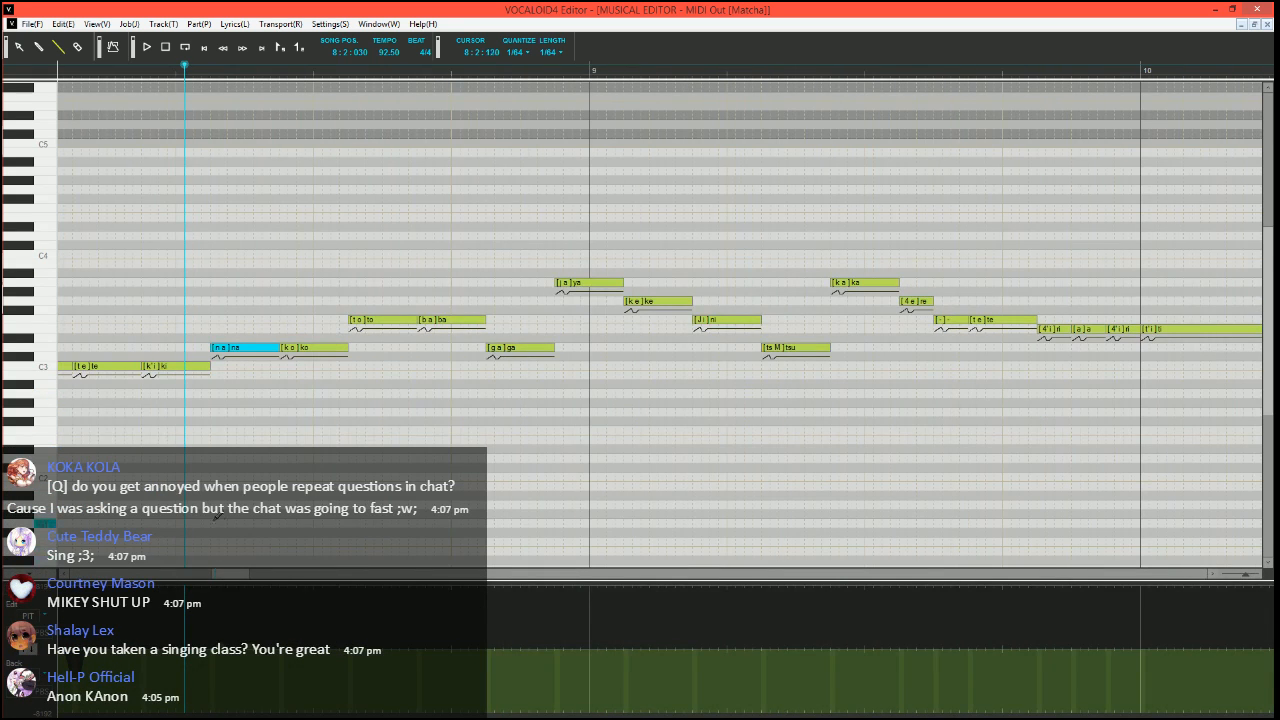
scroll(213, 521, "up", 3)
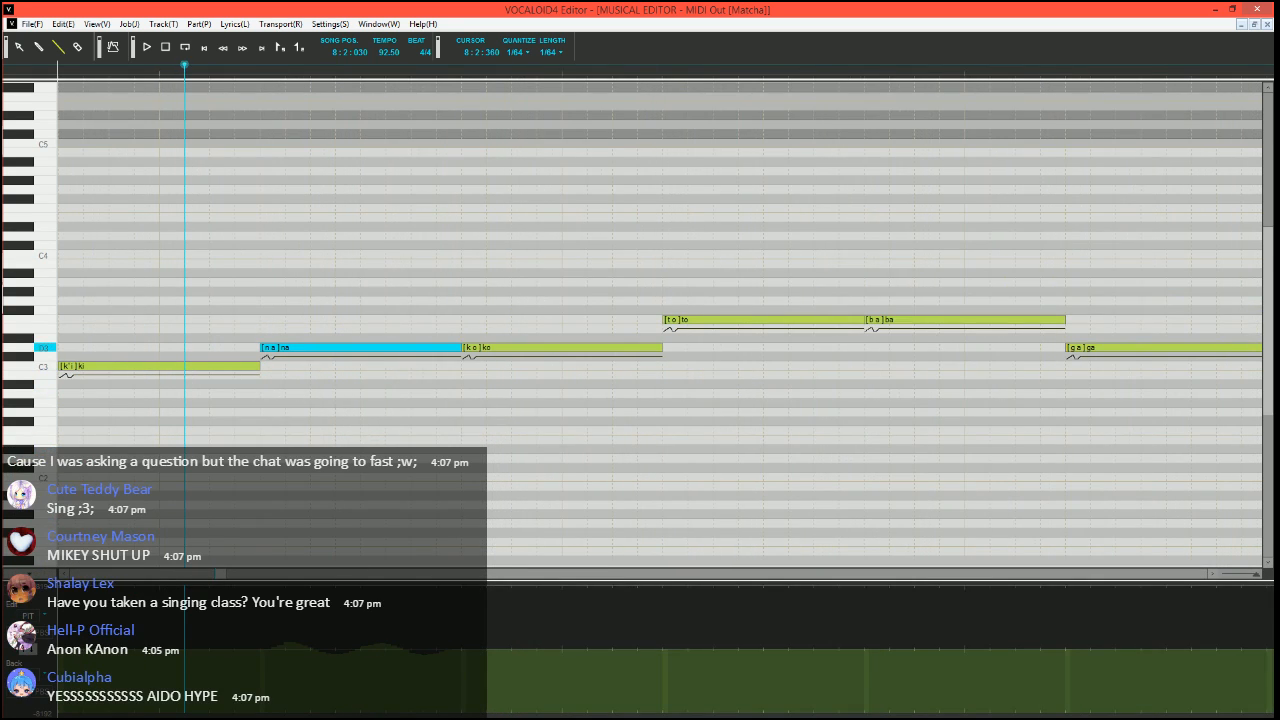
mouse_move(459, 348)
left_mouse_down()
mouse_move(283, 348)
mouse_move(272, 367)
mouse_move(462, 348)
left_mouse_up()
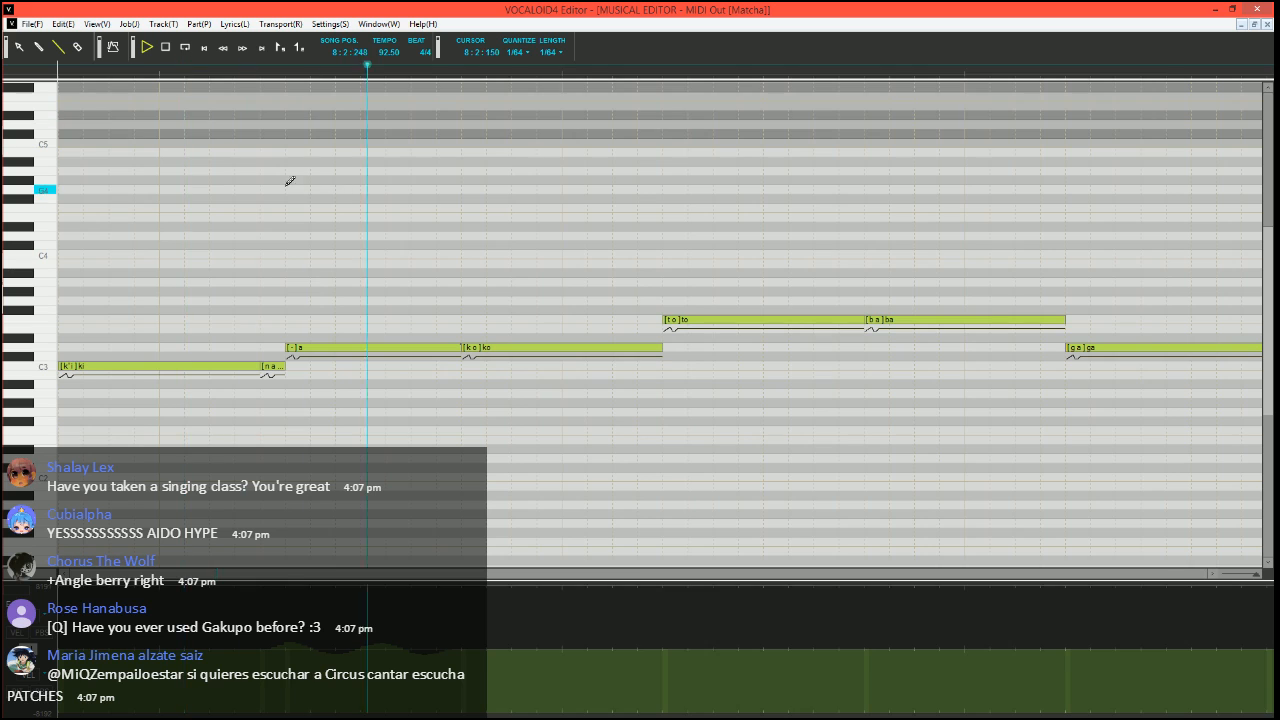
Set the song position to 8:2:090 and play the split "na" and "a" notes
left_click(226, 71)
scroll(491, 314, "right", 2)
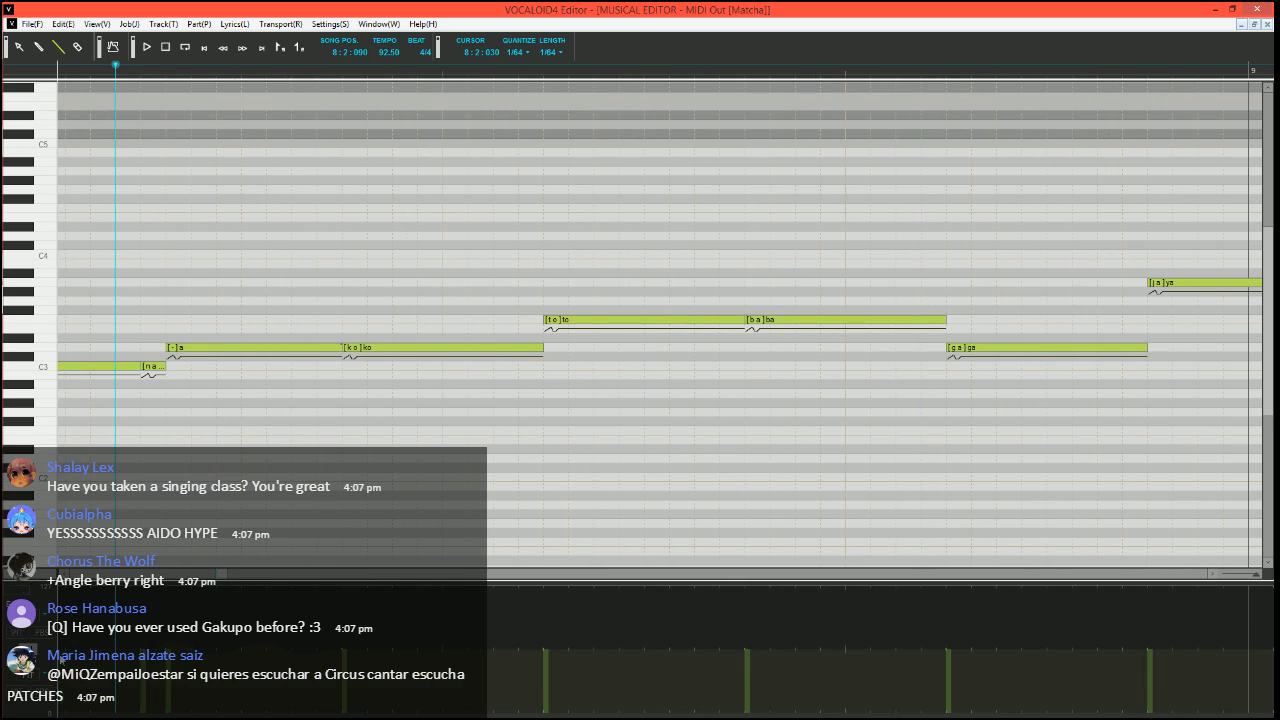
key("space")
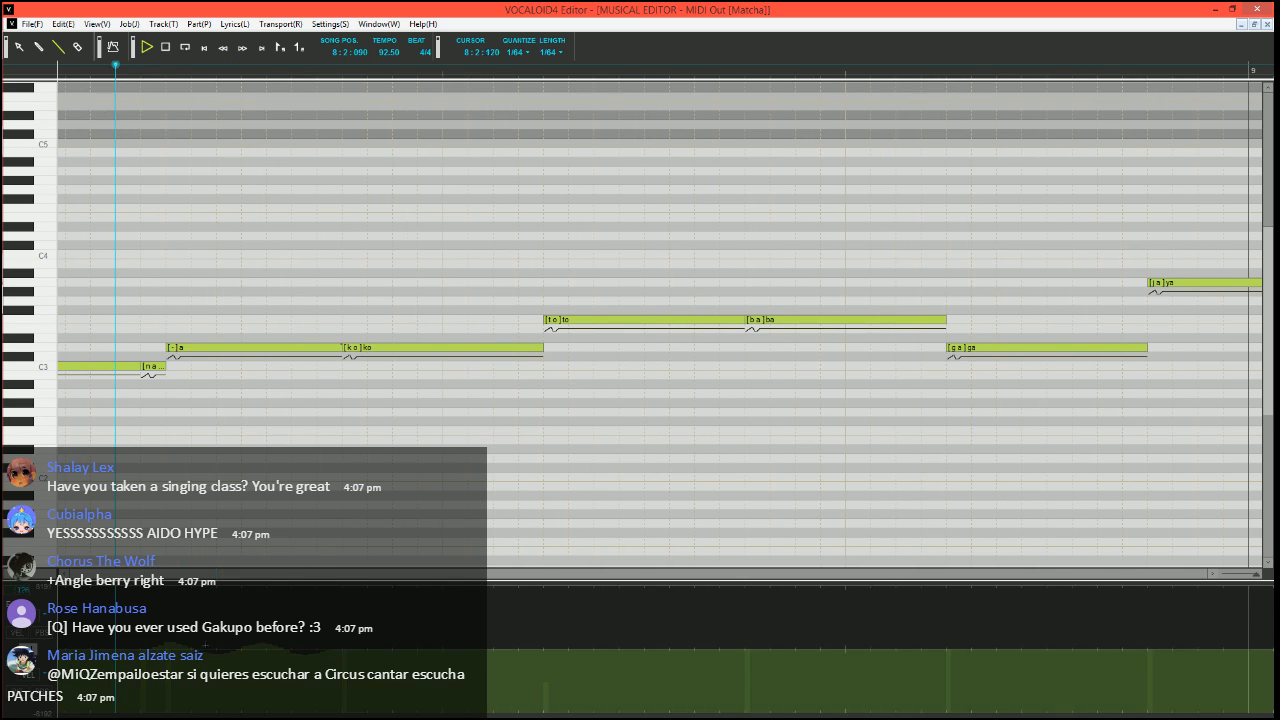
key("space")
Set the song position to 8:3:060 and draw a shallow downward pitch bend rising back into the F3 "to" note
left_click(509, 74)
scroll(583, 370, "right", 2)
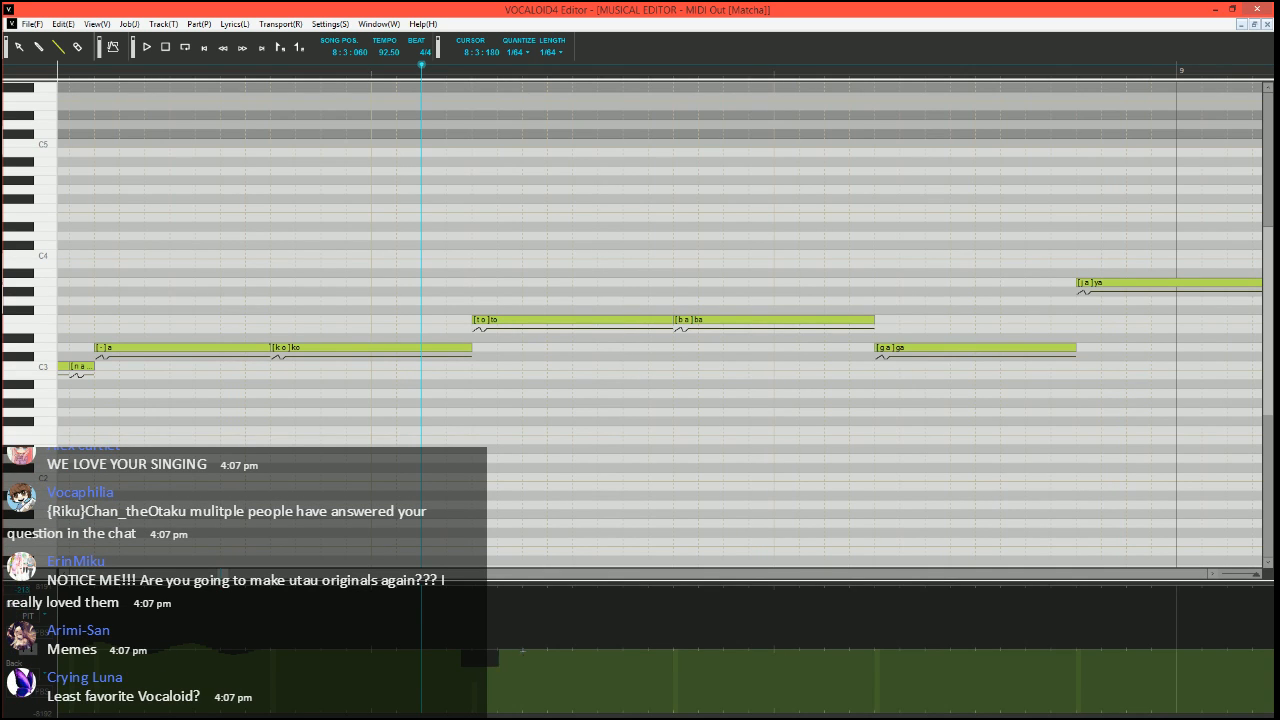
scroll(557, 443, "right", 5)
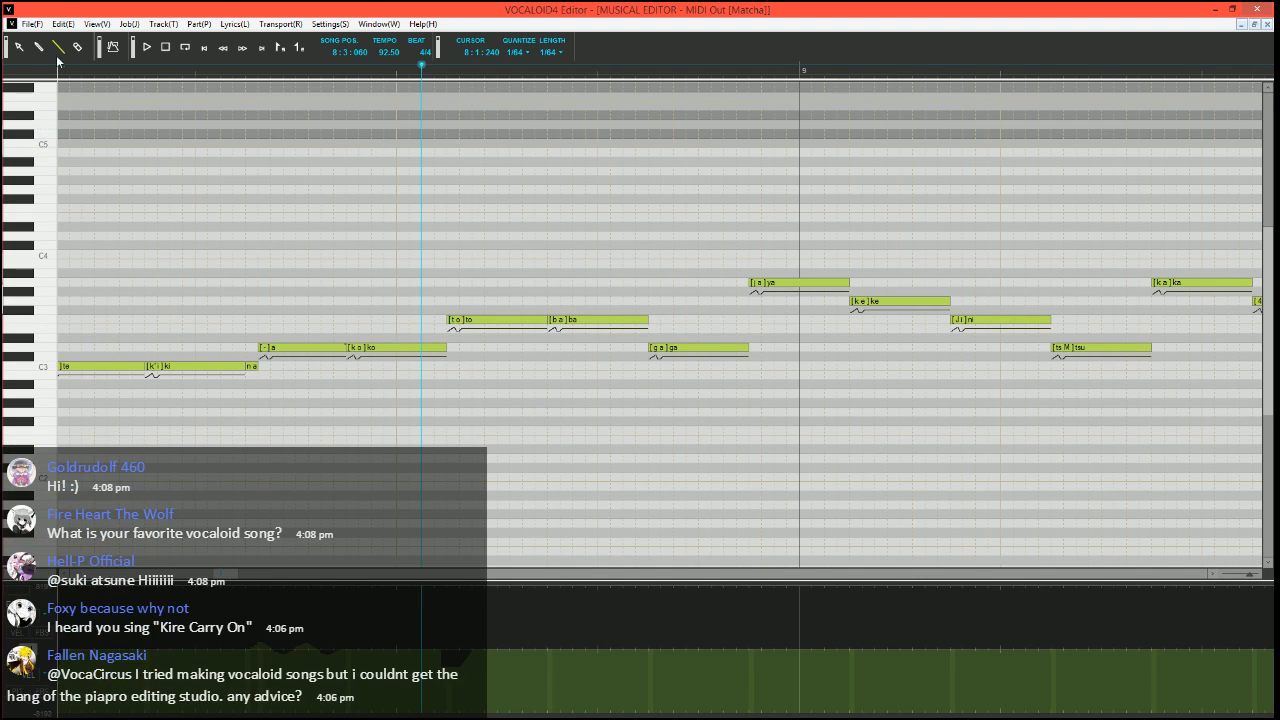
Go back to the beginning of the part, set the song position to 1:3:150, and play the vocal from there
left_click(246, 72)
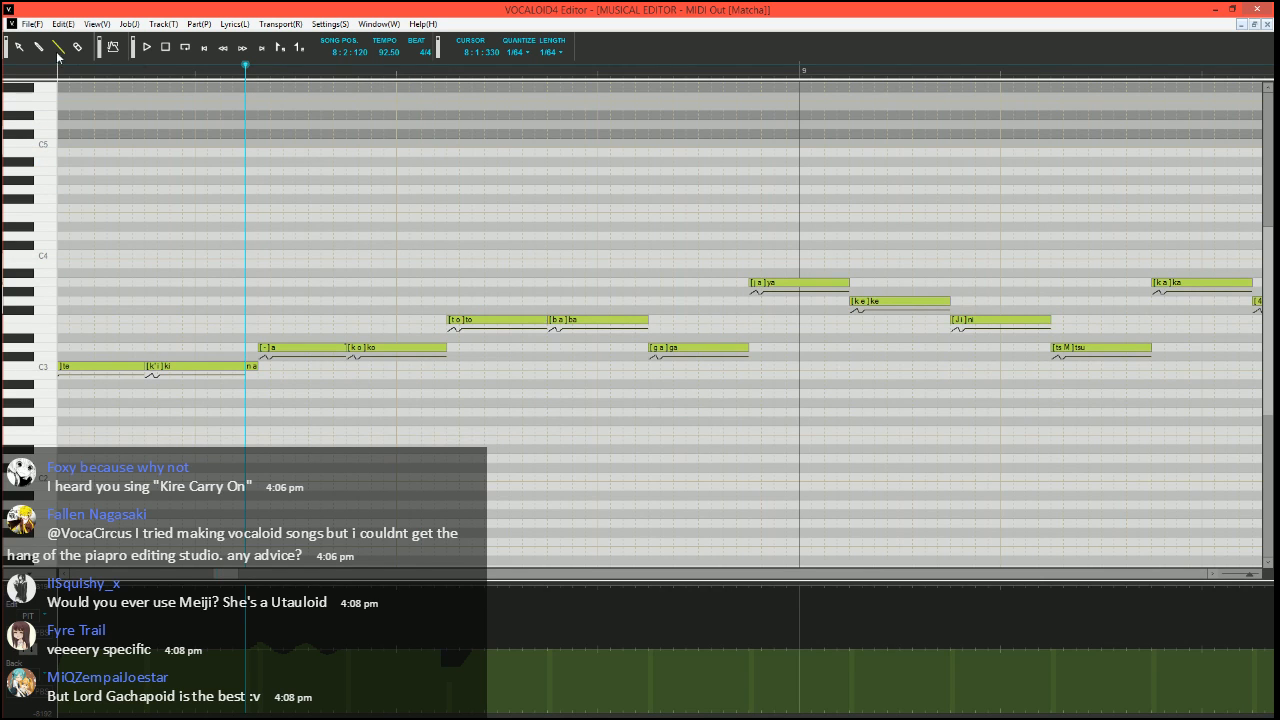
scroll(540, 273, "down", 3)
left_click_drag(267, 574, 115, 598)
left_click(272, 73)
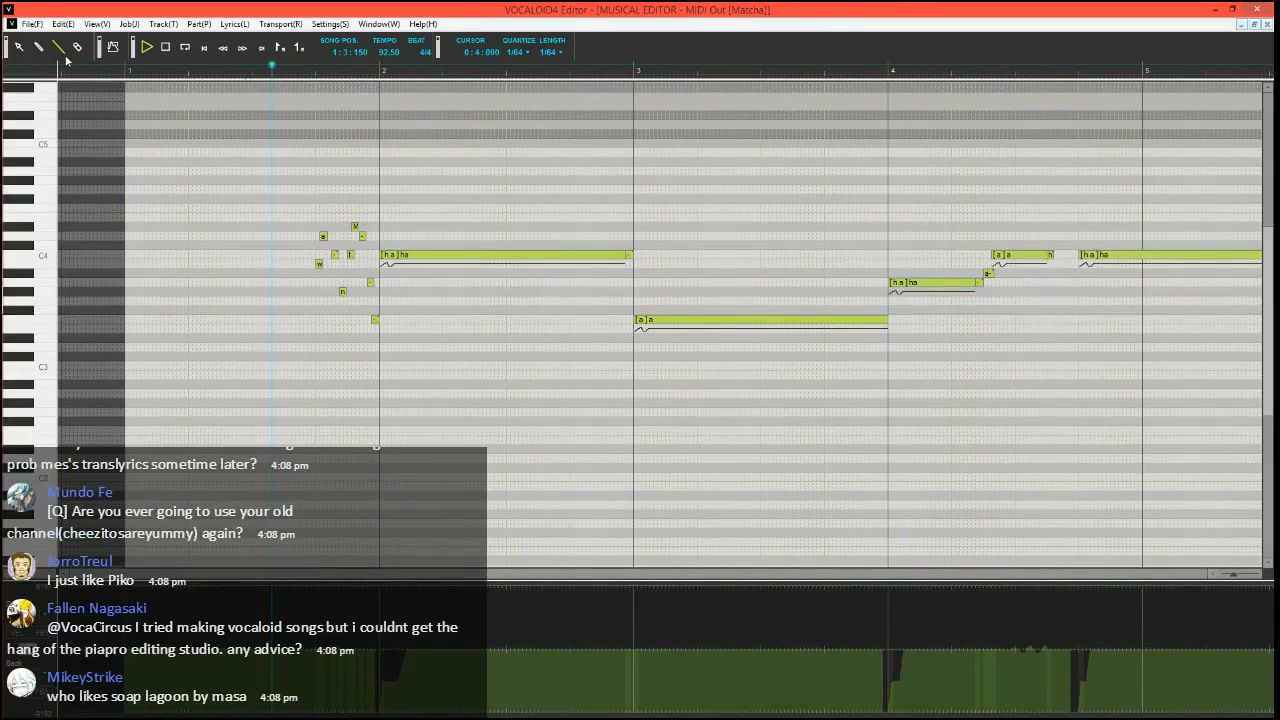
Stop the playback in measure 8 and set the song position to 8:3:000
key("space")
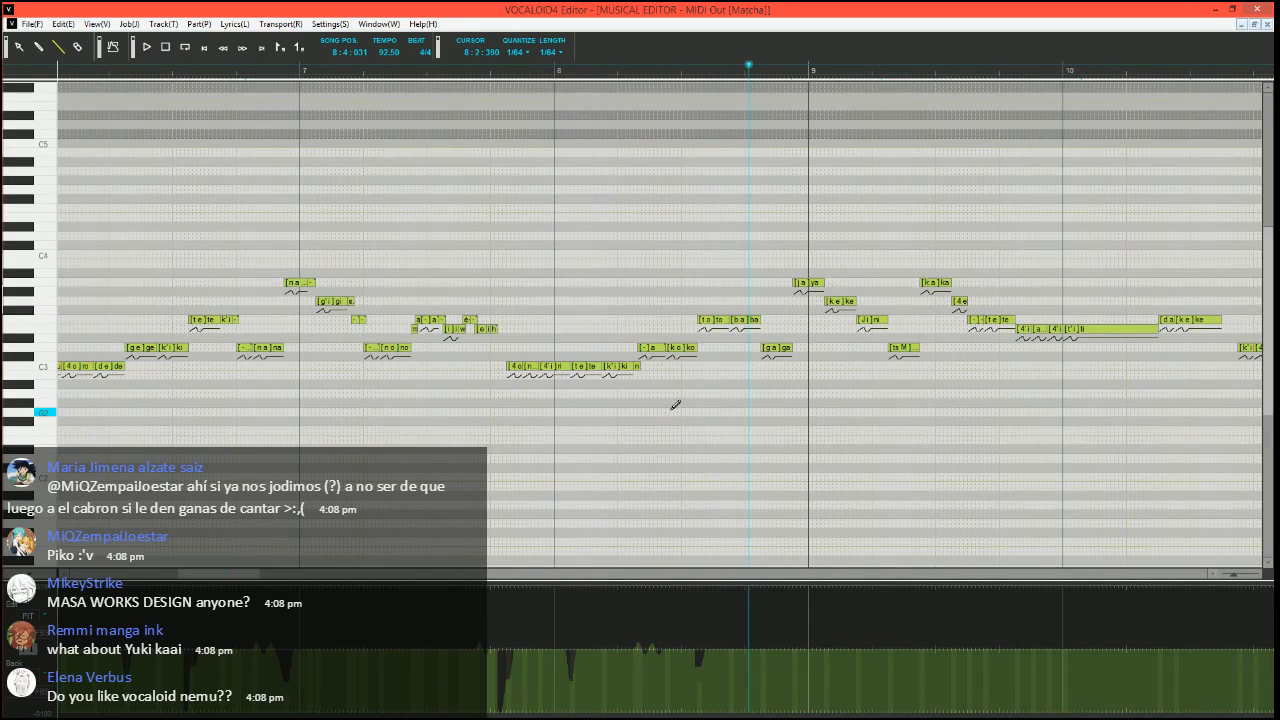
mouse_move(220, 575)
left_mouse_down()
mouse_move(204, 575)
mouse_move(226, 578)
left_mouse_up()
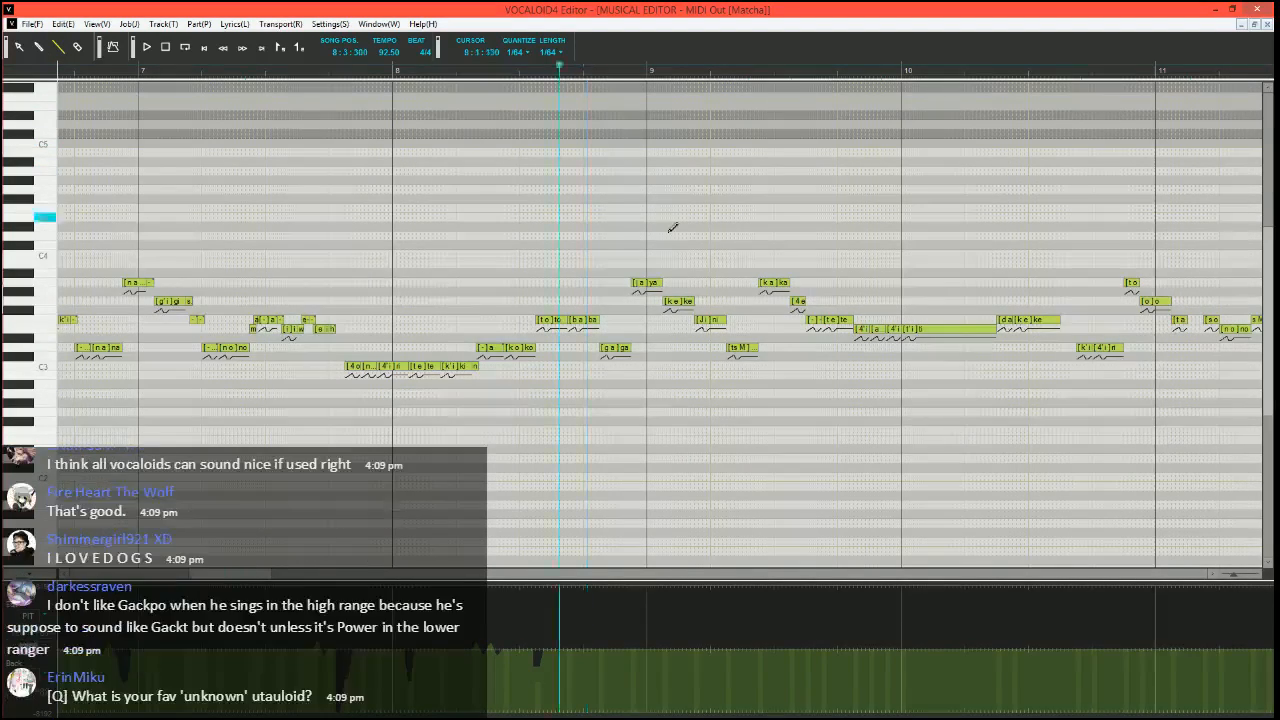
scroll(672, 226, "up", 3, "ctrl")
left_click(433, 68)
scroll(543, 297, "right", 3)
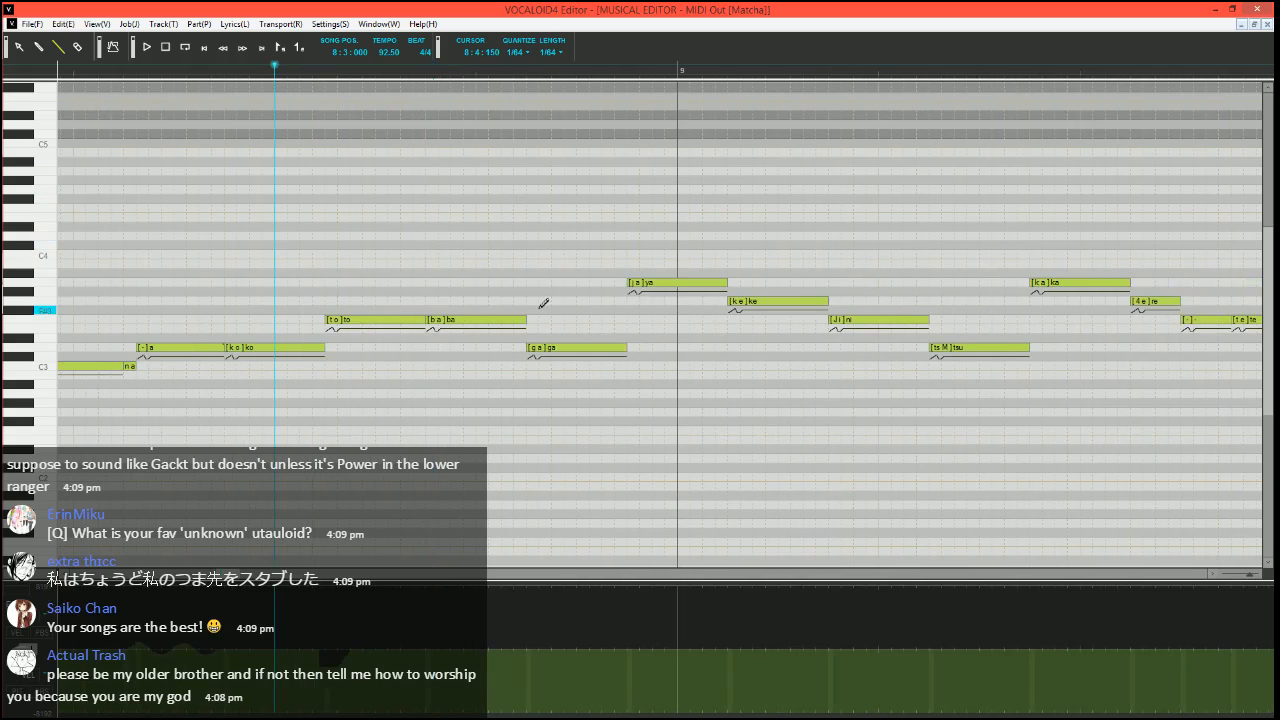
Shorten the F3 "ba" note and fill the gap before "ga" with F3 and D3 "a" notes, both with phoneme "-"
mouse_move(527, 319)
left_mouse_down()
mouse_move(463, 319)
mouse_move(527, 348)
left_mouse_up()
double_click(471, 320, "alt")
type("-")
key("Tab")
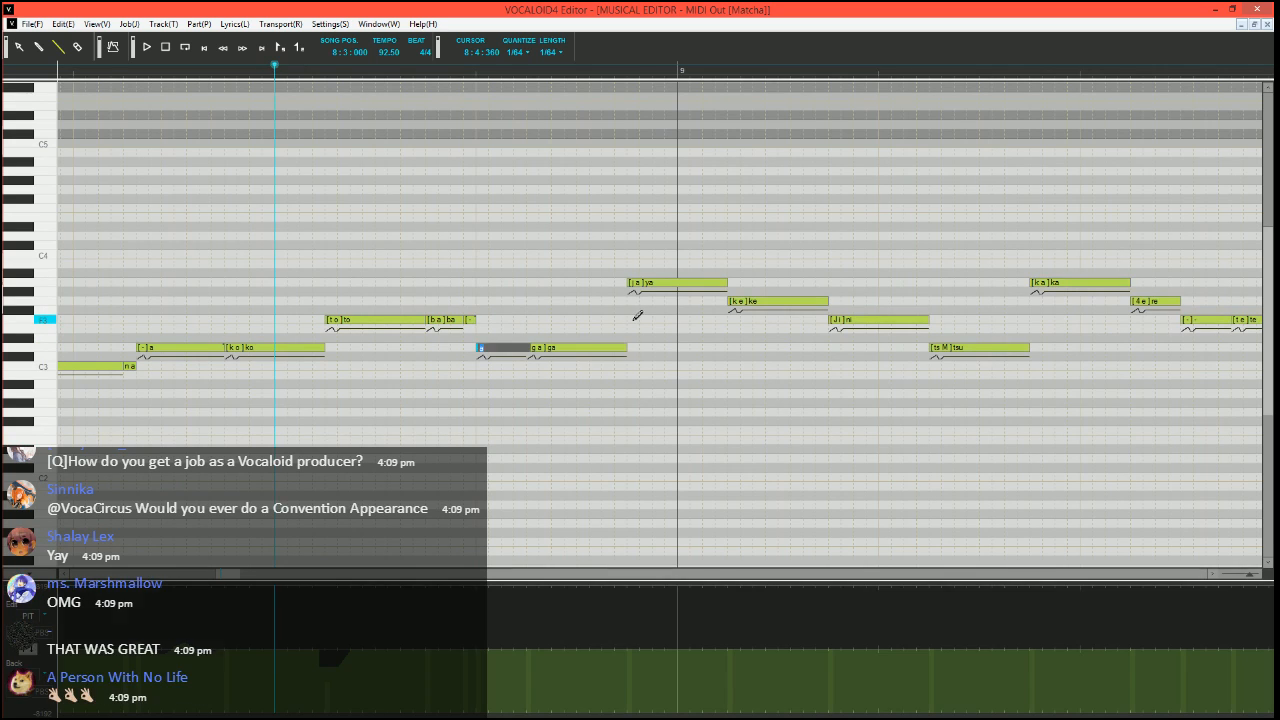
type("-")
key("Return")
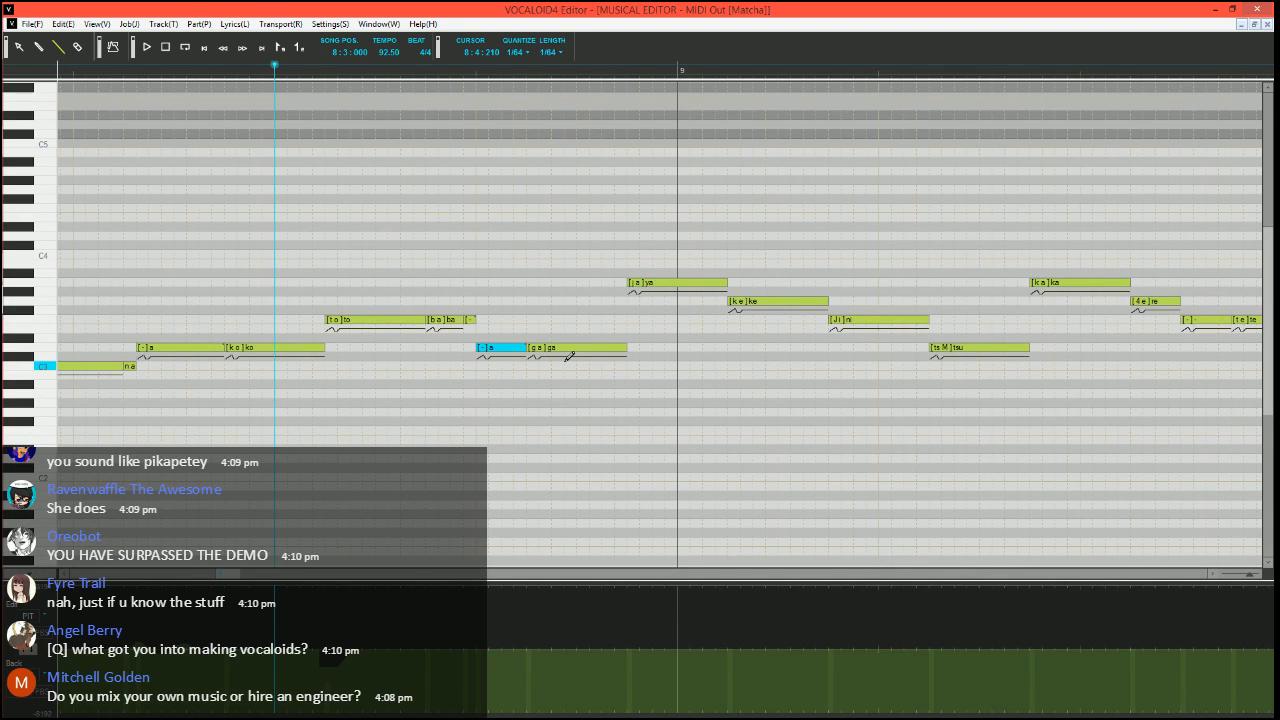
Play the phrase from 8:3:000 through the "ga" note and set the song position to 8:3:420
key("space")
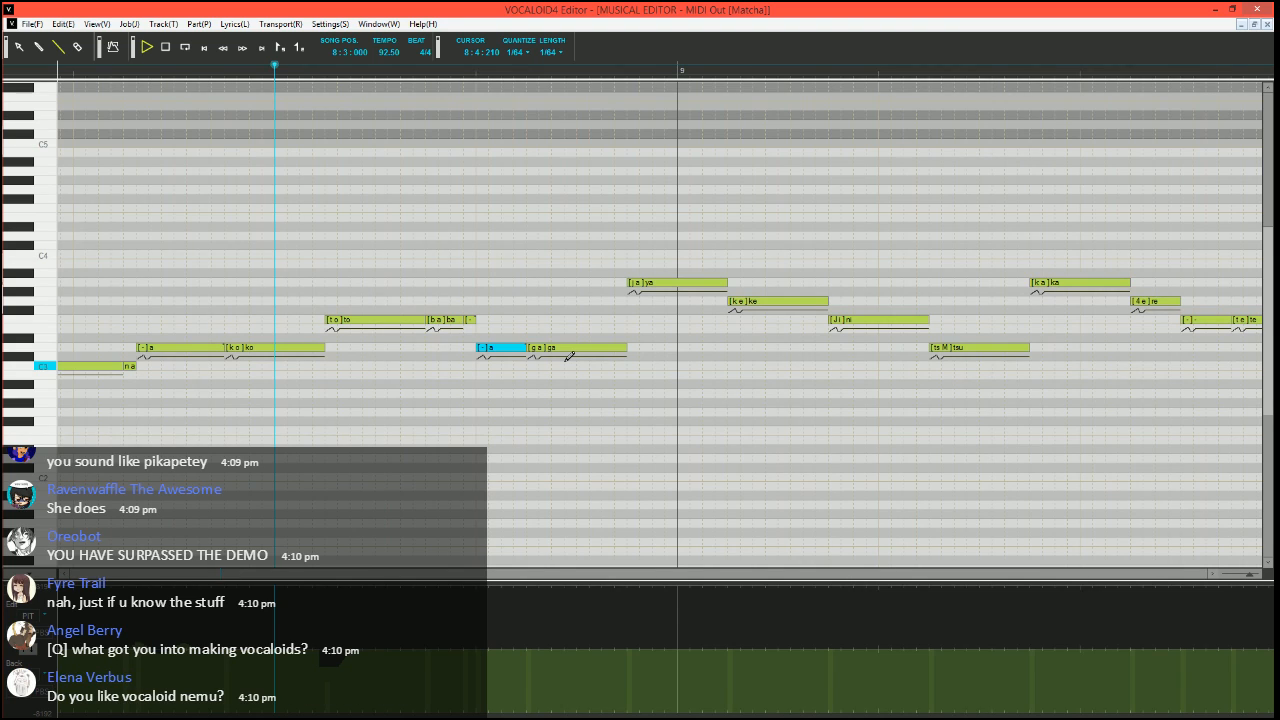
key("space")
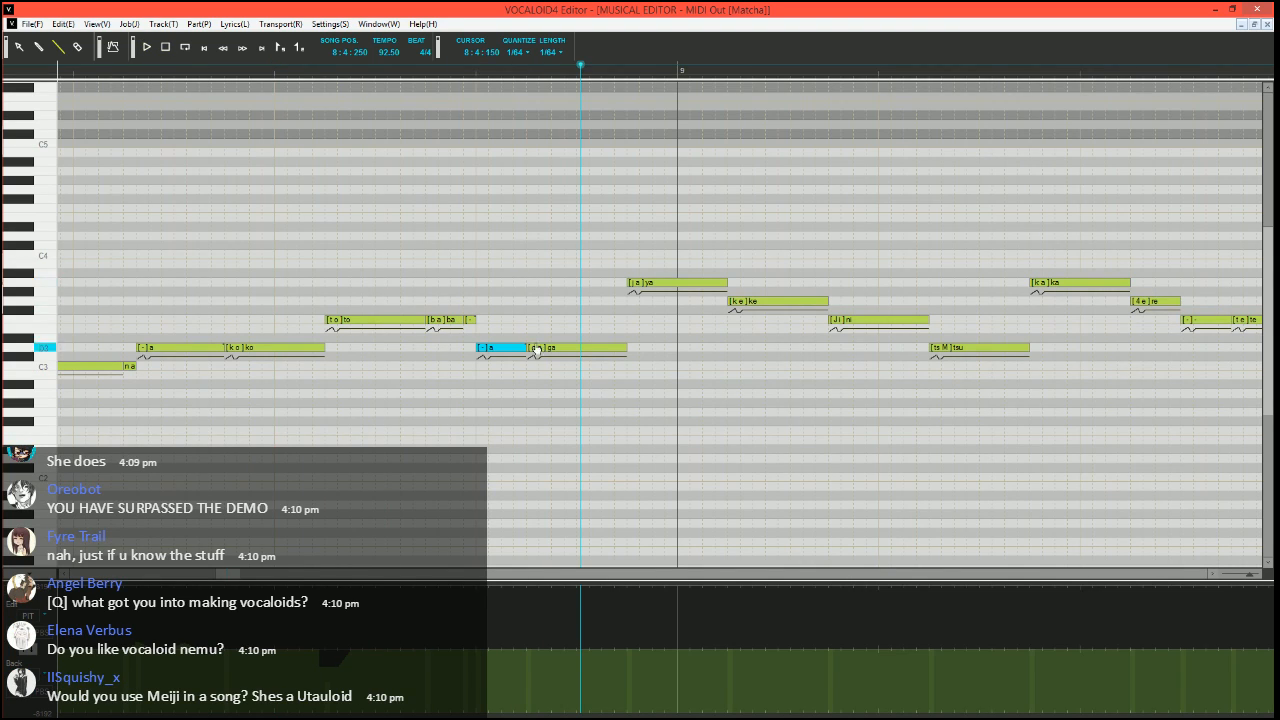
left_click(458, 74)
Try the phonemes "N a" on the D3 "ga" note, play it from 8:3:150, and undo the change
double_click(537, 349)
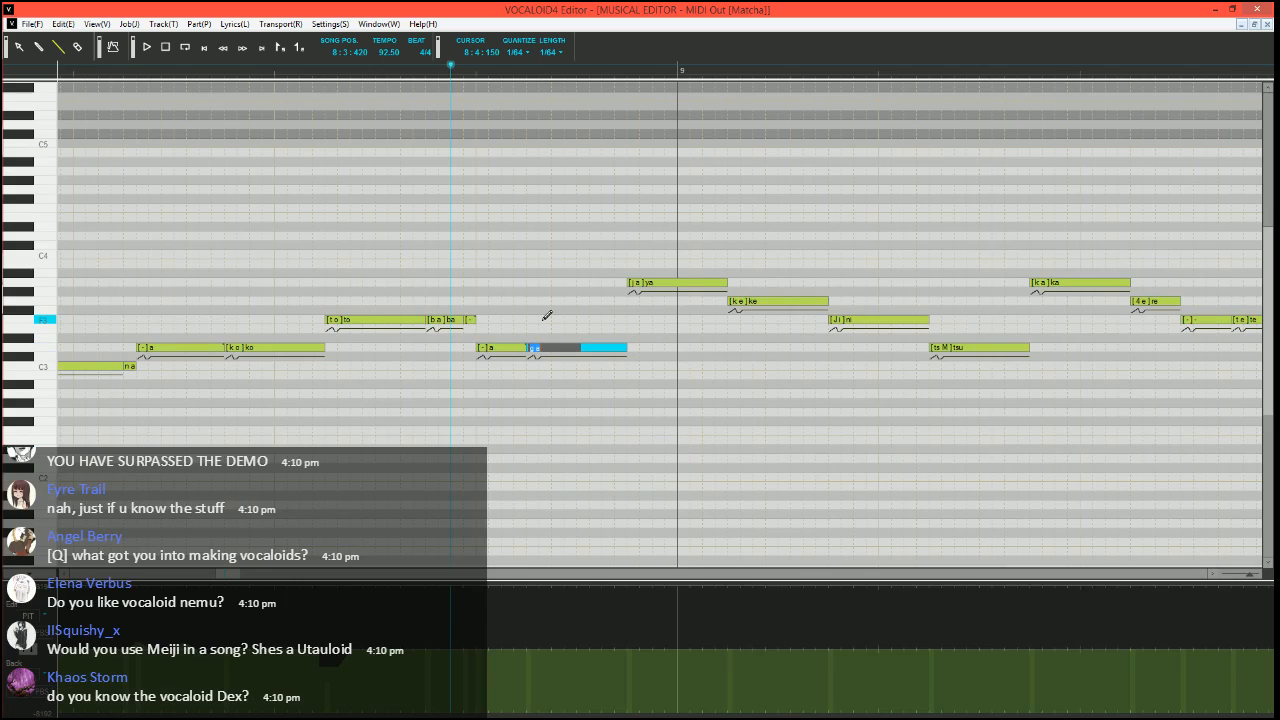
key("Return")
left_click(289, 70)
key("space")
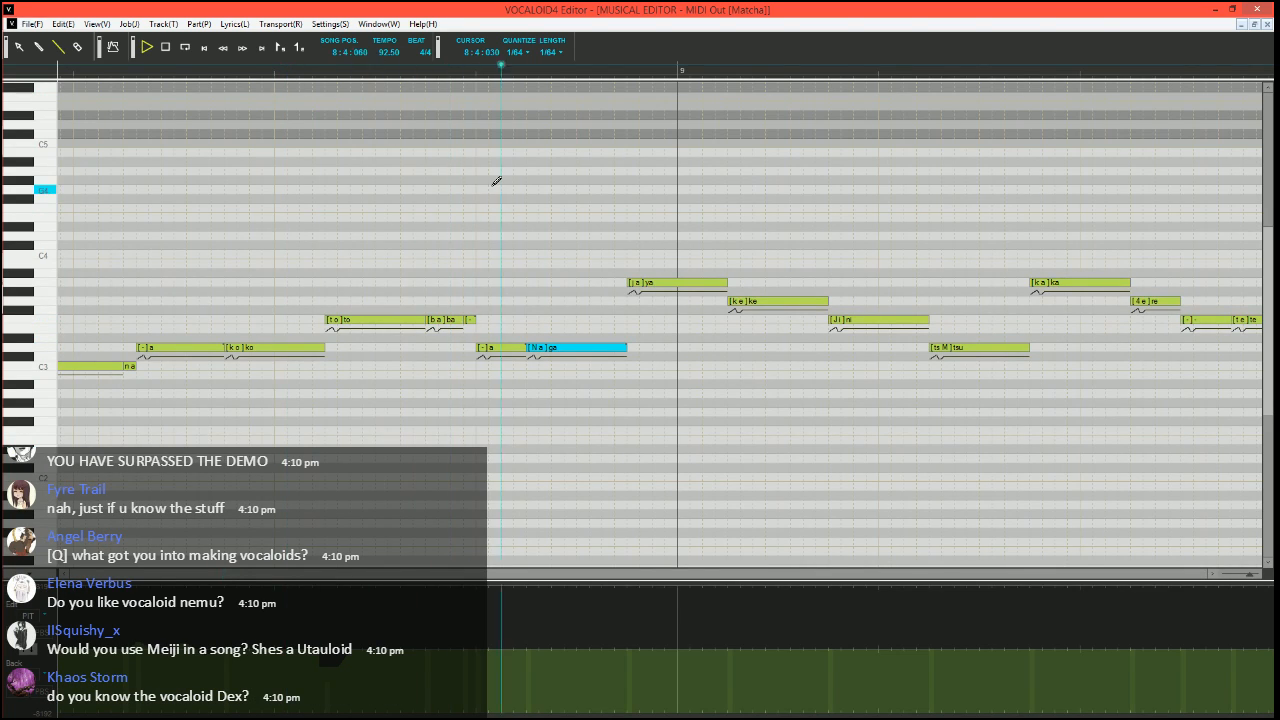
key("space")
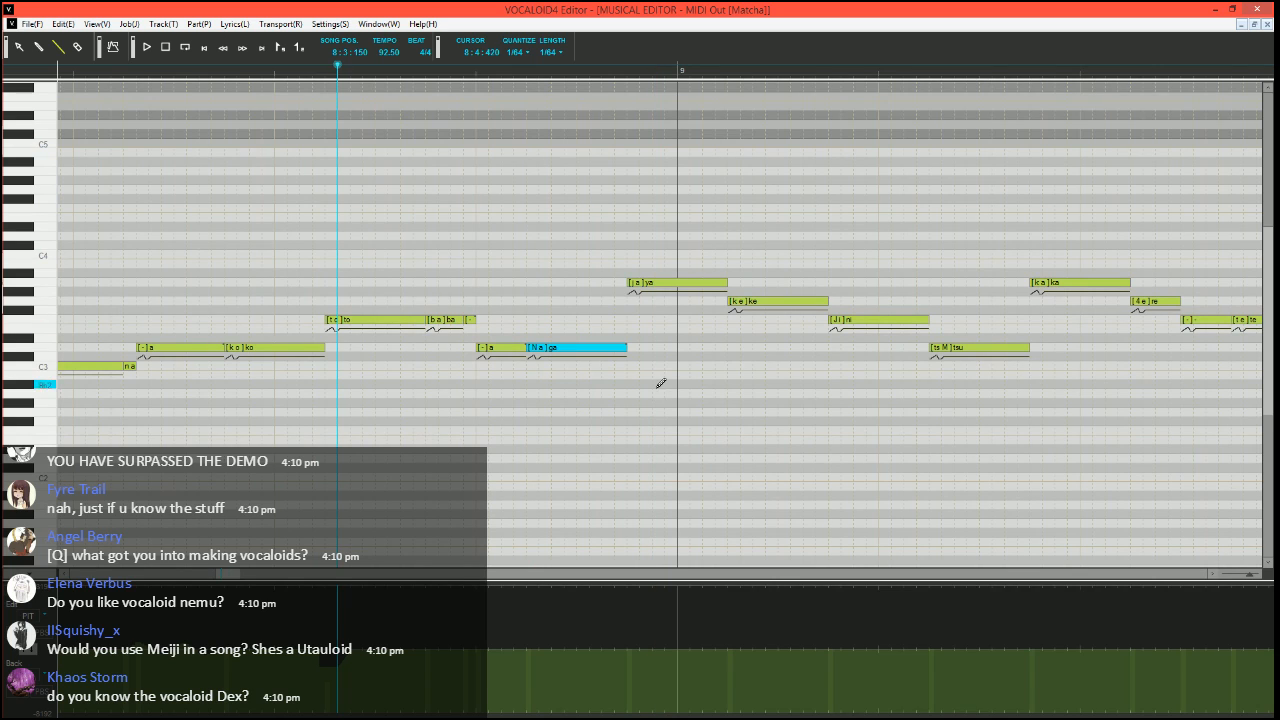
left_click(541, 308)
key("ctrl+z")
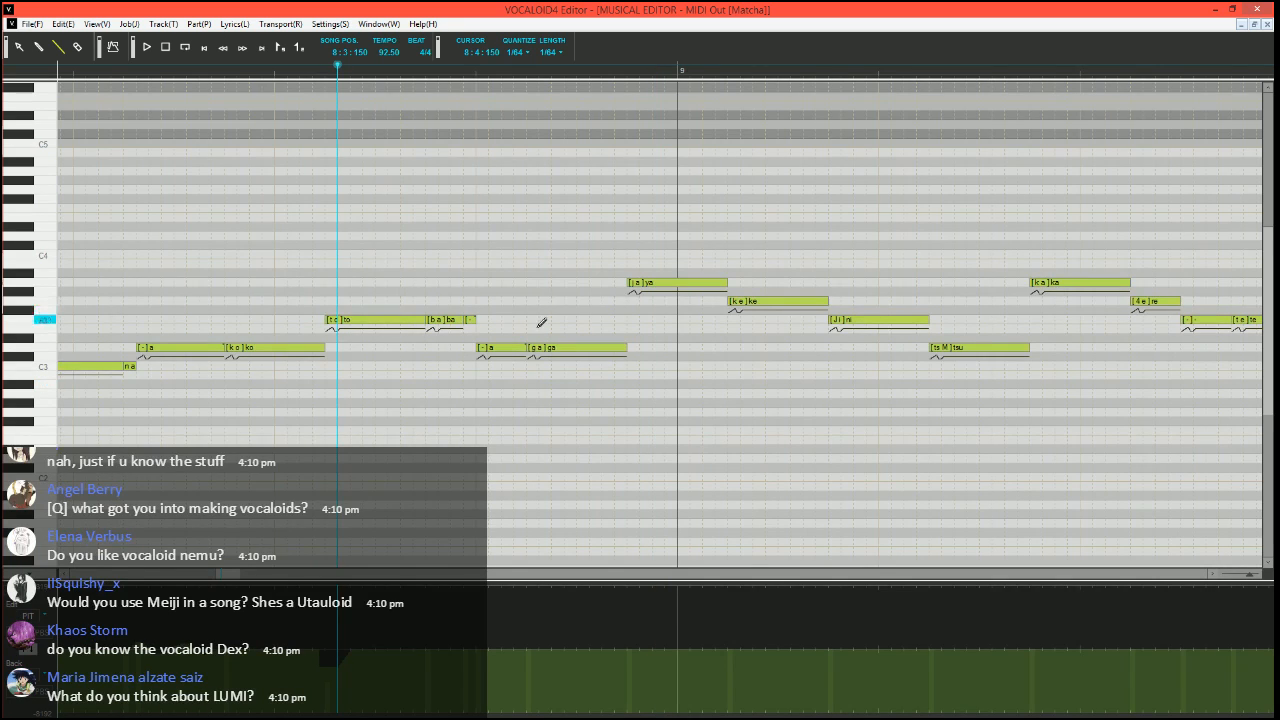
left_click(552, 348)
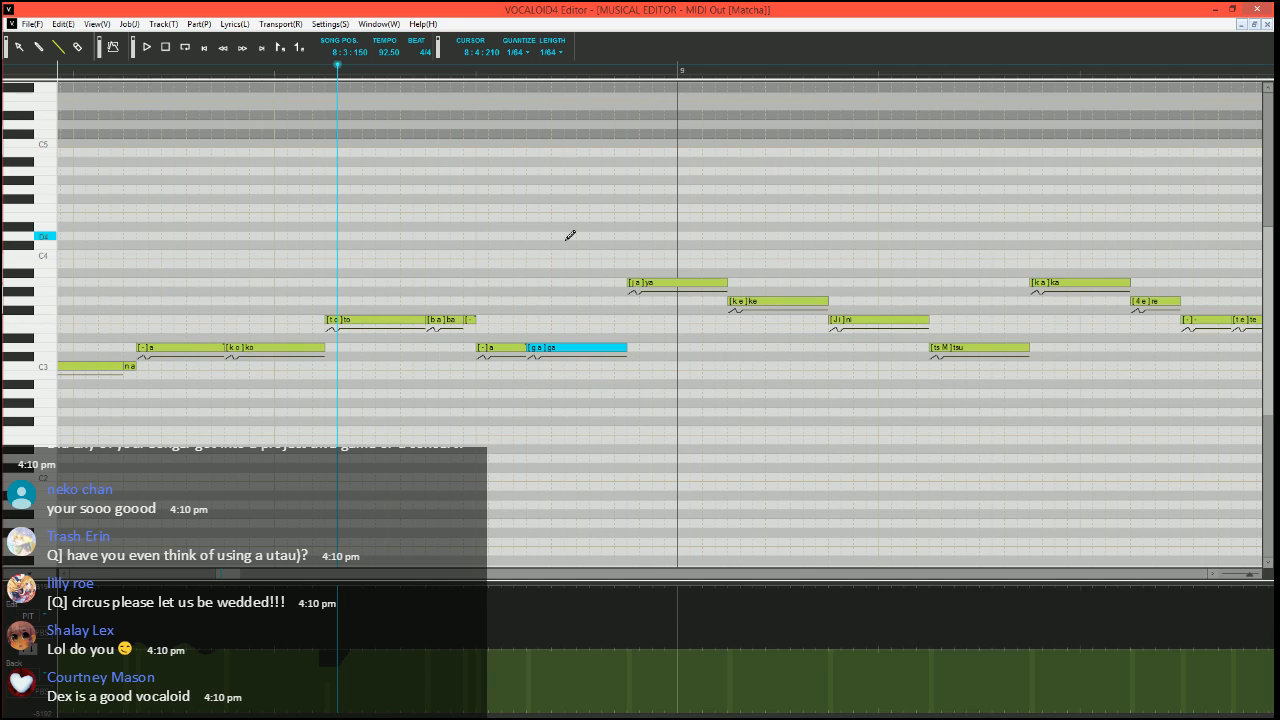
Set the song position to 8:4:270 and split the A3 "ya" note into G3 "ya", A3 "a" and A3 "a" with phoneme "-"
scroll(604, 238, "right", 1)
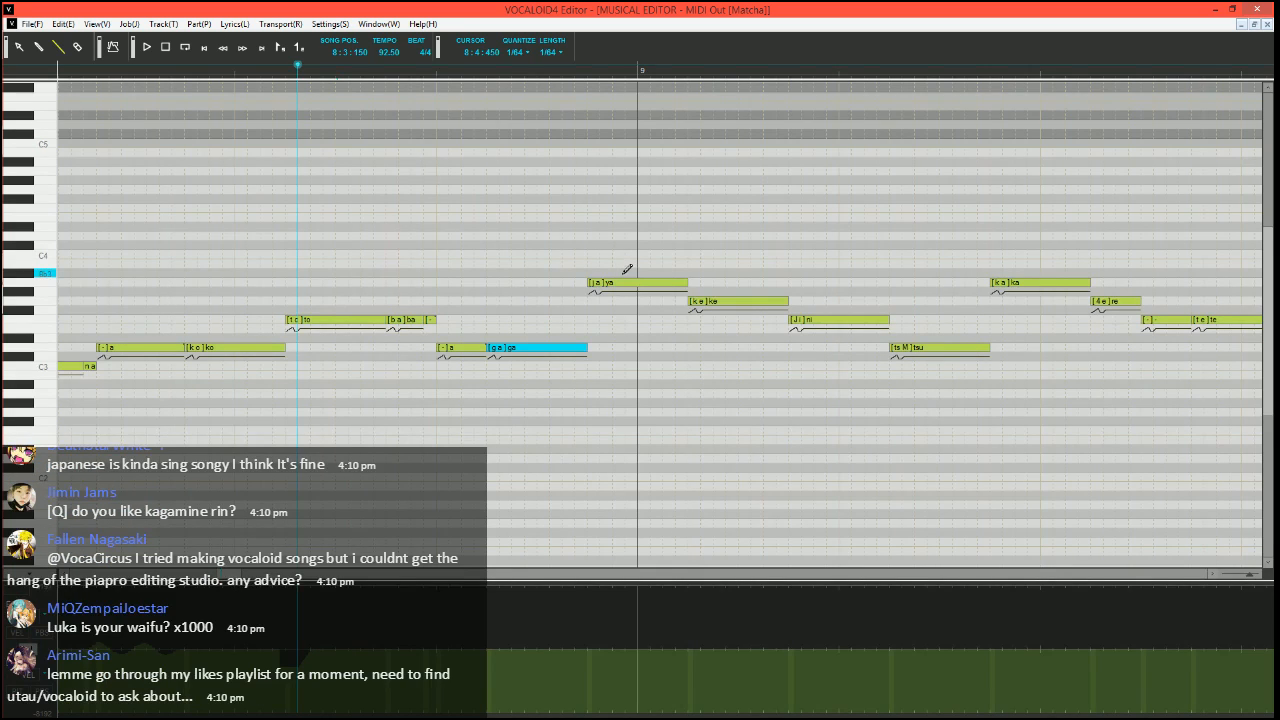
scroll(434, 226, "right", 3)
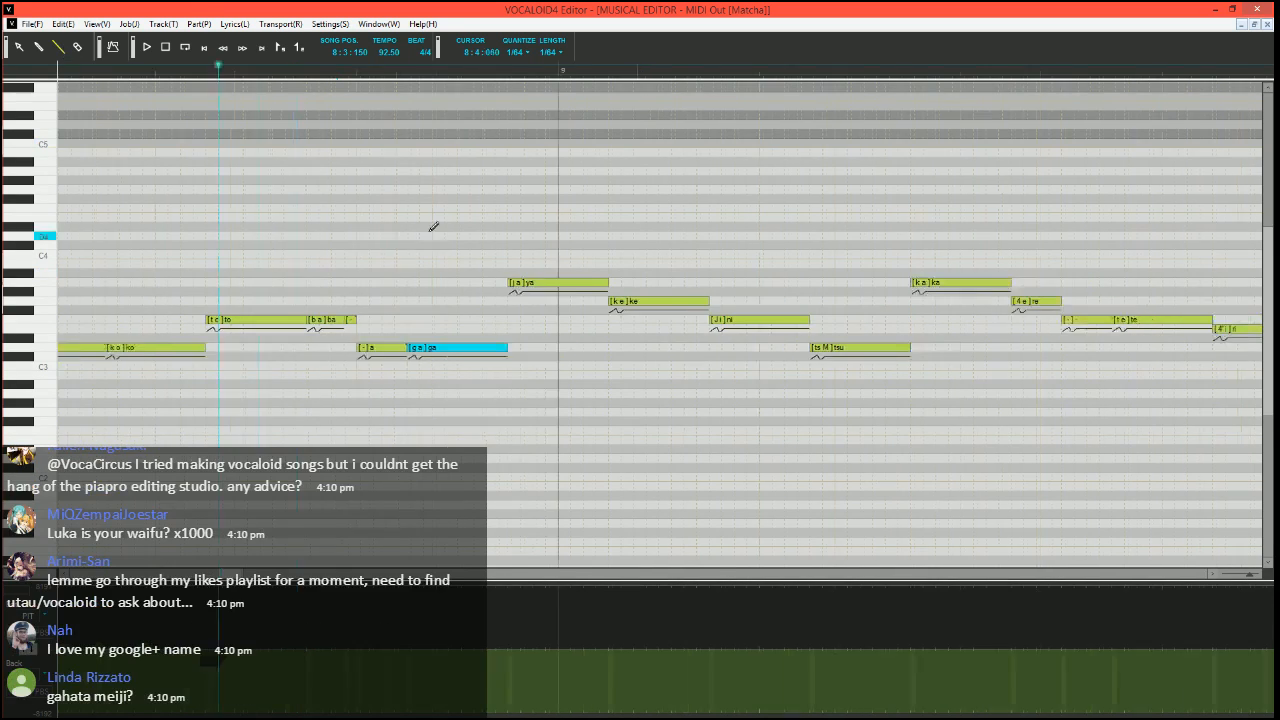
left_click(438, 71)
scroll(563, 229, "up", 2)
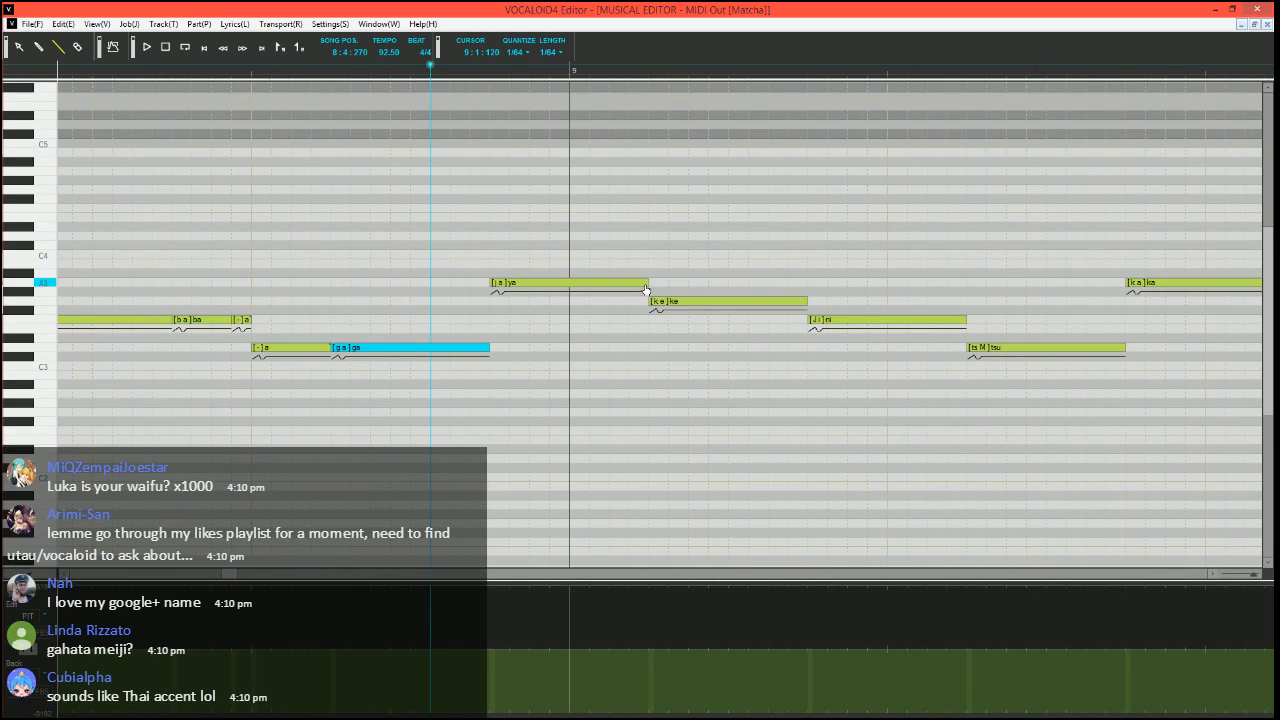
left_click(642, 284)
mouse_move(609, 284)
left_mouse_down()
mouse_move(500, 284)
mouse_move(528, 284)
mouse_move(511, 304)
mouse_move(543, 281)
mouse_move(648, 282)
left_mouse_up()
double_click(560, 285)
type("-")
key("Return")
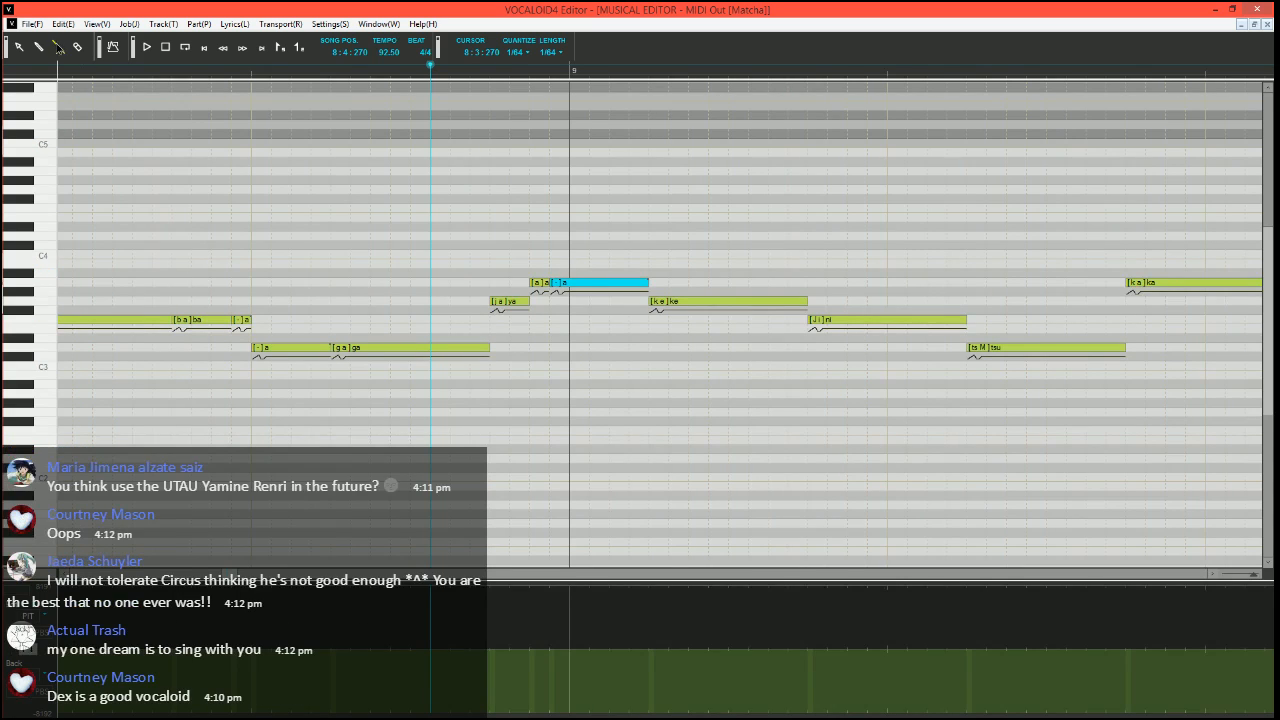
Play the split "ya" notes from 8:4:090, play on through "ni", and set the song position back to 8:4:270
left_click(306, 74)
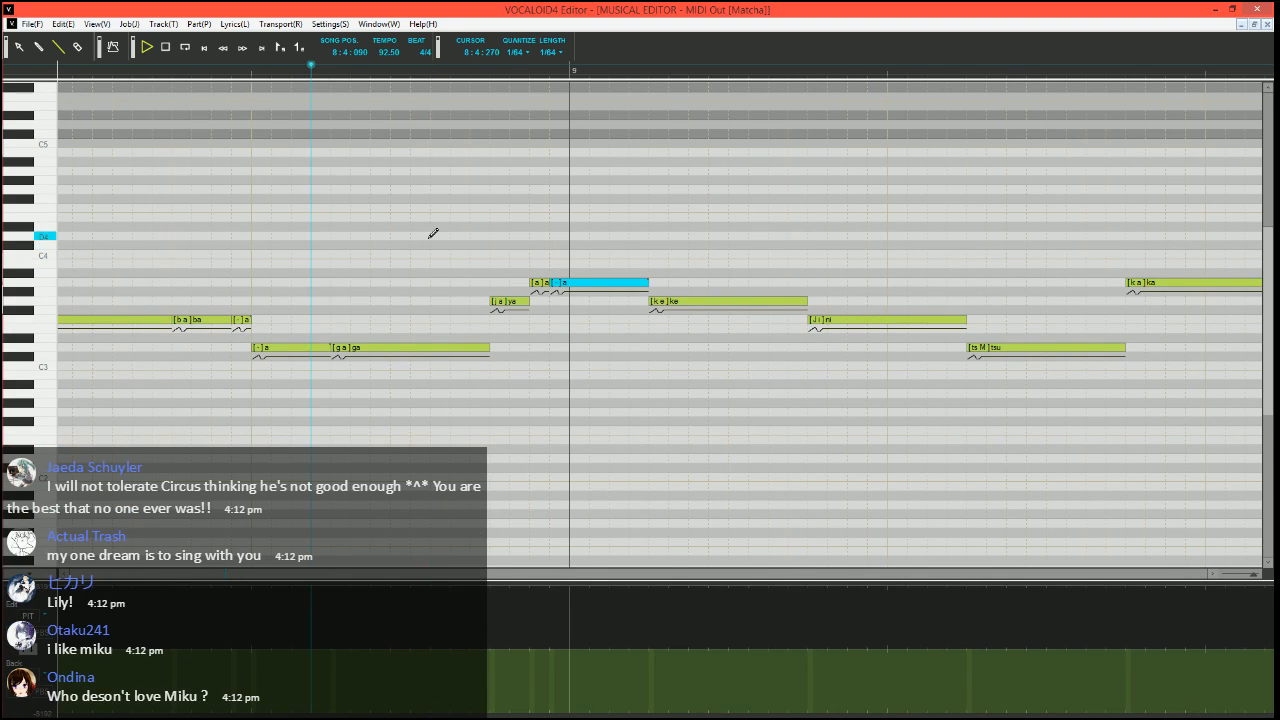
key("space")
scroll(482, 262, "right", 1)
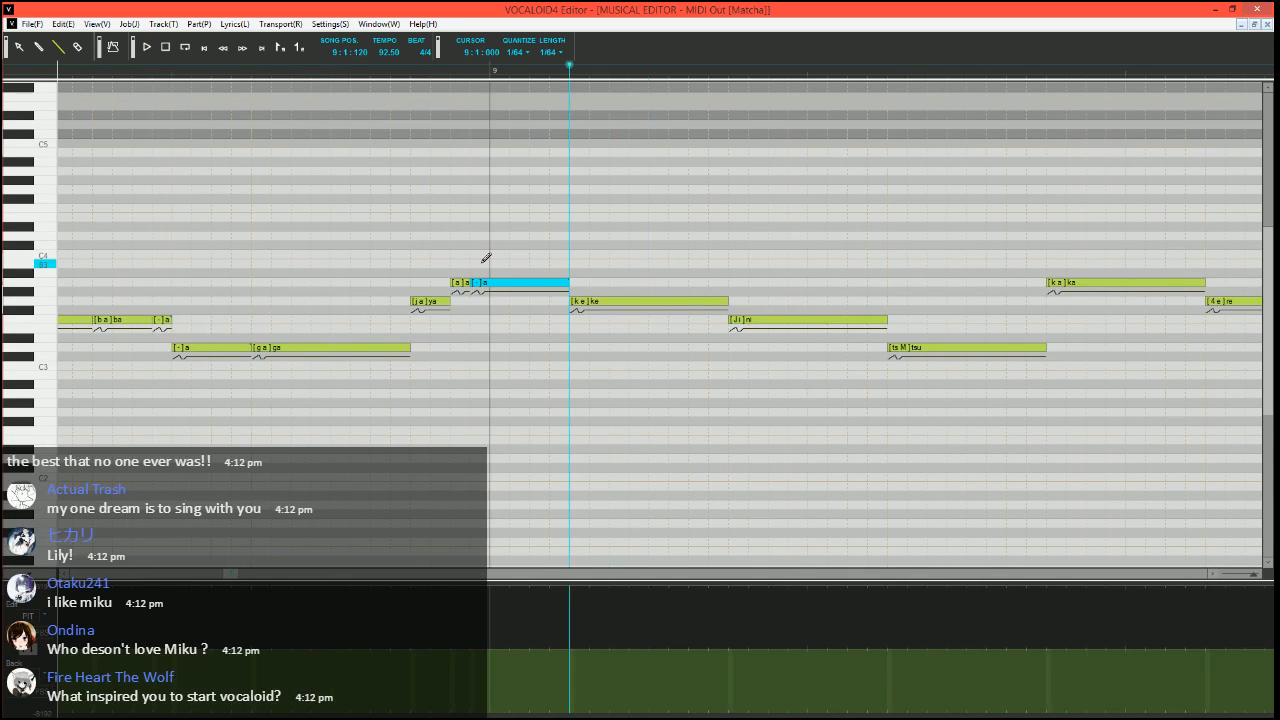
left_click(392, 74)
scroll(437, 200, "right", 2)
scroll(463, 311, "down", 2)
key("space")
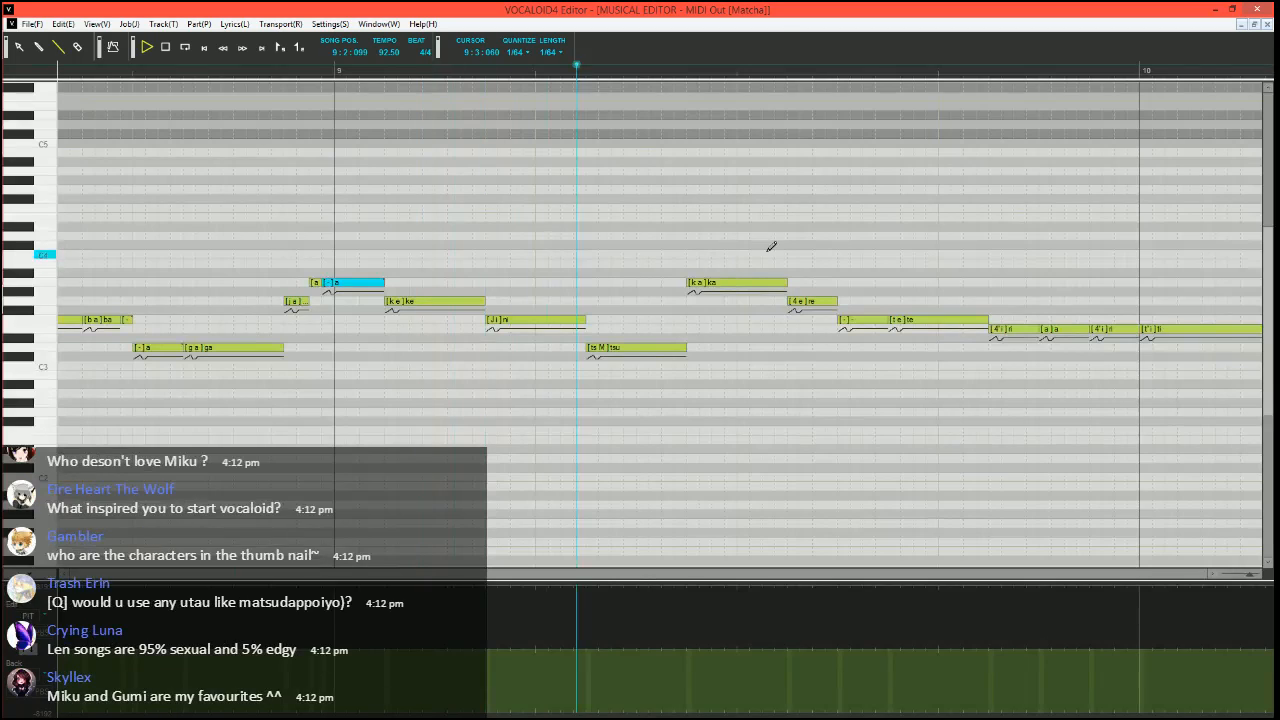
left_click(249, 78)
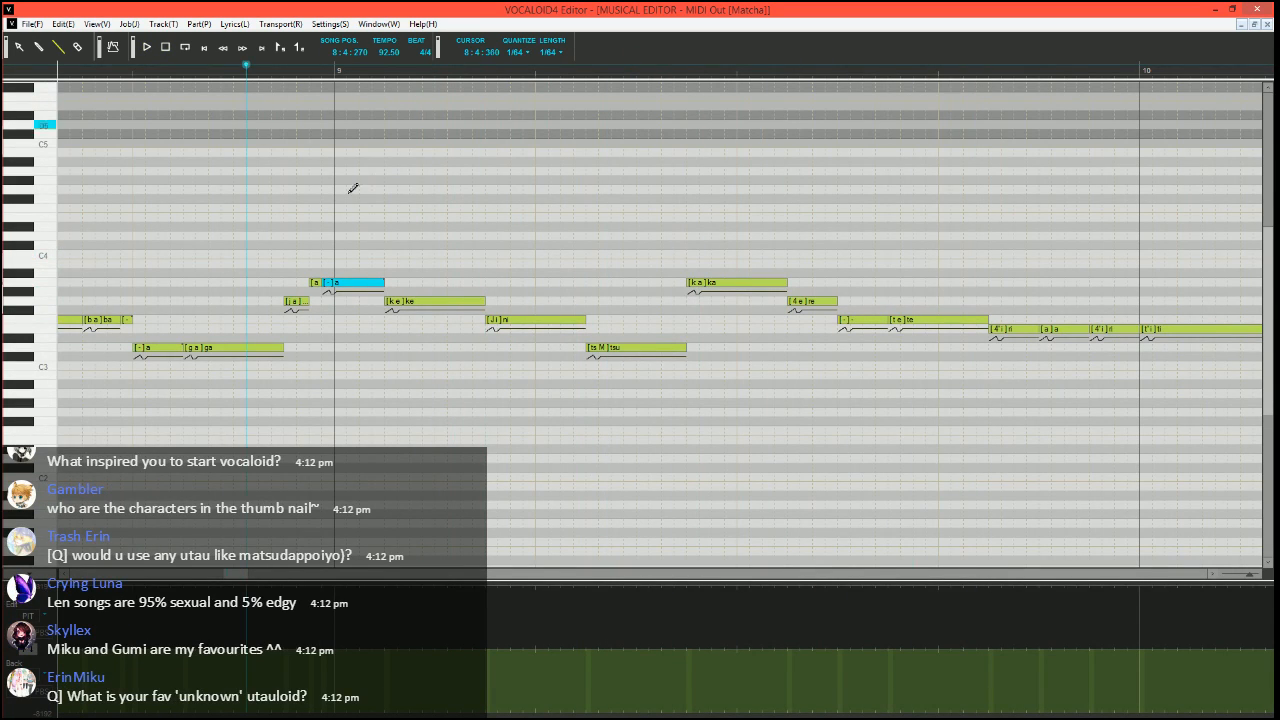
Split the F3 "ni" note into a short G3 "ni" and two F3 notes, and add a D3 note before "tsu"
left_click_drag(582, 323, 490, 302)
left_click_drag(499, 319, 535, 319)
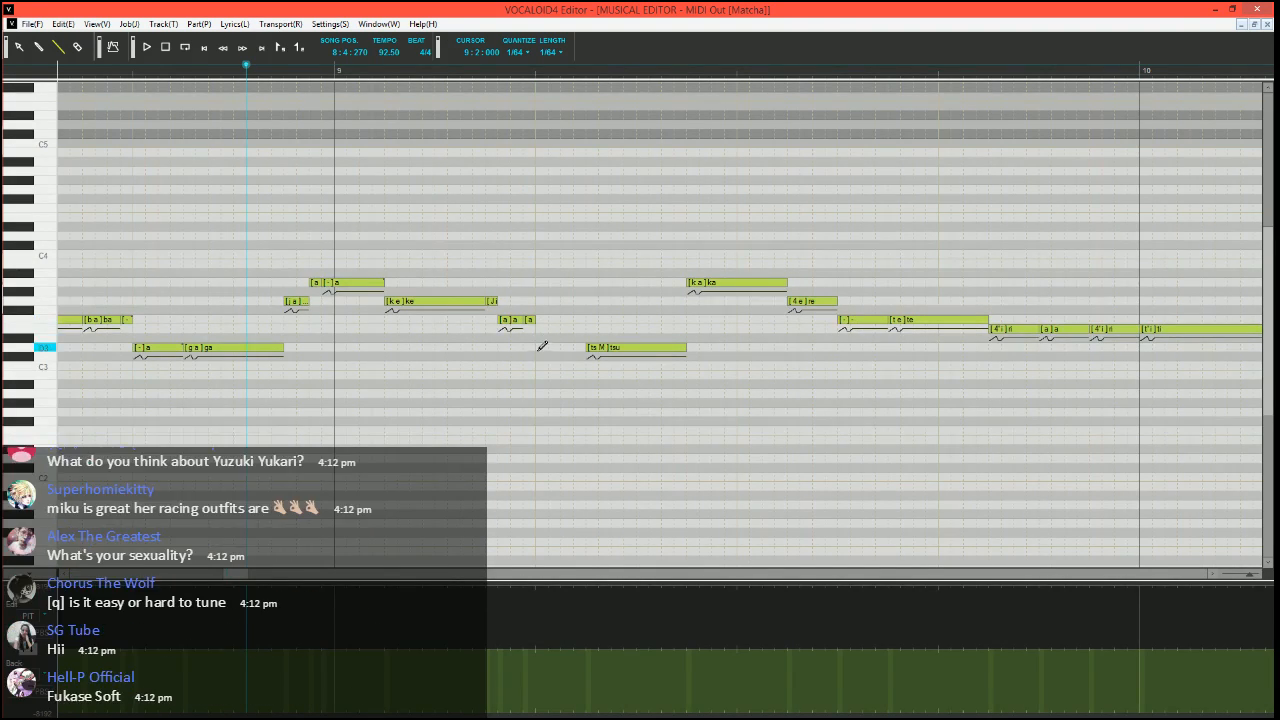
left_click_drag(537, 347, 586, 347)
Set the lyrics of the two F3 notes after "ni" and the D3 note before "tsu" to "-"
left_click(516, 320)
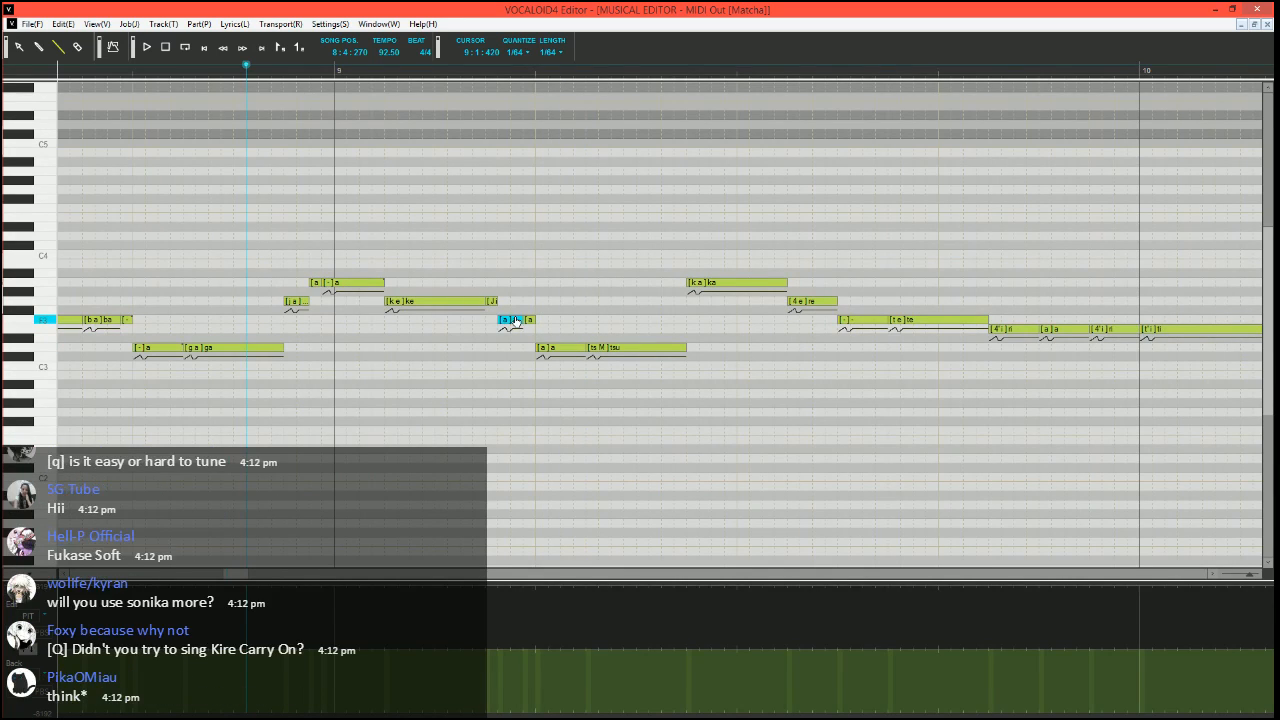
double_click(516, 320)
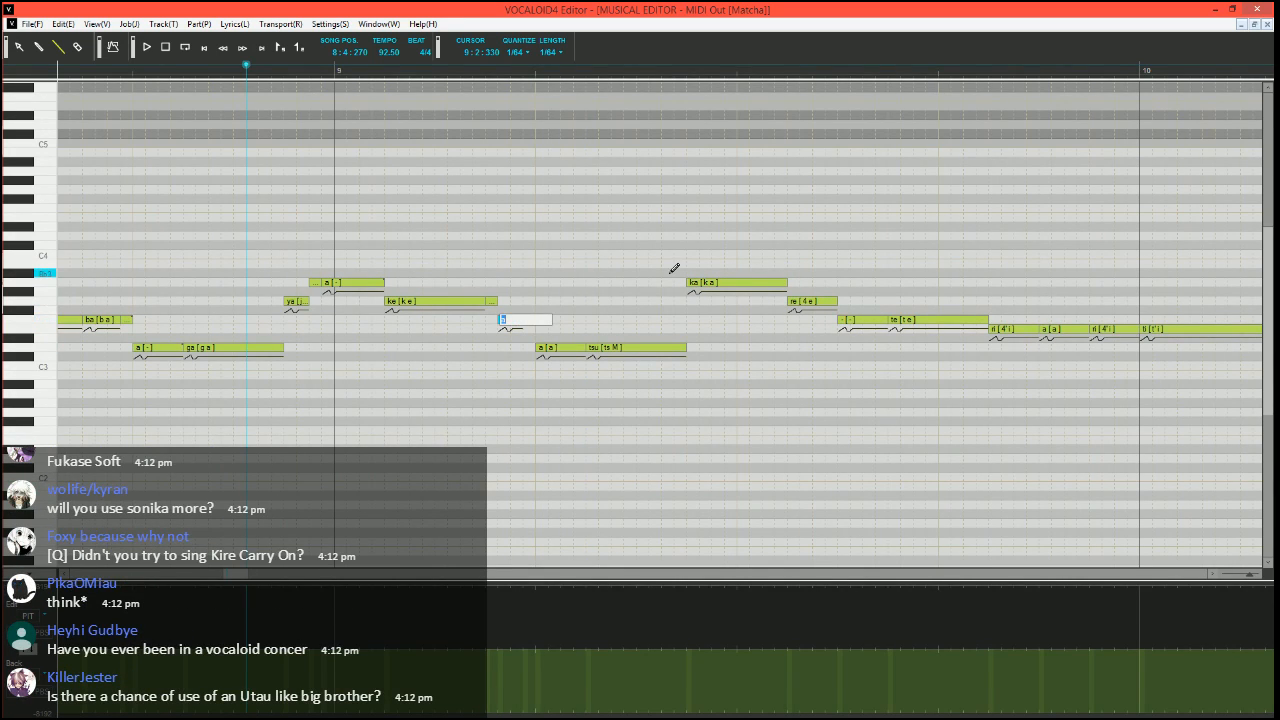
type("-")
key("Tab")
type("-")
key("Tab")
type("-")
key("Return")
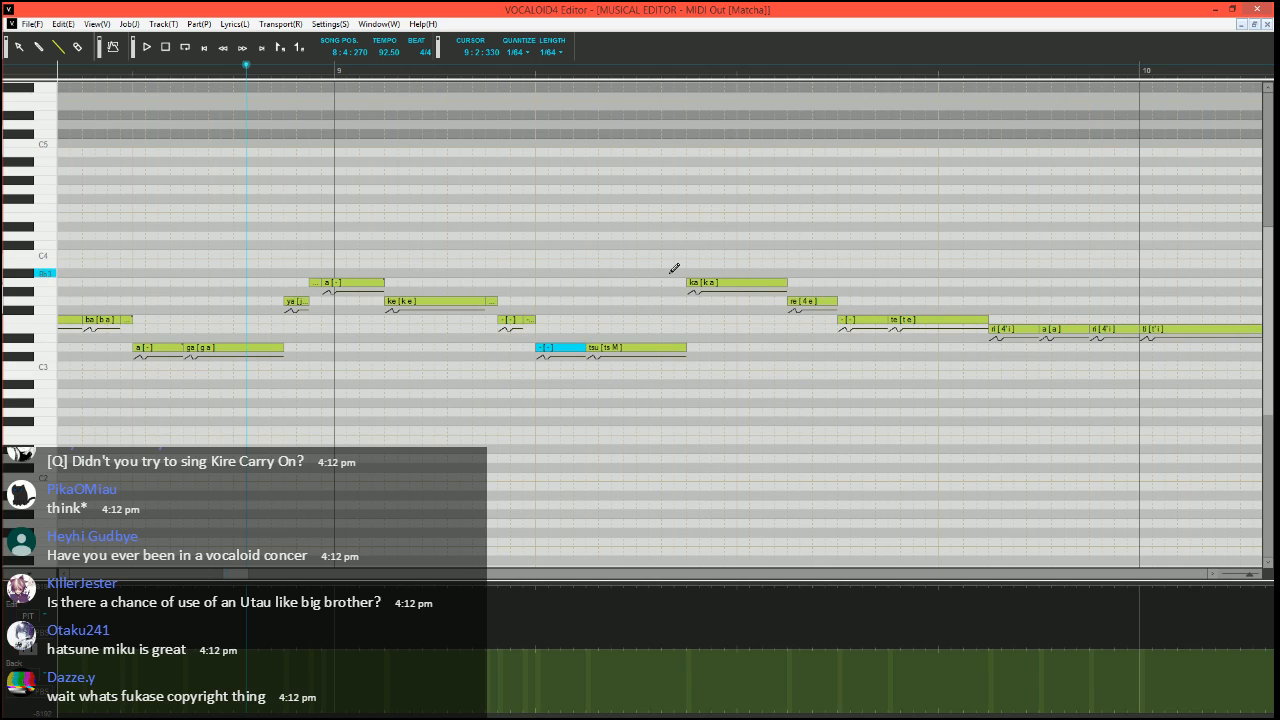
Split the A3 "ka" note into a short G3 "ka" and two A3 notes, giving the last one the lyric "-"
scroll(598, 402, "up", 1)
scroll(592, 393, "right", 2)
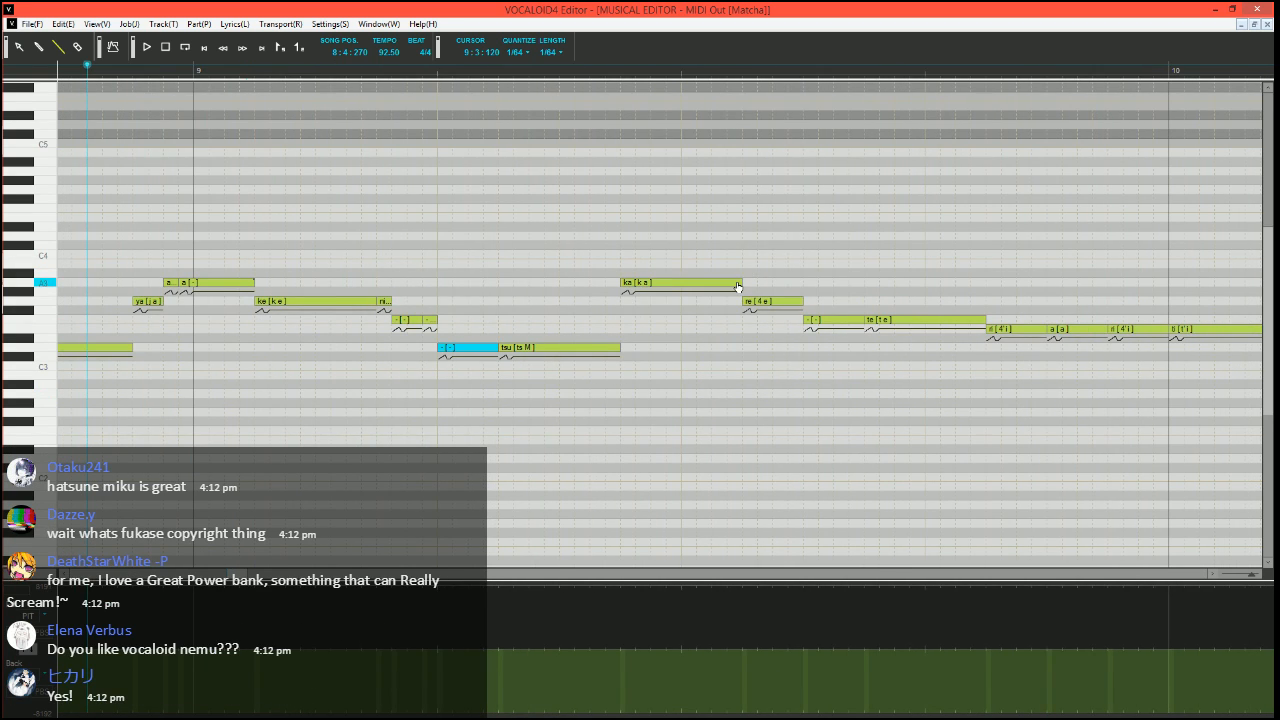
mouse_move(740, 283)
left_mouse_down()
mouse_move(651, 283)
mouse_move(641, 303)
mouse_move(652, 283)
mouse_move(748, 282)
left_mouse_up()
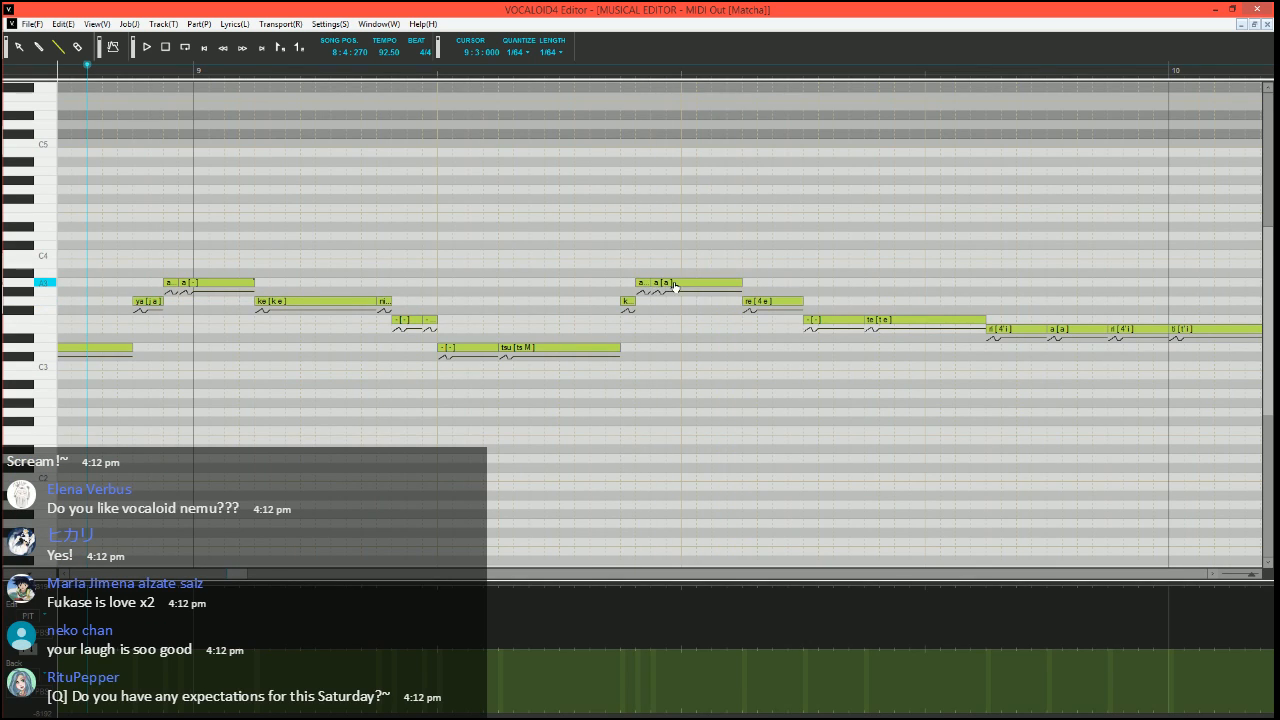
left_click(675, 284)
double_click(660, 283)
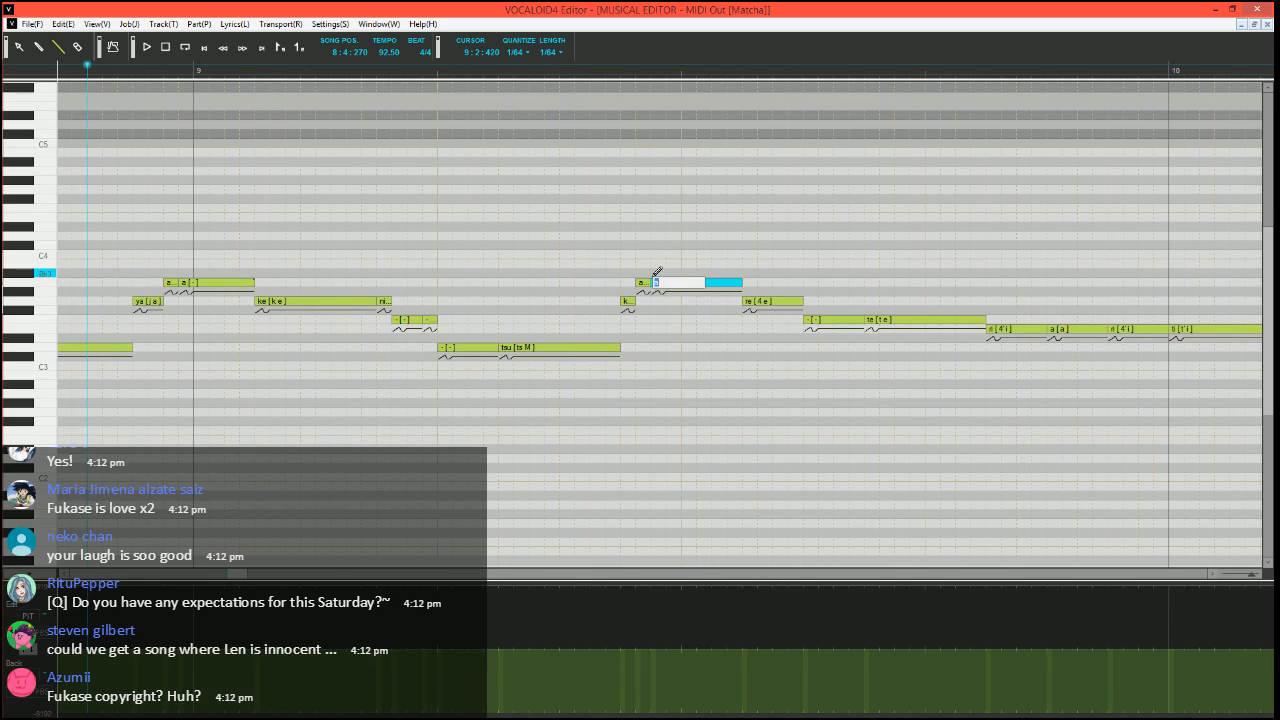
type("-")
key("Return")
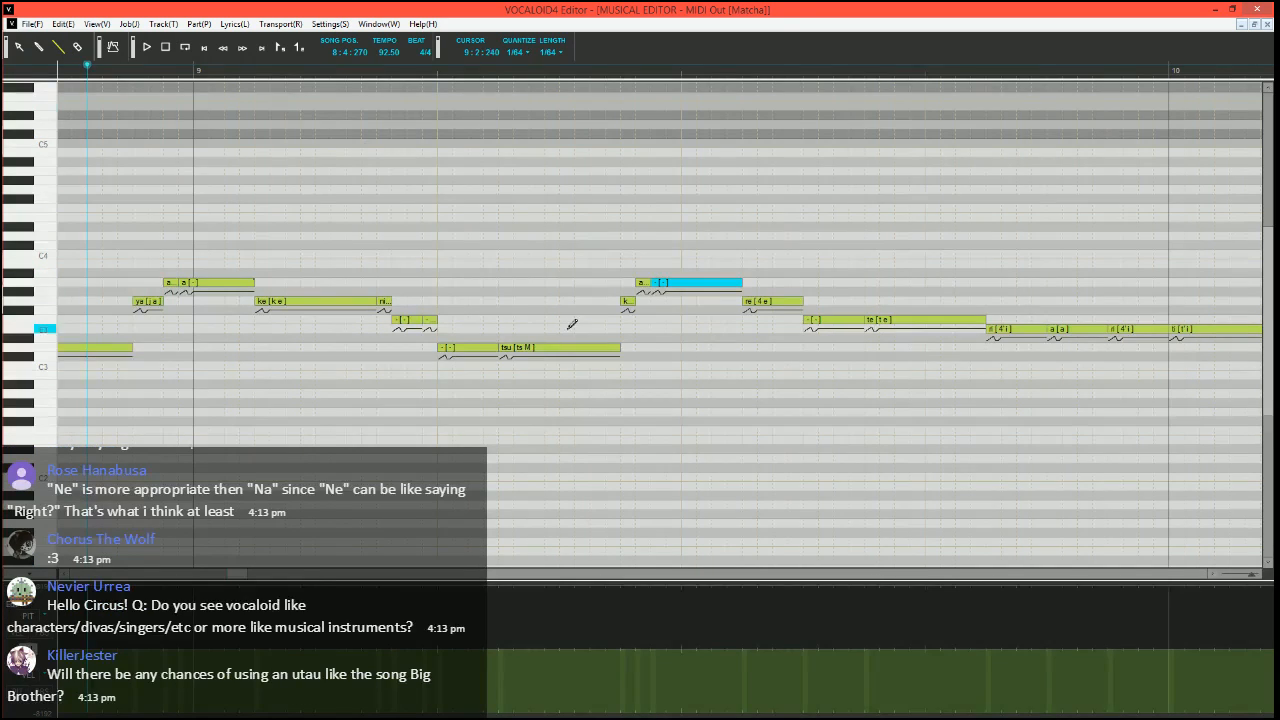
Set the song position to 9:2:330 and split the G3 "re" note into a short A3 "re", G3 "e" and G3 "-"
scroll(505, 174, "right", 2)
left_click(488, 72)
mouse_move(625, 301)
left_mouse_down()
mouse_move(638, 301)
mouse_move(627, 284)
mouse_move(676, 298)
left_mouse_up()
left_click_drag(672, 300, 684, 299)
double_click(653, 301)
type("e")
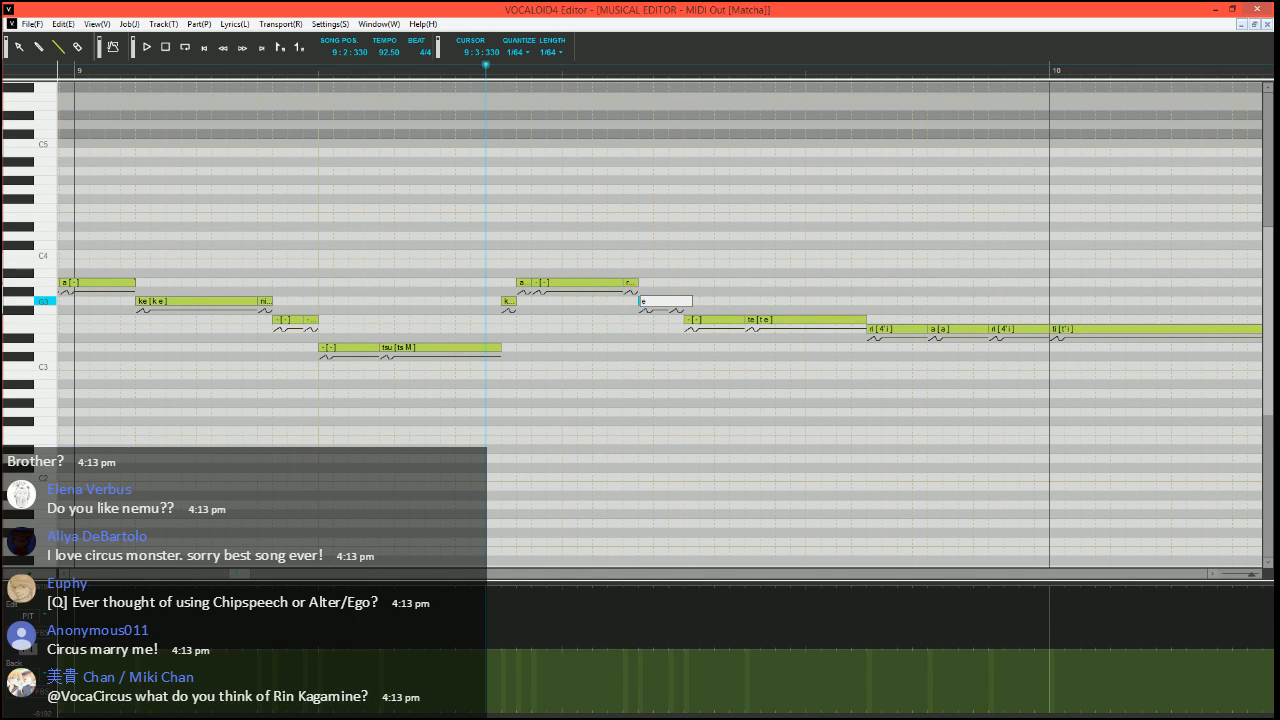
key("Tab")
type("-")
key("Return")
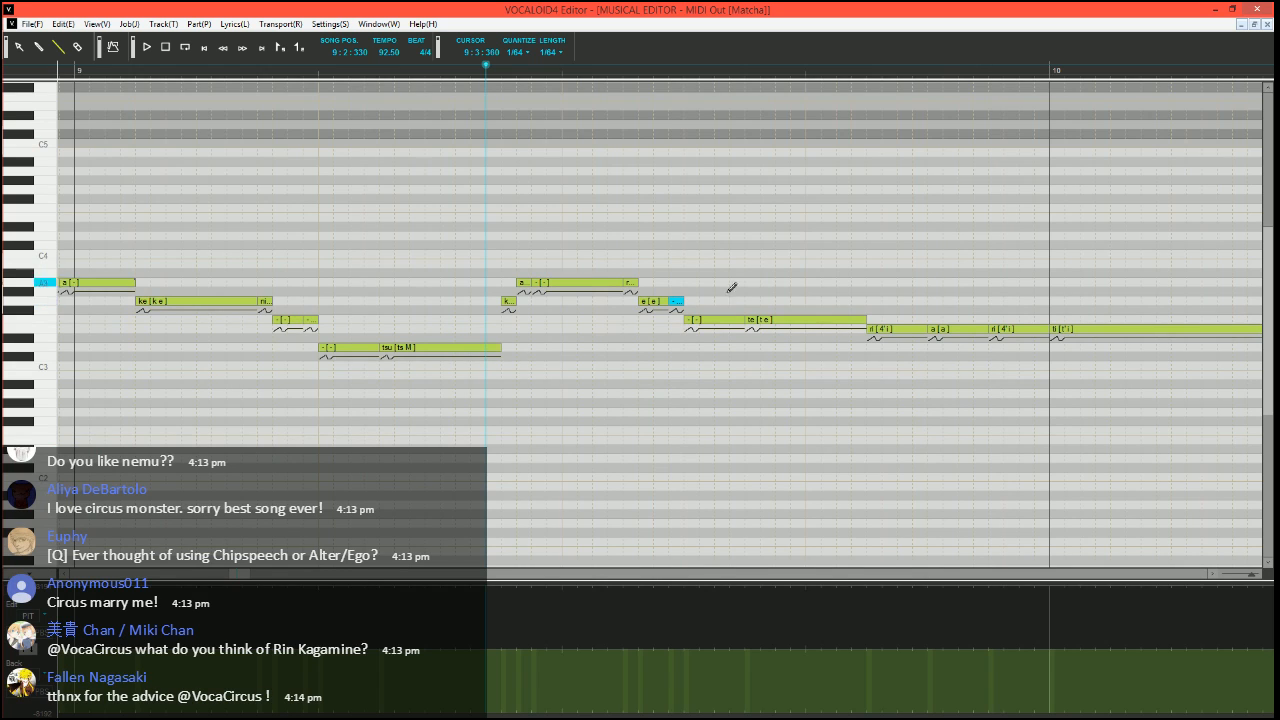
Set the song position to 9:2:270, just before the "ka" note, and look over the phrase leading into measure 10
scroll(605, 392, "right", 2)
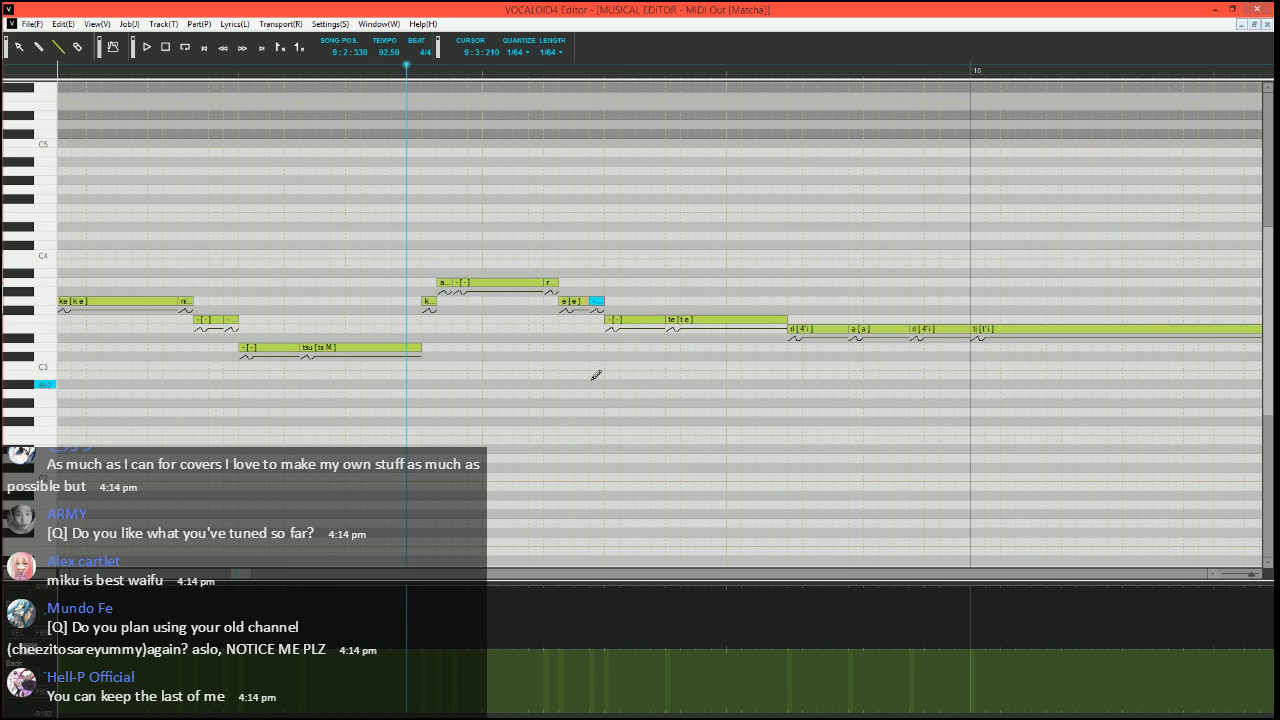
left_click(376, 70)
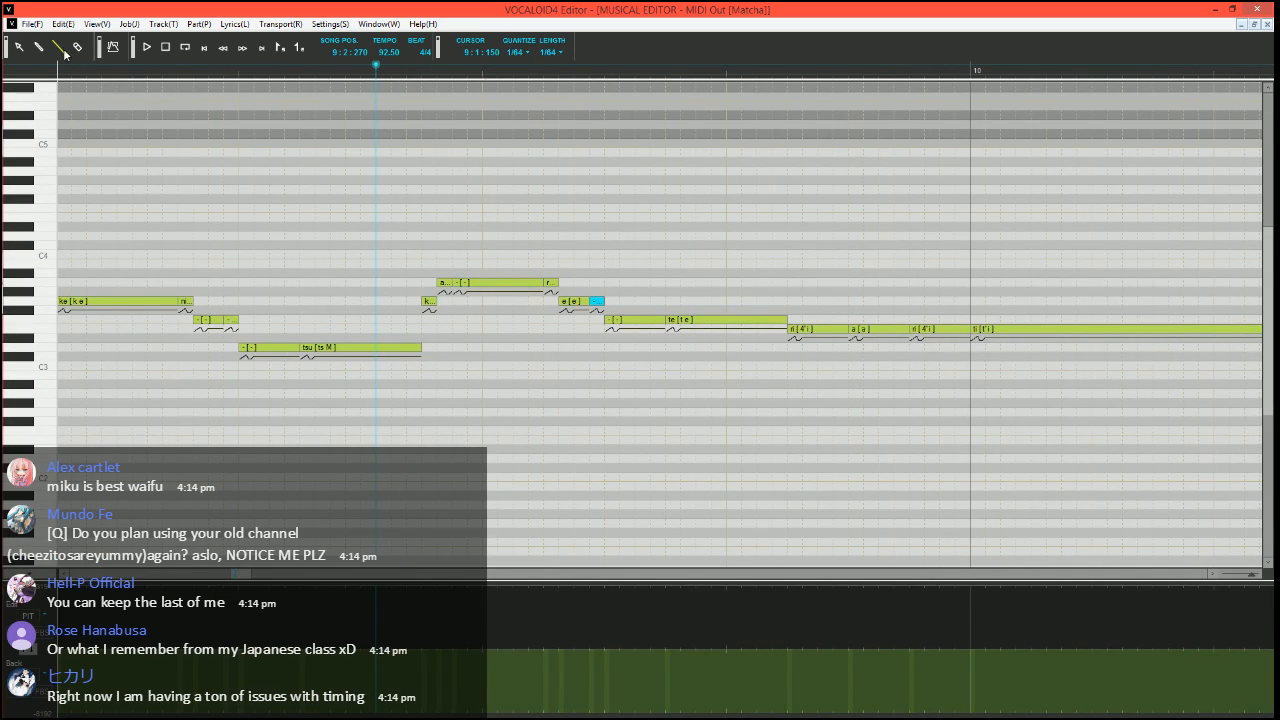
scroll(565, 266, "right", 5)
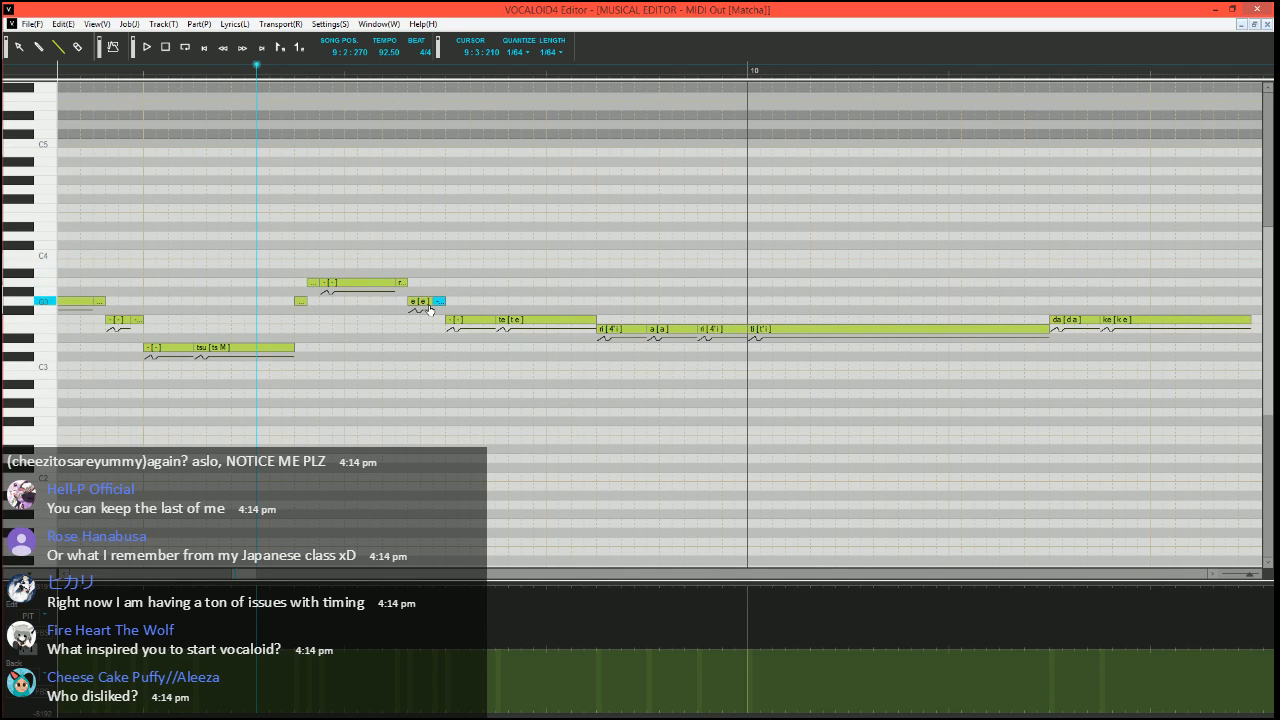
scroll(423, 400, "right", 4)
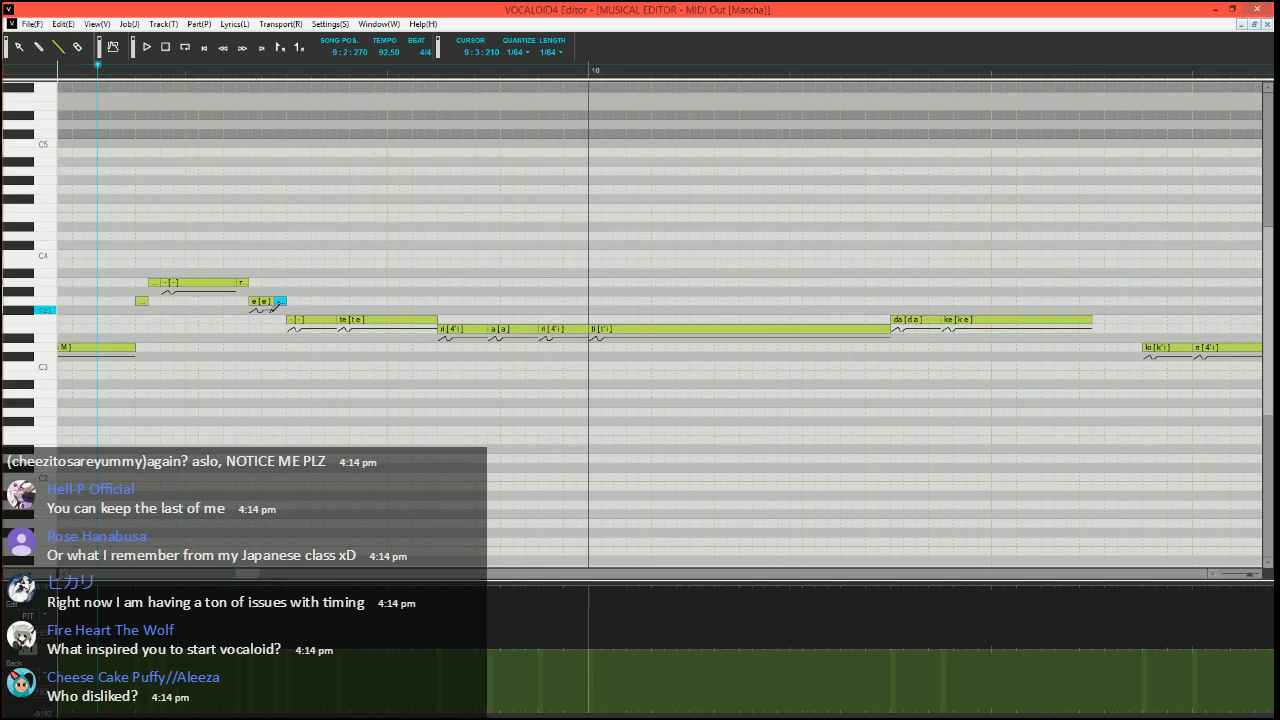
scroll(271, 308, "left", 4)
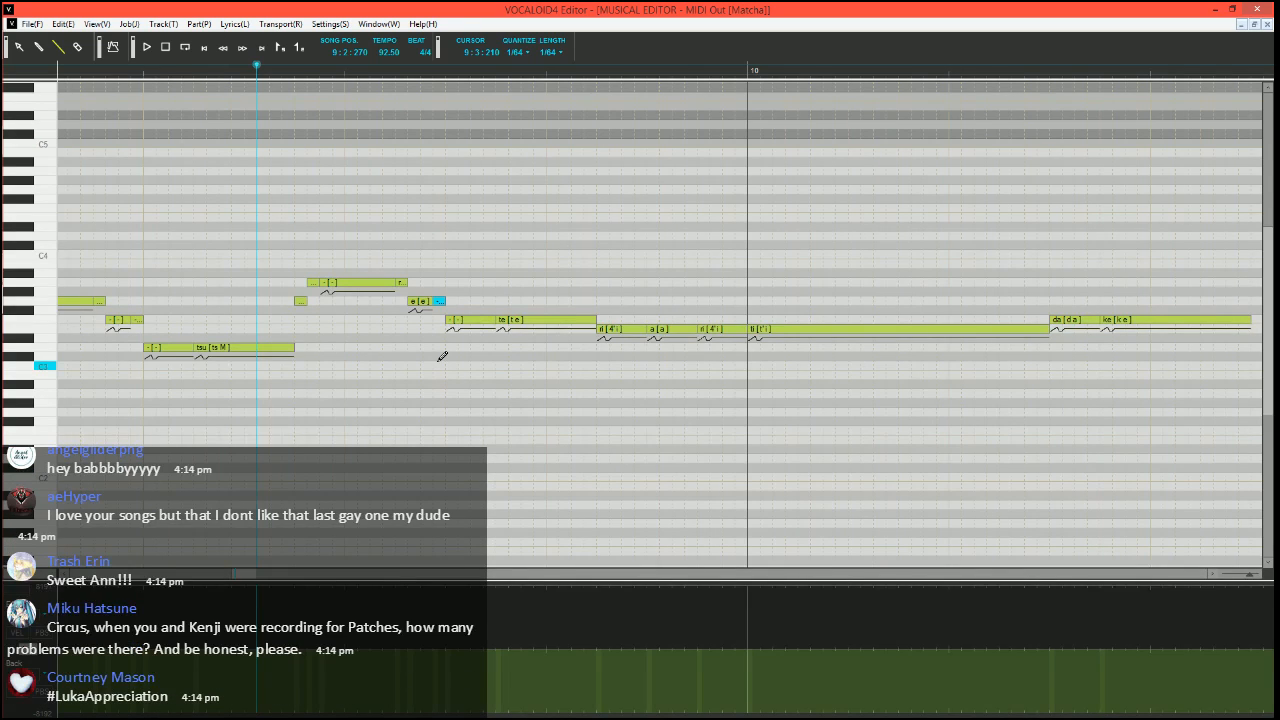
Play the phrase from 9:2:270 several times to check how the split "ka" and "re" notes sound
key("space")
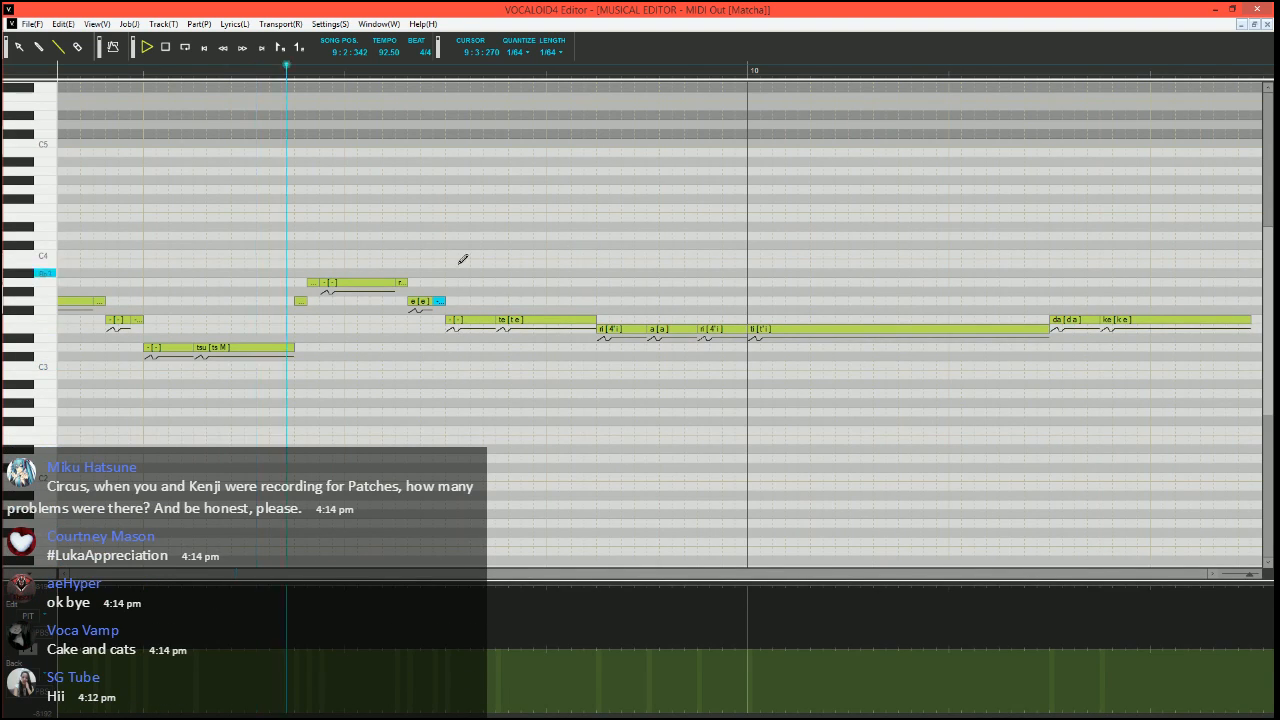
key("space")
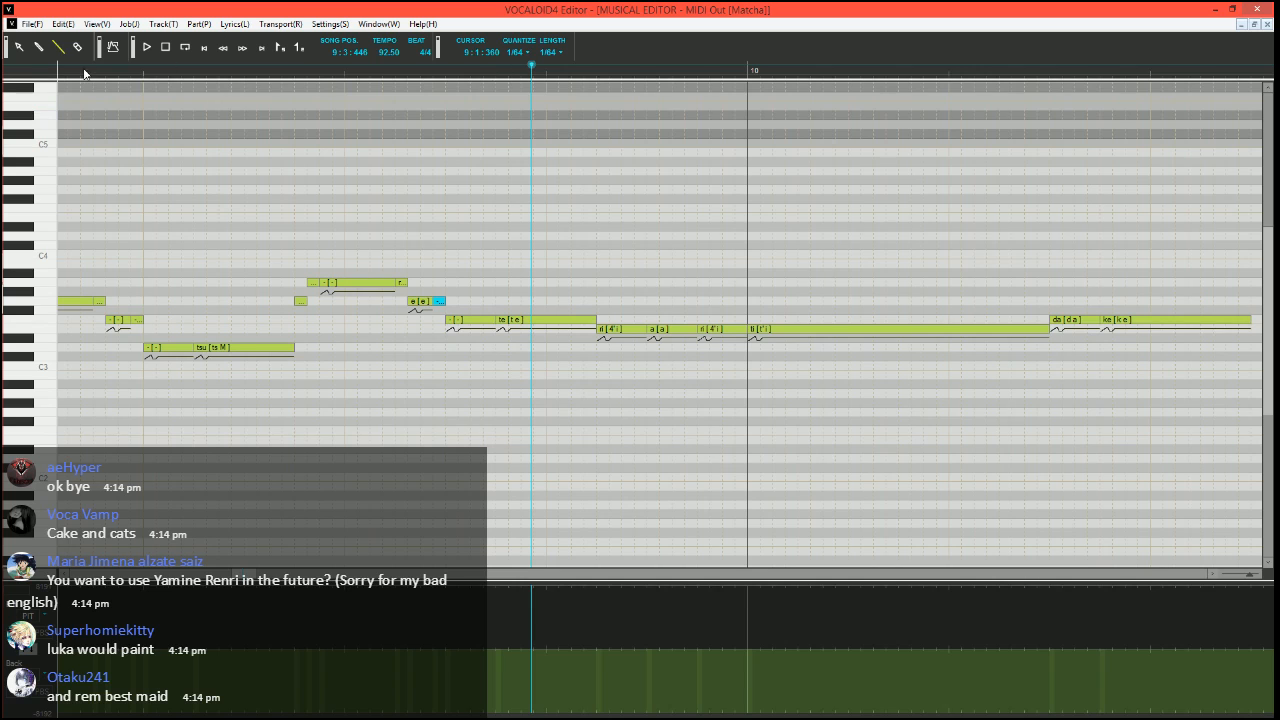
scroll(634, 364, "right", 2)
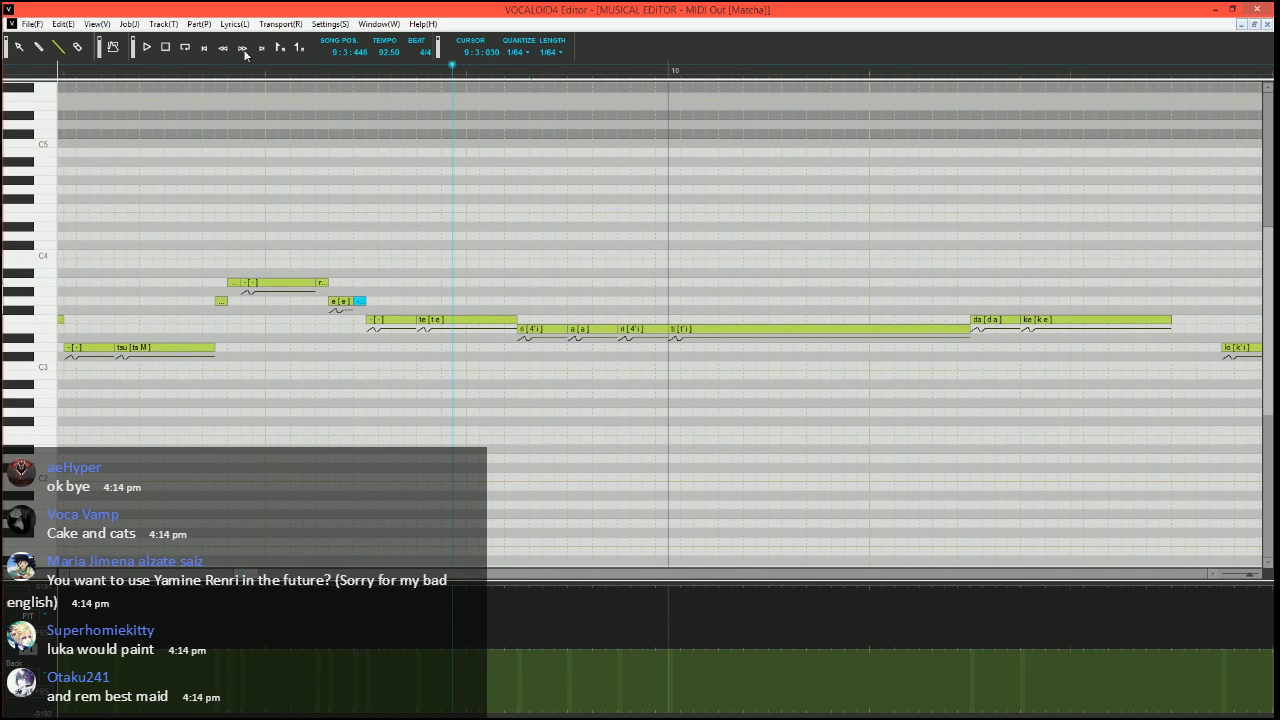
left_click(177, 66)
key("space")
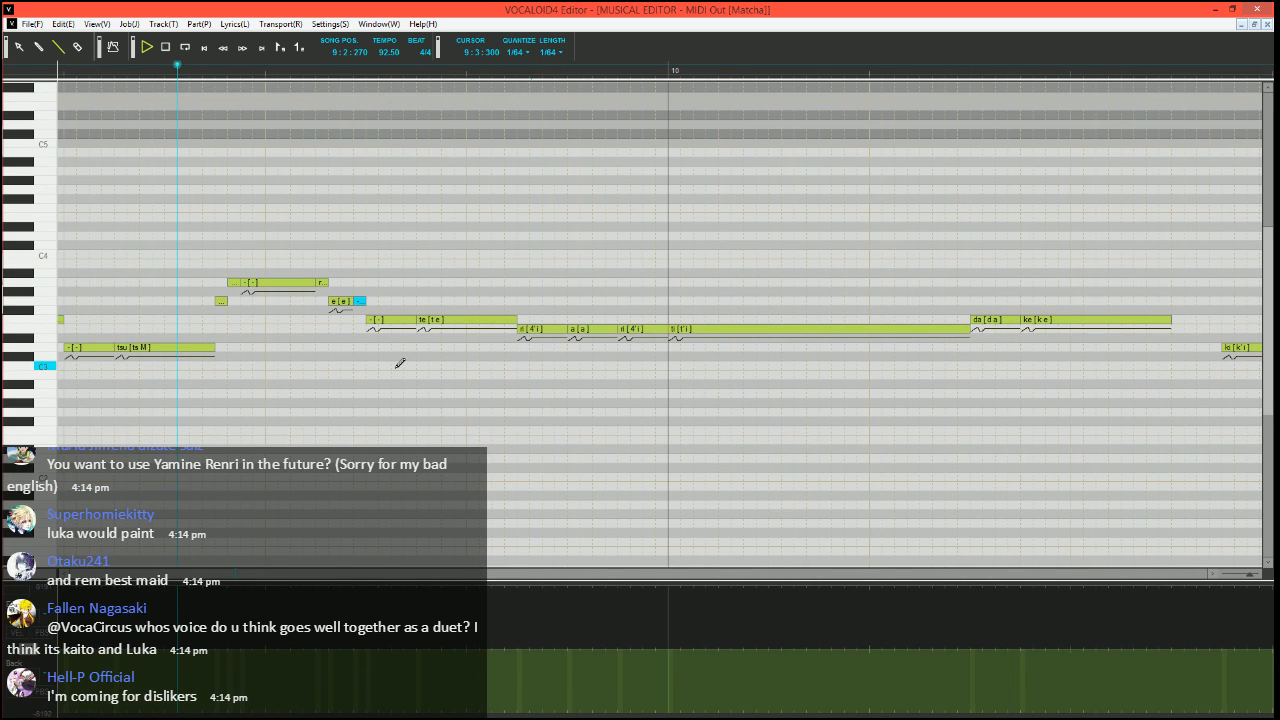
key("space")
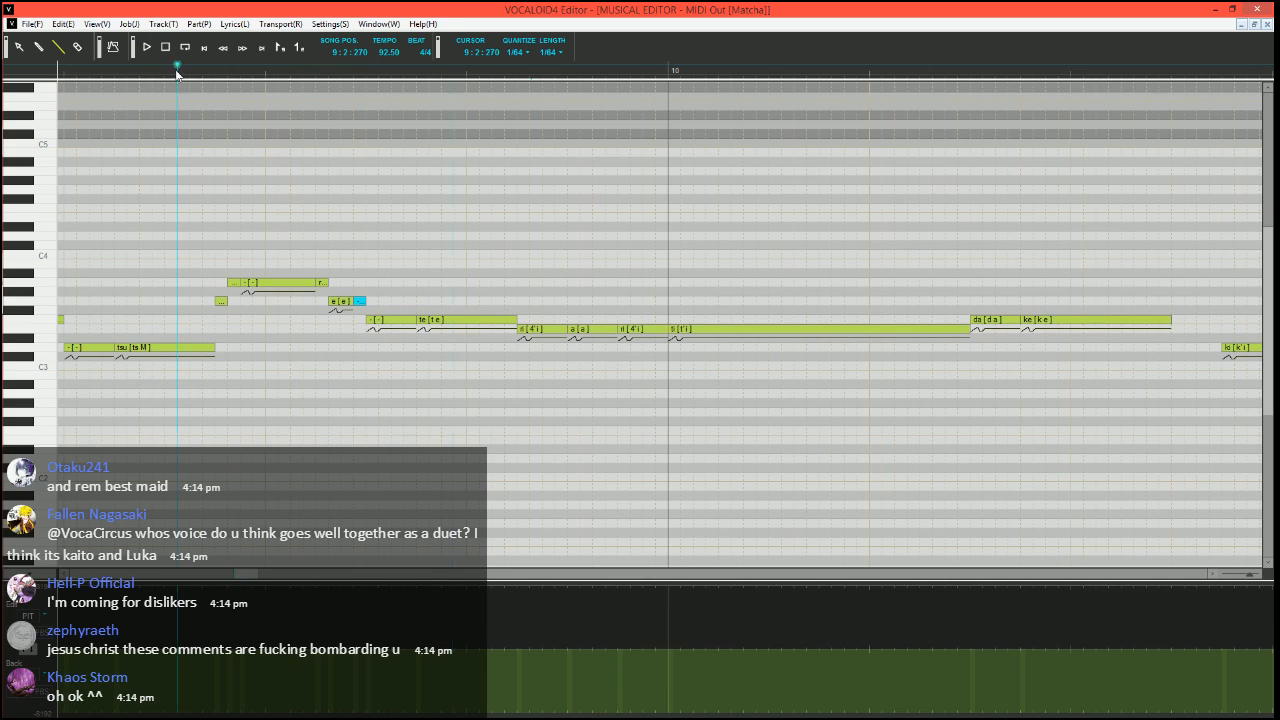
scroll(483, 357, "right", 1)
scroll(366, 461, "left", 1)
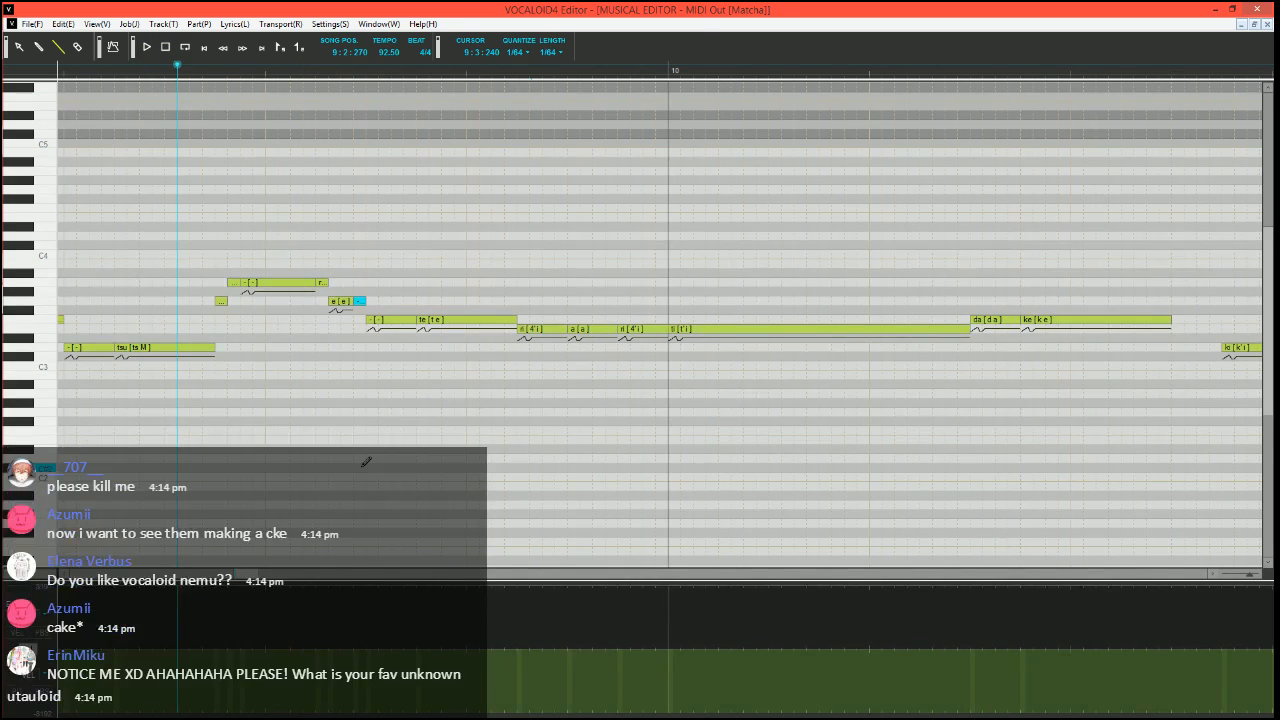
scroll(366, 461, "left", 2)
scroll(366, 461, "up", 2)
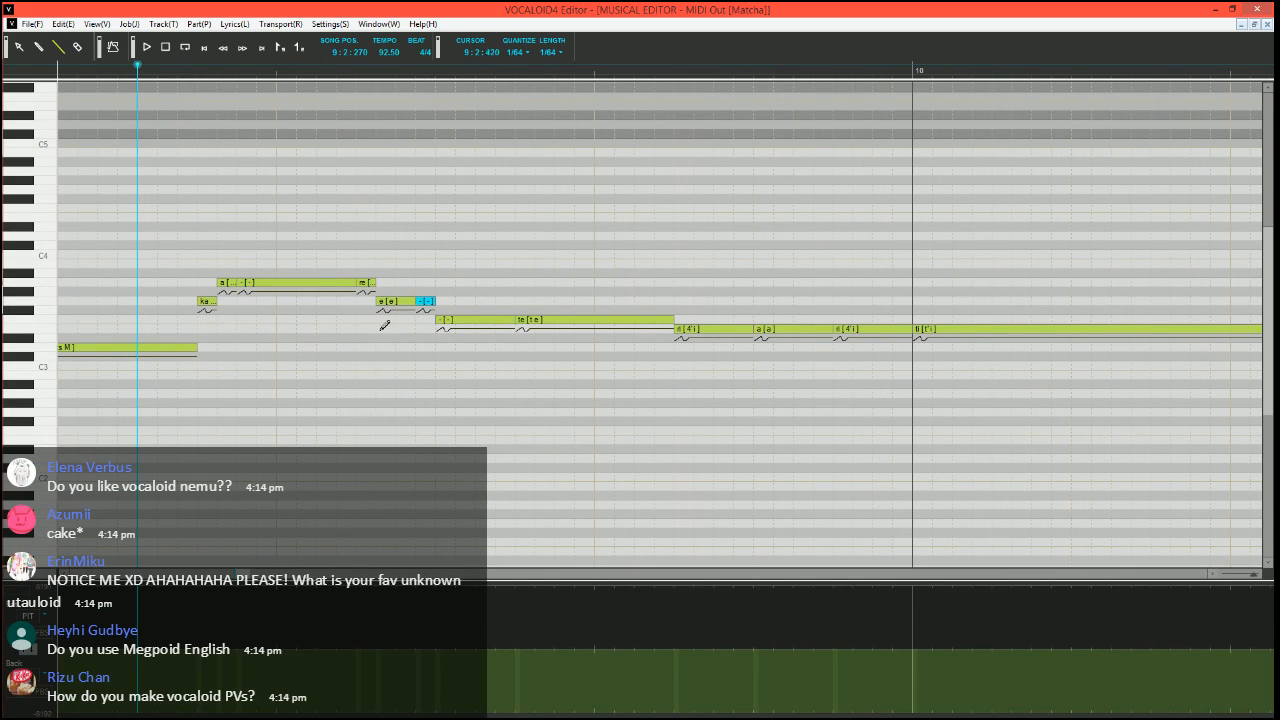
key("space")
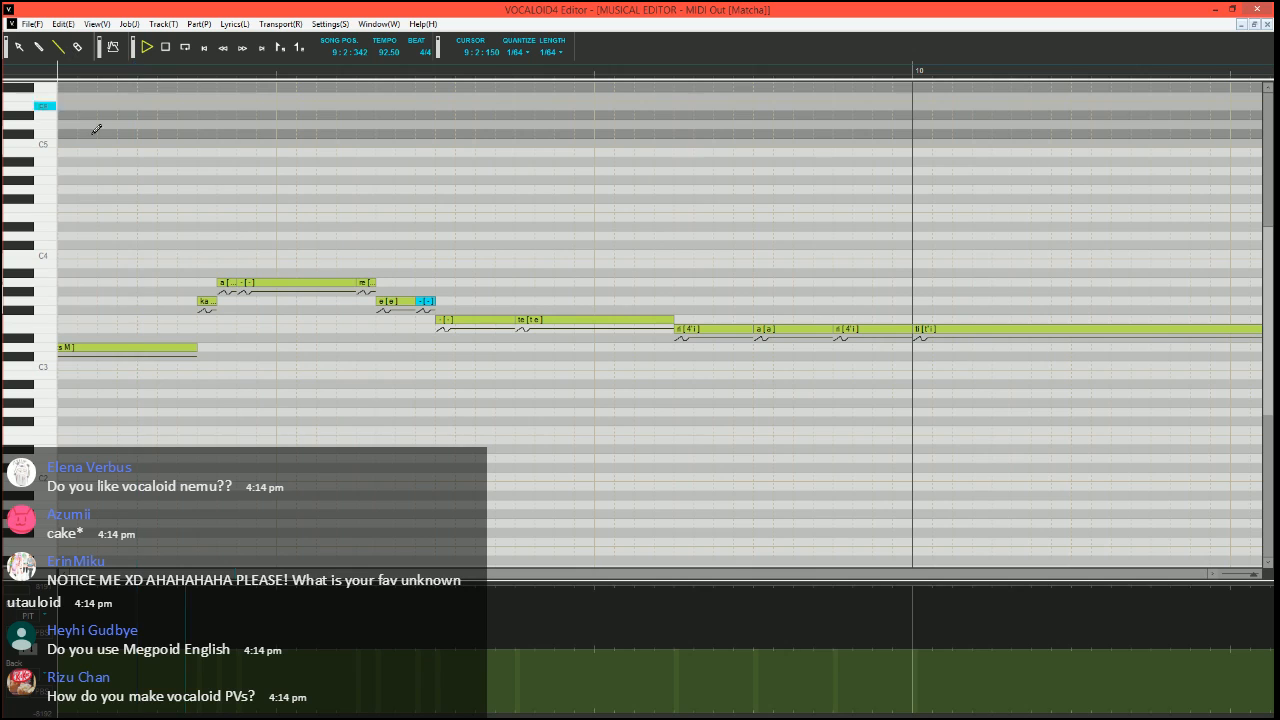
key("space")
Set the song position to 9:3:330 and split the E3 "ri" note after "te" into a short D3 "ri", a short E3 "i" and an E3 "-"
left_click(499, 70)
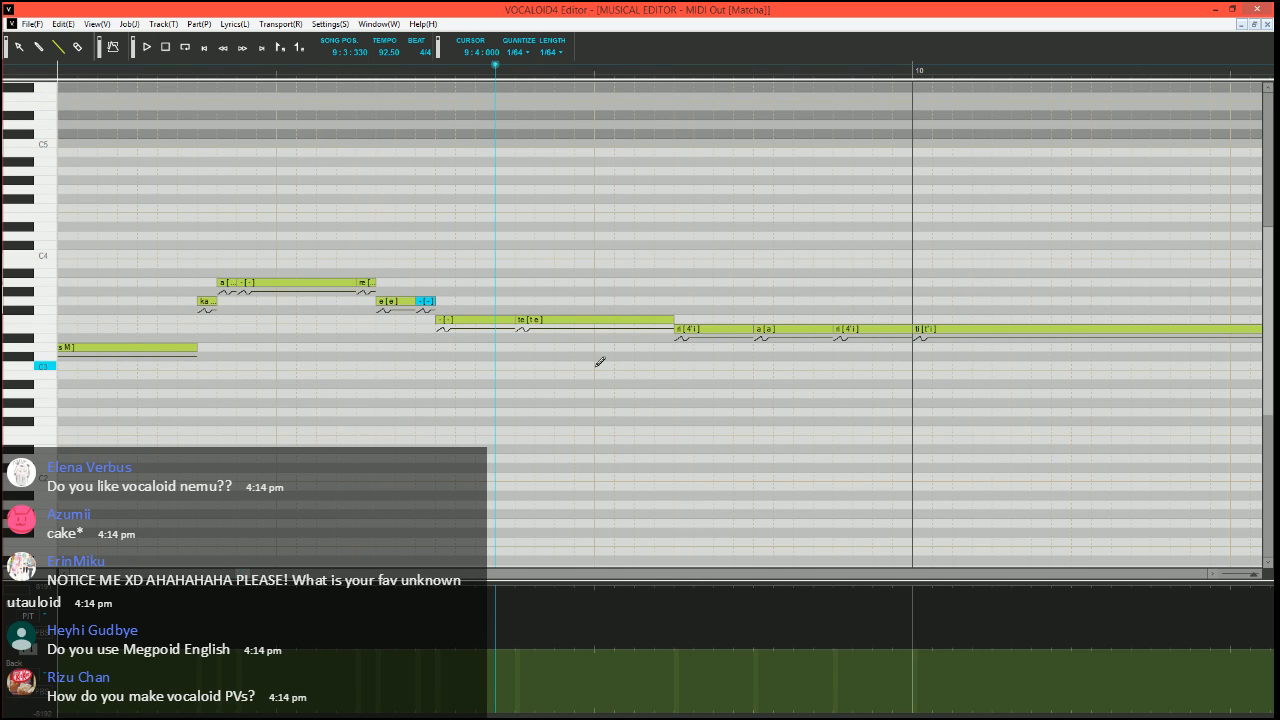
scroll(600, 364, "right", 1)
scroll(522, 424, "down", 2)
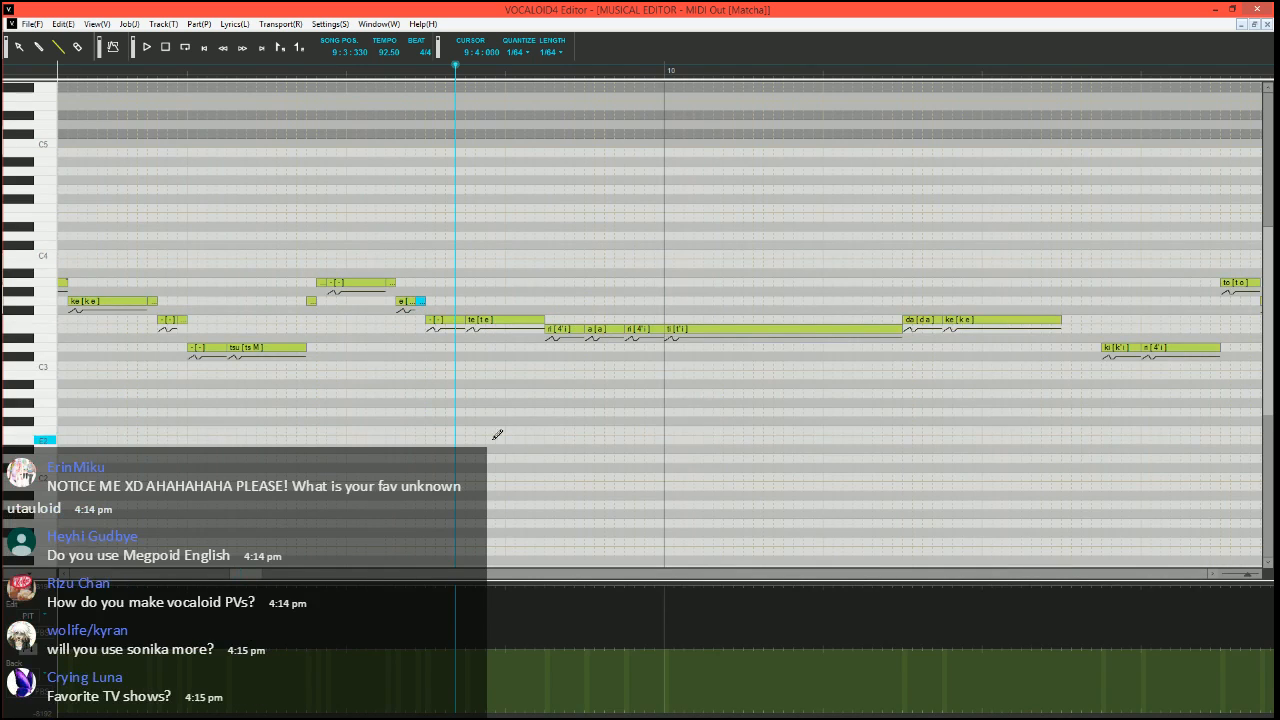
scroll(580, 448, "right", 3)
scroll(560, 459, "left", 4)
scroll(505, 457, "up", 1)
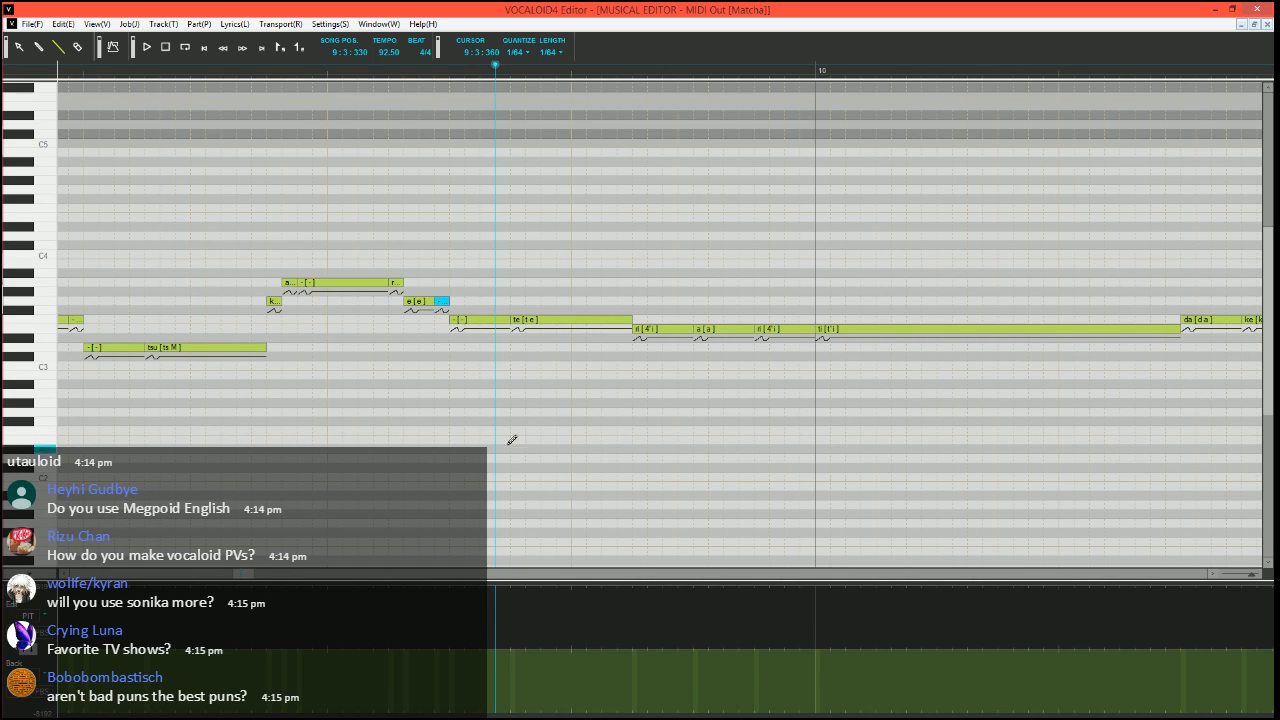
scroll(608, 357, "right", 3)
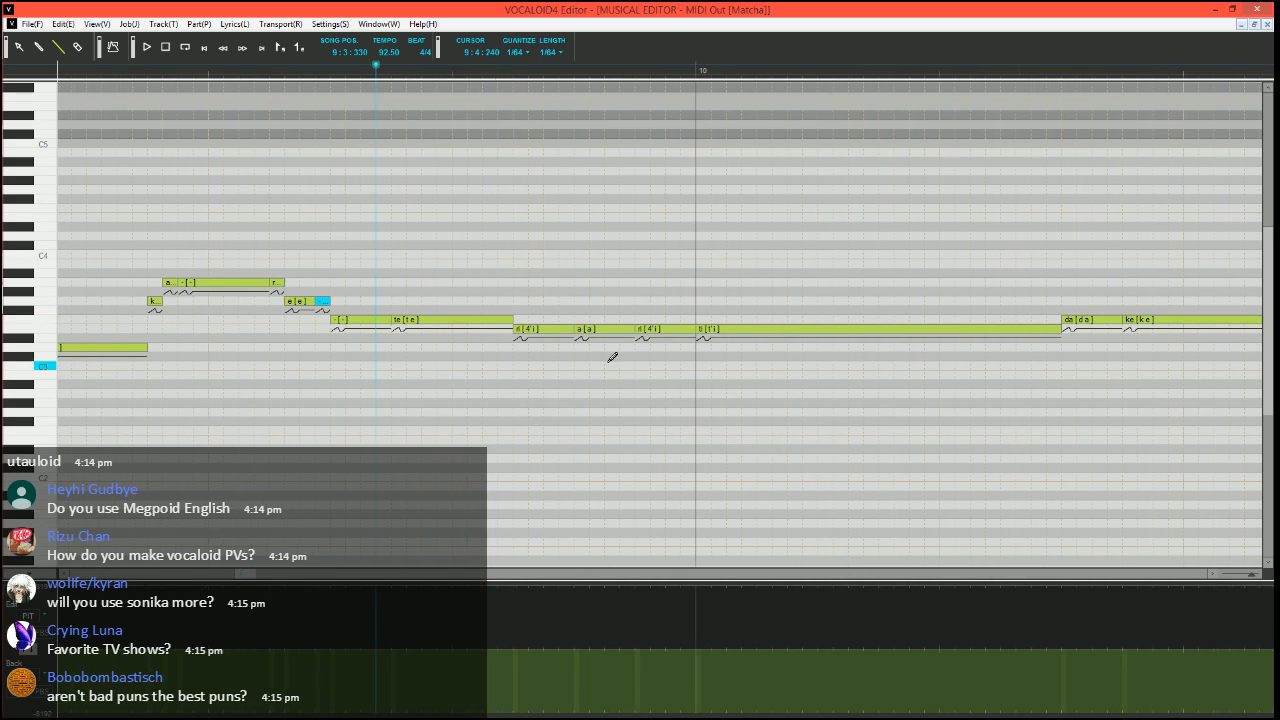
left_click(528, 328)
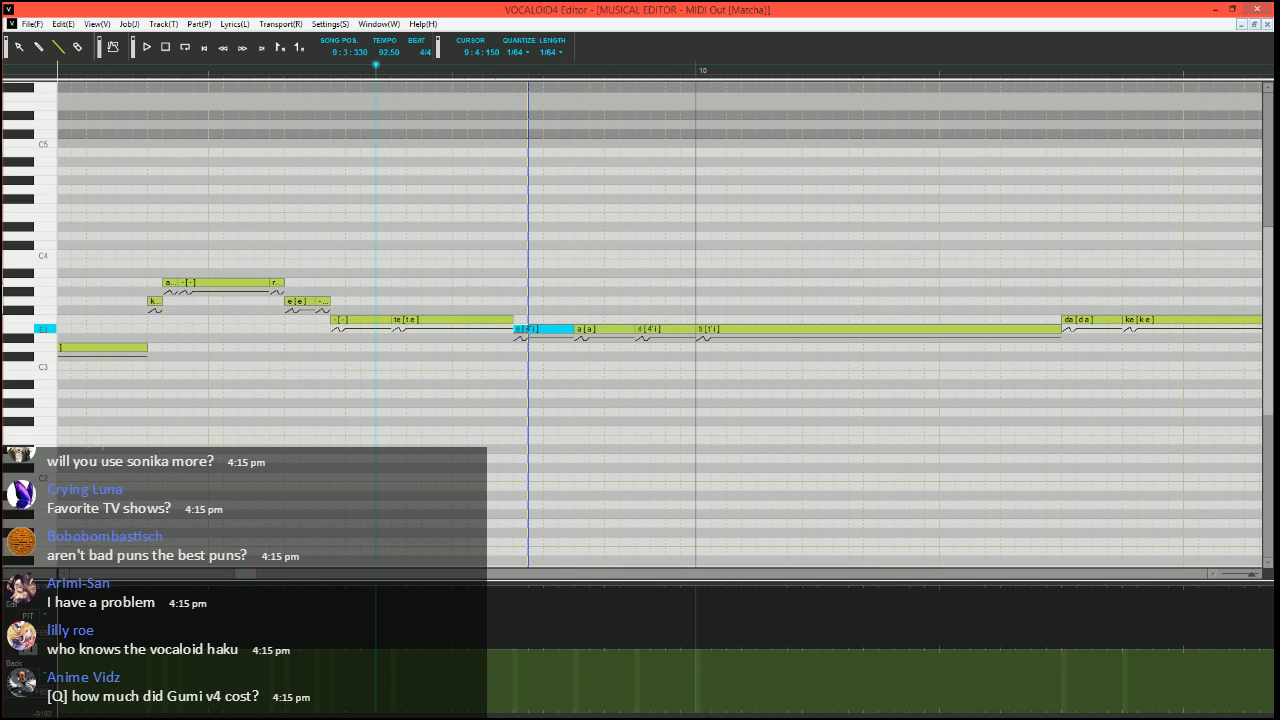
mouse_move(573, 329)
left_mouse_down()
mouse_move(519, 332)
mouse_move(520, 355)
mouse_move(573, 330)
left_mouse_up()
left_click(534, 329)
double_click(536, 331)
type("i")
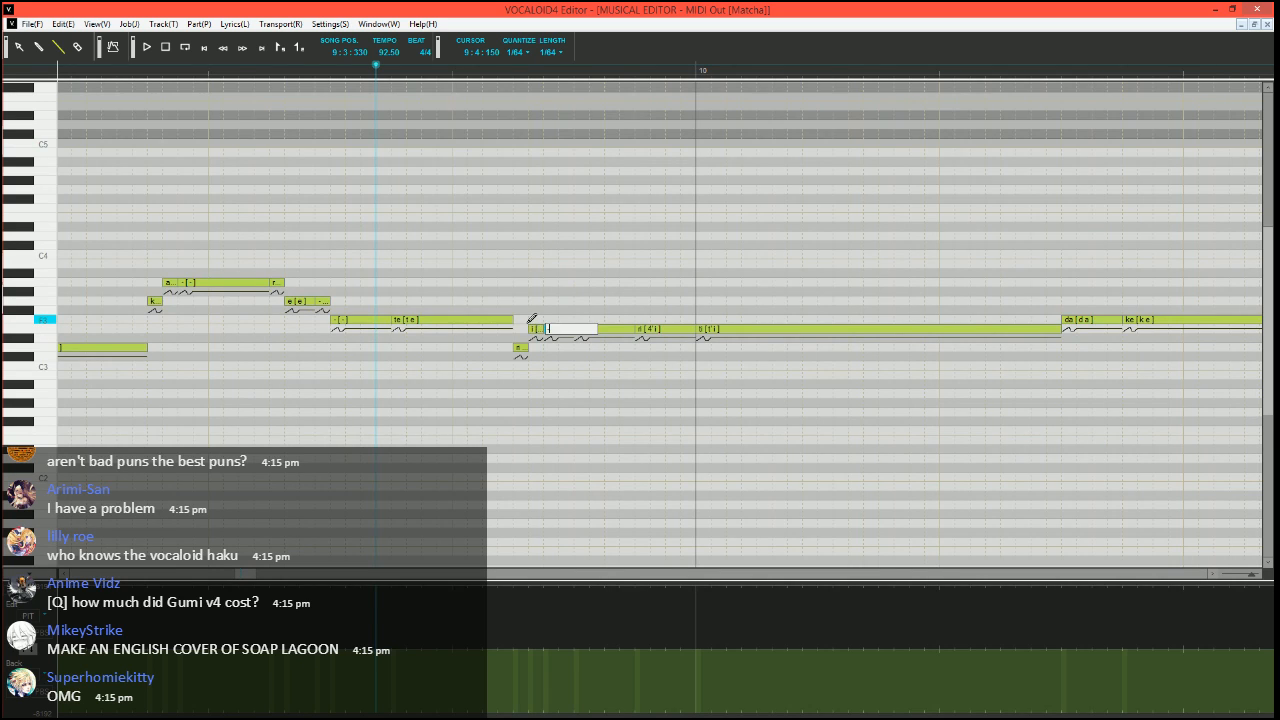
key("Return")
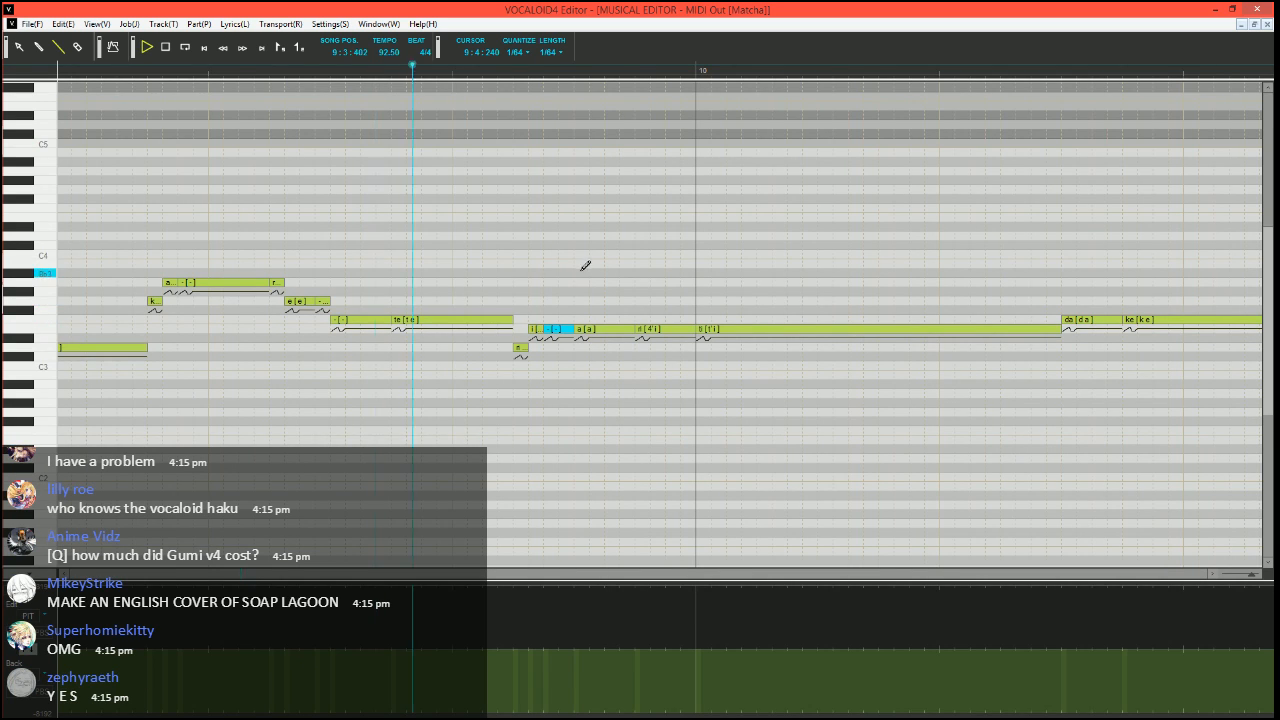
Set the song position to 9:4:090 and play back the reshaped "ri" phrase into measure 10
key("space")
left_click(494, 75)
scroll(577, 380, "right", 1)
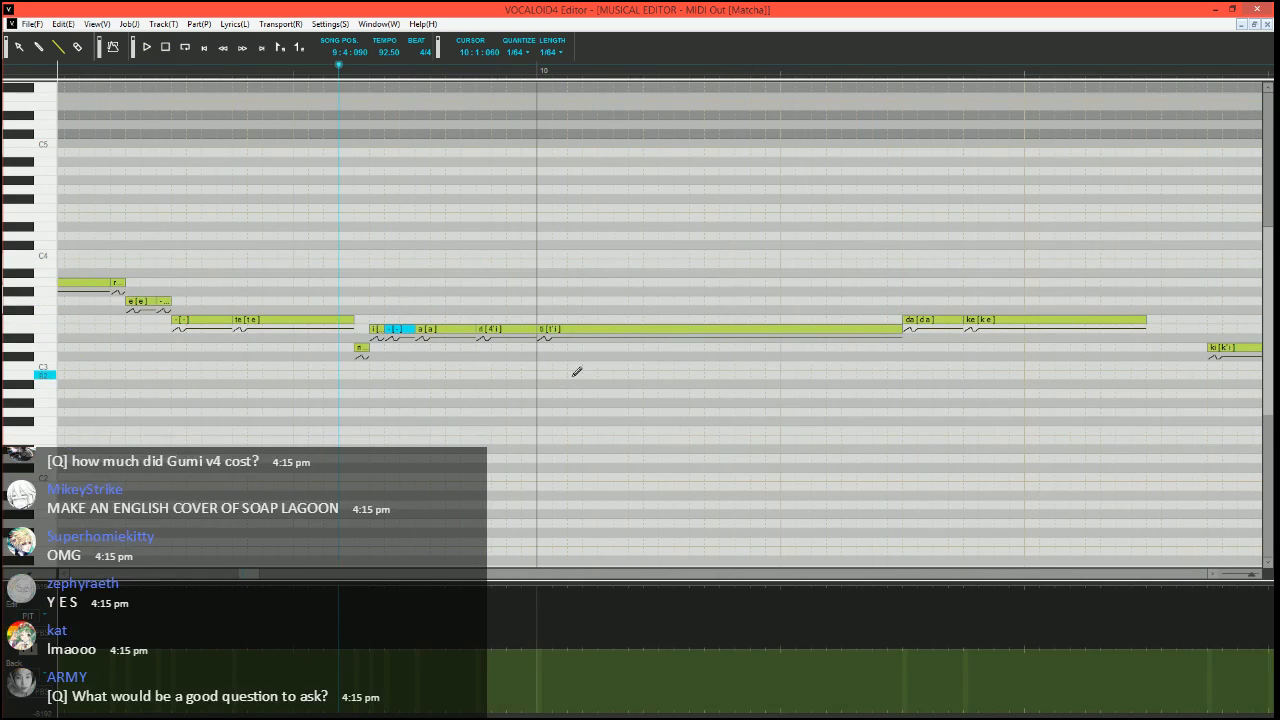
left_click(400, 625)
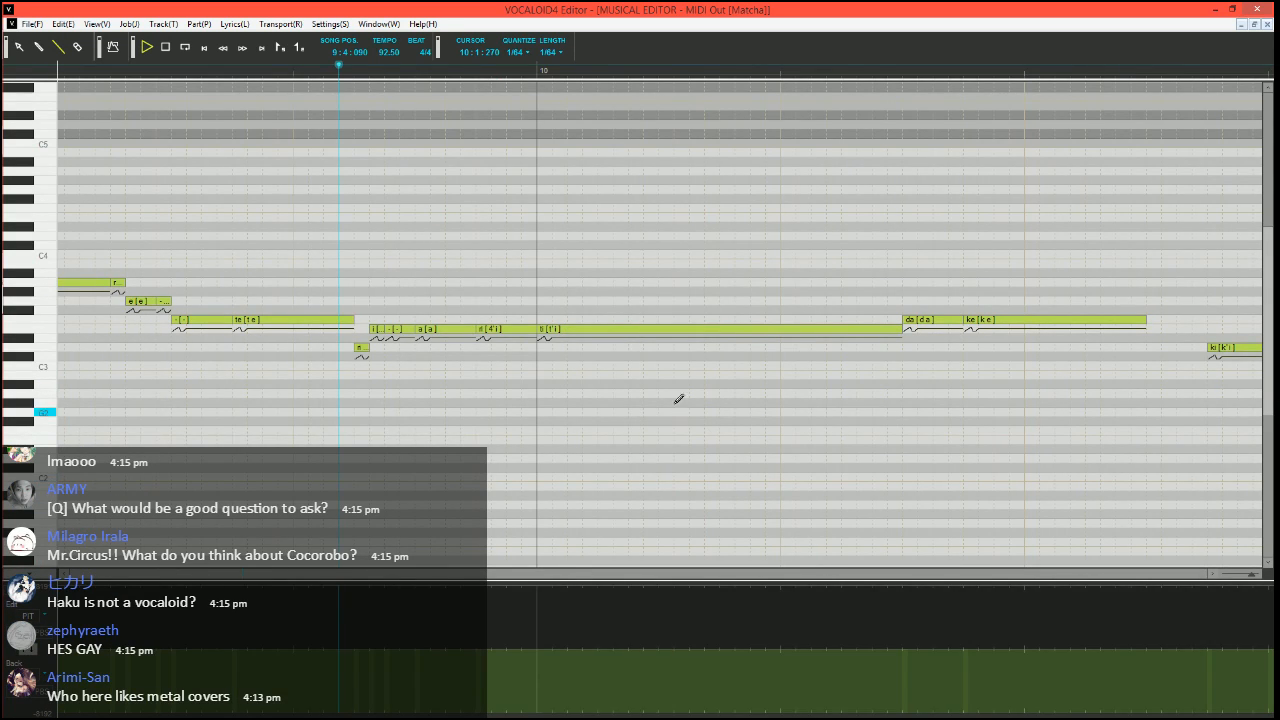
key("space")
key("space")
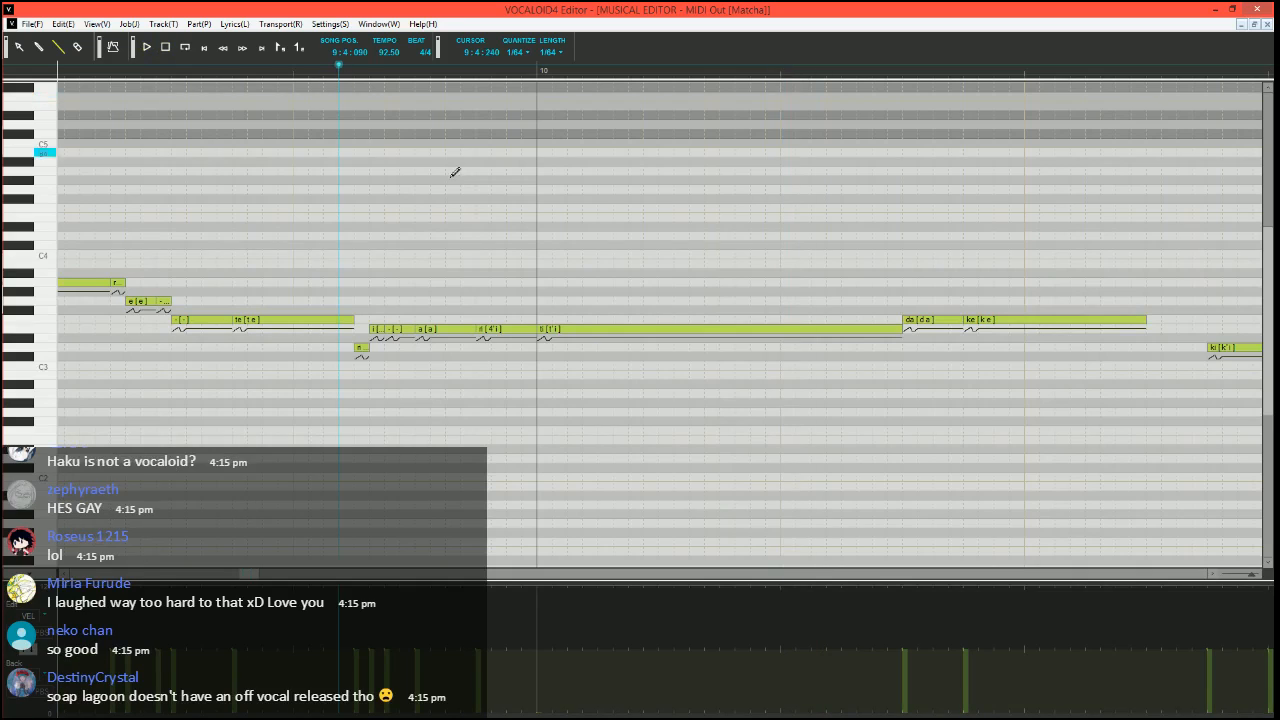
key("space")
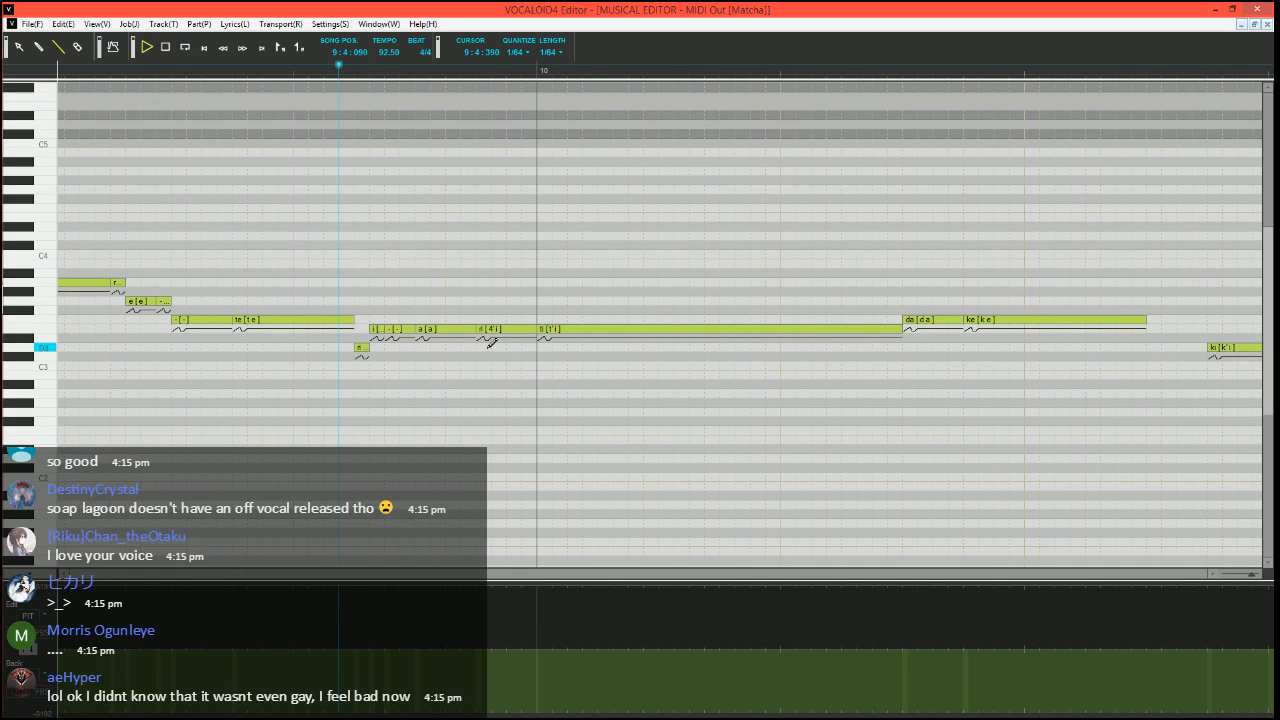
key("space")
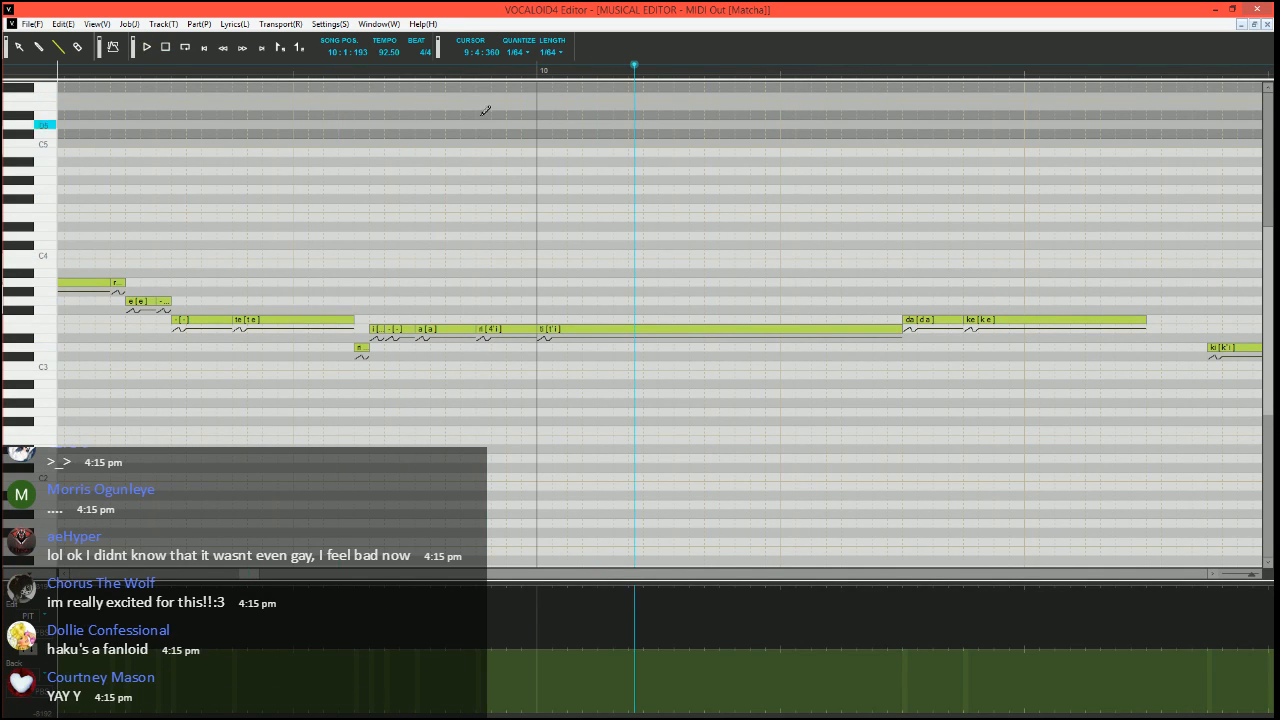
Set the song position to 10:1:000, shorten the long E3 "ti" note and add a short E3 "-" and F3 "-" leading into "da"
left_click(537, 71)
scroll(699, 316, "right", 2)
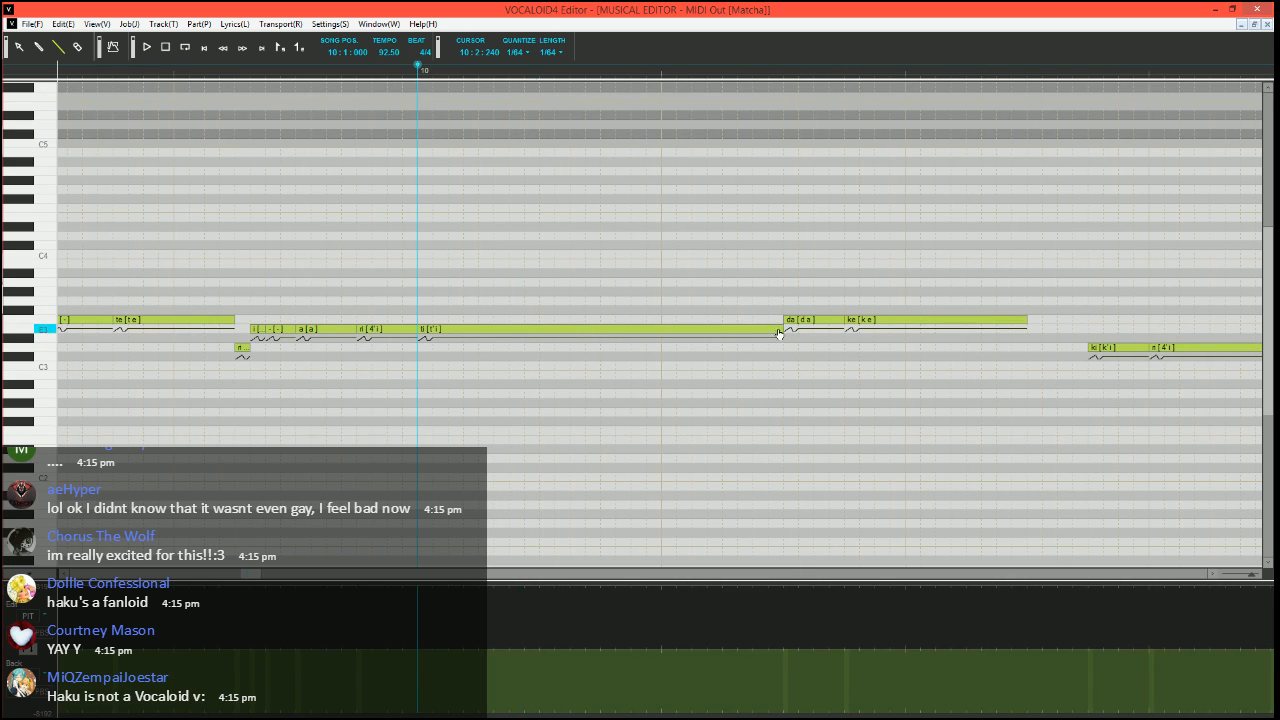
mouse_move(781, 329)
left_mouse_down()
mouse_move(725, 329)
mouse_move(784, 318)
left_mouse_up()
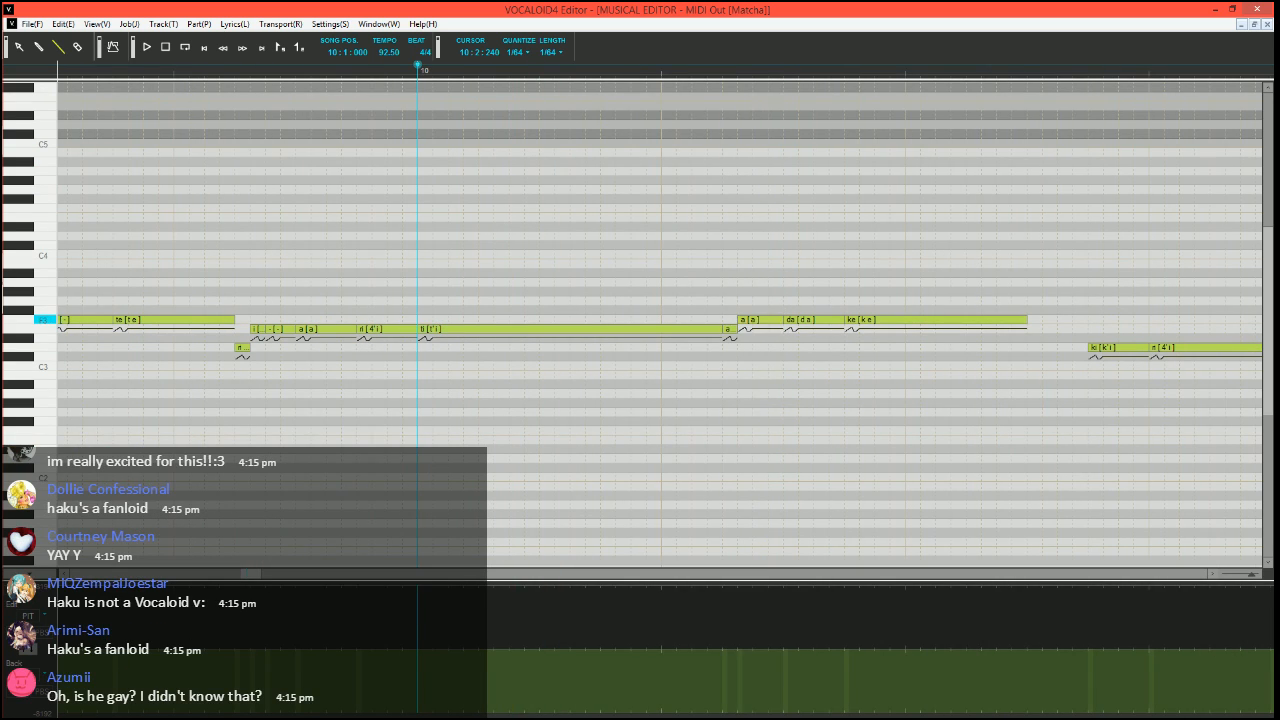
mouse_move(740, 319)
left_mouse_down()
mouse_move(754, 320)
mouse_move(747, 336)
left_mouse_up()
left_click(720, 334)
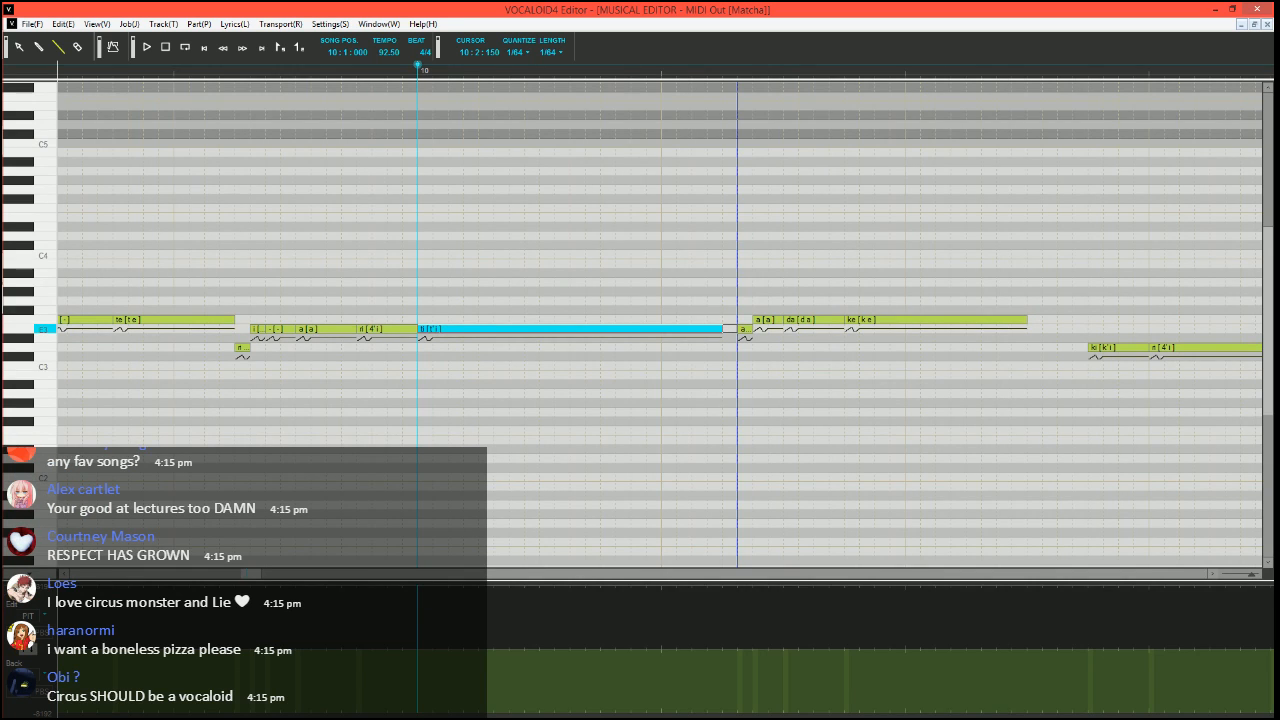
left_click_drag(737, 332, 738, 334)
double_click(743, 331)
type("-")
key("Tab")
type("-")
key("Return")
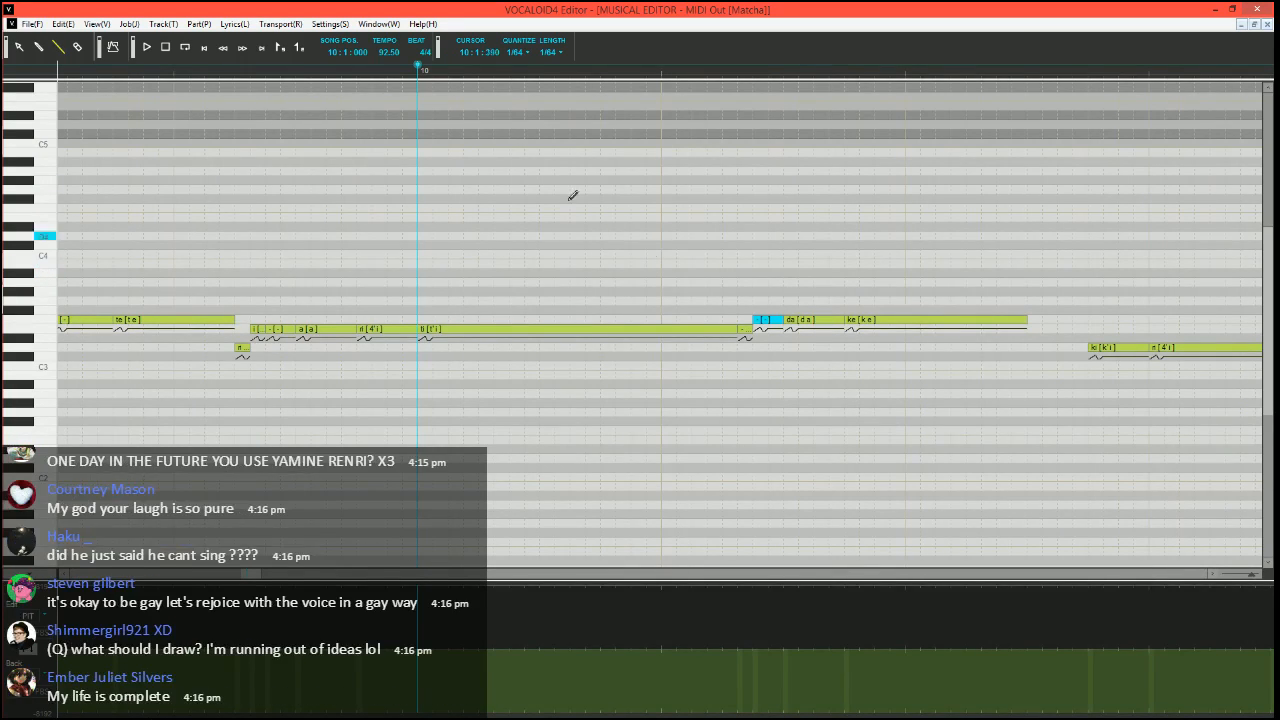
Play back from 9:4:060, set the song position to 10:2:060 and delete the two "-" notes before "da"
left_click(204, 76)
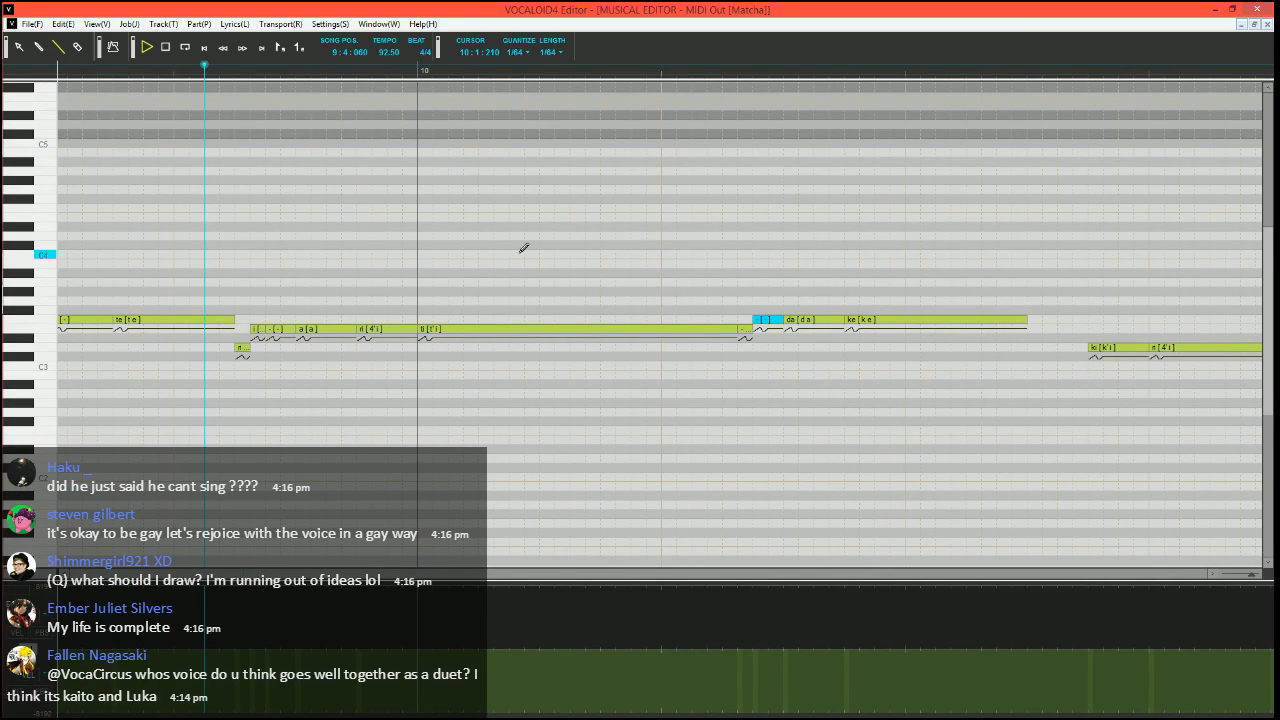
key("space")
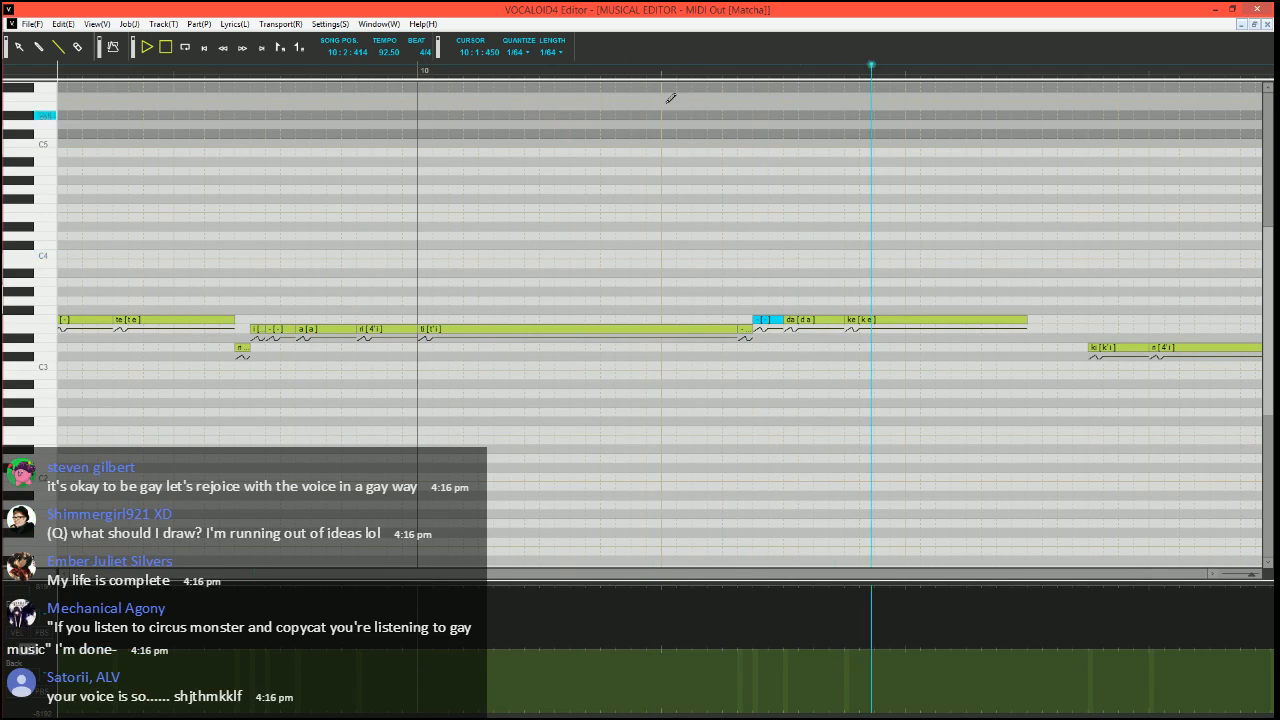
left_click(691, 72)
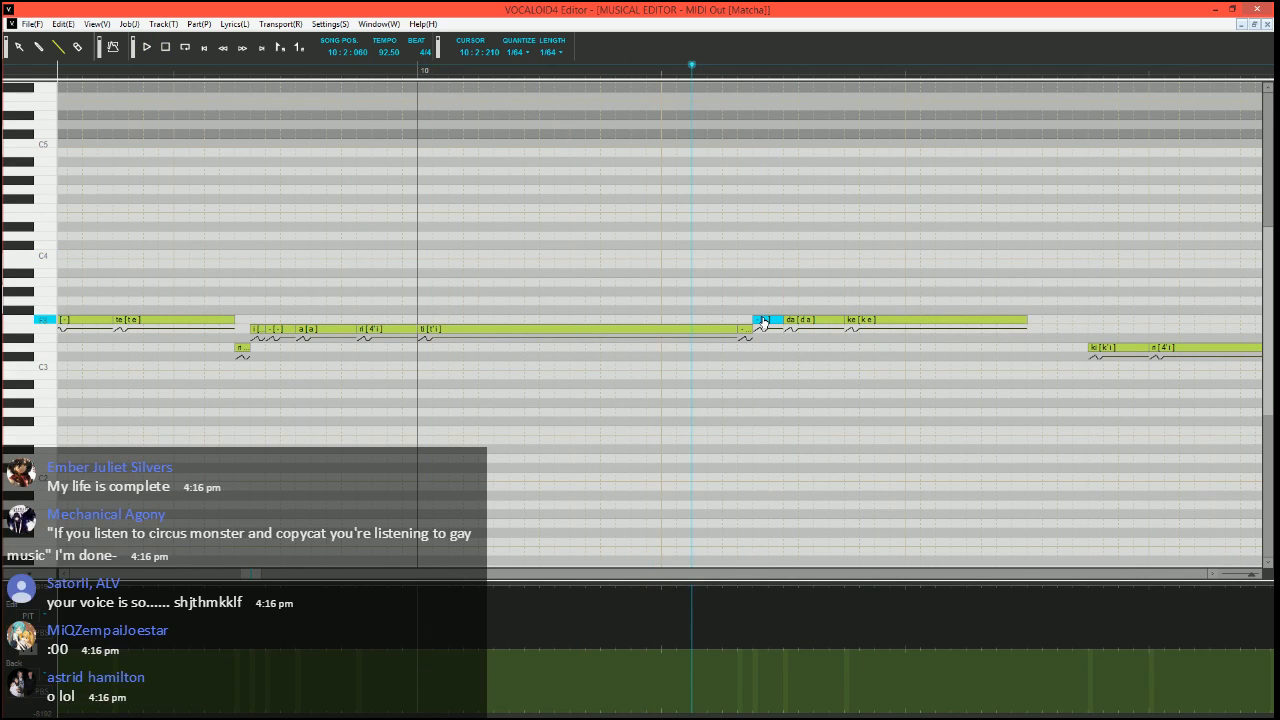
key("Delete")
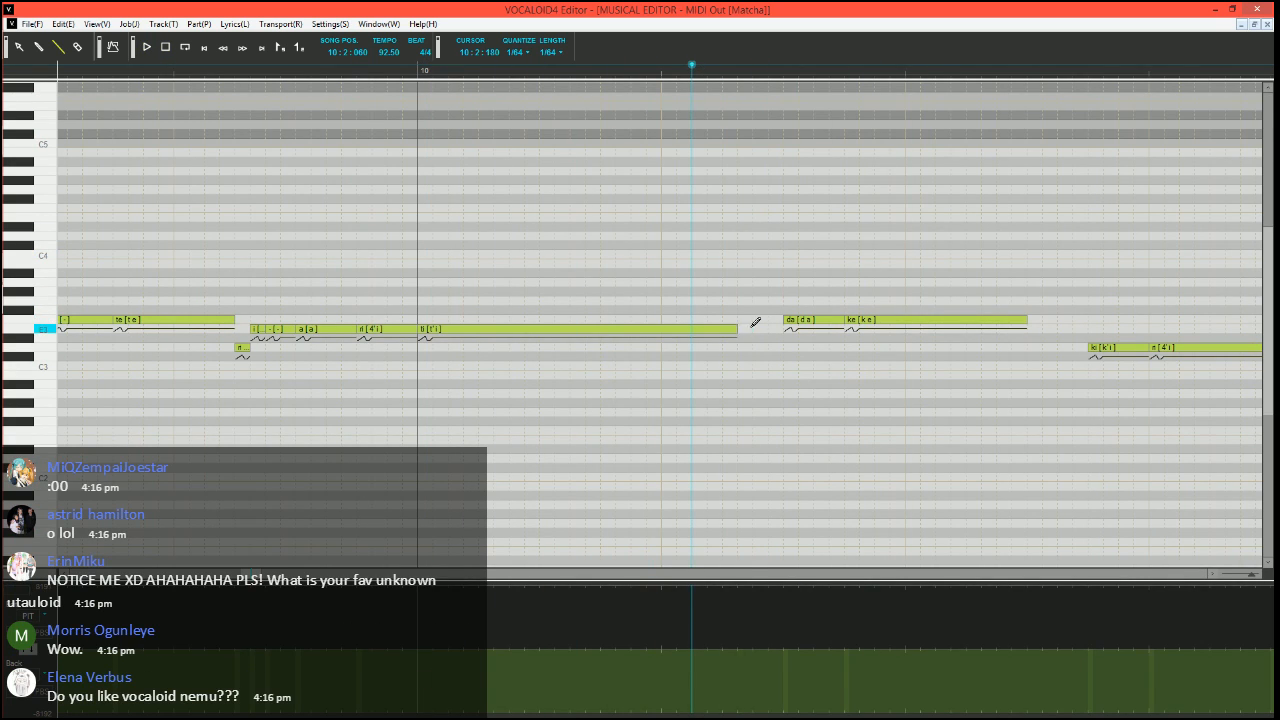
Extend the "ti" note up to "da" and split "da" into a short E3 "da", a short F3 "a" and an F3 "-"
left_click_drag(738, 328, 842, 319)
left_click(840, 320)
double_click(832, 320)
type("-")
key("Return")
Run the Expressive Vibrato job plugin on the F3 "ke" note in measure 10
scroll(786, 410, "right", 3)
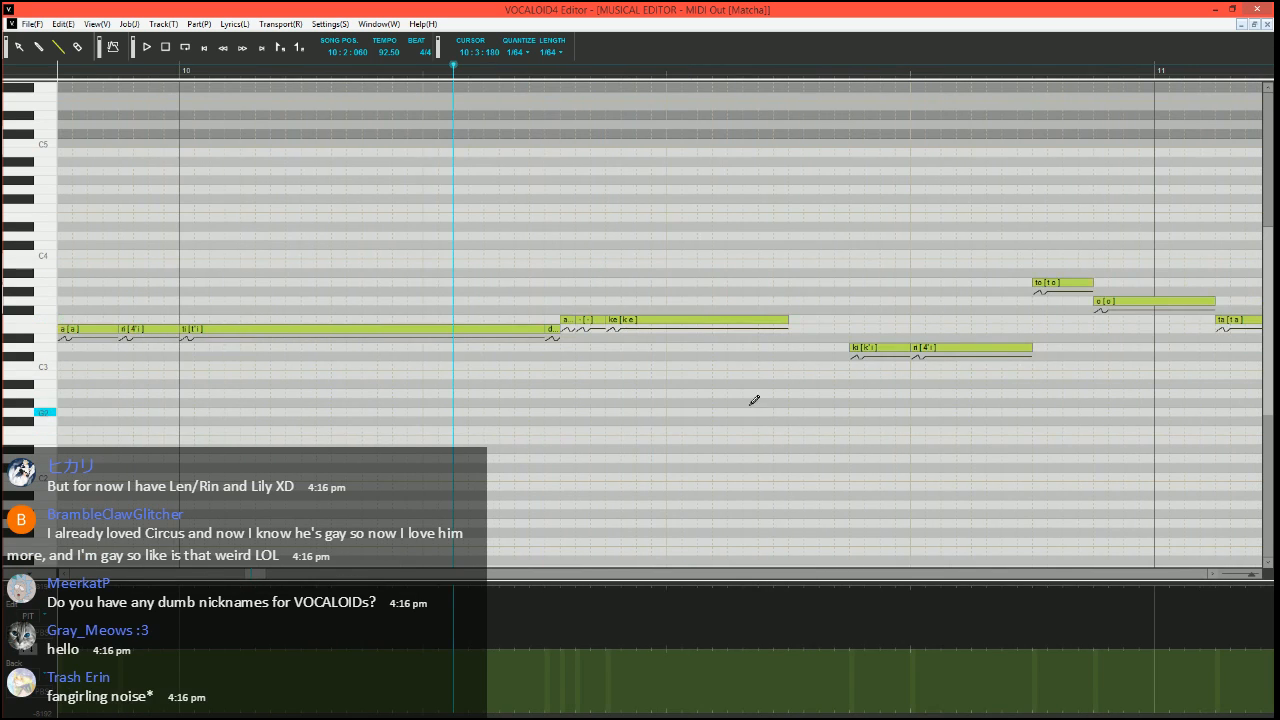
left_click(707, 321)
key("ctrl+j")
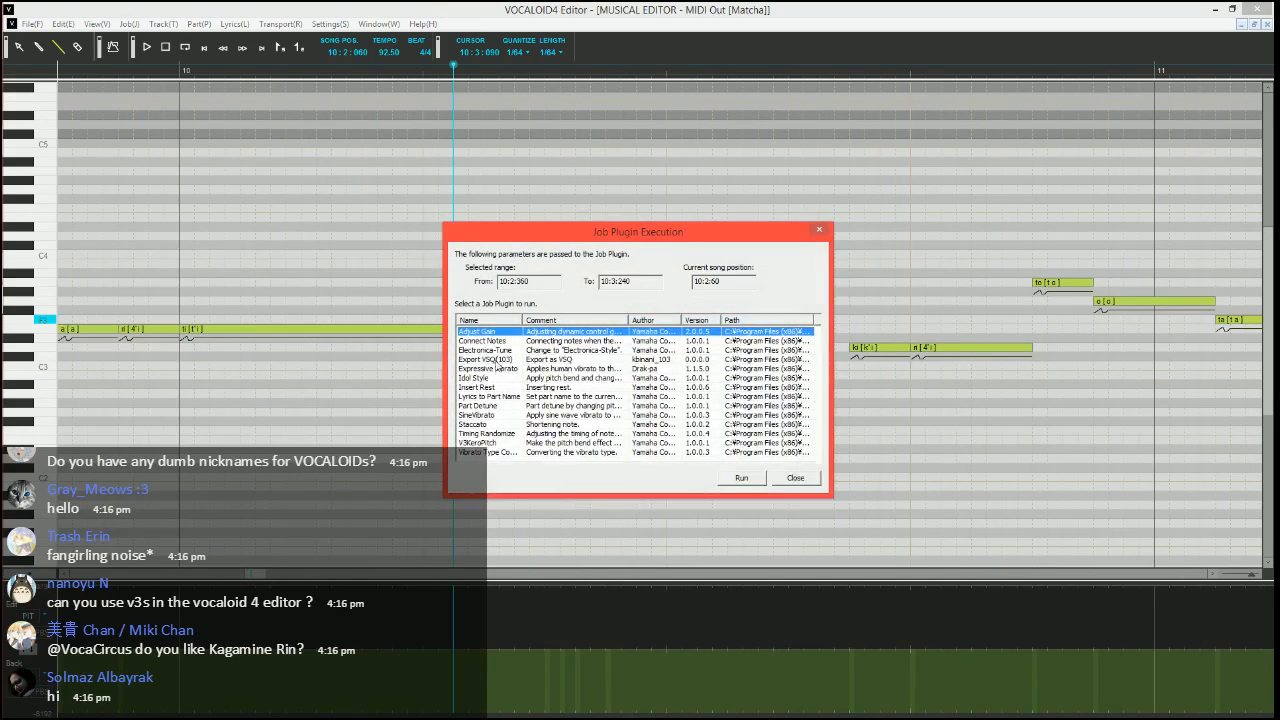
left_click(497, 368)
left_click(752, 478)
Set the vibrato pitch amount to 10, the brightness amount to 10 and the vibrato rate to 70
key("Tab")
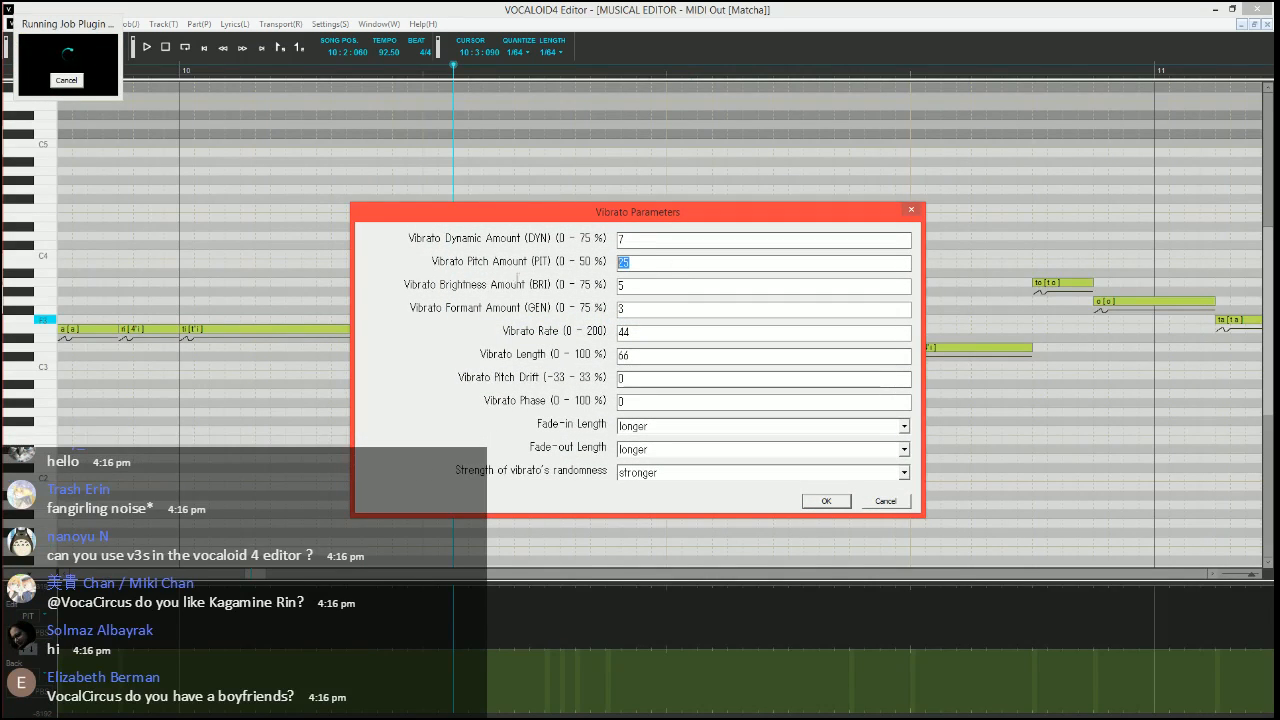
type("10")
key("Tab")
type("10")
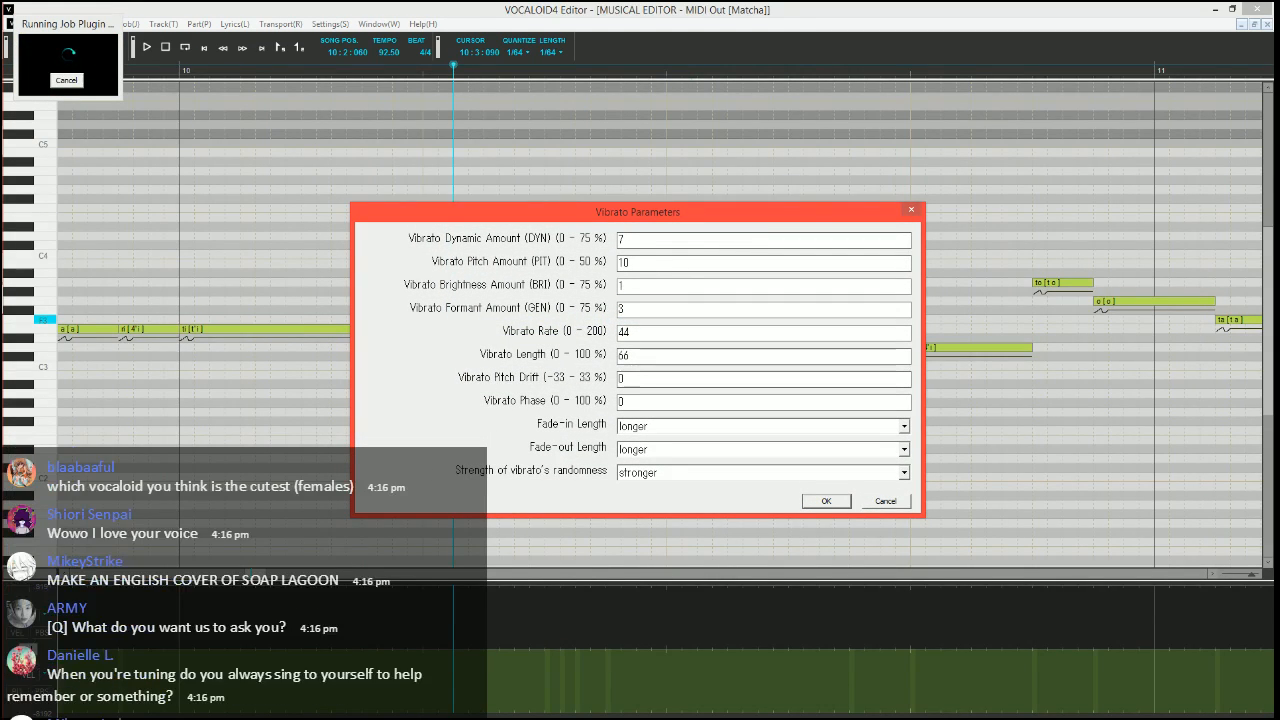
key("Tab")
key("Tab")
type("70")
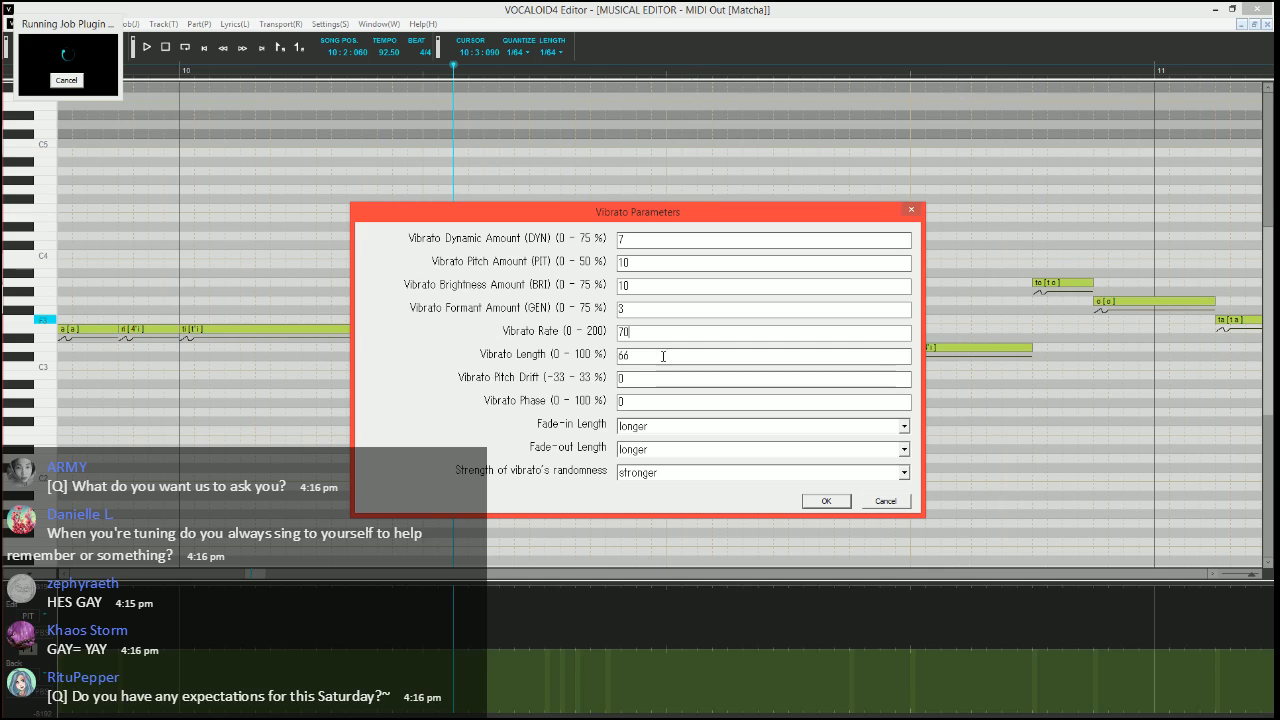
key("Tab")
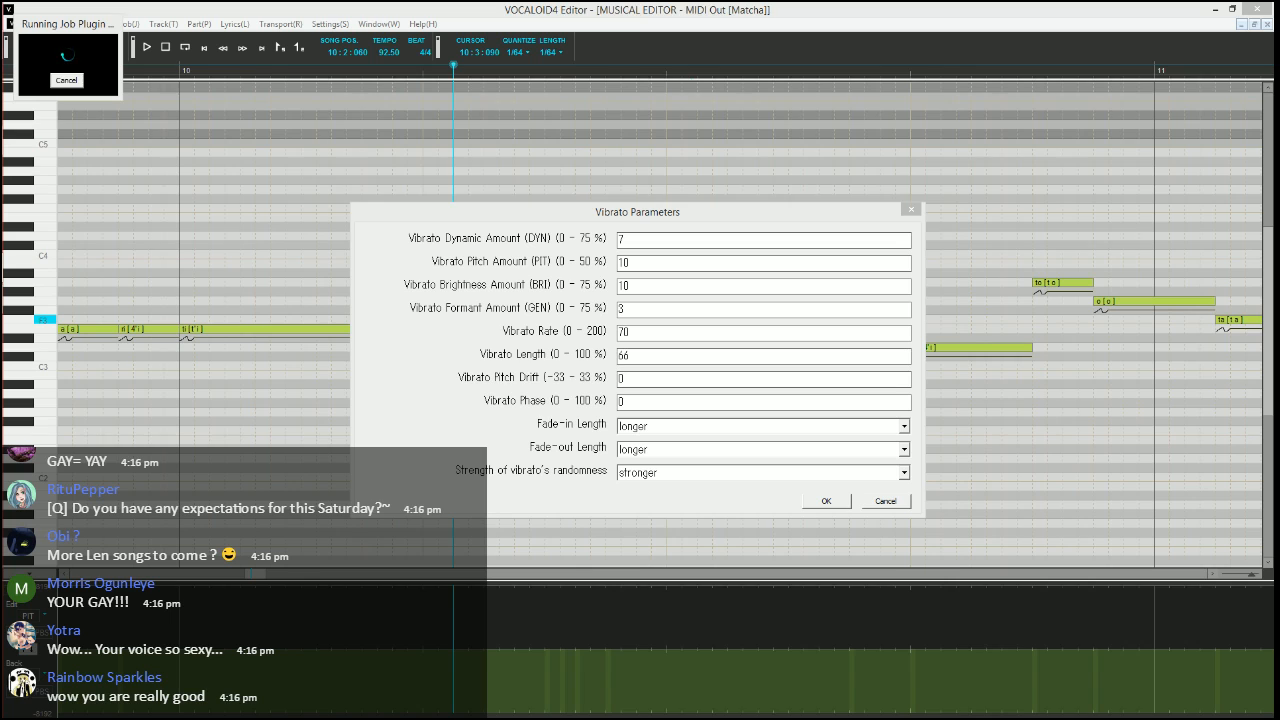
Set the vibrato length to 100 and the fade-out length to short, and apply the vibrato to the "ke" note
left_click(747, 330)
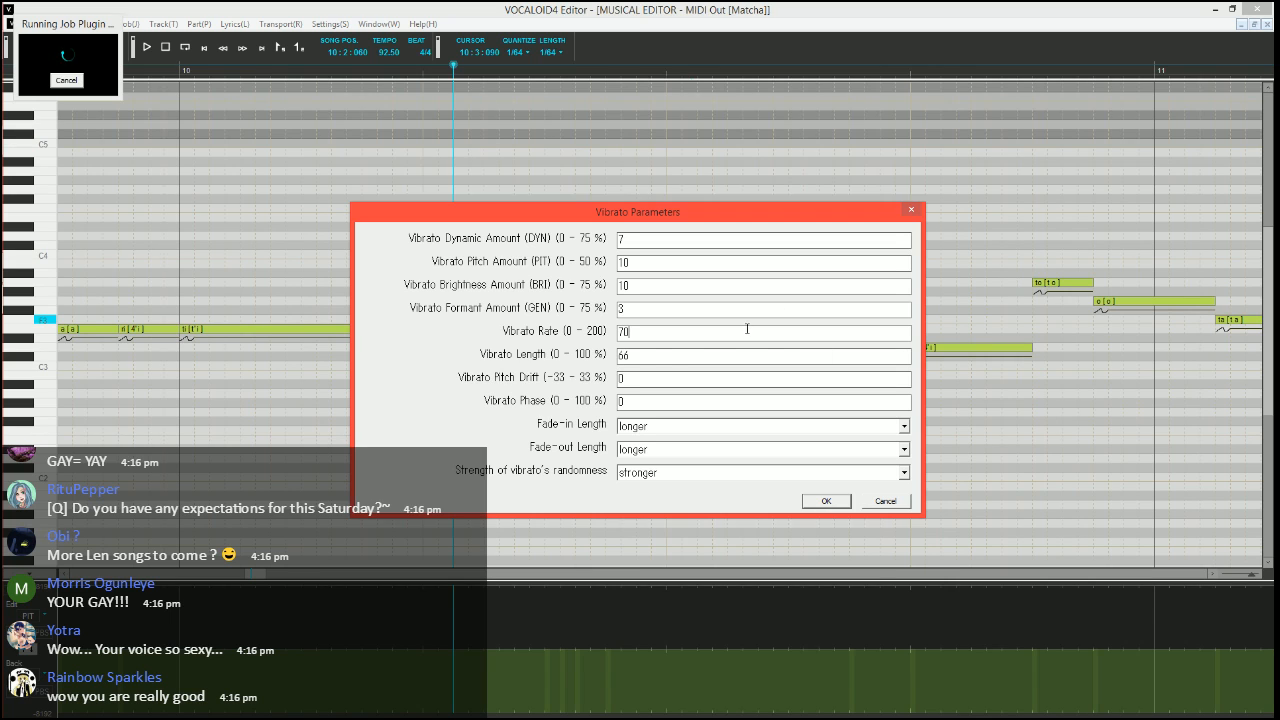
double_click(650, 358)
type("100")
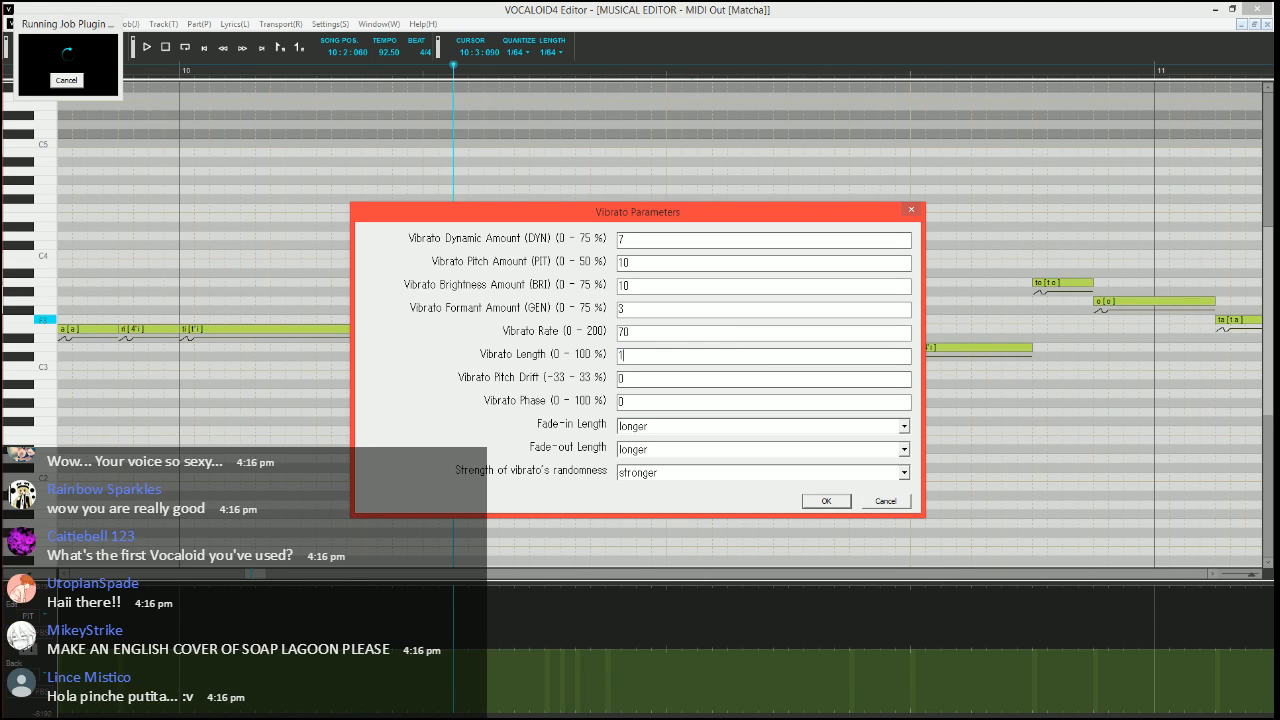
key("Tab")
key("Tab")
key("Tab")
key("Tab")
key("Up")
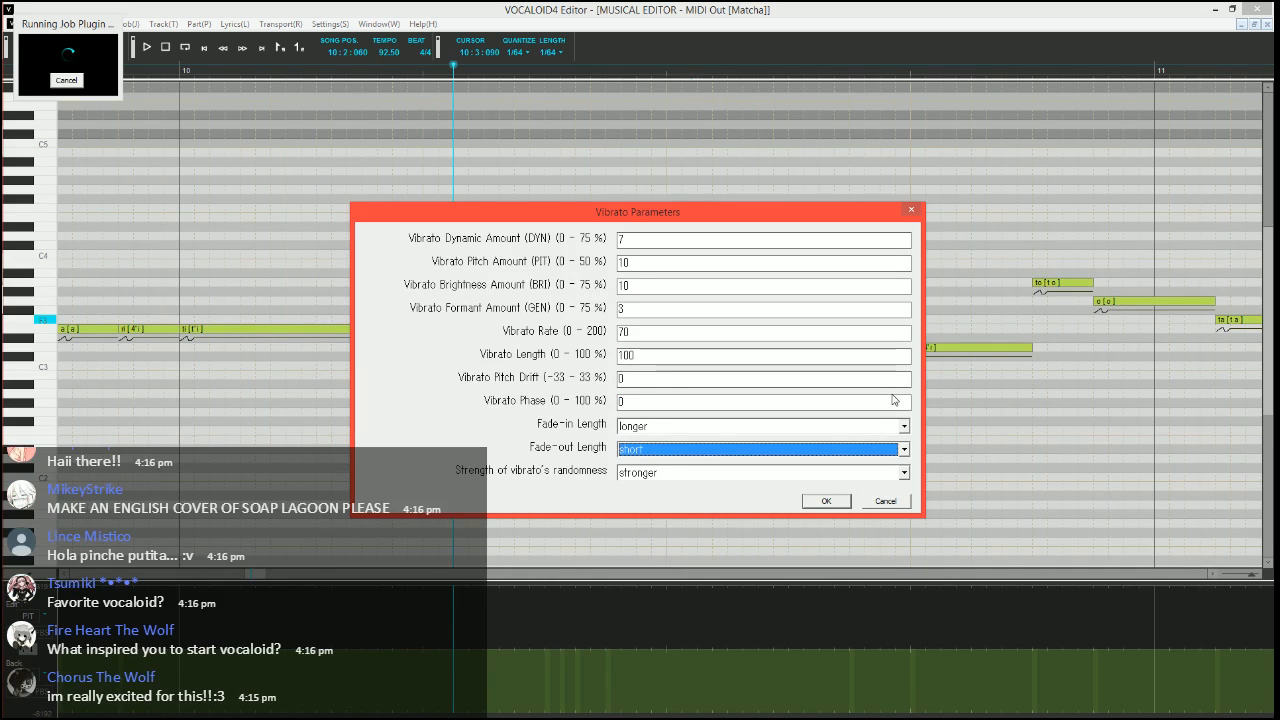
key("Return")
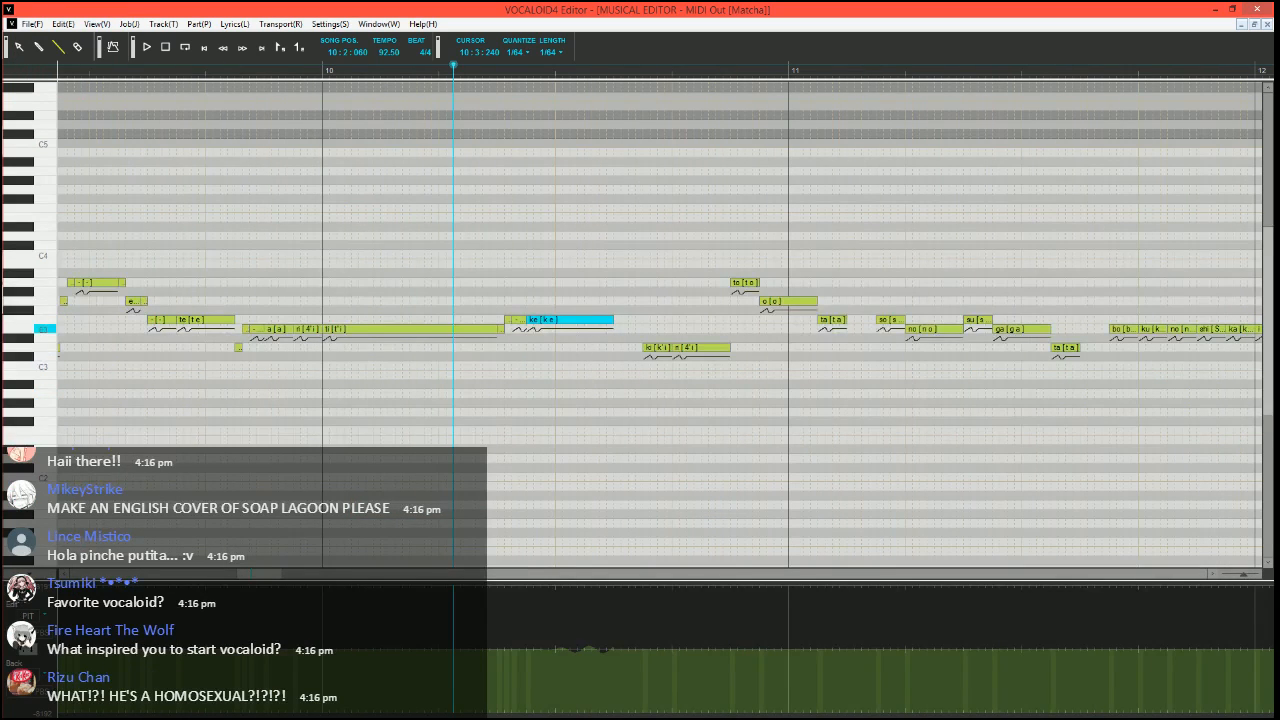
Add a very short F3 note directly after "ke" in measure 10 and set its phonemes to "h Sil"
left_click_drag(614, 320, 636, 322)
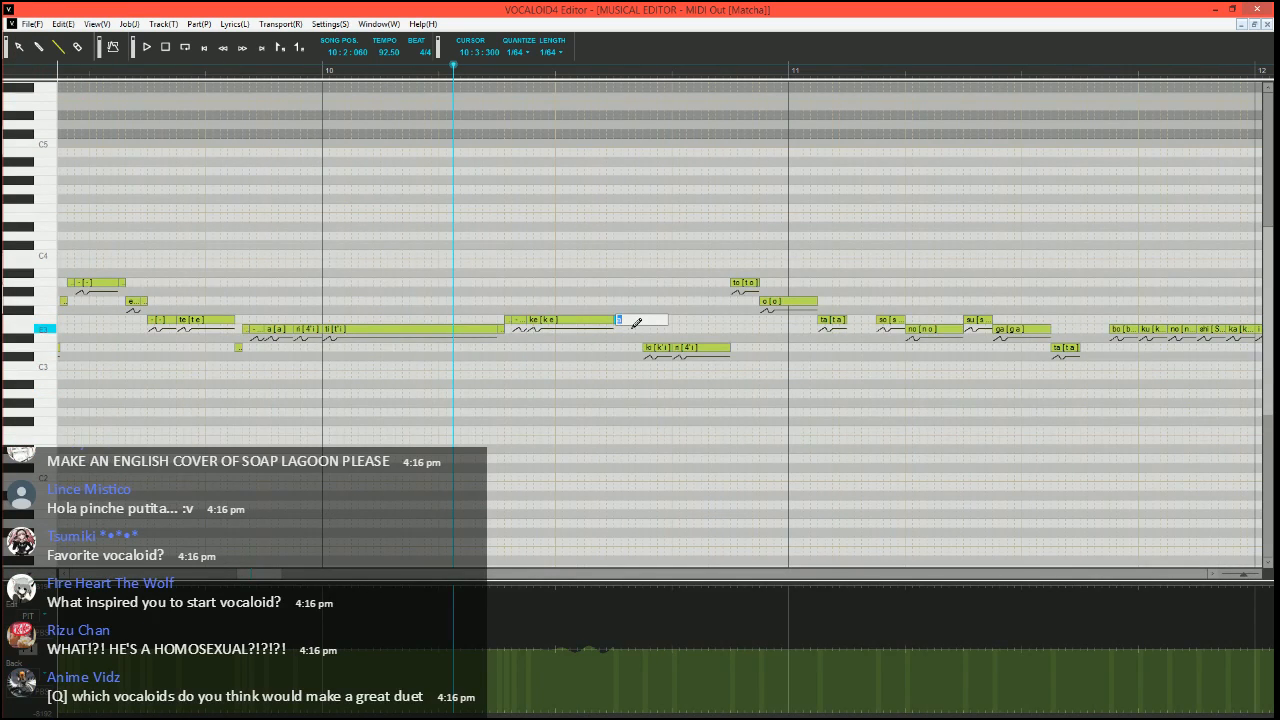
left_click(626, 264)
double_click(620, 321, "alt")
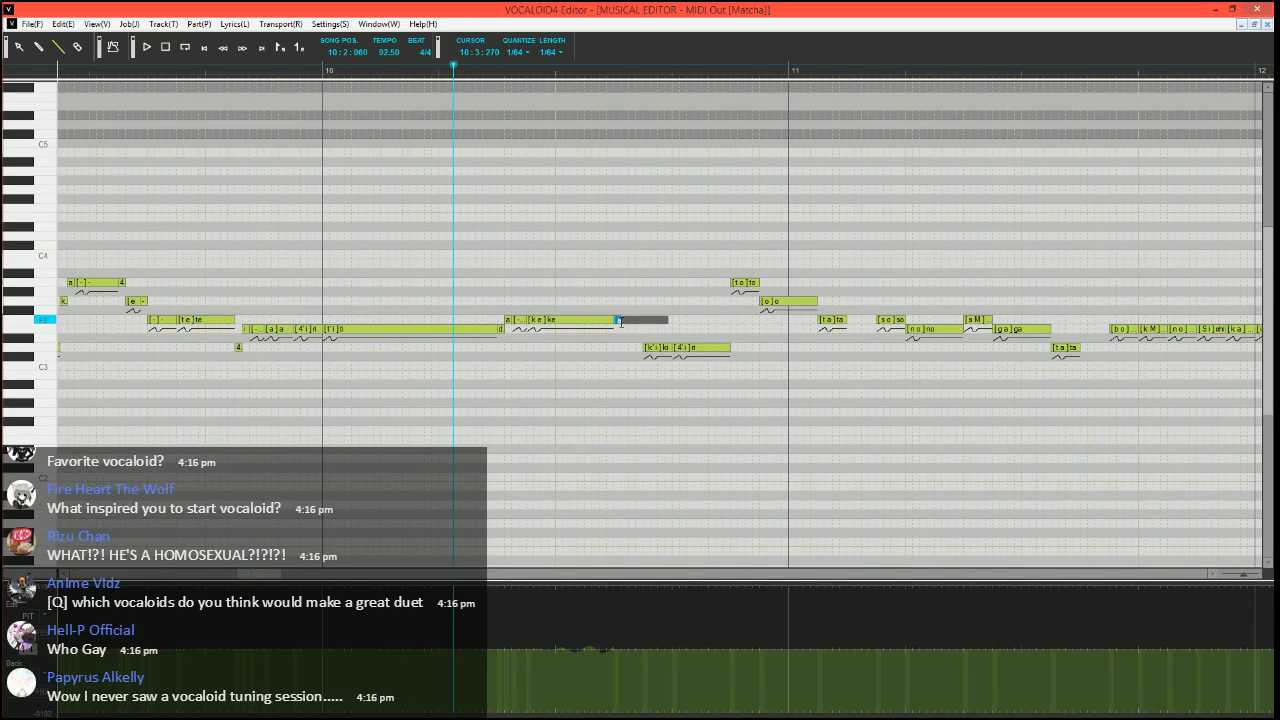
key("Return")
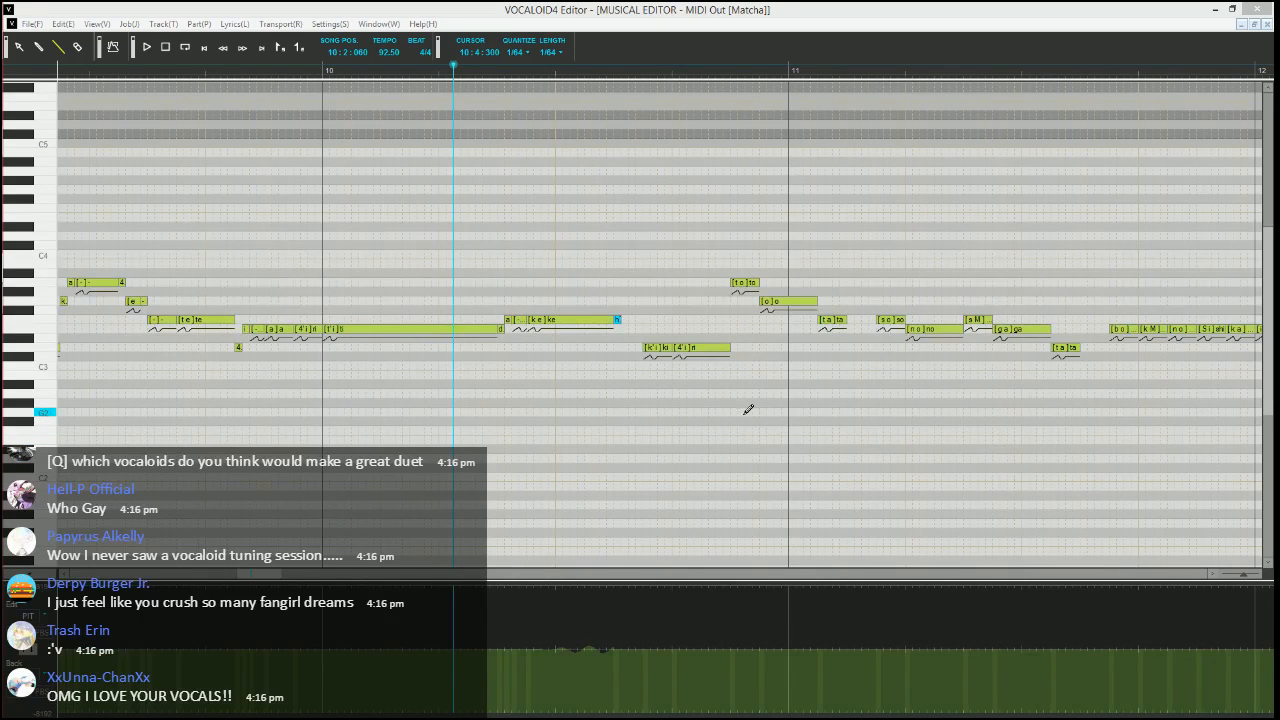
Play back the phrase from 9:2:240 through the "ke" note in measure 10
left_click(769, 11)
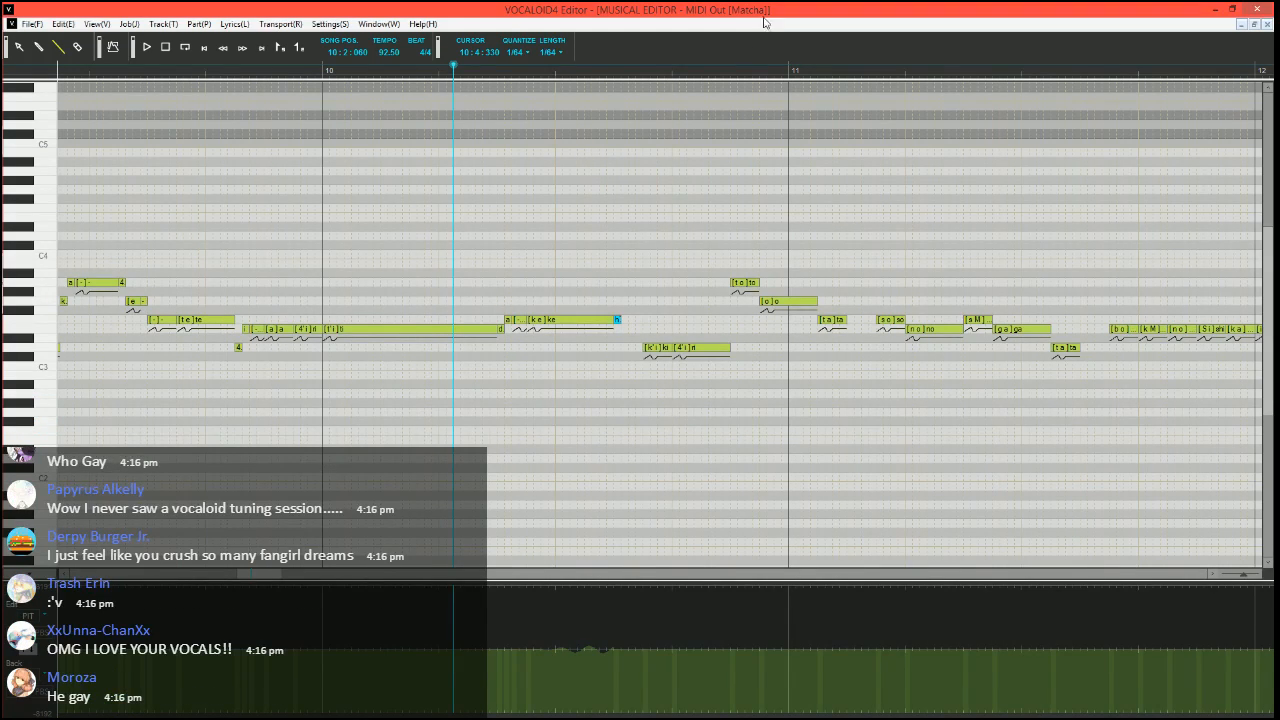
scroll(891, 438, "left", 2)
left_click(57, 47)
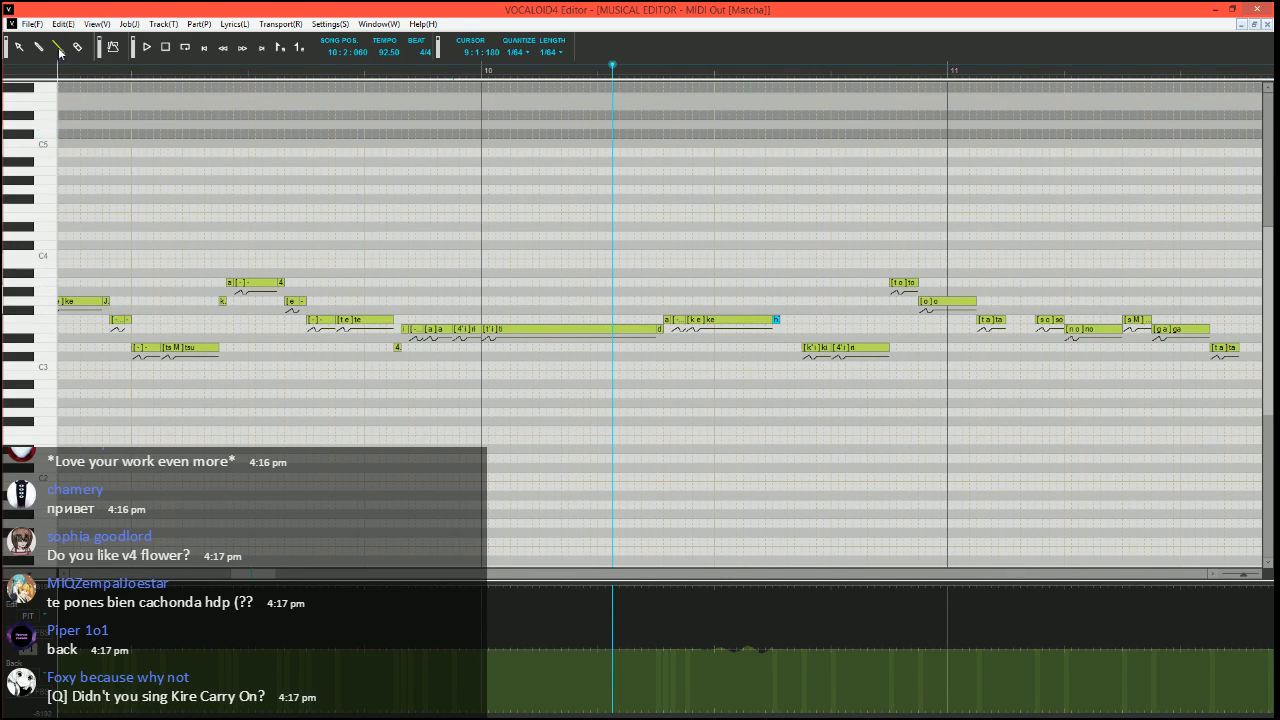
left_click(286, 72)
scroll(160, 227, "up", 3)
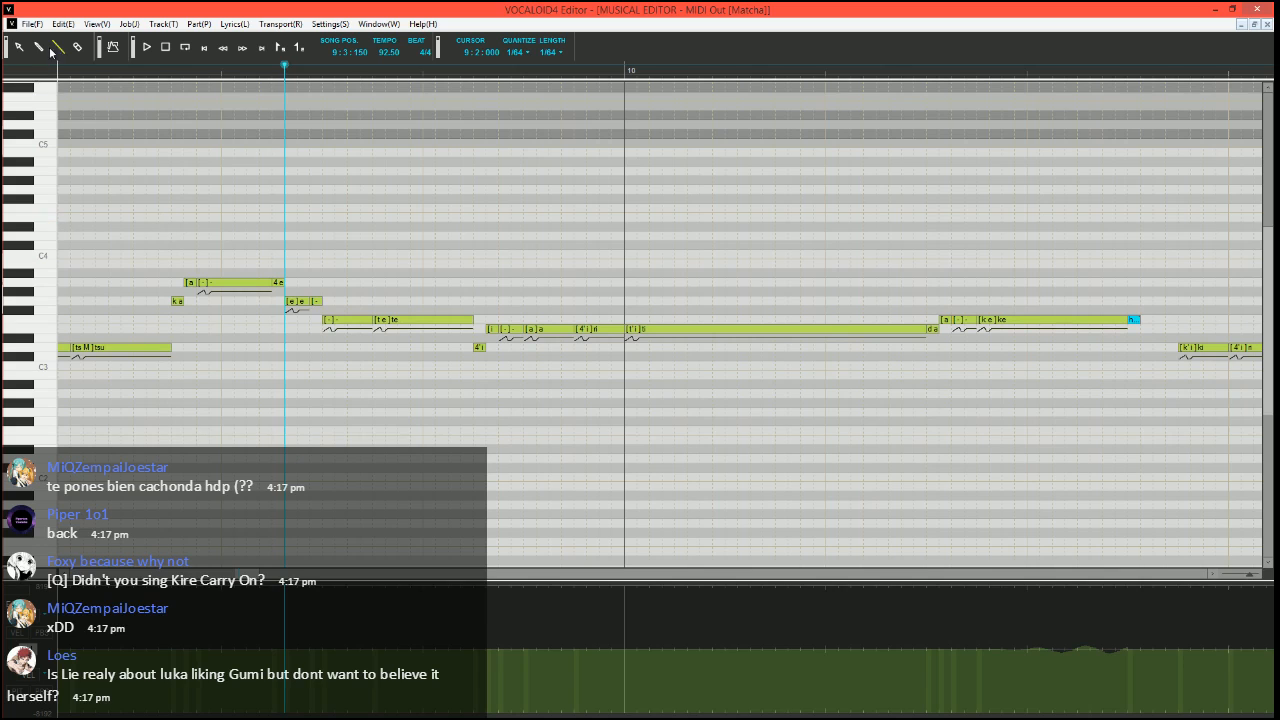
left_click(145, 70)
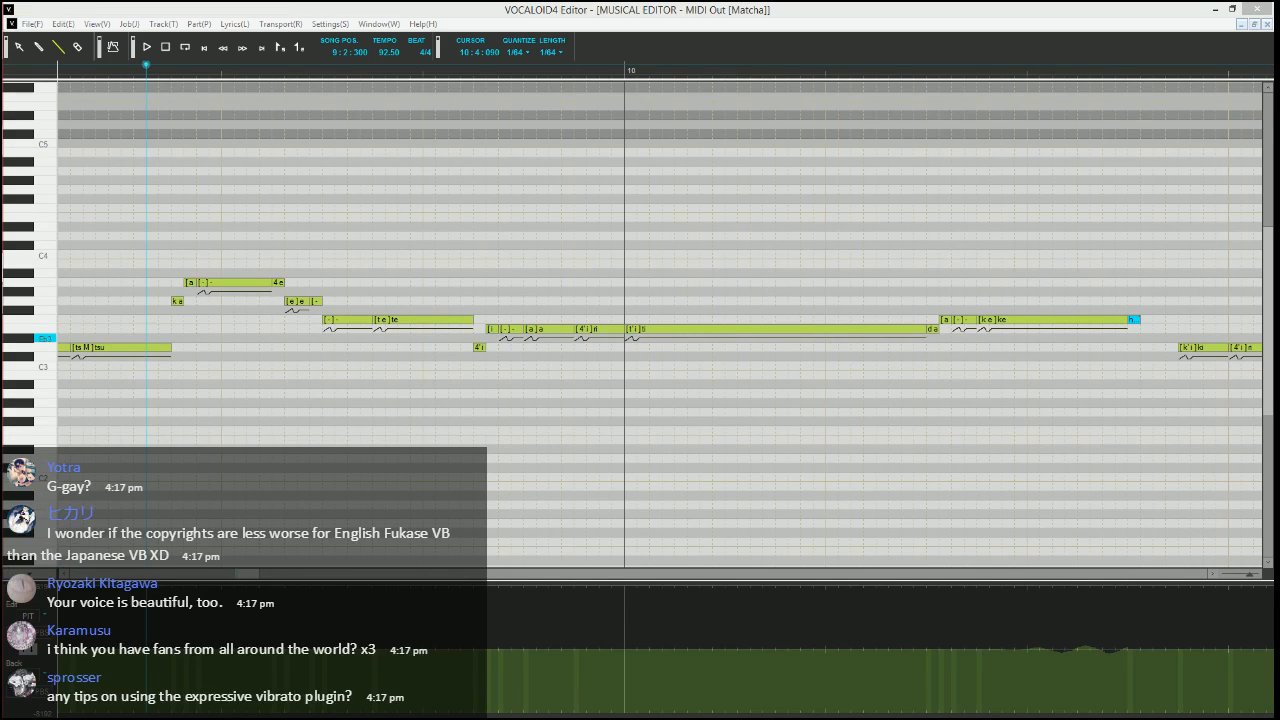
left_click(122, 71)
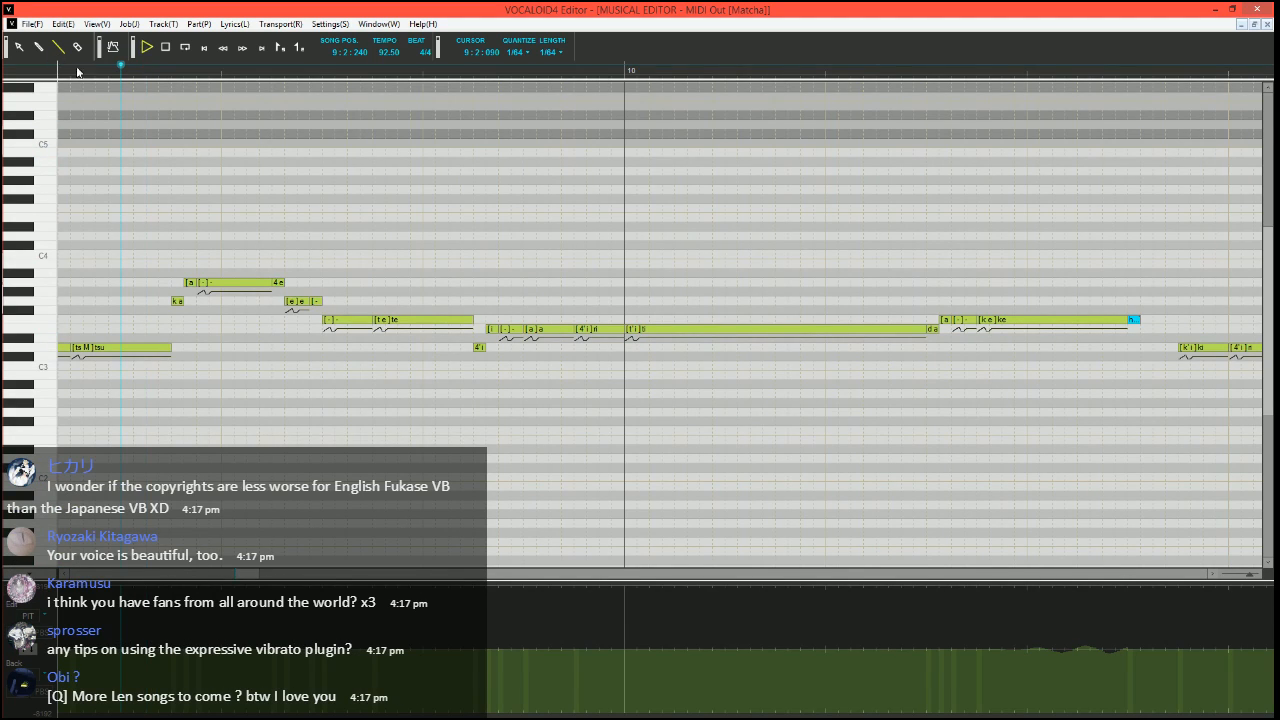
key("space")
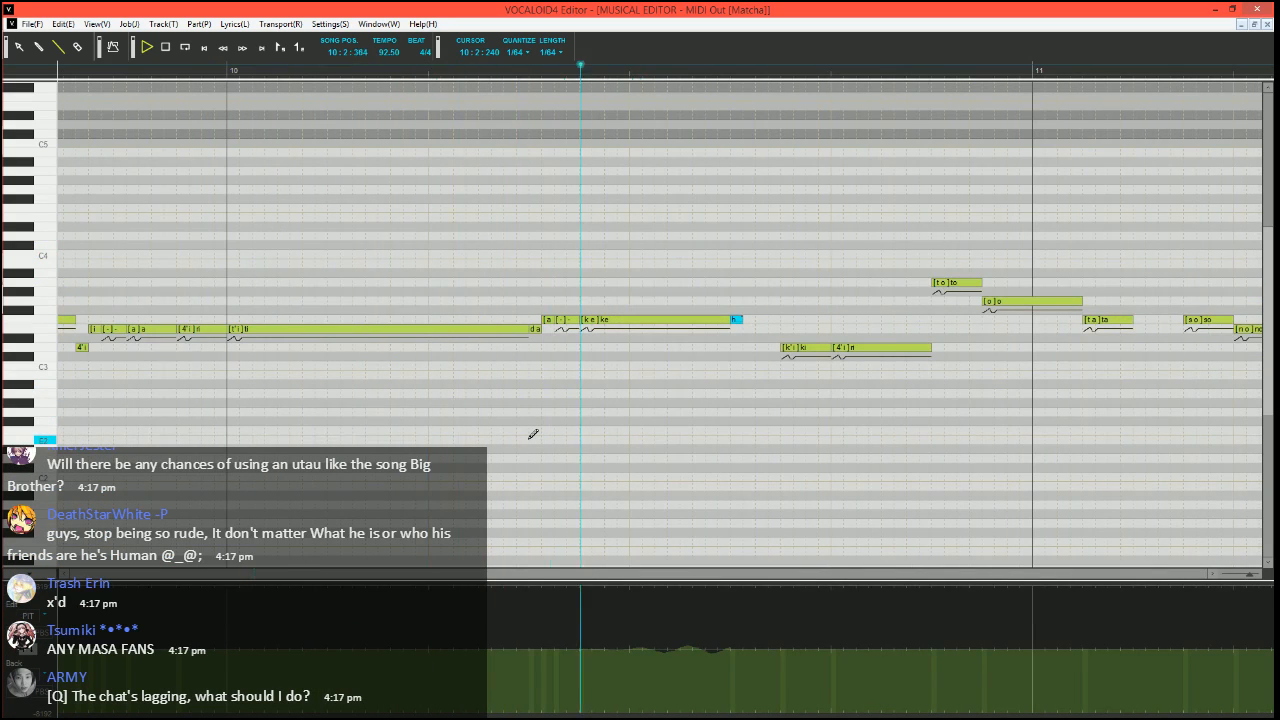
key("space")
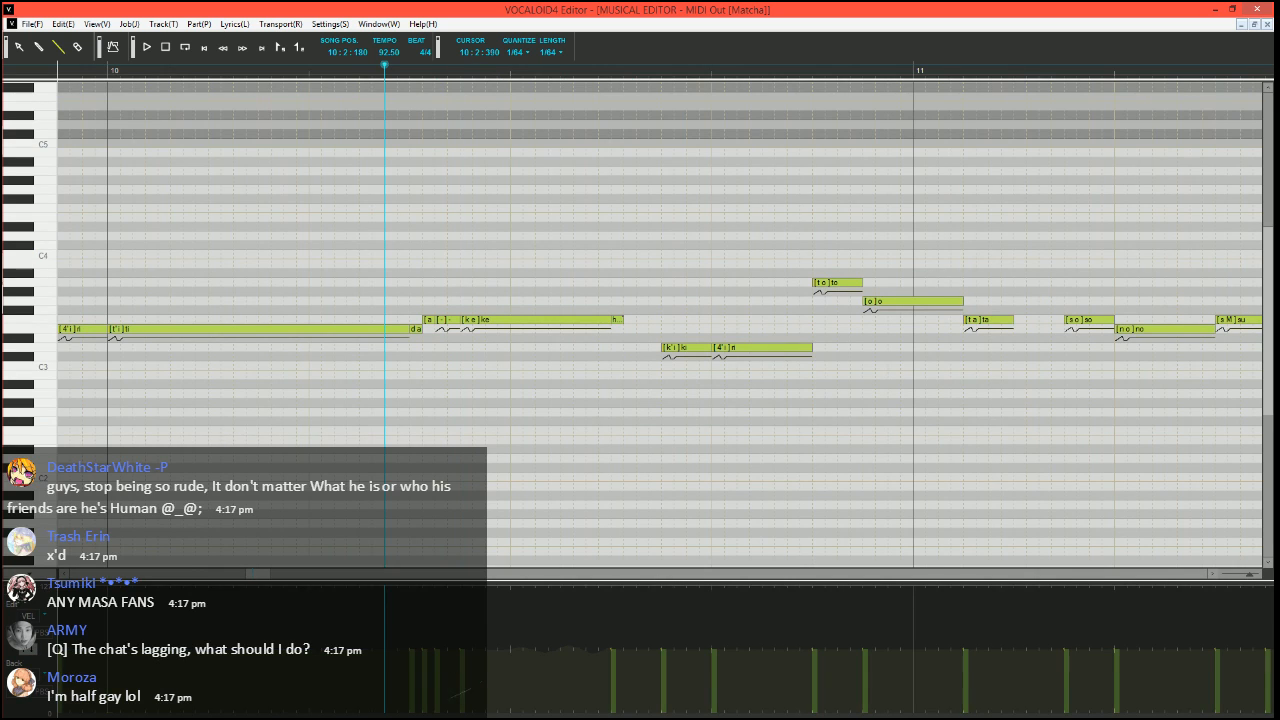
Lower the velocity of the F3 "ke" note in measure 10 and play back the passage leading through it
key("space")
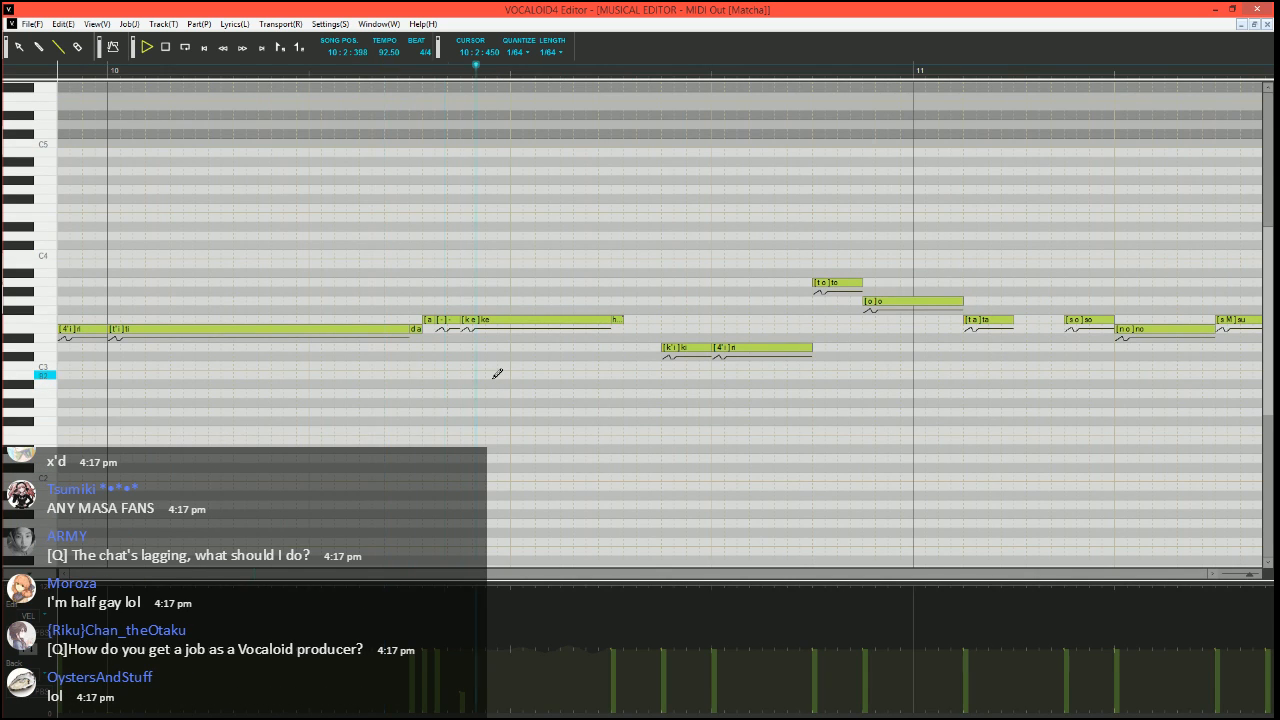
key("space")
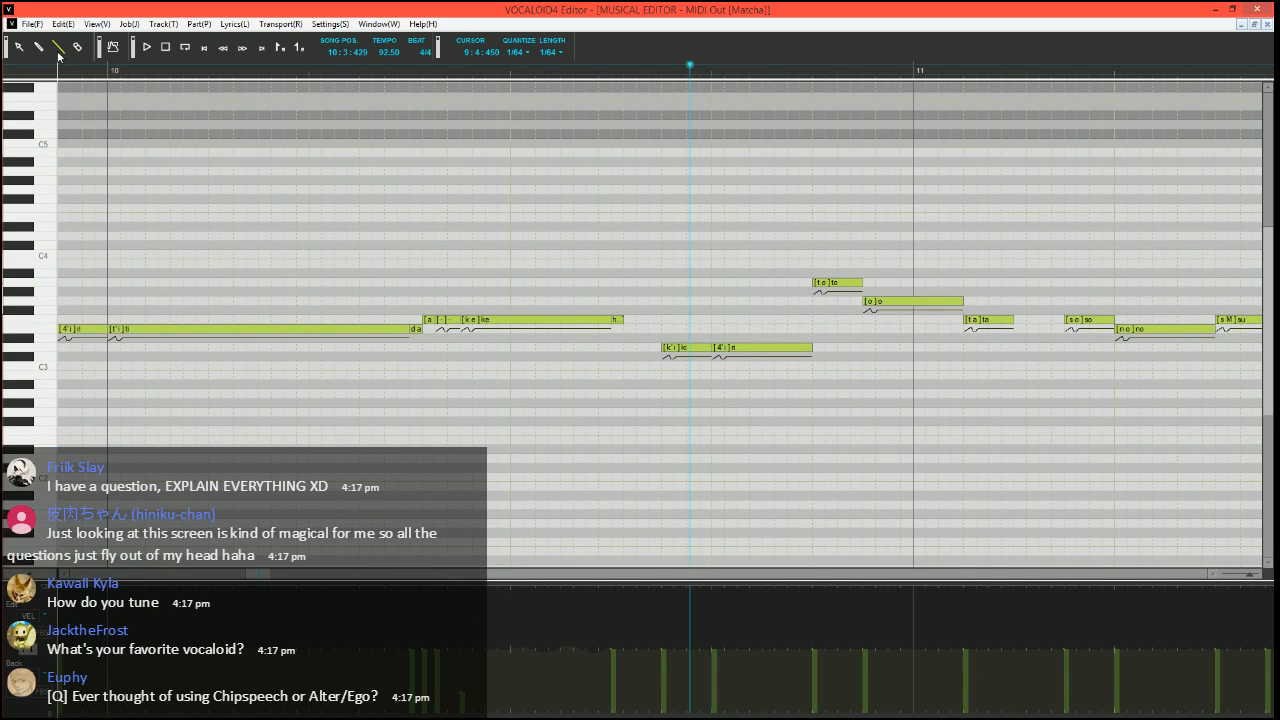
left_click(354, 70)
left_click(146, 47)
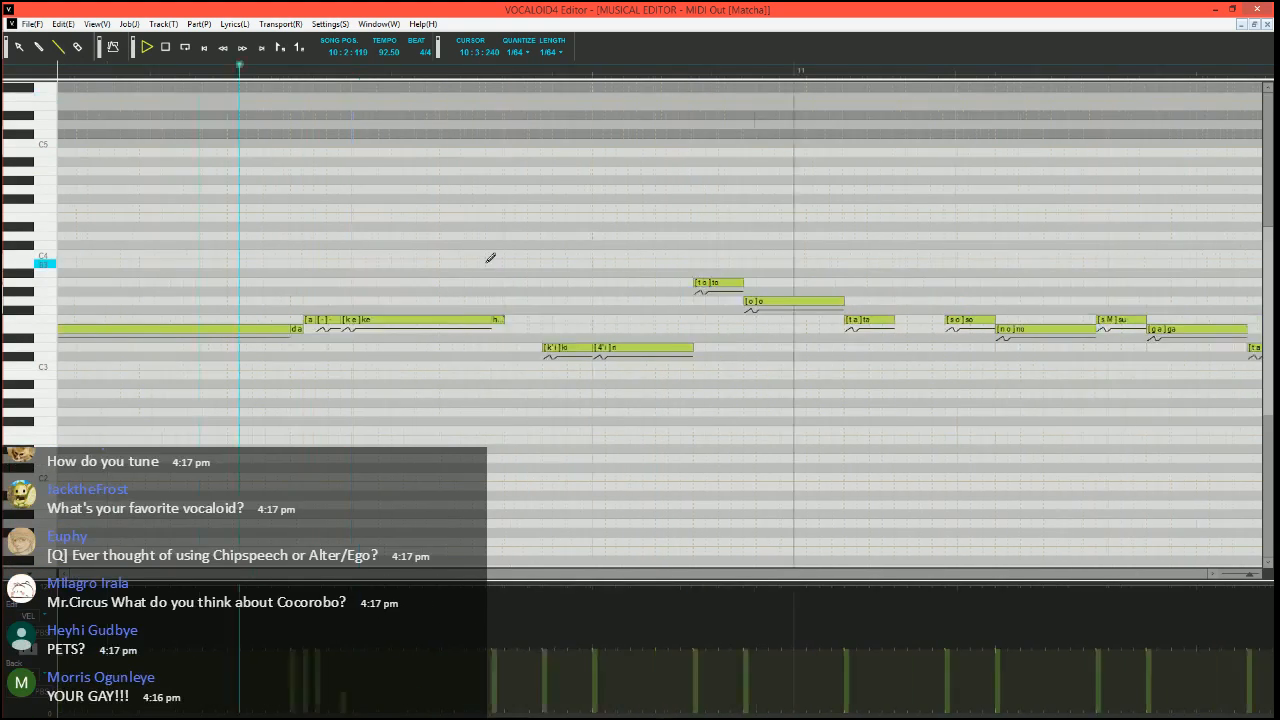
Draw a stepped pitch rise up to zero over the start of the D3 "ki" note and play it back from 10:3:300
left_click(478, 70)
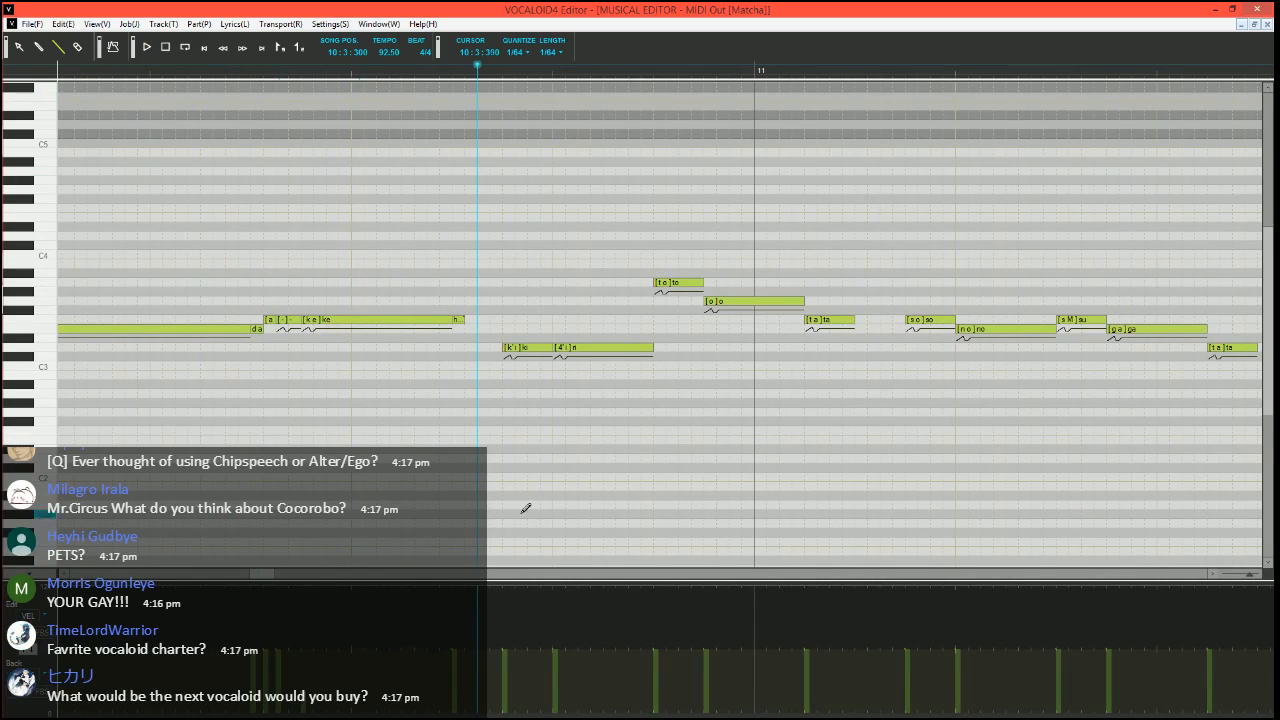
left_click(28, 648)
scroll(586, 441, "up", 1)
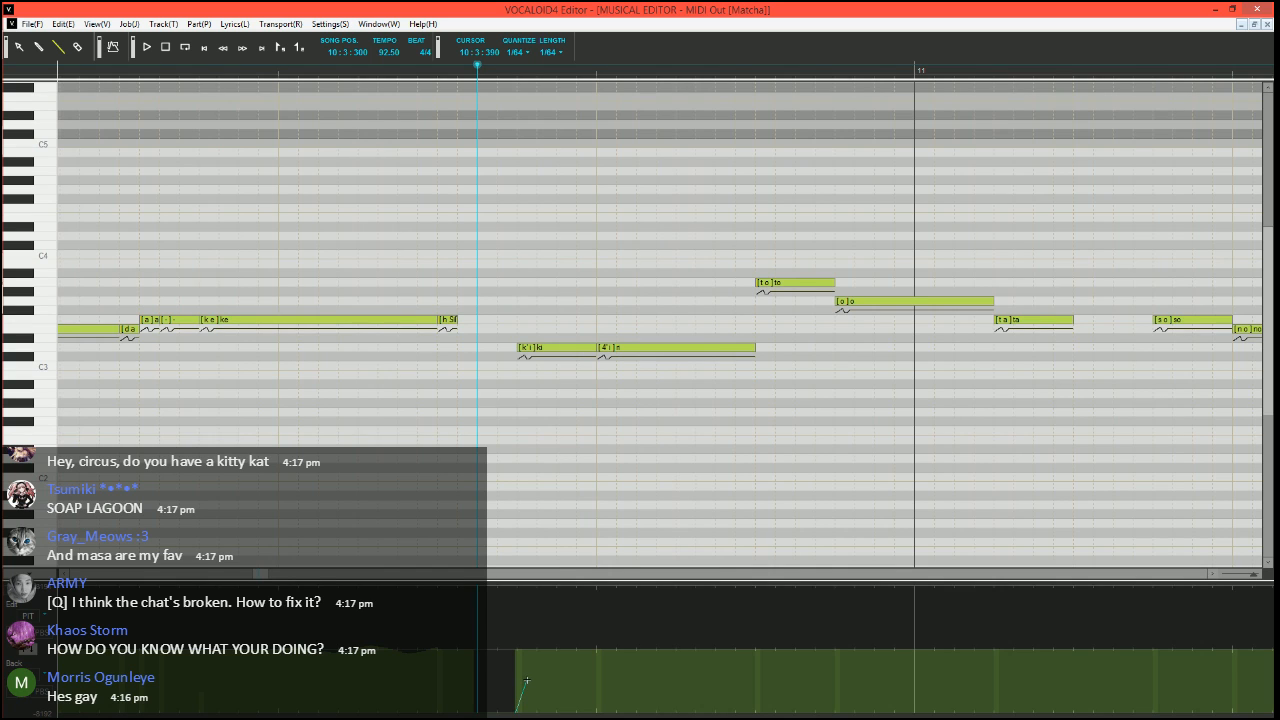
left_click_drag(527, 681, 545, 681)
left_click_drag(545, 681, 559, 651)
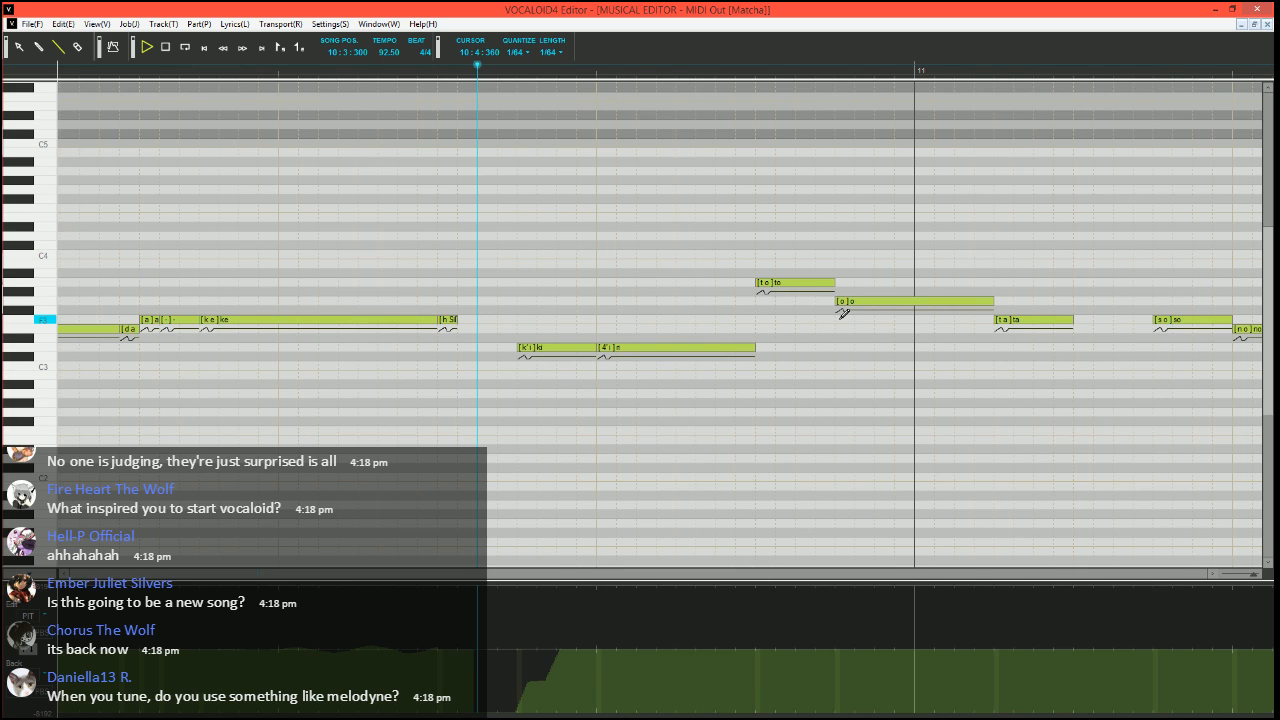
key("space")
scroll(620, 358, "right", 2)
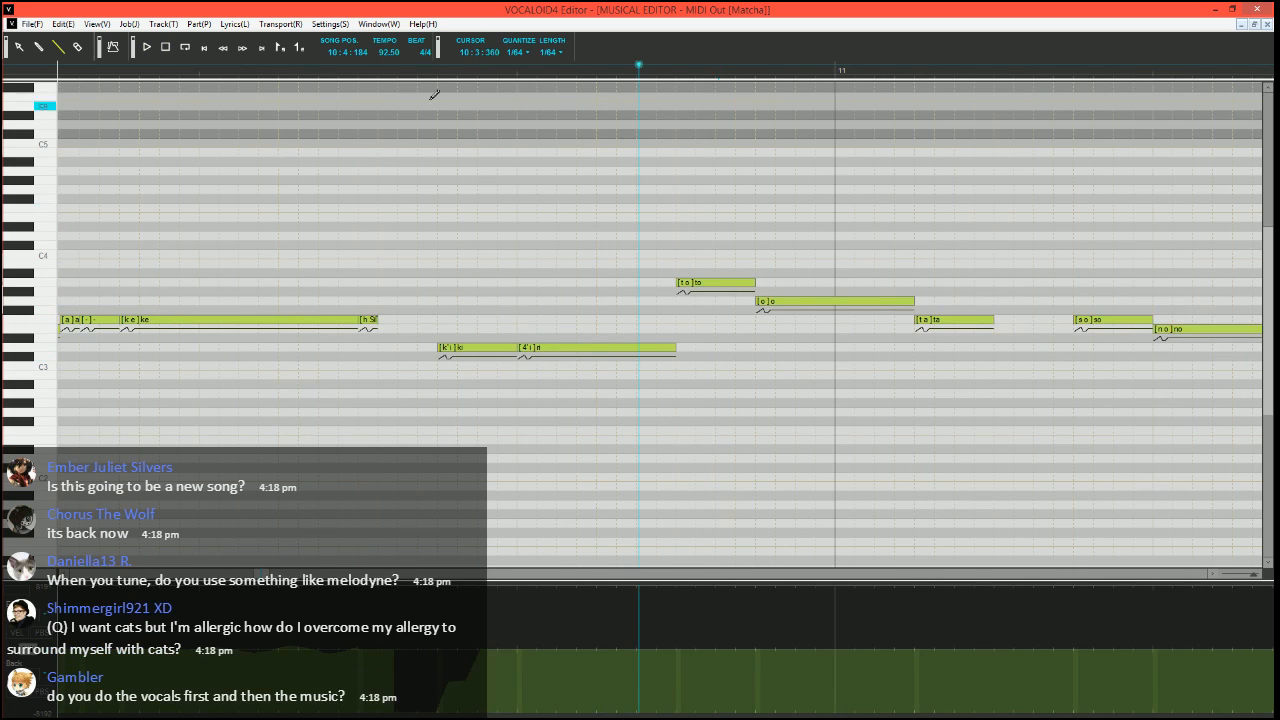
left_click(417, 74)
Split the A3 "to" note before measure 11 into a short G3 "to" and two A3 notes with the phoneme "-"
scroll(560, 250, "right", 3)
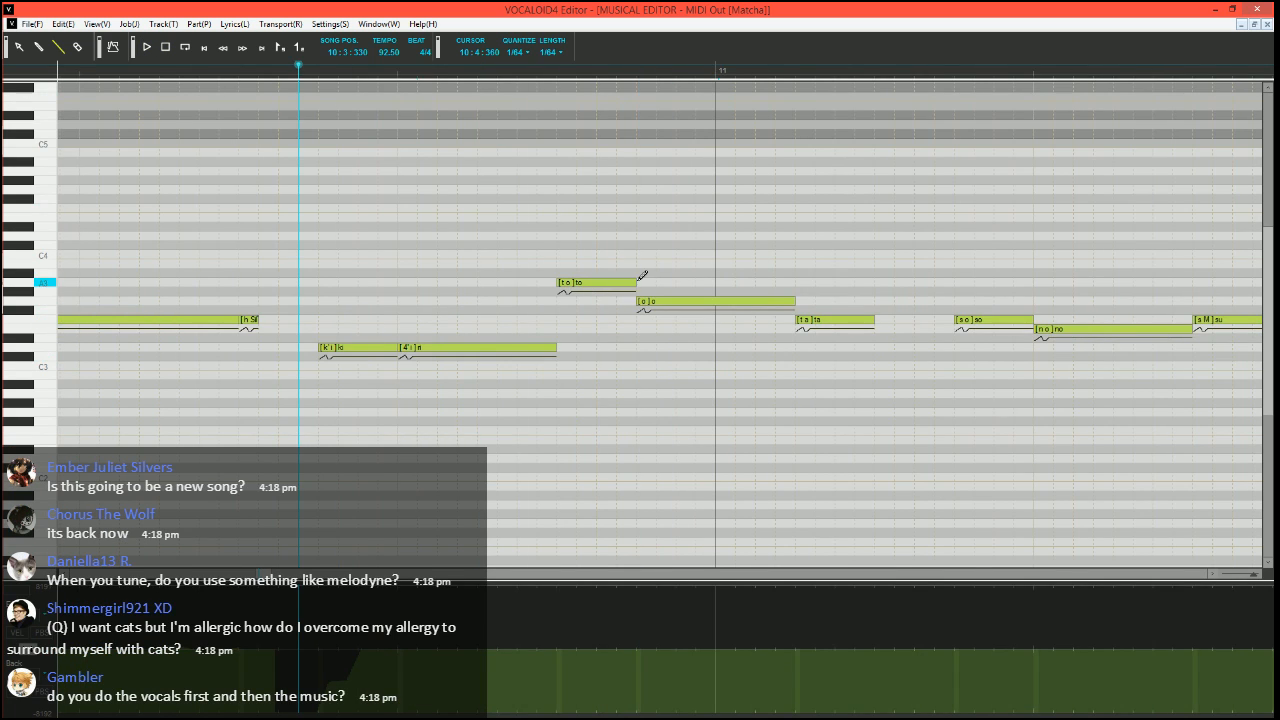
mouse_move(635, 283)
left_mouse_down()
mouse_move(576, 283)
mouse_move(566, 318)
mouse_move(594, 283)
mouse_move(636, 283)
left_mouse_up()
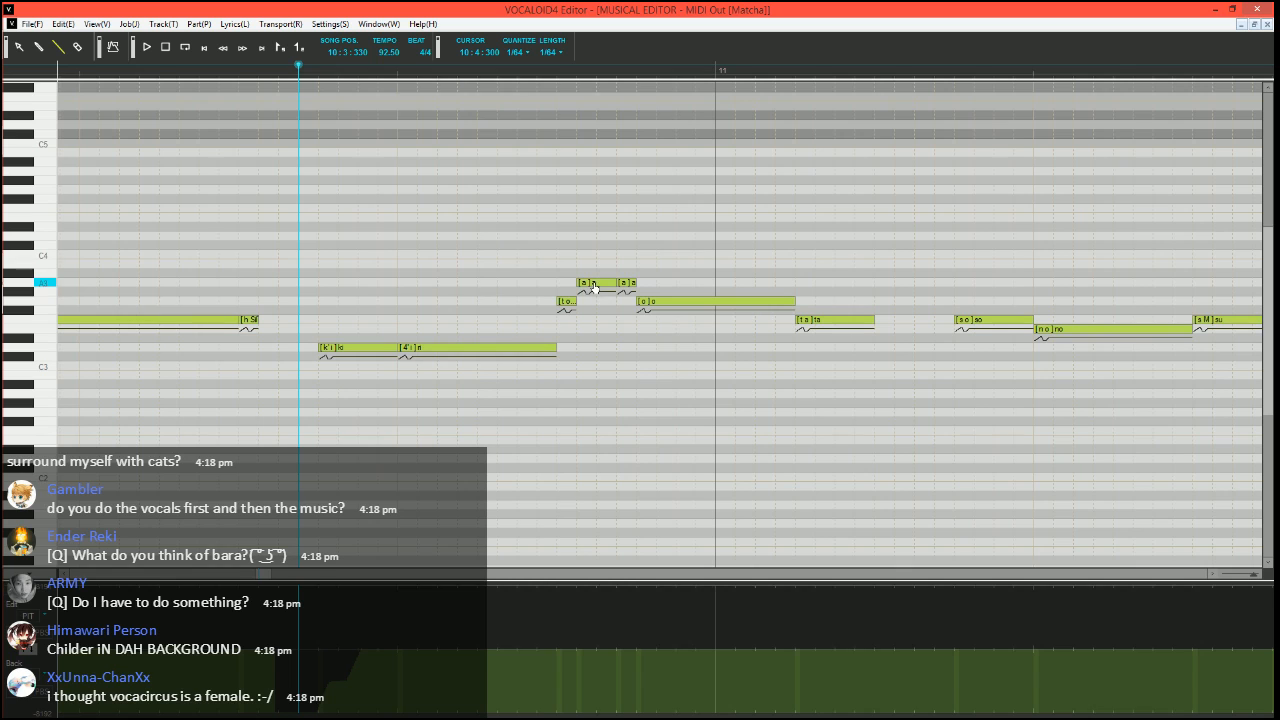
double_click(599, 284)
type("-")
key("Tab")
type("-")
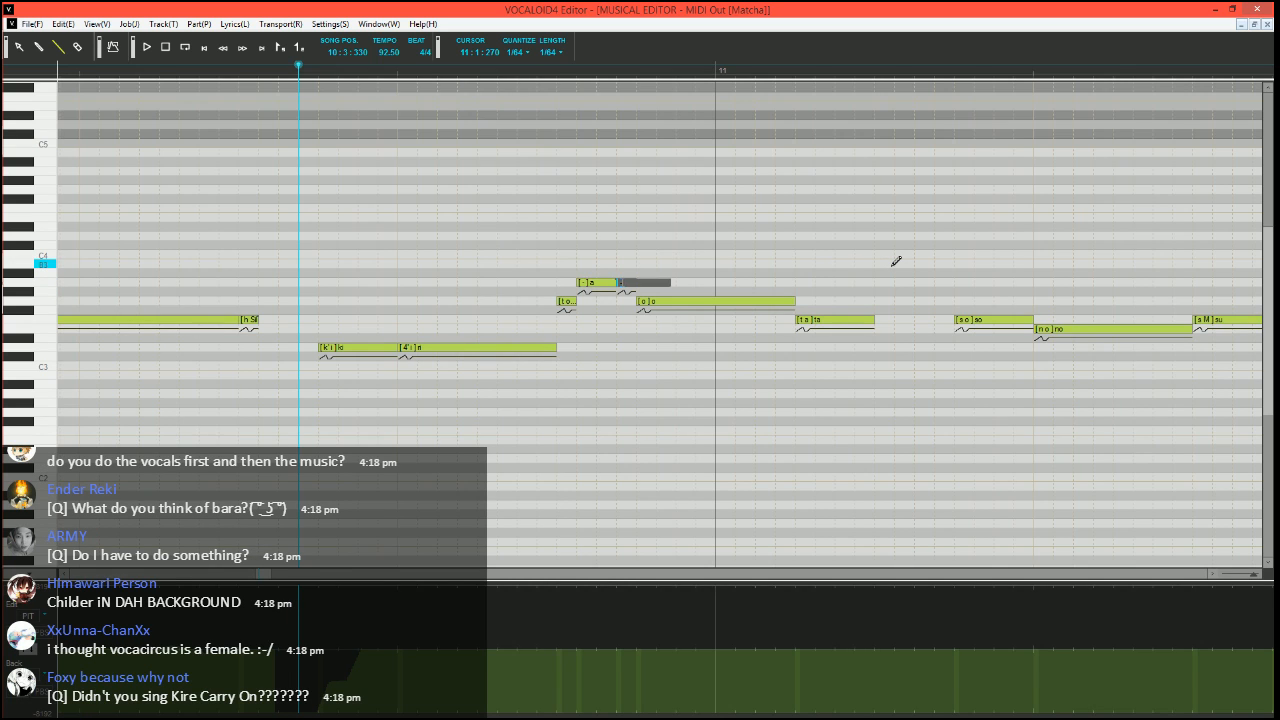
key("Return")
Lower the velocity of the F3 "ta" note in measure 11 and run the Expressive Vibrato job plugin on it
left_click(17, 617)
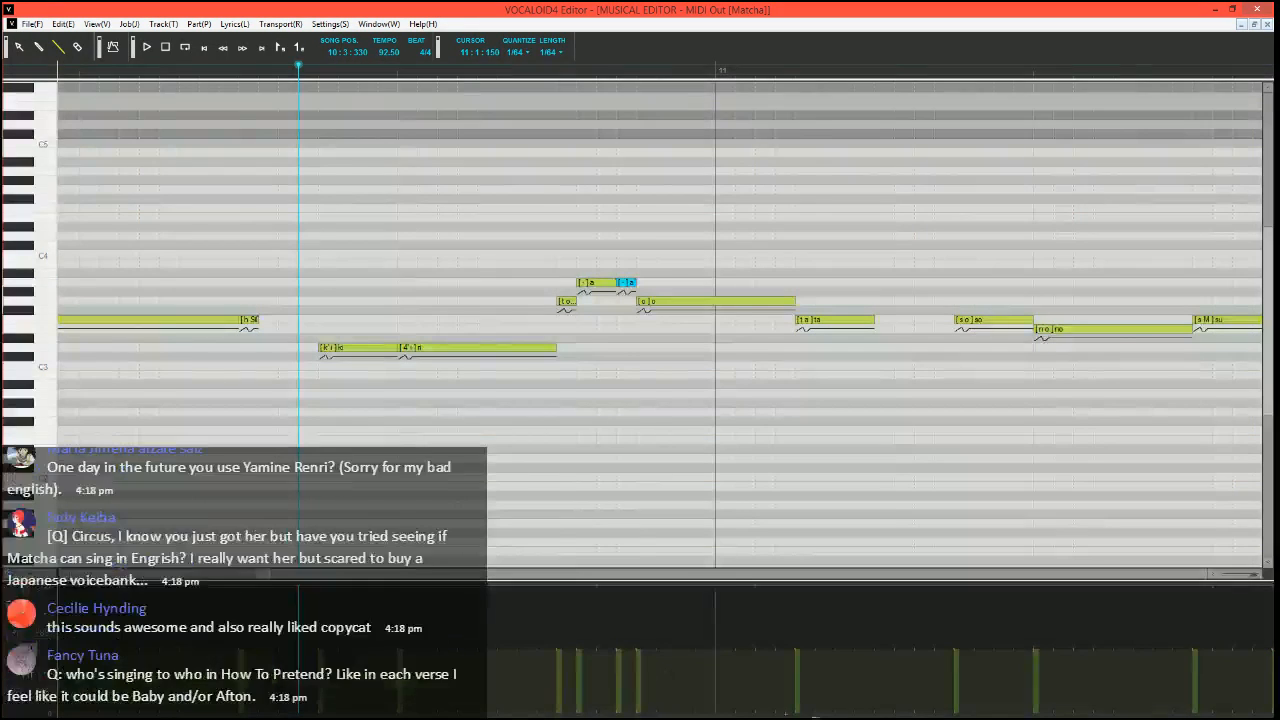
left_click(845, 656)
left_click(851, 322)
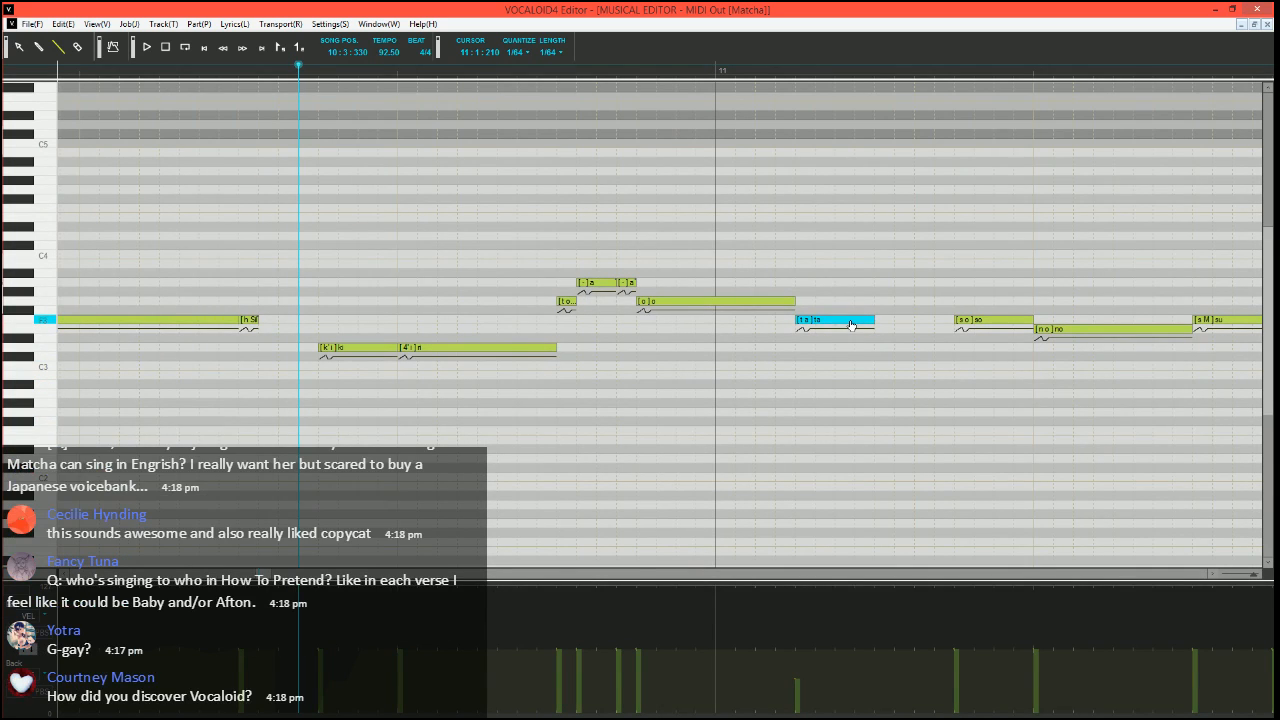
key("ctrl+j")
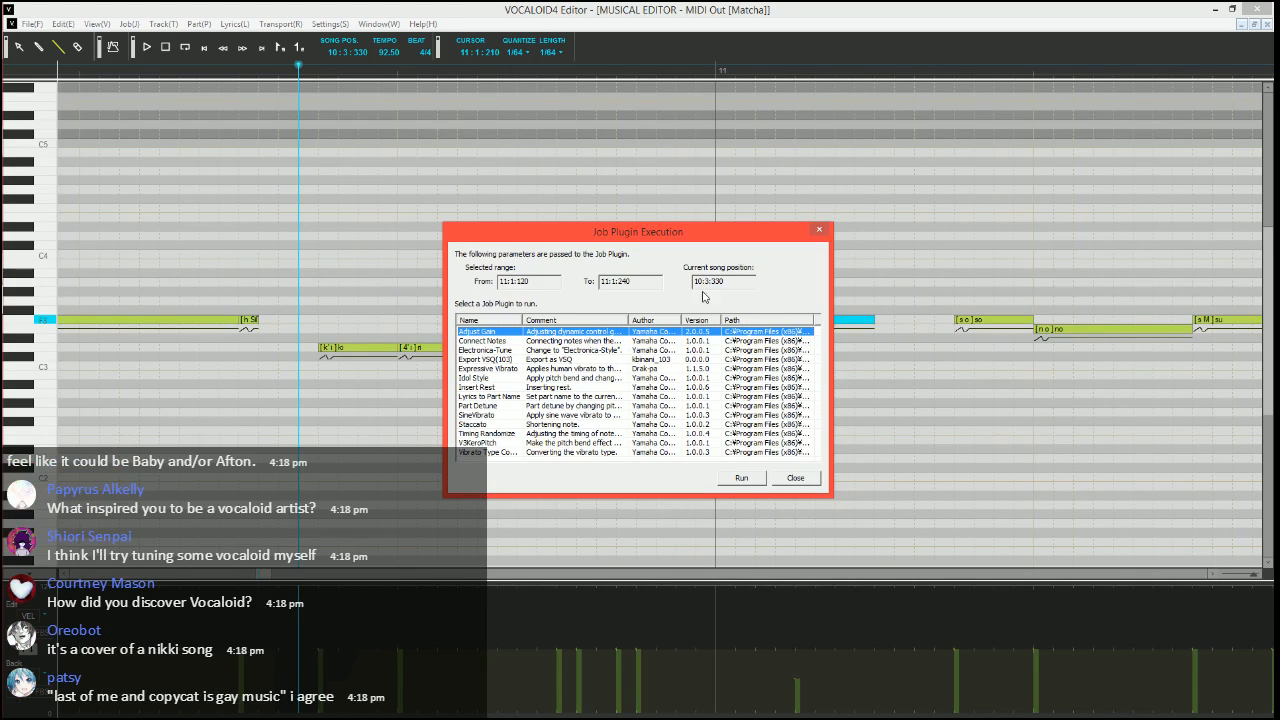
left_click(507, 369)
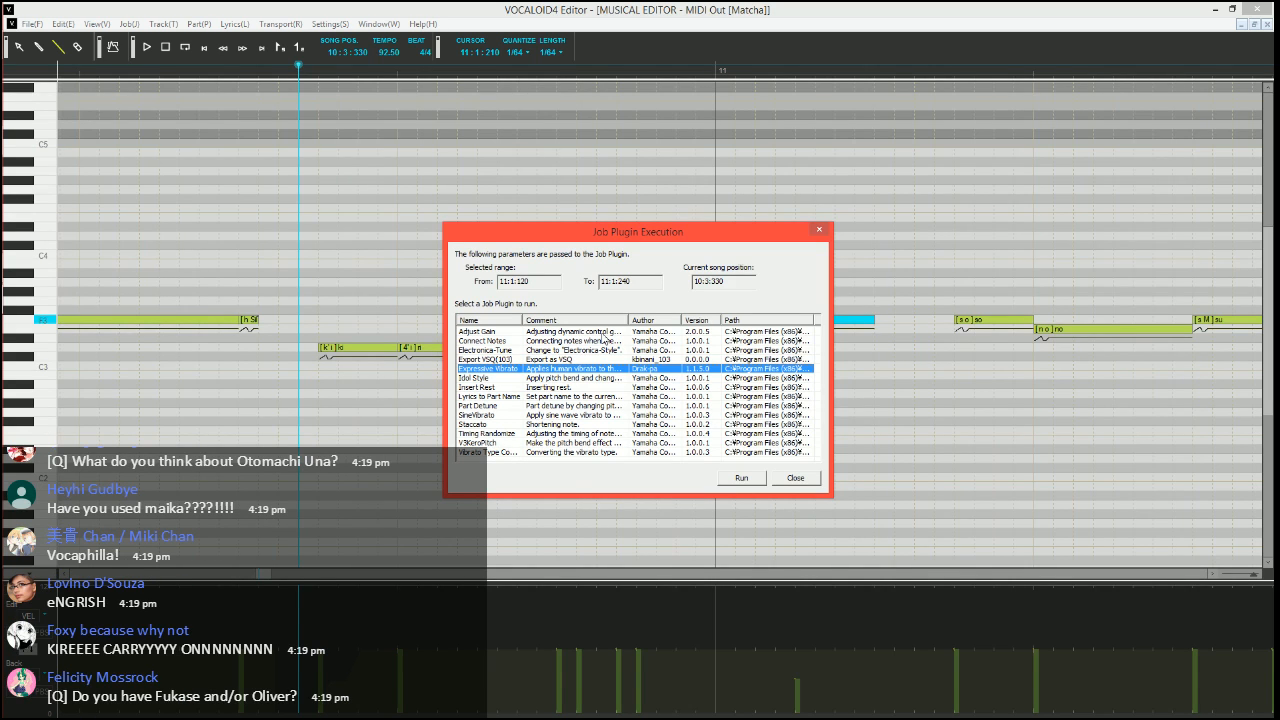
left_click(742, 481)
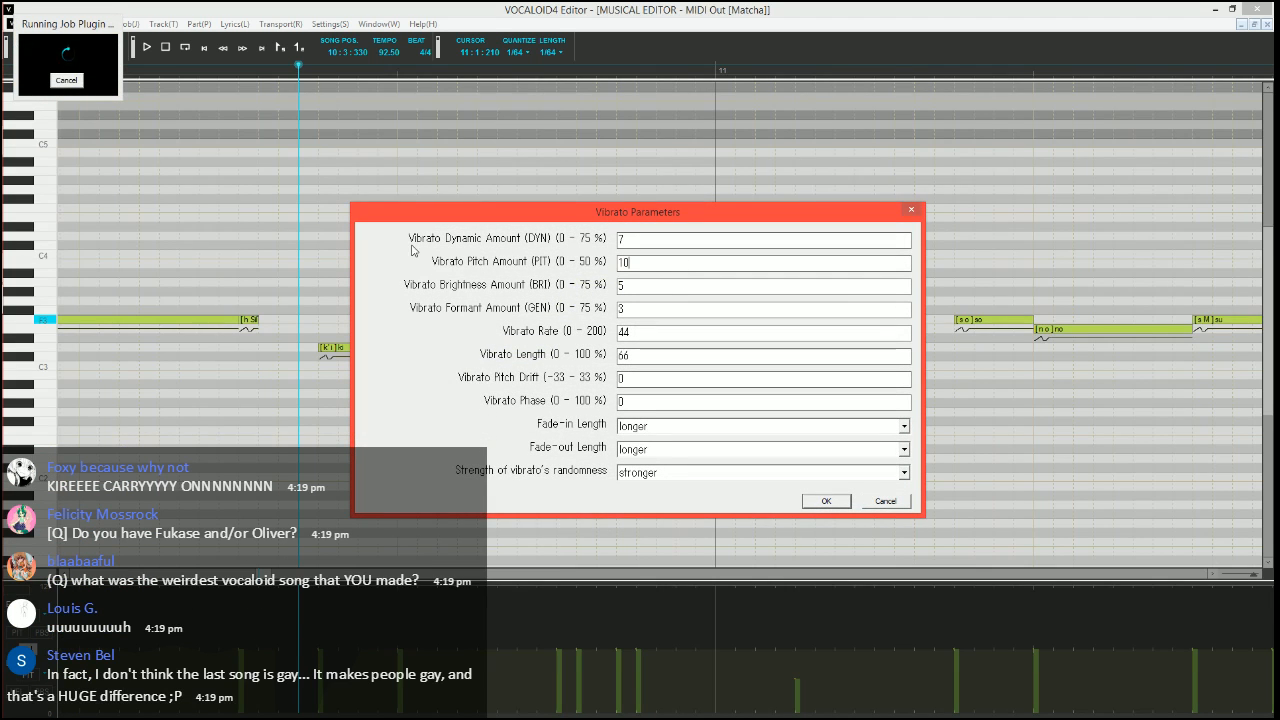
Set the "ta" note's vibrato pitch amount to 10, brightness amount to 15 and rate to 70
key("Tab")
type("15")
key("Tab")
key("Tab")
type("7")
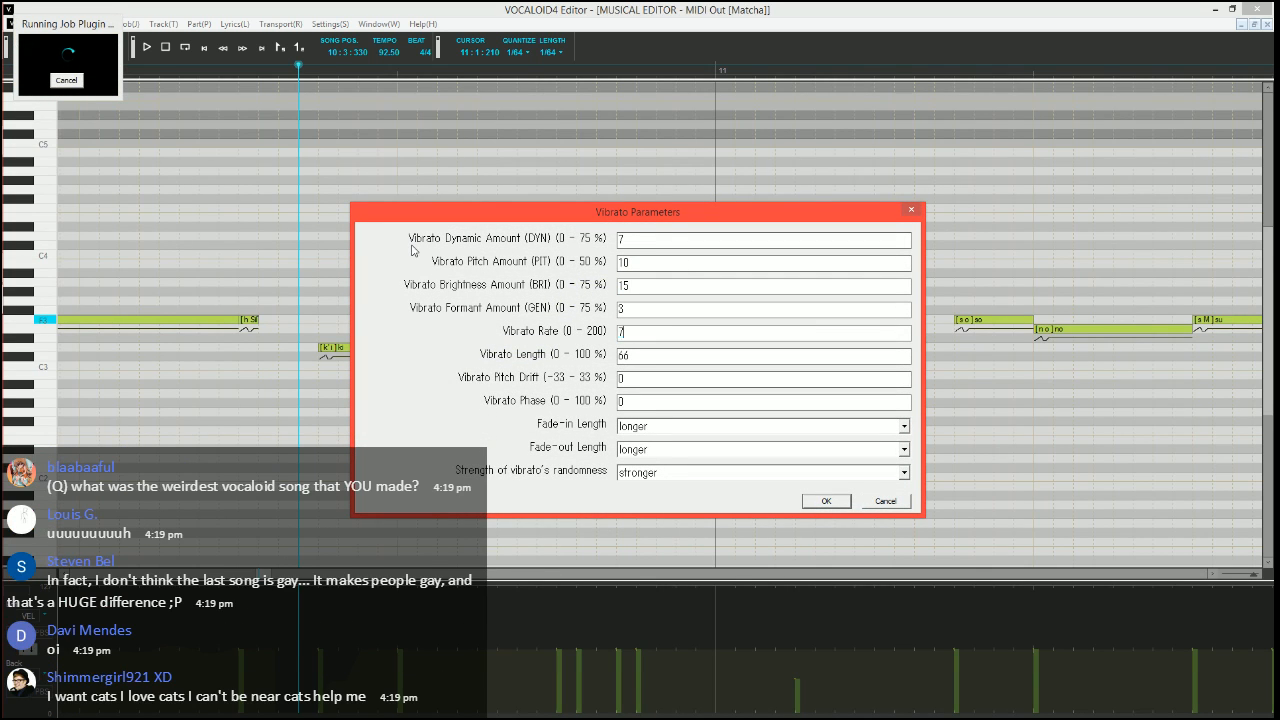
type("0")
Set the "ta" note's vibrato length to 100 and fade-in length to shorter, and apply the vibrato parameters
key("Tab")
type("100")
key("Tab")
key("Tab")
key("Tab")
key("Down")
key("Tab")
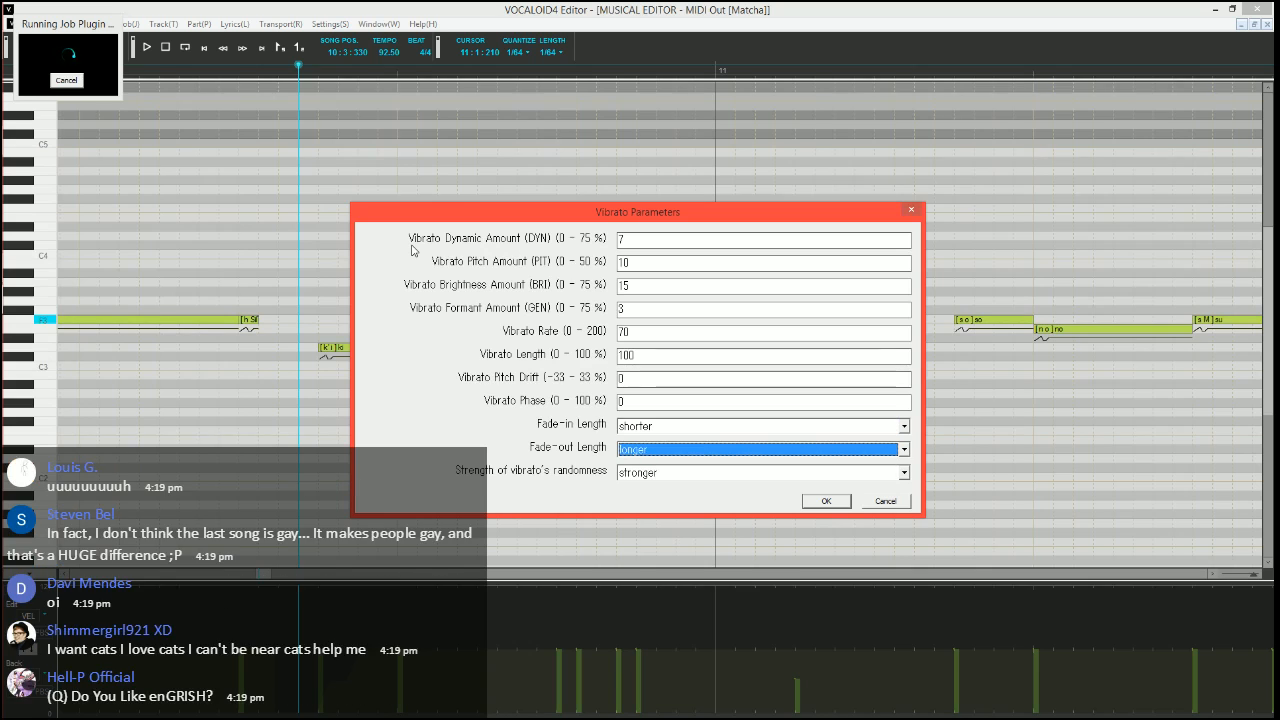
key("Return")
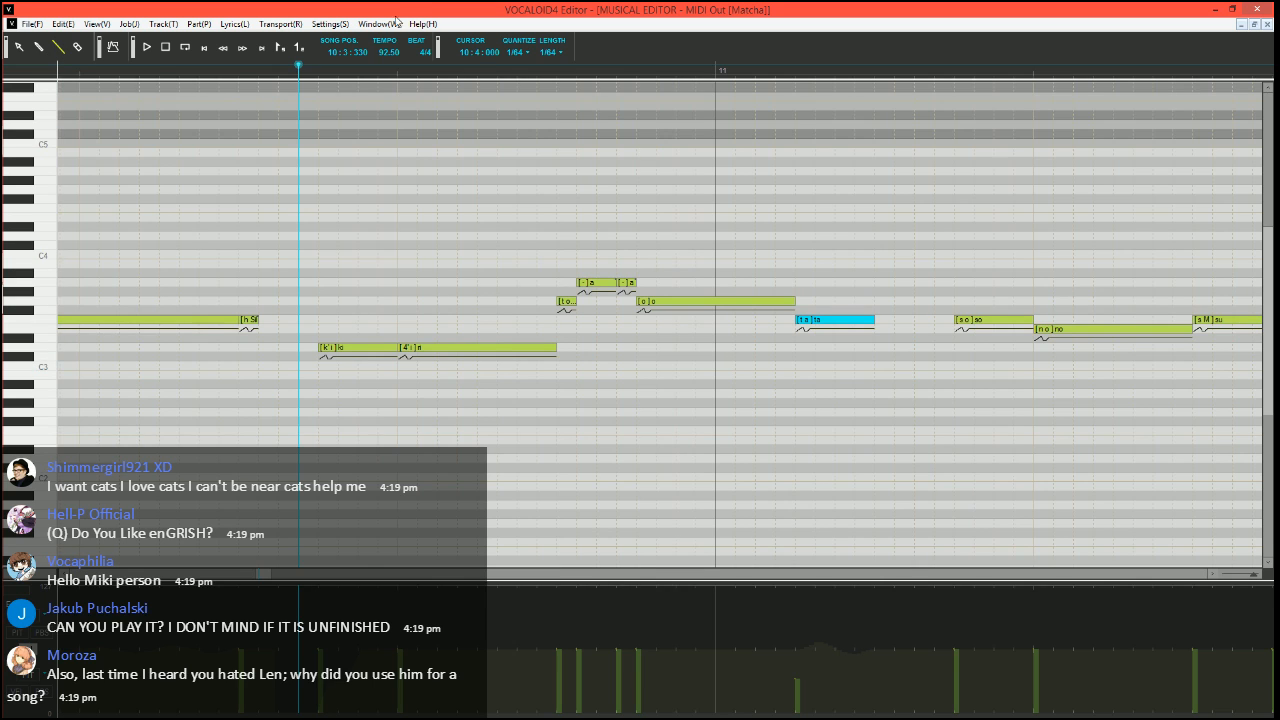
Add a short F3 breath note with the phoneme "h Sil" right after the "ta" note and play back the phrase
scroll(571, 306, "down", 4)
scroll(531, 426, "up", 2)
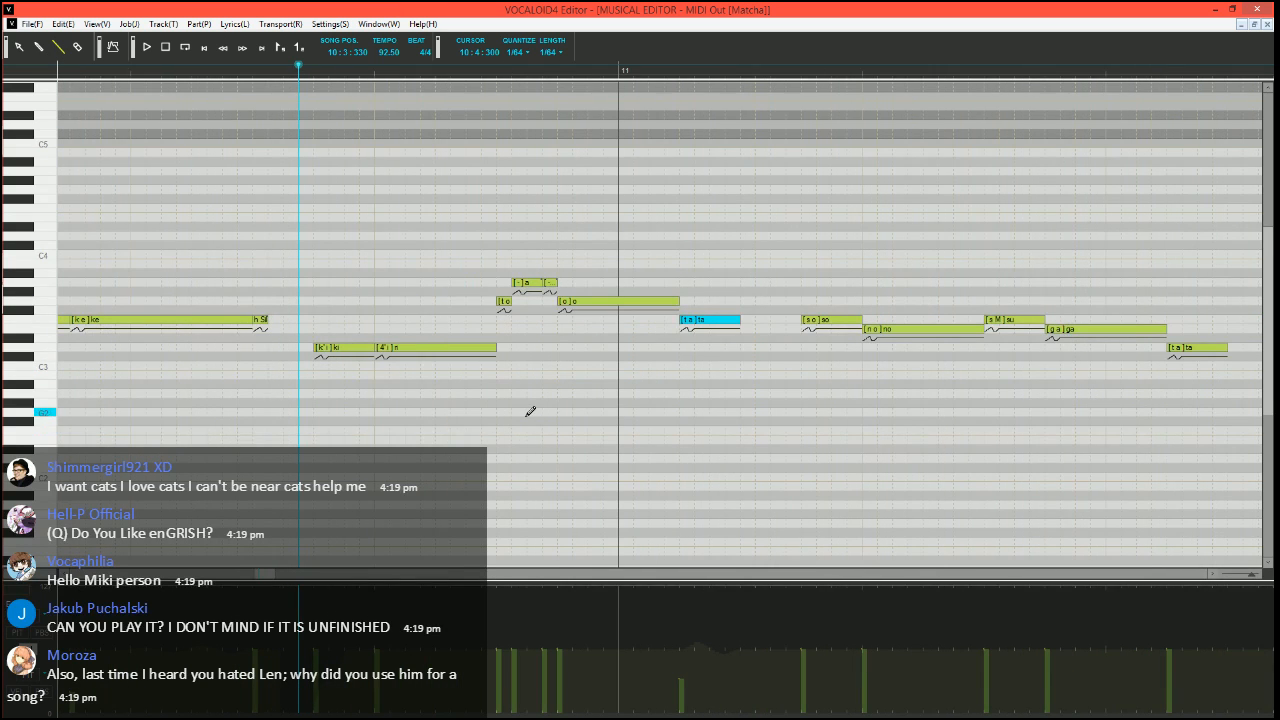
scroll(478, 423, "left", 1)
scroll(478, 423, "right", 1)
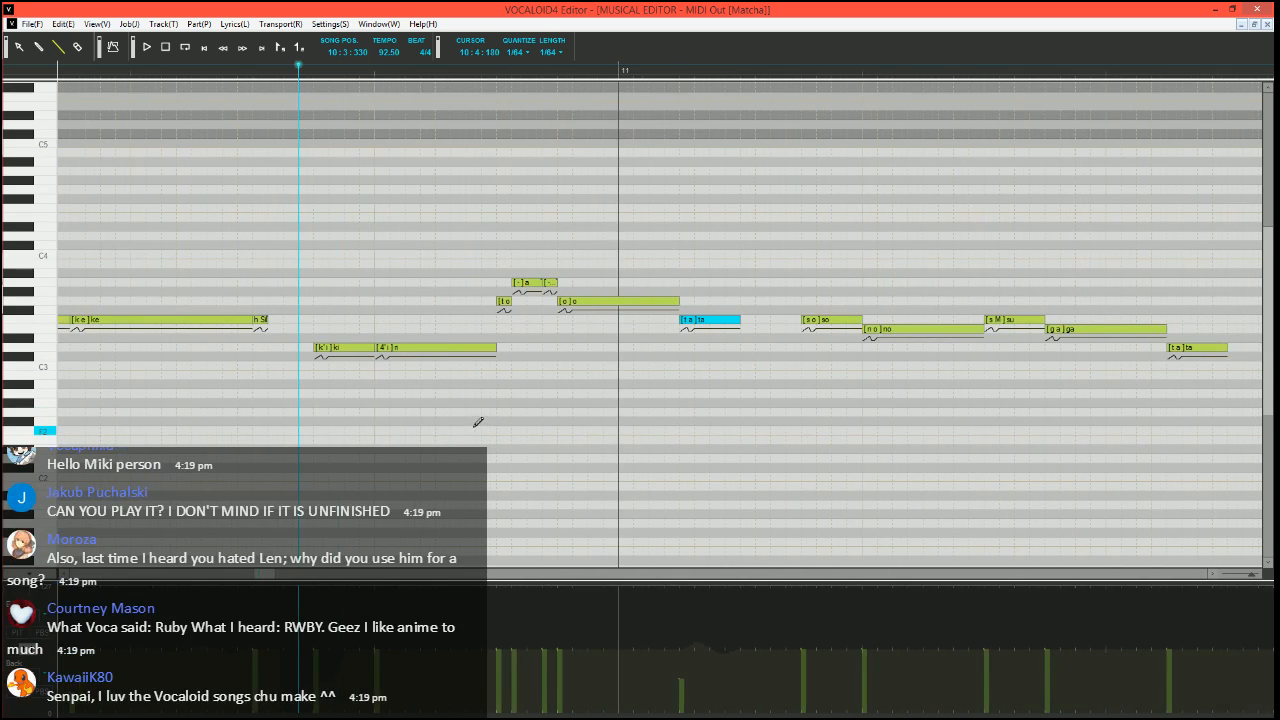
left_click_drag(744, 317, 757, 318)
double_click(751, 319)
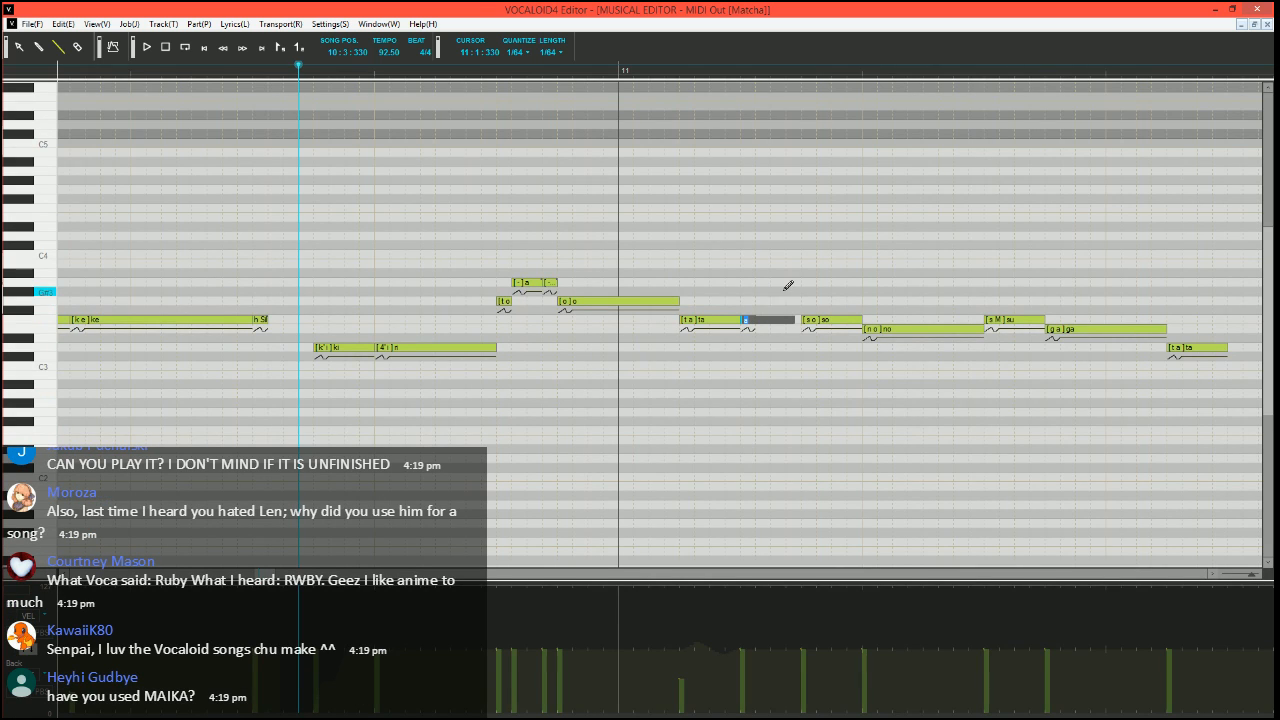
key("Return")
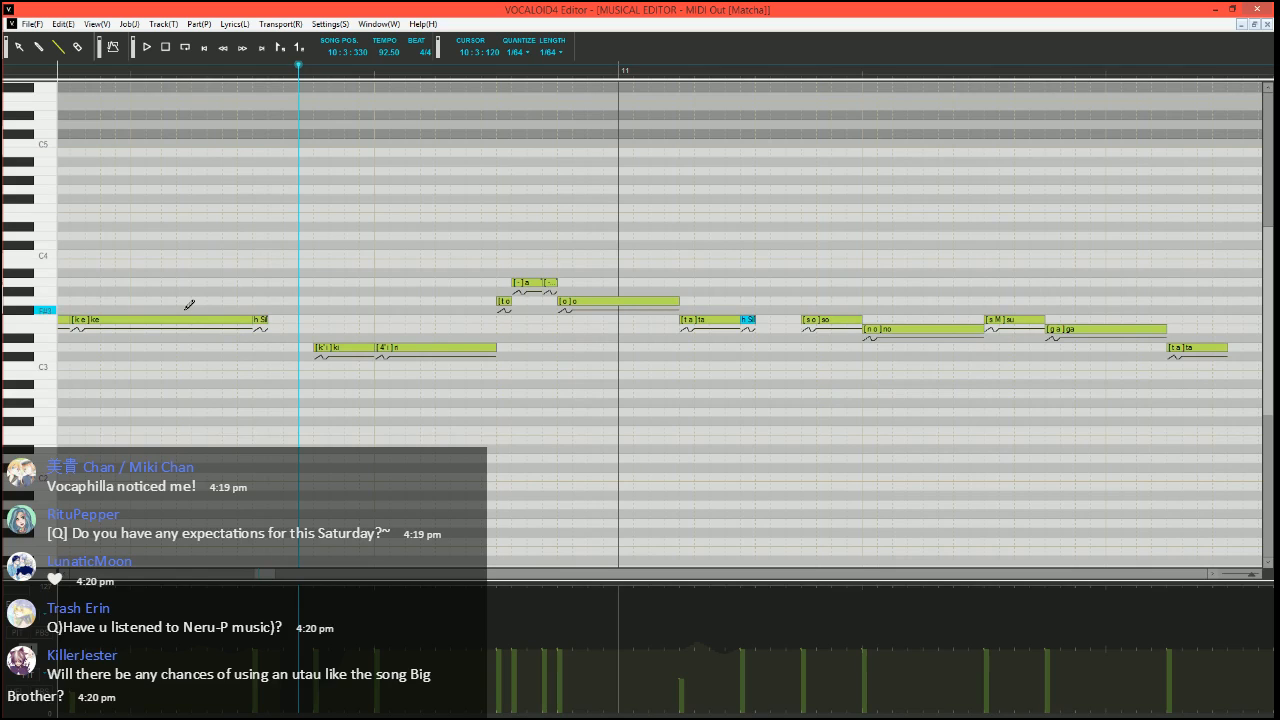
key("space")
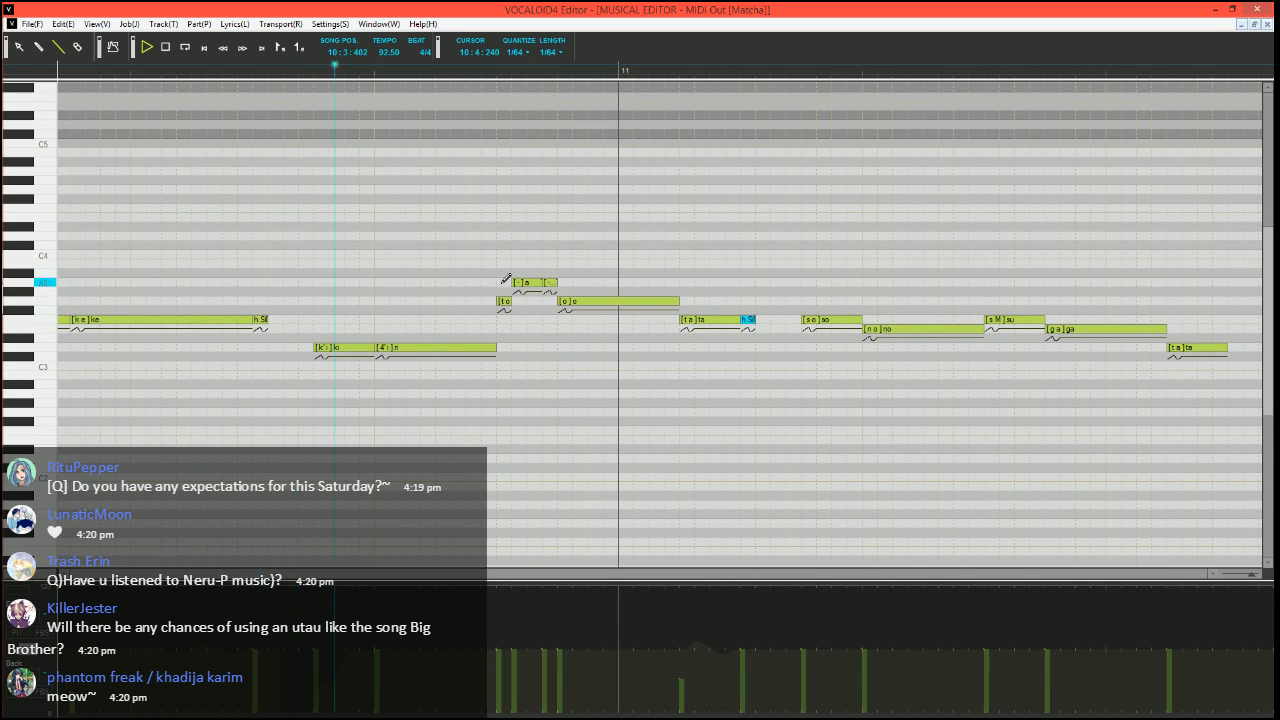
key("space")
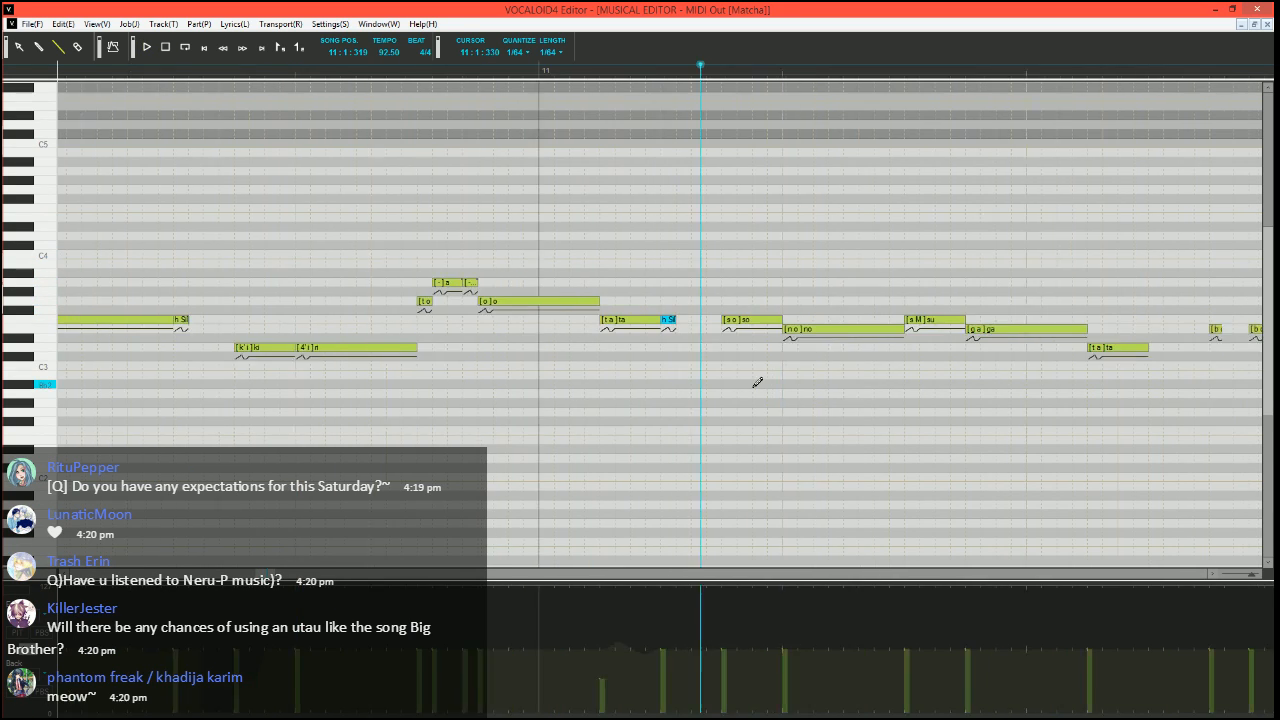
Draw a pitch bend dip before the F3 "so" note in measure 11, rising in steps to zero over its start
scroll(758, 382, "right", 2)
left_click(17, 632)
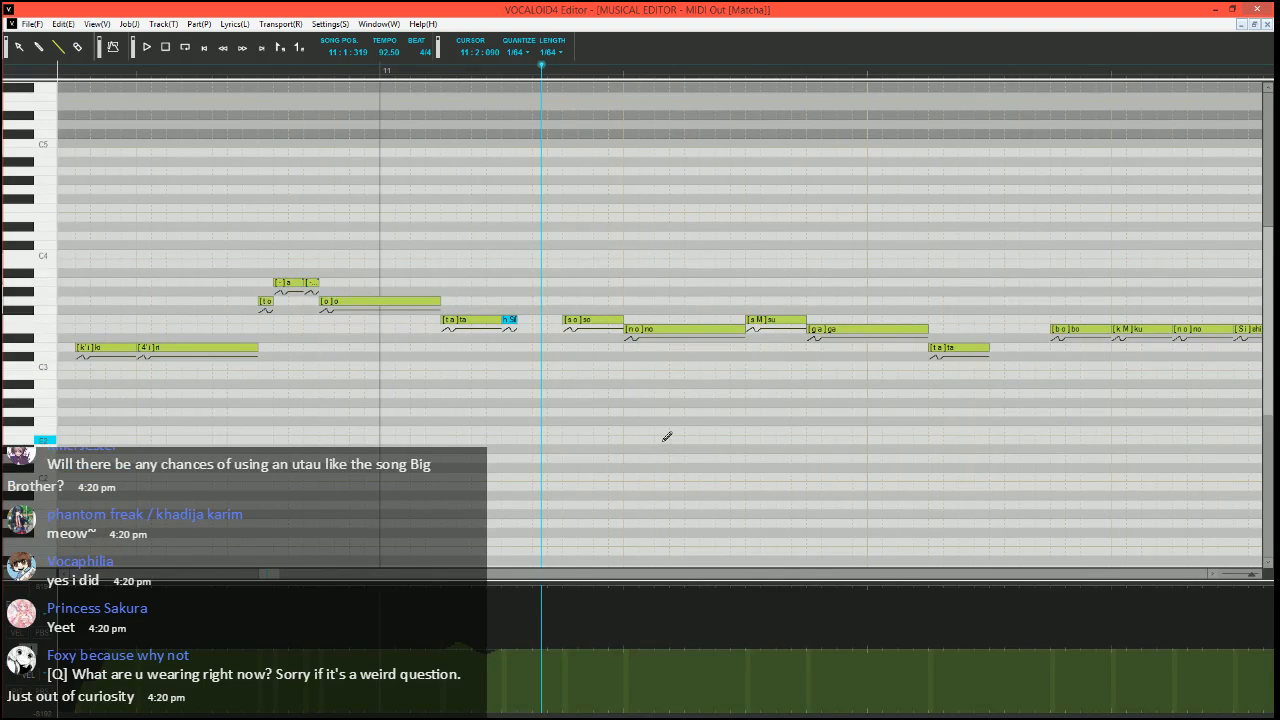
scroll(605, 436, "up", 2, "ctrl")
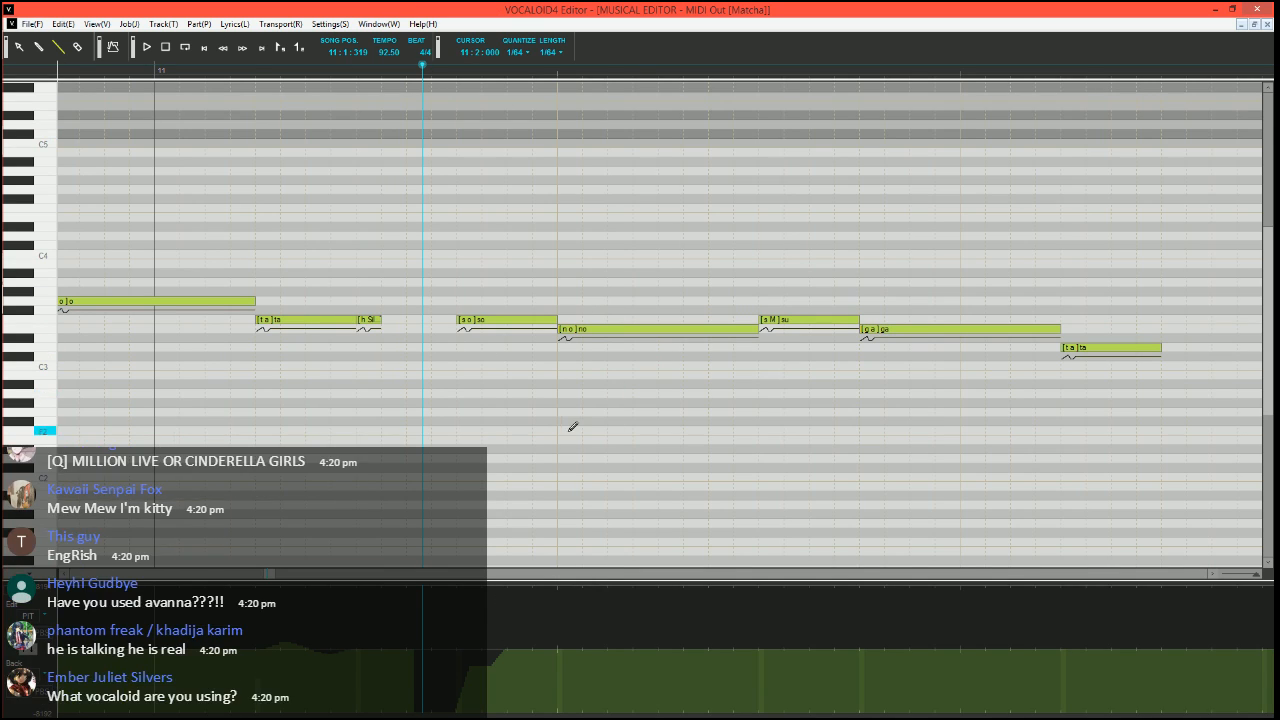
left_click_drag(268, 576, 267, 577)
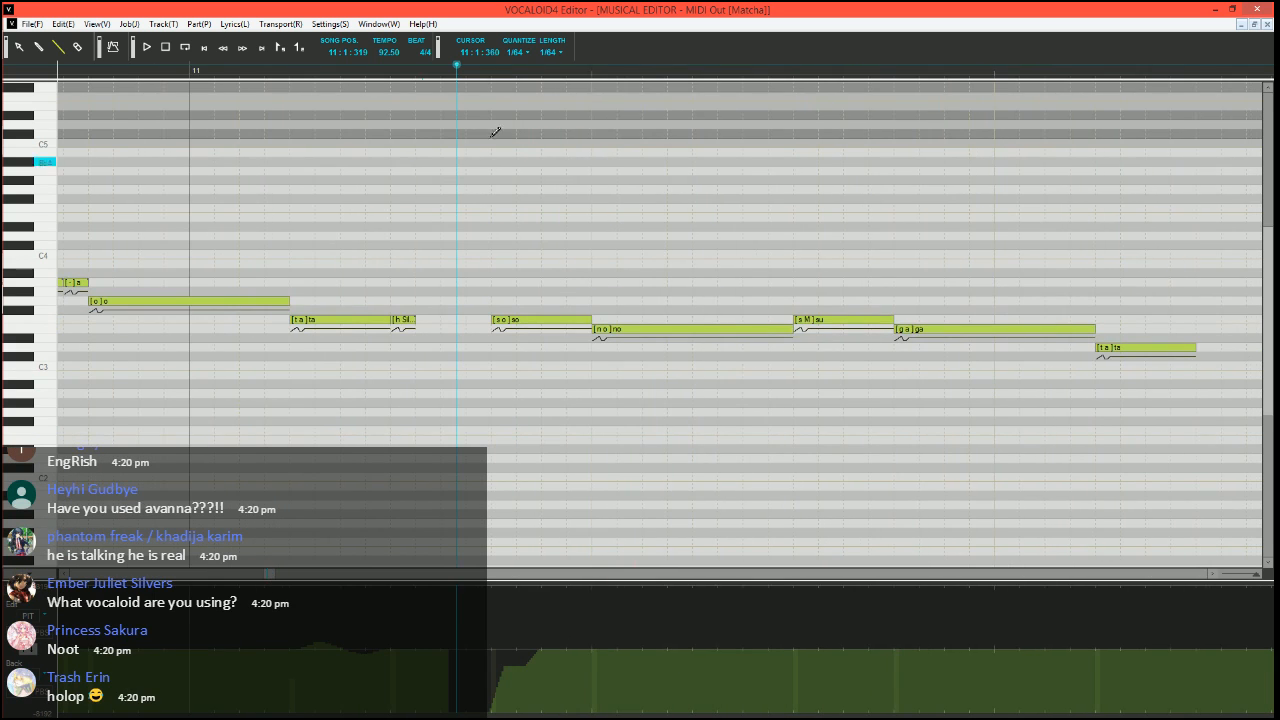
Play back the "so no su ga ta" phrase in measure 11 from 11:1:270
scroll(628, 380, "down", 5)
scroll(535, 512, "up", 3)
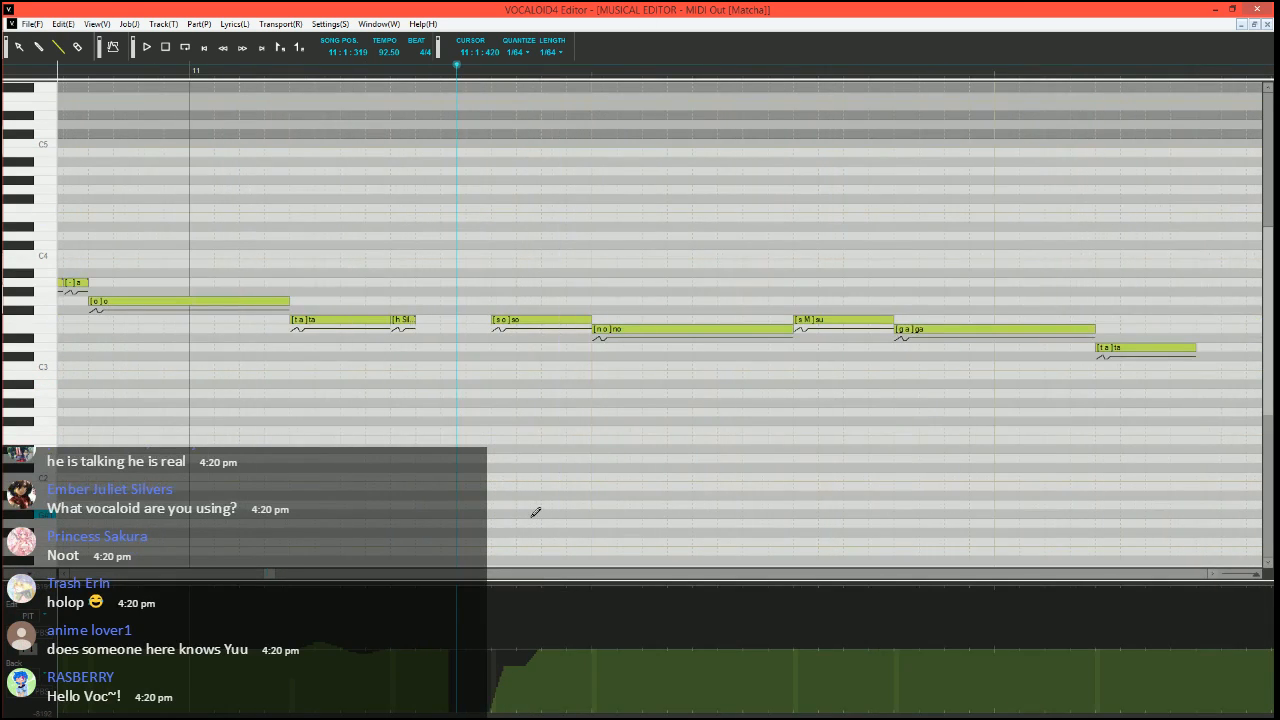
scroll(592, 509, "down", 3)
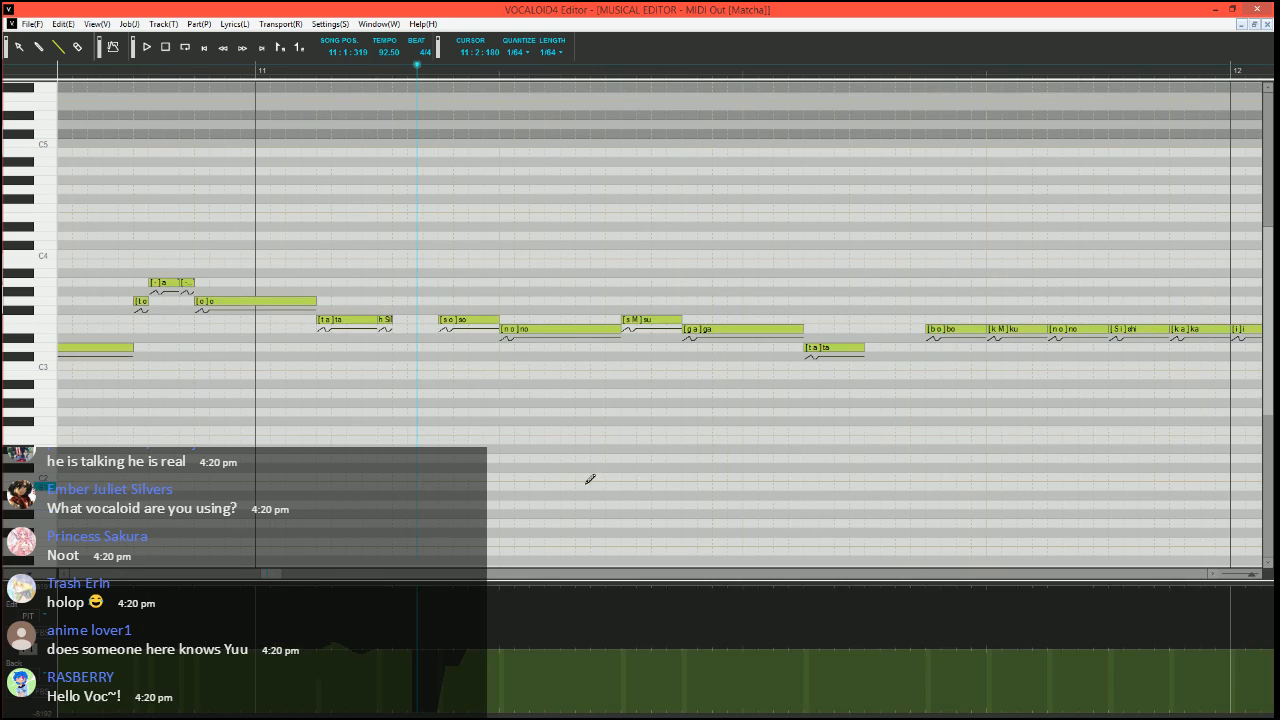
scroll(569, 486, "right", 2)
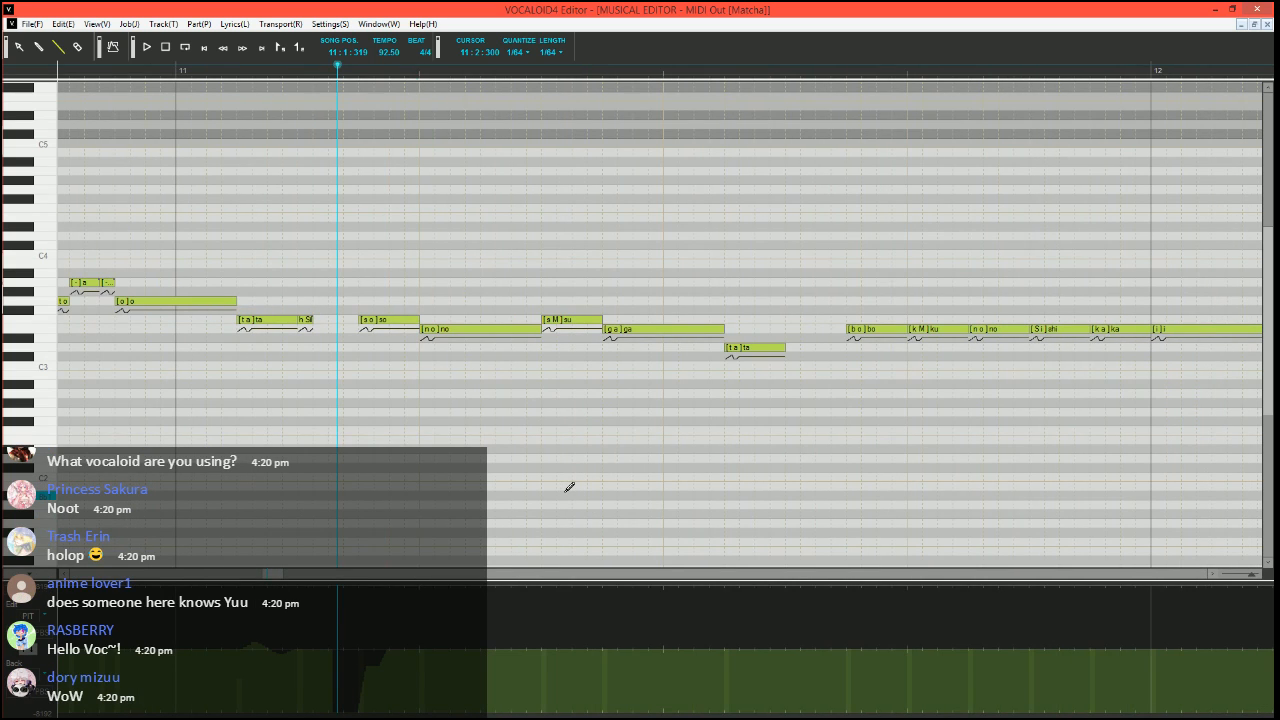
key("space")
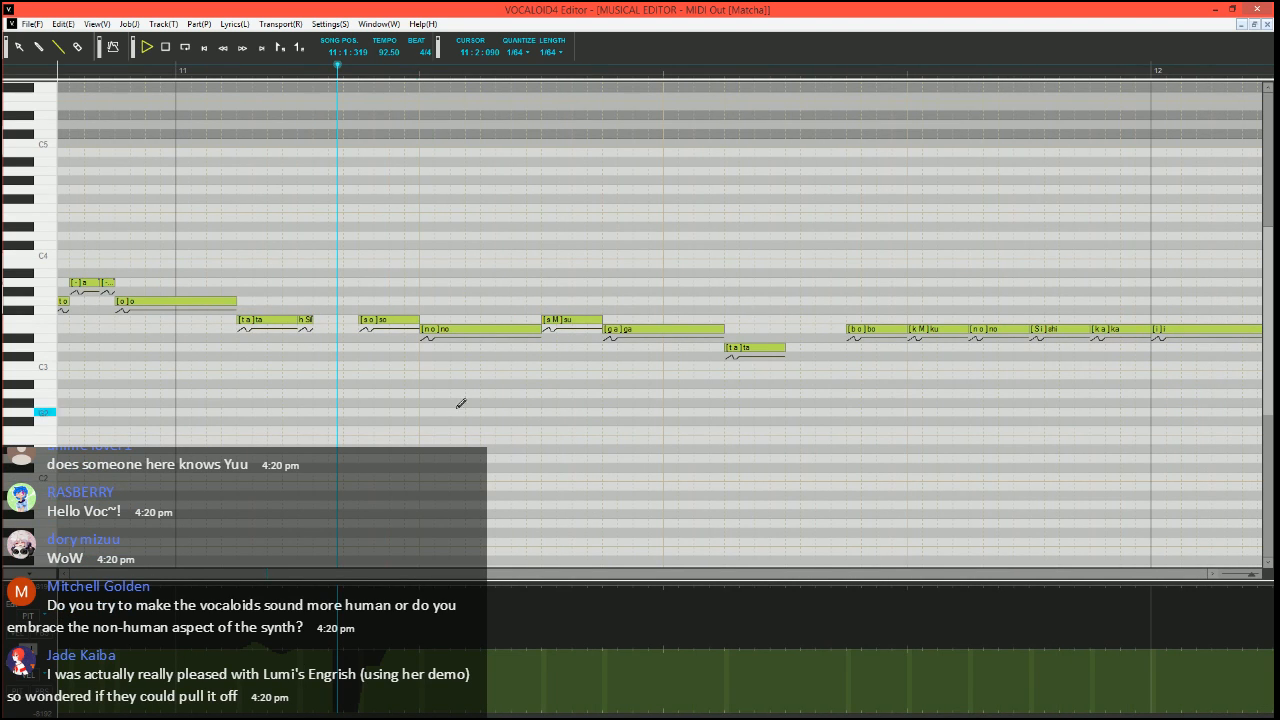
key("space")
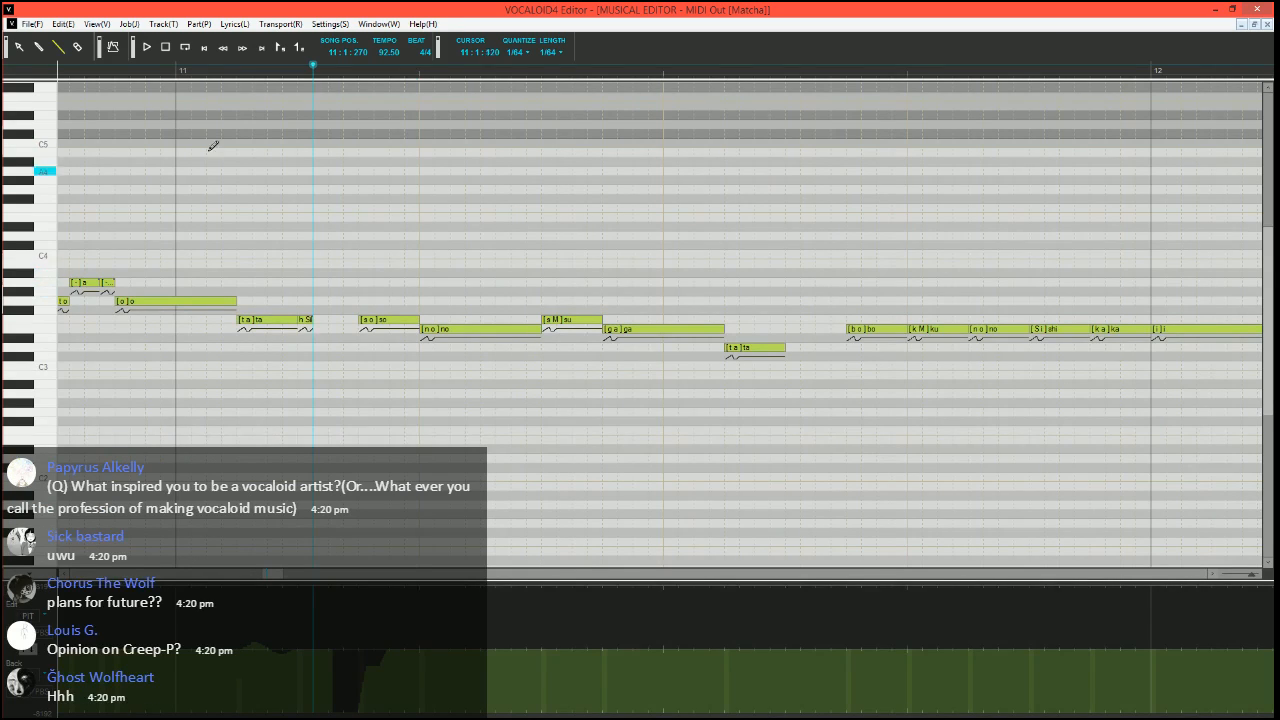
left_click(58, 47)
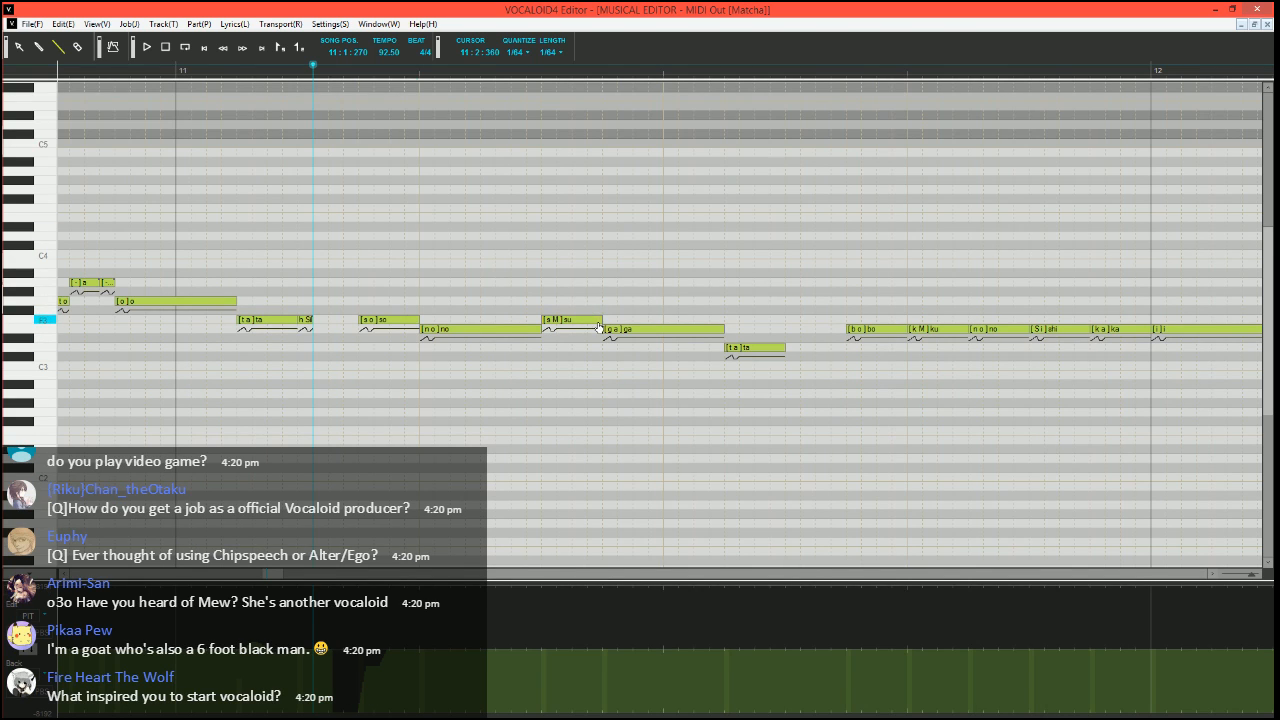
mouse_move(601, 320)
left_mouse_down()
mouse_move(552, 318)
mouse_move(602, 320)
left_mouse_up()
key("space")
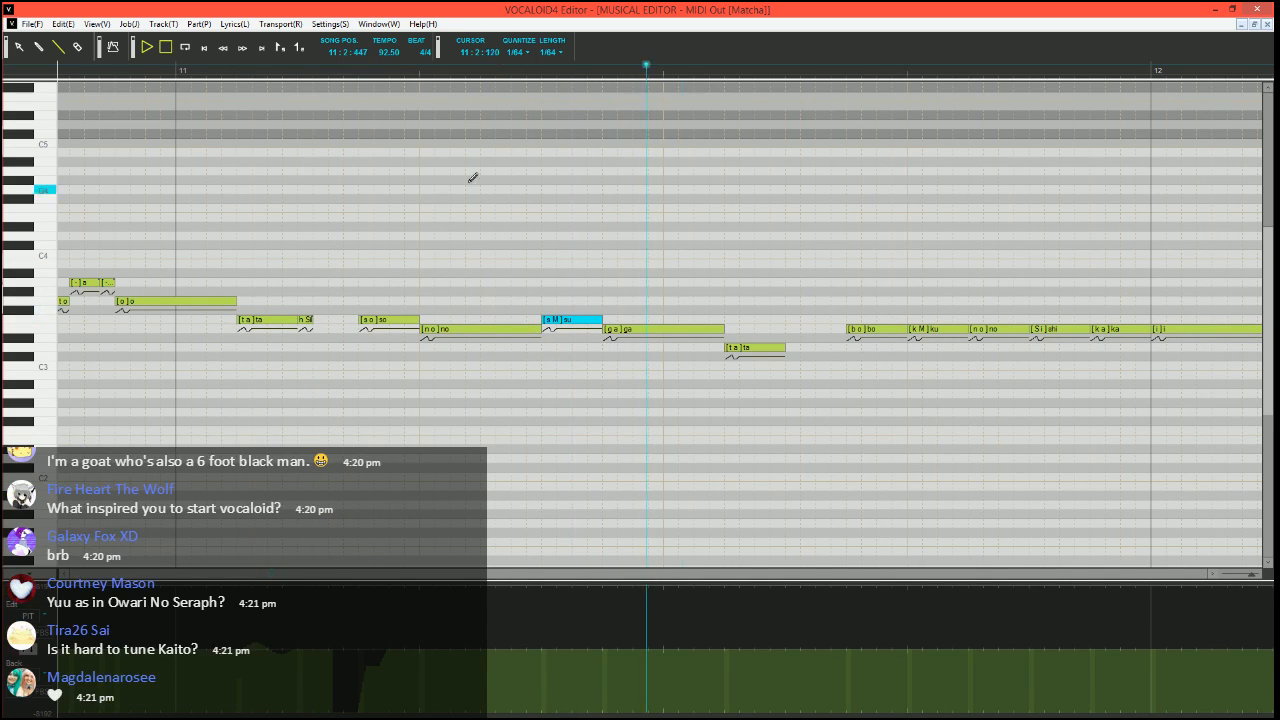
key("space")
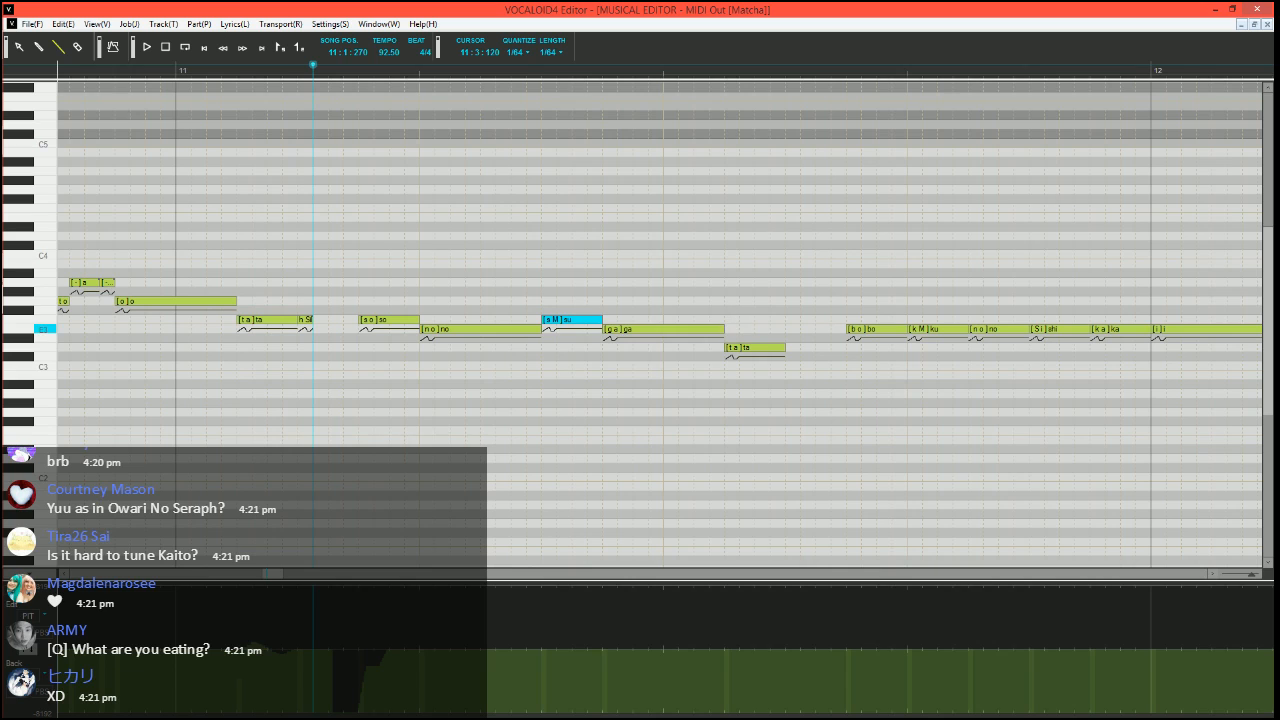
Split the "ga" note into a short F3 "ga", an E3 "a", and E3 and D3 notes with the phoneme "-", and play back the phrase
mouse_move(723, 329)
left_mouse_down()
mouse_move(609, 322)
mouse_move(657, 328)
left_mouse_up()
left_click_drag(654, 329, 729, 348)
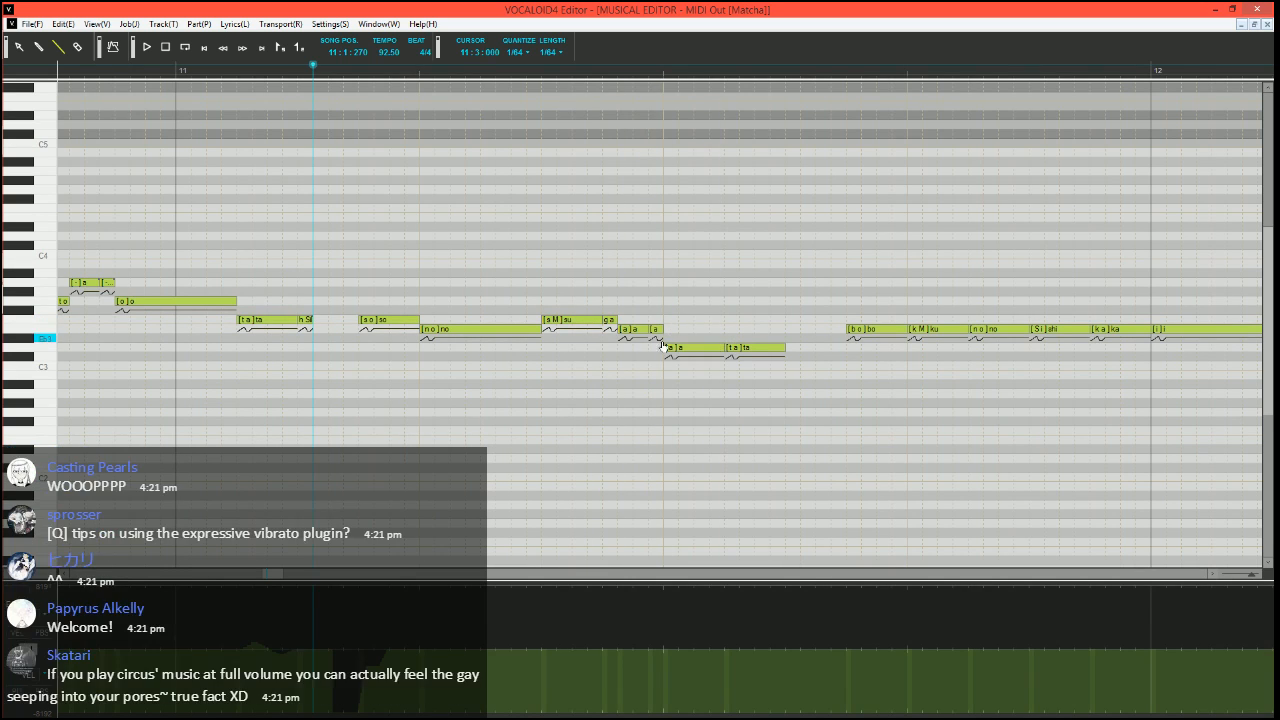
double_click(655, 329)
type("-")
key("Tab")
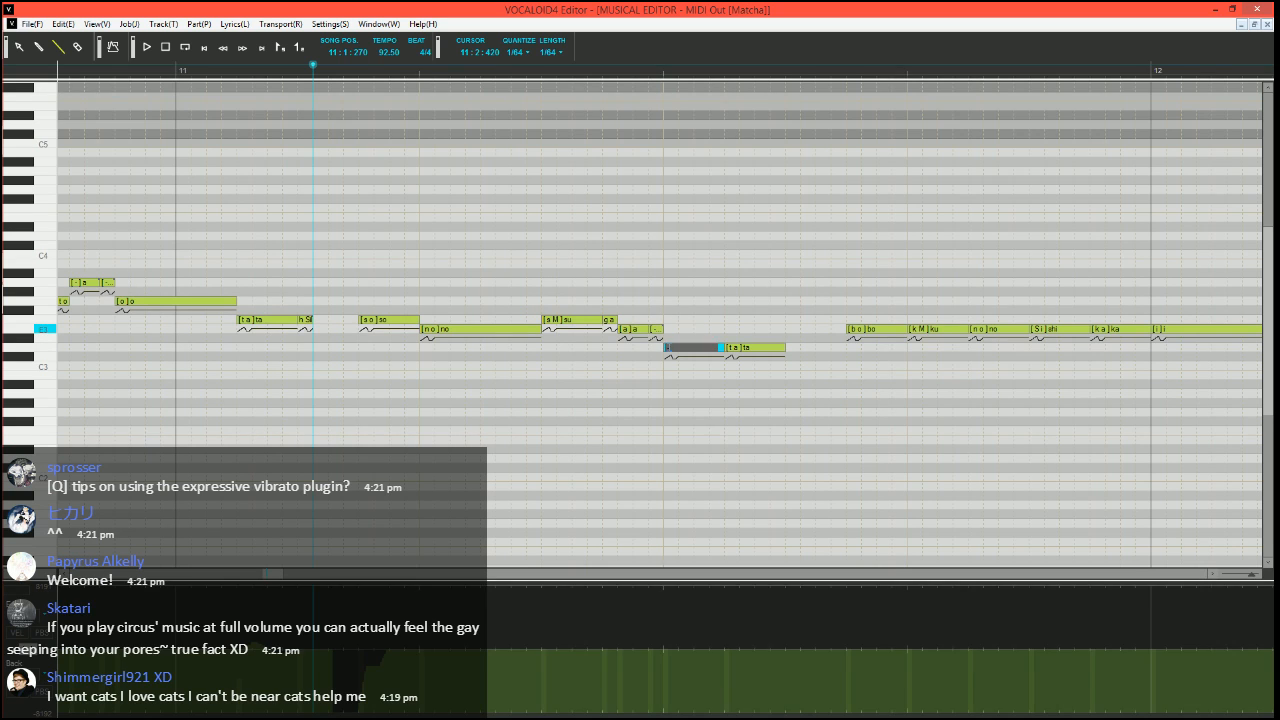
key("Return")
key("space")
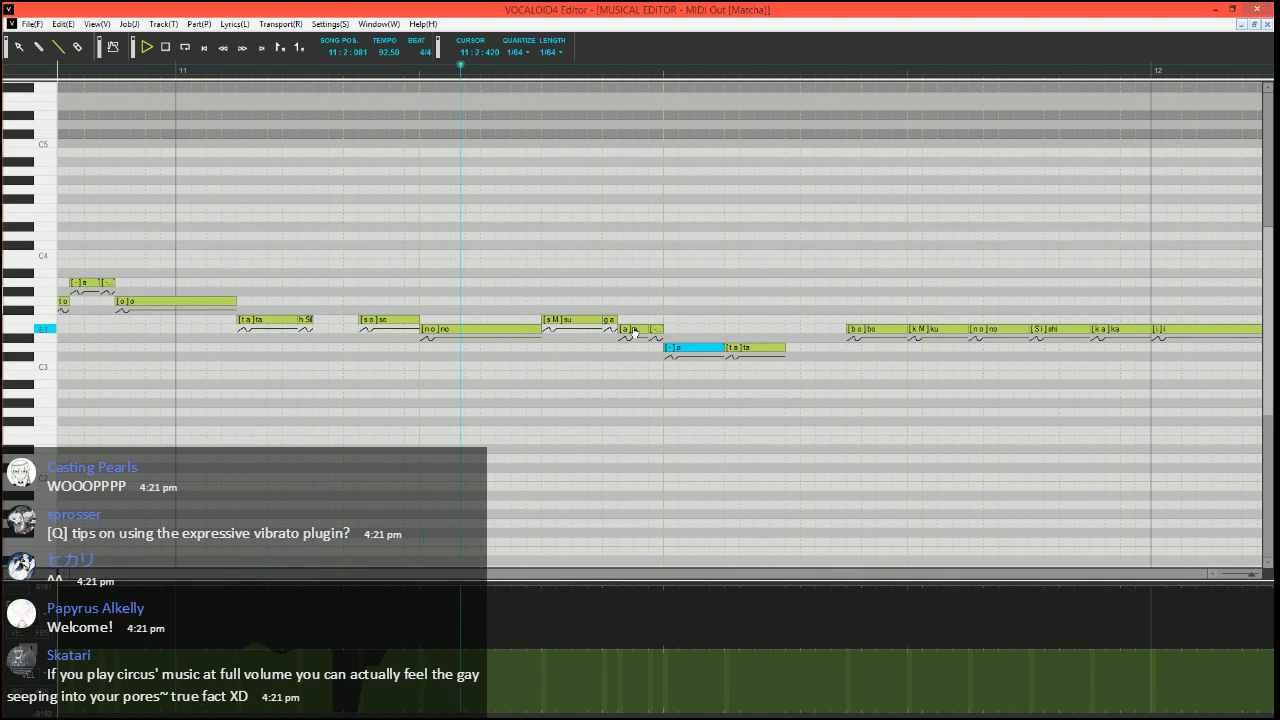
key("space")
Move the song position to 11:3:300 and draw a stepped pitch rise up to zero over the start of the E3 "bo" note
scroll(602, 393, "right", 4)
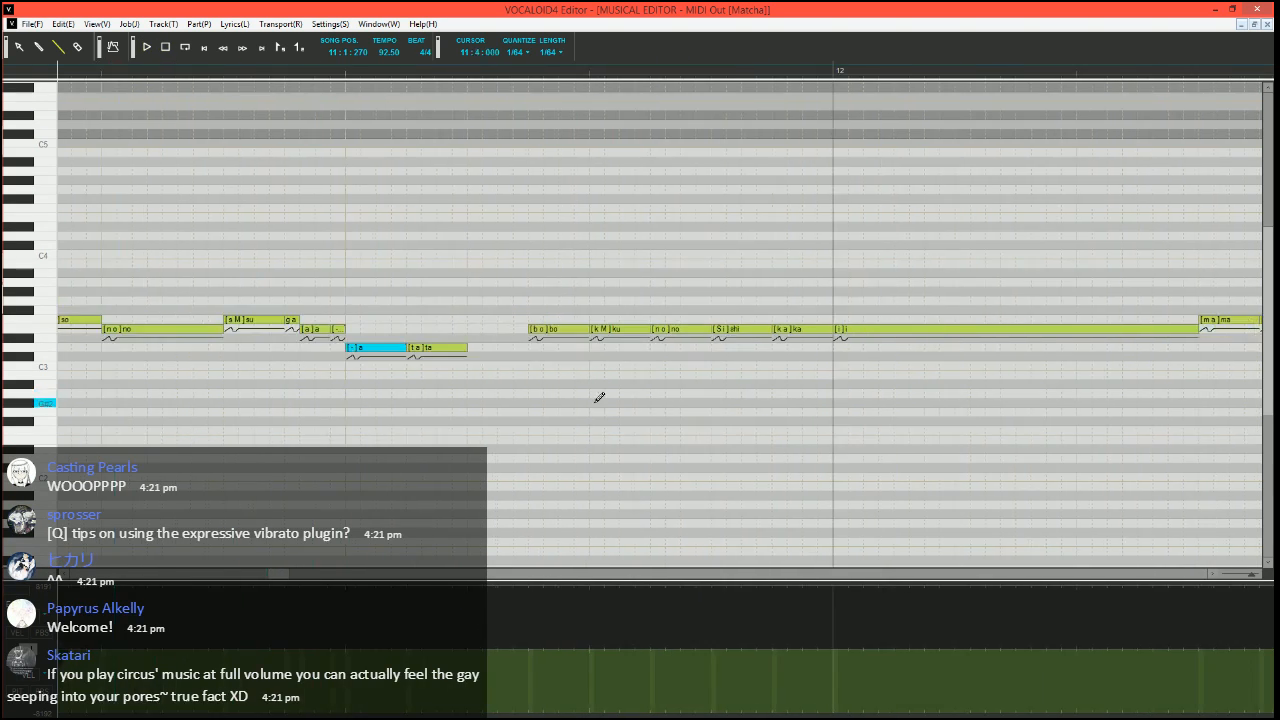
scroll(595, 345, "left", 2)
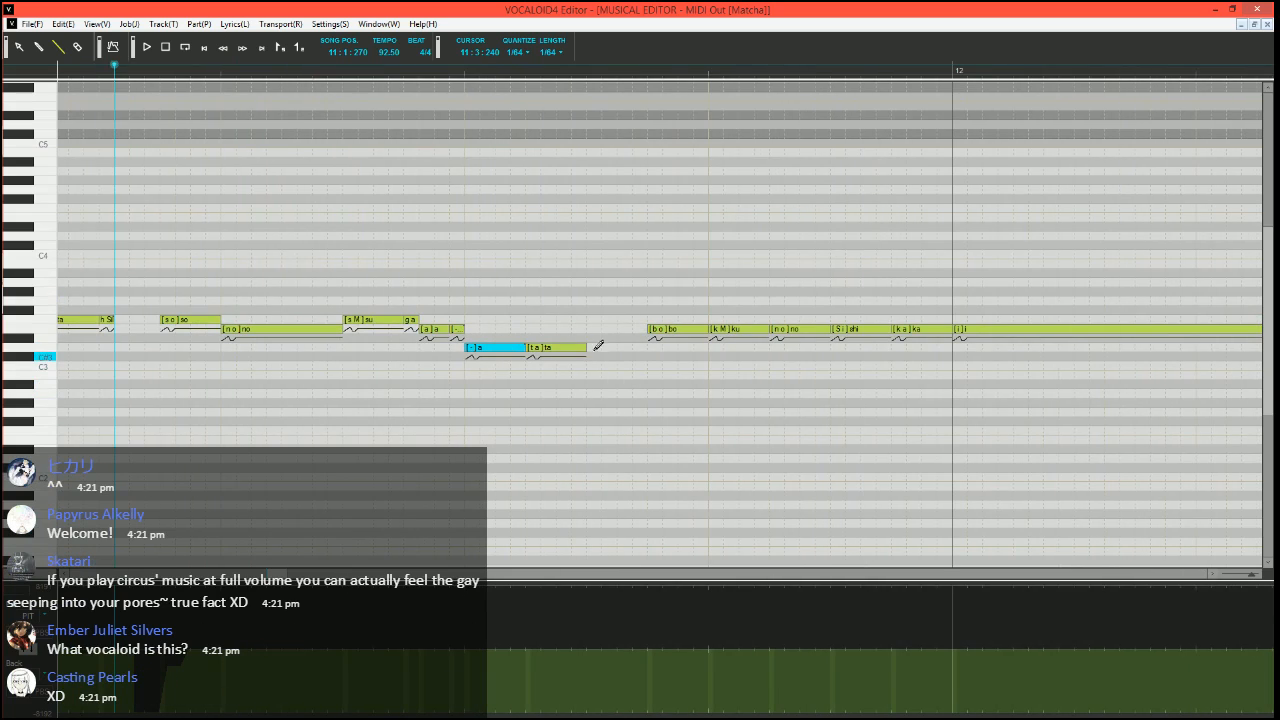
left_click(612, 76)
scroll(622, 192, "right", 3)
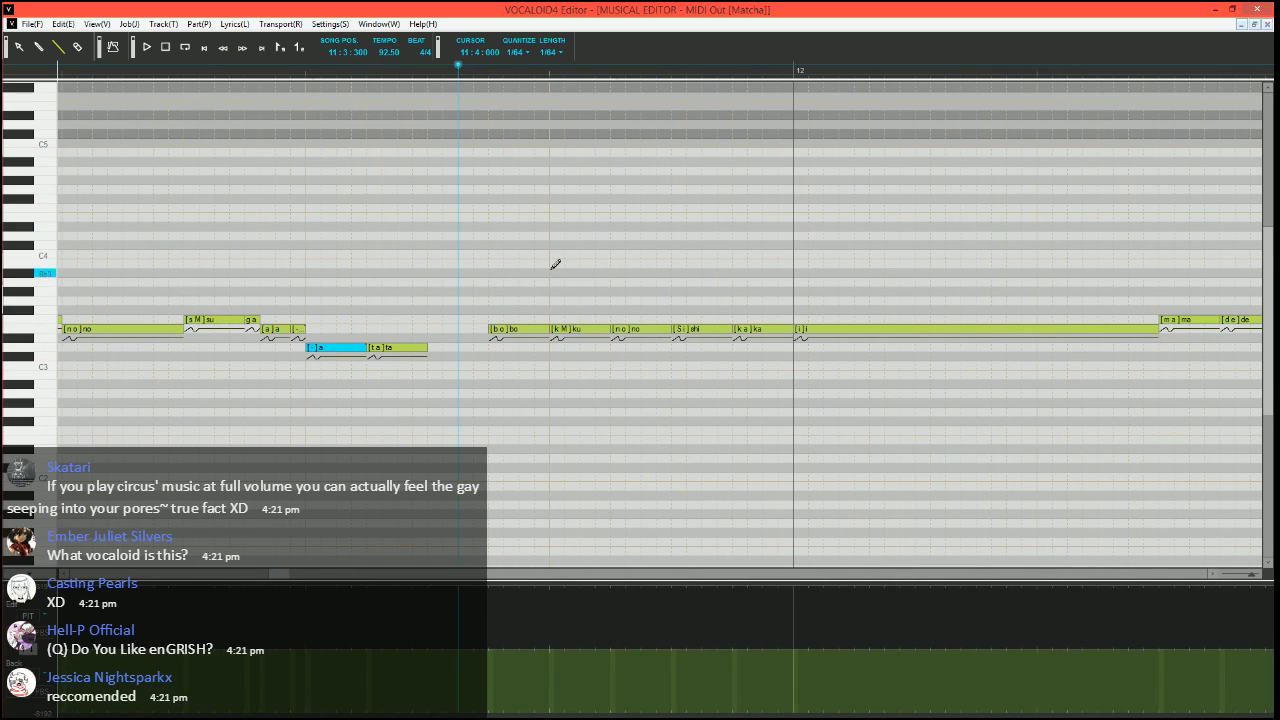
scroll(517, 362, "up", 2)
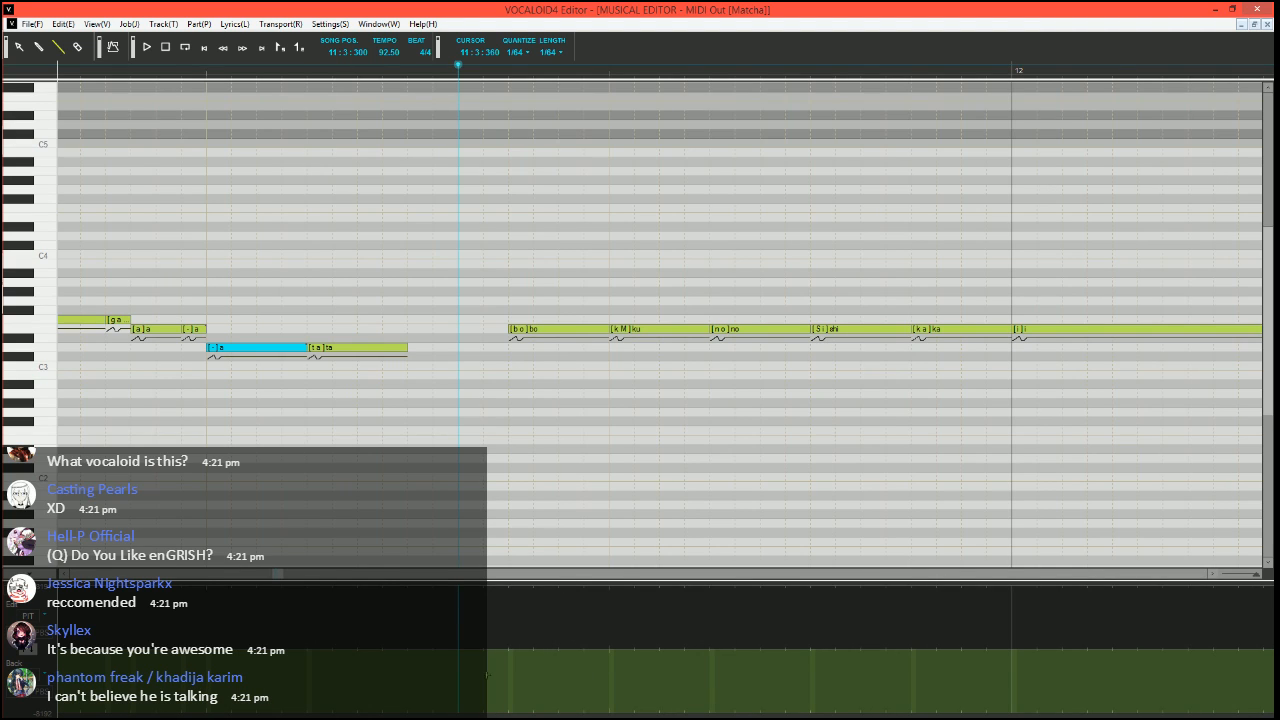
left_click_drag(461, 716, 508, 714)
left_click_drag(509, 713, 559, 650)
scroll(557, 437, "down", 2)
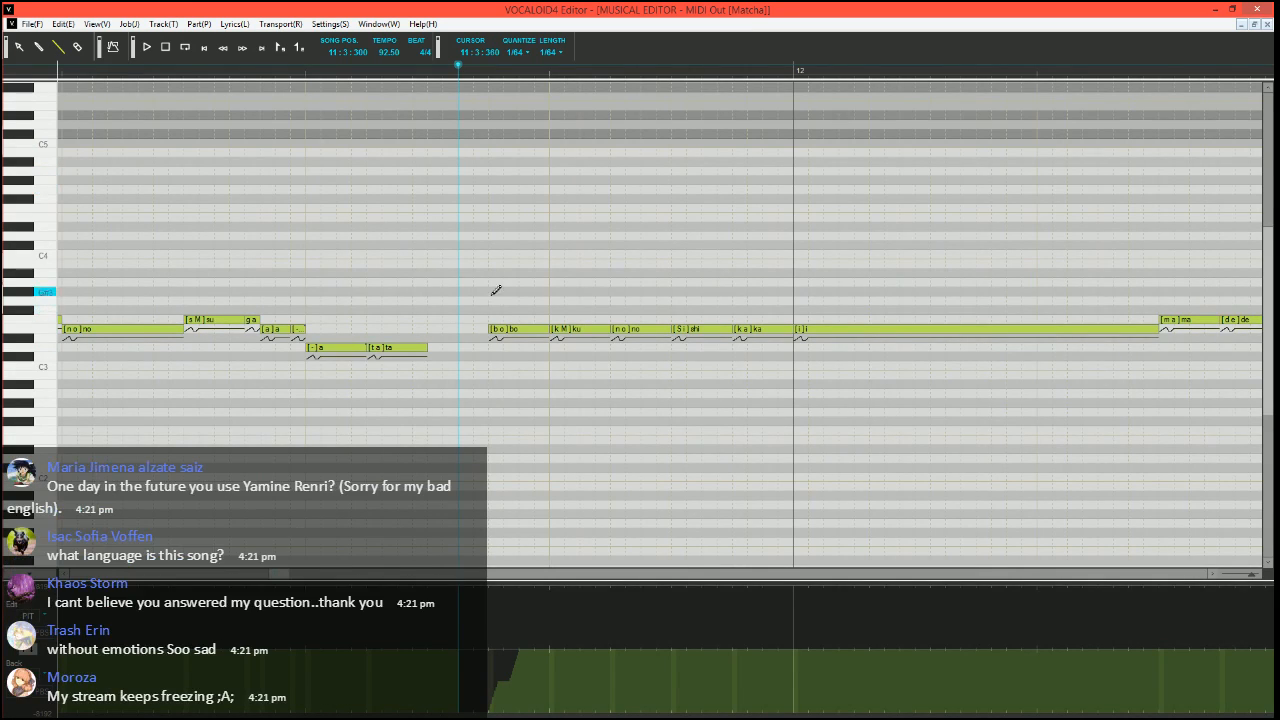
Play back the phrase starting at the "bo" note from 11:3:300 and return the song position to 11:3:270
scroll(491, 292, "right", 3)
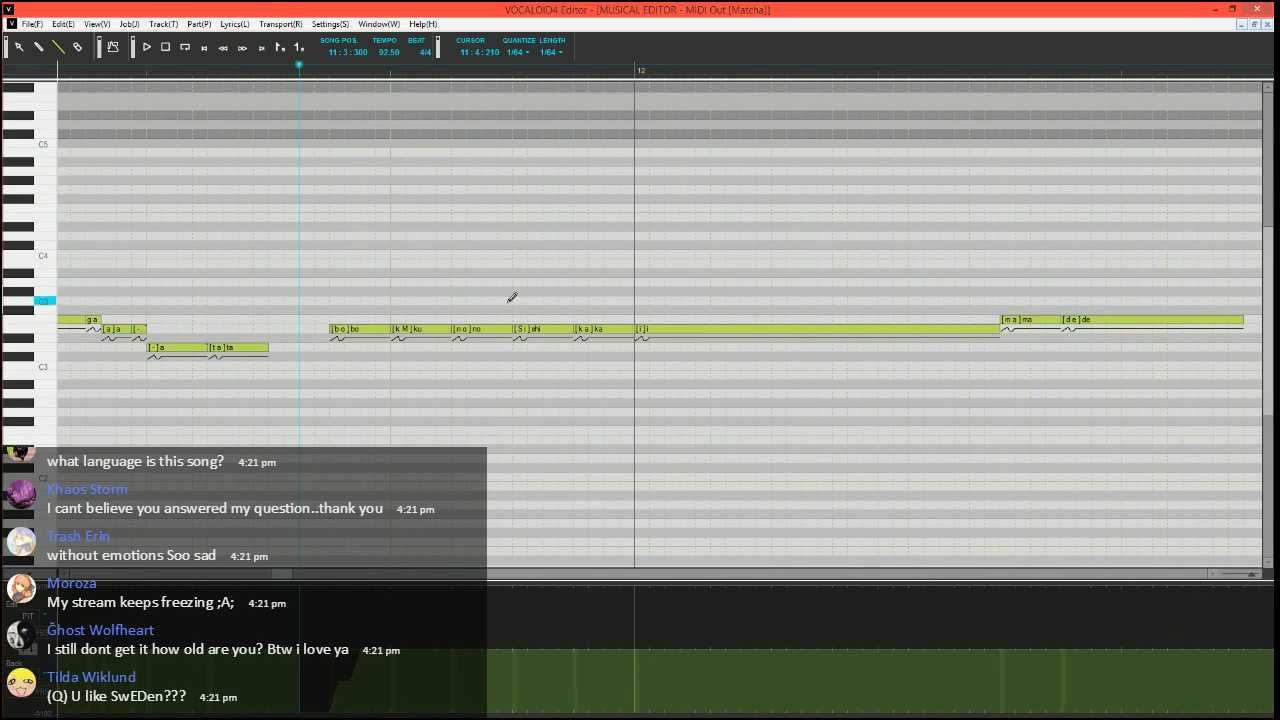
scroll(480, 322, "down", 1)
scroll(455, 340, "up", 2)
left_click_drag(286, 578, 284, 577)
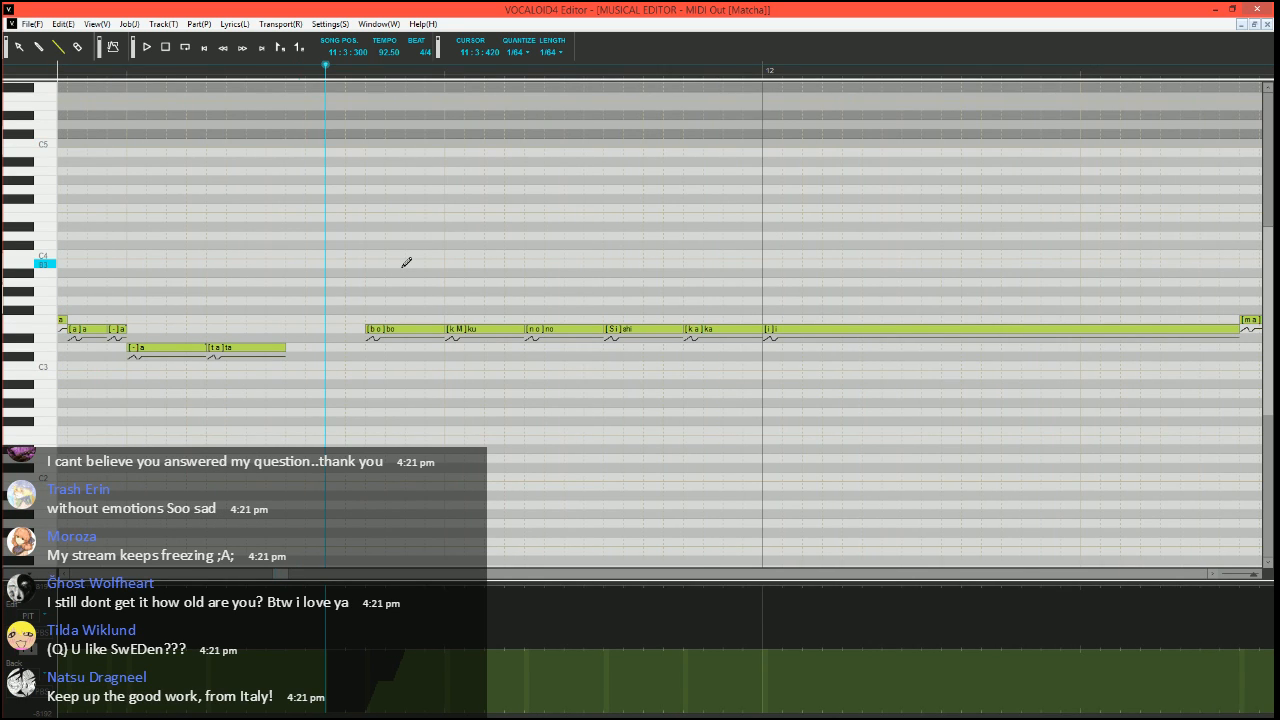
key("space")
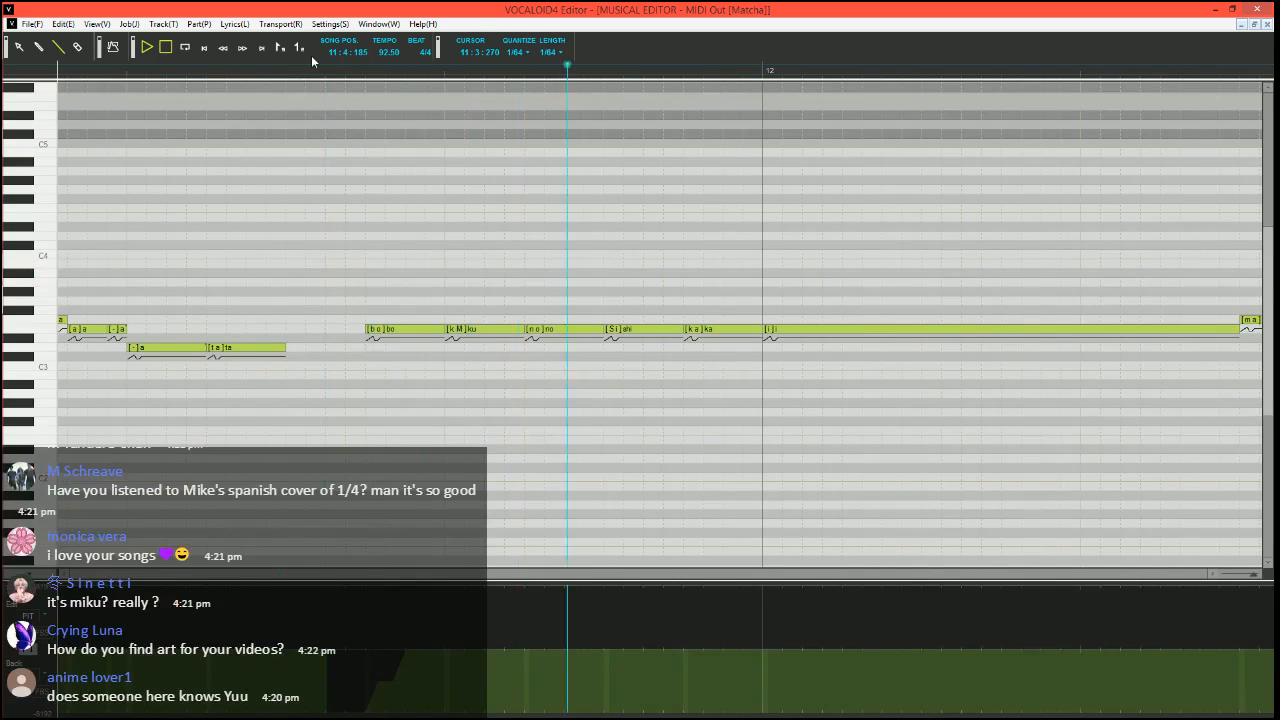
left_click(305, 68)
Set the "shi" note's phoneme to "S i_0" and lower the velocity of the following "ka" note to near the minimum
scroll(157, 578, "right", 1)
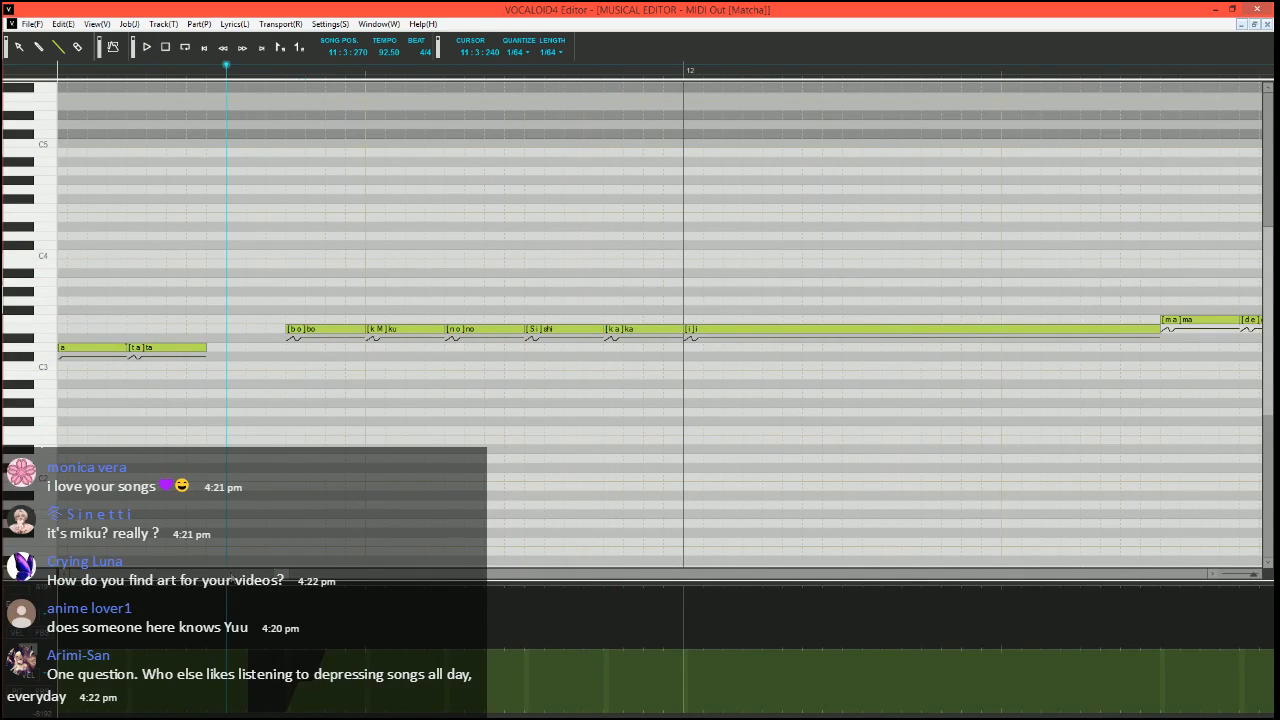
double_click(554, 328)
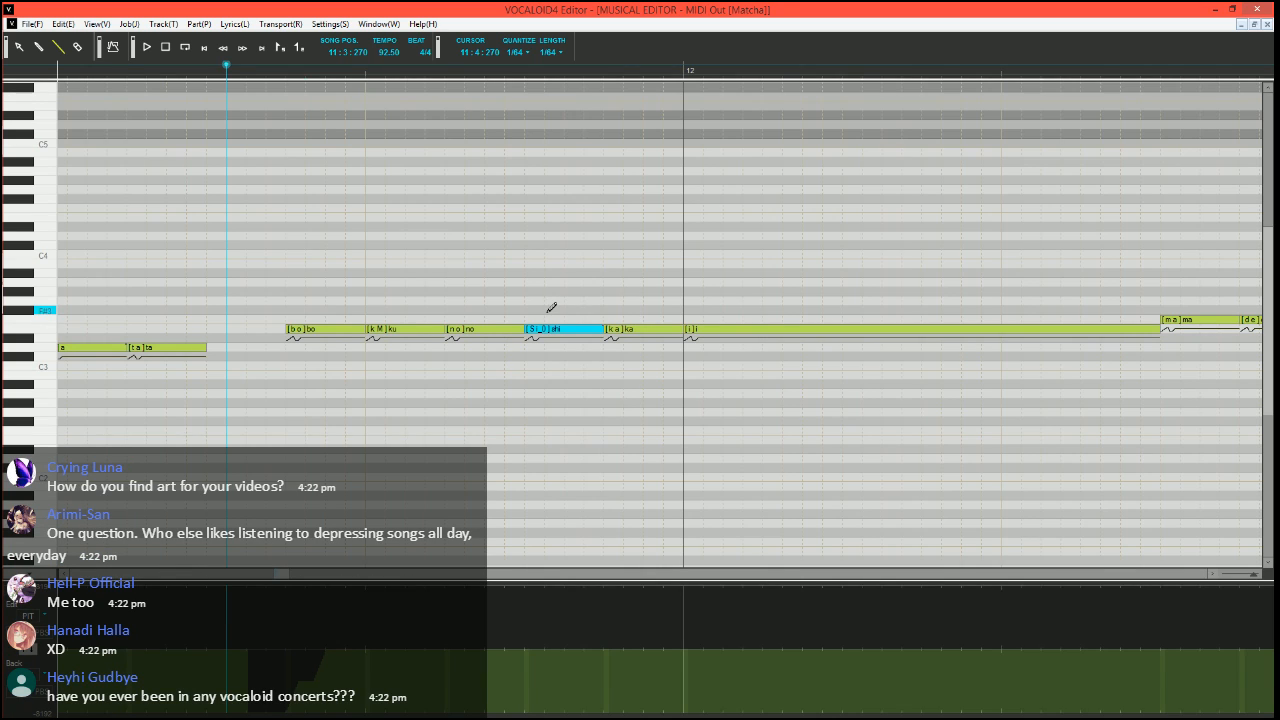
left_click(34, 652)
left_click_drag(565, 696, 622, 713)
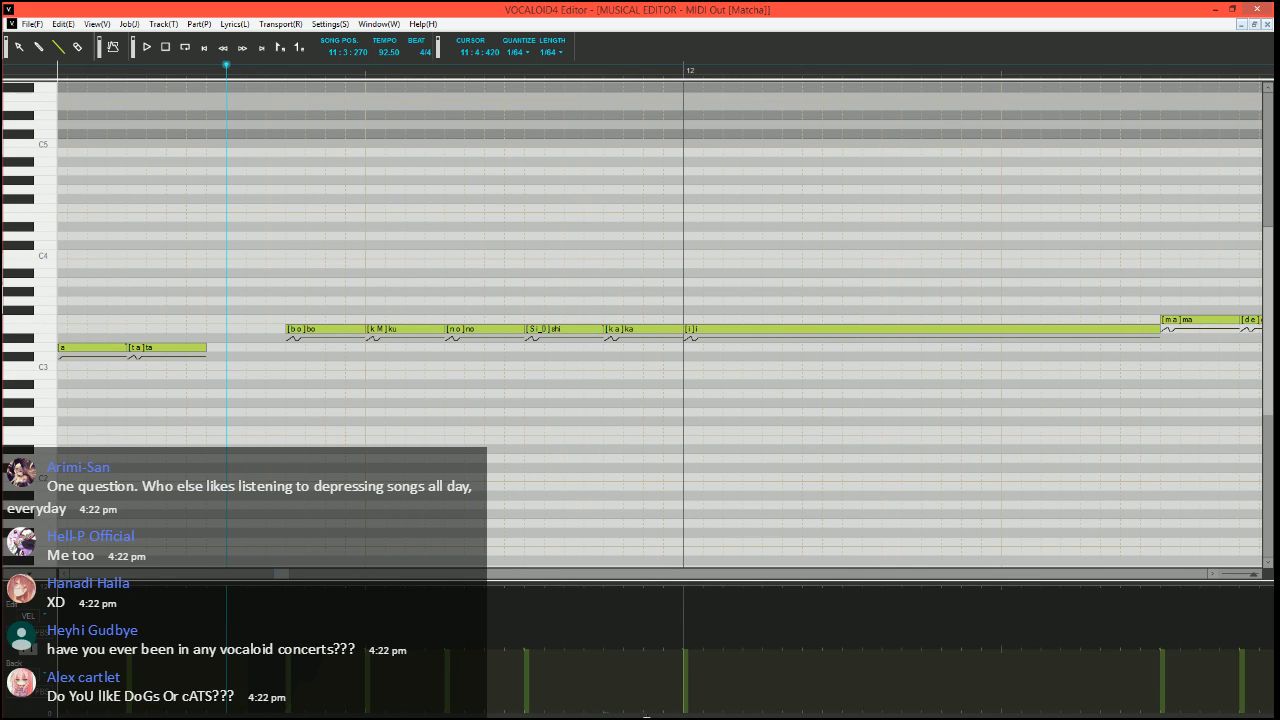
Play back the phrase into measure 12, reset the song position to 11:3:300 and display the pitch bend parameter
key("space")
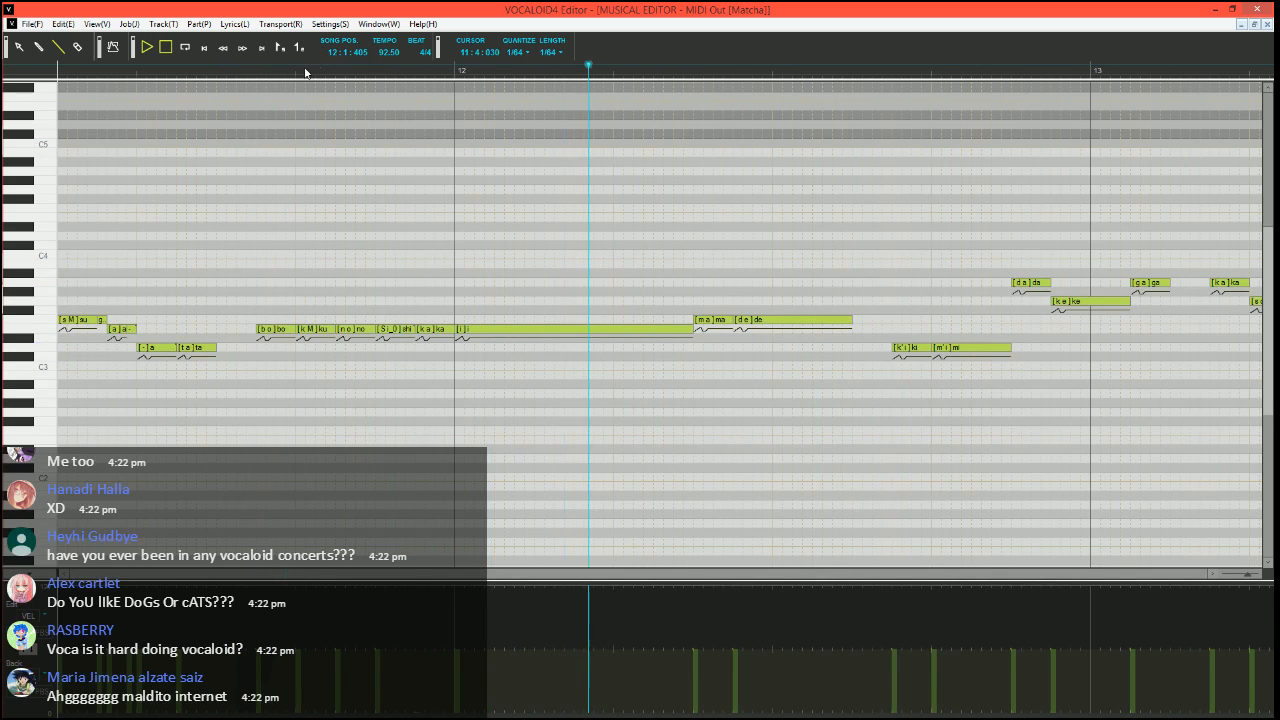
left_click(236, 76)
left_click(30, 650)
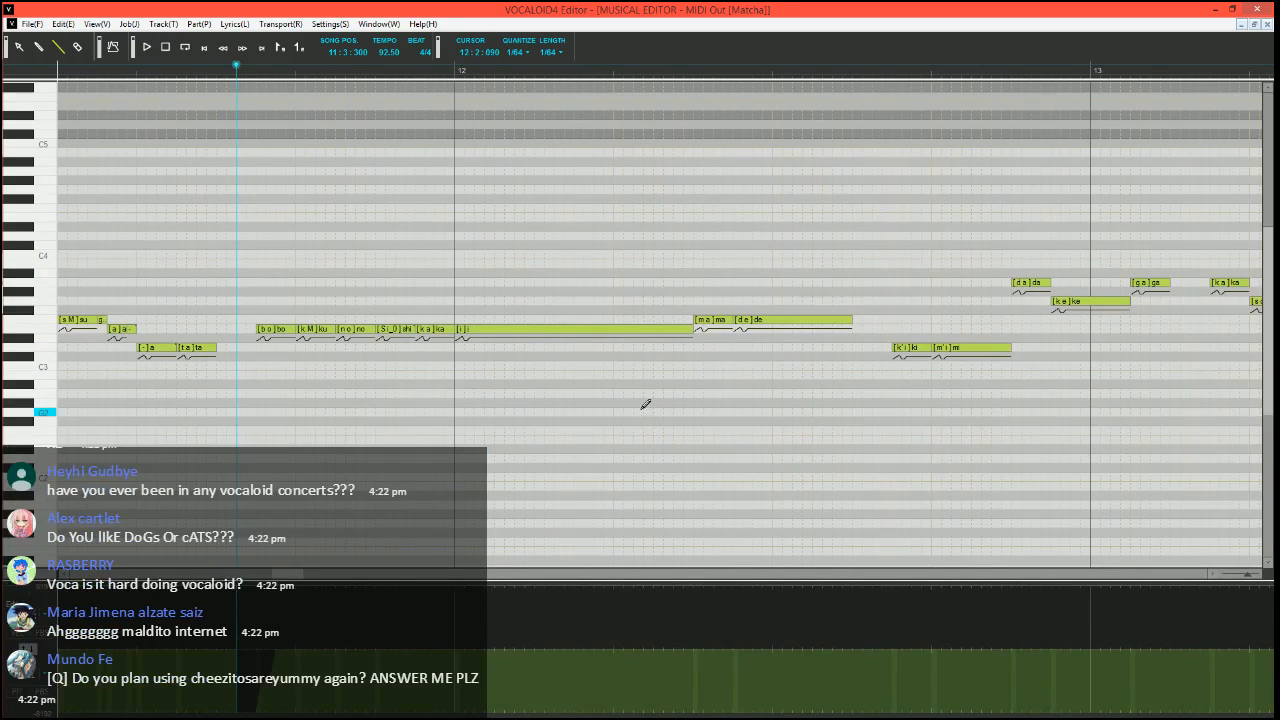
Set the "shi" note's phoneme to "S i" and play back the phrase into measure 12
scroll(420, 407, "up", 1)
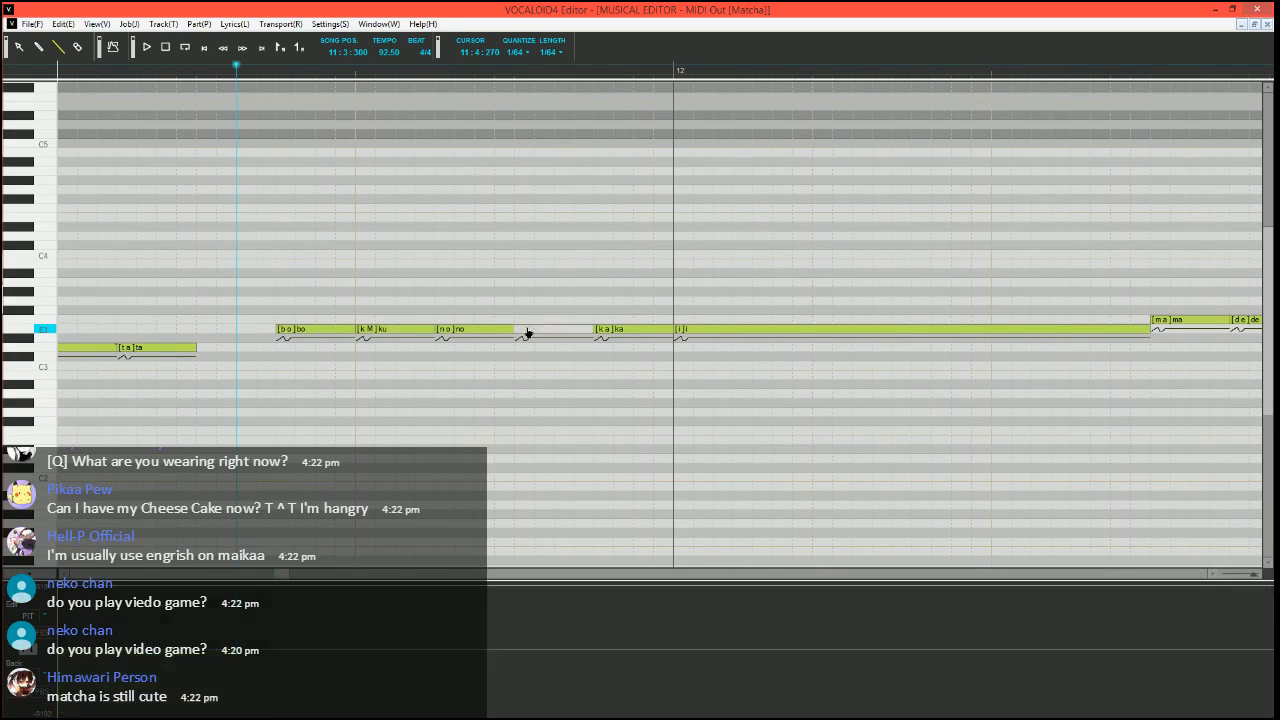
left_click(525, 329)
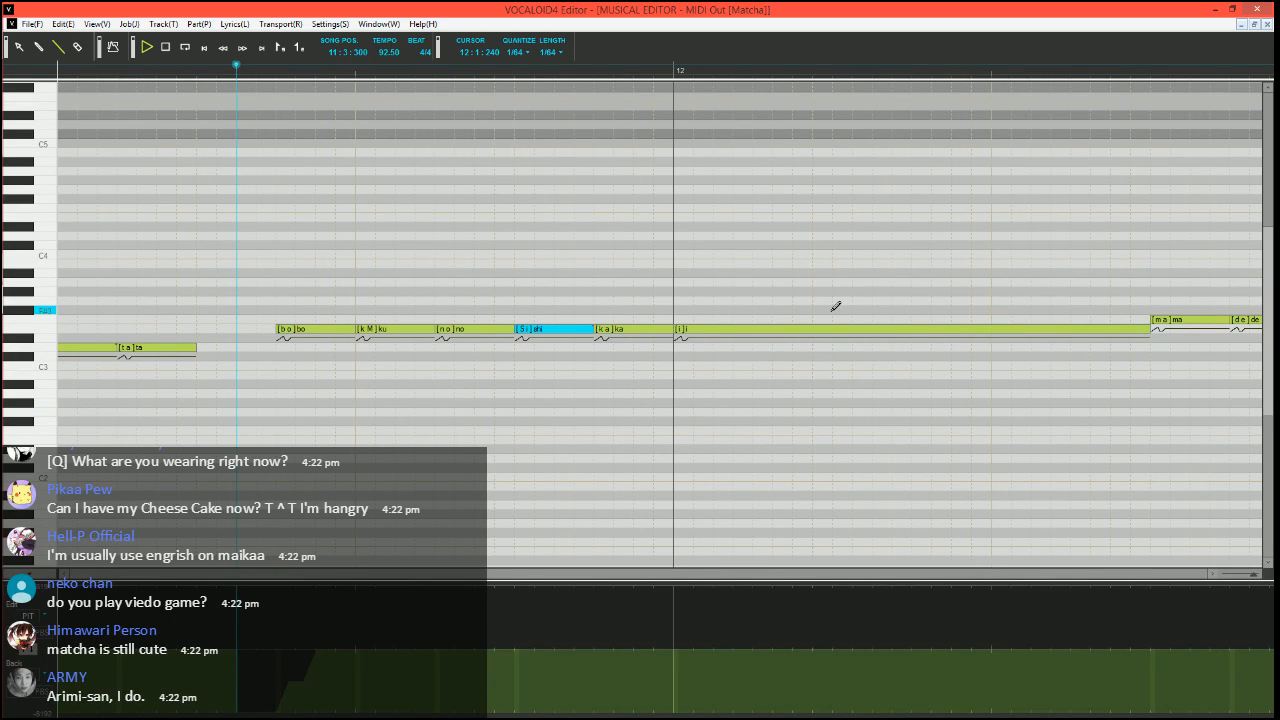
key("space")
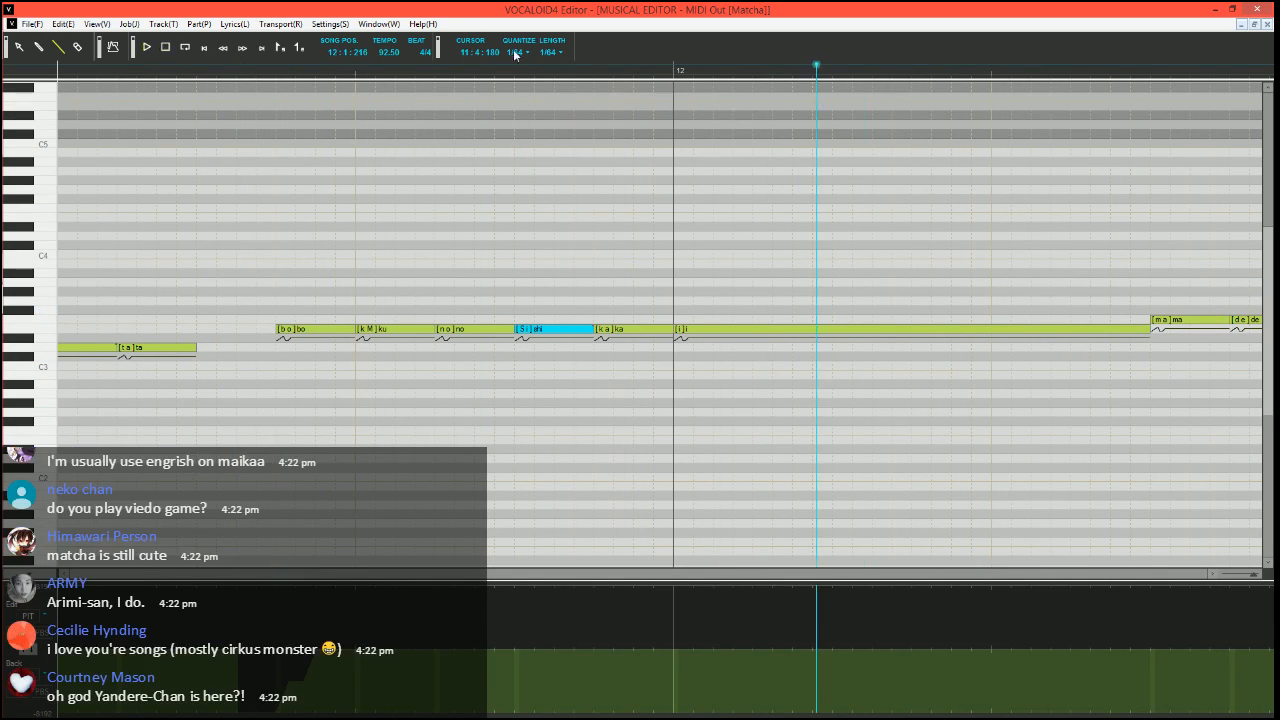
key("space")
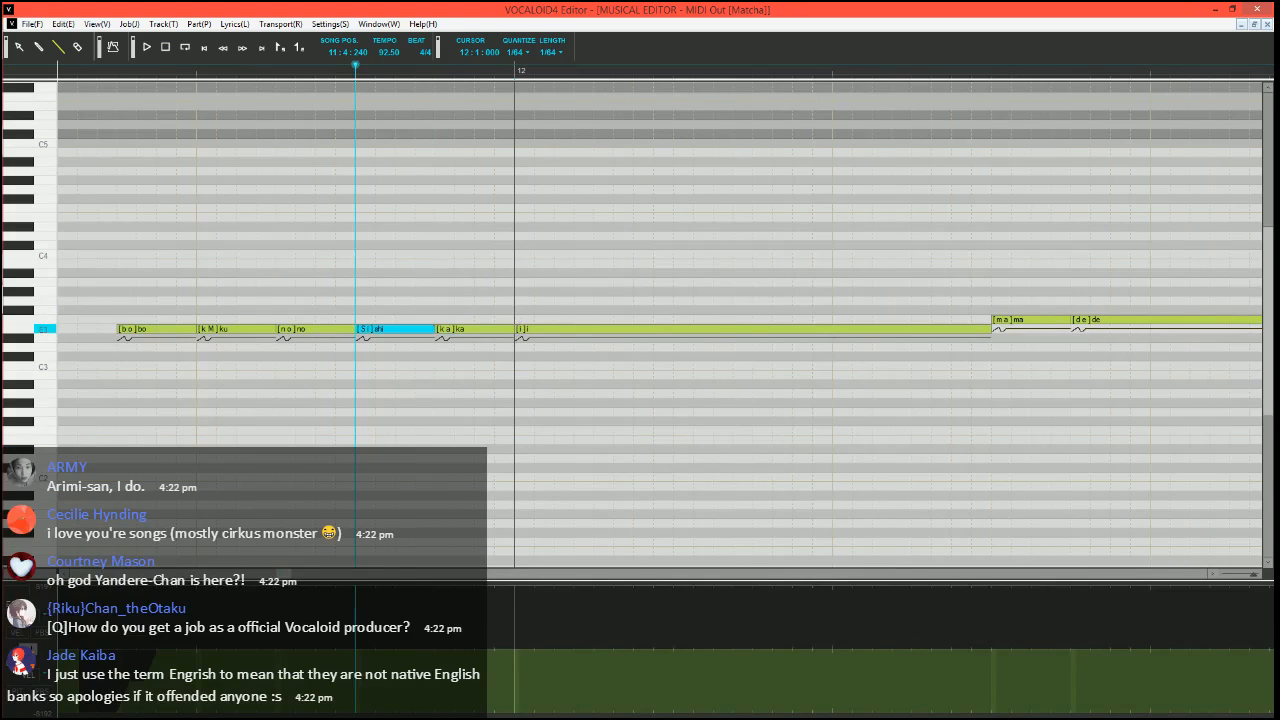
Shorten the "ka" note before measure 12 and fill the gap with a short E3 note using the phoneme "-"
left_click(521, 329)
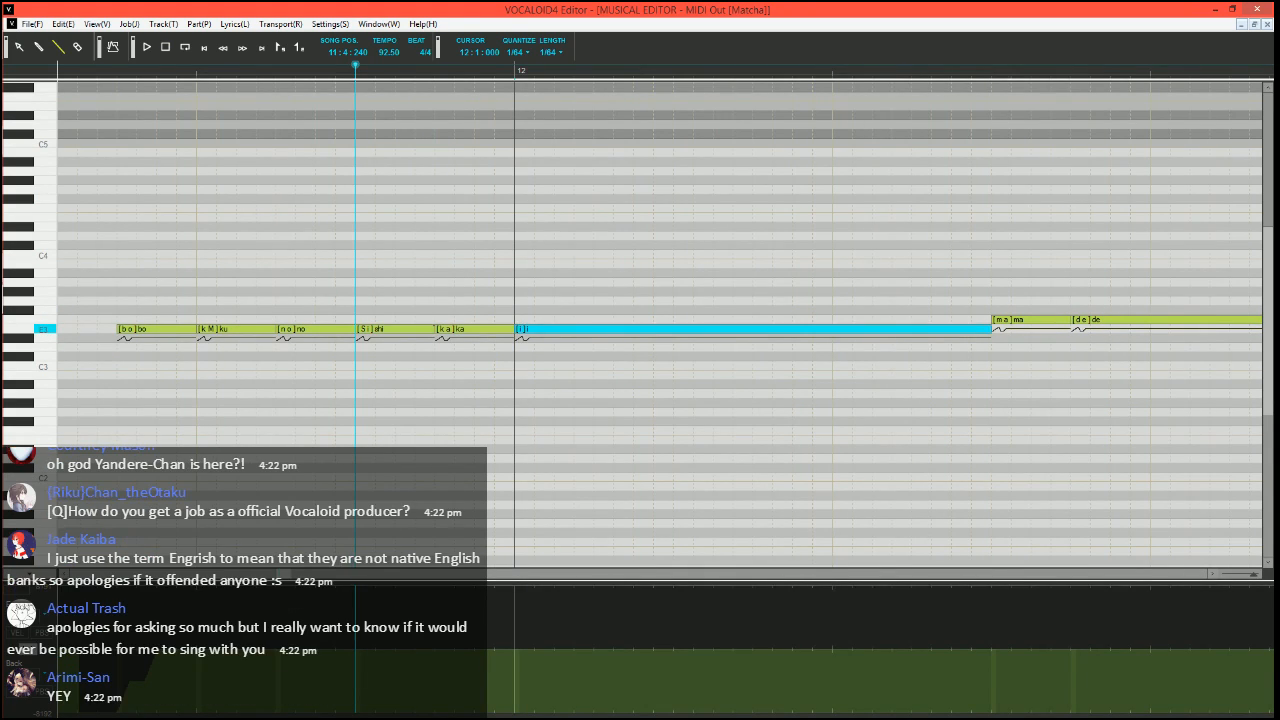
left_click_drag(512, 330, 494, 330)
left_click_drag(498, 330, 518, 330)
double_click(506, 330, "alt")
type("-")
key("Return")
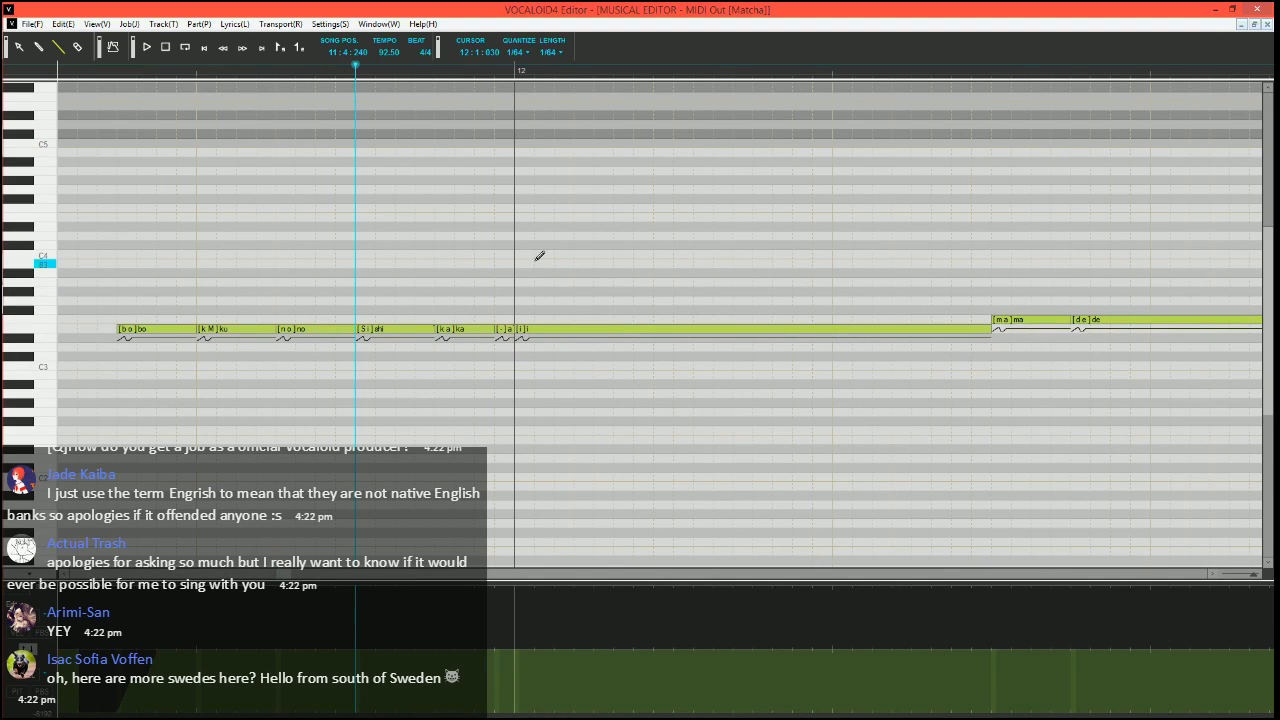
Trim the start of the long "i" note in measure 12 and insert a short D3 note and a short E3 note before it
left_click(519, 330)
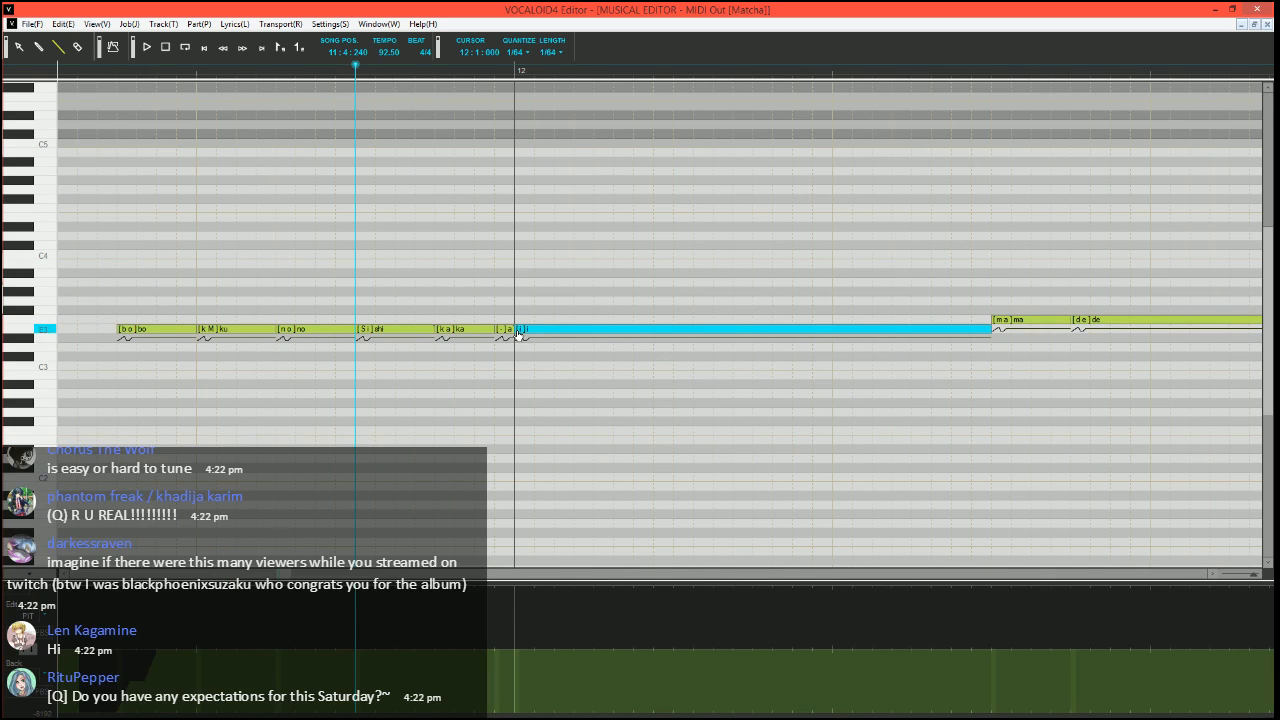
mouse_move(519, 330)
left_mouse_down()
mouse_move(574, 330)
mouse_move(562, 348)
mouse_move(574, 348)
left_mouse_up()
scroll(567, 357, "down", 4)
scroll(442, 403, "up", 3)
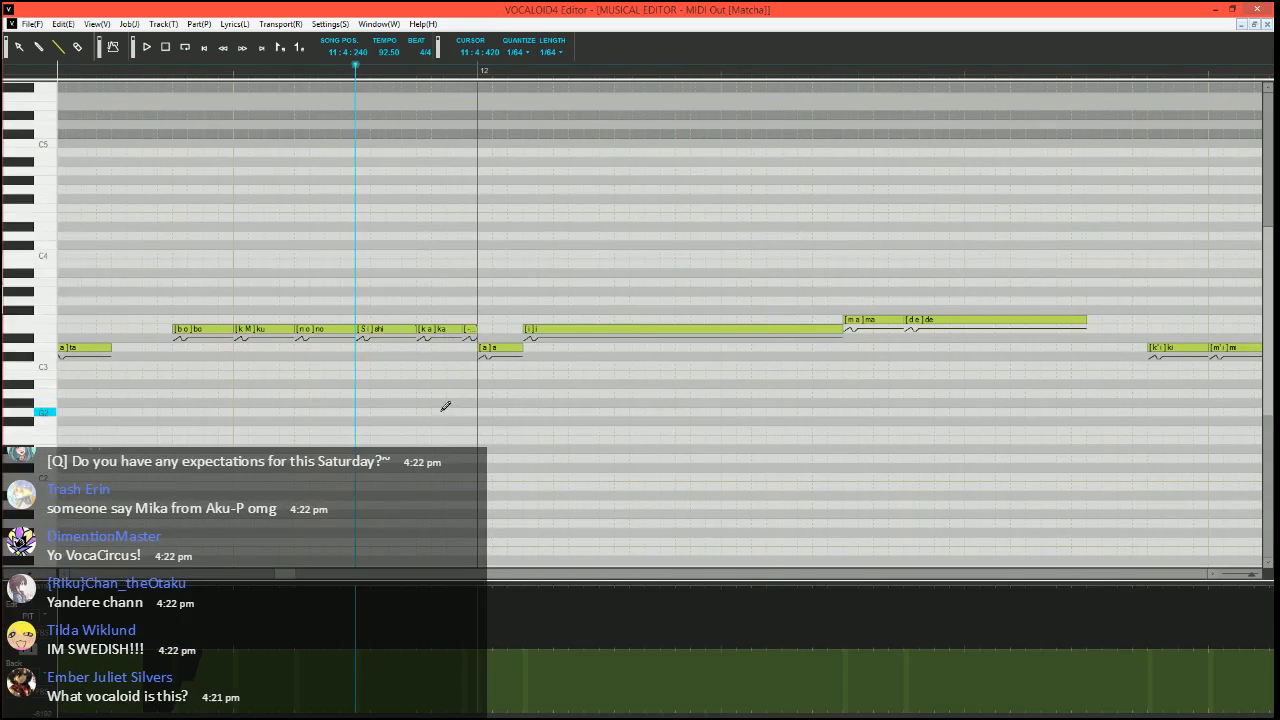
left_click_drag(521, 348, 508, 348)
left_click_drag(509, 329, 523, 328)
Set the D3 note's phoneme to "i" and the two following E3 notes to "-", halving the D3 note and closing the gap
double_click(493, 350)
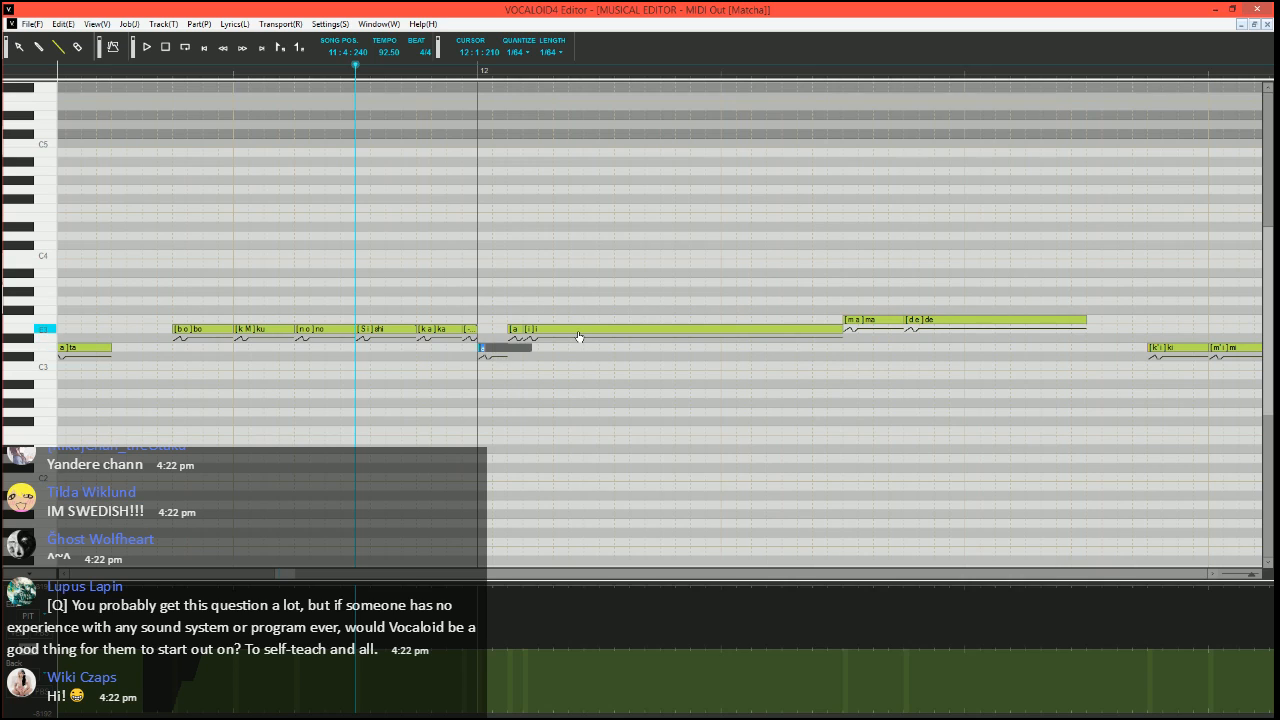
key("Tab")
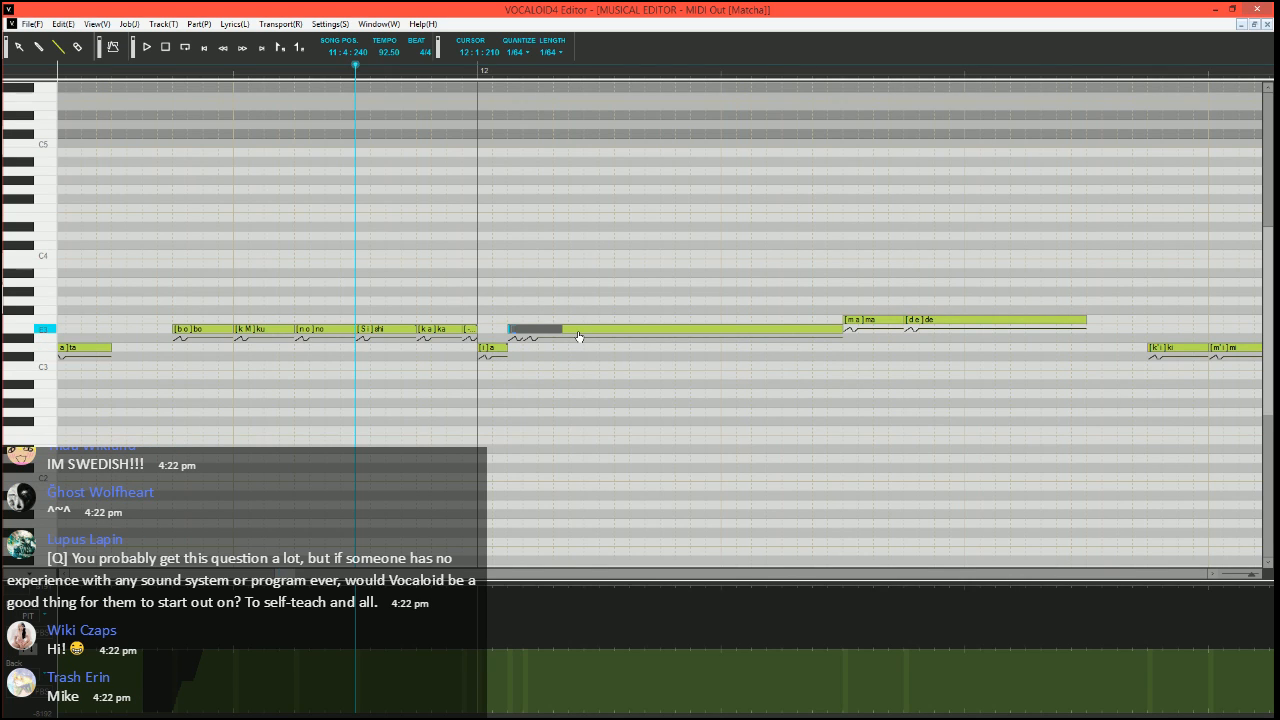
type("-")
key("Tab")
key("Return")
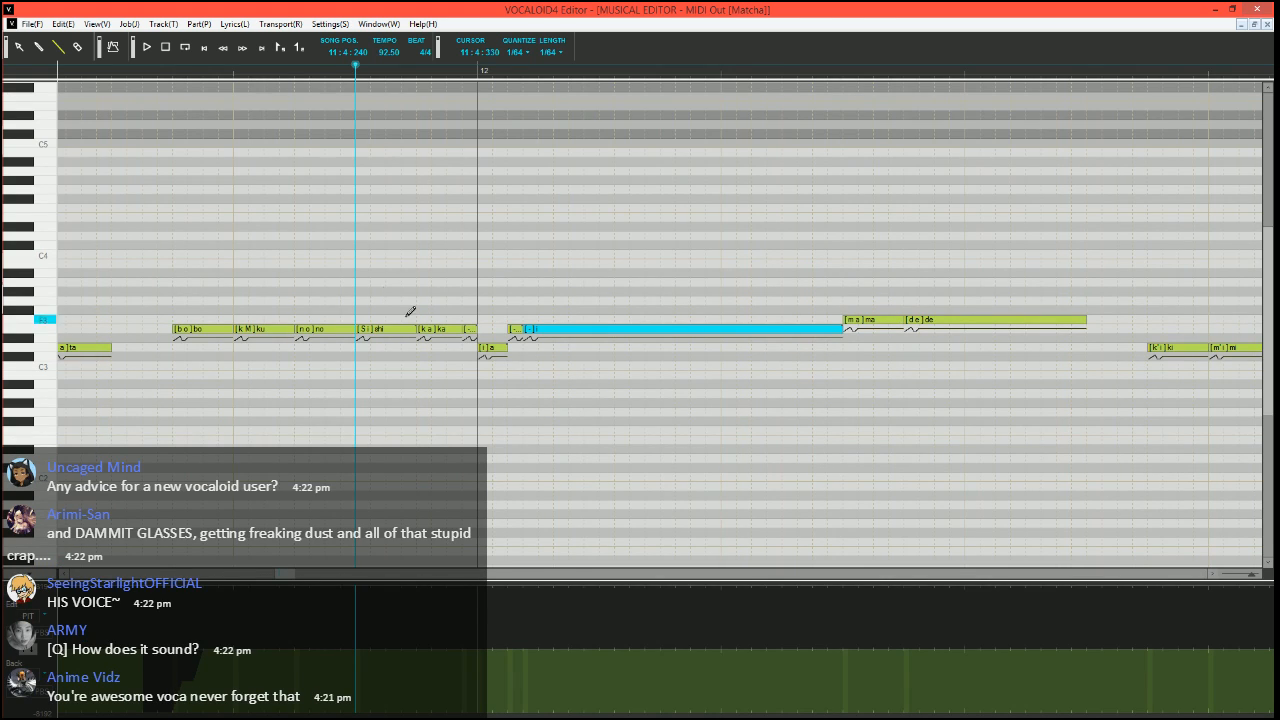
mouse_move(506, 348)
left_mouse_down()
mouse_move(491, 348)
mouse_move(510, 329)
left_mouse_up()
Play back the reshaped phrase into measure 12 and move the song position to 12:2:150
scroll(492, 414, "right", 1)
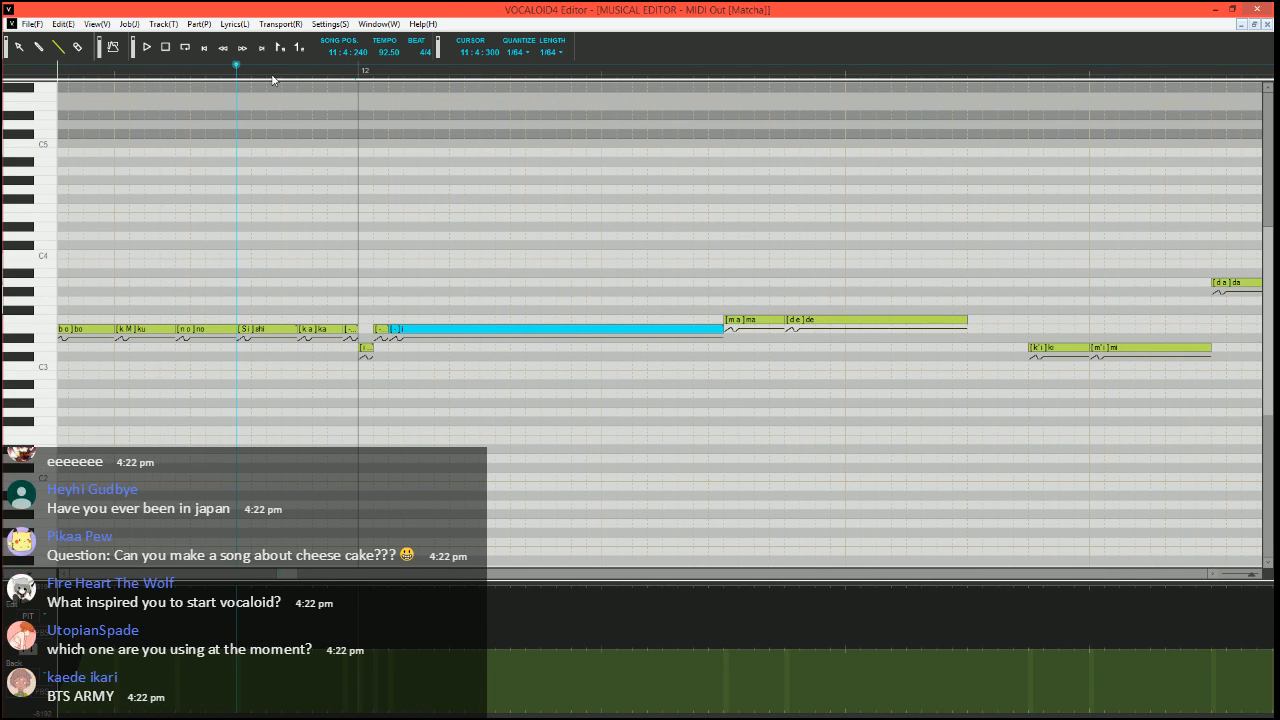
left_click(347, 69)
scroll(491, 320, "right", 2)
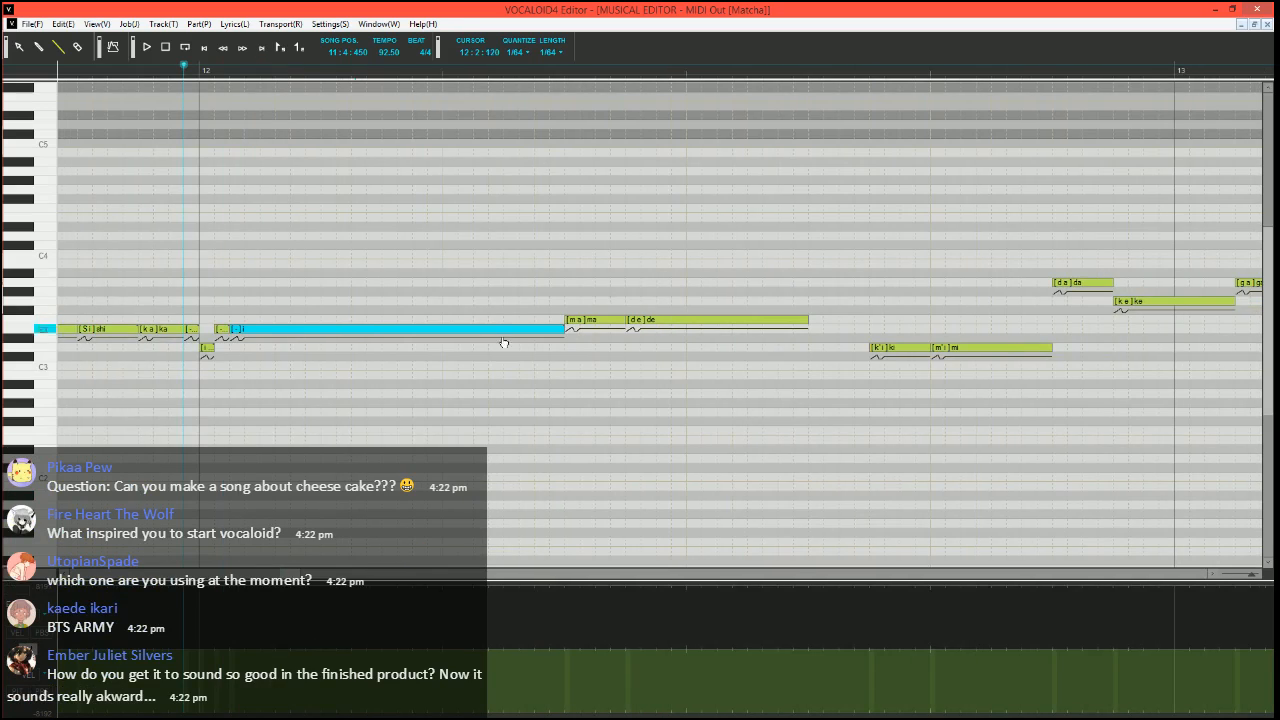
scroll(430, 360, "left", 3)
left_click(72, 65)
key("space")
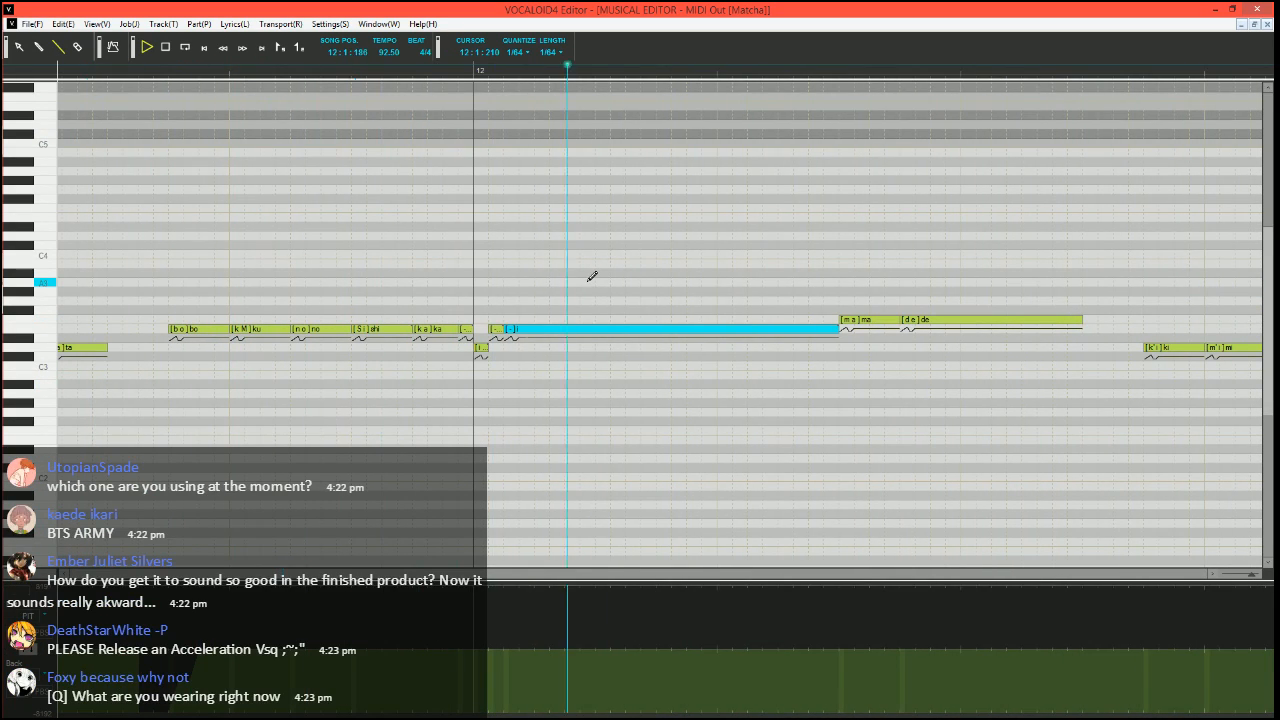
key("space")
scroll(509, 351, "right", 3)
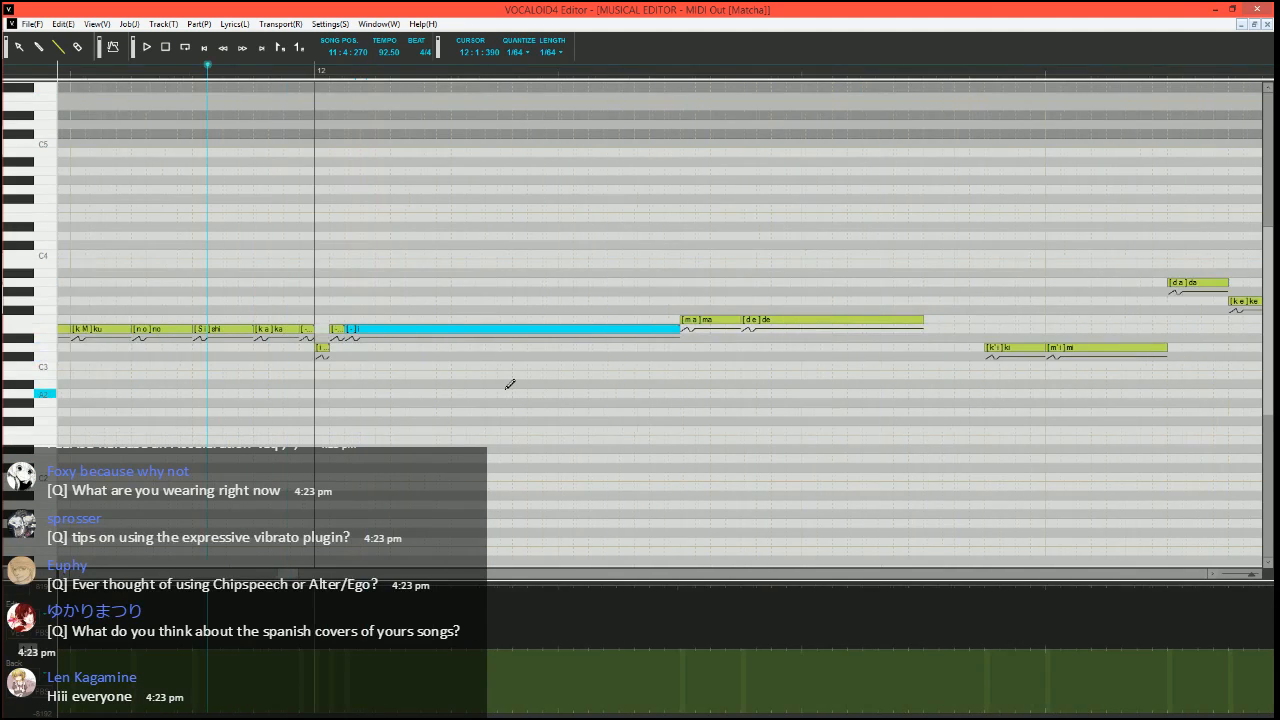
left_click(515, 70)
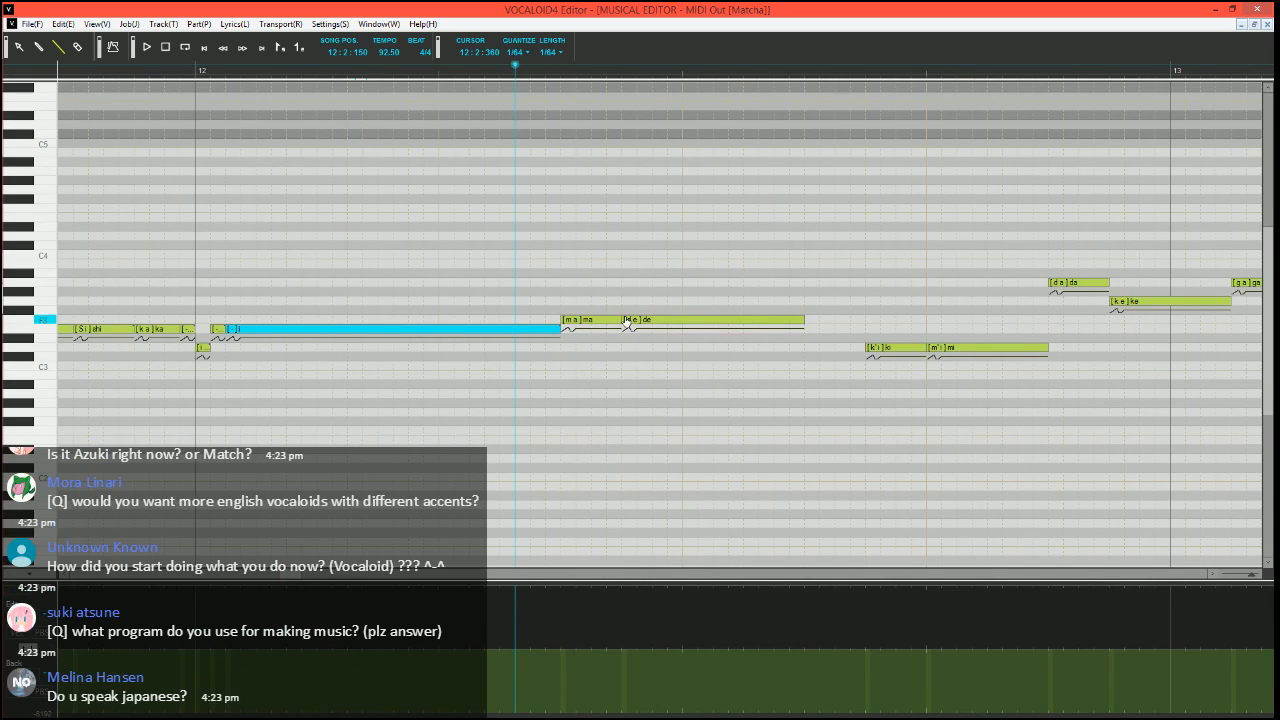
Shorten the "ma" note, lower it to E3, and fill the gap before "de" with an F3 note using the phoneme "-"
left_click_drag(620, 320, 566, 333)
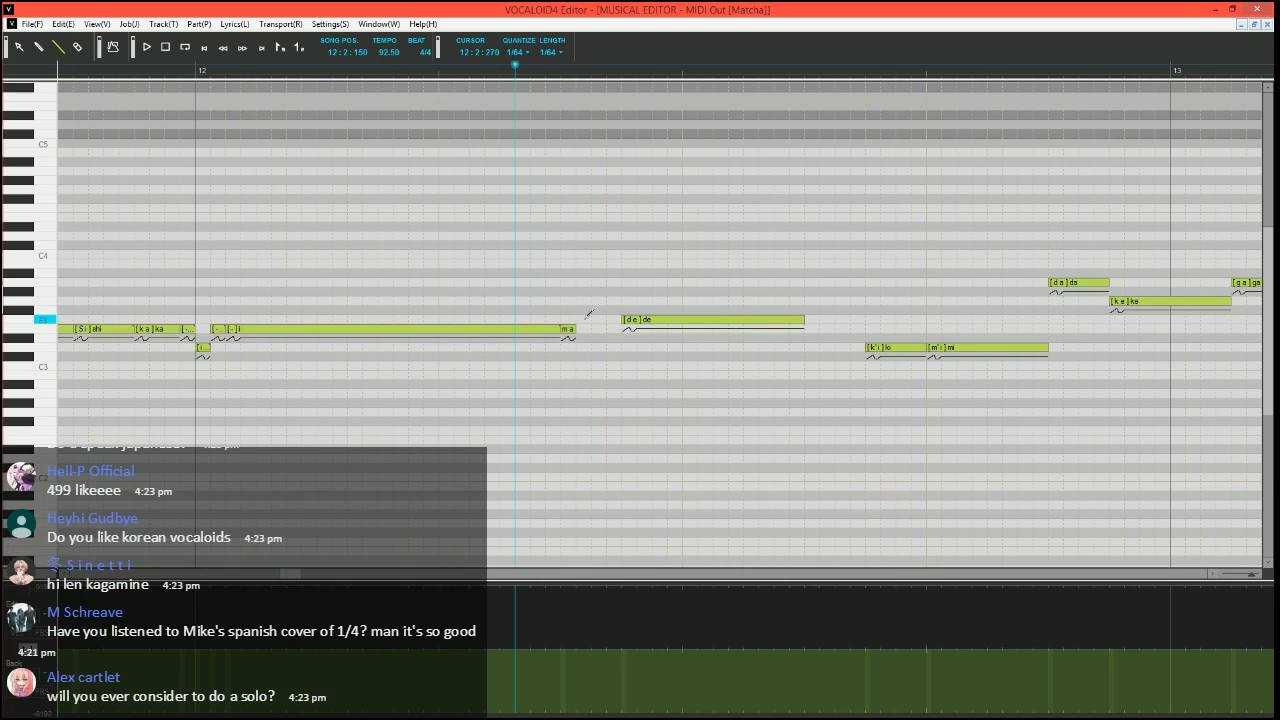
left_click(578, 319)
left_click_drag(590, 320, 621, 320)
double_click(609, 321)
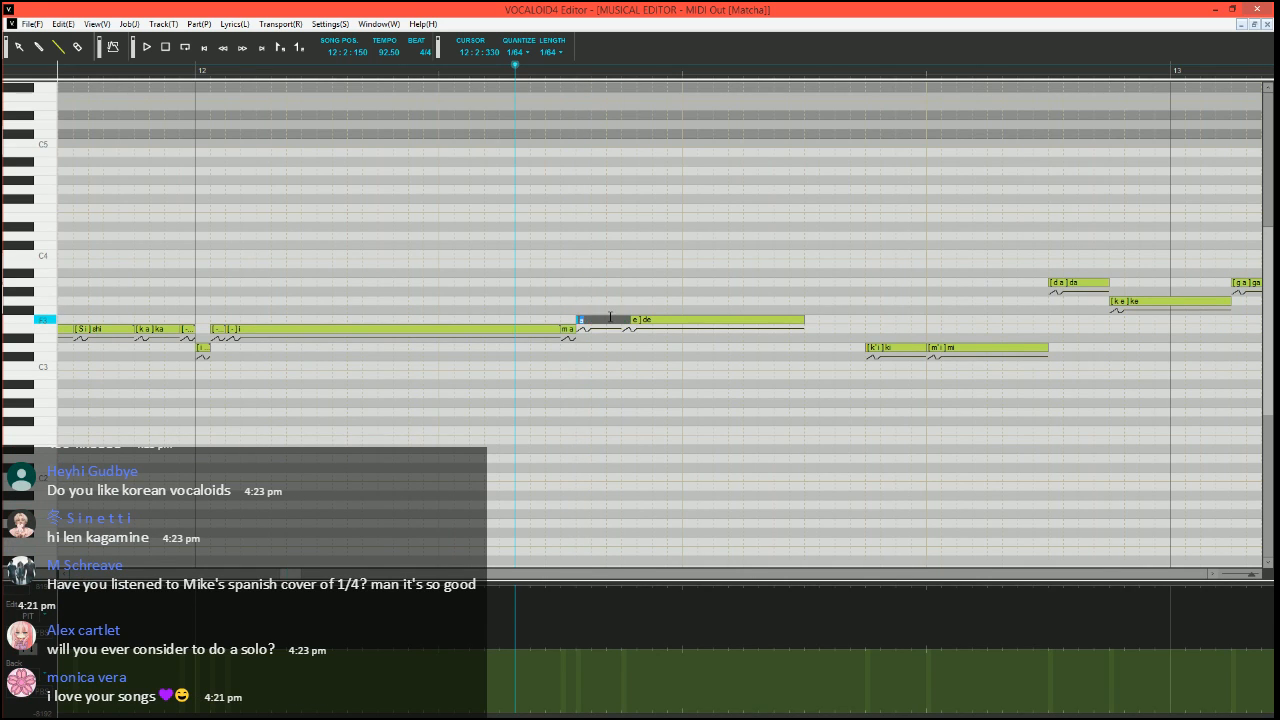
type("-")
key("Return")
Run the Expressive Vibrato job plugin on the F3 "de" note
scroll(583, 333, "right", 1)
scroll(583, 333, "right", 1)
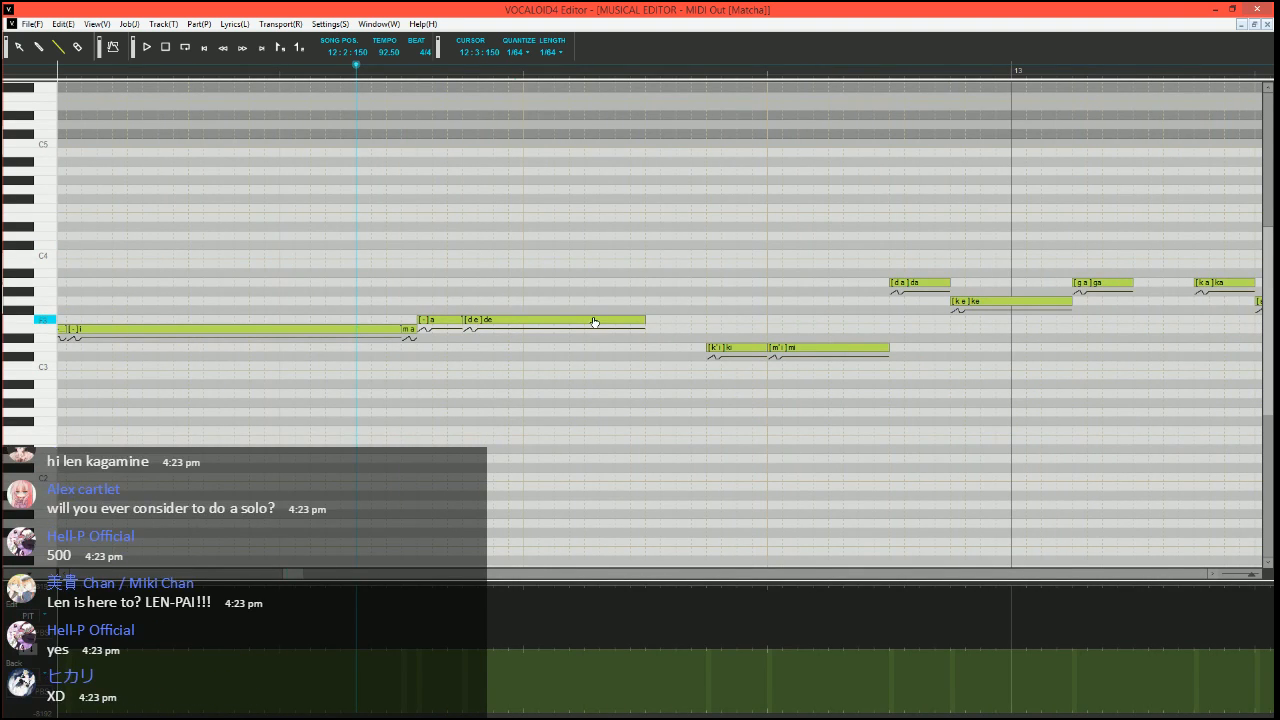
left_click(594, 320)
key("ctrl+j")
left_click(535, 362)
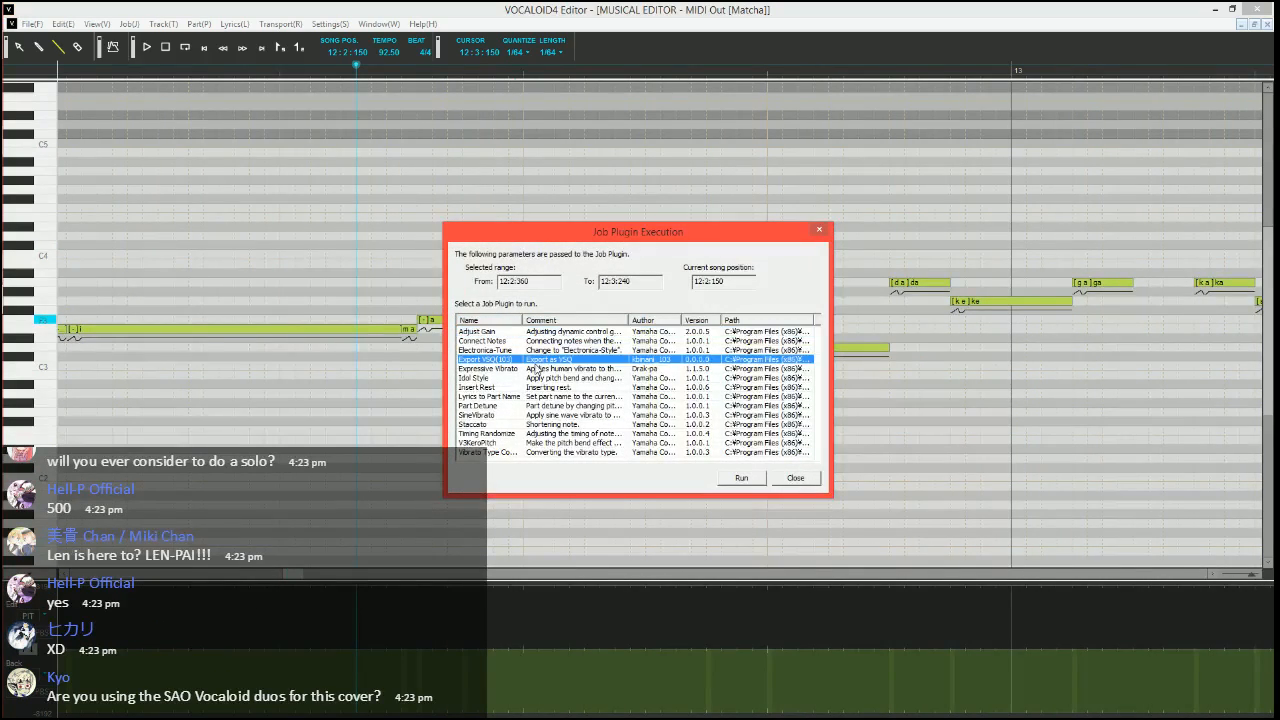
left_click(625, 370)
left_click(741, 477)
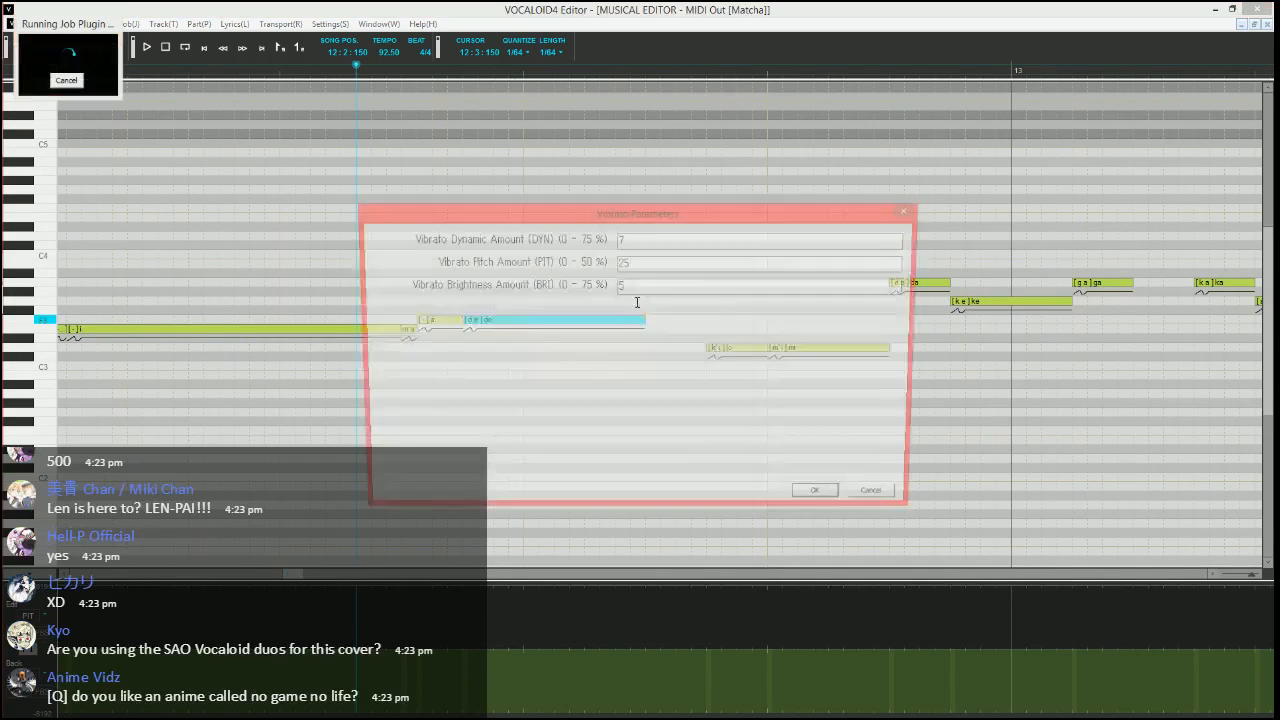
Apply the vibrato with pitch amount 10, brightness amount 15, rate 65, length 100 and a medium fade-in
key("Tab")
type("10")
key("Tab")
type("15")
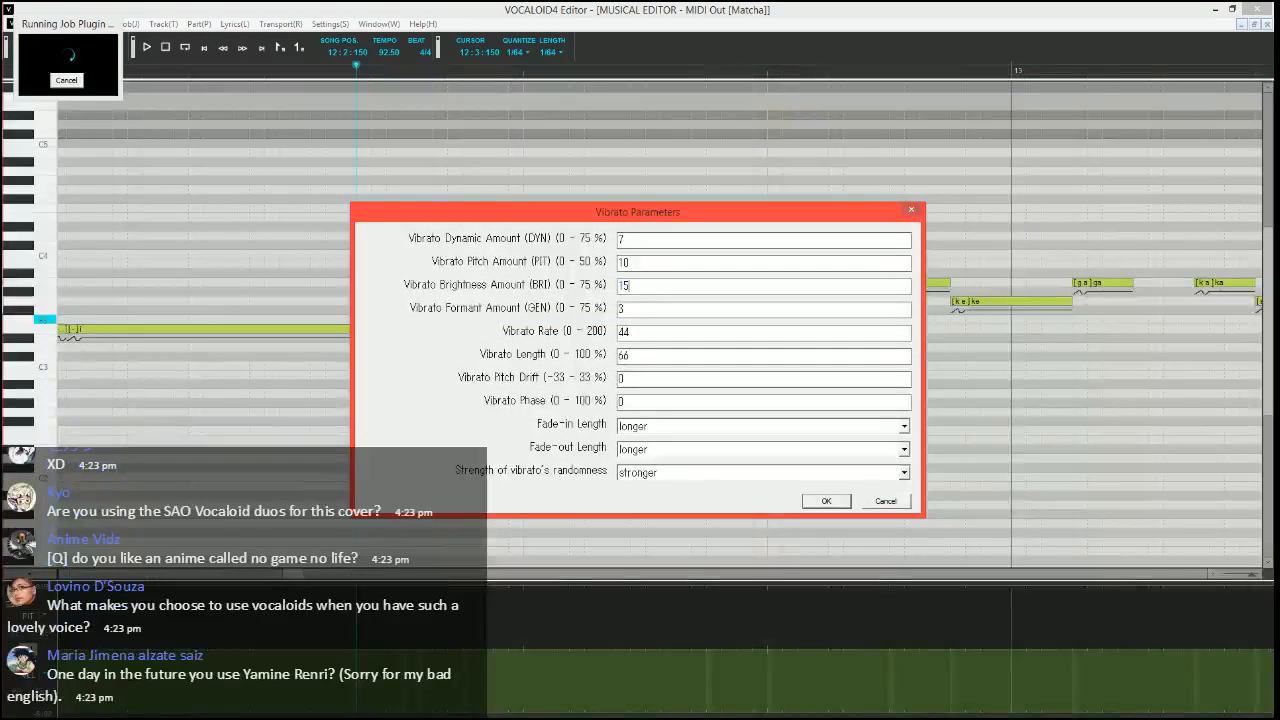
key("Tab")
key("Tab")
type("65")
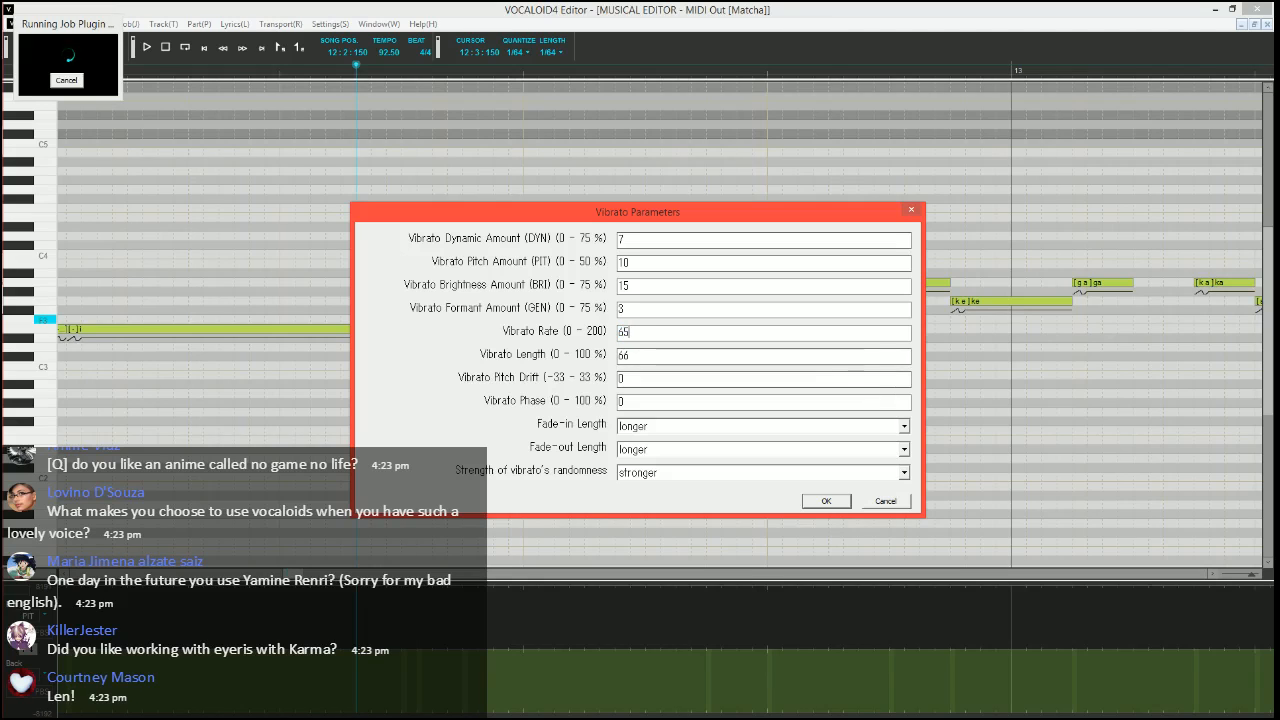
key("Tab")
type("100")
key("Tab")
key("Tab")
key("Tab")
key("Up")
key("Tab")
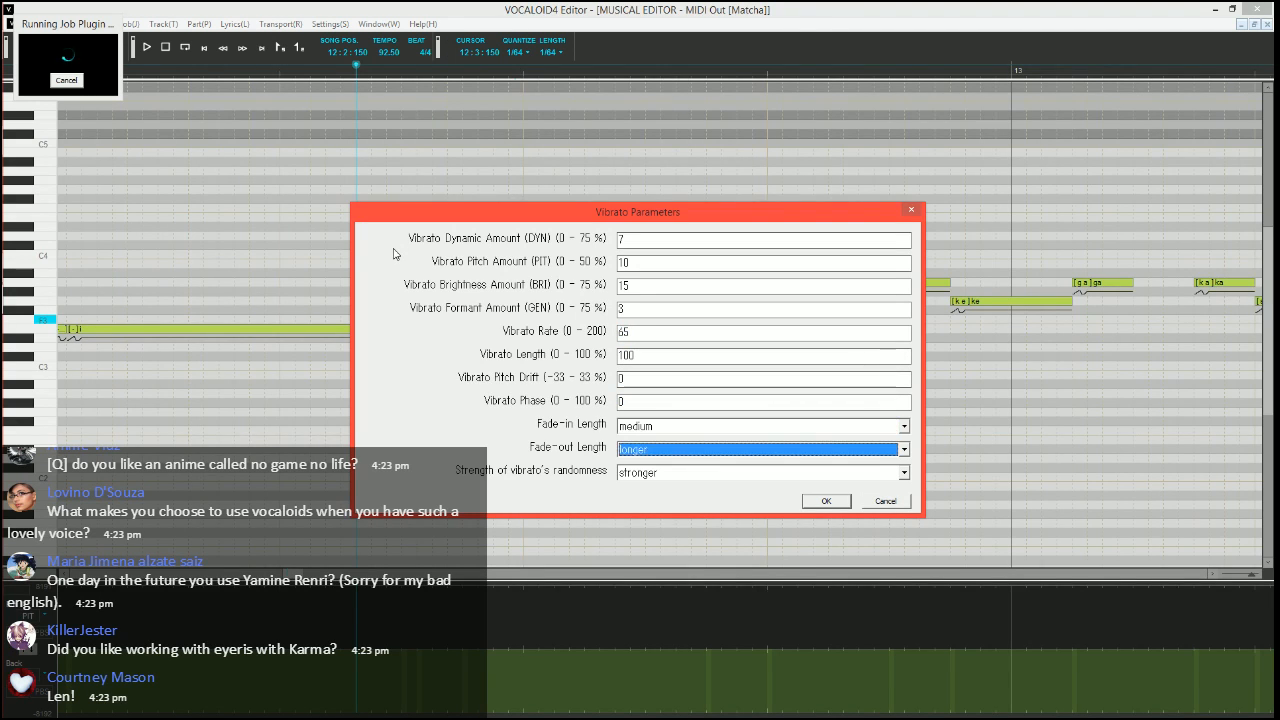
key("Return")
Play back the "ma" and "de" notes with the vibrato and set the song position to 12:2:180
key("space")
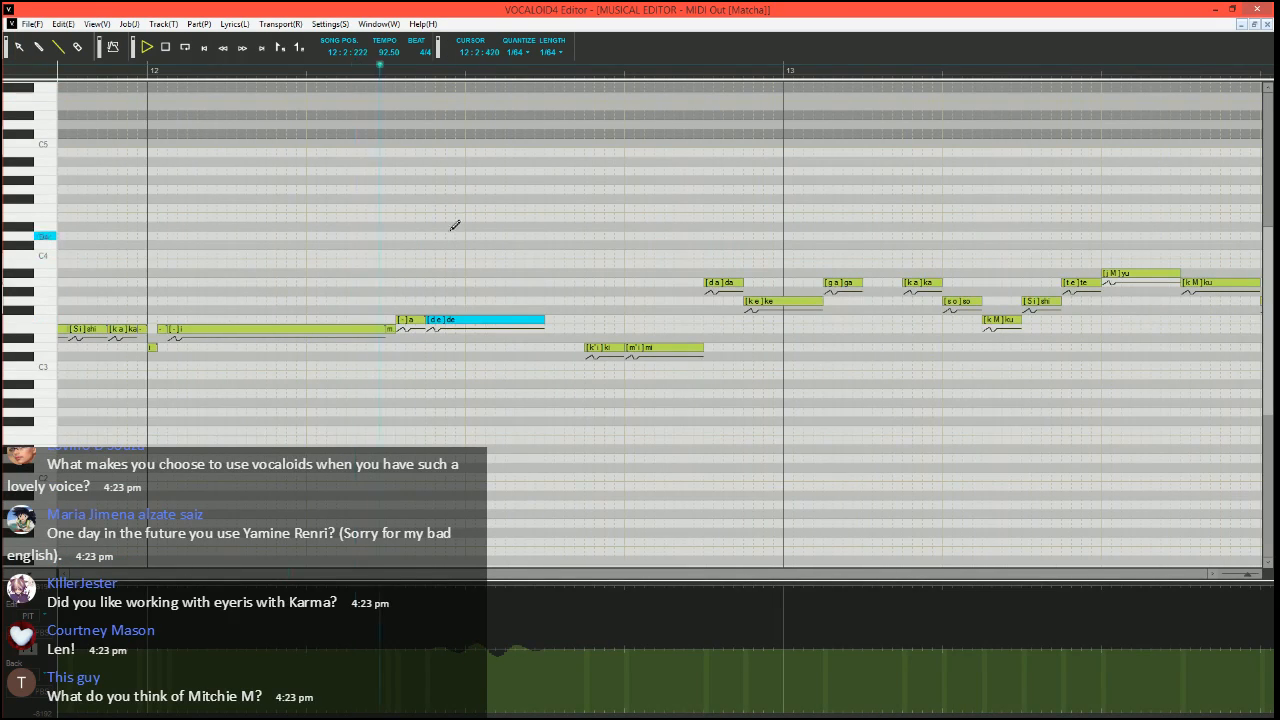
key("space")
left_click(370, 71)
Shorten the F3 "de" note and add a short F3 note with the phoneme "h" at its end
scroll(480, 190, "up", 1)
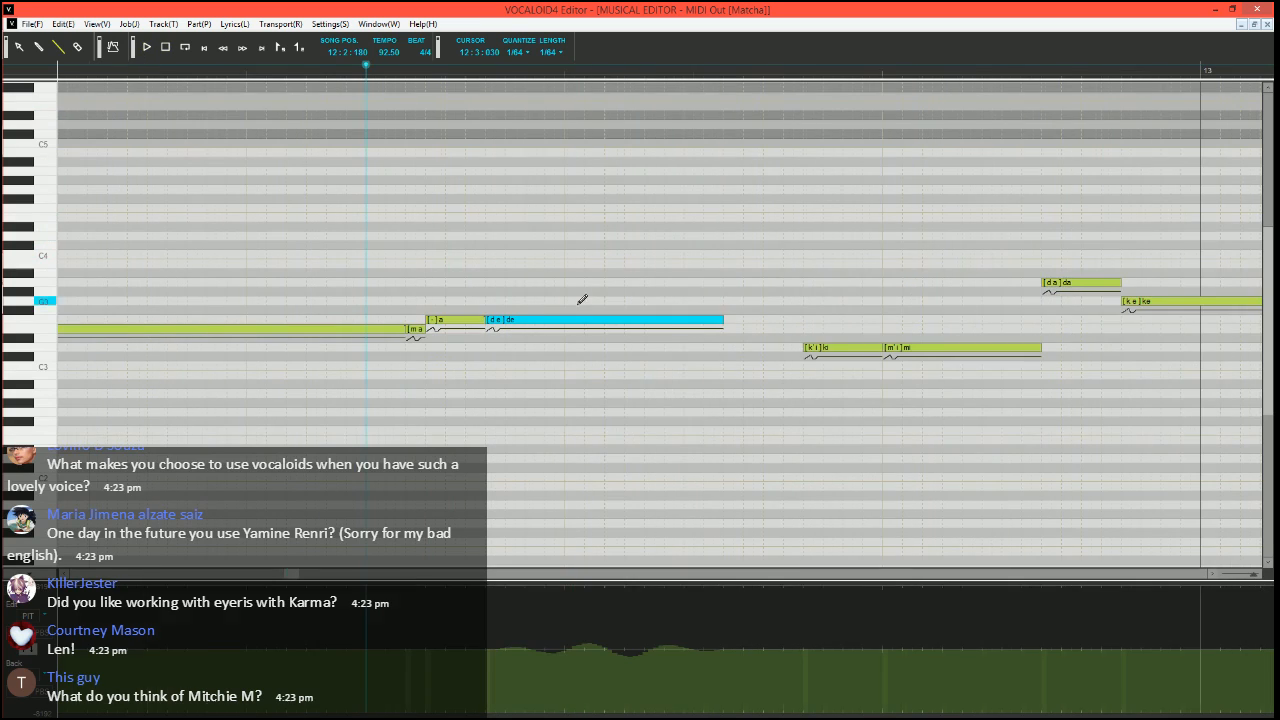
mouse_move(728, 315)
left_mouse_down()
mouse_move(666, 315)
mouse_move(705, 318)
left_mouse_up()
double_click(692, 320, "alt")
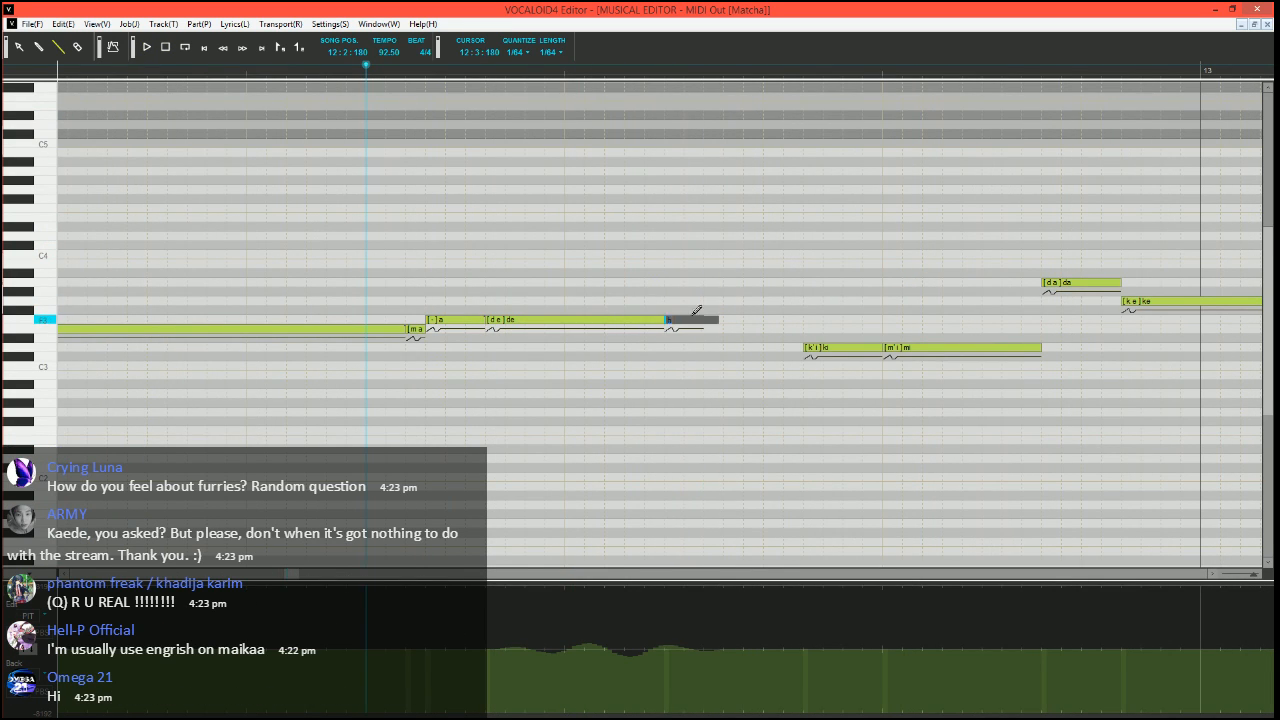
type("h")
key("Return")
Play back the phrase from before the "bo" note past "de" and set the song position to 12:2:120
scroll(598, 455, "down", 1)
scroll(601, 450, "down", 2)
left_click(127, 70)
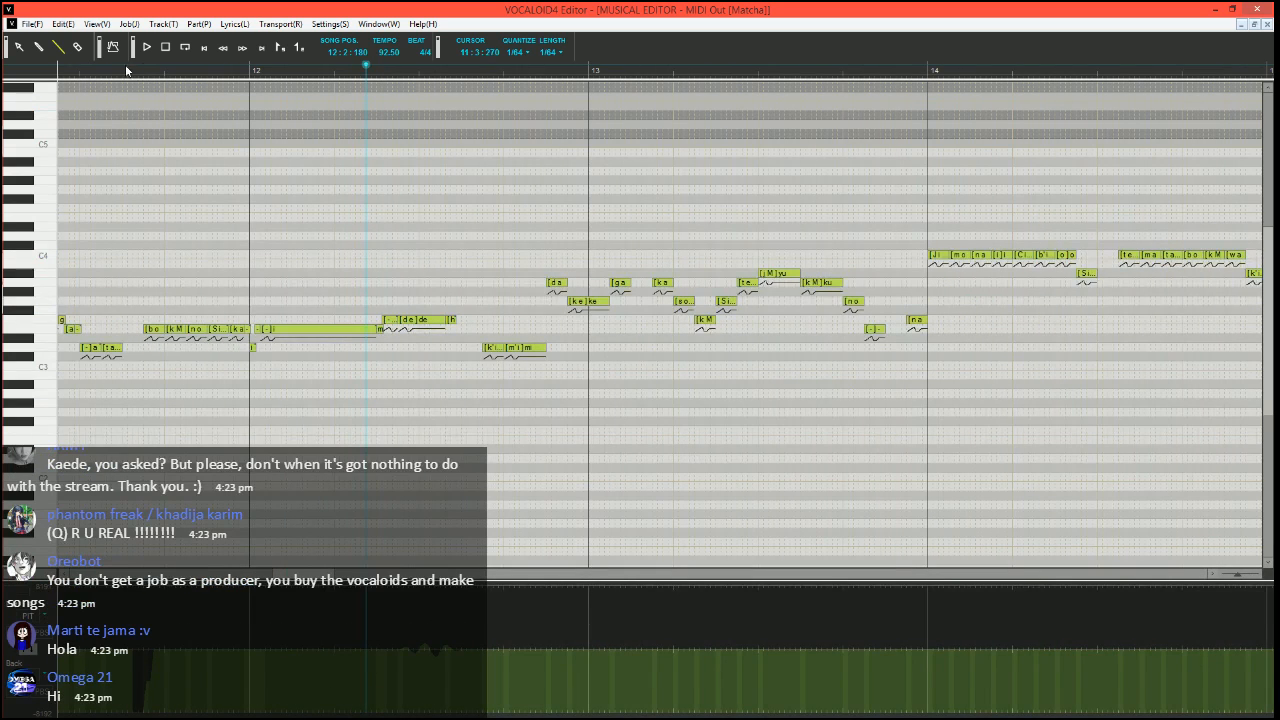
key("space")
scroll(383, 333, "up", 1)
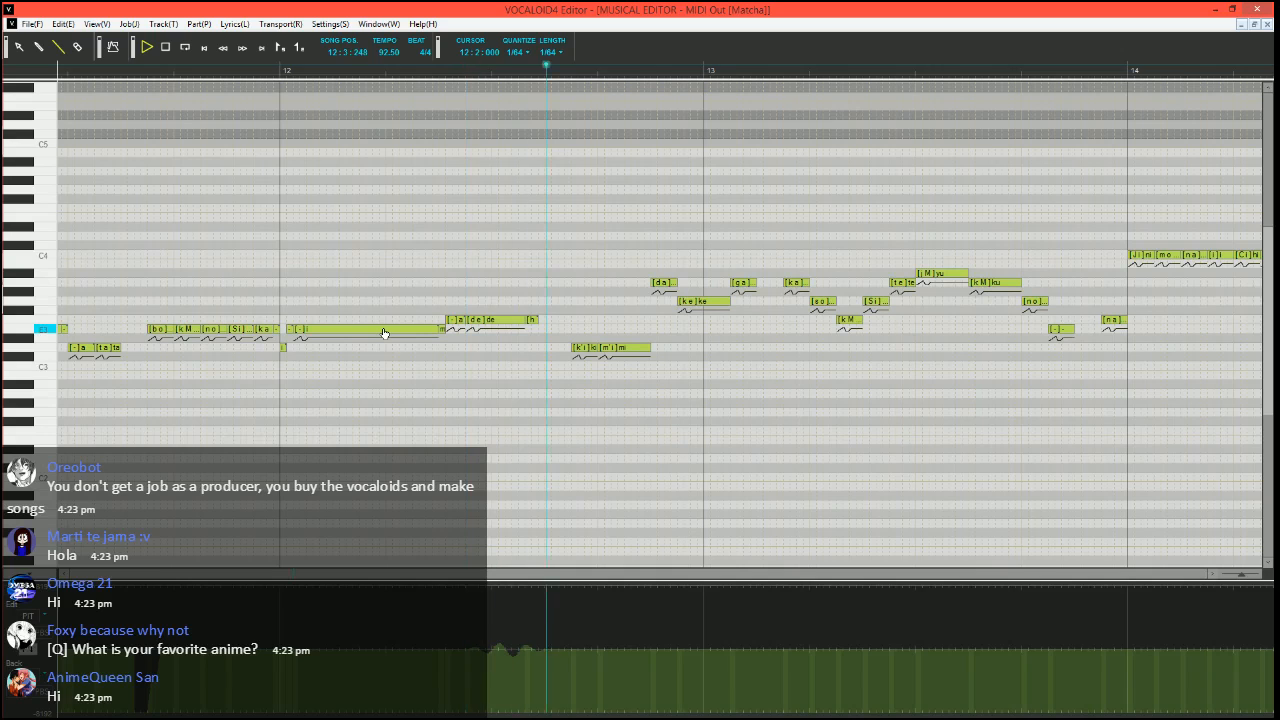
key("space")
Halve the "h" note, shift it slightly right and up to D4, and insert a short F3 "-" note in its old place
scroll(499, 188, "up", 1)
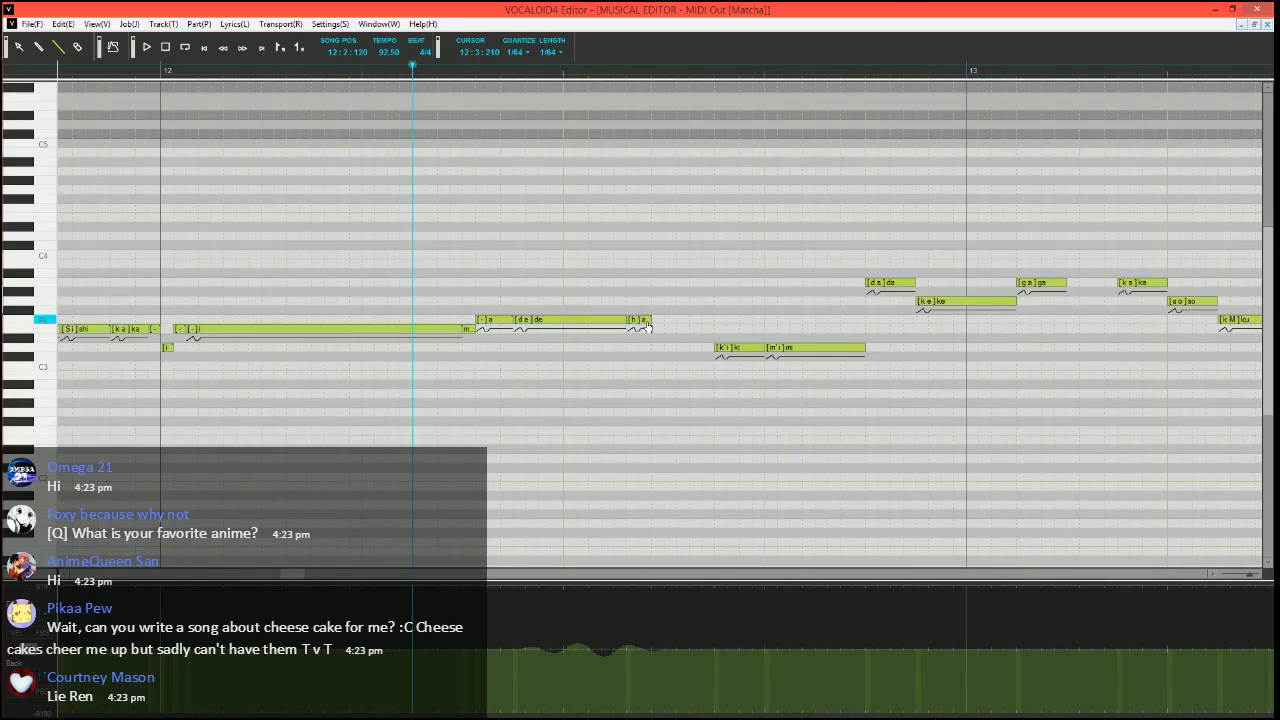
left_click_drag(650, 320, 638, 320)
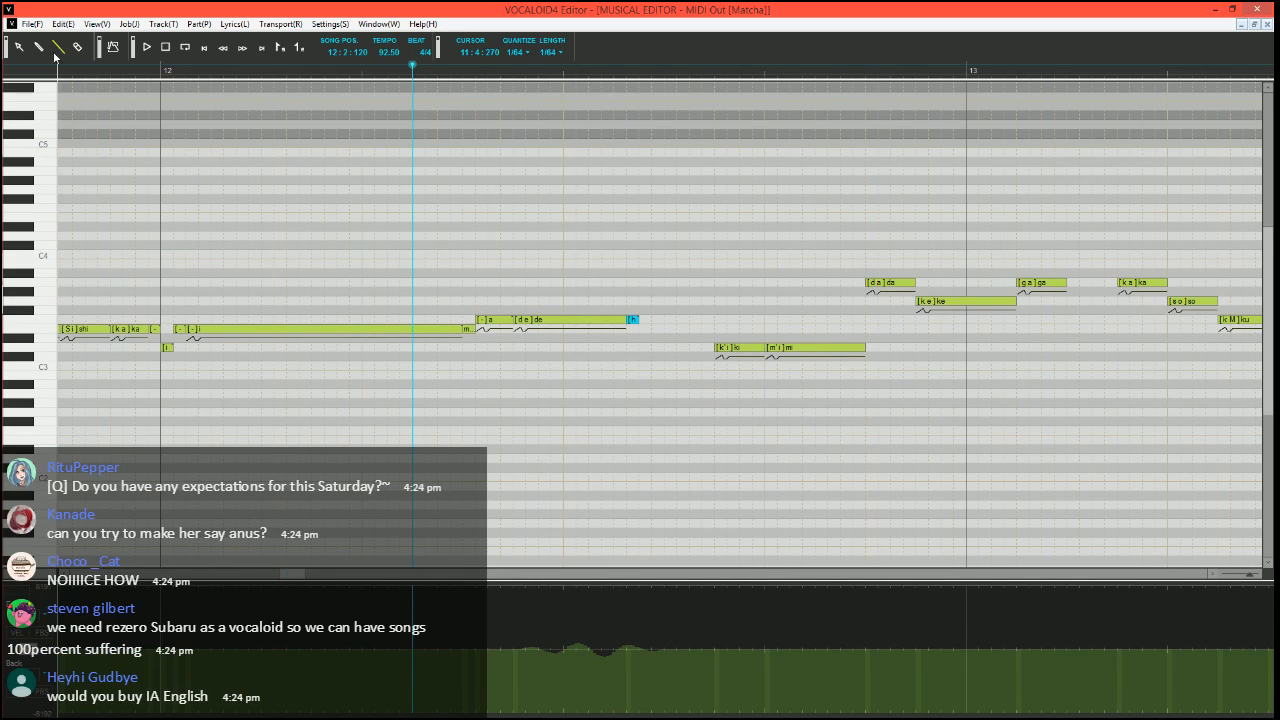
scroll(665, 390, "up", 1)
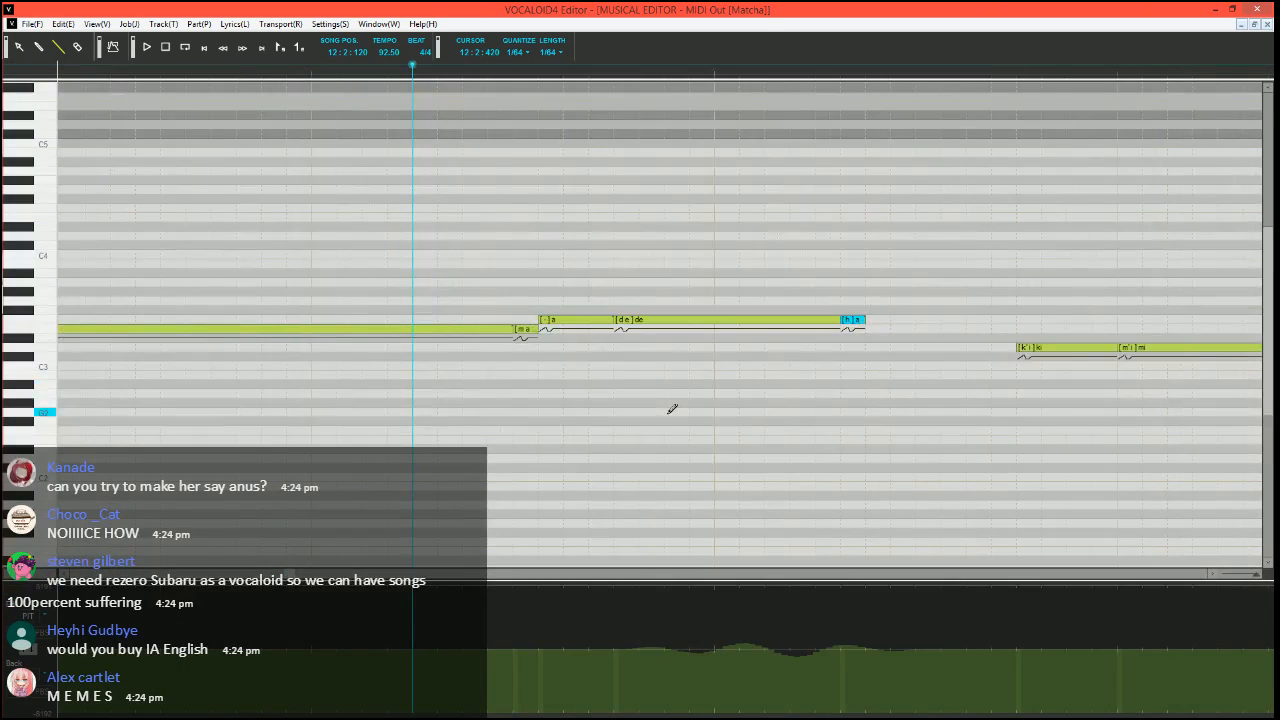
scroll(672, 405, "right", 1)
mouse_move(686, 325)
left_mouse_down()
mouse_move(711, 332)
mouse_move(696, 322)
mouse_move(715, 320)
mouse_move(714, 243)
left_mouse_up()
double_click(695, 320)
left_click(718, 275)
Play back the end of the "ma" phrase and set the song position to 12:2:090
key("space")
scroll(635, 395, "down", 1)
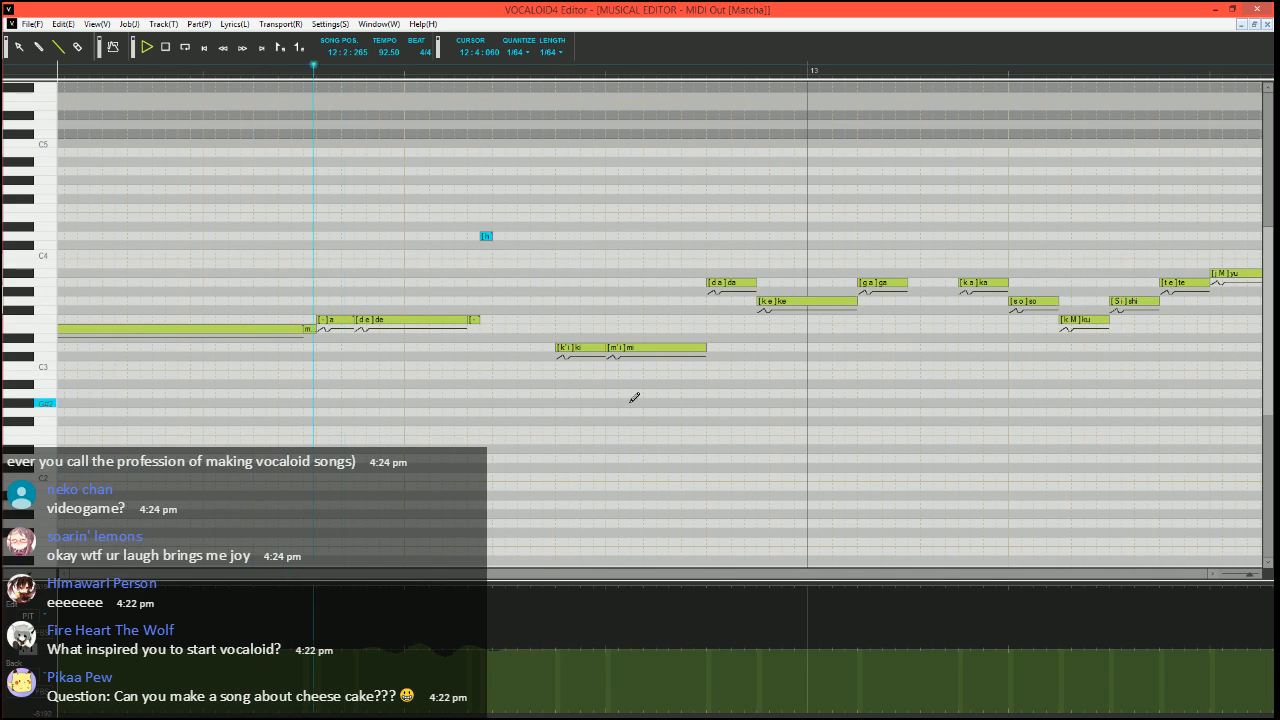
left_click(246, 66)
Move the "h" note down to F3 directly after the short "-" note and play back the phrase
scroll(489, 214, "up", 1)
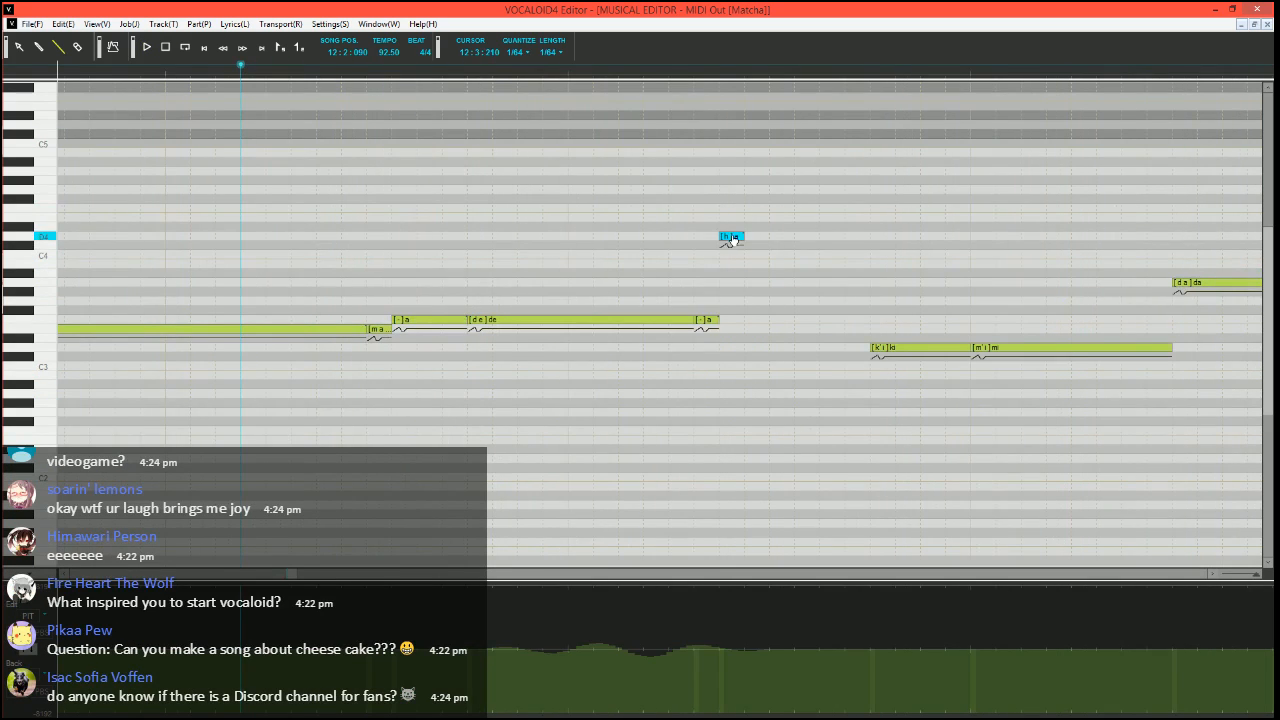
left_click_drag(731, 239, 731, 322)
key("space")
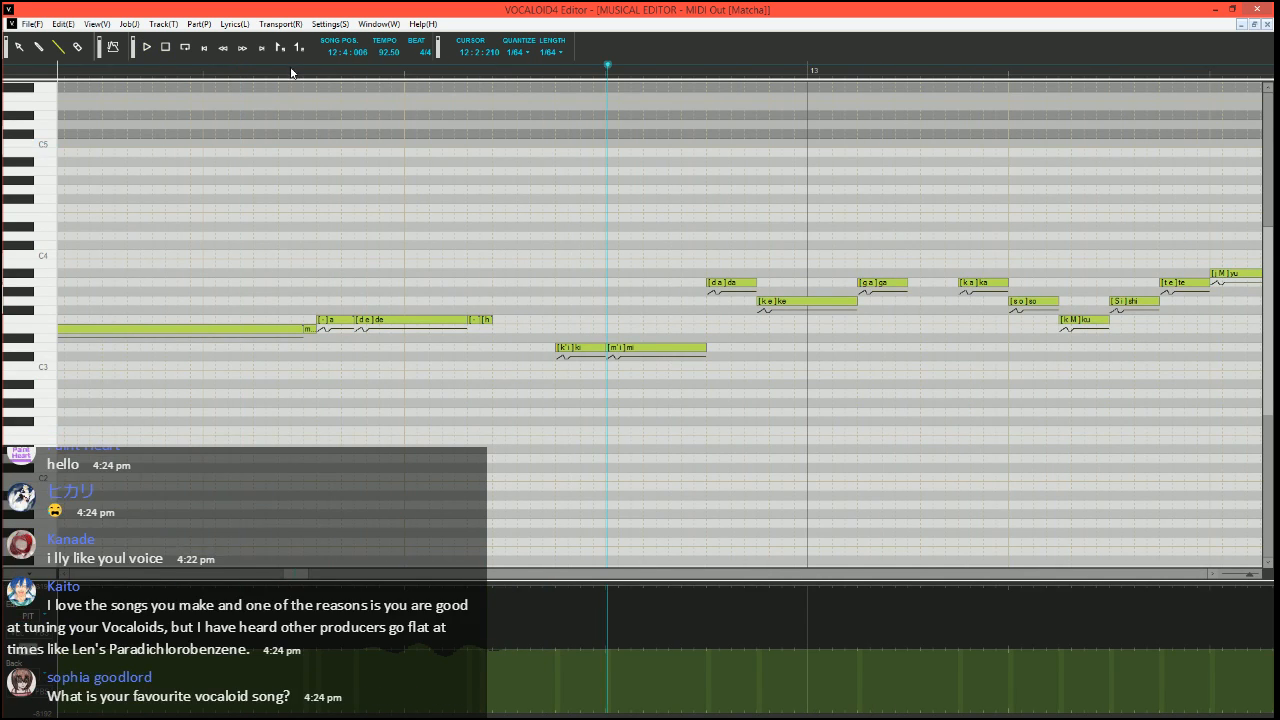
Try a maximum upward pitch bend from just before the "h" note to just past its end, and play back the phrase
key("space")
scroll(553, 555, "up", 1)
left_click_drag(661, 588, 701, 587)
key("space")
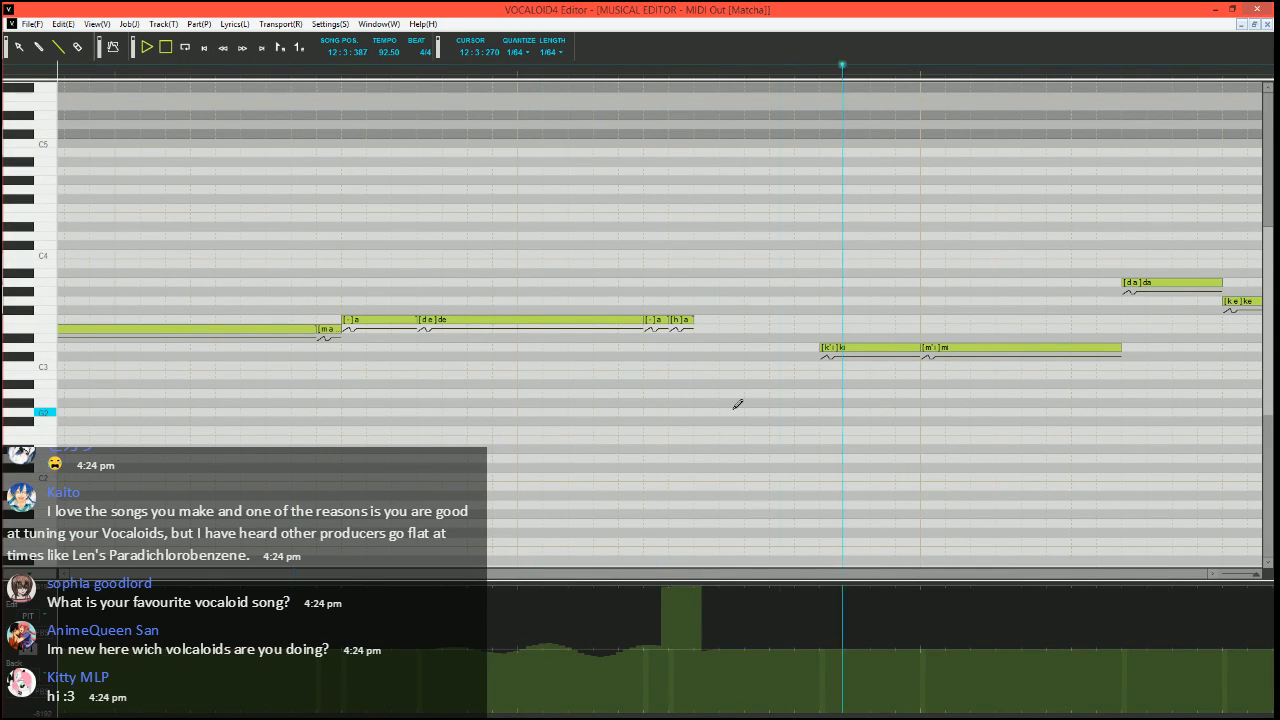
key("space")
key("ctrl+z")
Try a maximum pitch bend from the start of the "h" note to past its end, playing back from 12:2:180
left_click(268, 70)
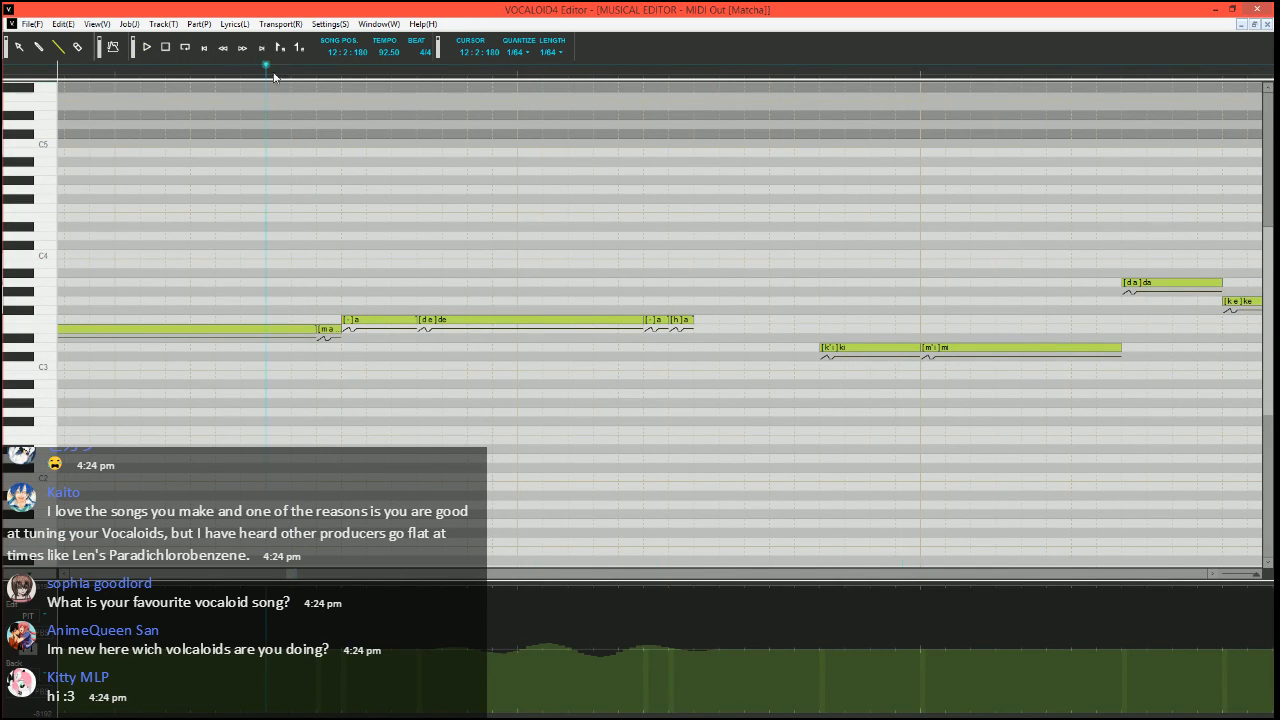
left_click_drag(669, 586, 712, 587)
key("space")
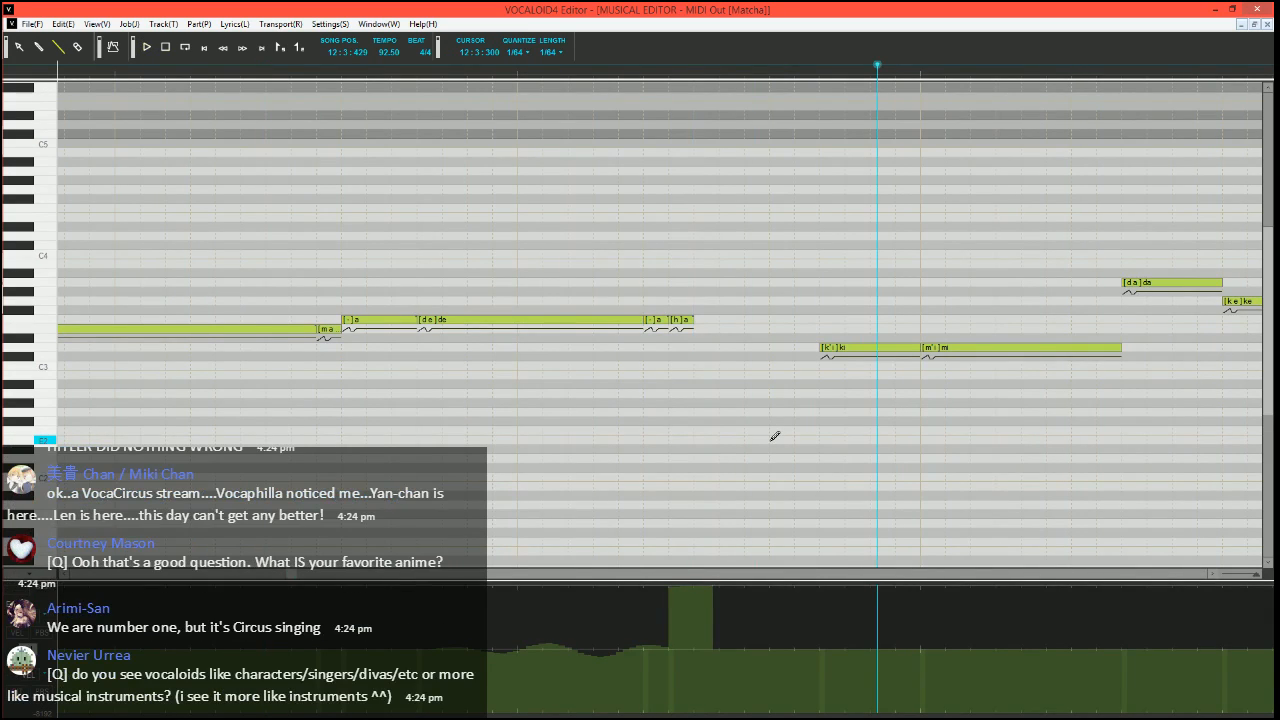
key("ctrl+z")
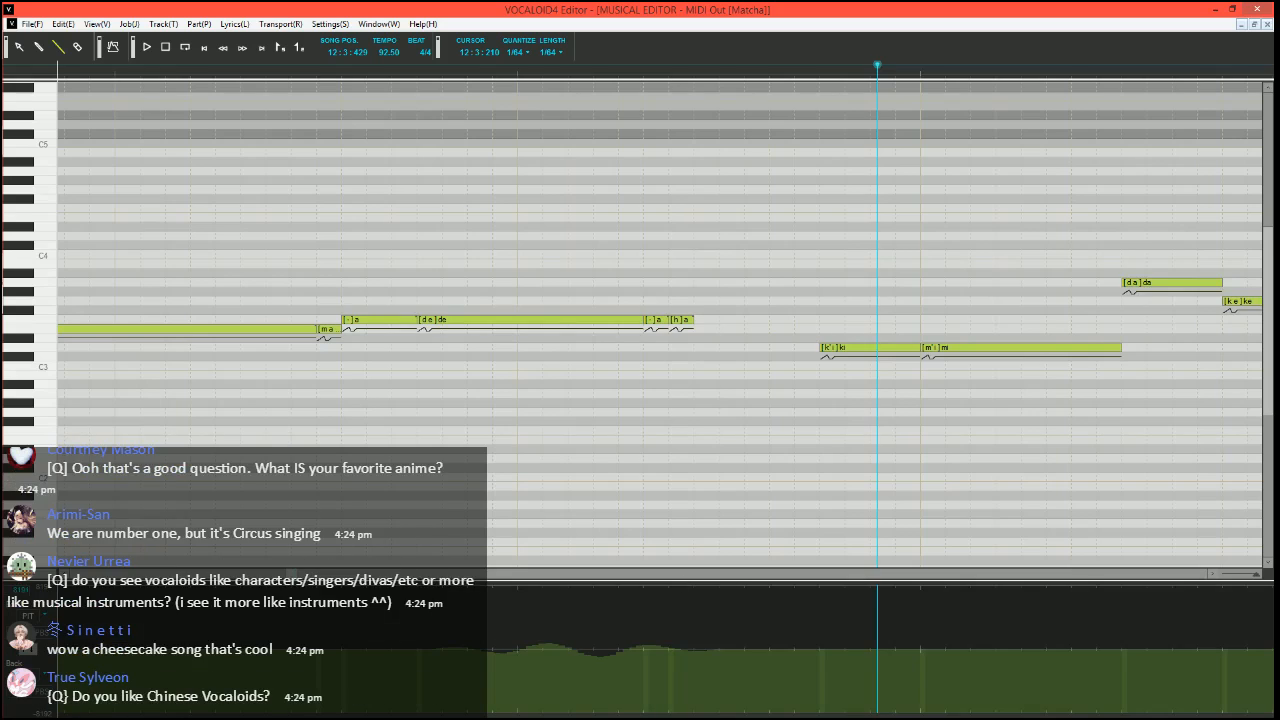
Try a maximum pitch bend from the middle of the "h" note into the following gap, playing back from 12:2:180
left_click_drag(682, 586, 730, 586)
left_click(277, 75)
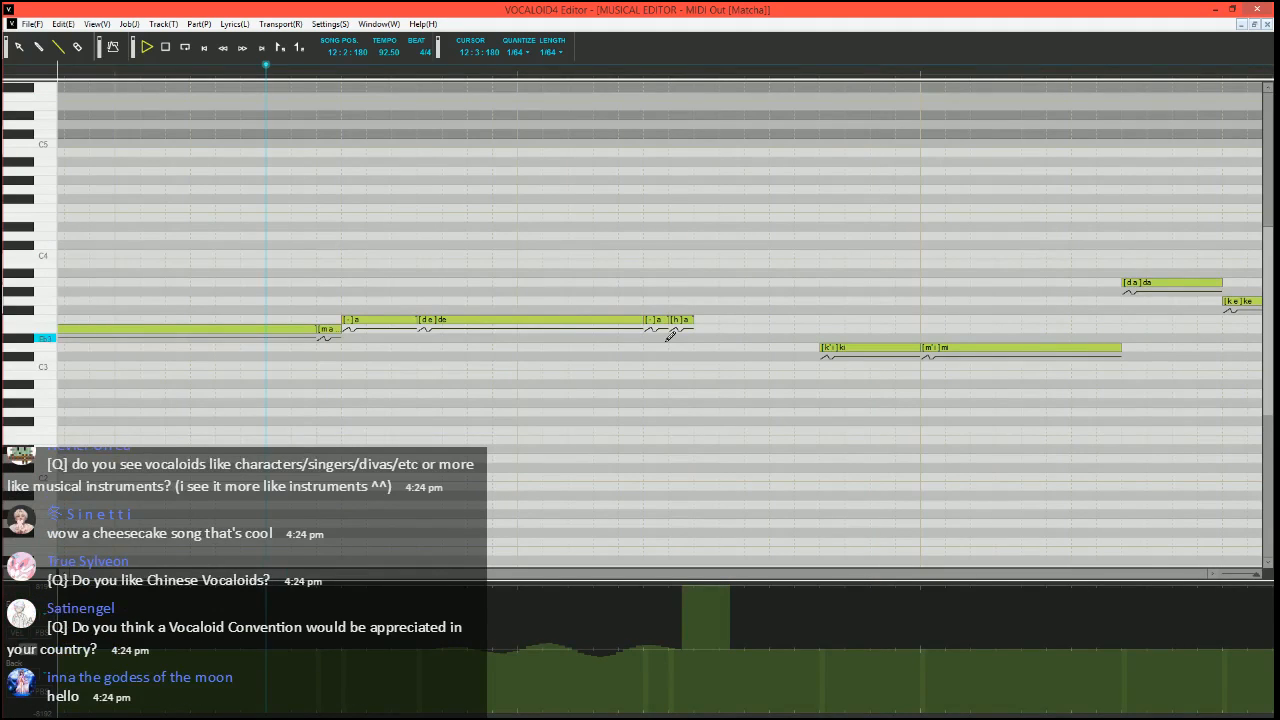
key("space")
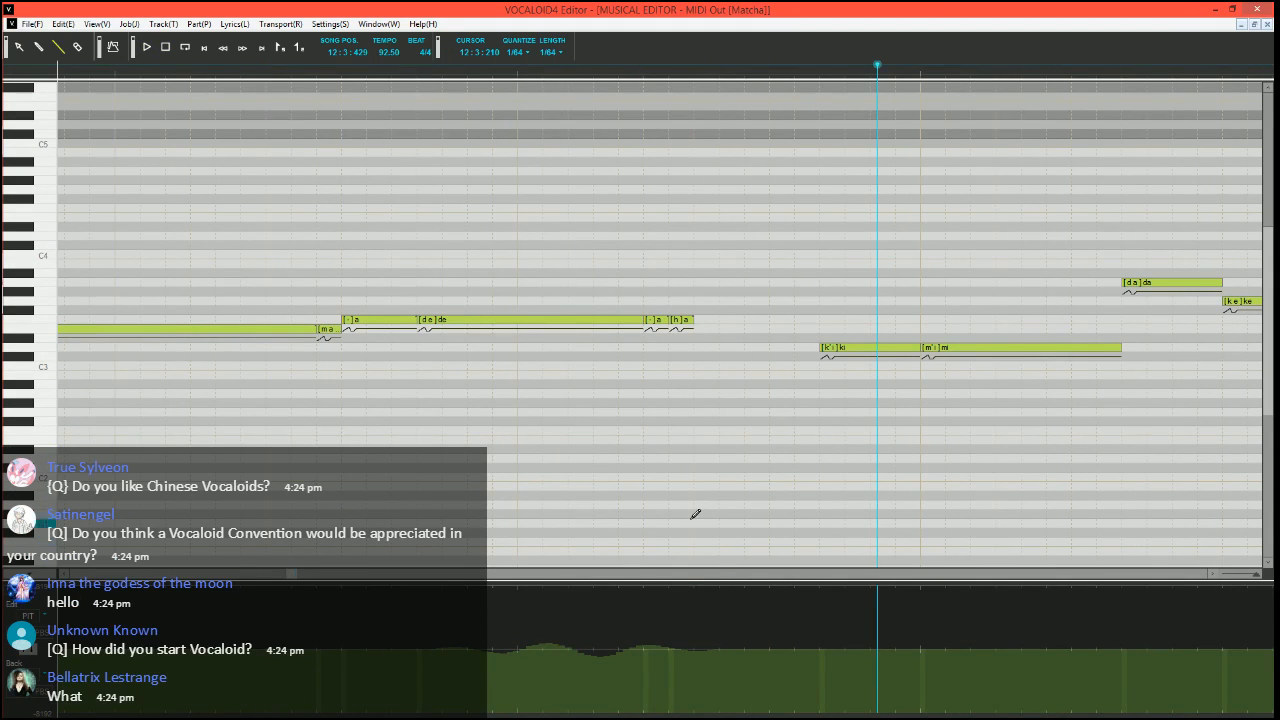
Set the song position to 12:3:300, just before the "ki" note
scroll(702, 464, "right", 6)
left_click(527, 70)
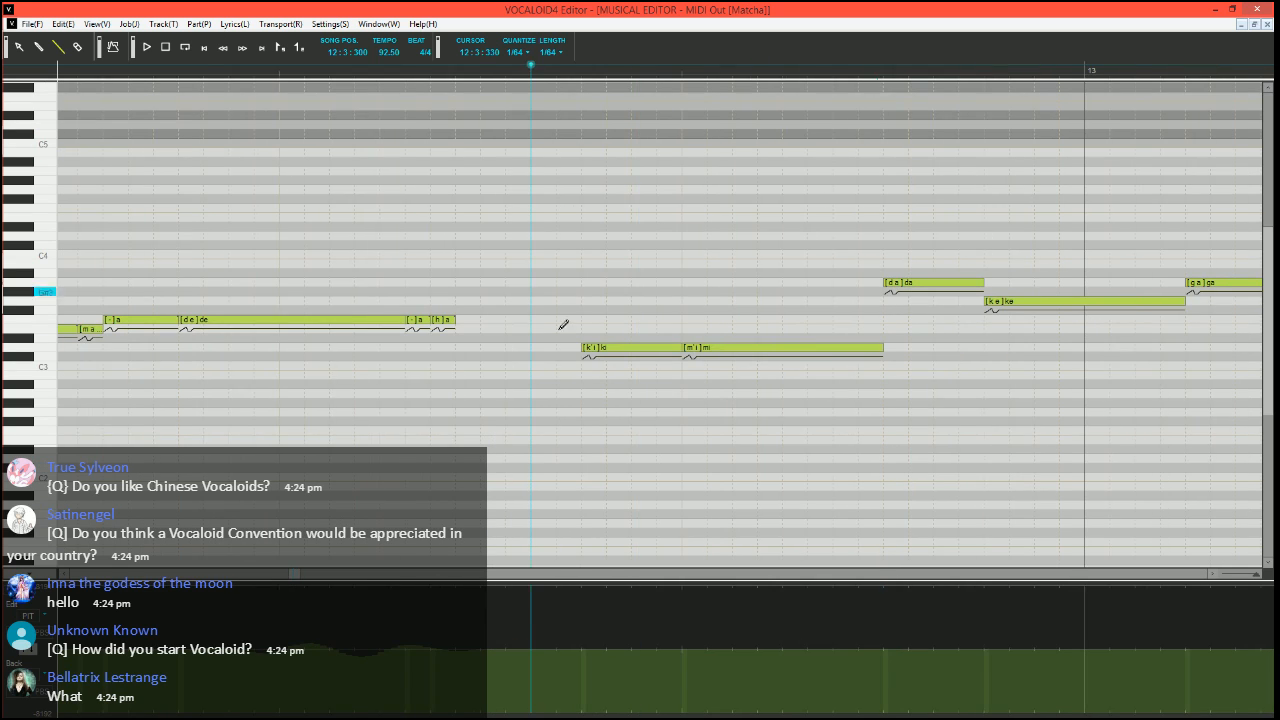
scroll(571, 400, "right", 2)
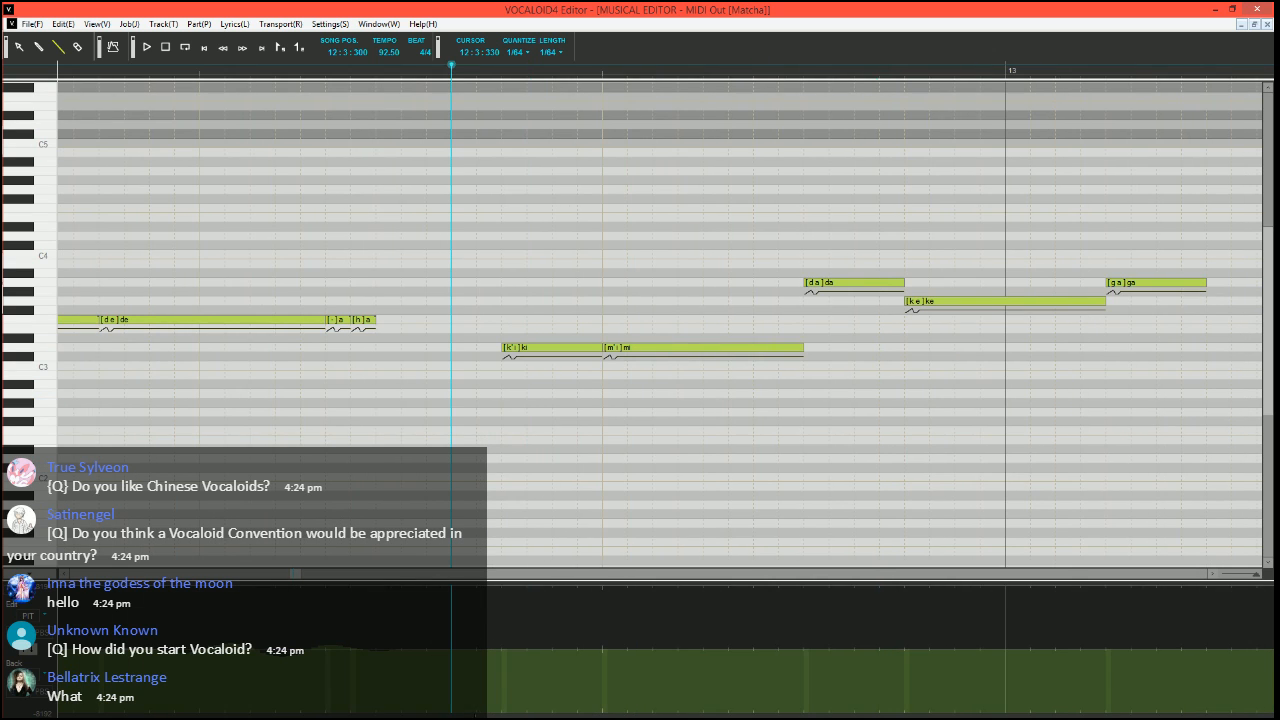
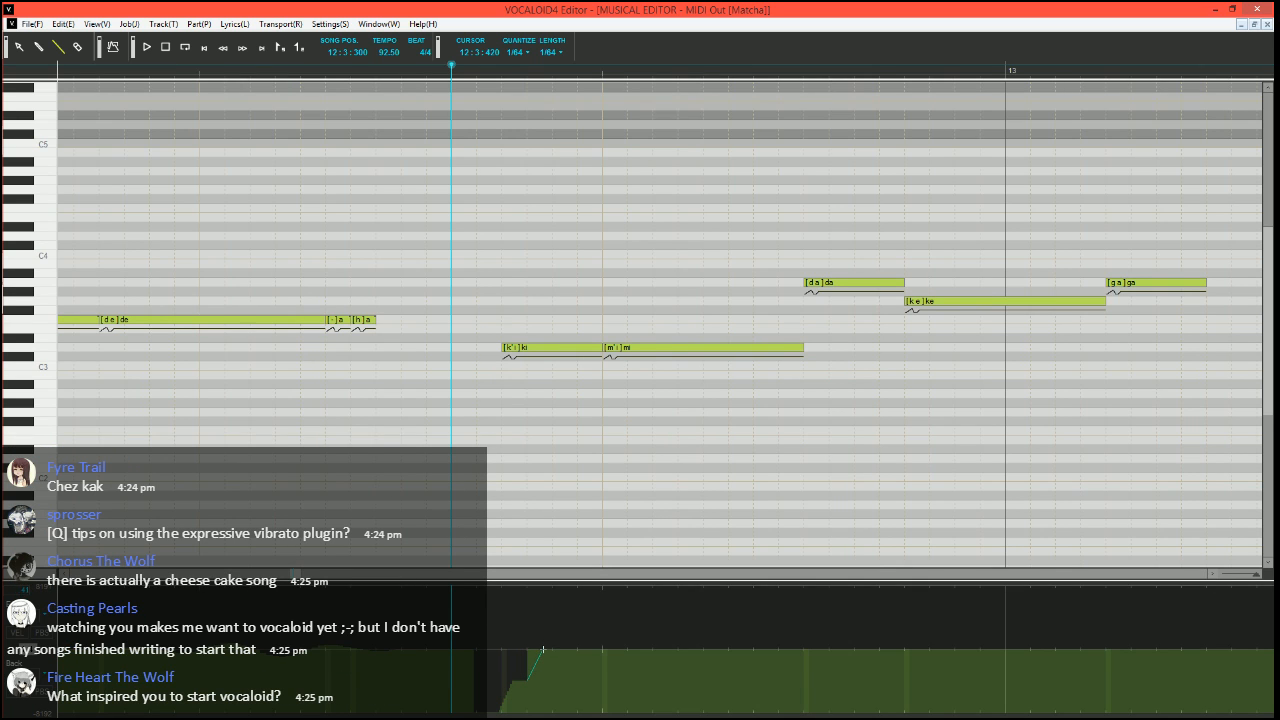
Play back the phrase from 12:3:300, then set the song position to 12:3:270
scroll(591, 602, "down", 2)
key("space")
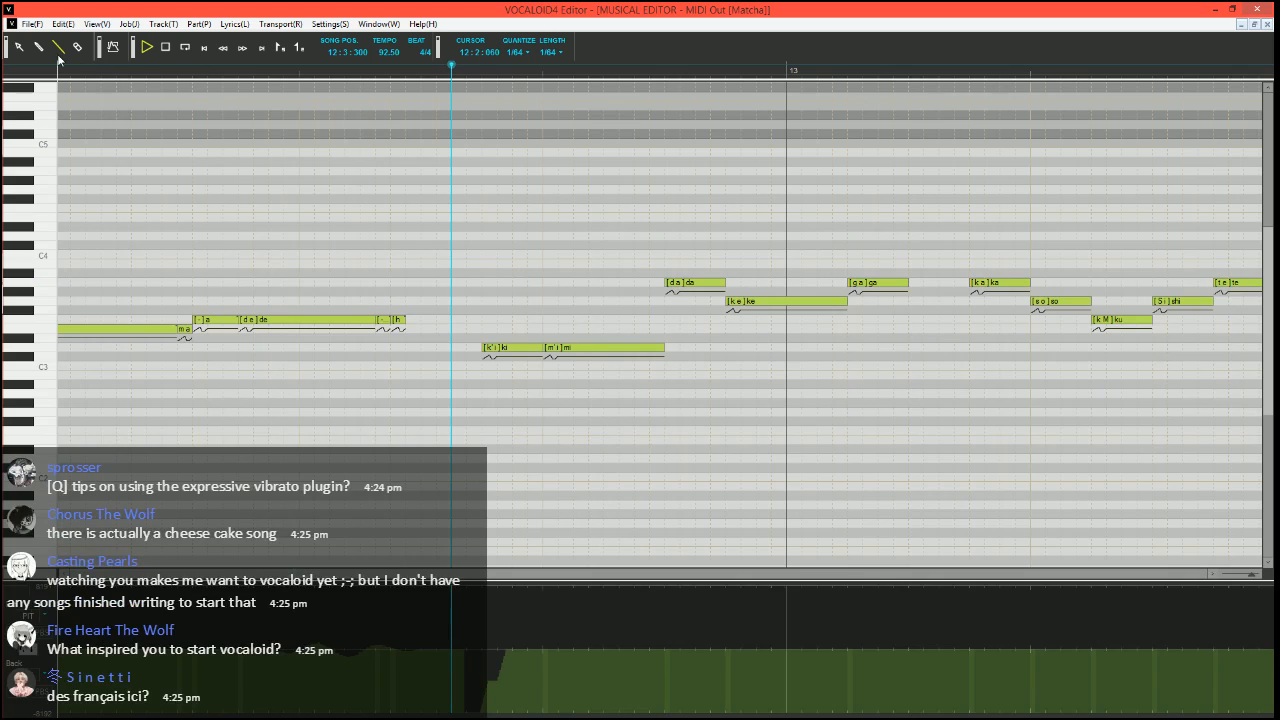
key("space")
scroll(546, 312, "right", 2)
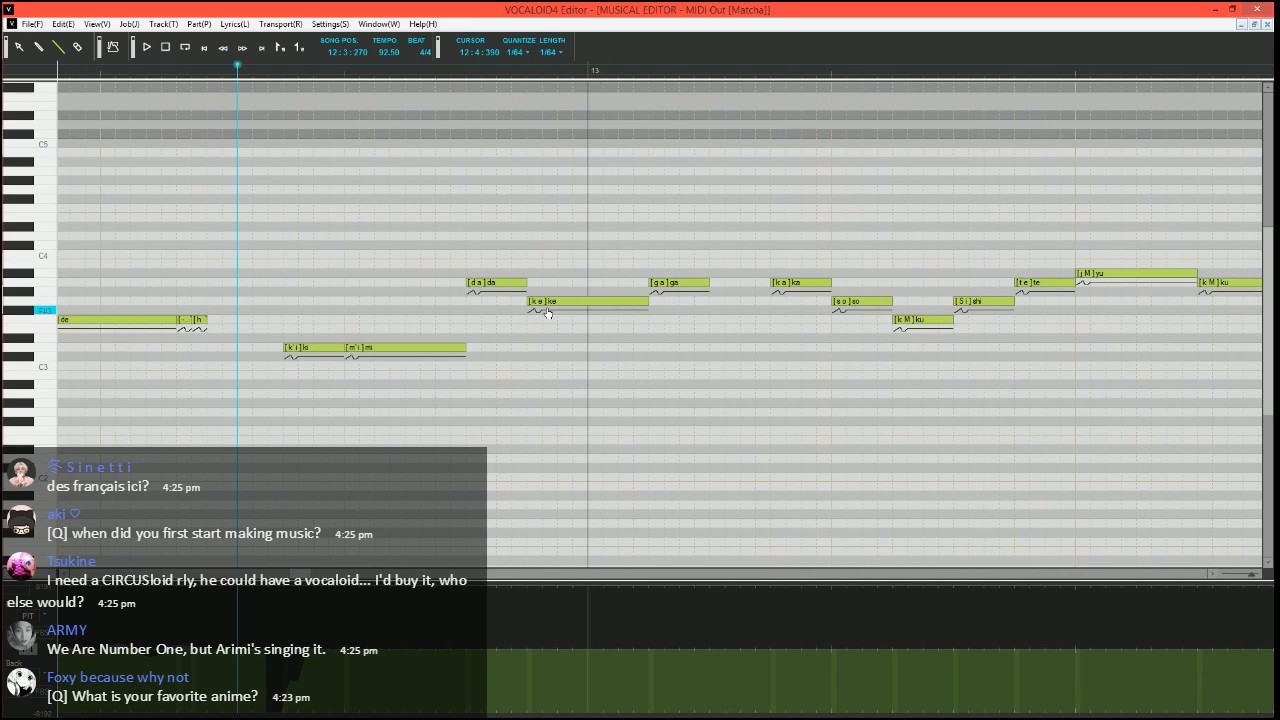
scroll(420, 451, "up", 2)
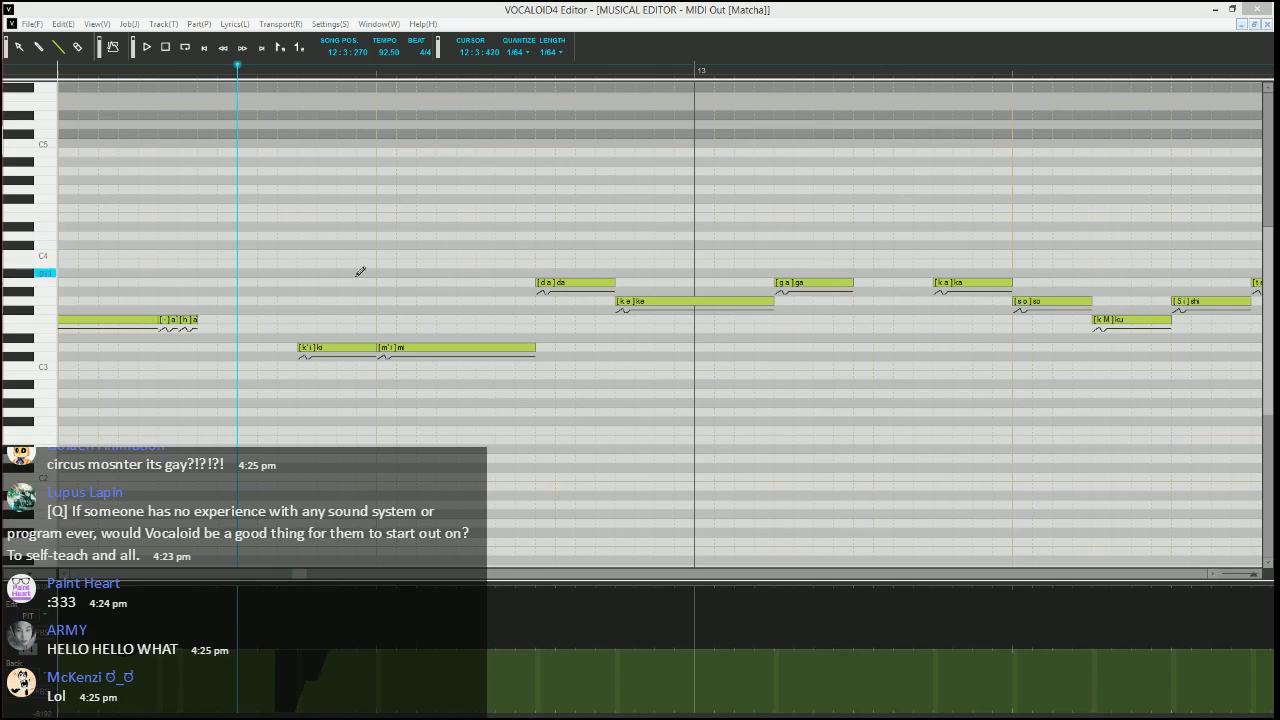
left_click(240, 7)
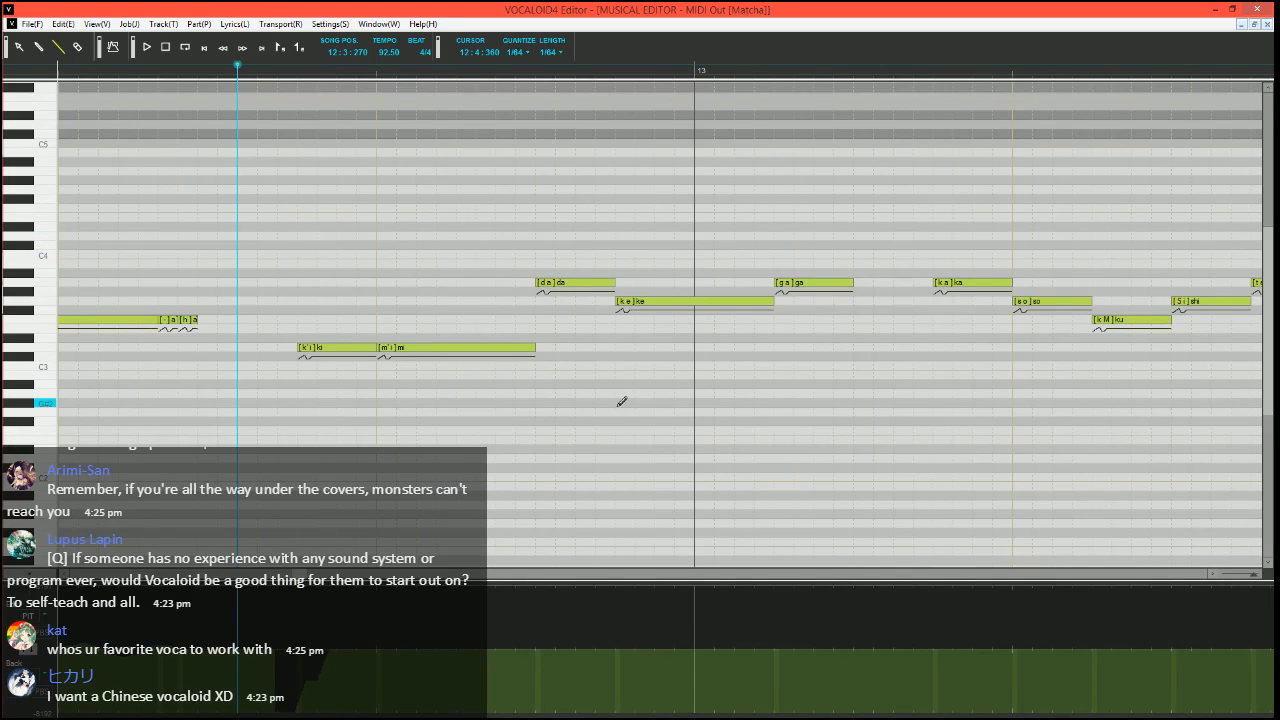
Split the A3 "da" note into a short G3 "da" and two A3 "a" notes, the last with phoneme "-", and play it back
mouse_move(620, 276)
left_mouse_down()
mouse_move(565, 276)
mouse_move(546, 296)
mouse_move(612, 284)
left_mouse_up()
left_click(562, 284)
left_click(598, 279)
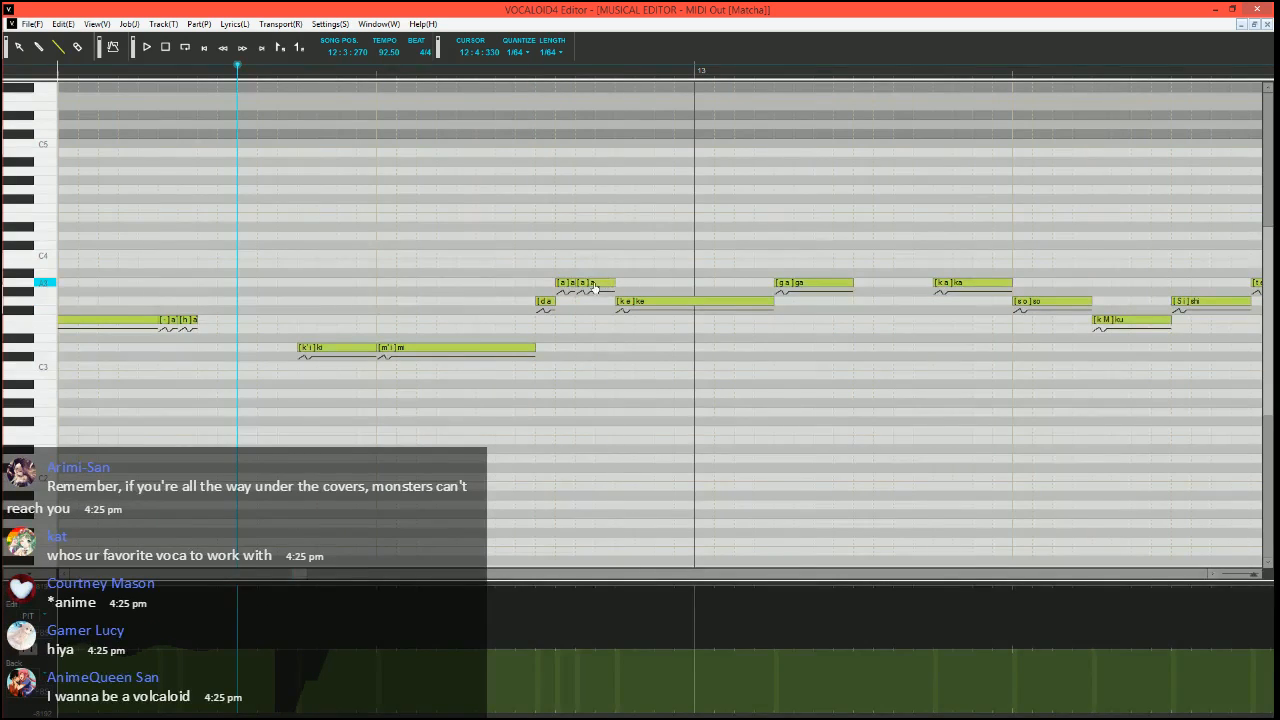
left_click(638, 280)
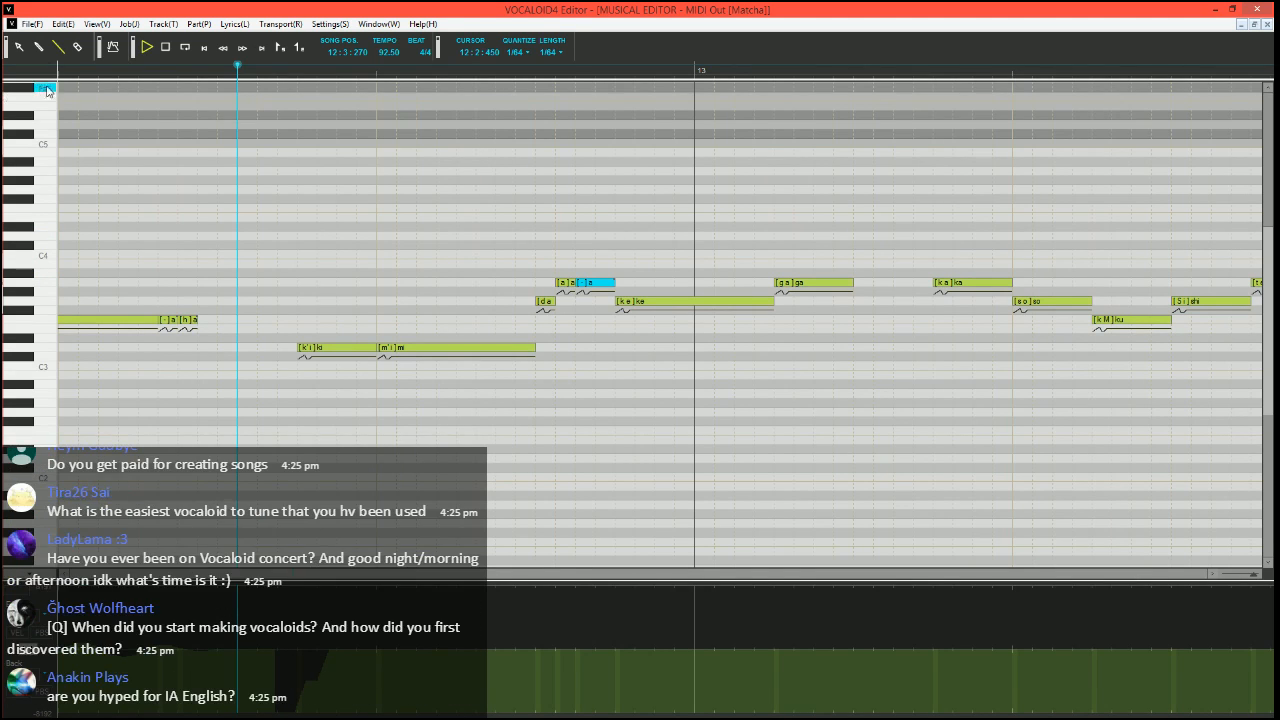
key("space")
key("space")
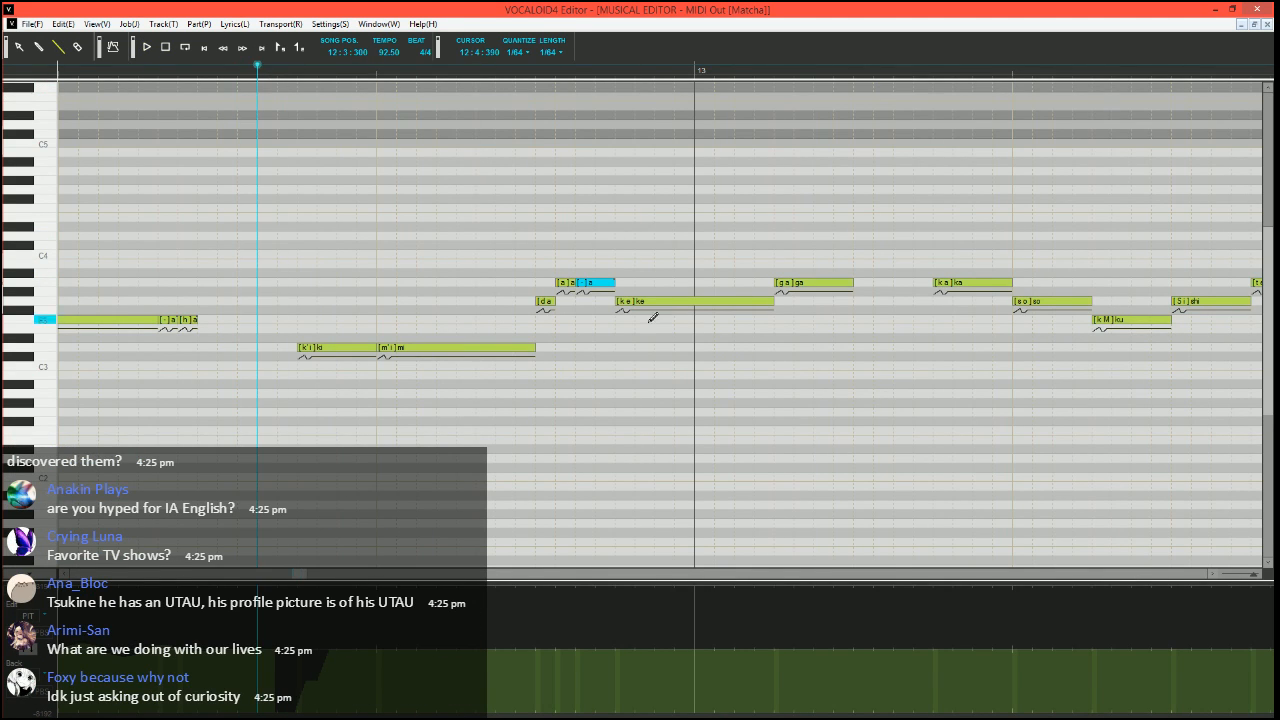
Split the A3 "ga" note in measure 13 into a short G3 "ga" and two A3 "a" notes, adding a third short "a" after them
scroll(780, 285, "right", 2)
mouse_move(778, 282)
left_mouse_down()
mouse_move(797, 283)
mouse_move(734, 283)
mouse_move(720, 301)
mouse_move(770, 283)
left_mouse_up()
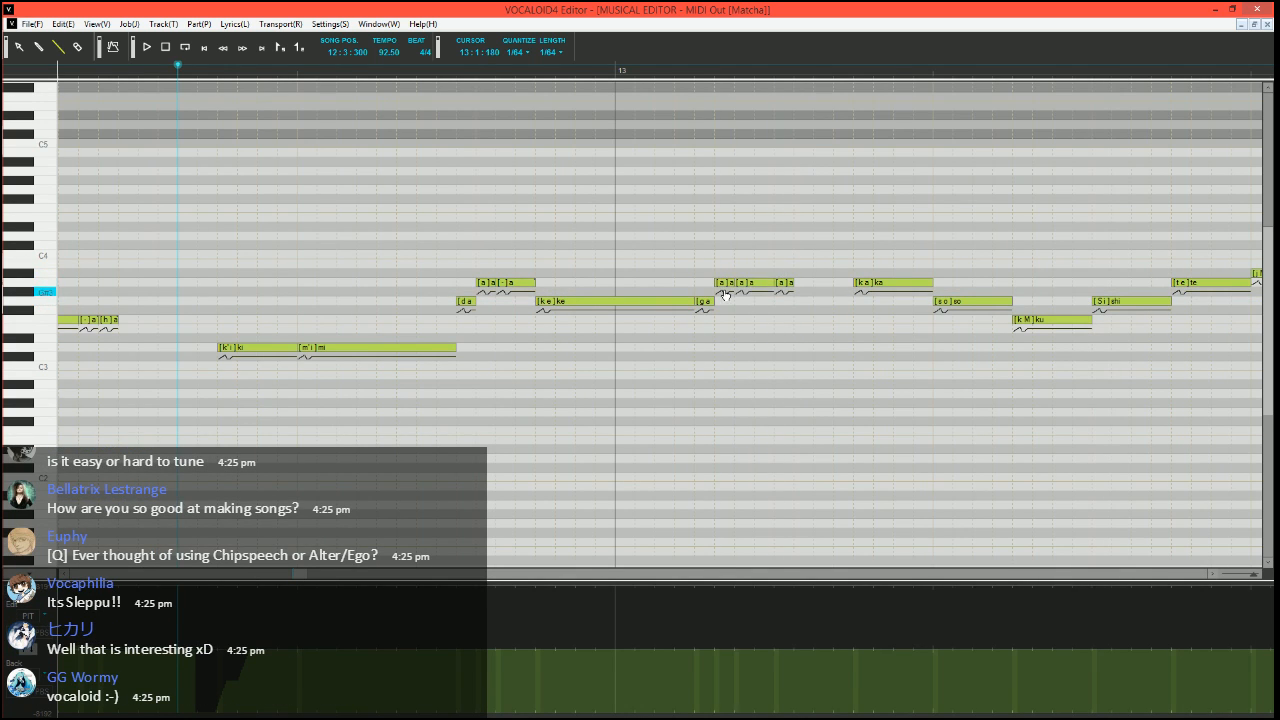
key("Return")
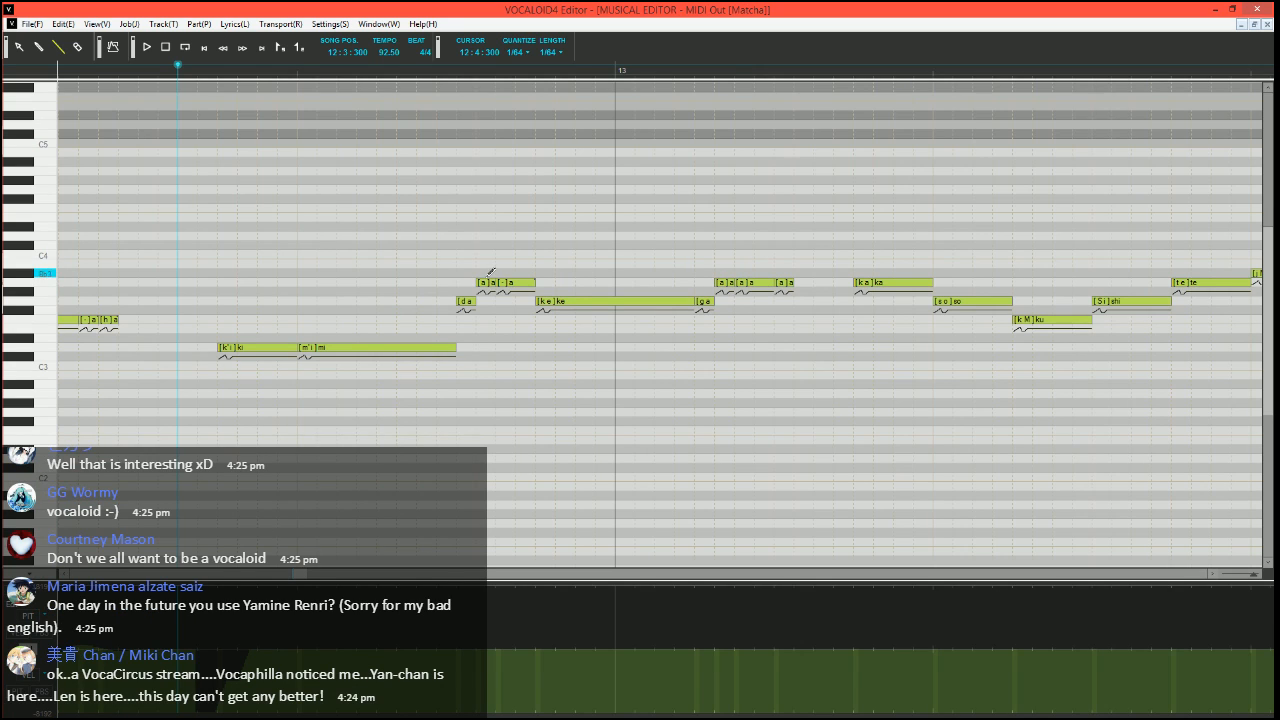
Set the phoneme of the first "a" note after "da" to "-" and play back from 12:3:300
double_click(497, 283)
key("Return")
key("space")
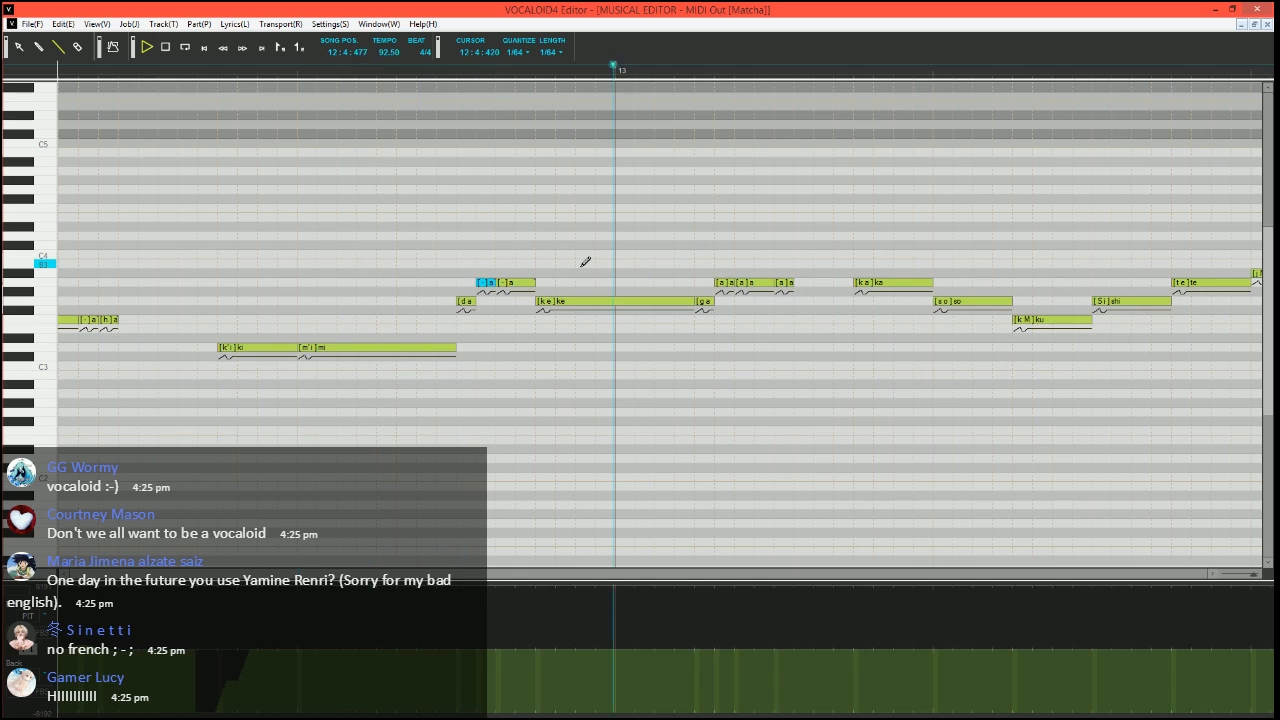
key("space")
Split the "ka" note in measure 13 into a short G3 "ka" and an A3 "a" note, and play back from 13:1:300
left_click(784, 283)
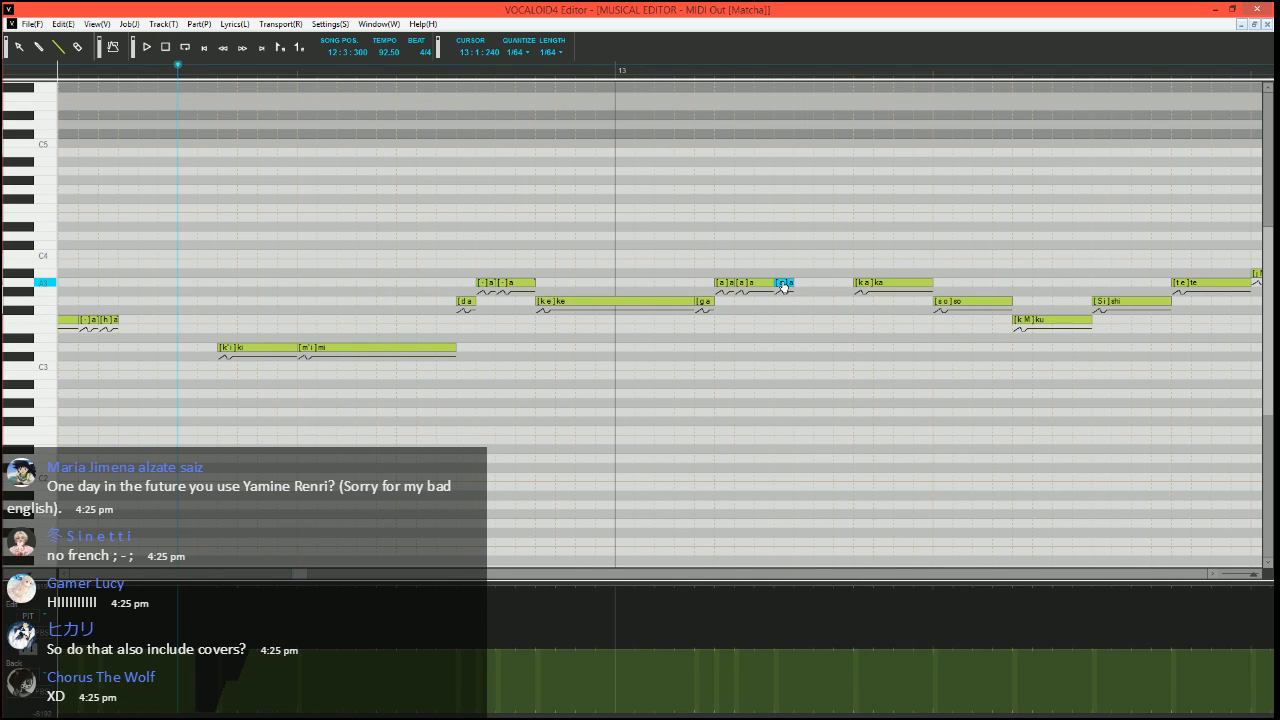
scroll(770, 350, "right", 3)
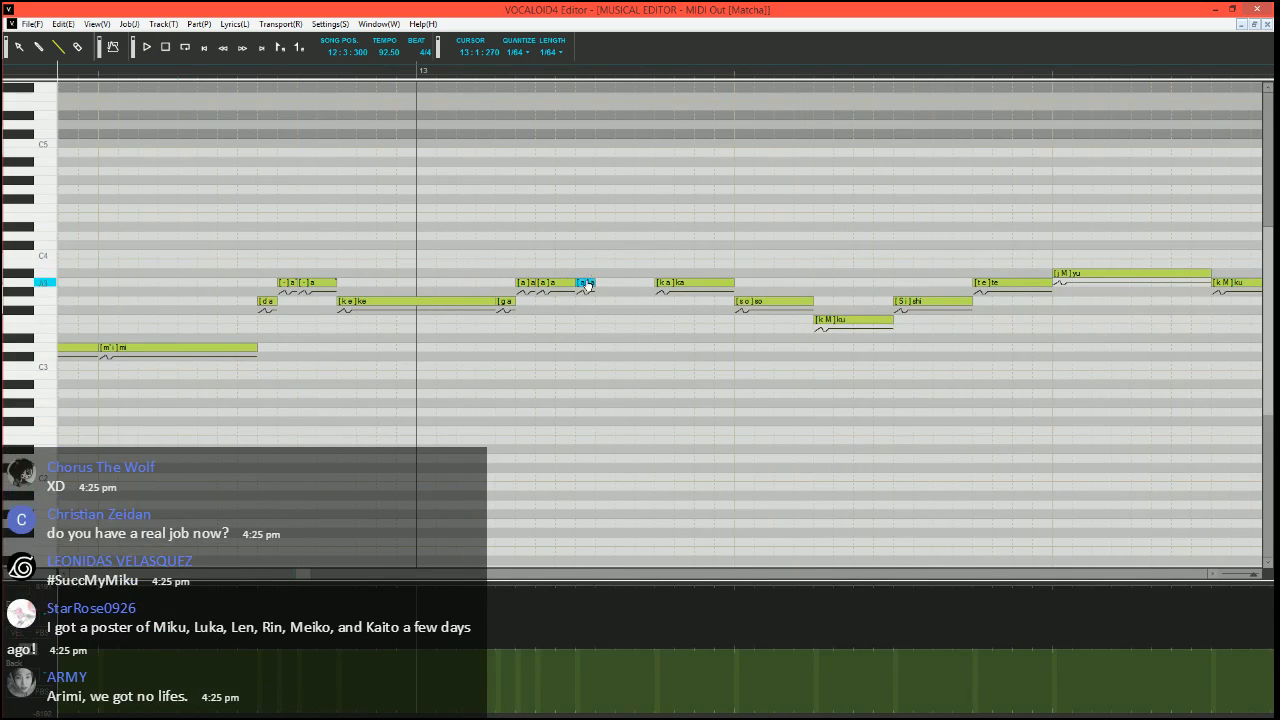
scroll(620, 251, "right", 2)
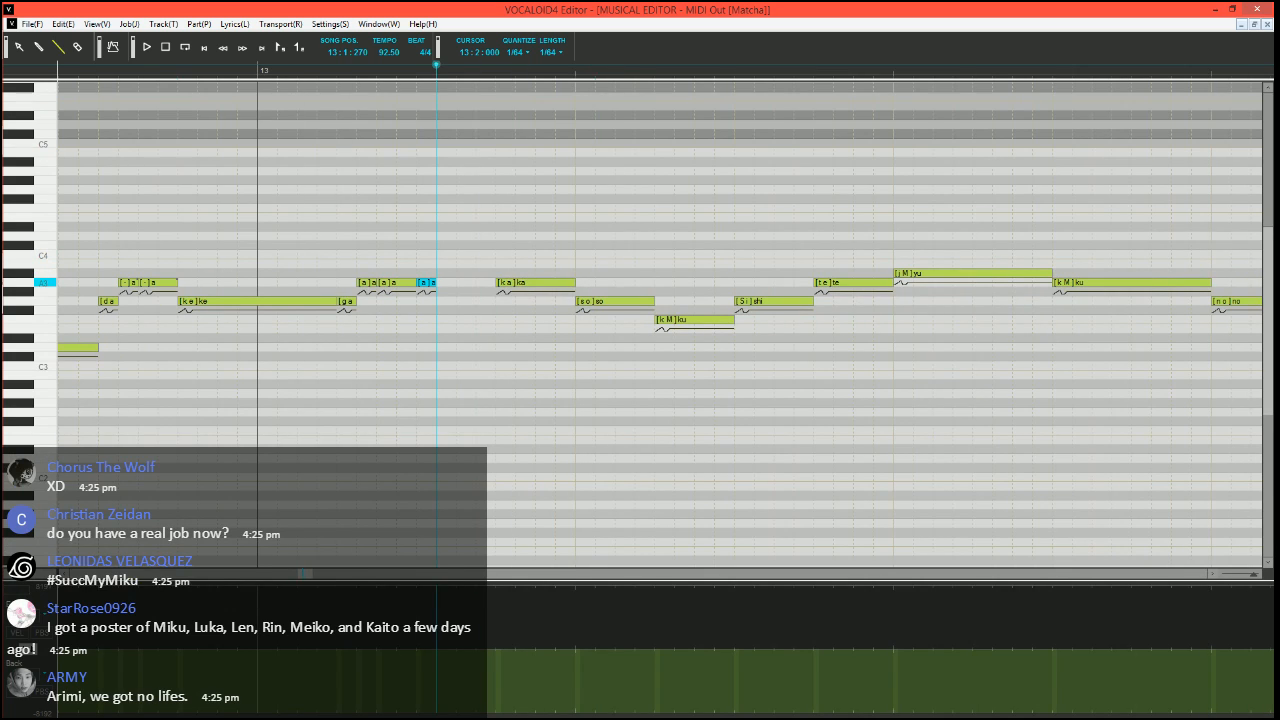
left_click_drag(572, 283, 515, 283)
mouse_move(507, 283)
left_mouse_down()
mouse_move(508, 265)
mouse_move(576, 283)
left_mouse_up()
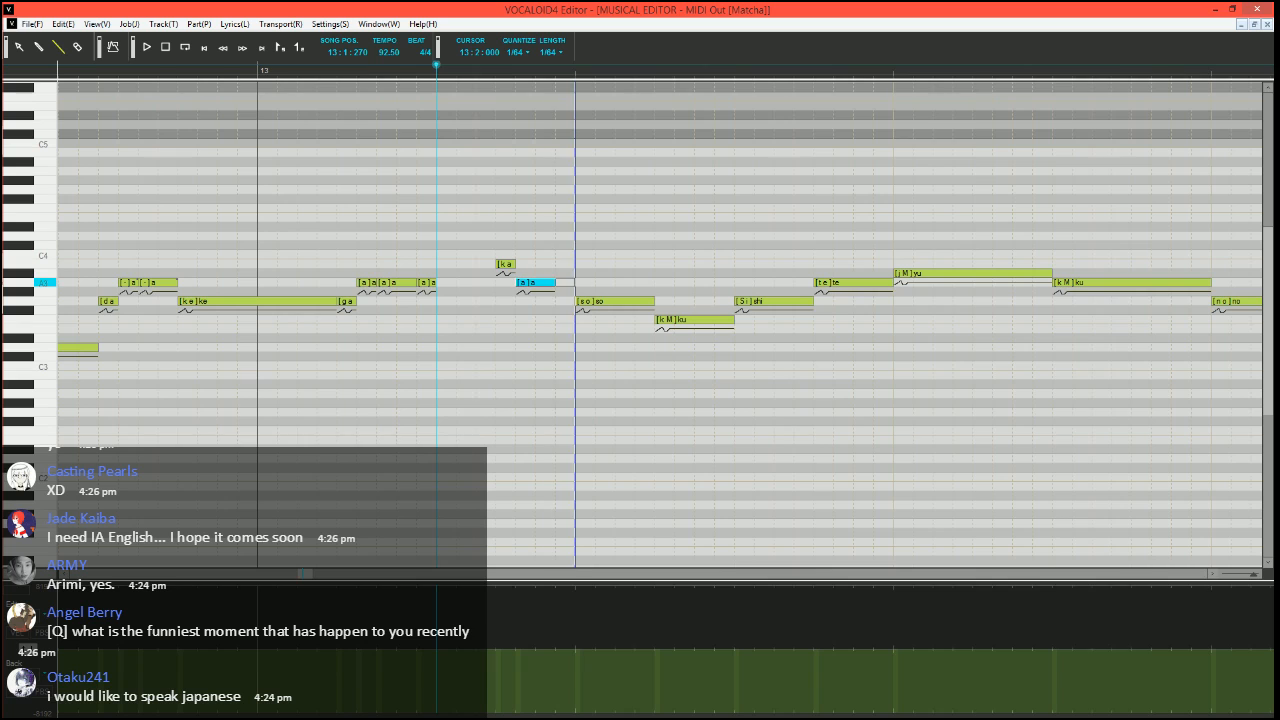
left_click(456, 86)
left_click(504, 264)
left_click_drag(499, 299, 500, 300)
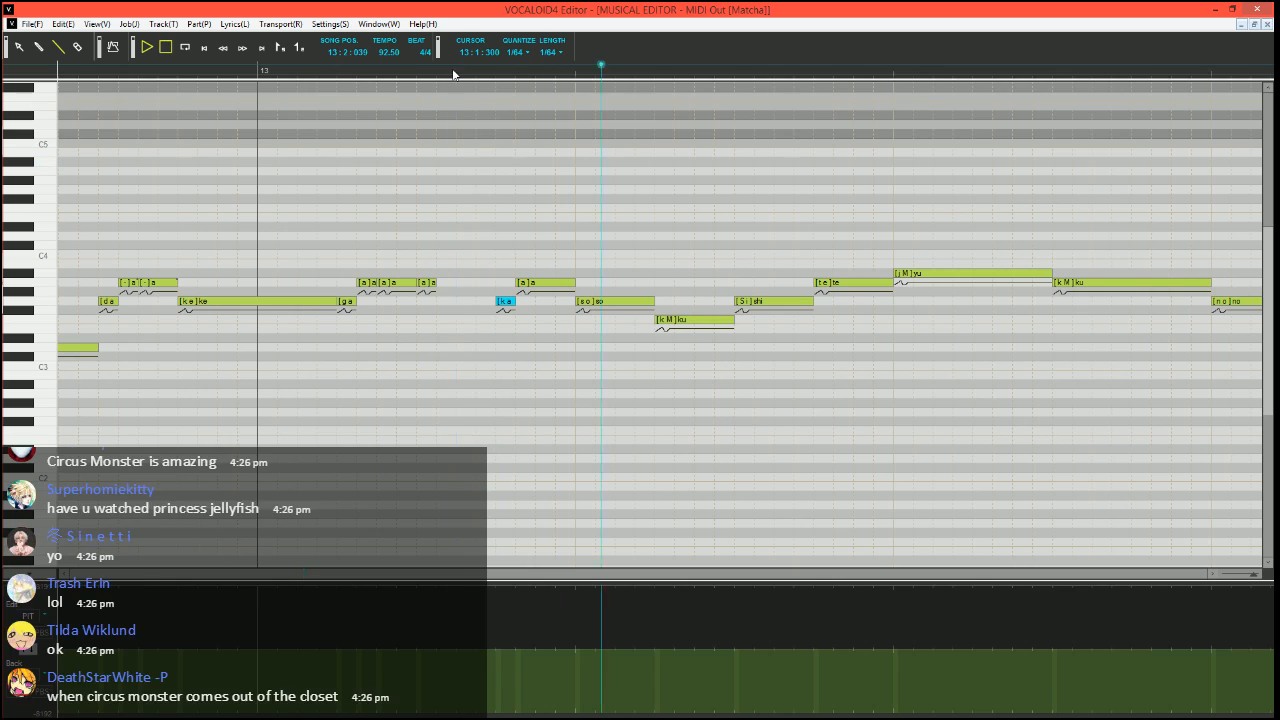
Lower the velocity of the F3 "ku" note, play it back from 13:1:300, and move the song position to 13:2:210
scroll(497, 223, "right", 3)
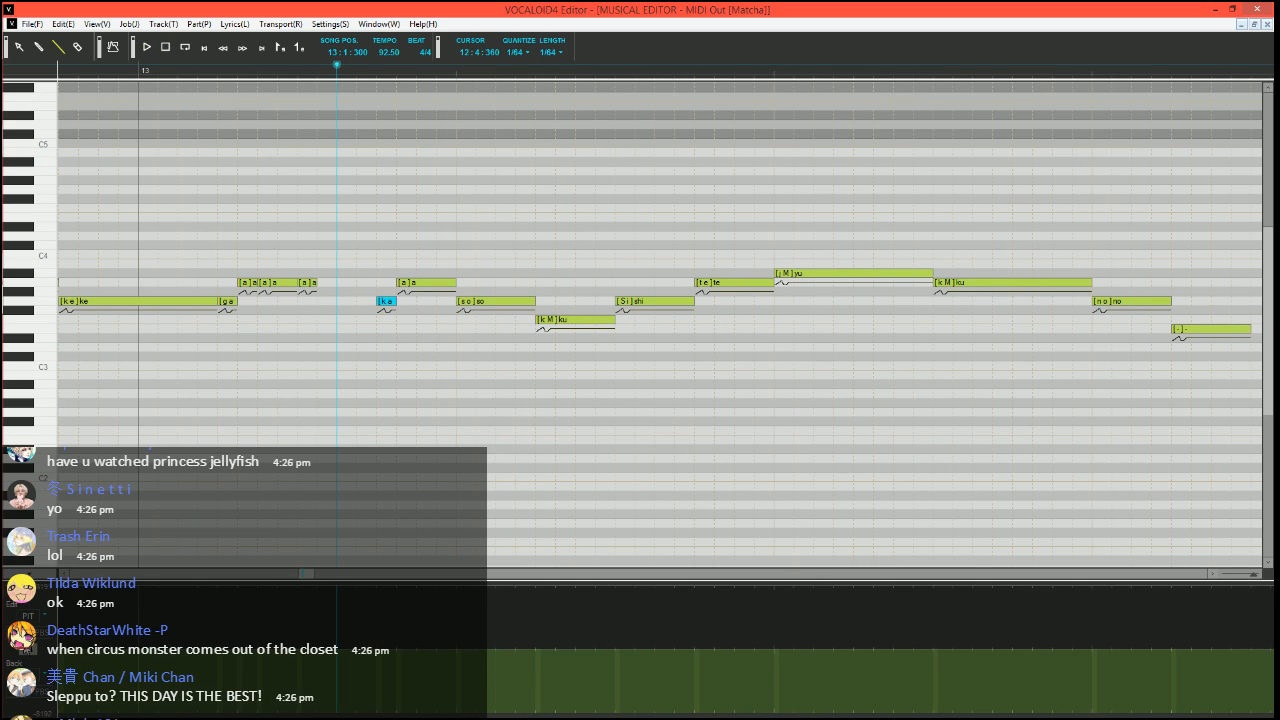
left_click(28, 650)
left_click(538, 712)
key("space")
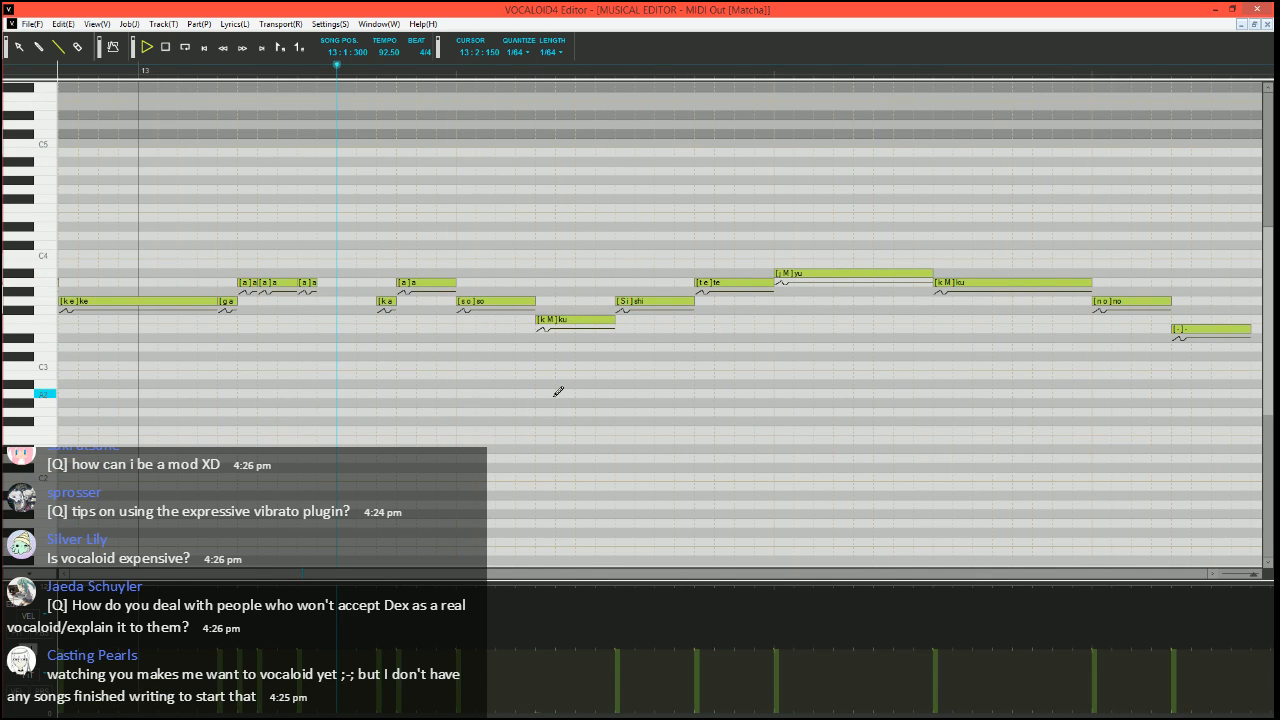
key("space")
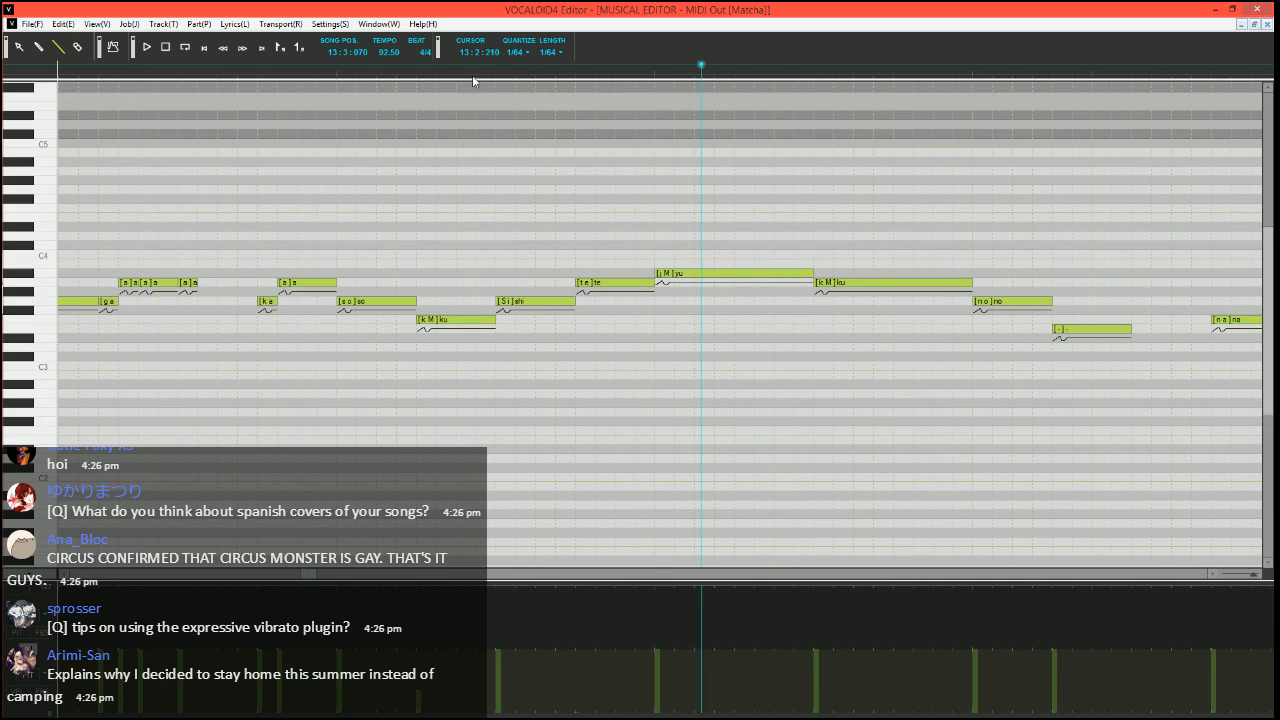
left_click(474, 75)
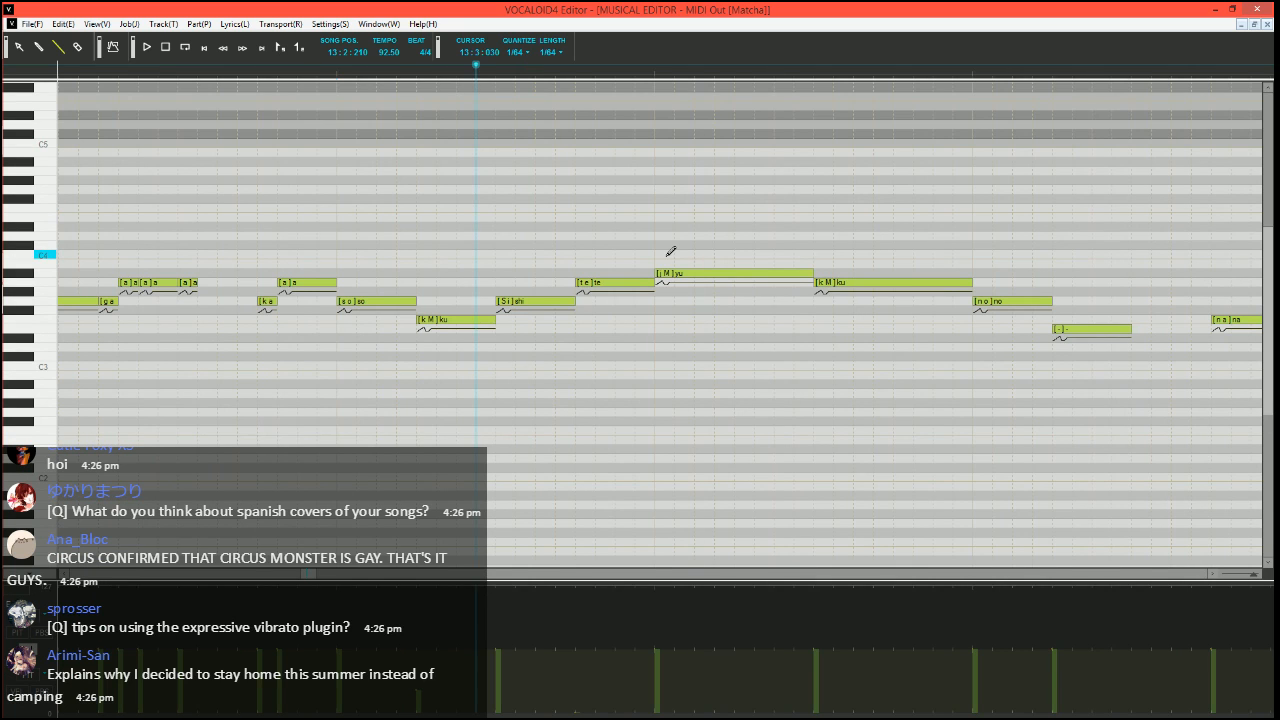
Split the "yu" note into a short A3 "yu" and two A#3 notes with phonemes "M" and "-"
scroll(669, 254, "right", 2)
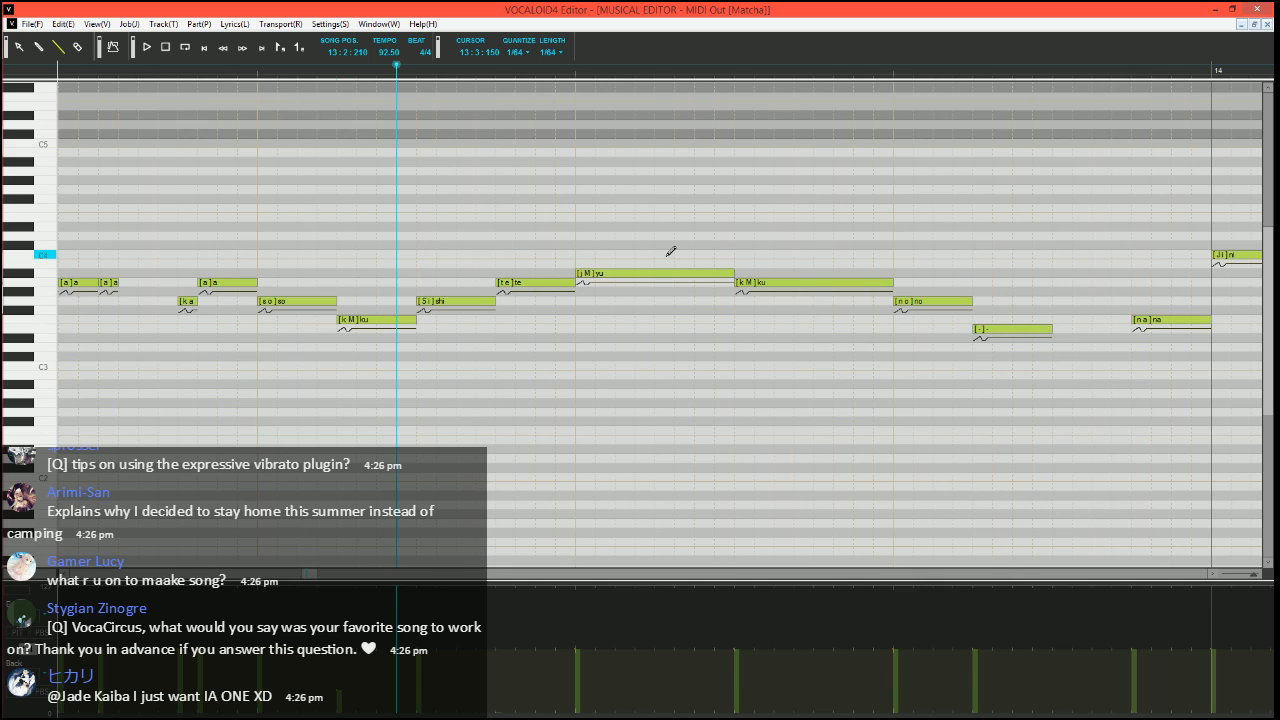
left_click_drag(732, 274, 615, 274)
left_click_drag(608, 274, 735, 273)
double_click(621, 273)
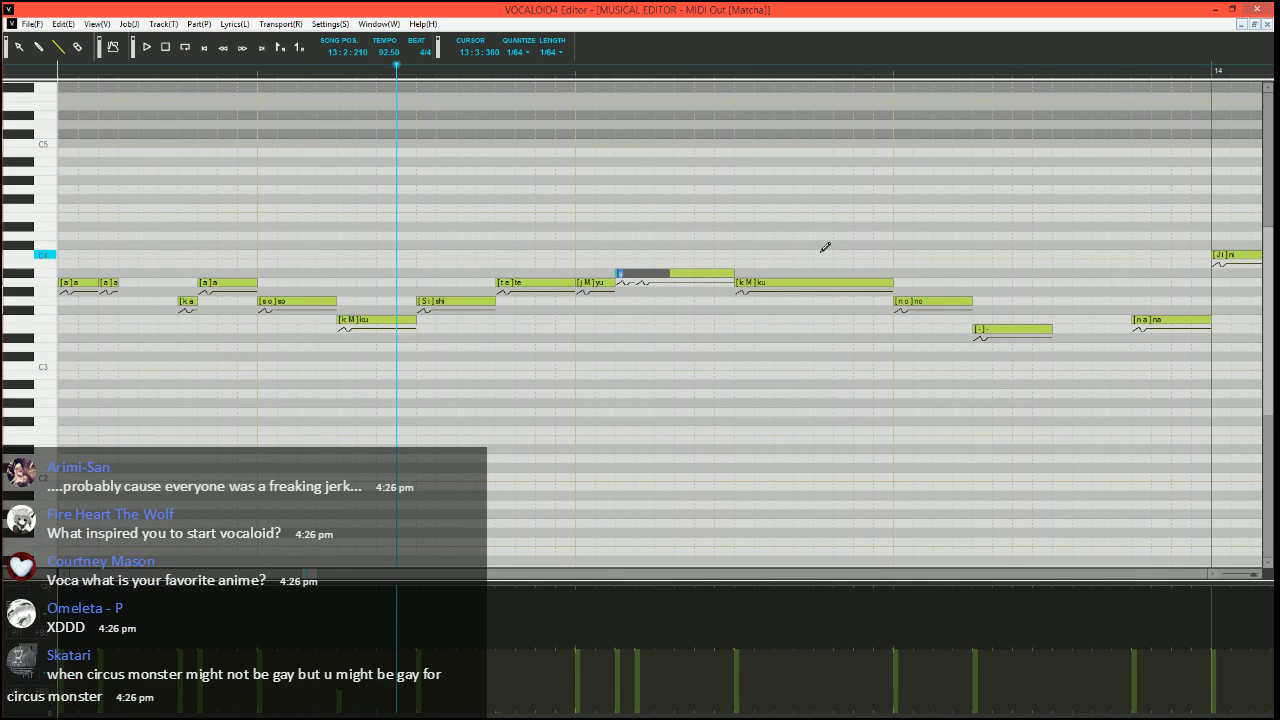
type("M")
key("Tab")
type("-")
key("Return")
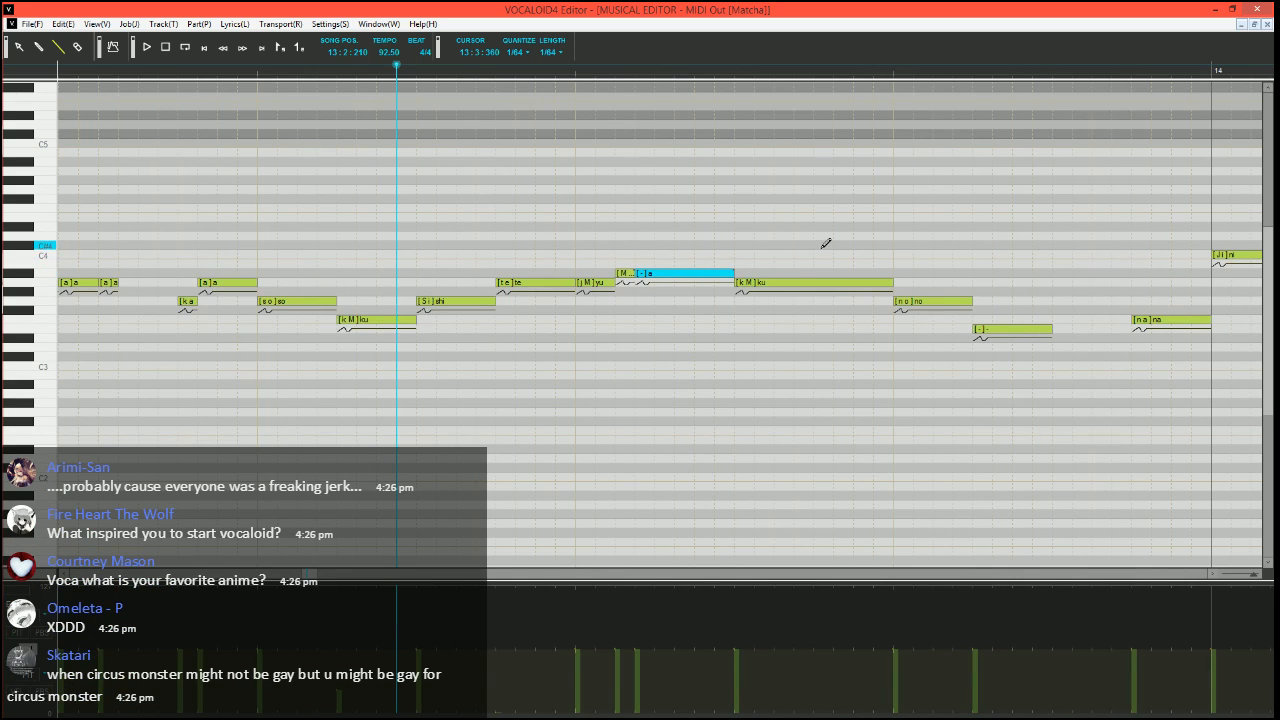
Set the song position to 13:1:300 and play back the phrase leading into the split "yu" note
left_click(76, 68)
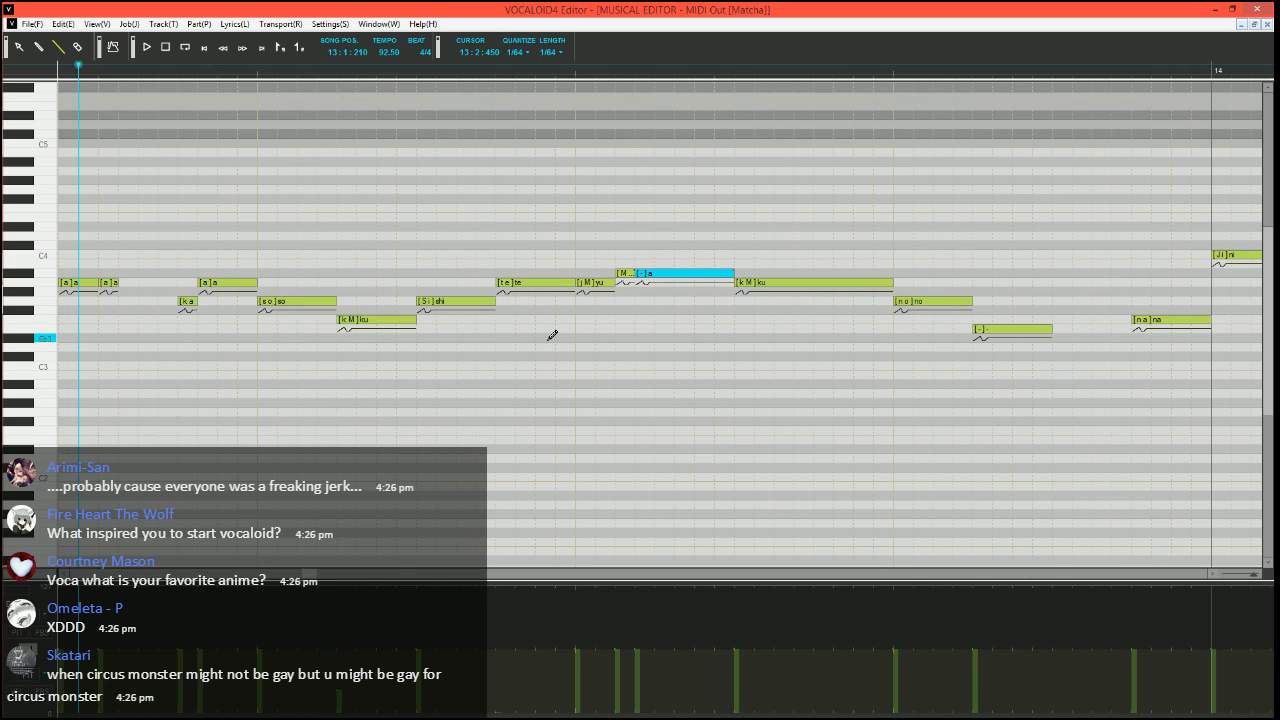
scroll(548, 340, "down", 1)
left_click(124, 68)
scroll(315, 236, "down", 3)
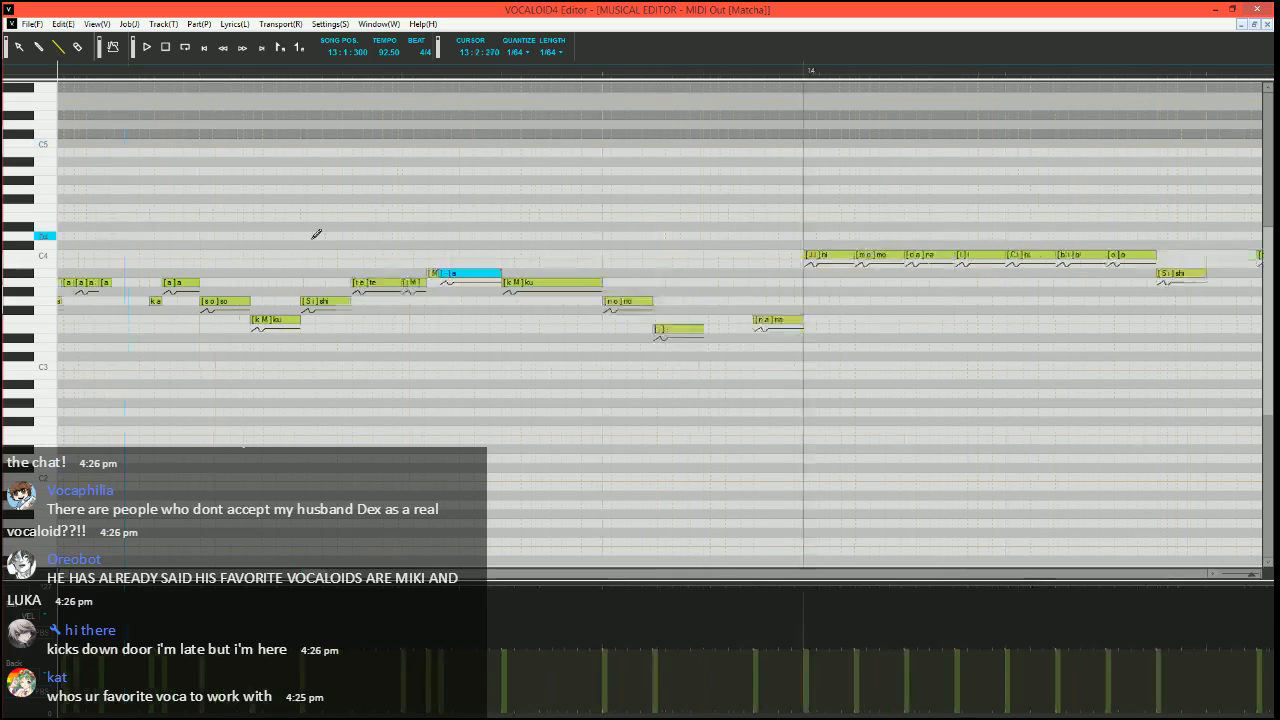
scroll(273, 360, "up", 2)
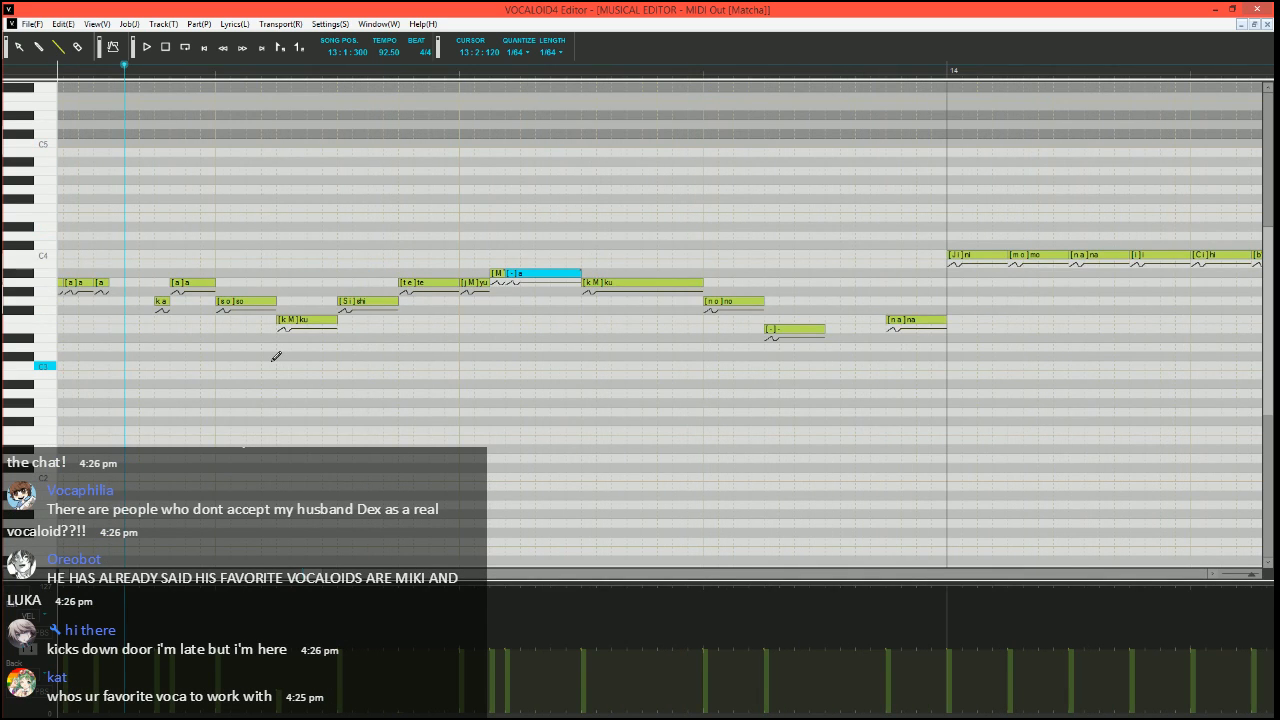
scroll(277, 356, "left", 7)
scroll(363, 397, "right", 2)
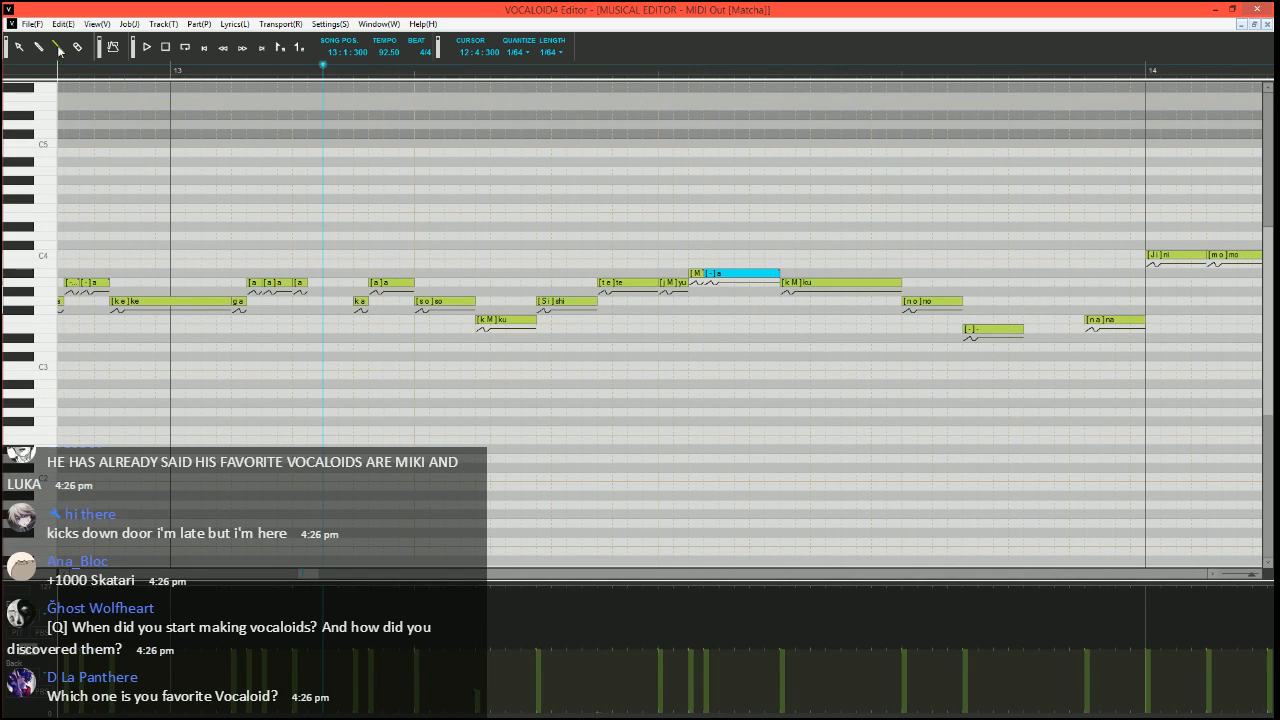
scroll(446, 363, "right", 2)
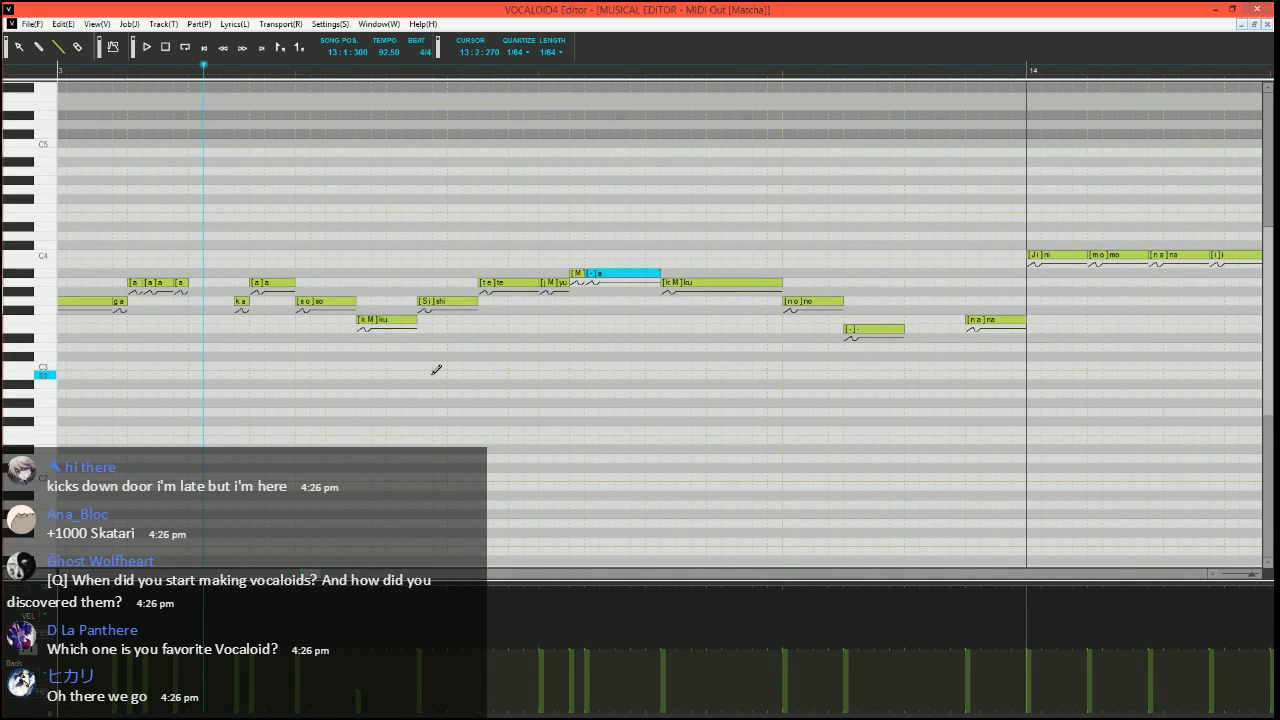
scroll(533, 377, "right", 2)
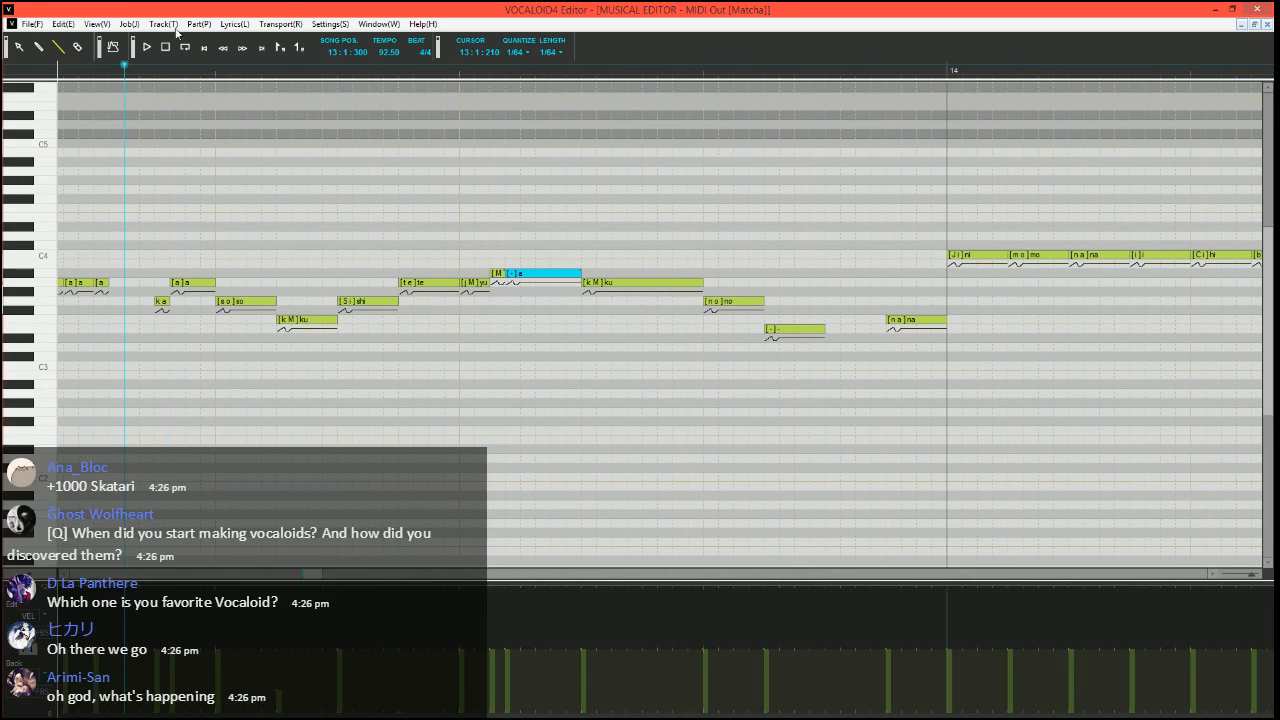
scroll(422, 329, "left", 2)
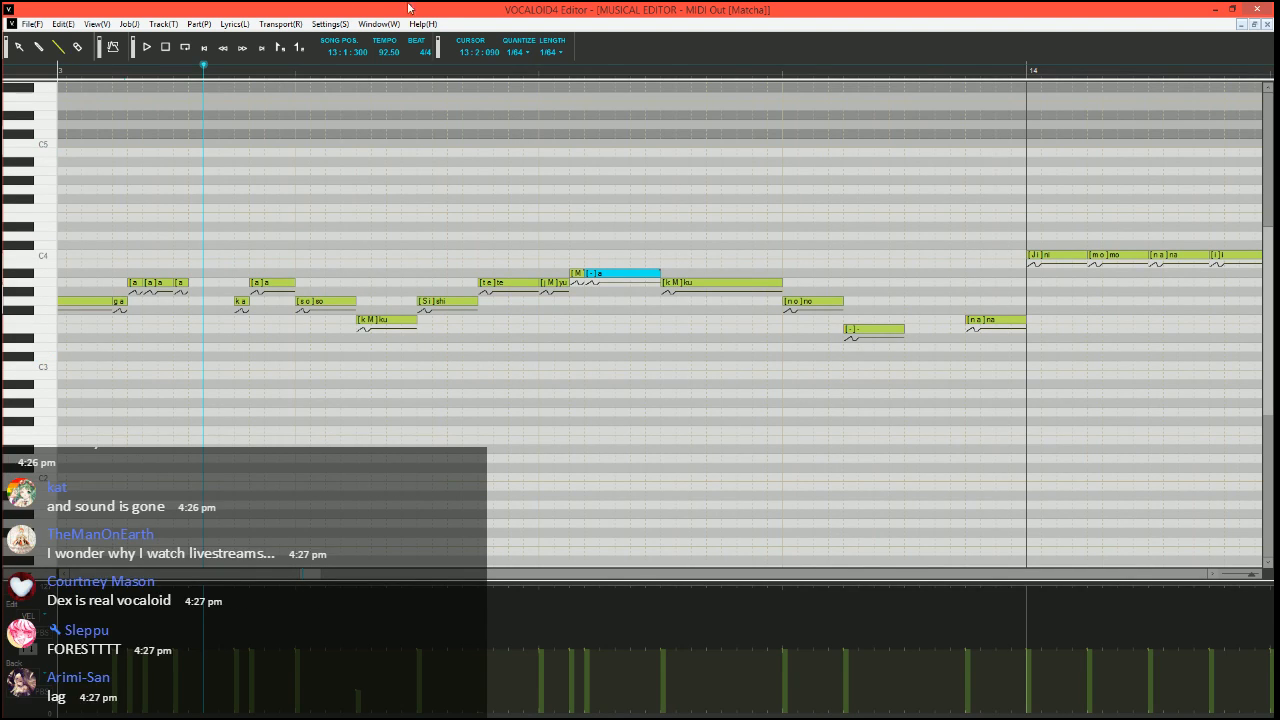
key("space")
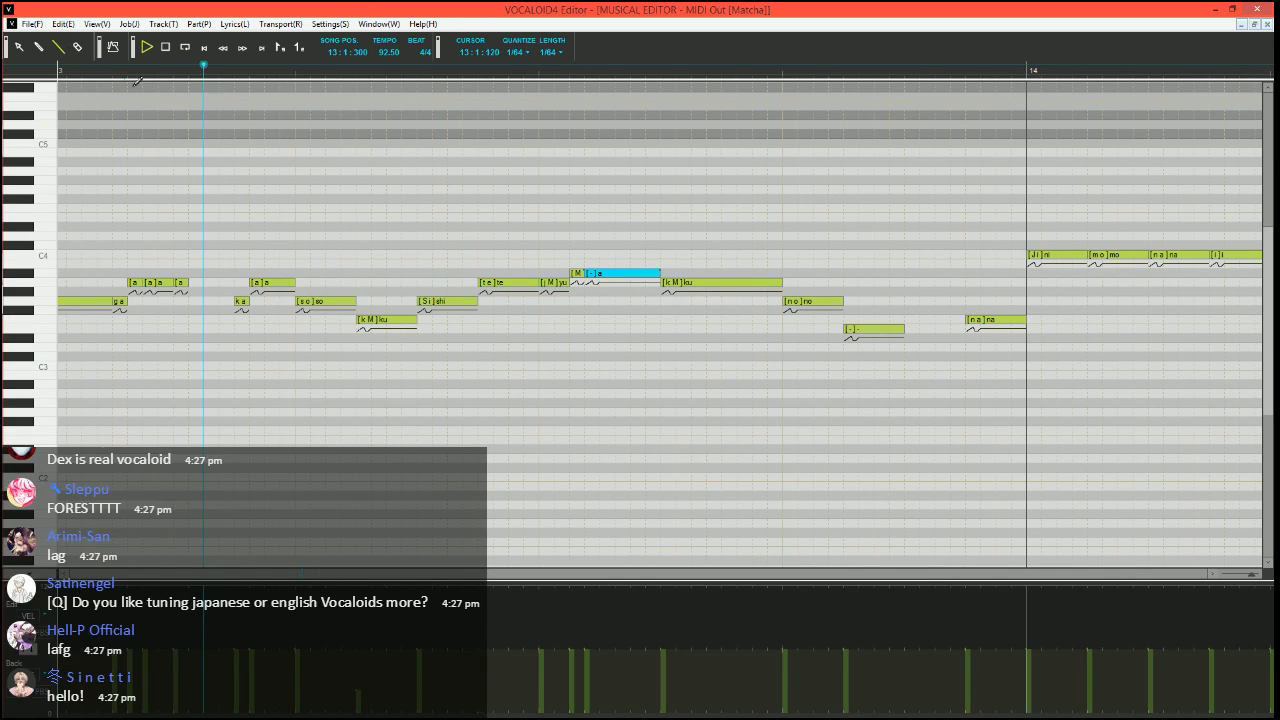
key("space")
Move the song position to 13:2:420 and set the phoneme of the short "M" note after "yu" to "-"
left_click(509, 72)
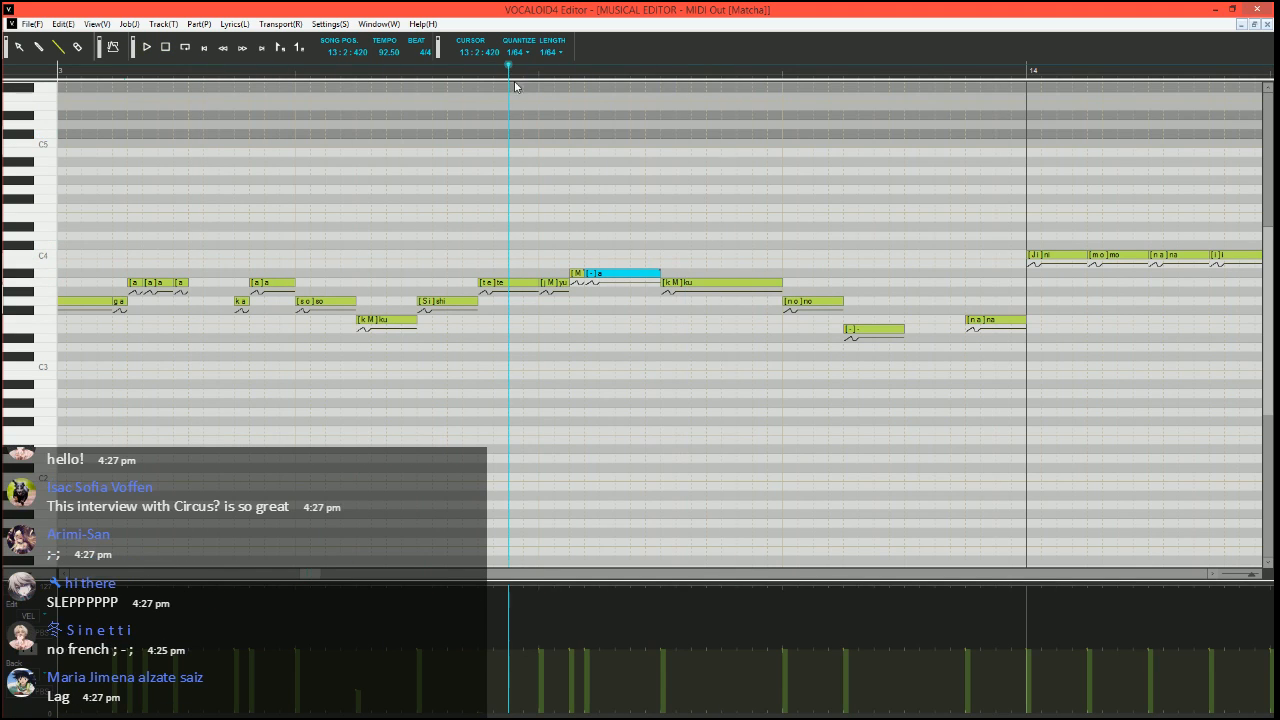
double_click(578, 274)
type("-")
key("Return")
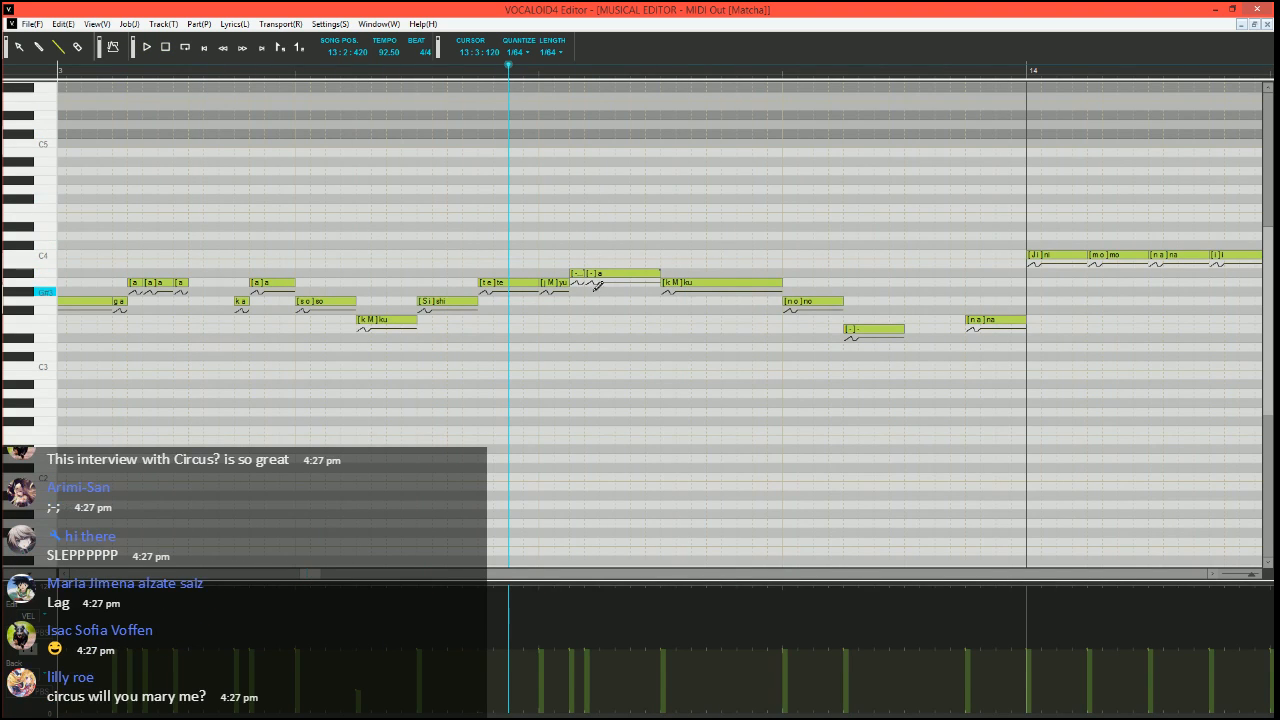
Split the long A3 "ku" note before "no" into a short A#3 "ku", two short A3 notes and a G3 "a" note
scroll(578, 283, "right", 3)
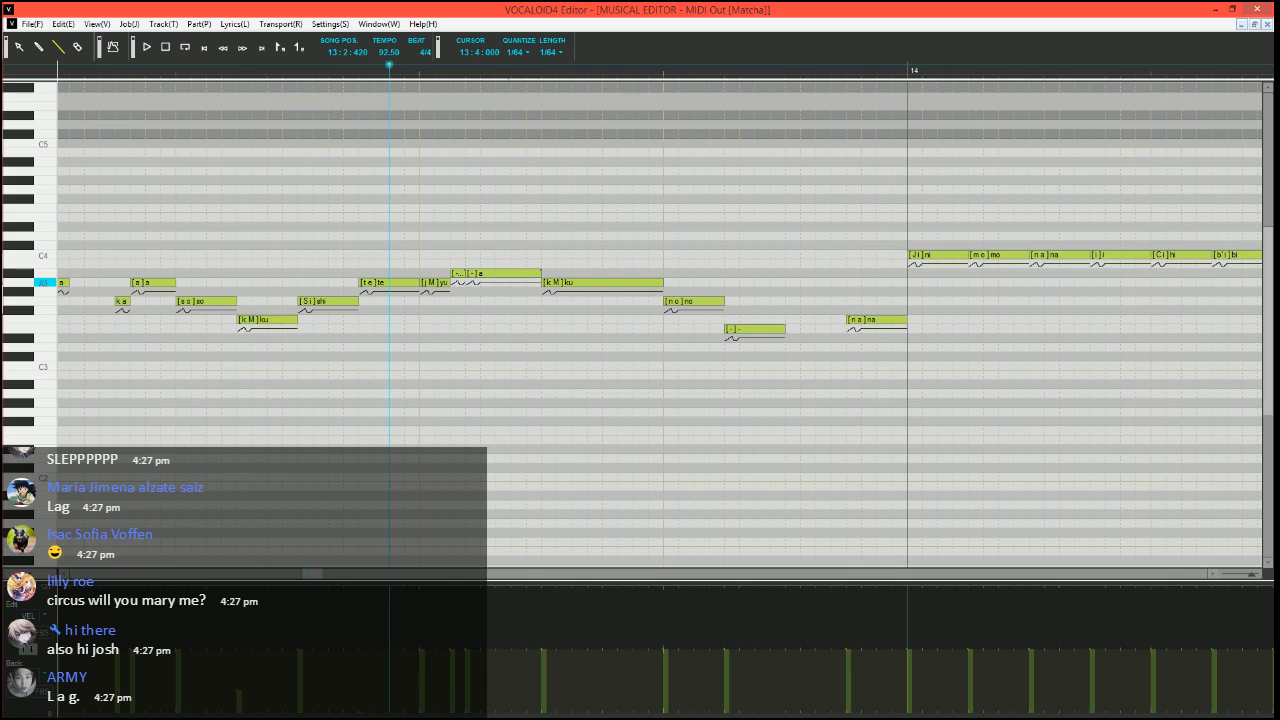
left_click(586, 283)
mouse_move(586, 283)
left_mouse_down()
mouse_move(548, 287)
mouse_move(551, 275)
mouse_move(596, 281)
left_mouse_up()
left_click_drag(594, 281, 607, 281)
left_click_drag(608, 300, 665, 299)
Set the phonemes of the three notes following the short A#3 "ku" to "M", "-" and "-"
double_click(574, 283)
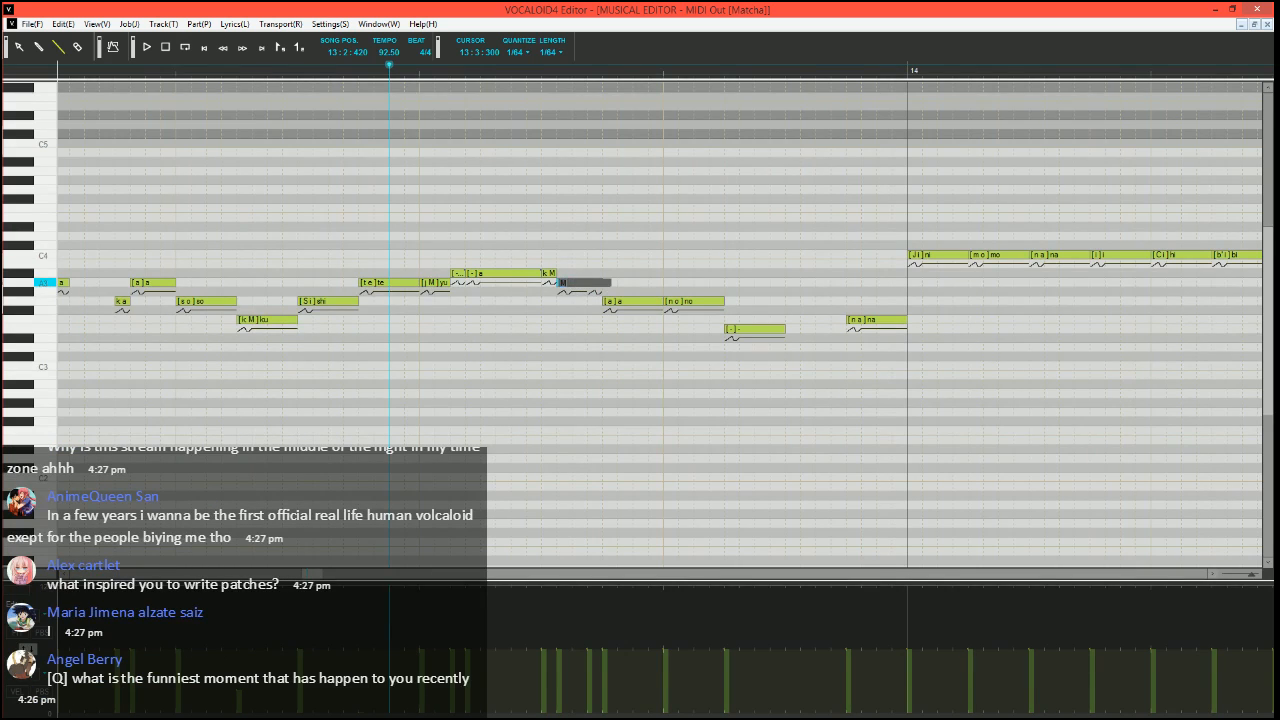
key("Tab")
type("-")
key("Tab")
type("-")
key("Return")
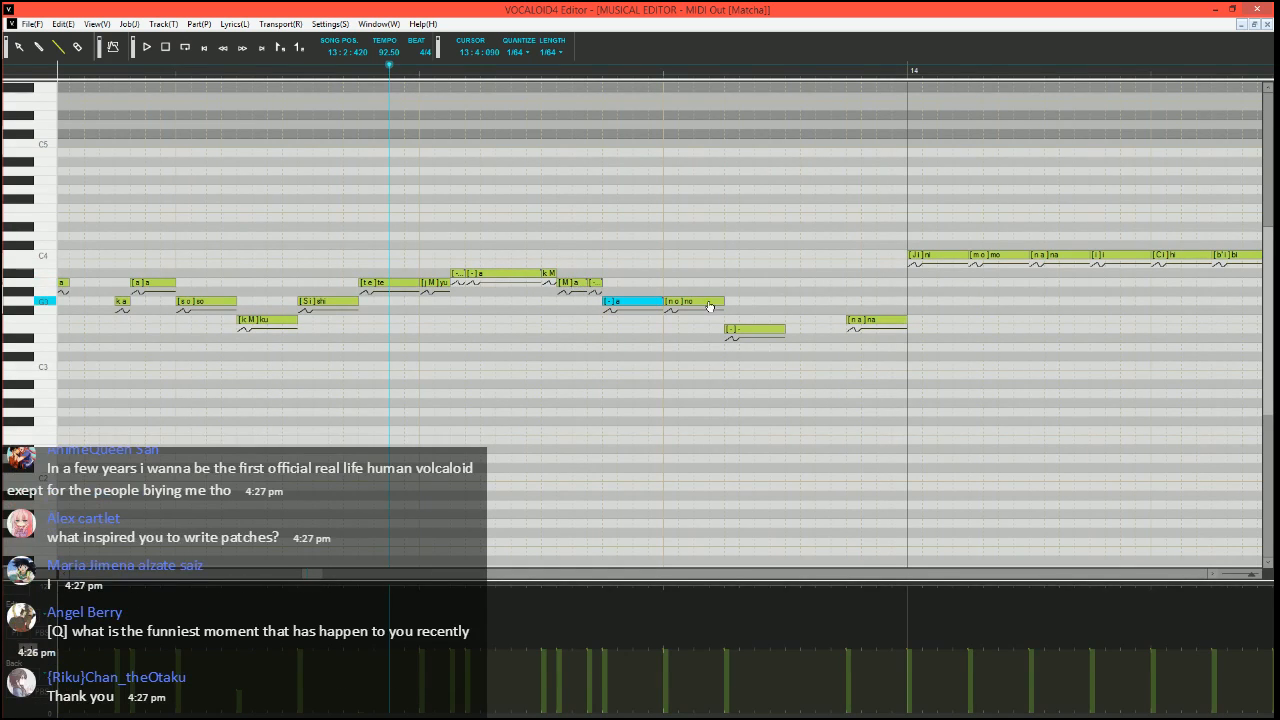
Split the end of the G3 "no" note into a short "-" note and add a short "h Sil" note after the E3 "-" note
left_click_drag(722, 301, 710, 301)
left_click_drag(712, 300, 726, 298)
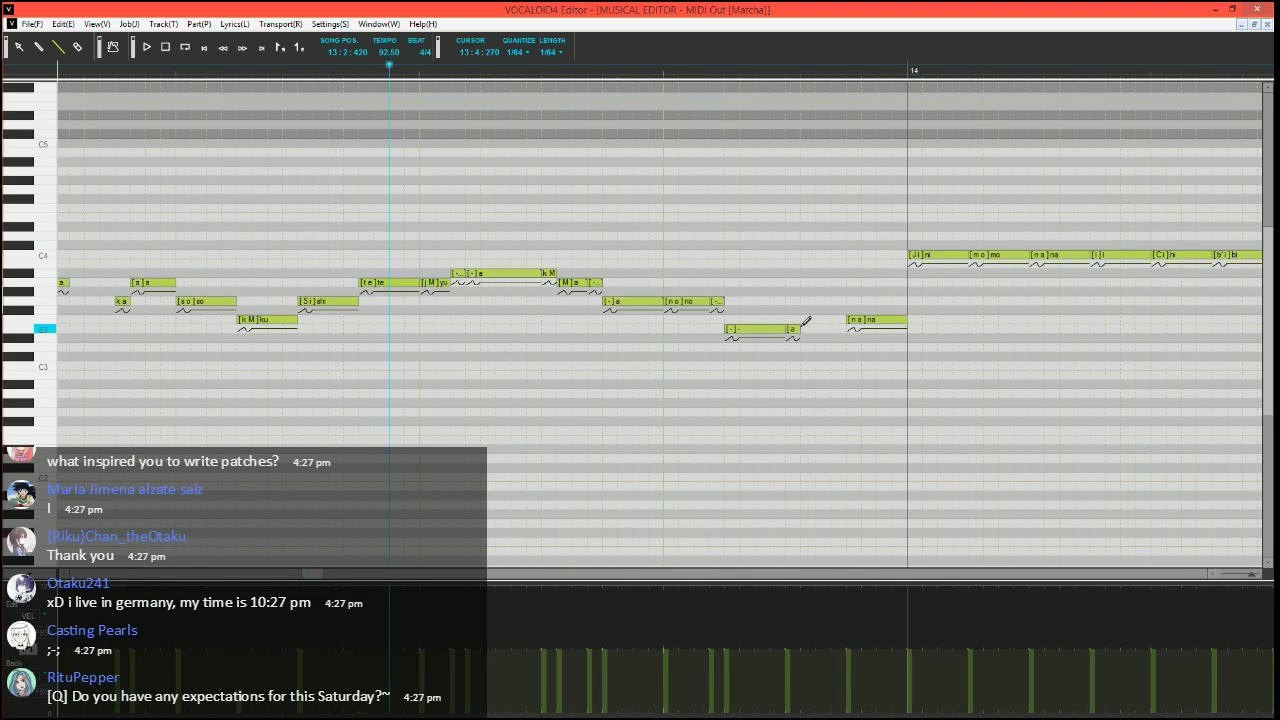
mouse_move(790, 329)
left_mouse_down()
mouse_move(840, 329)
mouse_move(792, 330)
left_mouse_up()
Set the song position to 13:1:300 and play back the phrase up to the "na" note before measure 14
key("space")
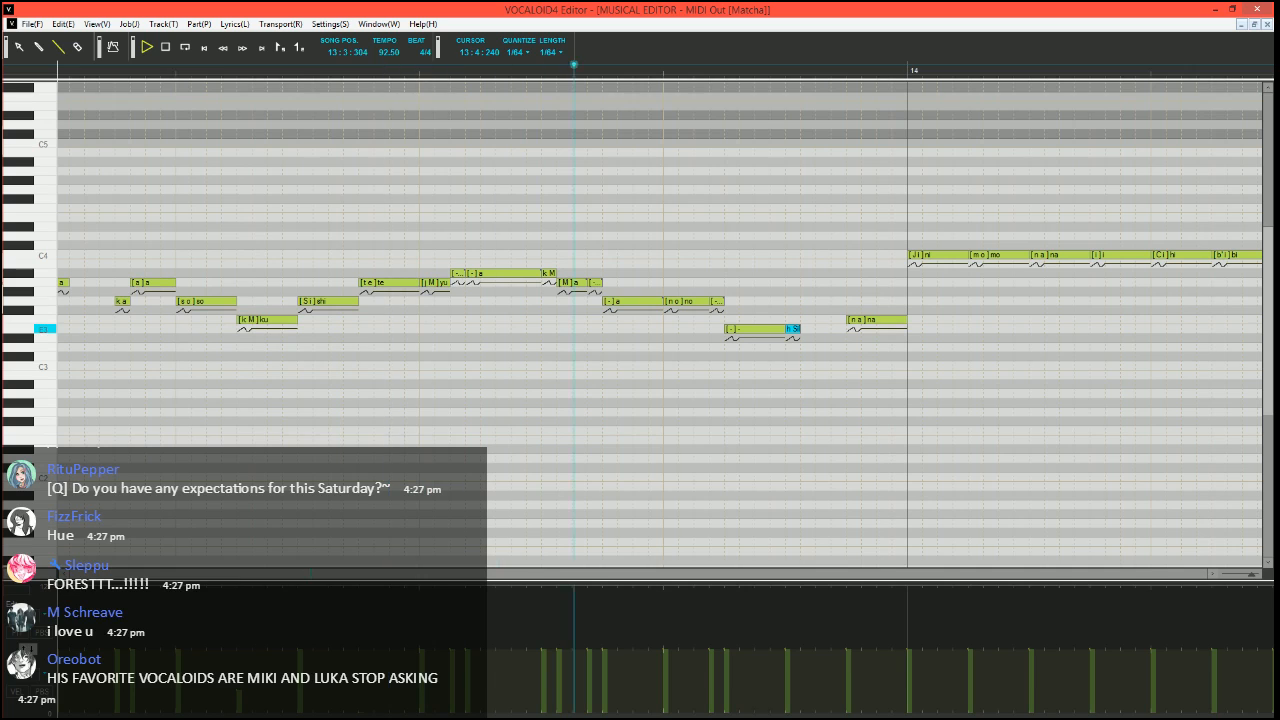
left_click(80, 71)
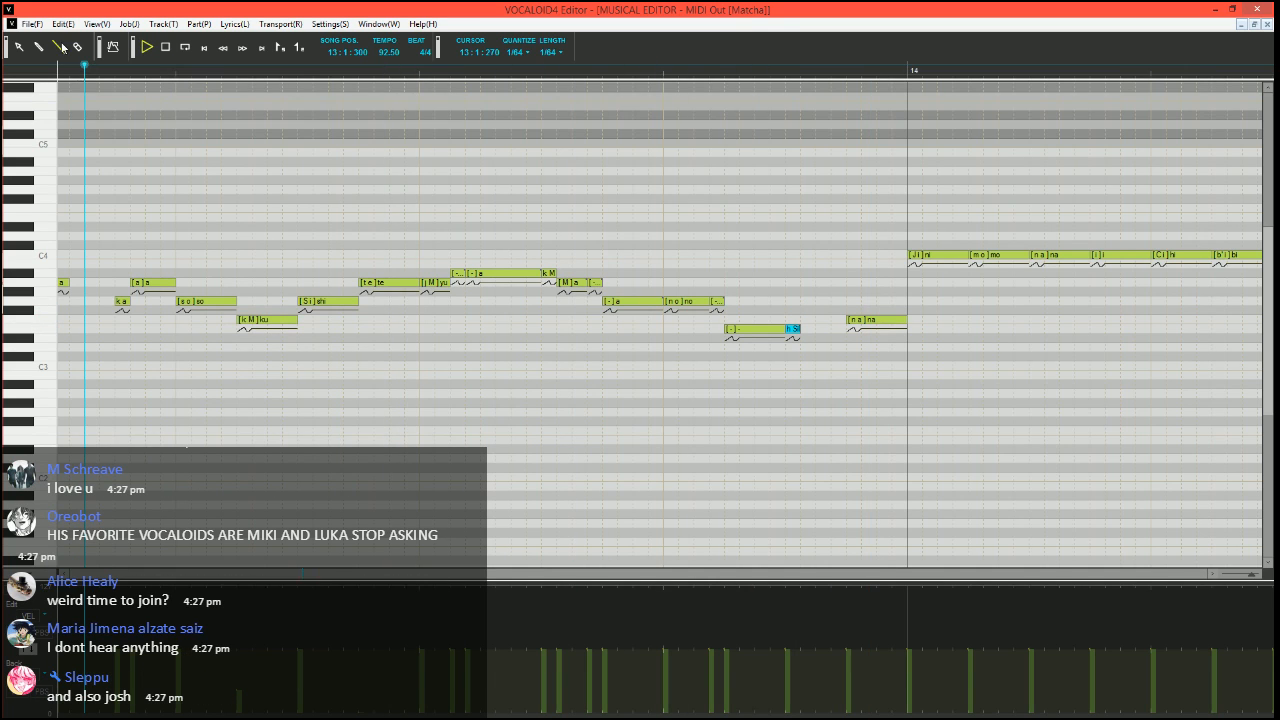
key("space")
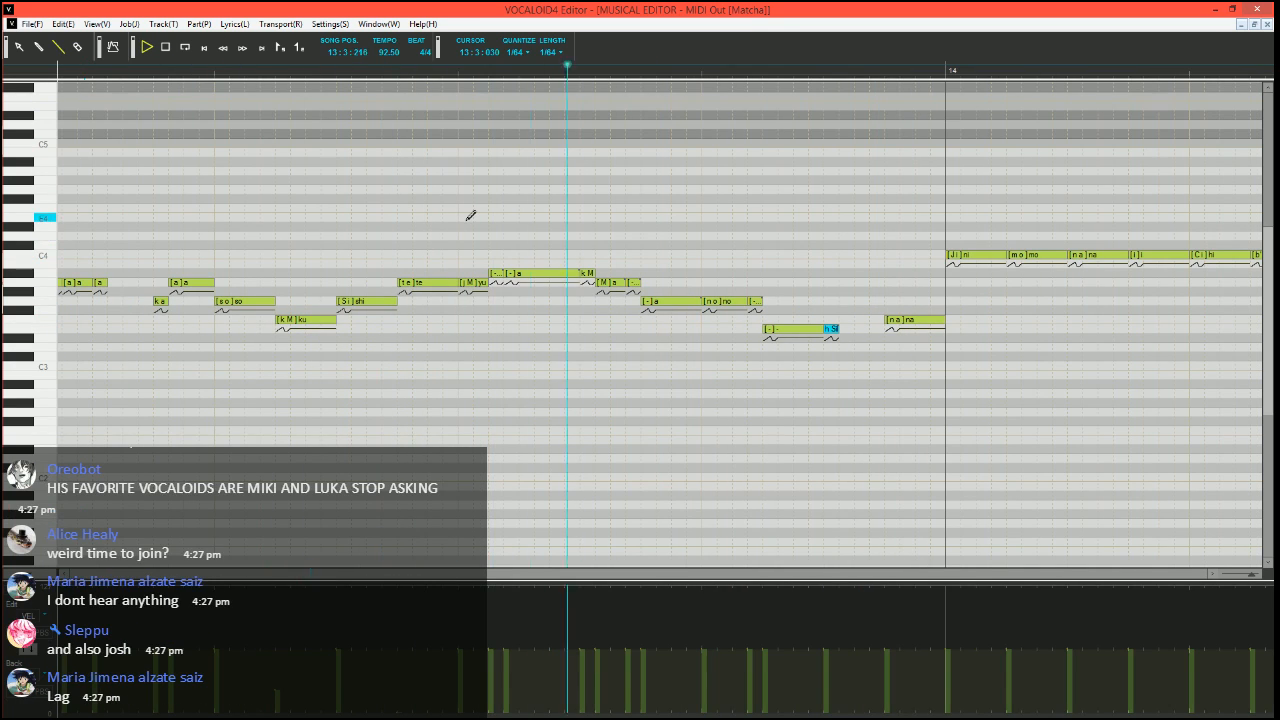
key("space")
scroll(551, 371, "down", 5)
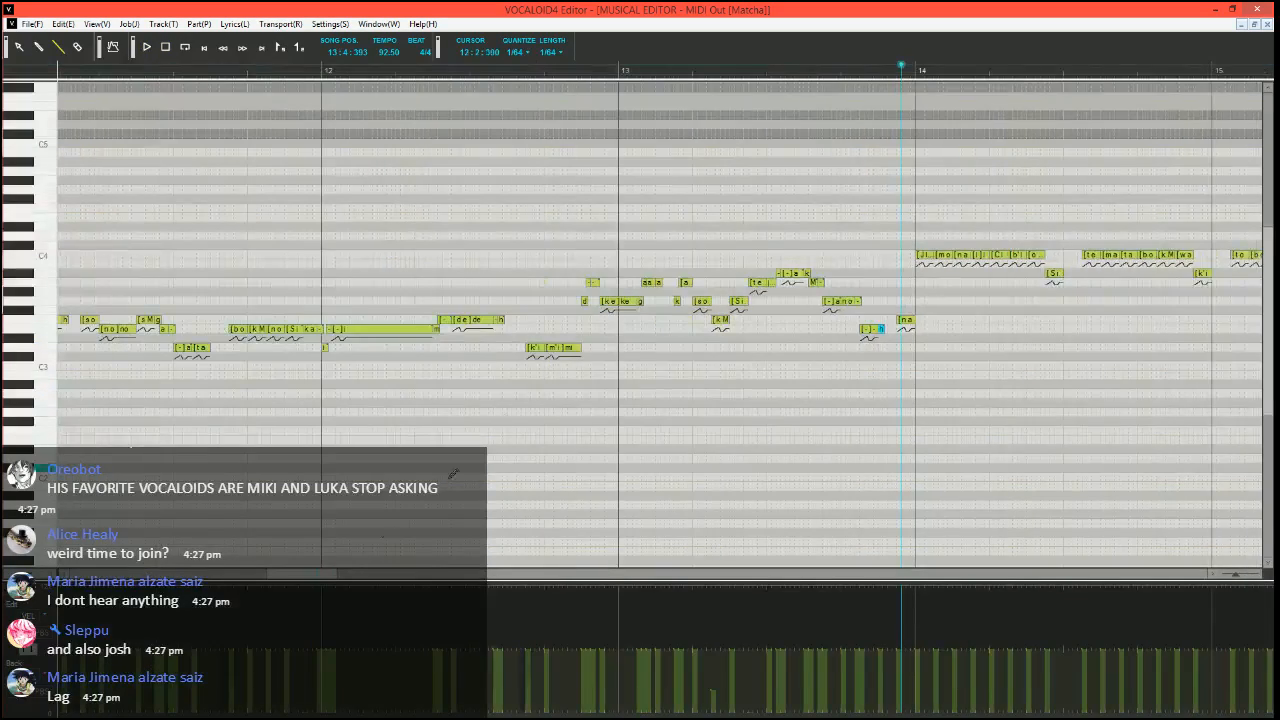
scroll(299, 577, "left", 10)
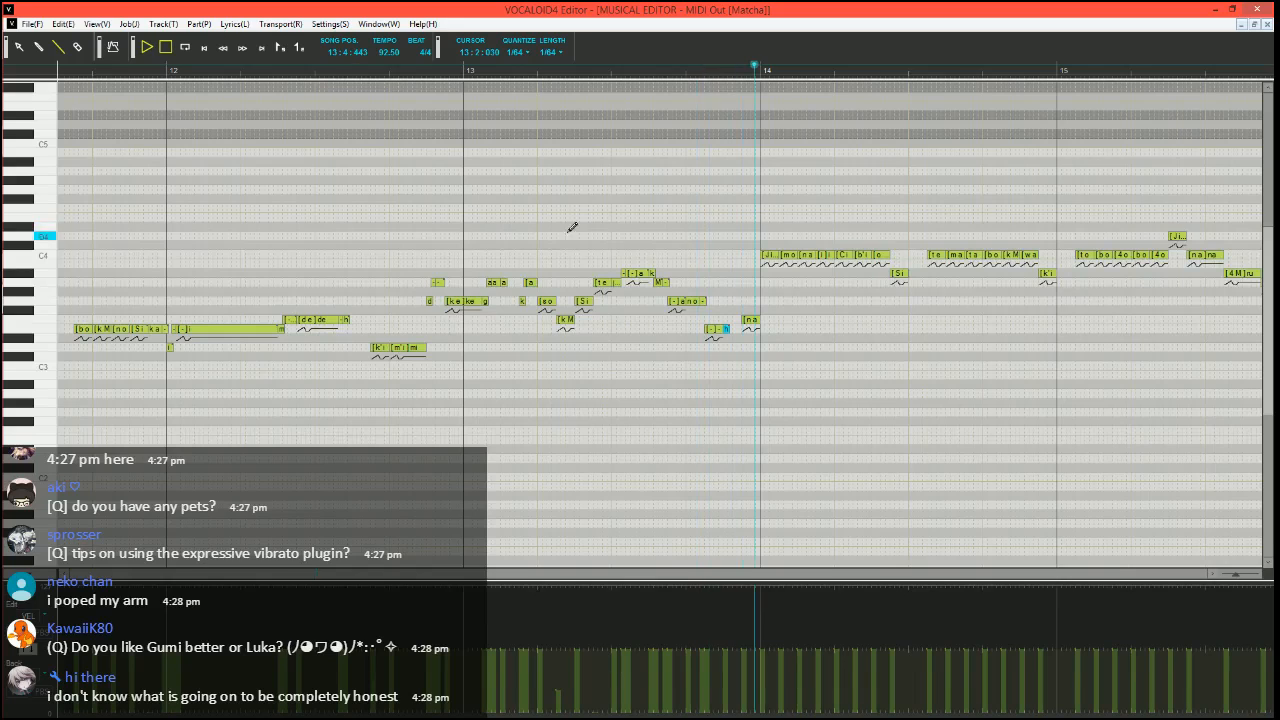
key("space")
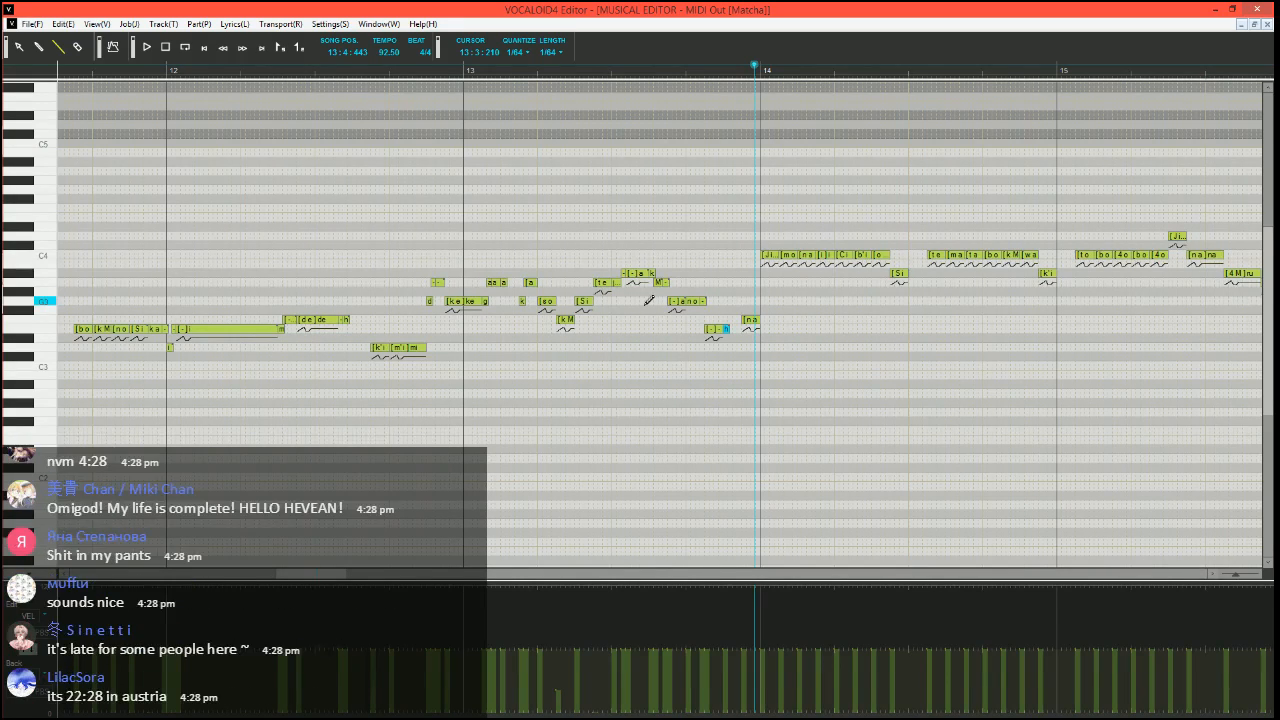
Move the song position to 13:4:240 and draw a pitch bend that drops to the minimum before the F3 "na" and climbs back to zero within it
scroll(817, 377, "up", 8)
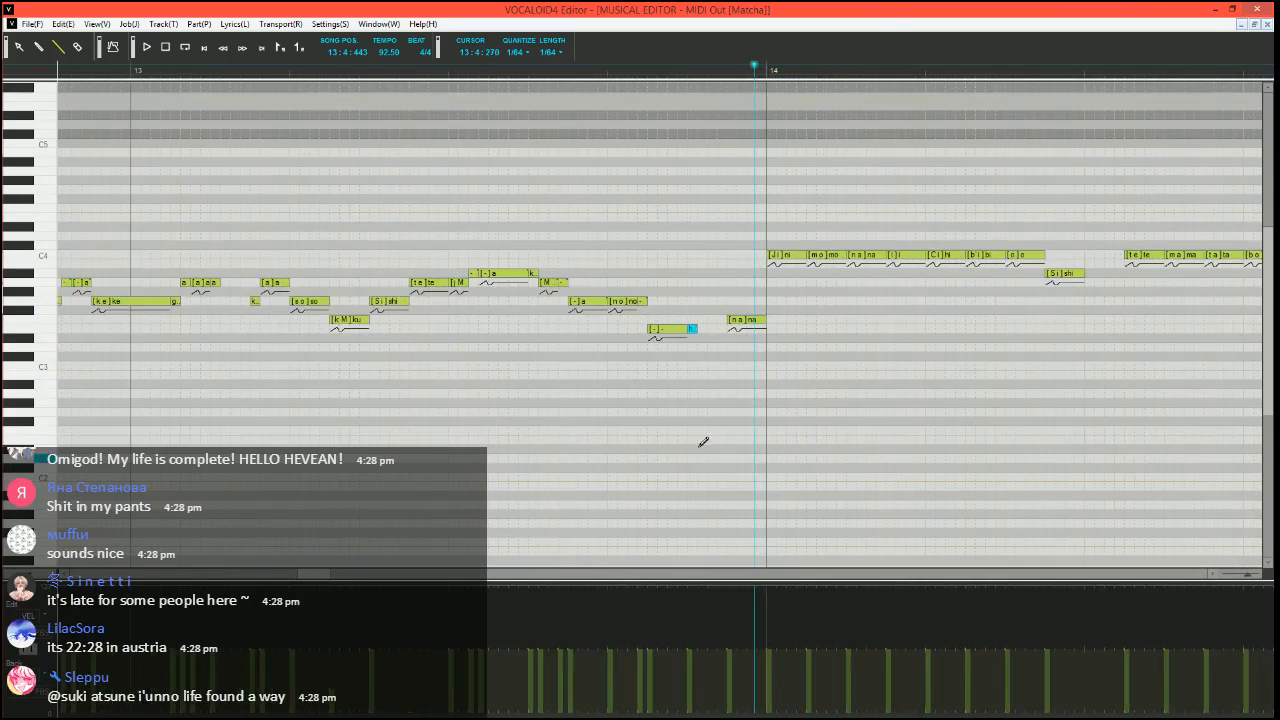
scroll(703, 443, "right", 2)
left_click(491, 70)
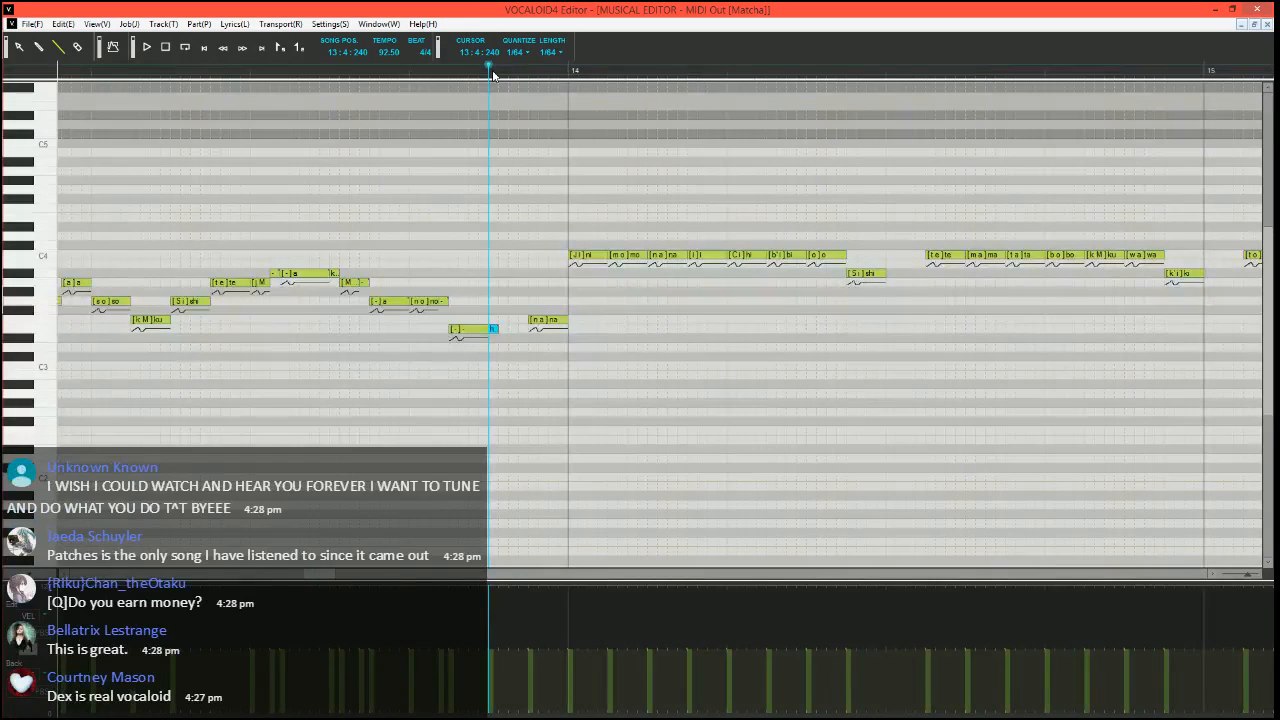
scroll(443, 266, "right", 4)
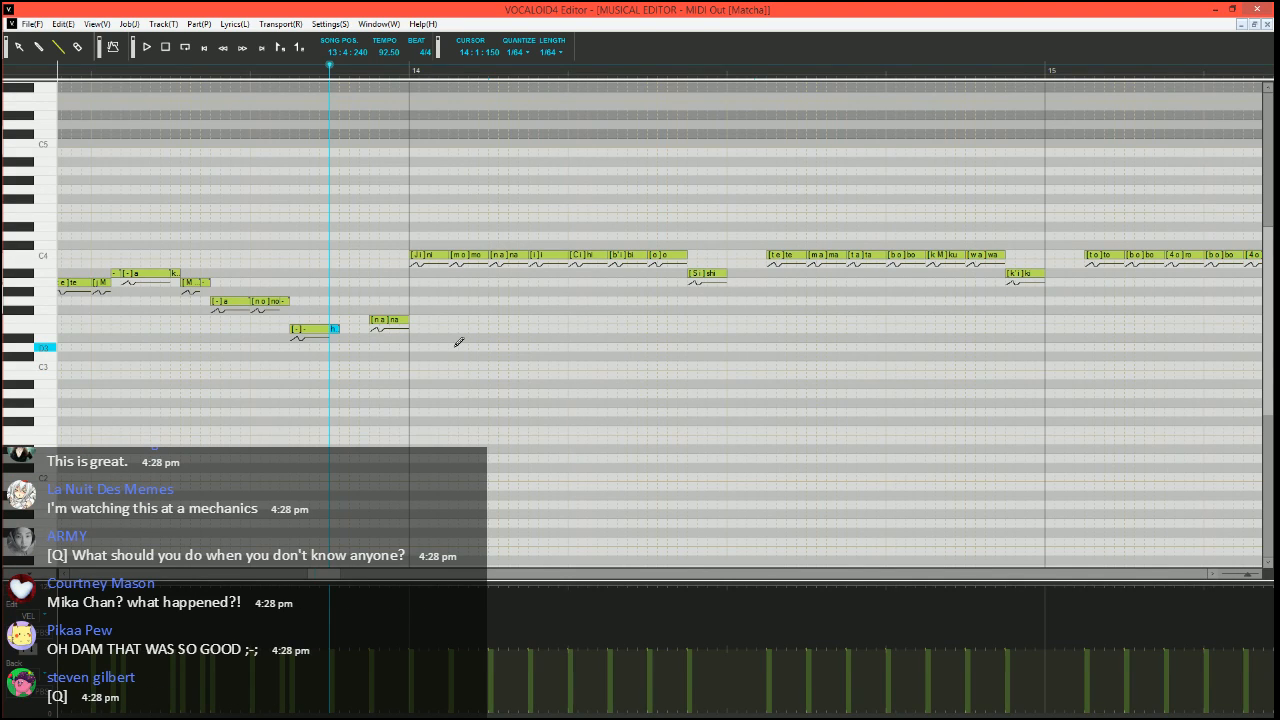
scroll(478, 413, "up", 1)
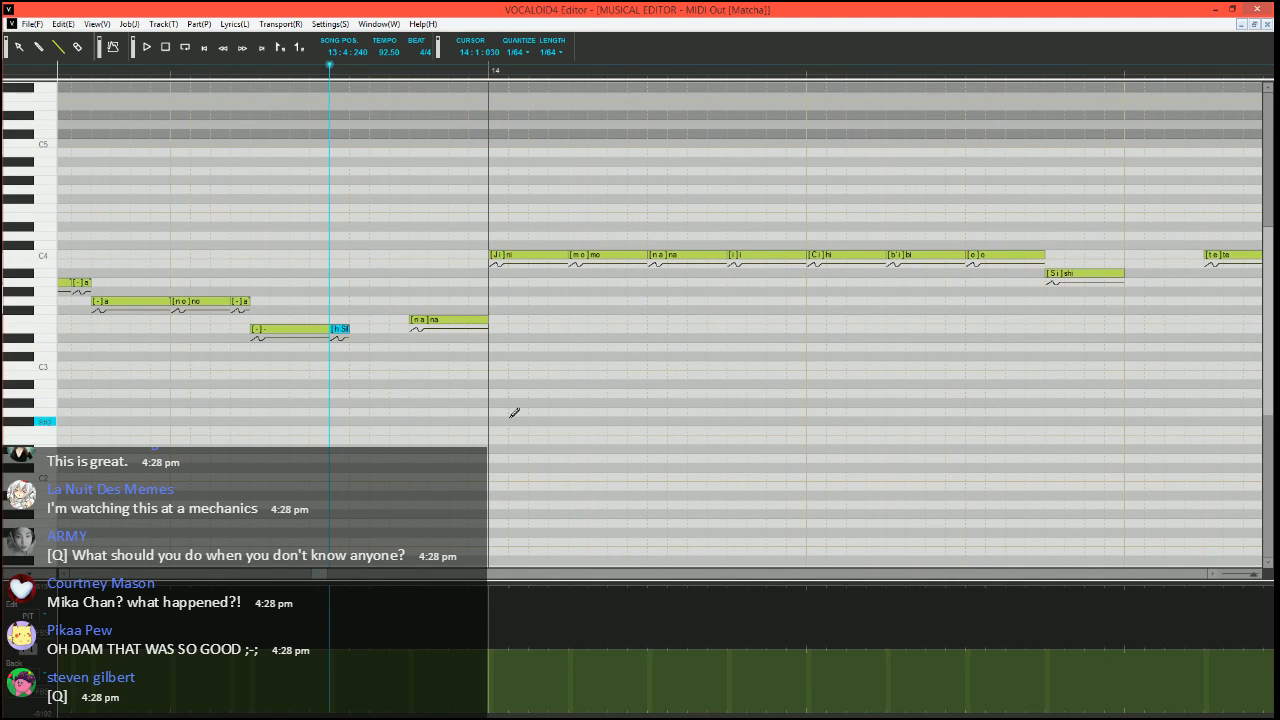
scroll(385, 452, "up", 1)
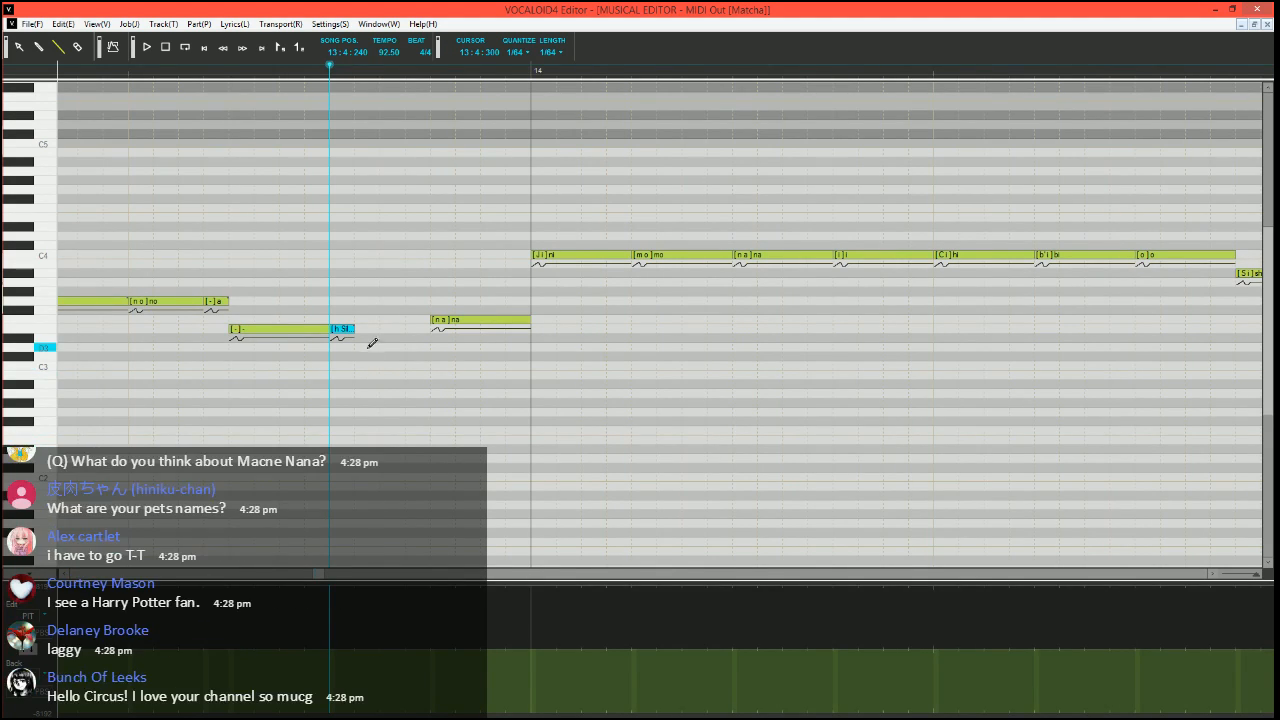
scroll(331, 402, "left", 2)
scroll(331, 402, "right", 1)
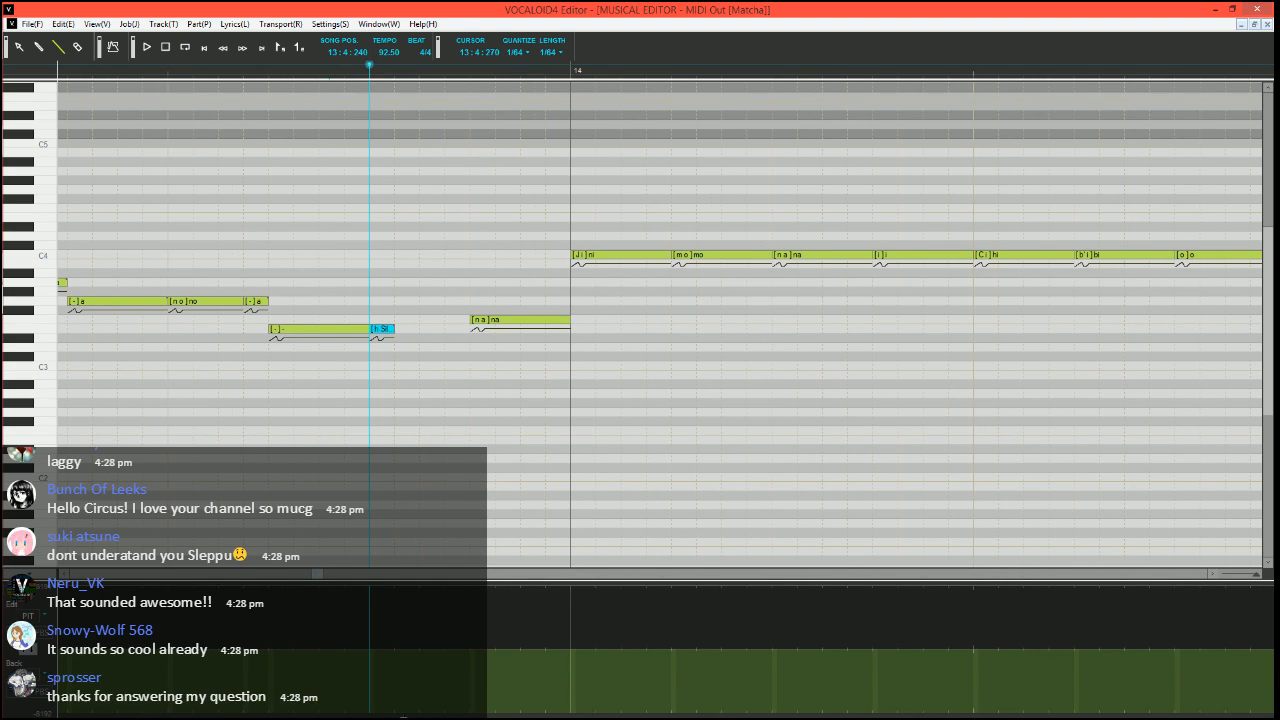
left_click(448, 716)
left_click_drag(396, 716, 443, 716)
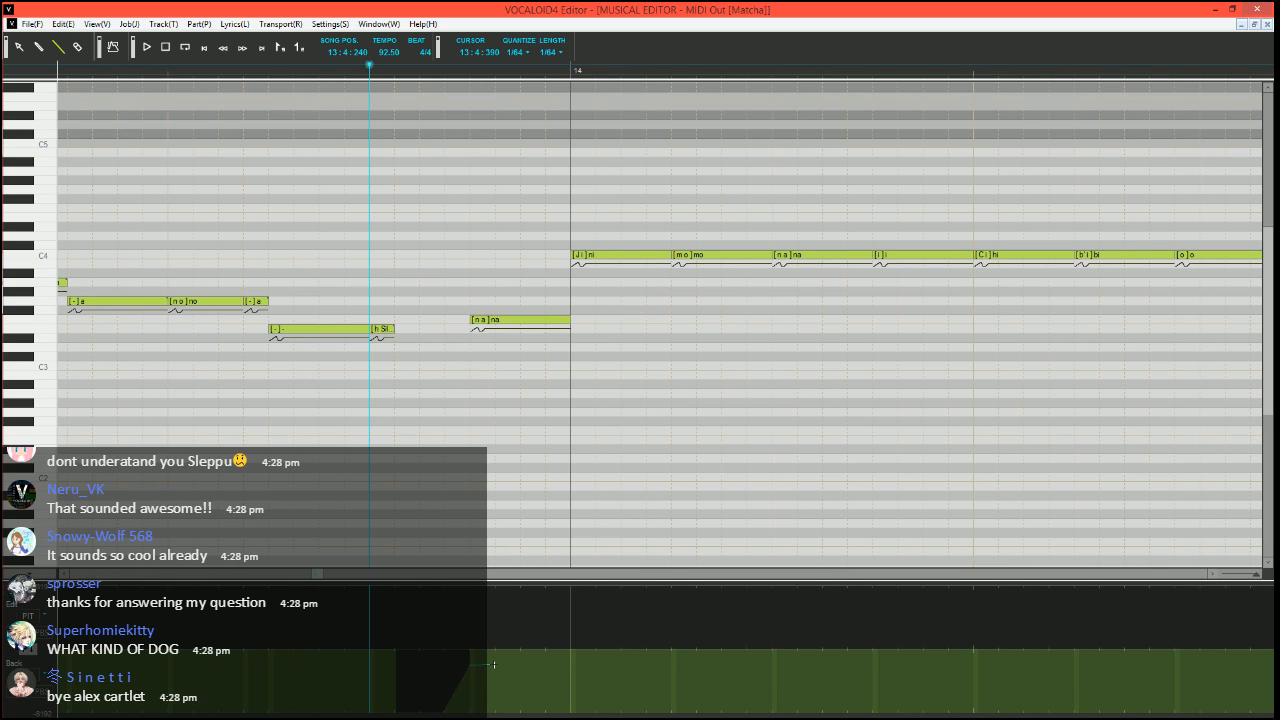
left_click_drag(493, 665, 517, 651)
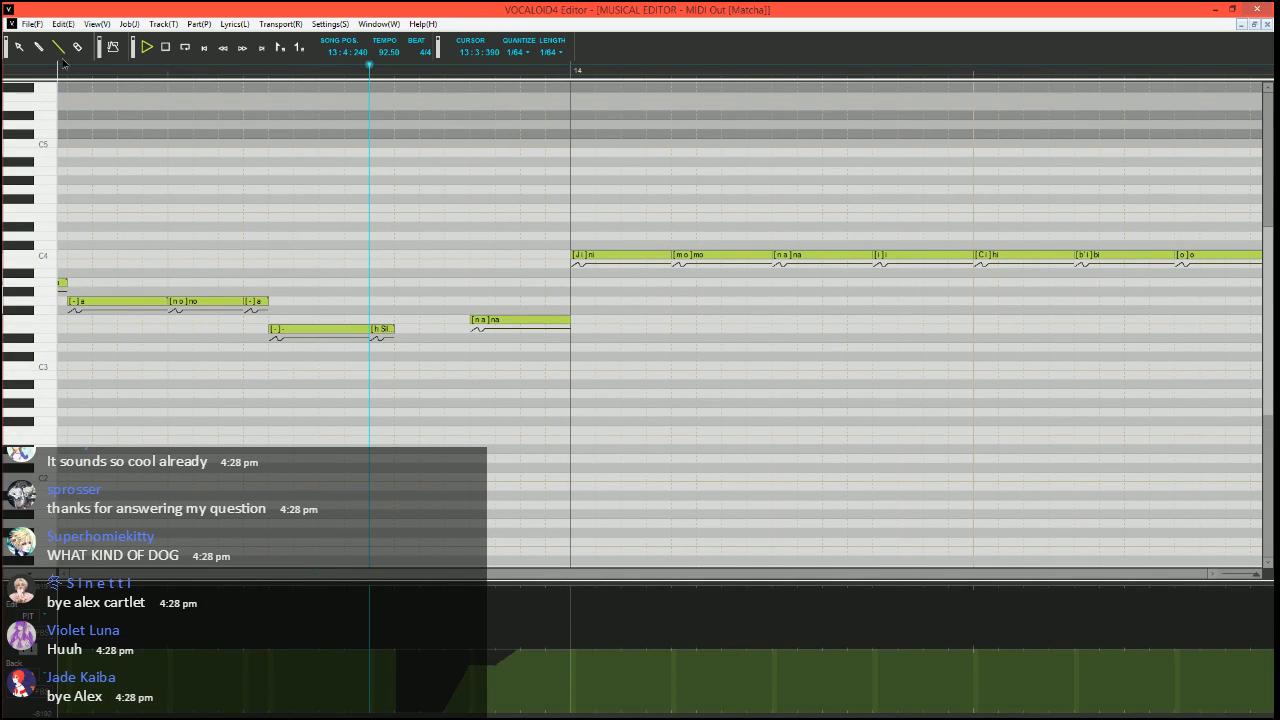
Play back the "na" entry from 13:4:270 and reshape its pitch bend into a single straight ramp up to zero
key("space")
key("space")
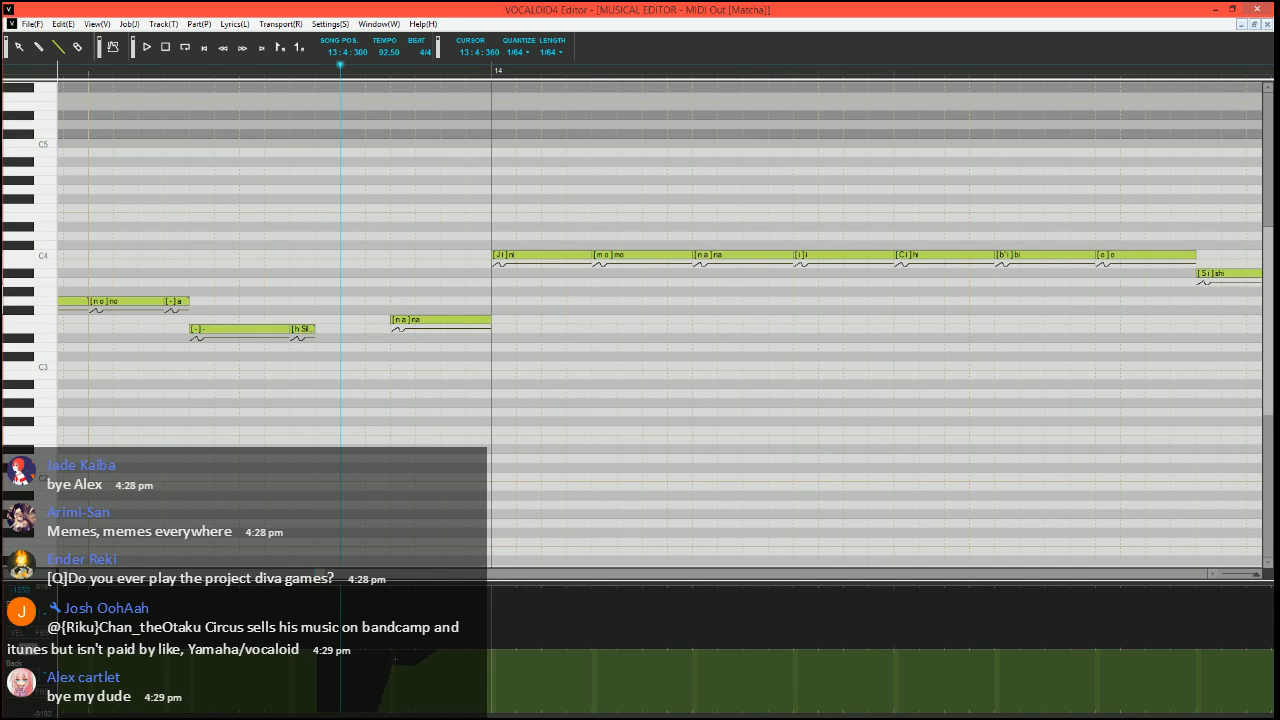
scroll(425, 406, "right", 3)
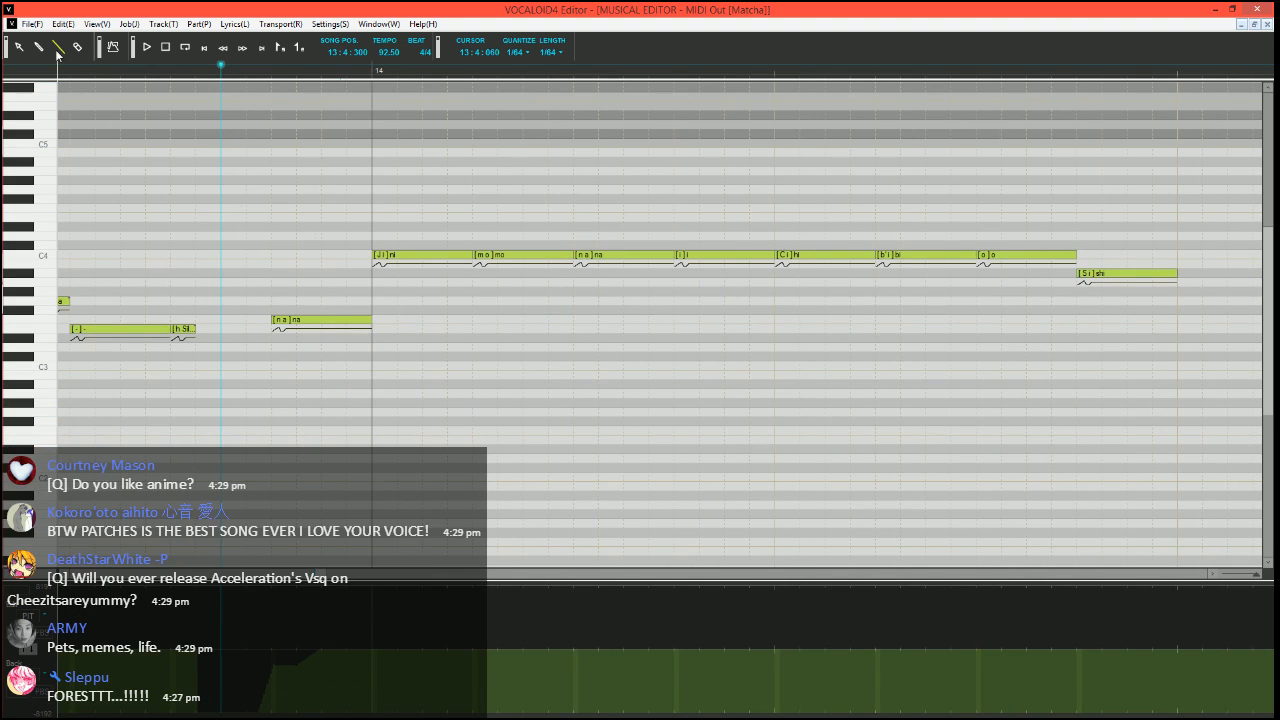
scroll(297, 399, "right", 1)
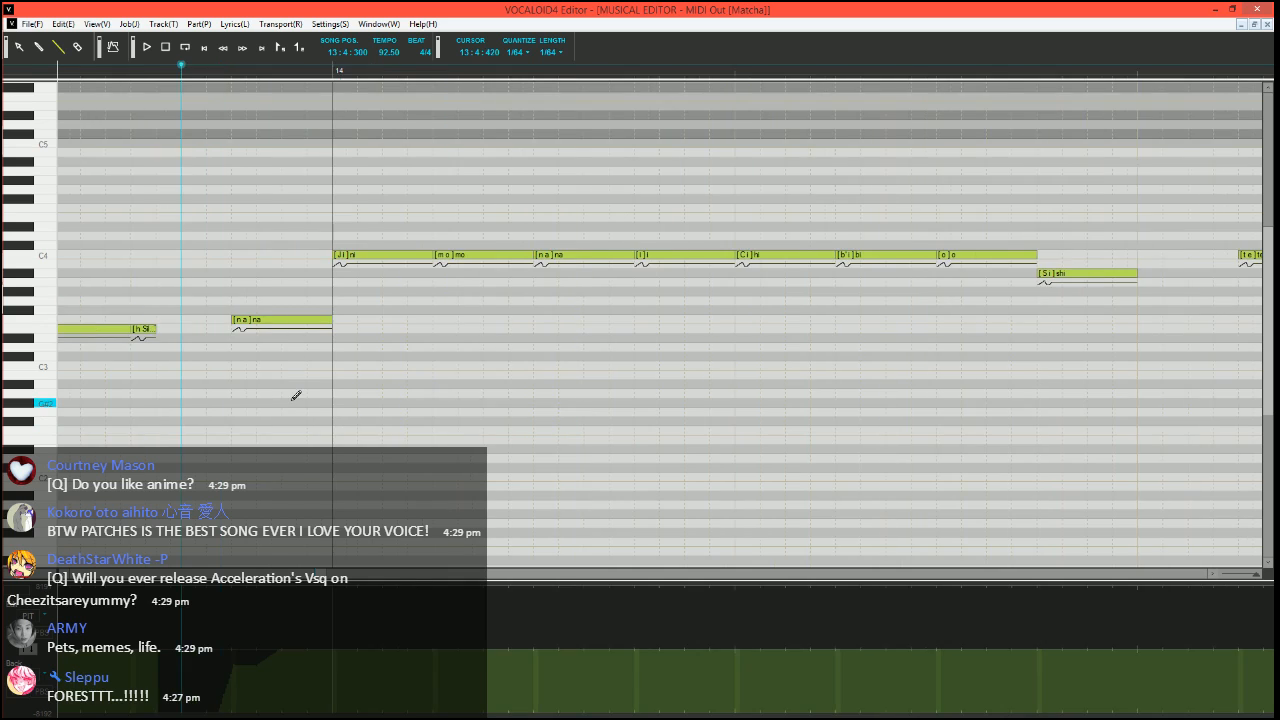
scroll(290, 408, "left", 4)
scroll(289, 409, "right", 2)
scroll(289, 409, "left", 3)
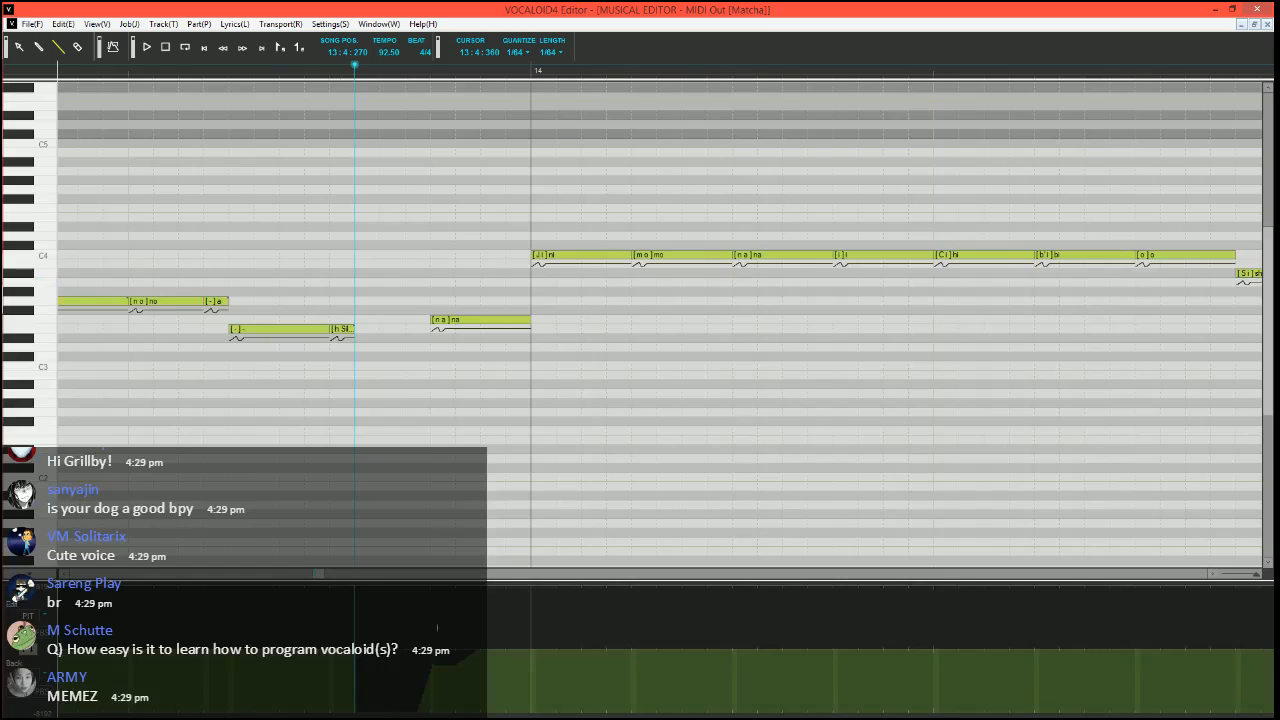
key("space")
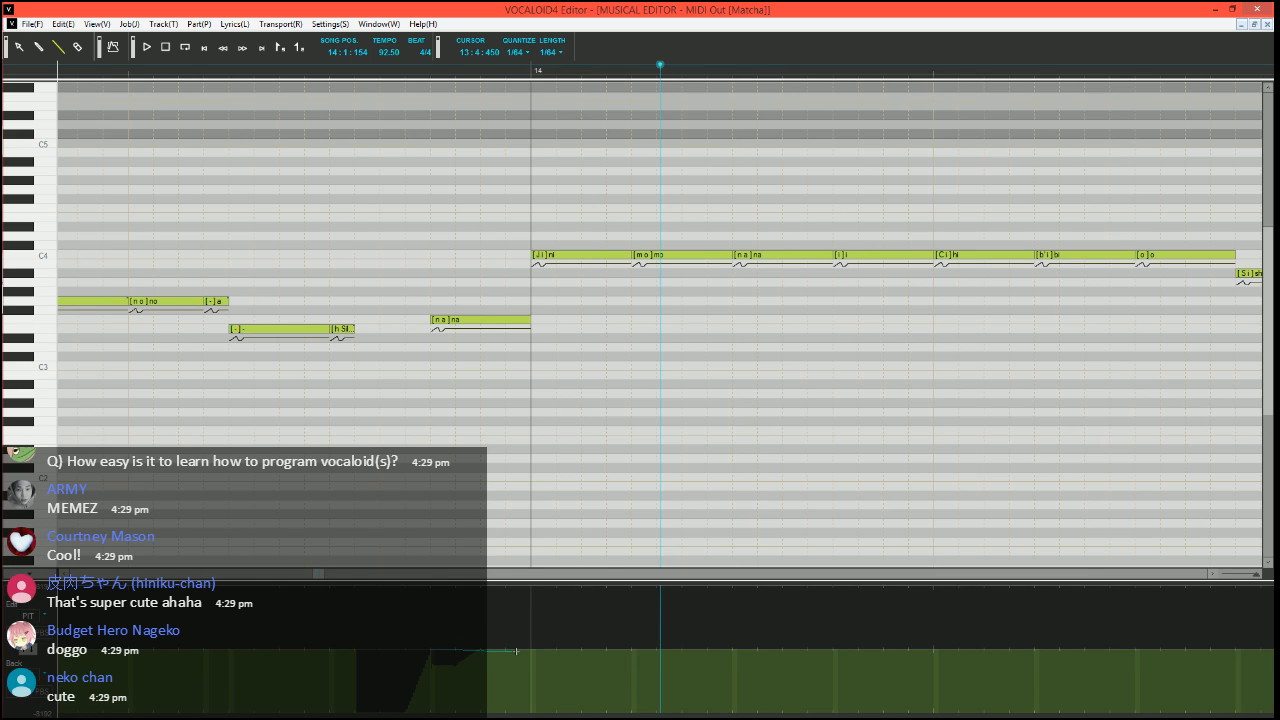
left_click(361, 68)
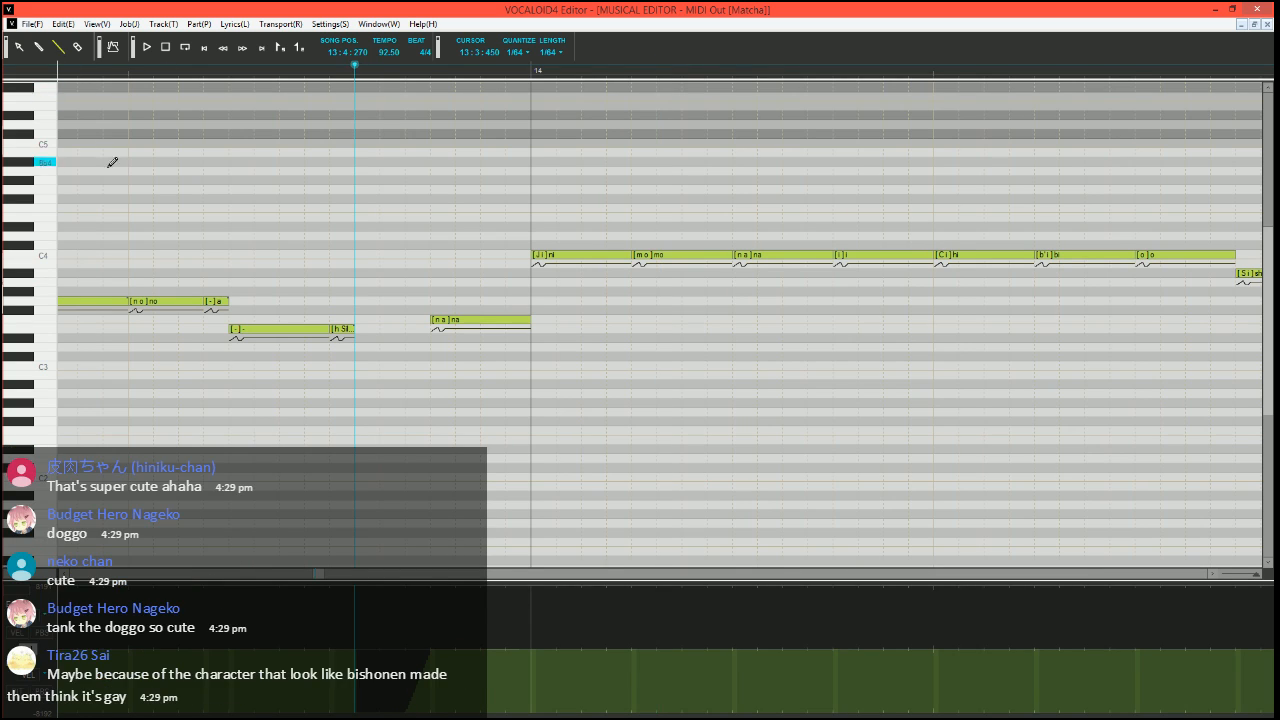
Split the C4 "ni" note at measure 14 into a short A#3 "ni" and a C4 note with the phoneme "i"
scroll(457, 320, "right", 2)
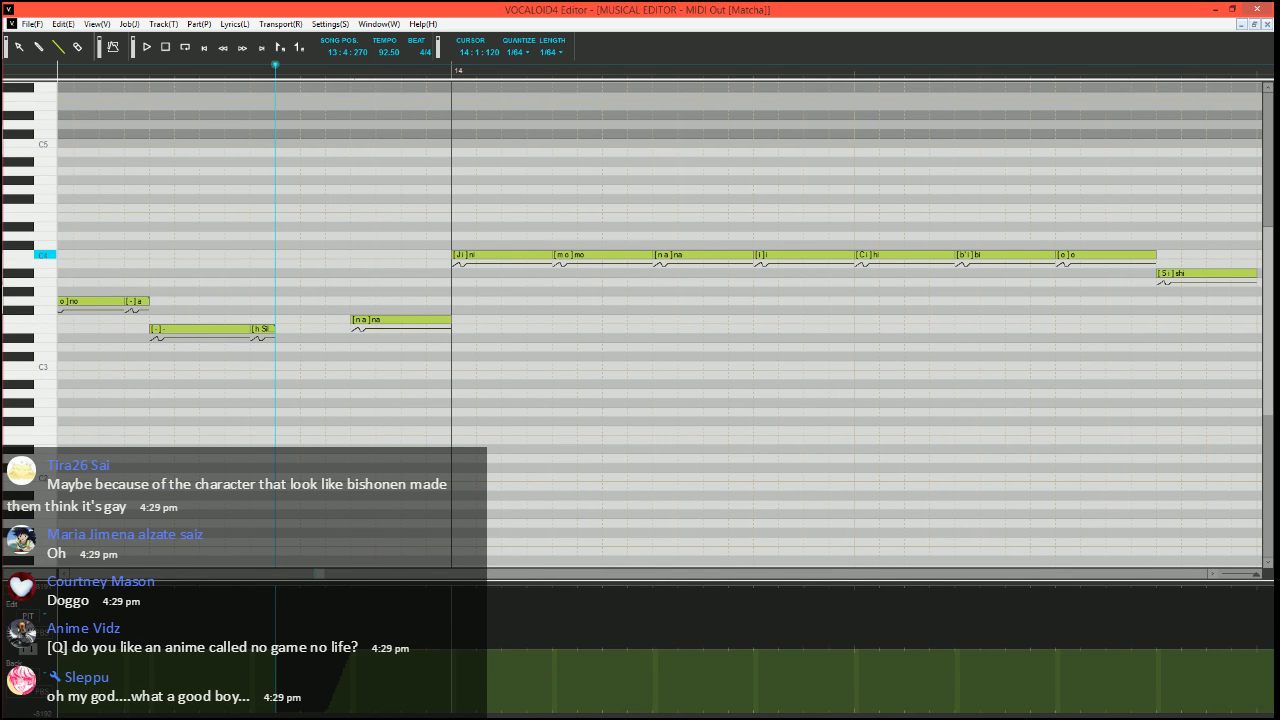
left_click(564, 255)
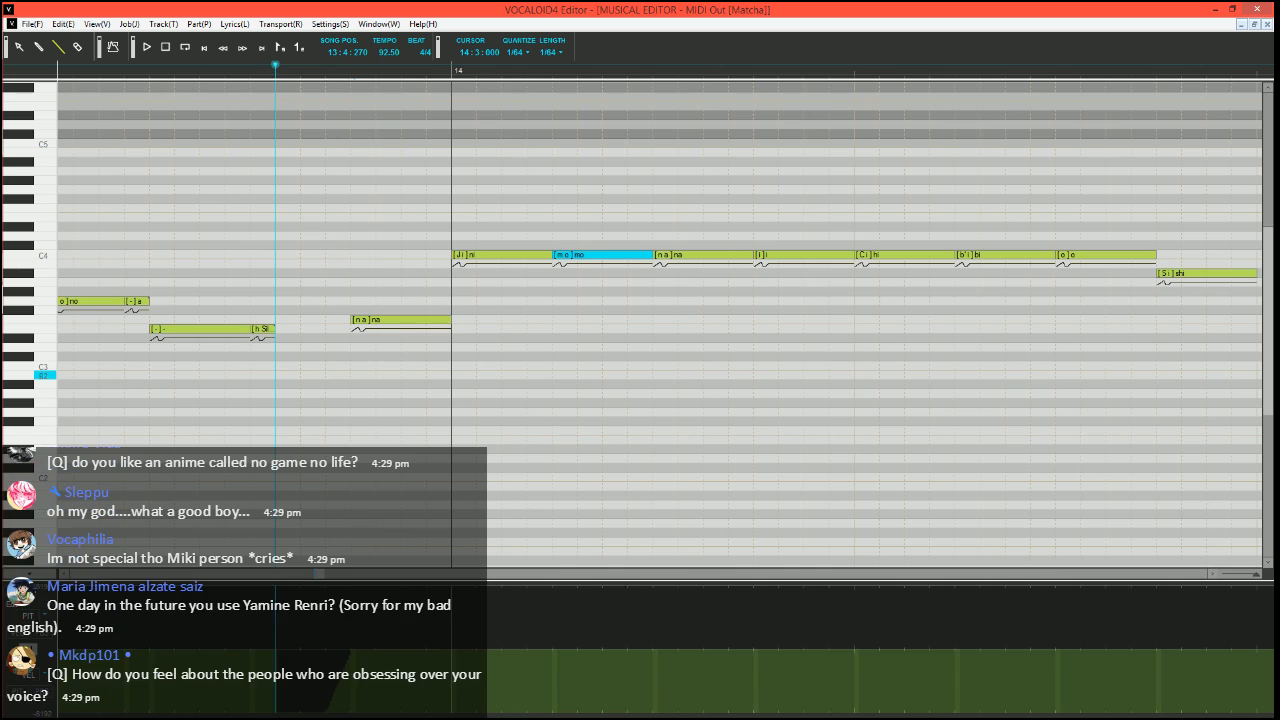
left_click(520, 255)
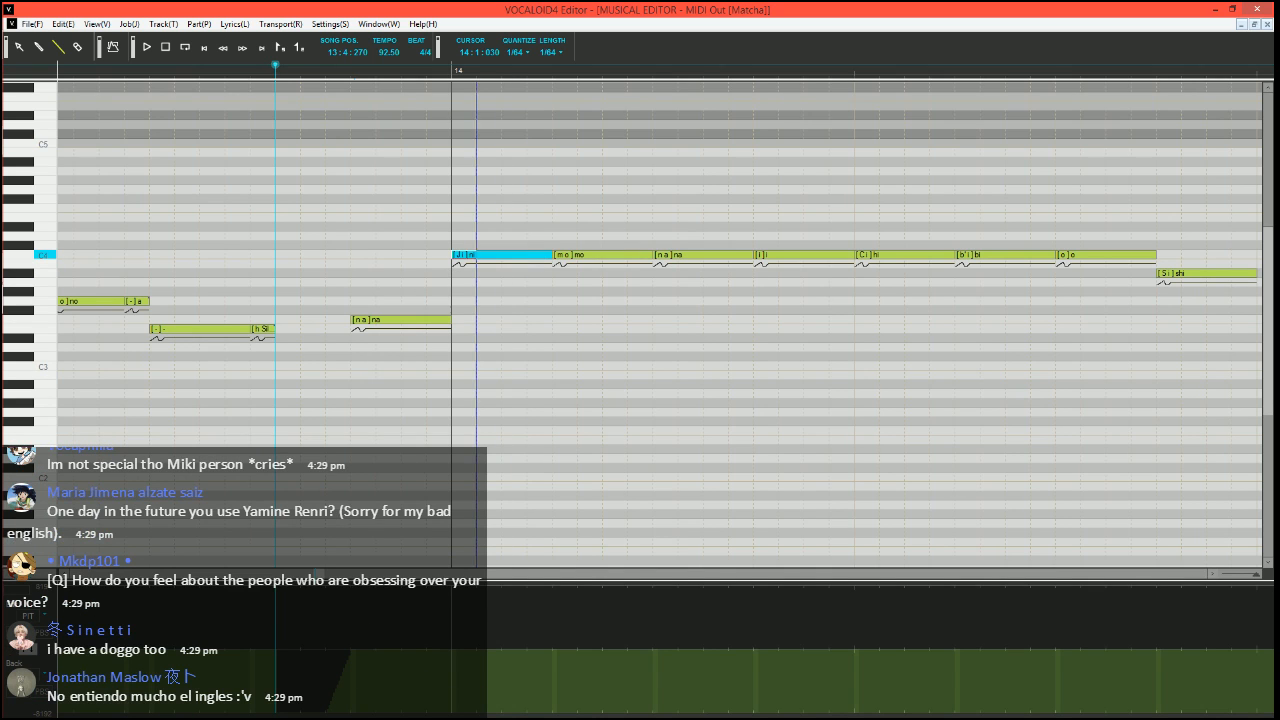
left_click_drag(549, 255, 477, 255)
mouse_move(464, 256)
left_mouse_down()
mouse_move(466, 278)
mouse_move(554, 254)
left_mouse_up()
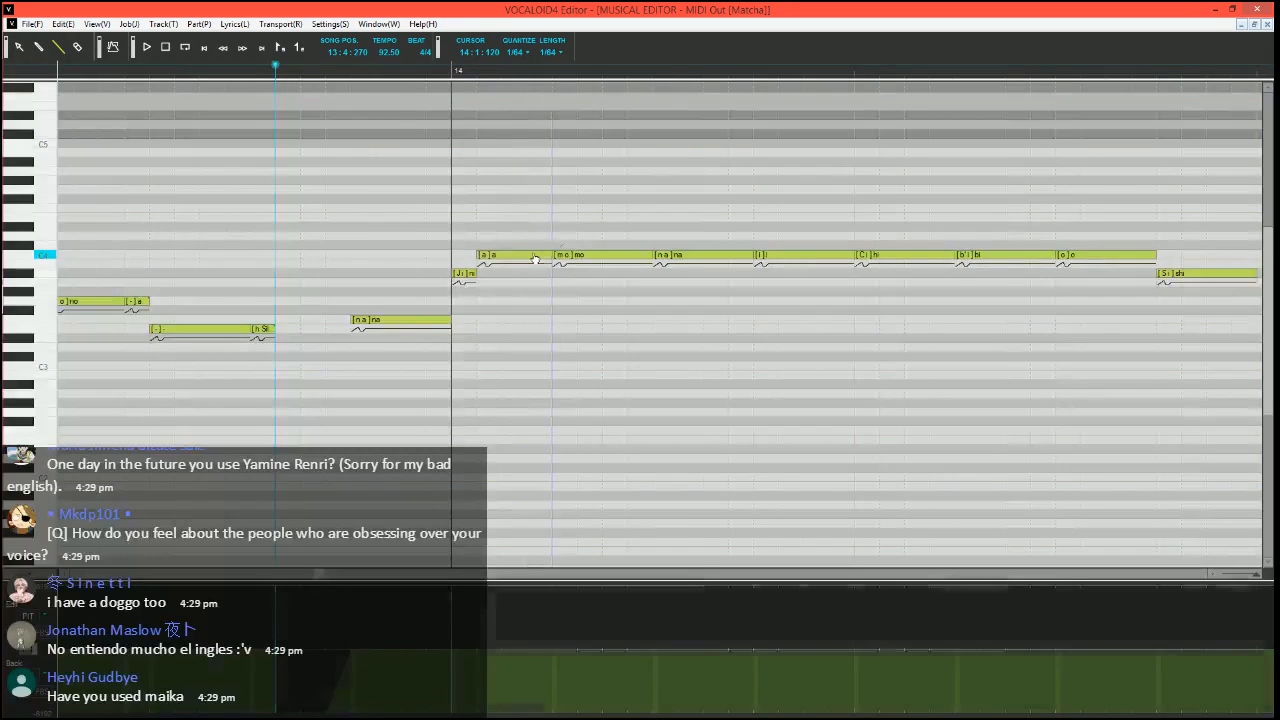
left_click(535, 257)
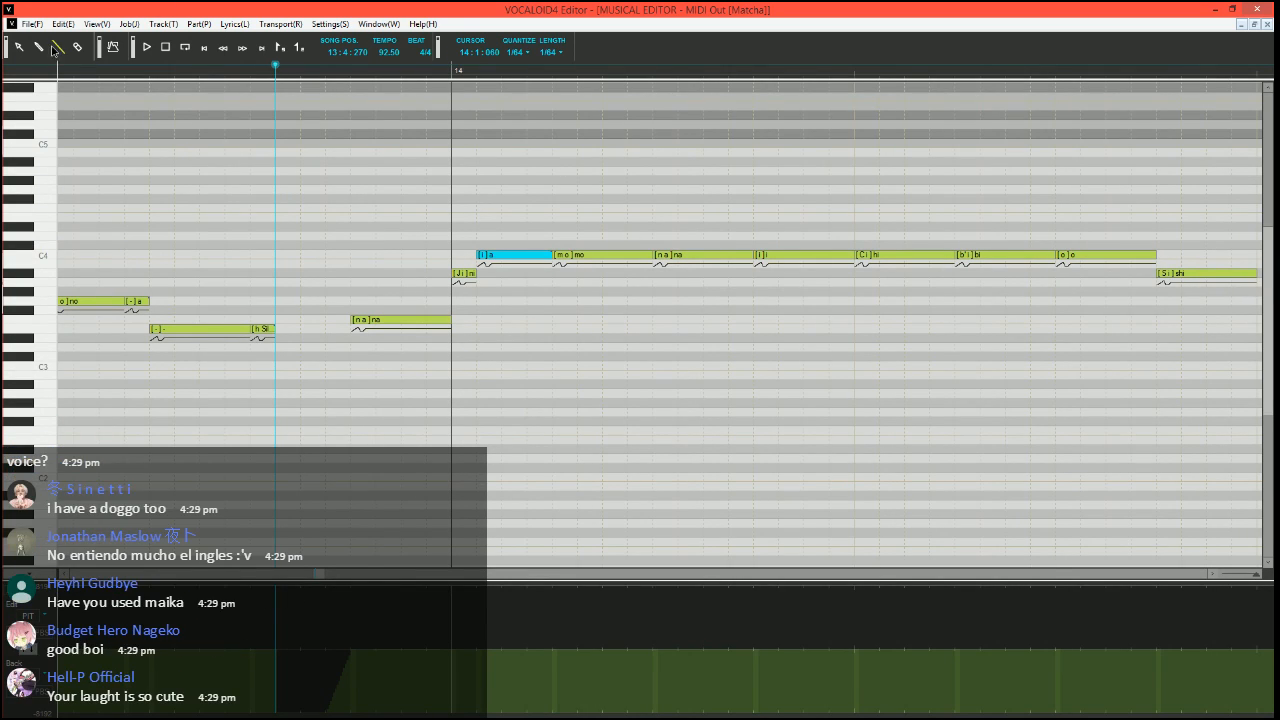
Play back the split "ni" note from 13:4:270 and return the song position to that point
scroll(580, 350, "down", 1)
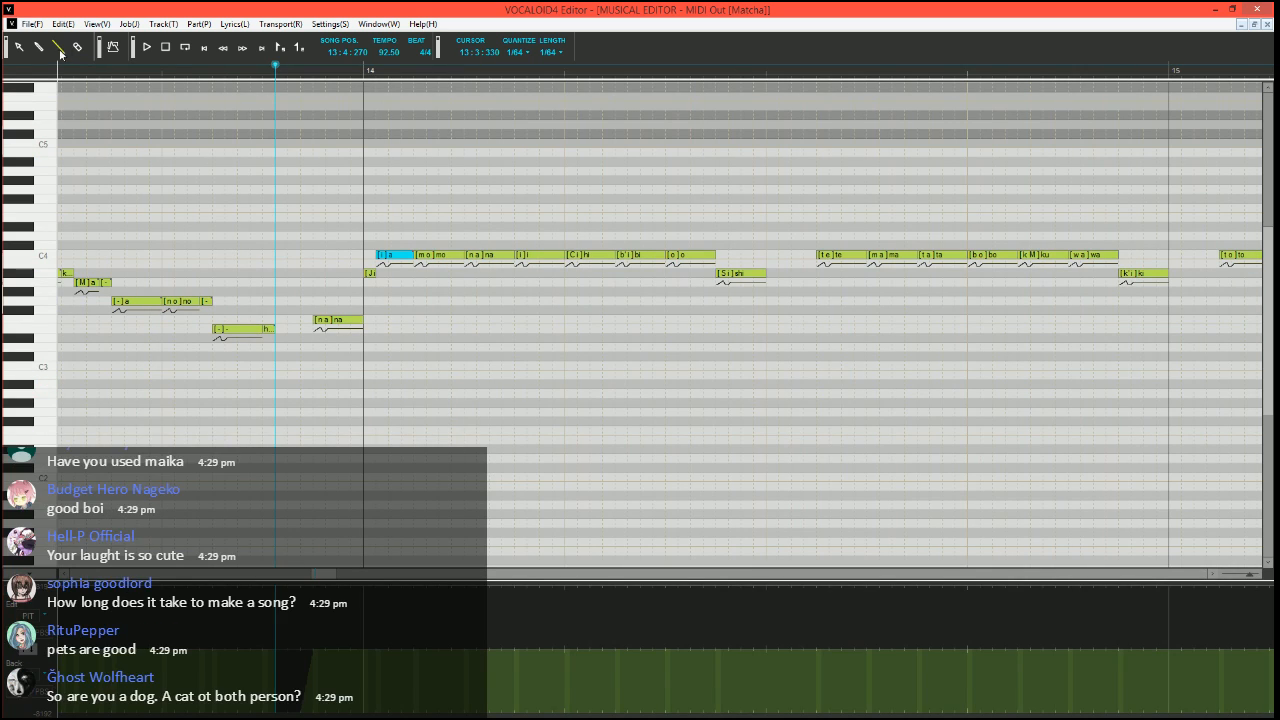
scroll(335, 285, "up", 1)
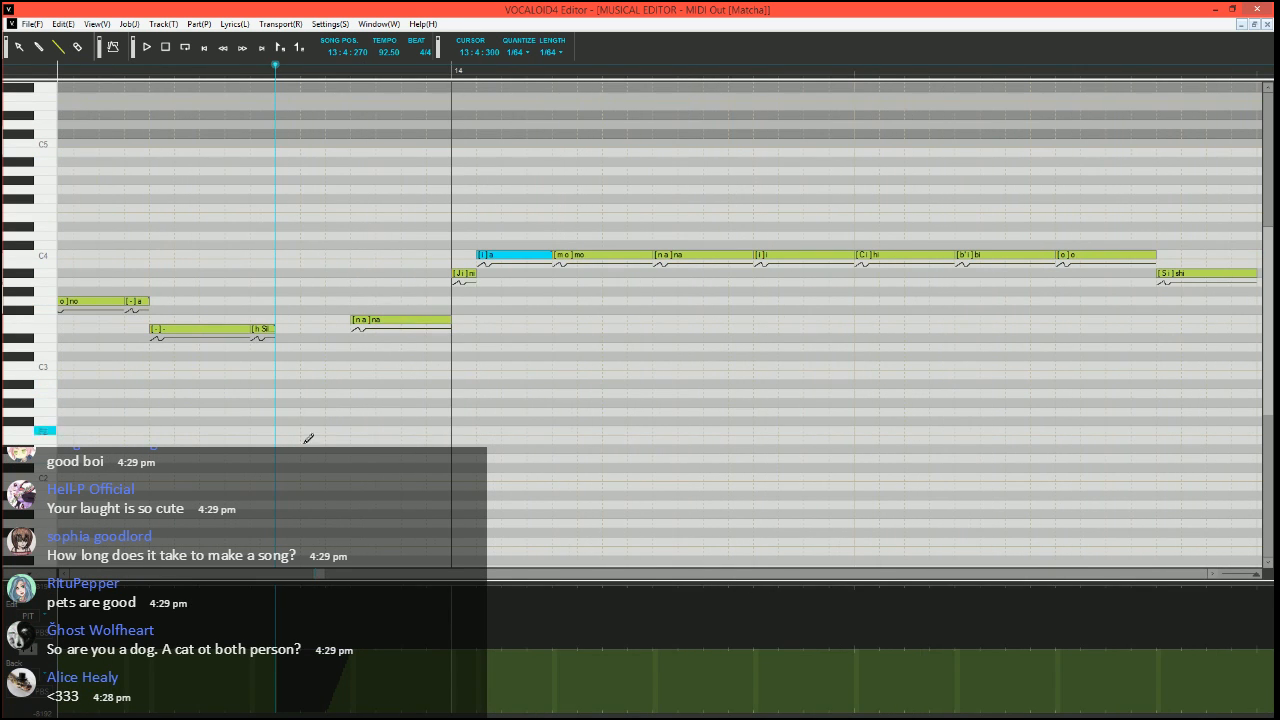
scroll(509, 351, "down", 3)
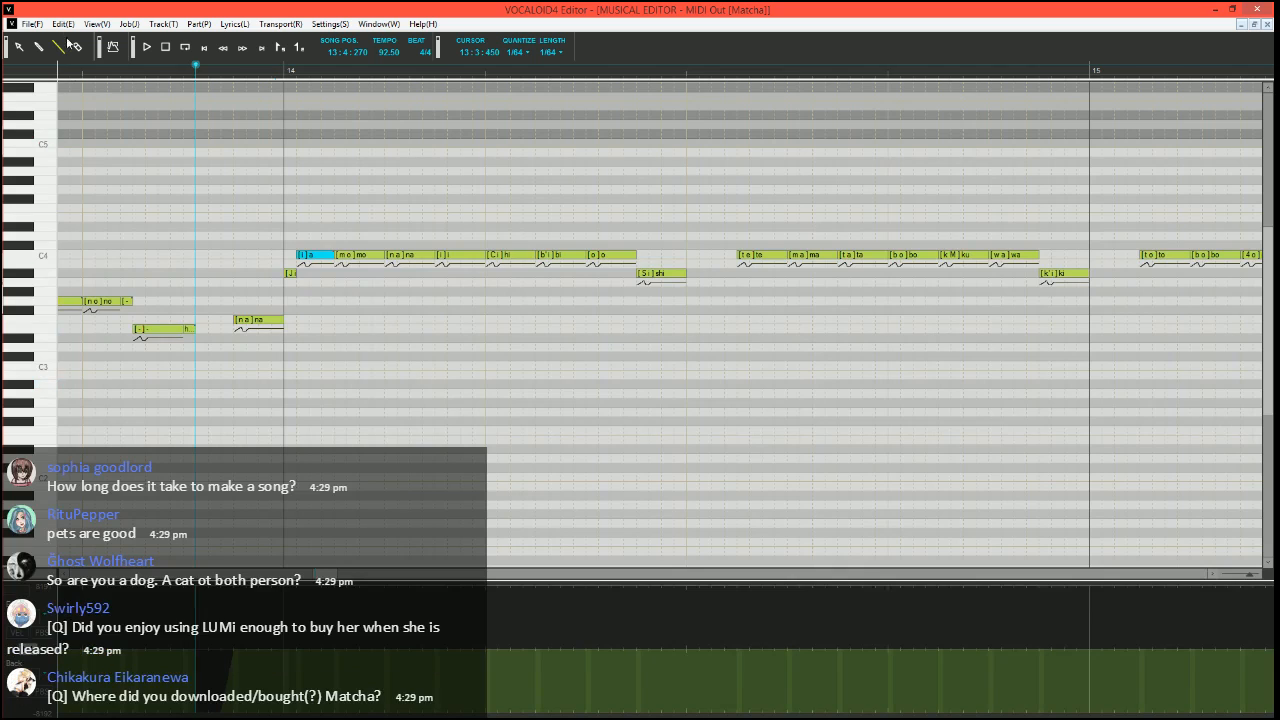
key("space")
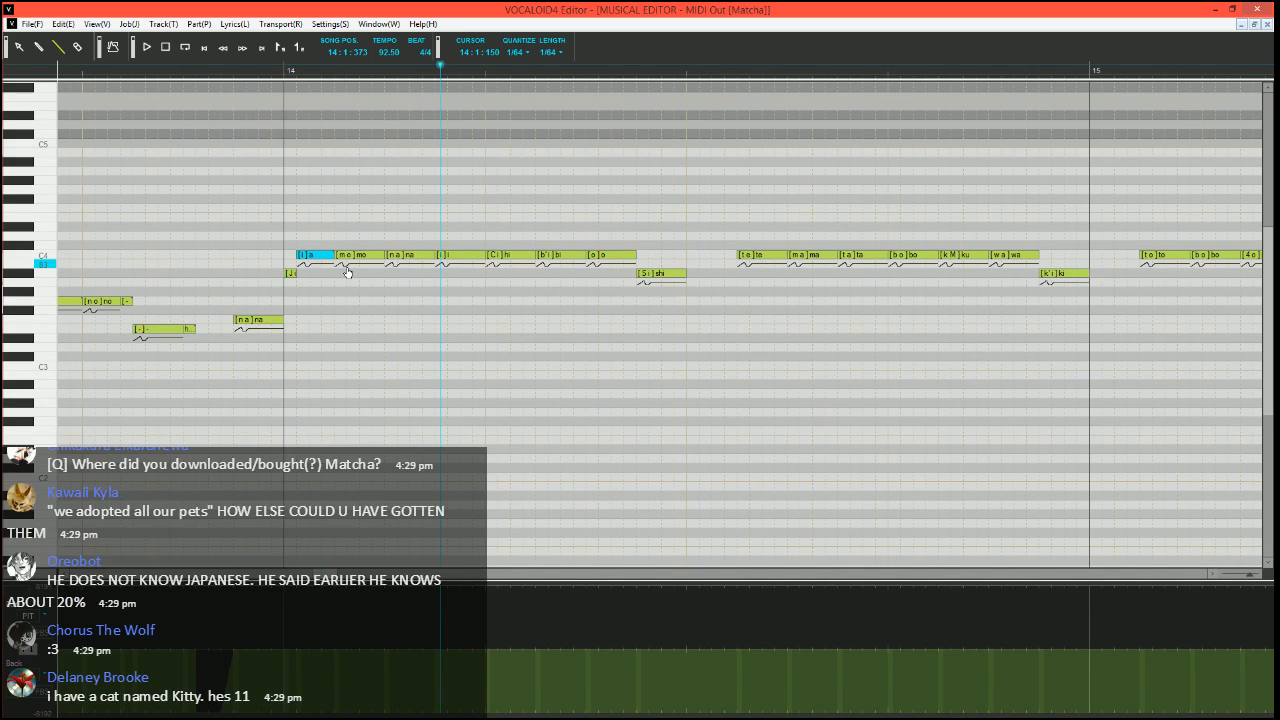
left_click(193, 70)
left_click(57, 47)
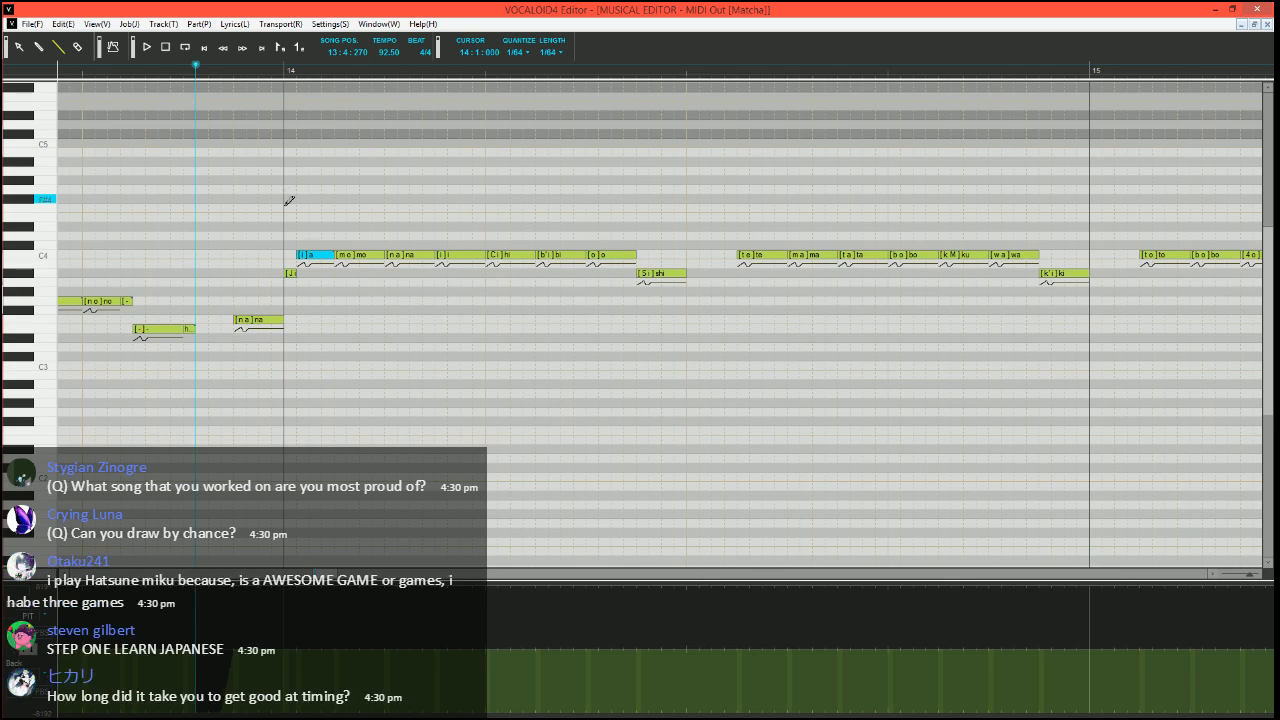
Move the song position to 13:4:330 and split the C4 "hi" note into a short A#3 "hi" and two C4 "a" notes
scroll(289, 200, "up", 2, "ctrl")
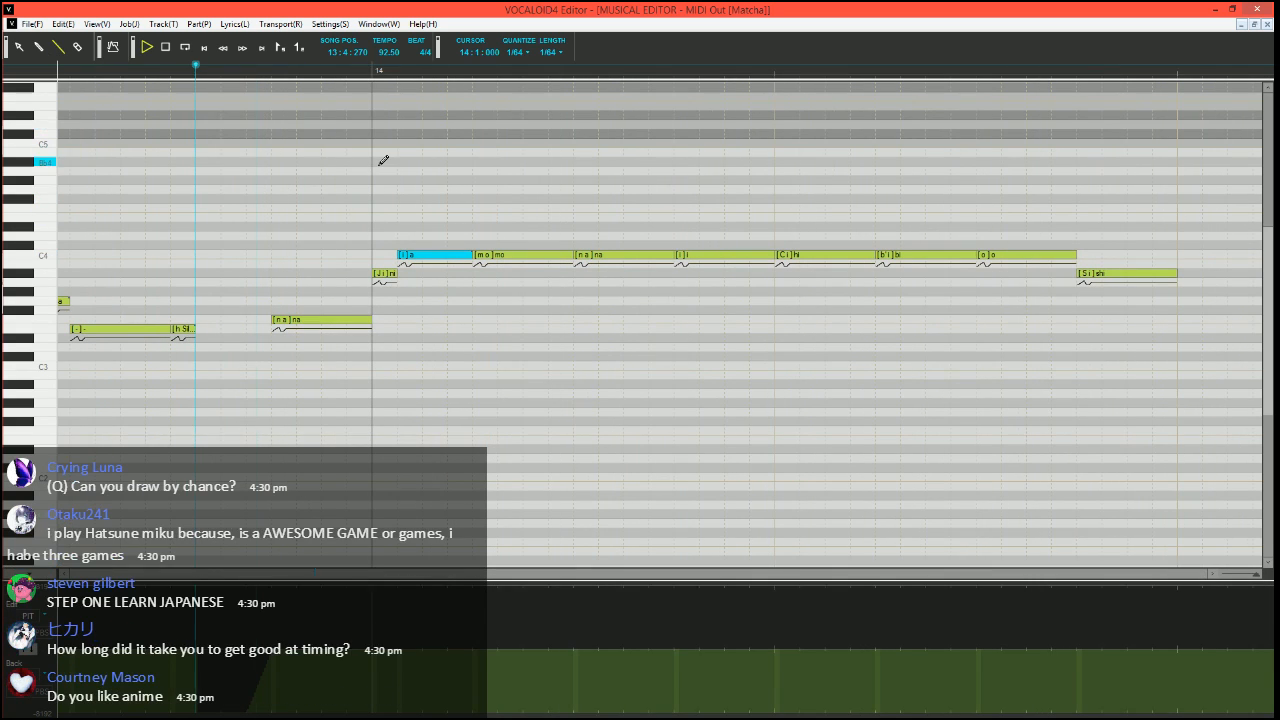
left_click(248, 68)
scroll(629, 317, "down", 2, "ctrl")
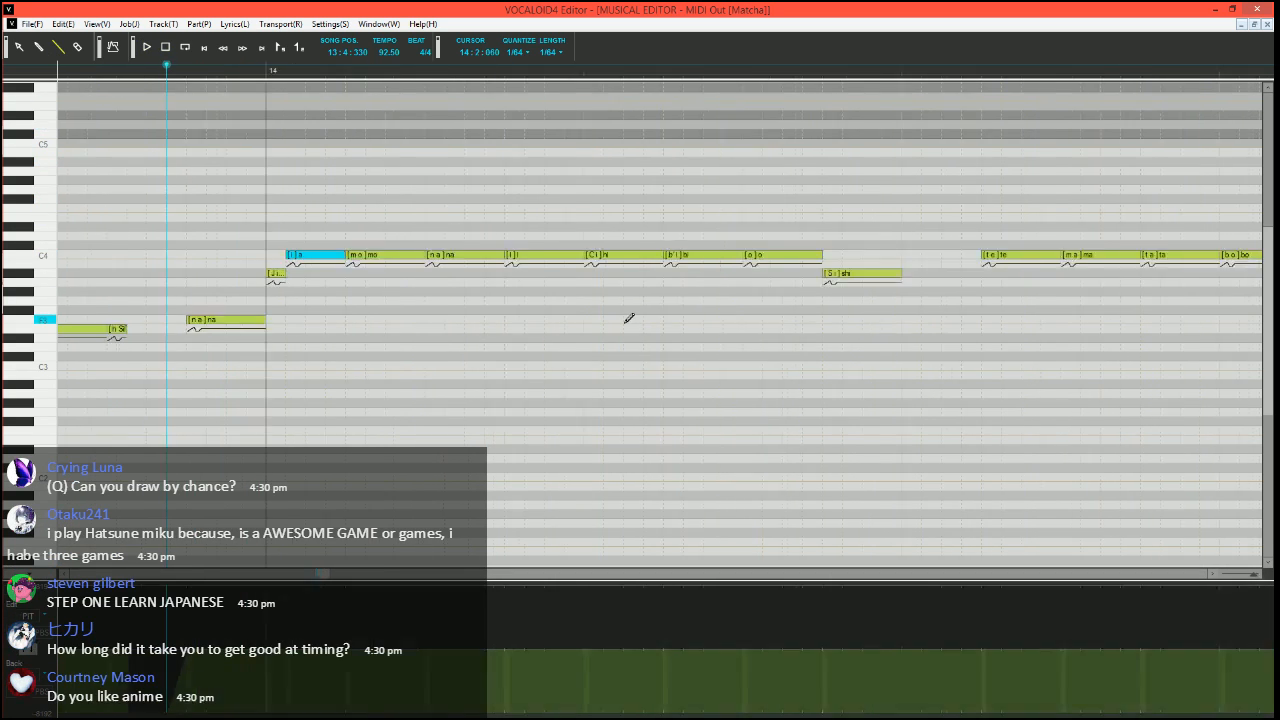
left_click(503, 257)
mouse_move(546, 256)
left_mouse_down()
mouse_move(502, 256)
mouse_move(490, 273)
mouse_move(557, 254)
left_mouse_up()
left_click(505, 257)
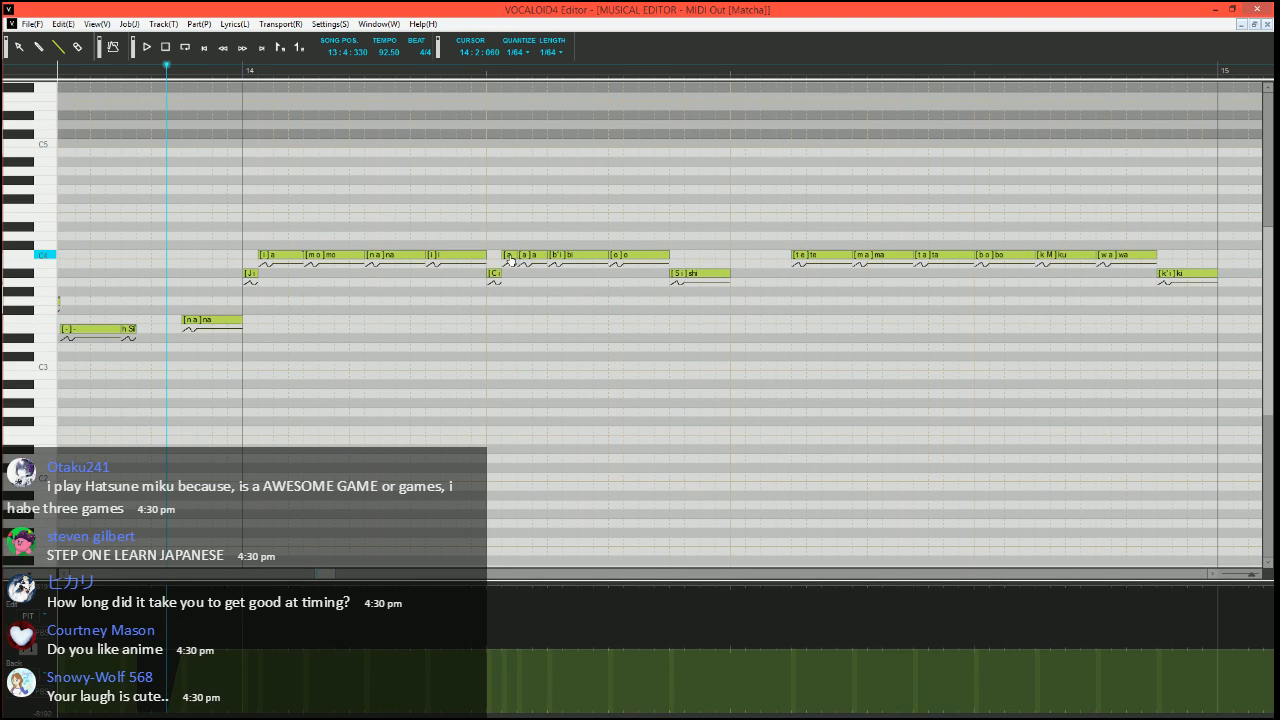
Set the phonemes of the two C4 notes after the short "hi" to "i" and "-", and play back the phrase
double_click(506, 256)
key("Return")
key("space")
key("space")
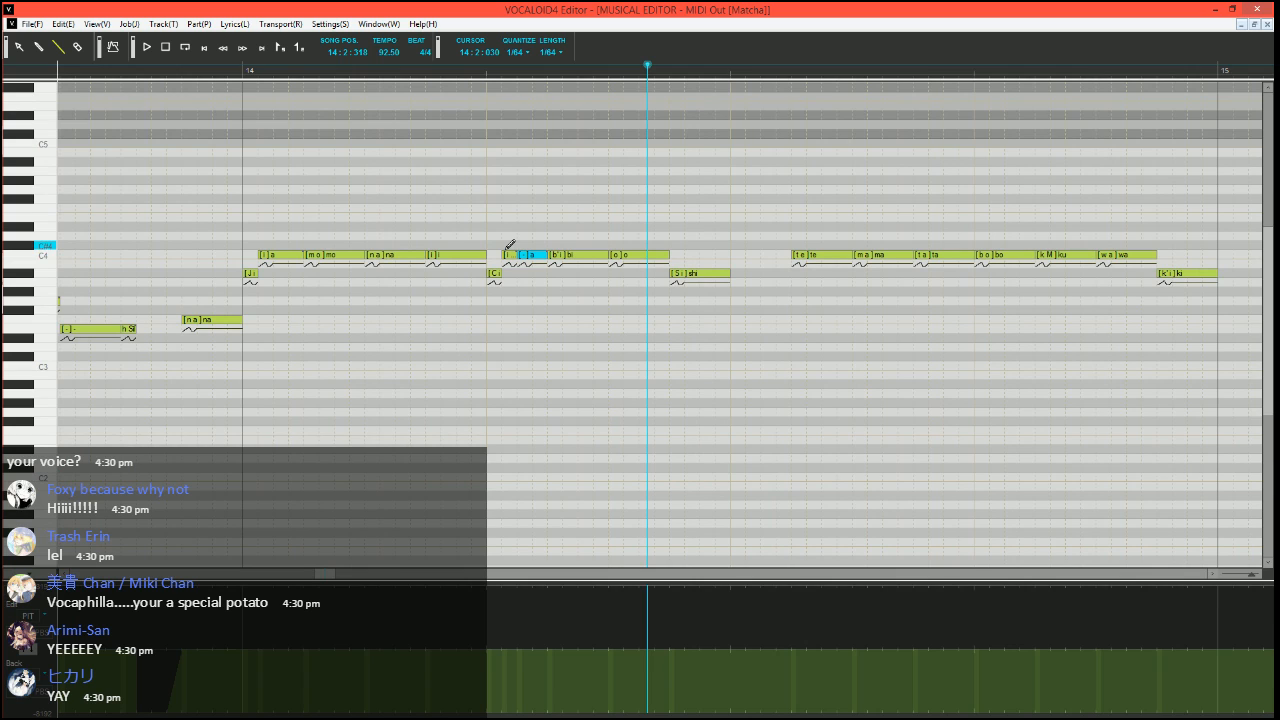
Return the song position to 14:1:390 and extend the A#3 "shi" note in measure 14 to the start of the "te" note
key("space")
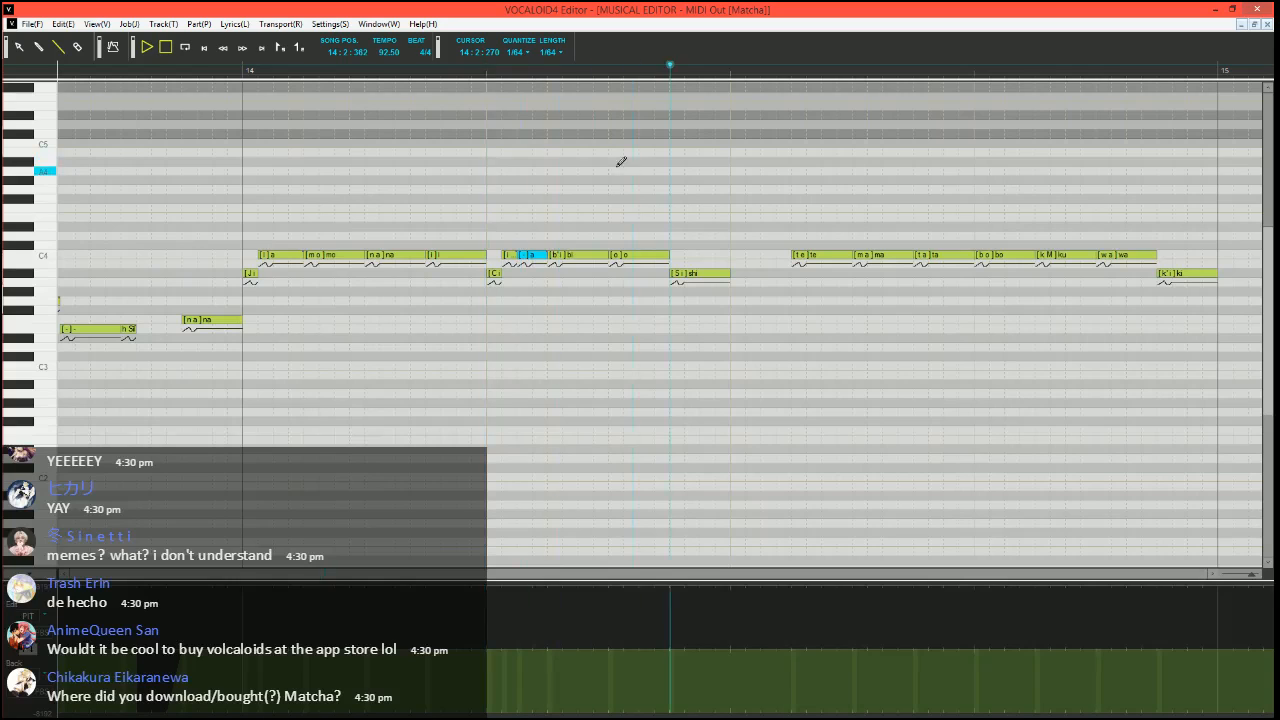
left_click(440, 68)
scroll(552, 232, "right", 1)
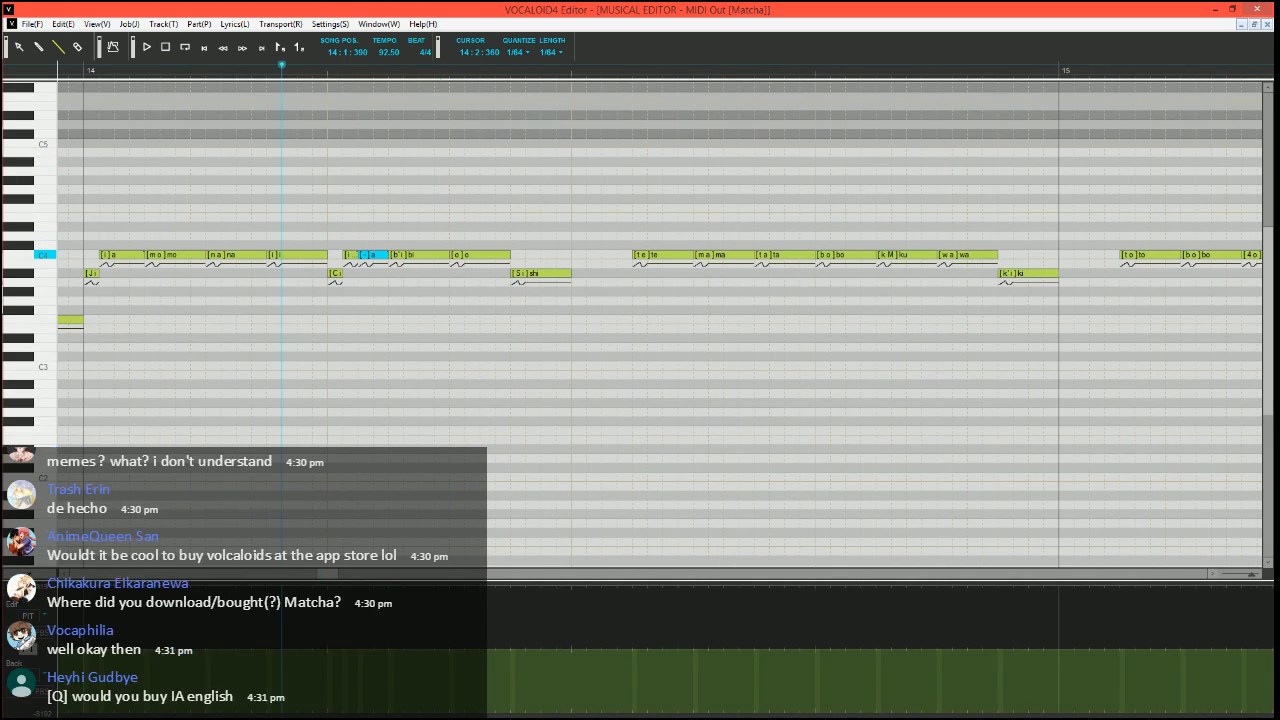
left_click_drag(569, 273, 632, 273)
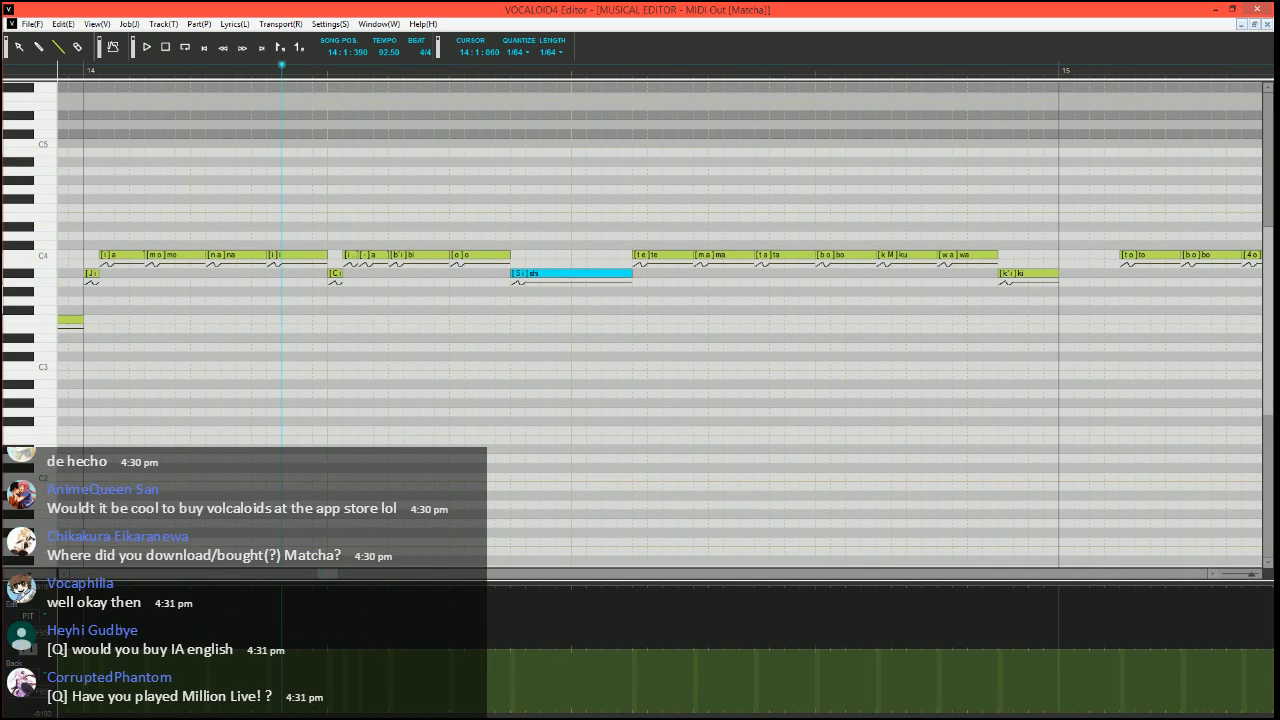
Display the velocity parameter, lower the "te" note's velocity to the minimum, and play back from 14:1:390
left_click(29, 652)
left_click_drag(620, 712, 645, 713)
key("space")
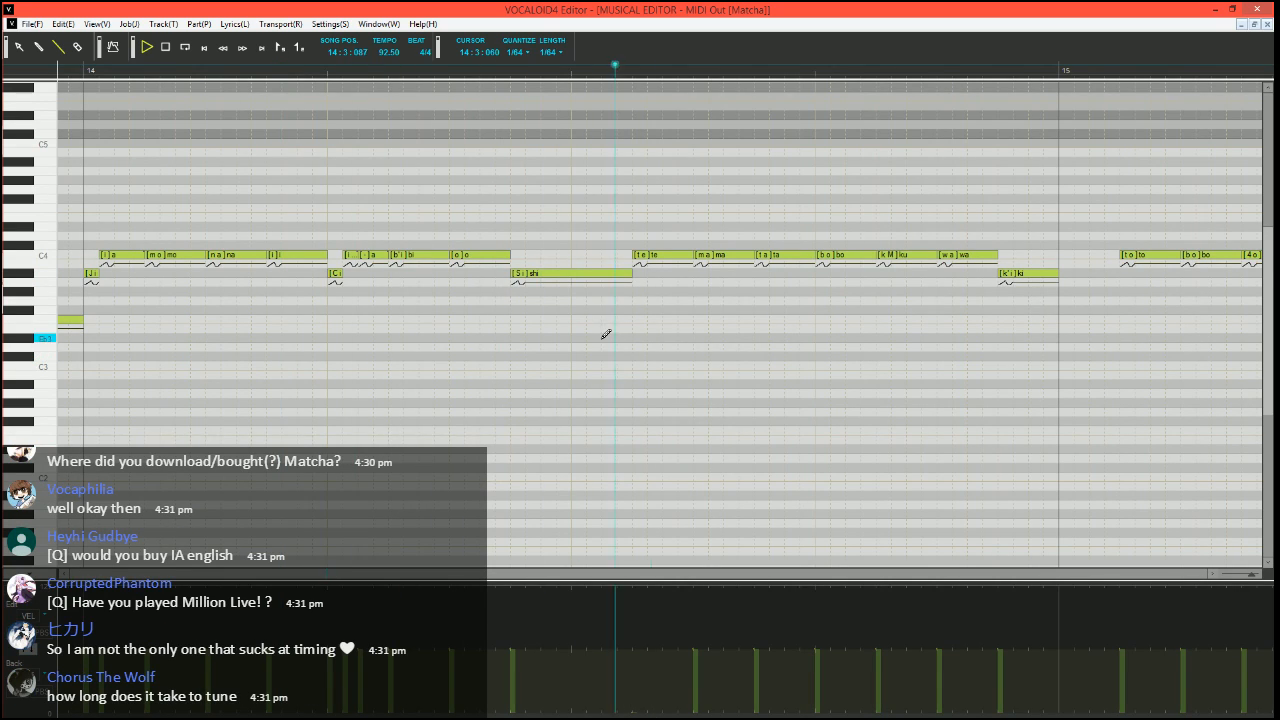
key("space")
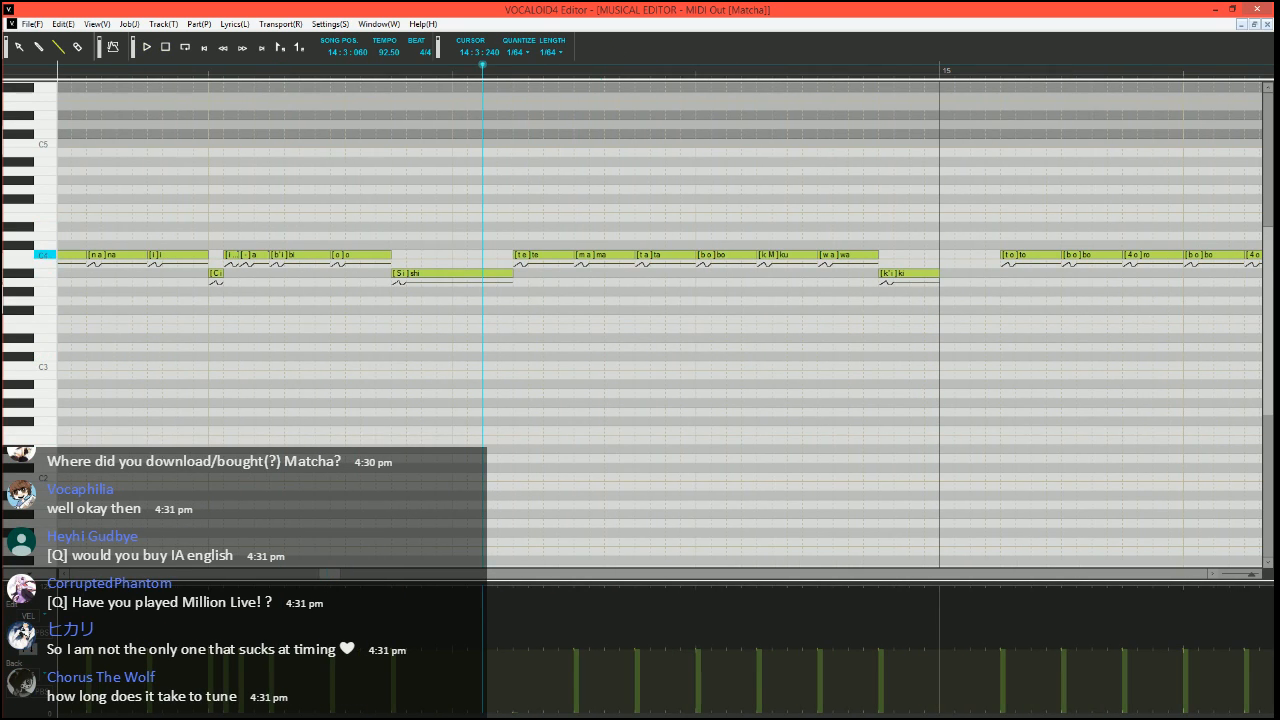
Split the C4 "te" note in measure 14 into a short A#3 "te" and two C4 notes
left_click(565, 256)
mouse_move(571, 255)
left_mouse_down()
mouse_move(527, 255)
mouse_move(520, 273)
left_mouse_up()
left_click_drag(531, 254, 546, 255)
Set the phonemes of the two C4 notes after the short "te" to "e" and "-", and play back the phrase
double_click(535, 256)
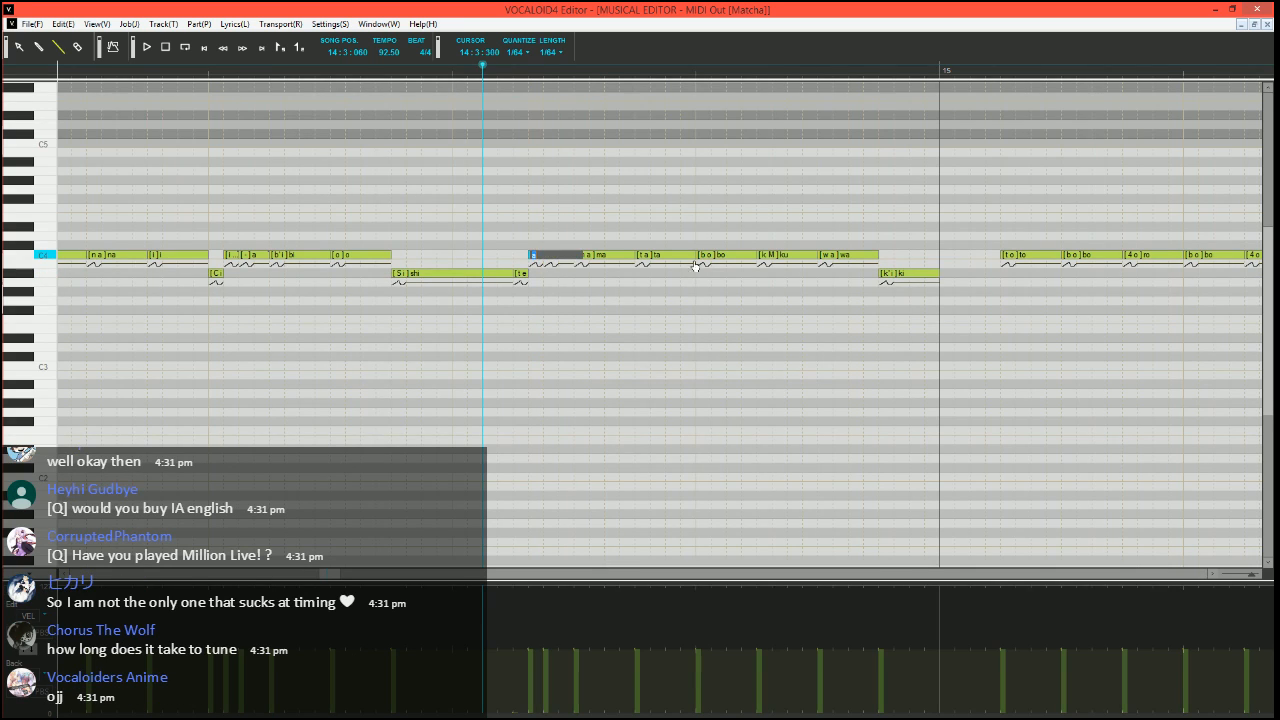
type("e")
key("Tab")
key("Return")
key("space")
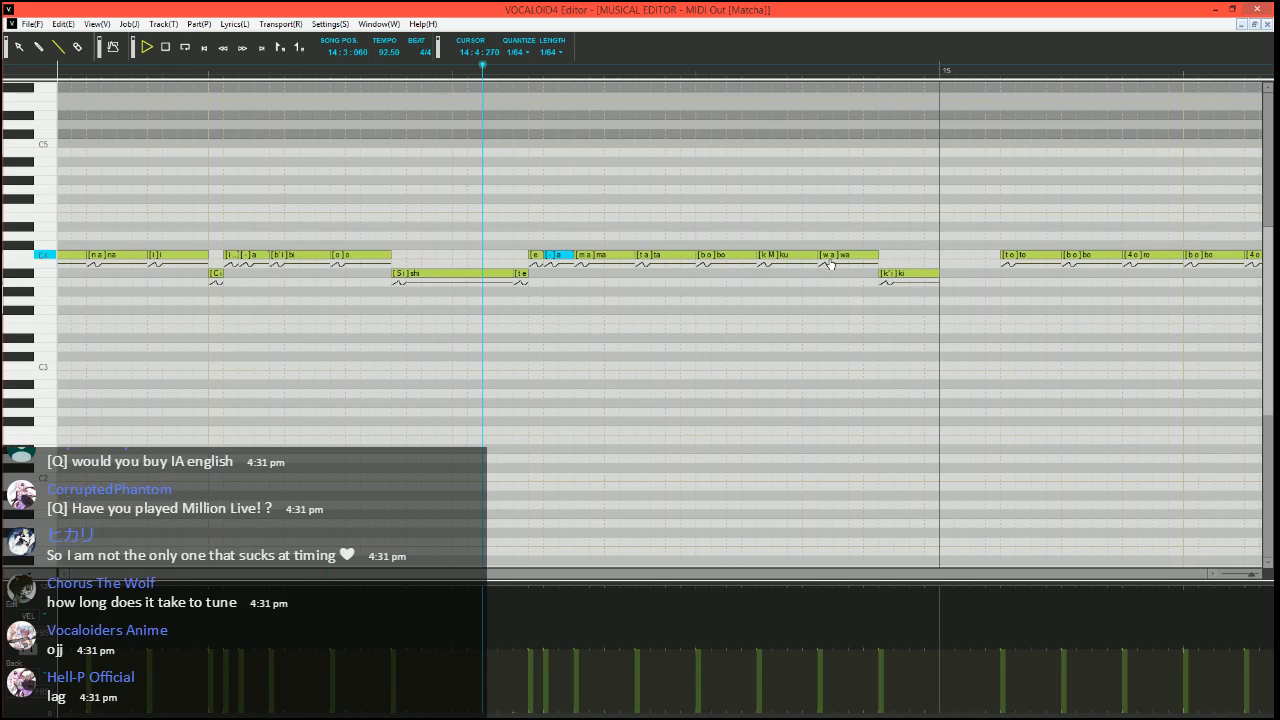
key("space")
Raise the velocities from the "na" before measure 14 through "ki" to maximum, except "shi", "te" and "e", and play back from 13:4:330
scroll(363, 360, "down", 2)
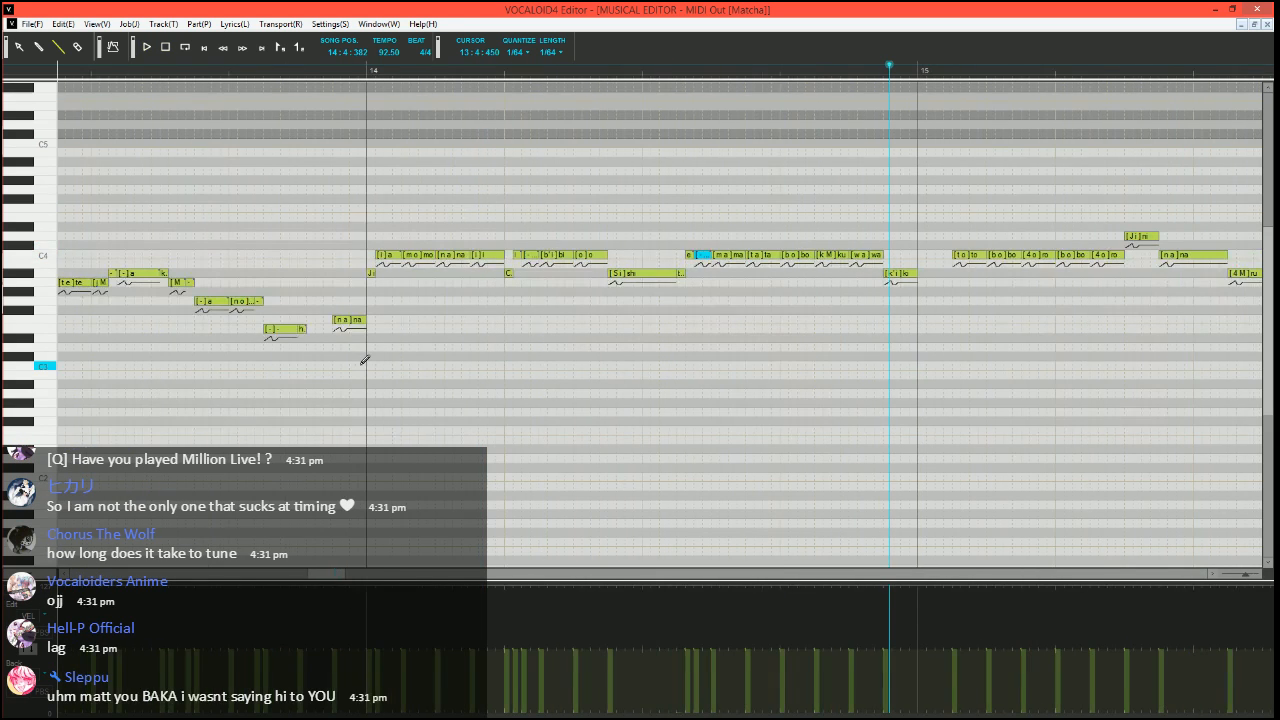
left_click(323, 73)
scroll(390, 285, "up", 2)
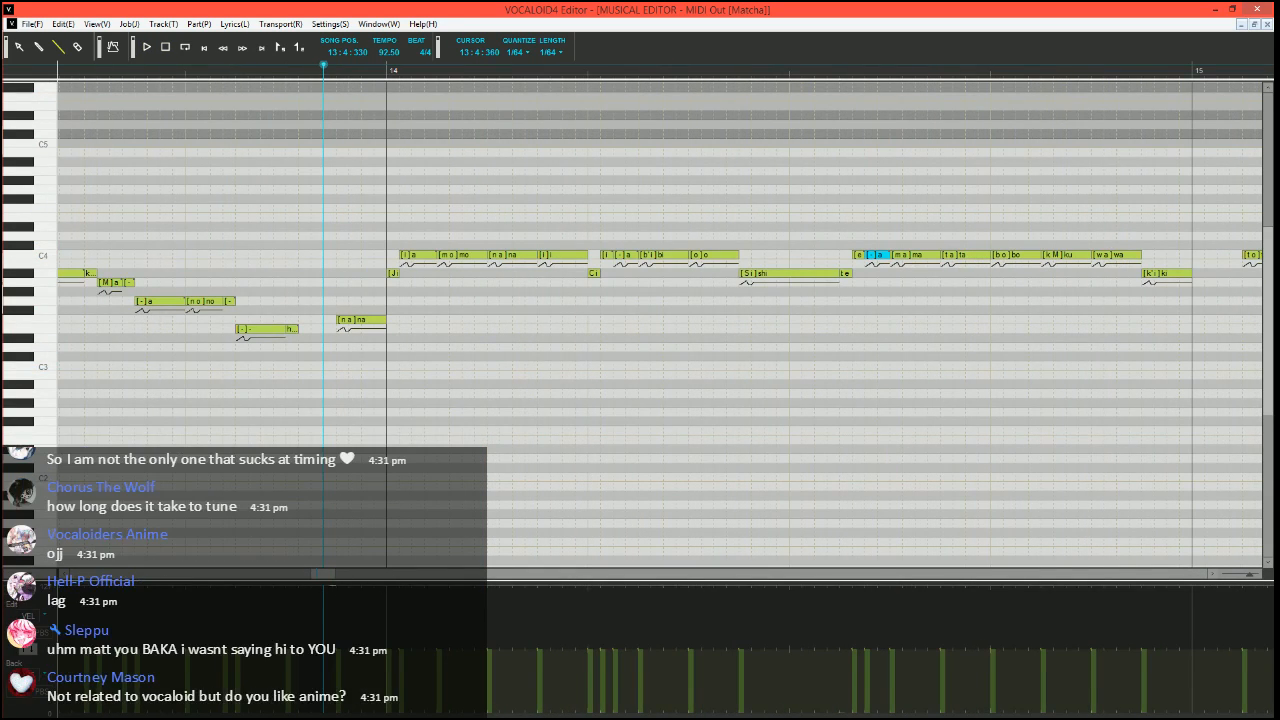
left_click_drag(330, 588, 489, 576)
key("space")
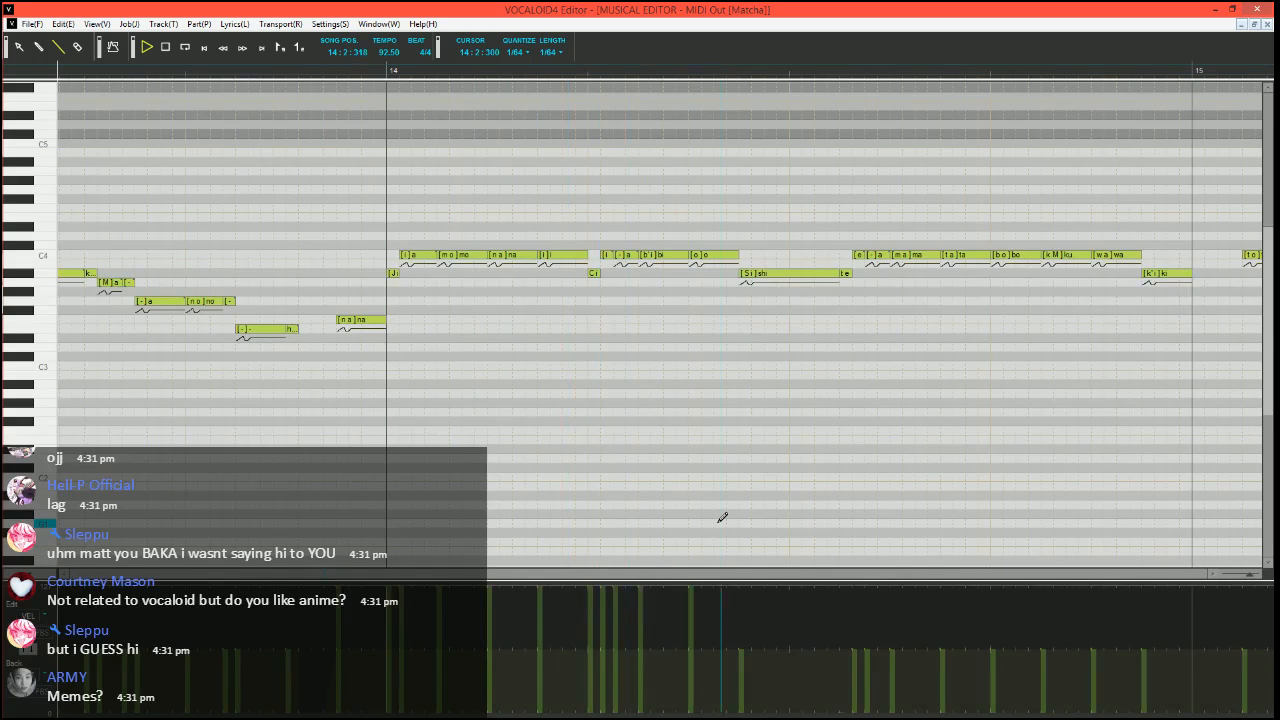
key("space")
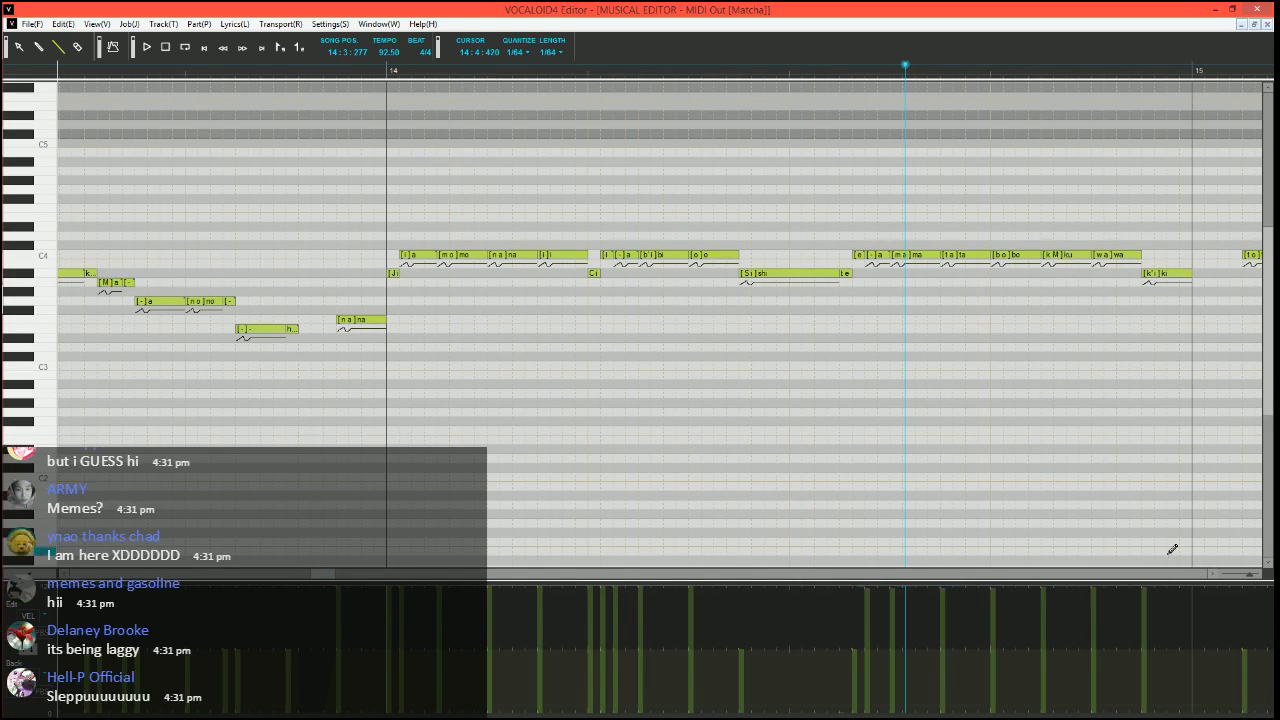
Play back the second half of measure 14 from 14:2:330
left_click(726, 69)
key("space")
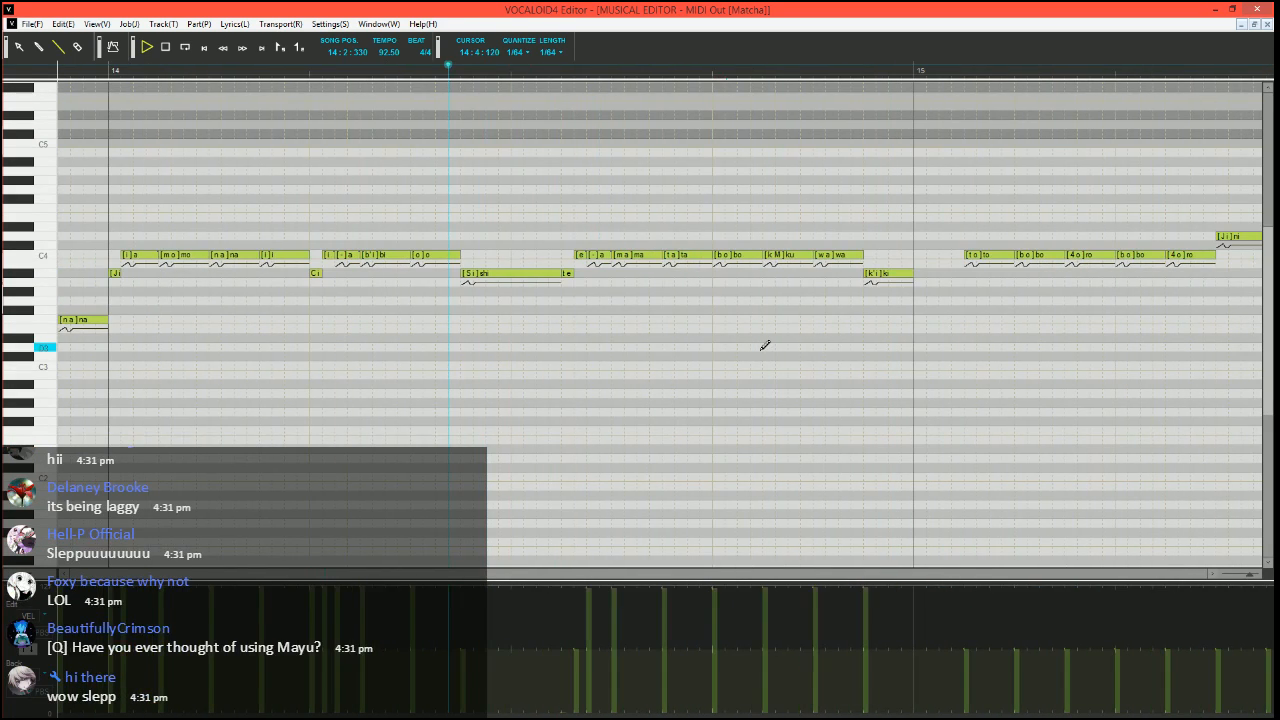
key("space")
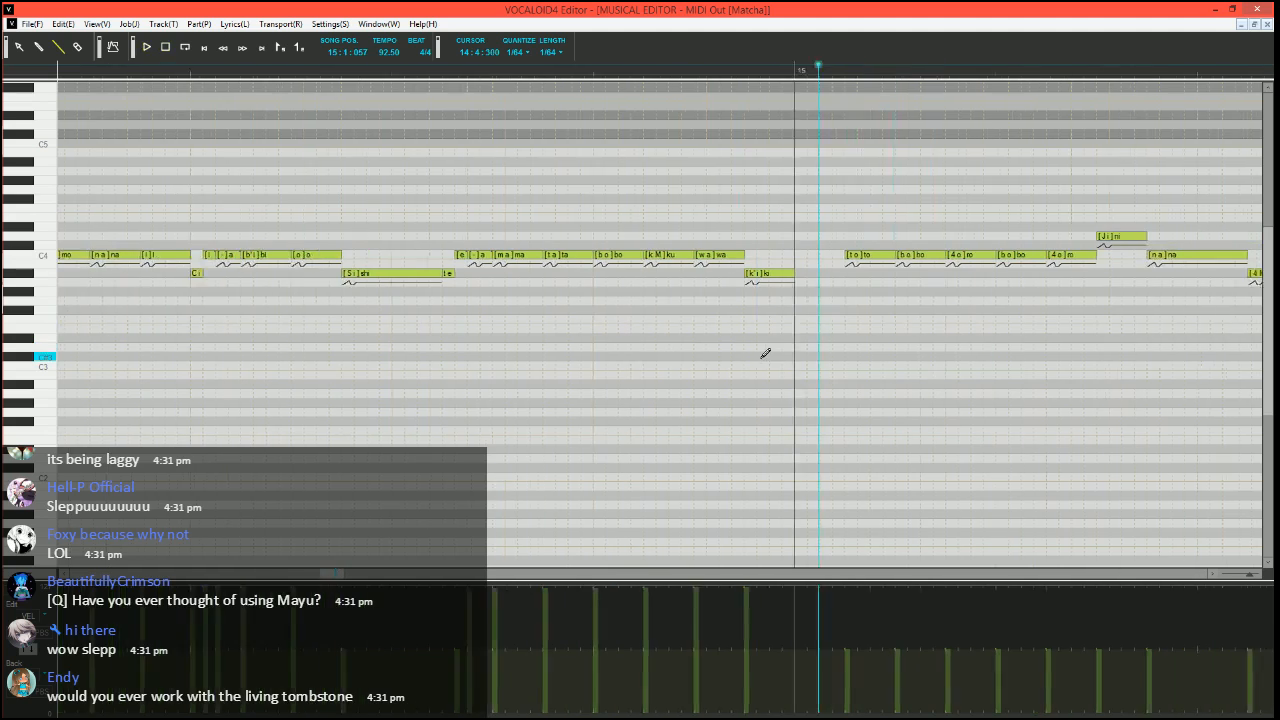
Move the song position to 14:4:240 and split "ki" into a short A3 "ki" and two A#3 notes reaching the "to" note
left_click(574, 69)
scroll(680, 275, "up", 2)
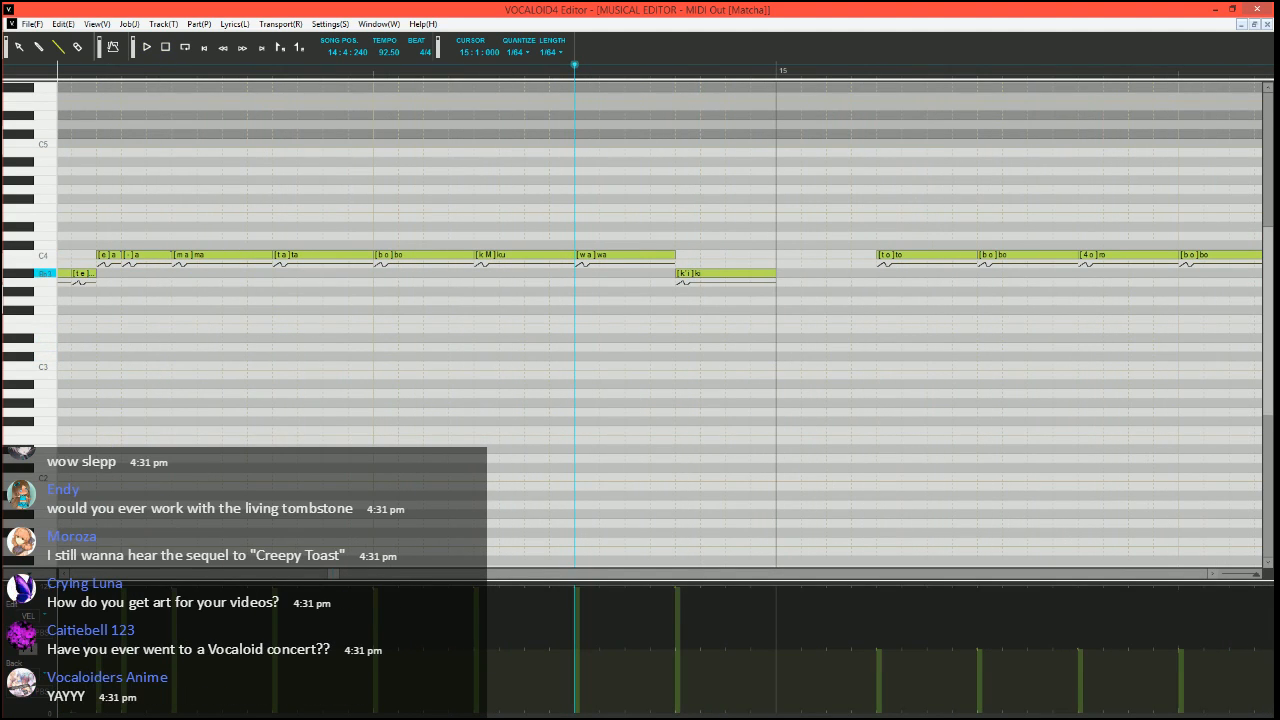
left_click_drag(773, 275, 688, 283)
left_click_drag(704, 274, 876, 272)
Set the phonemes of the two A#3 notes after the short "ki" to "i" and "-"
double_click(717, 273)
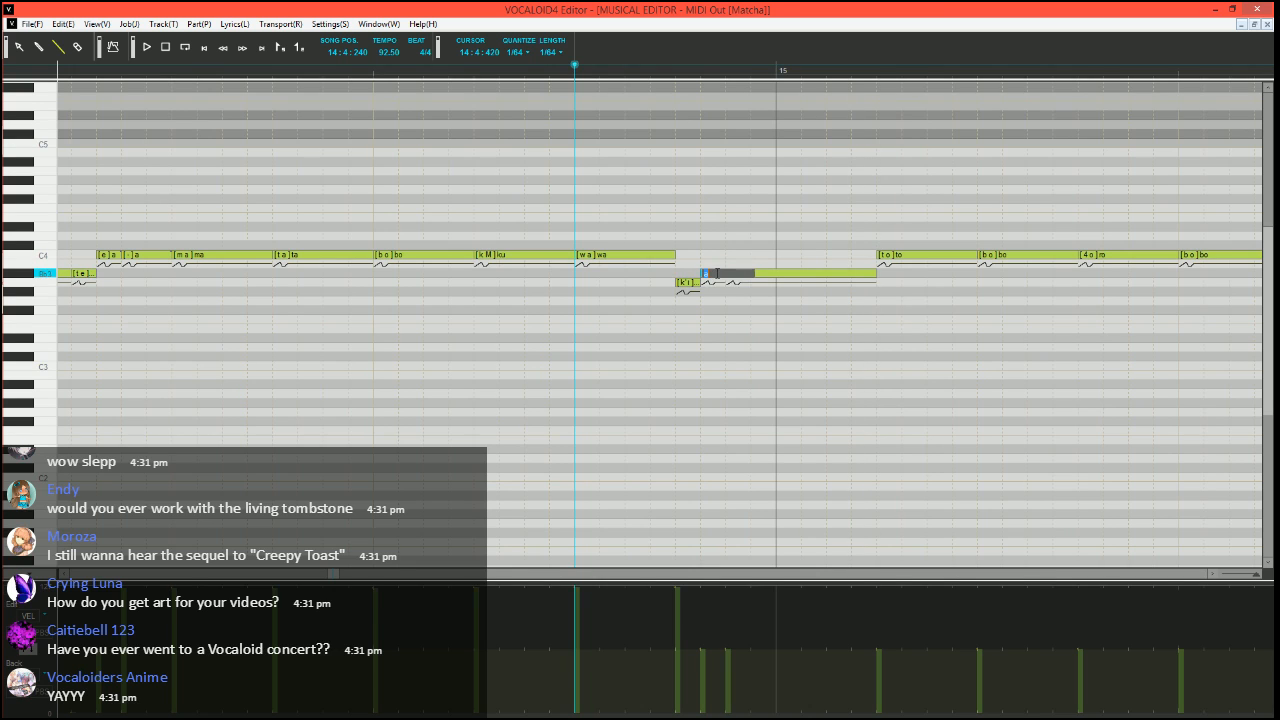
type("i")
key("Return")
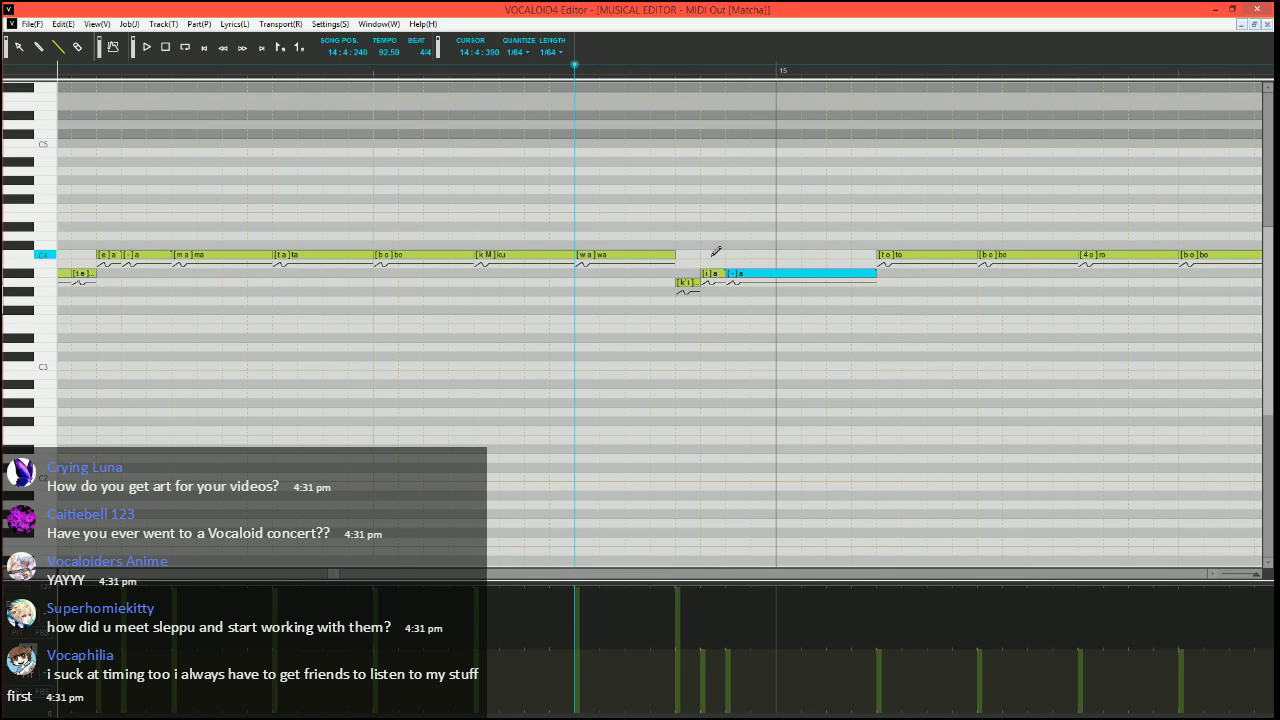
Lower the velocity of the "to" note in measure 15 to the minimum
scroll(716, 250, "down", 2)
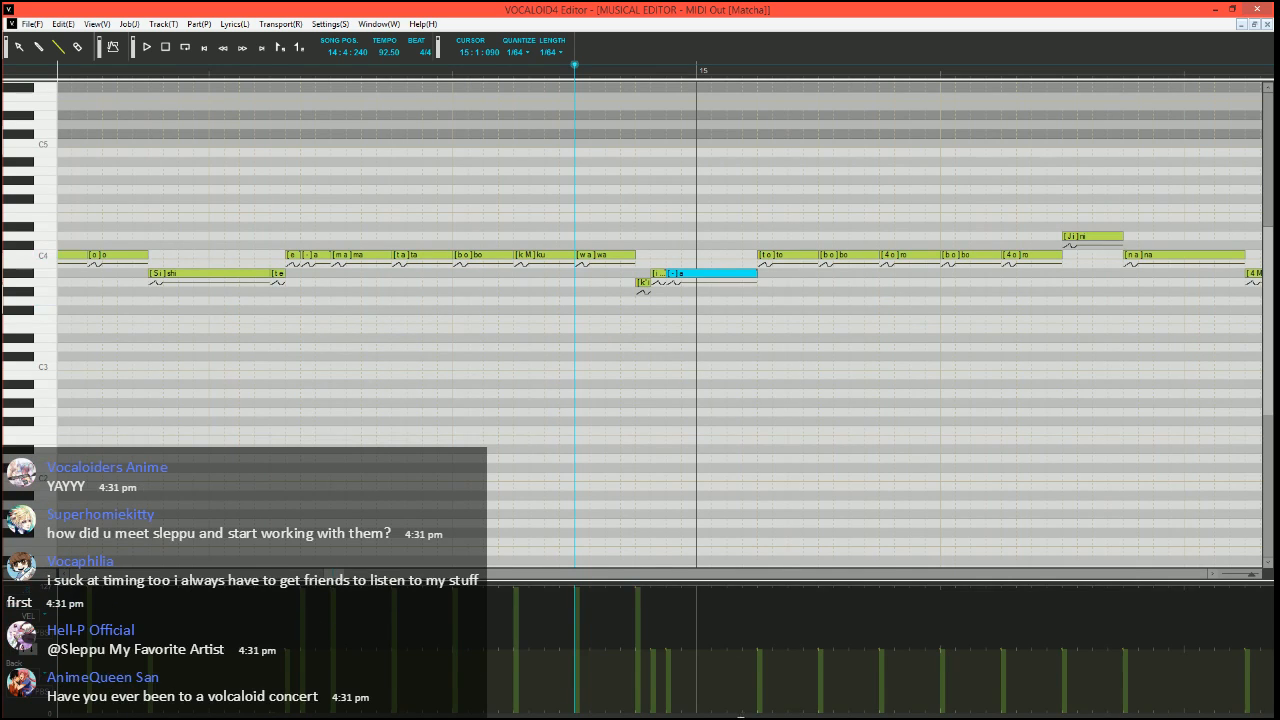
left_click_drag(753, 712, 767, 712)
scroll(637, 457, "right", 1)
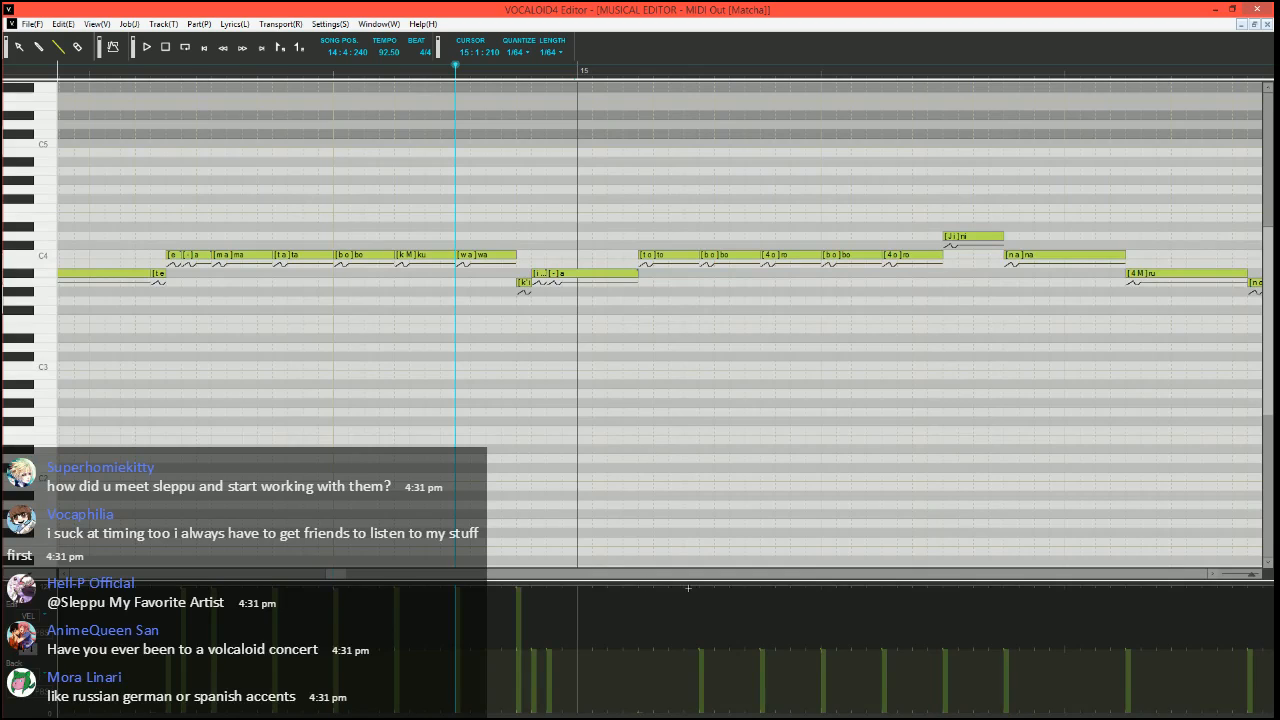
Raise the velocities from the first "bo" through the C4 "na" in measure 15 to the maximum and play back
left_click_drag(958, 545, 1030, 520)
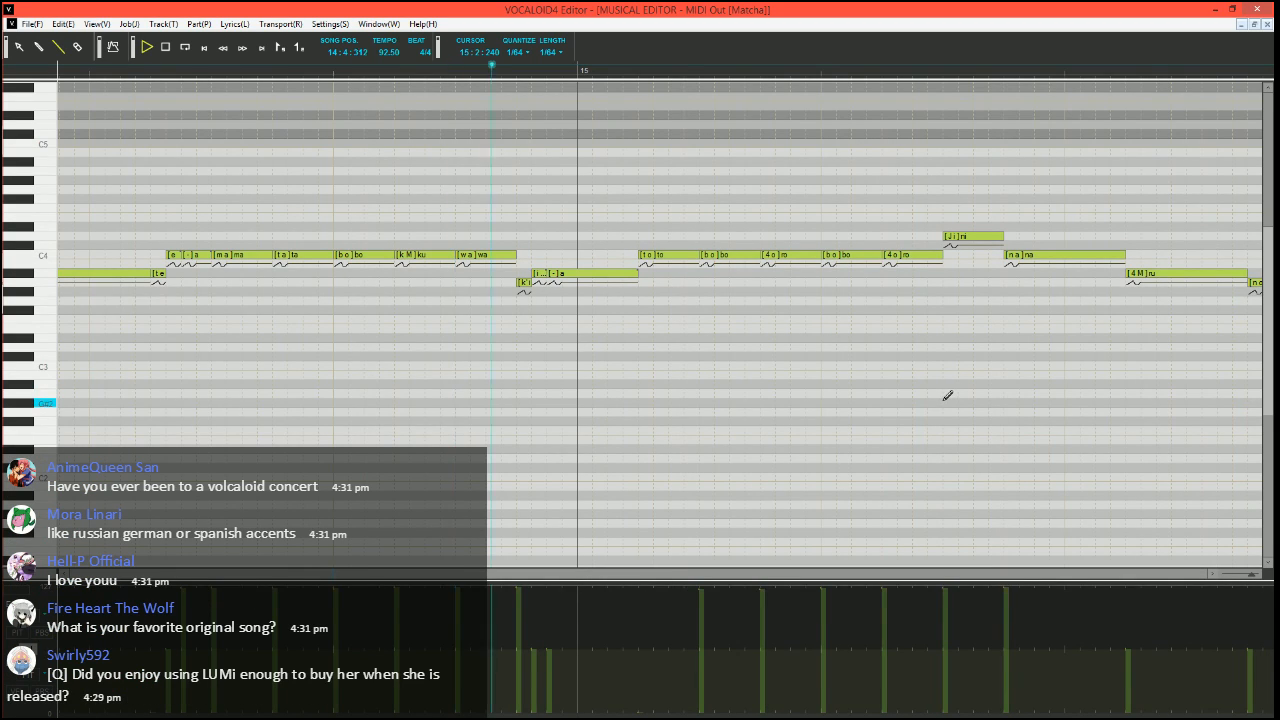
left_click(120, 76)
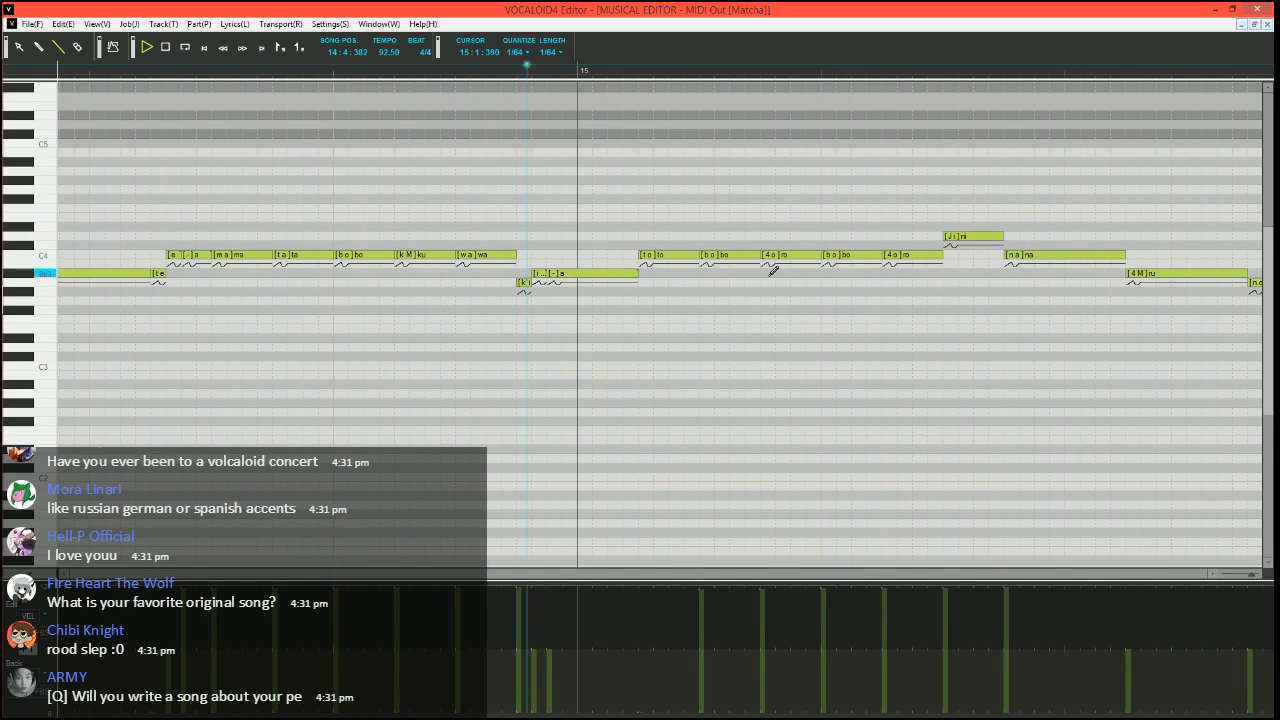
key("space")
Move the song position to 14:4:450 and split the second "bo" in measure 15 into a short A#3 "bo" and two C4 notes
left_click(566, 76)
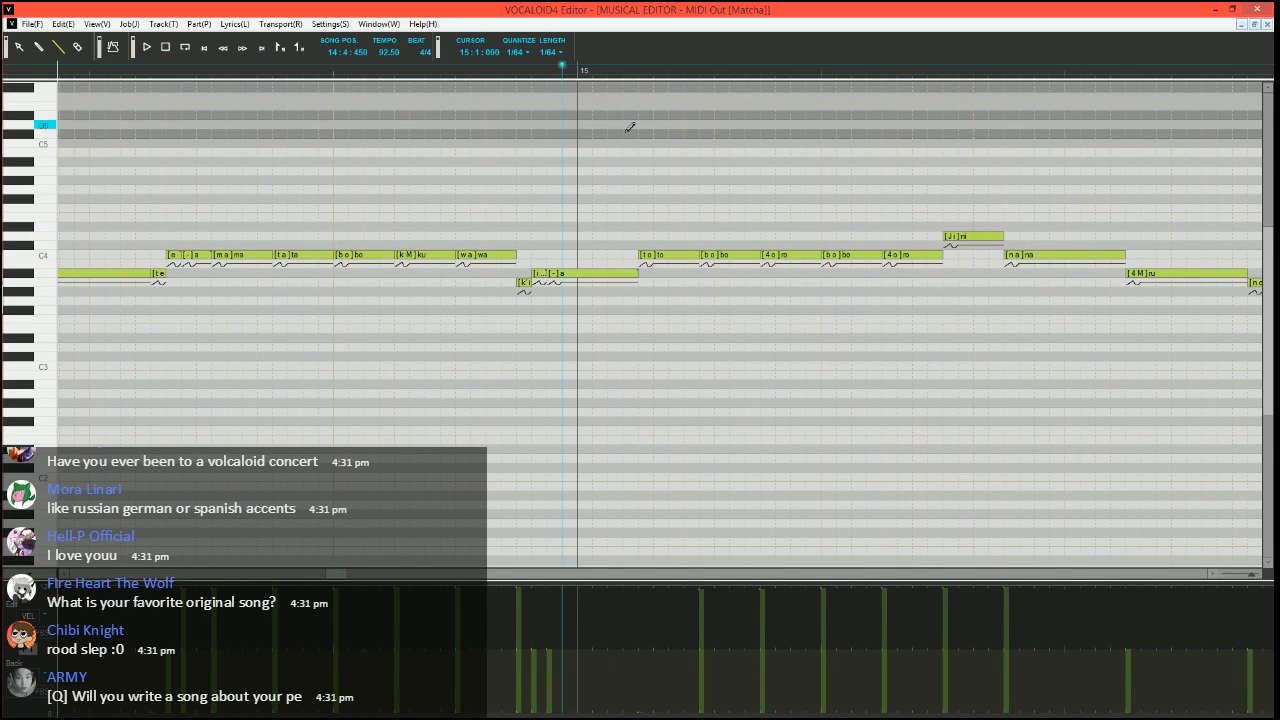
scroll(677, 217, "right", 2)
left_click(677, 256)
left_click_drag(721, 256, 677, 256)
mouse_move(669, 256)
left_mouse_down()
mouse_move(671, 276)
mouse_move(698, 254)
left_mouse_up()
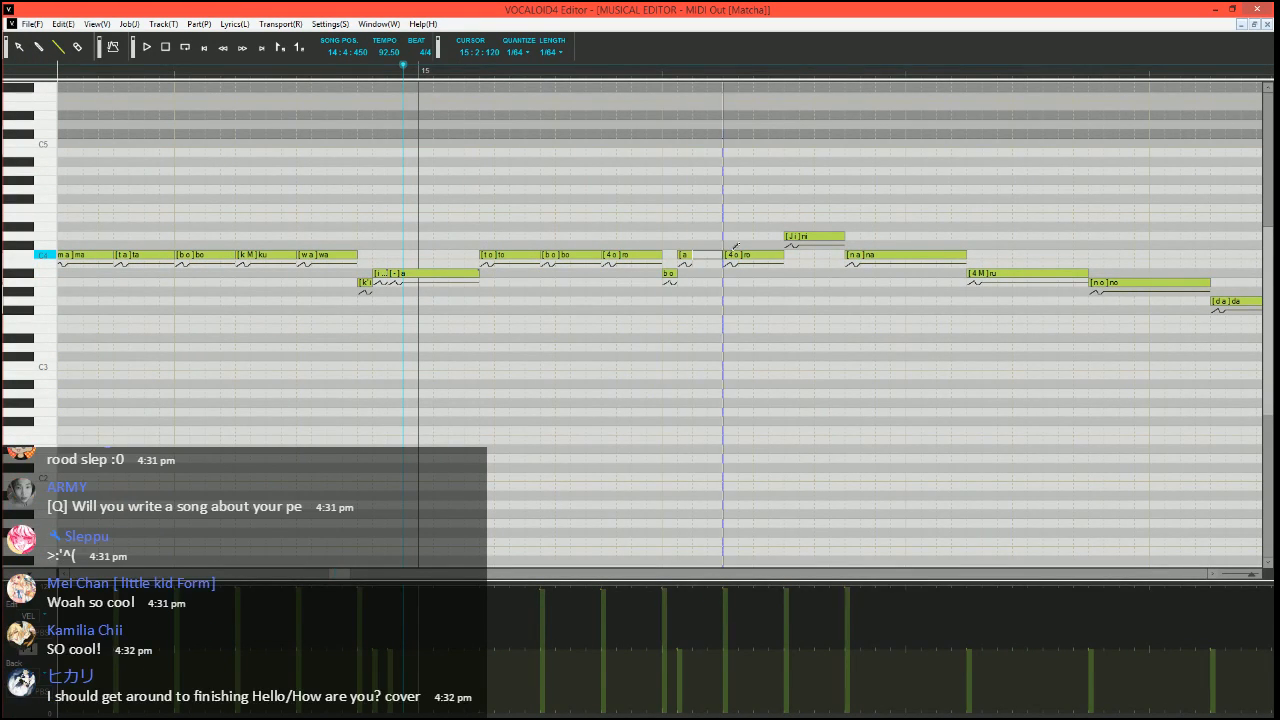
Set the phonemes of the two C4 notes after the short "bo" to "o" and "-", and play back the phrase
double_click(681, 256)
key("Return")
key("space")
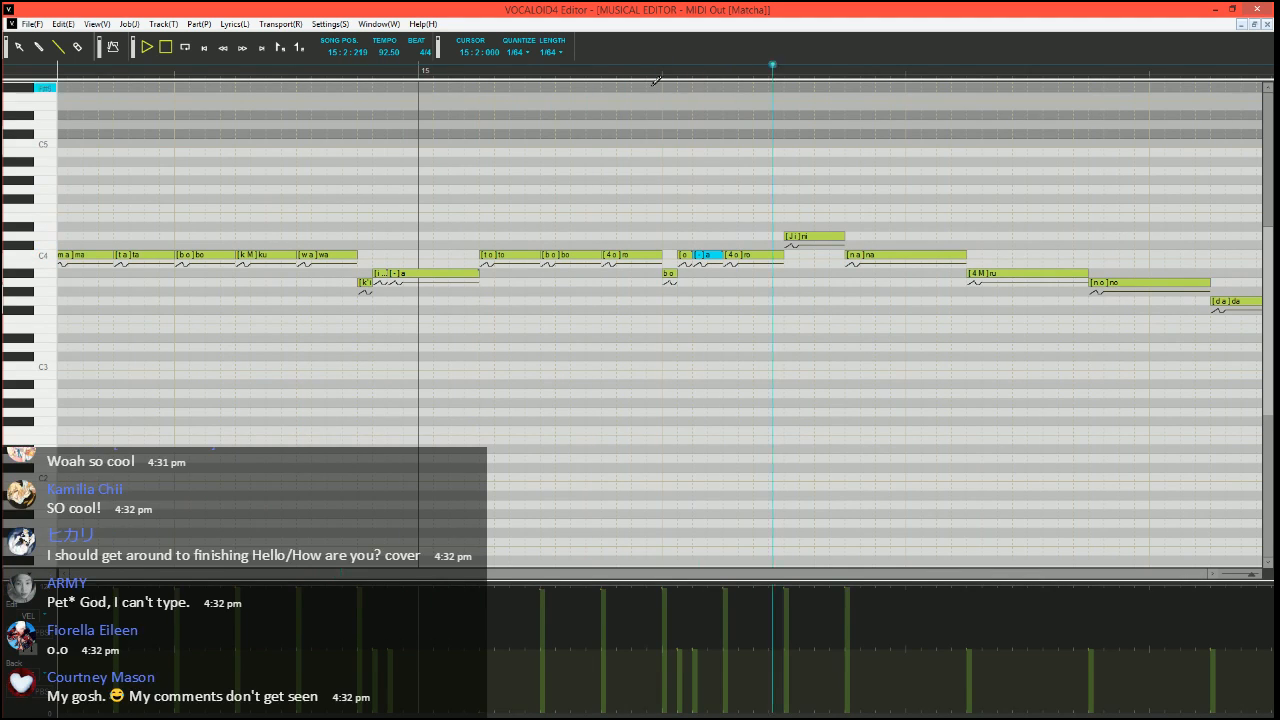
Stop the playback and raise the short A#3 "bo" note in measure 15 by a semitone to B3
key("space")
left_click_drag(668, 275, 669, 266)
scroll(730, 295, "right", 2)
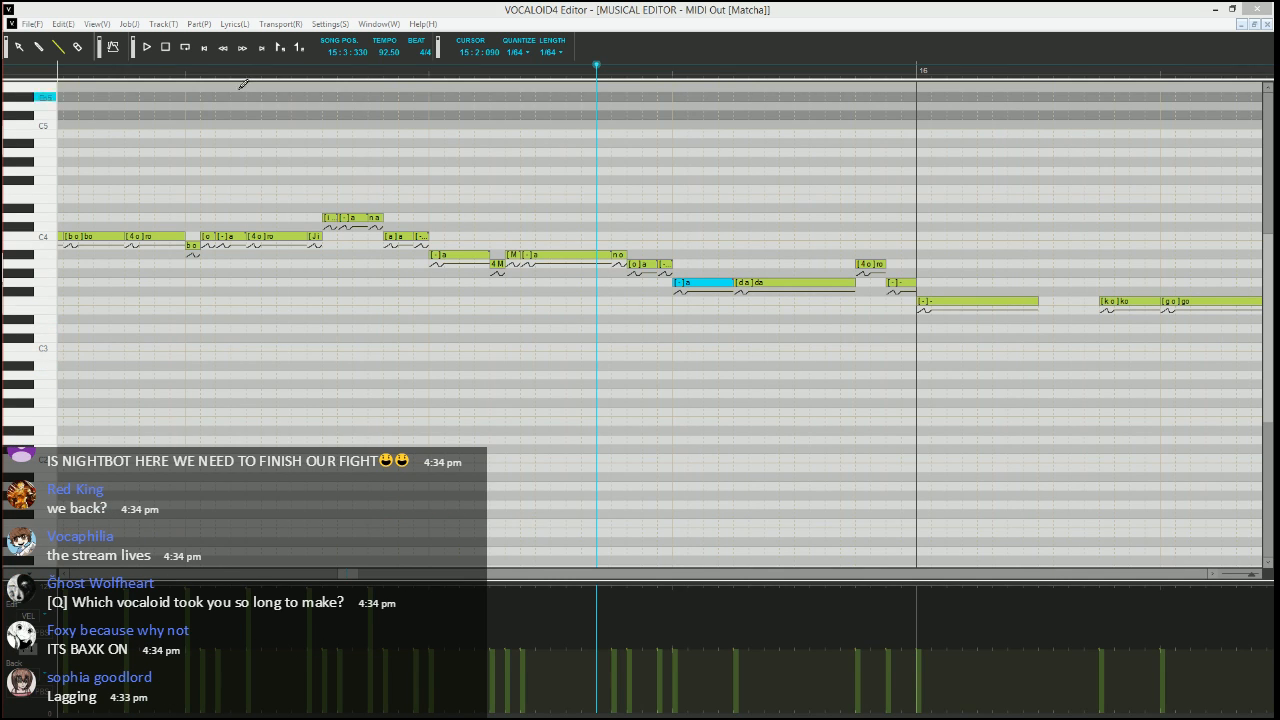
left_click(62, 53)
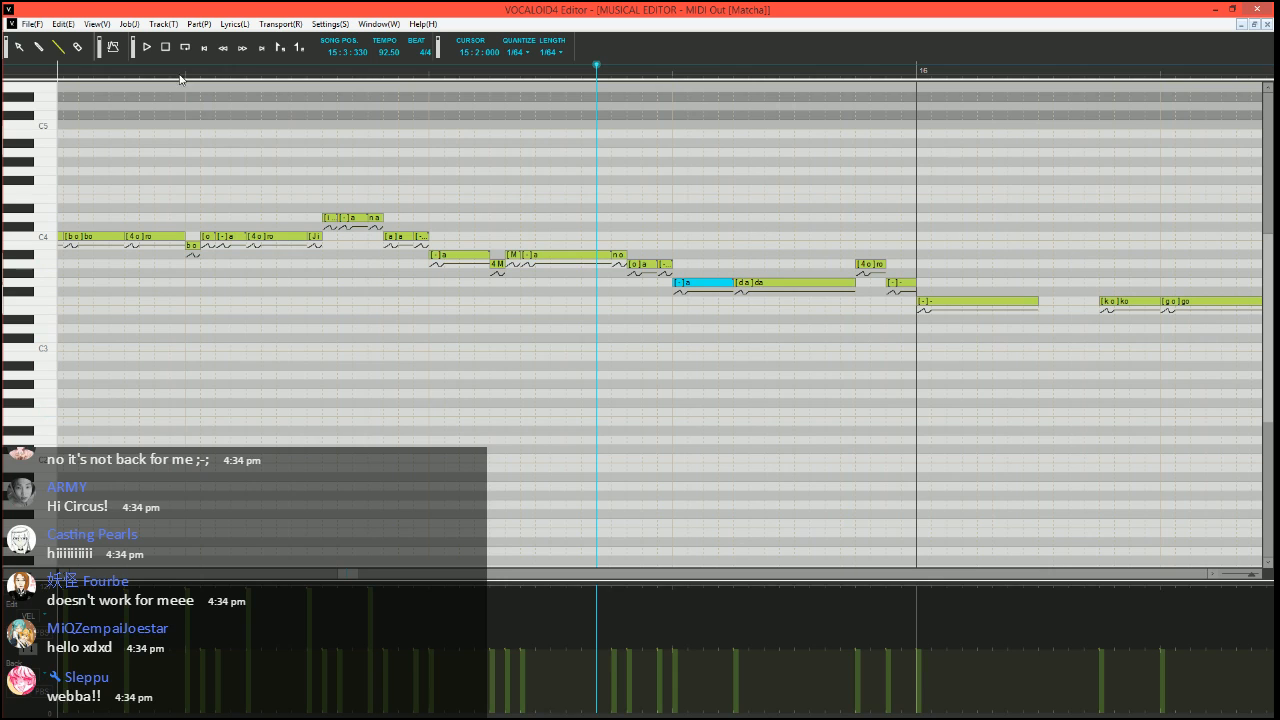
scroll(474, 312, "left", 5)
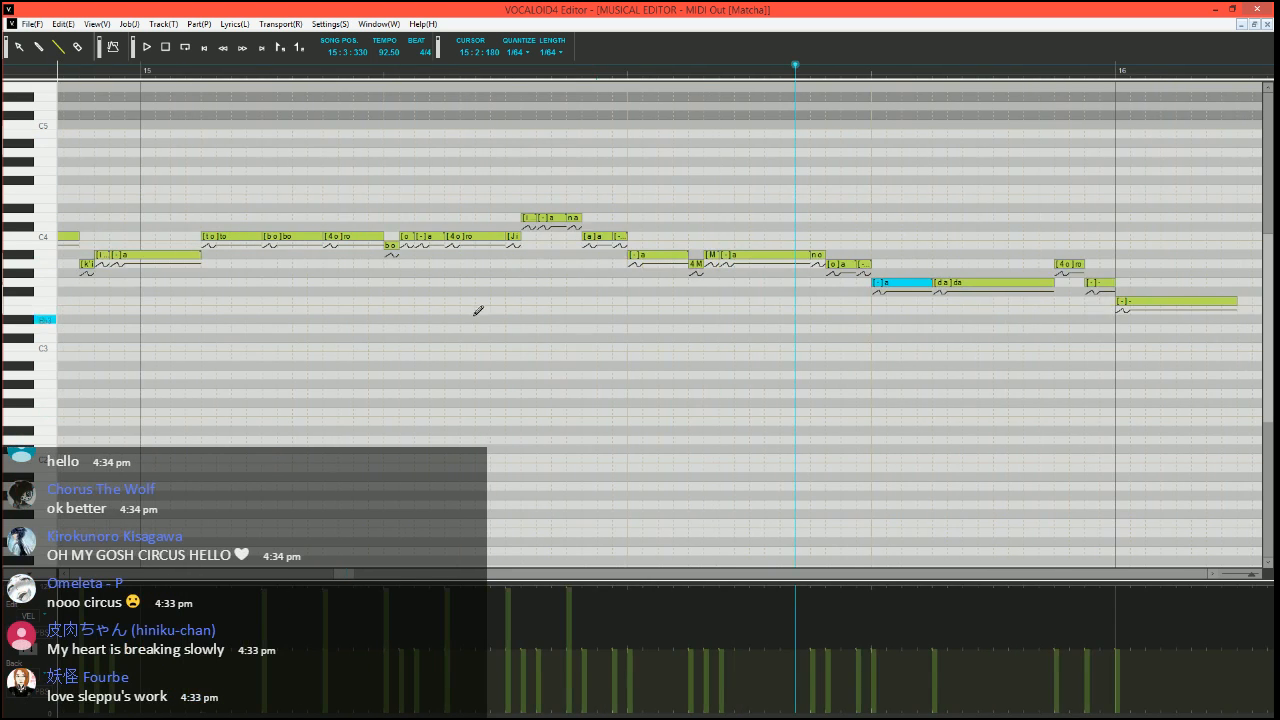
scroll(628, 347, "right", 6)
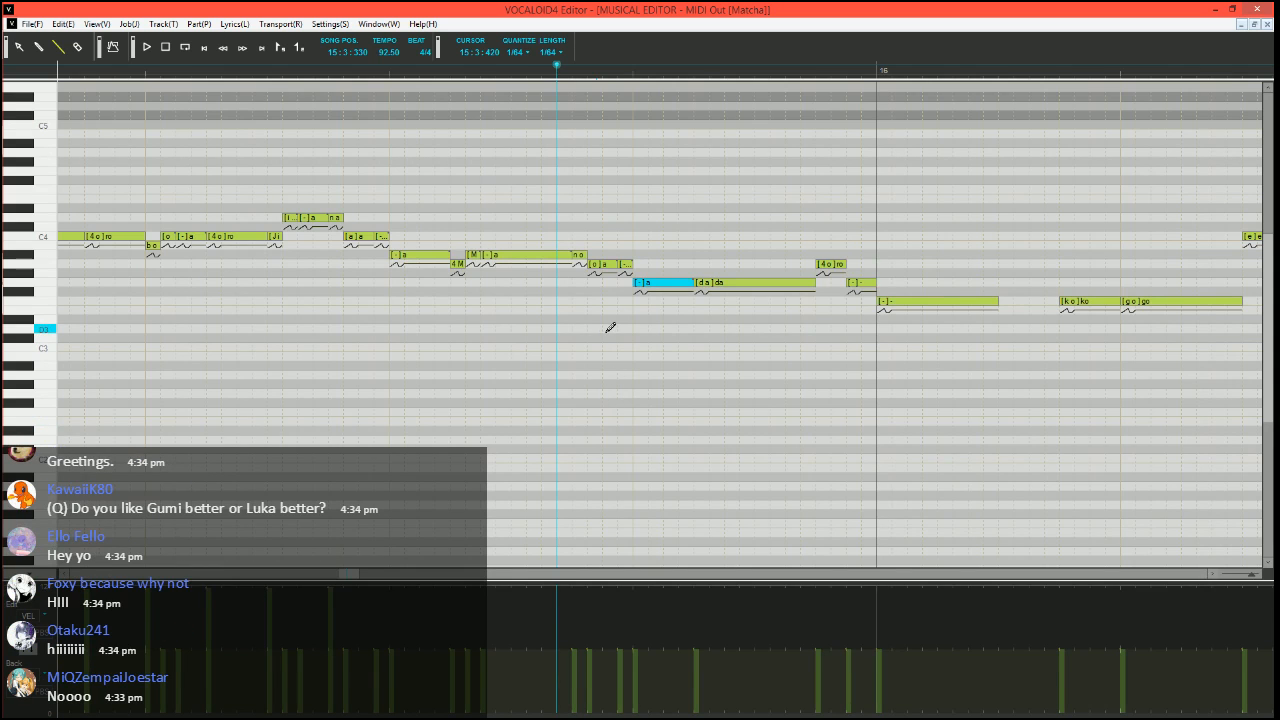
scroll(658, 329, "left", 3)
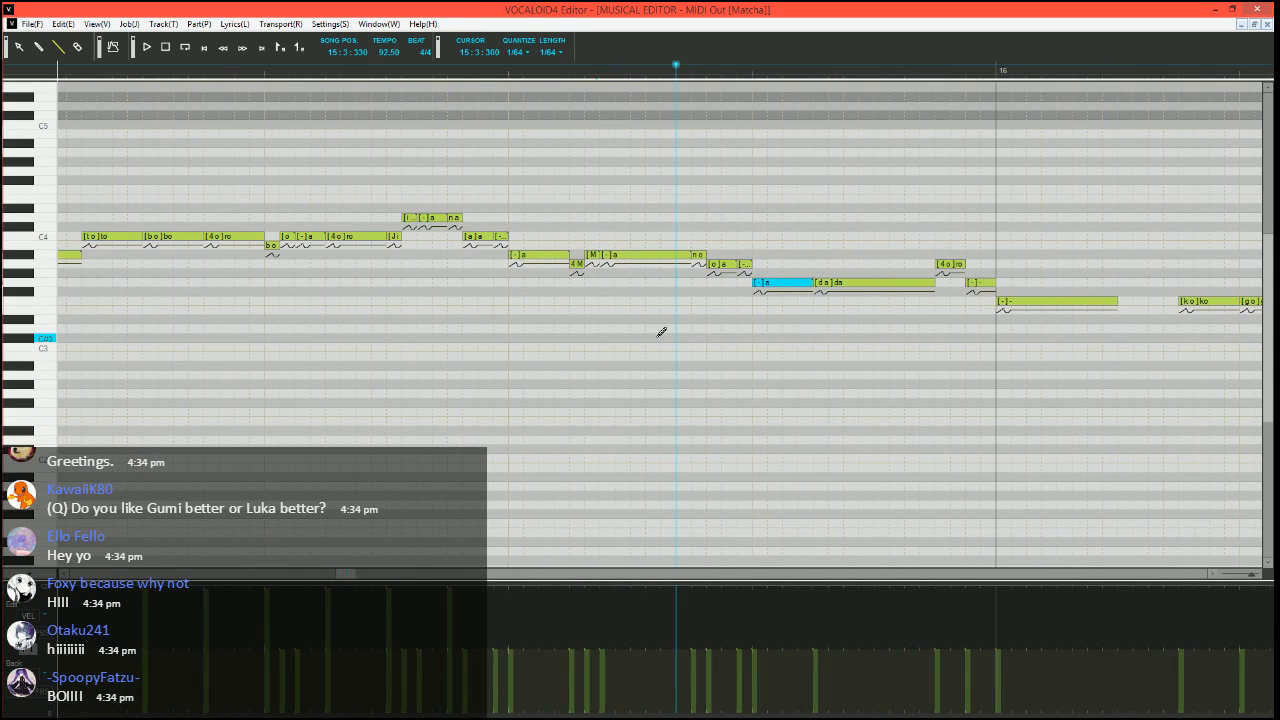
Play back the reshaped phrase from 15:1:000 into measure 16
scroll(655, 335, "down", 1)
left_click(249, 68)
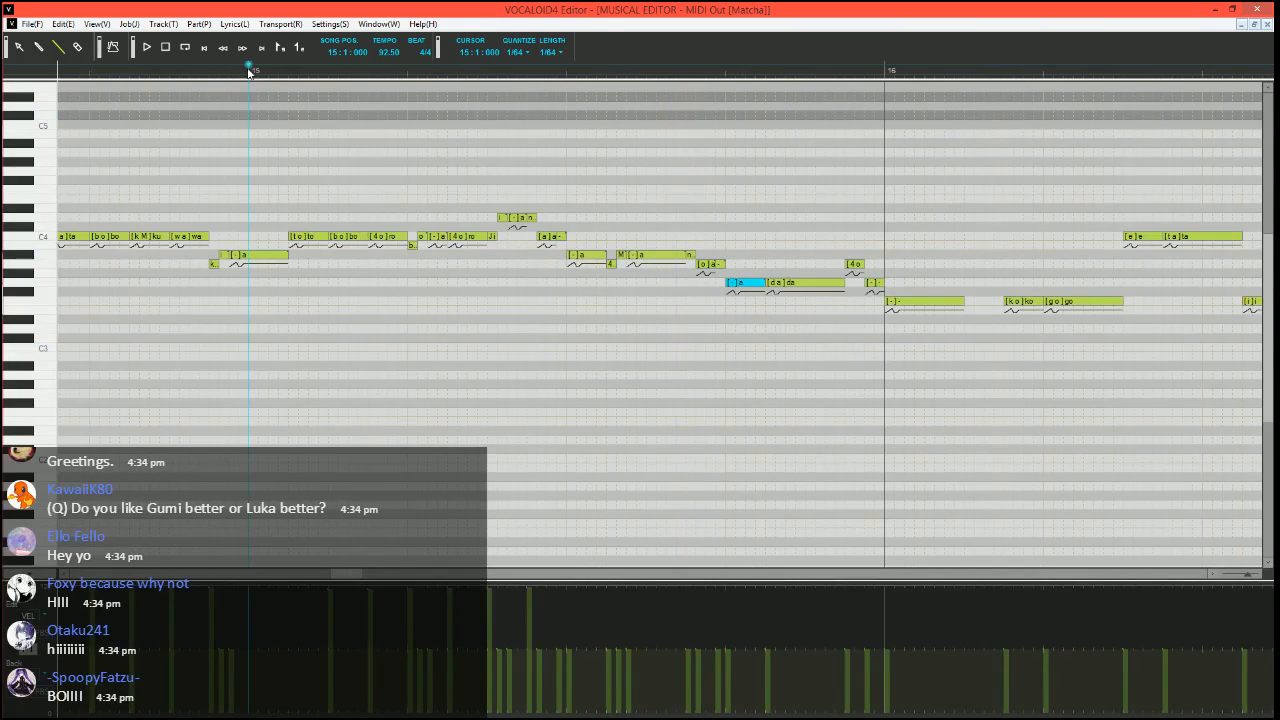
key("space")
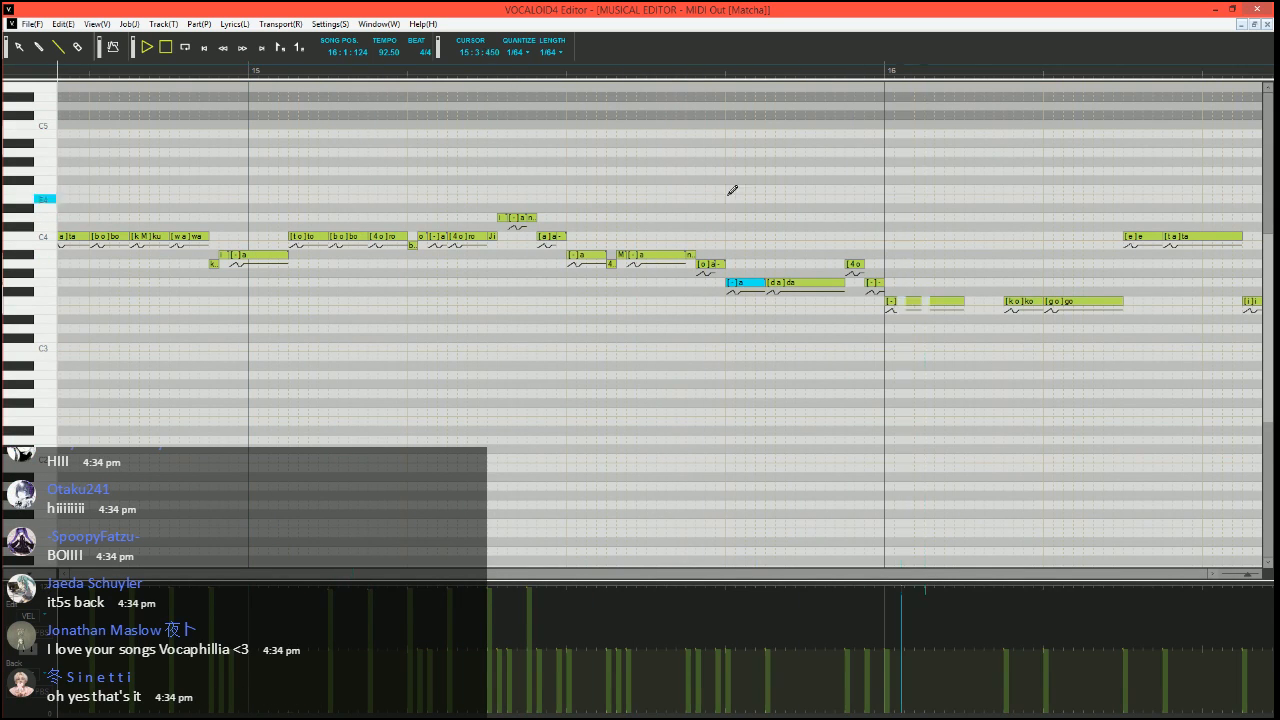
key("space")
Move the song position to 15:3:390 and split the G3 "da" into a short F3 "da" and two G3 notes with phonemes "a" and "-"
scroll(760, 266, "right", 3)
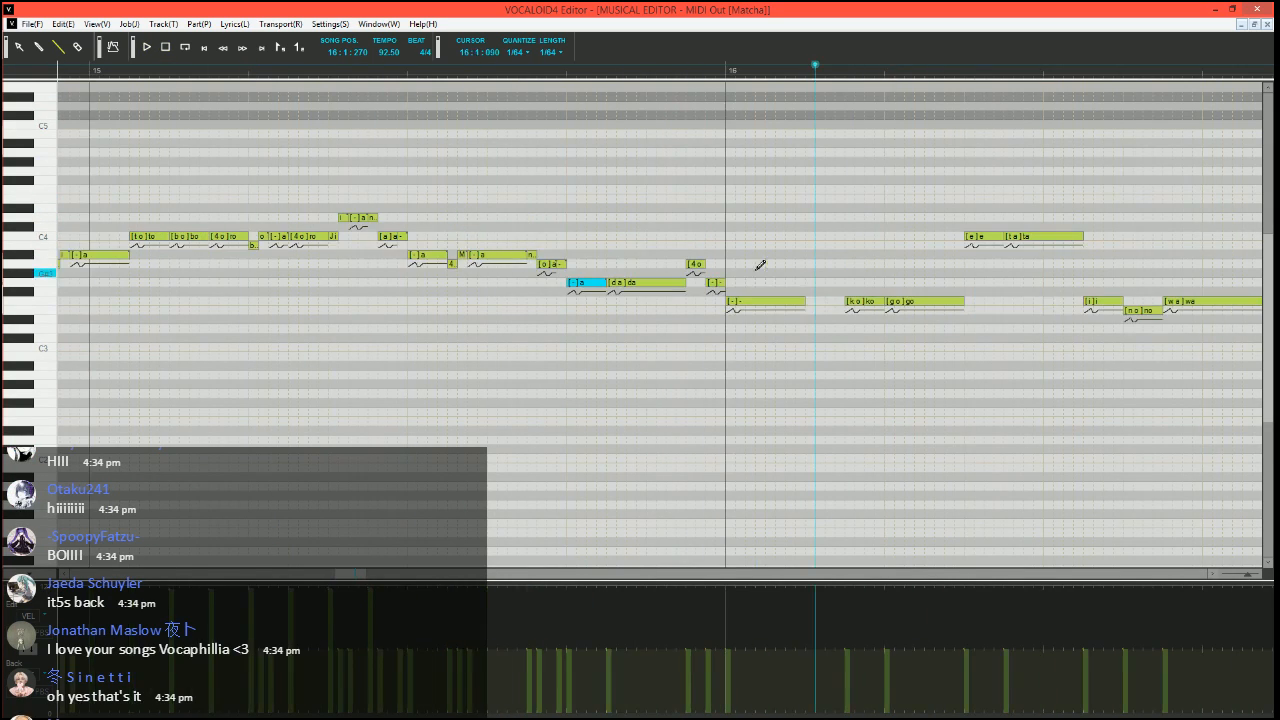
left_click(260, 77)
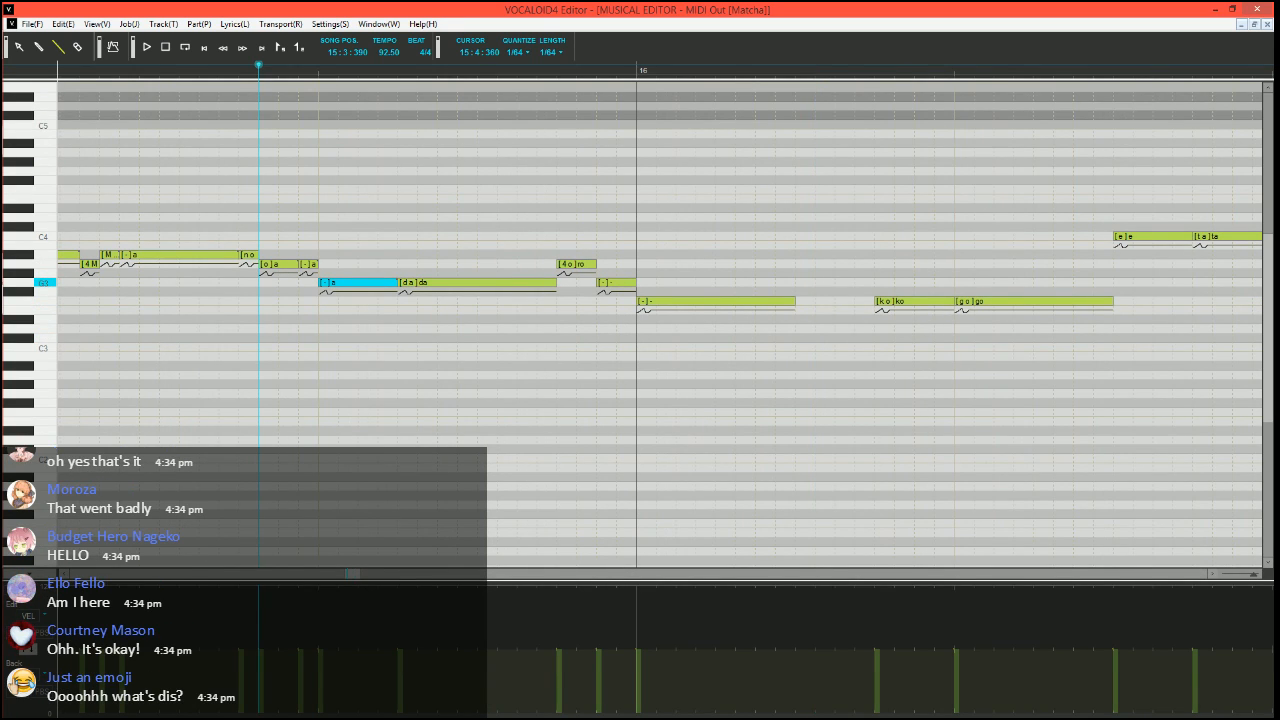
mouse_move(555, 283)
left_mouse_down()
mouse_move(416, 283)
mouse_move(408, 301)
mouse_move(440, 282)
mouse_move(558, 281)
left_mouse_up()
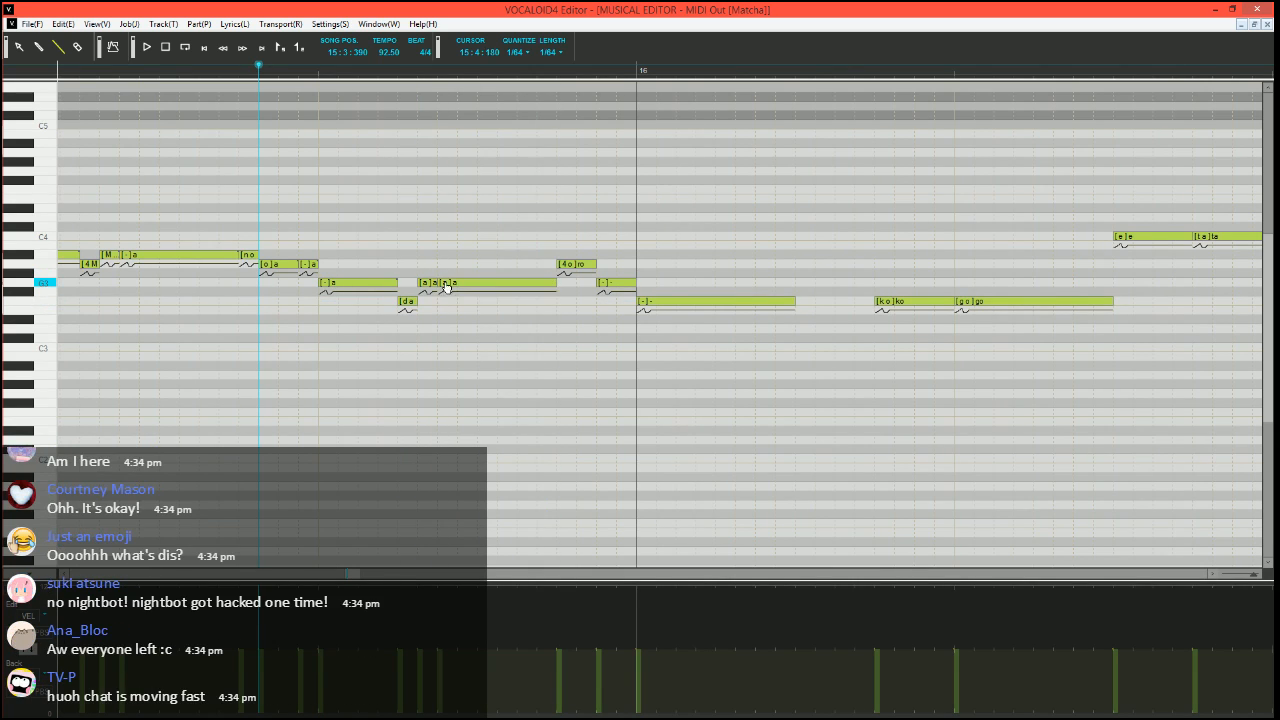
key("Return")
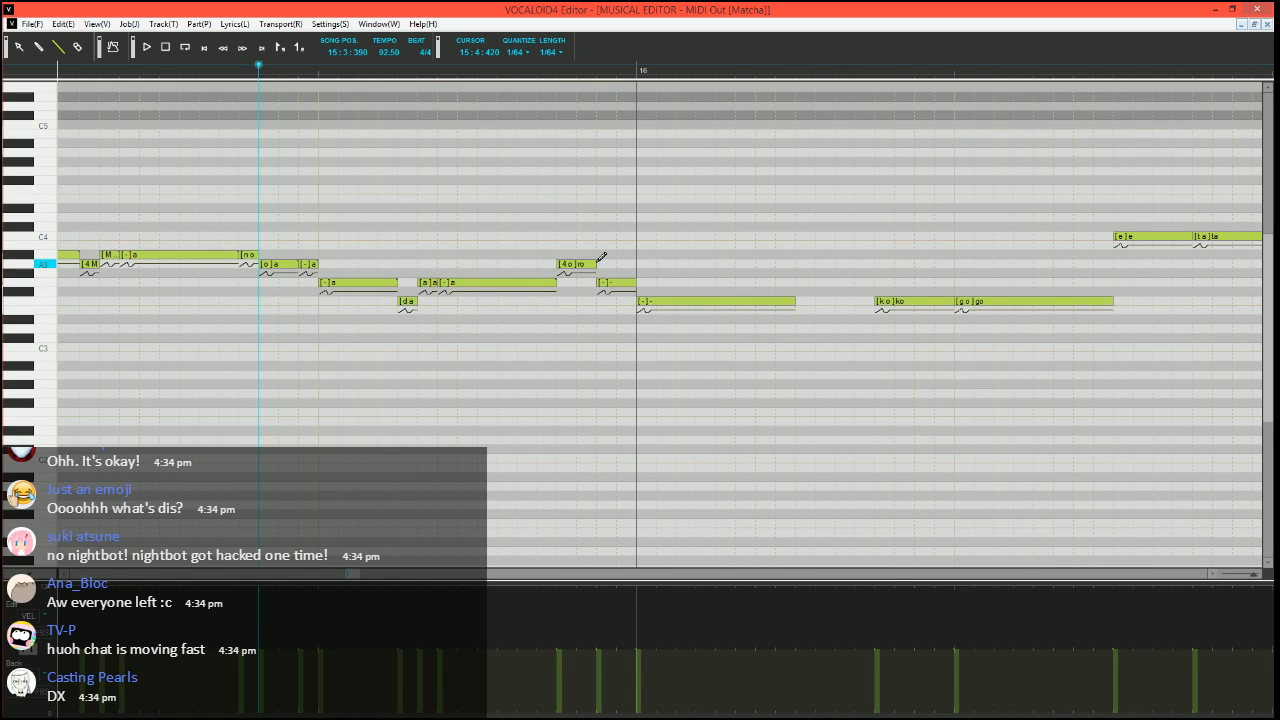
Split the short A3 "ro" and G3 "-" notes just before measure 16 in two, with the phoneme "-" for both second halves
mouse_move(594, 266)
left_mouse_down()
mouse_move(579, 264)
mouse_move(633, 284)
mouse_move(617, 283)
left_mouse_up()
left_click_drag(619, 282, 637, 281)
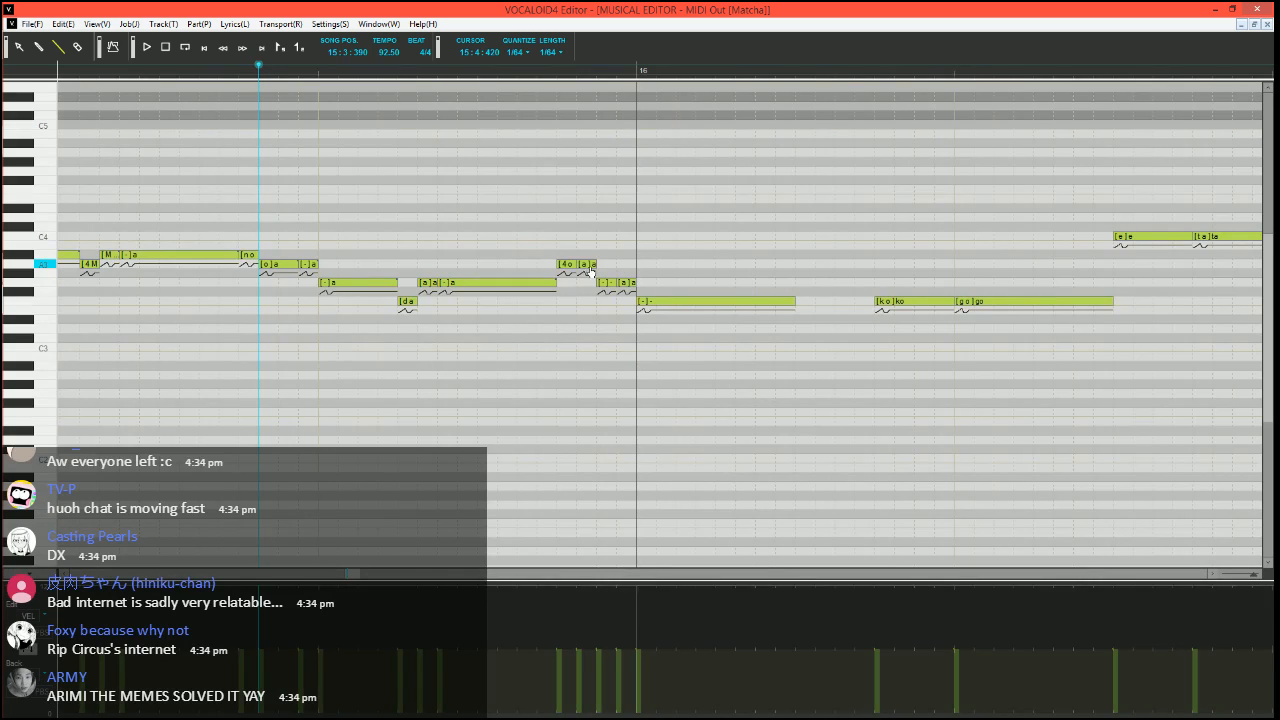
double_click(588, 266)
type("-")
key("Tab")
key("Tab")
type("-")
key("Return")
left_click(720, 304)
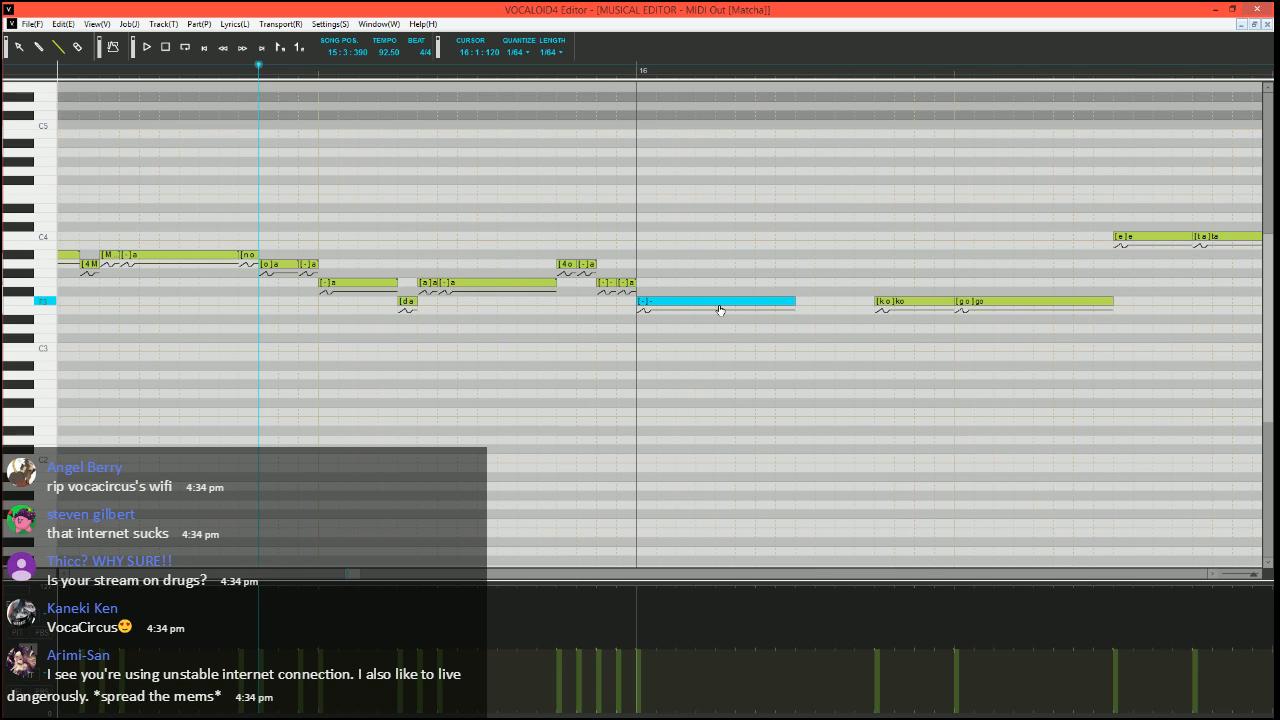
key("ctrl+j")
left_click(489, 388)
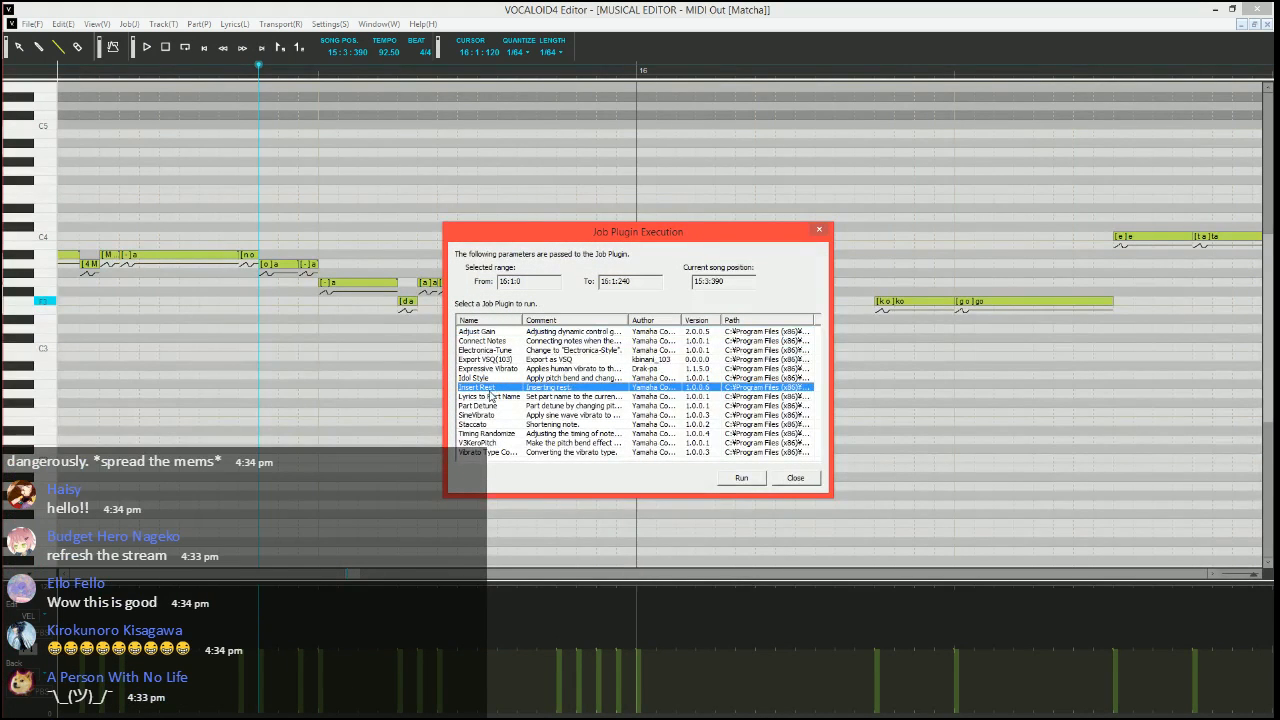
left_click(510, 360)
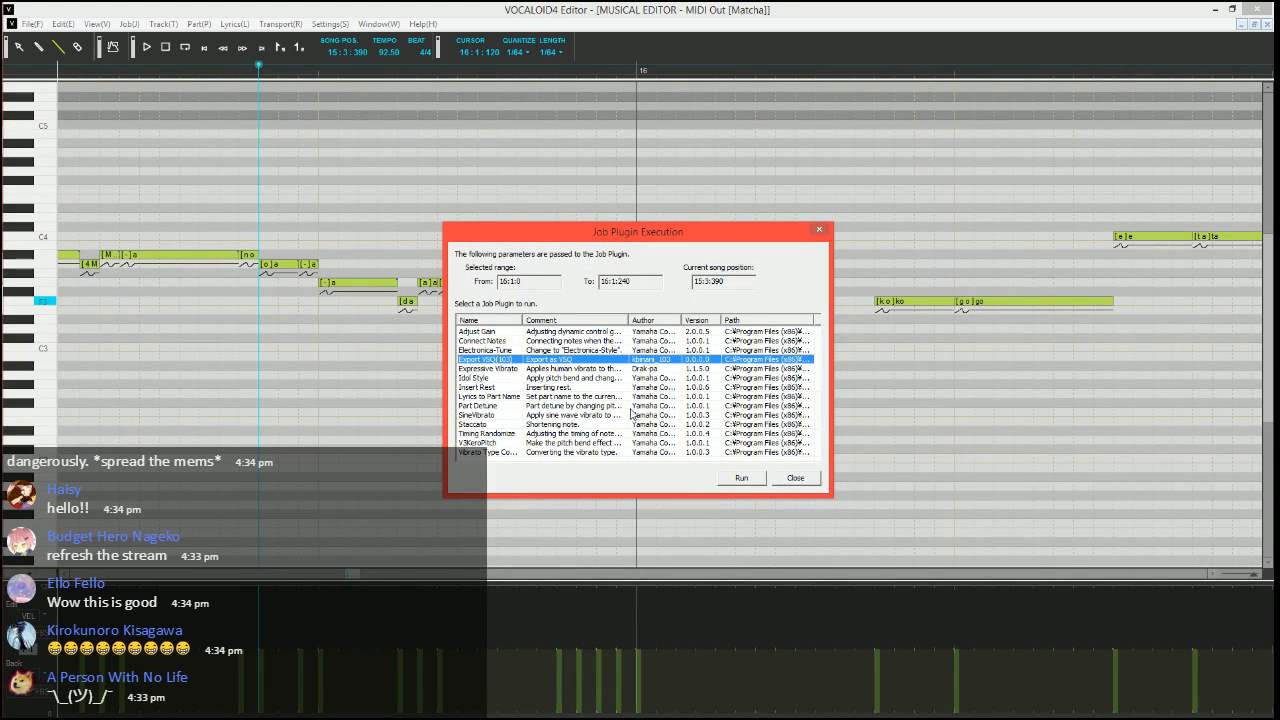
left_click(741, 477)
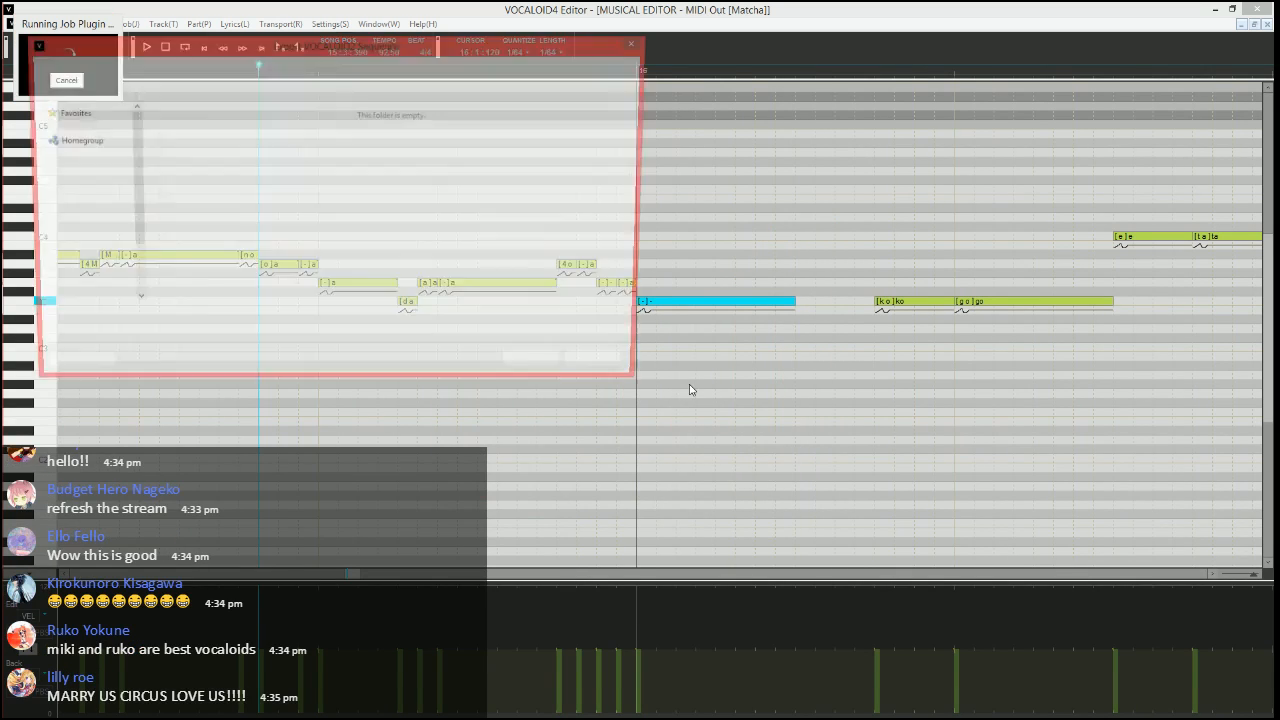
left_click(618, 373)
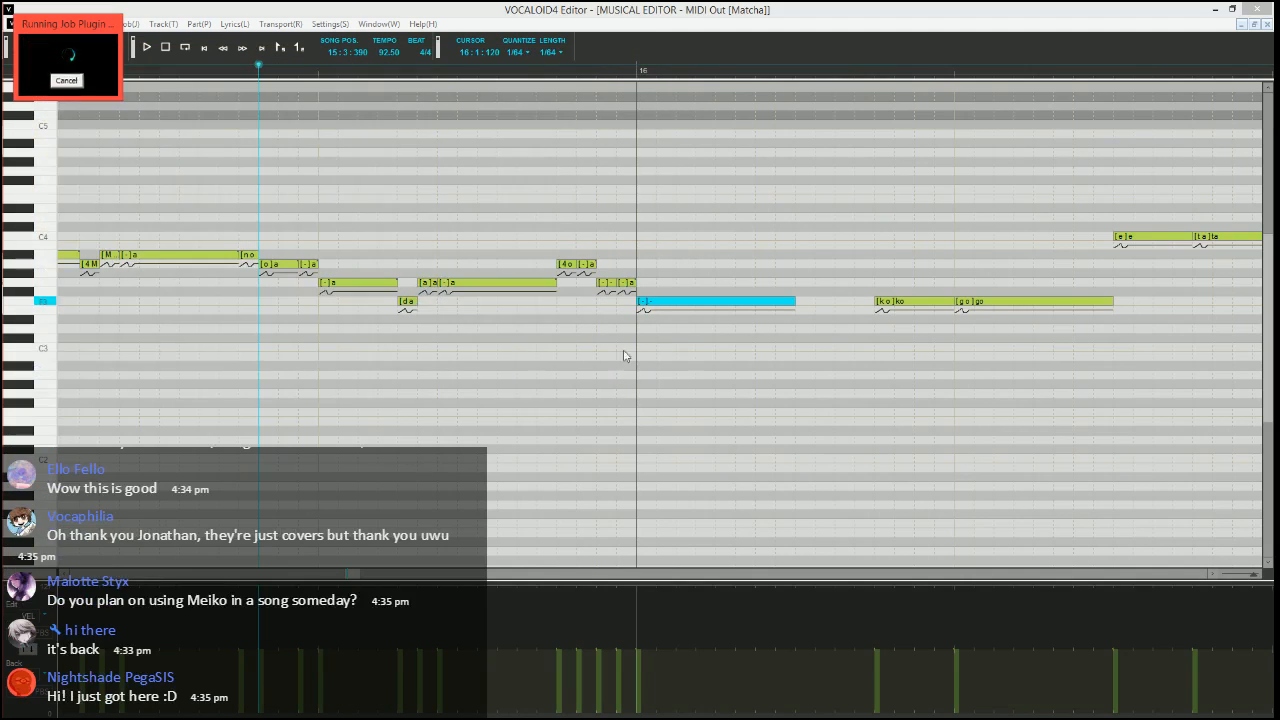
Run the Expressive Vibrato plugin on the F3 note opening measure 16, with pitch amount 10, rate 70 and length 100
key("ctrl+j")
left_click(486, 360)
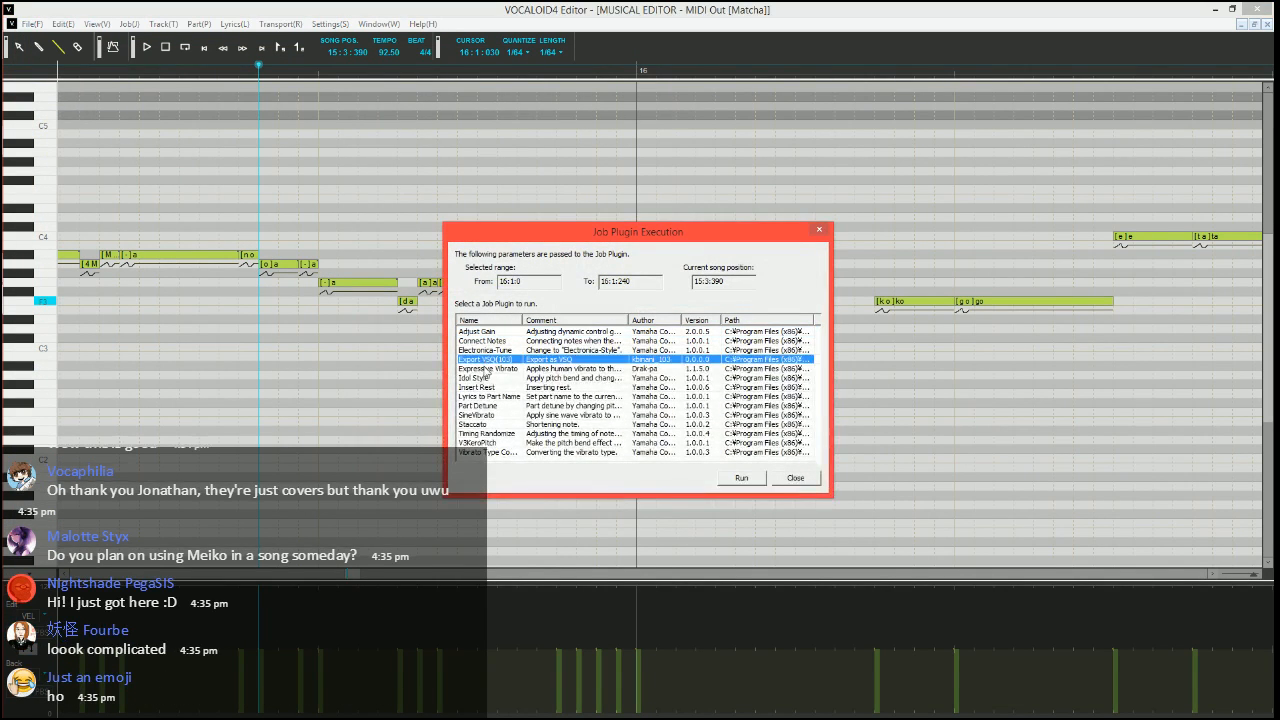
left_click(488, 369)
left_click(751, 481)
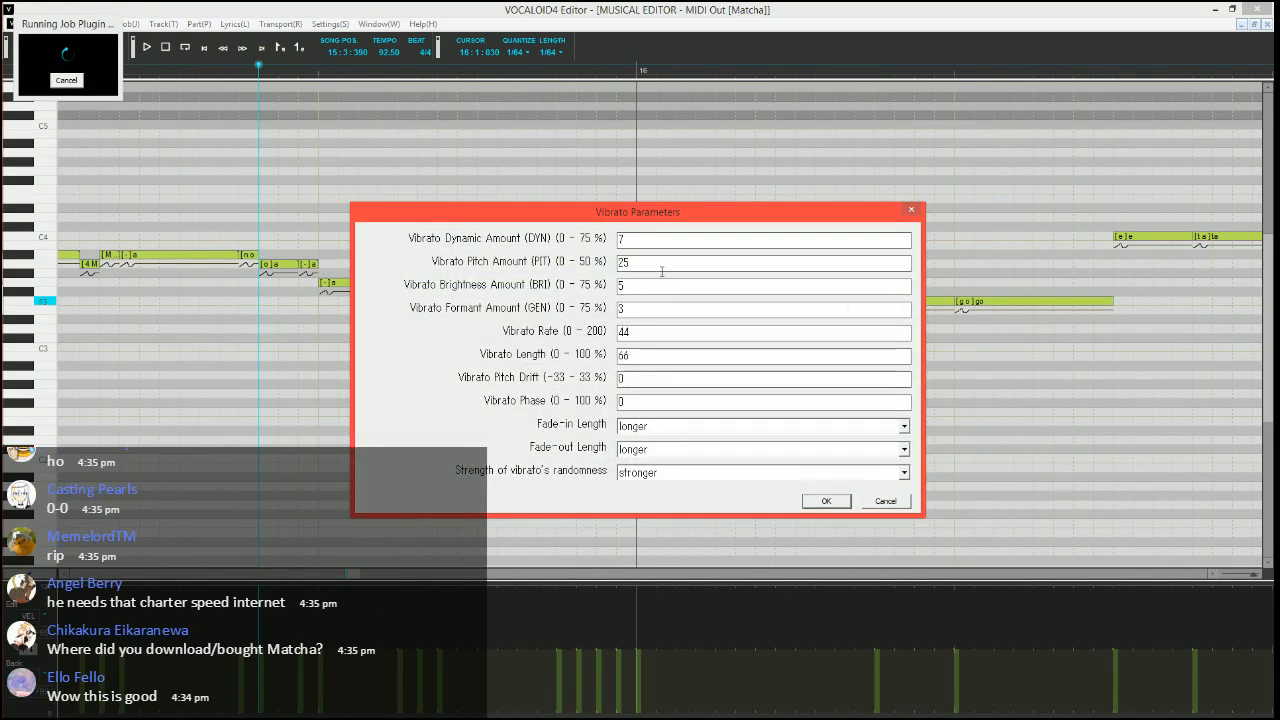
left_click_drag(663, 267, 425, 257)
type("10")
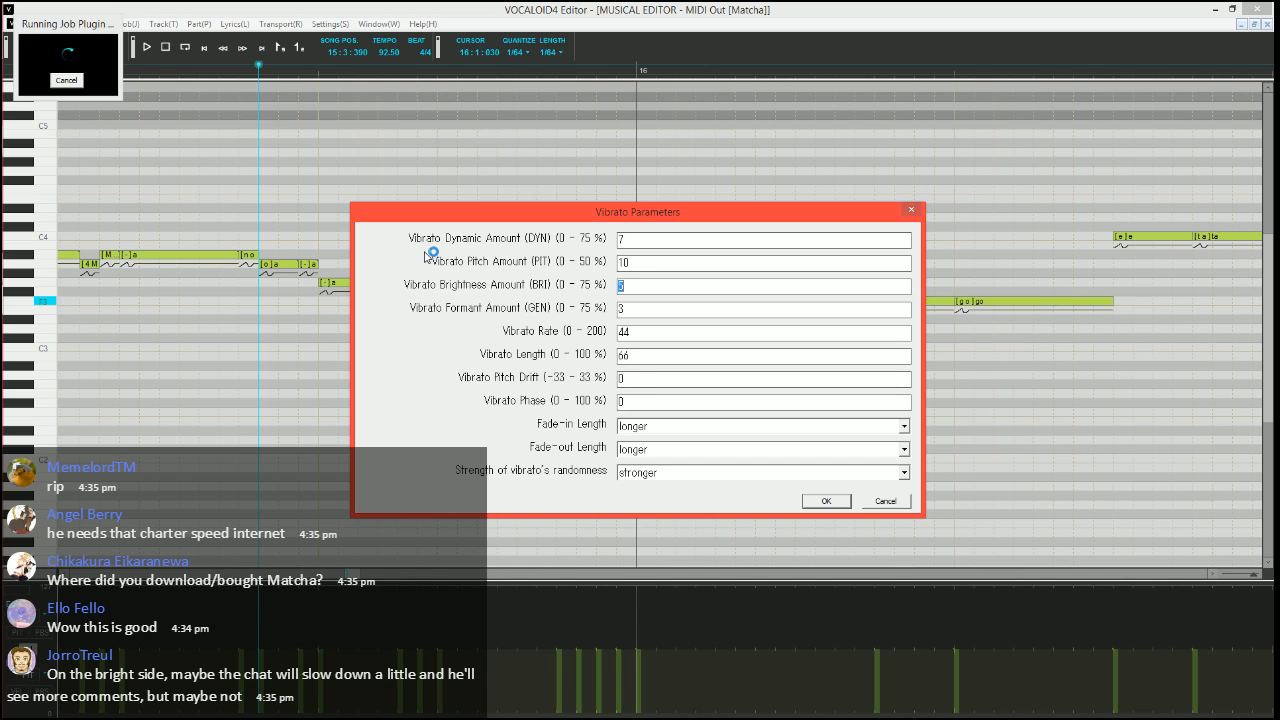
key("Tab")
key("Tab")
type("70")
key("Tab")
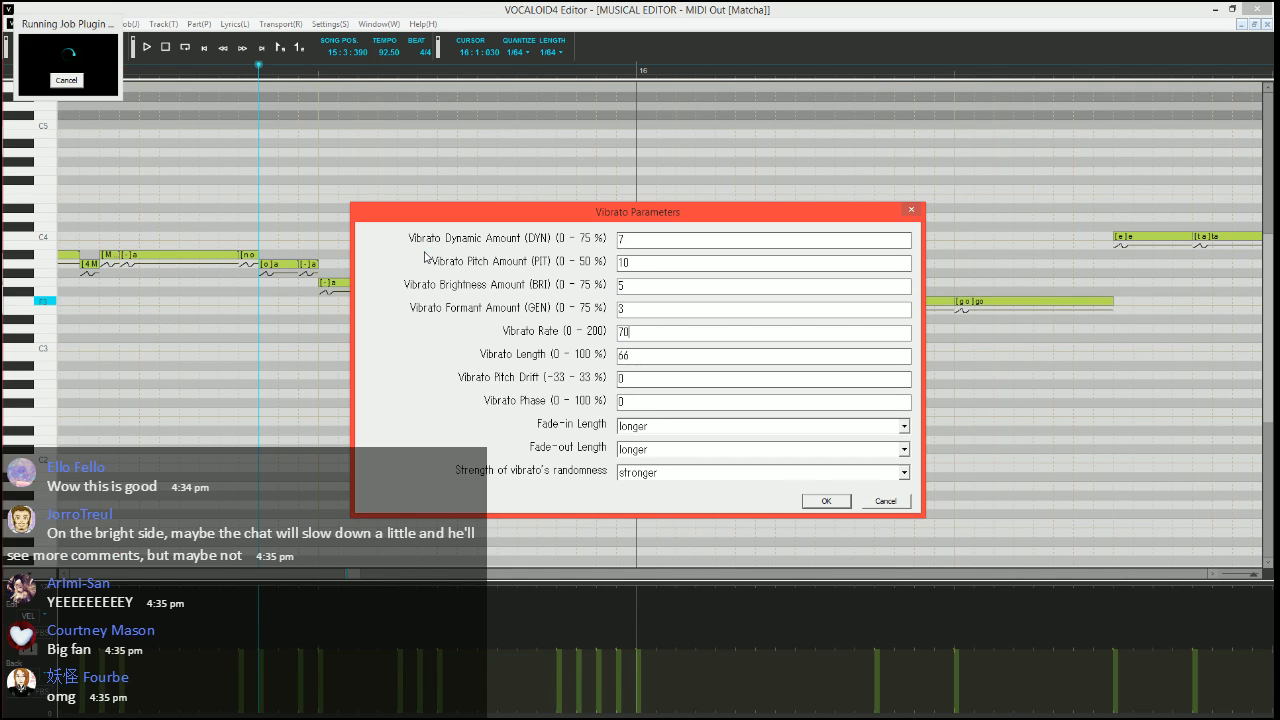
type("100")
Set the vibrato's fade-in and fade-out lengths to shorter and apply it to the note
key("Tab")
key("Tab")
key("Tab")
key("Up")
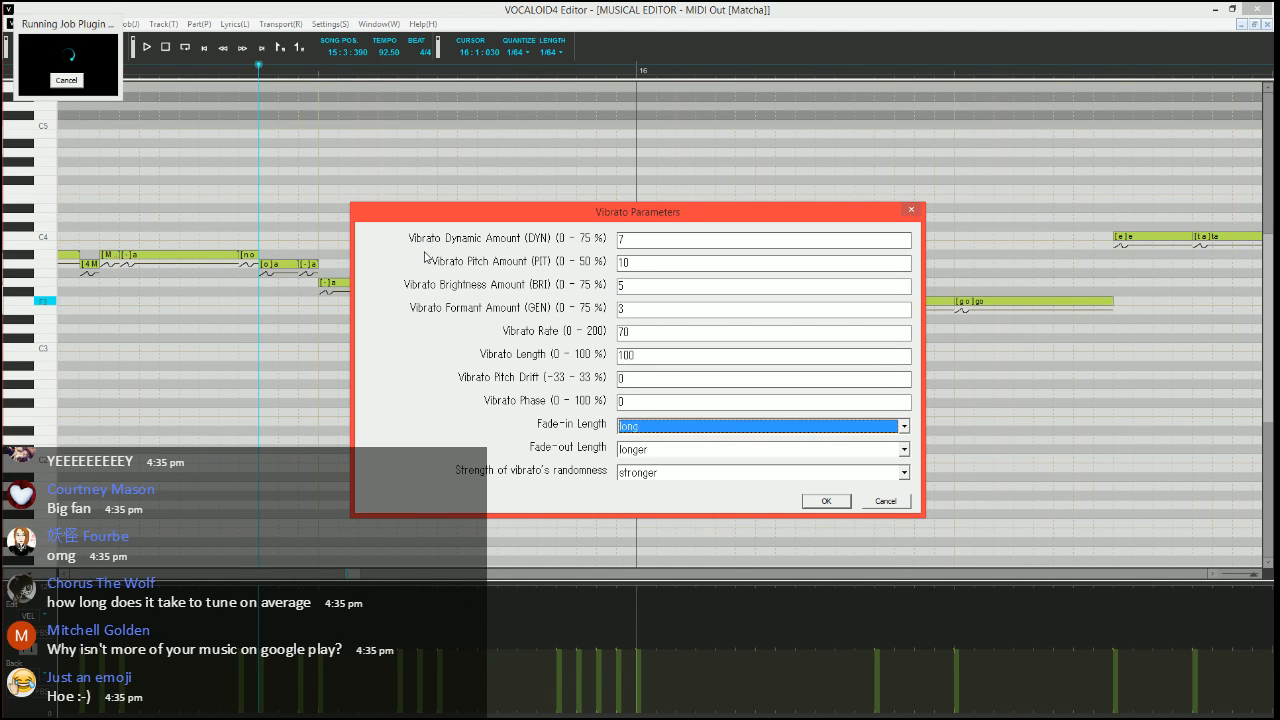
key("Tab")
key("Up")
key("Up")
key("Up")
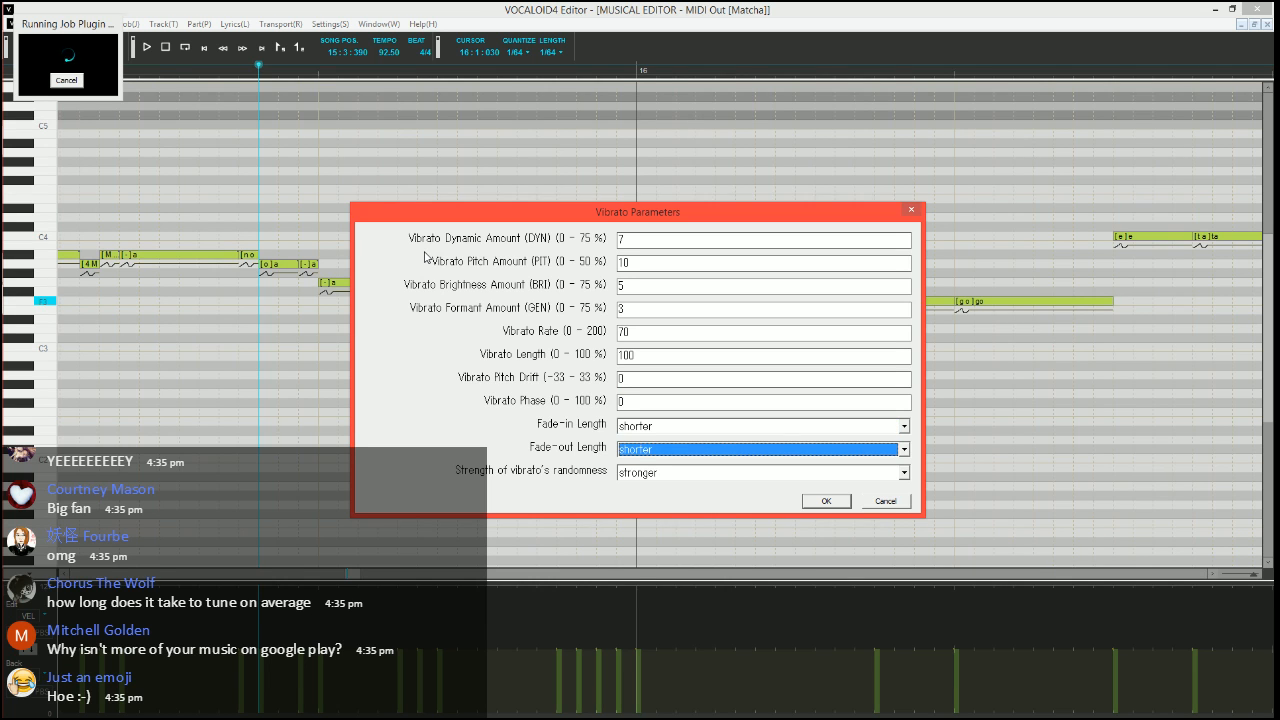
key("Return")
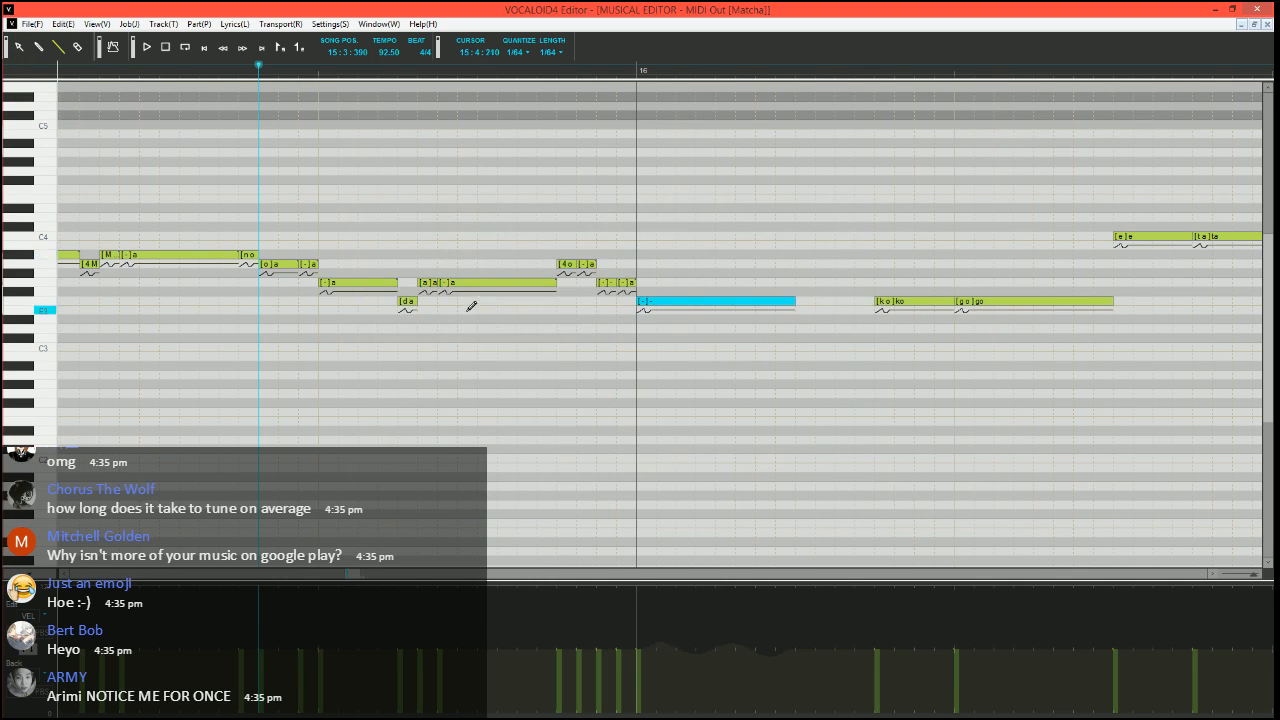
Play back the phrase ending from 15:3:390, and again from just before measure 14 into measure 16
key("space")
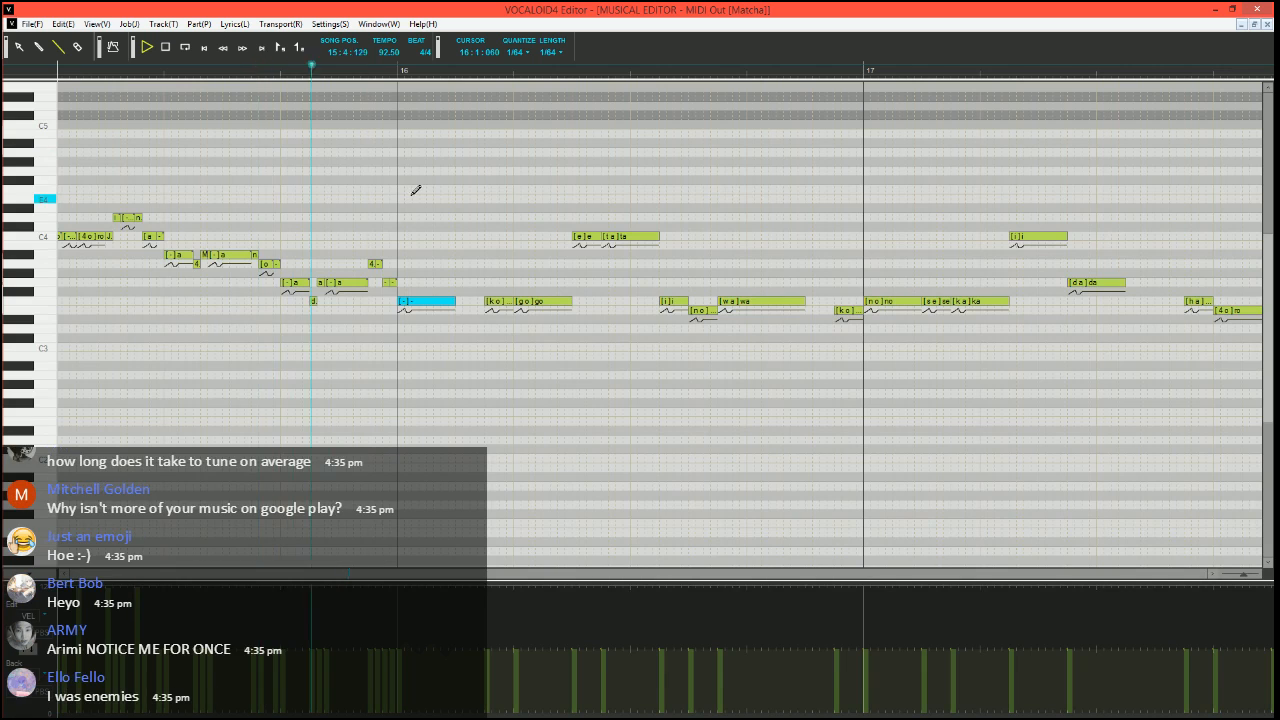
key("space")
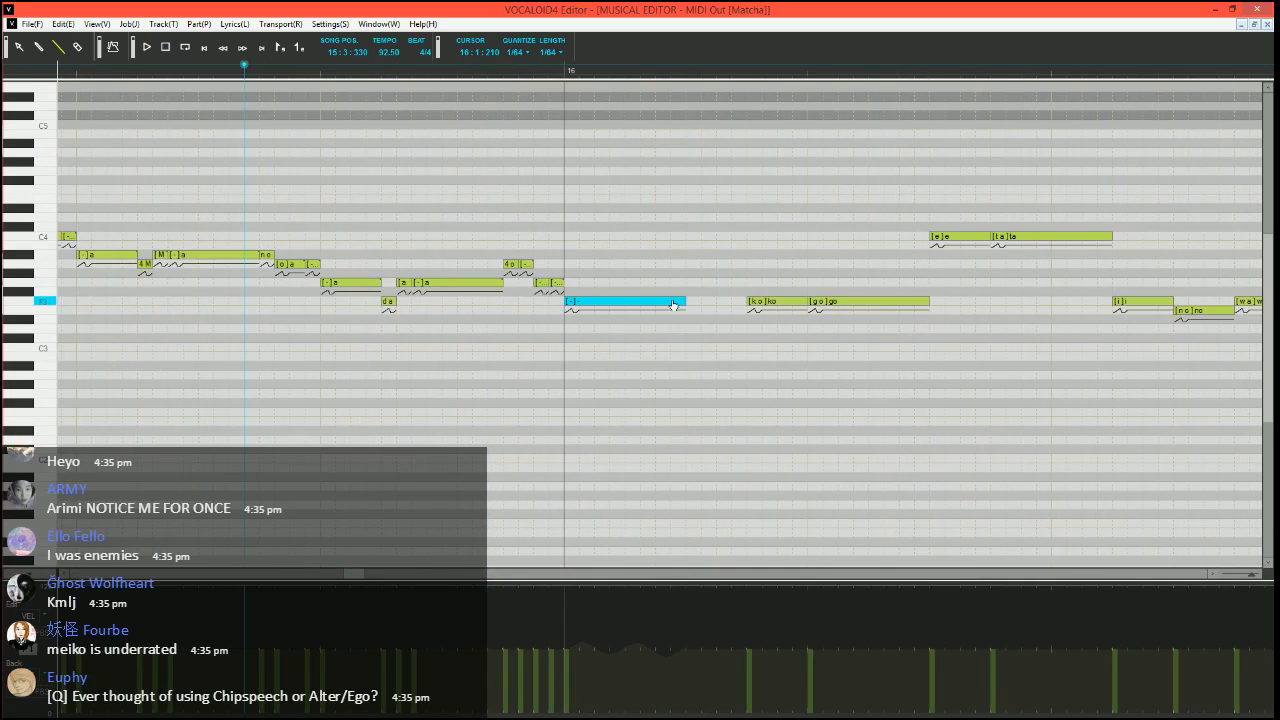
scroll(366, 540, "left", 5)
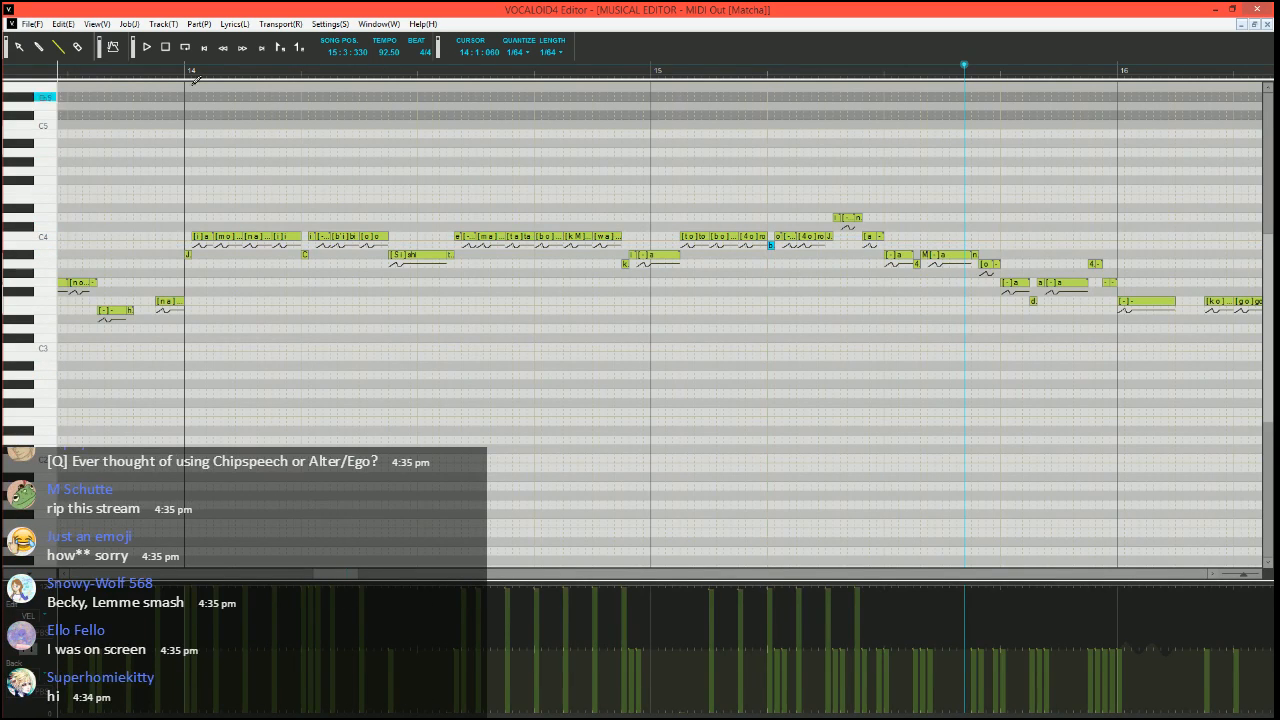
left_click(164, 70)
key("space")
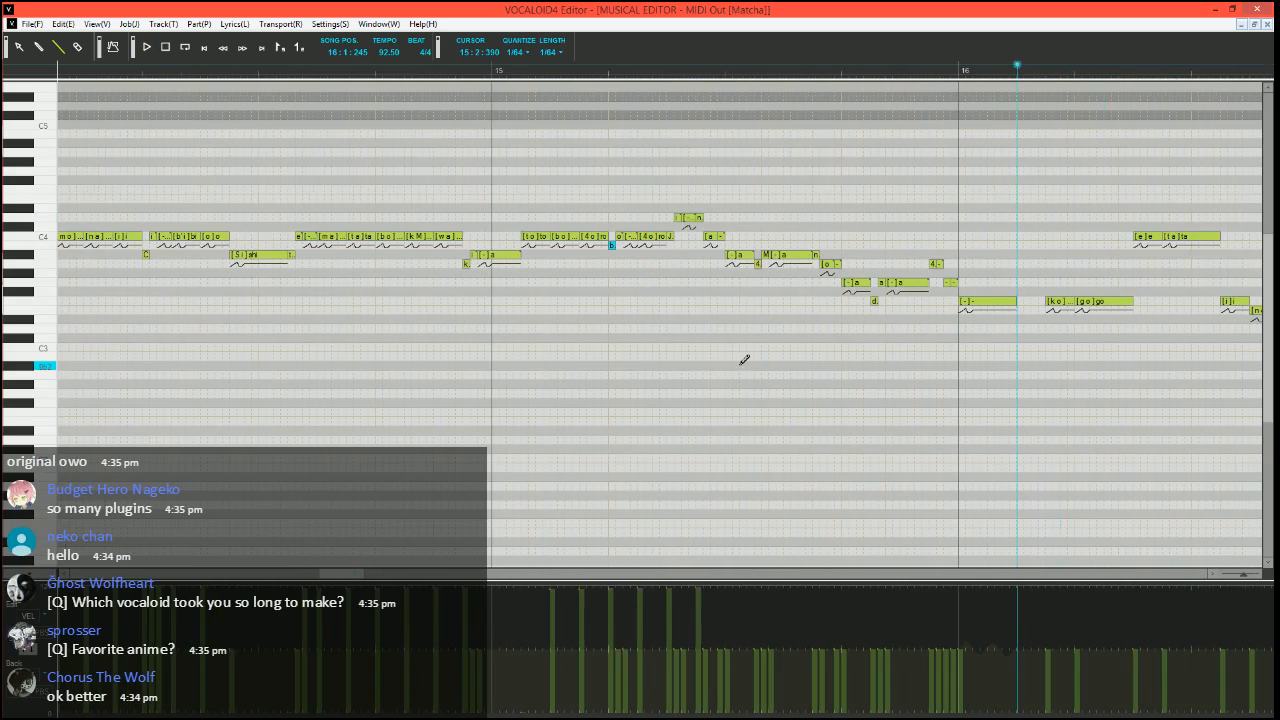
key("space")
Draw a pitch bend starting at the minimum just before "ko" in measure 16 and rising in stages to zero, and play it from 16:1:270
left_click(666, 70)
scroll(694, 360, "up", 5)
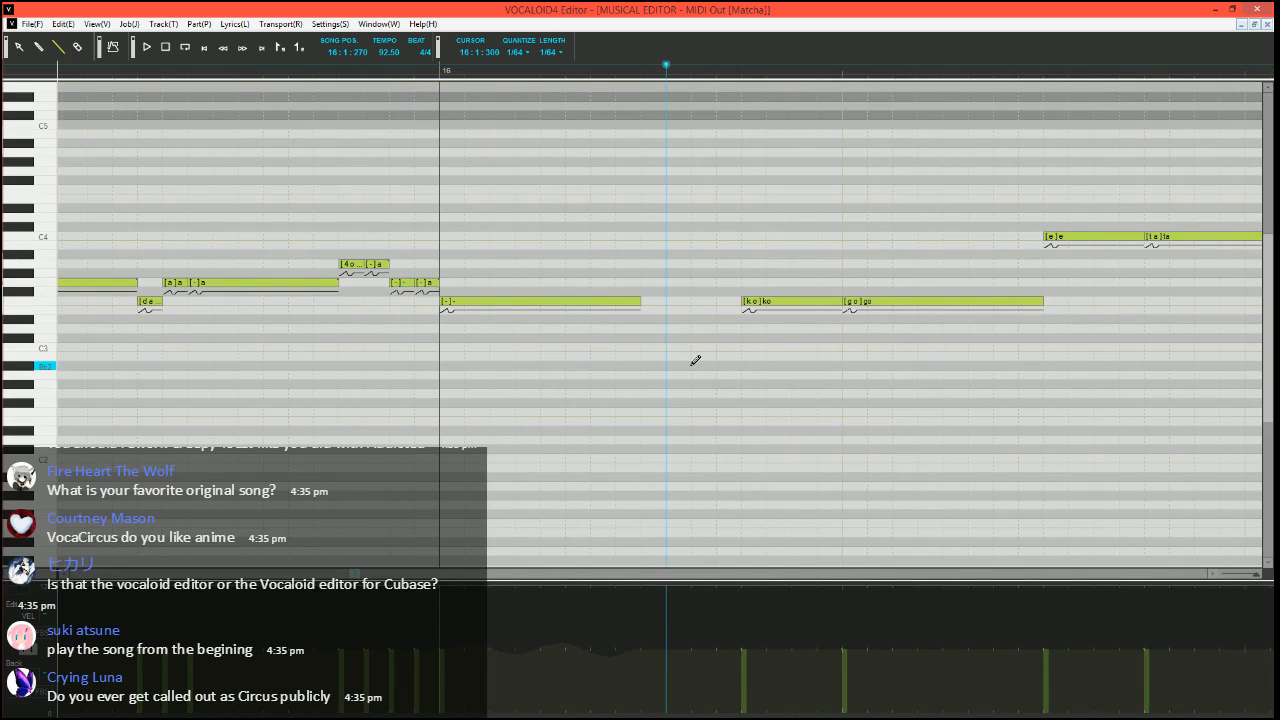
scroll(418, 248, "right", 3)
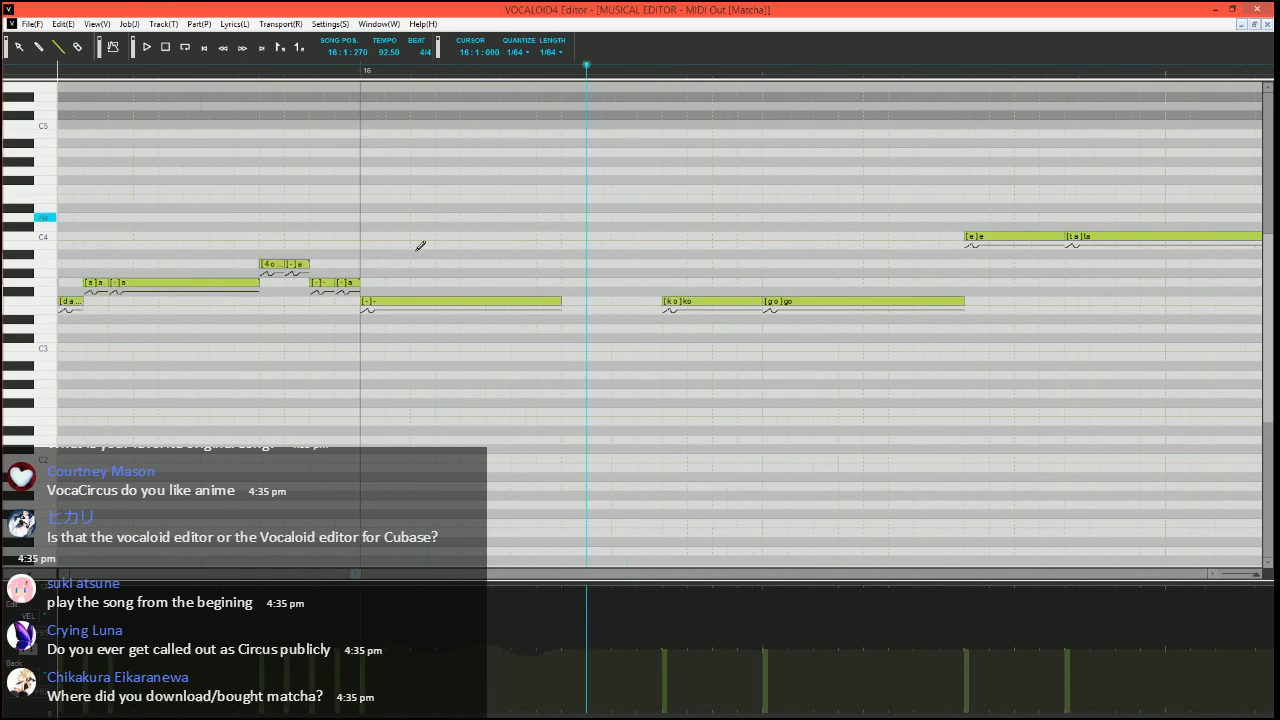
scroll(351, 226, "right", 1)
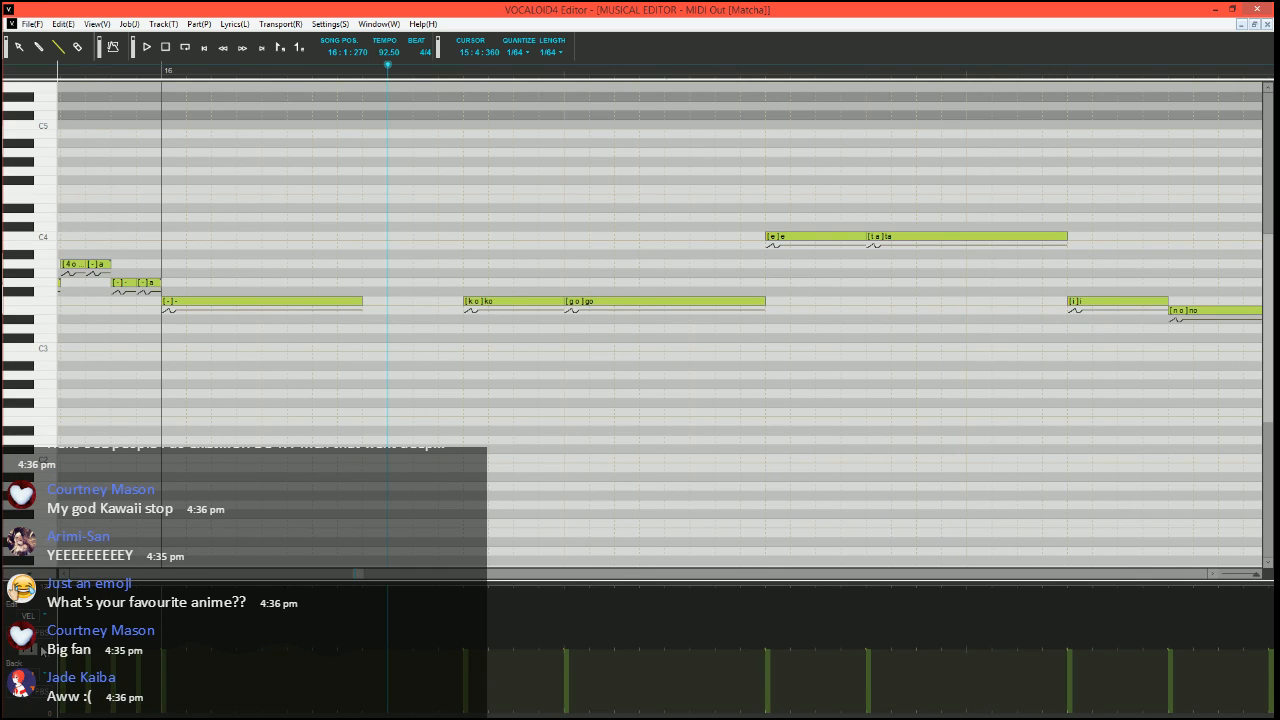
left_click(31, 650)
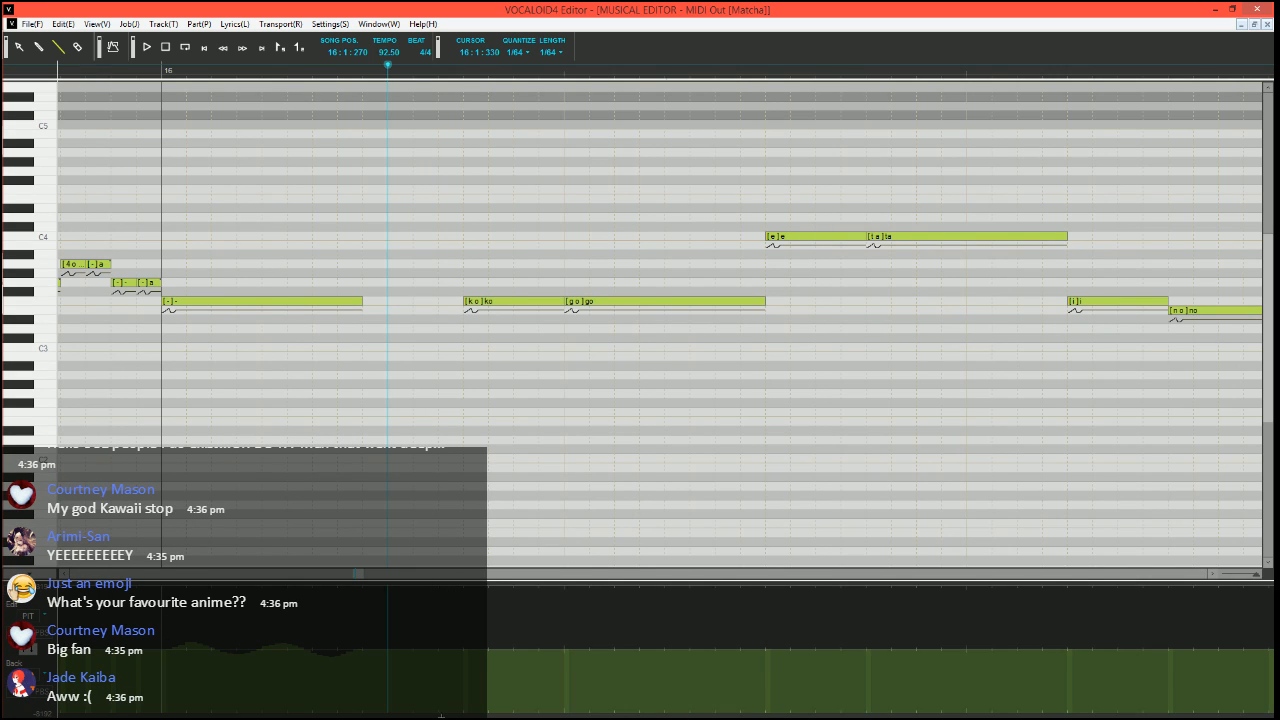
left_click_drag(434, 713, 462, 716)
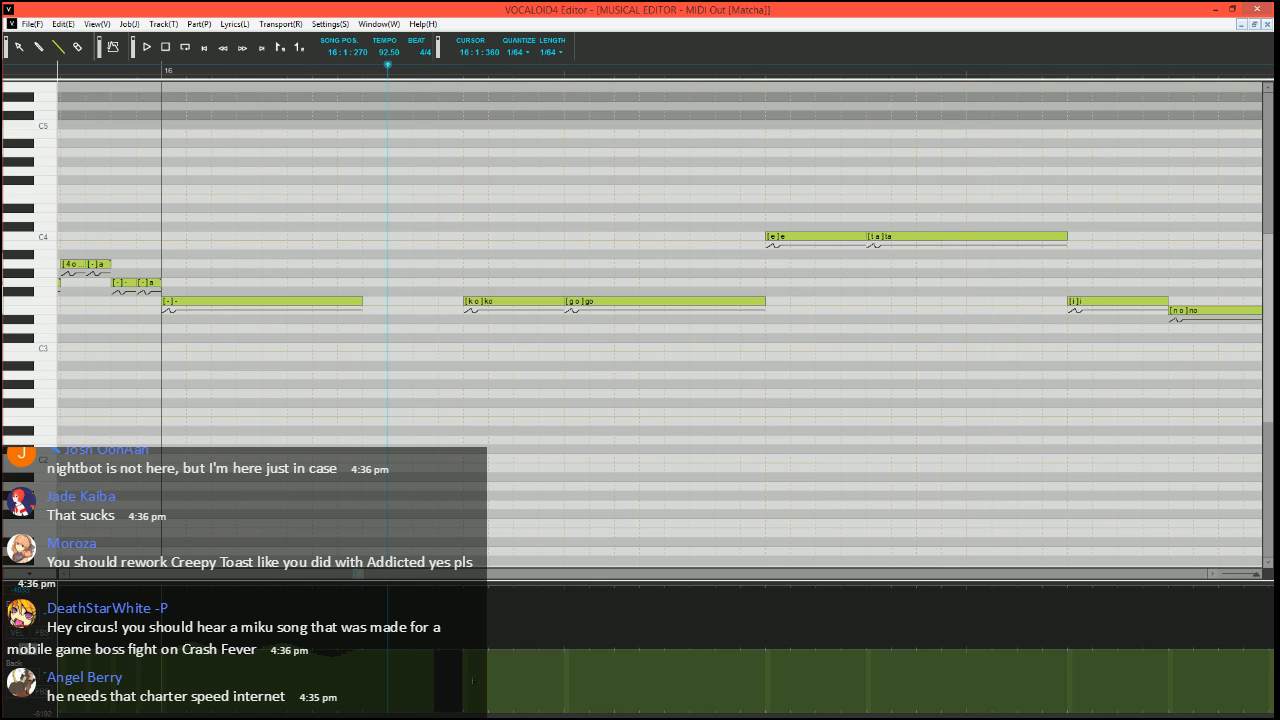
left_click_drag(472, 680, 495, 680)
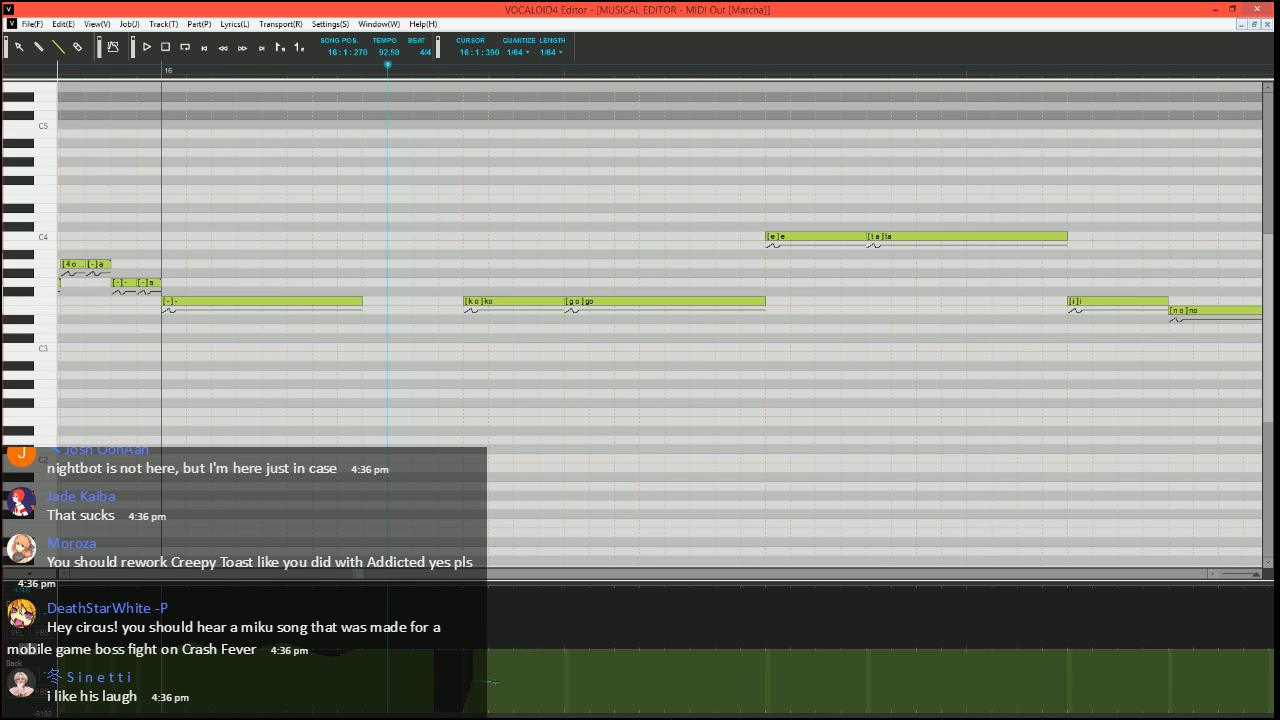
left_click_drag(494, 681, 512, 652)
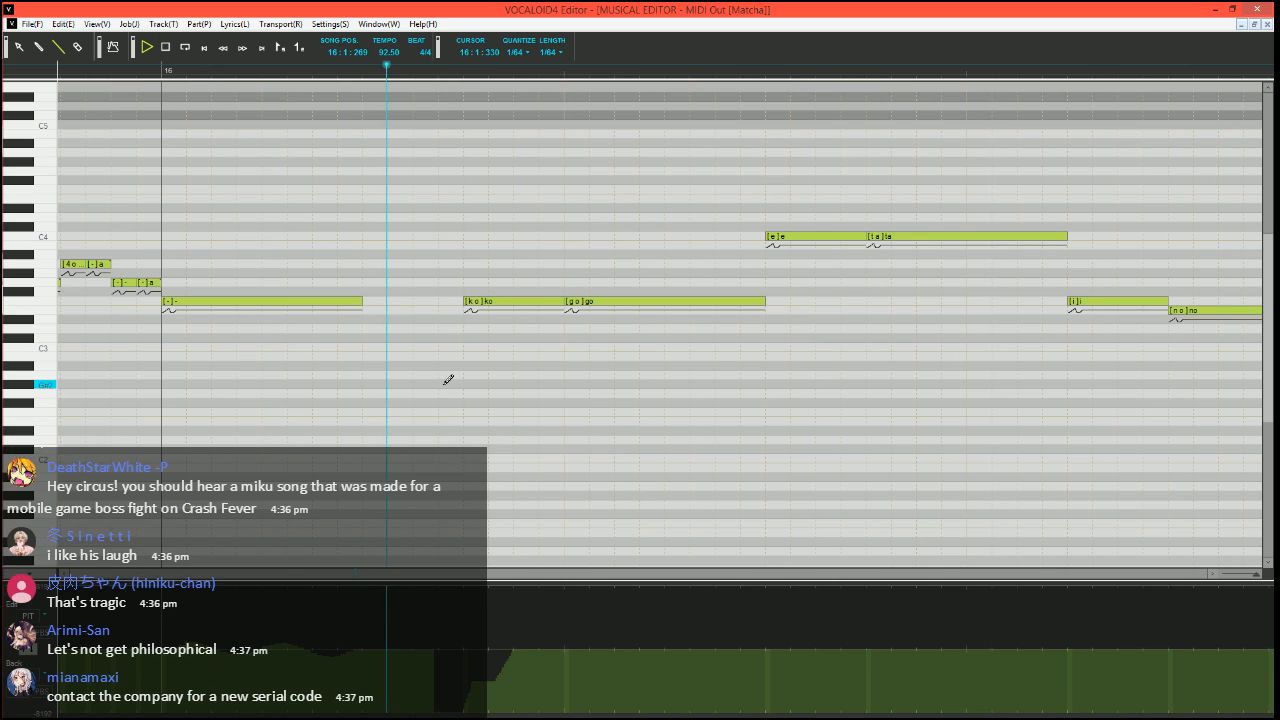
key("space")
Move the song position to 16:1:240 and split a short F3 note with phoneme "-" off the end of "go"
left_click(373, 71)
scroll(610, 306, "right", 1)
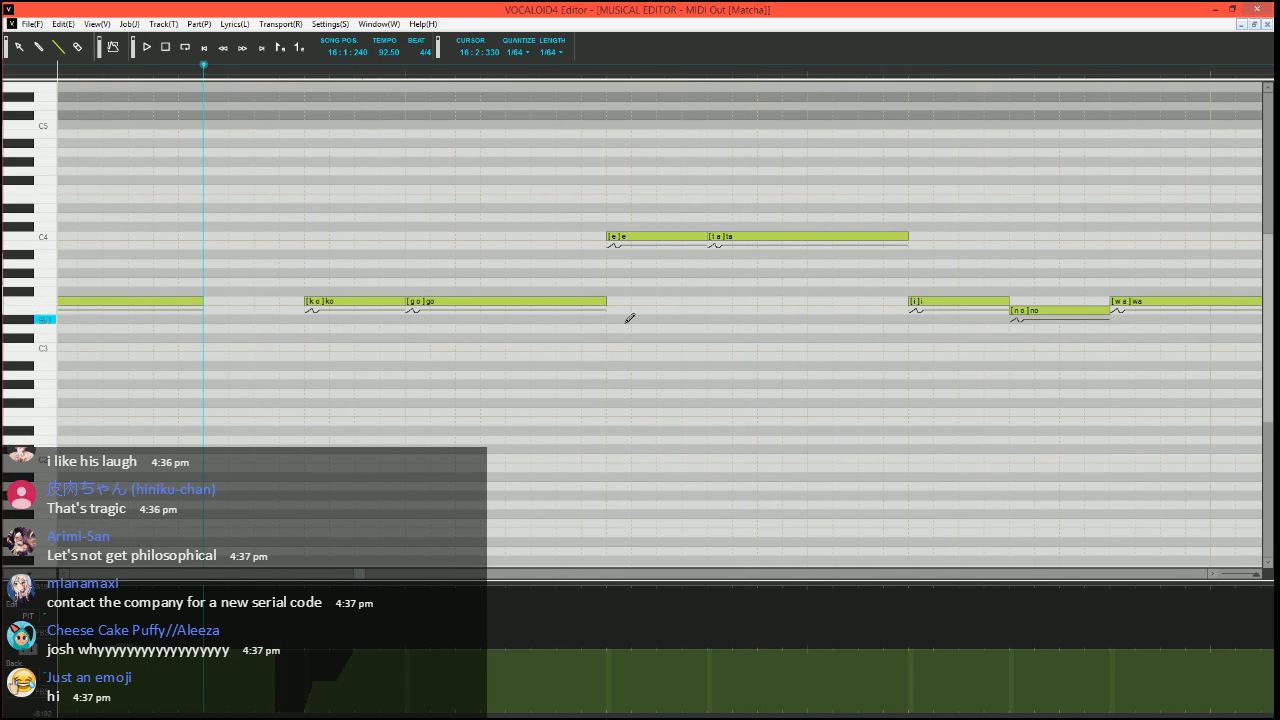
mouse_move(604, 301)
left_mouse_down()
mouse_move(581, 301)
mouse_move(605, 302)
left_mouse_up()
double_click(590, 309)
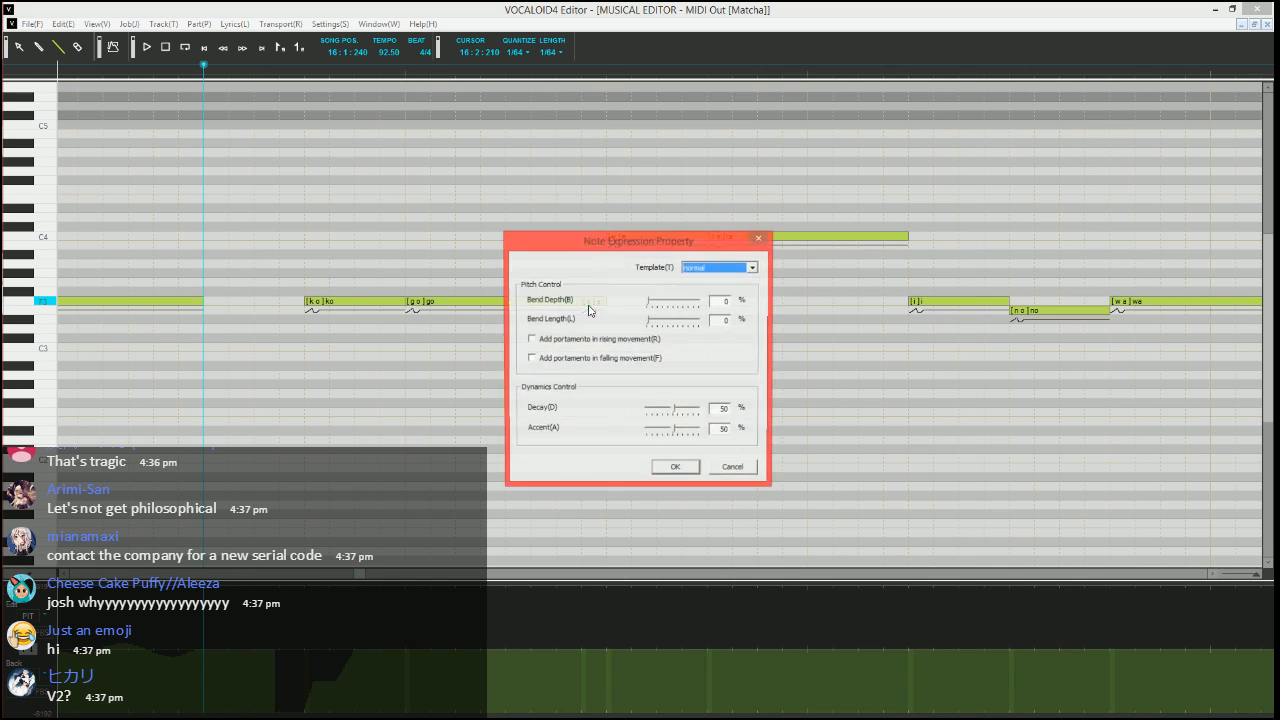
left_click(749, 471)
double_click(595, 303, "alt")
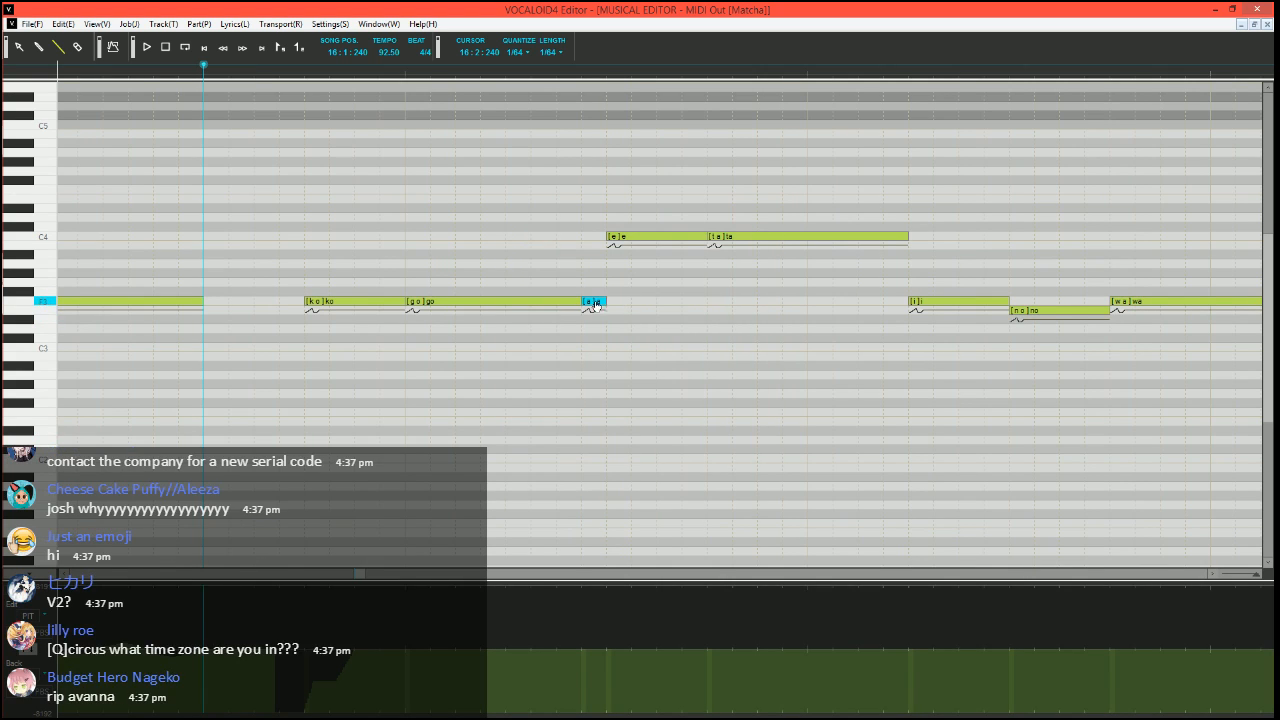
type("-")
key("Return")
Split the C4 "e" into a short A#3 "e" and two C4 notes with phonemes "e" and "-", and play it back
left_click_drag(705, 237, 631, 237)
mouse_move(621, 237)
left_mouse_down()
mouse_move(626, 257)
mouse_move(656, 236)
mouse_move(718, 251)
left_mouse_up()
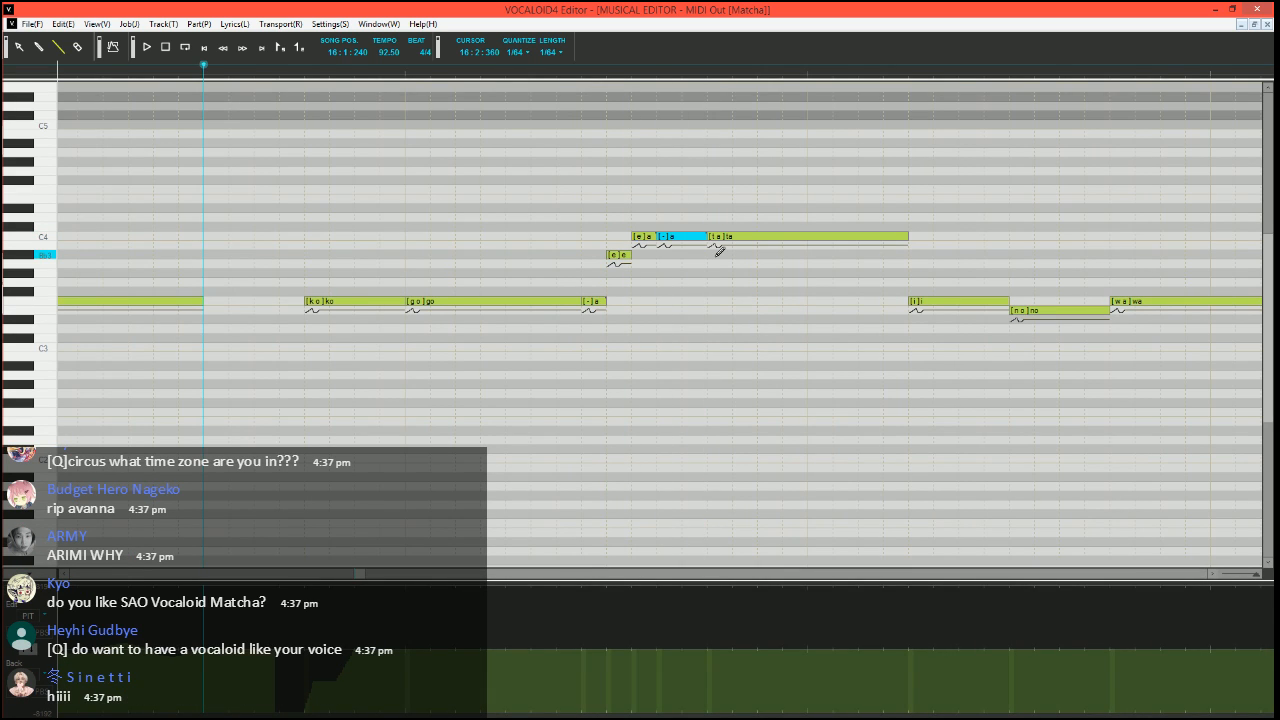
key("space")
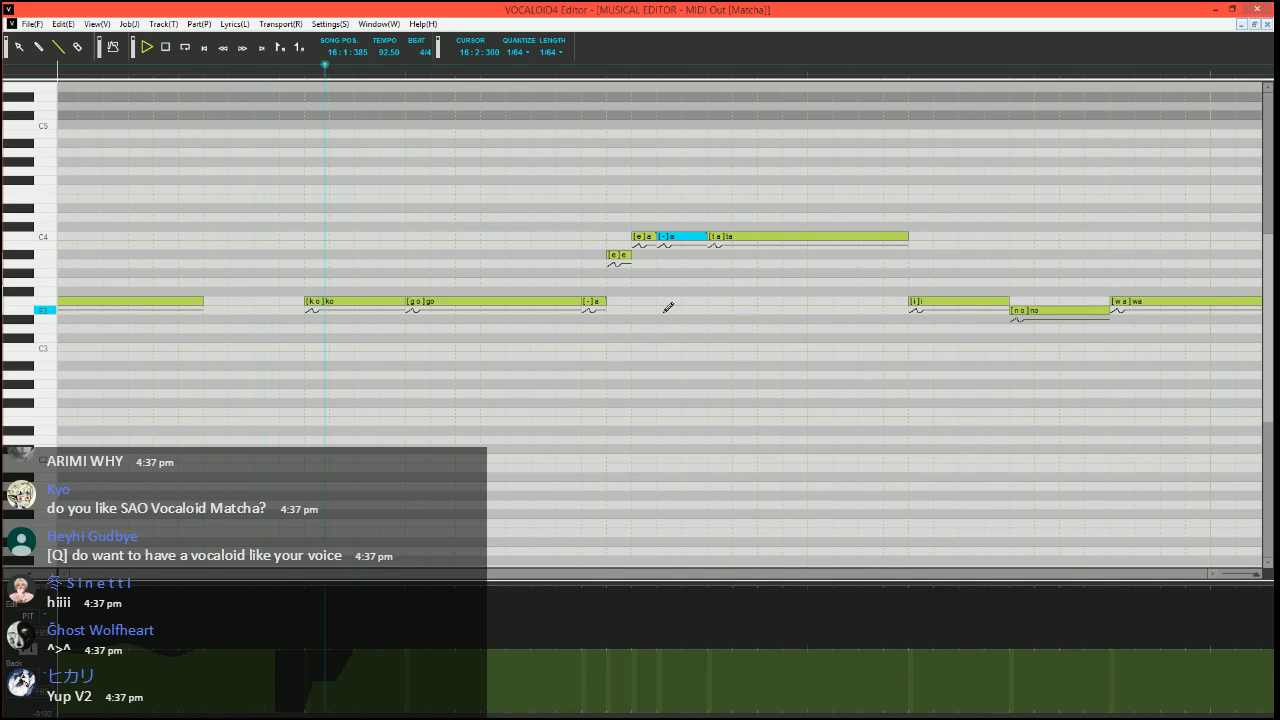
key("space")
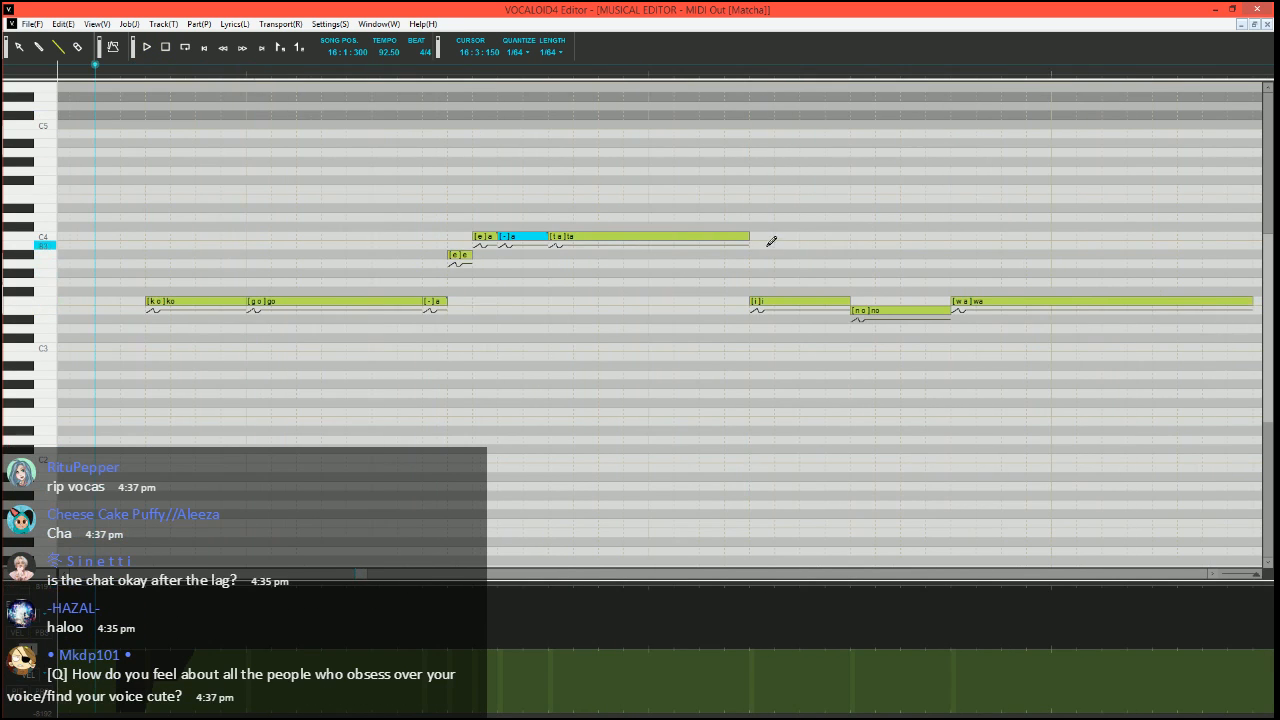
Shorten the end of the C4 "ta" note by a 1/64 step, play back the phrase, and move the song position to 16:2:150
left_click_drag(749, 236, 724, 236)
key("space")
scroll(696, 366, "down", 1)
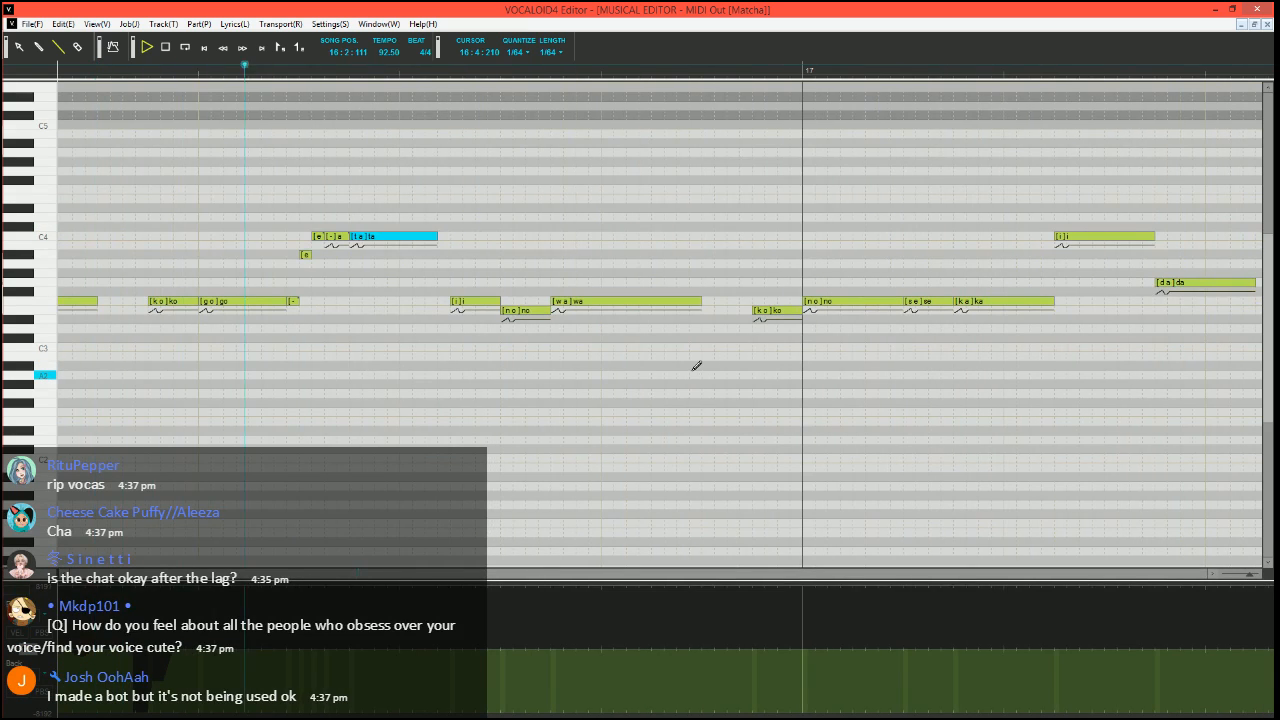
key("space")
left_click(258, 68)
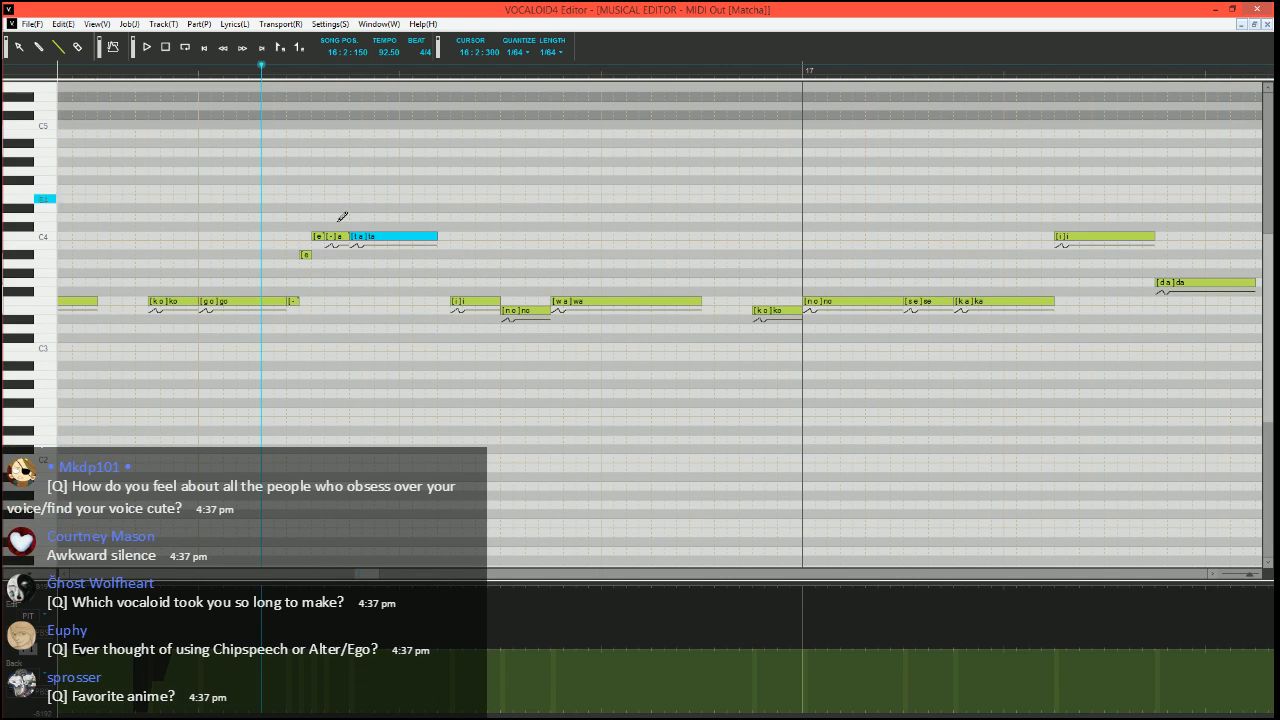
scroll(383, 366, "up", 1)
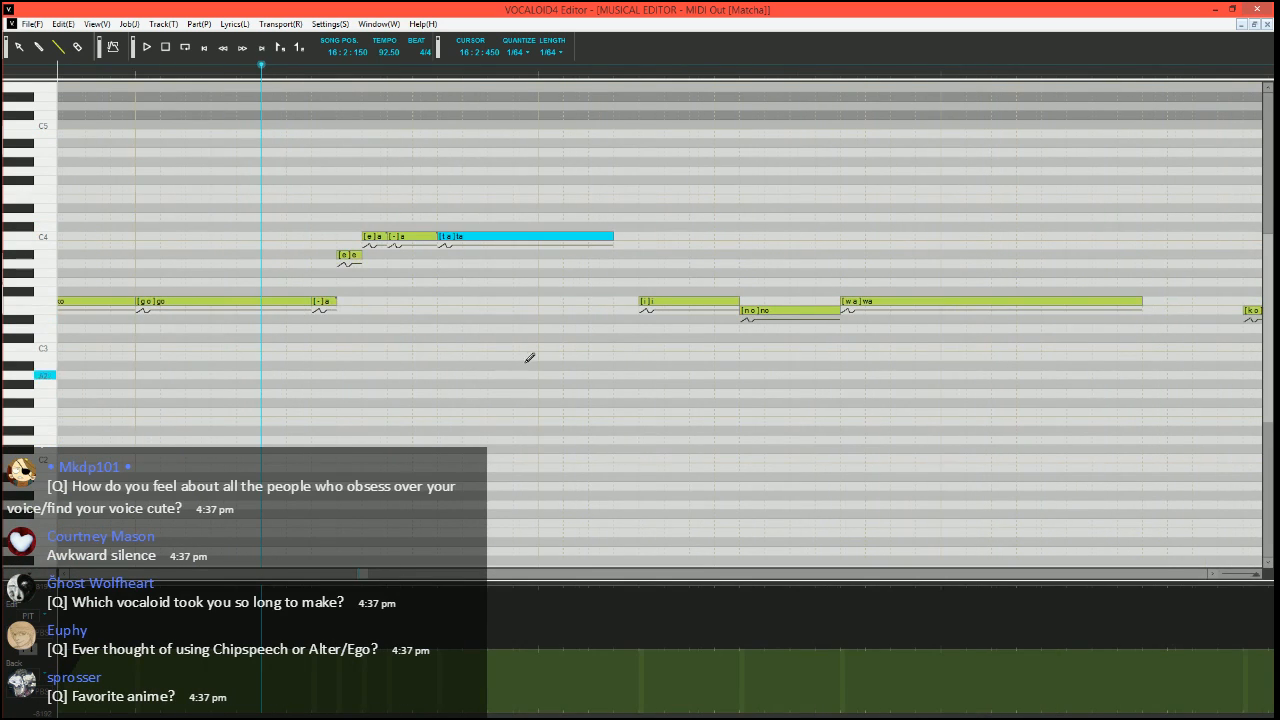
scroll(527, 350, "down", 1)
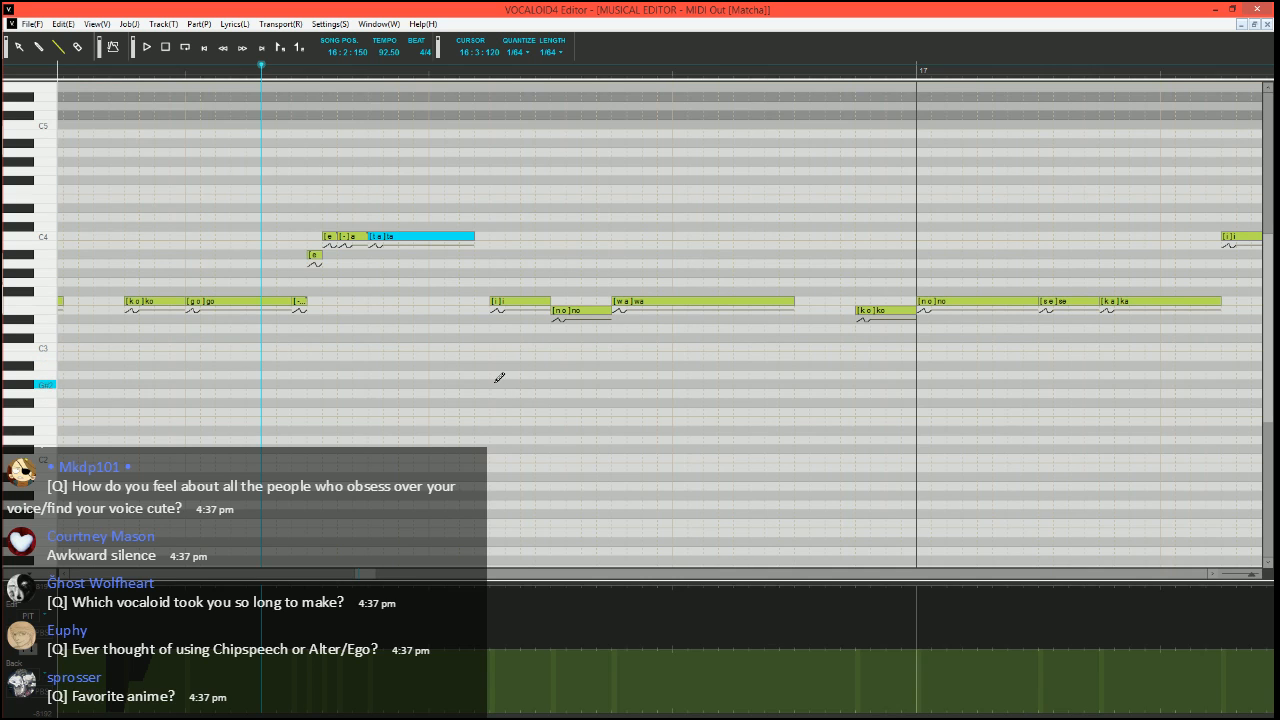
scroll(497, 374, "left", 5)
scroll(344, 135, "right", 4)
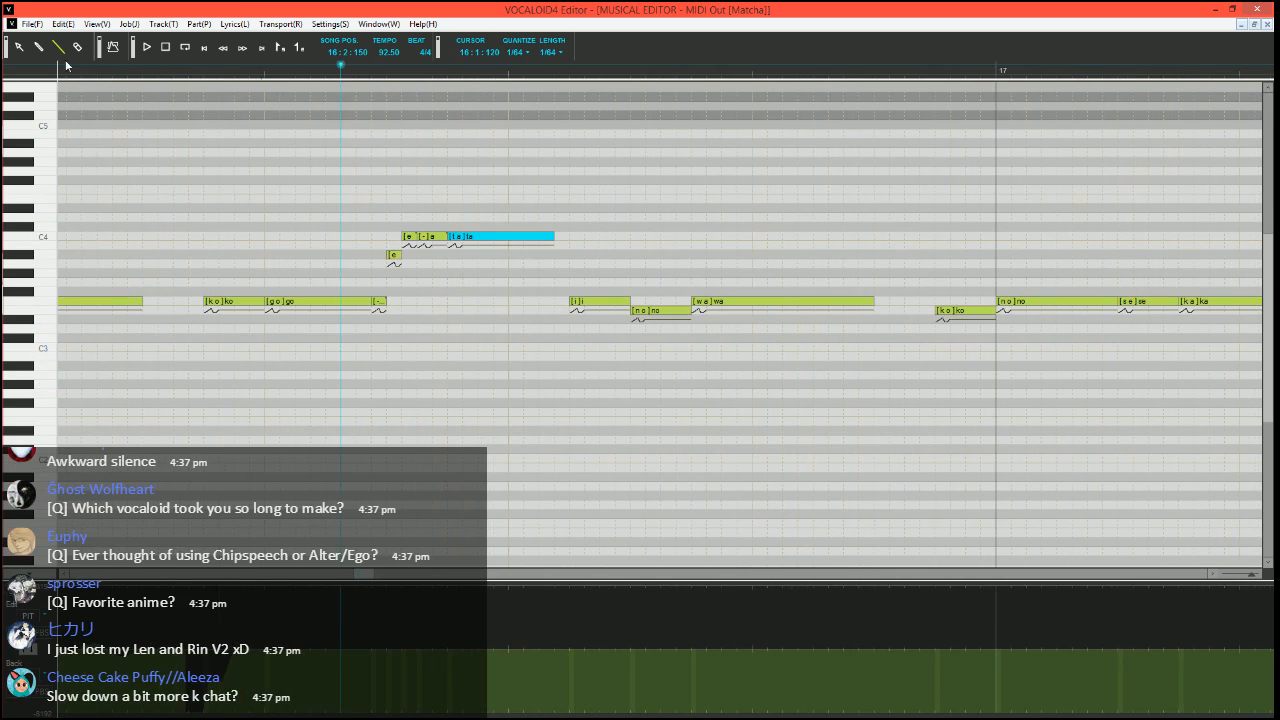
Replace the long F3 "wa" in measure 16 with a short E3 "wa" and three F3 "a" notes: short, long, short
scroll(640, 417, "right", 2)
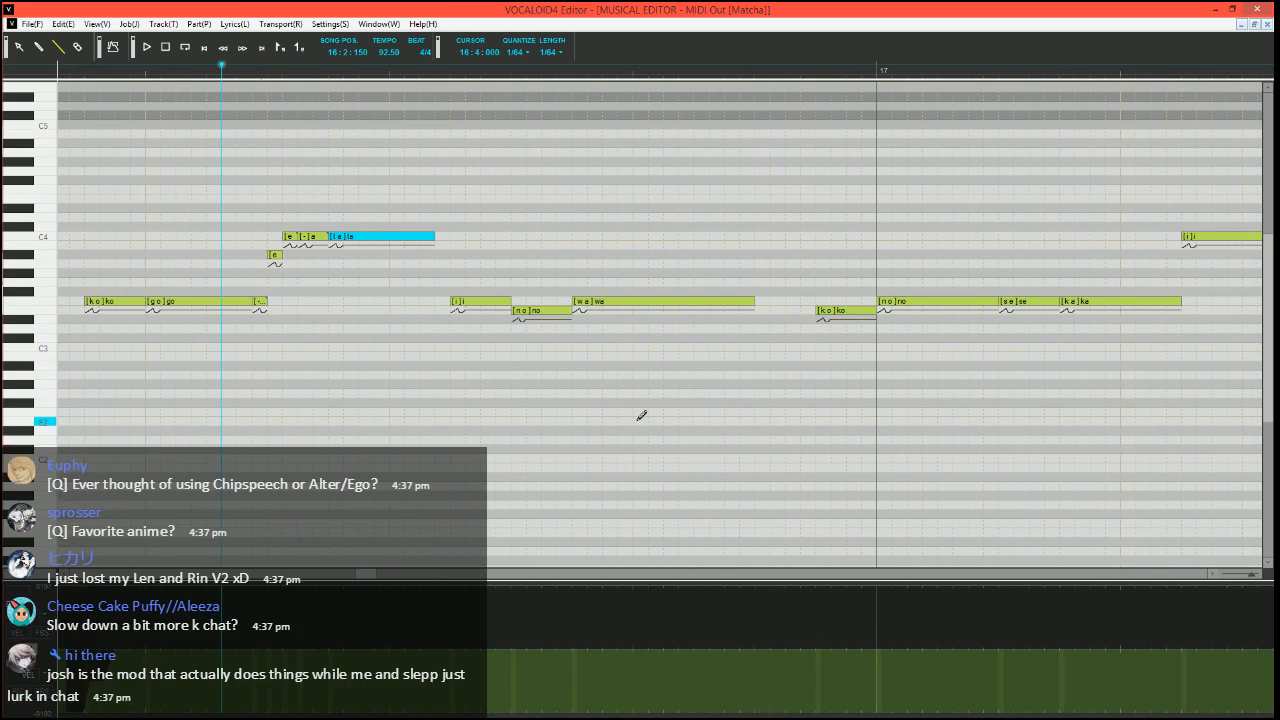
scroll(686, 380, "left", 1)
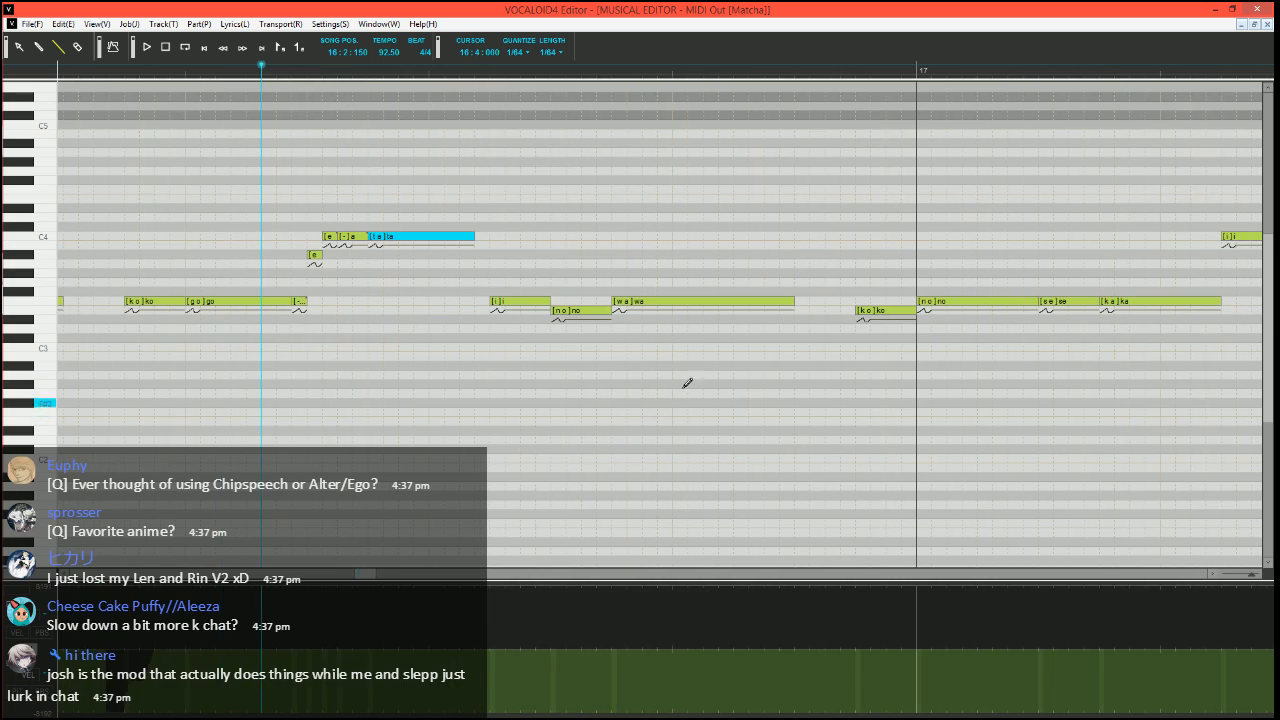
left_click(790, 300)
mouse_move(661, 301)
left_mouse_down()
mouse_move(643, 311)
mouse_move(675, 301)
left_mouse_up()
left_click_drag(678, 302, 784, 302)
Set the long F3 "a" note's phoneme to "-" and the final short one's to "h", and play the phrase from 16:2:150
left_click(687, 304)
double_click(691, 304, "alt")
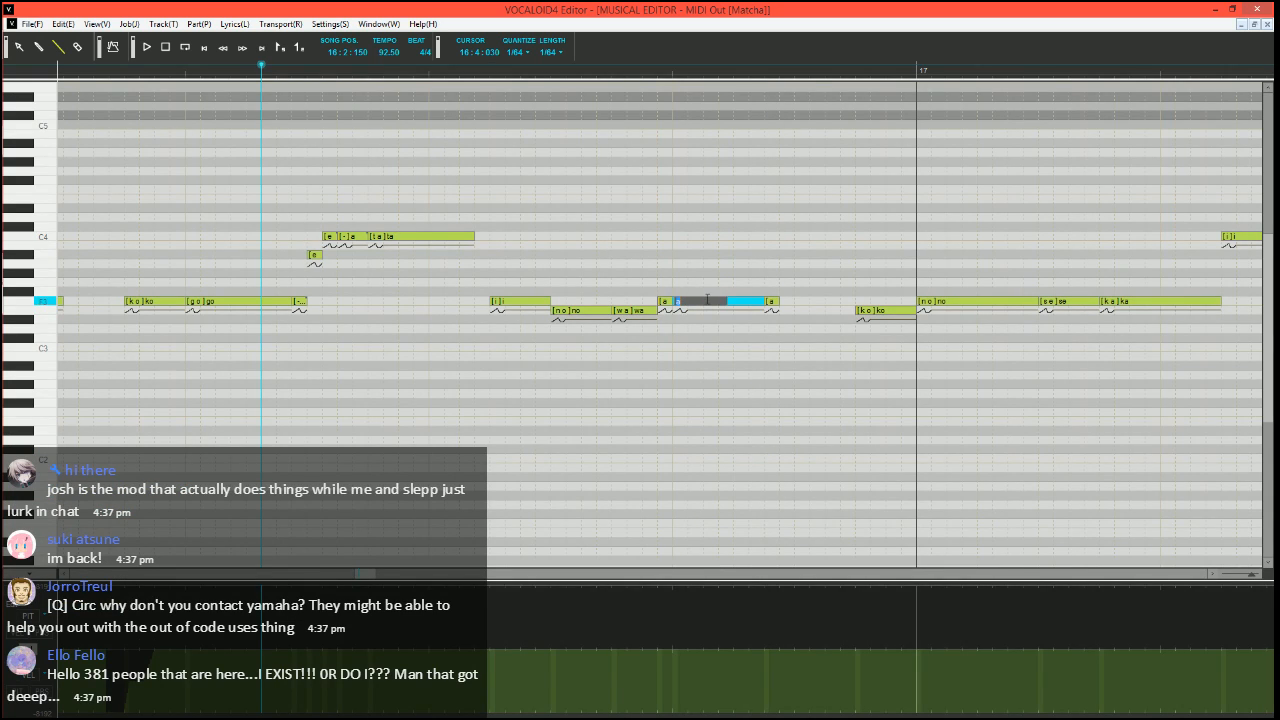
type("-")
key("Tab")
key("Return")
key("space")
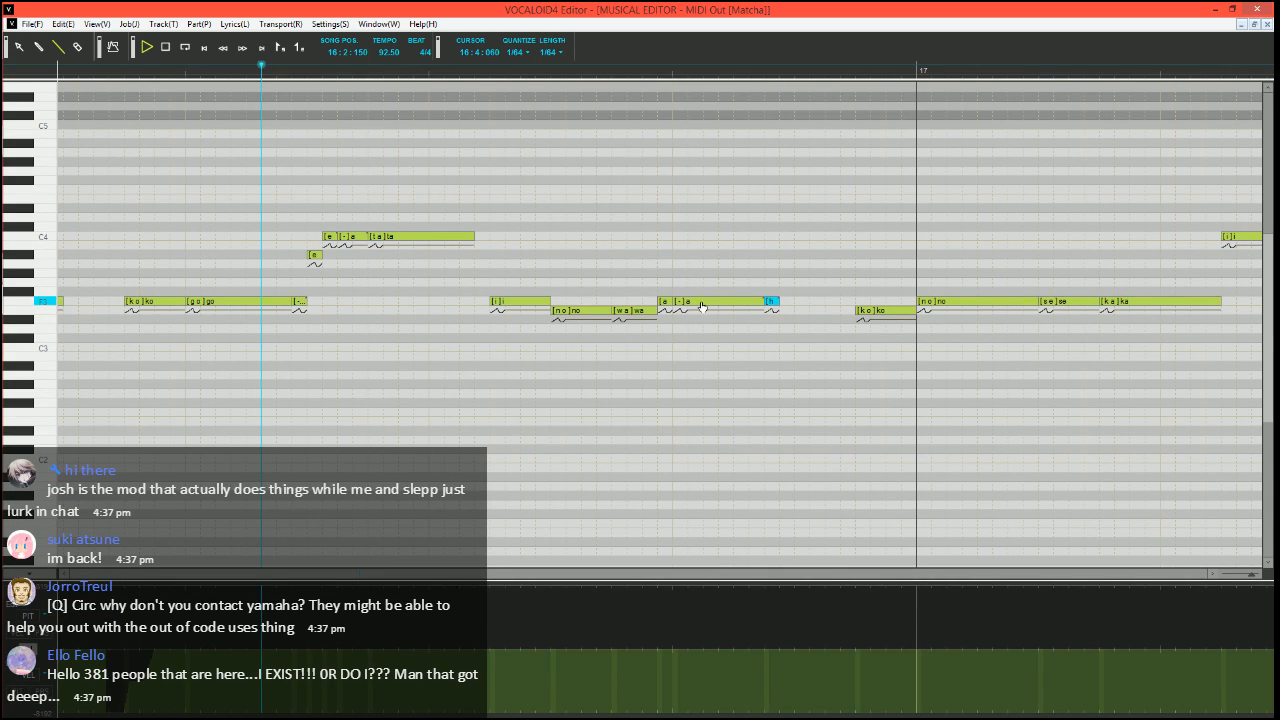
key("space")
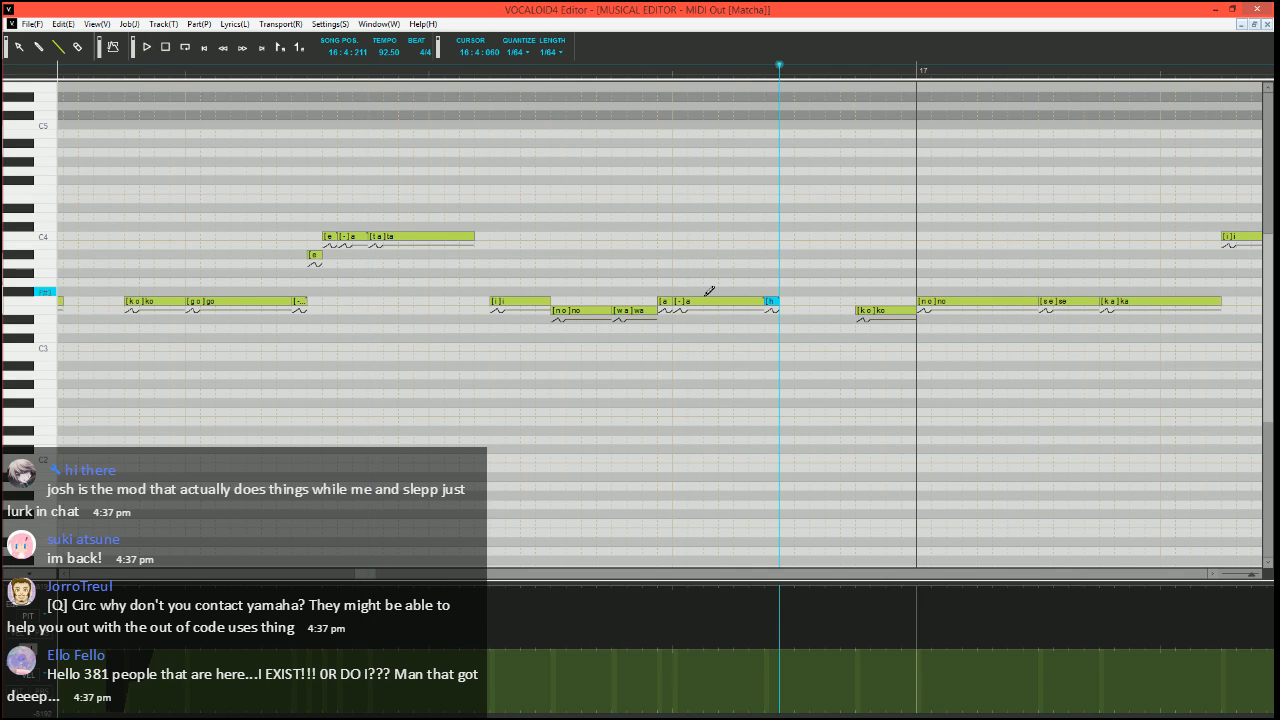
Shorten the E3 "wa", start the following F3 notes earlier, set the first one's phoneme to "-", and play from 16:3:090
left_click(478, 74)
scroll(562, 318, "right", 2)
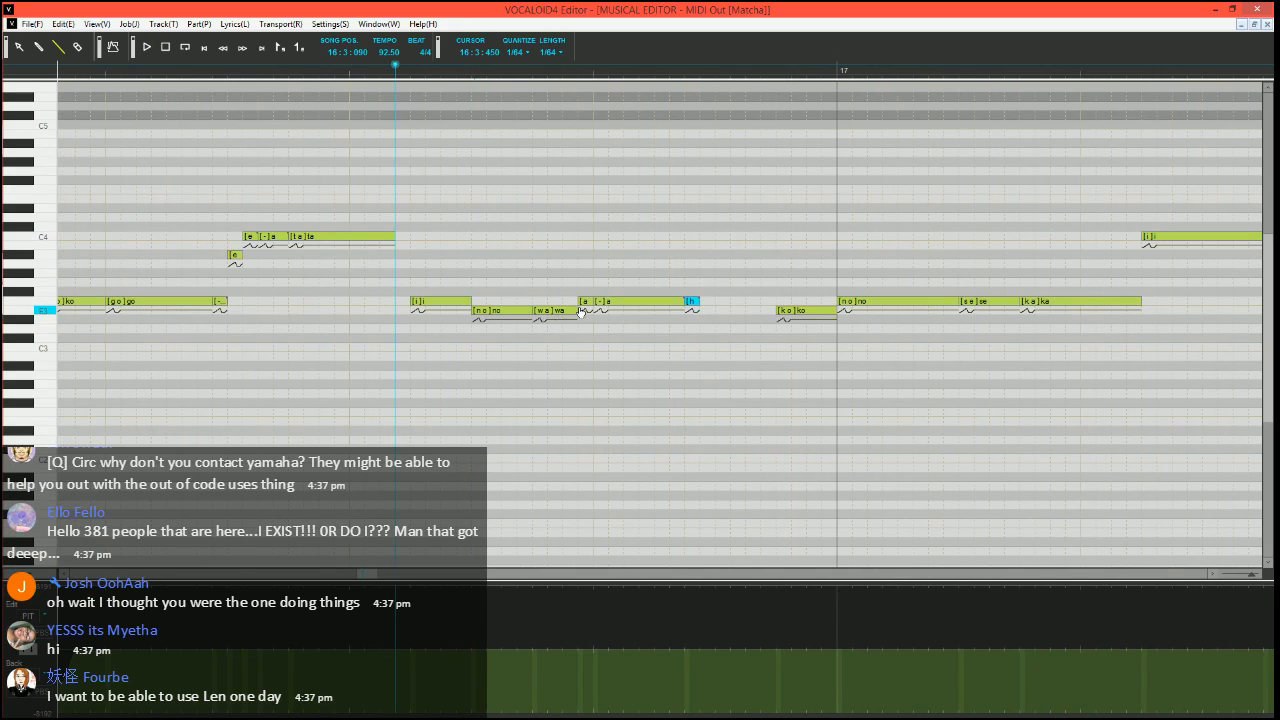
left_click(562, 311)
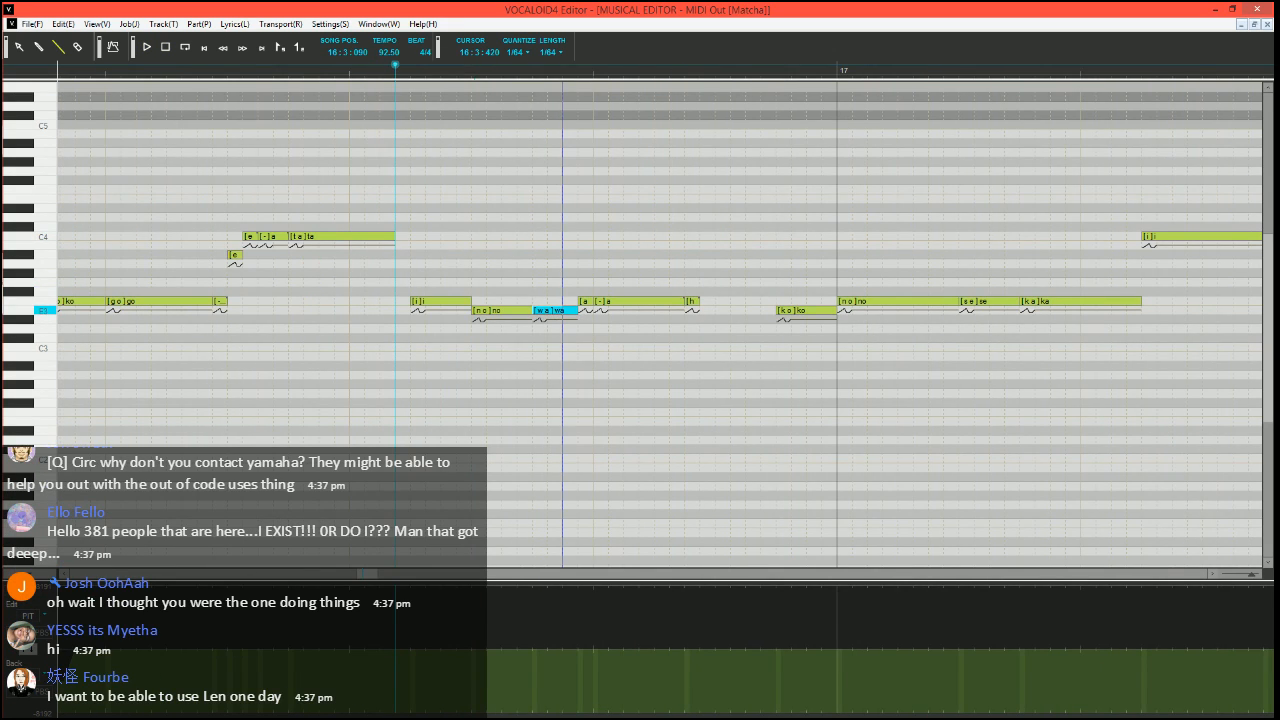
mouse_move(576, 311)
left_mouse_down()
mouse_move(563, 311)
mouse_move(578, 302)
left_mouse_up()
double_click(571, 303)
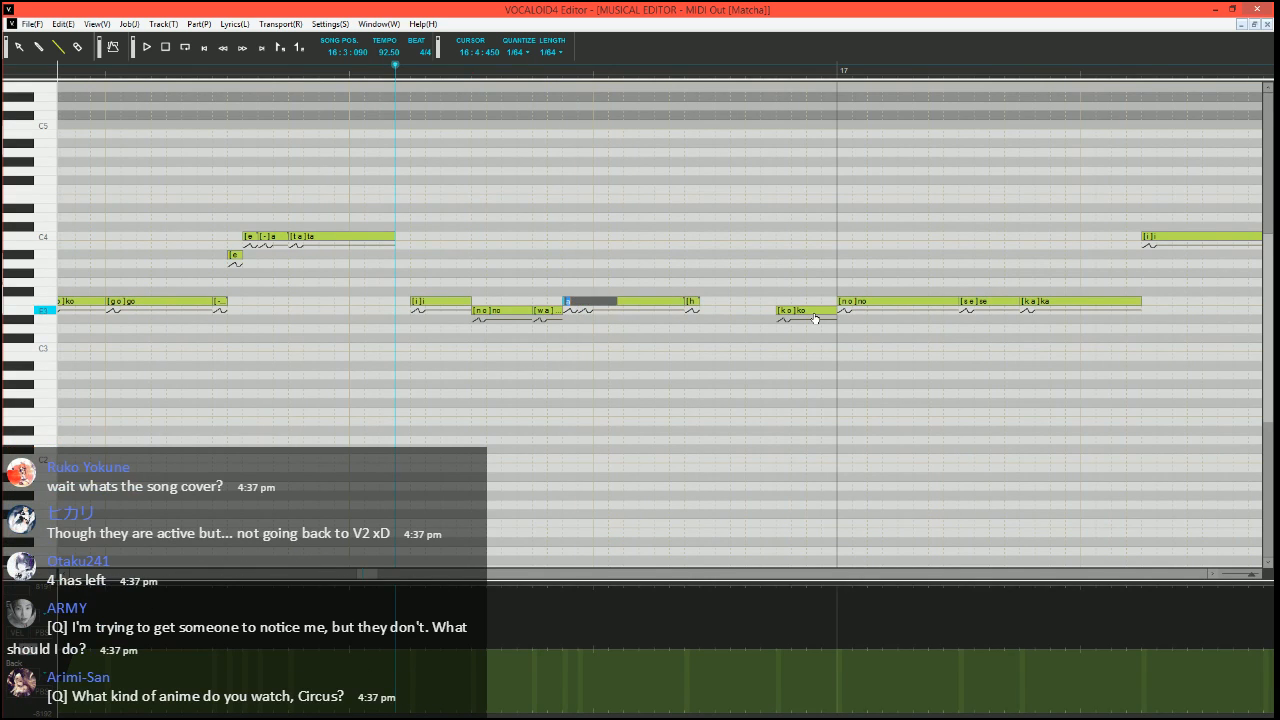
type("-")
key("Return")
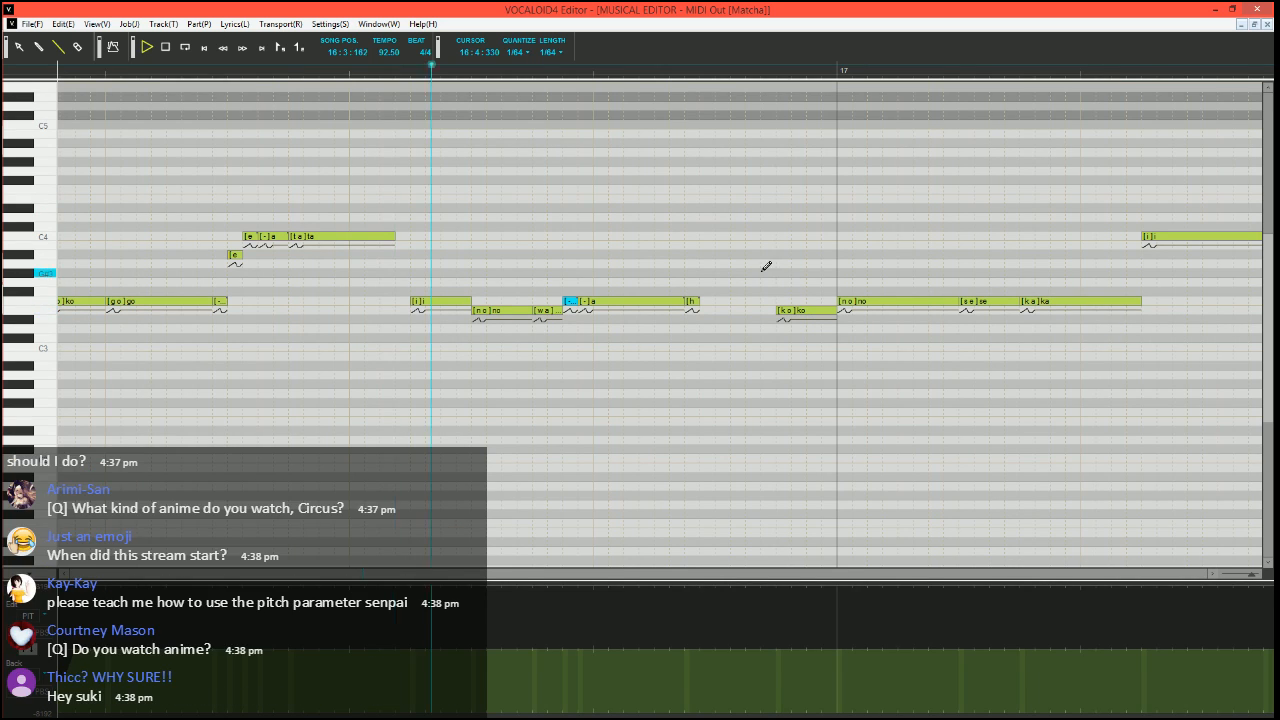
key("space")
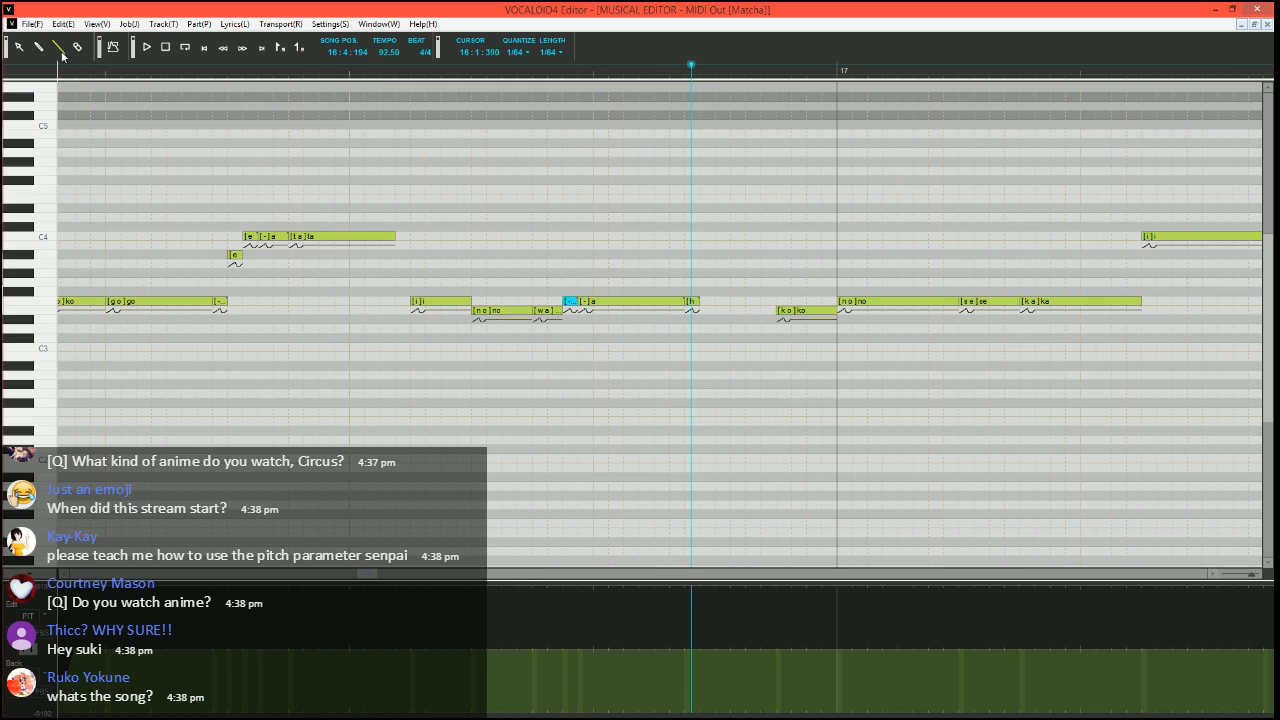
Try raising the pitch bend to the maximum over the short "h" note in measure 16
left_click(336, 73)
scroll(580, 474, "up", 2)
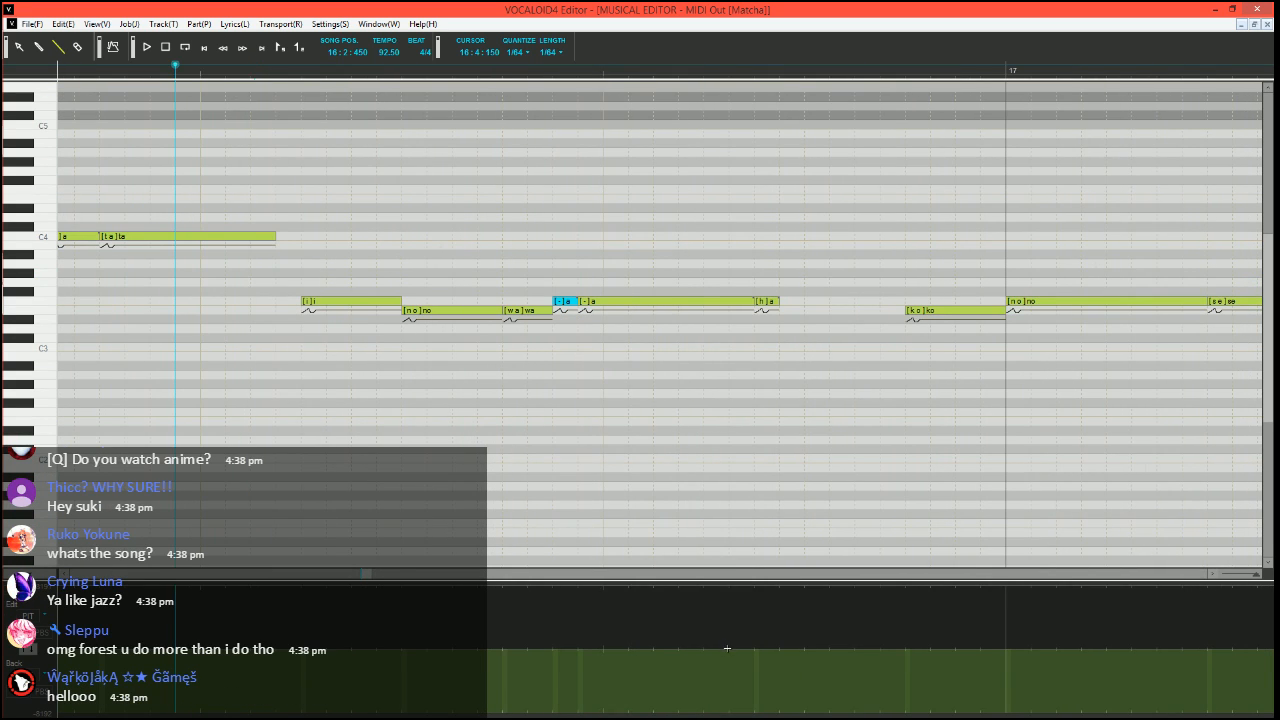
left_click_drag(750, 594, 797, 581)
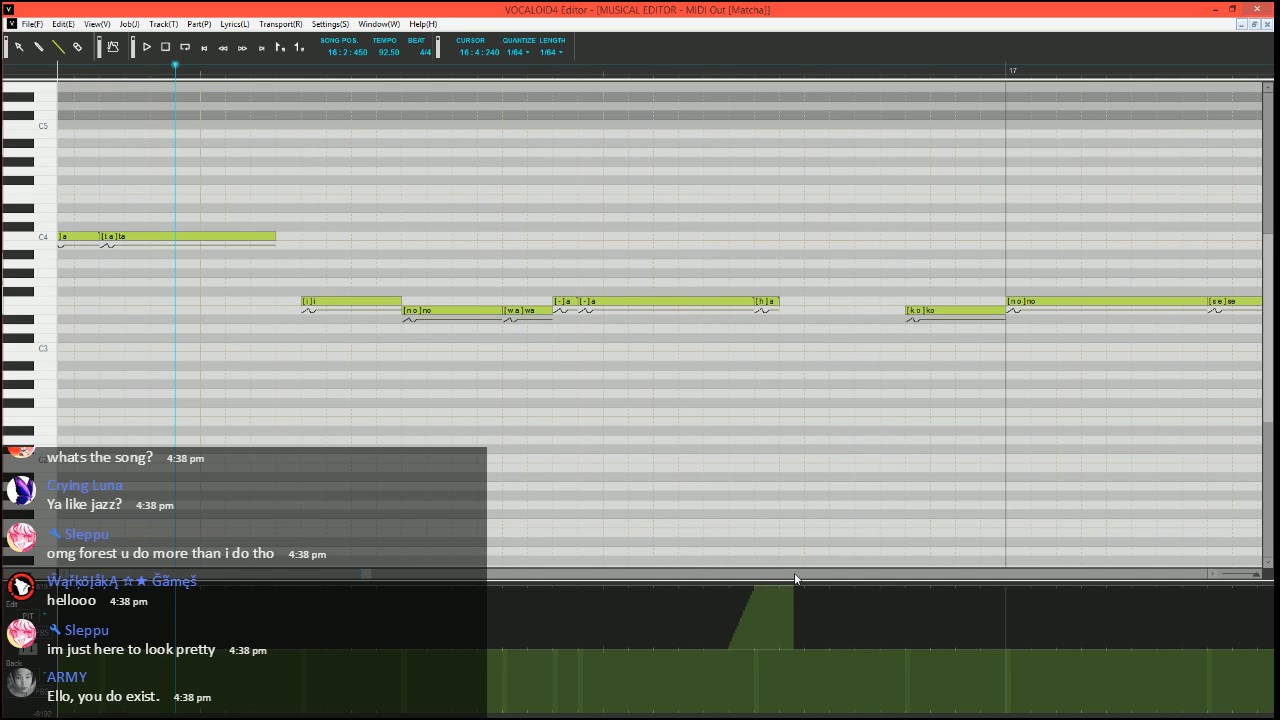
Play the phrase from 16:1:300 to check the pitch bend over the "h" note
scroll(753, 461, "down", 2)
scroll(754, 458, "down", 1)
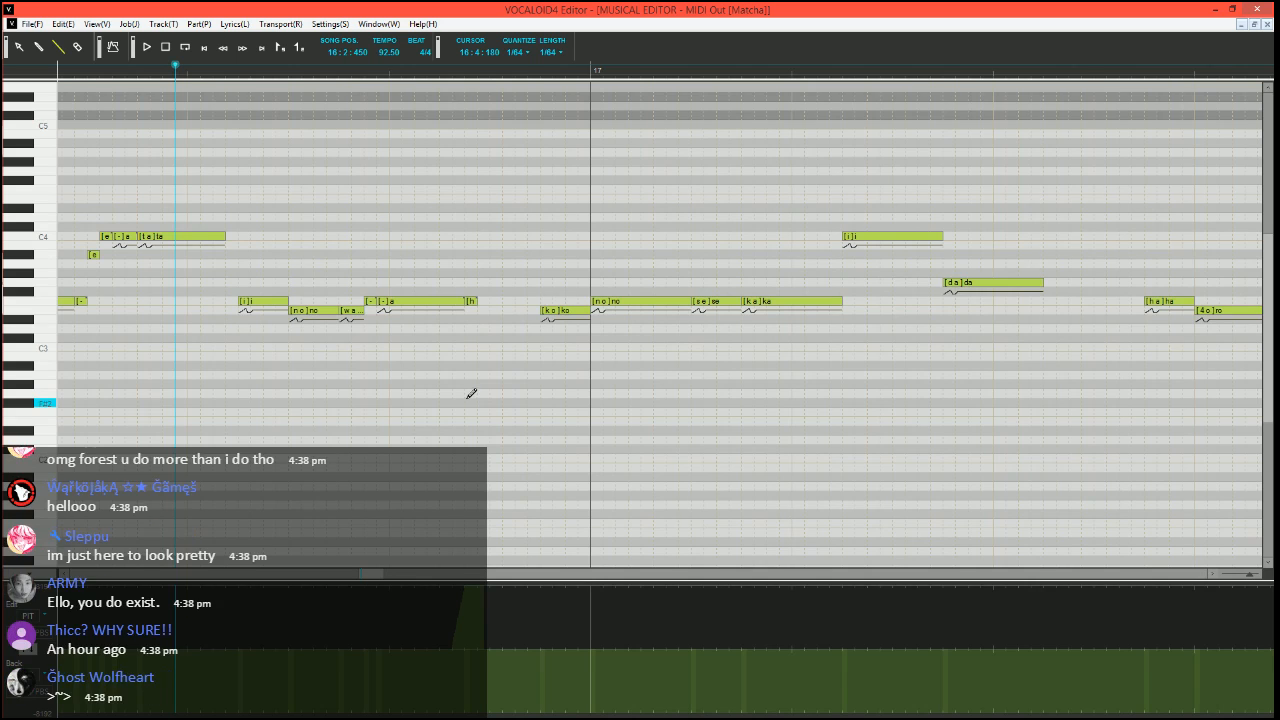
scroll(495, 340, "right", 4)
scroll(503, 328, "left", 8)
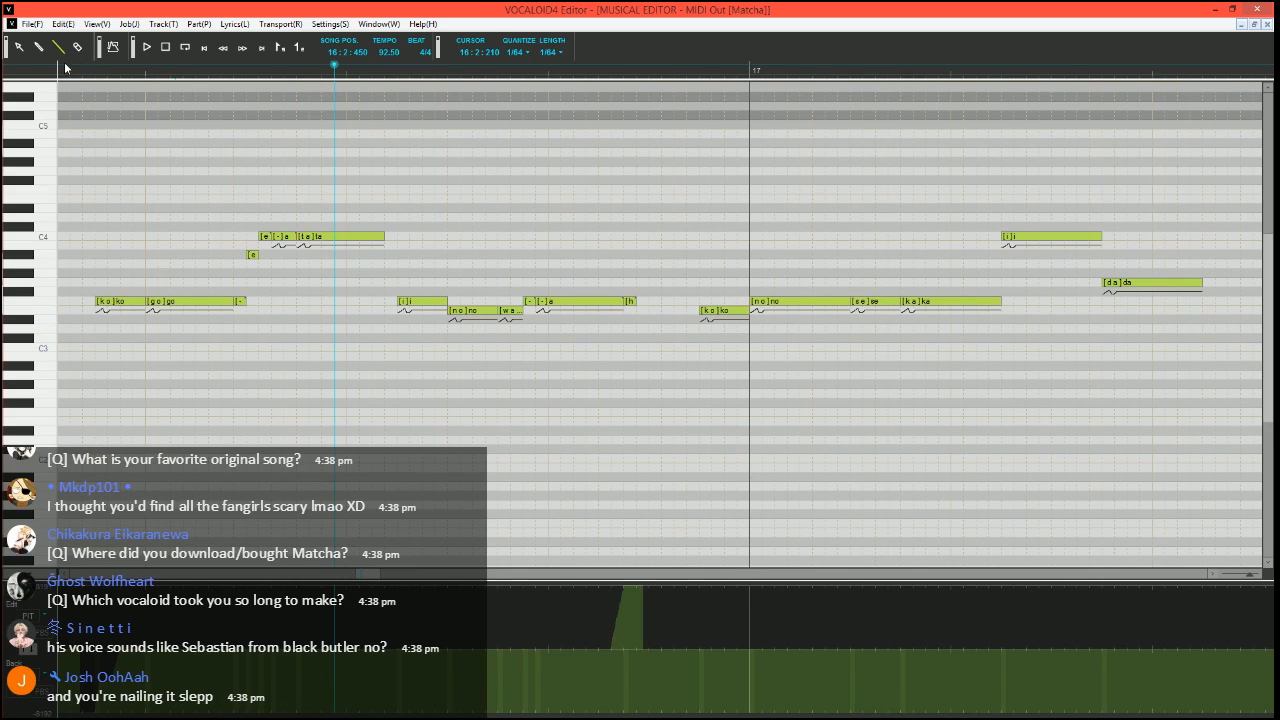
scroll(428, 316, "down", 1)
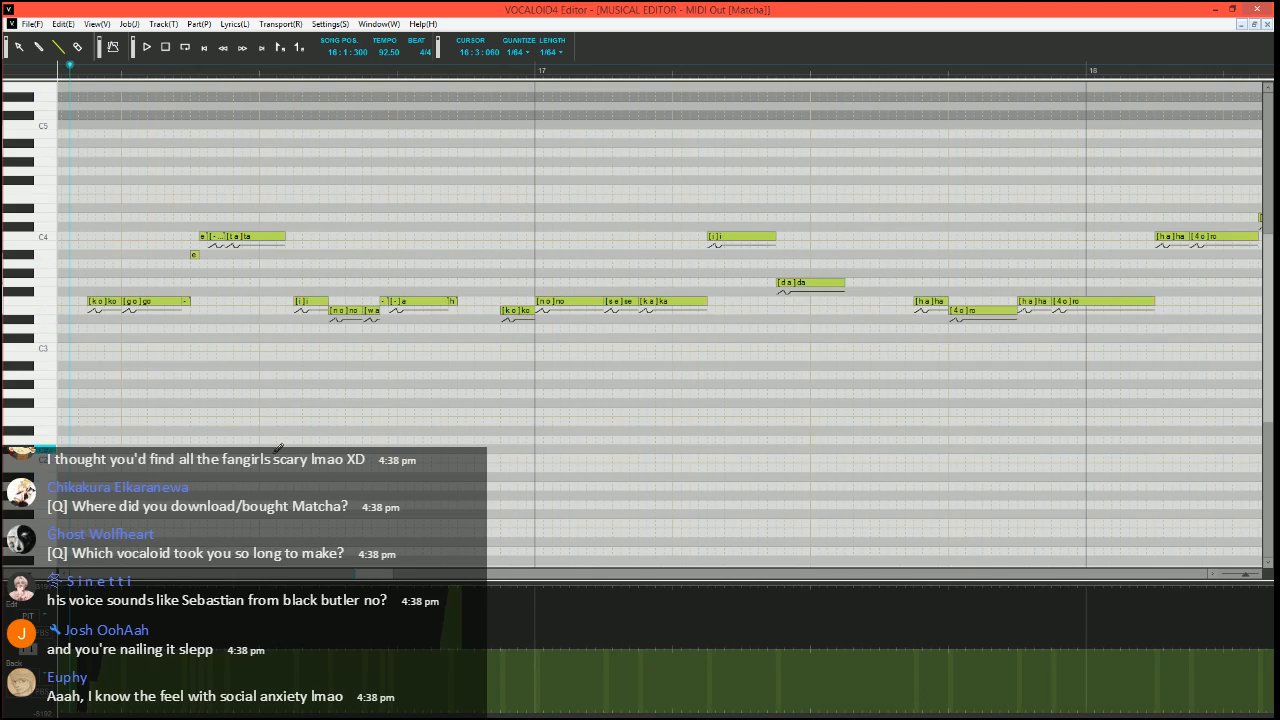
left_click_drag(376, 575, 370, 580)
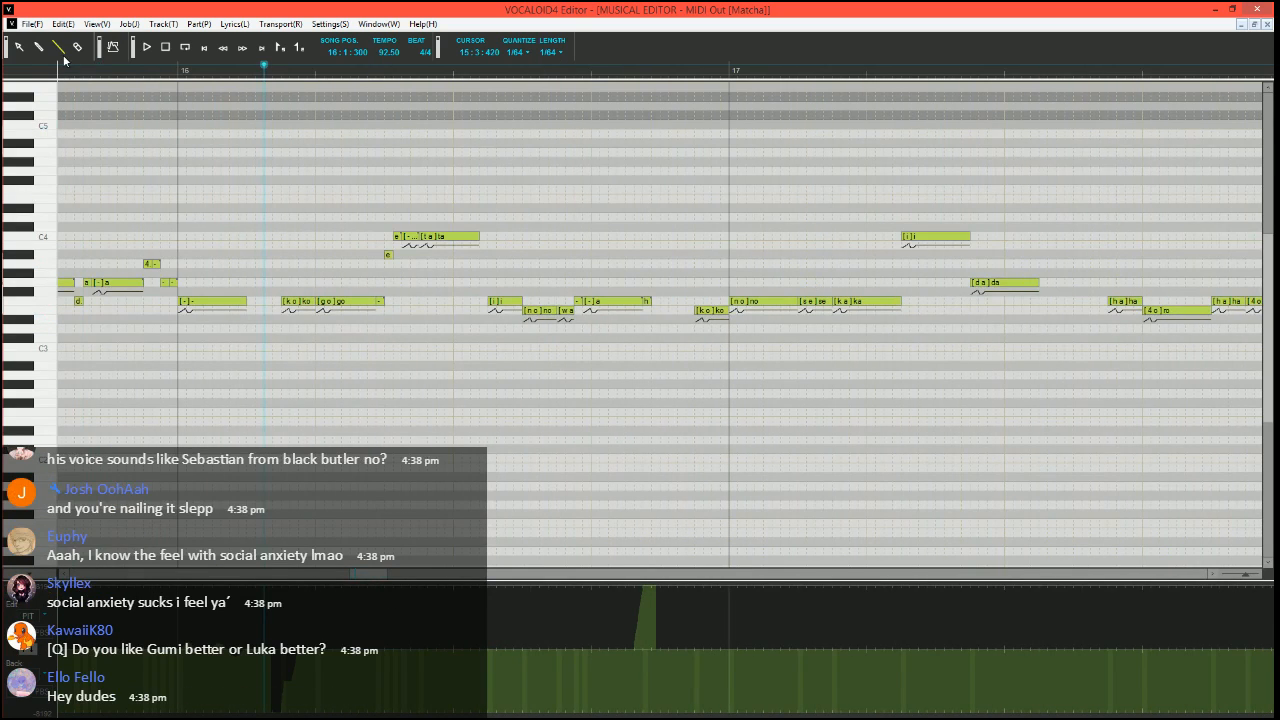
key("space")
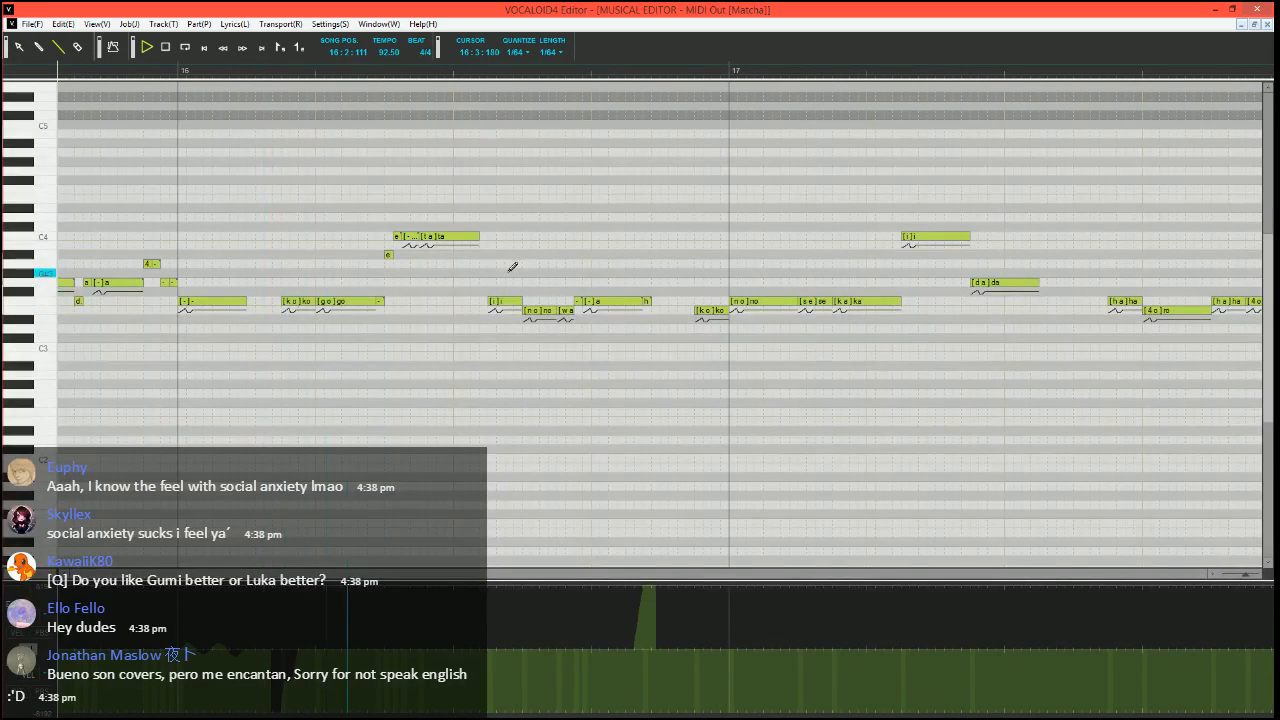
key("space")
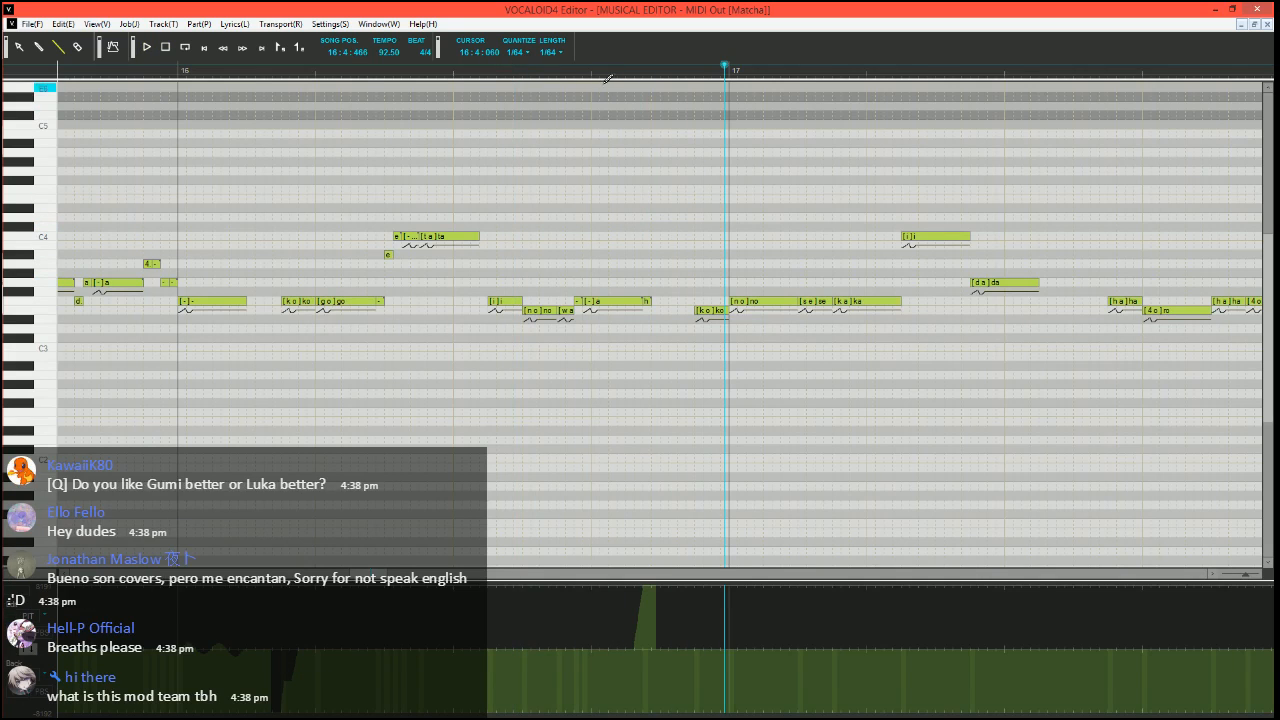
Undo the pitch bend over "h", redraw it at the maximum until just past the note's end, and play the phrase
left_click(565, 77)
key("ctrl+z")
key("ctrl+z")
scroll(711, 325, "up", 3)
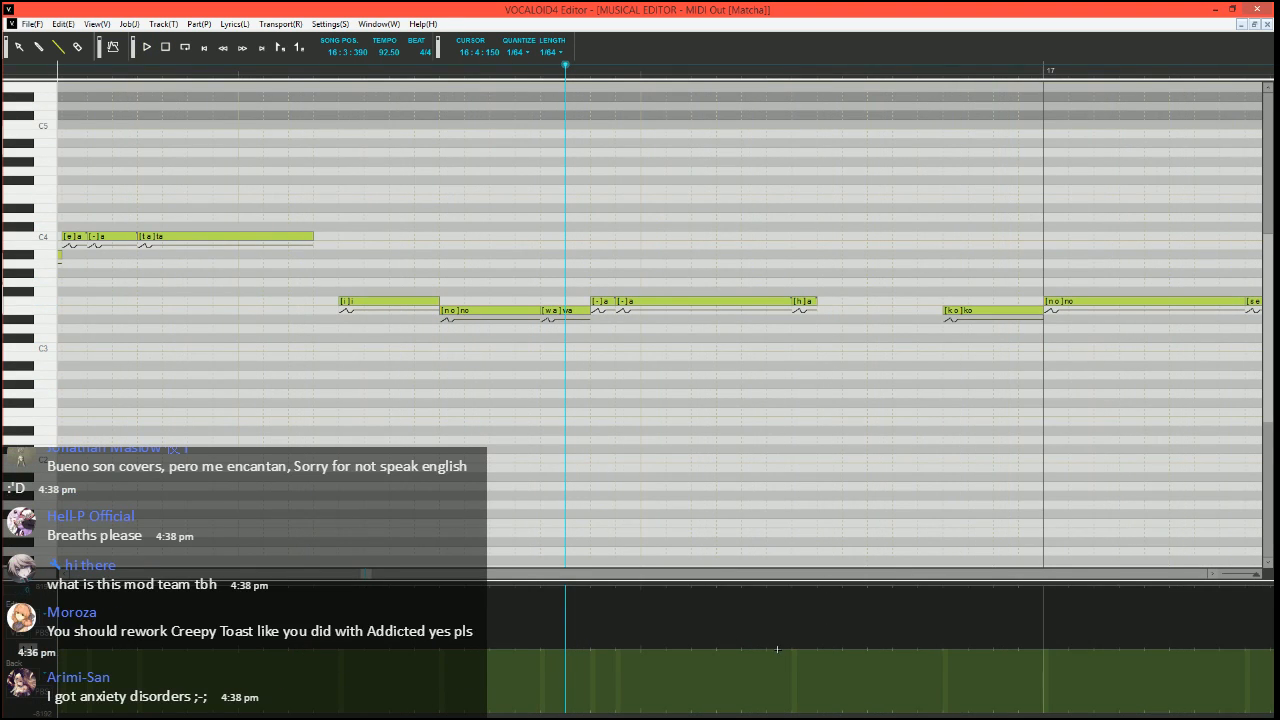
left_click_drag(788, 584, 785, 585)
left_click_drag(785, 585, 841, 584)
left_click(438, 71)
key("space")
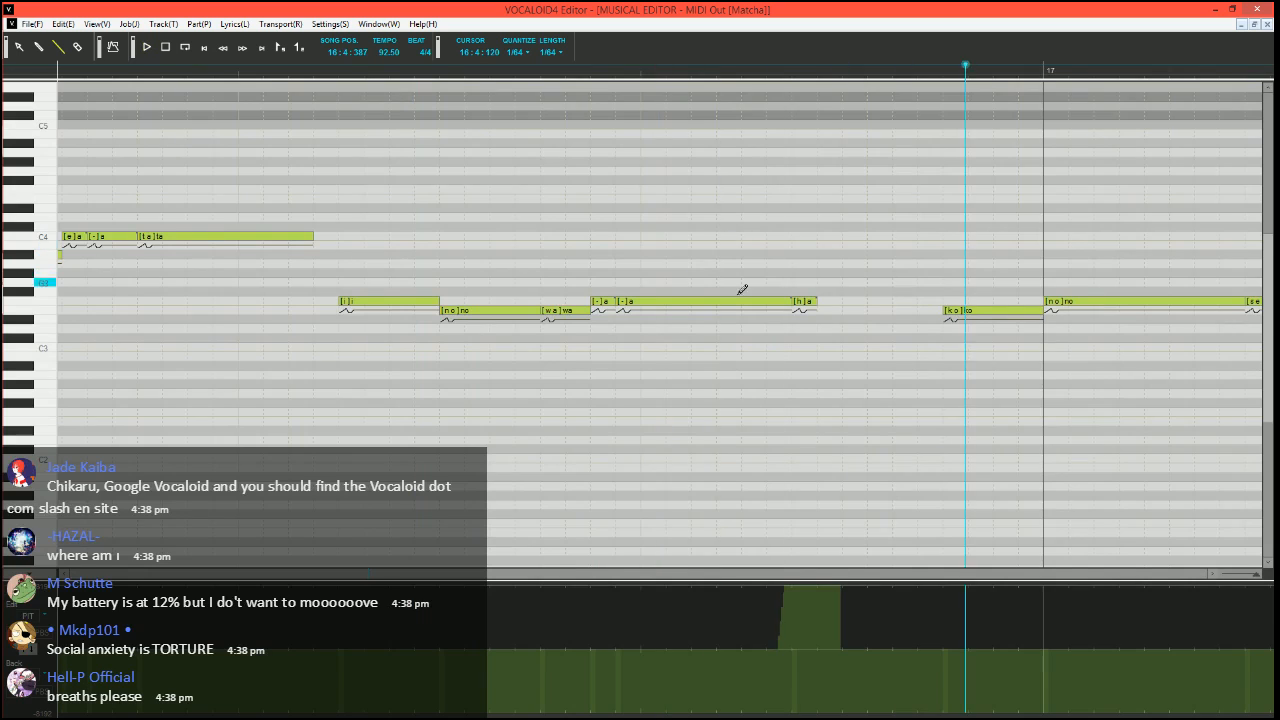
key("space")
Draw a pitch bend from the minimum just before the E3 "ko" rising in stages to zero, and play it from 16:4:300
left_click(453, 72)
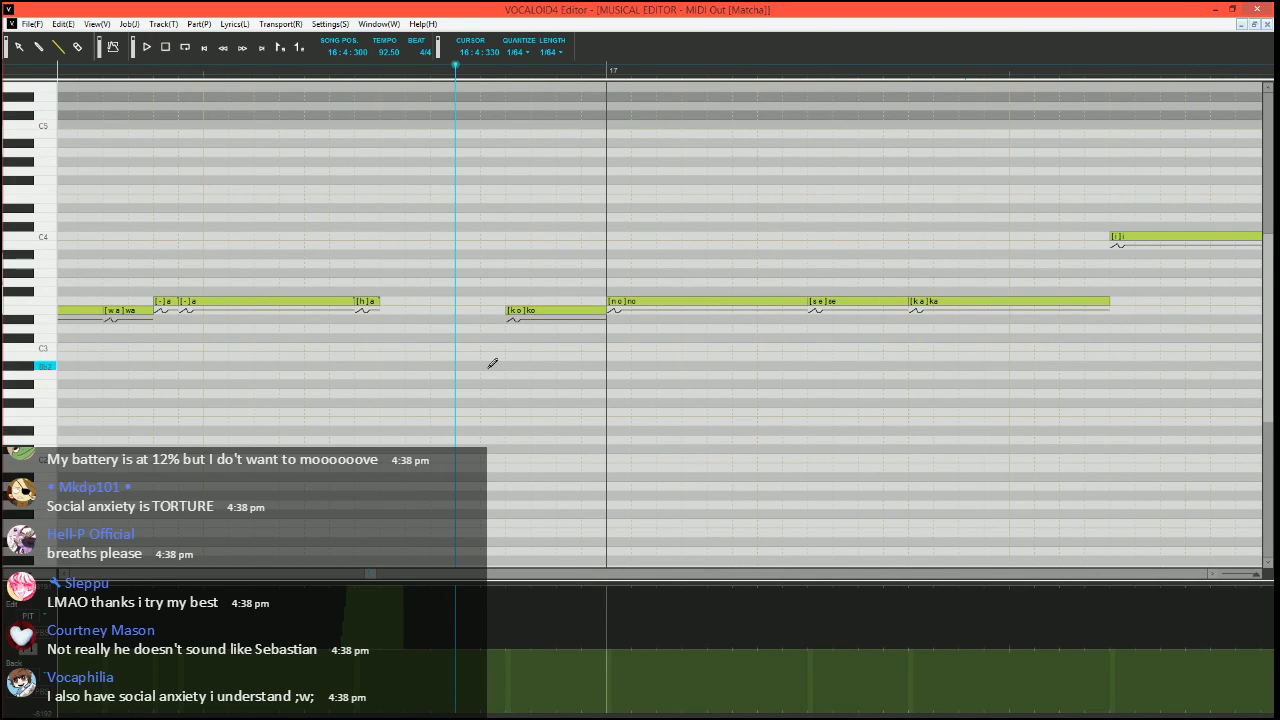
scroll(492, 345, "down", 2)
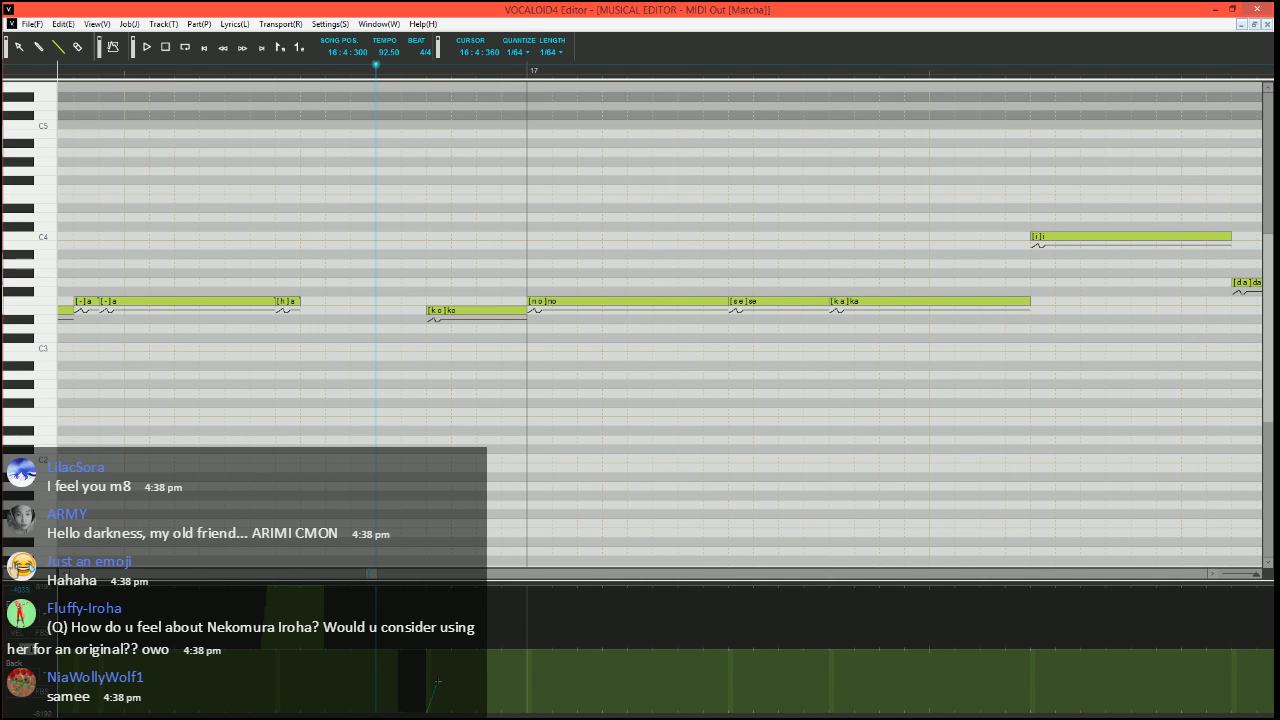
left_click_drag(438, 682, 466, 660)
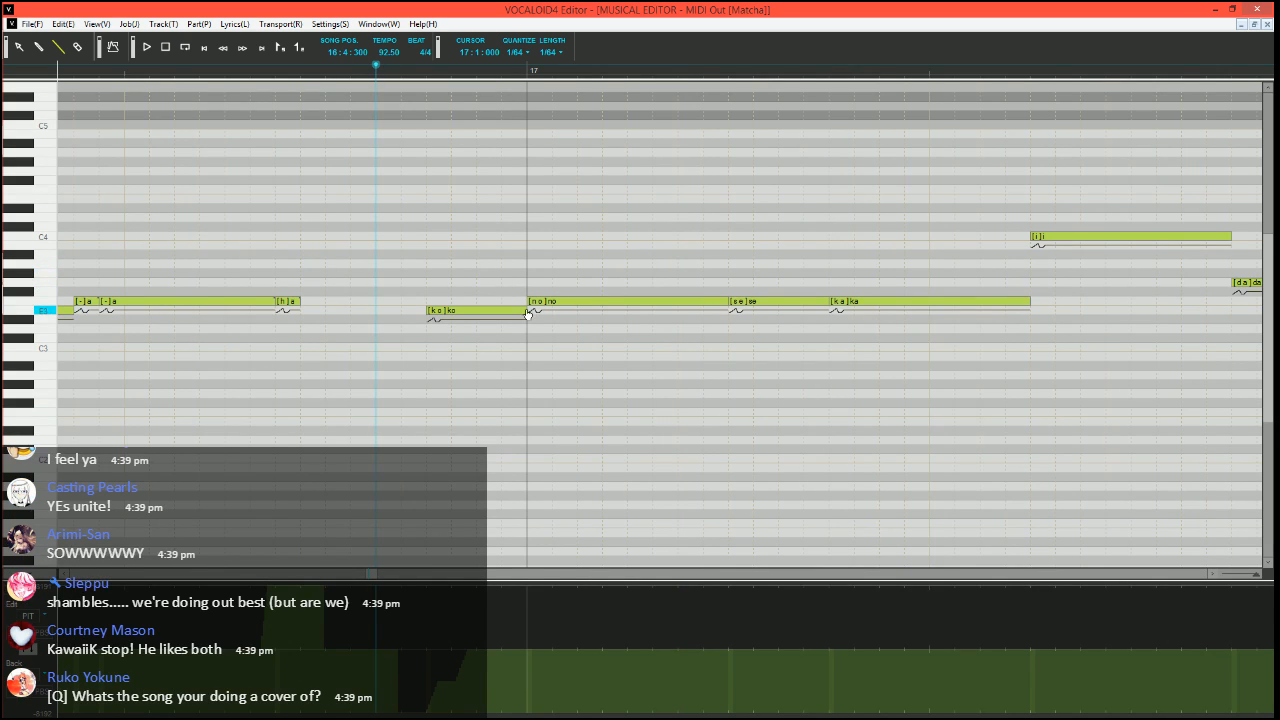
scroll(537, 330, "right", 2)
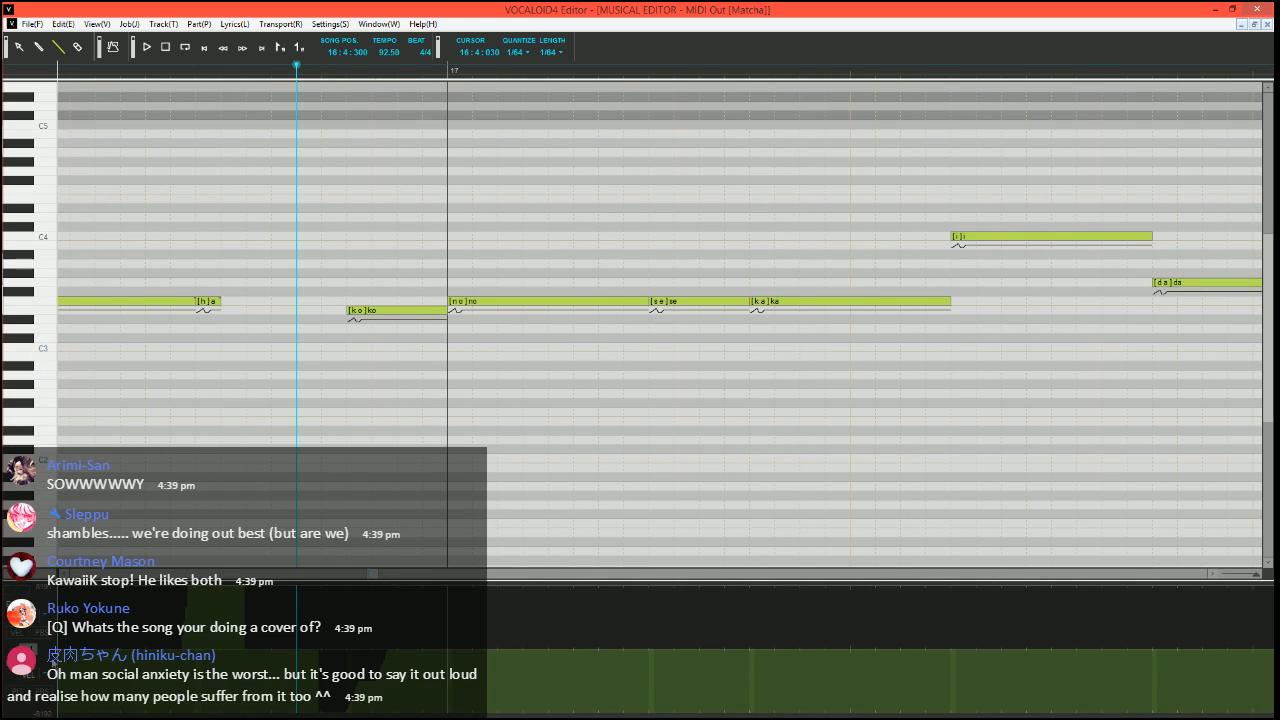
left_click(29, 652)
key("space")
left_click(29, 652)
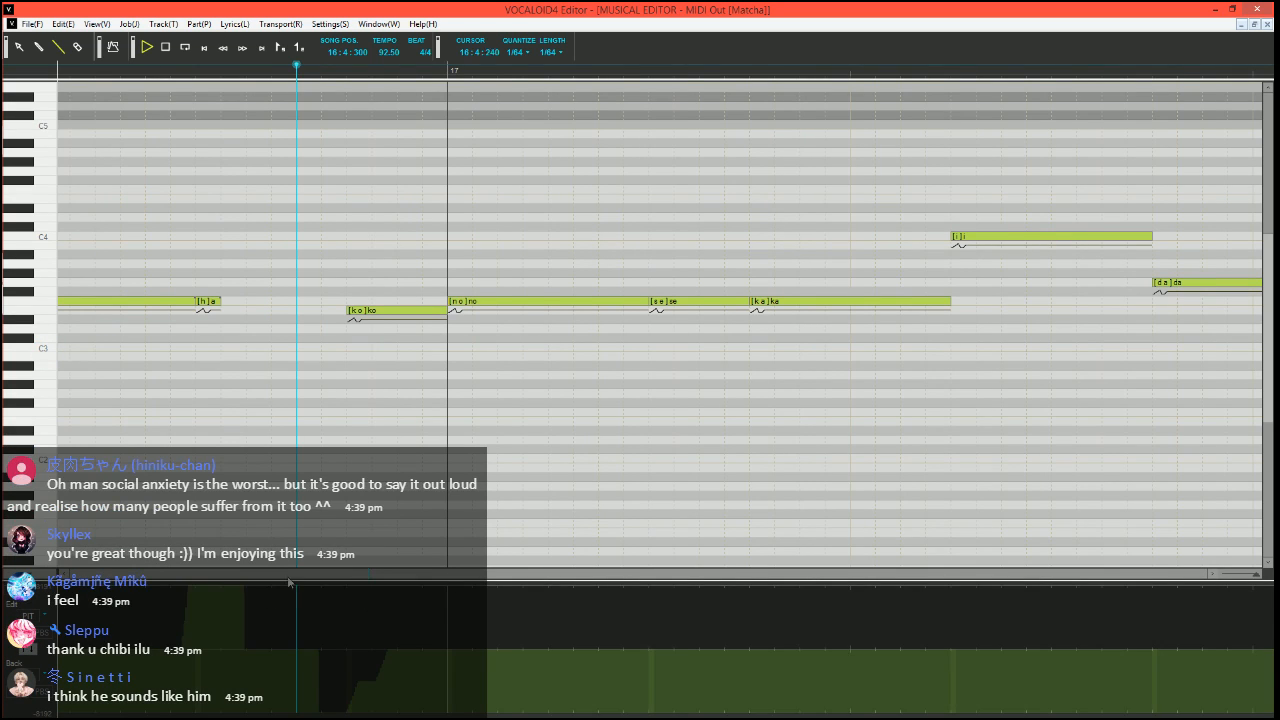
scroll(297, 563, "down", 1)
key("space")
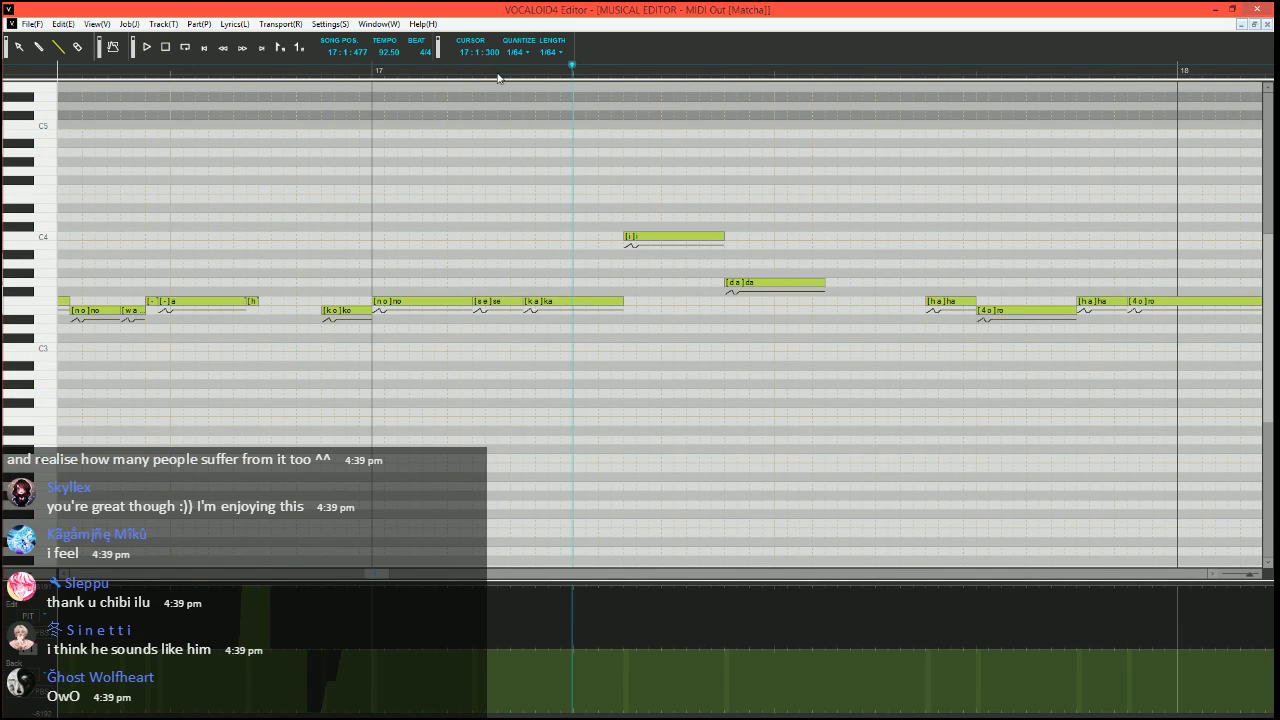
Move the song position to 17:1:300 and split a short F3 note with phoneme "-" off the end of "ka"
left_click(498, 78)
scroll(623, 363, "right", 2)
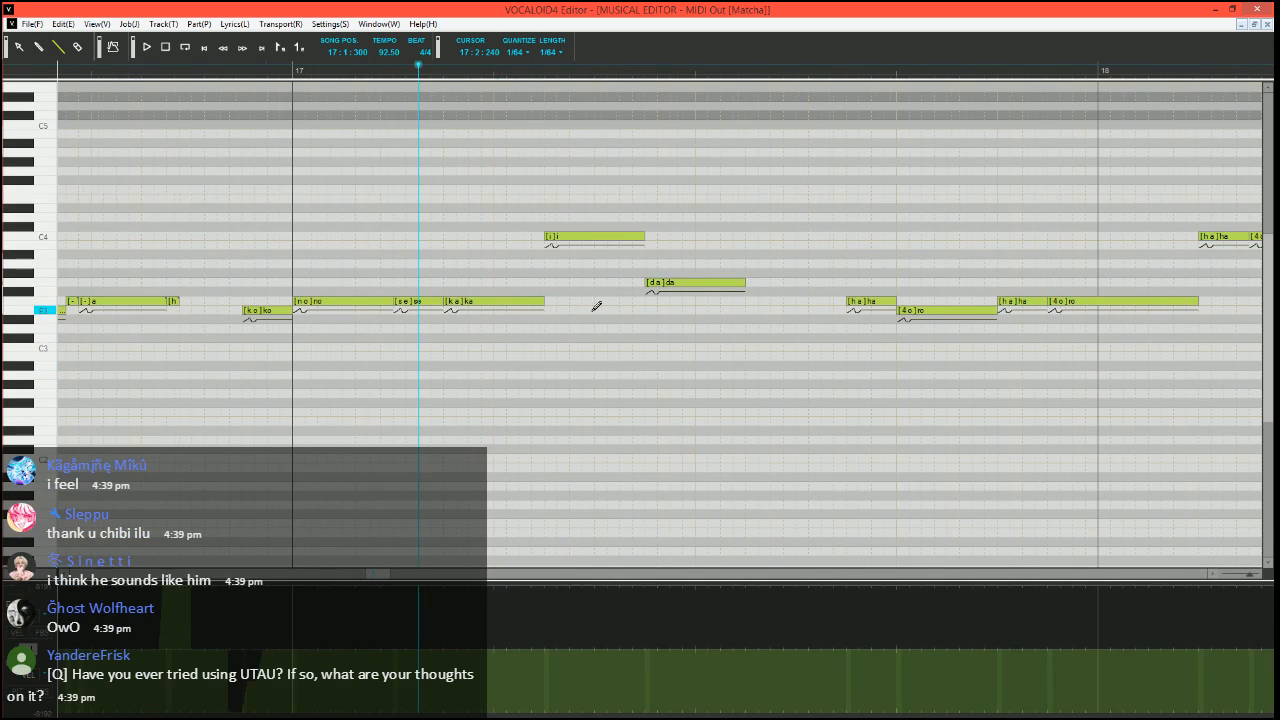
scroll(596, 306, "up", 1)
left_click_drag(569, 301, 557, 301)
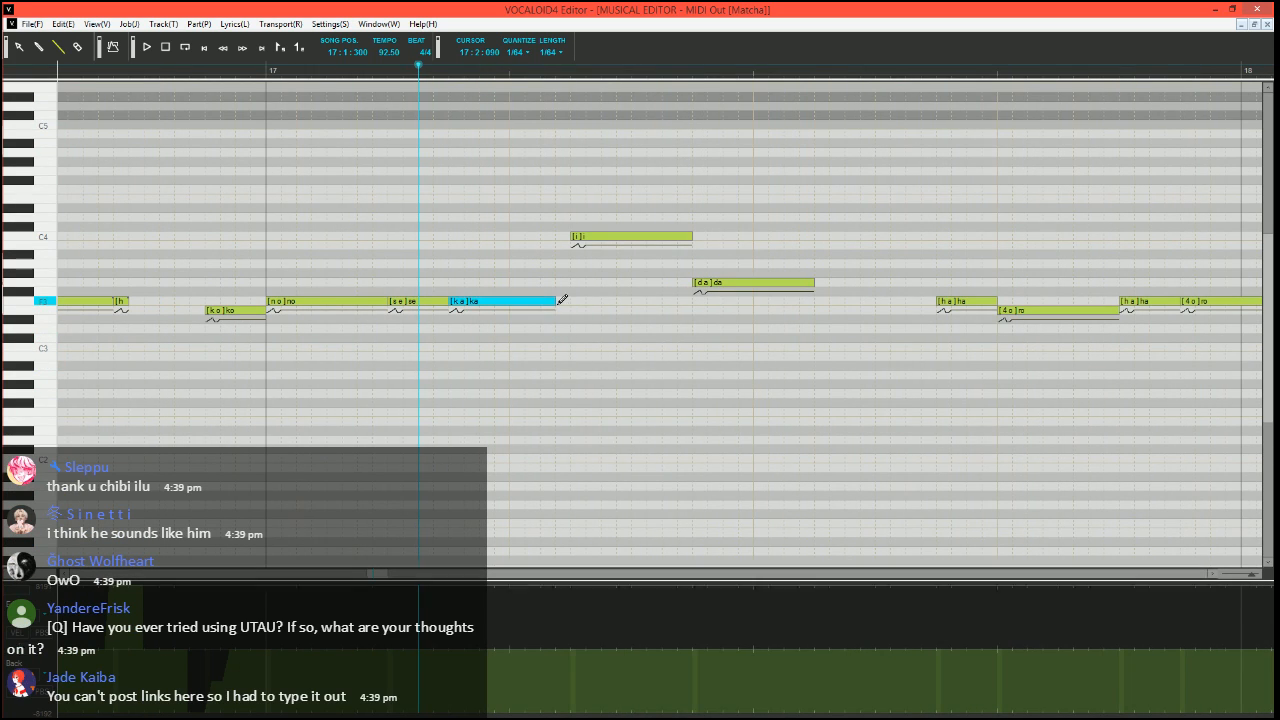
left_click(561, 301)
double_click(563, 301)
type("-")
key("Return")
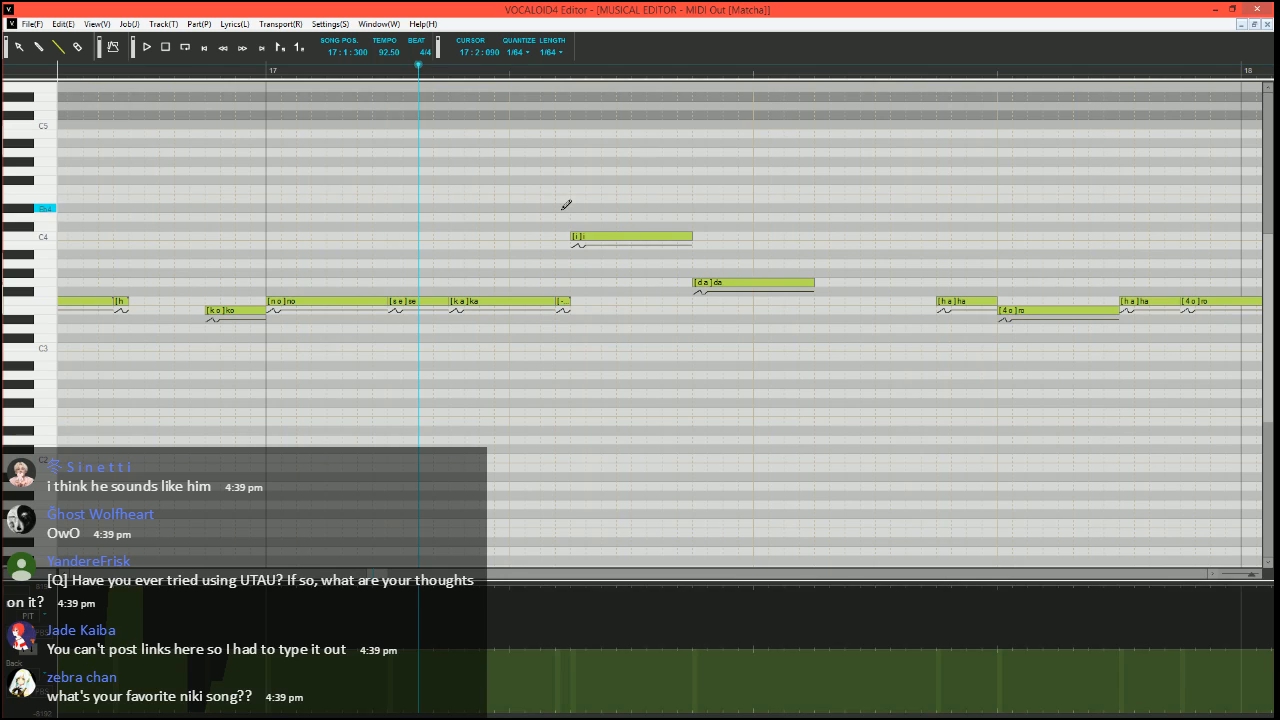
Replace the C4 "i" in measure 17 with a short A#3 "i", three short C4 notes and a G3 note leading into "da"
mouse_move(691, 237)
left_mouse_down()
mouse_move(601, 240)
mouse_move(593, 266)
mouse_move(591, 255)
left_mouse_up()
left_click(610, 237)
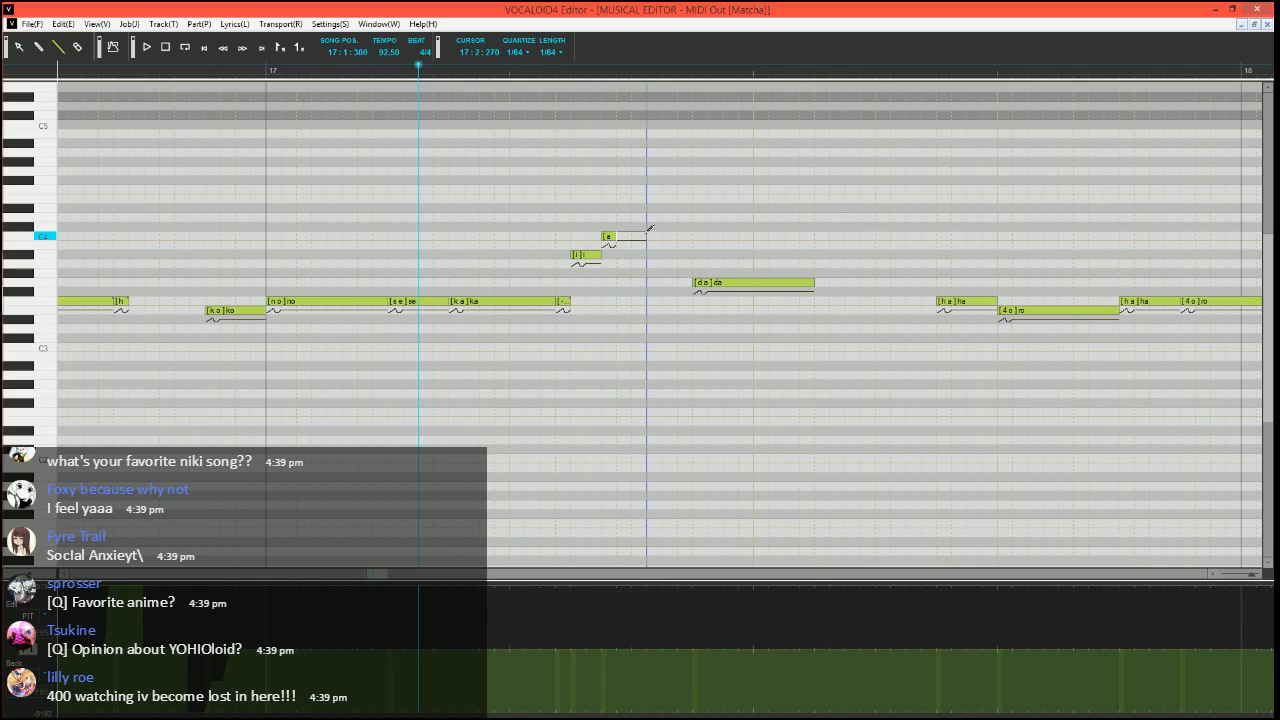
left_click(621, 237)
left_click(637, 237)
left_click_drag(648, 282, 694, 282)
mouse_move(600, 255)
left_mouse_down()
mouse_move(586, 255)
mouse_move(596, 239)
left_mouse_up()
mouse_move(625, 238)
left_mouse_down()
mouse_move(611, 239)
mouse_move(622, 240)
left_mouse_up()
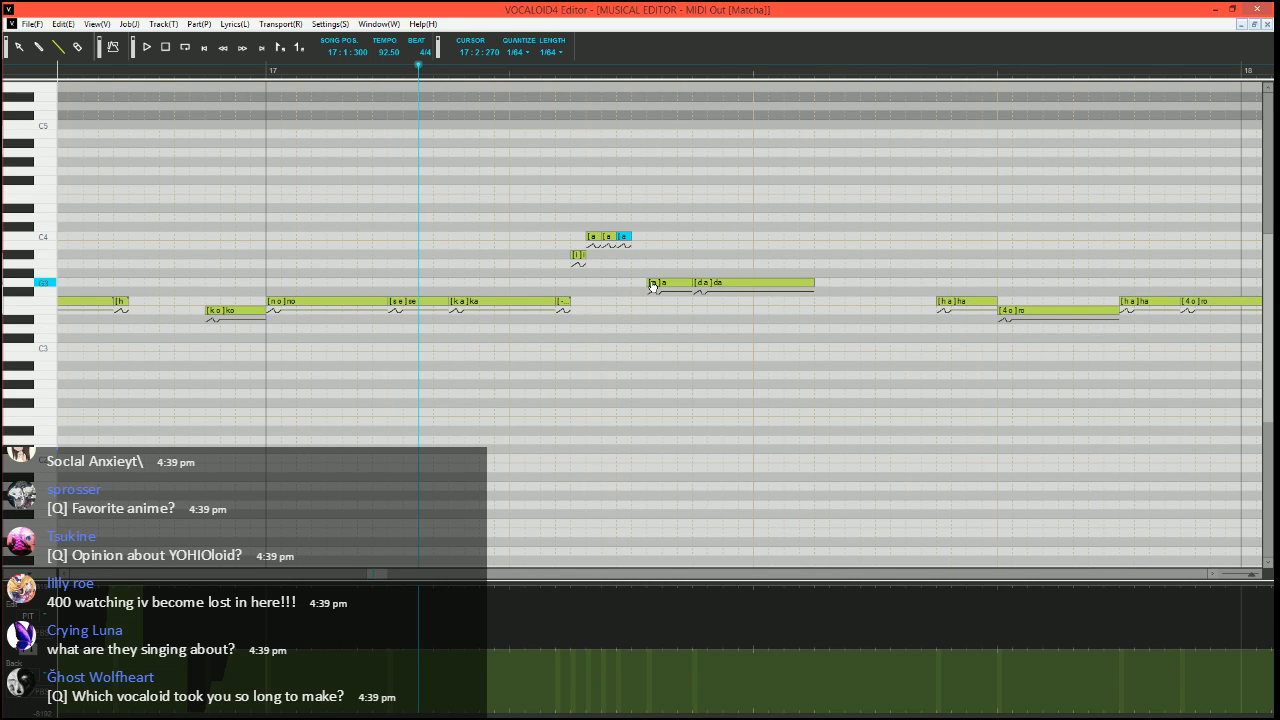
left_click_drag(648, 283, 632, 283)
Set the three C4 notes' phonemes to "i", "-" and "-" and the G3 note's to "-", and play from 16:4:300
double_click(595, 240)
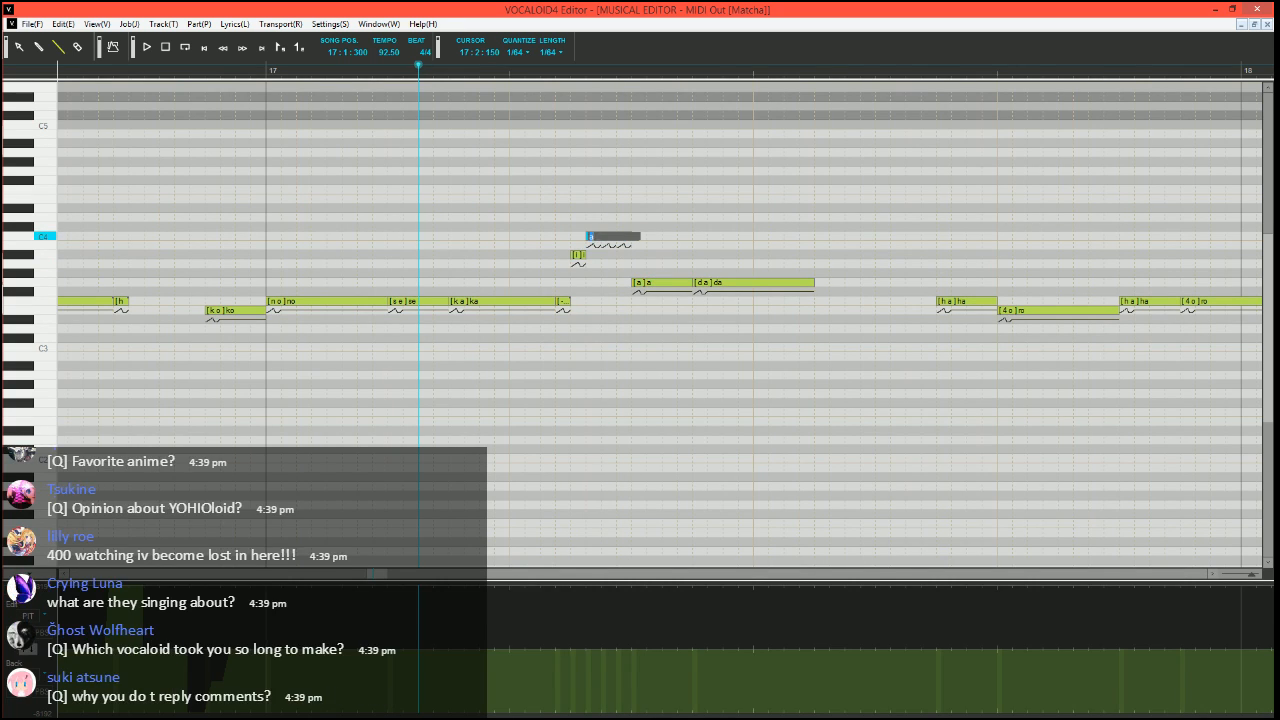
type("-")
key("Tab")
type("-")
key("Tab")
type("-")
key("Tab")
left_click(171, 68)
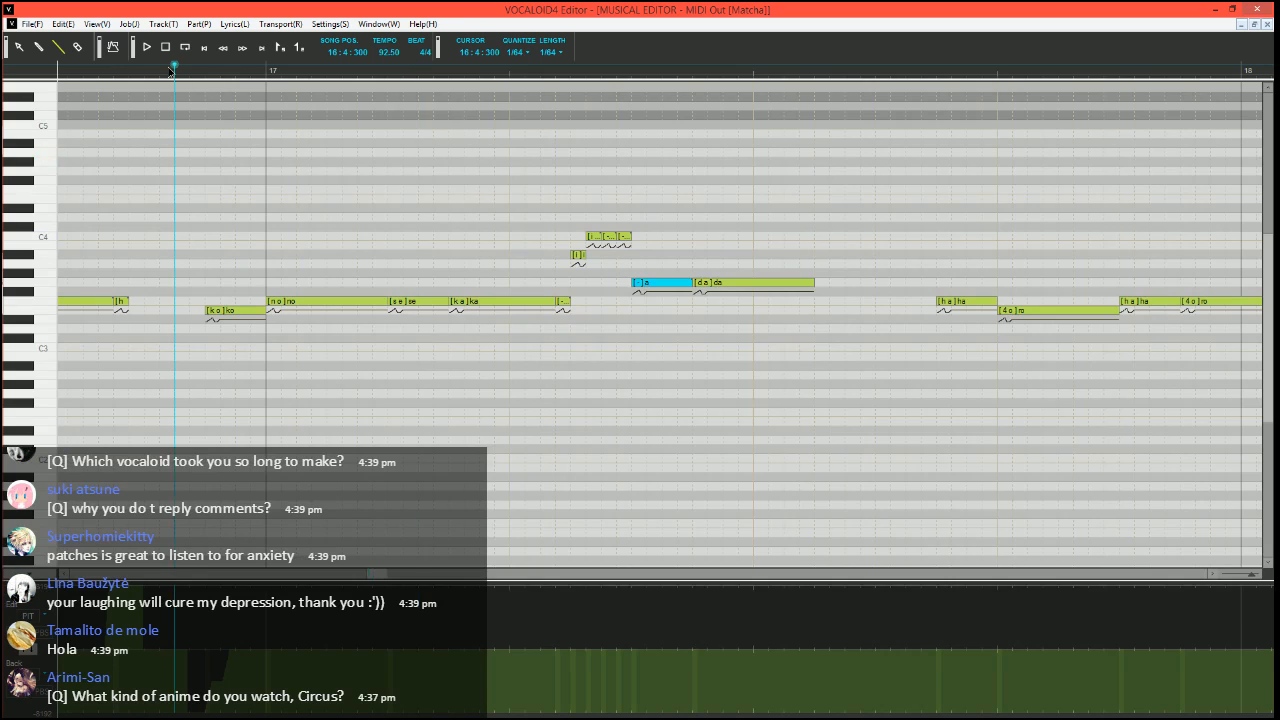
key("space")
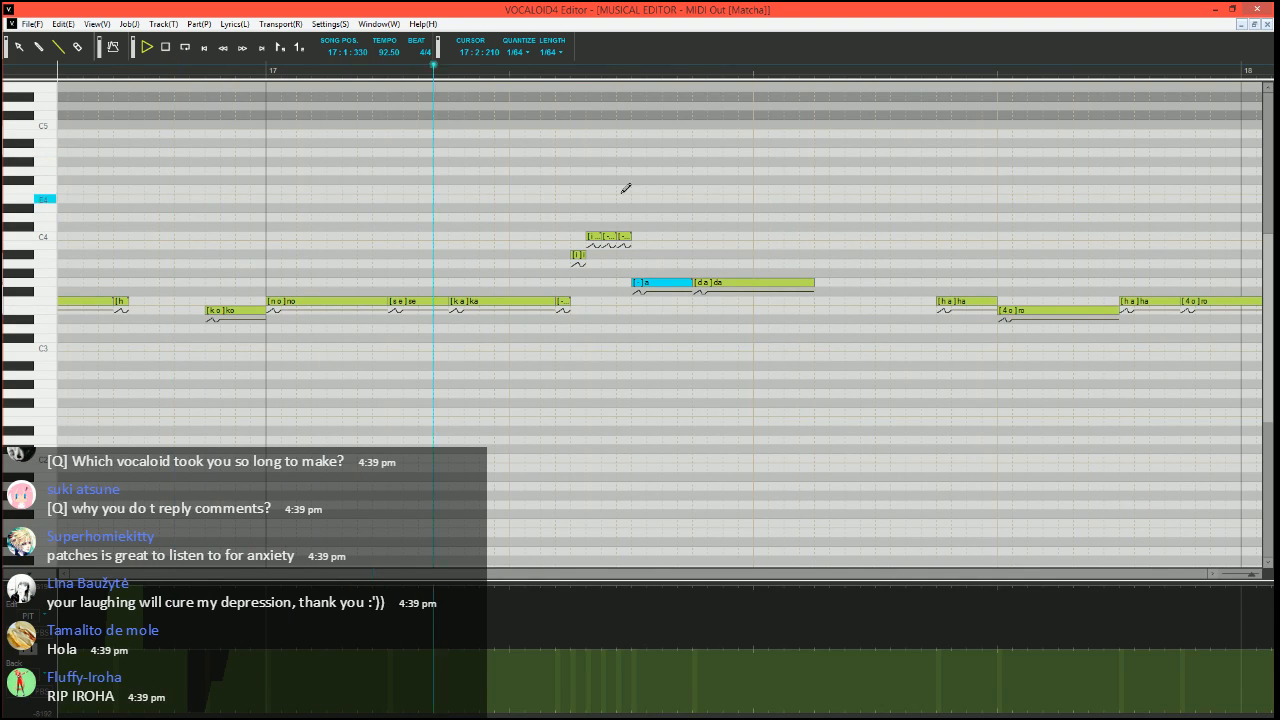
Move the song position to 17:1:300 and start Expressive Vibrato on the G3 "da" with pitch amount 10, brightness 15 and rate 65
left_click(420, 76)
left_click(768, 284)
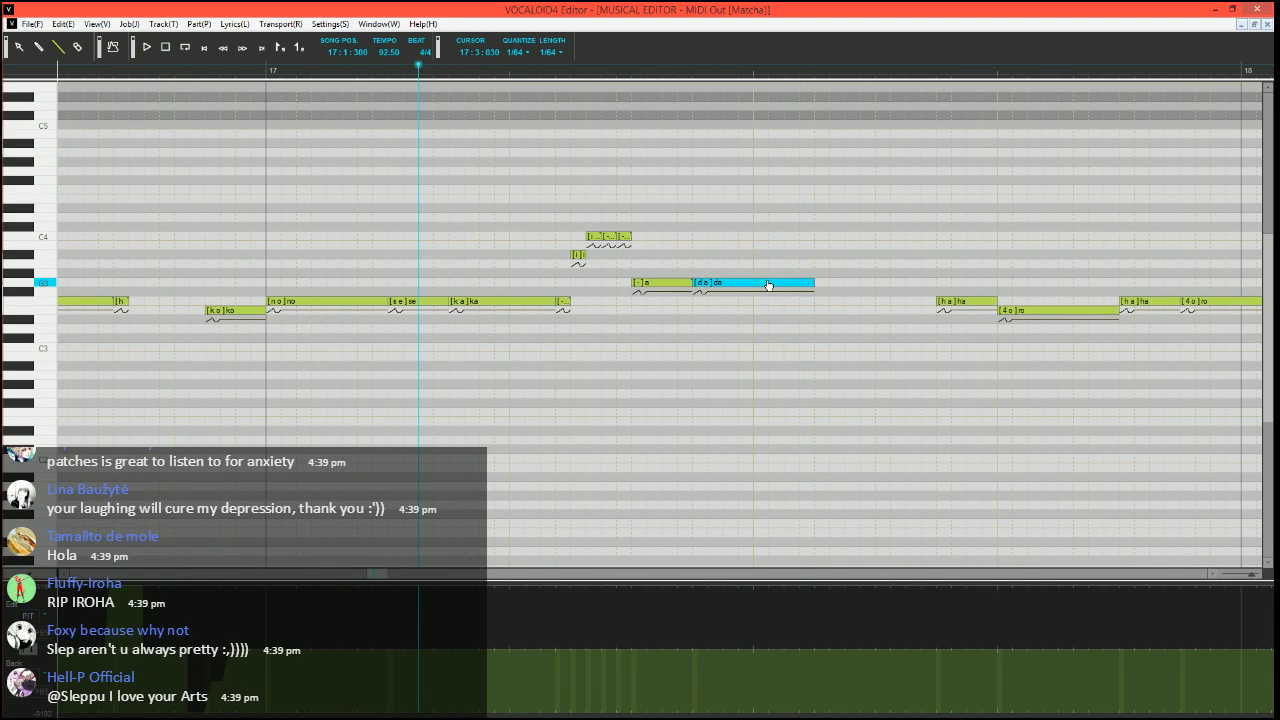
key("ctrl+j")
left_click(488, 369)
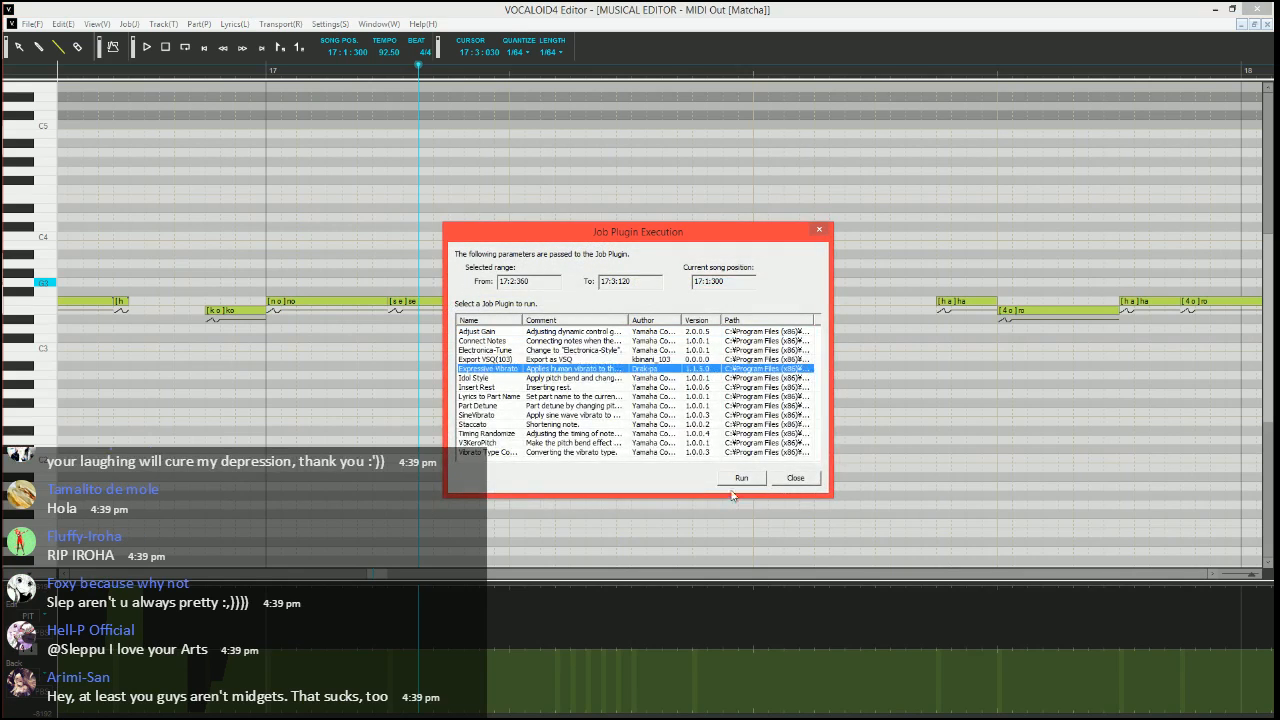
left_click(738, 480)
type("10")
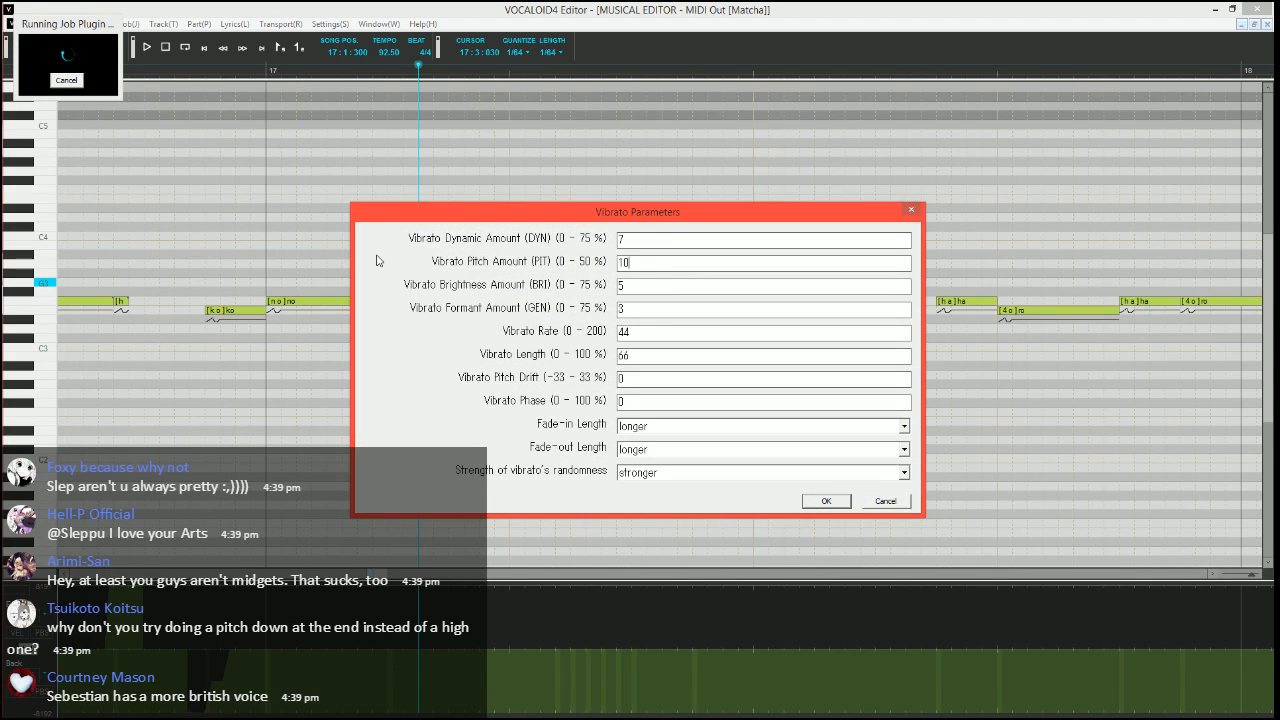
key("Tab")
key("Tab")
type("6")
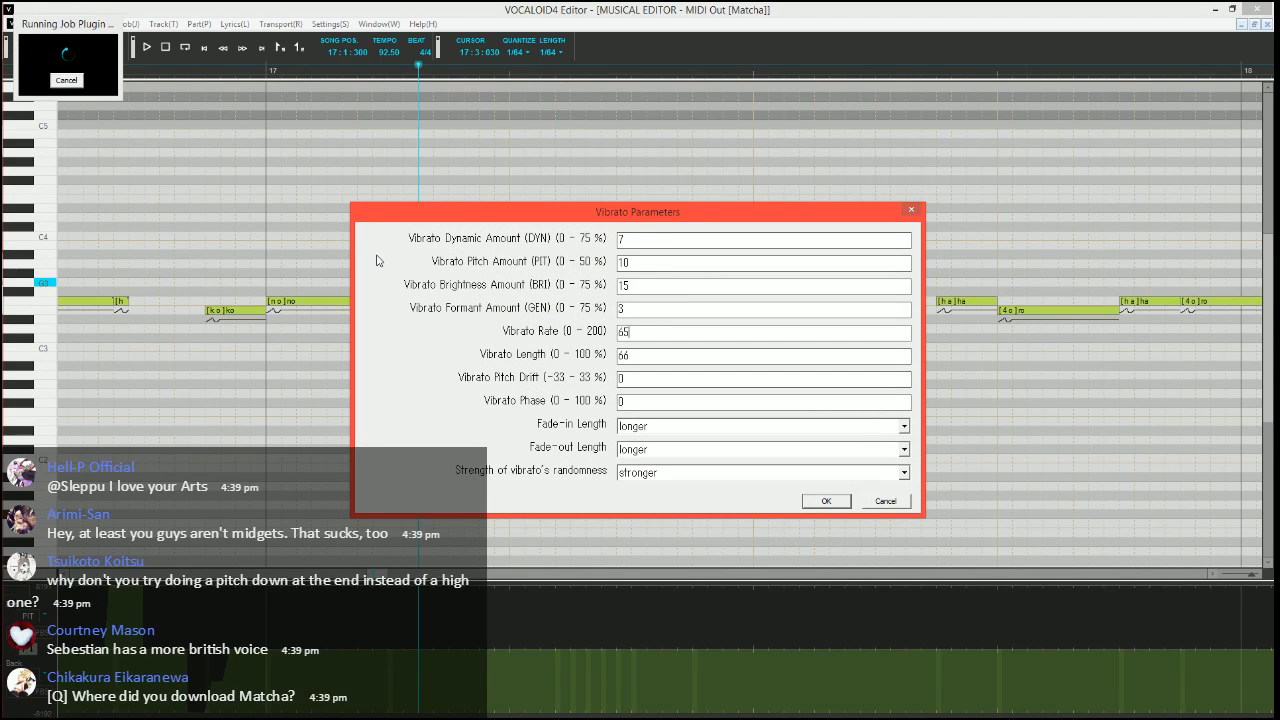
Set the vibrato length to 100 and fade-in to shorter, apply it to "da", and play from 17:1:300
key("Tab")
type("100")
key("Tab")
key("Tab")
key("Tab")
key("Down")
key("Tab")
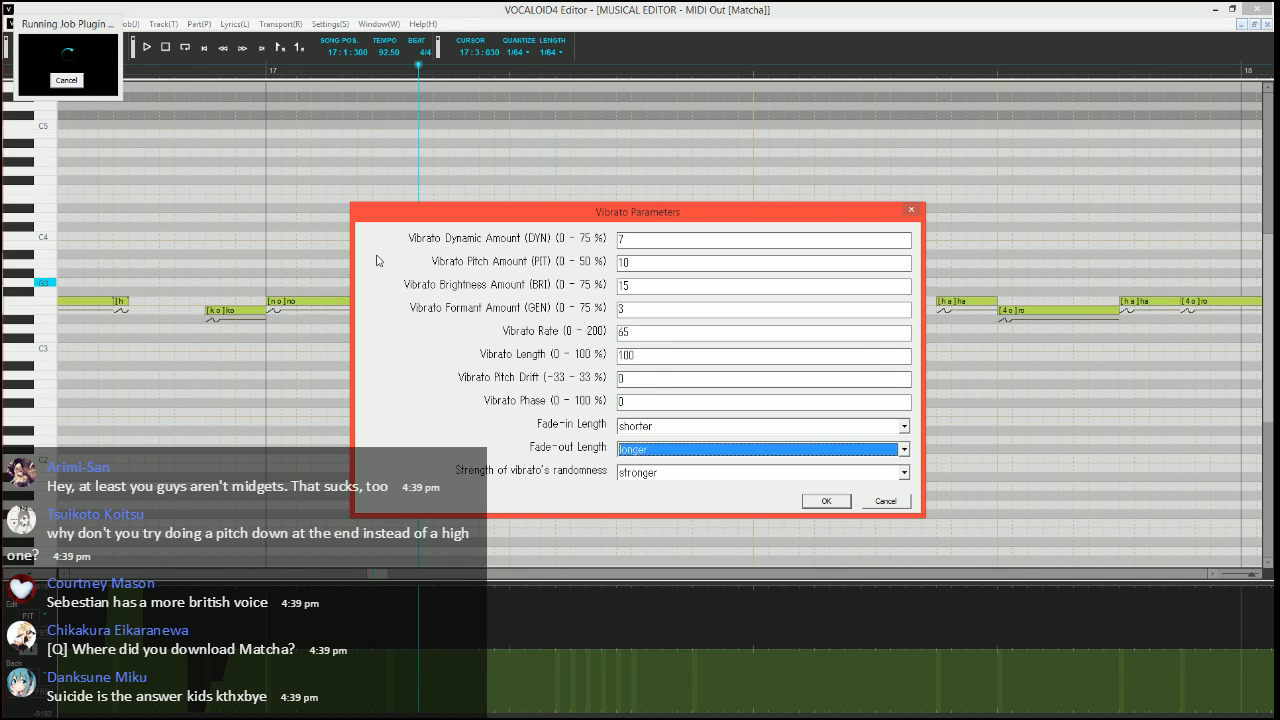
key("Return")
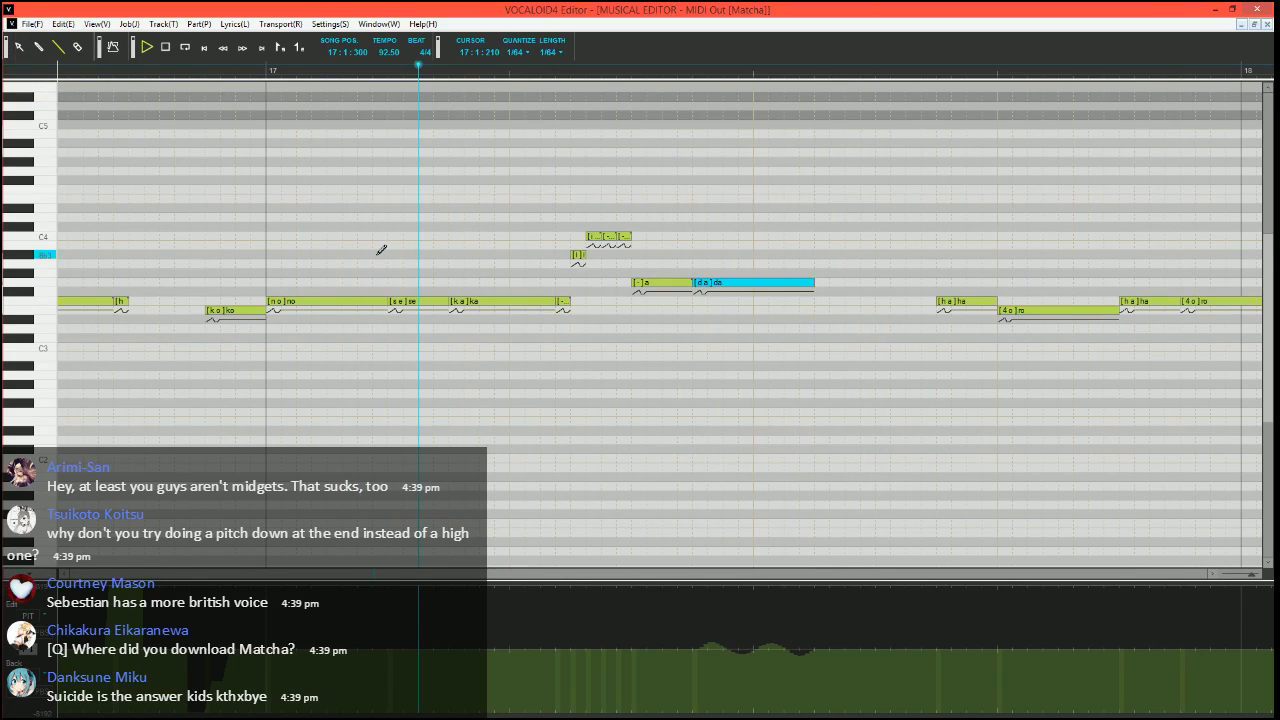
key("space")
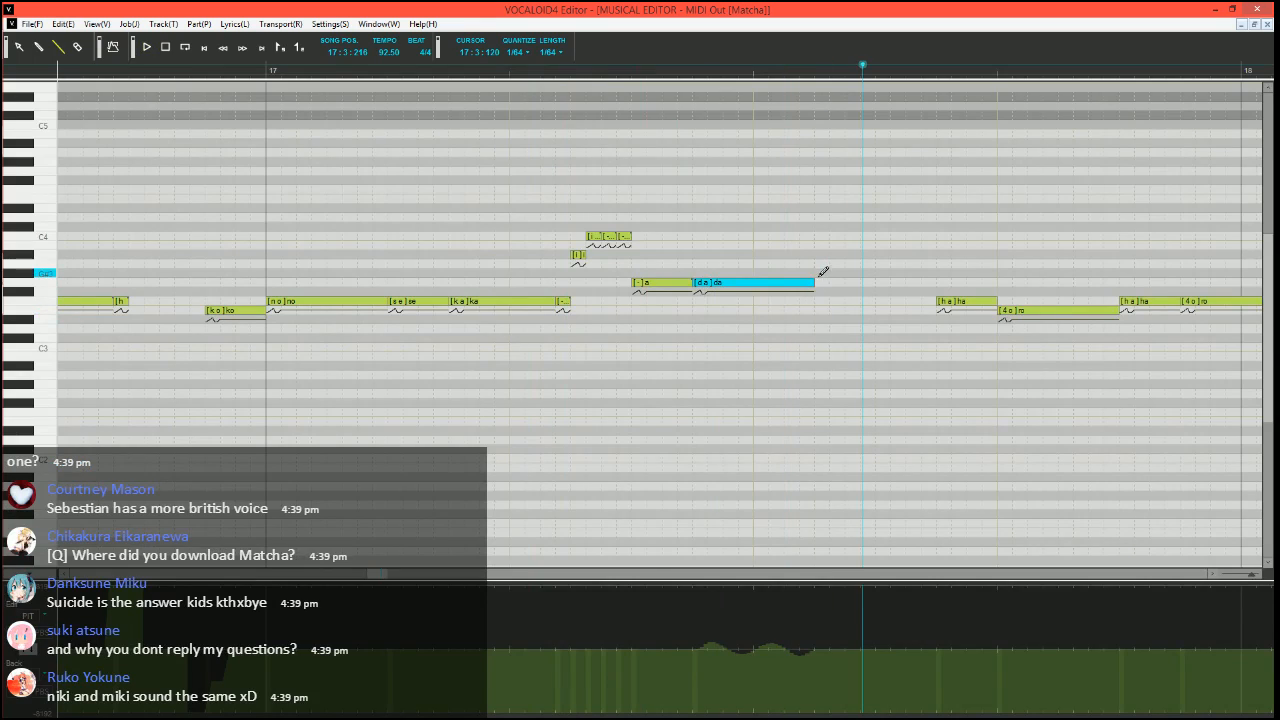
Add a short G3 breath note with phoneme "h" directly after "da" in measure 17
left_click_drag(819, 282, 833, 282)
double_click(822, 283)
type("h")
key("Return")
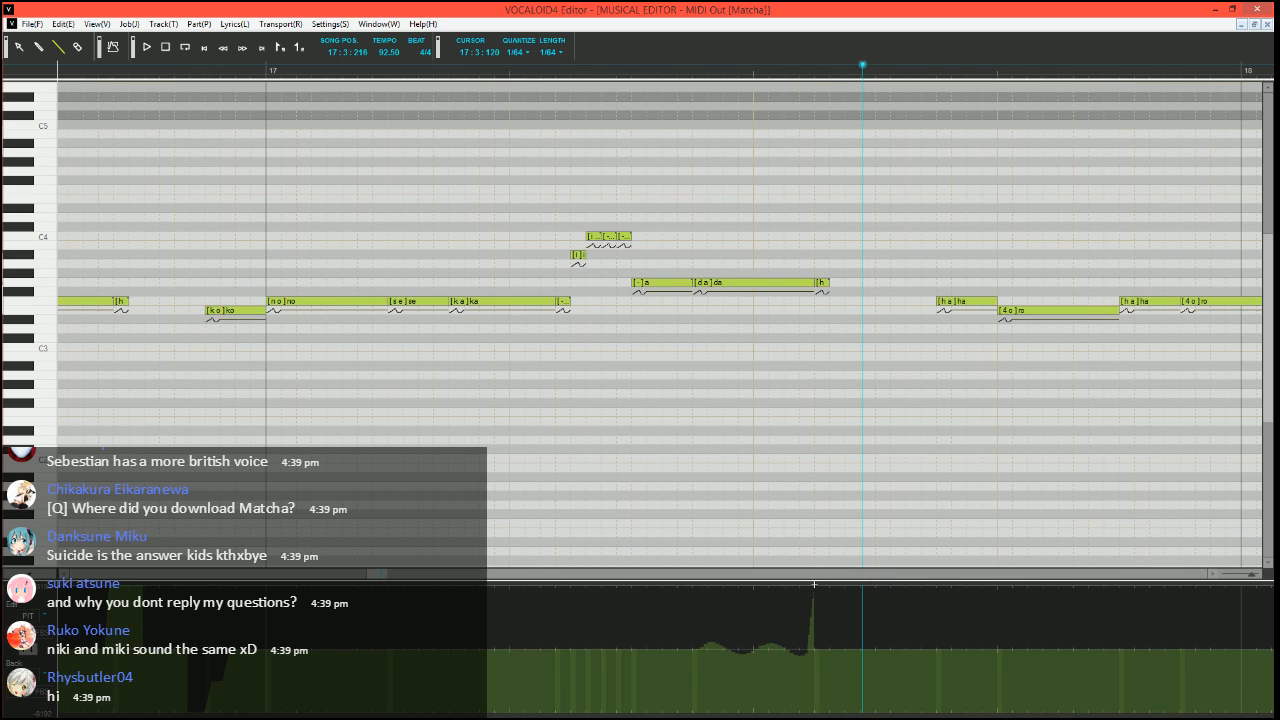
Try an abrupt pitch bend held at the maximum over the breath after "da", play it, and undo the bend
left_click_drag(814, 584, 848, 576)
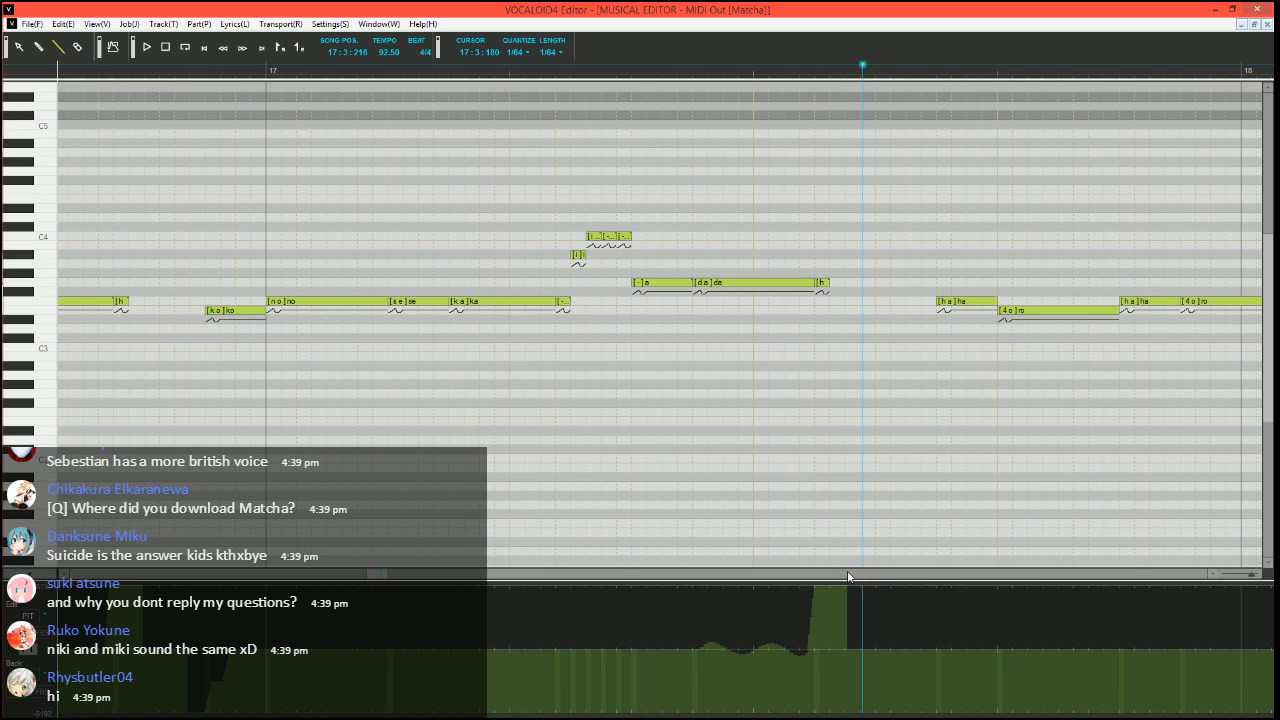
left_click(158, 68)
key("space")
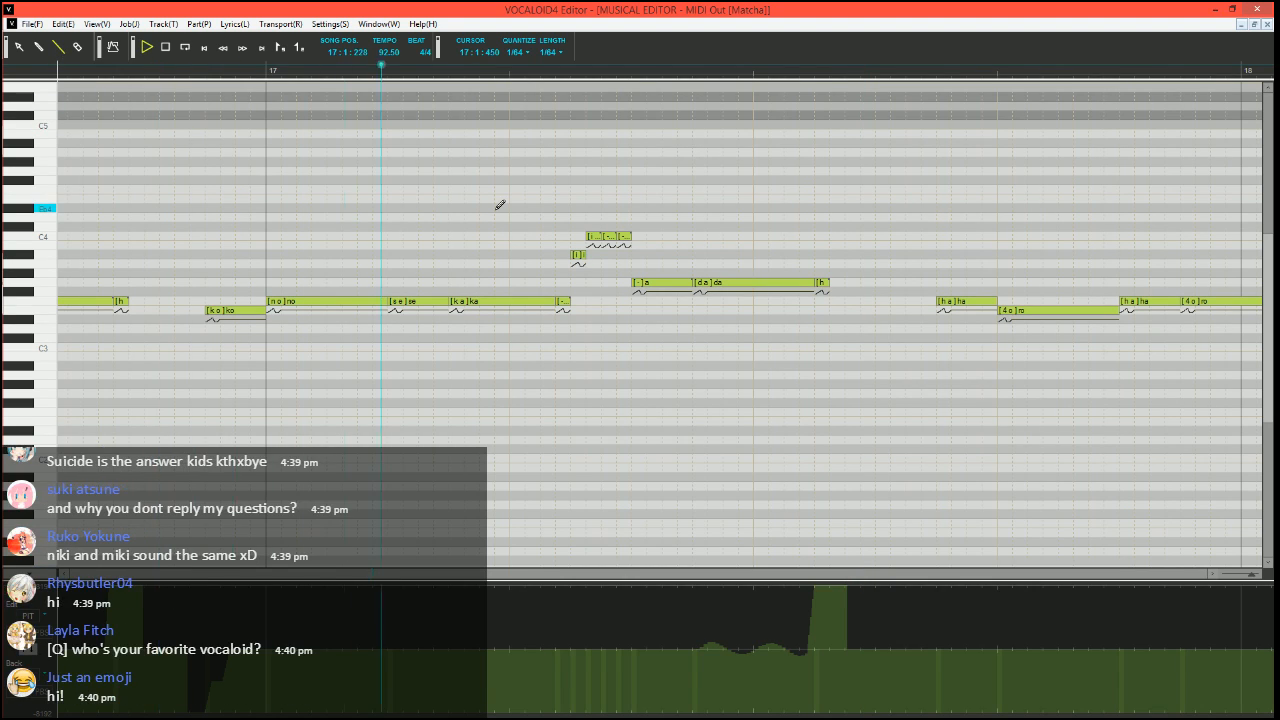
key("space")
scroll(717, 408, "right", 4)
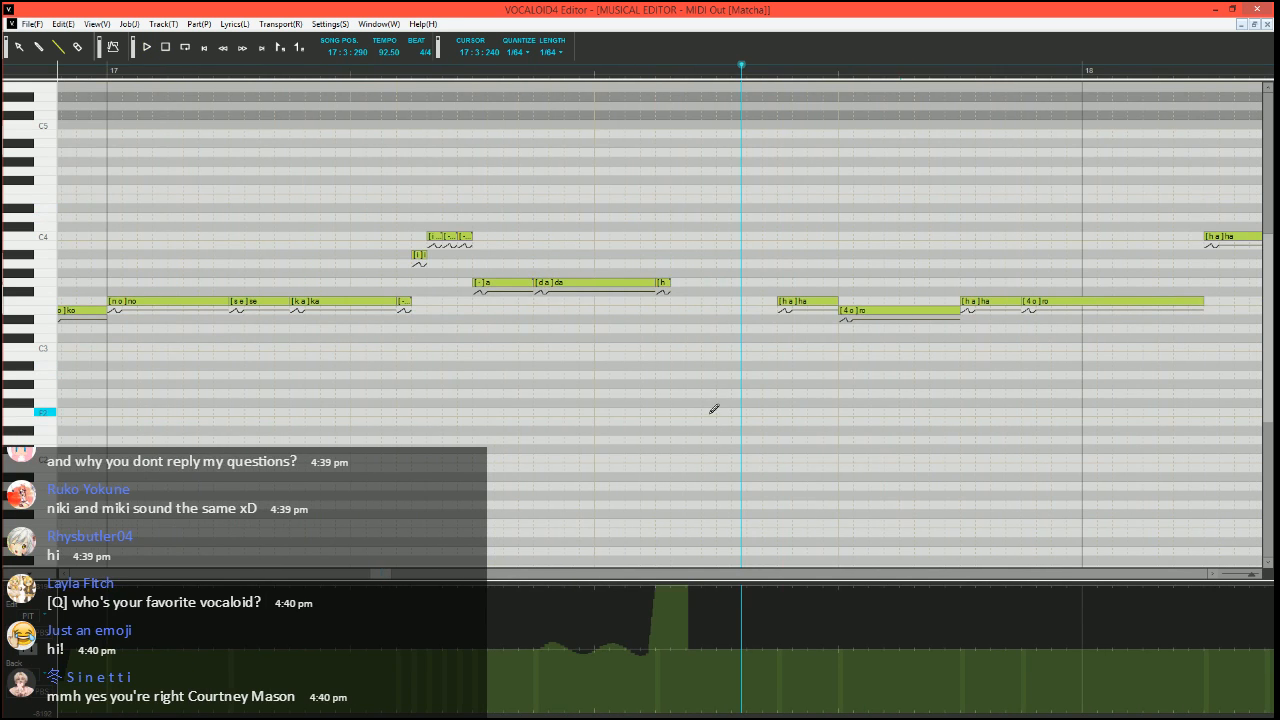
scroll(621, 448, "left", 5)
key("ctrl+z")
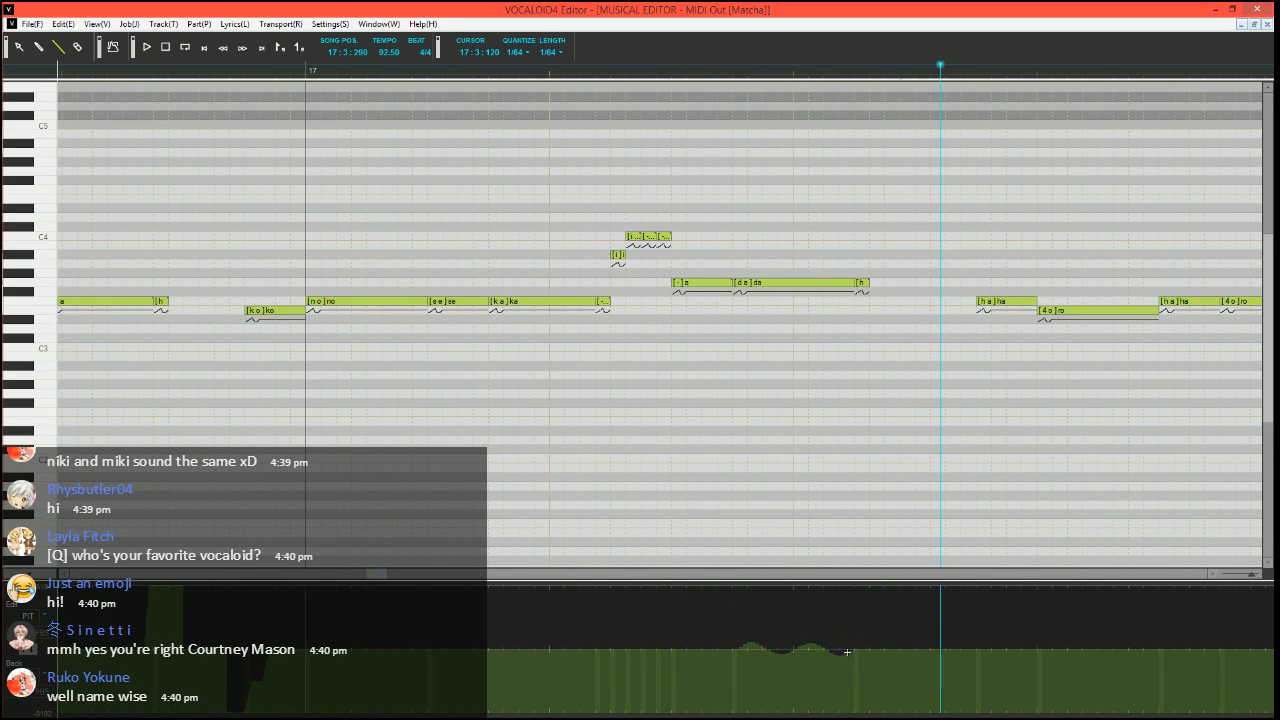
Draw a pitch bend sloping up from the end of "da" to the maximum over the breath, and play from 16:4:300
left_click_drag(861, 587, 898, 587)
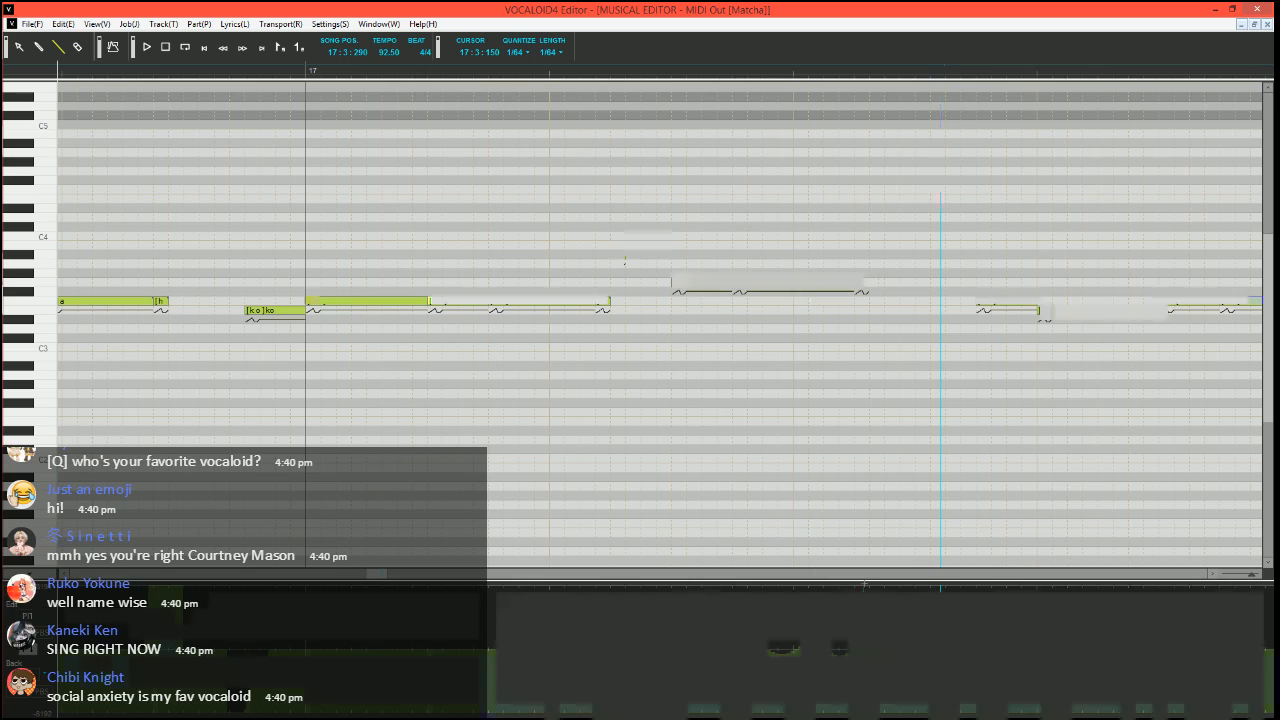
left_click(214, 68)
left_click(33, 48)
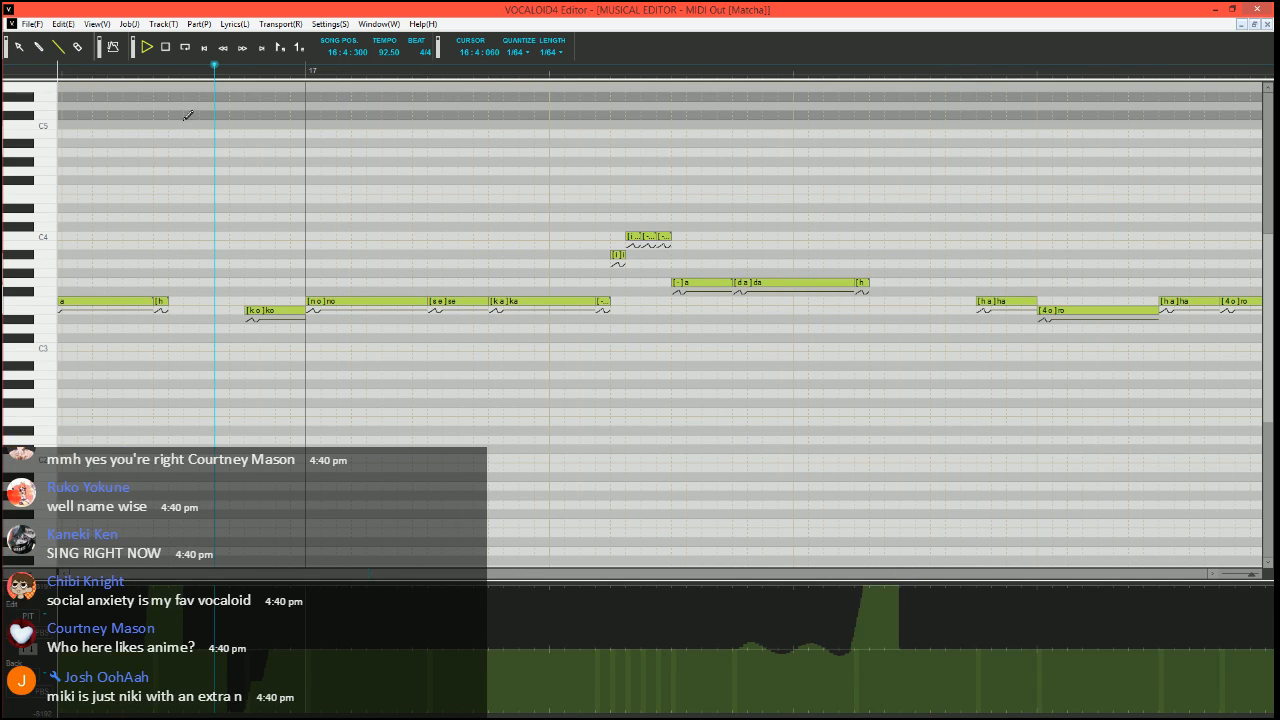
key("space")
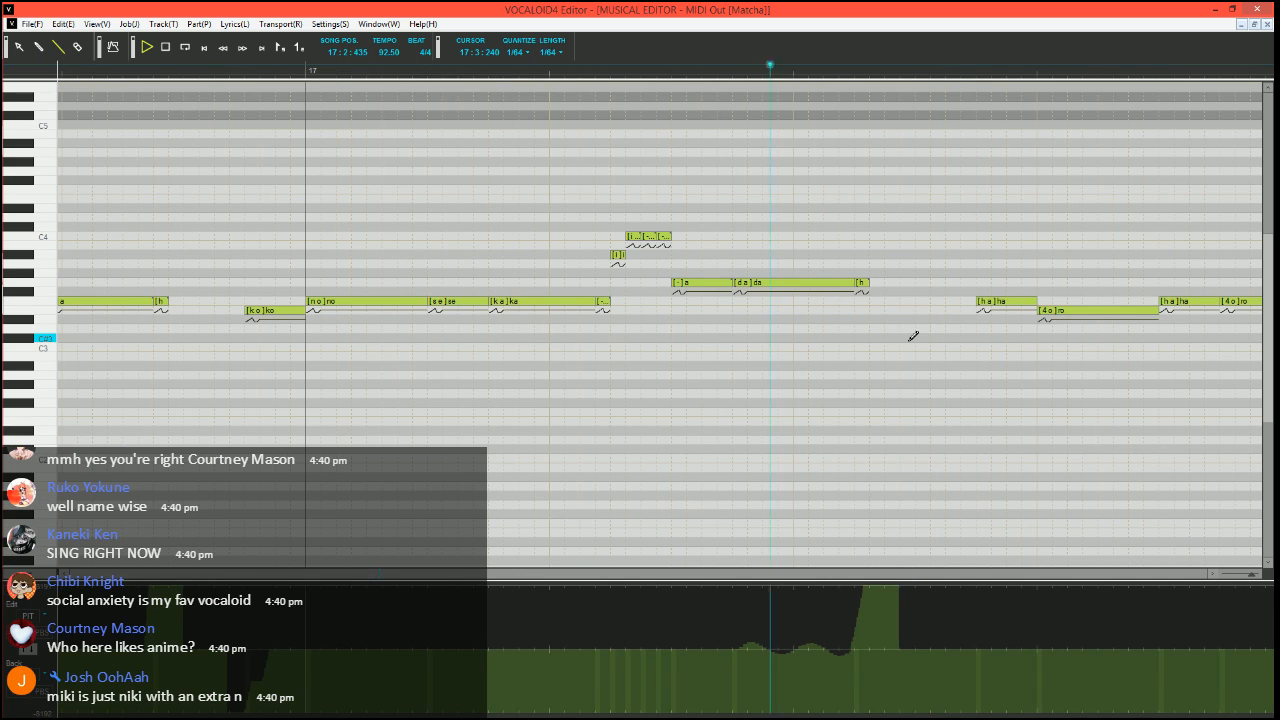
key("space")
Replace the F3 "ha" in measure 17 with short E3 "ha", short F3 "a" and F3 "-" notes, play it, and move the song position to 17:3:270
scroll(908, 341, "right", 11)
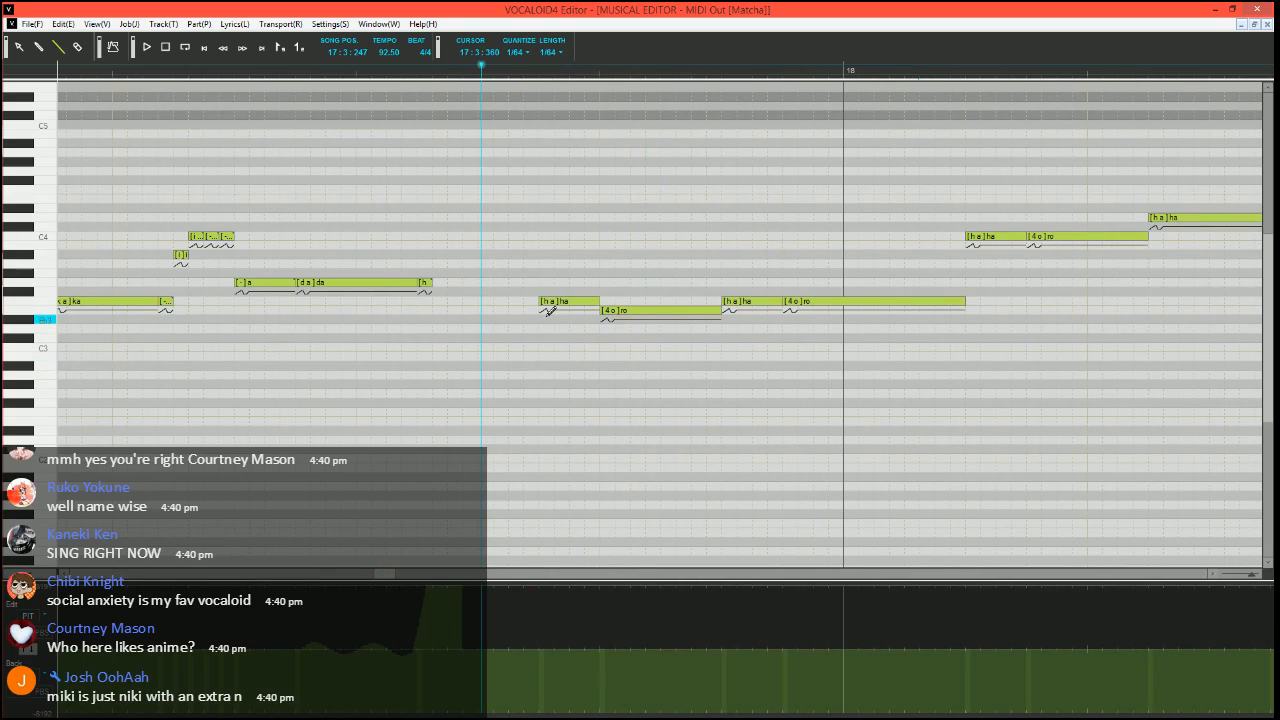
scroll(551, 349, "right", 1)
scroll(530, 368, "up", 2)
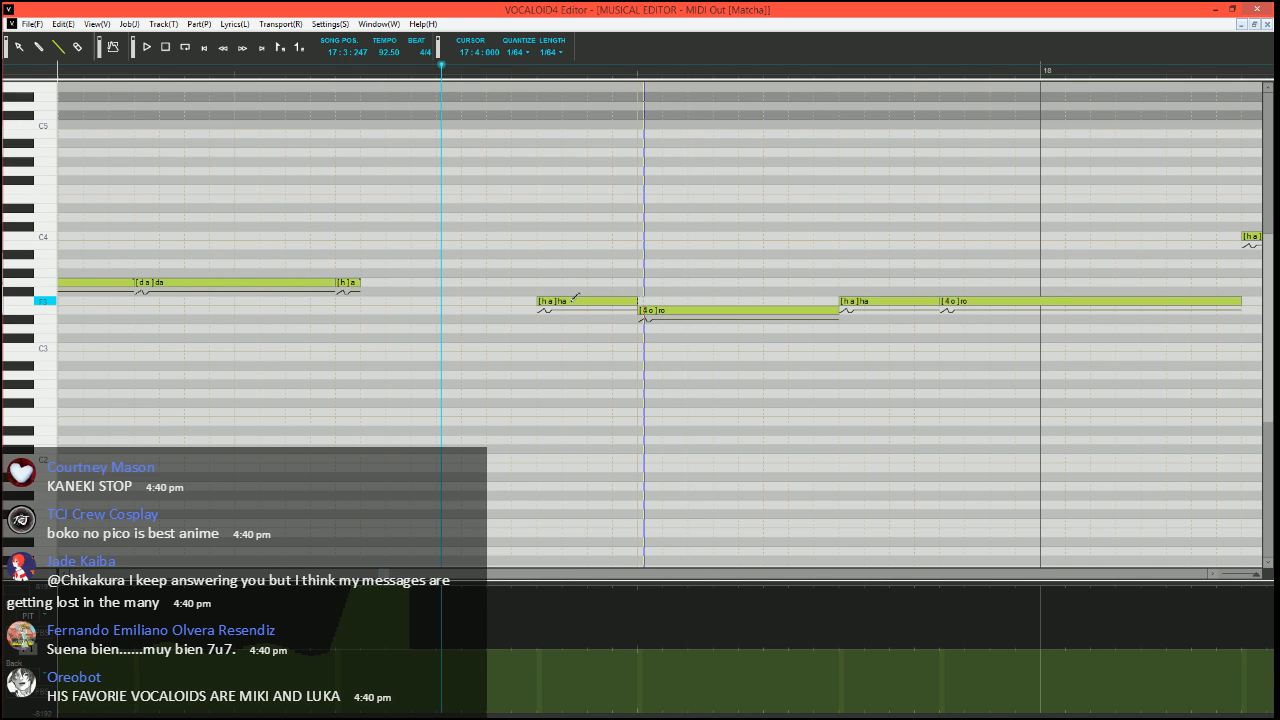
left_click(625, 301)
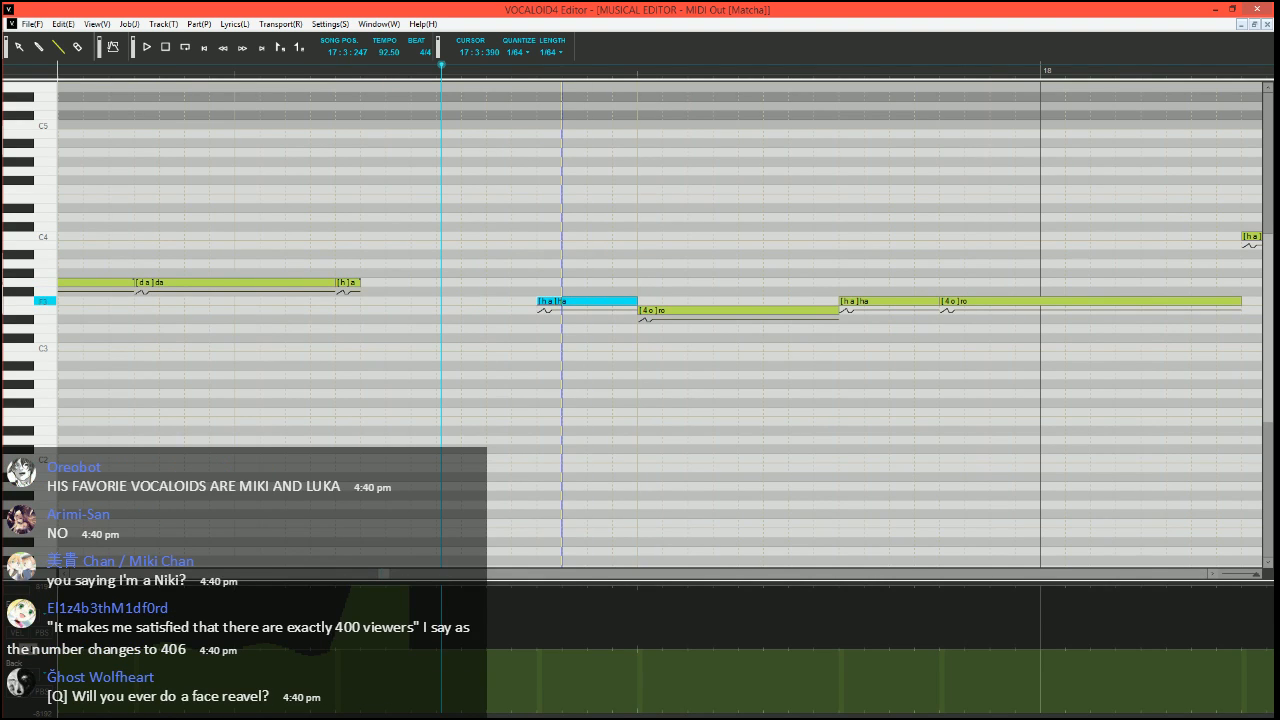
left_click_drag(636, 301, 562, 301)
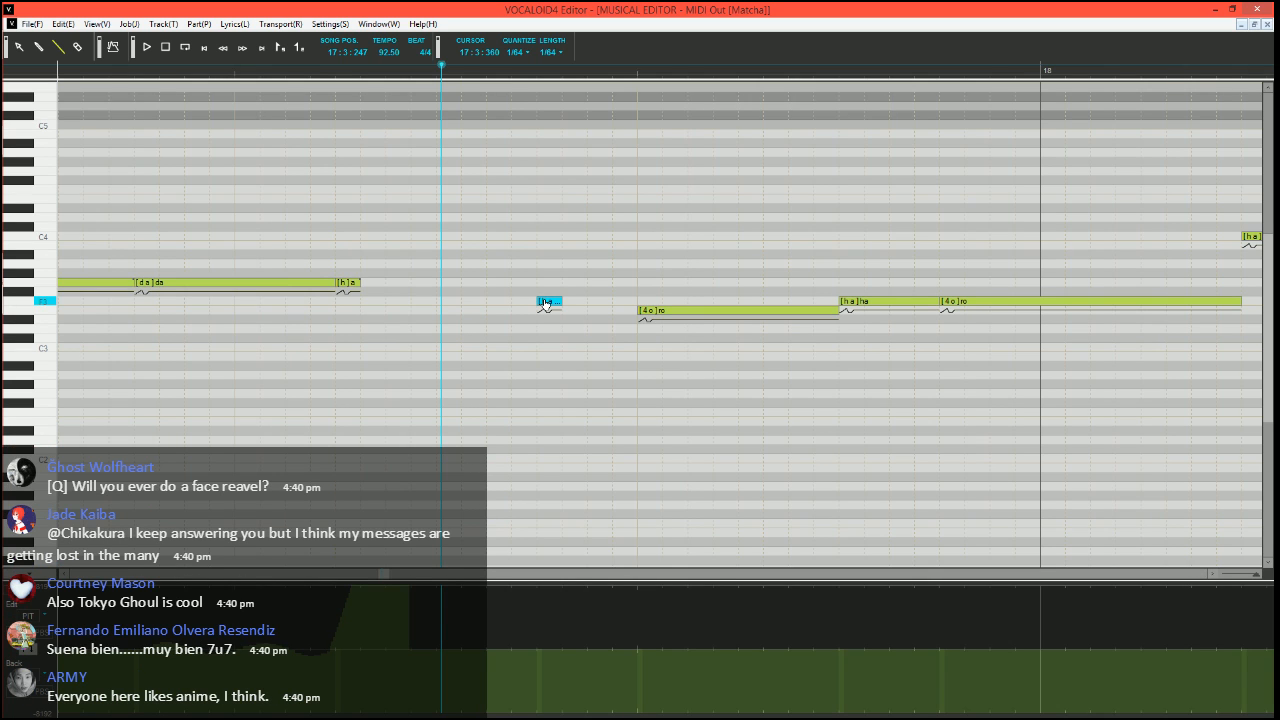
left_click_drag(547, 305, 598, 301)
left_click_drag(597, 301, 640, 298)
double_click(604, 302)
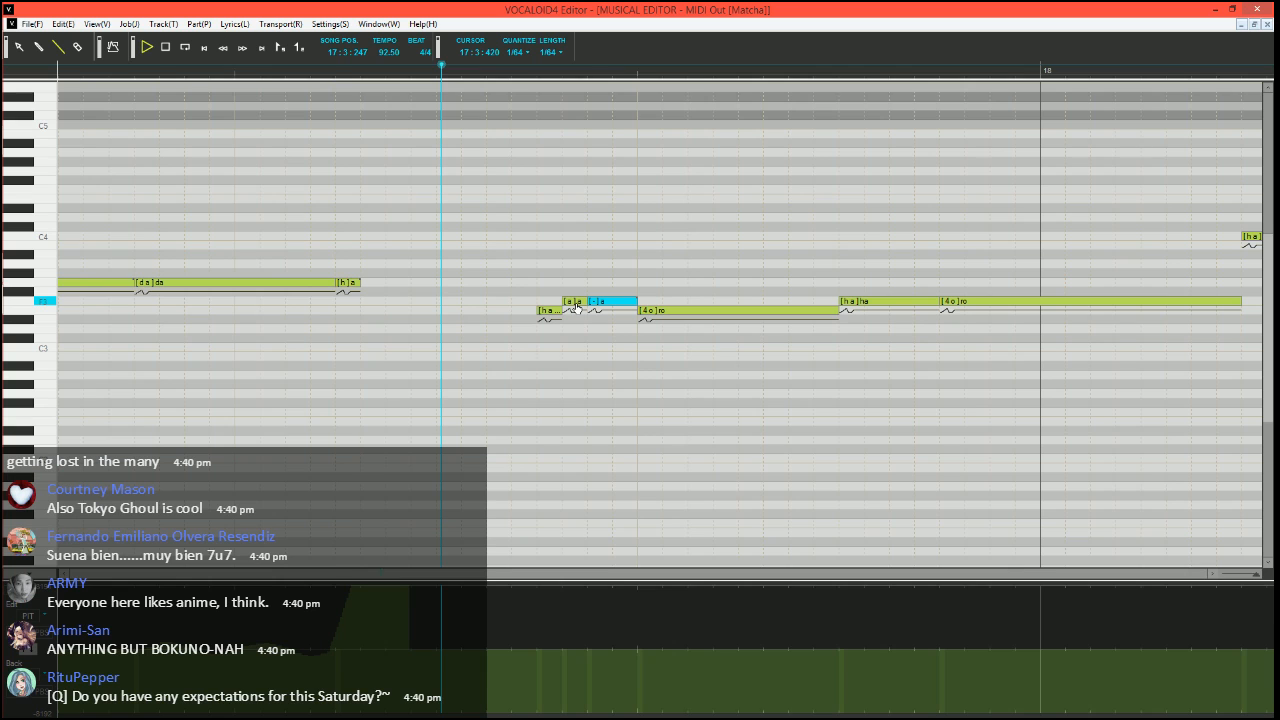
key("space")
left_click(464, 71)
Start Expressive Vibrato on the F3 "ro" crossing into measure 18, with pitch amount 10 and rate 70
scroll(603, 286, "right", 1)
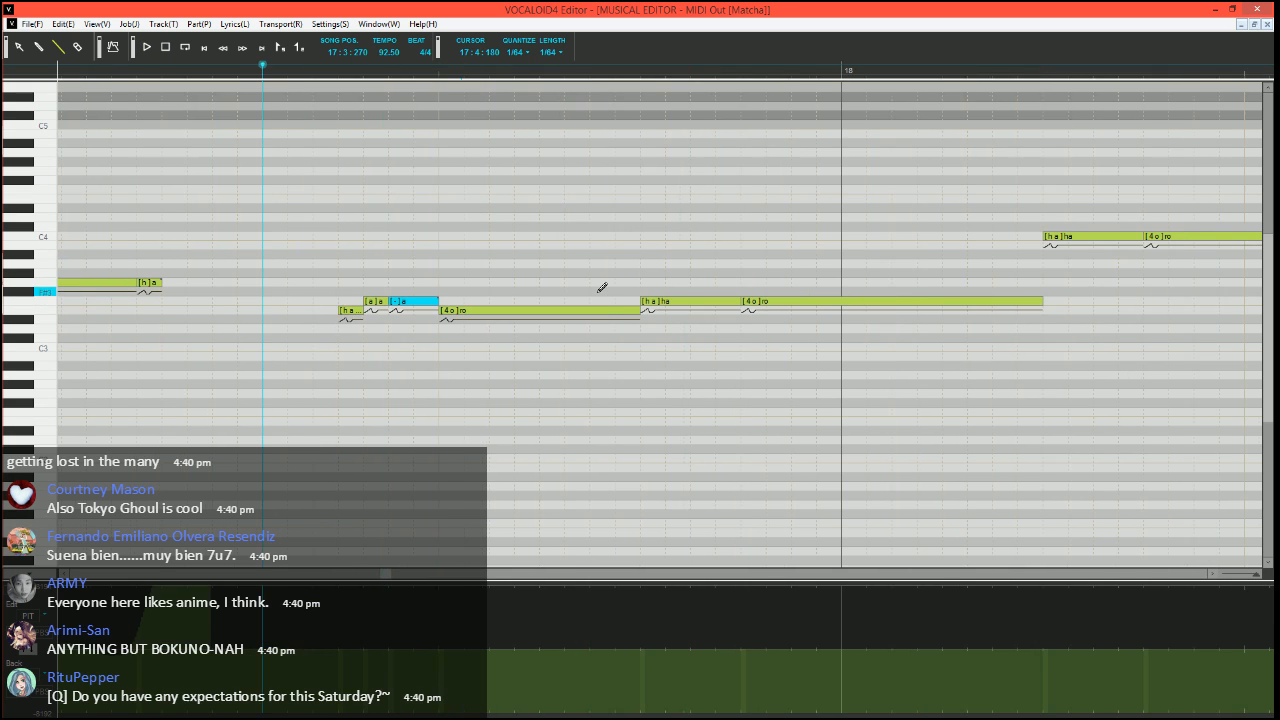
scroll(545, 360, "down", 4)
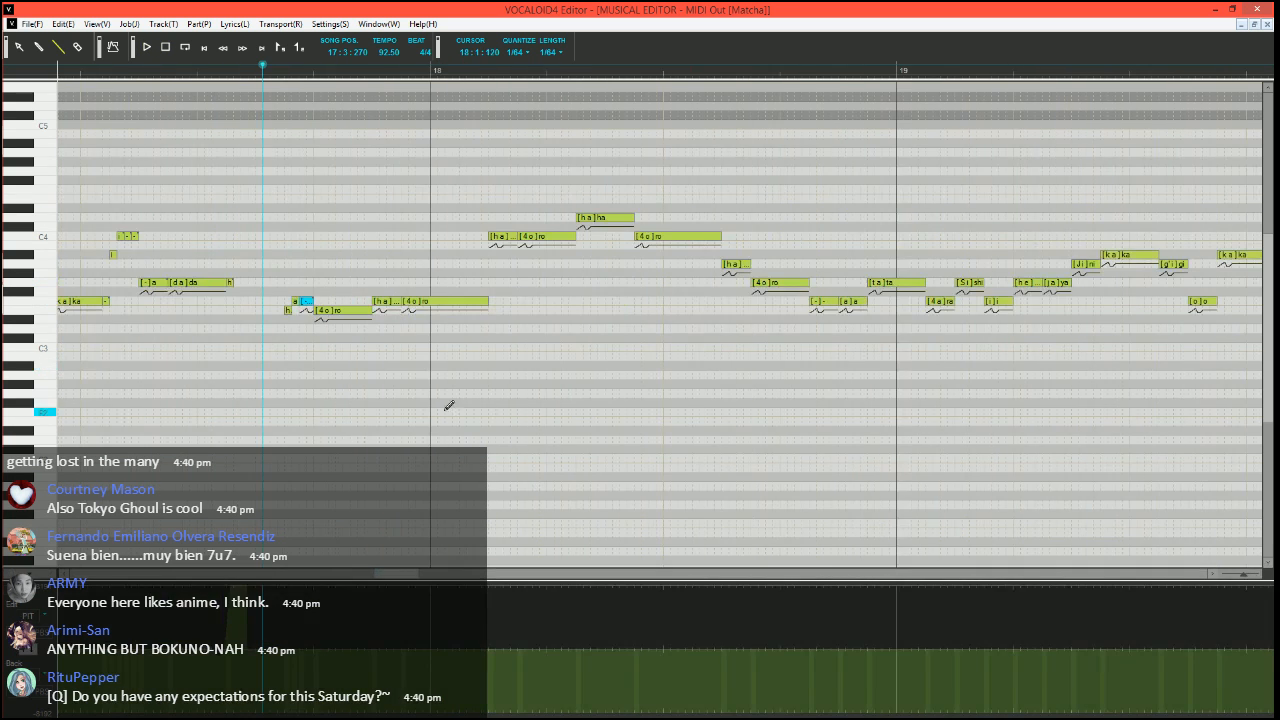
scroll(450, 405, "up", 2)
left_click(557, 304)
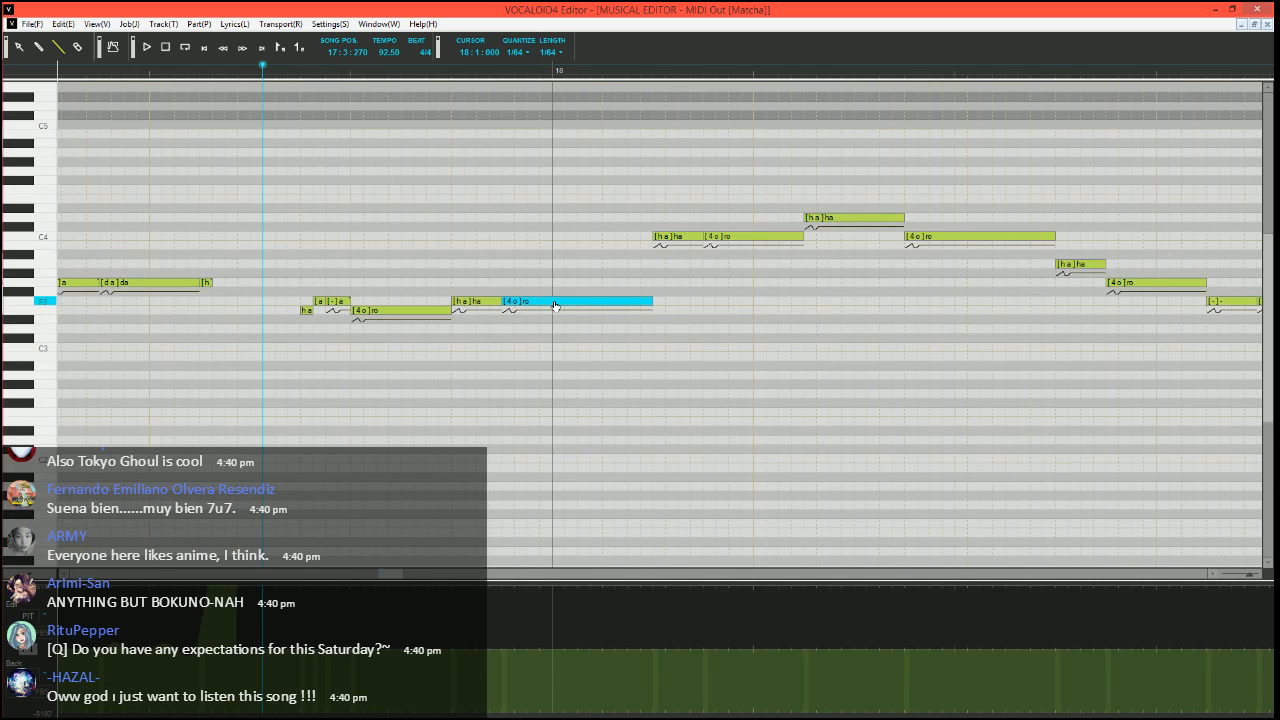
key("ctrl+j")
left_click(486, 372)
left_click(741, 478)
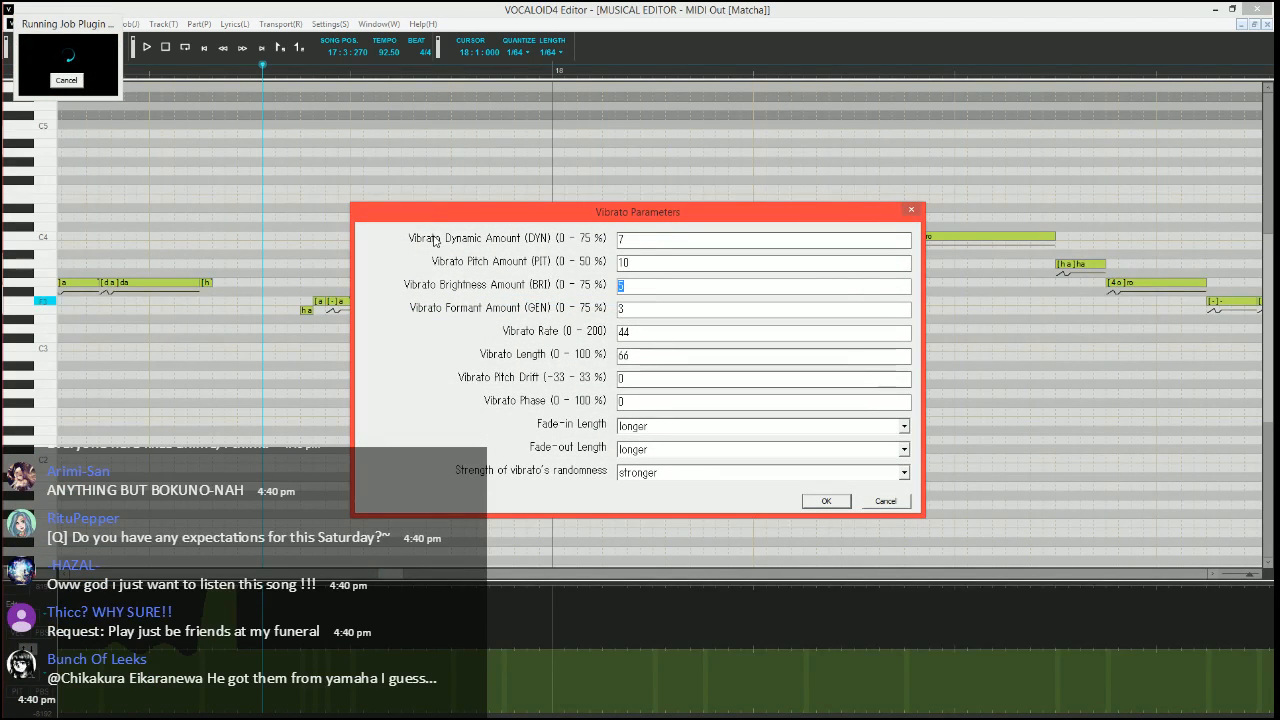
key("Tab")
key("Tab")
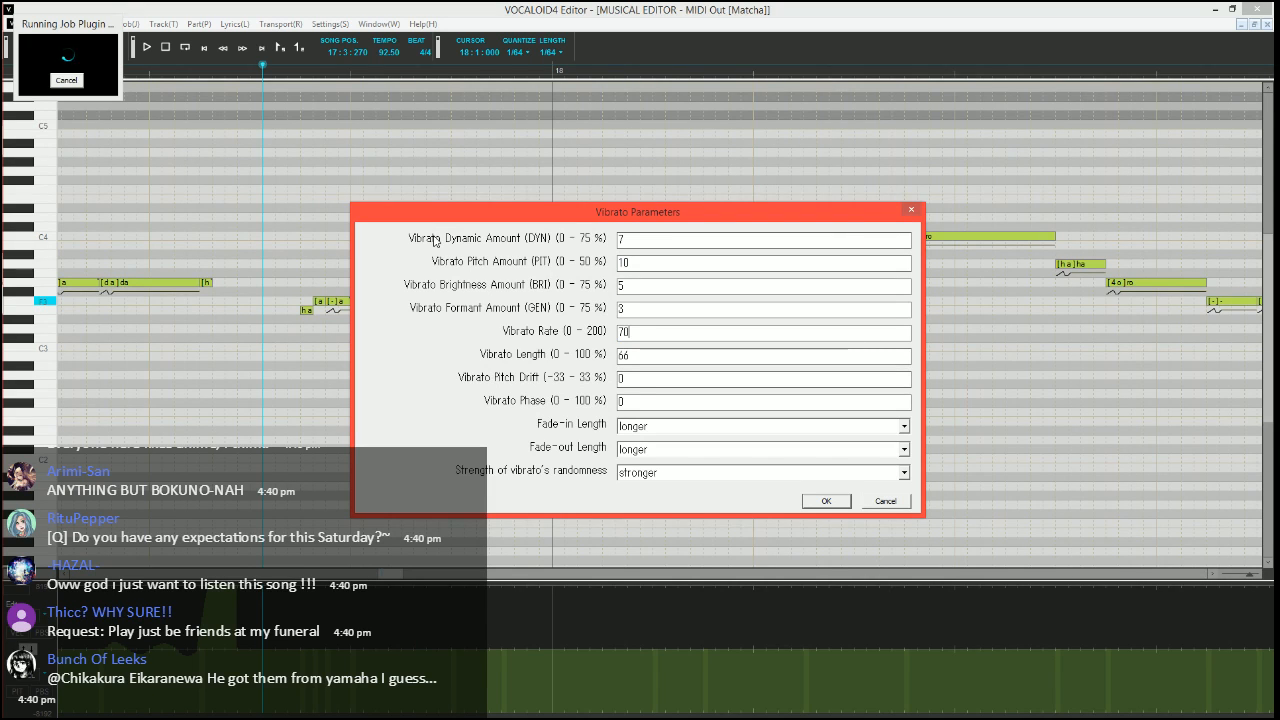
Set the vibrato length to 100 and both fade-in and fade-out to shorter, apply it to "ro", and play the phrase
key("Tab")
type("100")
key("Tab")
key("Tab")
key("Tab")
key("Down")
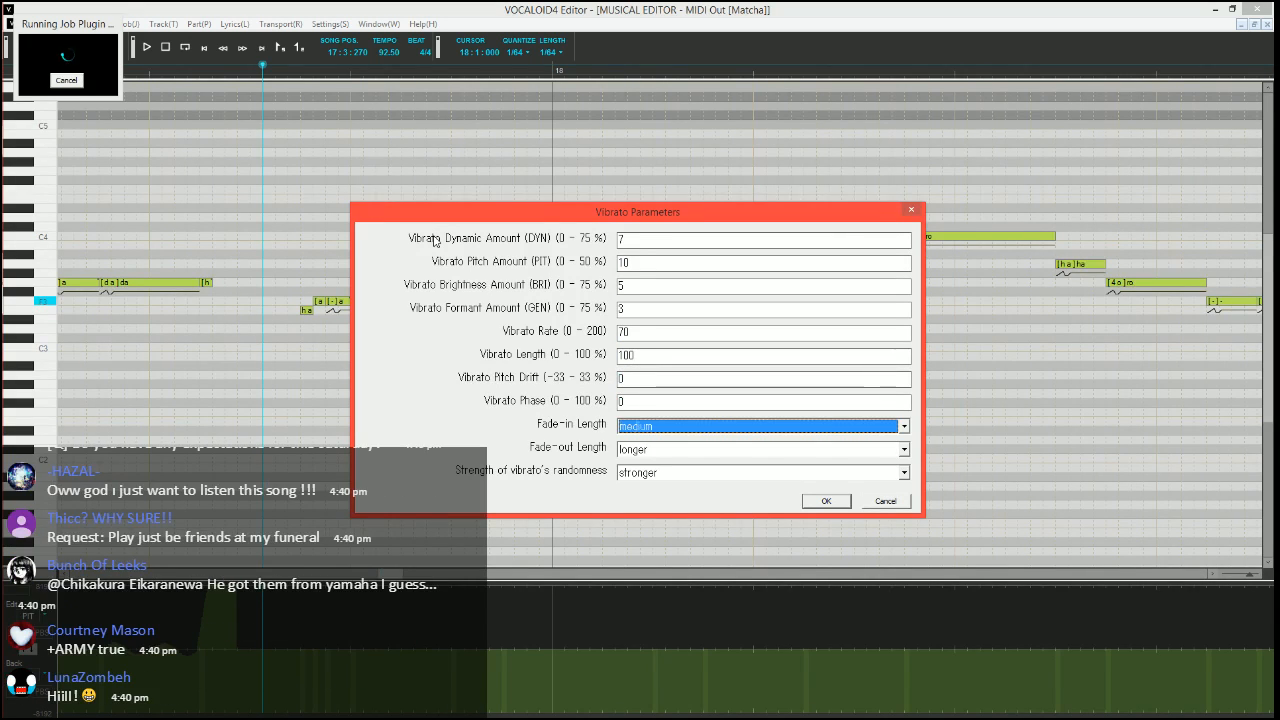
key("Up")
key("Tab")
key("Up")
key("Up")
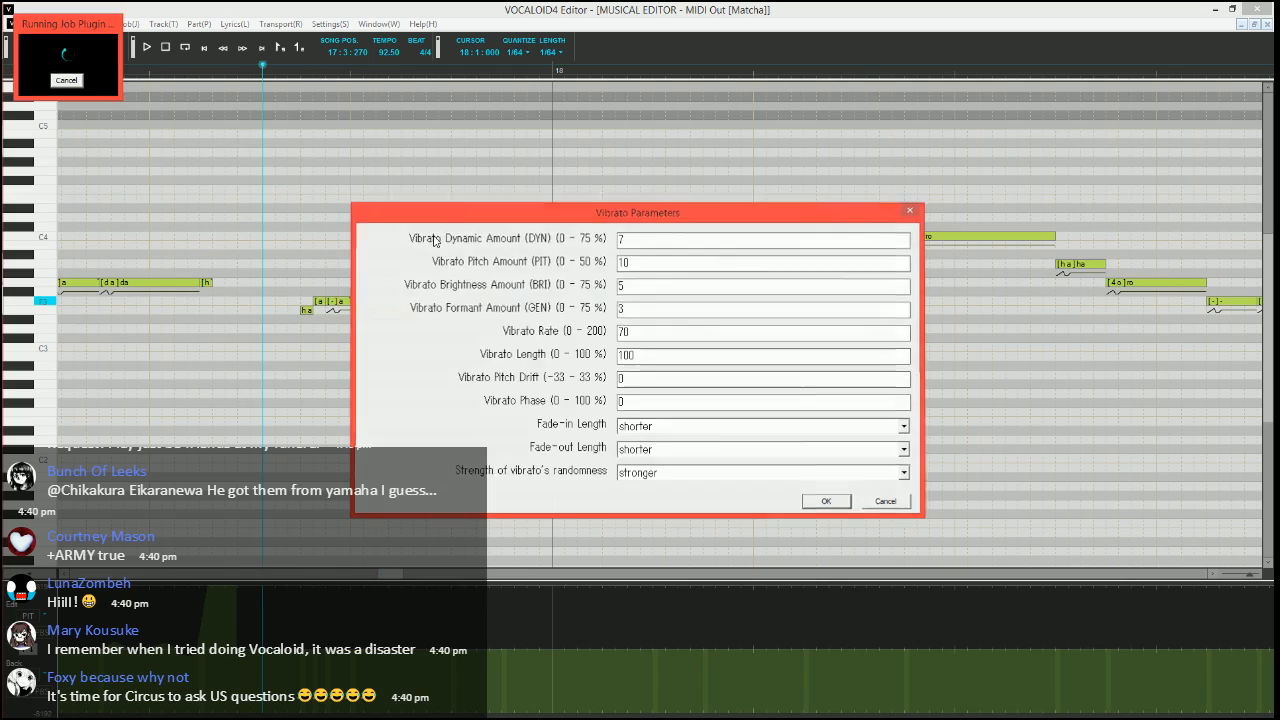
key("Return")
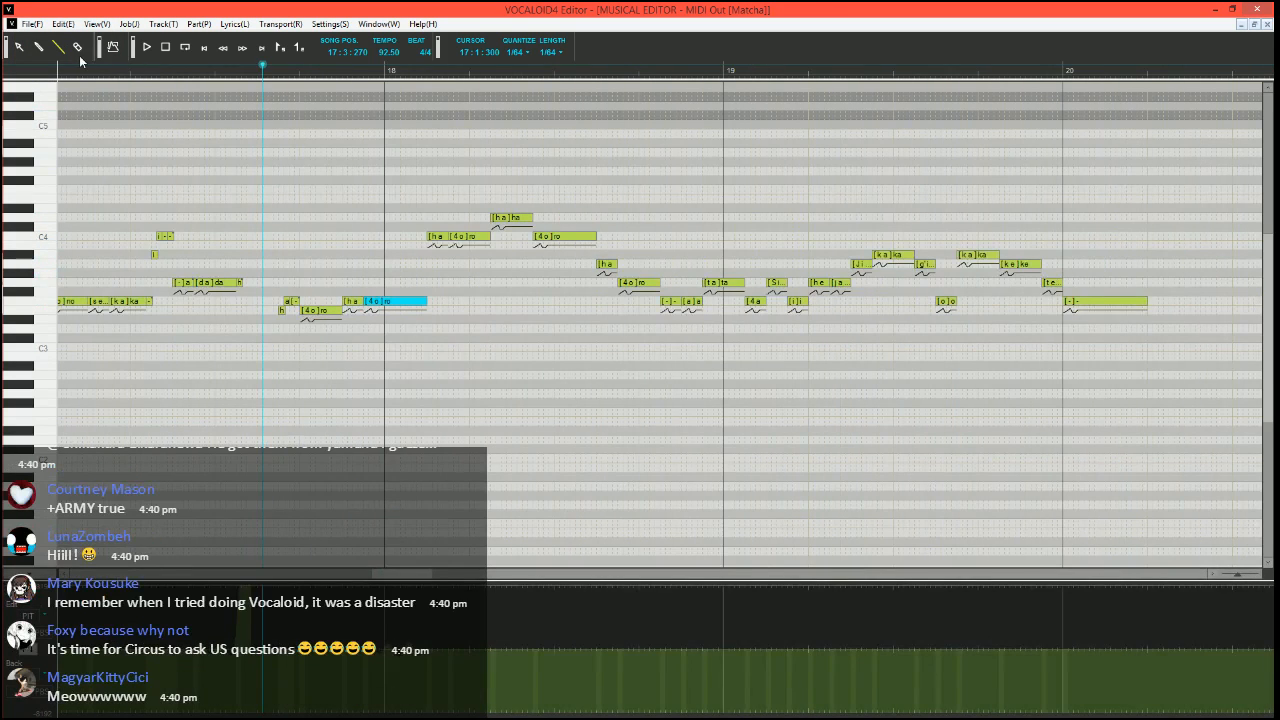
left_click(72, 65)
key("space")
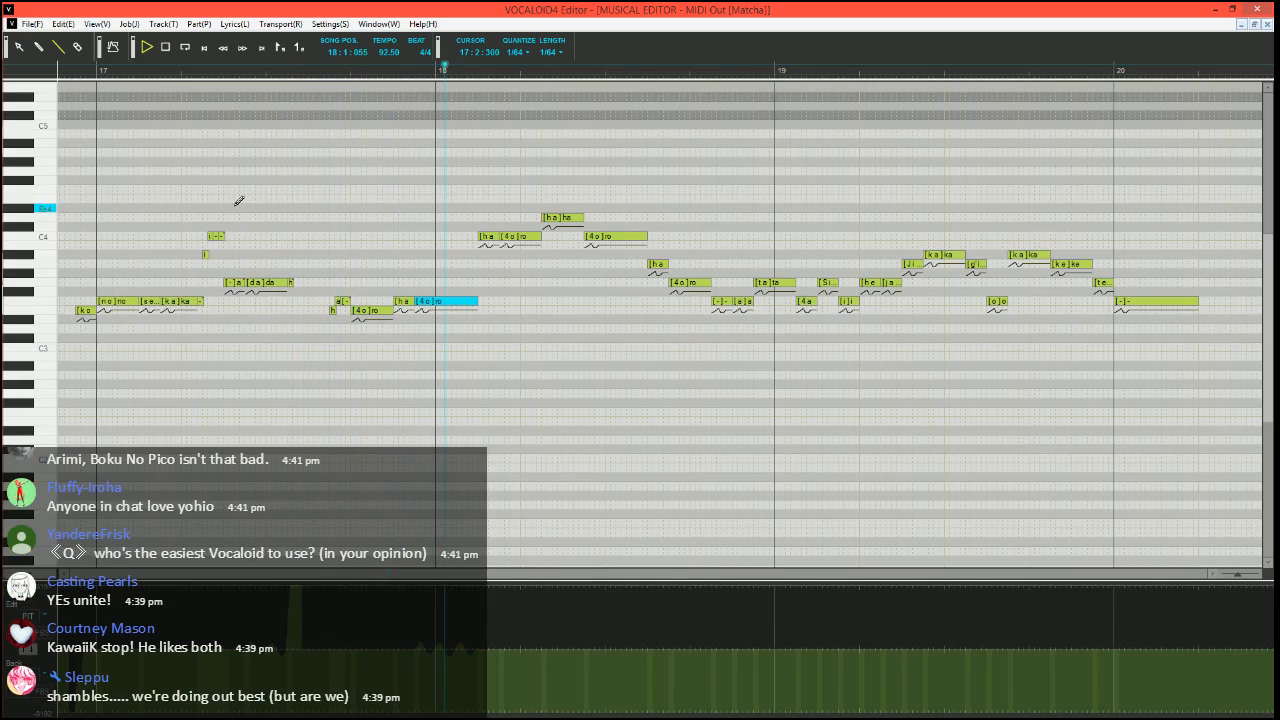
Move the song position to 17:4:450 and replace the C4 "ha" in measure 18 with short A#3 "ha", C4 "a" and C4 "-" notes
left_click(431, 68)
scroll(537, 280, "up", 5)
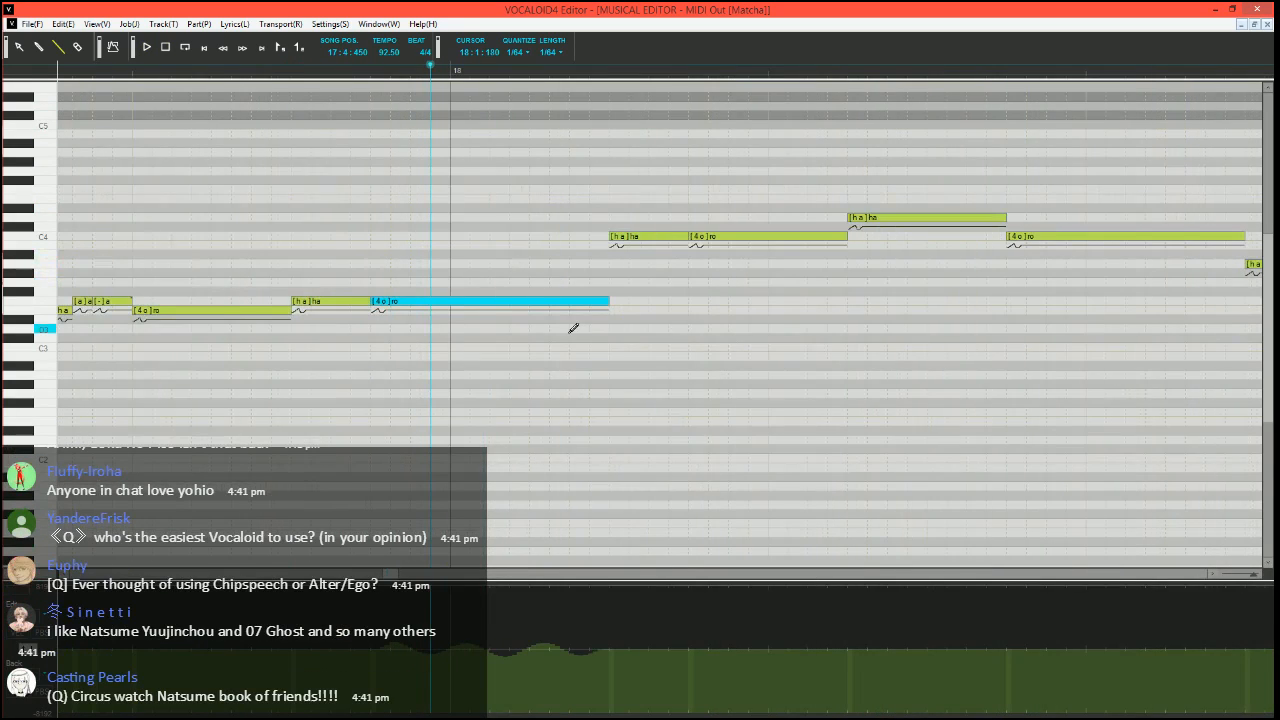
scroll(566, 280, "down", 1)
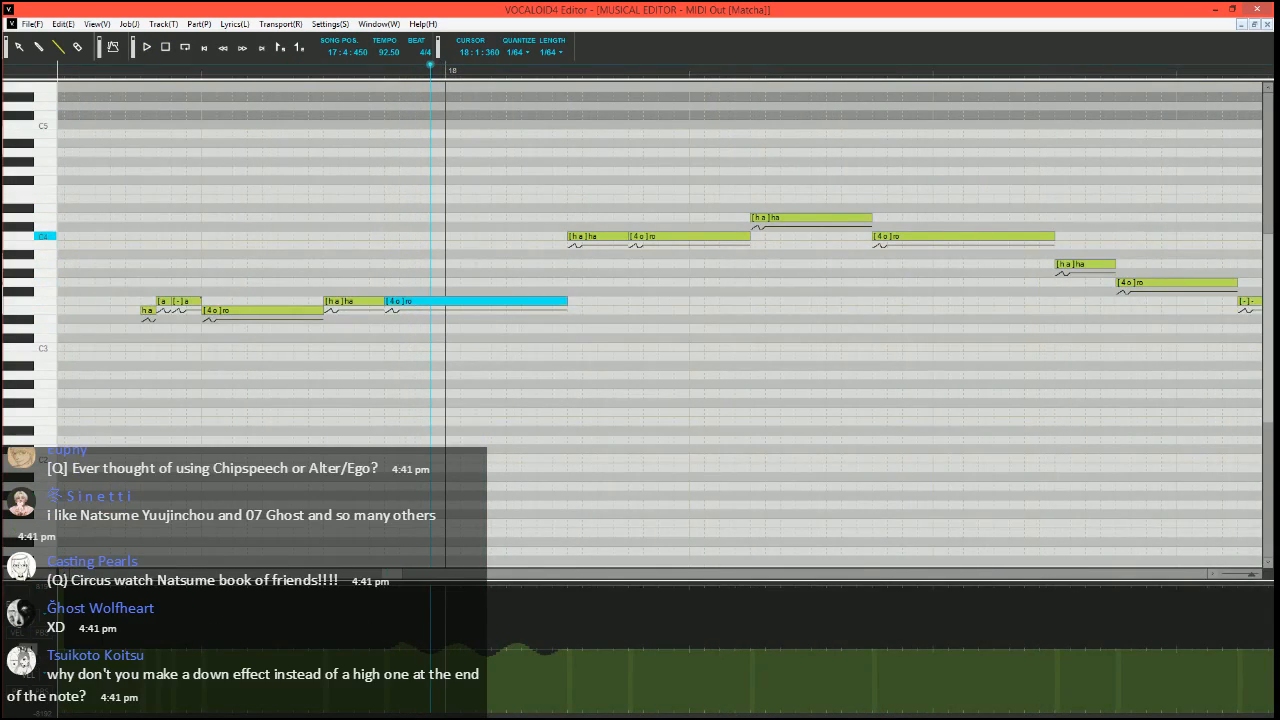
left_click_drag(626, 238, 582, 238)
mouse_move(574, 238)
left_mouse_down()
mouse_move(574, 256)
mouse_move(590, 237)
mouse_move(652, 238)
mouse_move(603, 218)
mouse_move(598, 200)
mouse_move(623, 234)
left_mouse_up()
type("-")
key("Return")
Replace the D4 "ha" in measure 18 with E4 "ha", C4 "a", two D4 "a" and C4 "a" notes, and move the song position to 18:1:180
scroll(654, 232, "right", 2)
left_click_drag(628, 218, 655, 217)
left_click_drag(657, 218, 713, 236)
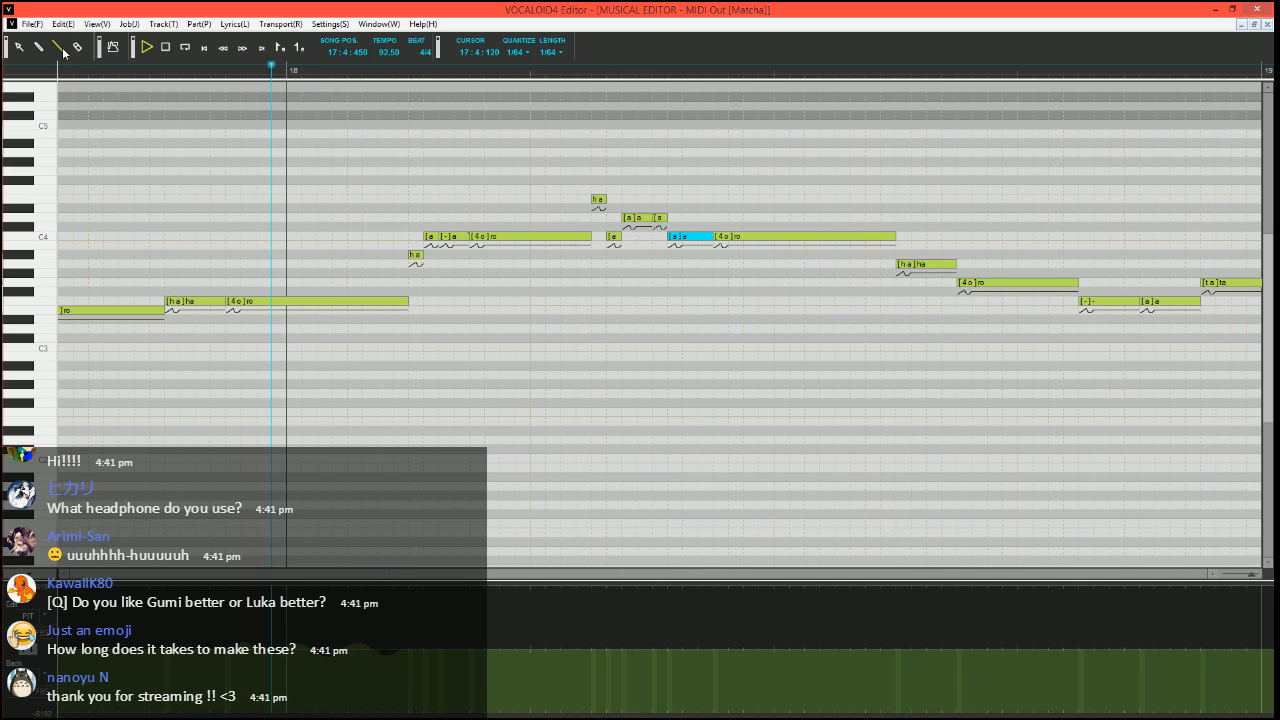
left_click(385, 71)
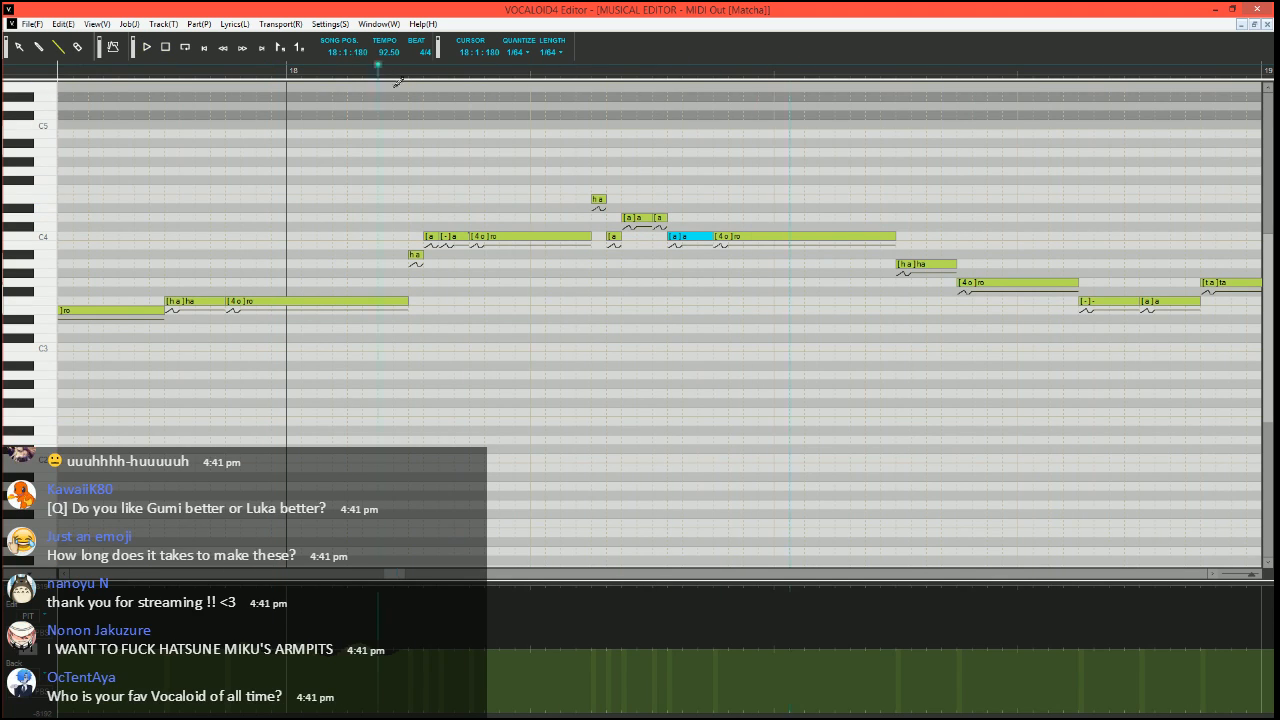
Split the second C4 "ro" in measure 18 into a short A#3 "ro", a very short C4 note and a long C4 note
scroll(740, 245, "right", 2)
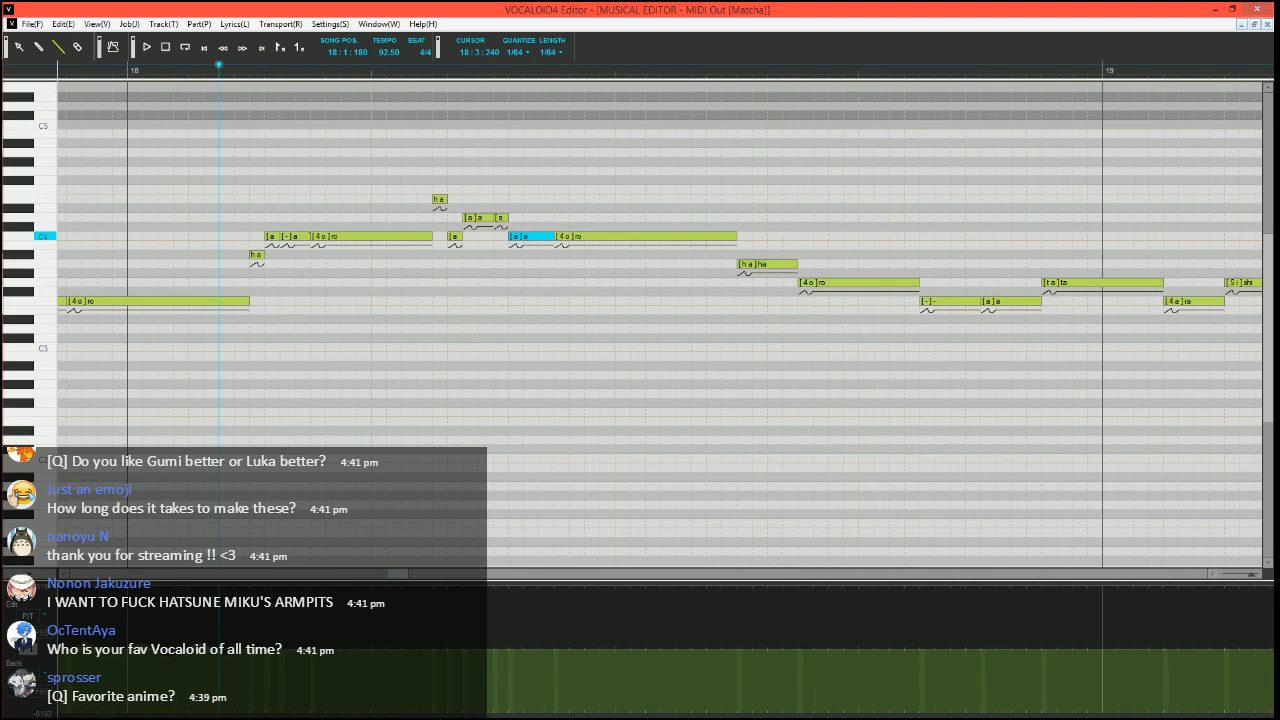
mouse_move(735, 237)
left_mouse_down()
mouse_move(584, 237)
mouse_move(569, 265)
mouse_move(608, 237)
mouse_move(737, 237)
left_mouse_up()
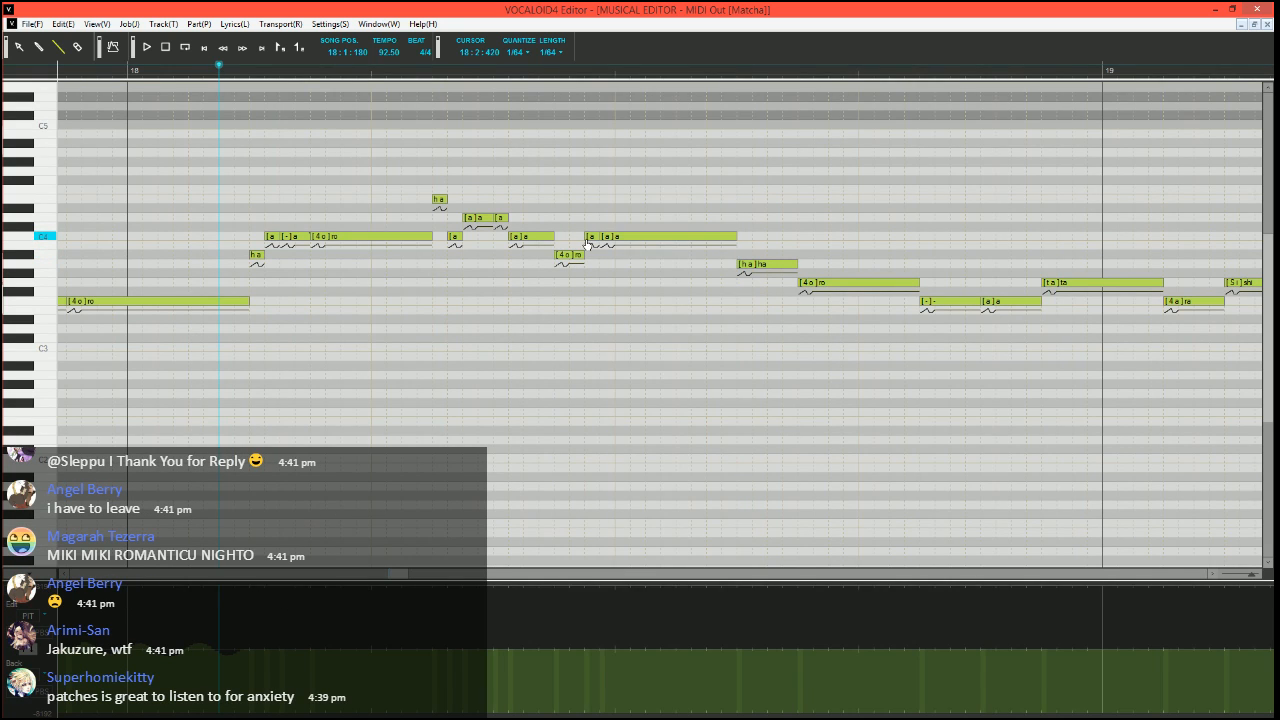
Set the phonemes of the two C4 notes after the short A#3 "ro" to "o" and "-", and play the phrase
double_click(590, 237)
type("o")
key("Tab")
type("-")
key("Return")
key("space")
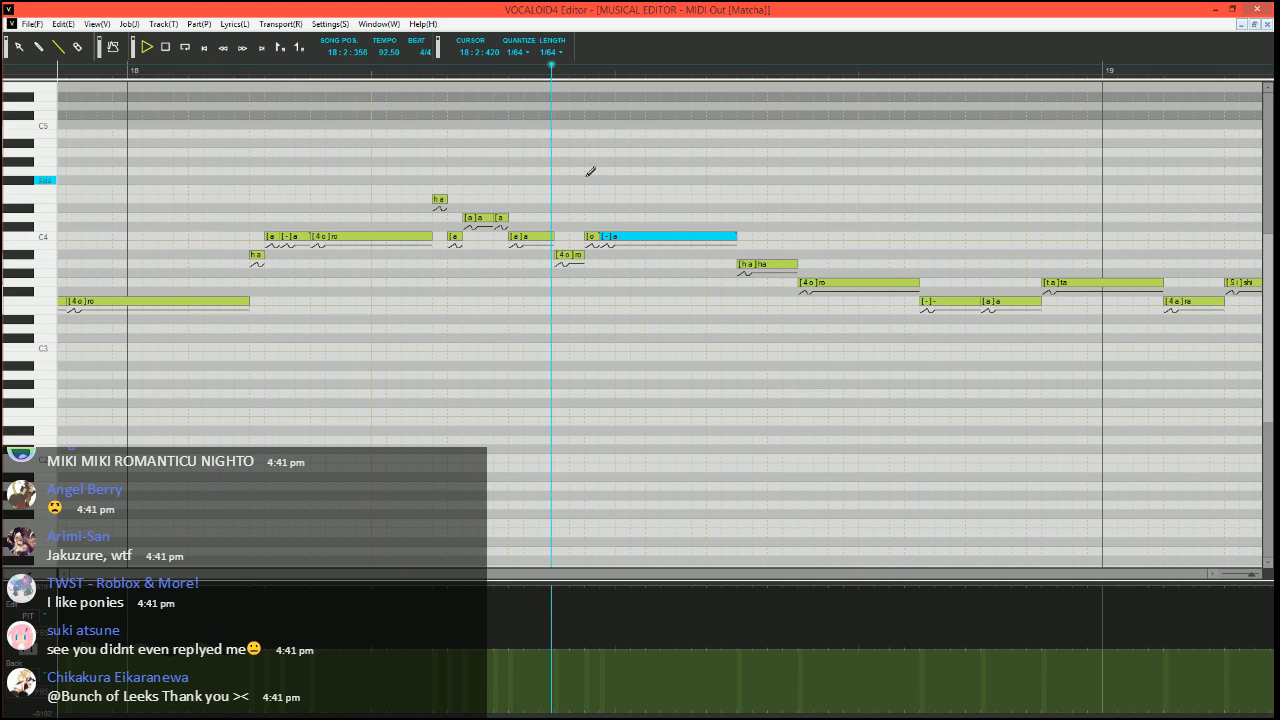
key("space")
Replace the split A#3 "ro" and two C4 notes in measure 18 with one long C4 "ro" note
left_click_drag(568, 257, 736, 232)
key("Delete")
left_click(622, 238)
key("Delete")
scroll(684, 320, "right", 1)
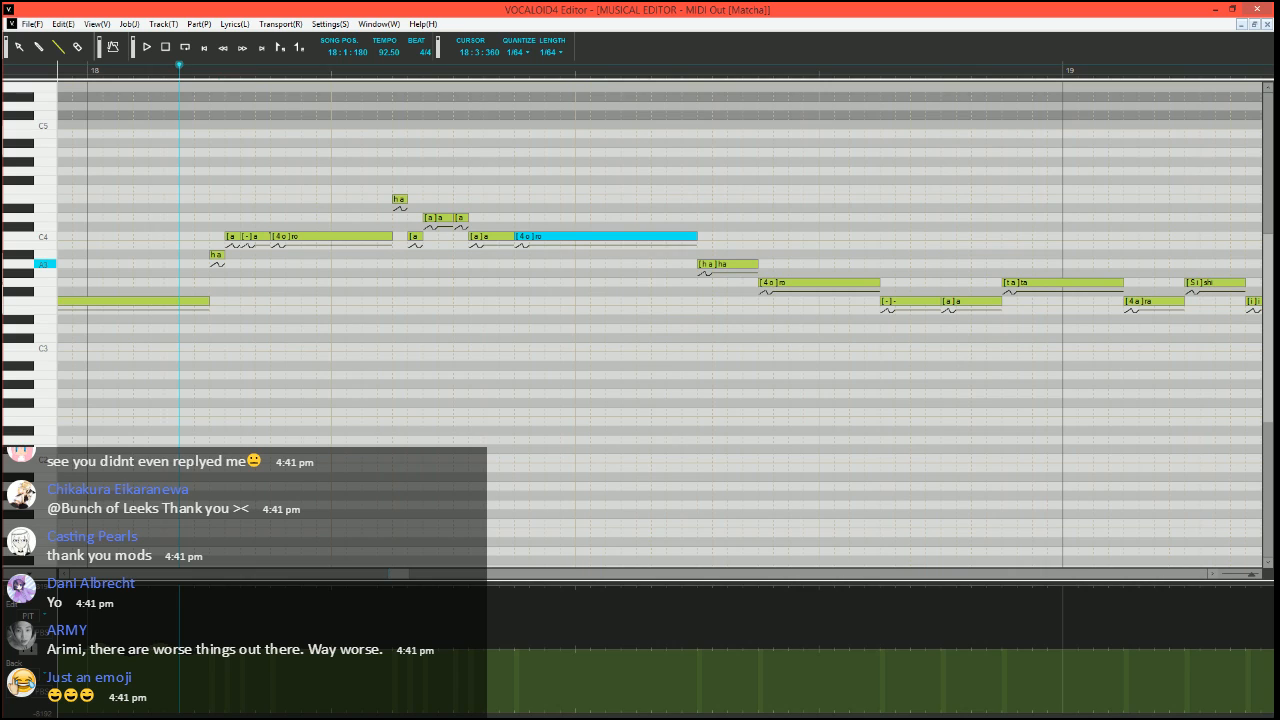
Replace the A3 "ha" in measure 18 with short C4 "ha", A3 "a", A3 "-" and G3 "-" notes leading into G3 "ro"
mouse_move(756, 264)
left_mouse_down()
mouse_move(712, 265)
mouse_move(708, 238)
mouse_move(757, 283)
mouse_move(743, 283)
mouse_move(744, 265)
left_mouse_up()
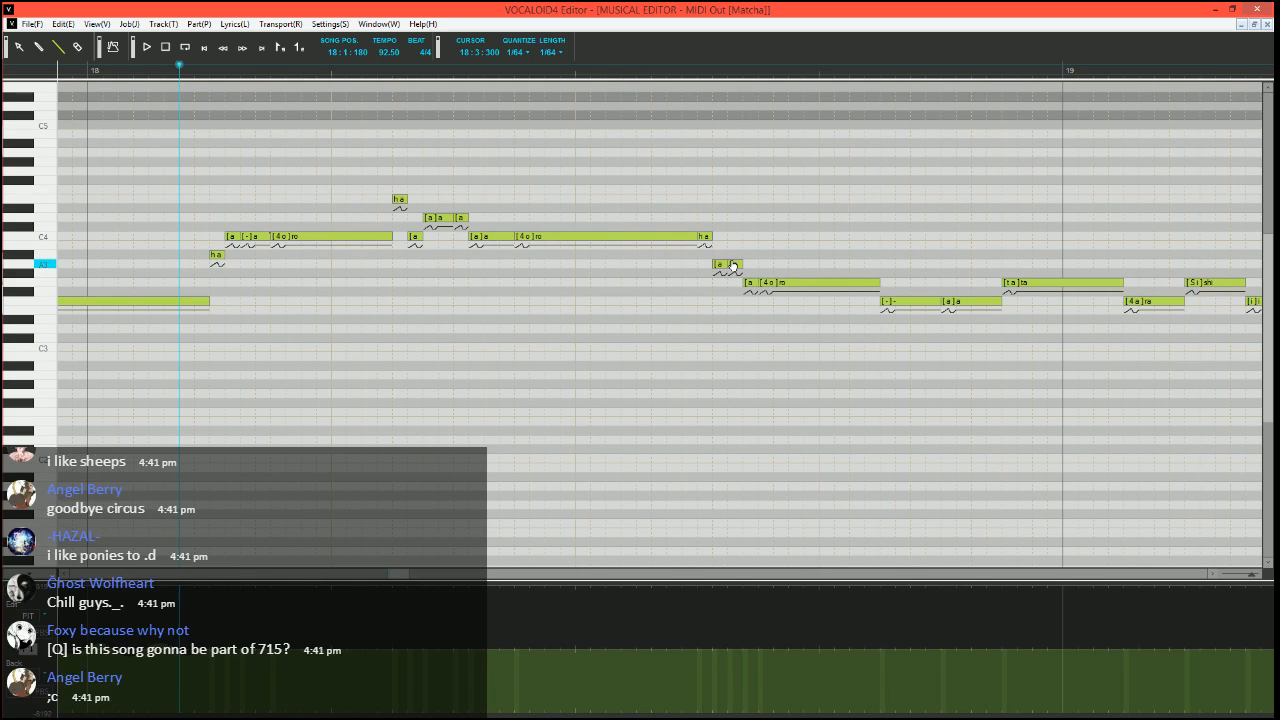
double_click(733, 266)
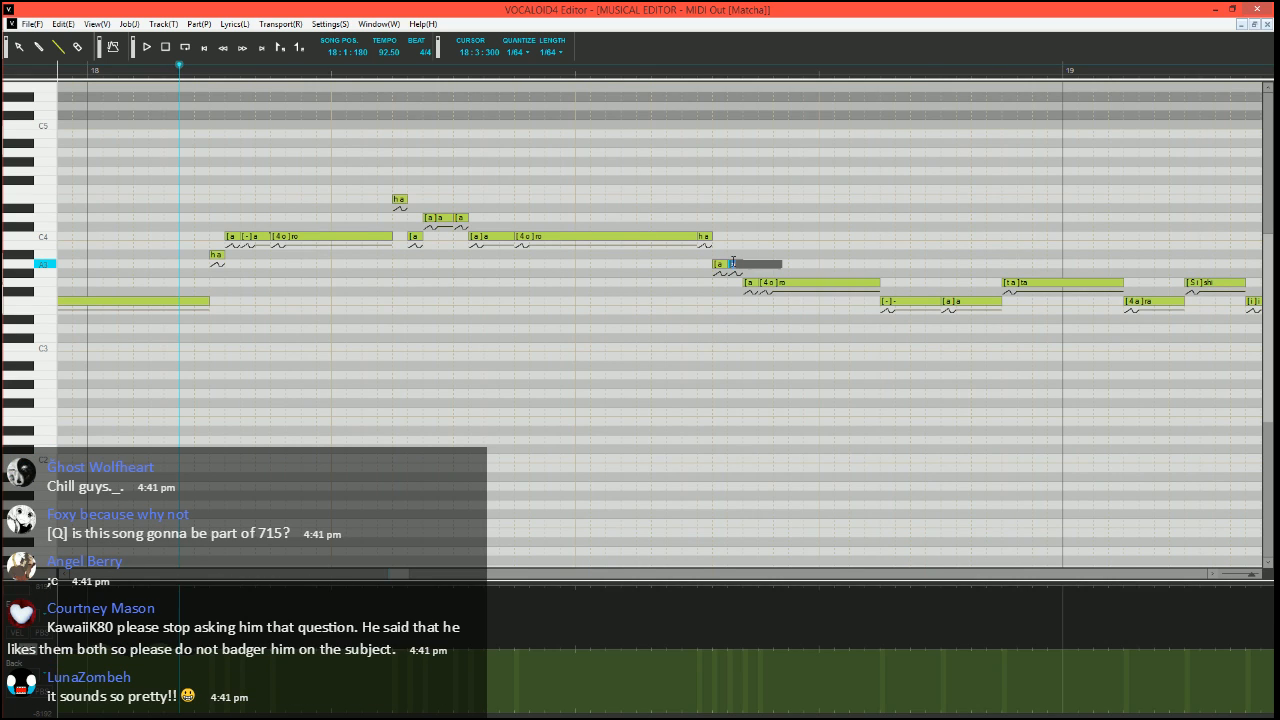
type("-")
key("Tab")
key("Return")
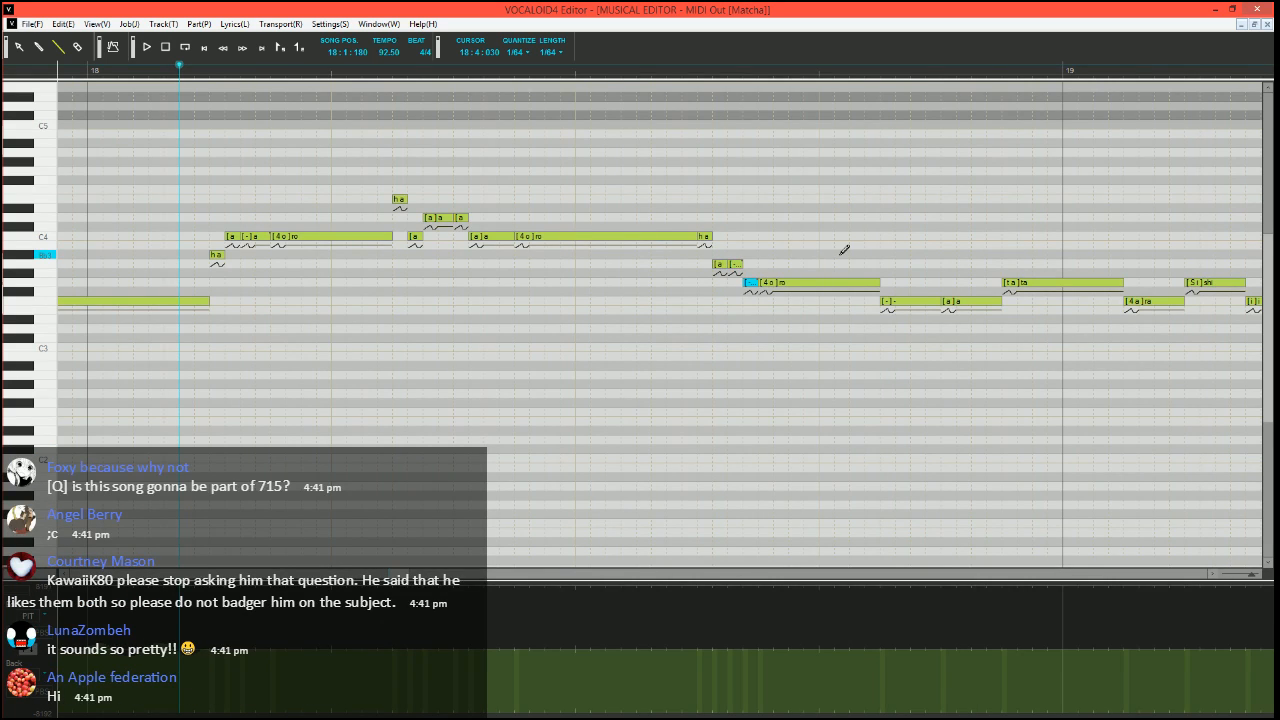
left_click_drag(398, 573, 402, 573)
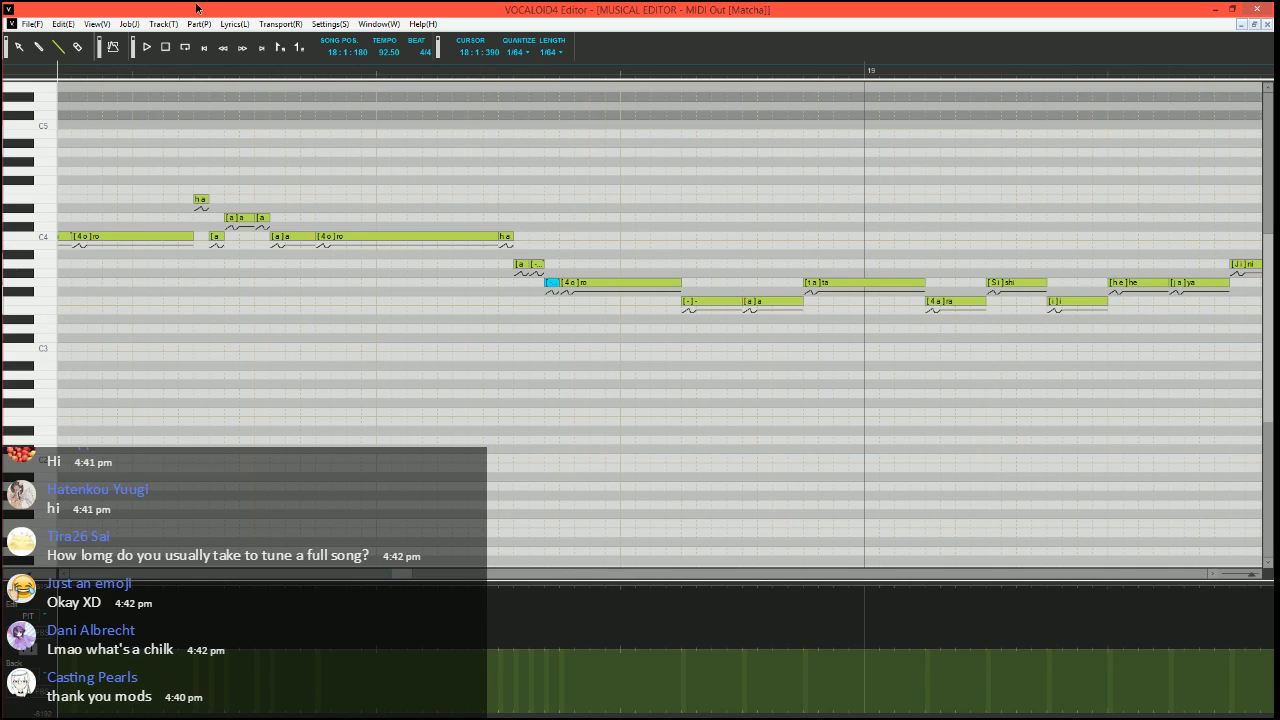
scroll(440, 348, "down", 2)
scroll(360, 451, "left", 5)
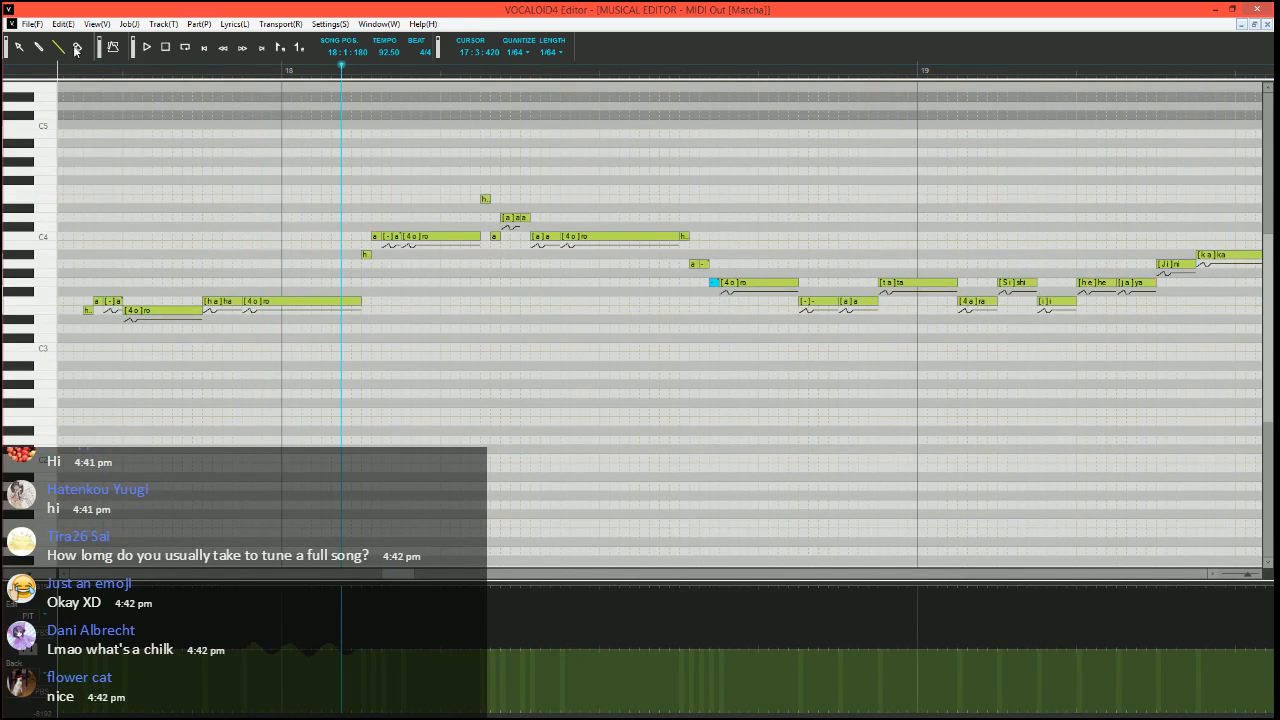
scroll(370, 240, "right", 1)
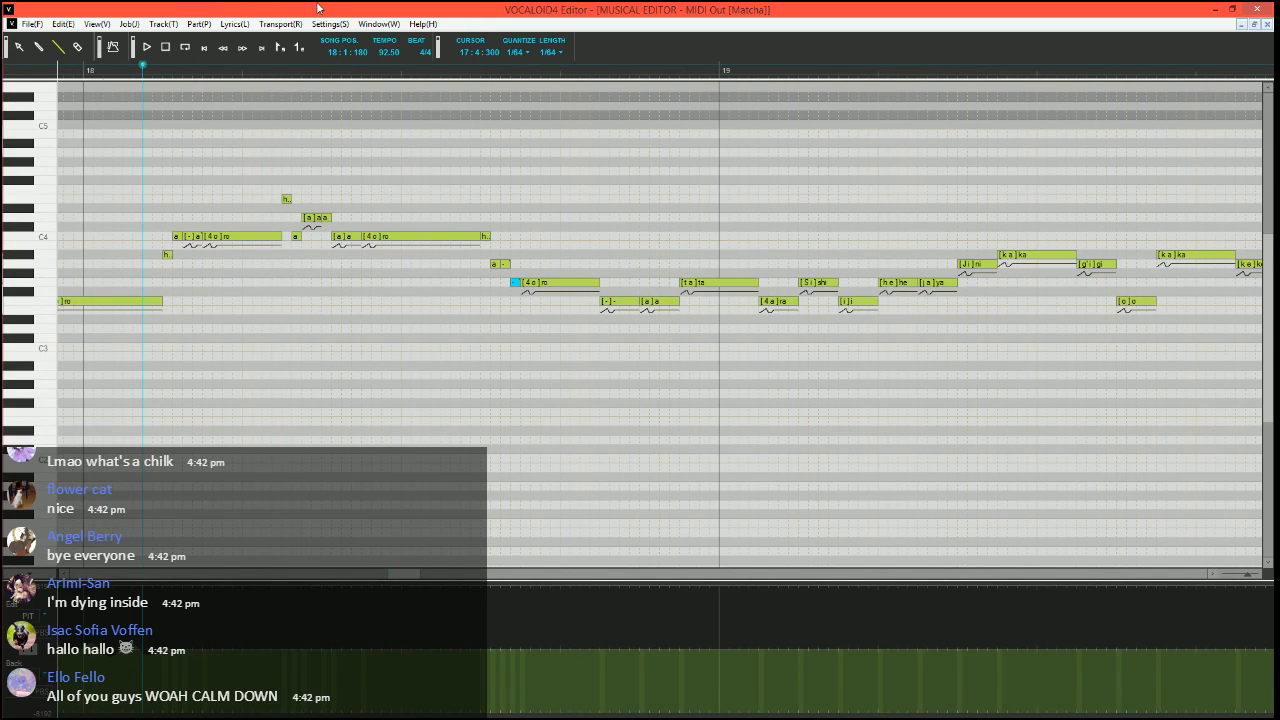
scroll(354, 383, "left", 1)
scroll(421, 415, "right", 1)
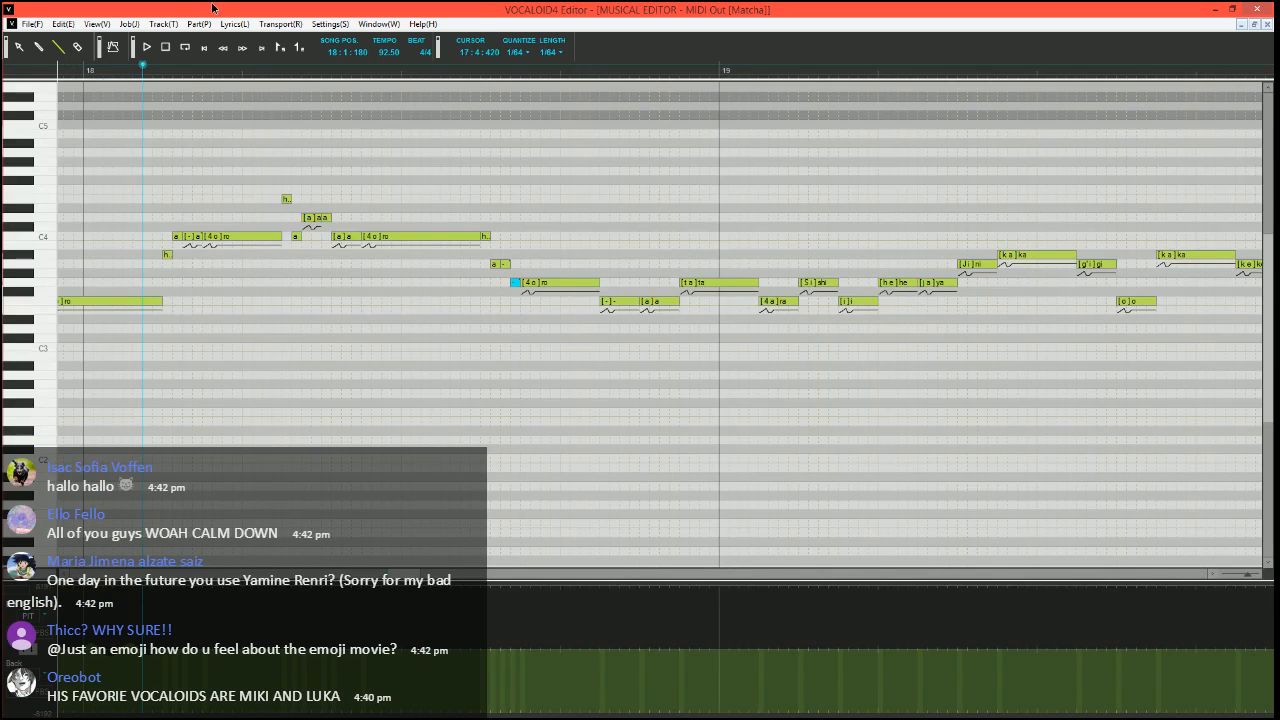
Split a short "-" note off the end of the G3 "ro" in measure 18 and play the phrase
scroll(451, 380, "up", 2)
scroll(340, 360, "right", 1)
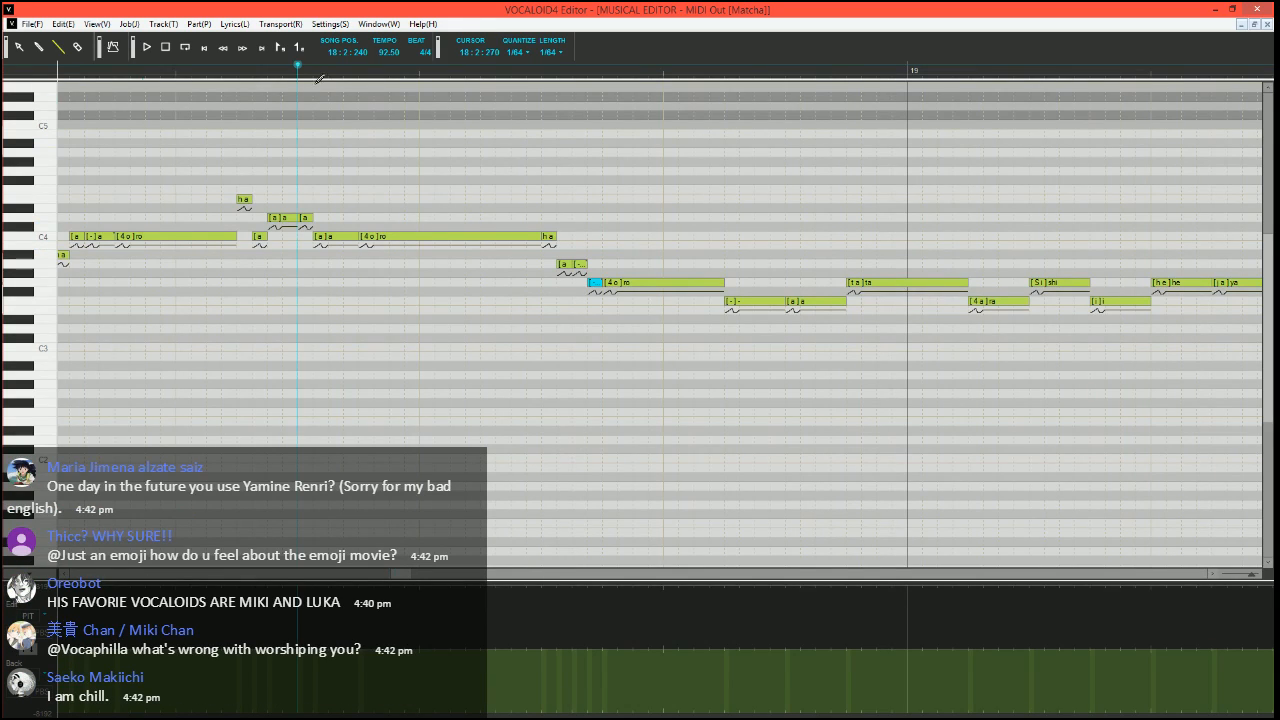
left_click(719, 287)
mouse_move(719, 286)
left_mouse_down()
mouse_move(708, 285)
mouse_move(725, 280)
left_mouse_up()
double_click(717, 287)
type("-")
left_click(687, 253)
key("space")
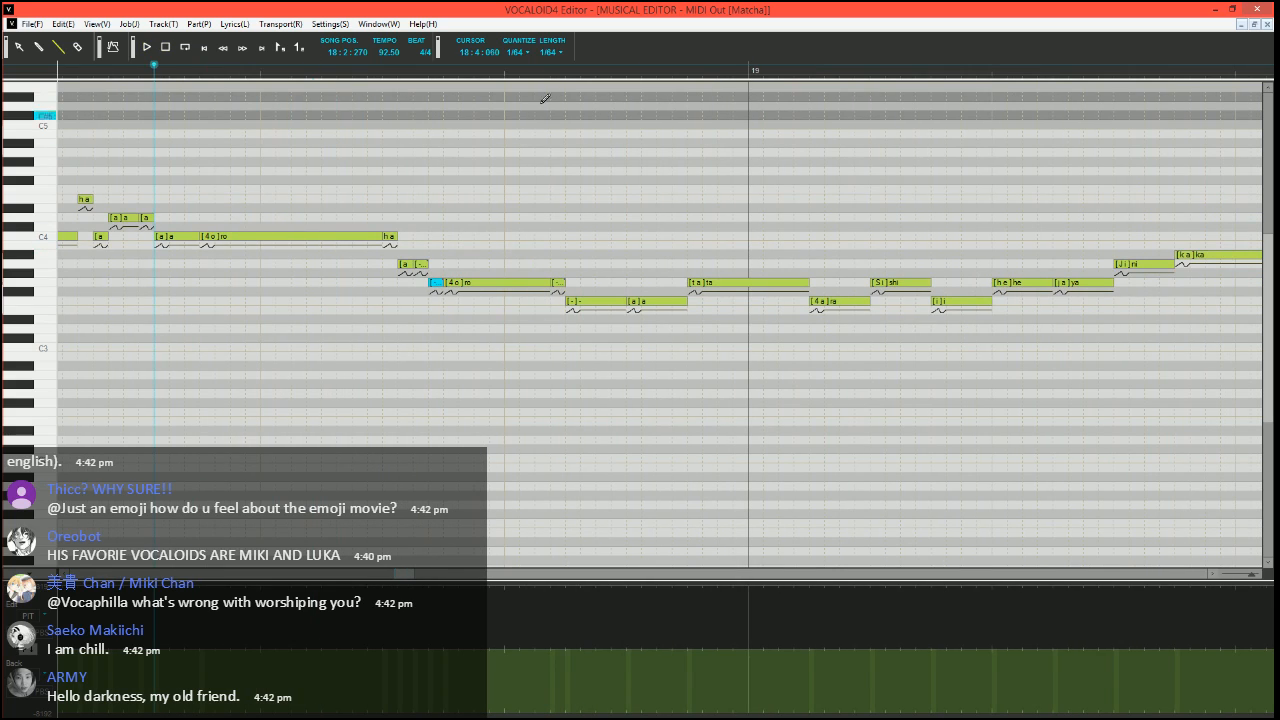
Lower the velocity of the G3 "ta" note at the end of measure 18 almost to zero, and return to the pitch bend curve
left_click(536, 72)
scroll(585, 201, "right", 4)
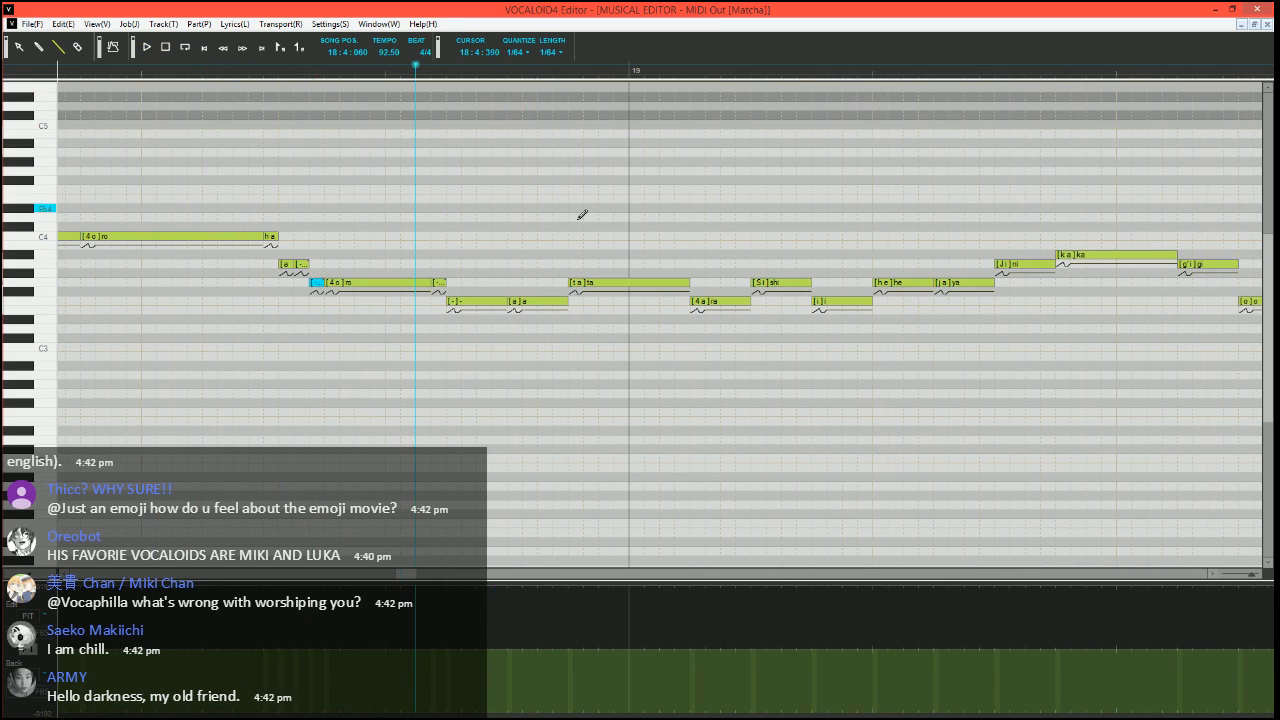
scroll(581, 218, "down", 1)
left_click(30, 654)
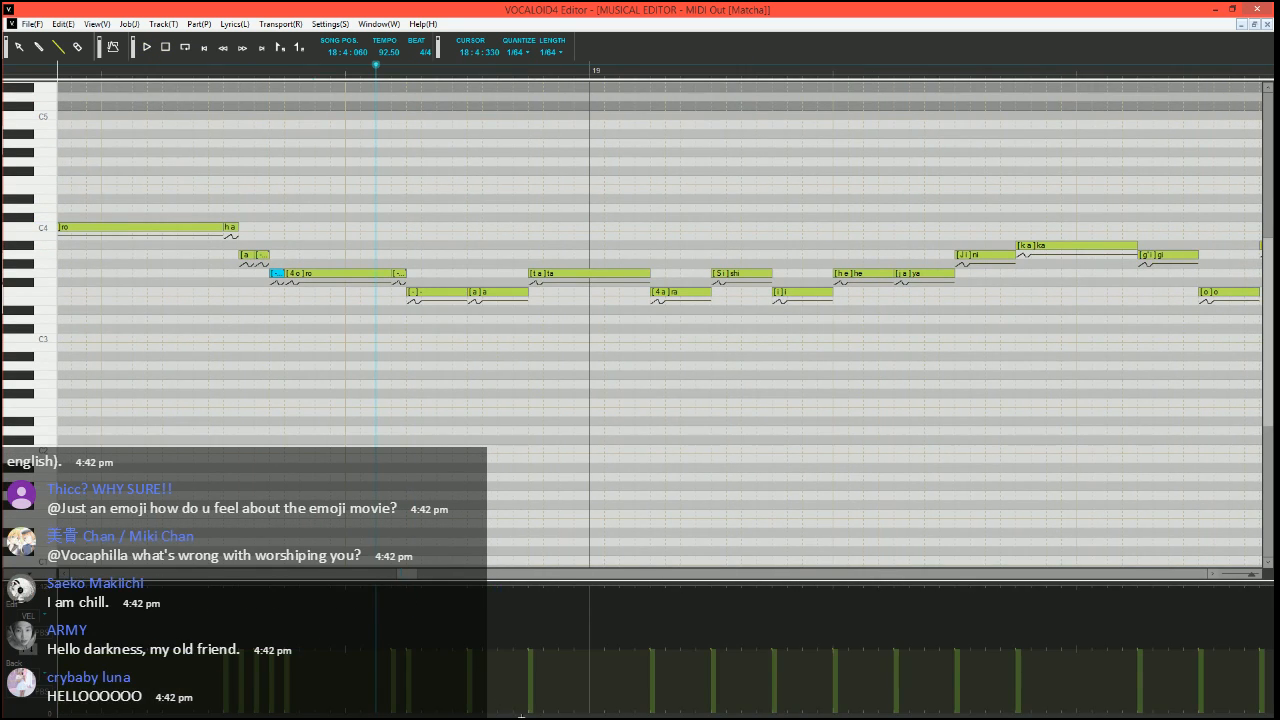
left_click_drag(517, 709, 538, 714)
left_click(24, 657)
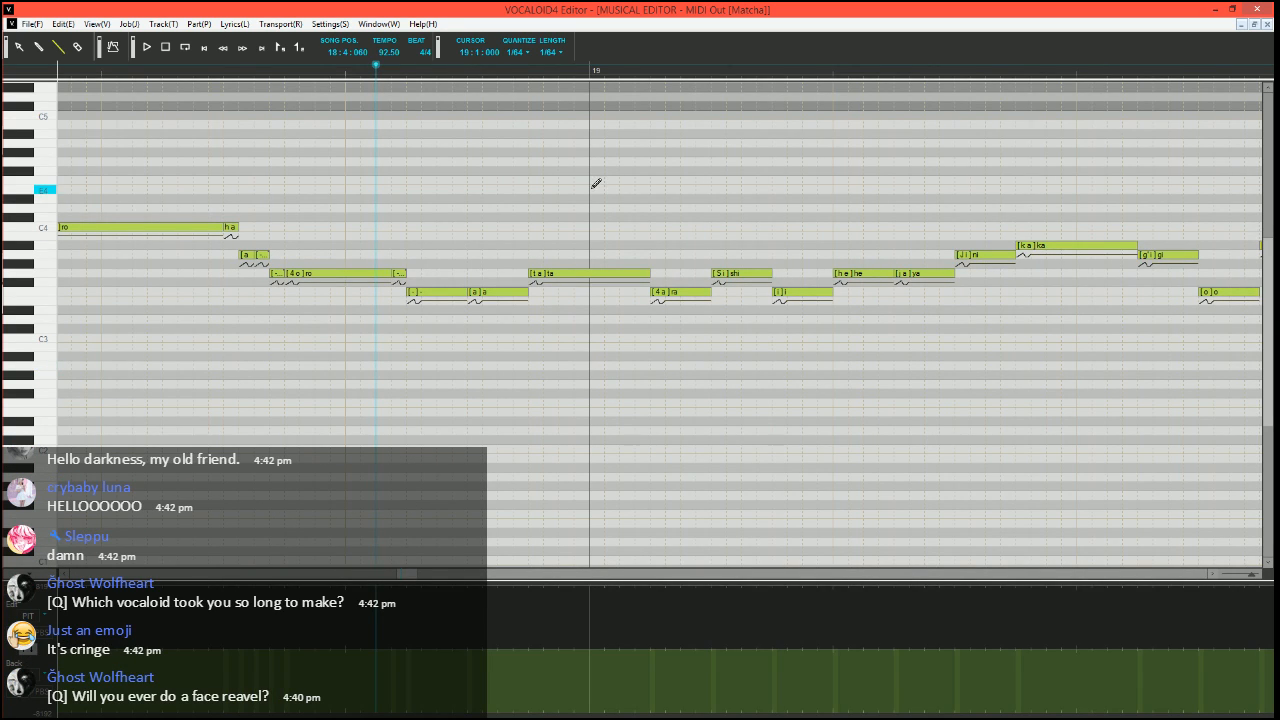
Draw a pitch bend dip rising into the start of "ta" at 18:4:360, and play the phrase from 18:4:030
left_click(528, 70)
scroll(549, 391, "up", 2)
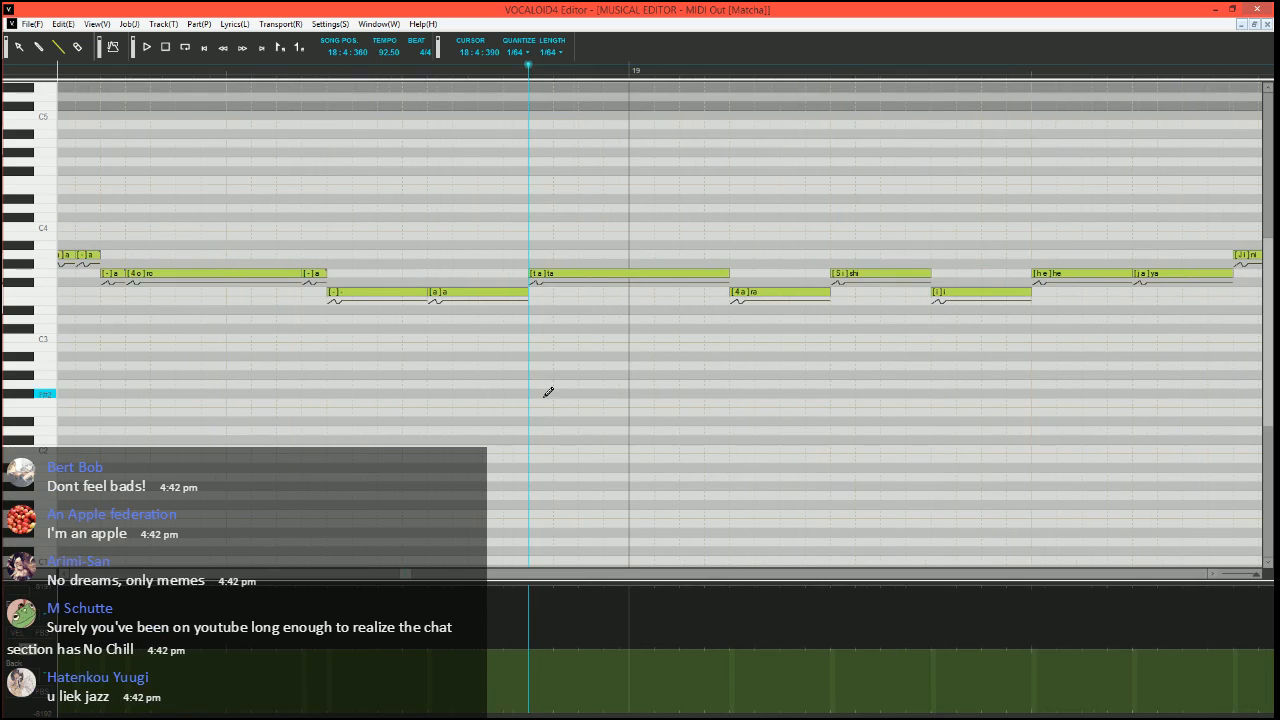
scroll(537, 390, "right", 2)
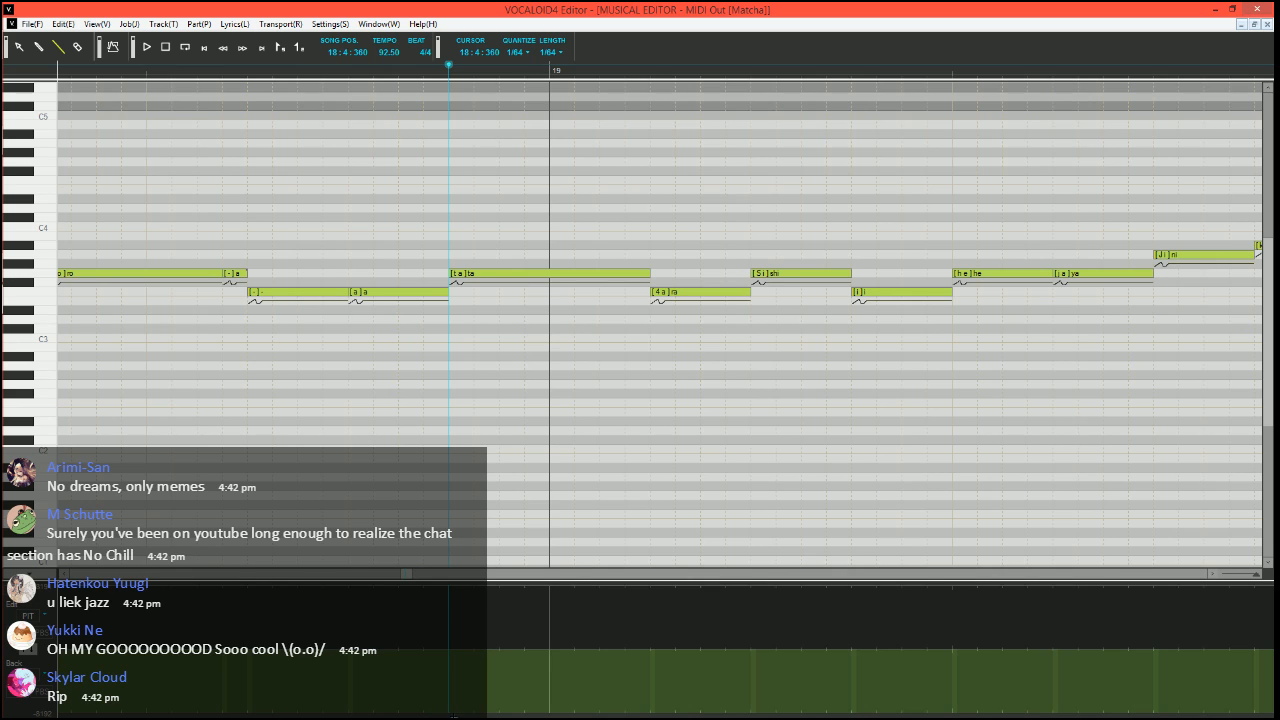
left_click(449, 716)
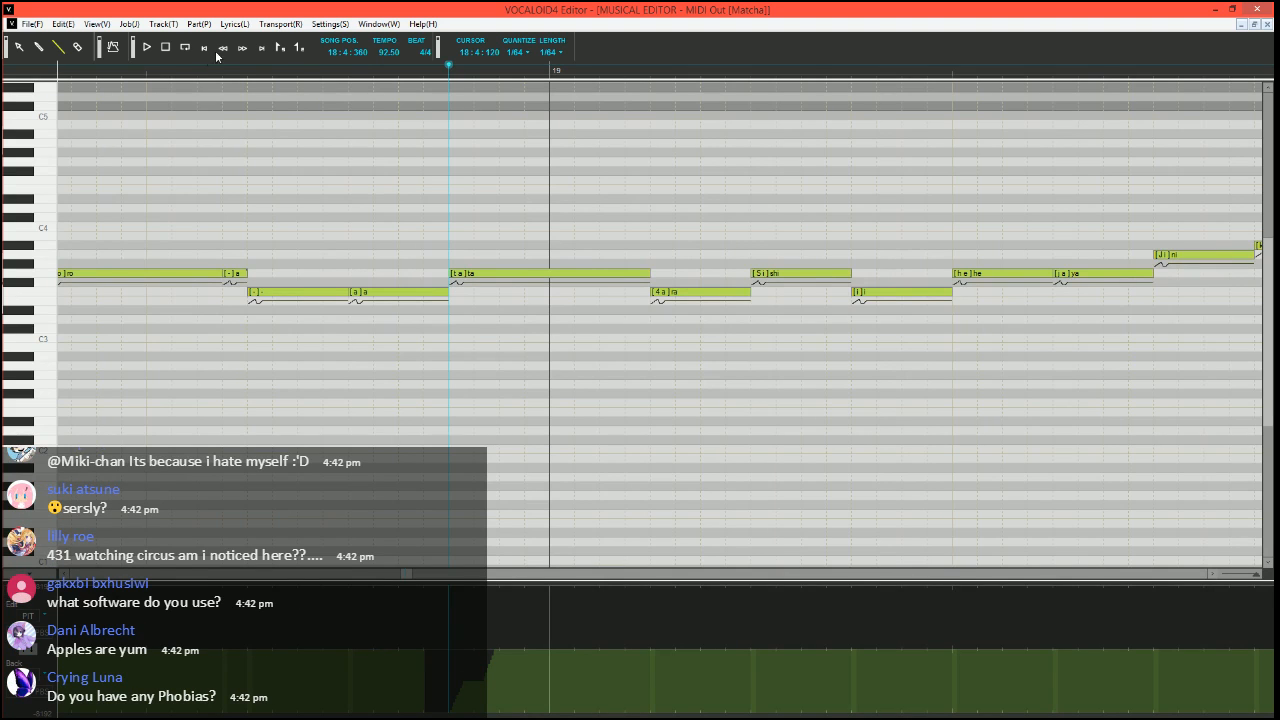
left_click(172, 66)
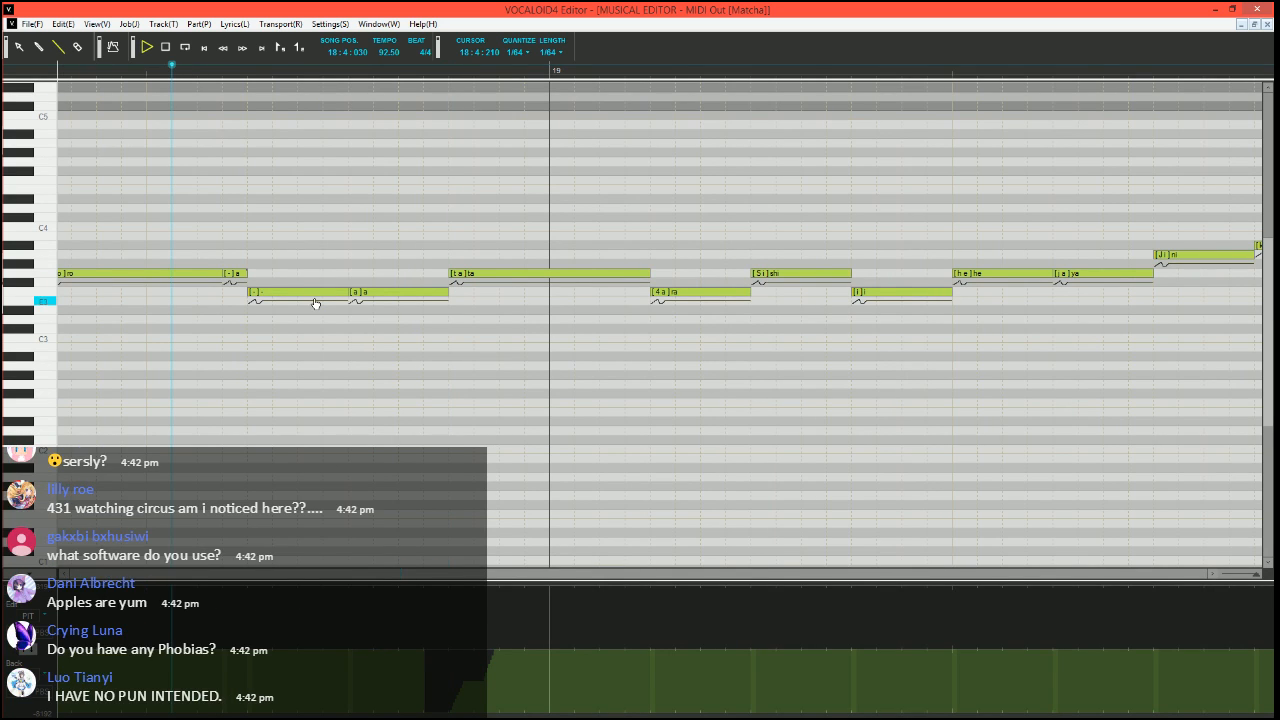
key("space")
key("space")
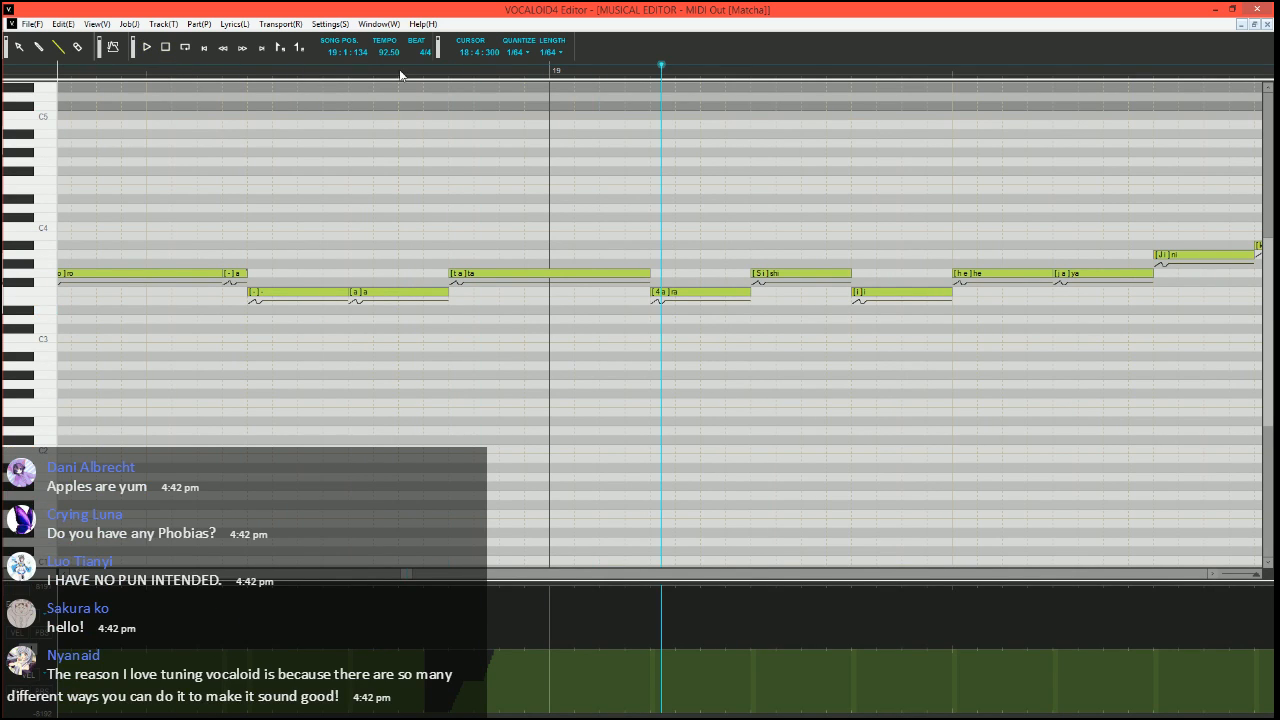
Split a short G3 "-" note off the end of "ta" and play the phrase from 18:4:210
mouse_move(648, 272)
left_mouse_down()
mouse_move(625, 272)
mouse_move(655, 271)
left_mouse_up()
double_click(637, 272)
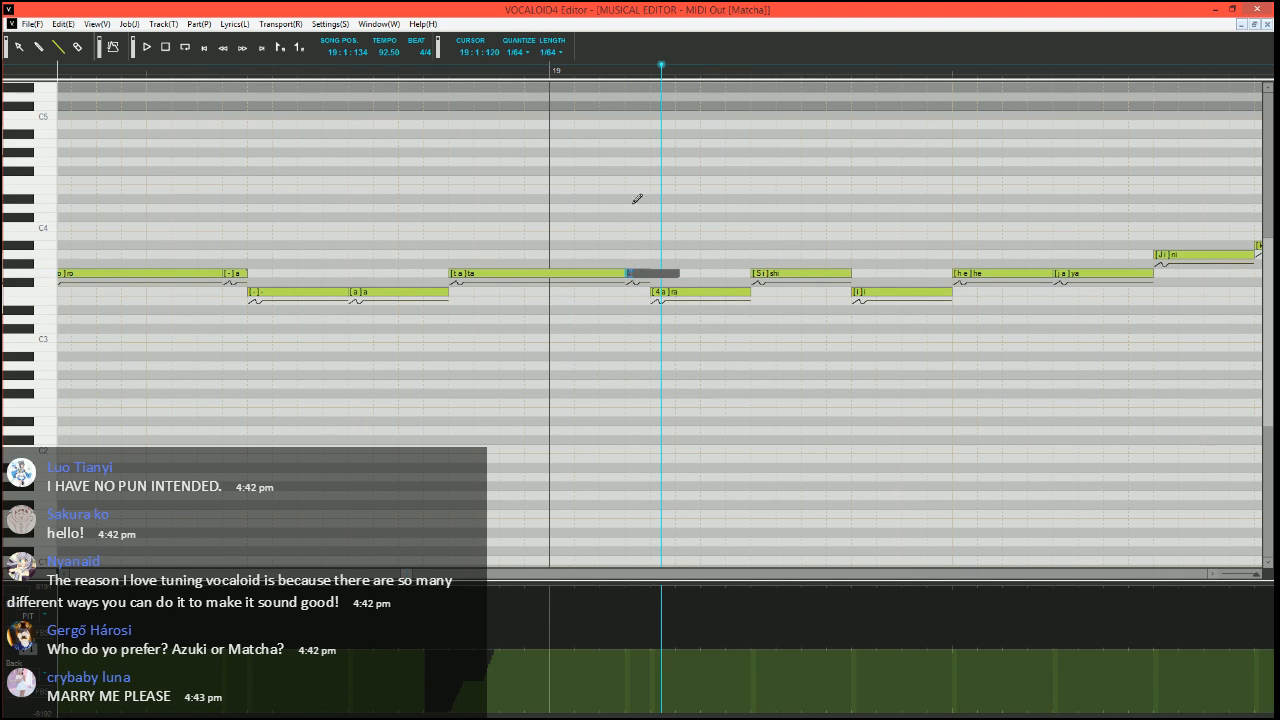
type("-")
key("Return")
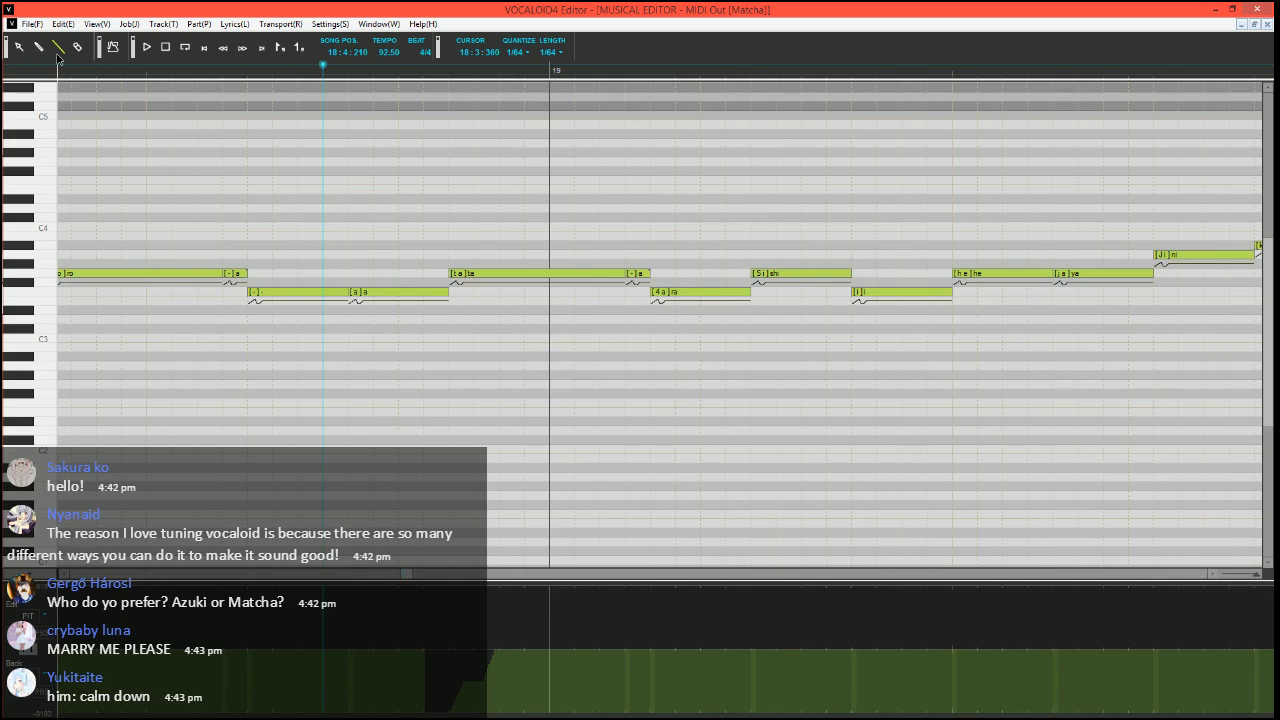
scroll(549, 294, "right", 1)
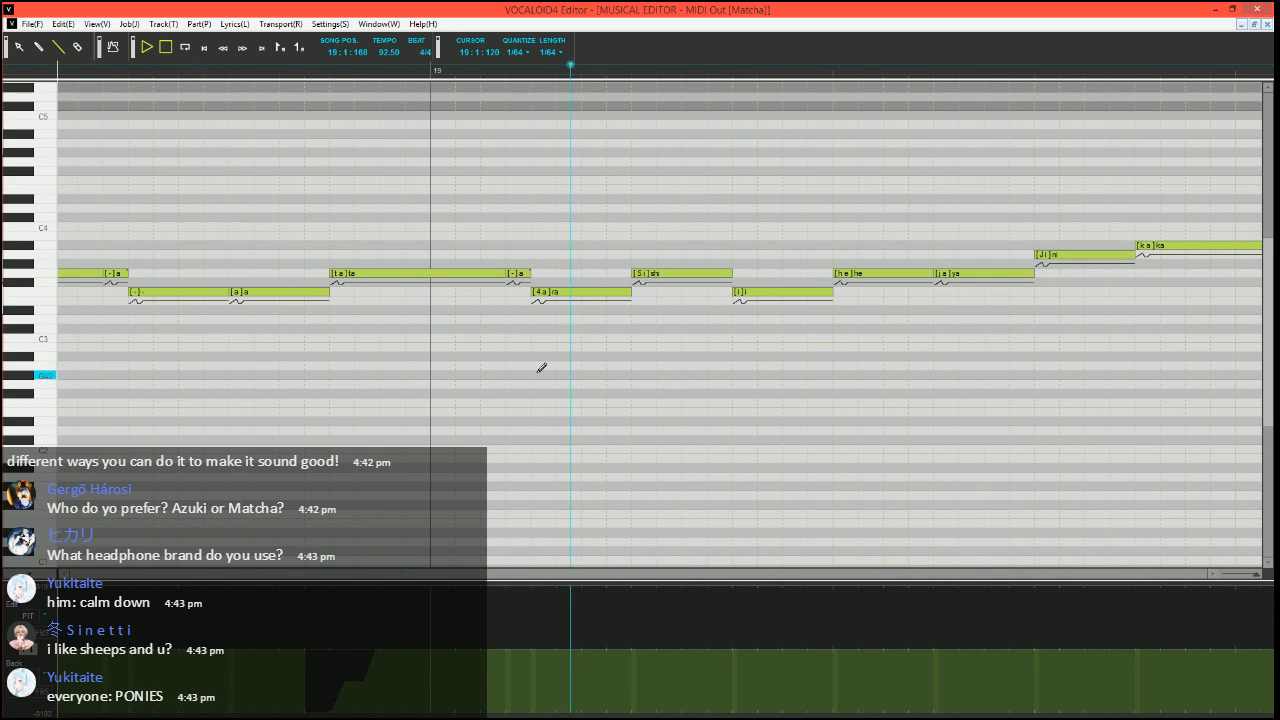
key("space")
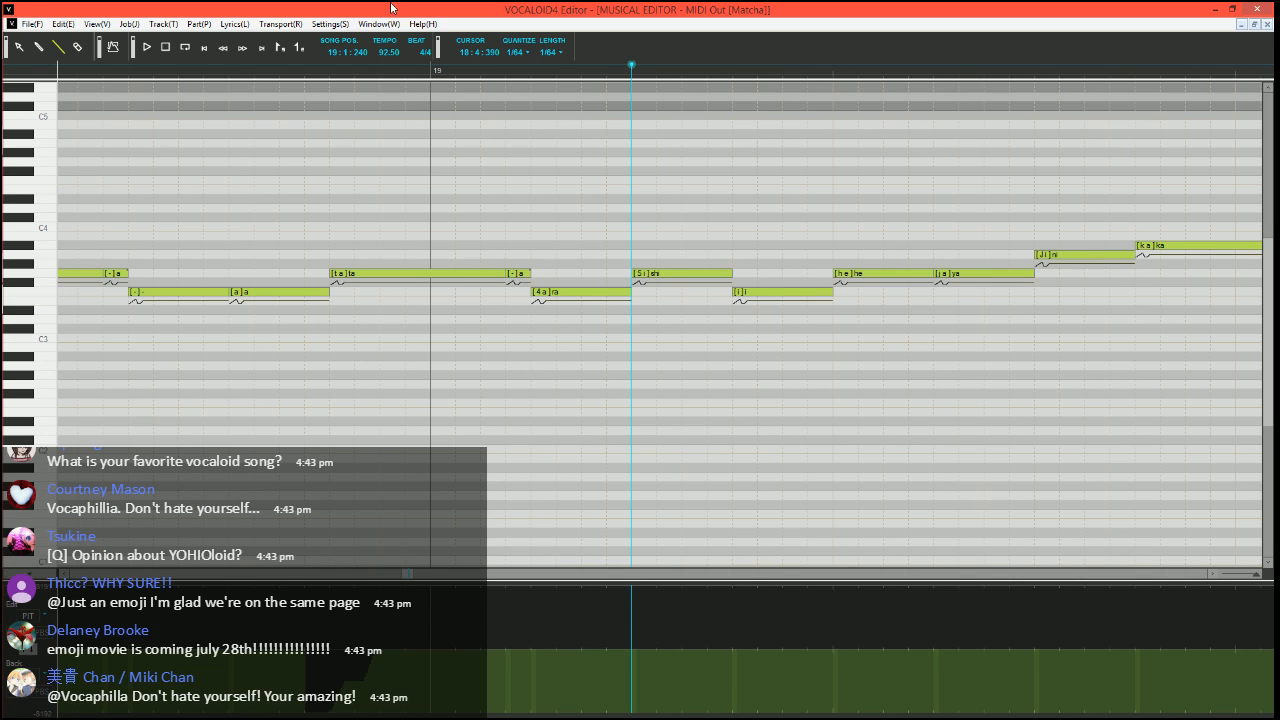
Play the phrase leading into measure 19, and split a short G3 "-" note off the end of "shi"
scroll(634, 354, "down", 1)
scroll(634, 354, "down", 4)
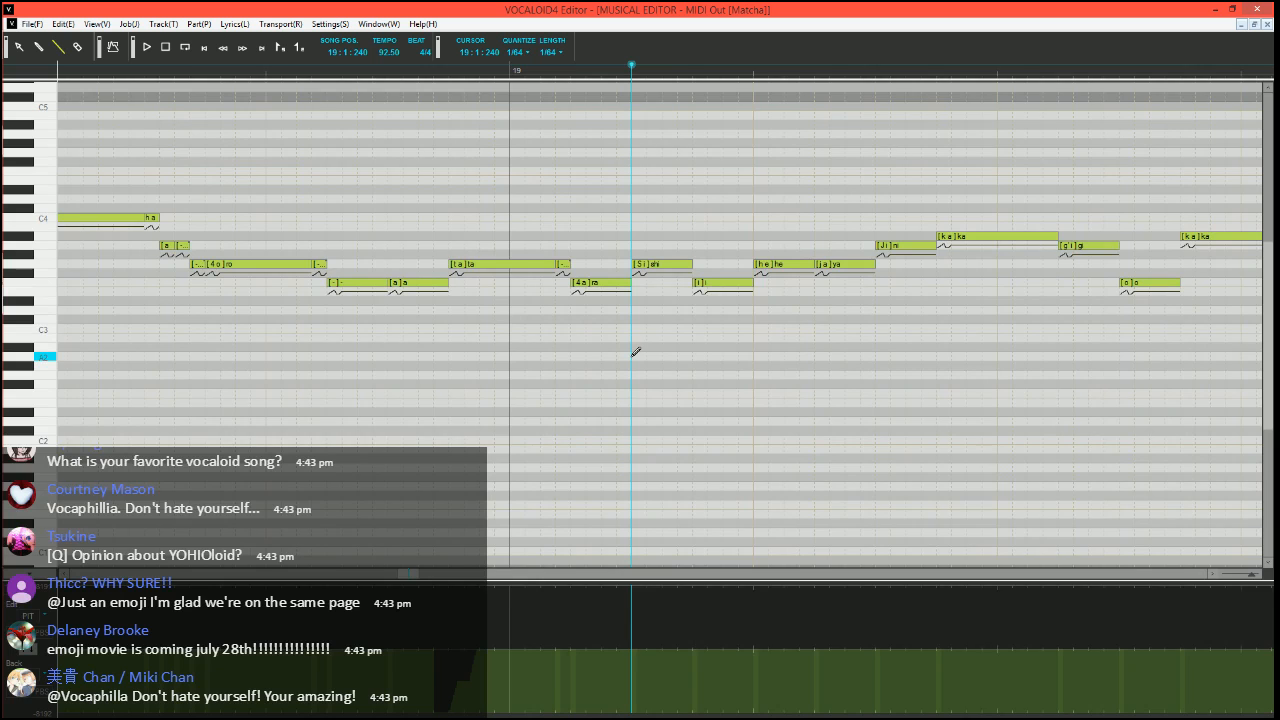
left_click(355, 75)
key("space")
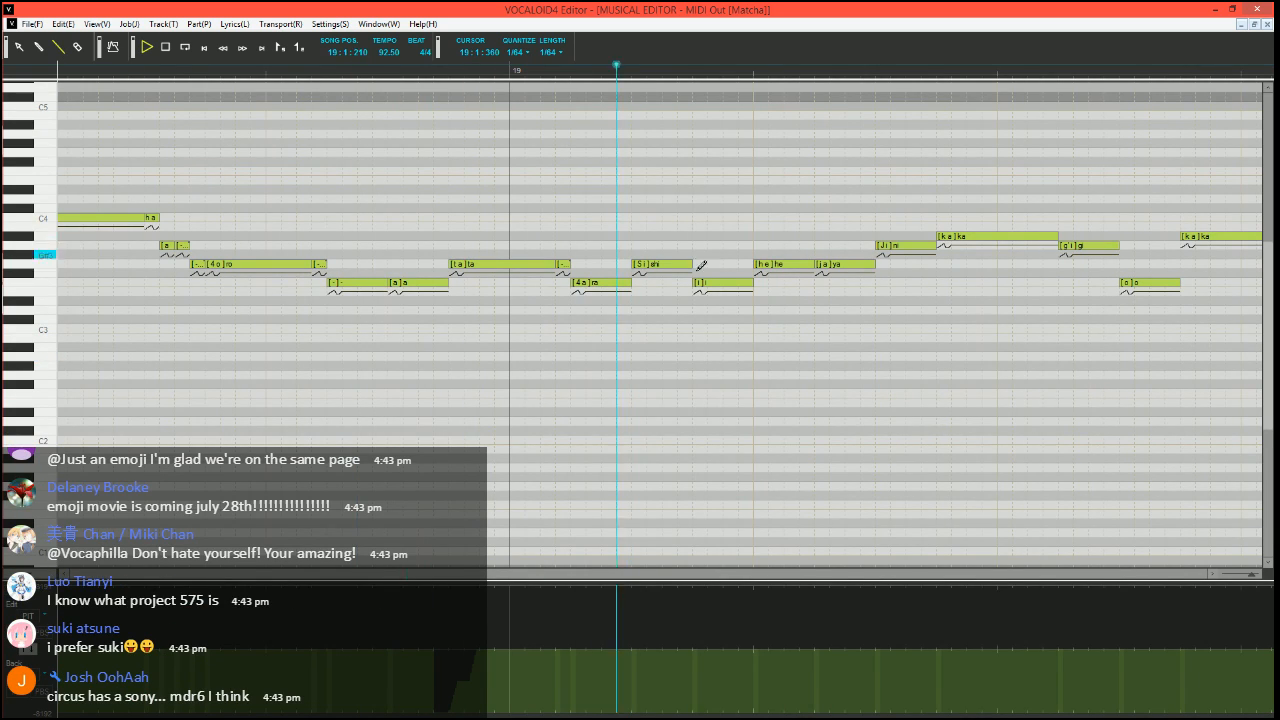
key("space")
mouse_move(691, 264)
left_mouse_down()
mouse_move(678, 264)
mouse_move(691, 264)
left_mouse_up()
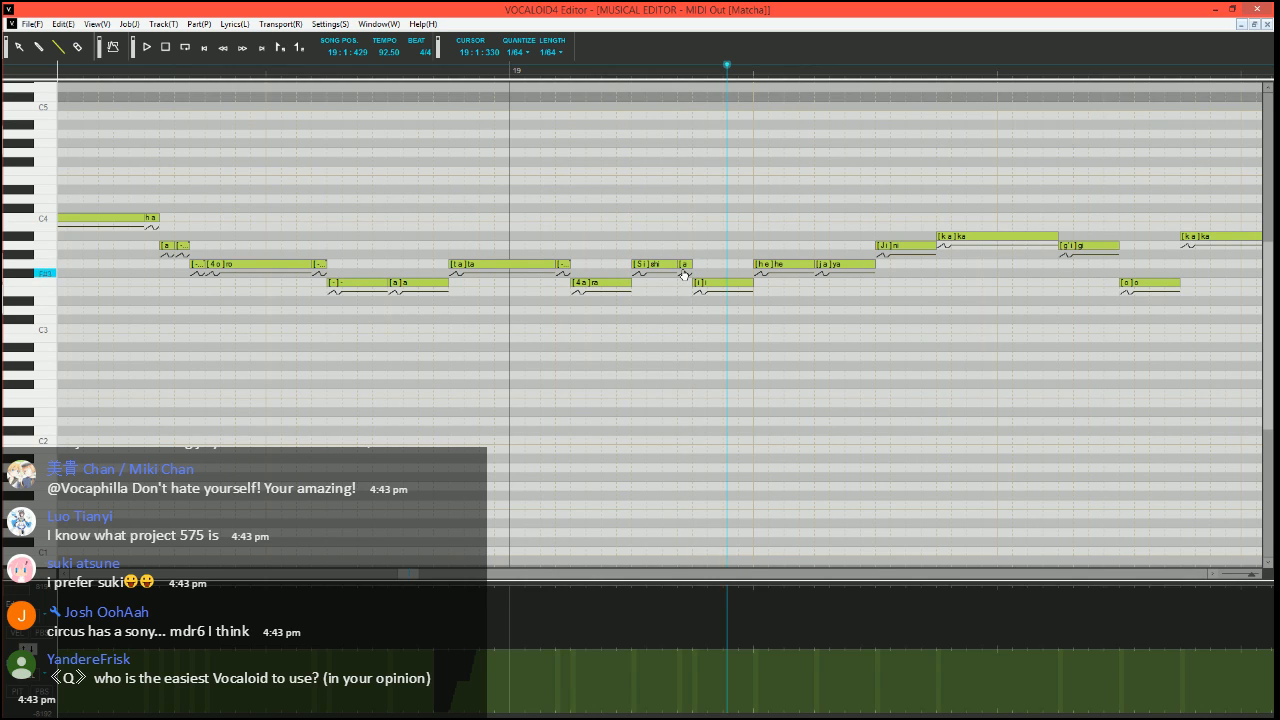
double_click(688, 264)
key("Return")
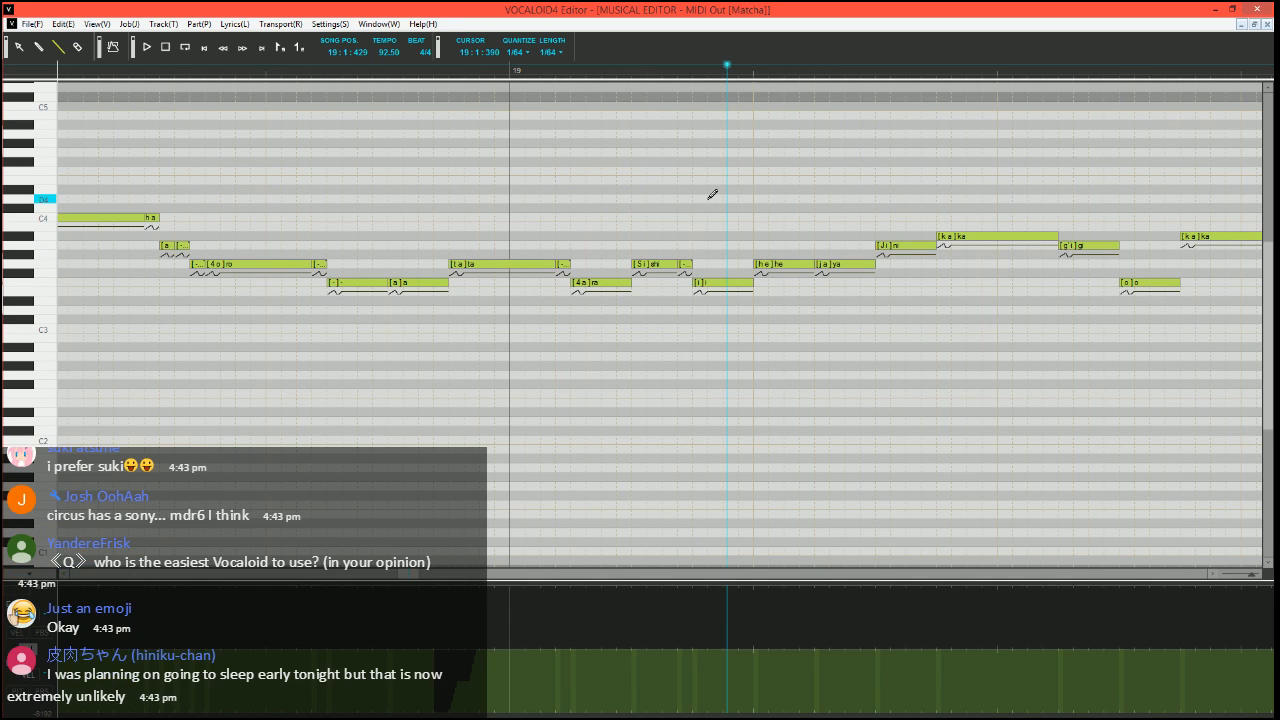
Draw a short pitch bend dip at the start of "shi" at 19:1:240, and play the phrase from measure 18
left_click(631, 68)
scroll(702, 341, "up", 2)
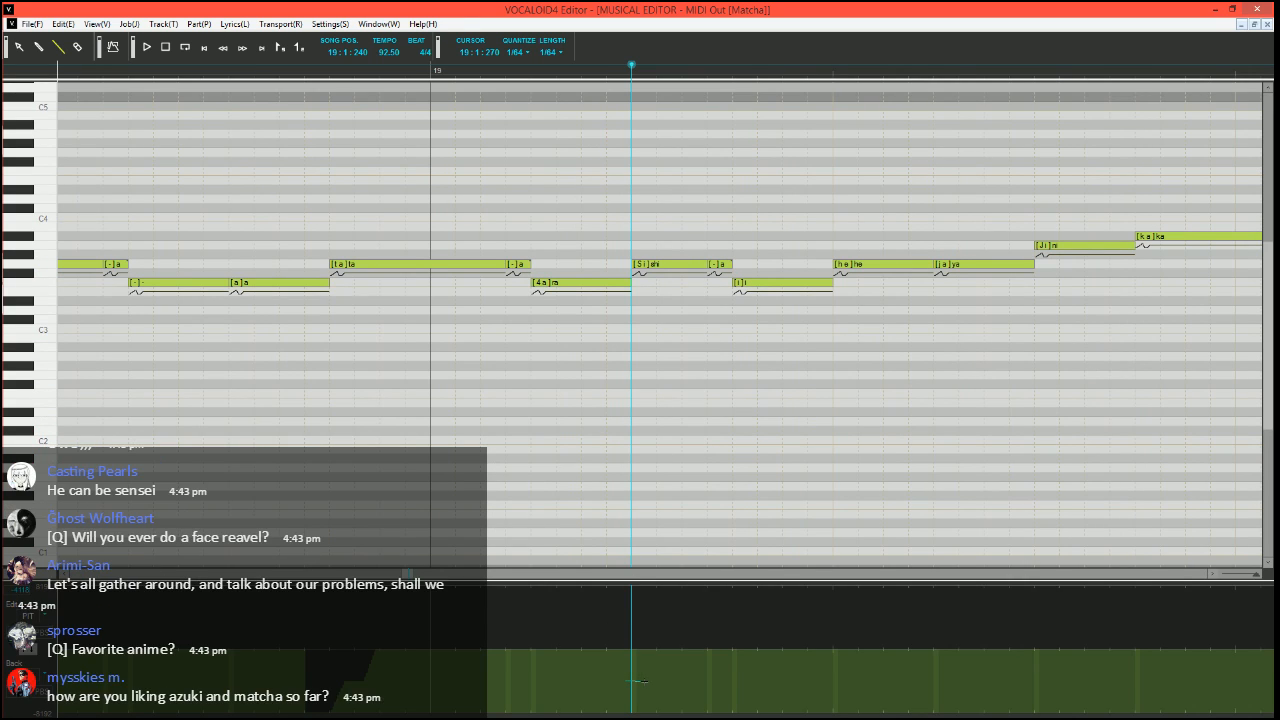
left_click_drag(645, 681, 655, 648)
scroll(640, 460, "down", 2)
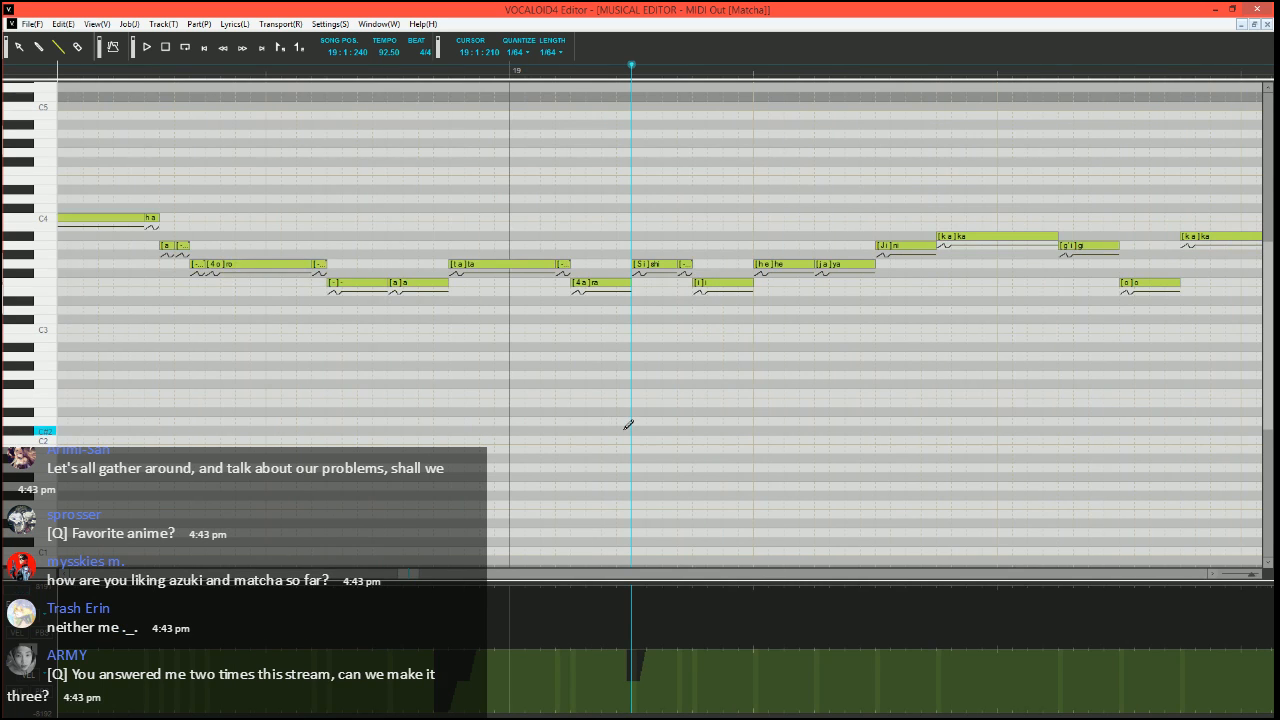
left_click(376, 73)
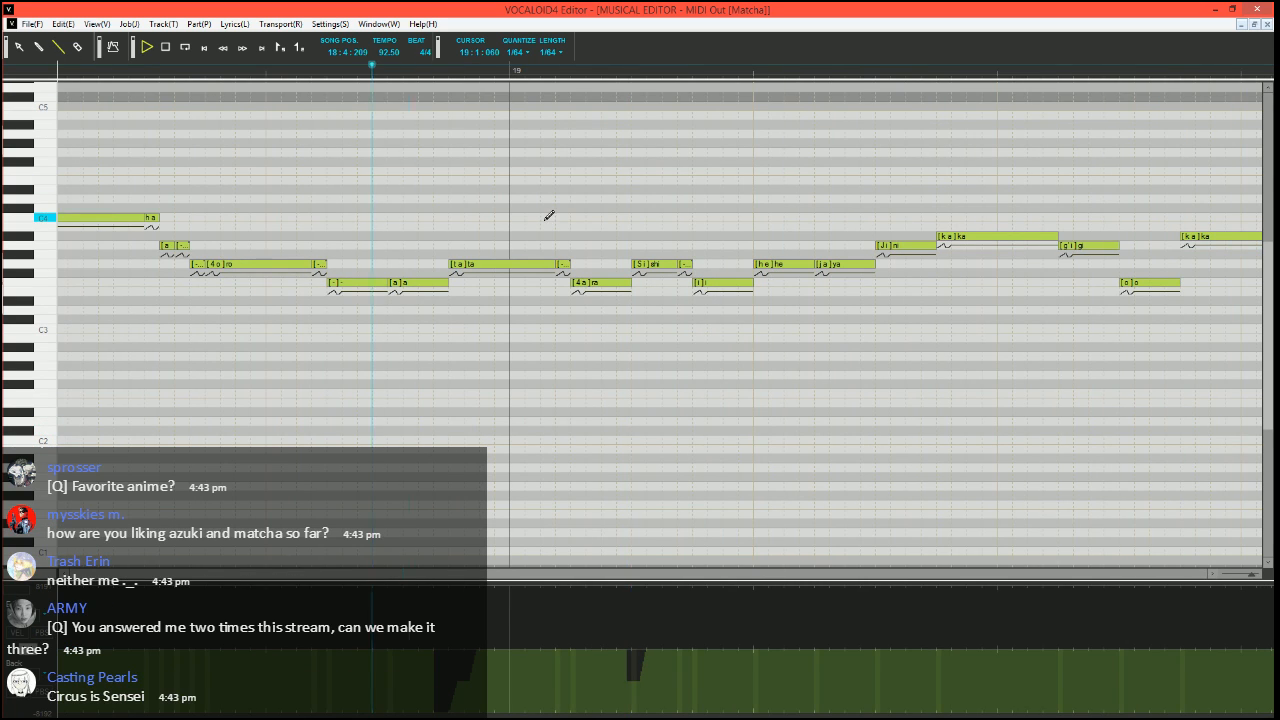
Replace the G3 "he" in measure 19 with short F3 "he", G3 "e" and G3 "-" notes, and play from 19:1:210
left_click(615, 68)
scroll(654, 223, "right", 3)
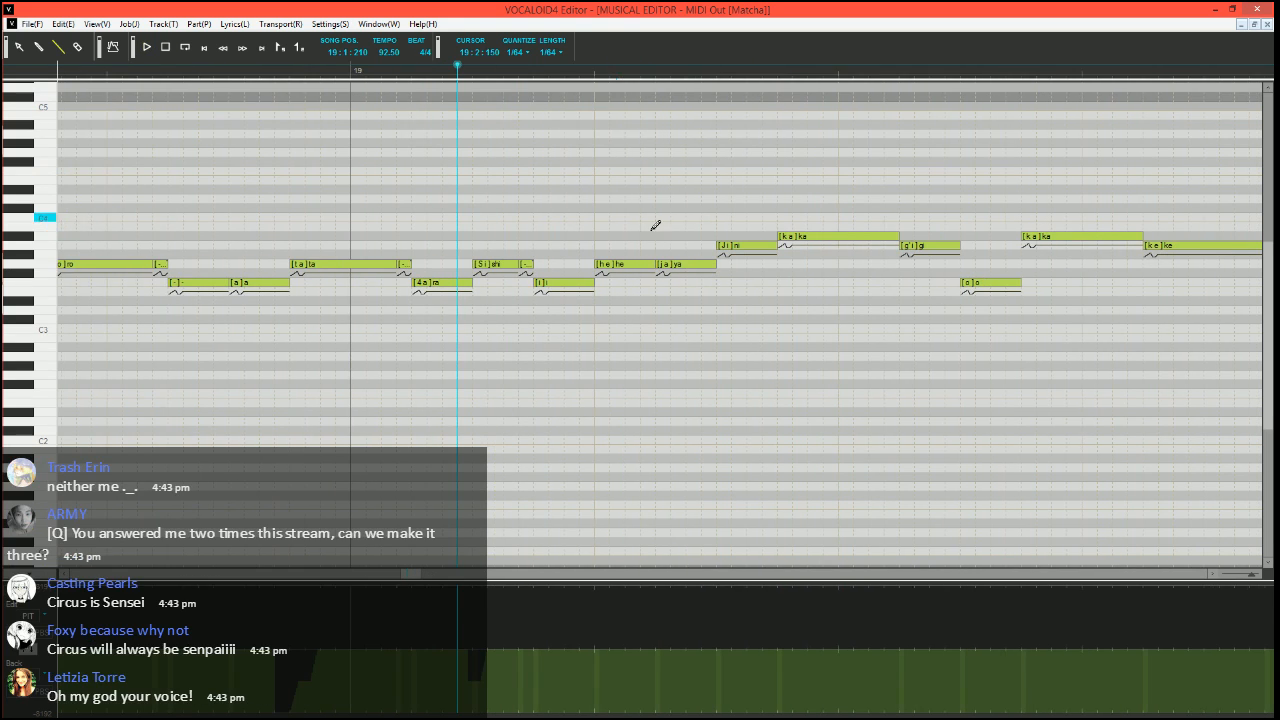
left_click(609, 264)
mouse_move(609, 266)
left_mouse_down()
mouse_move(604, 298)
mouse_move(625, 263)
mouse_move(657, 261)
left_mouse_up()
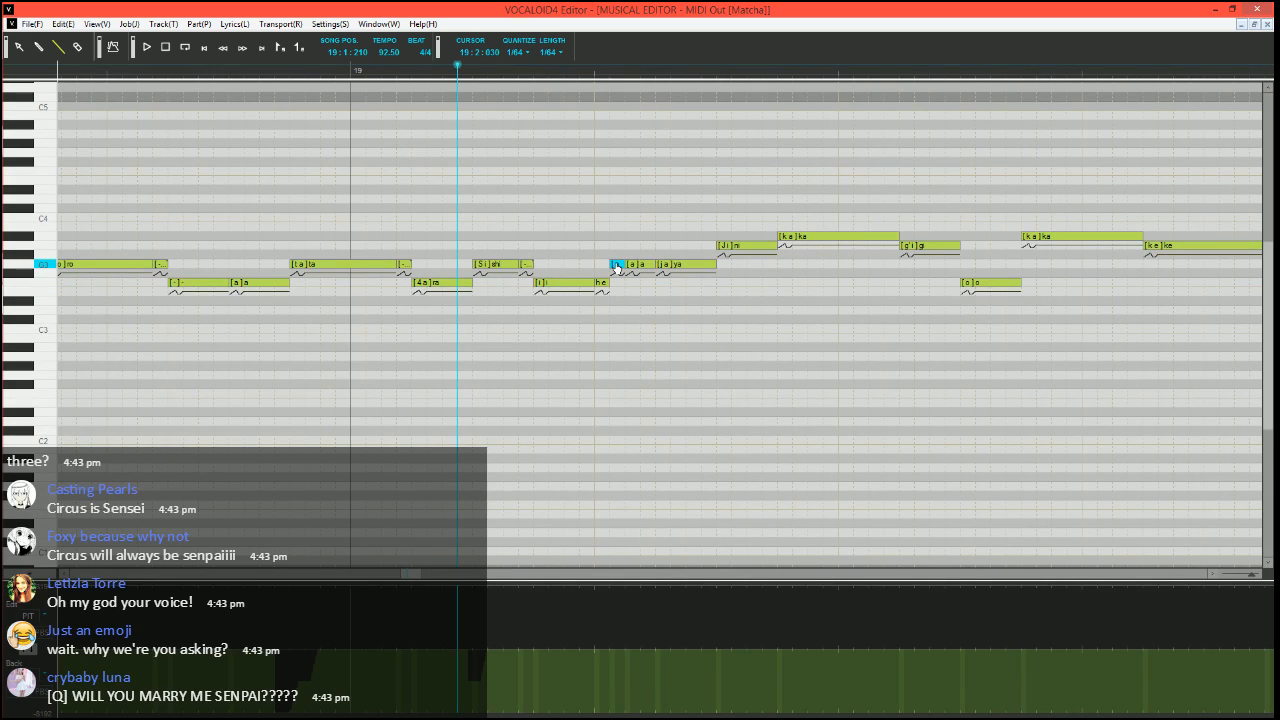
key("space")
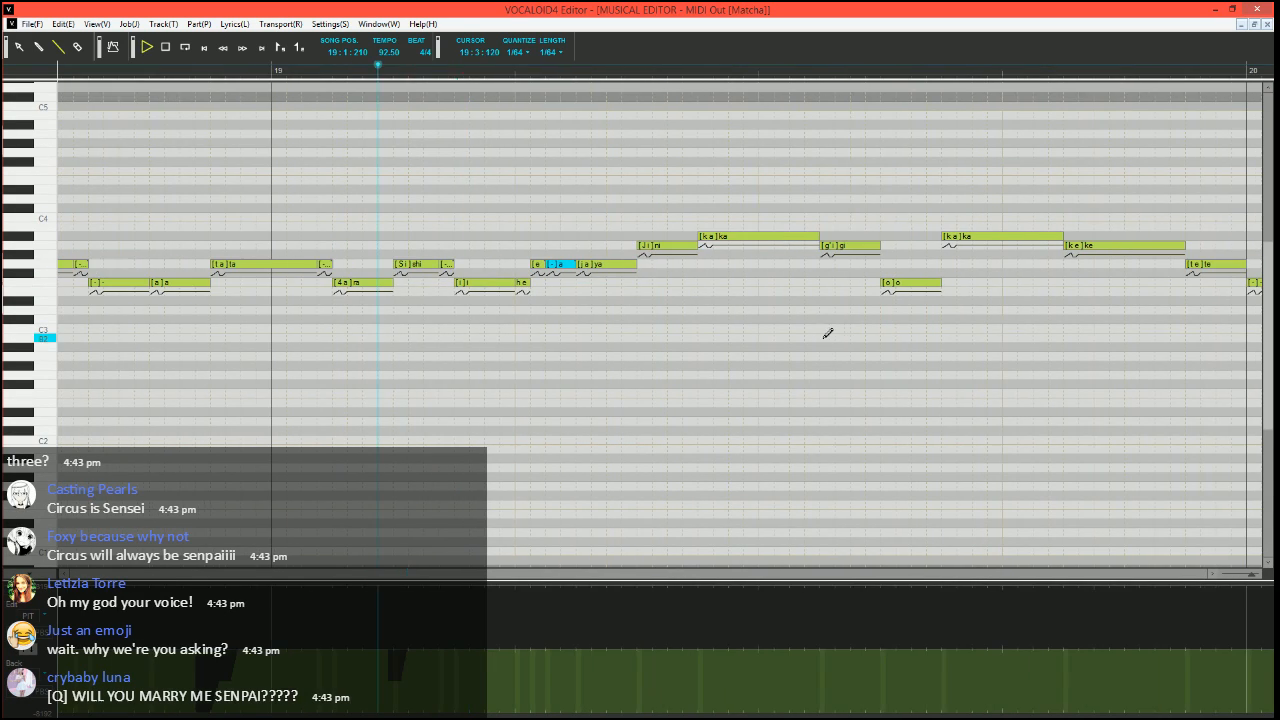
key("space")
Move the song position to 19:1:390 and set the phoneme of the short G3 "e" note to "-"
left_click(476, 77)
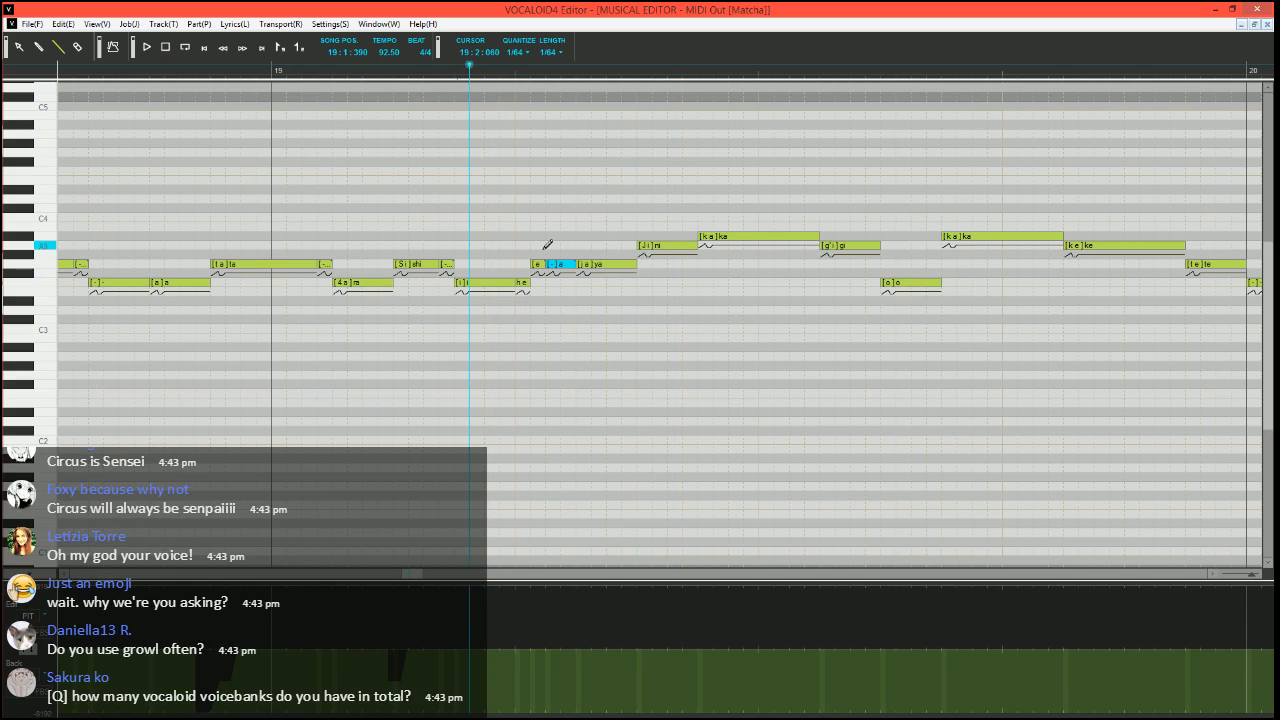
double_click(536, 265)
key("Return")
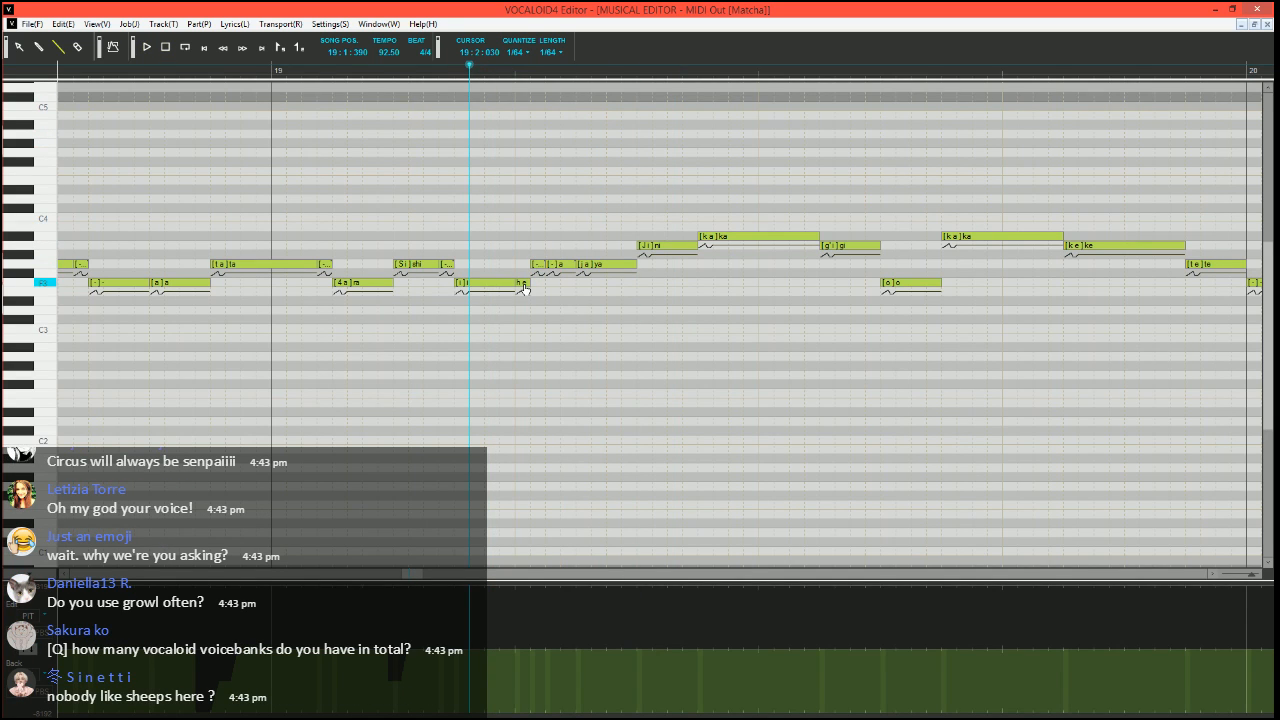
Play the phrase from 19:1:390, and switch the parameter lane from velocity to pitch bend
key("space")
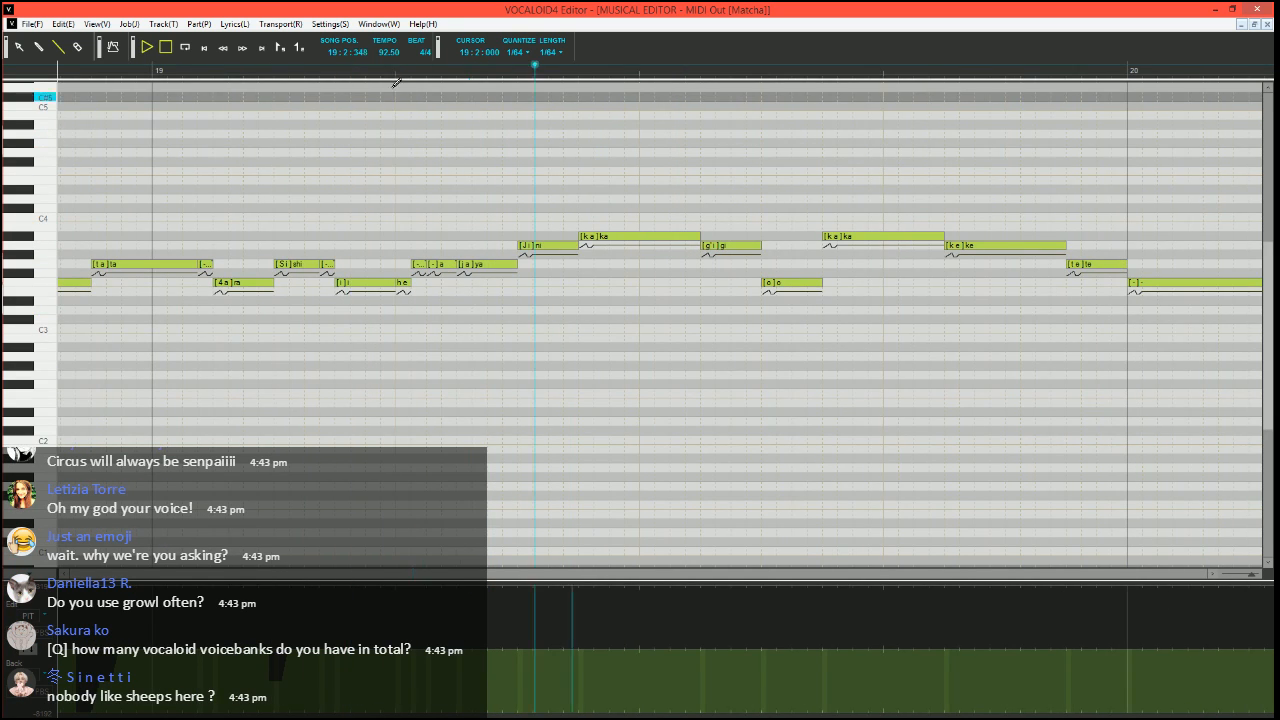
key("space")
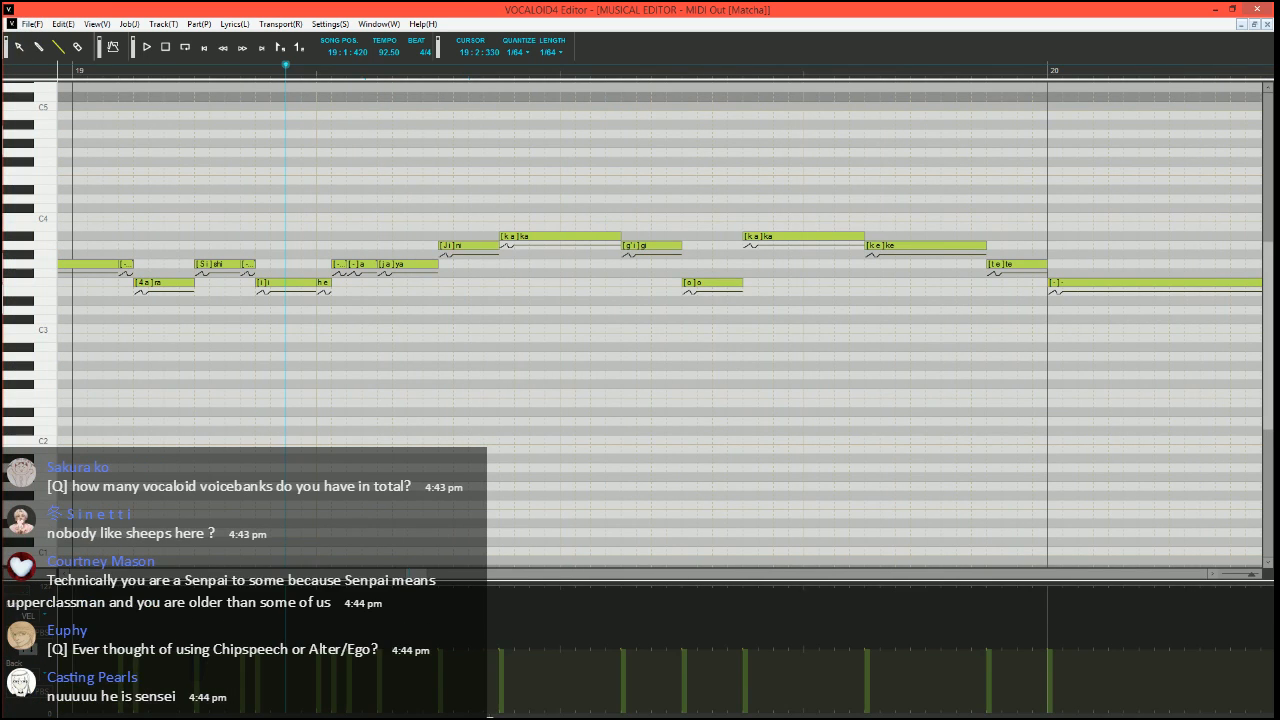
left_click(30, 648)
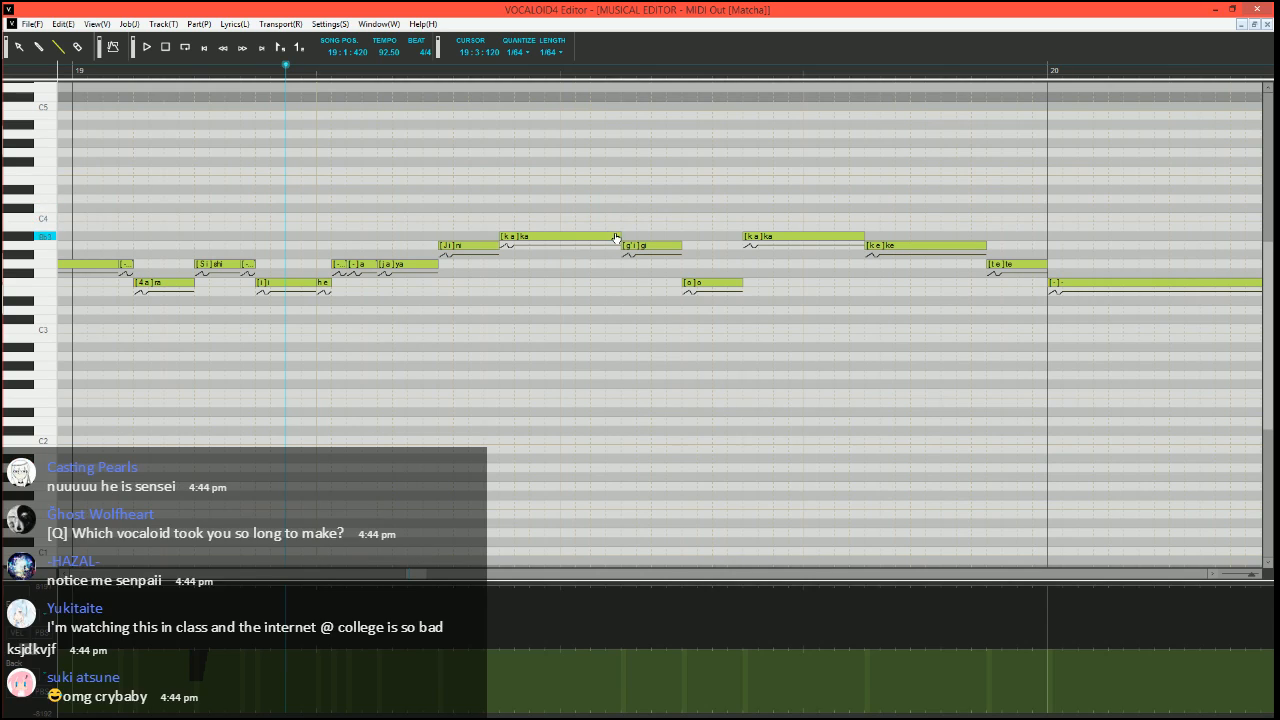
Draw a deep pitch bend dip that rises back to neutral at the start of the A#3 "ka" at 19:2:360
left_click(498, 70)
scroll(586, 577, "up", 2)
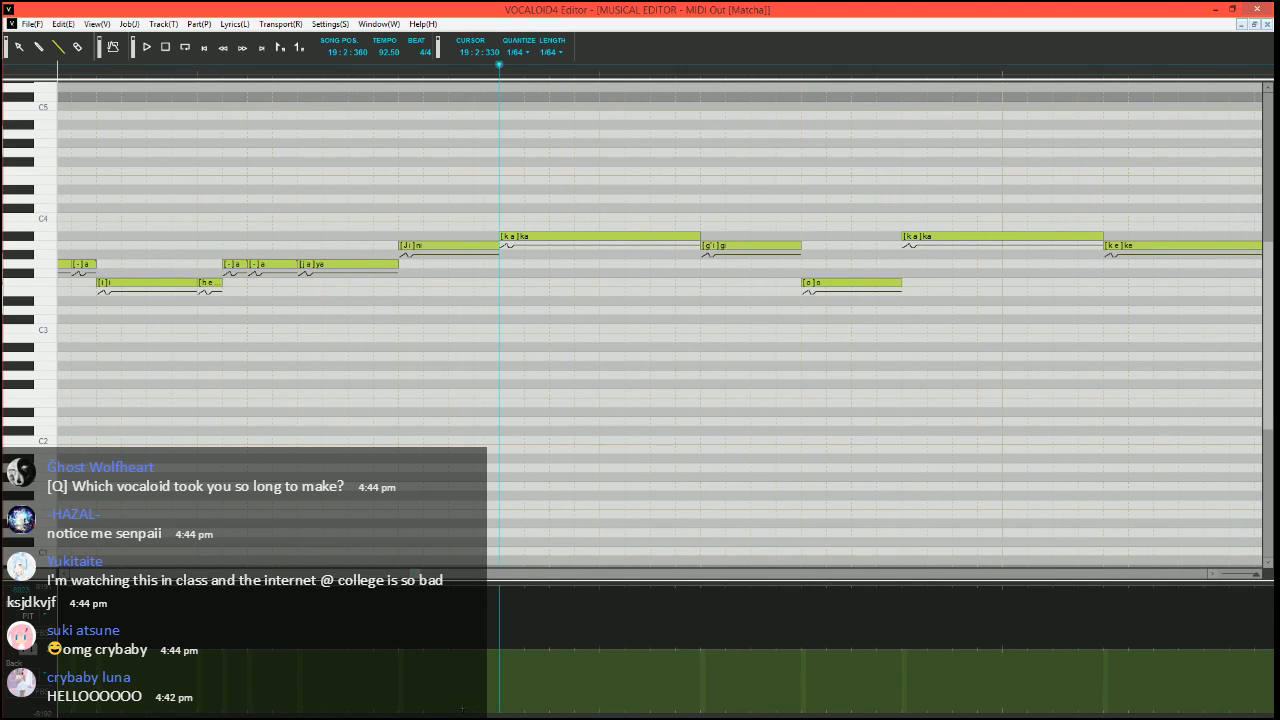
left_click_drag(498, 714, 473, 714)
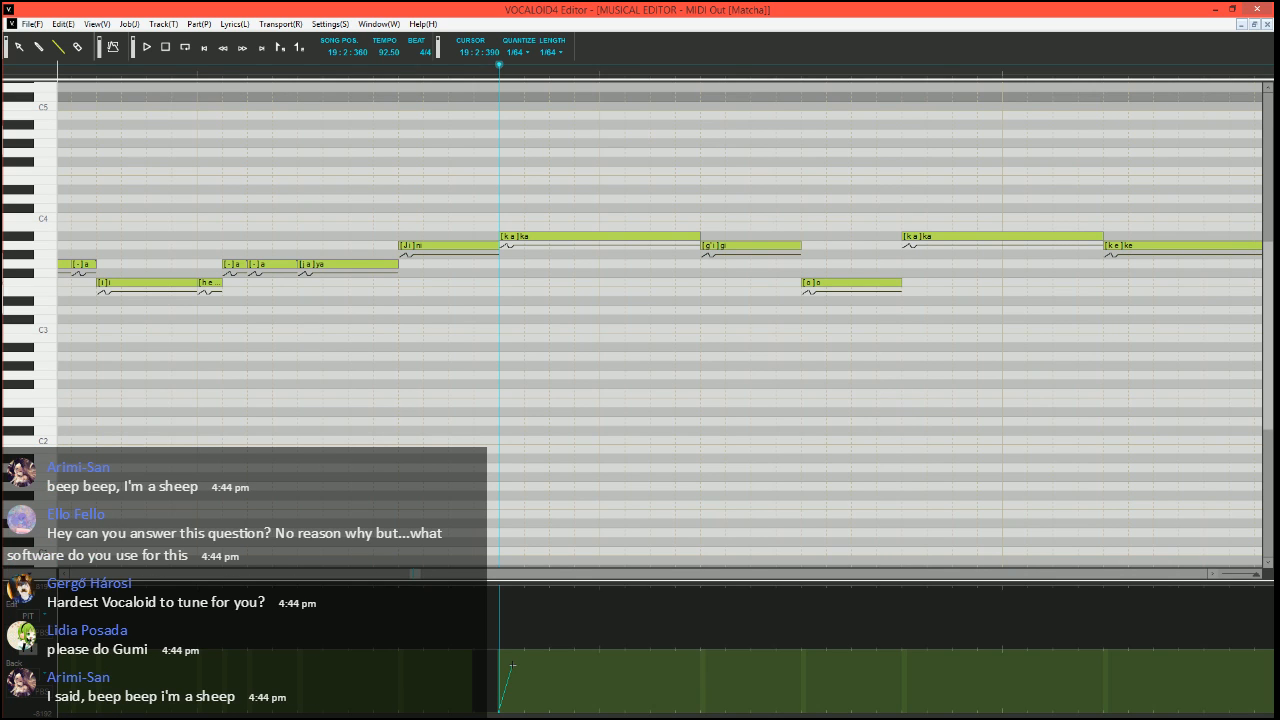
left_click_drag(512, 665, 562, 648)
scroll(574, 680, "down", 2)
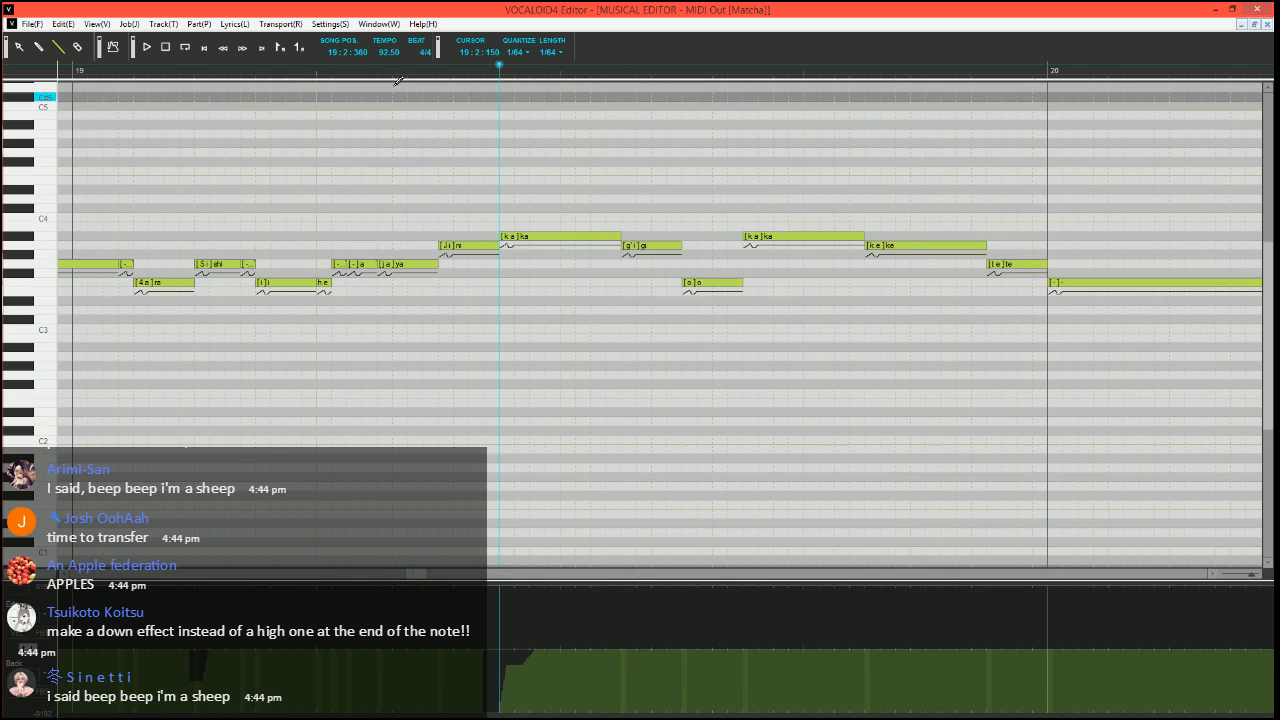
Play the phrase from 19:1:420 through the first A#3 "ka" in measure 19
left_click(293, 69)
left_click(146, 47)
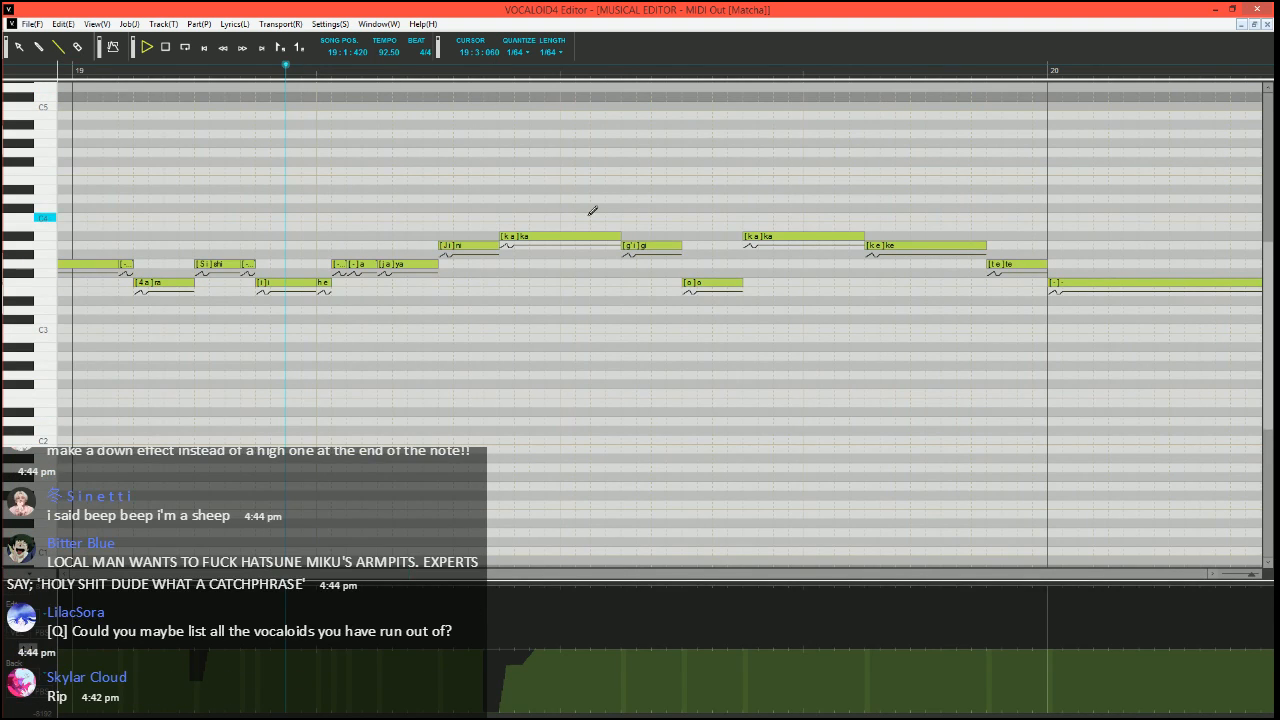
key("space")
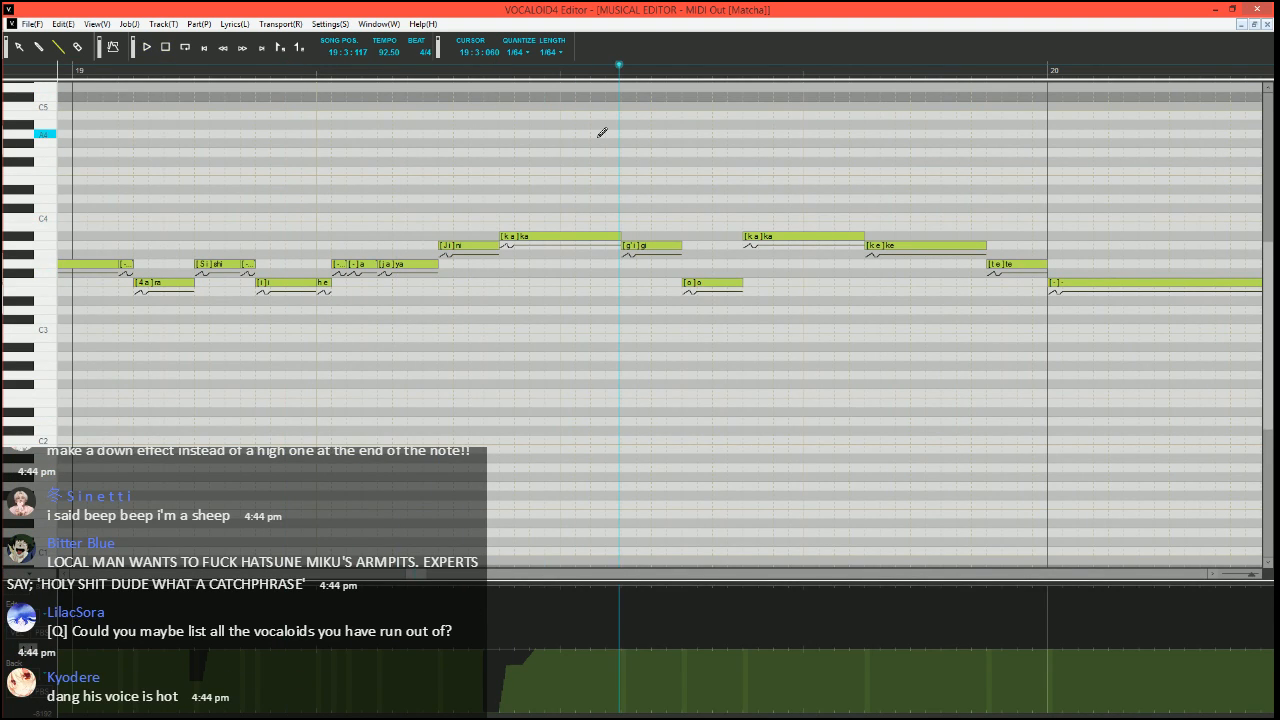
Replace the A3 "gi" in measure 19 with a short A#3 "gi" and two A3 "a" notes with phonemes "i" and "-"
left_click(422, 71)
scroll(508, 217, "right", 1)
mouse_move(561, 246)
left_mouse_down()
mouse_move(509, 237)
mouse_move(606, 235)
left_mouse_up()
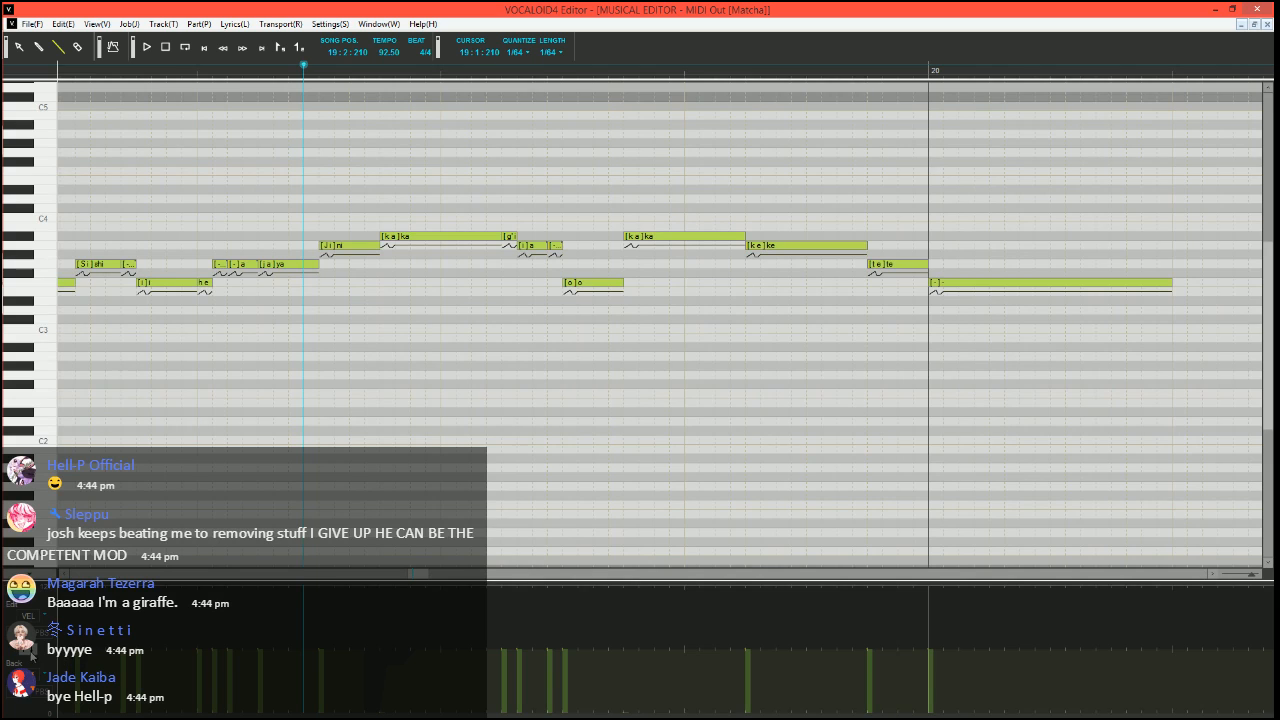
Draw a pitch bend dip that rises back to neutral at the start of the second A#3 "ka" at 19:3:360
left_click(31, 654)
left_click(613, 71)
scroll(590, 254, "right", 1)
scroll(536, 406, "up", 2)
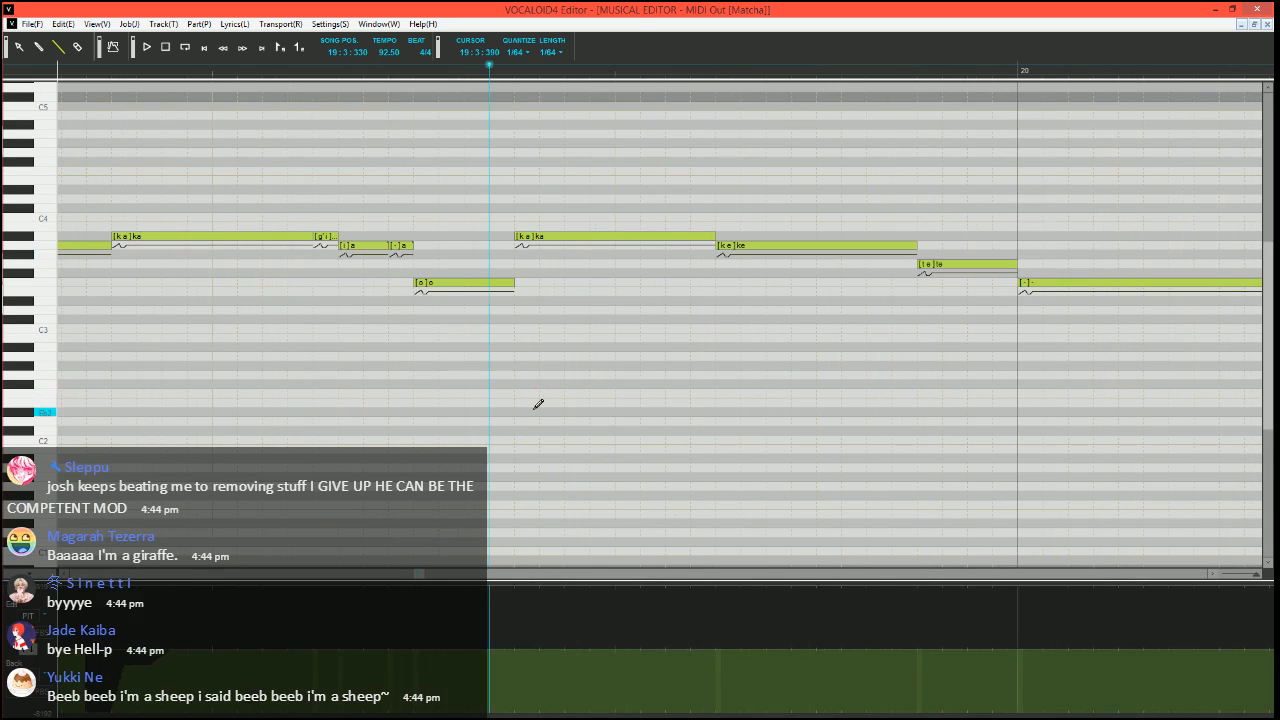
scroll(418, 560, "right", 1)
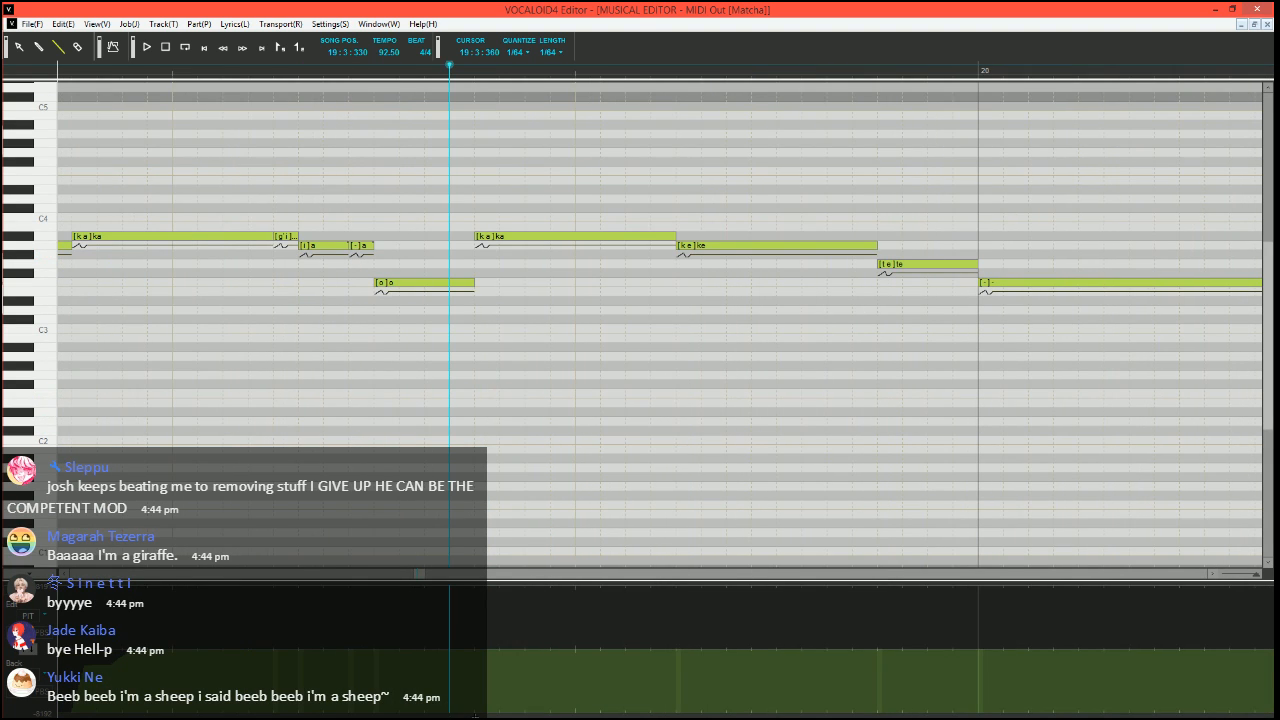
left_click_drag(475, 716, 477, 715)
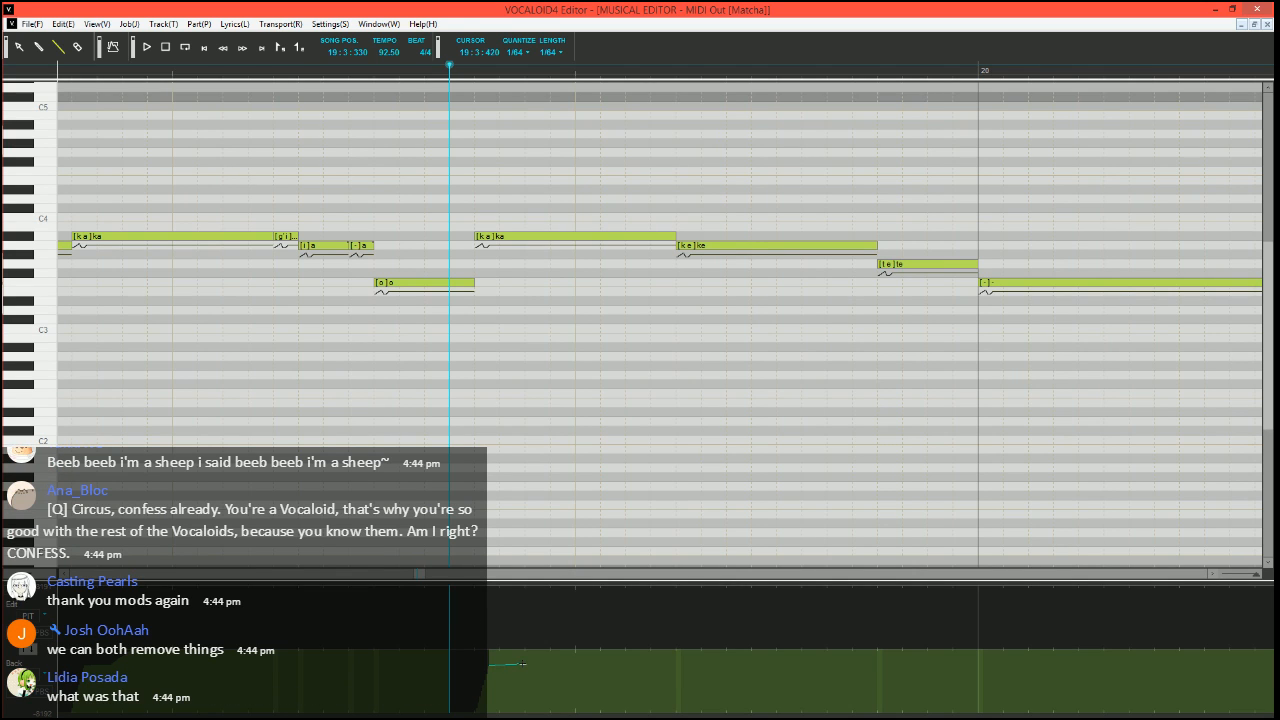
left_click_drag(518, 666, 518, 665)
left_click_drag(518, 665, 532, 657)
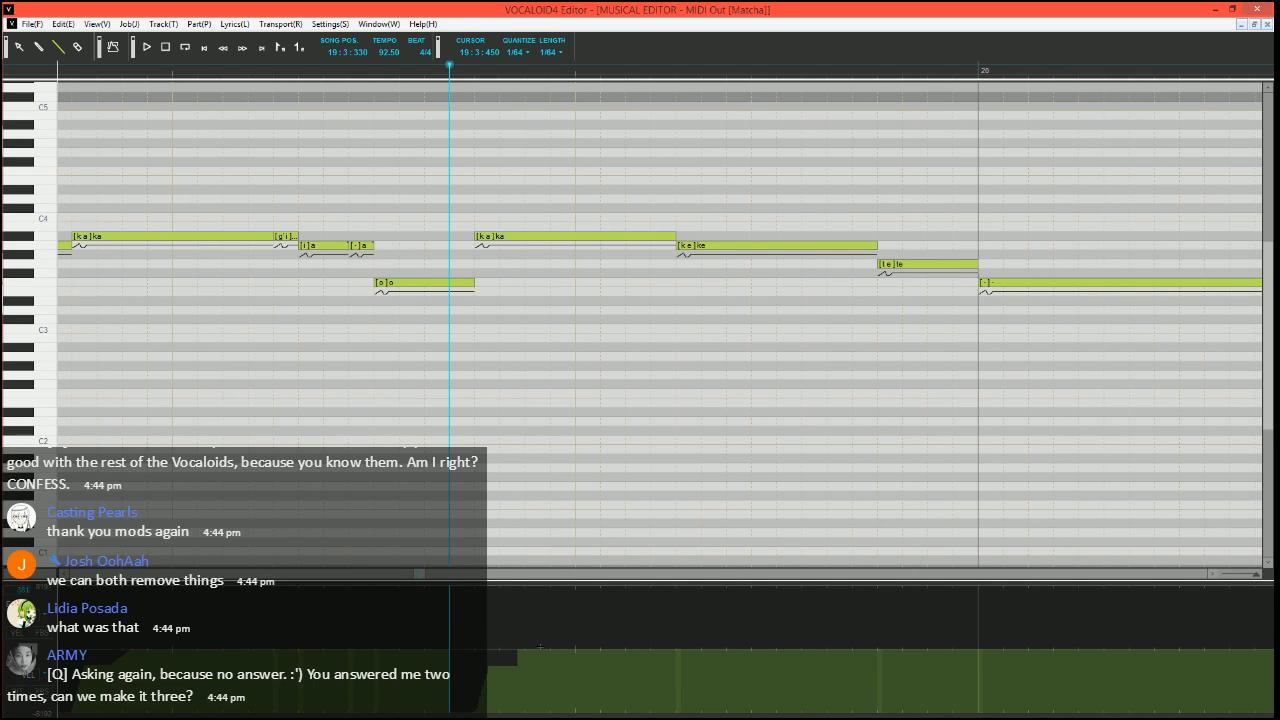
scroll(525, 418, "down", 3)
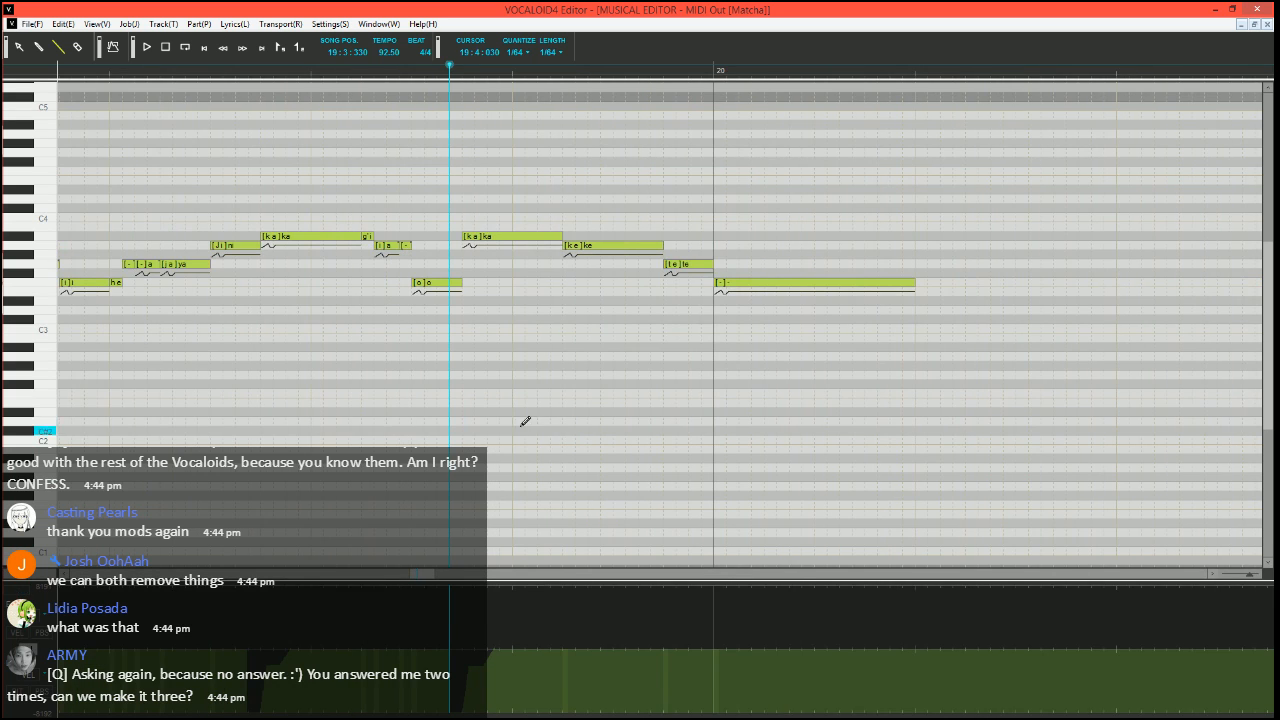
Play the phrase from 19:2:180 to check both "ka" notes in measure 19
left_click(186, 72)
key("space")
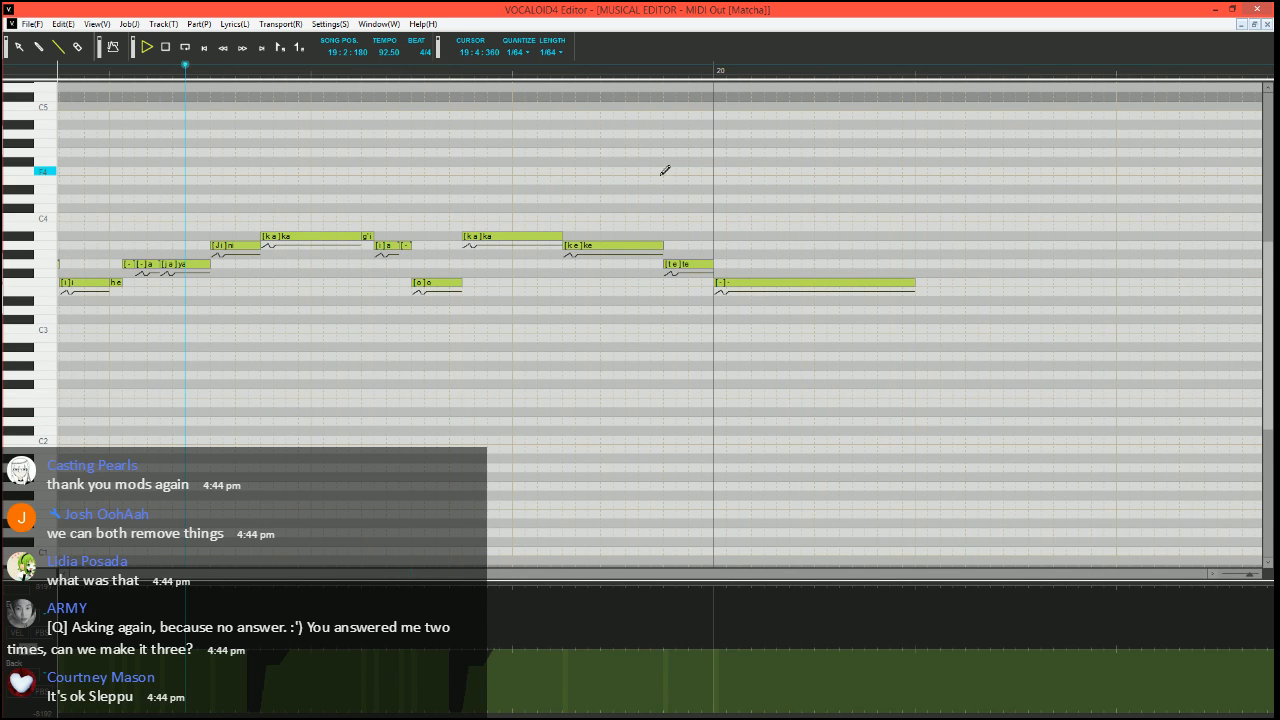
key("space")
Set the song position to 19:3:300, and replace the G3 "te" before measure 20 with a short A3 "te" and two G3 notes
left_click(437, 71)
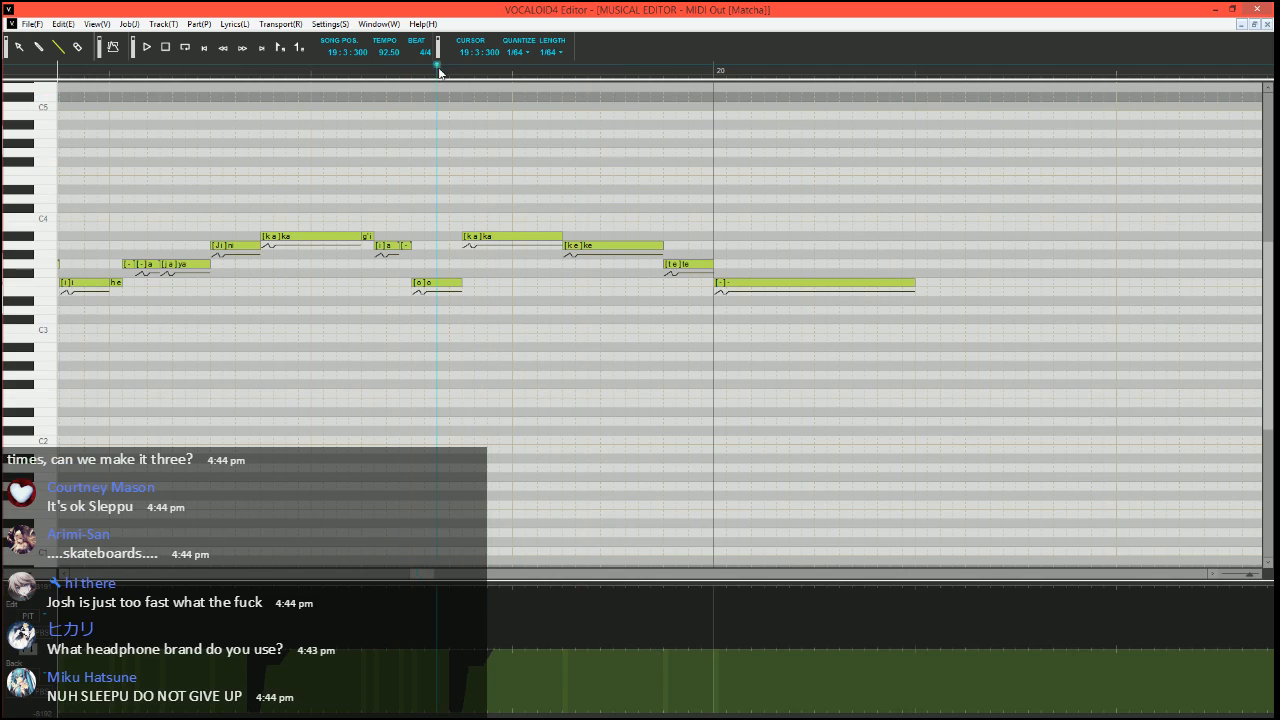
scroll(546, 334, "left", 3)
scroll(550, 328, "up", 1)
scroll(554, 345, "up", 1)
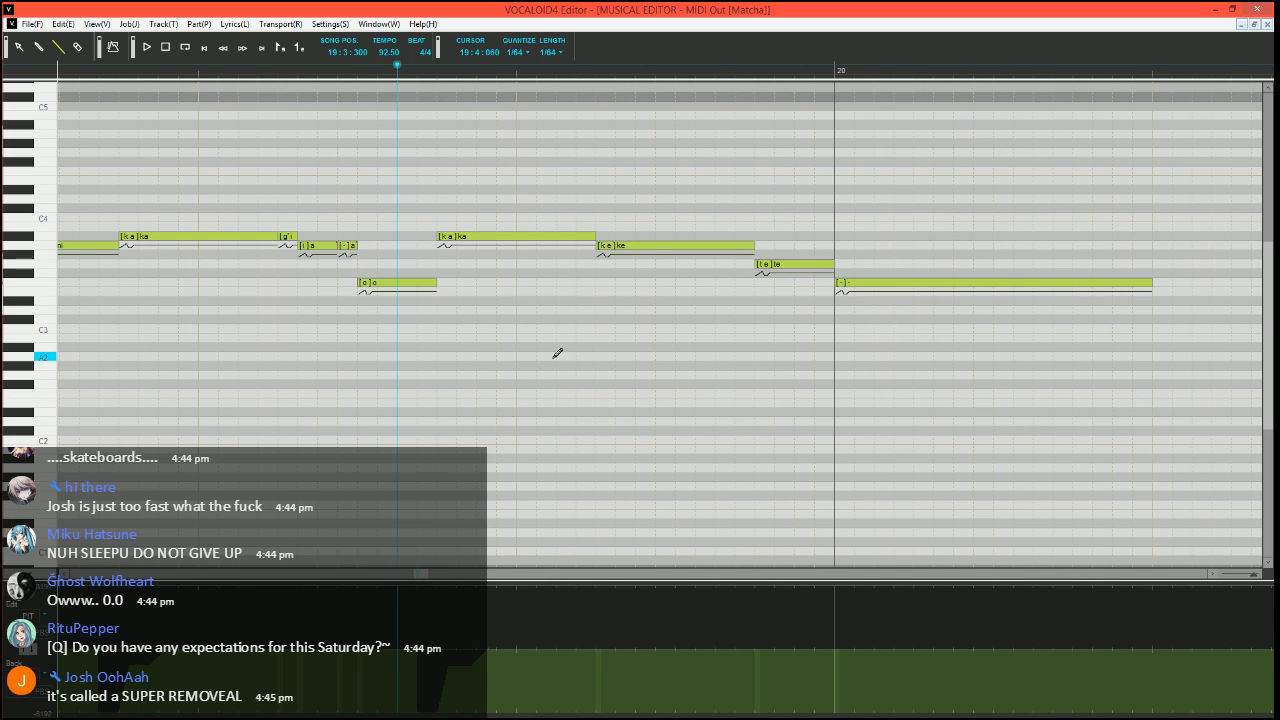
scroll(558, 345, "right", 2)
scroll(562, 361, "left", 3)
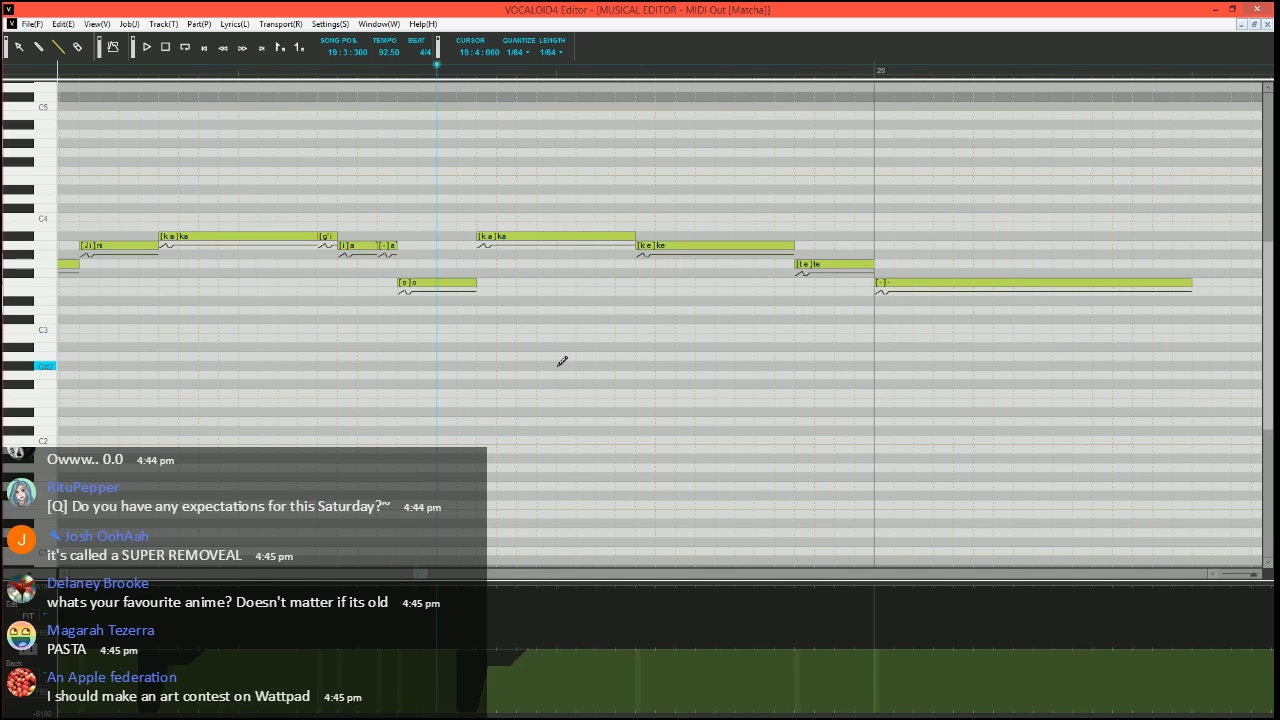
scroll(545, 300, "right", 2)
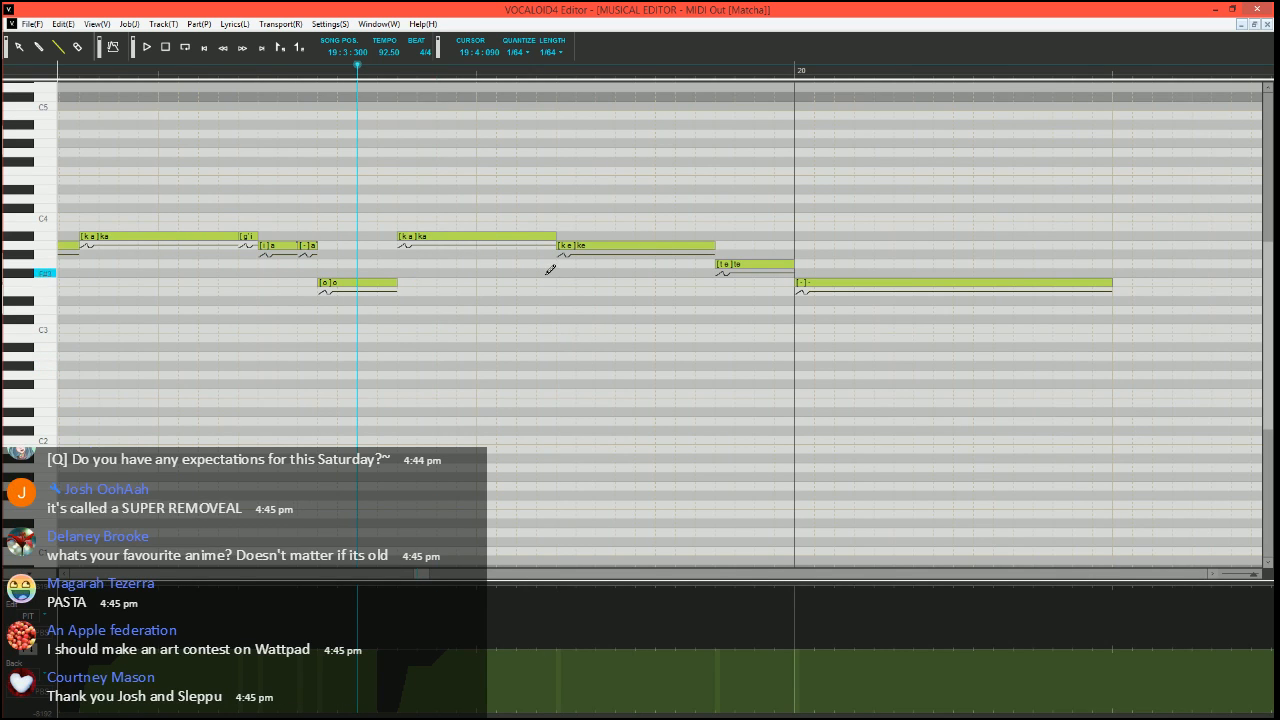
left_click(785, 265)
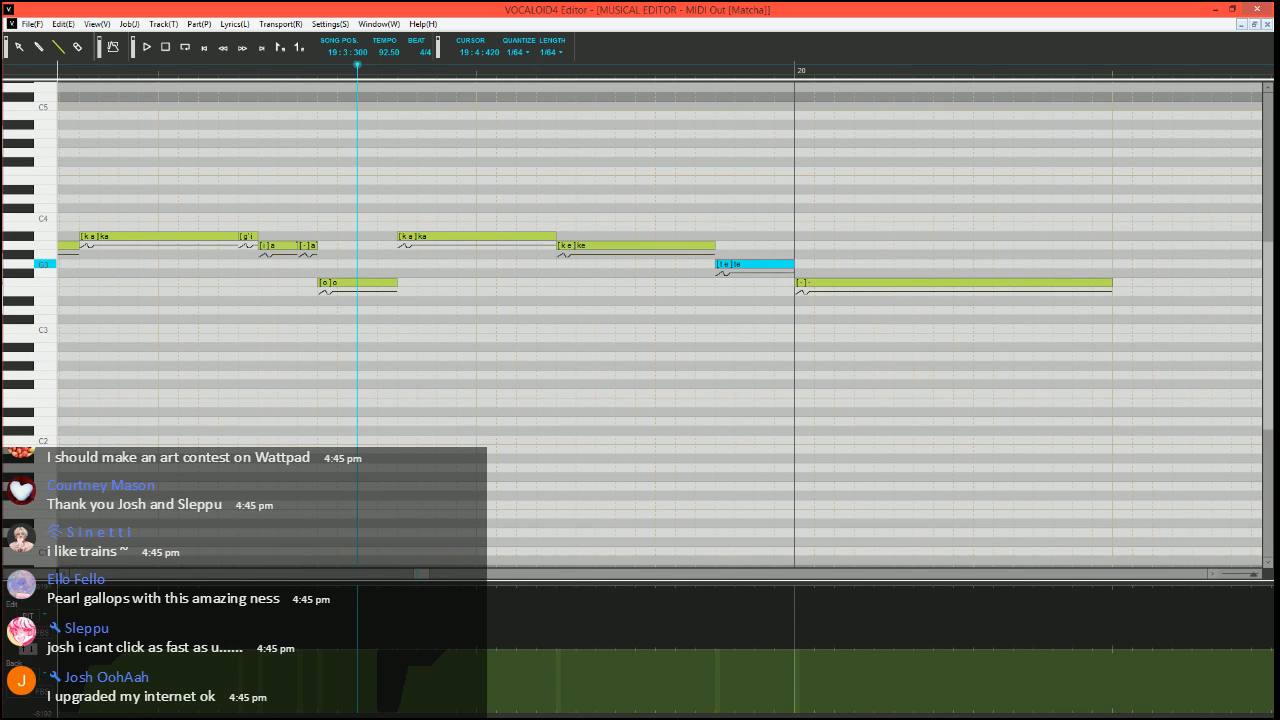
mouse_move(792, 264)
left_mouse_down()
mouse_move(736, 263)
mouse_move(724, 240)
mouse_move(796, 262)
left_mouse_up()
left_click_drag(792, 264, 775, 264)
left_click_drag(778, 264, 798, 263)
Enter "-" on the G3 notes following the short "te", and play the phrase from 19:3:300
double_click(765, 265)
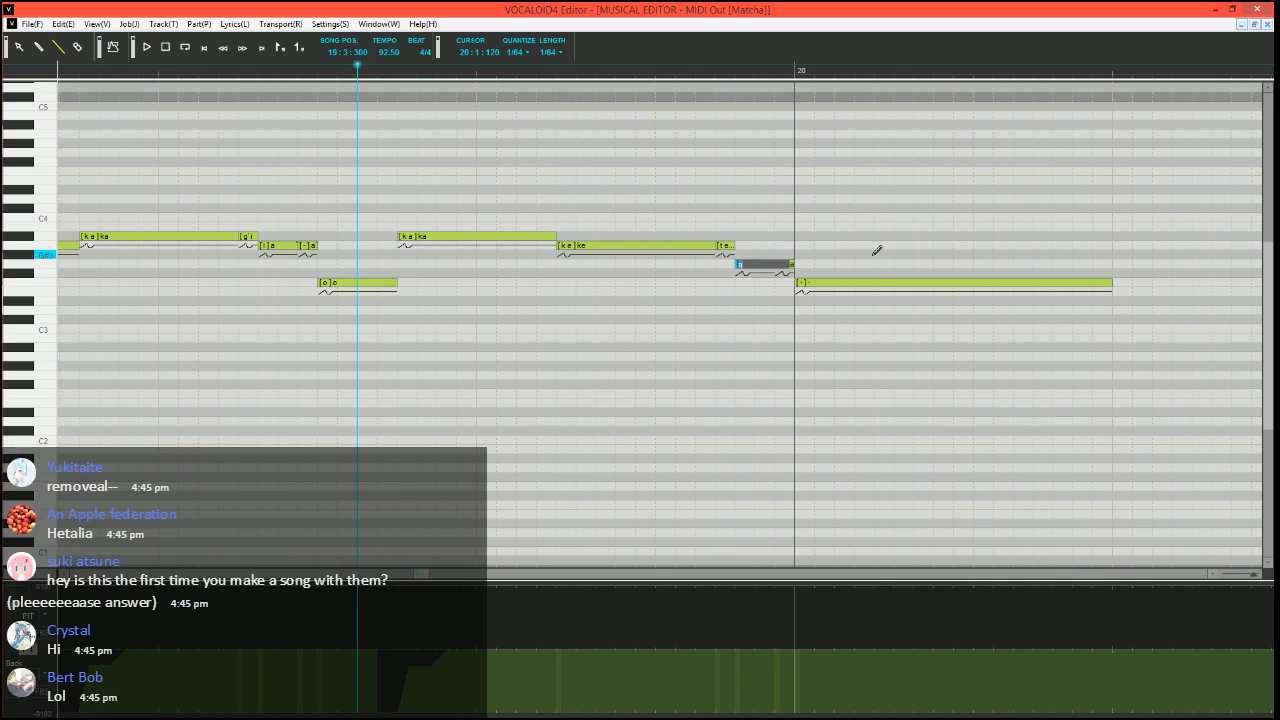
type("-")
key("Tab")
type("-")
key("Return")
scroll(842, 280, "down", 3)
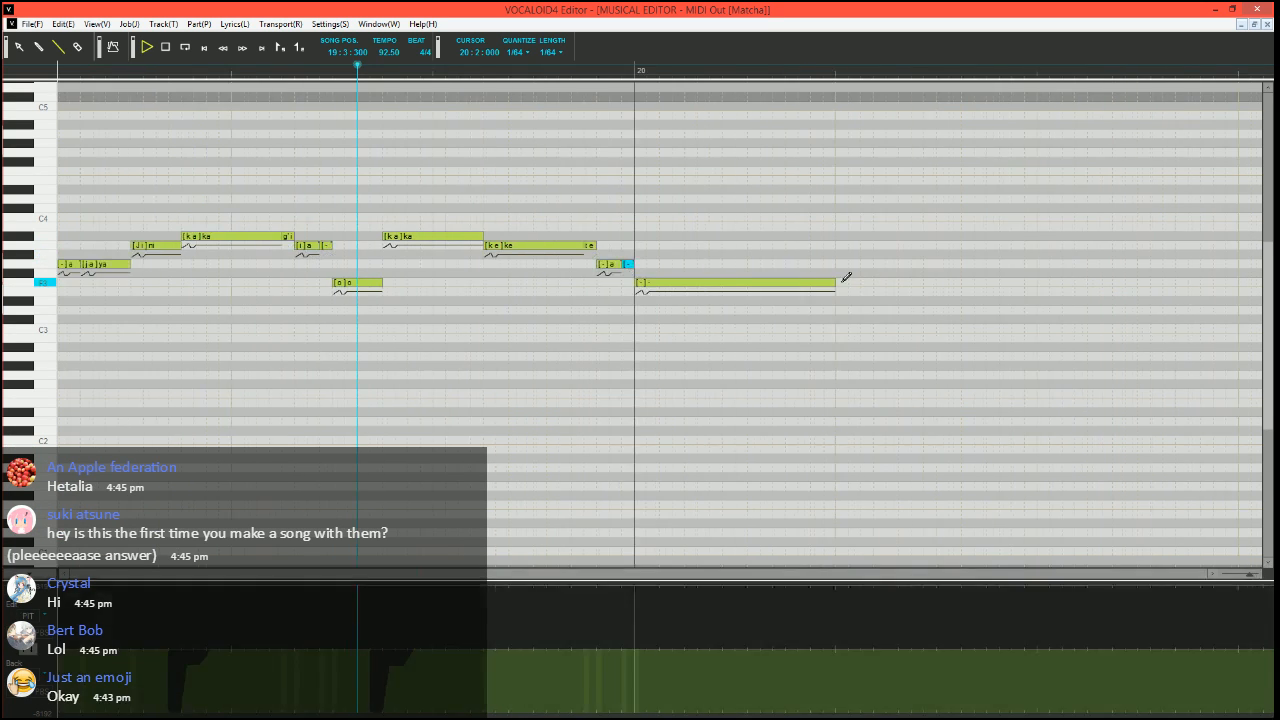
key("space")
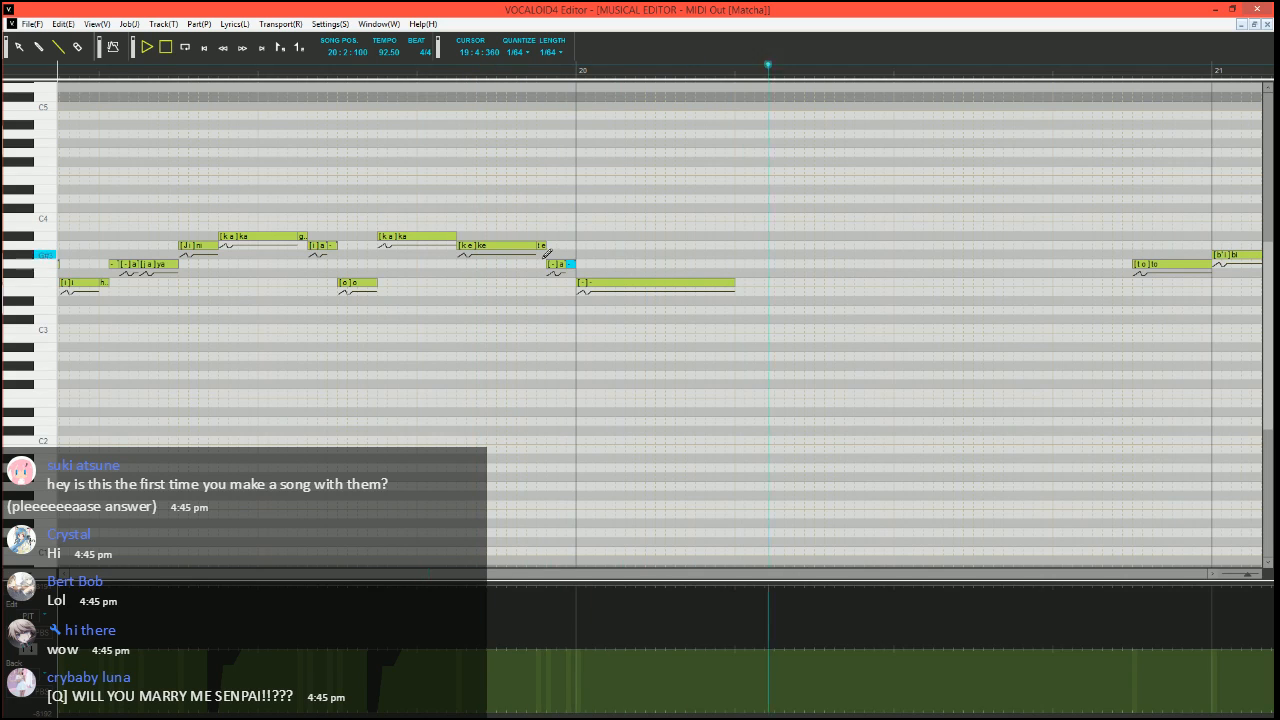
key("space")
Set the phoneme of the first G3 note after "te" to "e", and play the phrase from 19:3:240
double_click(555, 265)
type("e")
left_click(338, 71)
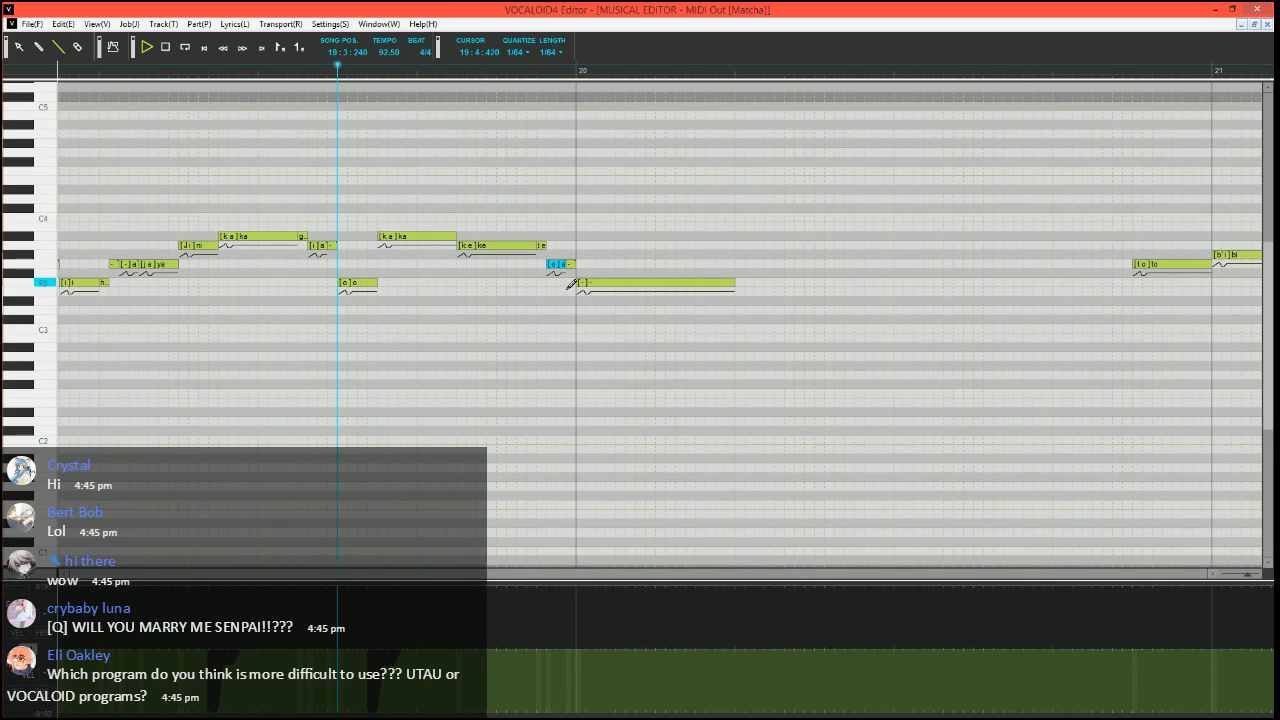
key("space")
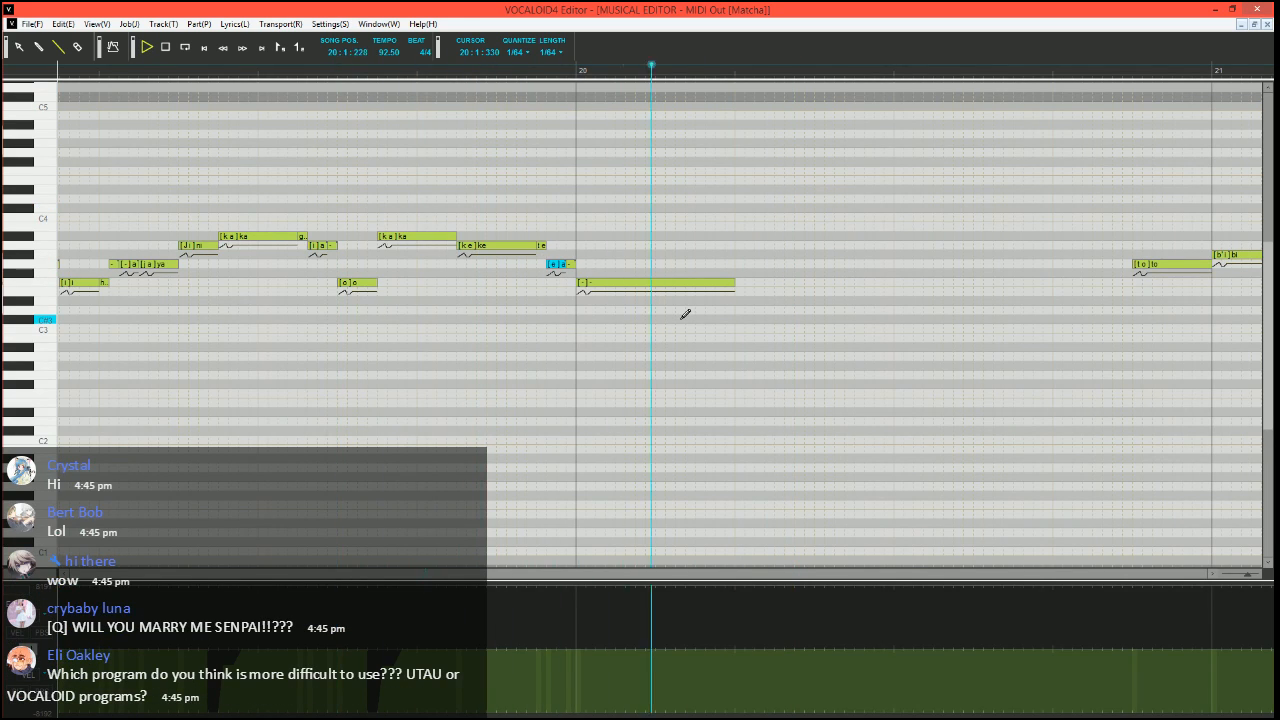
key("space")
Run the vibrato job plugin on the long F3 "-" note at measure 20 with dynamics 7, pitch 10, brightness 15 and formant 3
left_click(684, 285)
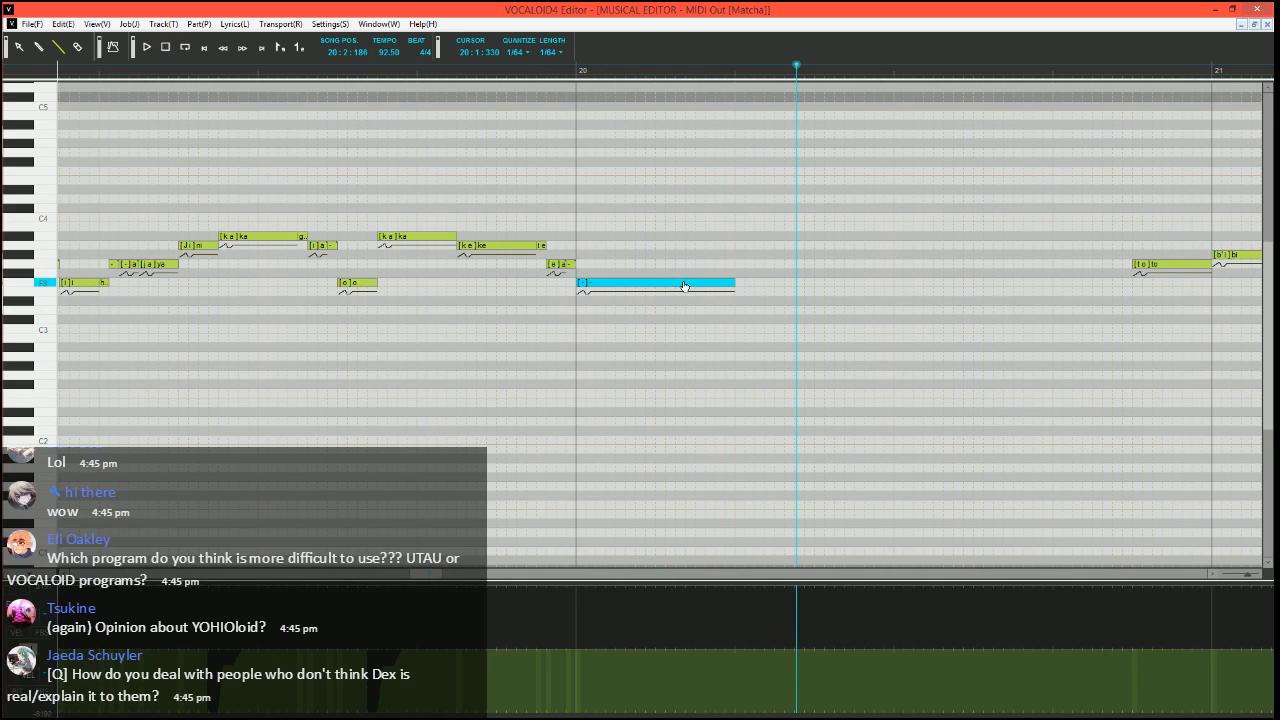
key("ctrl+j")
left_click(486, 370)
left_click(742, 479)
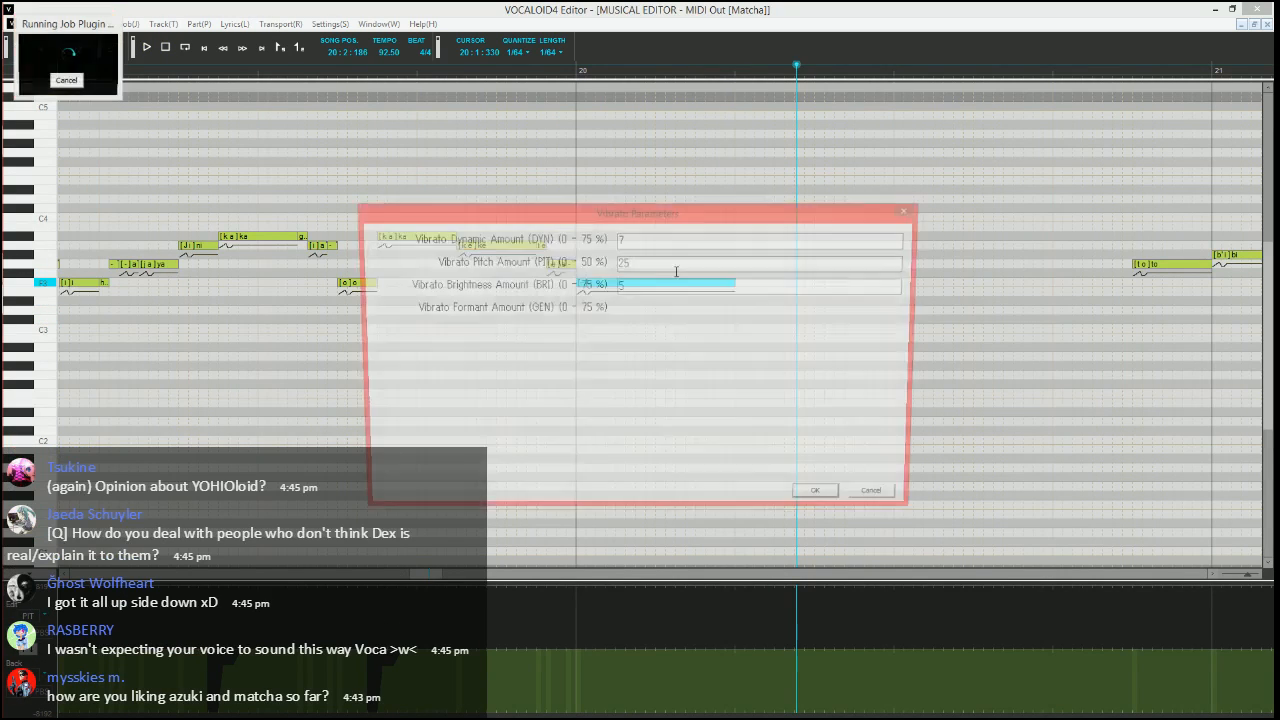
type("5")
key("Tab")
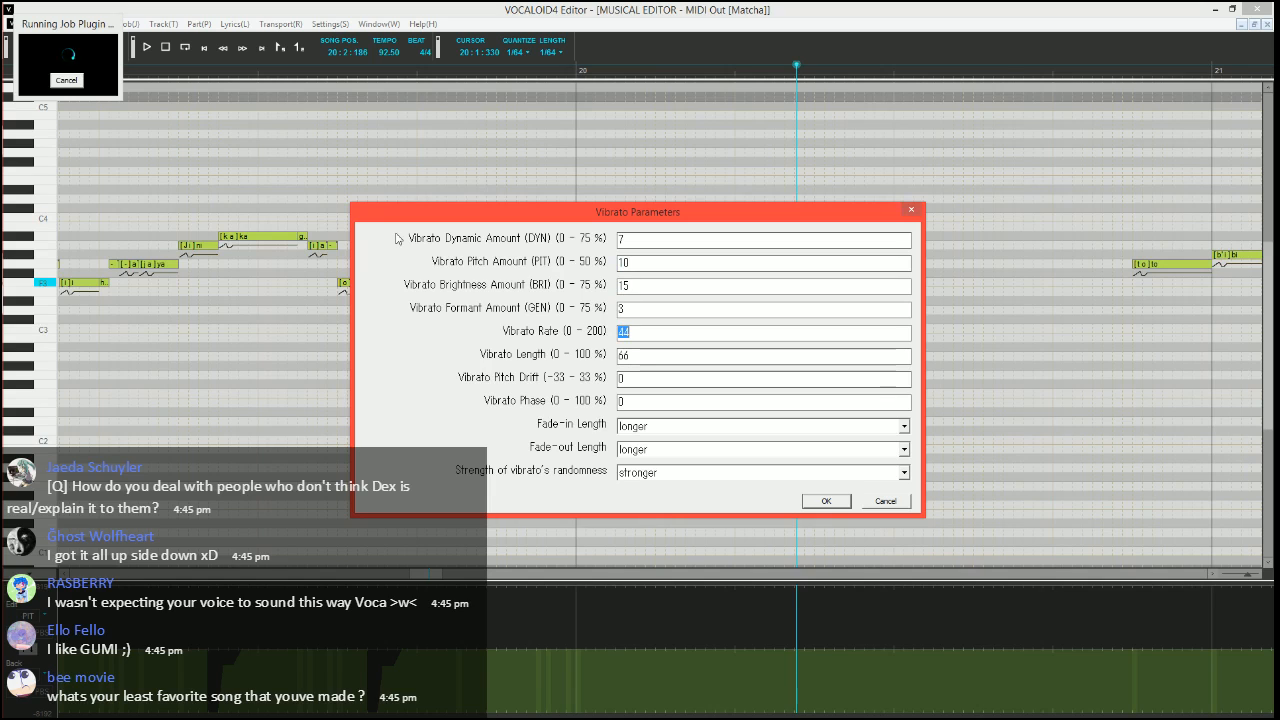
Set the vibrato rate to 70 and length to 100 %, change the fade-in and fade-out lengths, and apply the vibrato
type("70")
key("Tab")
type("100")
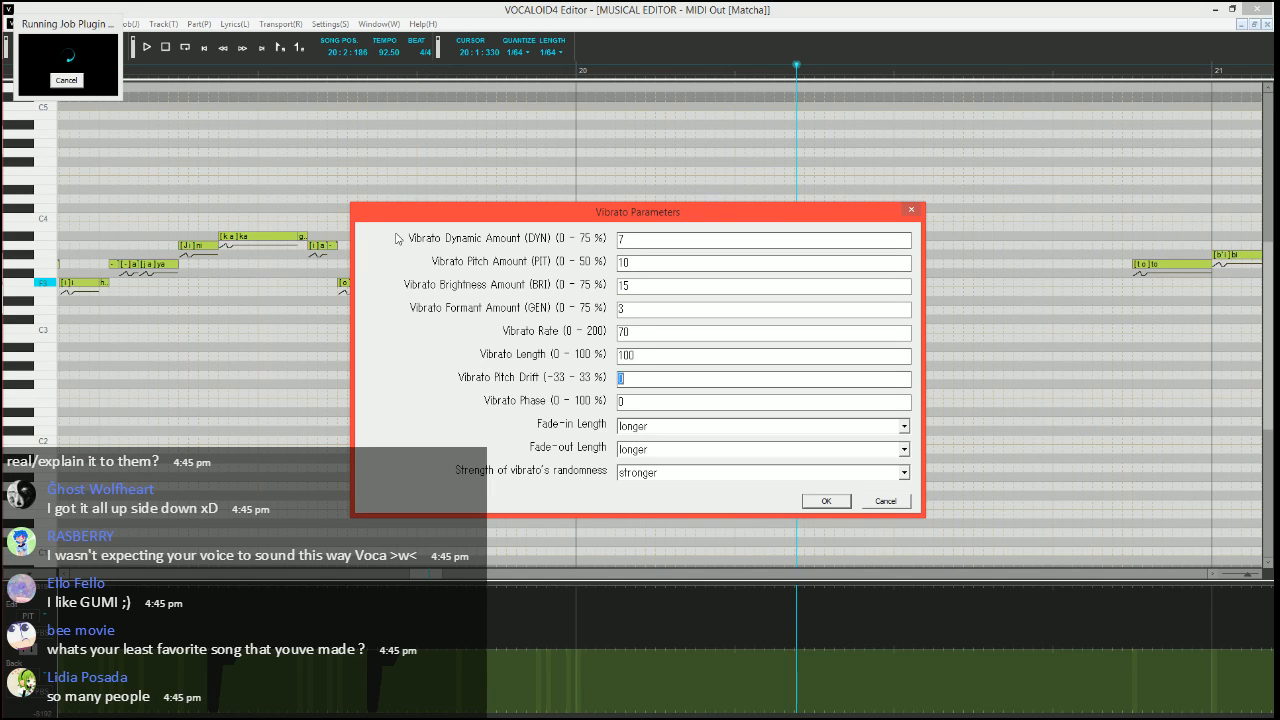
key("Tab")
key("Tab")
key("Tab")
key("s")
key("Tab")
key("s")
key("Return")
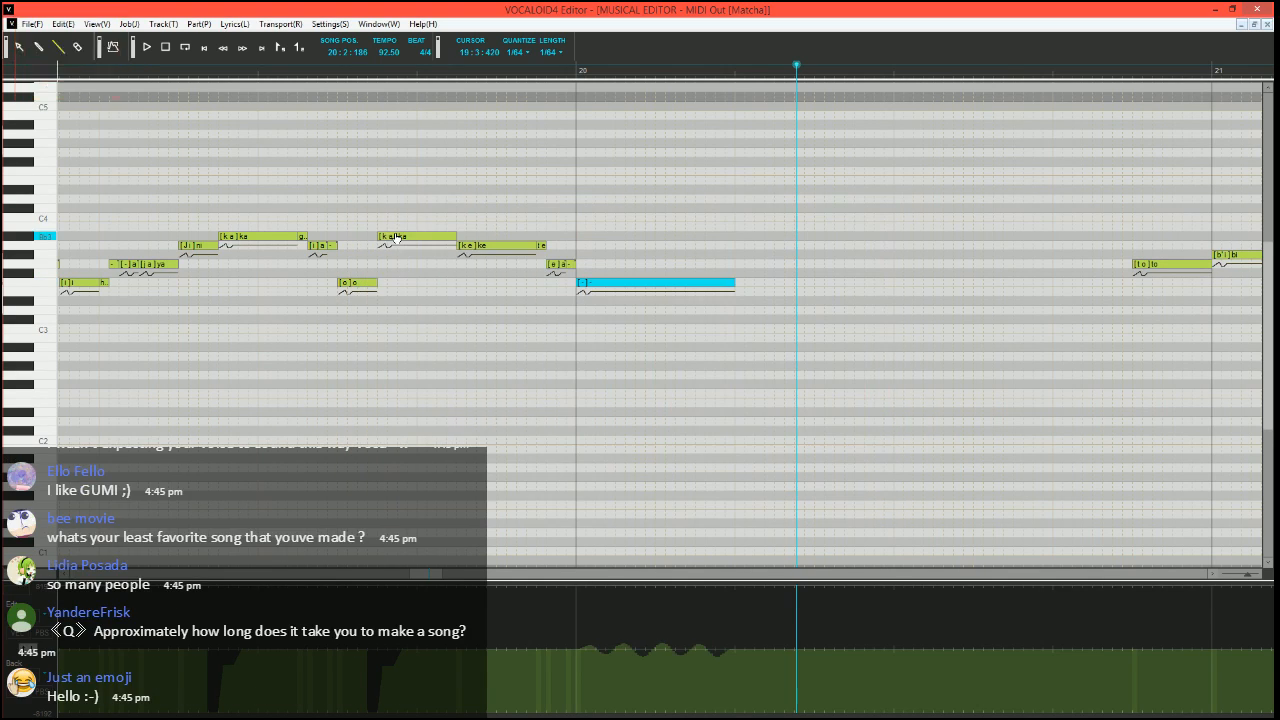
Play from the F3 "o" in measure 19 through the long note in measure 20 to check its vibrato
left_click(342, 76)
key("space")
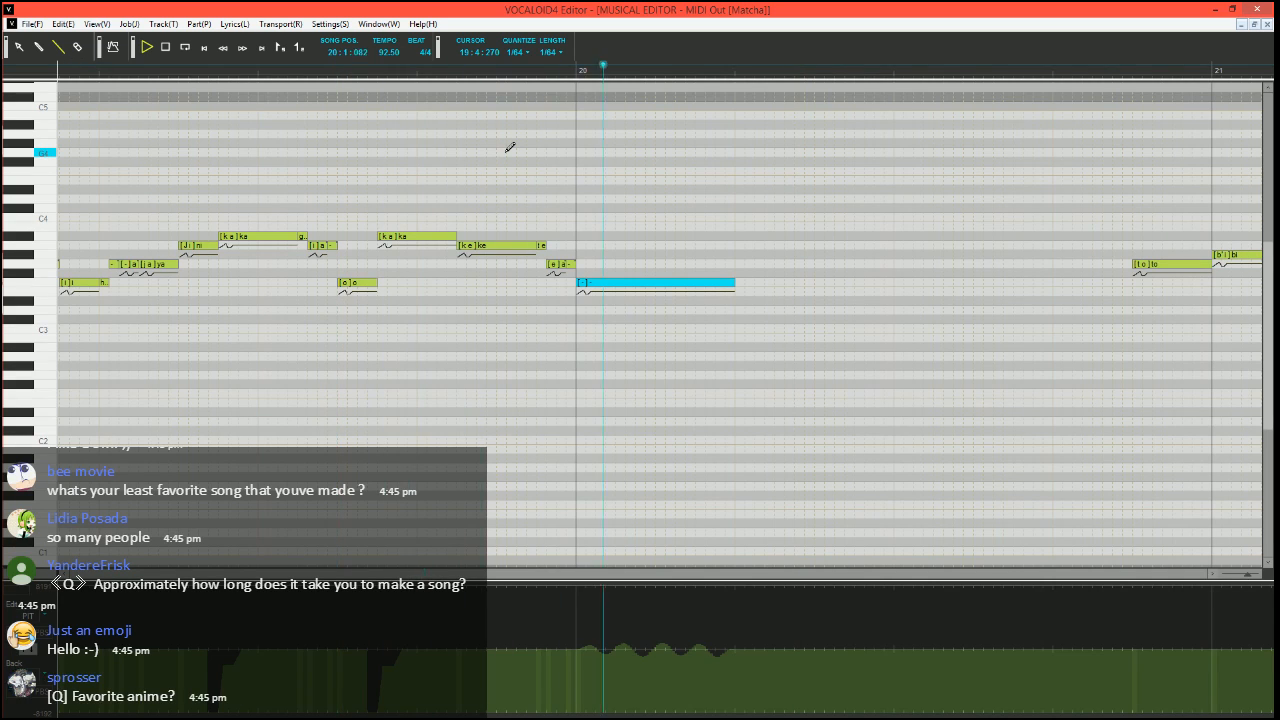
key("space")
Add a short F3 "h" note at the end of the long "-" note in measure 20, and play the phrase from 19:3:270
left_click_drag(738, 283, 746, 283)
double_click(741, 283)
type("h")
key("Return")
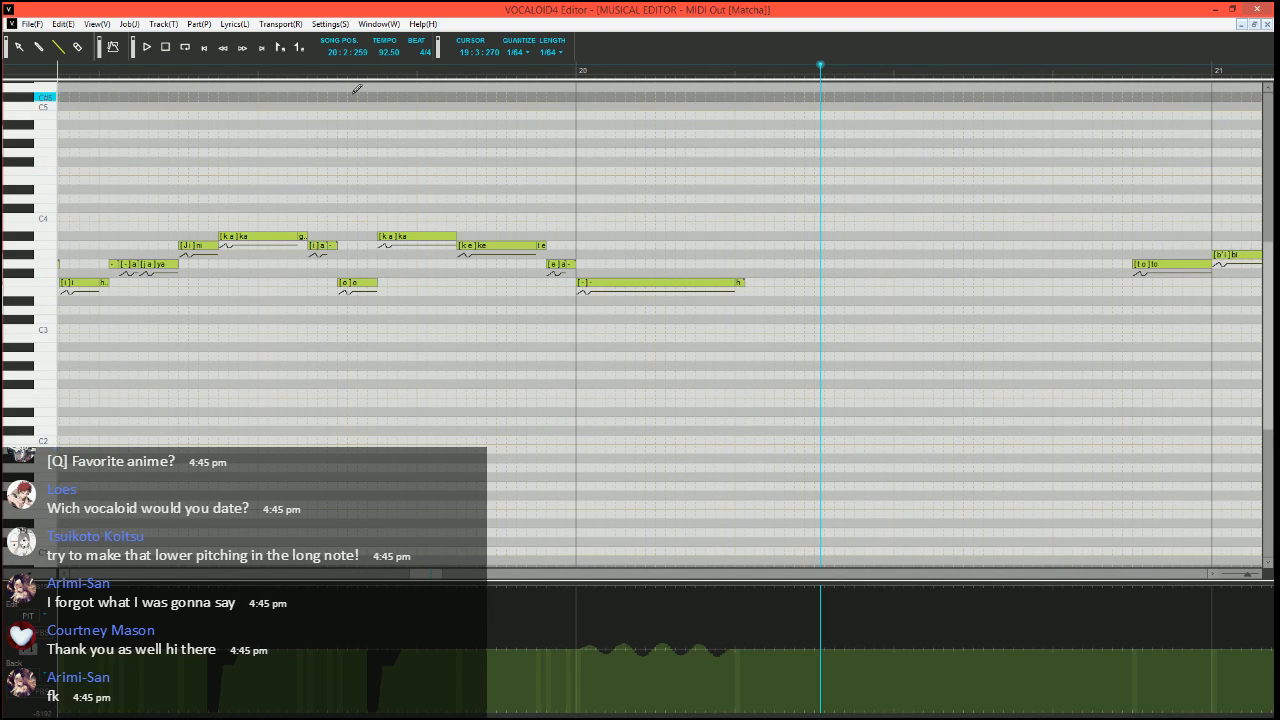
left_click(346, 78)
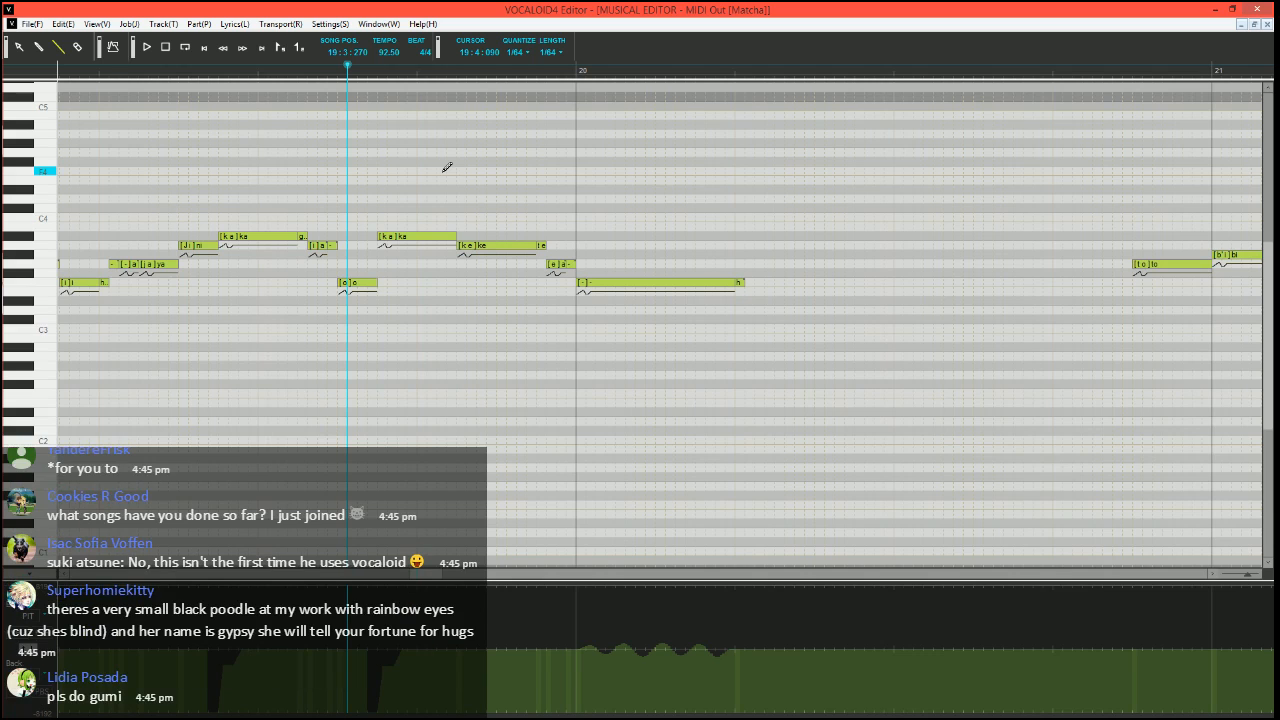
key("space")
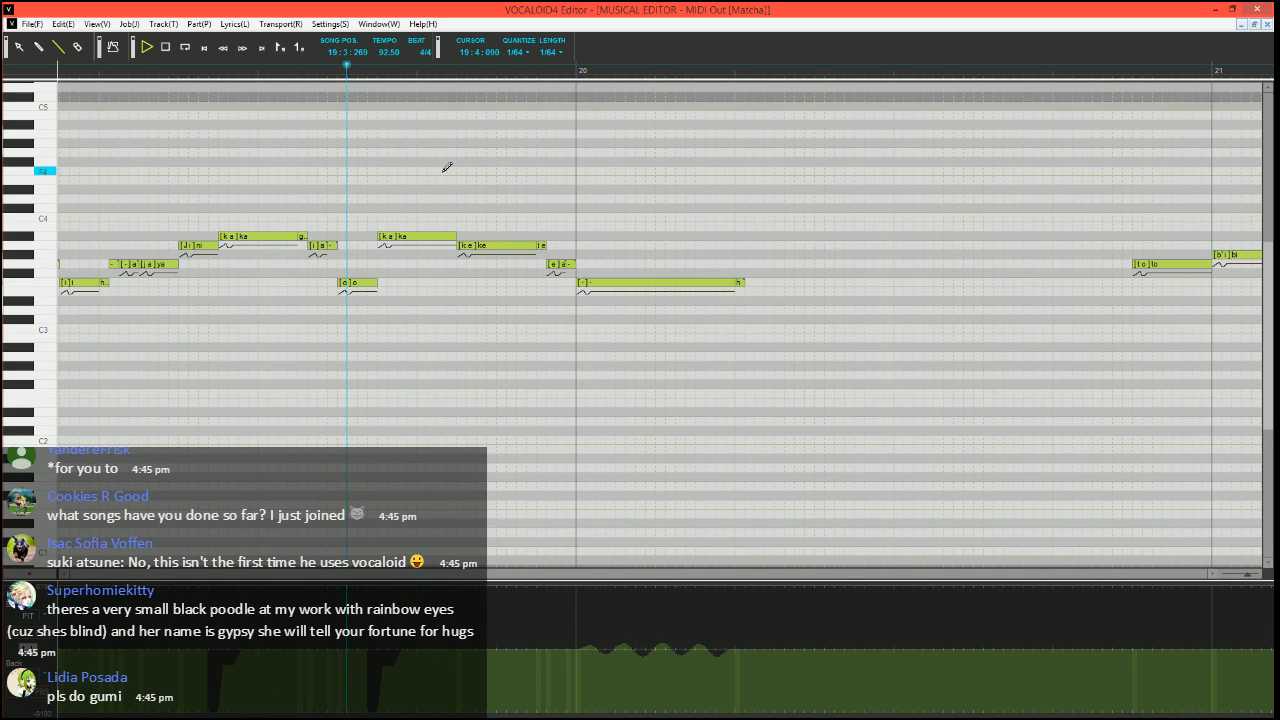
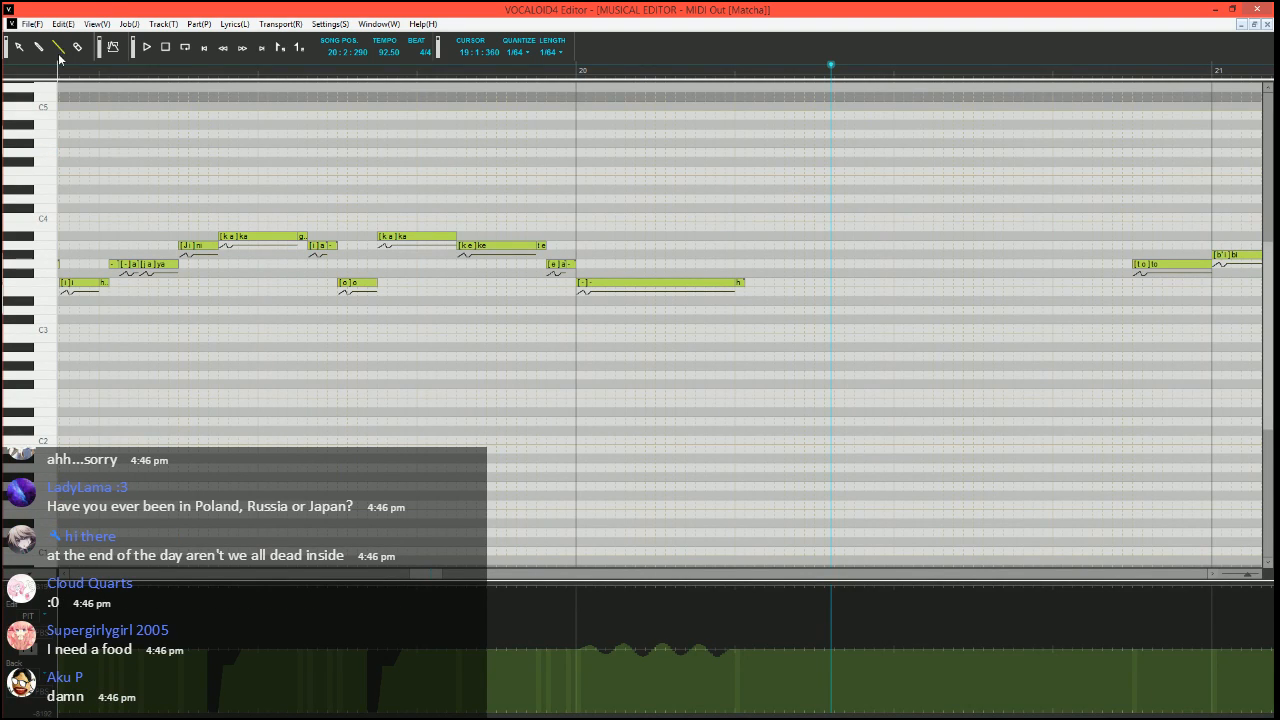
Change the short F3 "h" note at the end of measure 20's long note to "h¥", and play the phrase
double_click(740, 283)
left_click_drag(789, 283, 739, 285)
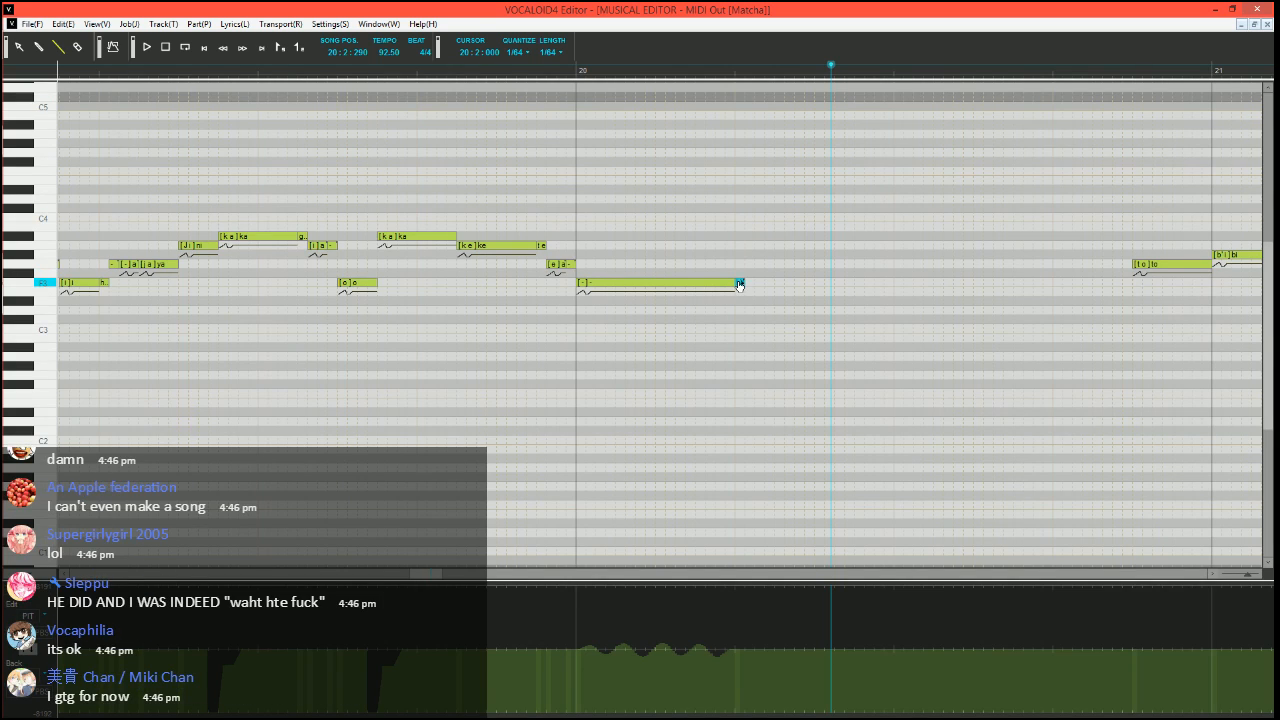
key("space")
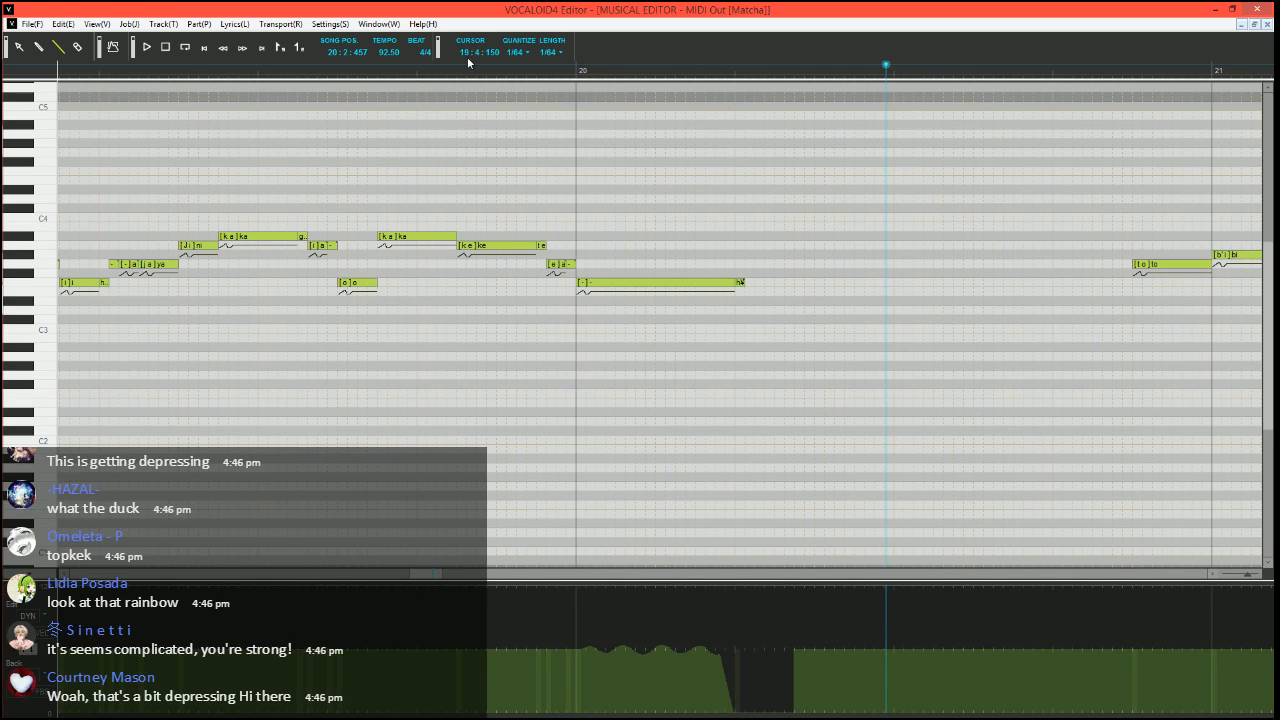
Drop the dynamics to zero from the short "h¥" note in measure 20, and play from 19:4:300
key("space")
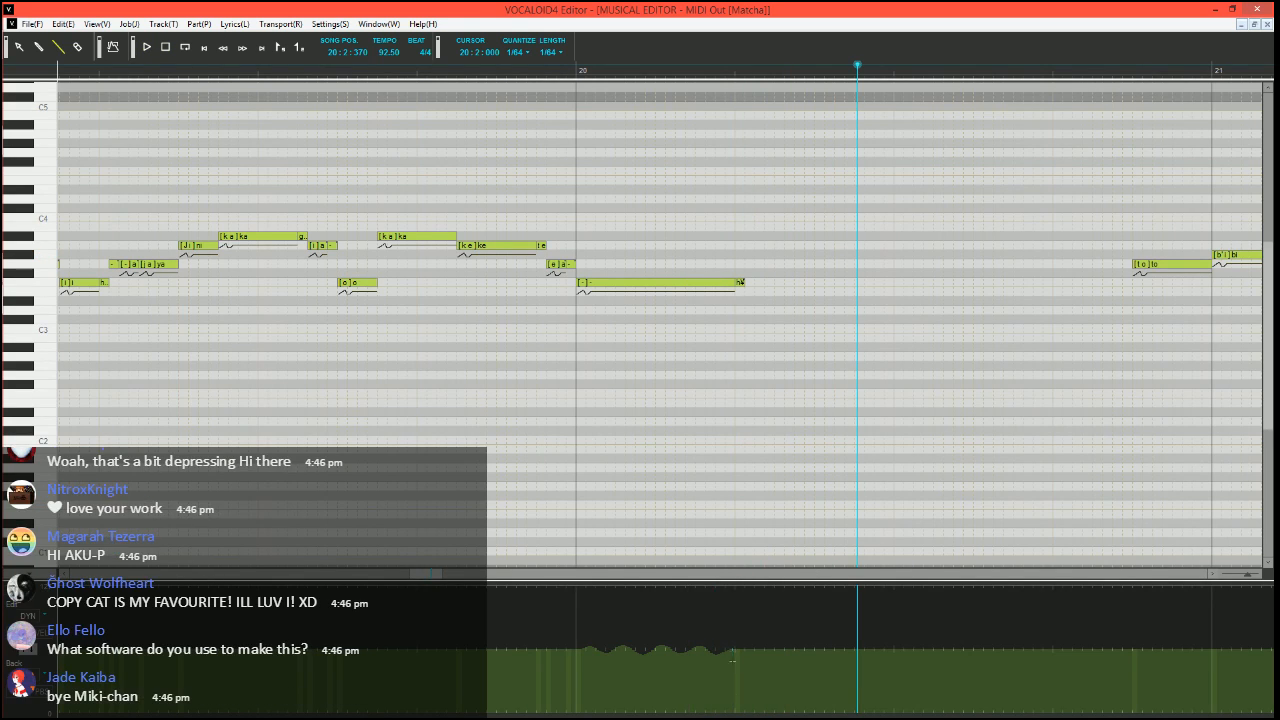
left_click(517, 68)
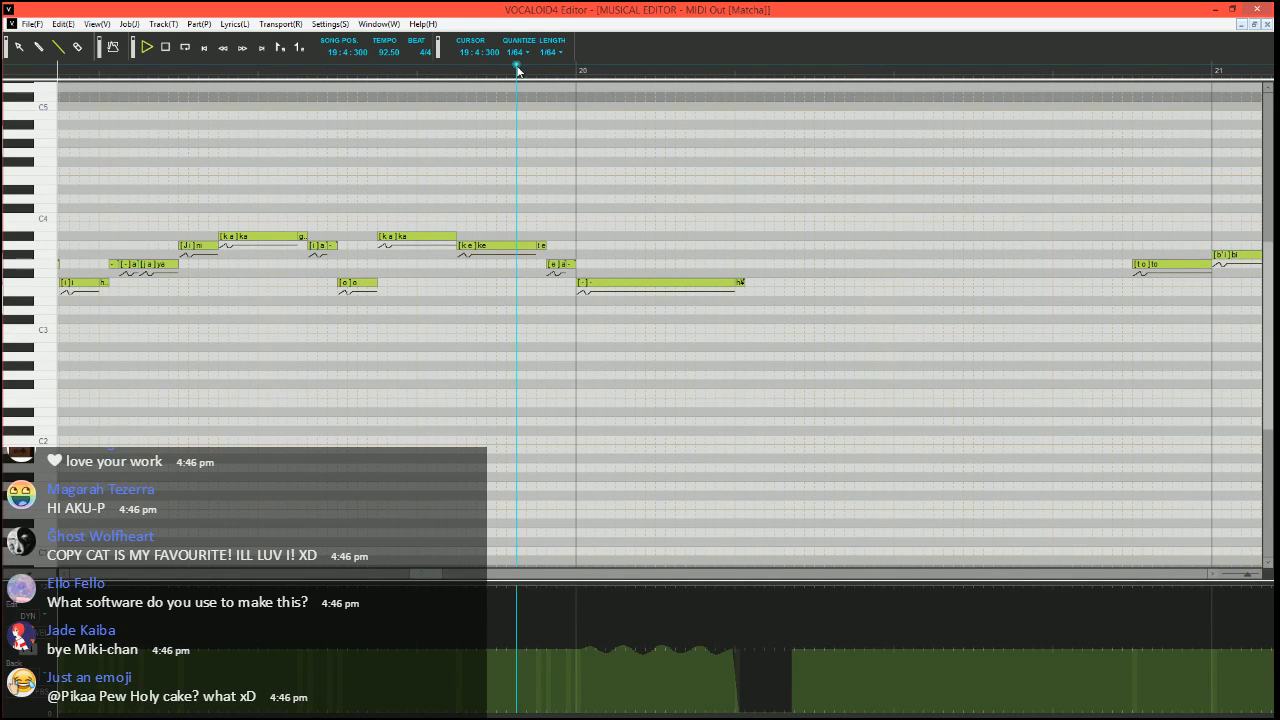
key("space")
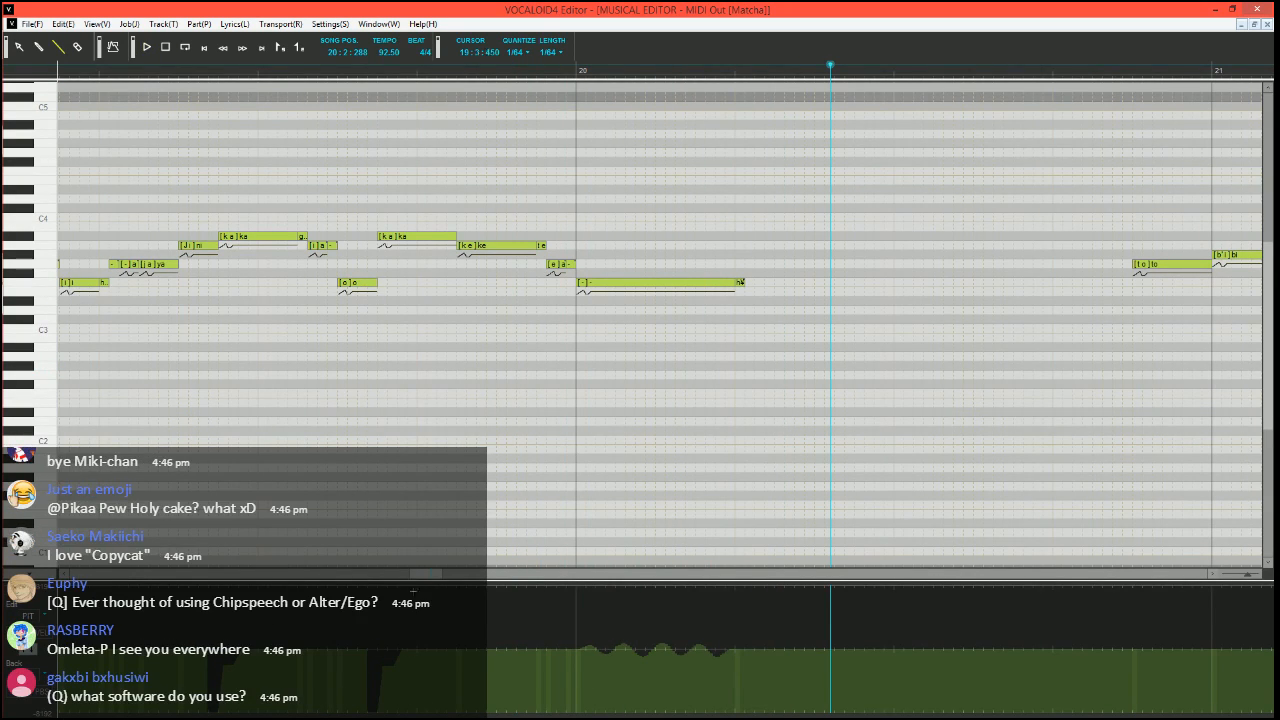
Draw a pitch bend that rises from the lowest value into the start of the G3 "to" note before measure 21
left_click_drag(432, 574, 451, 578)
left_click(335, 72)
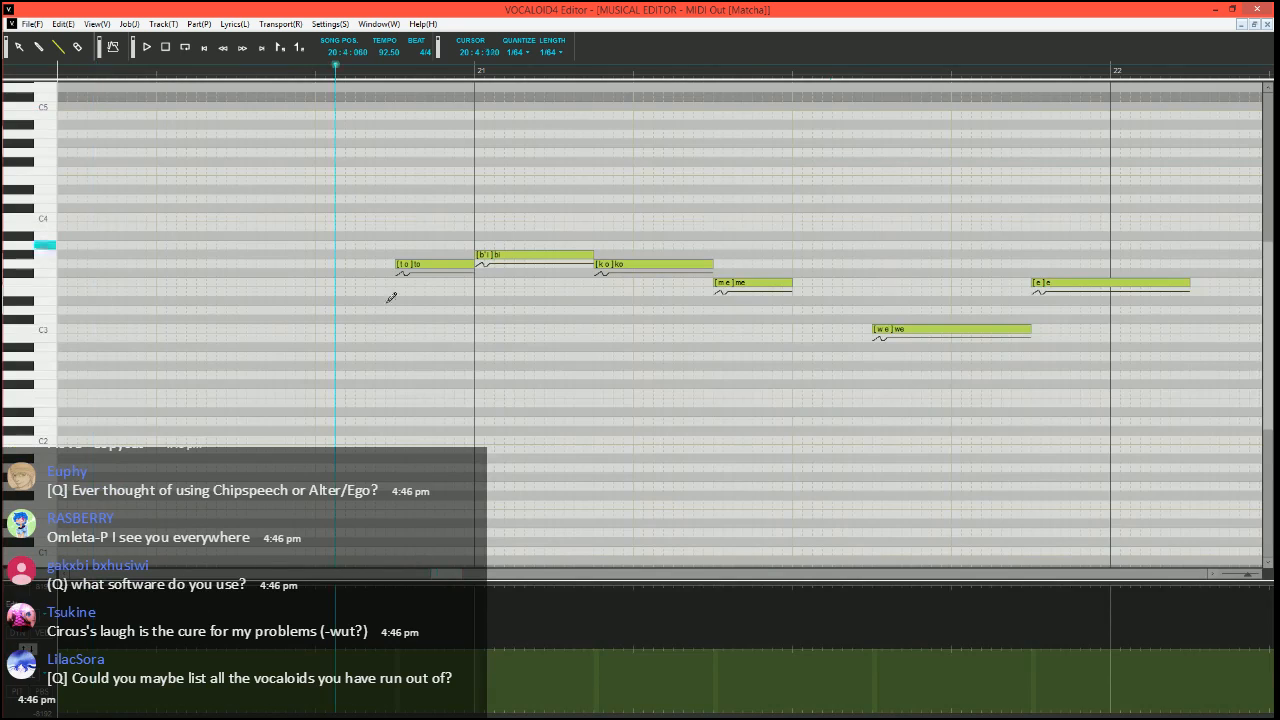
scroll(424, 412, "up", 3)
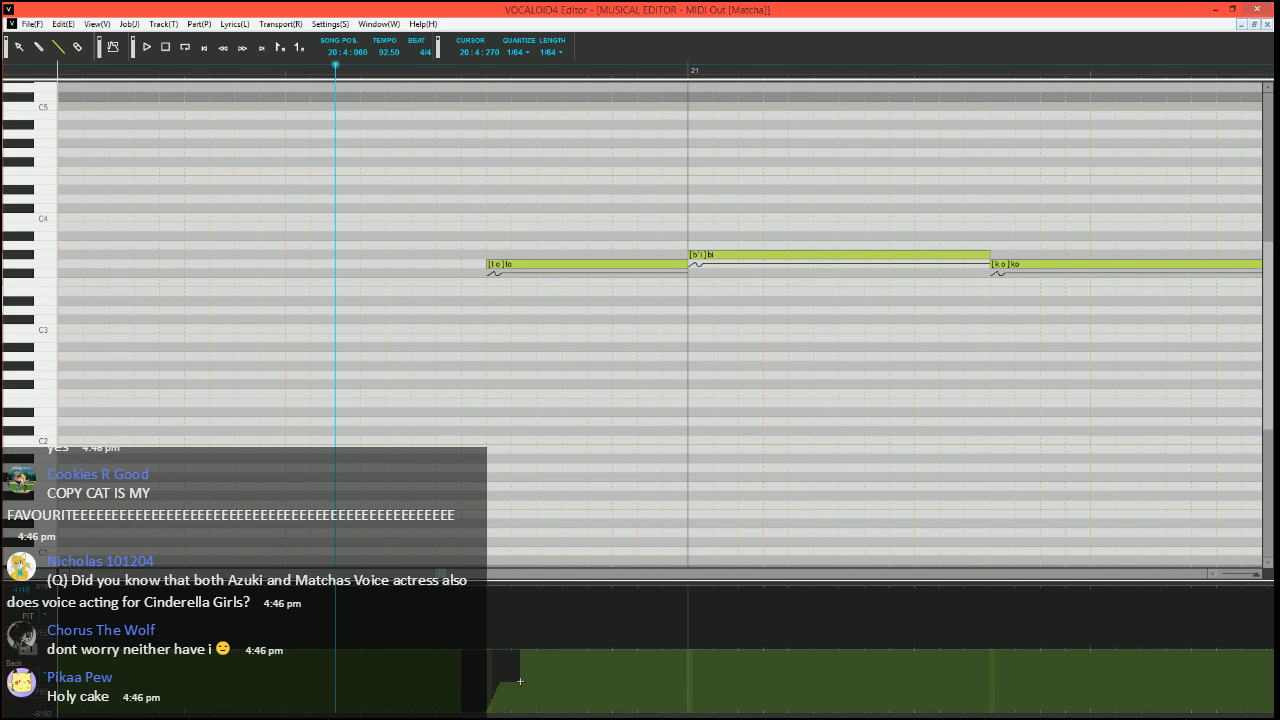
scroll(522, 424, "right", 2)
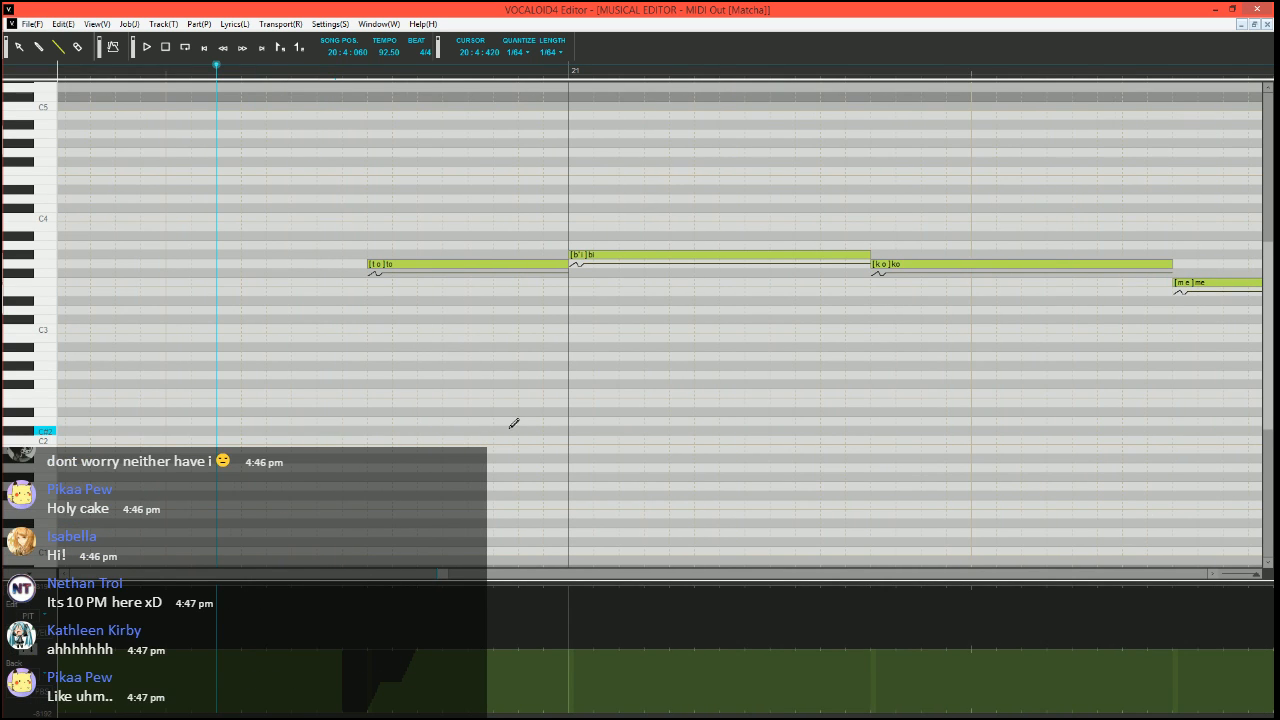
scroll(501, 461, "down", 1)
scroll(460, 488, "left", 1)
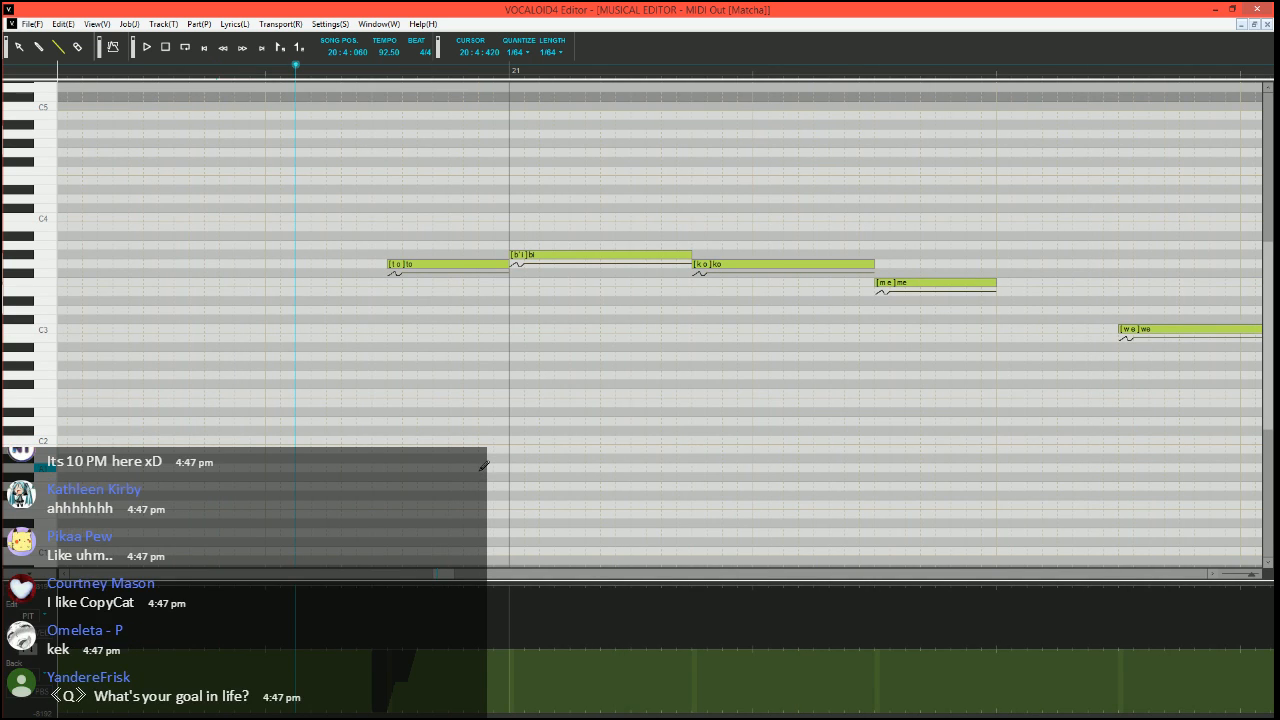
Draw a small pitch dip at the transition from "to" to "bi" at the start of measure 21
scroll(485, 467, "up", 1)
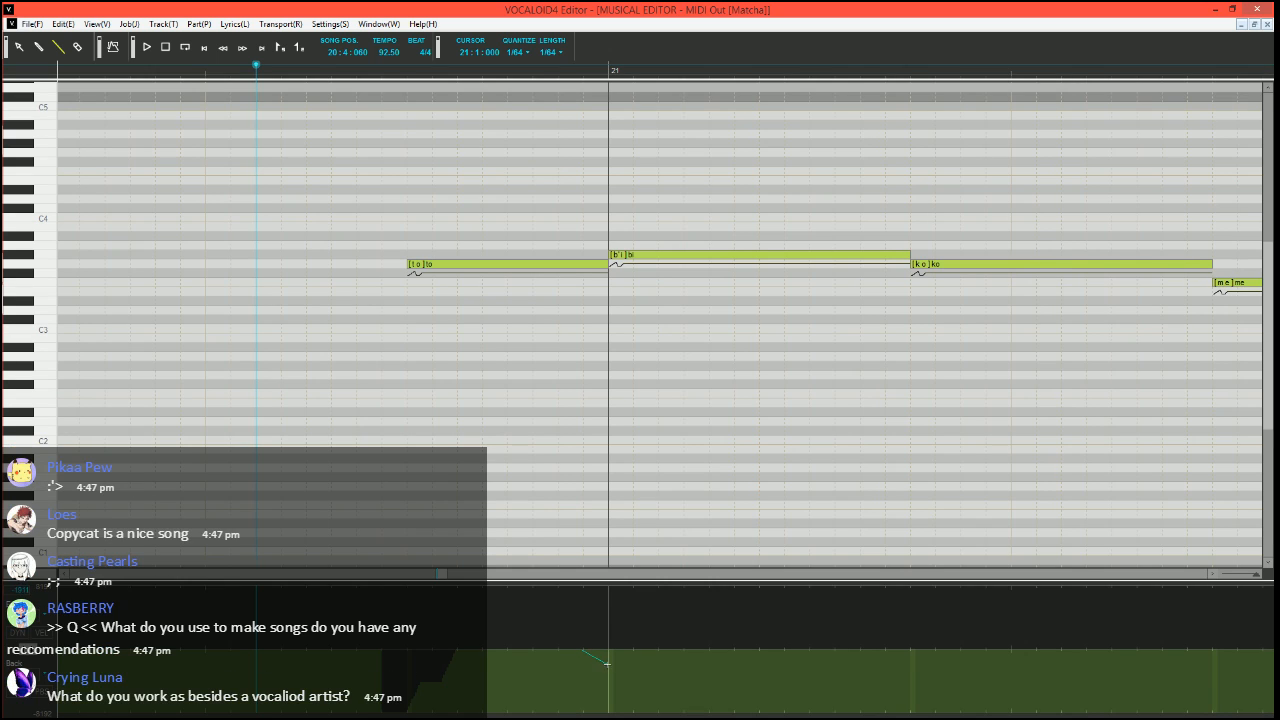
left_click_drag(607, 664, 608, 664)
left_click_drag(609, 664, 632, 664)
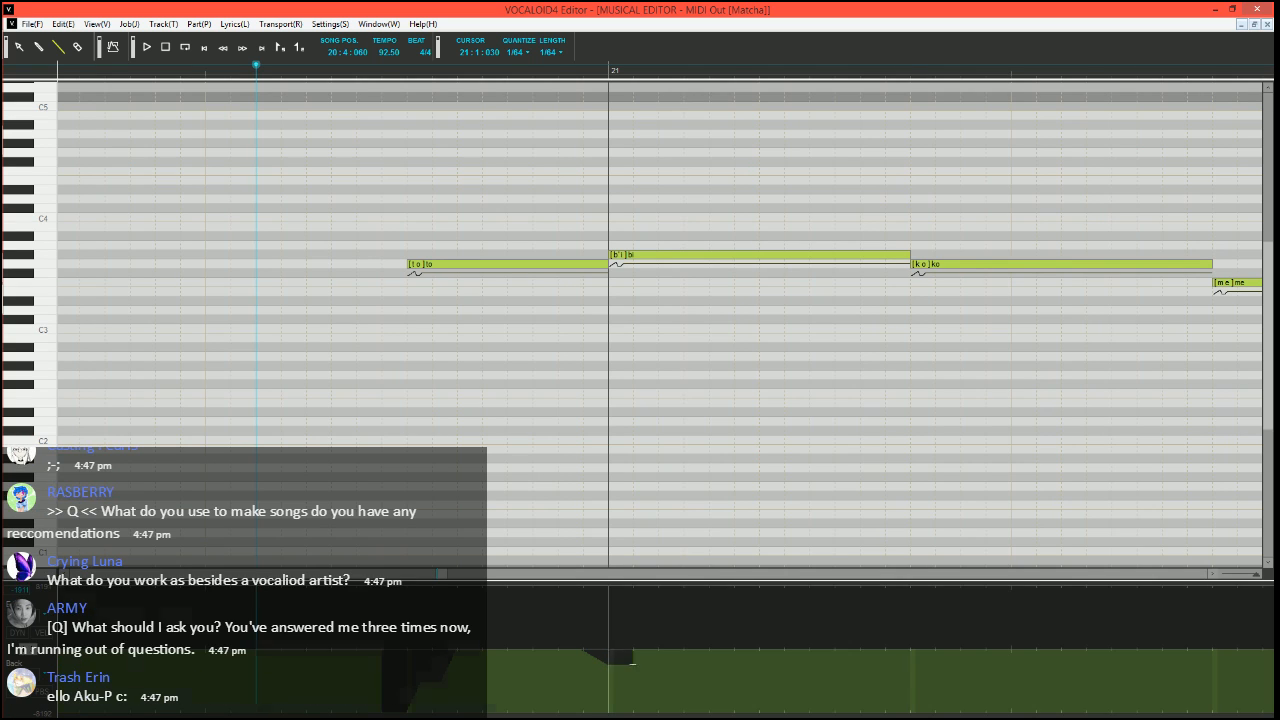
scroll(613, 393, "down", 2)
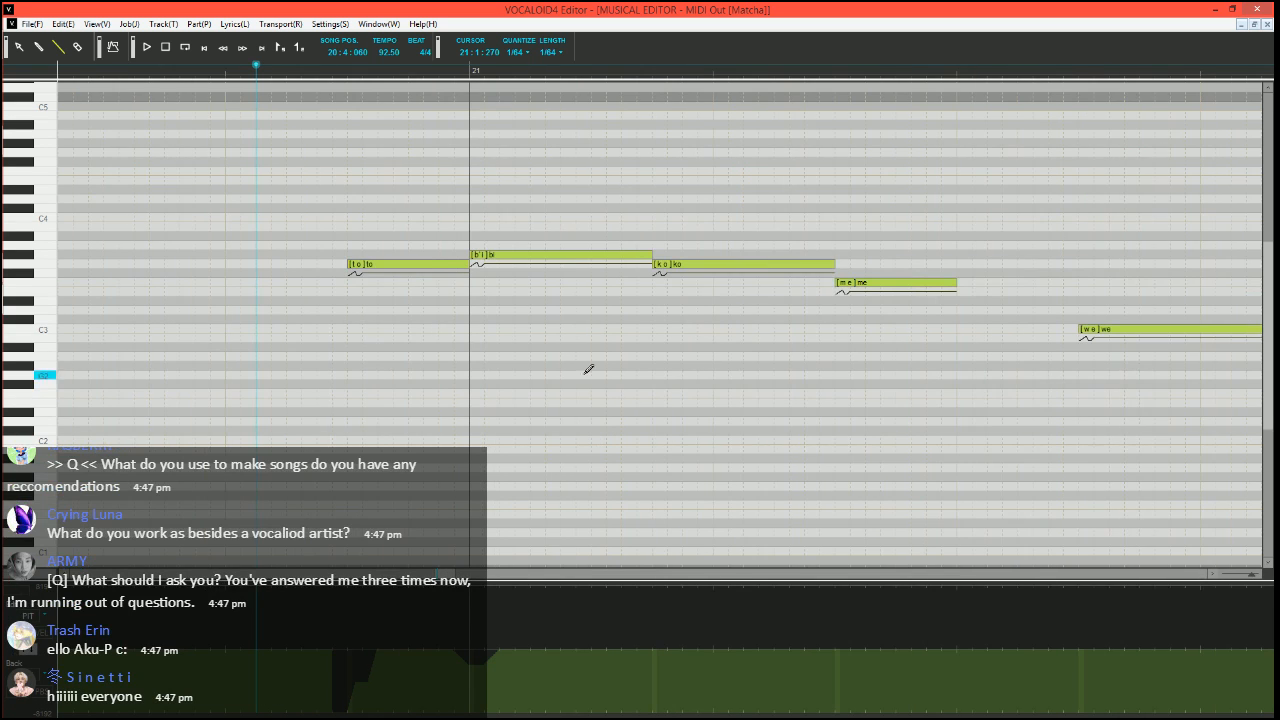
Split the "ko" note in measure 21 into a short G#3 "ko", two G3 notes and an F3 note, using phonemes o, - and - for the additions
scroll(500, 300, "right", 1)
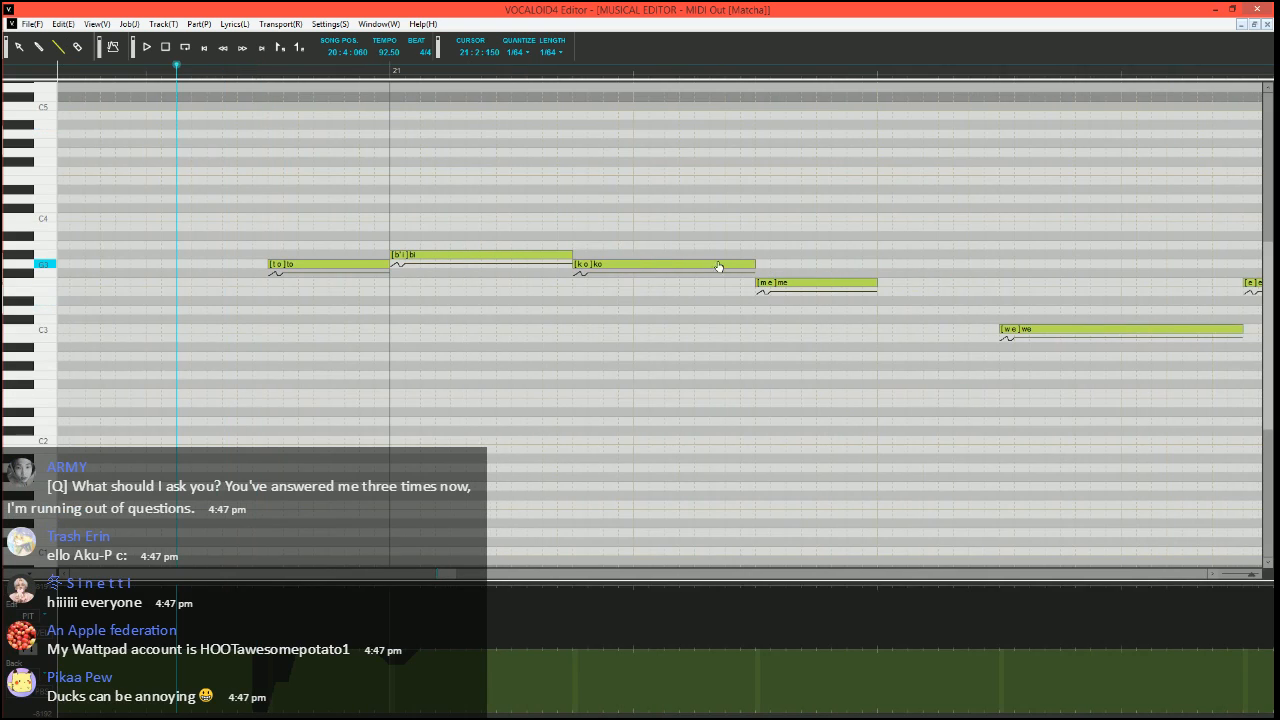
mouse_move(753, 265)
left_mouse_down()
mouse_move(588, 264)
mouse_move(702, 262)
mouse_move(682, 262)
mouse_move(758, 283)
left_mouse_up()
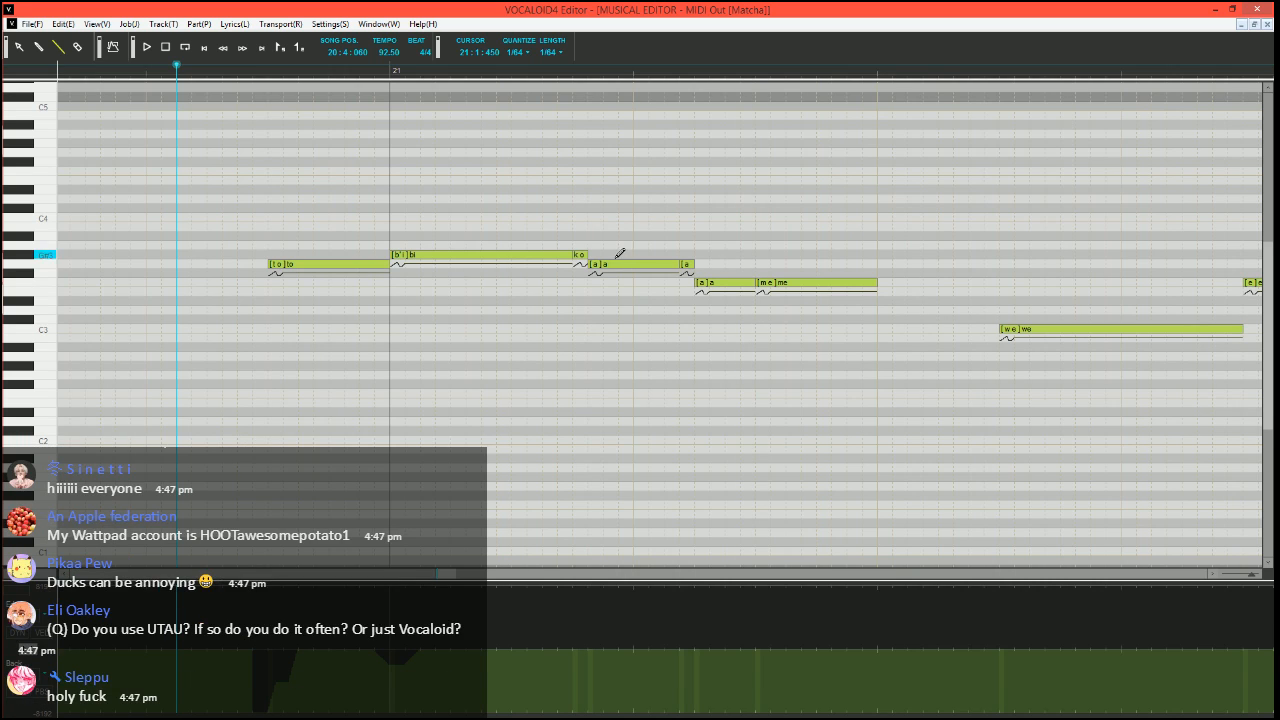
left_click(612, 267)
type("o")
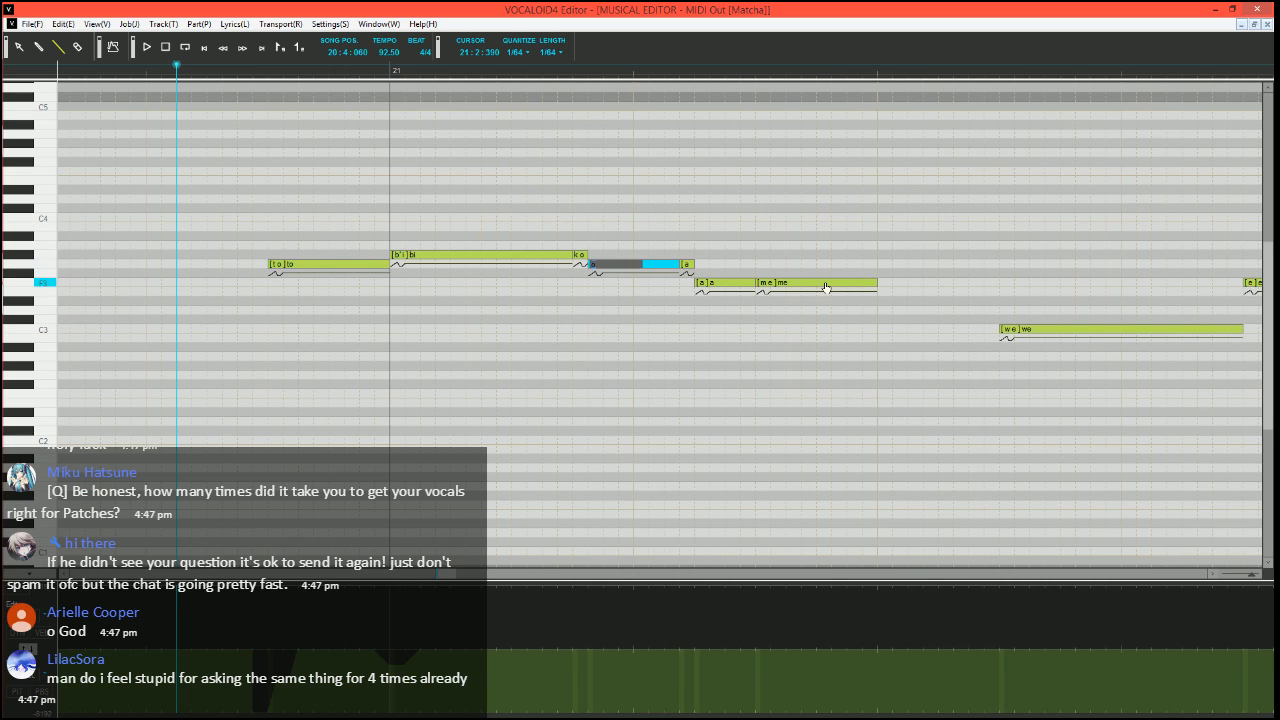
key("Tab")
type("-")
key("Tab")
type("-")
key("Return")
Run the Expressive Vibrato plugin on the F3 "me" note in measure 21 with pitch amount 10 and brightness amount 15
scroll(790, 286, "right", 2)
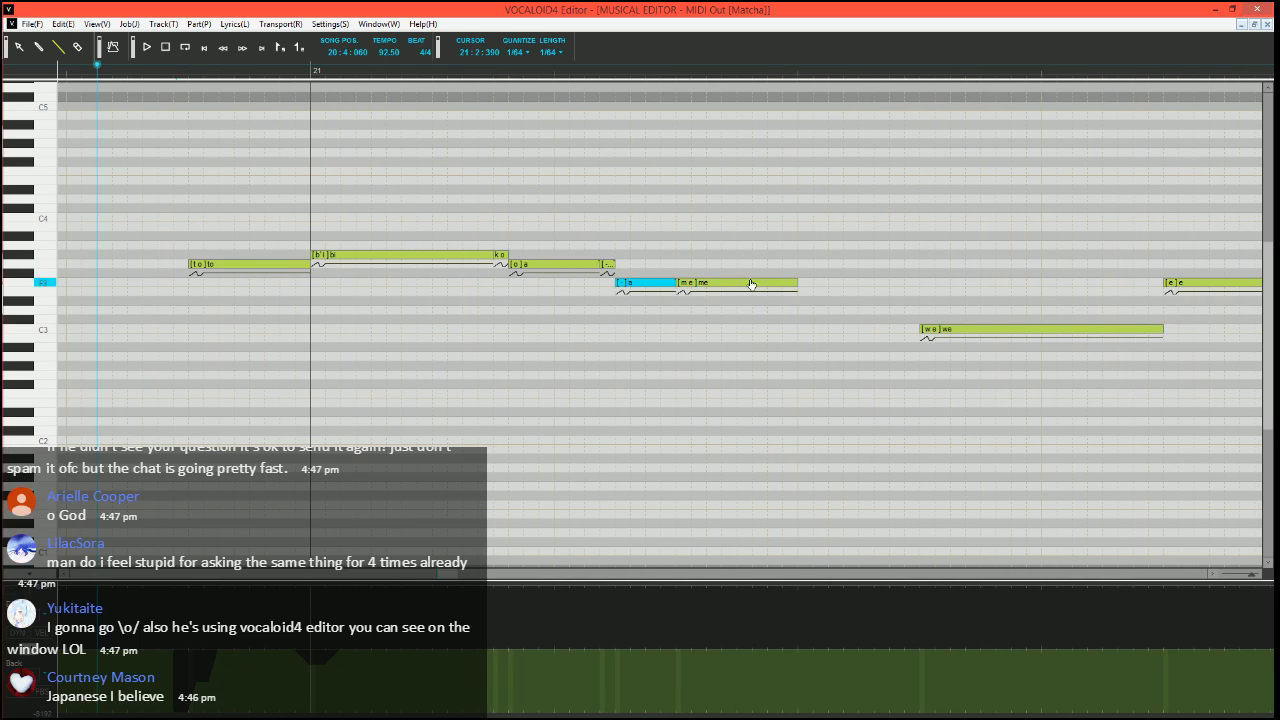
left_click(752, 285)
key("ctrl+j")
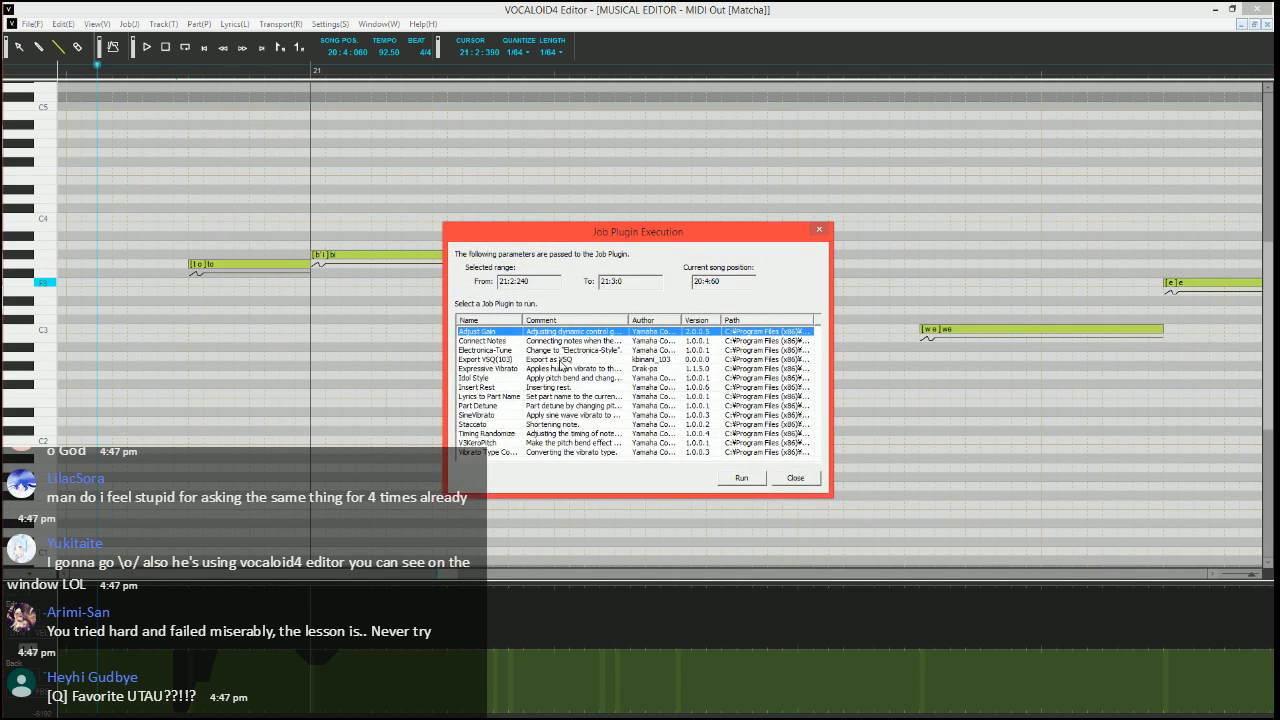
left_click(559, 368)
left_click(741, 478)
key("Tab")
key("Tab")
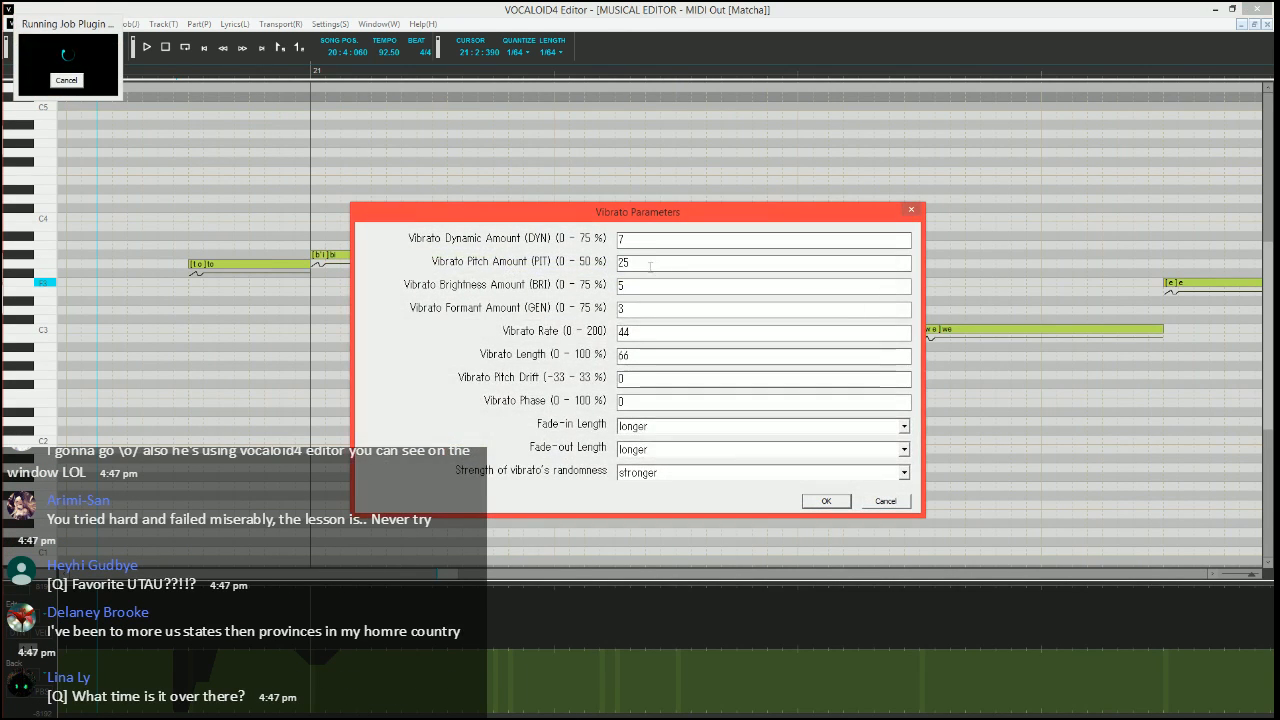
type("15")
key("Tab")
key("Tab")
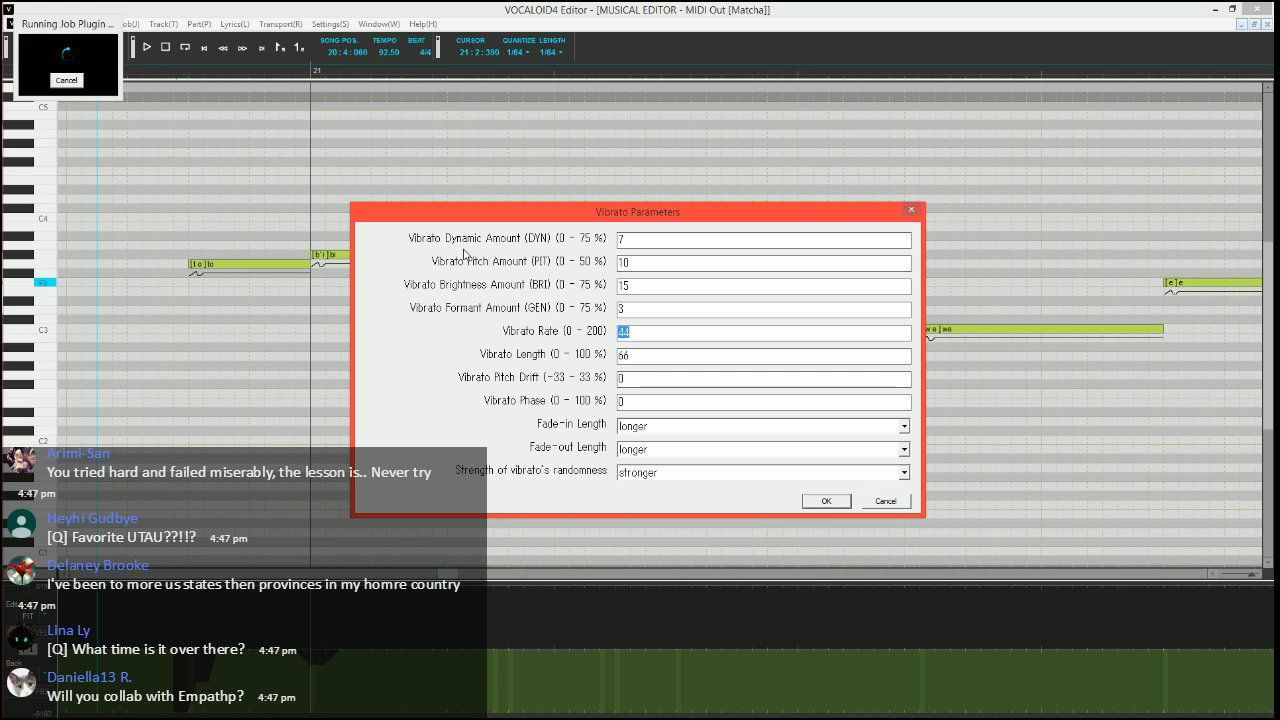
Set the vibrato rate to 70, the length to 100 % and both fade lengths to shorter, and apply the vibrato
key("Tab")
type("10")
key("Tab")
key("Tab")
key("Down")
key("Down")
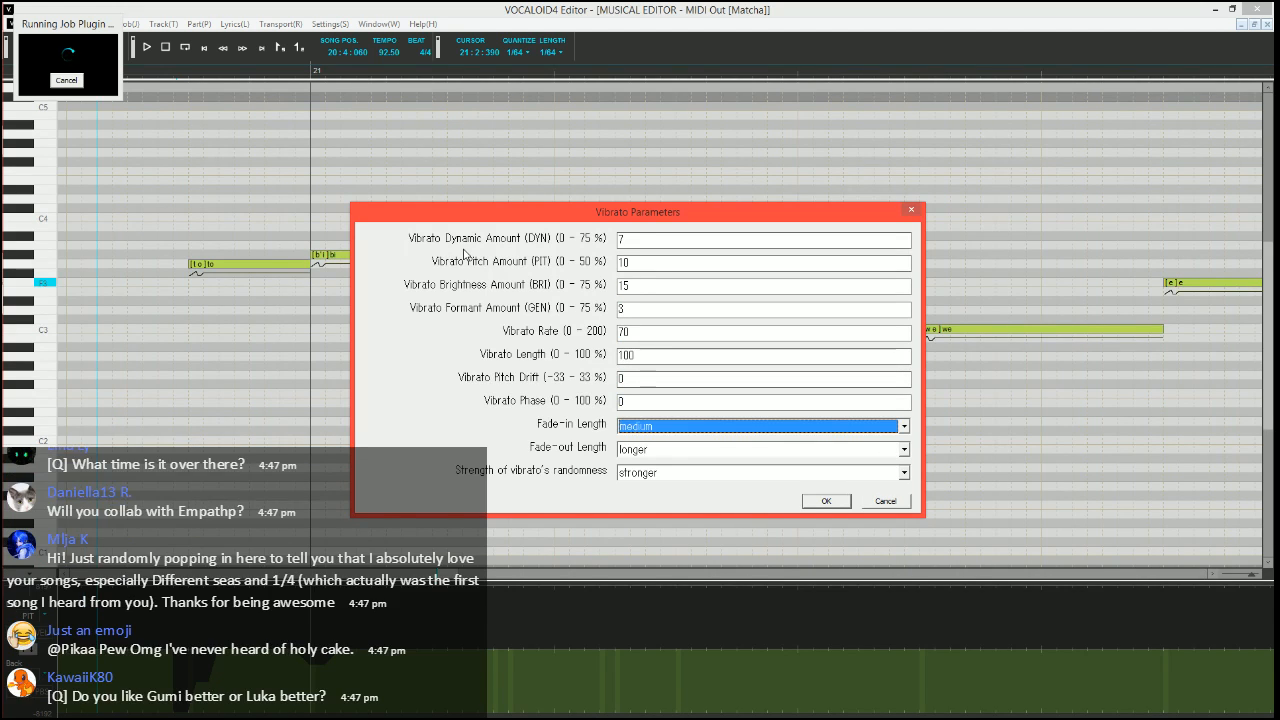
key("Tab")
key("Down")
key("Down")
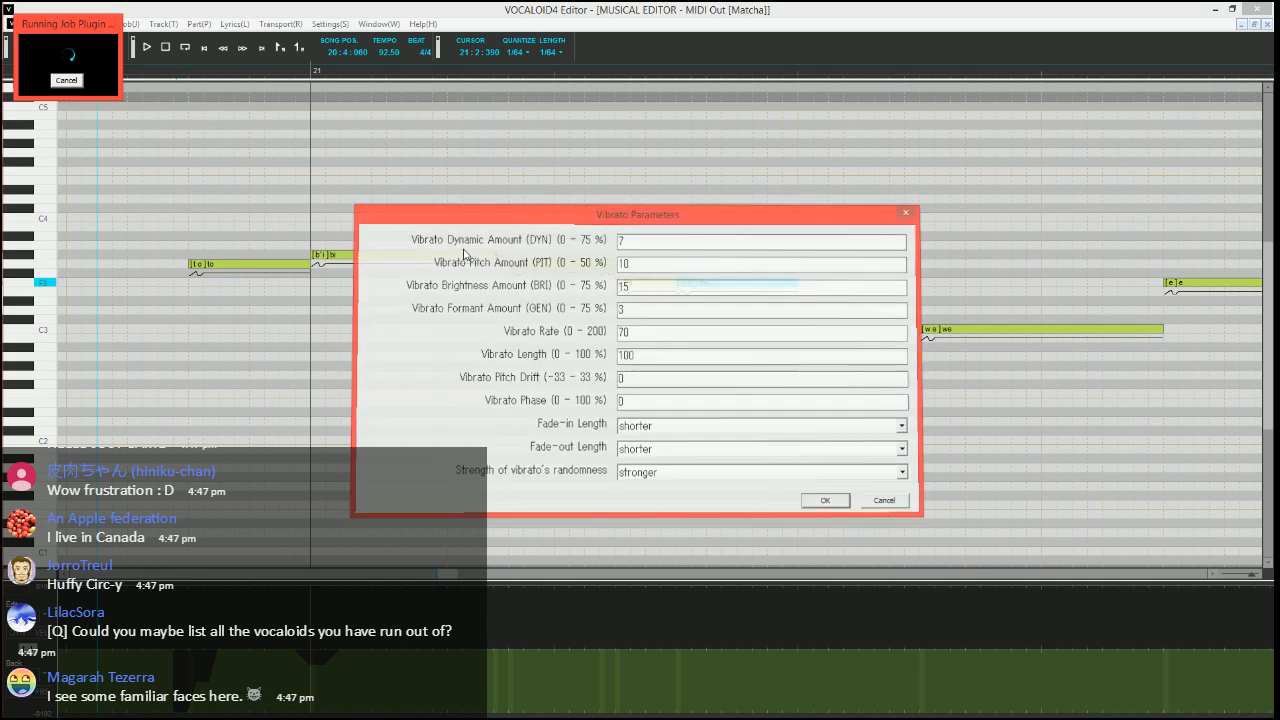
key("Return")
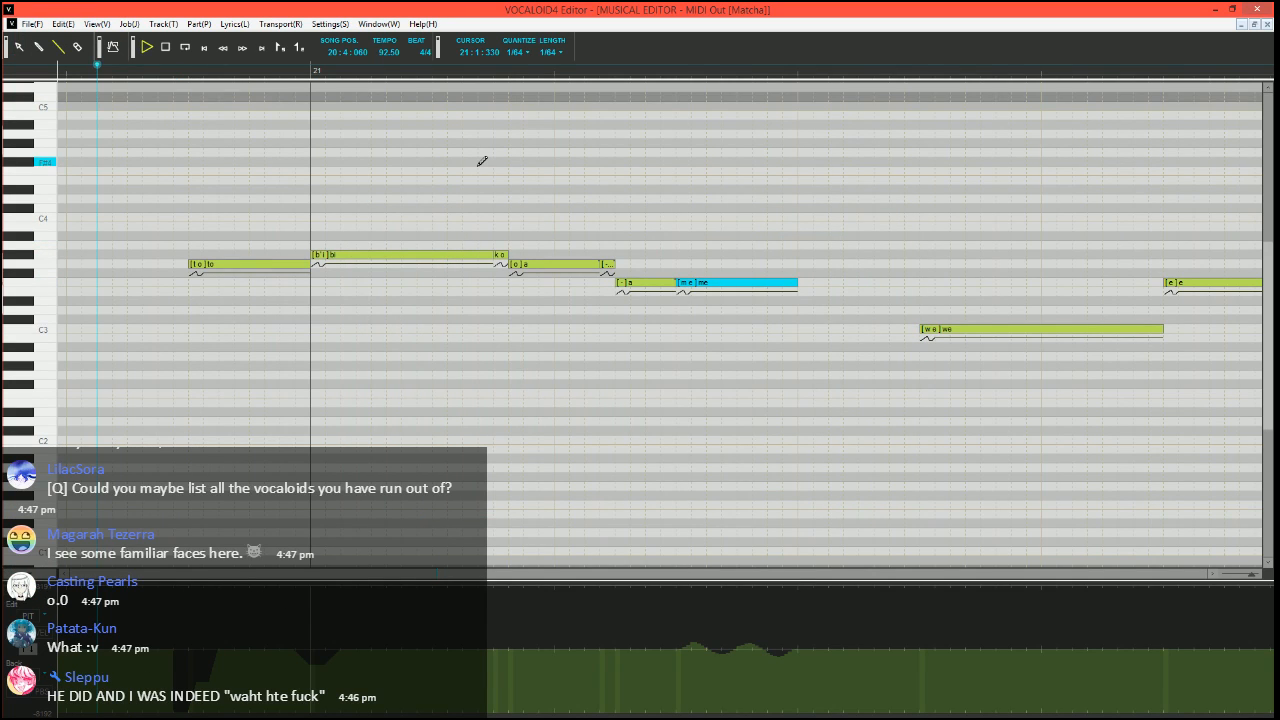
Add a short F3 "h" note directly after the "me" note in measure 21, and play the phrase from before "to"
key("space")
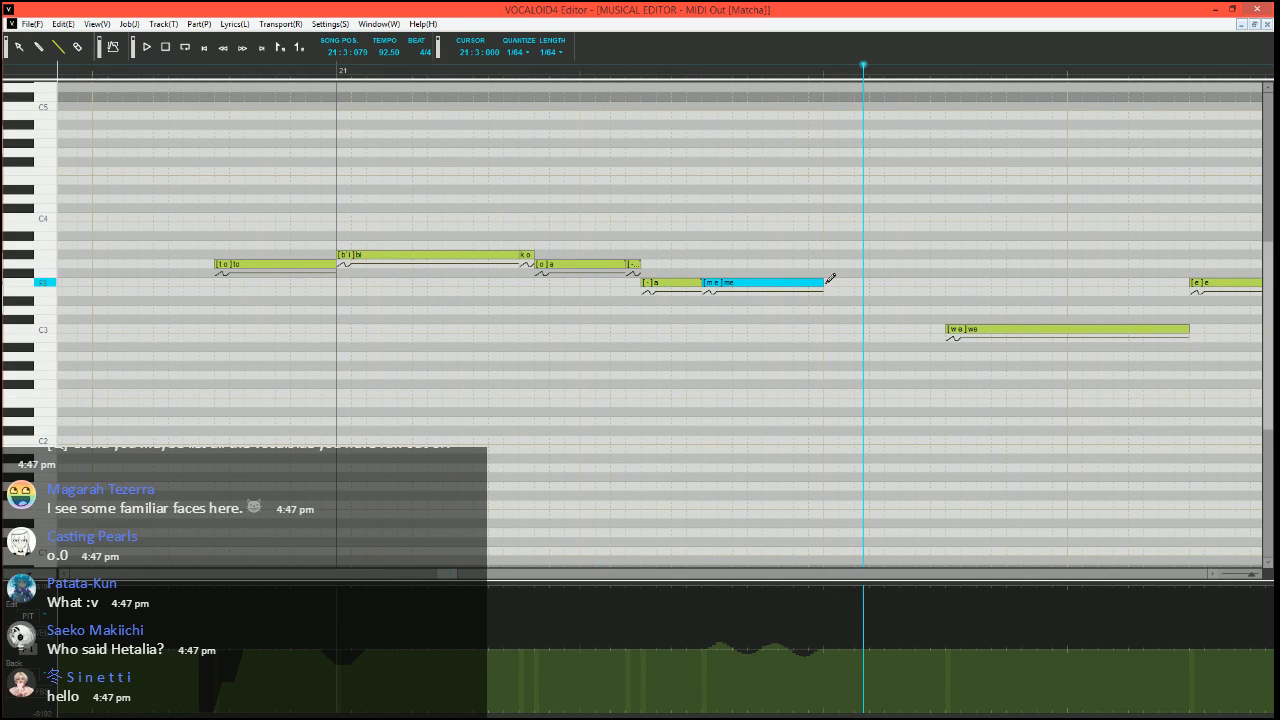
left_click_drag(827, 284, 840, 285)
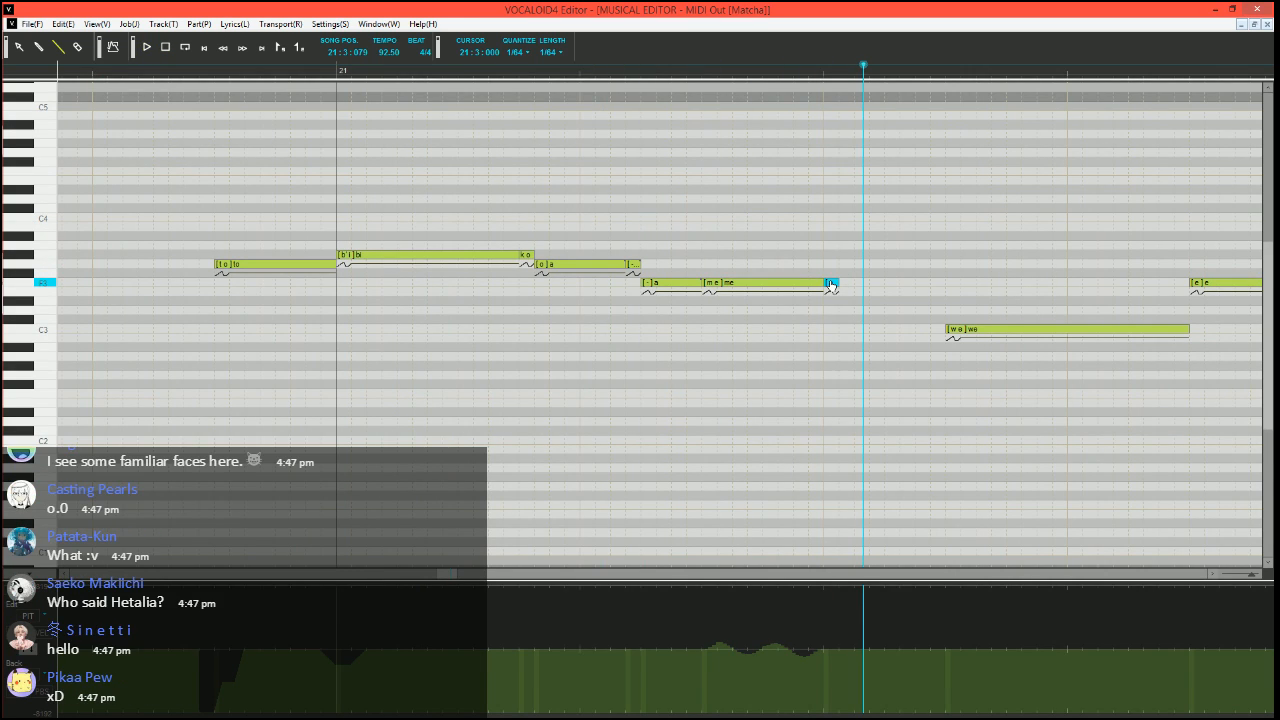
key("Return")
left_click(93, 69)
key("space")
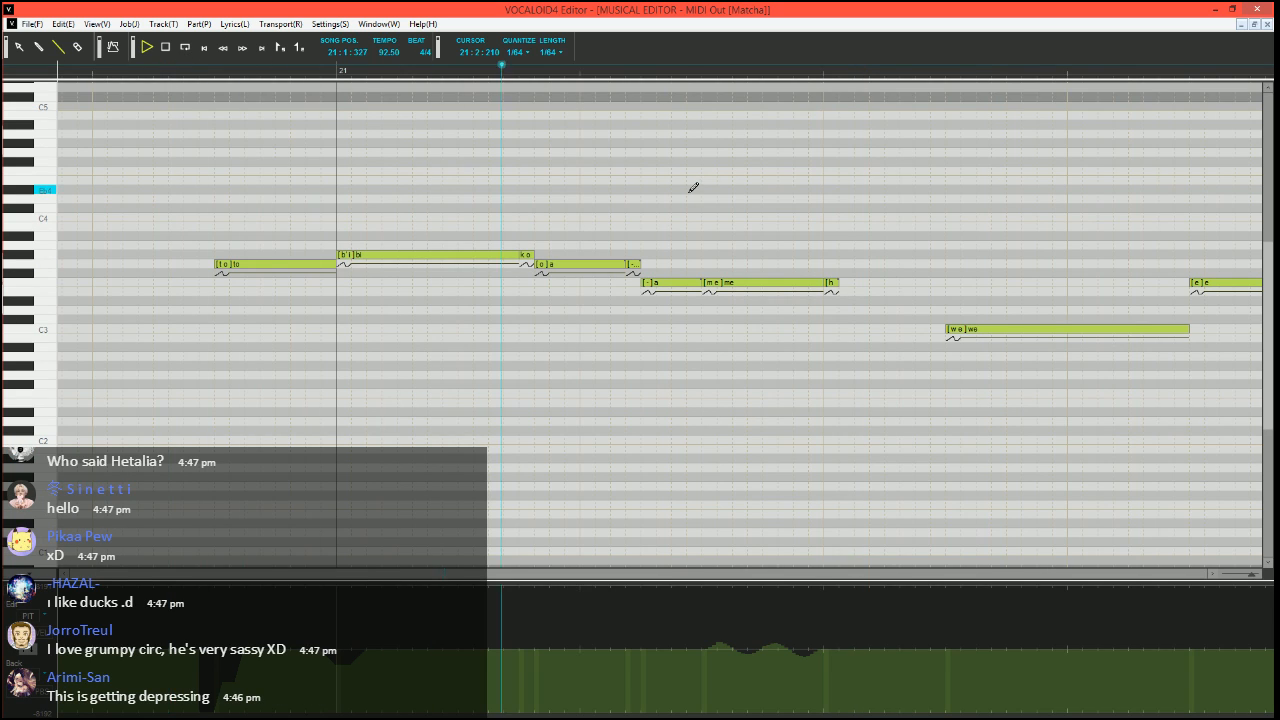
key("space")
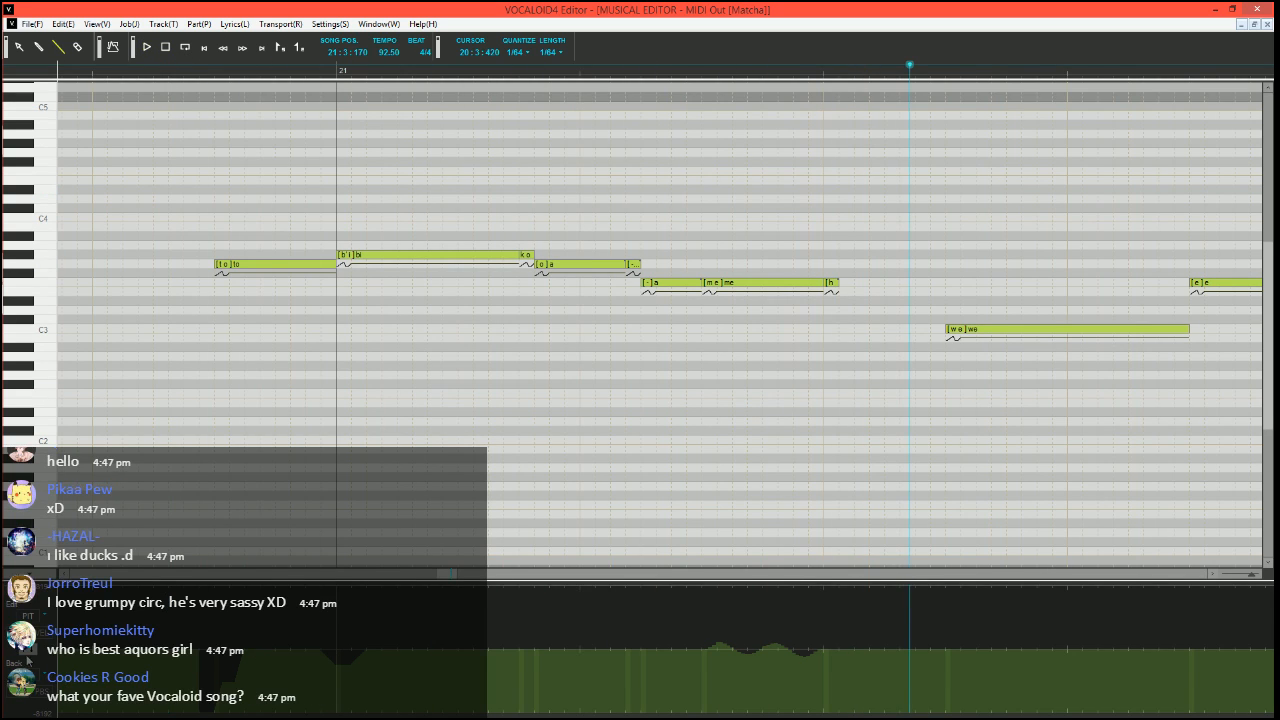
Lower the velocity of the short G#3 "ko" note in measure 21 to about half, and play the phrase
left_click(41, 633)
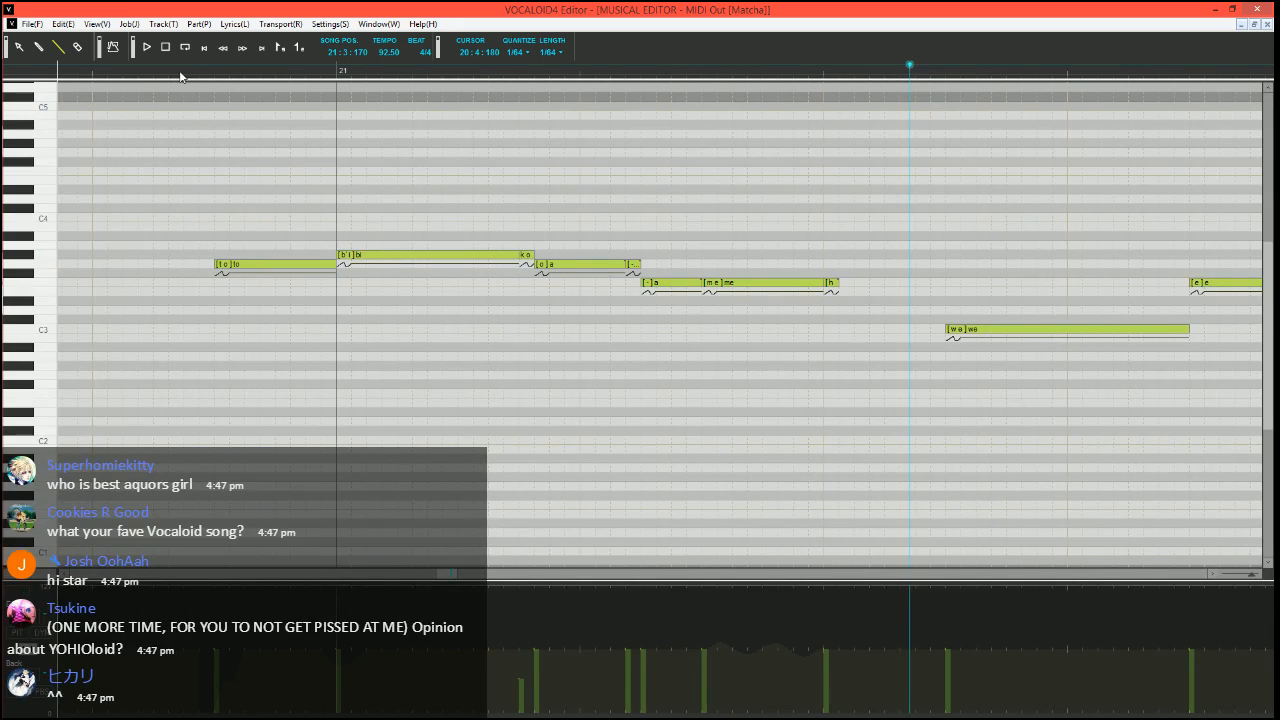
key("space")
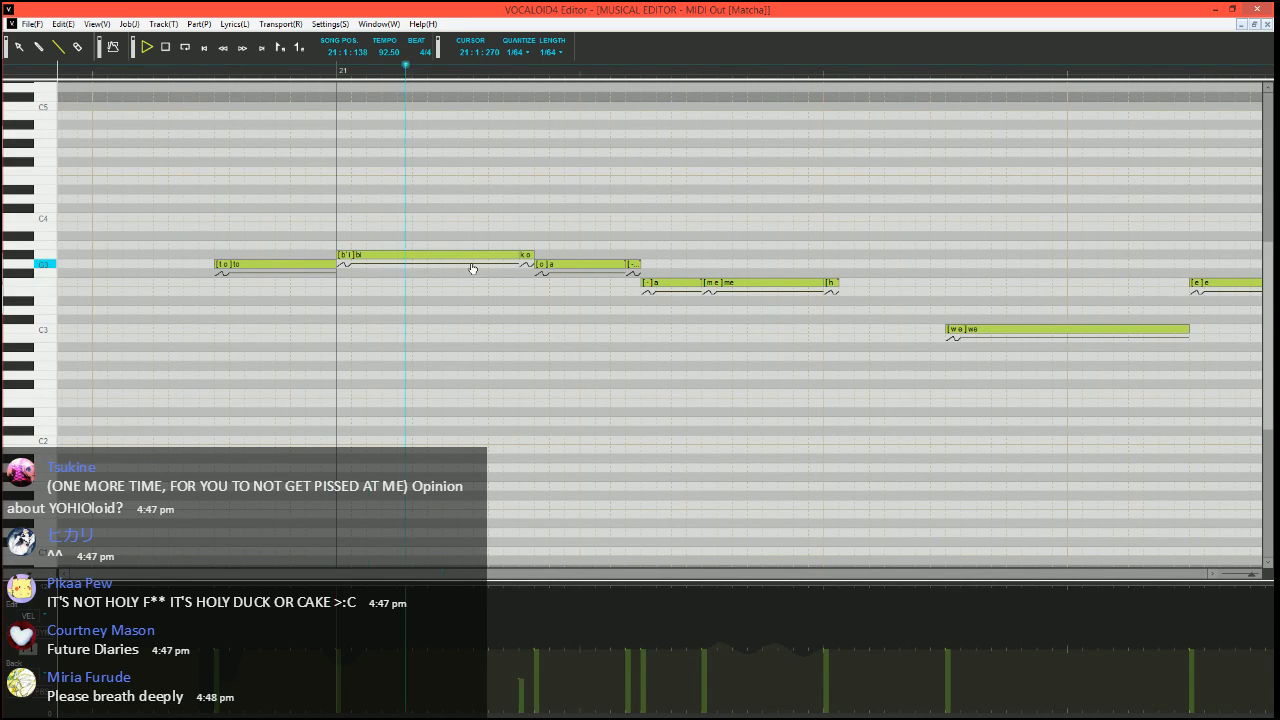
key("space")
Draw a pitch bend rising from the lowest value into the start of the C3 "we" note, and play from just before it
scroll(736, 335, "right", 2)
scroll(736, 335, "right", 2)
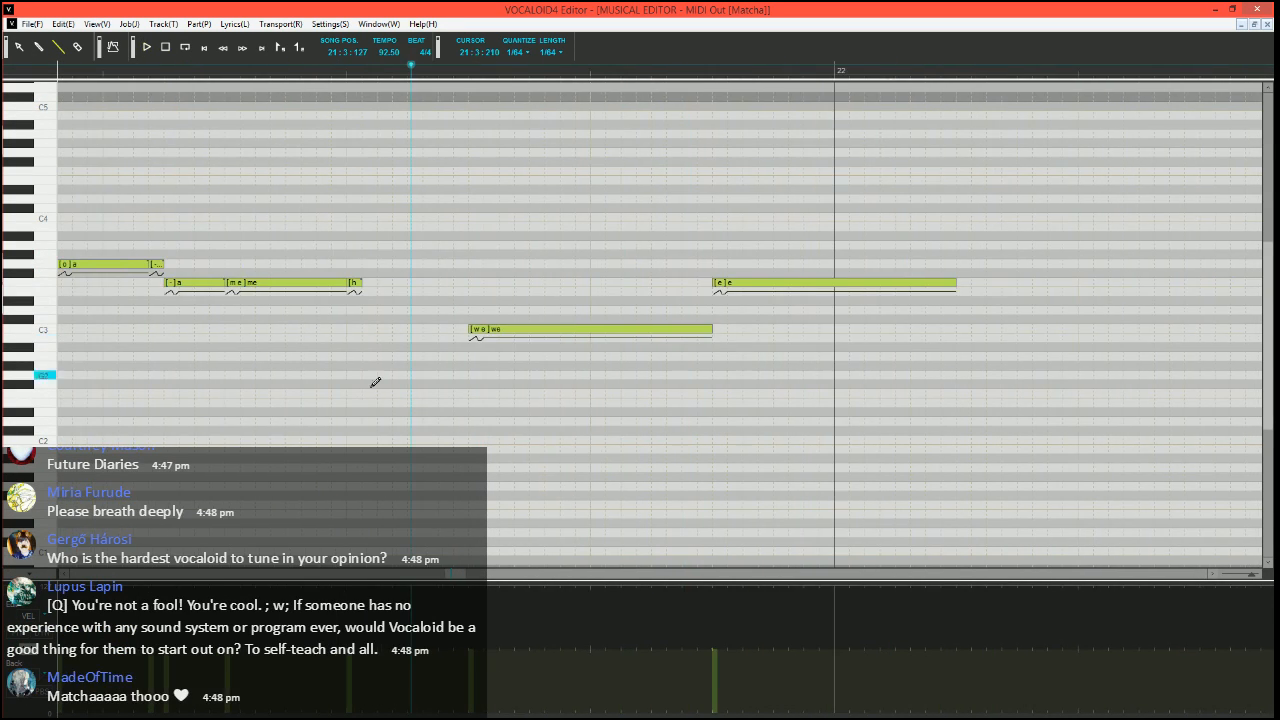
left_click(27, 658)
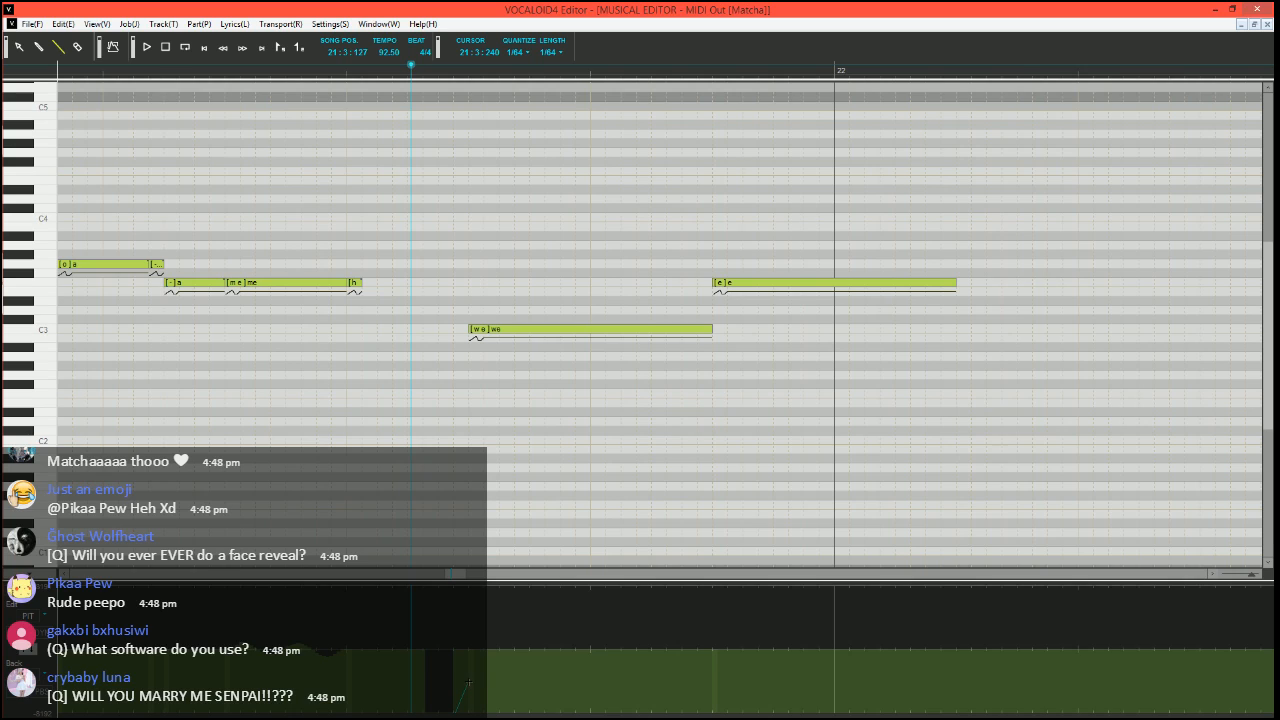
left_click_drag(498, 682, 518, 652)
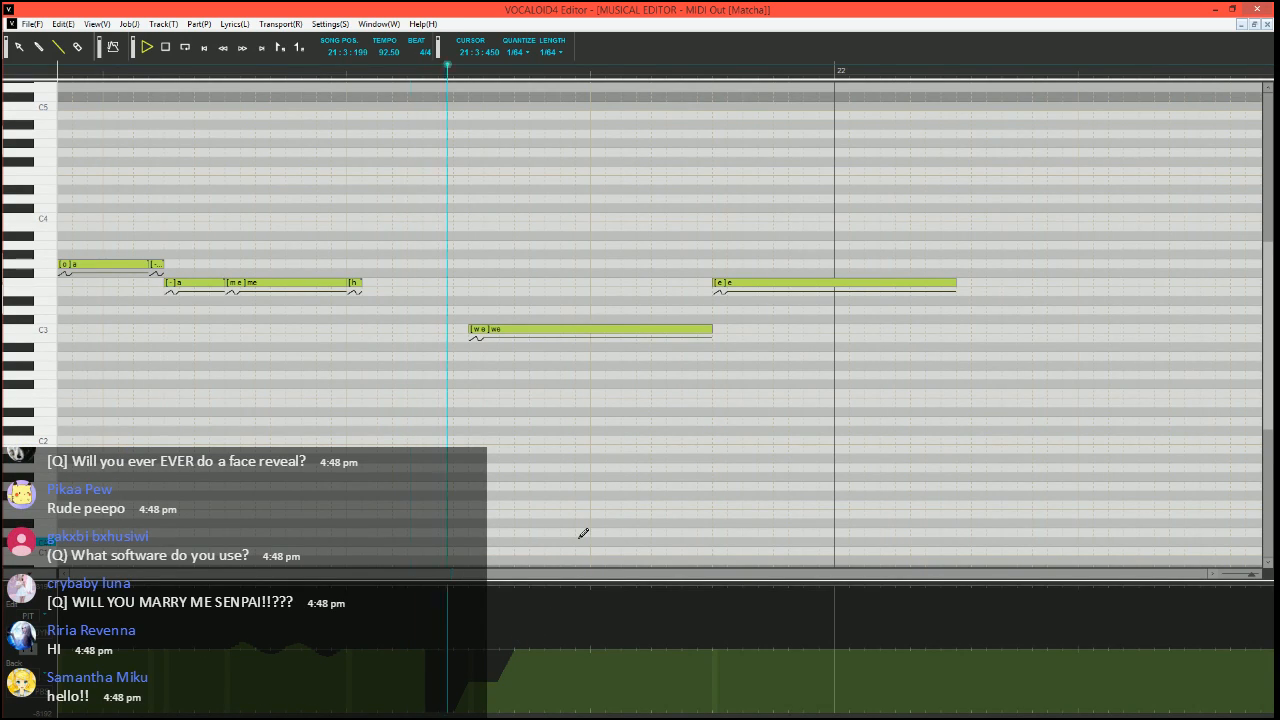
left_click(409, 70)
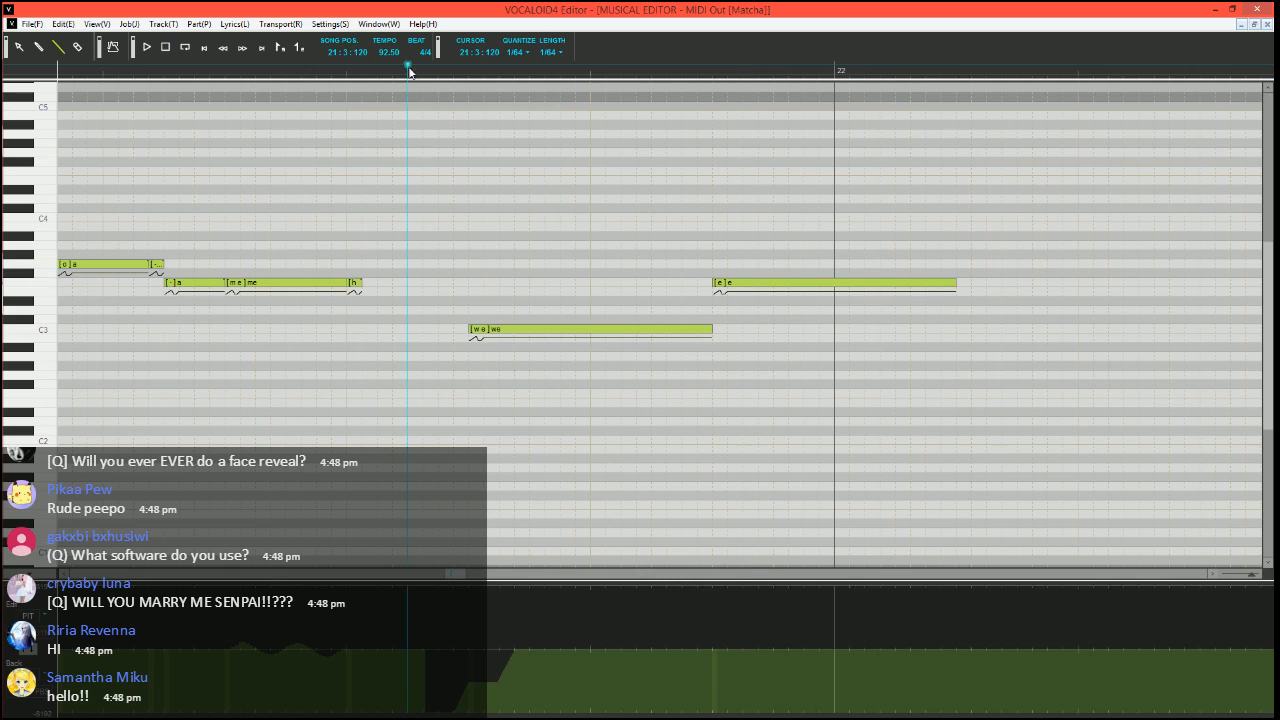
Split the F3 "e" note before measure 22 into a short D#3 note, a short F3 note and a long F3 note with phonemes e, - and -
mouse_move(715, 283)
left_mouse_down()
mouse_move(758, 283)
mouse_move(718, 300)
mouse_move(746, 300)
left_mouse_up()
left_click_drag(747, 283, 759, 283)
double_click(723, 302)
type("e")
key("Tab")
type("-")
key("Tab")
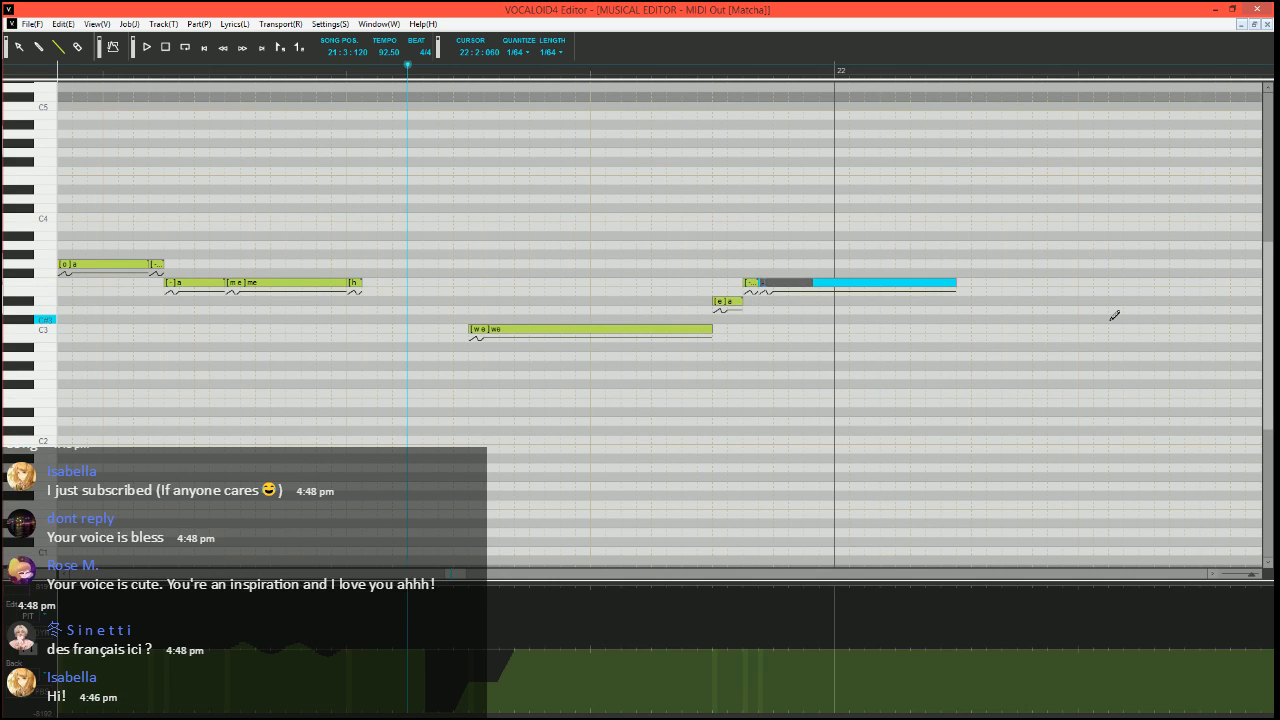
Start the vibrato job plugin on the long F3 "e" note at measure 22, with pitch amount 10 and brightness amount 15
scroll(1114, 316, "down", 2)
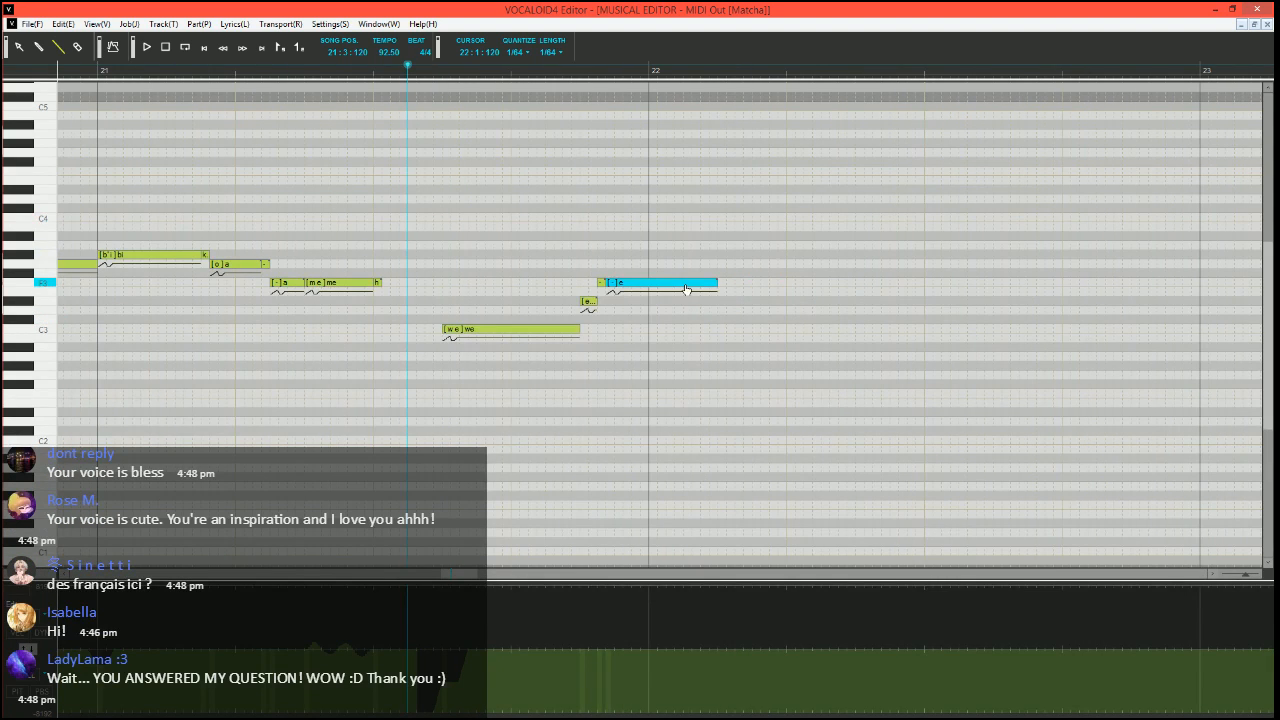
key("ctrl+j")
left_click(523, 369)
left_click(738, 475)
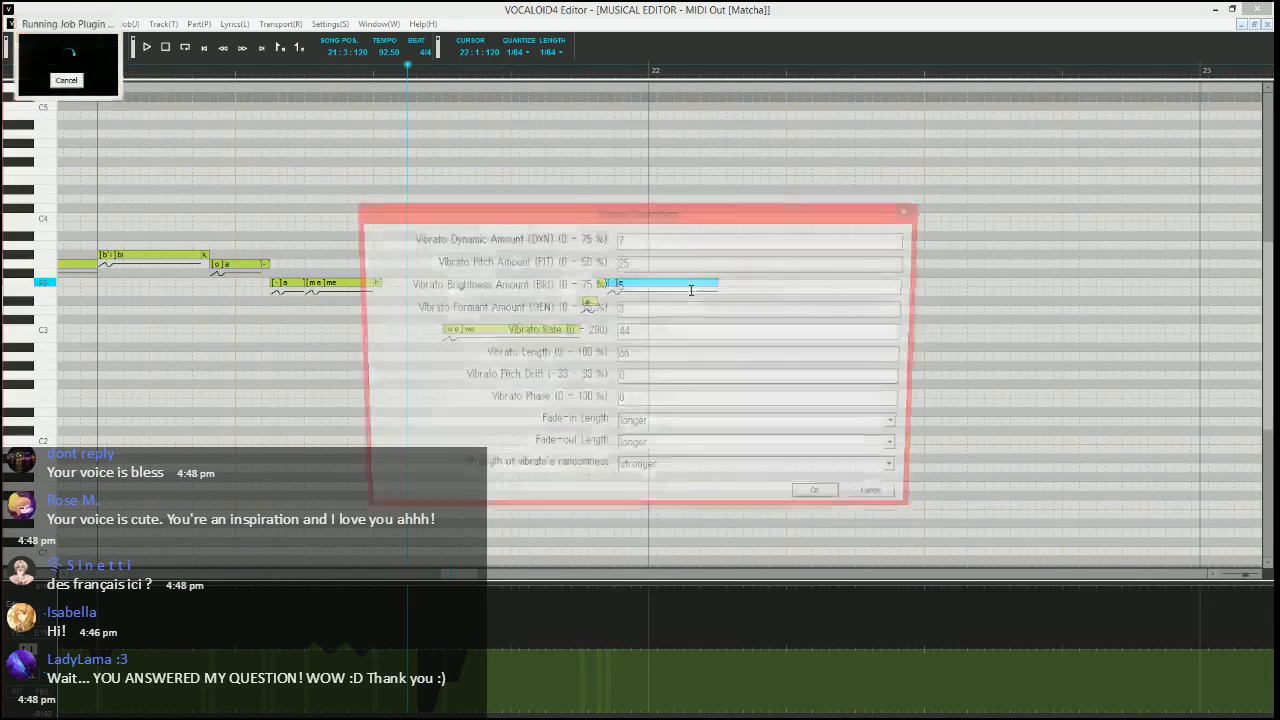
left_click_drag(690, 265, 321, 253)
type("10")
key("Tab")
type("15")
key("Tab")
key("Tab")
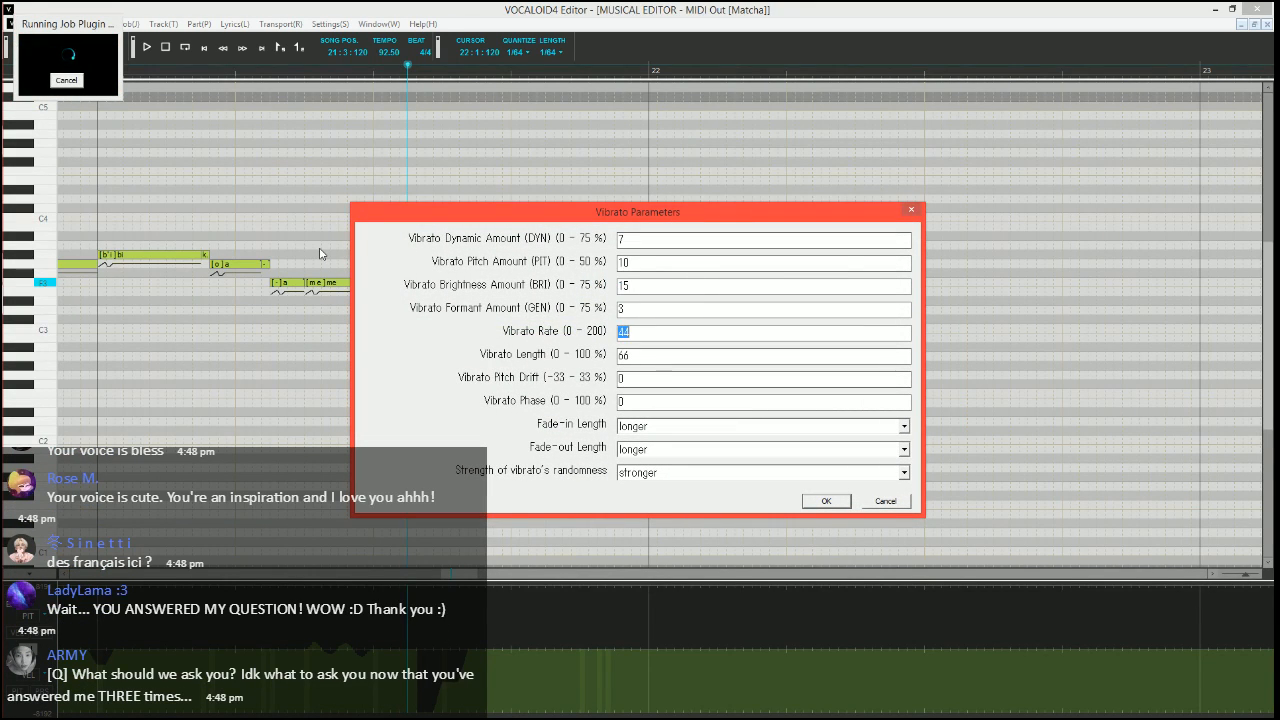
Set the vibrato rate to 70, length to 100 and fade-in to medium, shorten the fade-out, and apply the vibrato
type("70")
key("Tab")
type("100")
key("Tab")
key("m")
key("Tab")
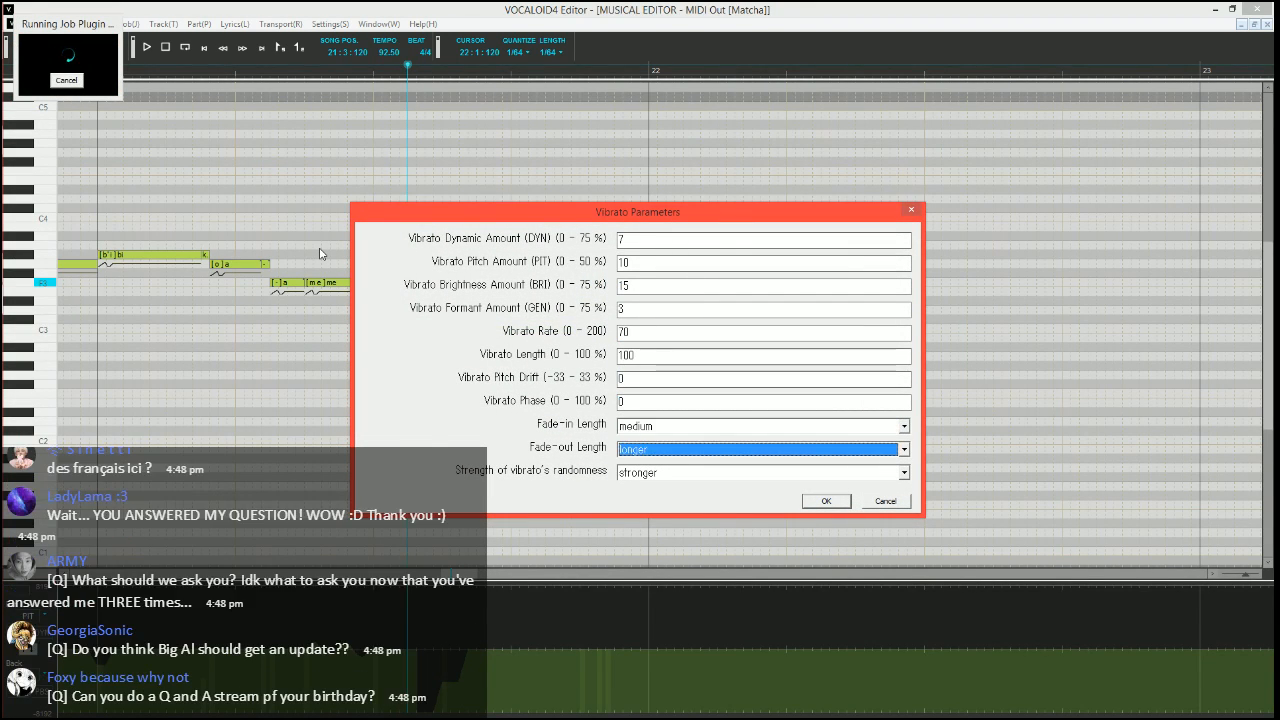
key("s")
key("Return")
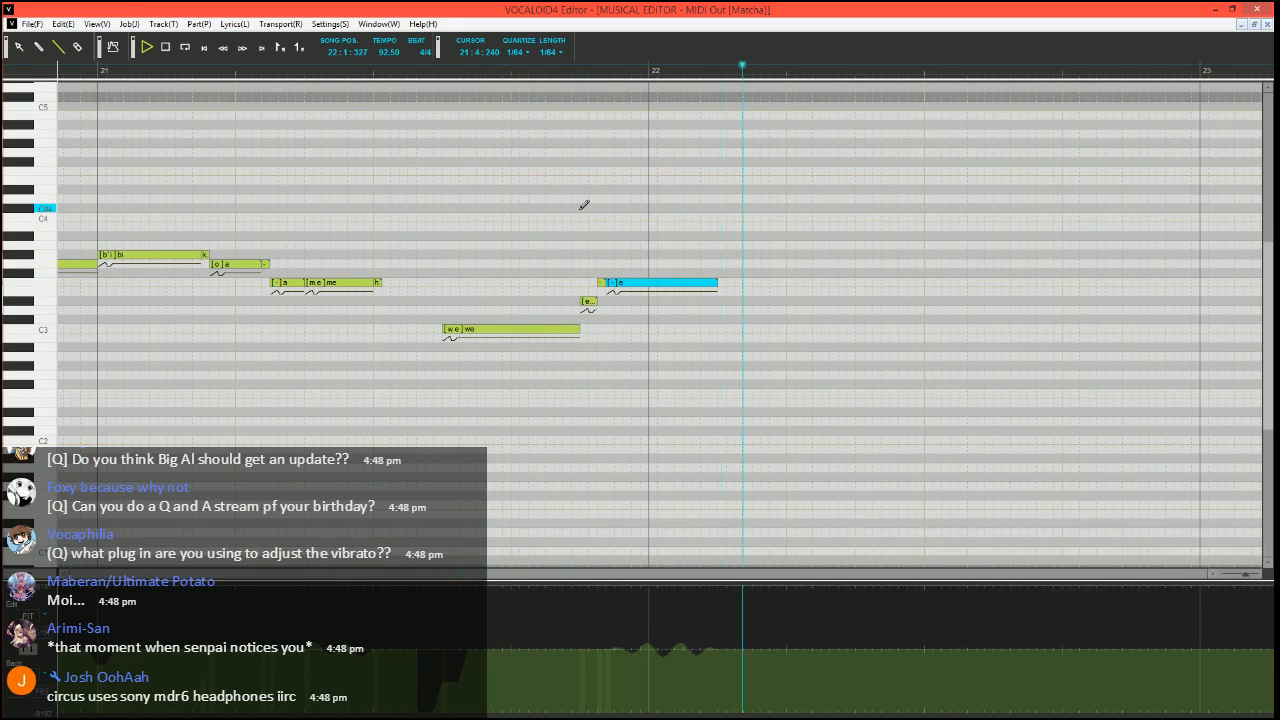
Split a short "-" note off the end of the C3 "we" note, and play the phrase from 21:3:060
left_click(388, 74)
scroll(655, 360, "up", 1)
scroll(655, 360, "right", 1)
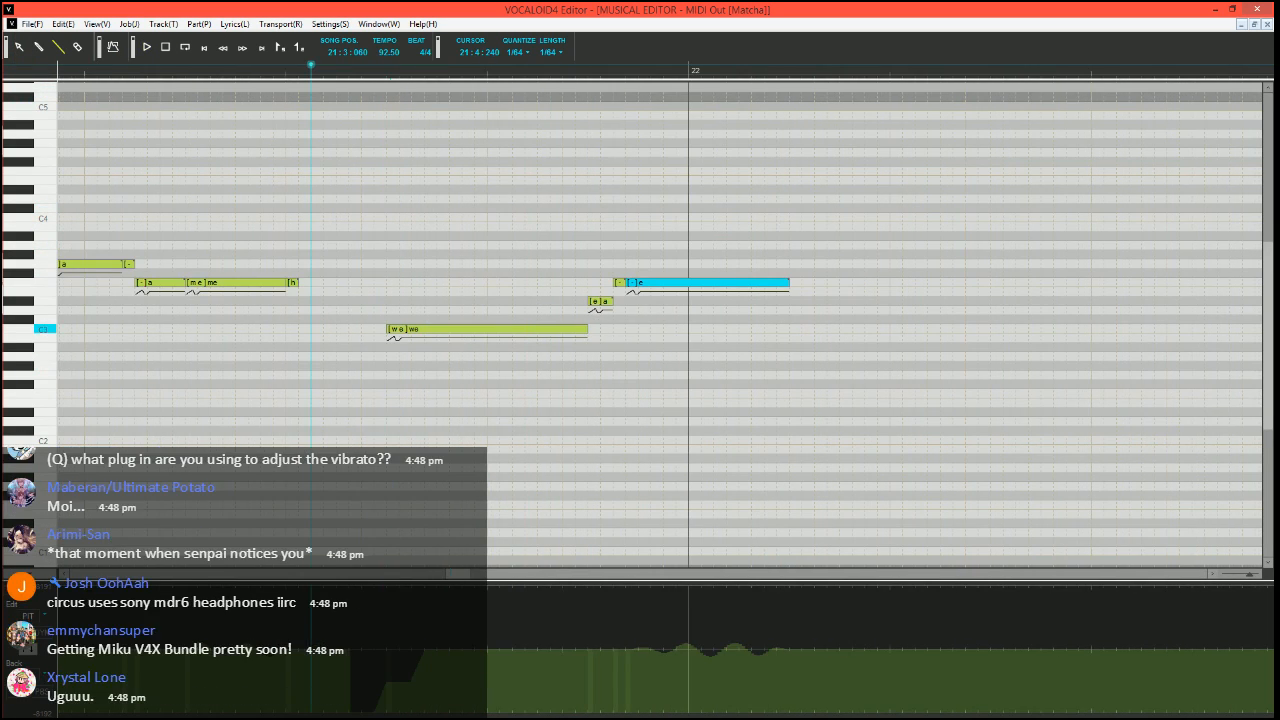
left_click_drag(586, 329, 575, 329)
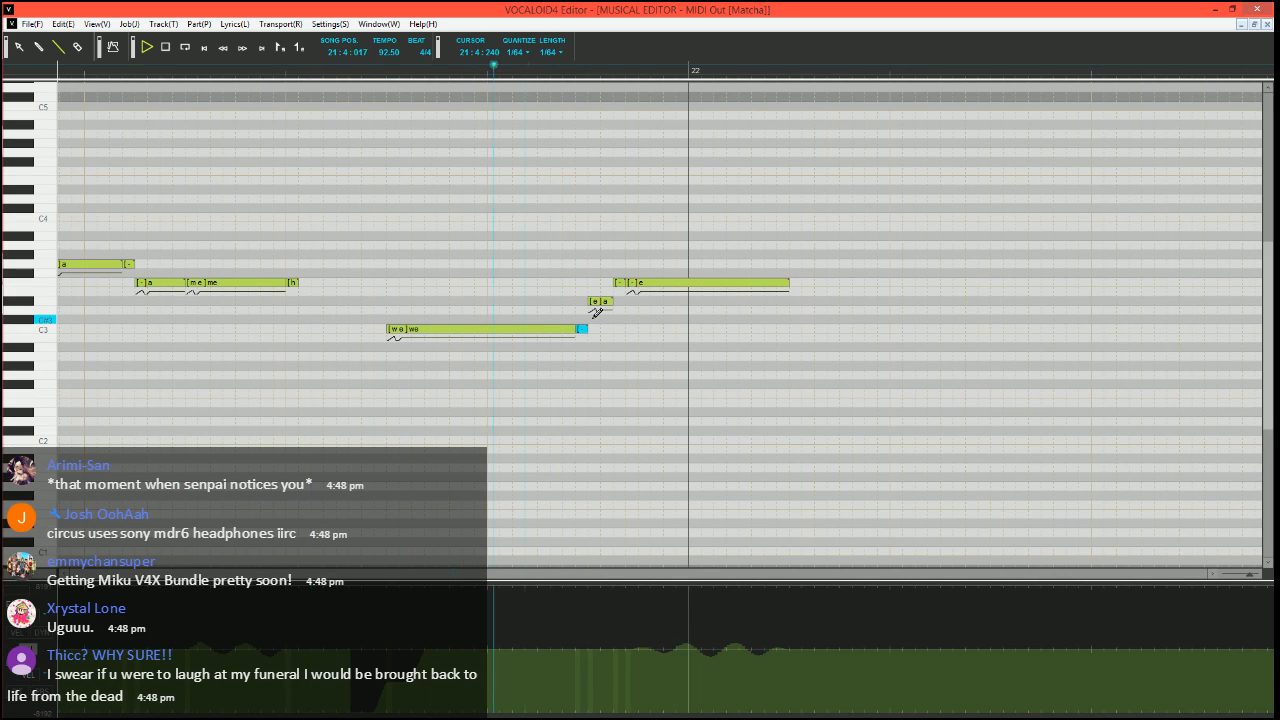
key("space")
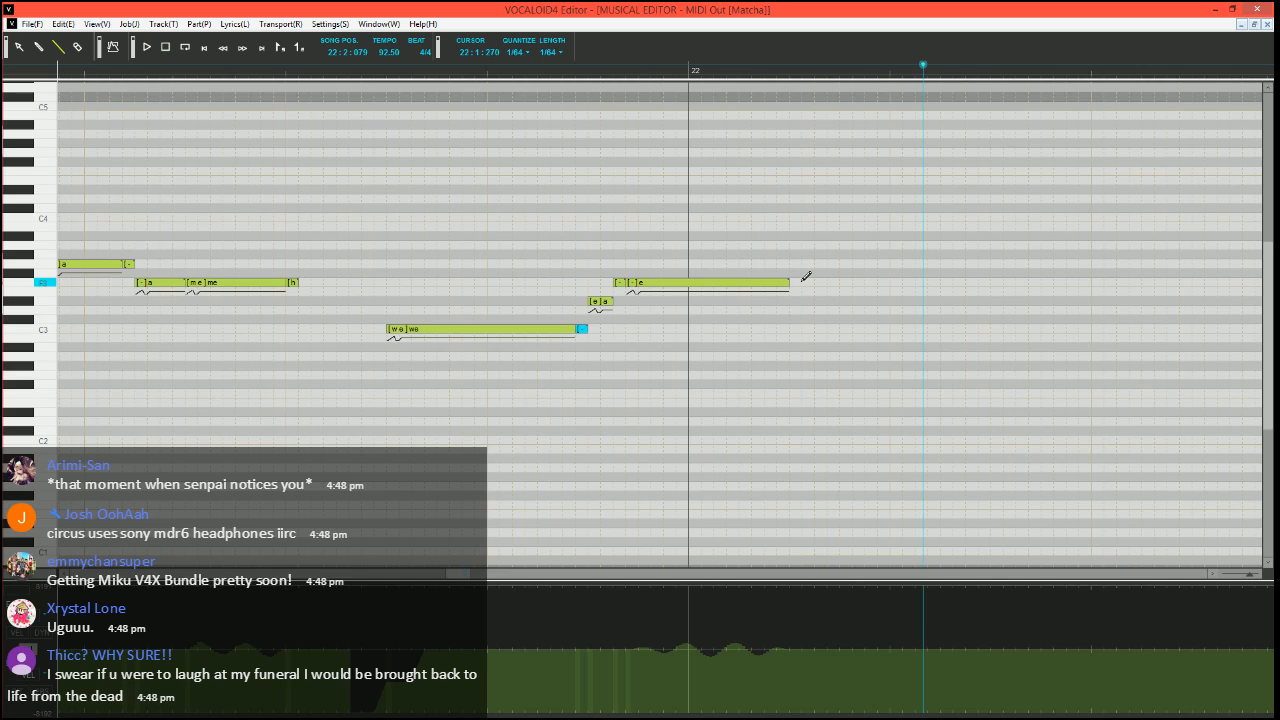
Add a short F3 "h" note directly after the long "e" note in measure 22, and play from before "we"
left_click_drag(792, 282, 843, 282)
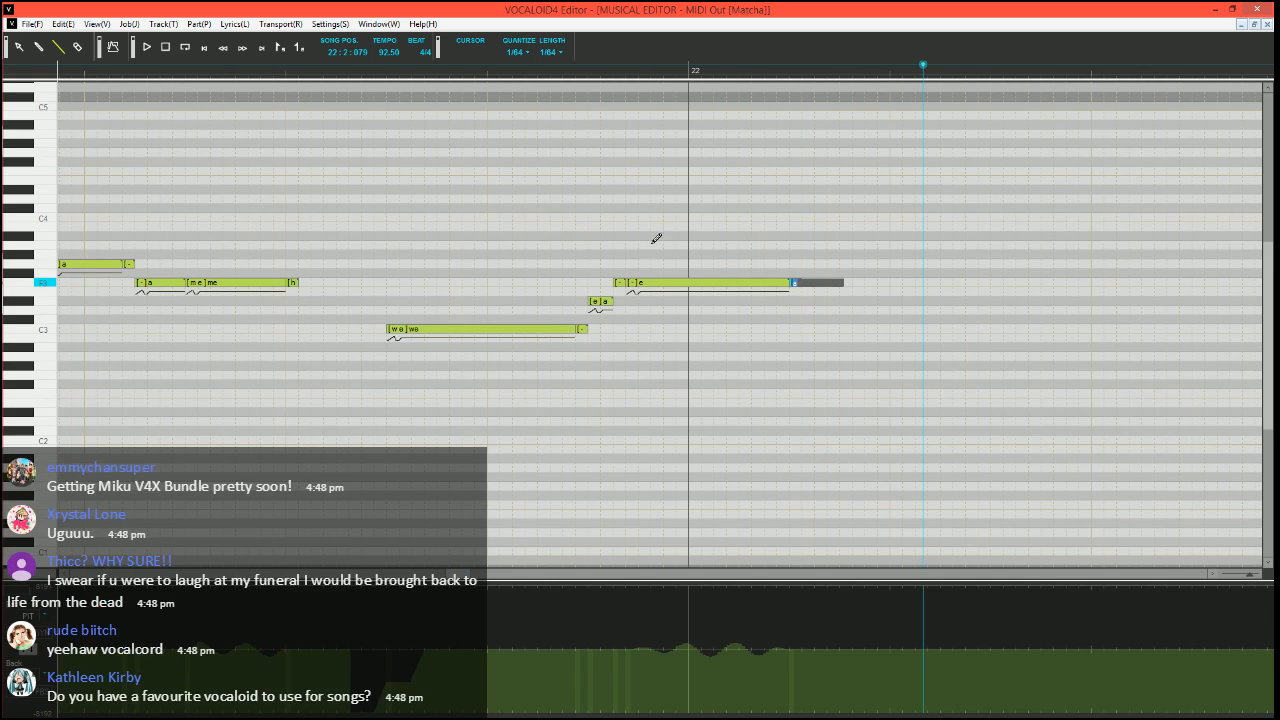
left_click(338, 72)
left_click(144, 47)
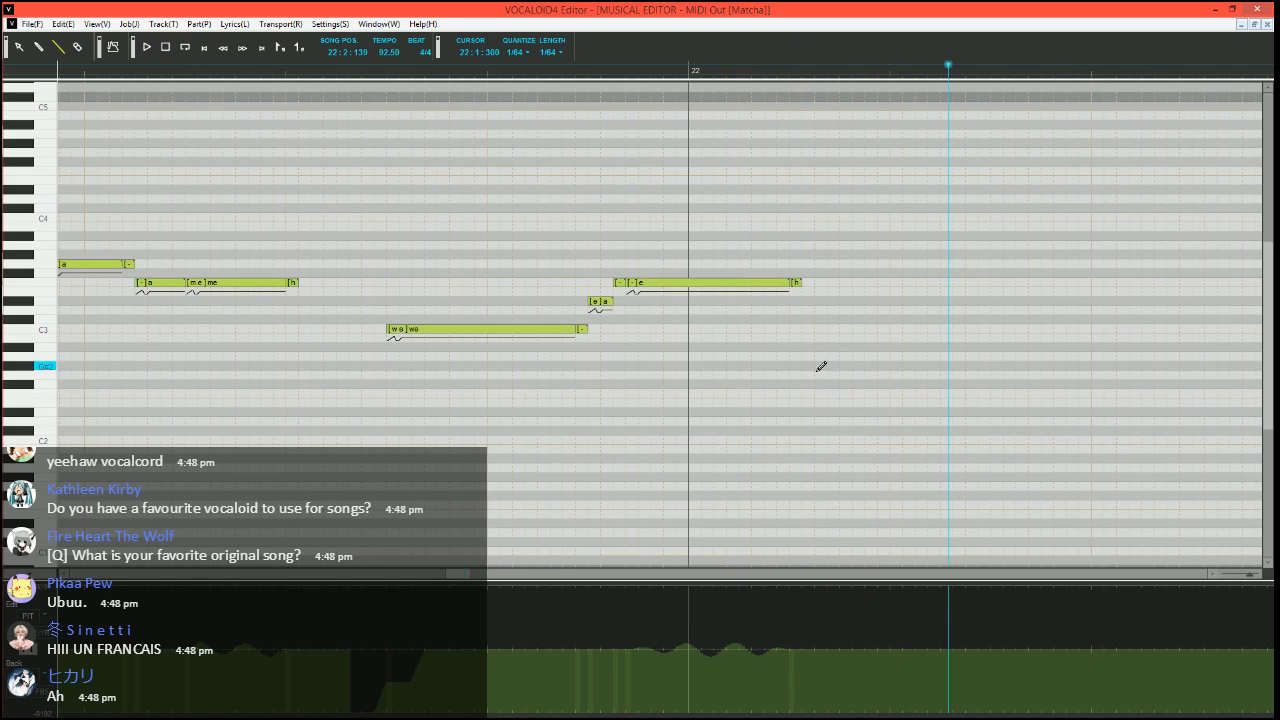
Play the tuned vocal from 5:4:000 through the end of the phrase in measure 22
scroll(691, 423, "down", 5)
left_click_drag(424, 578, 211, 532)
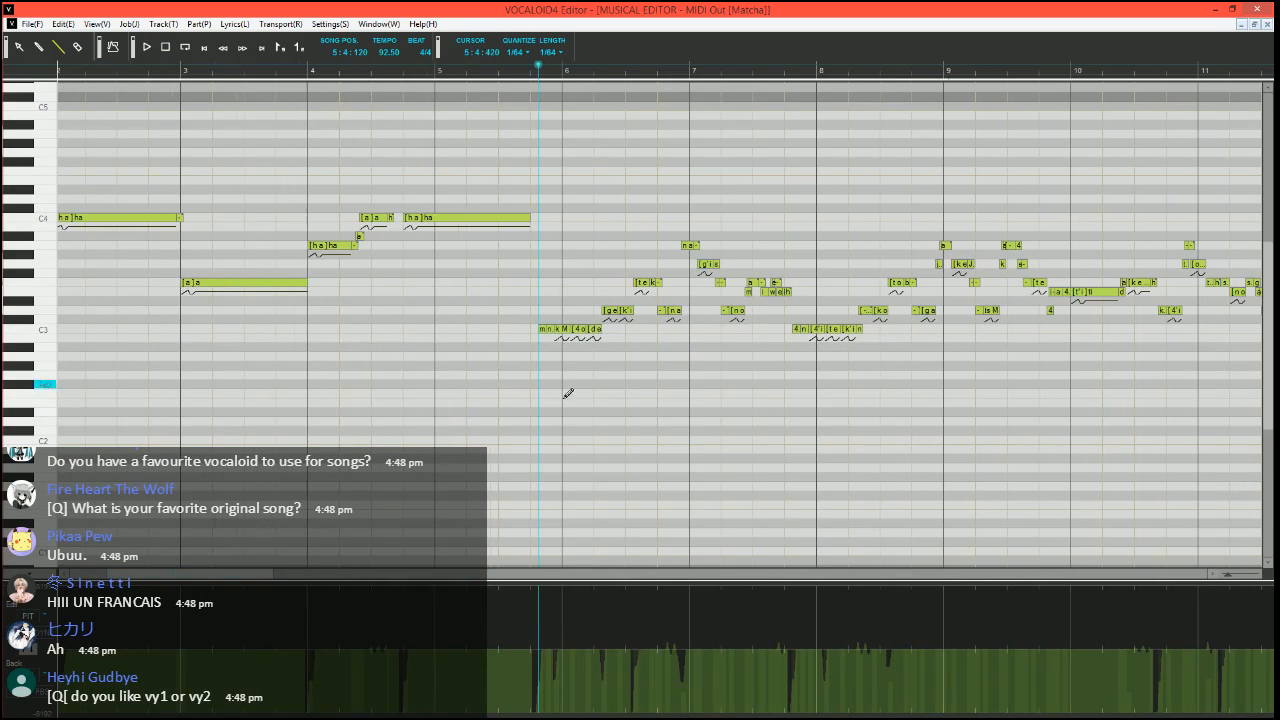
scroll(567, 393, "down", 3)
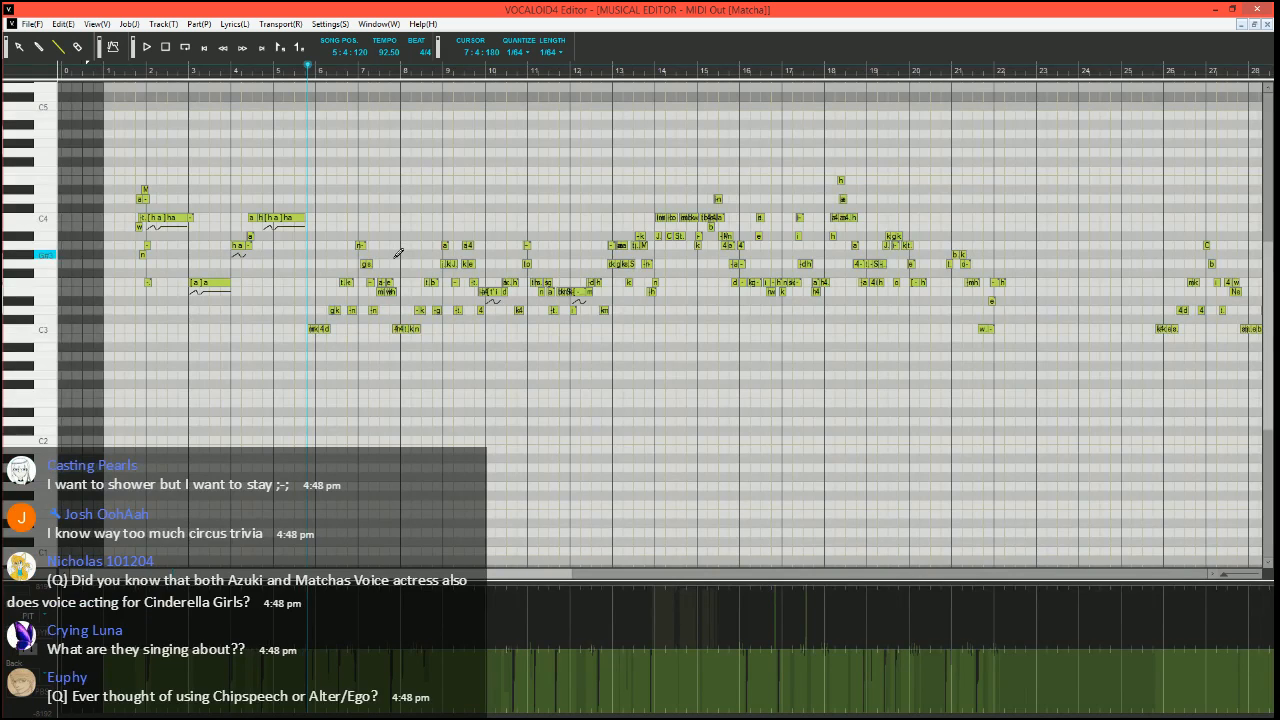
left_click(304, 72)
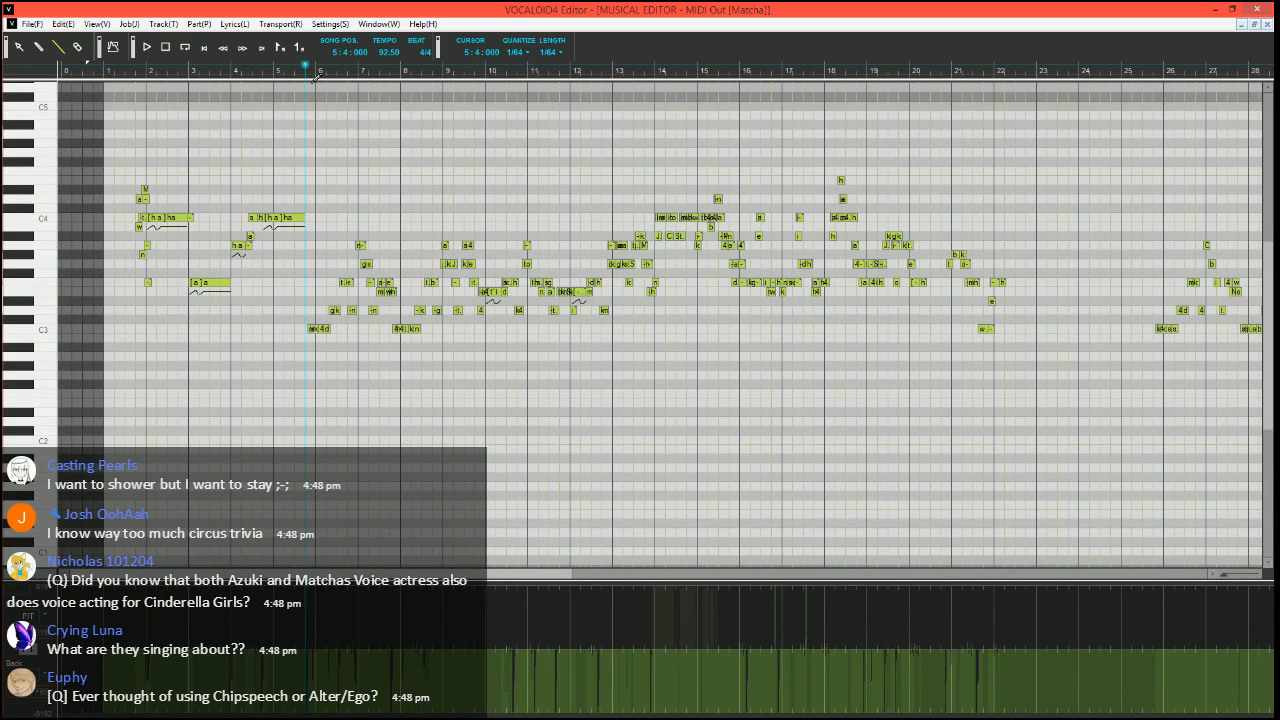
scroll(391, 251, "up", 5)
key("space")
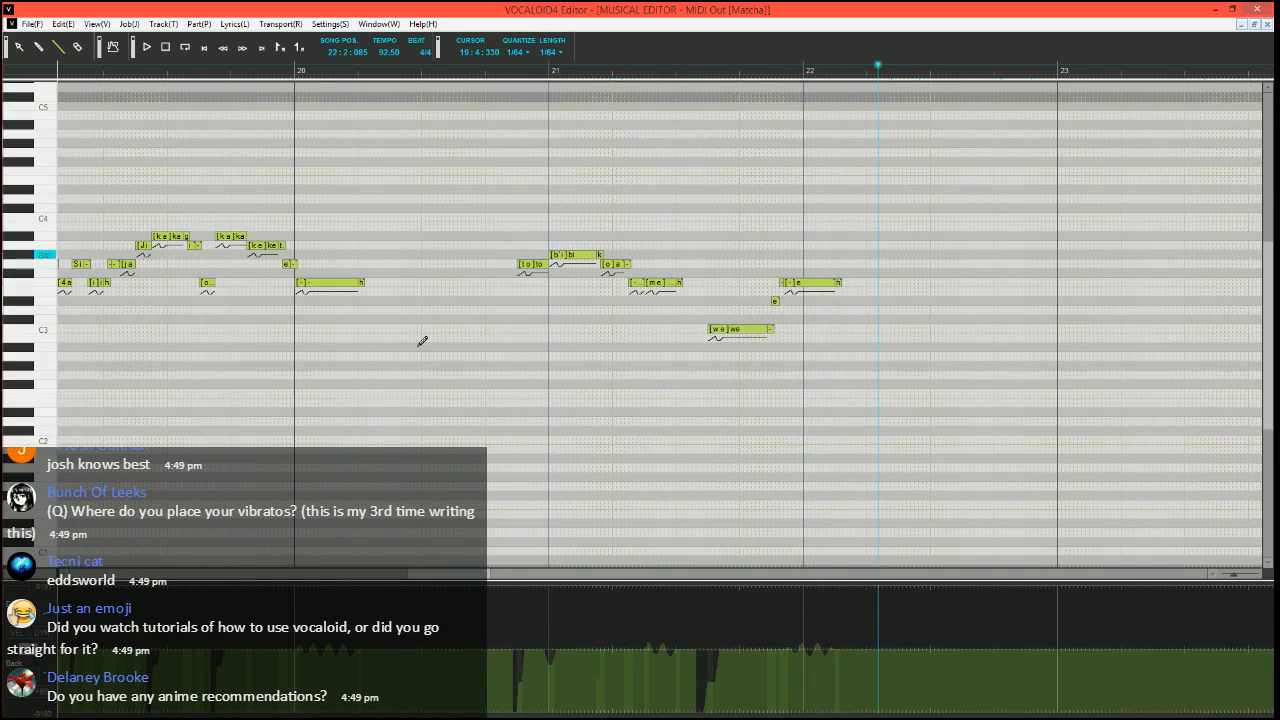
Draw a stepped pitch bend rising from the lowest value into the C3 "ku" note before measure 26, and play from 25:4:000
scroll(600, 390, "right", 3)
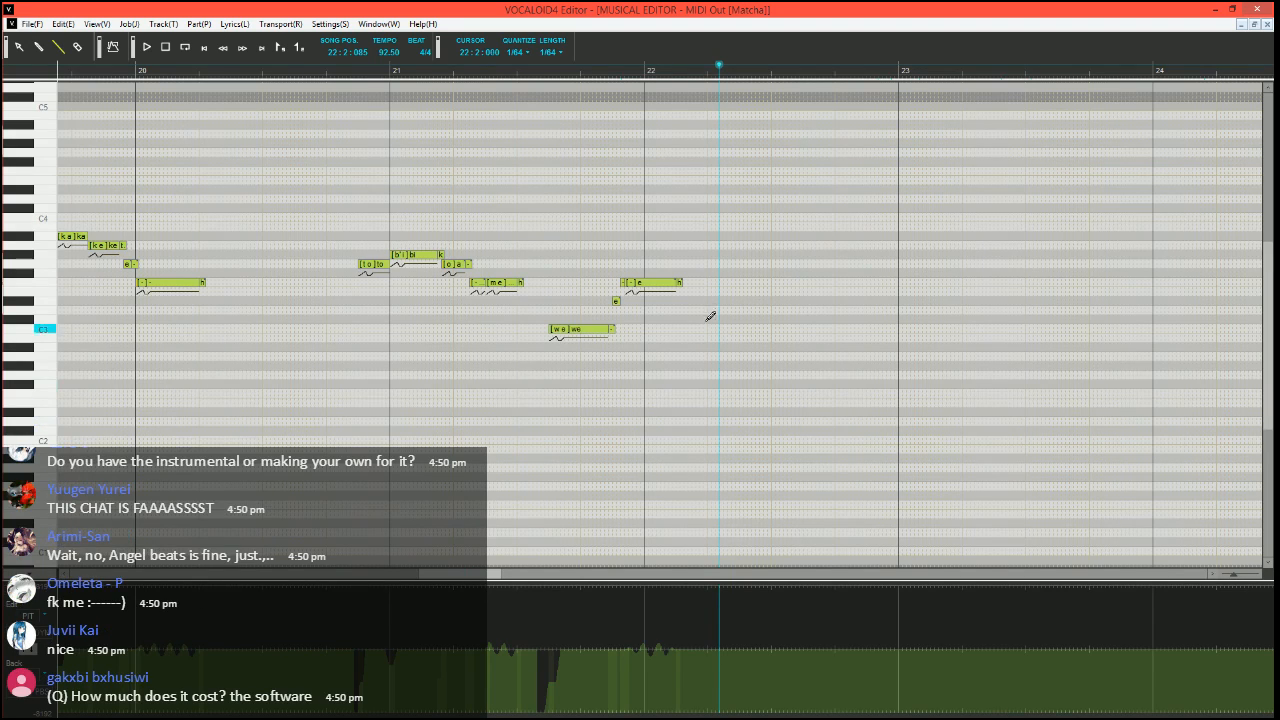
scroll(777, 425, "down", 1)
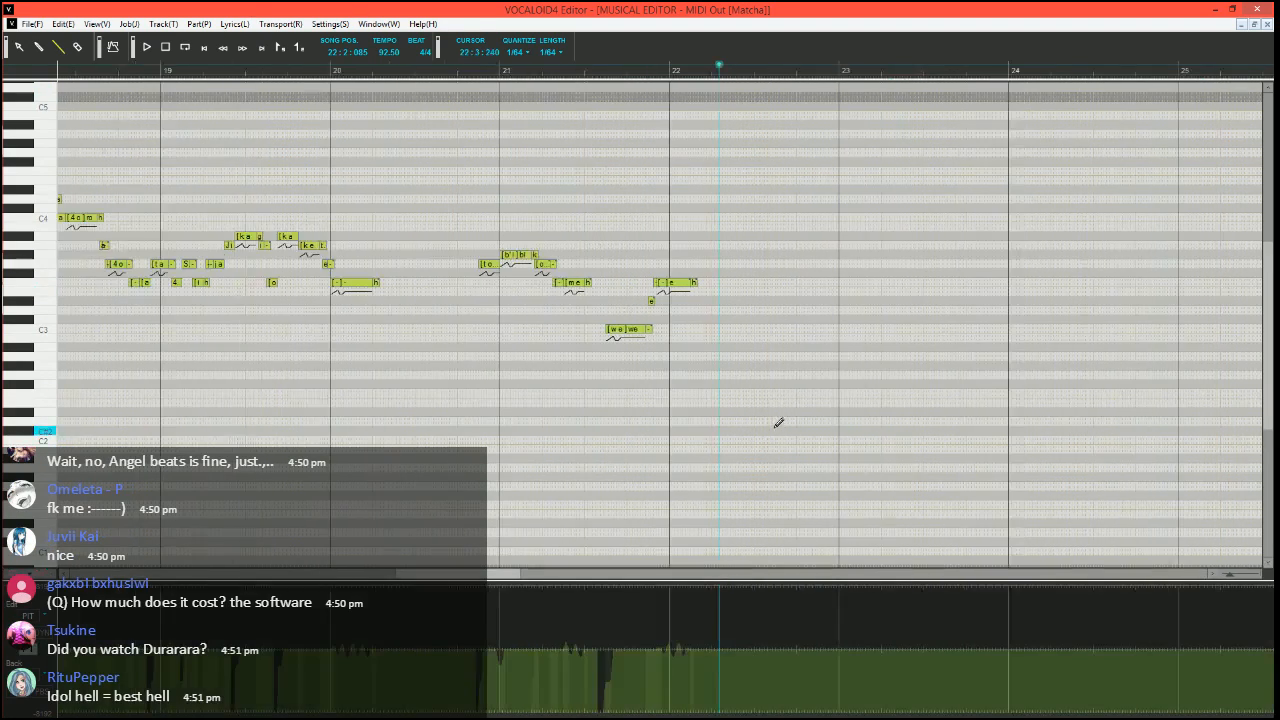
left_click_drag(487, 577, 452, 586)
middle_click(491, 581)
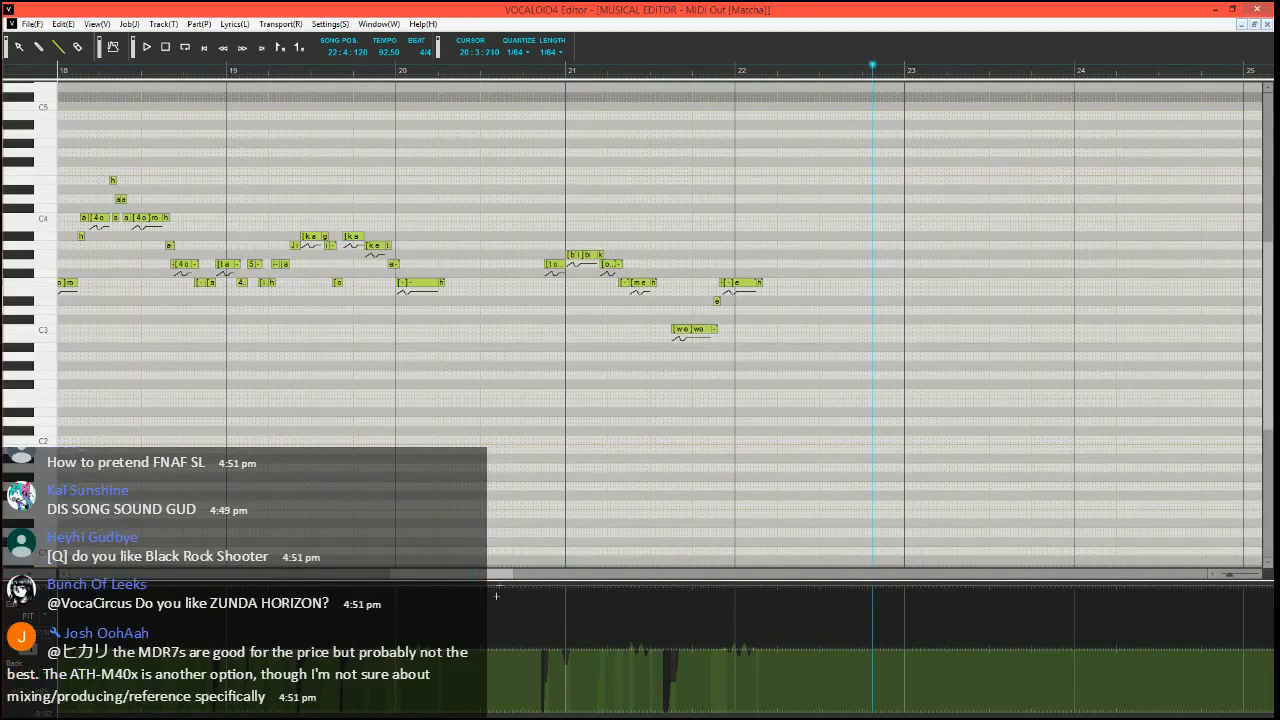
left_click_drag(476, 578, 591, 580)
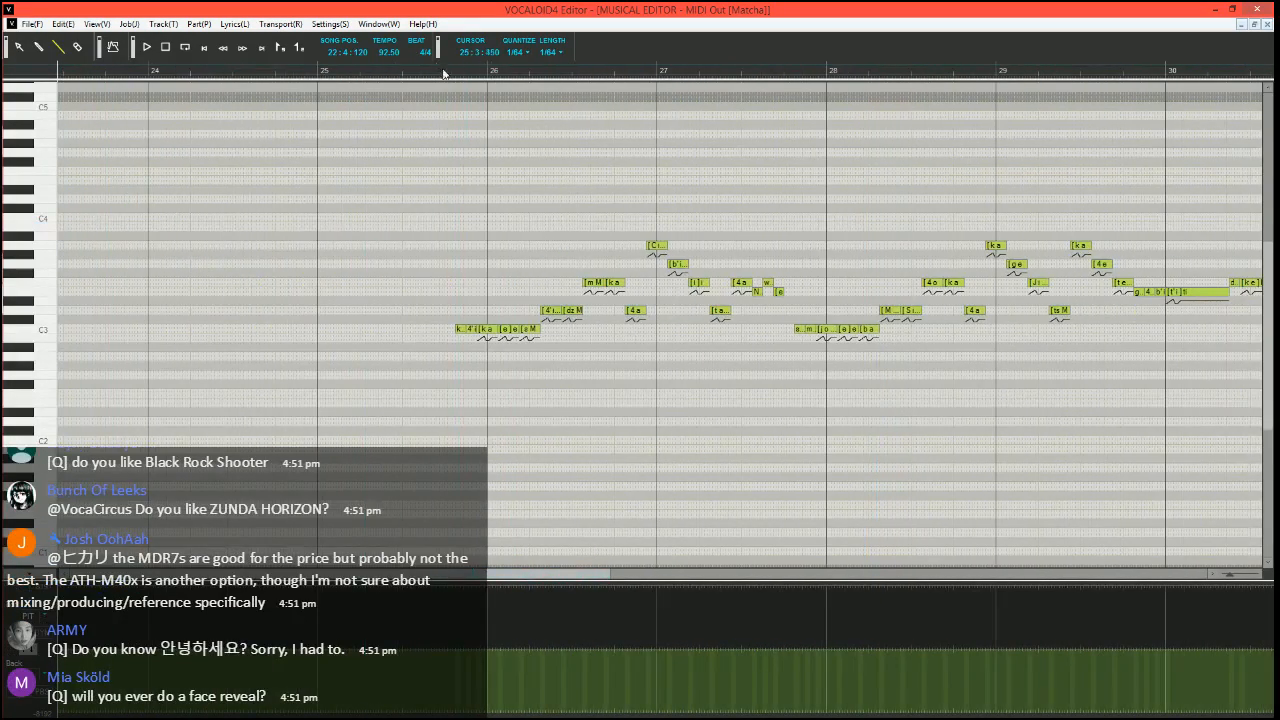
left_click(443, 73)
scroll(534, 427, "up", 5)
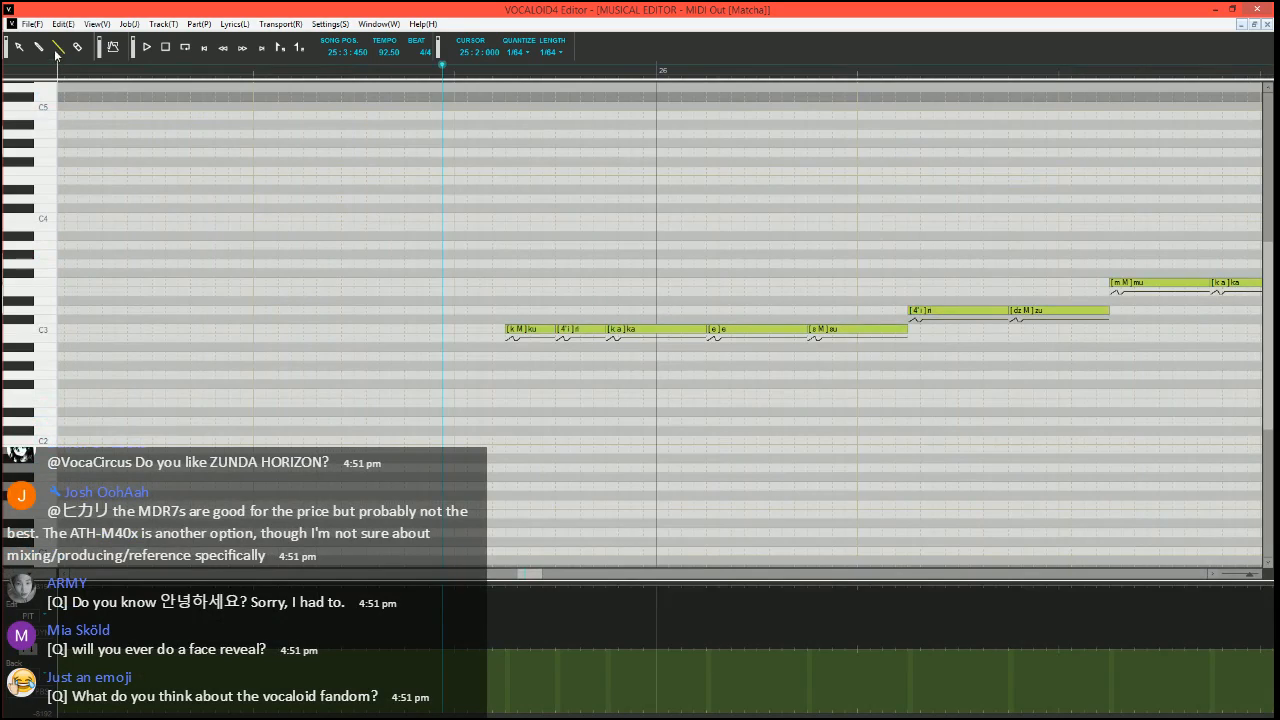
scroll(619, 376, "up", 2)
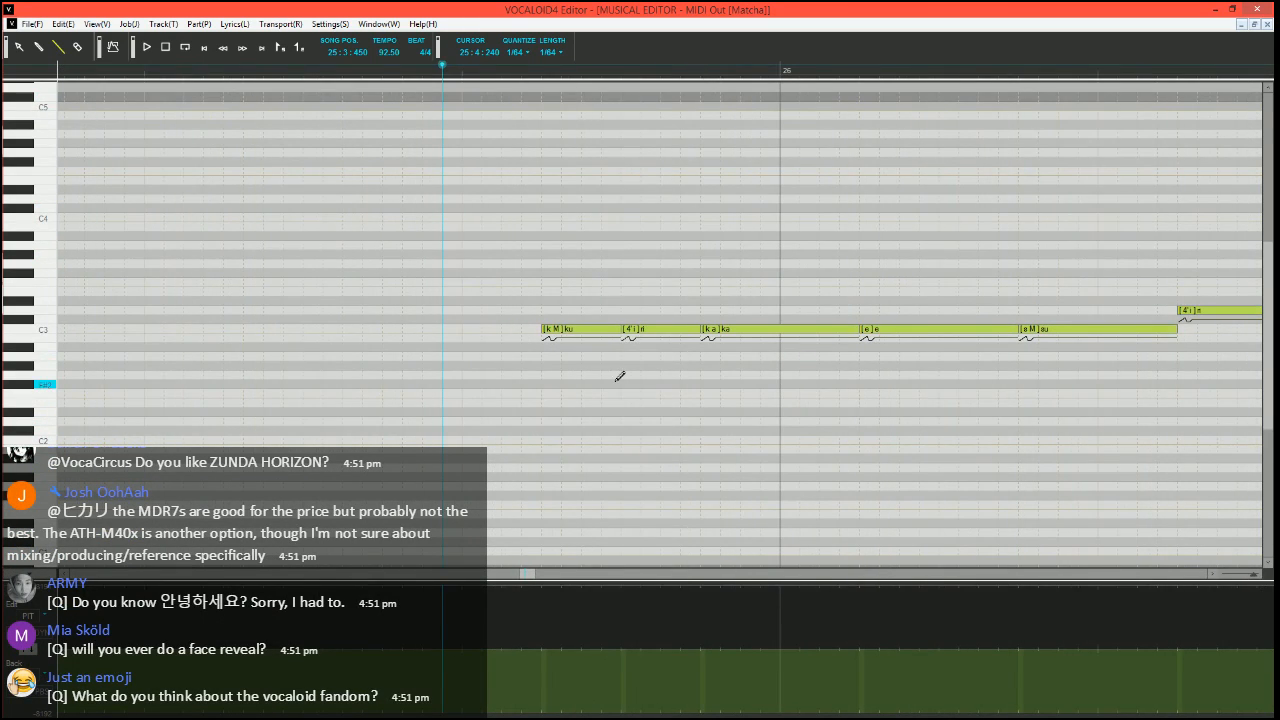
left_click(461, 74)
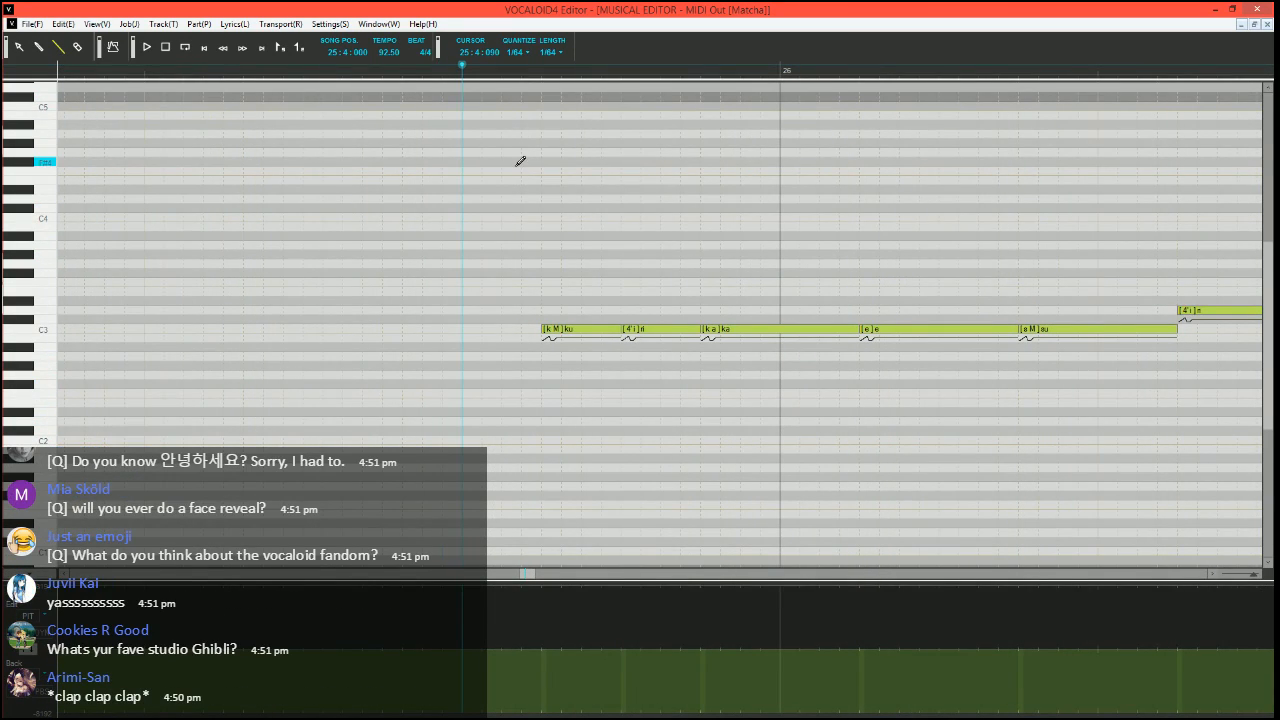
scroll(511, 347, "up", 1)
scroll(511, 347, "right", 1)
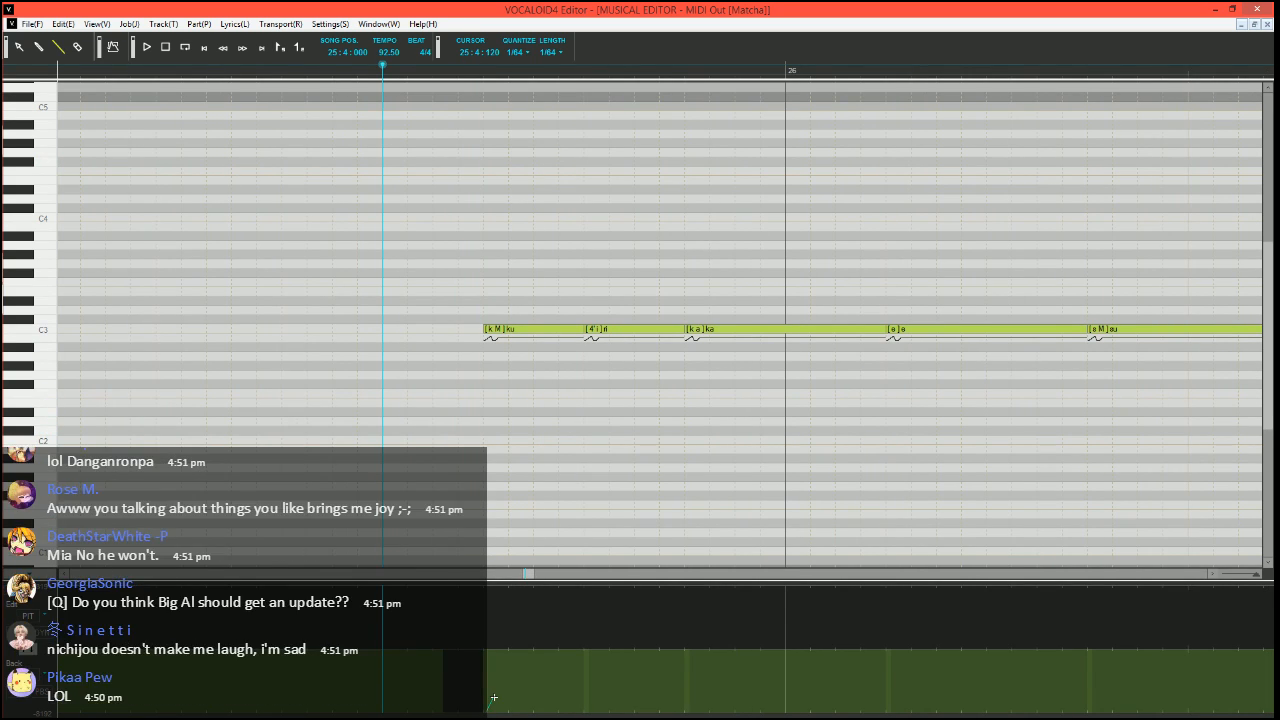
left_click_drag(493, 697, 500, 669)
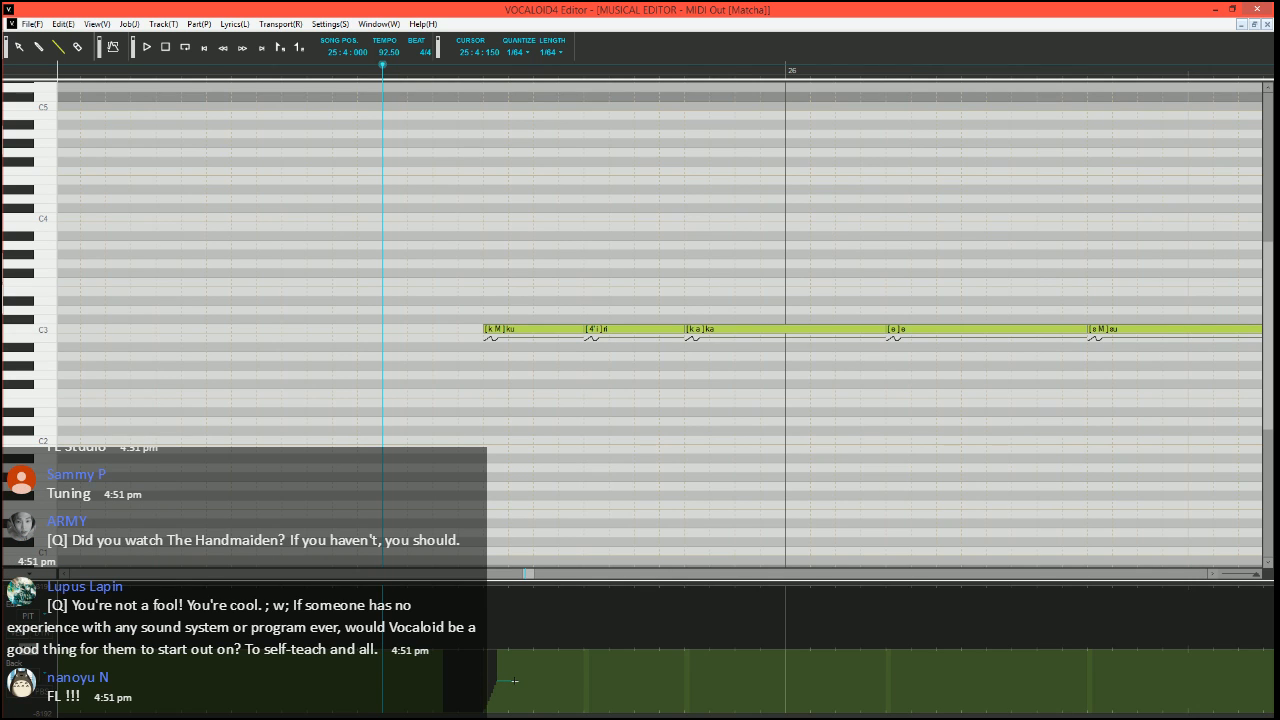
left_click_drag(515, 681, 533, 648)
key("space")
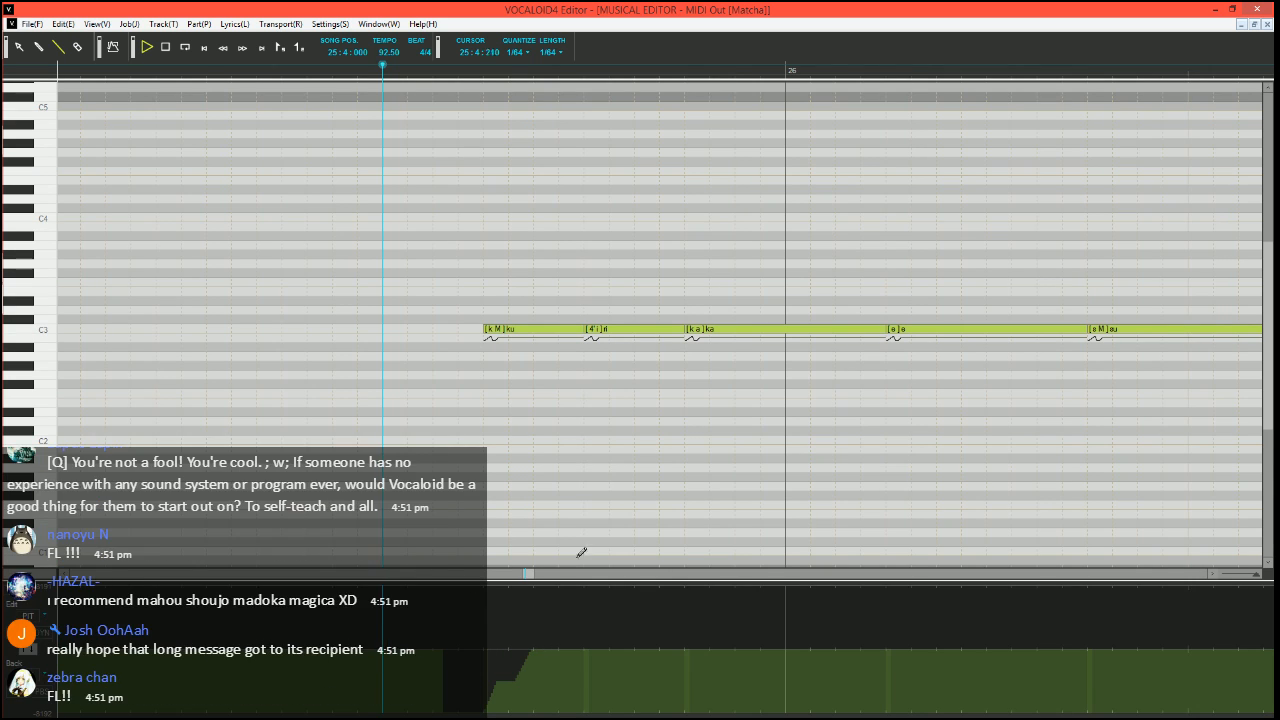
key("space")
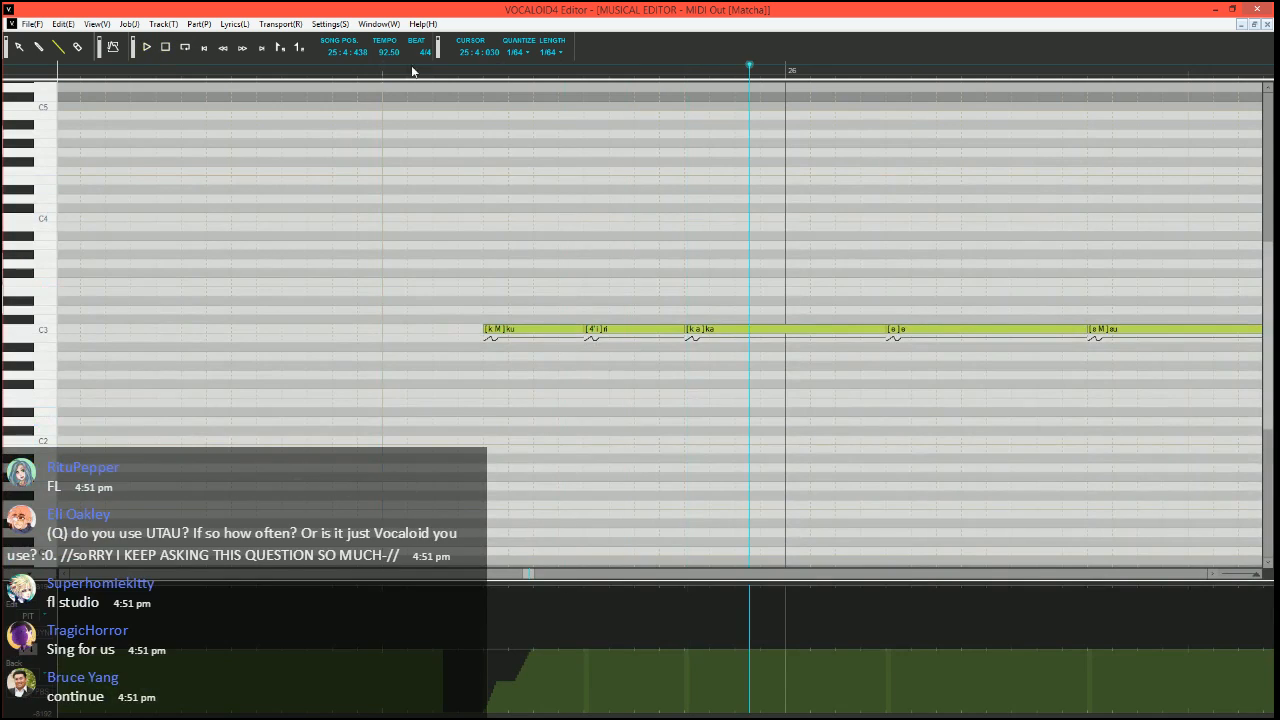
left_click(412, 71)
scroll(505, 203, "down", 1)
scroll(500, 245, "right", 2)
scroll(416, 340, "left", 1)
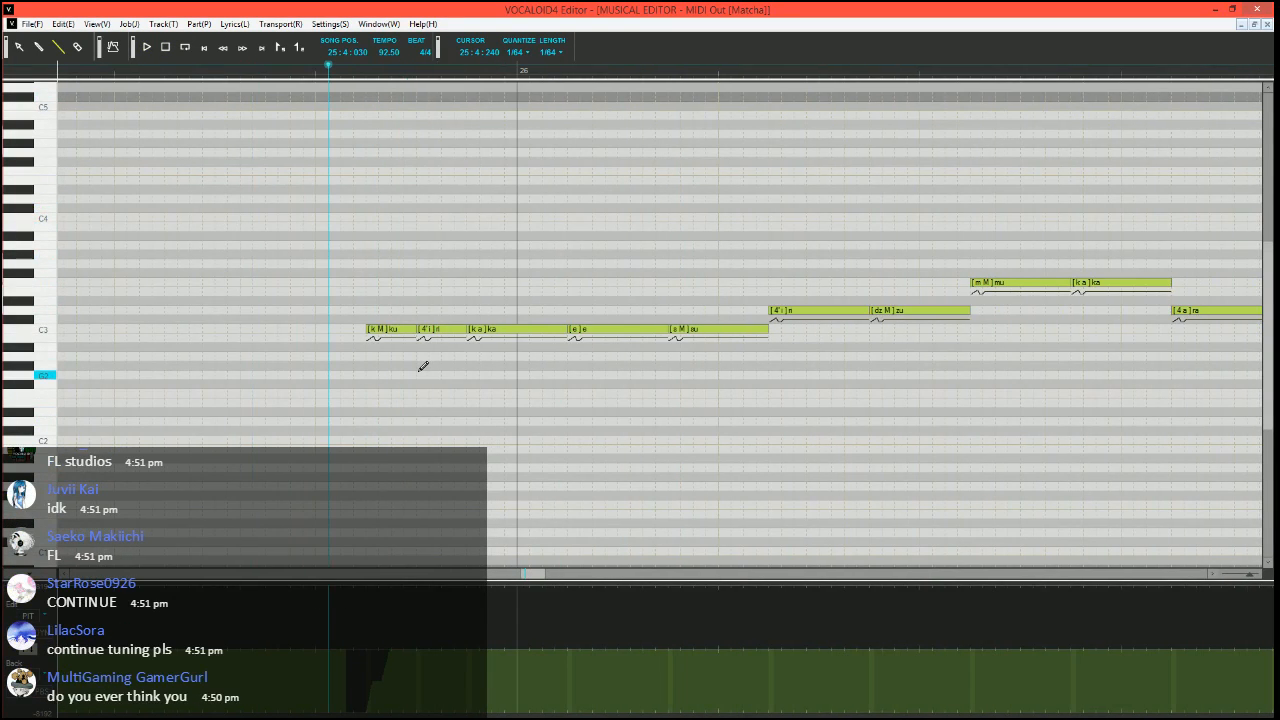
scroll(423, 367, "right", 1)
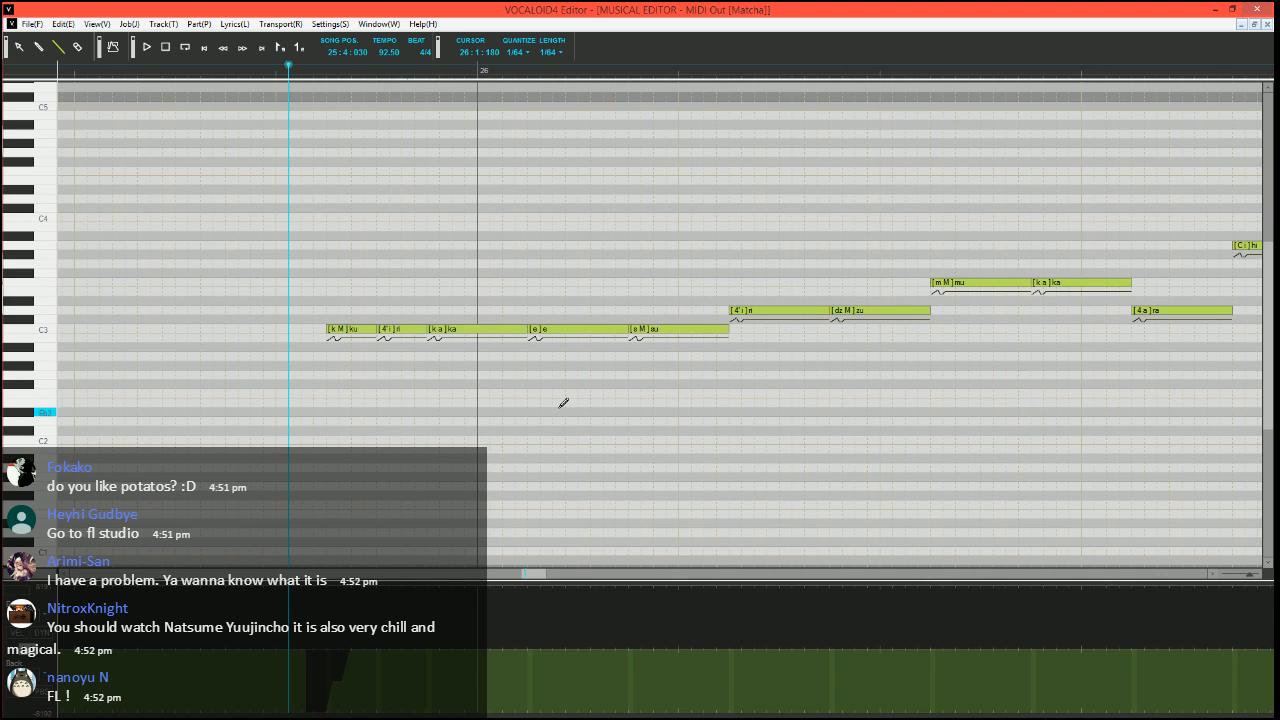
Save the sequence and export the master track as a stereo wave file named Grave_MainVox on the desktop
left_click(39, 27)
left_click(50, 76)
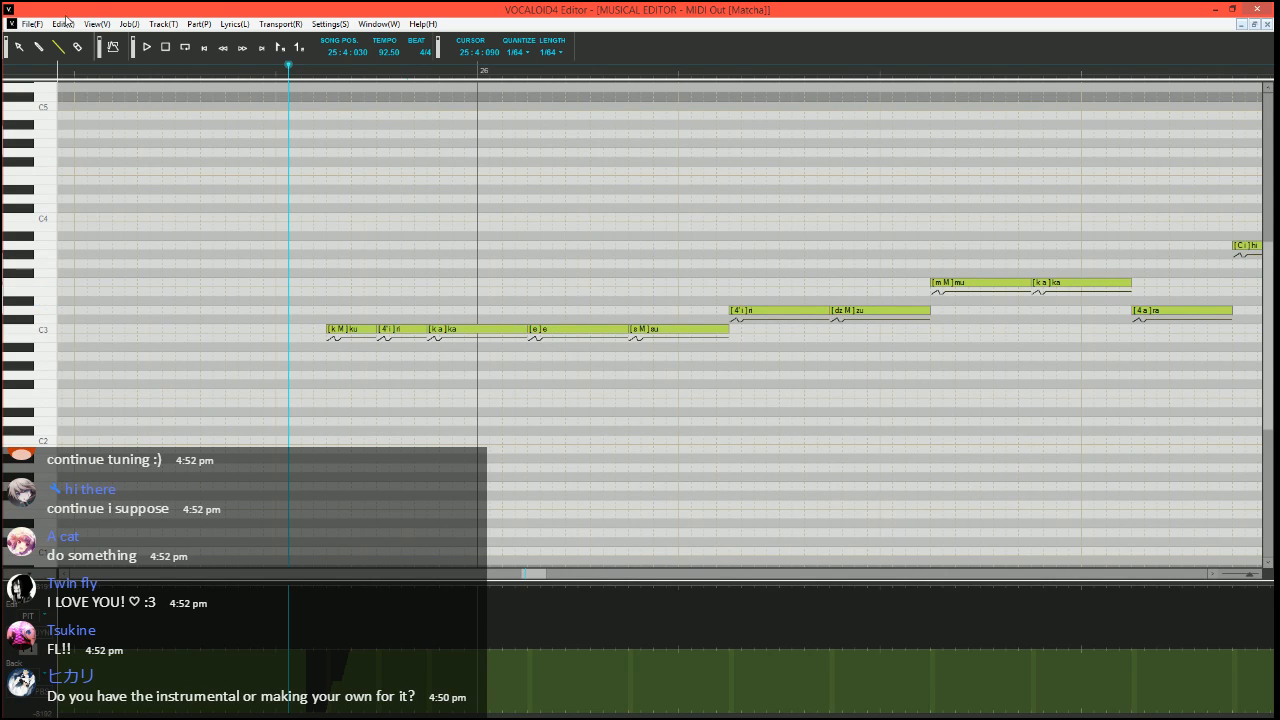
left_click(32, 24)
mouse_move(213, 126)
left_click(300, 121)
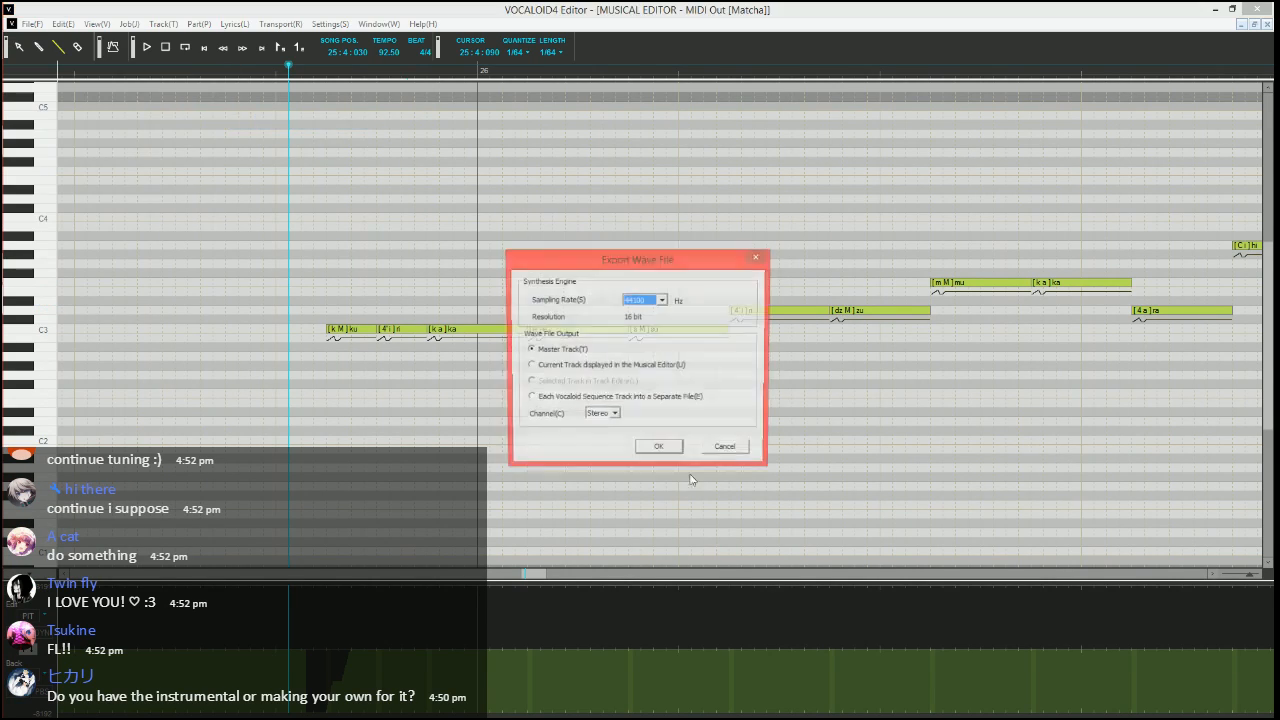
left_click(667, 450)
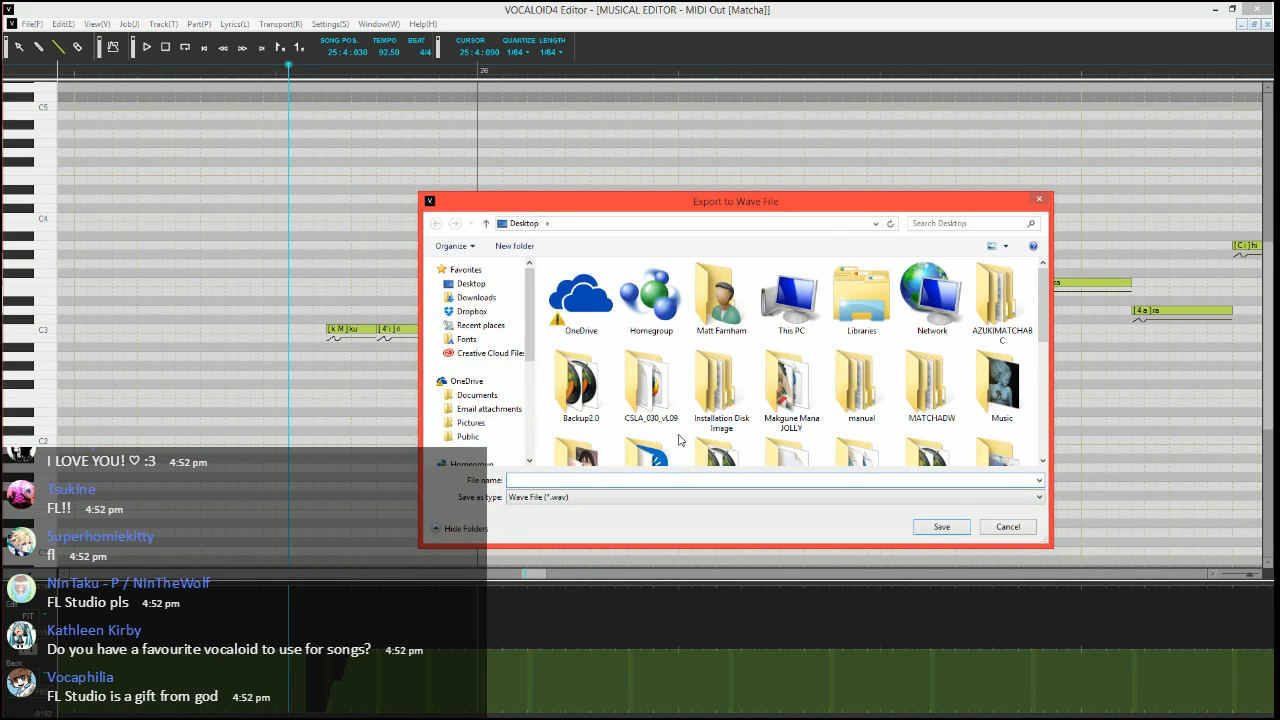
type("Grave_MainVox")
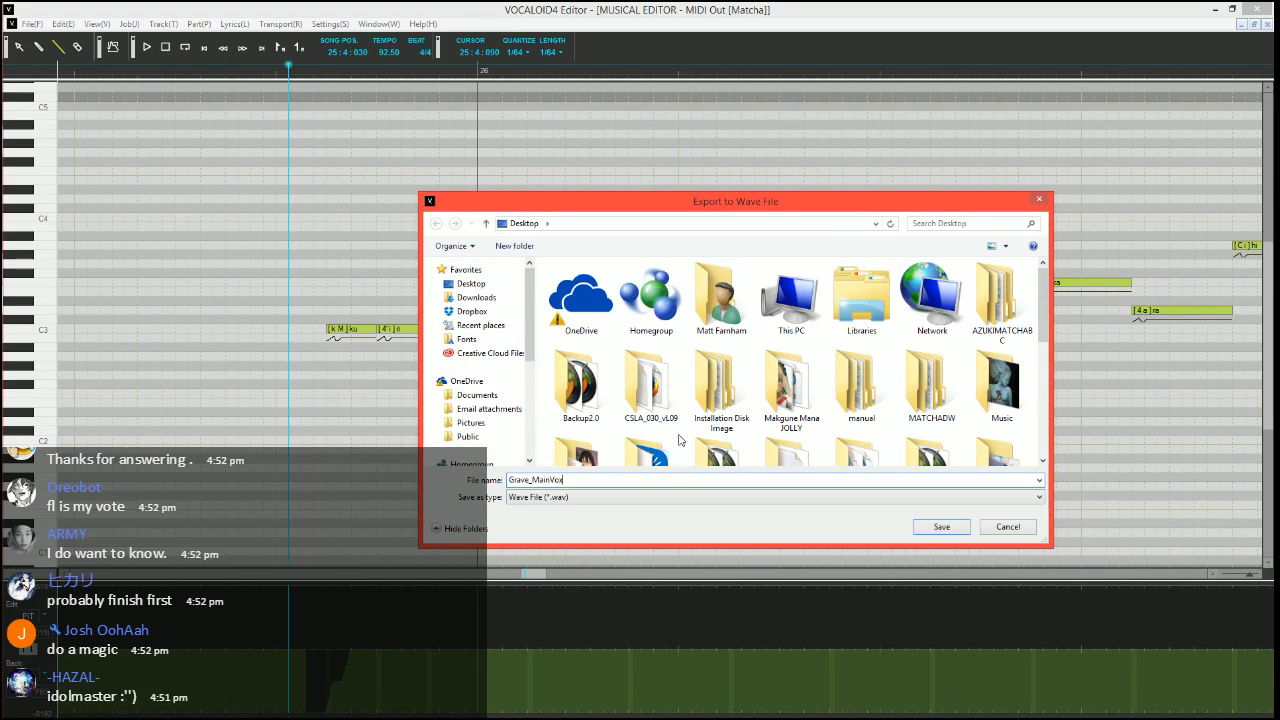
key("Return")
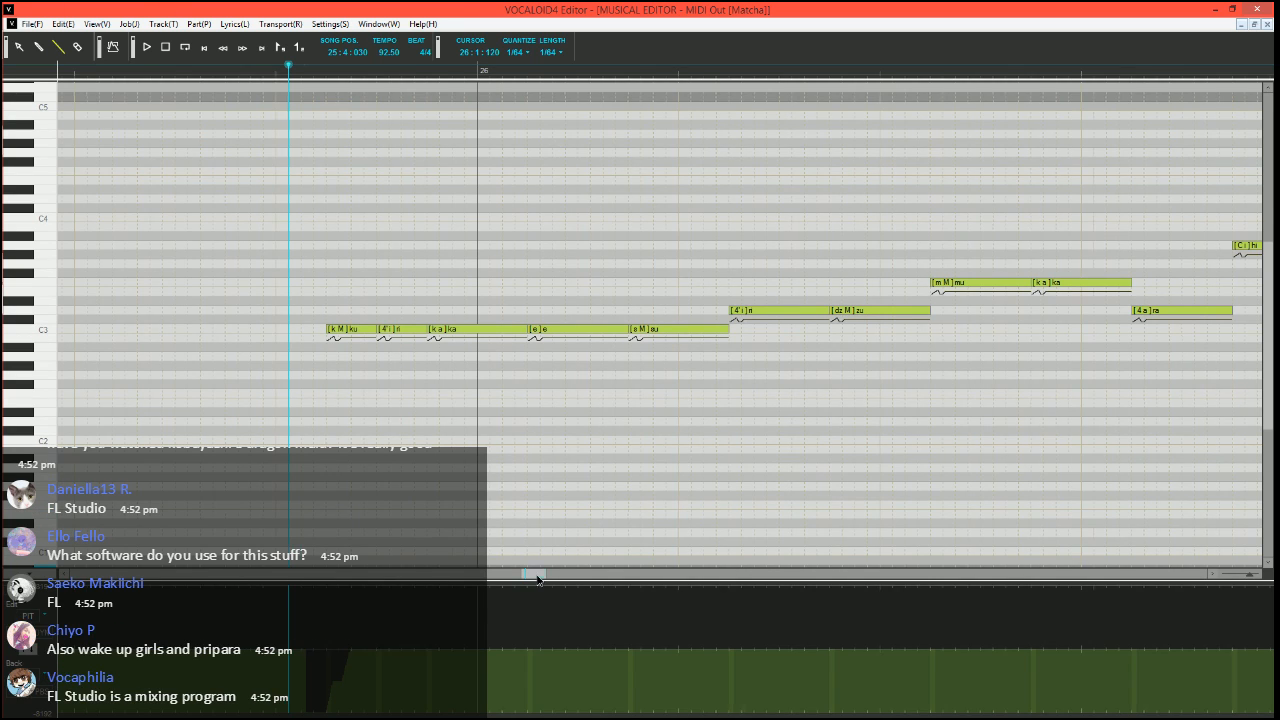
Transpose all notes of the vocal part down one octave, so the held C4 note before measure 6 sits on C3
left_click_drag(537, 574, 536, 574)
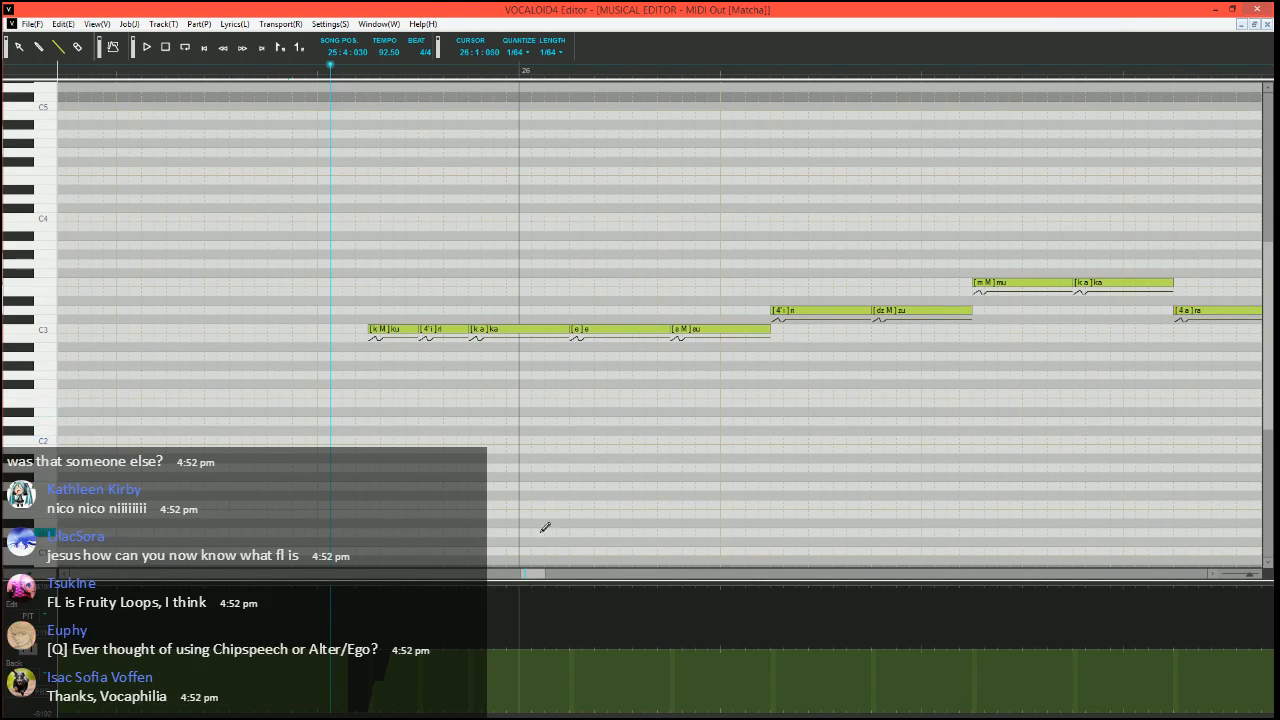
left_click_drag(531, 575, 178, 588)
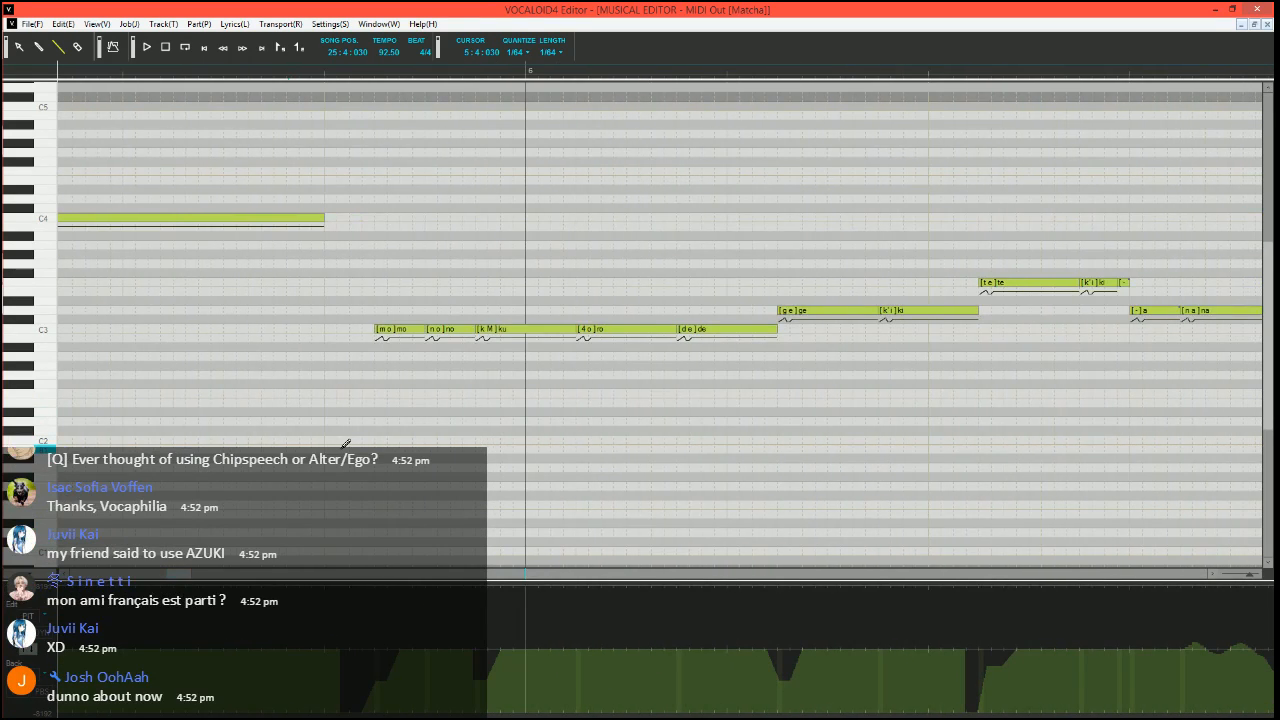
key("ctrl+a")
scroll(369, 403, "down", 1)
left_click_drag(388, 275, 391, 393)
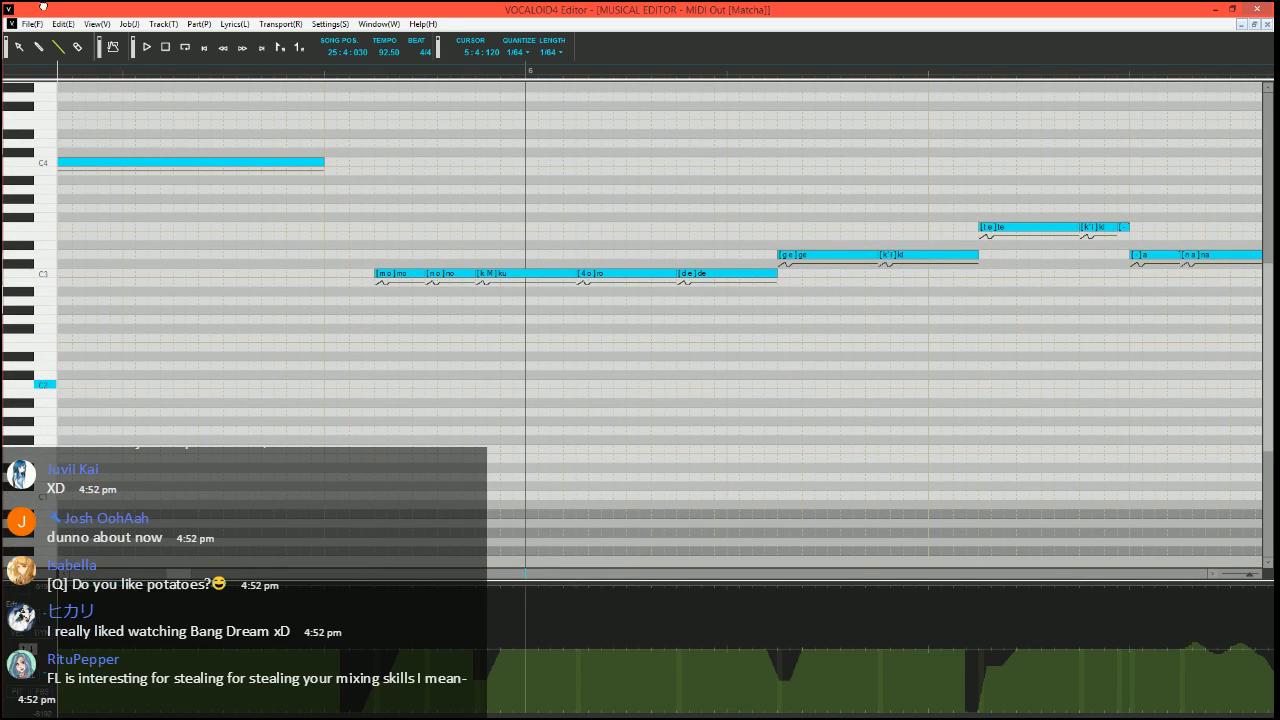
left_click(357, 163)
Export the lowered vocal as a wave file named Grave_OctaveDown on the desktop
left_click(30, 24)
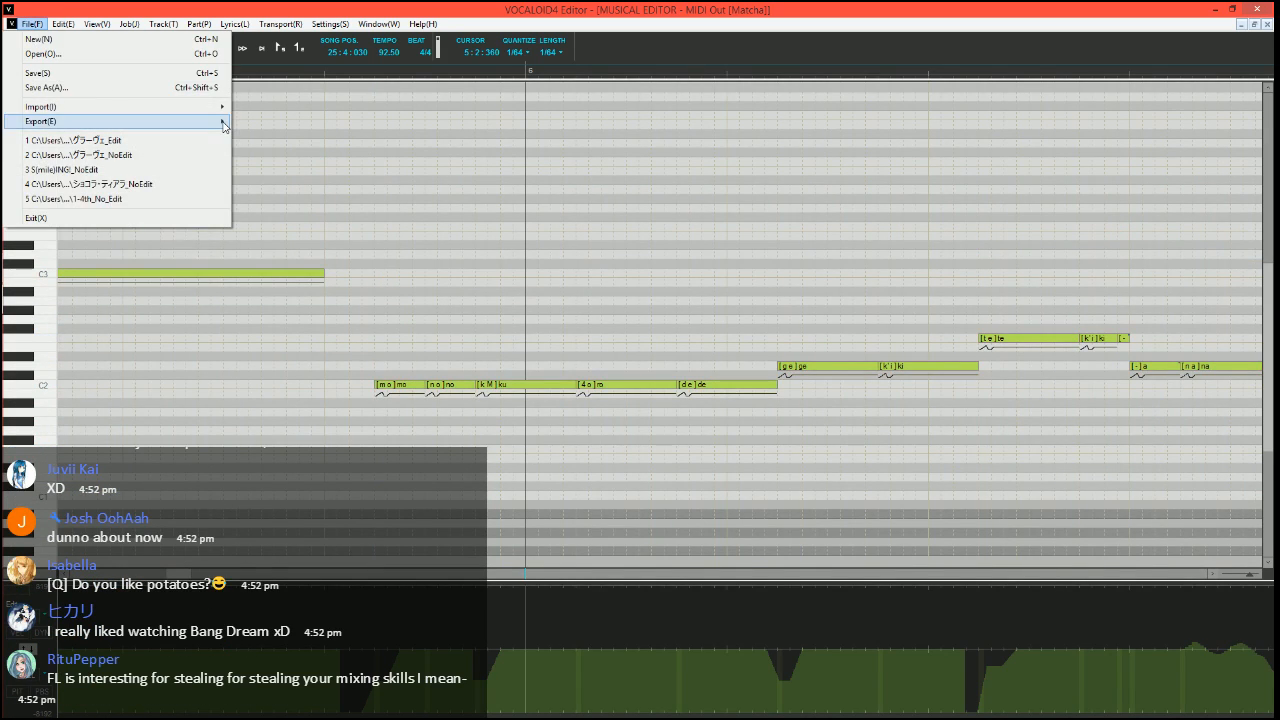
mouse_move(120, 117)
left_click(290, 121)
left_click(680, 451)
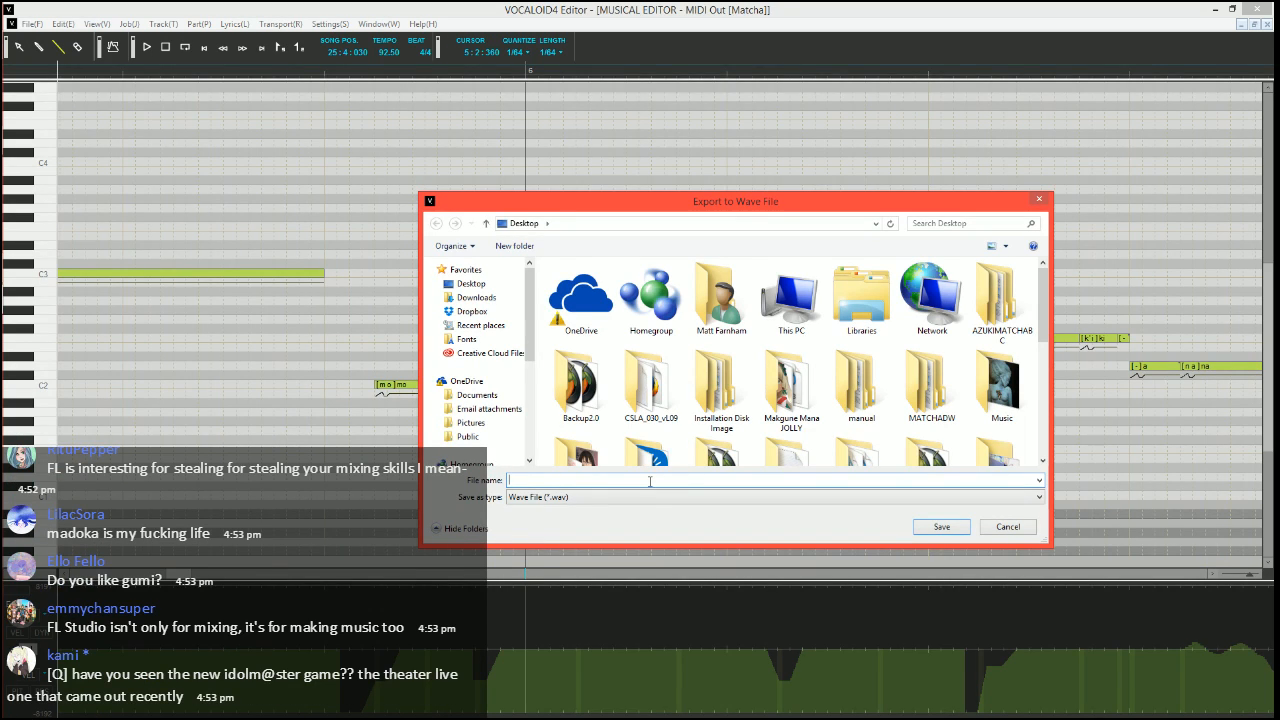
type("Grave_OCtaveDown")
key("Return")
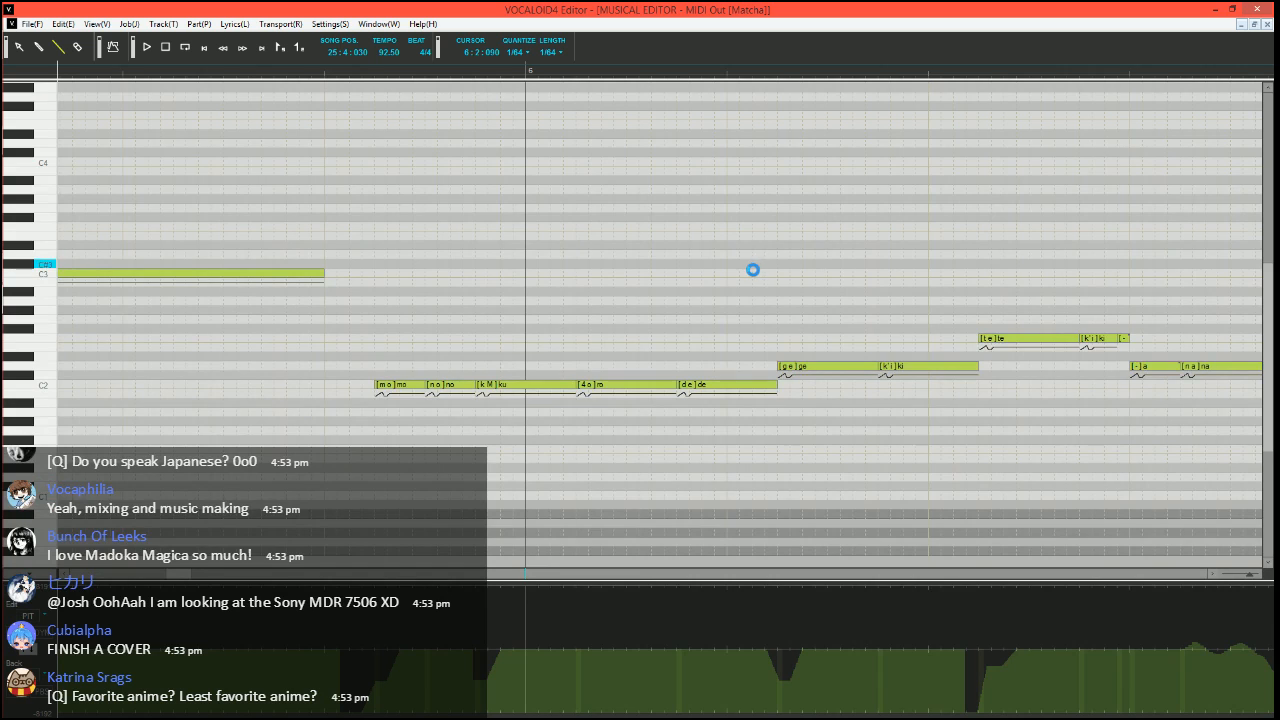
scroll(620, 318, "down", 3)
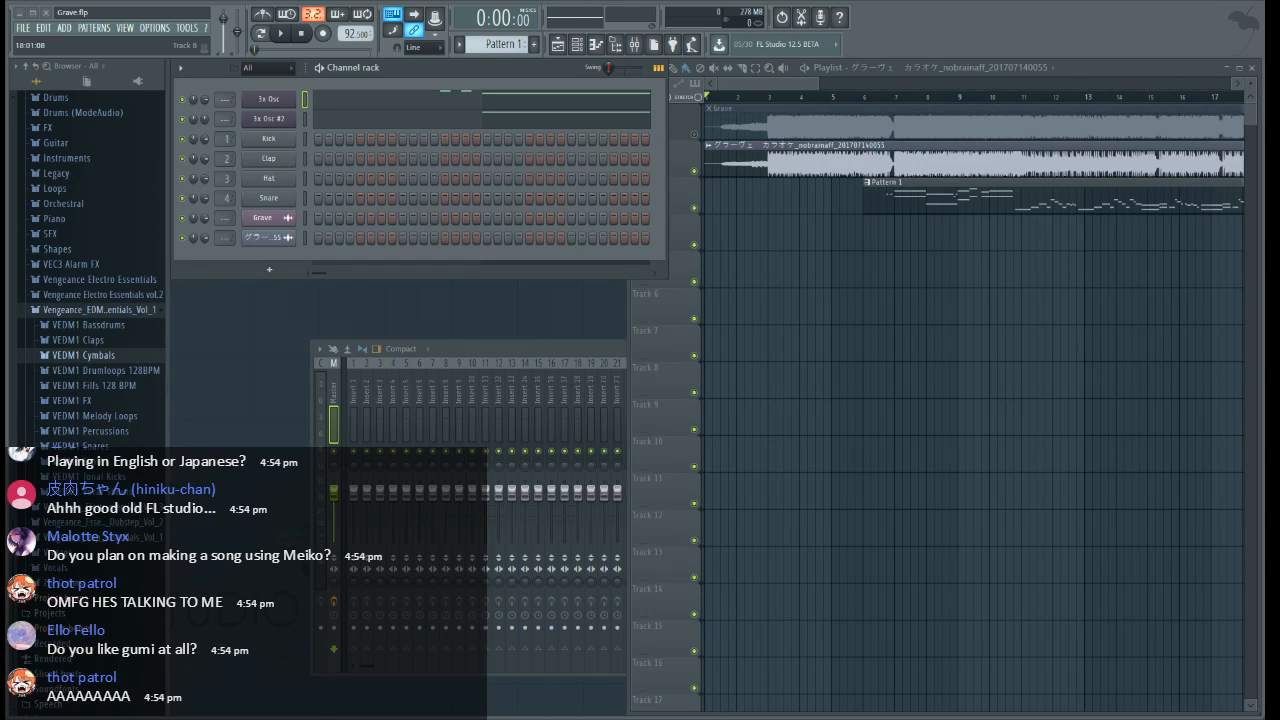
Switch to FL Studio and mute the 3x Osc and 3x Osc #2 channels
left_click(766, 297)
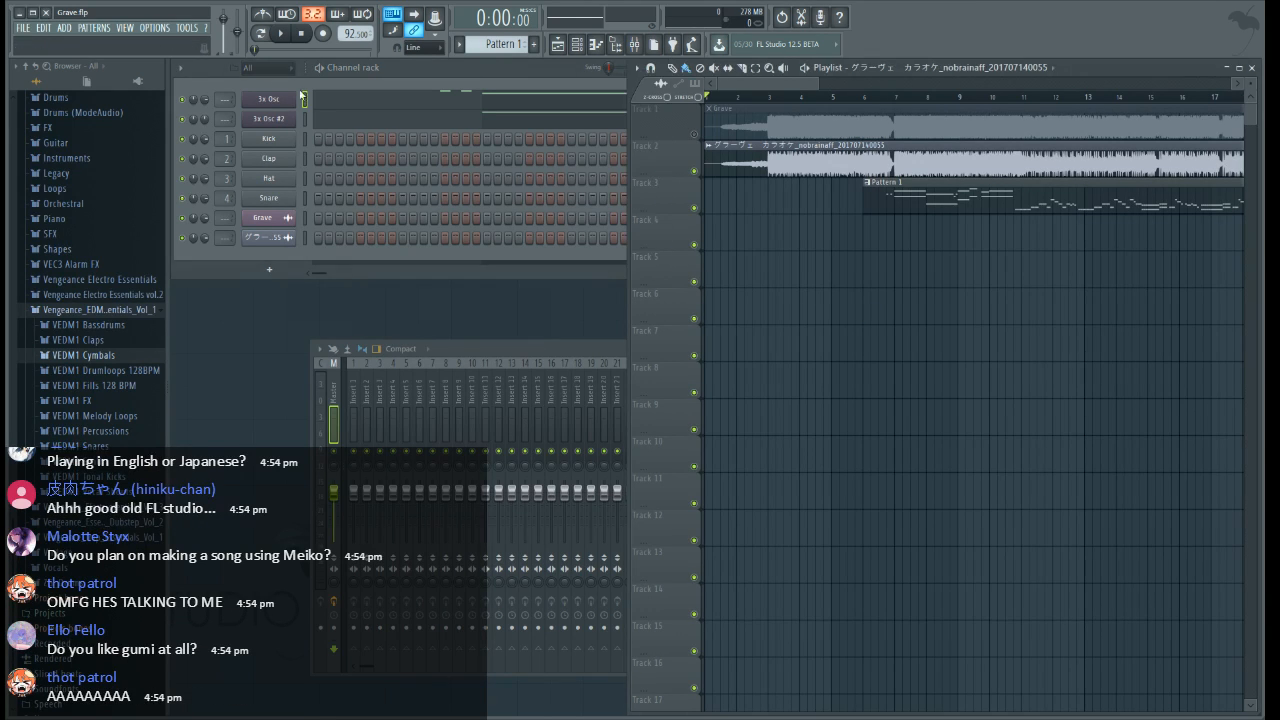
left_click(183, 119)
left_click(184, 99)
left_click(756, 86)
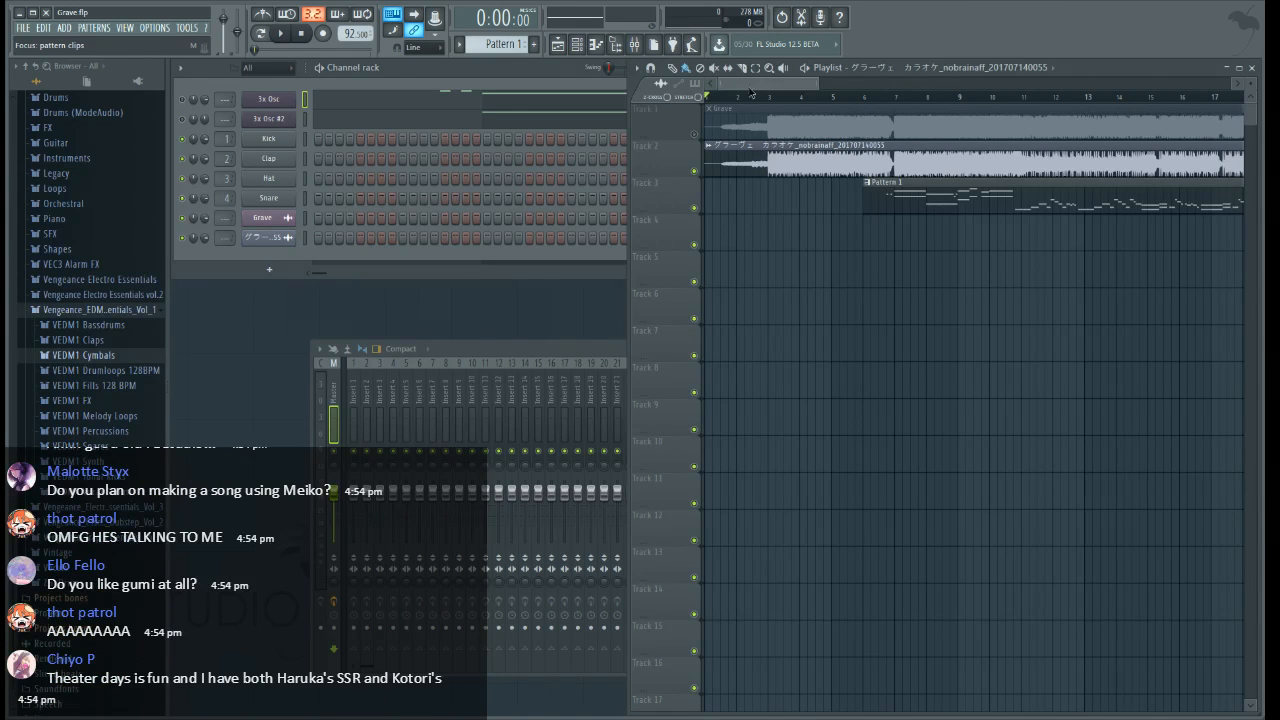
Place Grave_MainVox on Track 4 and Grave_OctaveDown on Track 5 of the playlist, both starting at bar 5
left_click(677, 68)
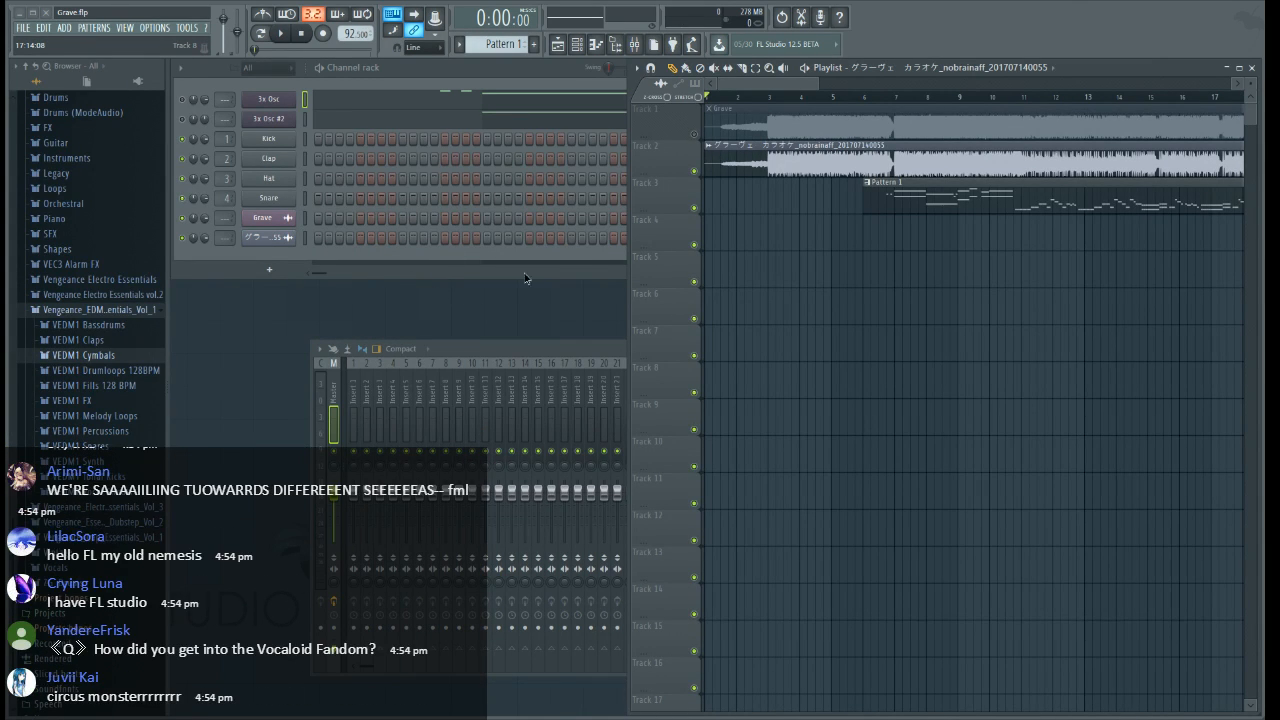
left_click_drag(525, 273, 820, 243)
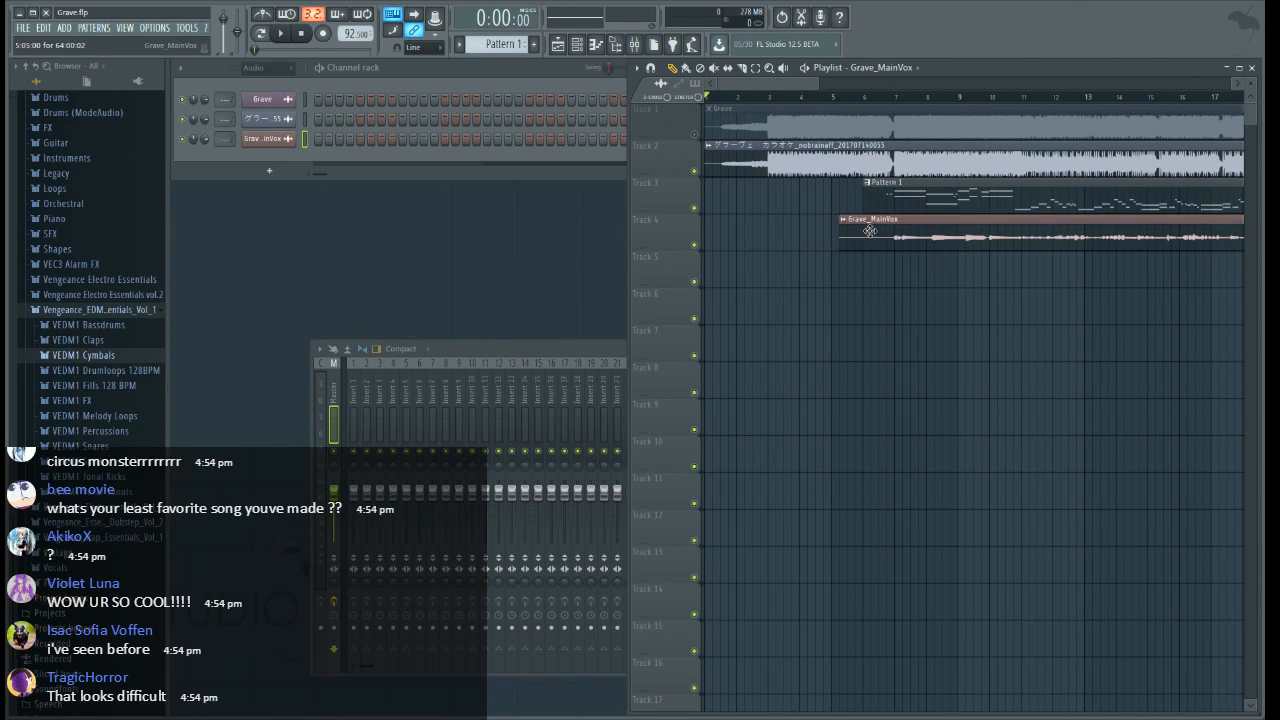
mouse_move(872, 231)
left_mouse_down()
mouse_move(884, 233)
mouse_move(866, 234)
left_mouse_up()
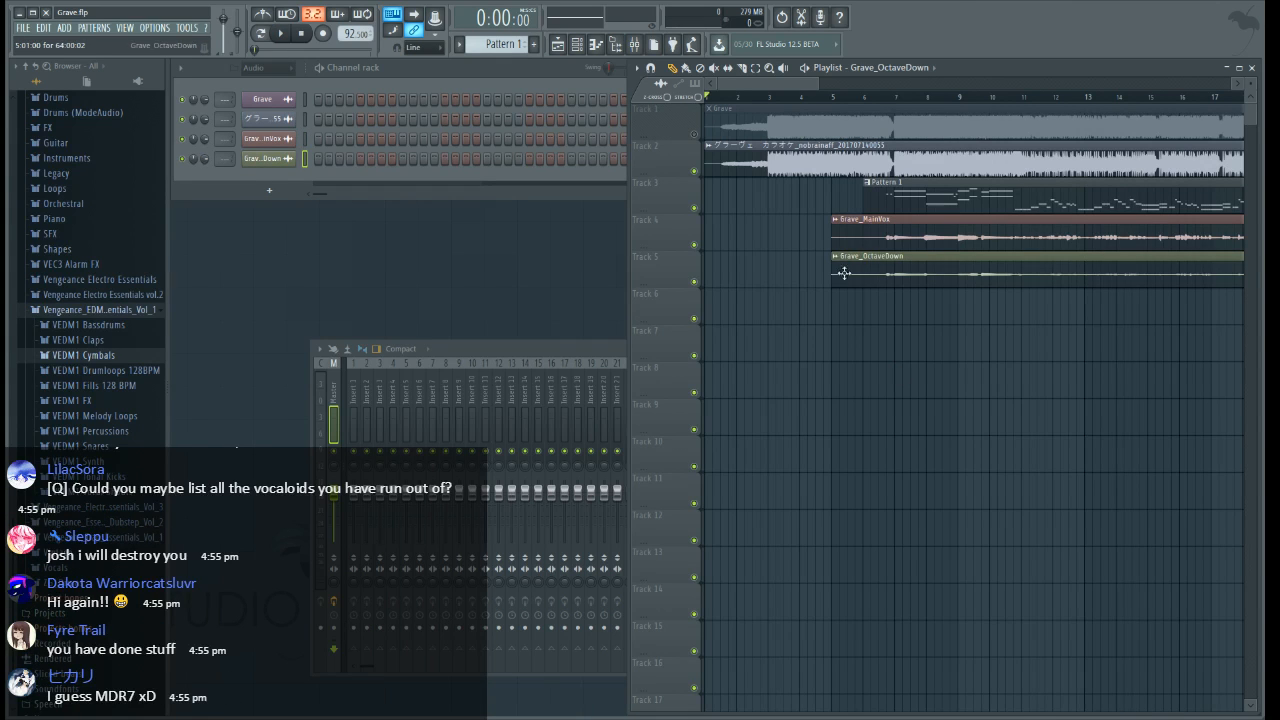
Slice the Grave_OctaveDown clip at bar 19 and delete the part before the cut
left_click_drag(740, 90, 823, 90)
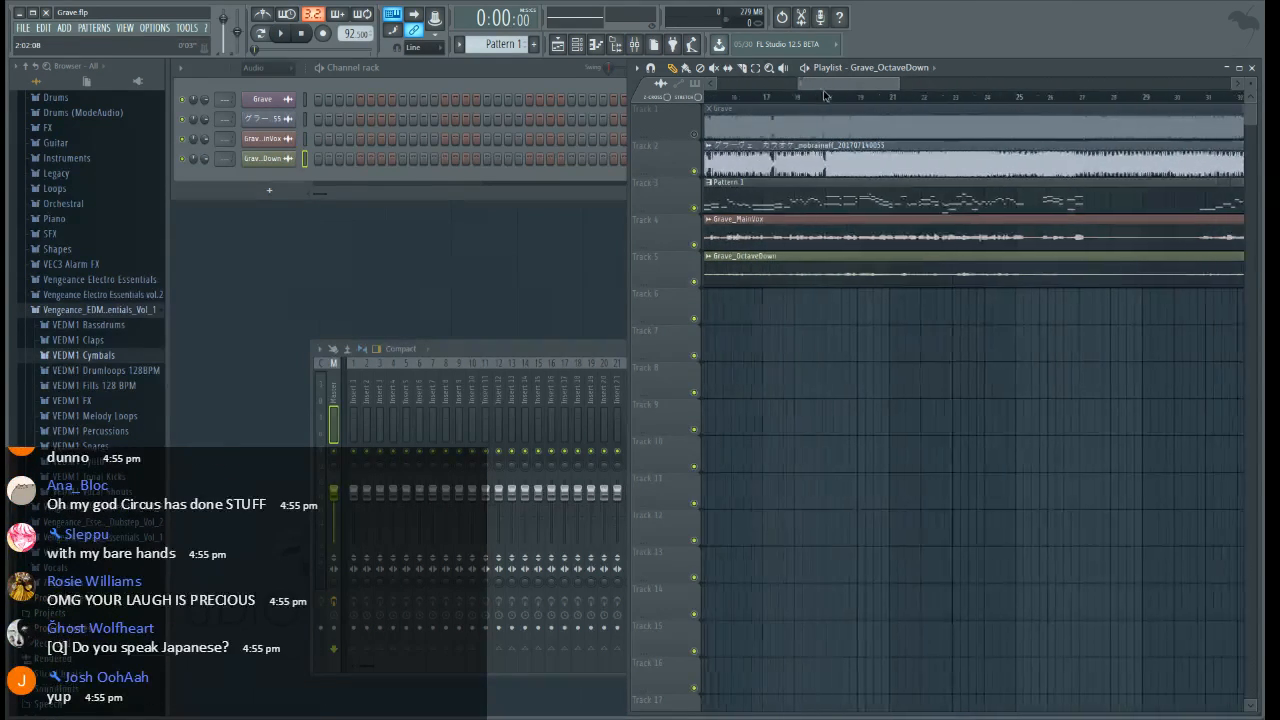
scroll(864, 101, "up", 8)
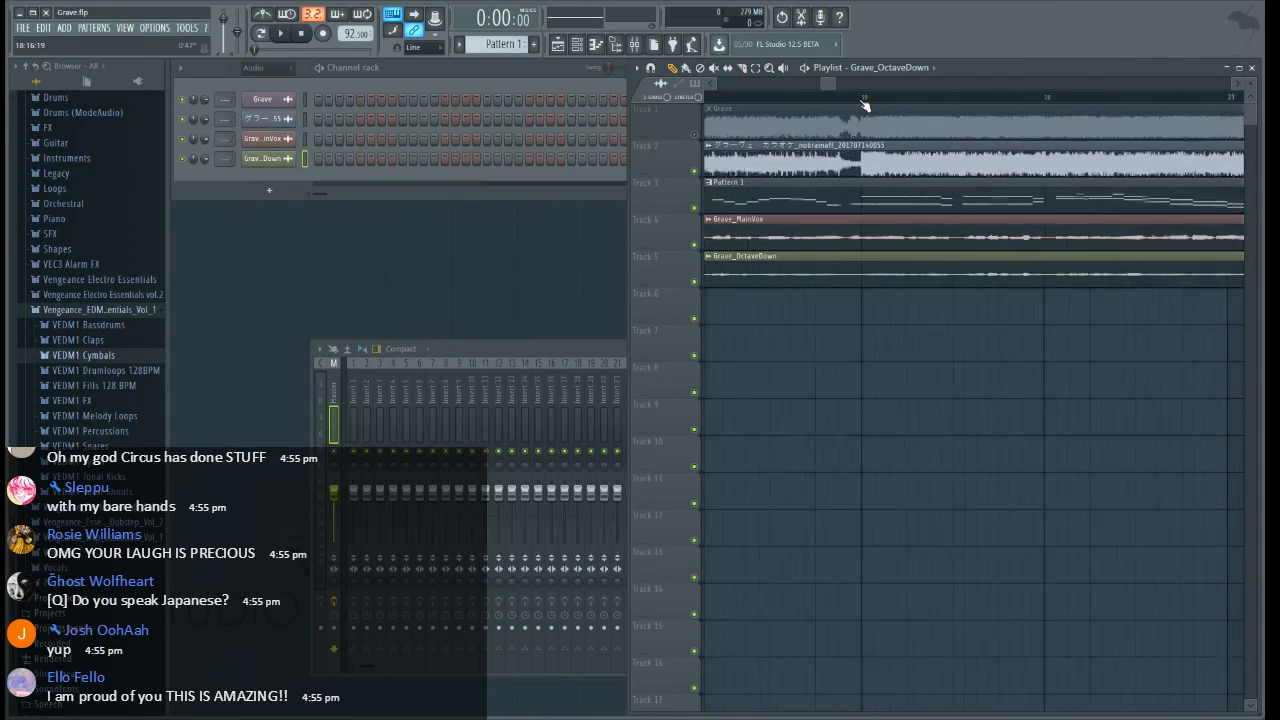
left_click(744, 68)
left_click_drag(871, 291, 857, 250)
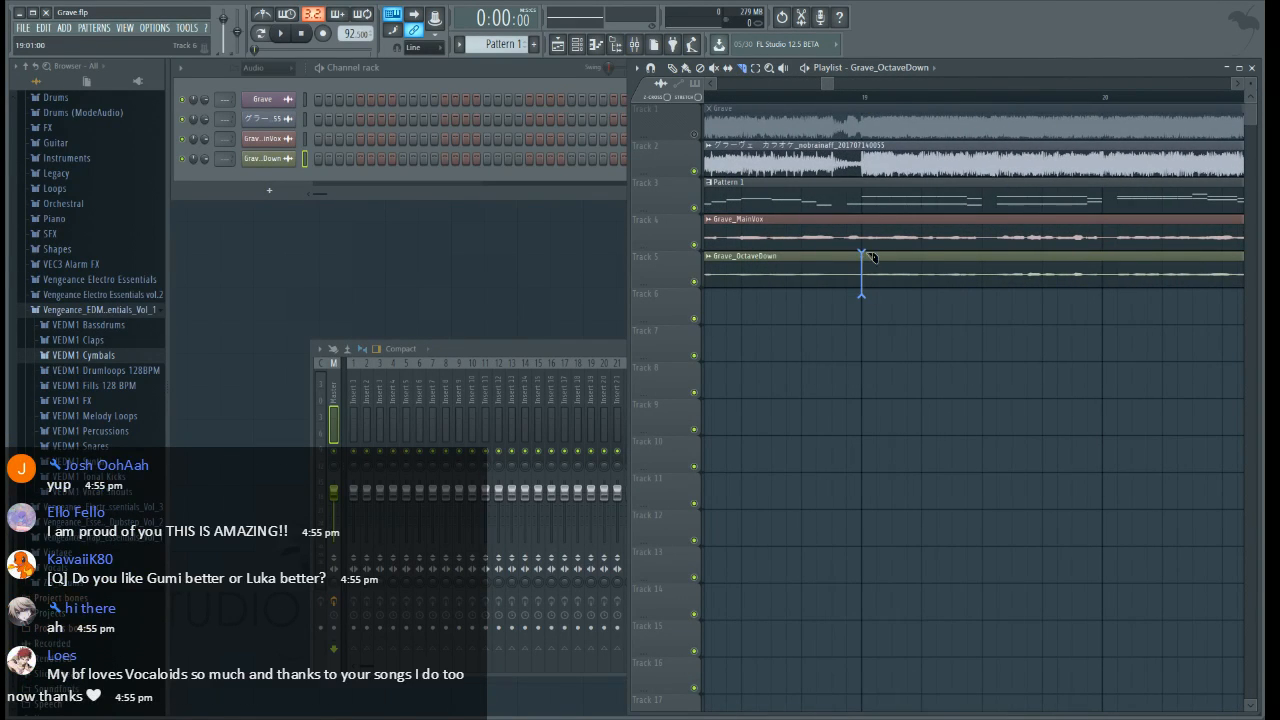
scroll(837, 96, "down", 3)
scroll(837, 105, "down", 4)
left_click(673, 69)
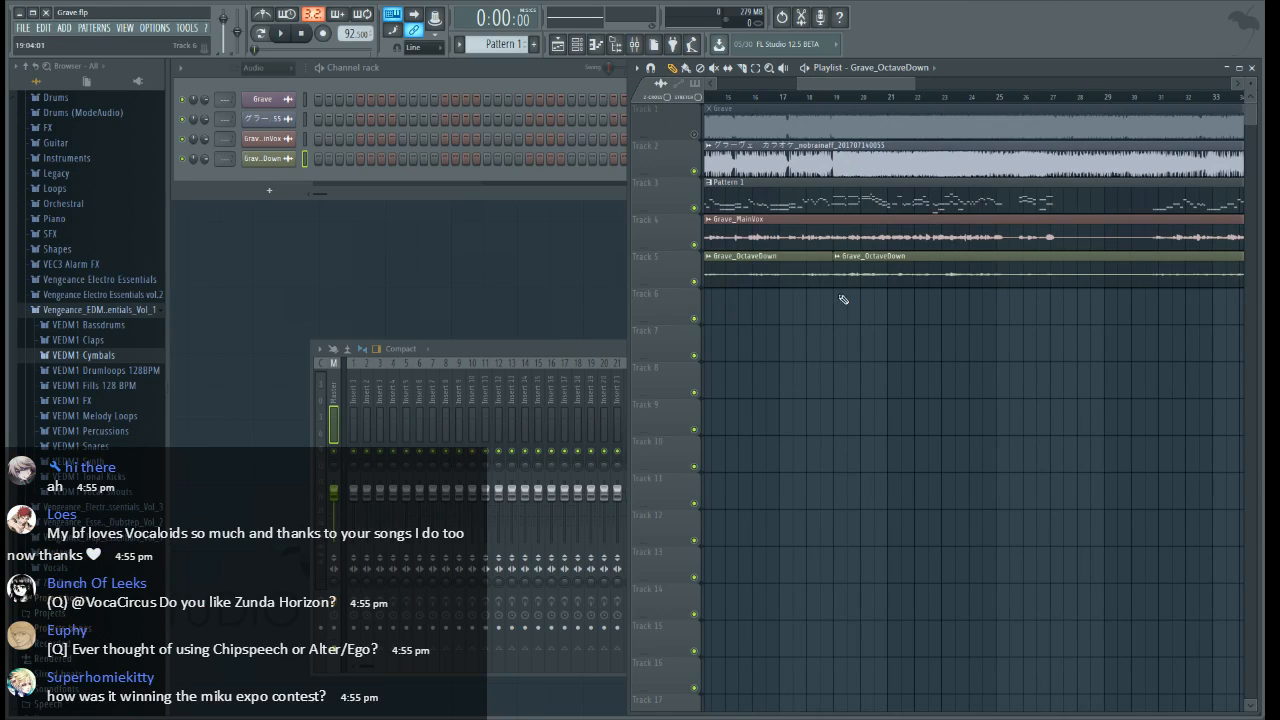
right_click(812, 275)
Route the Grave and karaoke audio channels to mixer track 1, and name inserts 2 and 3 Vocals and MainVox
left_click_drag(225, 100, 228, 111)
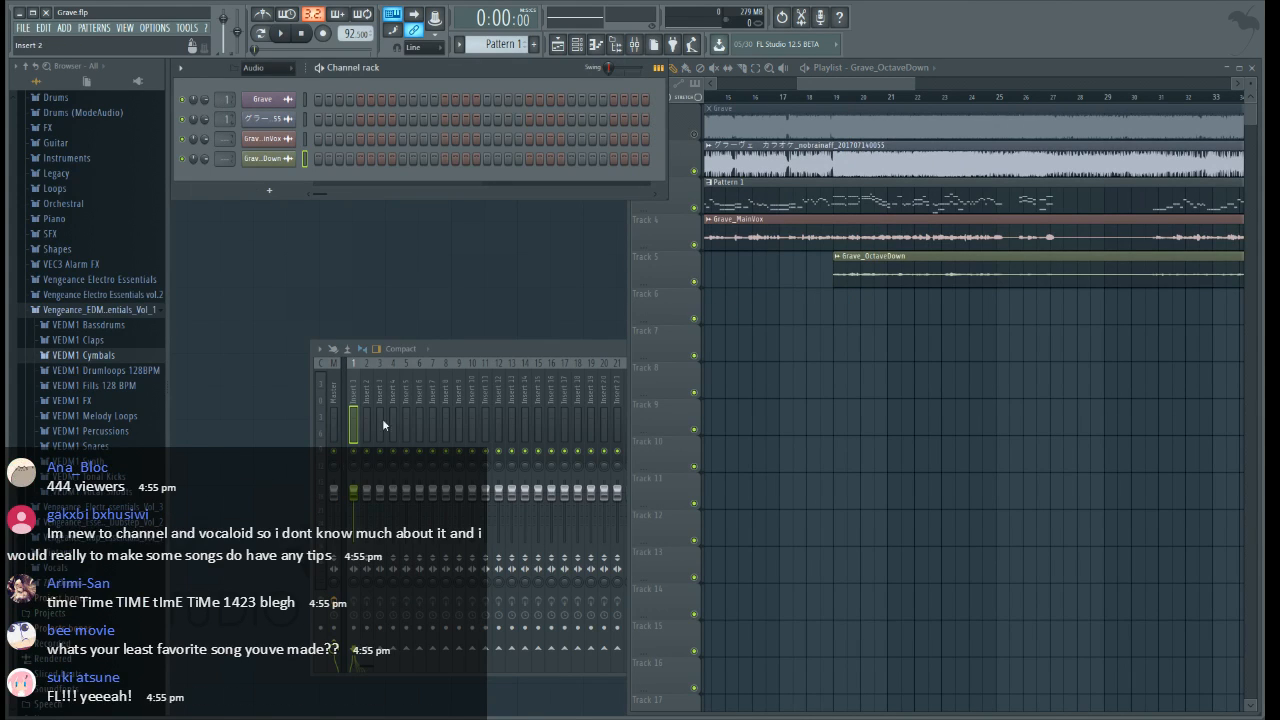
left_click(367, 396)
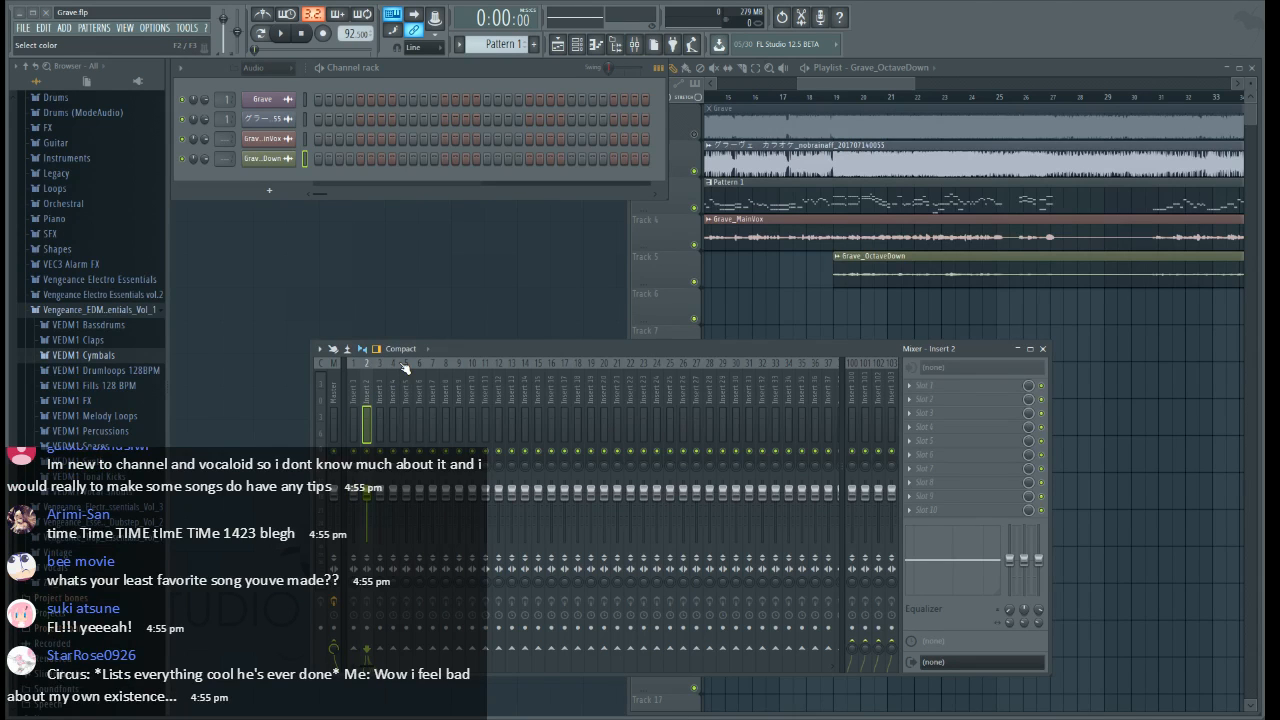
left_click(378, 400)
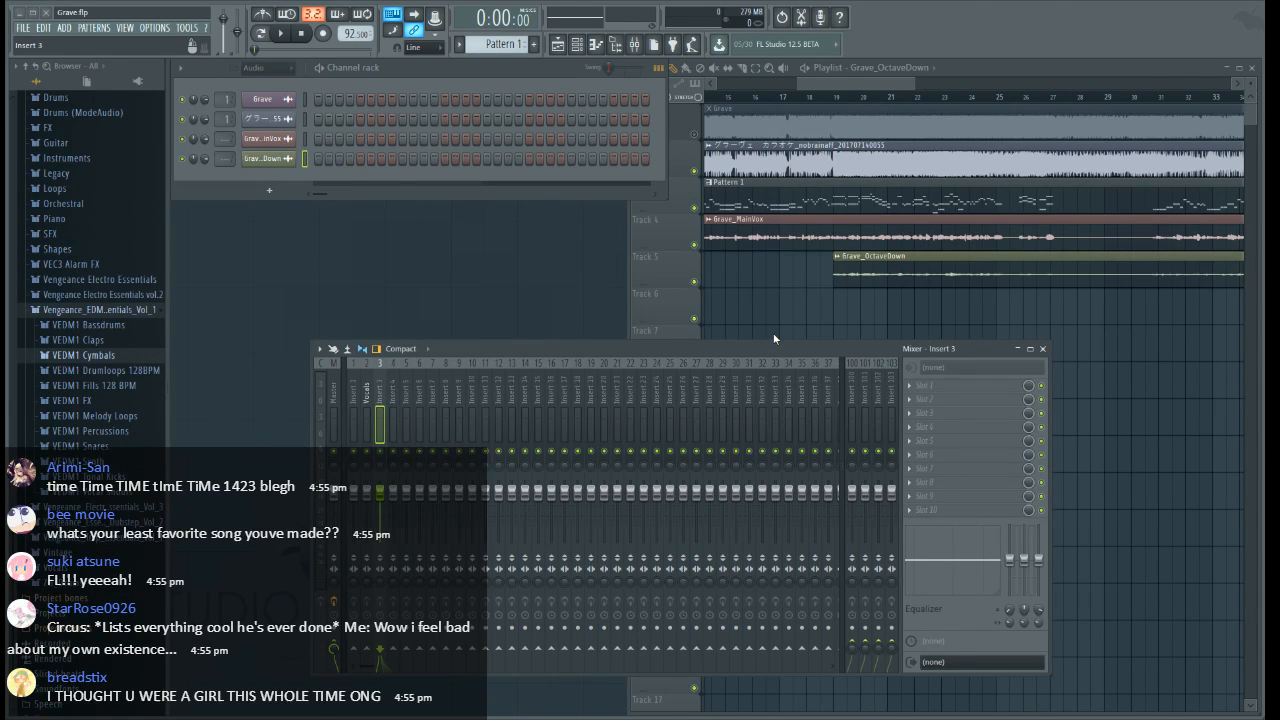
type("MainVox")
key("Return")
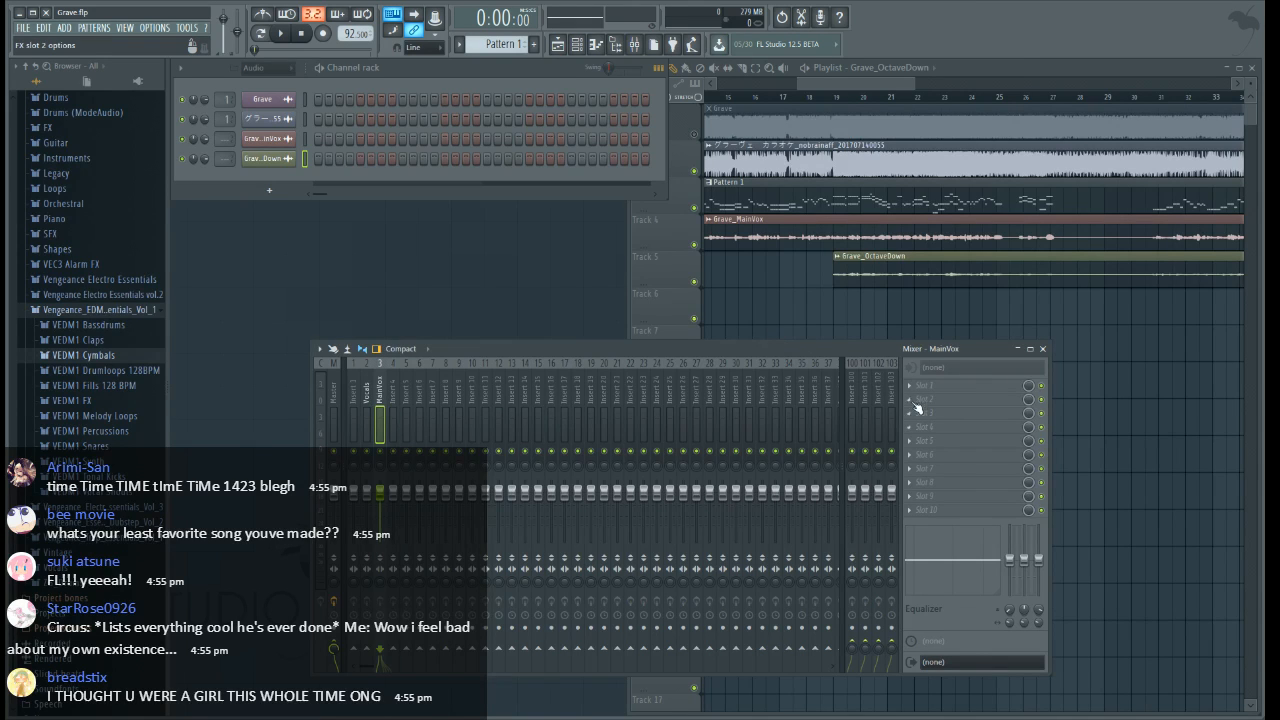
Add EQUO in slot 2 and Fruity parametric EQ 2 in slot 3 of the MainVox track, loading a preset curve in each
left_click(619, 46)
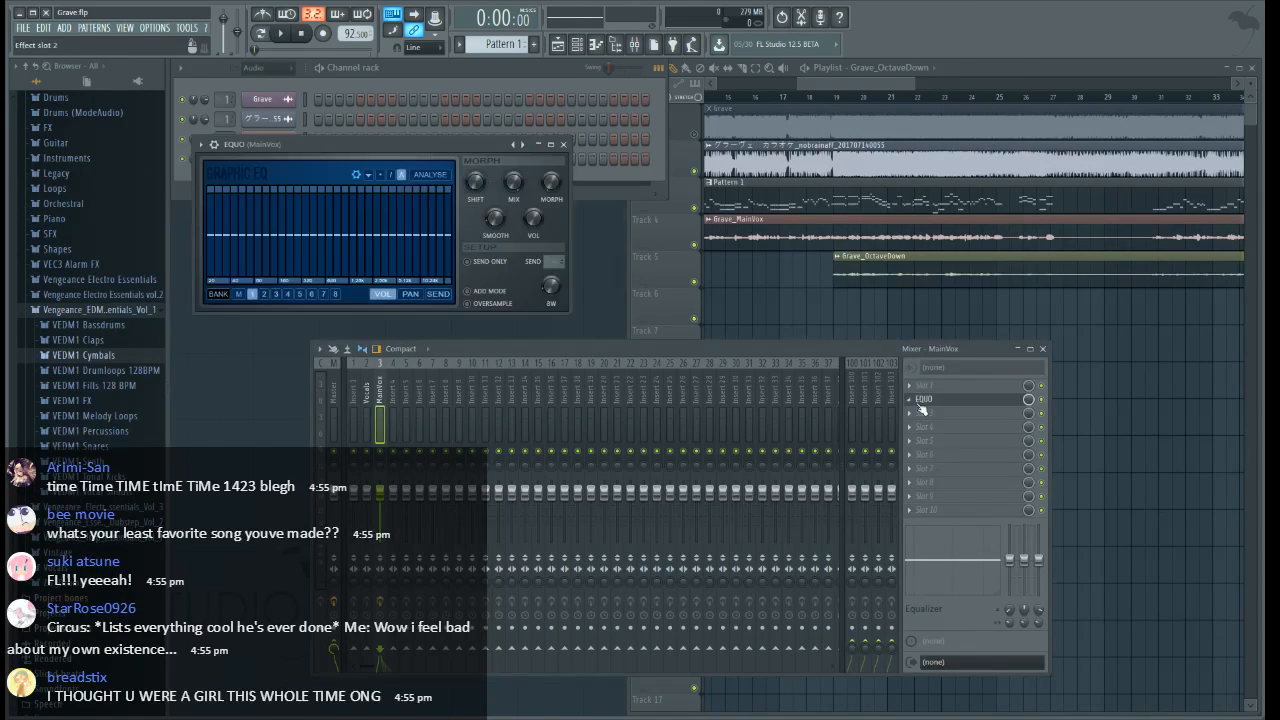
left_click(1113, 488)
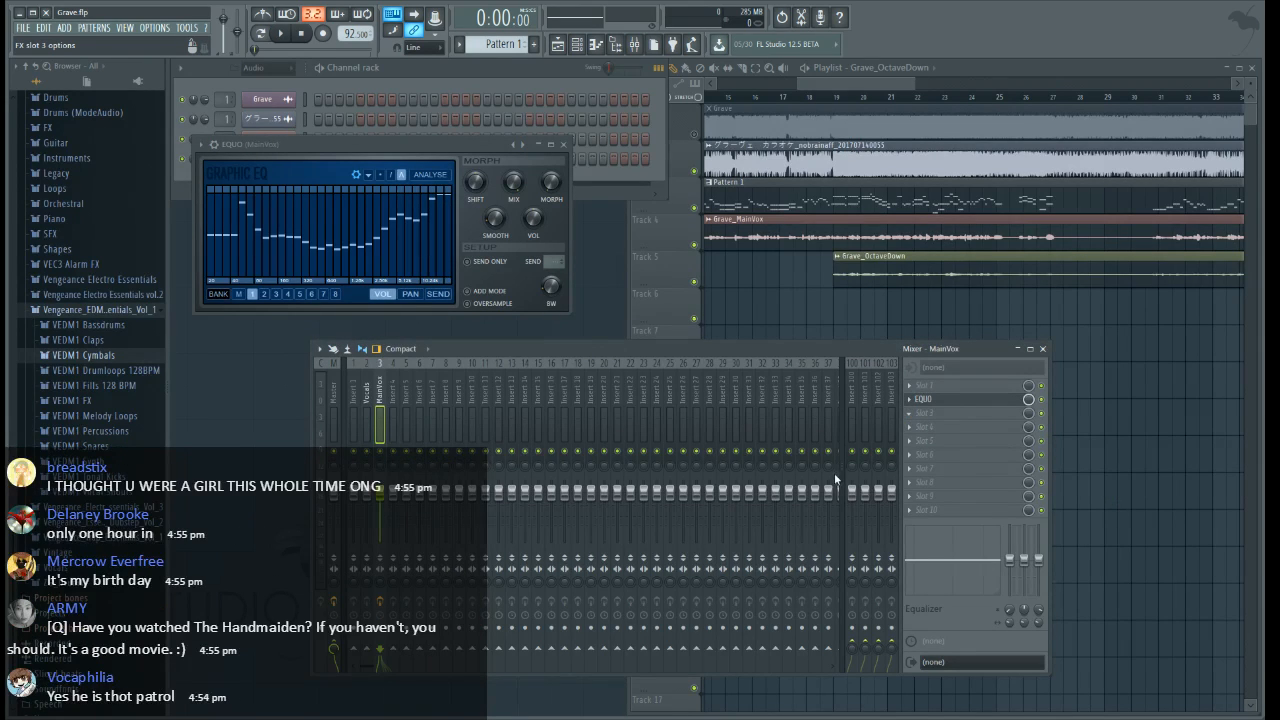
left_click(909, 379)
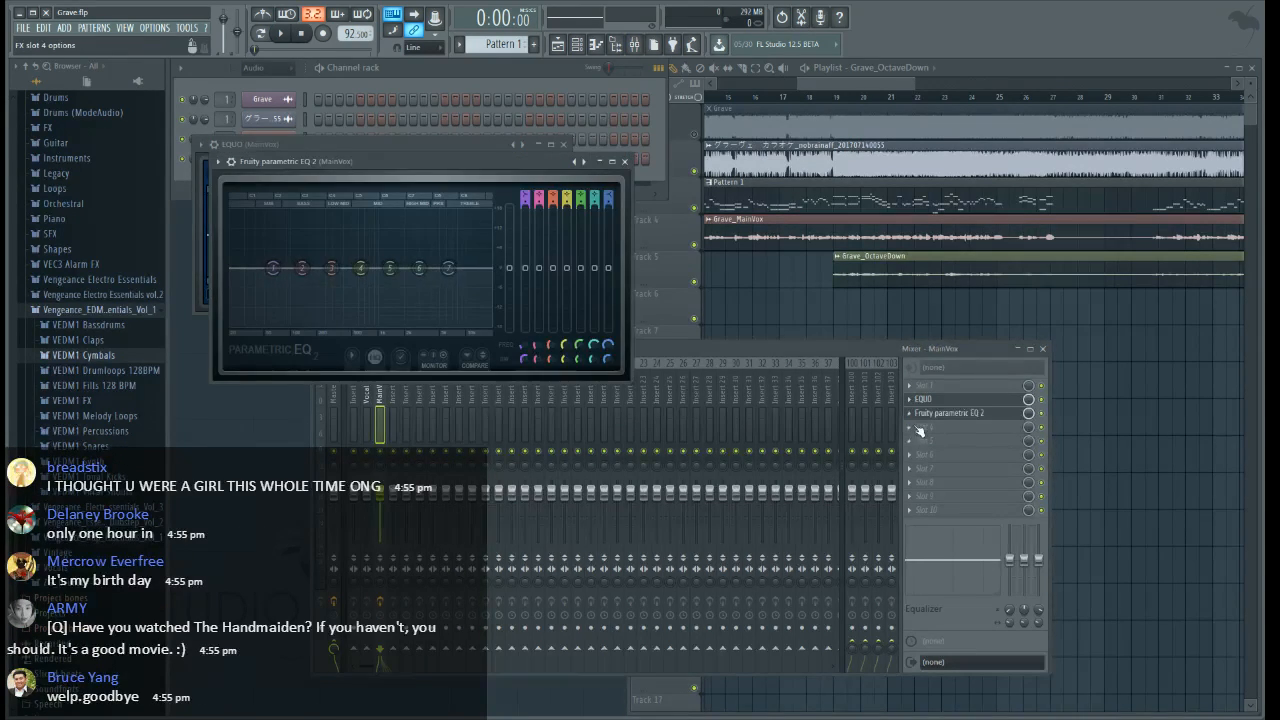
left_click(909, 414)
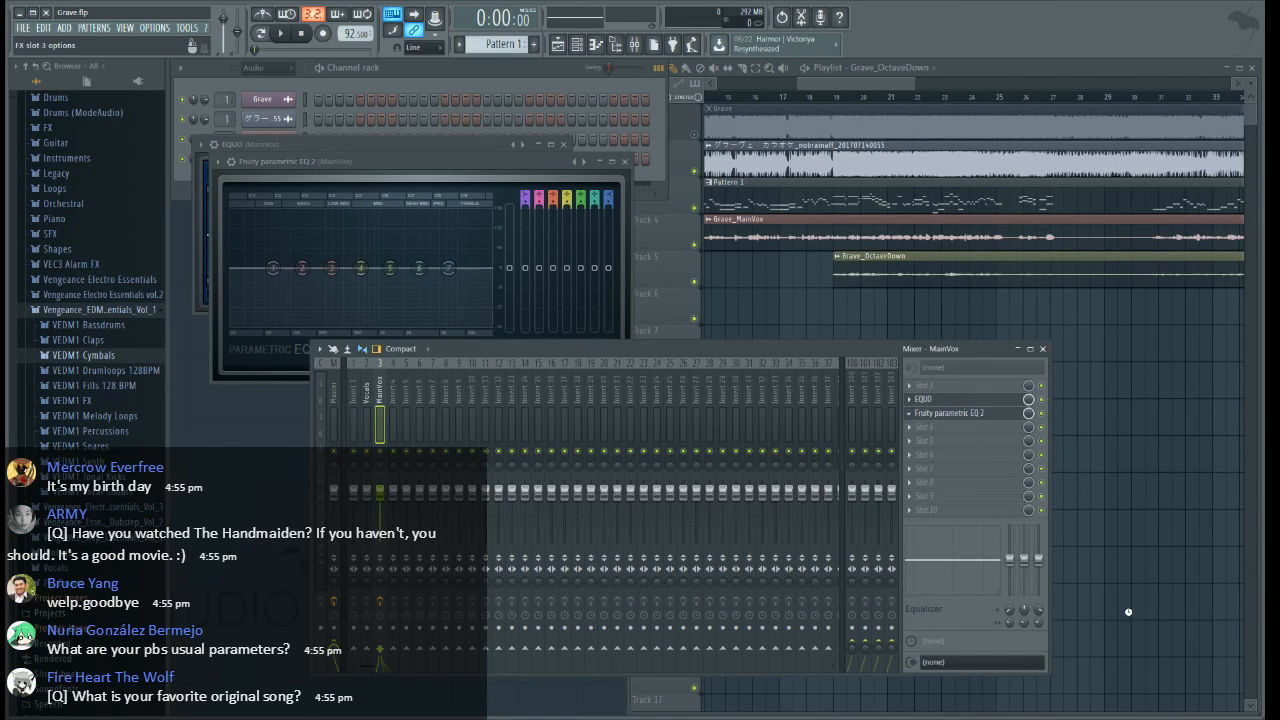
left_click(1125, 609)
Add Fruity Multiband Compressor in slot 4 of the MainVox track and close the open effect windows
left_click(918, 436)
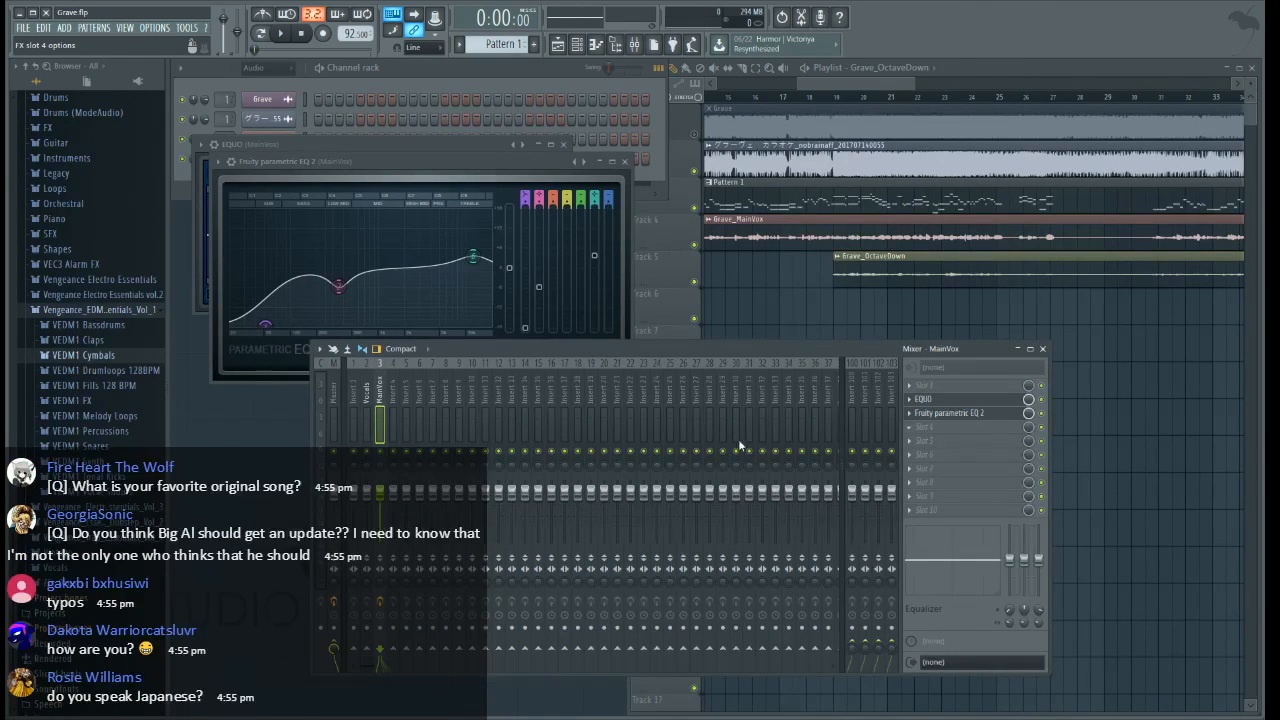
left_click(667, 606)
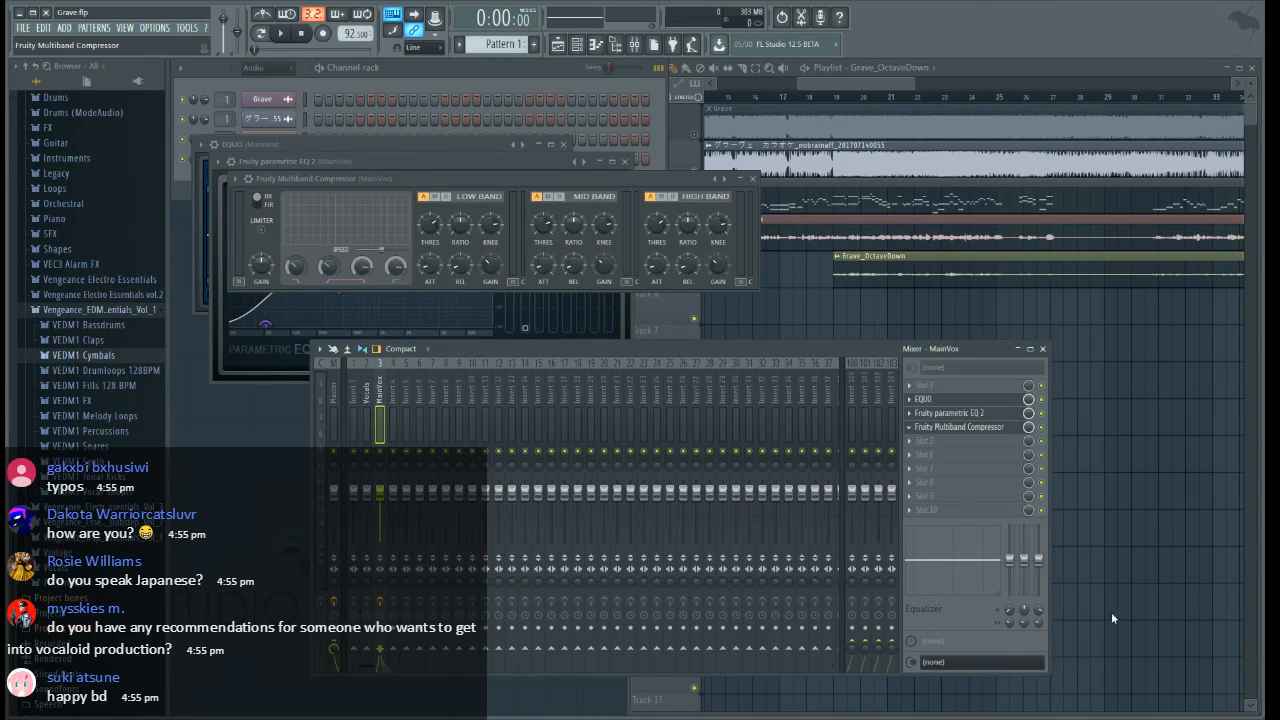
left_click(753, 178)
left_click(564, 144)
left_click(626, 161)
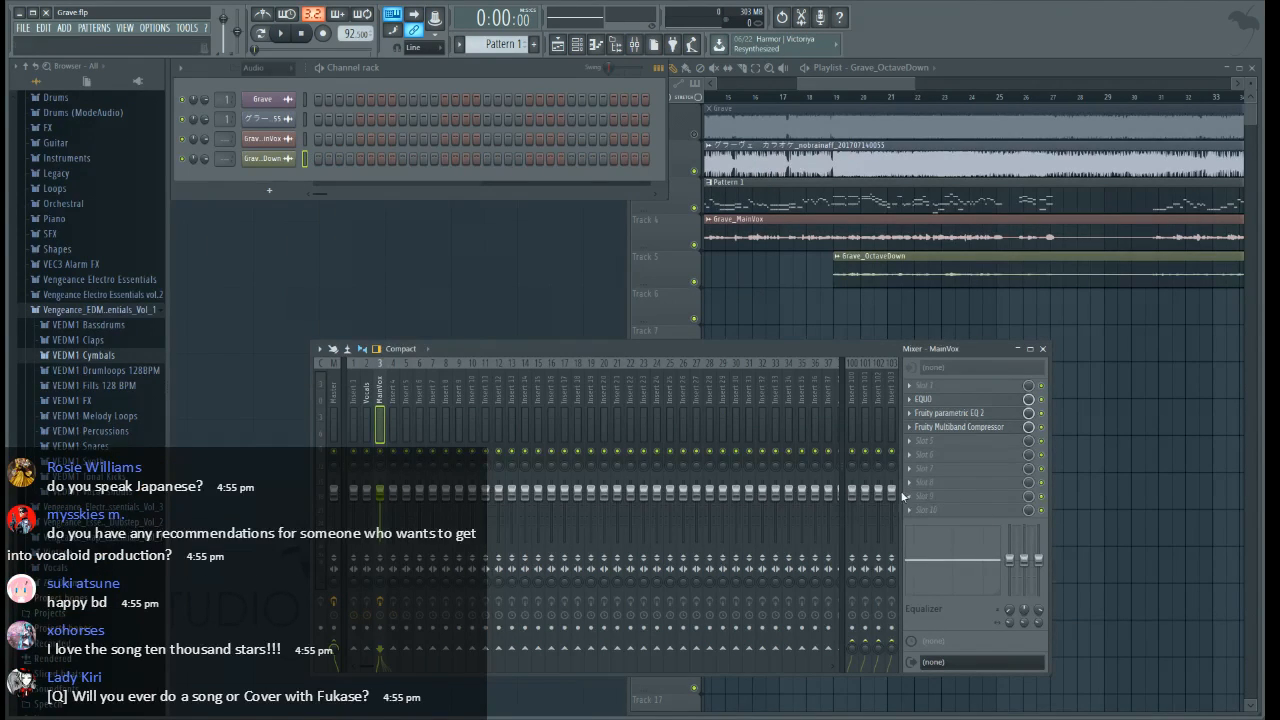
Add Fruity Limiter in slot 9 of the MainVox track and close its window
left_click(909, 499)
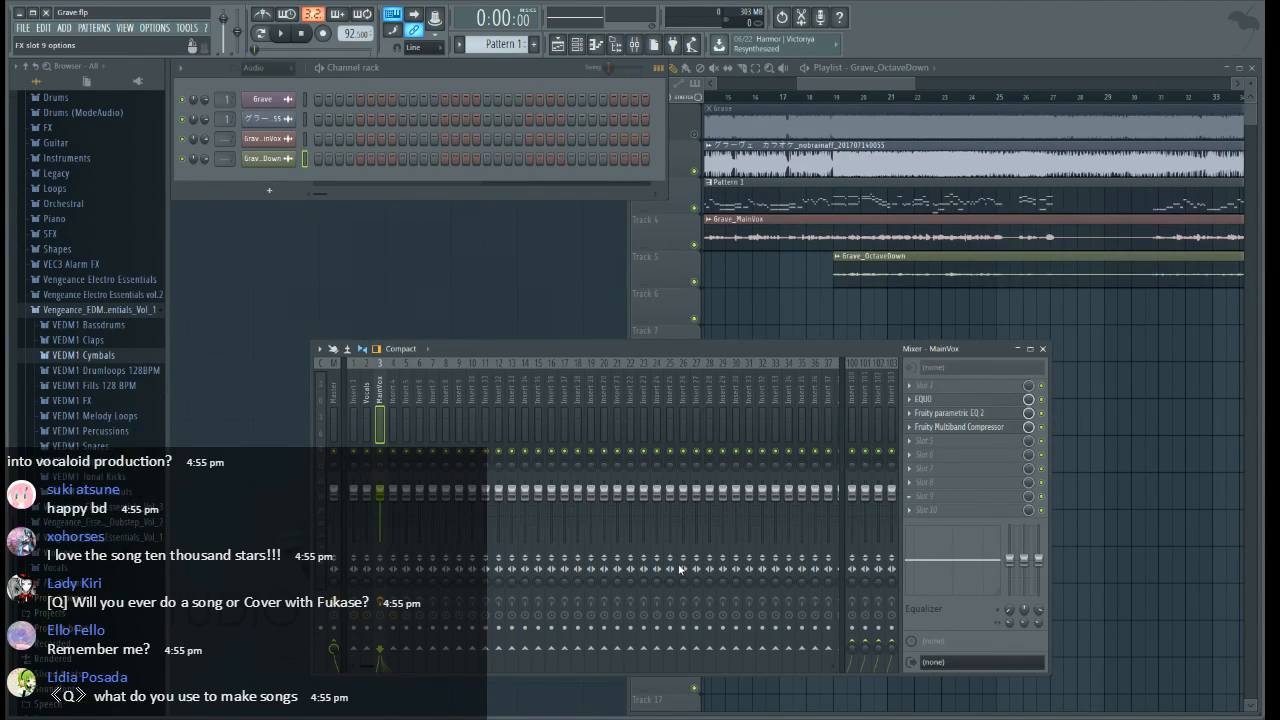
left_click(570, 561)
left_click_drag(420, 128, 848, 188)
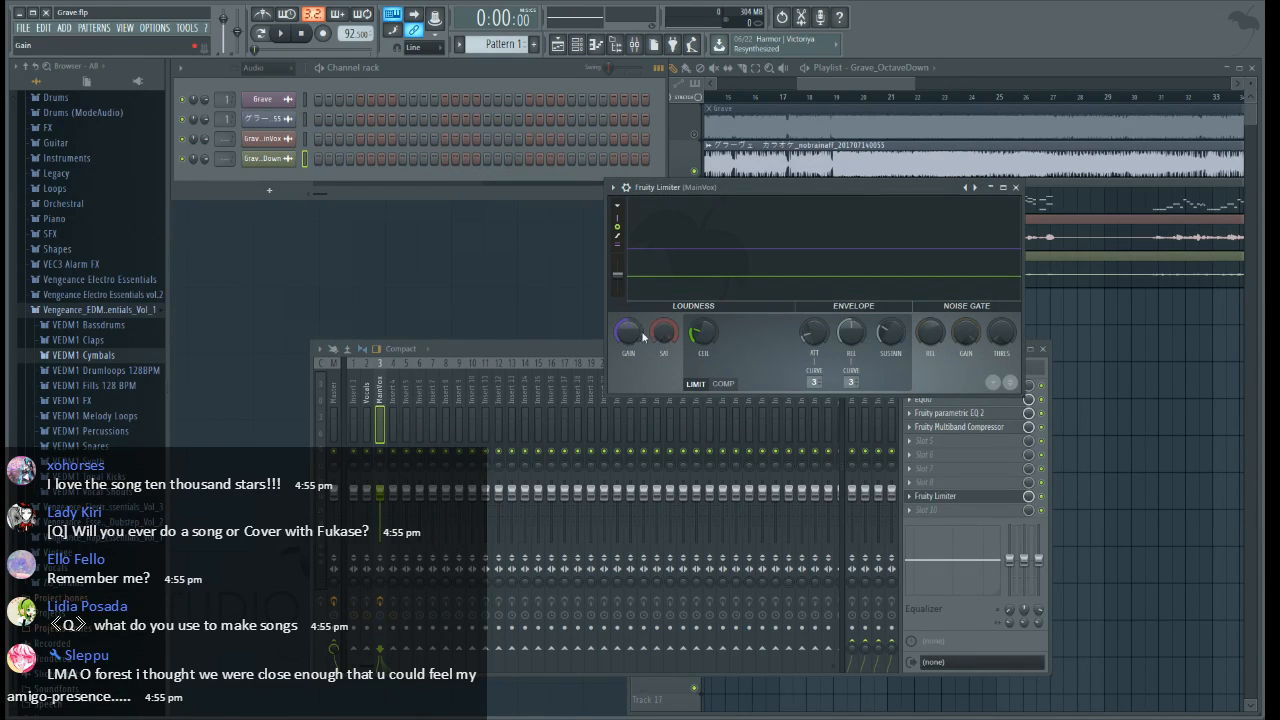
left_click(1016, 188)
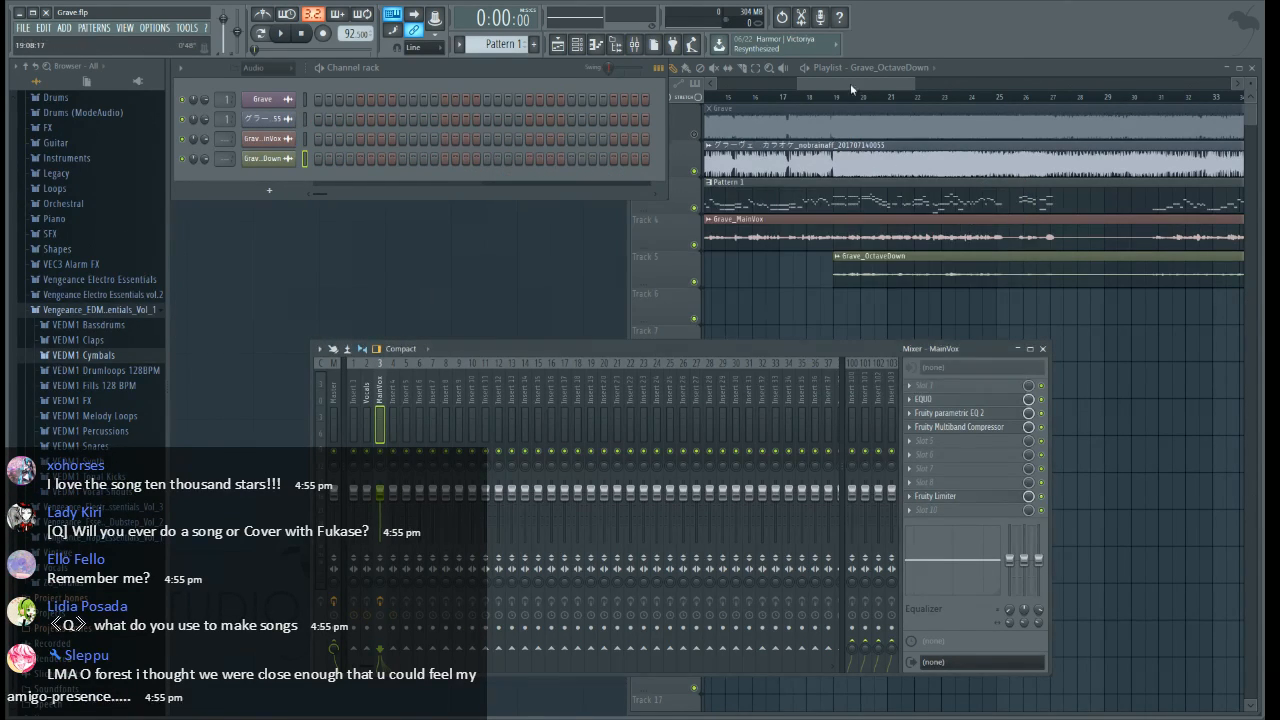
Route the Grave_MainVox channel to mixer track 3
left_click_drag(851, 84, 700, 83)
scroll(794, 229, "down", 4)
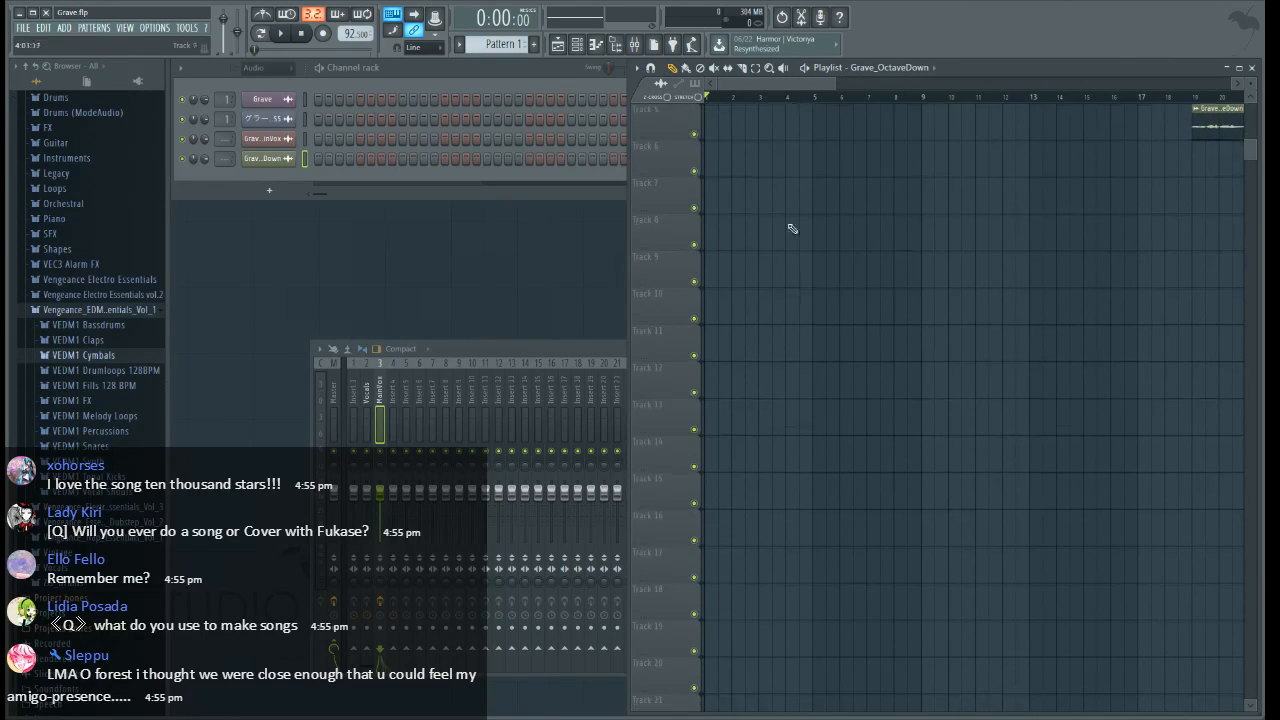
scroll(794, 229, "up", 4)
scroll(829, 101, "down", 1)
scroll(829, 101, "down", 2)
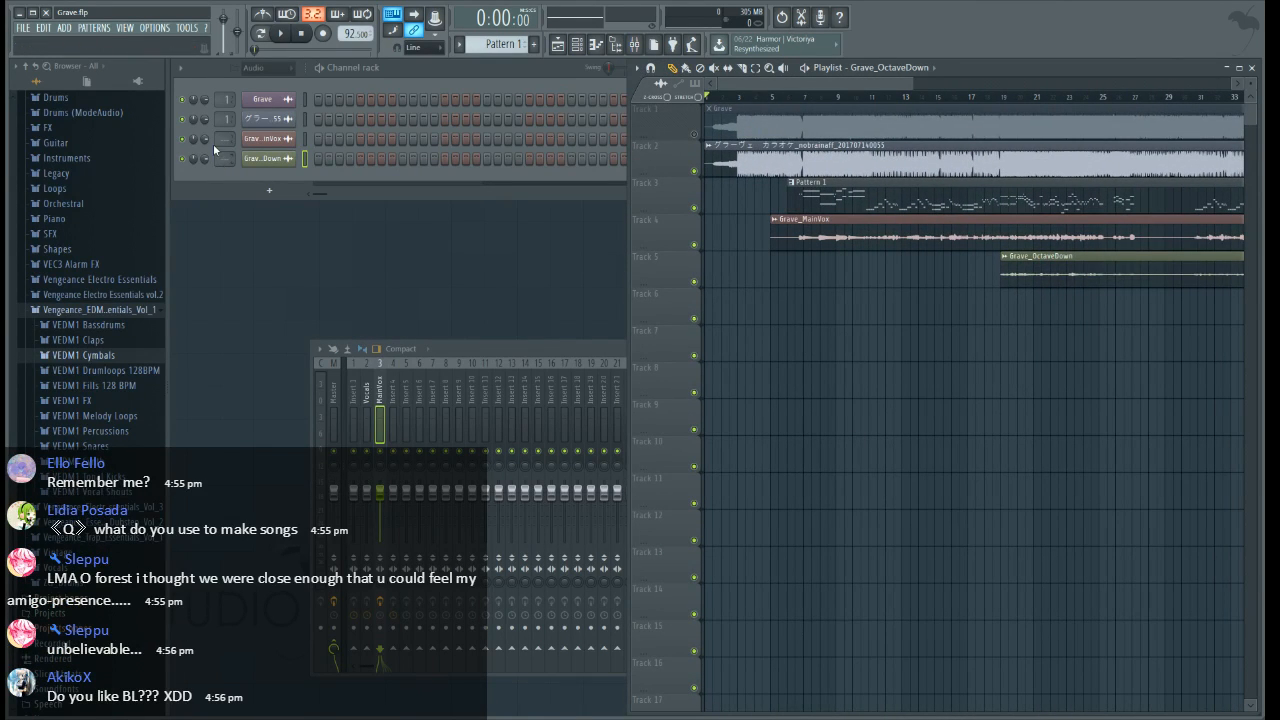
left_click_drag(225, 140, 225, 124)
Copy the MainVox mixer track with its effects to insert 4, and route that insert to Vocals instead of the master
left_click(375, 377)
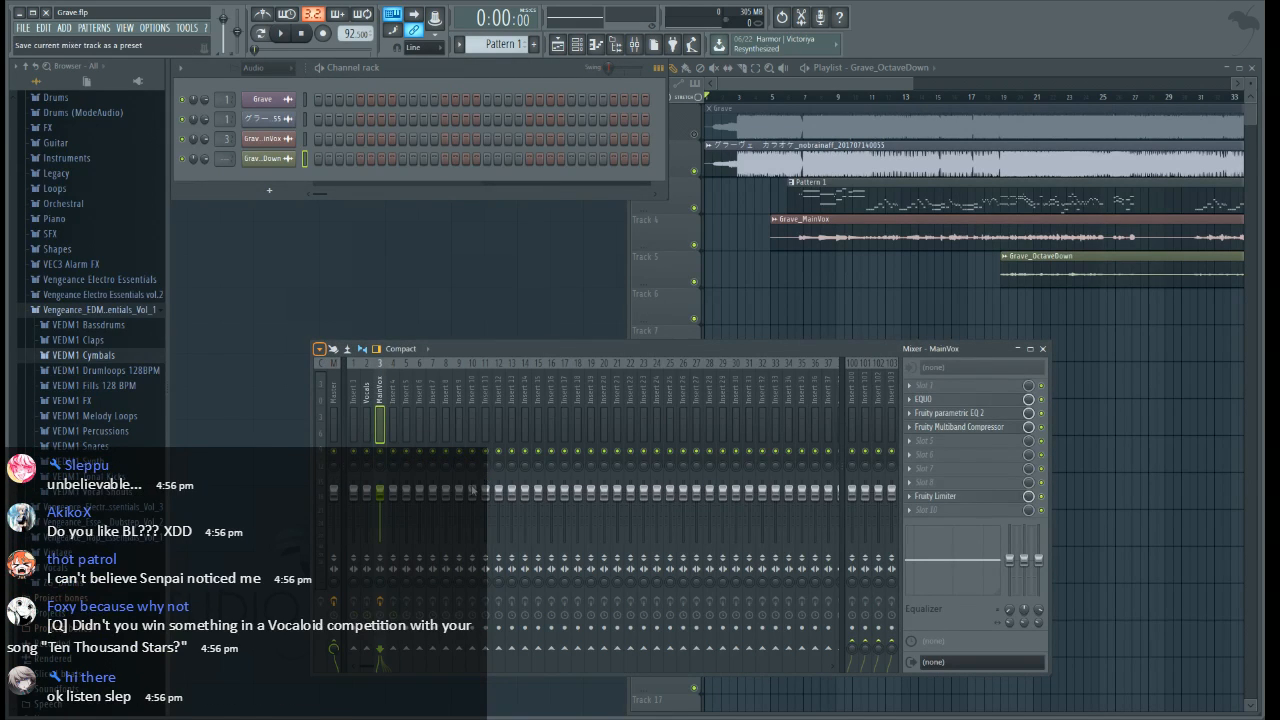
left_click(396, 410)
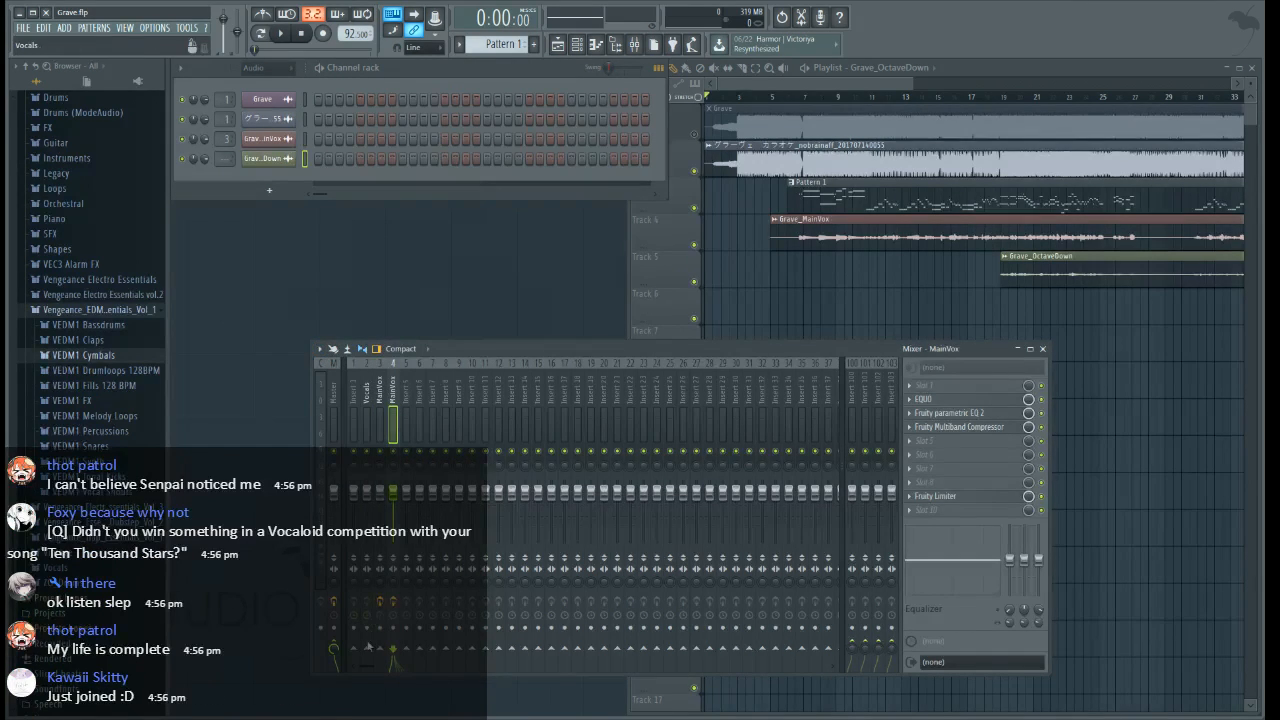
left_click(366, 651)
left_click(334, 650)
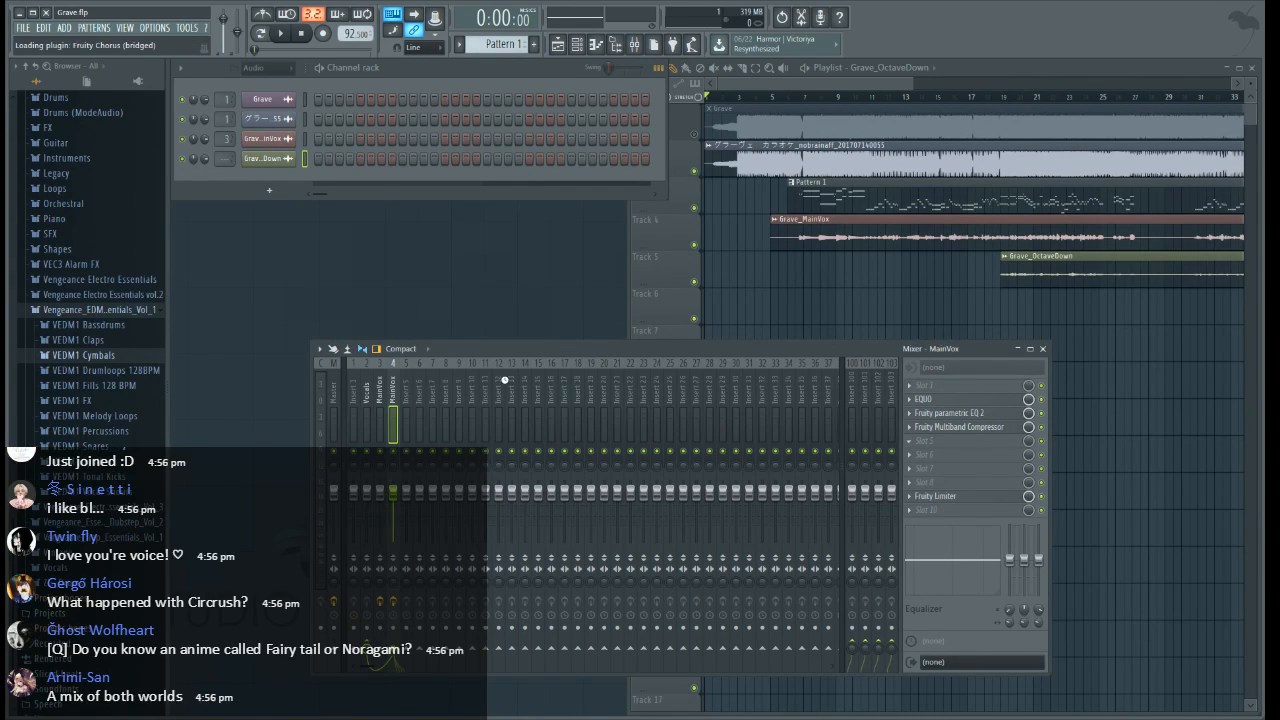
Load Fruity Chorus in slot 5 of the copied MainVox track on insert 4 and lower that insert's volume
left_click(621, 230)
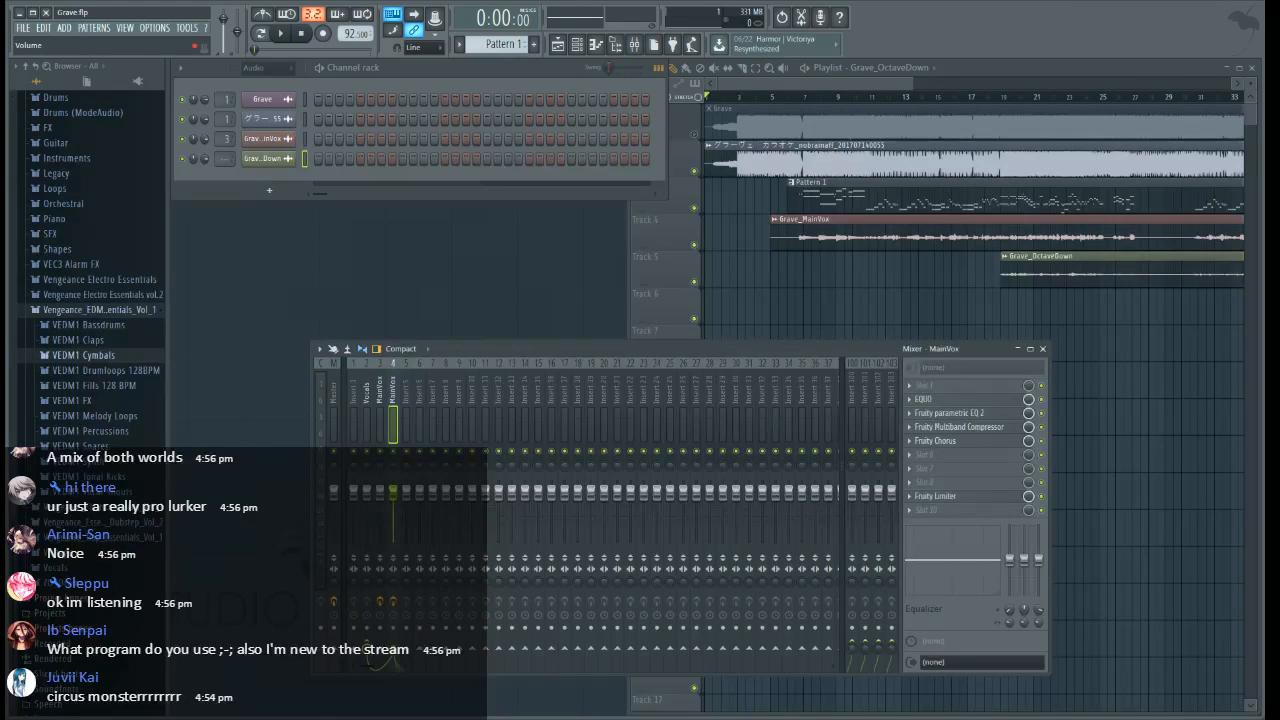
Add Maximus with another preset in slot 9 of the Vocals track and close its window
left_click(366, 420)
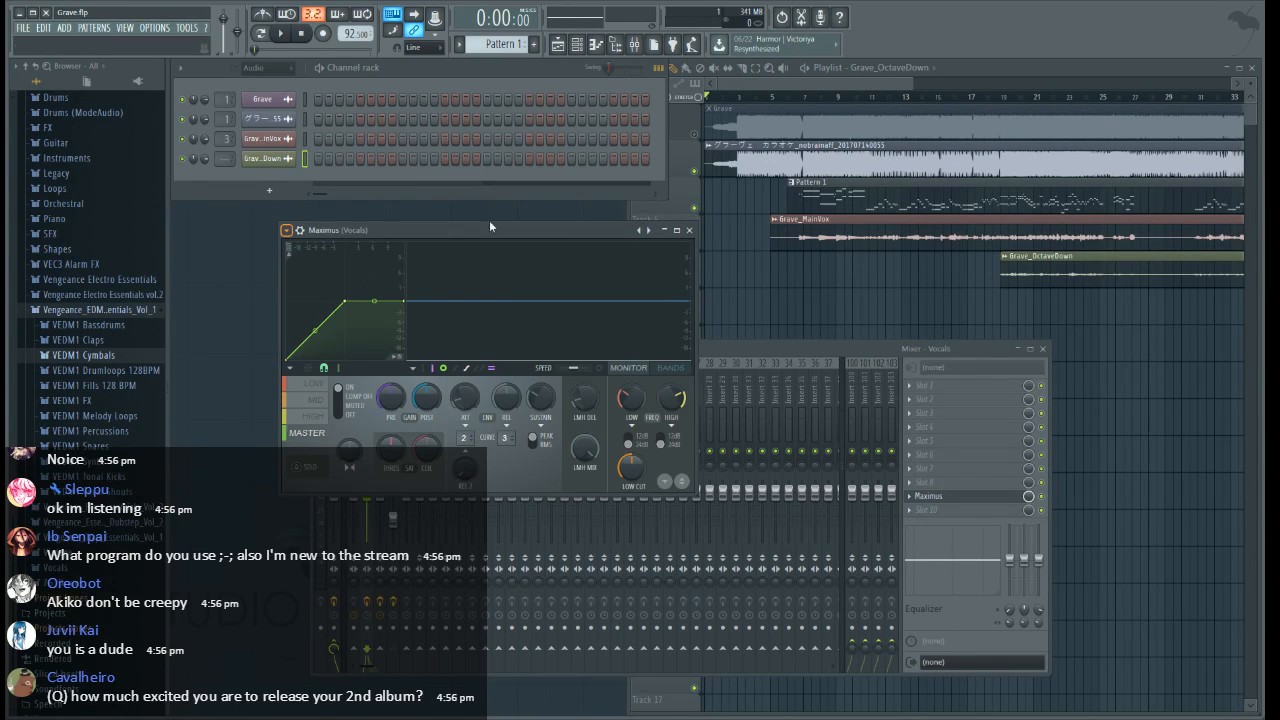
left_click_drag(488, 230, 573, 236)
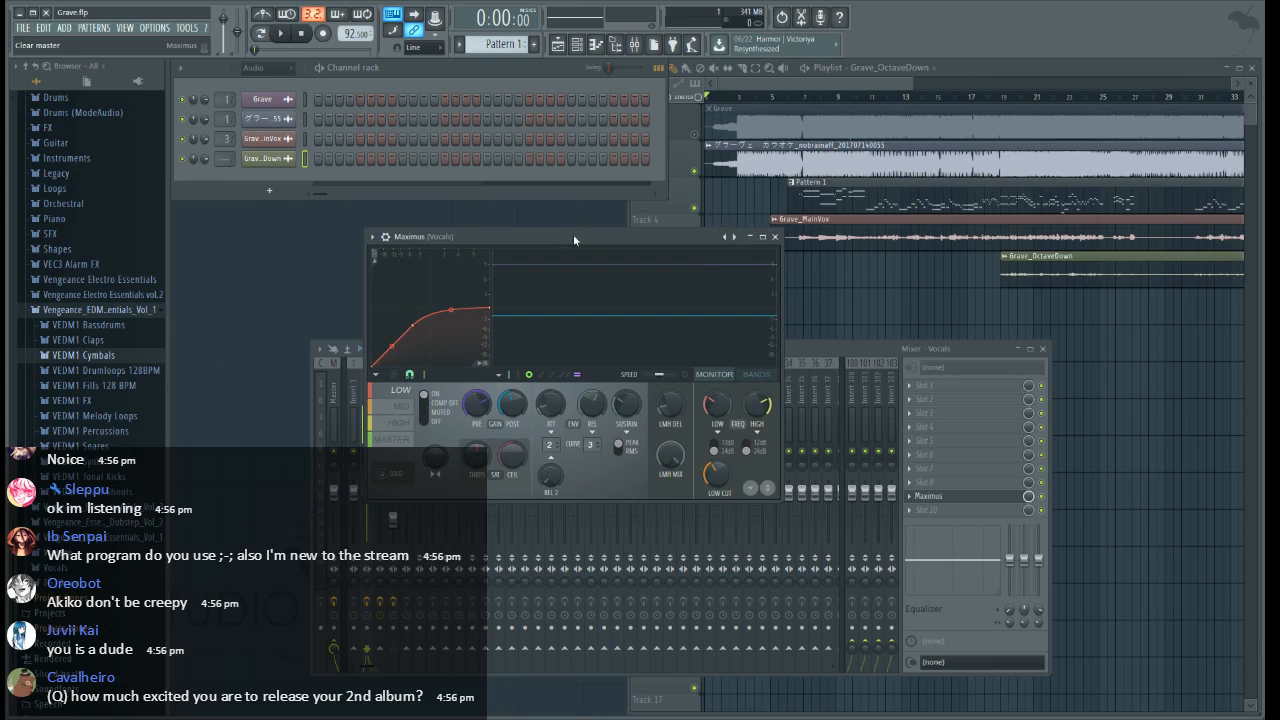
left_click(776, 237)
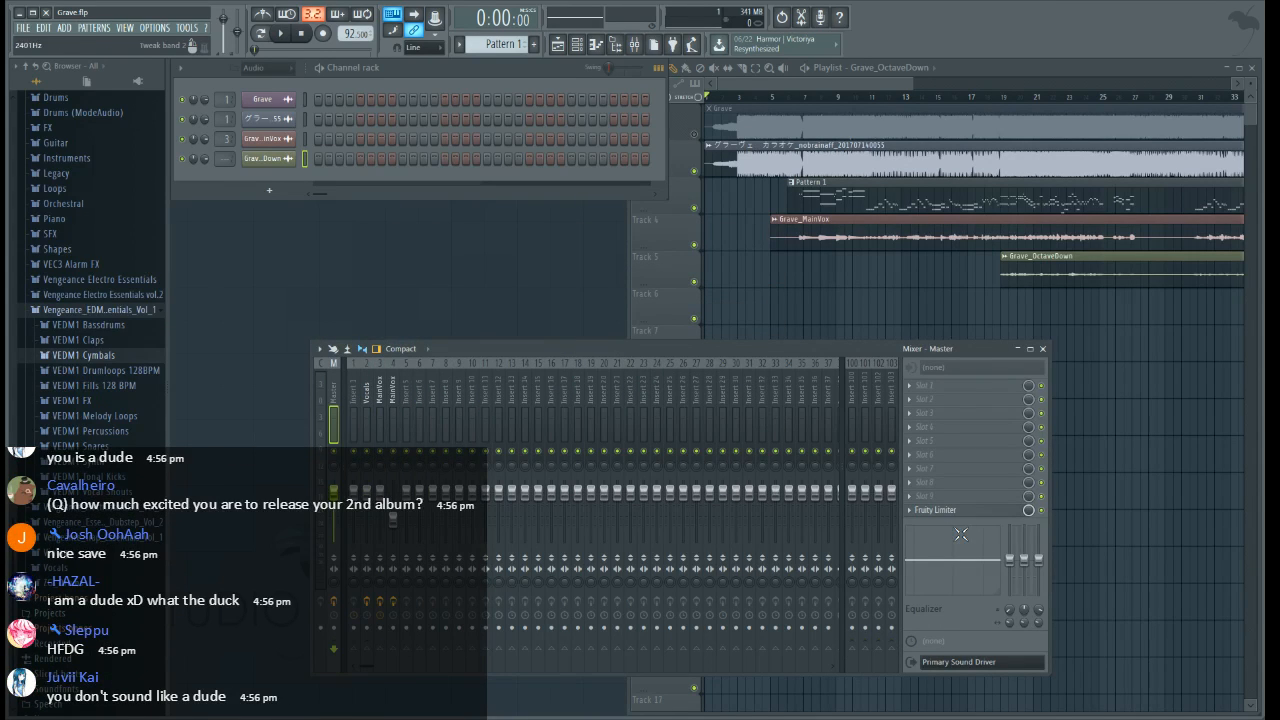
Replace the Fruity Limiter in slot 10 of the Master track with Maximus, switch its preset and close it
left_click(643, 636)
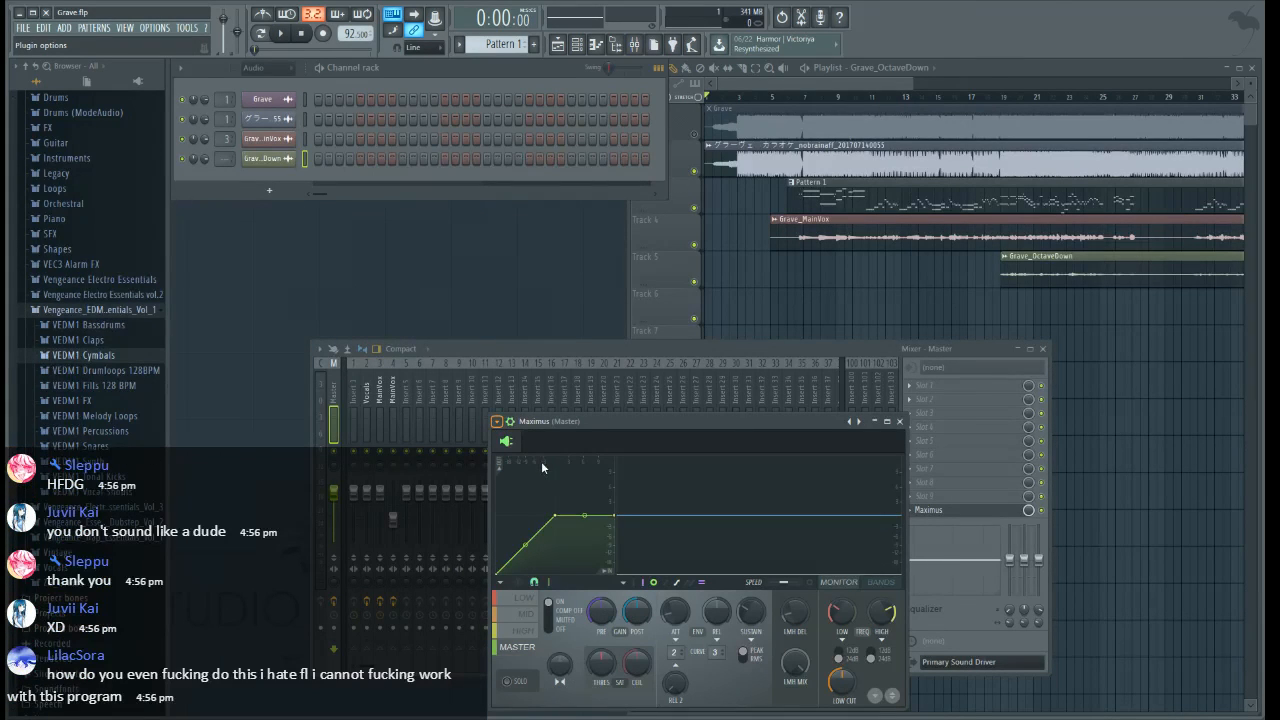
left_click_drag(688, 422, 628, 350)
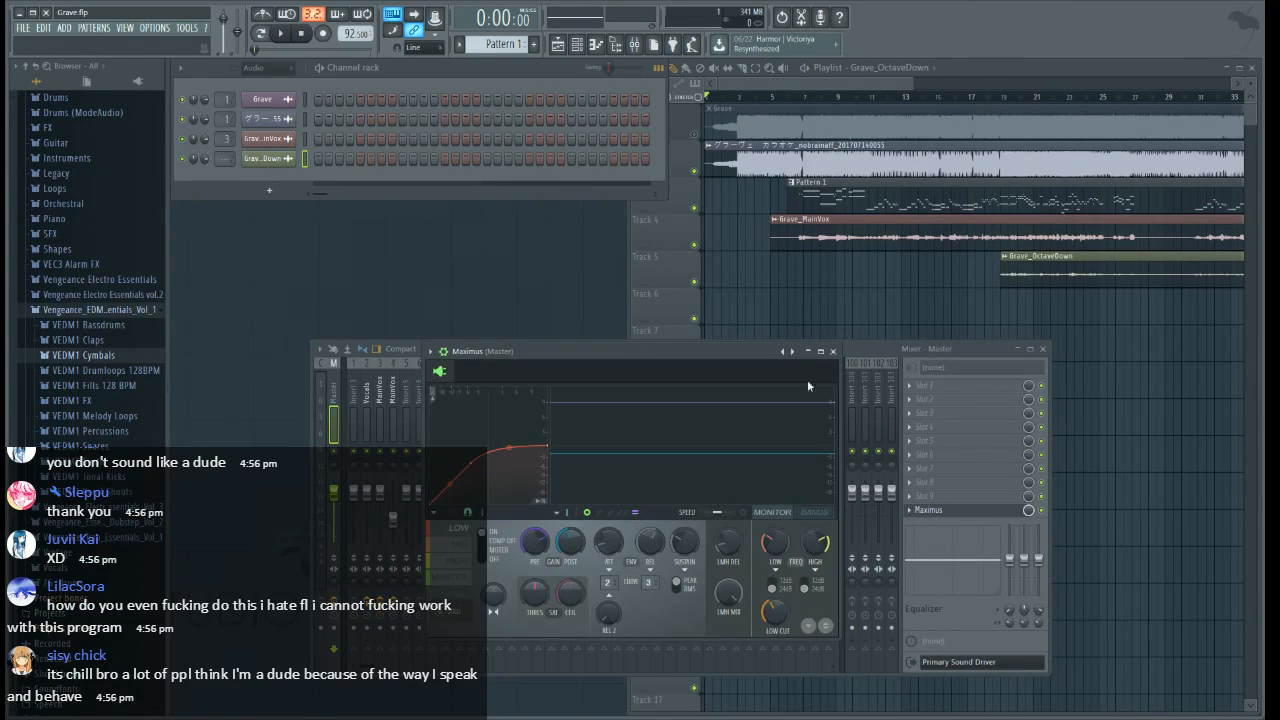
left_click(839, 349)
Copy the MainVox mixer track with its effects to insert 6 and route it into insert 5, named Harmony
left_click(381, 400)
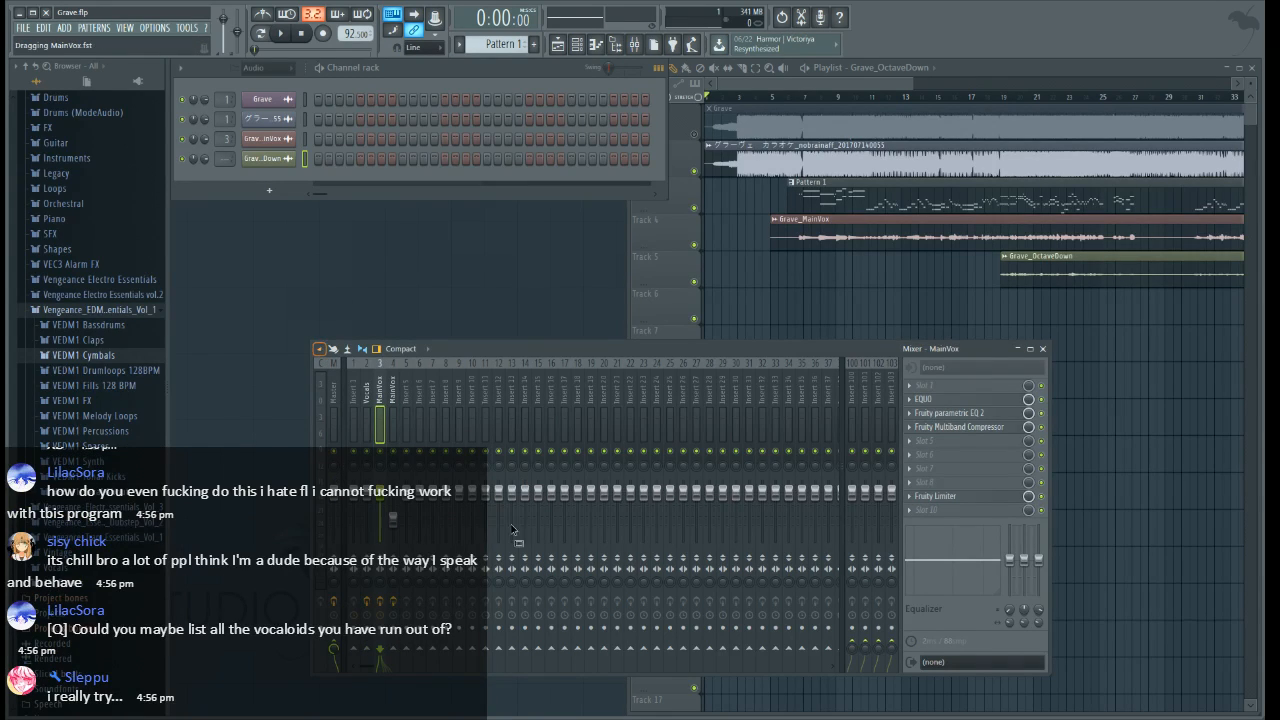
left_click(419, 420)
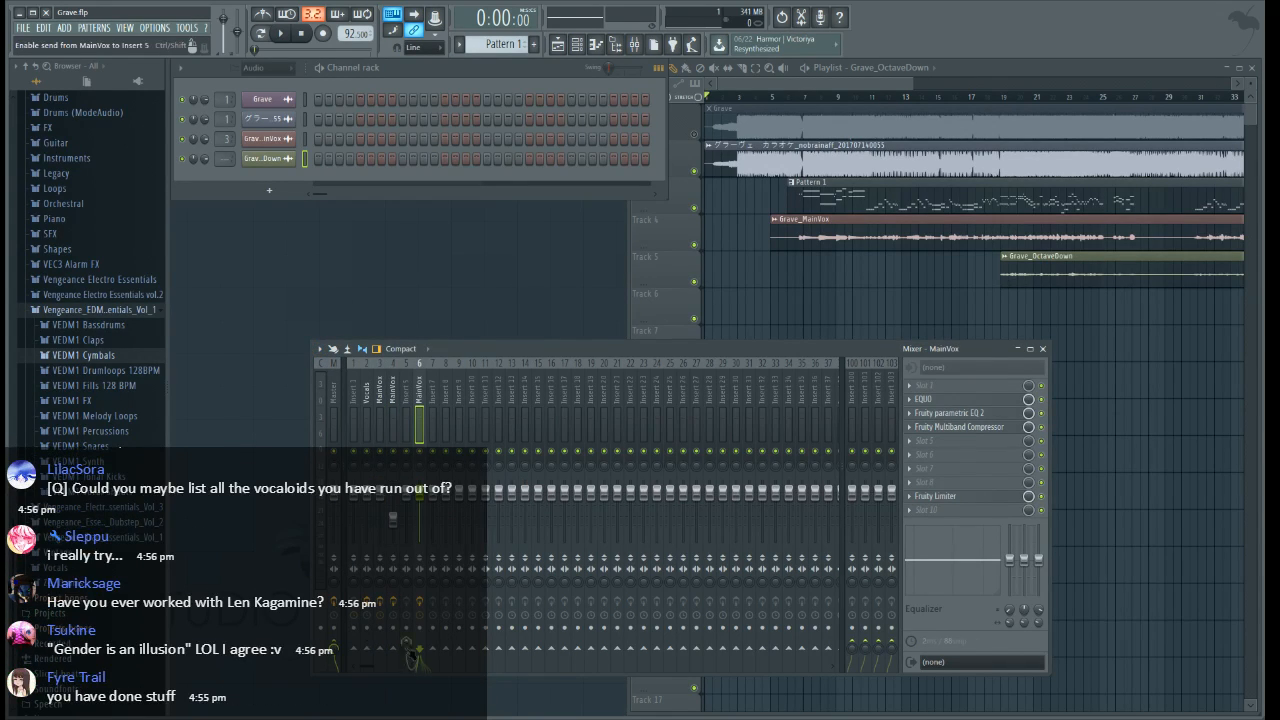
left_click(405, 400)
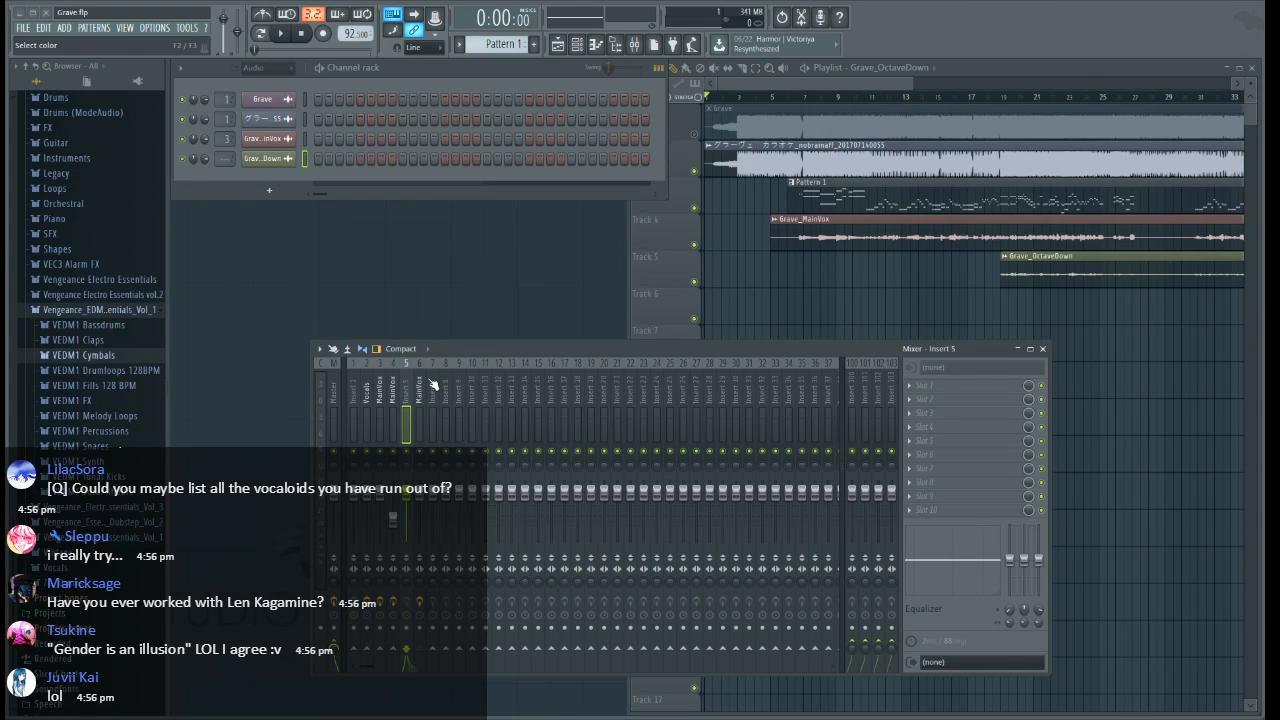
Add Fruity Chorus in slot 5 of insert 6 with depth about 1.18 ms and stereo 180 degrees
left_click(419, 400)
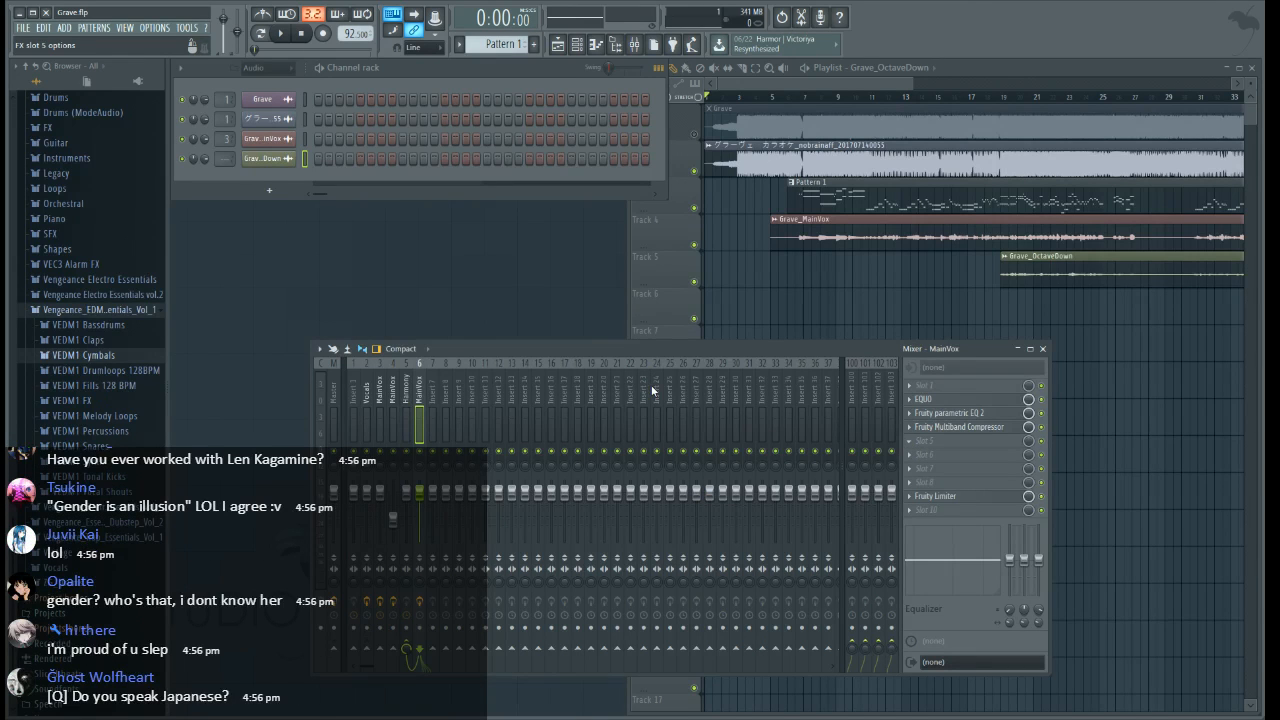
left_click(562, 395)
left_click_drag(442, 162, 624, 278)
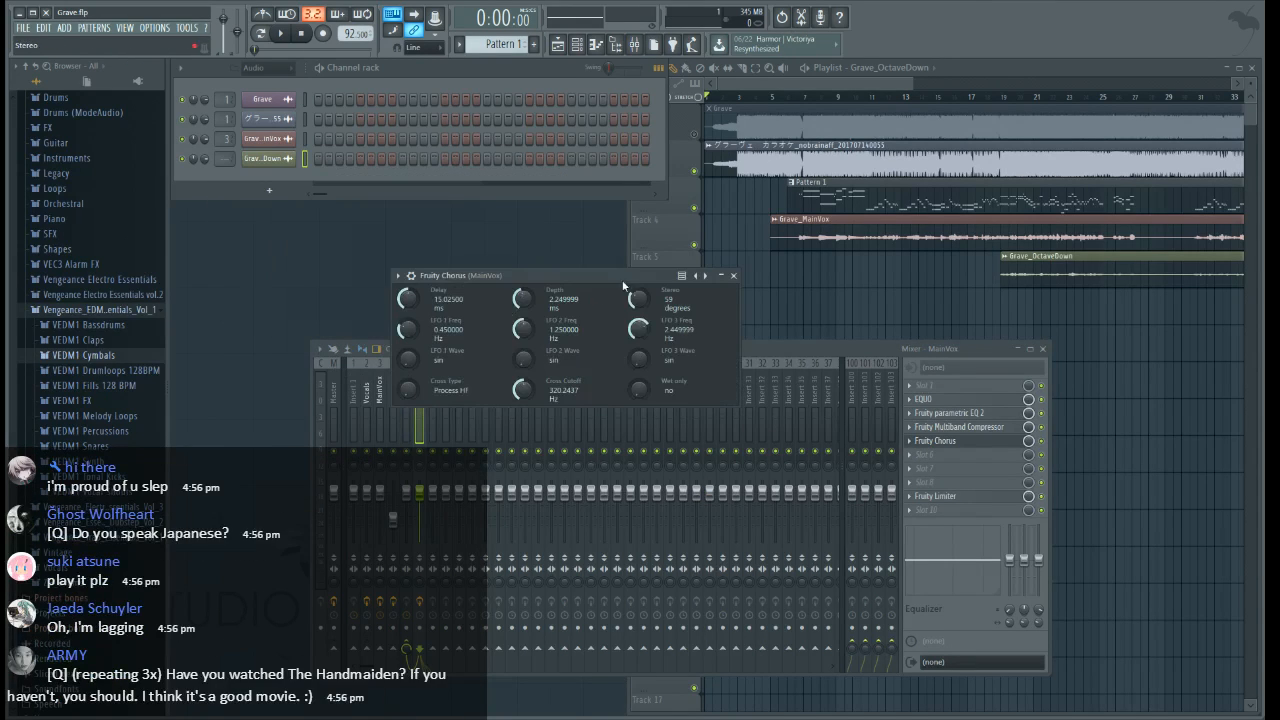
left_click_drag(523, 299, 523, 328)
left_click_drag(639, 299, 639, 220)
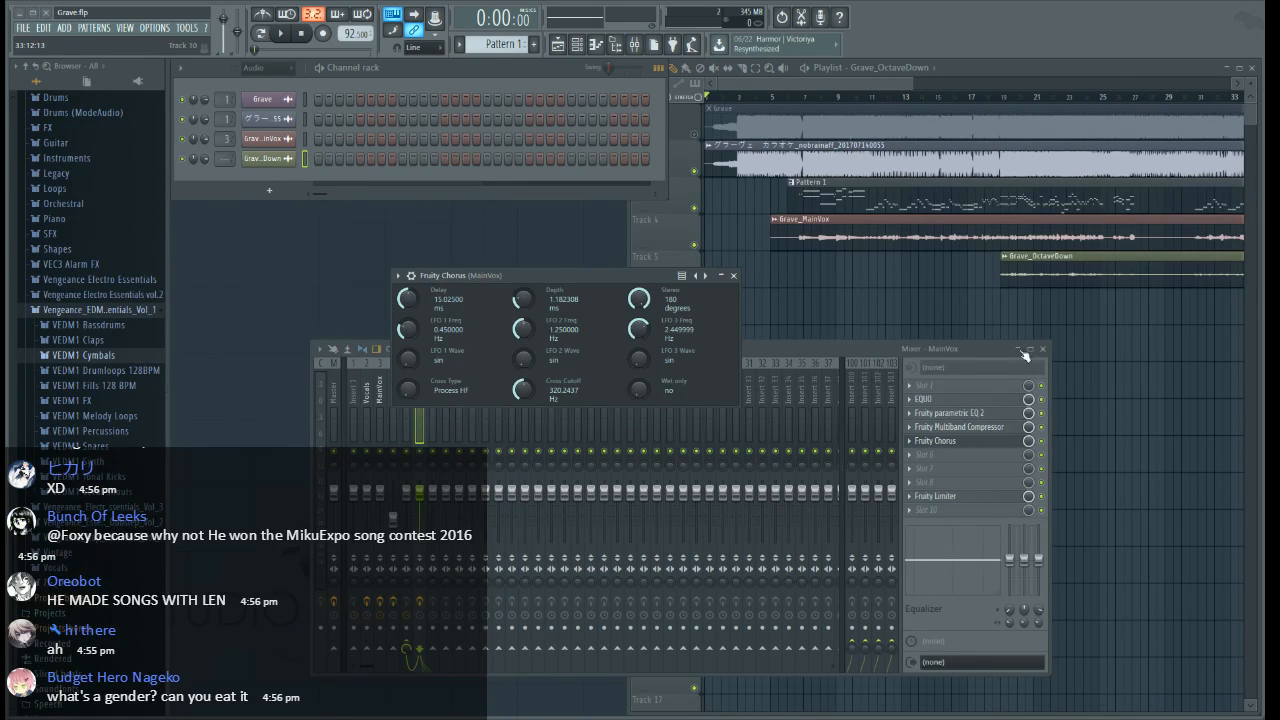
left_click_drag(643, 276, 664, 292)
left_click(755, 291)
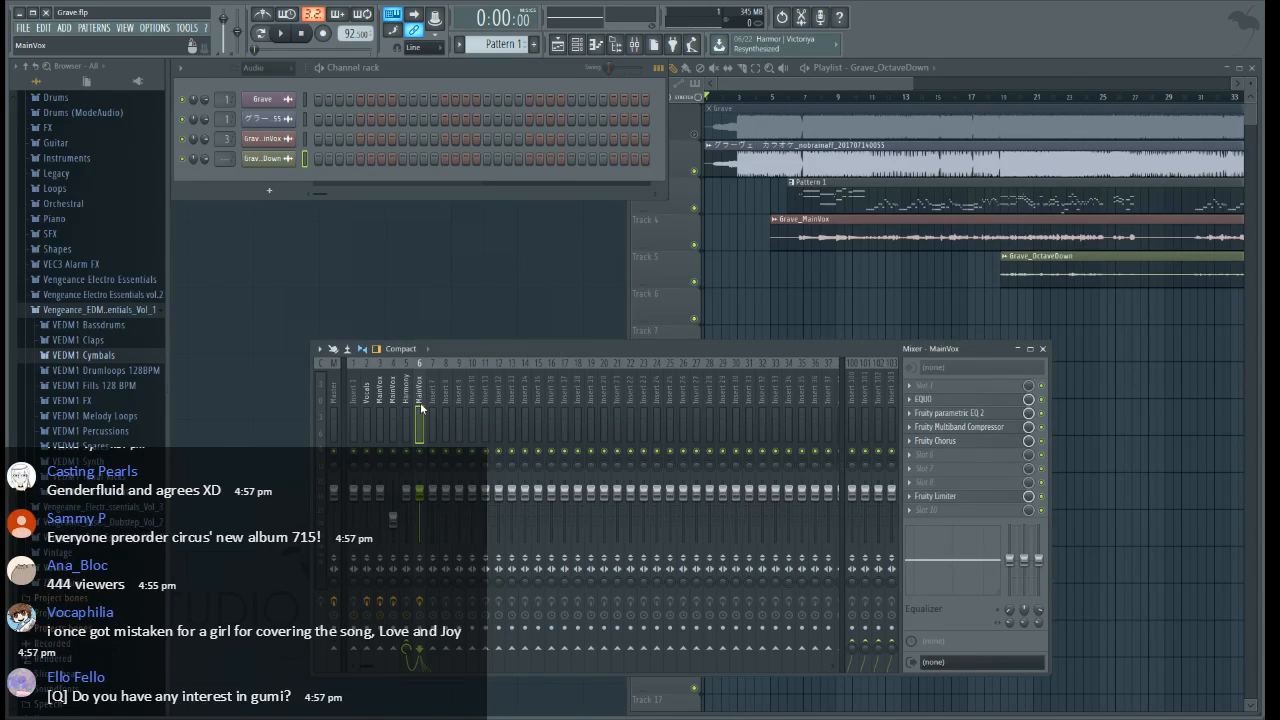
Assign the Grave_OctaveDown channel to mixer track 8, holding a copy of the MainVox track routed into insert 7
left_click_drag(227, 159, 227, 132)
left_click(380, 400)
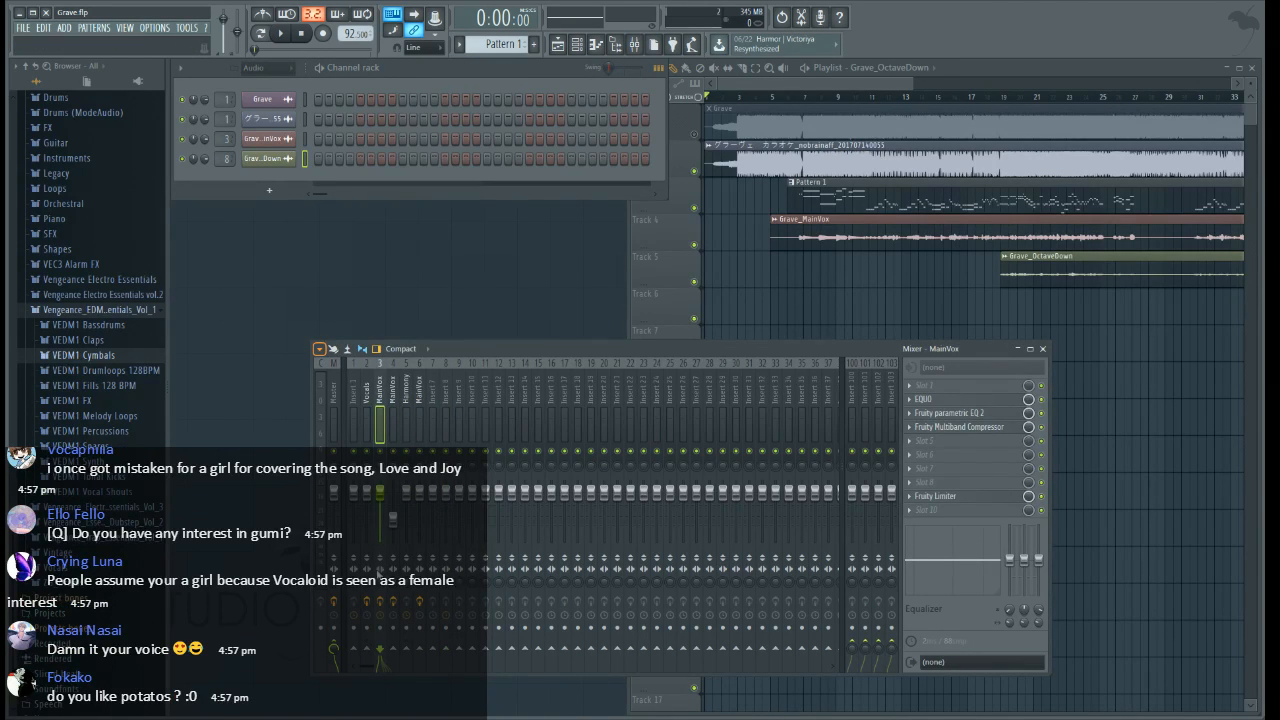
left_click(445, 403)
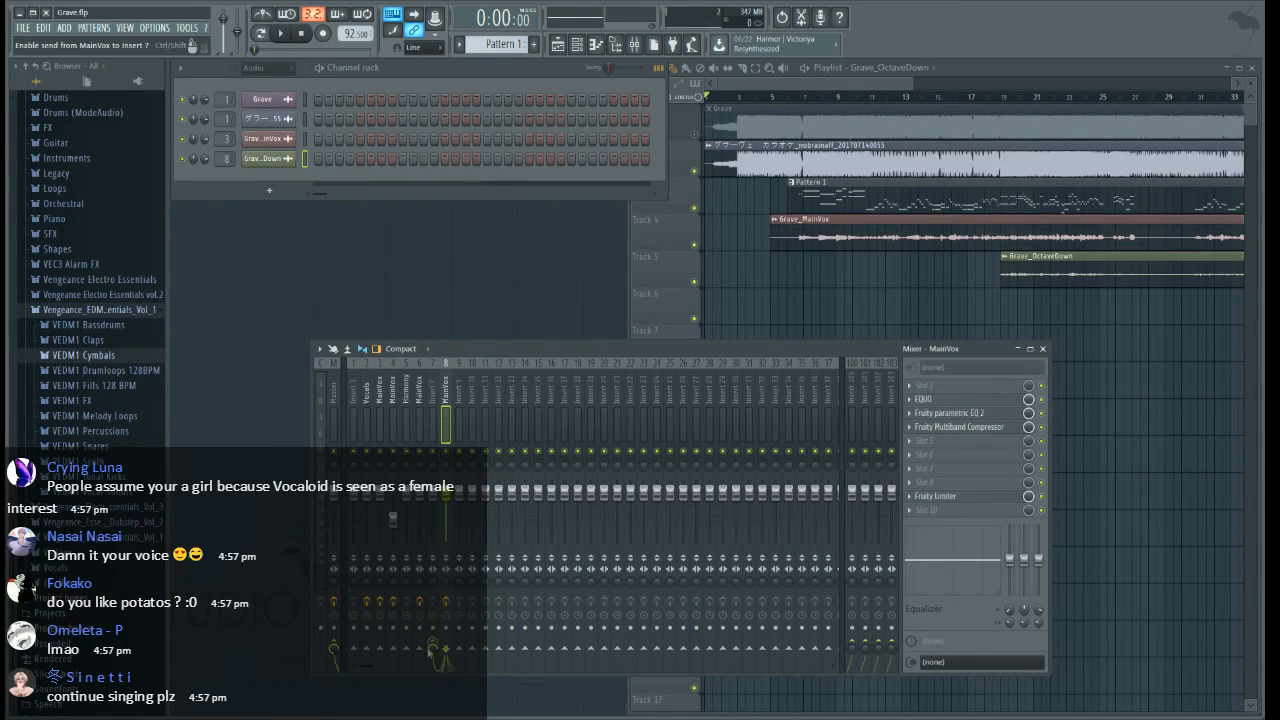
Name insert 7 OctaveDown and add Maximus with the next preset in its slot 9
left_click(428, 392)
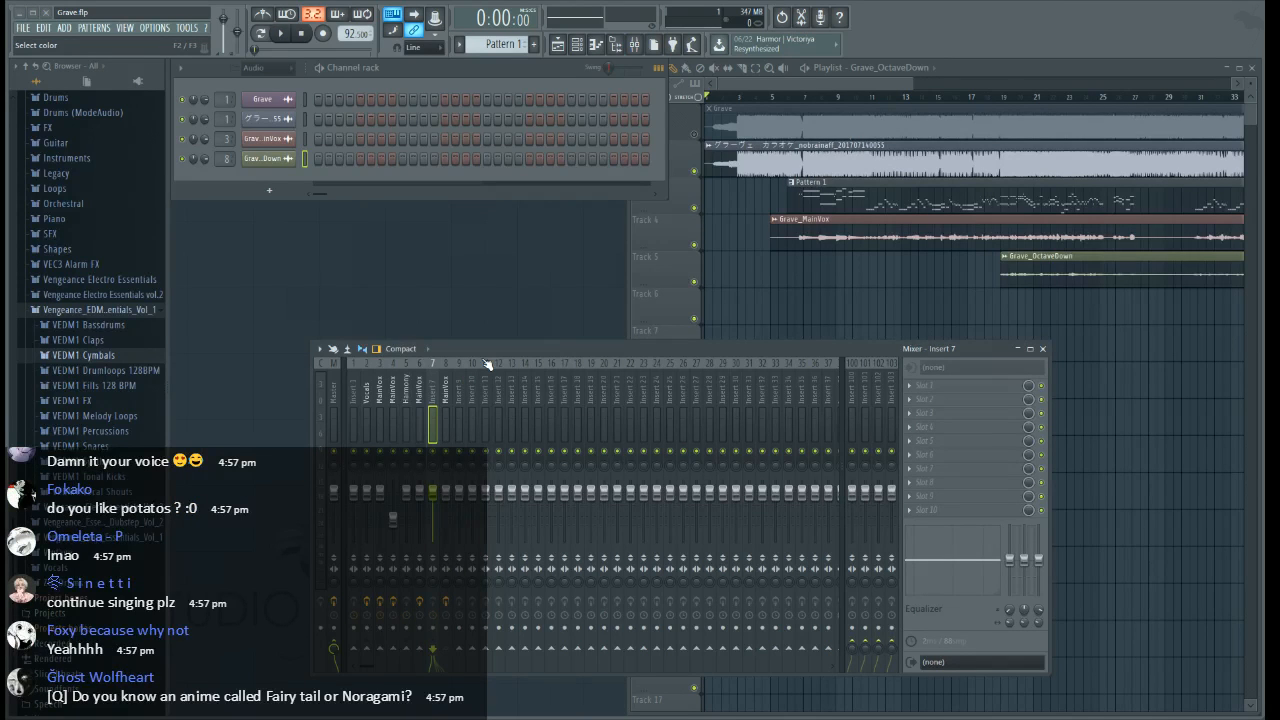
key("ctrl+l")
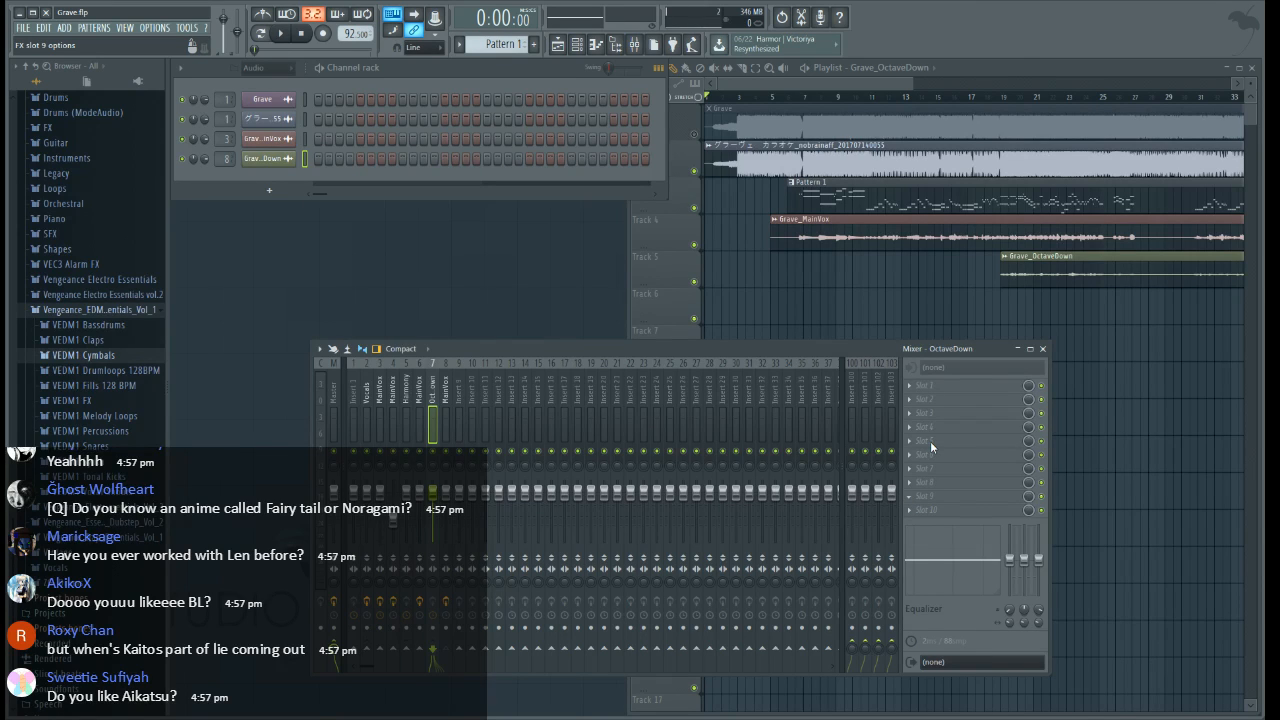
left_click(573, 578)
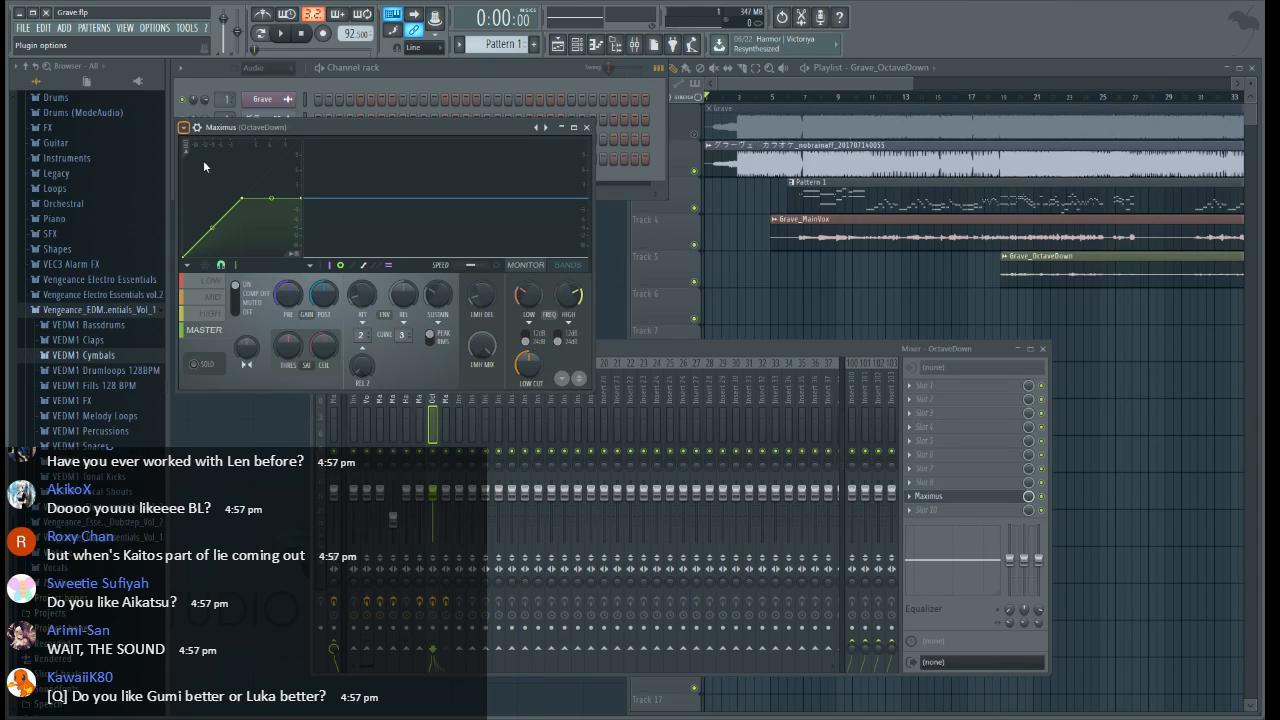
left_click(545, 128)
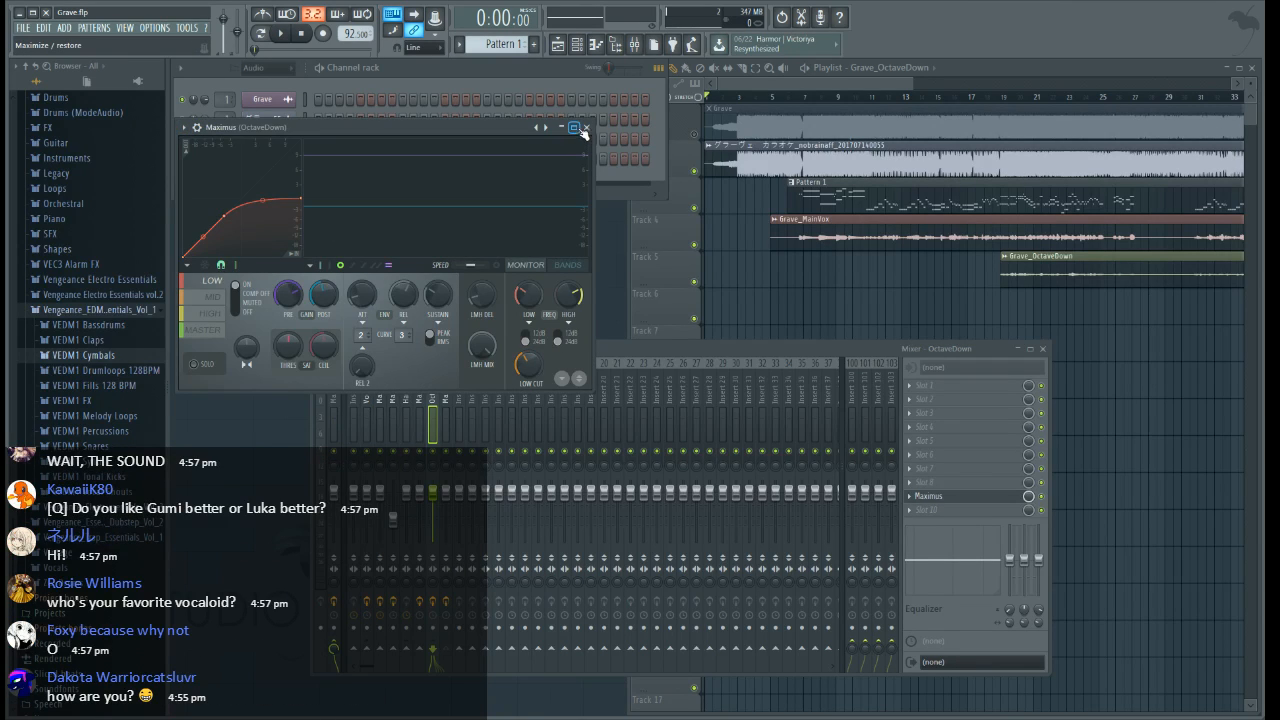
left_click(585, 127)
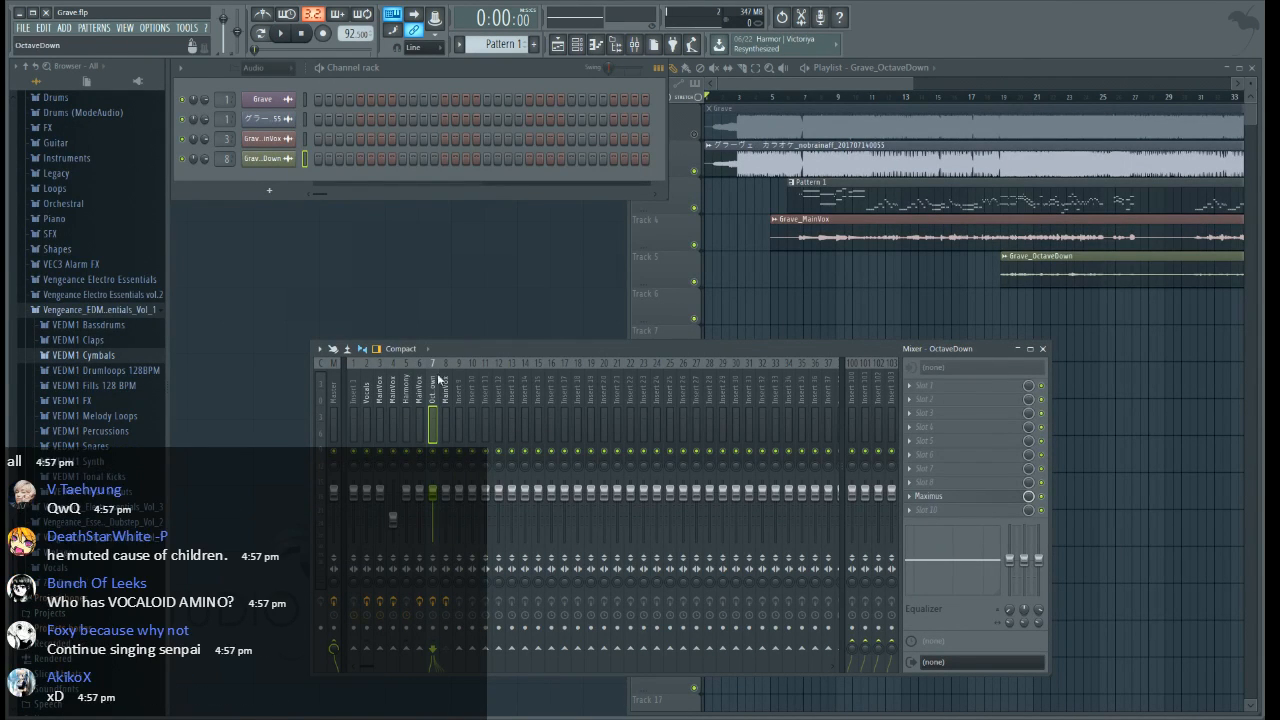
Add Maximus with another preset in slot 9 of the Harmony track and lower the track's volume
left_click(405, 400)
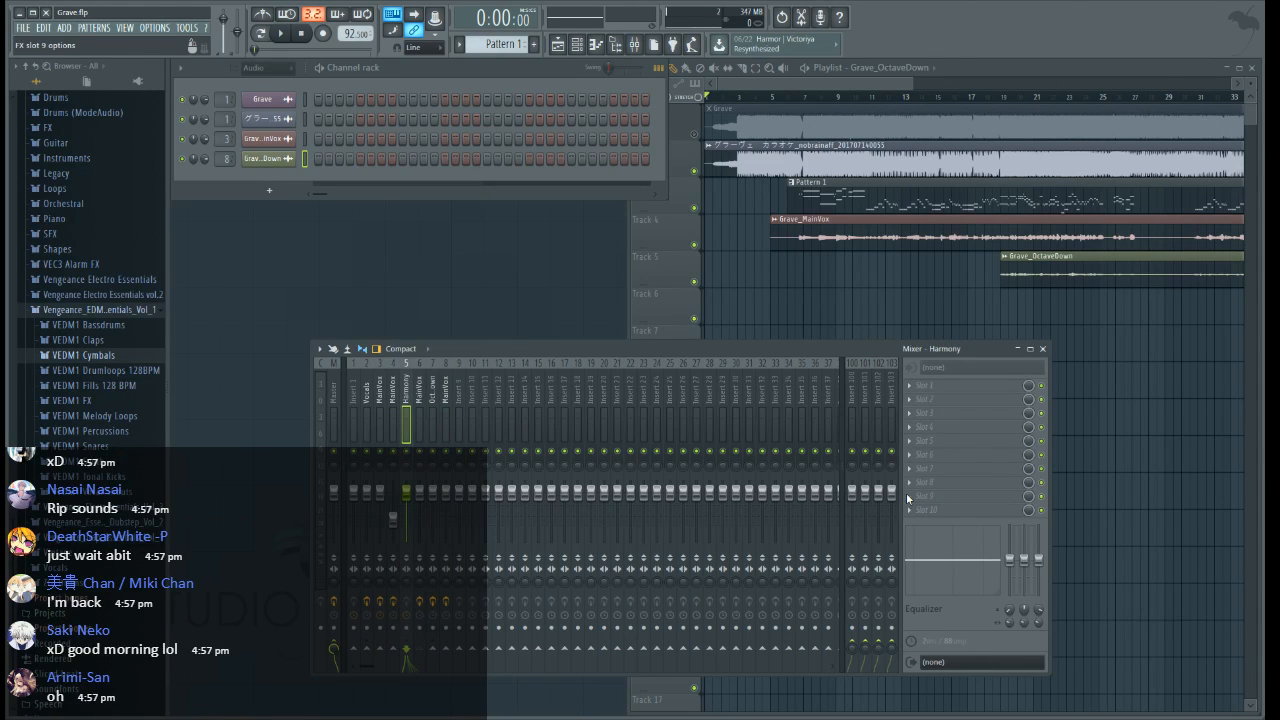
left_click(907, 495)
left_click(547, 573)
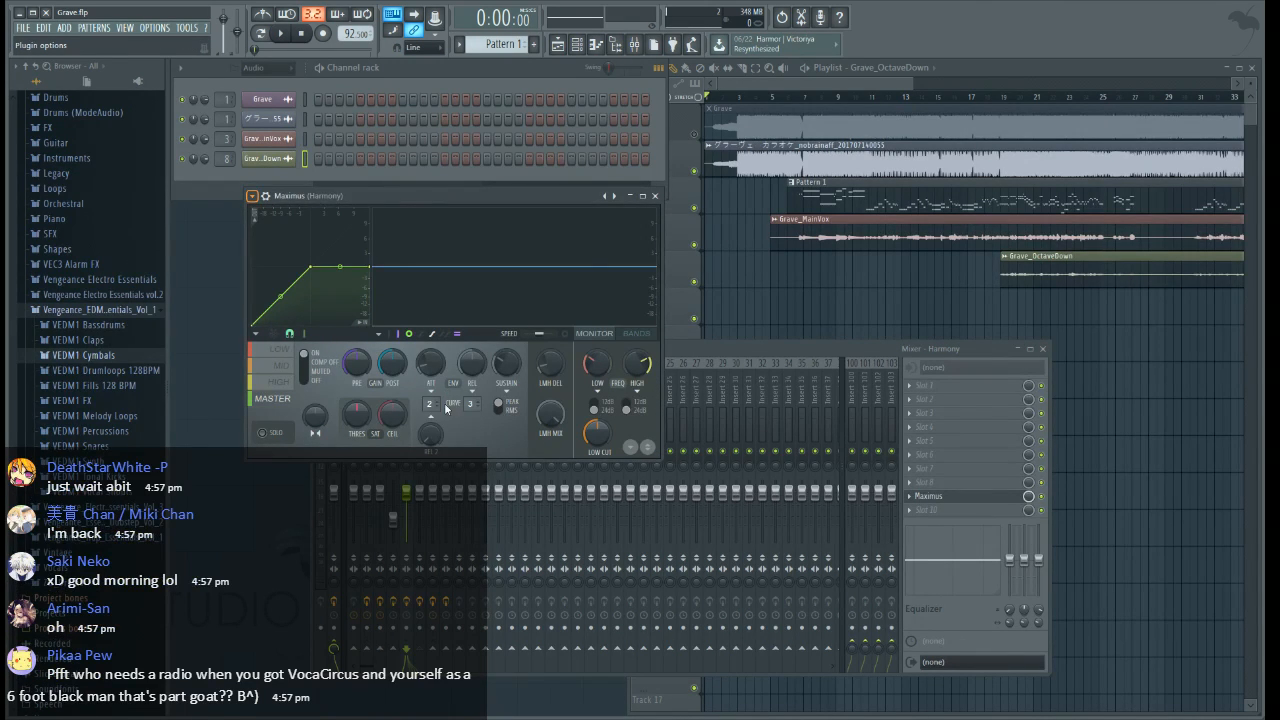
left_click(589, 256)
left_click(655, 197)
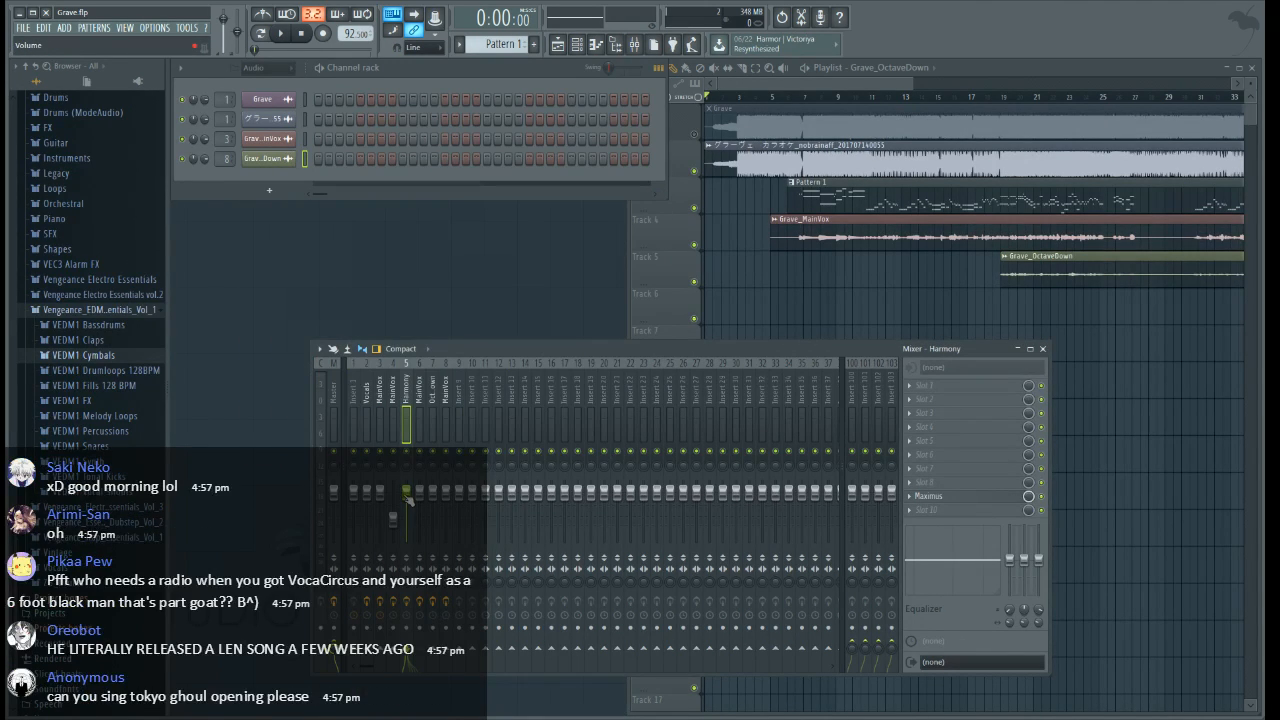
left_click_drag(408, 500, 406, 520)
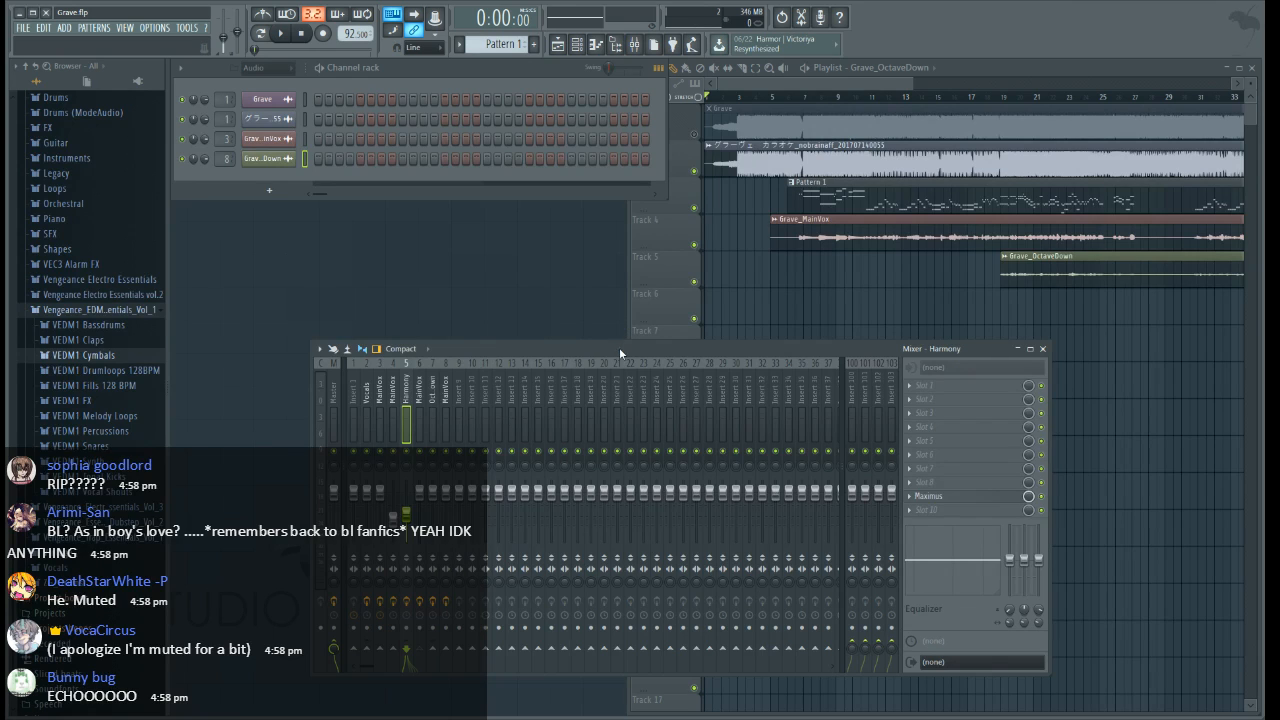
Add Pitcher in slot 1 of the MainVox track on insert 6, with Harmonize and Formant enabled
left_click(419, 405)
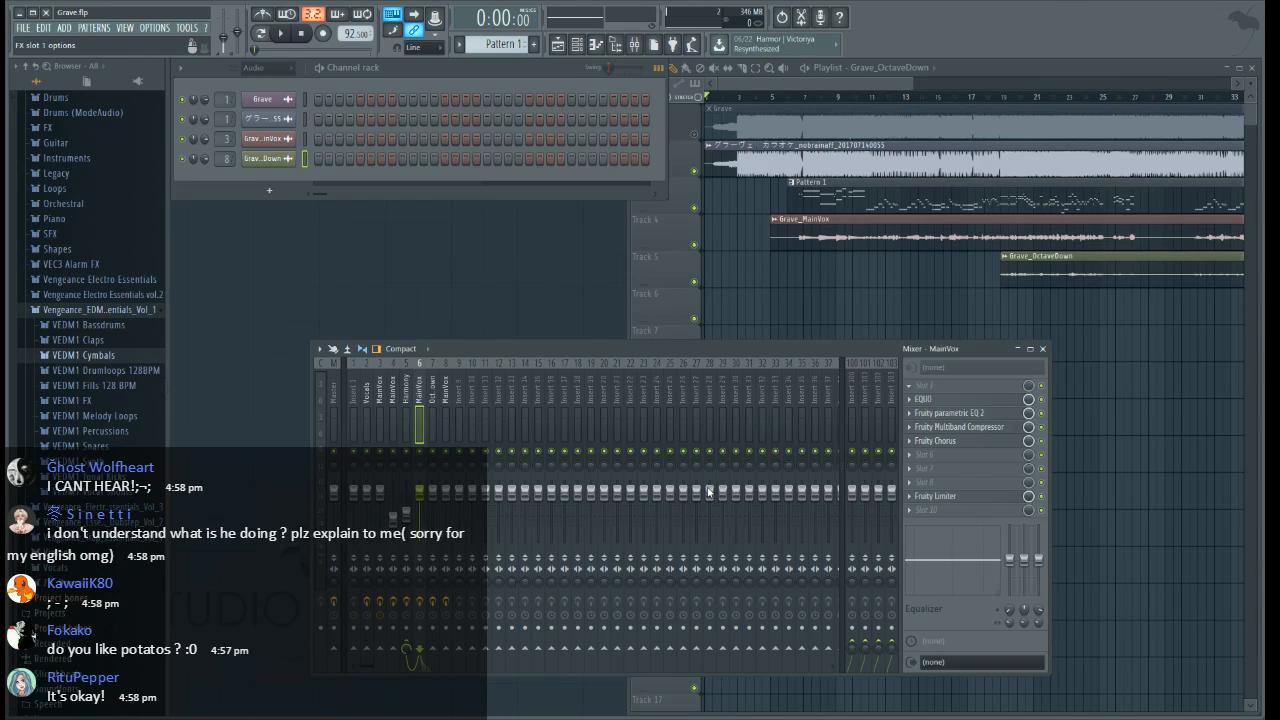
left_click(745, 504)
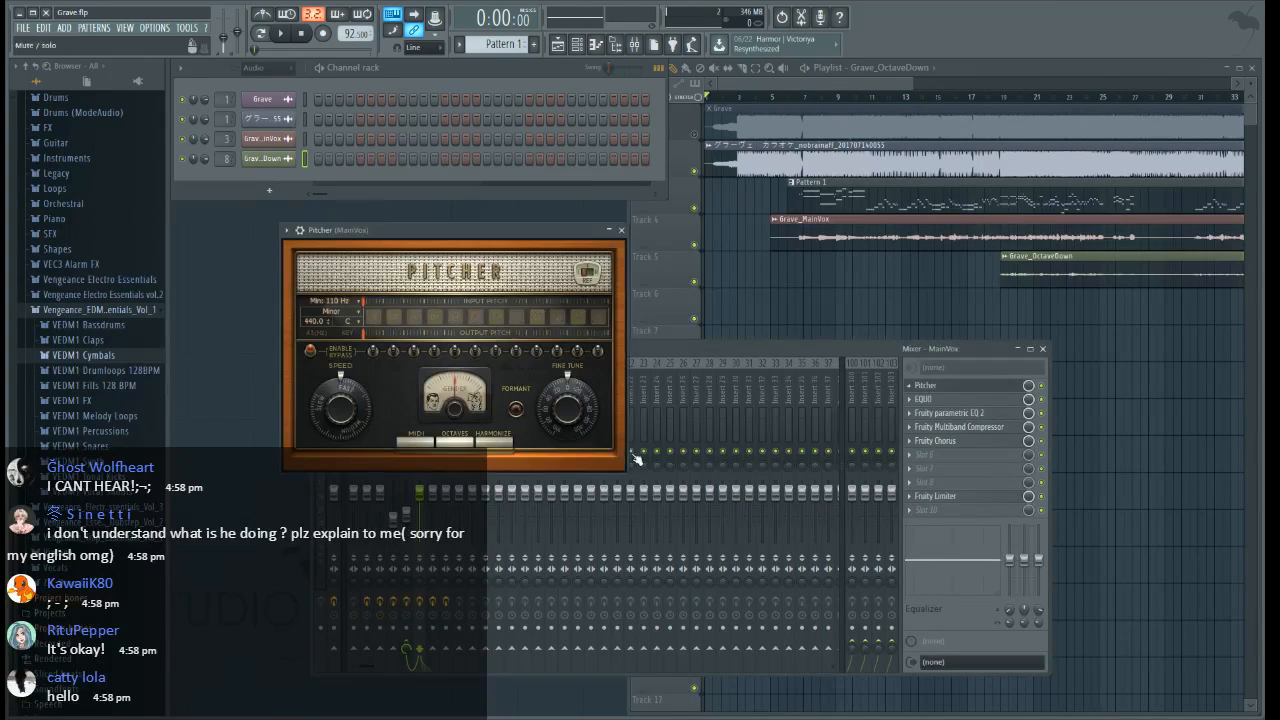
left_click(496, 443)
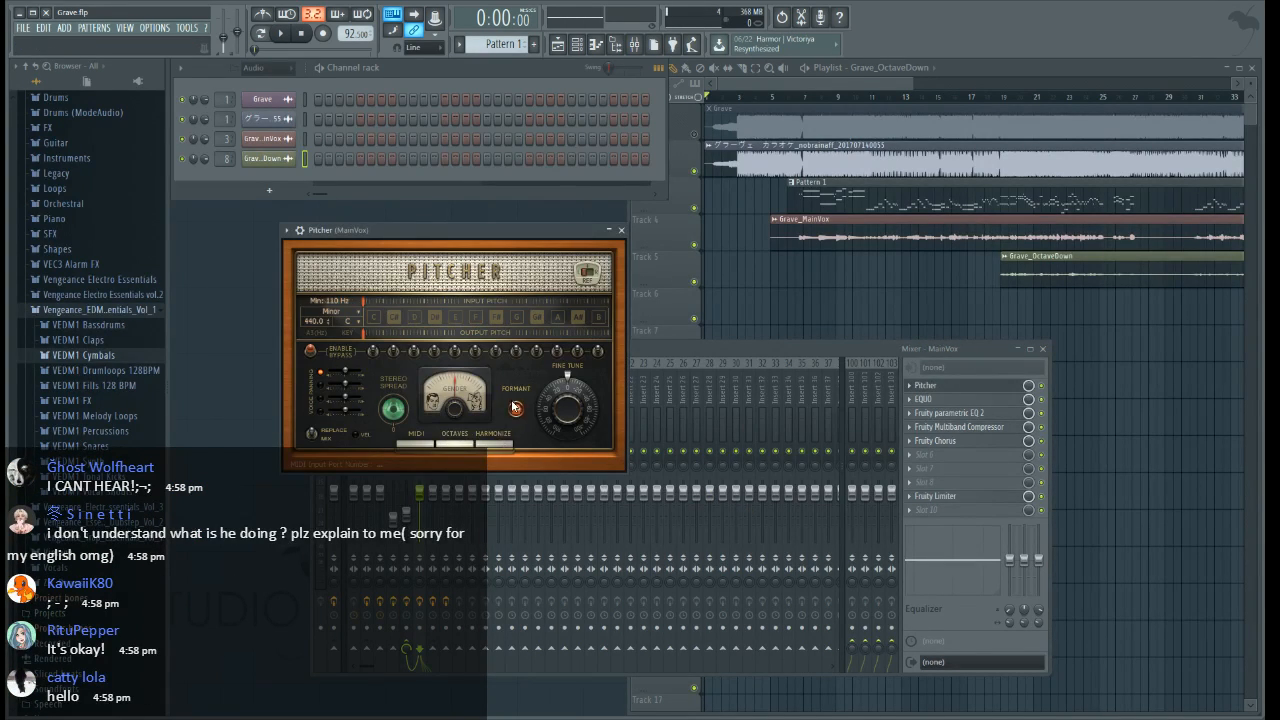
left_click(515, 408)
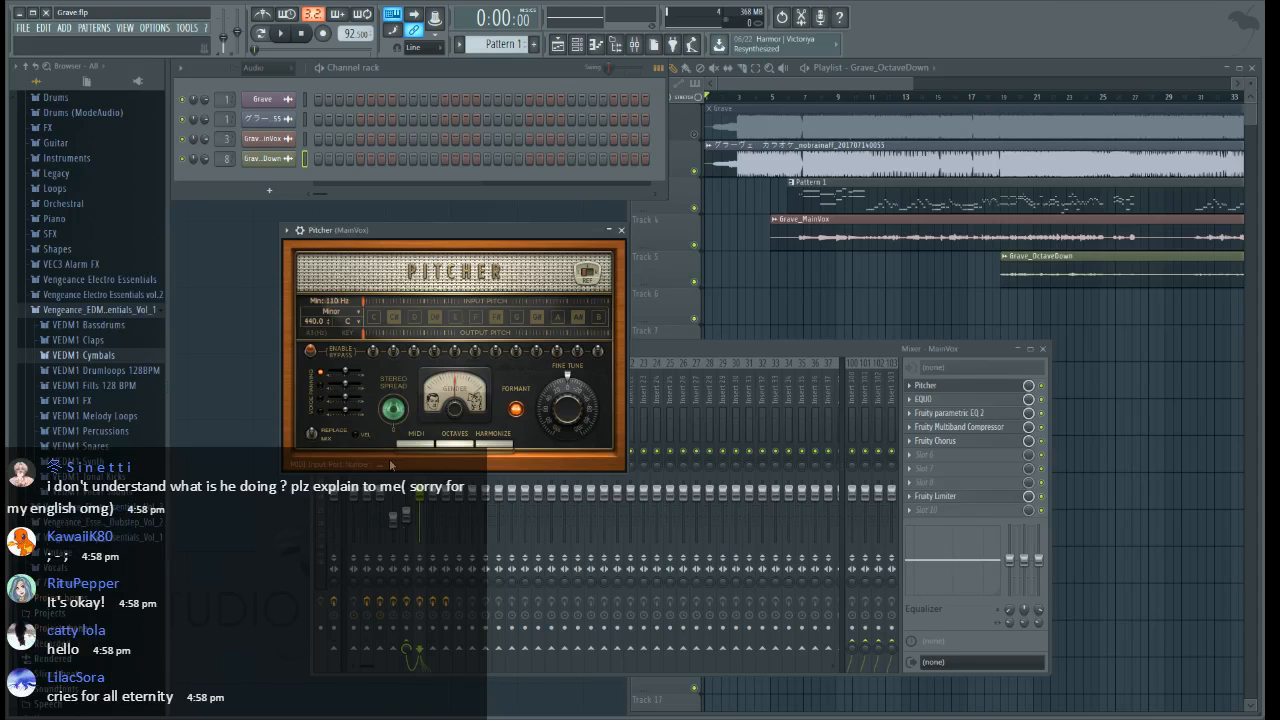
left_click(624, 230)
Show all channels, replace the 3x Osc #2 channel with MIDI Out and set its output port to 3
left_click(270, 69)
left_click(272, 79)
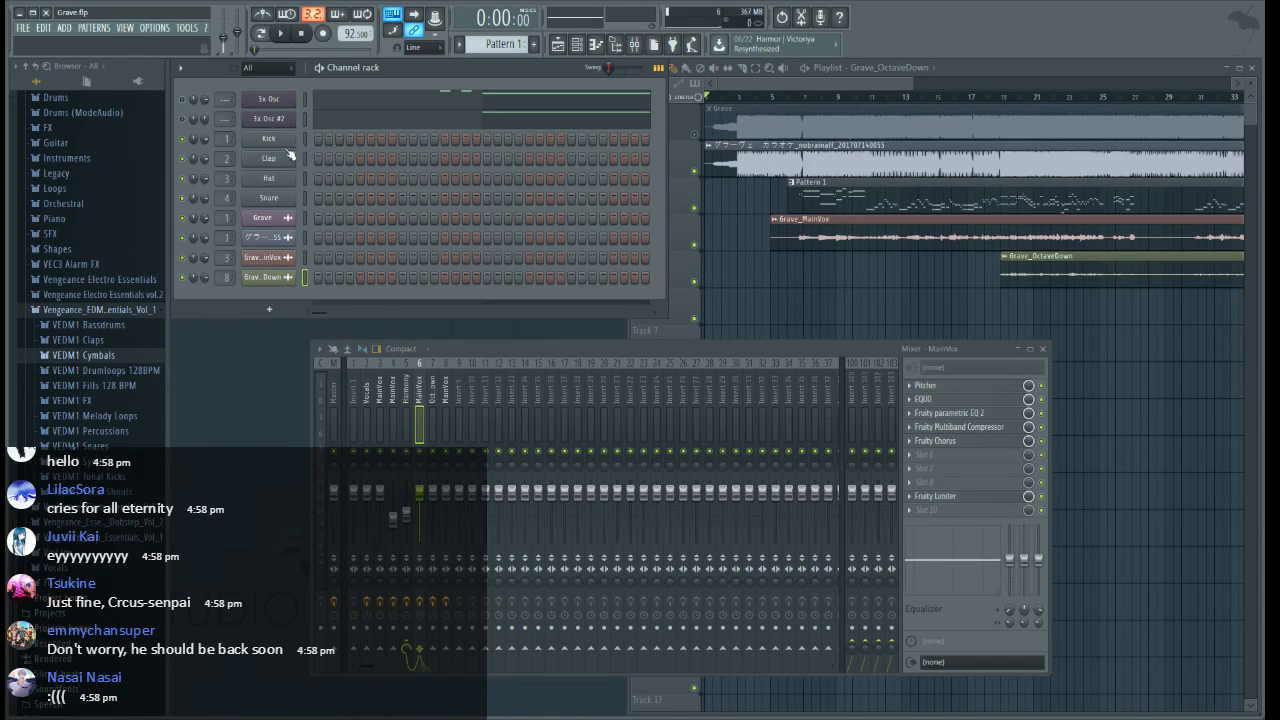
right_click(268, 121)
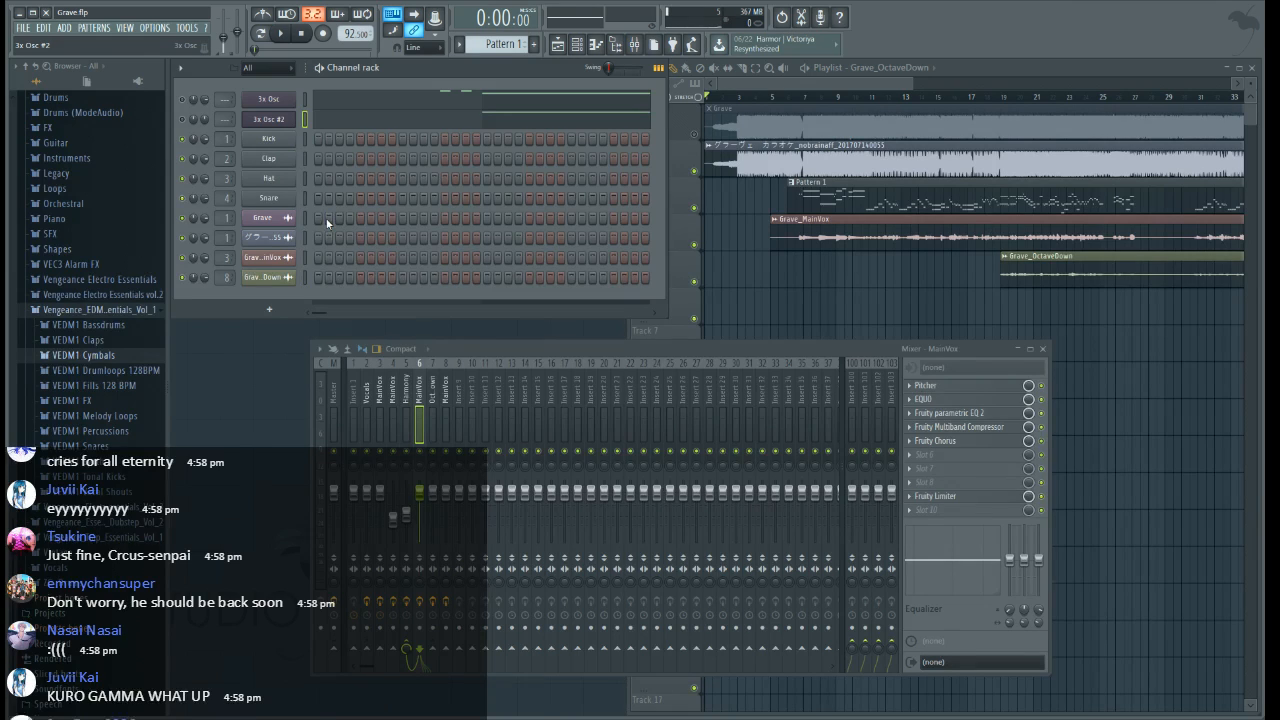
left_click(452, 113)
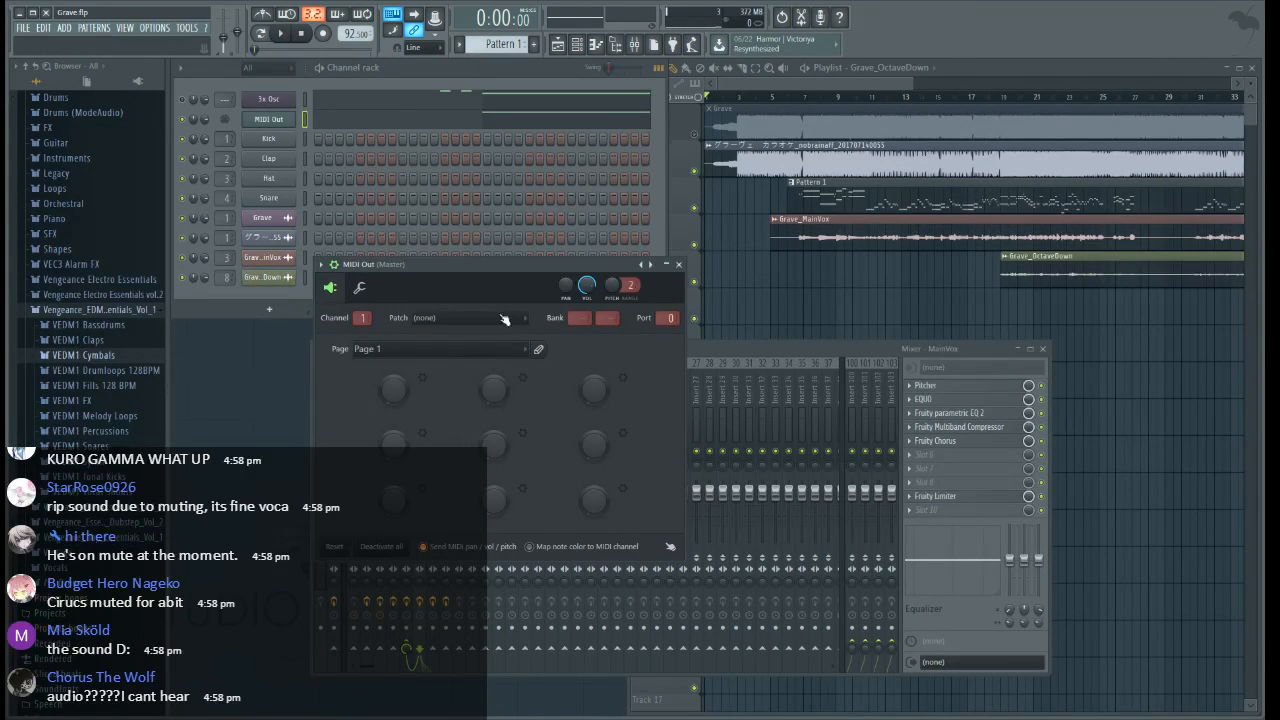
left_click_drag(669, 318, 669, 303)
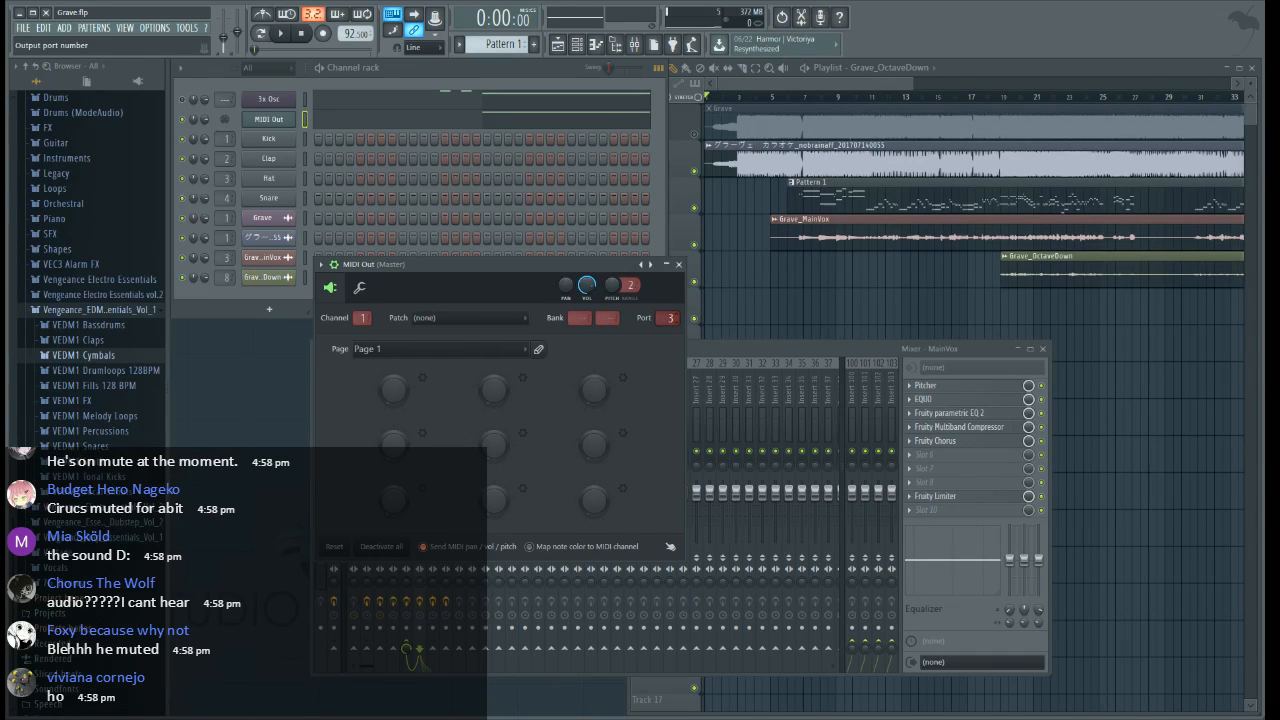
left_click(679, 264)
Check the Pitcher settings on the insert 6 MainVox track and return to the playlist
left_click(926, 385)
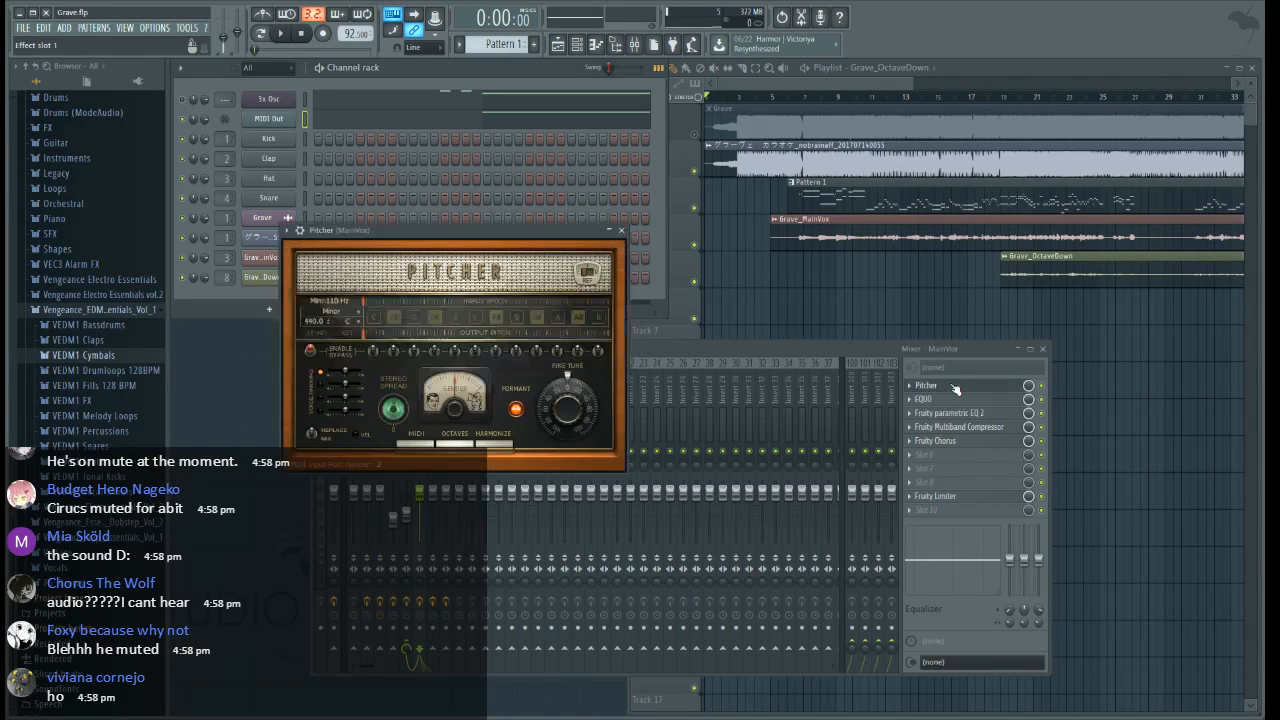
left_click(621, 230)
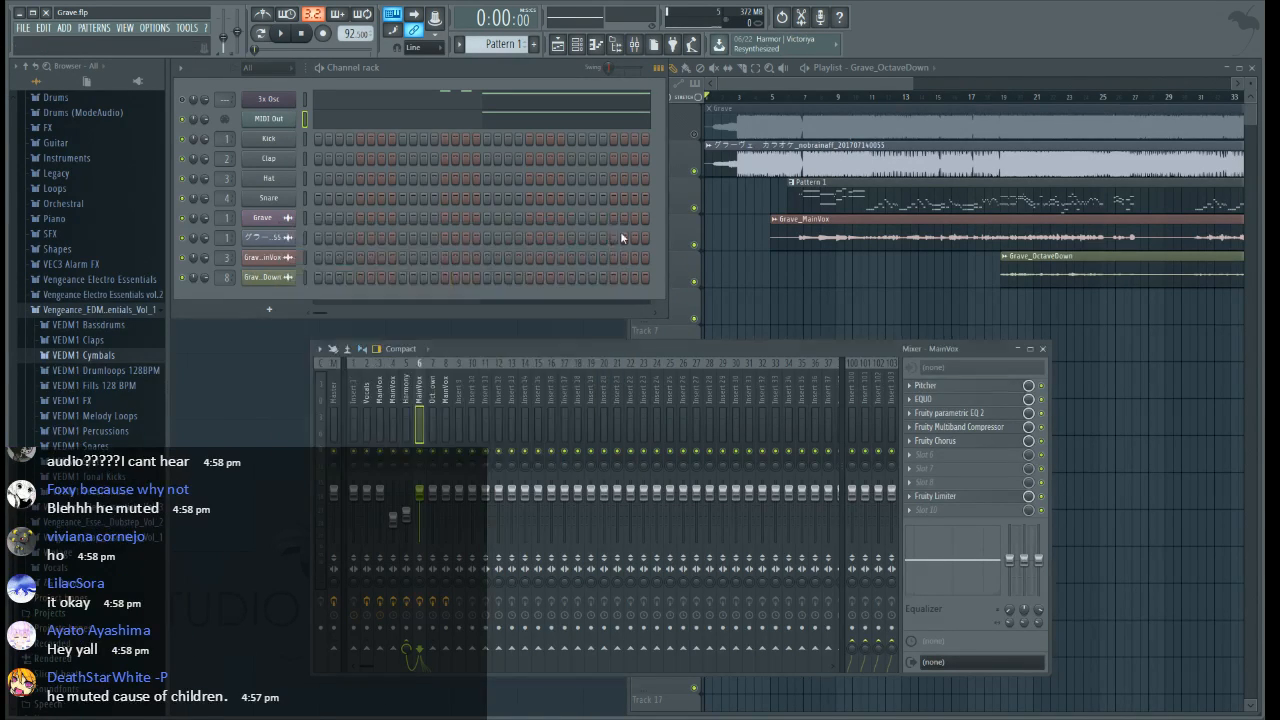
left_click(804, 86)
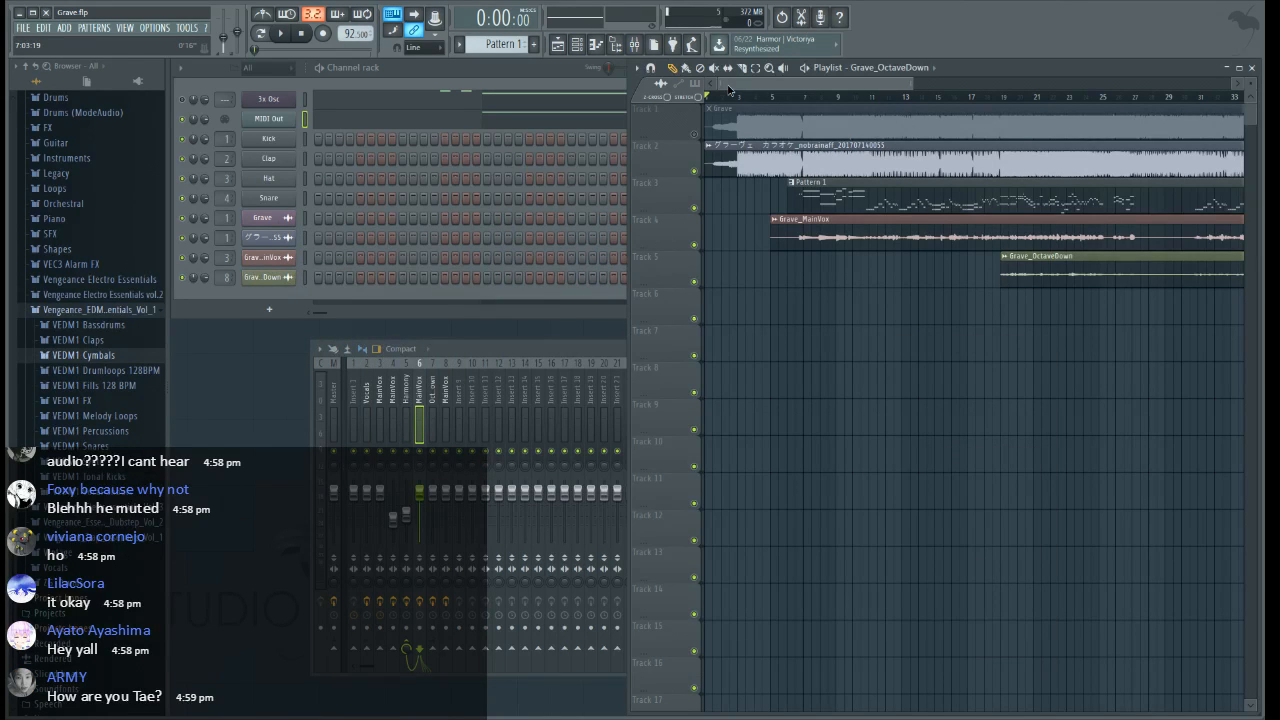
Clone the Grave_MainVox channel, route the copy to mixer insert 4 and place it from bar 5 on track 5, above Grave_OctaveDown
left_click(264, 260)
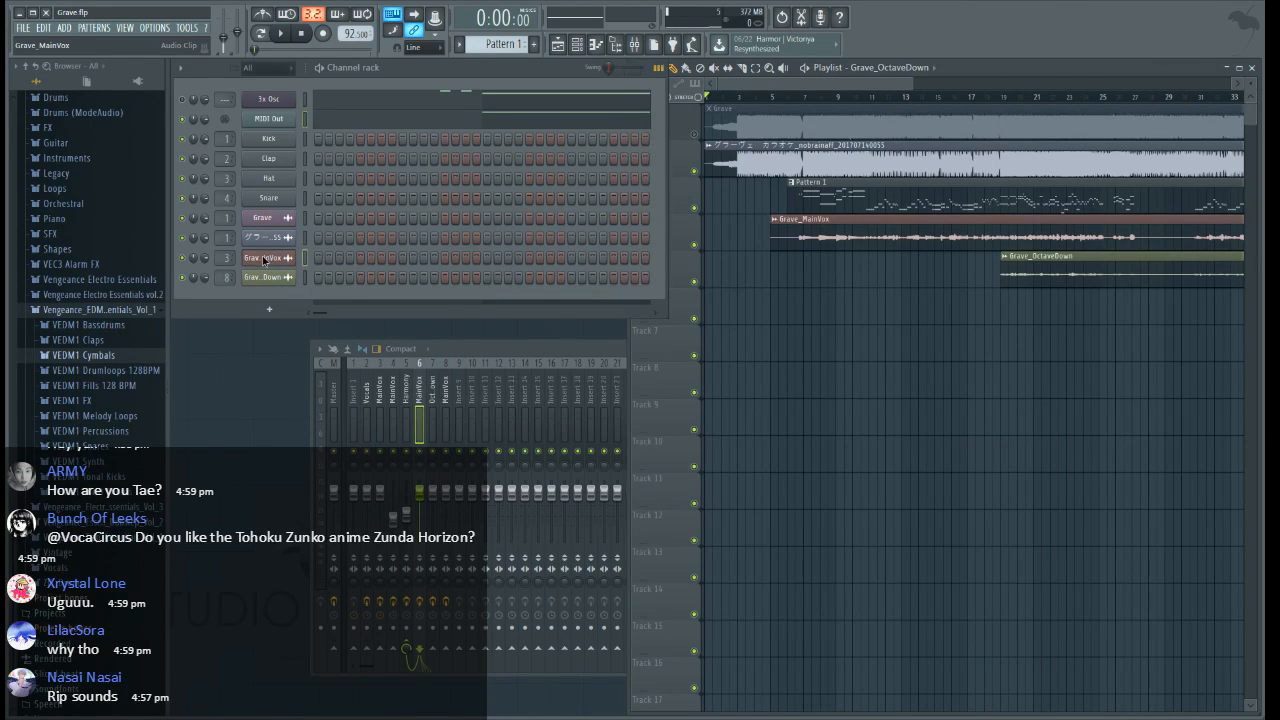
left_click(340, 370)
left_click_drag(228, 278, 228, 271)
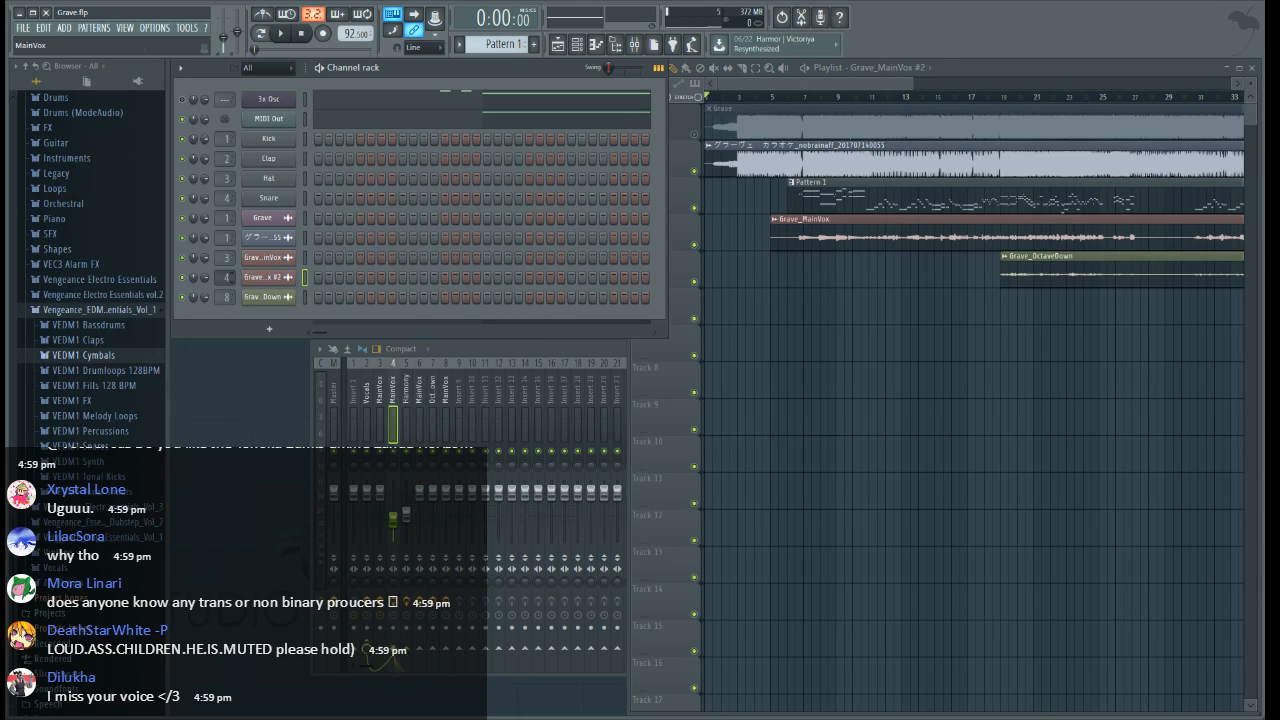
left_click(771, 312)
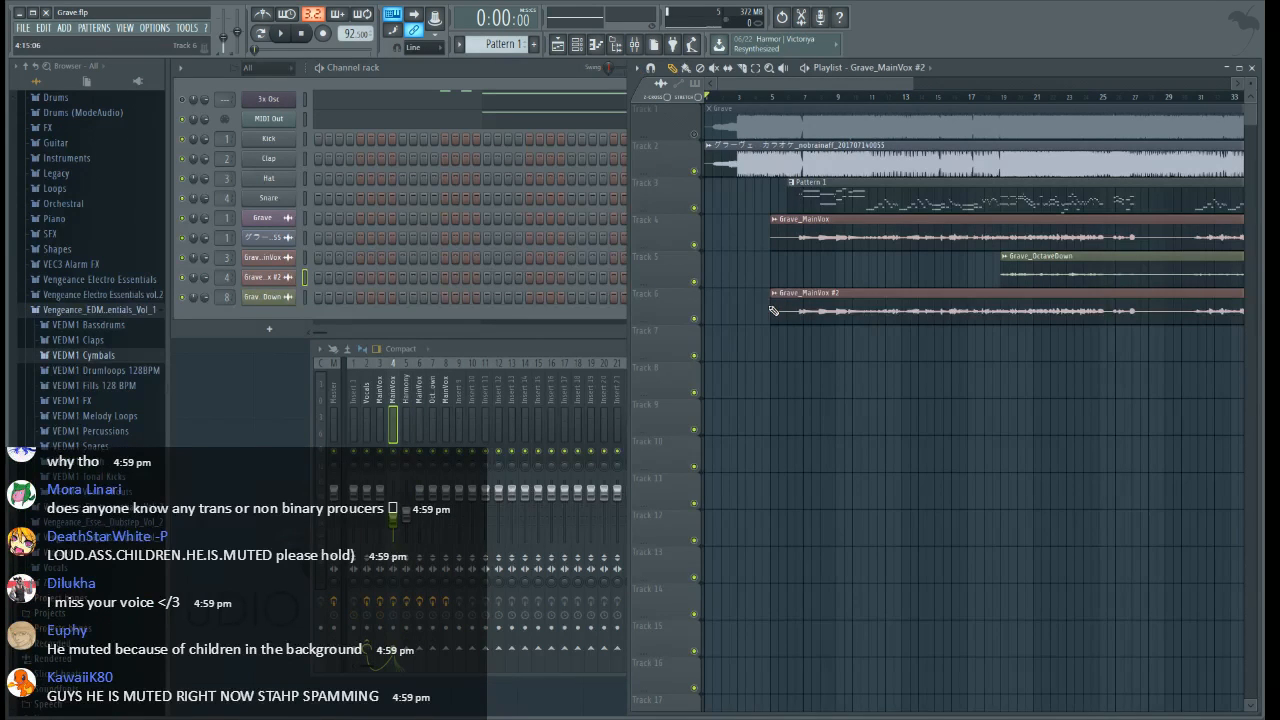
left_click(714, 525)
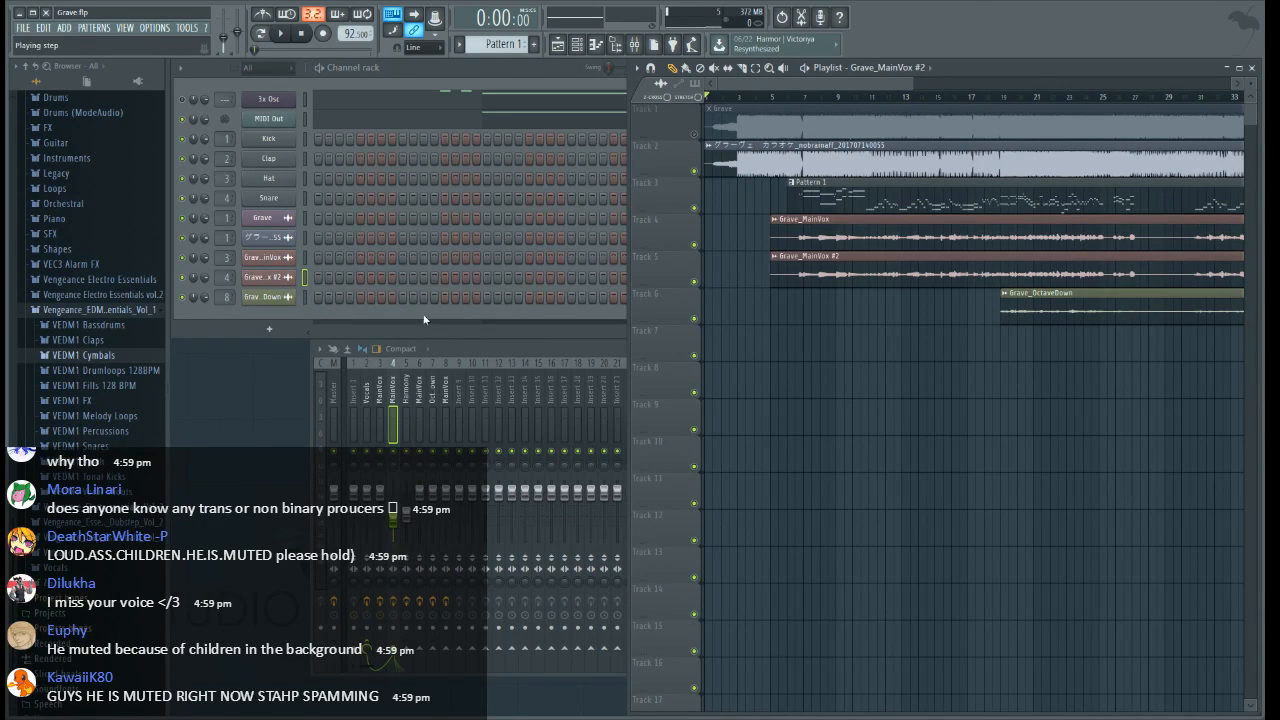
Clone Grave_MainVox #2, route the copy to mixer insert 6 and place it from bar 5 on track 6, above Grave_OctaveDown
right_click(267, 276)
left_click(311, 397)
left_click_drag(226, 297, 226, 283)
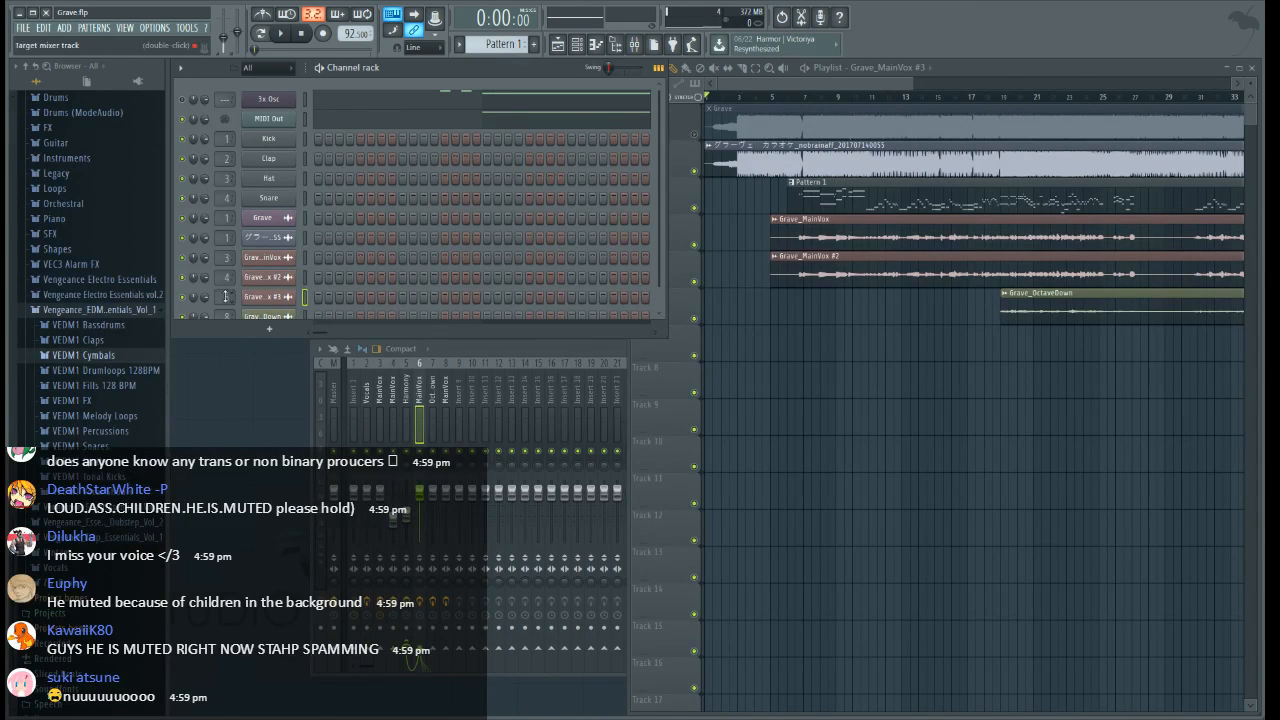
left_click(680, 317)
left_click(707, 489)
left_click(773, 304)
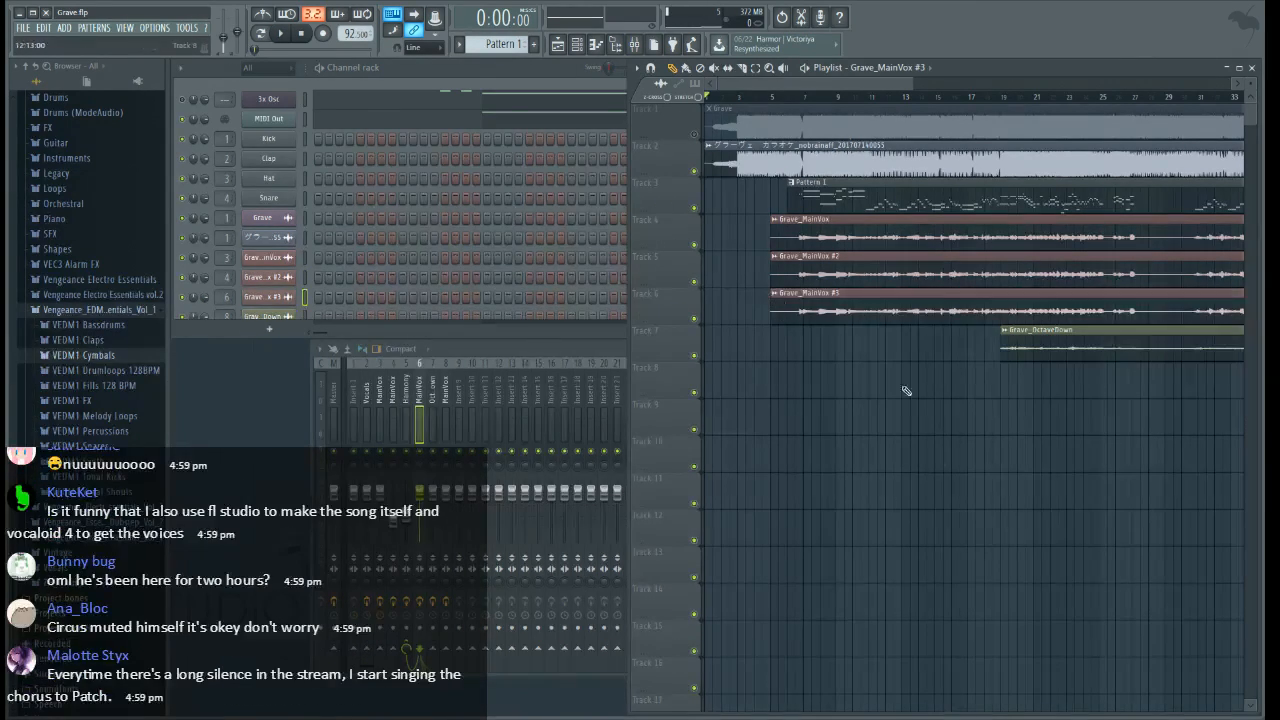
Slice the Grave_MainVox #3 clip at bar 7 and delete the part before it
scroll(820, 104, "up", 5)
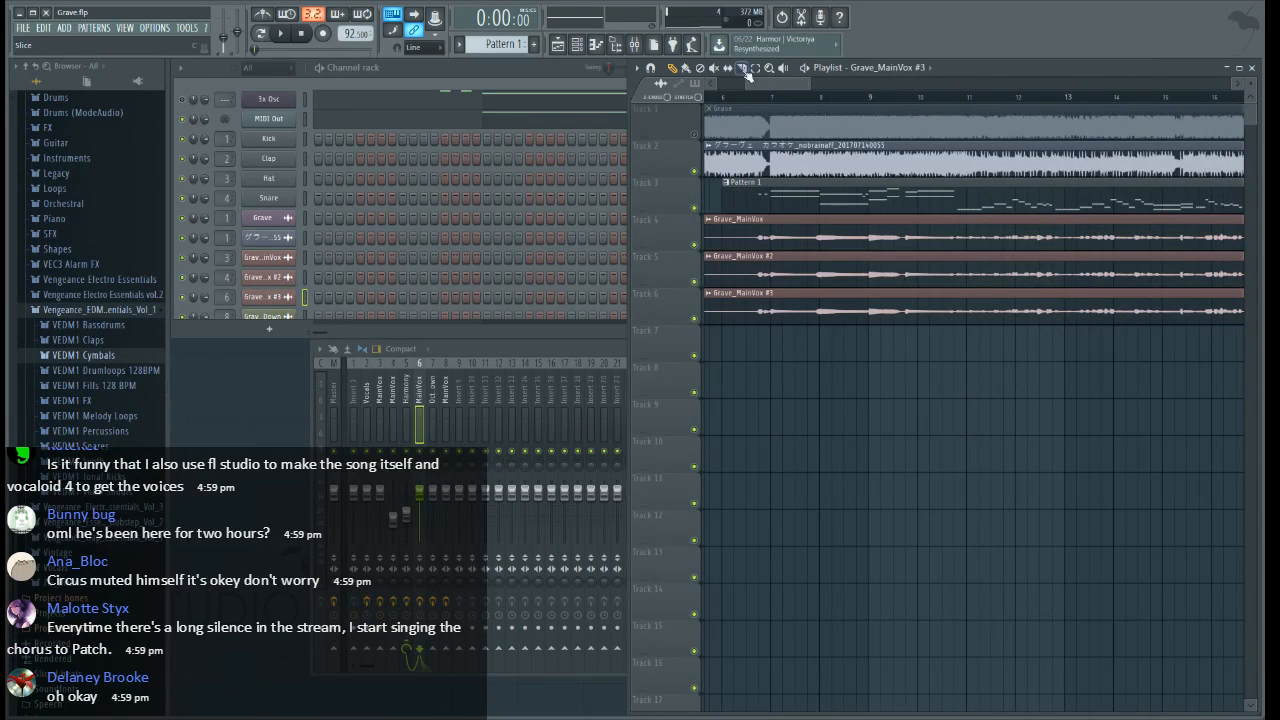
left_click_drag(772, 337, 774, 288)
key("p")
right_click(732, 304)
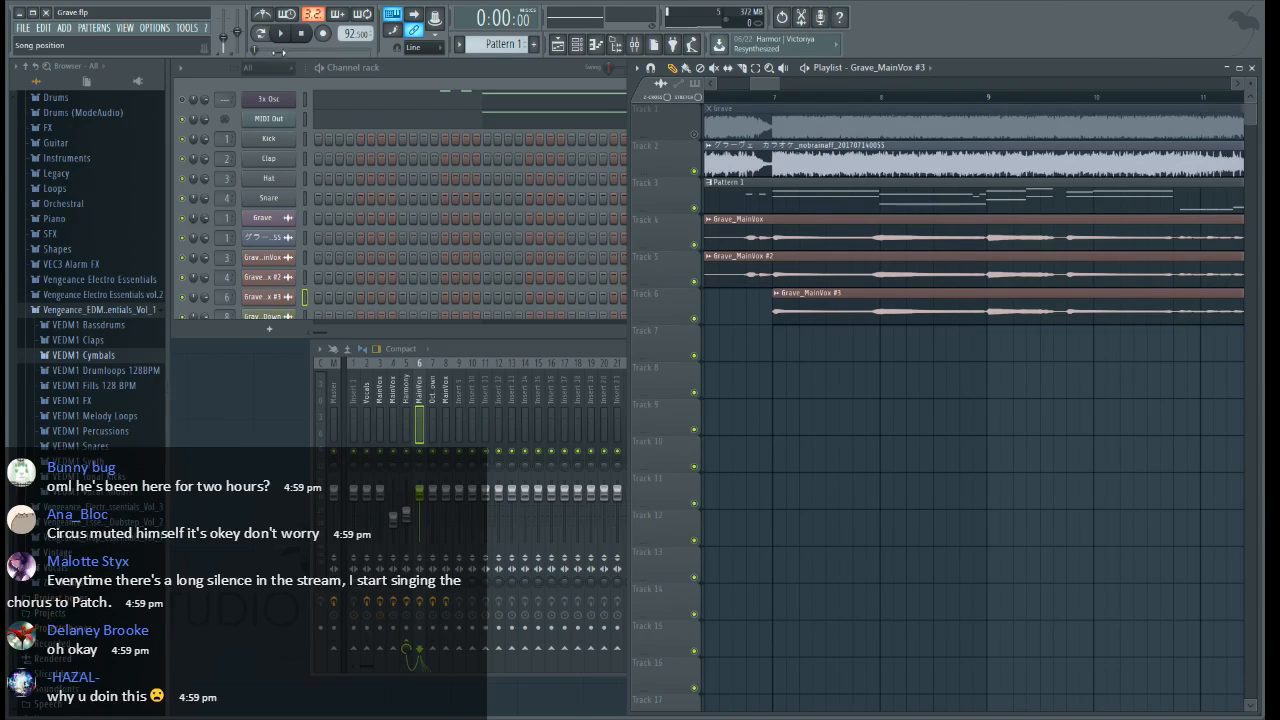
Play the song from just before bar 7 to check the entry of the Grave_MainVox #3 harmony
left_click(719, 97)
key("space")
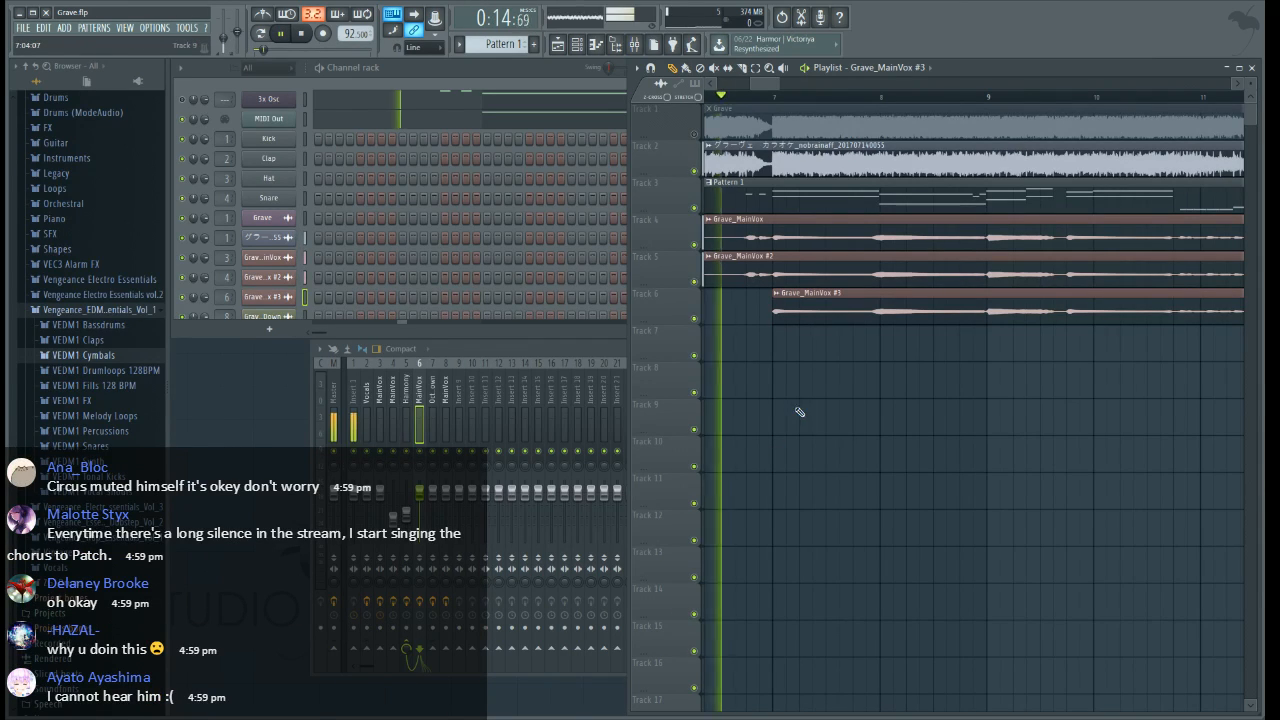
key("space")
scroll(787, 98, "down", 2)
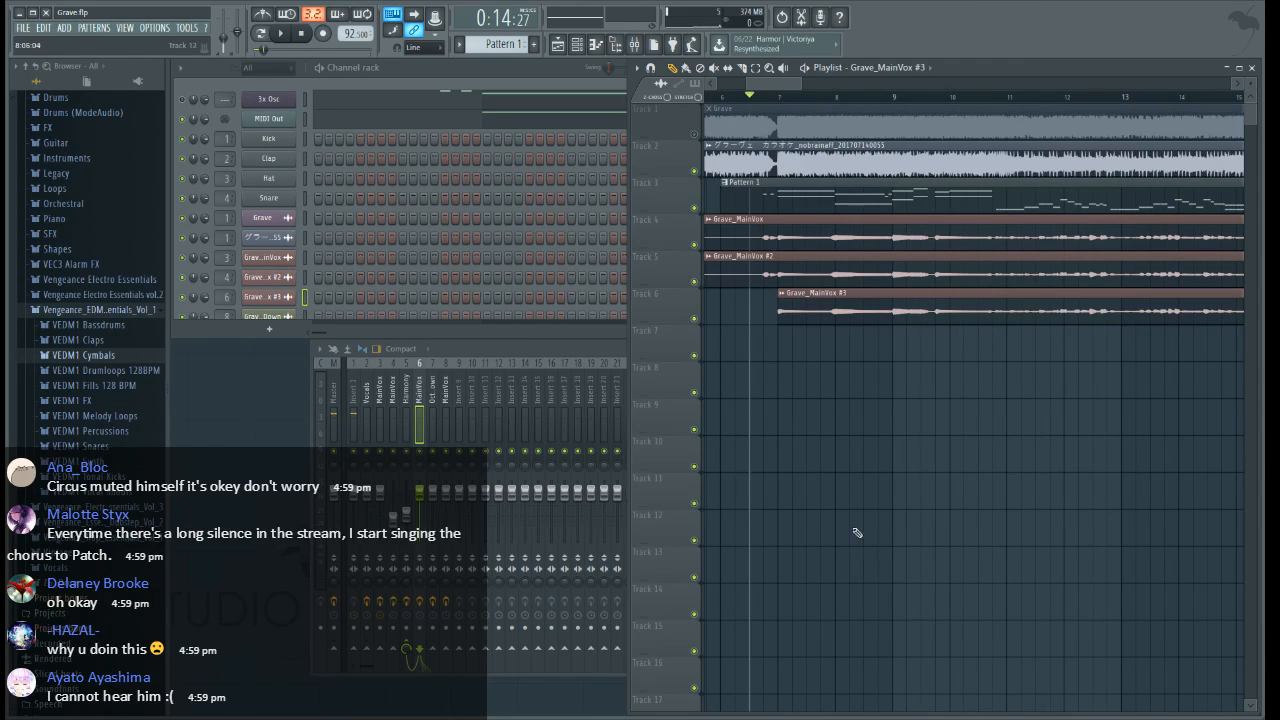
scroll(727, 99, "up", 2)
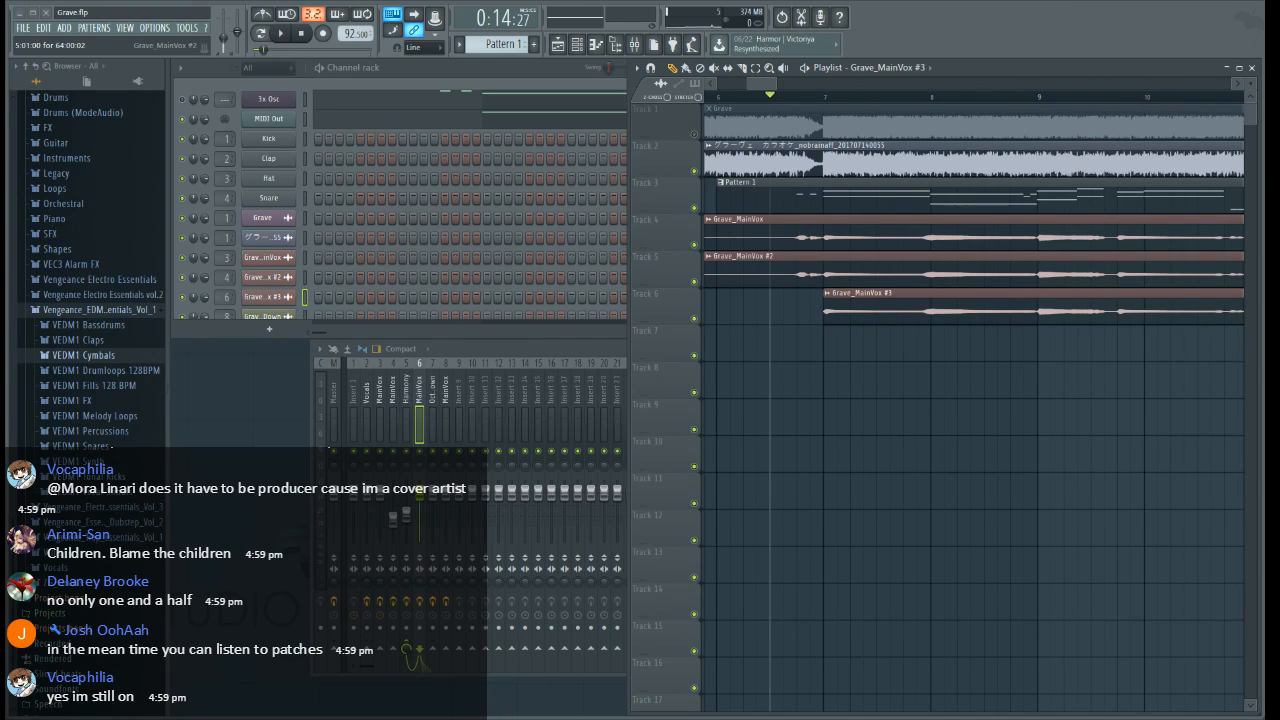
left_click(721, 98)
key("space")
Slice Grave_MainVox #3 shortly before bars 11 and 15 and delete the section between the cuts
left_click_drag(758, 87, 764, 88)
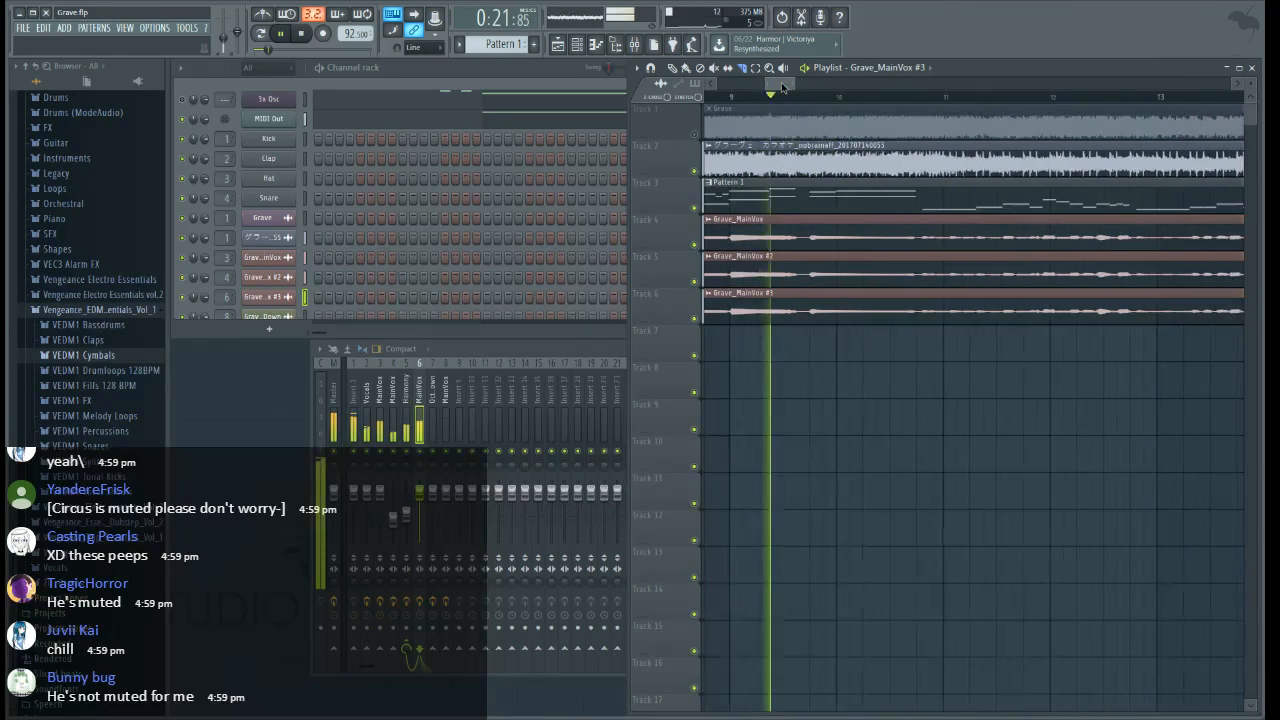
scroll(917, 108, "up", 4)
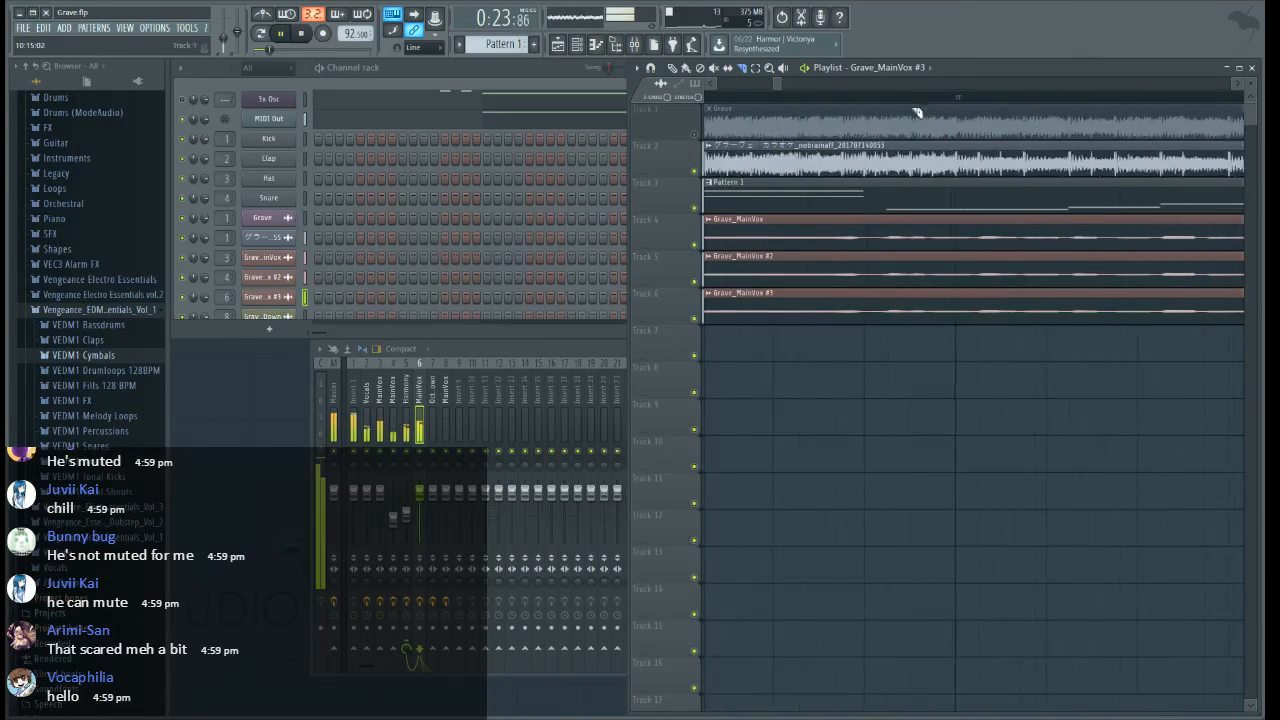
left_click_drag(868, 337, 868, 303)
scroll(888, 107, "down", 2)
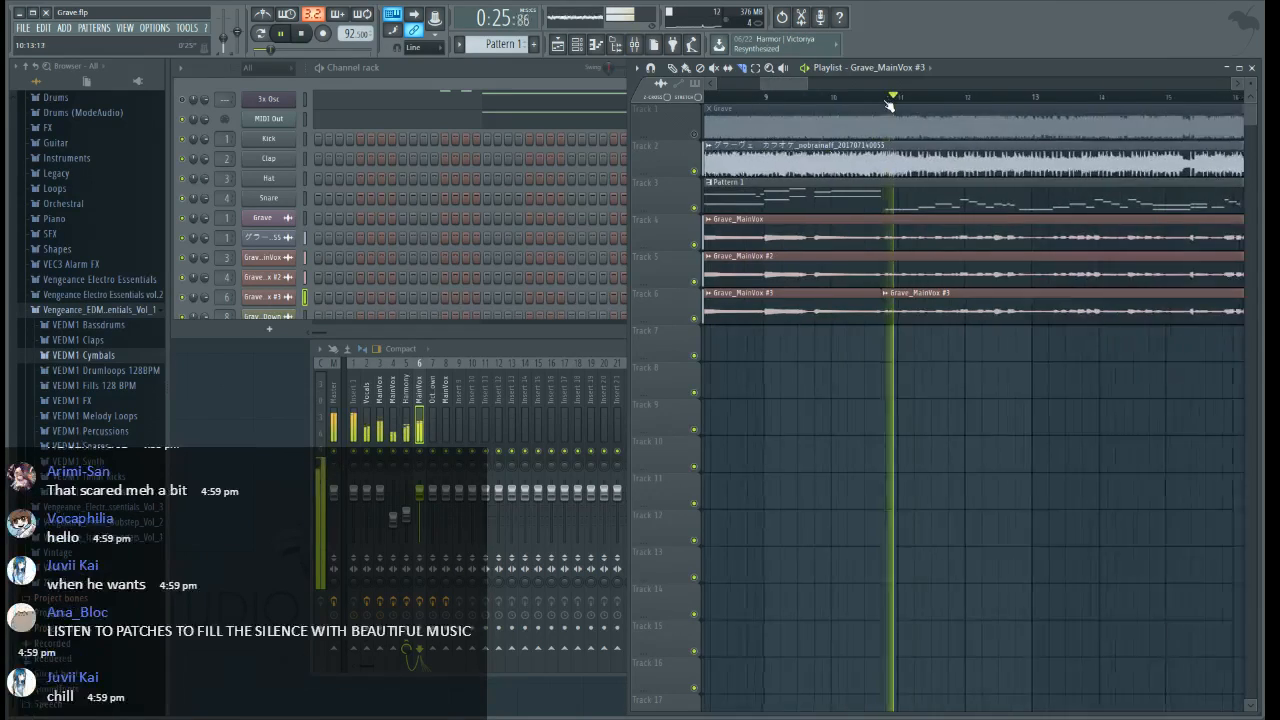
scroll(832, 100, "down", 4)
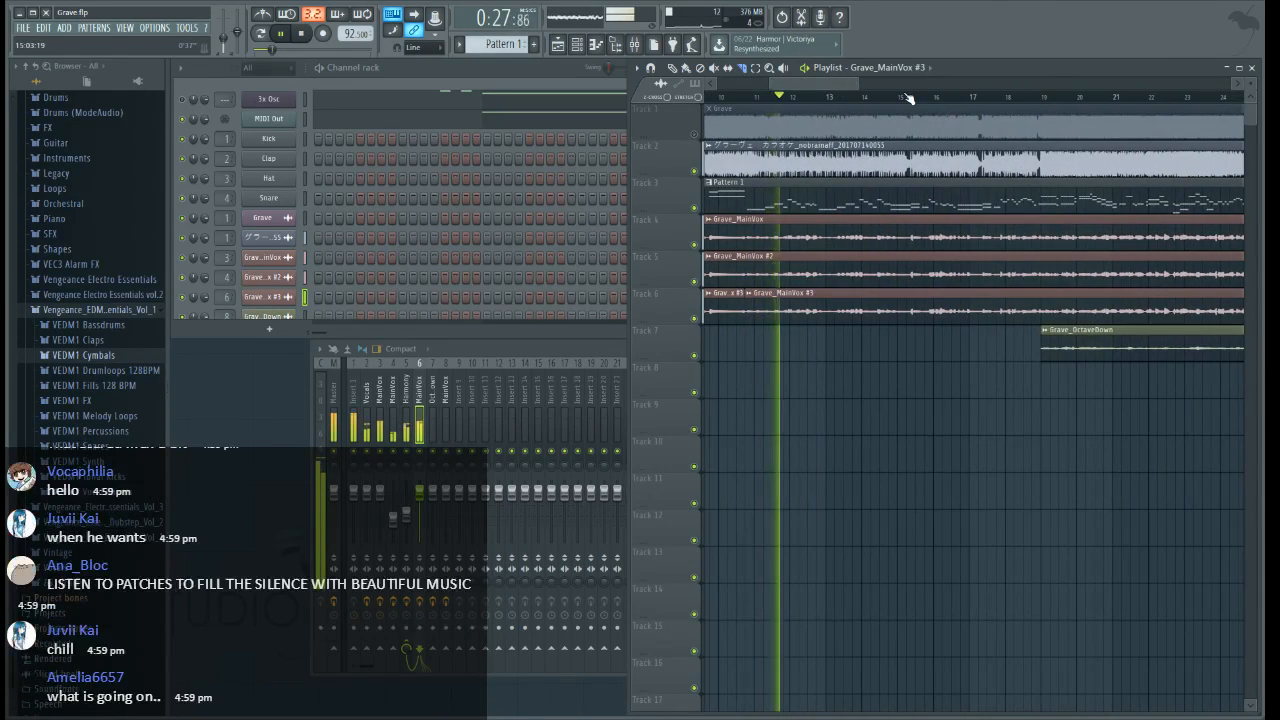
scroll(839, 92, "up", 3)
key("space")
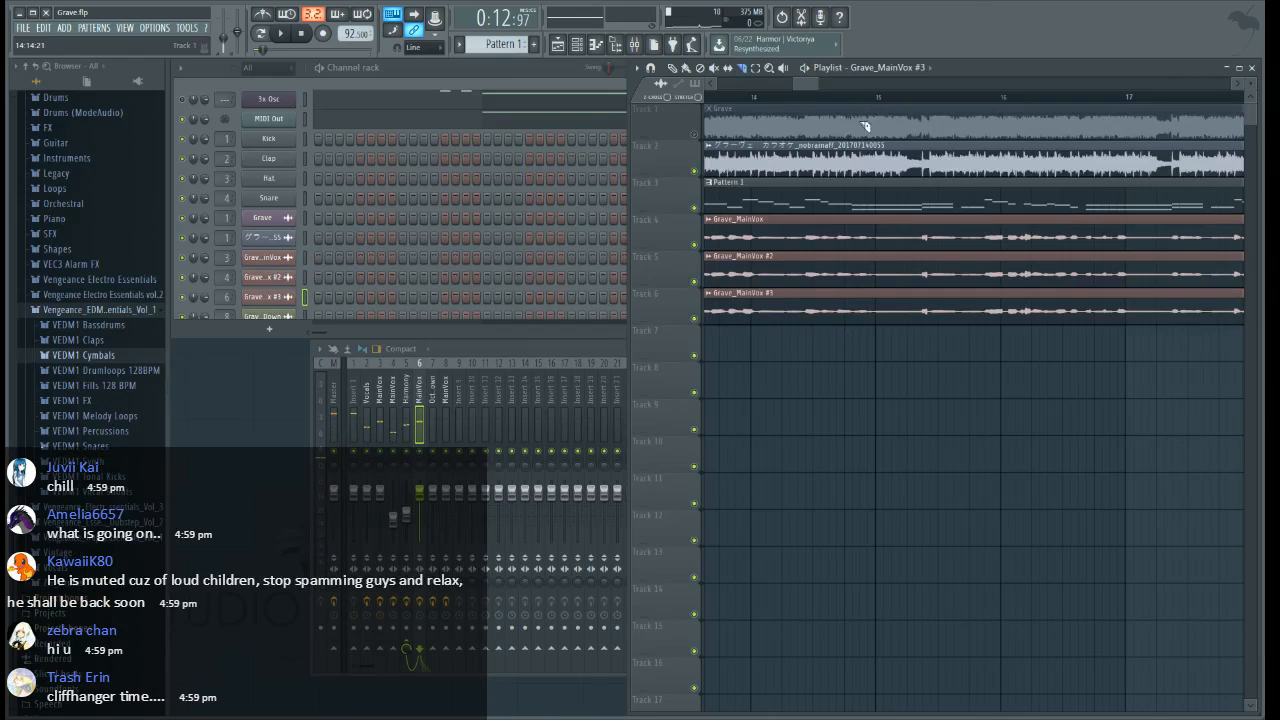
scroll(866, 102, "up", 2)
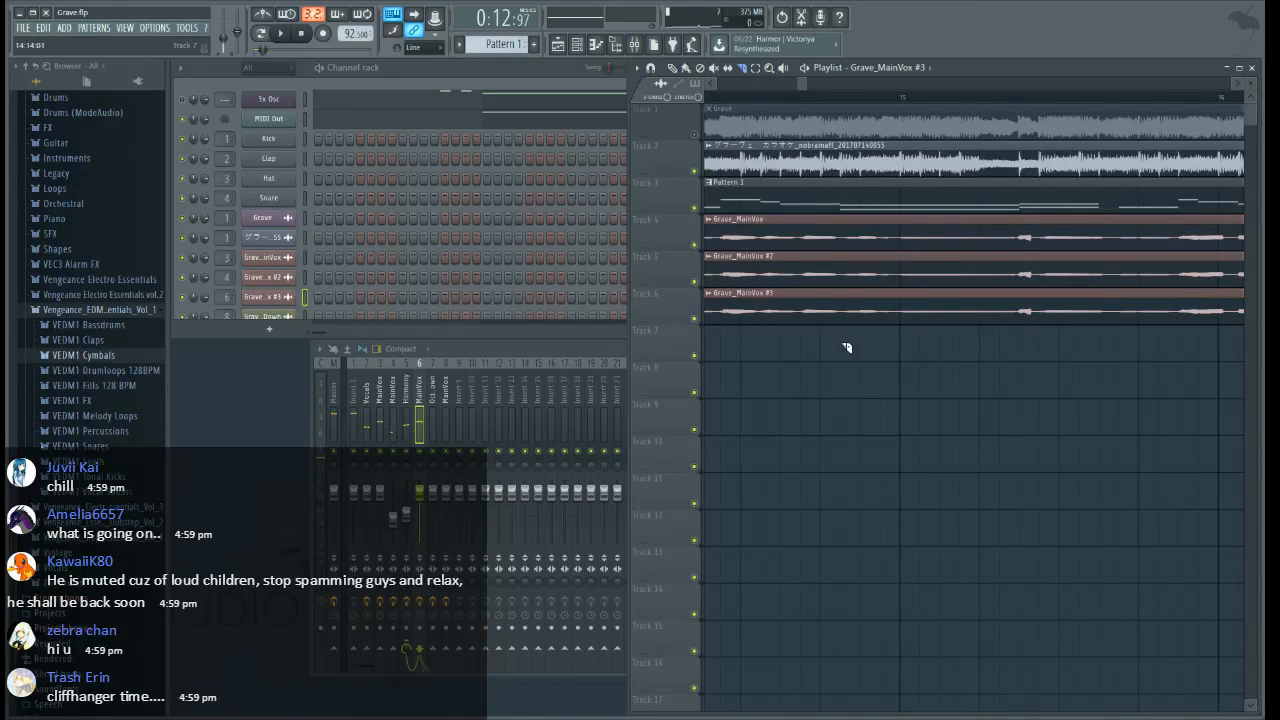
left_click_drag(840, 282, 840, 280)
left_click(674, 69)
right_click(784, 311)
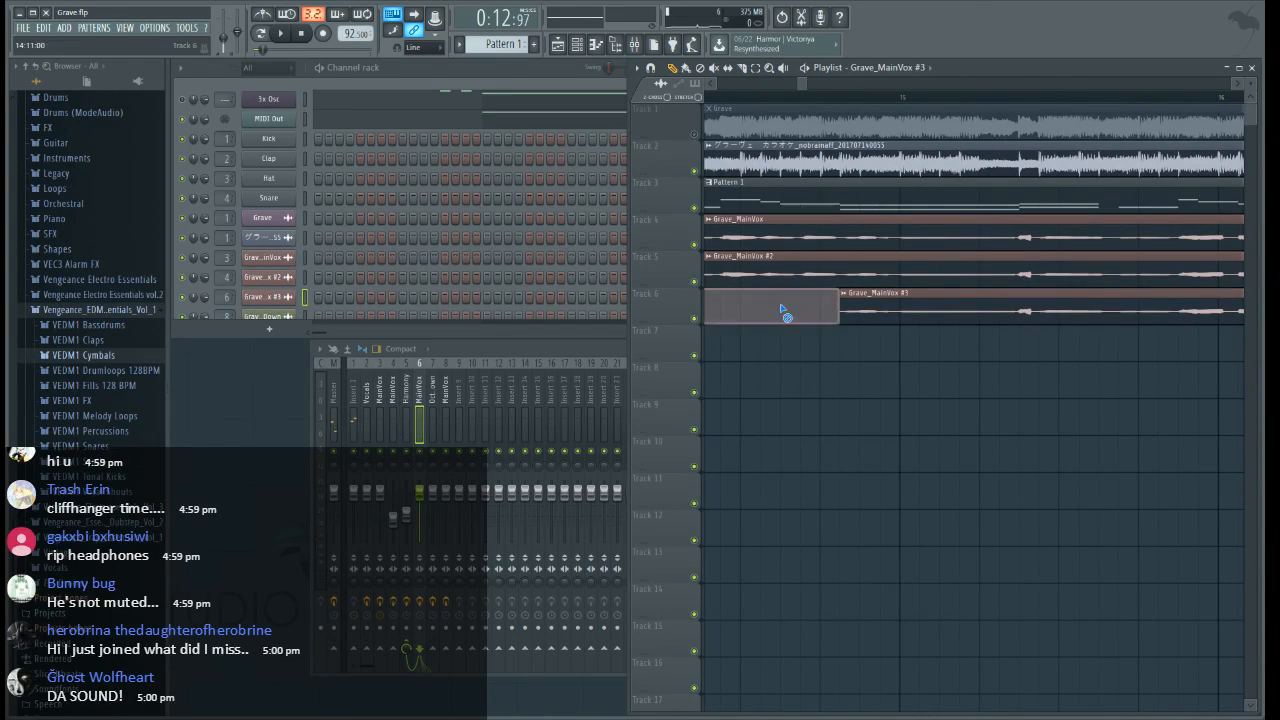
During playback, slice Grave_MainVox #3 shortly before bars 16 and 17 and delete the section between the cuts
key("space")
scroll(852, 100, "down", 5)
left_click_drag(826, 84, 836, 83)
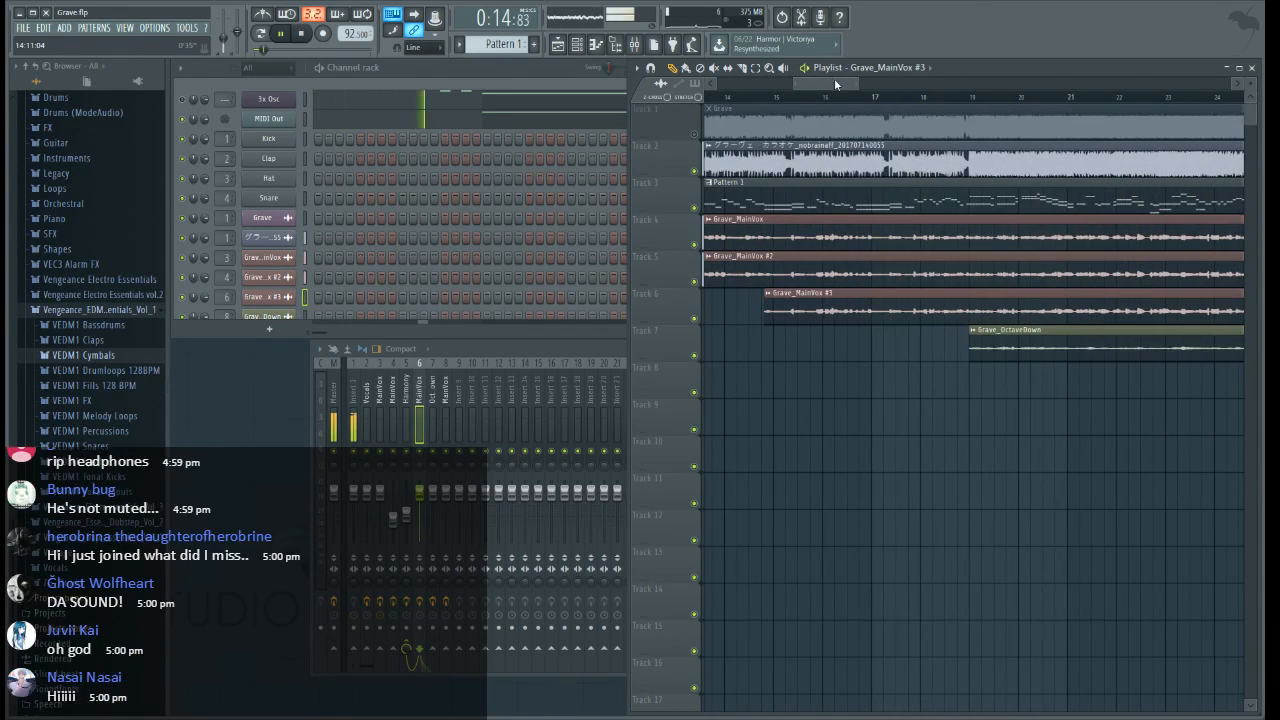
scroll(831, 98, "up", 2)
scroll(832, 97, "up", 1)
left_click(742, 69)
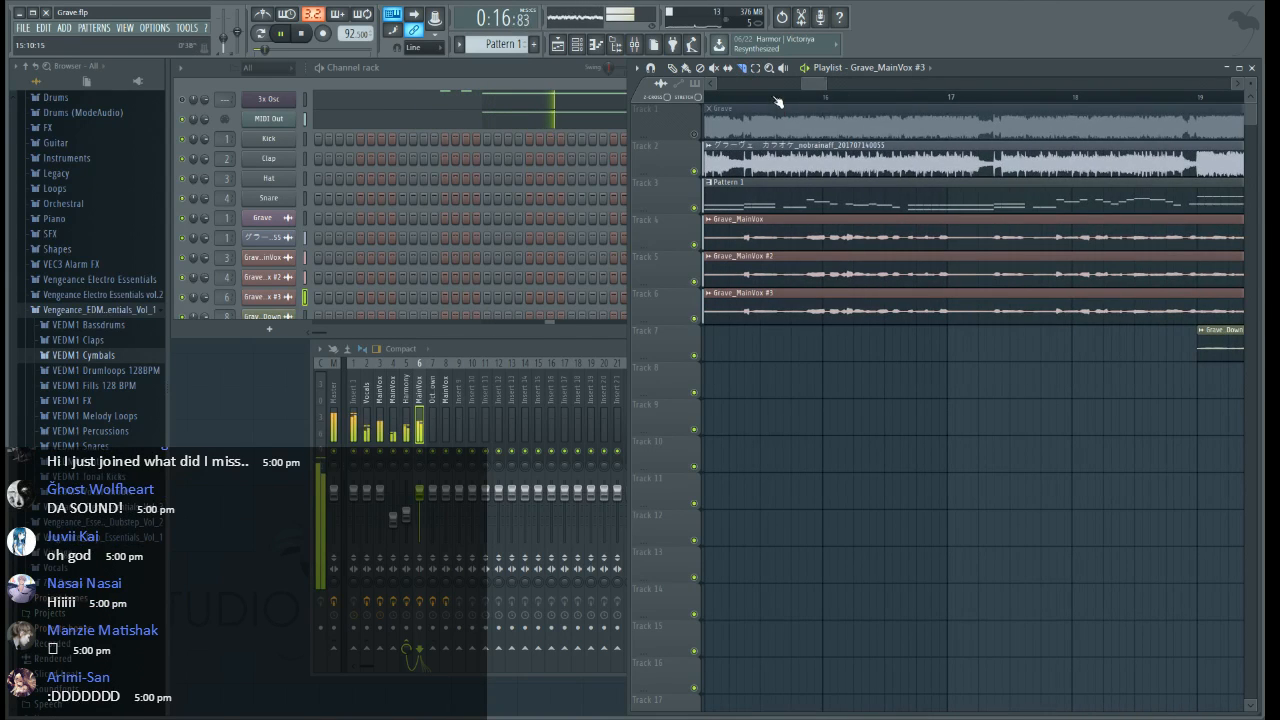
scroll(778, 101, "up", 2)
left_click_drag(790, 336, 790, 285)
left_click_drag(1024, 336, 1023, 295)
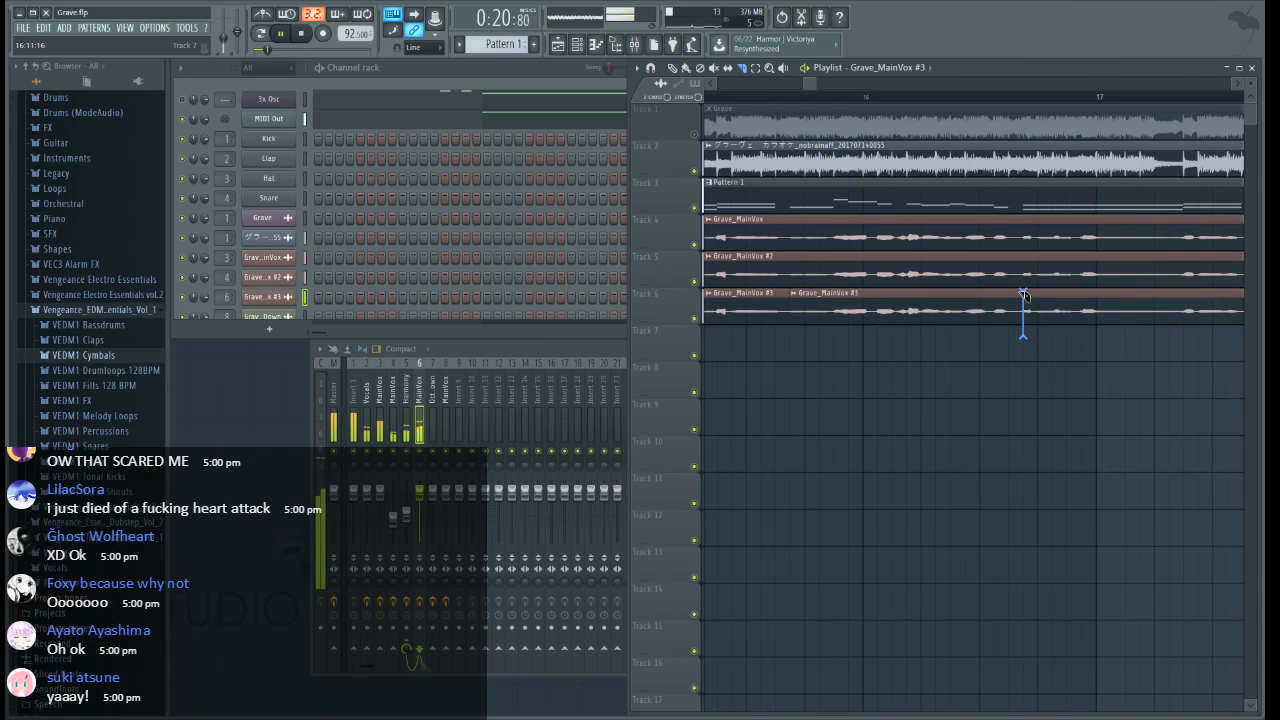
left_click(671, 69)
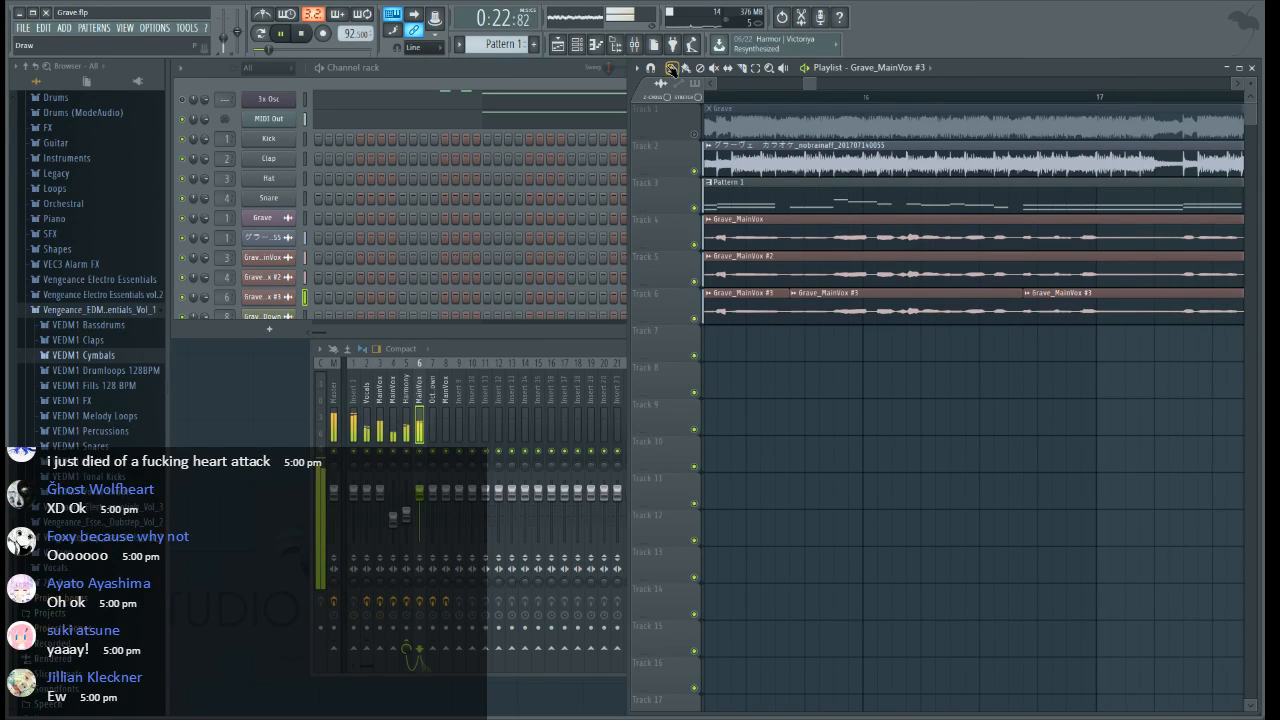
right_click(900, 306)
Slice Grave_MainVox #3 shortly before bar 18 and at bar 19, and delete the section between the cuts
left_click_drag(809, 83, 821, 83)
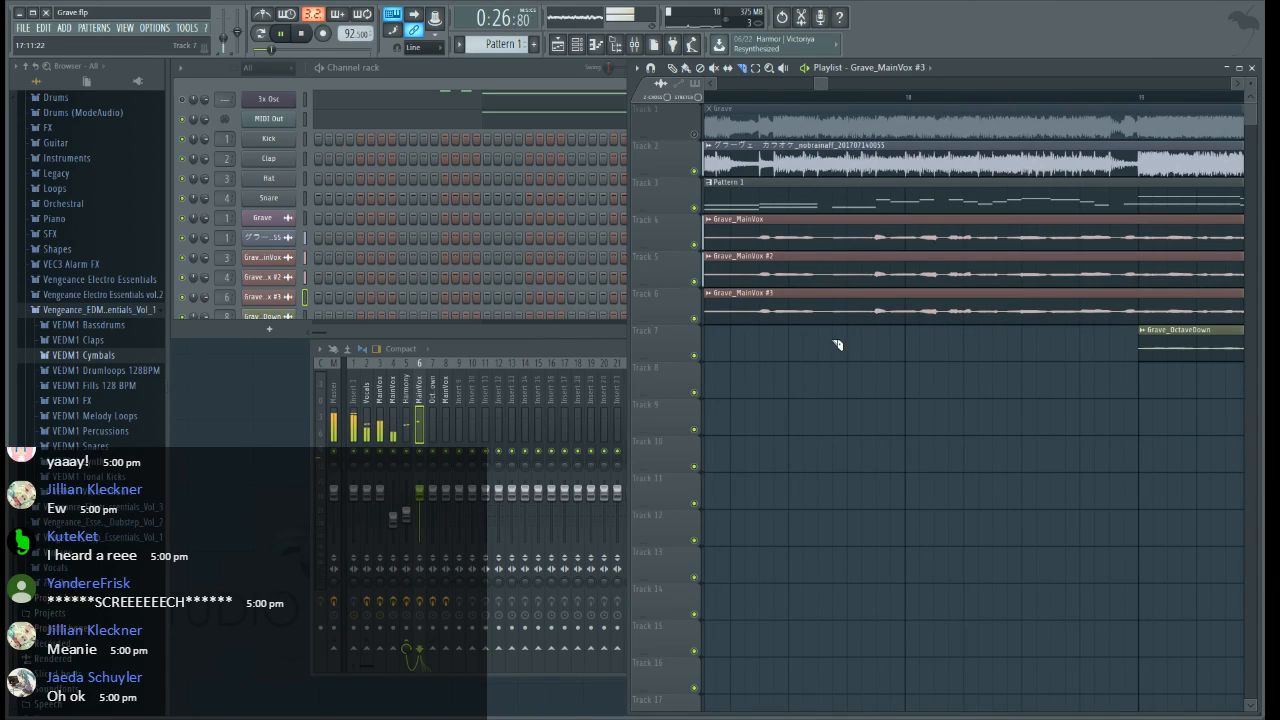
left_click_drag(835, 342, 837, 288)
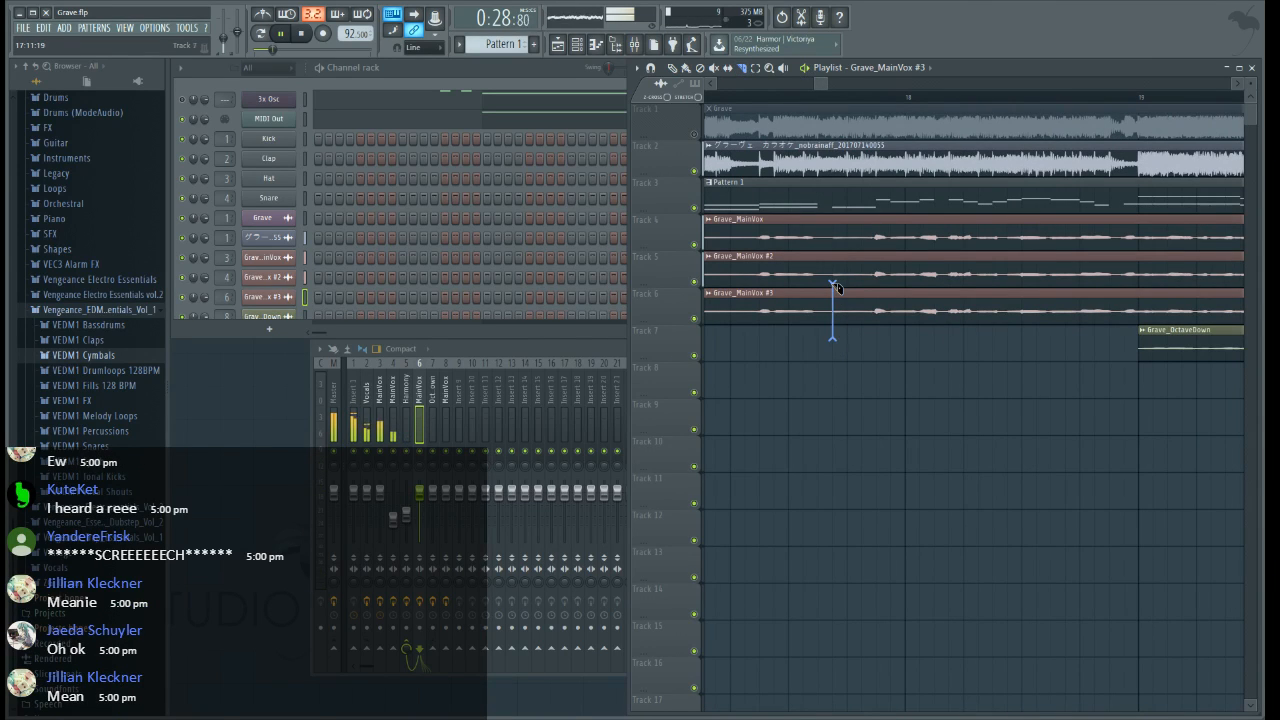
left_click_drag(1139, 296, 1139, 294)
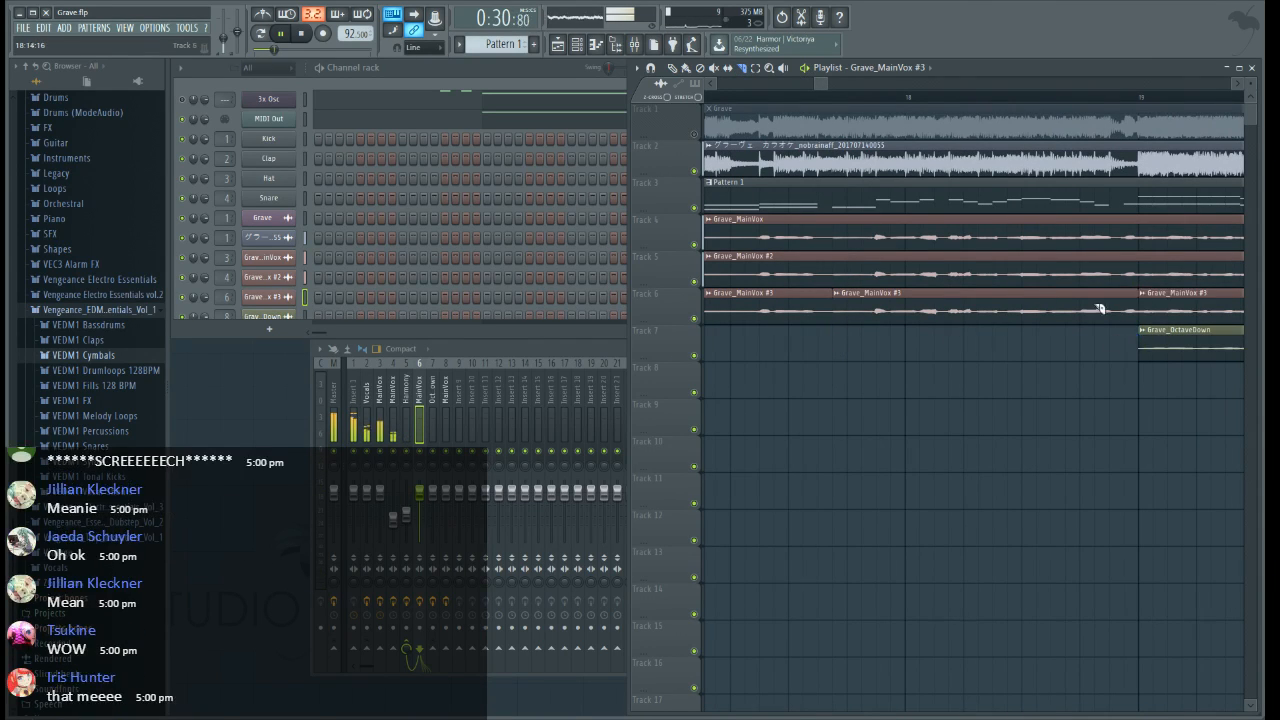
right_click(872, 299)
scroll(860, 100, "down", 4)
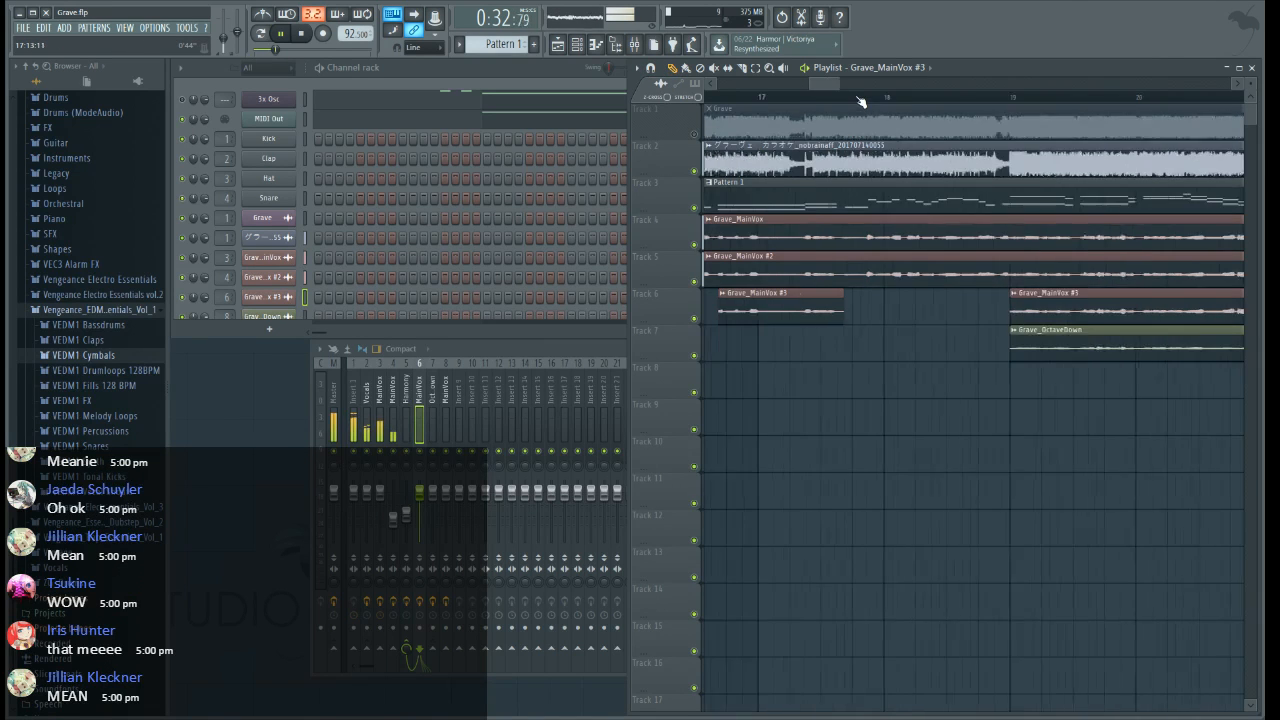
Slice Grave_MainVox #3 just after bar 21 and just before bar 22, and delete the section between the cuts
left_click_drag(819, 84, 800, 97)
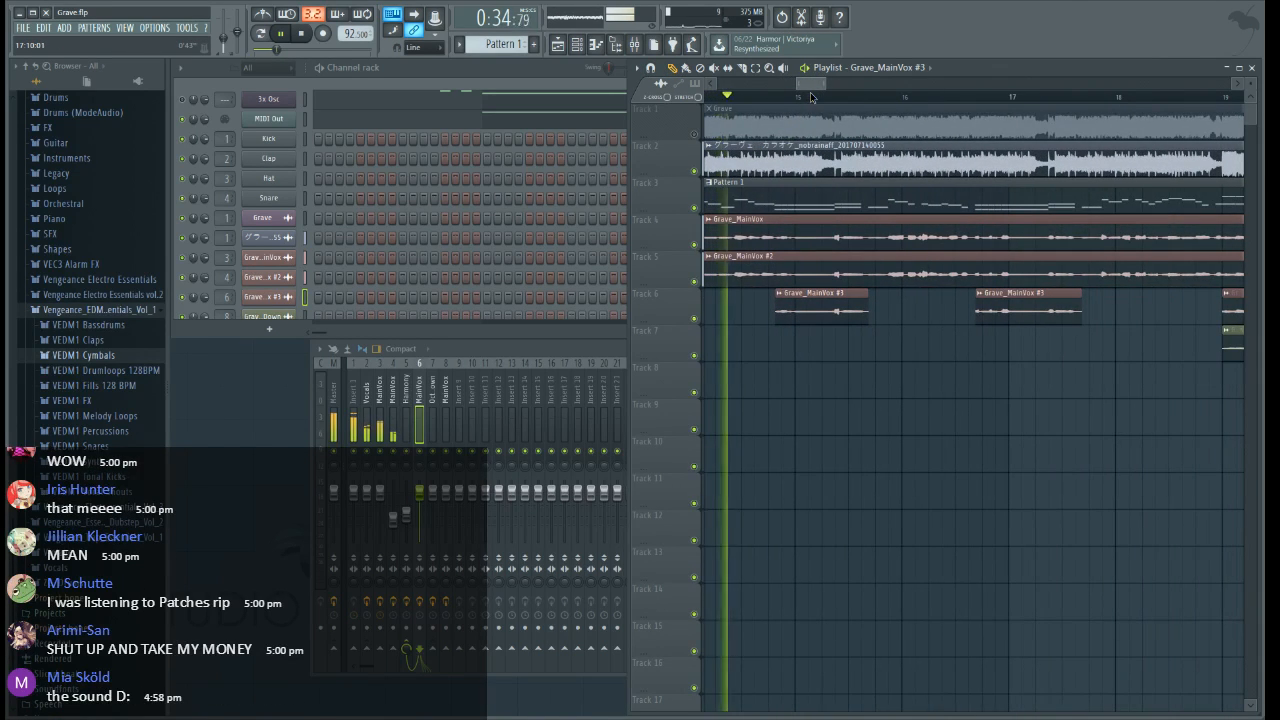
left_click(540, 357)
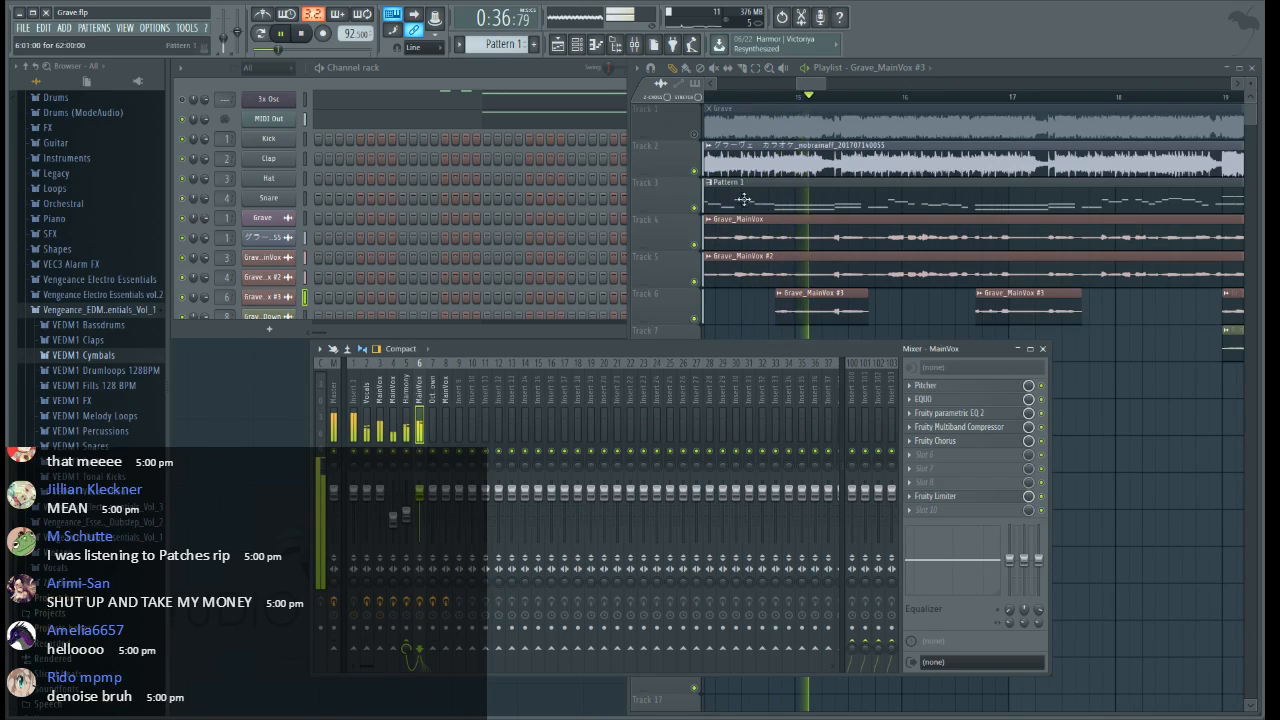
left_click(812, 86)
left_click_drag(812, 86, 831, 88)
scroll(915, 105, "up", 2)
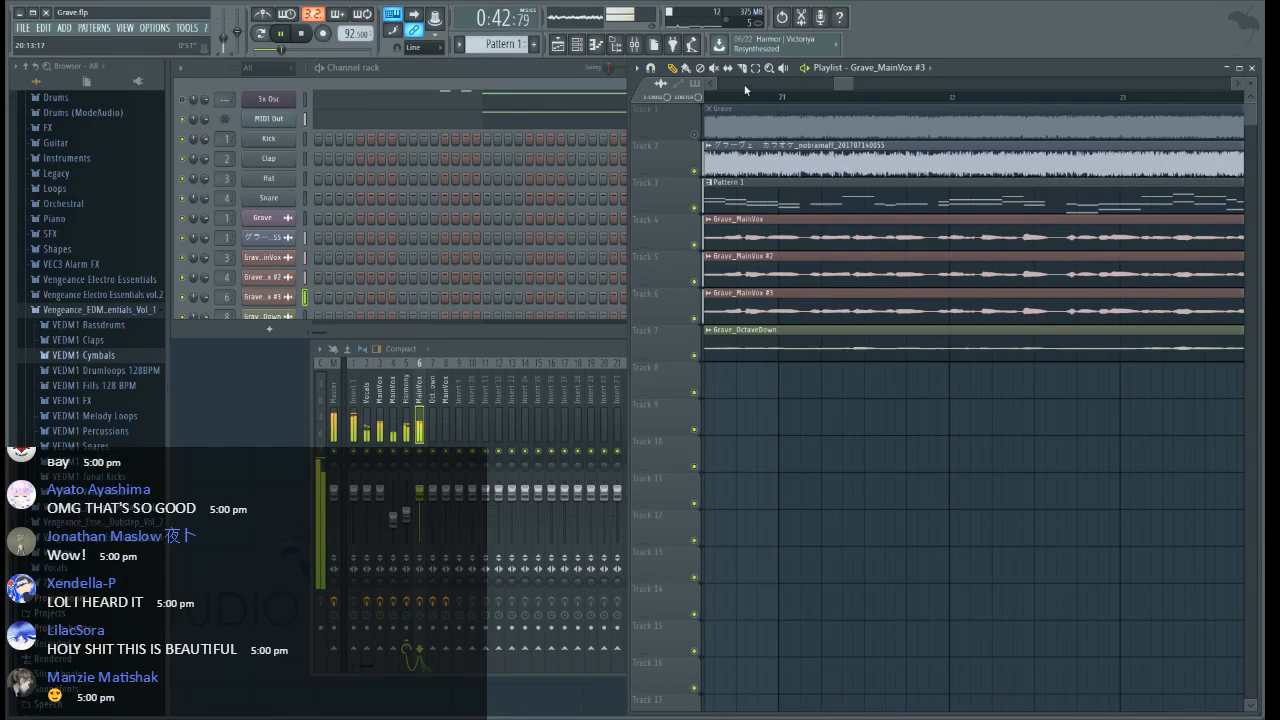
scroll(868, 108, "up", 1)
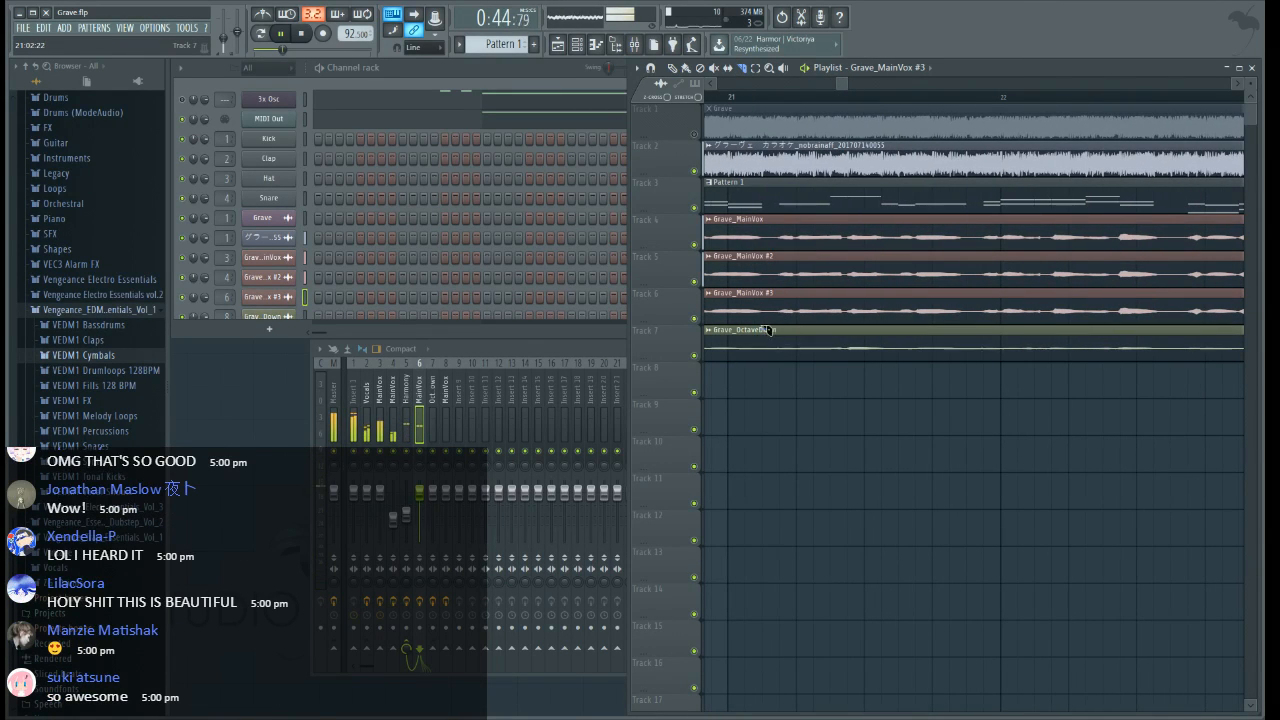
left_click(766, 290)
left_click_drag(985, 323, 984, 286)
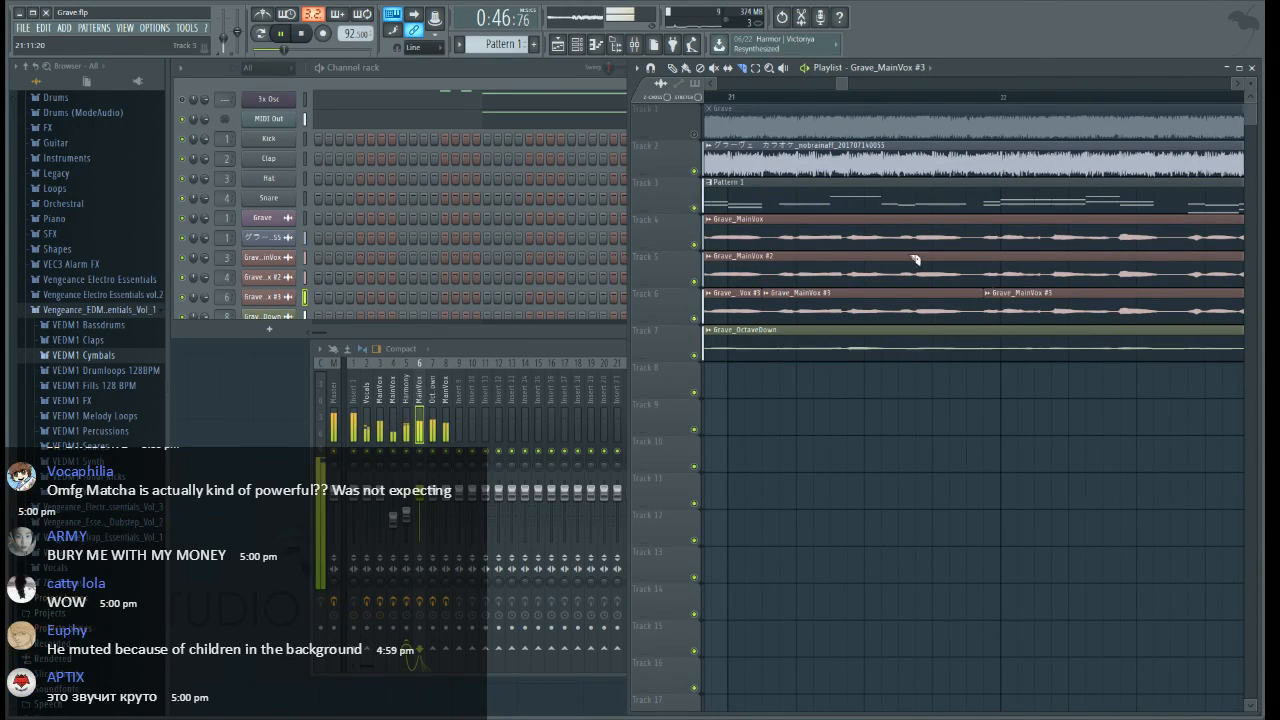
left_click(673, 68)
right_click(874, 289)
Lower the OctaveDown mixer track to about -6.5 dB and slightly reduce the volume of Insert 1
left_click(434, 494)
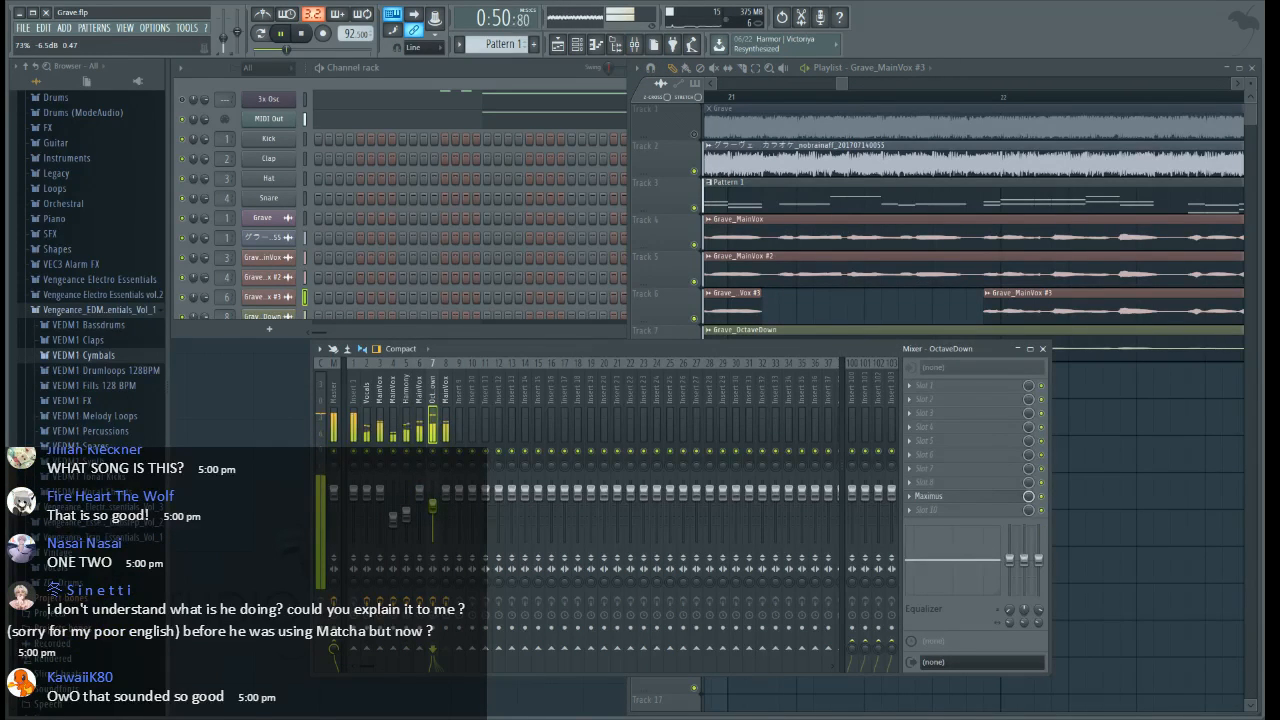
left_click_drag(846, 83, 850, 90)
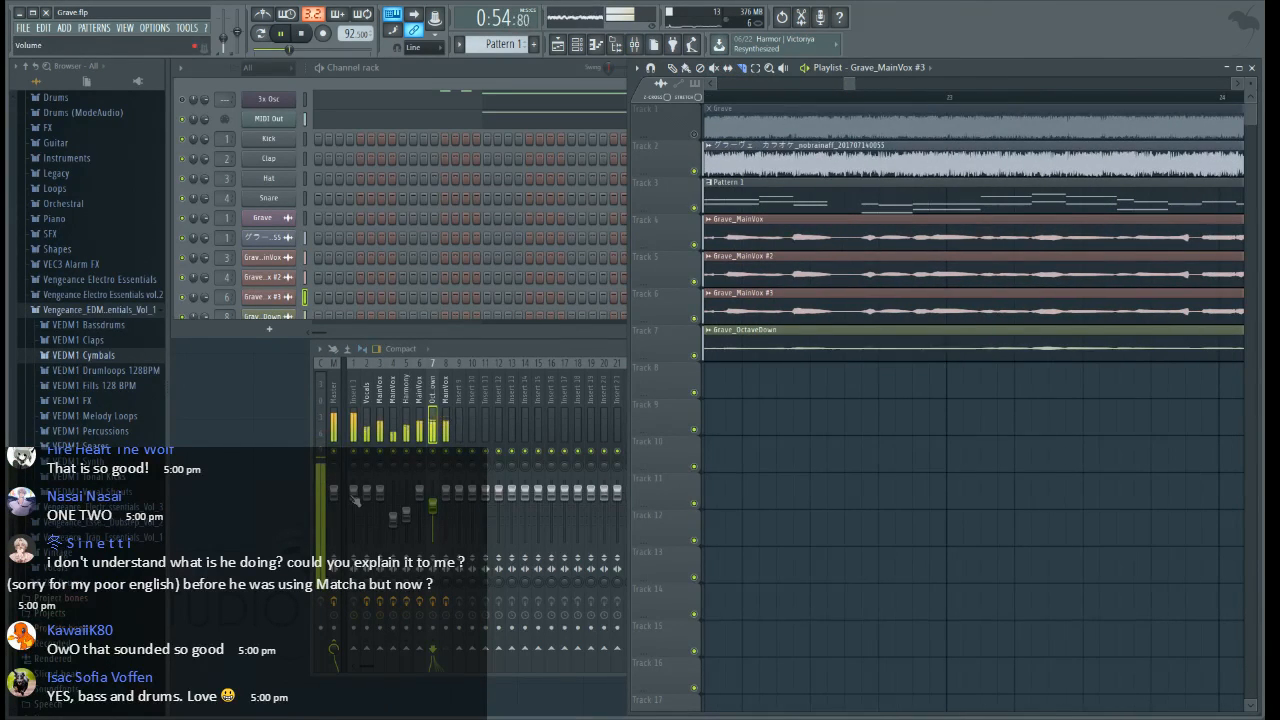
left_click_drag(353, 493, 353, 503)
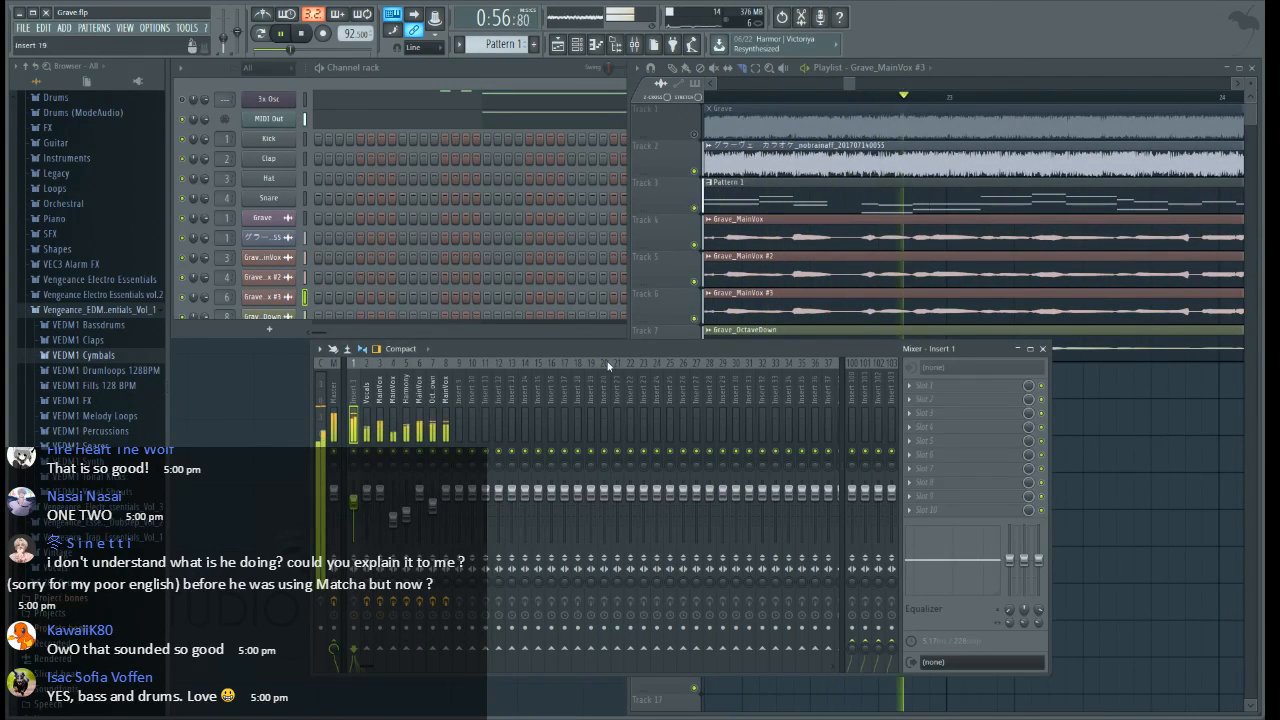
Slice Grave_MainVox #3 just before bar 24 and shortly before bar 26, and delete the section between the cuts
left_click_drag(851, 86, 861, 88)
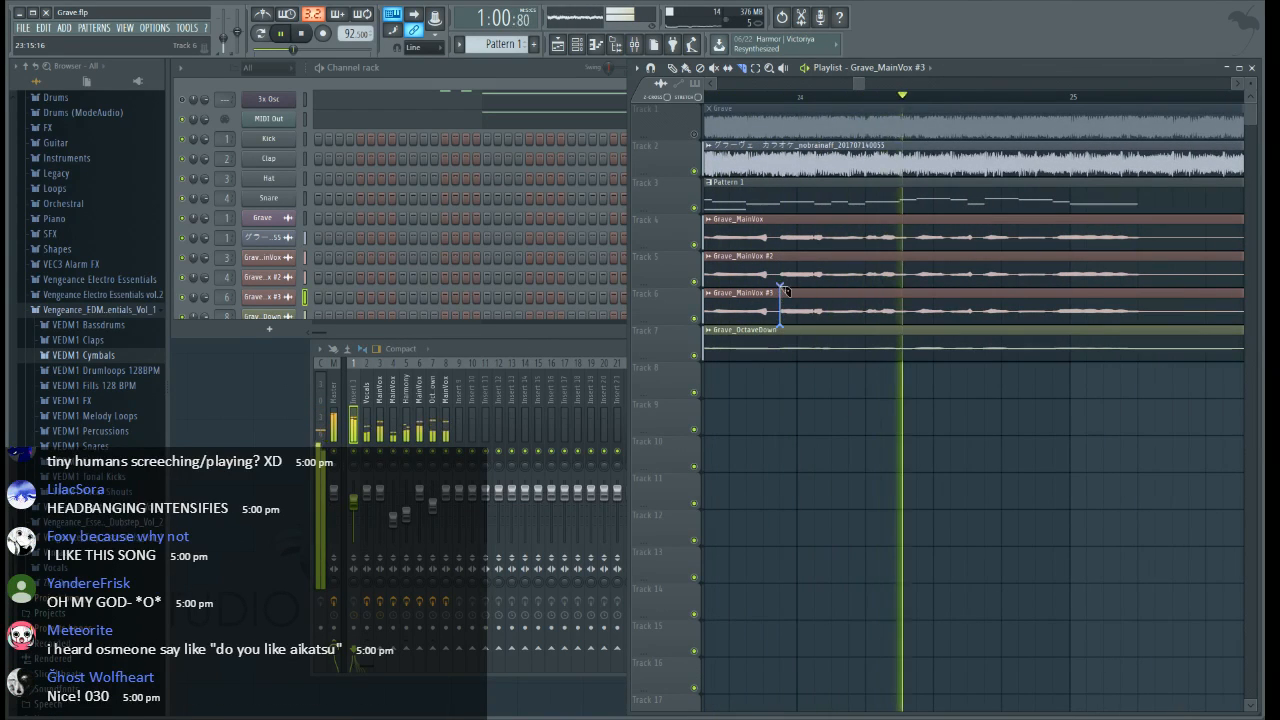
scroll(1004, 100, "down", 2)
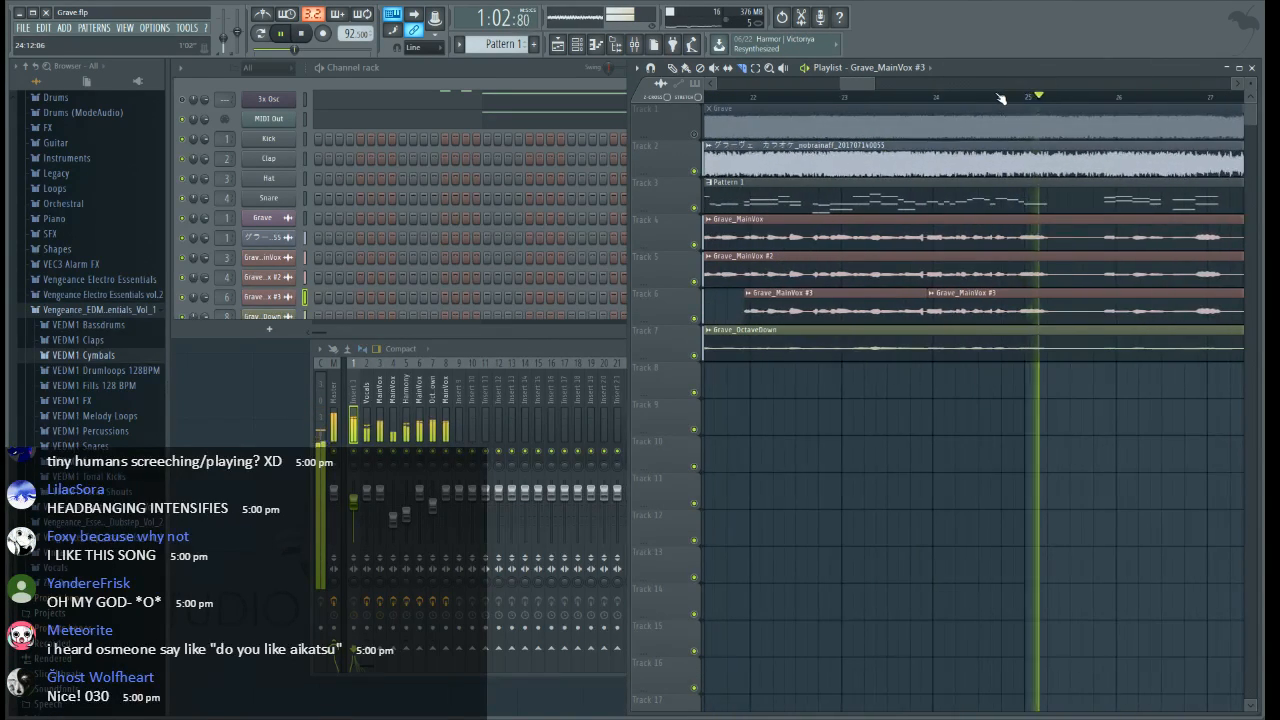
scroll(1004, 97, "down", 1)
left_click_drag(1006, 326, 1006, 284)
key("space")
left_click(672, 69)
right_click(911, 303)
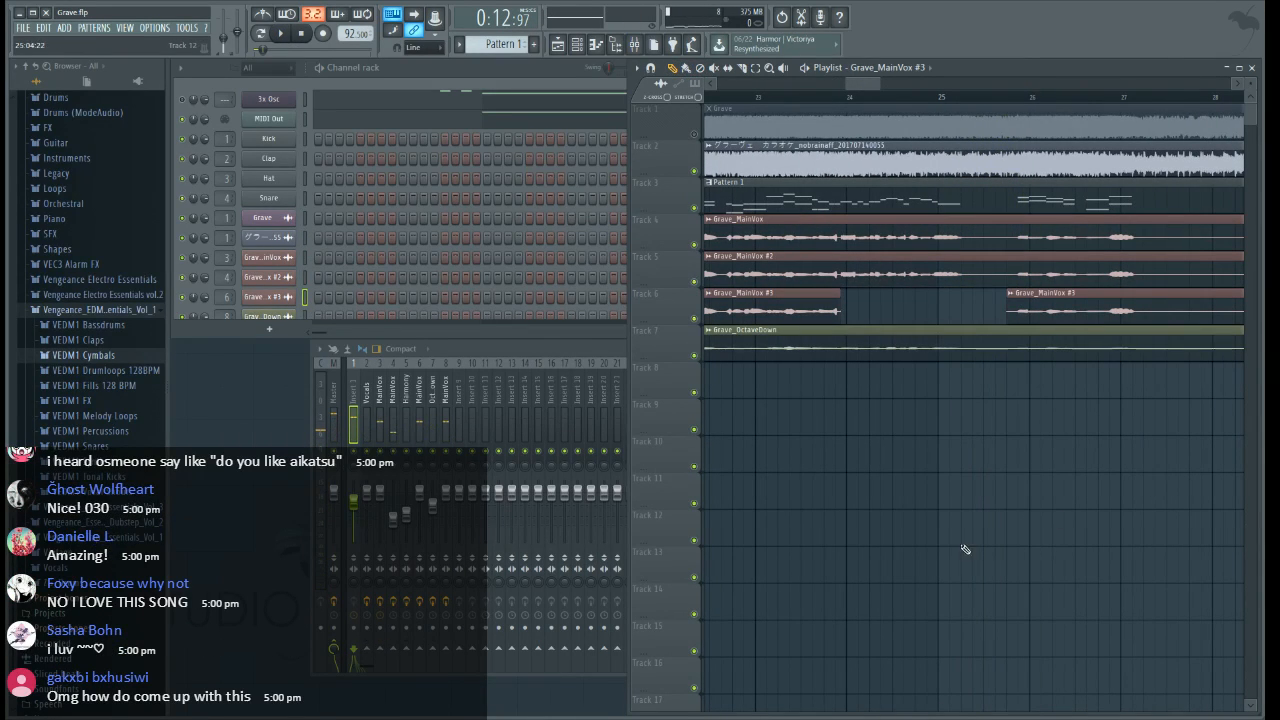
While playing from just after bar 23, add Fruity Limiter to slot 6 of Master, adjust its gain, and slightly lower the main volume
left_click(776, 97)
key("space")
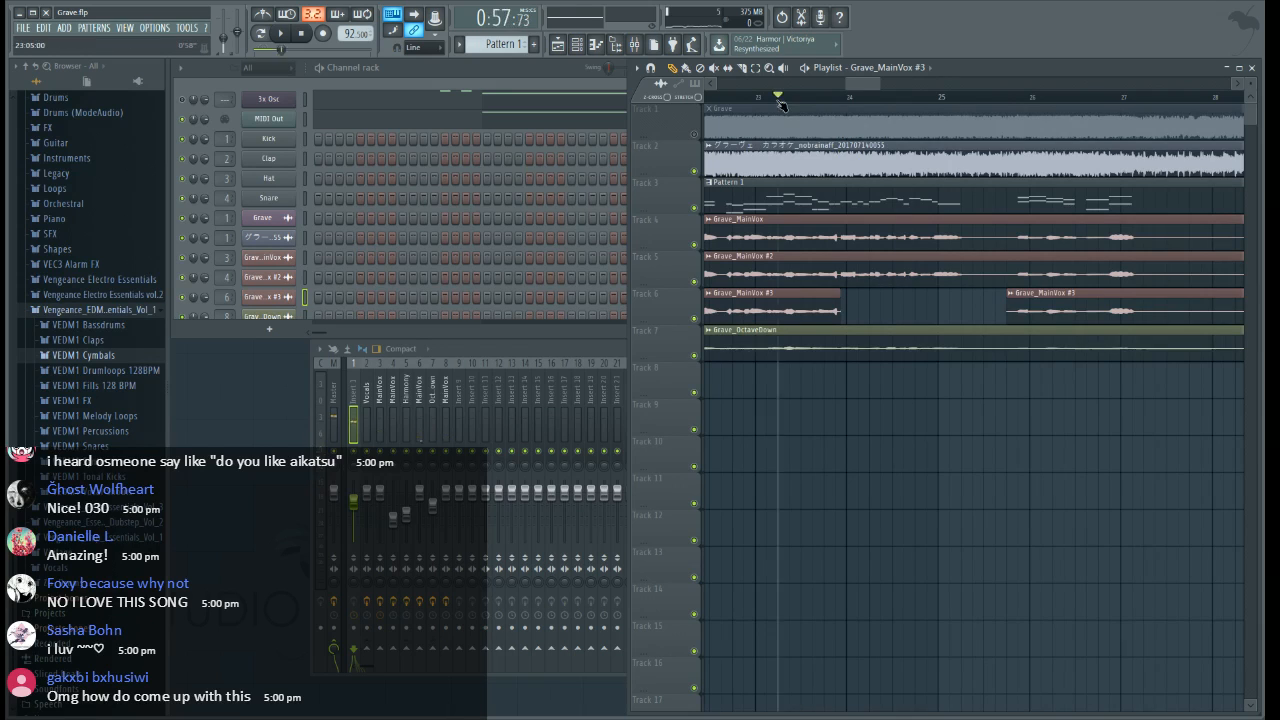
scroll(782, 105, "down", 2)
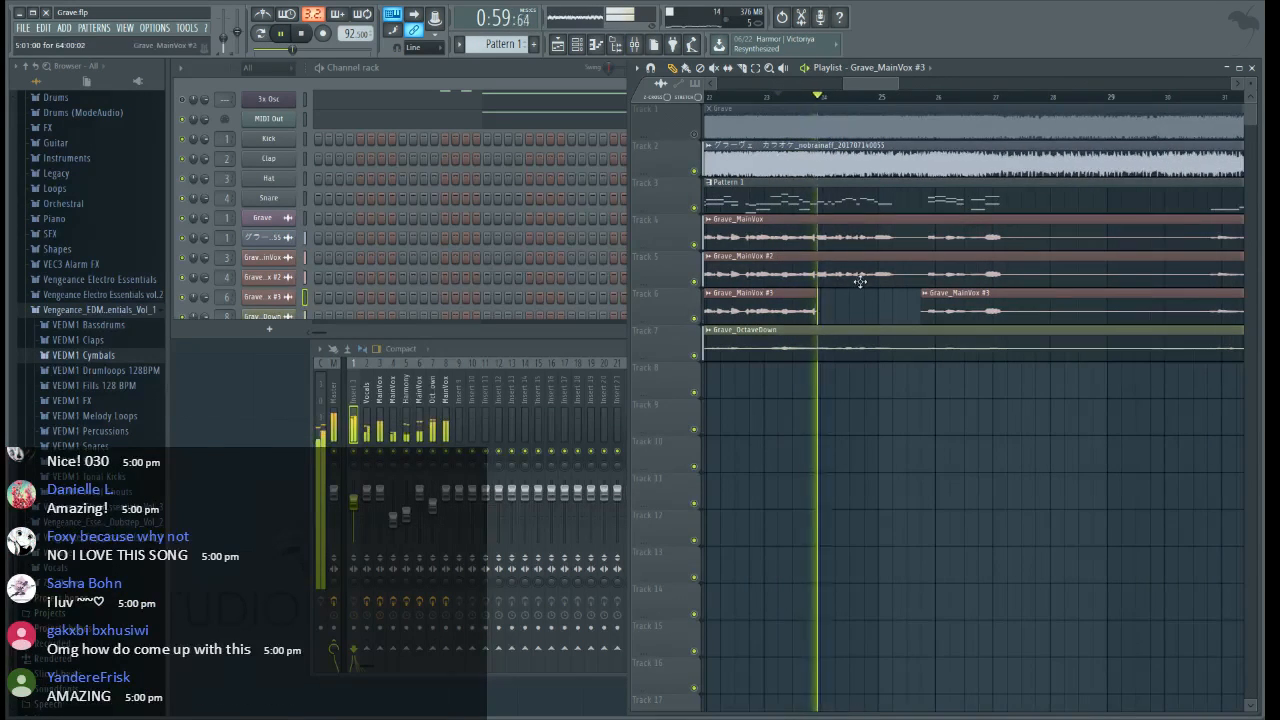
left_click(337, 402)
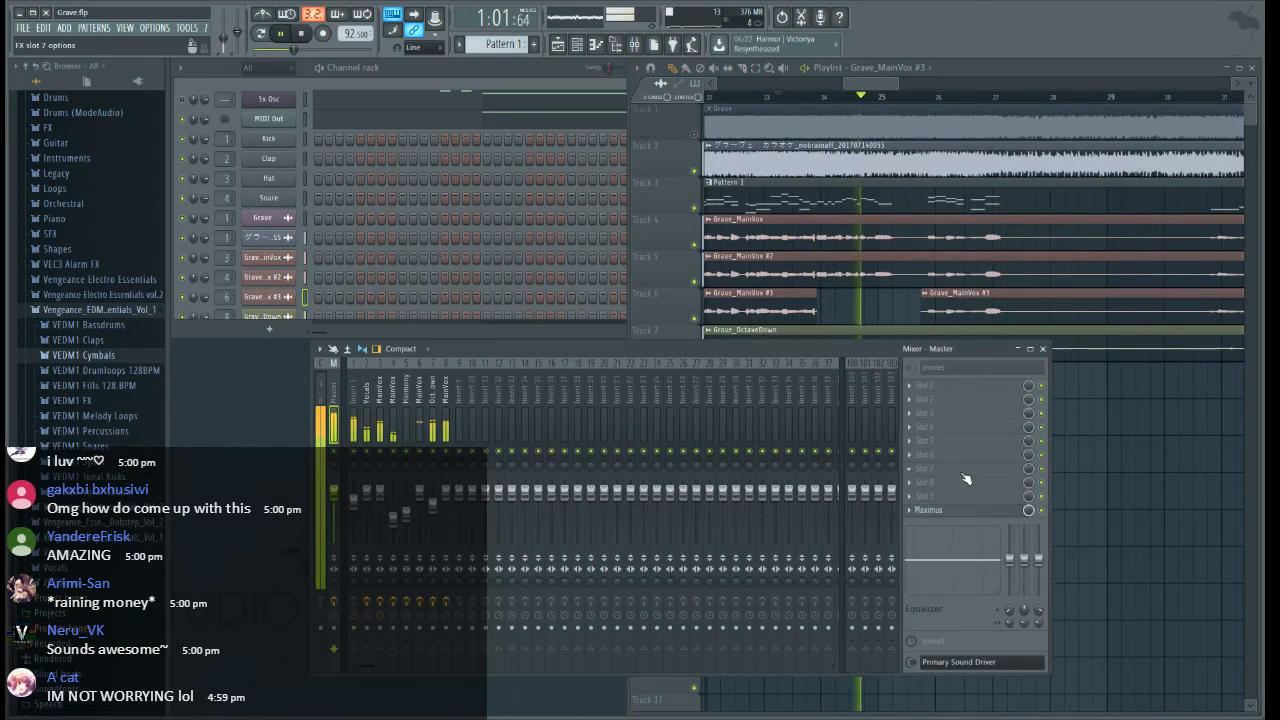
left_click(560, 563)
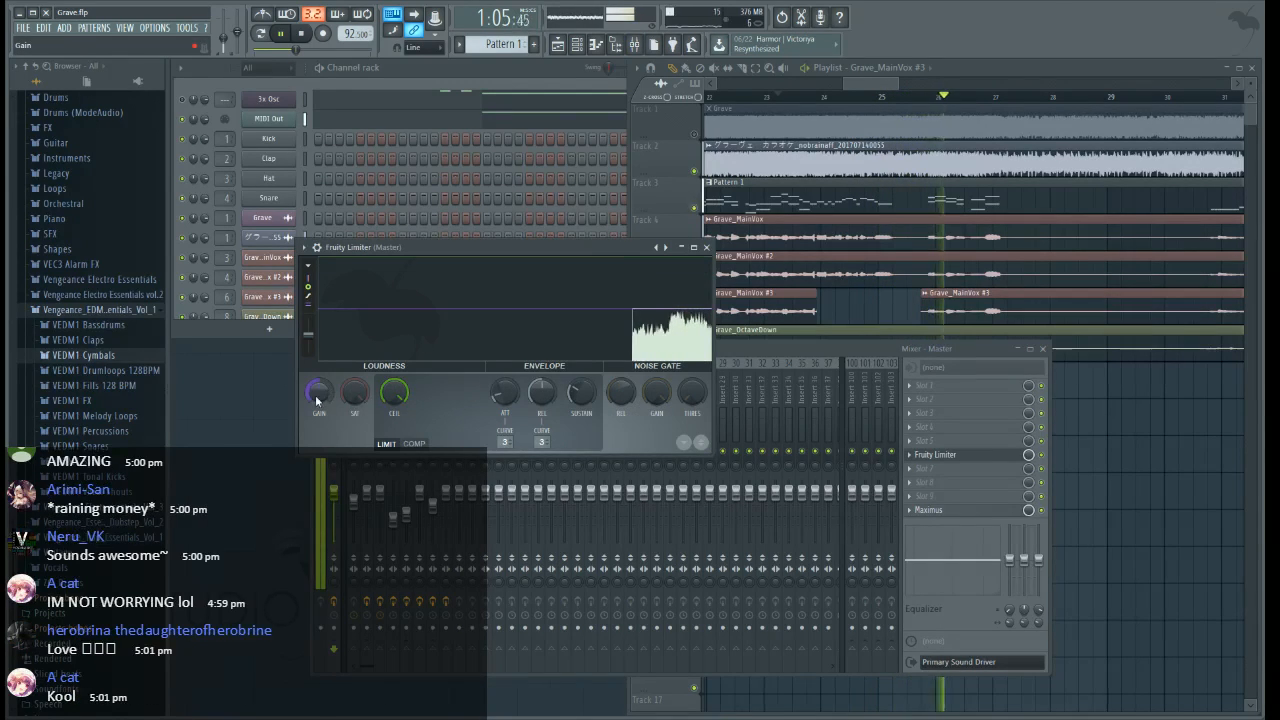
left_click_drag(318, 393, 318, 410)
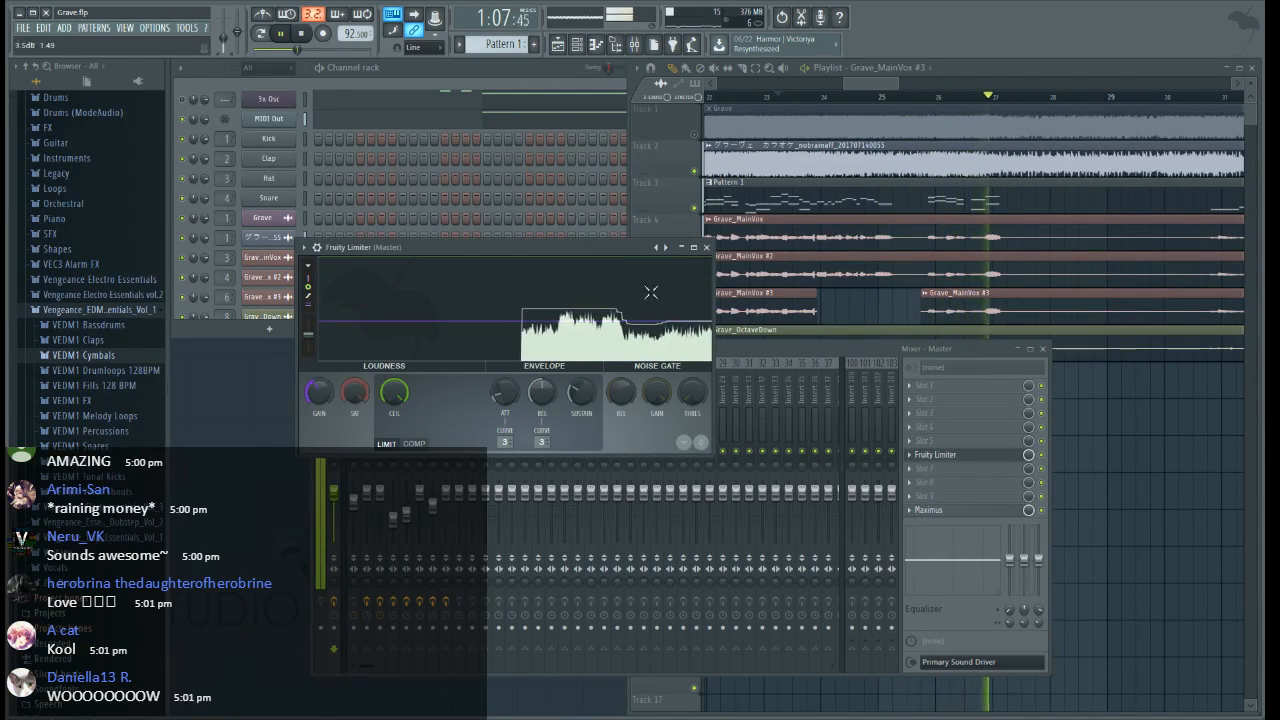
left_click(707, 246)
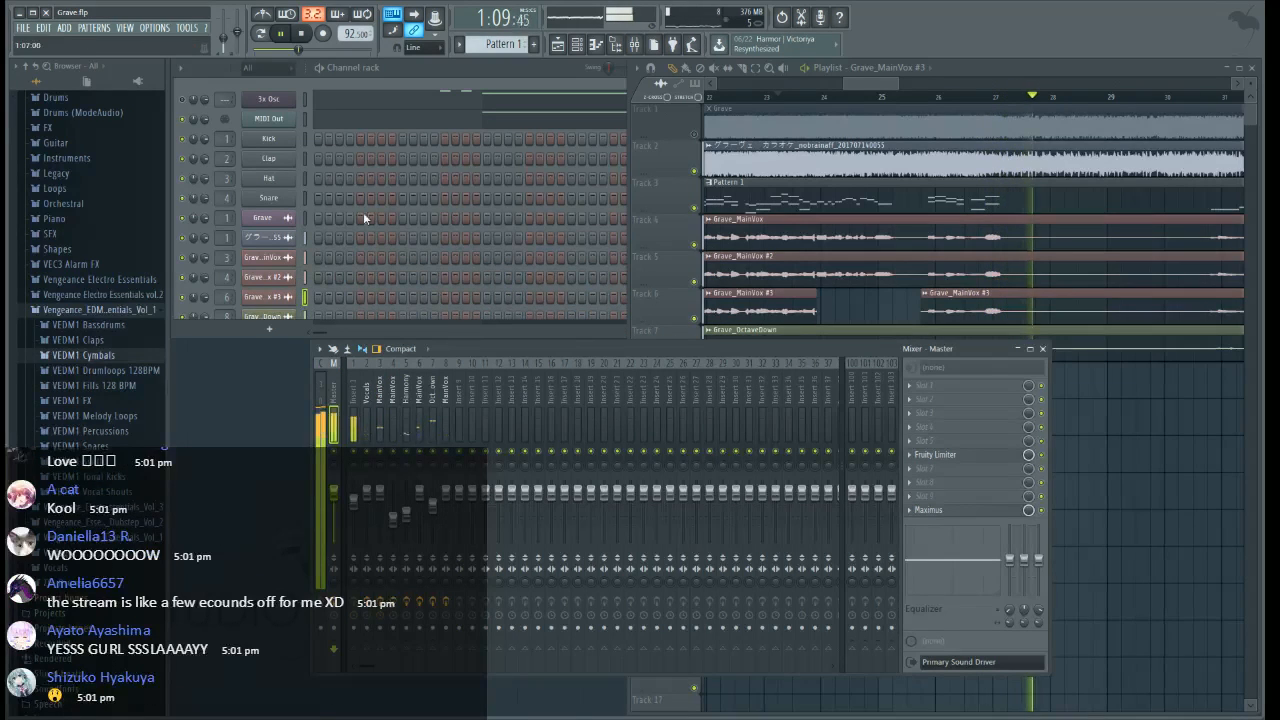
left_click_drag(224, 39, 224, 44)
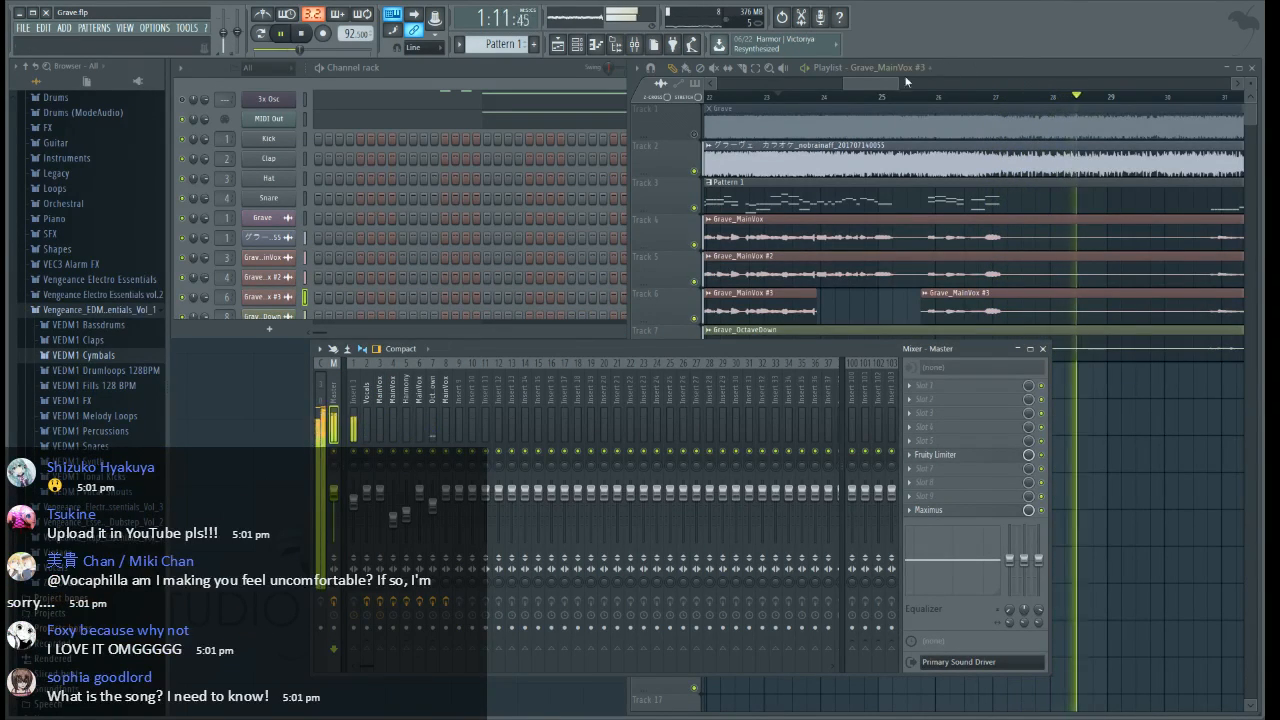
Return to the opening vocal section and select a playback range from shortly after bar 6 to shortly after bar 11
key("space")
left_click_drag(874, 84, 815, 86)
left_click(762, 96)
key("space")
key("space")
left_click(776, 98)
left_click(765, 96)
scroll(815, 88, "down", 3)
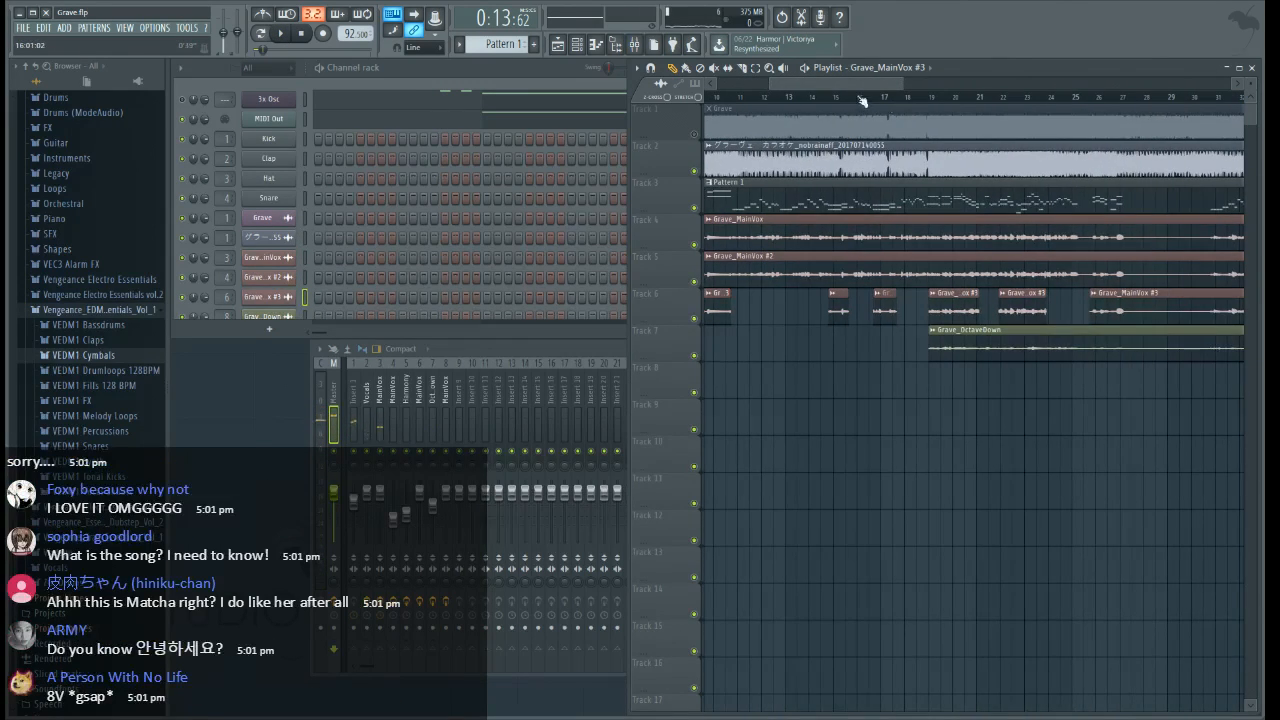
scroll(840, 102, "up", 4)
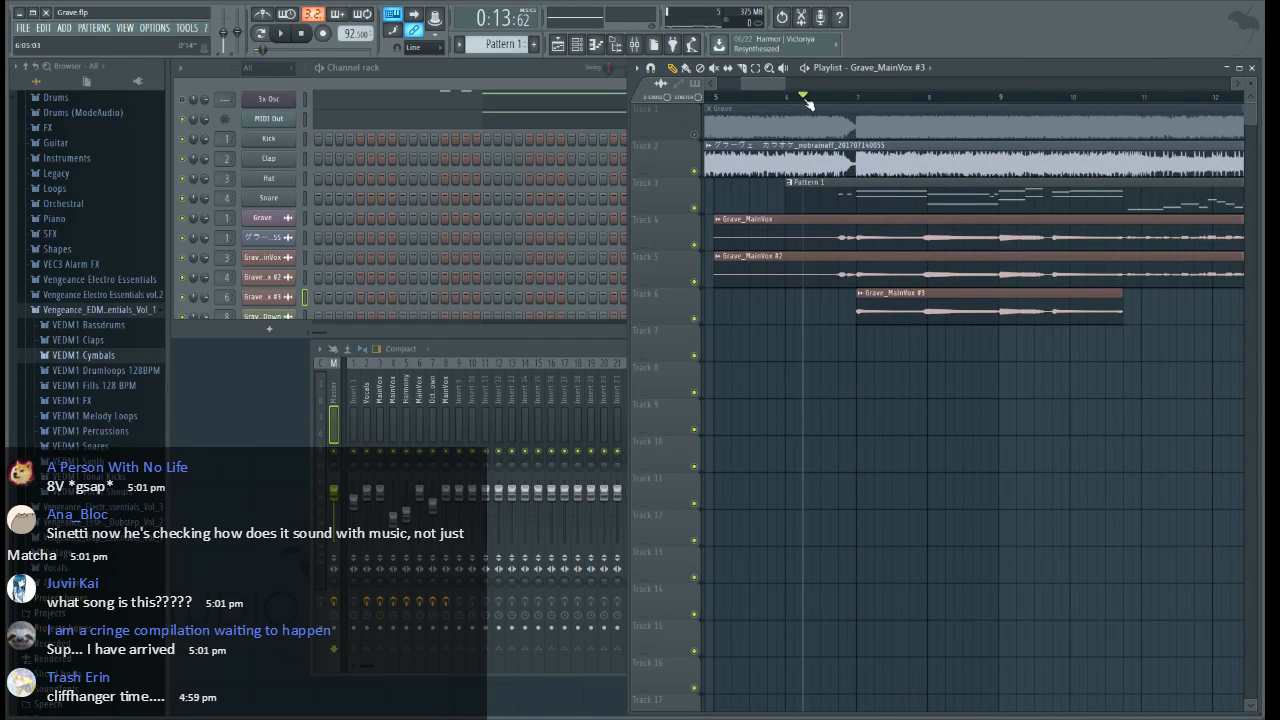
left_click_drag(806, 100, 1158, 112)
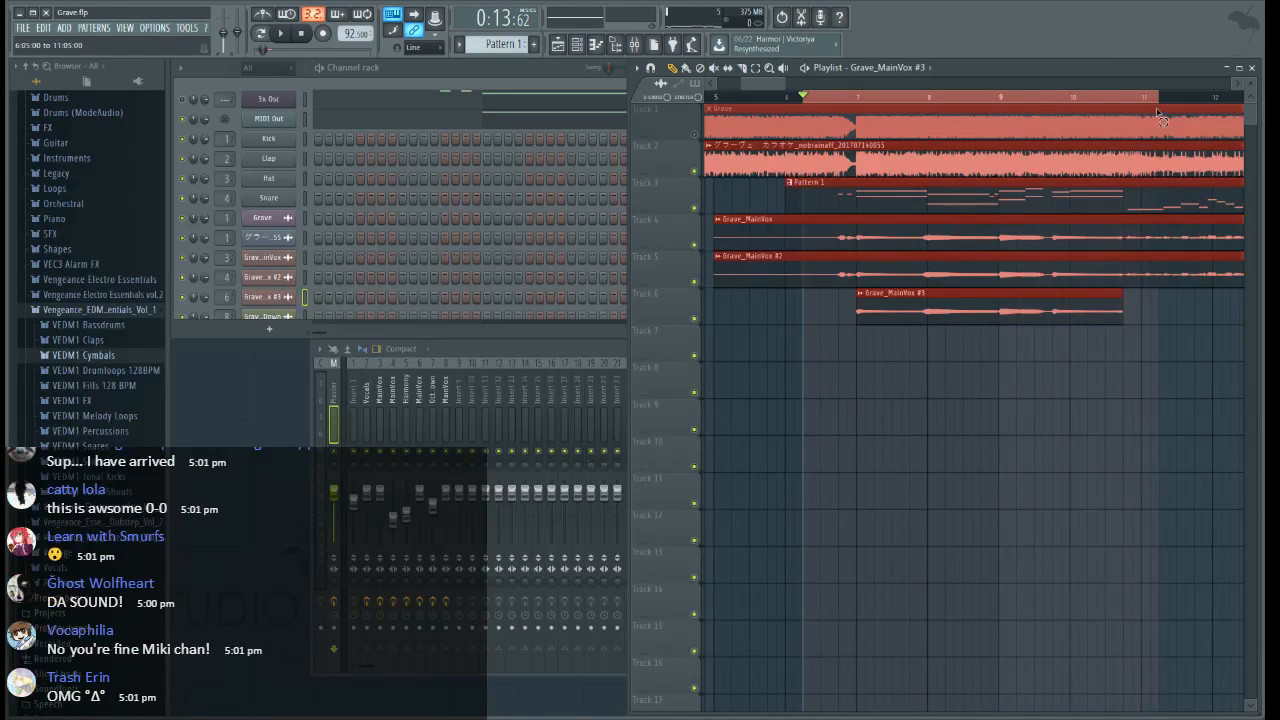
Rename mixer Insert 10 as VocalSend and move it to track 2, between Insert 1 and Vocals
left_click(478, 350)
left_click(364, 405)
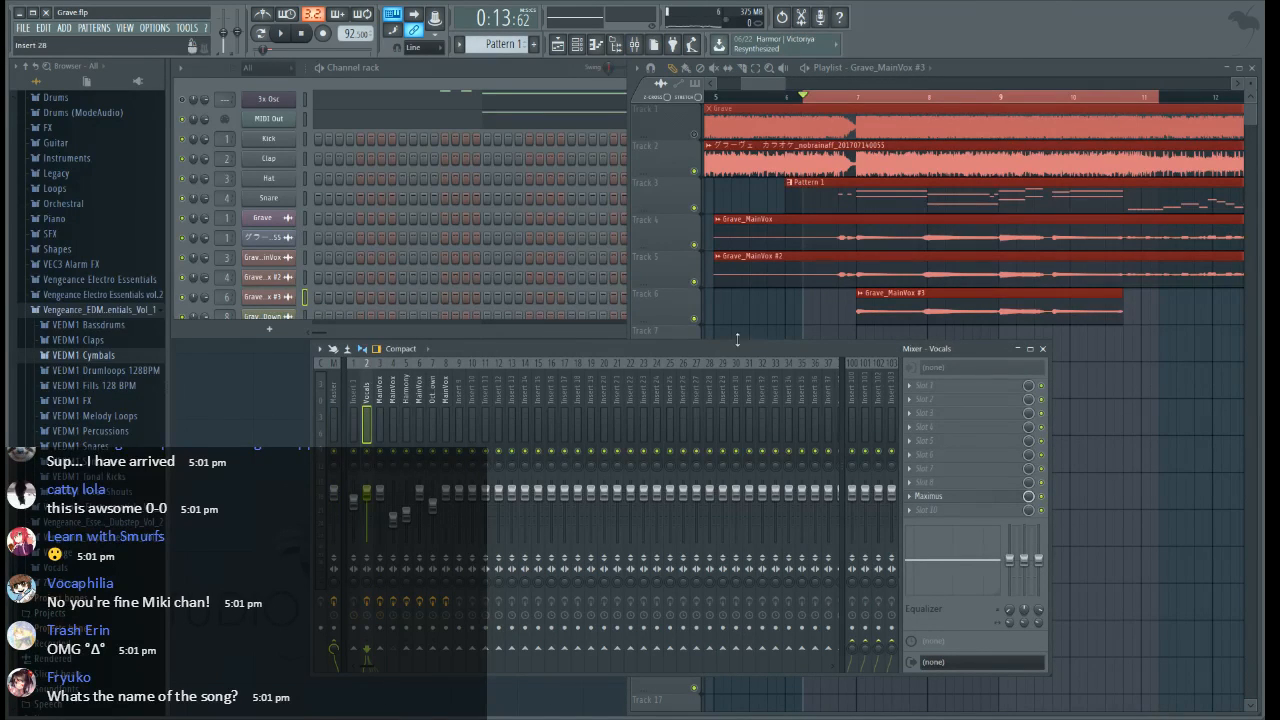
left_click(471, 395)
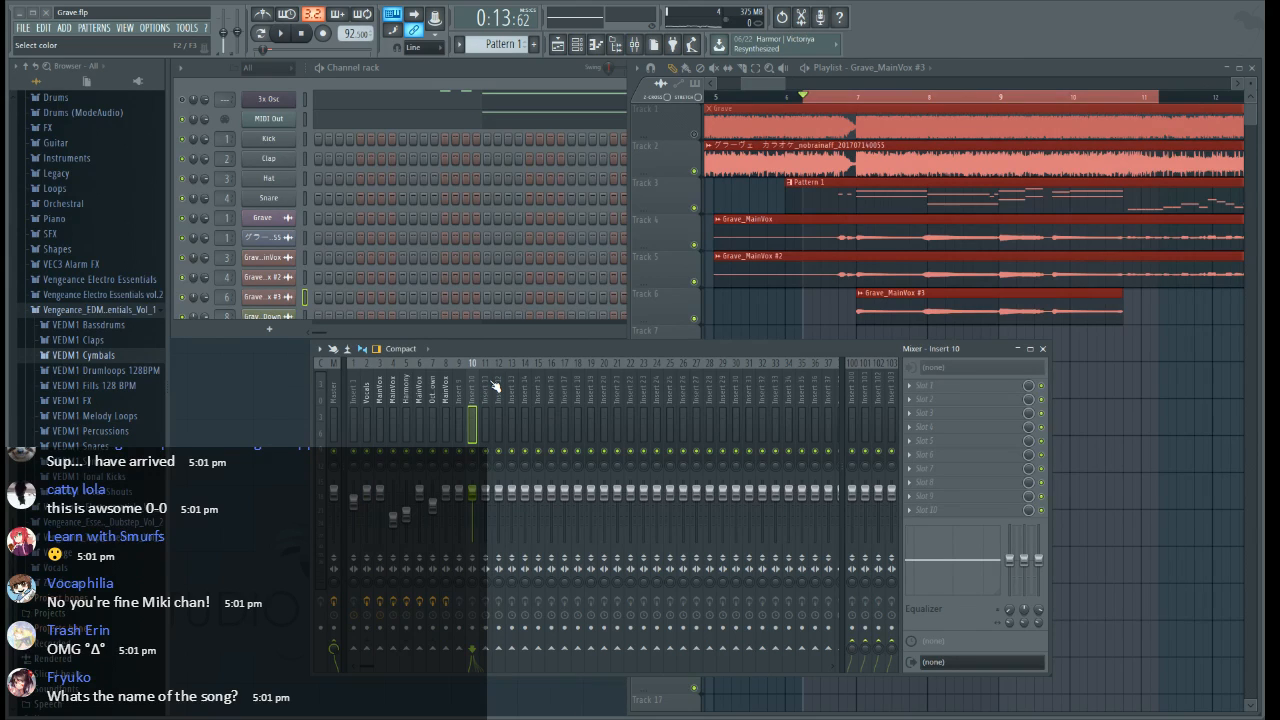
key("alt+Left")
key("alt+Left")
key("alt+Left")
key("alt+Left")
key("alt+Left")
key("alt+Left")
key("alt+Left")
key("alt+Left")
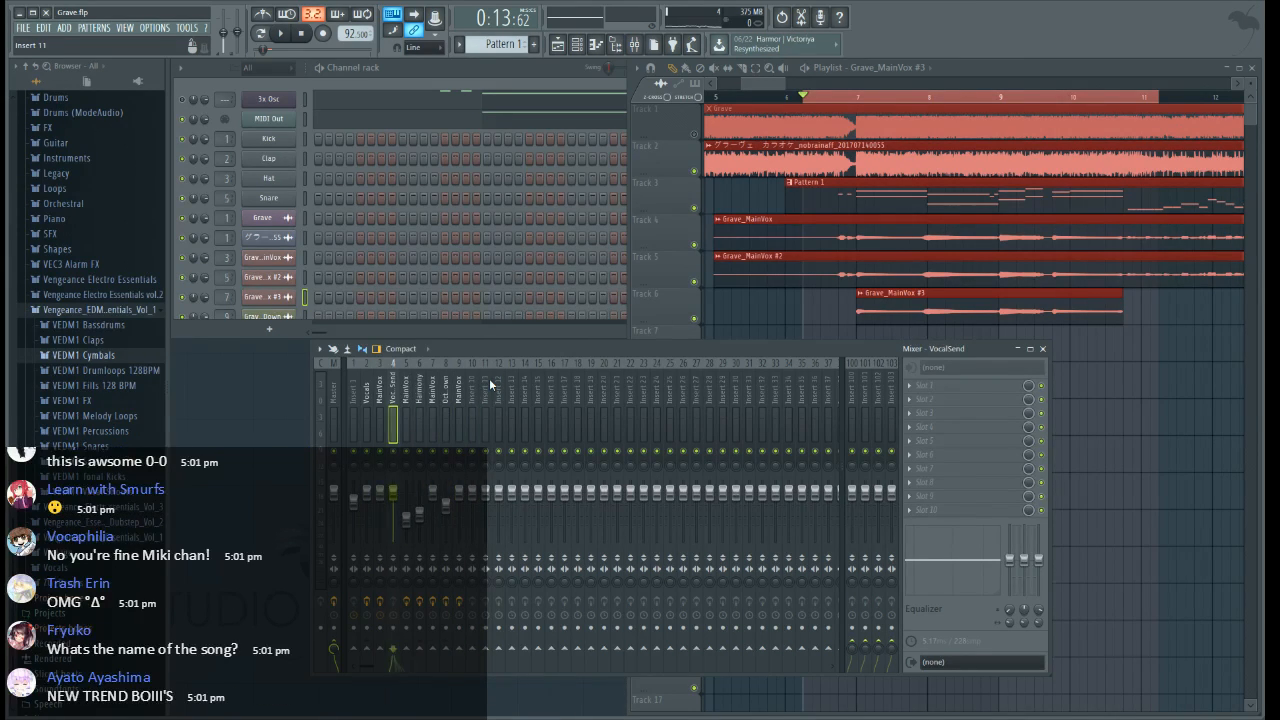
Route the Vocals mixer track to VocalSend instead of directly to Master
left_click(378, 400)
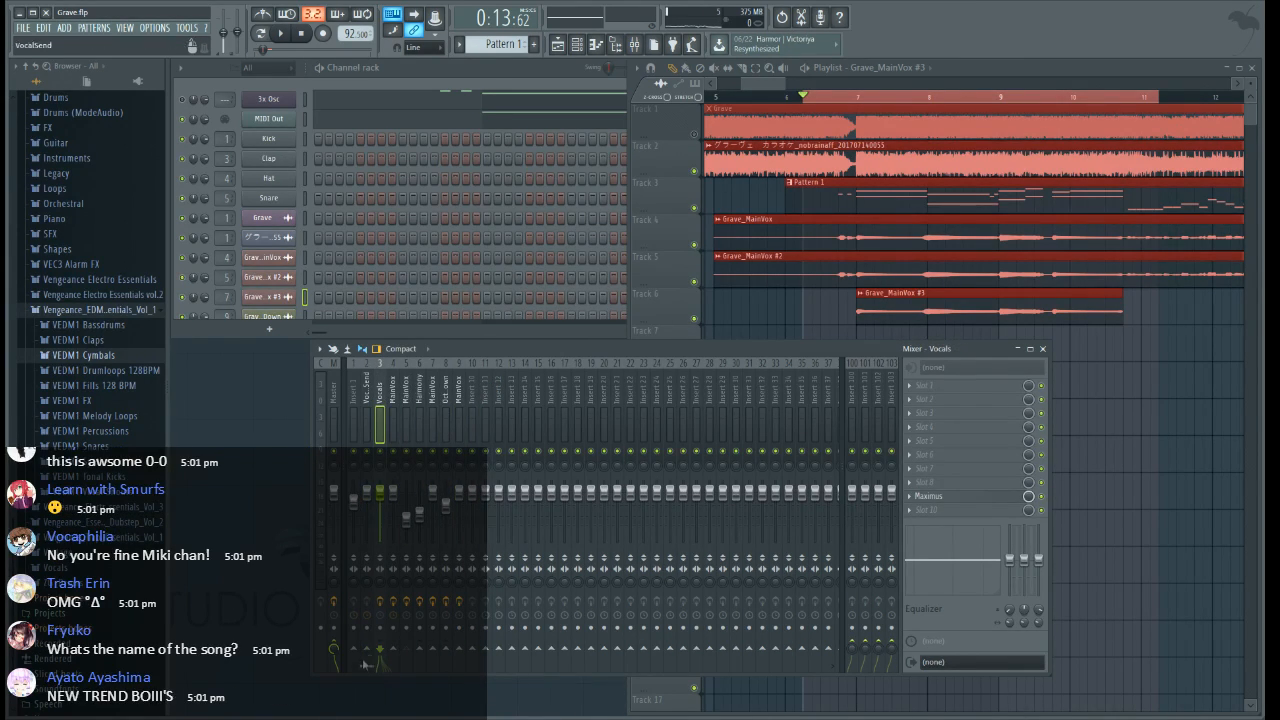
left_click(418, 386)
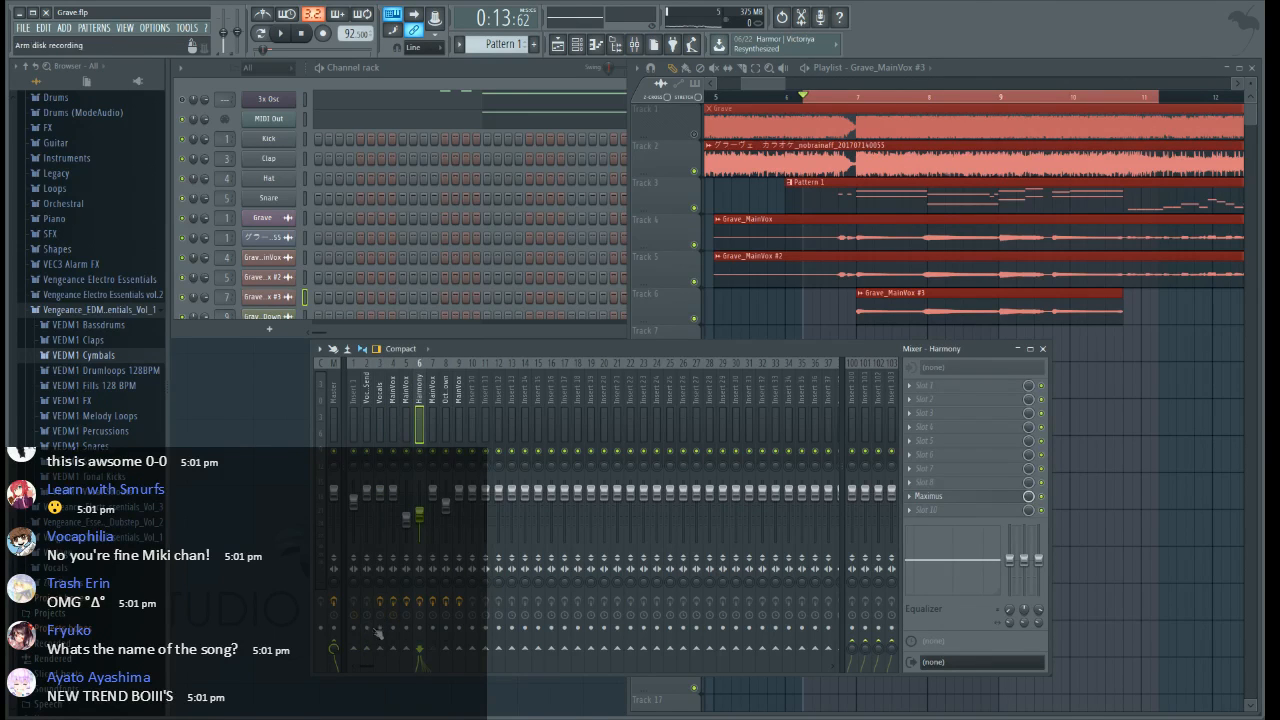
left_click(338, 647)
left_click(448, 405)
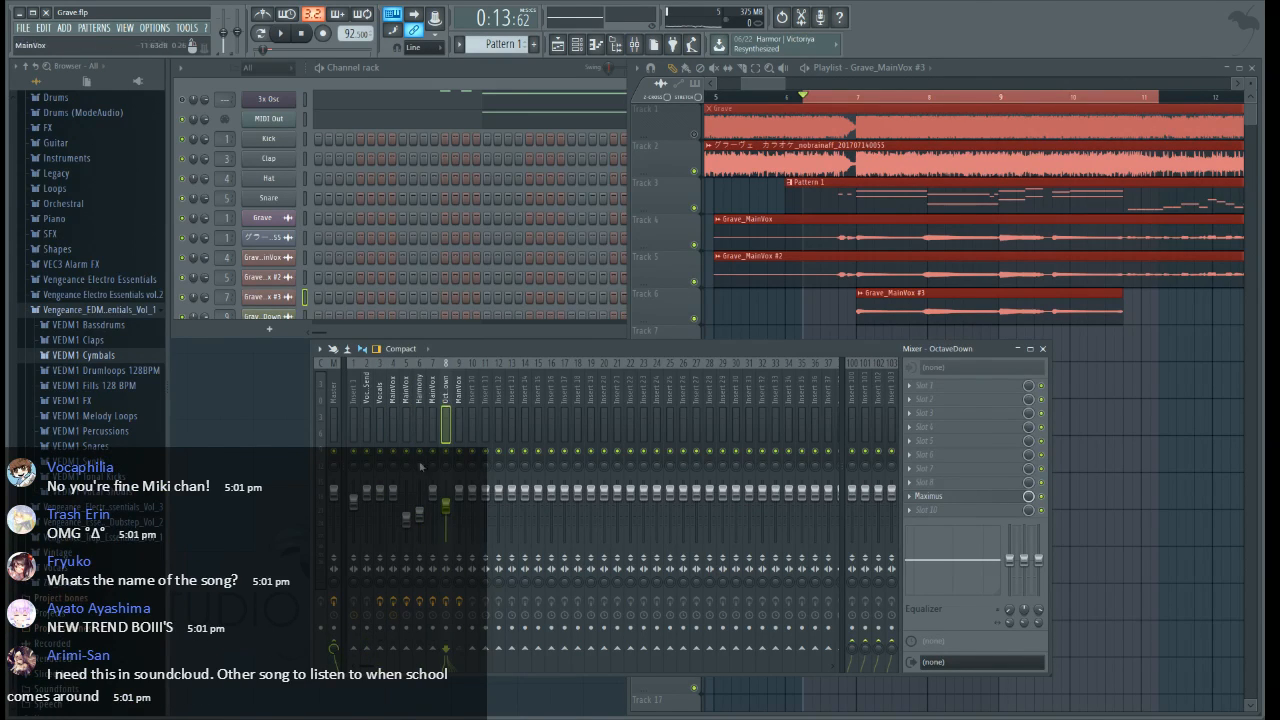
left_click(363, 397)
Play the selected range and compare the mix with the original by soloing and unsoloing the Grave clip's track
key("space")
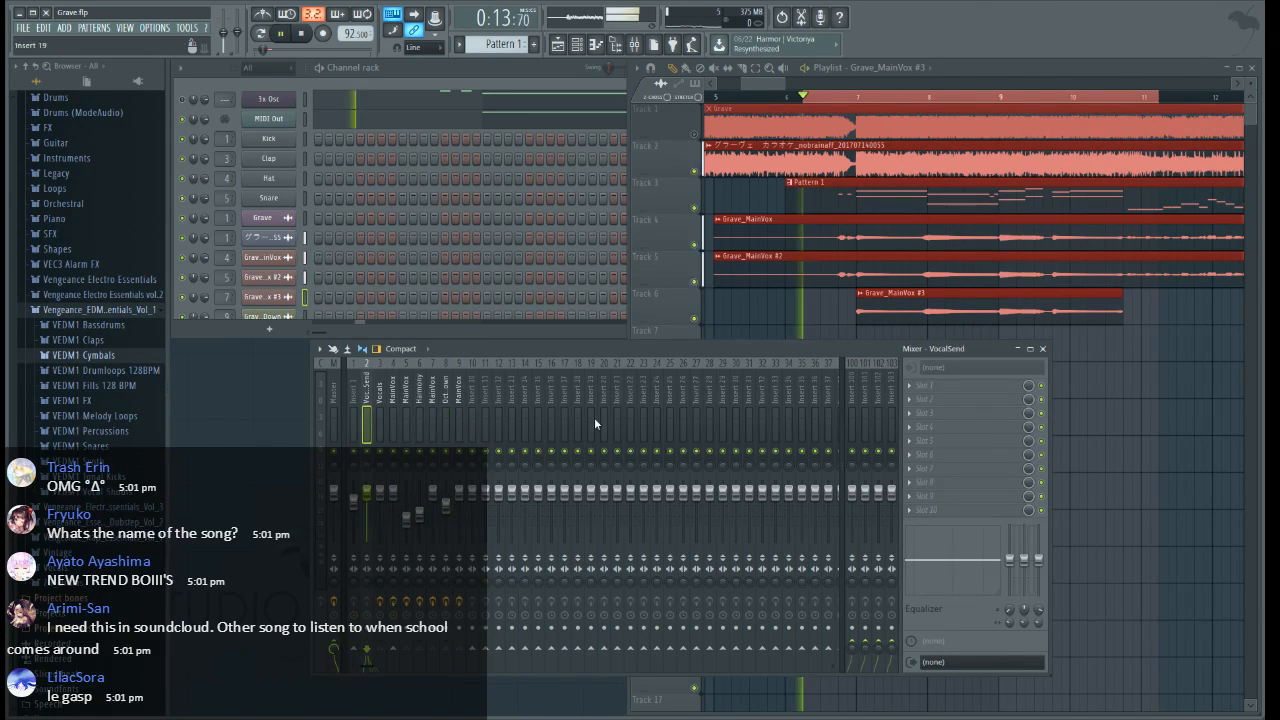
key("space")
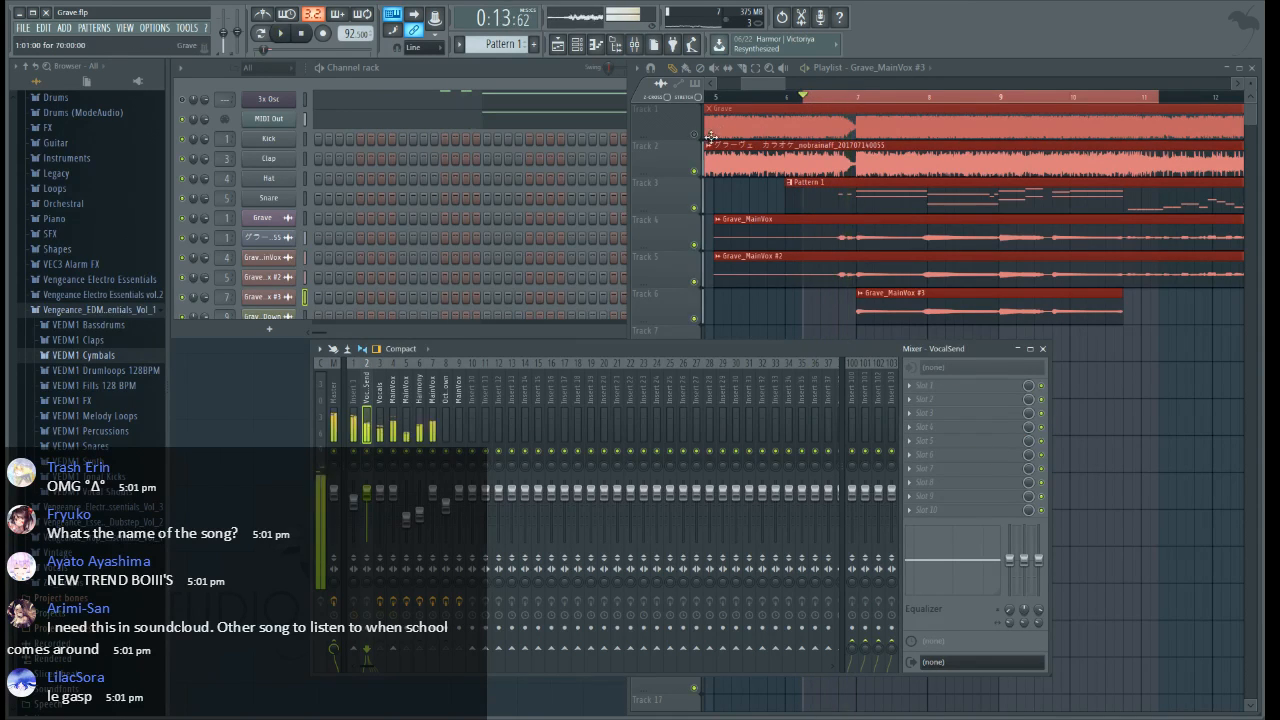
right_click(698, 136)
key("space")
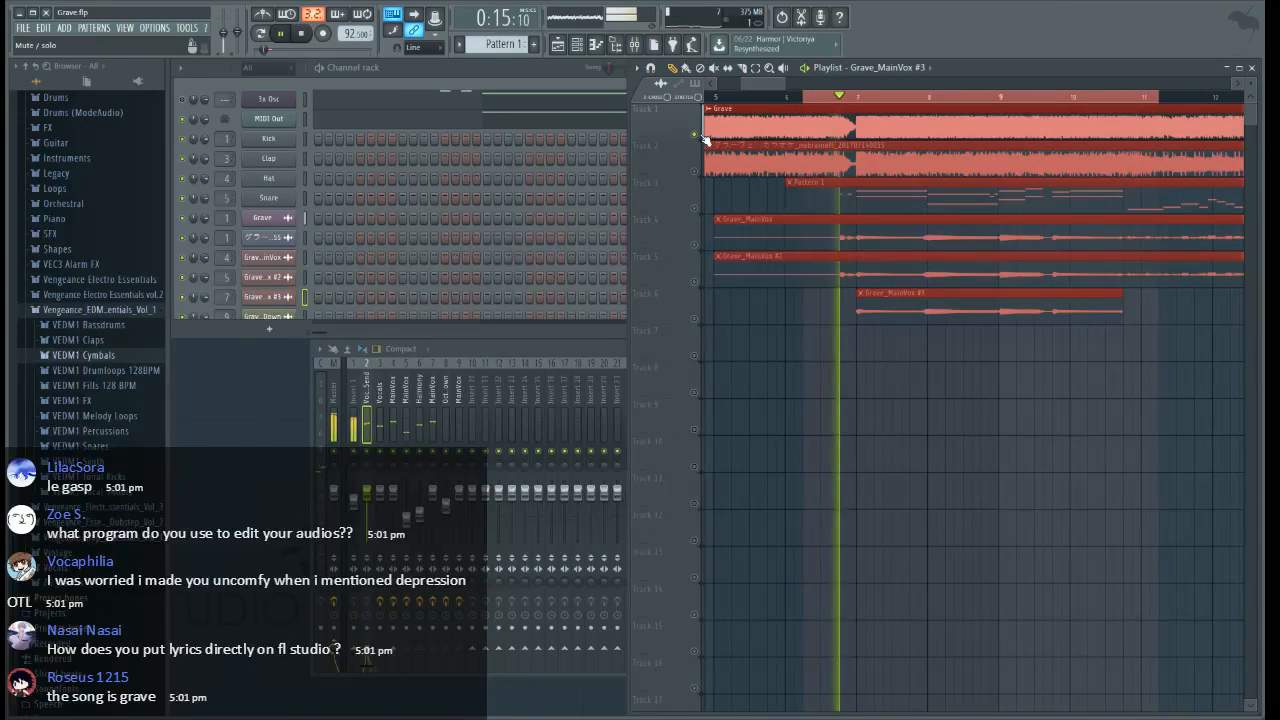
key("space")
right_click(700, 136)
left_click(699, 136)
key("space")
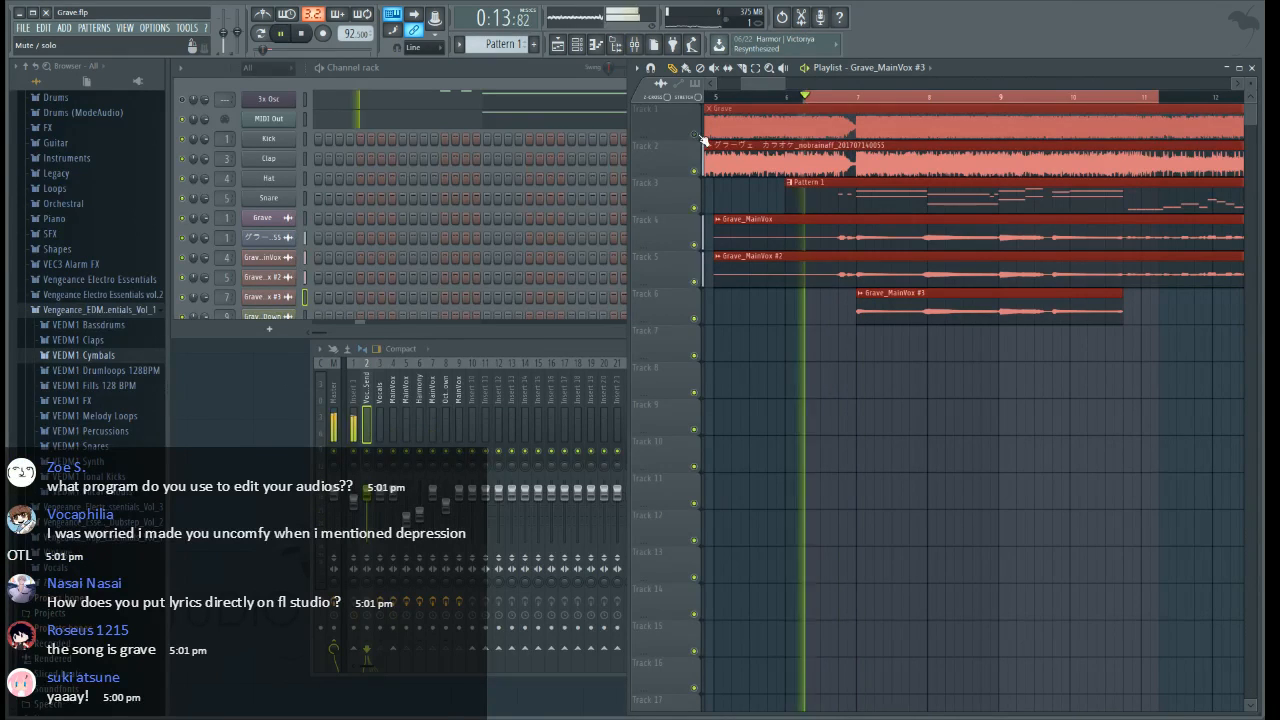
key("space")
Add Fruity Parametric EQ 2 to slot 3 of VocalSend and audition the selected range
left_click(551, 351)
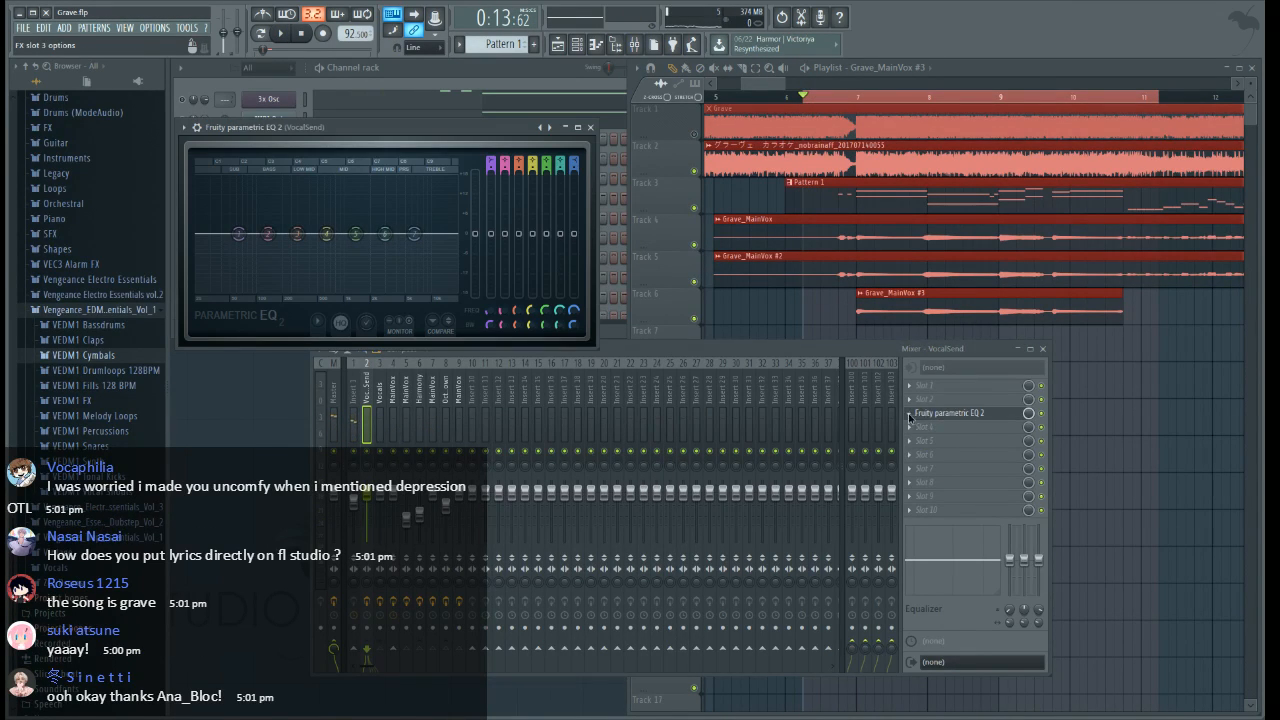
left_click(910, 415)
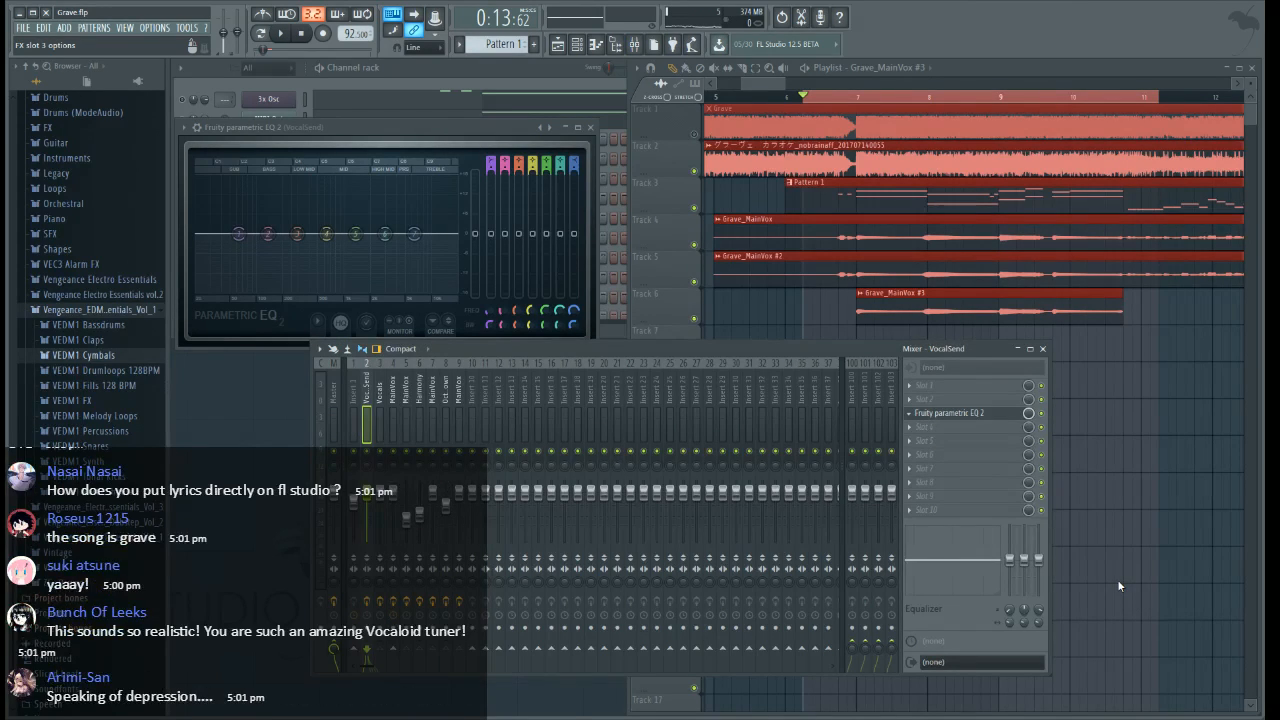
left_click(590, 127)
key("space")
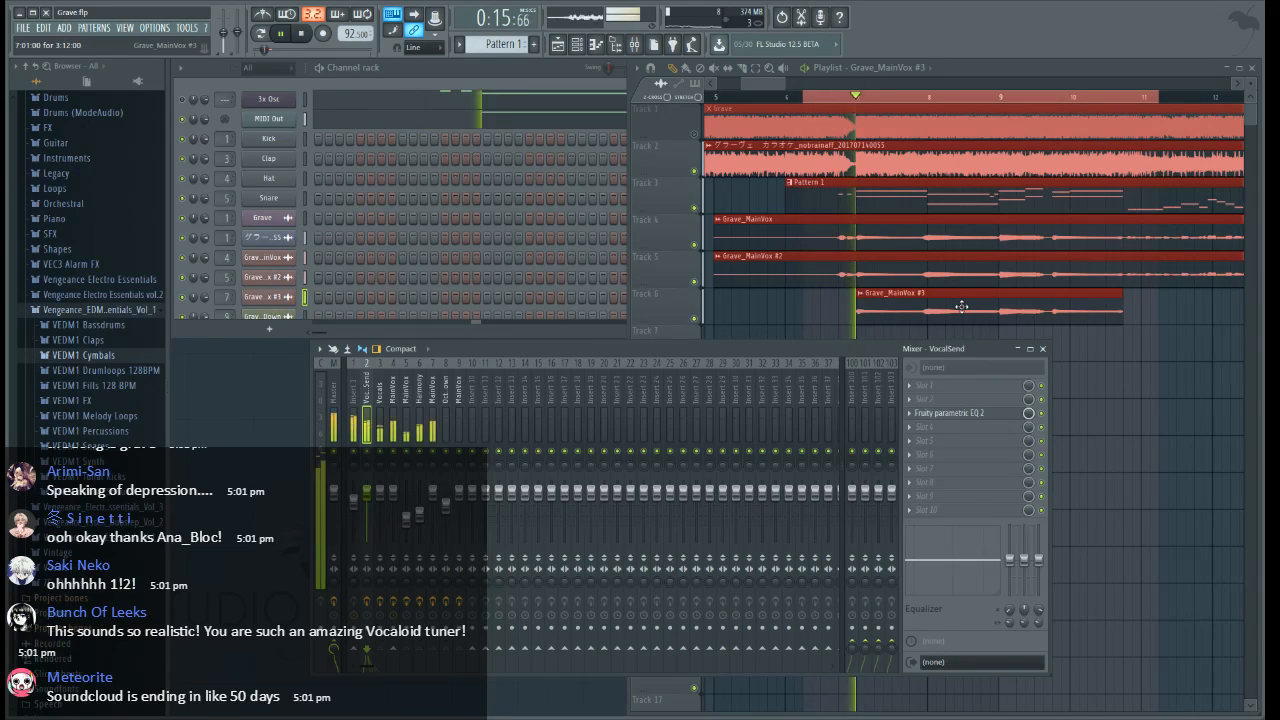
key("space")
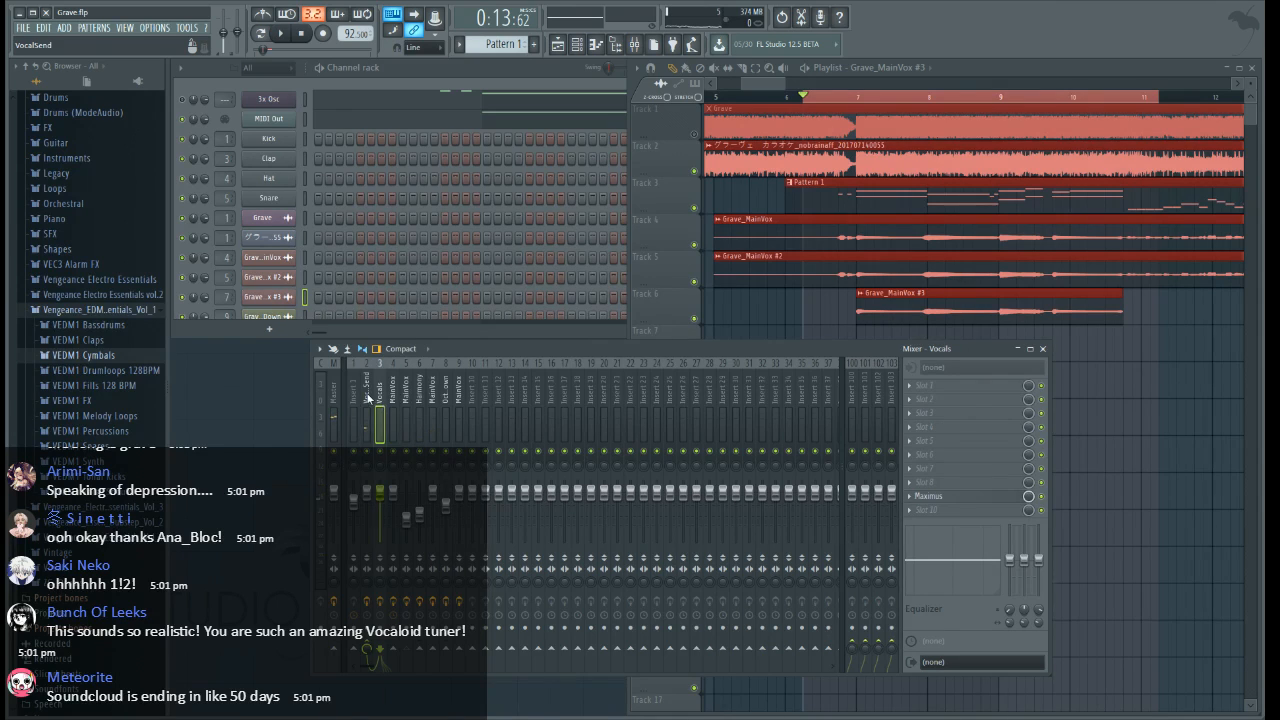
Examine the effects and send routing of the VocalSend, Vocals and two MainVox mixer tracks
left_click(368, 398)
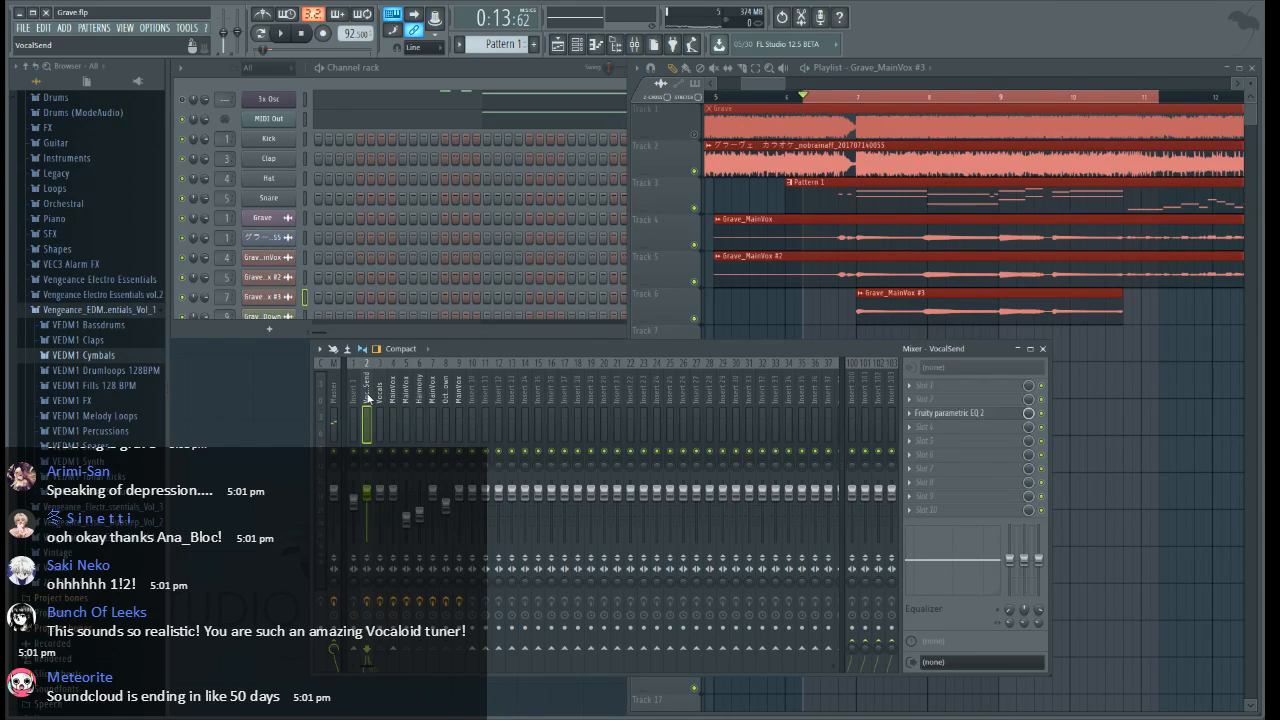
left_click(840, 100)
left_click(395, 405)
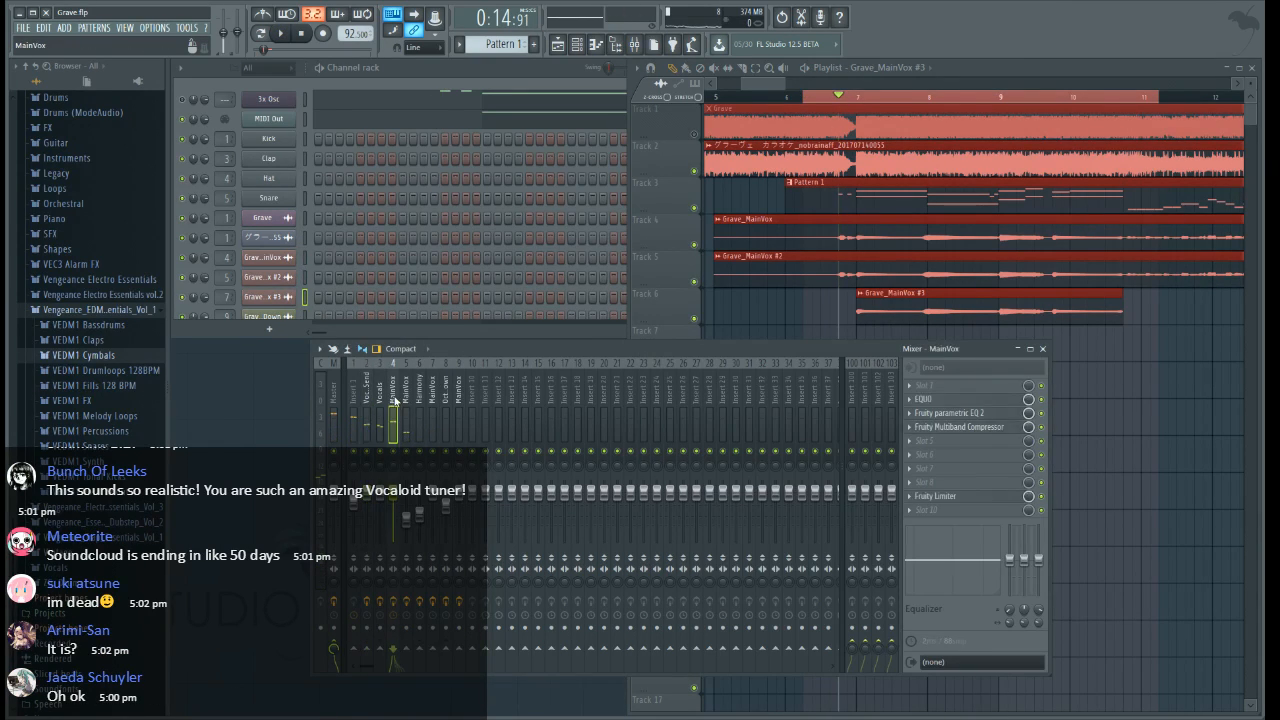
left_click(405, 402)
left_click(394, 401)
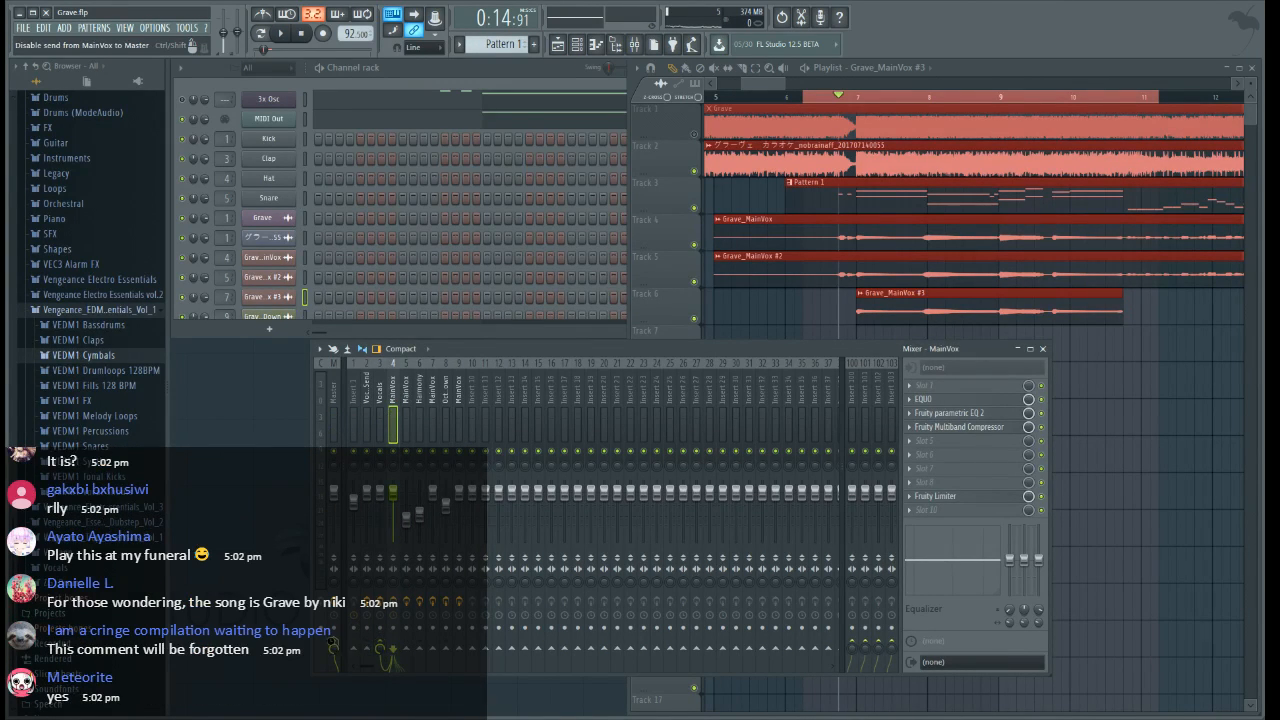
left_click(379, 393)
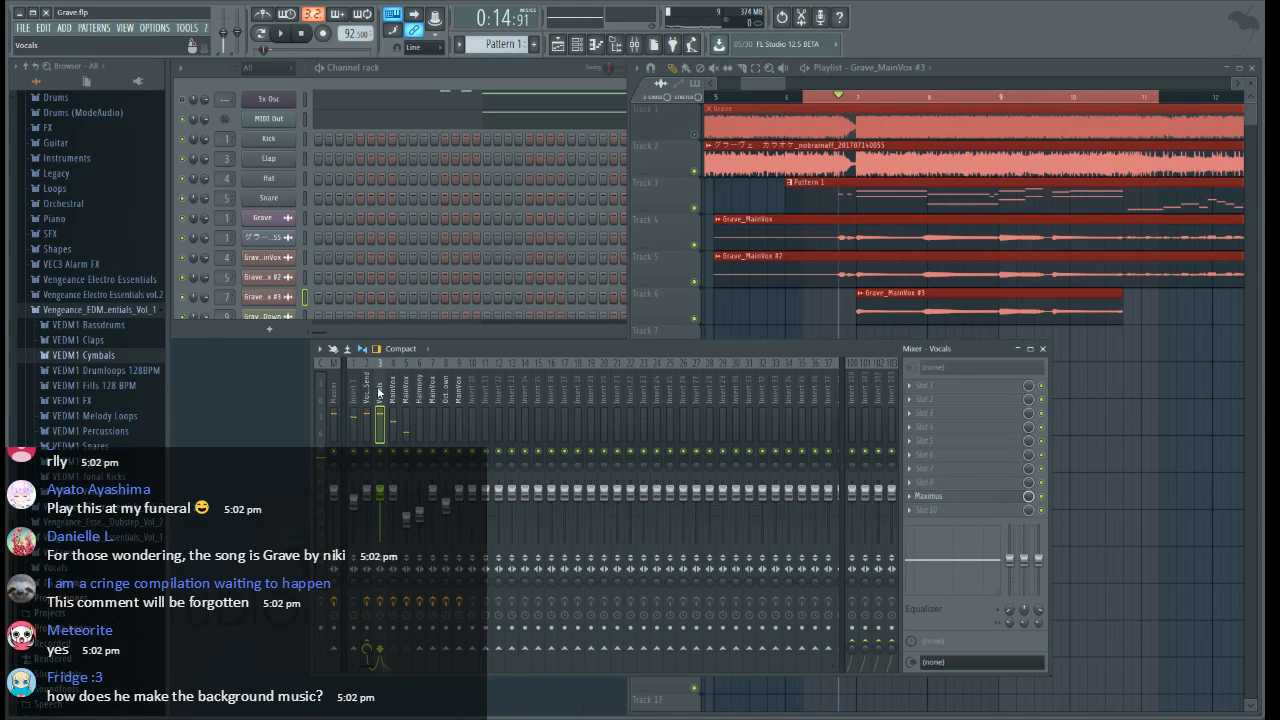
left_click(405, 398)
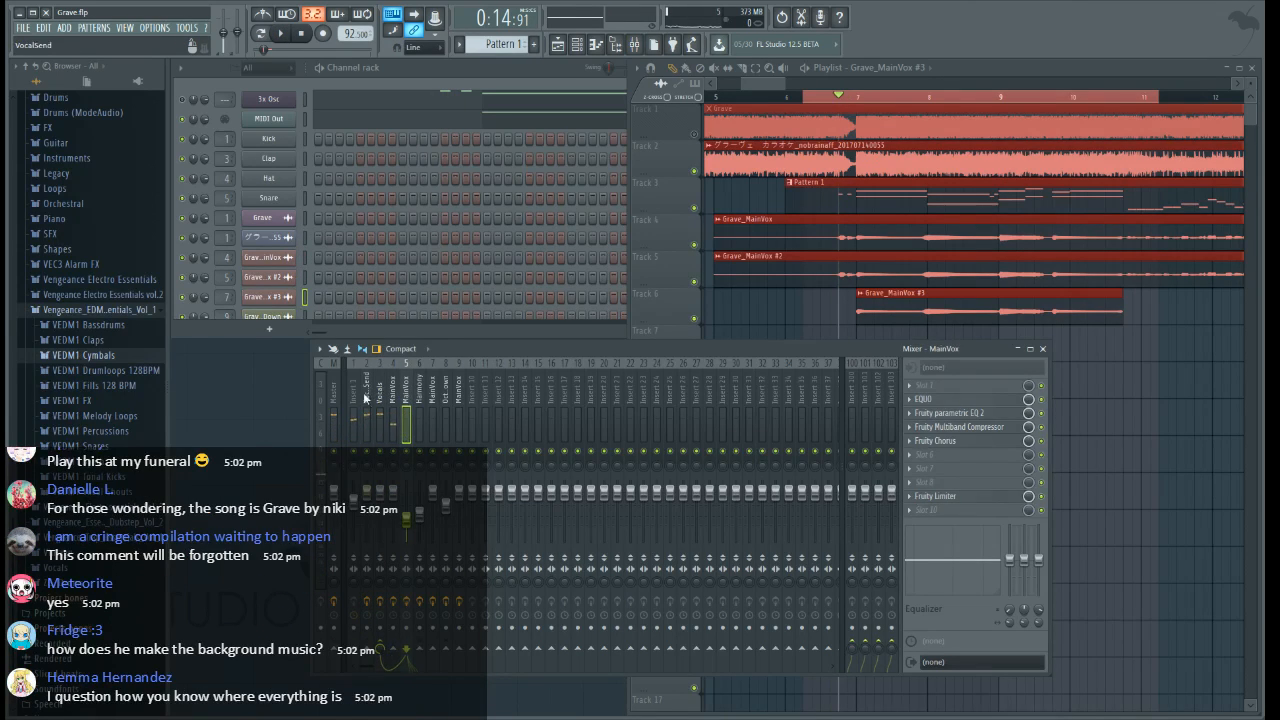
left_click(365, 398)
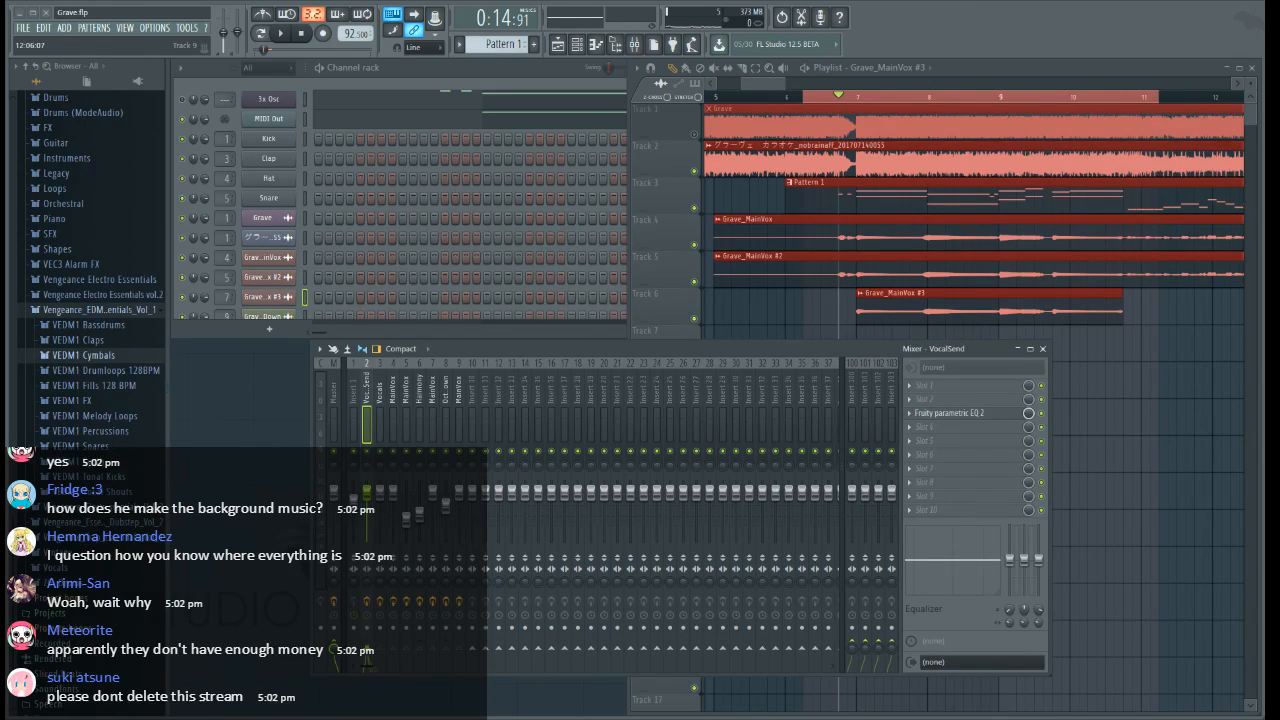
Audition the backing and vocals from shortly before bar 7
left_click(832, 98)
key("space")
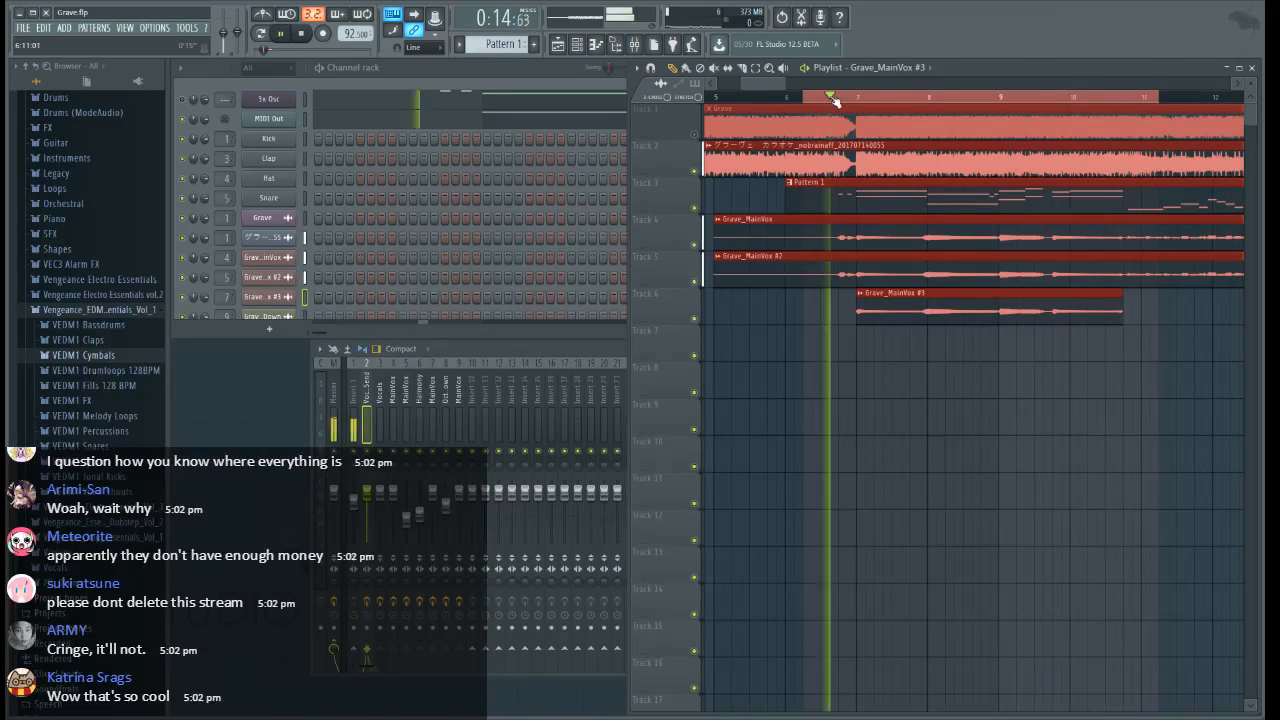
left_click_drag(767, 85, 770, 87)
key("space")
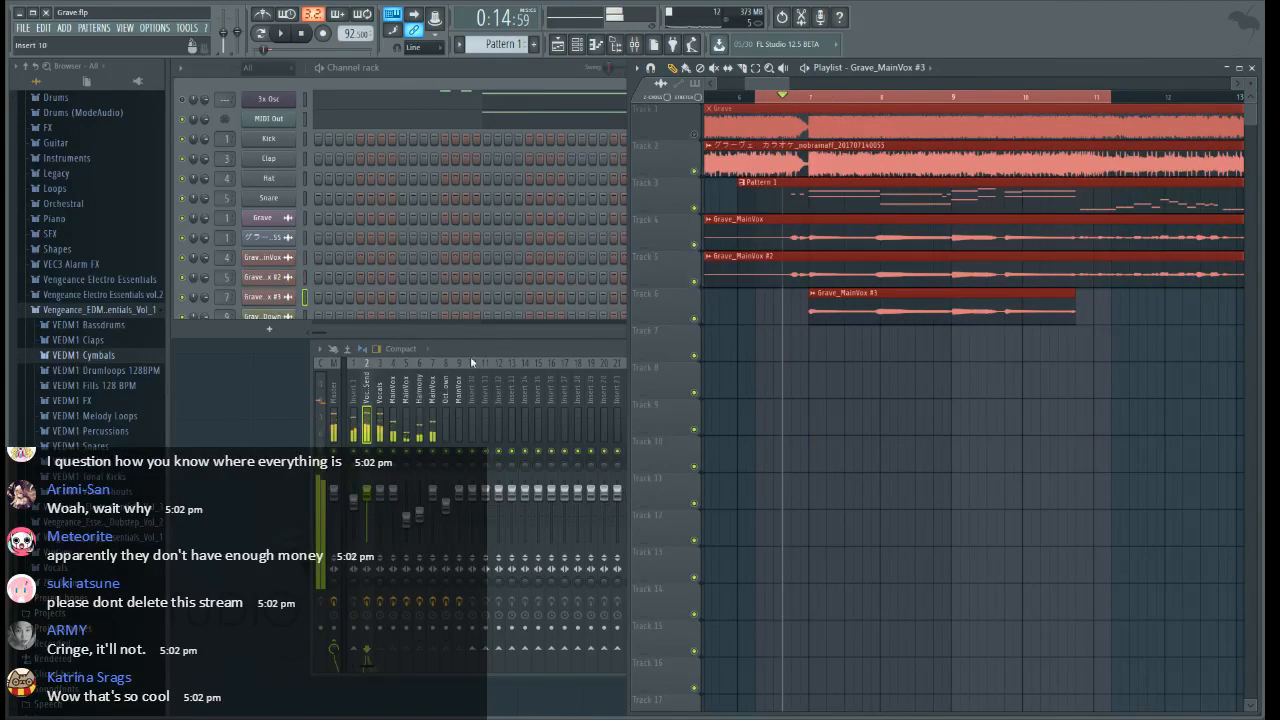
Slice the Grave_MainVox #2 clip on track 5 at bar 7 and delete the part before the cut
left_click(549, 449)
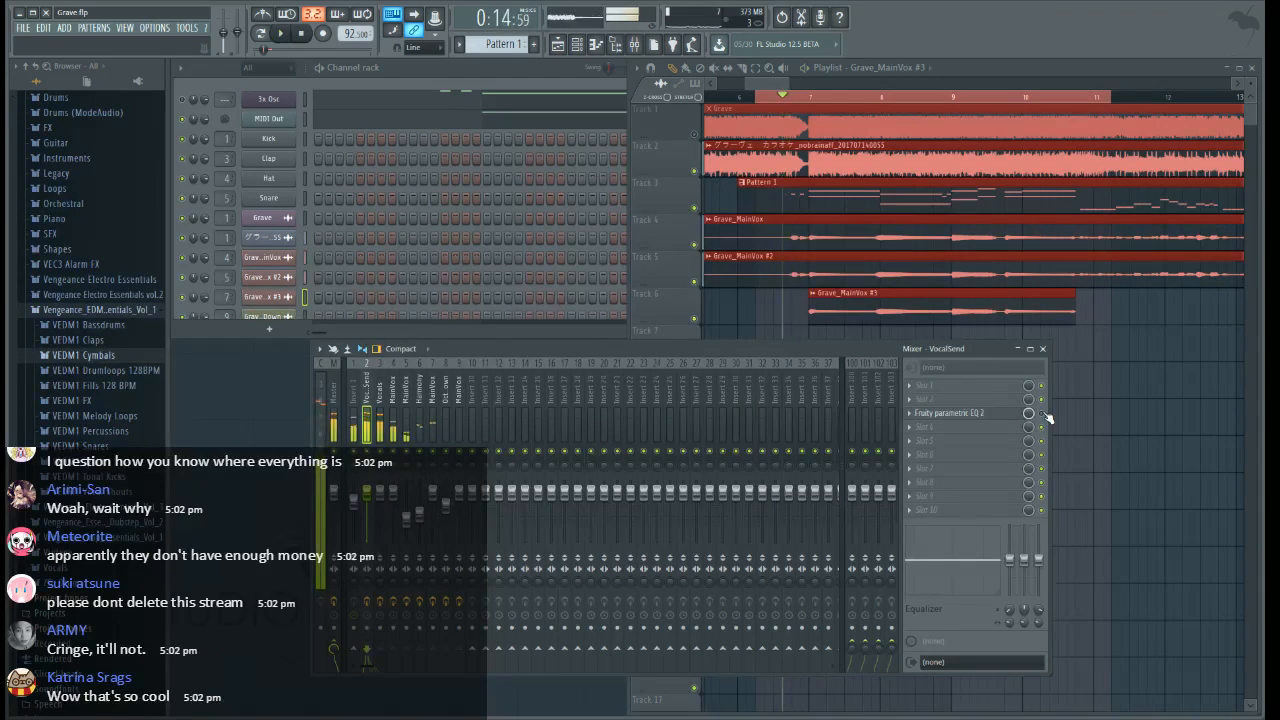
scroll(803, 94, "up", 4)
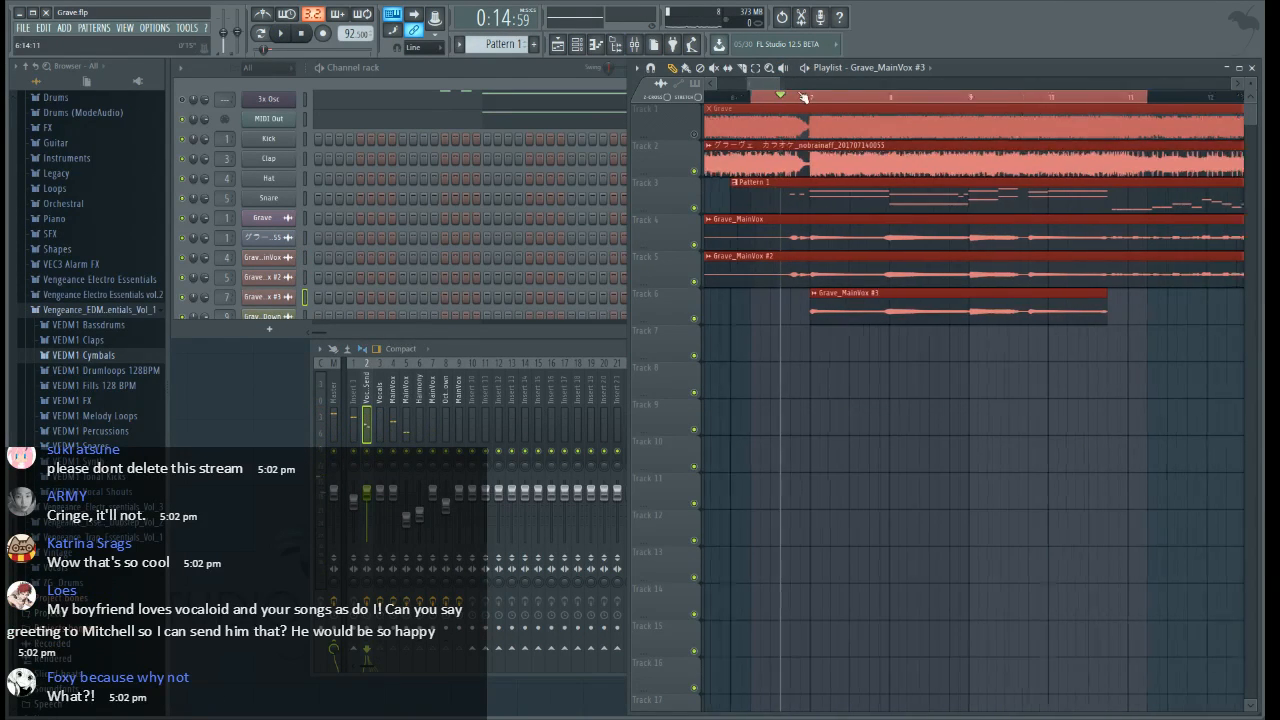
key("ctrl+d")
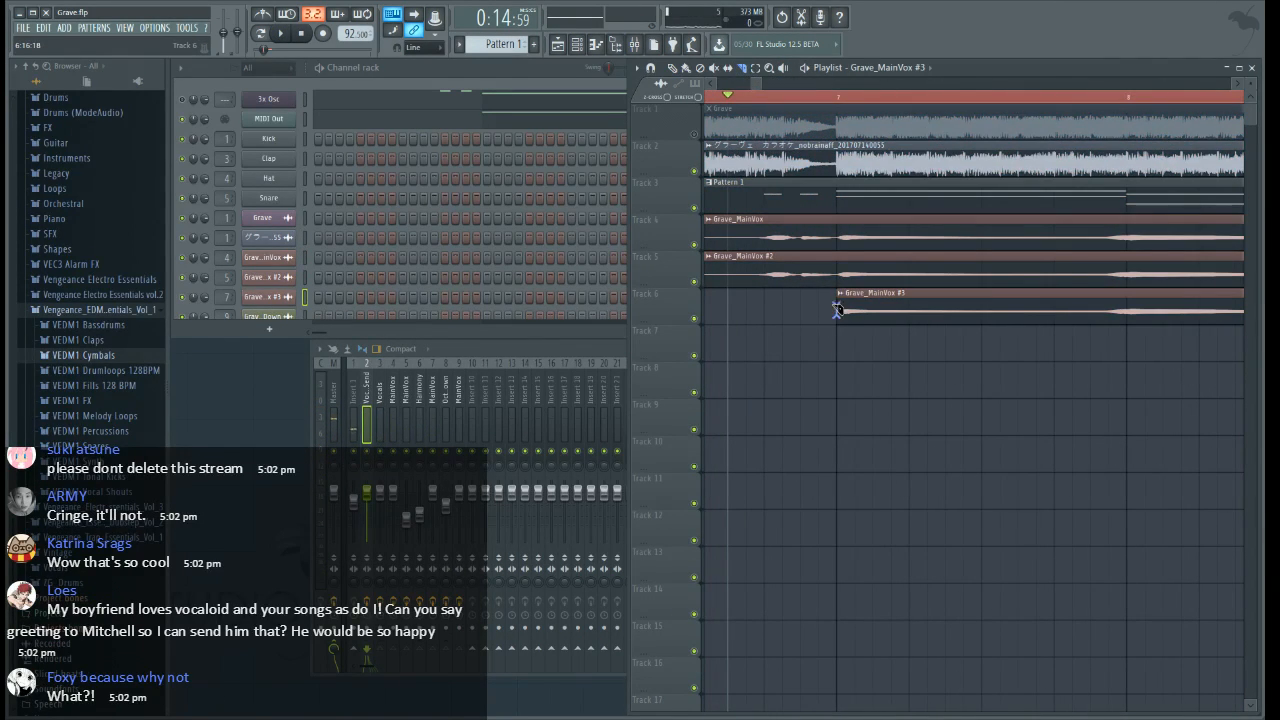
left_click_drag(835, 307, 836, 248)
right_click(773, 266)
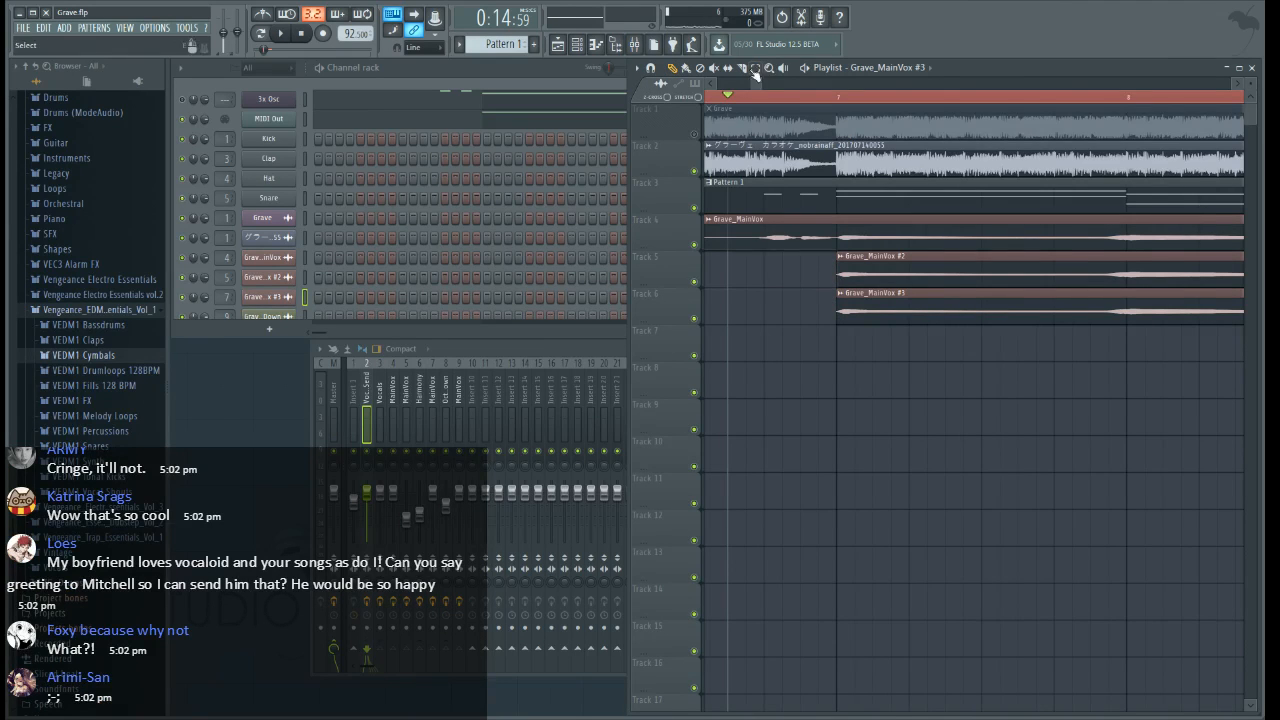
scroll(762, 92, "down", 2)
left_click_drag(762, 90, 760, 90)
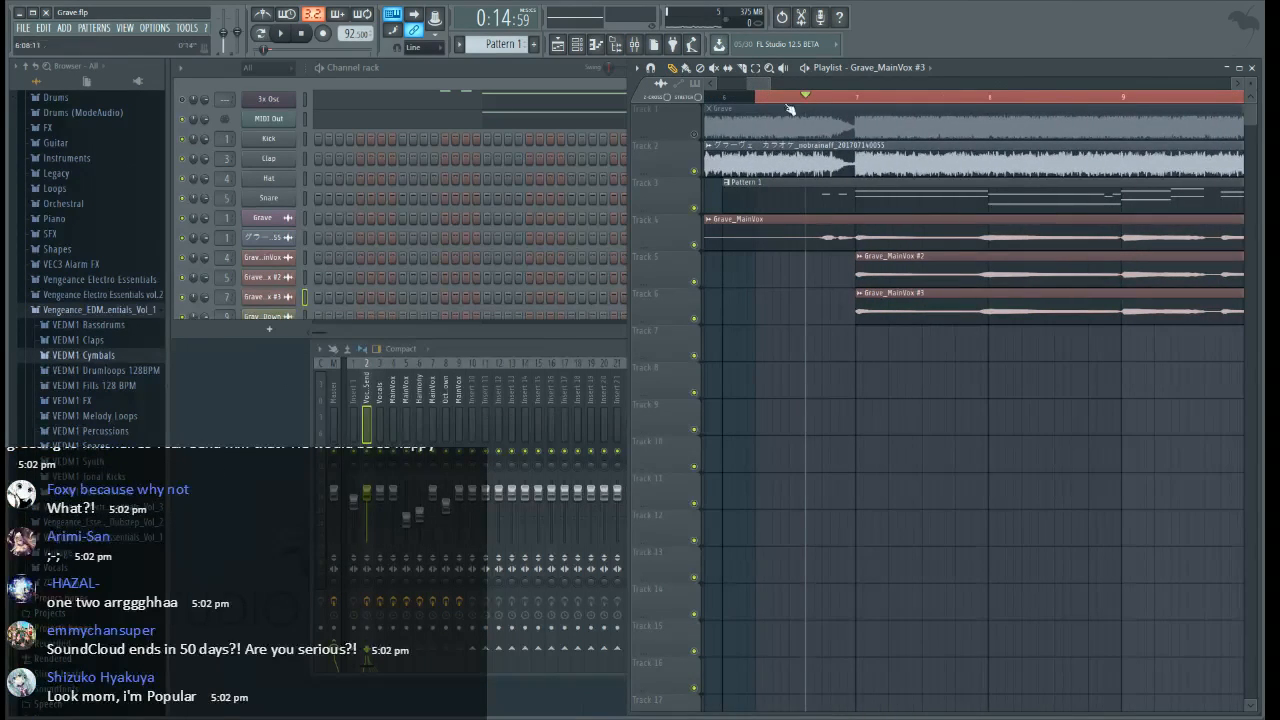
Audition the trimmed vocal entry from shortly before bar 7 with the time selection cleared
left_click(765, 99)
scroll(765, 101, "down", 2)
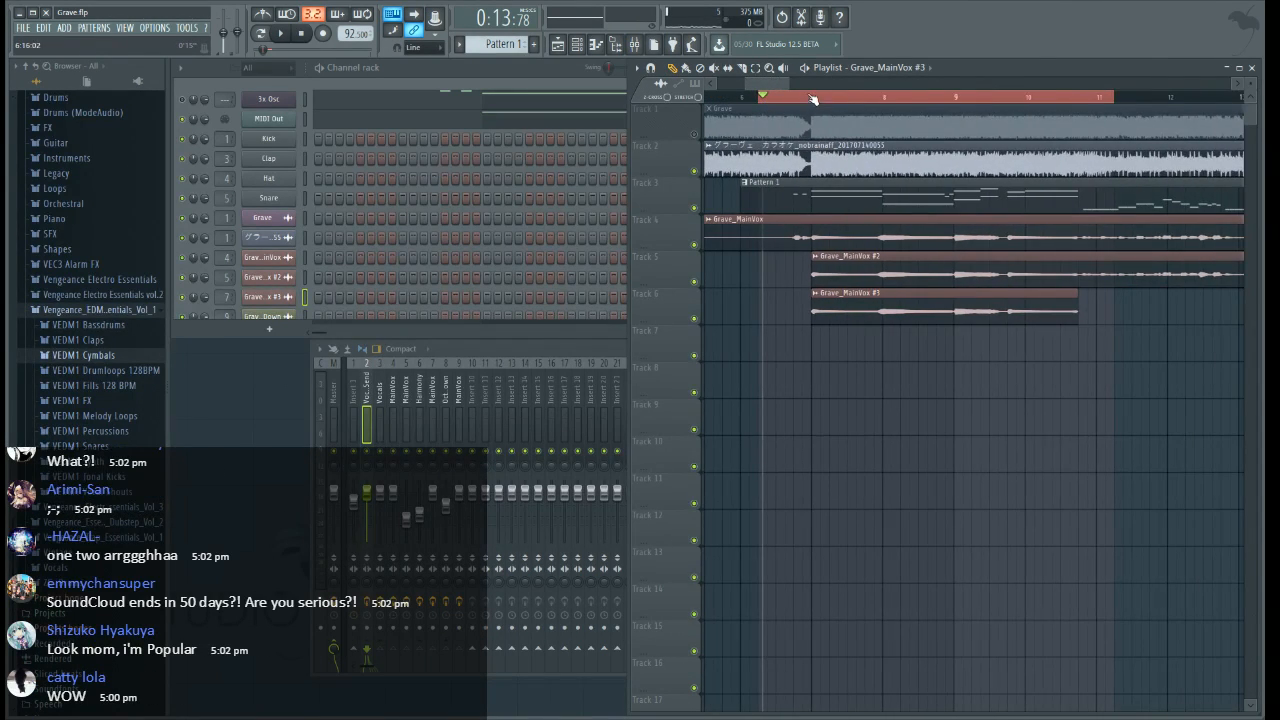
scroll(788, 100, "up", 2)
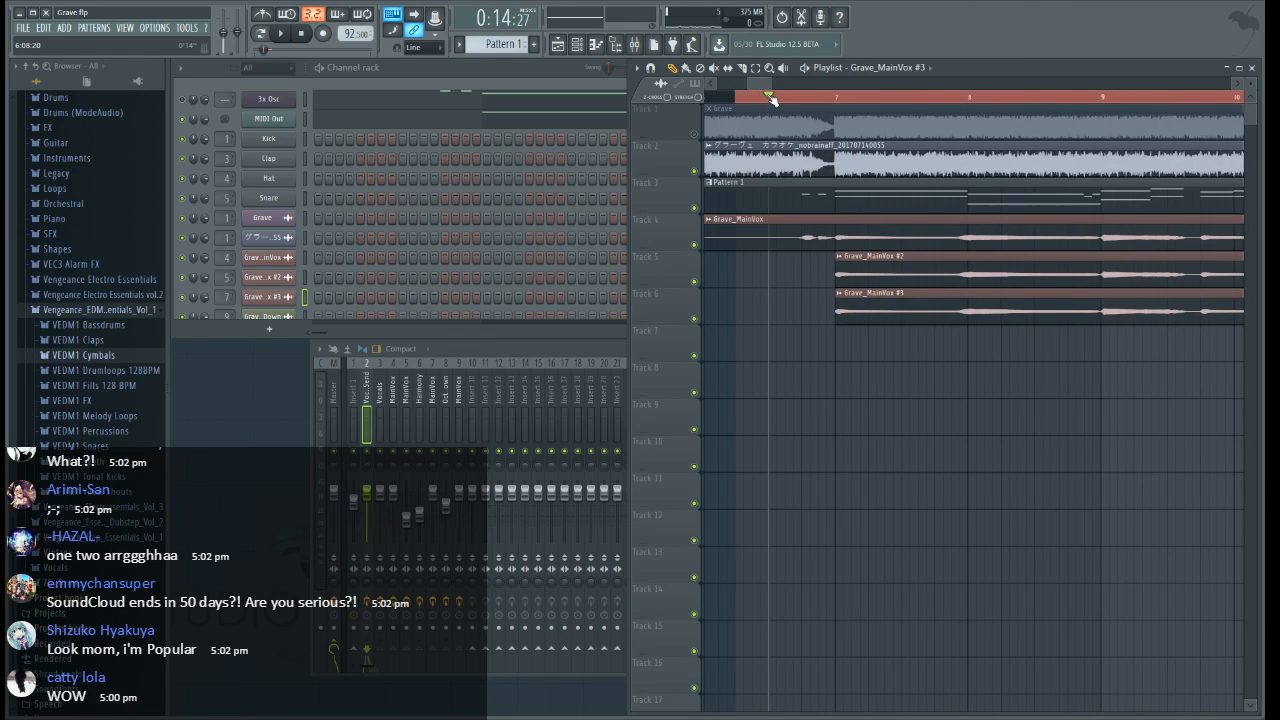
left_click_drag(770, 99, 863, 103)
key("space")
right_click(842, 101)
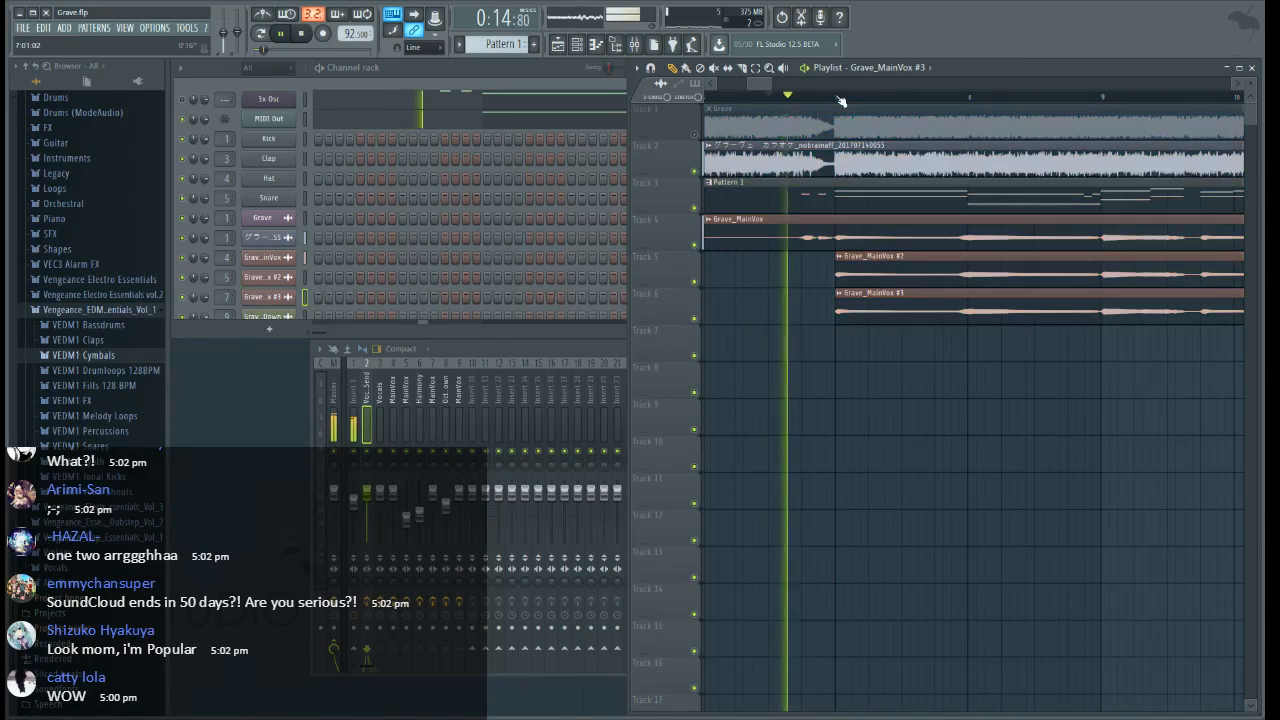
key("space")
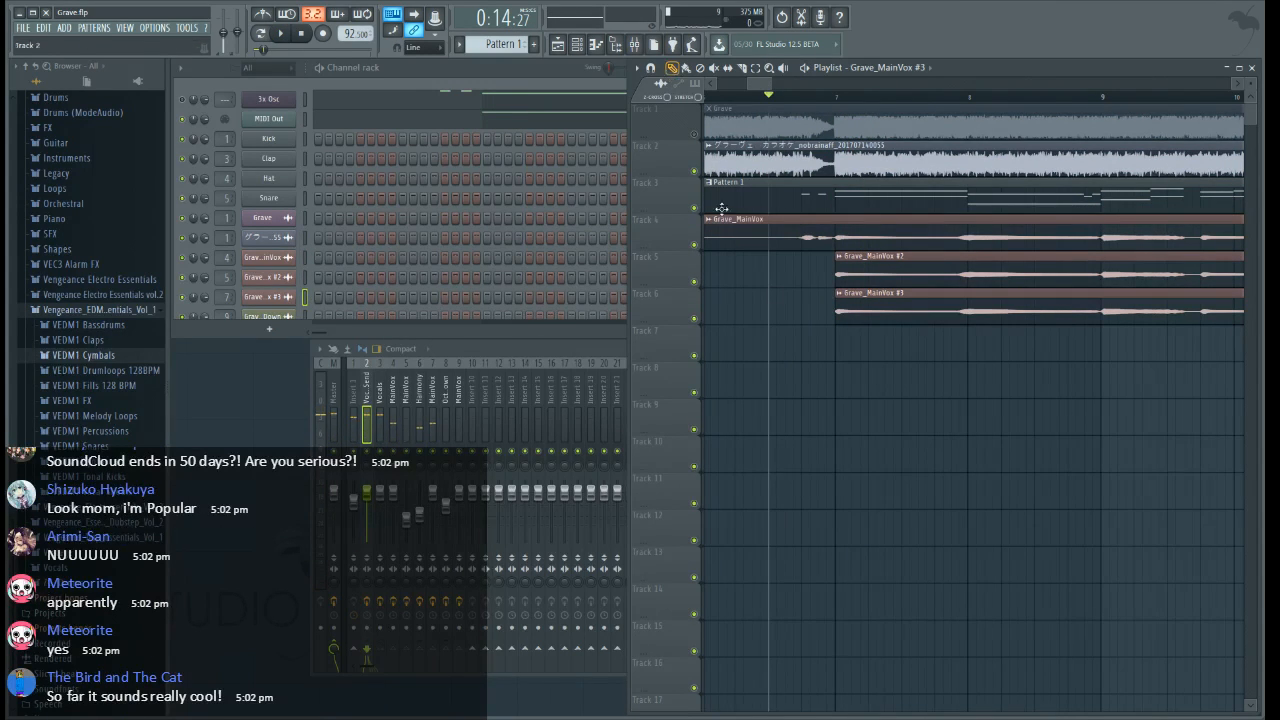
Add Fruity Limiter to slot 9 of VocalSend and create an automation clip for its gain from 6:09:00 to 7:05:00
left_click_drag(772, 104, 868, 104)
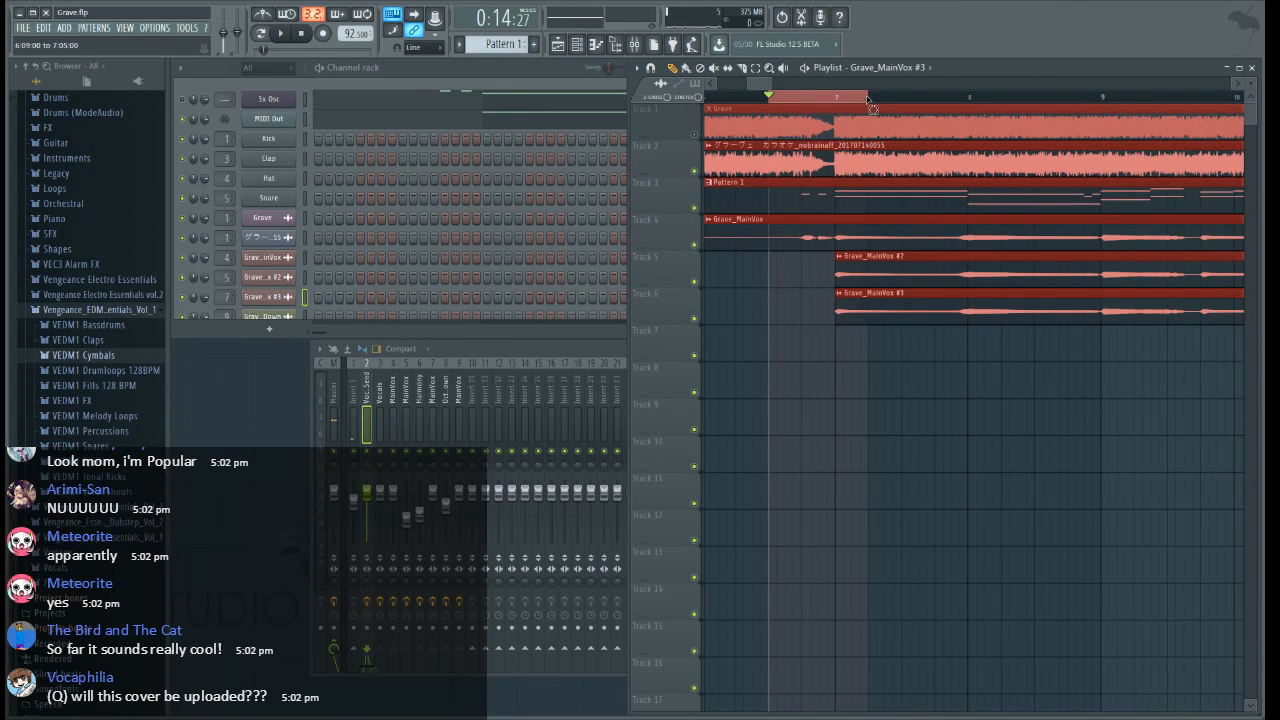
left_click(464, 351)
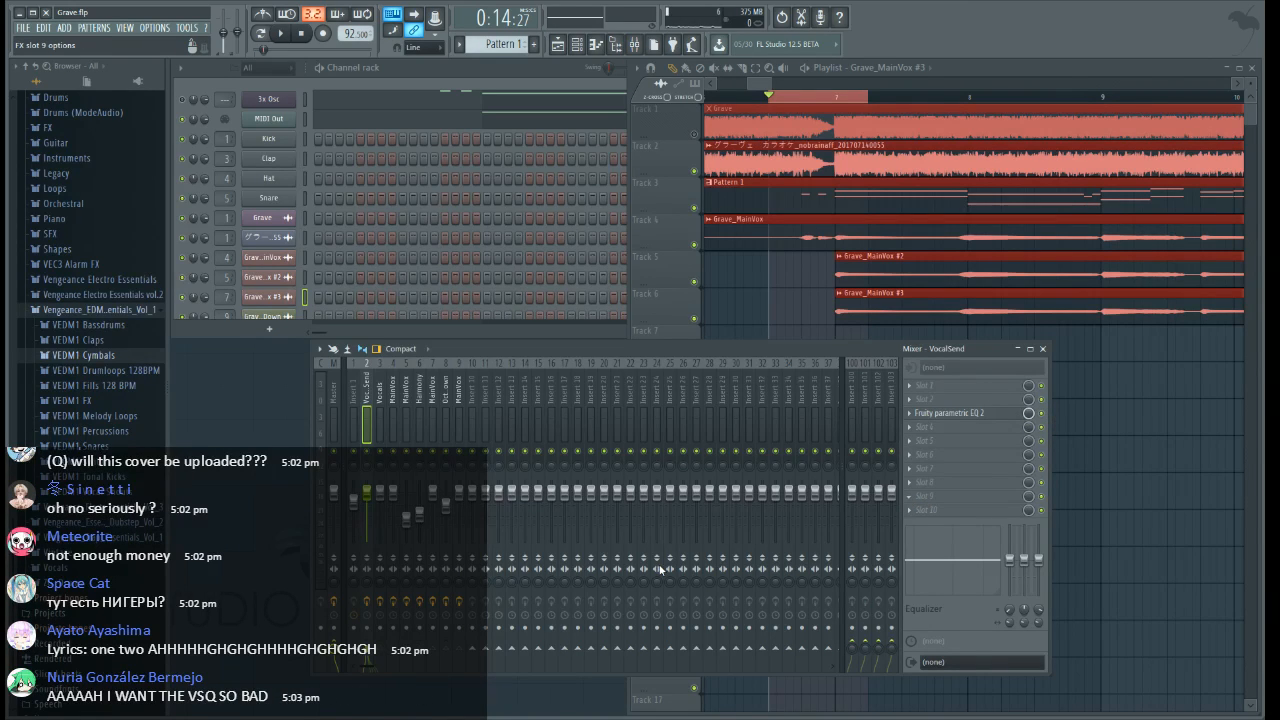
left_click_drag(366, 382, 366, 300)
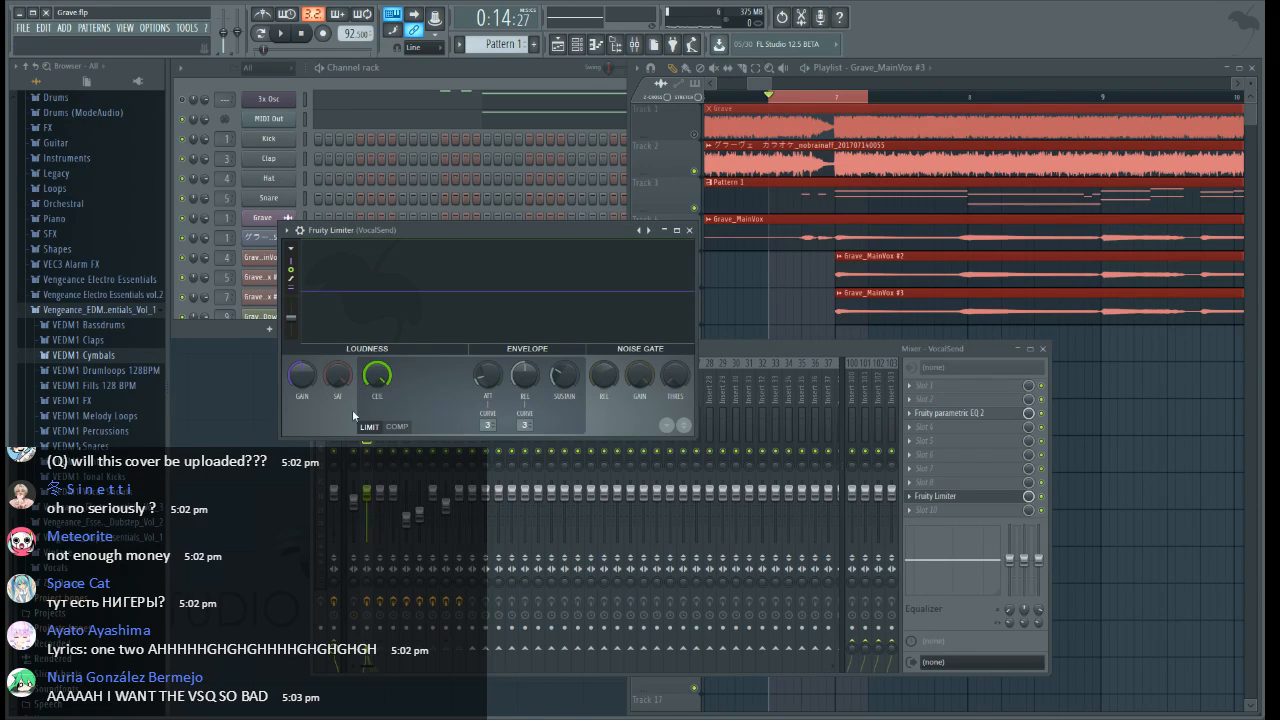
left_click(372, 463)
left_click(778, 95)
left_click(803, 100, "ctrl")
Shape the VocalSend limiter gain automation to drop abruptly at 6:11:00 and hold level at 50% until 7:05:00
scroll(803, 102, "down", 5)
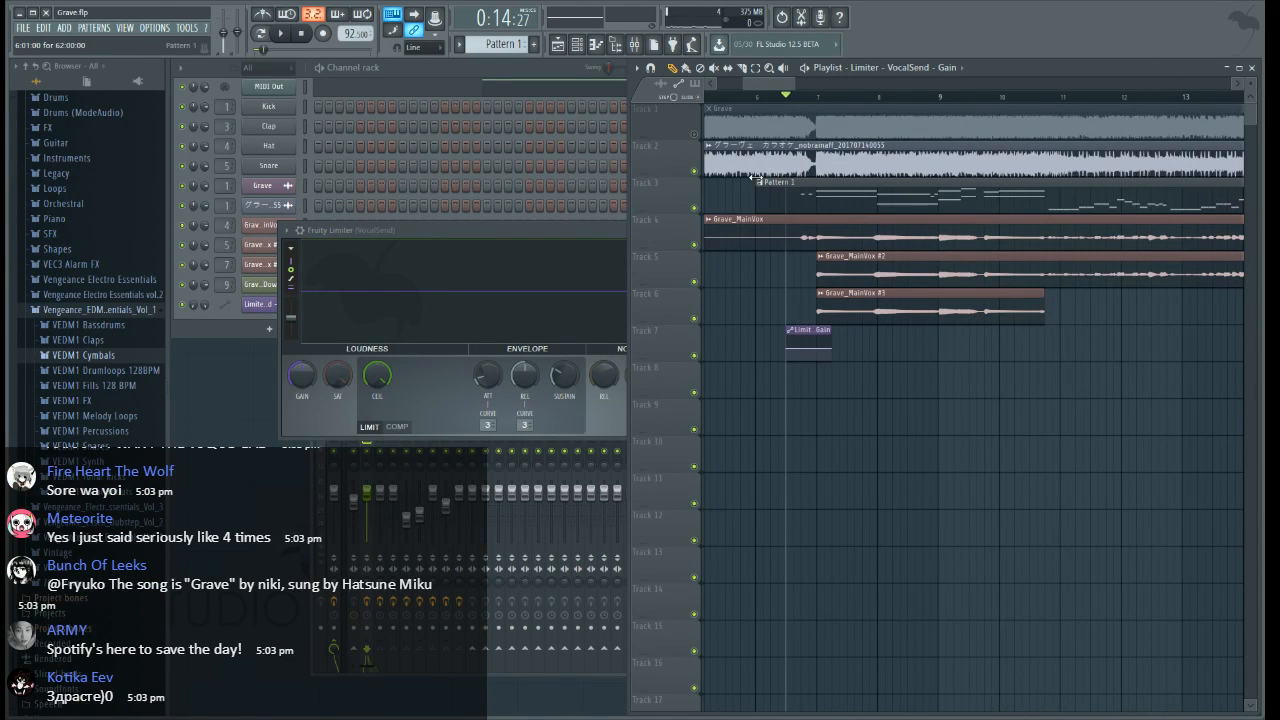
scroll(806, 382, "up", 5)
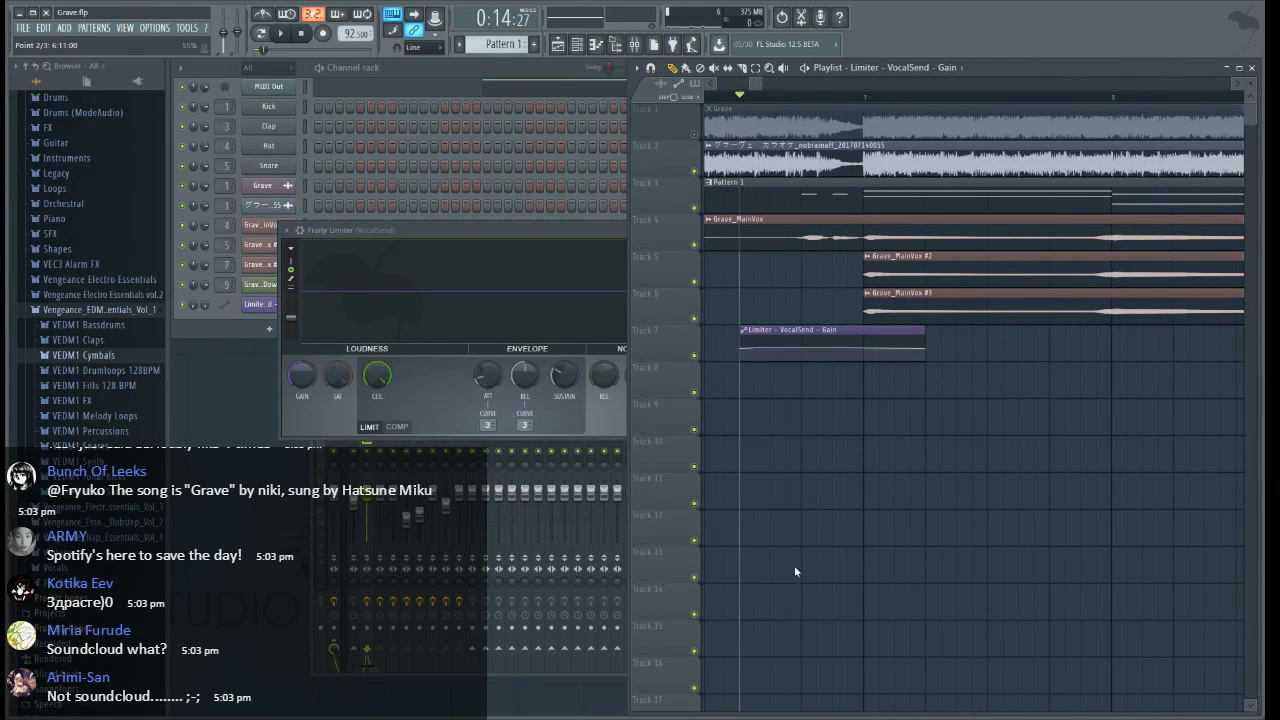
right_click(770, 350)
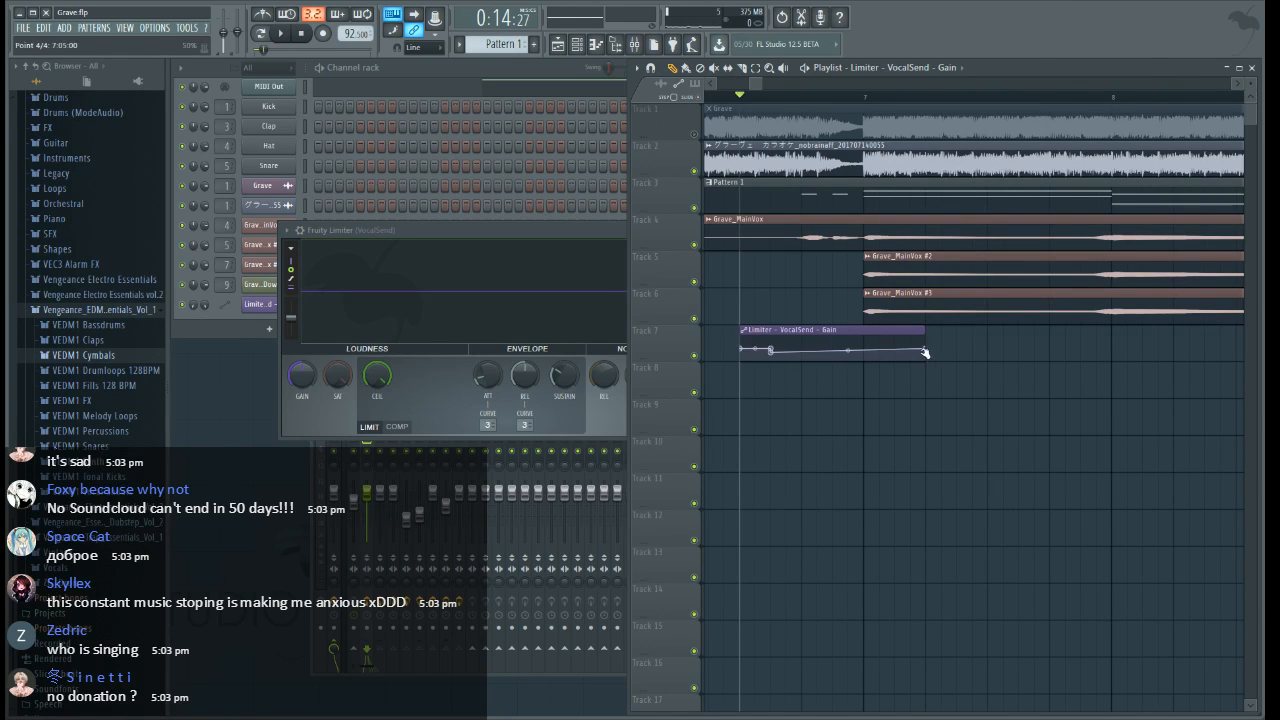
Audition the gain automation around bar 7 and close the Fruity Limiter window
key("space")
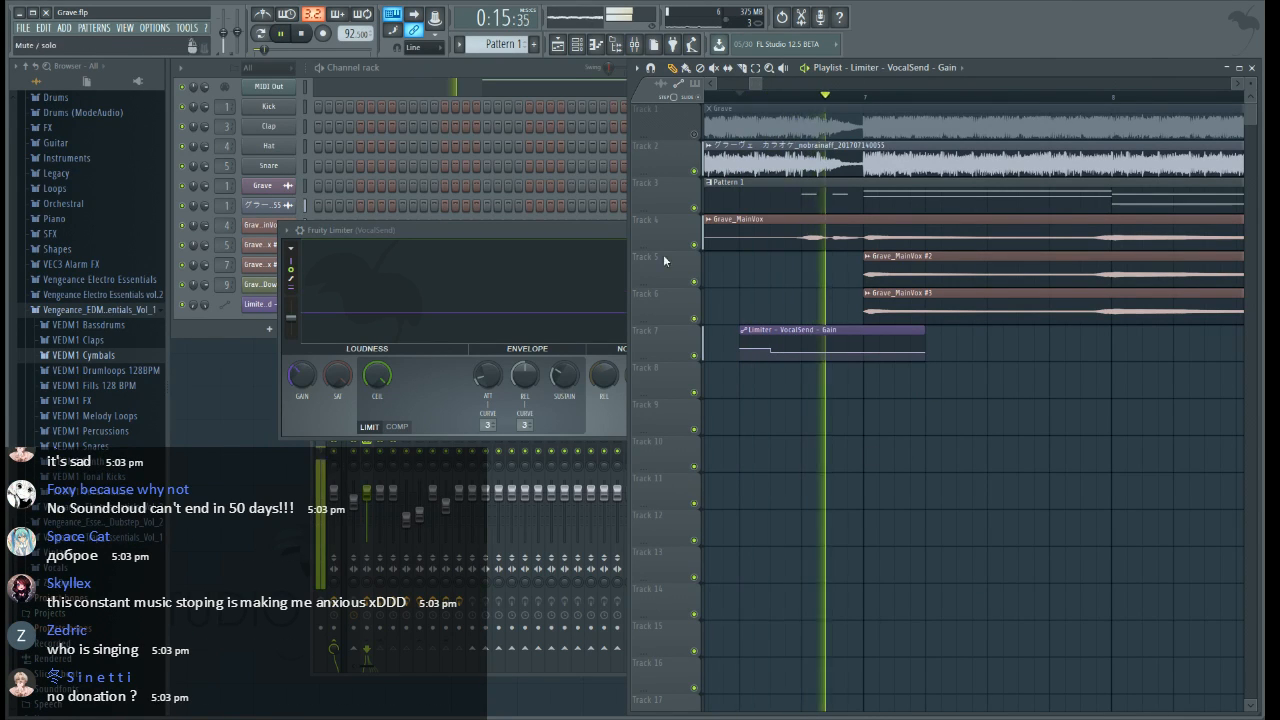
left_click(586, 228)
left_click(687, 231)
scroll(806, 99, "down", 4)
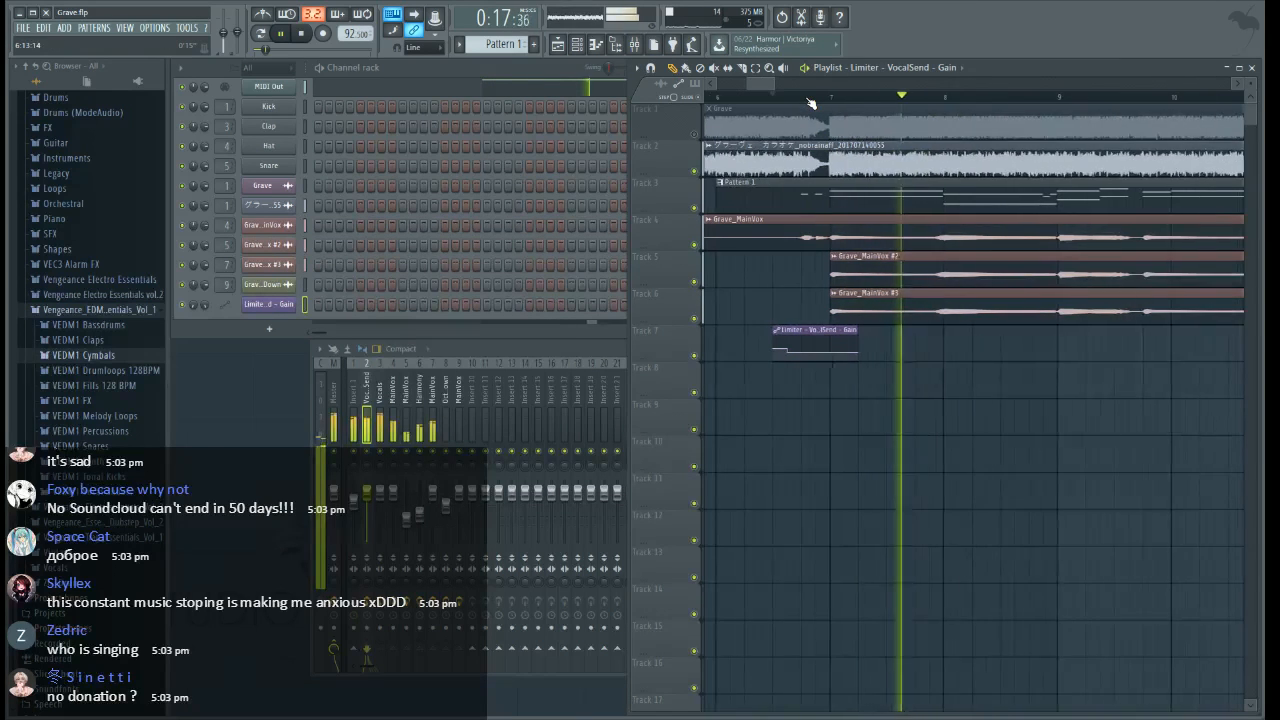
scroll(790, 100, "up", 2)
left_click(770, 97)
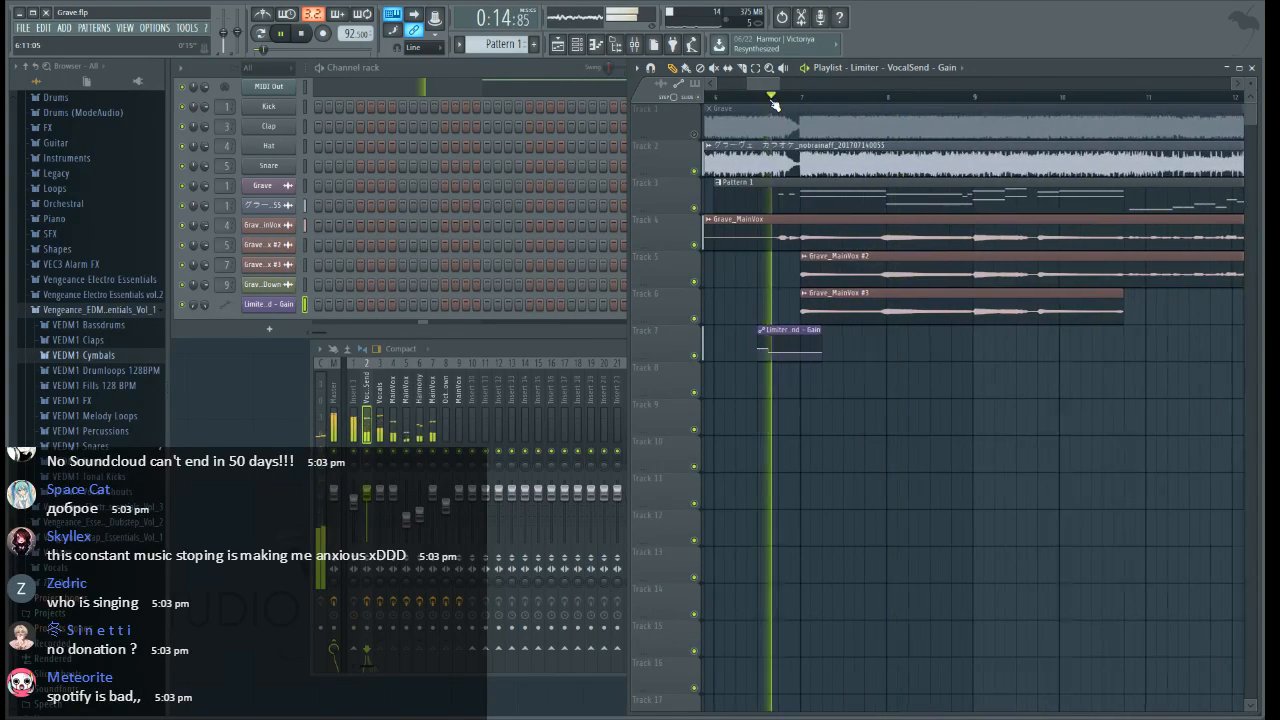
scroll(772, 102, "up", 2)
Create an automation clip from 6:09:00 to 7:05:00 for the mute switch of VocalSend's Fruity Parametric EQ 2
left_click_drag(746, 97, 882, 100)
left_click(513, 354)
key("space")
key("space")
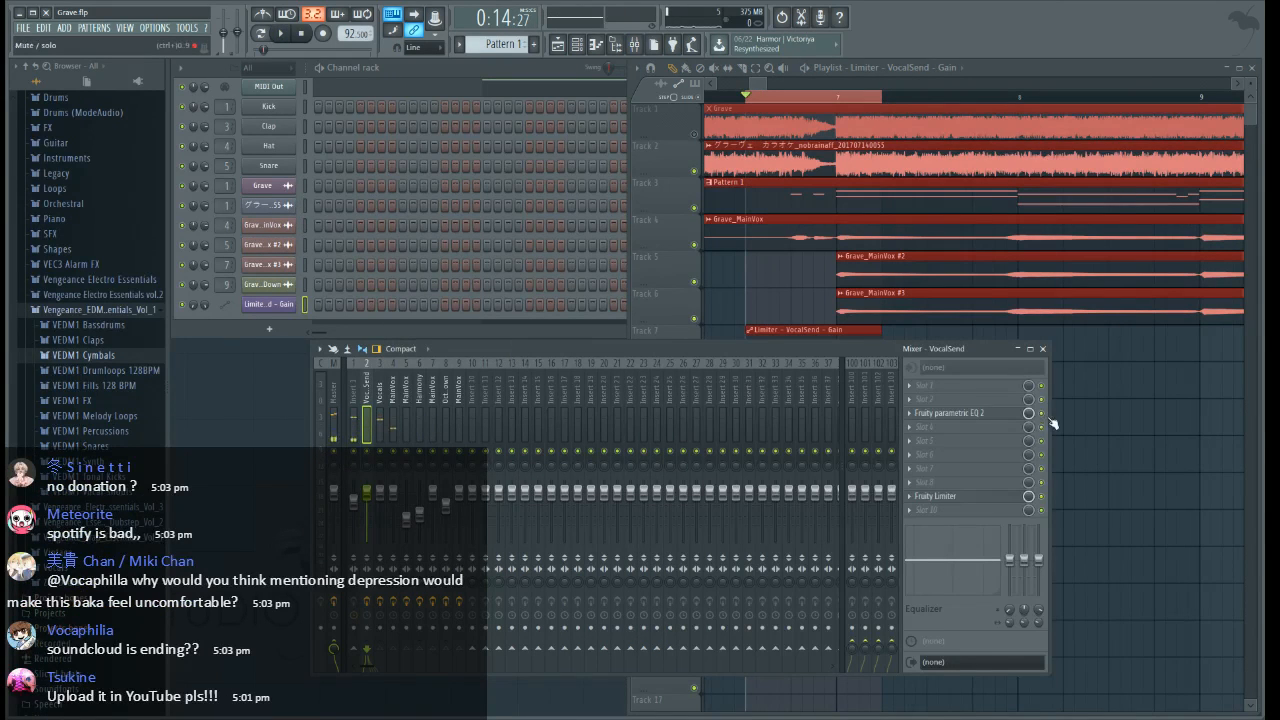
left_click(1041, 414)
left_click(1091, 530)
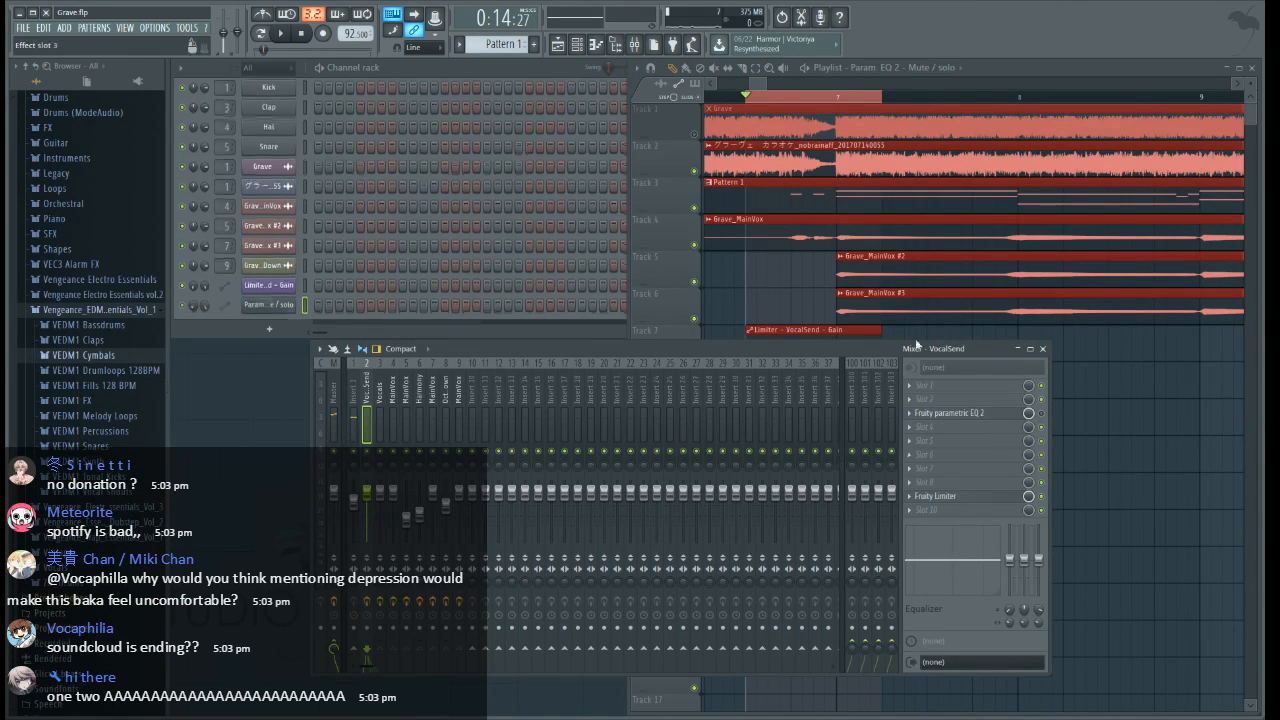
Shape the EQ mute automation as a square step, high from 6:11:00 to bar 7 and low elsewhere, and play it
left_click(763, 84)
right_click(768, 395)
right_click(768, 383)
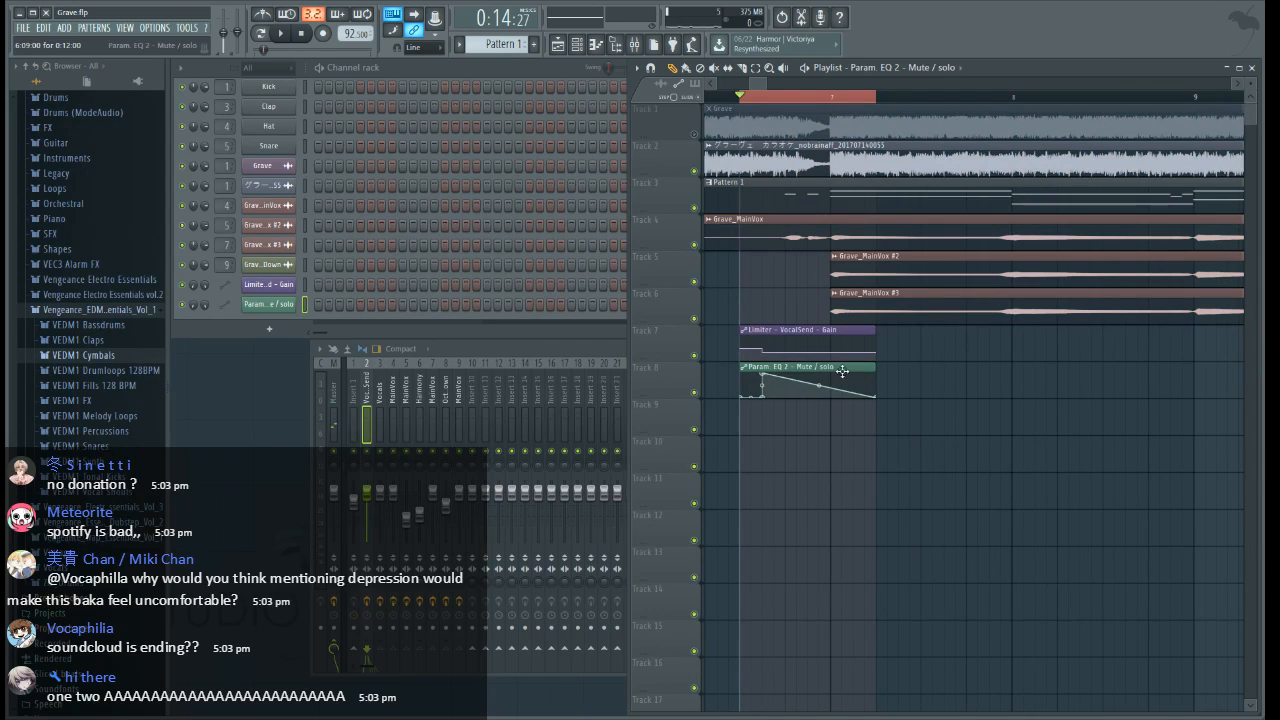
right_click(834, 379)
key("space")
right_click(834, 396)
right_click(934, 98)
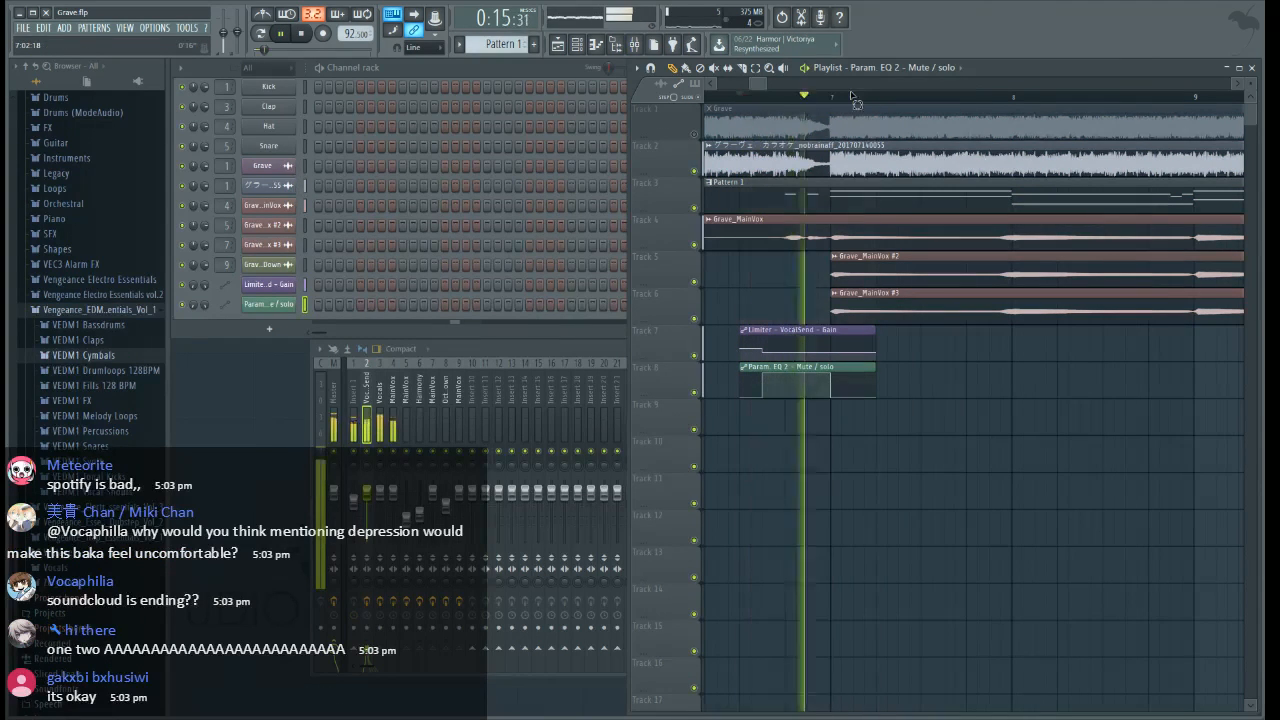
Place a short copy of the limiter gain automation on track 7 where the Grave_MainVox #3 clip ends before bar 11
left_click_drag(757, 87, 766, 87)
scroll(761, 98, "down", 4)
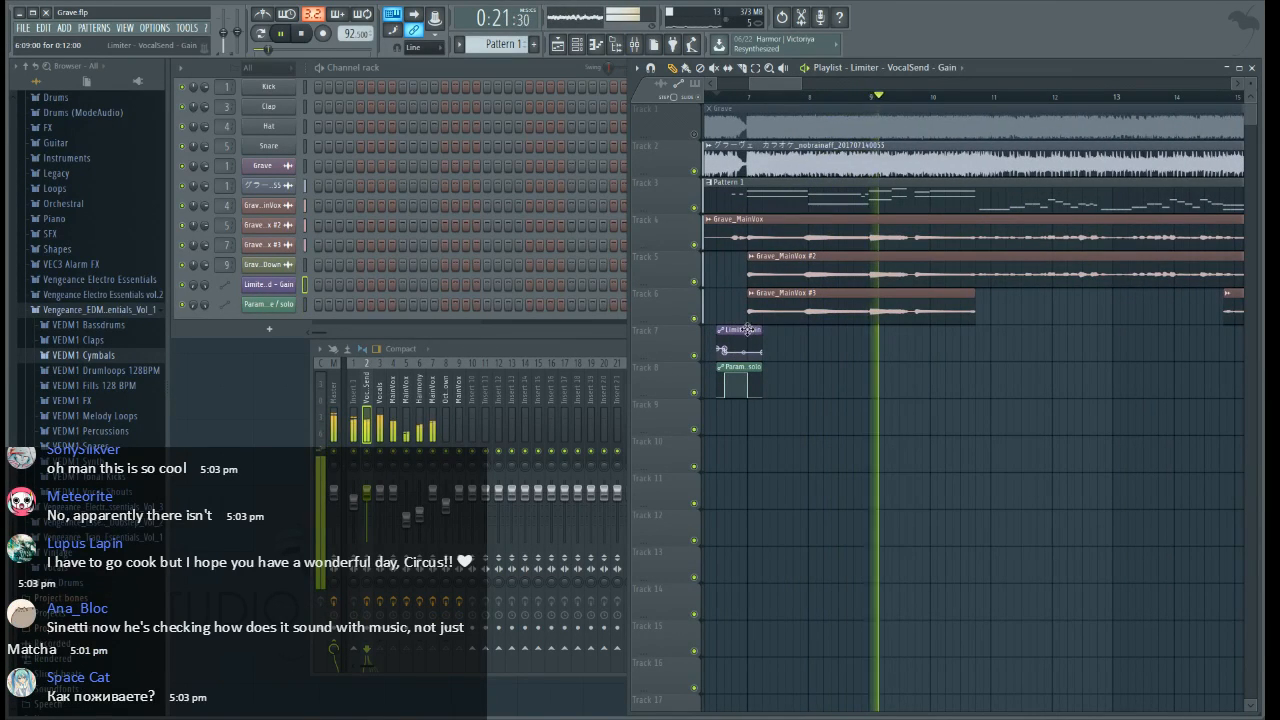
scroll(1005, 100, "up", 2)
scroll(1005, 100, "up", 2)
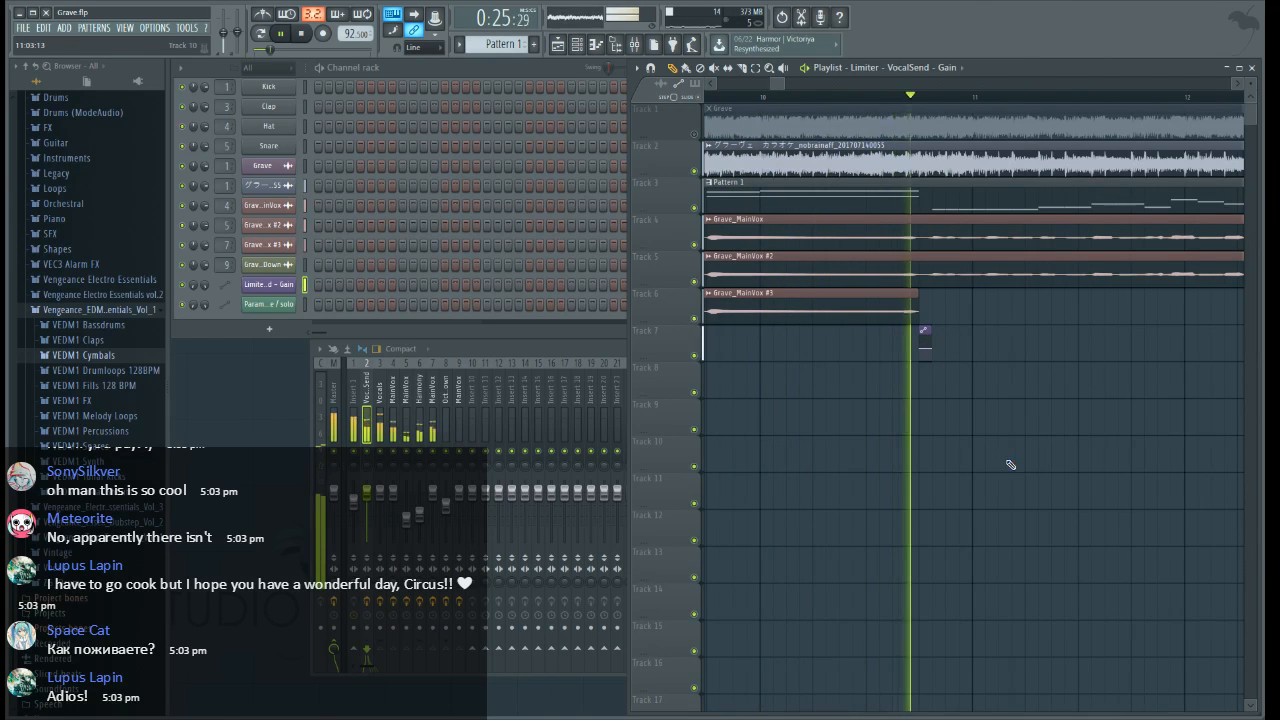
Raise the Insert 1 mixer track's volume to -2.7 dB during playback
scroll(931, 105, "down", 3)
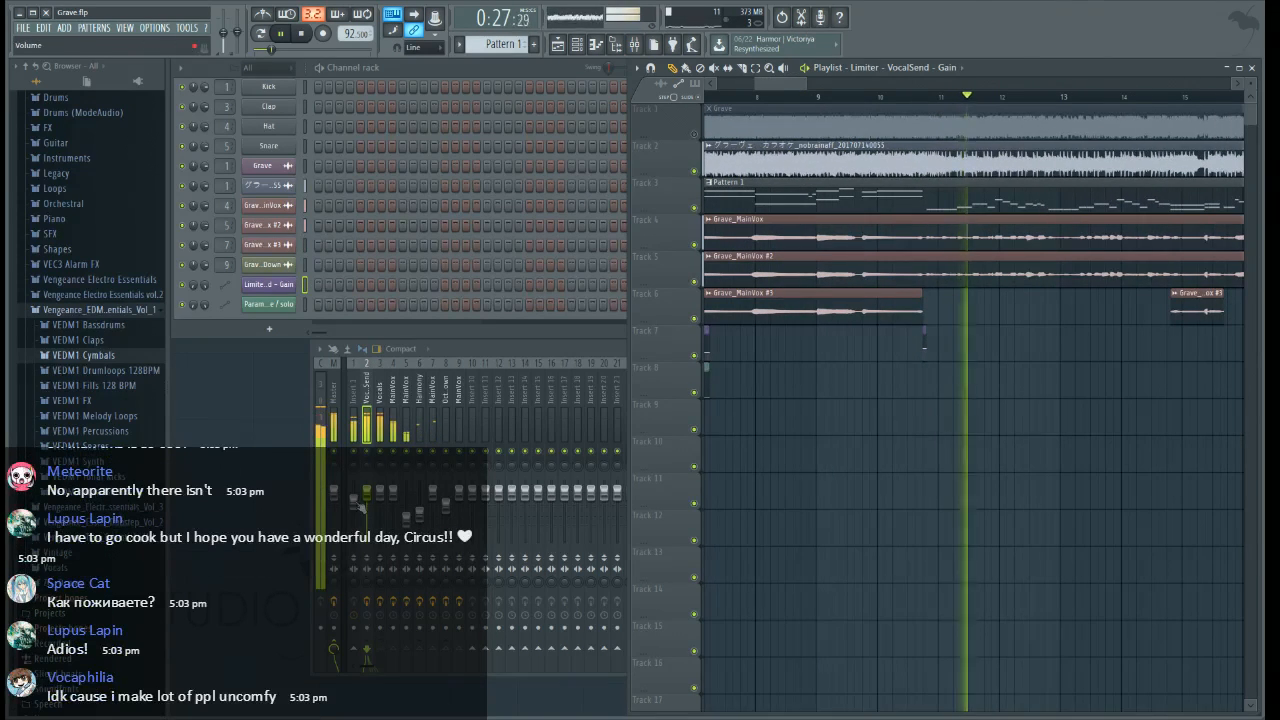
left_click(355, 500)
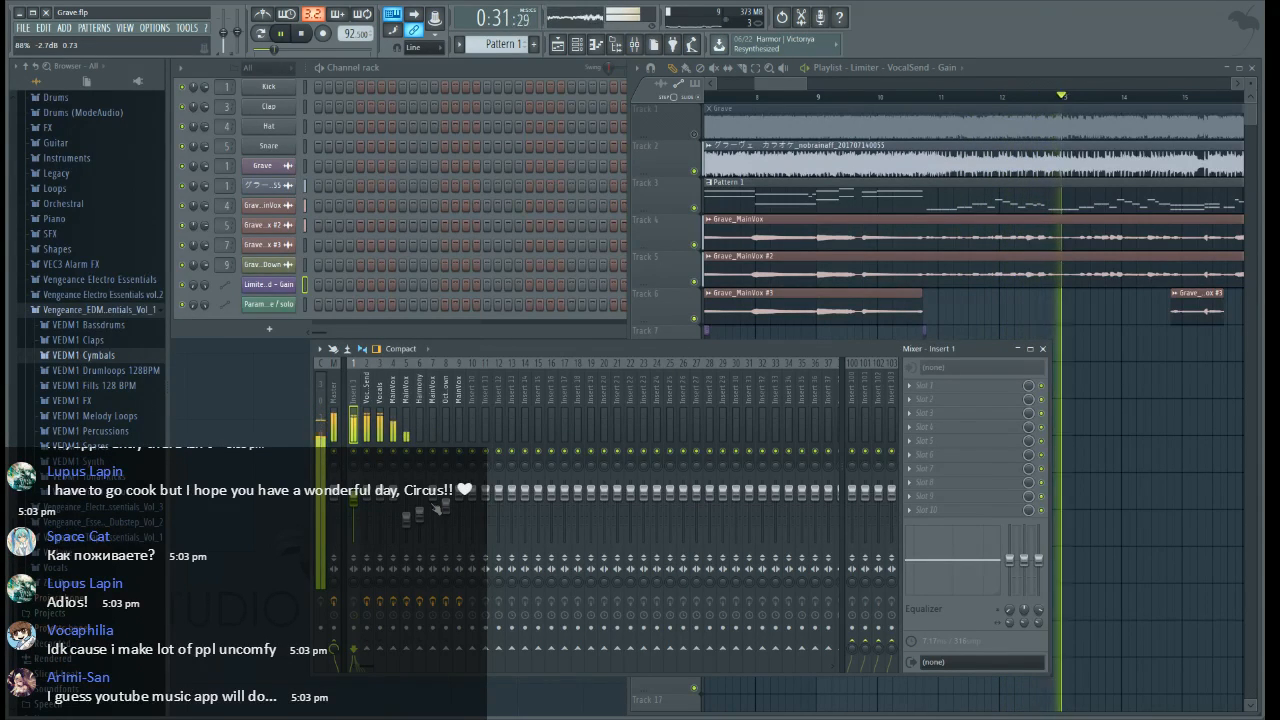
Audition the mix onward to about bar 28, following the harmony and octave-down clips, and stop playback
left_click_drag(758, 86, 789, 86)
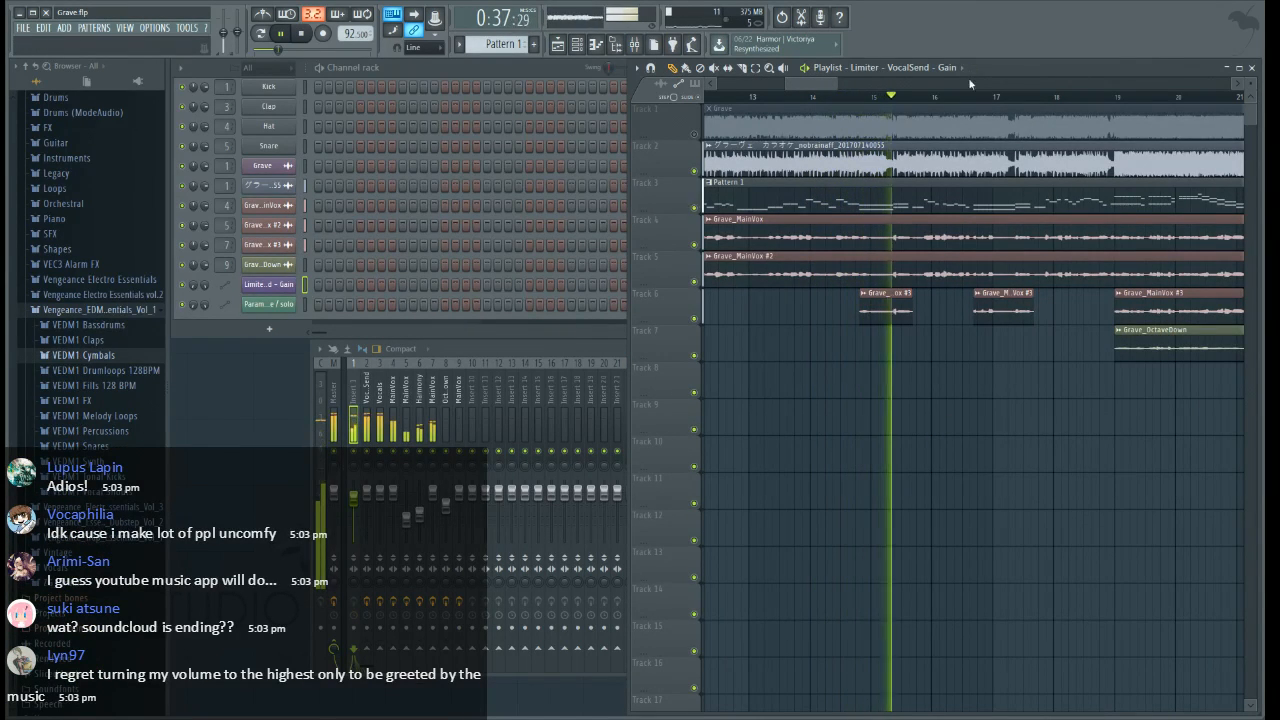
scroll(968, 100, "up", 3)
left_click_drag(814, 85, 818, 85)
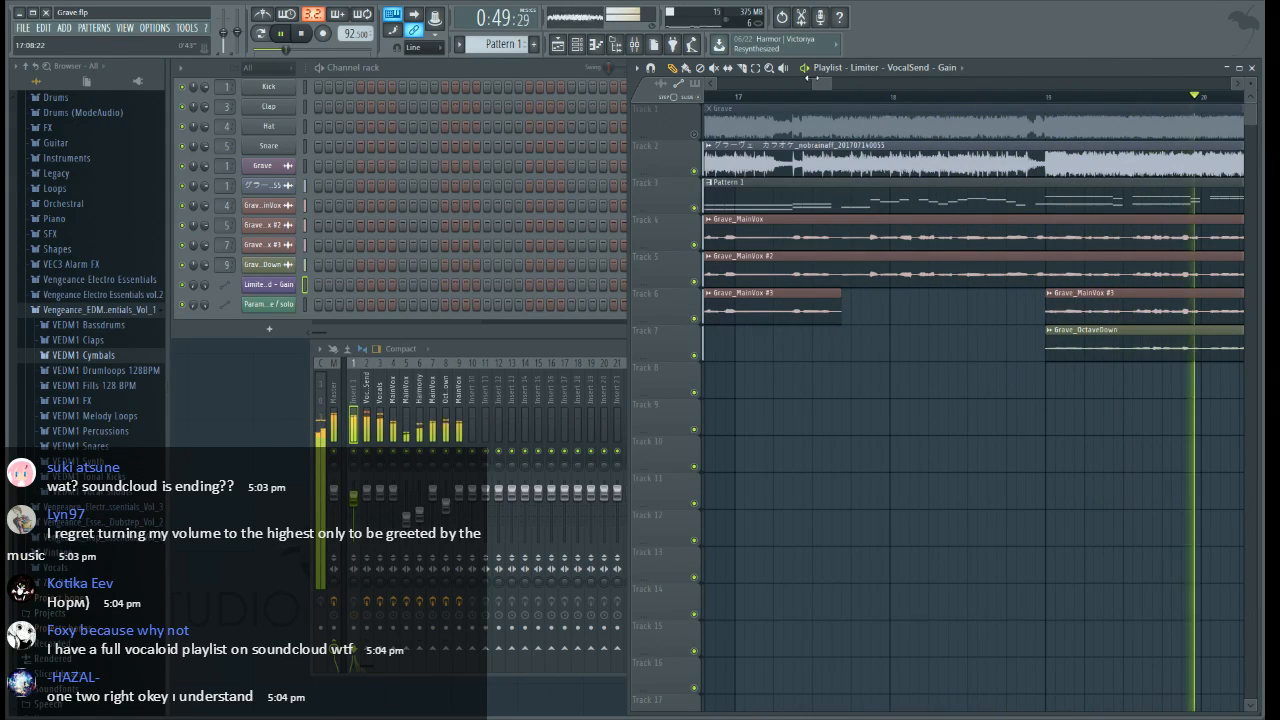
left_click_drag(822, 84, 849, 88)
scroll(841, 87, "down", 4)
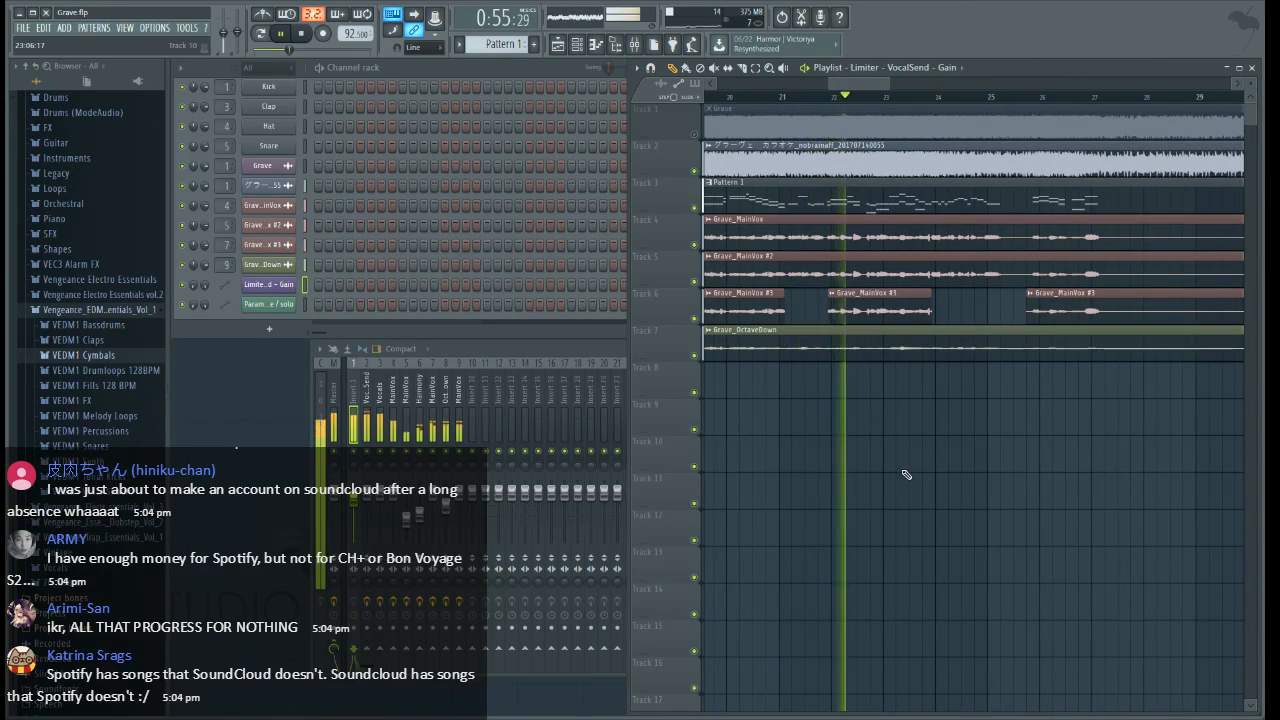
left_click_drag(855, 85, 865, 86)
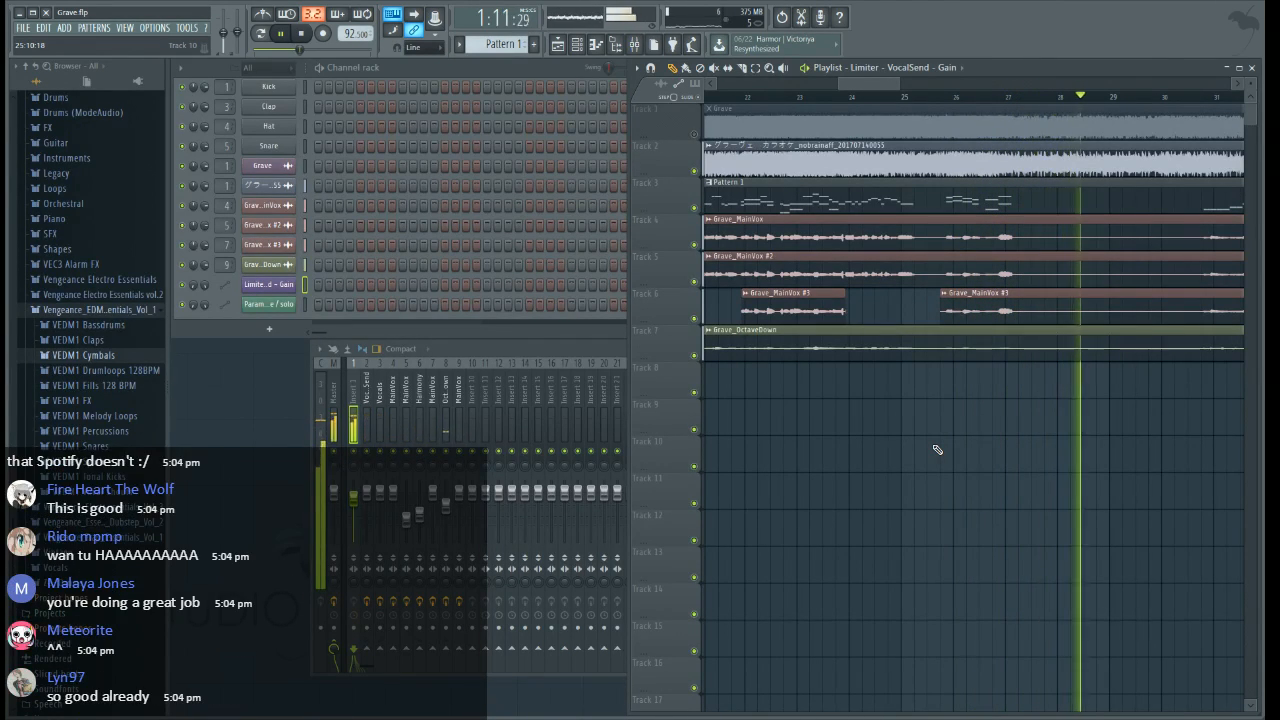
key("space")
mouse_move(885, 84)
left_mouse_down()
mouse_move(847, 84)
mouse_move(861, 84)
left_mouse_up()
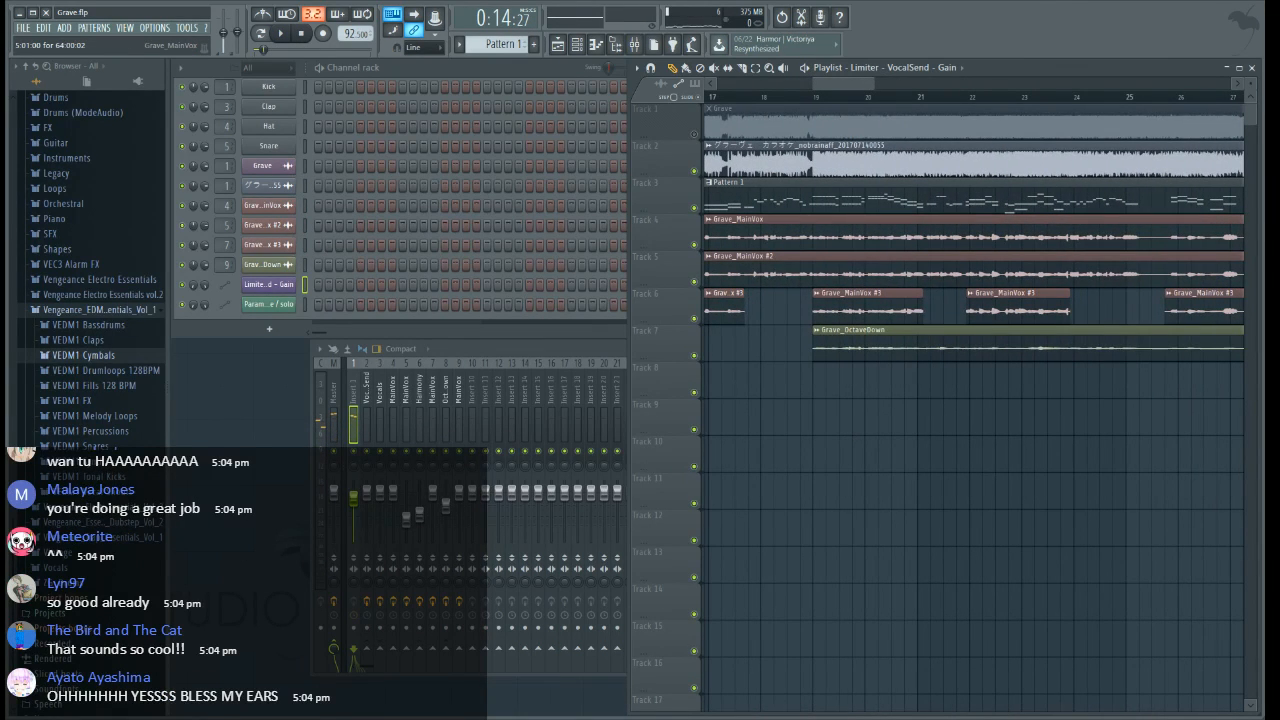
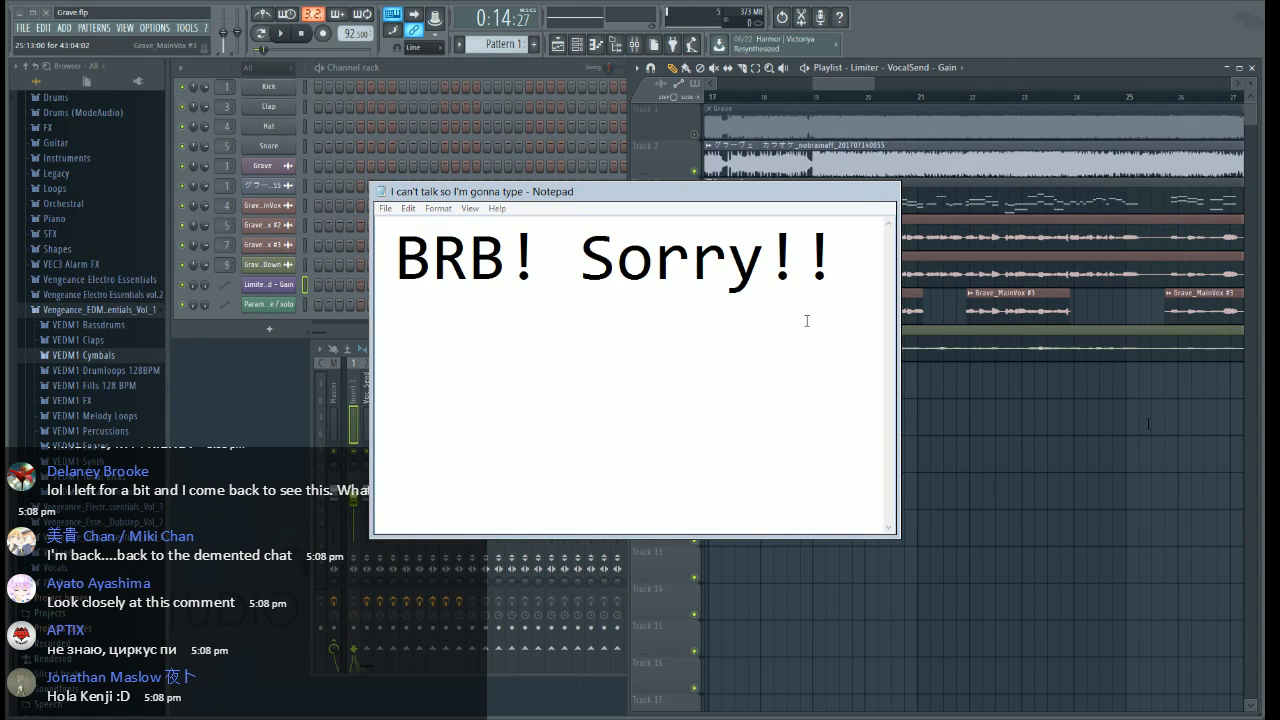
Replace the Notepad message with "I'm in eternal screeching hell"
key("ctrl+a")
type("I")
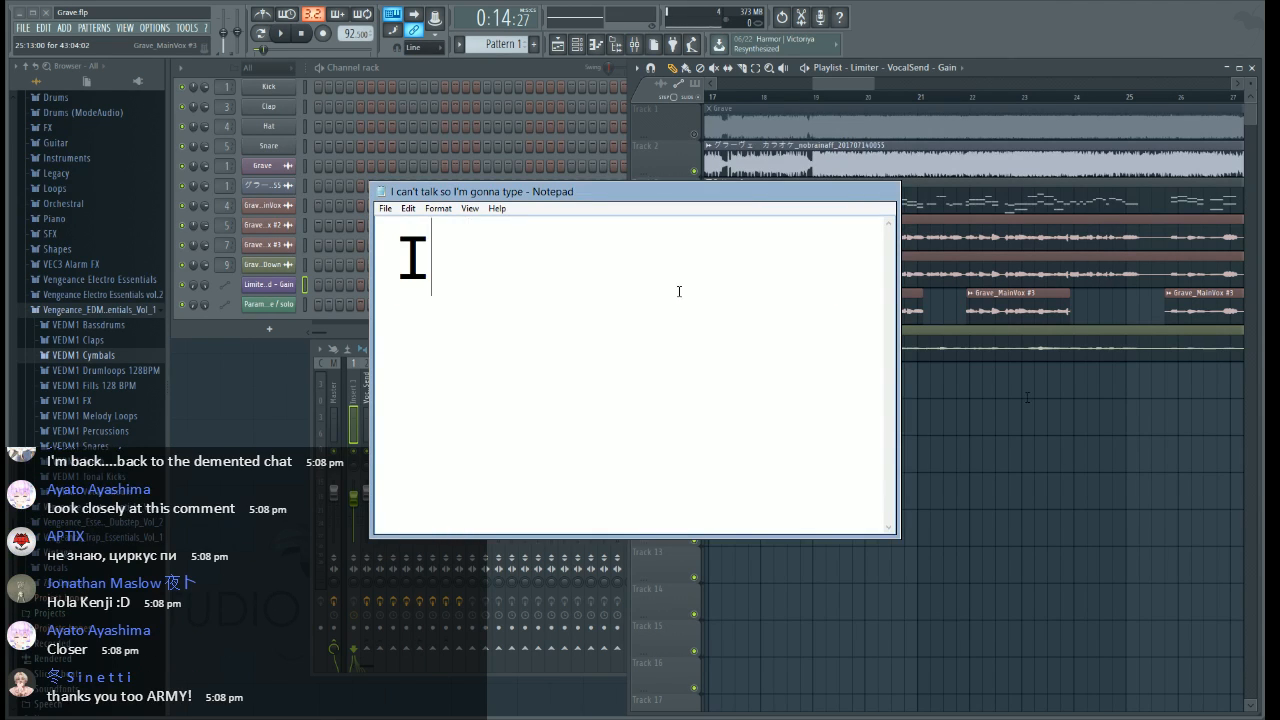
type("'m in eternal s")
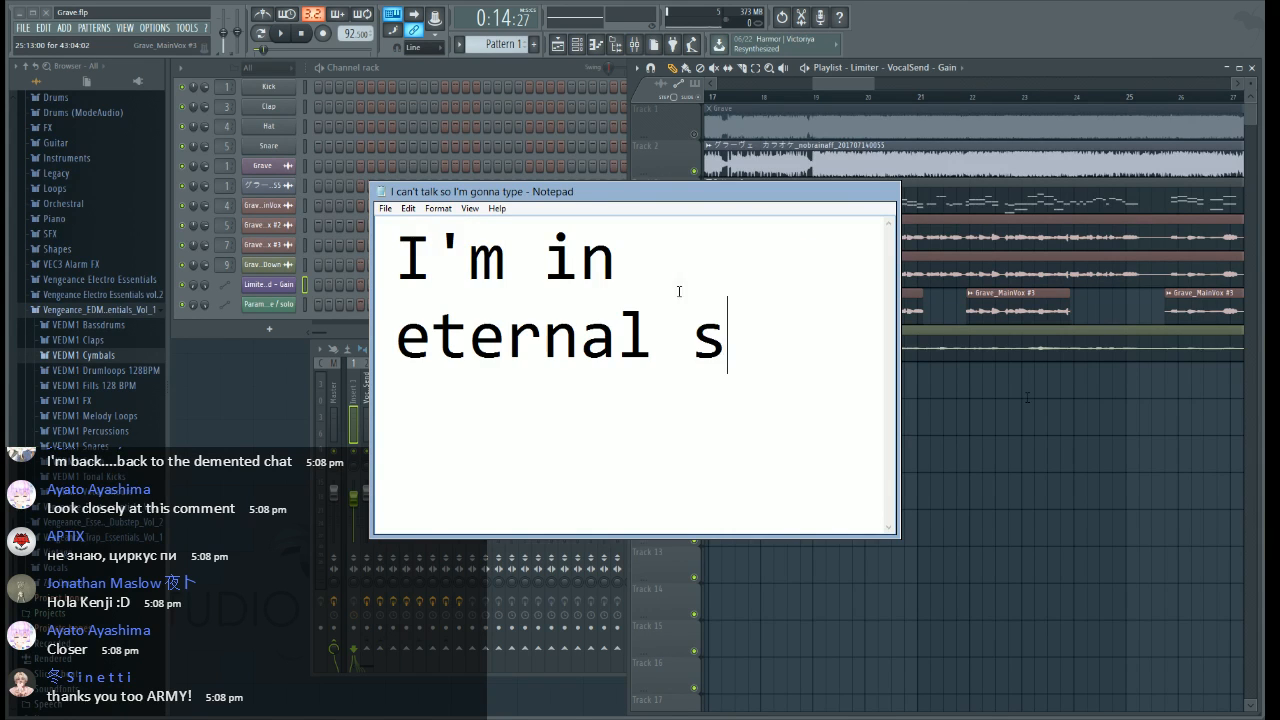
type("creeching hell")
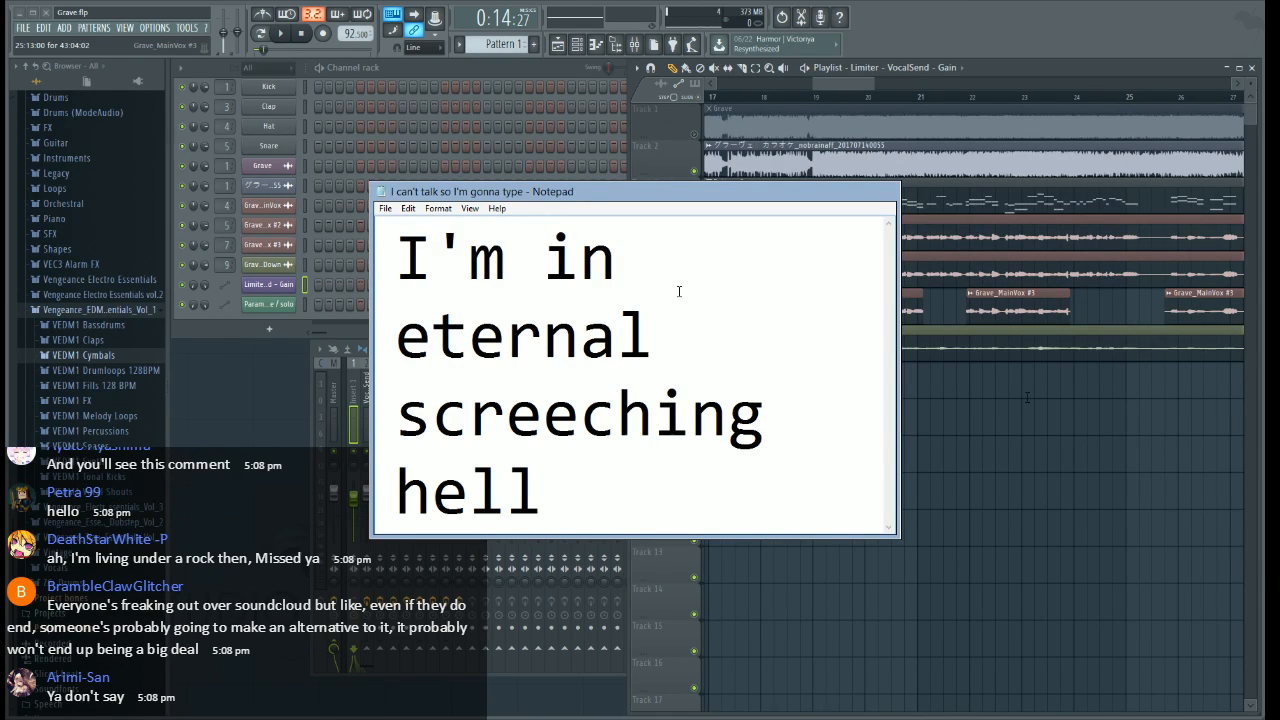
Replace the Notepad message with "I'll do some extra mixing stuff, but I'm still going to be muted :'("
key("ctrl+a")
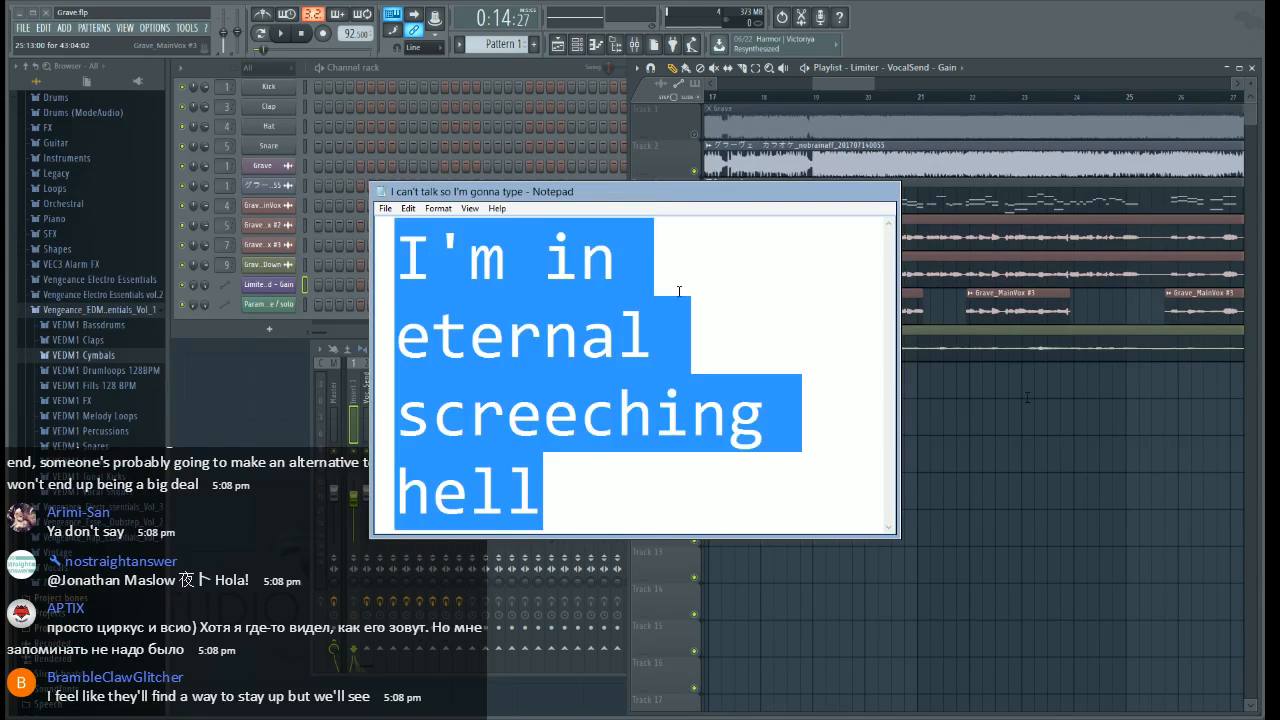
type("I'll do some e")
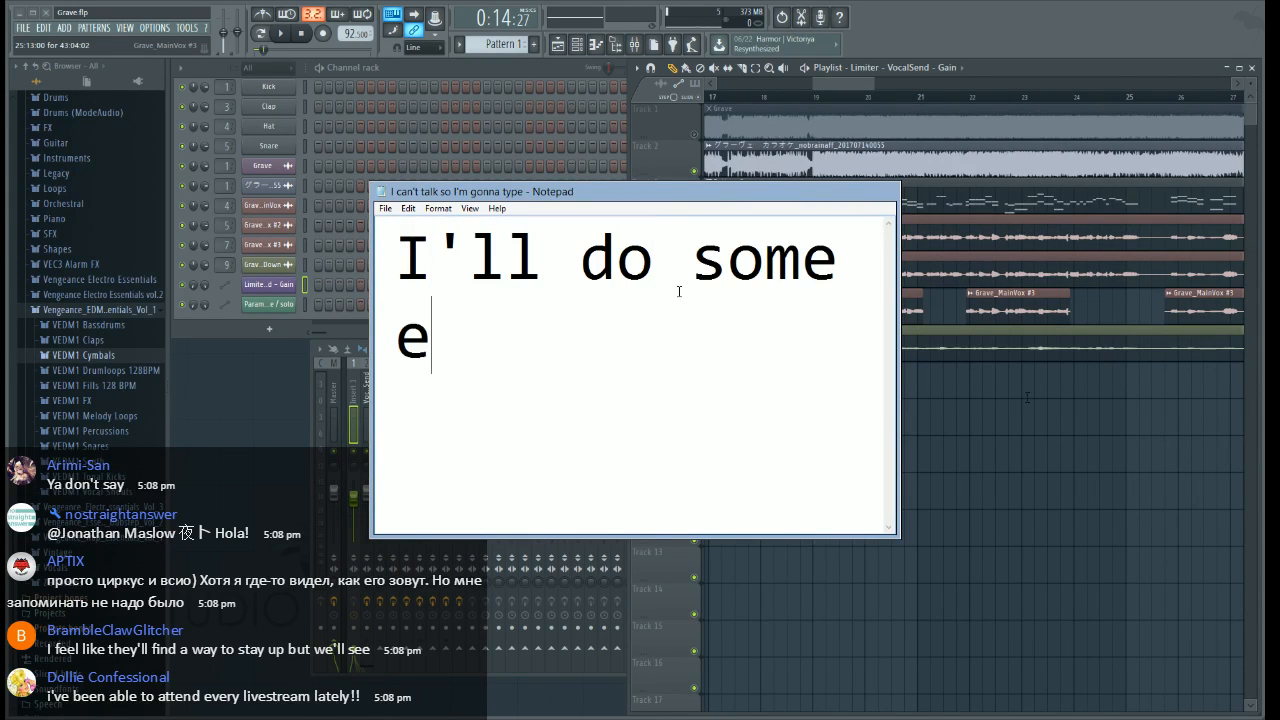
type("xtra mixing stuff, b")
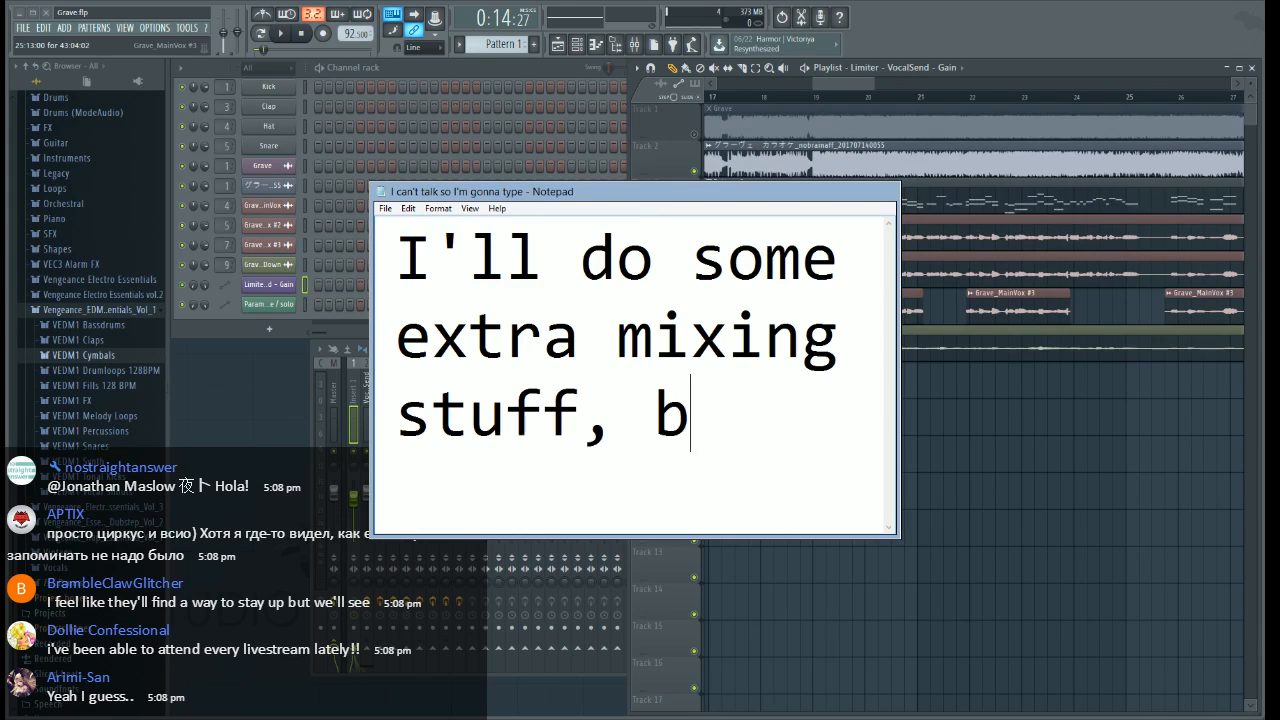
type("ut I'm sti")
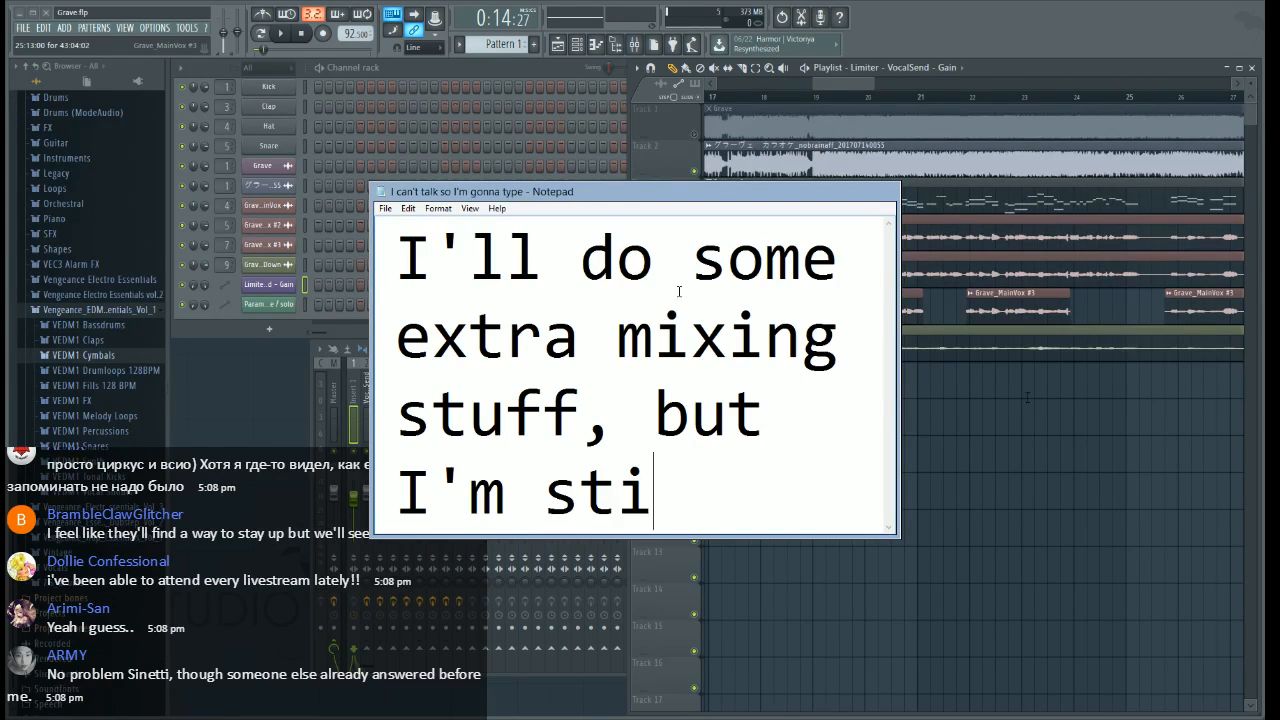
type("ll going to be muted :'(")
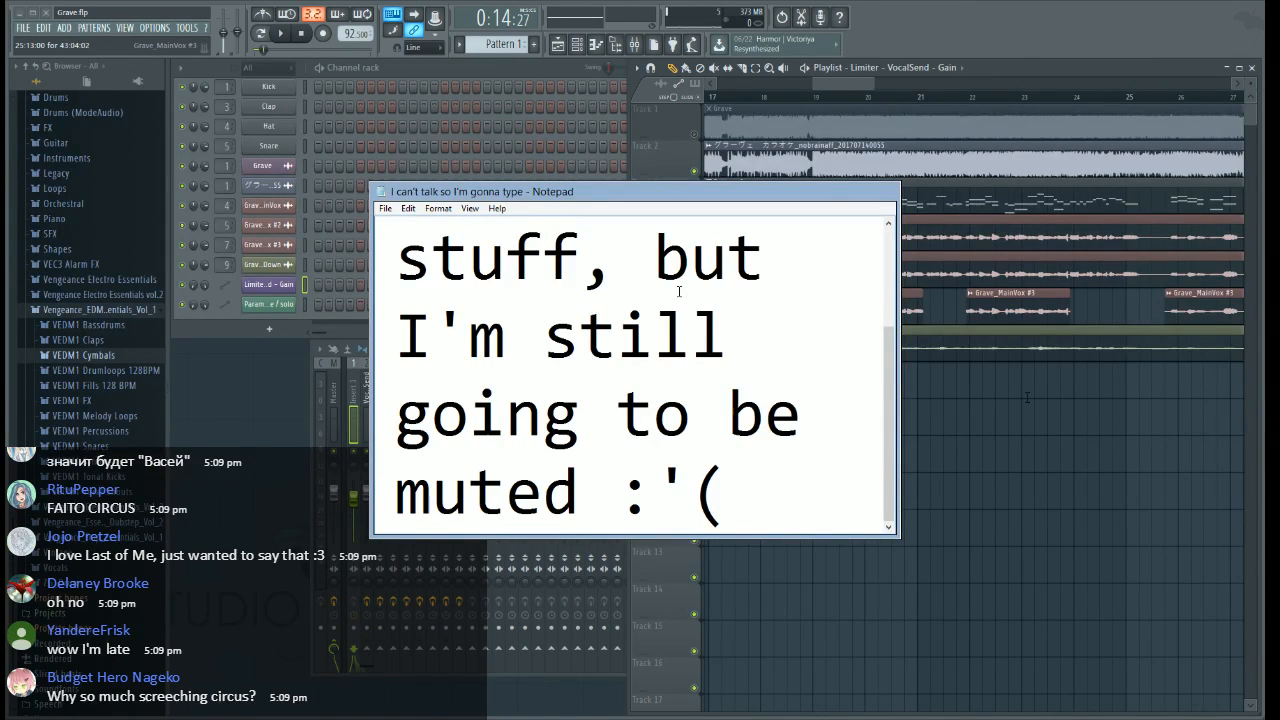
Clear all text from the Notepad message and switch to FL Studio
key("ctrl+a")
key("BackSpace")
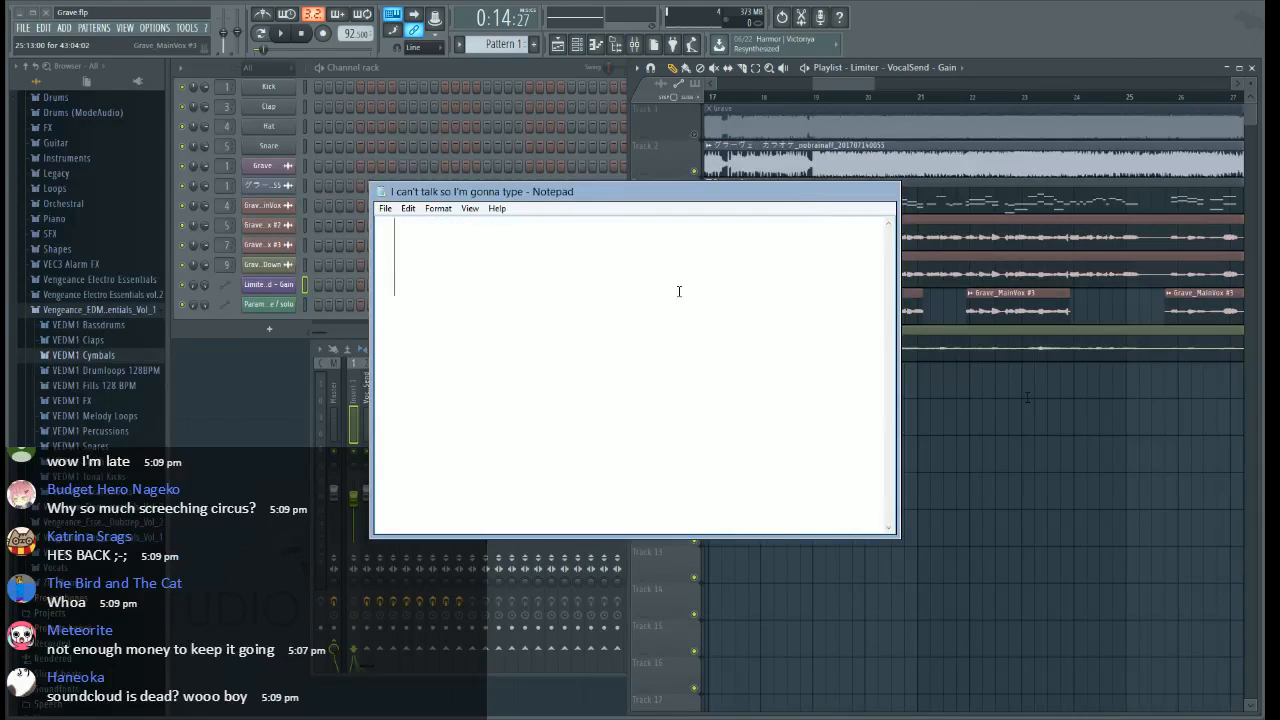
key("alt+Tab")
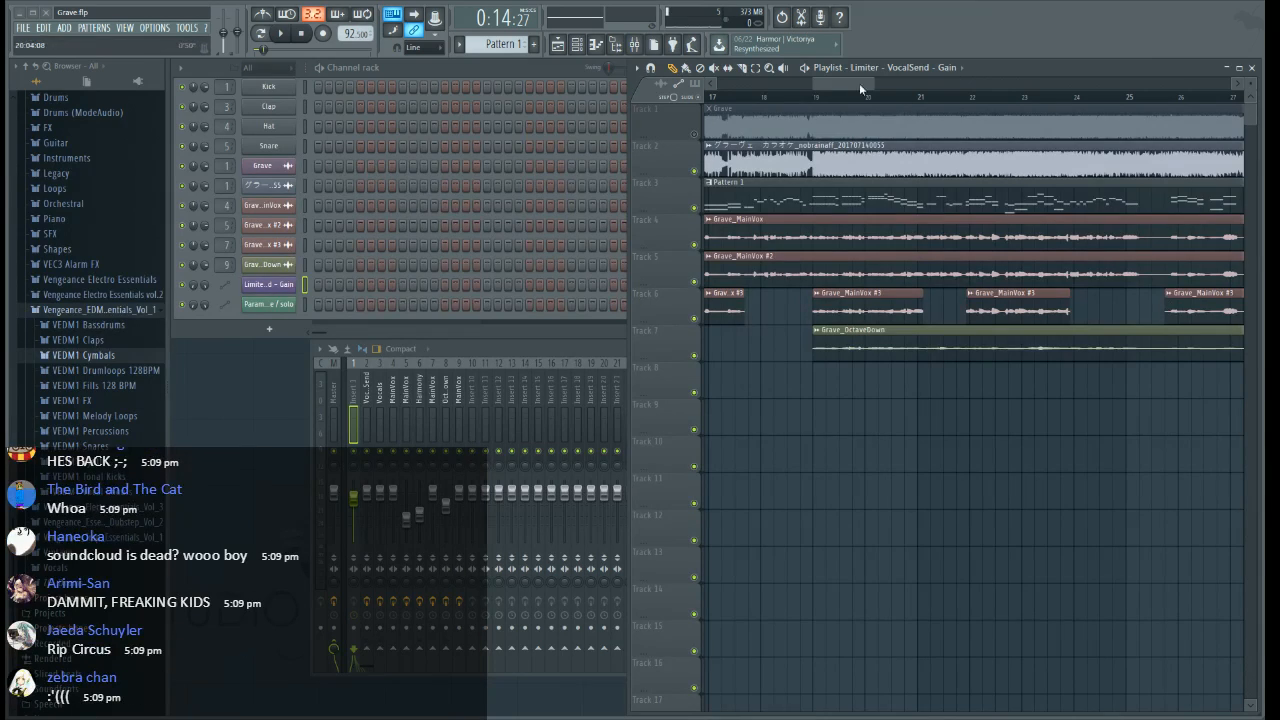
During playback, copy the MainVox mixer track 4 with its effects to insert 11 and route insert 11 to insert 10 instead of the master
left_click_drag(859, 83, 824, 86)
key("space")
scroll(818, 102, "down", 2)
left_click(396, 388)
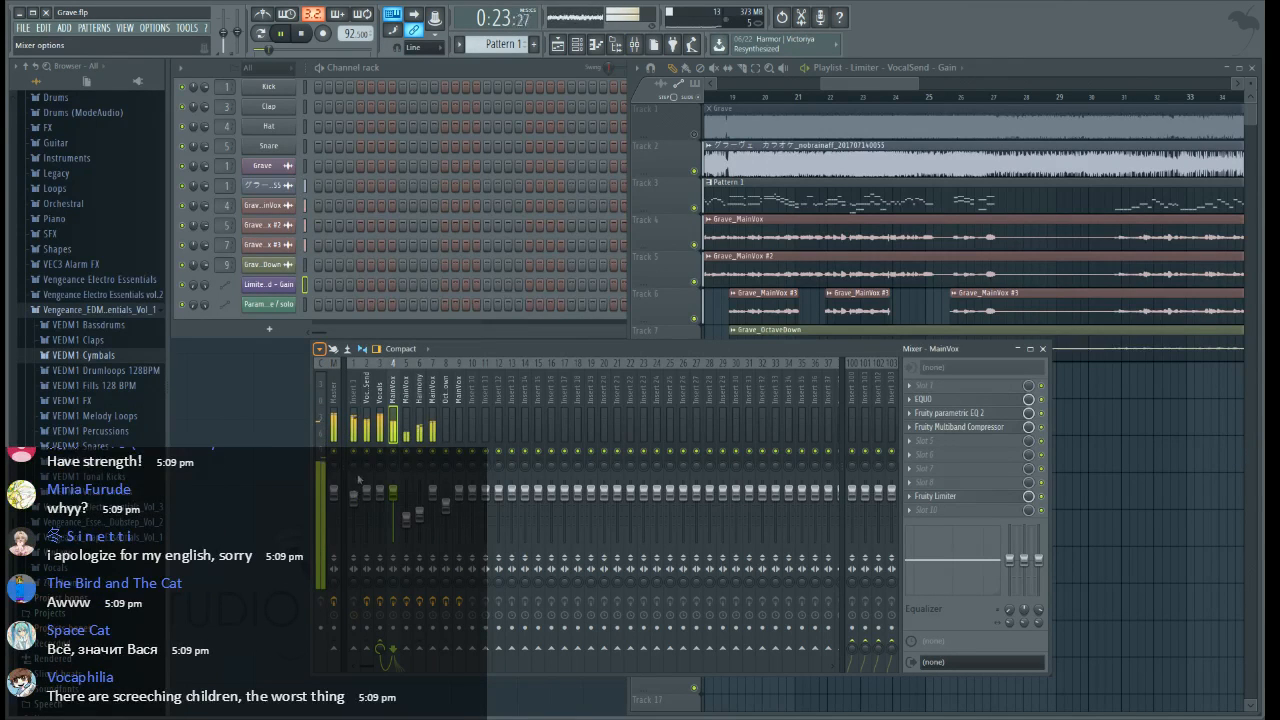
left_click_drag(497, 477, 486, 402)
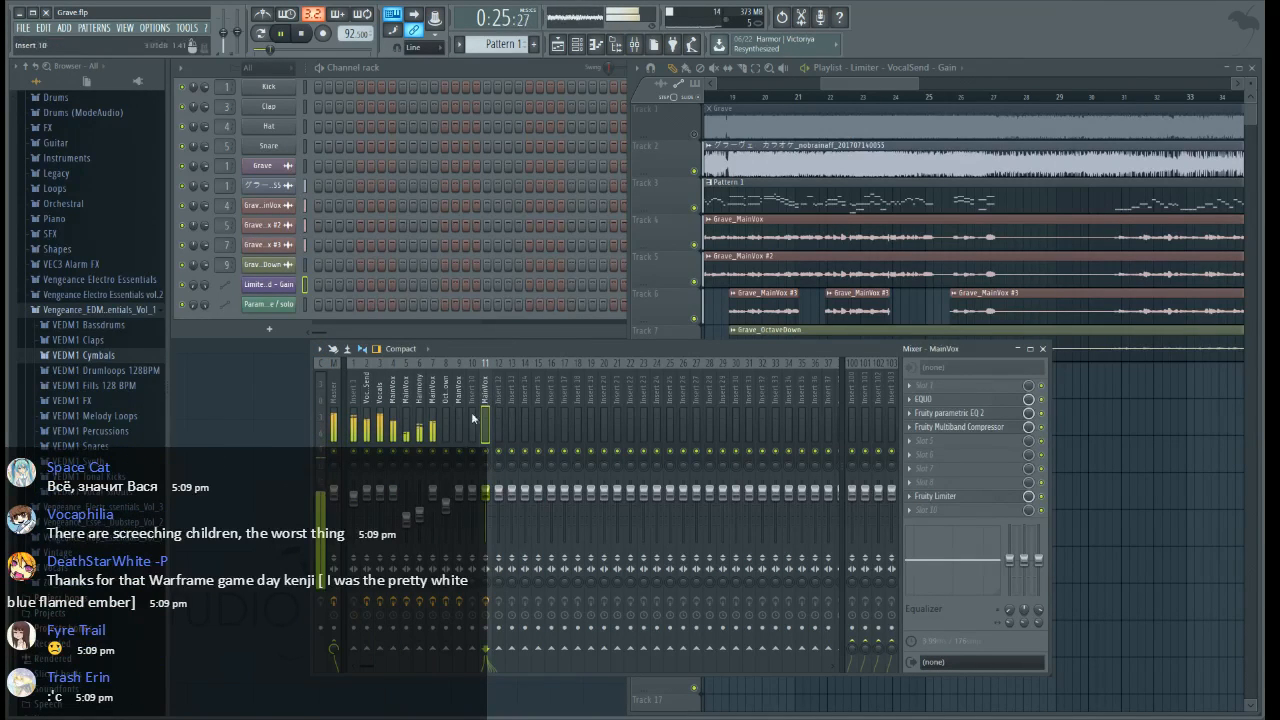
left_click(336, 643)
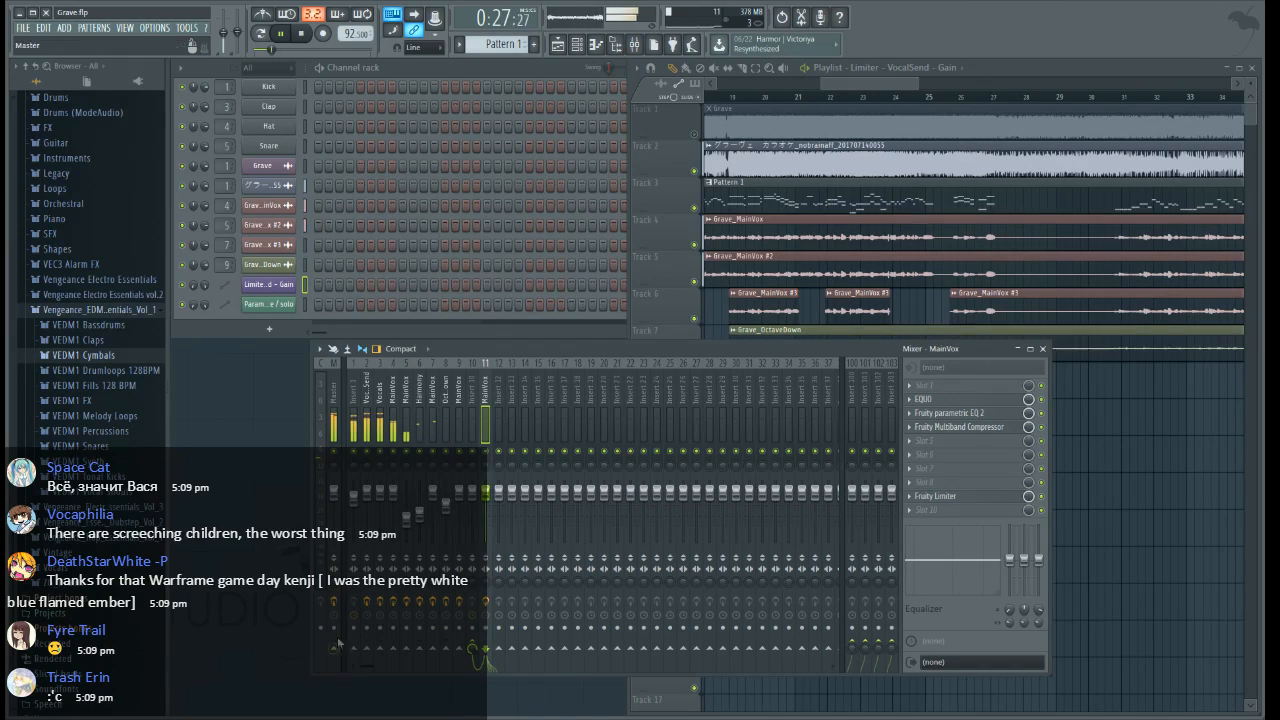
Set the Insert 1 fader to about -1.1 dB and rename mixer insert 10 as Overlap Vocals
left_click_drag(896, 86, 820, 103)
left_click(356, 484)
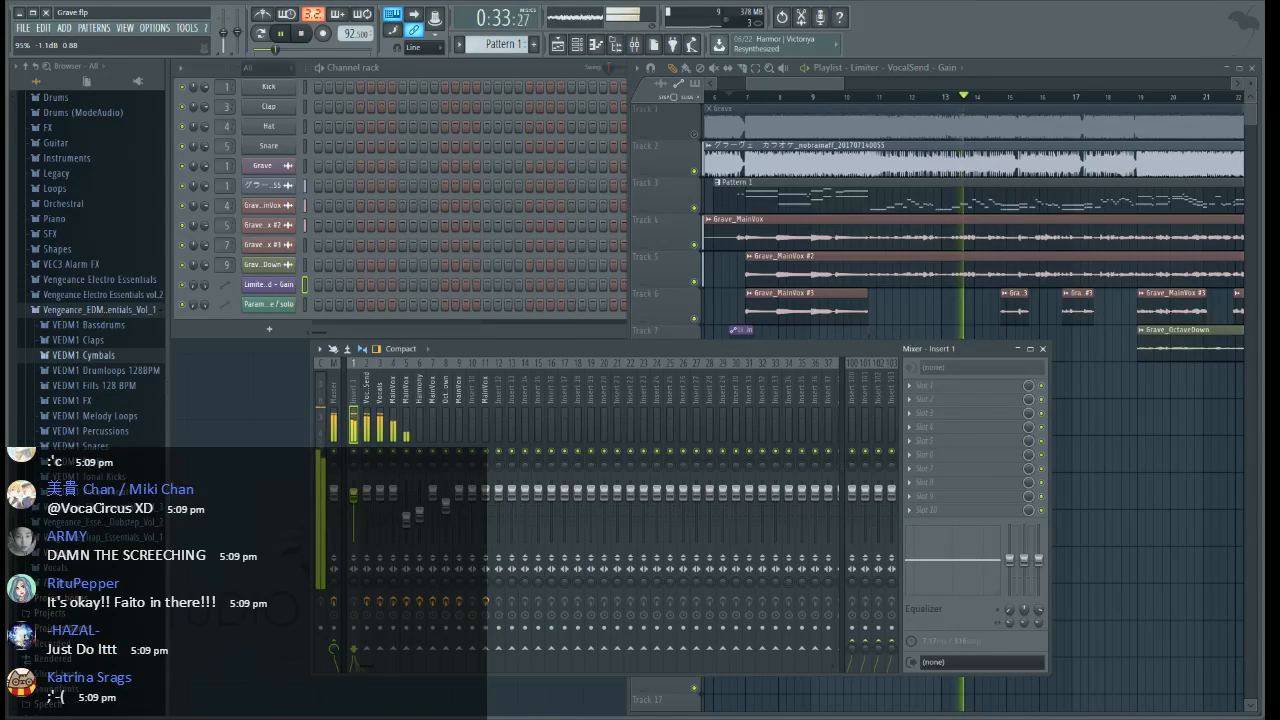
left_click(483, 390)
left_click(473, 390)
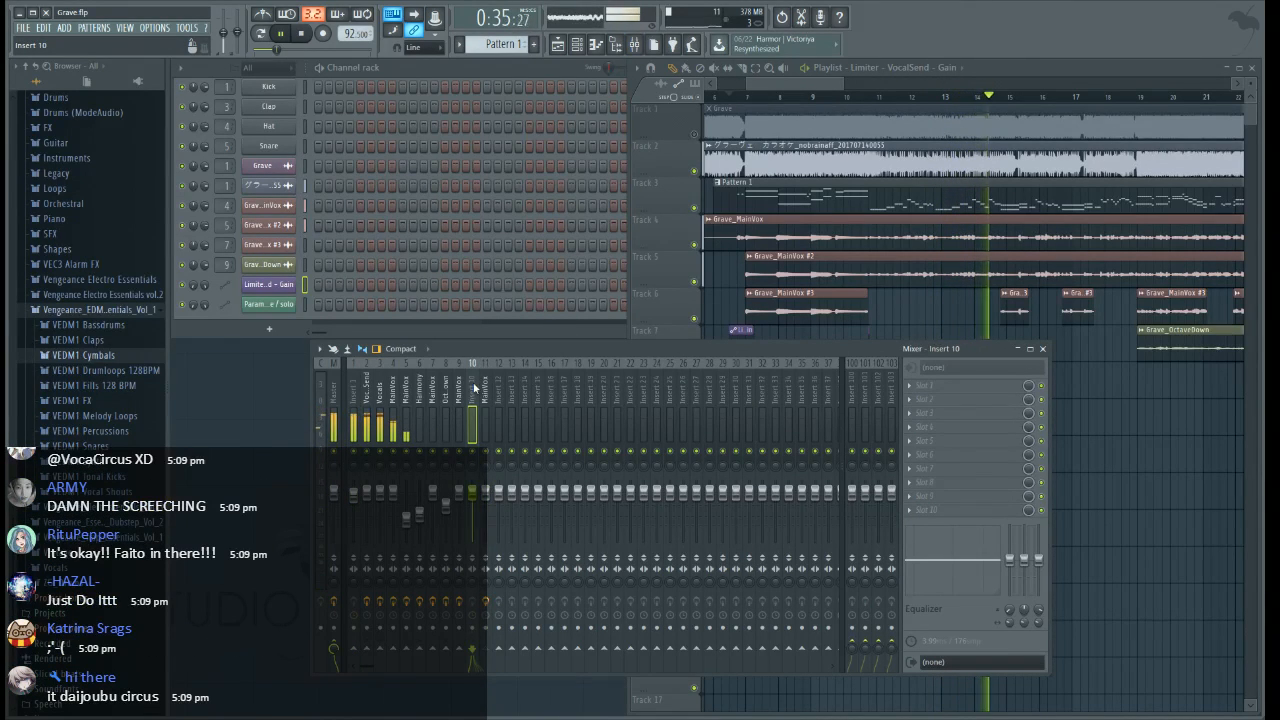
type("Overlap Vocals")
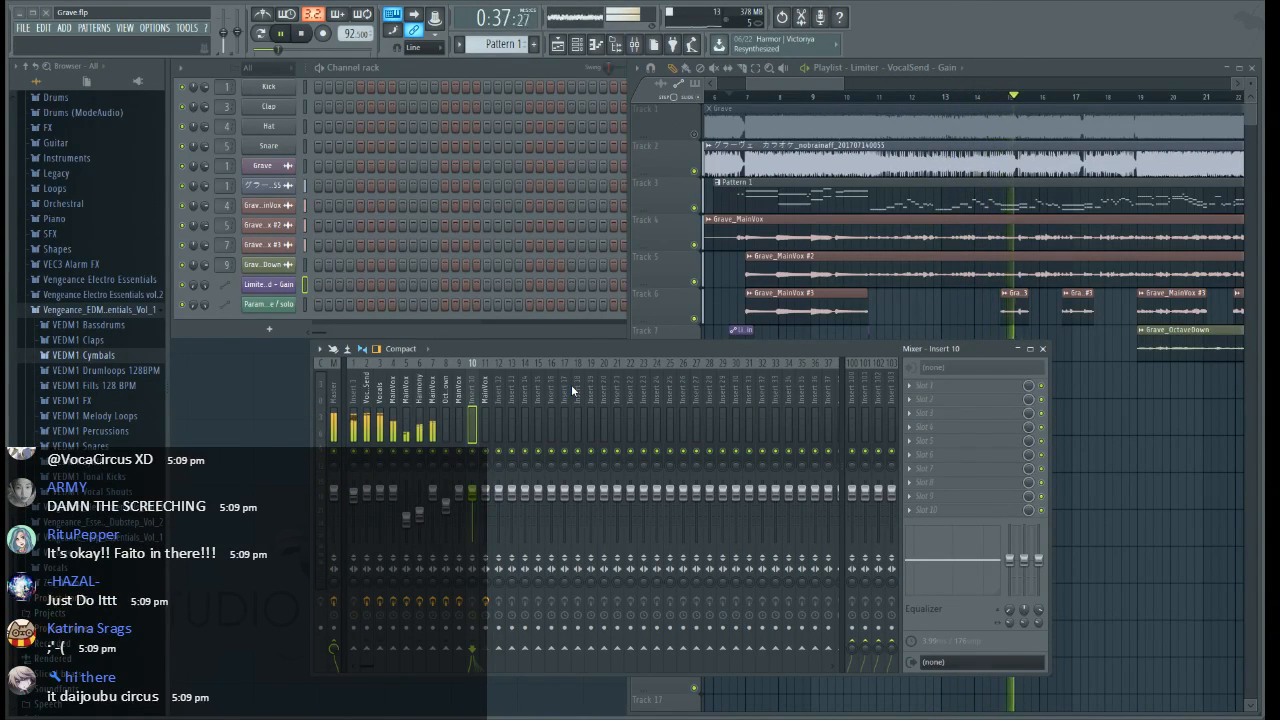
key("Return")
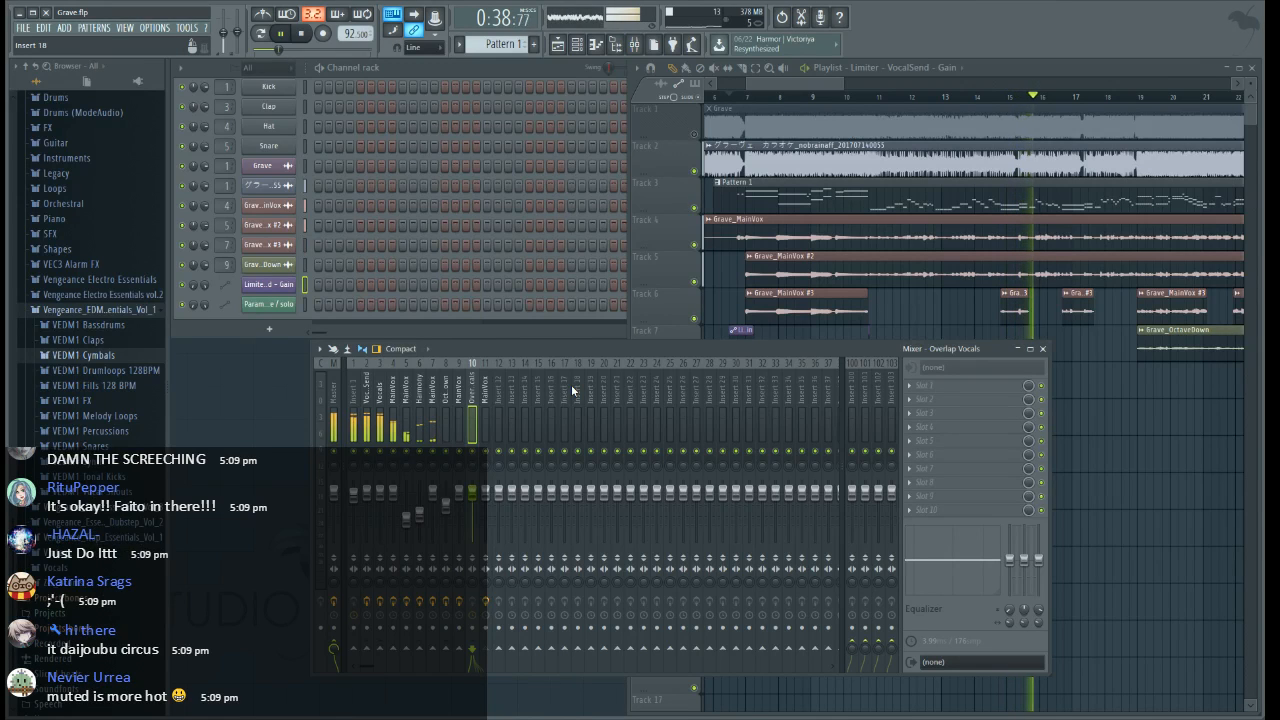
Copy the MainVox mixer track 11 to insert 12 and load Pitcher in its first effect slot with Harmonize mode enabled
left_click(485, 390)
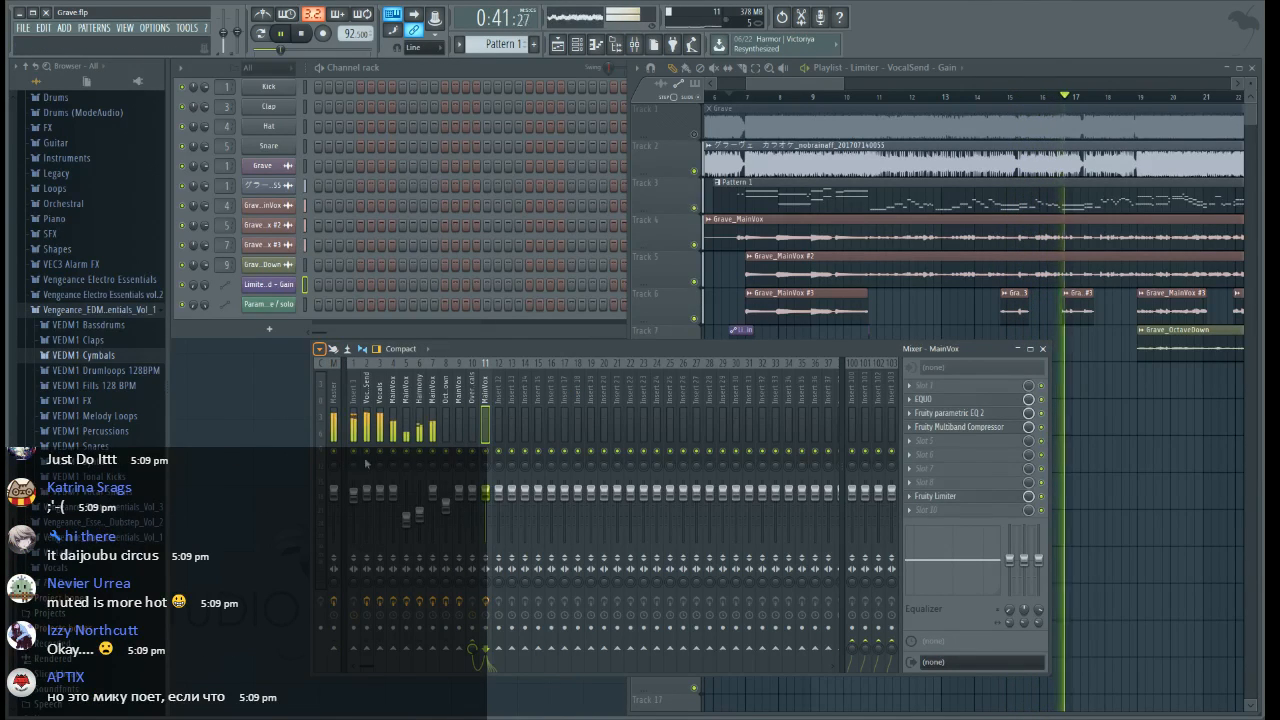
left_click_drag(517, 447, 498, 425)
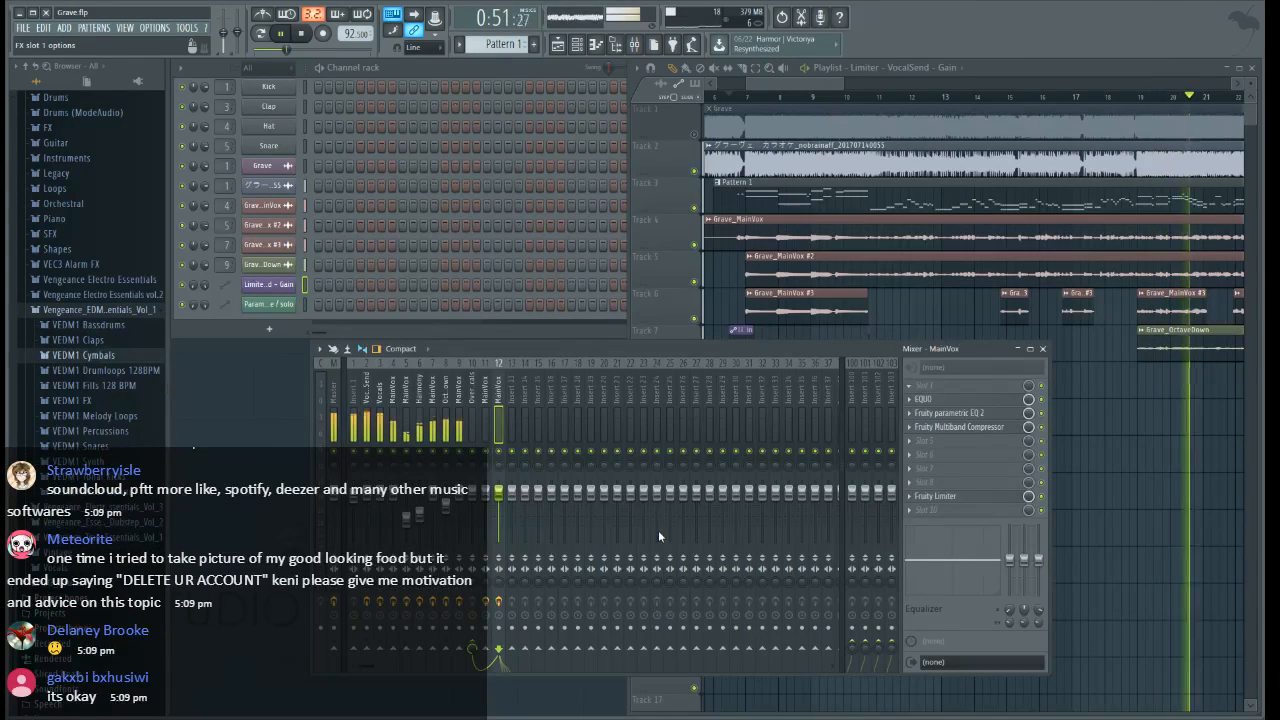
left_click(747, 626)
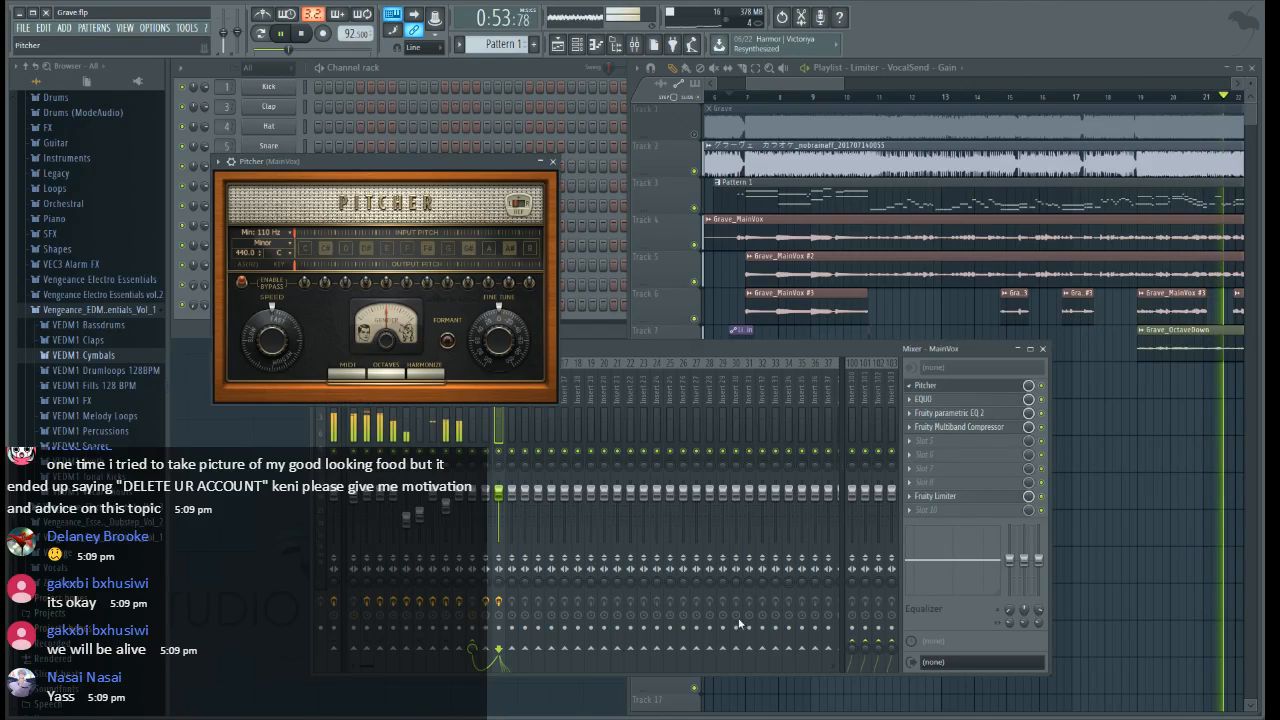
left_click(381, 379)
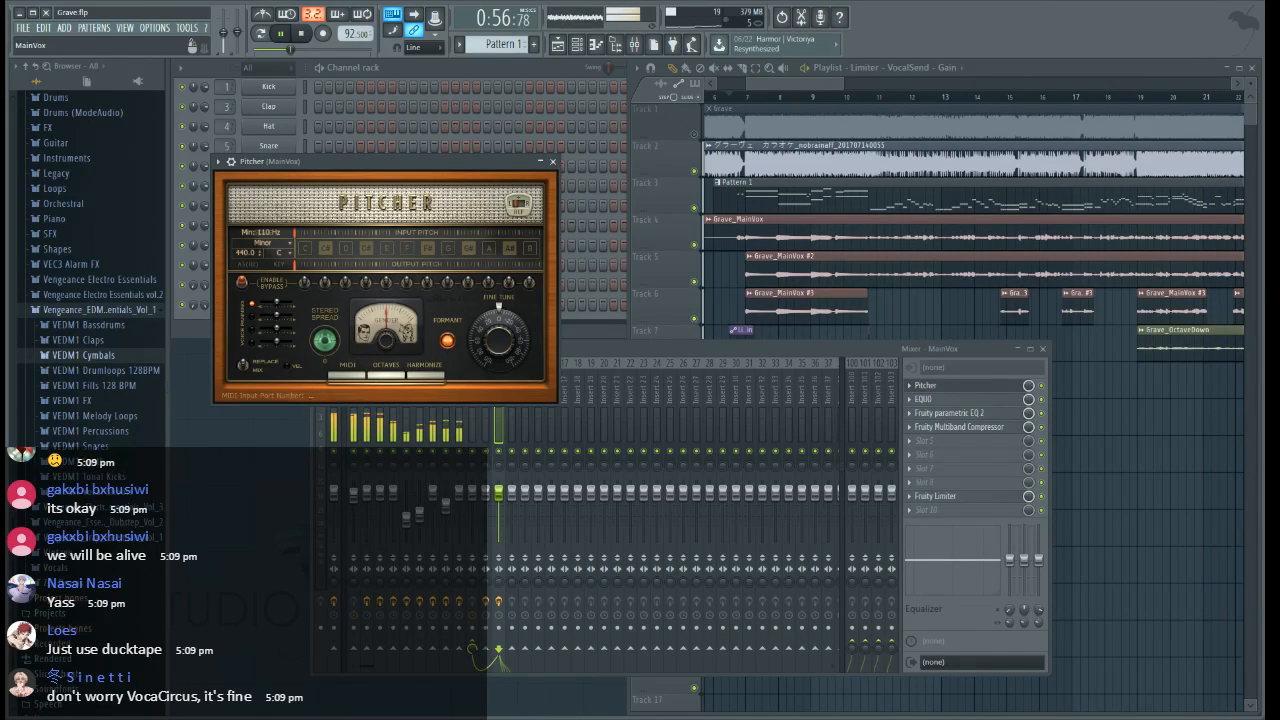
left_click(552, 162)
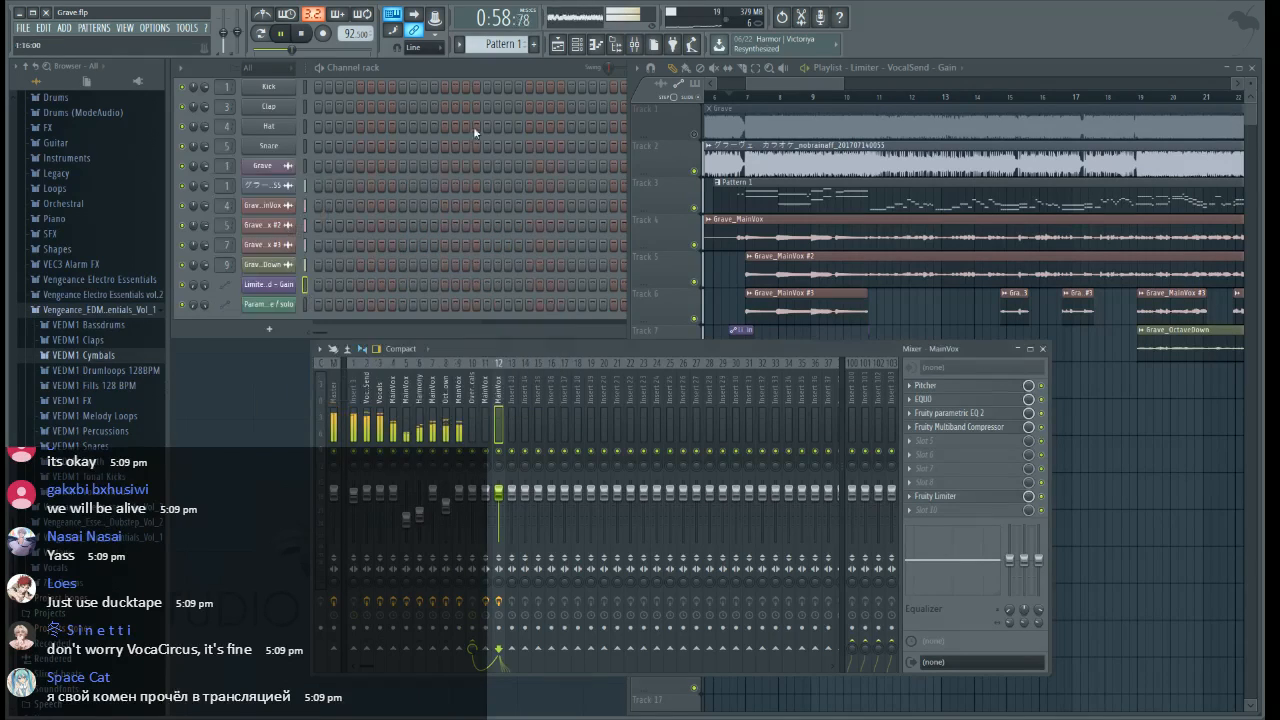
Replace the 3x Osc channel with a MIDI Out channel using MIDI channel 2 and port 0
left_click(476, 82)
scroll(476, 86, "up", 3)
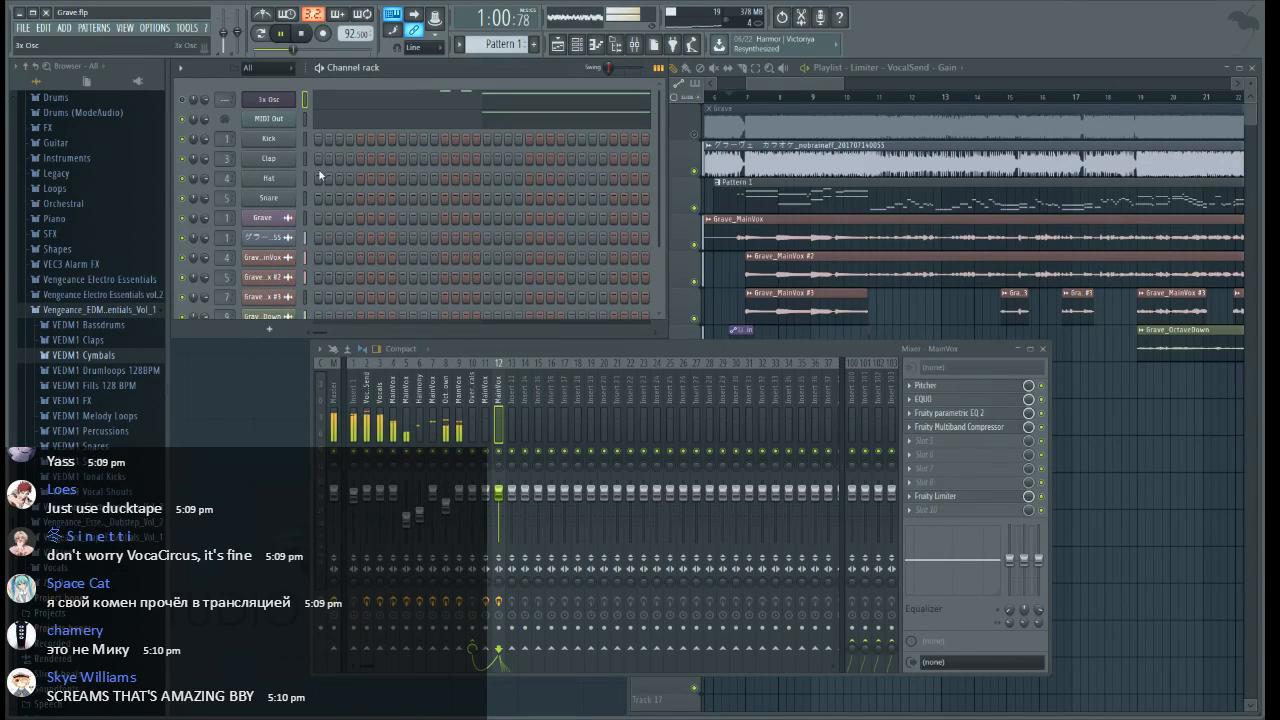
left_click(449, 123)
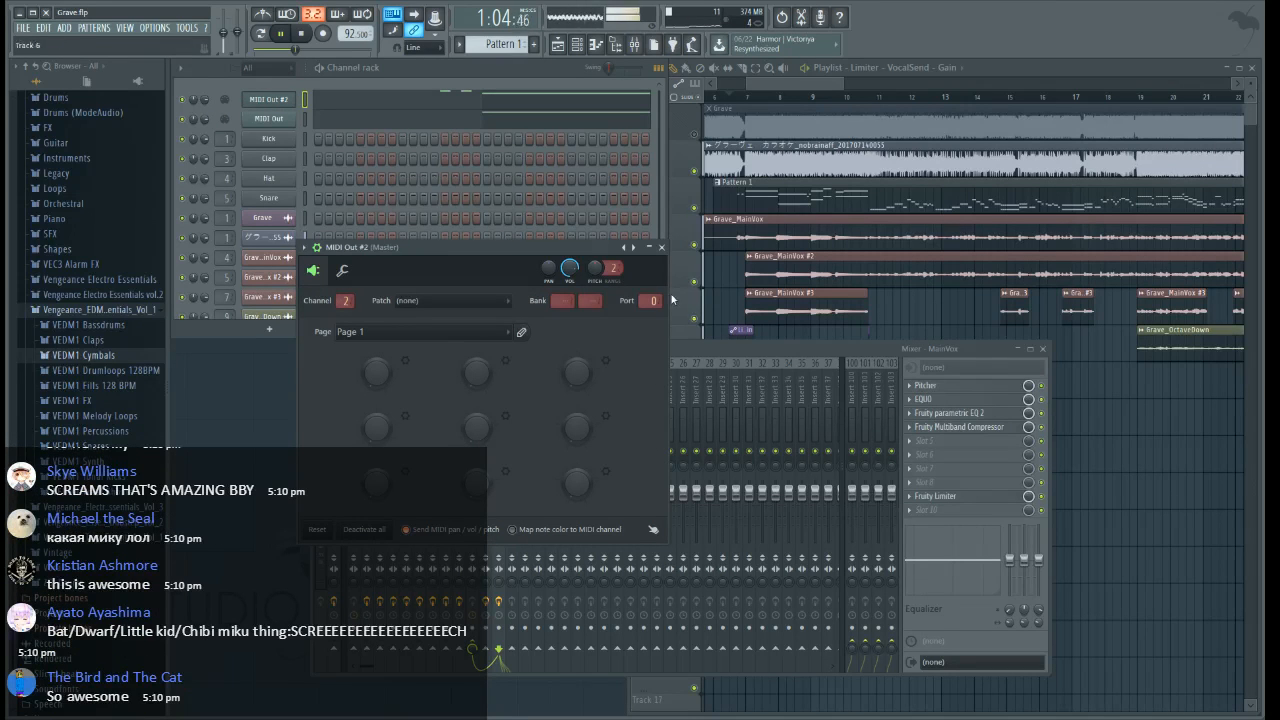
left_click(660, 247)
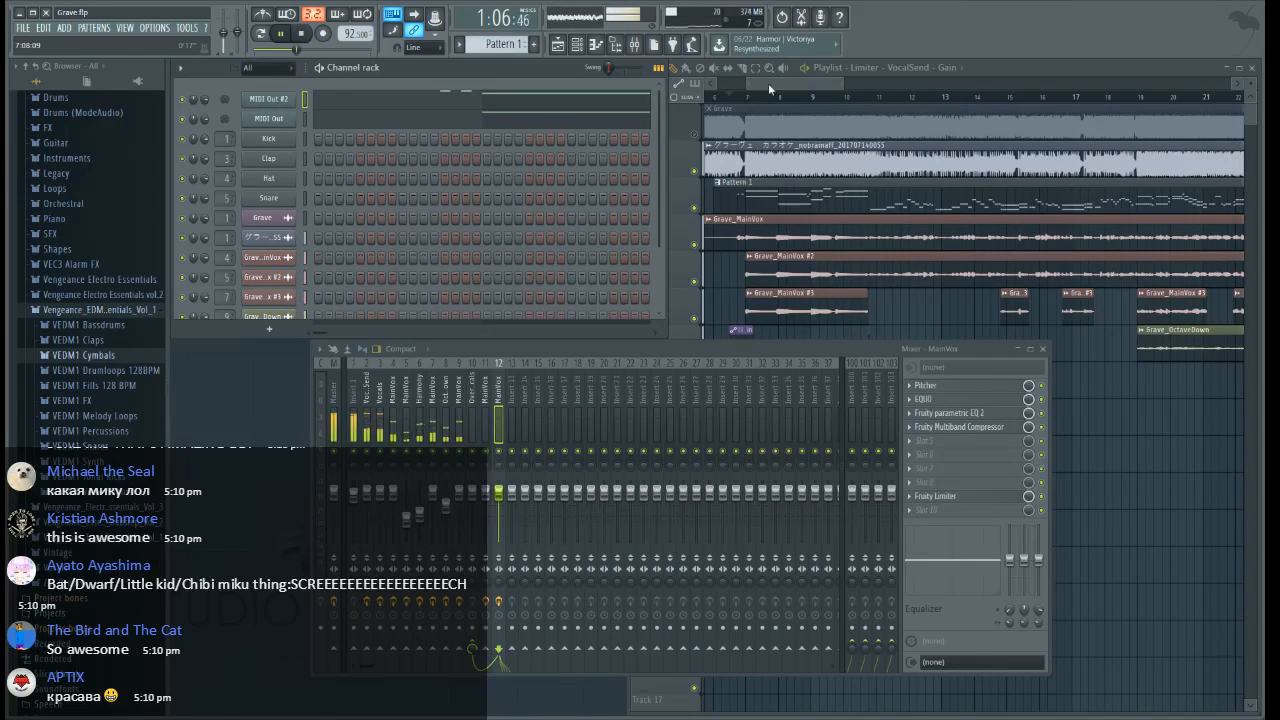
Solo playlist track 6 to audition it from just before bar 7, and restore the other tracks with track 1 muted
mouse_move(768, 83)
left_mouse_down()
mouse_move(794, 90)
mouse_move(775, 88)
left_mouse_up()
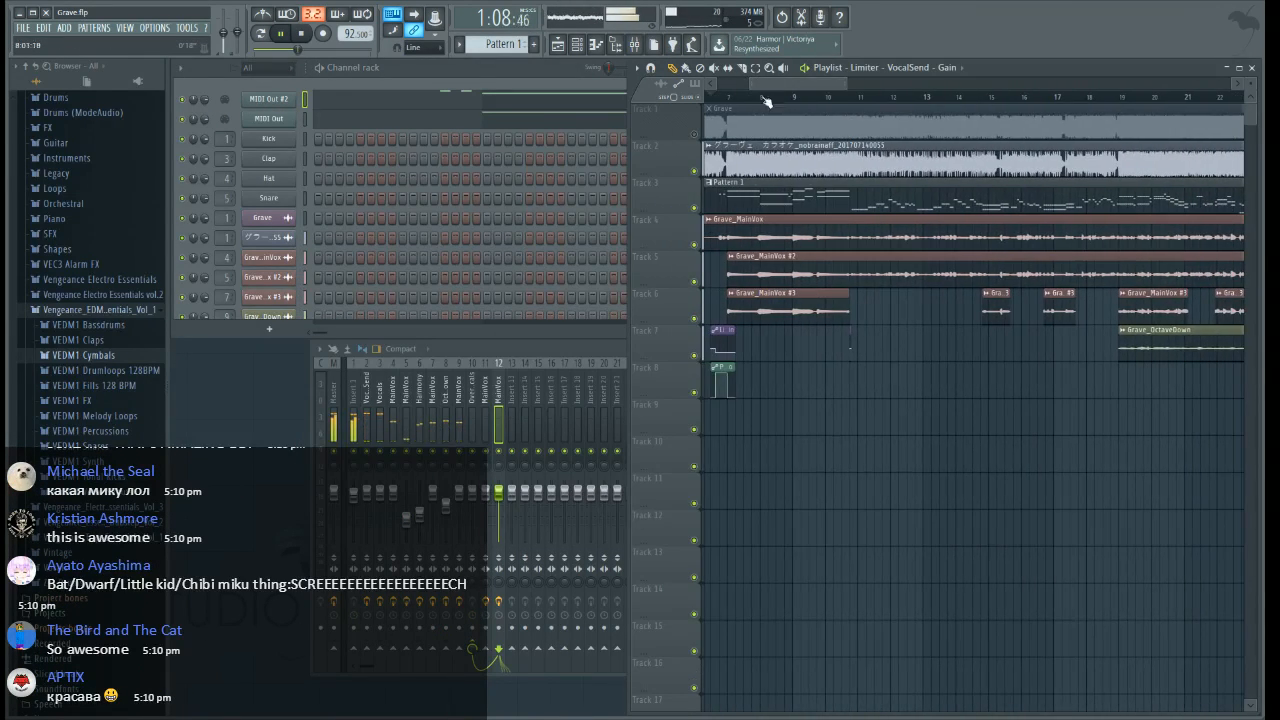
left_click(715, 98)
right_click(695, 317)
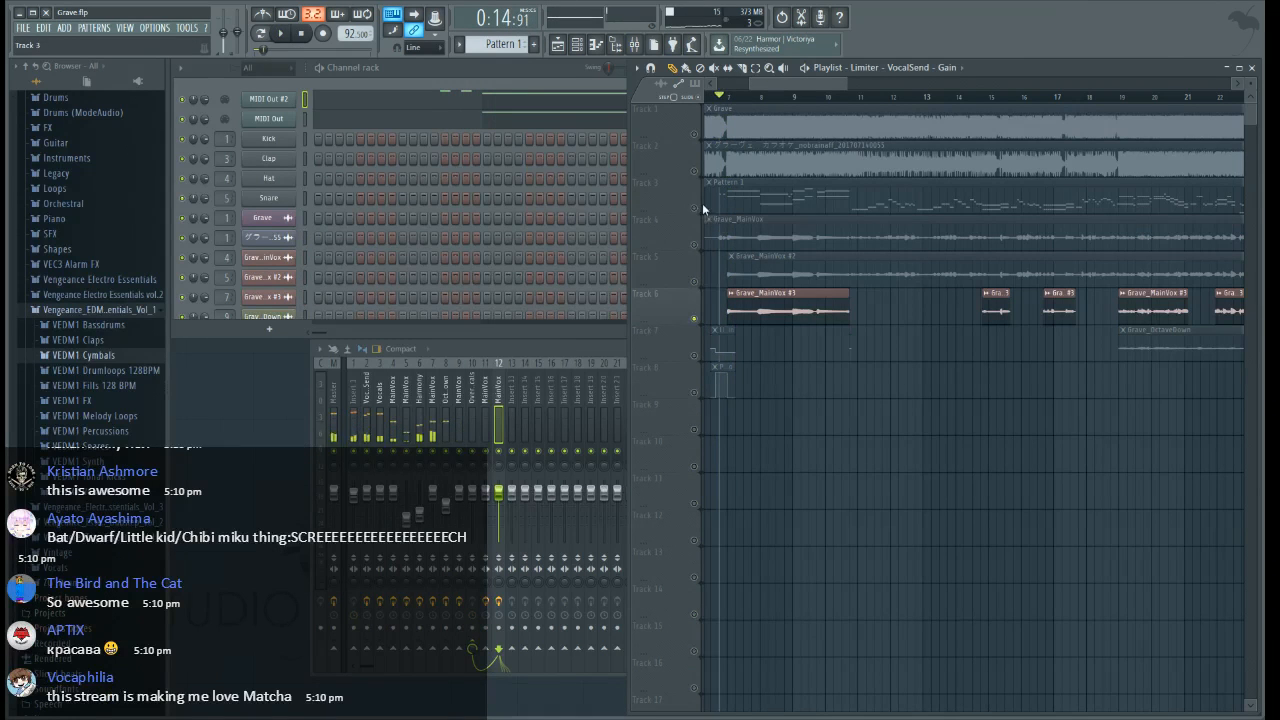
left_click(695, 208)
right_click(695, 208)
key("space")
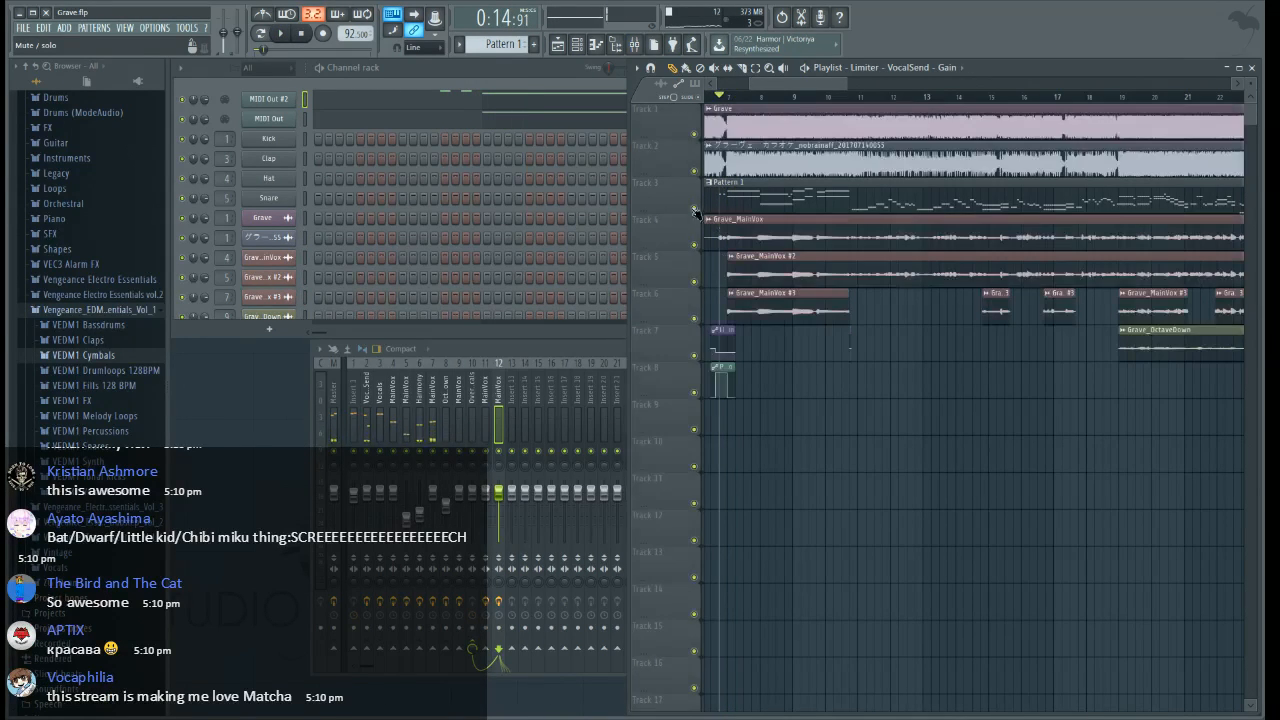
left_click(695, 133)
Play the mix from just before bar 7, move the playhead to bar 19 and stop playback
key("space")
left_click_drag(803, 90, 829, 91)
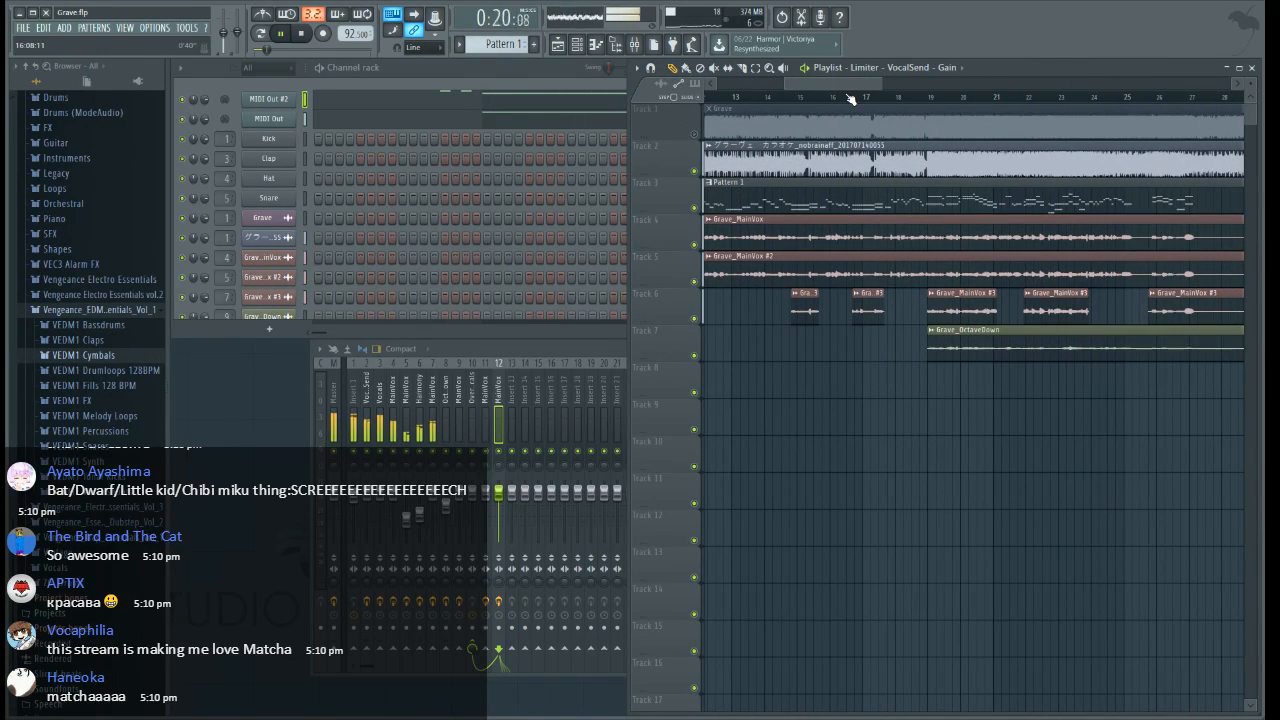
scroll(850, 98, "down", 2)
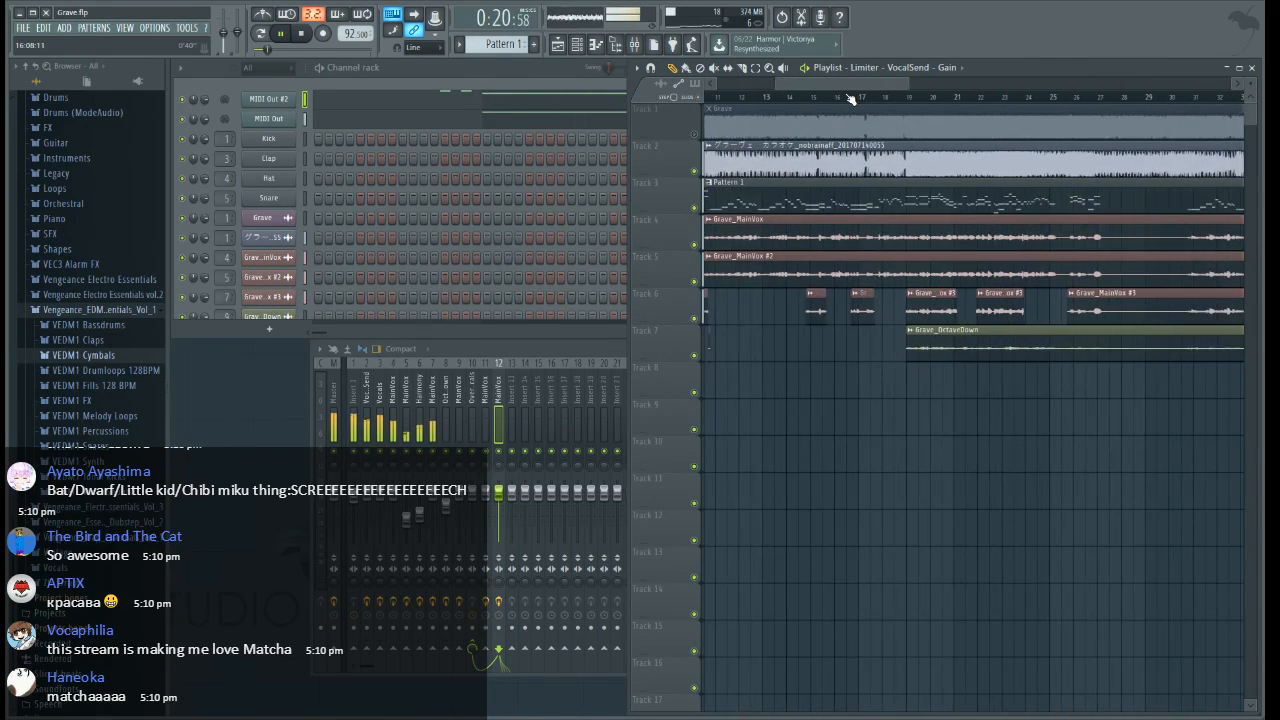
left_click(908, 97)
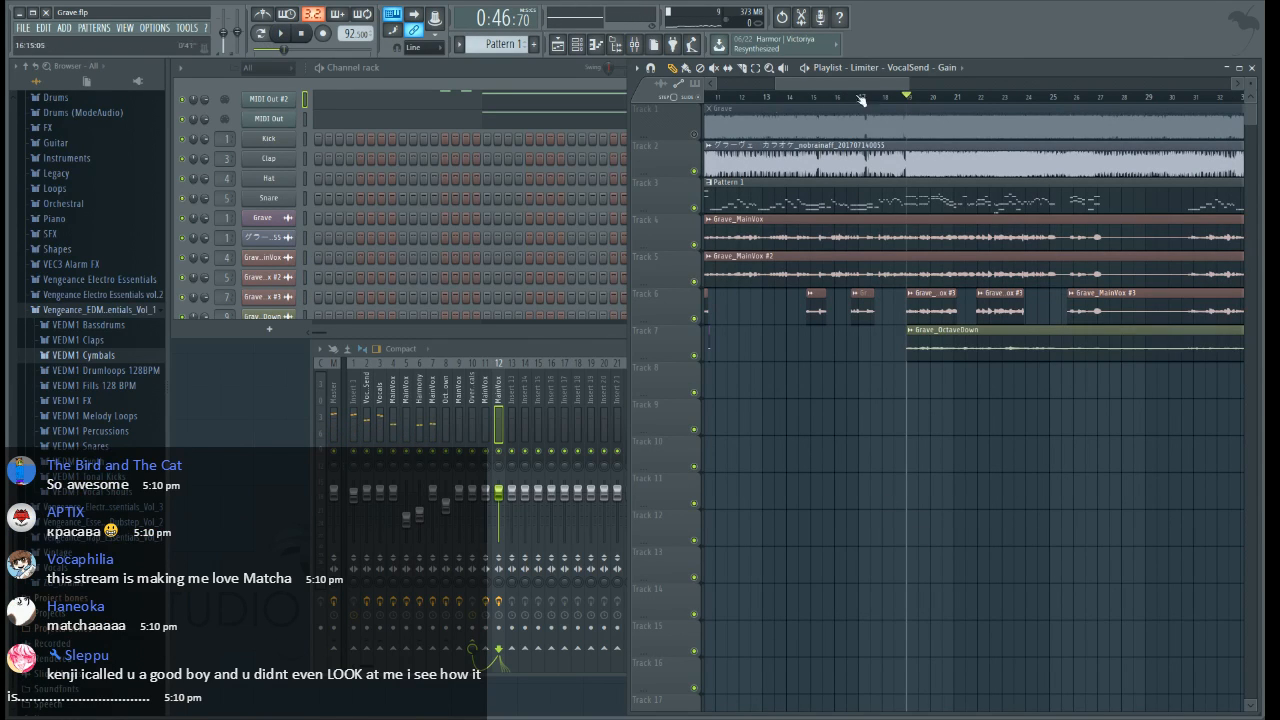
Clone the Grave_MainVox #3 channel and assign the clone to mixer track 12
right_click(265, 301)
left_click(316, 411)
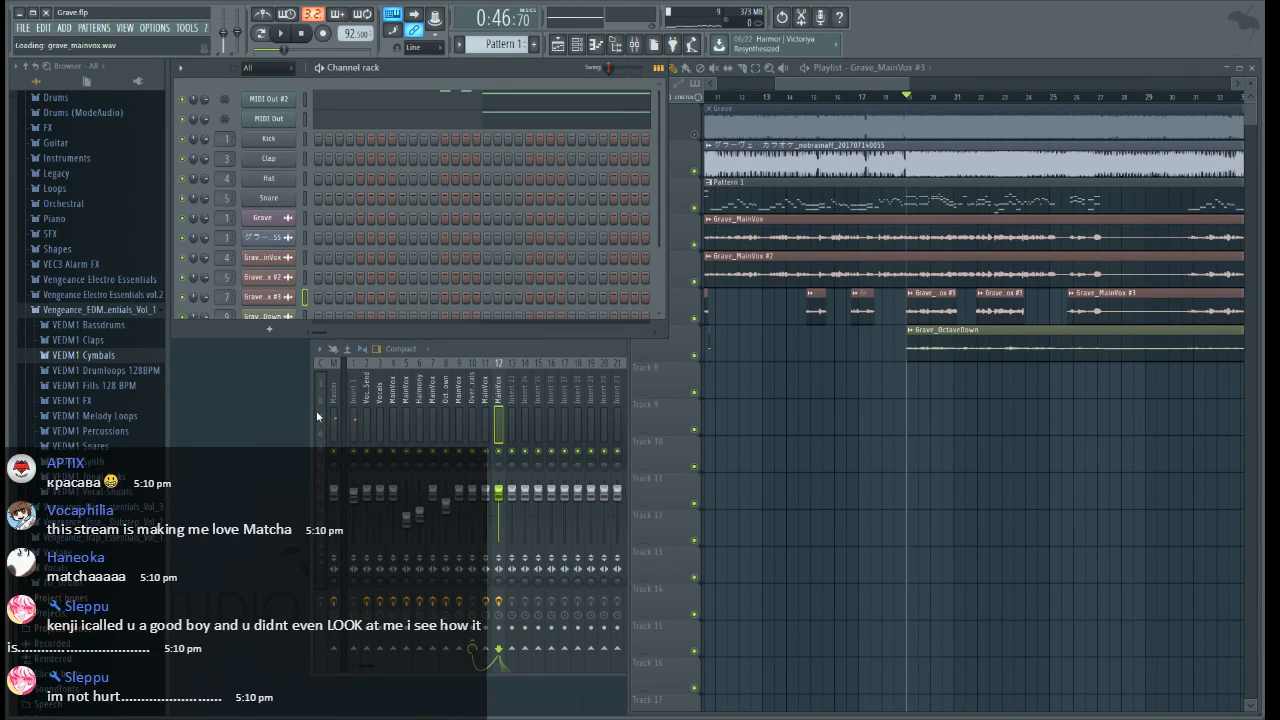
left_click_drag(229, 314, 229, 300)
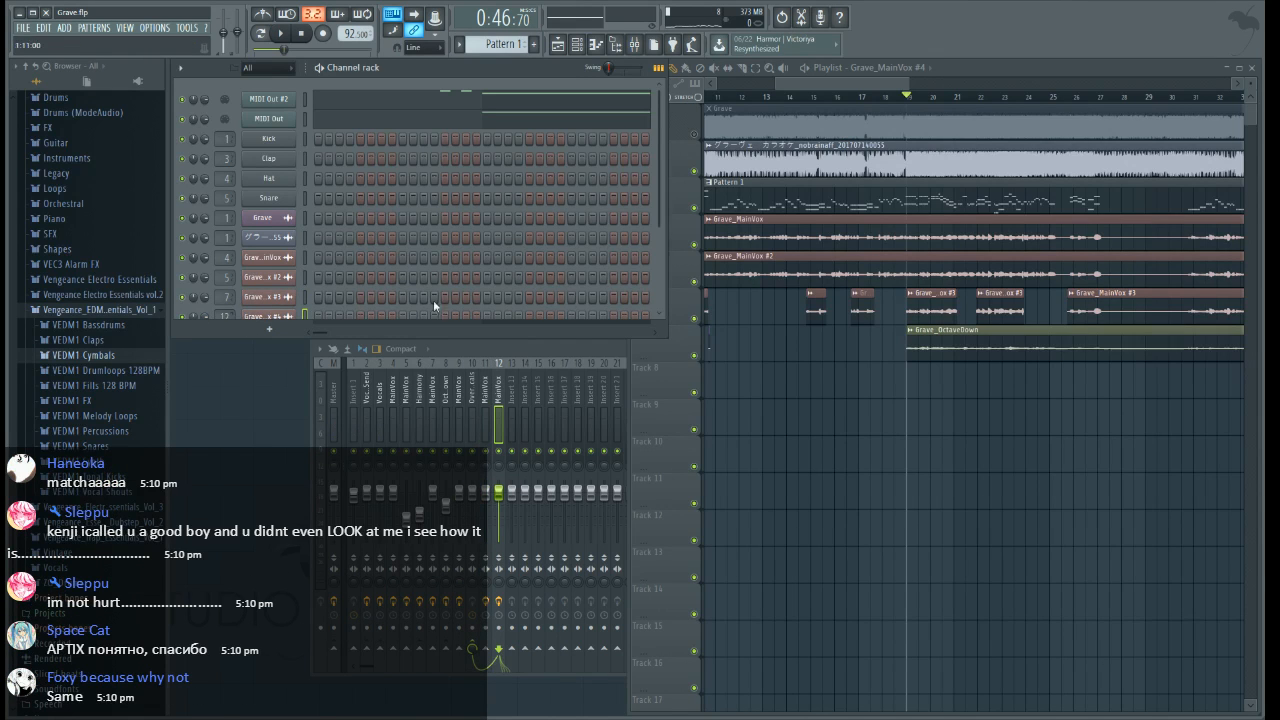
Insert an empty playlist track above track 6, moving the Grave_MainVox #3 clips down to track 7
left_click_drag(805, 88, 723, 101)
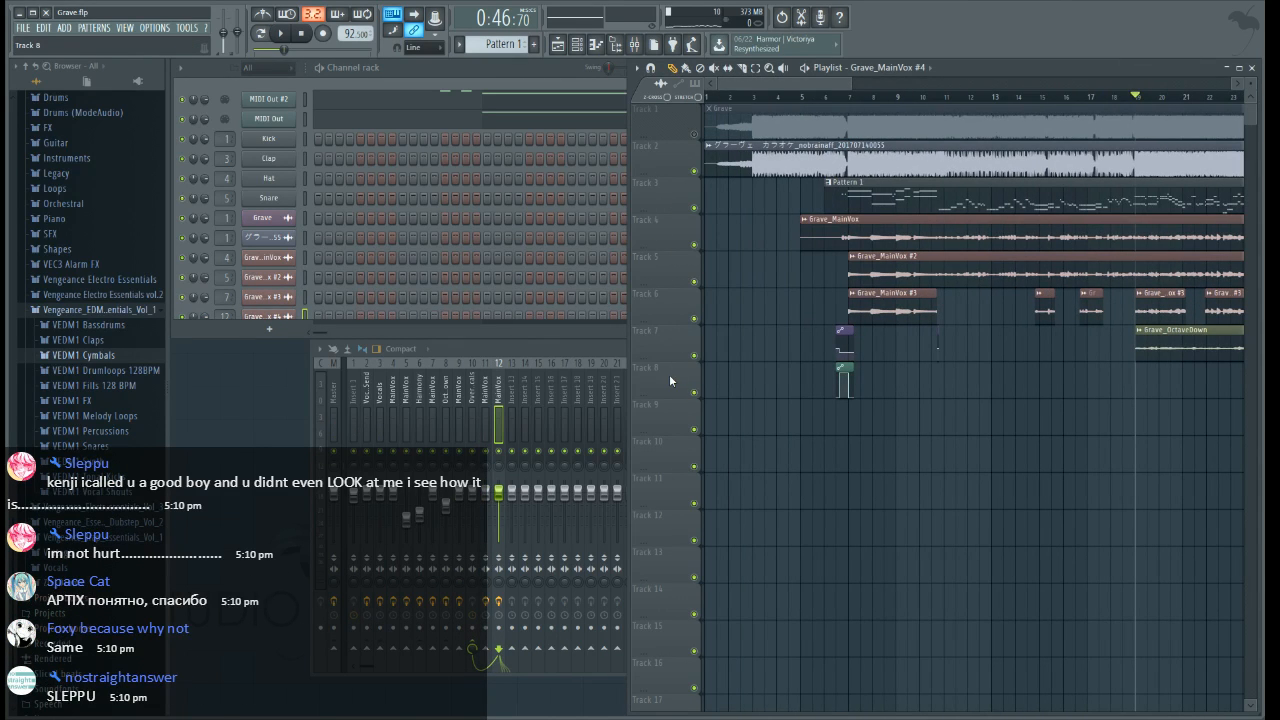
left_click(696, 496)
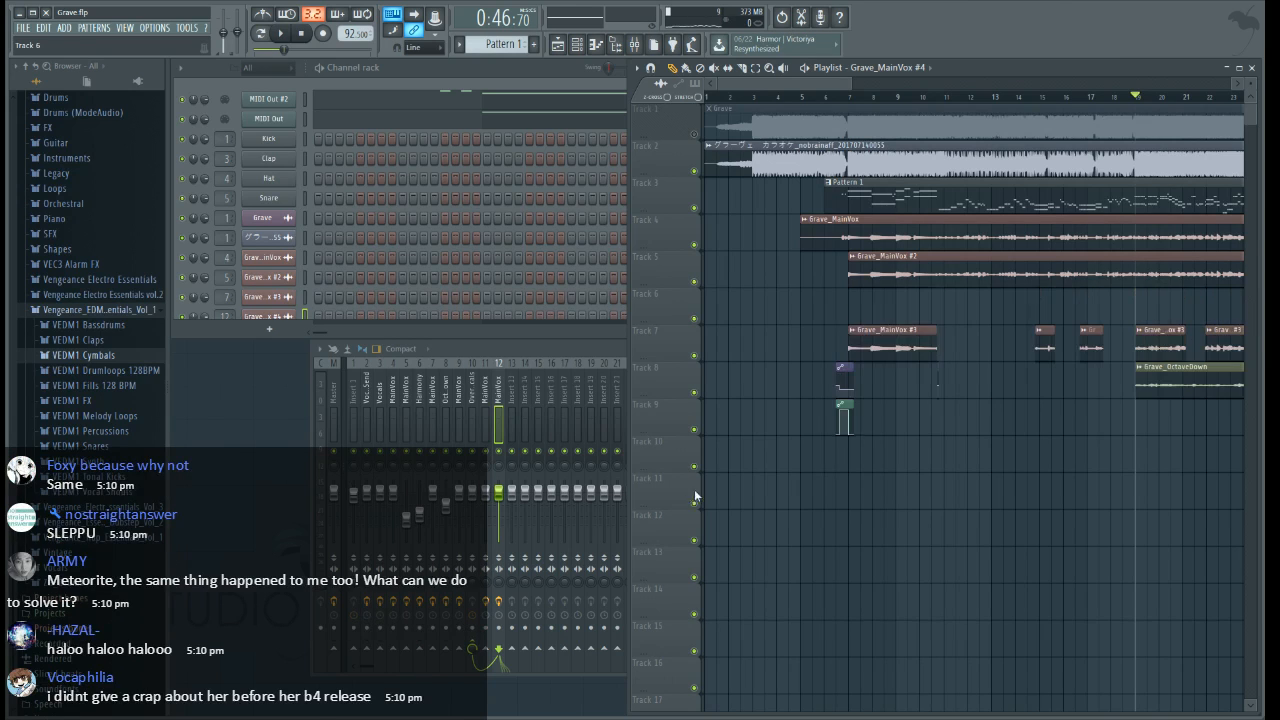
Place the Grave_MainVox #4 clip on playlist track 6 and play it with only tracks 3 and 6 enabled
left_click(802, 310)
left_click_drag(827, 84, 938, 107)
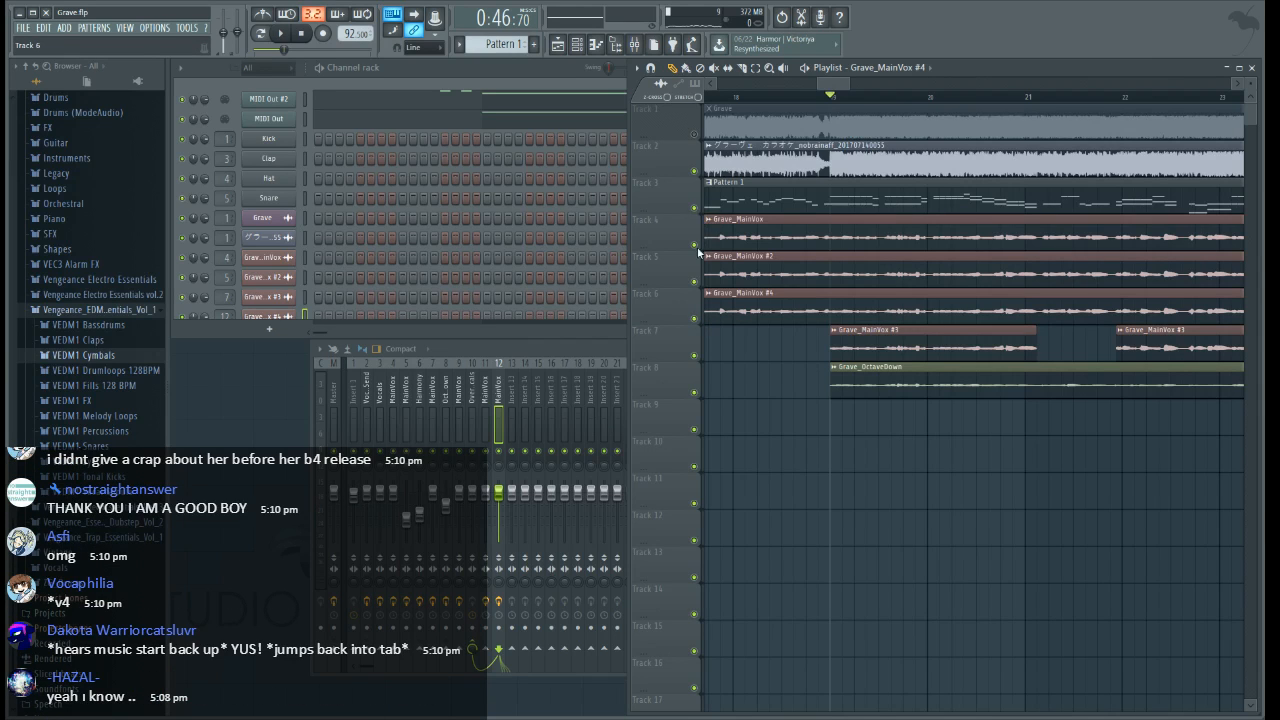
left_click(694, 318, "ctrl")
key("space")
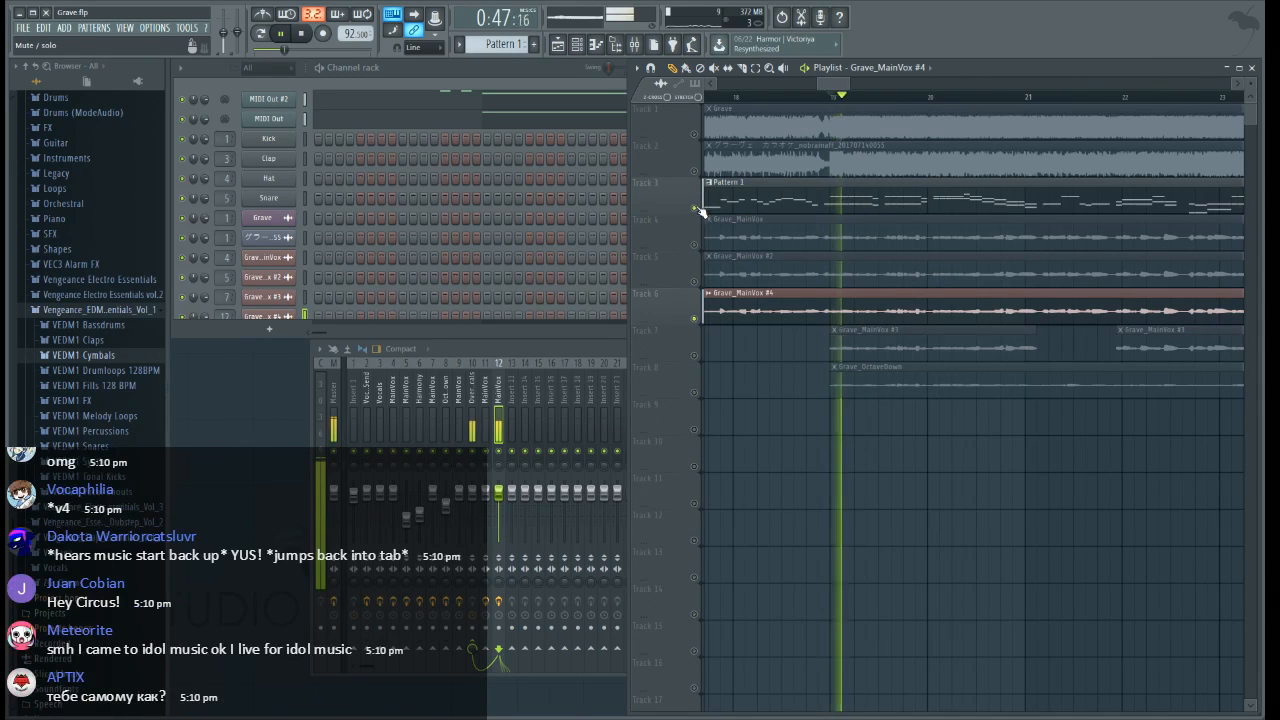
Slice the Grave_MainVox #4 clip at bar 19 and just after bar 27, keeping only the section in between
left_click(833, 303)
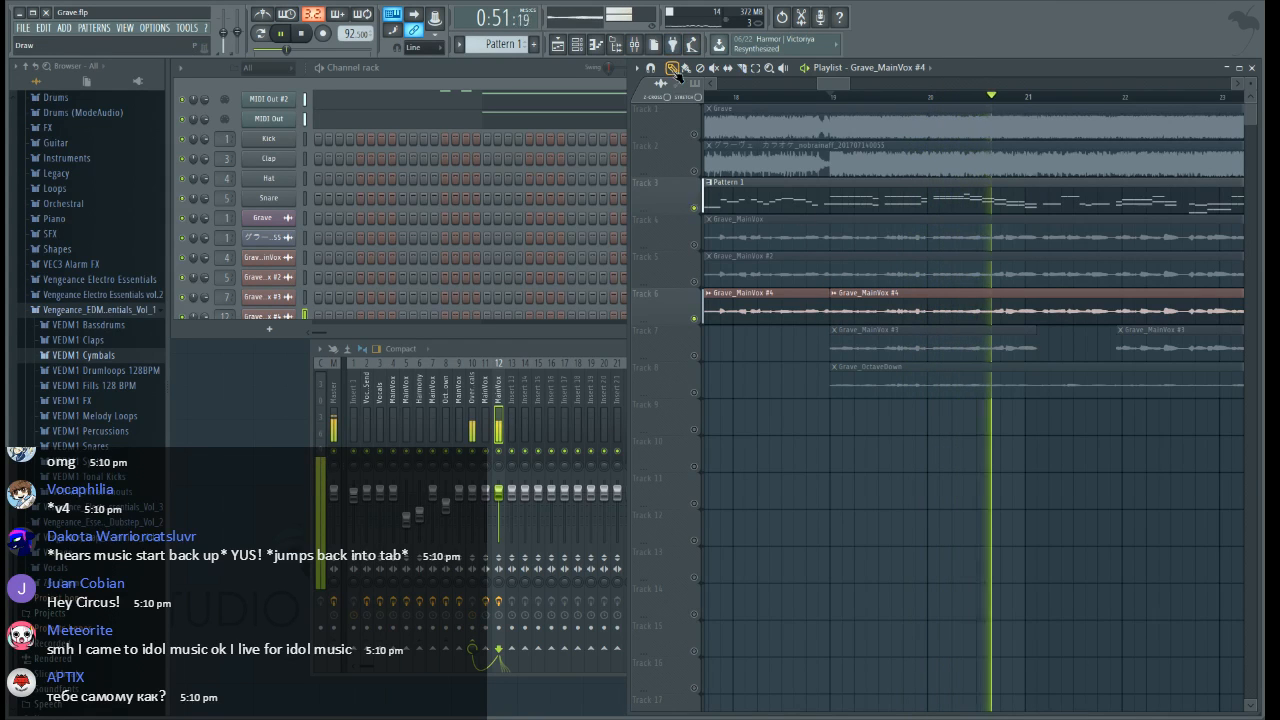
left_click_drag(831, 85, 888, 83)
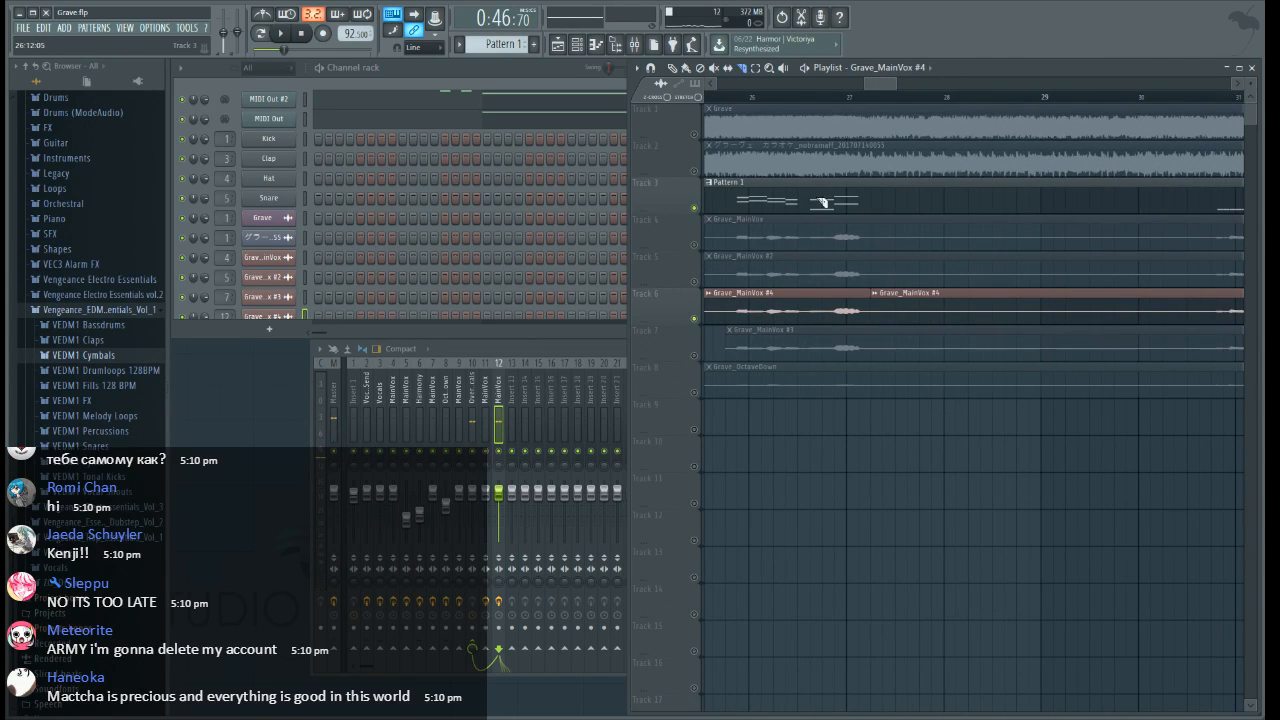
right_click(953, 302)
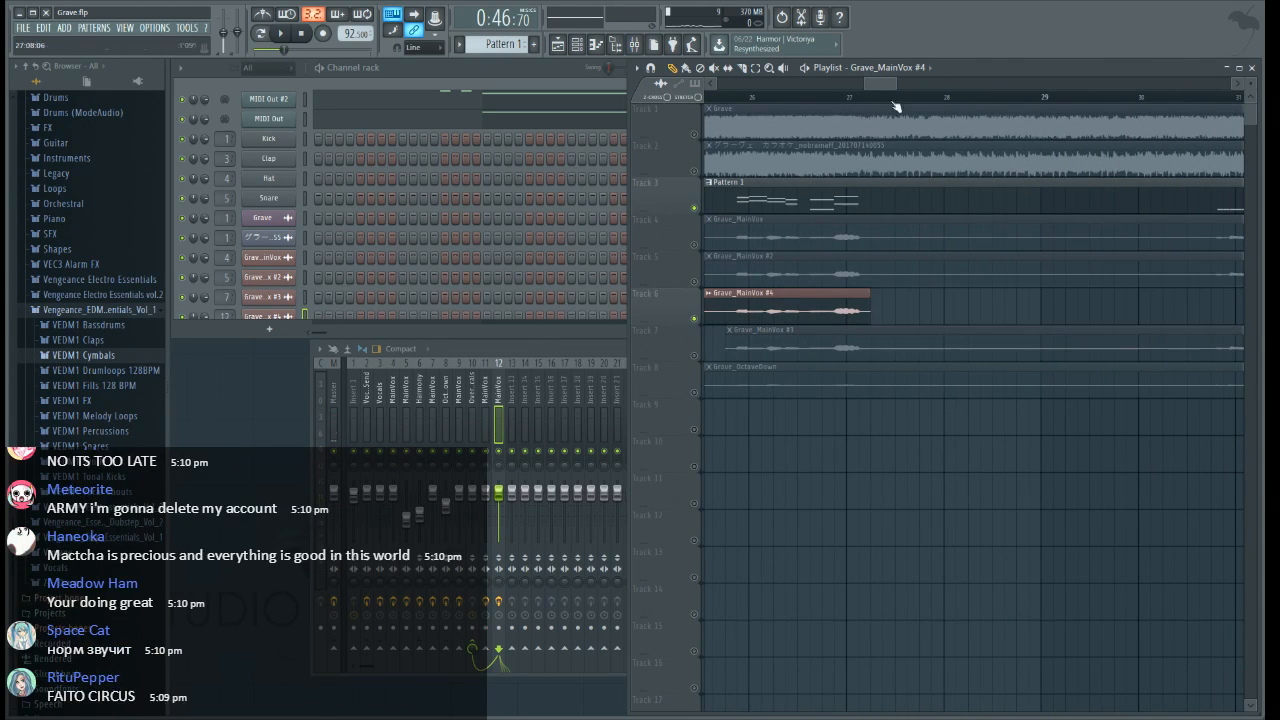
scroll(888, 94, "down", 3)
left_click_drag(886, 83, 831, 98)
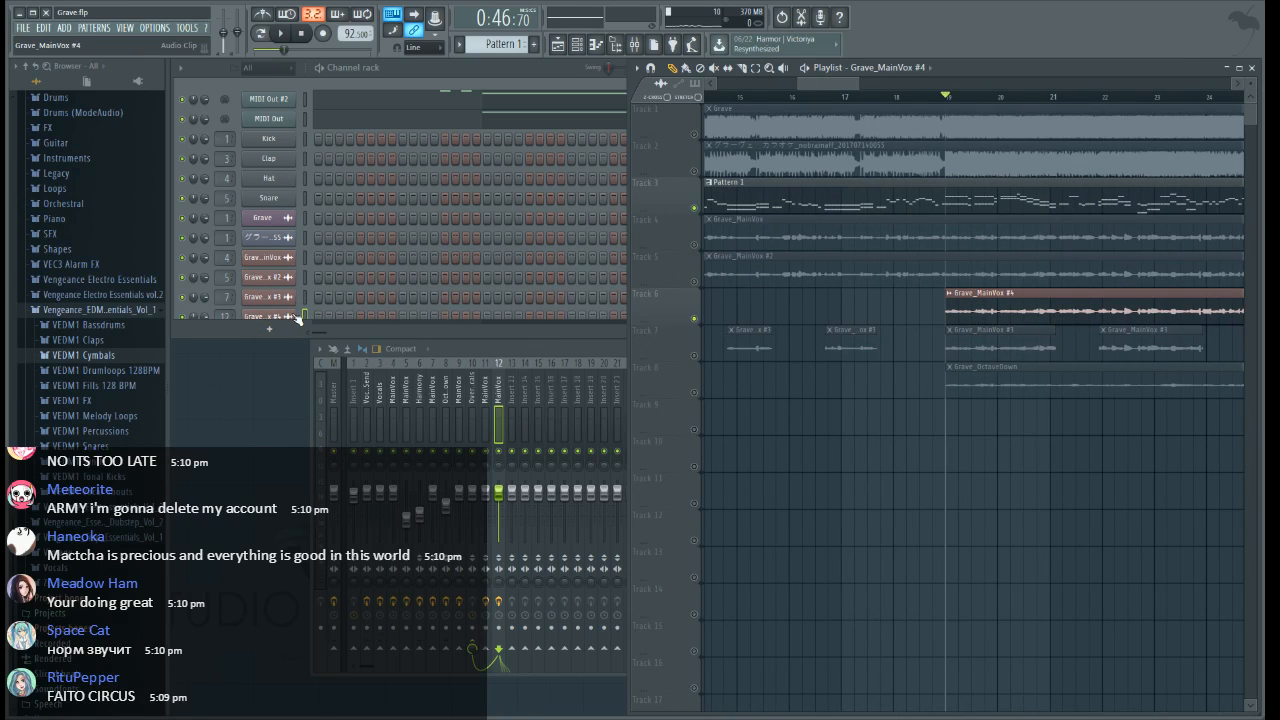
Clone the Grave_MainVox #4 channel and assign the clone to mixer track 11
left_click(285, 316)
scroll(300, 330, "down", 3)
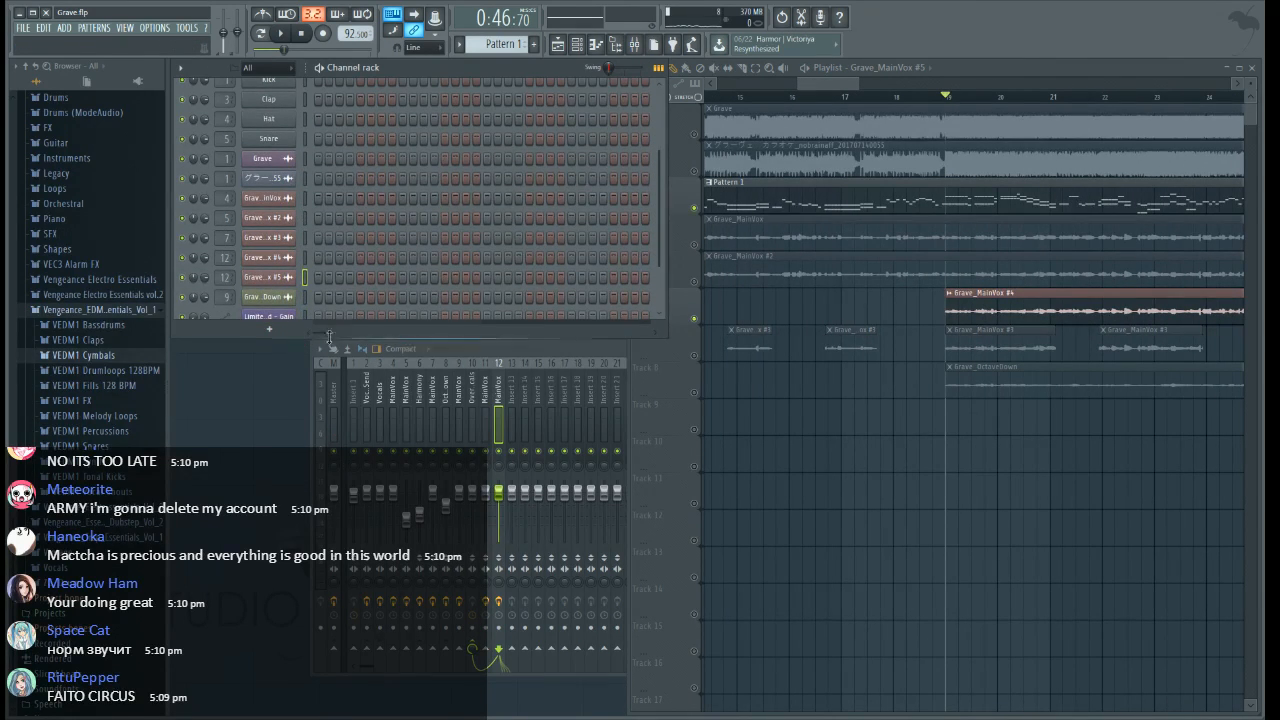
left_click_drag(329, 338, 329, 627)
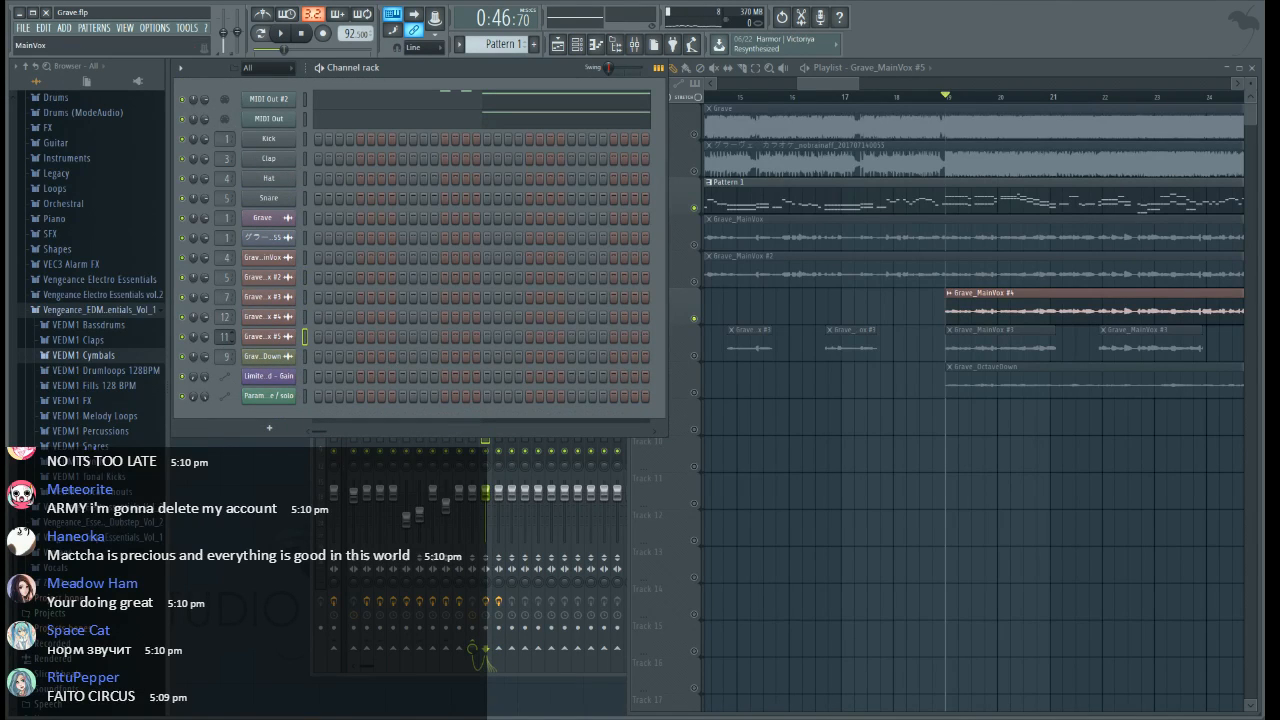
Insert an empty playlist track 7, place the Grave_MainVox #5 clip on it, and play that track soloed
left_click(825, 86)
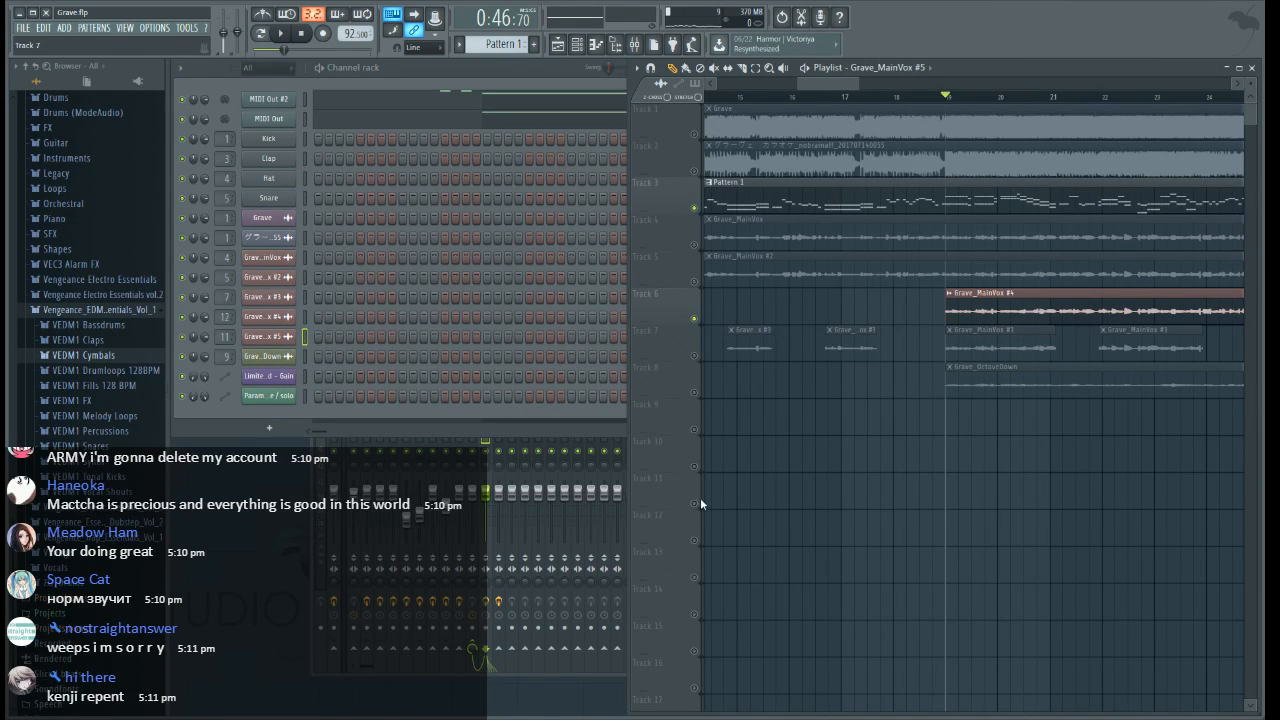
mouse_move(839, 84)
left_mouse_down()
mouse_move(764, 92)
mouse_move(849, 87)
left_mouse_up()
left_click(885, 343)
right_click(695, 356)
key("space")
Slice the Grave_MainVox #5 clip at bar 19 and delete the part before it
left_click(742, 68)
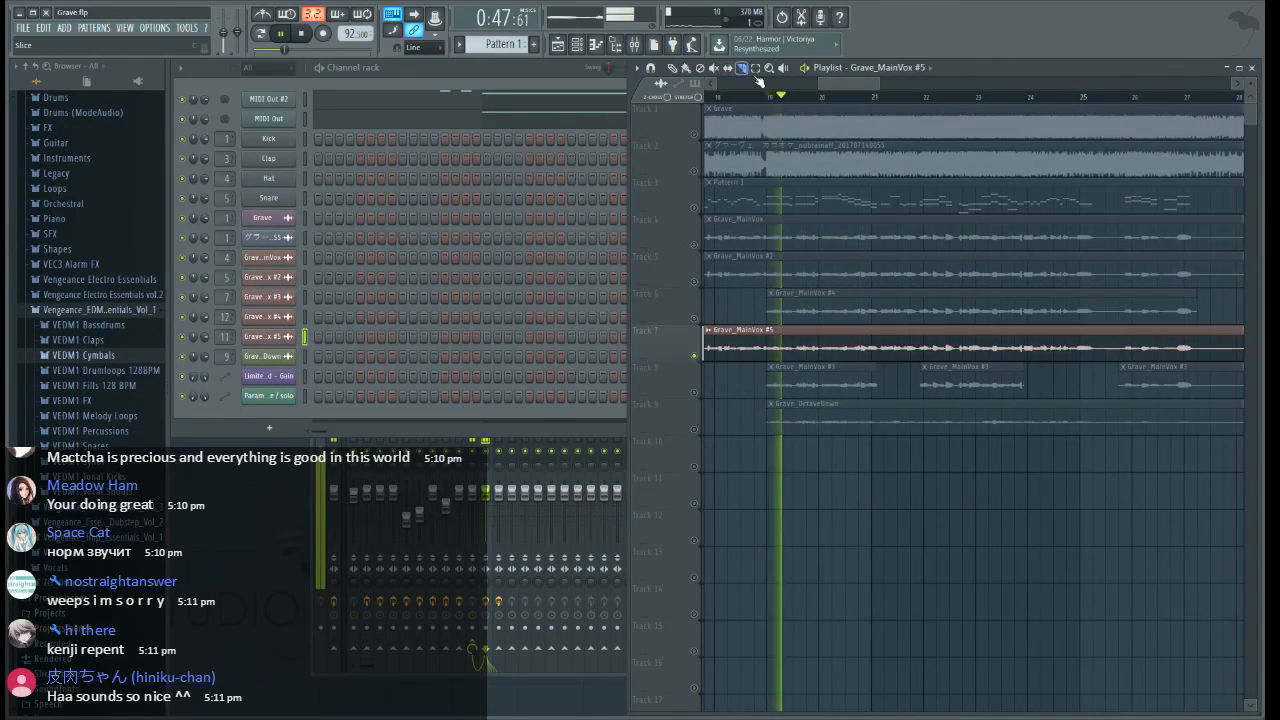
key("space")
scroll(770, 112, "up", 3)
left_click_drag(767, 352, 765, 316)
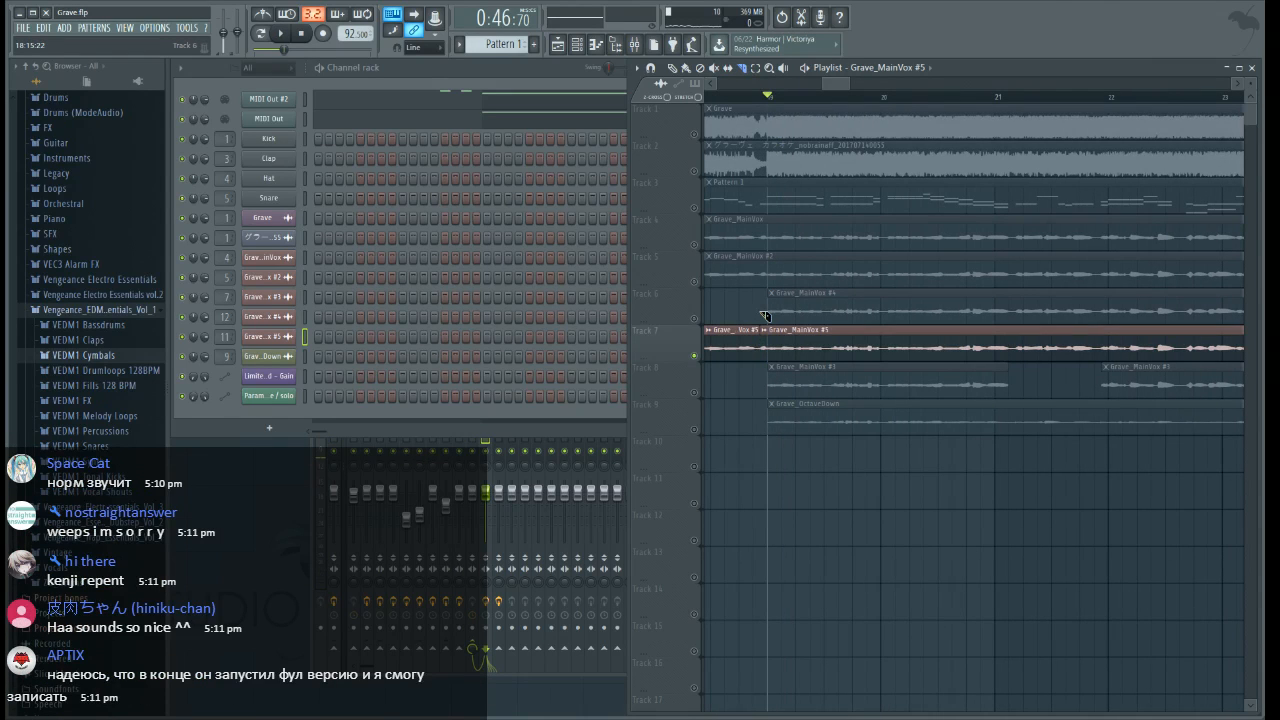
key("ctrl+z")
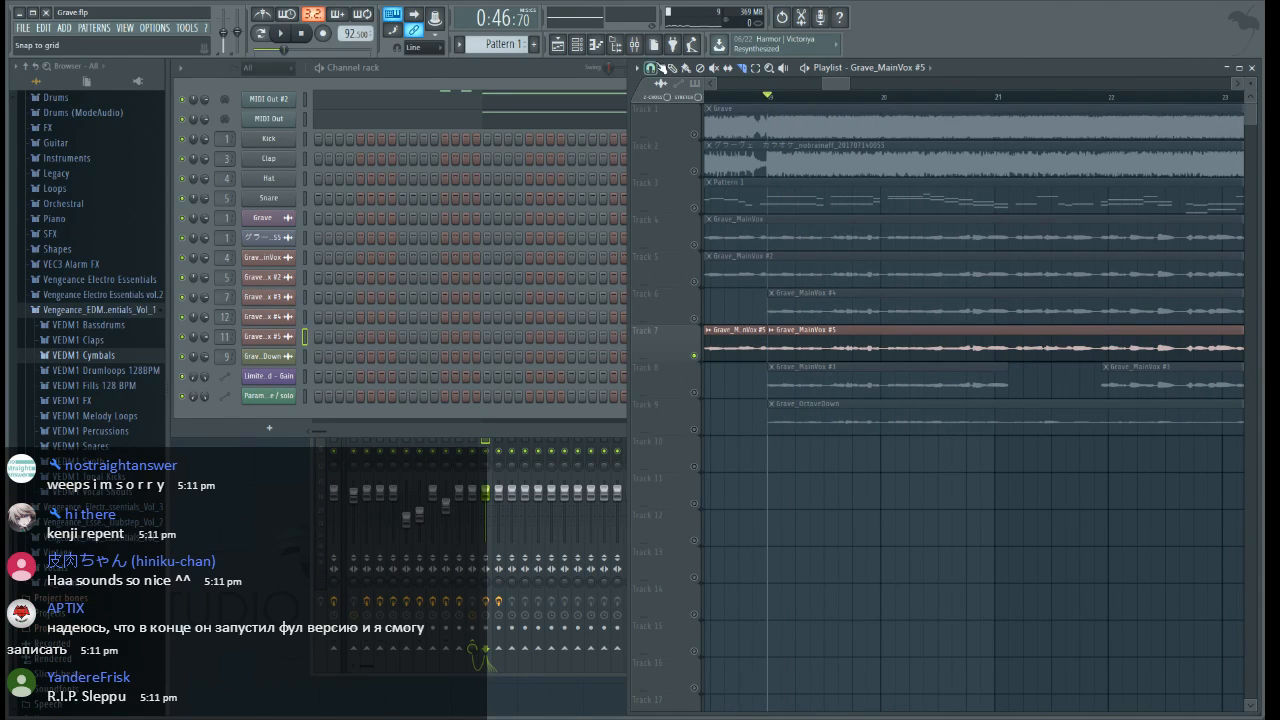
right_click(712, 330)
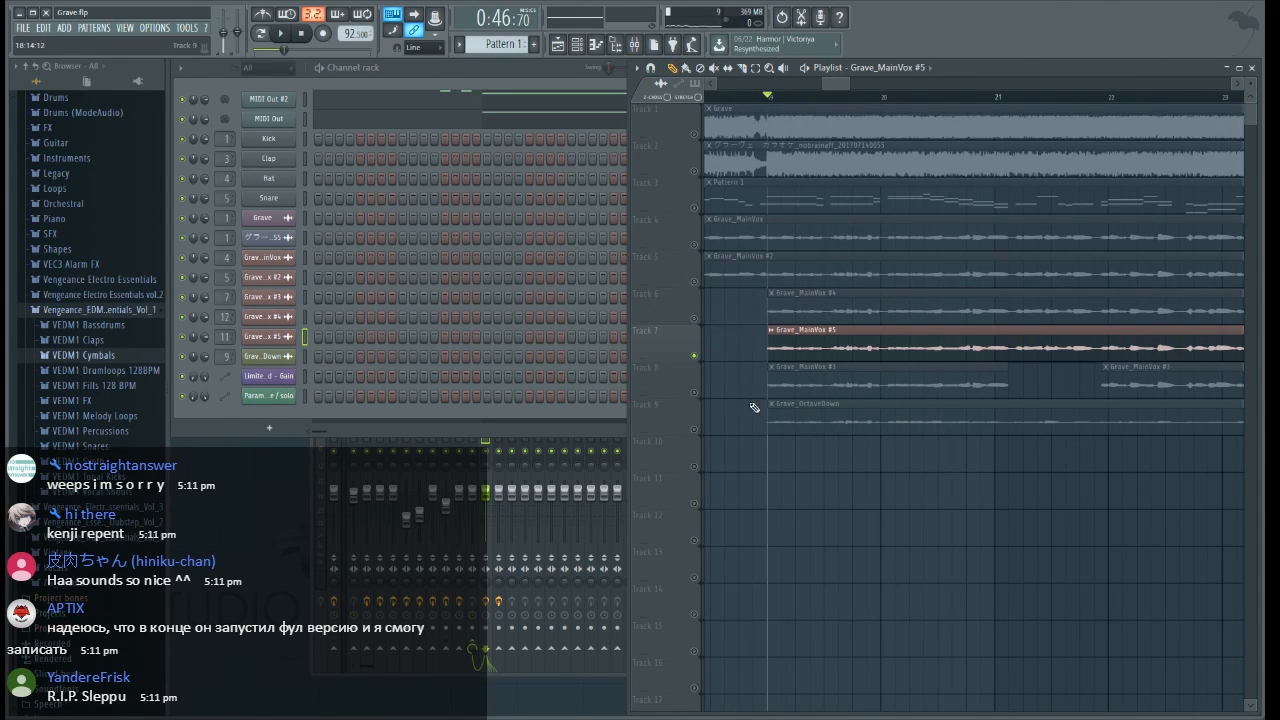
Open the Pitcher on mixer track 11 and set its key to F# minor
left_click(634, 44)
key("space")
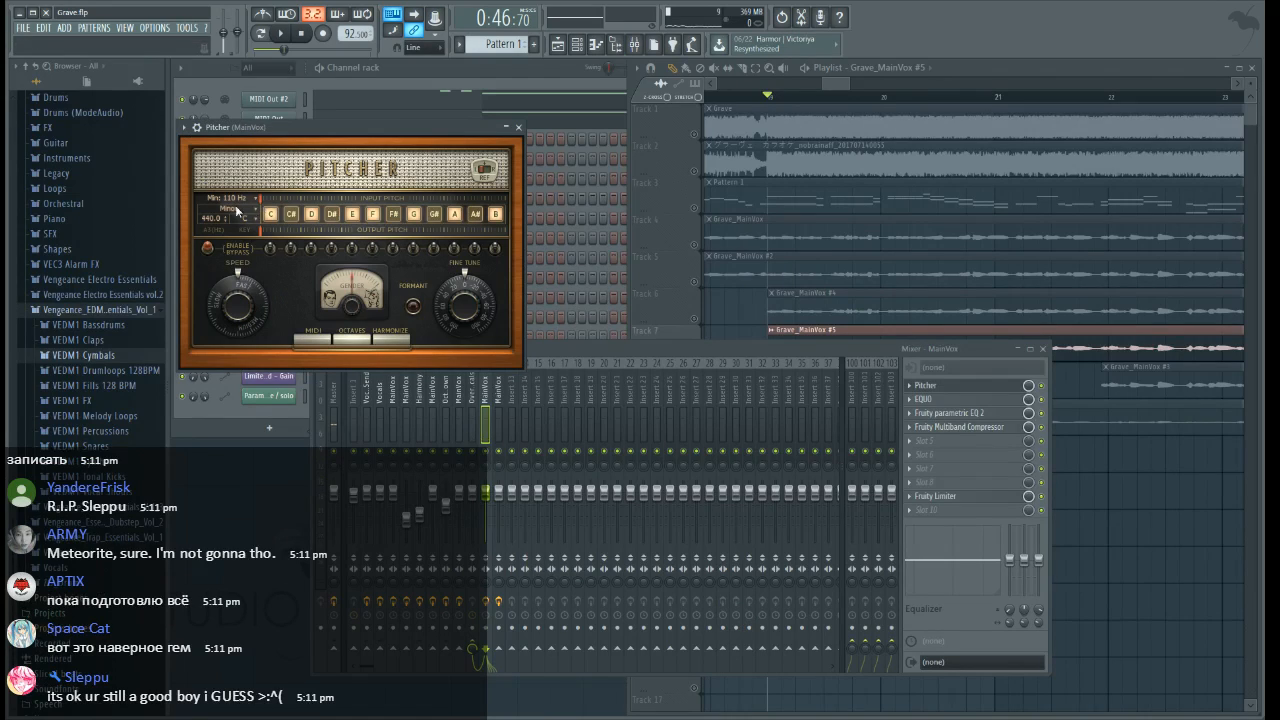
left_click(250, 221)
left_click(278, 224)
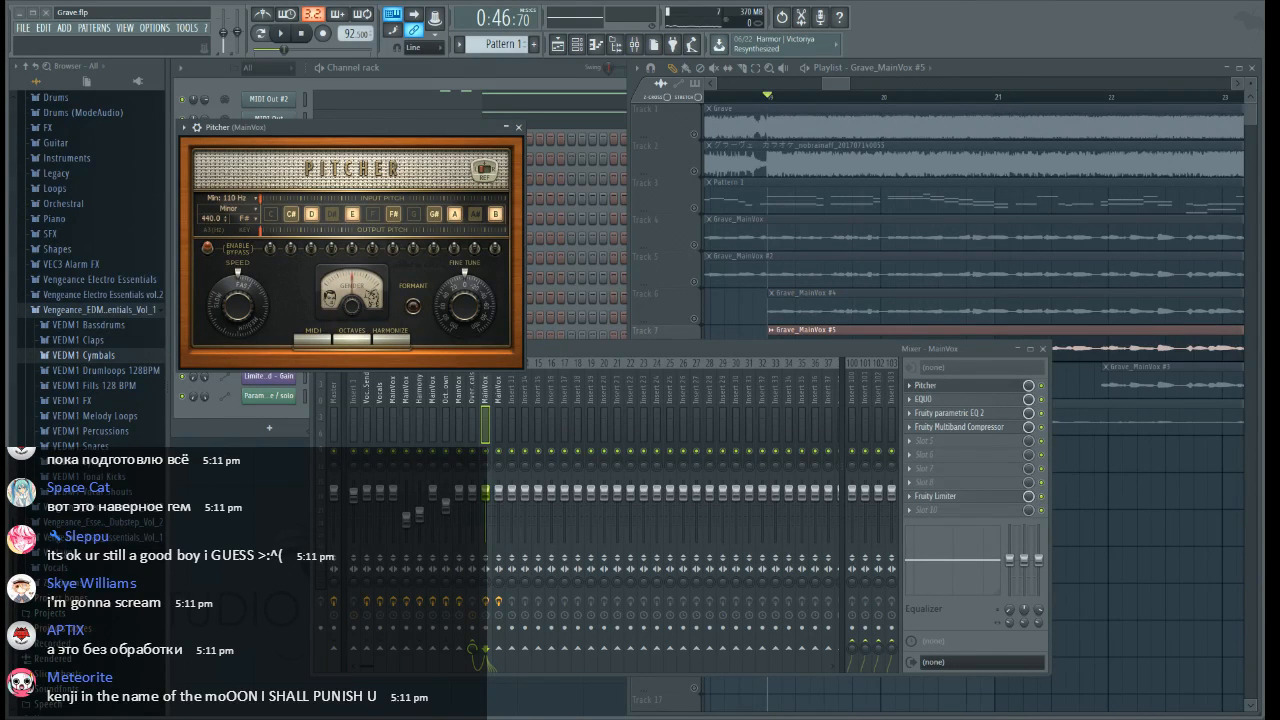
Examine the MIDI Out #2 notes in the piano roll to work out the song's key
left_click(518, 128)
left_click(548, 103)
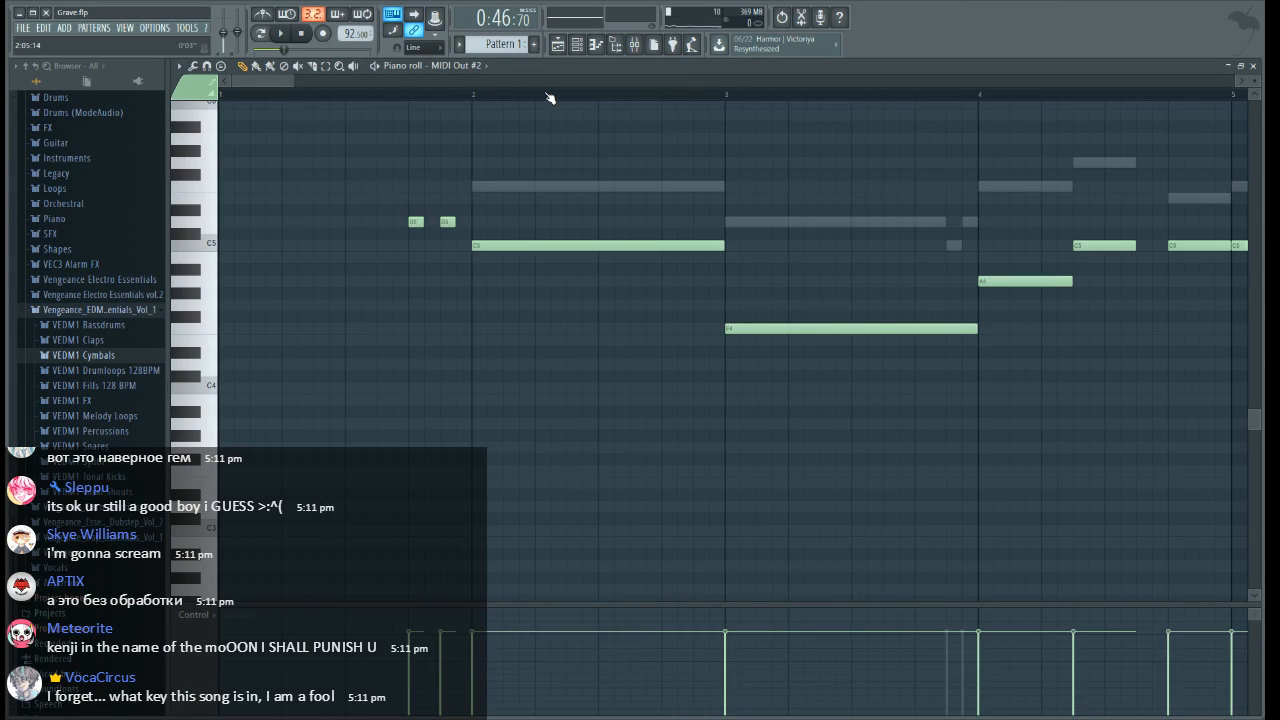
scroll(775, 95, "up", 3)
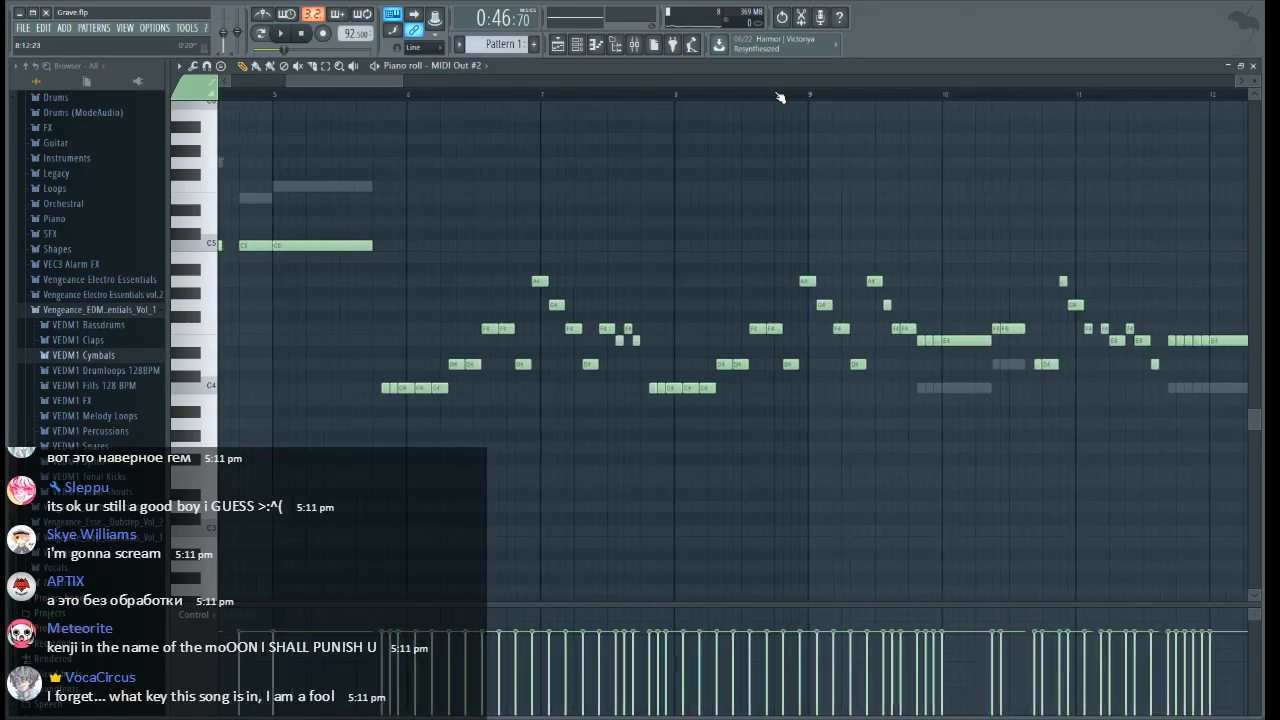
left_click(1254, 66)
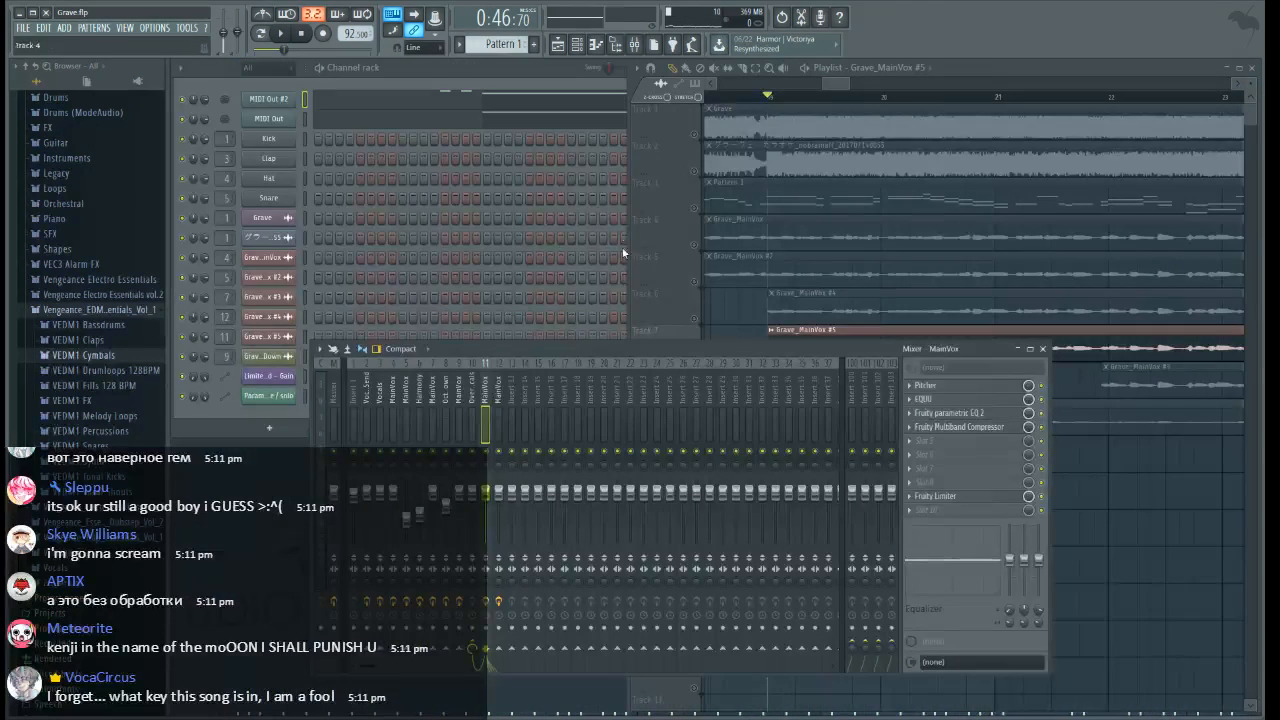
Set the Pitcher's key to D minor and enable playlist tracks 3 and 6 alongside track 7
left_click(925, 385)
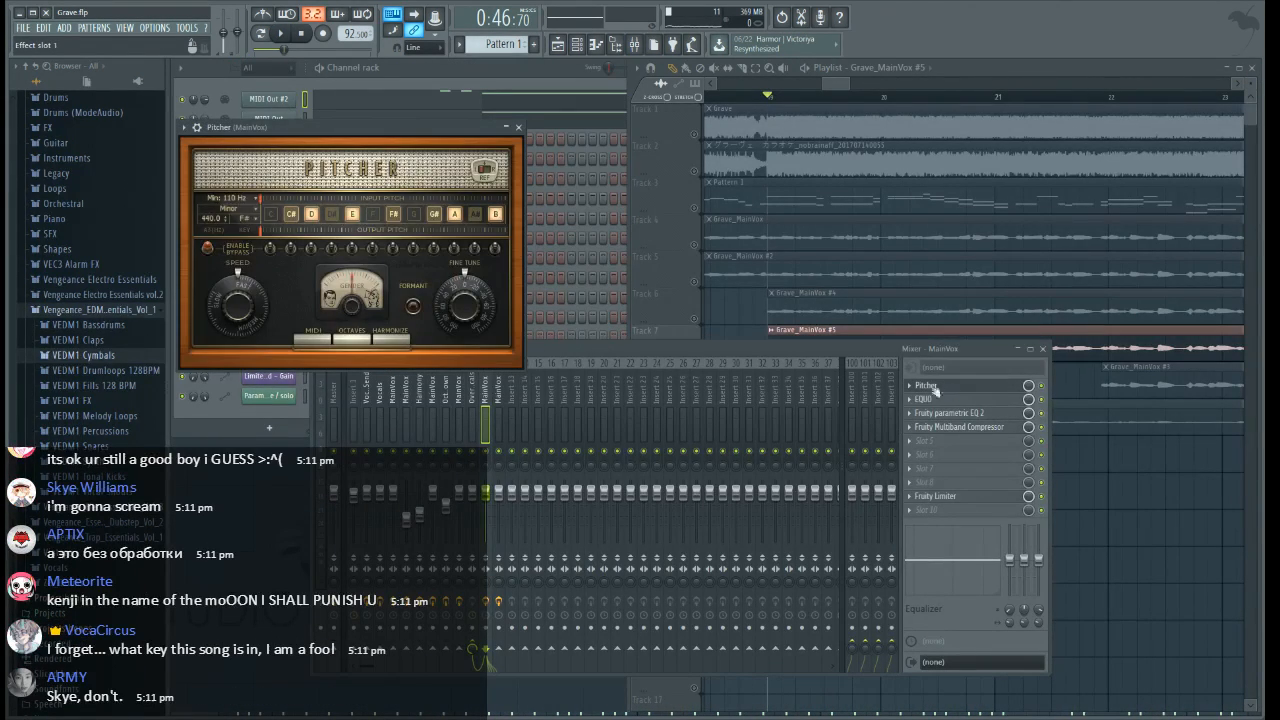
left_click(250, 219)
left_click(278, 177)
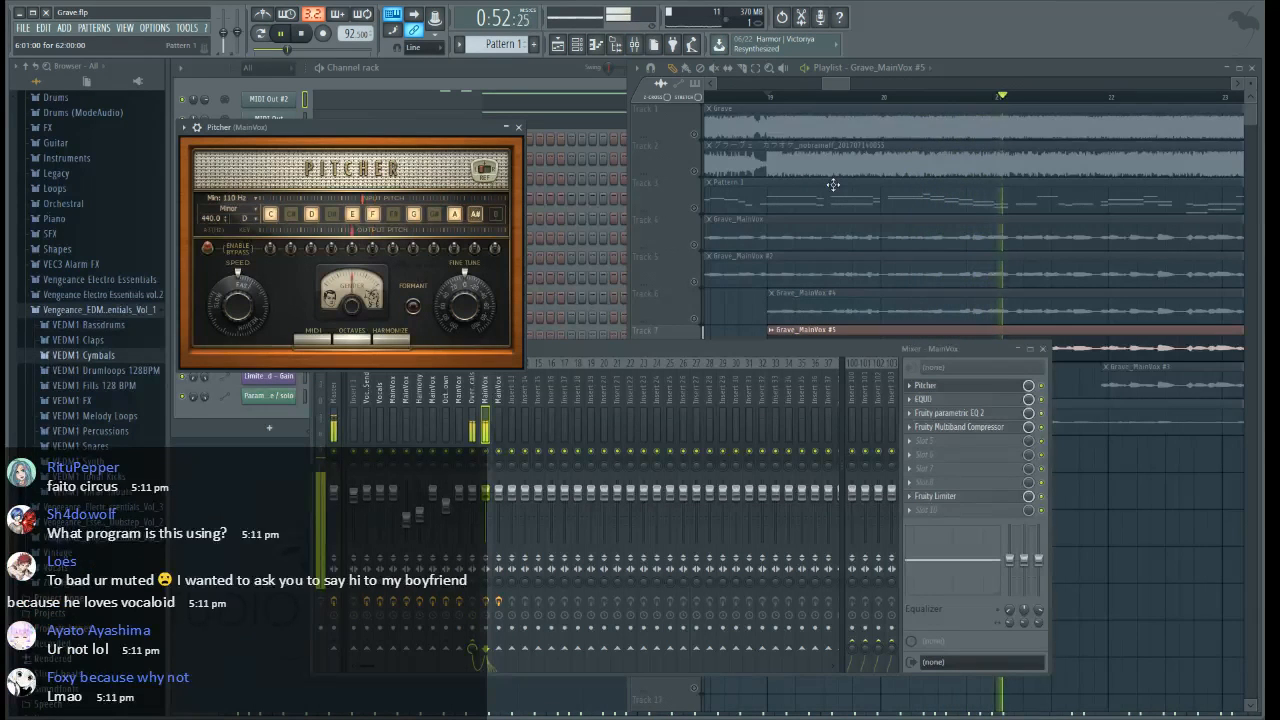
left_click(519, 128)
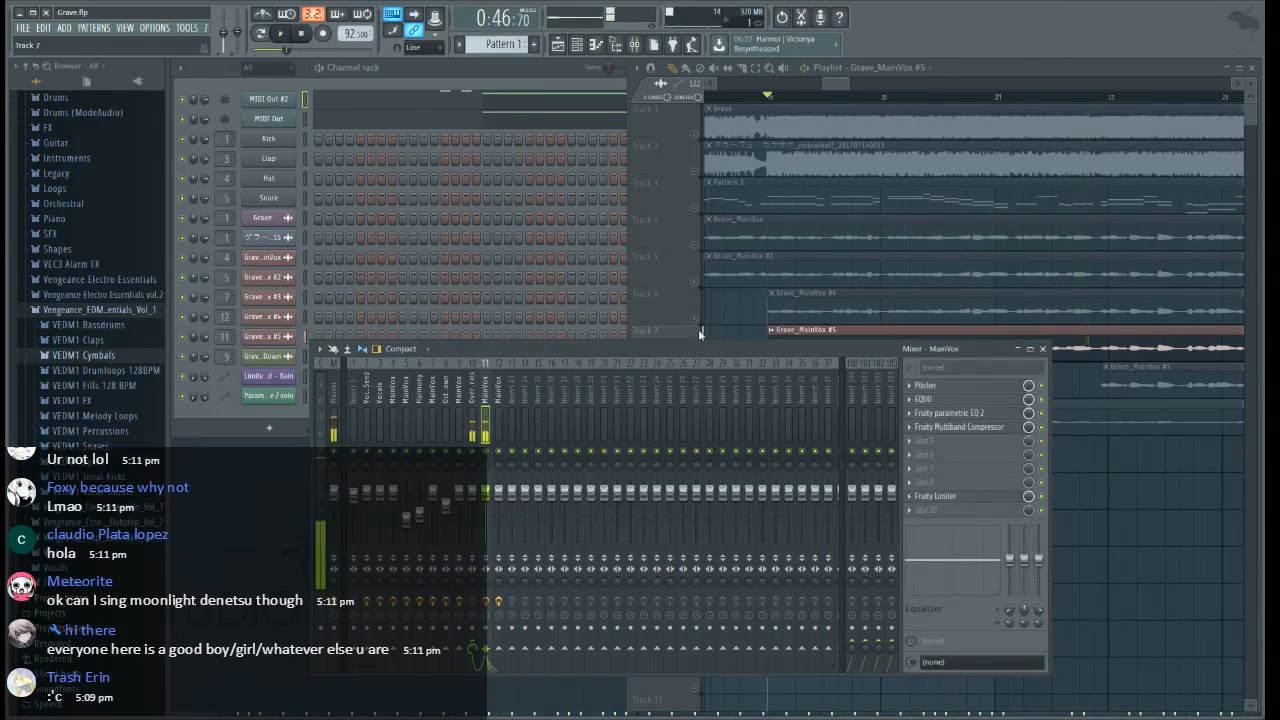
left_click(698, 329)
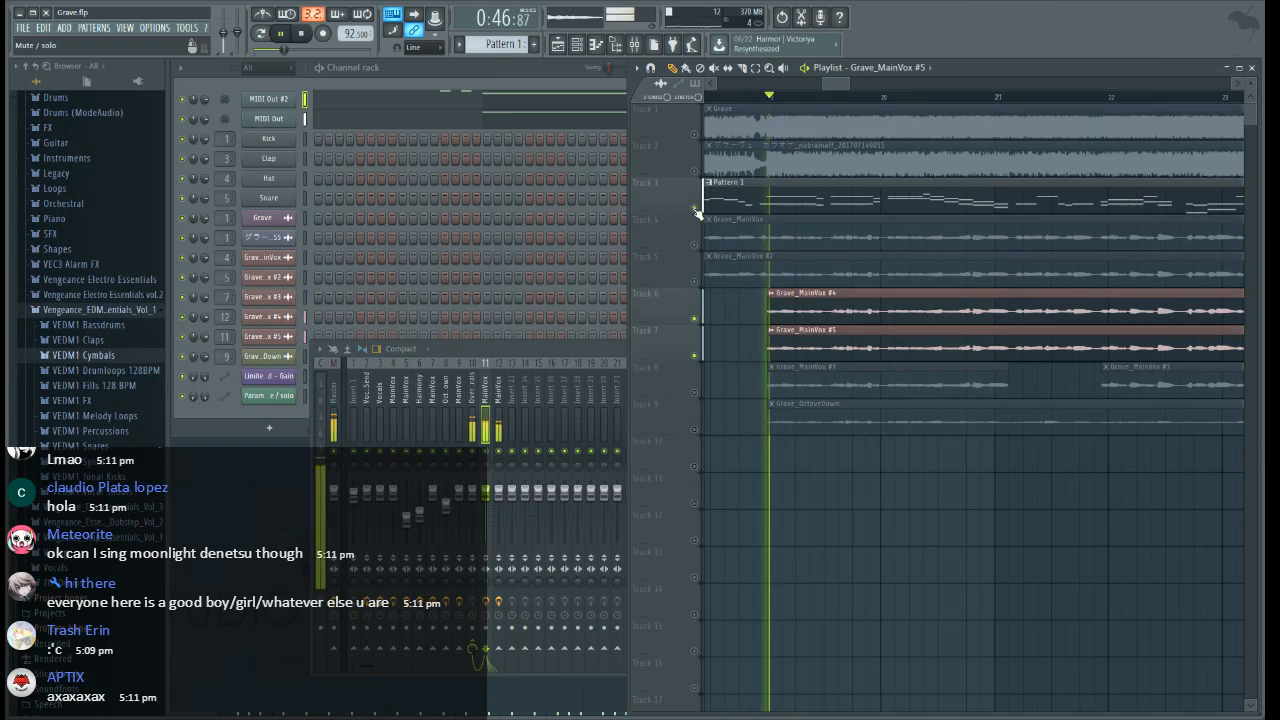
Load Maximus in slot 9 of the Overlap Vocals mixer track and pan MainVox mixer tracks 11 and 12
left_click(540, 352)
left_click(474, 404)
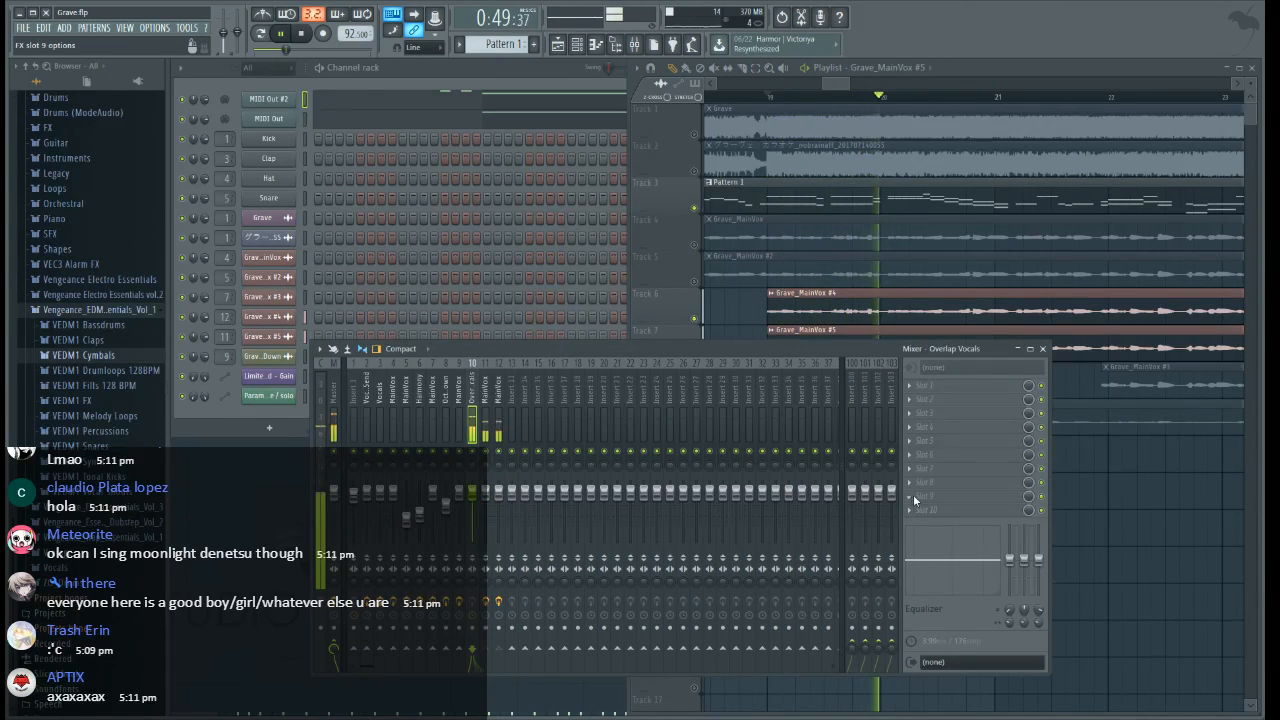
left_click(911, 496)
left_click(654, 615)
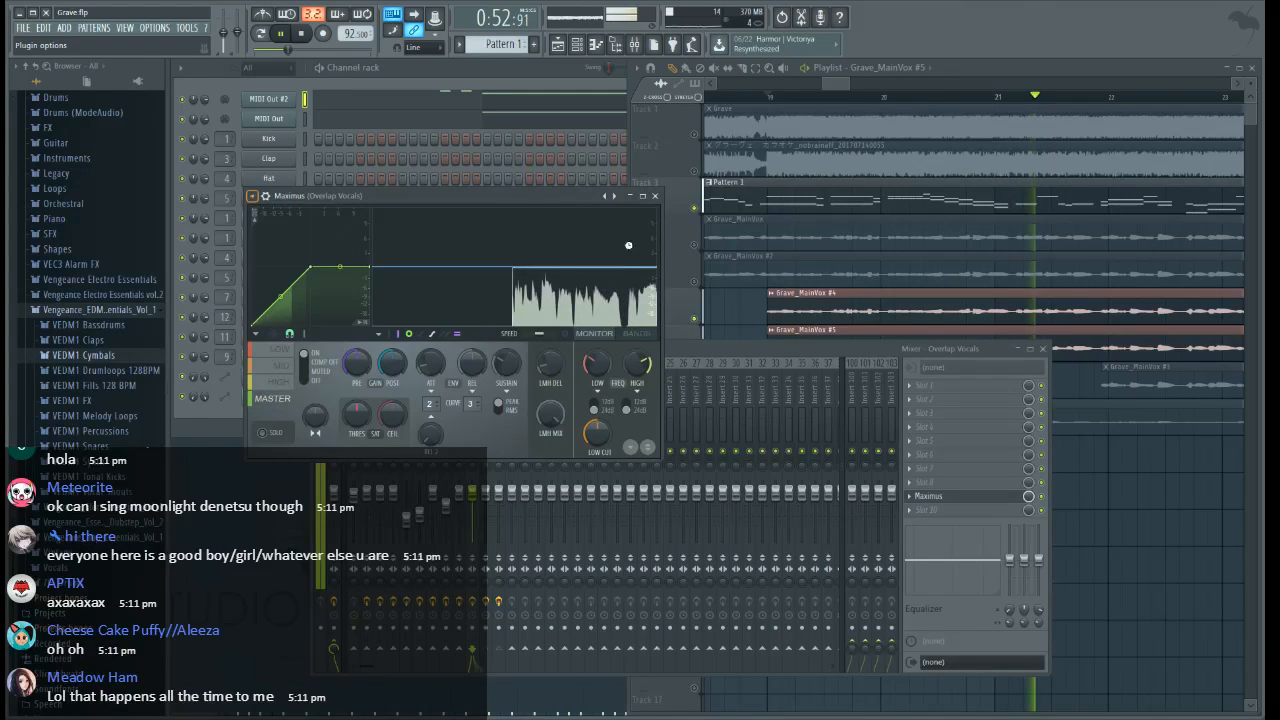
left_click(654, 196)
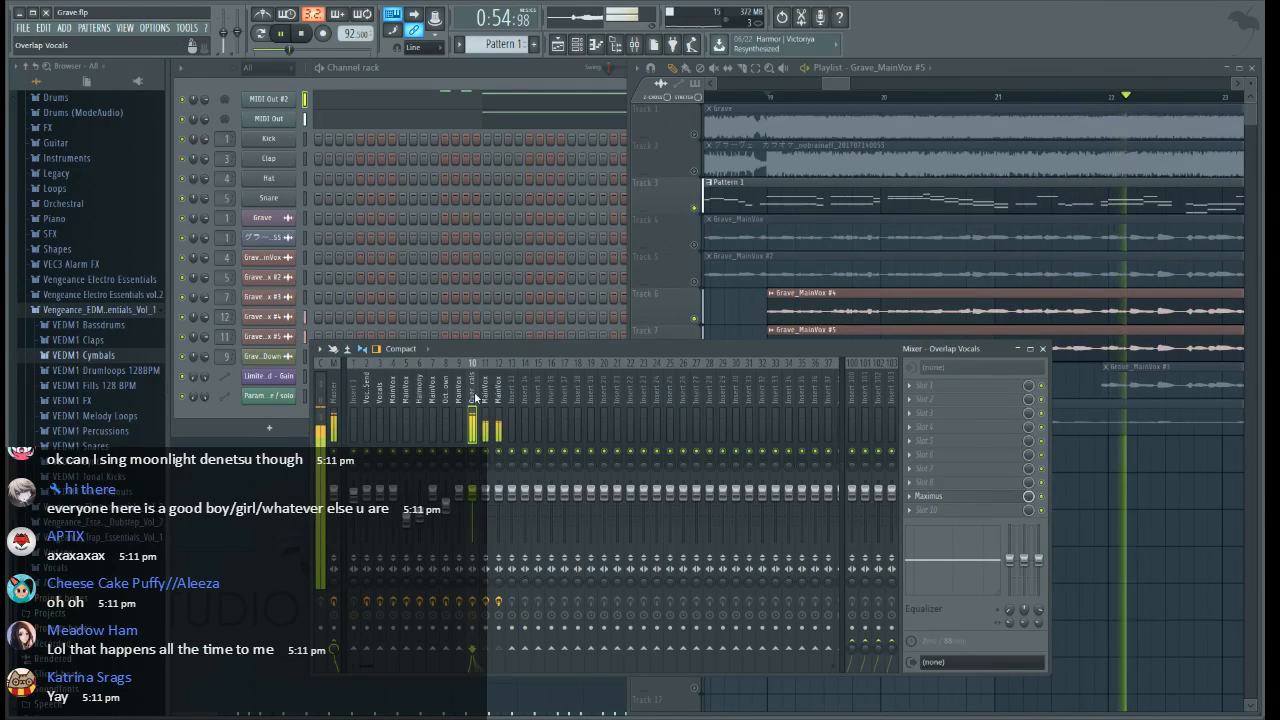
left_click(486, 462)
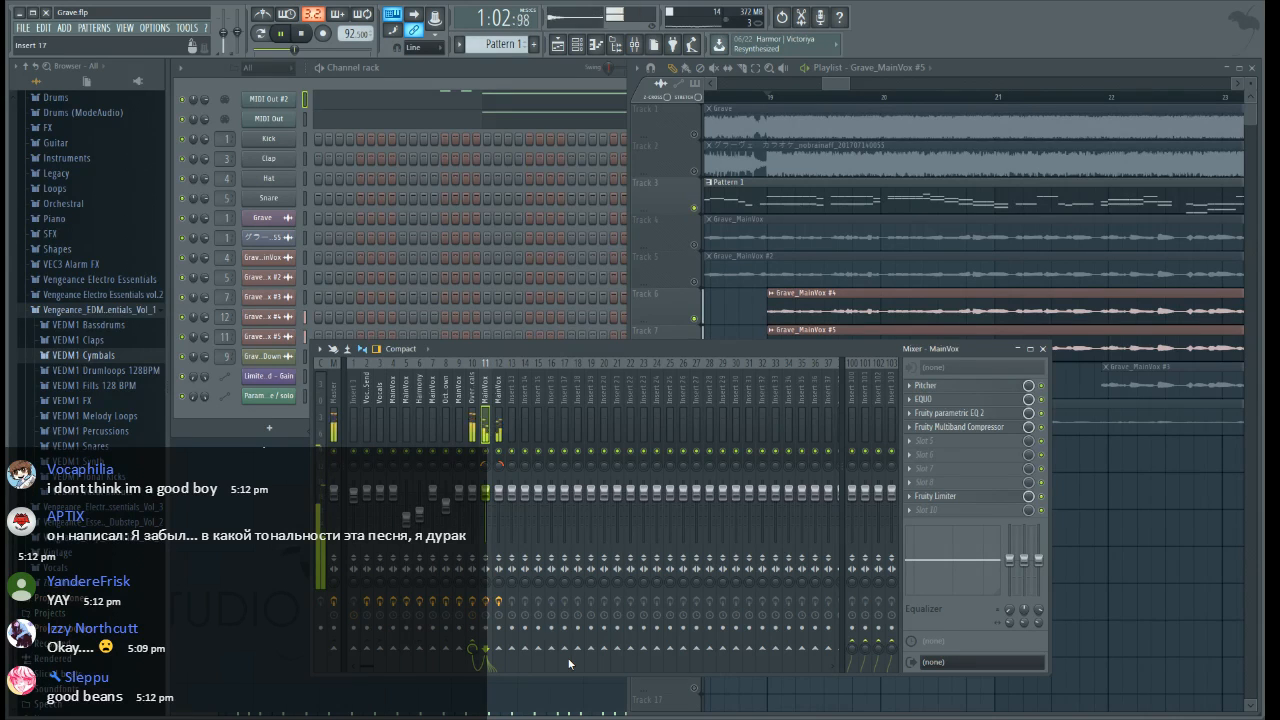
Slice the Grave_MainVox #5 clip where the #4 clip ends after bar 27 and delete the remainder
left_click_drag(835, 84, 874, 94)
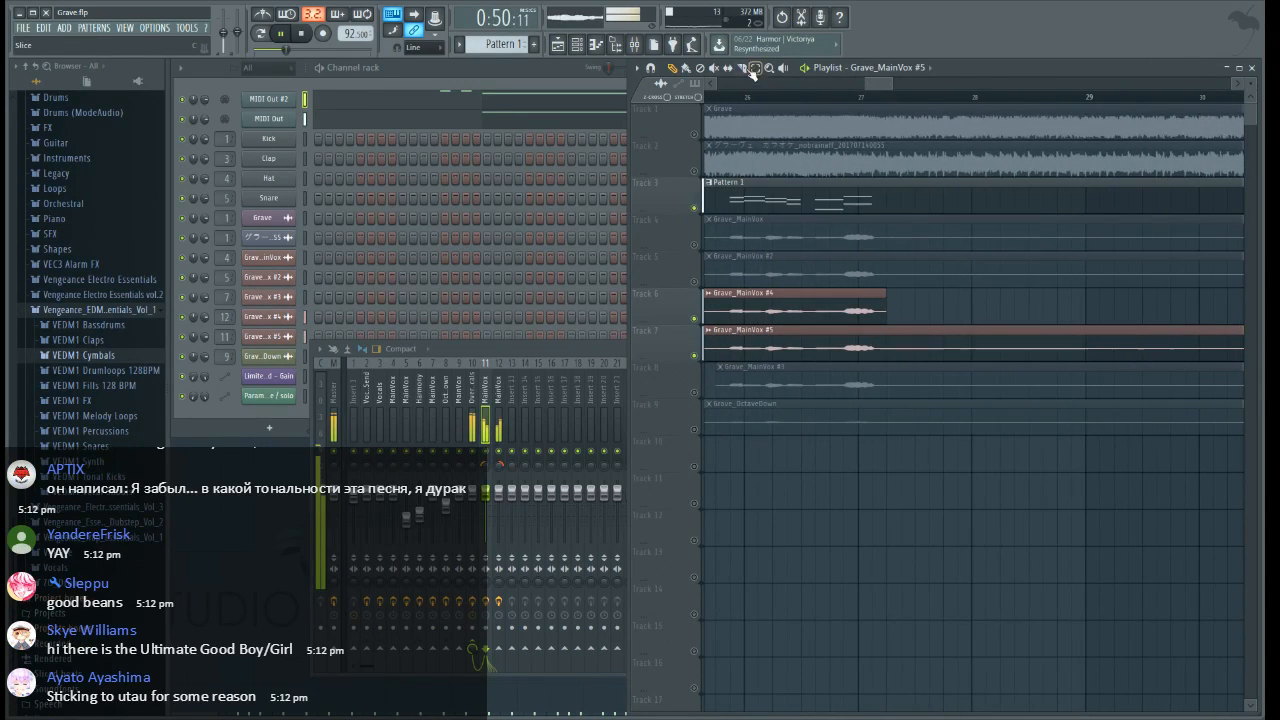
scroll(900, 104, "up", 3)
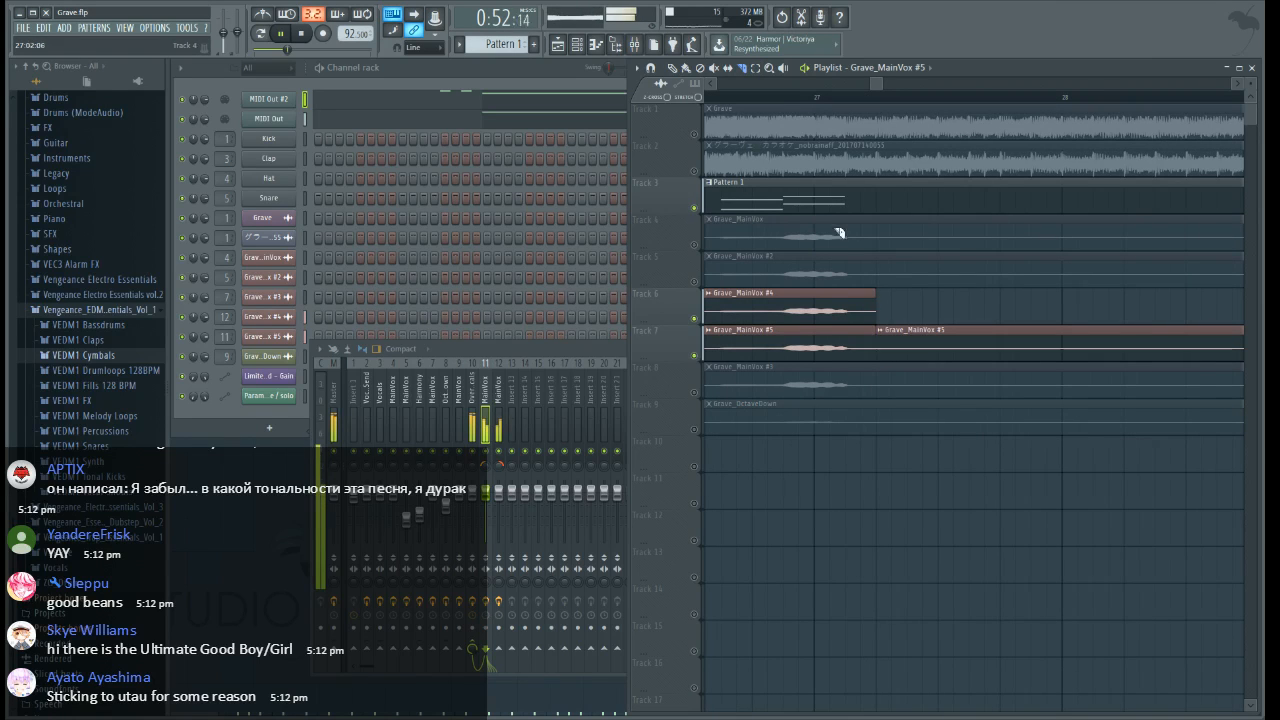
right_click(910, 342)
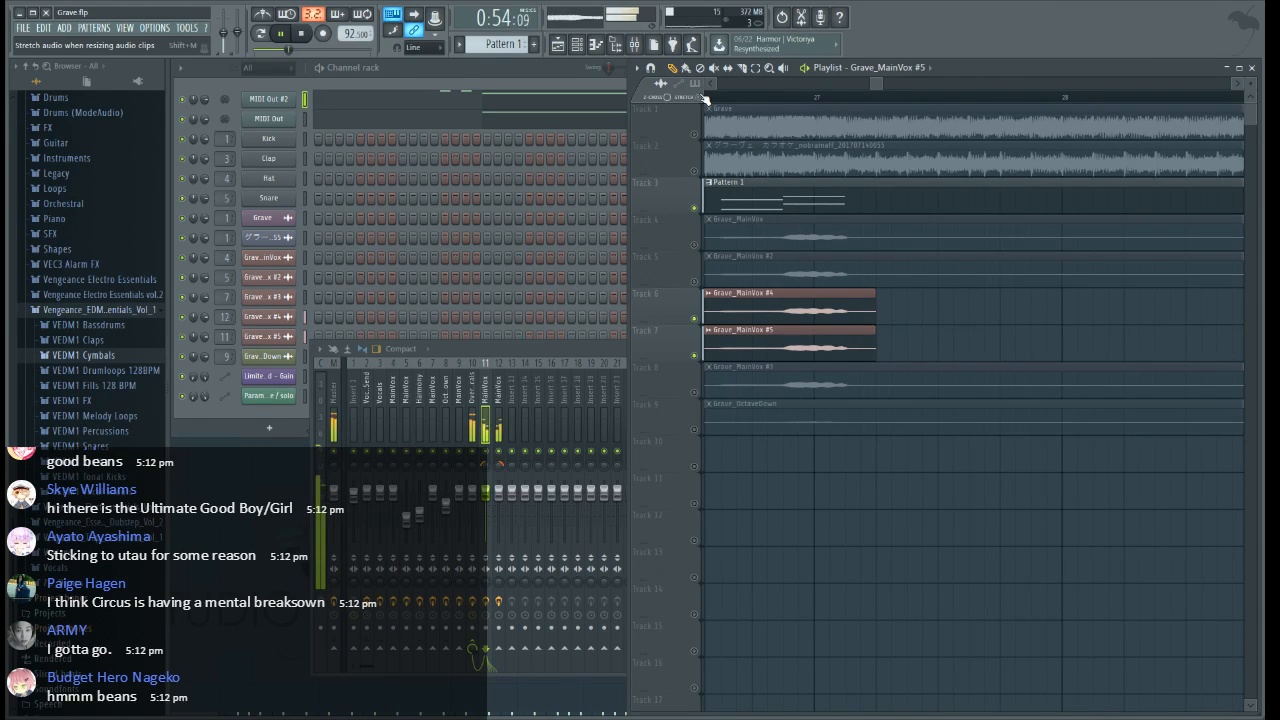
Set the global snap to none and adjust the end of the Grave_MainVox #4 clip on track 6
left_click(418, 47)
left_click(433, 99)
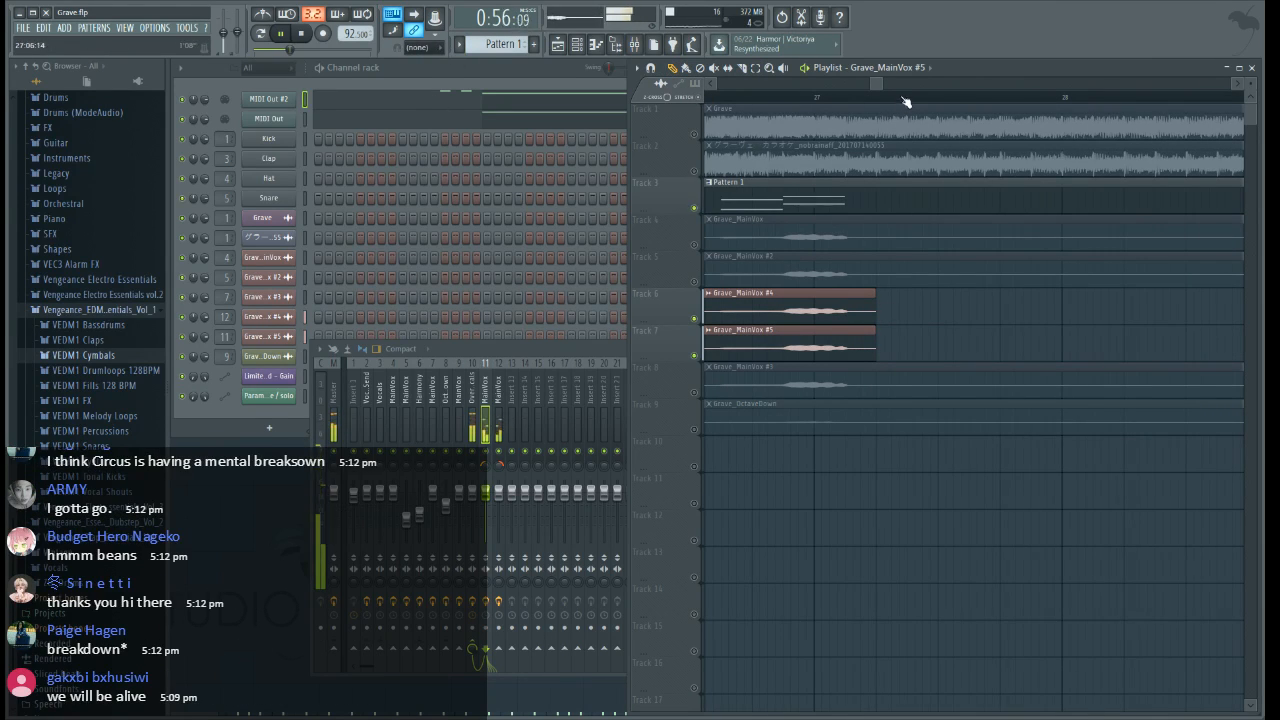
scroll(885, 104, "up", 2)
left_click(857, 300)
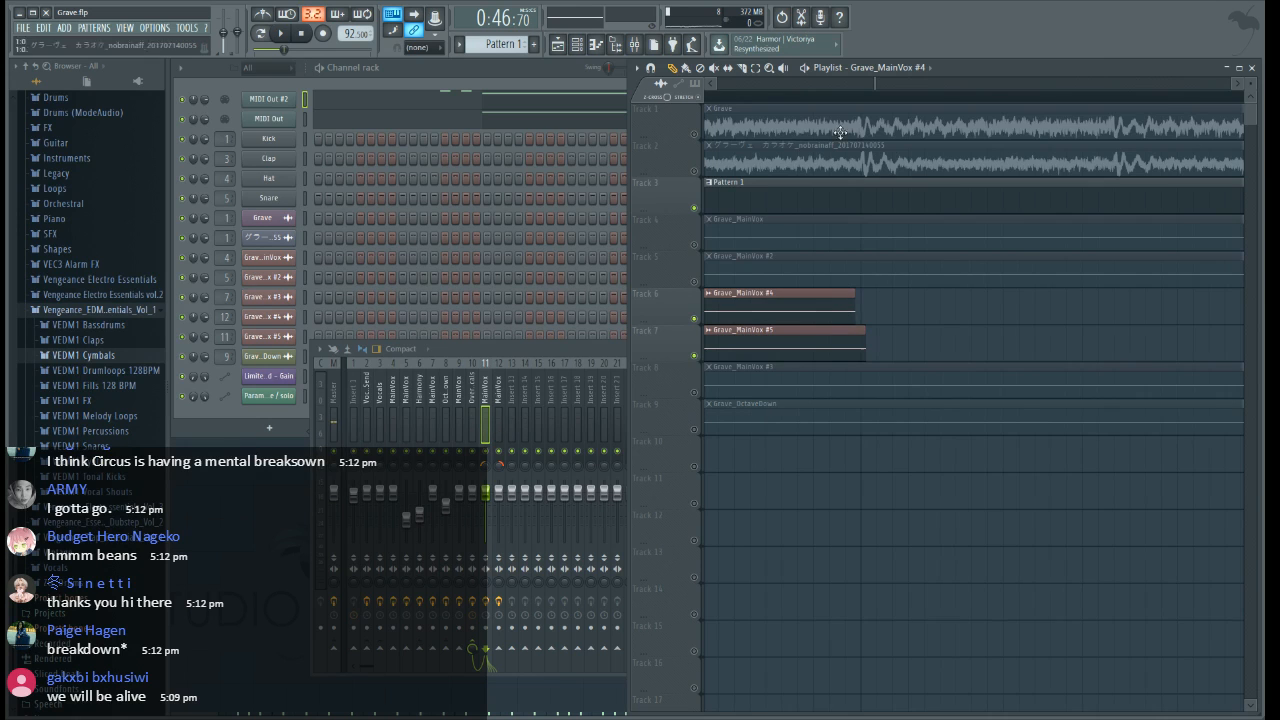
Extend the starts of the Grave_MainVox #4 and #5 clips, slice both at bar 19, and delete the leading pieces
scroll(838, 98, "down", 6)
left_click_drag(874, 83, 835, 95)
scroll(806, 99, "up", 5)
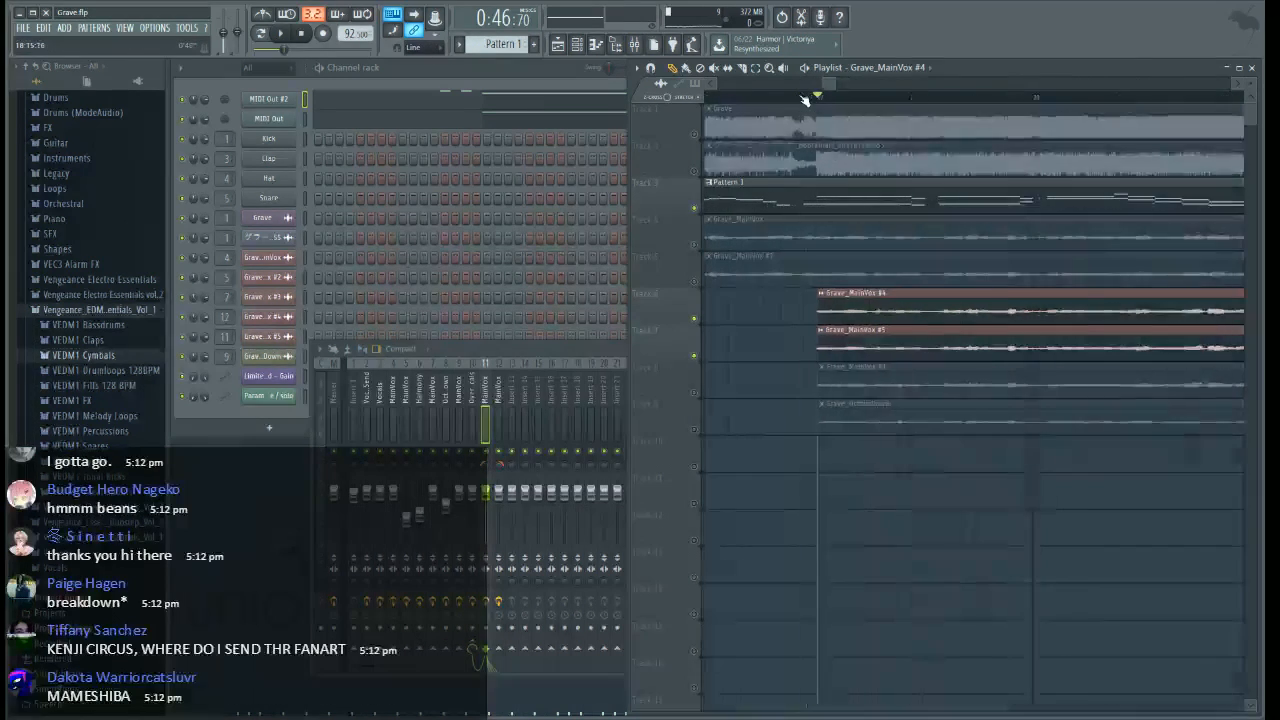
scroll(843, 100, "up", 2)
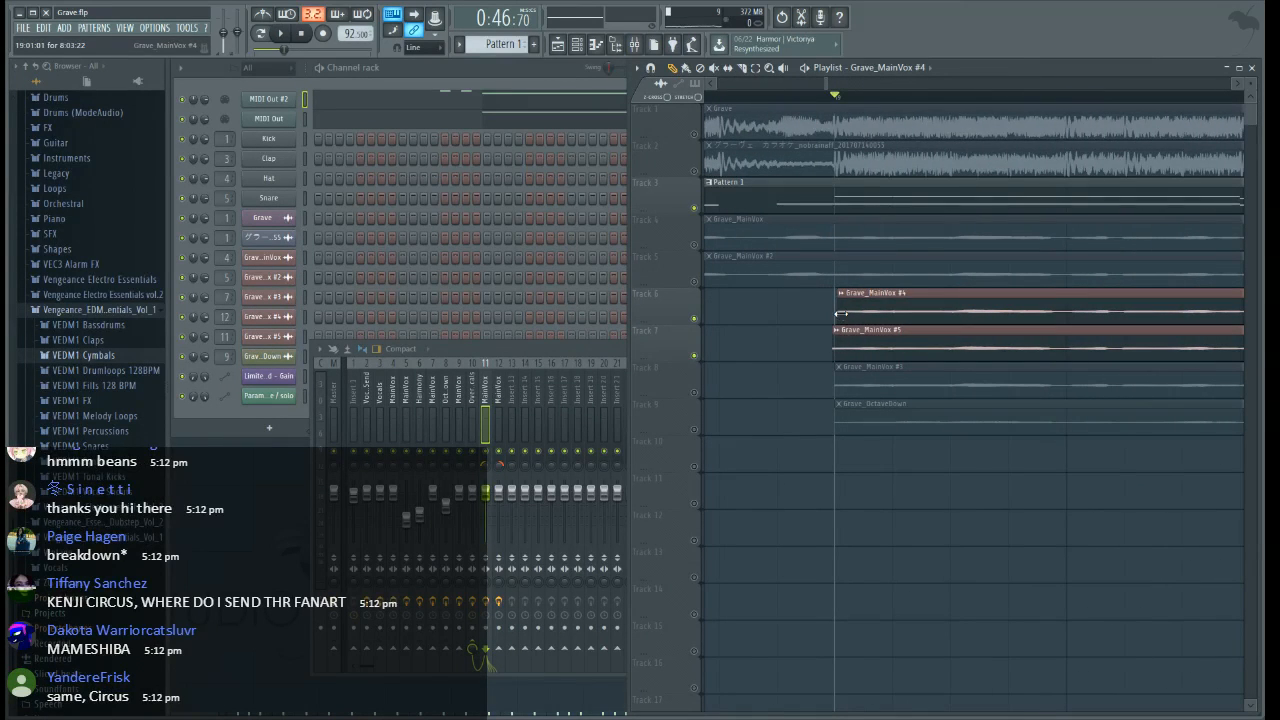
left_click_drag(838, 314, 780, 314)
left_click_drag(834, 347, 775, 347)
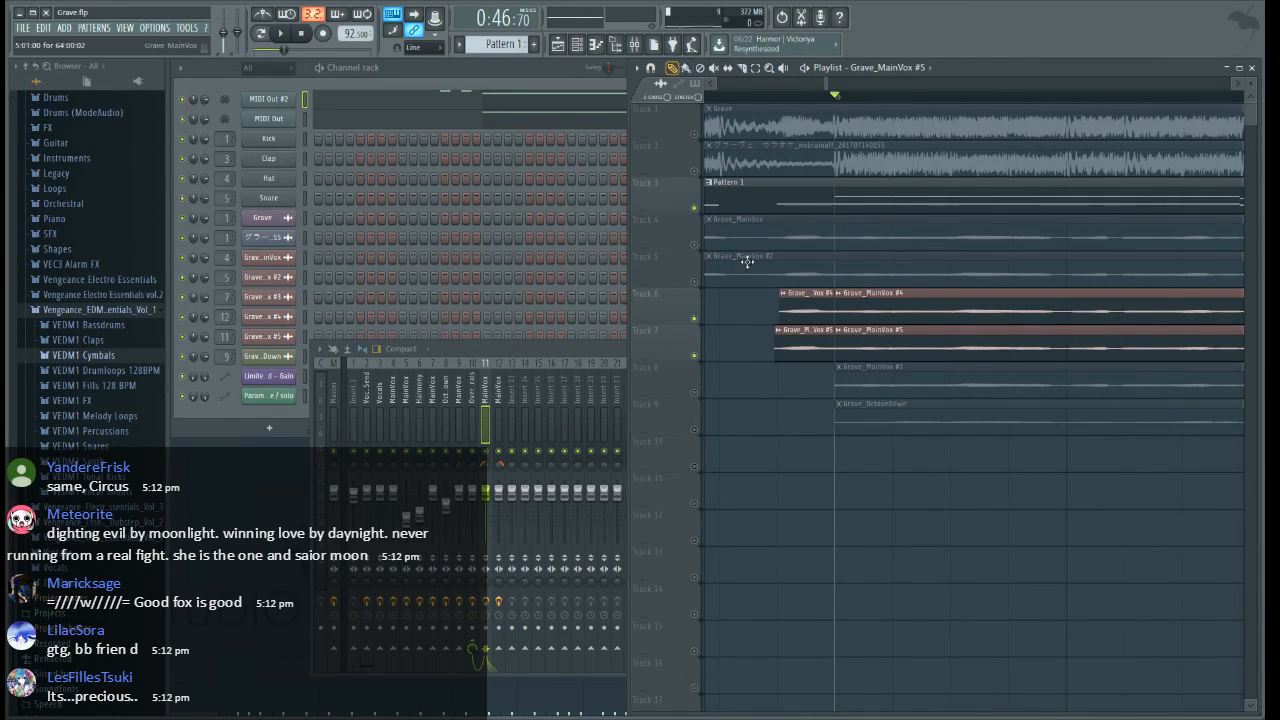
right_click(795, 312)
right_click(799, 348)
Audition the trimmed clips from bar 19, stop playback, and re-enable all playlist tracks
key("space")
Mute the original Grave audio on playlist track 1, play from bar 19, and lower the Overlap Vocals mixer track's volume
key("space")
right_click(694, 244)
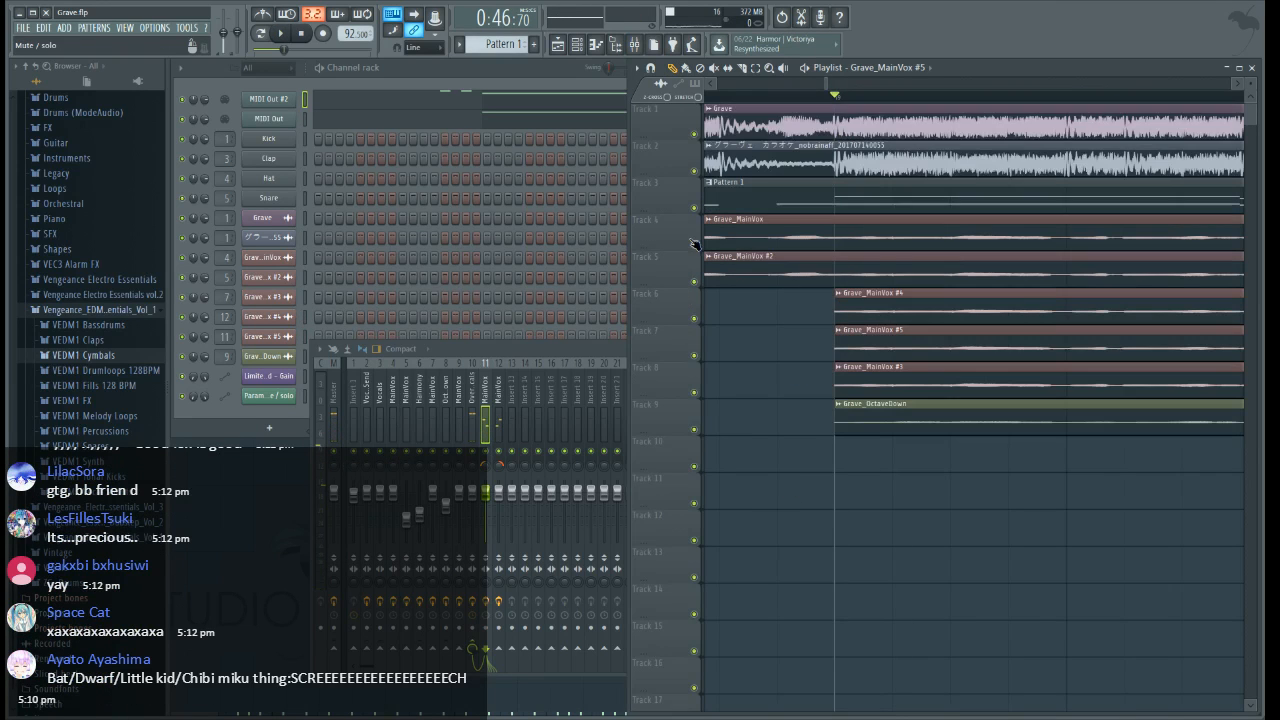
left_click(695, 134)
key("space")
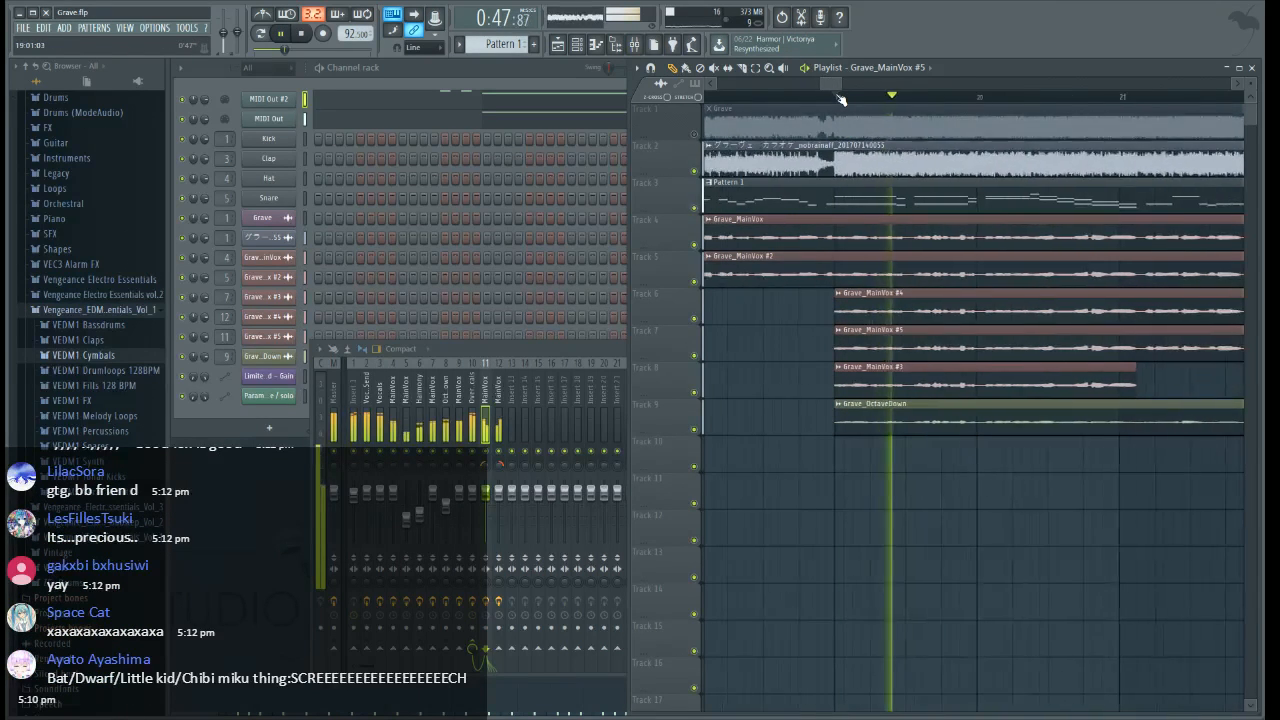
left_click(473, 440)
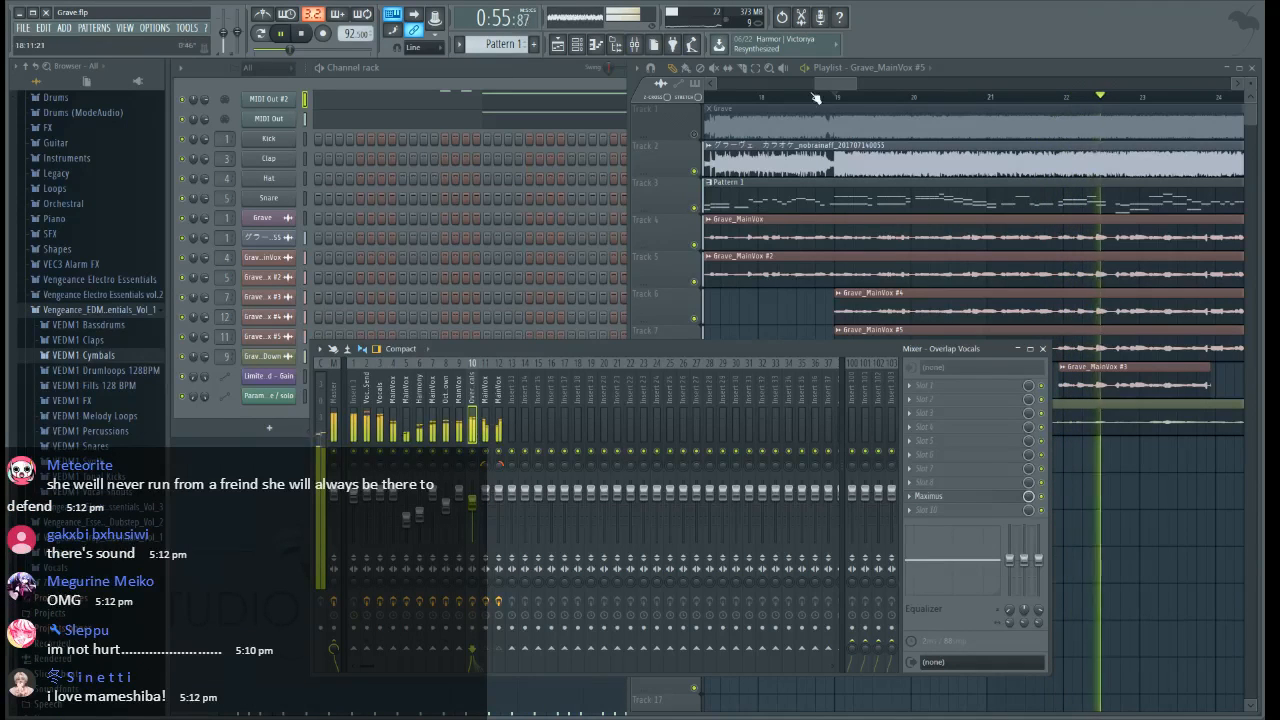
left_click(858, 72)
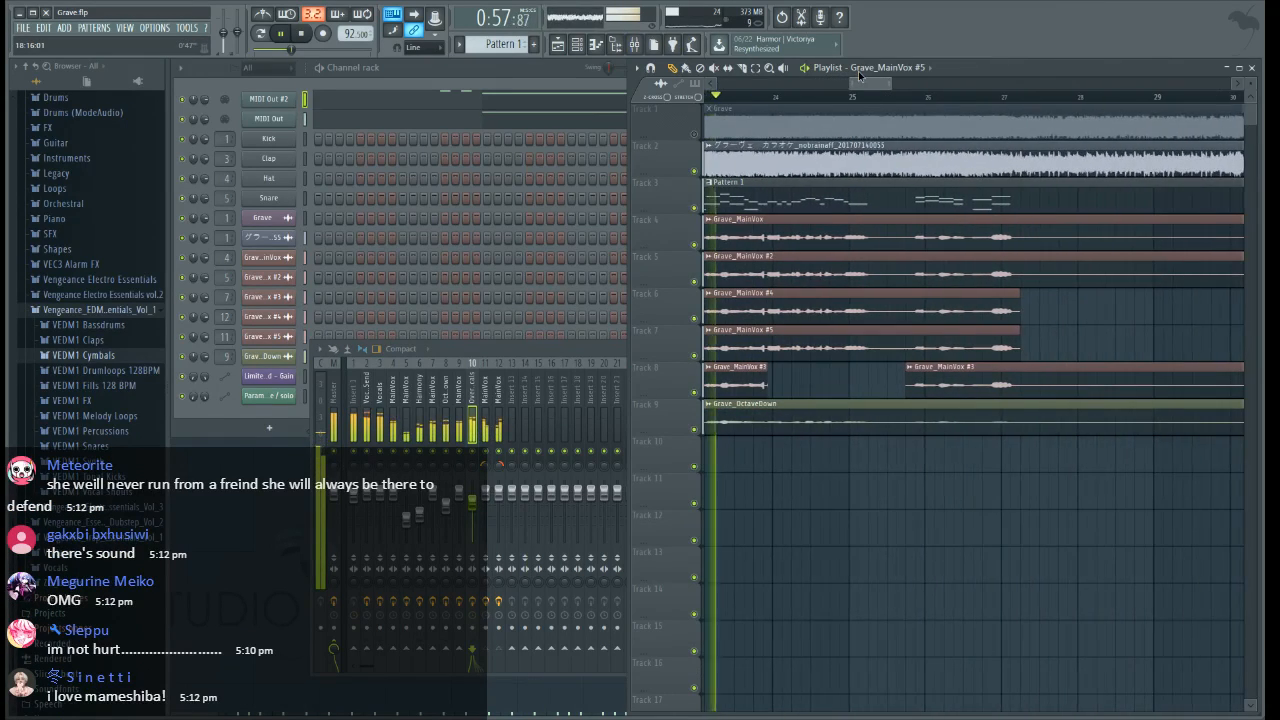
Audition the layered vocals through bar 26, then replay the opening of the bar 19 section to check the Overlap Vocals level
left_click(504, 350)
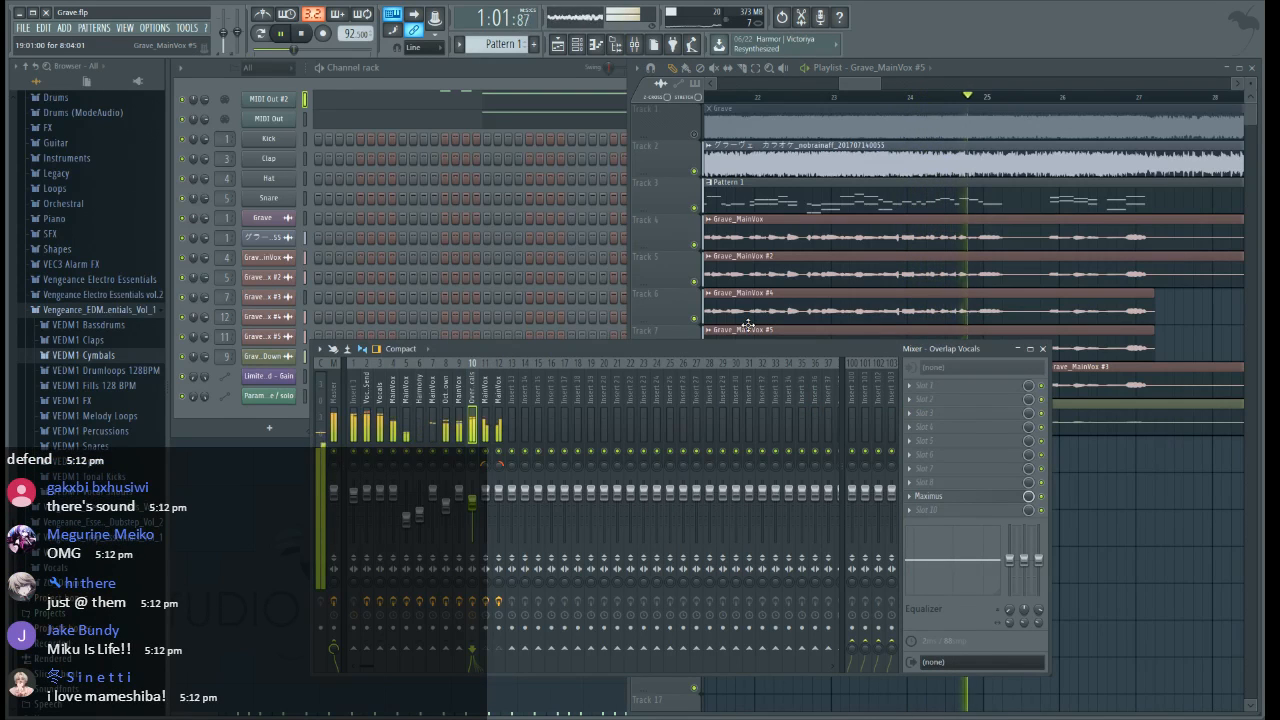
left_click(863, 88)
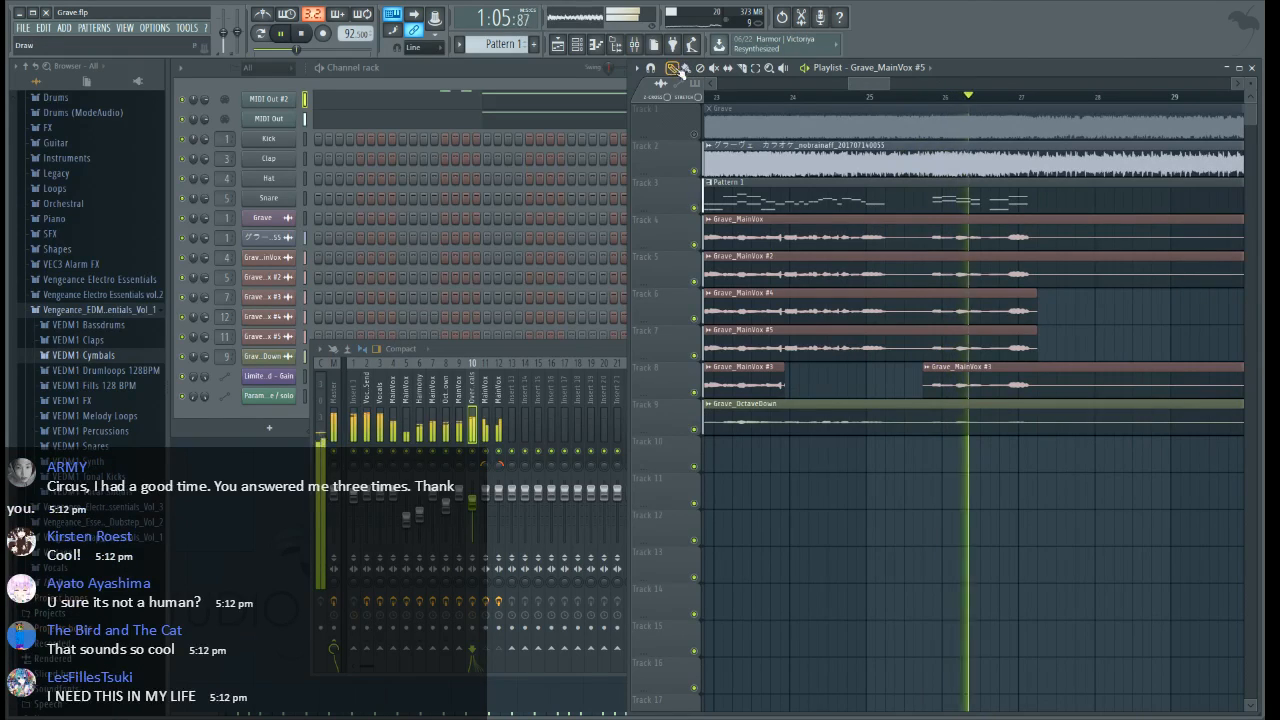
scroll(865, 87, "down", 2)
left_click_drag(868, 87, 839, 87)
key("space")
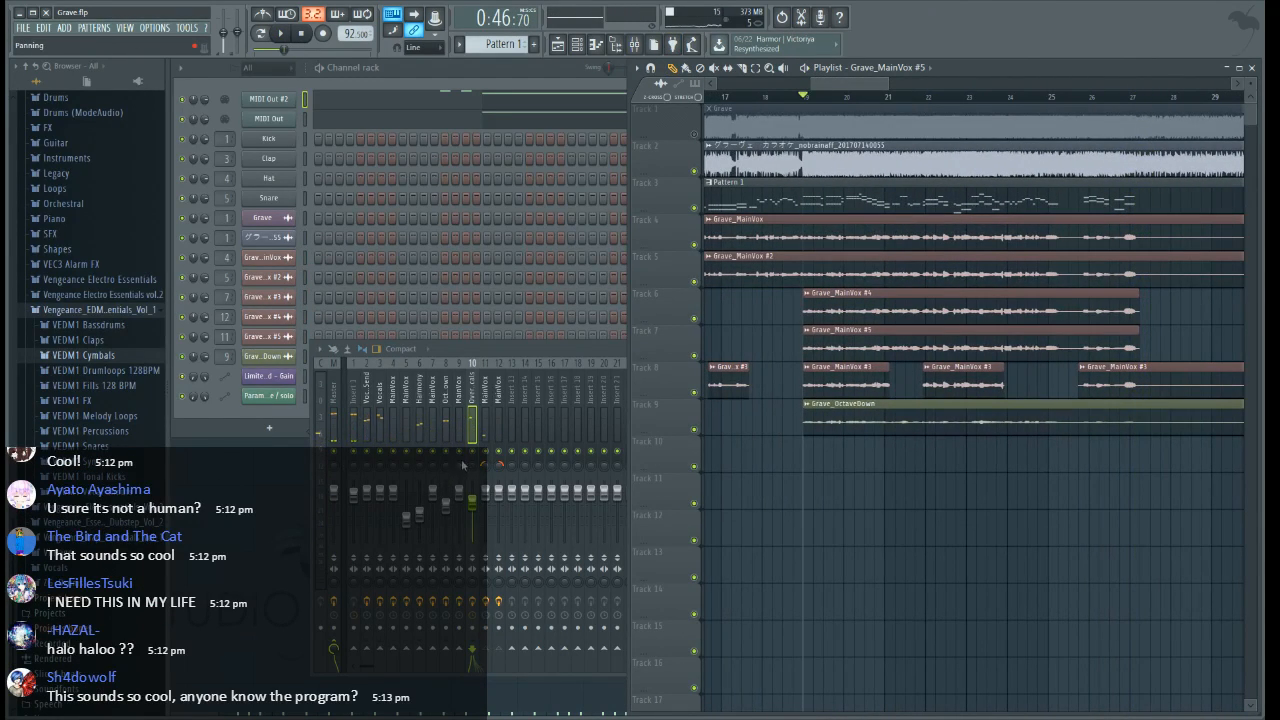
left_click(478, 455)
key("space")
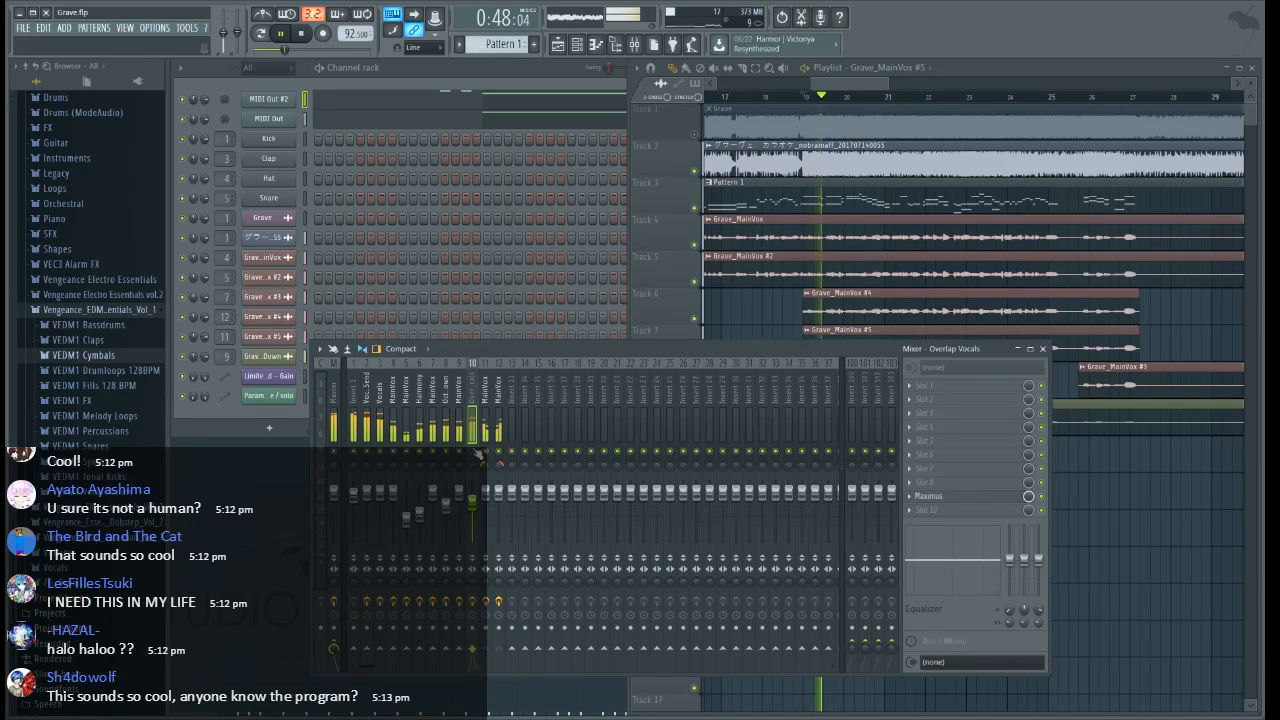
key("space")
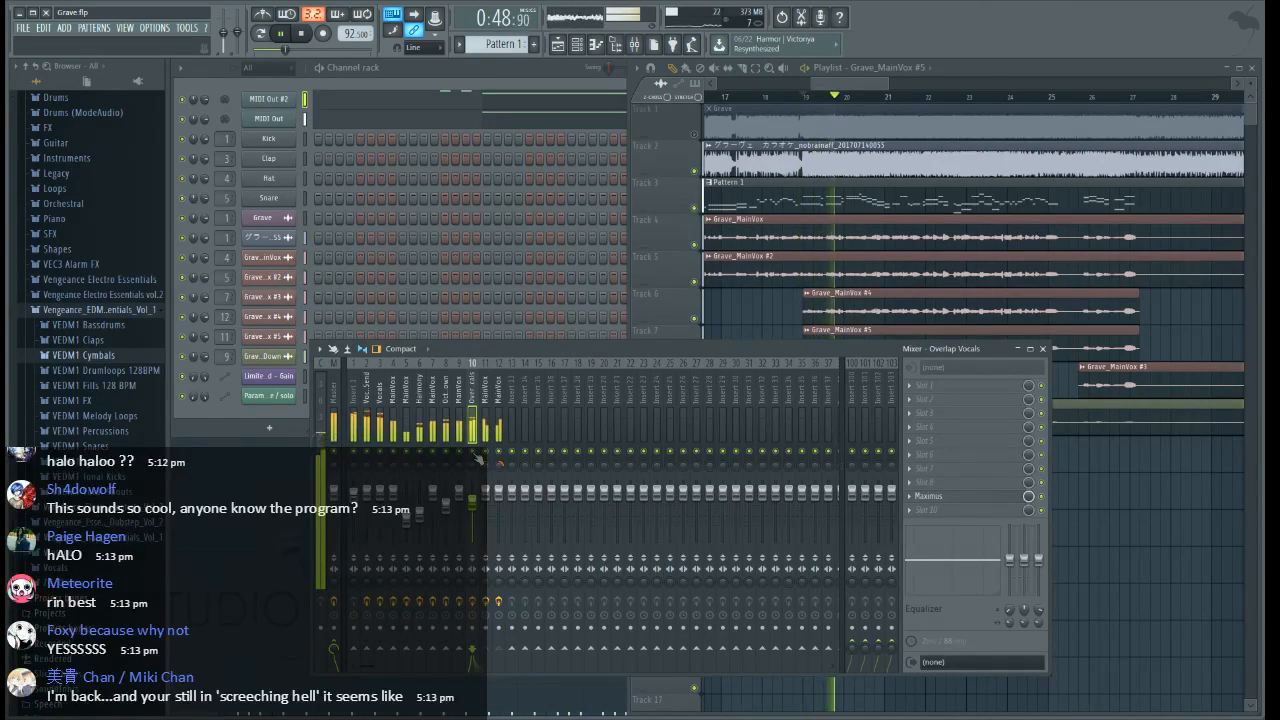
key("space")
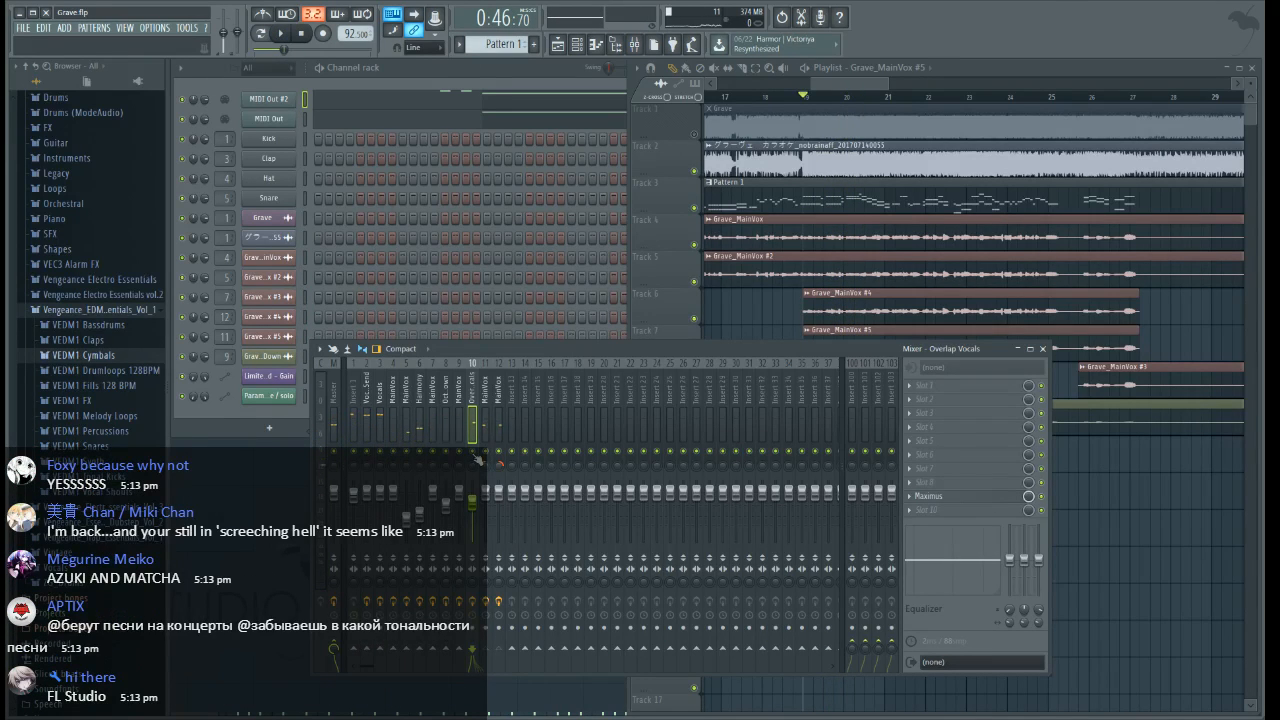
Move the playback position to the end of the first Grave_MainVox #3 clip in bar 10 and start playback
left_click_drag(859, 85, 767, 116)
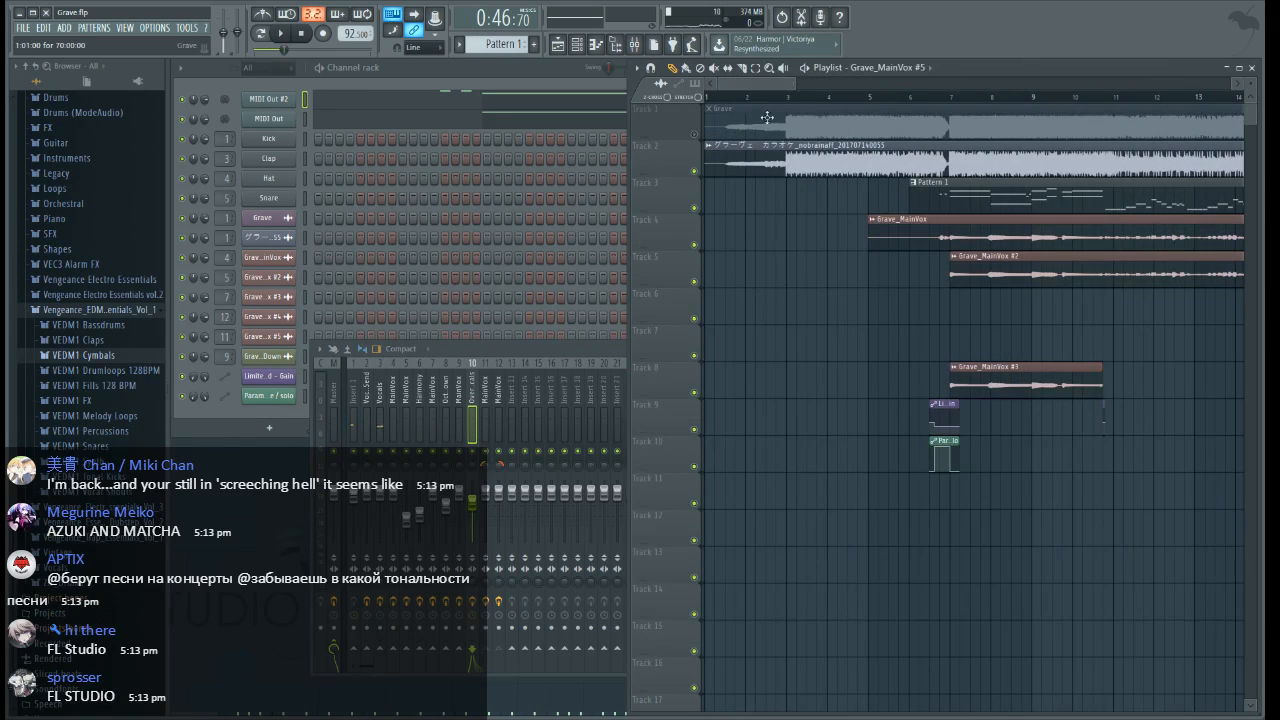
scroll(914, 100, "down", 3)
left_click_drag(914, 100, 662, 98)
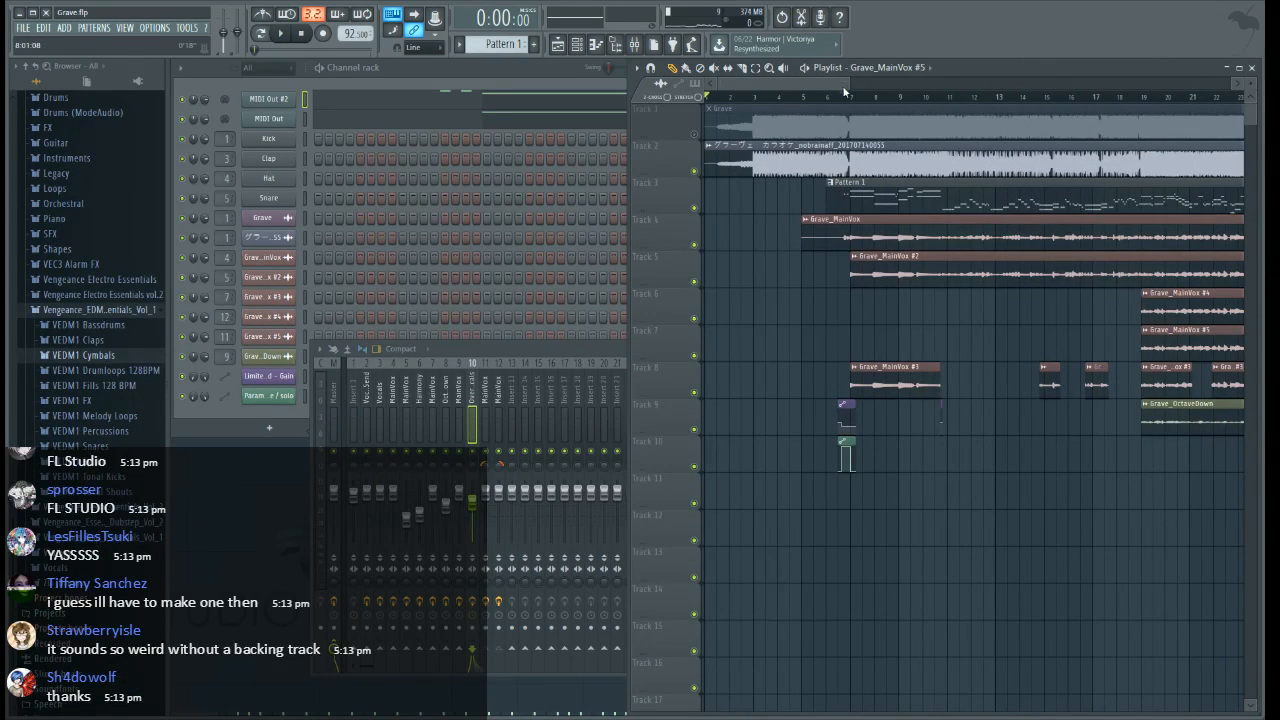
scroll(975, 97, "up", 5)
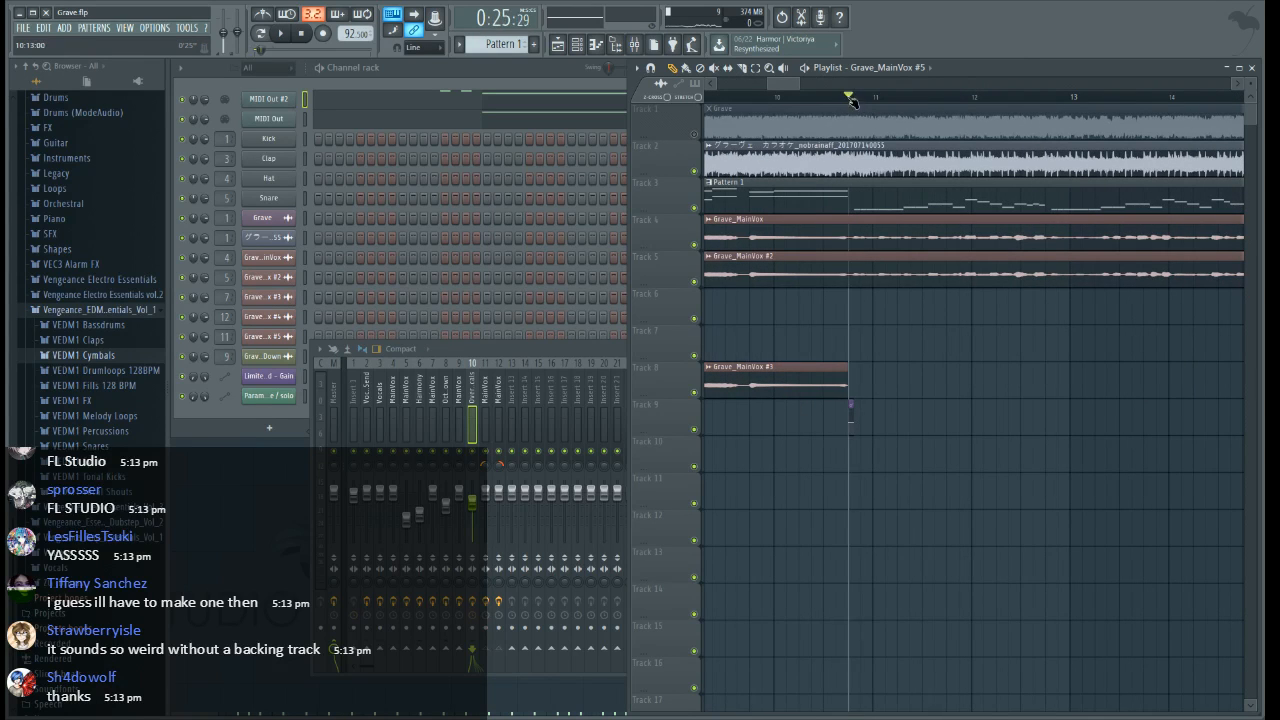
key("space")
Add Fruity Reeverb 2 to an empty slot above Maximus on the Vocals mixer track and lower its wet level
left_click(381, 392)
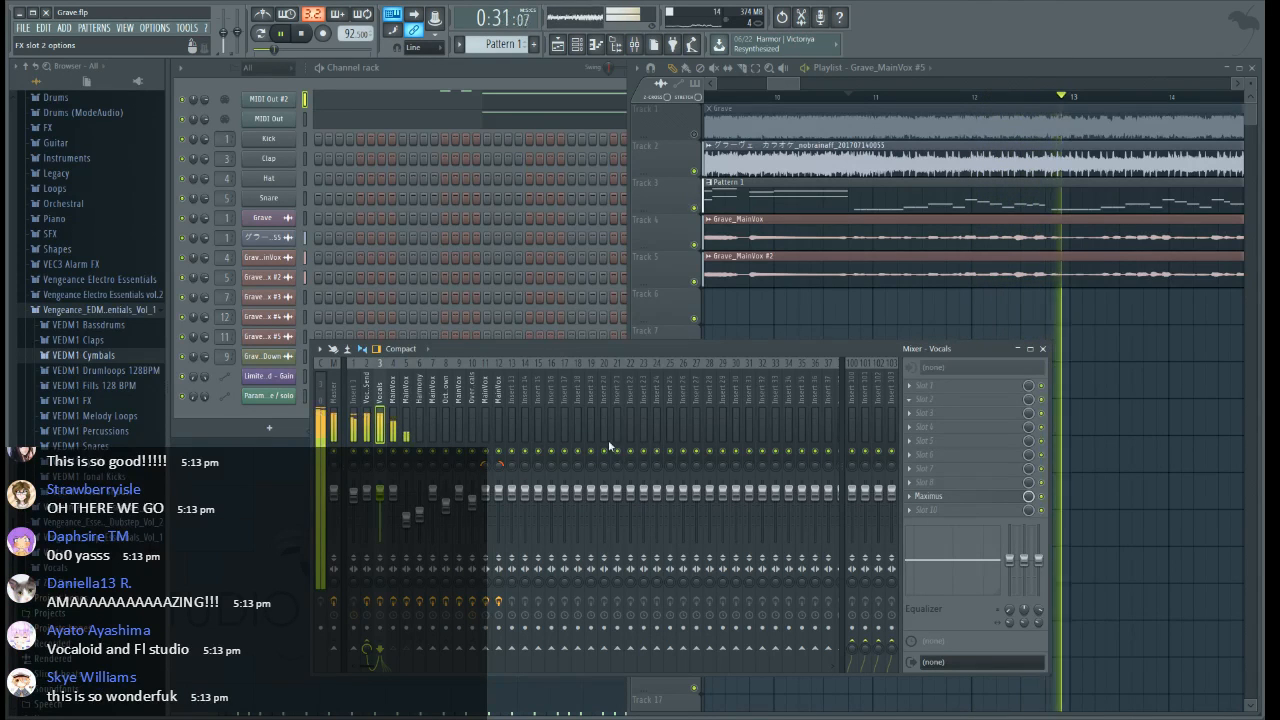
left_click(552, 459)
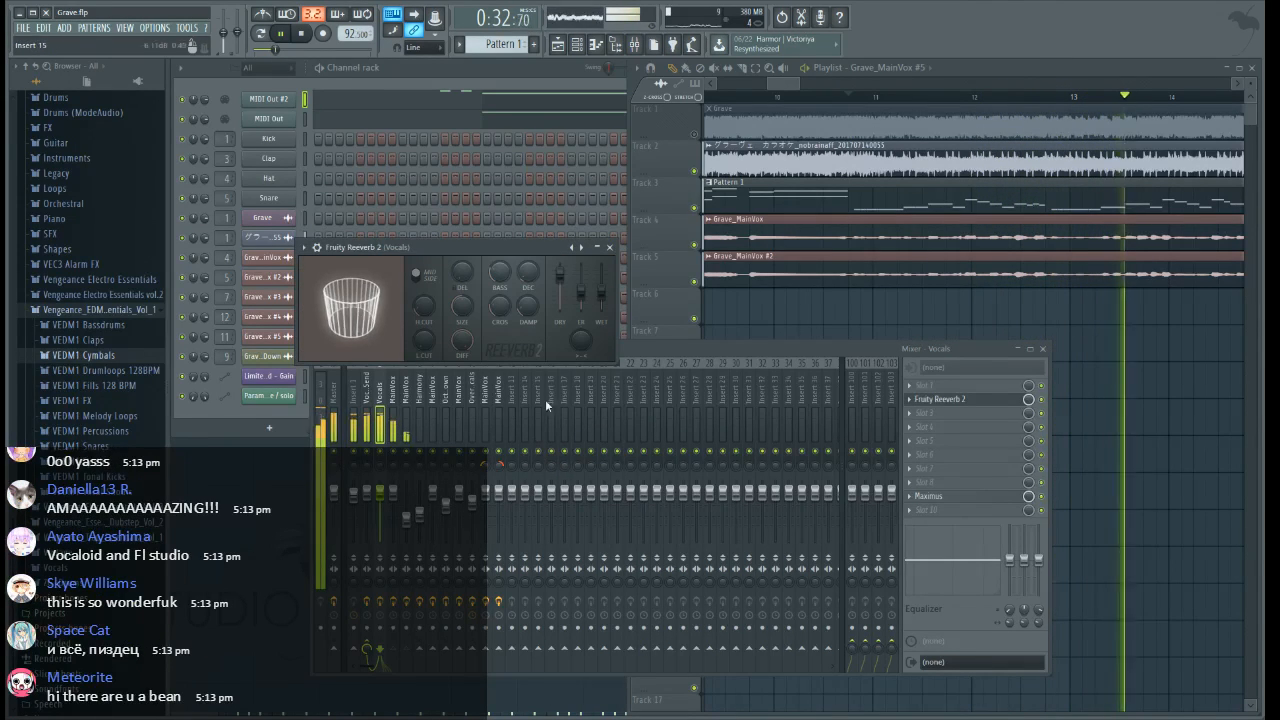
left_click_drag(601, 293, 601, 299)
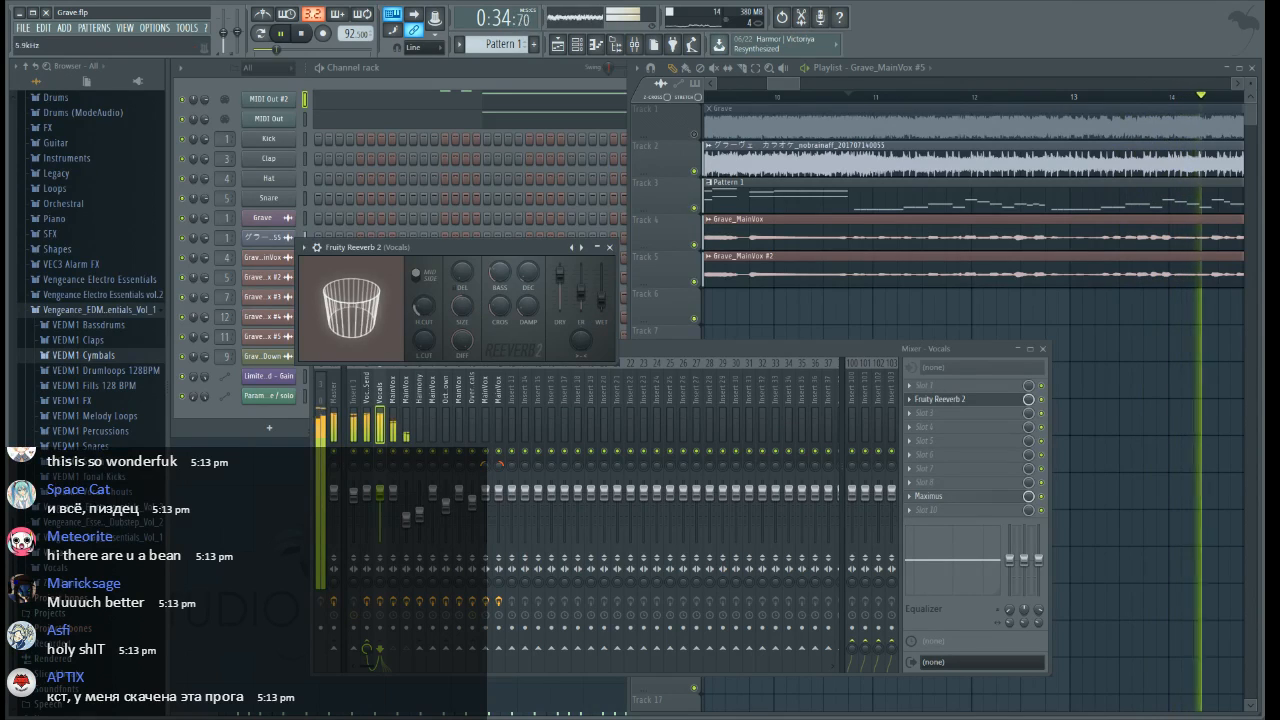
left_click(609, 247)
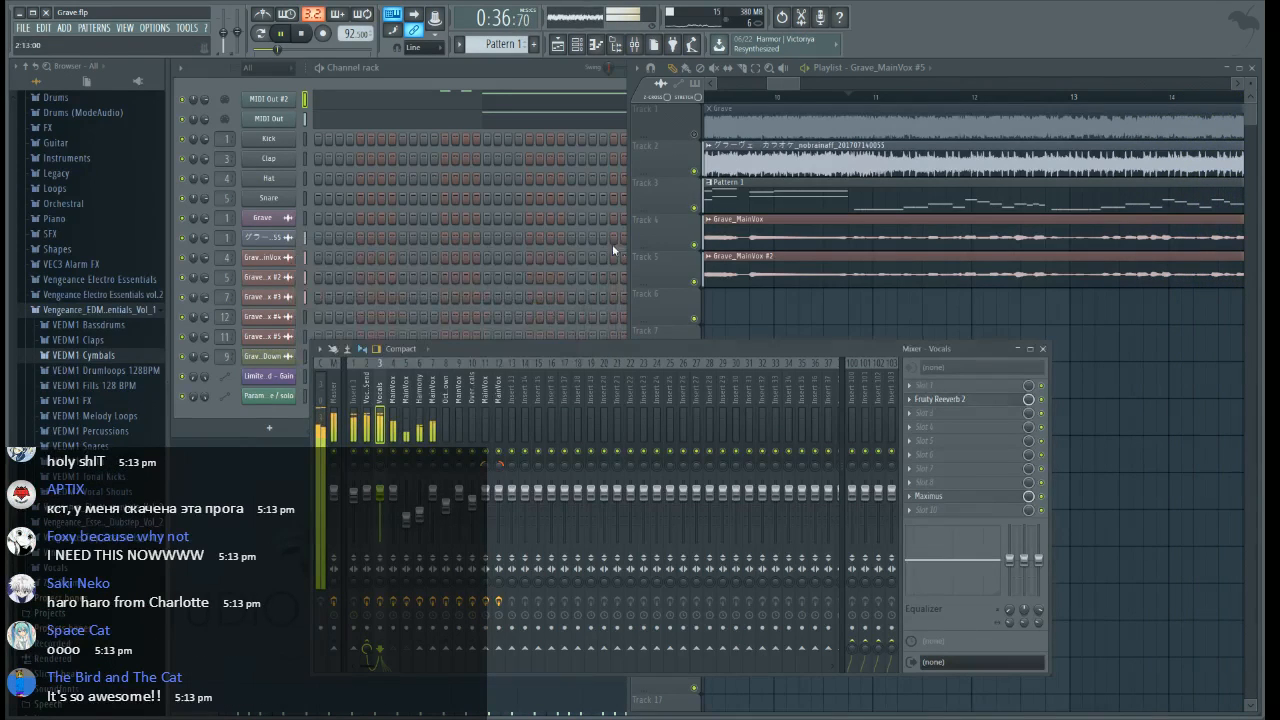
Stop playback and restart the song from bar 1 with the first 26 bars of the arrangement in view
left_click_drag(774, 79, 690, 97)
scroll(812, 99, "down", 5)
scroll(831, 104, "down", 4)
key("space")
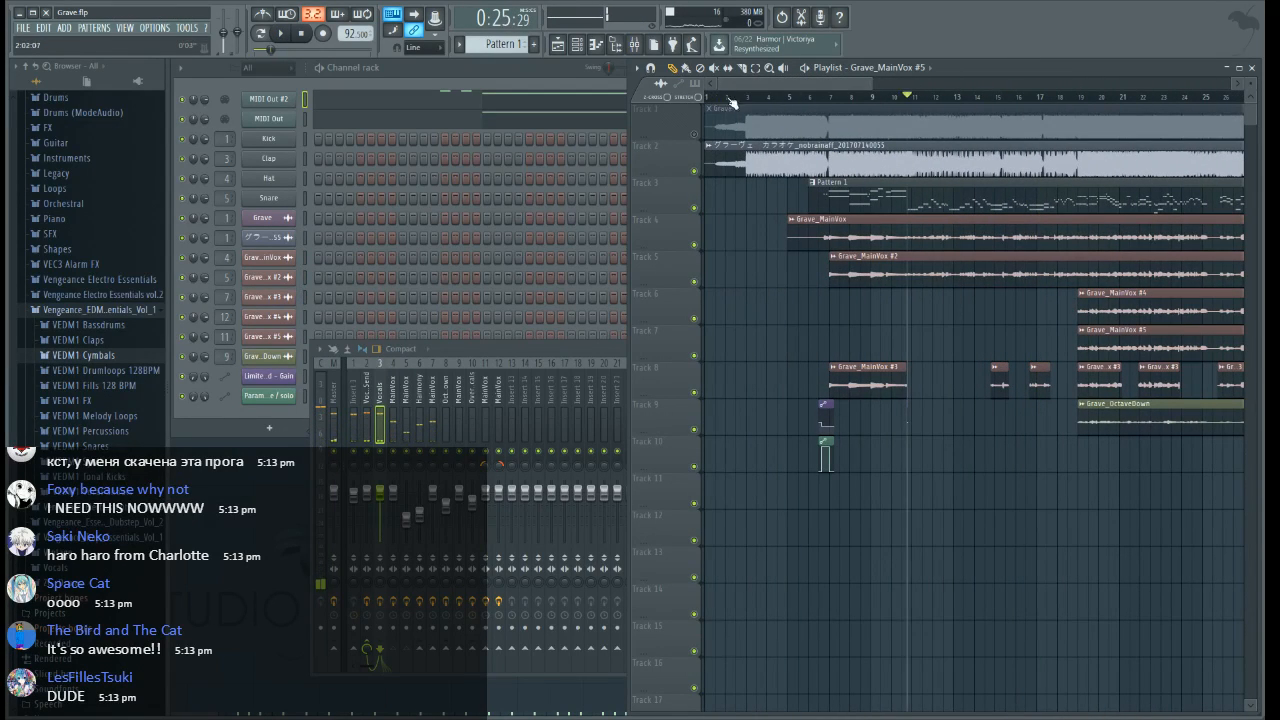
key("space")
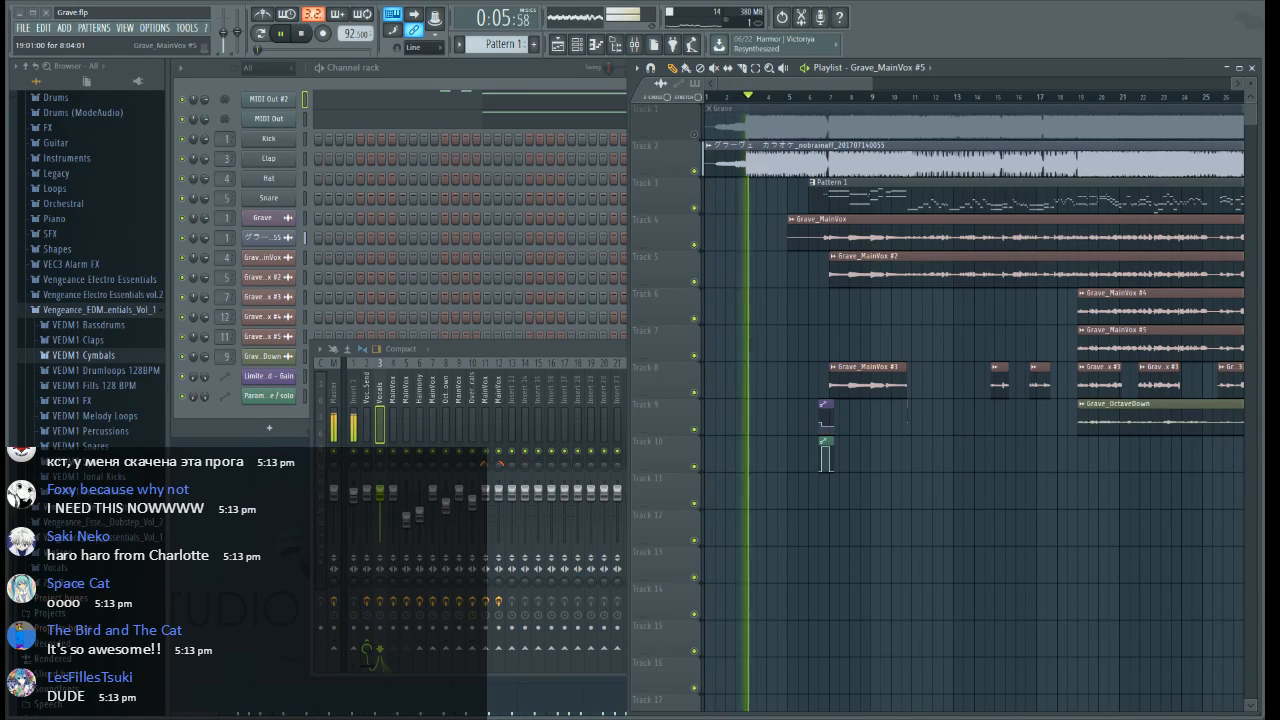
Switch to Notepad and write "Let's listen to it from the start (for once)" for the viewers
key("alt+Tab")
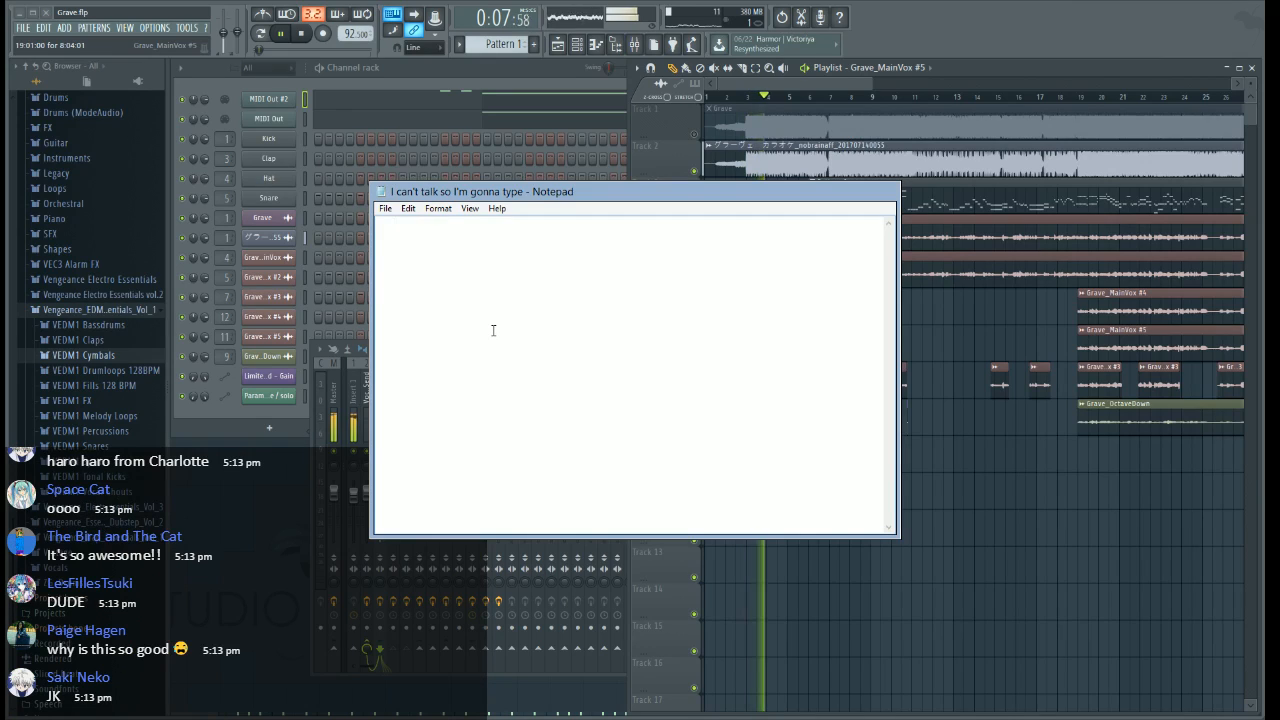
type("Let's listen to it")
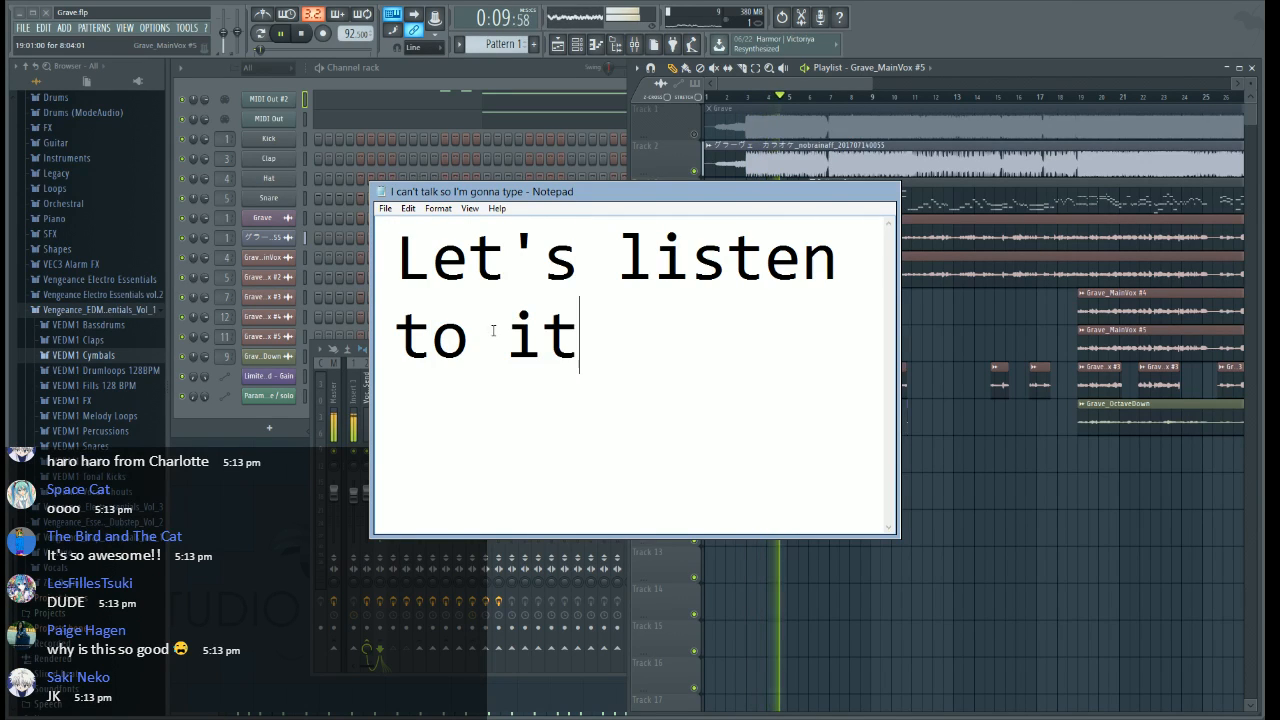
type(" from the start ")
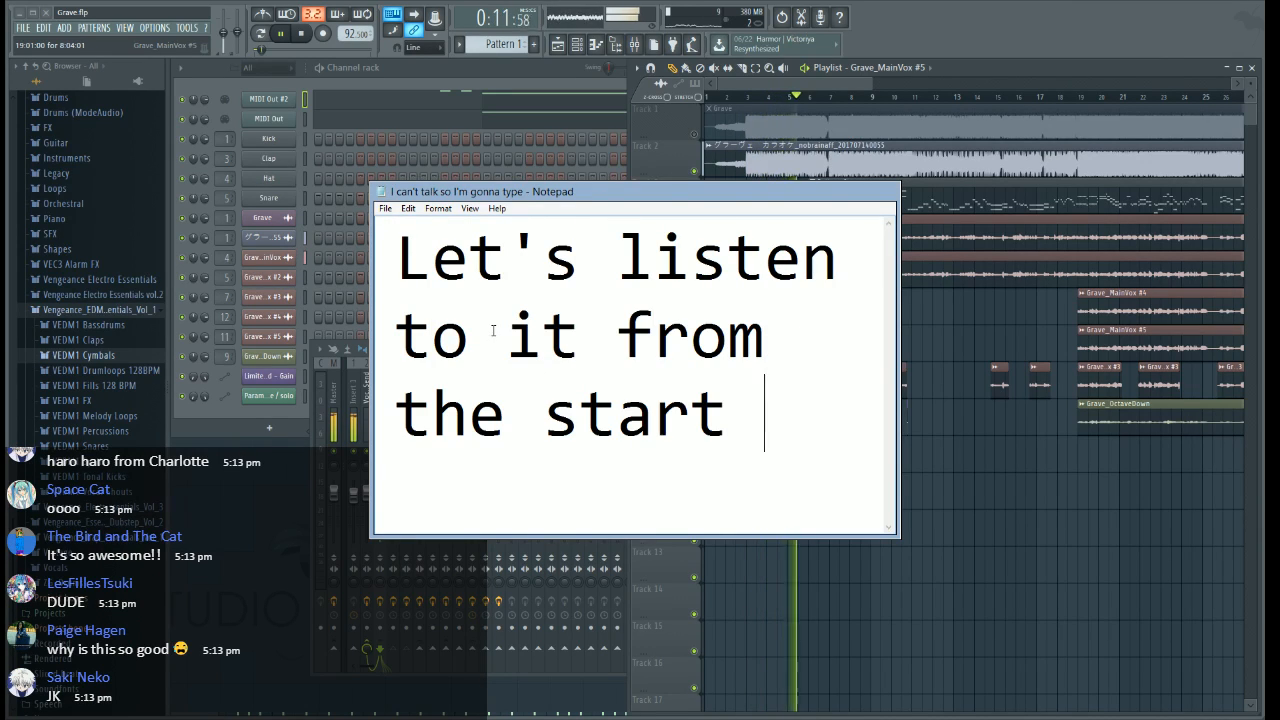
type("(for once)")
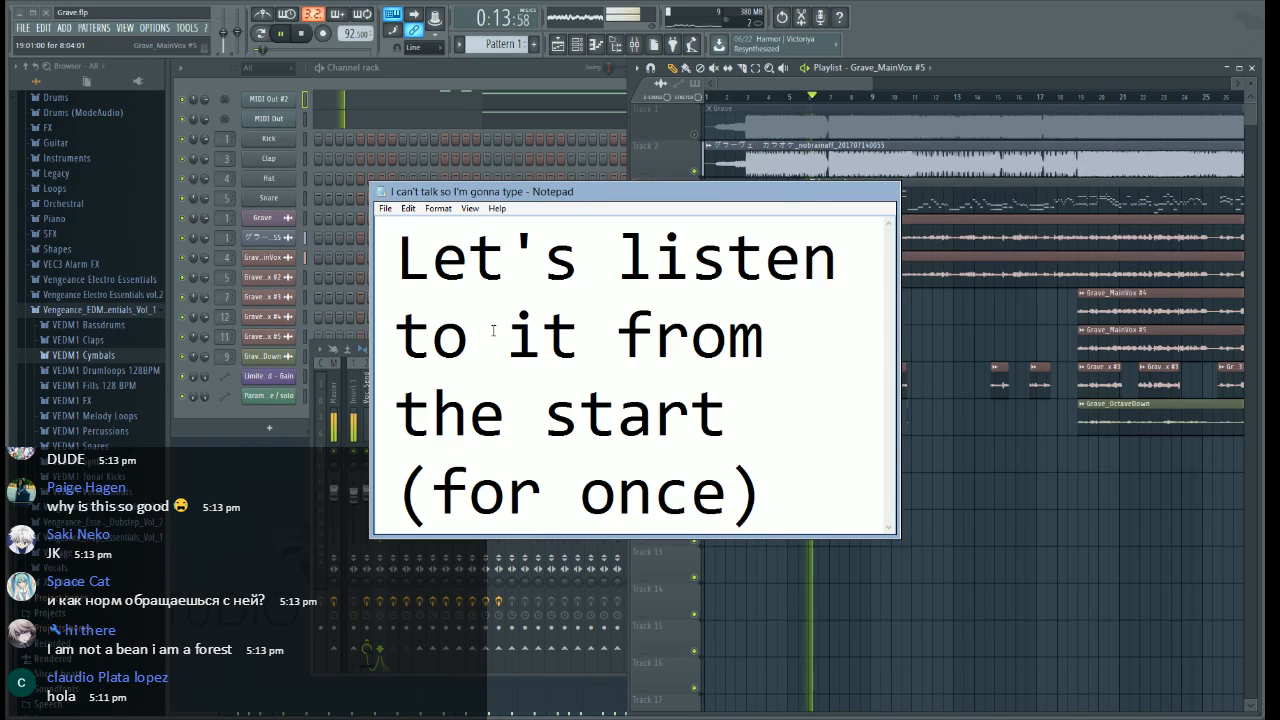
Replace the Notepad message with "1 2" and then ";)", and switch back to FL Studio
key("ctrl+a")
type("1 2")
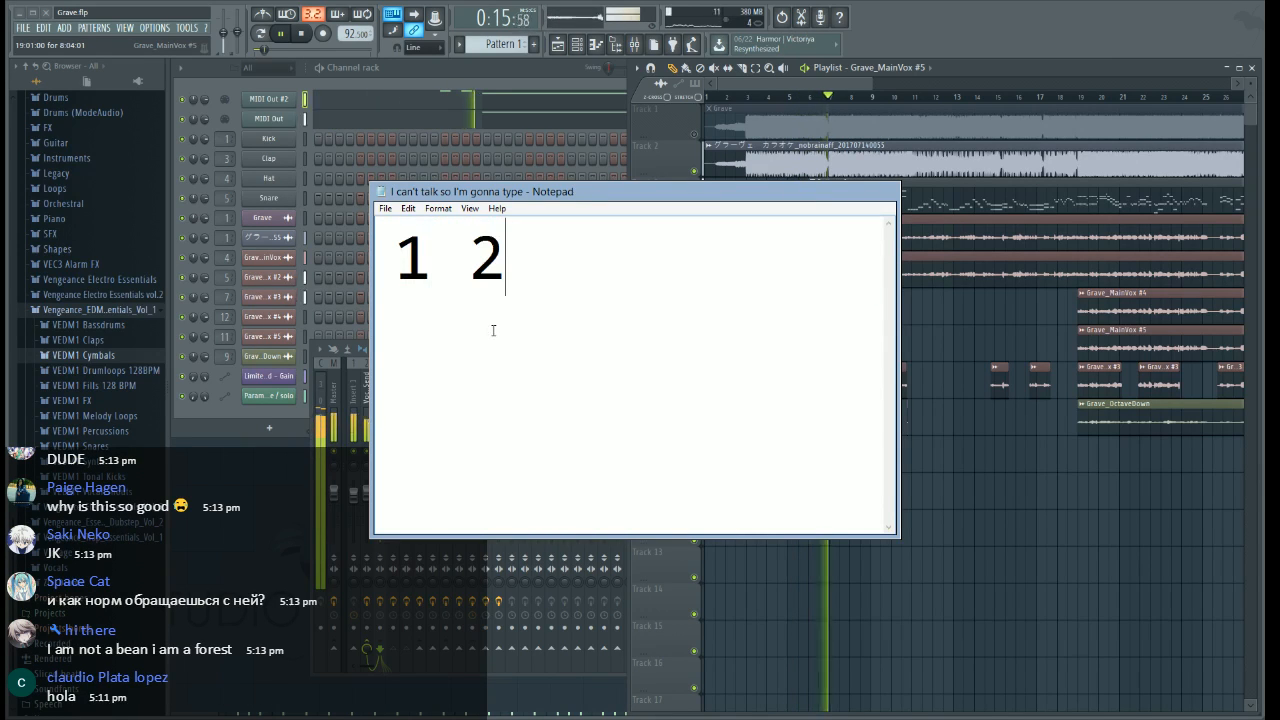
key("ctrl+a")
key("BackSpace")
type(";")
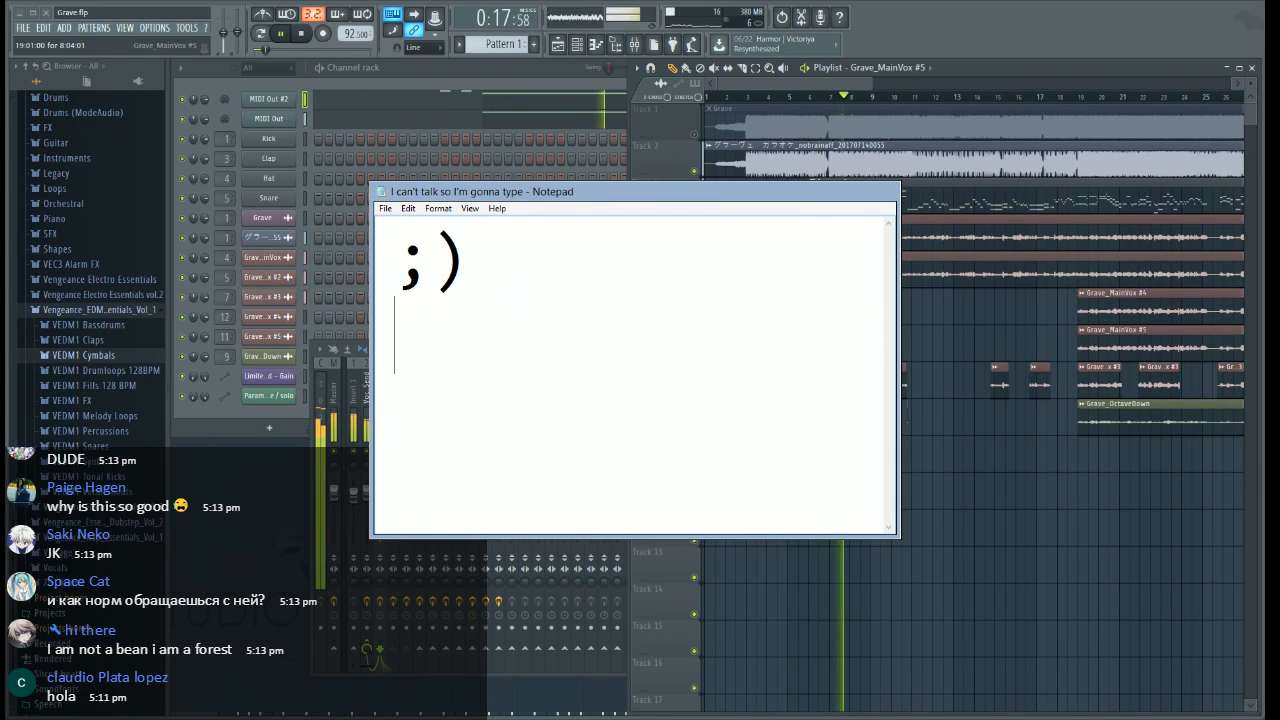
key("BackSpace")
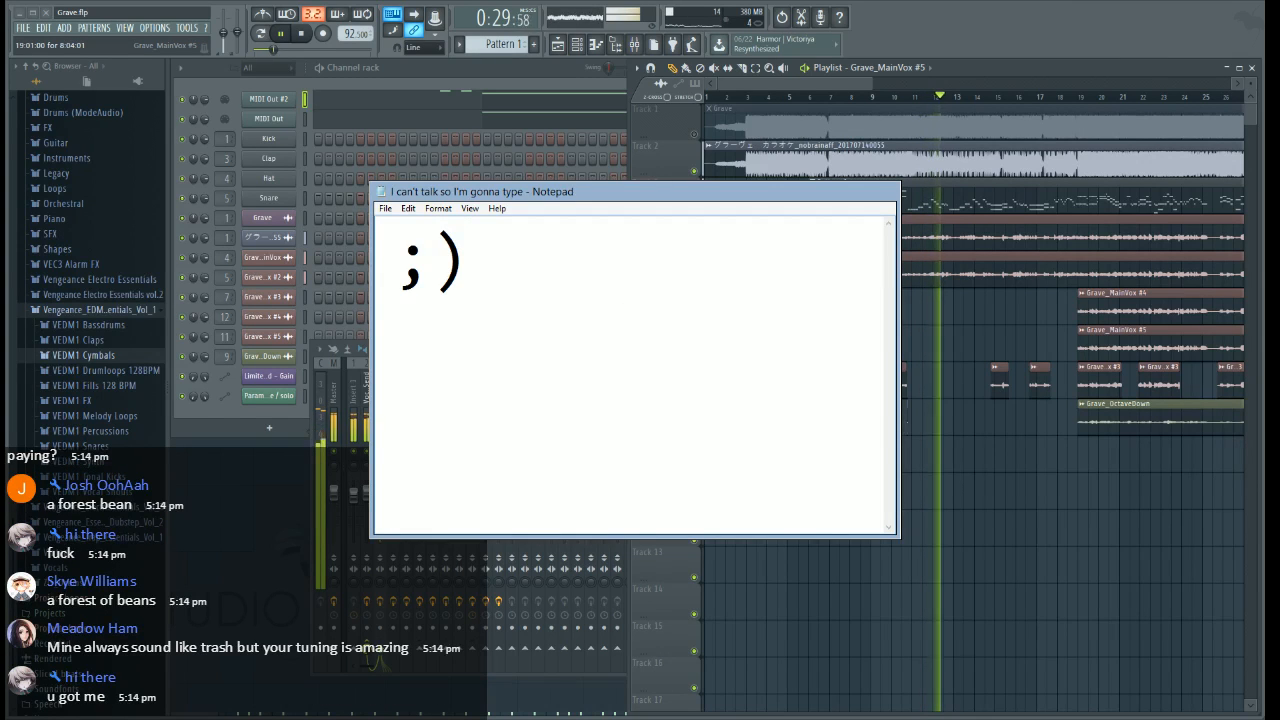
key("alt+Tab")
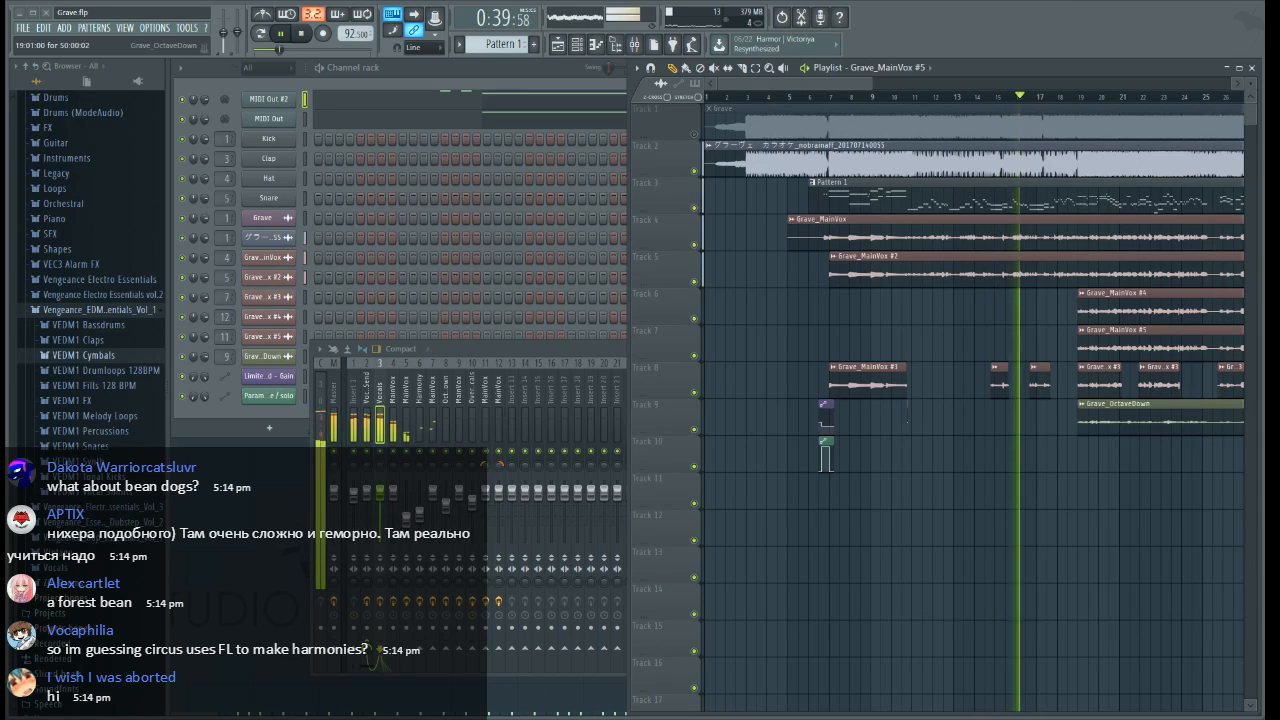
Listen to the mix past bar 30, stop playback, and return the playlist view to bar 1
scroll(768, 84, "right", 3)
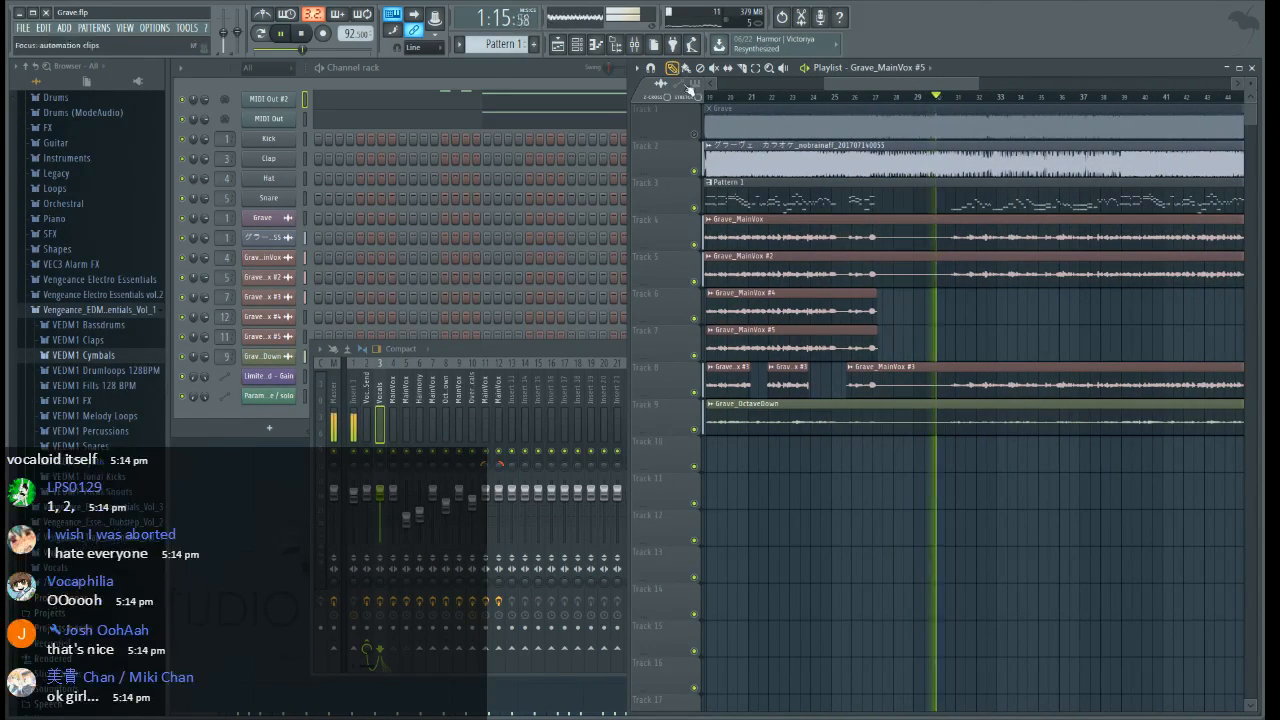
scroll(935, 103, "up", 2)
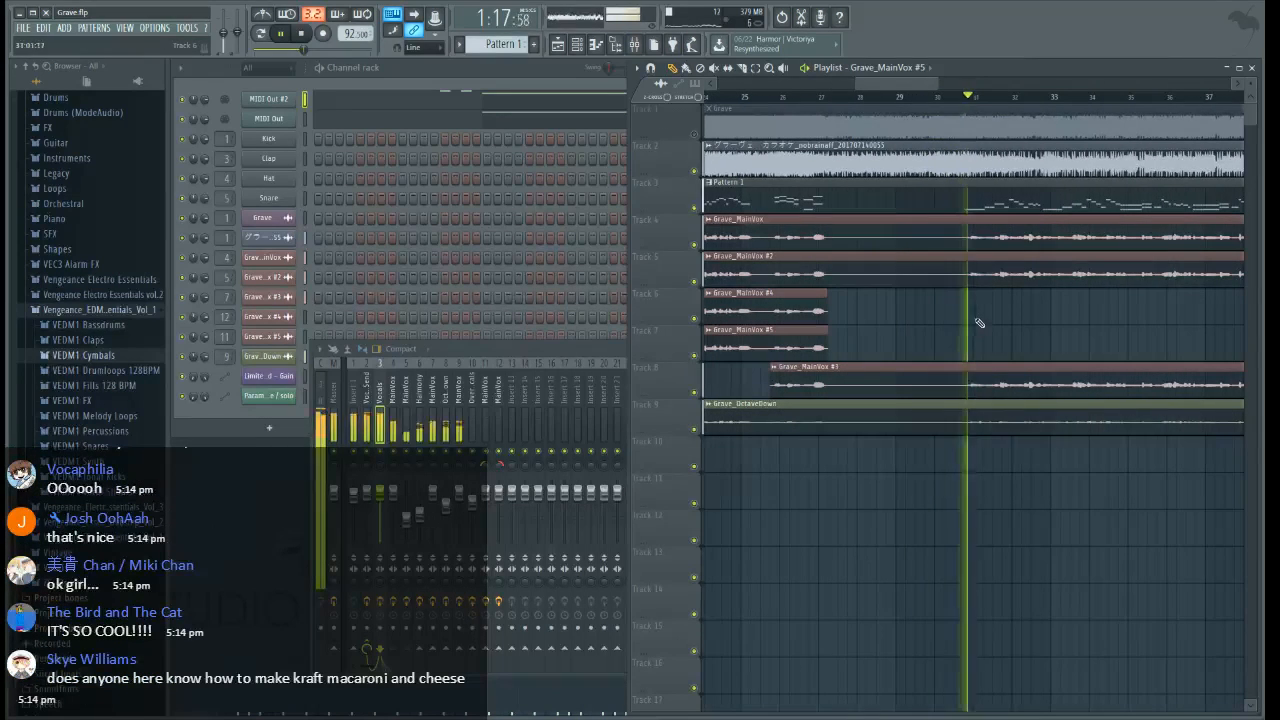
key("space")
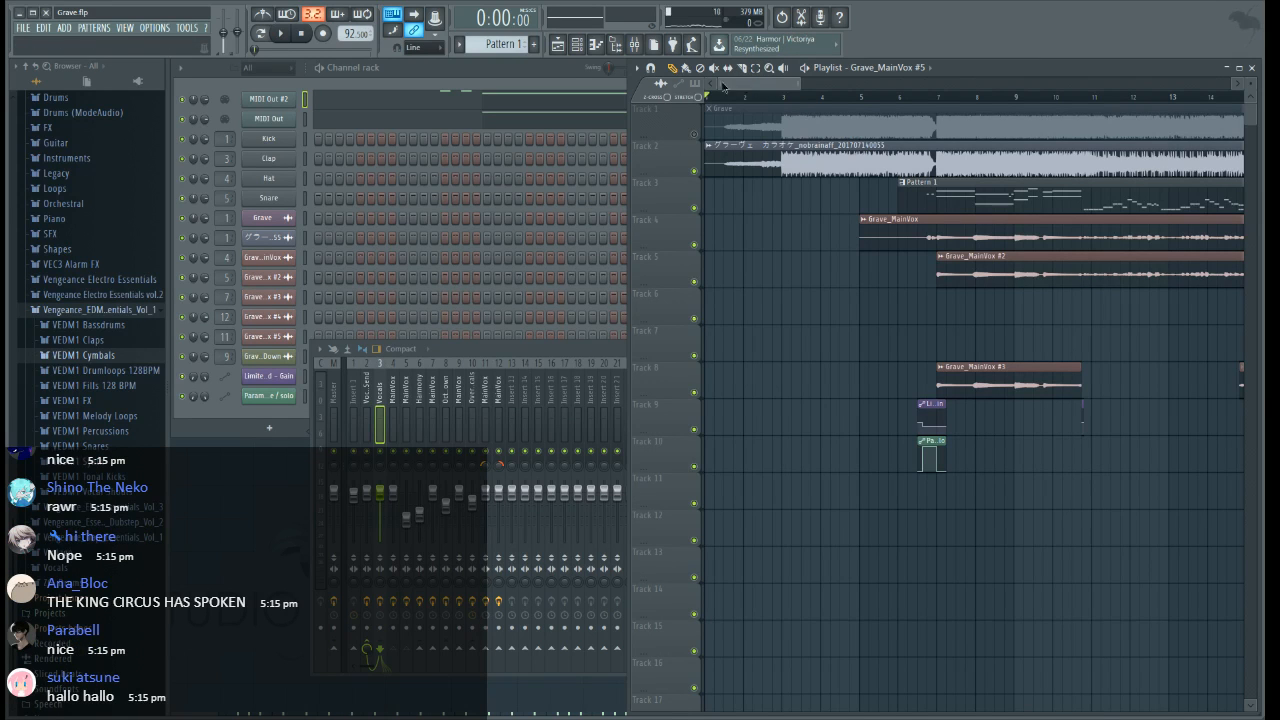
scroll(843, 100, "down", 3)
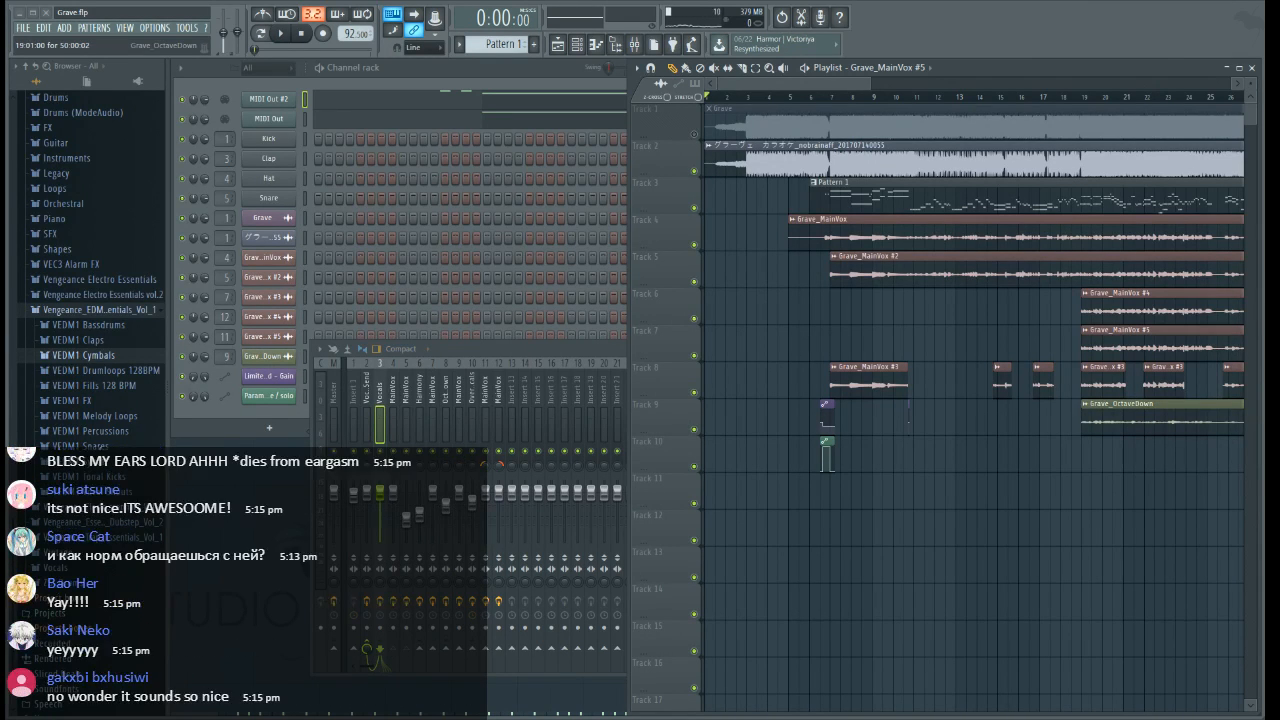
Switch to Notepad and clear the whole message
key("alt+Tab")
key("ctrl+a")
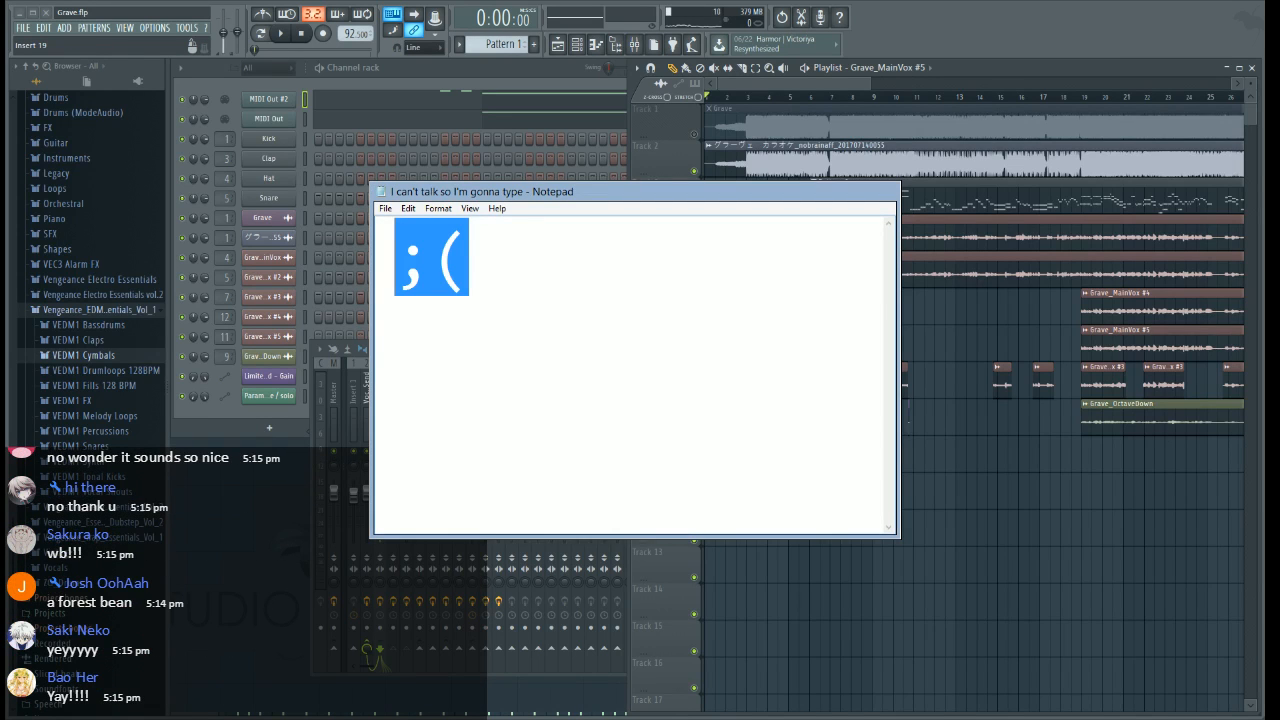
key("BackSpace")
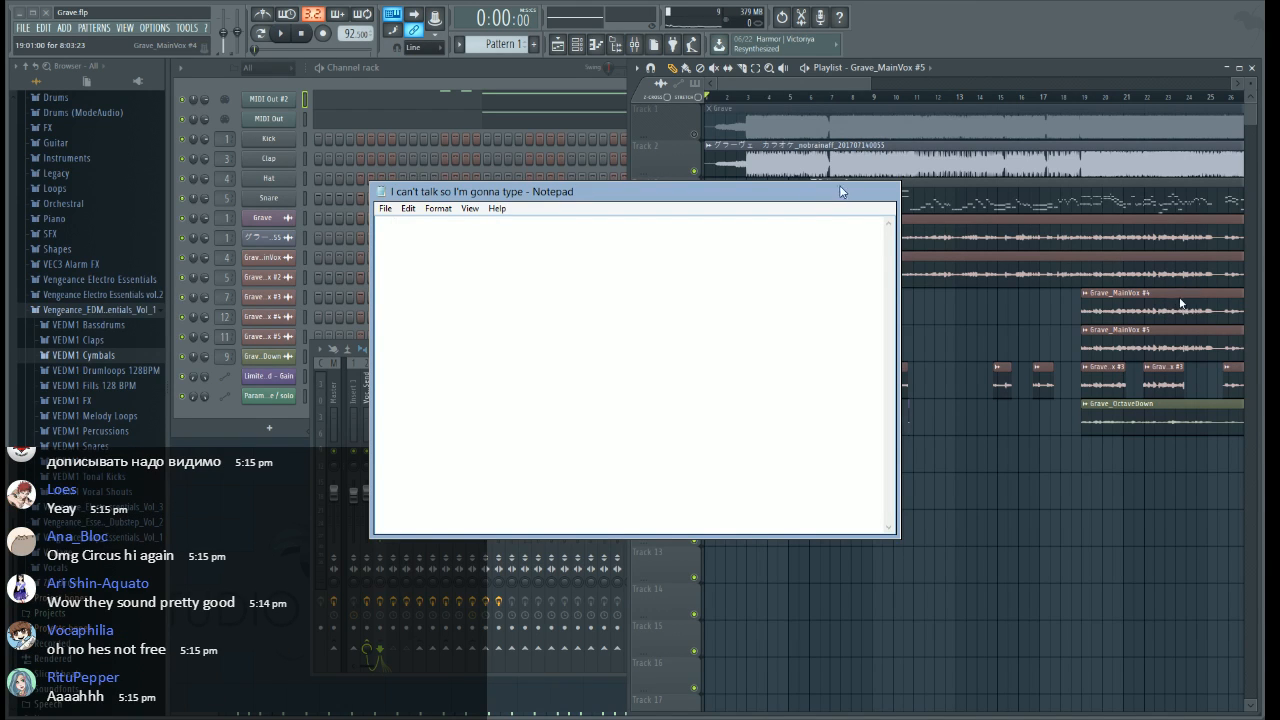
Switch to the VOCALOID4 Editor and locate the phrase beginning at the end of bar 25 in the Matcha MIDI Out track
key("alt+Tab")
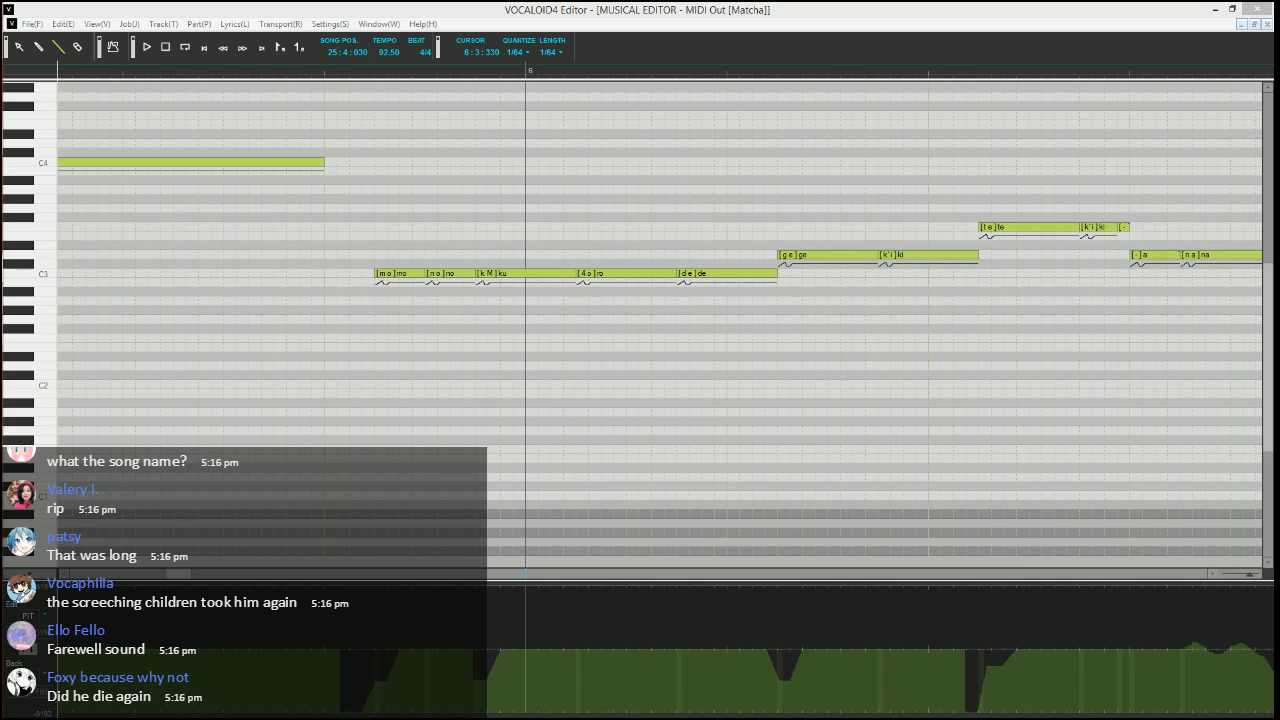
left_click(534, 372)
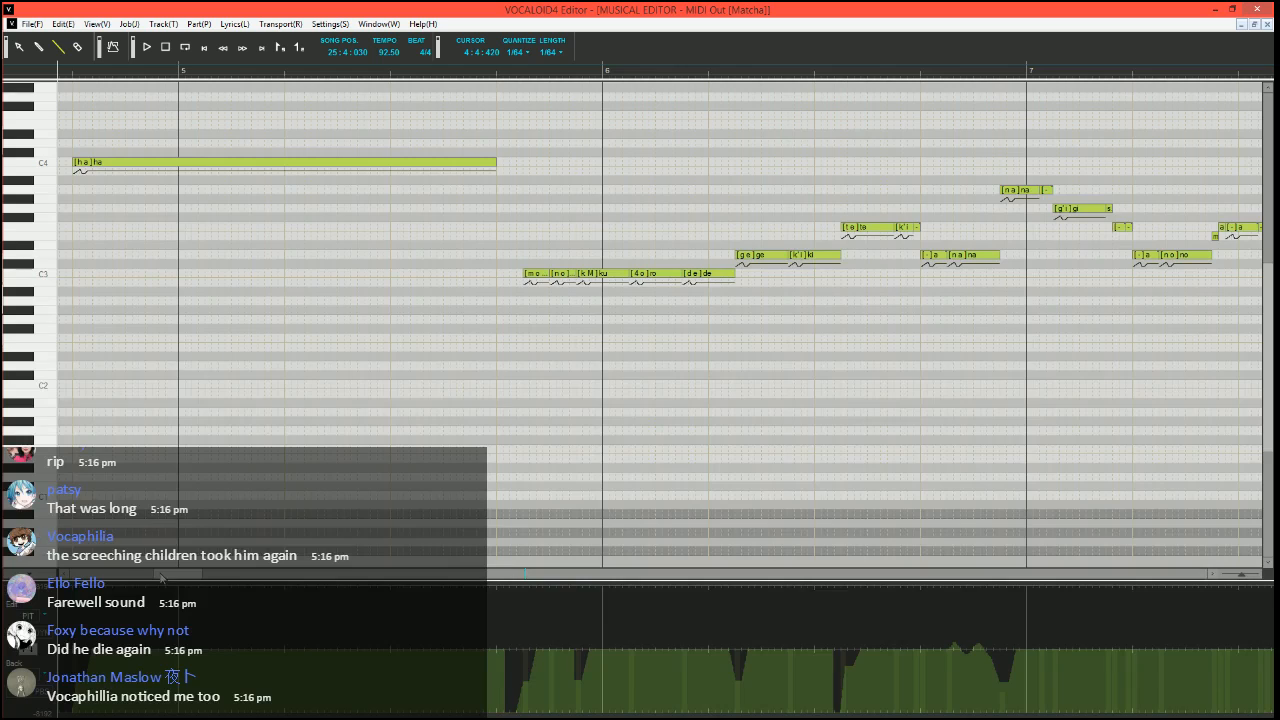
left_click_drag(160, 578, 516, 576)
scroll(583, 320, "up", 1)
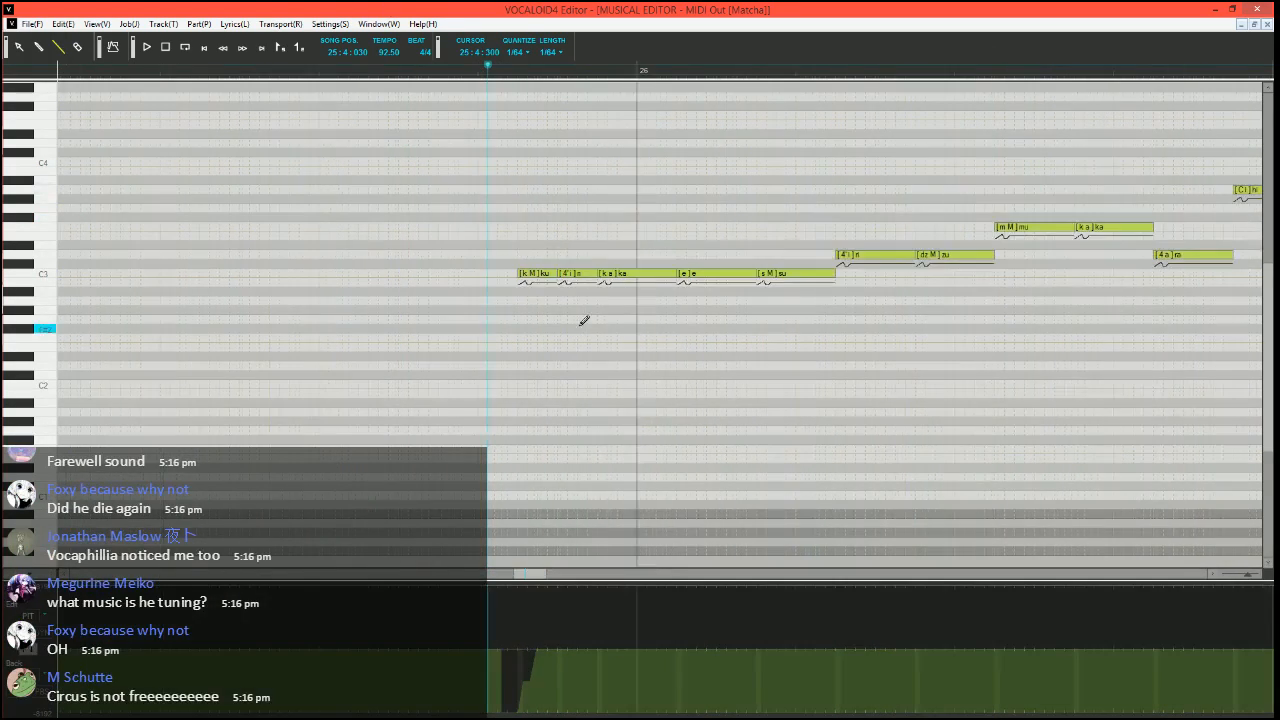
Listen to the phrase before bar 26 from song position 25:4:030
scroll(560, 340, "right", 4)
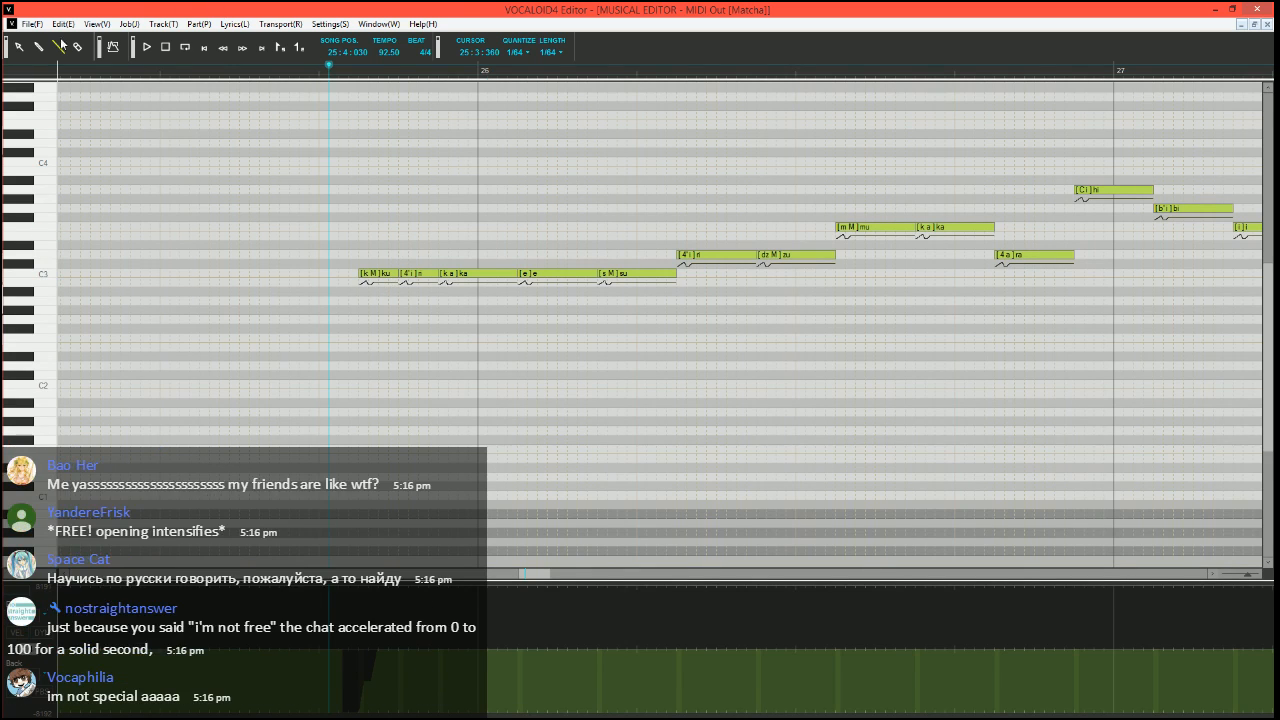
double_click(420, 10)
double_click(689, 16)
scroll(515, 345, "up", 2)
scroll(266, 306, "right", 1)
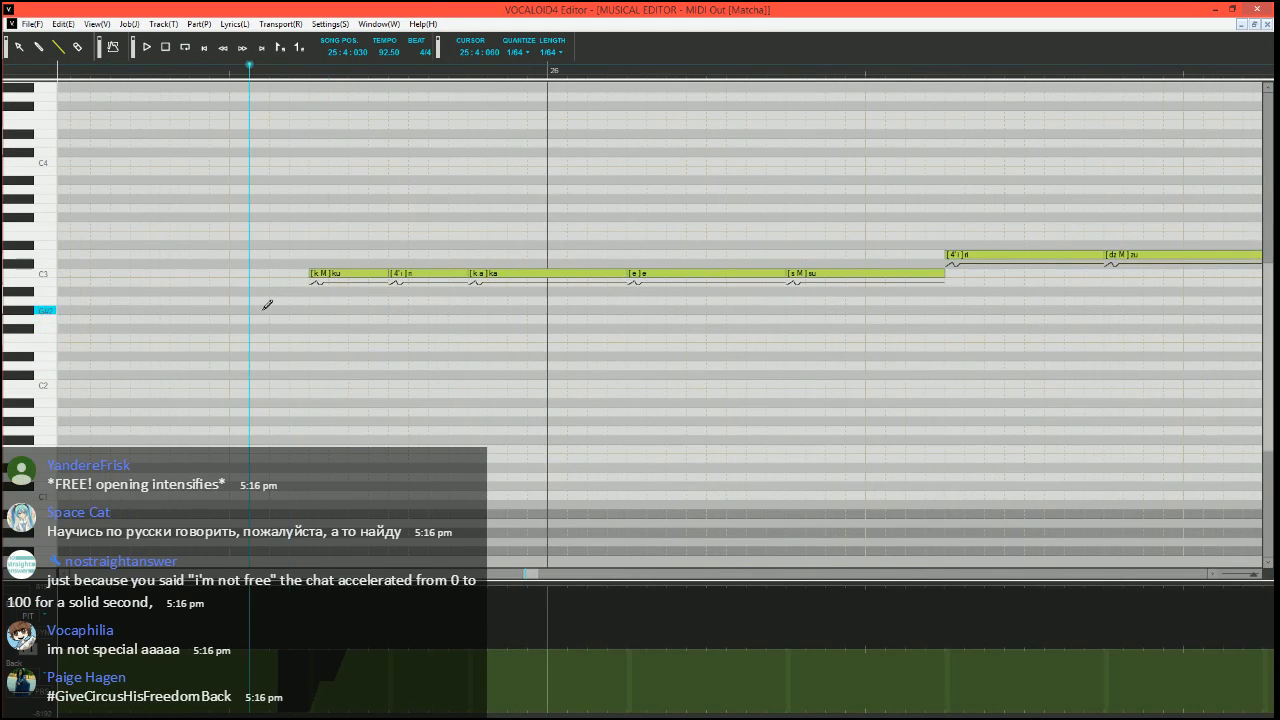
scroll(266, 308, "left", 1)
scroll(465, 308, "right", 1)
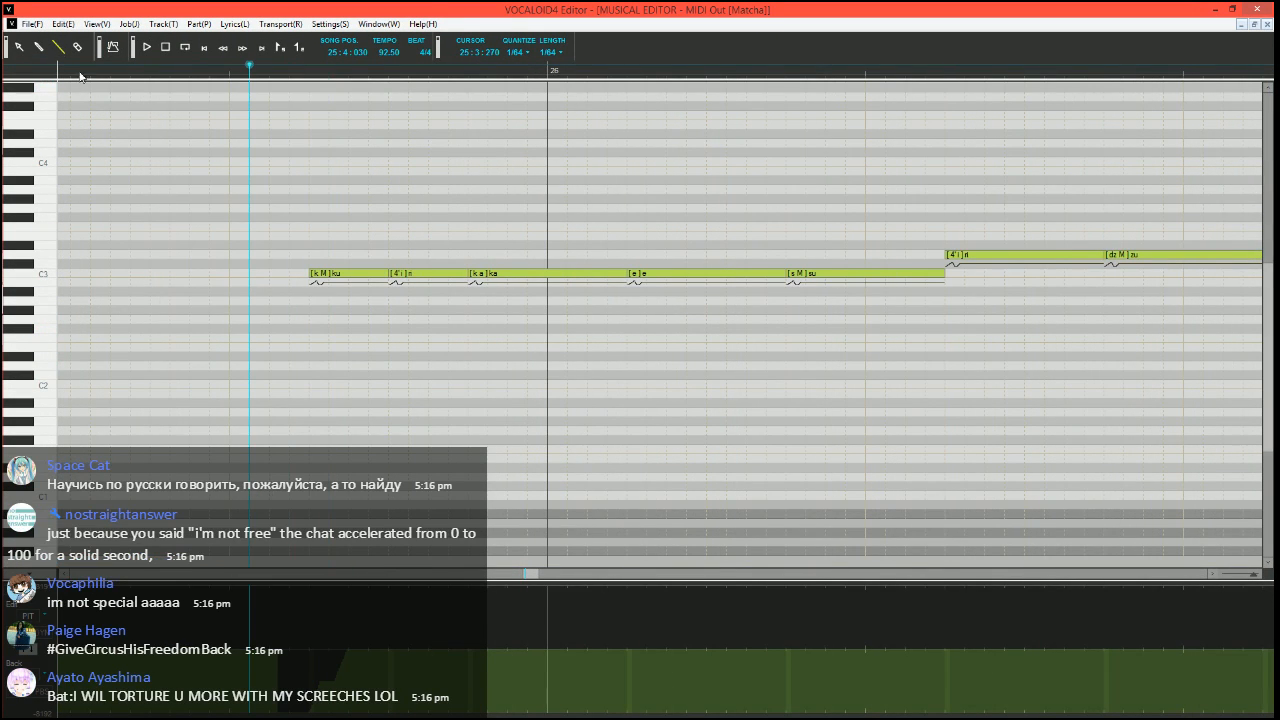
scroll(340, 360, "up", 1)
key("space")
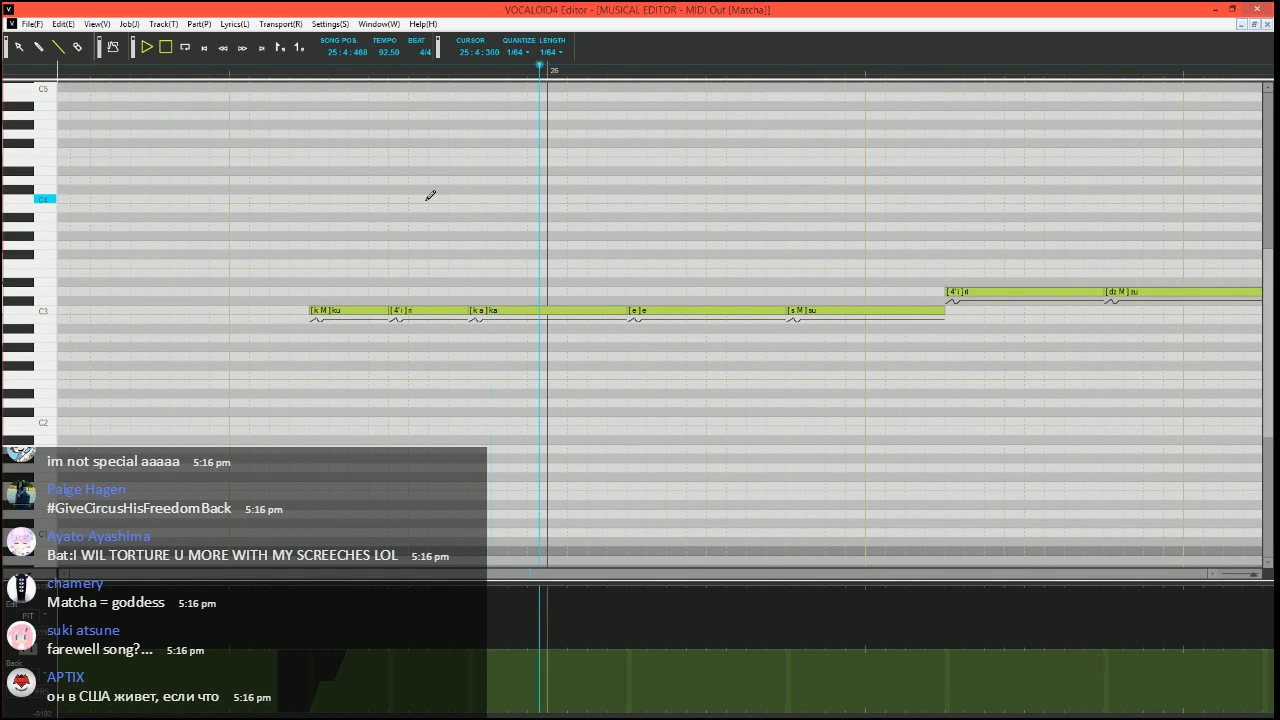
key("space")
Split the "ka" note before bar 26 into a short "ka" at B2, followed by a short vowel note and a held "-" note at C3
scroll(397, 400, "right", 3)
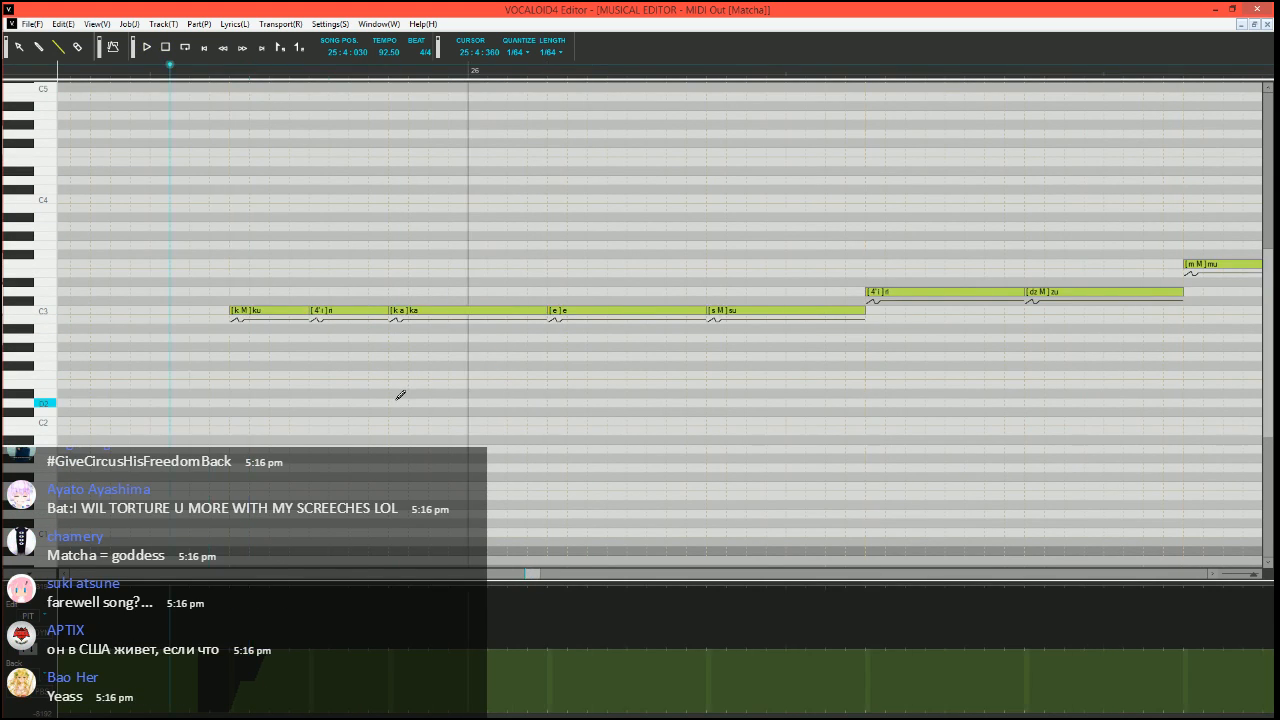
scroll(397, 400, "down", 1)
scroll(400, 397, "down", 1)
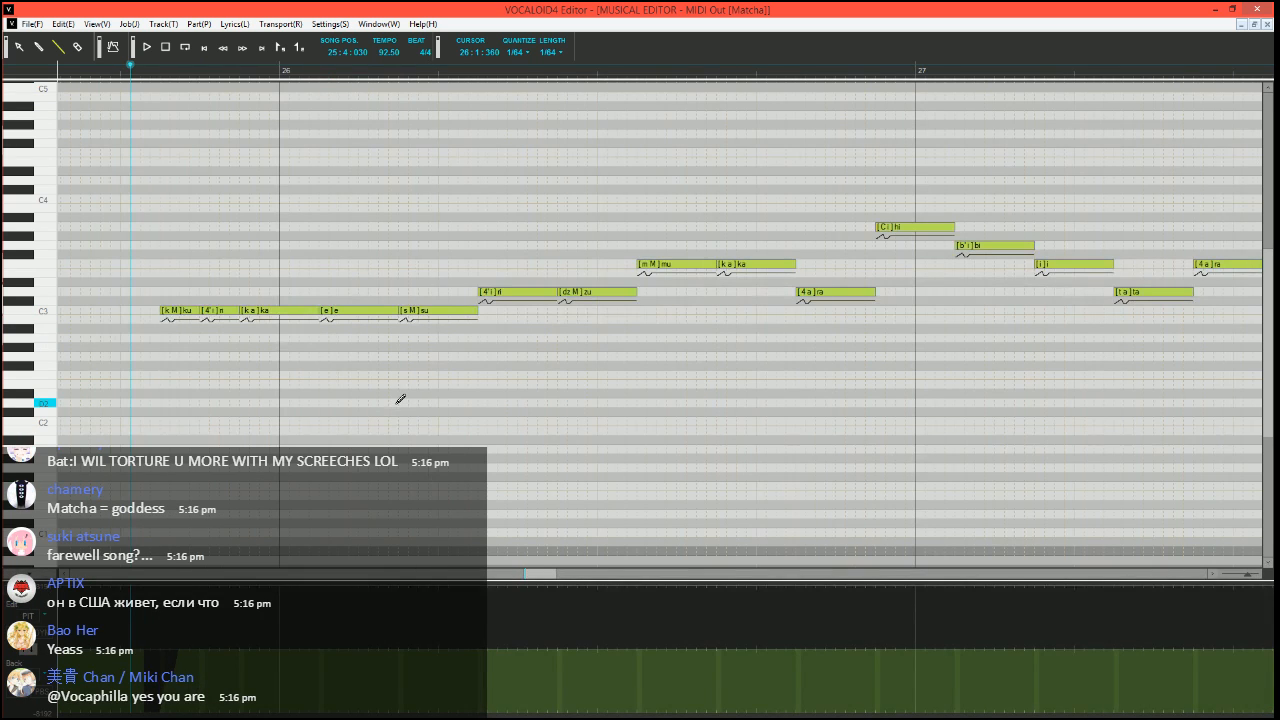
scroll(263, 429, "up", 2)
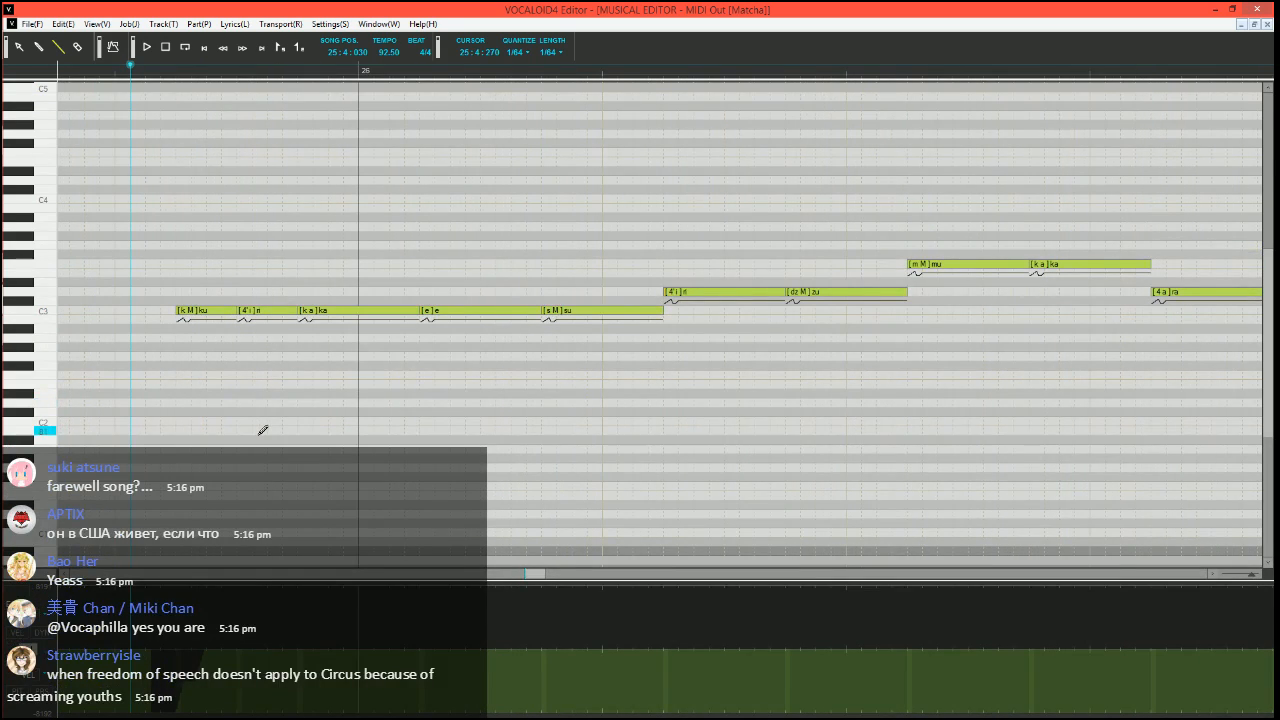
left_click(603, 311)
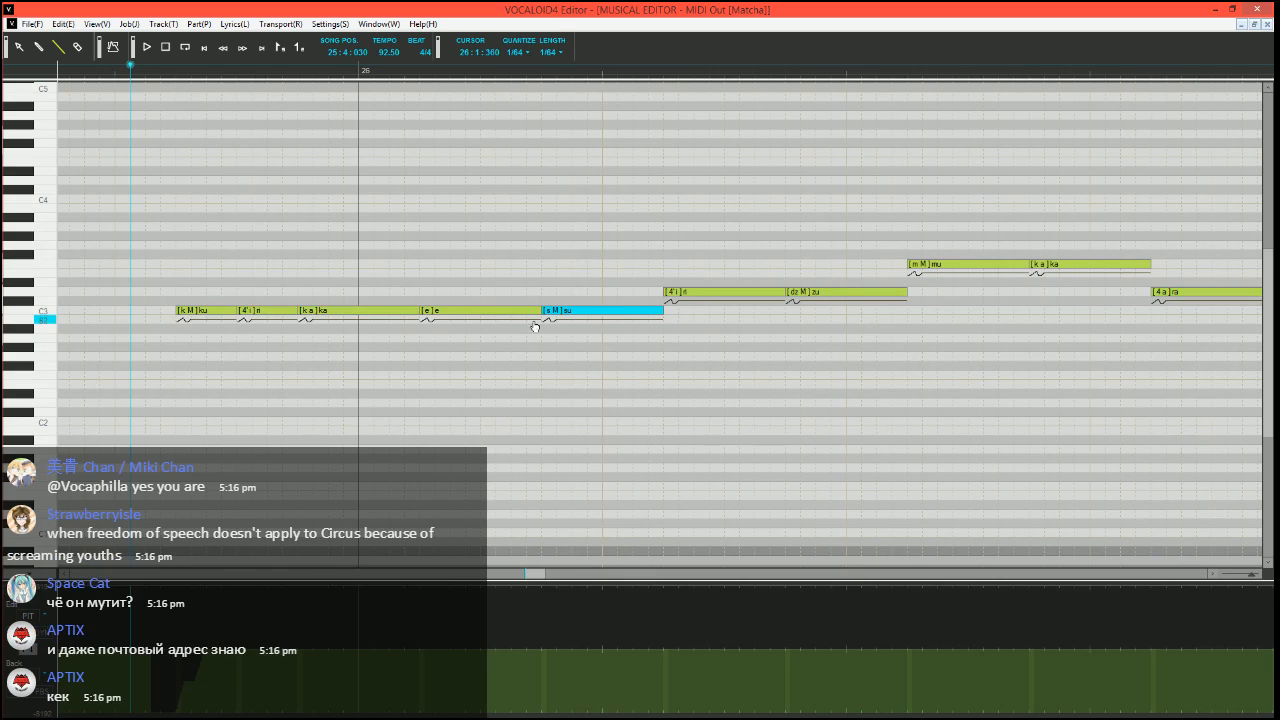
mouse_move(417, 311)
left_mouse_down()
mouse_move(312, 311)
mouse_move(308, 329)
mouse_move(316, 307)
mouse_move(428, 300)
left_mouse_up()
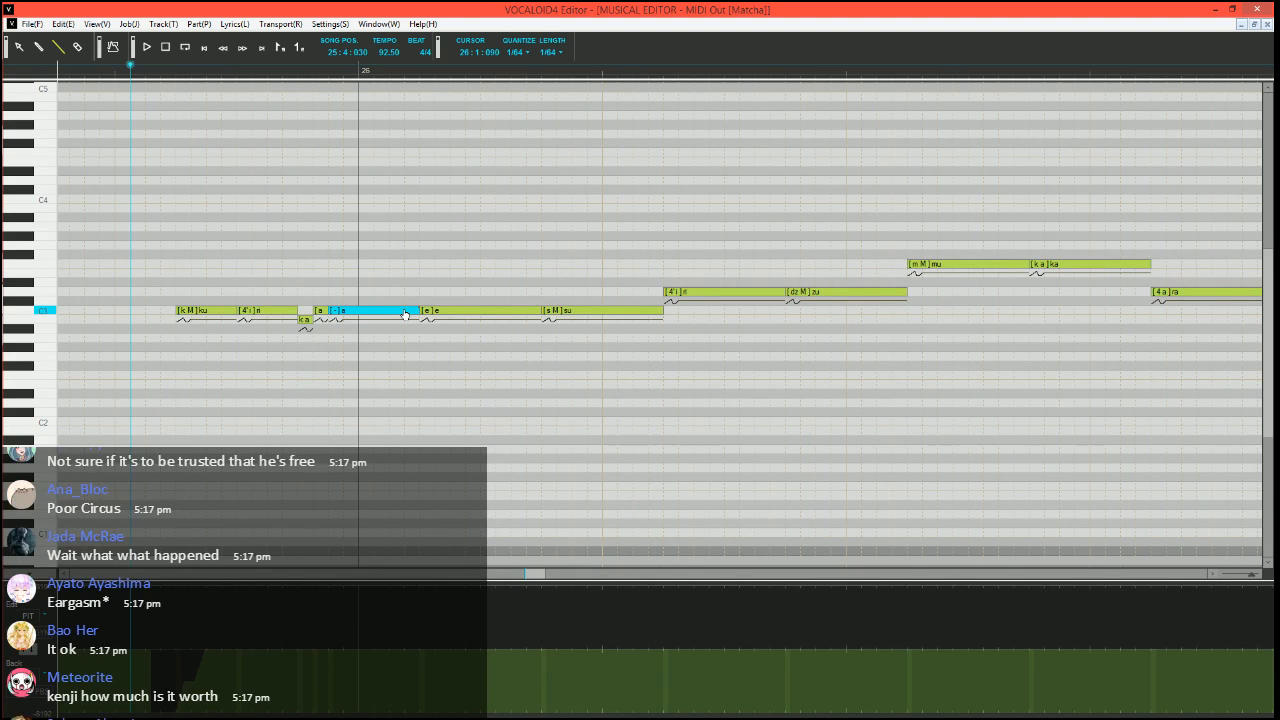
Run Expressive Vibrato on the "su" note in bar 26 with pitch amount 10, brightness amount 15, rate 70 and length 100
left_click(580, 312)
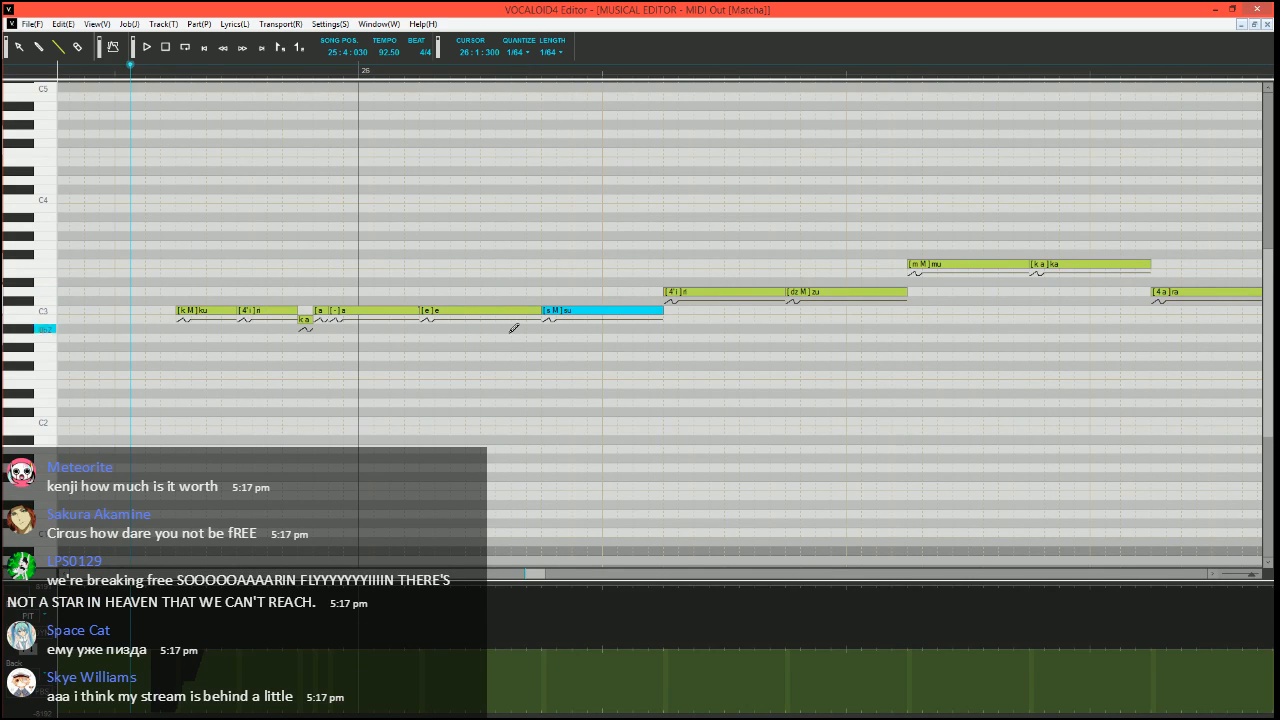
scroll(519, 407, "down", 2)
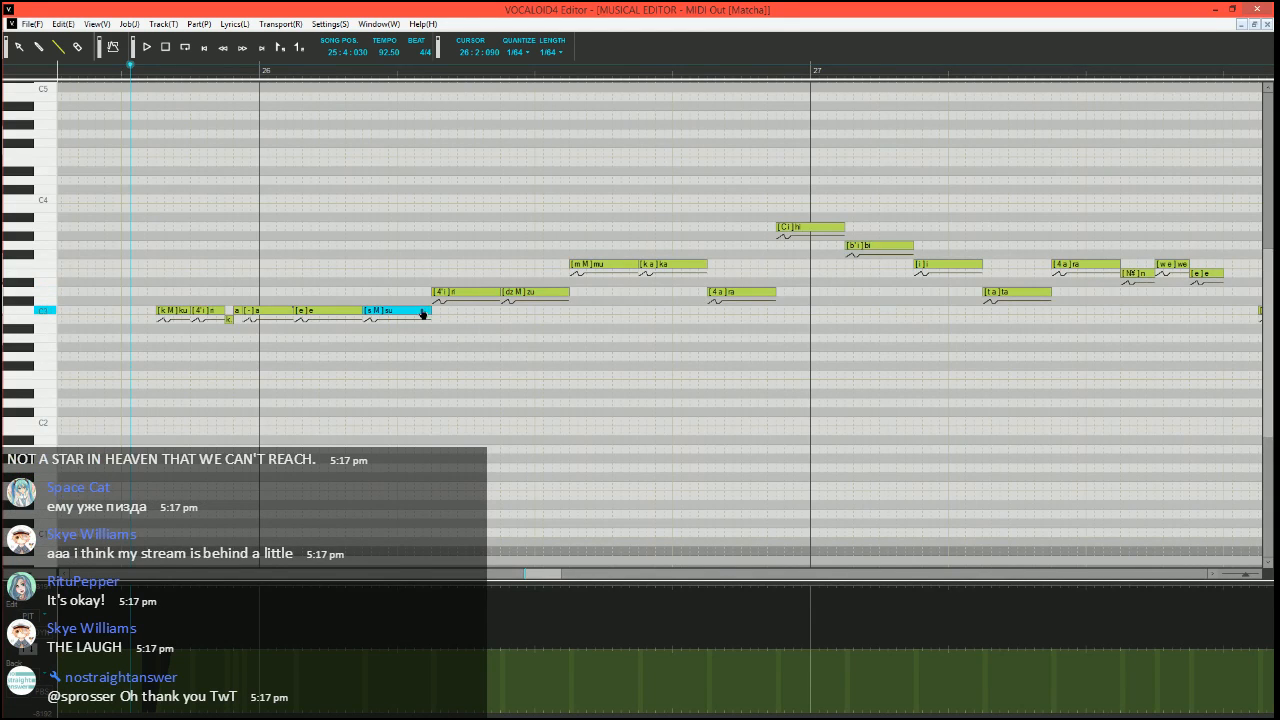
key("ctrl+j")
left_click(482, 361)
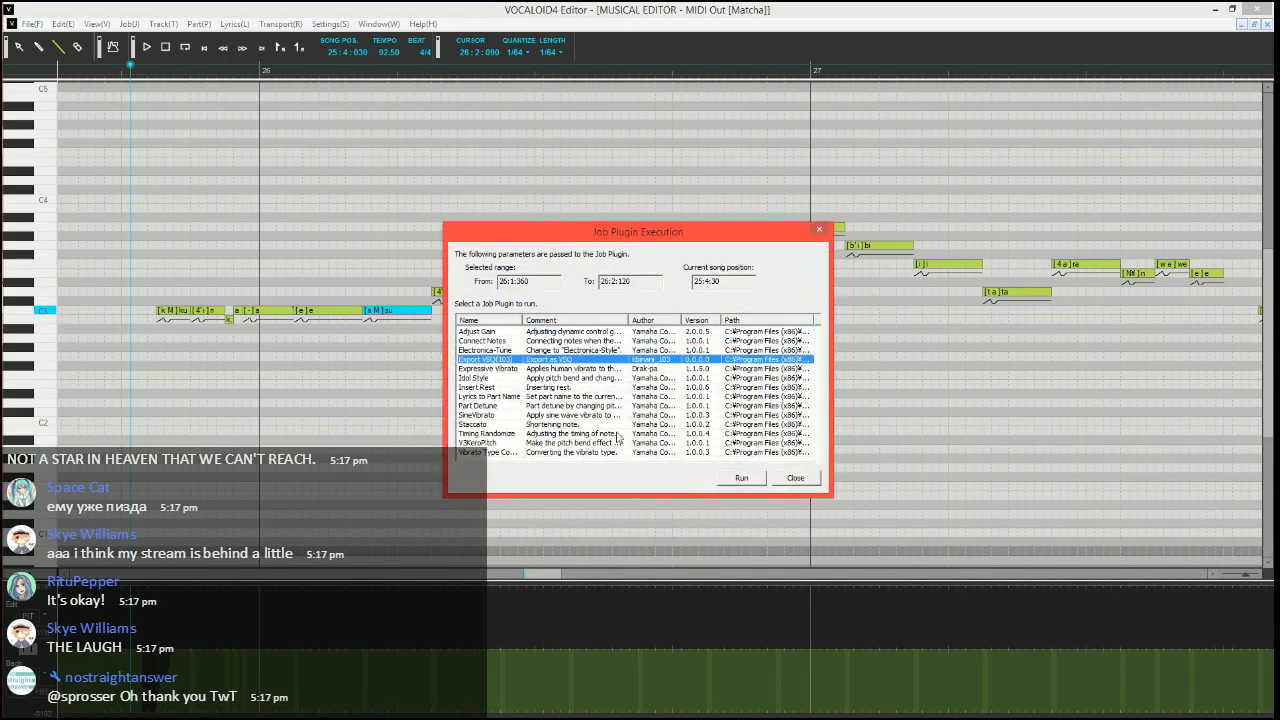
double_click(521, 371)
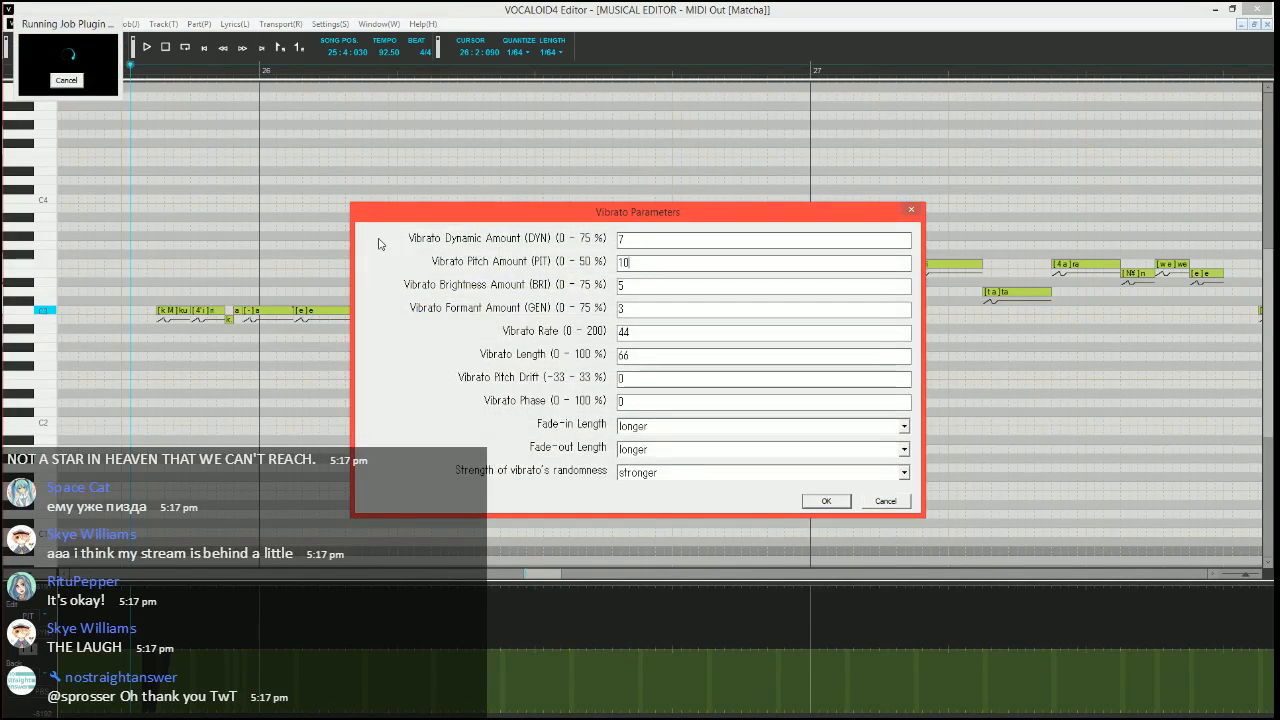
key("Tab")
type("15")
key("Tab")
key("Tab")
type("70")
key("Tab")
type("100")
Set the fade-in and fade-out lengths of the "su" vibrato to shorter and apply it
key("Tab")
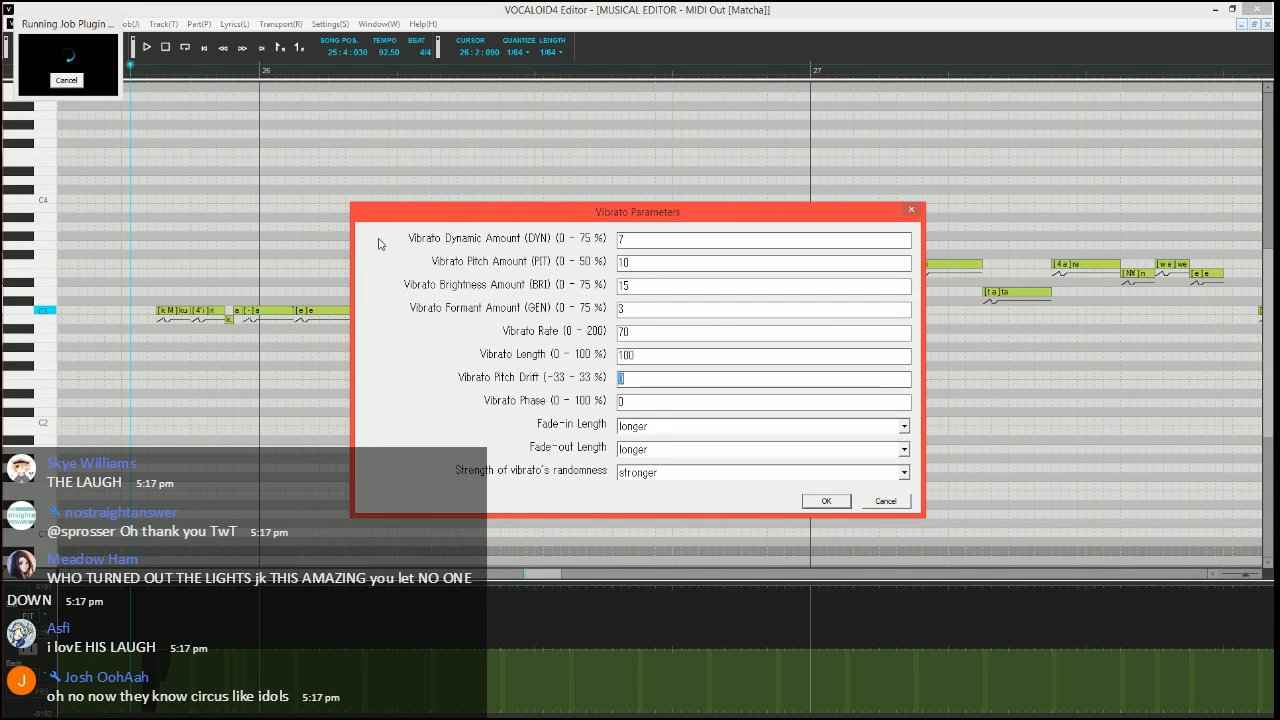
key("Tab")
key("Tab")
key("Up")
key("Tab")
key("Up")
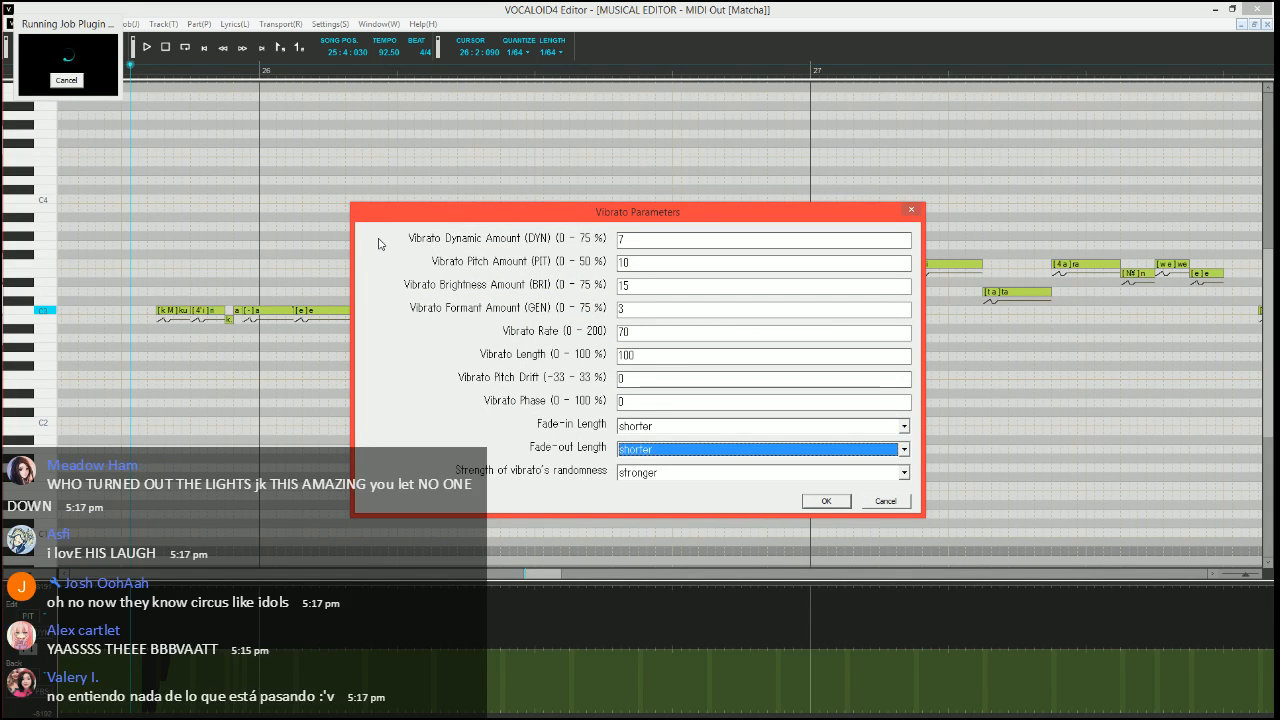
key("Return")
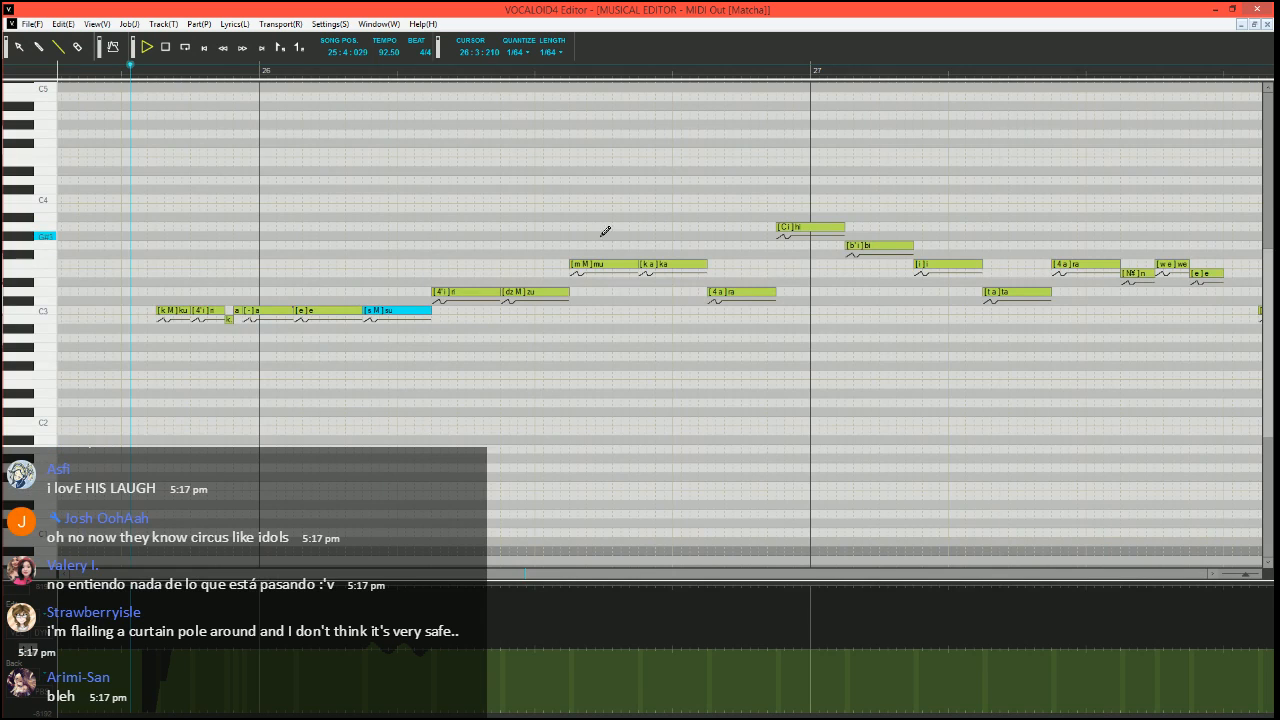
Split the "ri" note after "su" into a short "ri" at C3 followed by a short vowel note and a held "-" note at D3
left_click(416, 70)
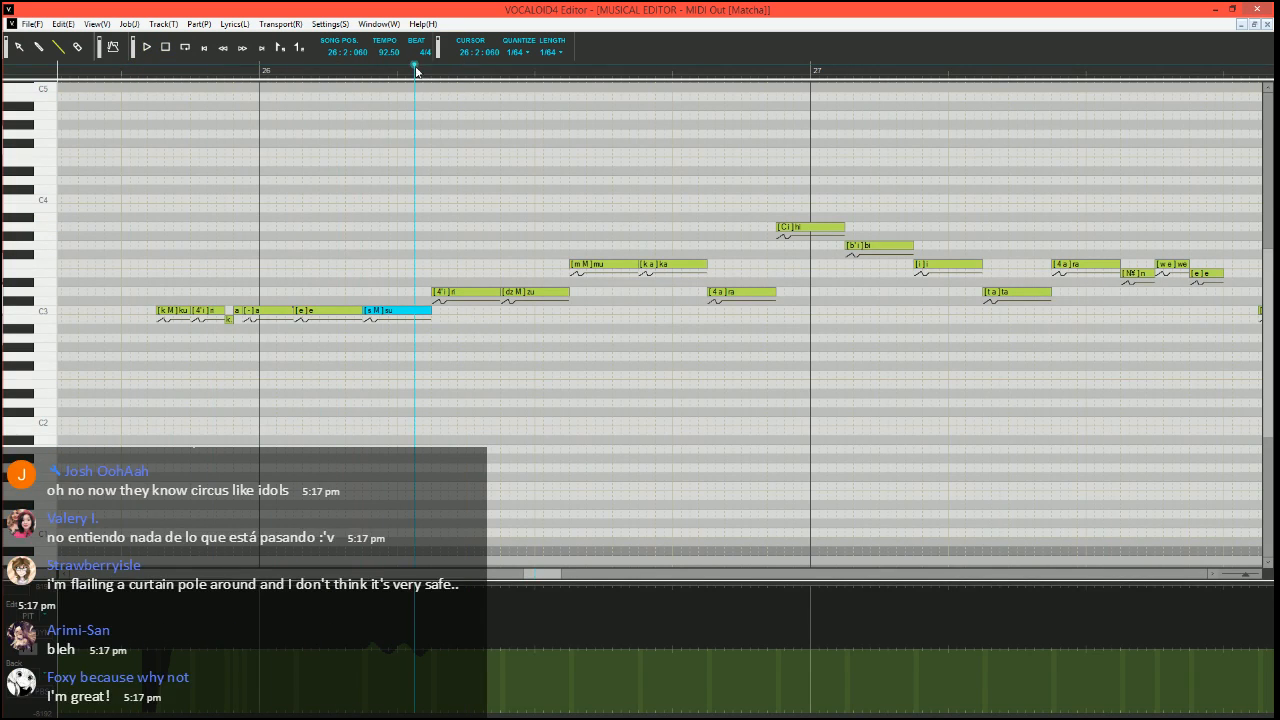
scroll(391, 283, "up", 3)
mouse_move(664, 292)
left_mouse_down()
mouse_move(514, 293)
mouse_move(498, 312)
mouse_move(541, 291)
mouse_move(666, 291)
left_mouse_up()
left_click(521, 291)
left_click(527, 294)
double_click(527, 294)
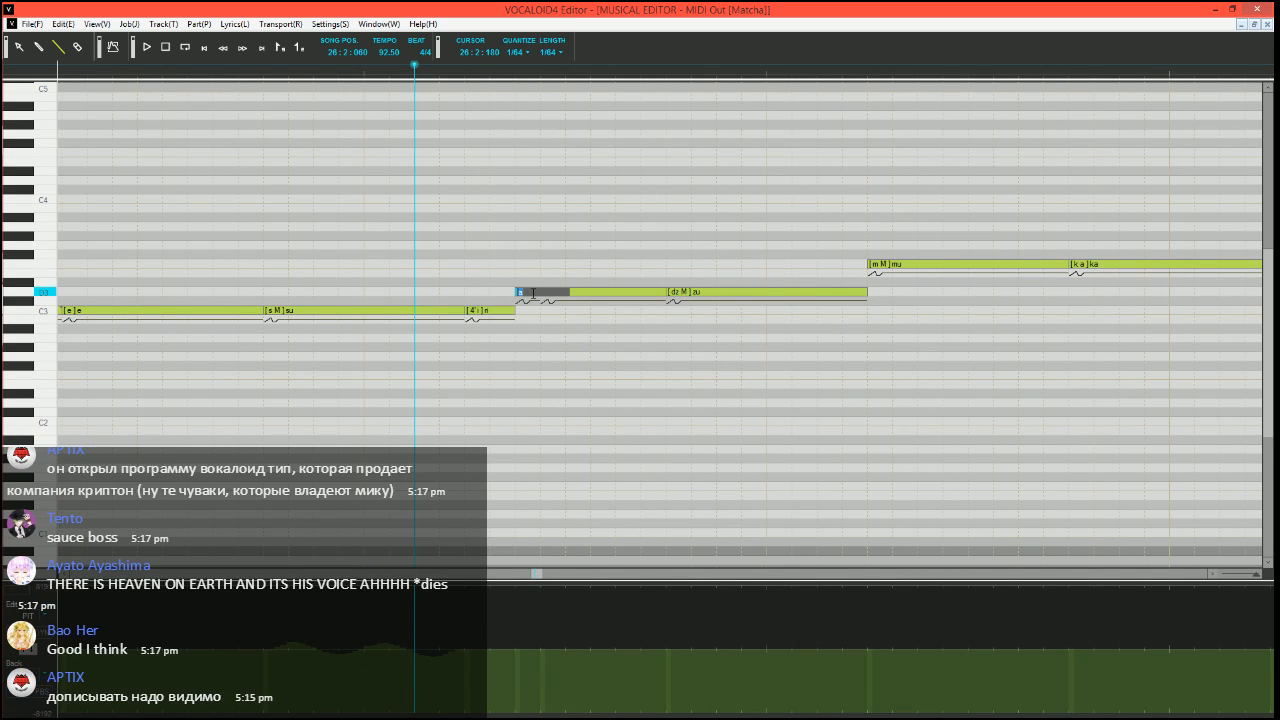
type("i")
key("Tab")
key("Return")
Listen to the split "ri" notes from song position 26:2:060
scroll(588, 296, "down", 3)
key("space")
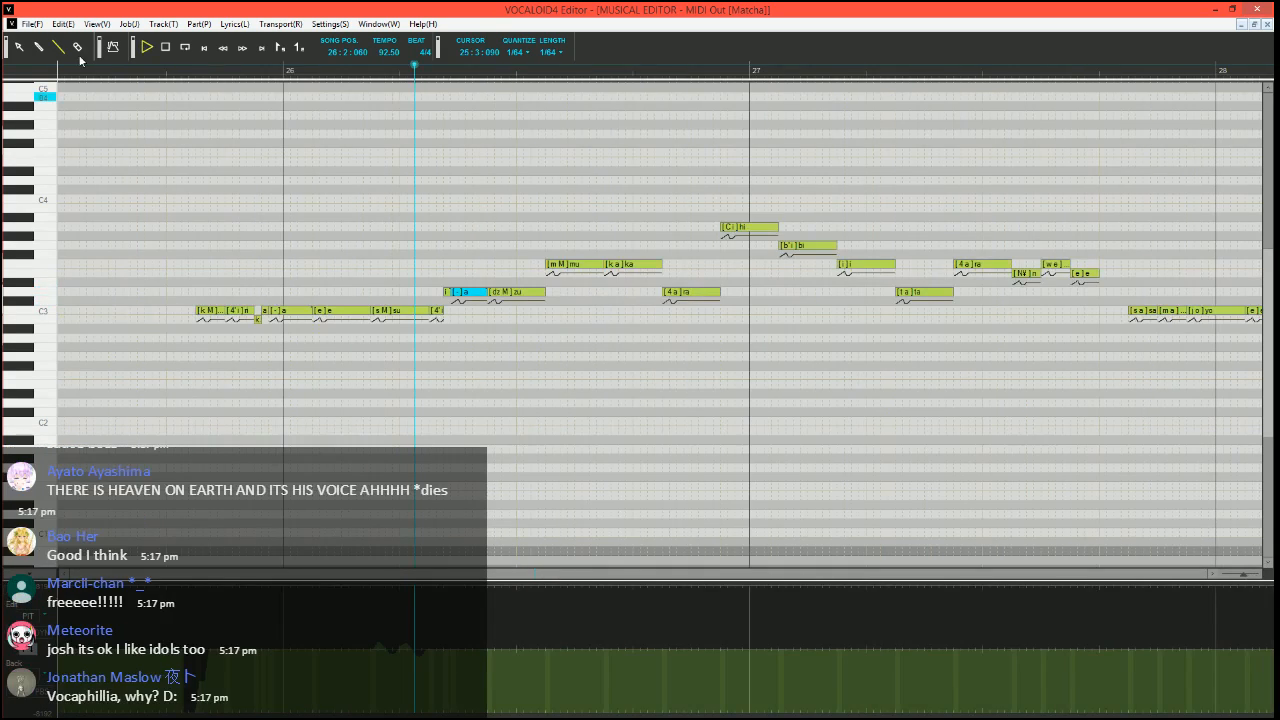
left_click(57, 47)
scroll(528, 238, "up", 1)
key("space")
left_click(404, 72)
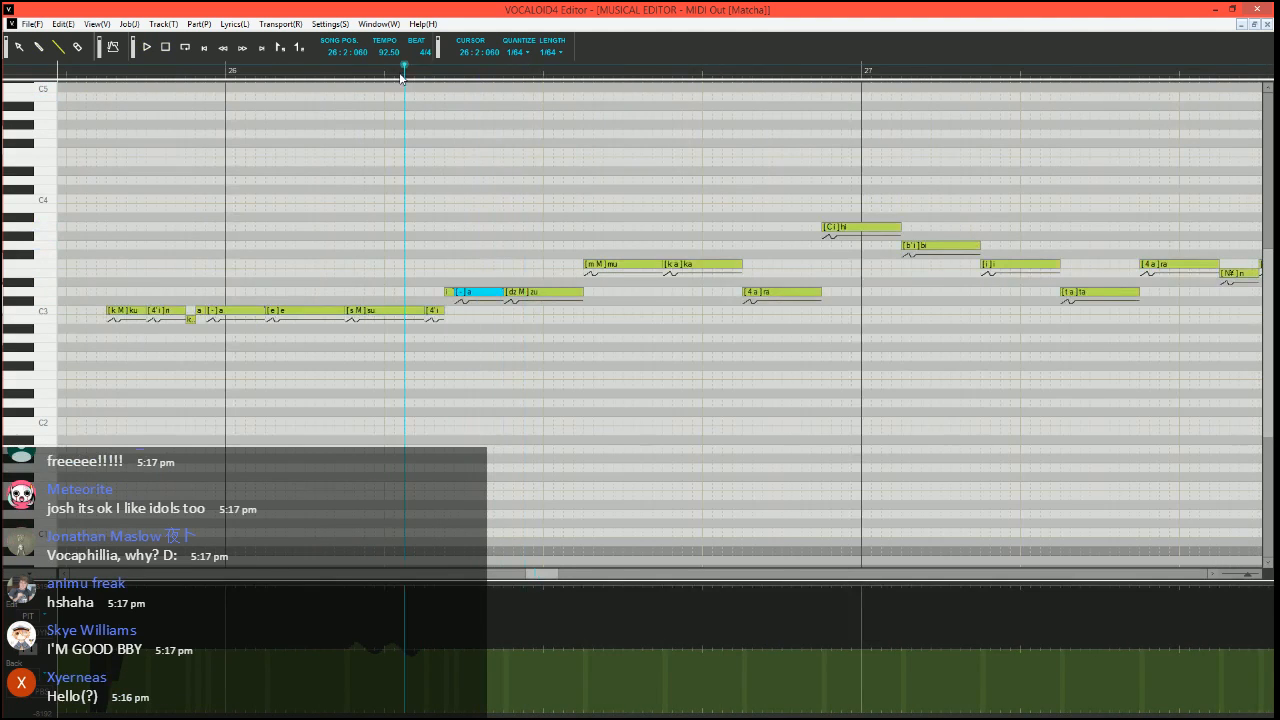
Split the "mu" note into a short "mu" two semitones lower and held "-" notes at F3, and play the result
scroll(452, 129, "right", 1)
scroll(452, 129, "right", 2)
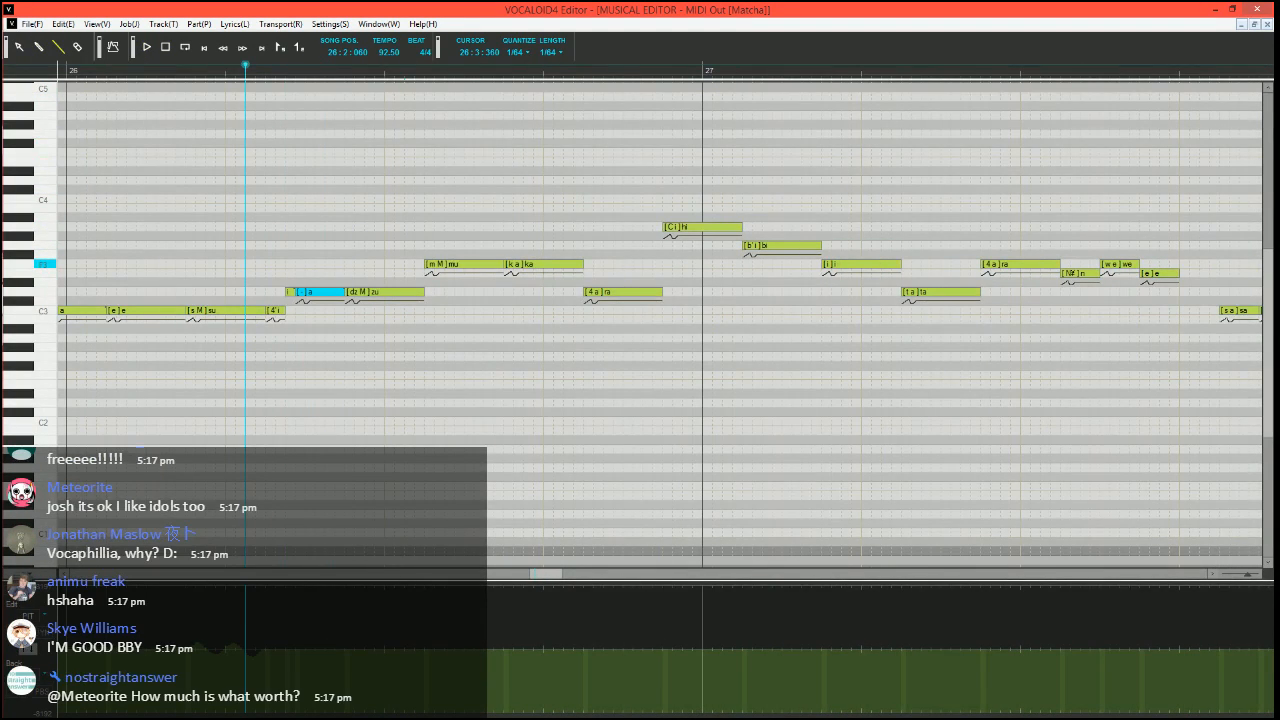
left_click(447, 264)
left_click_drag(503, 264, 454, 265)
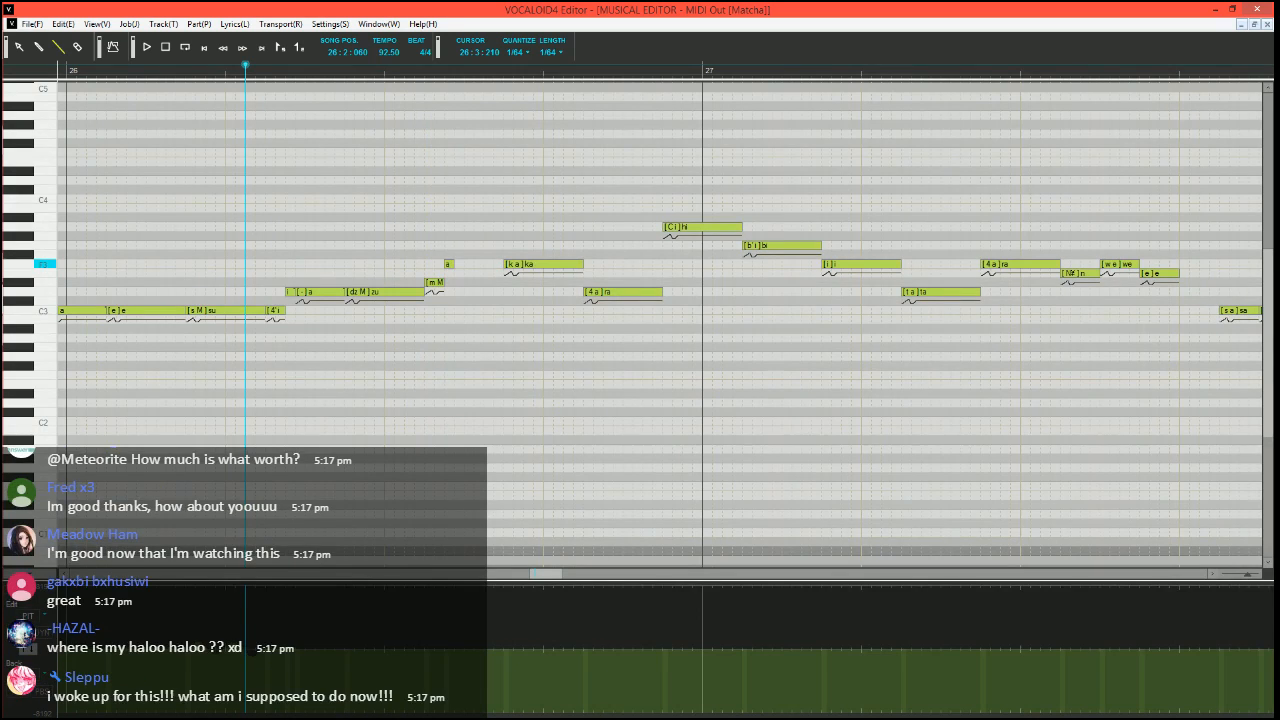
double_click(447, 264)
type("-")
key("Tab")
key("Return")
key("space")
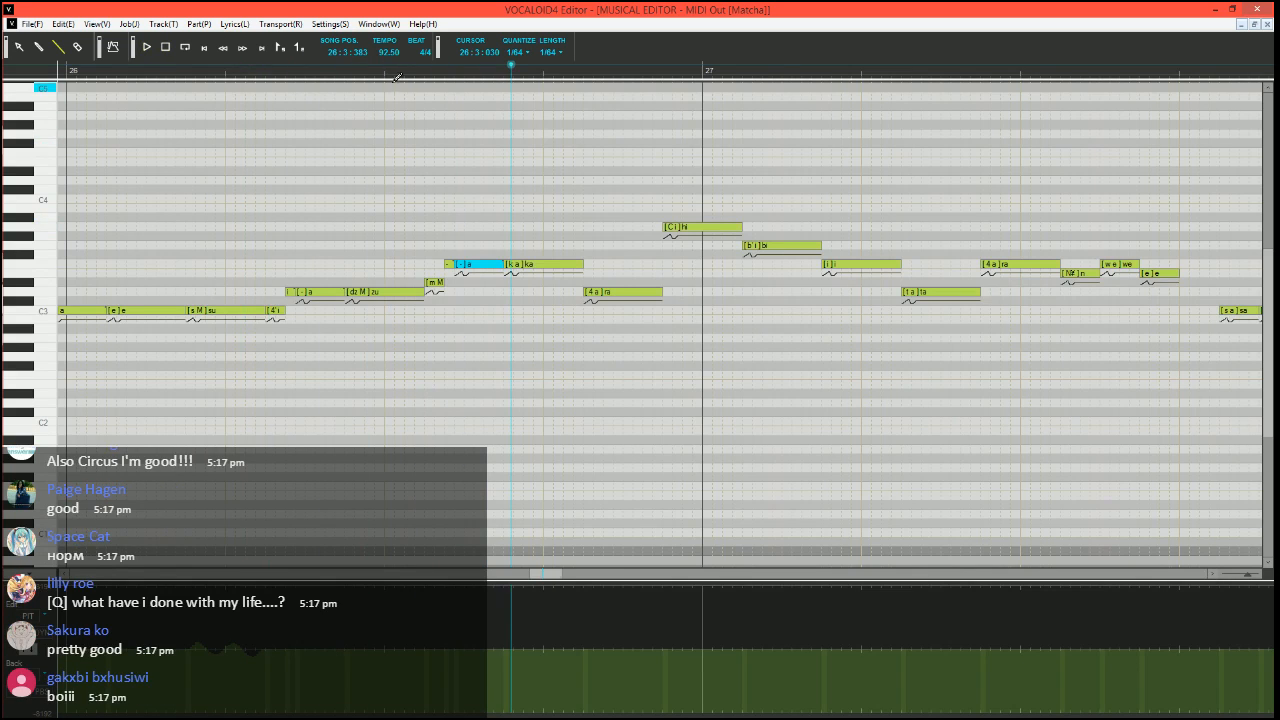
key("space")
Halve the "ka" note before "ra", ending it with a "-" note at F3 and another "-" note at D3
left_click_drag(501, 264, 454, 264)
left_click_drag(456, 264, 510, 291)
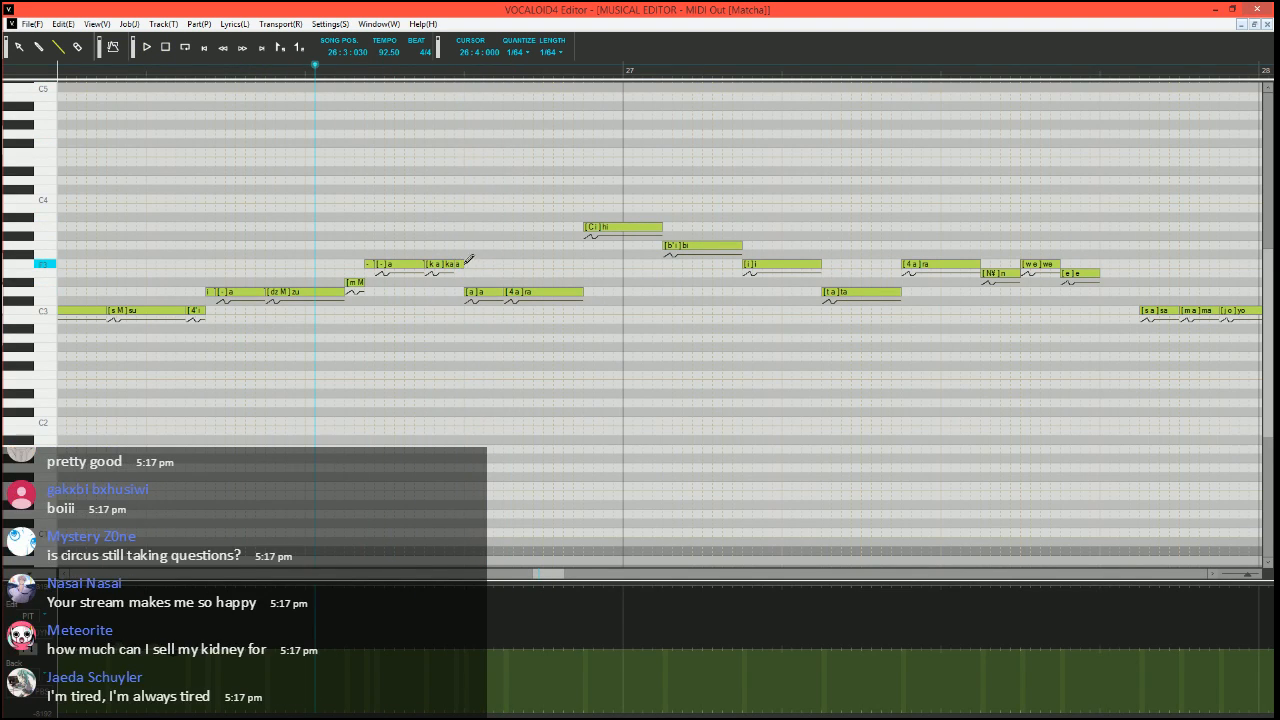
type("-")
key("Tab")
type("-")
key("Return")
scroll(470, 300, "left", 9)
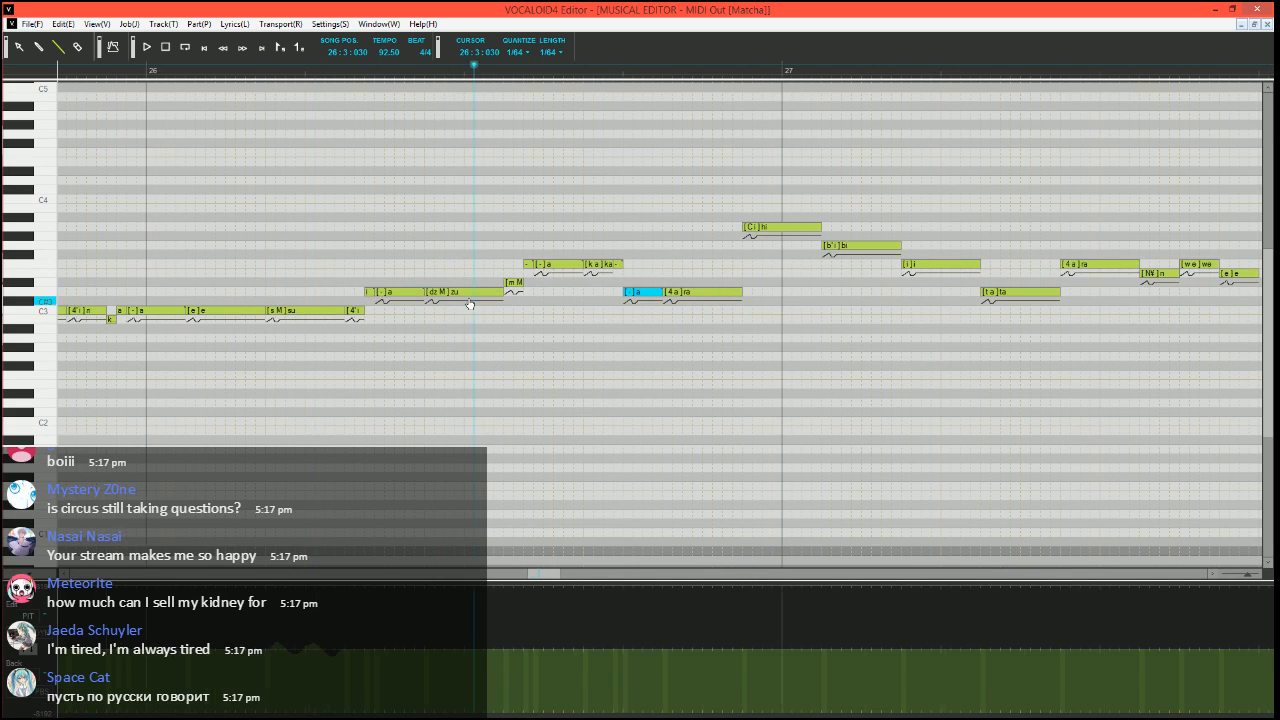
Listen to the edited phrase from before bar 26 and set the song position to 26:3:090
scroll(522, 384, "right", 3)
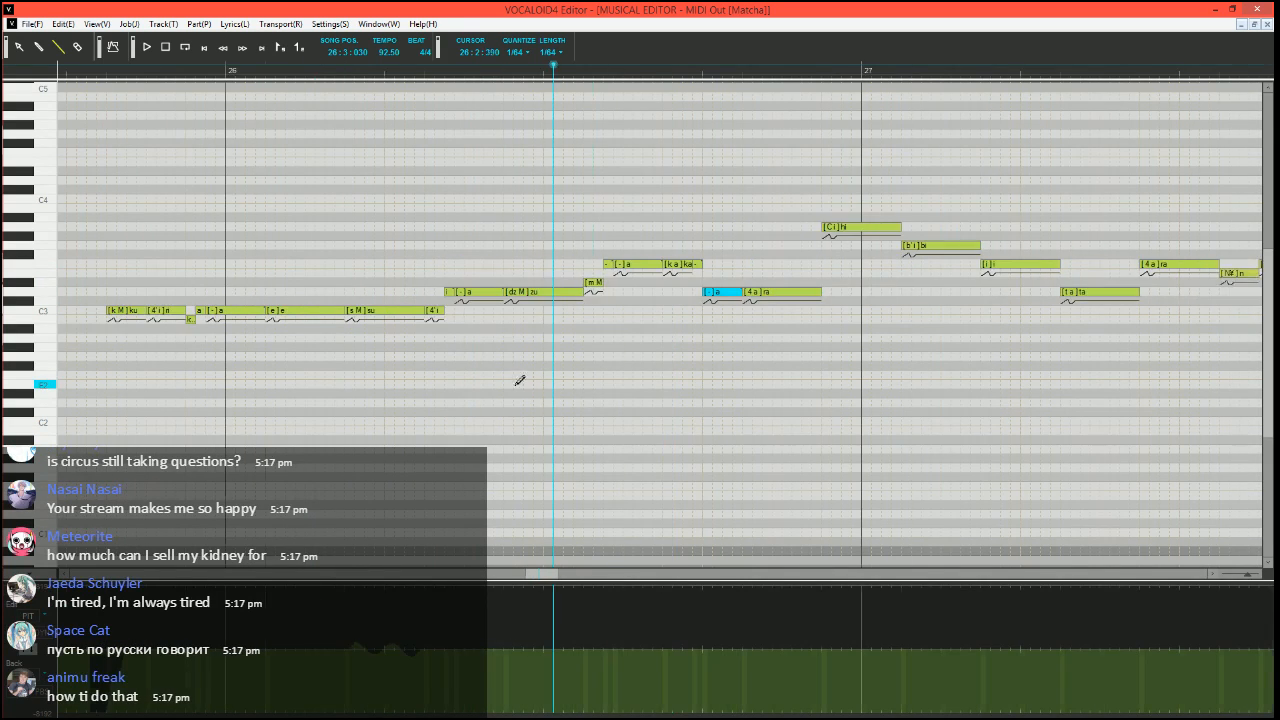
scroll(520, 386, "left", 3)
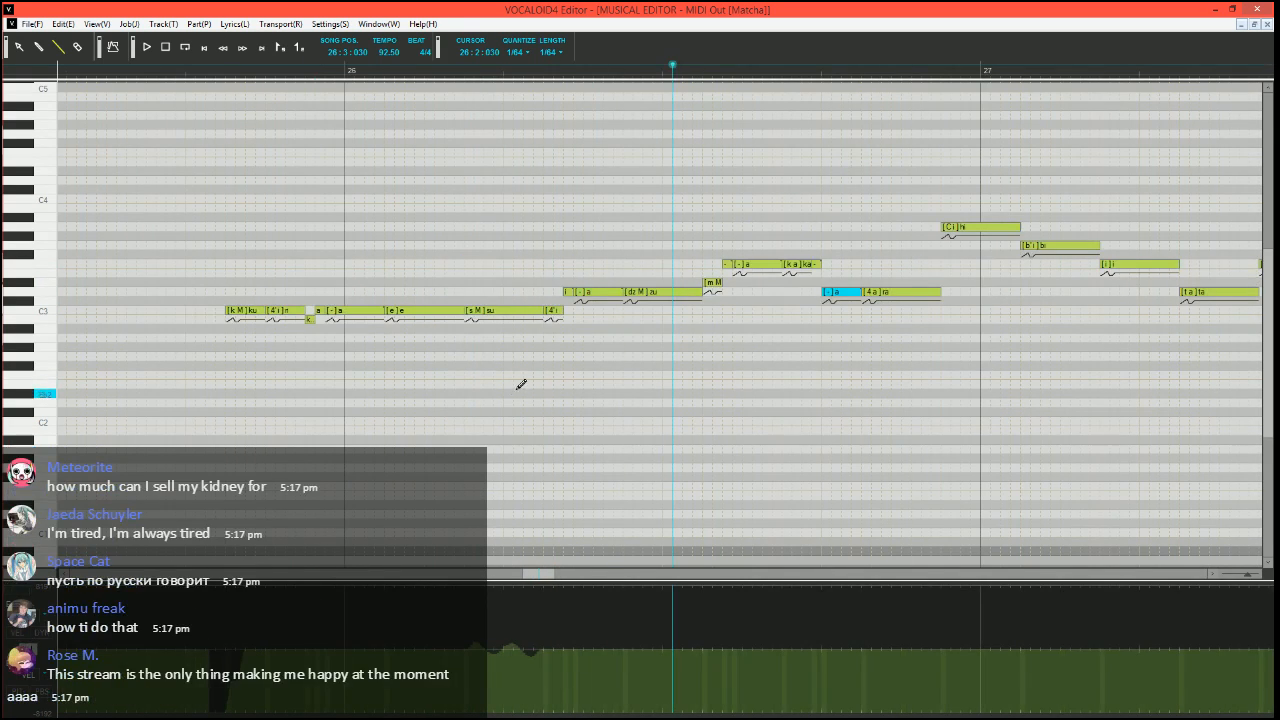
left_click(178, 71)
key("space")
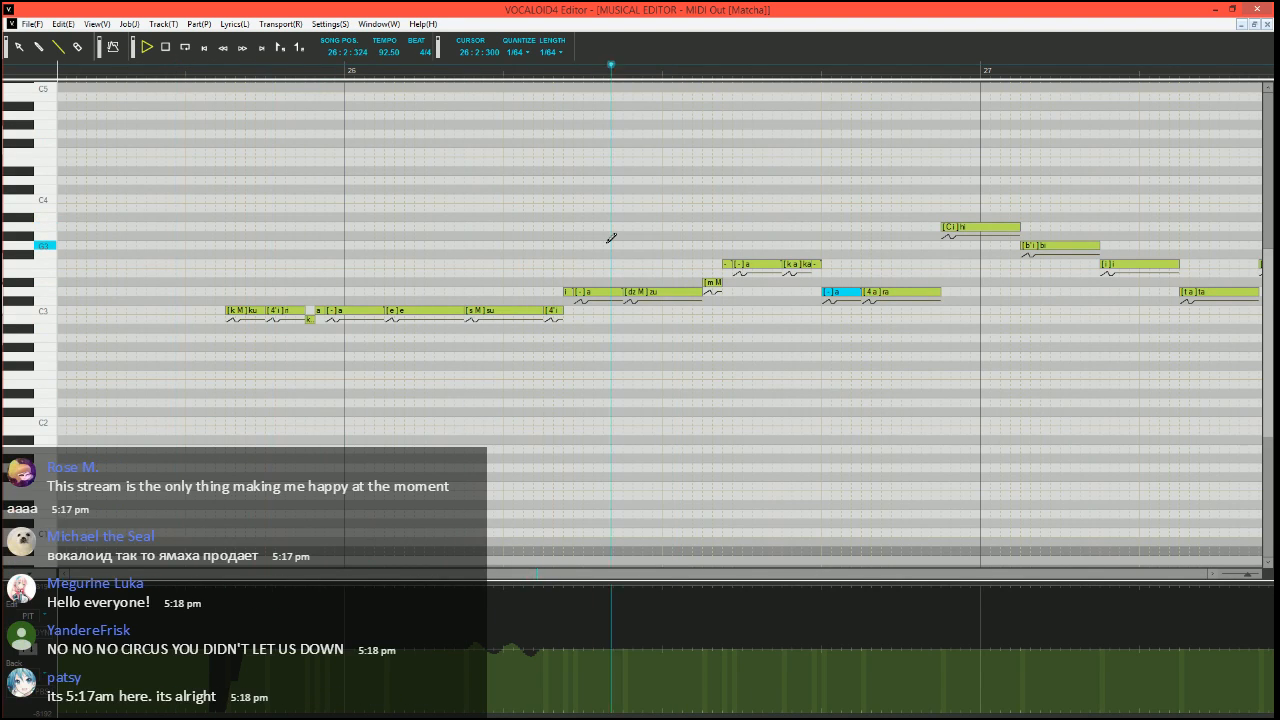
key("space")
left_click(692, 71)
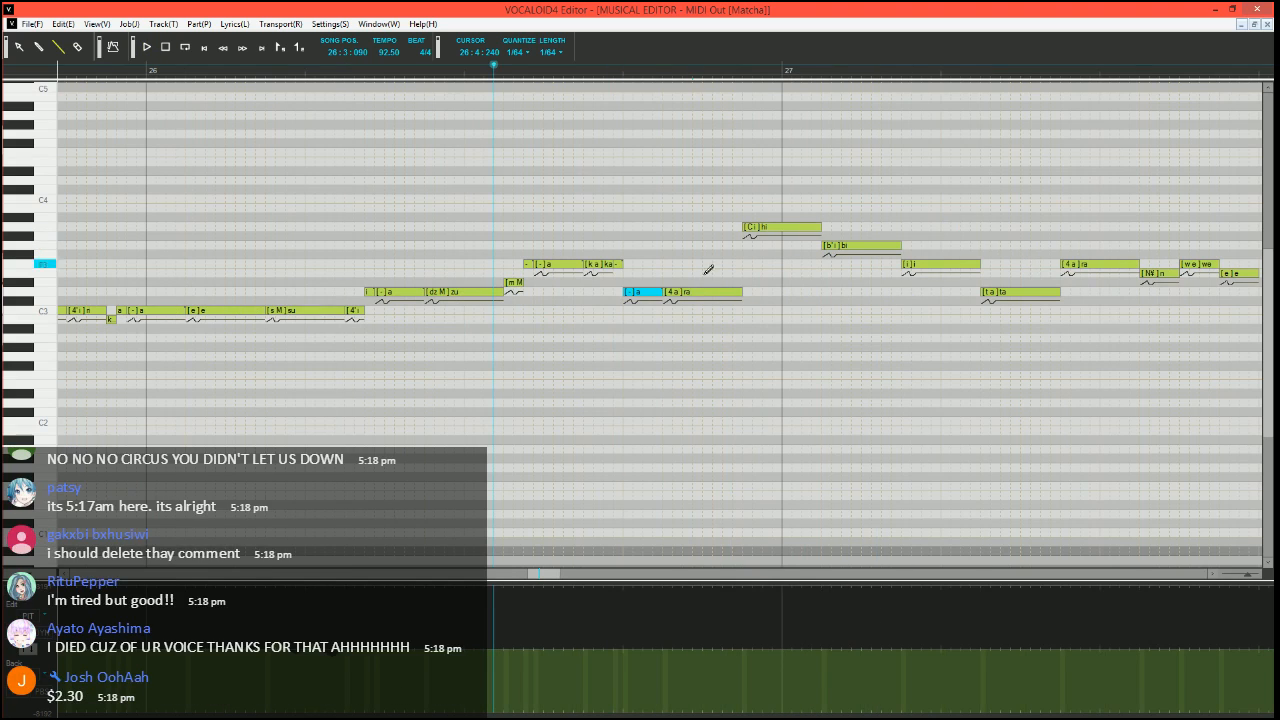
Run Expressive Vibrato on the "ra" note before bar 27 with pitch amount 10, brightness amount 15, rate 70 and length 100
left_click(695, 294)
key("ctrl+j")
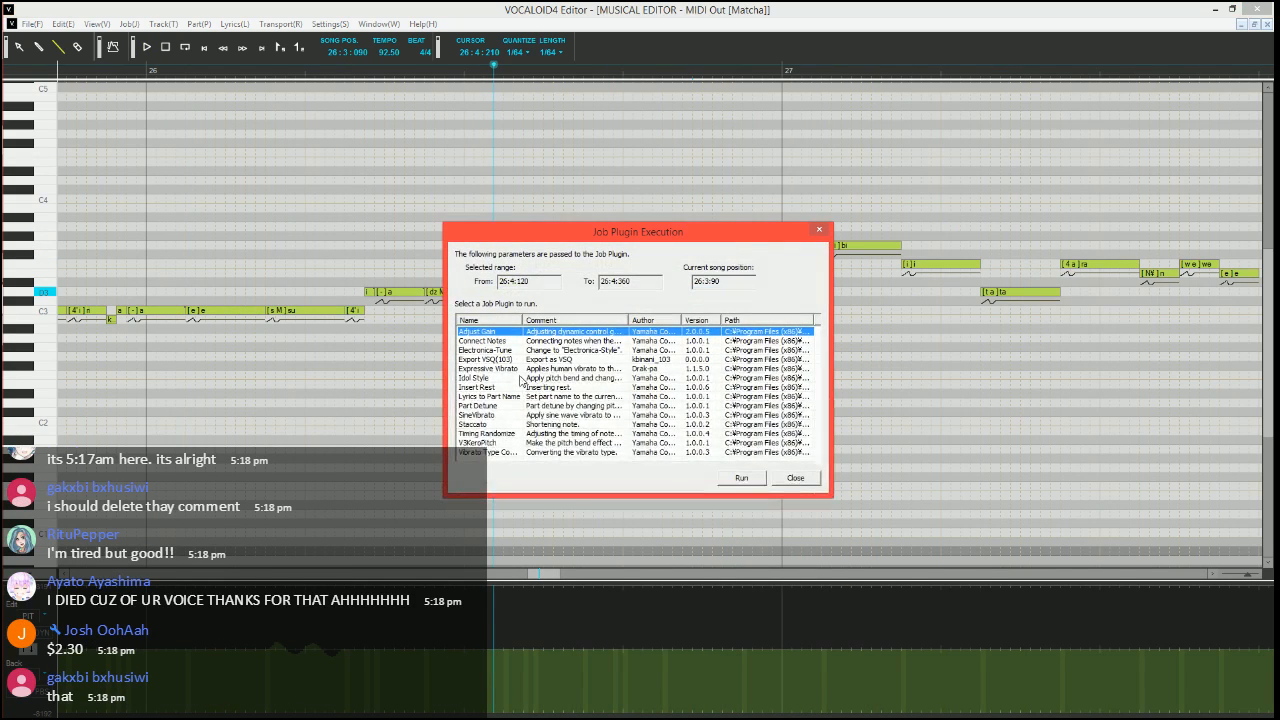
left_click(523, 369)
left_click(727, 477)
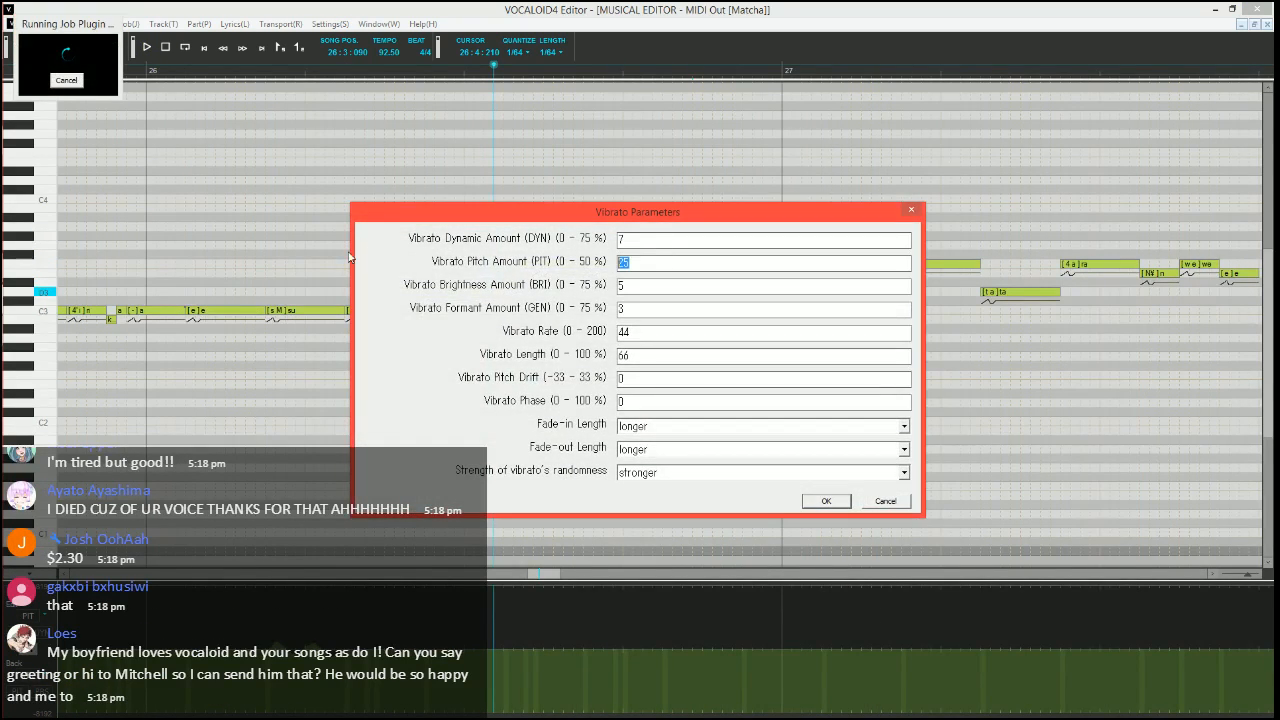
type("10")
key("Tab")
type("15")
key("Tab")
key("Tab")
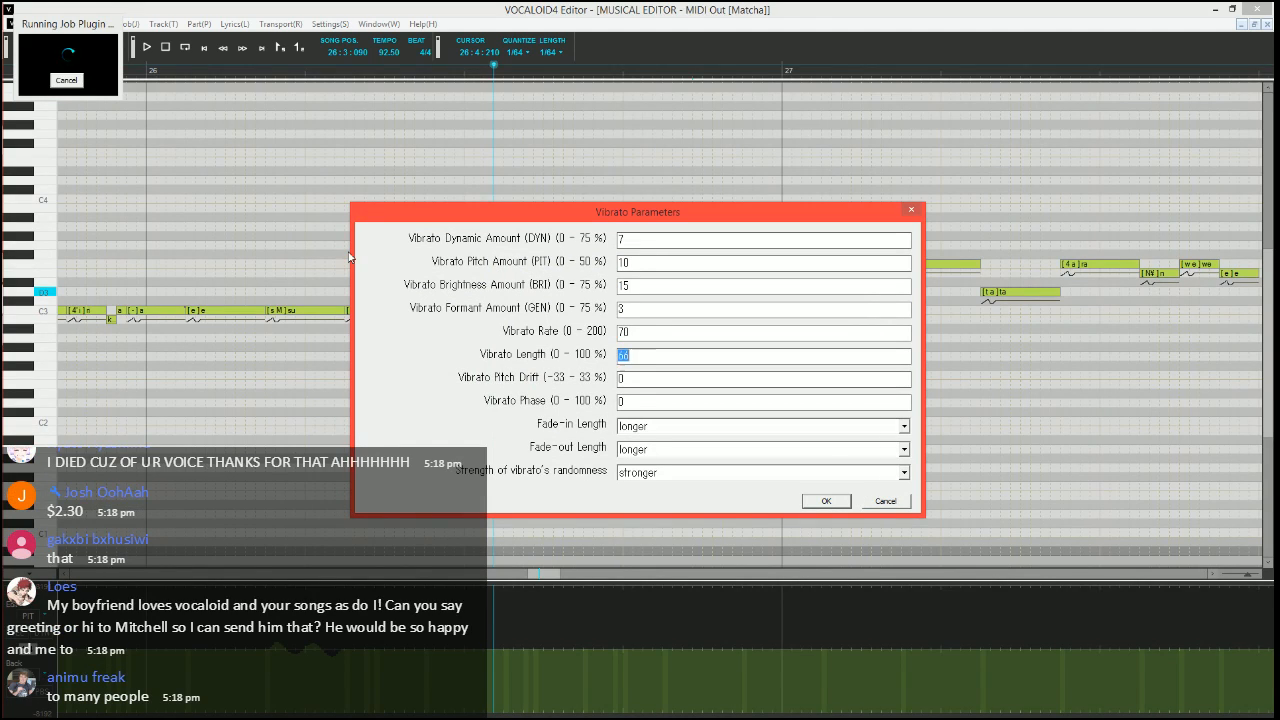
type("100")
Set the "ra" vibrato's fade-in length to shorter and fade-out length to medium, and apply it
key("Tab")
key("Tab")
key("Tab")
key("Up")
key("Tab")
key("Up")
key("Up")
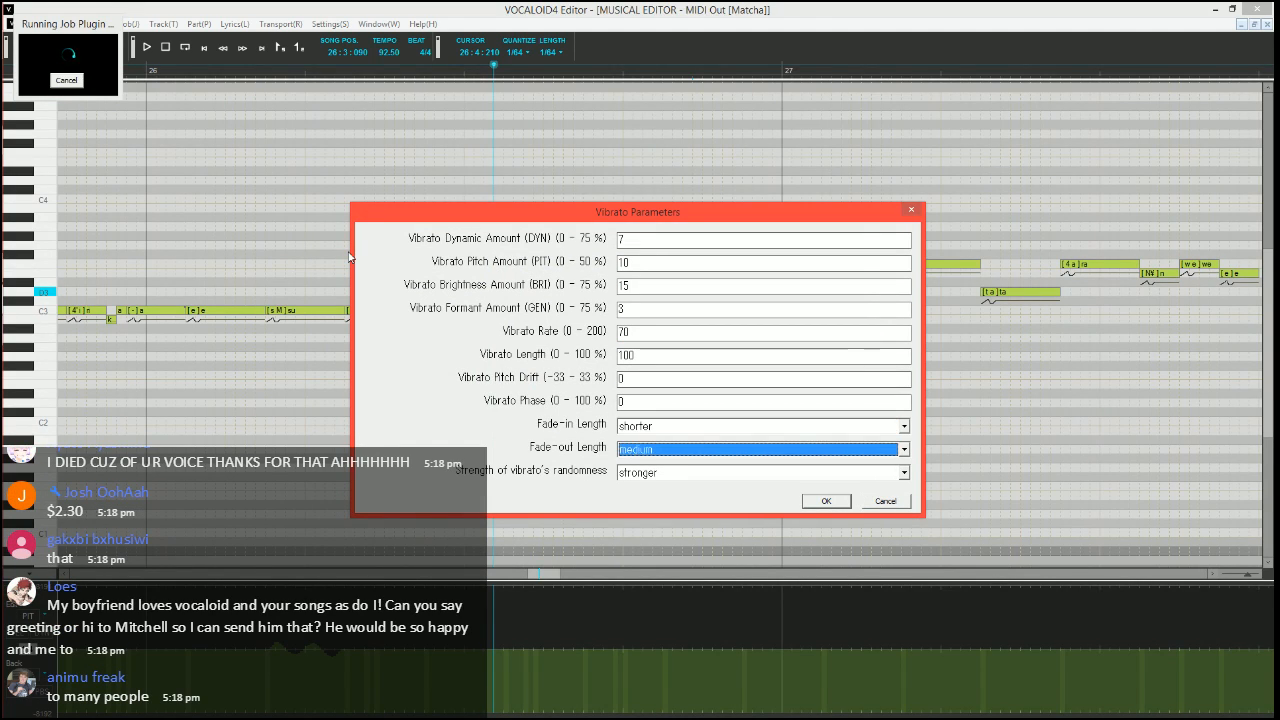
key("Return")
Play the phrase from 26:3:090, stop playback and set the song position to 26:4:240 within the "ra" note
key("space")
scroll(586, 373, "right", 3)
scroll(586, 371, "right", 1)
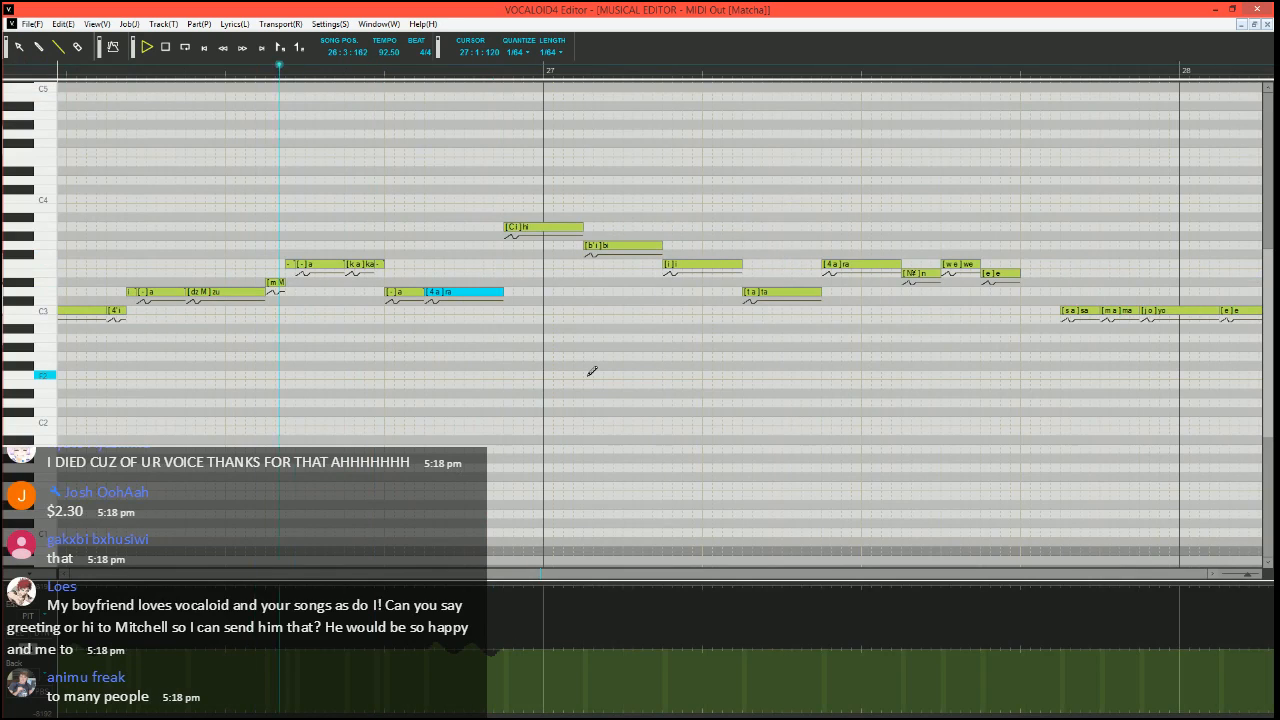
key("space")
left_click(468, 68)
scroll(537, 291, "up", 3)
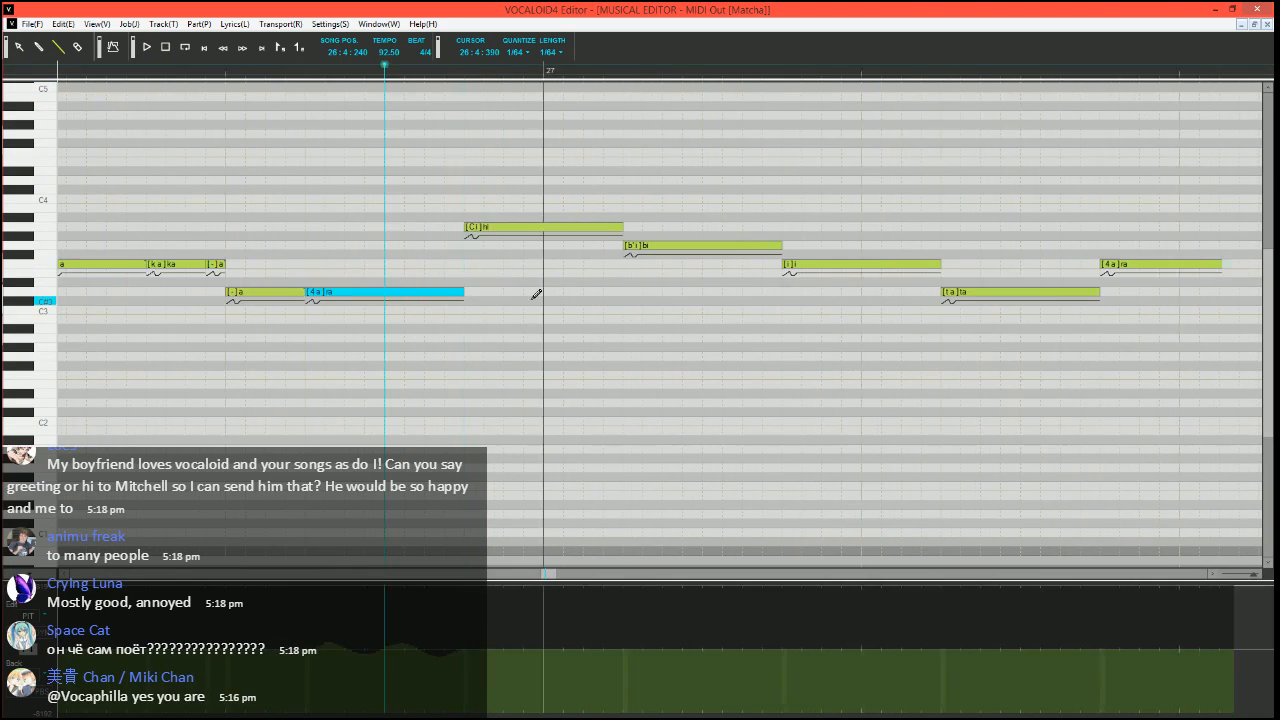
Split the "hi" note before bar 27 into a short G3 "hi" followed by two A3 notes with phonemes "i" and "-"
scroll(510, 305, "down", 2)
mouse_move(496, 227)
left_mouse_down()
mouse_move(408, 228)
mouse_move(402, 246)
mouse_move(432, 227)
mouse_move(495, 227)
left_mouse_up()
key("Return")
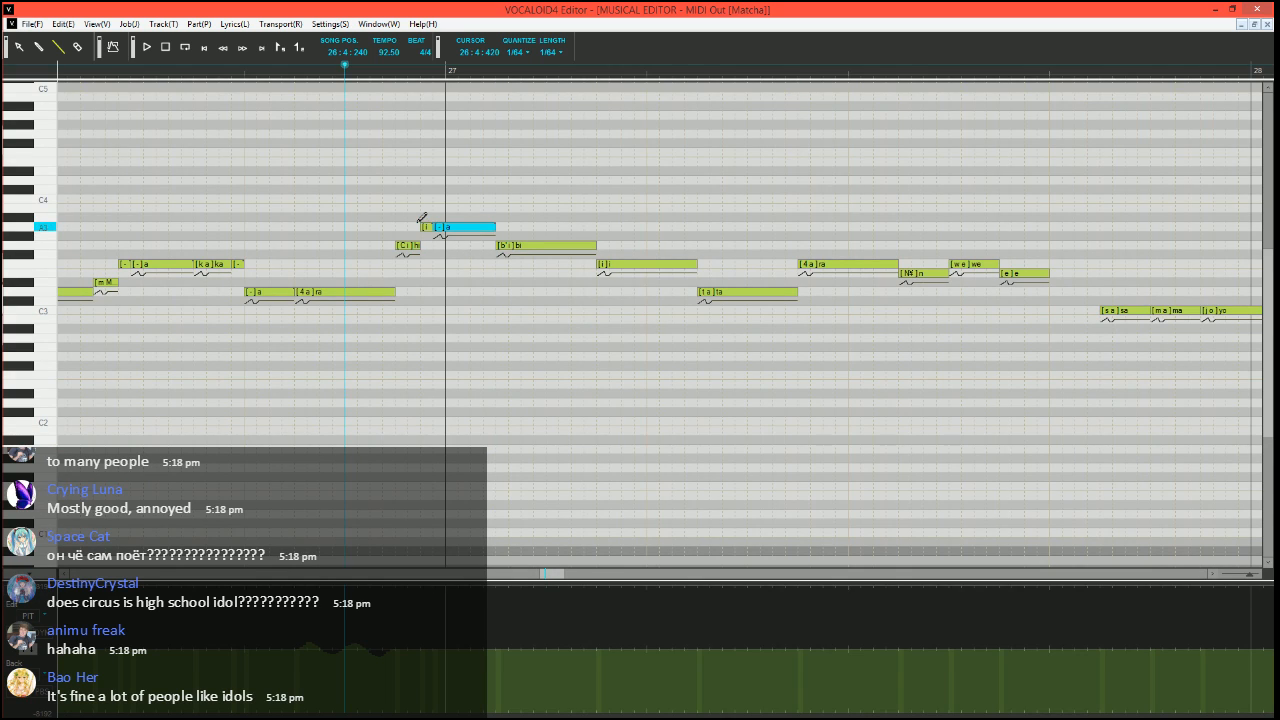
Shorten the "bi" note after bar 27 to a brief A3 note and fill its remaining length with three G3 notes
mouse_move(594, 247)
left_mouse_down()
mouse_move(499, 248)
mouse_move(519, 248)
mouse_move(512, 229)
mouse_move(591, 247)
left_mouse_up()
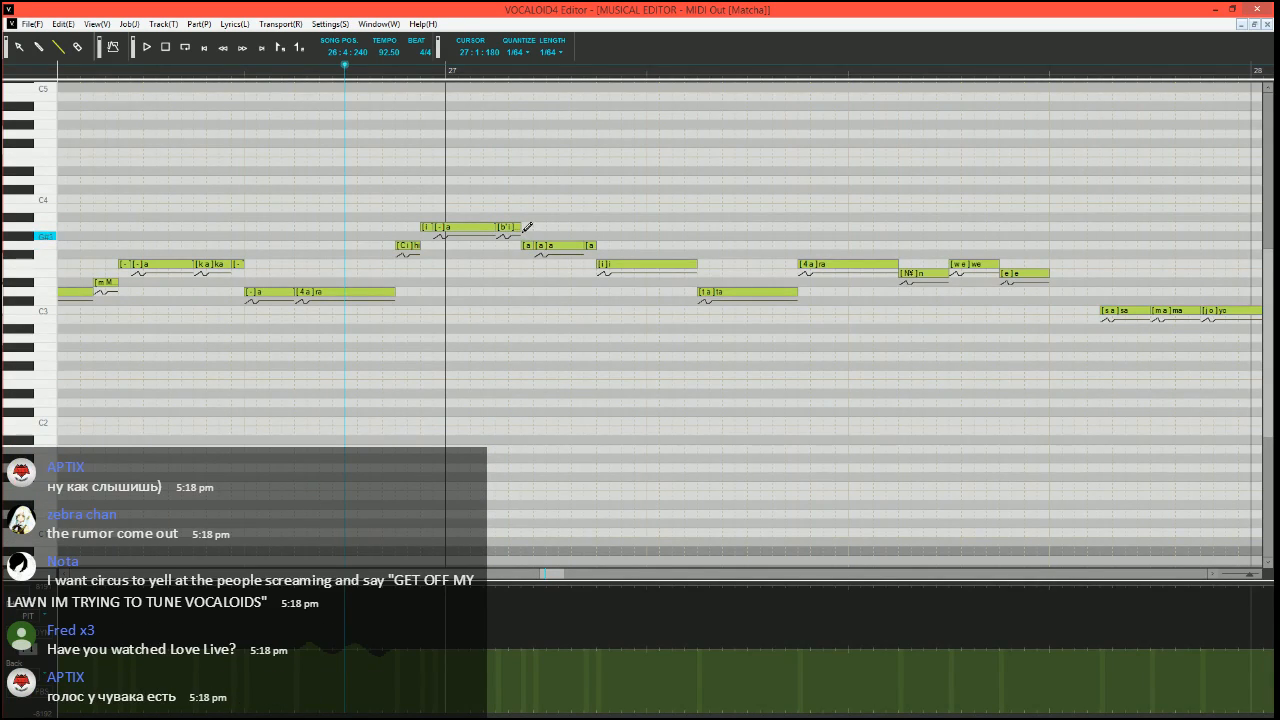
mouse_move(519, 228)
left_mouse_down()
mouse_move(508, 228)
mouse_move(522, 246)
left_mouse_up()
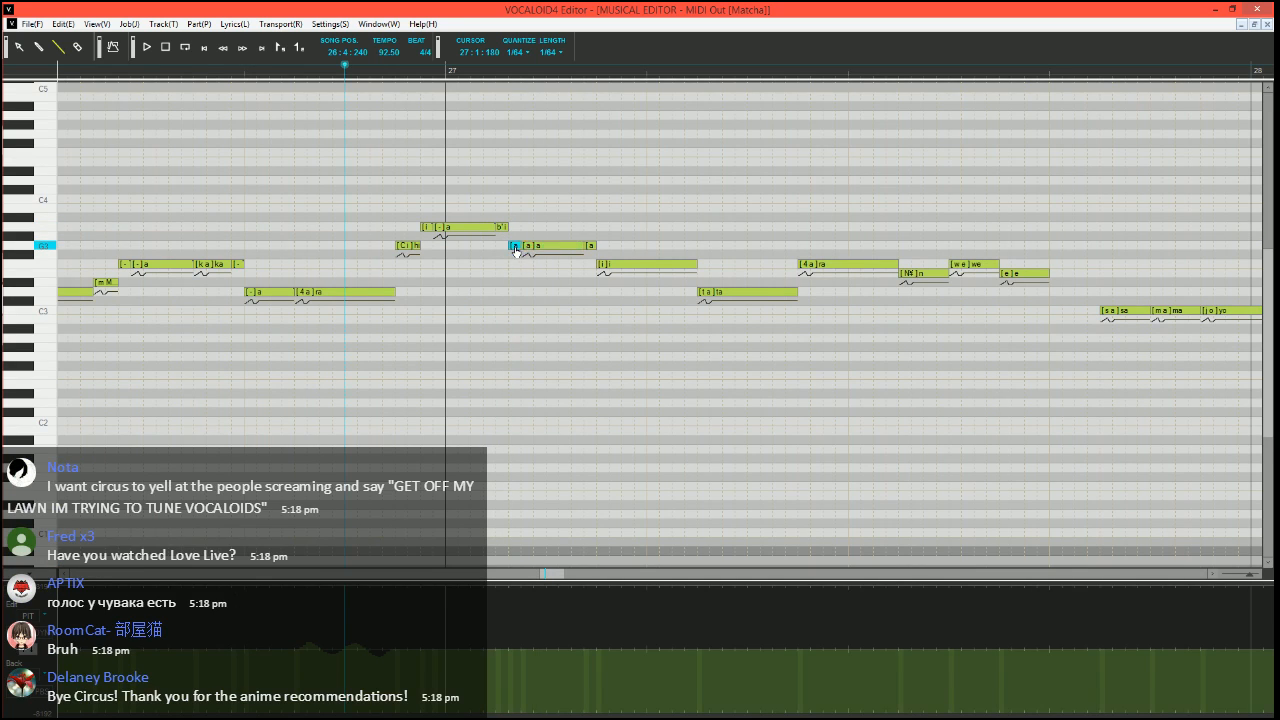
Enter the phonemes "i", "-" and "-" on the three G3 notes following "bi"
double_click(515, 247)
type("i")
key("Tab")
type("-")
key("Tab")
type("-")
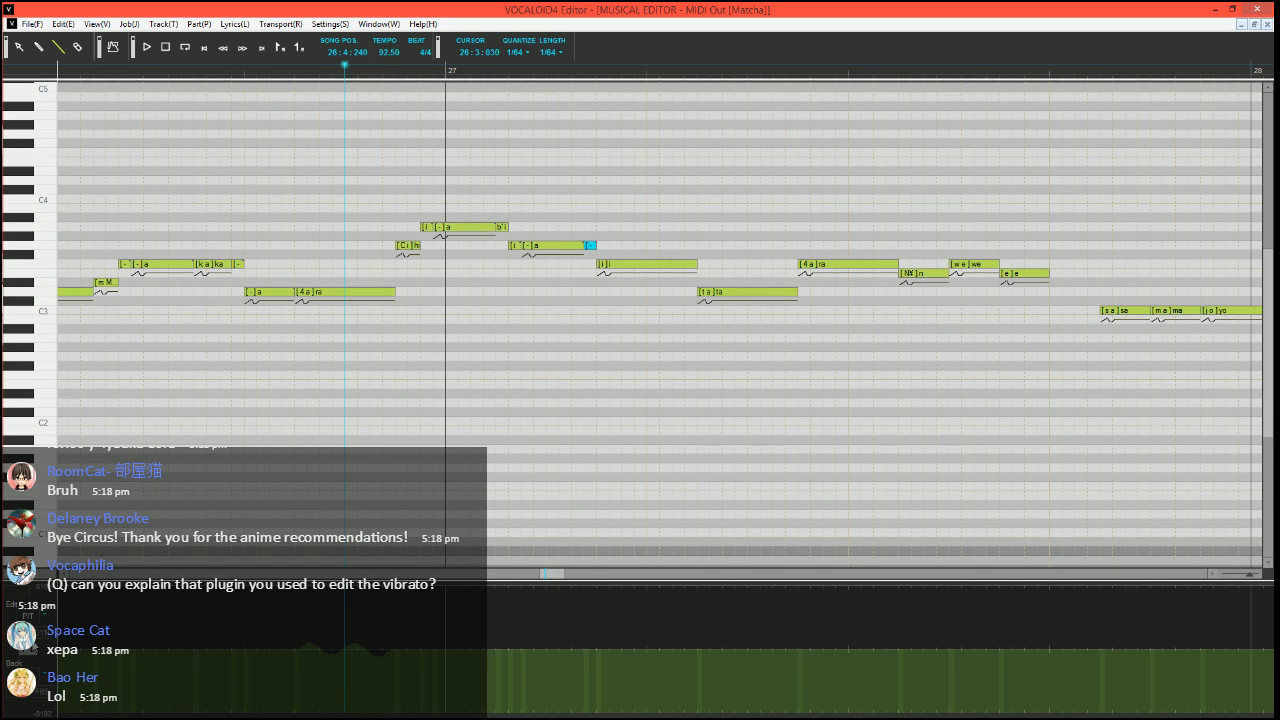
View the velocity values, return to the pitch bend curve and play the edited phrase from 26:4:240
left_click(34, 650)
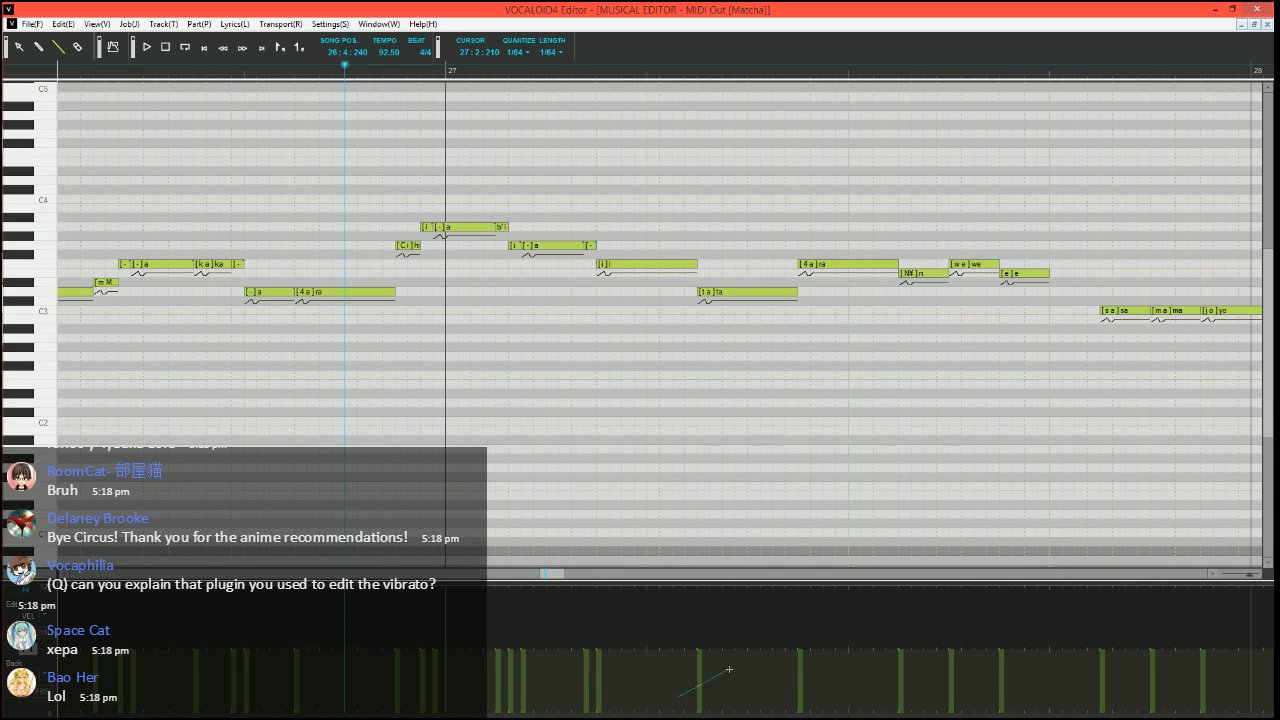
left_click(34, 651)
scroll(620, 466, "right", 1)
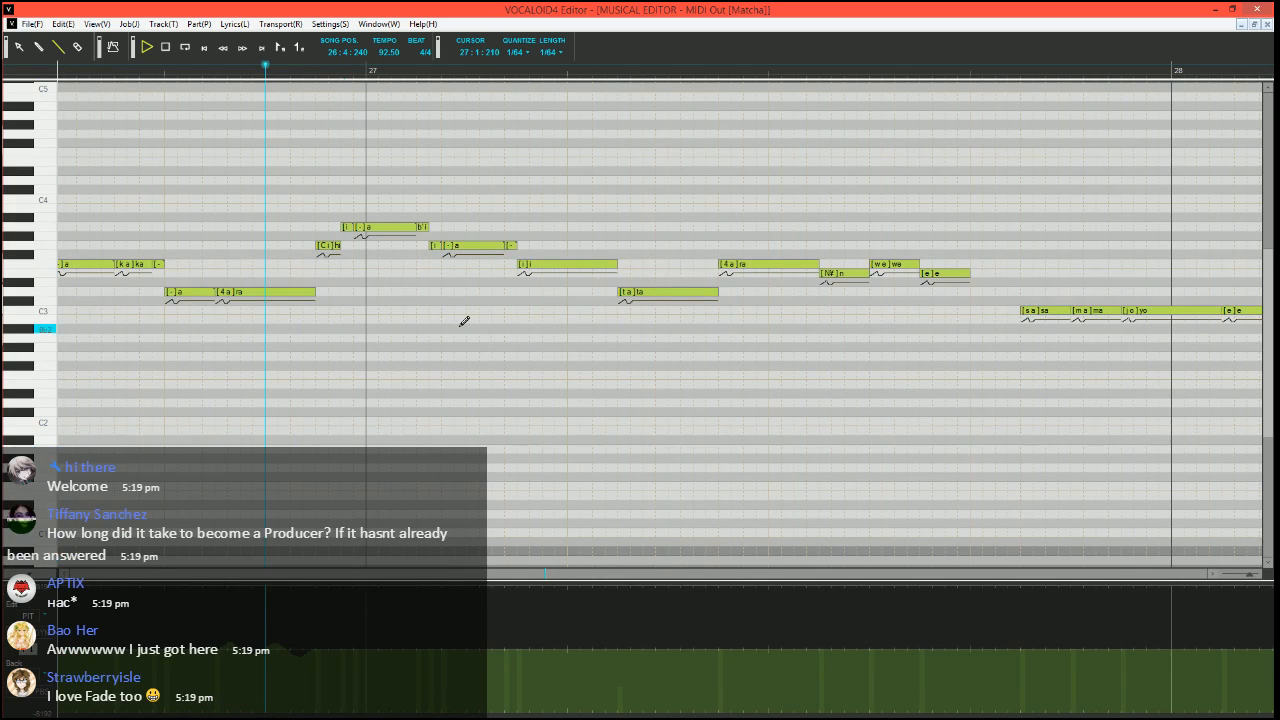
key("space")
key("space")
Split the "i" note before "ta" into a shortened "i", a short F3 note and a D3 note, both extensions with phoneme "-"
mouse_move(615, 264)
left_mouse_down()
mouse_move(554, 264)
mouse_move(616, 279)
left_mouse_up()
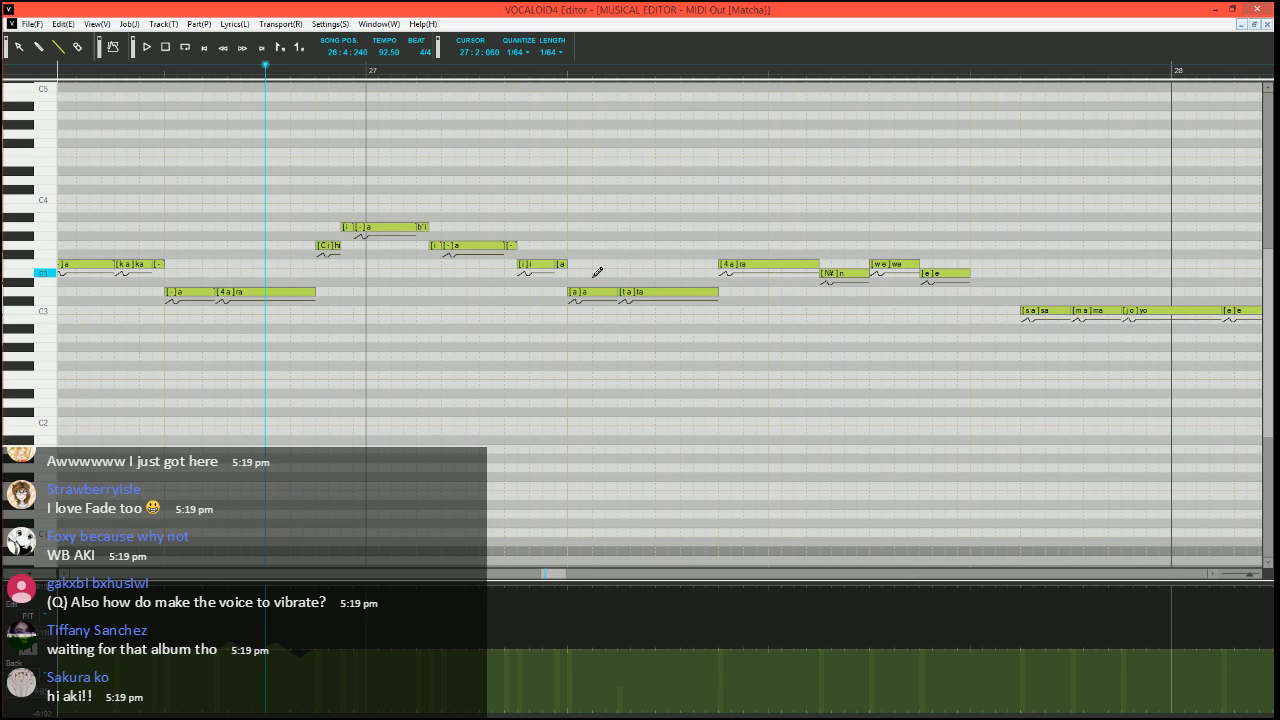
left_click_drag(566, 264, 608, 252)
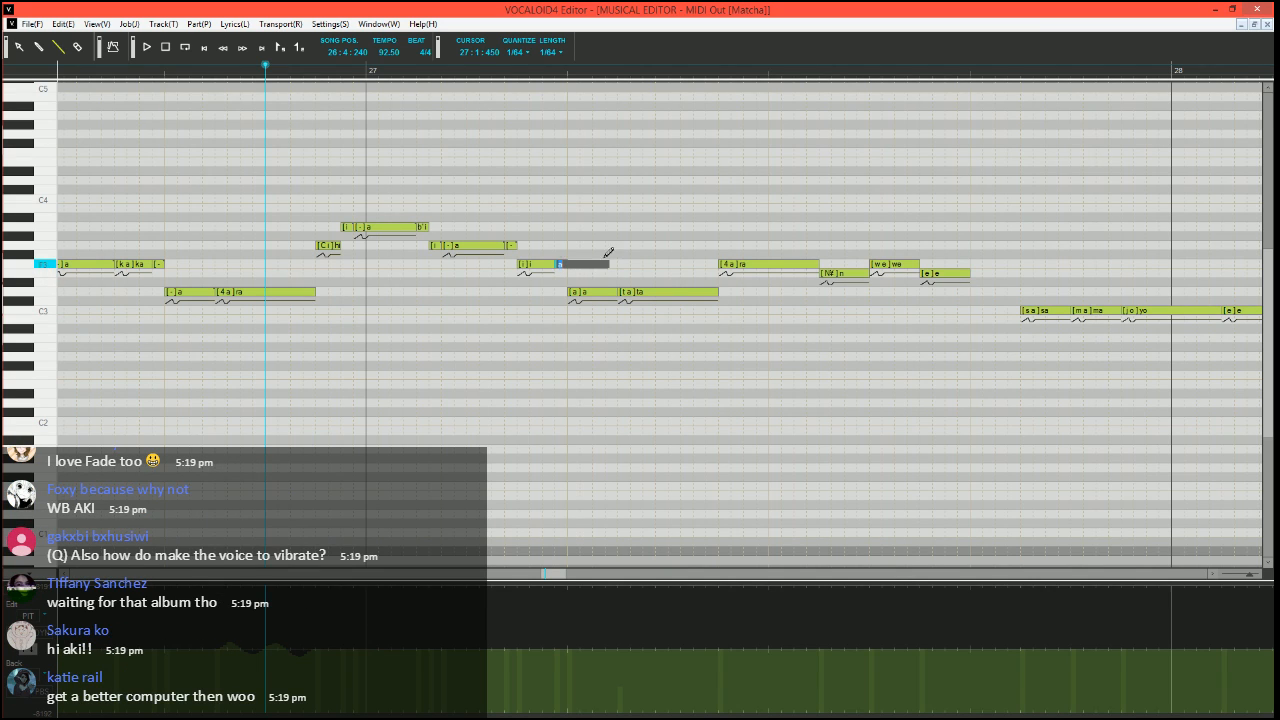
type("-")
key("Tab")
type("-")
key("Return")
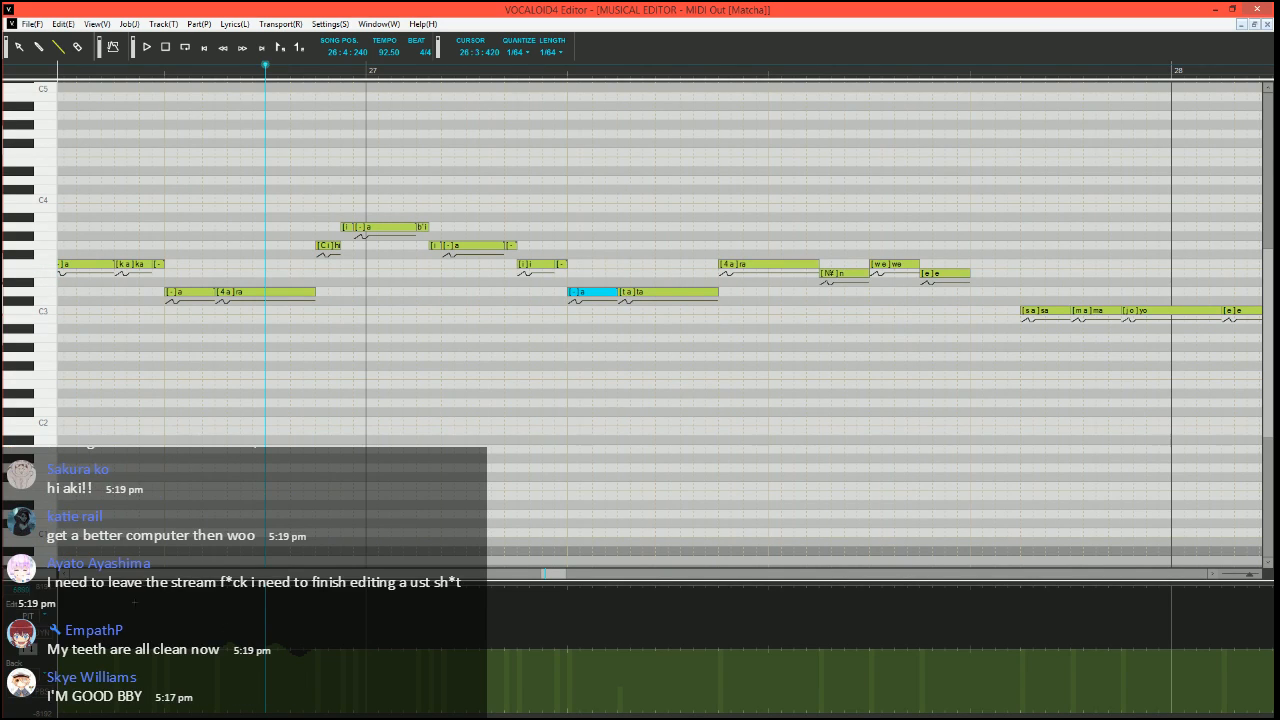
Show the velocity values, play the phrase across bar 27 and set the song position to 27:2:060
left_click(612, 716)
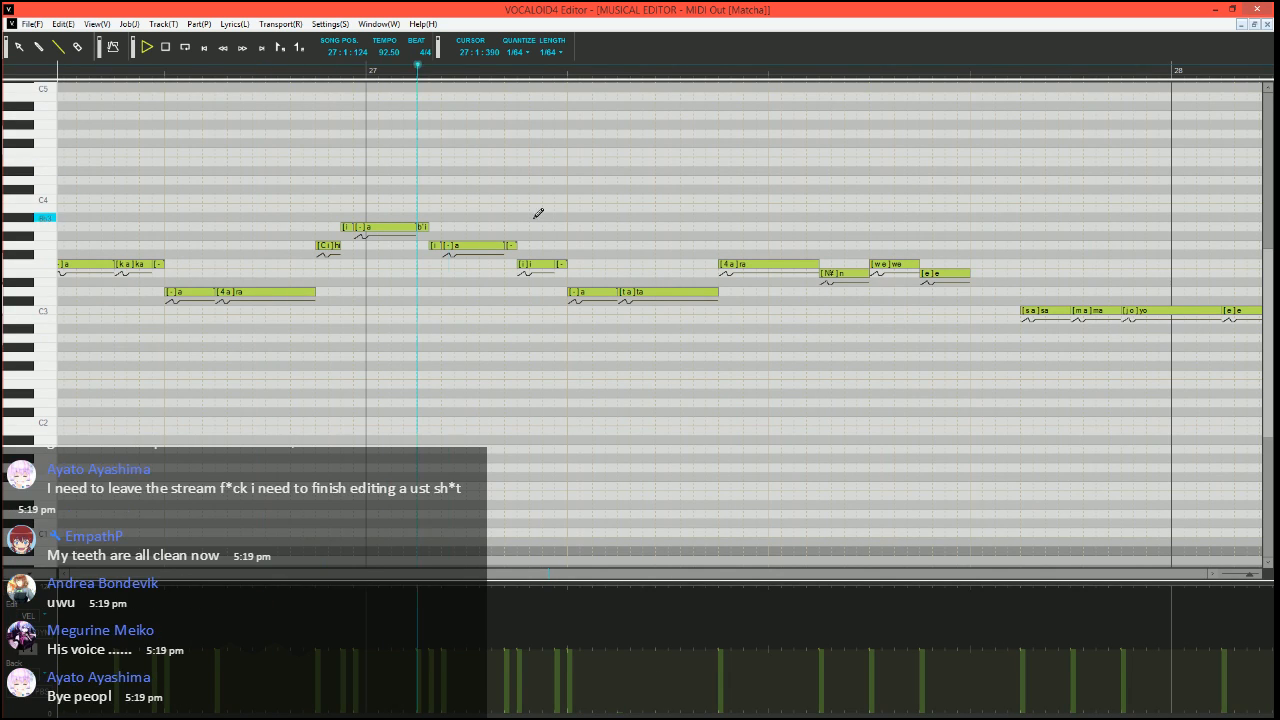
key("space")
left_click(598, 80)
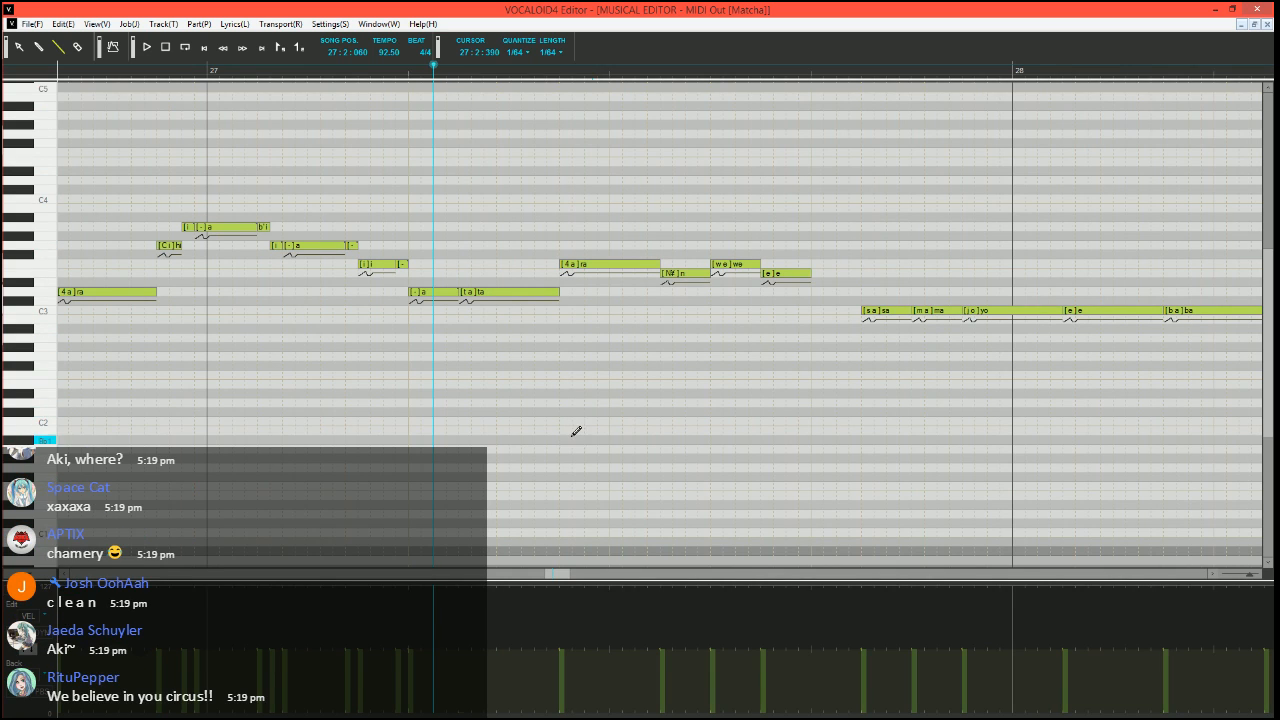
Run Expressive Vibrato on the "ta" note after bar 27 with pitch amount 10, brightness amount 15, rate 70 and length 100
left_click(544, 293)
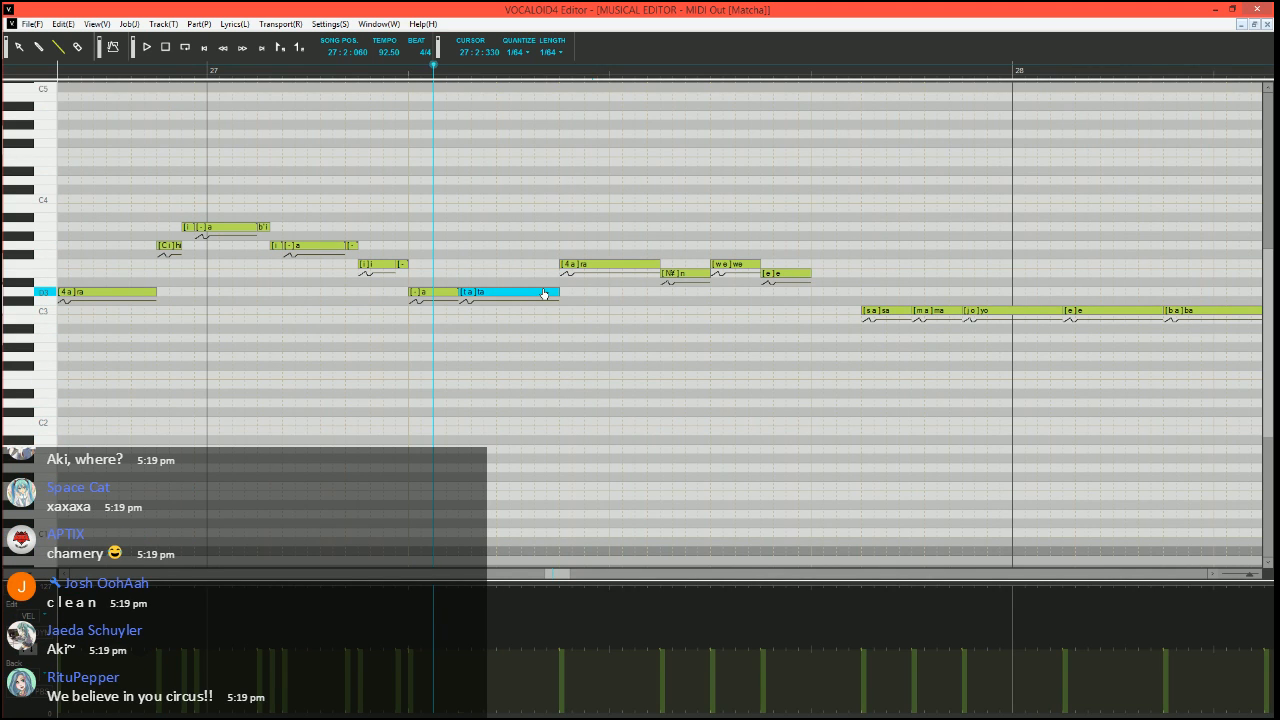
key("ctrl+j")
left_click(548, 369)
left_click(740, 484)
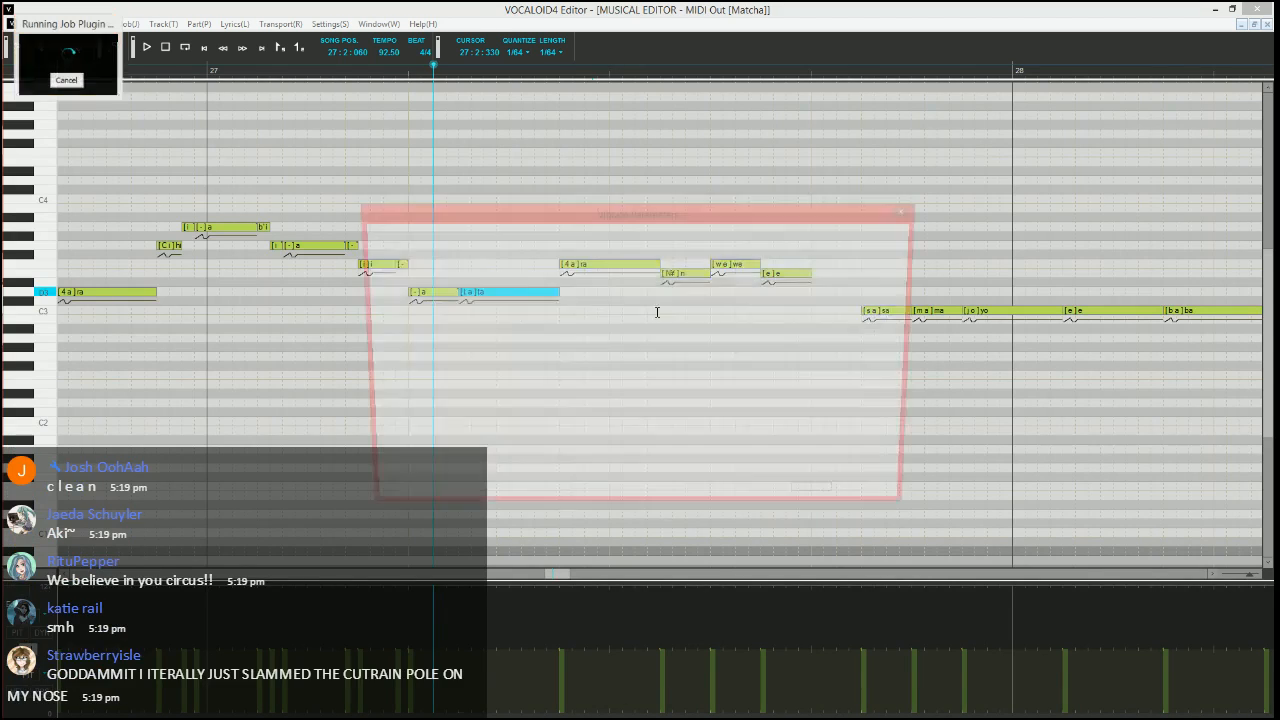
type("5")
key("Tab")
key("Tab")
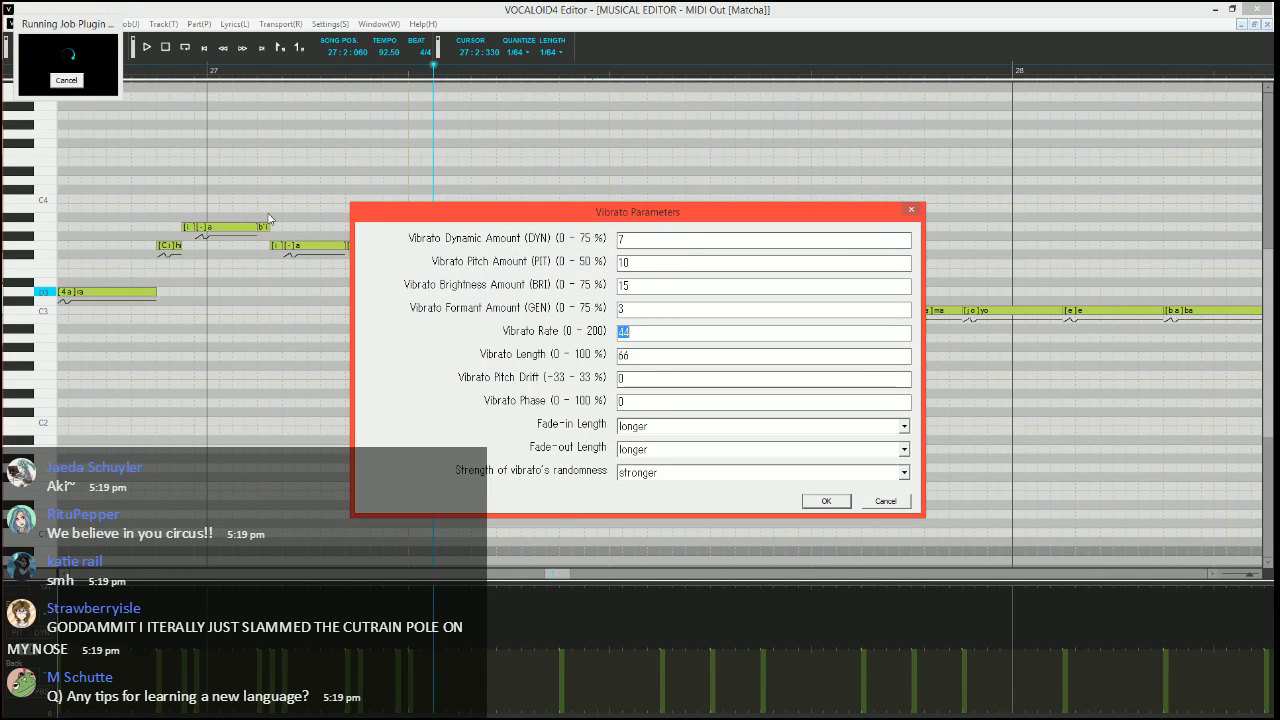
type("70")
key("Tab")
type("100")
Set the "ta" vibrato's fade-in length to shorter, reduce its fade-out length and apply it
key("Tab")
key("Tab")
key("Tab")
key("Down")
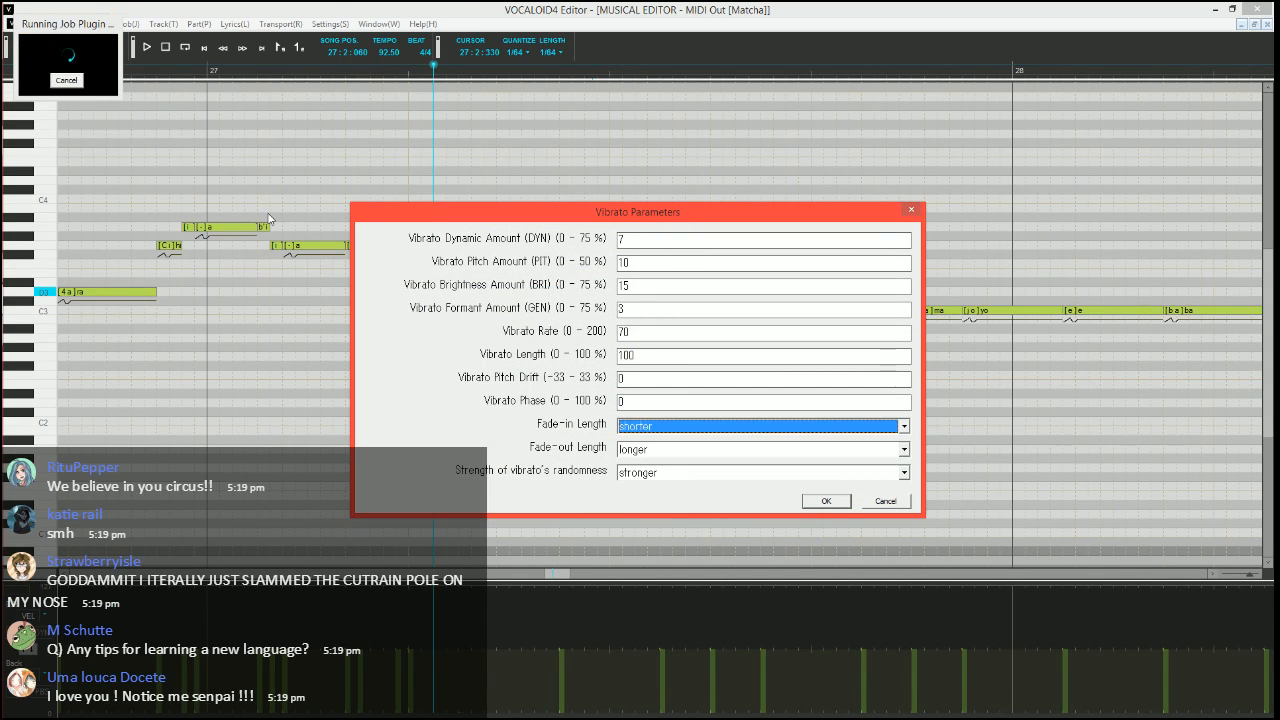
key("Tab")
key("Down")
key("Return")
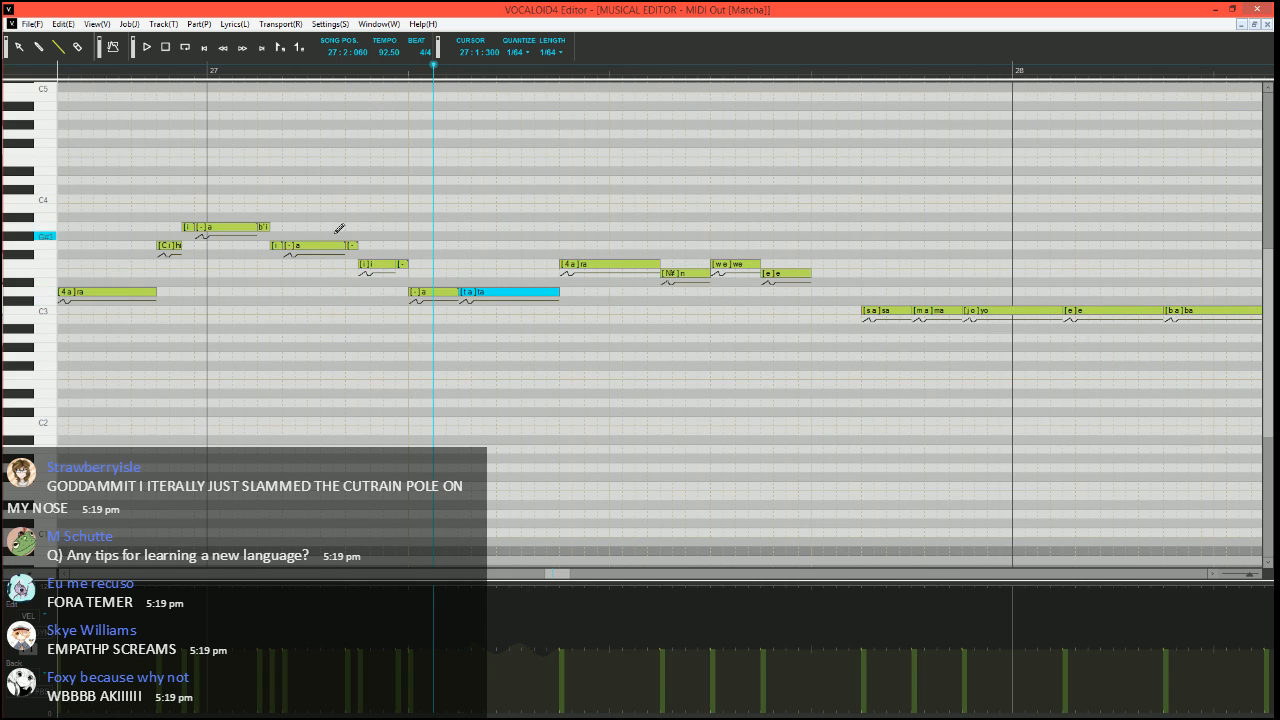
Show the pitch bend curve and split the "ra" note after "ta" into a short E3 "ra" and three F3 notes
left_click(30, 653)
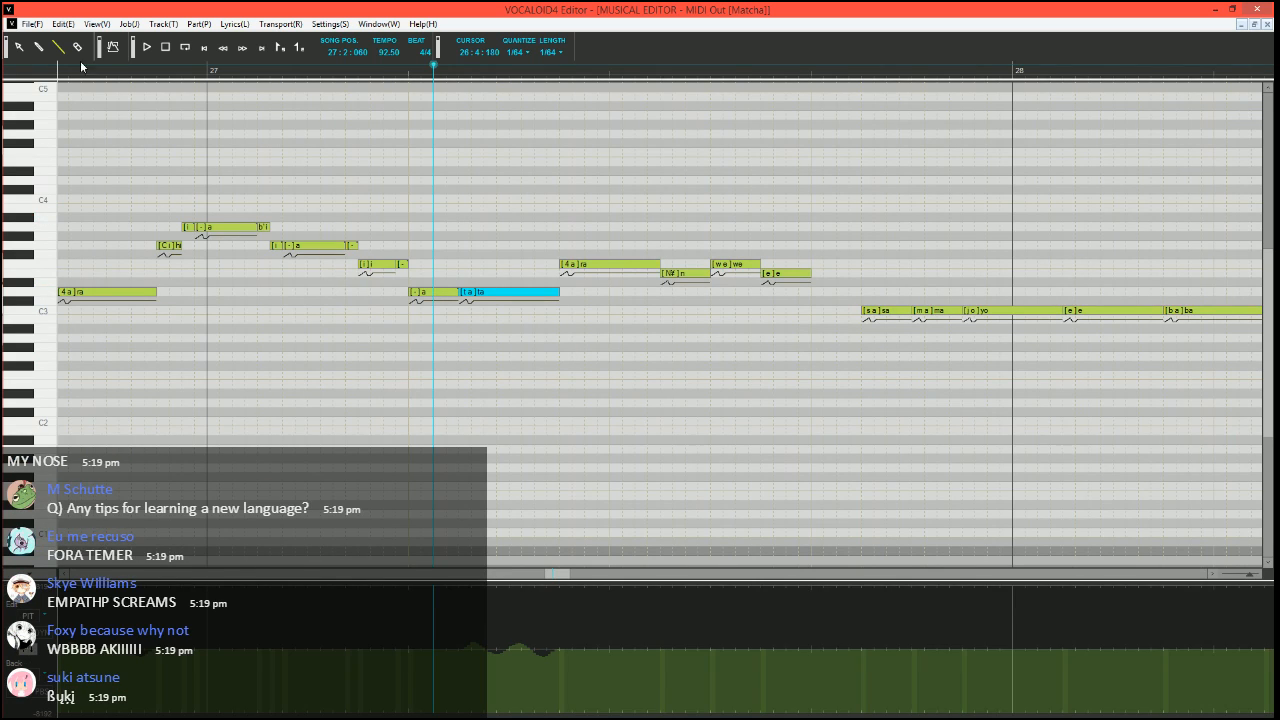
scroll(575, 315, "up", 2)
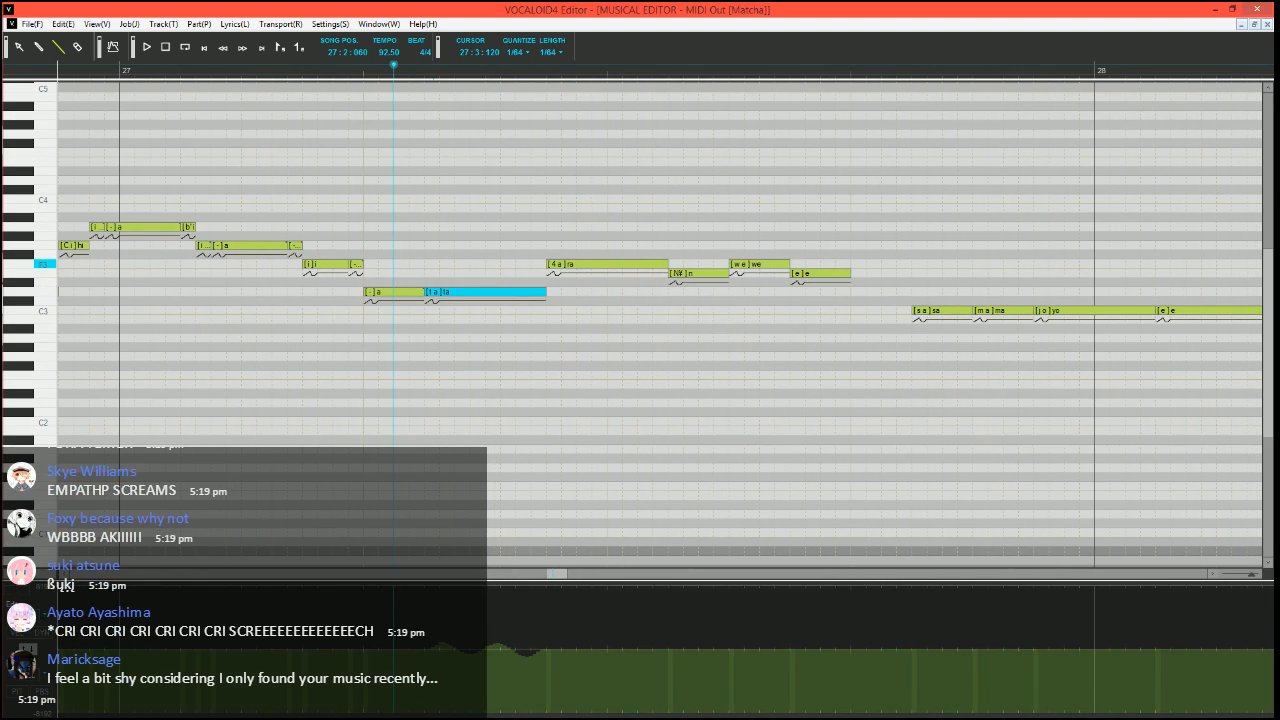
left_click(579, 265)
mouse_move(665, 265)
left_mouse_down()
mouse_move(578, 265)
mouse_move(571, 283)
mouse_move(592, 263)
mouse_move(670, 263)
left_mouse_up()
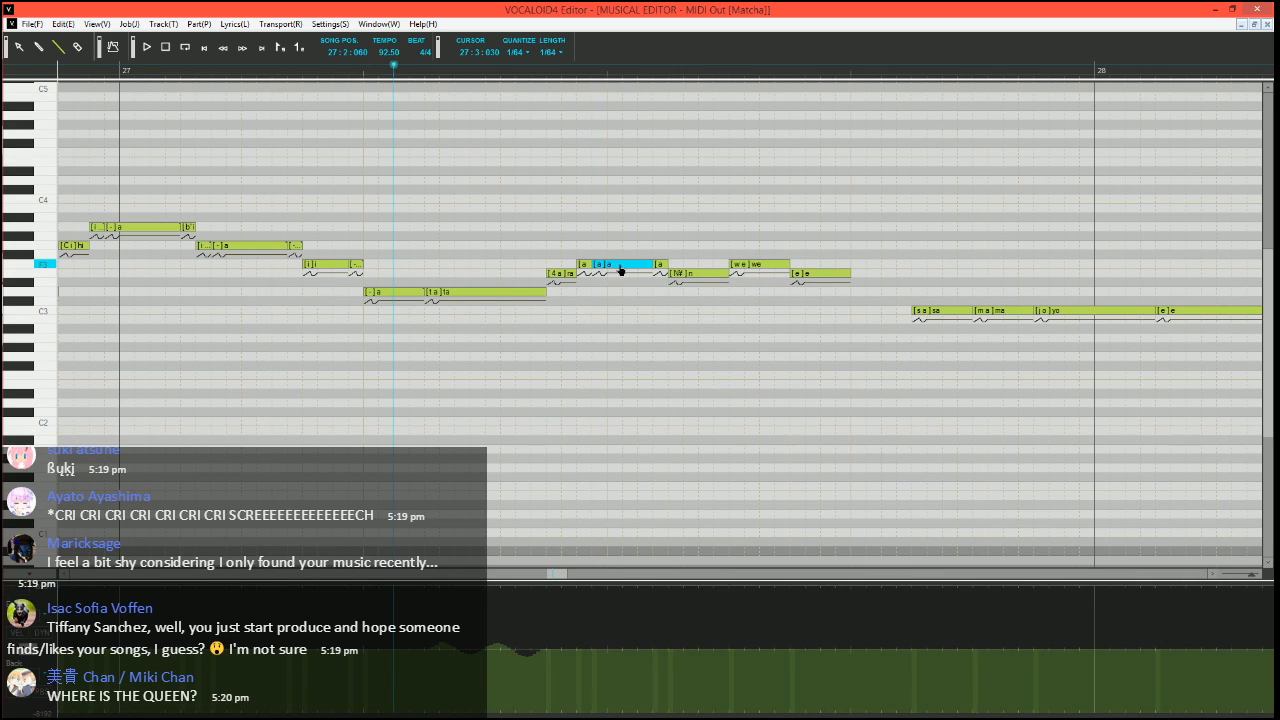
Enter the phoneme "-" on the last two F3 notes of the split "ra" and play the phrase
double_click(618, 266)
type("-")
key("Tab")
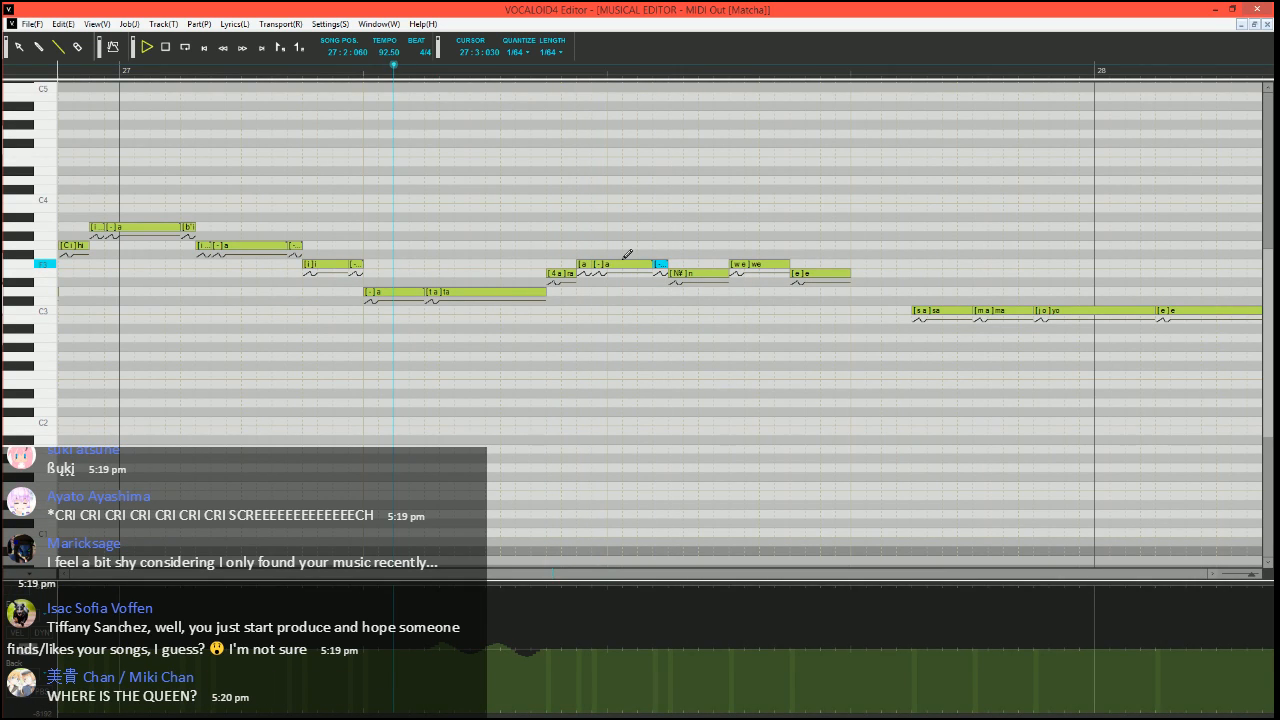
key("space")
scroll(643, 265, "right", 1)
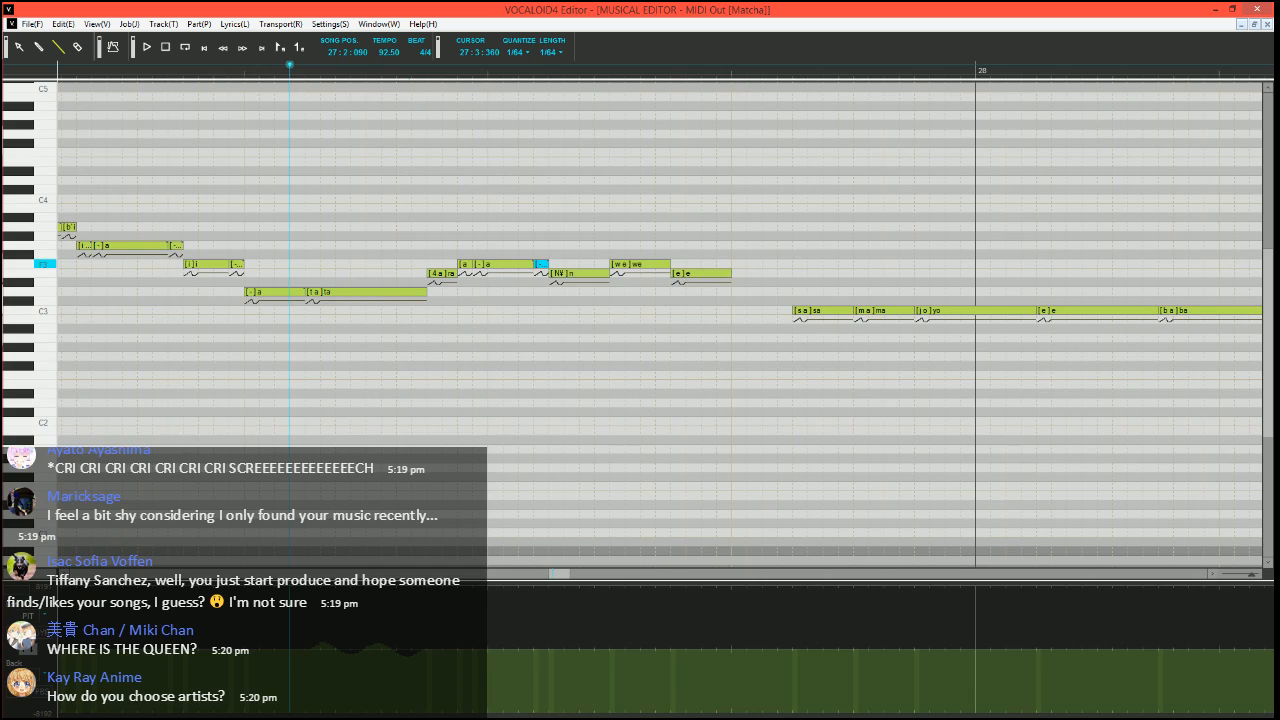
Lower the "we" note to a short E3 note and place three short F3 notes between it and "e"
left_click(625, 264)
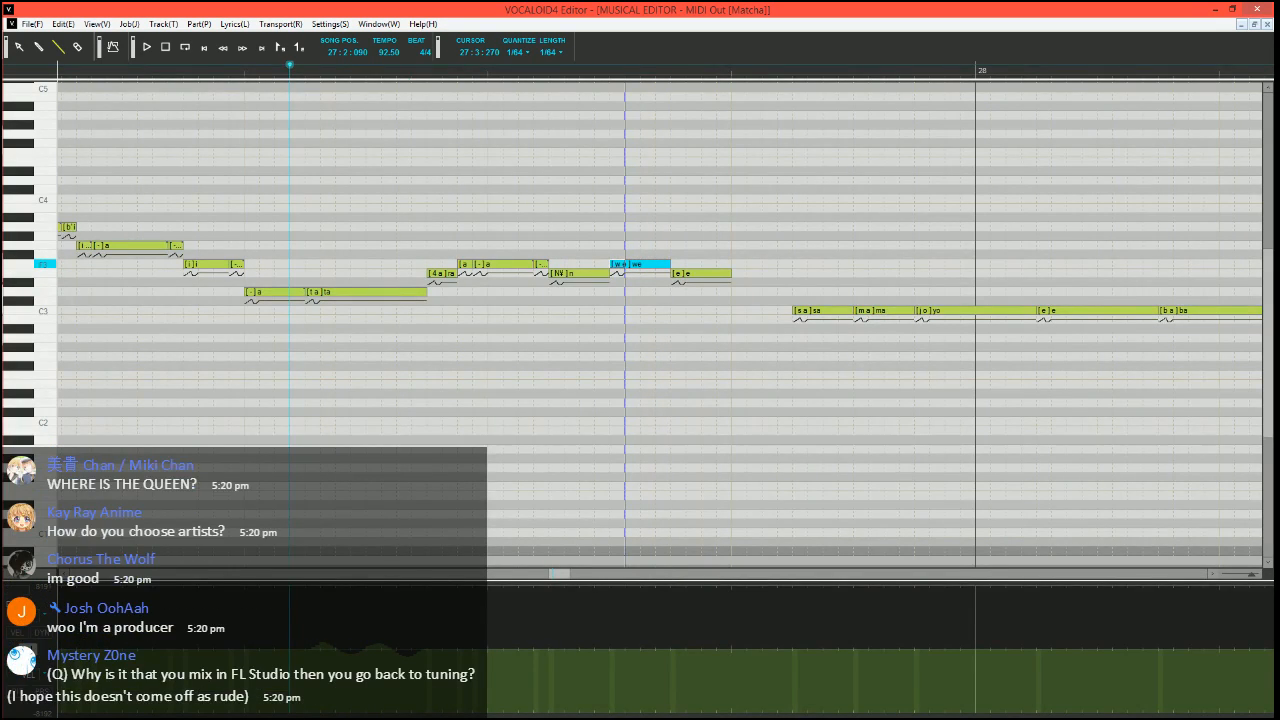
left_click_drag(625, 264, 617, 275)
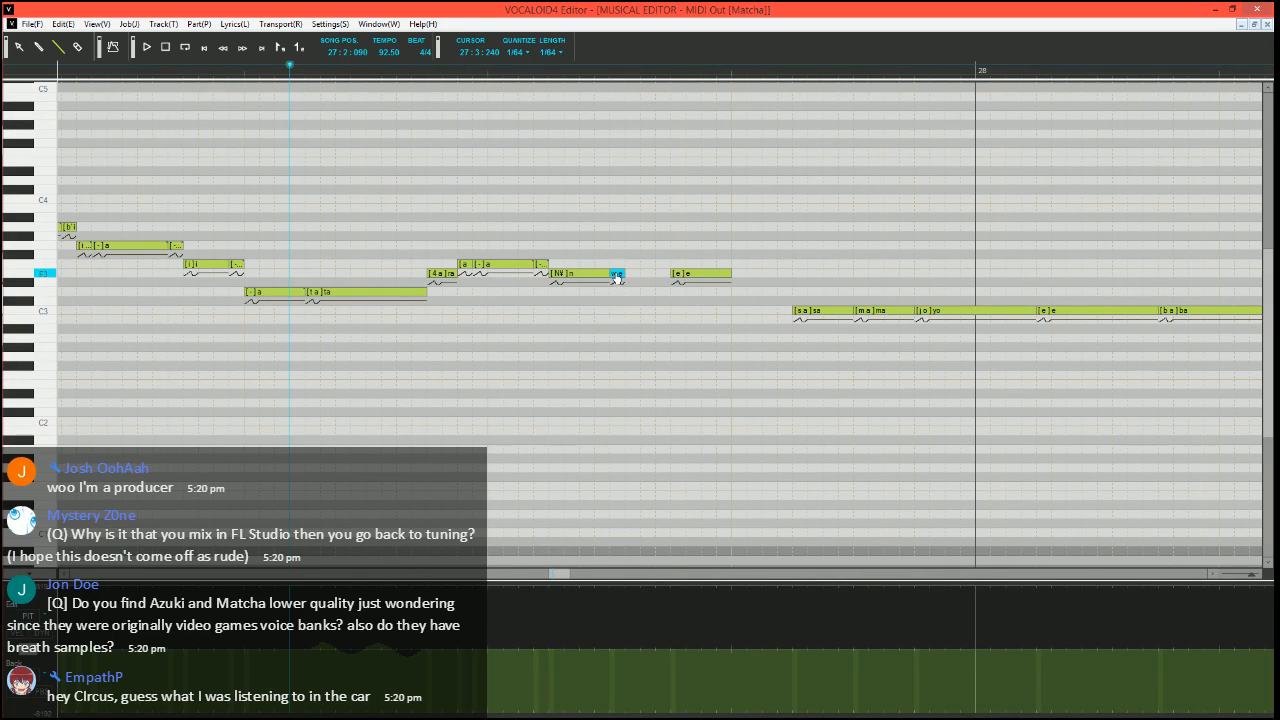
left_click(627, 264)
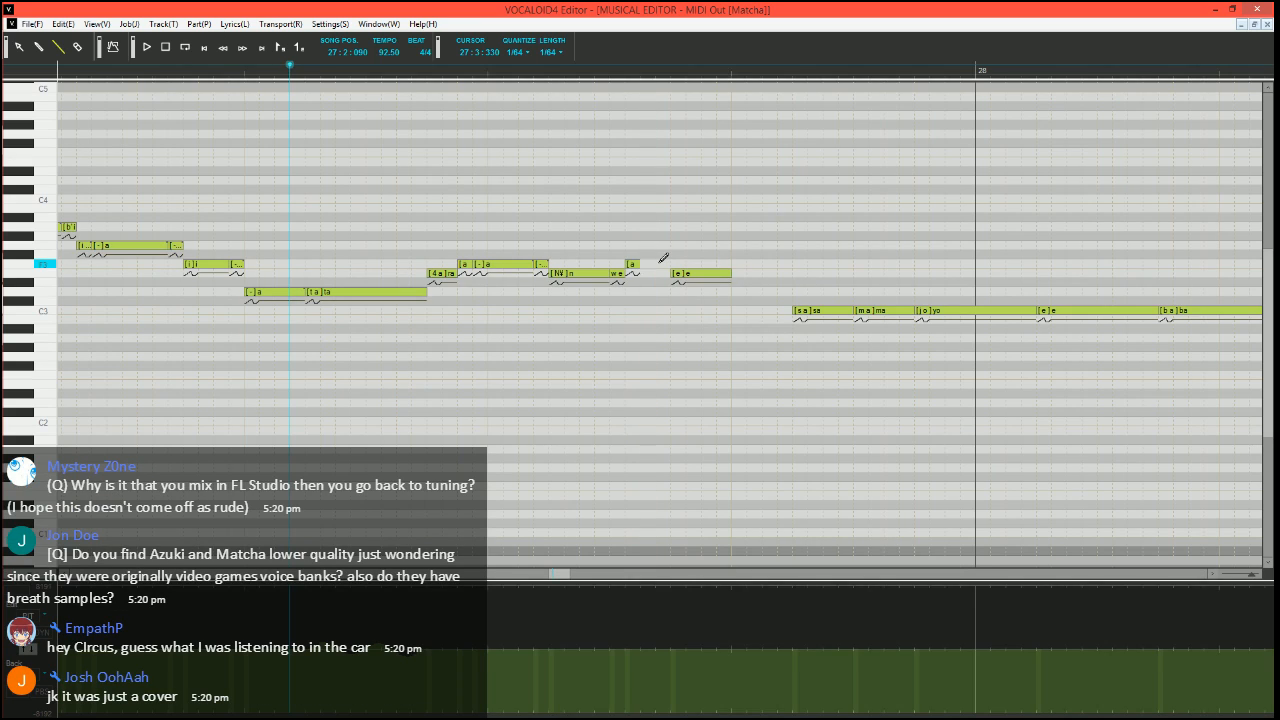
left_click(642, 264)
left_click(657, 264)
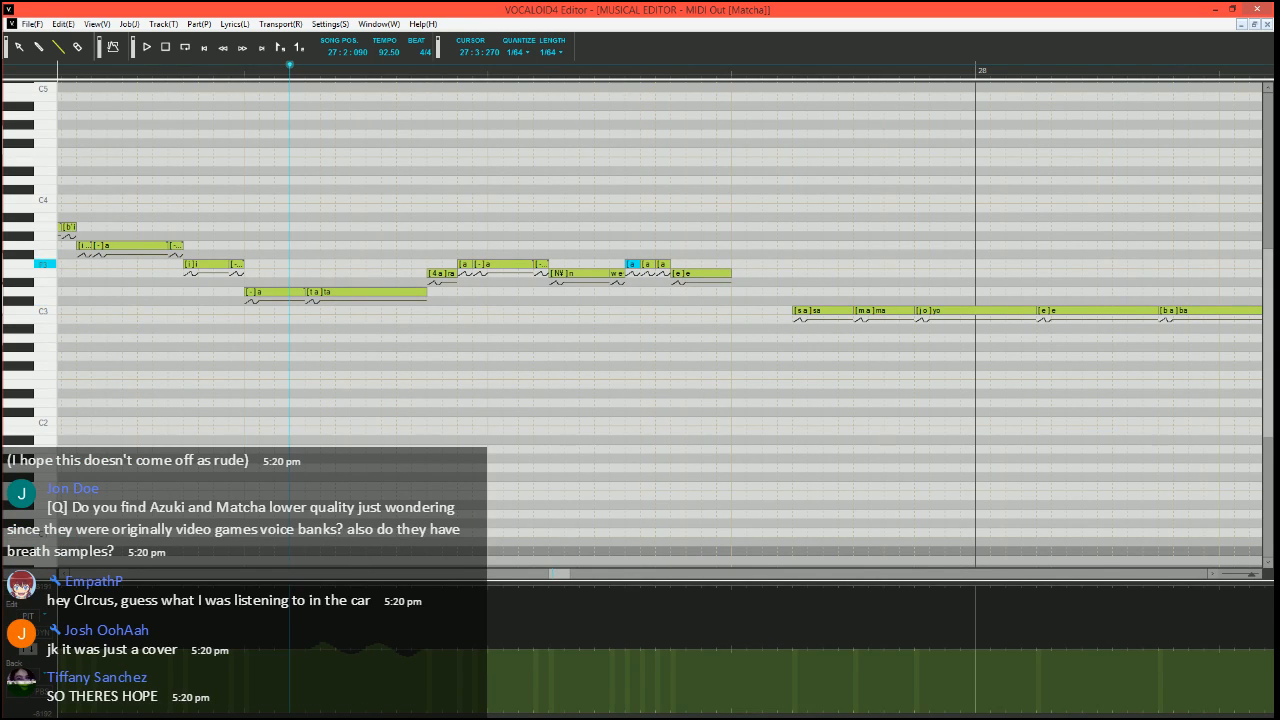
Enter the phonemes "e", "-" and "-" on the three short F3 notes after "we"
double_click(631, 265)
type("e")
key("Tab")
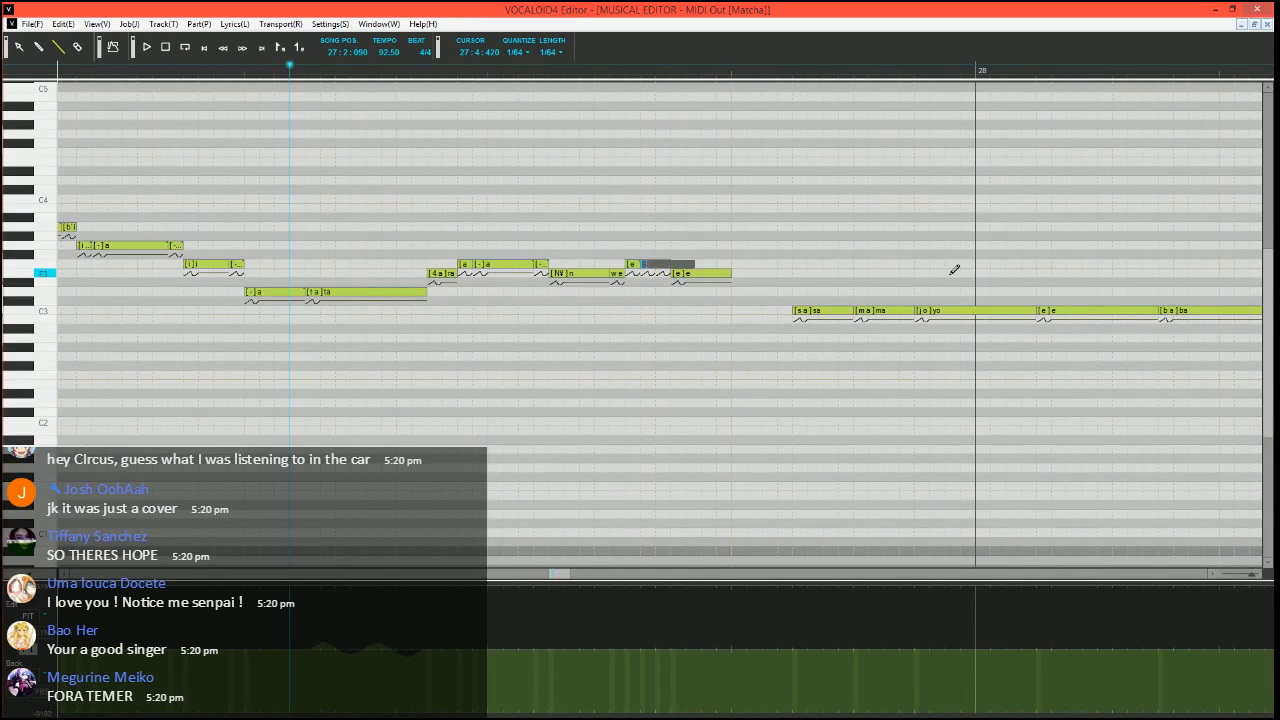
type("-")
key("Tab")
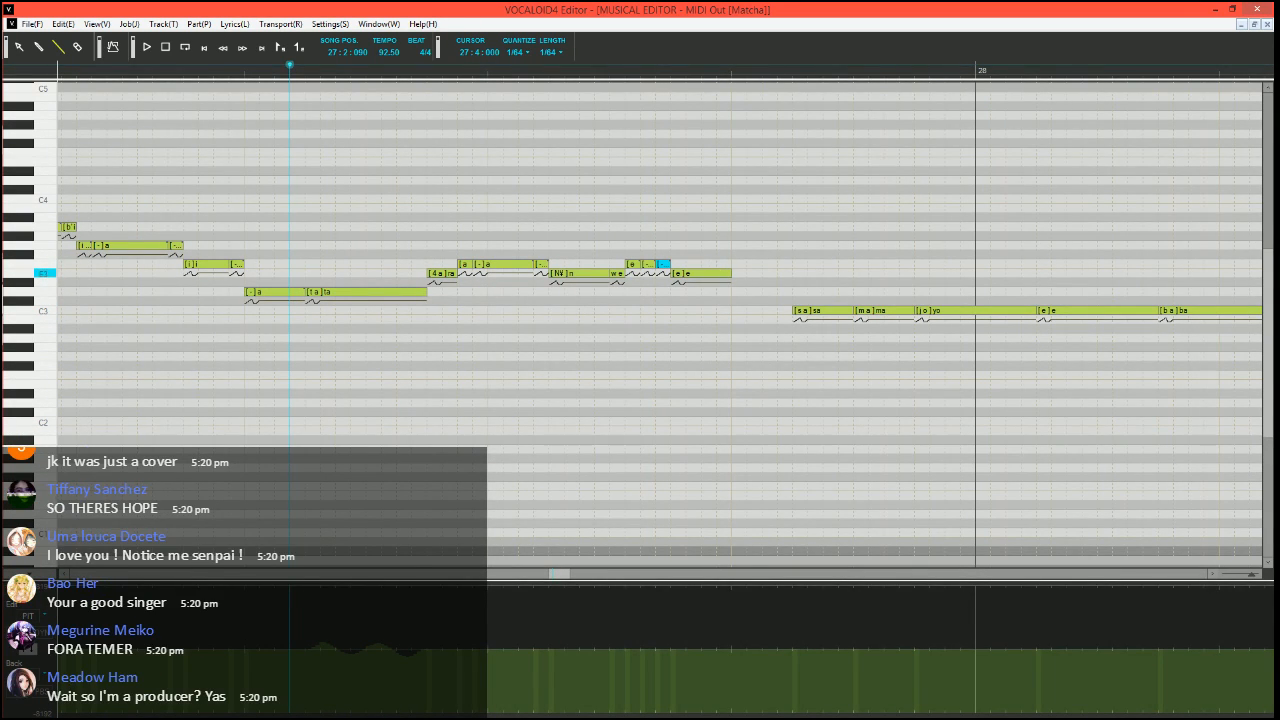
Split a short E3 note with phoneme "e" off the end of the phrase's final "e" note and play the phrase
mouse_move(730, 273)
left_mouse_down()
mouse_move(716, 273)
mouse_move(732, 273)
left_mouse_up()
double_click(727, 273)
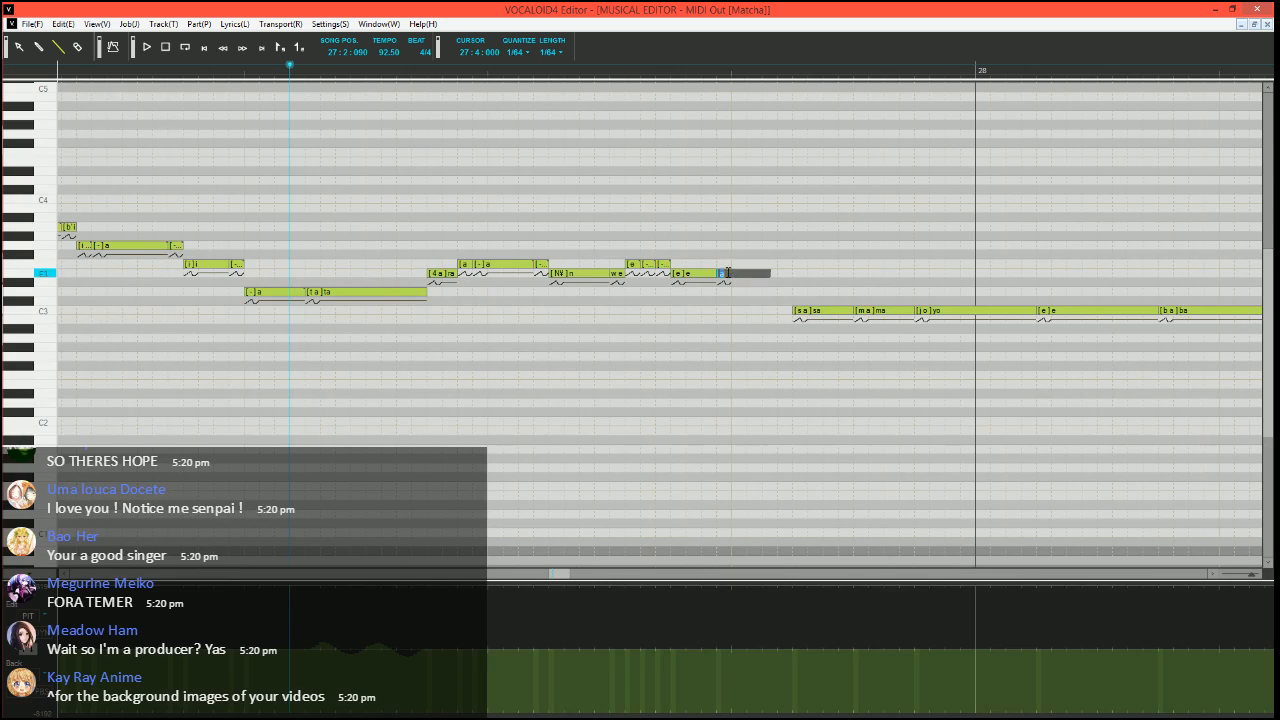
type("e")
key("Return")
key("space")
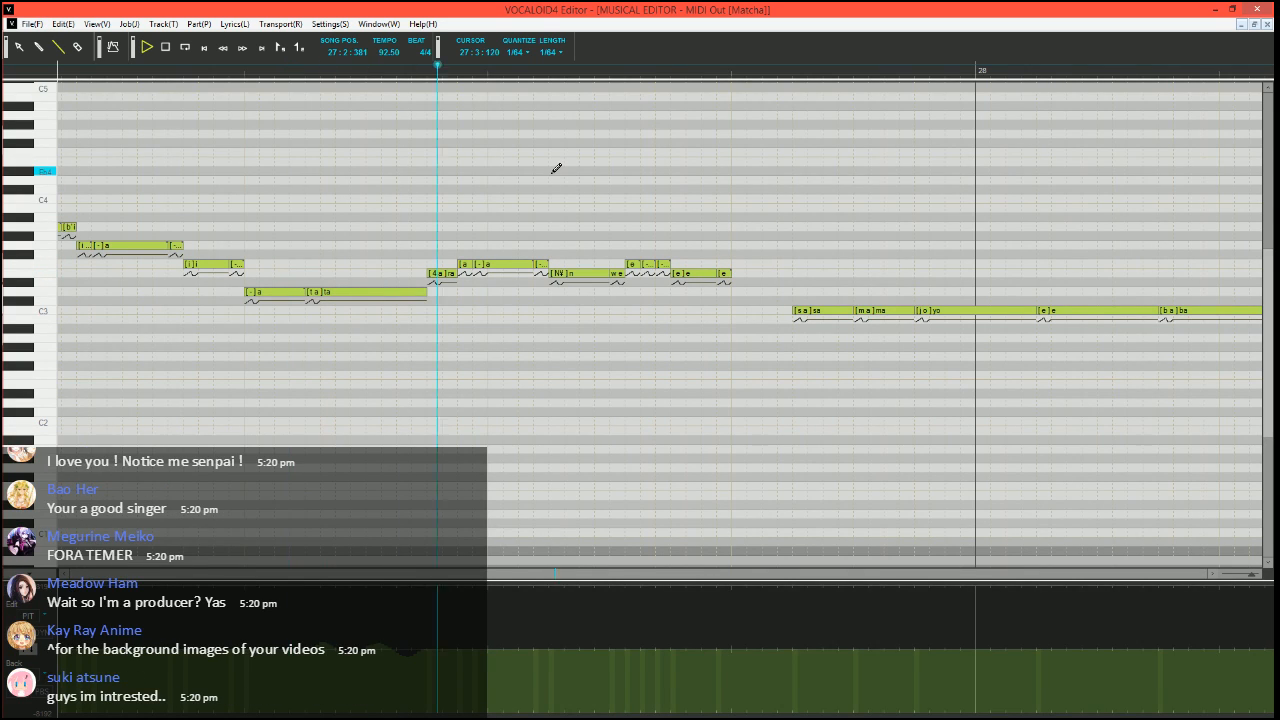
key("space")
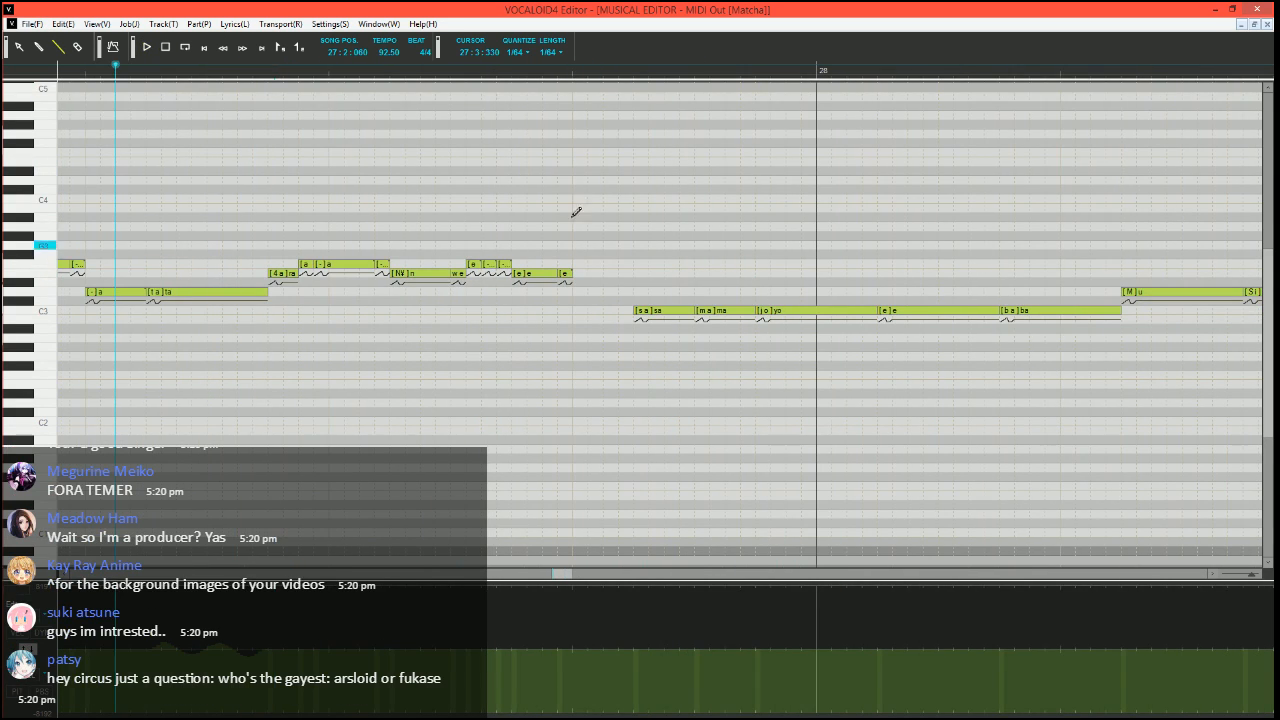
Set the song position to 27:4:060 and change the phoneme of the phrase's last short E3 note to "i"
left_click(601, 72)
left_click_drag(571, 274, 611, 273)
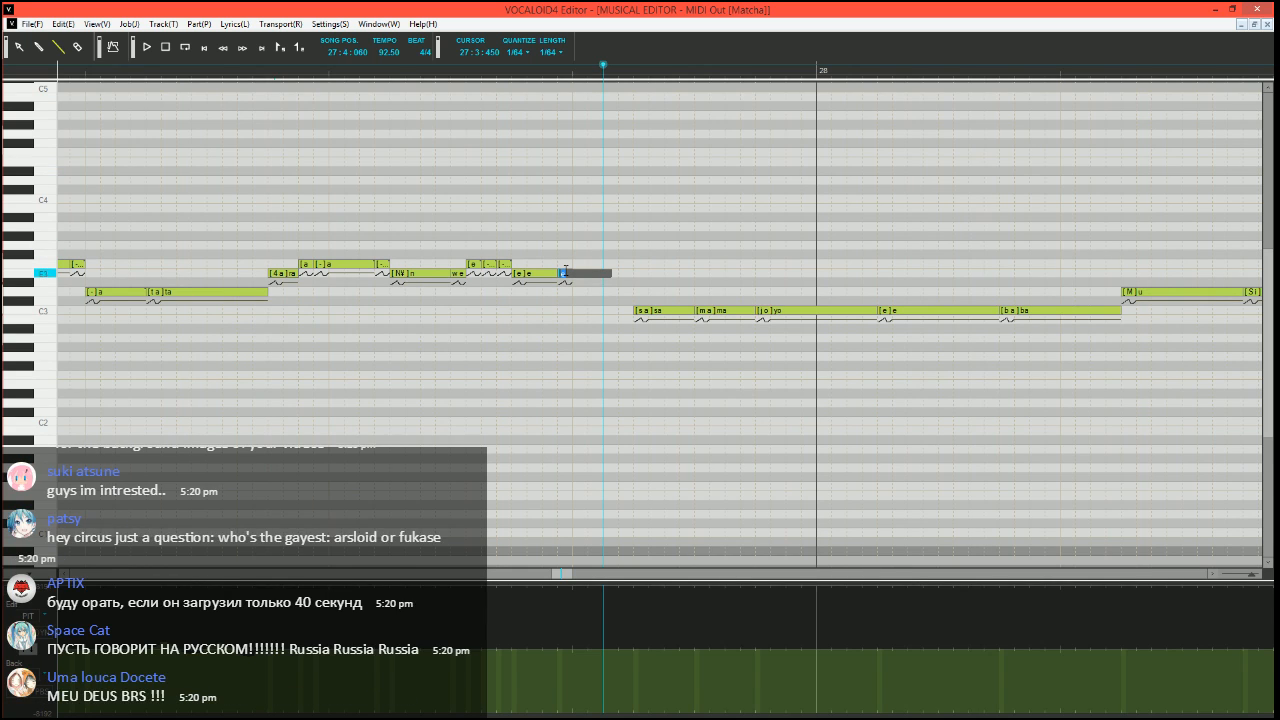
type("i")
key("Return")
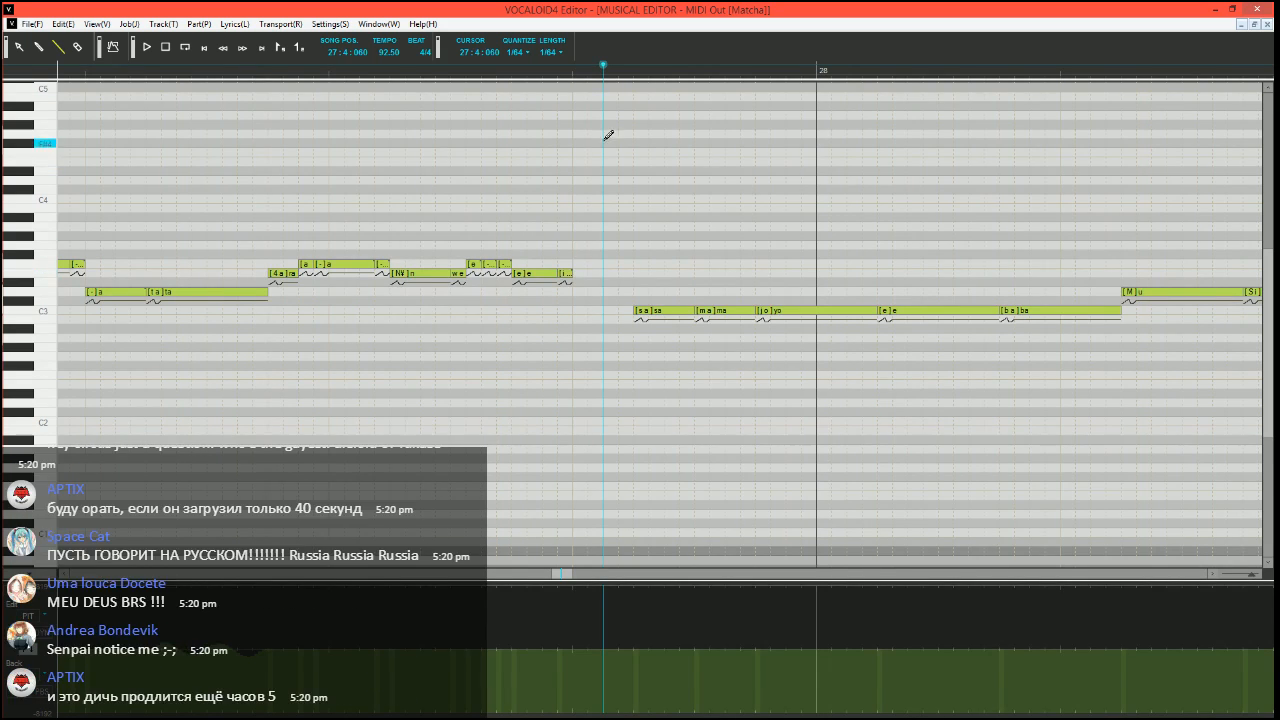
Play the edited phrase from 27:2:030, stop playback and set the song position to 27:4:000, where the phrase ends
left_click(108, 74)
key("space")
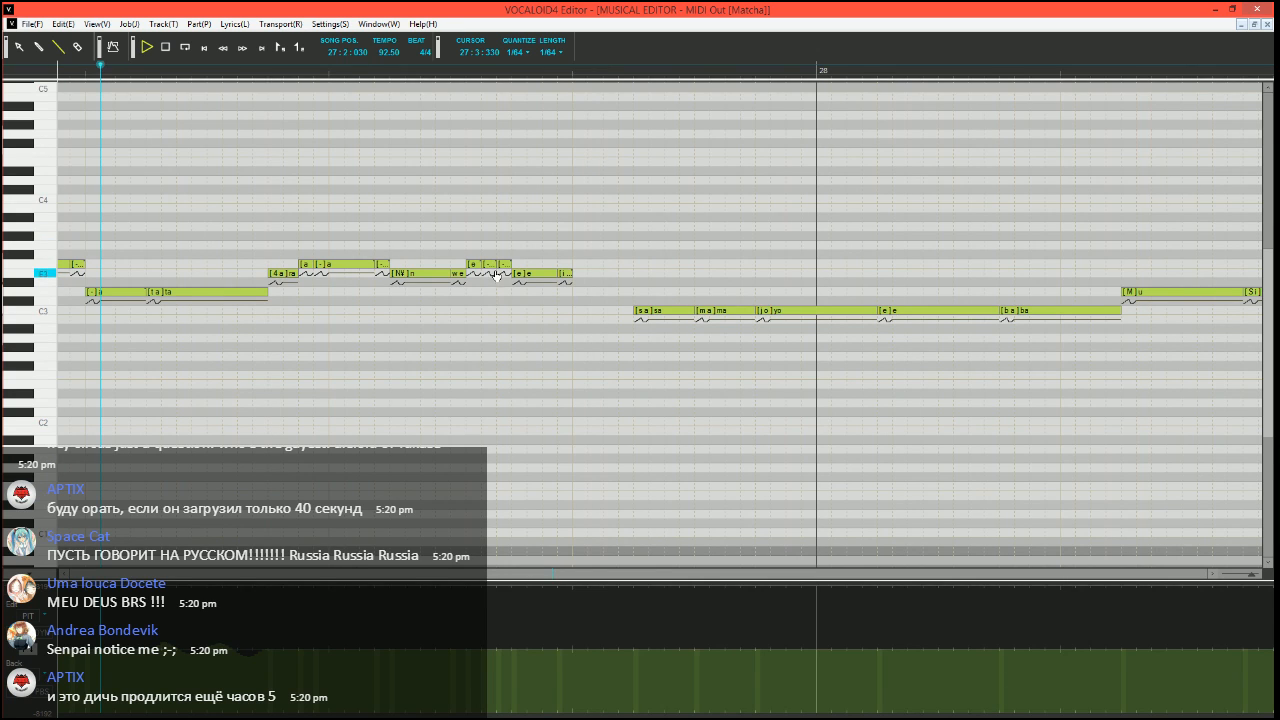
key("space")
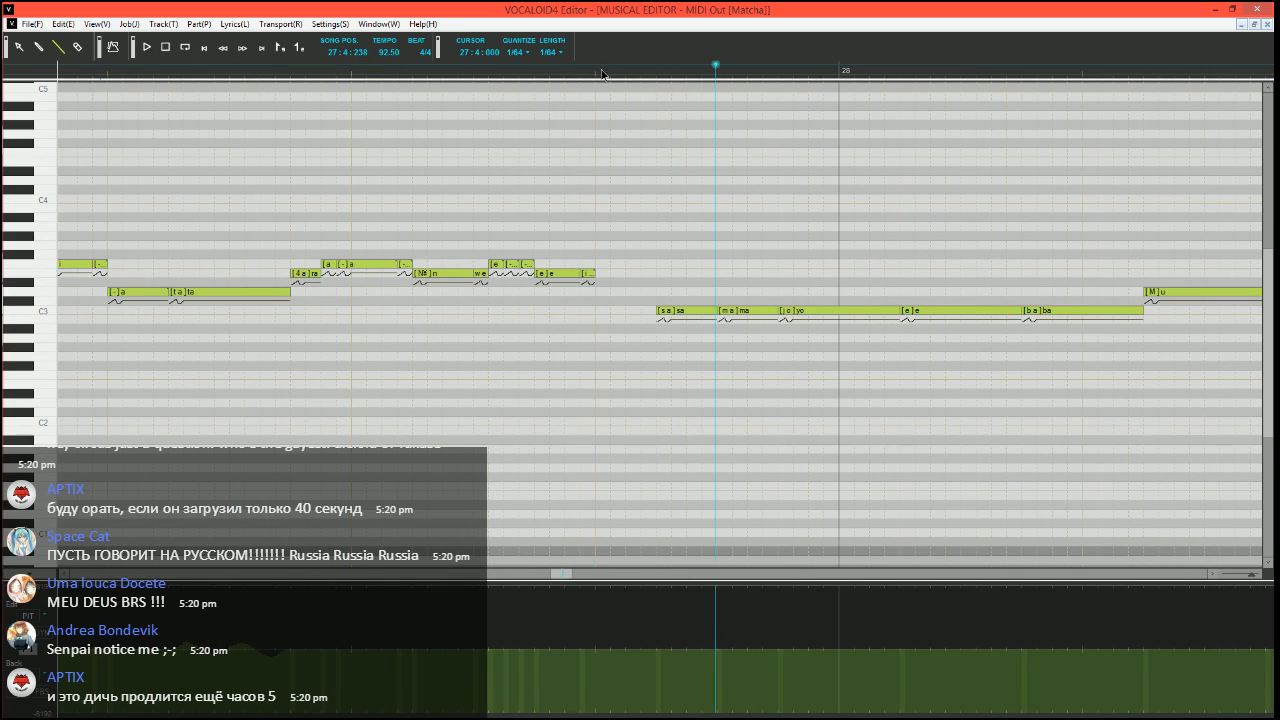
left_click(600, 72)
scroll(686, 331, "right", 2)
scroll(432, 461, "up", 2)
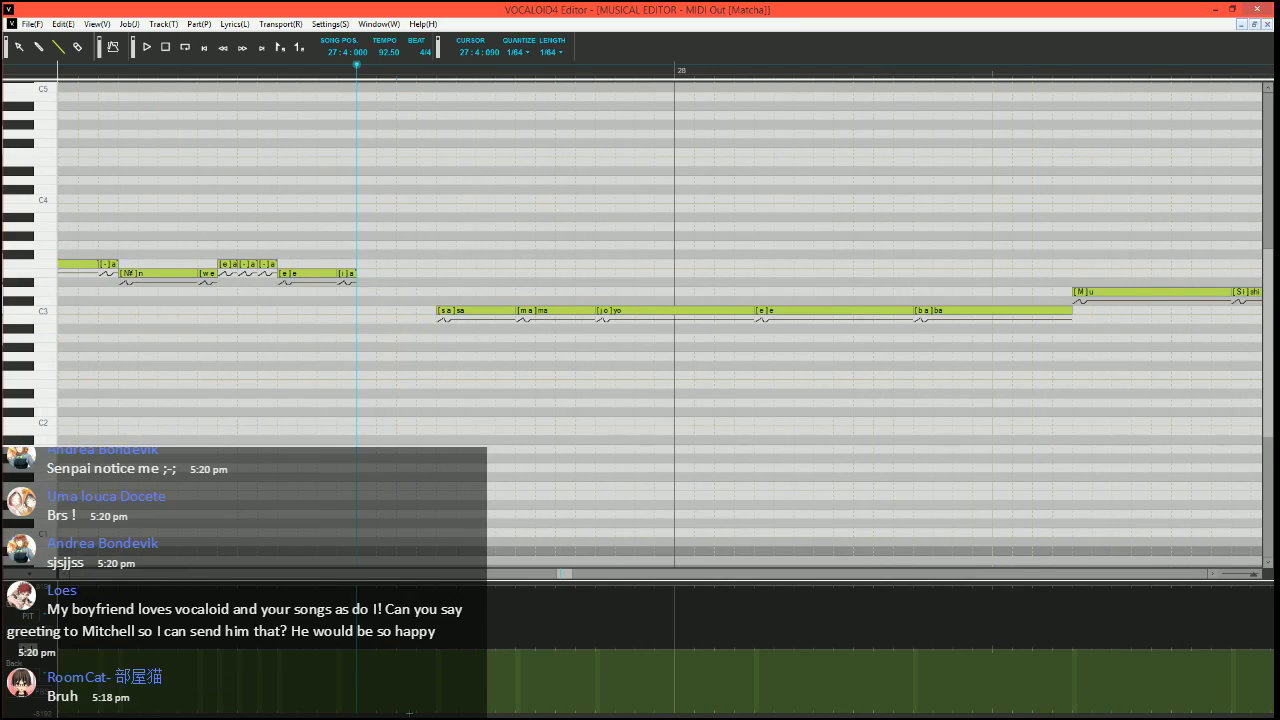
Draw a rising pitch bend curve leading into the "sa" note, play it and set the song position to 27:4:060
key("space")
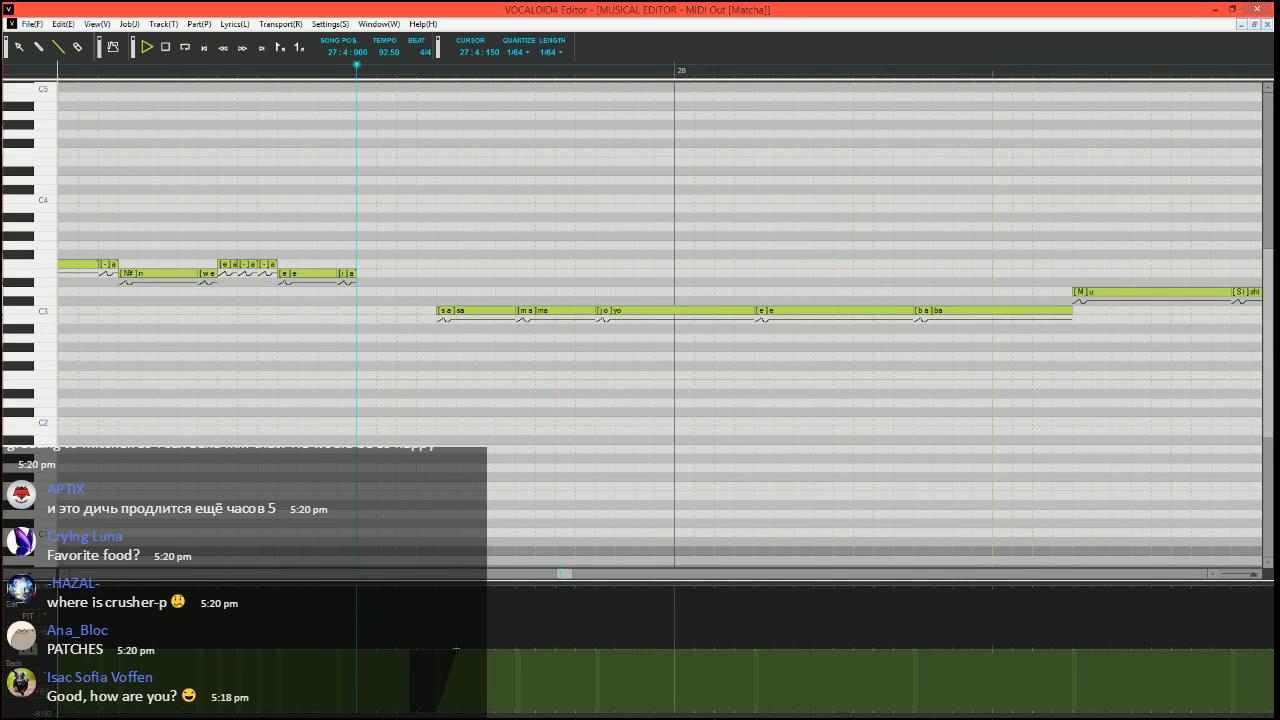
key("space")
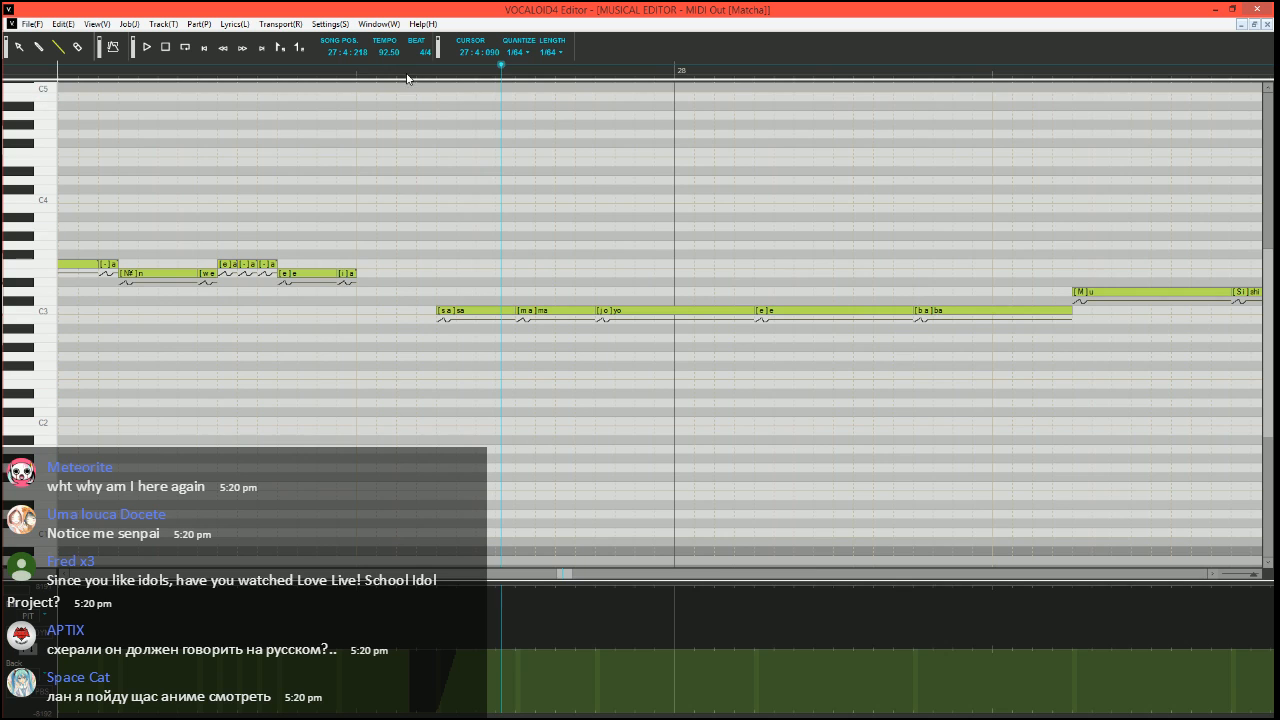
scroll(406, 274, "right", 5)
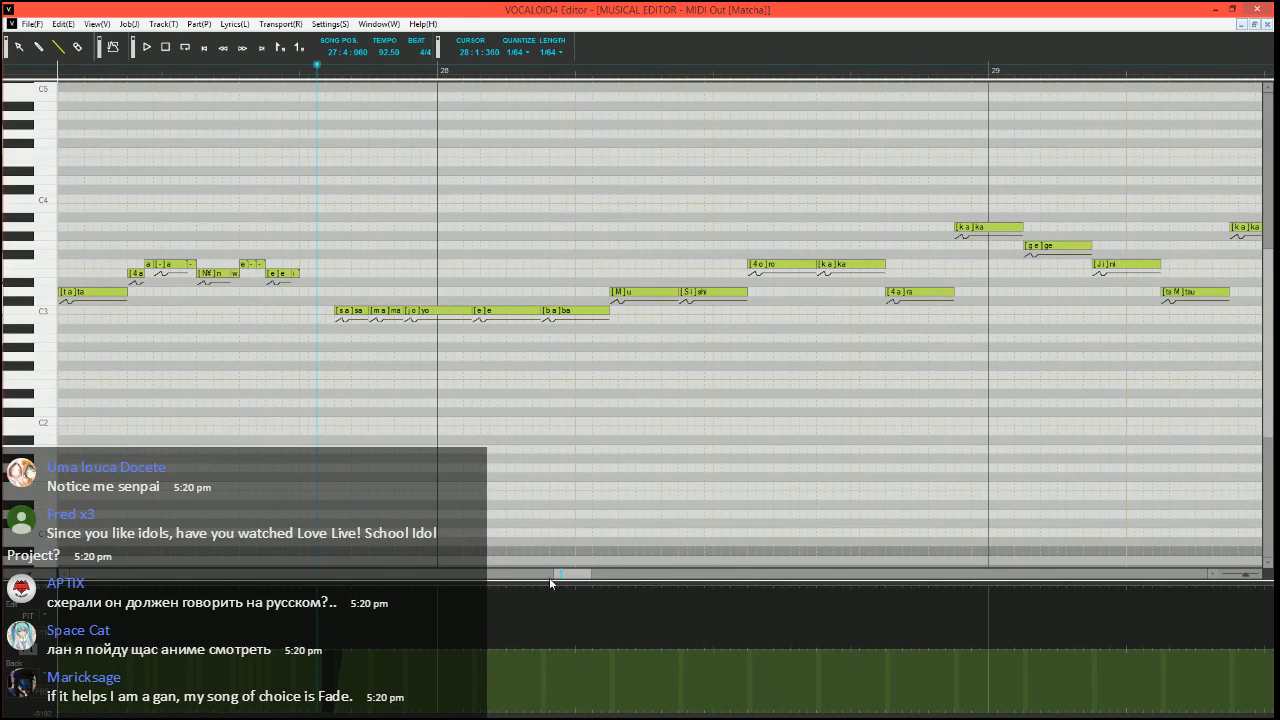
mouse_move(576, 577)
left_mouse_down()
mouse_move(559, 575)
mouse_move(570, 575)
left_mouse_up()
scroll(560, 463, "up", 2)
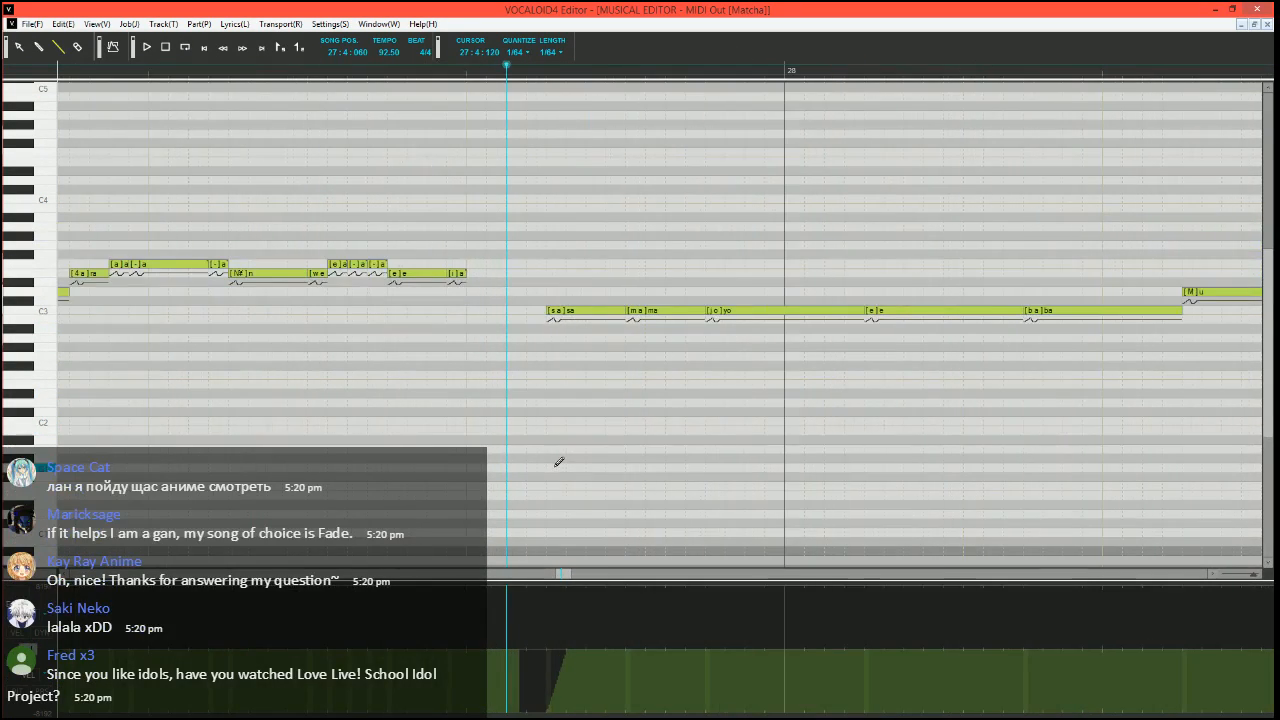
scroll(558, 461, "right", 3)
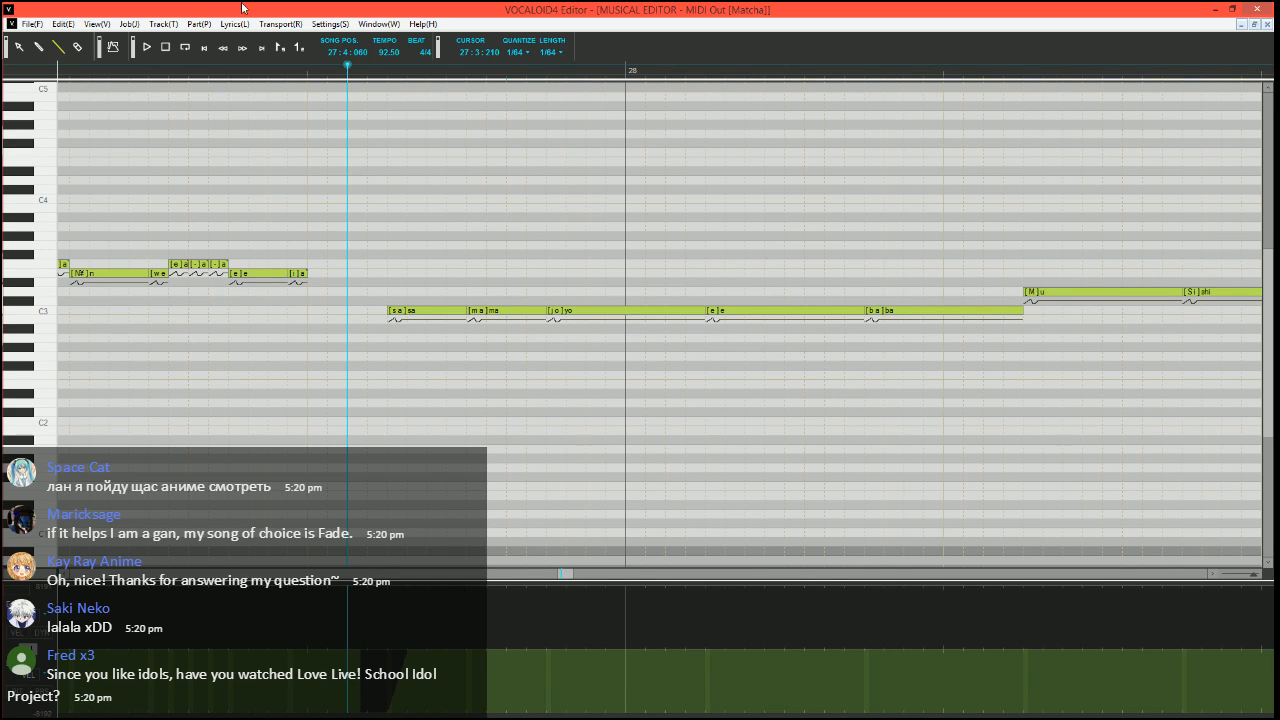
scroll(335, 350, "down", 1)
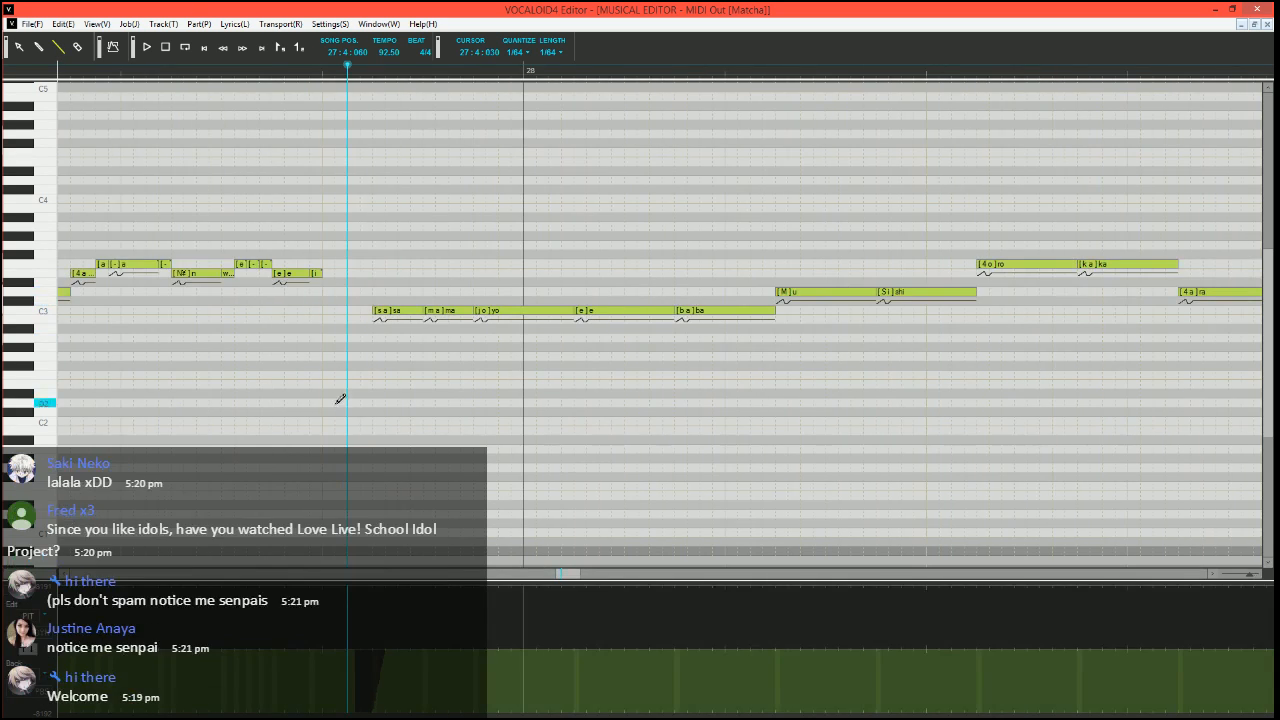
scroll(336, 404, "up", 1)
scroll(352, 420, "right", 3)
scroll(352, 420, "left", 5)
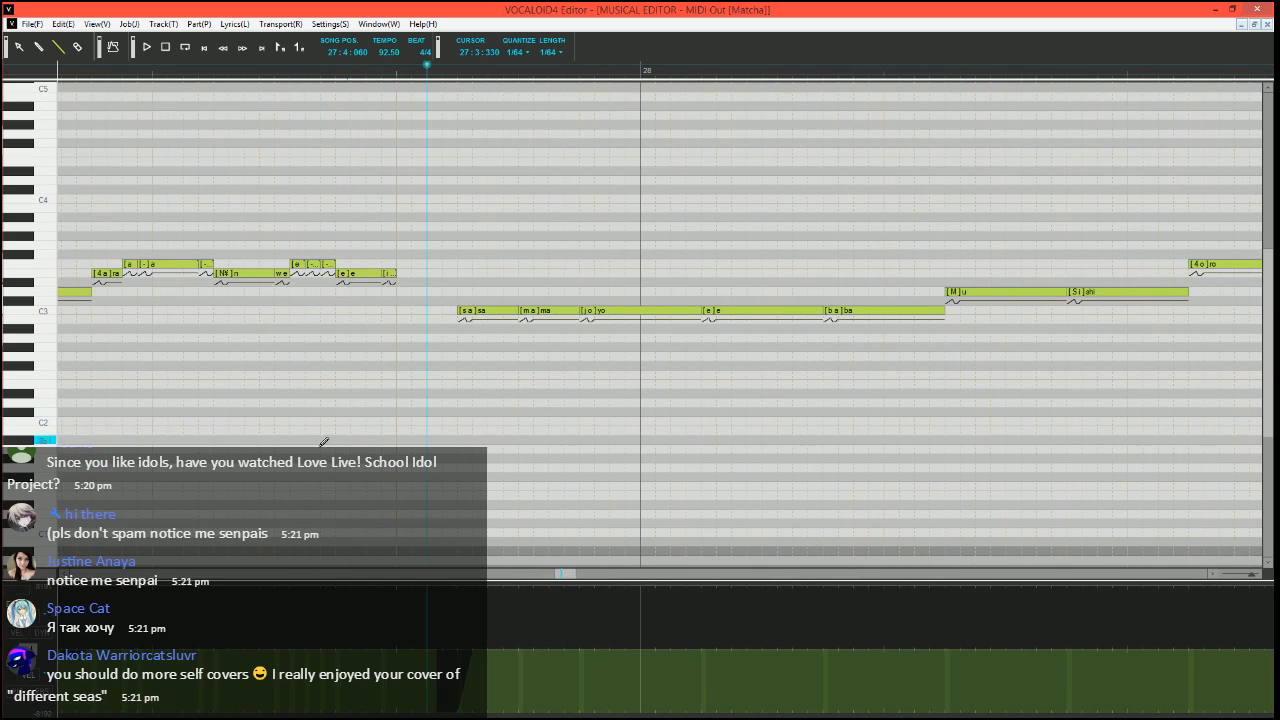
scroll(340, 445, "up", 4)
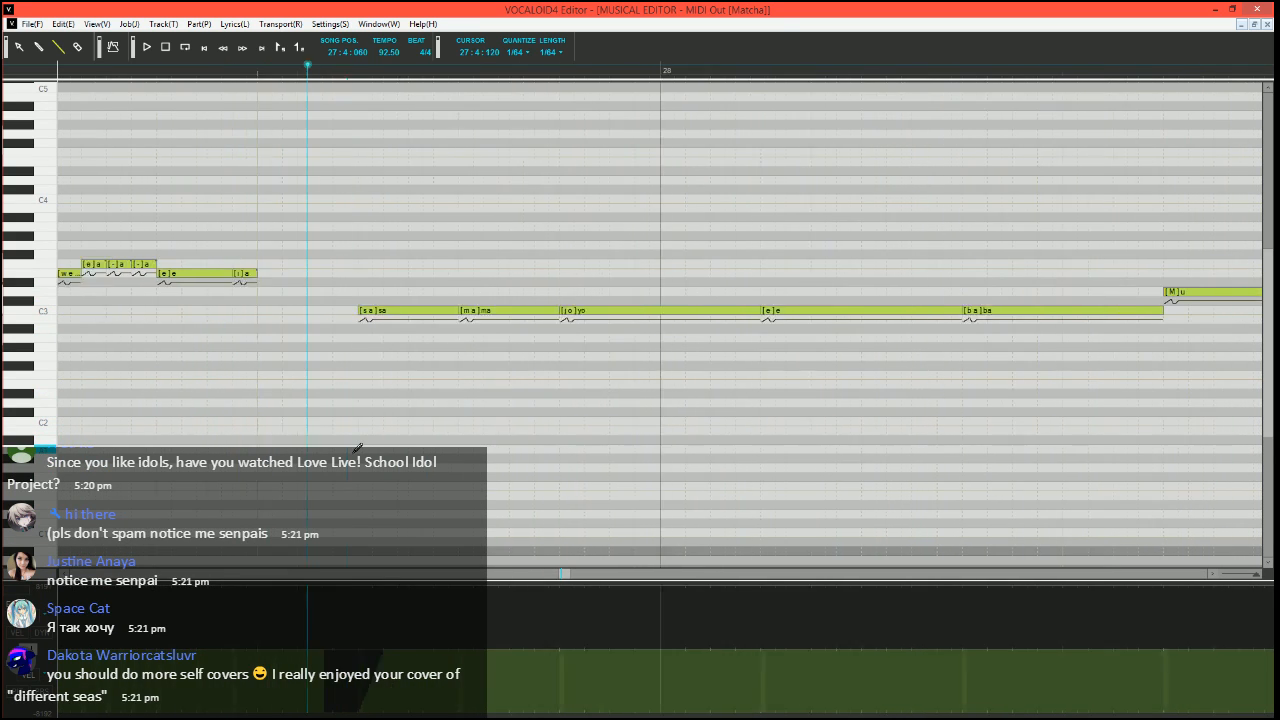
scroll(357, 447, "down", 2)
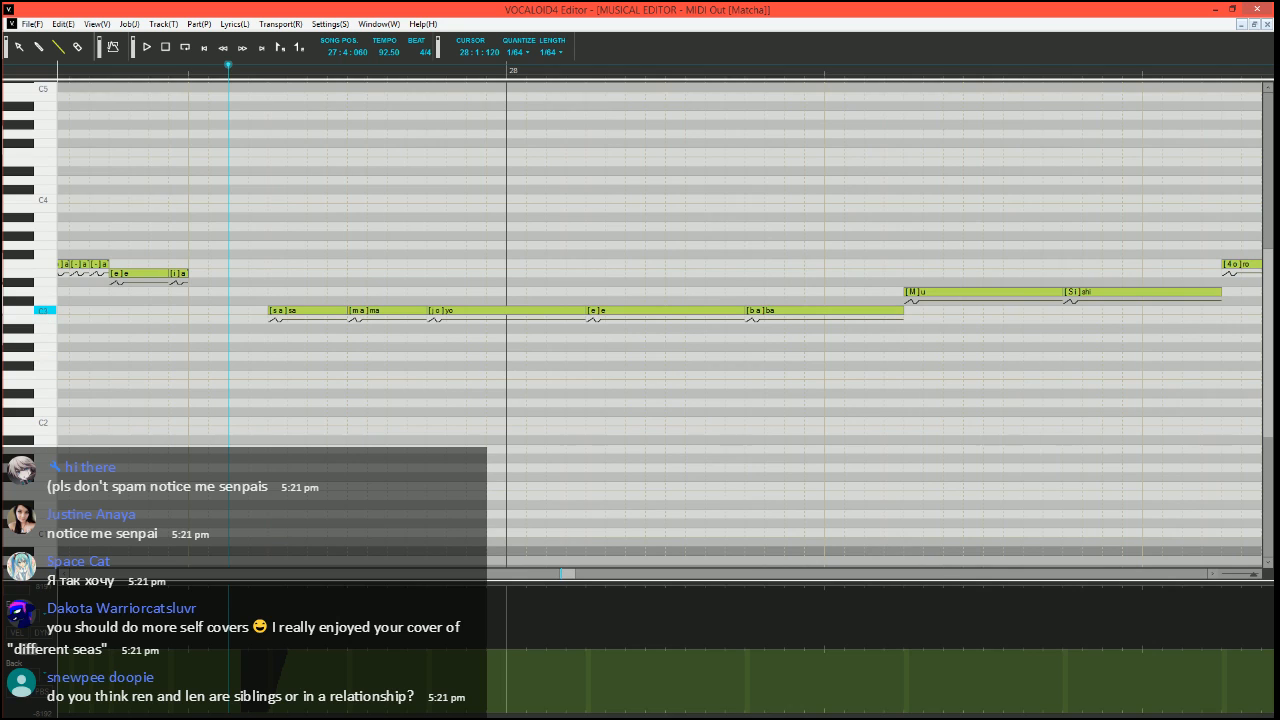
Select the "yo" note before bar 28 and play the phrase from 27:4:060
mouse_move(583, 311)
left_mouse_down()
mouse_move(436, 321)
mouse_move(586, 311)
left_mouse_up()
left_click(458, 314)
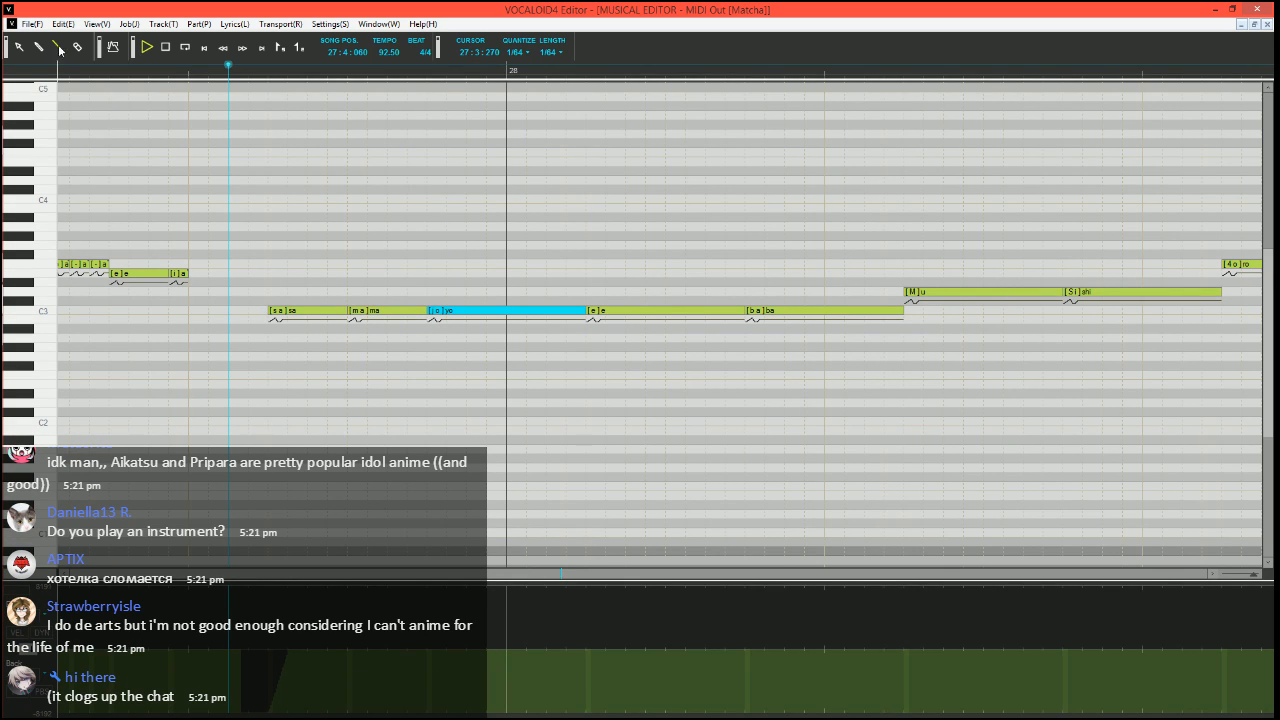
key("space")
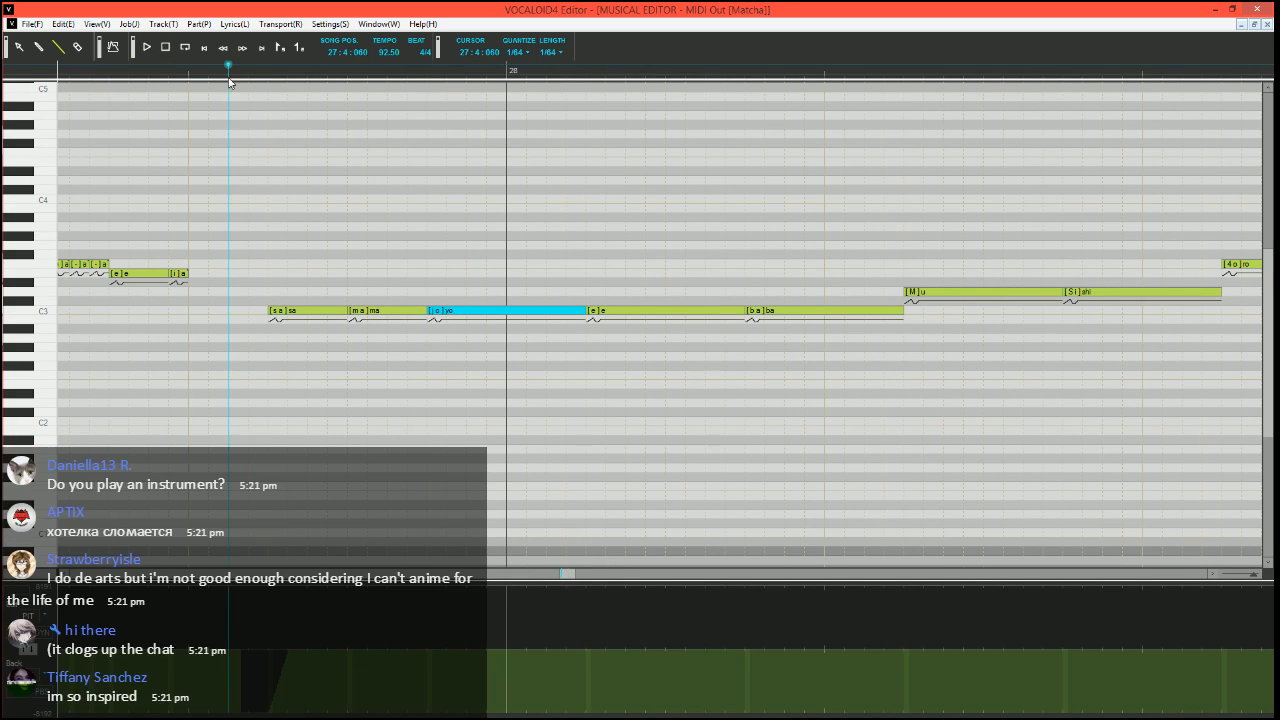
Split the "yo" note into a short B2 note and two C3 notes with phonemes "o" and "-", and play the phrase
scroll(468, 322, "down", 4)
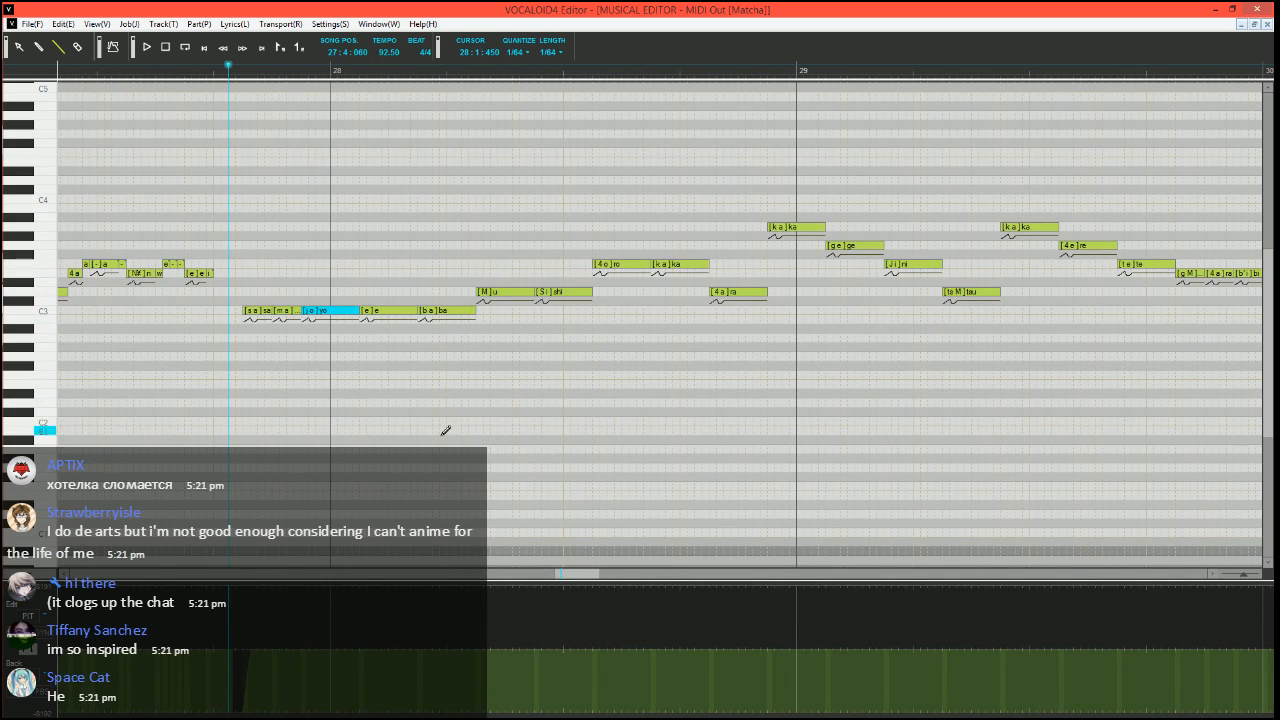
scroll(443, 429, "up", 4)
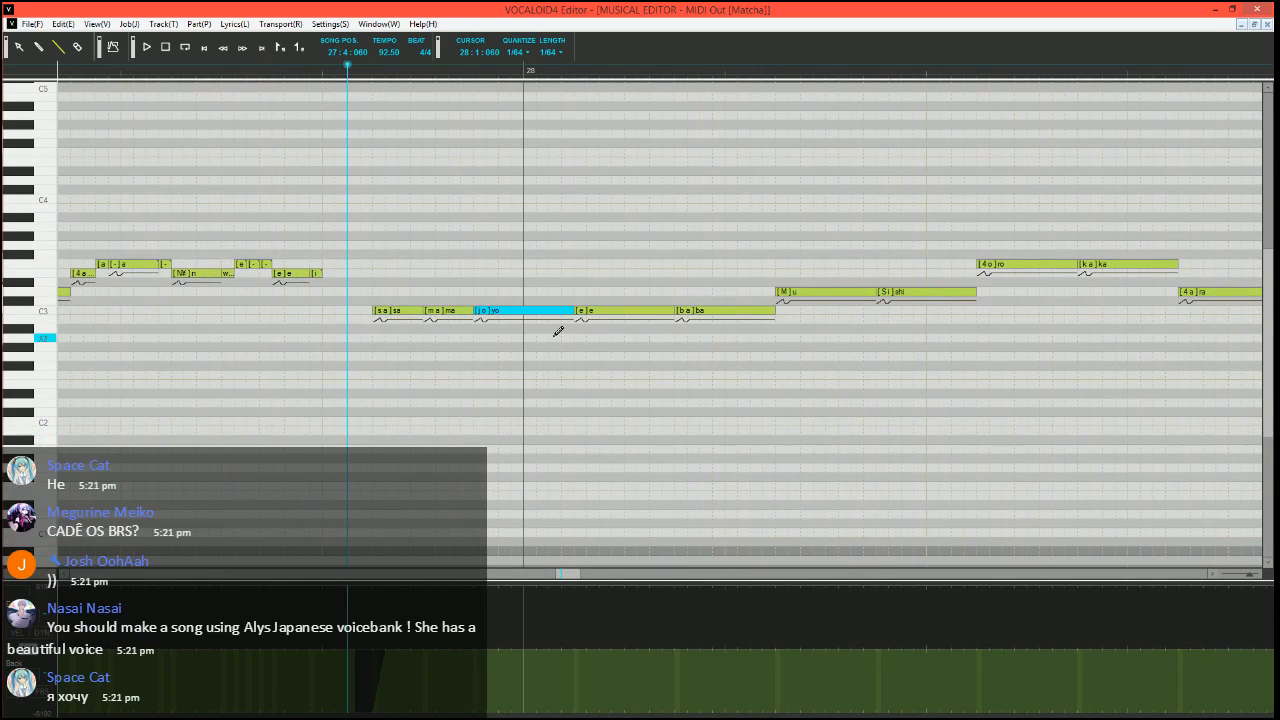
mouse_move(572, 311)
left_mouse_down()
mouse_move(491, 303)
mouse_move(477, 322)
mouse_move(502, 306)
mouse_move(573, 309)
left_mouse_up()
double_click(492, 312, "alt")
type("o")
key("Tab")
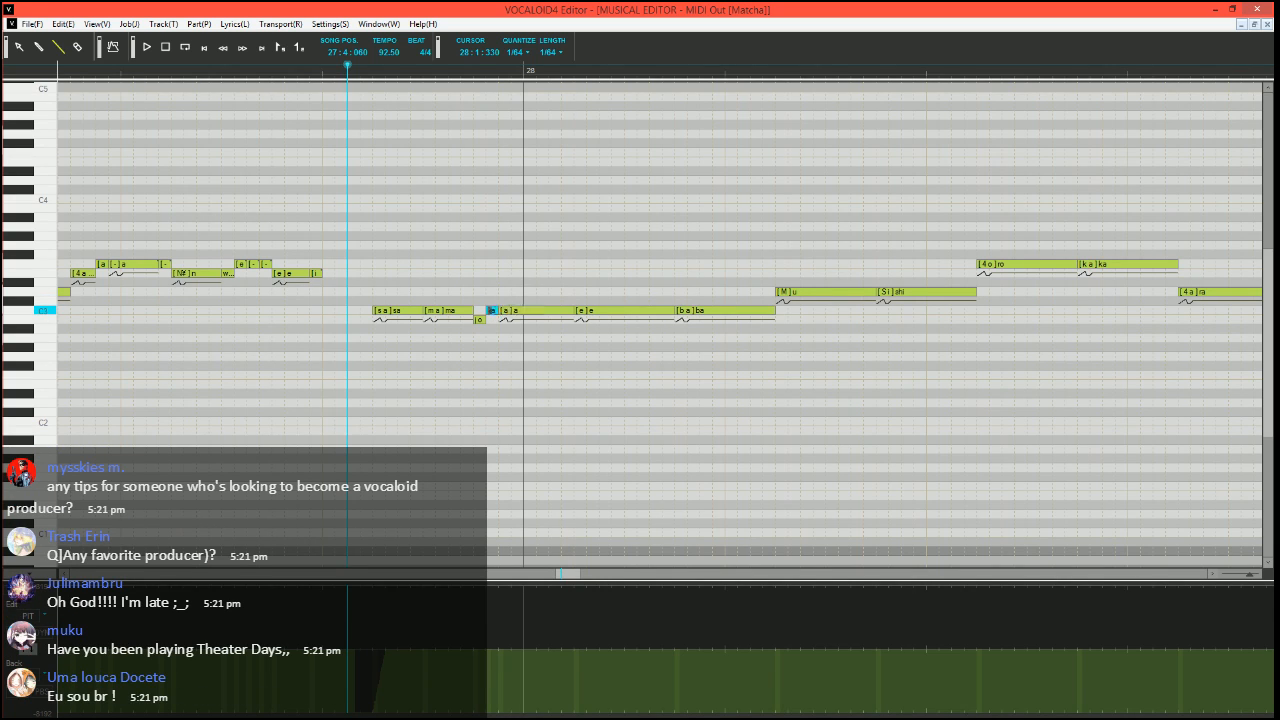
type("-")
key("Return")
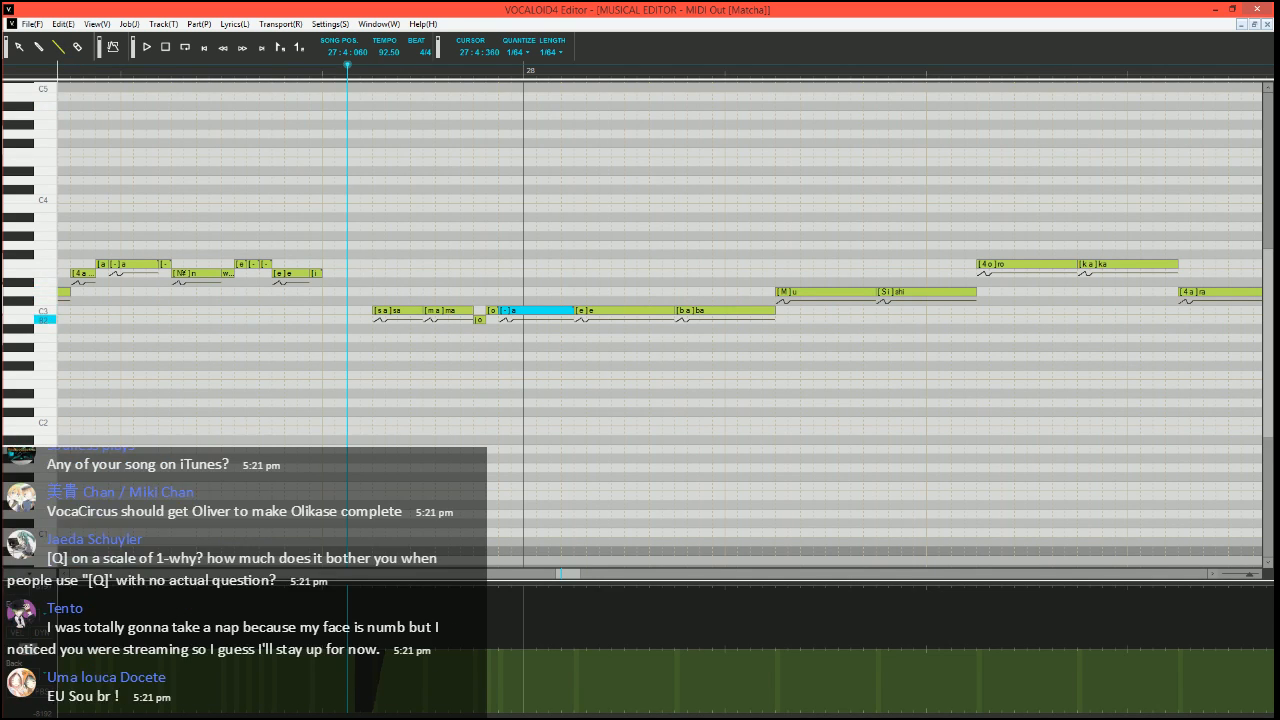
key("space")
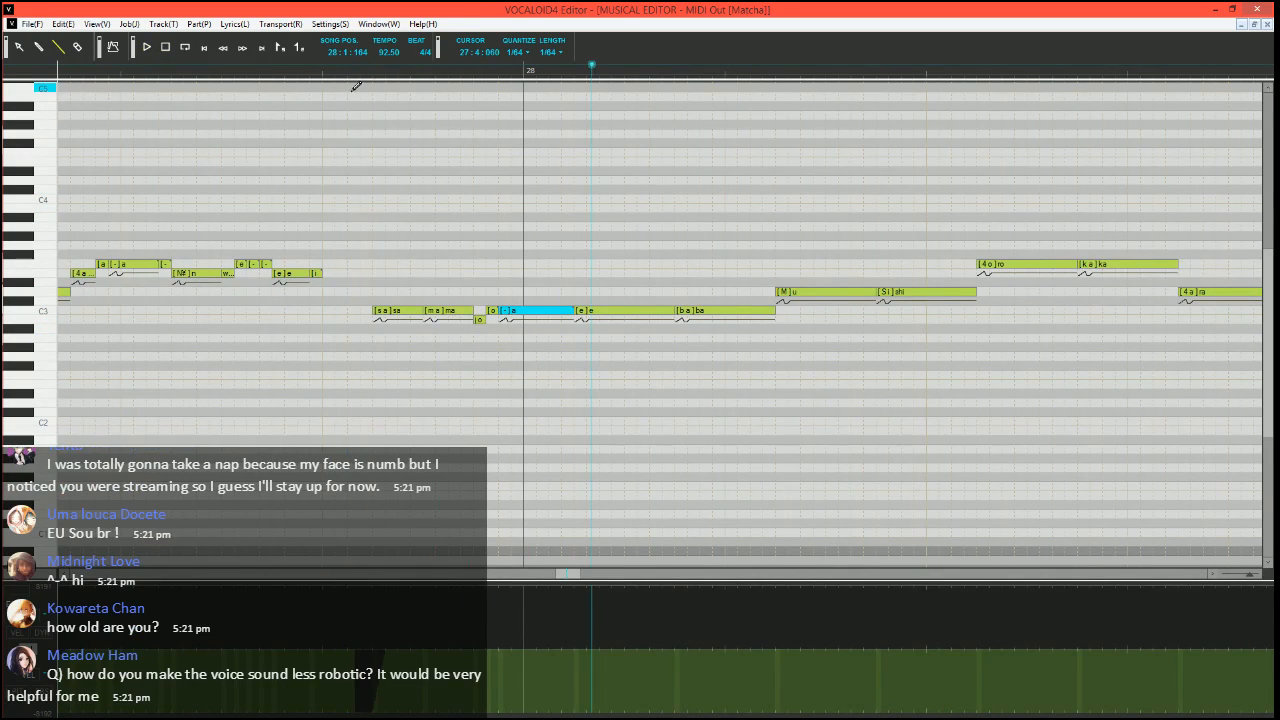
key("space")
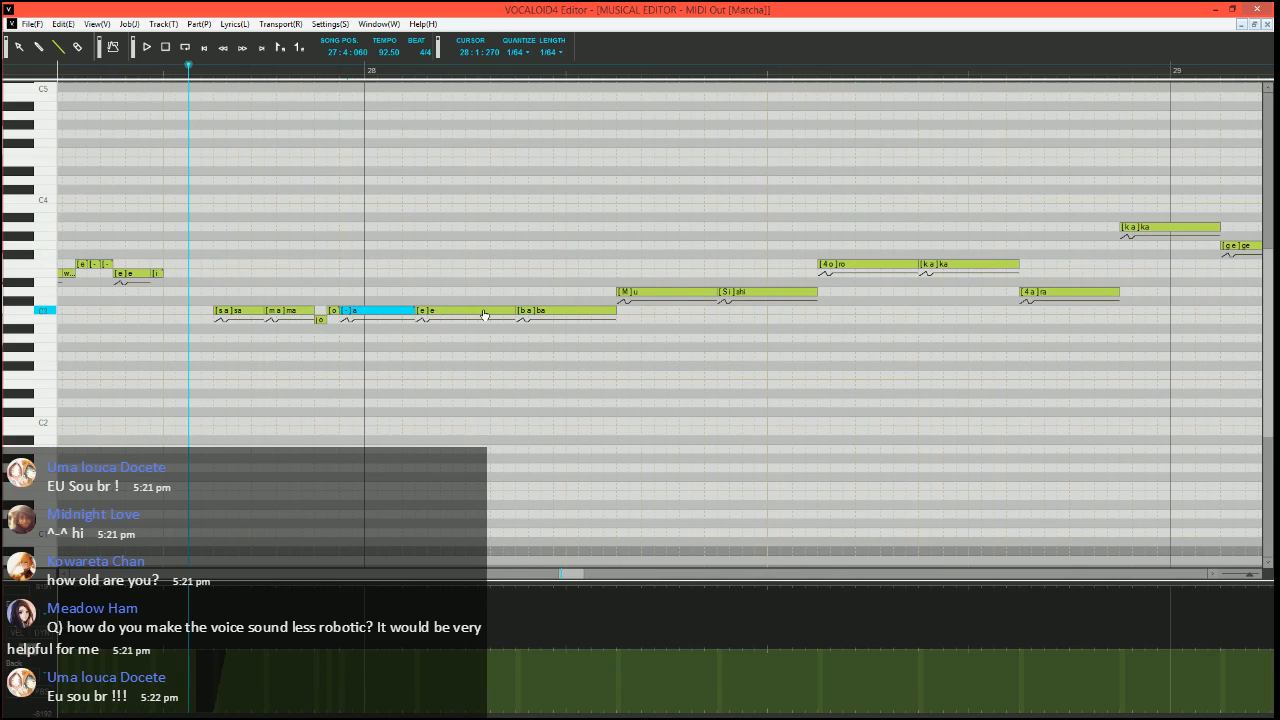
Run the Expressive Vibrato job plugin on the C3 "e" note in bar 28
left_click(484, 312)
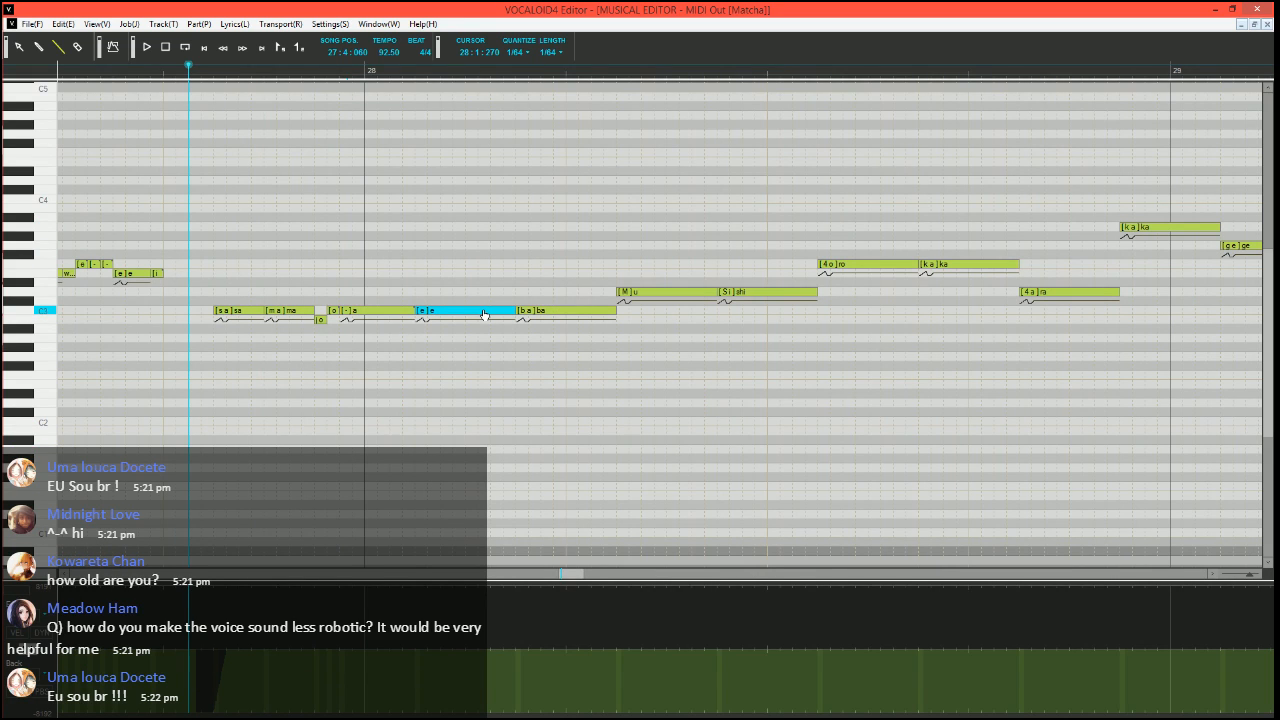
key("ctrl+j")
left_click(532, 362)
left_click(534, 369)
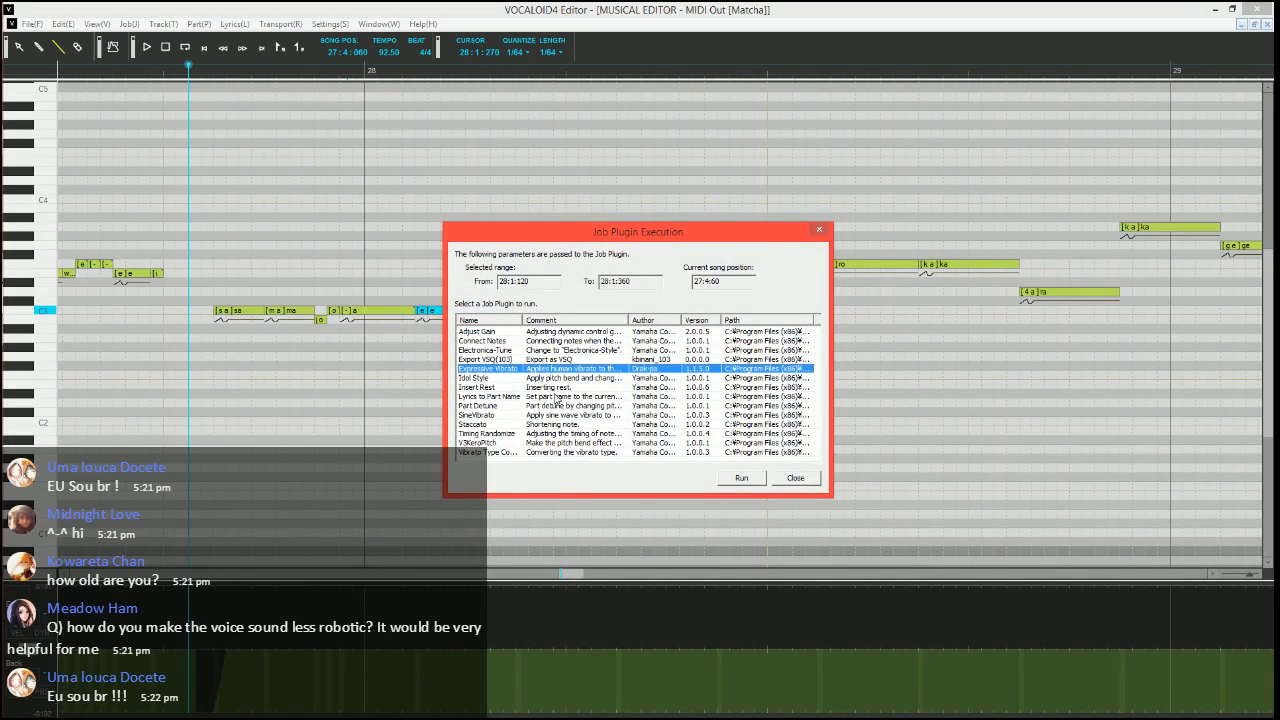
left_click(743, 478)
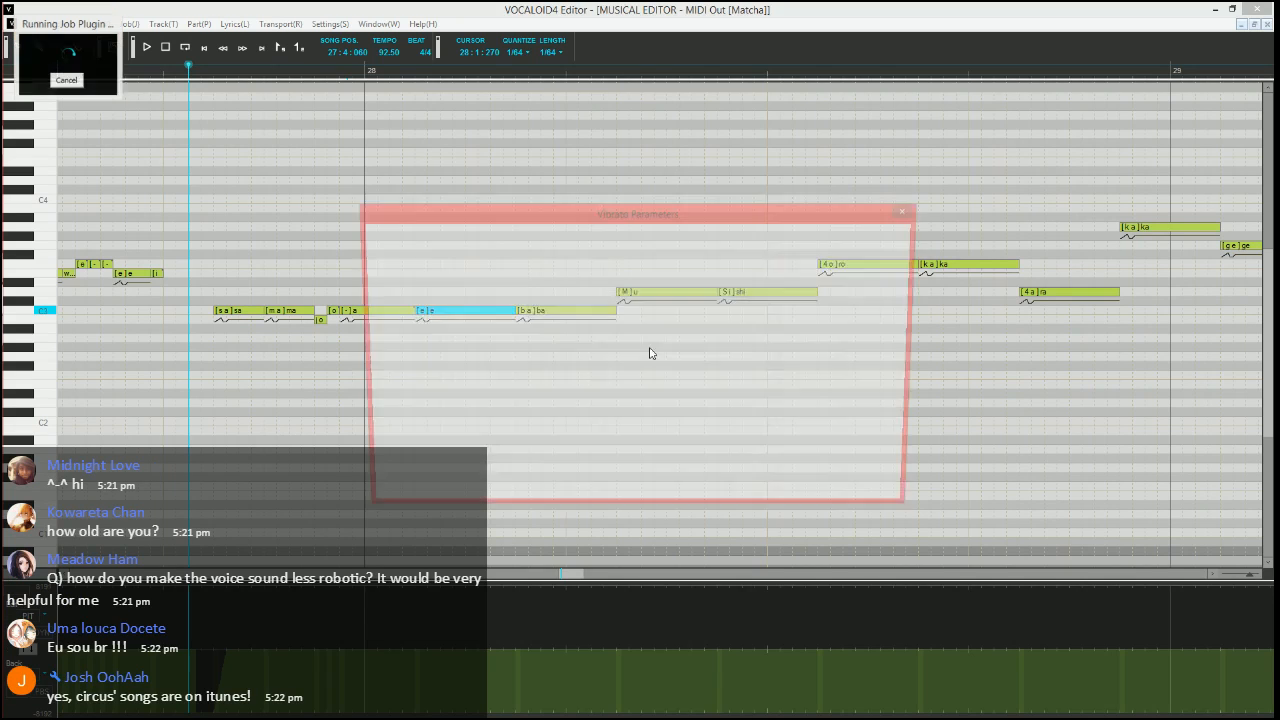
Apply the vibrato with pitch amount 10, rate 70, length 100 and medium fade-in, and play the phrase from 27:4:060
type("10")
key("Tab")
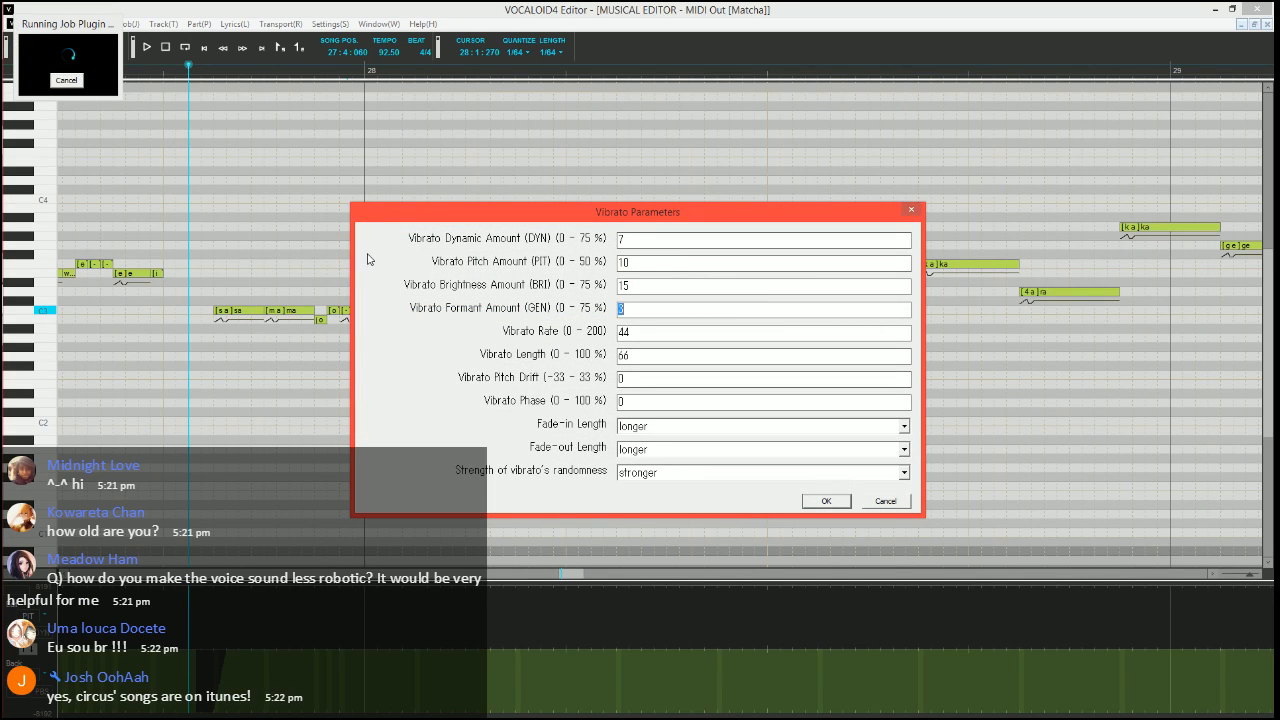
key("Tab")
type("70")
key("Tab")
key("Tab")
key("Tab")
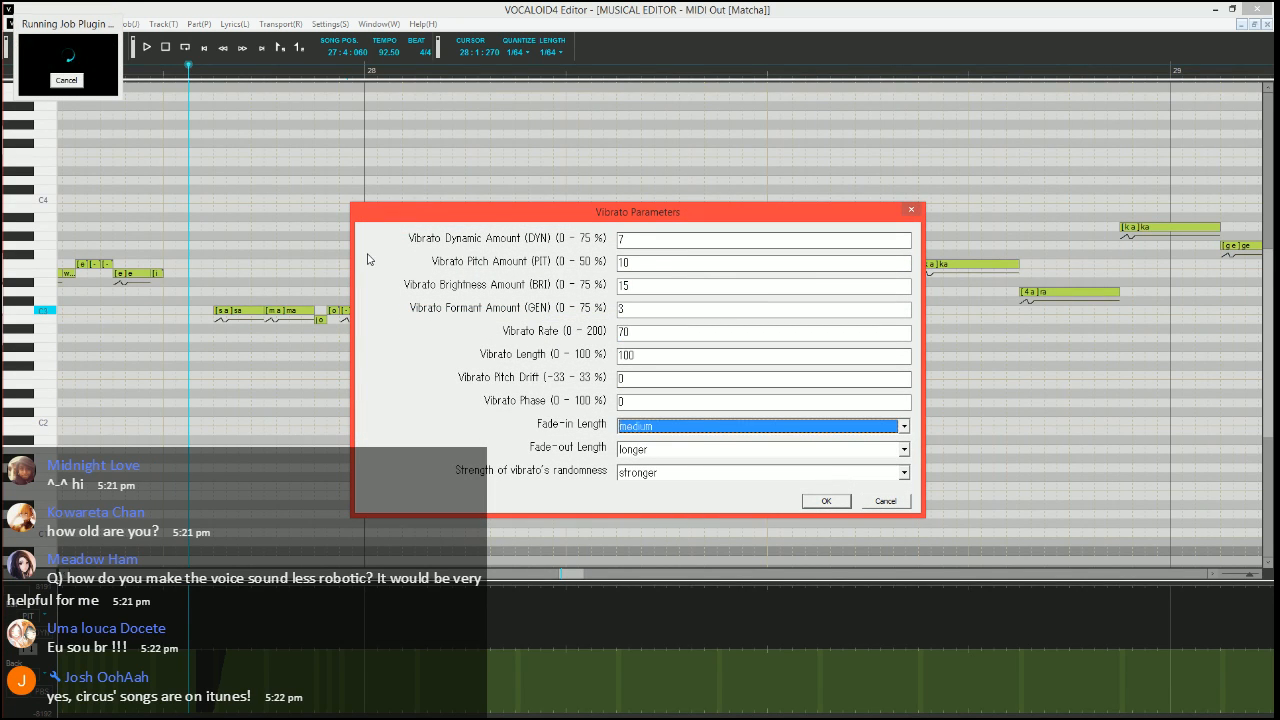
key("Down")
key("Tab")
key("Return")
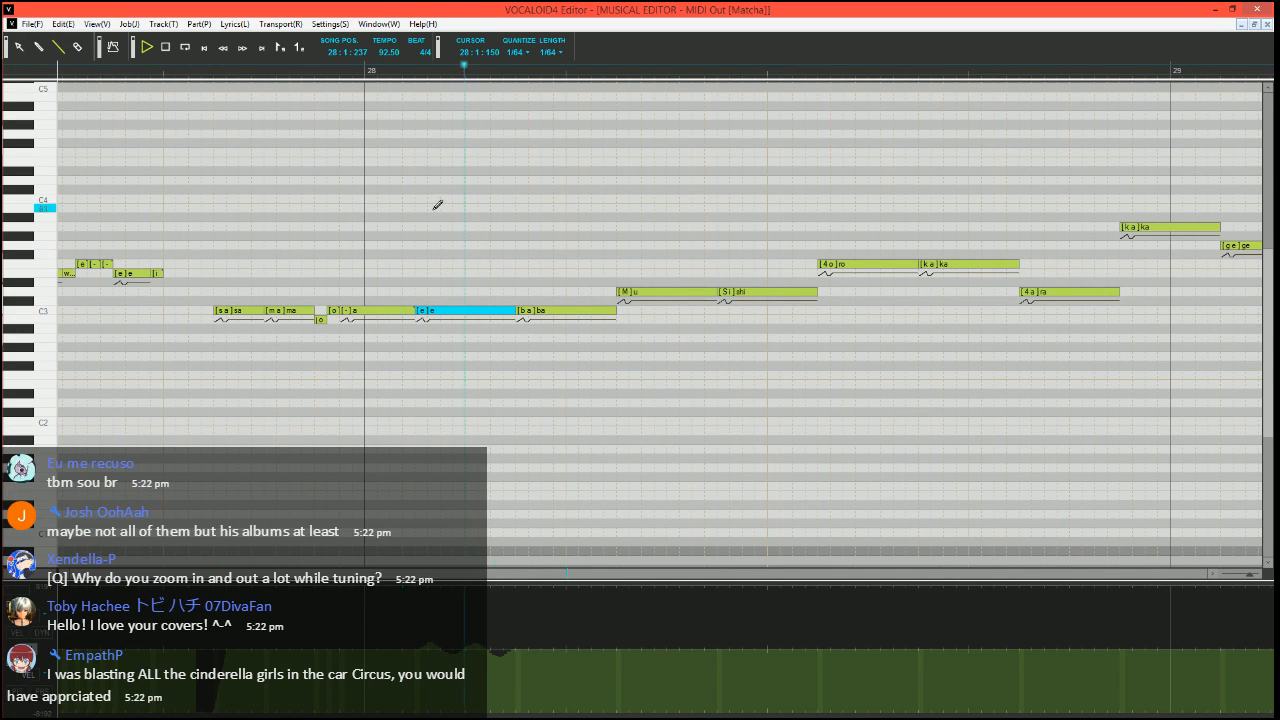
key("space")
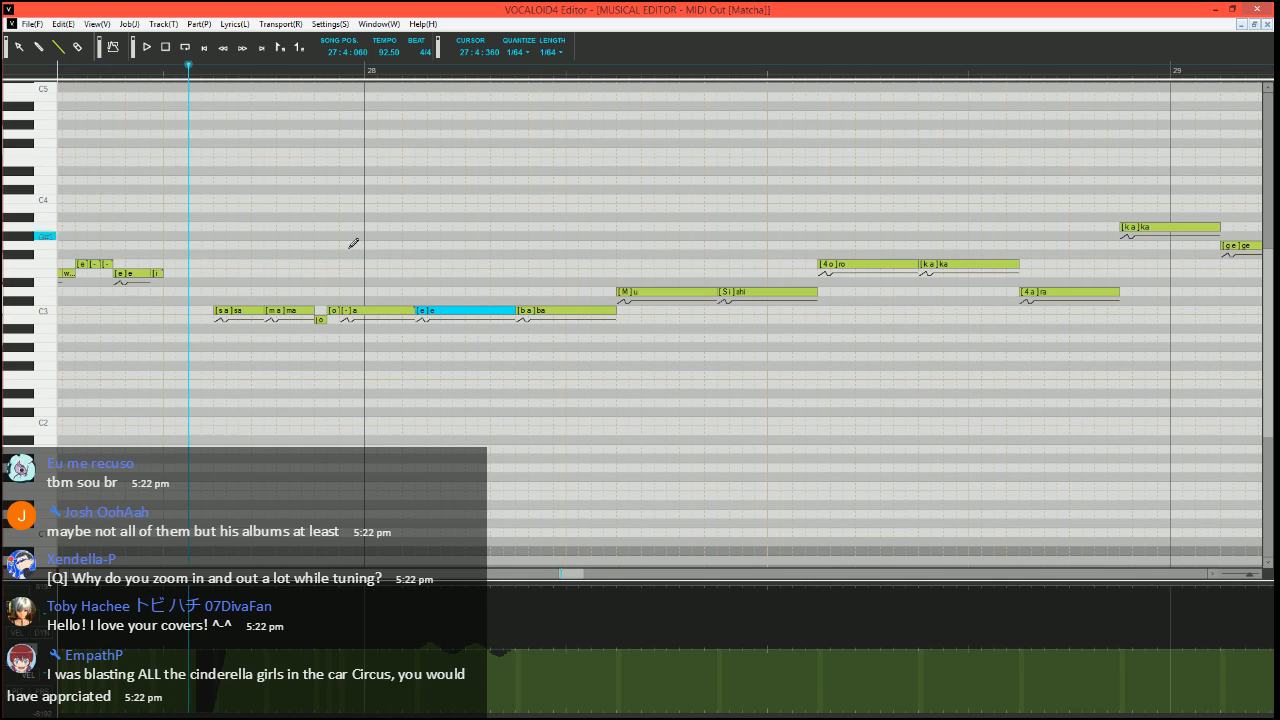
Split the "u" note into a short C3 note and two D3 notes with the phoneme "-"
scroll(520, 310, "right", 1)
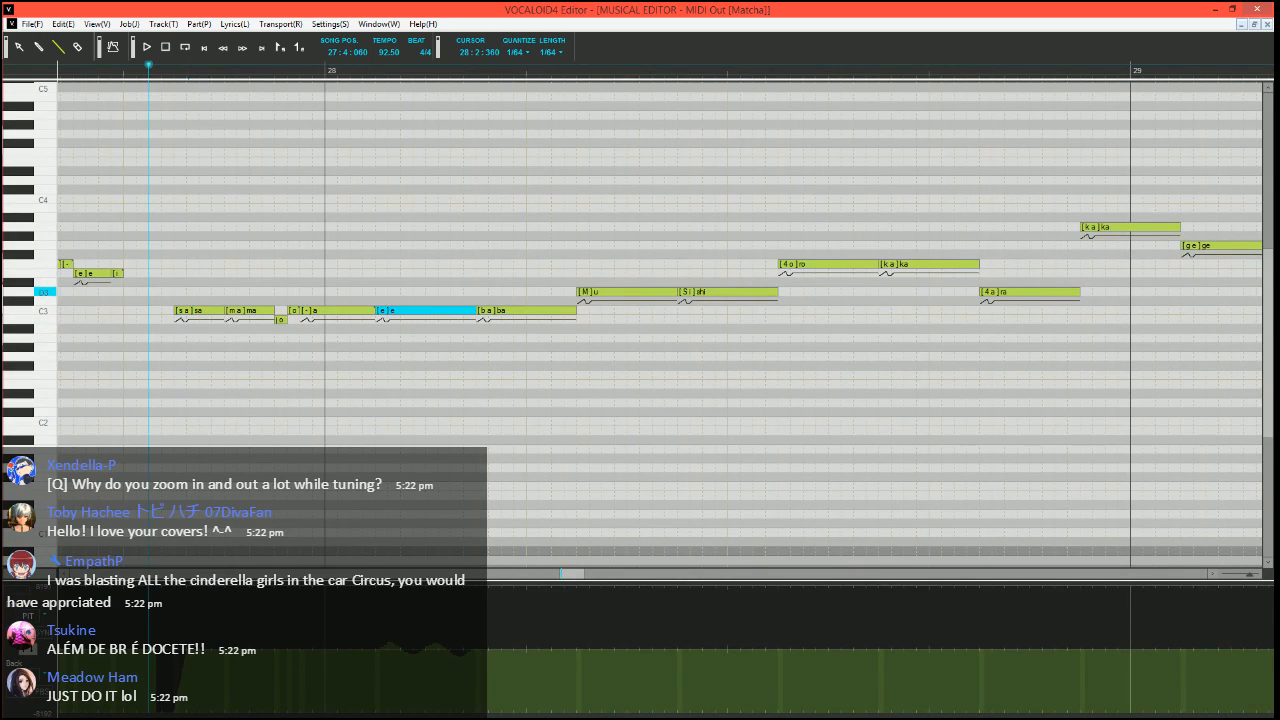
mouse_move(676, 293)
left_mouse_down()
mouse_move(601, 293)
mouse_move(588, 316)
mouse_move(625, 291)
mouse_move(678, 291)
left_mouse_up()
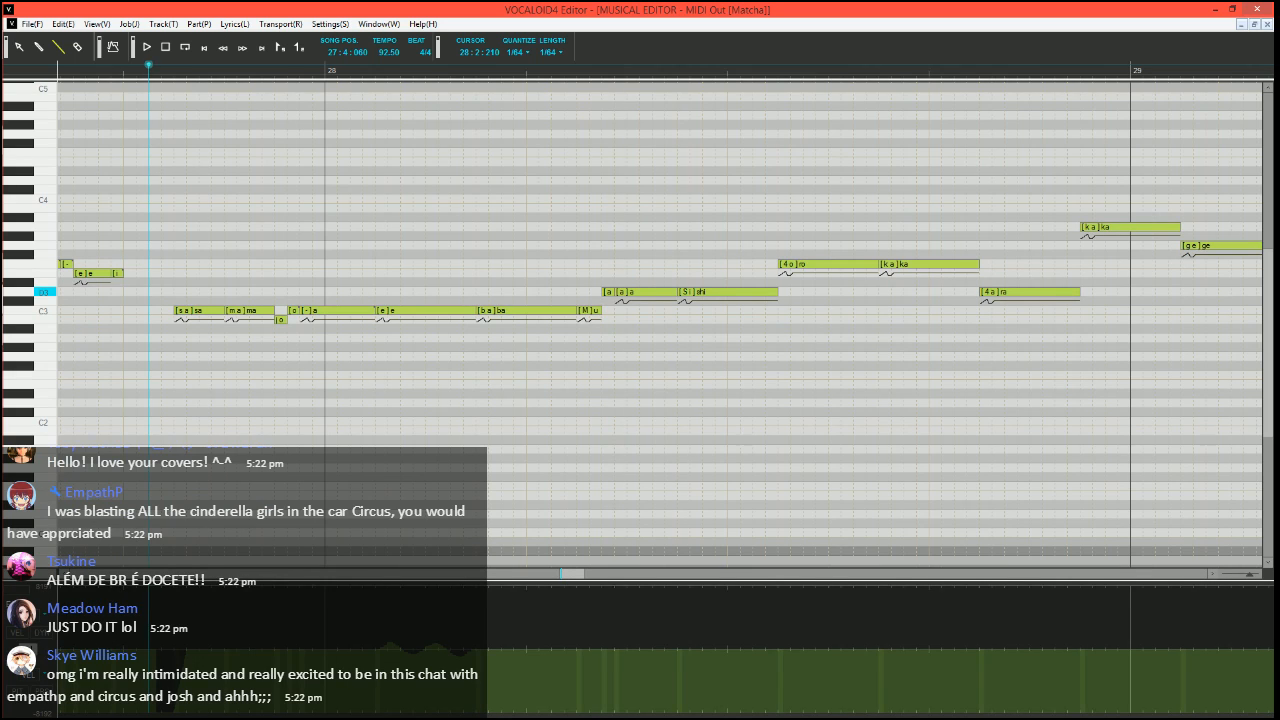
double_click(616, 291)
key("Return")
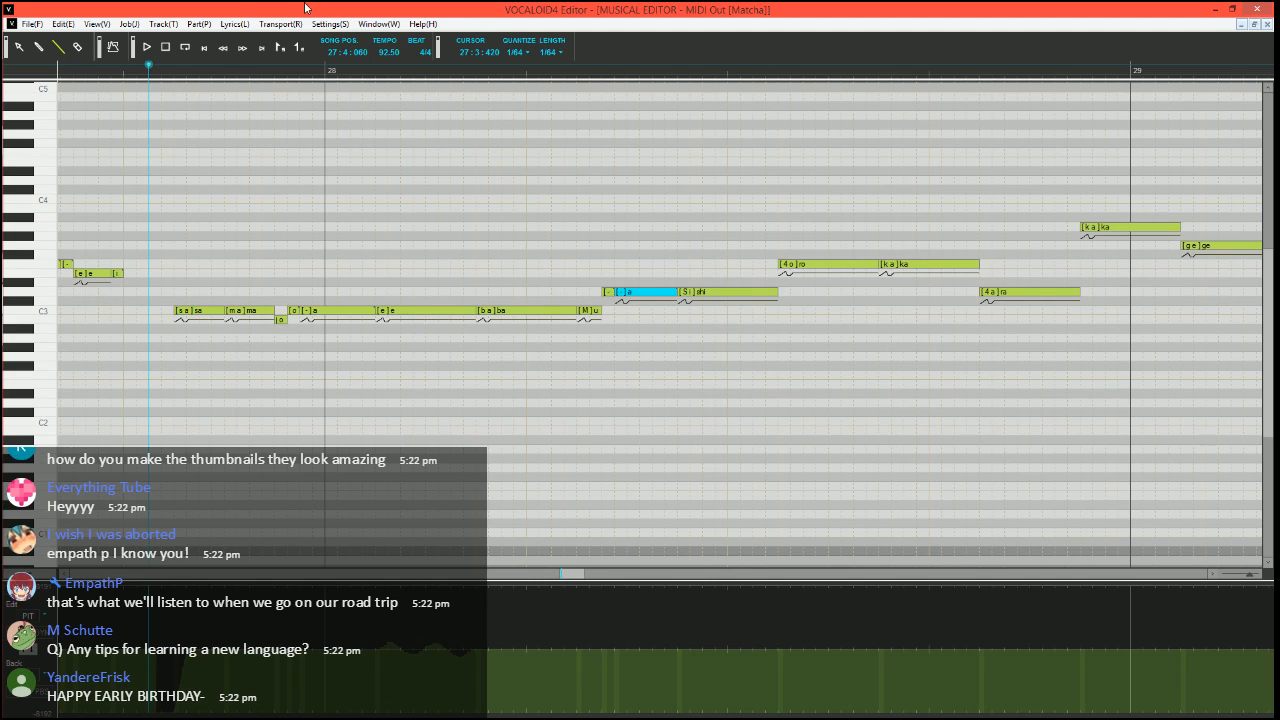
Split a short D3 note with phoneme "-" off the end of the "shi" note
scroll(547, 382, "right", 4)
scroll(507, 422, "left", 1)
scroll(507, 422, "up", 1)
scroll(506, 436, "up", 2)
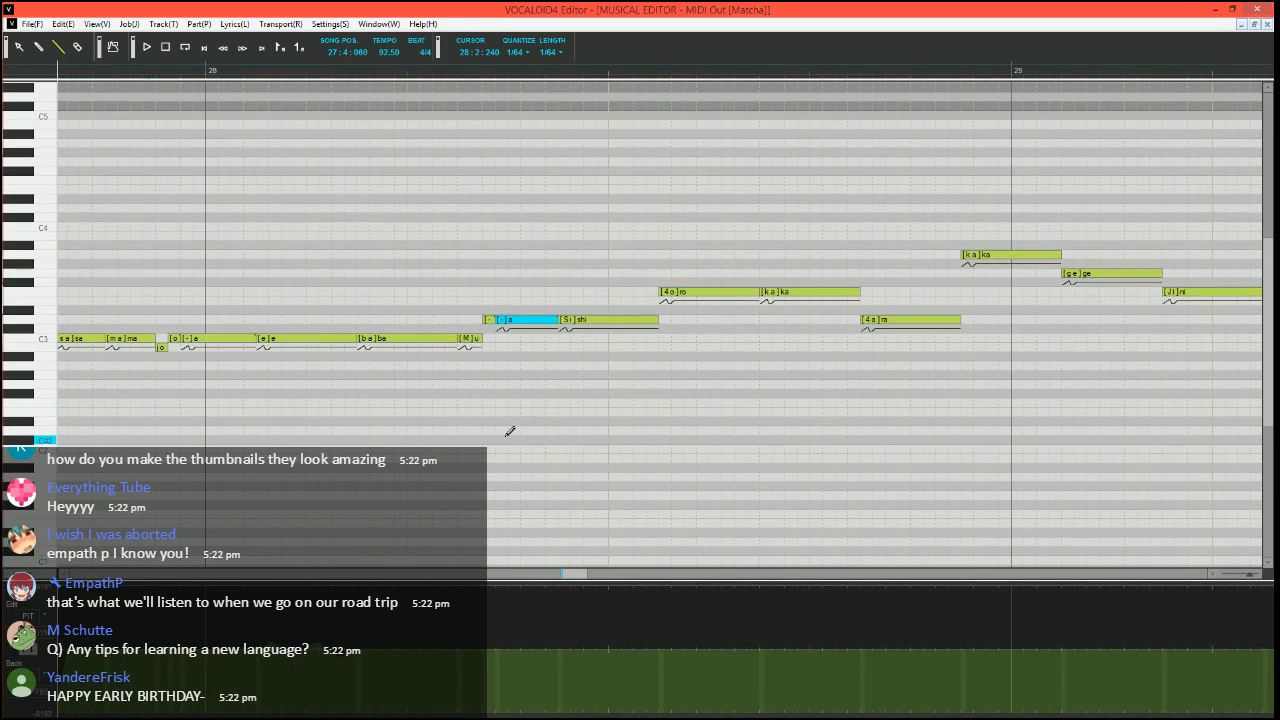
left_click_drag(656, 320, 635, 320)
double_click(649, 323, "alt")
type("-")
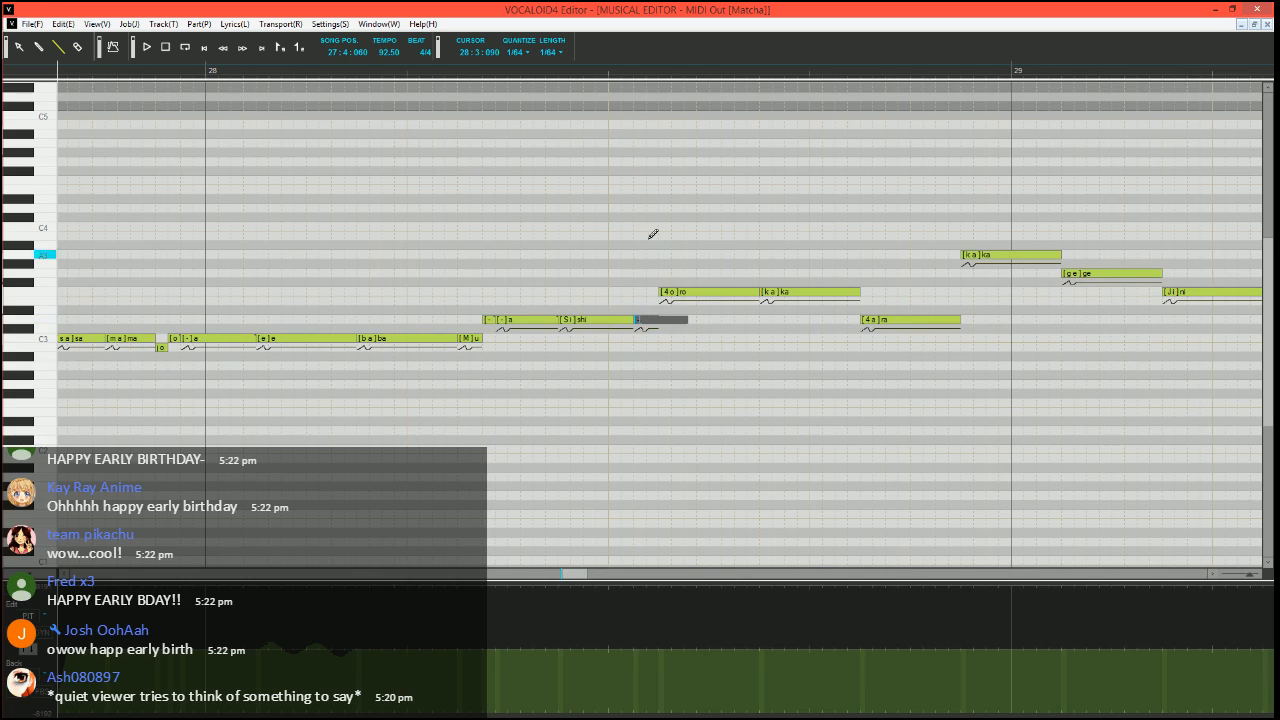
key("Return")
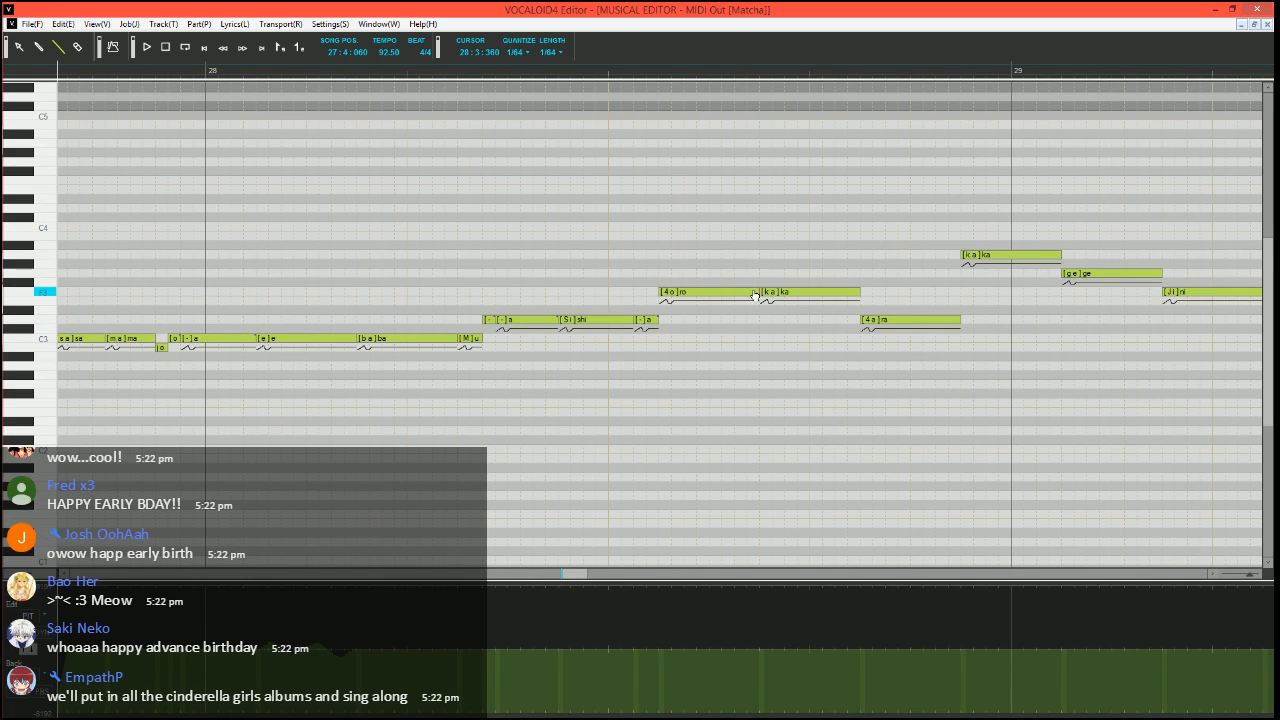
Split the "ro" note into a short E3 note and two F3 notes with phonemes "o" and "-", and play the phrase
mouse_move(755, 295)
left_mouse_down()
mouse_move(677, 305)
mouse_move(758, 291)
left_mouse_up()
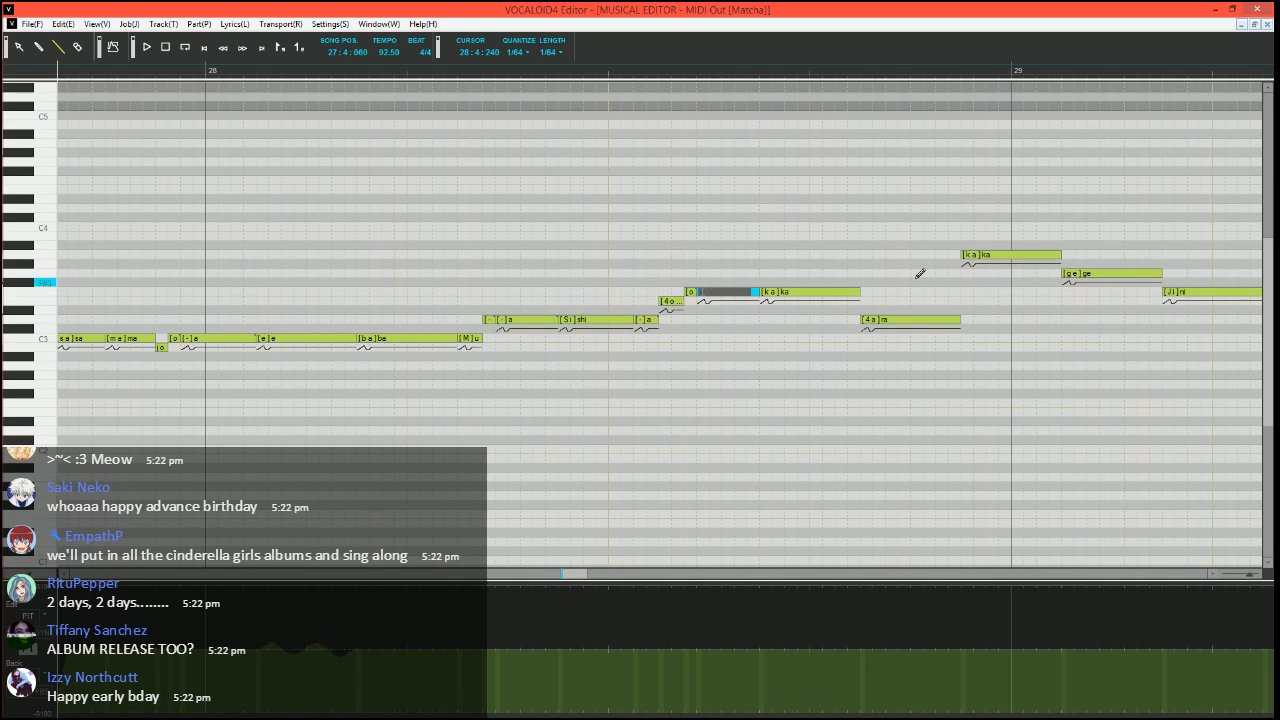
key("Return")
scroll(794, 263, "down", 3)
scroll(705, 345, "up", 2)
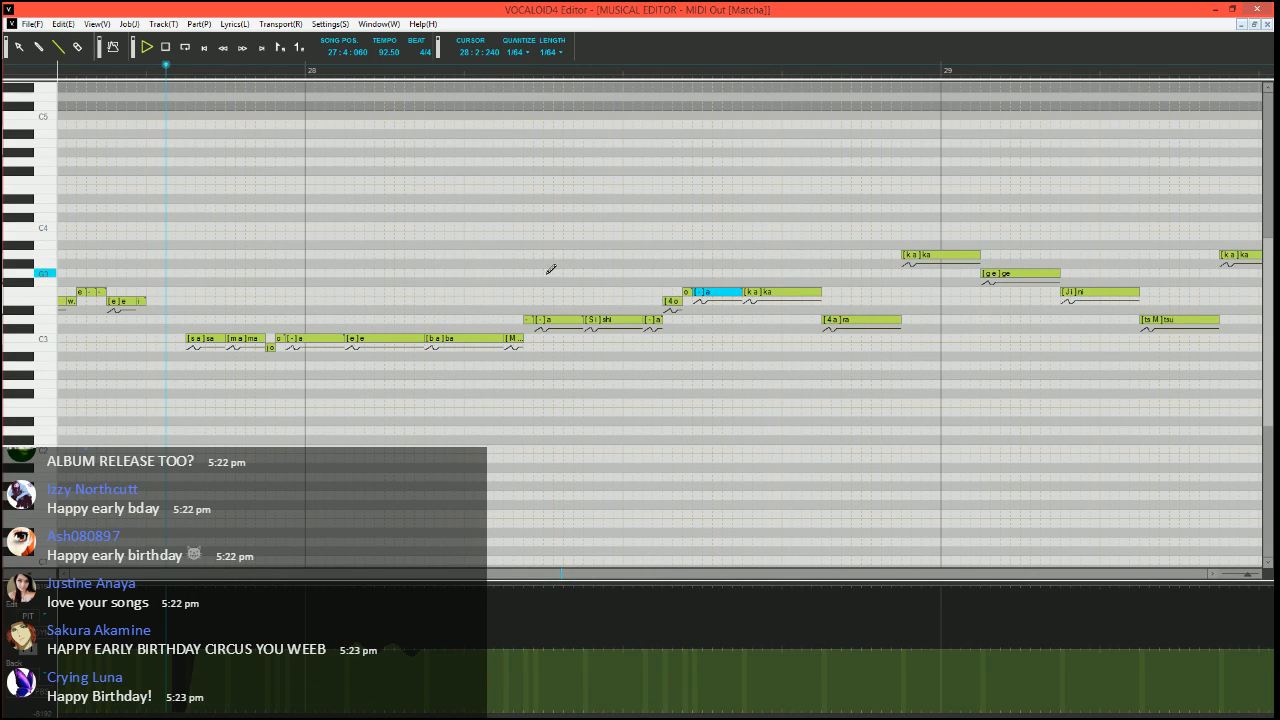
key("space")
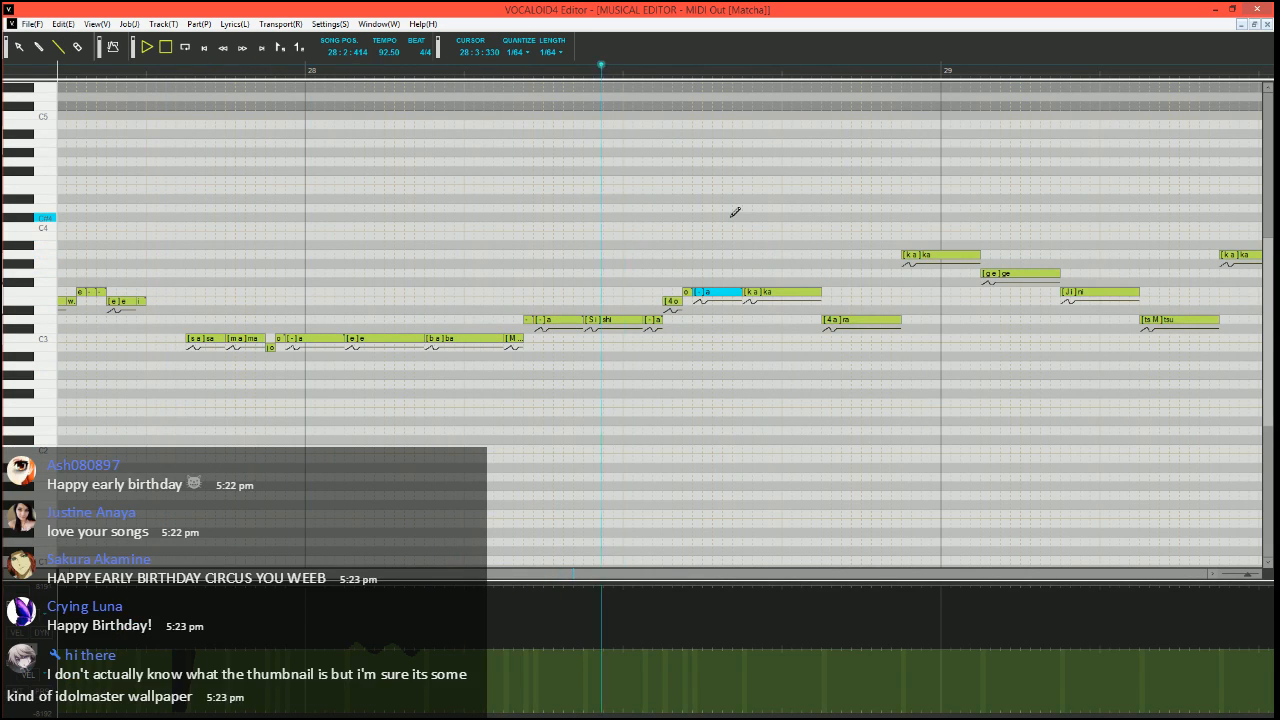
key("space")
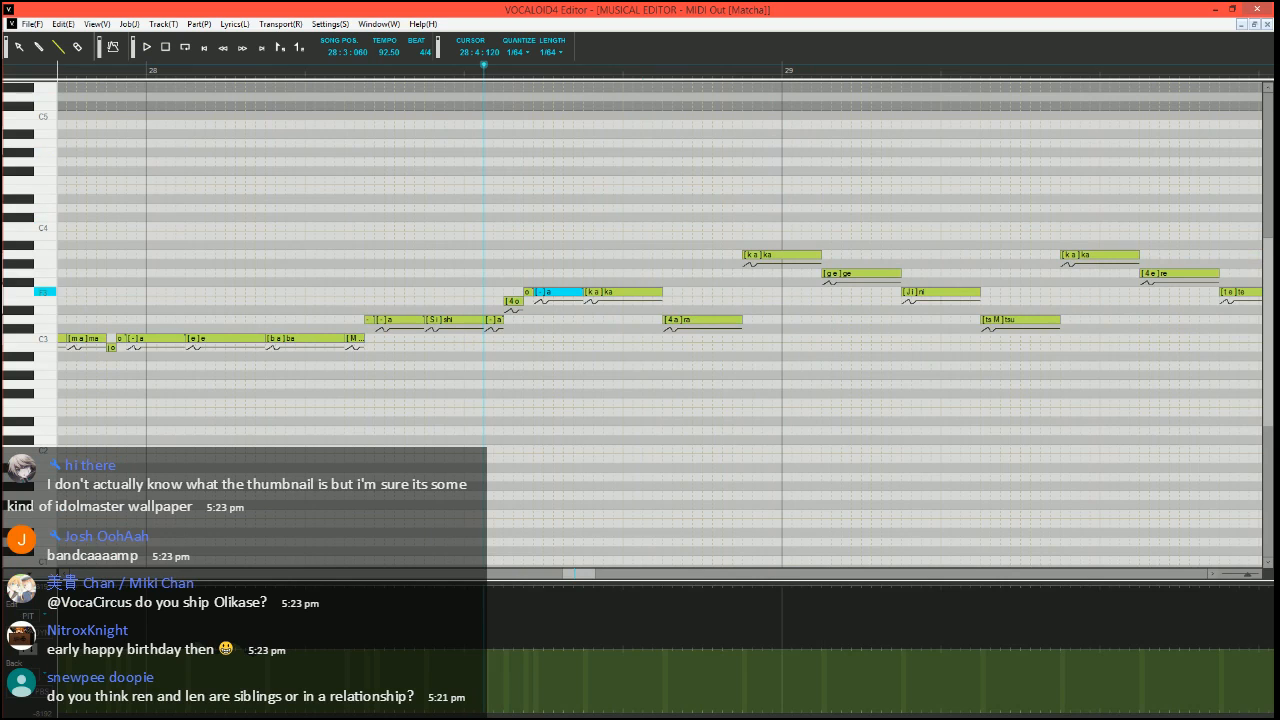
Split the F3 "ka" note into a short G3 note, short F3 notes with phonemes "a" and "-", and a D3 note with phoneme "-"
left_click(630, 292)
left_click_drag(596, 292, 589, 274)
left_click(598, 291)
left_click(605, 291)
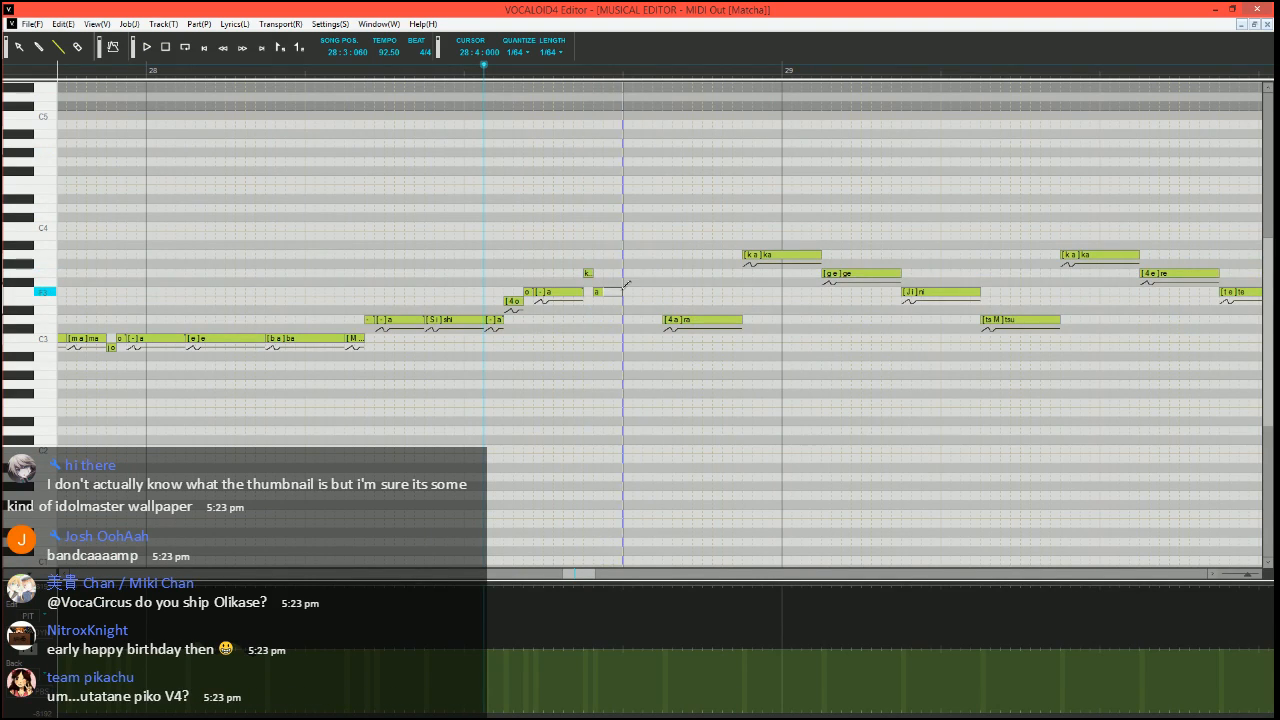
left_click(616, 291)
left_click_drag(628, 319, 662, 319)
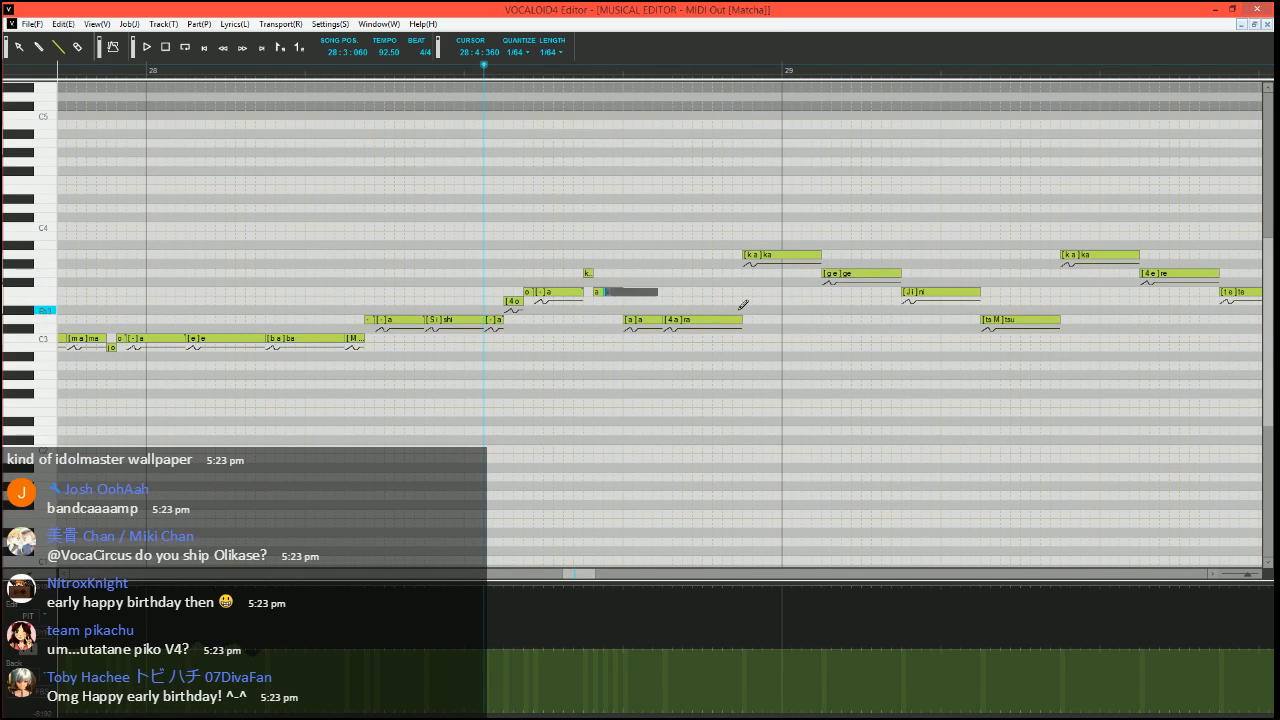
type("-")
key("Tab")
type("-")
key("Tab")
type("-")
key("Return")
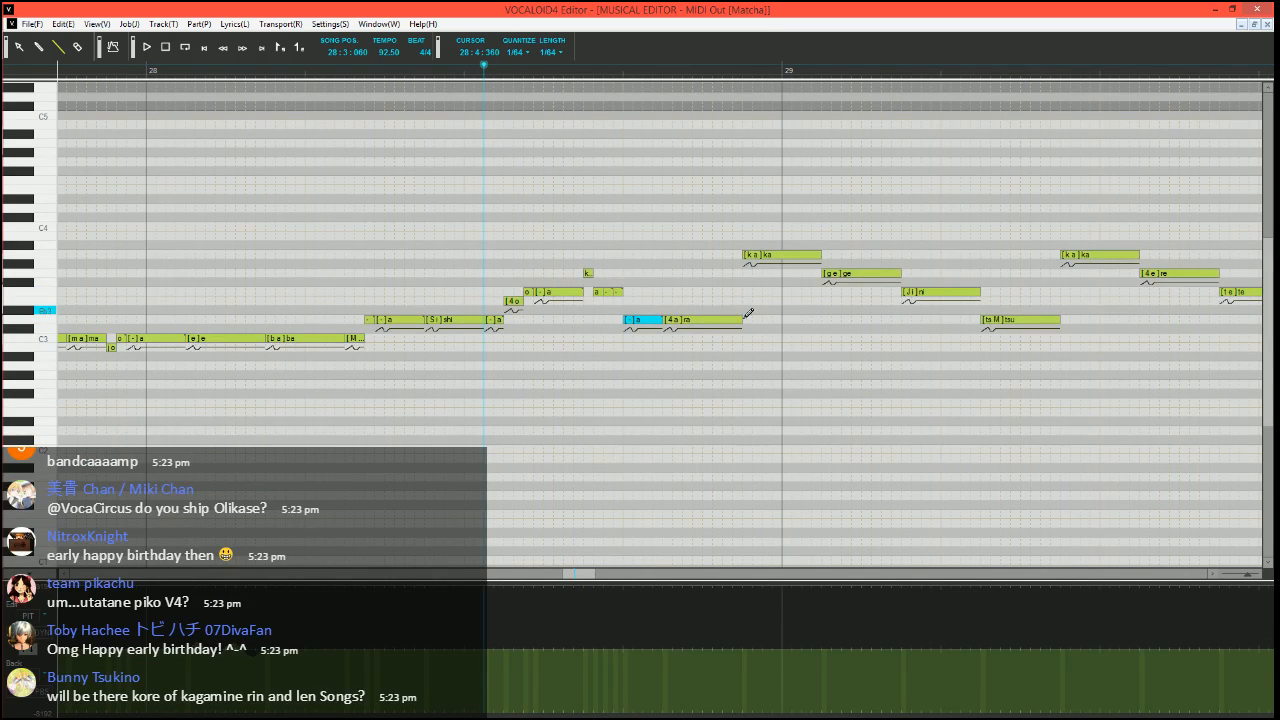
Run the Expressive Vibrato plugin on the D3 "ra" note before bar 29
scroll(748, 313, "up", 1, "ctrl")
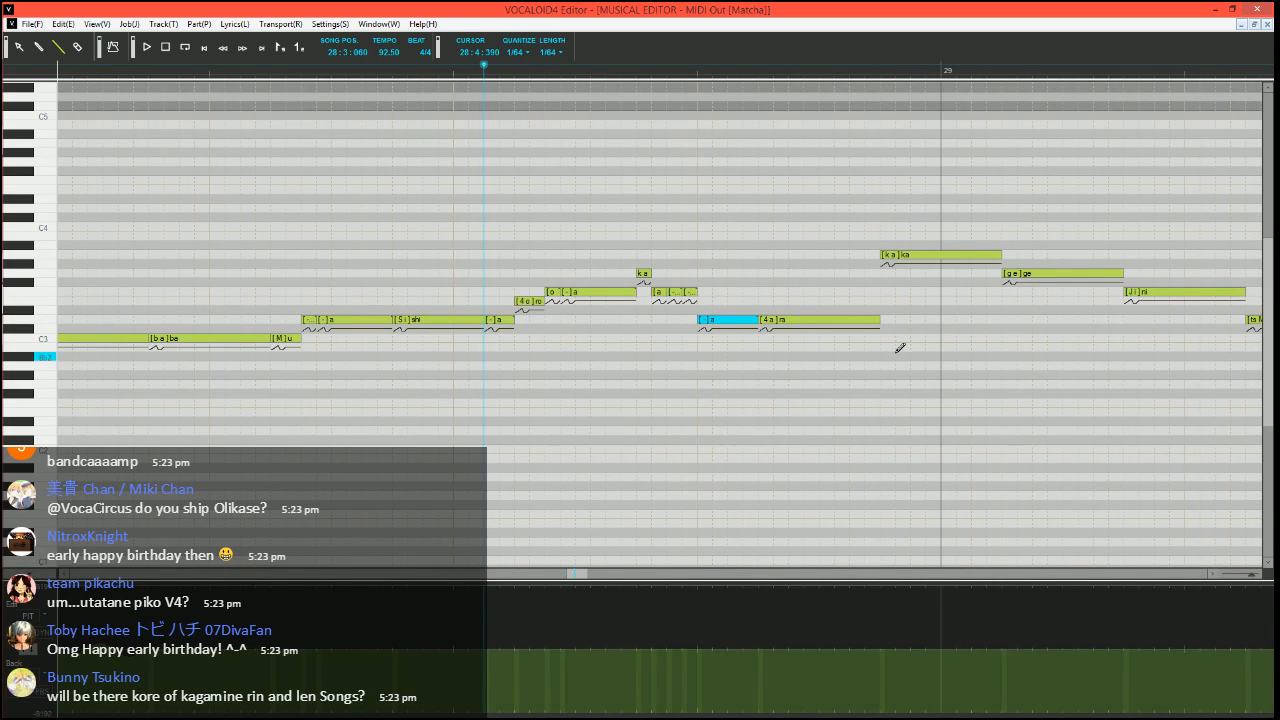
left_click(833, 323)
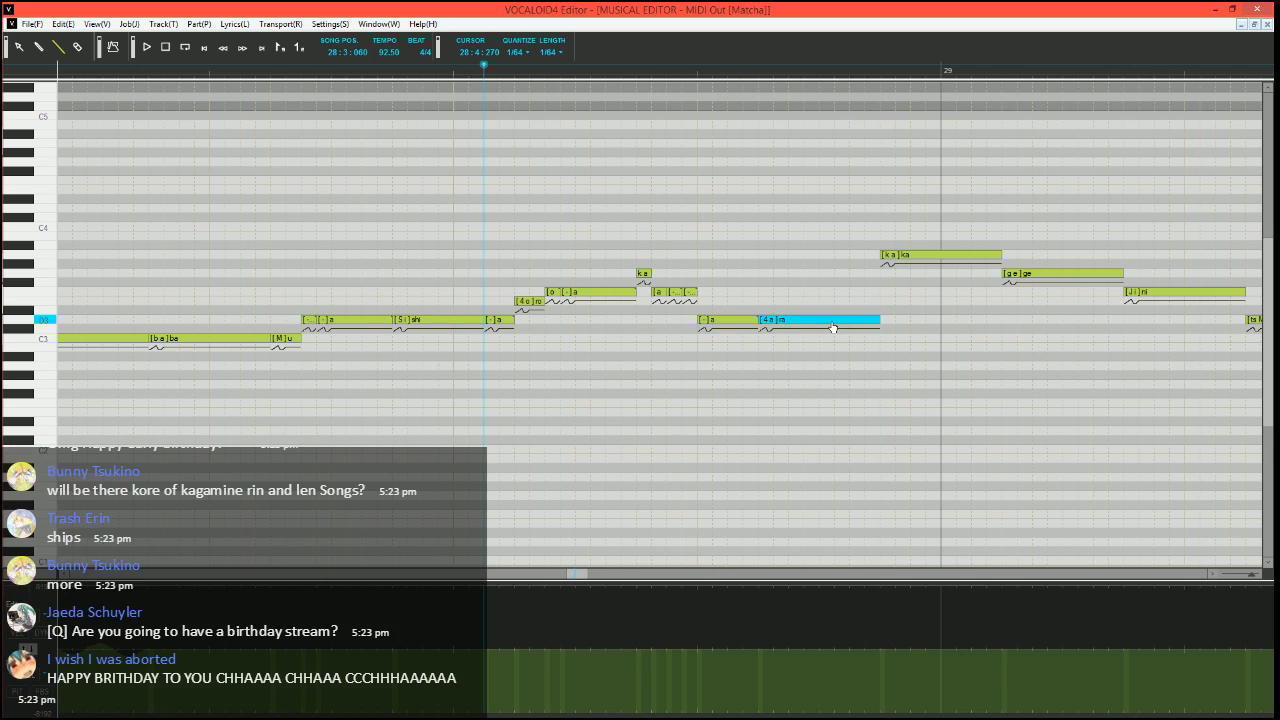
key("ctrl+j")
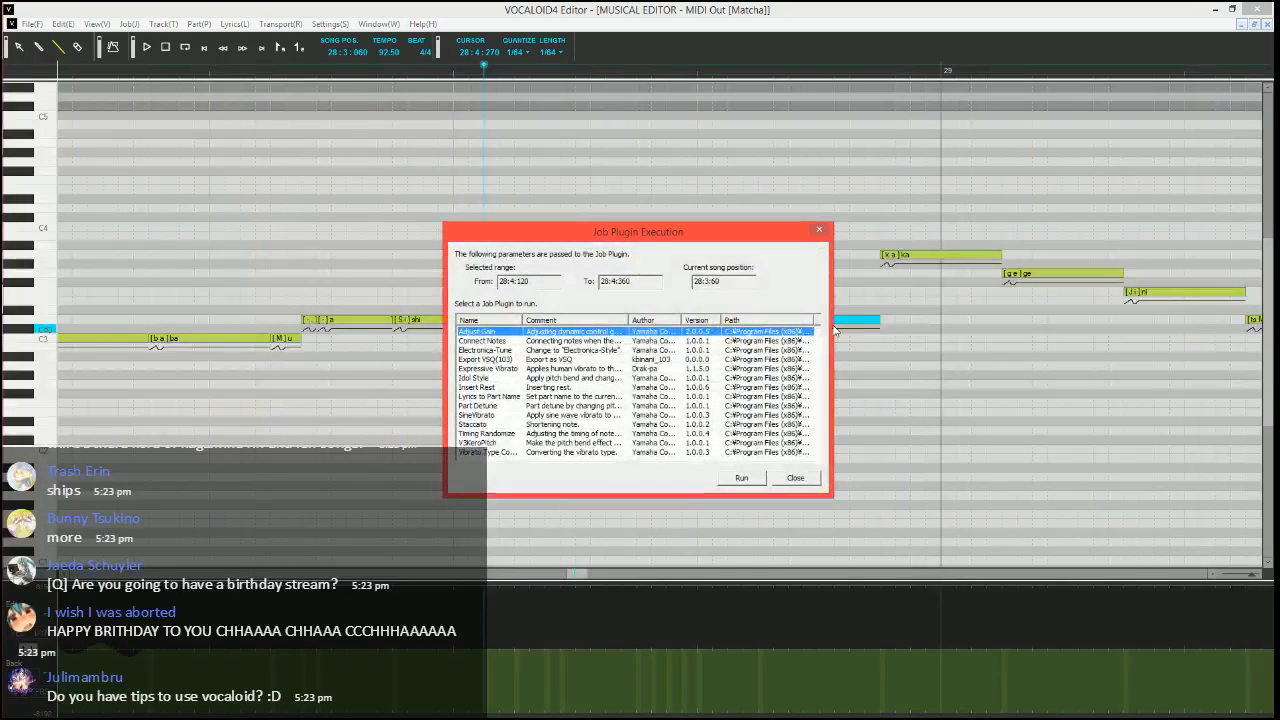
left_click(507, 369)
left_click(741, 478)
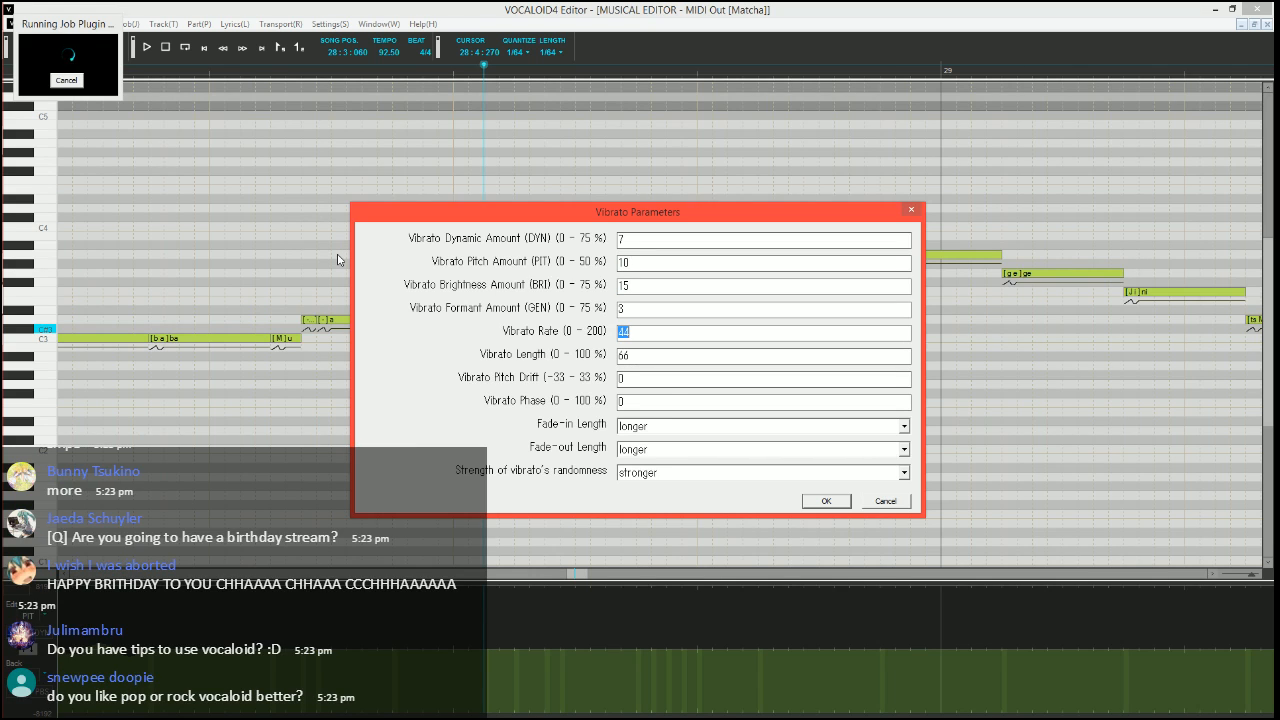
Apply the vibrato with rate 70, length 100 and a shorter fade-in, and play the phrase
type("70")
key("Tab")
type("100")
key("Tab")
key("Tab")
key("Tab")
key("Down")
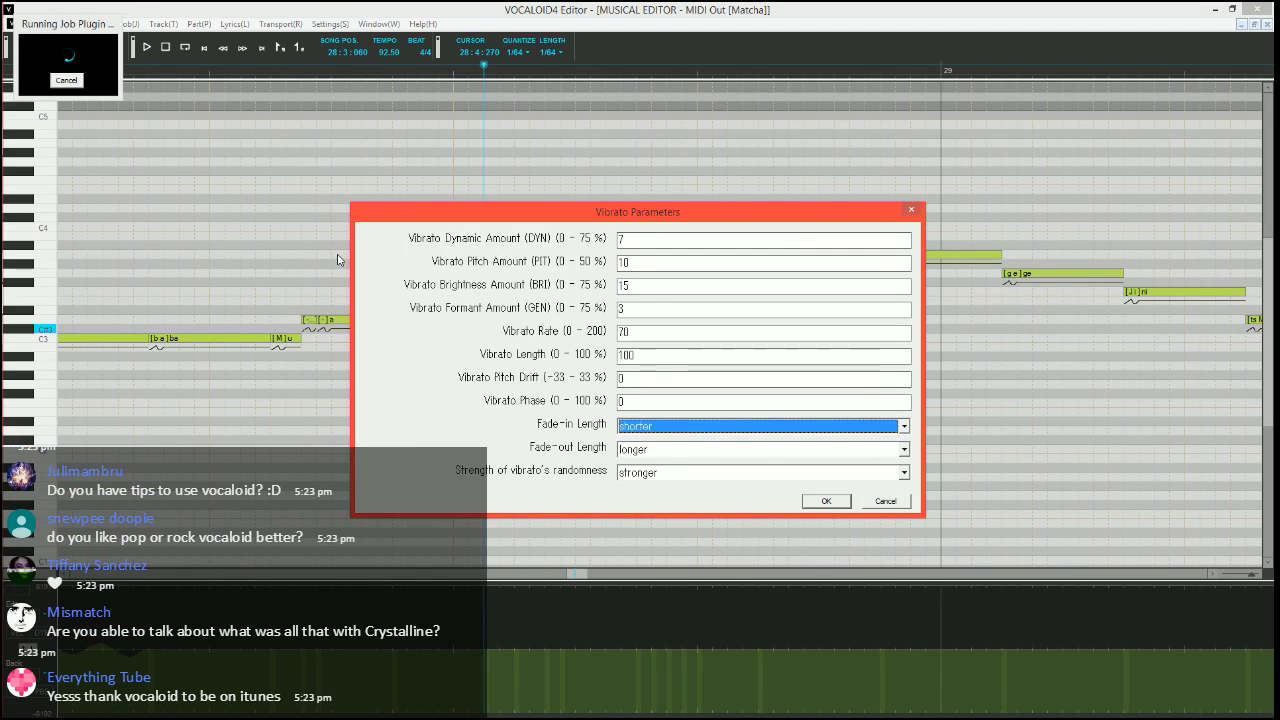
key("Tab")
key("Down")
key("Return")
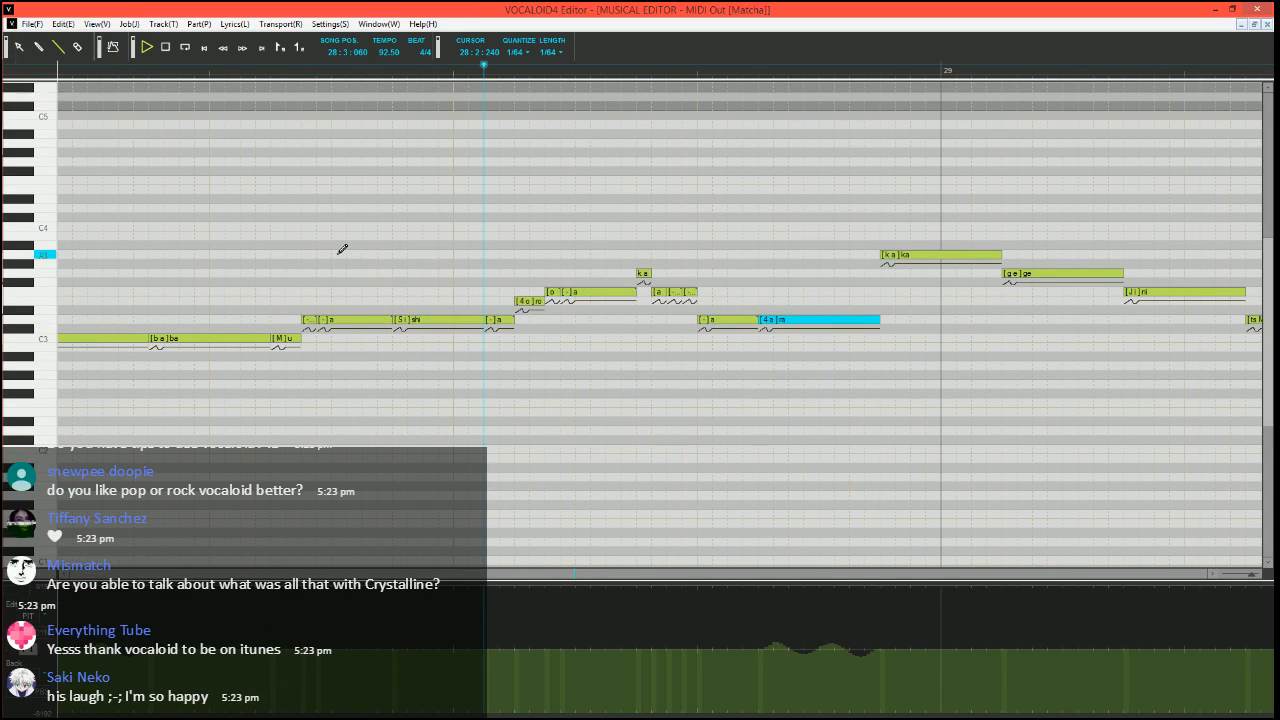
key("space")
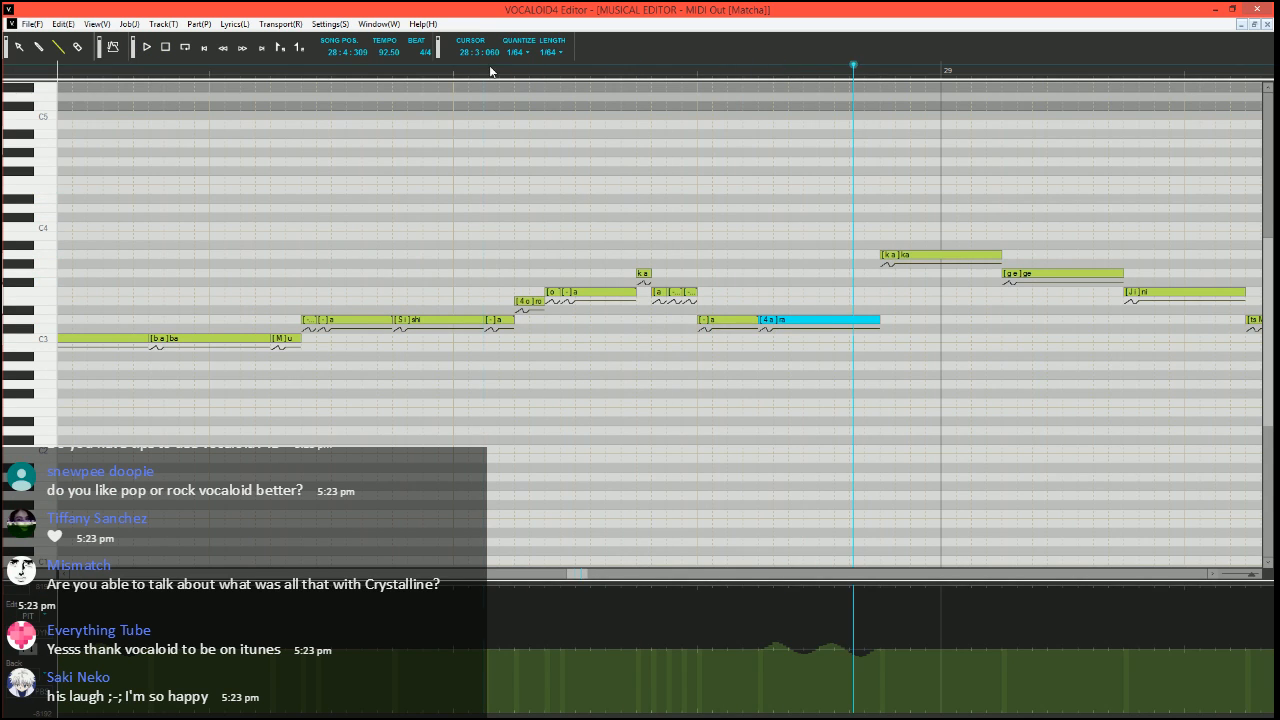
Split the "ka" note before bar 29 into a short G3 note and two A3 "a" notes, and play from 28:3:060
left_click(490, 70)
scroll(537, 277, "right", 3)
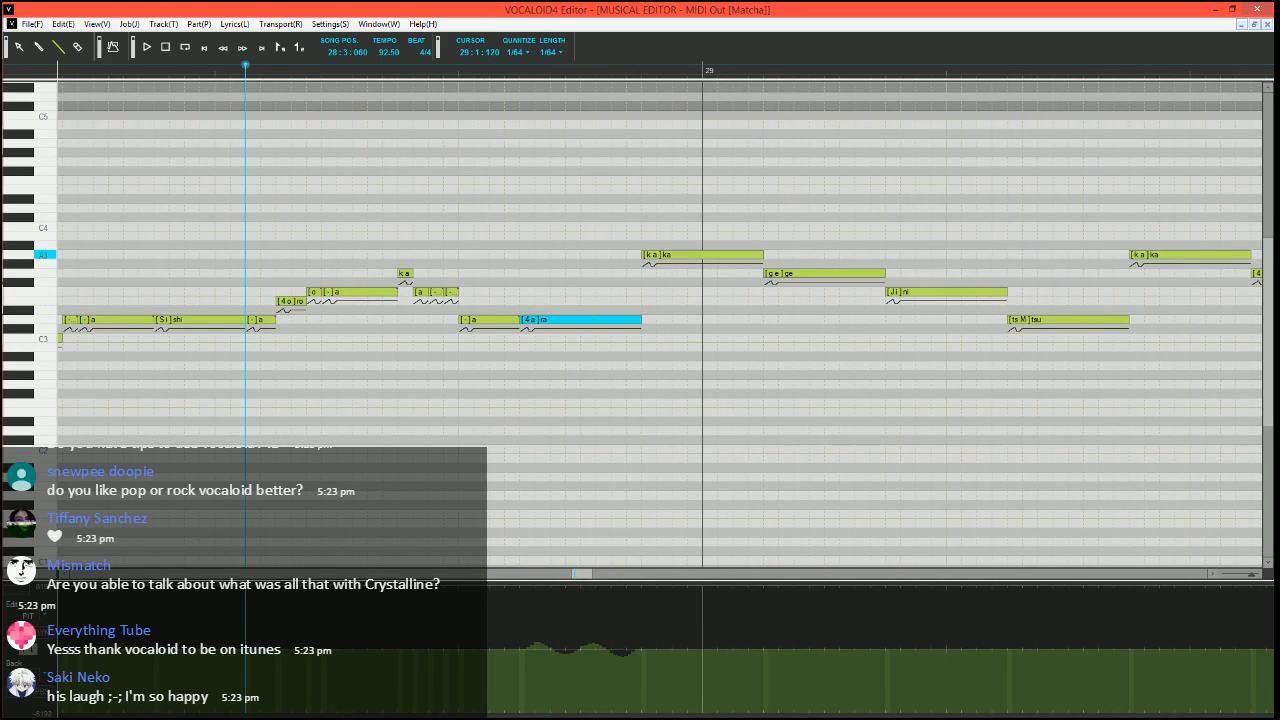
left_click_drag(761, 255, 672, 257)
mouse_move(662, 256)
left_mouse_down()
mouse_move(667, 274)
mouse_move(763, 255)
left_mouse_up()
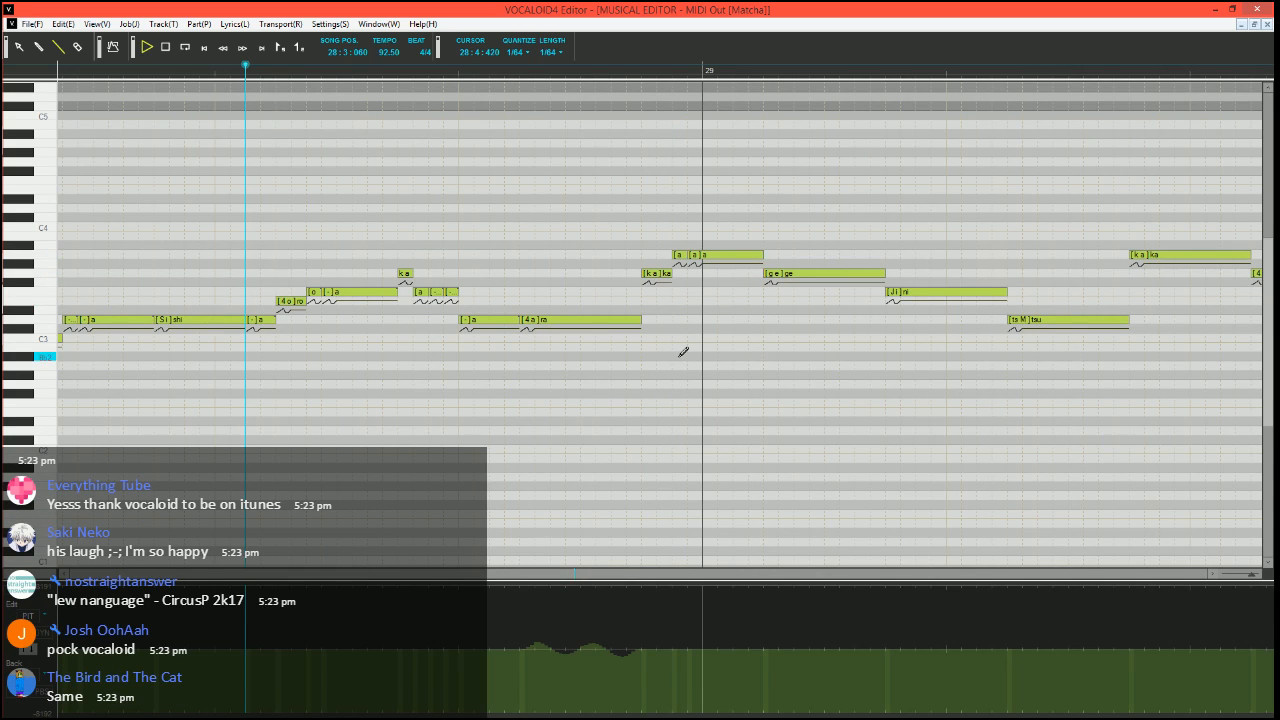
key("space")
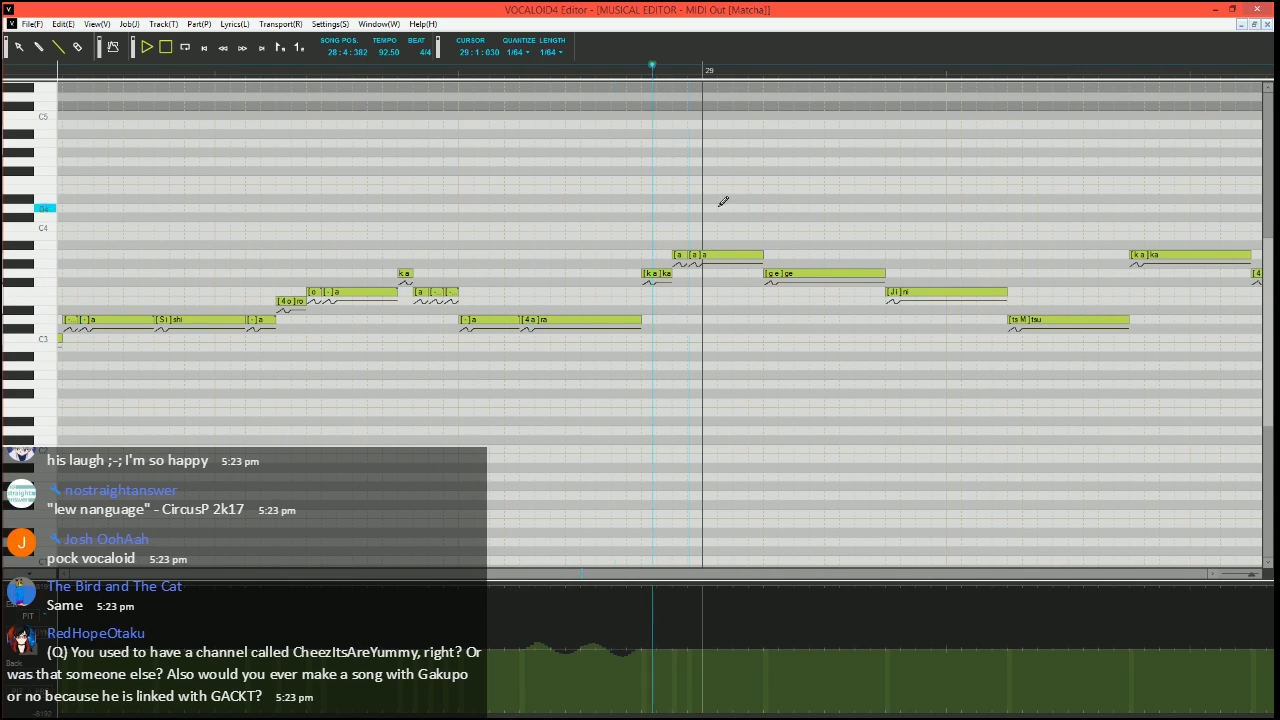
Split the F3 "ni" note into a short G3 note, F3 notes with phonemes "i" and "-", and a D3 "-" note, and play from 28:4:330
left_click(629, 71)
scroll(650, 240, "right", 1)
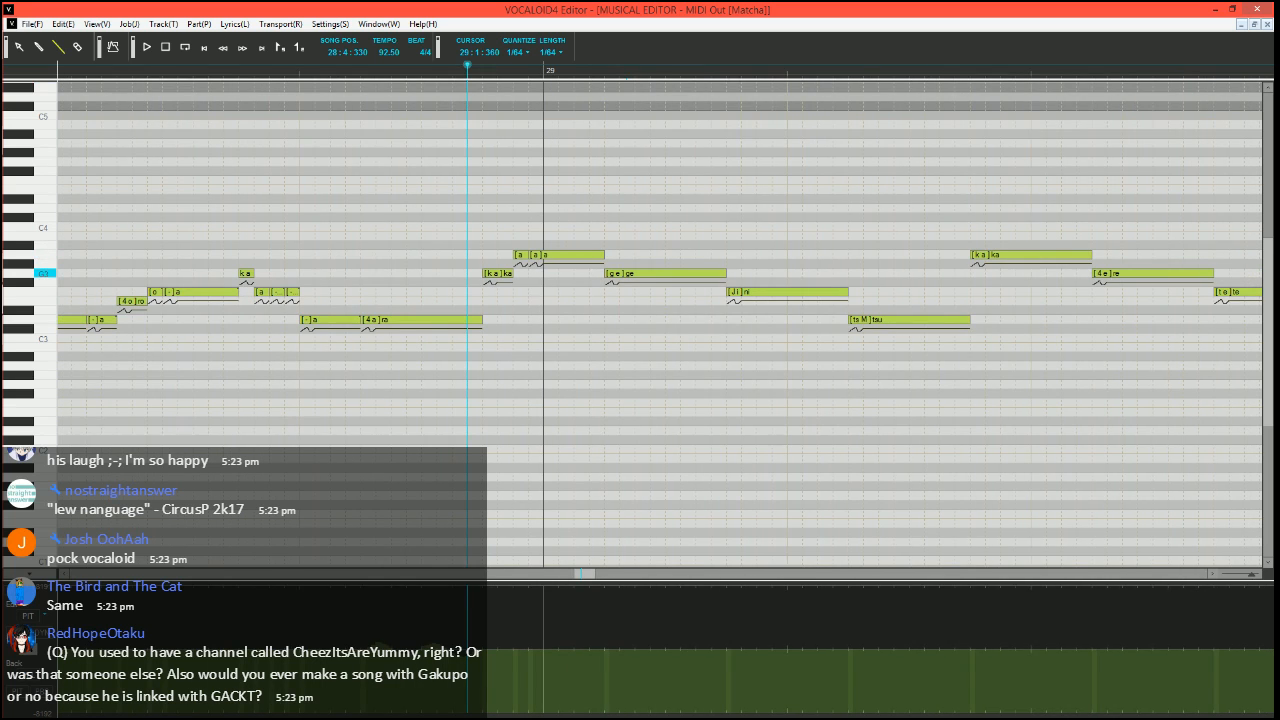
mouse_move(846, 292)
left_mouse_down()
mouse_move(741, 292)
mouse_move(735, 274)
mouse_move(851, 309)
mouse_move(829, 322)
left_mouse_up()
left_click(778, 292)
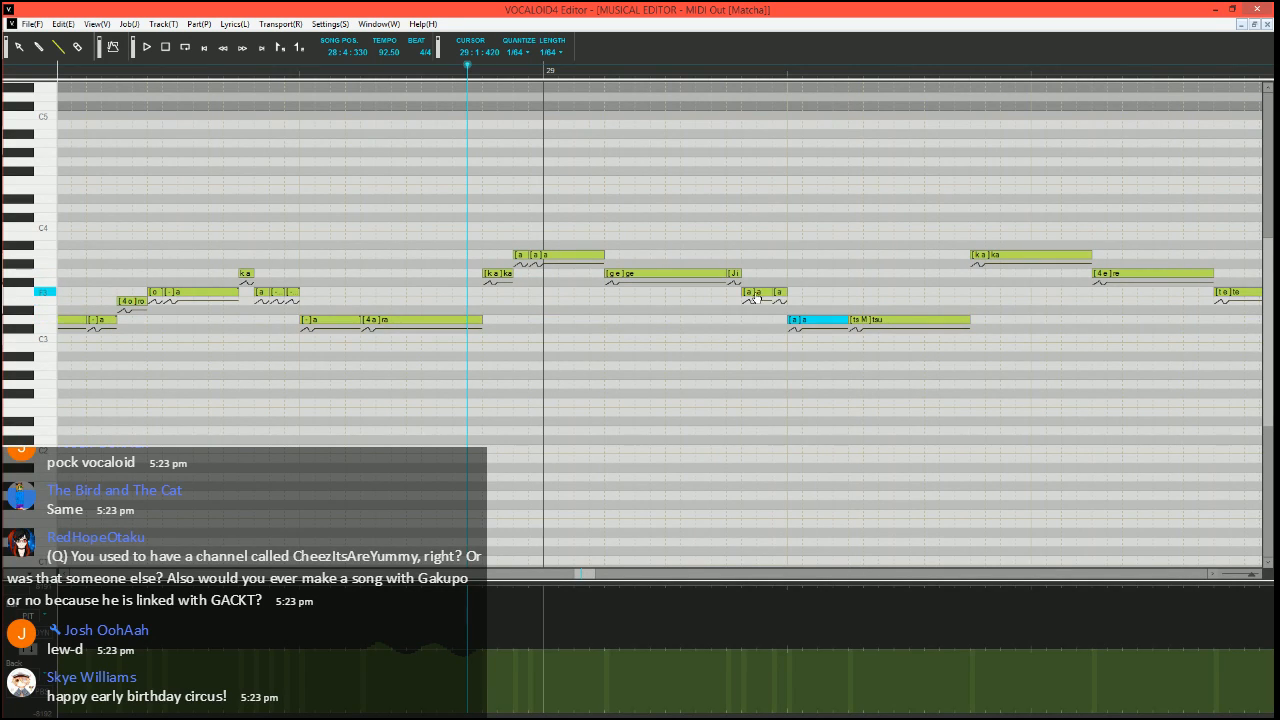
double_click(751, 291)
type("i")
key("Tab")
type("-")
key("Tab")
type("-")
key("Return")
key("space")
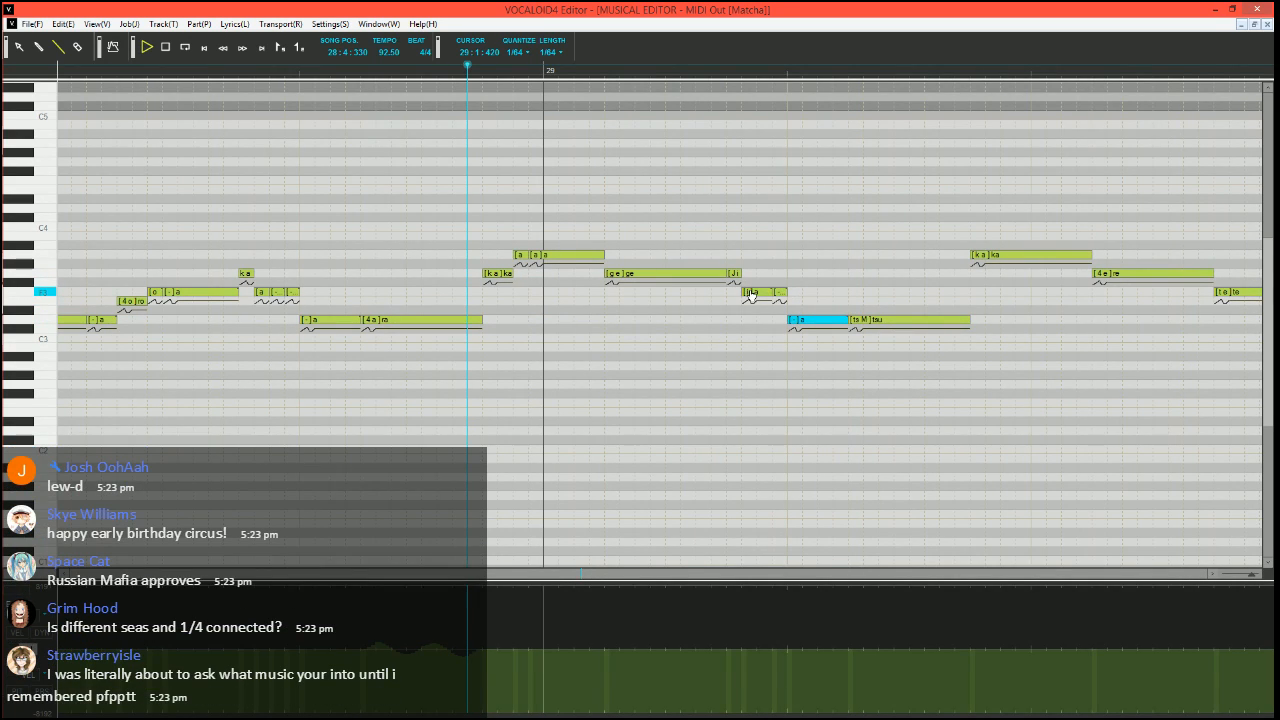
scroll(763, 360, "right", 1)
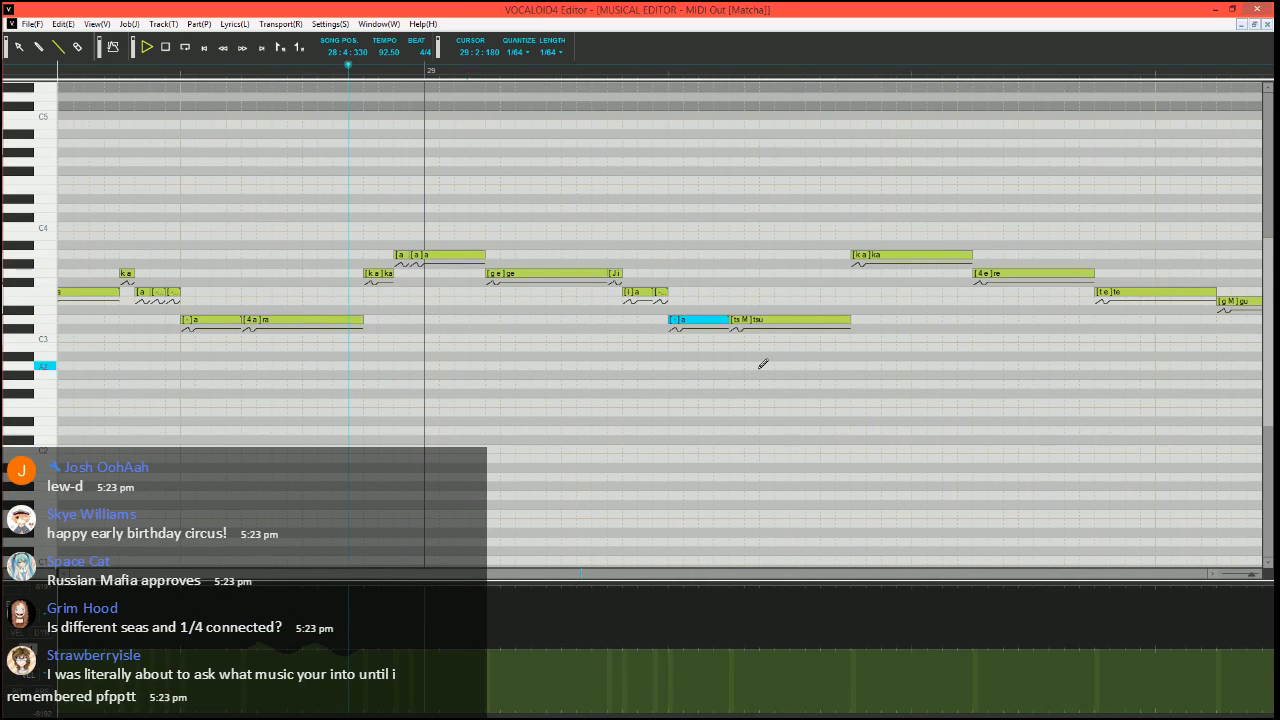
key("space")
Lower the velocity of the A3 "ka" note that follows the "tsu" note
left_click(563, 73)
scroll(658, 262, "right", 1)
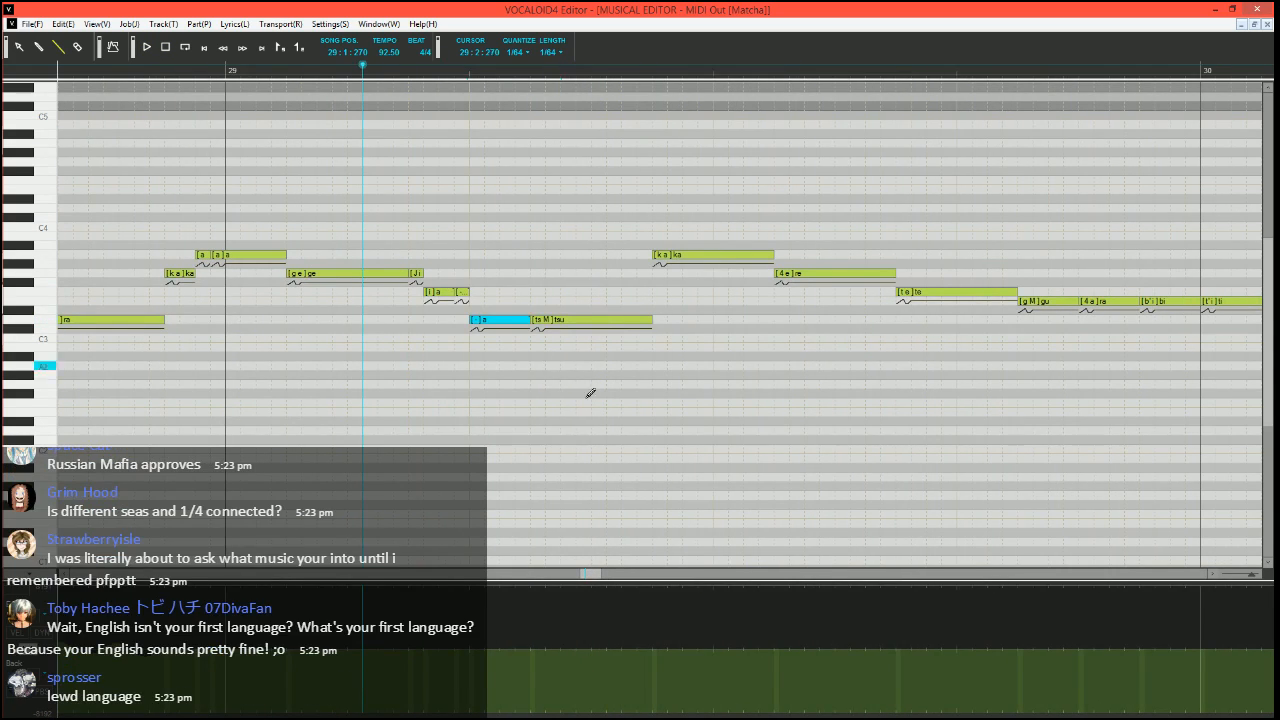
left_click(32, 650)
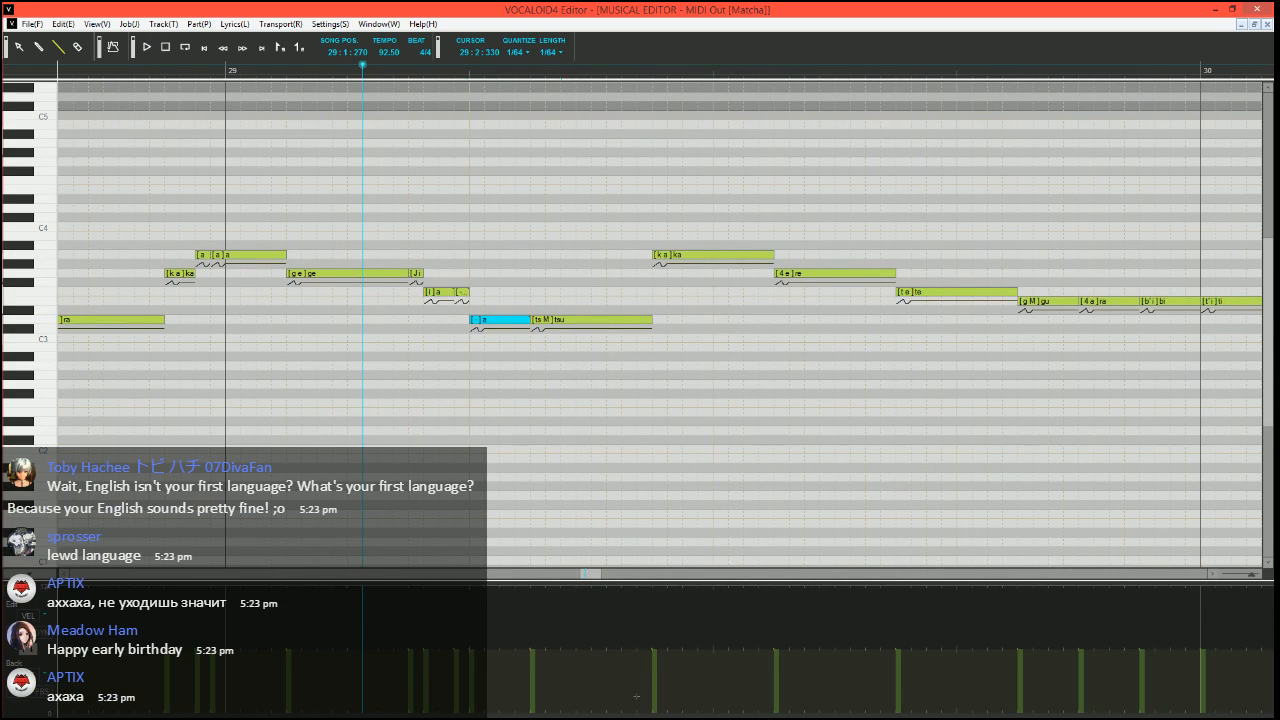
left_click_drag(636, 696, 699, 671)
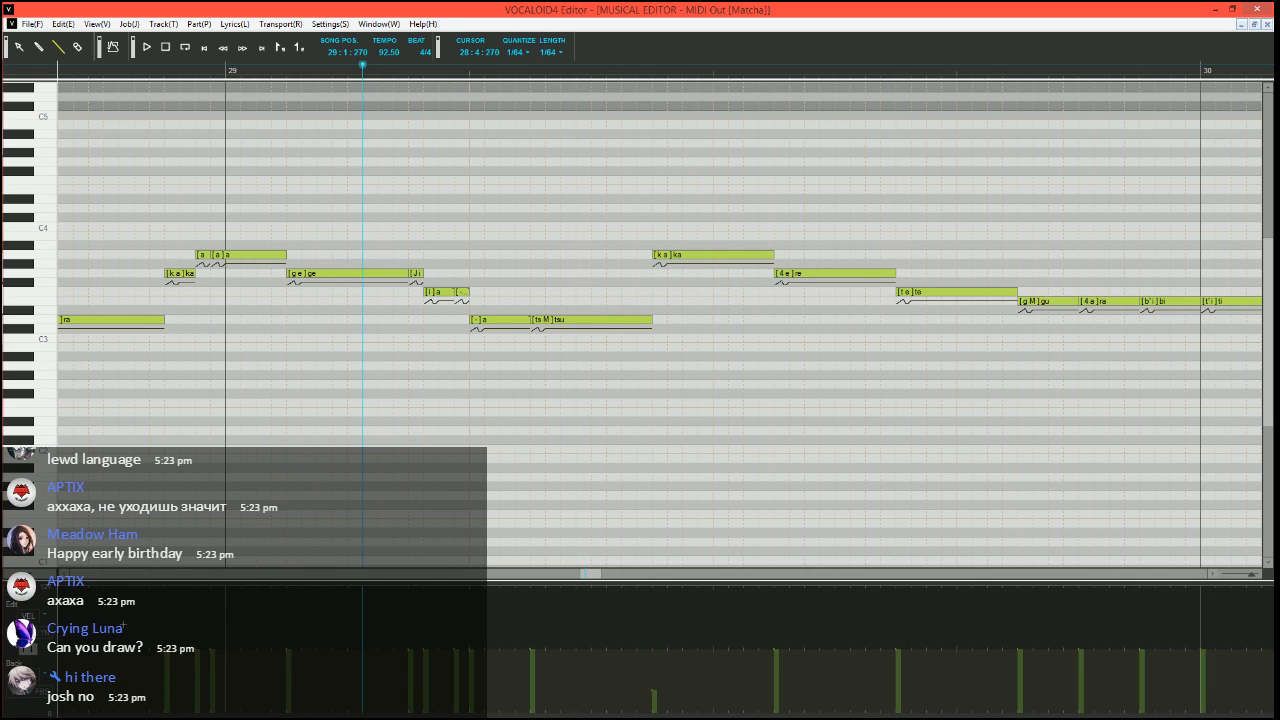
left_click(33, 652)
Draw a stepped pitch bend rising from the minimum to the centre line at the start of the A3 "ka" note after "tsu"
scroll(577, 467, "right", 1)
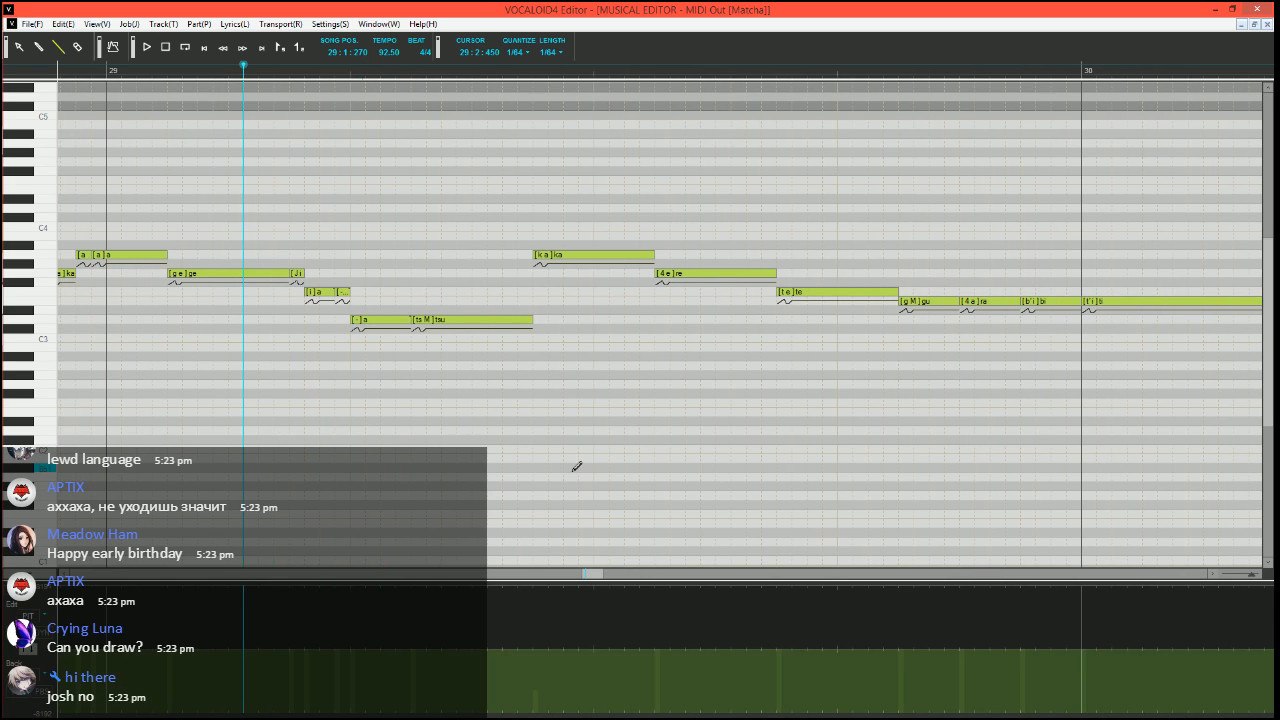
scroll(573, 452, "left", 1)
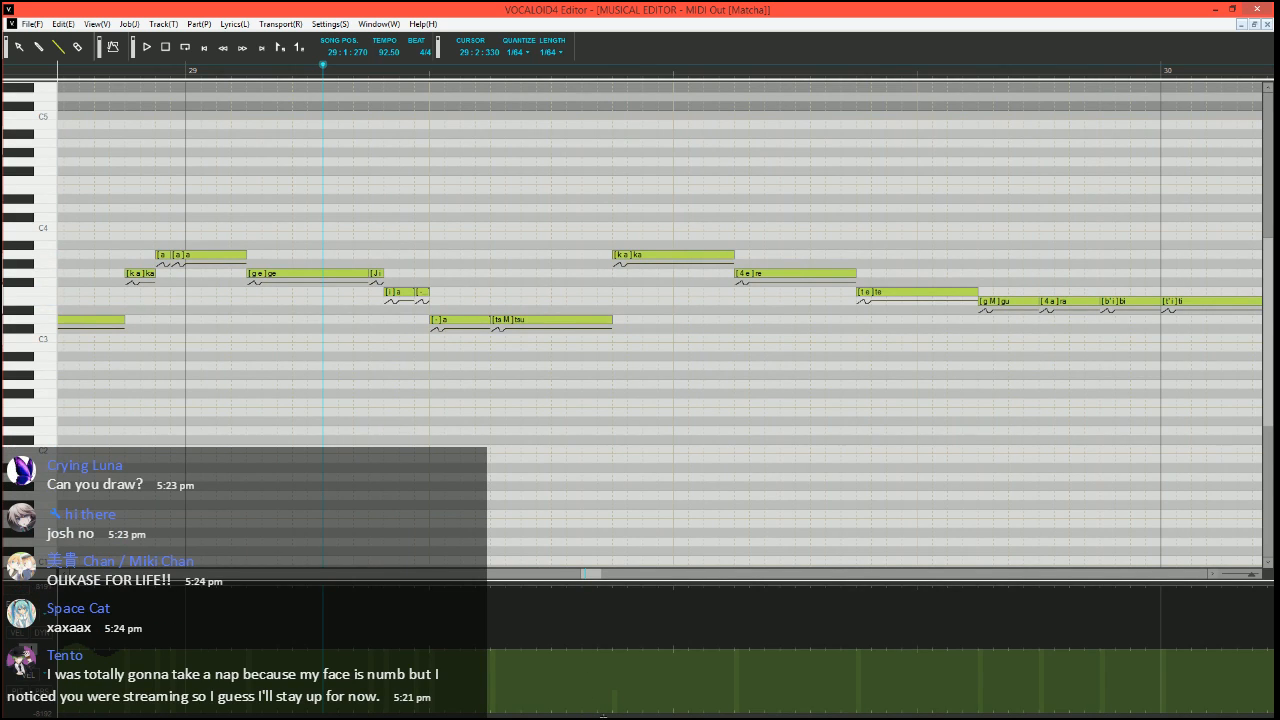
left_click_drag(595, 713, 612, 714)
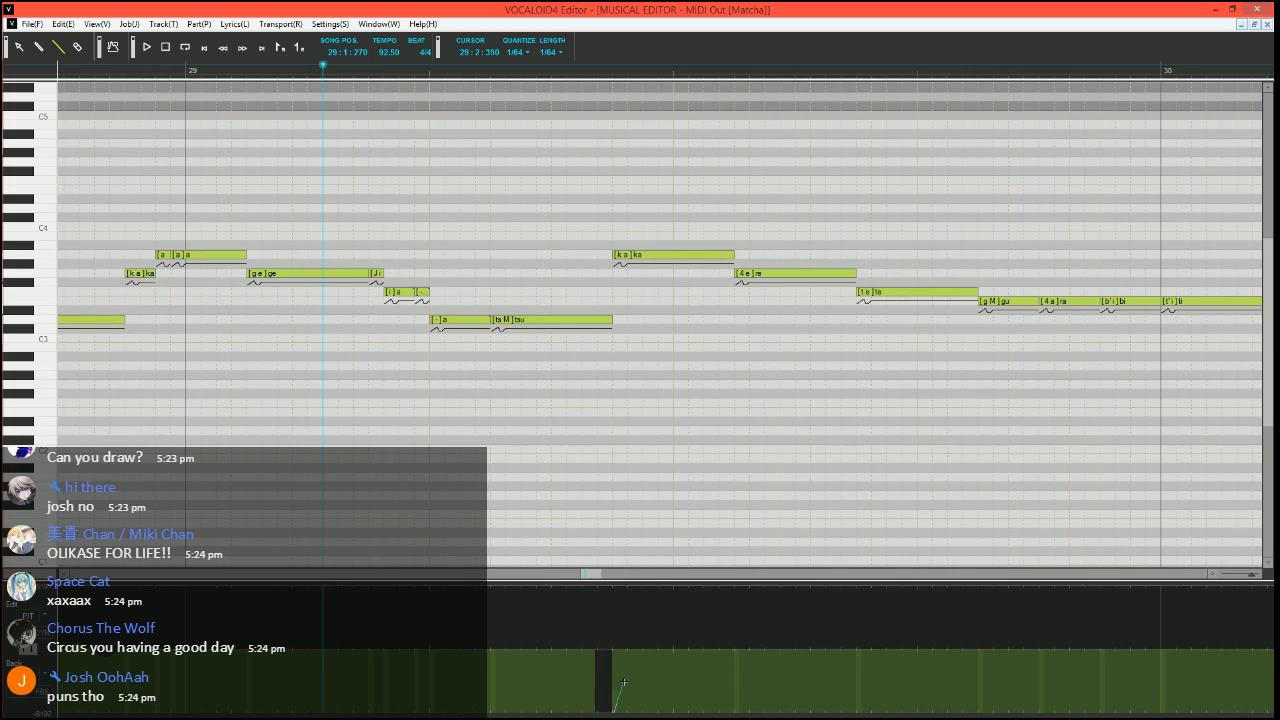
left_click_drag(623, 679, 641, 681)
left_click_drag(641, 681, 653, 661)
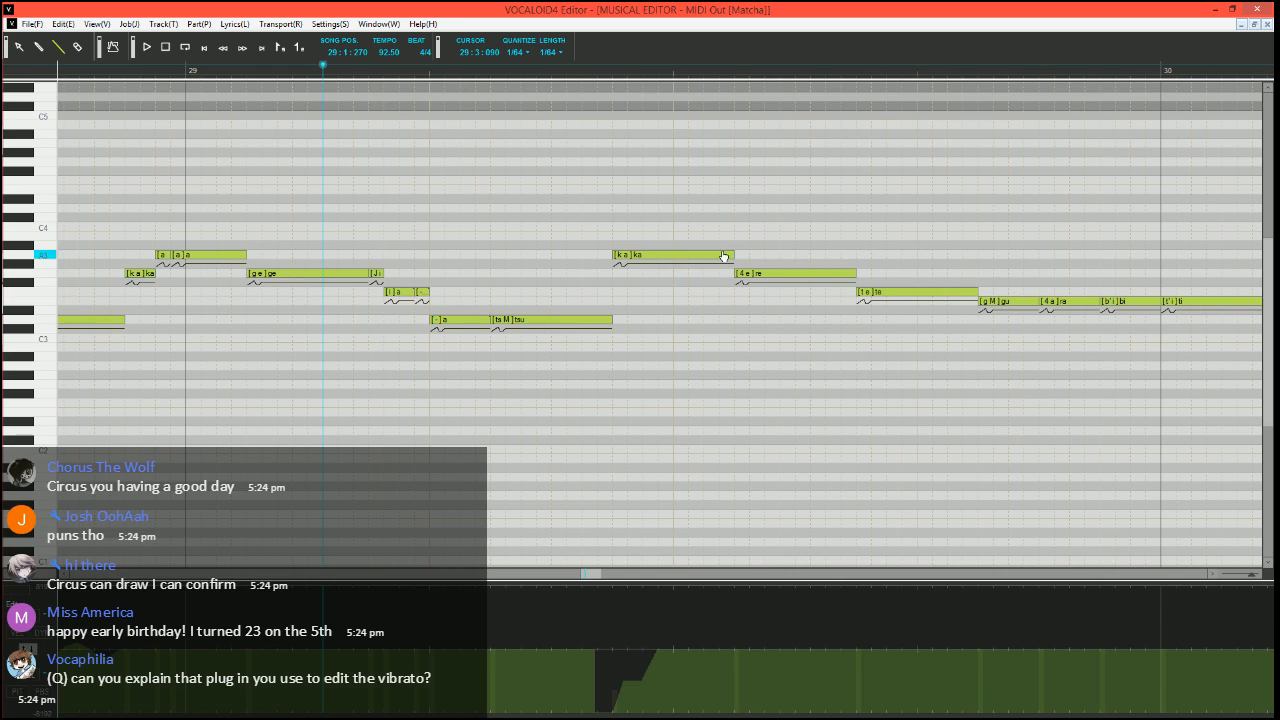
Split a short A3 note with phoneme "-" off the end of that "ka" note, and play the phrase
mouse_move(733, 255)
left_mouse_down()
mouse_move(705, 255)
mouse_move(735, 247)
mouse_move(722, 256)
left_mouse_up()
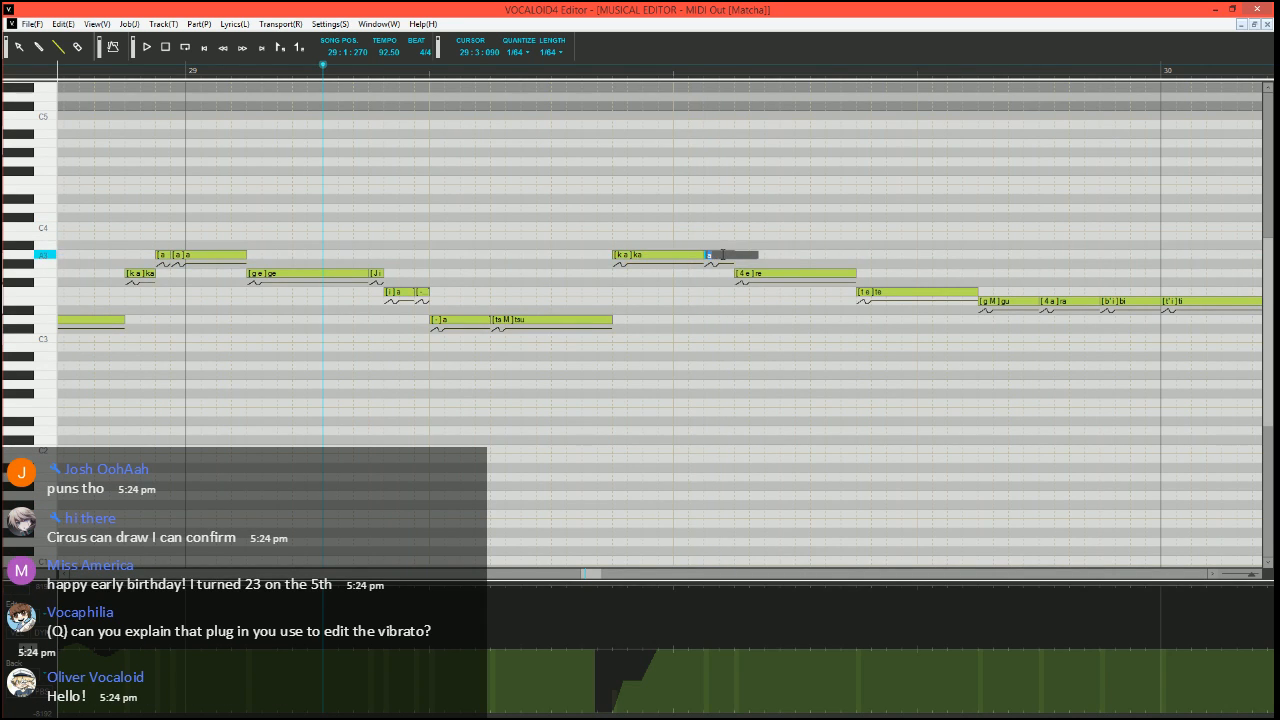
type("-")
key("Return")
scroll(709, 340, "down", 3)
left_click(168, 69)
key("space")
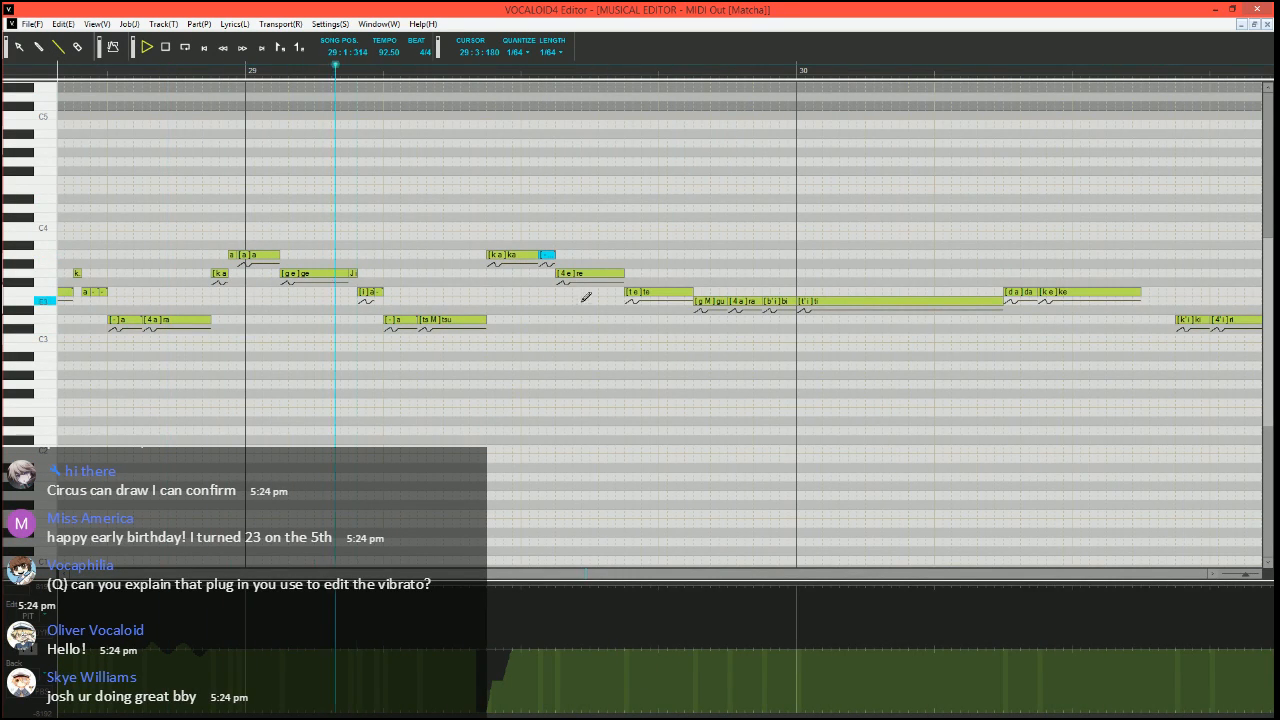
key("space")
Raise the velocity of the bent A3 "ka" note to slightly below its neighbours, and play from 28:4:330
left_click(462, 73)
scroll(463, 102, "up", 2)
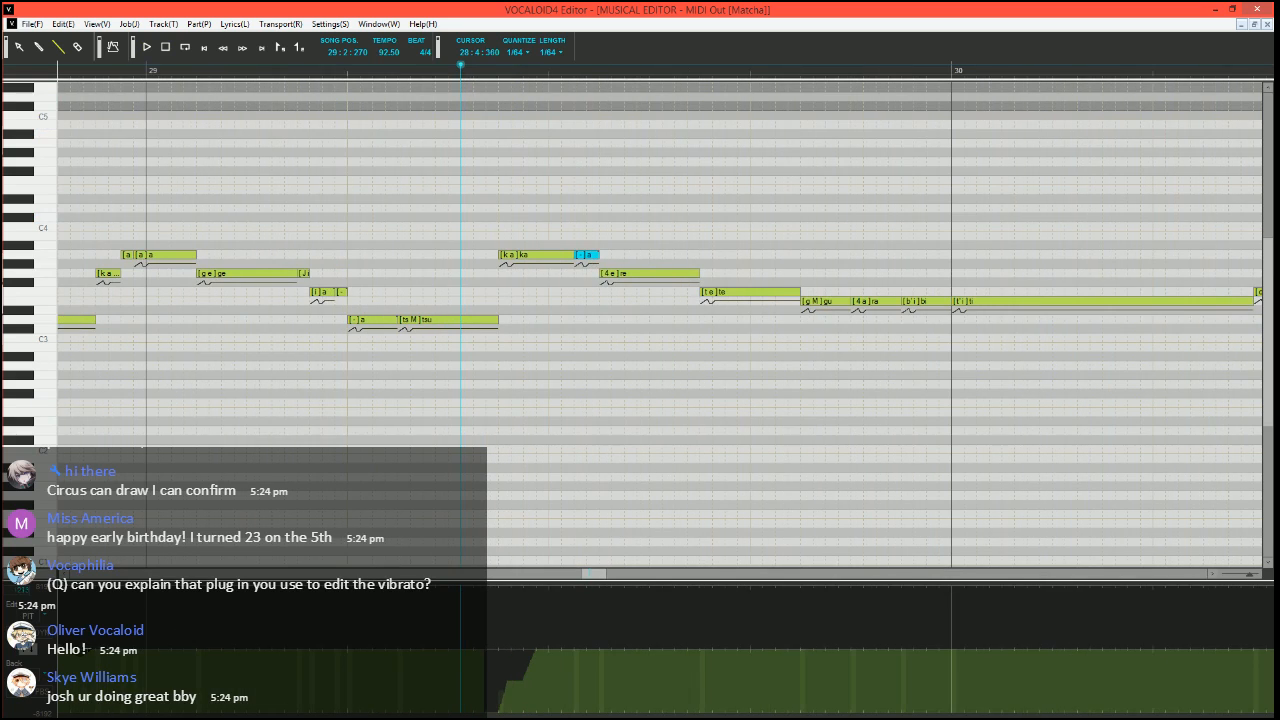
left_click(29, 652)
left_click_drag(487, 661, 521, 652)
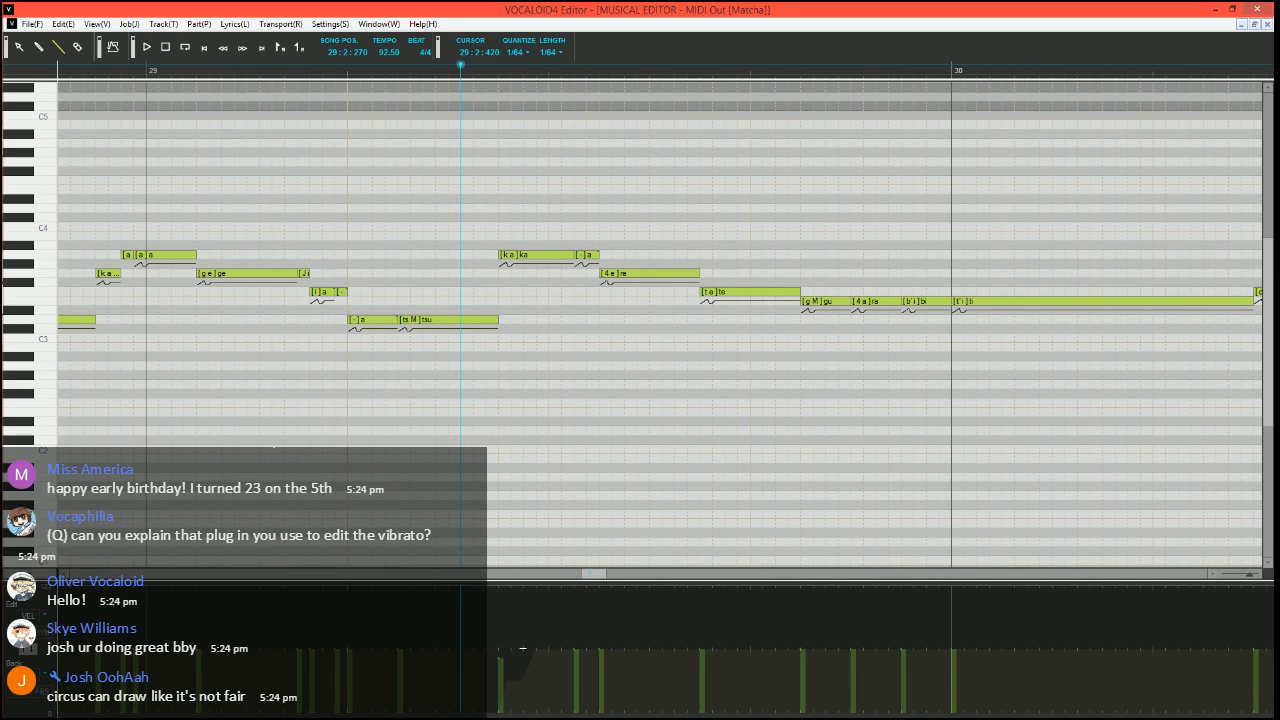
left_click(80, 70)
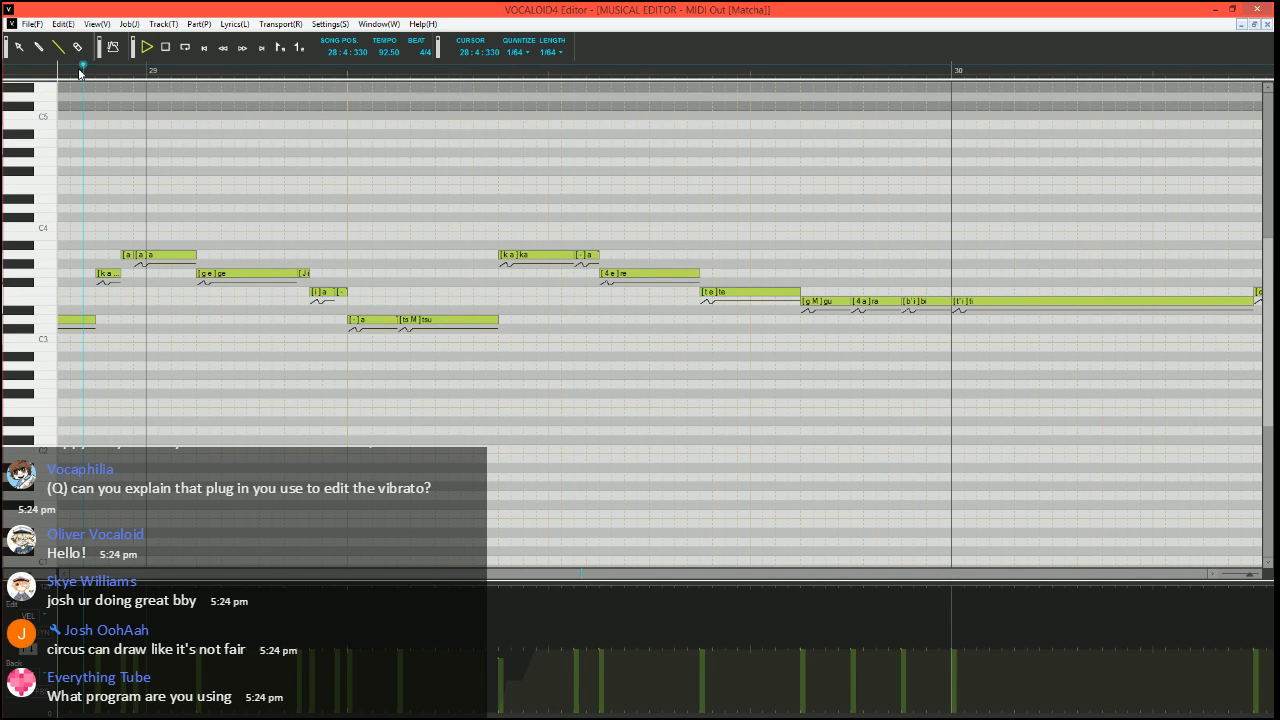
key("space")
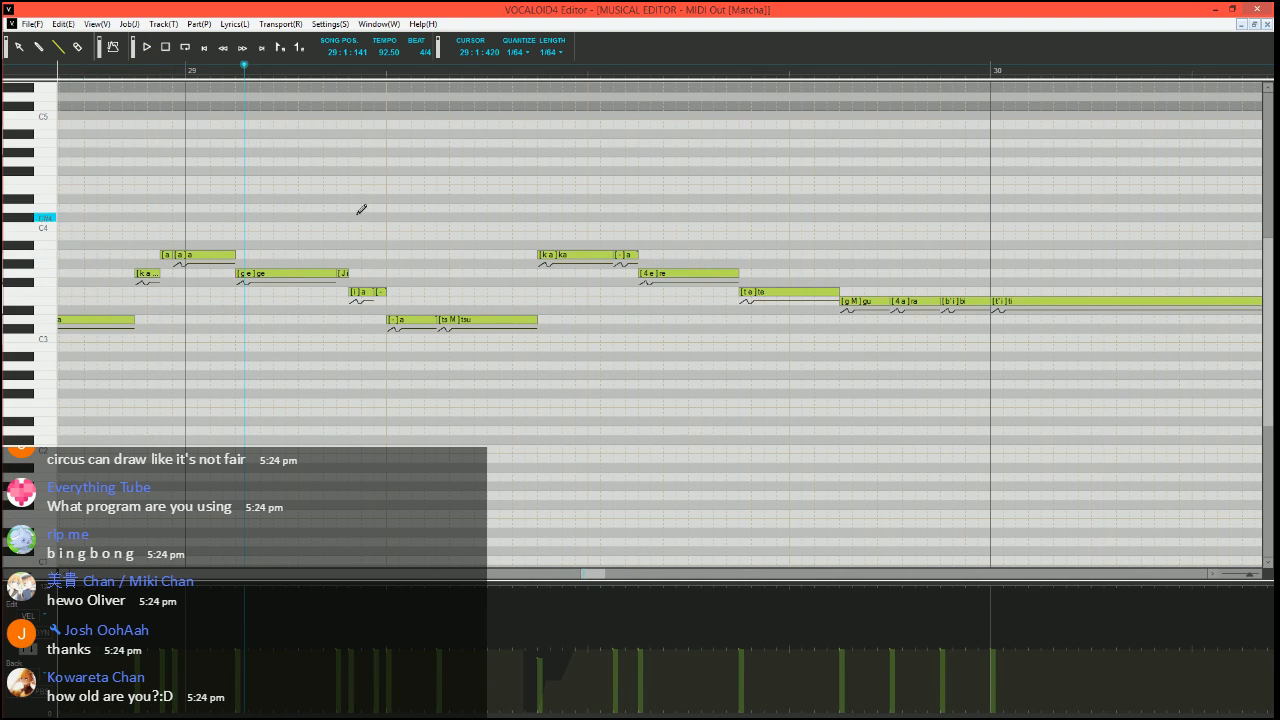
Play the phrase from 28:4:270 to check the edited notes, and move the song position to 29:2:240
left_click(99, 70)
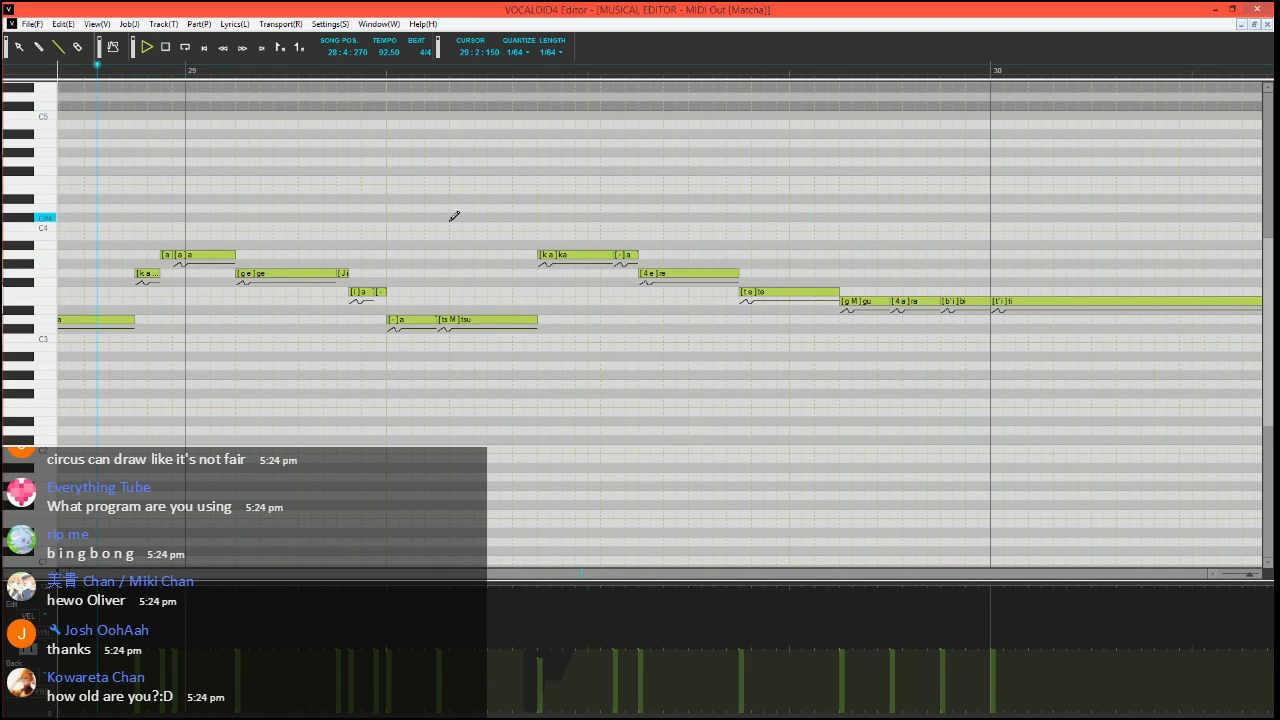
key("space")
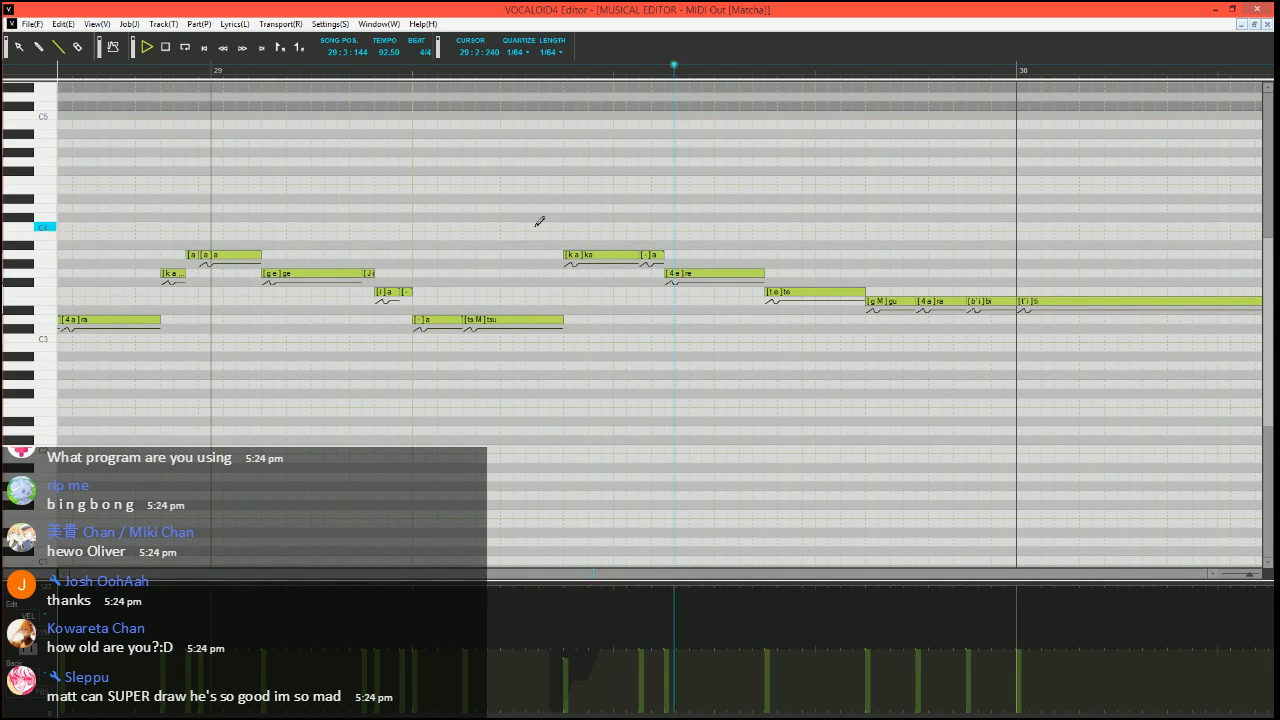
key("space")
left_click(394, 80)
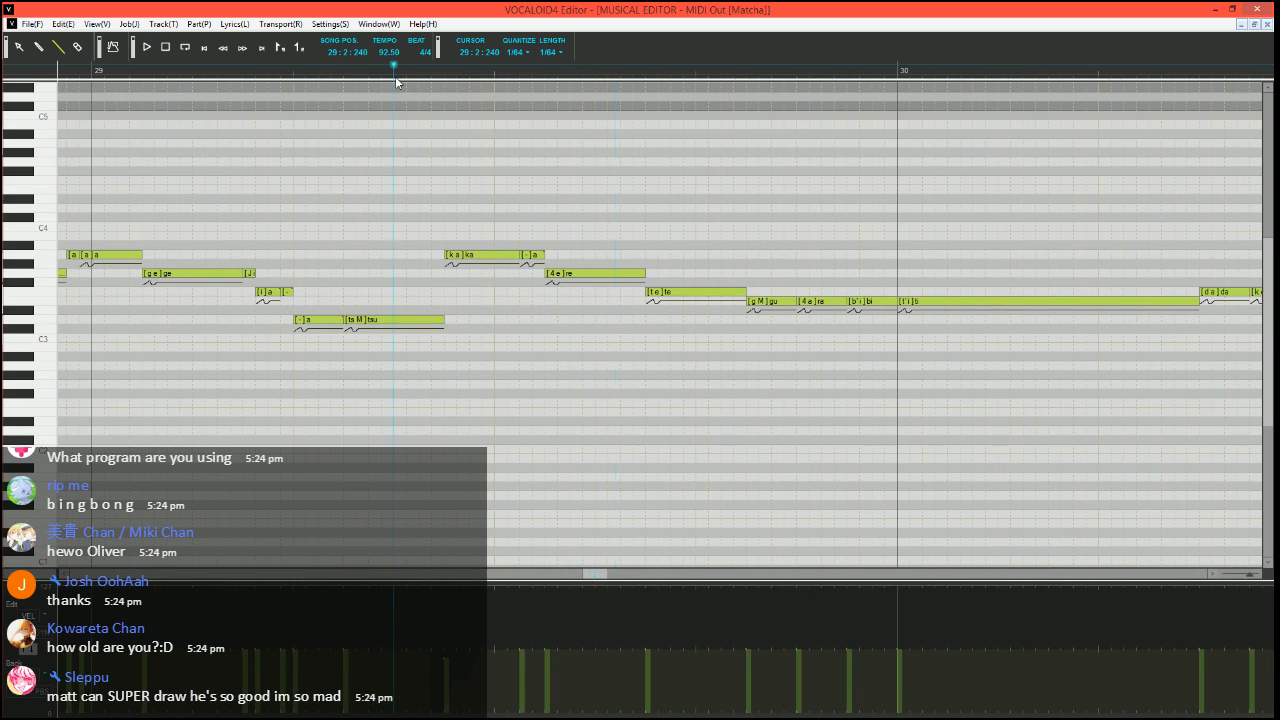
scroll(545, 256, "right", 2)
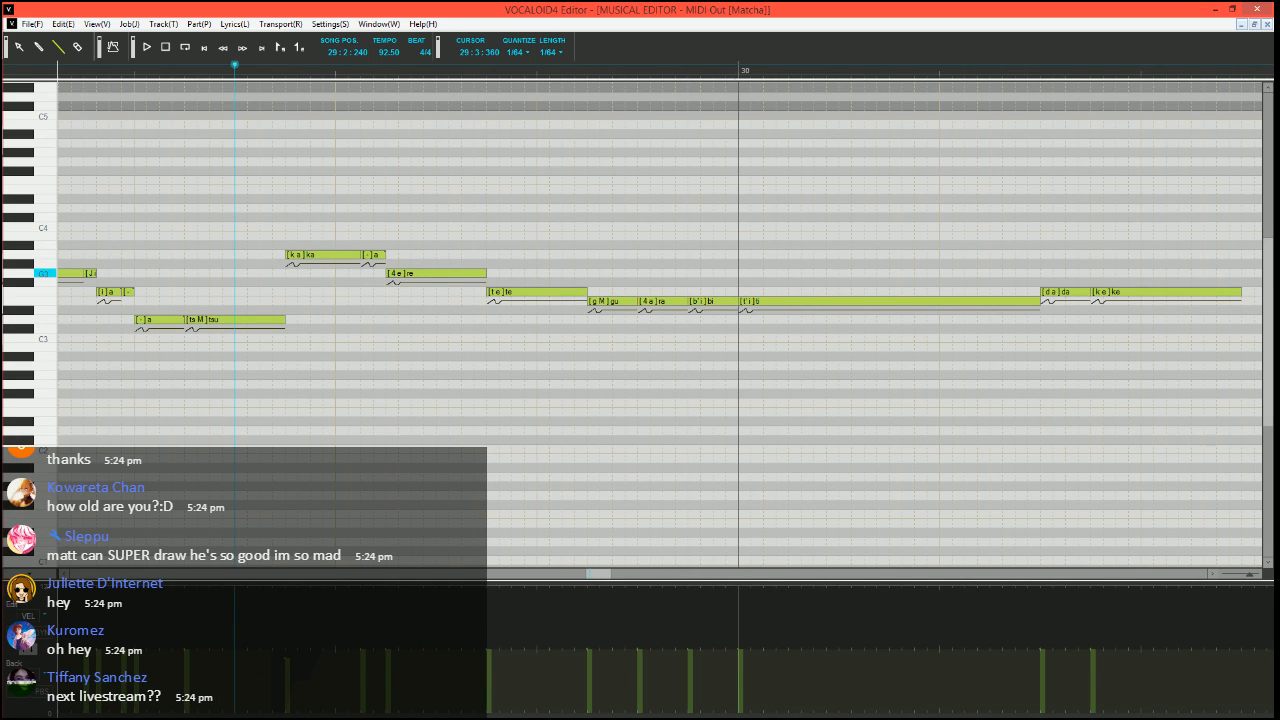
scroll(482, 382, "down", 2)
scroll(500, 345, "up", 2)
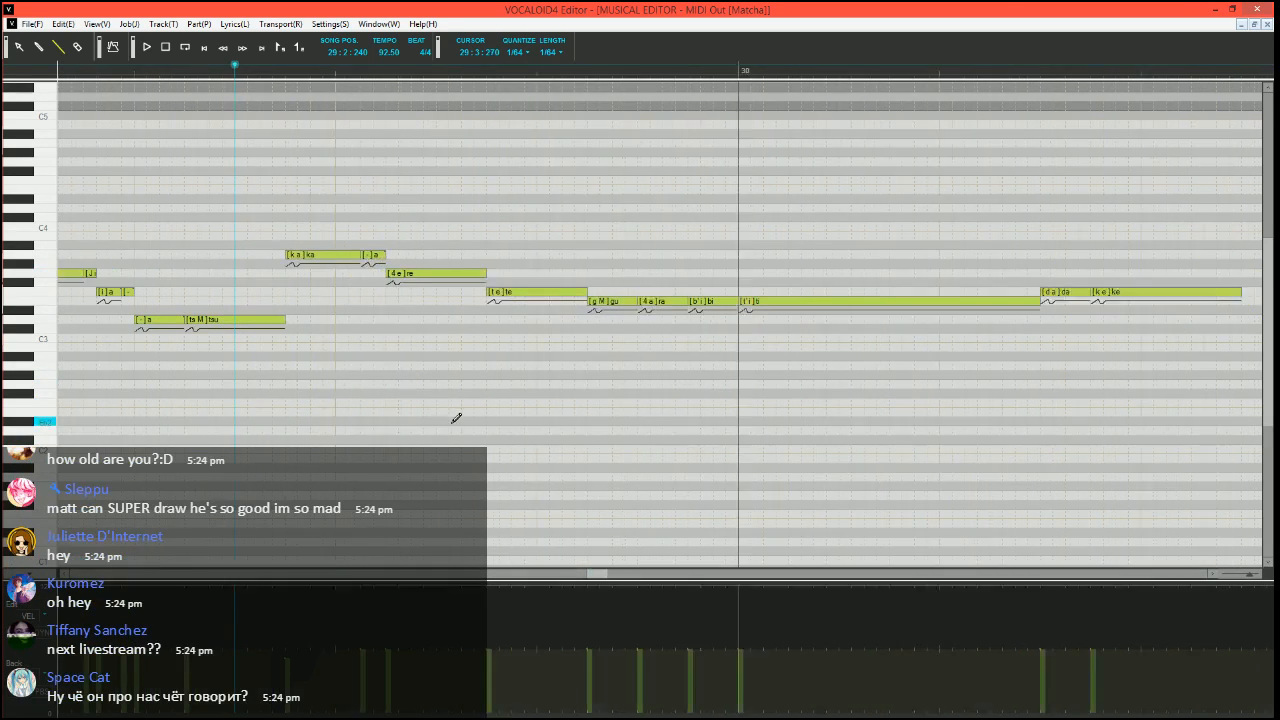
Shorten the G3 "re" note and raise it to A3, then fill its remaining length with two G3 notes and one F3 note
scroll(456, 418, "up", 1)
mouse_move(535, 268)
left_mouse_down()
mouse_move(423, 271)
mouse_move(427, 257)
mouse_move(471, 266)
left_mouse_up()
left_click_drag(467, 273, 545, 285)
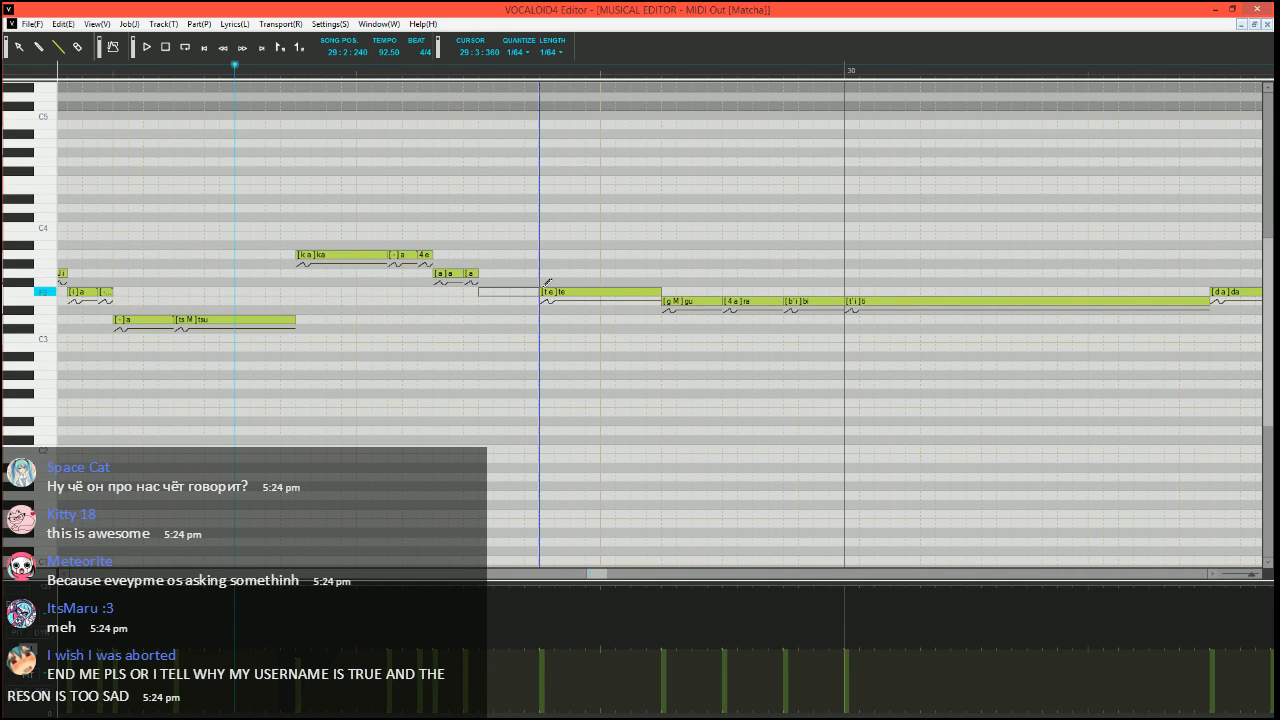
Set the phonemes of the added G3 and F3 notes to "e", "-" and "-", and play the phrase
double_click(449, 274)
type("e")
key("Tab")
type("-")
key("Tab")
type("-")
key("Return")
key("space")
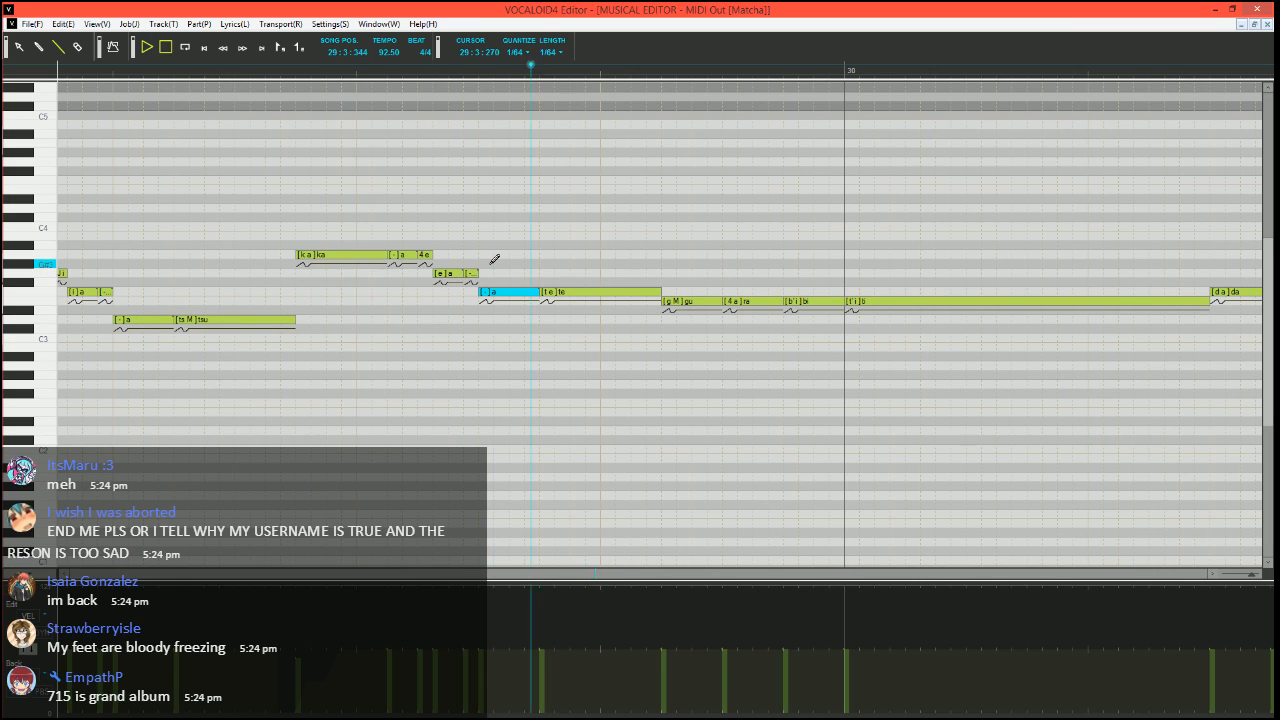
key("space")
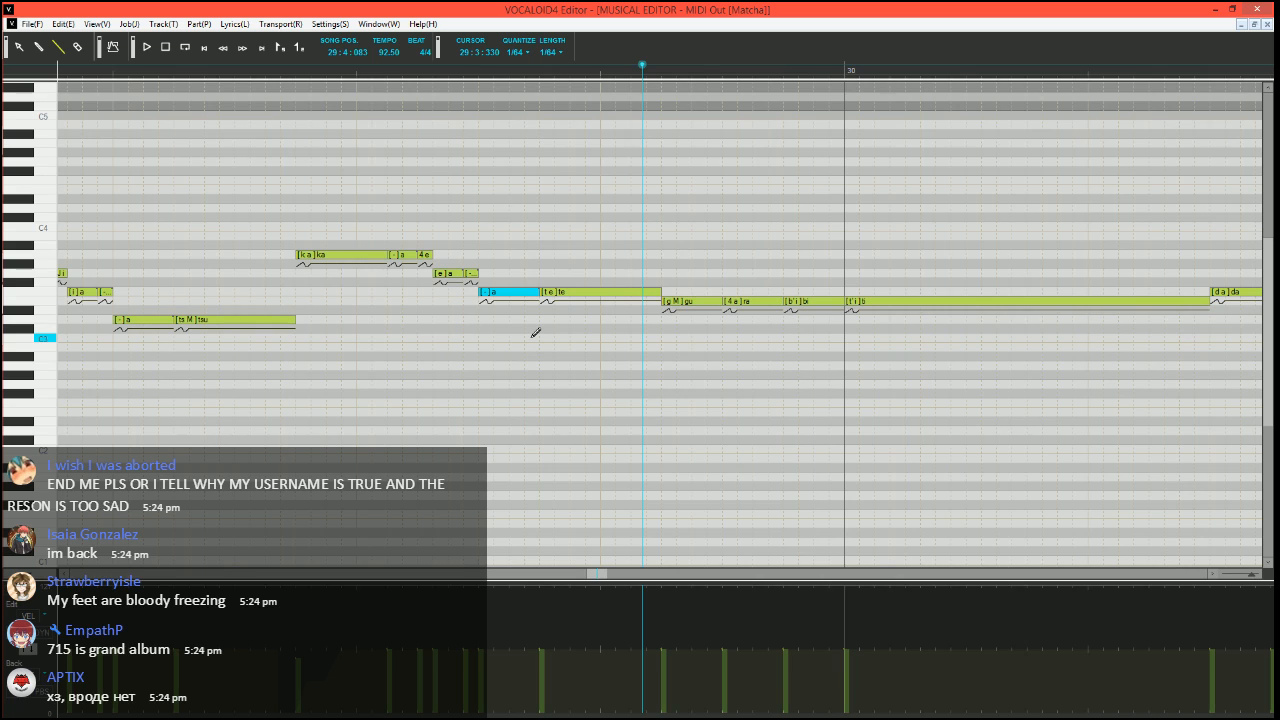
Split the E3 "gu" note into a very short D3 "gu" followed by two E3 notes with phoneme "-", and play it
scroll(517, 334, "right", 2)
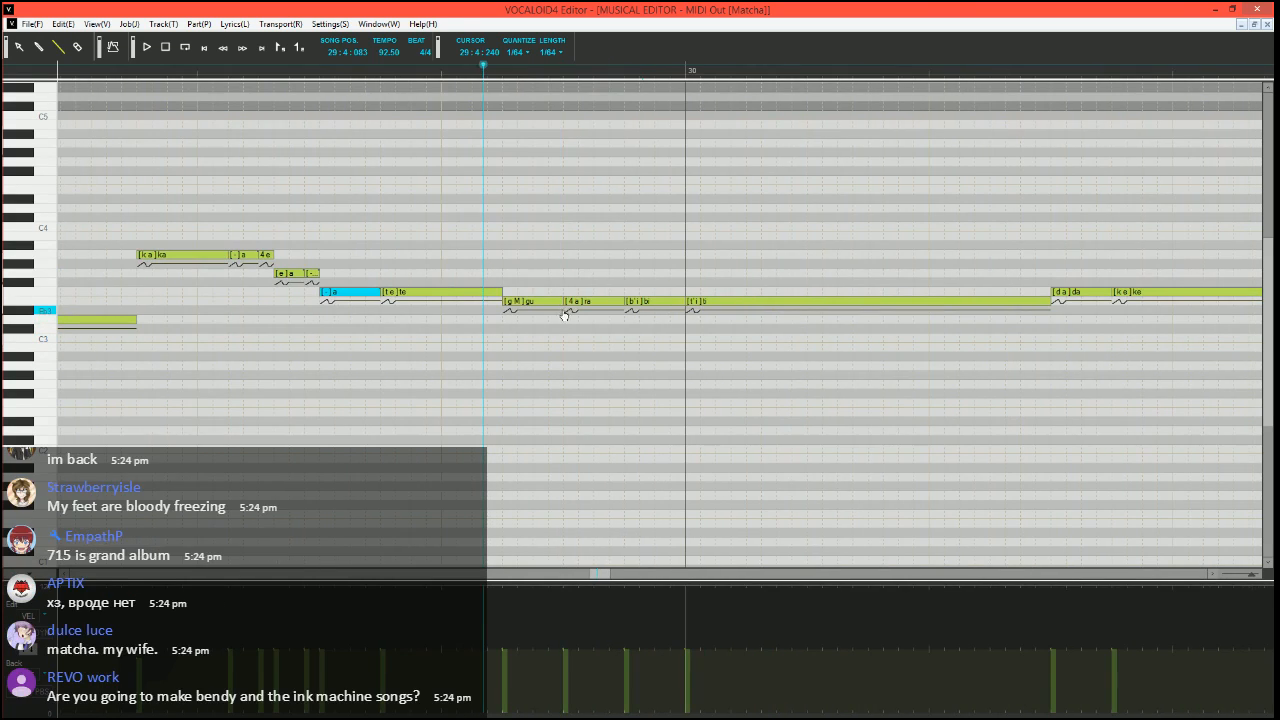
mouse_move(561, 302)
left_mouse_down()
mouse_move(516, 302)
mouse_move(511, 321)
mouse_move(562, 293)
mouse_move(554, 304)
left_mouse_up()
left_click(522, 304)
double_click(523, 302)
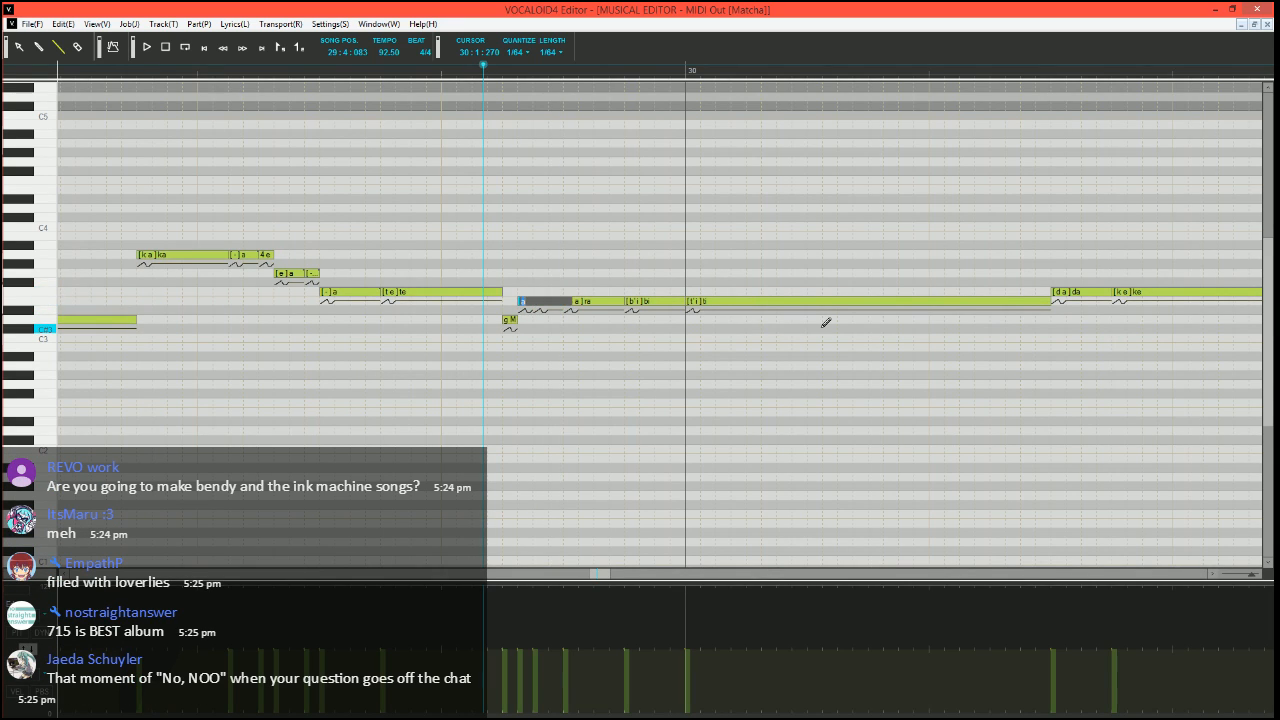
key("Return")
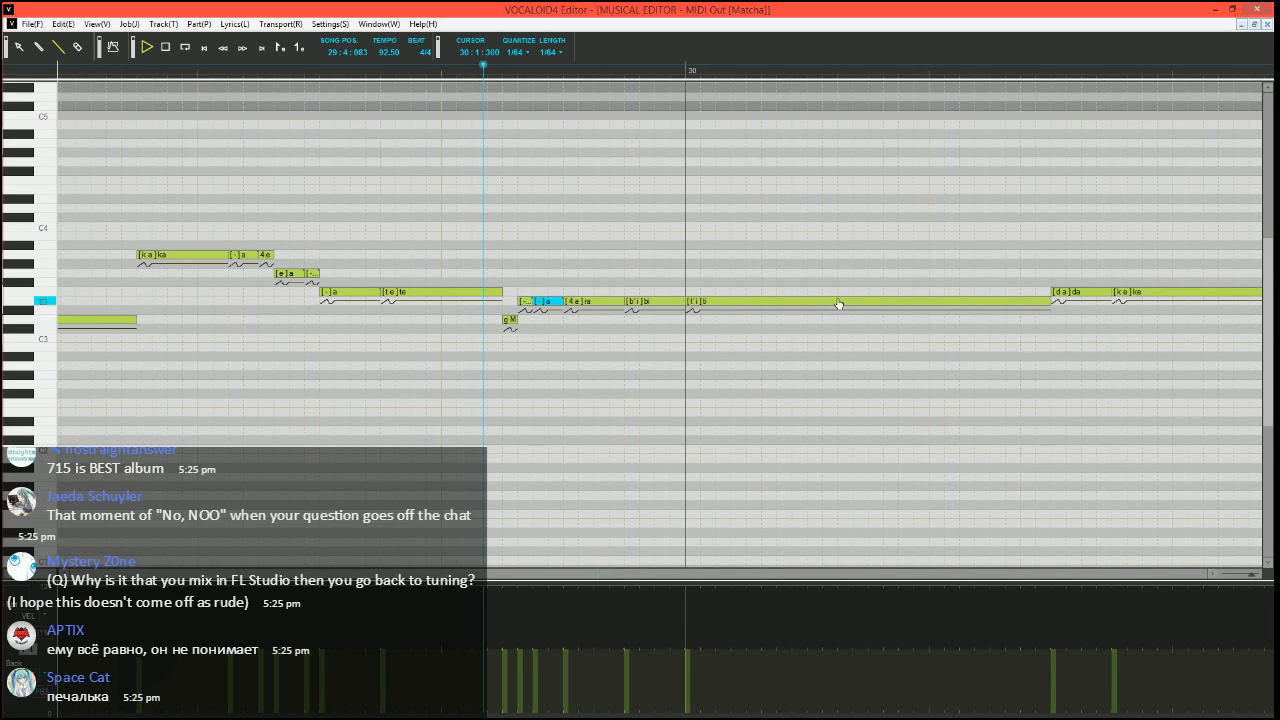
key("space")
key("space")
Draw a pitch bend at the start of the long E3 "ti" note, held halfway below centre before rising back, and play from 29:4:090
left_click(447, 75)
scroll(558, 288, "right", 2)
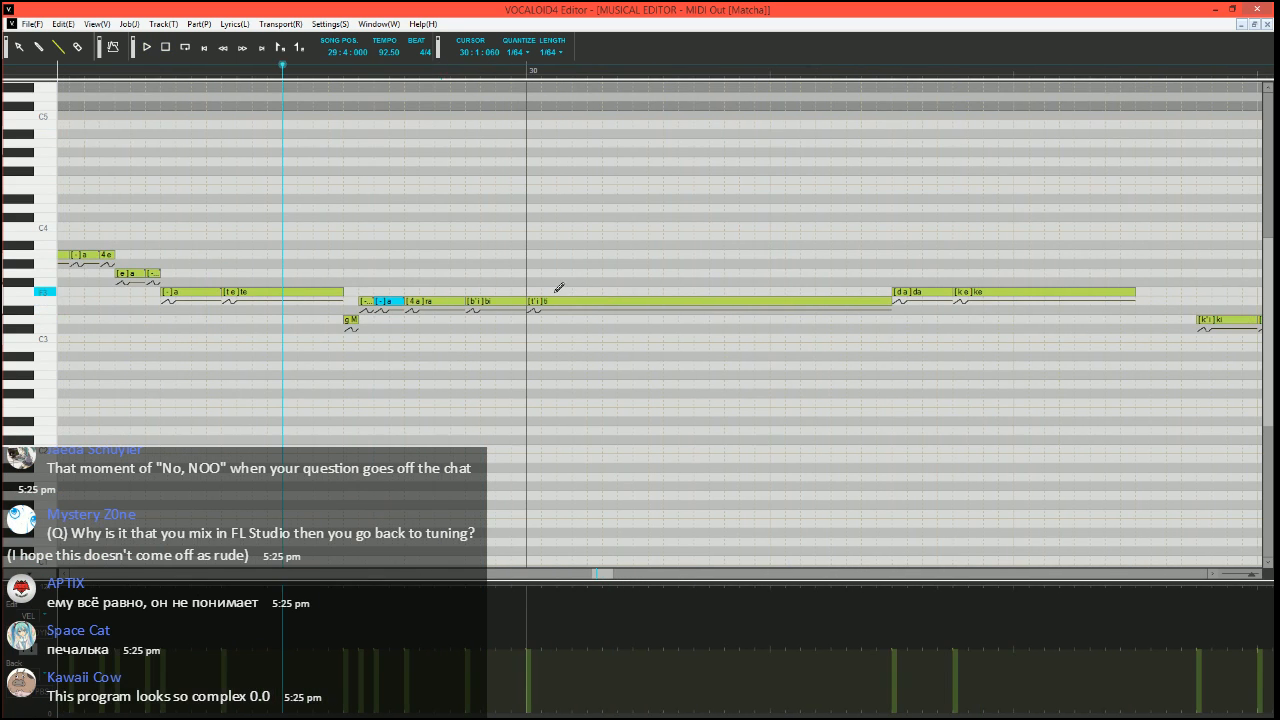
scroll(466, 409, "right", 2)
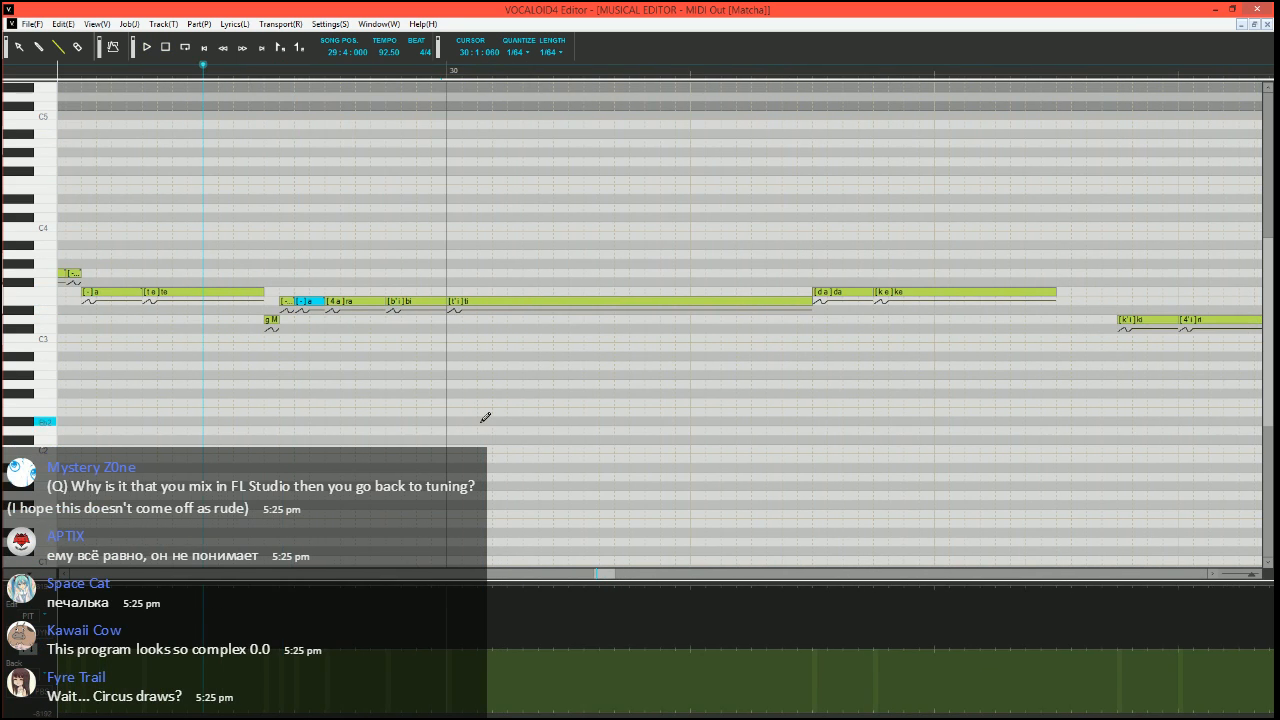
scroll(529, 399, "left", 2)
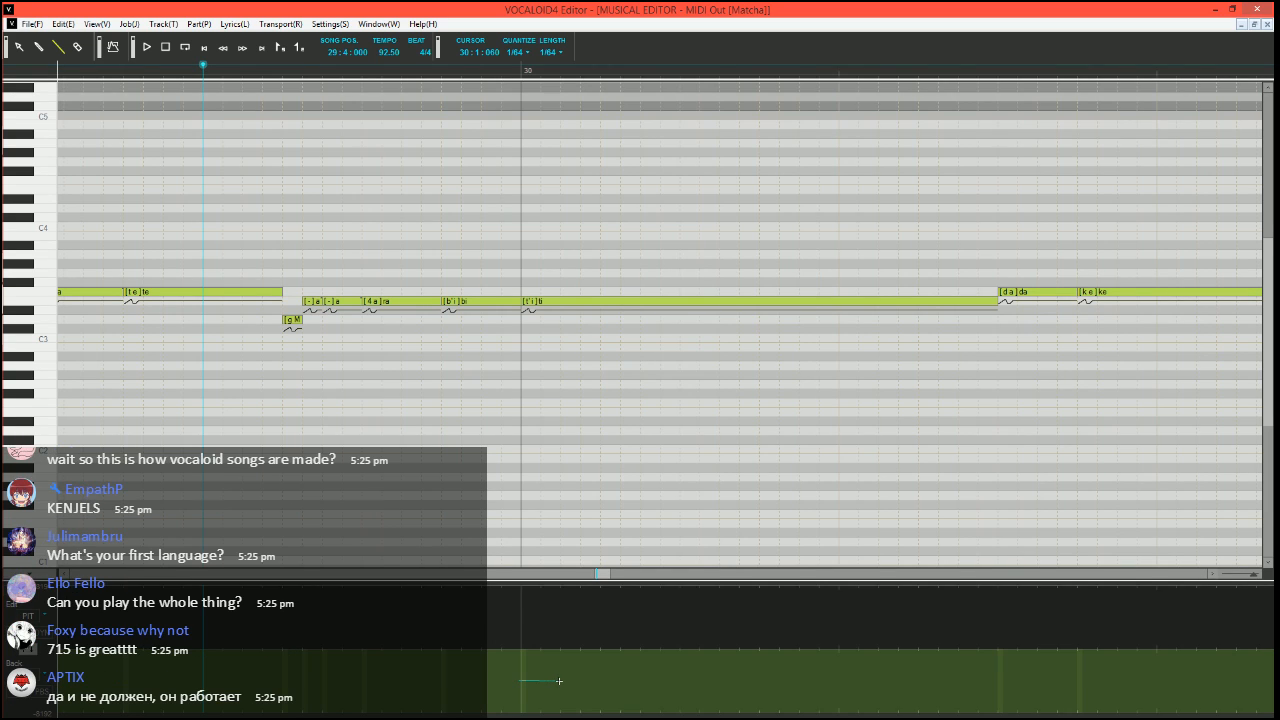
left_click_drag(559, 680, 560, 680)
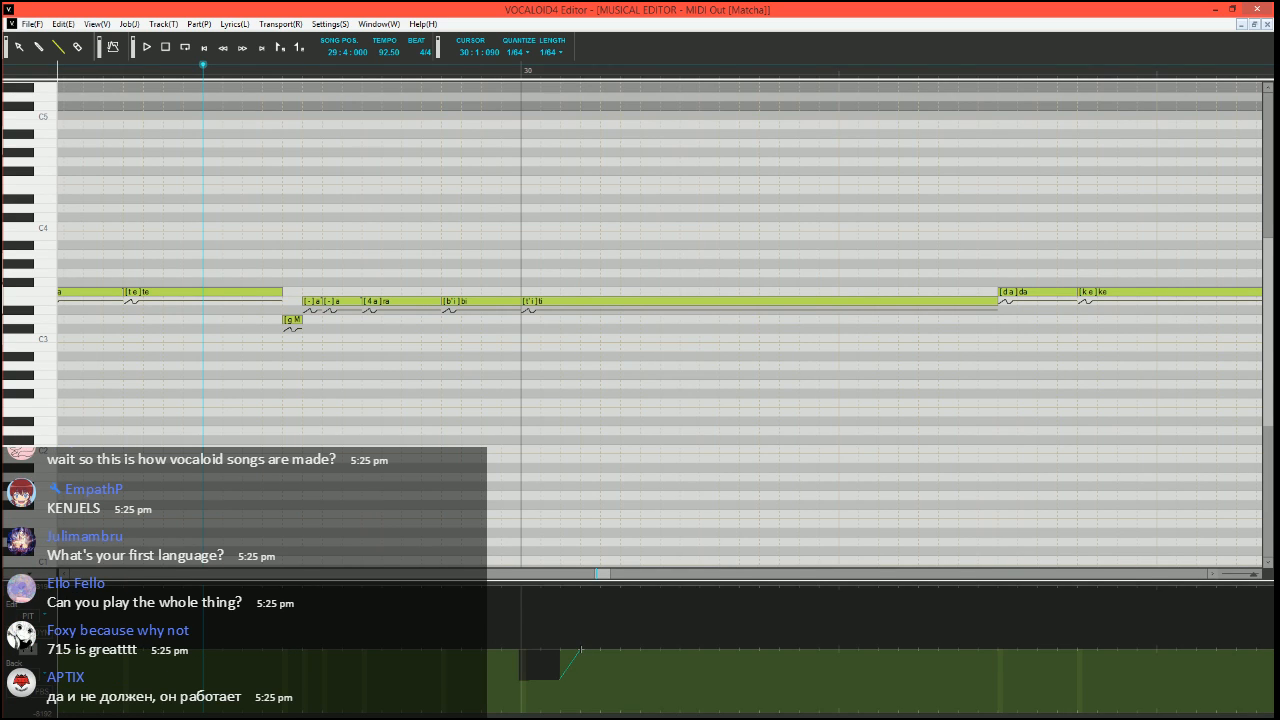
scroll(547, 585, "down", 2)
key("space")
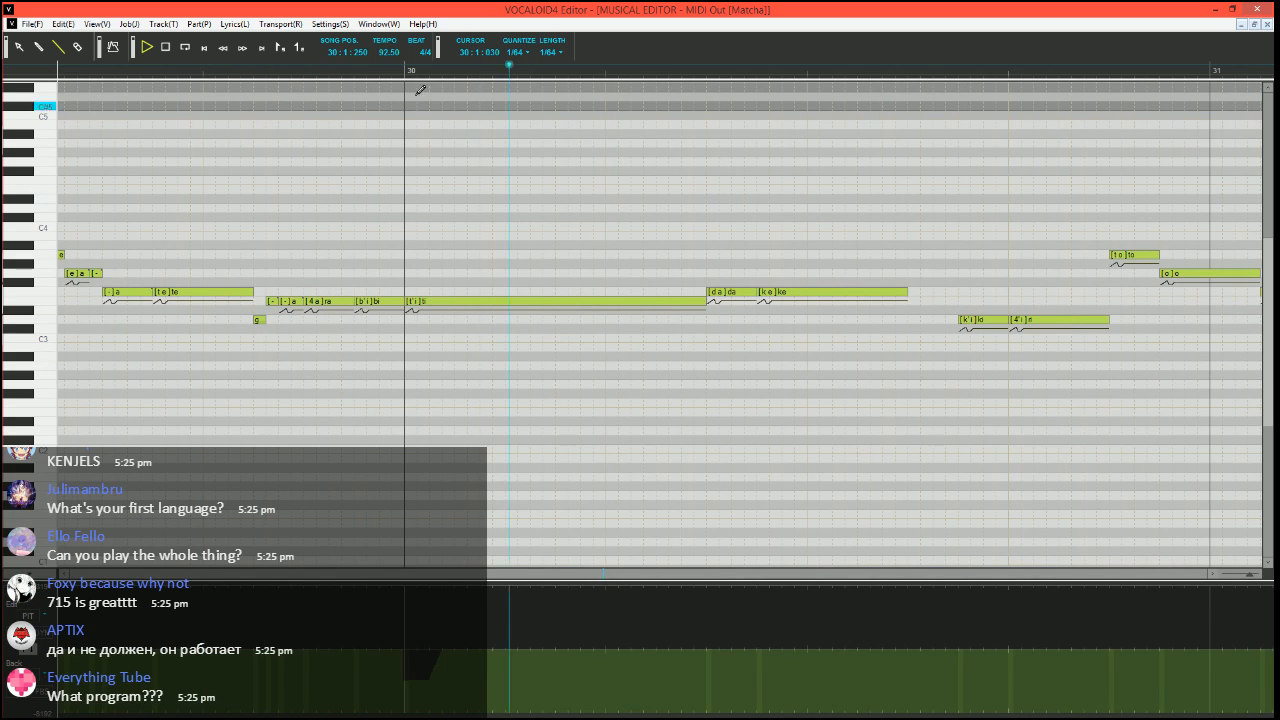
left_click(240, 68)
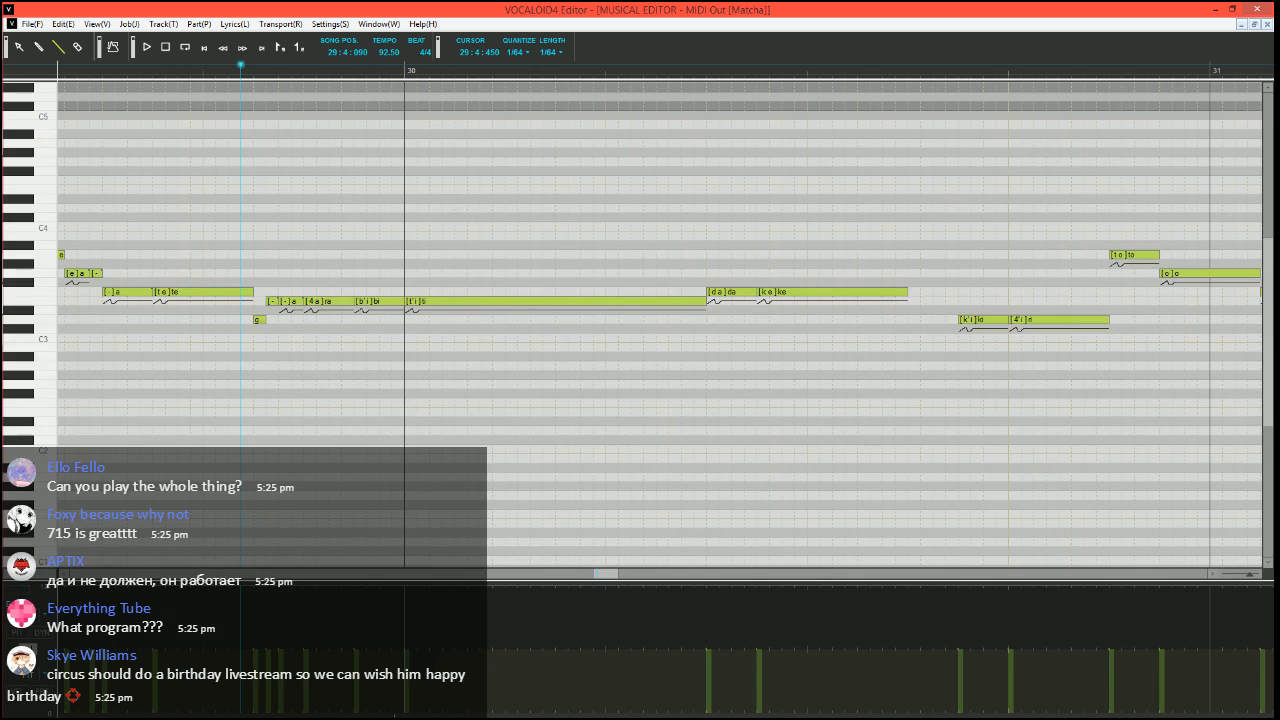
key("space")
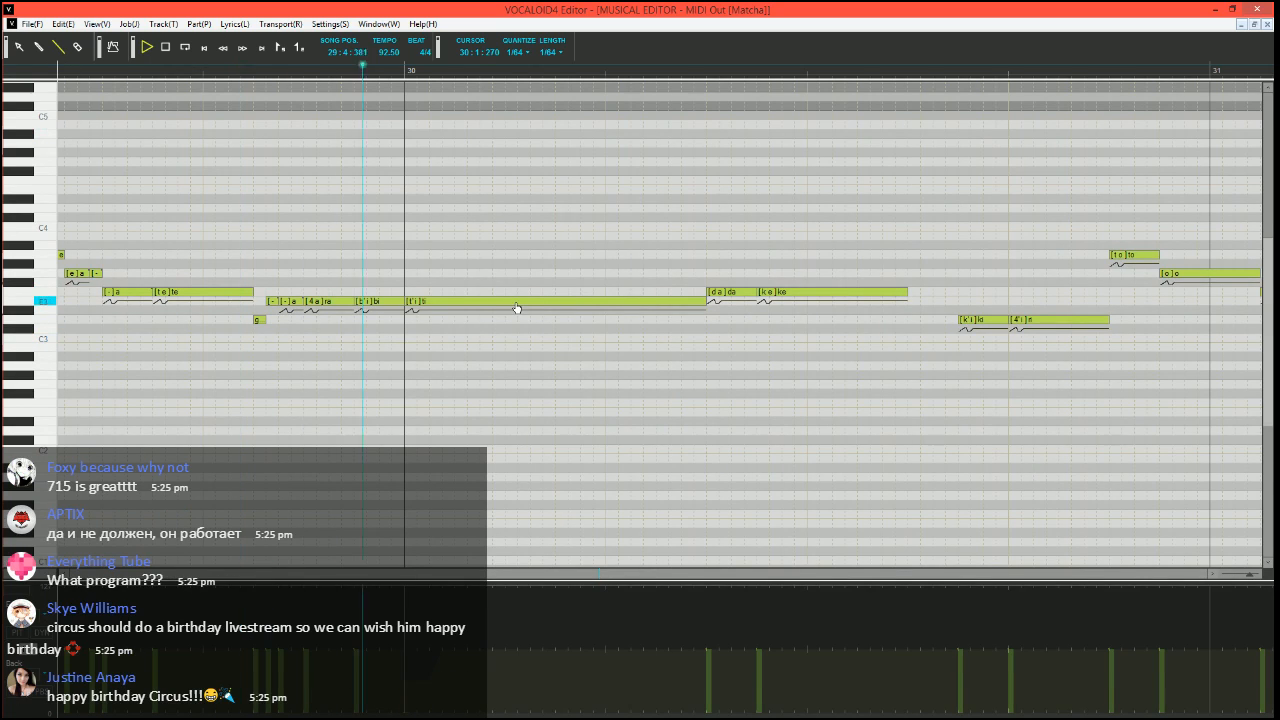
key("space")
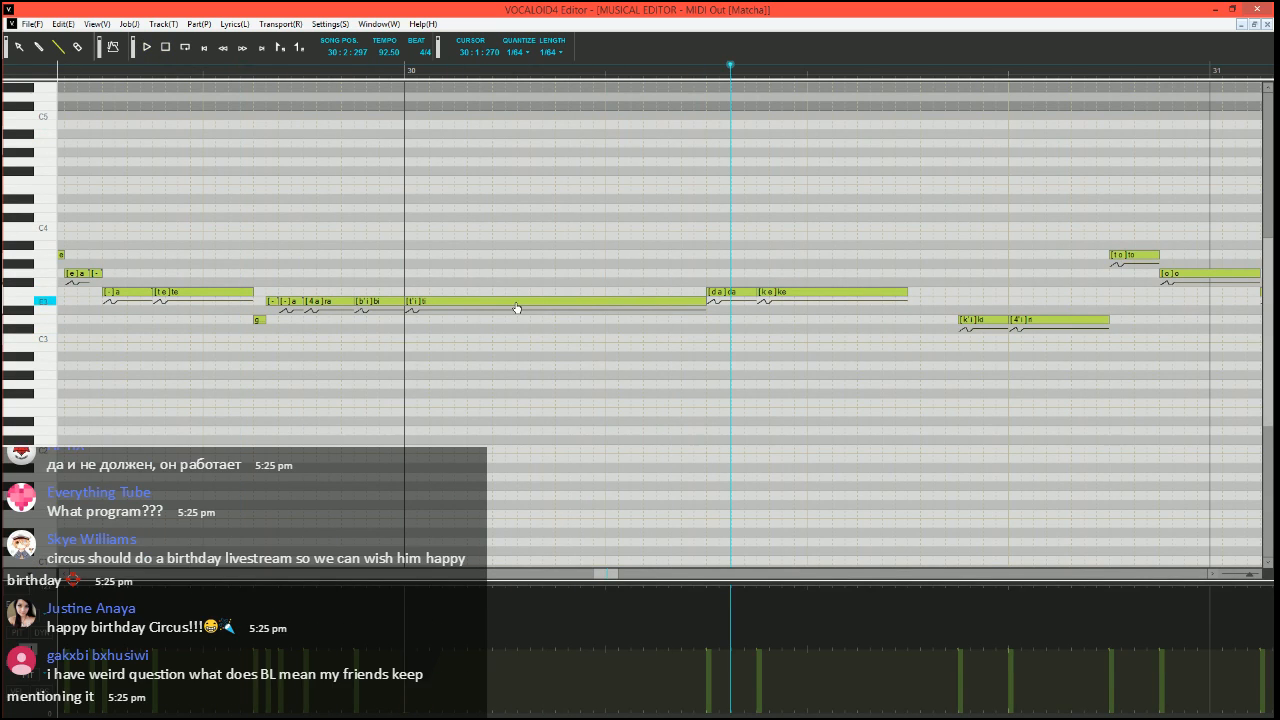
Lower the velocity of the F3 "ke" note after "da" well below its neighbours, and return to the pitch bend curve
scroll(520, 306, "right", 2)
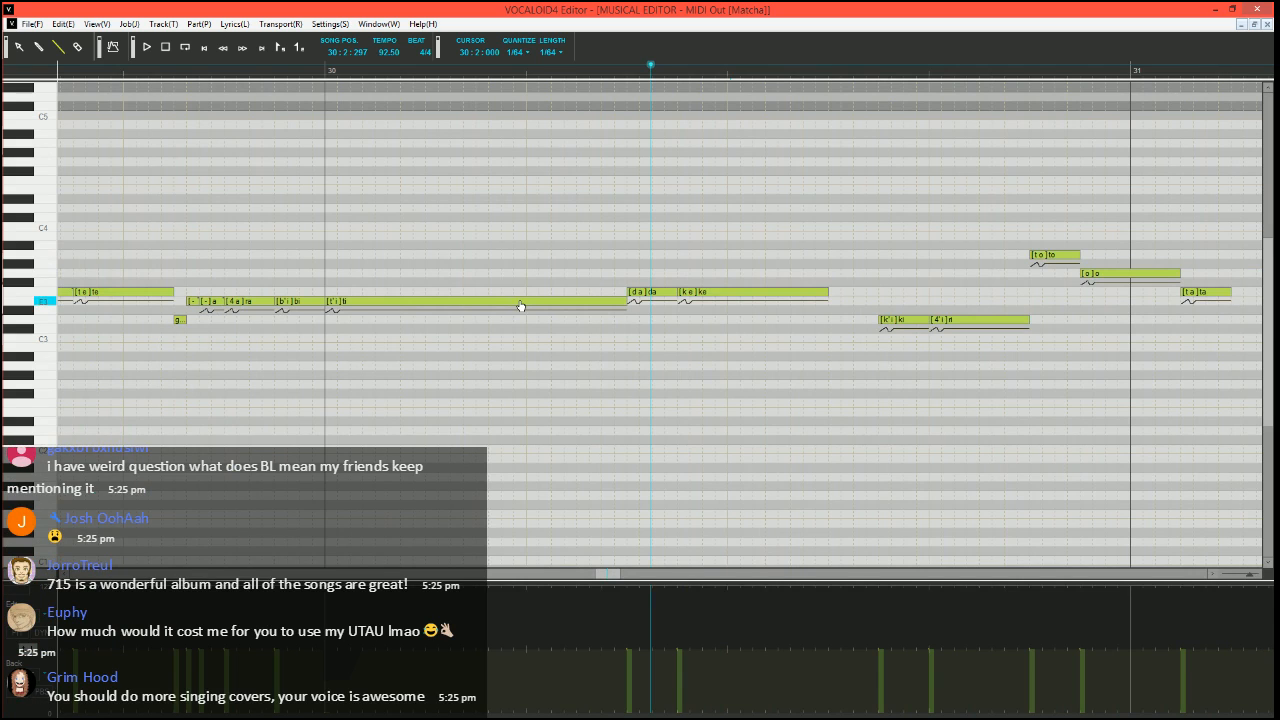
scroll(516, 310, "right", 2)
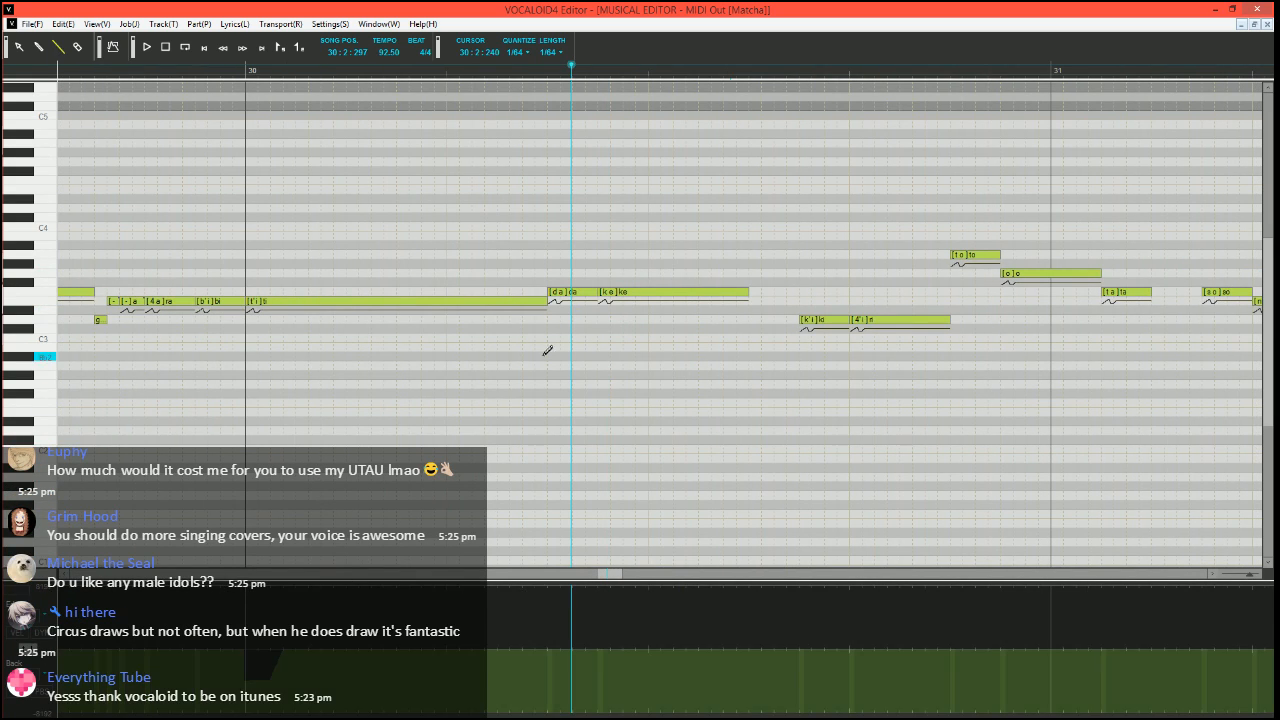
scroll(551, 406, "up", 1)
scroll(600, 341, "left", 1)
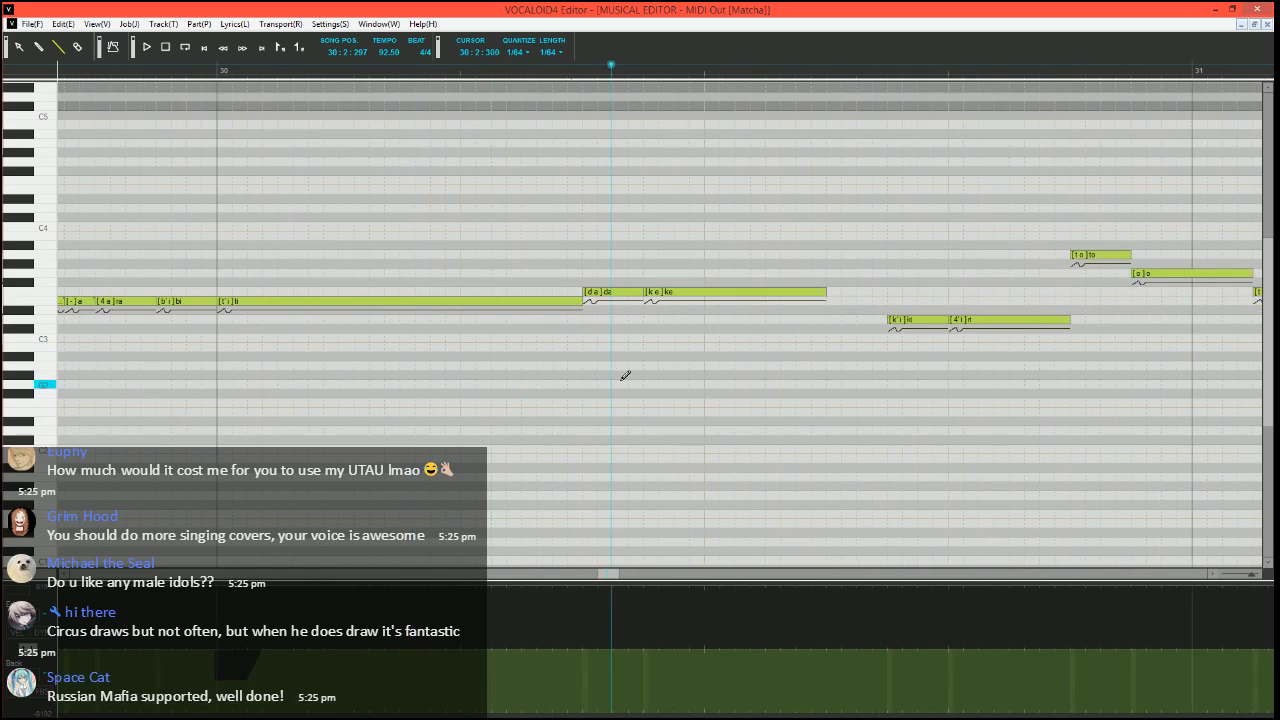
left_click(18, 633)
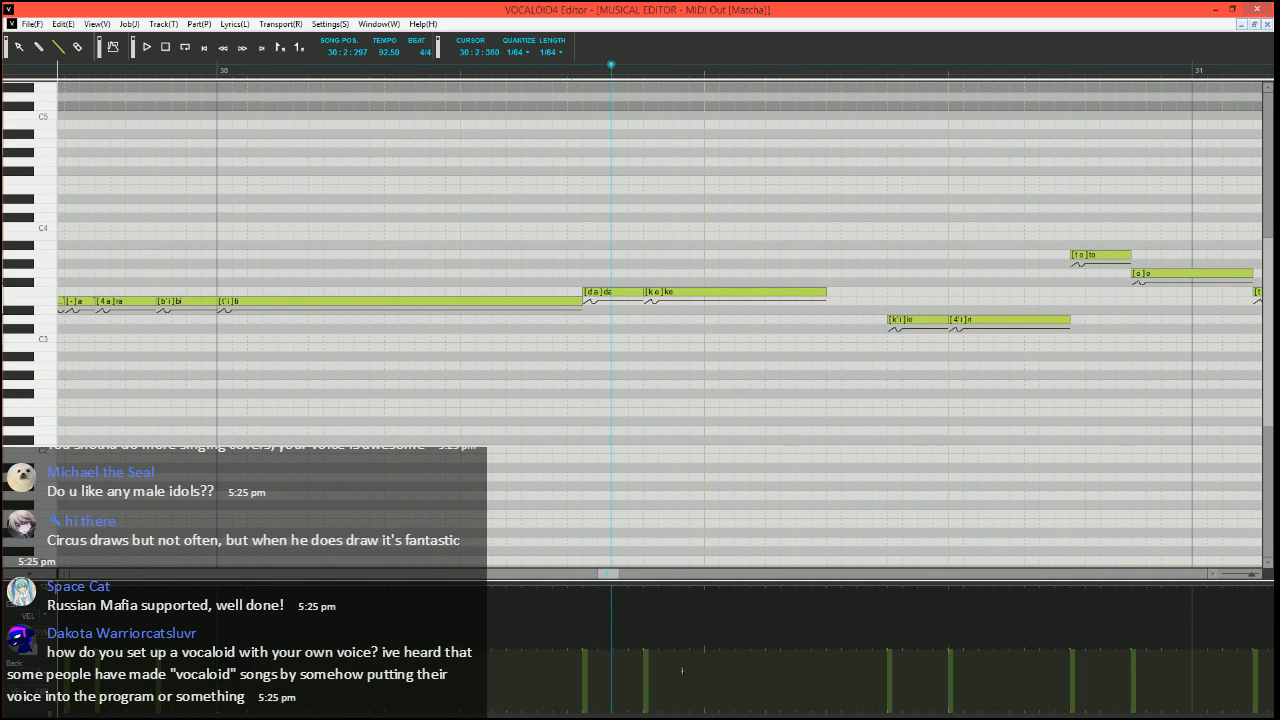
left_click_drag(640, 694, 658, 717)
left_click(34, 645)
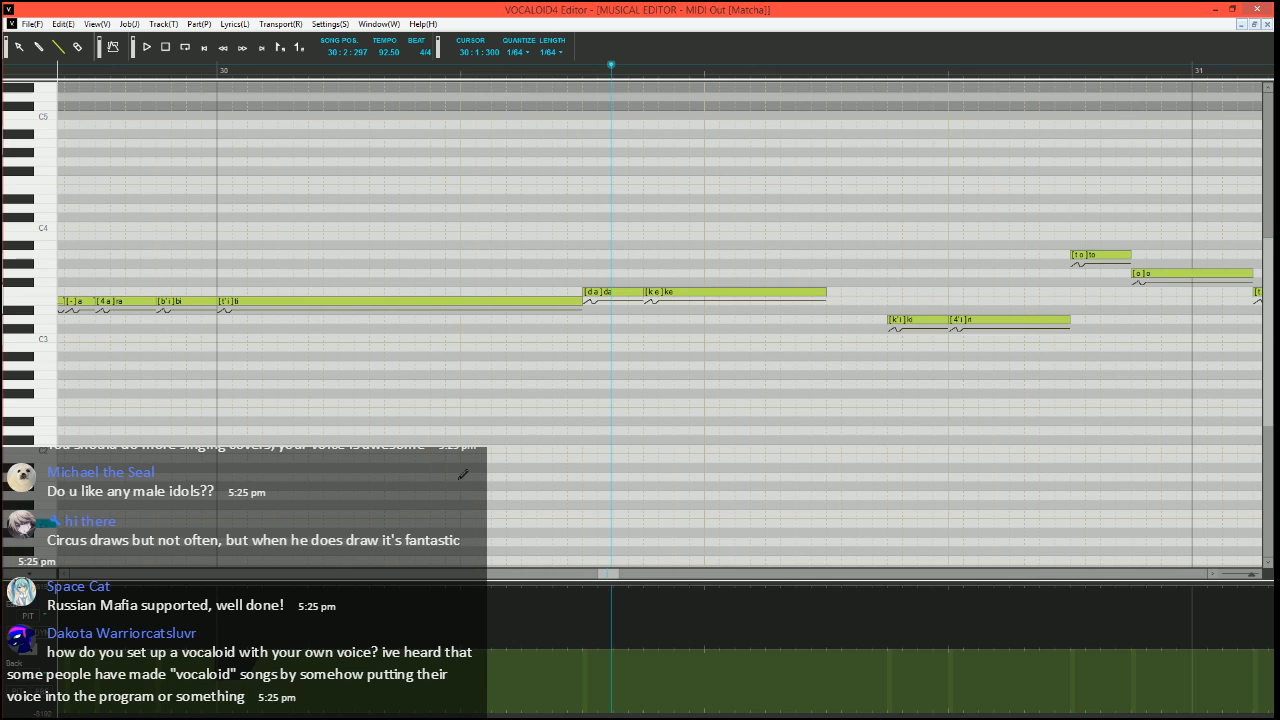
Run the vibrato job plugin on the F3 "ke" note with dynamic amount 7, pitch amount 10 and brightness amount 15
left_click(675, 295)
key("ctrl+j")
left_click(535, 368)
left_click(738, 482)
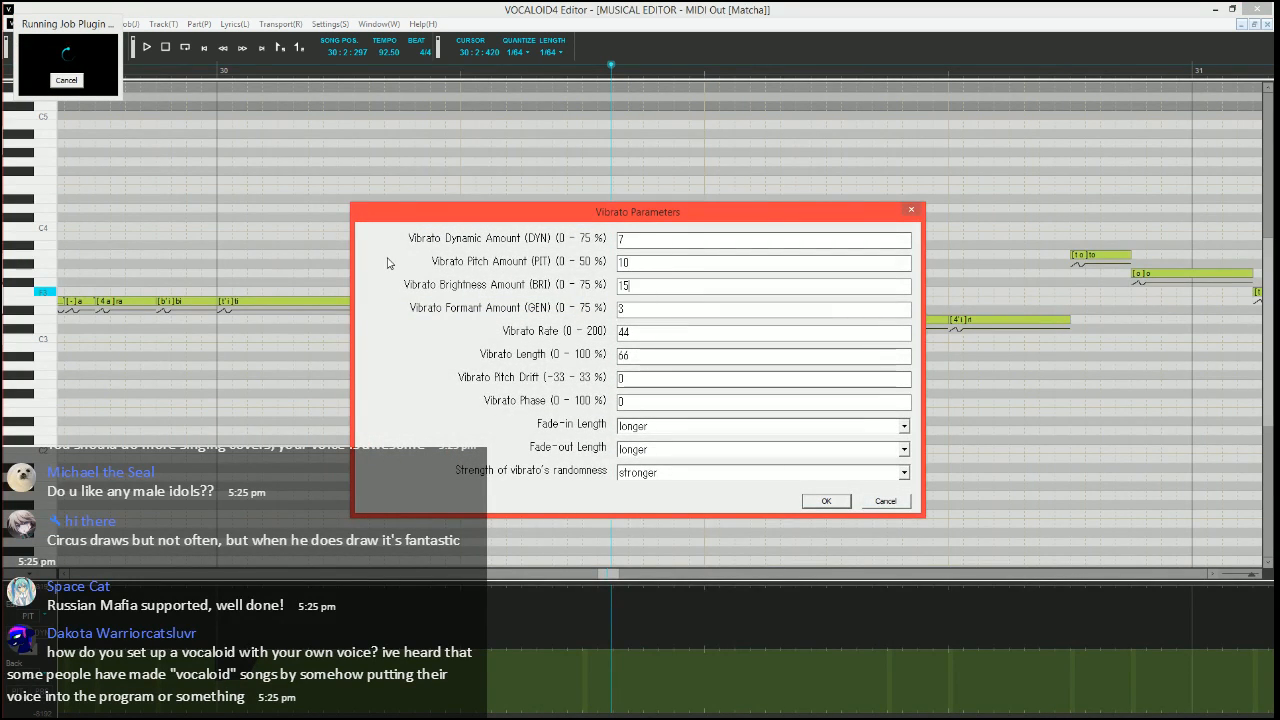
Set the vibrato rate to 70, length to 100% and fade-in to medium, shorten the fade-out, apply the vibrato and play the phrase
key("Tab")
key("Tab")
type("70")
key("Tab")
key("Tab")
key("Tab")
key("Down")
key("Down")
key("Down")
key("Down")
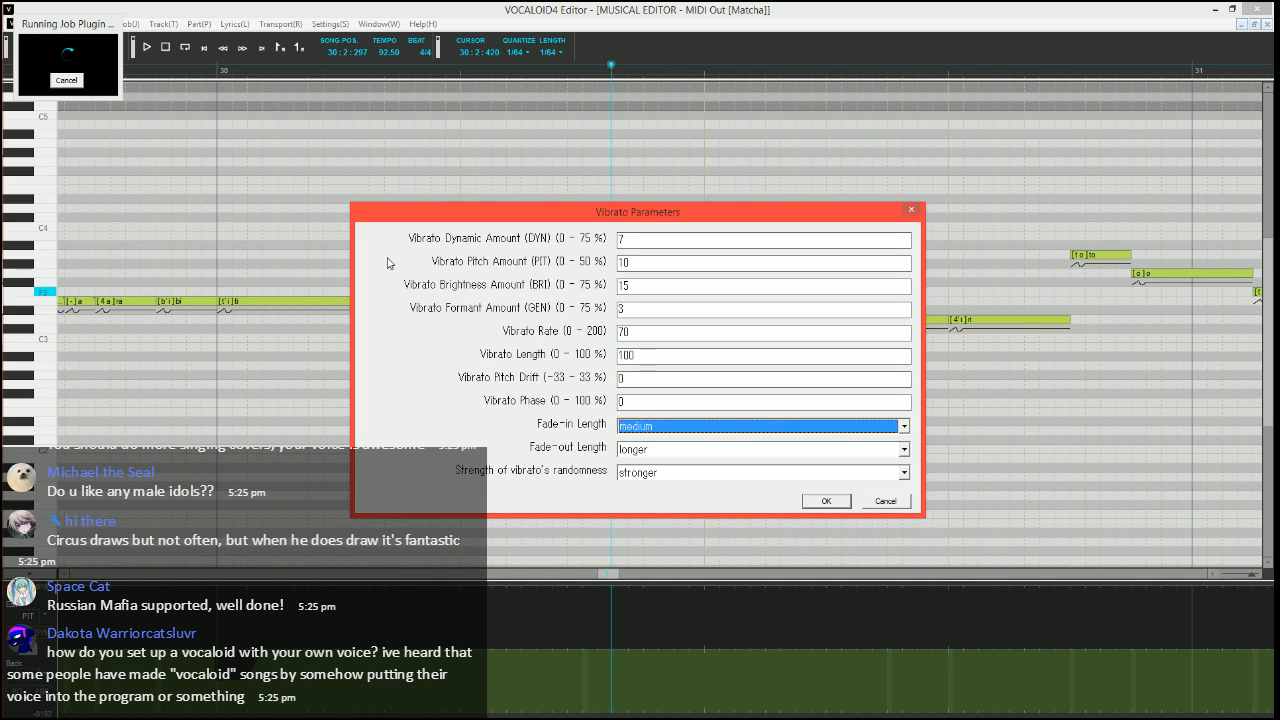
key("Tab")
key("Down")
key("Down")
key("Down")
key("Down")
key("Return")
scroll(345, 234, "down", 2)
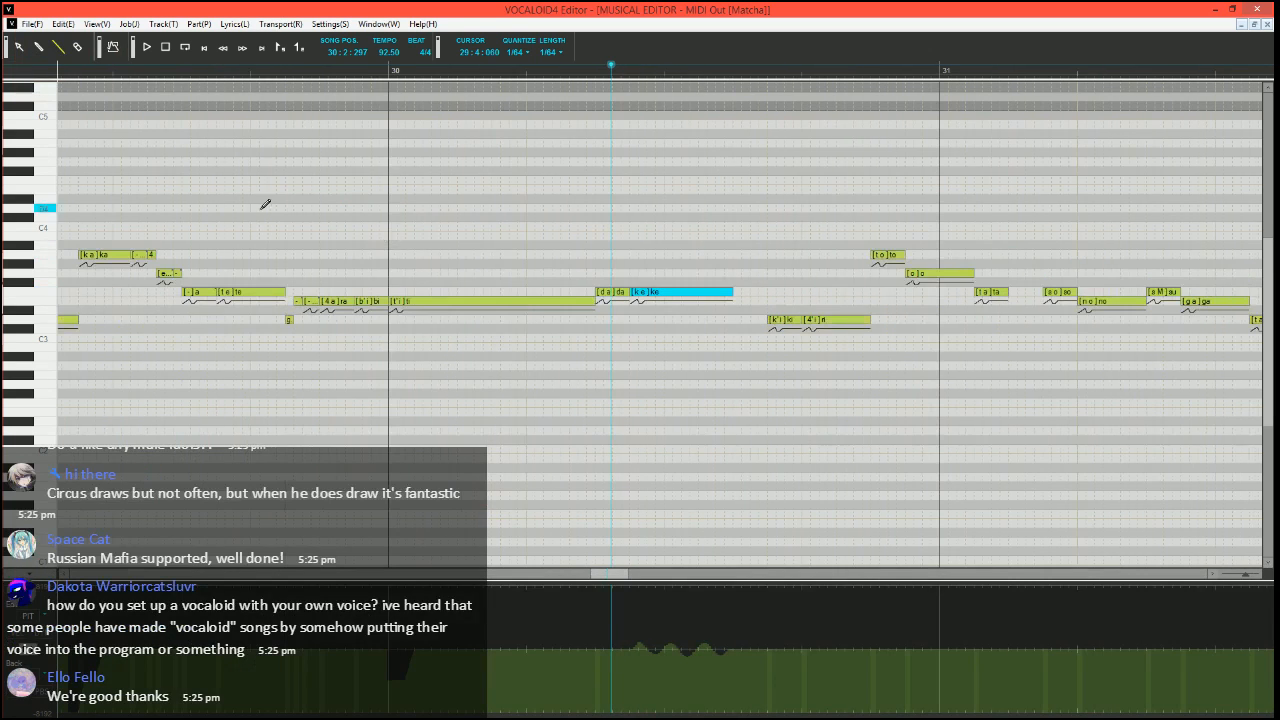
key("space")
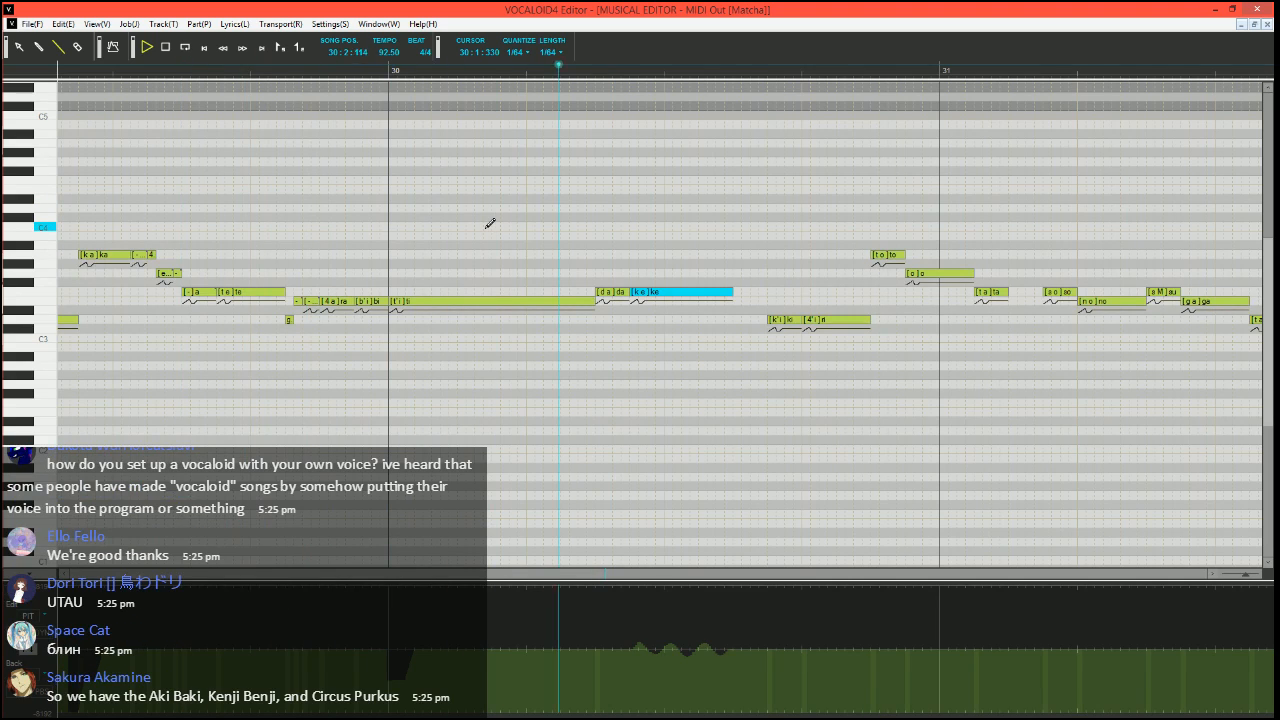
key("space")
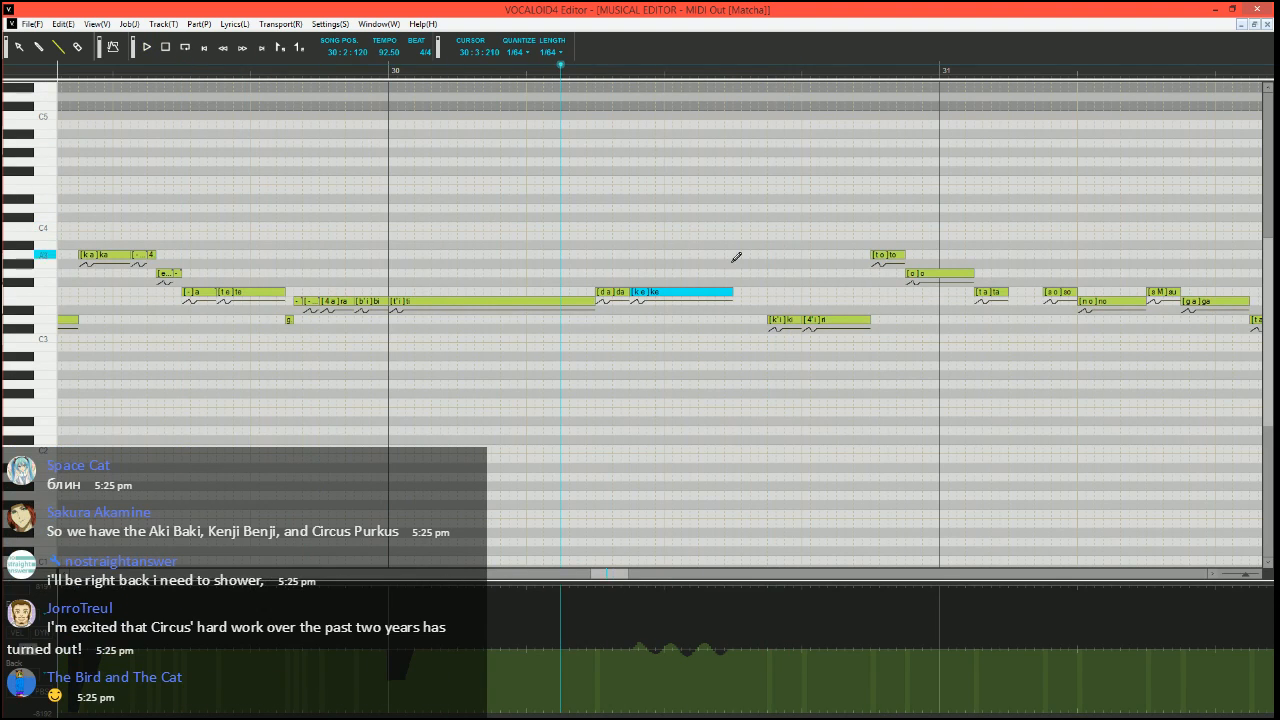
Shorten the F3 "ke" note, add a very short F3 note with phoneme "h" directly after it, and play the phrase
left_click_drag(733, 291, 707, 291)
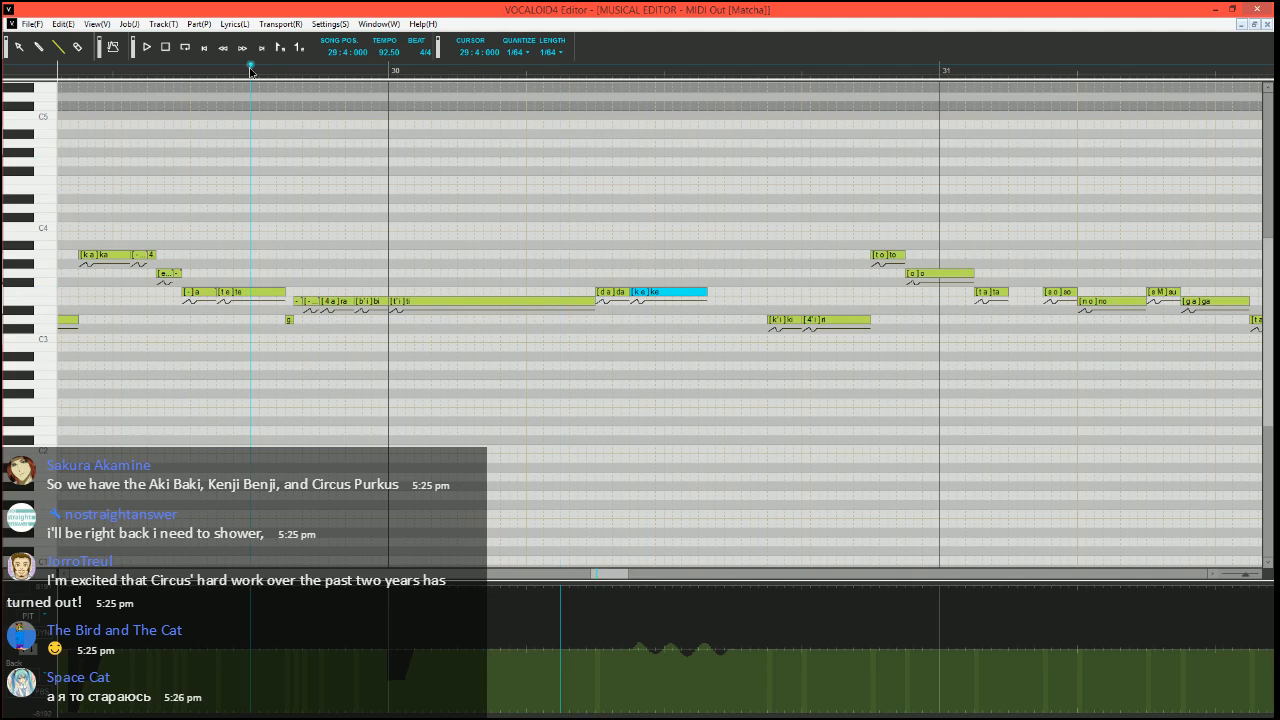
key("space")
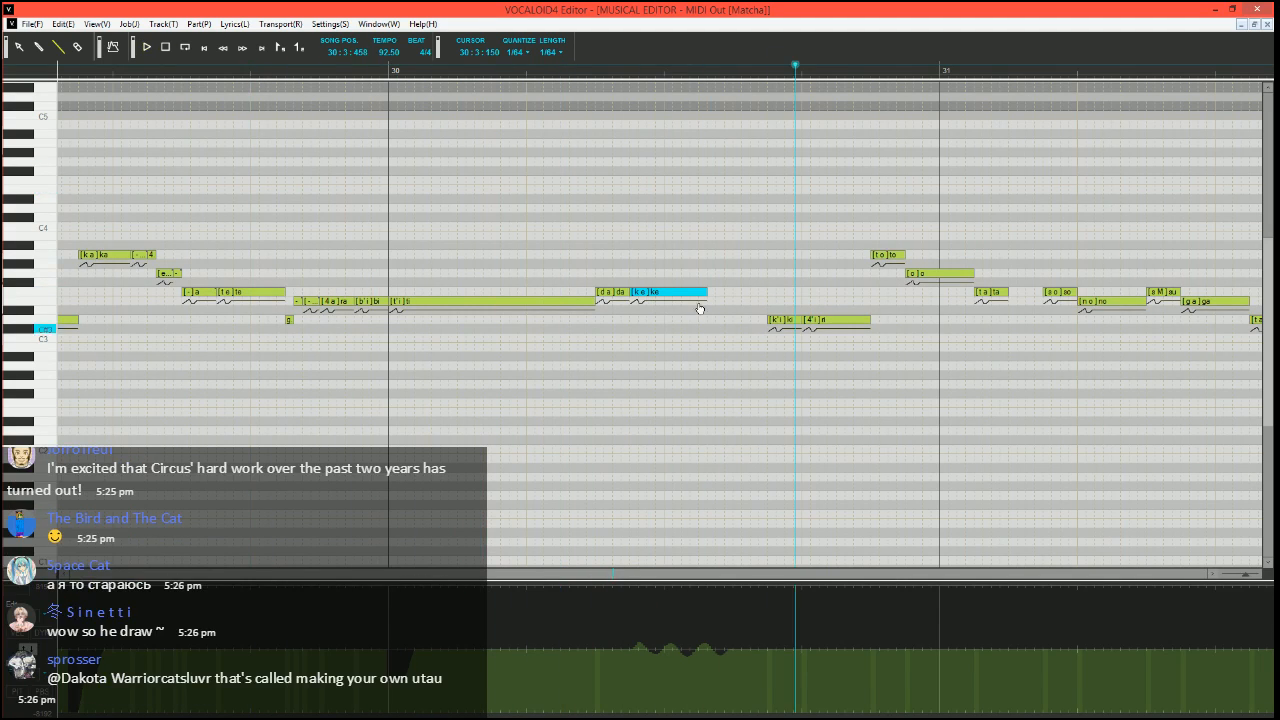
left_click_drag(709, 291, 716, 294)
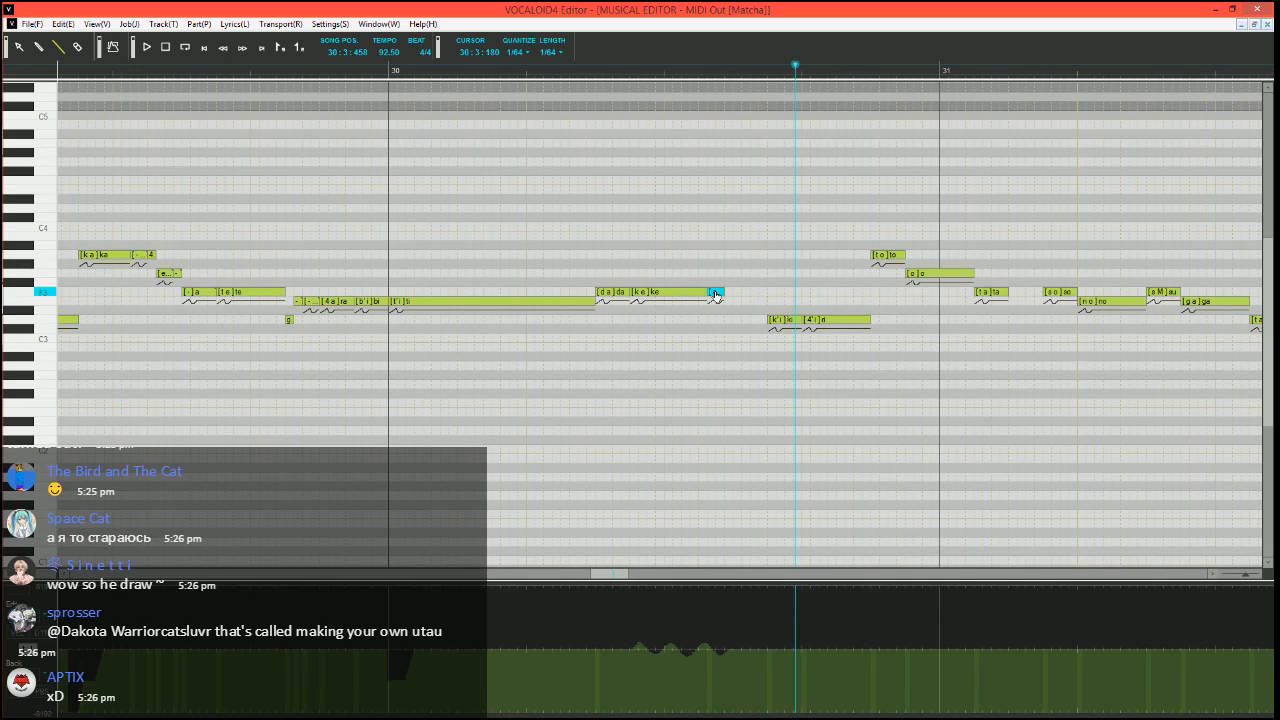
left_click(267, 70)
key("space")
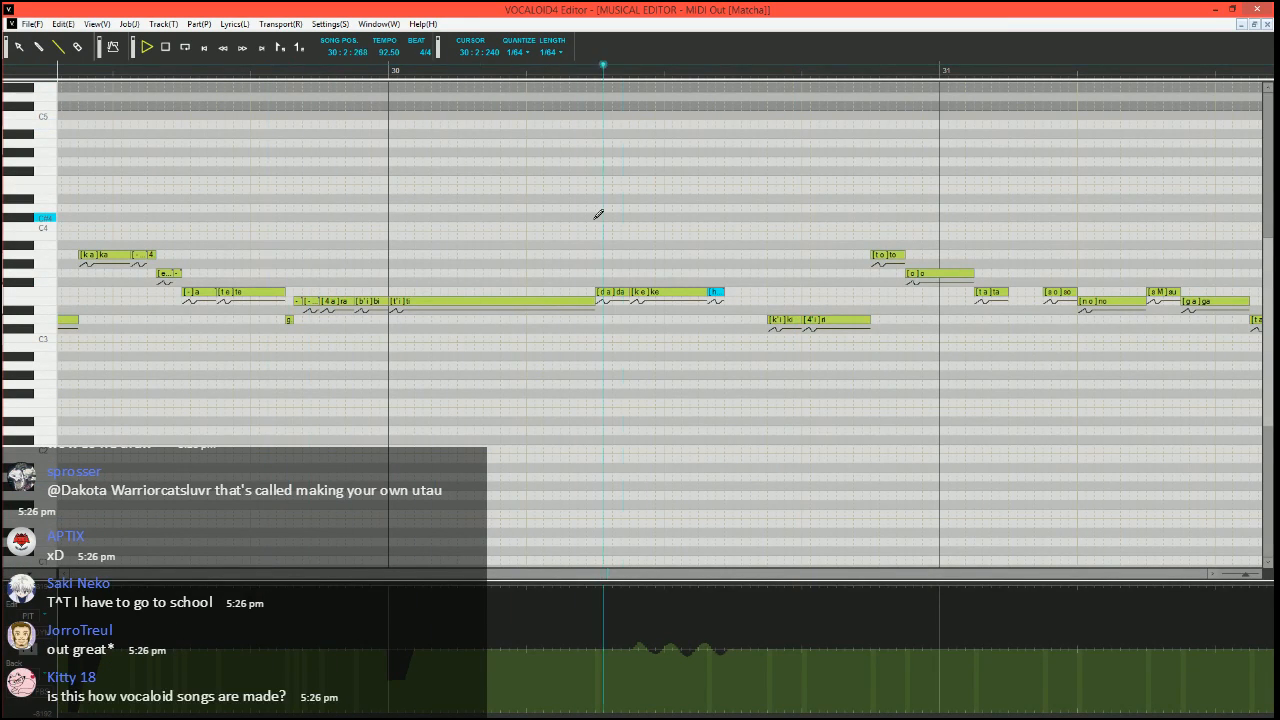
key("space")
left_click_drag(721, 296, 713, 296)
Draw a pitch bend rising from the minimum to the centre line at the start of the D3 "ki" note, and play from 30:3:210
left_click(727, 70)
scroll(738, 150, "right", 2)
scroll(645, 377, "up", 2)
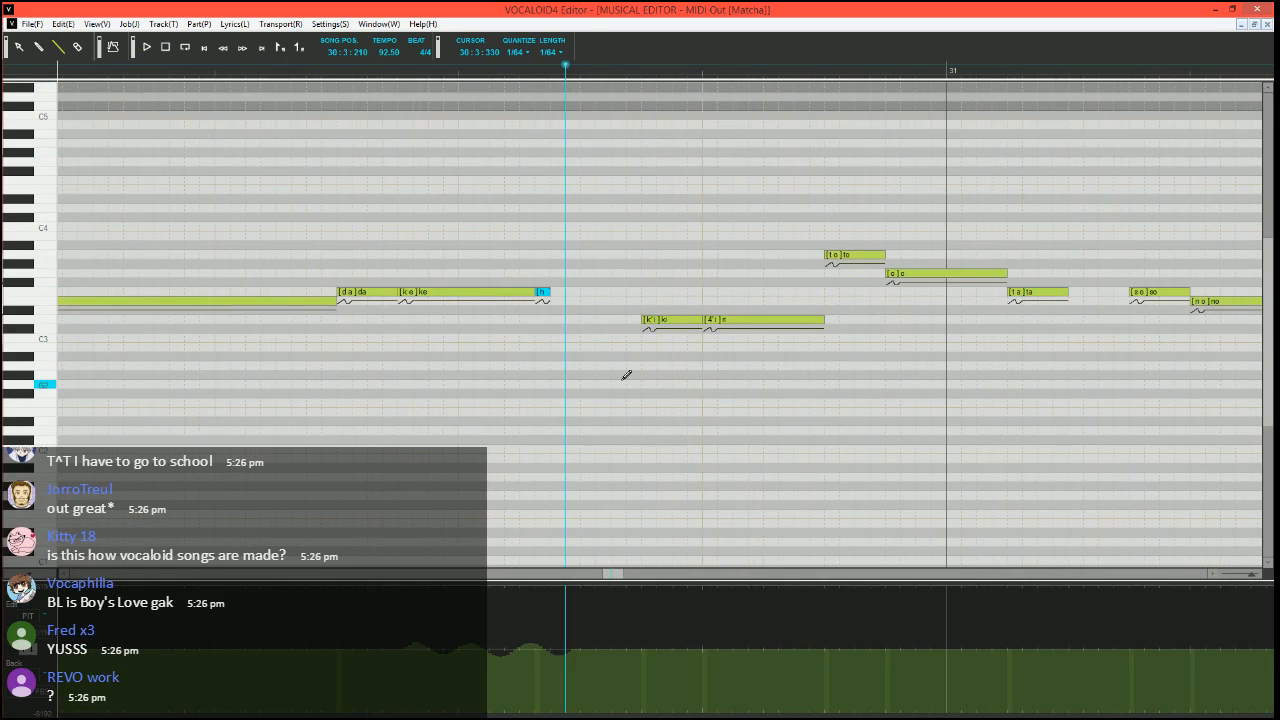
scroll(607, 377, "up", 1)
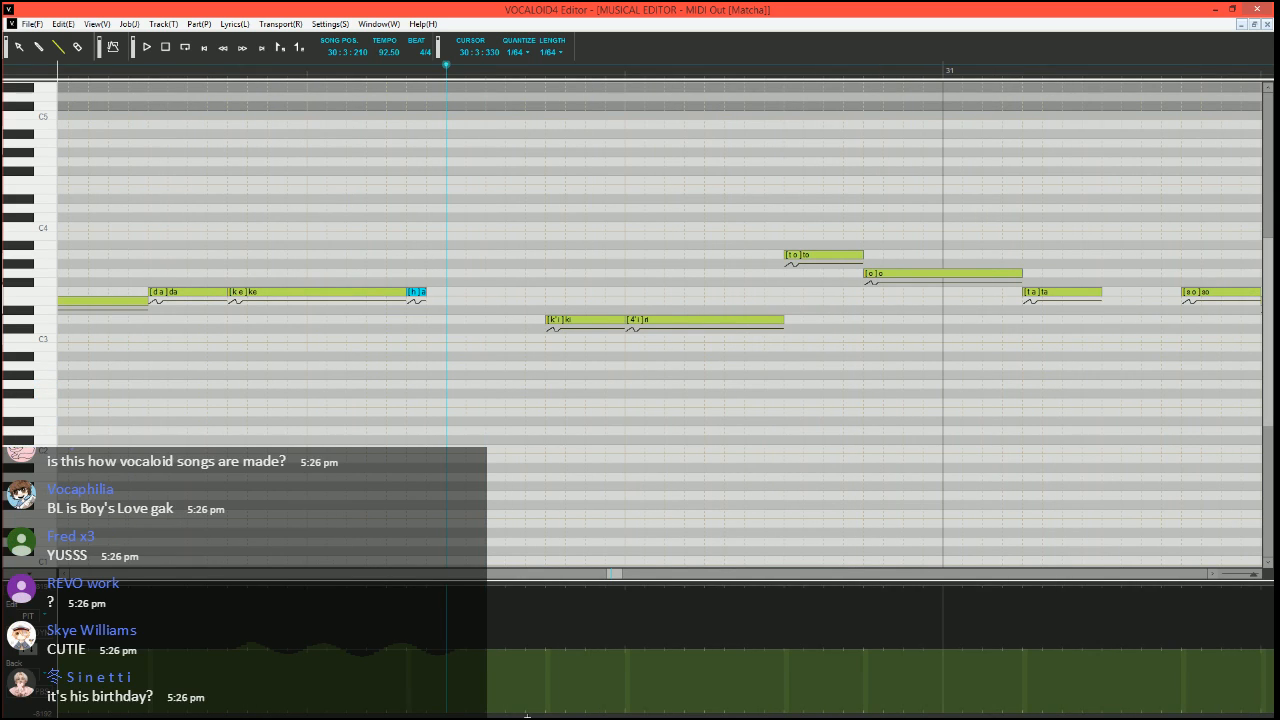
left_click_drag(544, 716, 546, 713)
left_click_drag(547, 711, 566, 652)
key("space")
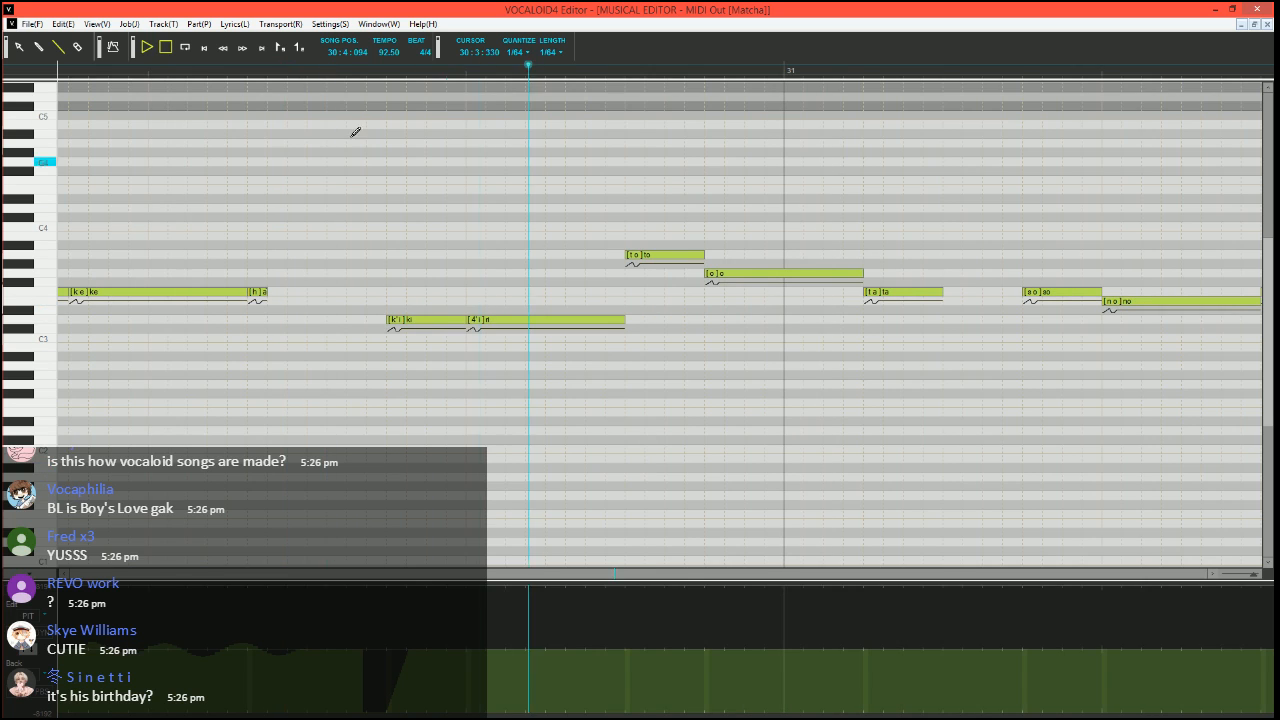
key("space")
Shorten the A3 "to" note and lower it to G3, then fill its remaining length with two A3 notes
left_click(29, 637)
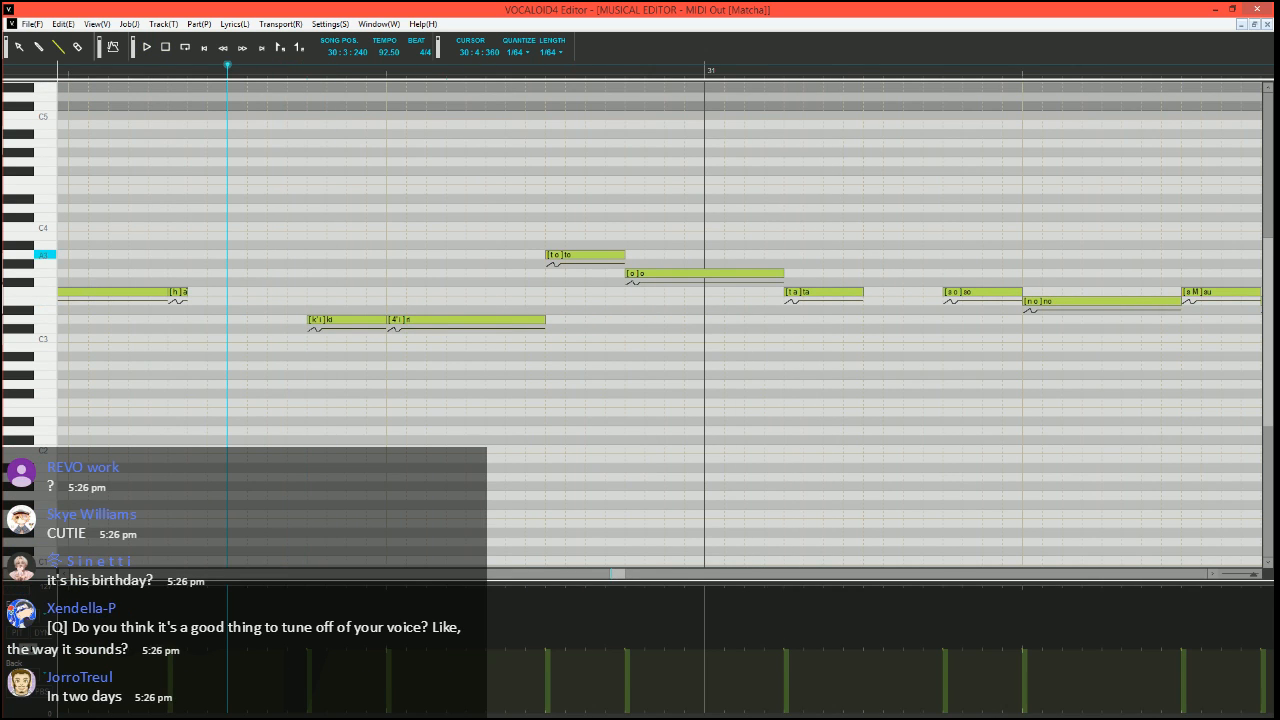
left_click(615, 255)
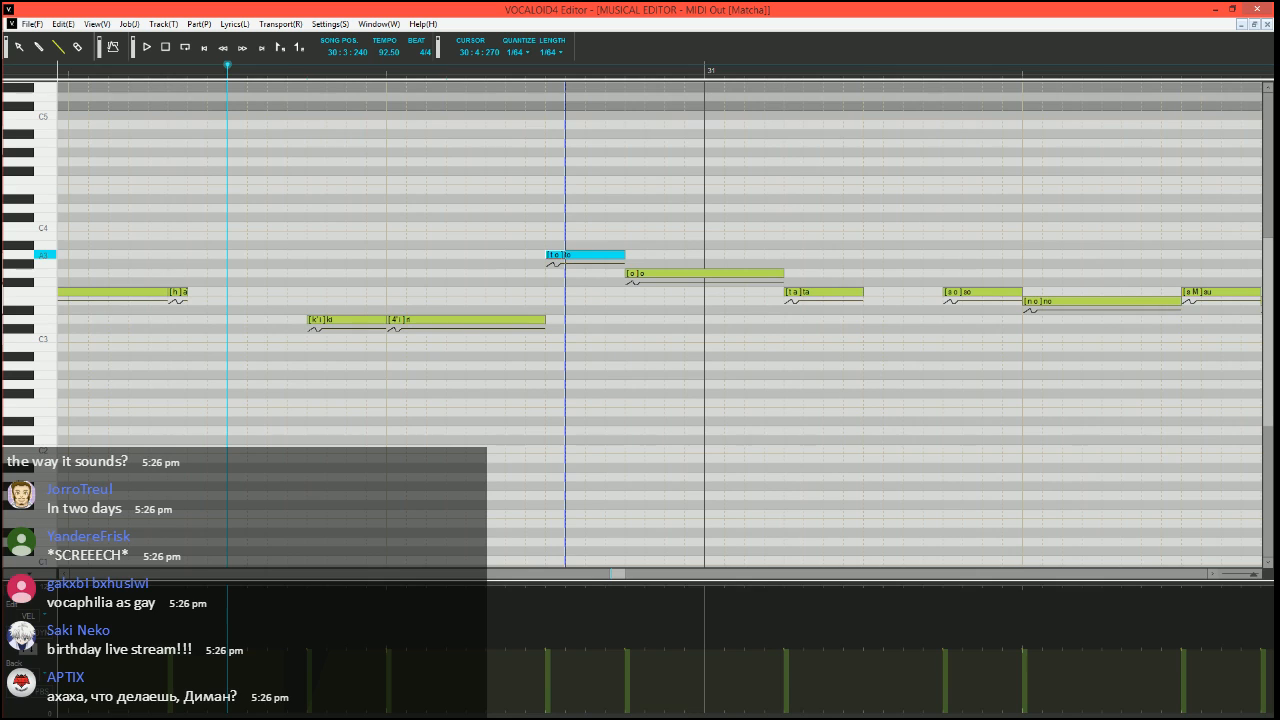
left_click_drag(622, 255, 565, 255)
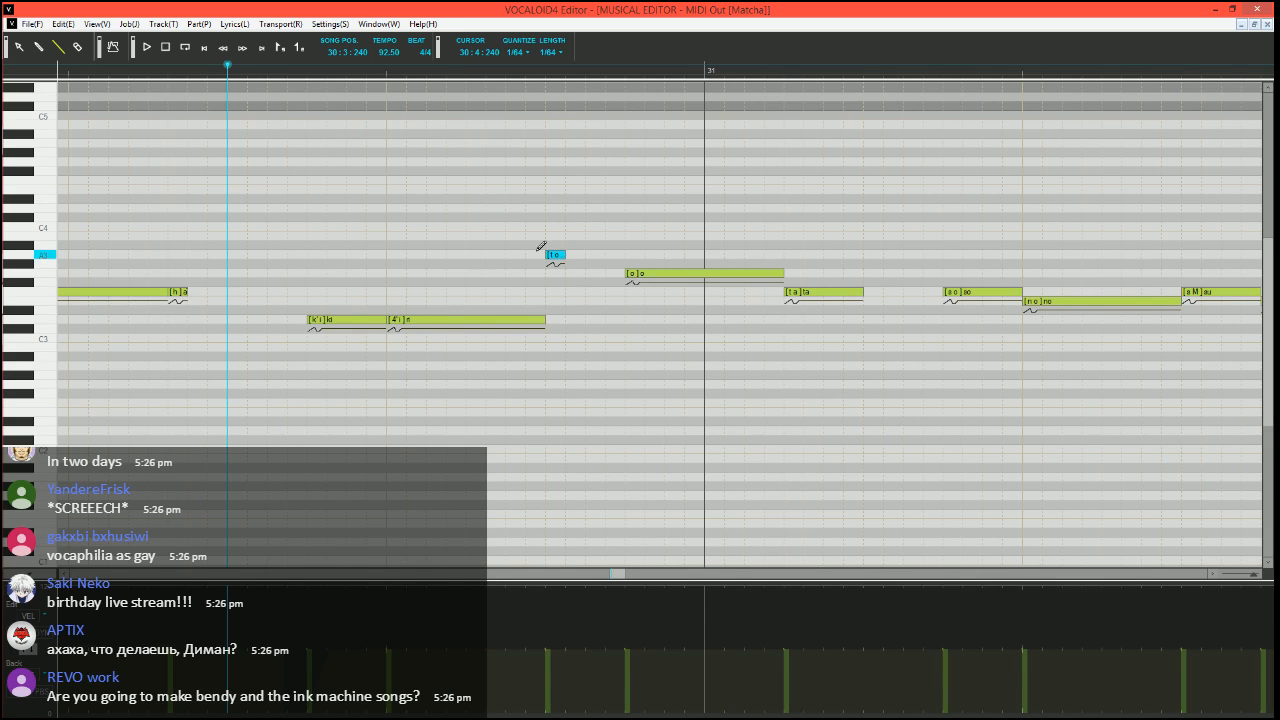
mouse_move(554, 256)
left_mouse_down()
mouse_move(560, 276)
mouse_move(614, 253)
left_mouse_up()
left_click(613, 255)
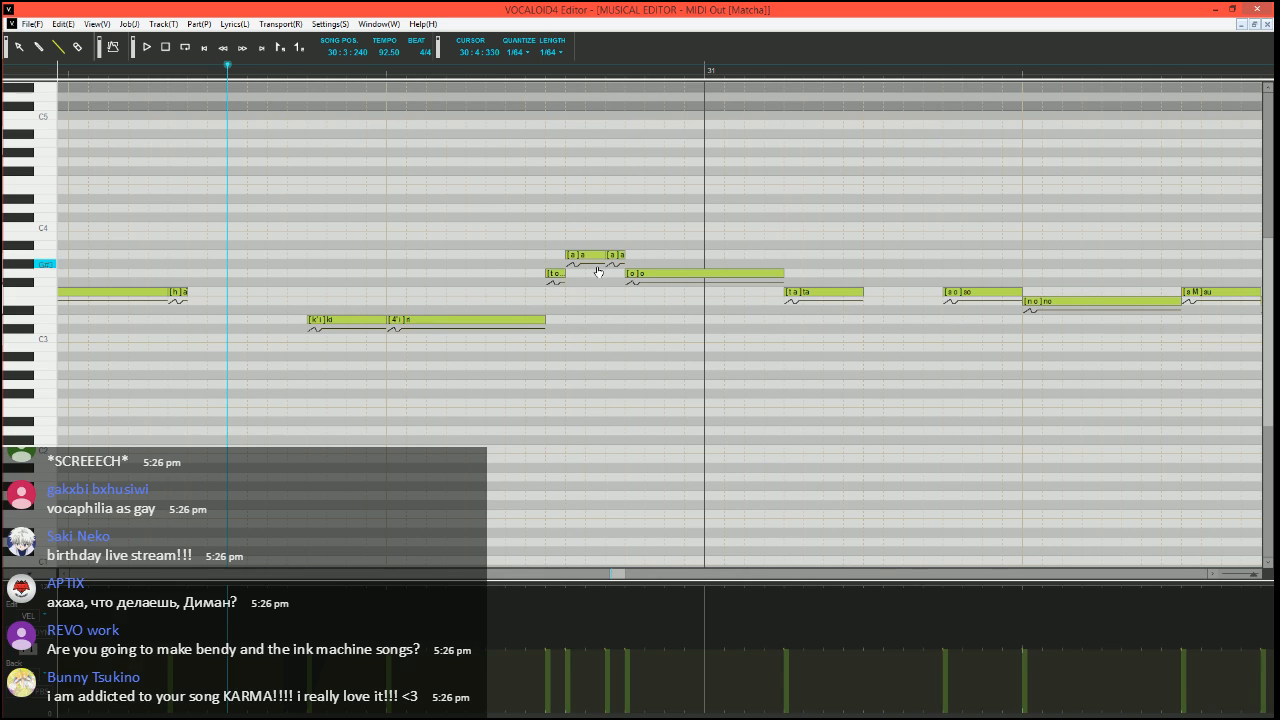
Set the phonemes of the two A3 notes after "to" to "o" and "-"
left_click(589, 257)
double_click(589, 258, "alt")
type("o")
key("Tab")
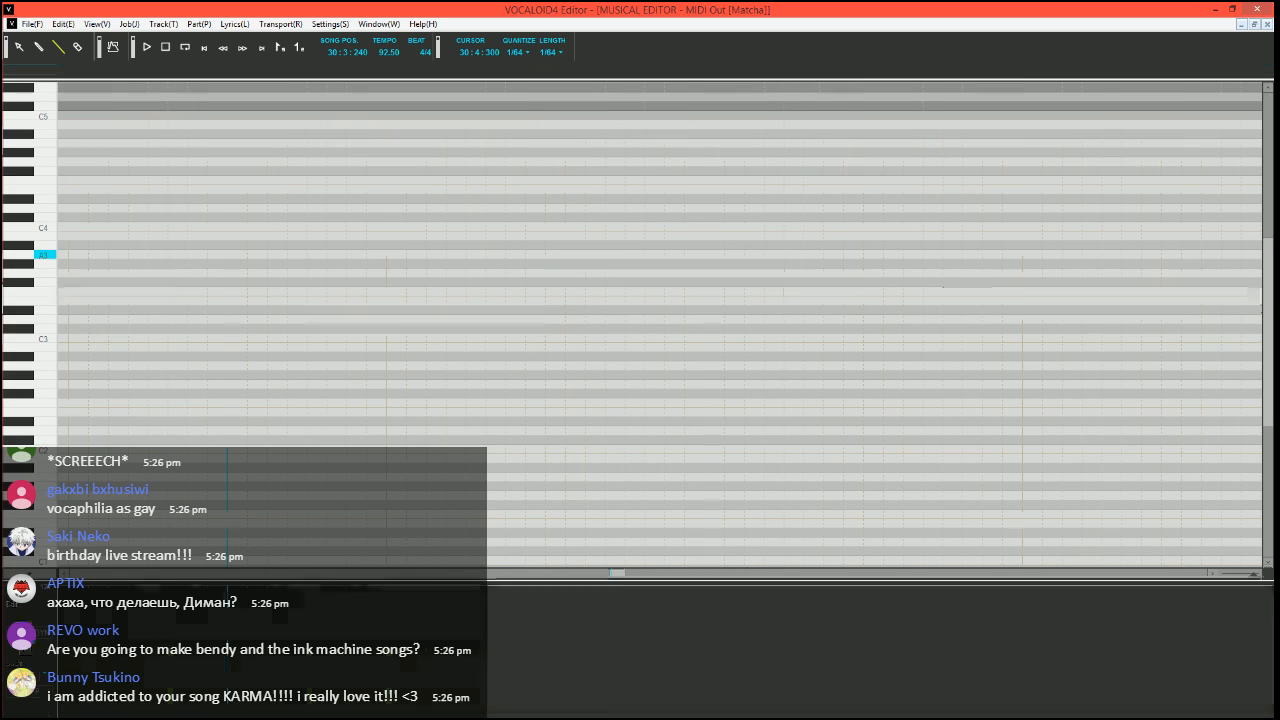
type("-")
key("Return")
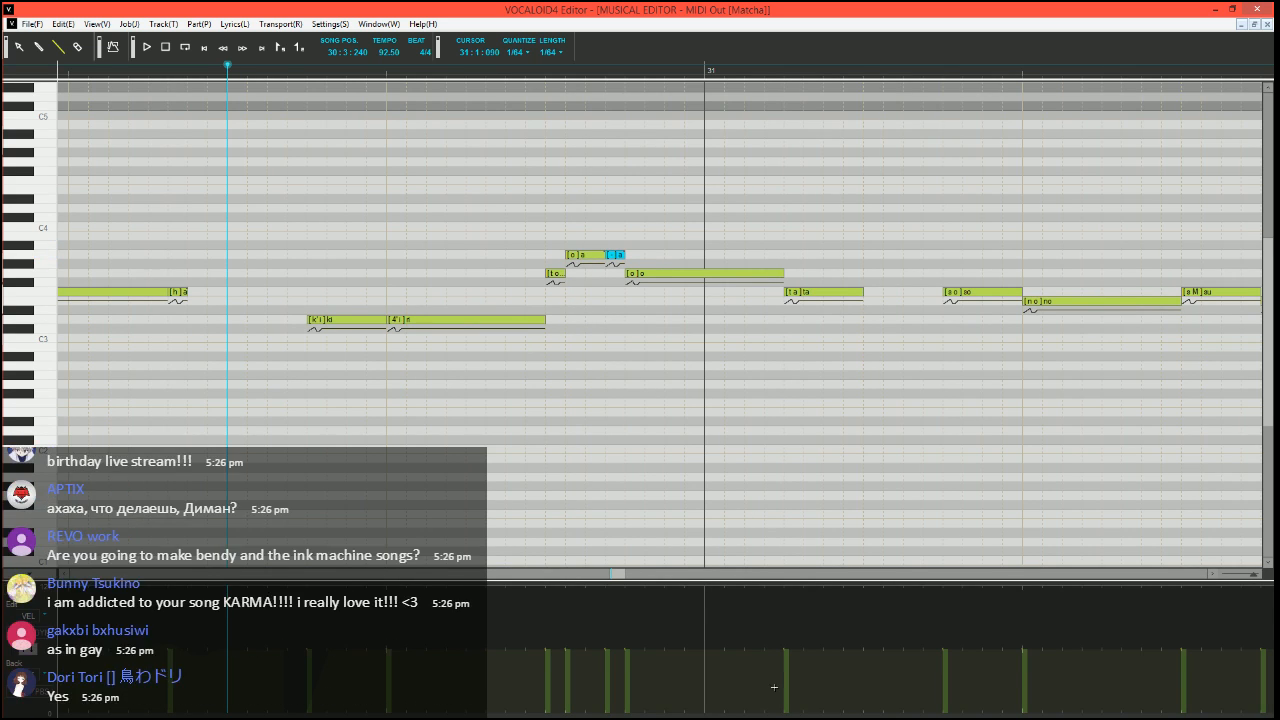
Lower the velocity of the F3 "ta" note just after the start of measure 31 to about half, and choose the Line tool
scroll(803, 428, "right", 2)
scroll(557, 400, "down", 2)
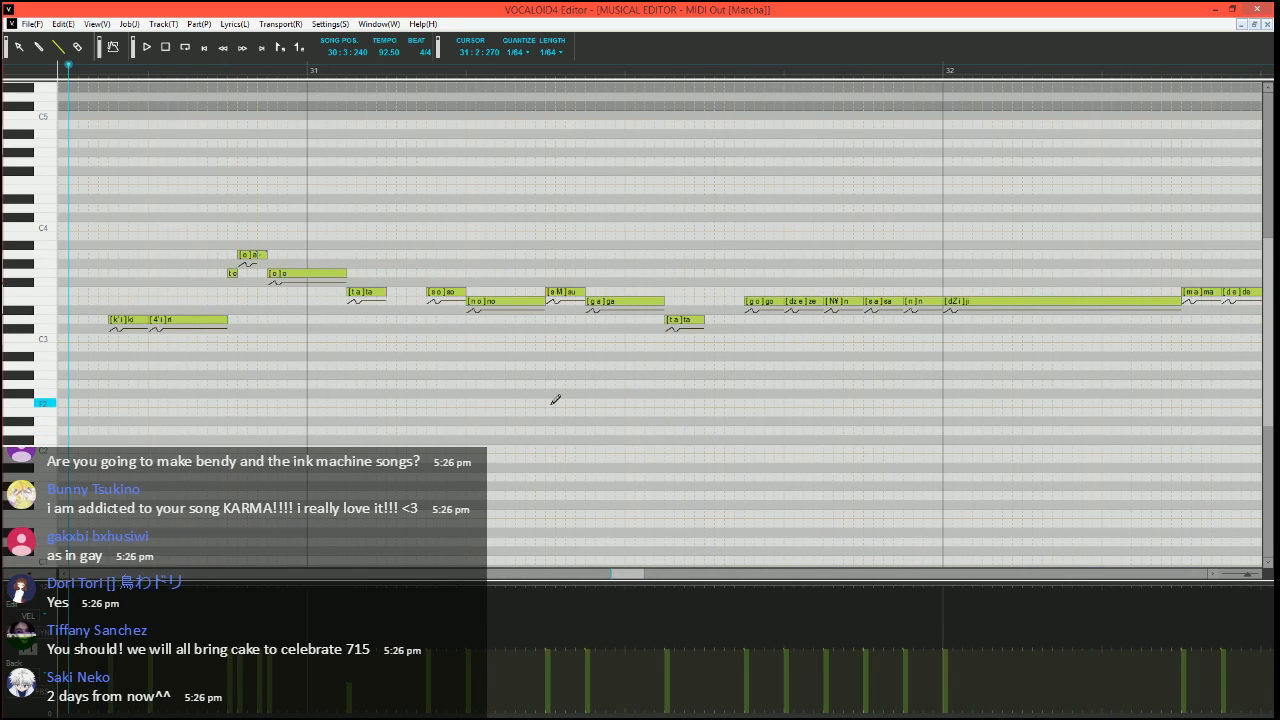
scroll(517, 411, "left", 3)
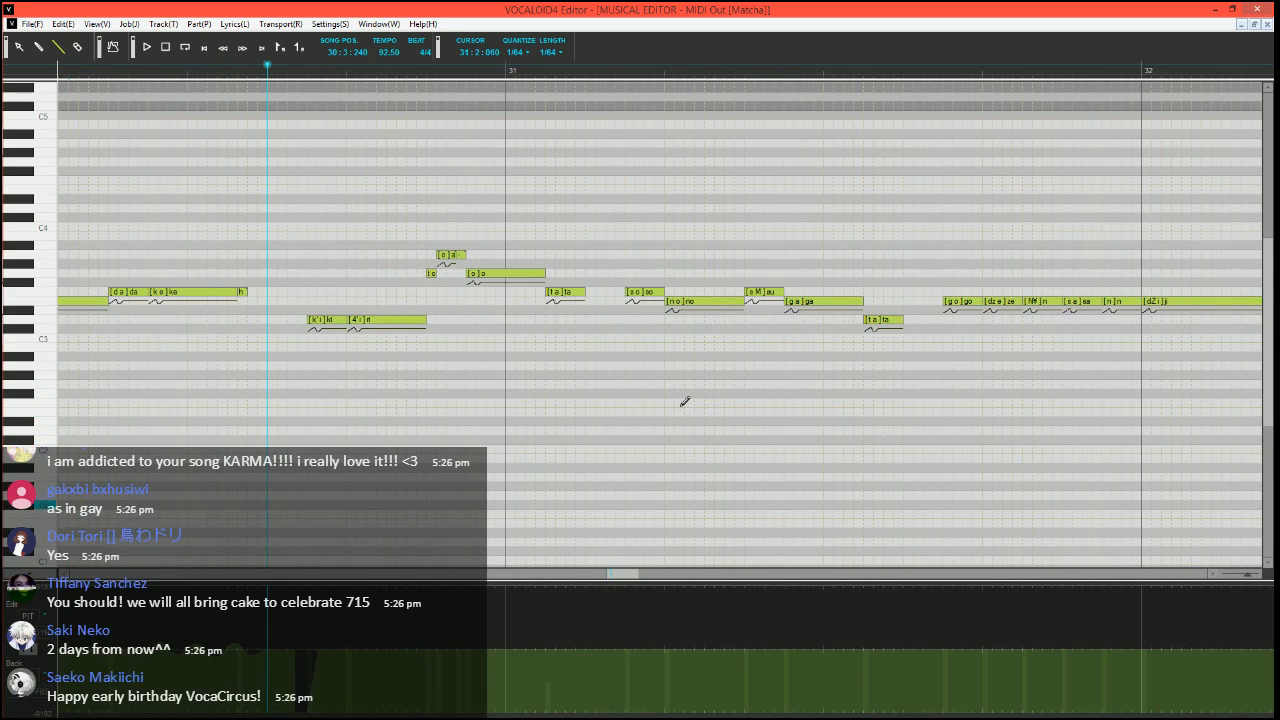
left_click(58, 46)
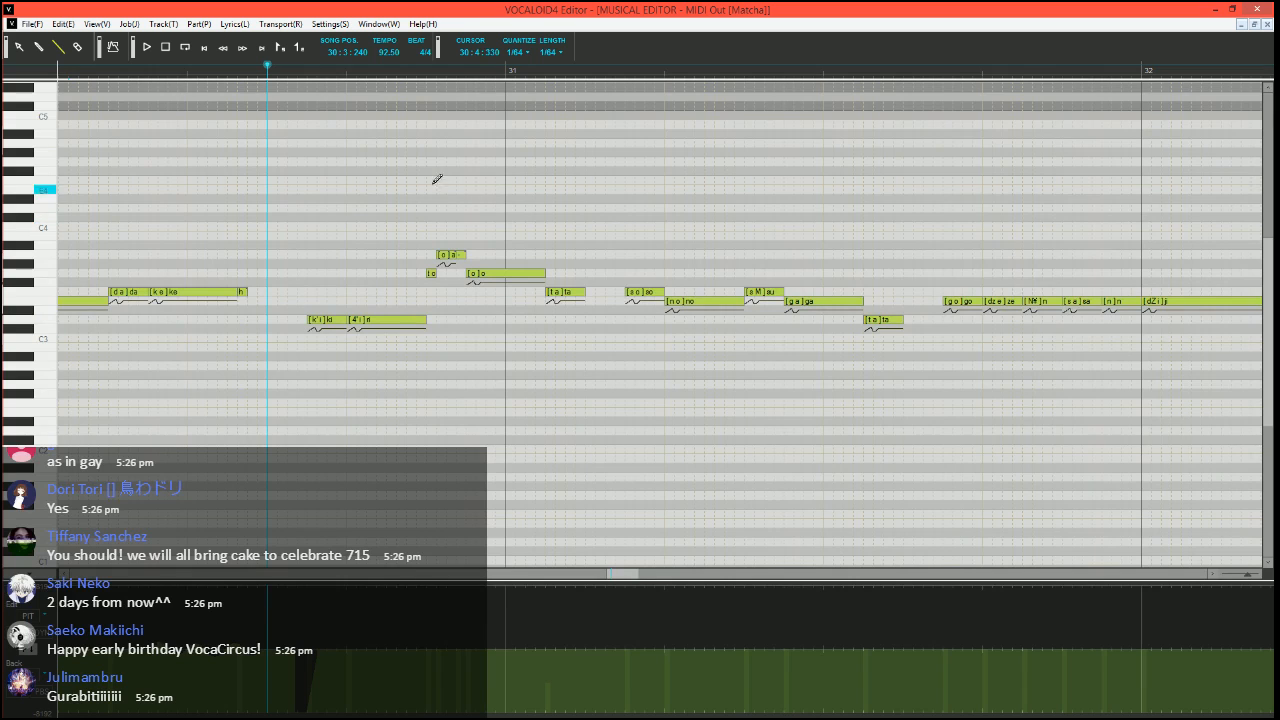
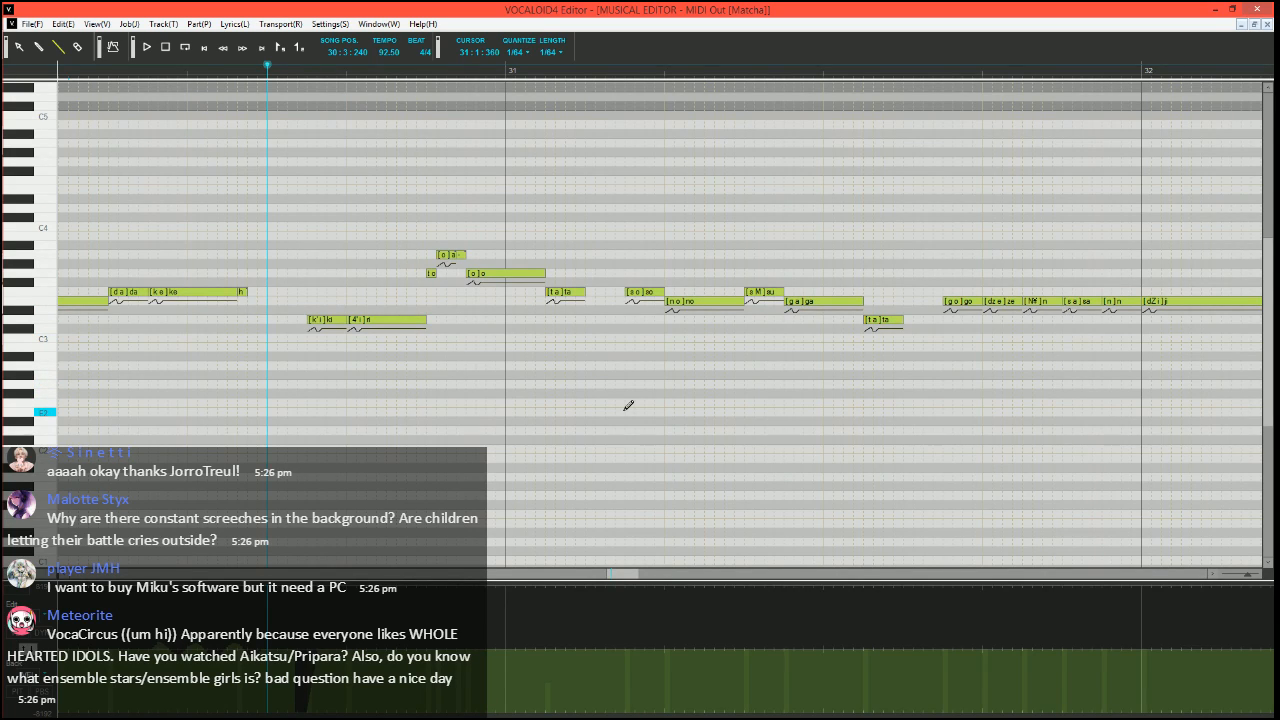
Play the phrase into measure 31, and split the G3 "o" note before it into a shorter G3, a very short G3 and an F3 note
scroll(579, 402, "up", 1)
scroll(575, 401, "right", 1)
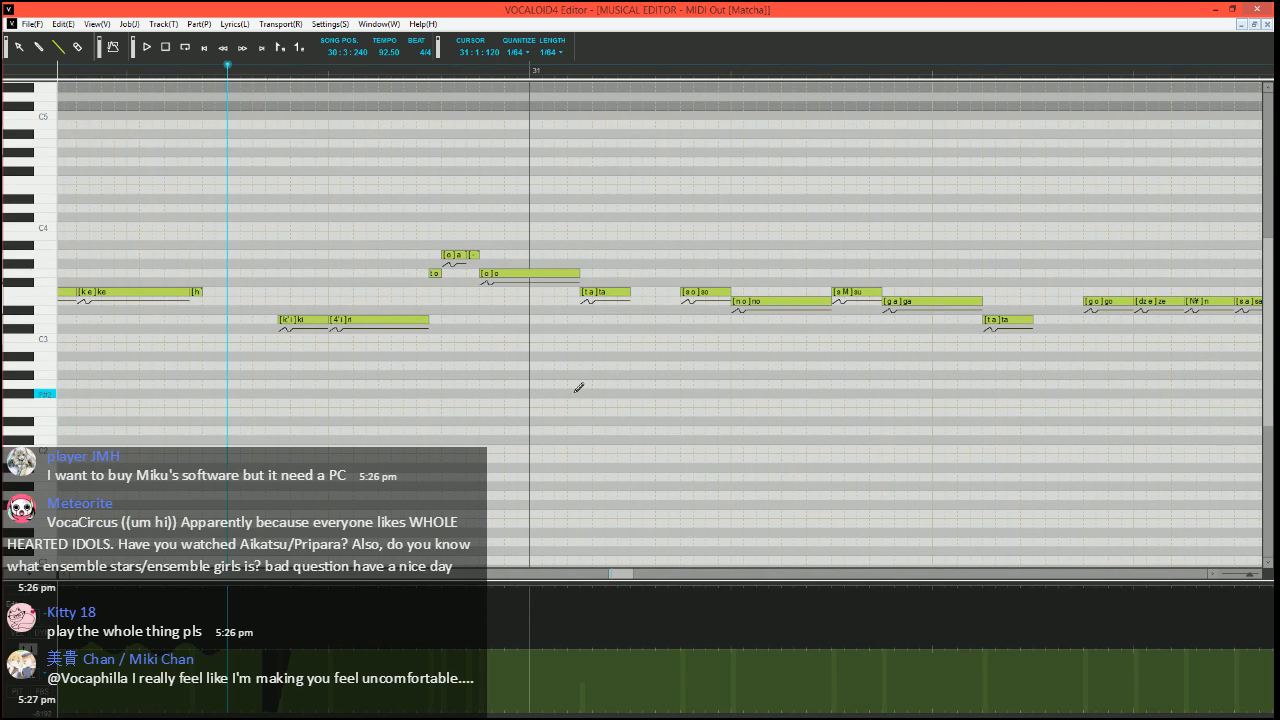
key("space")
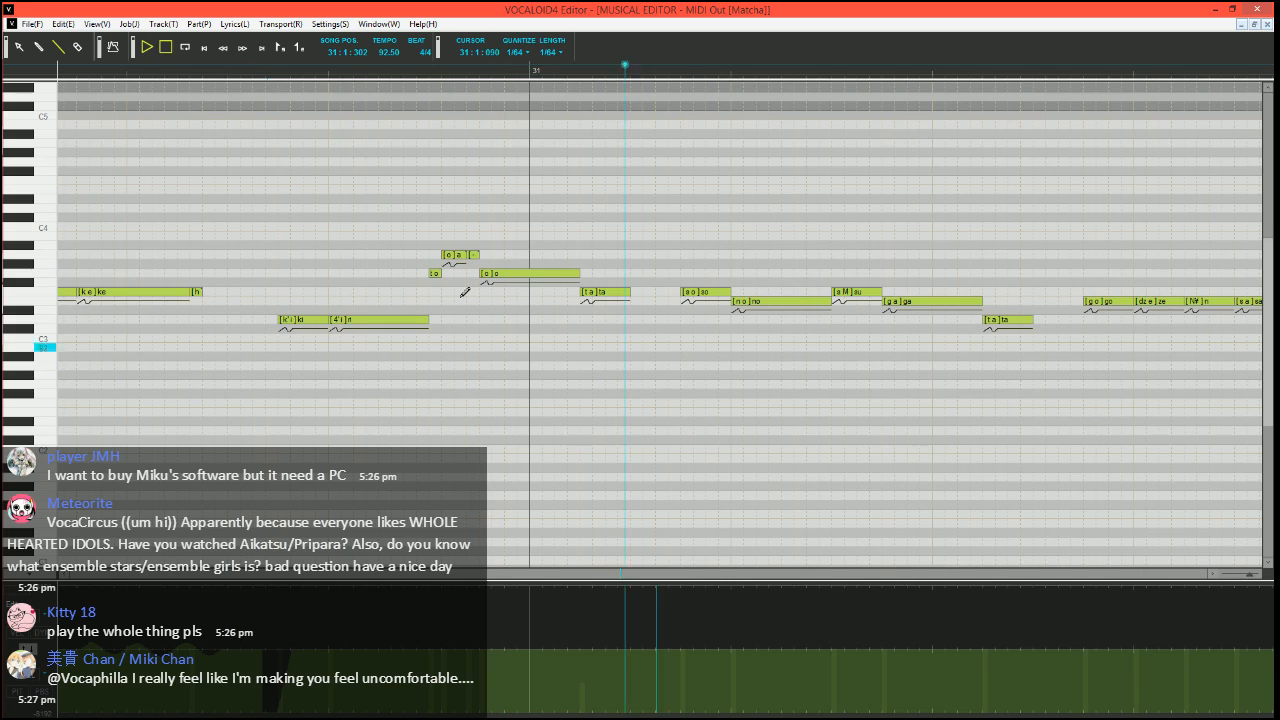
key("space")
left_click(576, 273)
left_click_drag(577, 273, 518, 273)
mouse_move(520, 273)
left_mouse_down()
mouse_move(592, 293)
mouse_move(581, 293)
left_mouse_up()
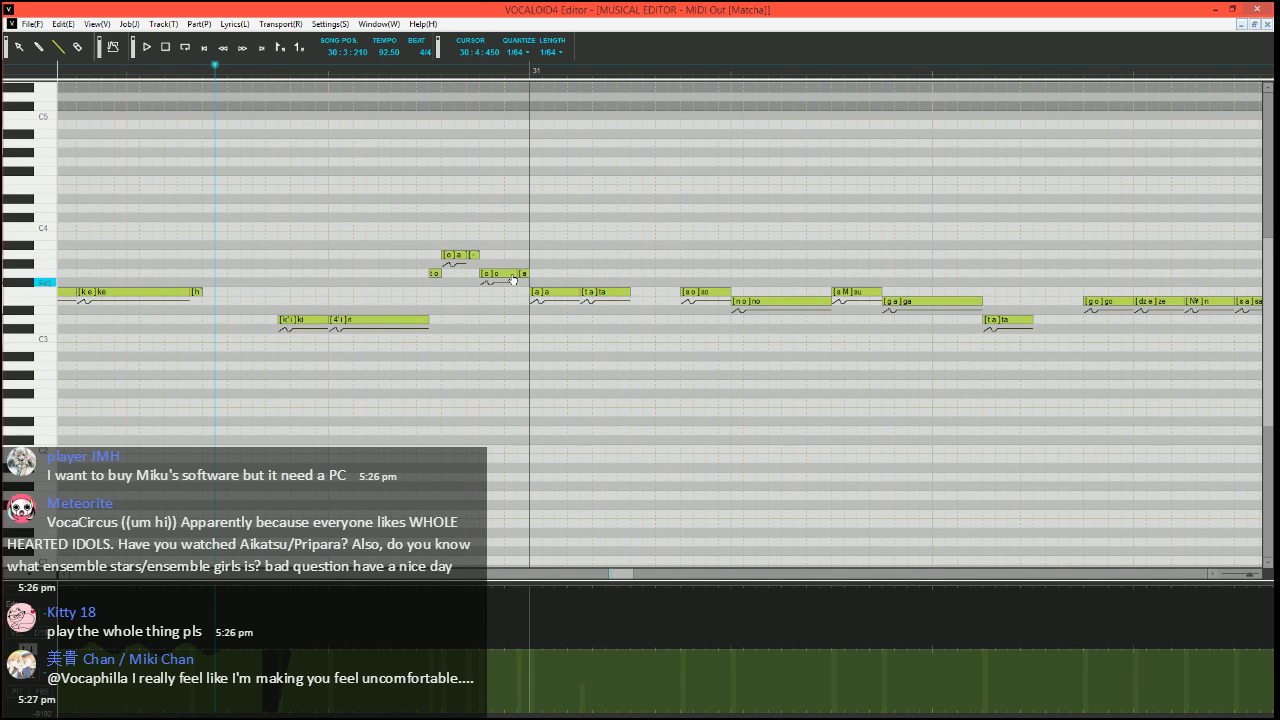
Set the phonemes of the very short G3 note and the F3 note at measure 31 to "-", and play the phrase
double_click(523, 273)
type("-")
key("Tab")
key("Return")
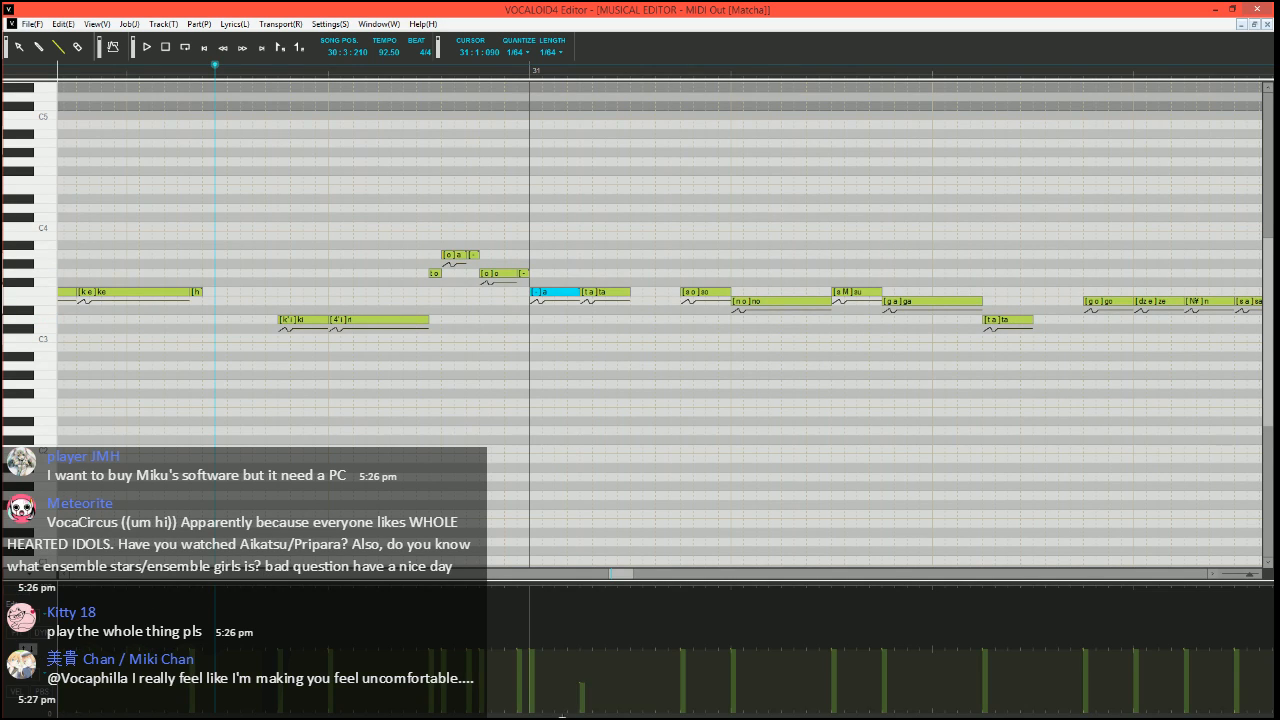
key("space")
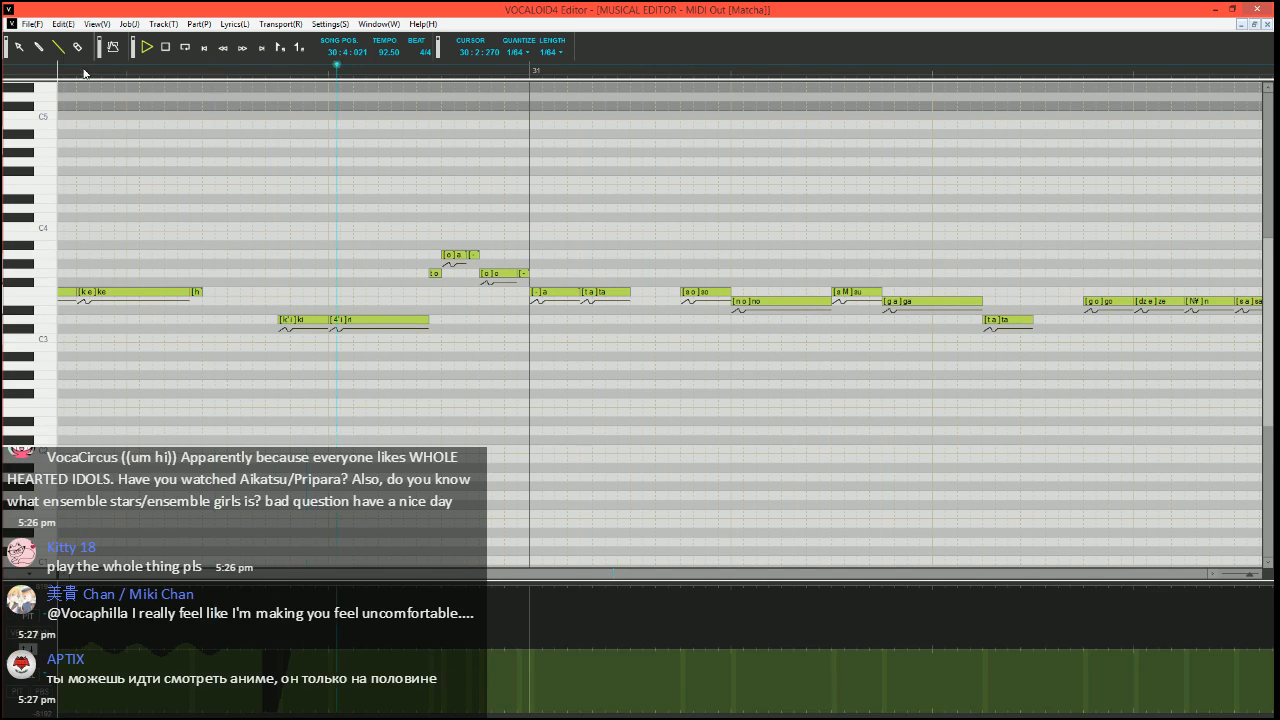
key("space")
Place the song position at 31:1:300 and draw a pitch bend rising from the minimum to the centre line at the start of the F3 "so" note
scroll(623, 391, "right", 3)
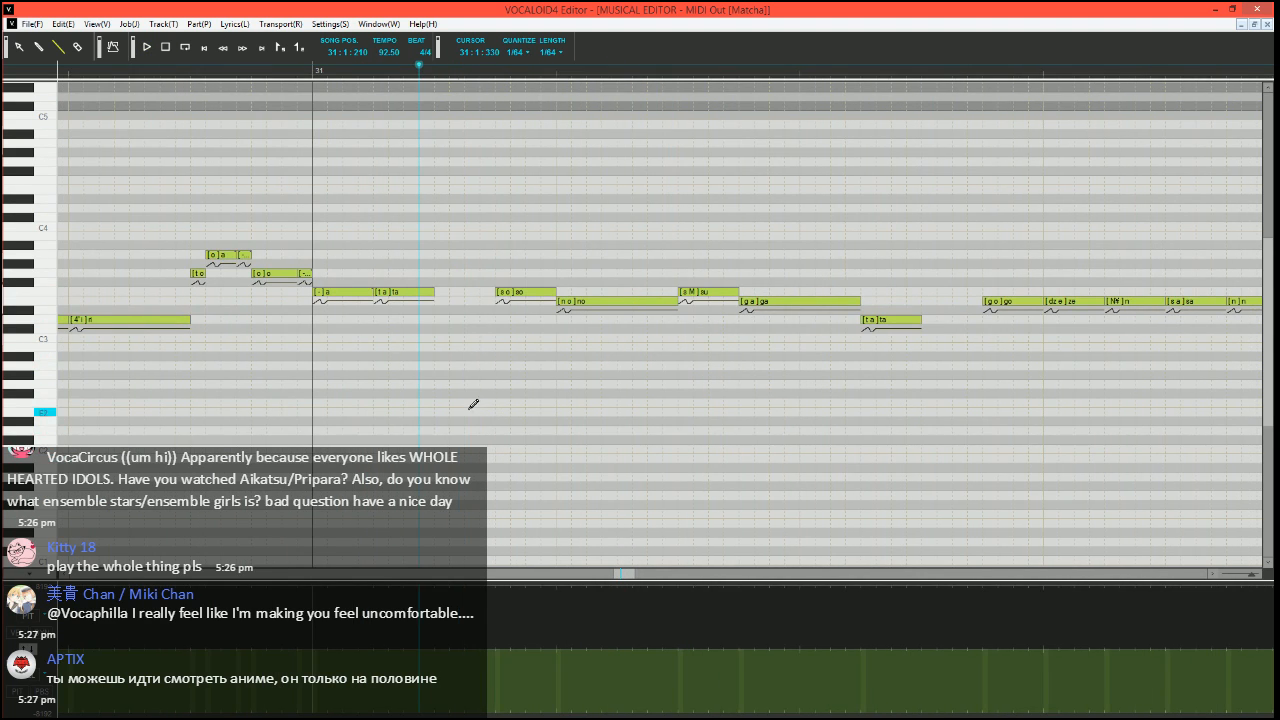
scroll(471, 406, "right", 1)
left_click(431, 69)
scroll(503, 400, "up", 1)
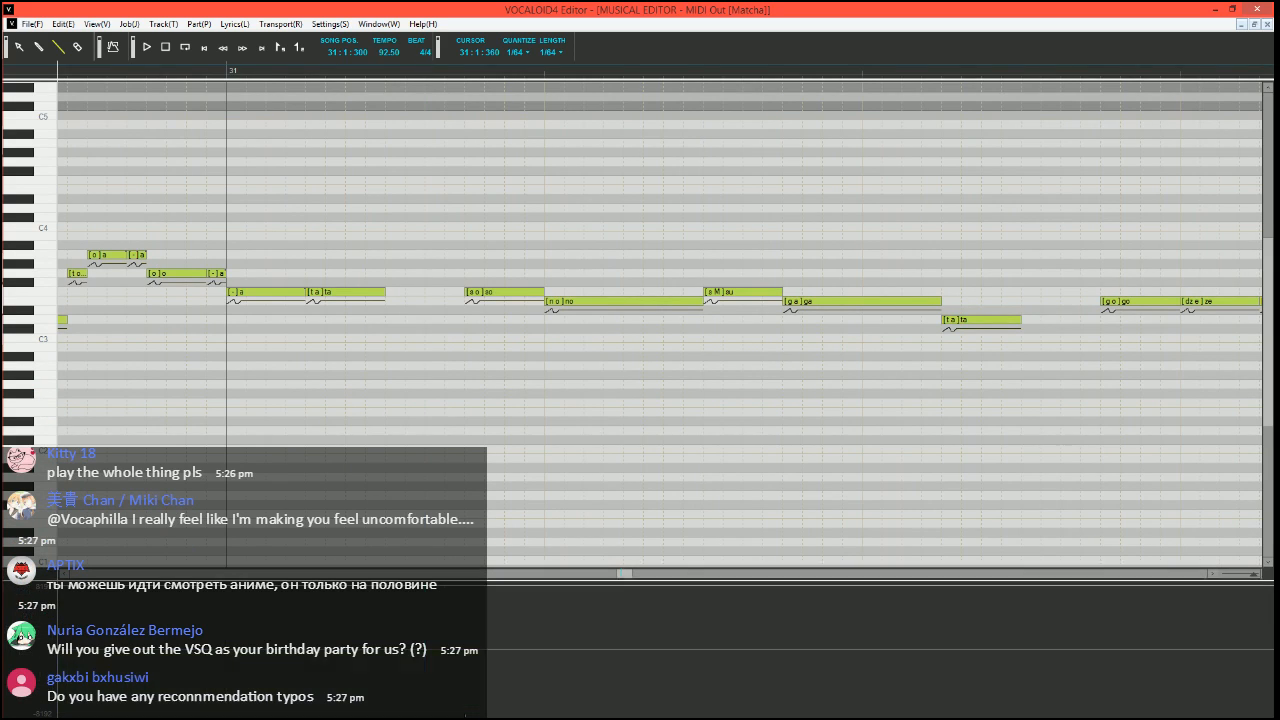
left_click_drag(487, 650, 488, 650)
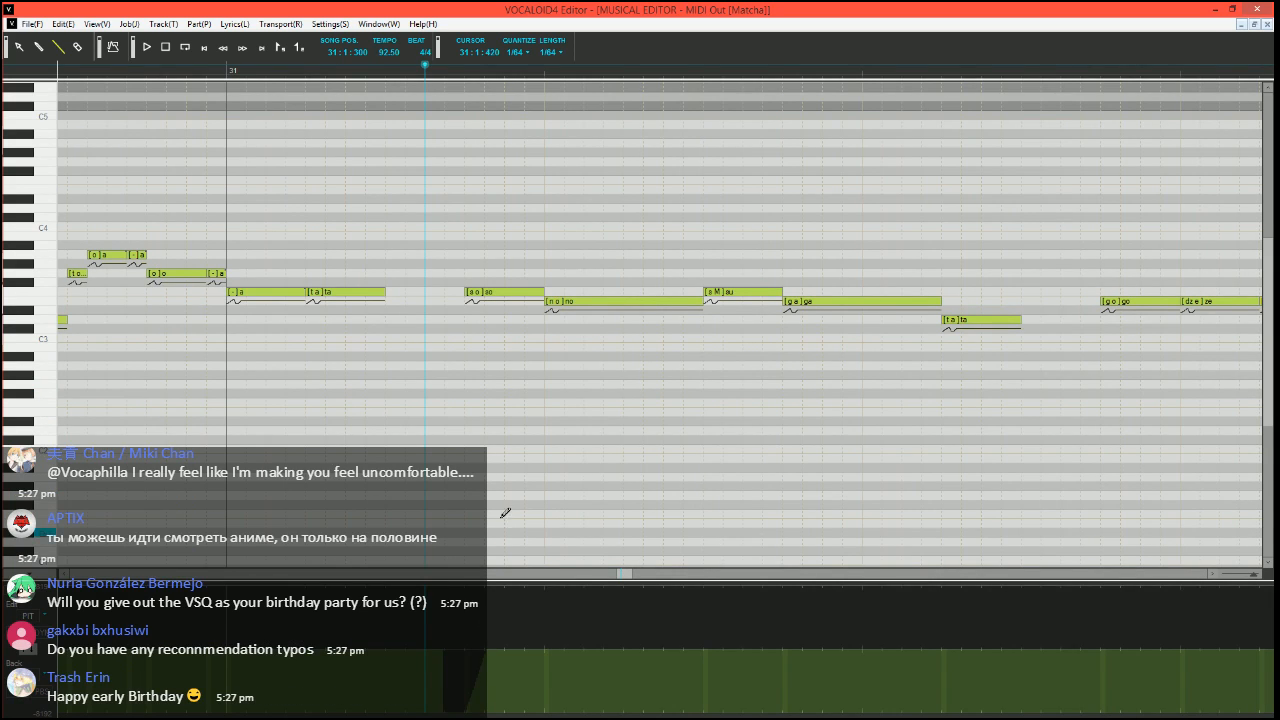
Shorten the E3 "ga" note and raise it to F3, and fill its remaining length with two E3 "a" notes and a D3 "a" note
scroll(530, 456, "right", 1)
scroll(683, 346, "down", 1)
scroll(683, 347, "down", 1)
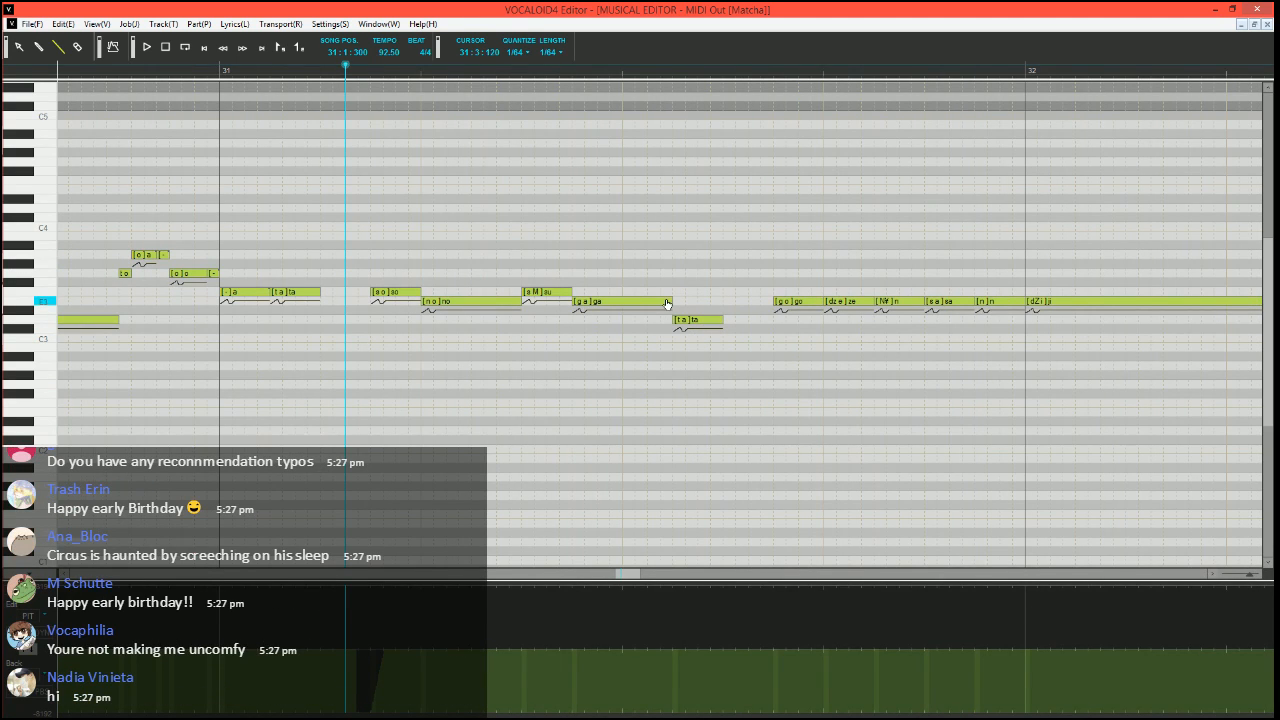
mouse_move(670, 301)
left_mouse_down()
mouse_move(580, 293)
mouse_move(672, 319)
left_mouse_up()
Run the Expressive Vibrato job plugin on the D3 "ta" note in the third beat of measure 31
left_click(719, 321)
key("ctrl+j")
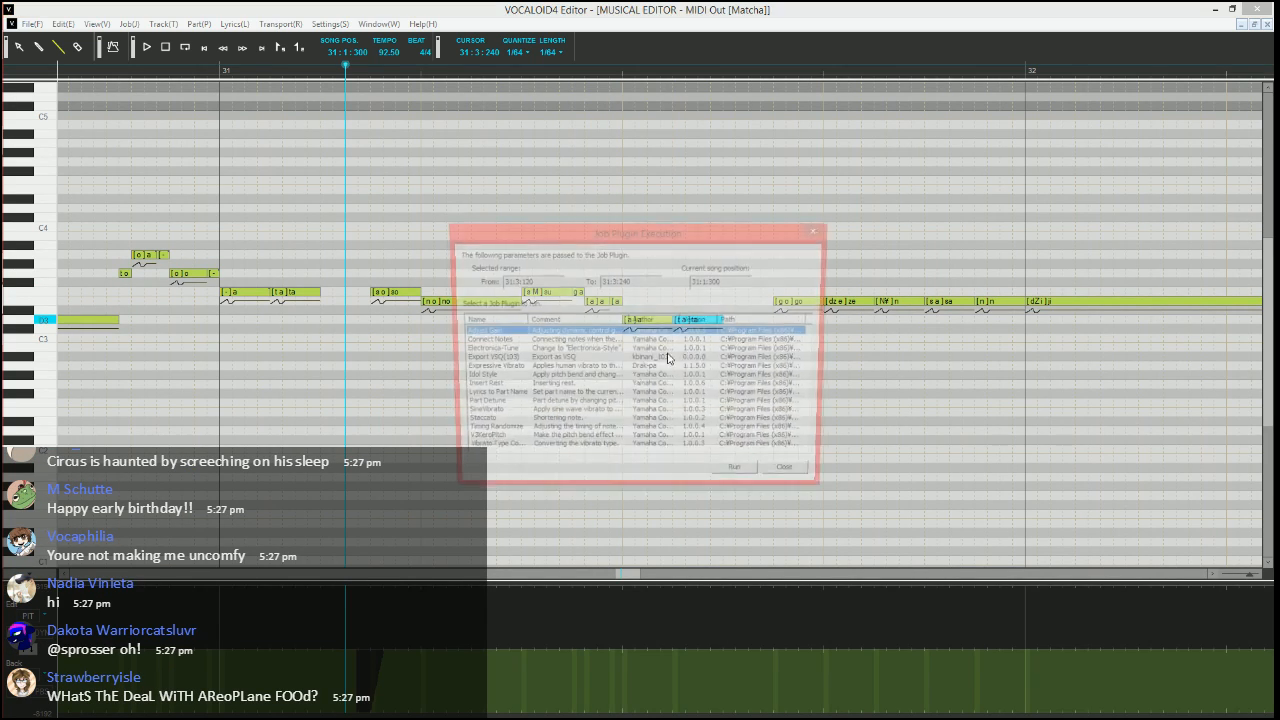
left_click(521, 370)
left_click(741, 478)
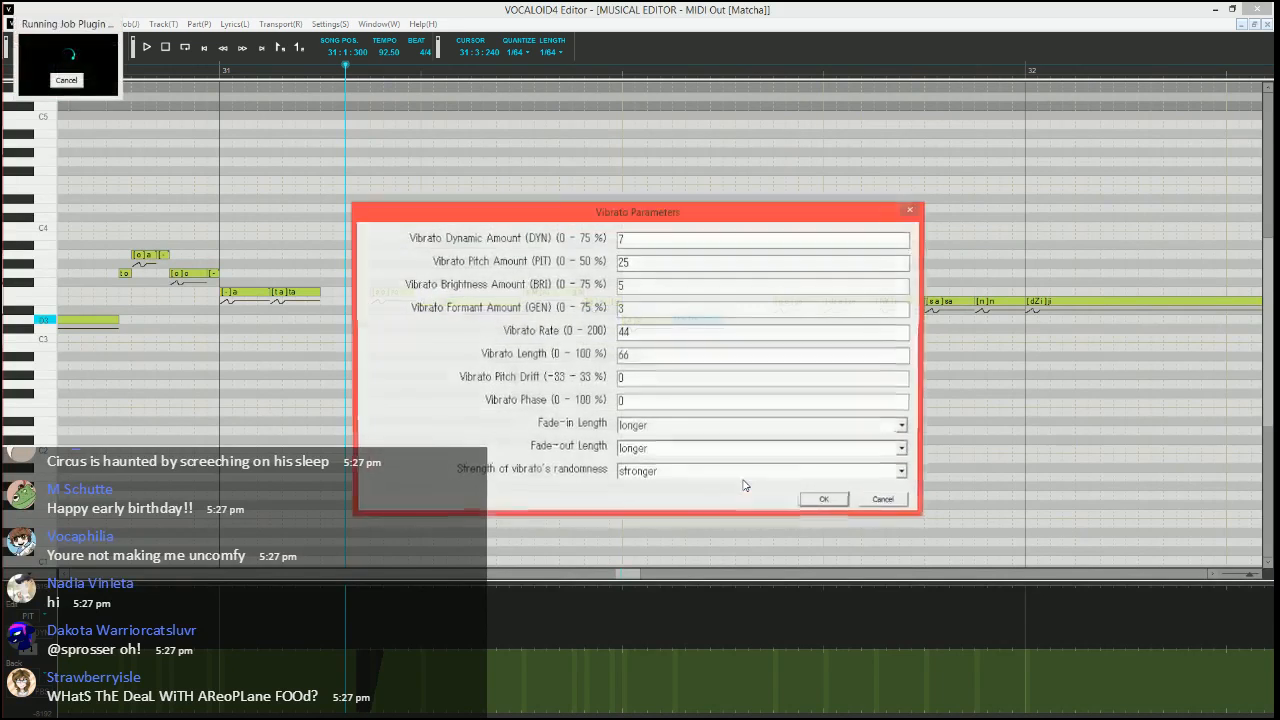
Set the vibrato's pitch amount to 10, brightness amount to 15, rate to 70 and length to 100
double_click(667, 260)
type("10")
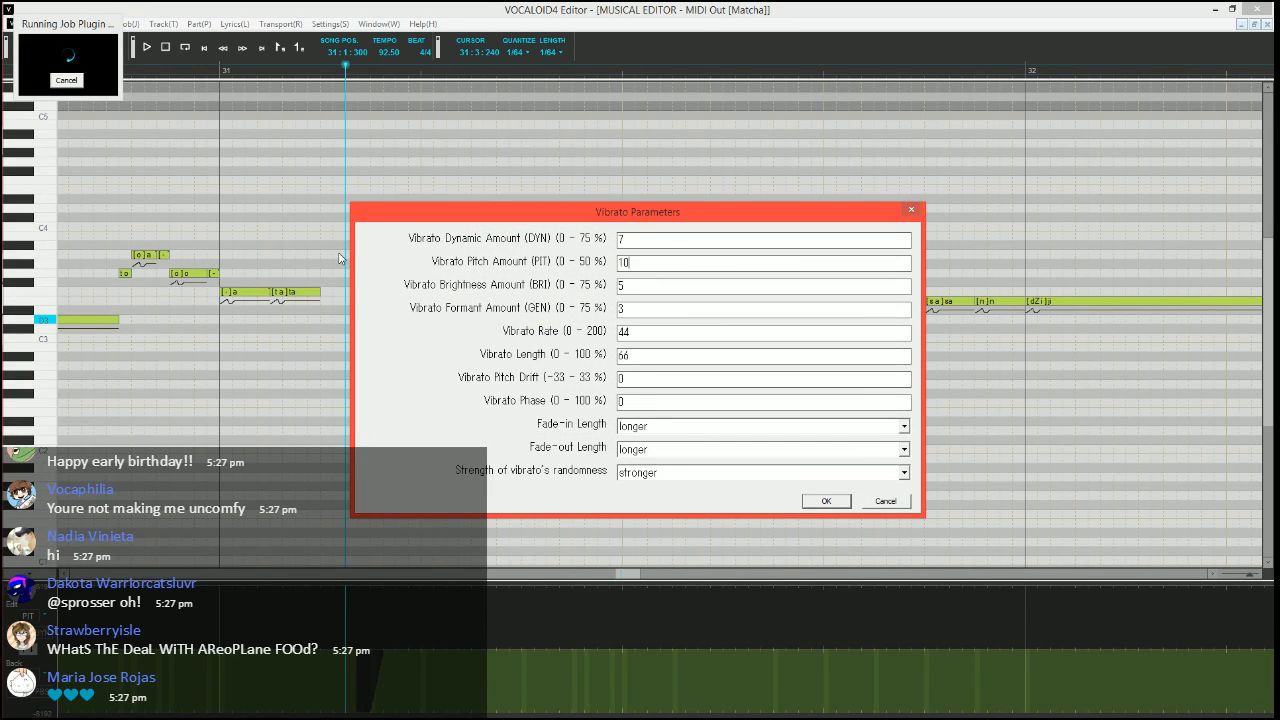
key("Tab")
type("15")
key("Tab")
key("Tab")
type("70")
key("Tab")
type("100")
Set the vibrato's fade-in and fade-out lengths to shorter and apply the vibrato to the "ta" note
key("Tab")
key("Tab")
key("Tab")
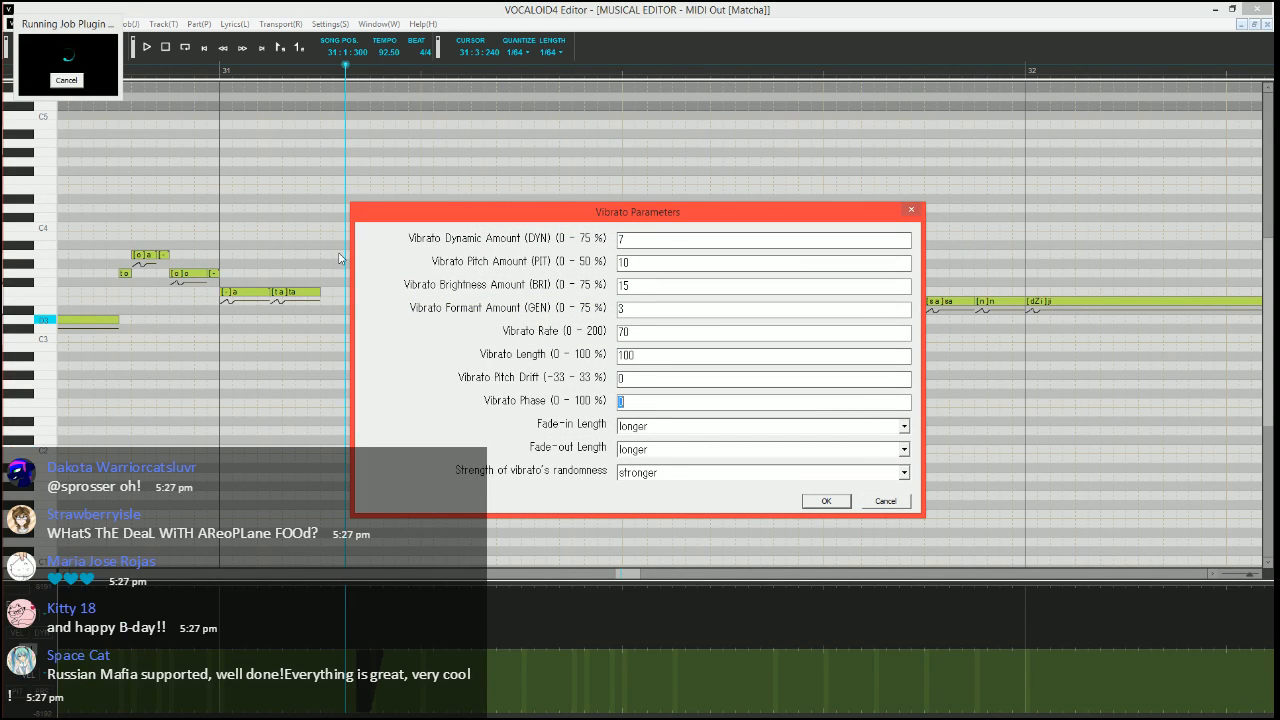
key("Down")
key("Down")
key("Down")
key("Tab")
key("Down")
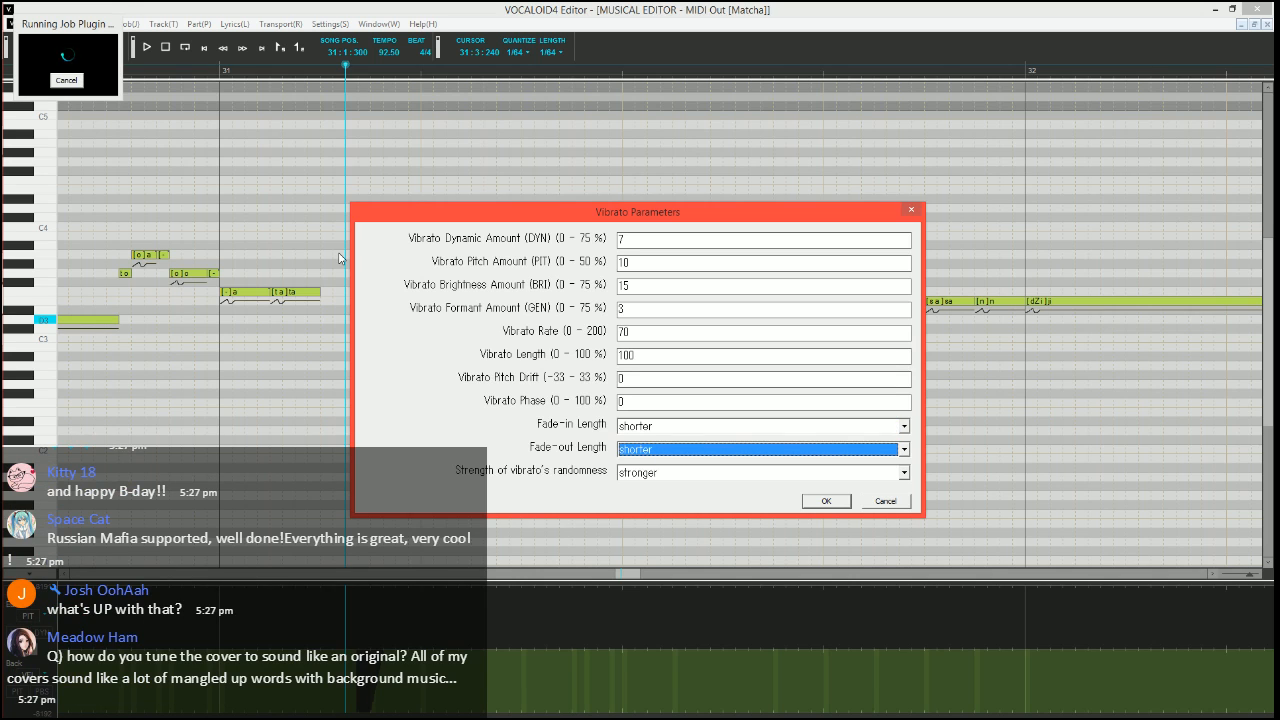
key("Return")
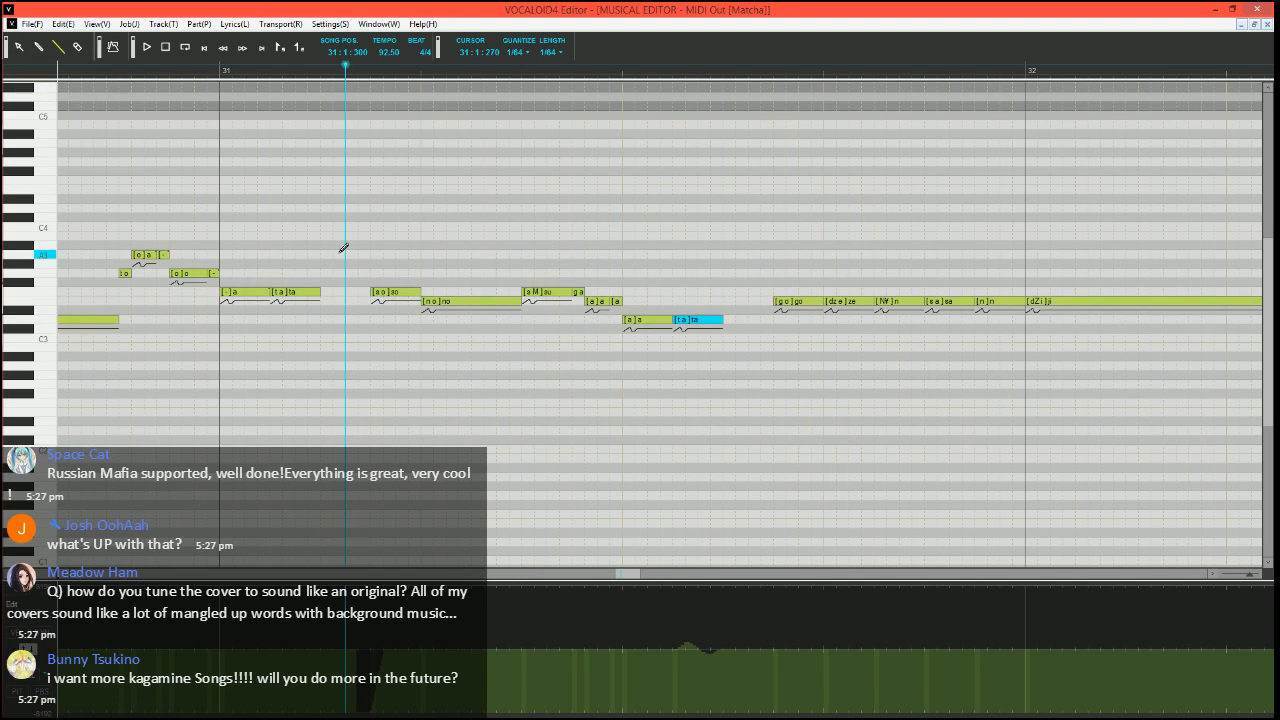
Play the phrase, and add a short D3 note directly after the vibrato "ta" note with the phonemes "h Sil"
key("space")
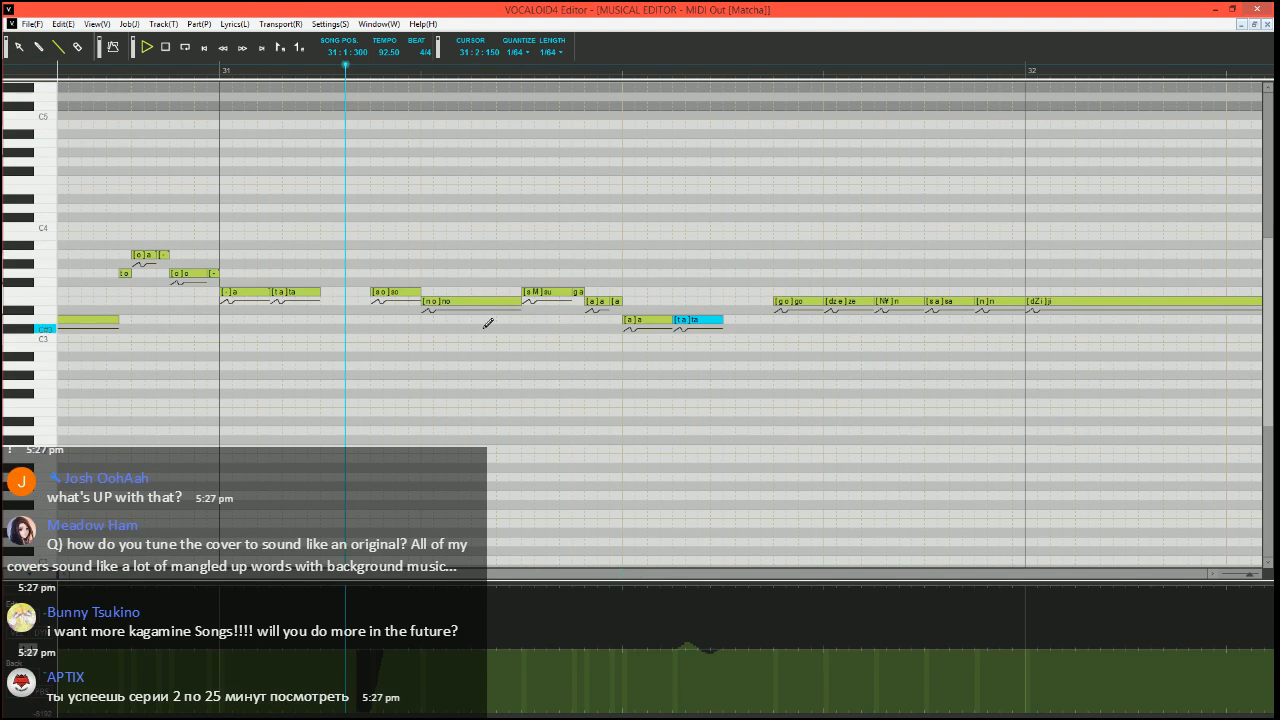
key("space")
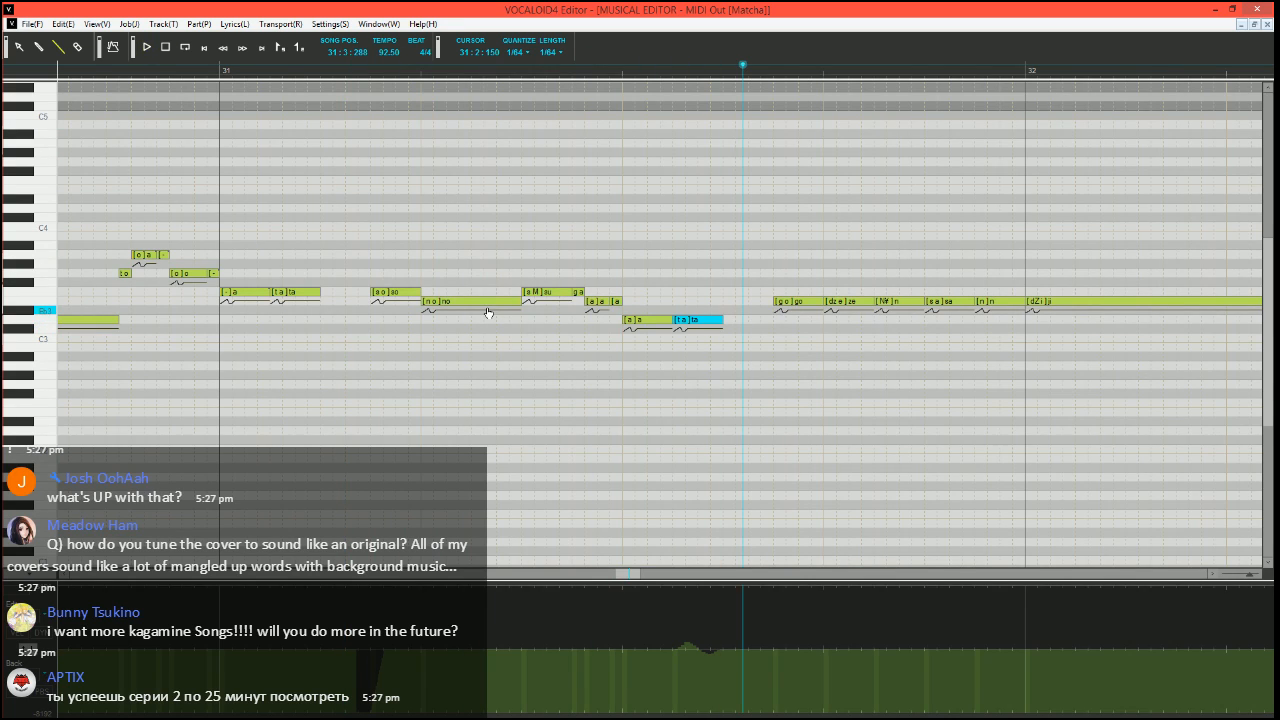
left_click(726, 319)
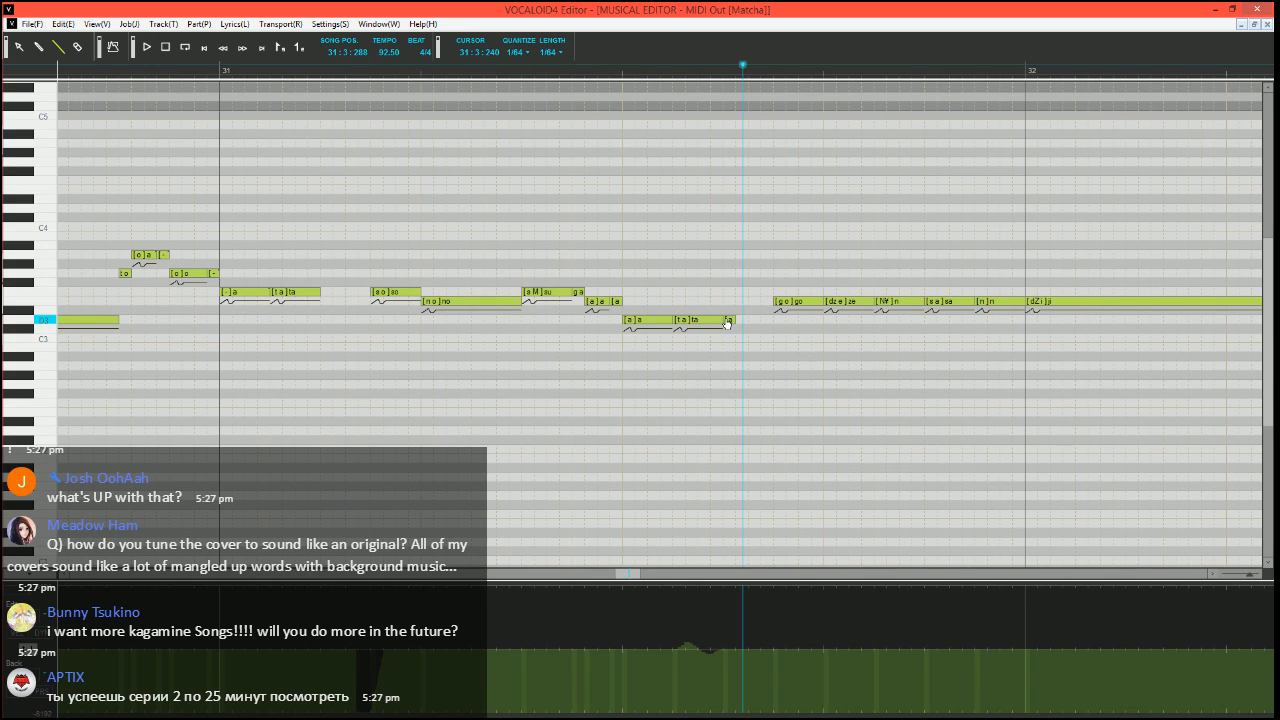
left_click_drag(730, 321, 778, 319)
key("Return")
Set the song position to 31:1:240, and split the long E3 "no" note into a short F3 "no" and an E3 "o" note
left_click_drag(641, 573, 642, 573)
left_click(340, 70)
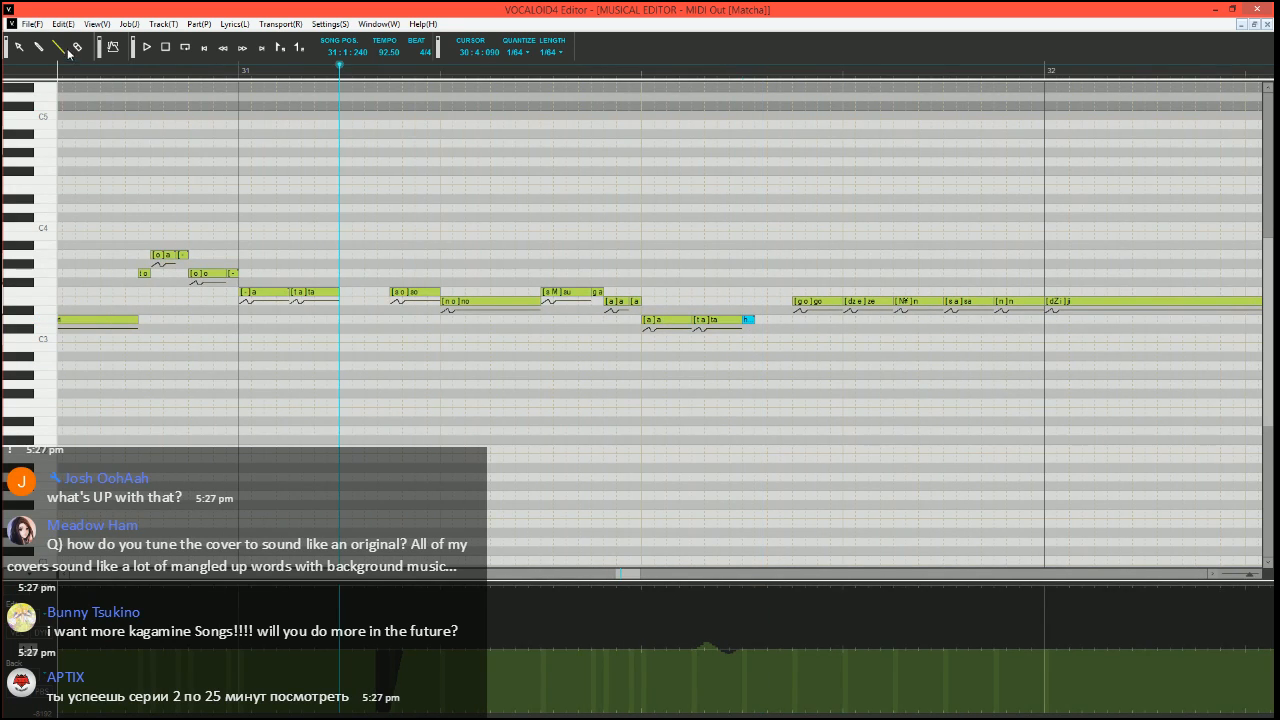
mouse_move(539, 303)
left_mouse_down()
mouse_move(423, 304)
mouse_move(540, 298)
left_mouse_up()
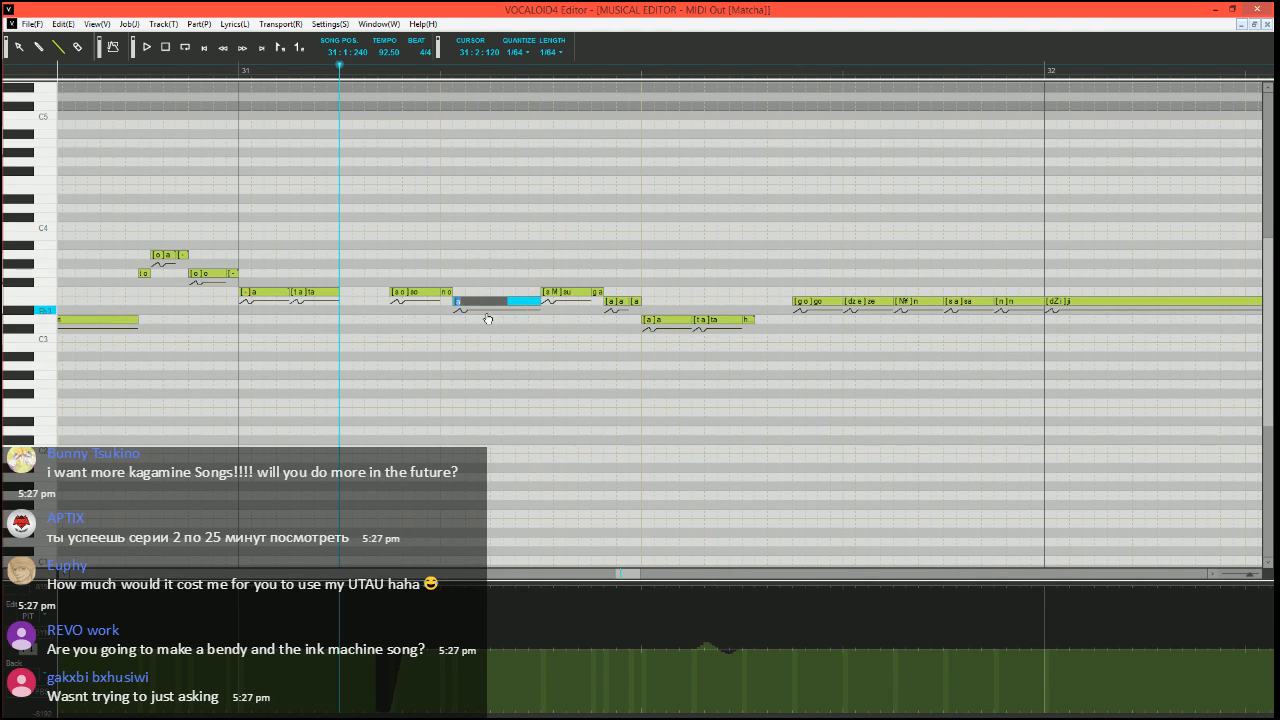
key("Return")
Review the edited notes in measure 31 and play the phrase from 31:1:240
scroll(545, 400, "right", 1)
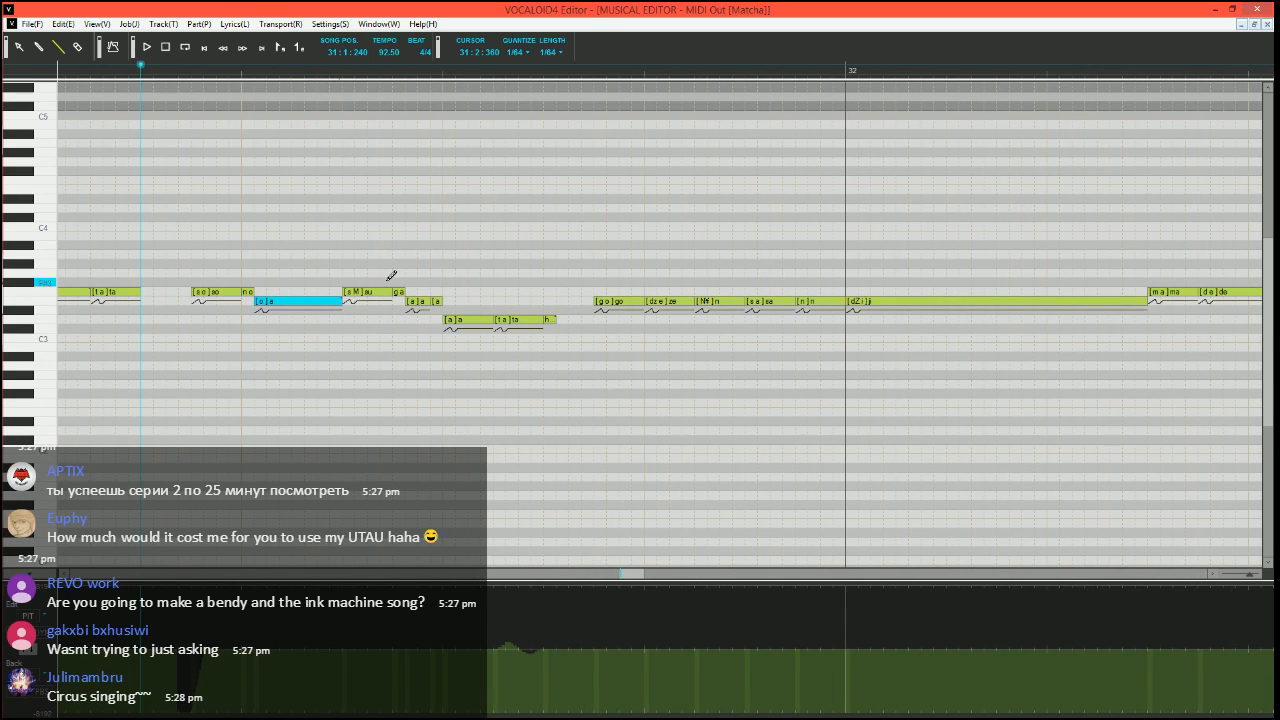
scroll(350, 335, "left", 1)
scroll(350, 335, "right", 1)
scroll(391, 303, "left", 4)
scroll(391, 305, "right", 5)
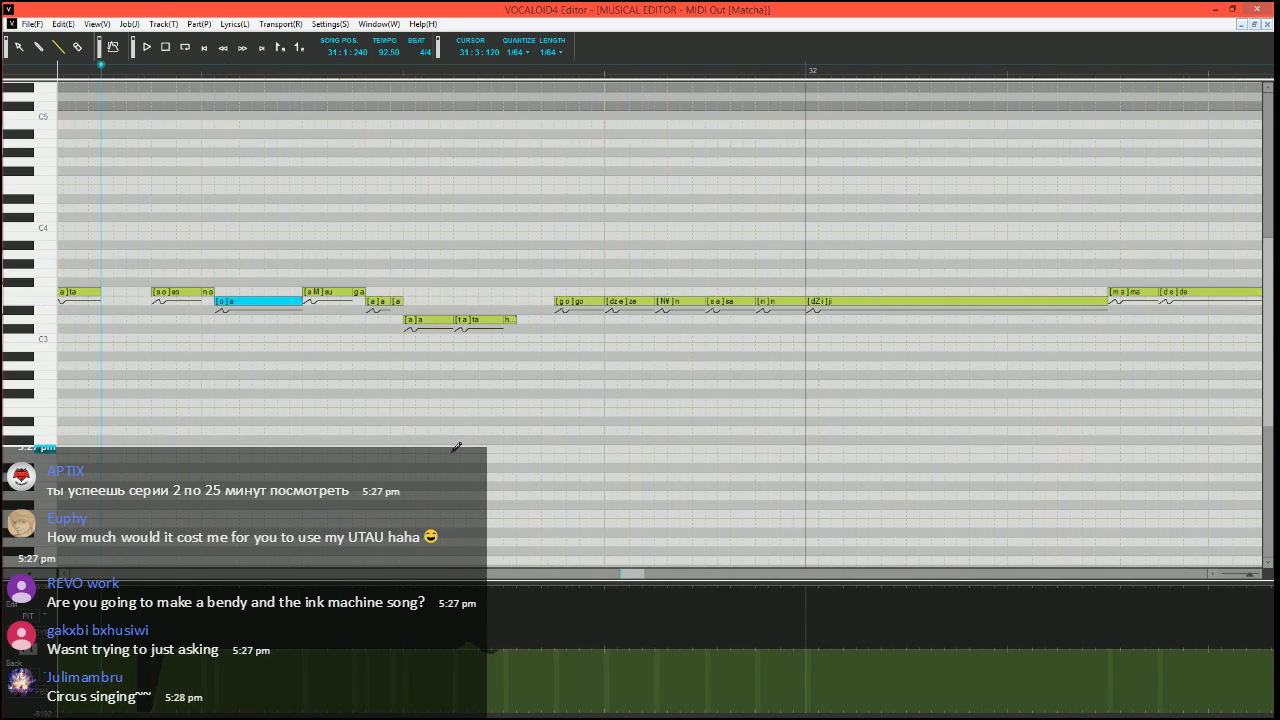
scroll(455, 447, "left", 3)
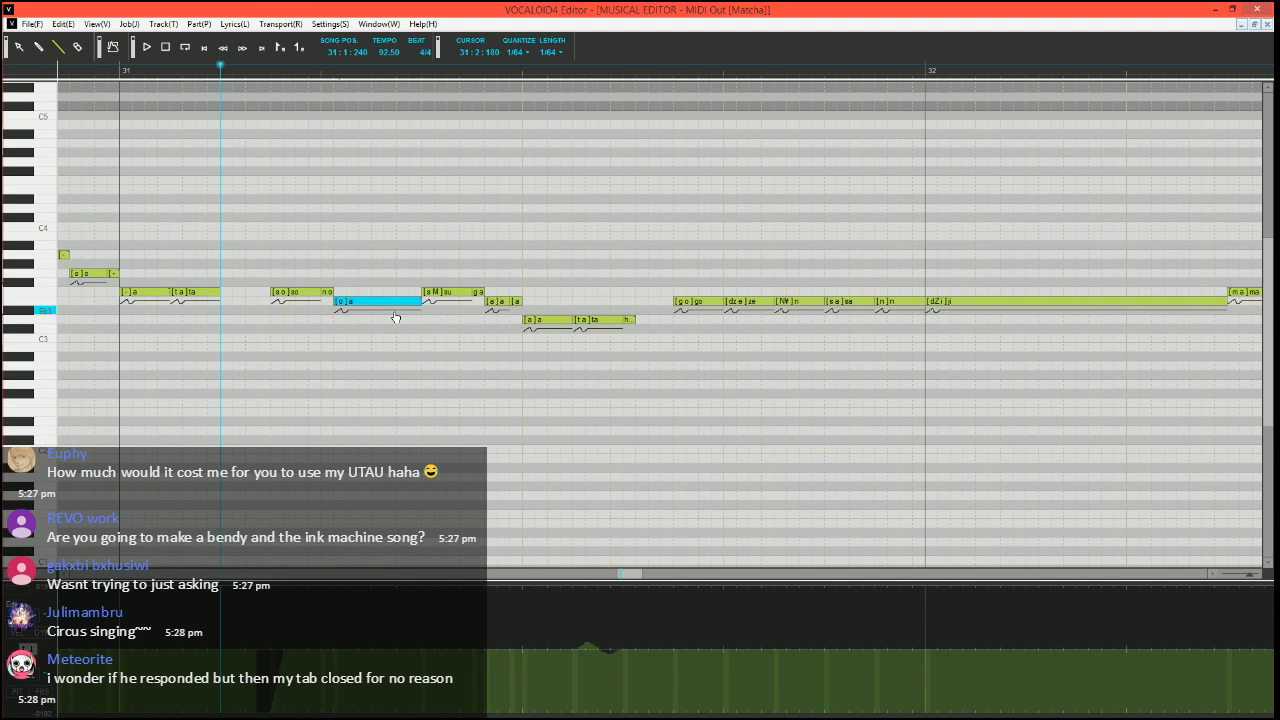
key("space")
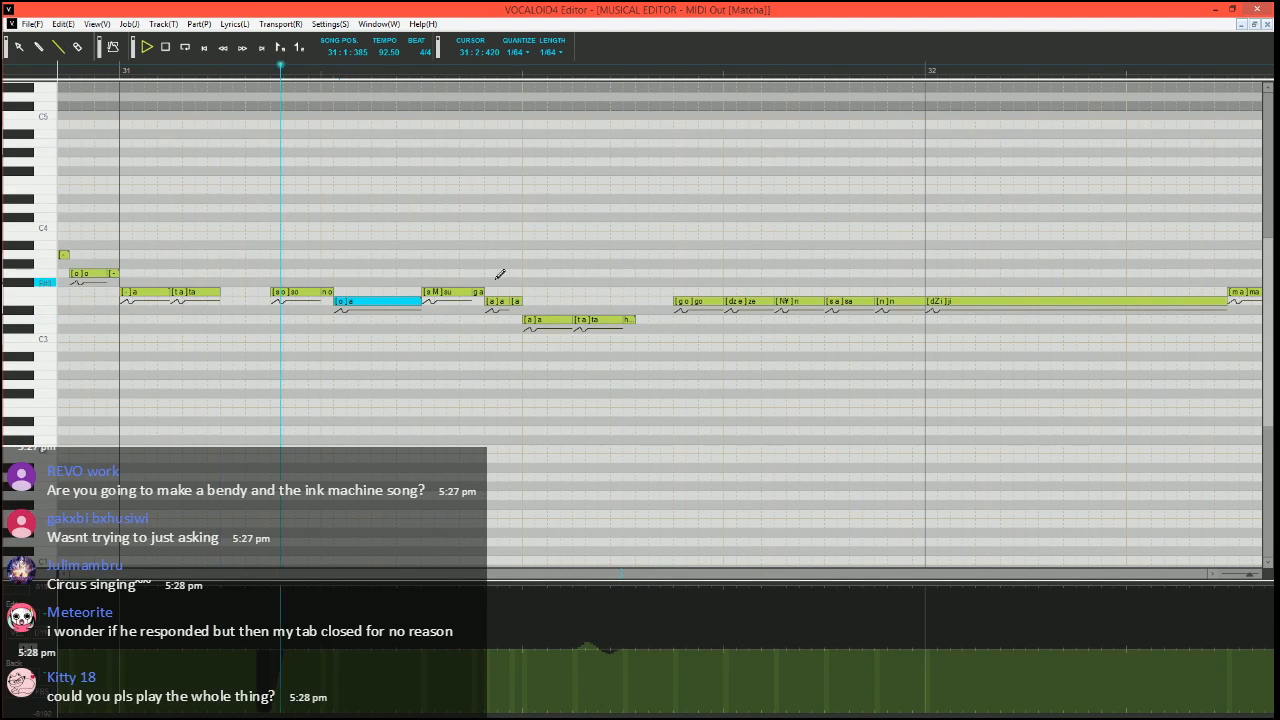
key("space")
Place the song position at 31:3:270 and draw a two-stage pitch bend from the minimum via about half to the centre line at the E3 "go" note
left_click(614, 74)
scroll(683, 260, "right", 5)
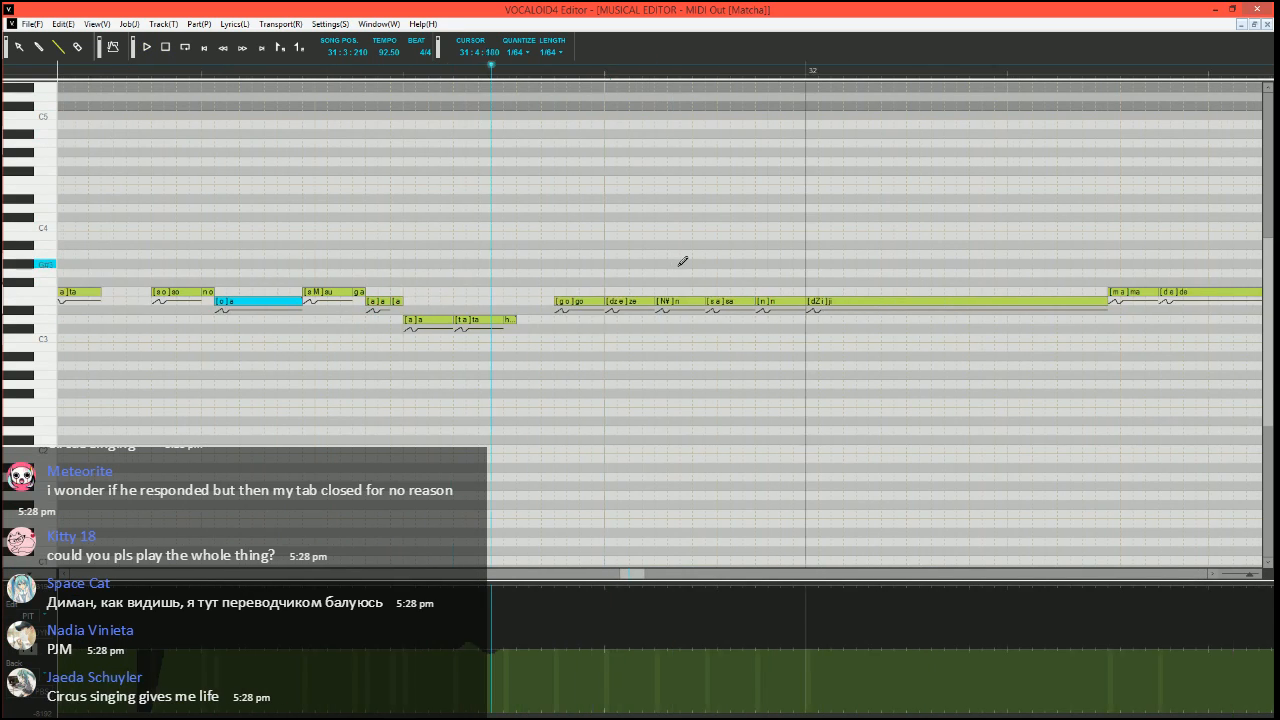
left_click(441, 74)
scroll(464, 300, "up", 2)
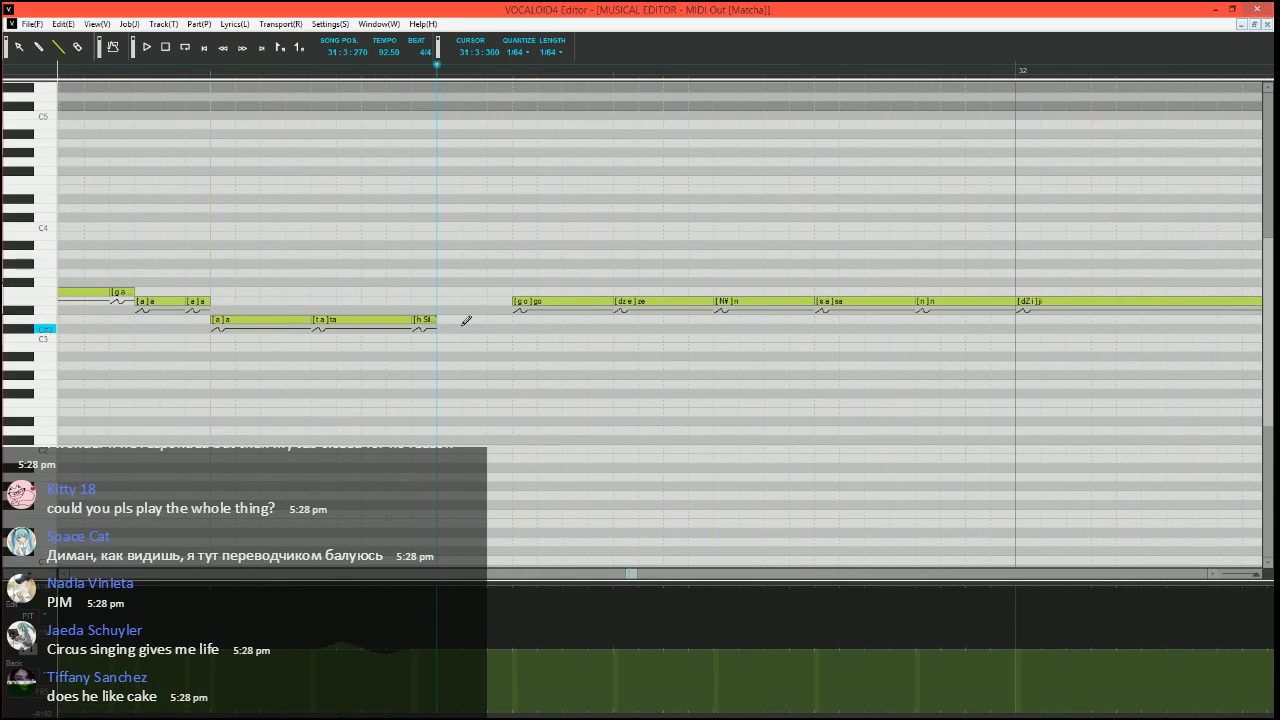
scroll(485, 318, "right", 1)
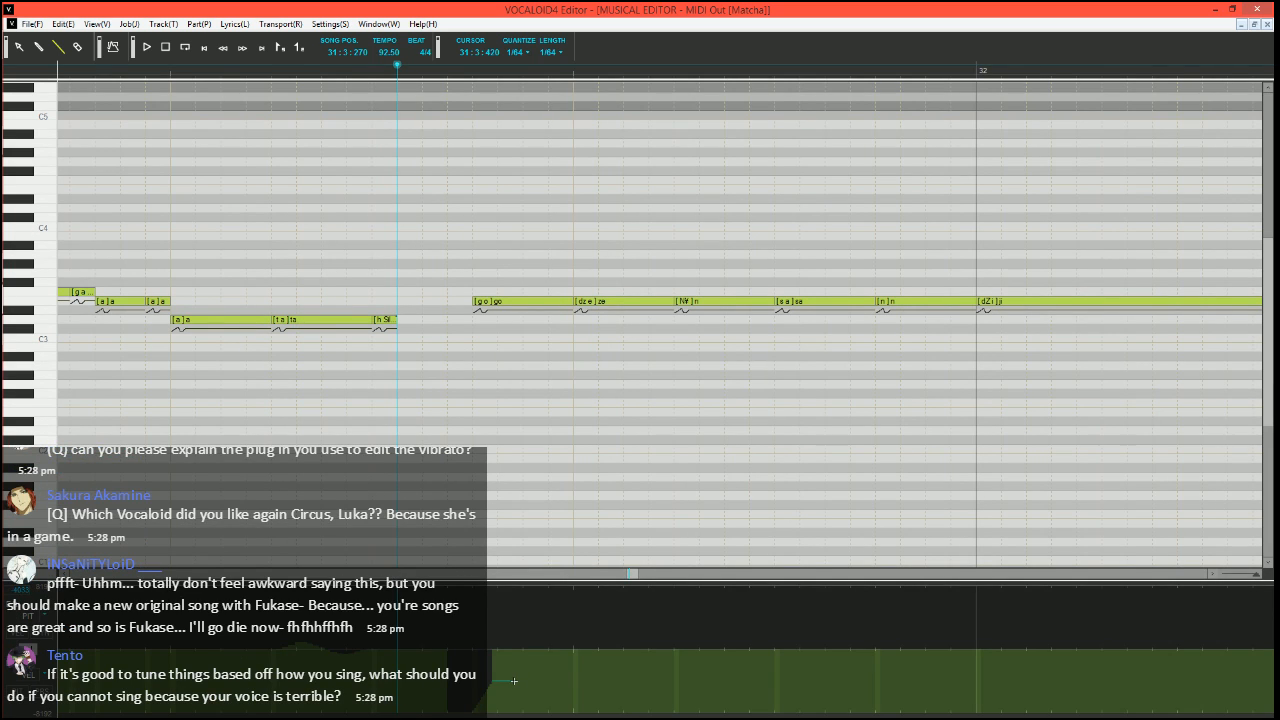
left_click_drag(514, 681, 514, 681)
left_click_drag(514, 681, 535, 649)
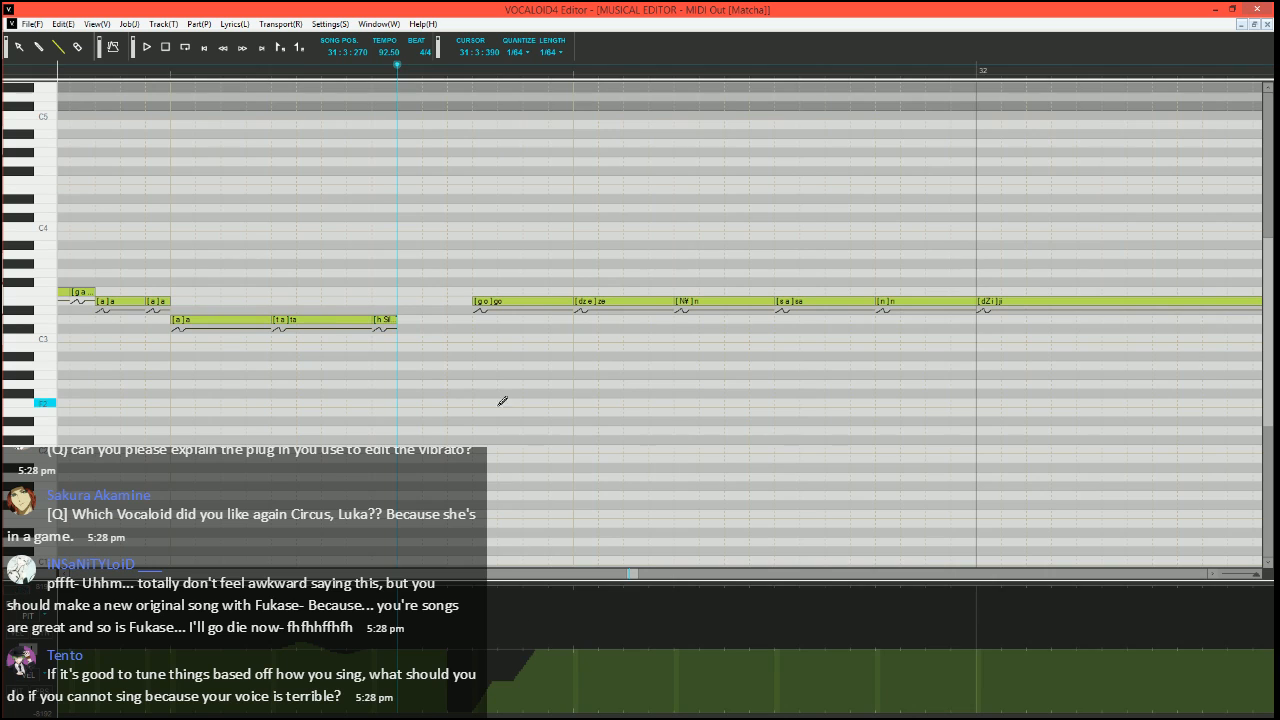
Redraw the final rise of the "go" note's pitch bend so that it reaches the centre line sooner and more steeply
scroll(504, 400, "down", 1, "ctrl")
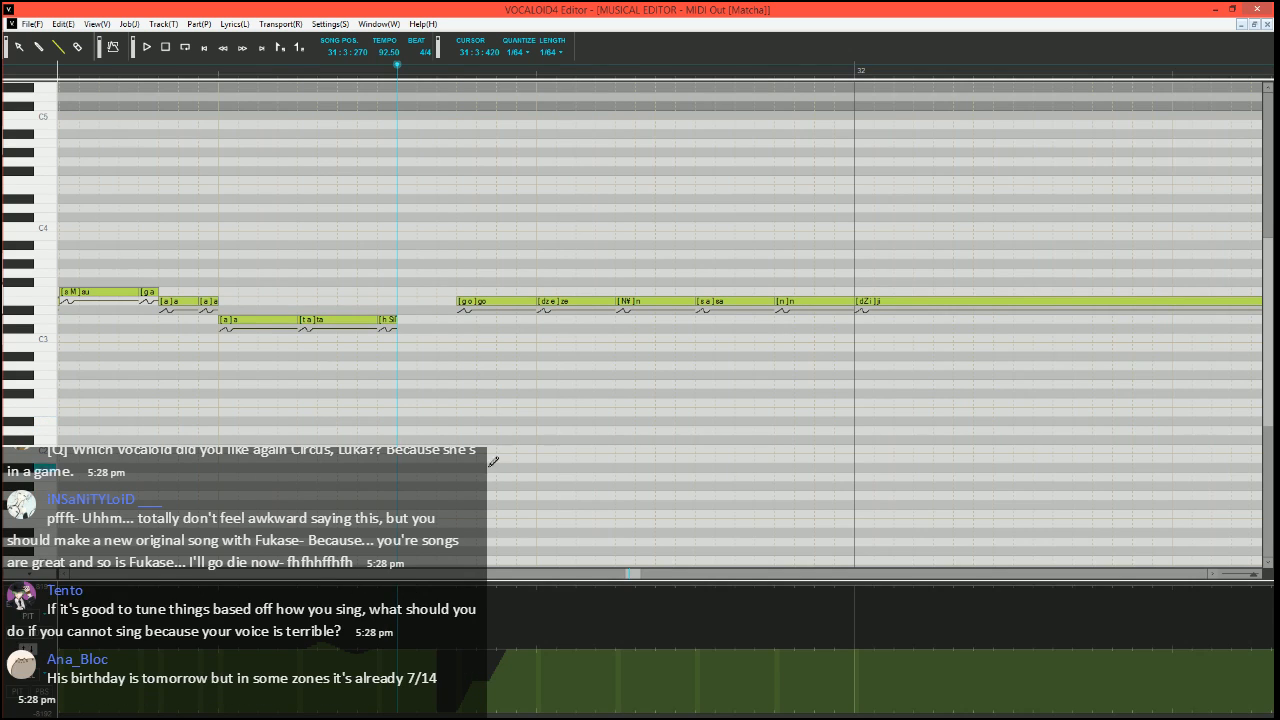
scroll(510, 425, "up", 1)
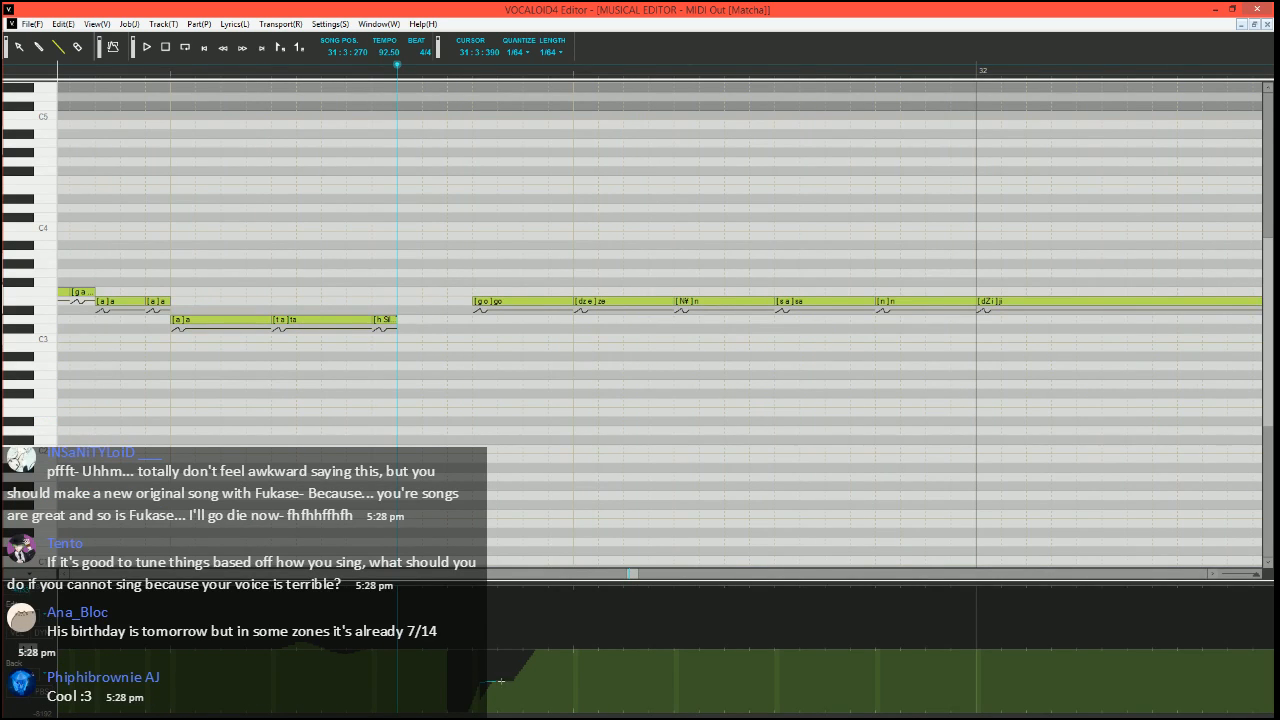
left_click_drag(514, 651, 566, 650)
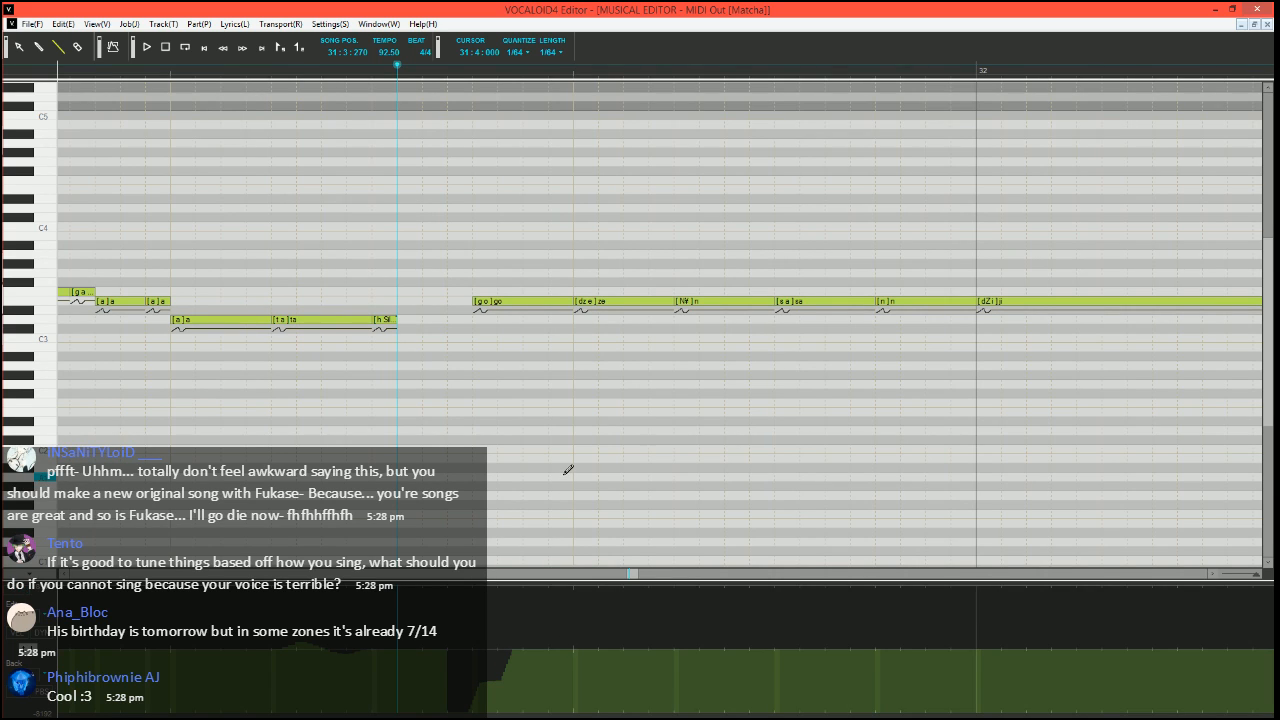
scroll(568, 470, "right", 1)
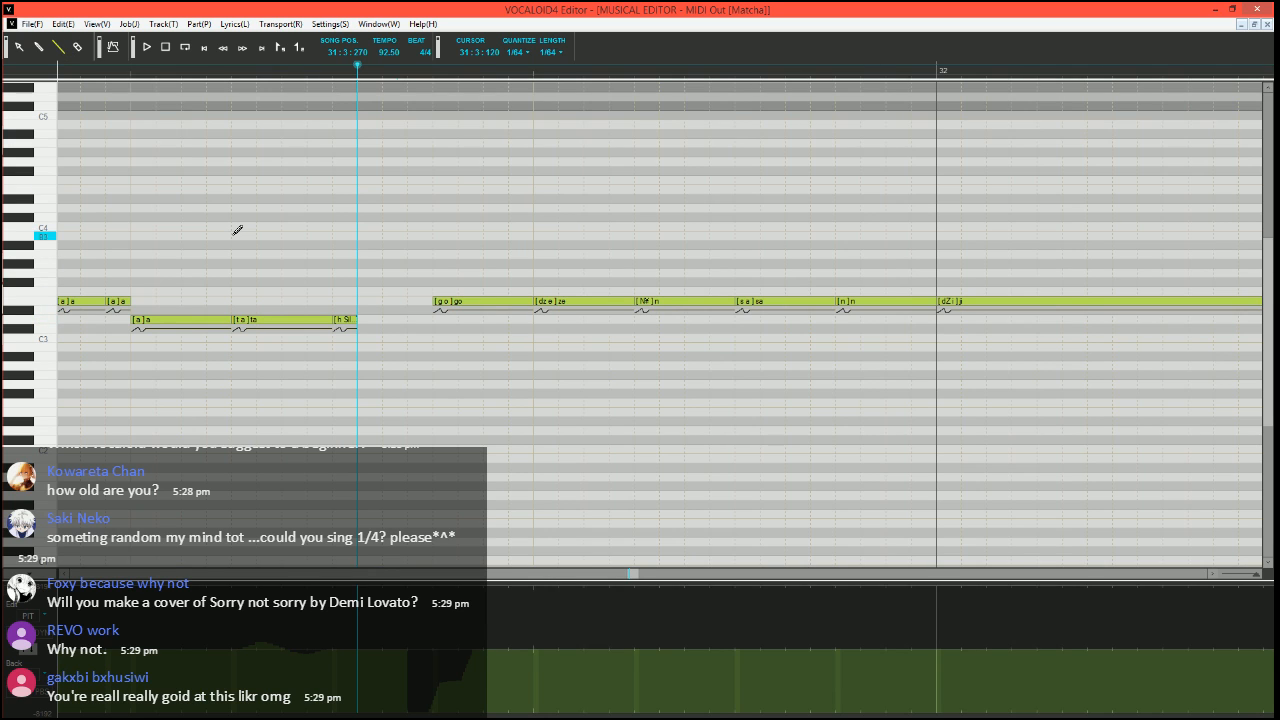
scroll(300, 300, "right", 2)
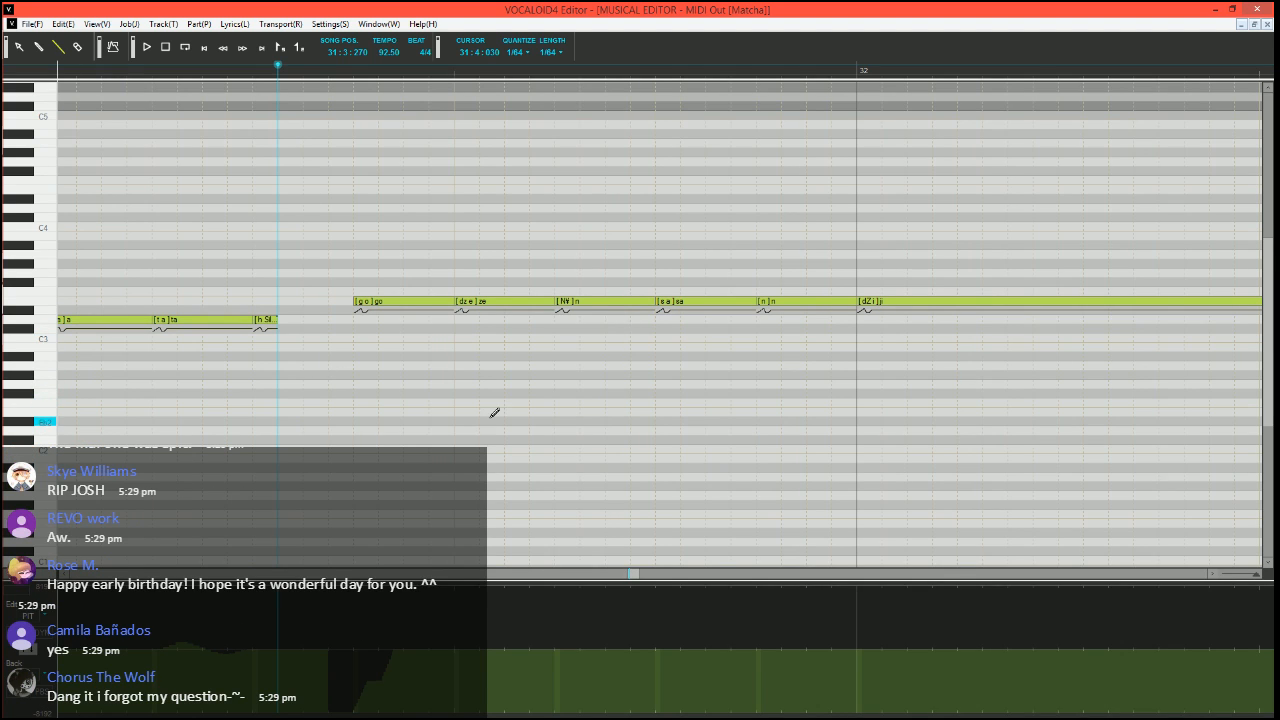
scroll(538, 382, "down", 2)
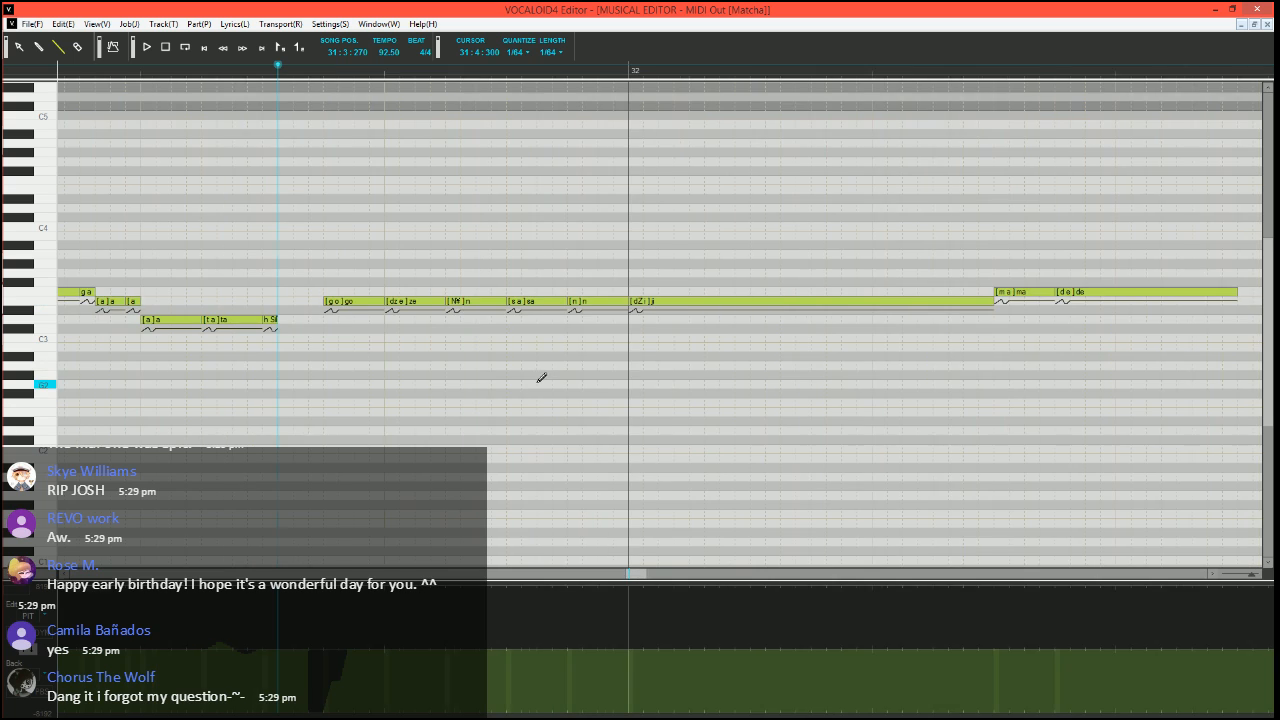
scroll(540, 377, "up", 3)
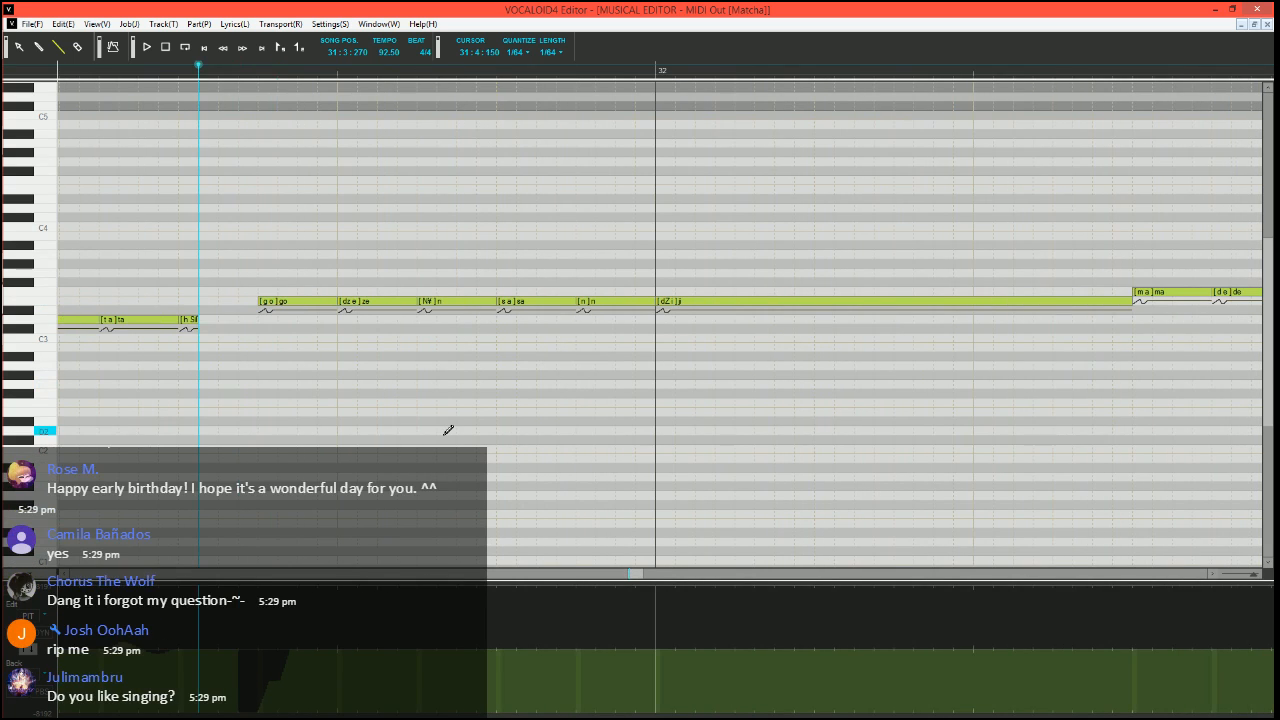
Draw a two-stage pitch bend from the minimum via about half to the centre line at the E3 "ji" note, and play the phrase
scroll(510, 430, "down", 2)
scroll(515, 432, "up", 1)
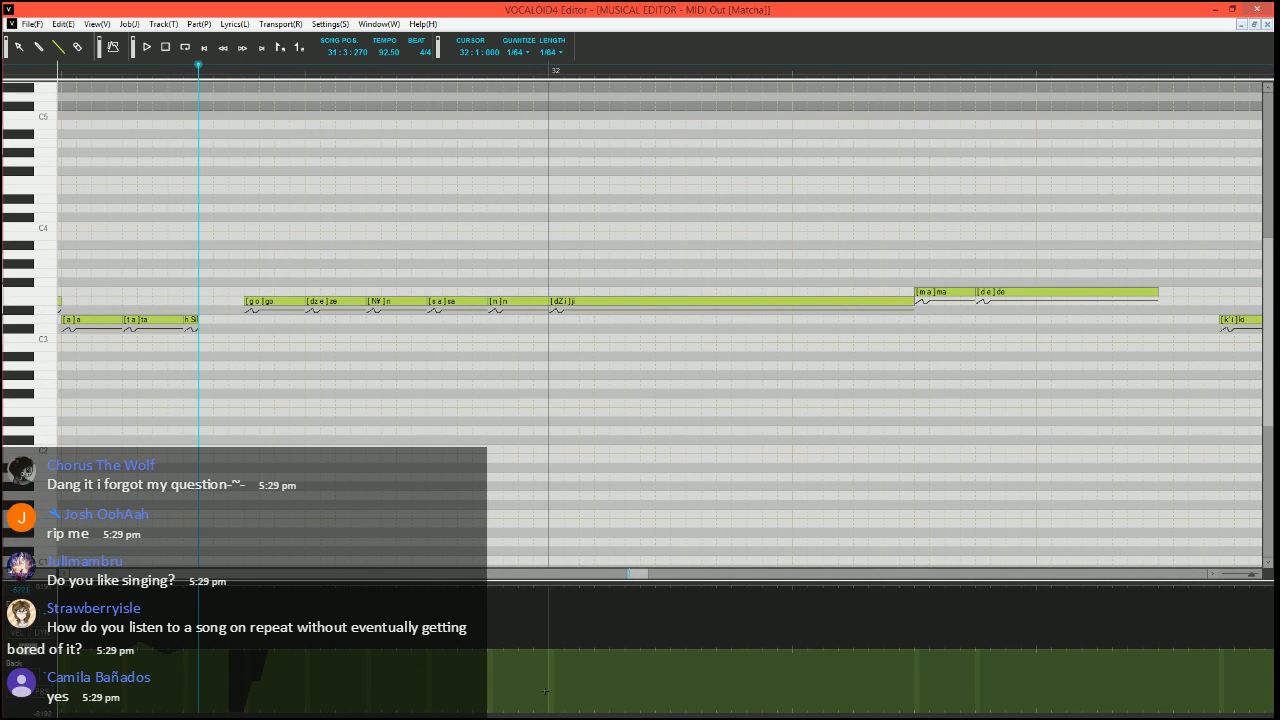
left_click_drag(534, 707, 580, 681)
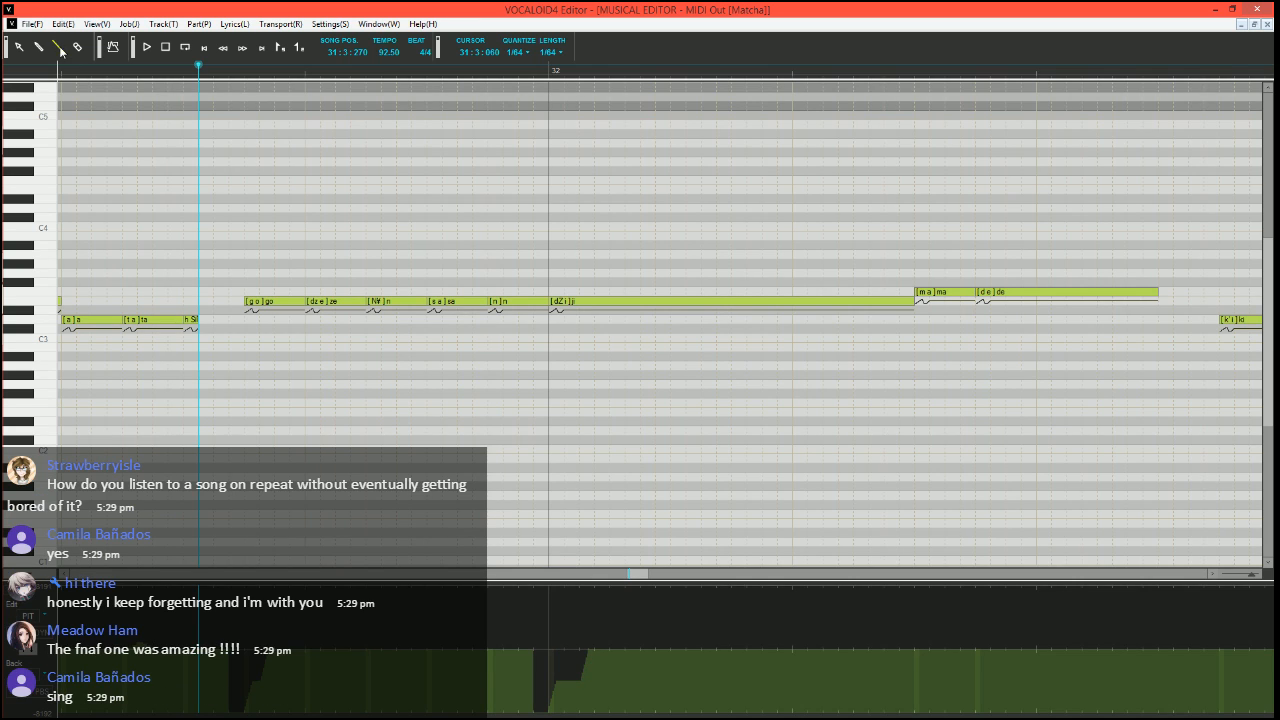
scroll(409, 284, "up", 2)
key("space")
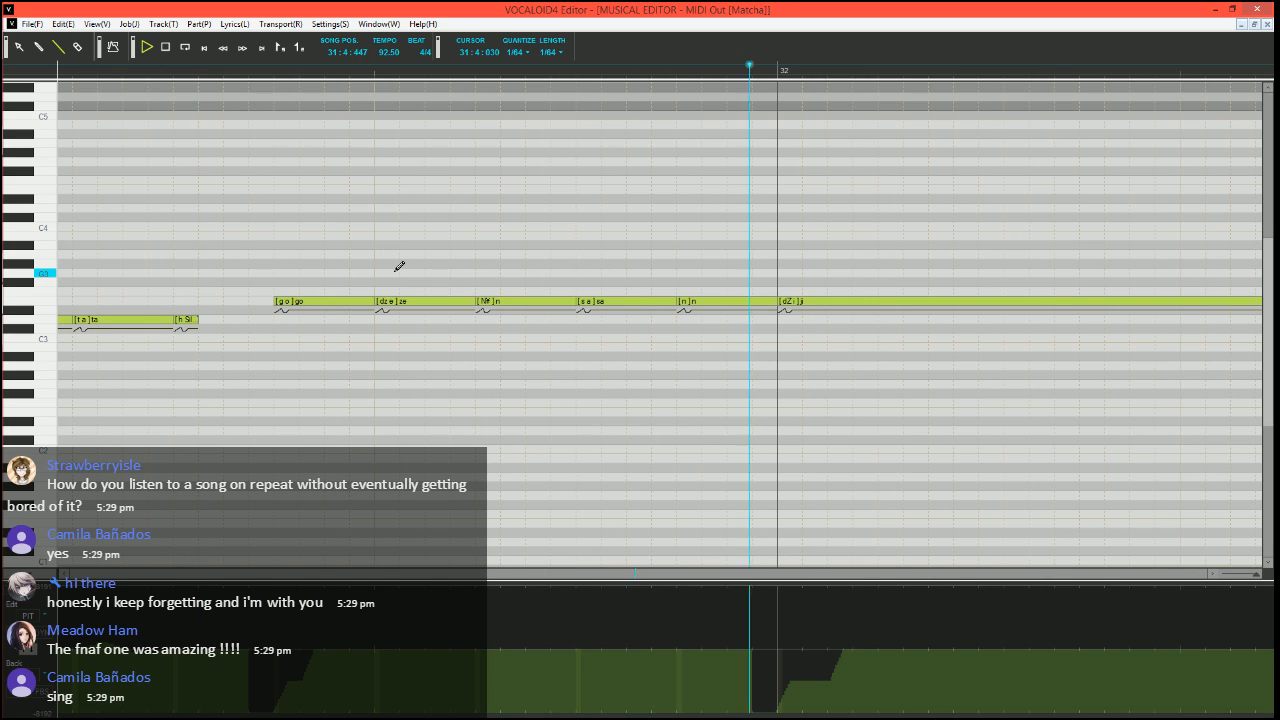
Redraw the "ji" note's pitch bend to stay centred before the note and start at about half depth instead of the minimum
left_click_drag(635, 574, 637, 574)
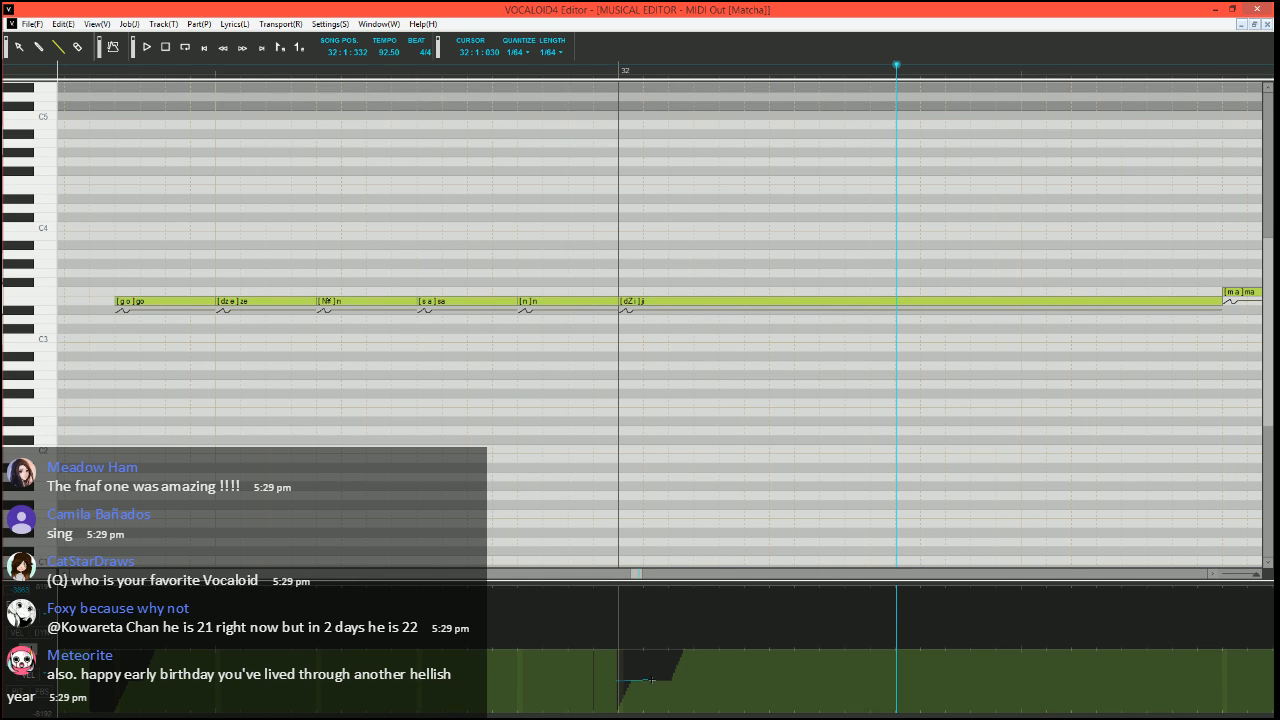
left_click_drag(653, 681, 654, 681)
left_click_drag(618, 650, 621, 650)
scroll(633, 490, "down", 3)
scroll(668, 479, "left", 2)
scroll(688, 474, "up", 2)
scroll(680, 443, "right", 4)
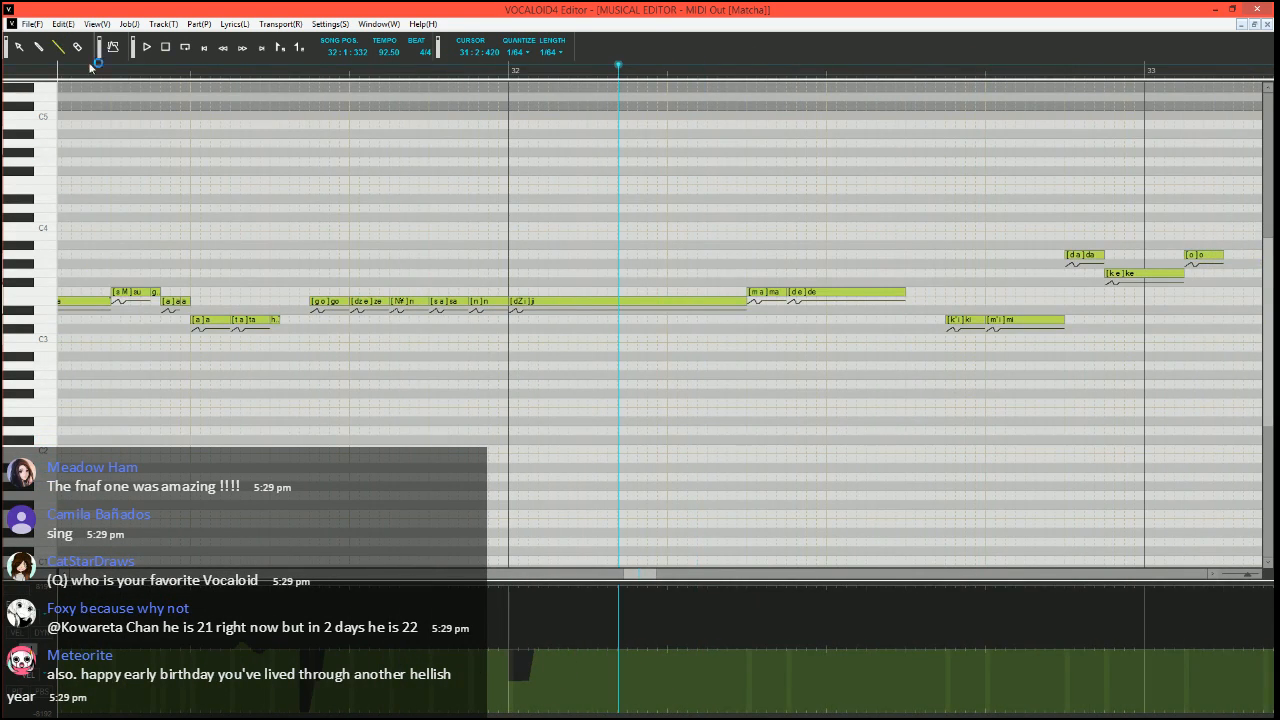
Play the phrase from 31:3:330, and replay it from 31:4:390
left_click(299, 68)
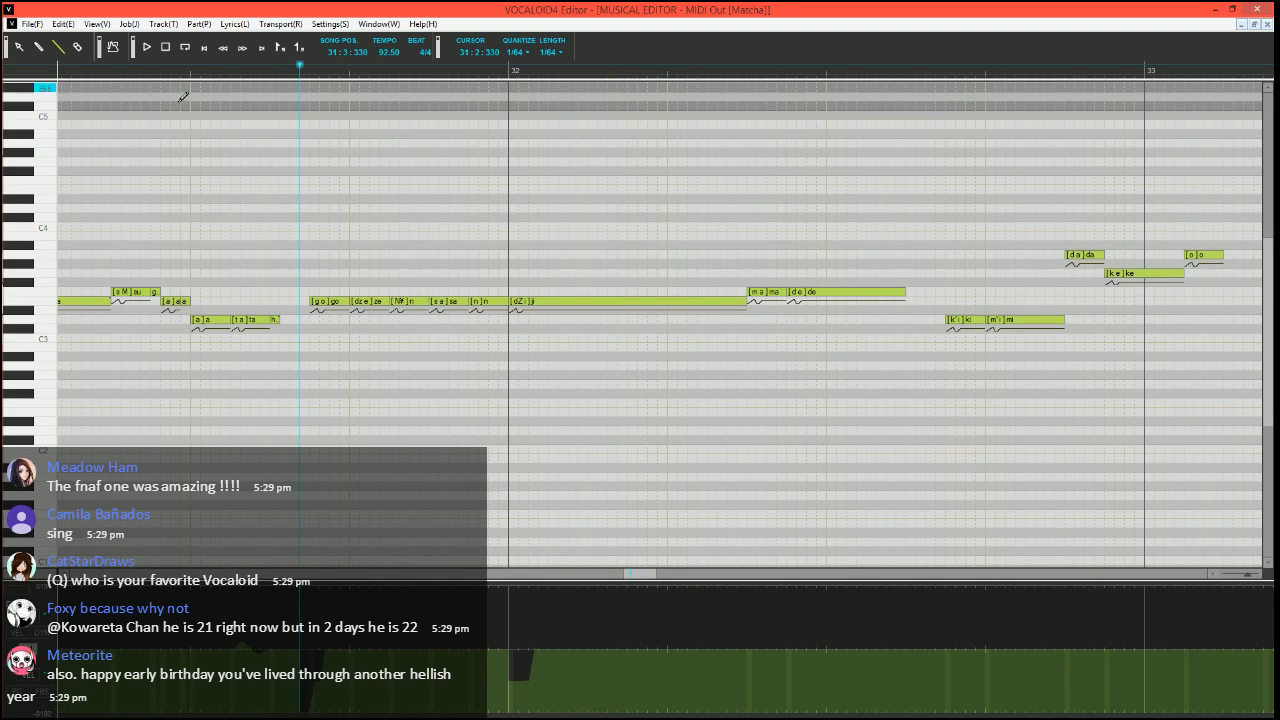
scroll(663, 286, "right", 1)
key("space")
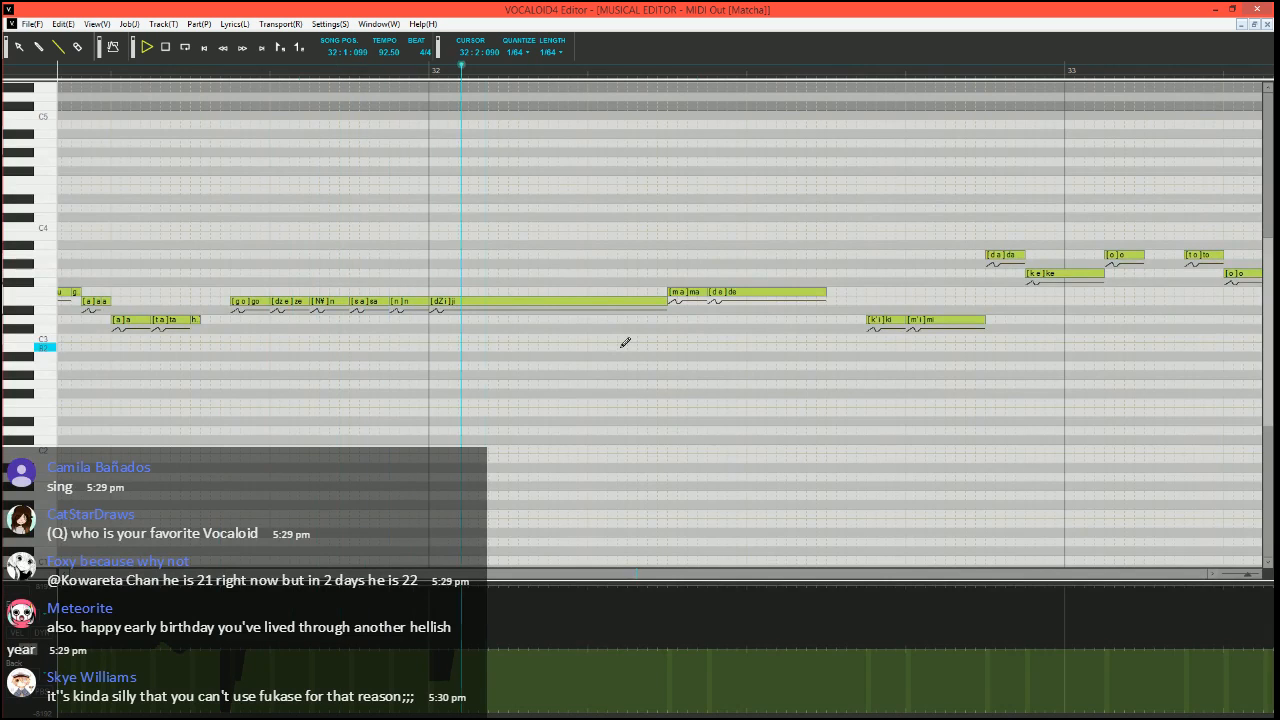
key("space")
left_click(400, 68)
scroll(581, 261, "right", 1)
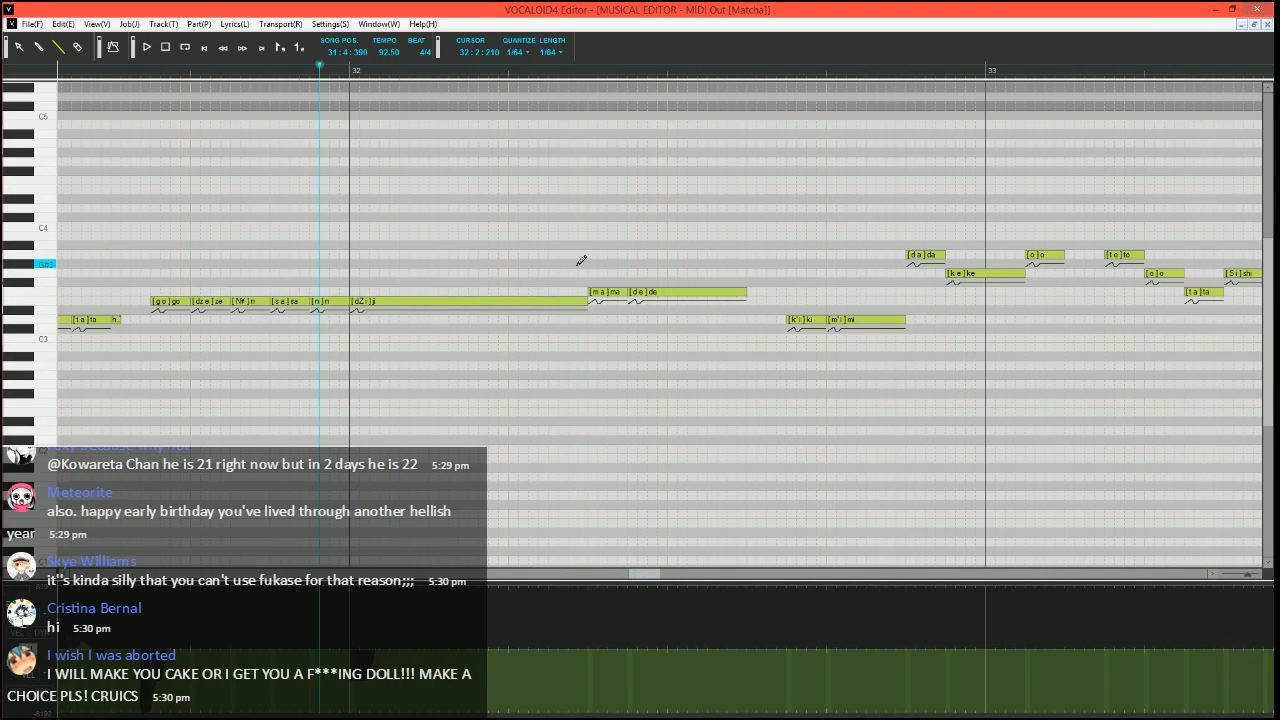
scroll(463, 357, "up", 3)
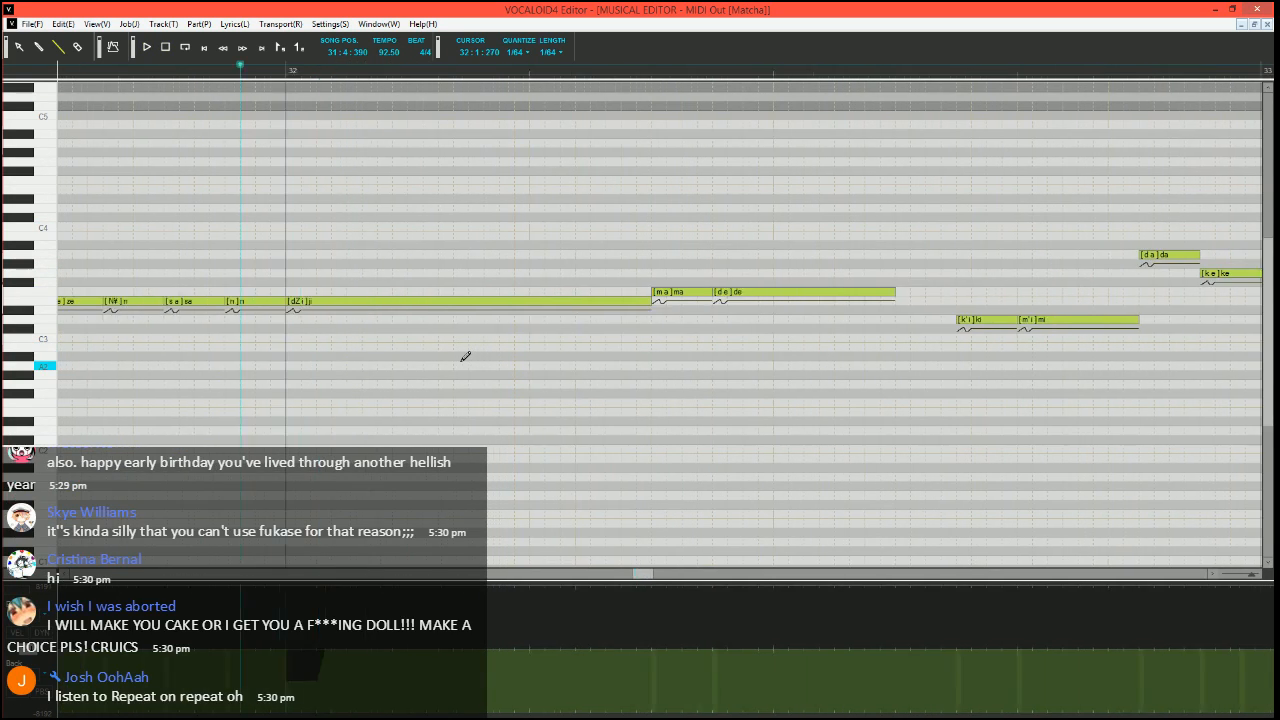
scroll(465, 356, "right", 1)
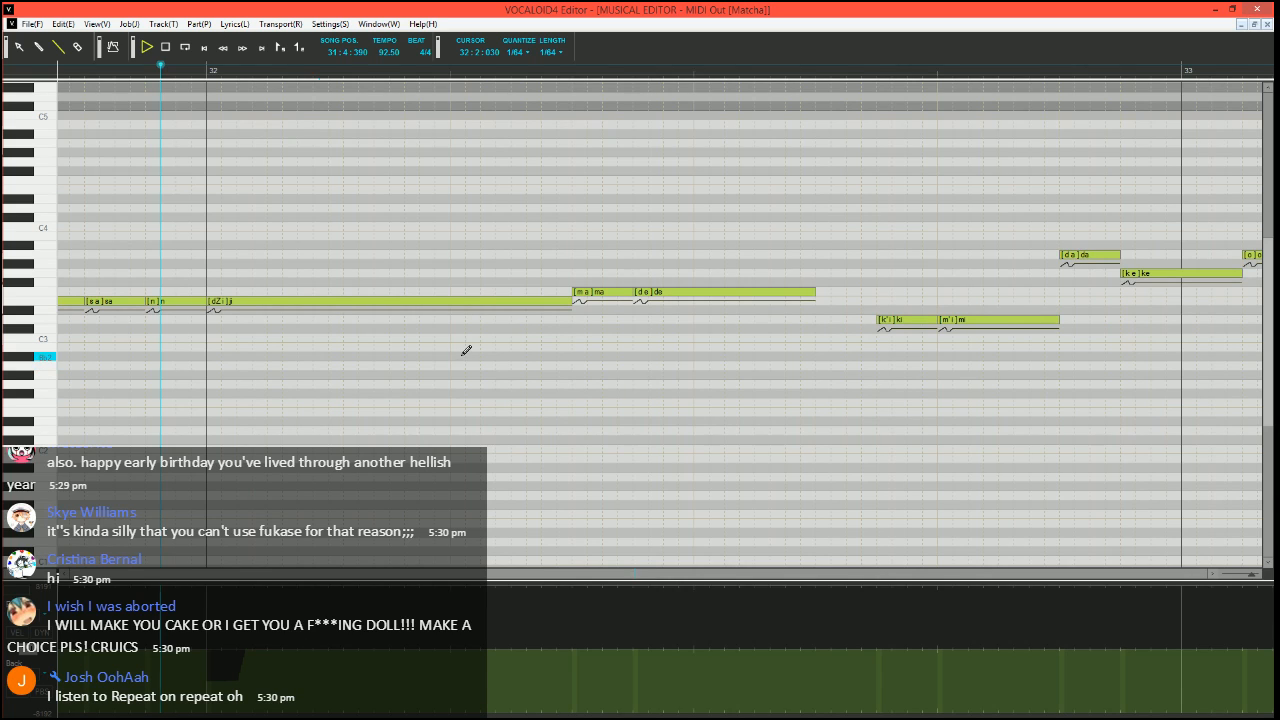
key("space")
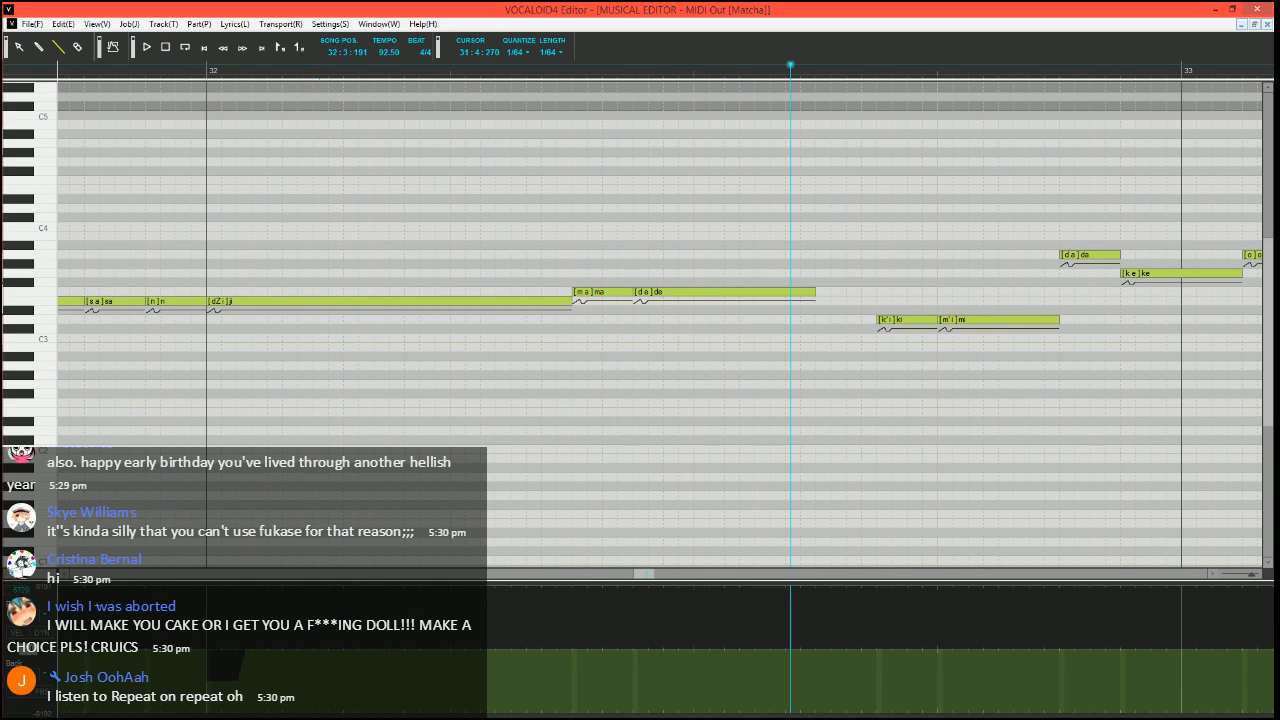
Open Expressive Vibrato for the F3 "de" note in measure 32 and set pitch amount 10, brightness 15, rate 70 and length 100
left_click(33, 653)
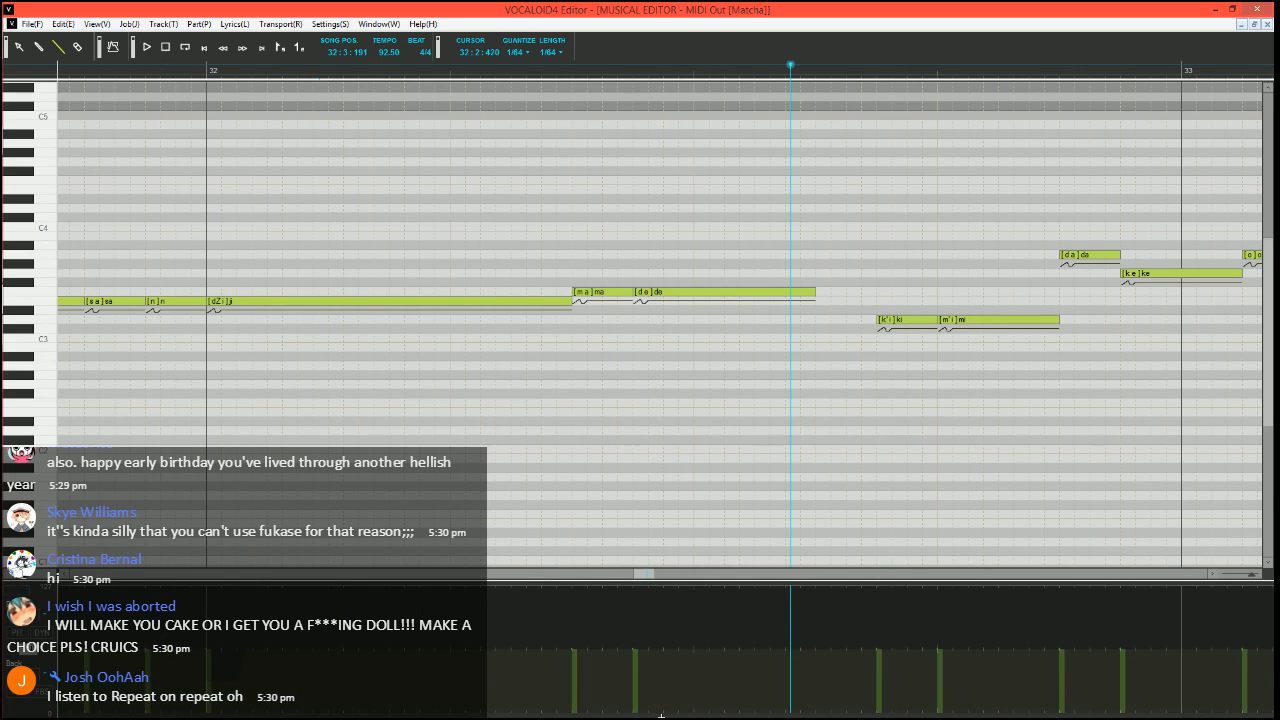
left_click(664, 292)
key("ctrl+j")
double_click(475, 368)
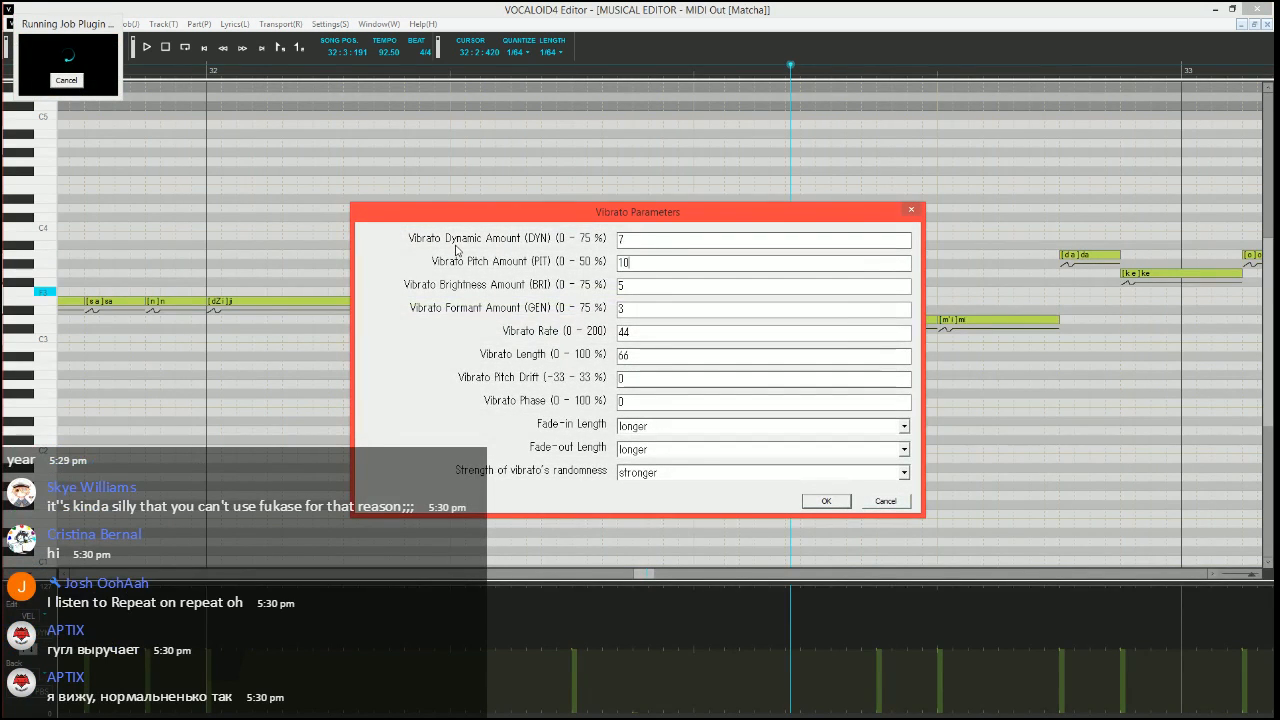
key("Tab")
type("15")
key("Tab")
key("Tab")
type("70")
key("Tab")
type("100")
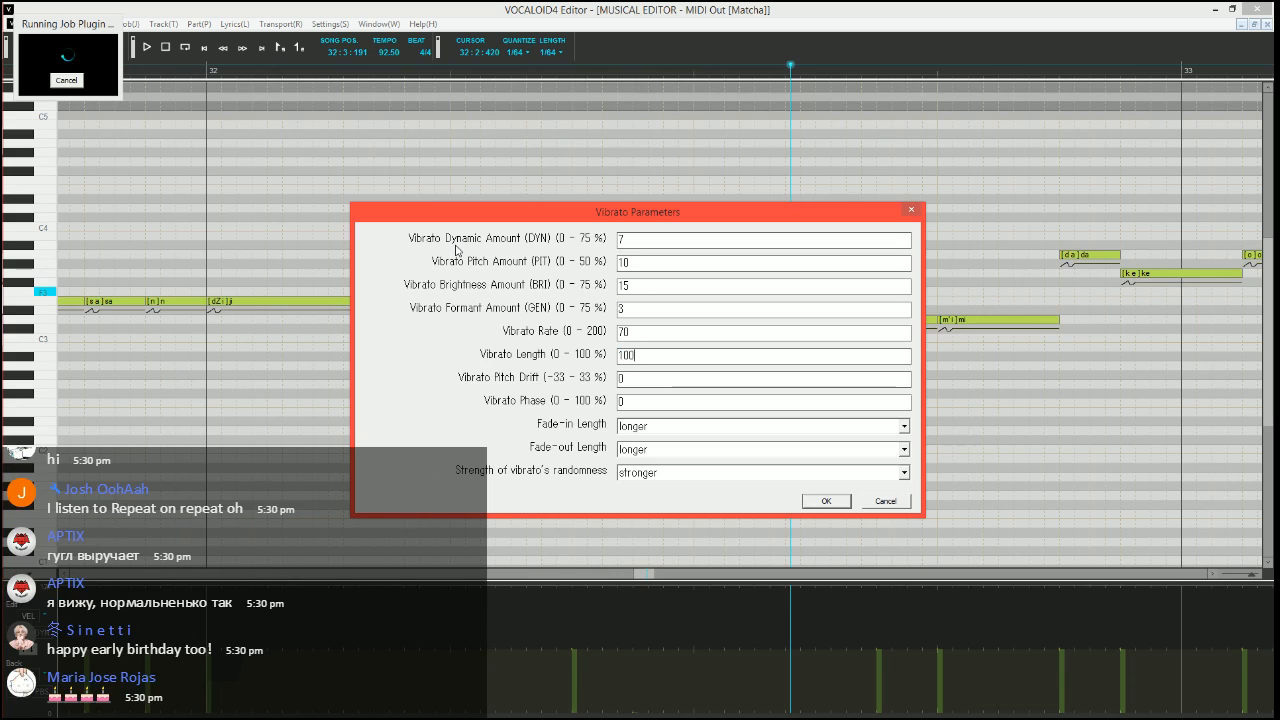
Set the vibrato's fade-in and fade-out lengths to shorter and apply it to the "de" note
key("Tab")
key("Tab")
key("Tab")
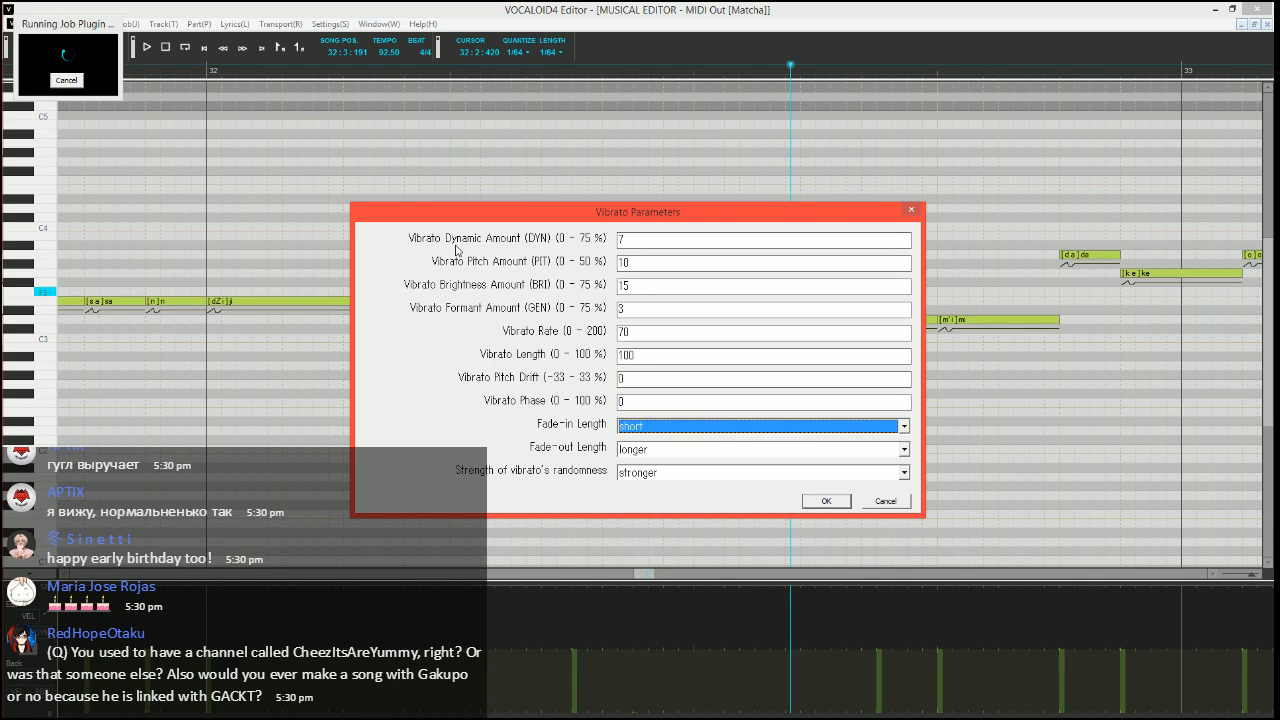
key("Up")
key("Tab")
key("Up")
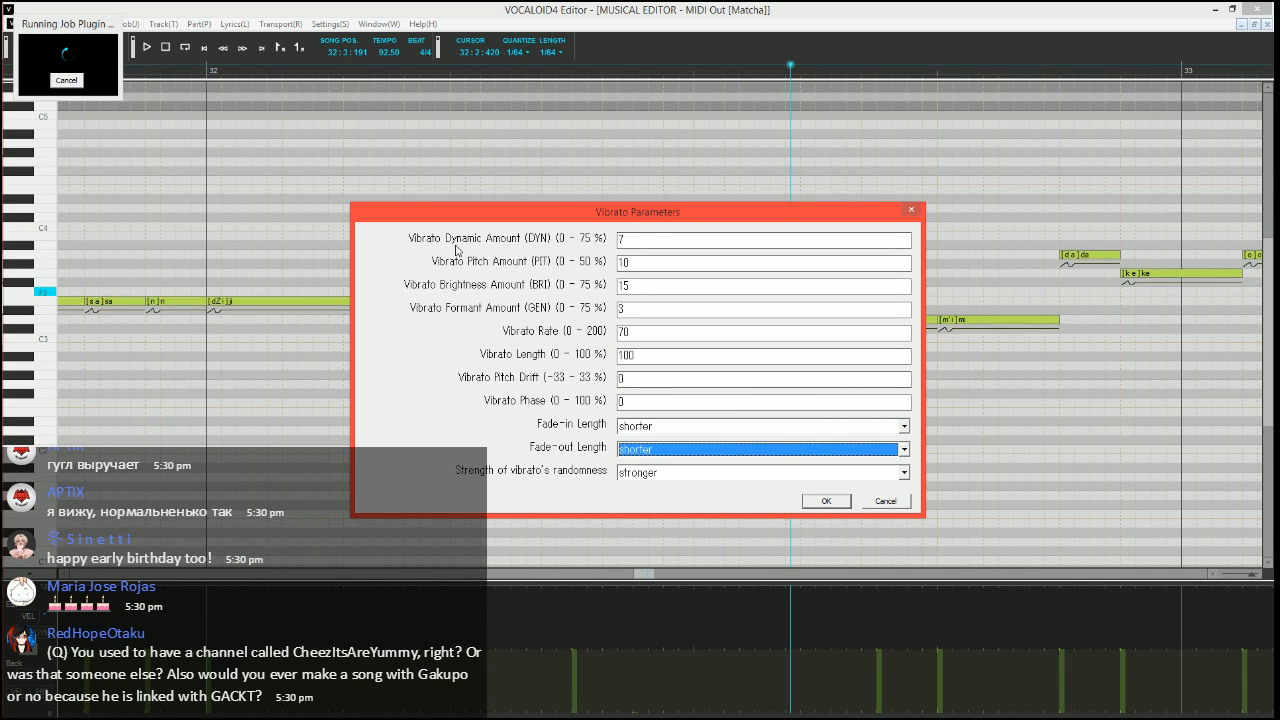
key("Return")
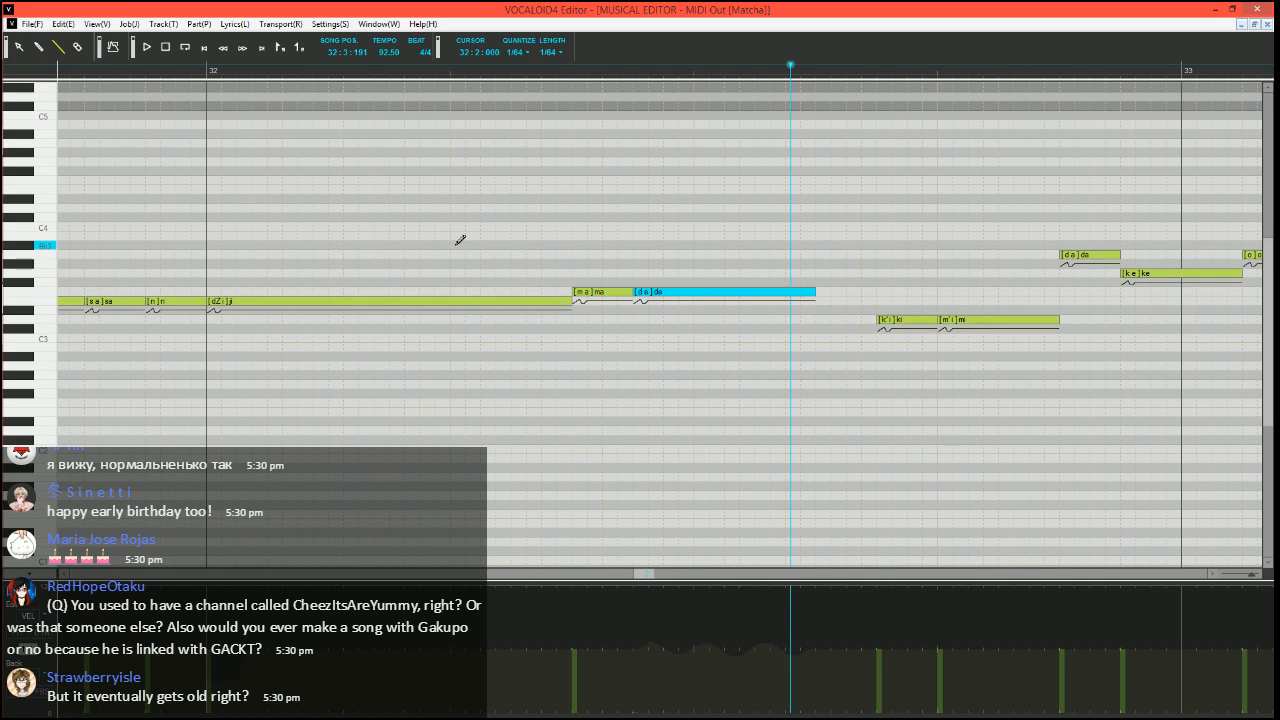
Split a short F3 "a" note off the end of the "de" note and set its phoneme to h
scroll(760, 443, "down", 1)
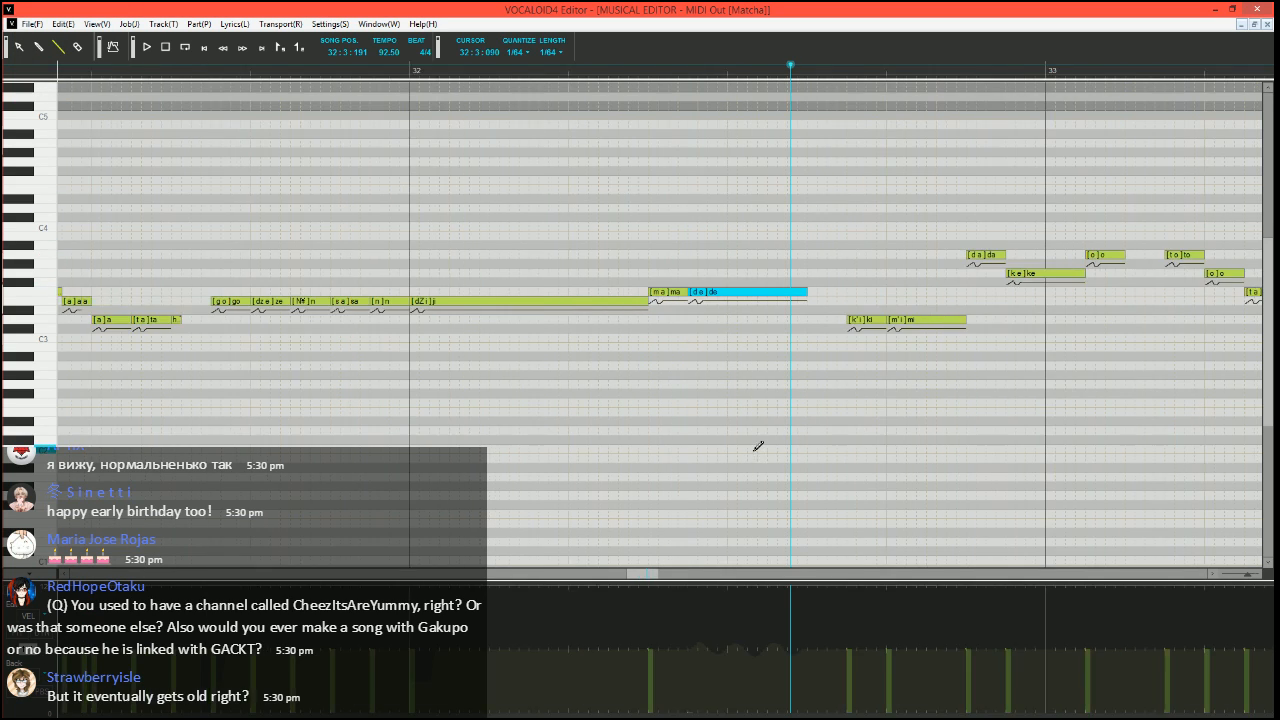
scroll(710, 490, "down", 1)
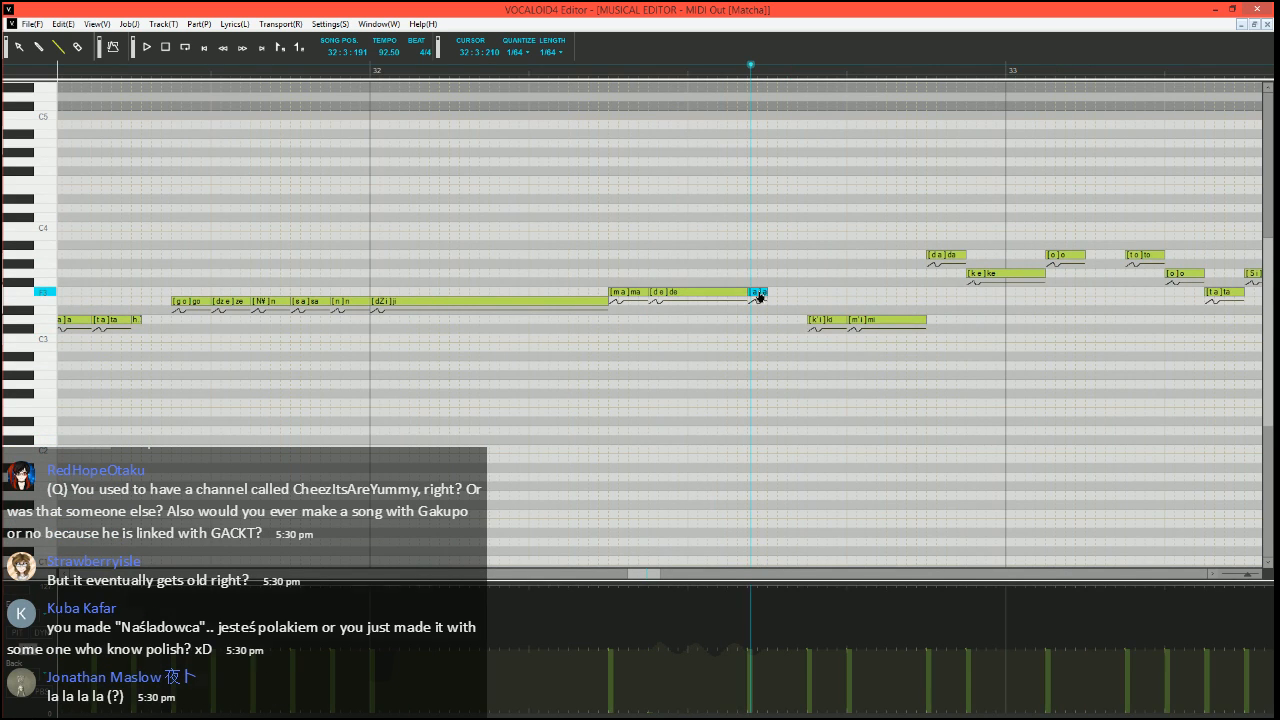
left_click(756, 291)
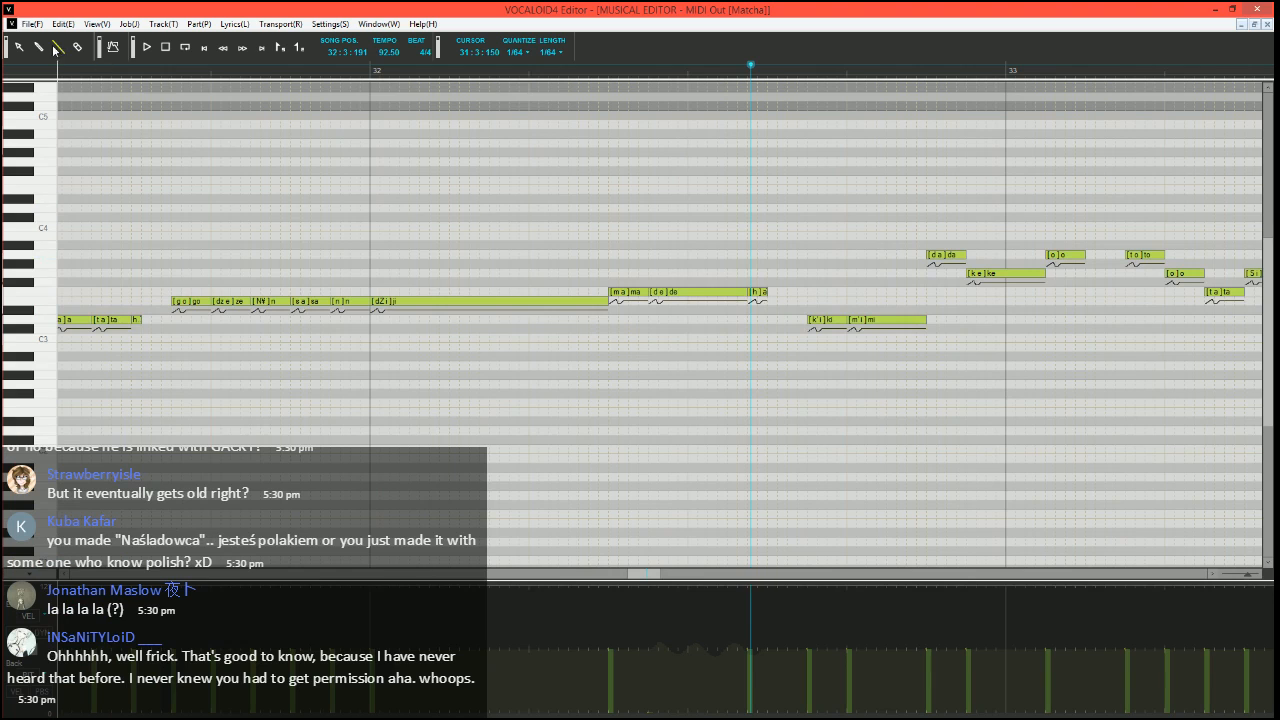
Display the pitch bend curve and play the phrase from 31:3:300
left_click(142, 67)
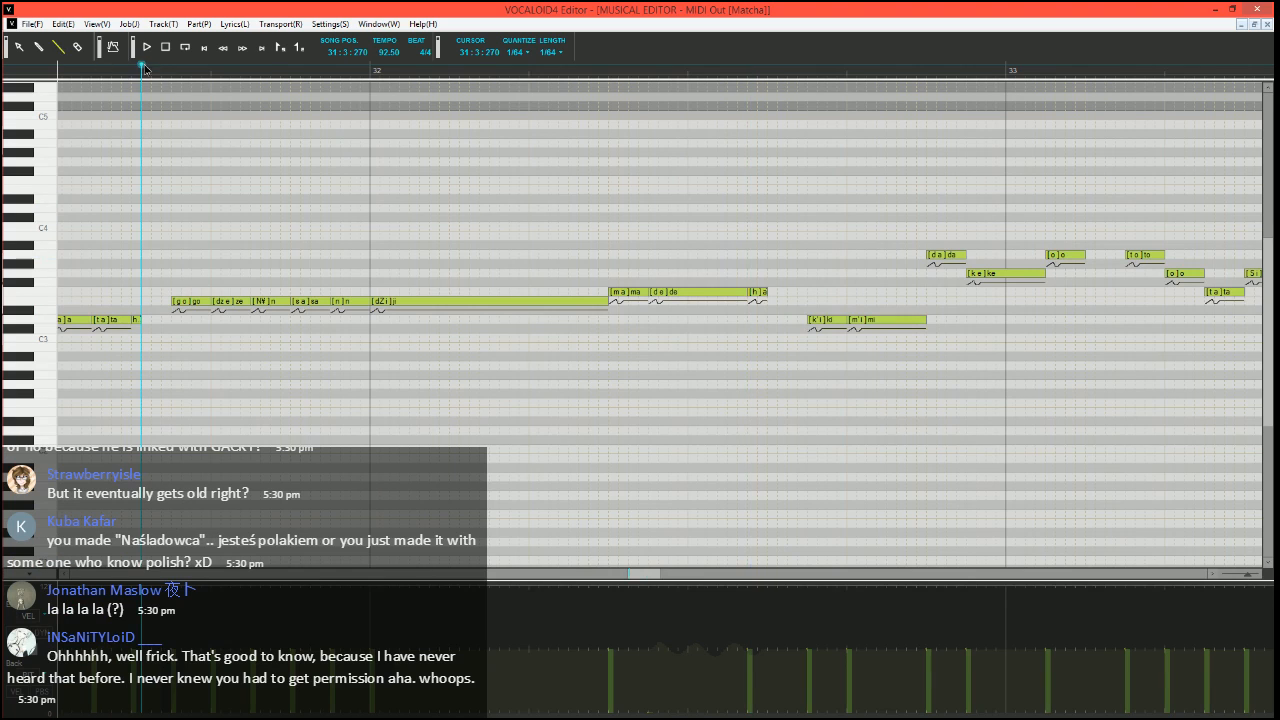
left_click(32, 652)
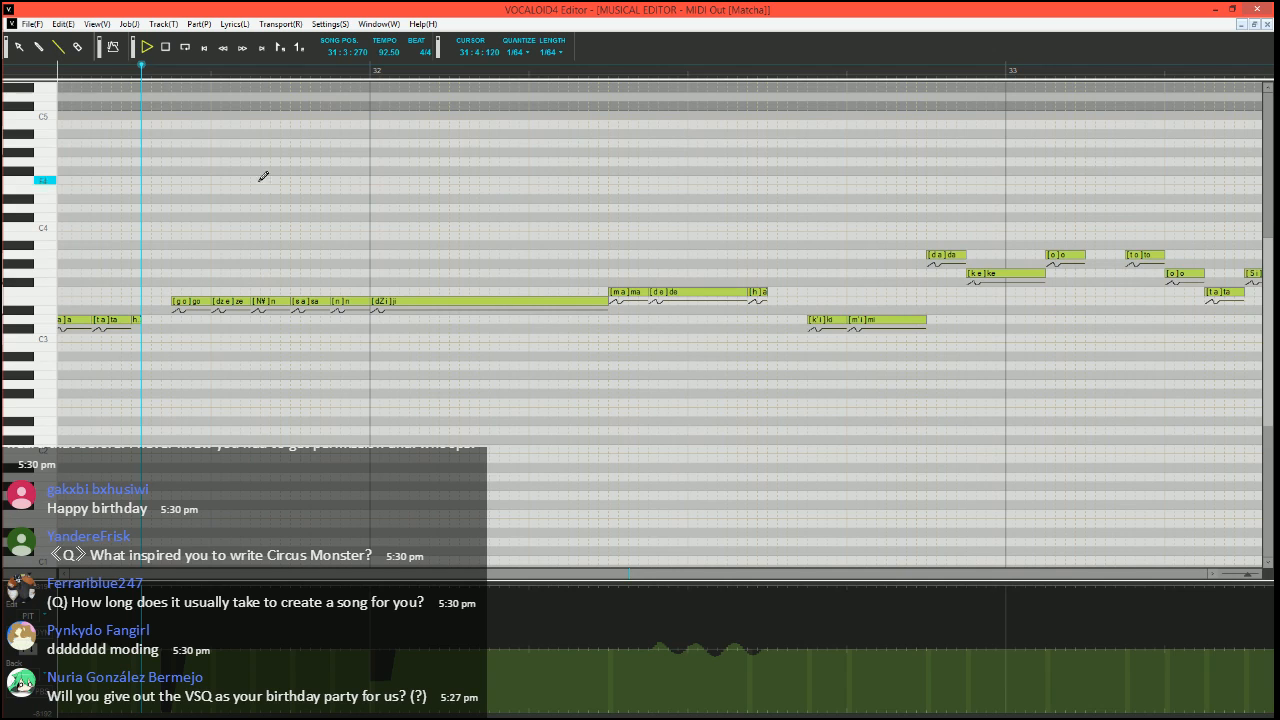
key("space")
left_click(151, 67)
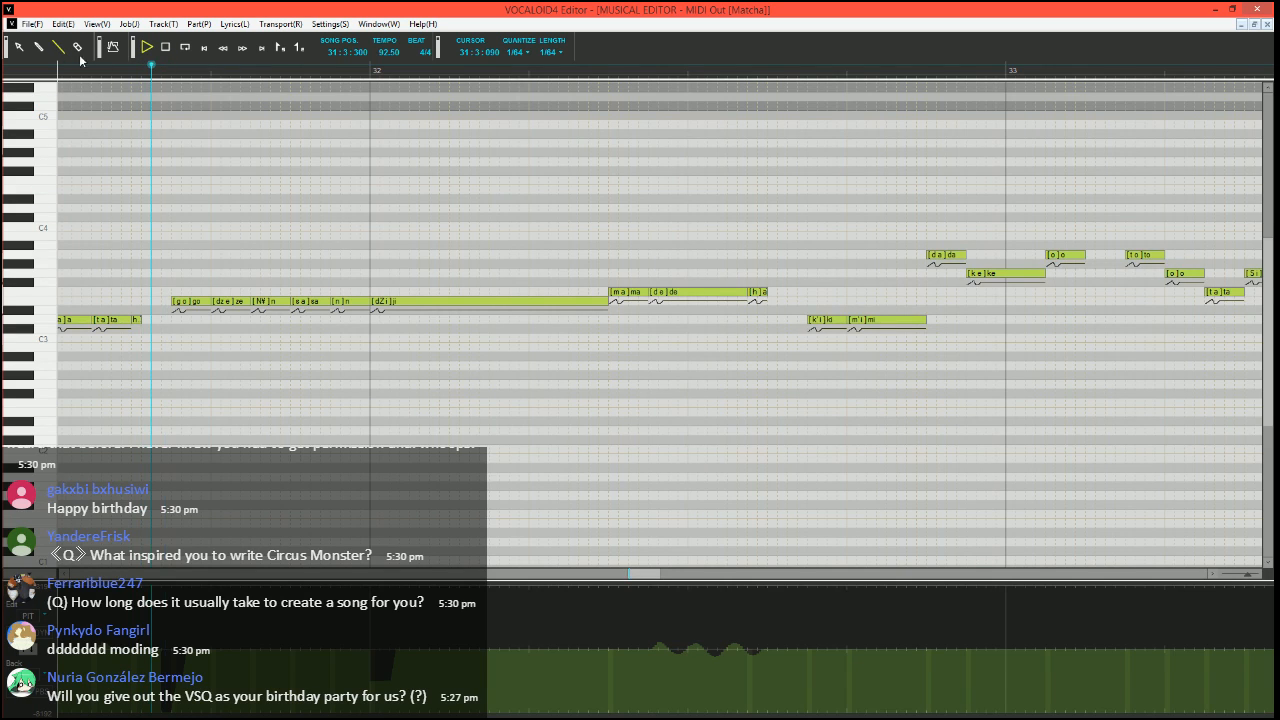
key("space")
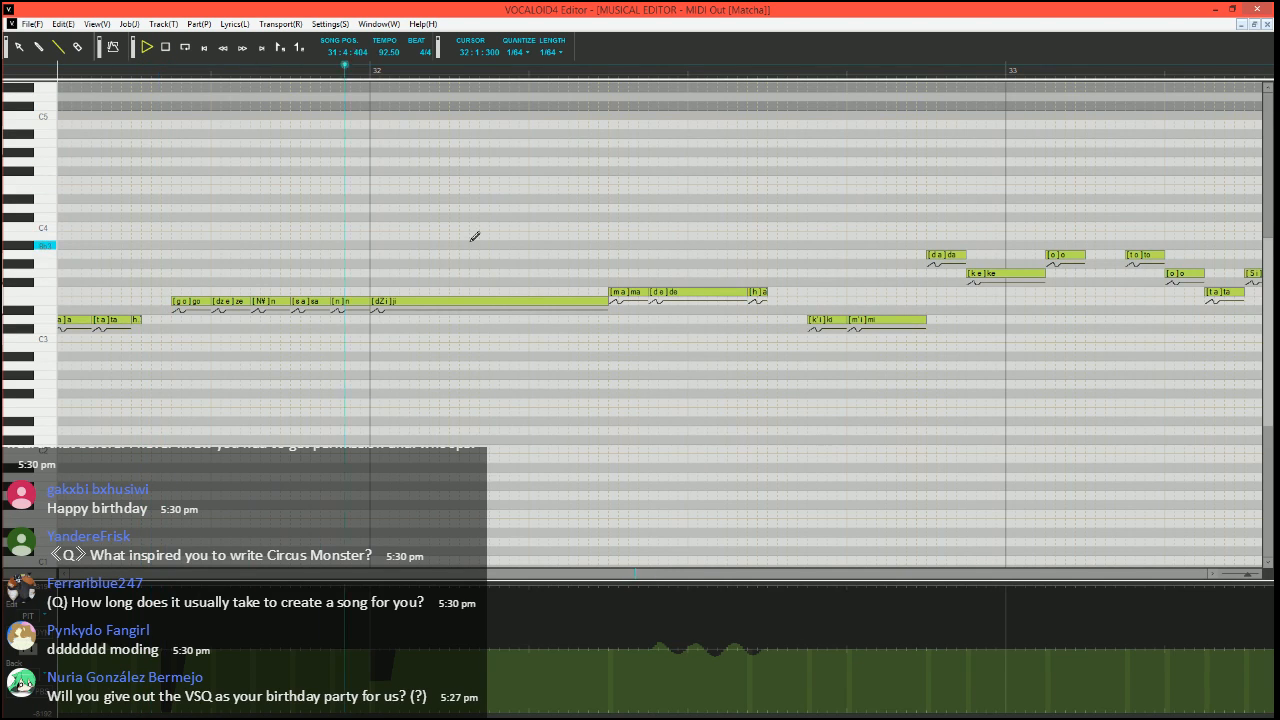
Shorten the F3 "a" breath note by a 1/64 step and place the song position at 32:3:270
key("space")
left_click_drag(767, 292, 757, 292)
left_click(778, 73)
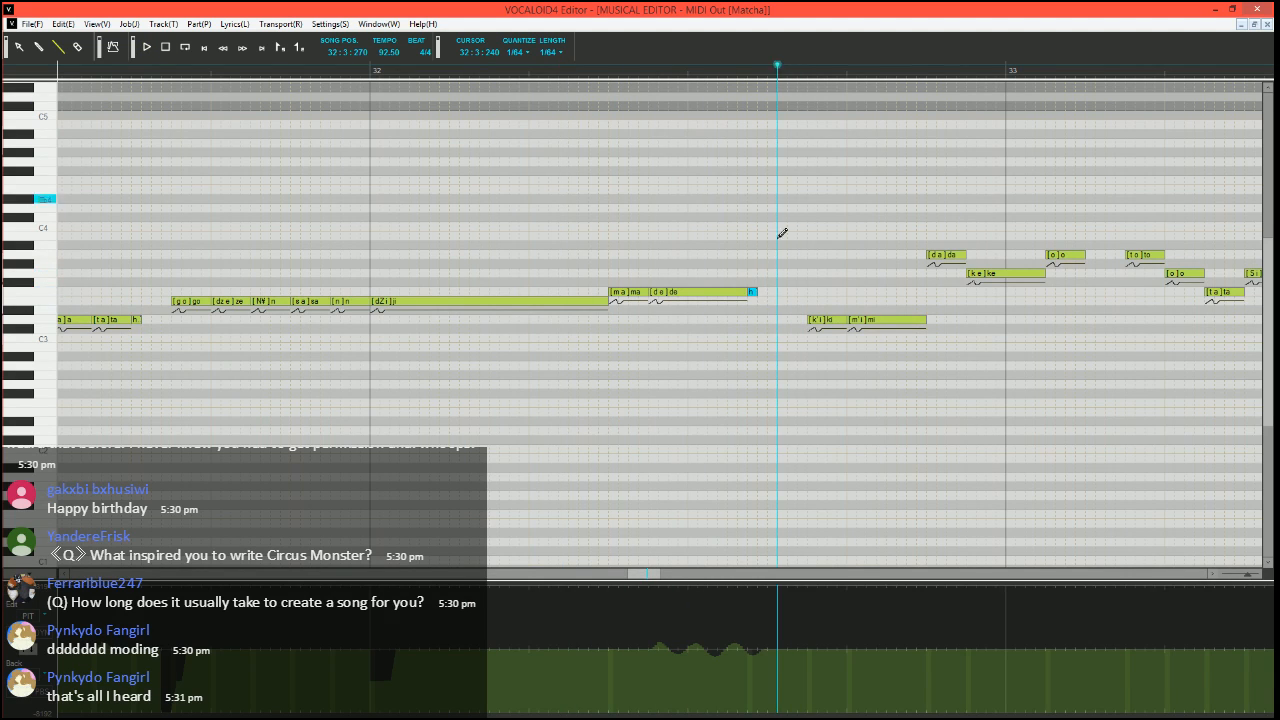
Draw a two-stage pitch bend from the minimum via about half to the centre line at the D3 "ki" note in measure 32
scroll(700, 398, "right", 1)
scroll(693, 414, "up", 1)
scroll(697, 412, "right", 1)
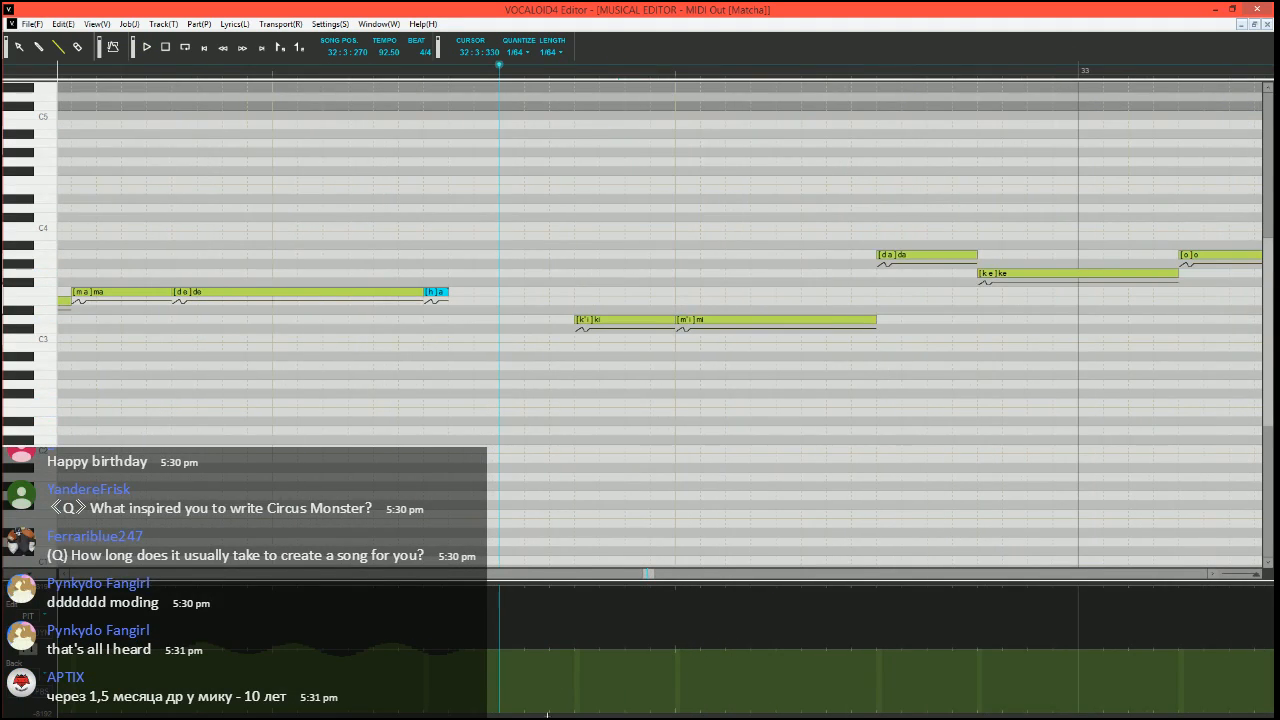
left_click_drag(574, 712, 587, 681)
left_click_drag(587, 681, 621, 647)
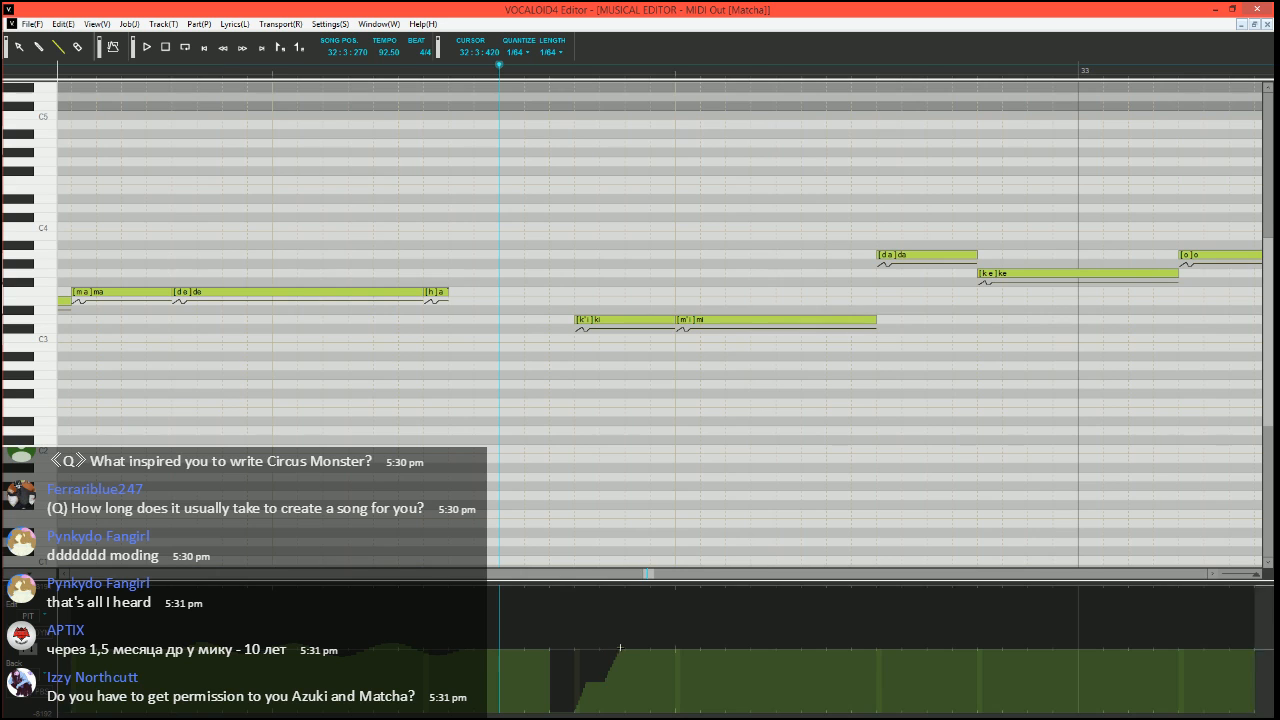
Play the phrase from 32:3:270 to check the "ki" bend, and place the song position at 32:3:210
key("space")
scroll(677, 478, "down", 1)
scroll(677, 478, "down", 1)
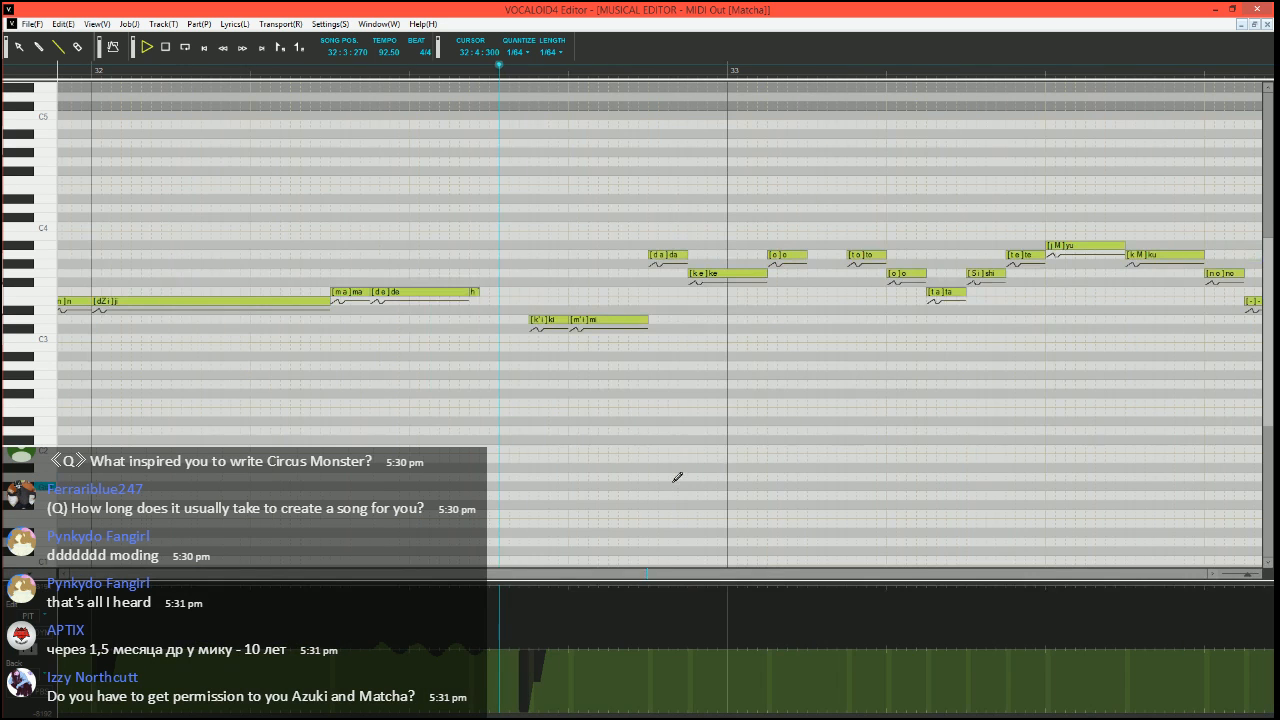
left_click(482, 74)
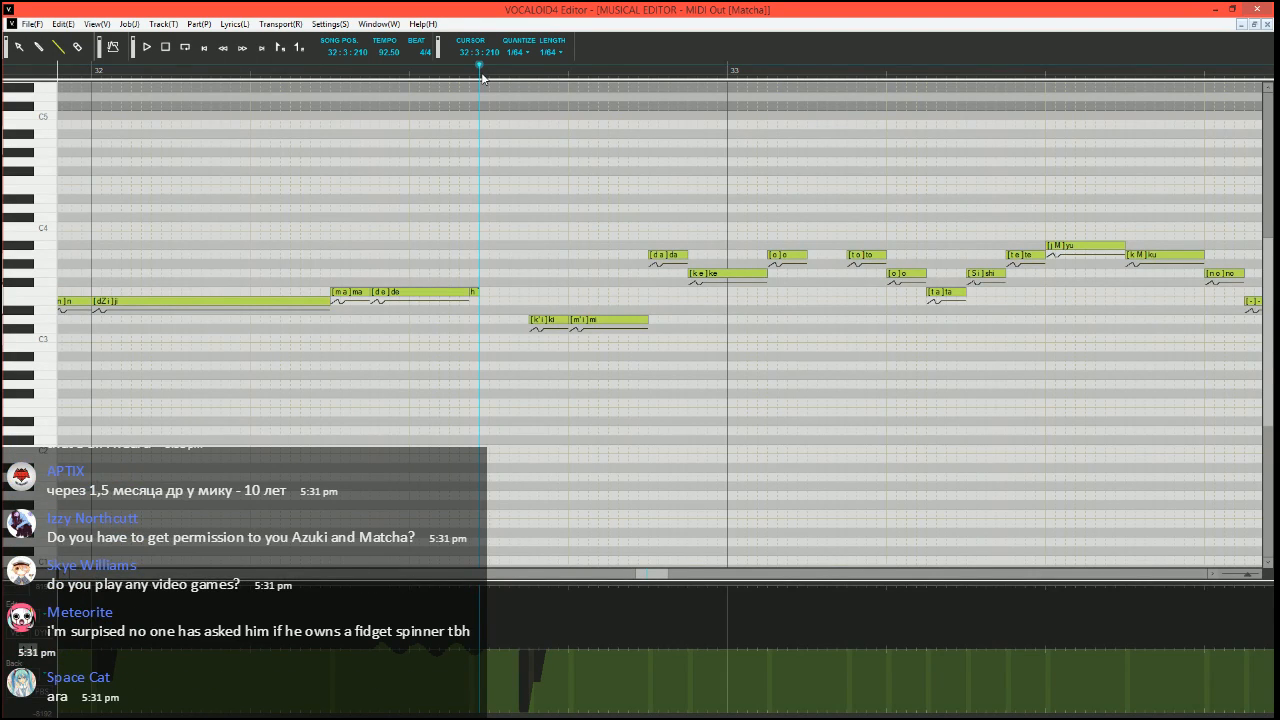
Lower the velocity of the G3 "ke" note to near the minimum and return to the pitch bend curve
scroll(417, 414, "up", 3)
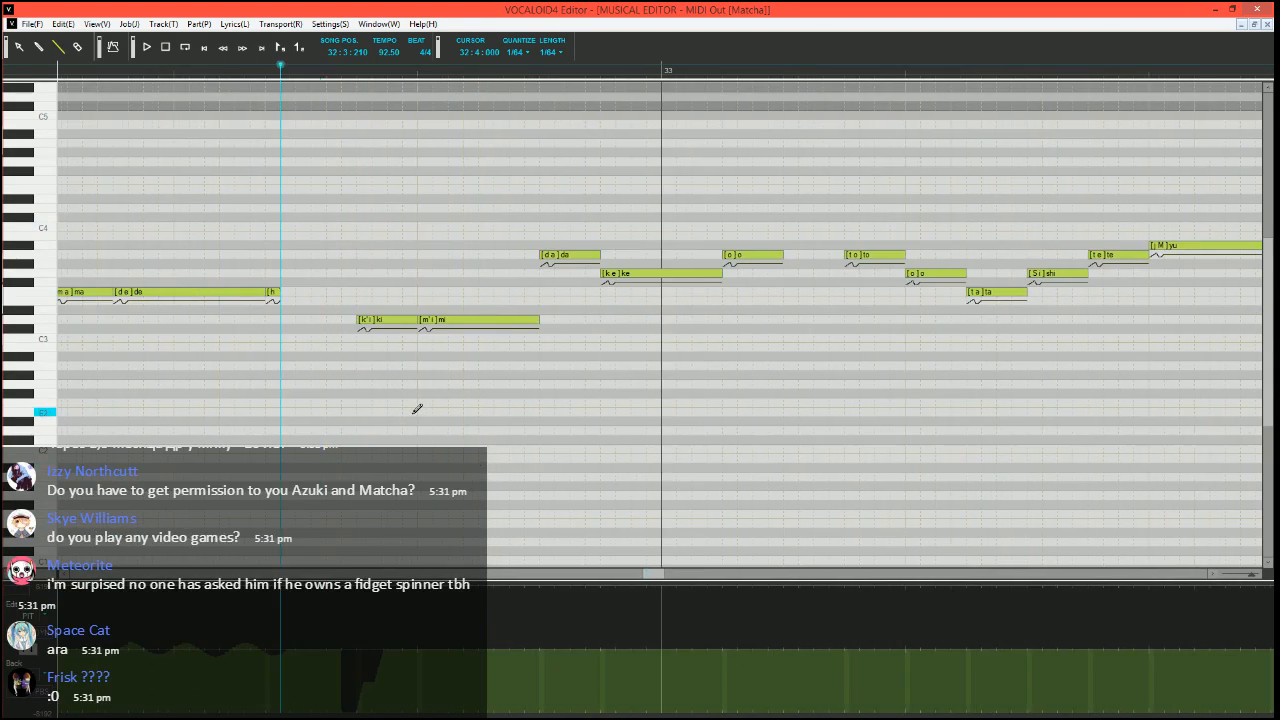
left_click(36, 649)
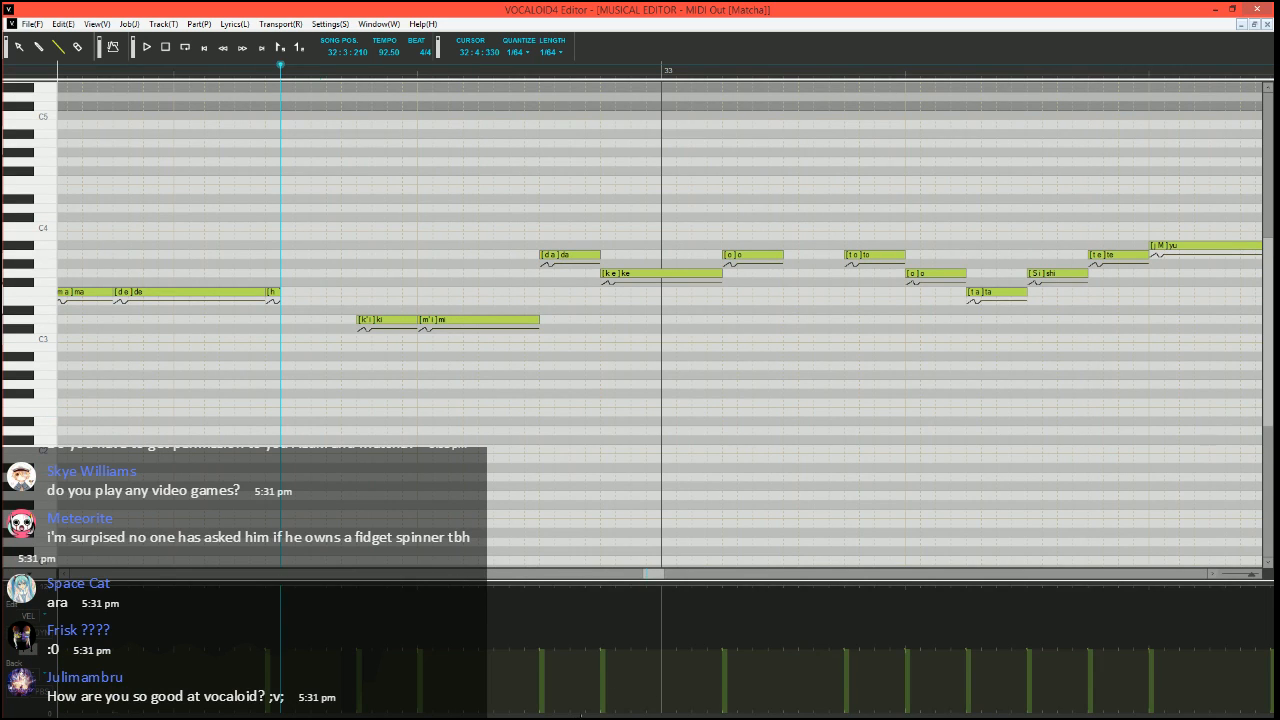
left_click(601, 713)
left_click(31, 657)
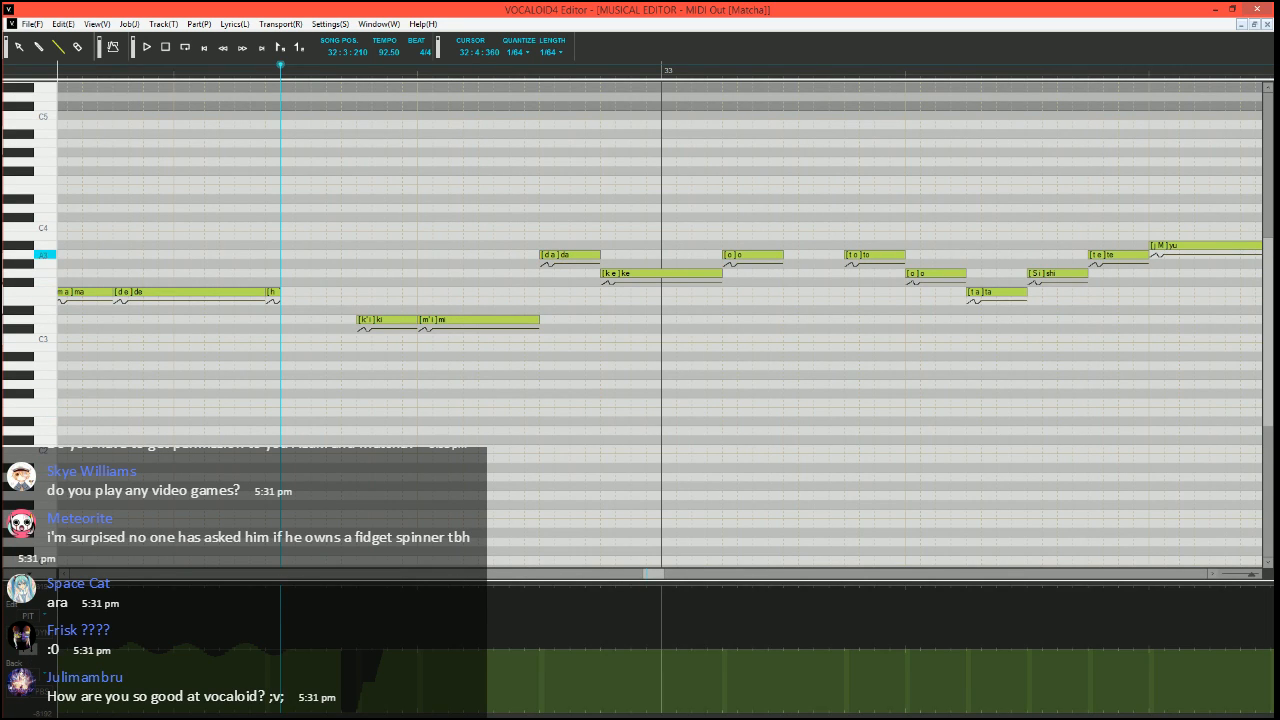
Select the A3 "o" note at the start of measure 33 and run the Expressive Vibrato job plugin on it
left_click(720, 274)
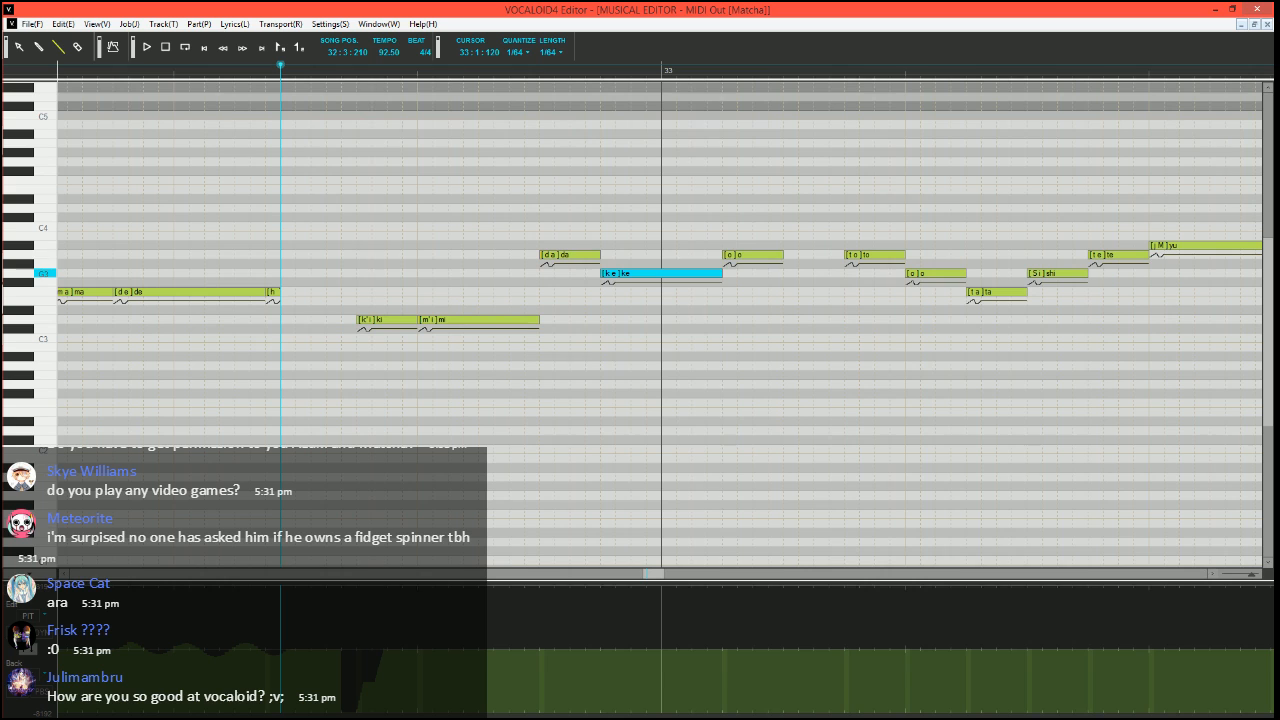
left_click(742, 258)
key("ctrl+j")
left_click(494, 368)
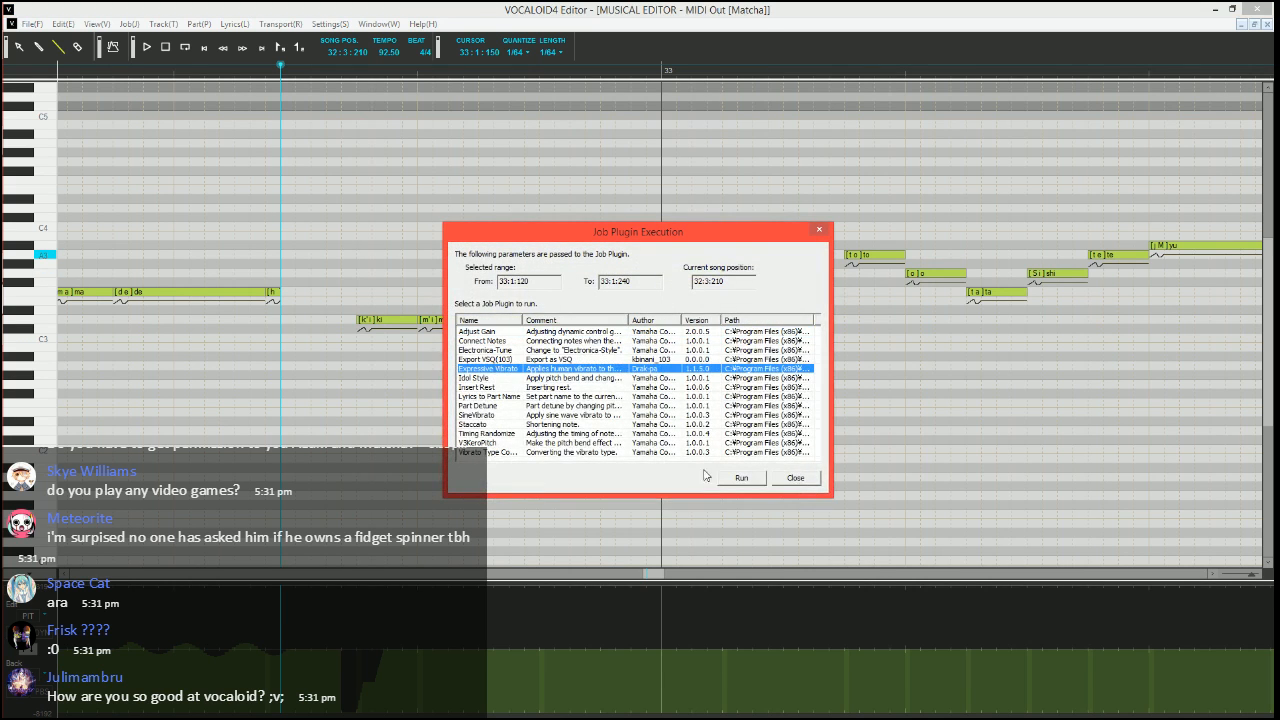
left_click(723, 478)
Set the vibrato pitch amount to 10, brightness amount to 15, rate to 70 and length to 100
key("Tab")
type("10")
key("Tab")
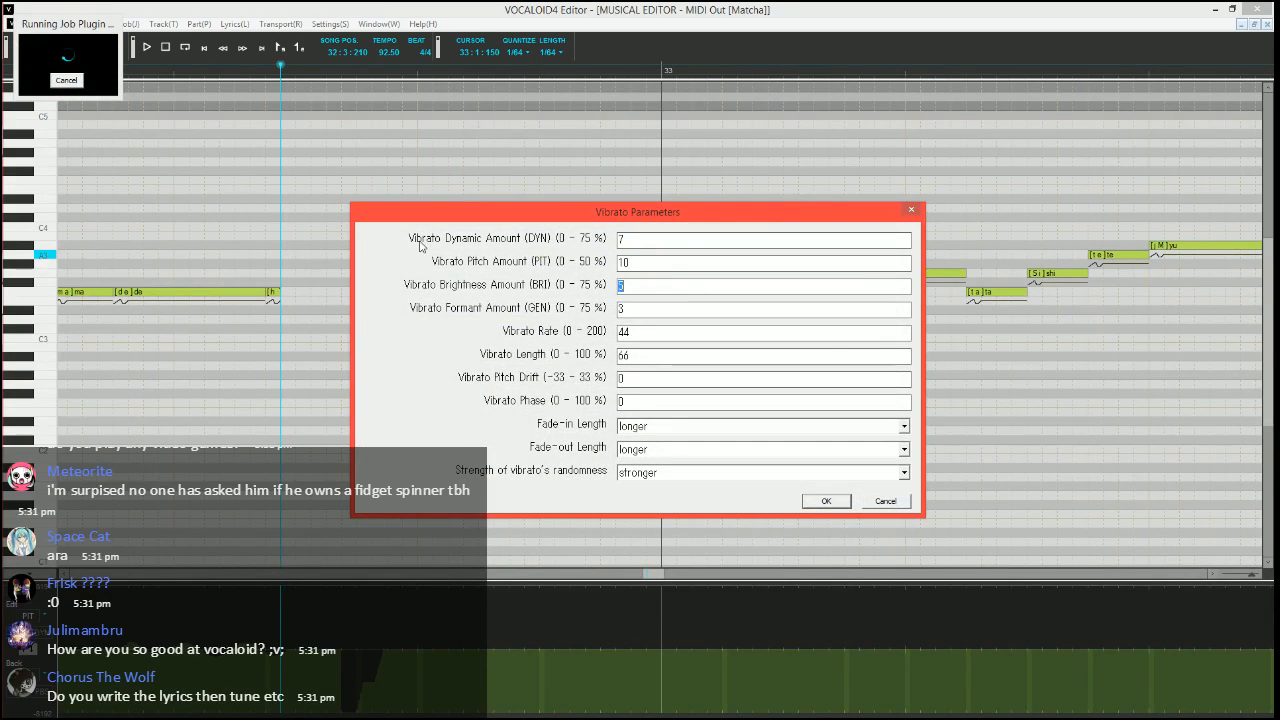
type("15")
key("Tab")
key("Tab")
type("70")
key("Tab")
type("100")
key("Tab")
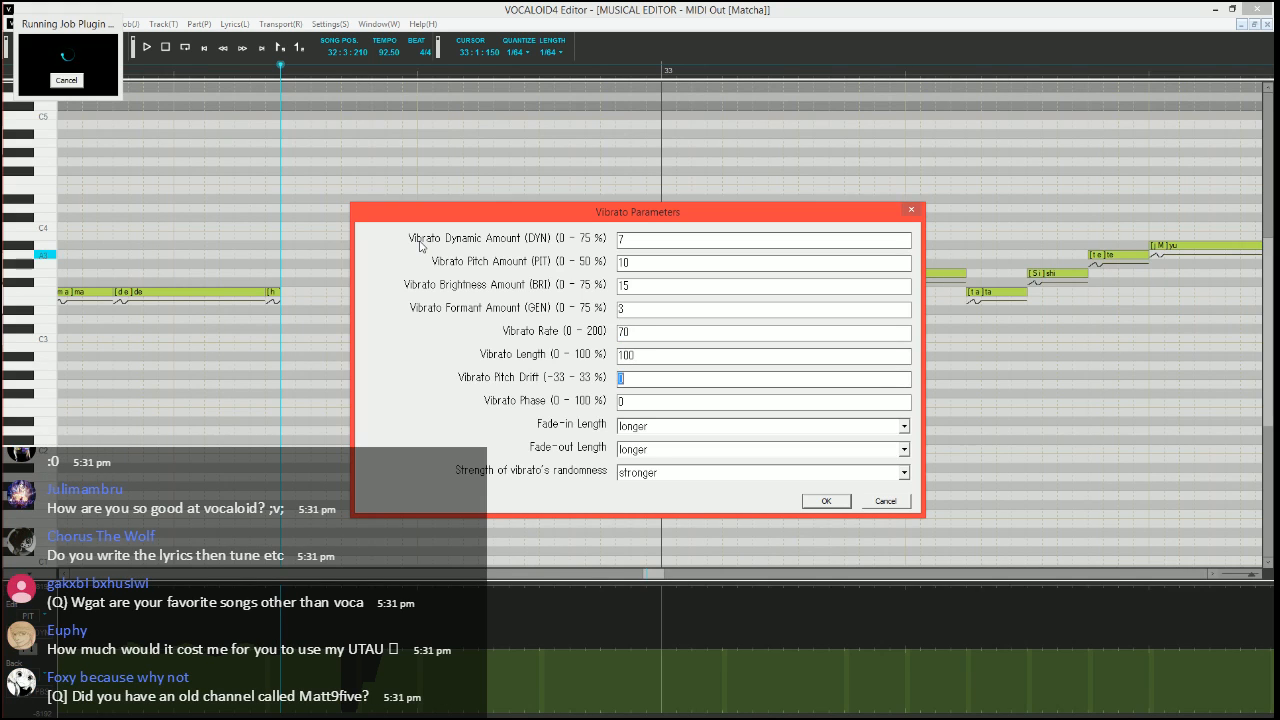
Set the vibrato fade-in to shorter, shorten the fade-out, apply the vibrato and listen to the phrase
key("Tab")
key("Tab")
key("s")
key("Tab")
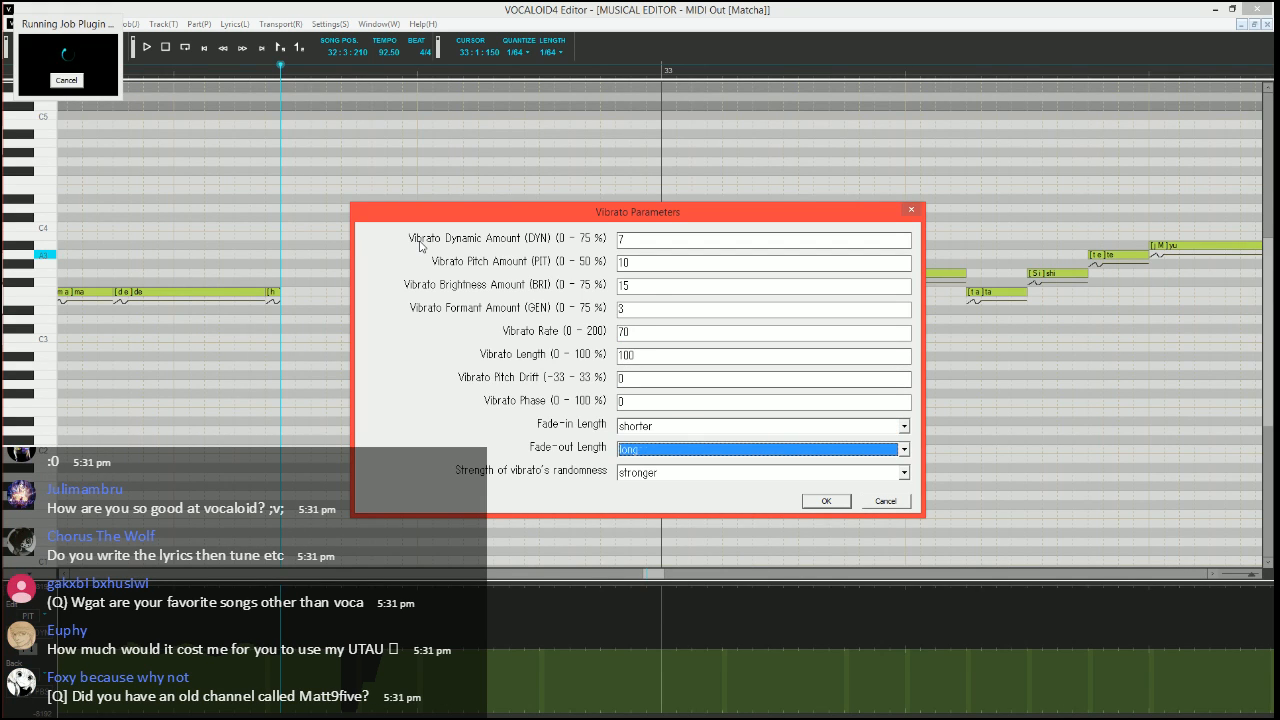
key("s")
key("Return")
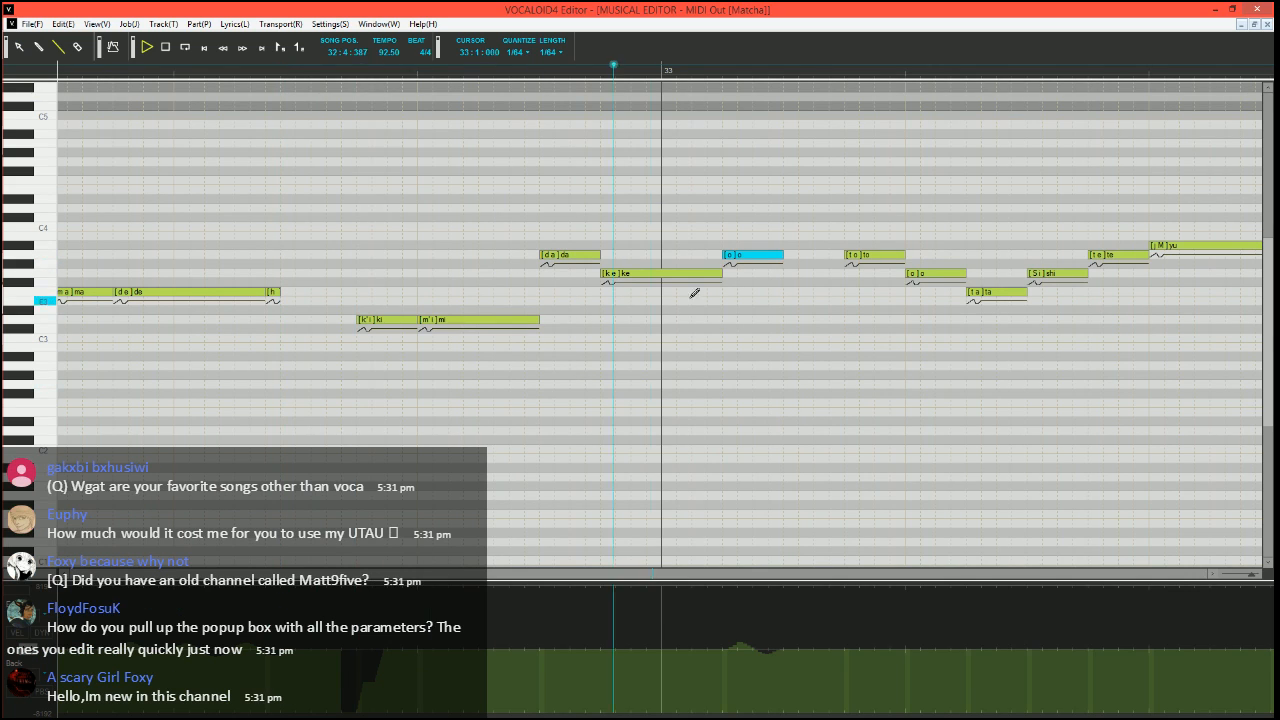
key("space")
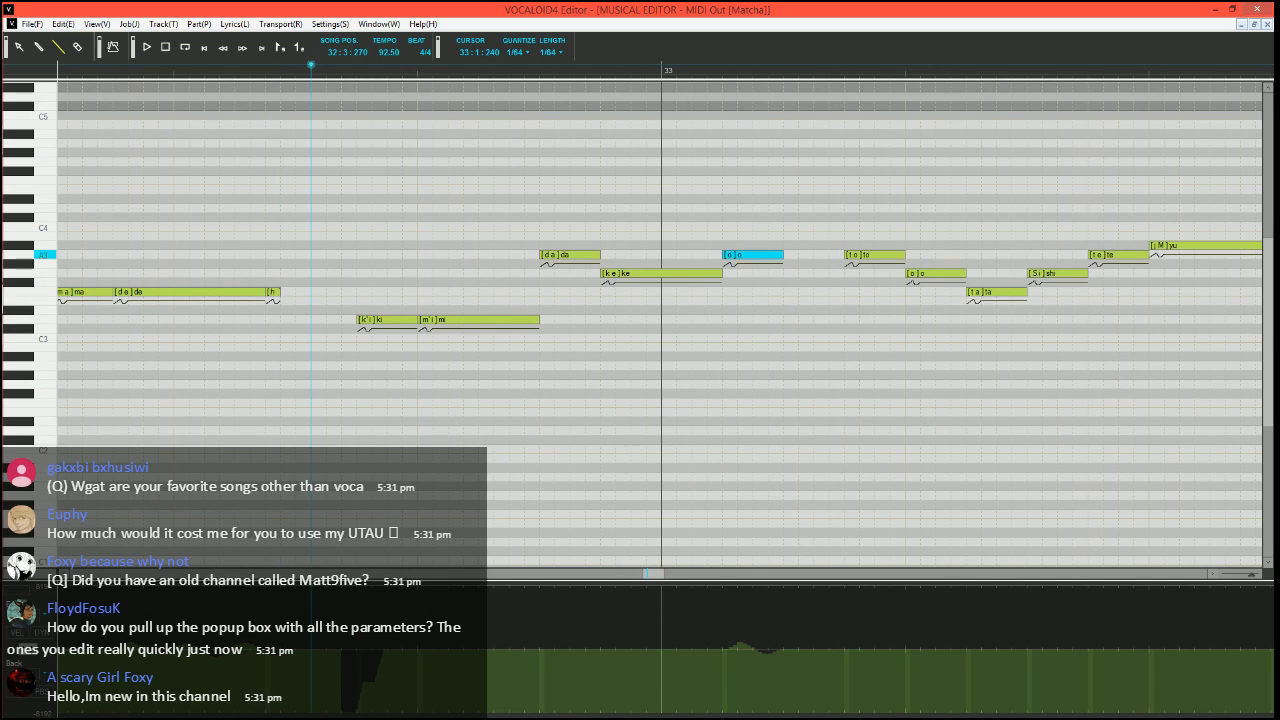
Split the tail of the A3 "o" note from 33:1:210 into a short separate note with the lyric "o"
left_click_drag(771, 255, 822, 256)
type("o")
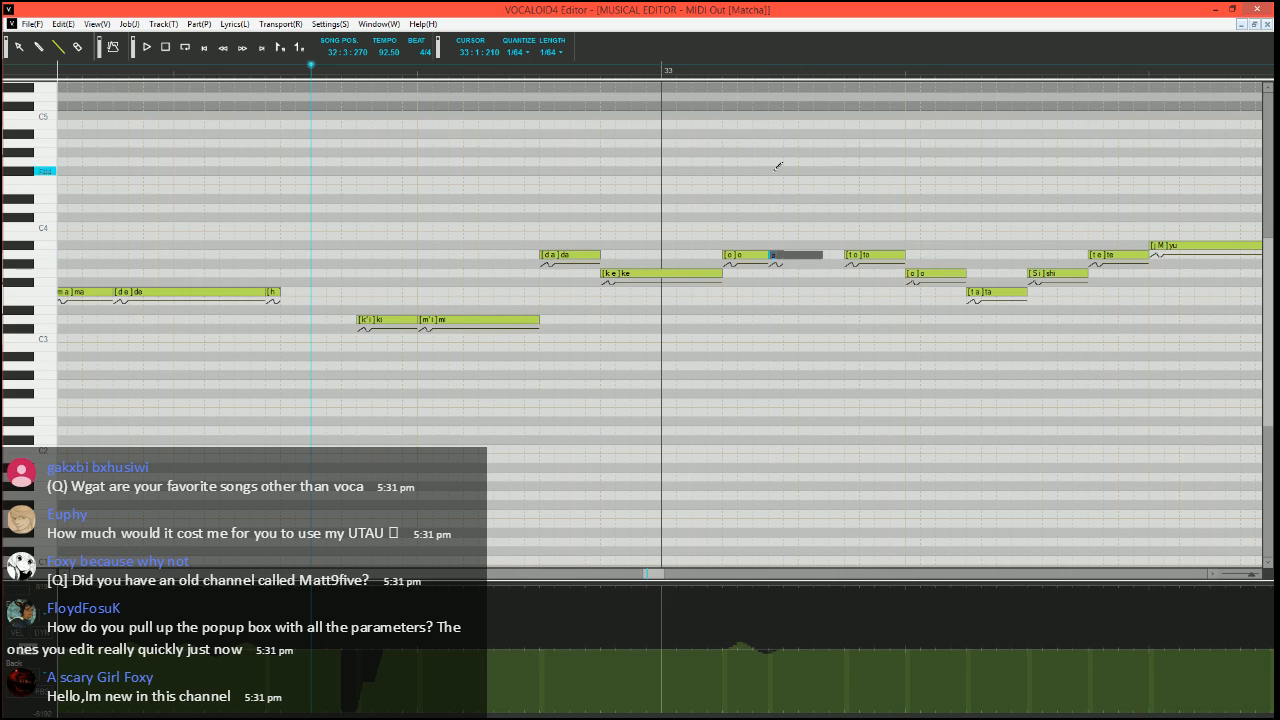
key("Return")
Play the phrase from 32:3:270 to check the split A3 "o" note
scroll(640, 425, "down", 1)
scroll(600, 425, "right", 1)
key("space")
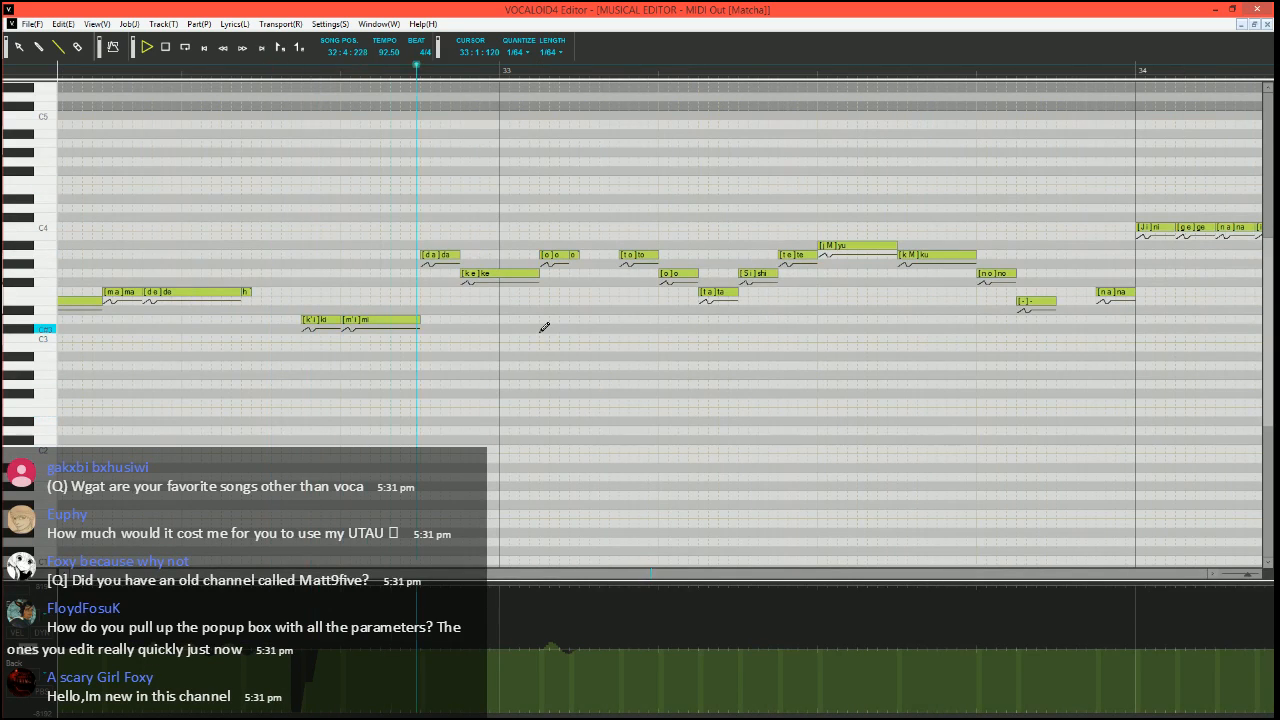
key("space")
Split the end of the G3 "ke" note into a short note with the lyric "-"
left_click_drag(537, 273, 540, 272)
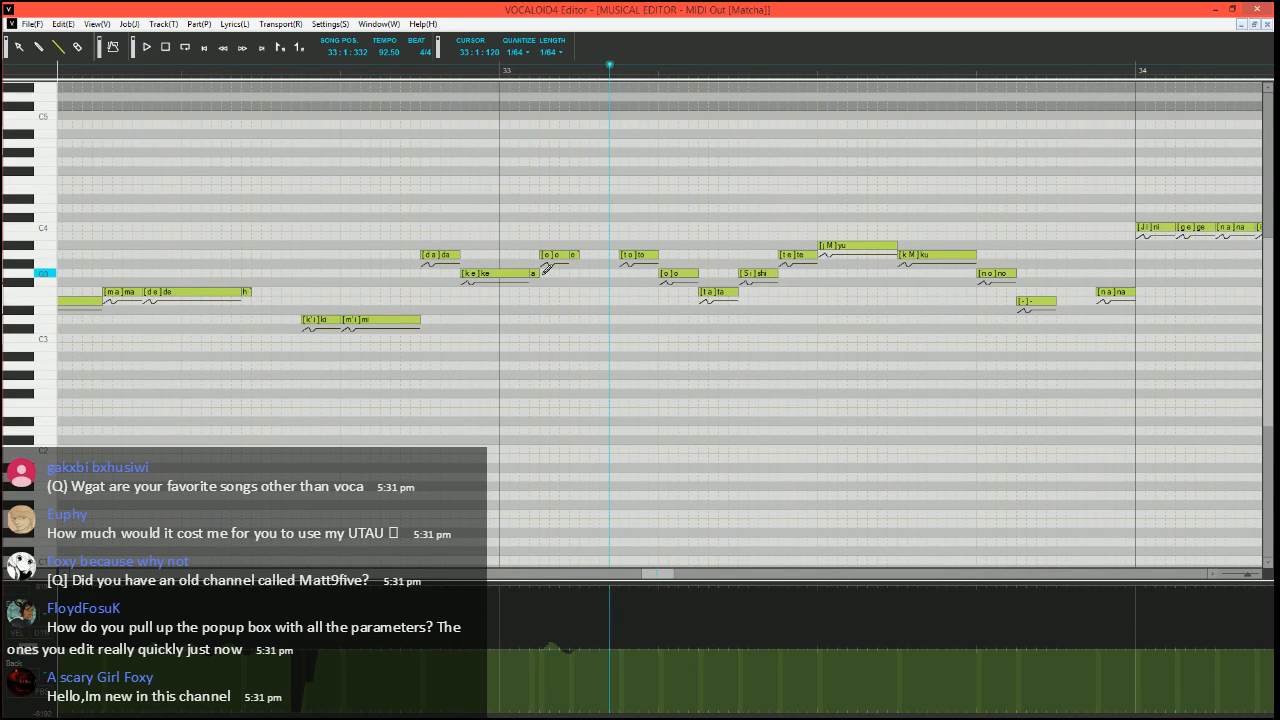
double_click(536, 273)
type("-")
key("Return")
Play the phrase from 32:3:270 to check the split "ke" note
left_click(268, 76)
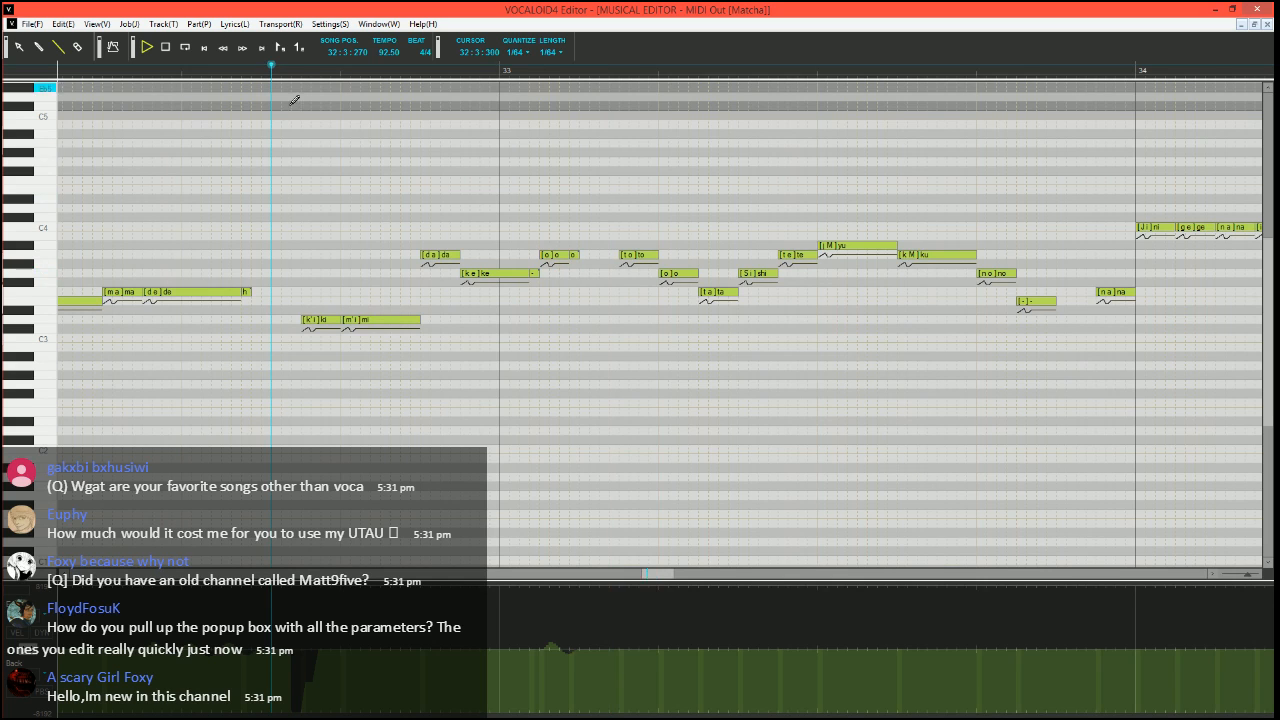
scroll(403, 366, "up", 2)
key("space")
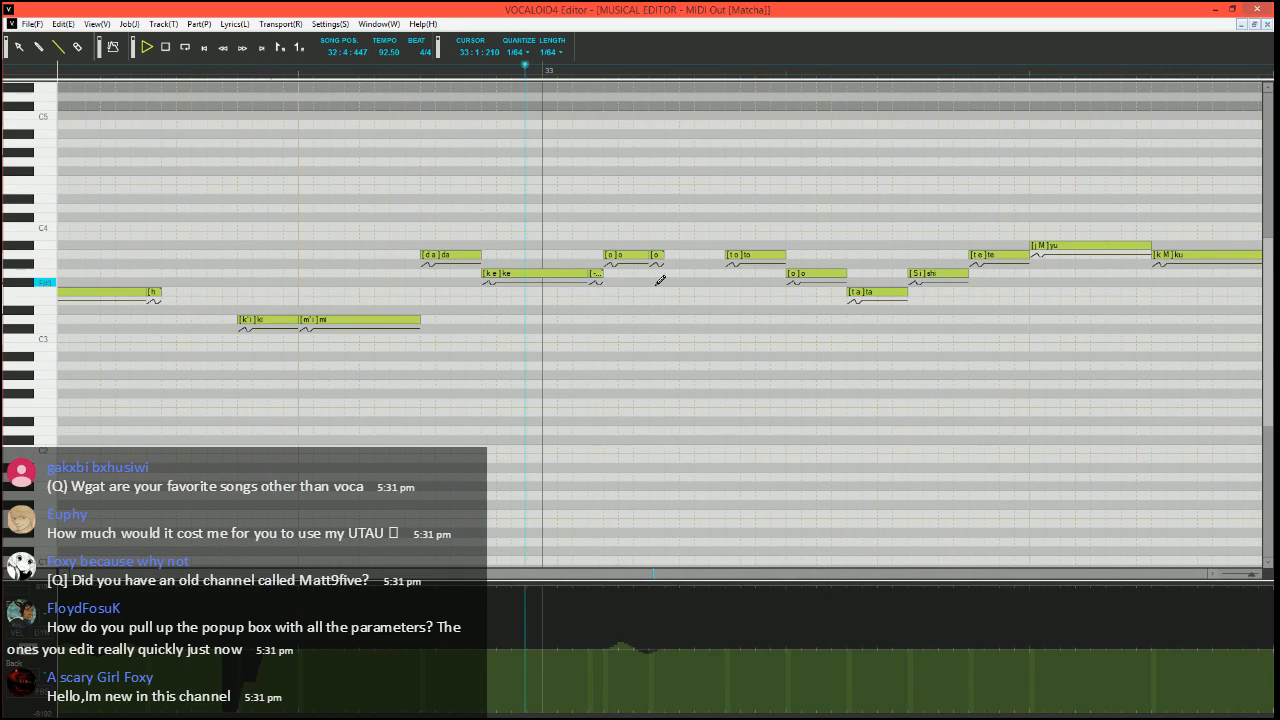
key("space")
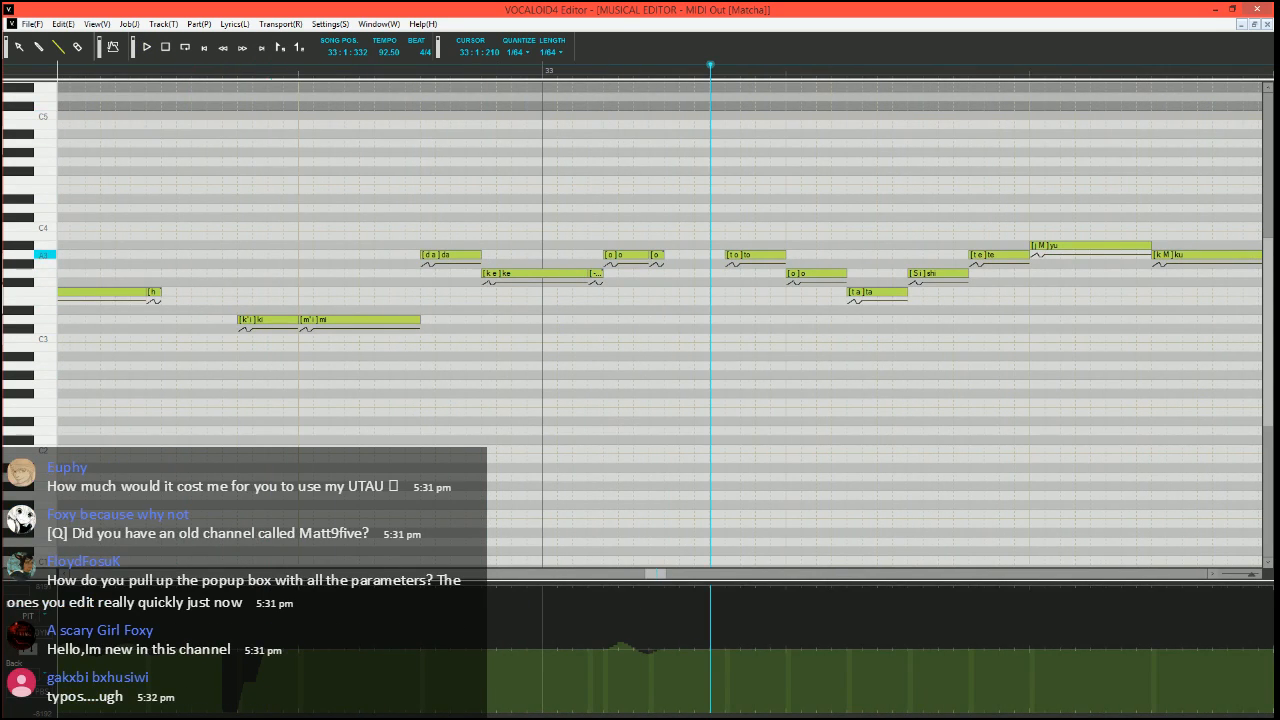
Divide the A3 "o" note into a short G3 "o" lead-in and short A3 notes with the lyrics "o", "-" and "o"
mouse_move(647, 255)
left_mouse_down()
mouse_move(617, 255)
mouse_move(609, 274)
mouse_move(650, 254)
left_mouse_up()
double_click(625, 254)
type("o")
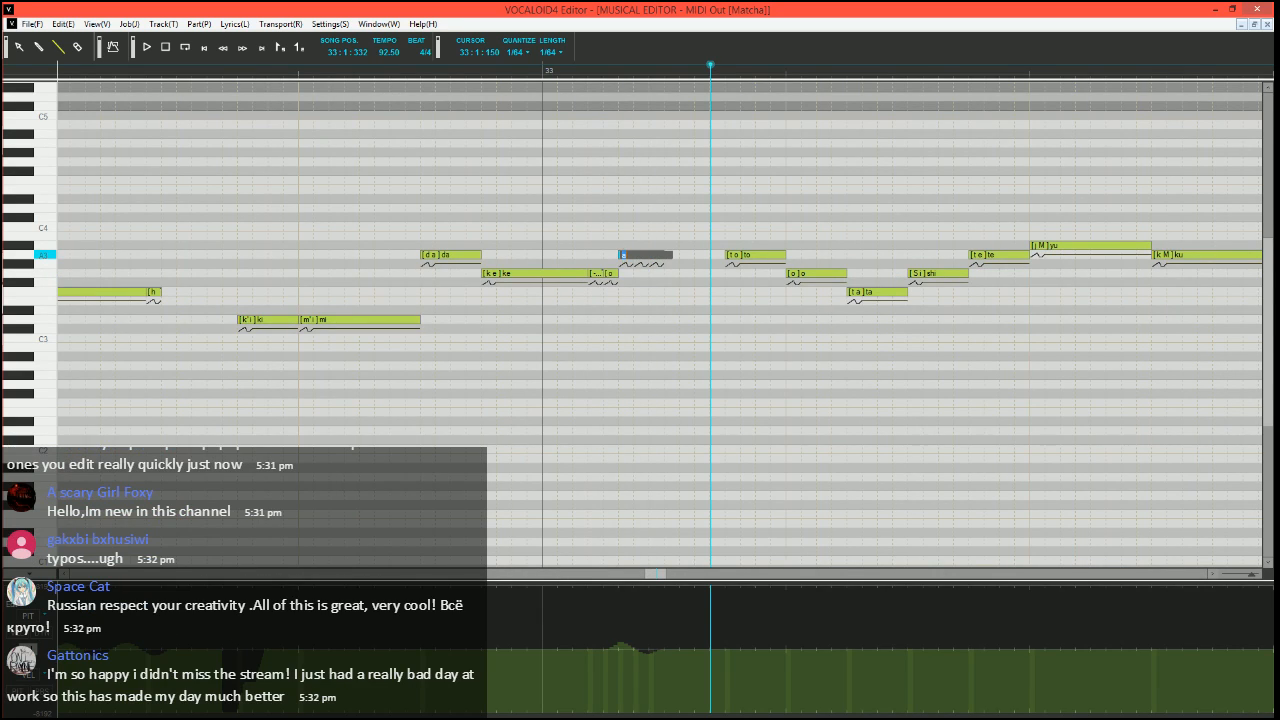
key("Tab")
Play the phrase from 32:3:300 to check the divided "o" notes, and place the song position at 33:1:300
left_click(207, 70)
key("space")
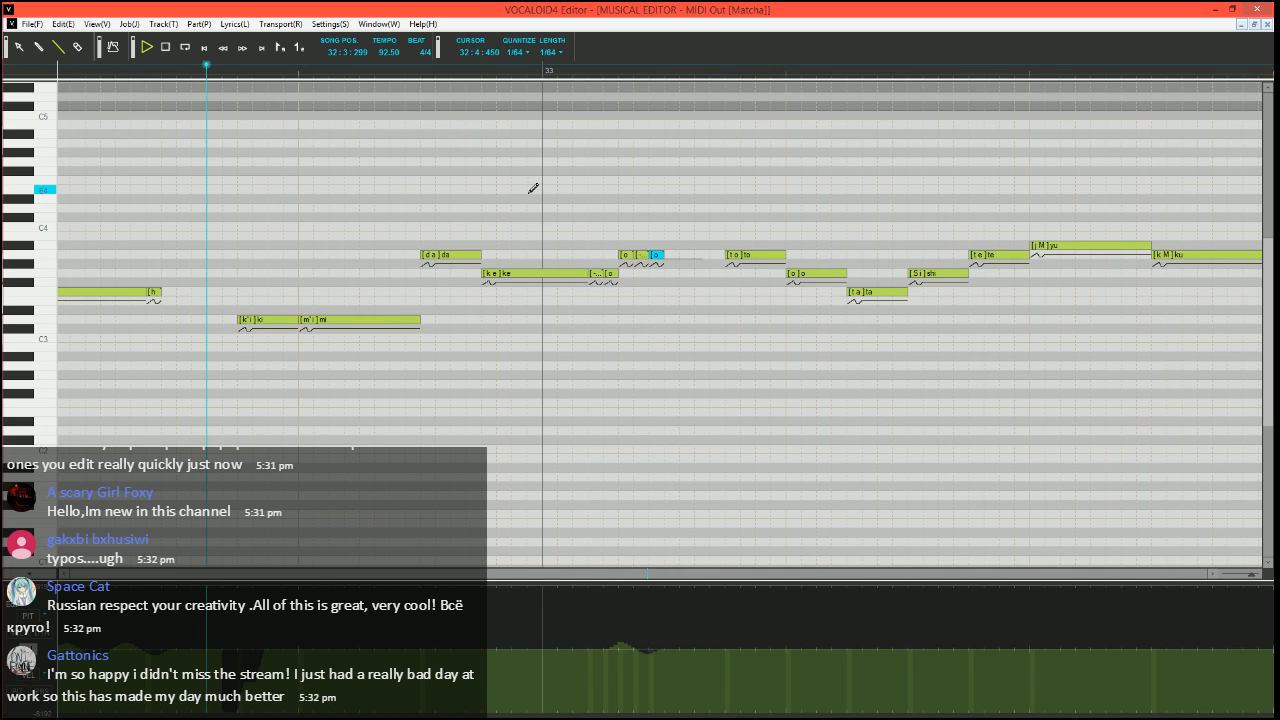
key("space")
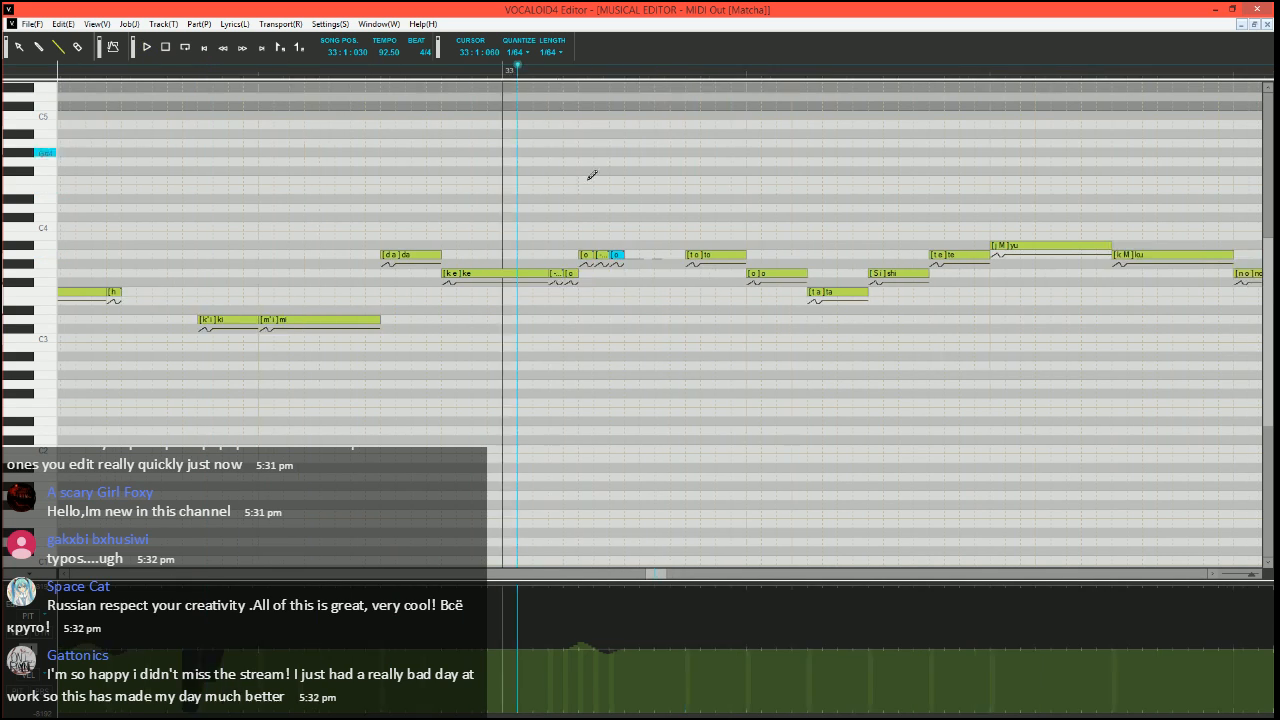
scroll(588, 180, "right", 1)
left_click(535, 72)
scroll(602, 248, "right", 1)
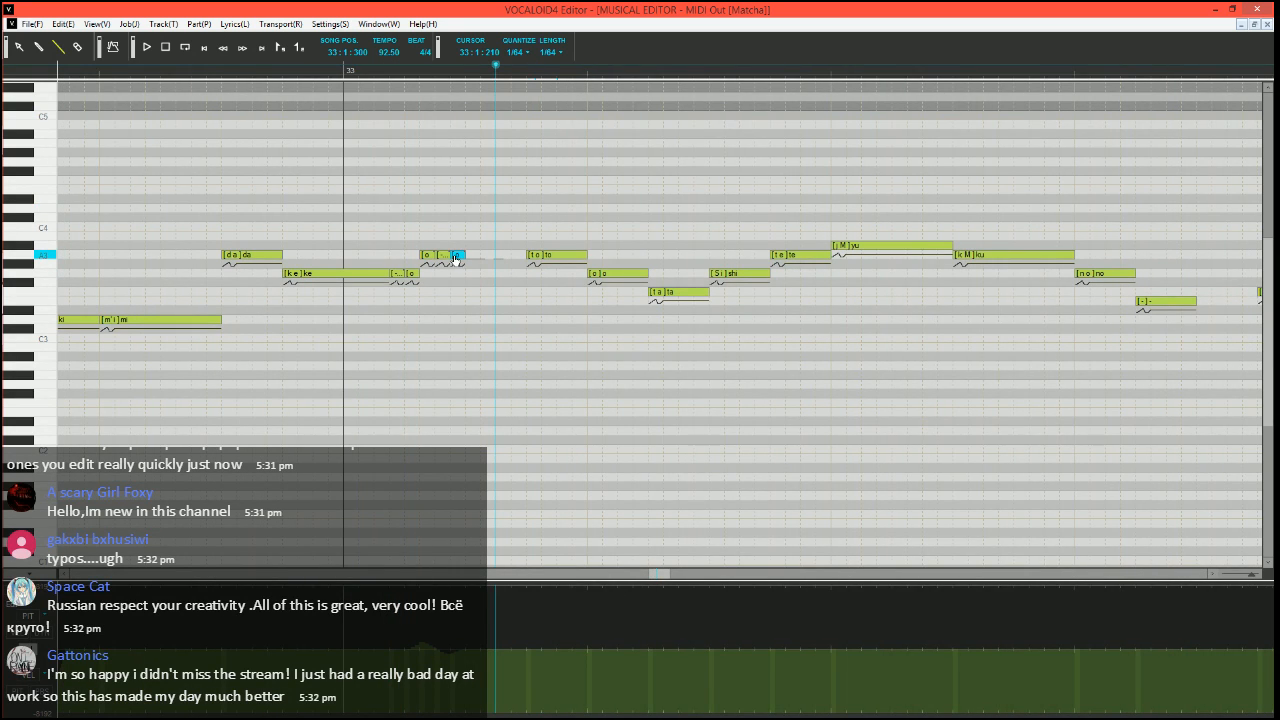
Play the phrase from 33:1:060 and again from 32:4:240, and return the song position to 33:1:300
left_click(372, 72)
key("space")
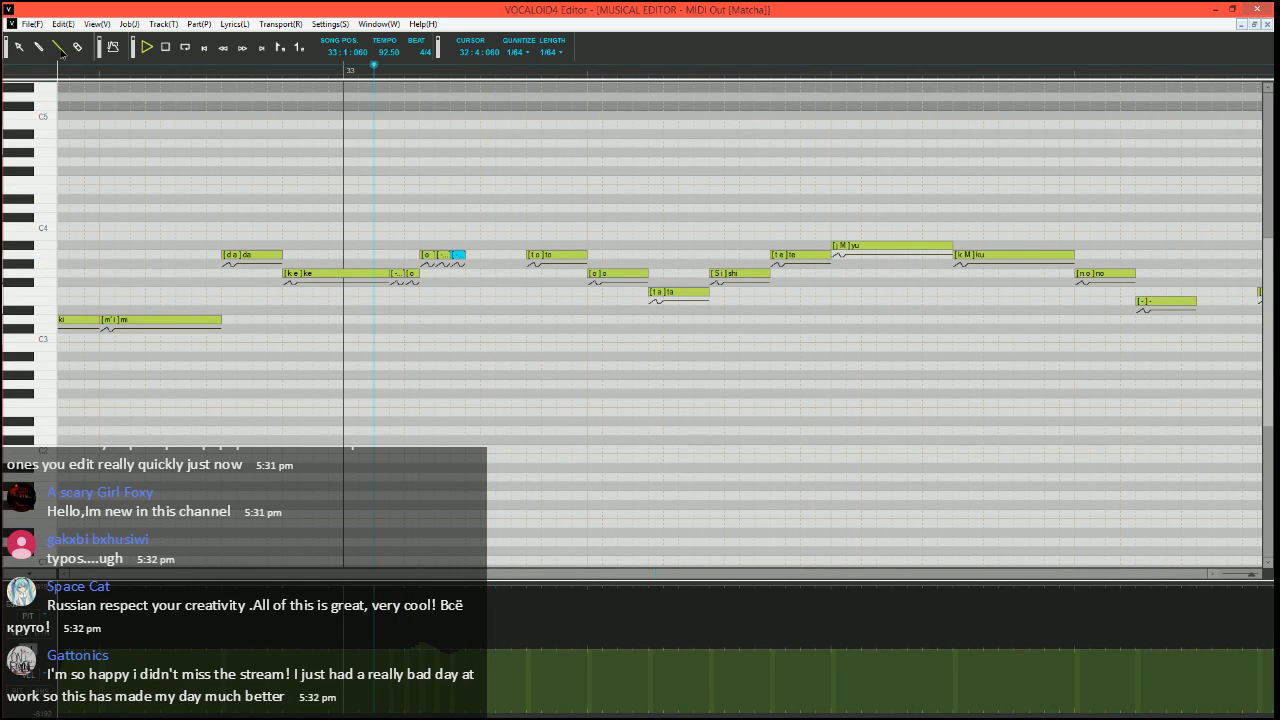
left_click(221, 72)
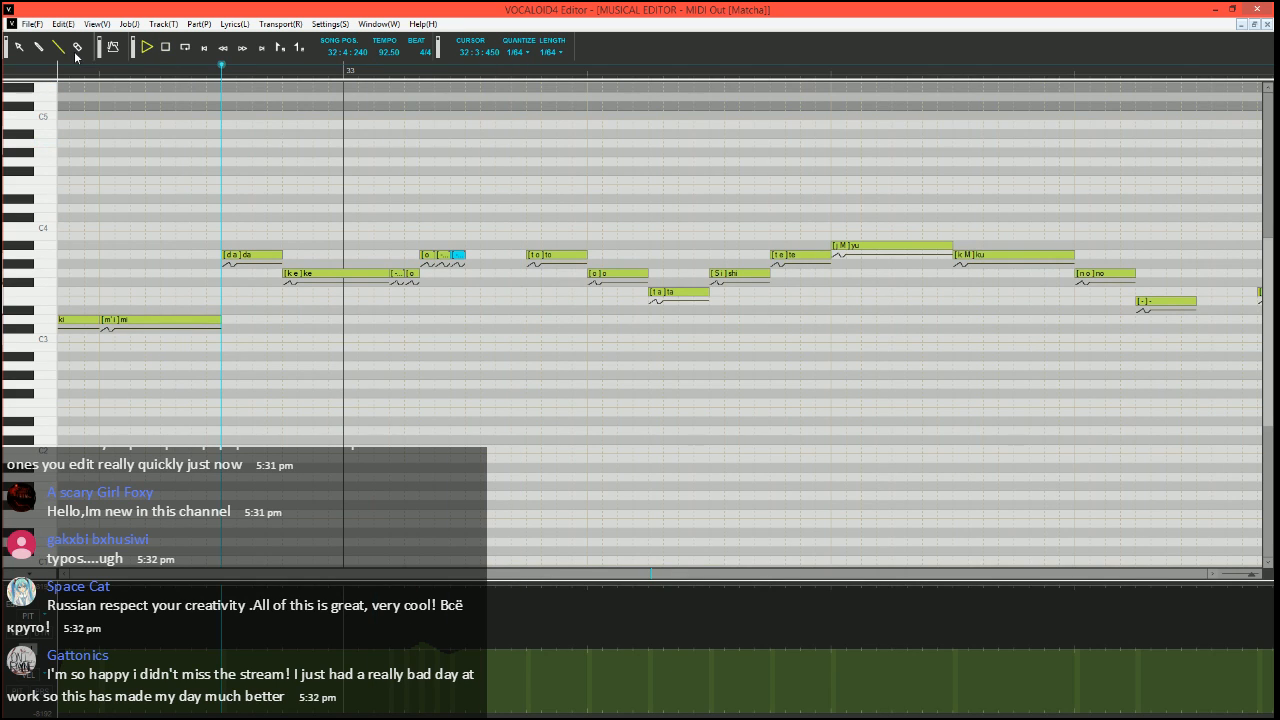
key("space")
left_click(495, 66)
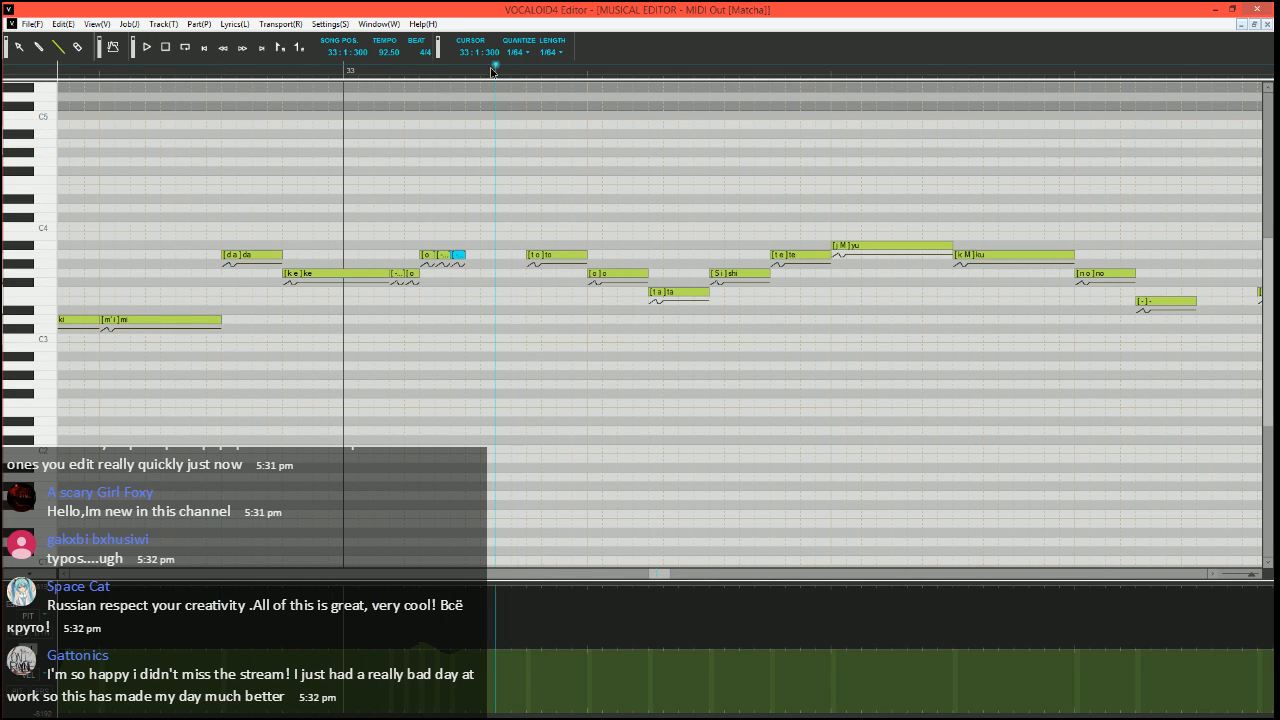
Split the end of the A3 "to" note in measure 33 into a short note with the lyric "-"
scroll(484, 235, "up", 1)
scroll(485, 233, "right", 2)
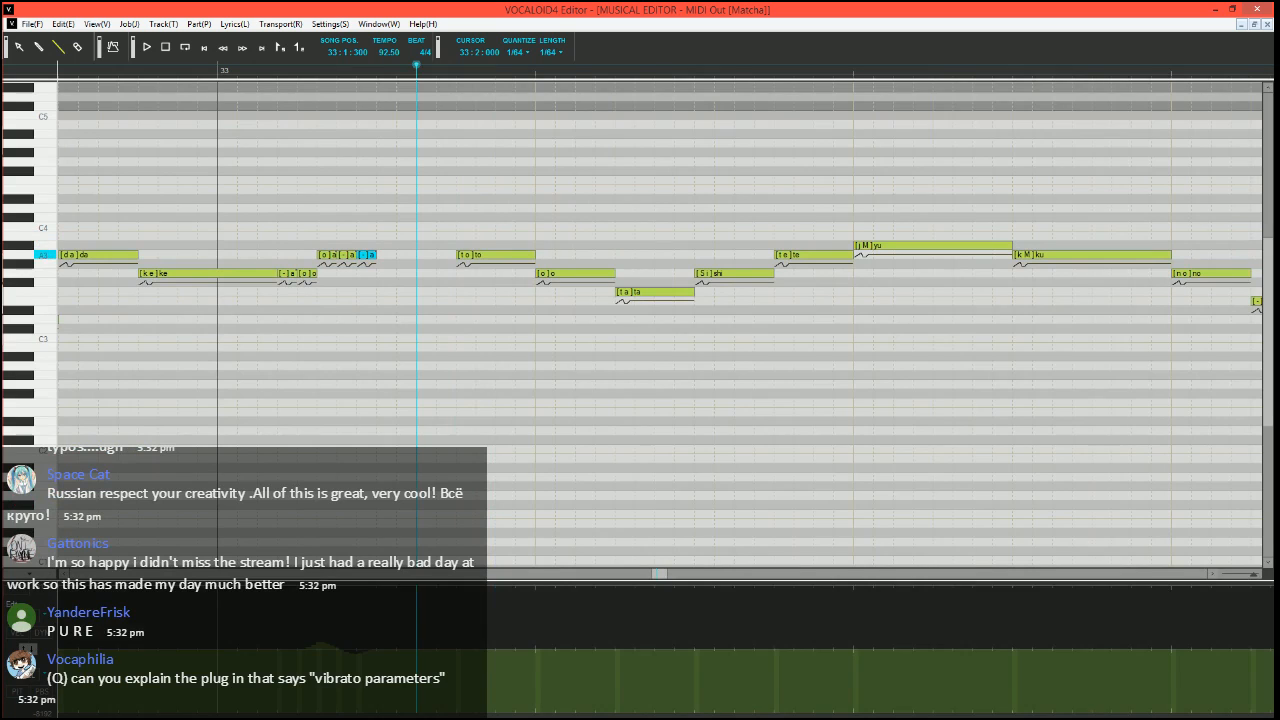
mouse_move(534, 255)
left_mouse_down()
mouse_move(476, 255)
mouse_move(516, 255)
left_mouse_up()
left_click_drag(519, 255, 538, 254)
left_click(524, 257)
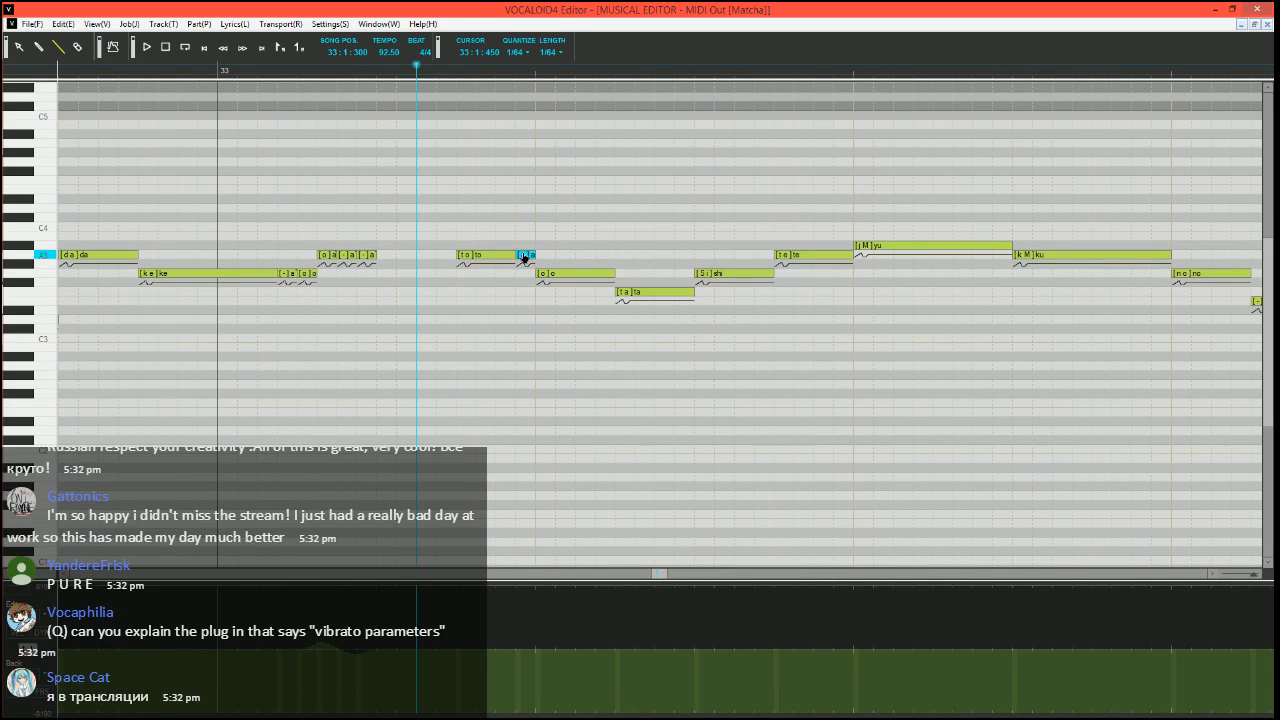
double_click(524, 257)
type("-")
key("Return")
scroll(449, 380, "up", 1)
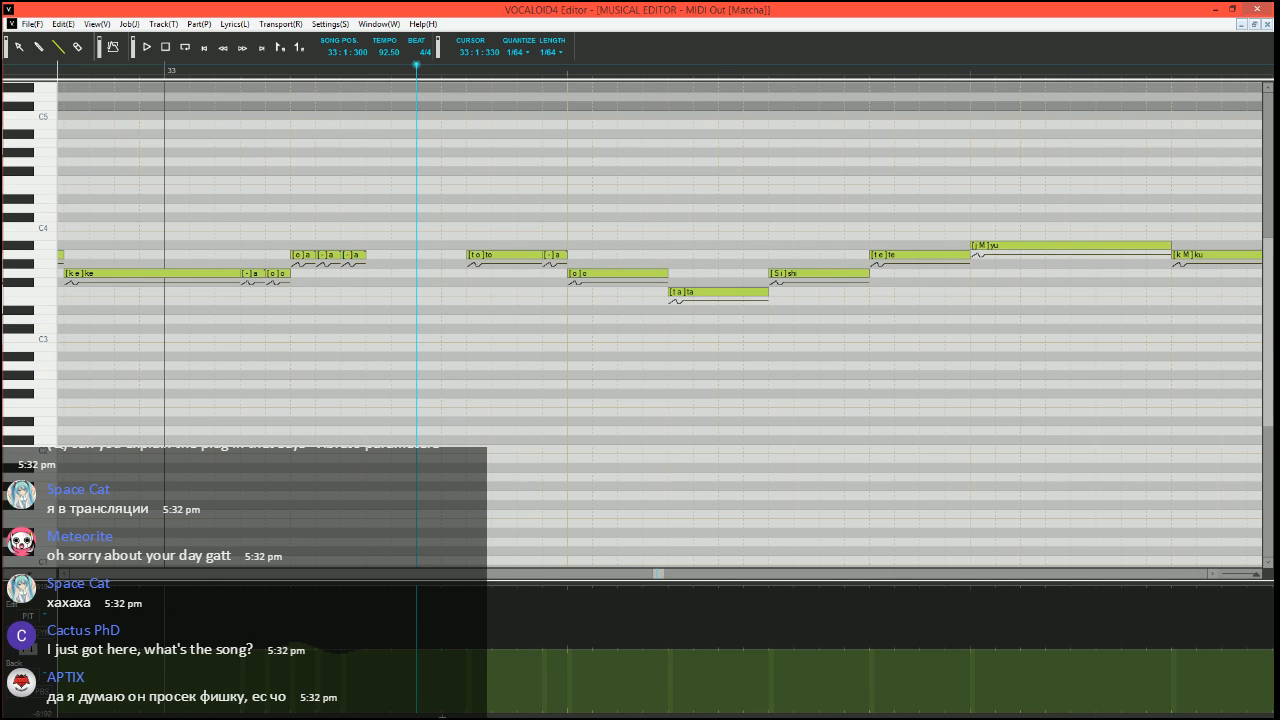
Draw a two-stage pitch bend from the minimum via about half to the centre line at the A3 "to" note
left_click_drag(442, 713, 467, 713)
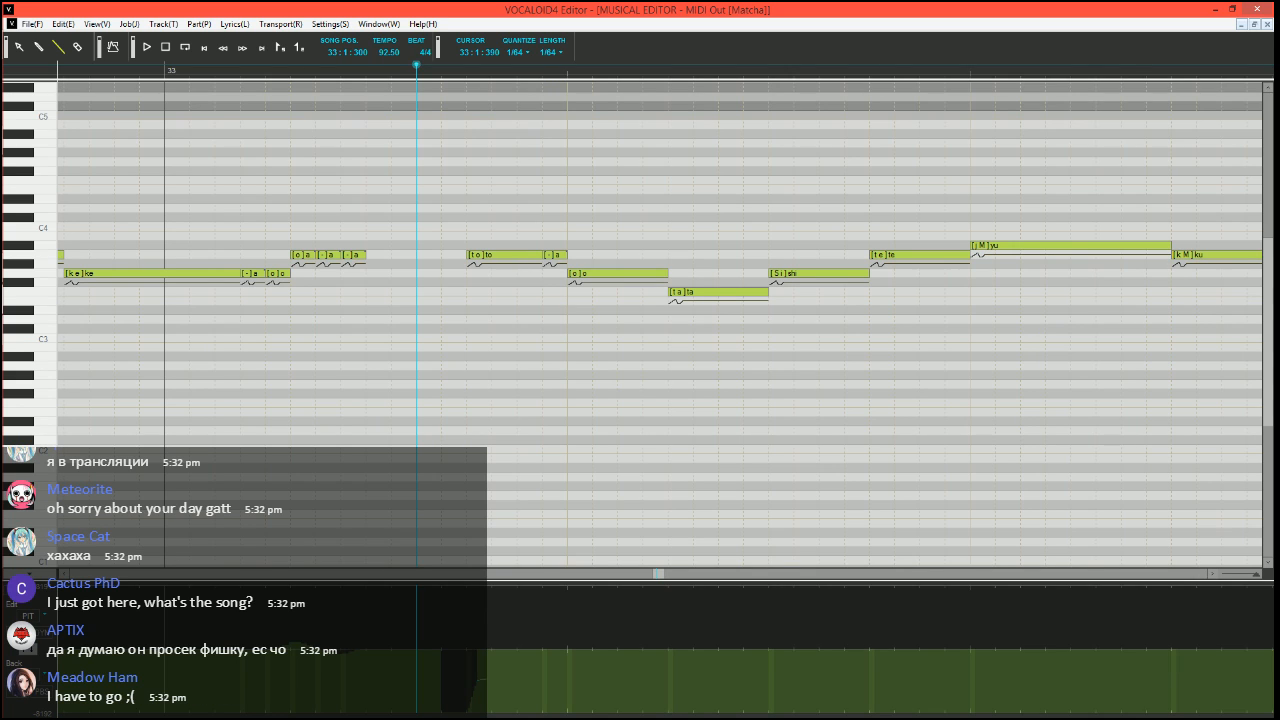
left_click_drag(490, 681, 505, 648)
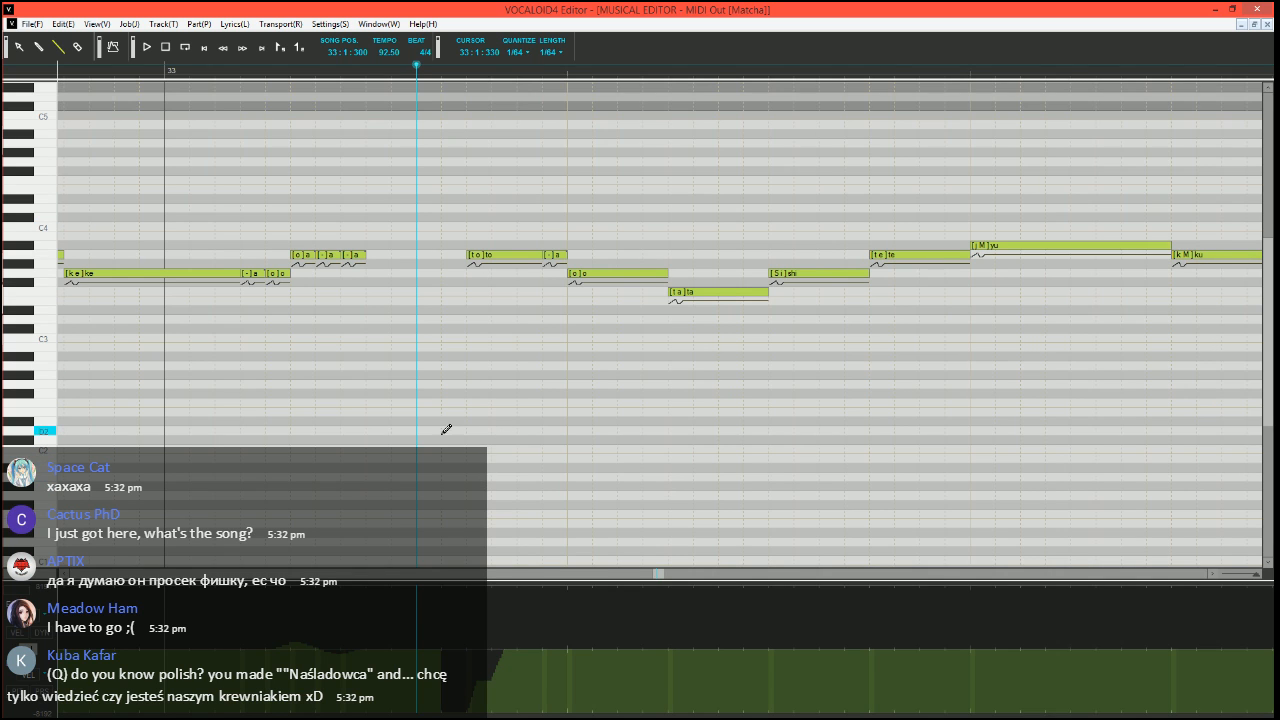
scroll(510, 397, "down", 1, "ctrl")
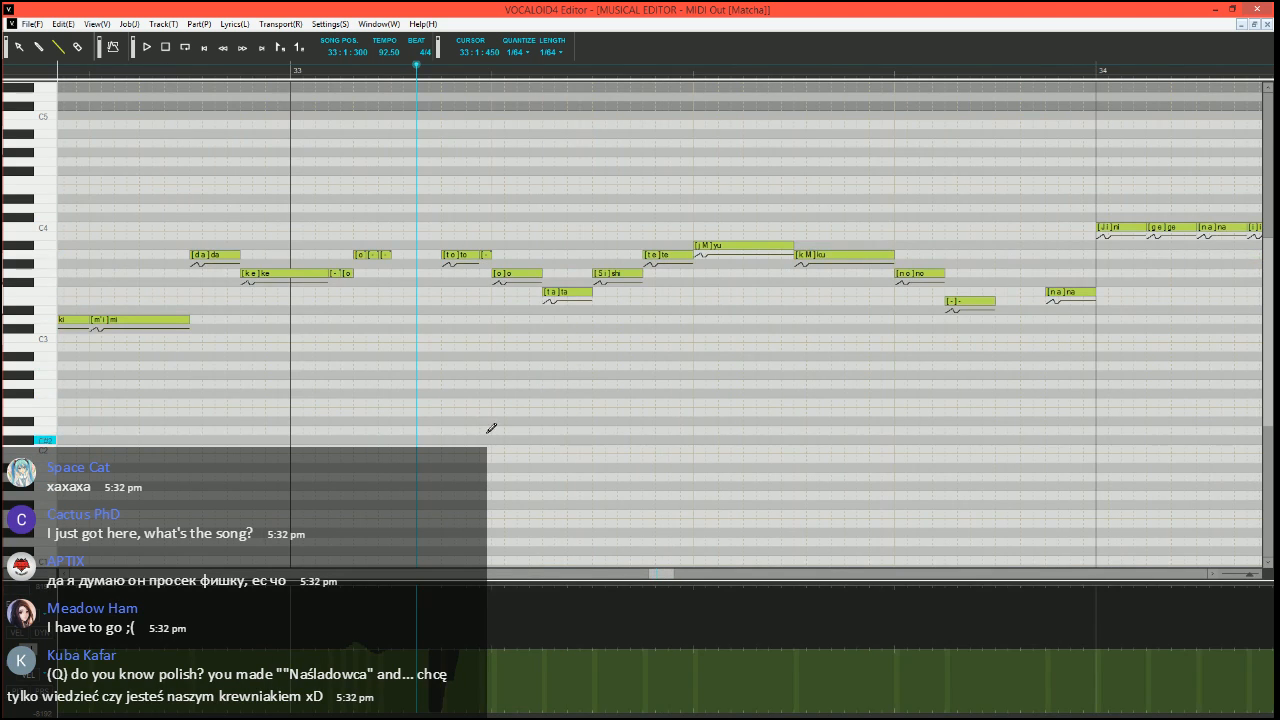
scroll(477, 468, "left", 2)
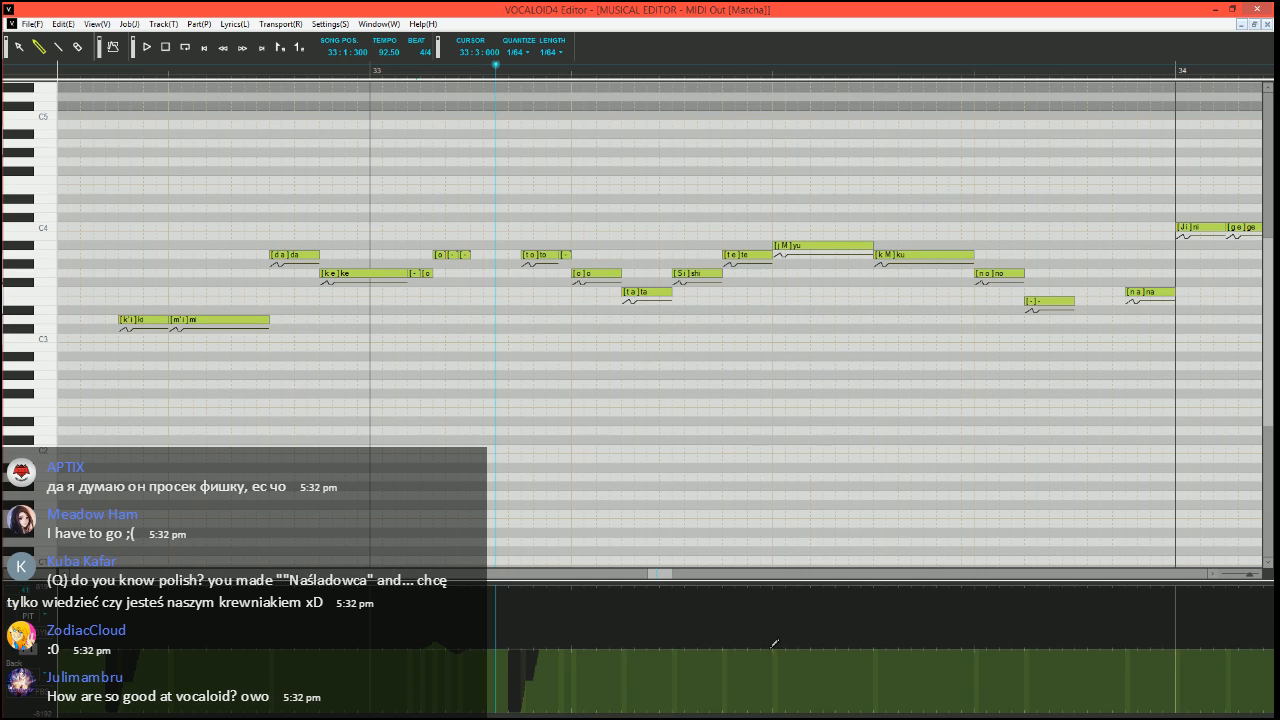
Try a freehand pitch stroke over the A#3 "yu" note, return to the Line tool and play from 33:1:300
left_click_drag(774, 643, 880, 642)
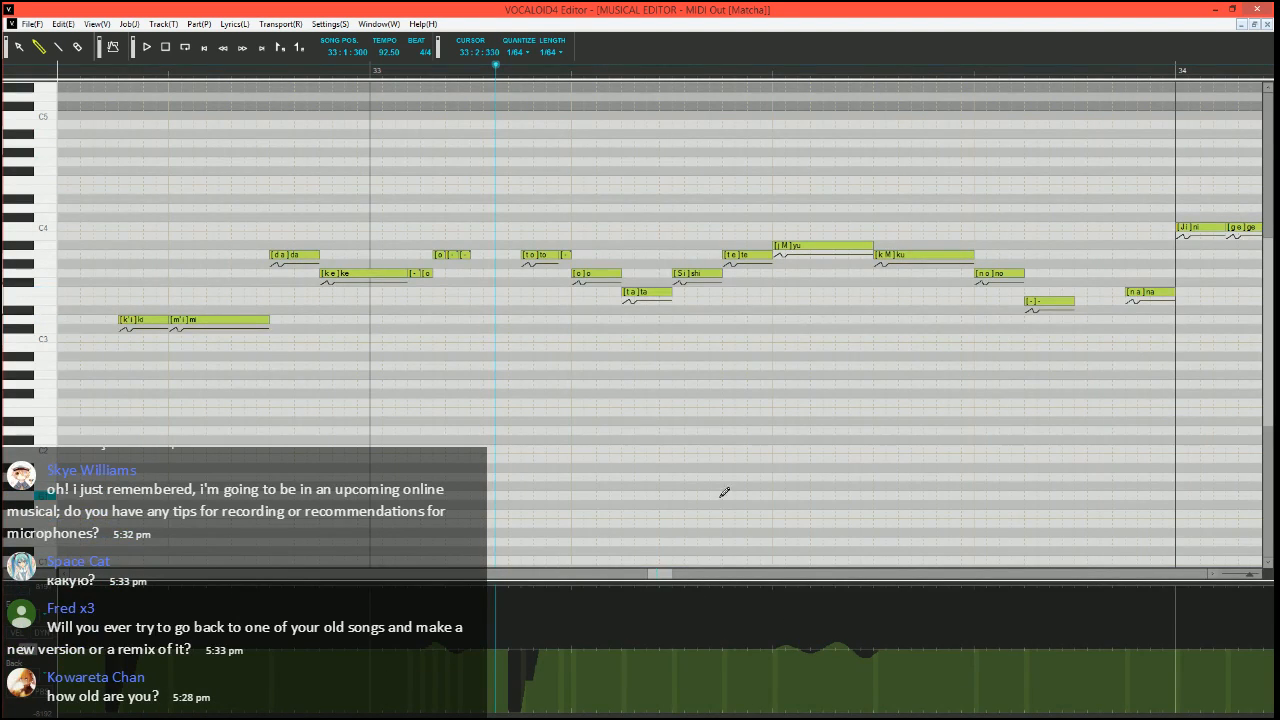
left_click(57, 47)
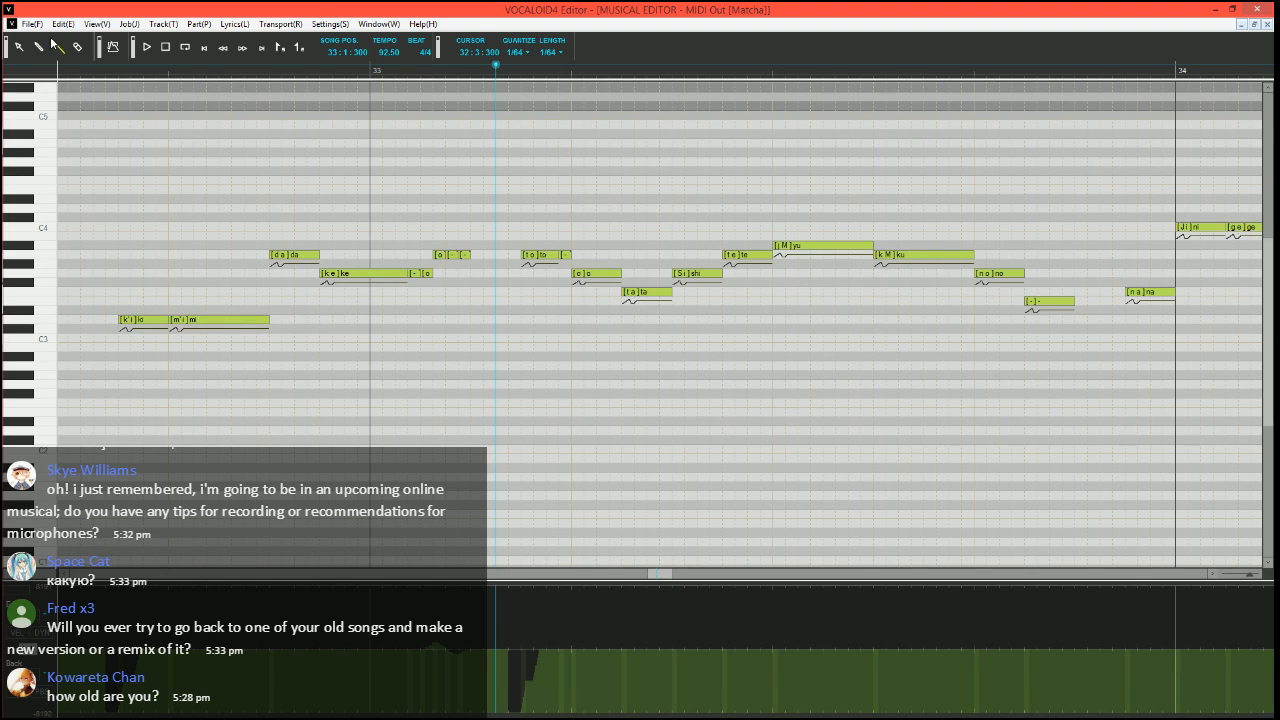
key("space")
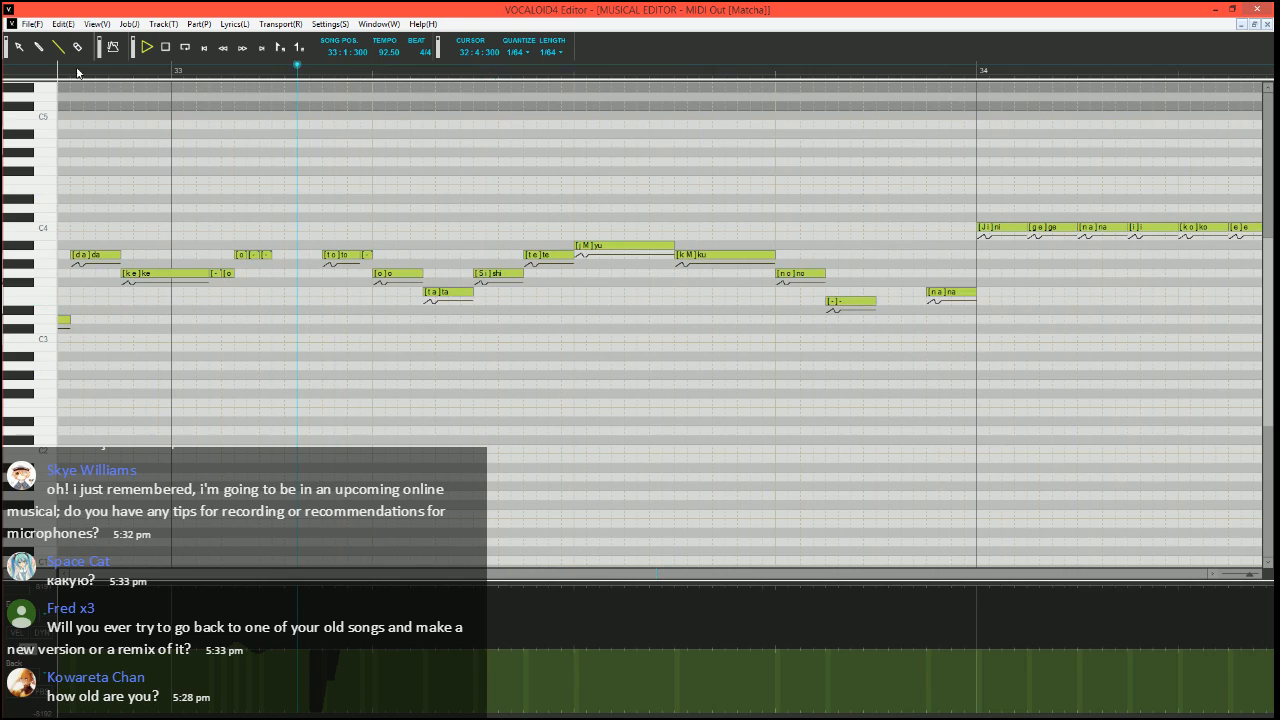
key("space")
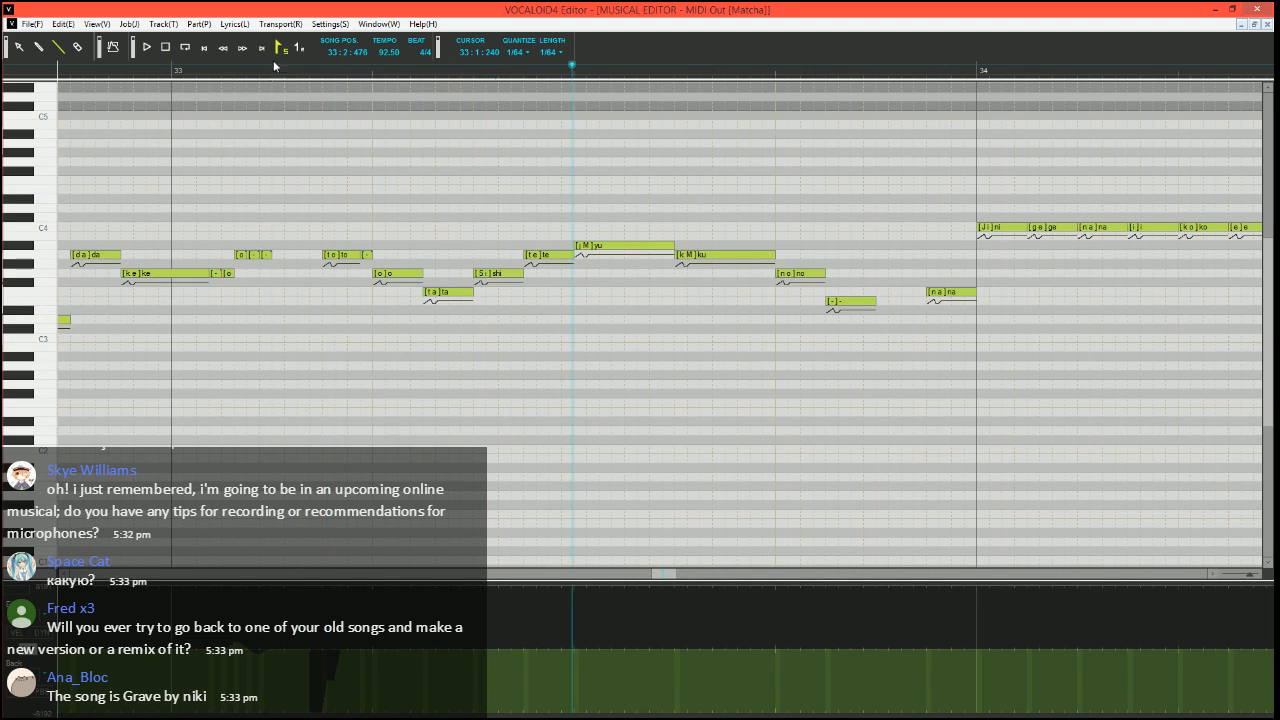
Place the song position at 33:1:240 and lower the velocities of the "shi" and "te" notes to near the minimum
left_click(273, 66)
left_click(18, 633)
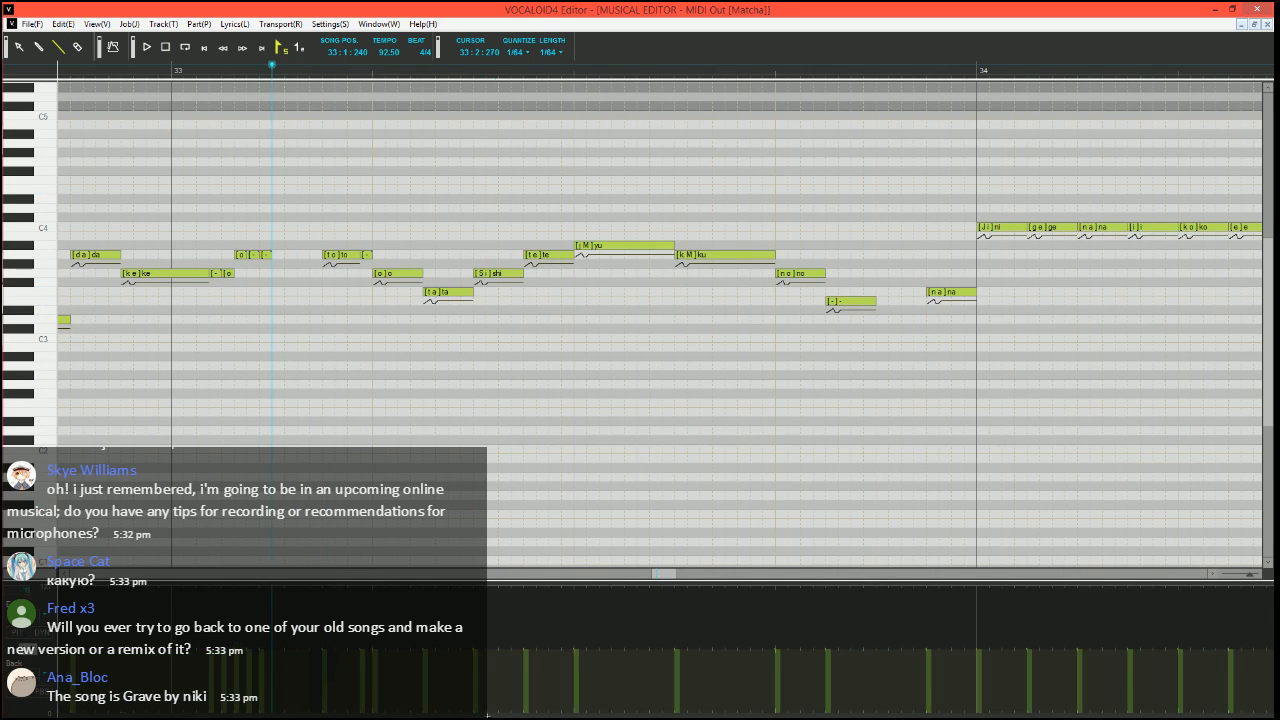
left_click_drag(468, 714, 546, 715)
Play the phrase from 33:1:240 to check the lowered velocities, and place the song position at 33:1:300
key("space")
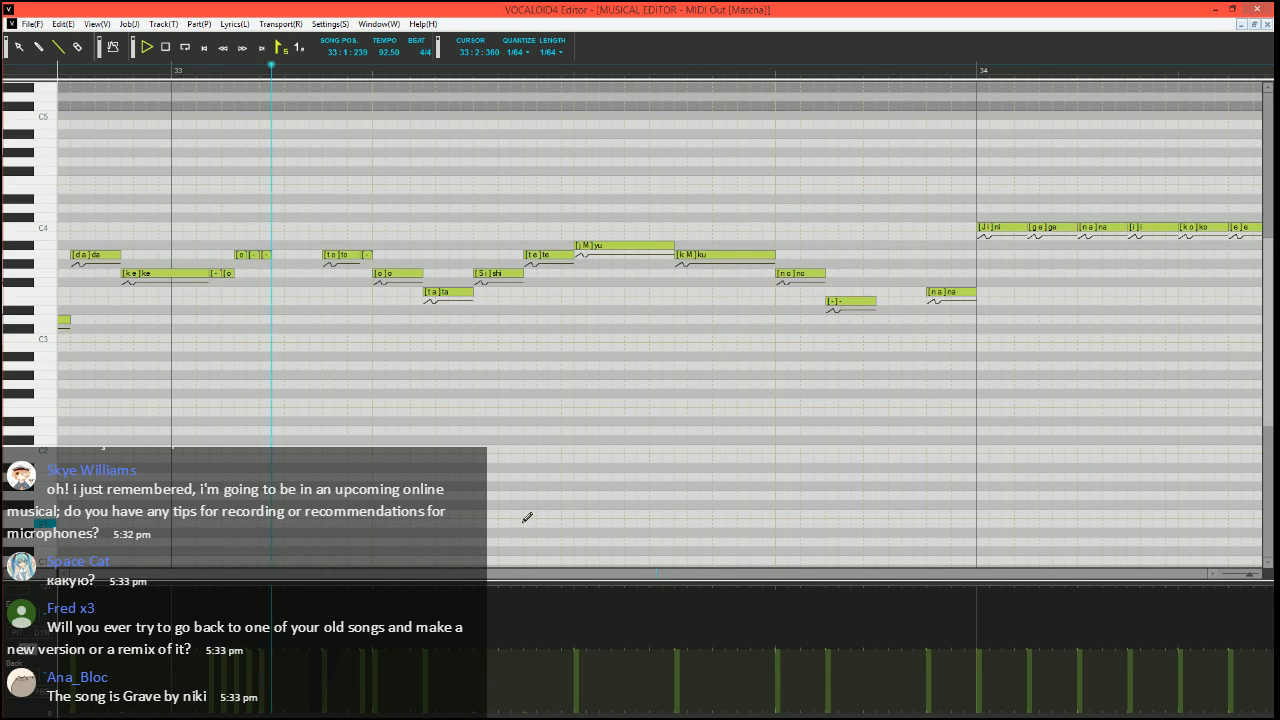
key("space")
left_click(298, 83)
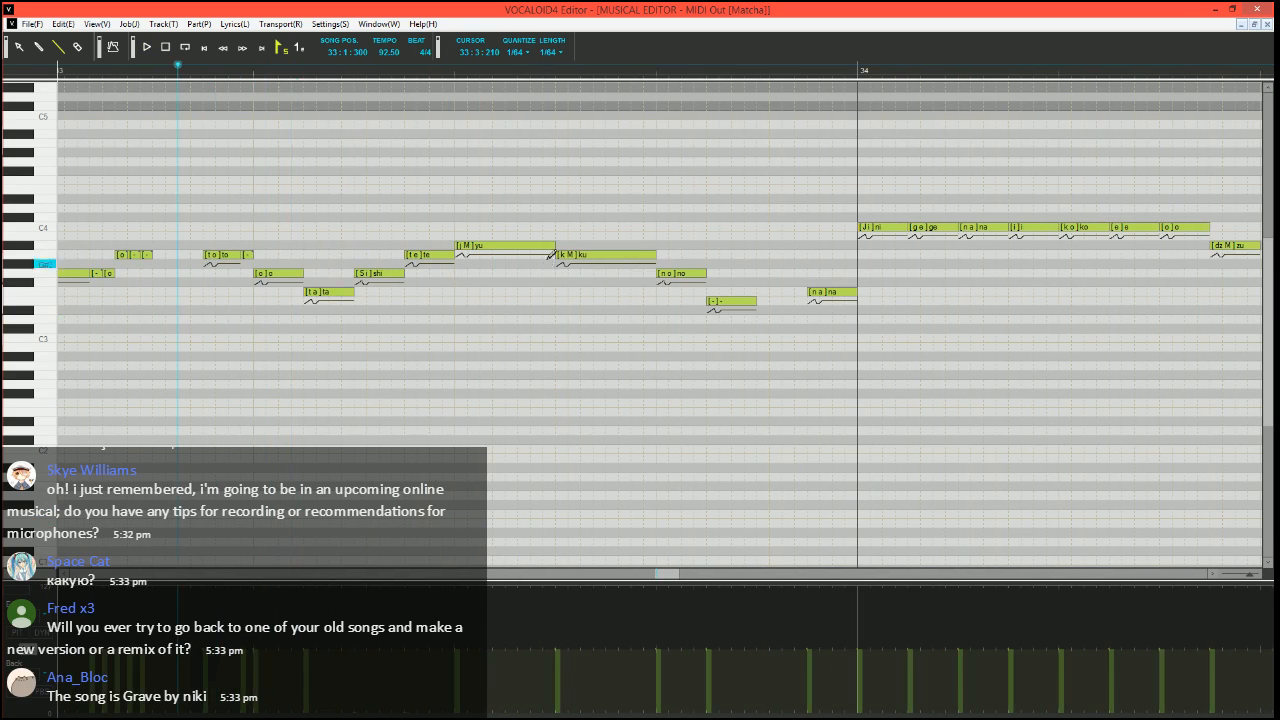
Divide the "yu" note into a short A3 "yu", a short A#3 "u" and a longer A#3 "-" note up to "ku"
mouse_move(553, 246)
left_mouse_down()
mouse_move(467, 248)
mouse_move(480, 248)
mouse_move(475, 260)
mouse_move(497, 245)
mouse_move(634, 246)
left_mouse_up()
left_click(487, 243)
scroll(503, 245, "up", 1)
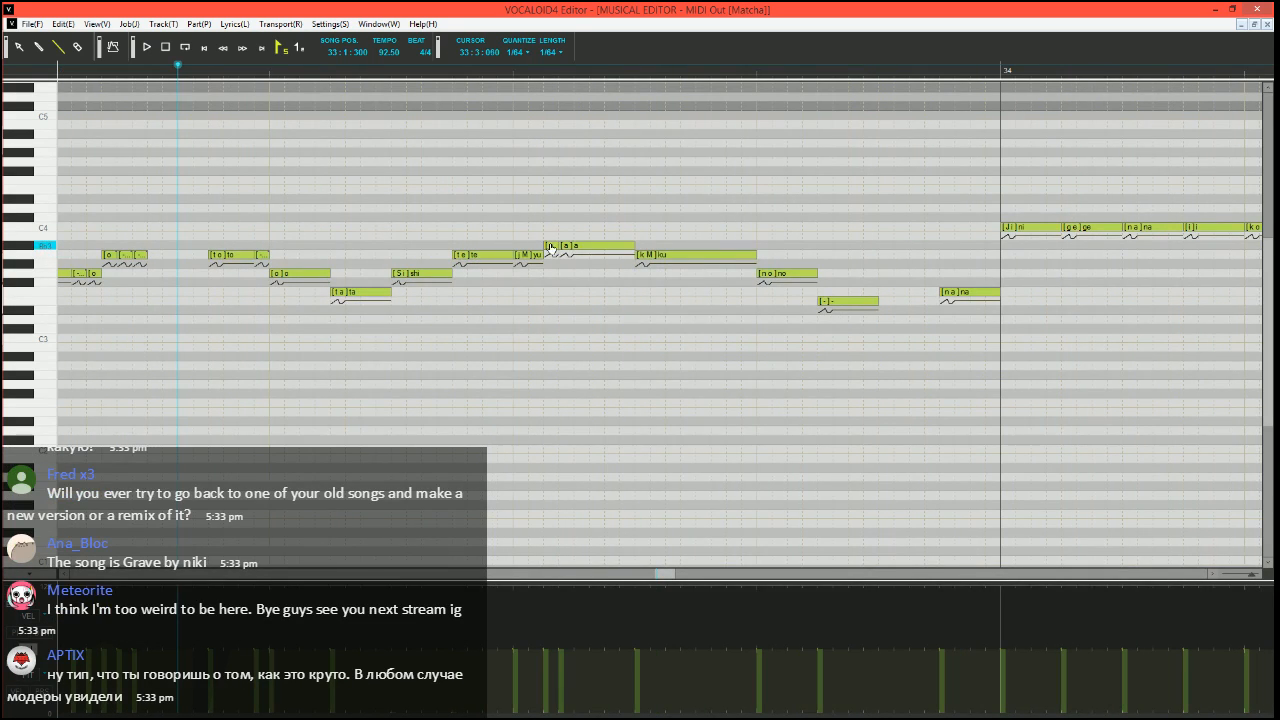
type("u")
key("Return")
scroll(578, 234, "right", 1)
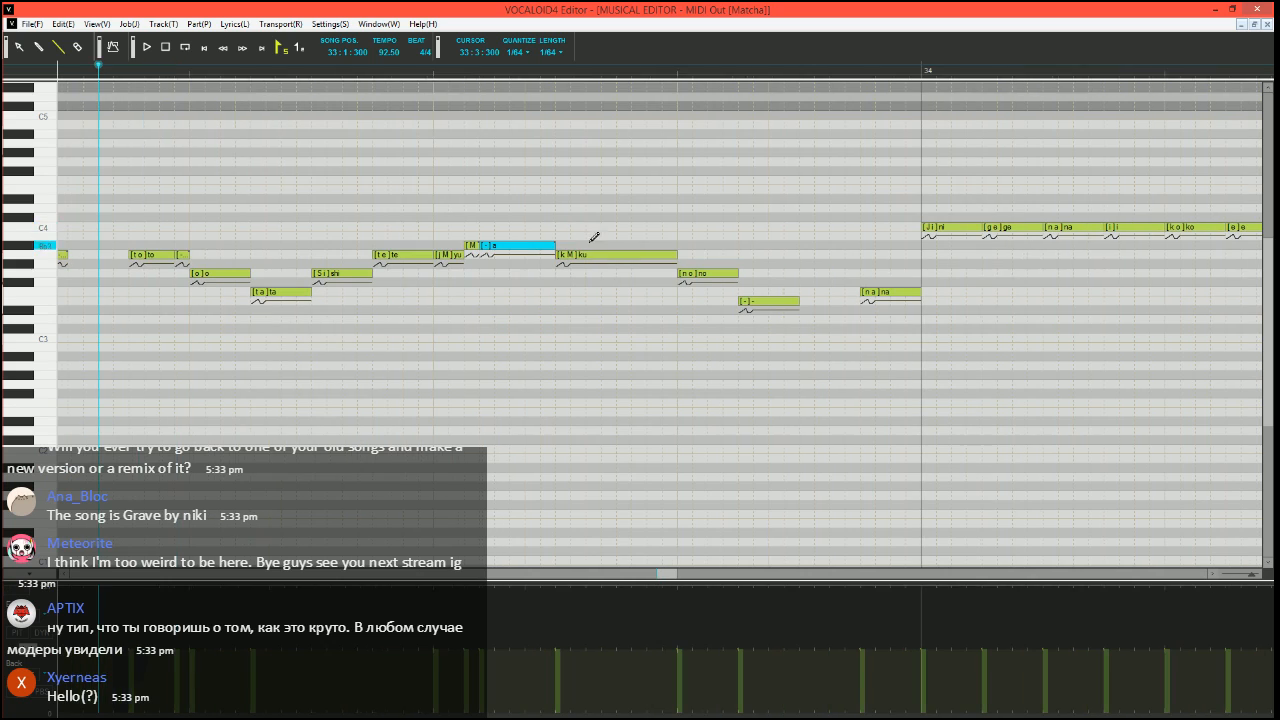
Divide the "ku" note into a short A#3 "ku", an A3 note with phoneme "M", a short A3 "-" and a G3 "-" up to "no"
left_click_drag(677, 255, 577, 252)
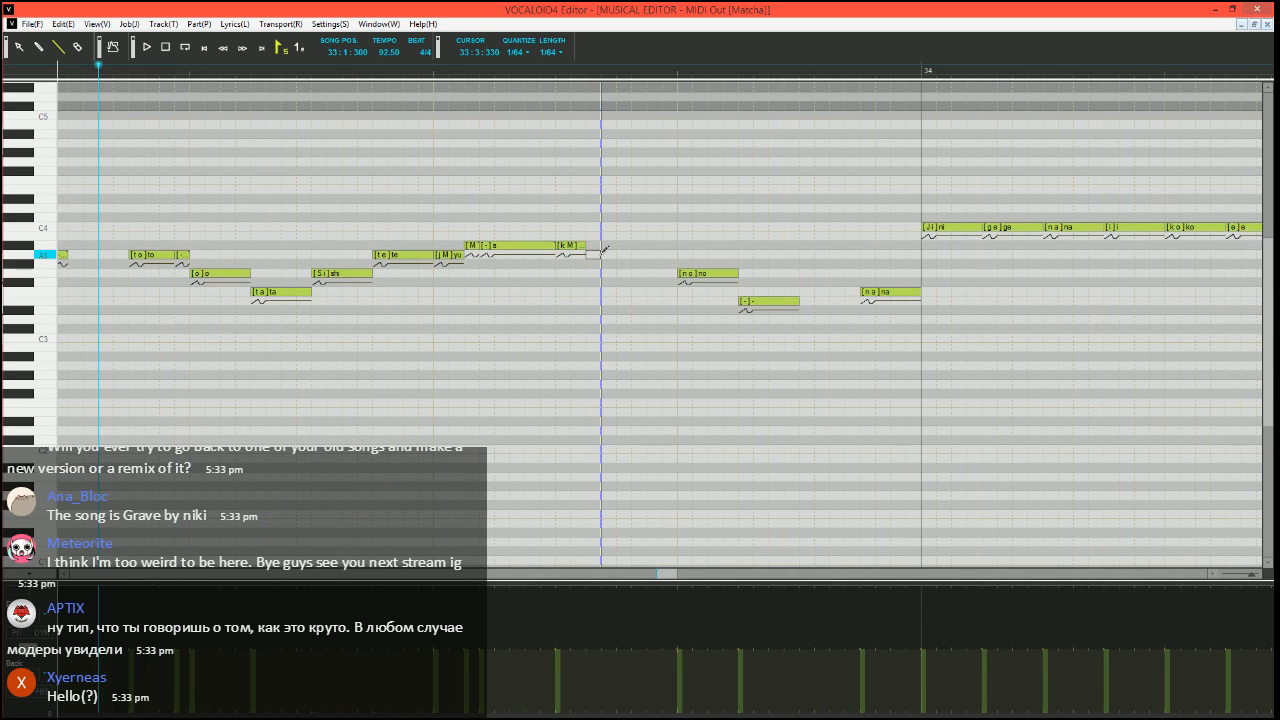
left_click_drag(591, 257, 679, 273)
double_click(590, 256)
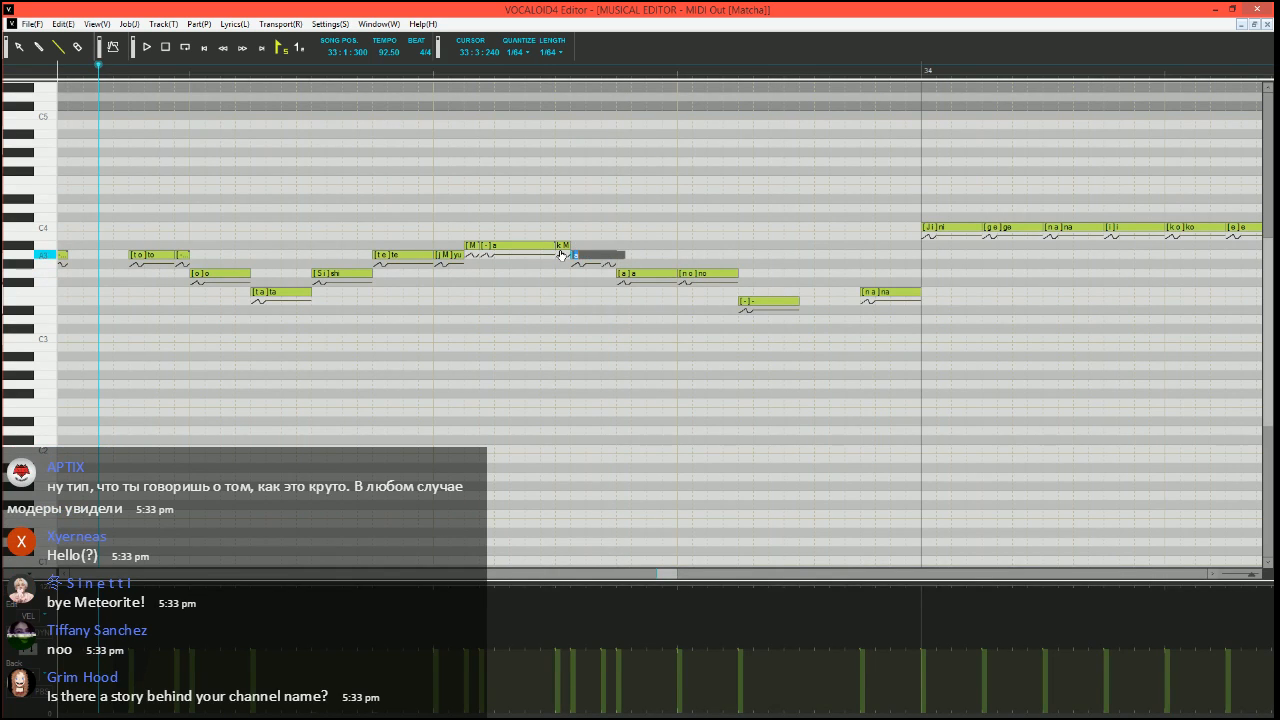
type("M")
key("Tab")
type("-")
key("Tab")
type("-")
key("Return")
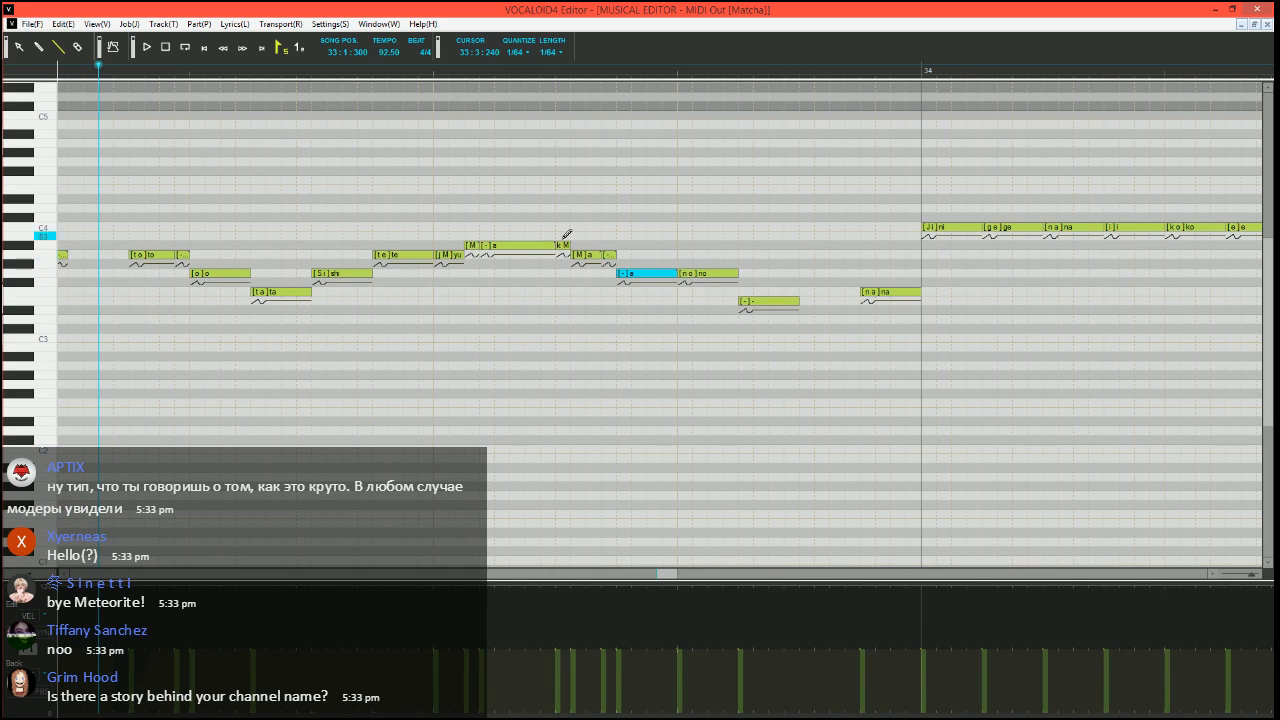
Shorten the G3 "no" note and fill its end with a short G3 "-" note
mouse_move(737, 273)
left_mouse_down()
mouse_move(723, 273)
mouse_move(739, 273)
left_mouse_up()
double_click(730, 276)
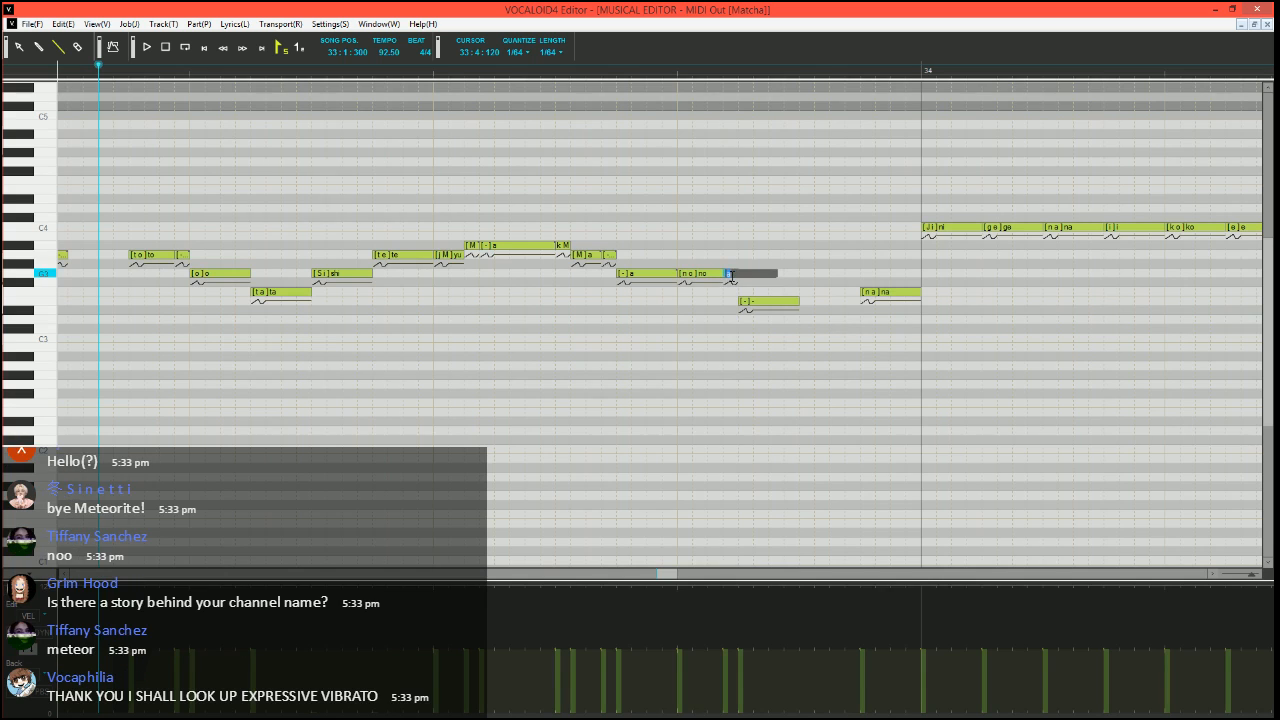
type("-")
key("Return")
Play the edited phrase from 33:1:300 to check the split "ku" and "no" notes
key("space")
scroll(681, 267, "down", 2)
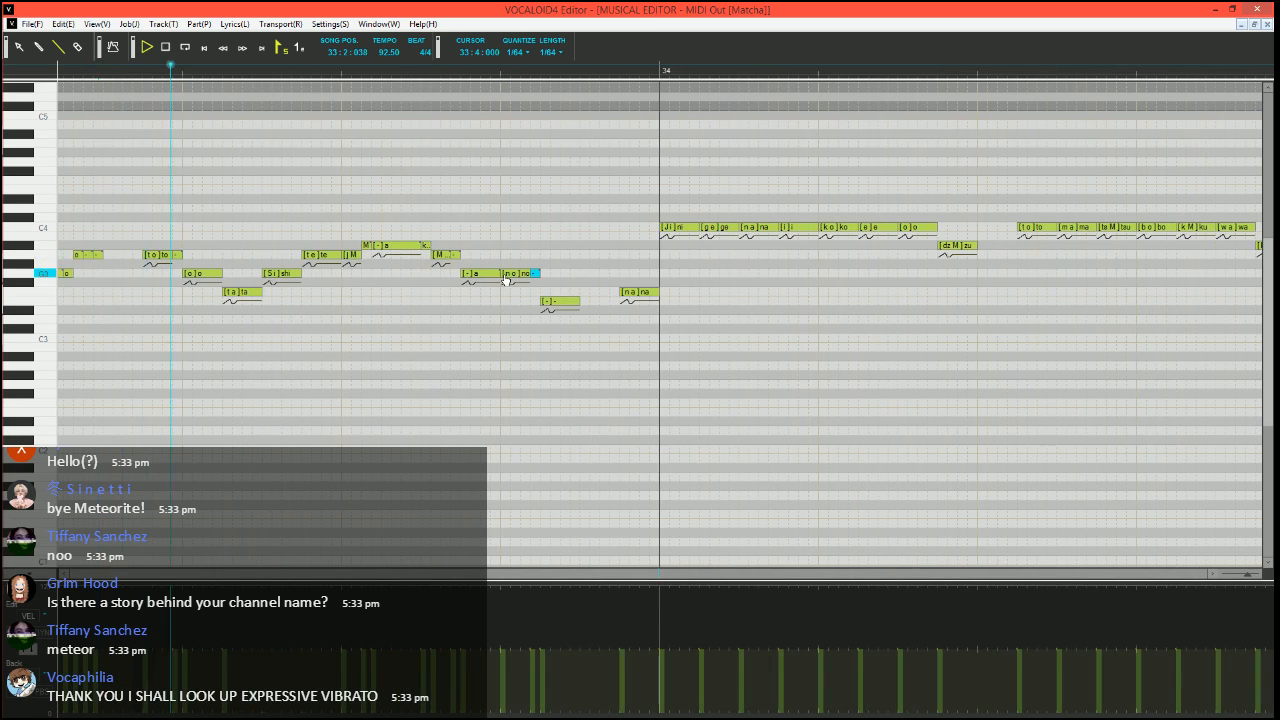
key("space")
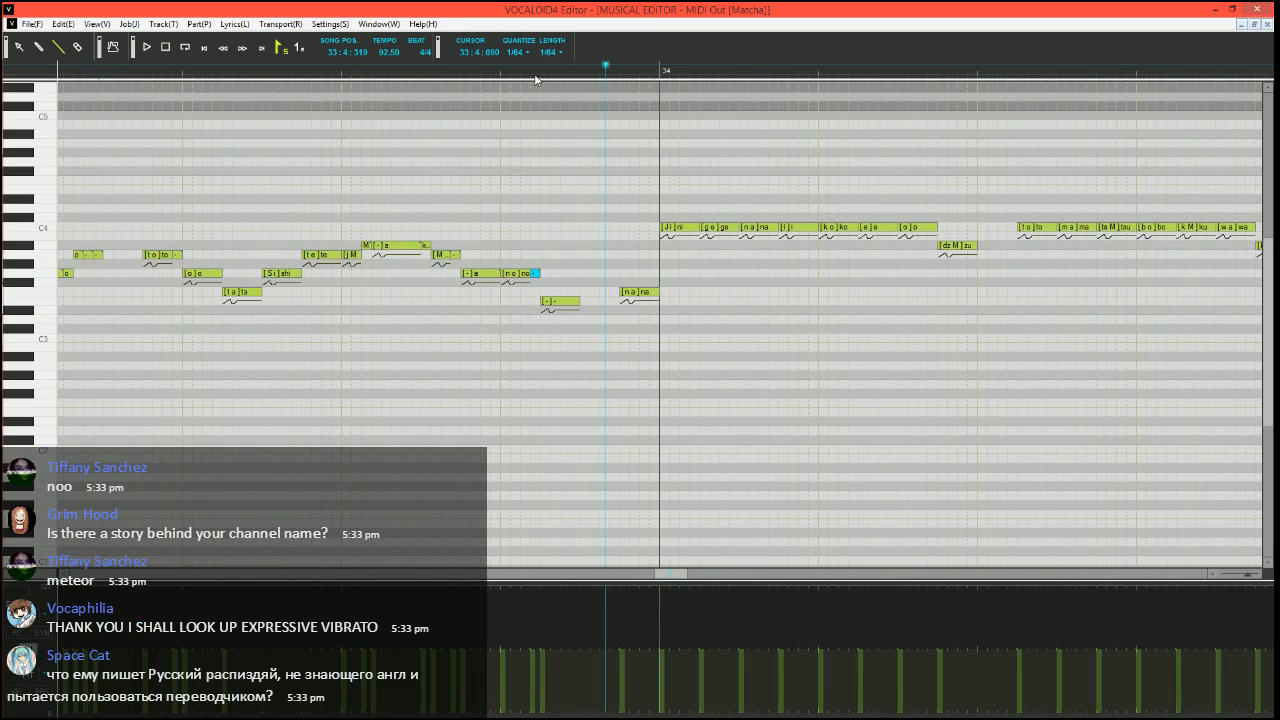
Play the vocals from 25:3:330 through to the start of measure 34
left_click(473, 72)
scroll(606, 471, "down", 2)
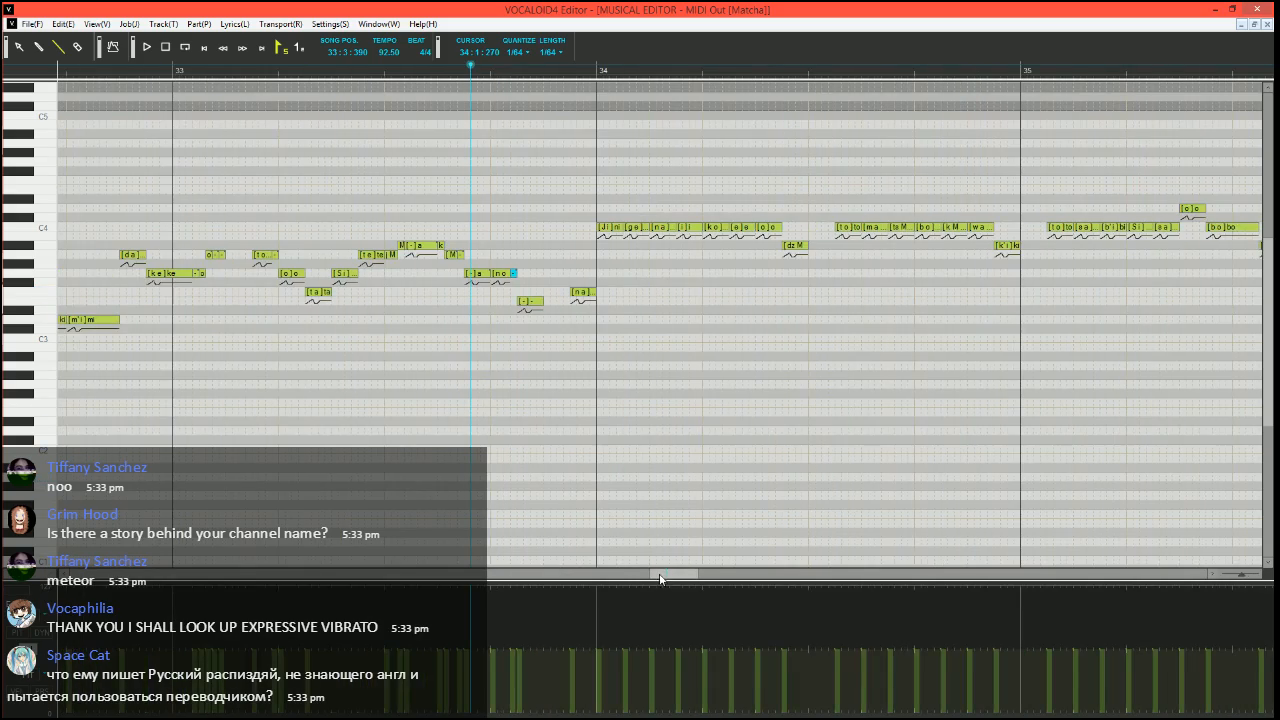
left_click_drag(657, 574, 566, 576)
scroll(527, 367, "down", 5)
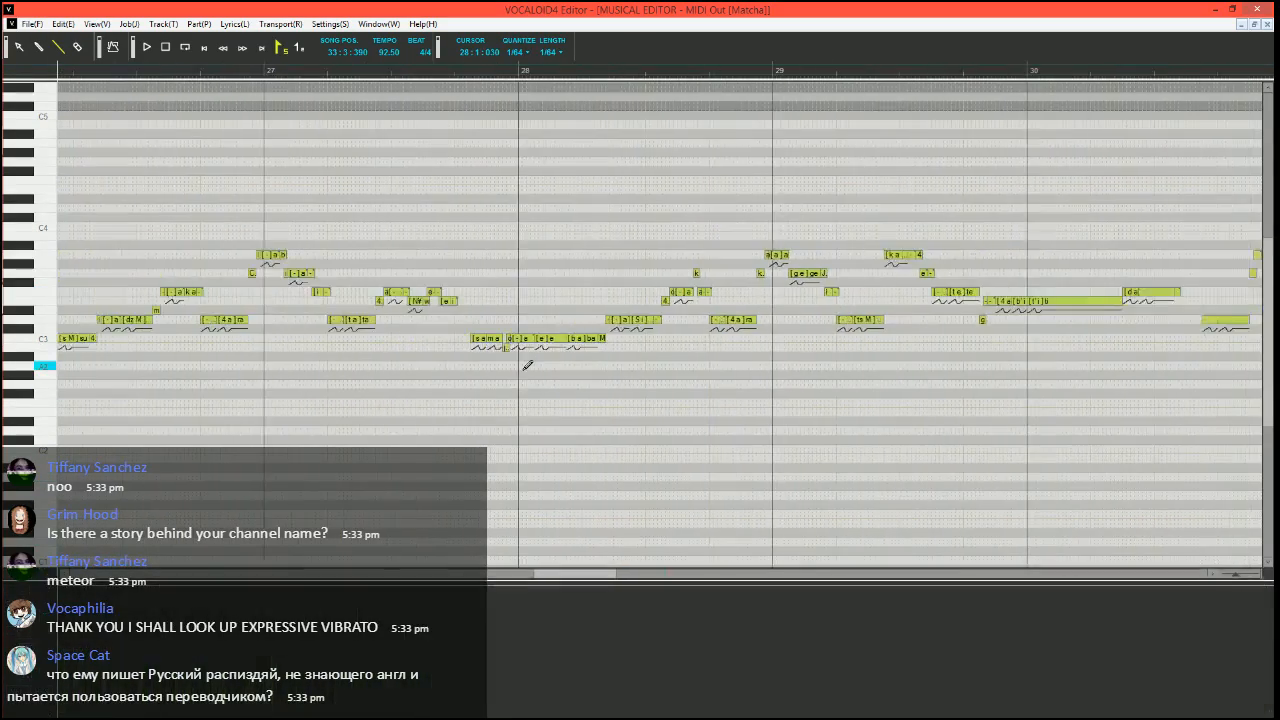
left_click(177, 68)
key("space")
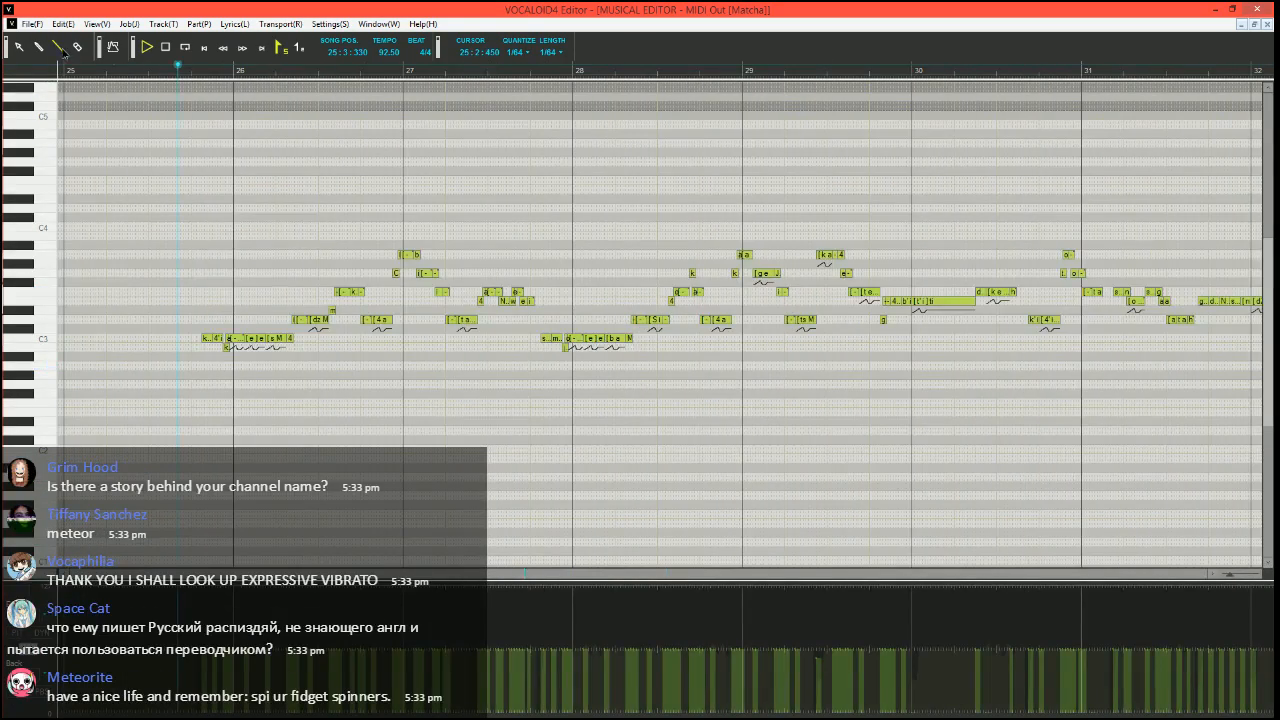
scroll(178, 70, "up", 3)
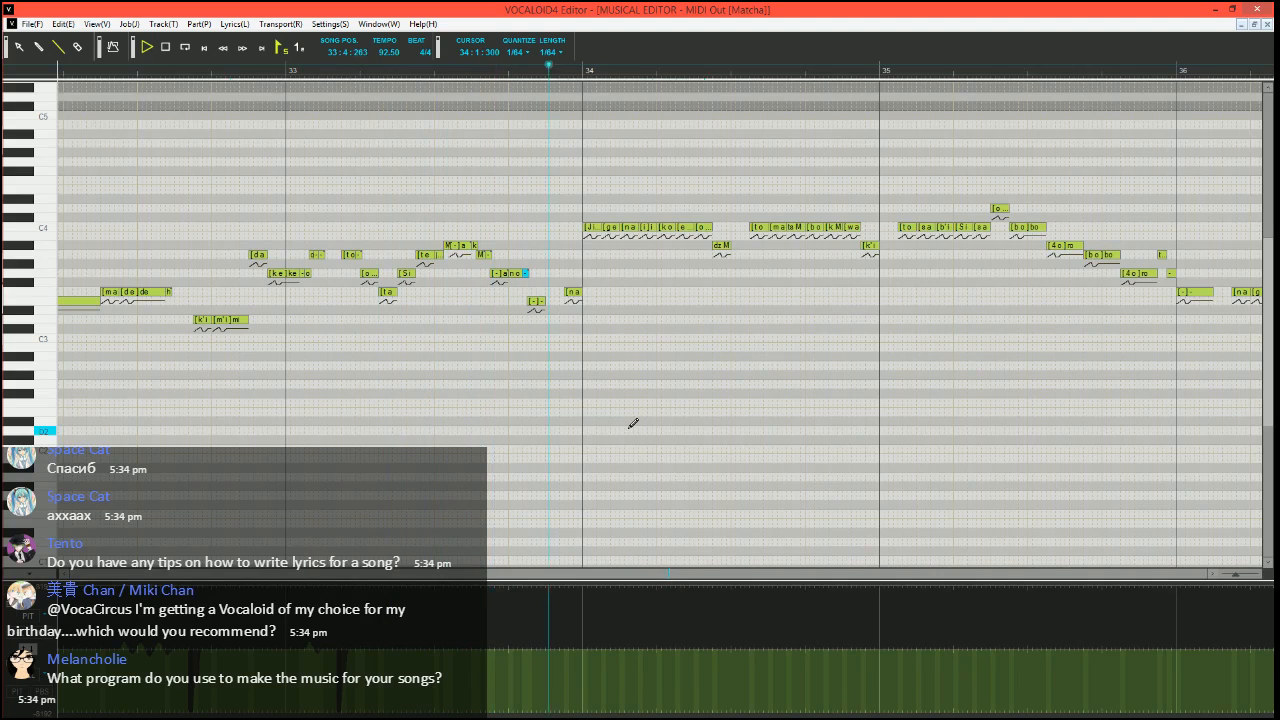
key("space")
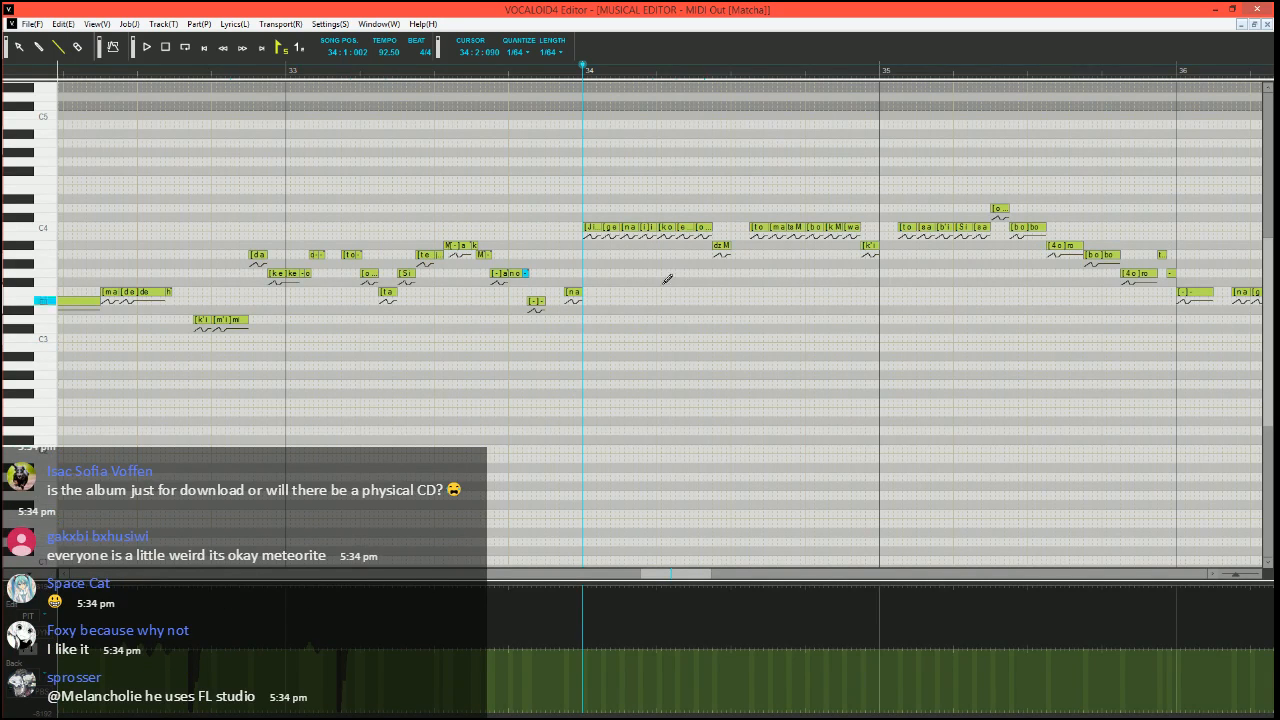
Place the song position at 33:4:240 and draw a steep pitch-bend rise from the minimum into the "na" note before measure 34
left_click(547, 71)
scroll(606, 309, "up", 6)
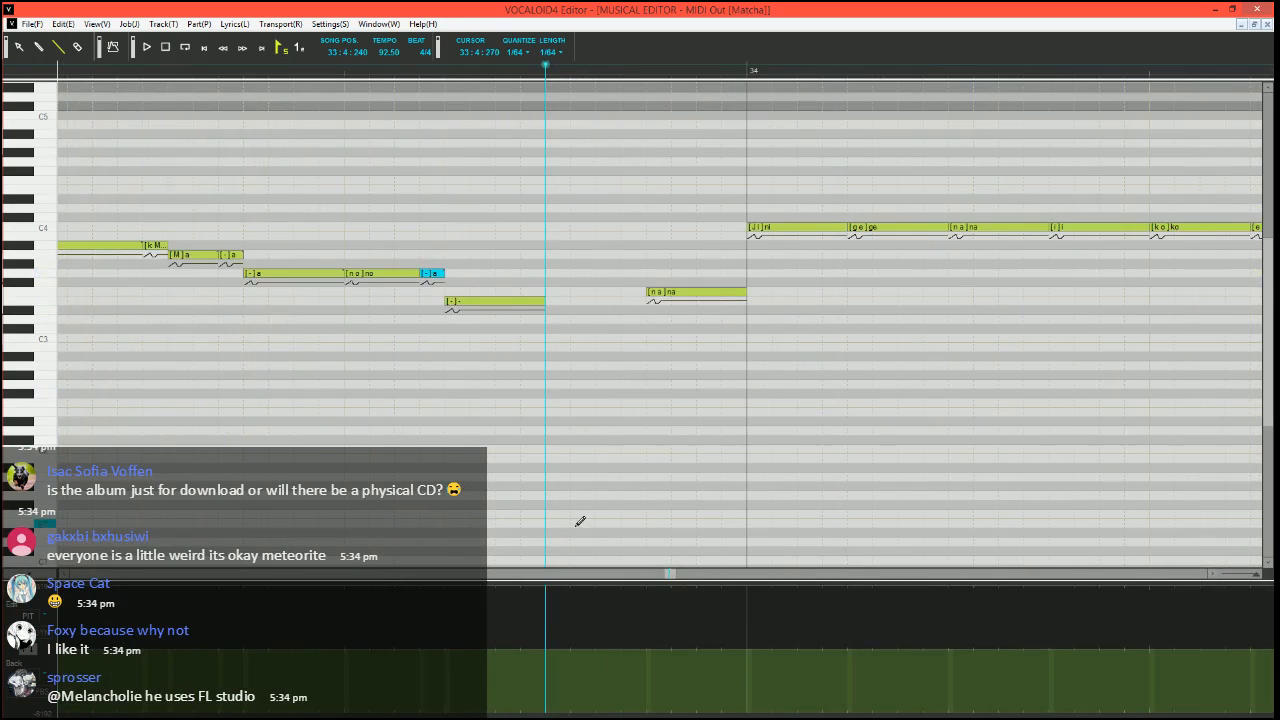
scroll(580, 522, "right", 1)
left_click(475, 715)
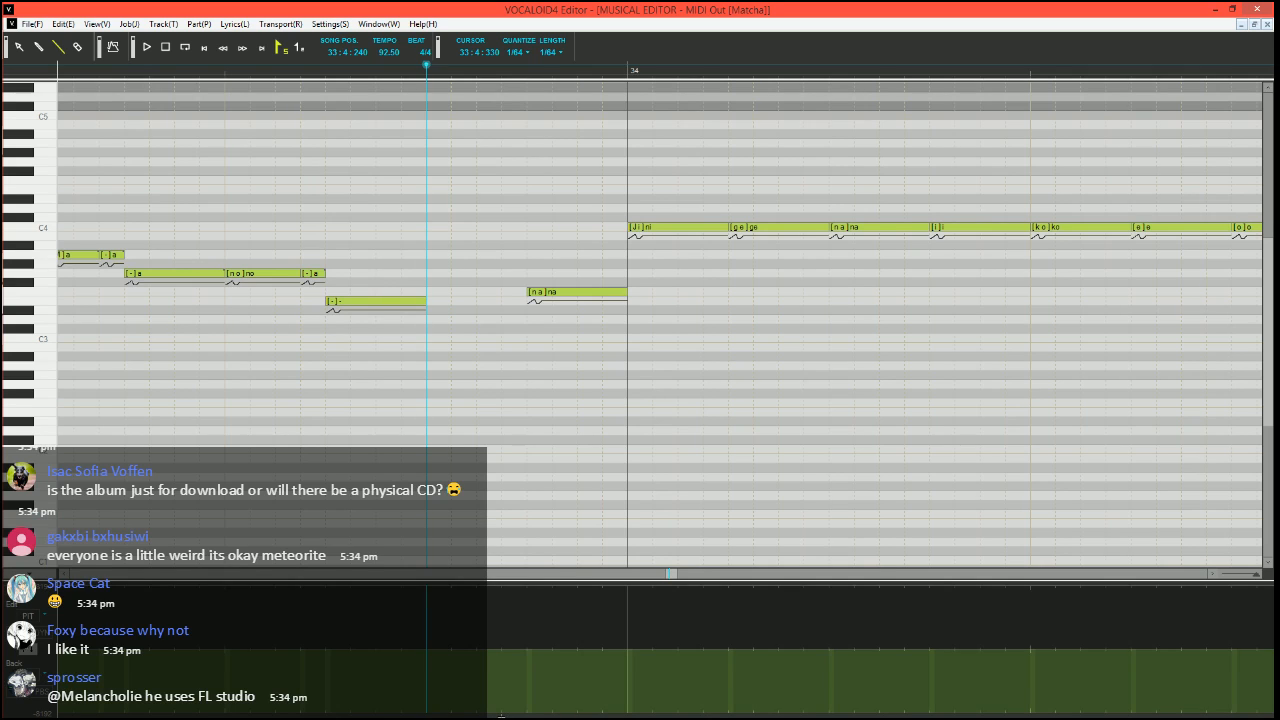
left_click_drag(502, 714, 527, 665)
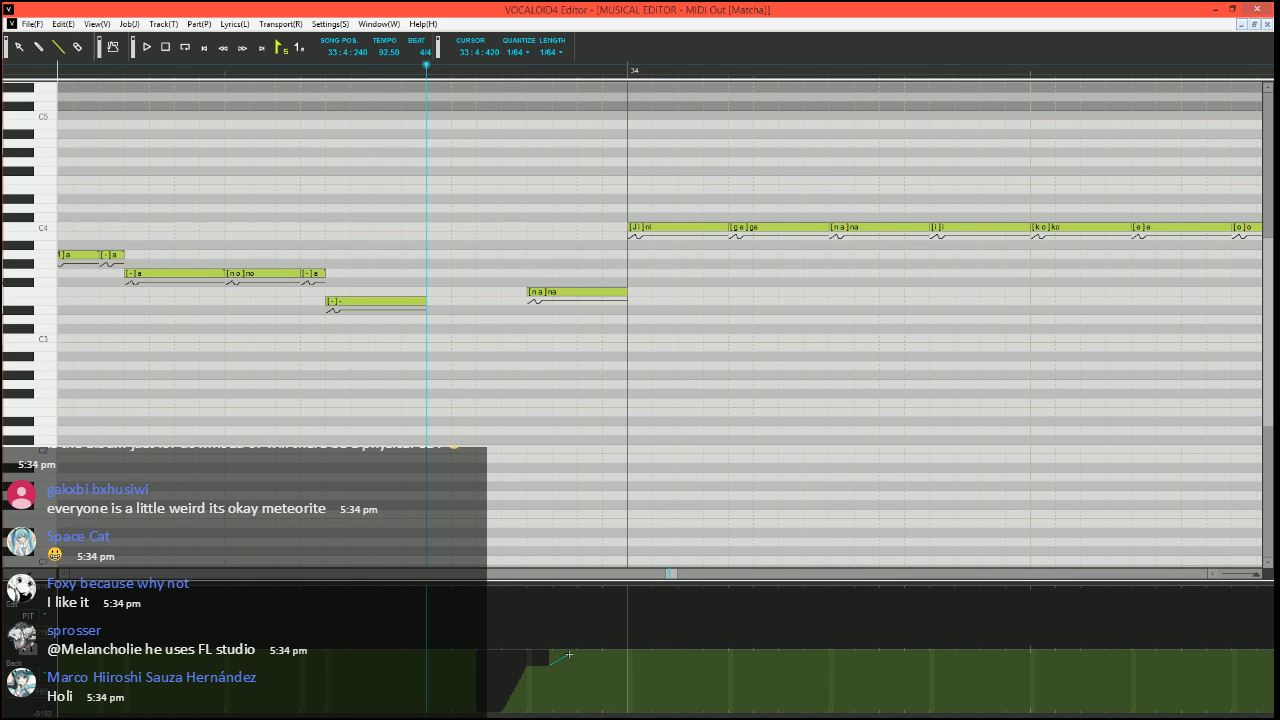
Divide the "ni" note at the start of measure 34 into a short A#3 "ni", a short C4 "i" and a C4 "-", and play it
scroll(538, 578, "down", 2)
scroll(487, 445, "right", 2)
scroll(487, 443, "down", 1)
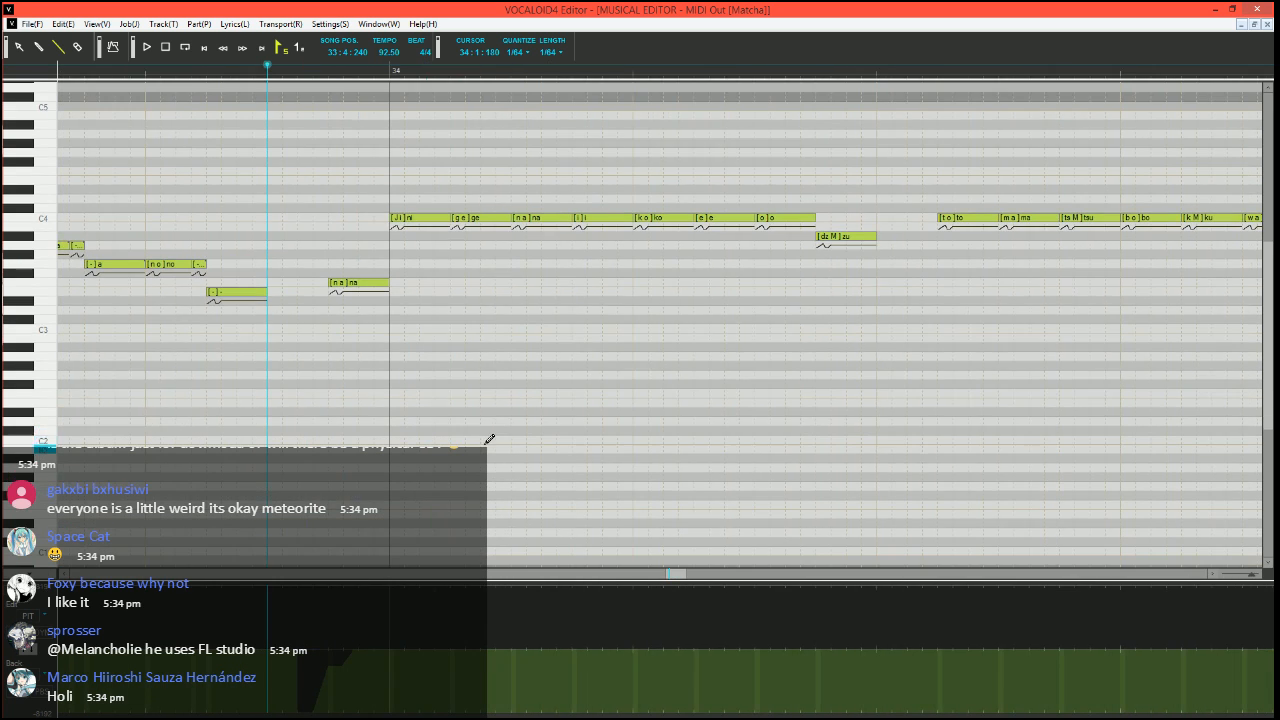
mouse_move(449, 218)
left_mouse_down()
mouse_move(397, 218)
mouse_move(396, 241)
mouse_move(420, 217)
mouse_move(451, 217)
left_mouse_up()
double_click(410, 217)
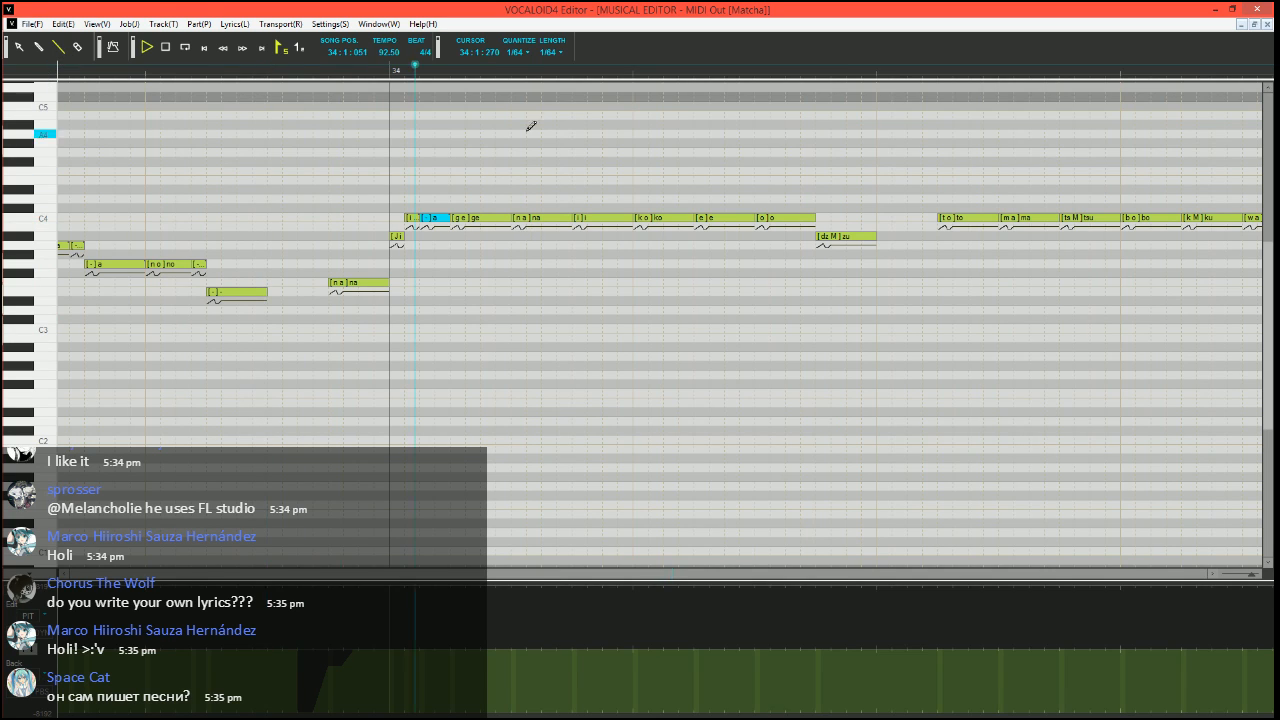
key("space")
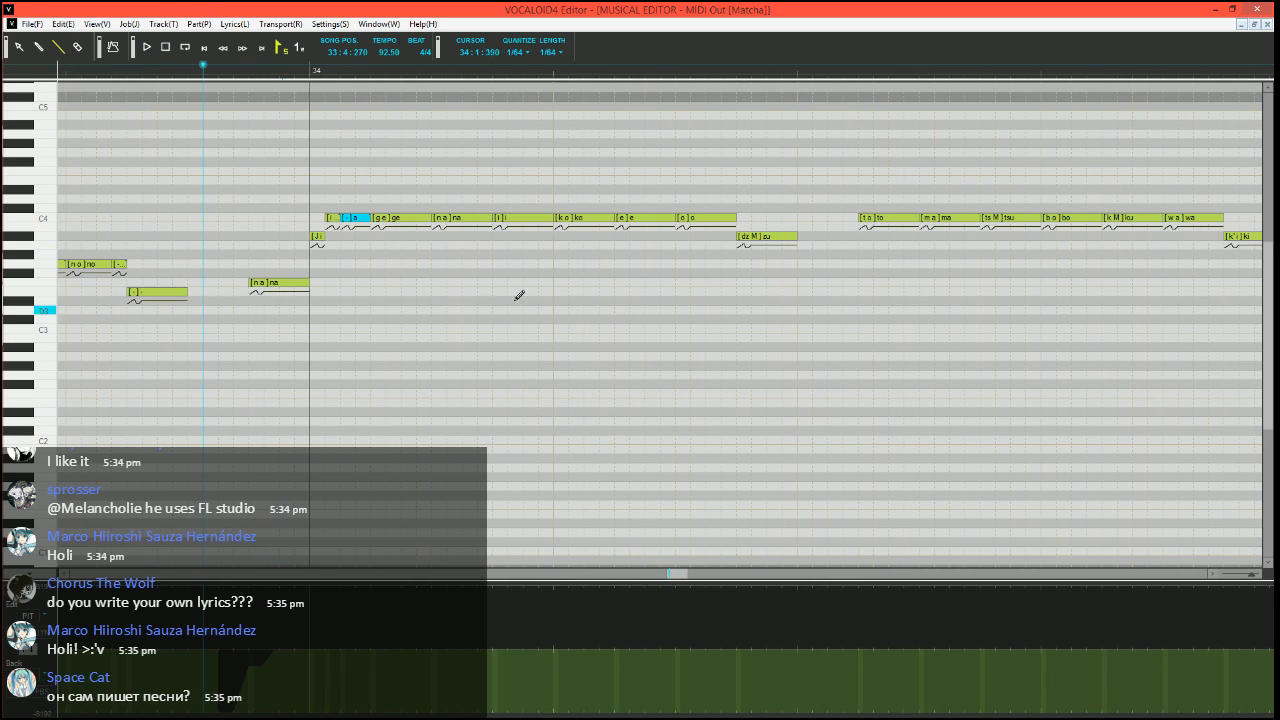
Divide the "ko" note in measure 34 into a short A#3 "ko", a short C4 "o" and a C4 "-" up to "e", and play it
left_click_drag(606, 222, 561, 244)
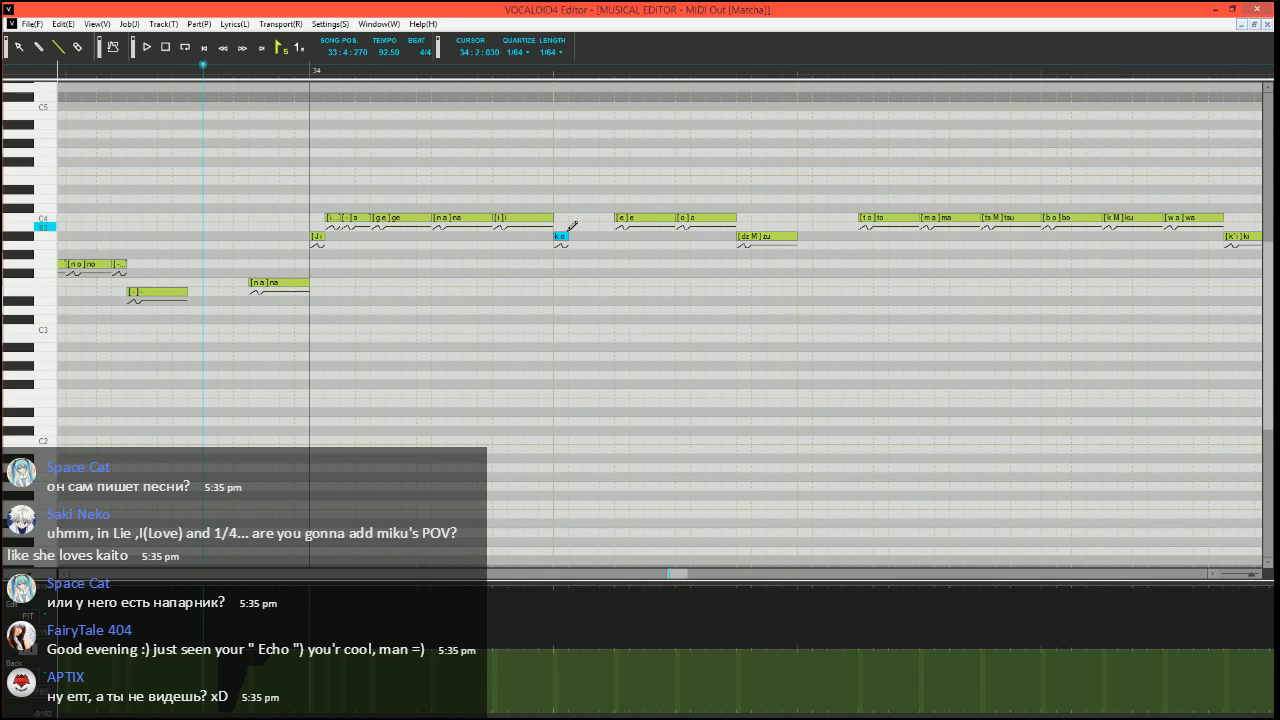
left_click_drag(570, 217, 603, 217)
double_click(576, 220)
type("o")
key("Tab")
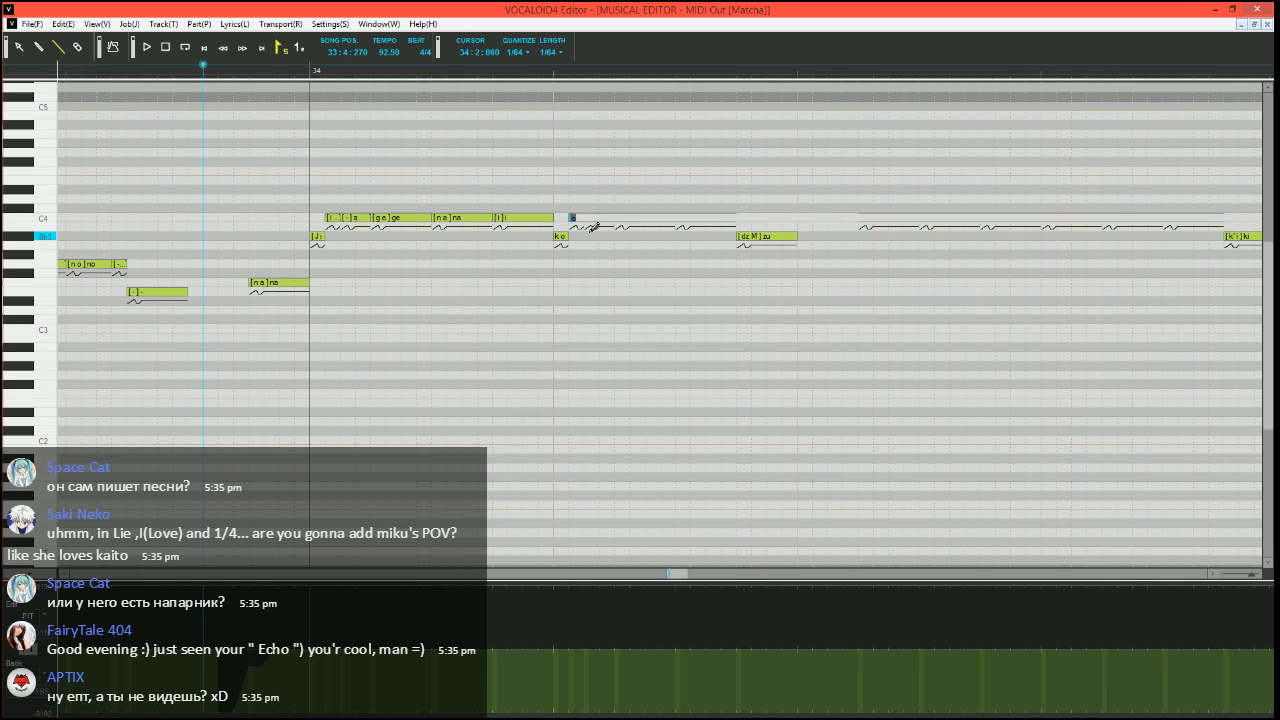
type("-")
key("Return")
key("space")
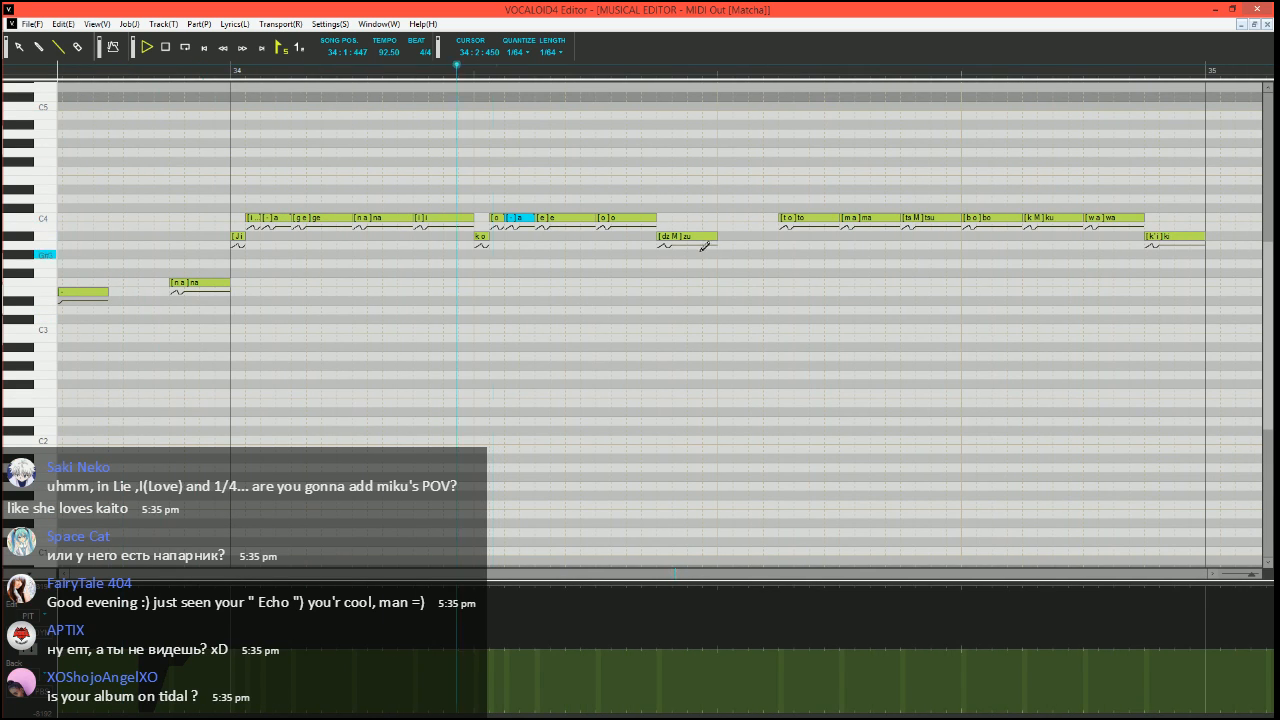
key("space")
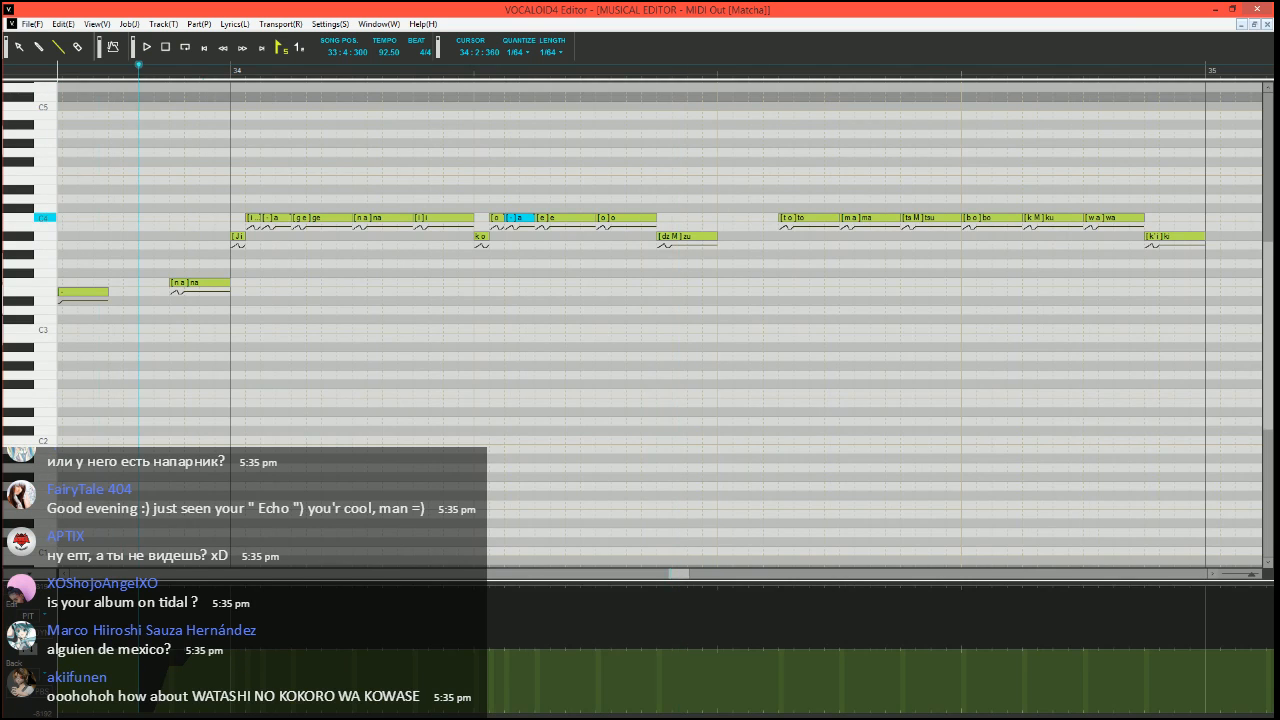
Extend the A#3 "zu" note to the start of the following "to" note and show the velocity parameter
scroll(657, 218, "right", 1)
left_click(596, 237)
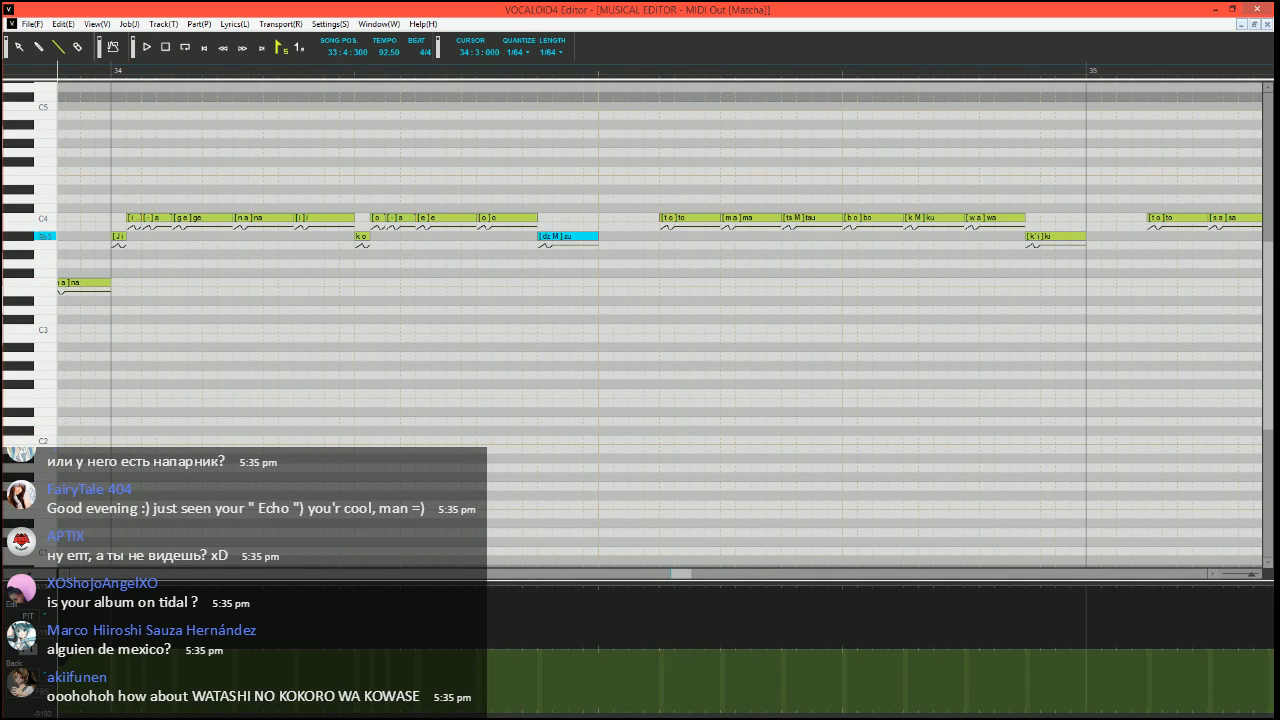
left_click_drag(597, 237, 658, 237)
left_click(38, 651)
left_click(662, 662)
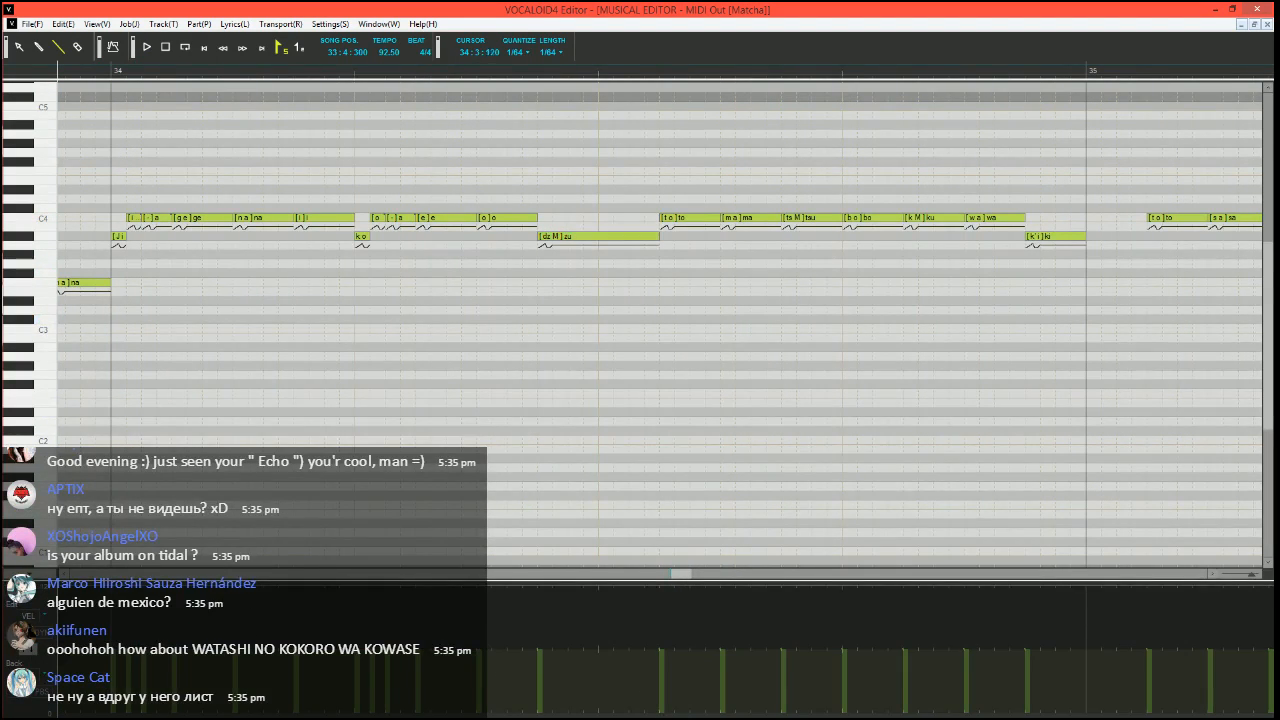
Play from 34:1:450 to check the extended "zu" note, and place the song position at 34:3:090
left_click(338, 70)
key("space")
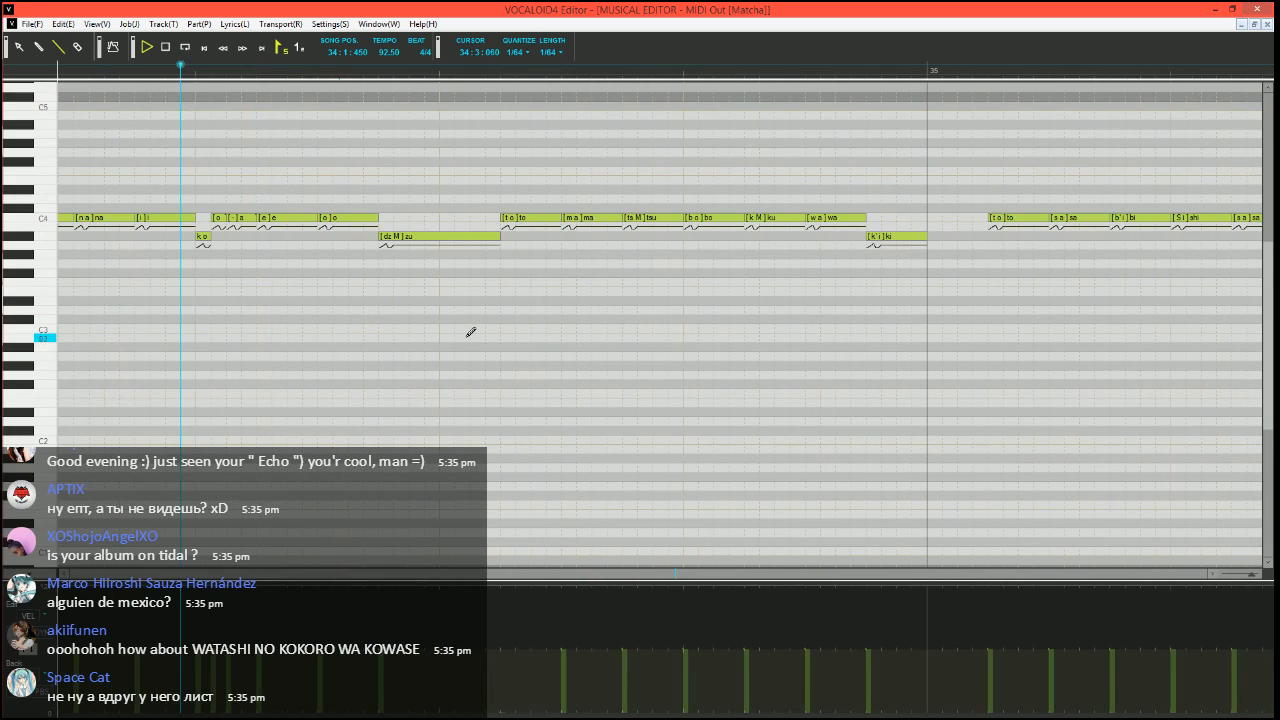
key("space")
left_click(485, 70)
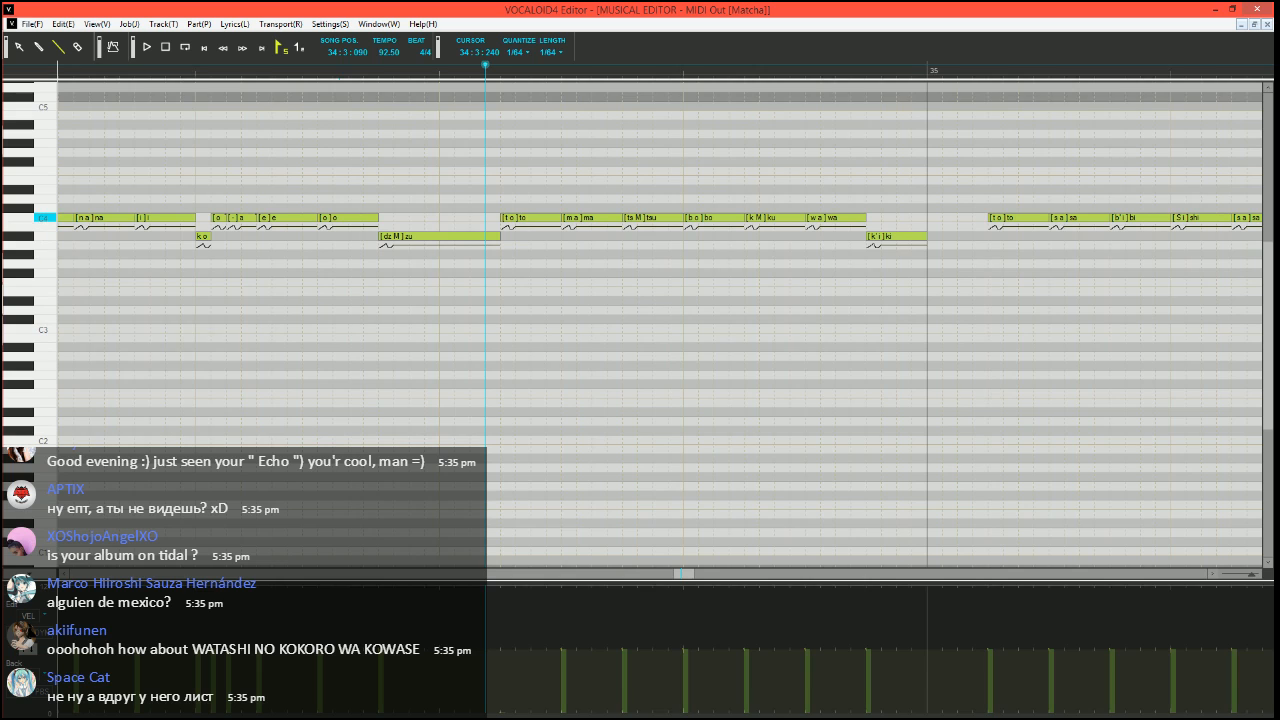
Divide the "to" note after "zu" into a short A#3 "to", a short C4 "o" and a C4 "-" up to "ma"
left_click(556, 219)
mouse_move(530, 218)
left_mouse_down()
mouse_move(516, 218)
mouse_move(509, 244)
mouse_move(531, 218)
mouse_move(561, 218)
left_mouse_up()
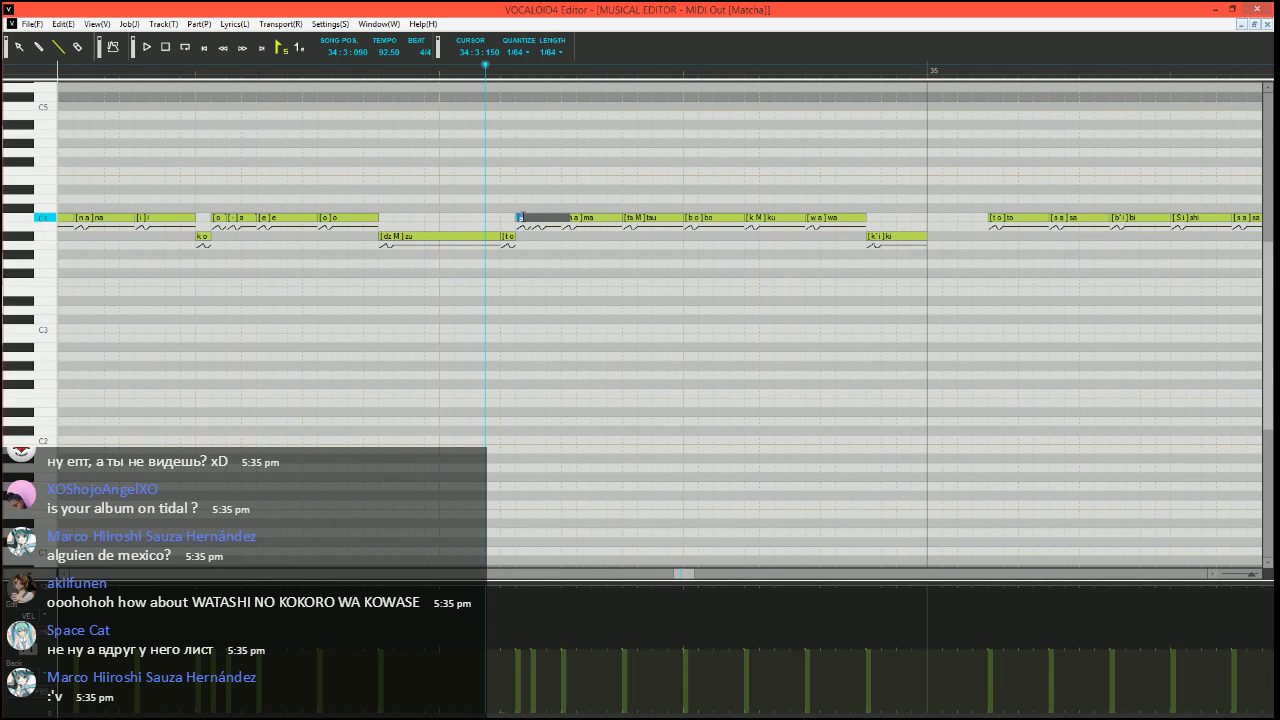
type("o")
key("Tab")
Play the phrase from 34:2:150 to check the divided "to" note
left_click(270, 72)
key("space")
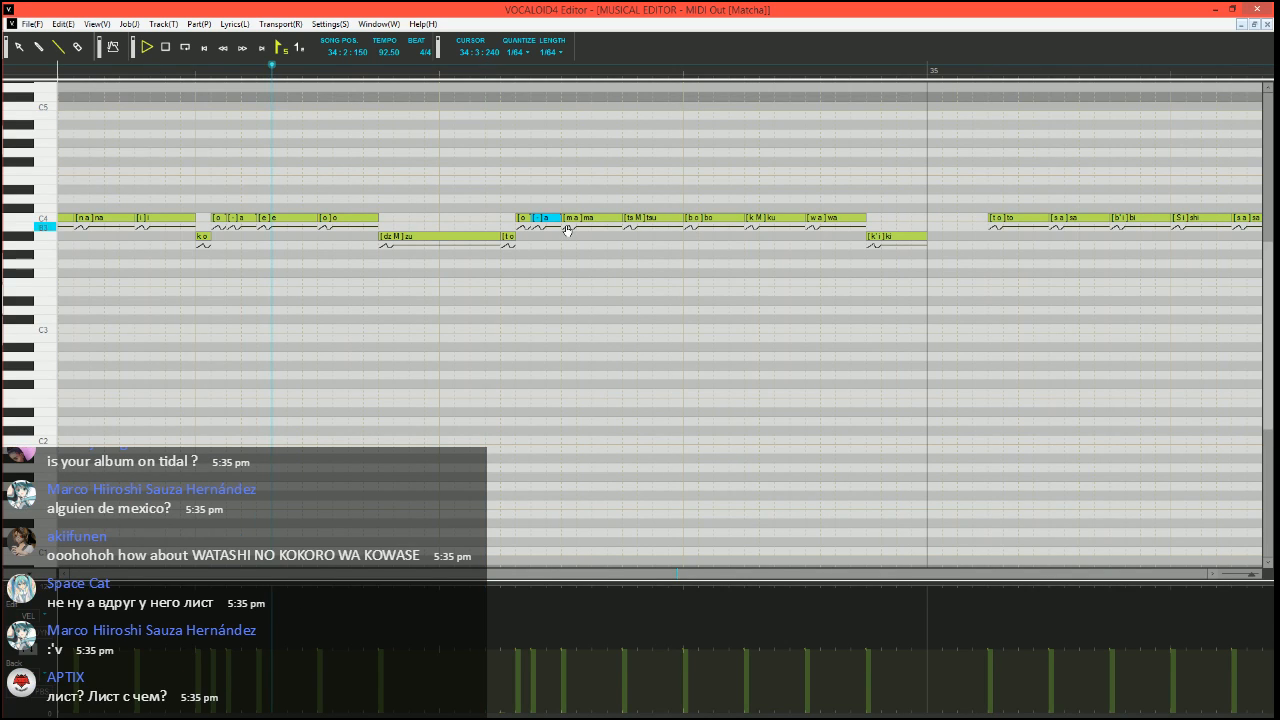
key("space")
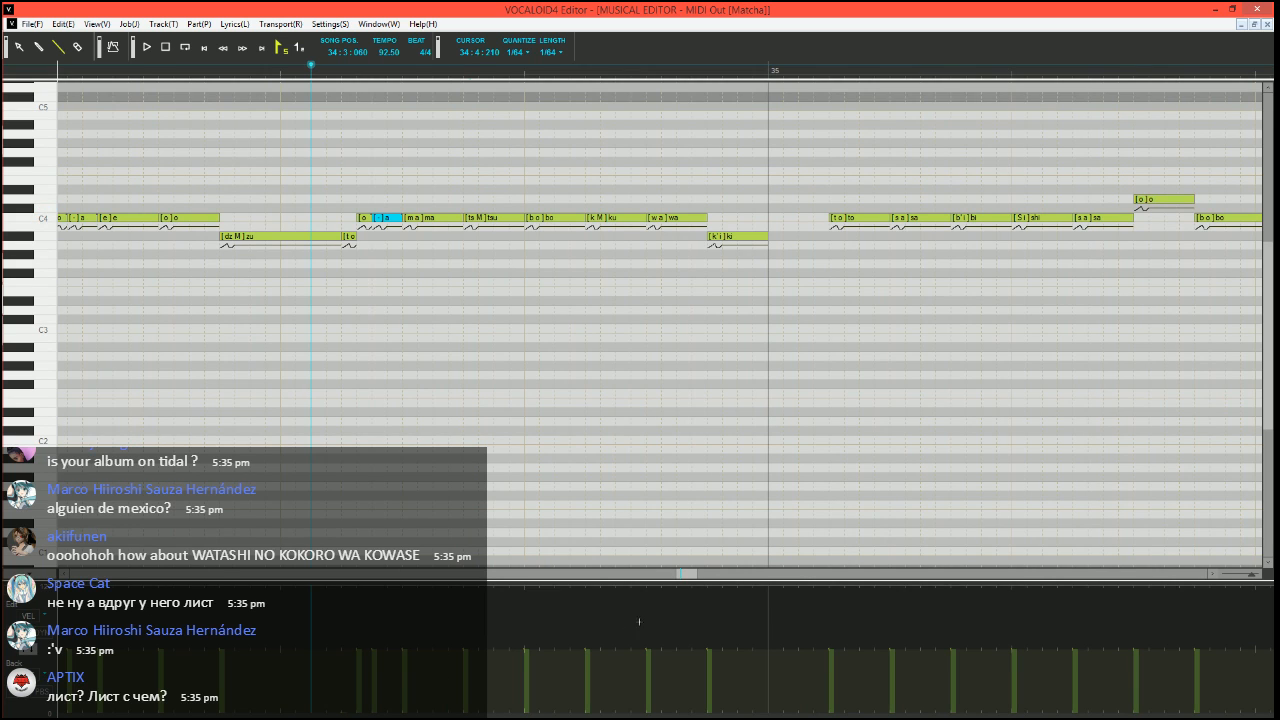
Raise the velocities of all notes in measure 34, through the "ki" note, to the maximum
left_click_drag(684, 579, 674, 578)
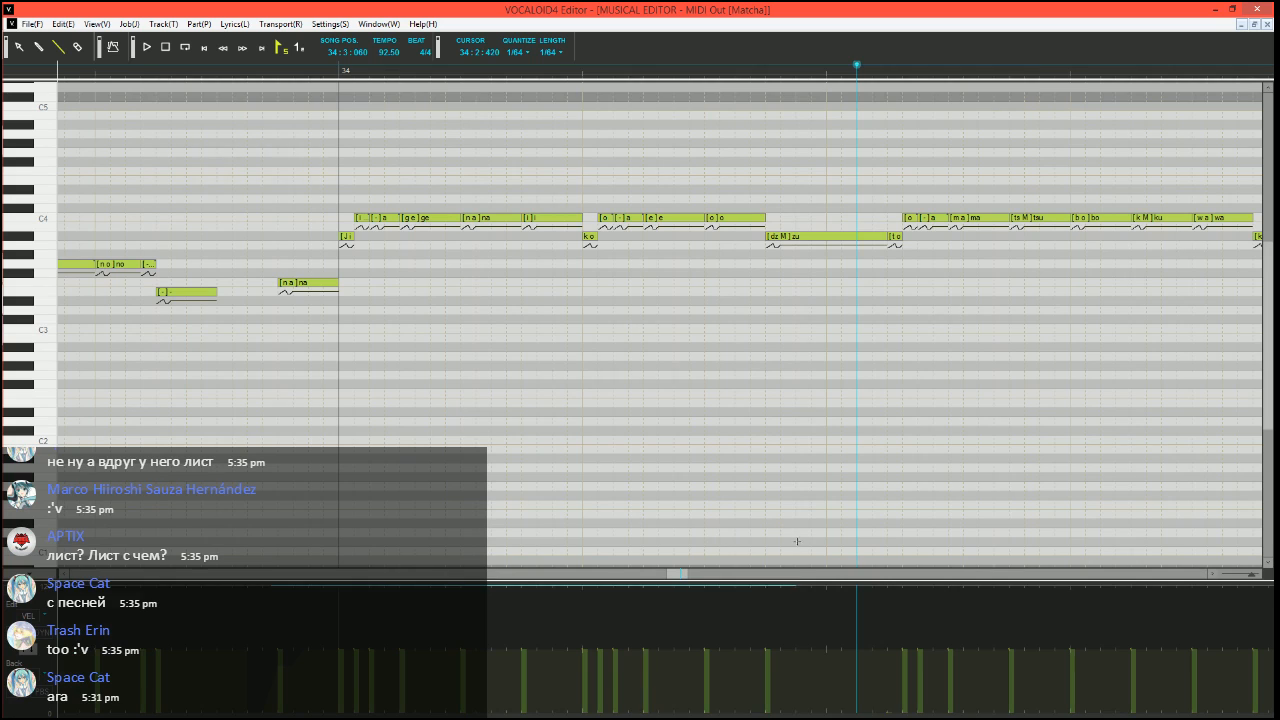
scroll(1011, 522, "right", 2)
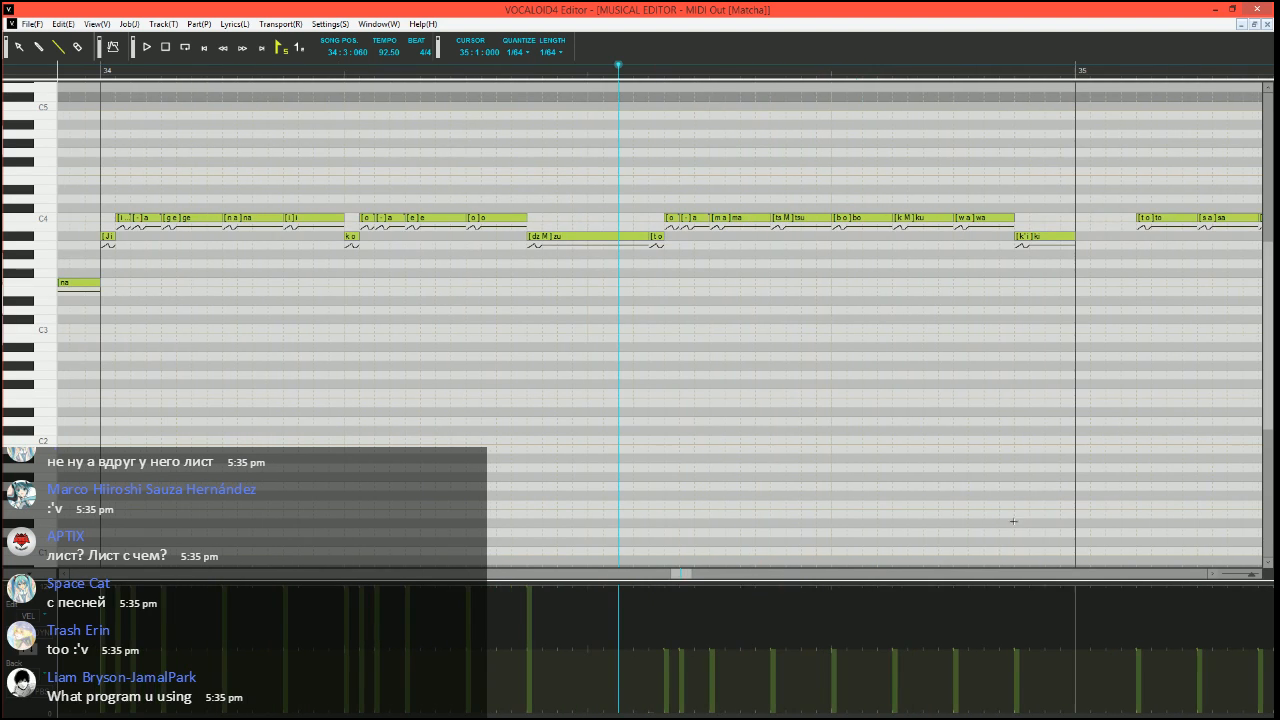
left_click_drag(657, 588, 1100, 534)
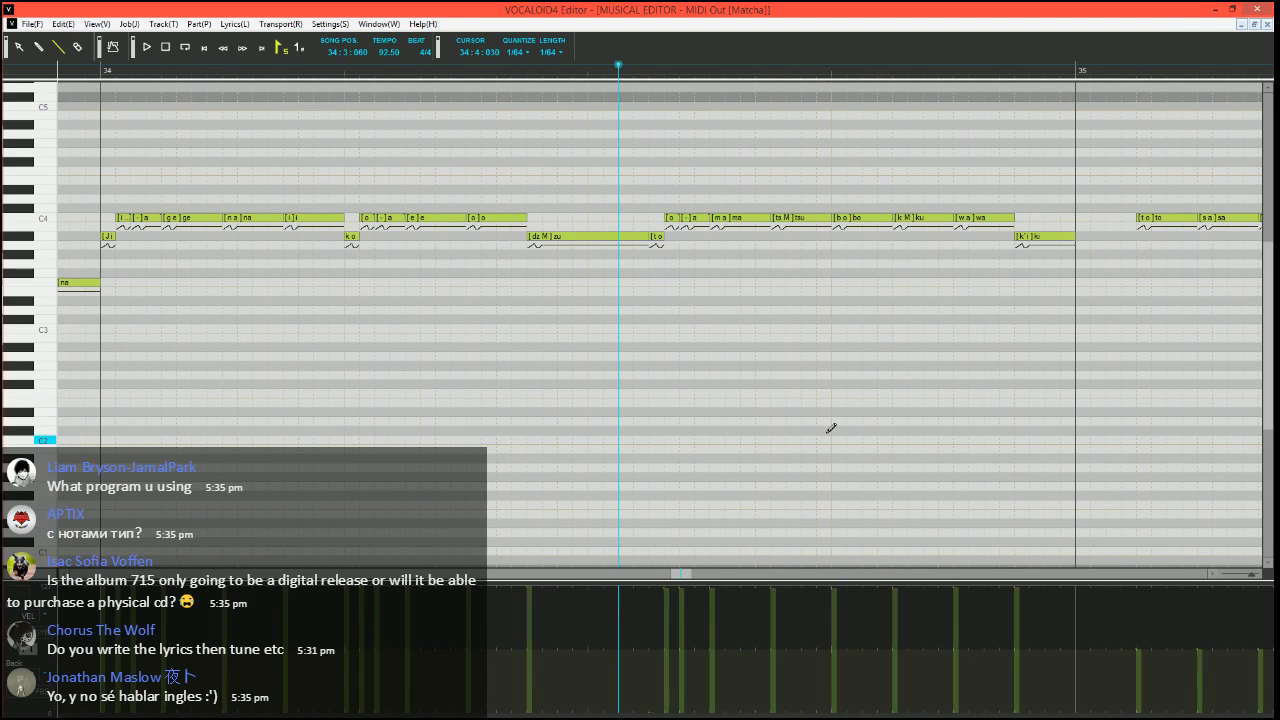
Play the phrase through measure 34 to check the raised velocities, and place the song position at 34:3:090
scroll(530, 250, "down", 2)
left_click(210, 68)
key("space")
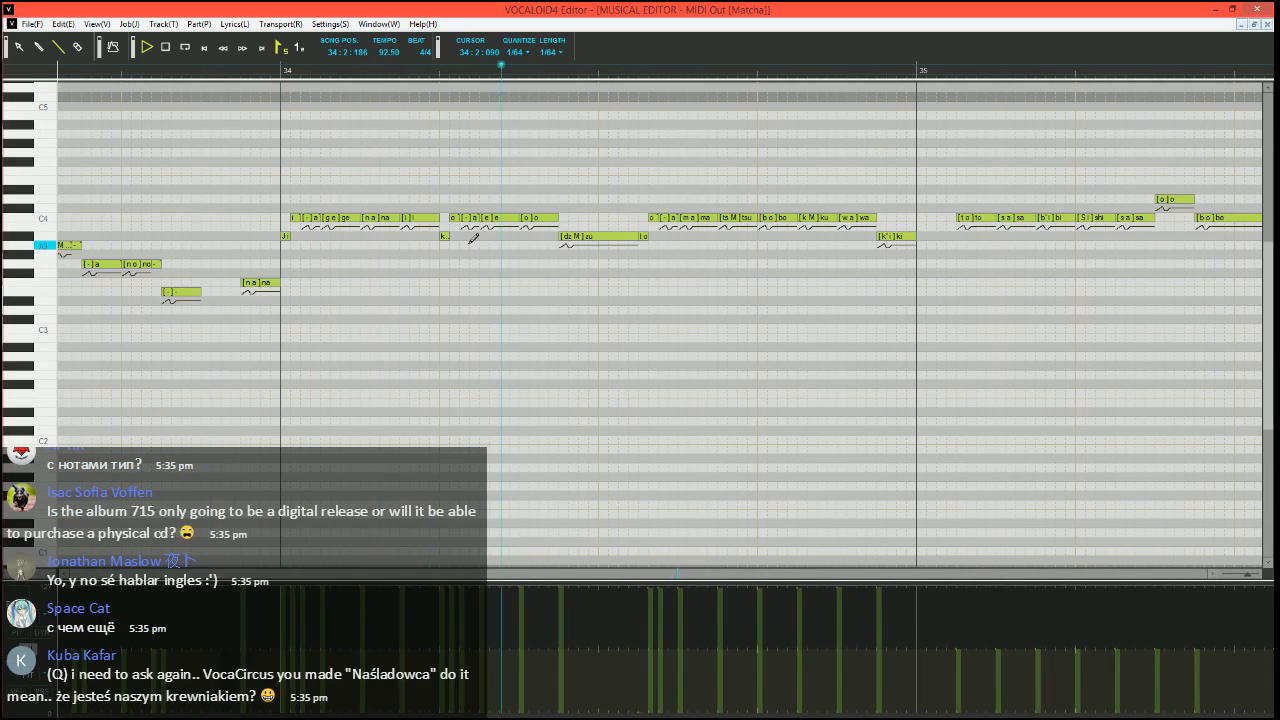
scroll(517, 241, "right", 3)
key("space")
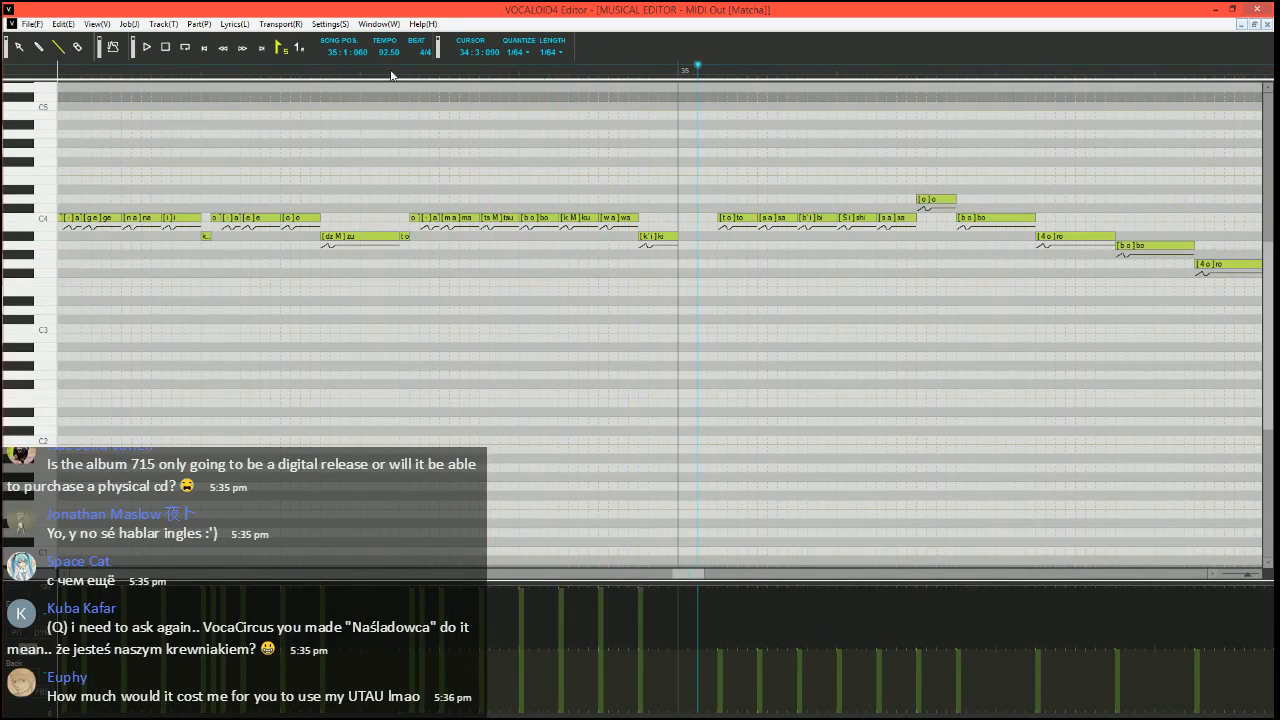
left_click(391, 70)
Divide the "bo" note before "ku" into a short A#3 "bo", a short C4 "o" and a C4 "-", and play the phrase from 34:3:090
scroll(520, 290, "up", 2)
scroll(520, 290, "right", 2)
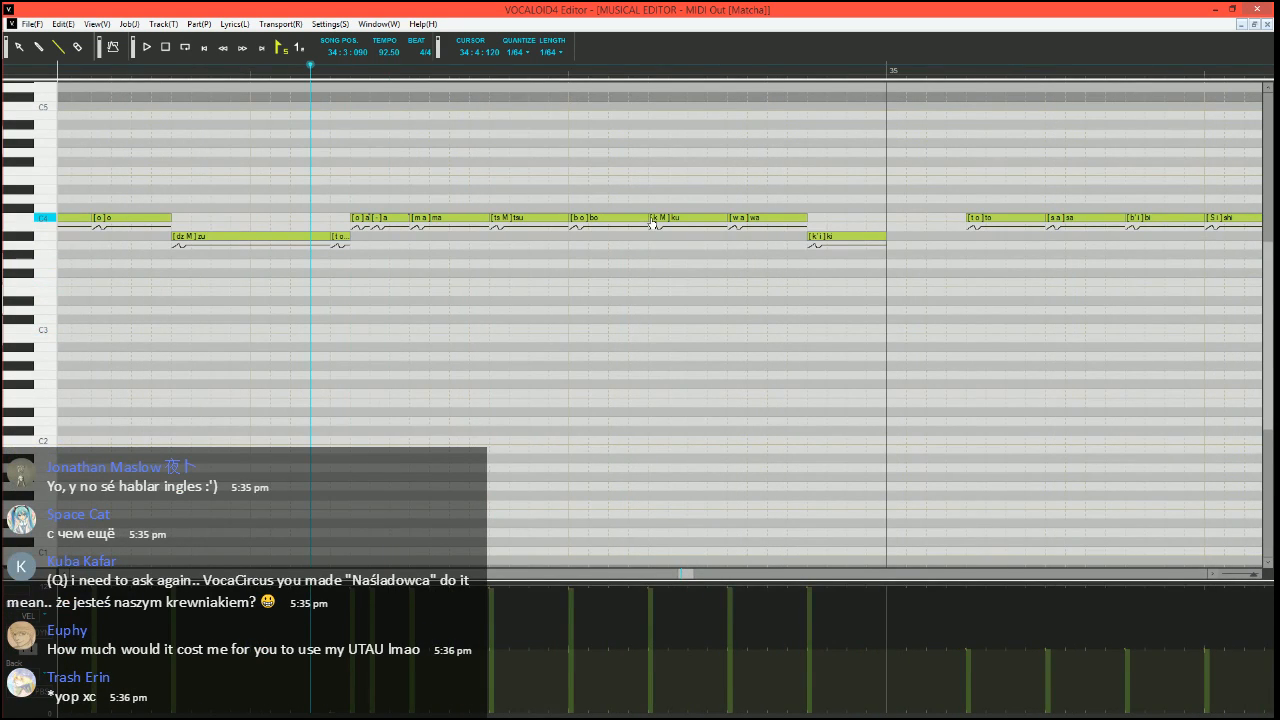
mouse_move(645, 218)
left_mouse_down()
mouse_move(588, 218)
mouse_move(577, 238)
mouse_move(648, 217)
left_mouse_up()
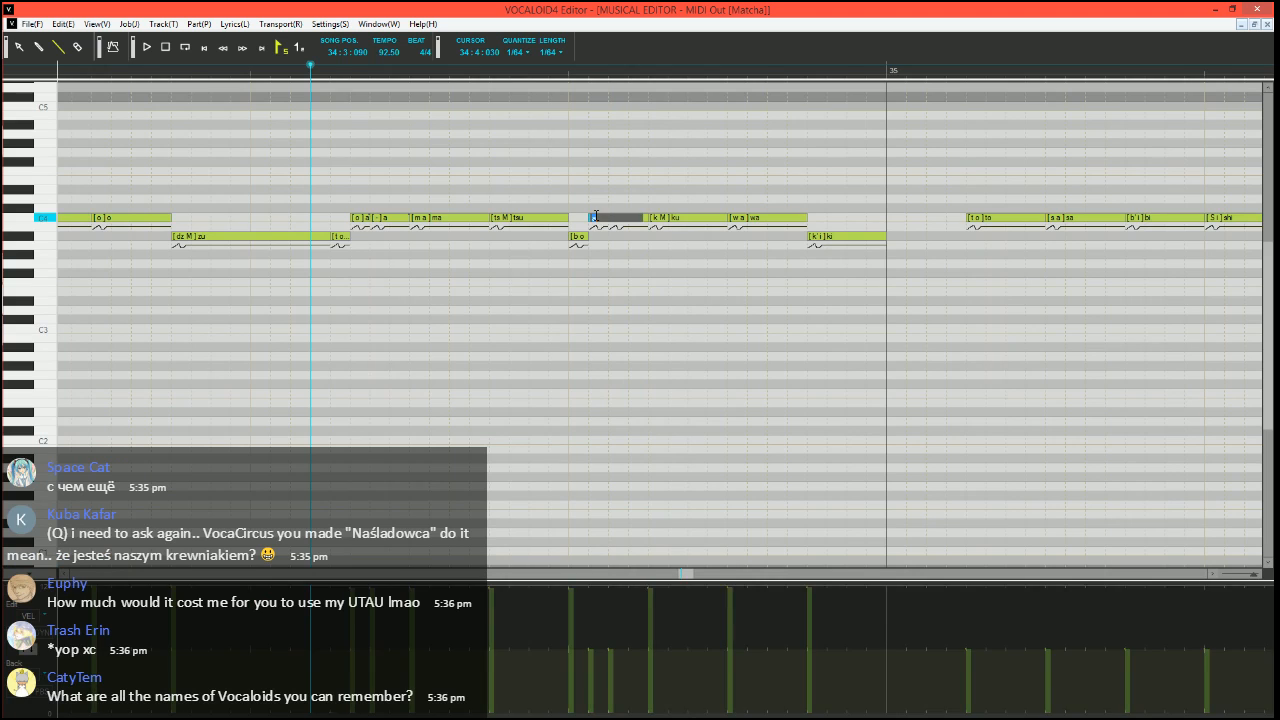
double_click(596, 218)
scroll(596, 221, "down", 2)
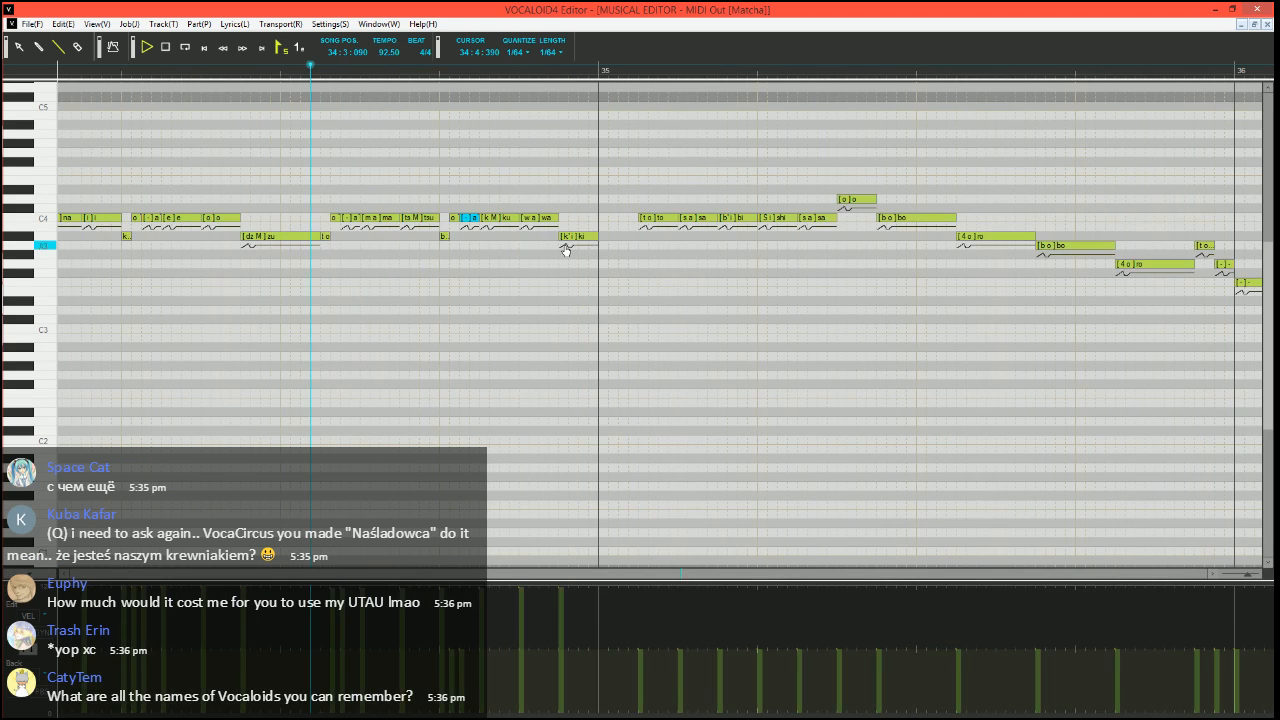
key("space")
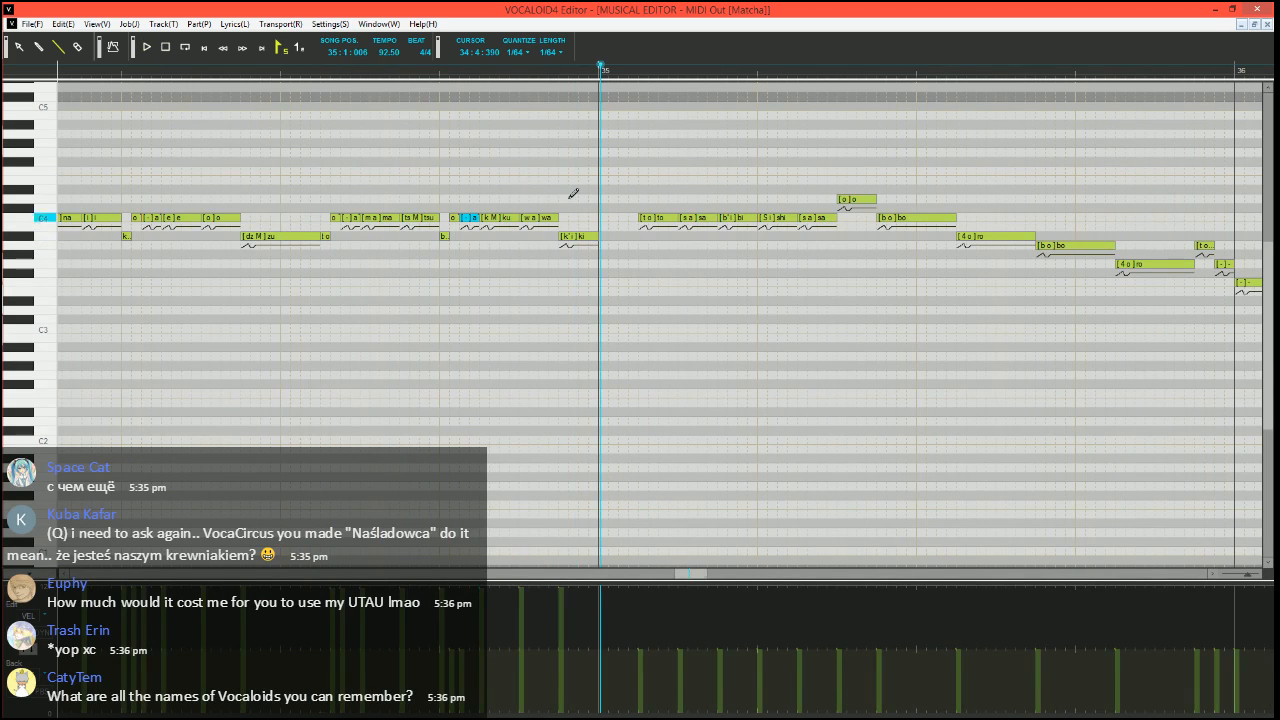
left_click(421, 71)
Extend the "ki" note to the start of "to" at 35:1:120 and lower the velocity of "to" to the minimum
scroll(537, 348, "up", 1)
scroll(537, 348, "right", 1)
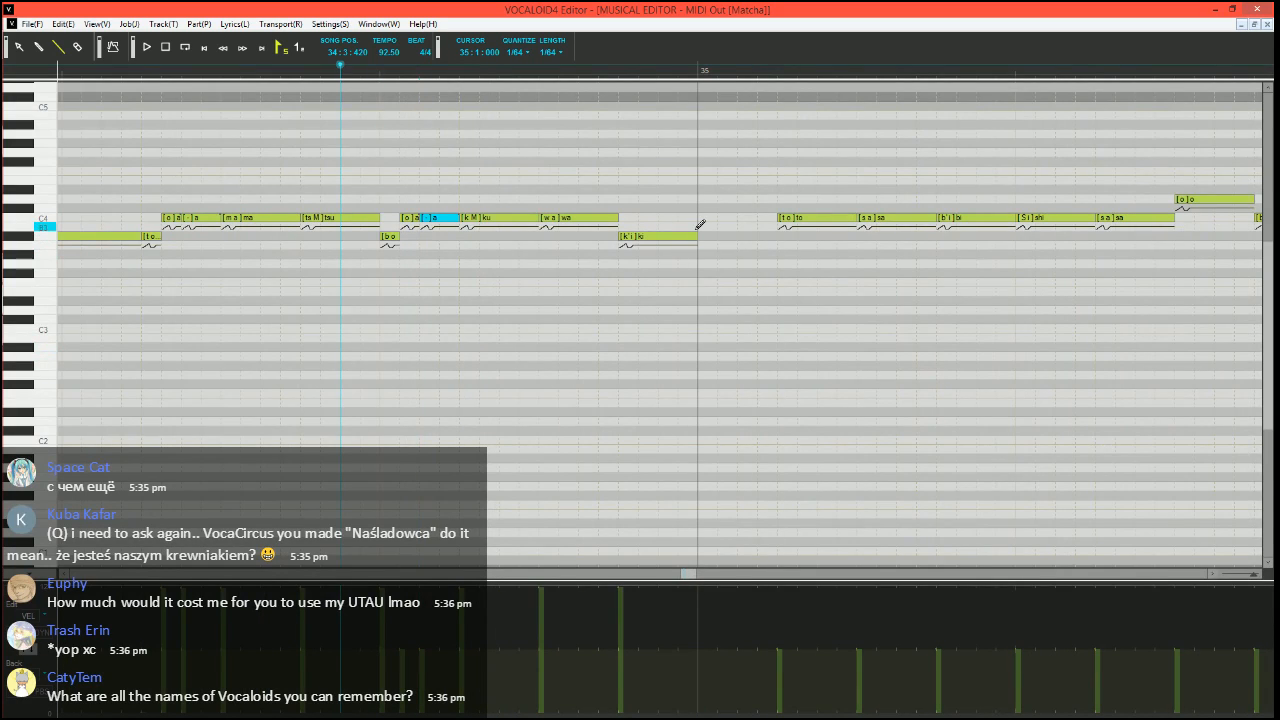
left_click_drag(695, 237, 778, 237)
scroll(720, 346, "right", 5)
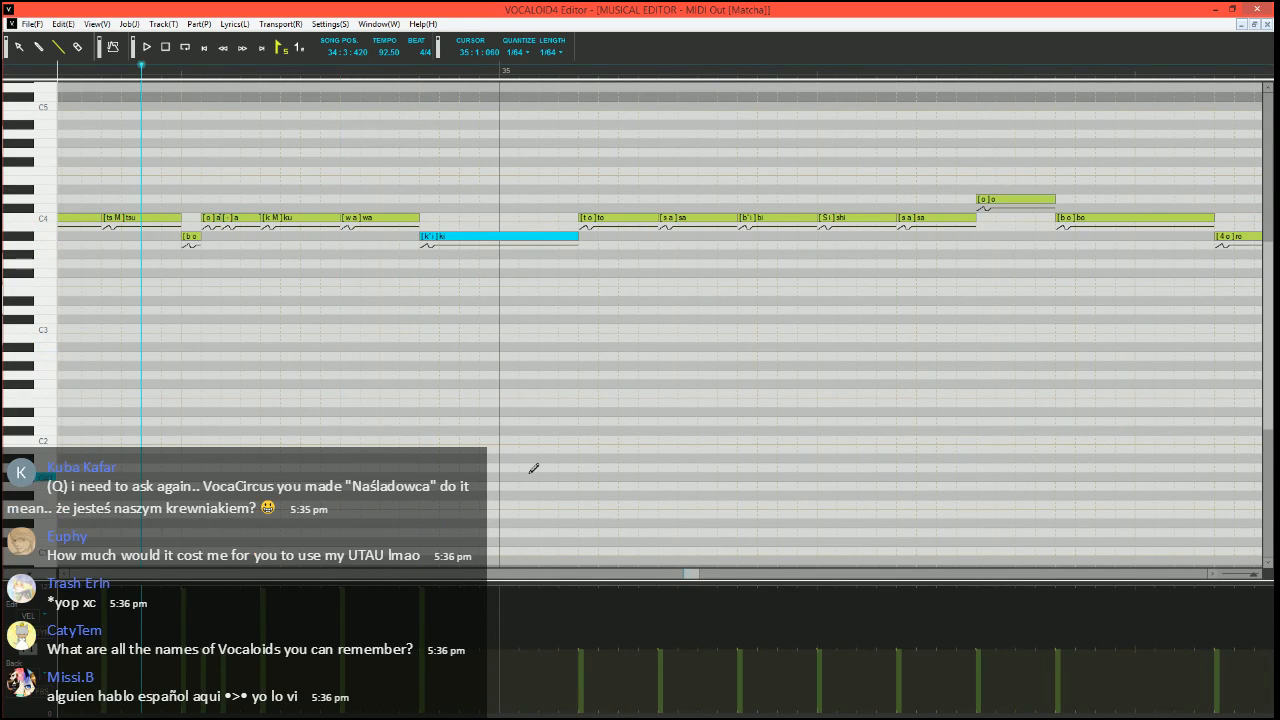
left_click(534, 714)
left_click_drag(534, 714, 590, 714)
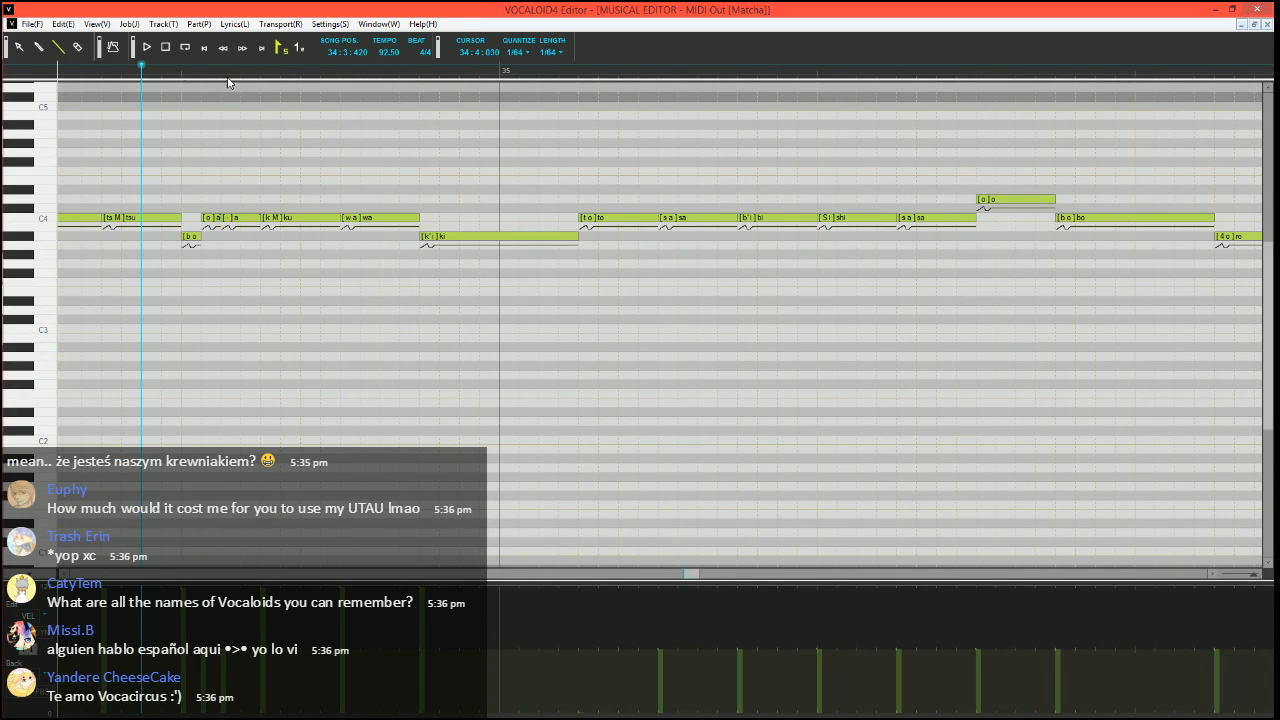
Raise the velocities from the first "sa" in measure 35 through the "-" at the start of measure 36 to the maximum
scroll(627, 417, "down", 1)
scroll(372, 404, "left", 1)
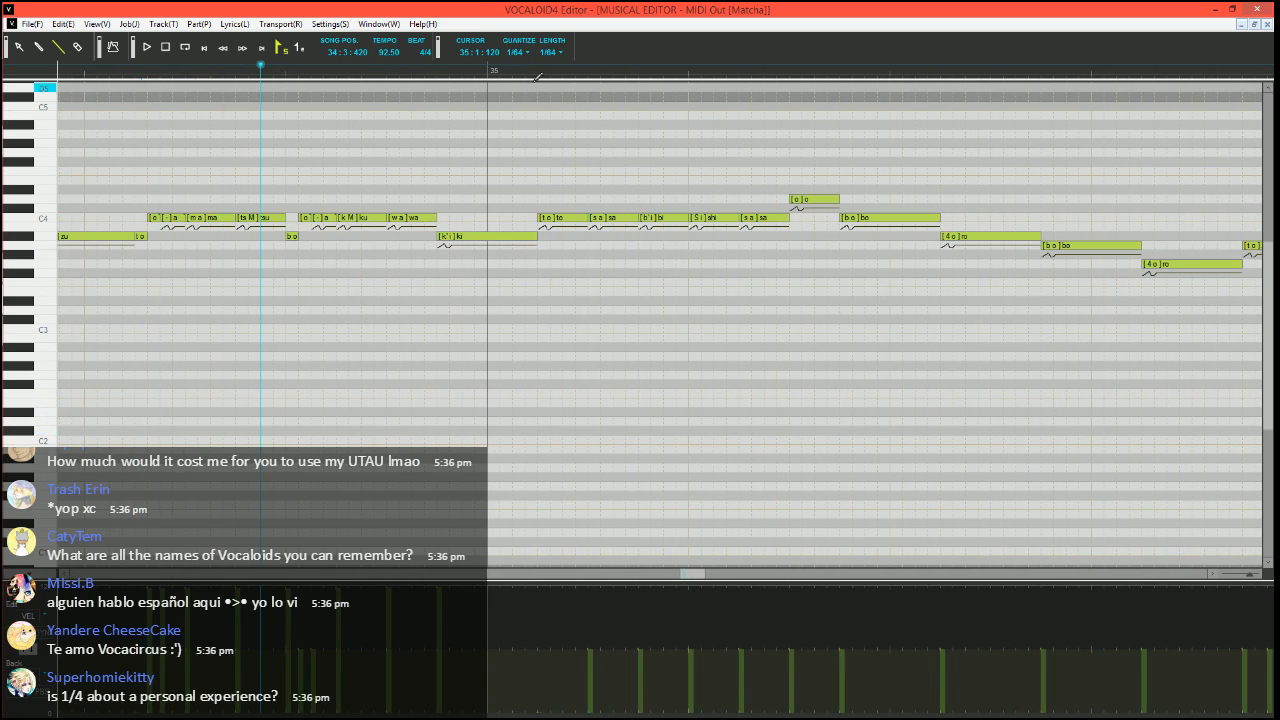
left_click(537, 75)
scroll(544, 391, "up", 1)
scroll(544, 391, "right", 1)
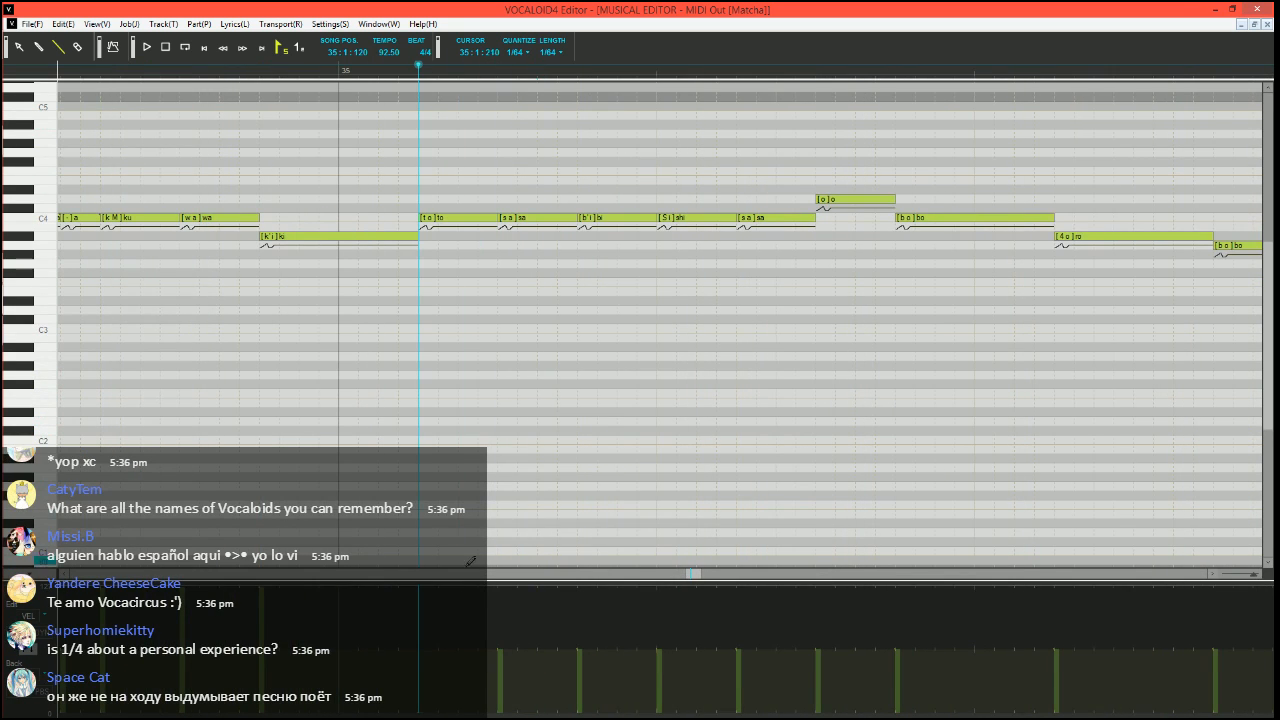
scroll(508, 511, "down", 1)
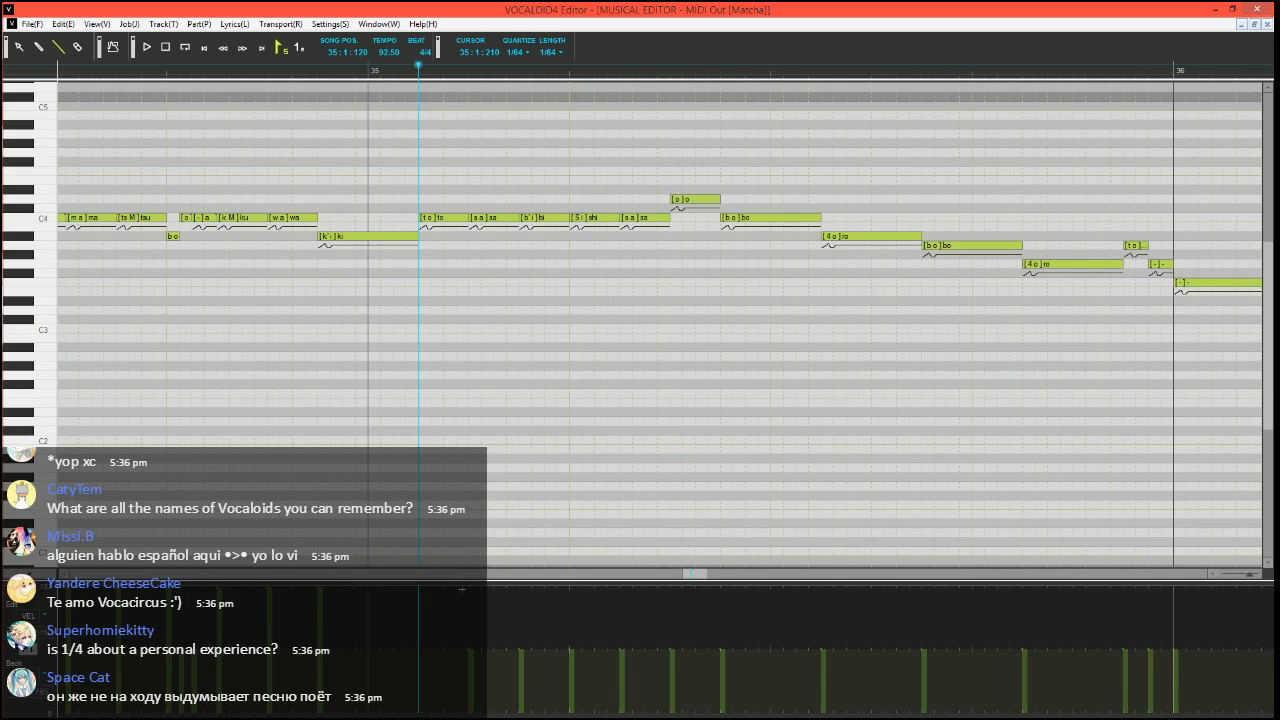
left_click_drag(462, 589, 1076, 560)
scroll(957, 438, "down", 3)
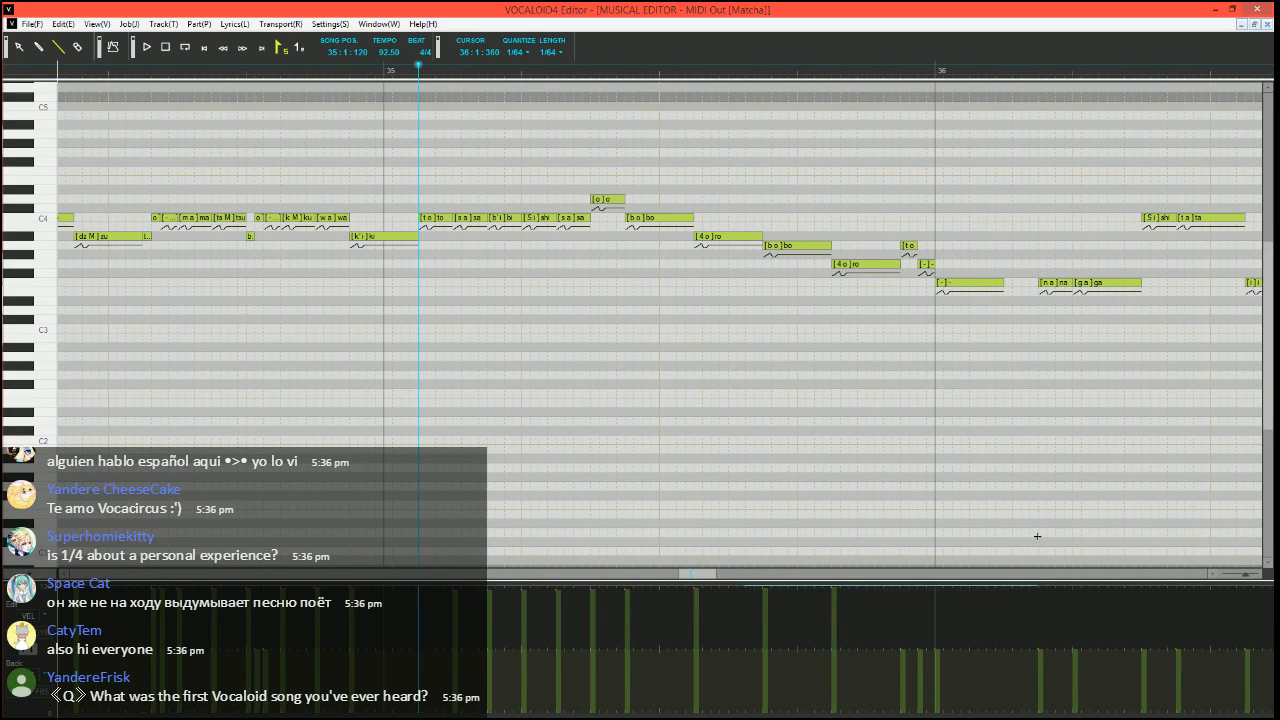
Divide the "to" note at 35:1:120 into a short A#3 "to", a short C4 "o" and a C4 "-" up to "sa"
left_click(277, 80)
scroll(471, 251, "up", 2)
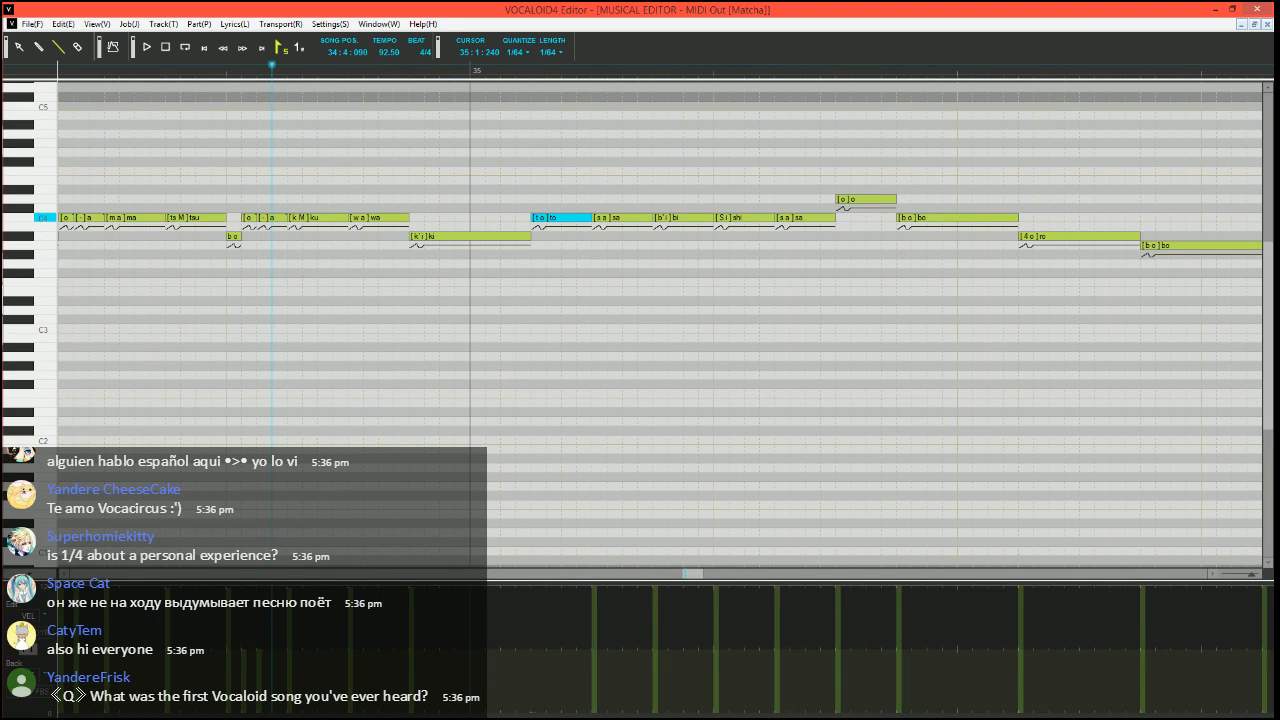
mouse_move(591, 218)
left_mouse_down()
mouse_move(546, 218)
mouse_move(540, 237)
mouse_move(562, 218)
left_mouse_up()
left_click_drag(566, 218, 590, 218)
left_click(554, 219)
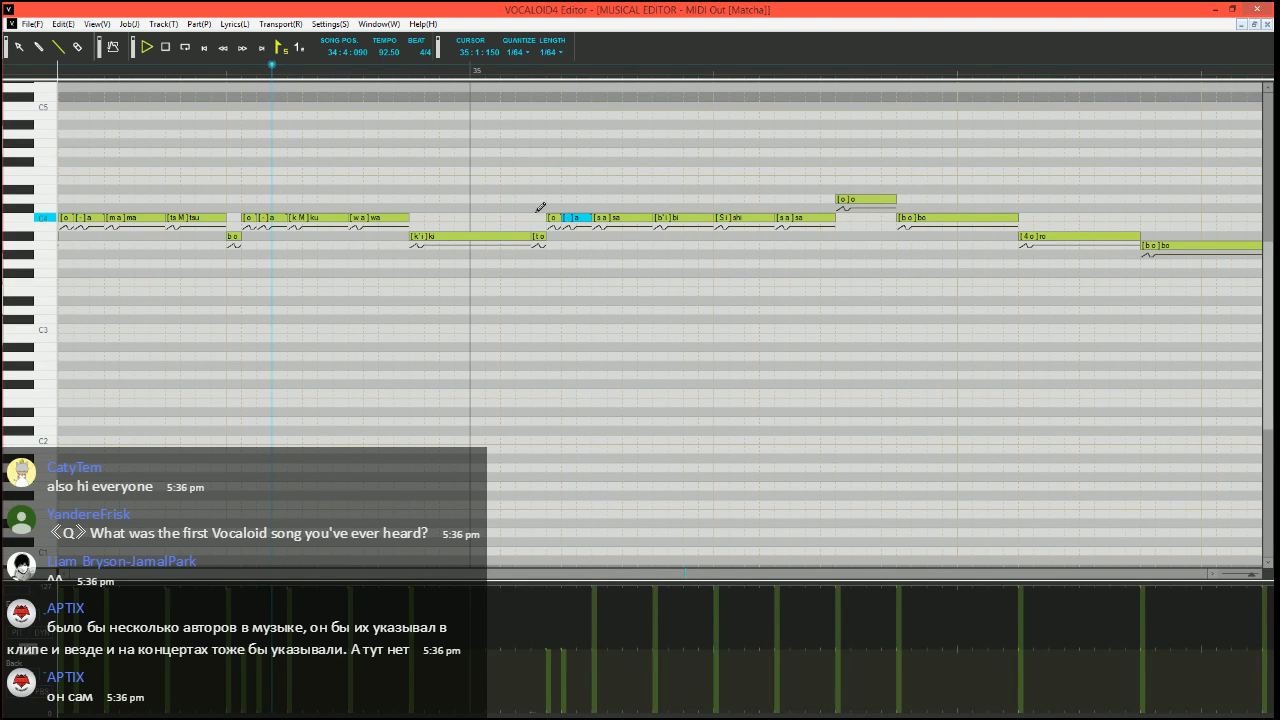
Play the phrase from 34:4:090 and again from the start of measure 35 to check the divided "to" note
key("space")
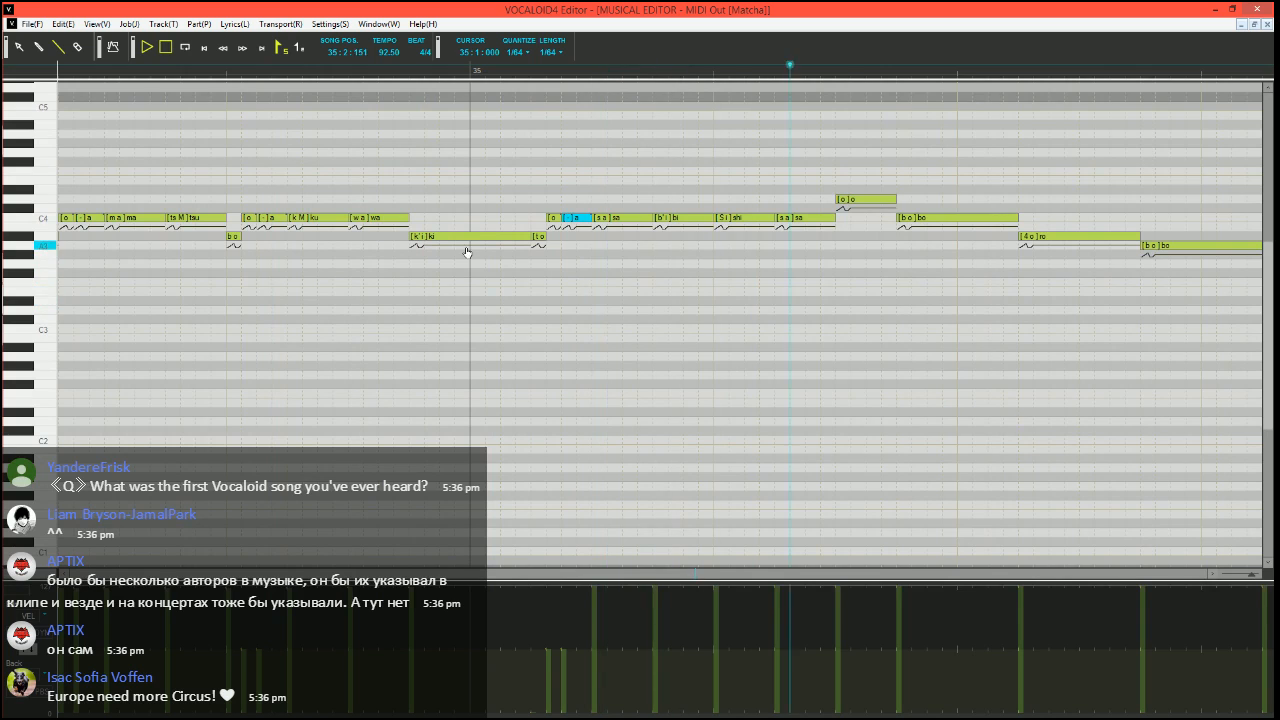
key("space")
left_click(406, 73)
scroll(527, 235, "right", 1)
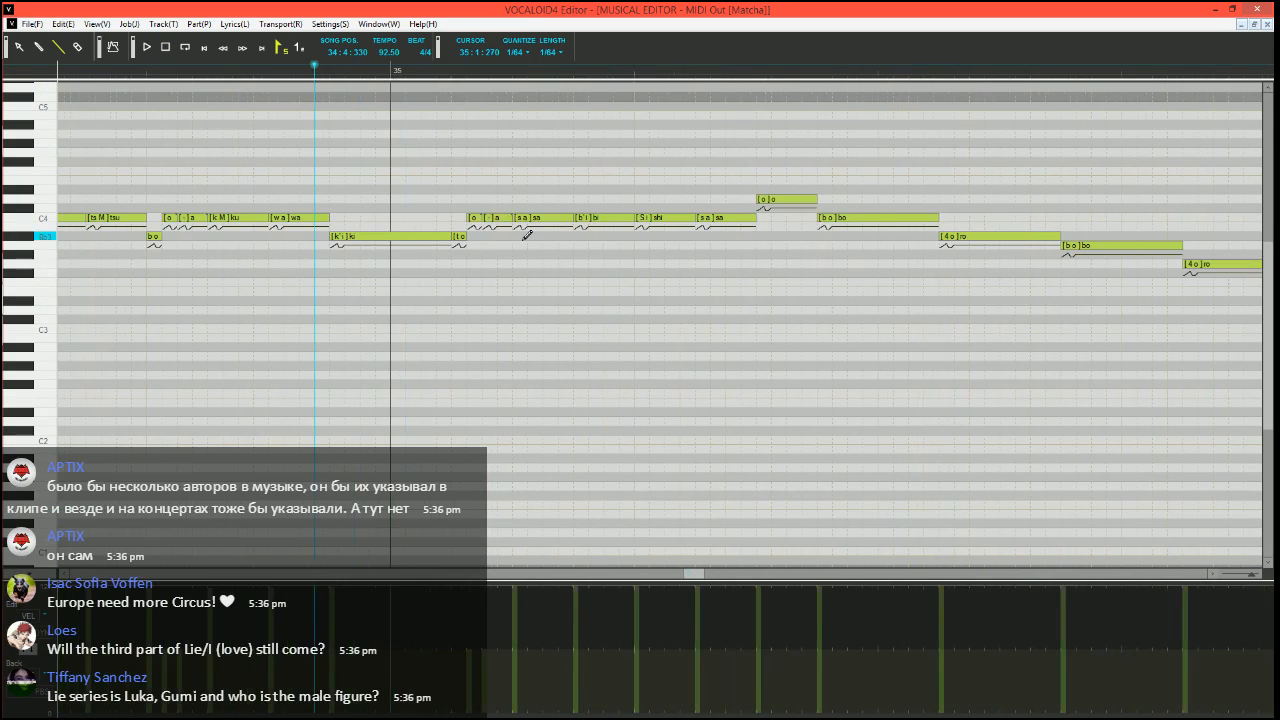
scroll(527, 235, "right", 3)
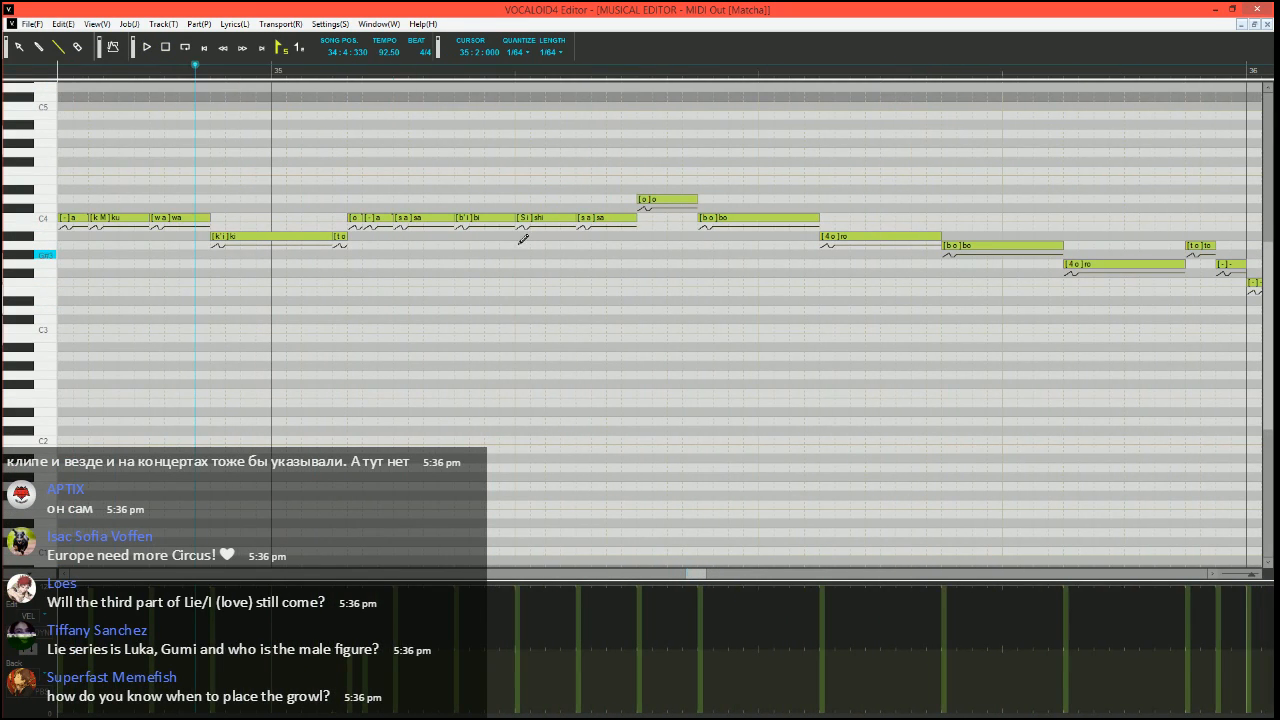
left_click(316, 73)
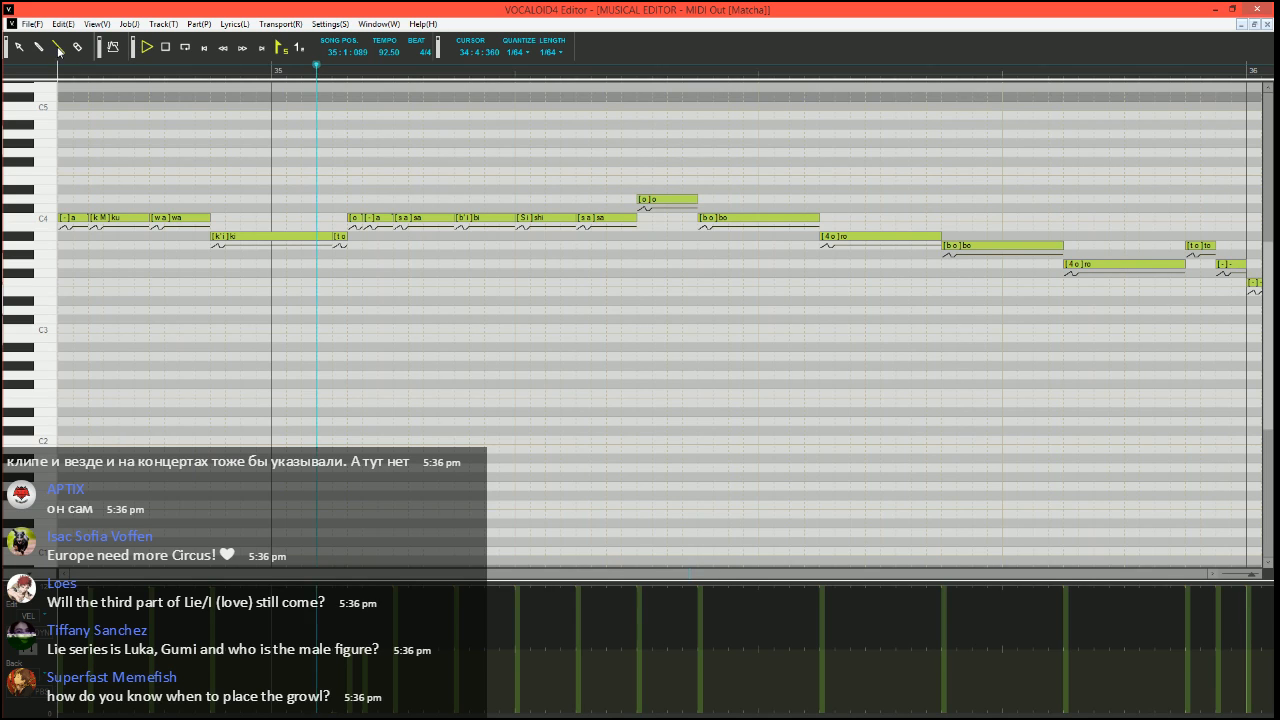
key("space")
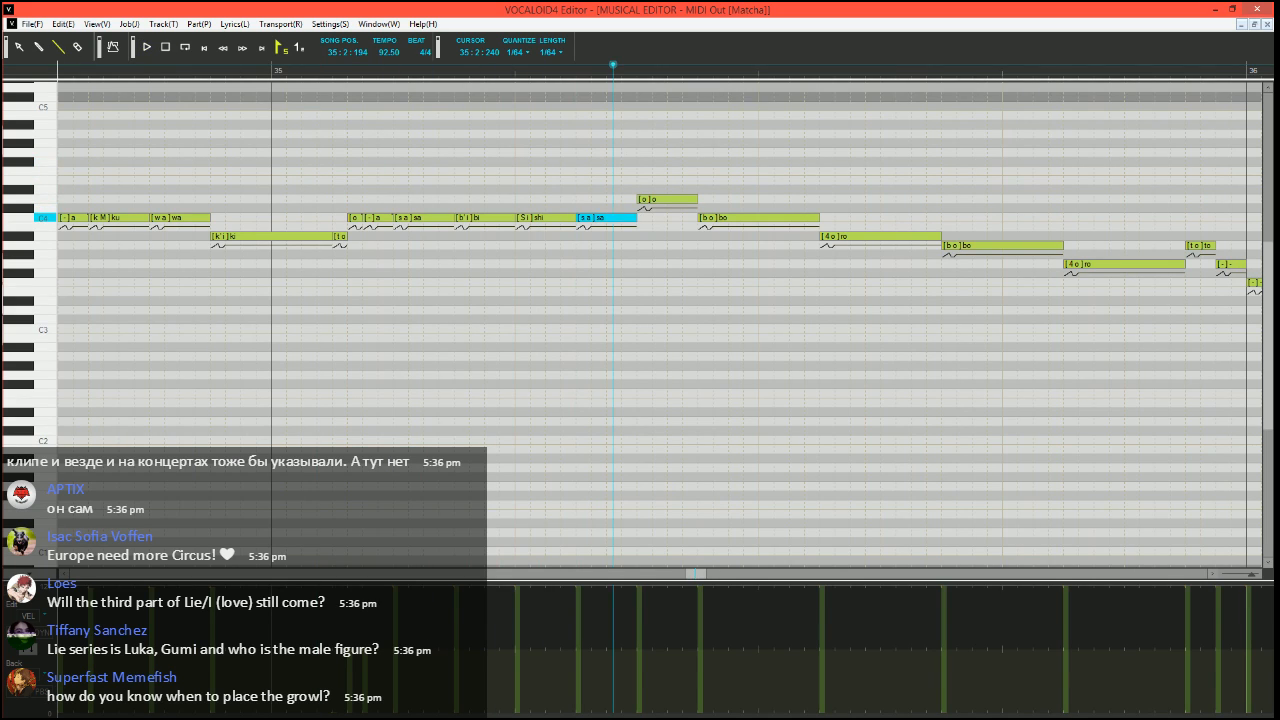
Split a short "-" off the "sa" before the D4 "o", and divide that "o" into a short C4 "o", a D4 "o" and a D4 "-"
left_click_drag(622, 217, 652, 200)
left_click_drag(645, 200, 646, 217)
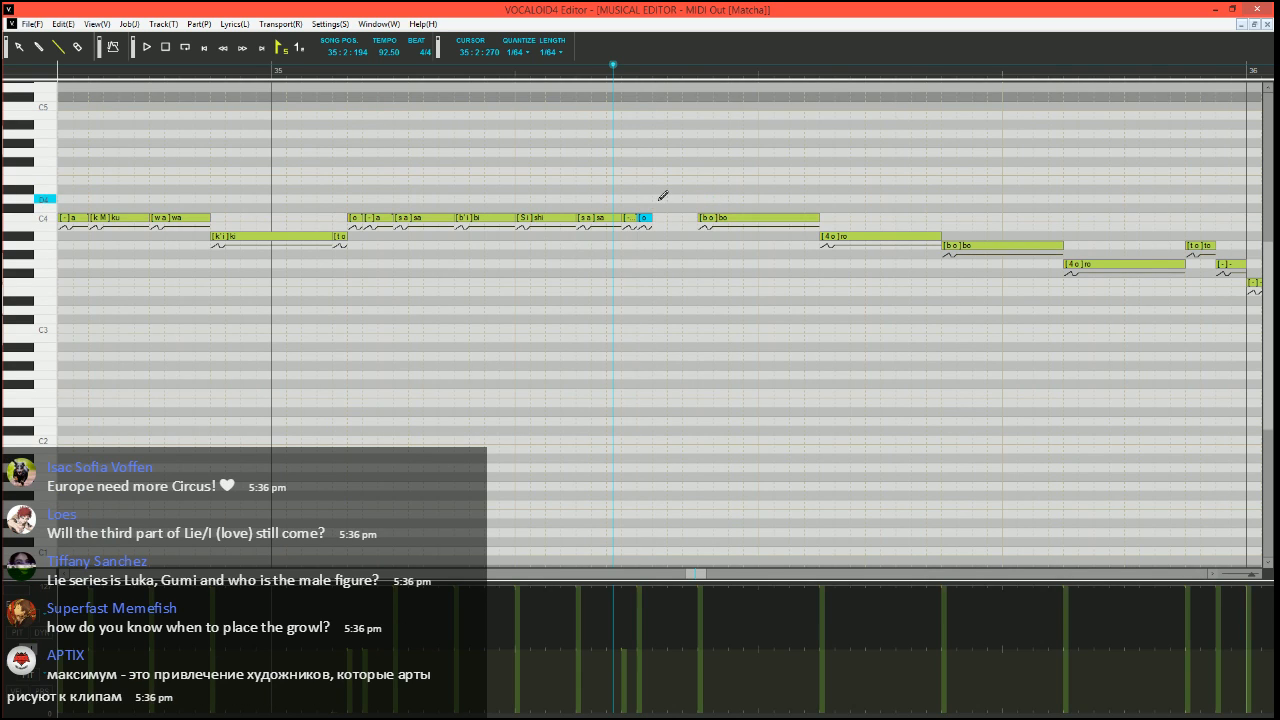
left_click(660, 199)
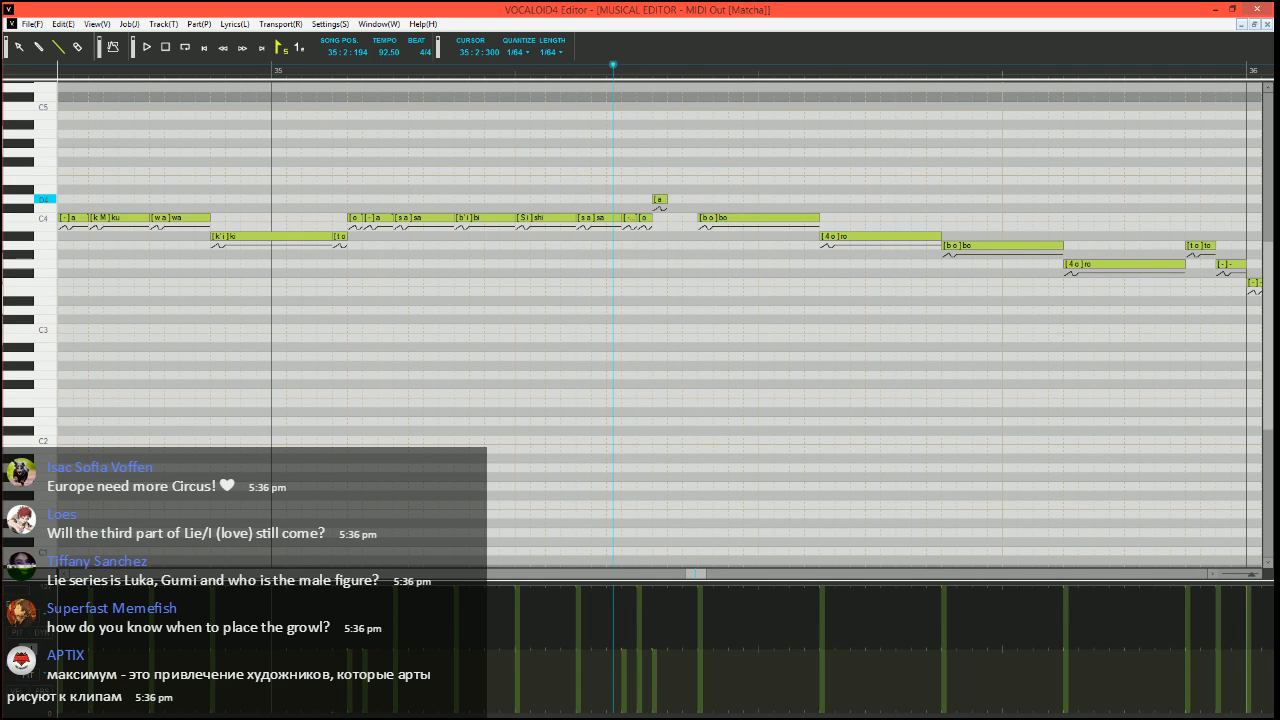
double_click(659, 199)
key("Return")
scroll(808, 266, "right", 3)
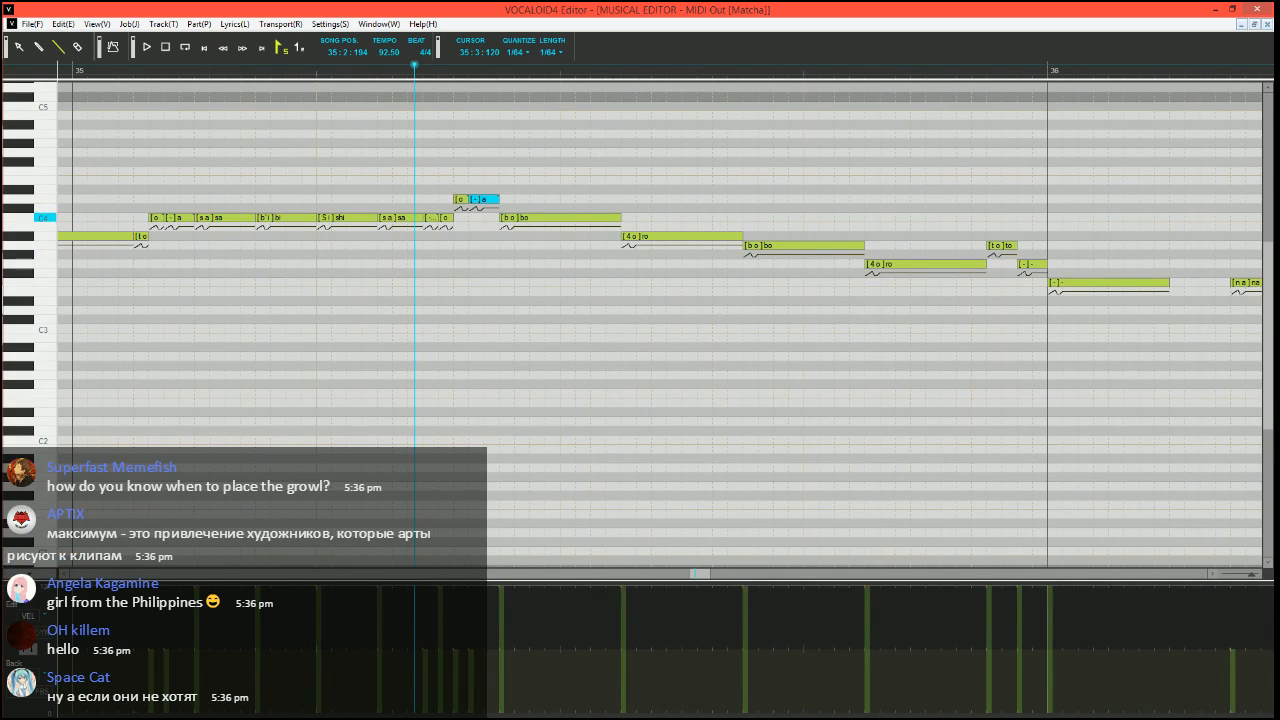
Divide the C4 "bo" note in measure 35 into a short D4 "bo", a C4 "o", a C4 "-" and an A#3 "-"
mouse_move(618, 217)
left_mouse_down()
mouse_move(514, 218)
mouse_move(508, 200)
mouse_move(621, 237)
left_mouse_up()
double_click(532, 218)
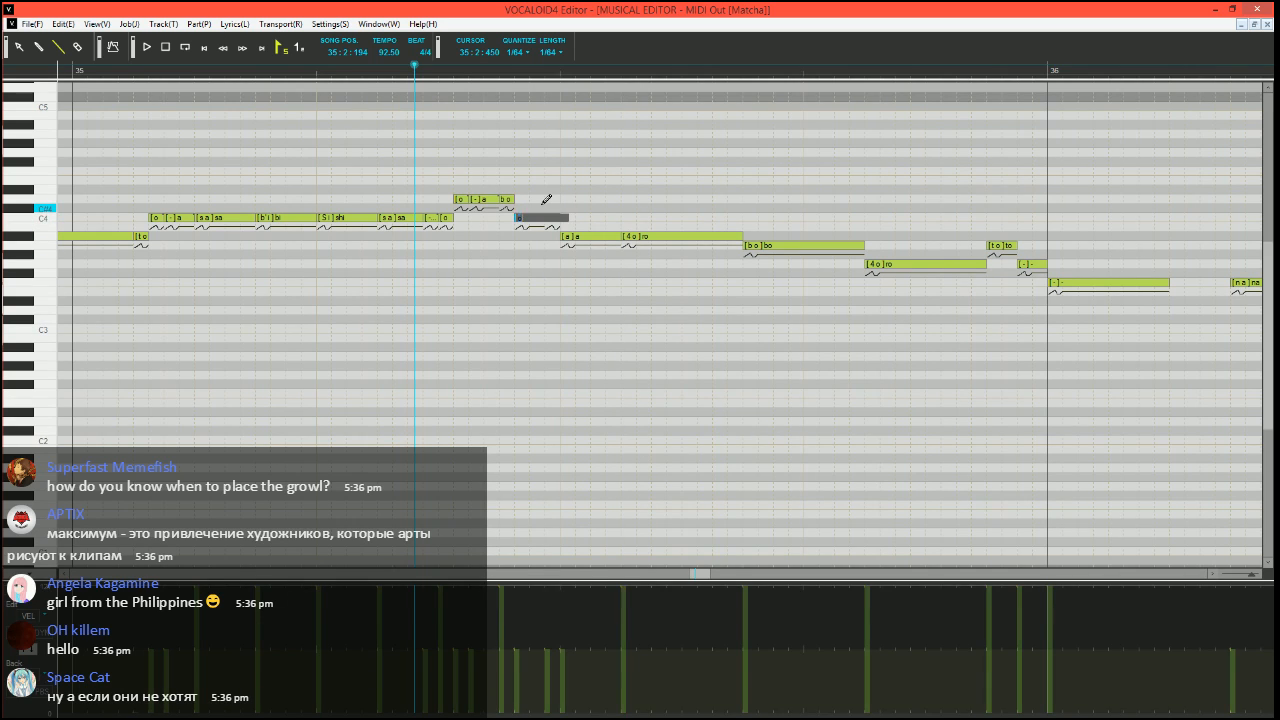
type("o")
key("Tab")
type("-")
key("Tab")
type("-")
key("Return")
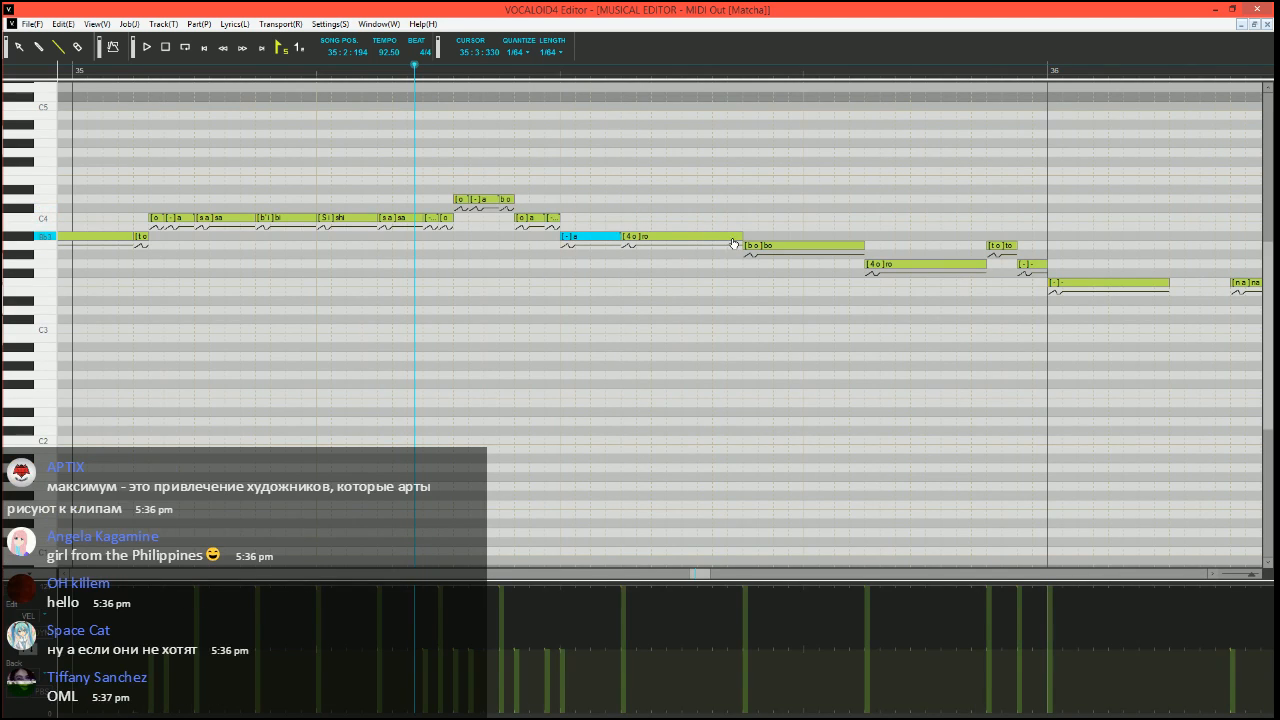
Divide the A#3 "ro" note into a short A3 "ro", a short A#3 "o" and an A#3 "-", and play the passage briefly
mouse_move(743, 236)
left_mouse_down()
mouse_move(642, 250)
mouse_move(651, 236)
mouse_move(743, 236)
left_mouse_up()
double_click(644, 238)
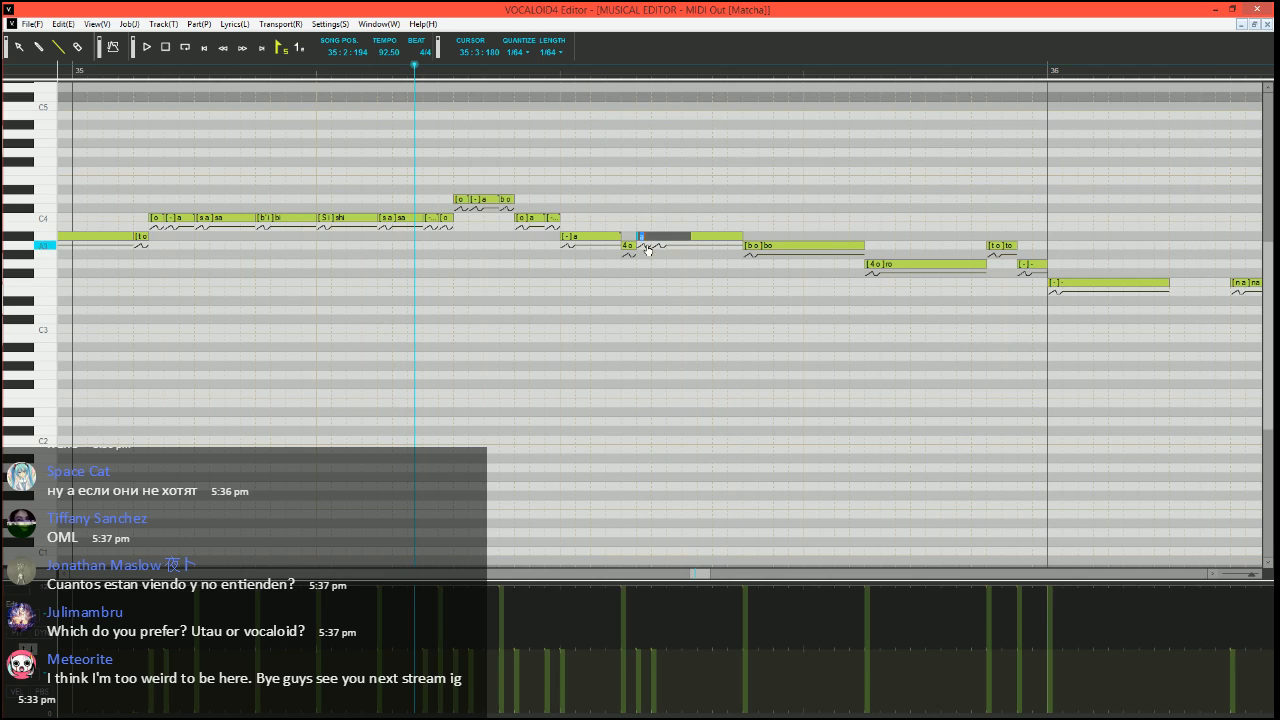
type("o")
key("Tab")
type("-")
key("Return")
key("space")
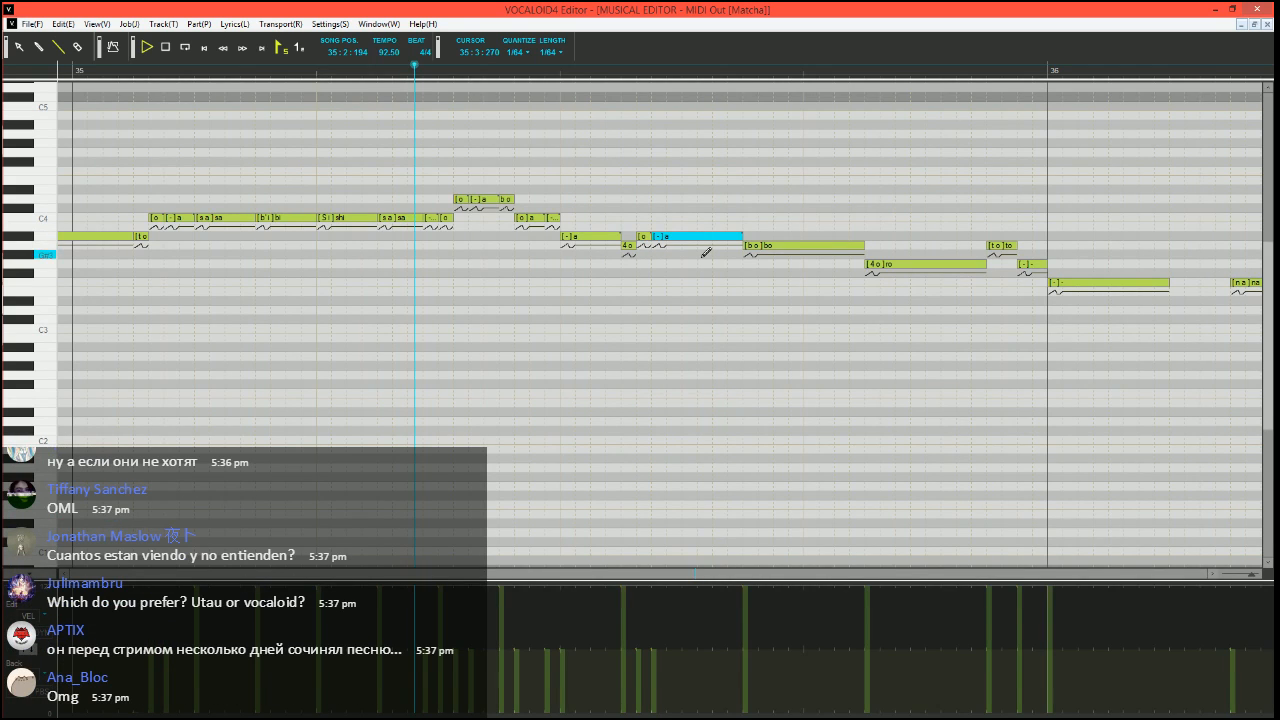
key("space")
Split a short "-" off the end of the A#3 note before the A3 "ro", and play from 35:2:240
scroll(488, 140, "right", 1)
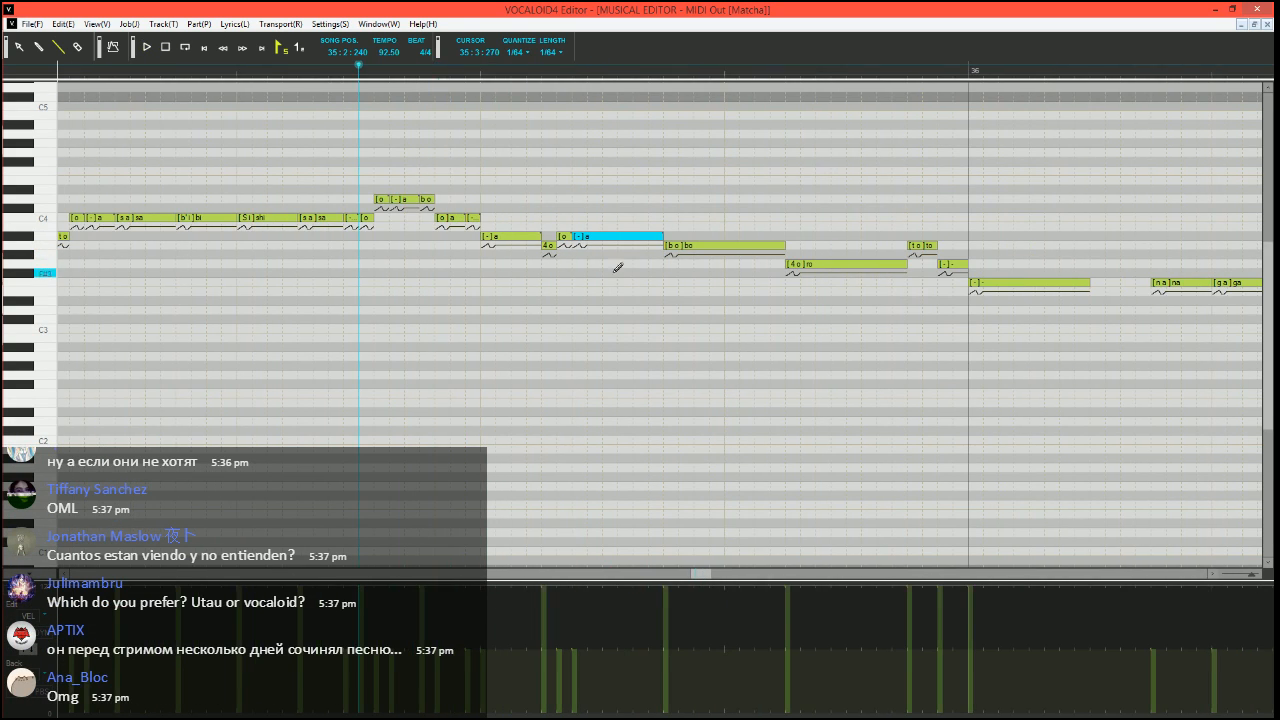
left_click_drag(540, 237, 533, 237)
left_click(530, 237)
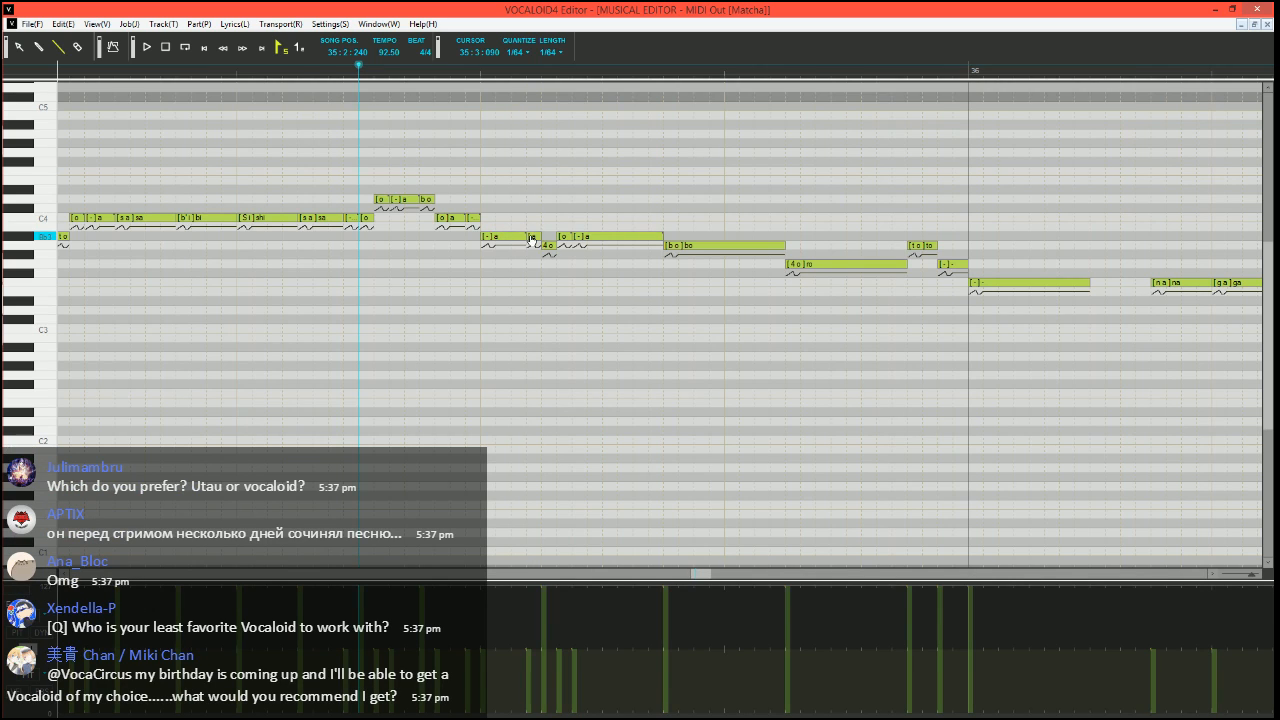
type("-")
key("Return")
key("space")
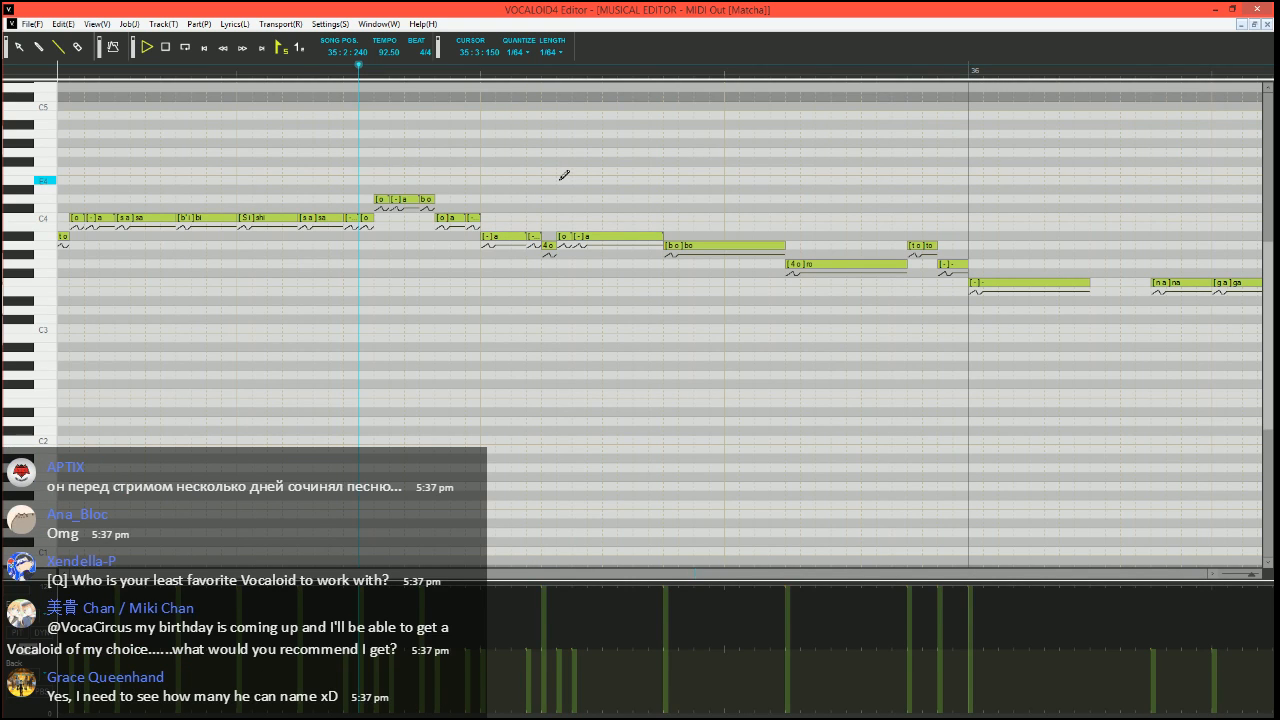
Divide the A3 "bo" note in measure 35 into a short A#3 "bo", an A3 "o", an A3 "-" and a G3 "-"
left_click(740, 247)
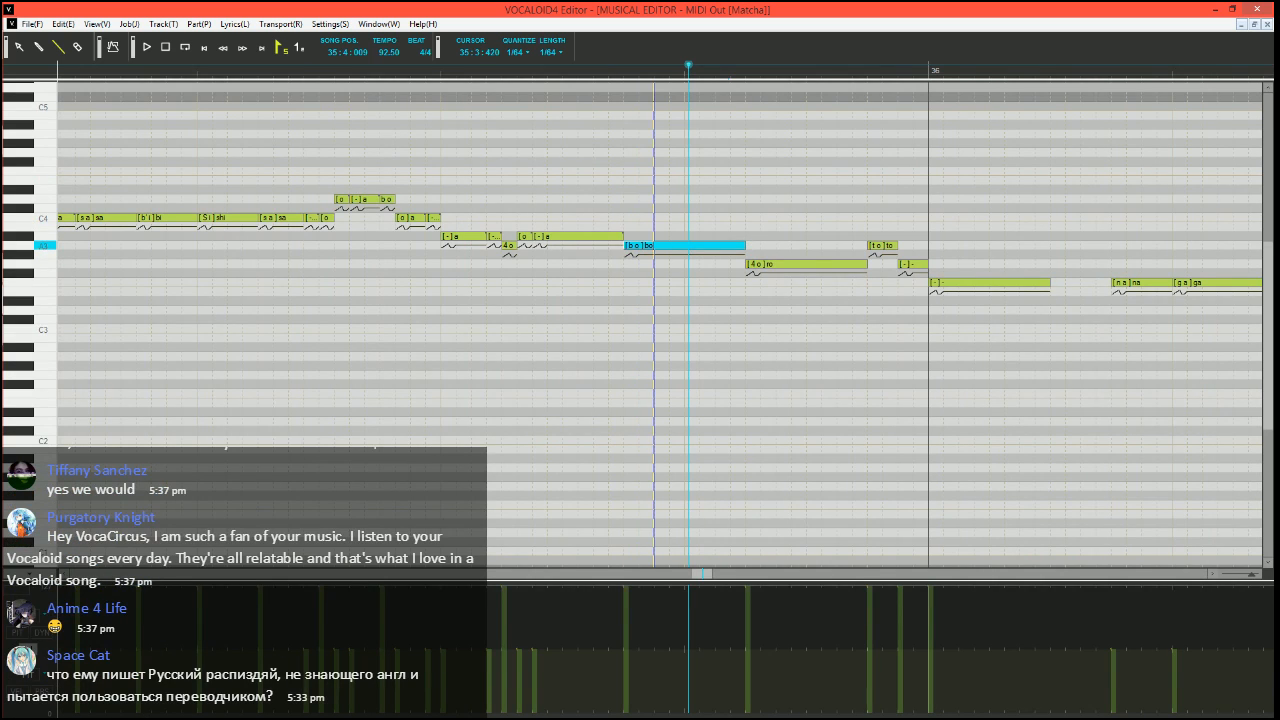
left_click_drag(654, 247, 638, 247)
mouse_move(630, 246)
left_mouse_down()
mouse_move(630, 232)
mouse_move(677, 244)
left_mouse_up()
left_click_drag(674, 245, 748, 264)
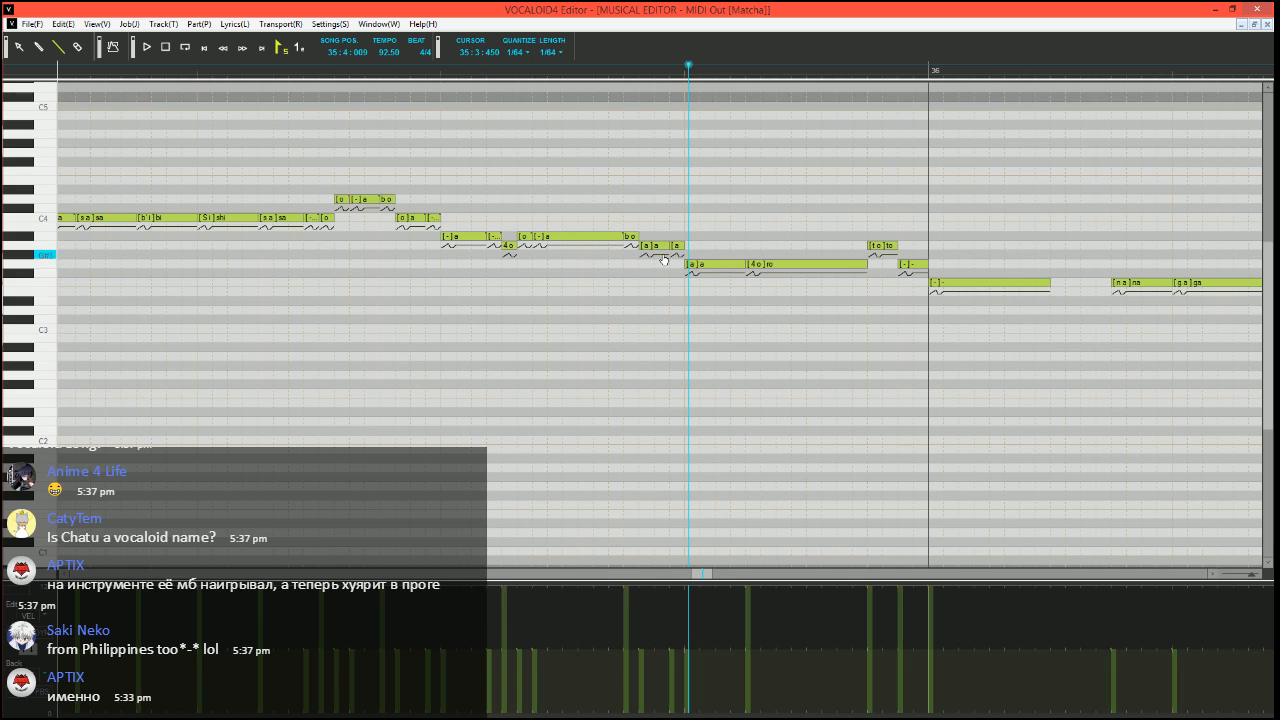
double_click(652, 247, "alt")
type("o")
key("Tab")
type("-")
key("Tab")
type("-")
key("Return")
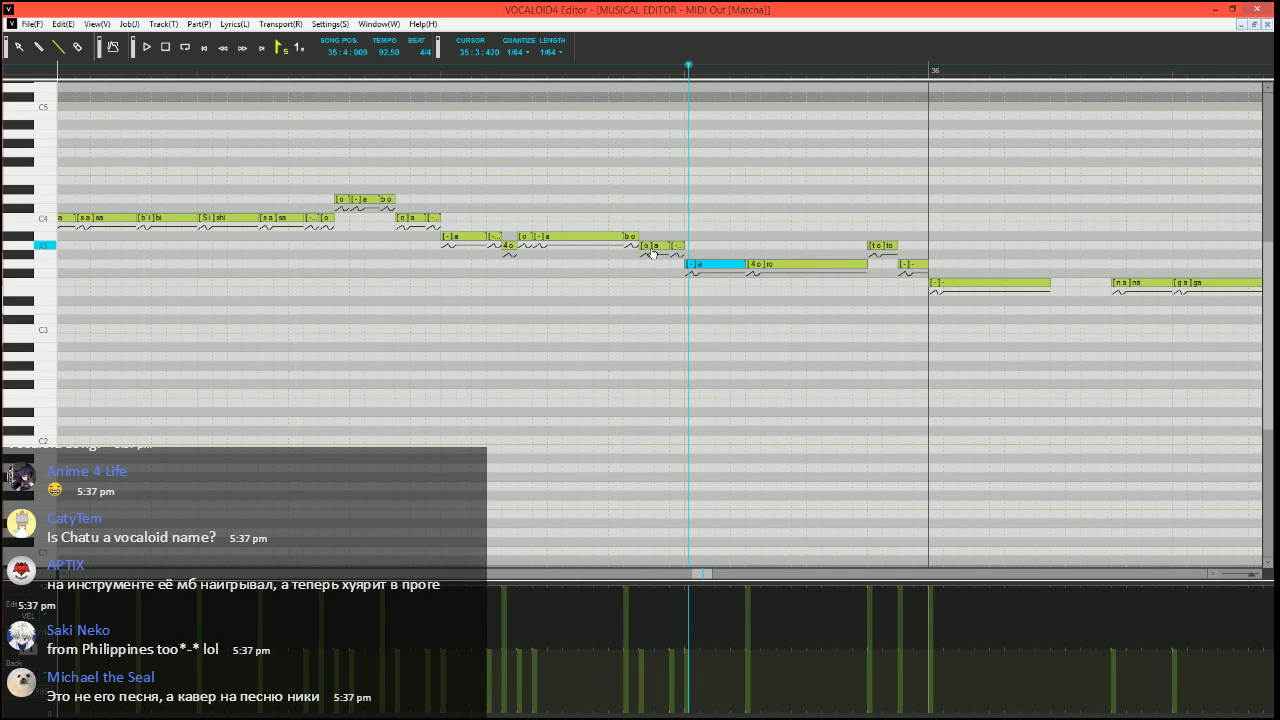
Split a short "-" off the end of the G3 "-" note before the last "ro" in measure 35
scroll(652, 252, "right", 2)
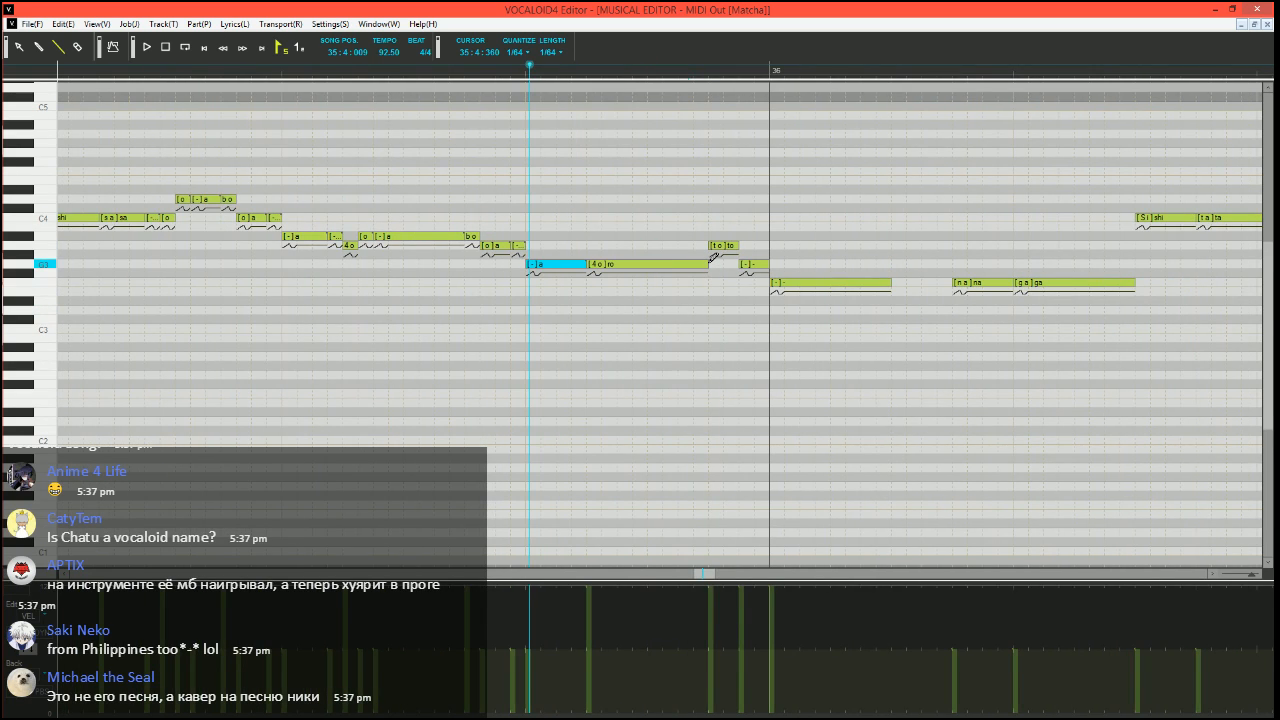
mouse_move(585, 265)
left_mouse_down()
mouse_move(571, 265)
mouse_move(588, 264)
left_mouse_up()
double_click(577, 264)
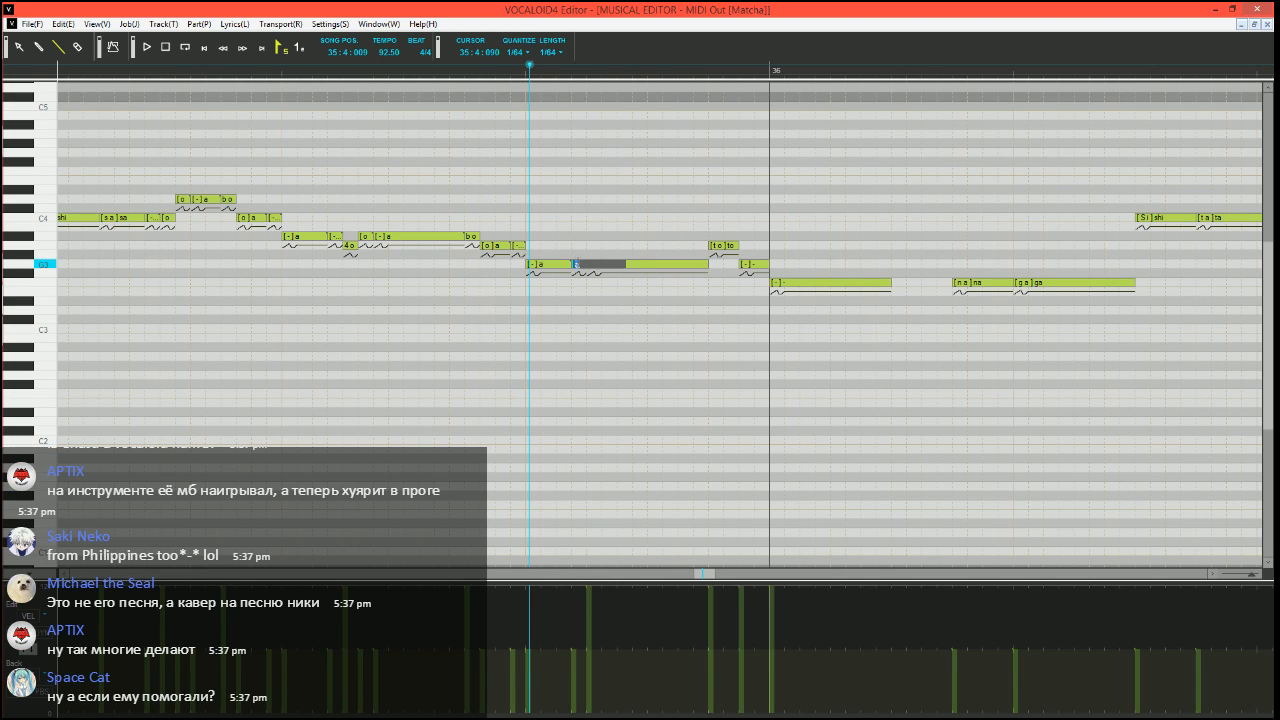
Split a short "-" off the end of both the A3 "to" note and the G3 "-" note before measure 36
left_click_drag(738, 245, 724, 246)
left_click_drag(727, 246, 769, 265)
double_click(732, 246)
type("-")
key("Return")
double_click(763, 265)
type("-")
key("Return")
Run Expressive Vibrato on the F3 "-" note starting measure 36, with pitch amount 10, brightness 15, rate 70 and length 100
left_click(869, 284)
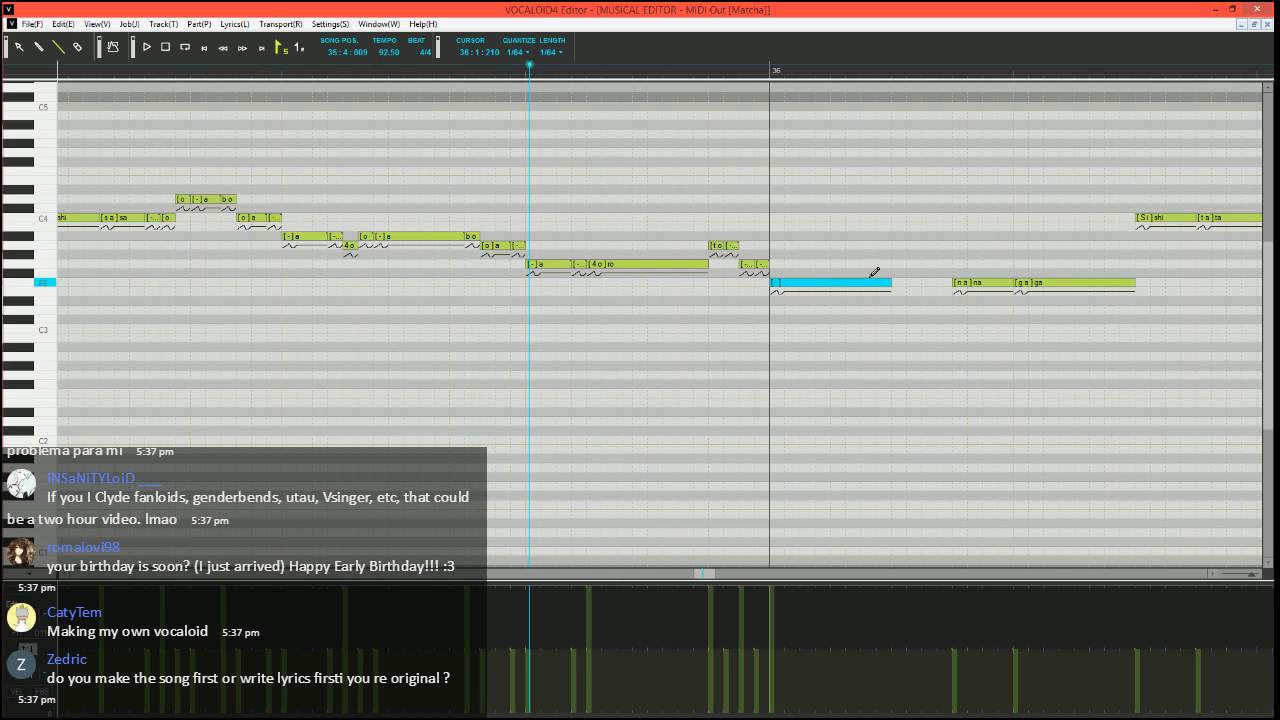
key("ctrl+j")
left_click(511, 369)
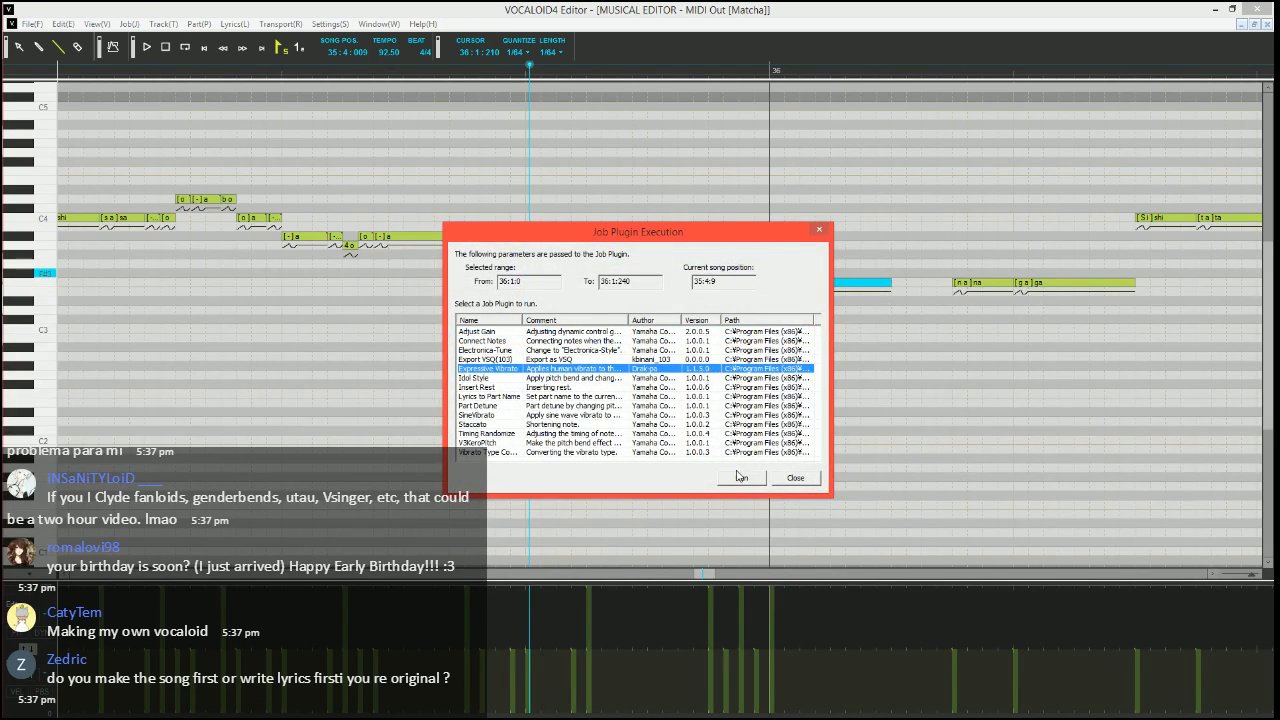
left_click(740, 477)
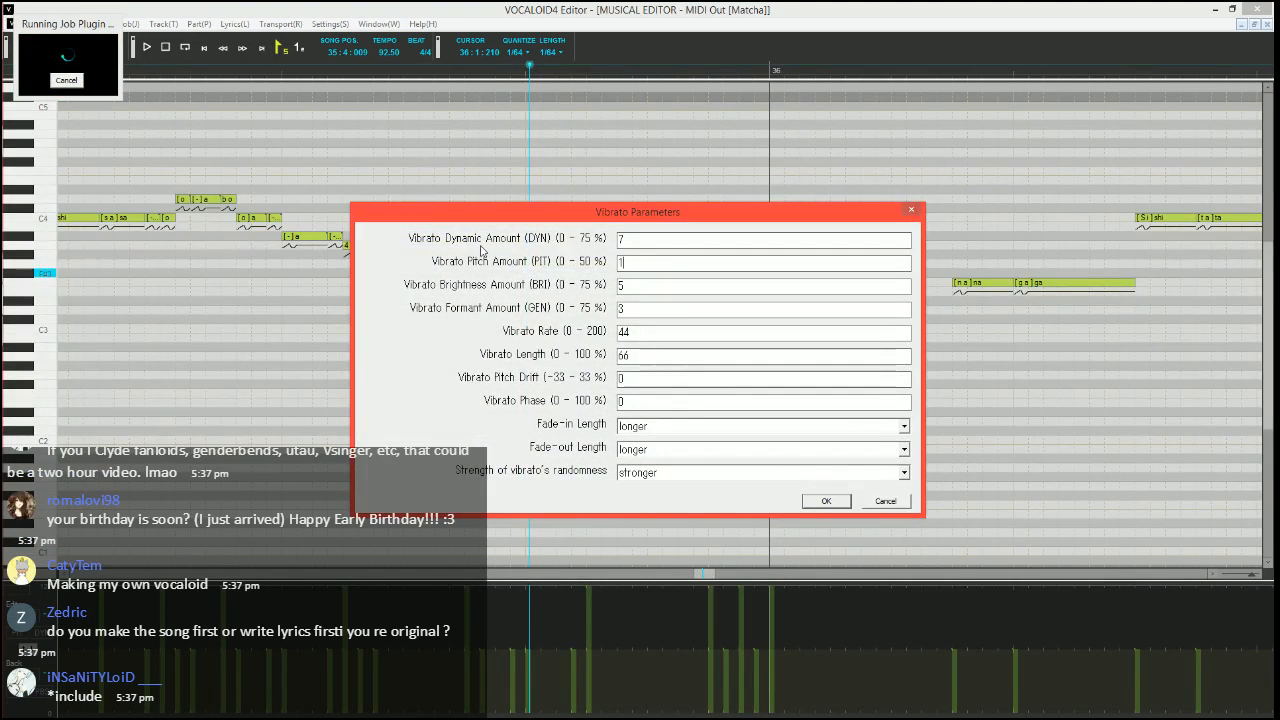
type("0")
key("Tab")
type("15")
key("Tab")
key("Tab")
type("70")
key("Tab")
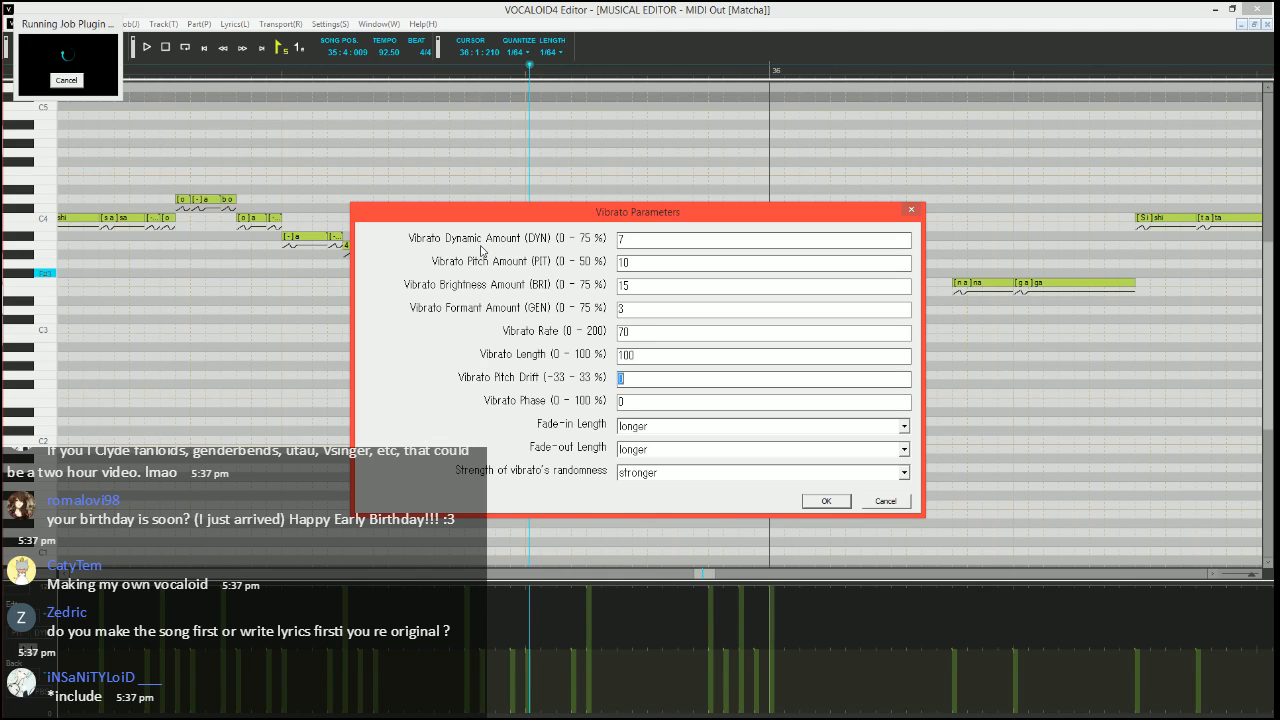
Set the vibrato's fade-in and fade-out lengths to shorter and apply it to the F3 "-" note
key("Tab")
key("Tab")
key("Down")
key("Down")
key("Down")
key("Tab")
key("Down")
key("Down")
key("Down")
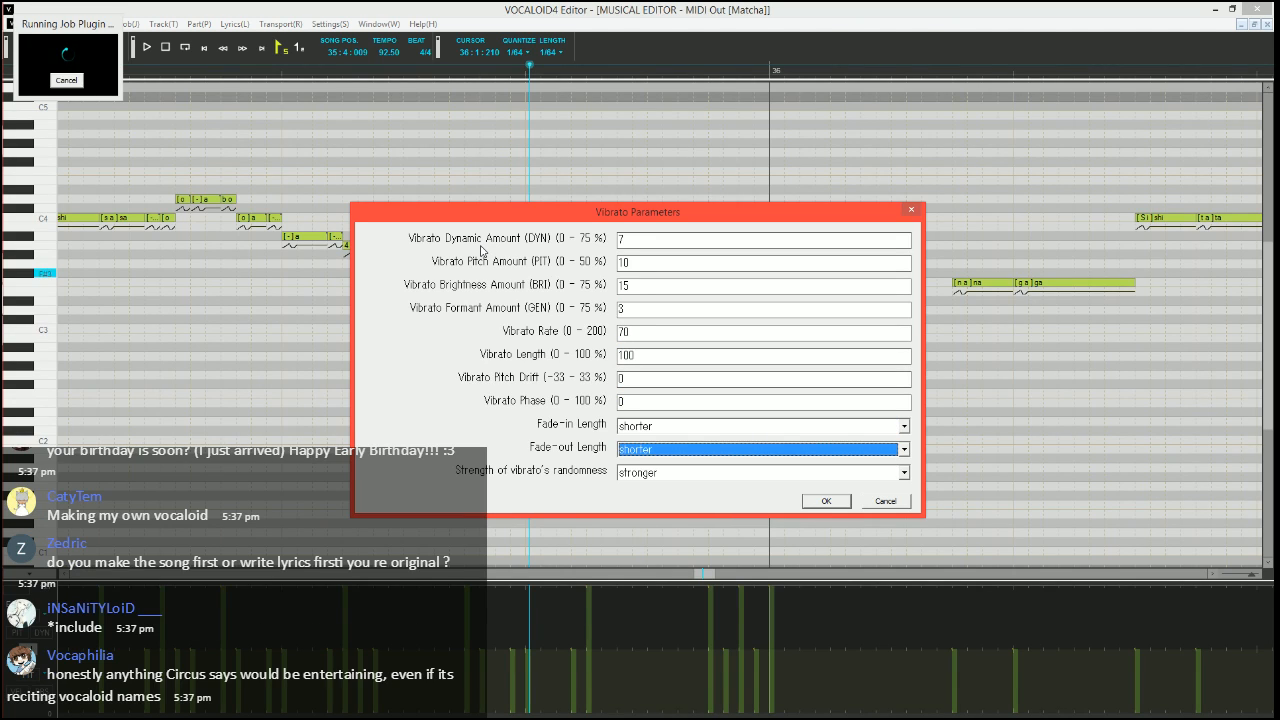
key("Return")
Play back the measure 35 phrase leading into the F3 "-" note and return the song position to 35:3:240
key("space")
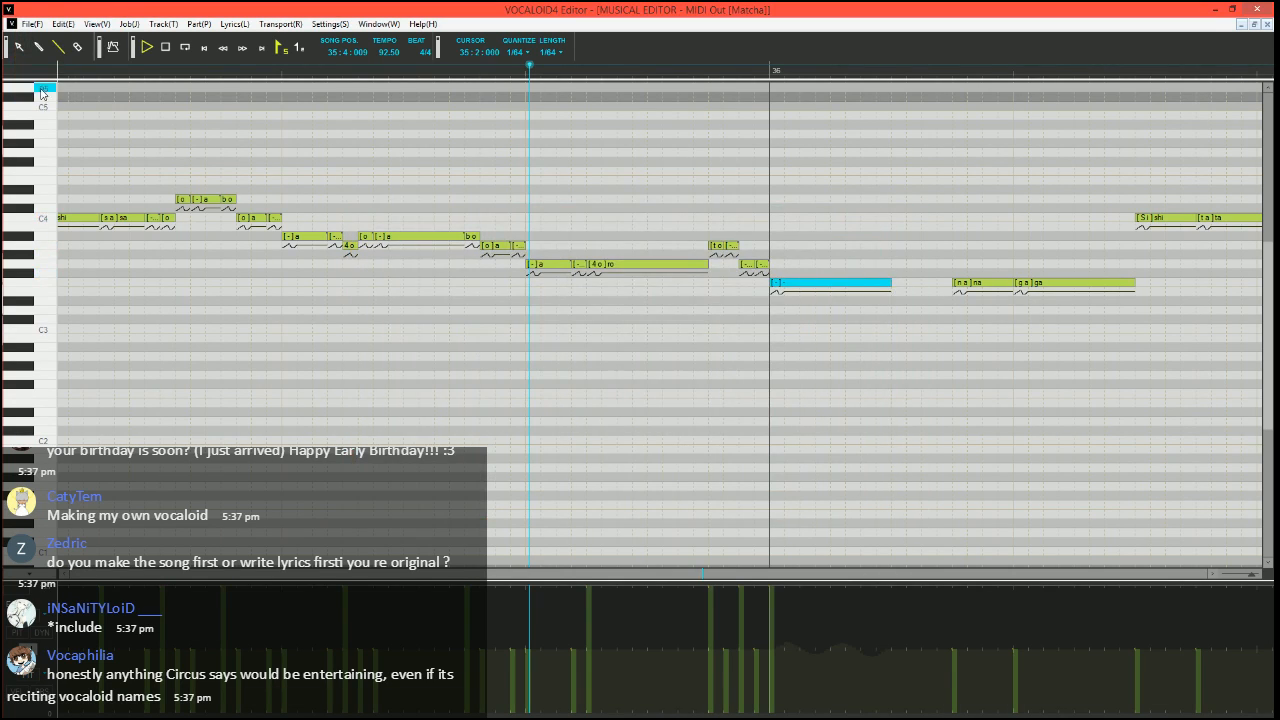
key("space")
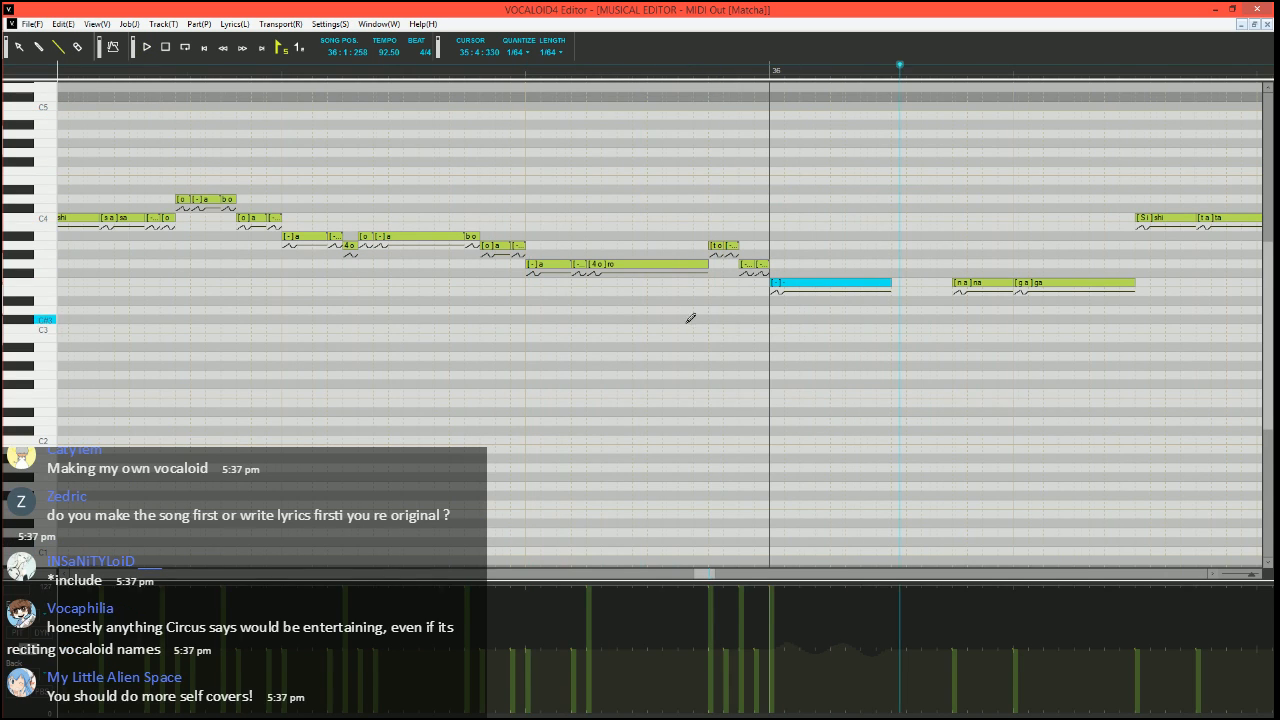
scroll(687, 316, "down", 2)
left_click(231, 72)
key("space")
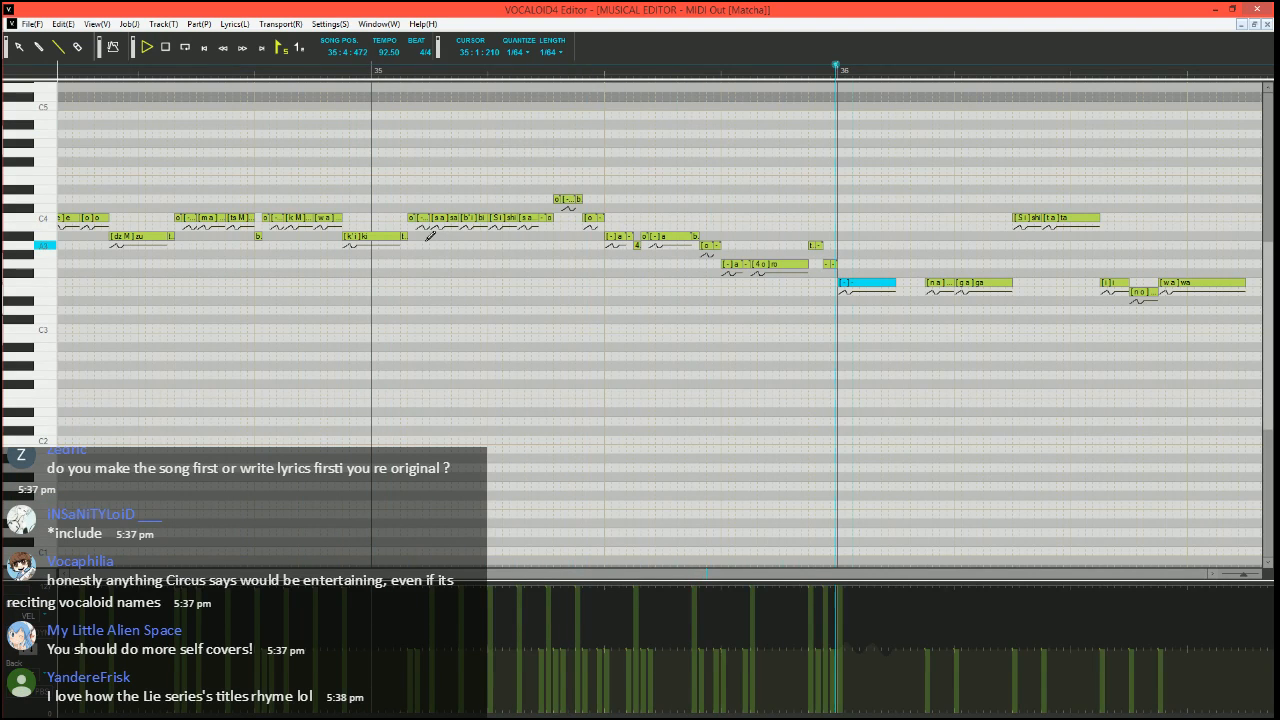
key("space")
scroll(596, 389, "right", 1)
scroll(595, 390, "right", 5)
left_click(349, 71)
scroll(531, 289, "up", 2)
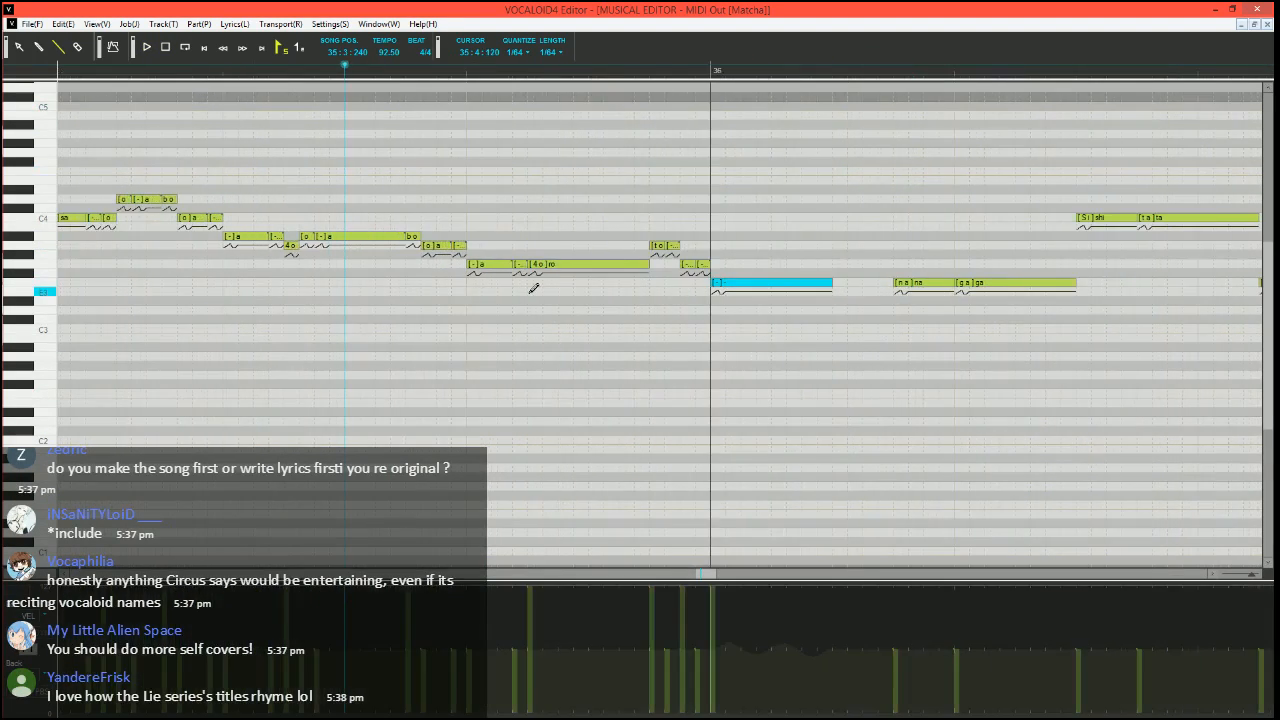
Draw a pitch bend drop to the minimum in the gap before the F3 "na" note, ramping up to the centre at its start
scroll(487, 358, "right", 4)
scroll(487, 358, "right", 5)
left_click(449, 71)
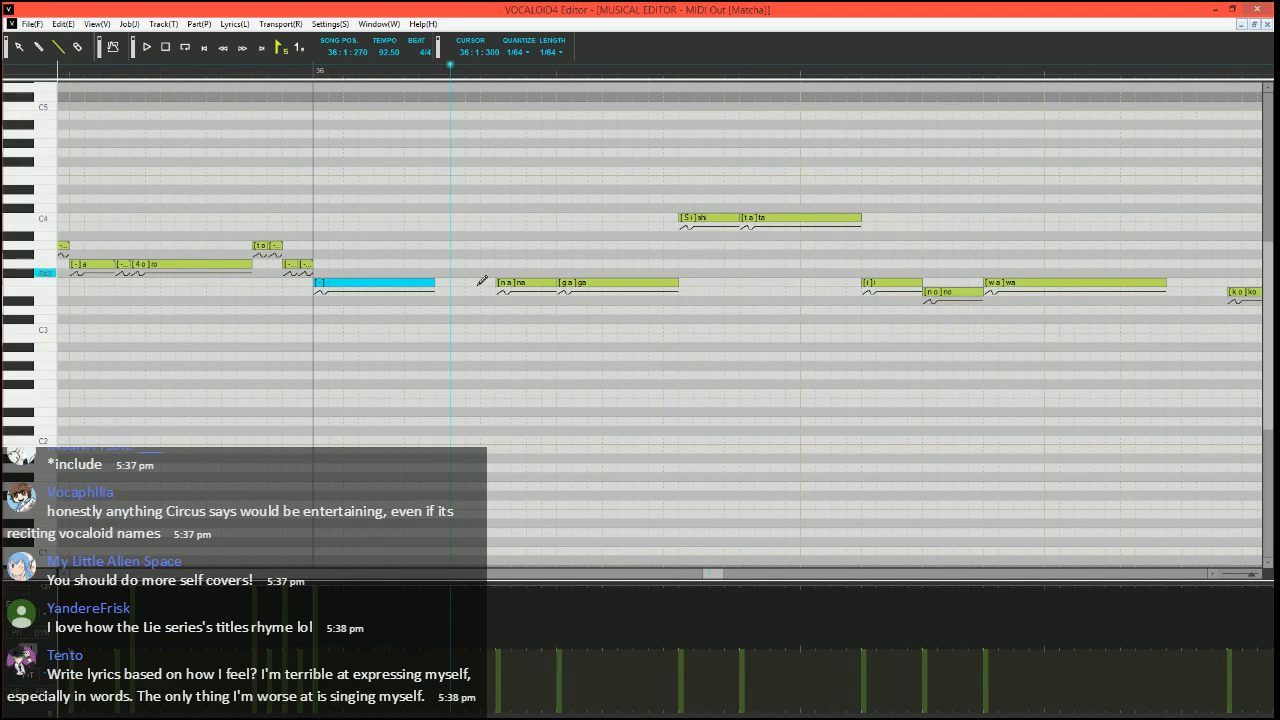
scroll(483, 280, "right", 2)
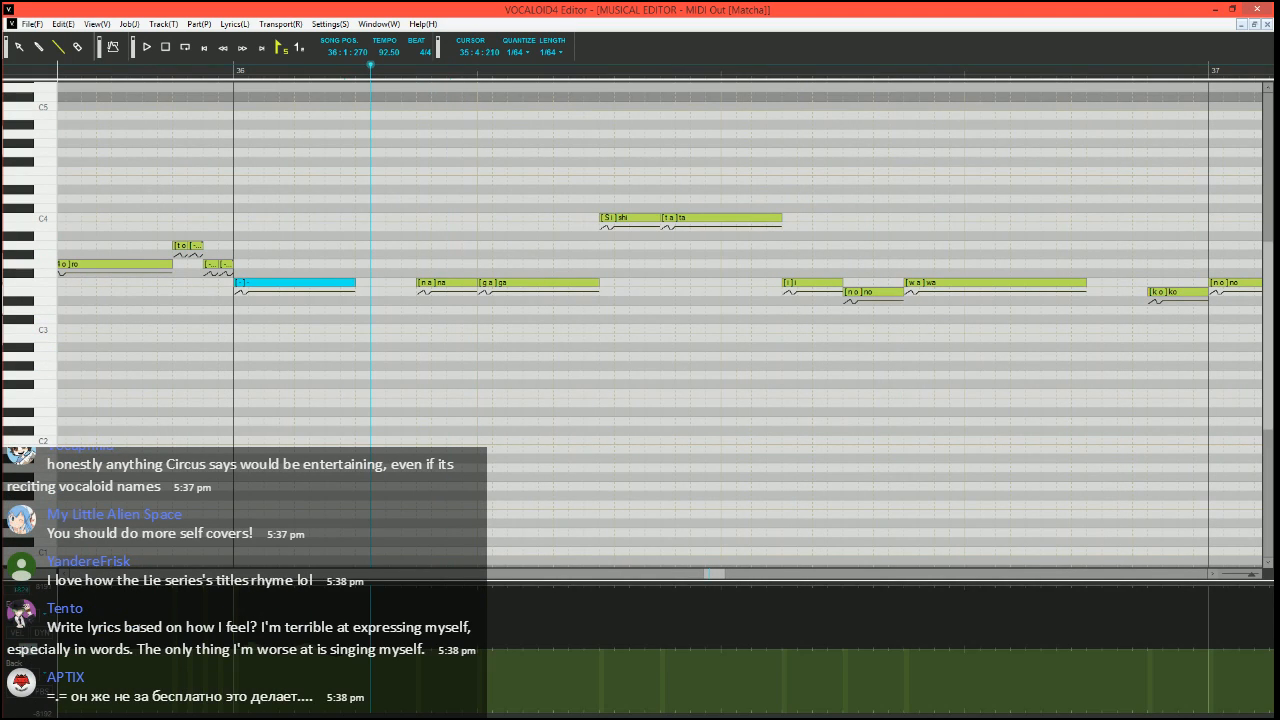
scroll(466, 391, "up", 1)
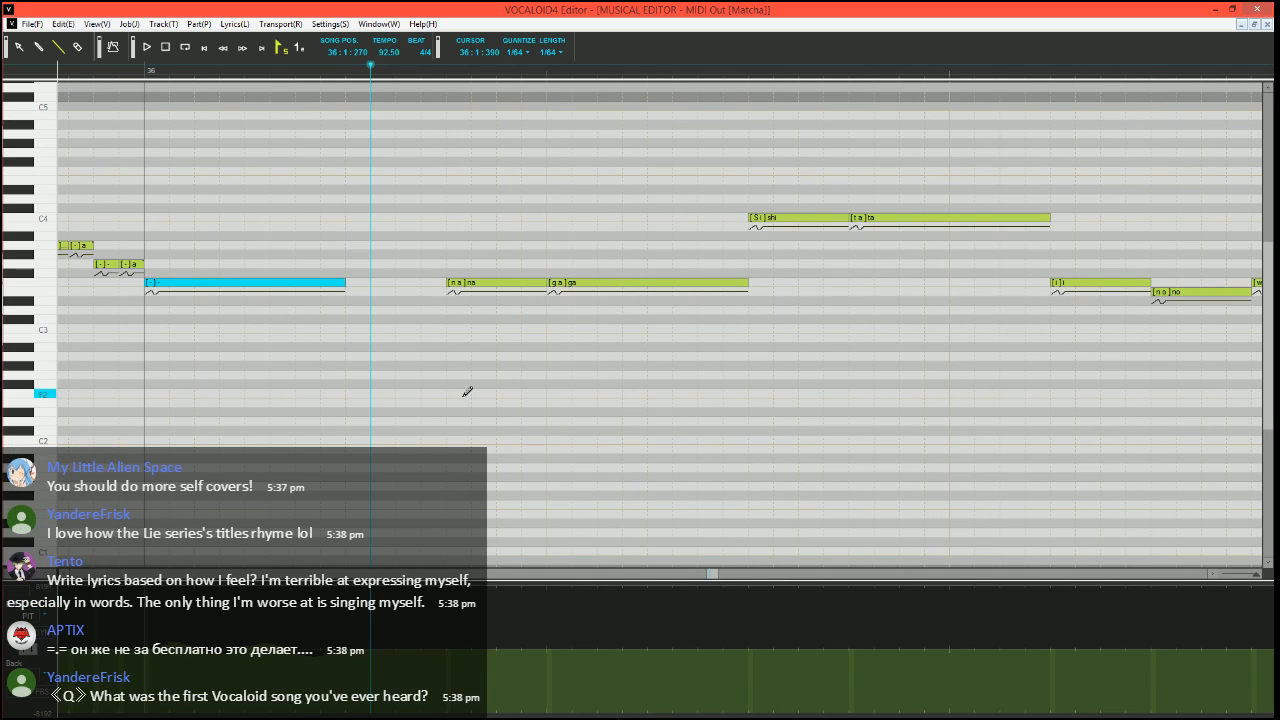
scroll(551, 360, "left", 4)
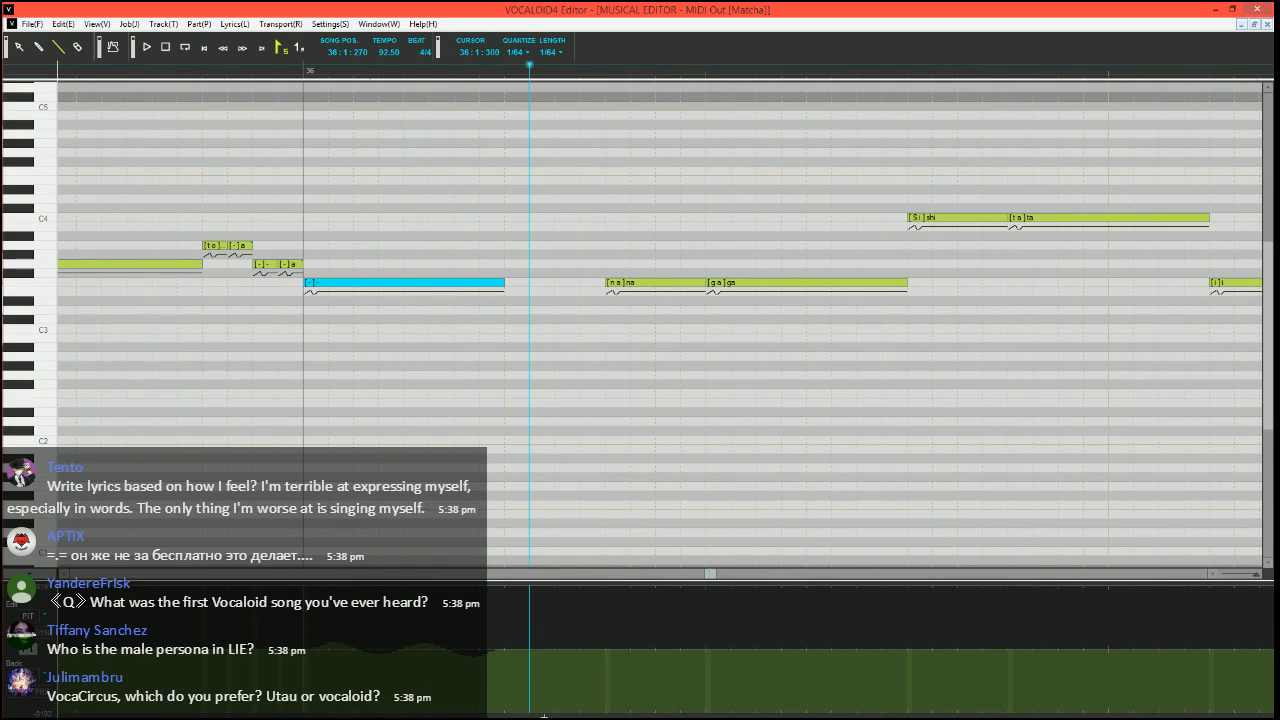
left_click_drag(553, 714, 581, 714)
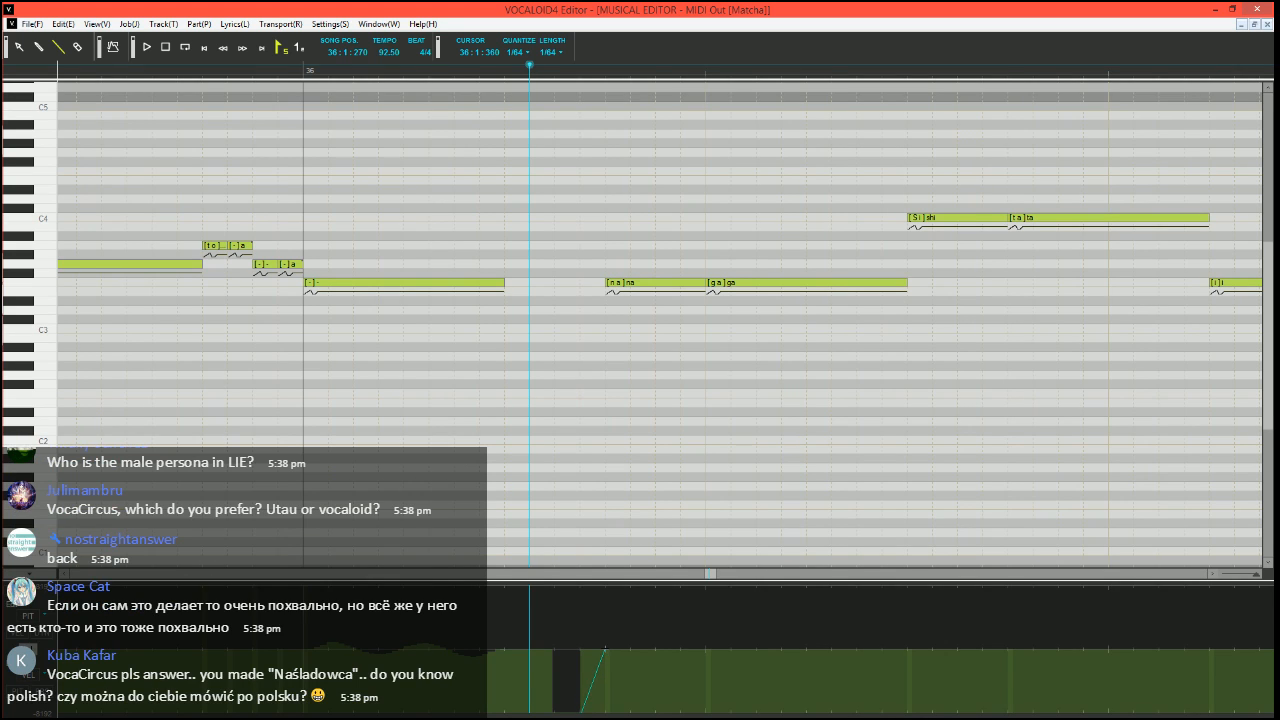
left_click_drag(604, 650, 603, 651)
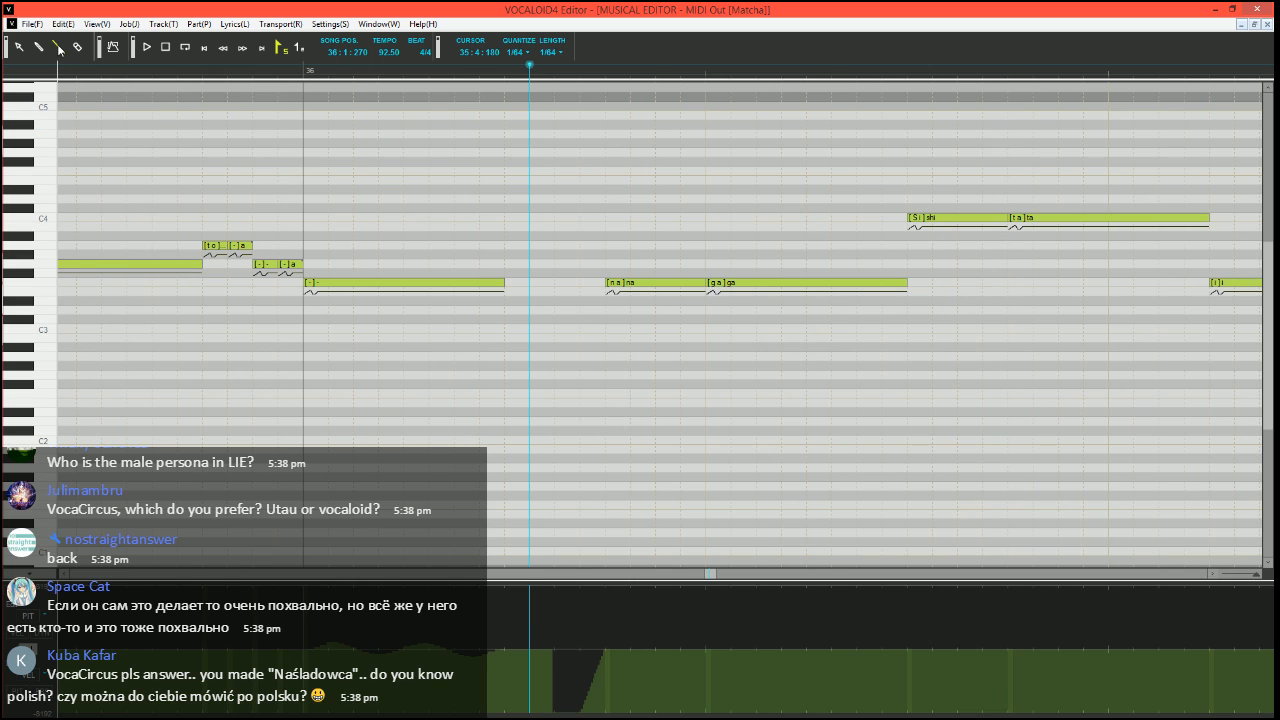
Play back the F3 "na" and "ga" notes from 36:1:270 to hear the pitch slide
scroll(500, 286, "down", 1)
scroll(530, 312, "right", 2)
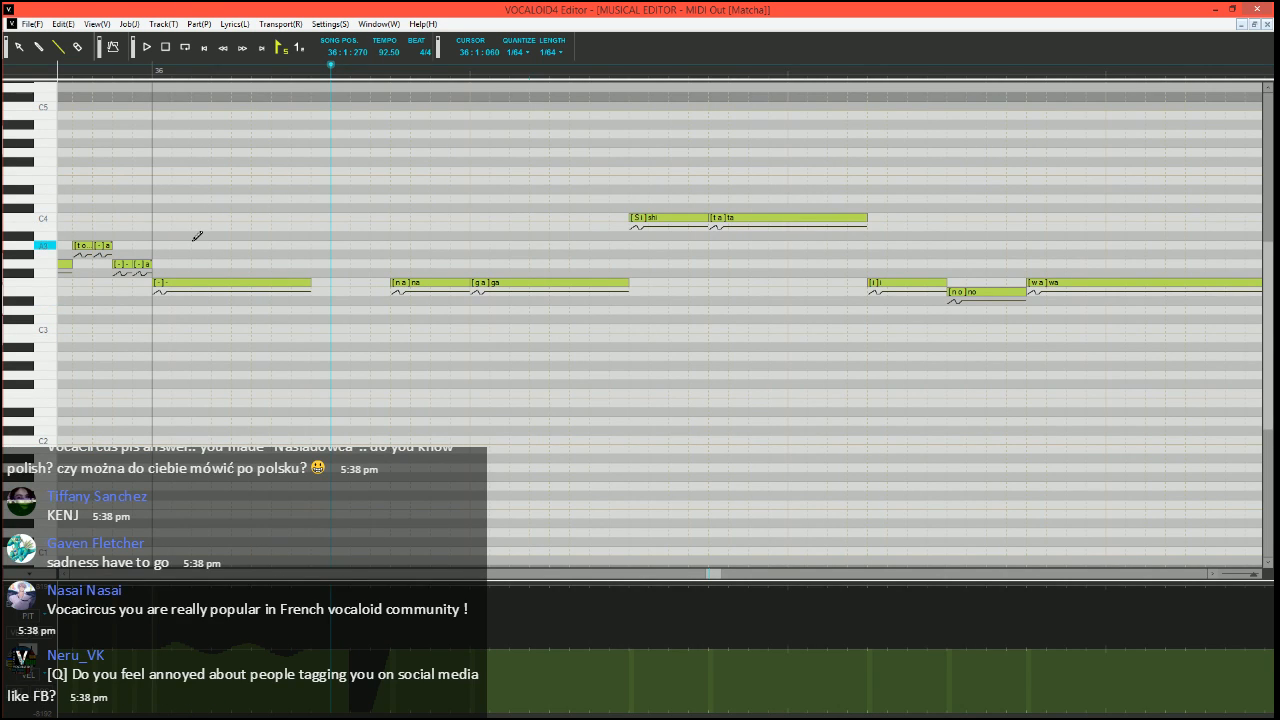
scroll(434, 385, "right", 2)
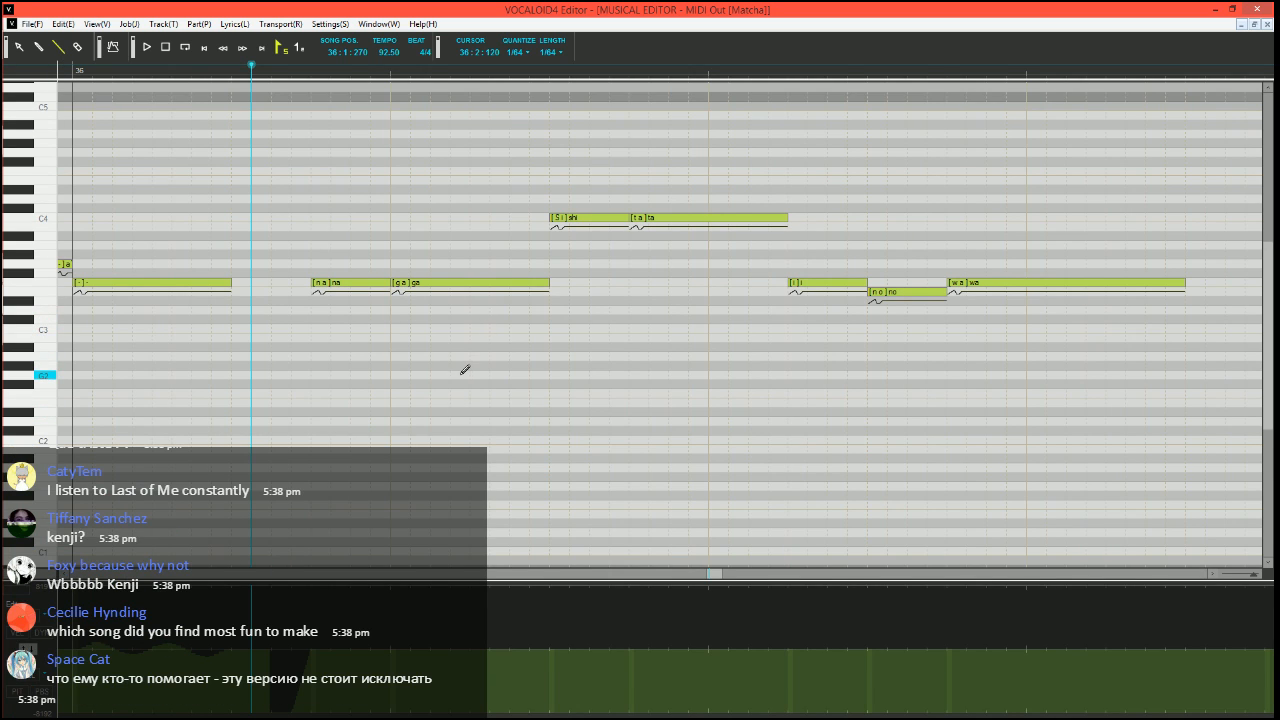
left_click(60, 50)
key("space")
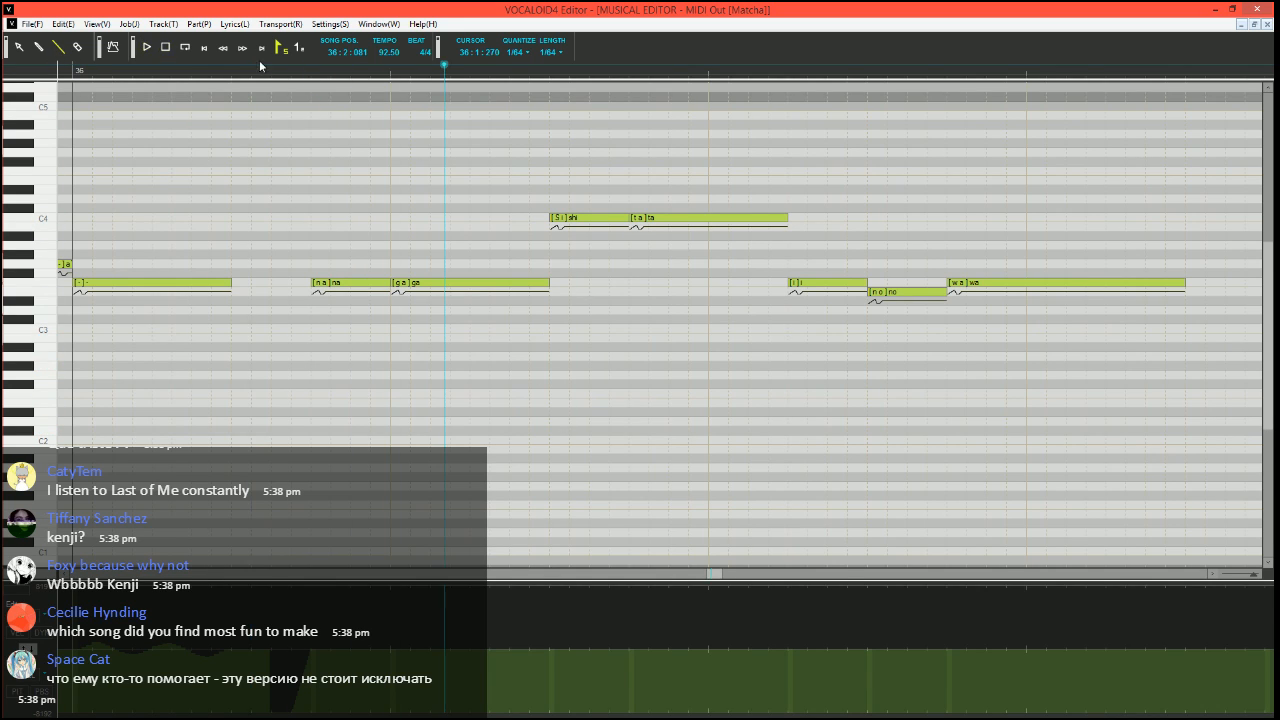
left_click(260, 63)
Run Expressive Vibrato on the F3 "ga" note in measure 36, with pitch amount 10, brightness 15, rate 70 and length 100
scroll(358, 247, "down", 2)
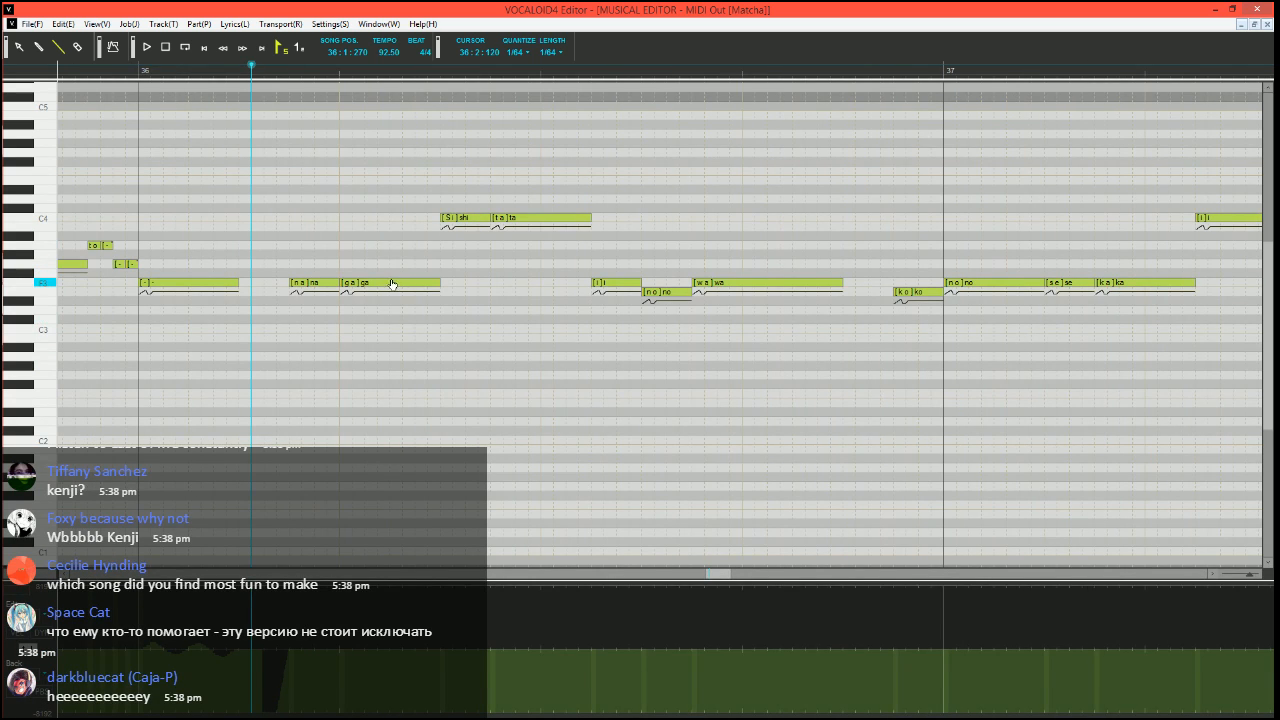
key("ctrl+j")
left_click(502, 369)
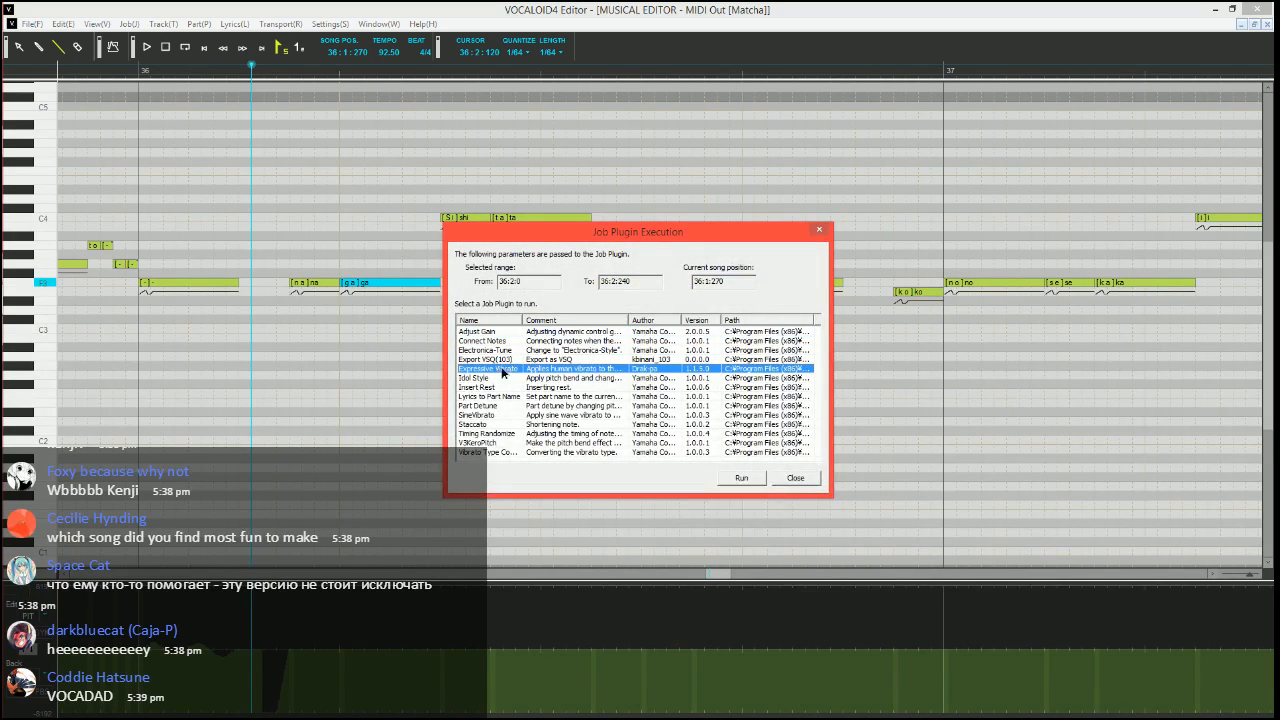
left_click(741, 481)
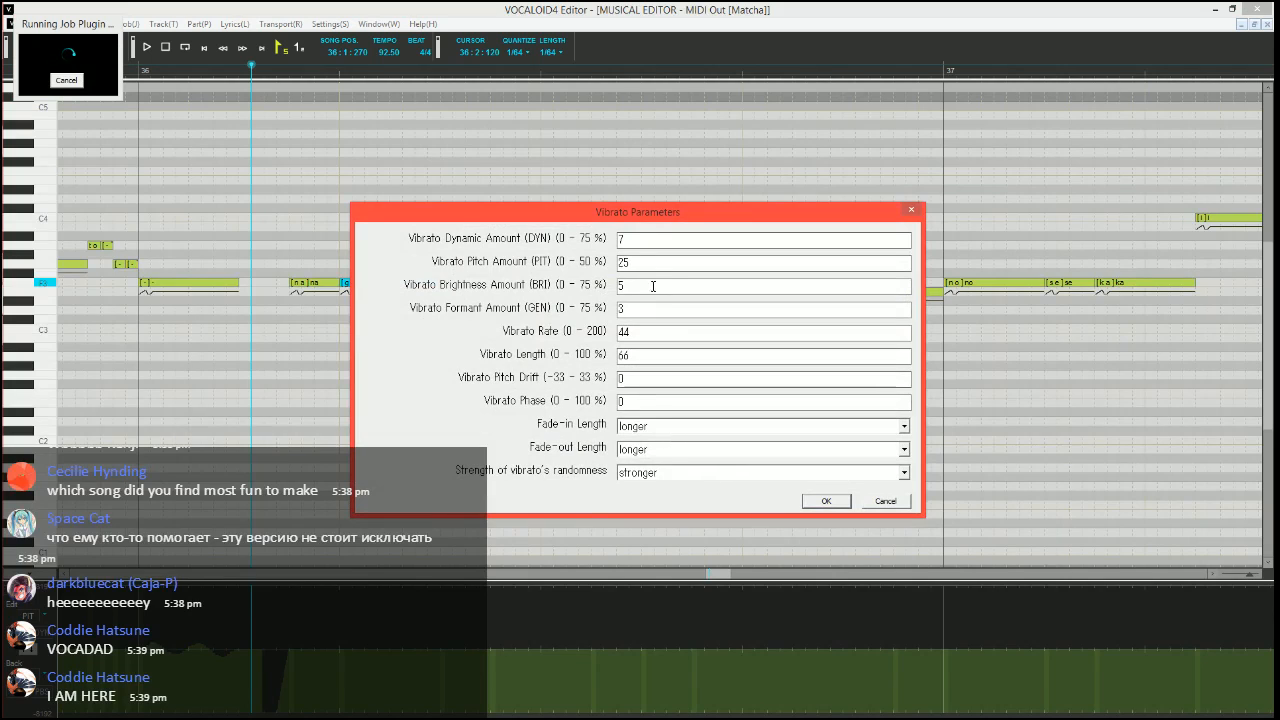
left_click_drag(648, 264, 384, 262)
type("10")
key("Tab")
type("15")
key("Tab")
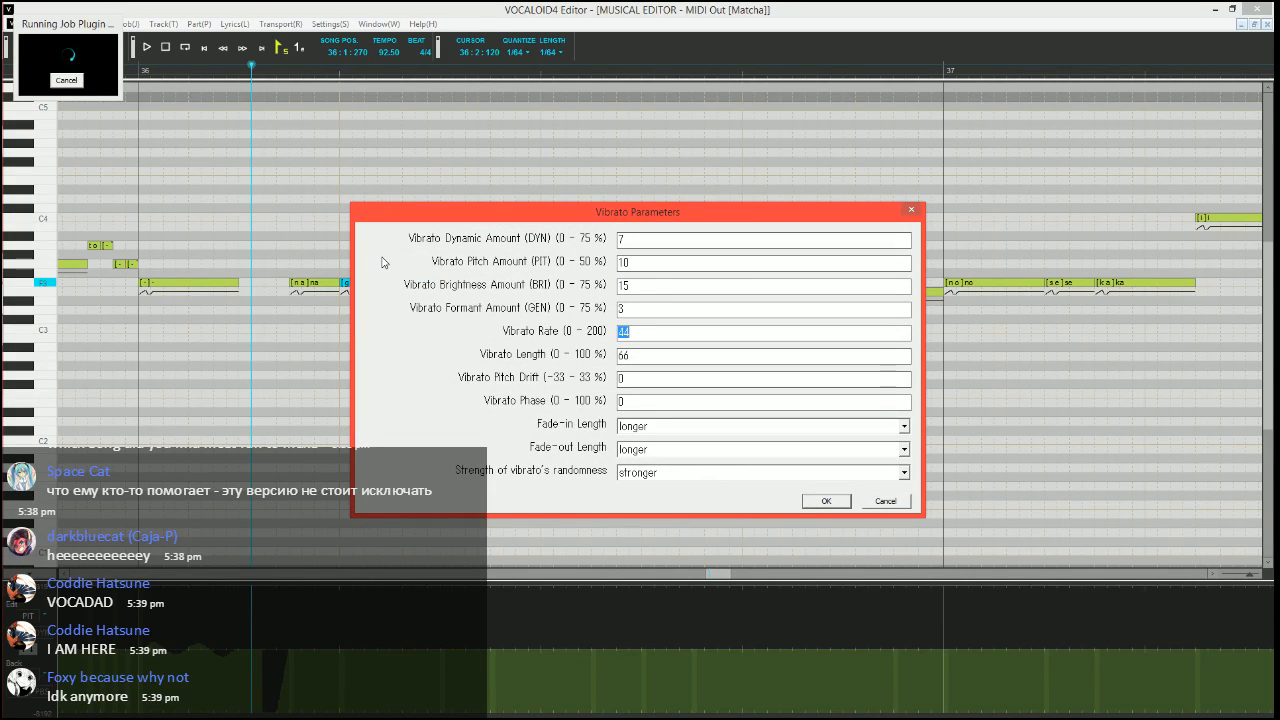
type("70")
key("Tab")
type("100")
Shorten the vibrato's fade-in and fade-out lengths and apply it to the F3 "ga" note
key("Tab")
key("Tab")
key("Tab")
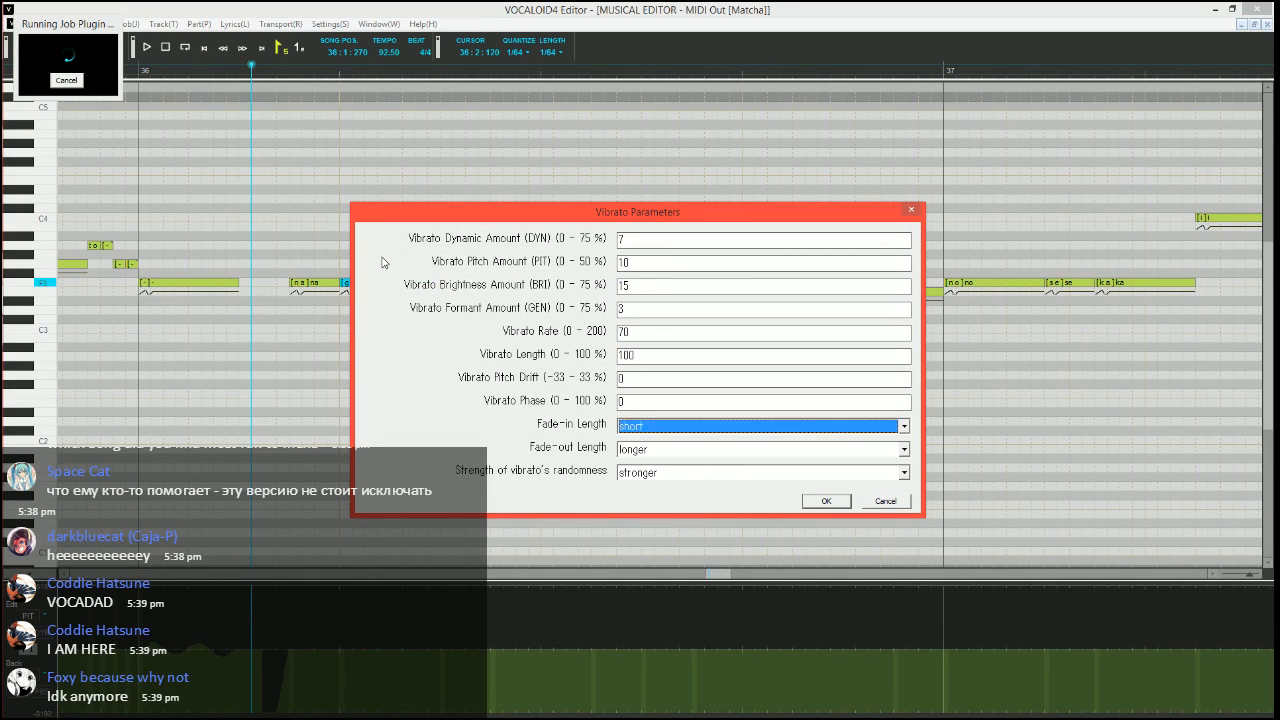
key("Up")
key("Tab")
key("Up")
key("Up")
key("Up")
key("Up")
key("Return")
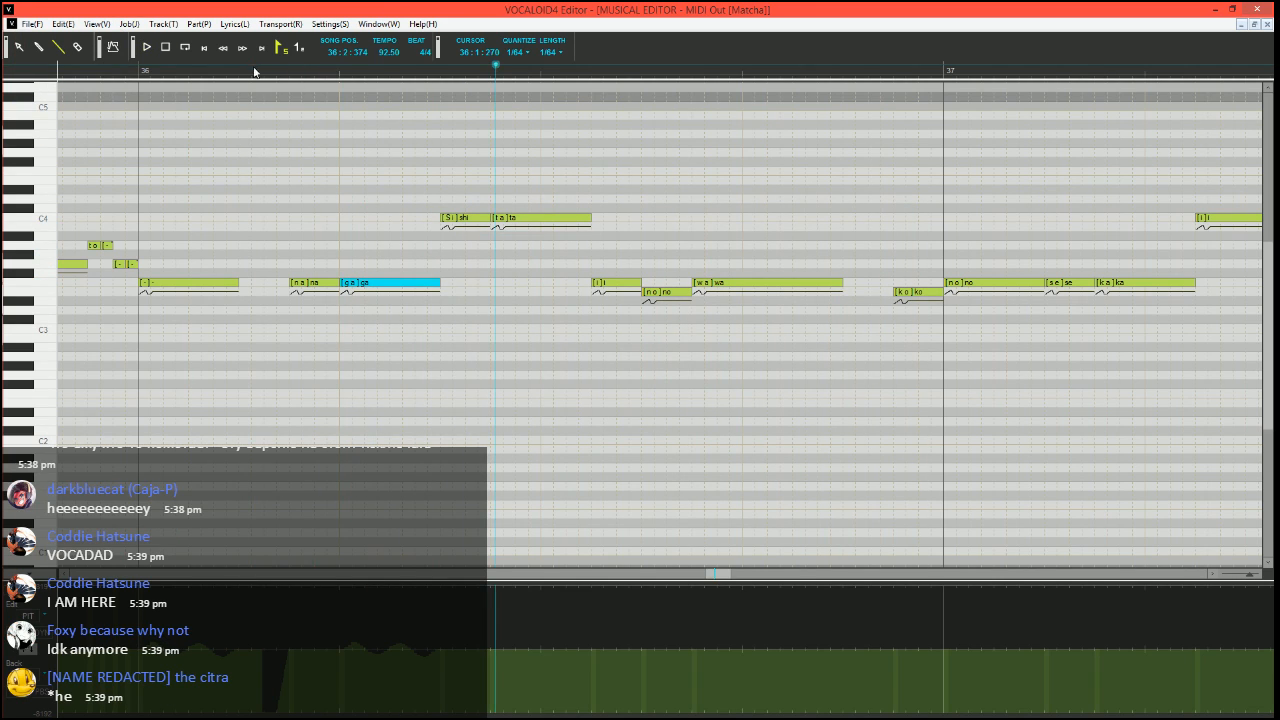
Divide the C4 "shi" note in measure 36 into a short A#3 "shi", a C4 "i" and a C4 "-", and play from 36:1:210
scroll(469, 335, "up", 1)
scroll(469, 336, "right", 1)
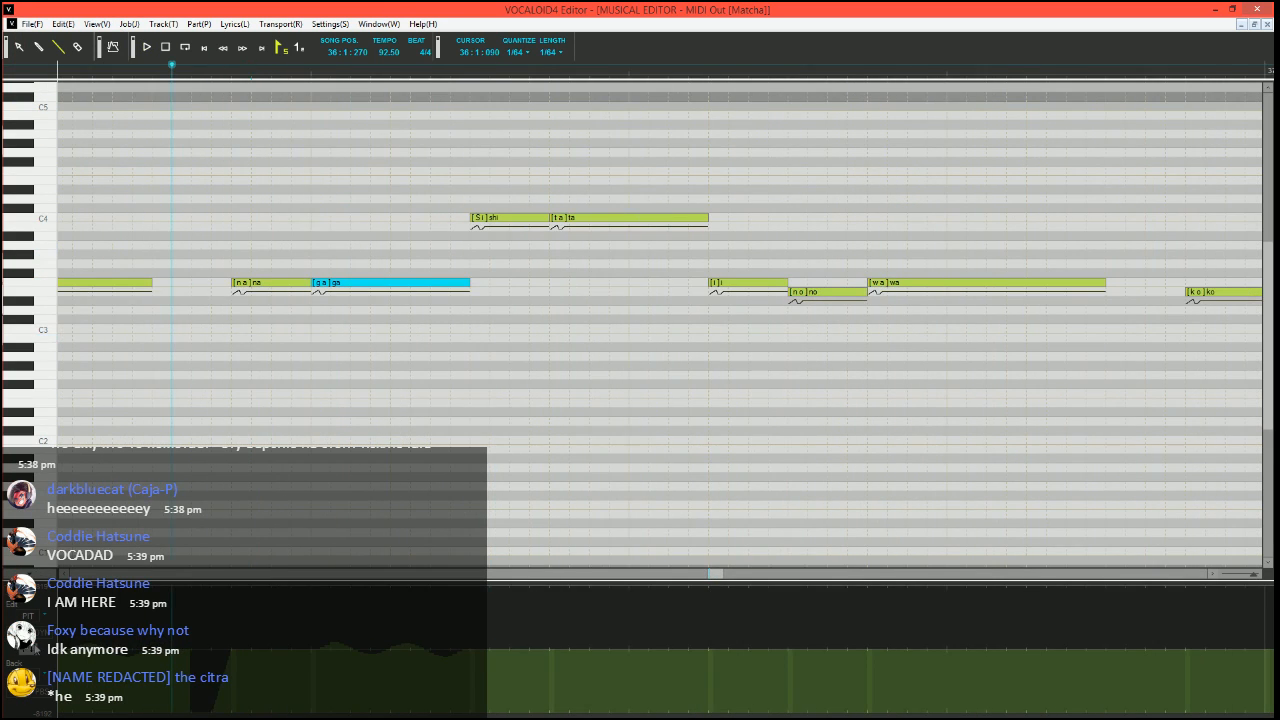
left_click(36, 649)
left_click(568, 690)
scroll(496, 521, "down", 1)
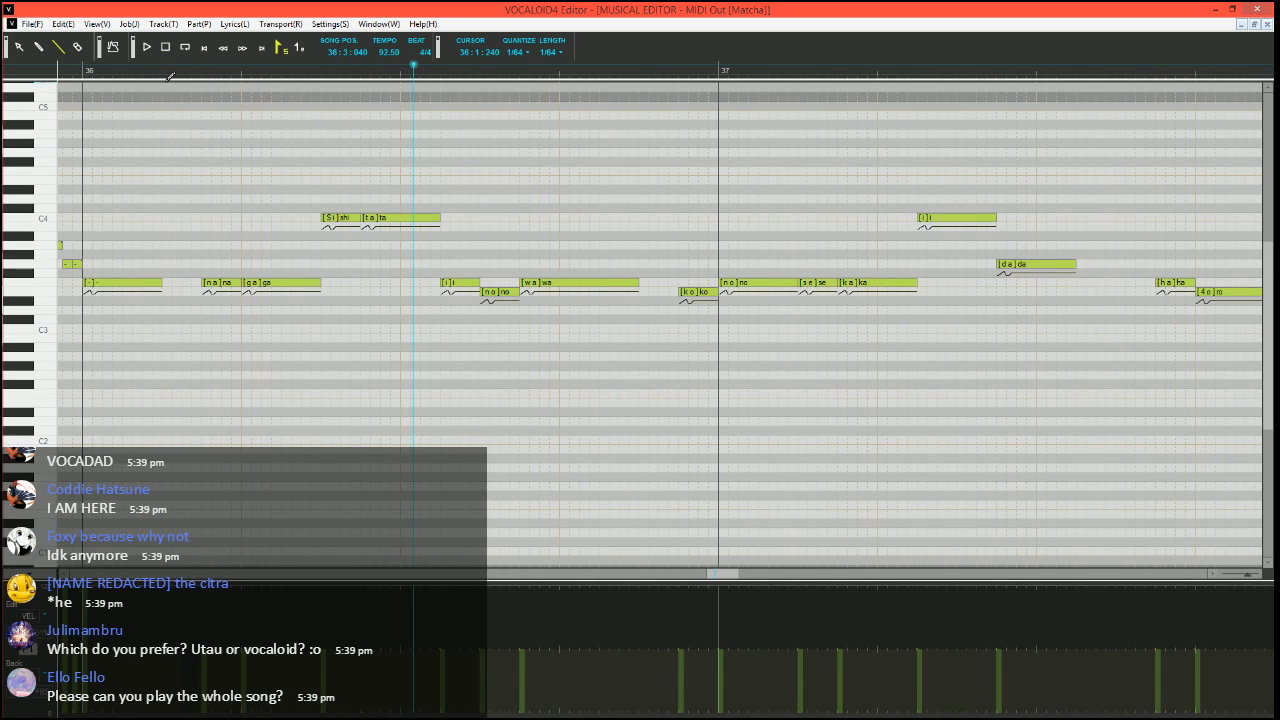
scroll(368, 297, "up", 1)
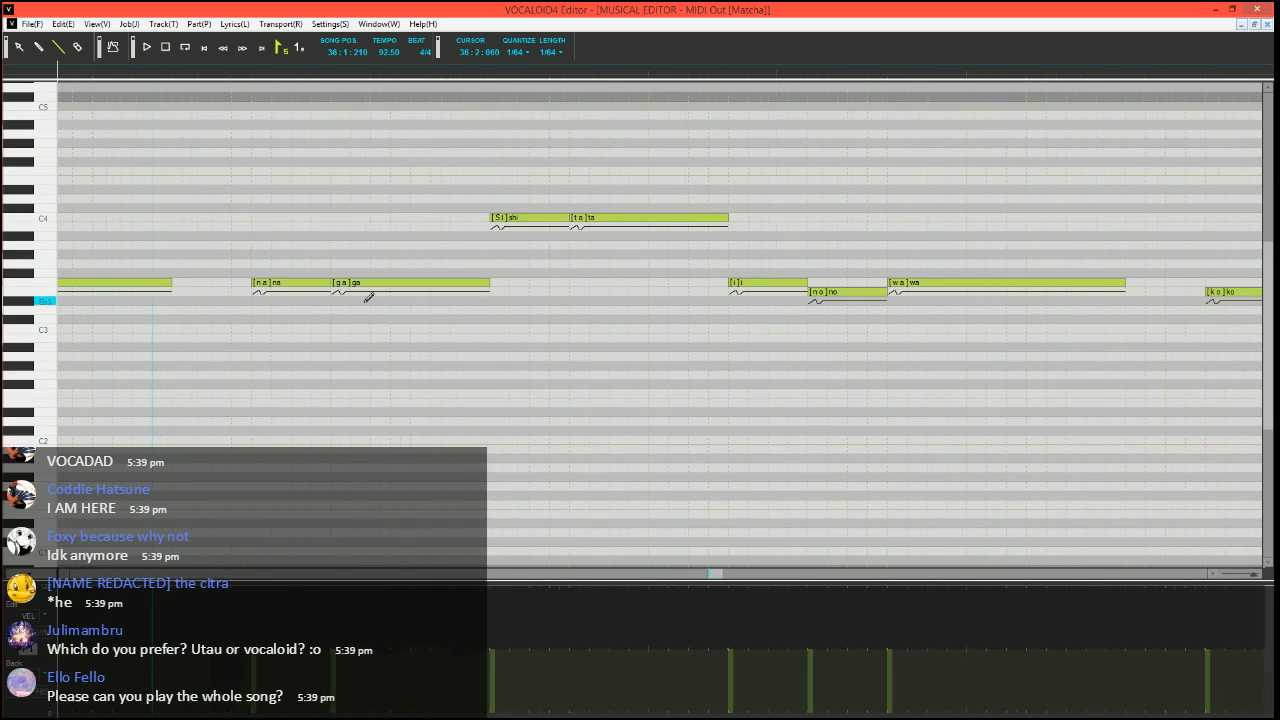
mouse_move(568, 217)
left_mouse_down()
mouse_move(509, 217)
mouse_move(503, 236)
mouse_move(571, 215)
left_mouse_up()
left_click(524, 217)
left_click(524, 217)
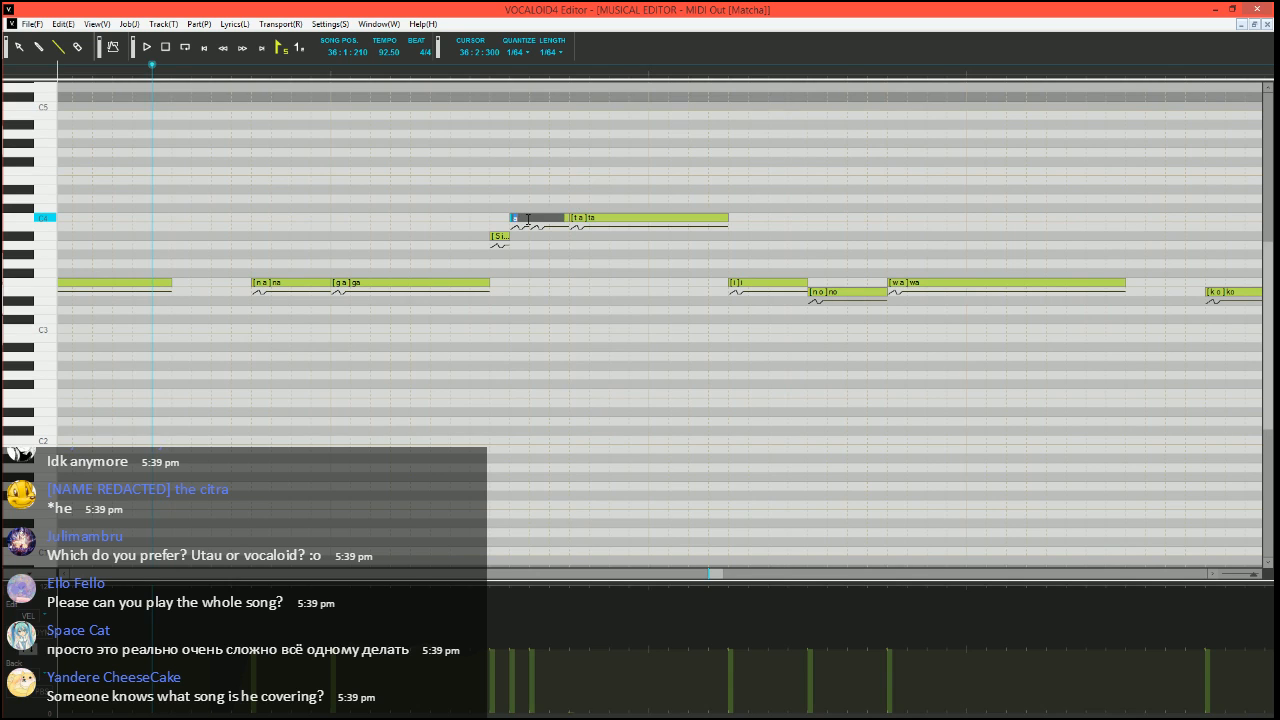
type("-")
key("Return")
key("space")
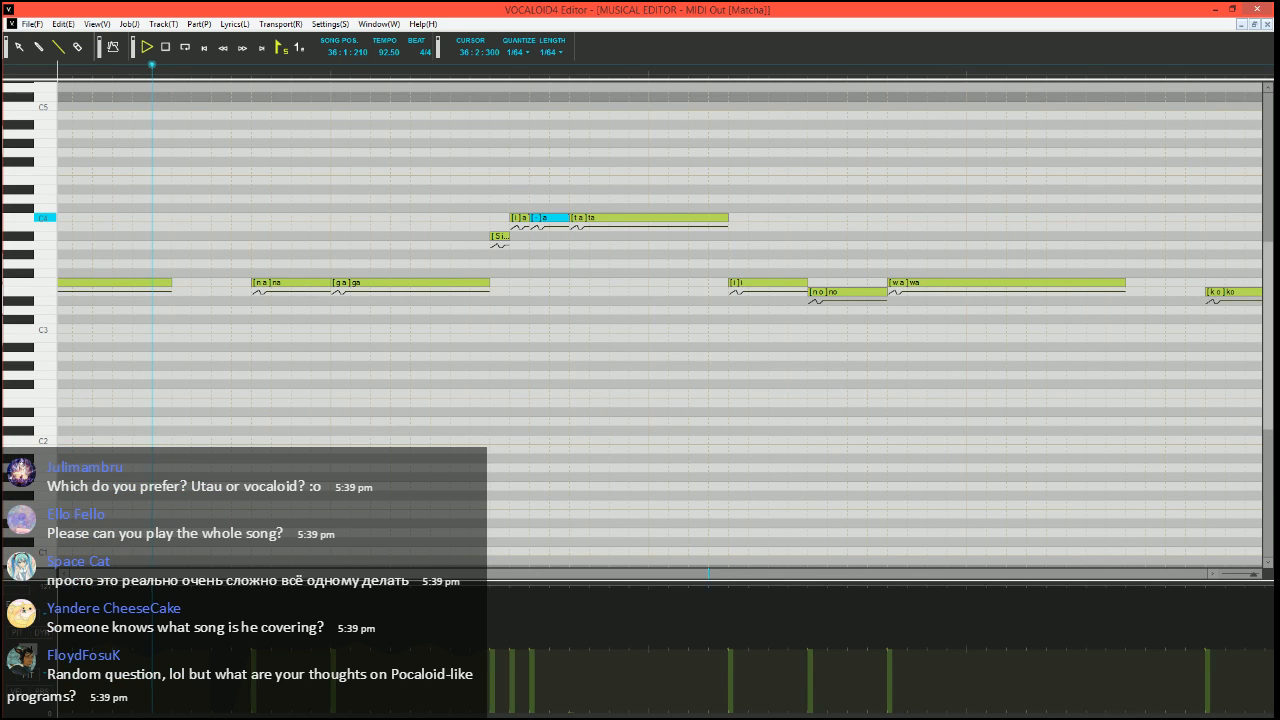
key("space")
Split a short "-" off the end of the C4 "ta" note in measure 36
scroll(552, 350, "down", 1)
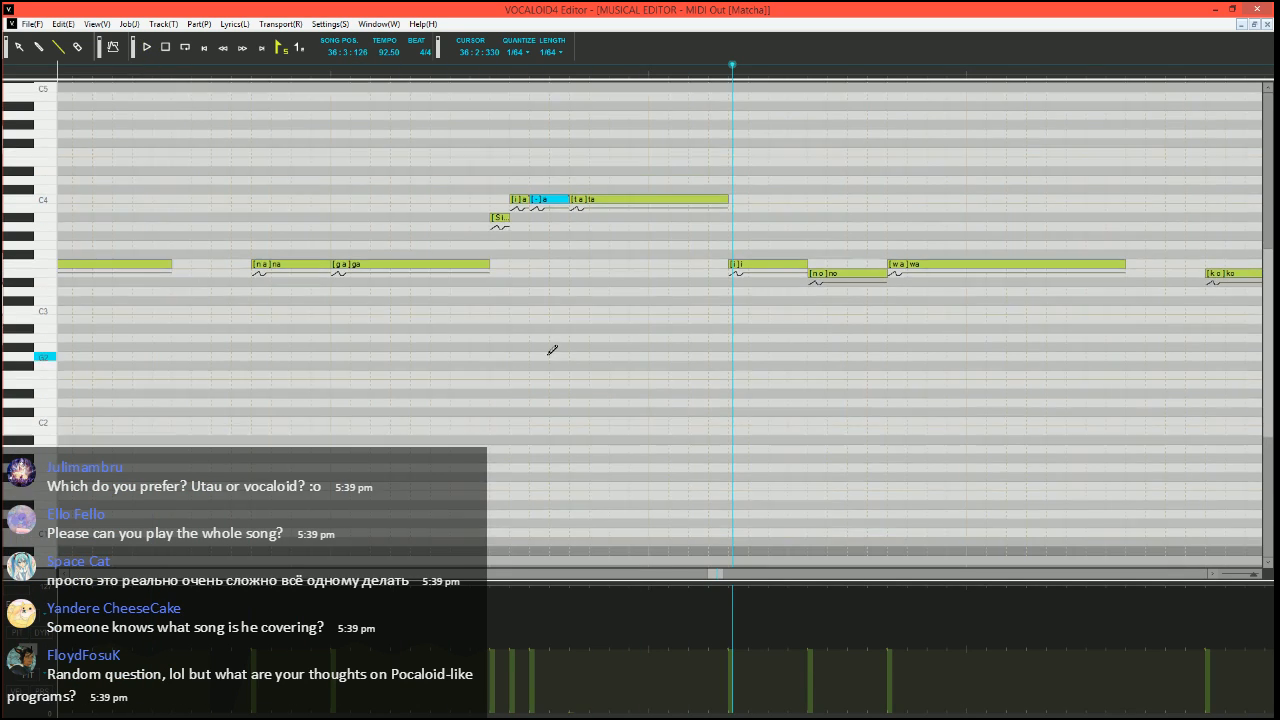
scroll(551, 363, "up", 3)
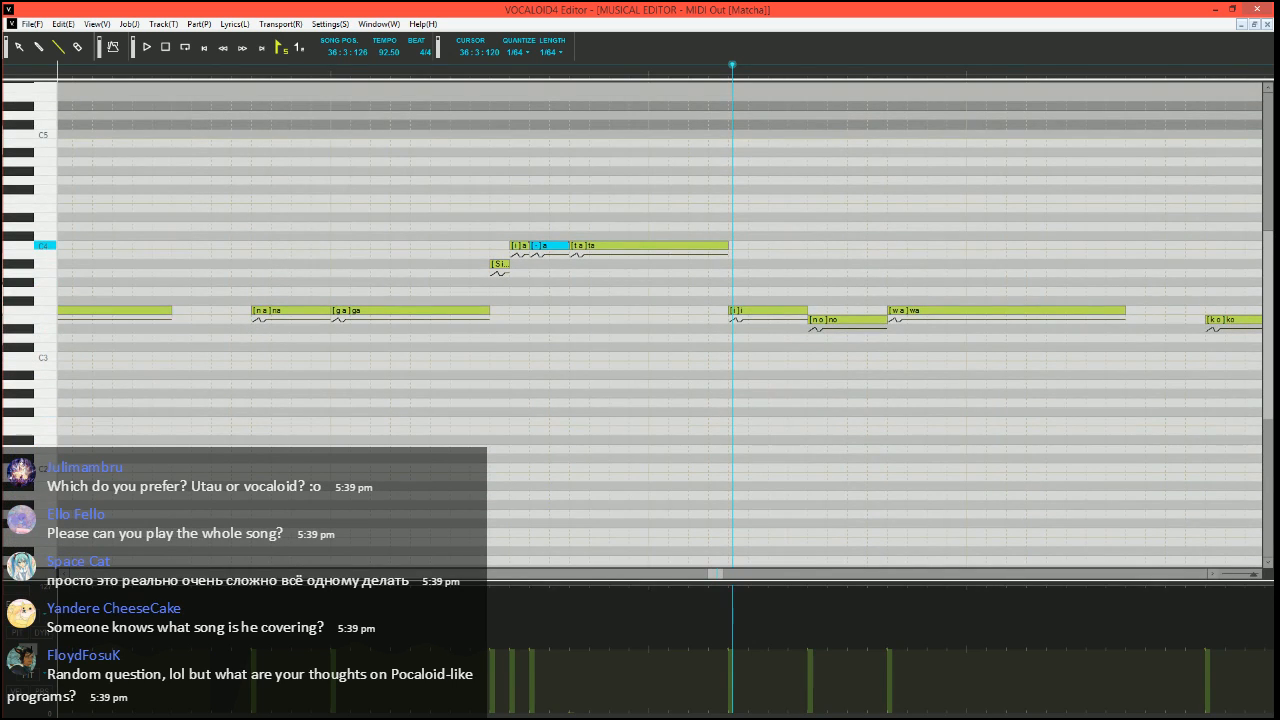
mouse_move(728, 245)
left_mouse_down()
mouse_move(689, 245)
mouse_move(726, 246)
left_mouse_up()
double_click(714, 246)
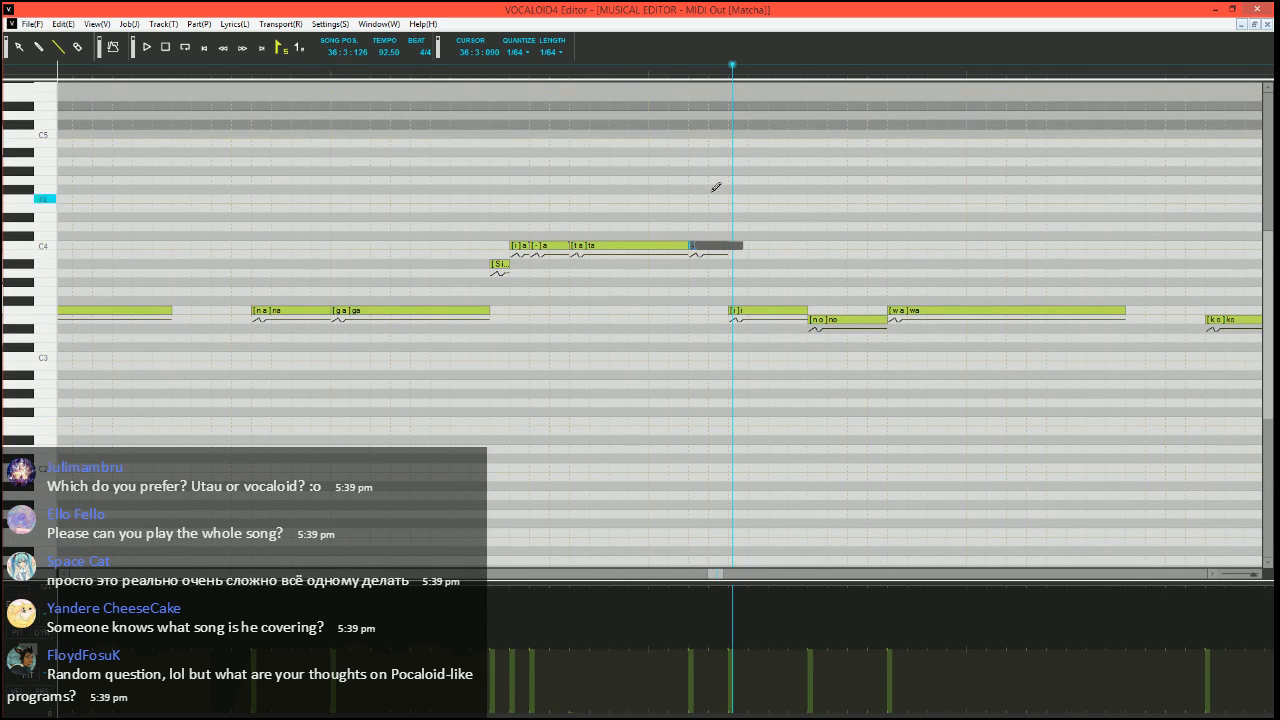
key("Return")
Display the pitch bend curve for measure 36 and set the song position to 36:1:270
scroll(650, 420, "down", 3)
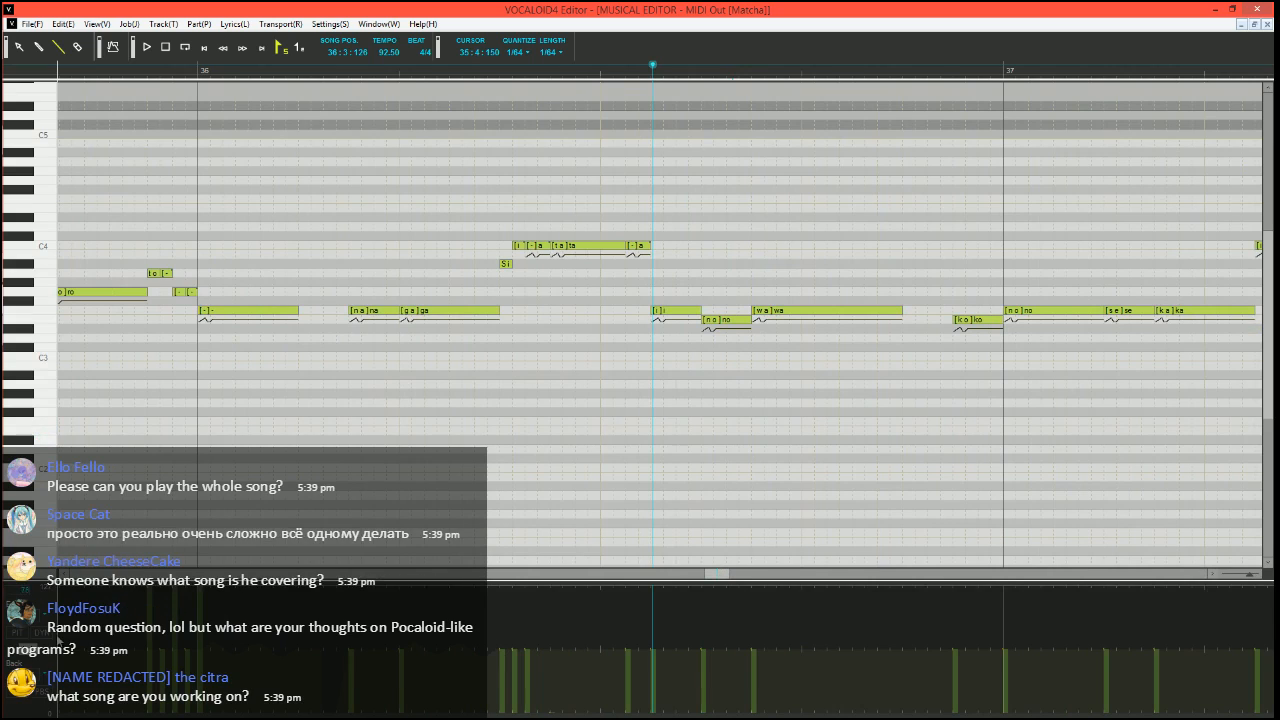
scroll(526, 417, "right", 3)
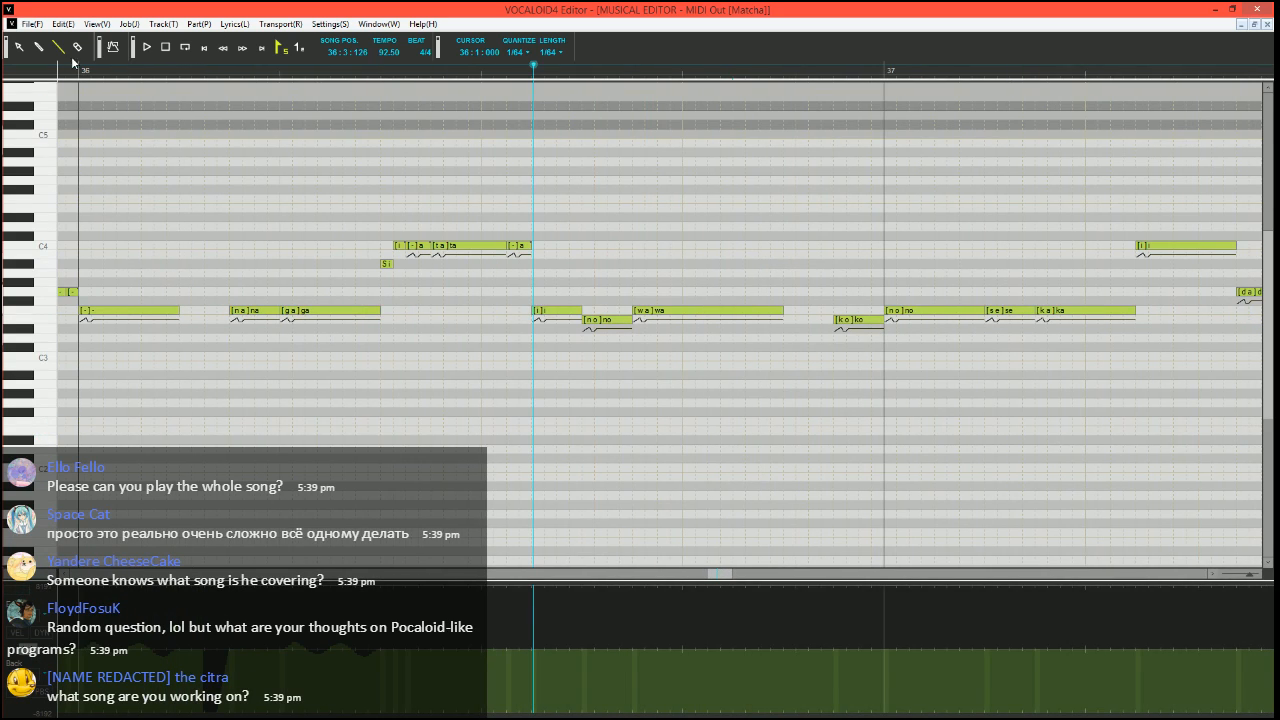
left_click(191, 68)
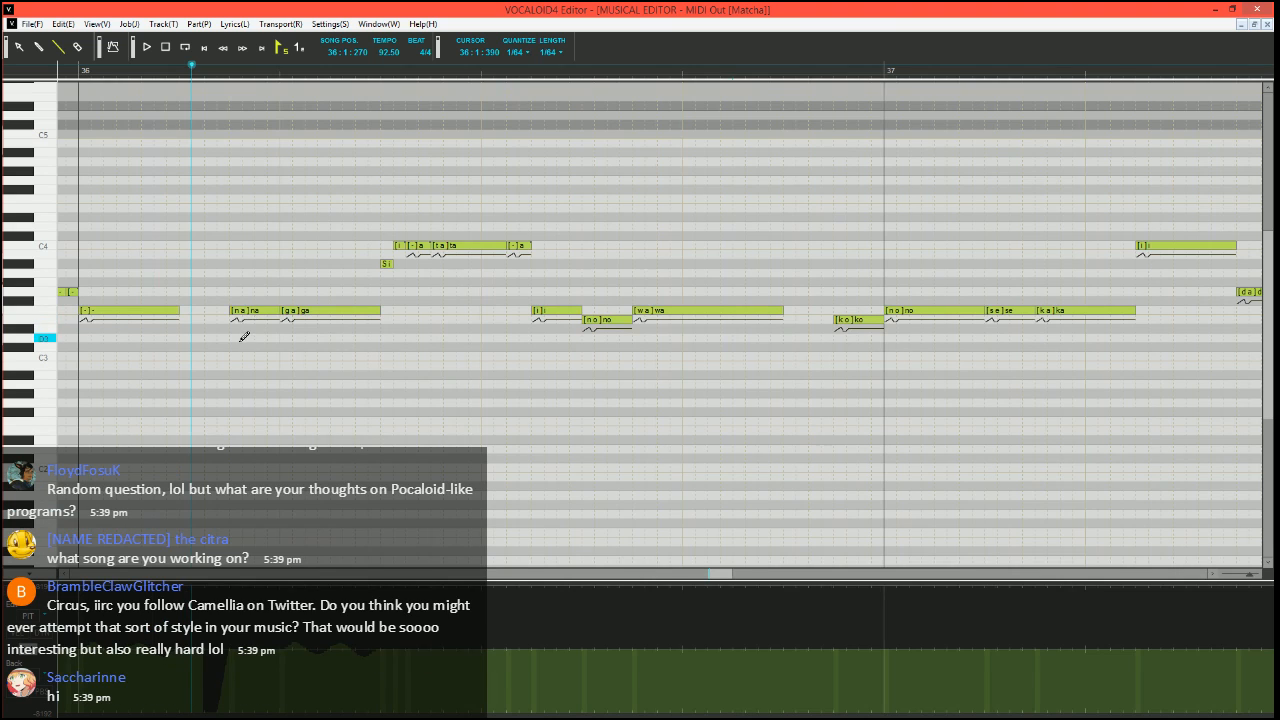
Divide the F3 "wa" note in measure 36 into an E3 "wa", a short F3 "a", a longer F3 "-" and a short closing "h"
scroll(247, 340, "right", 3)
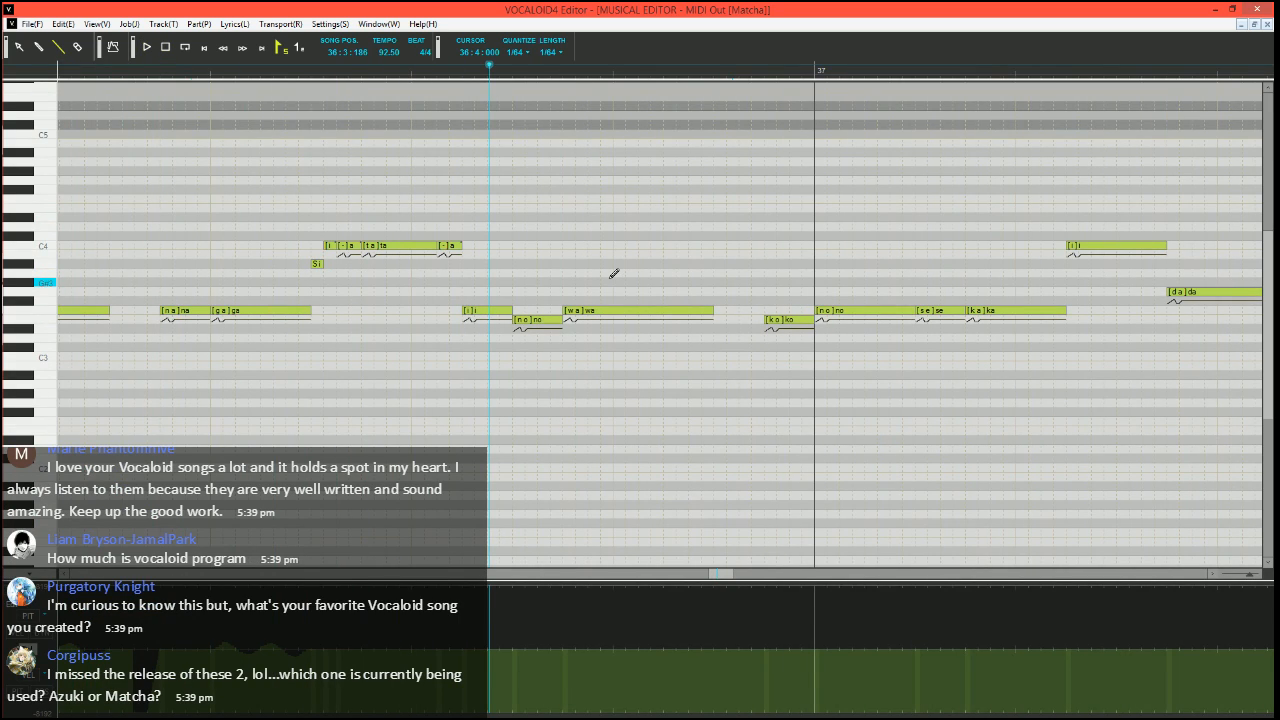
scroll(614, 273, "right", 2)
left_click(18, 634)
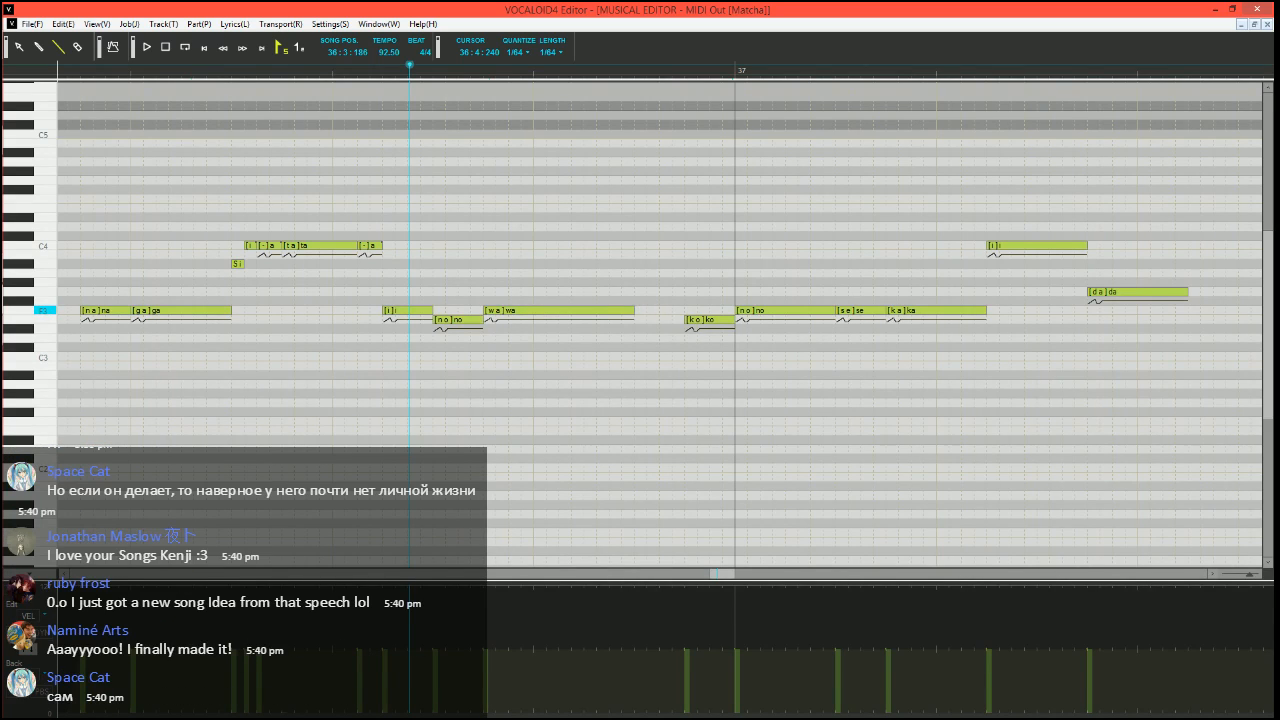
mouse_move(632, 311)
left_mouse_down()
mouse_move(510, 321)
mouse_move(628, 307)
left_mouse_up()
left_click(533, 302)
double_click(575, 313)
type("-")
key("Tab")
type("h")
key("Return")
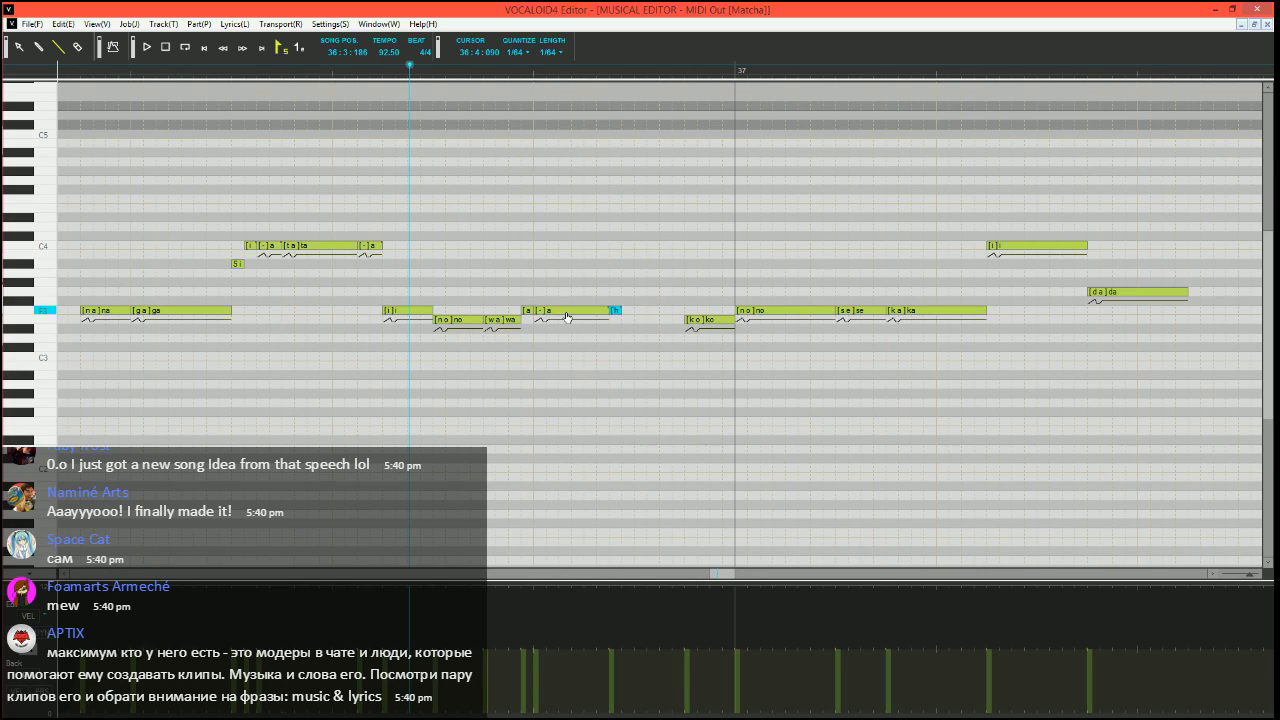
Play back the divided "wa" phrase in measure 36 to check how it sounds
key("space")
key("space")
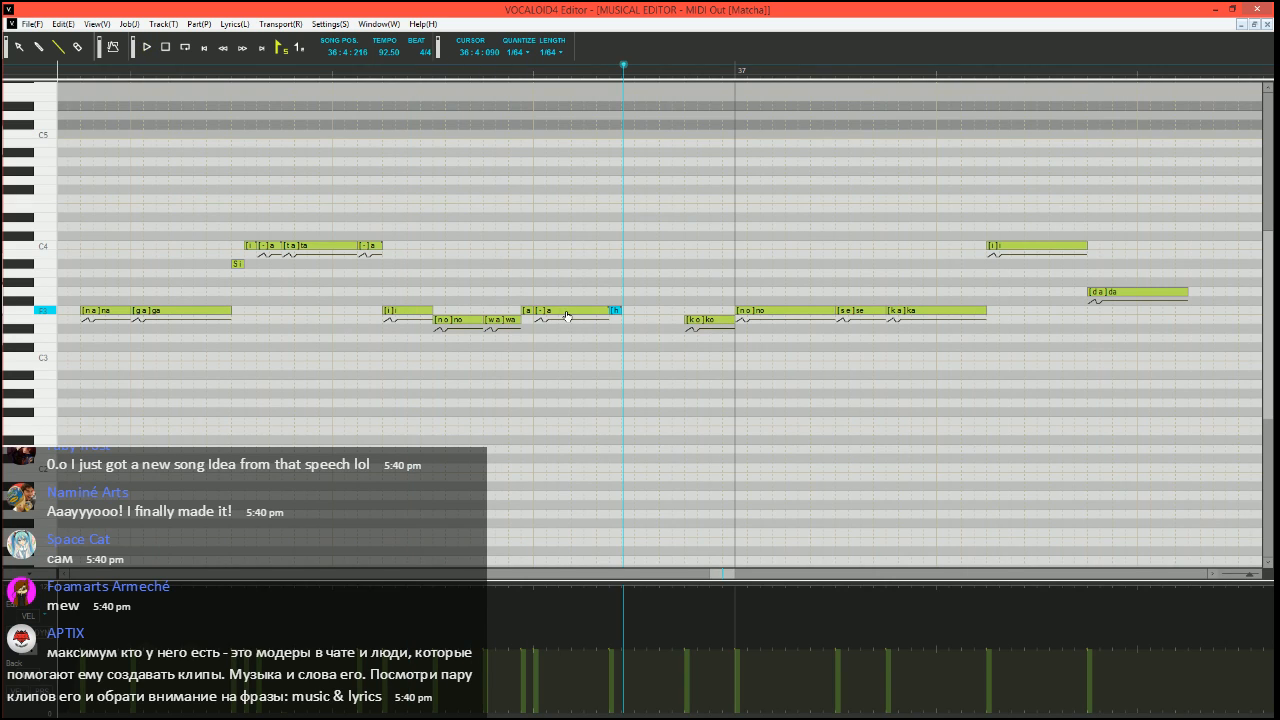
left_click(68, 72)
key("space")
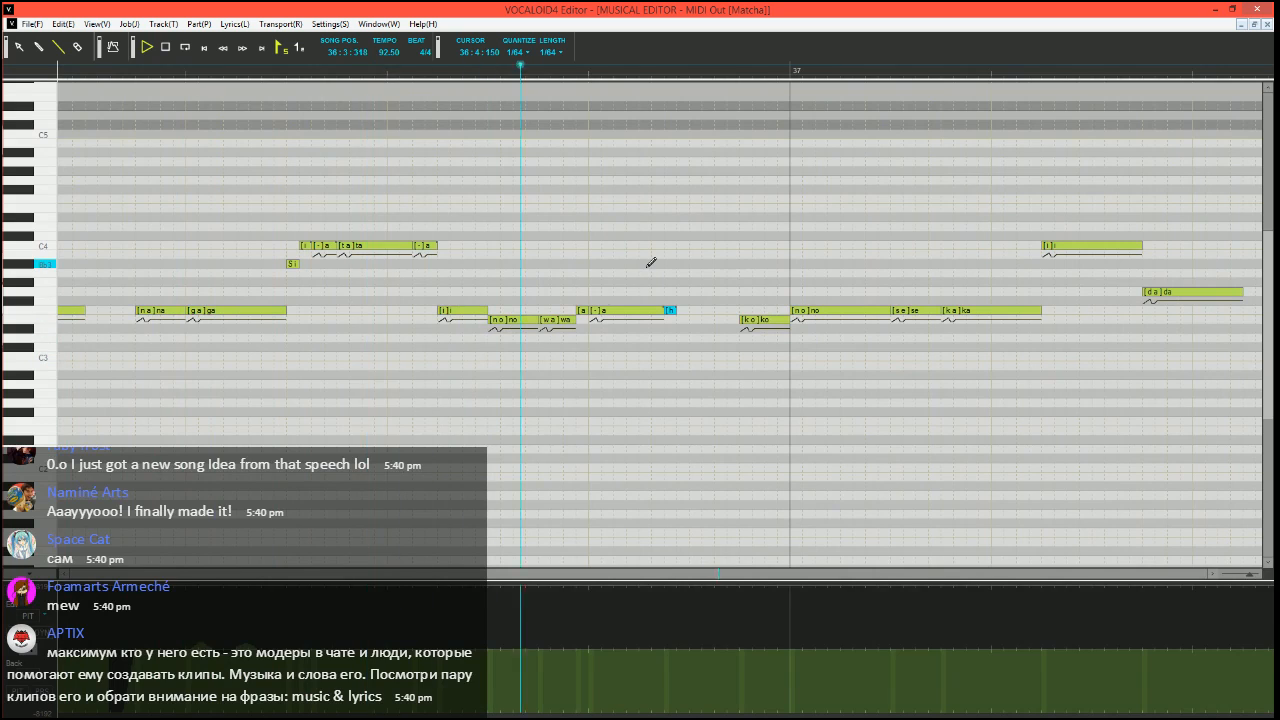
key("space")
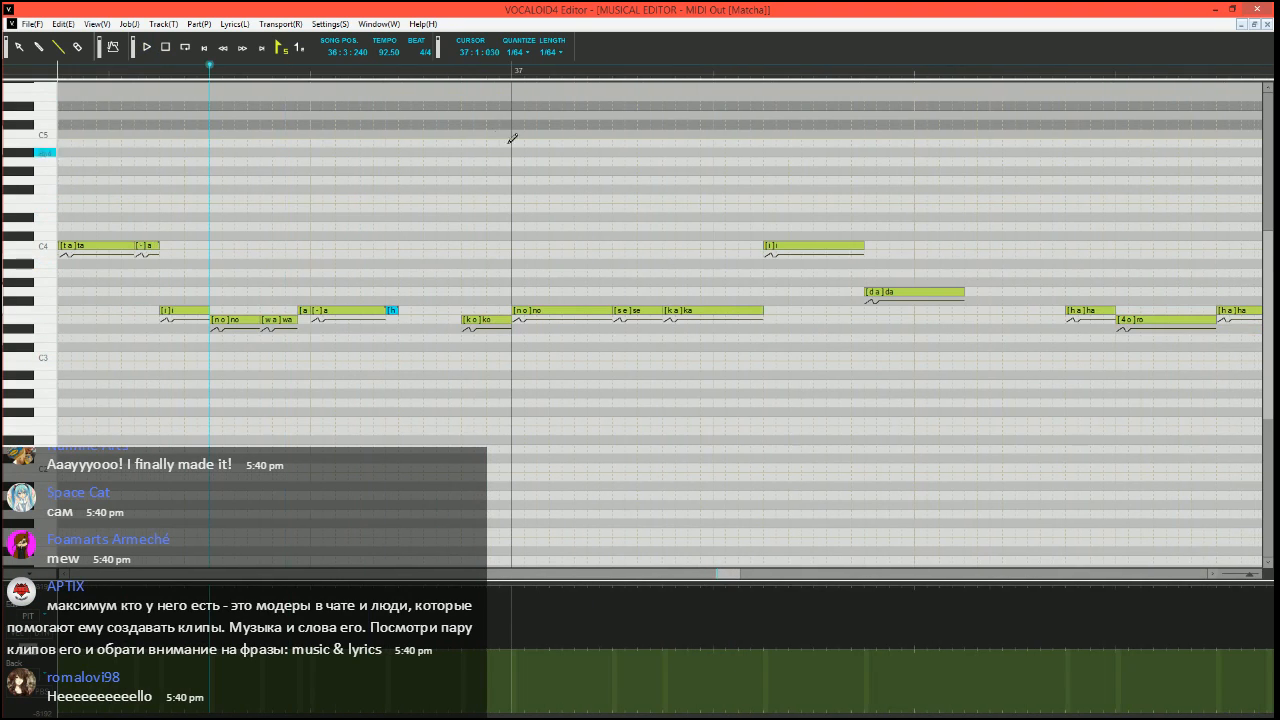
Set the song position to 36:4:270, draw a rising pitch bend into the E3 "ko" note before measure 37, and play it back
left_click(422, 68)
scroll(474, 303, "up", 1)
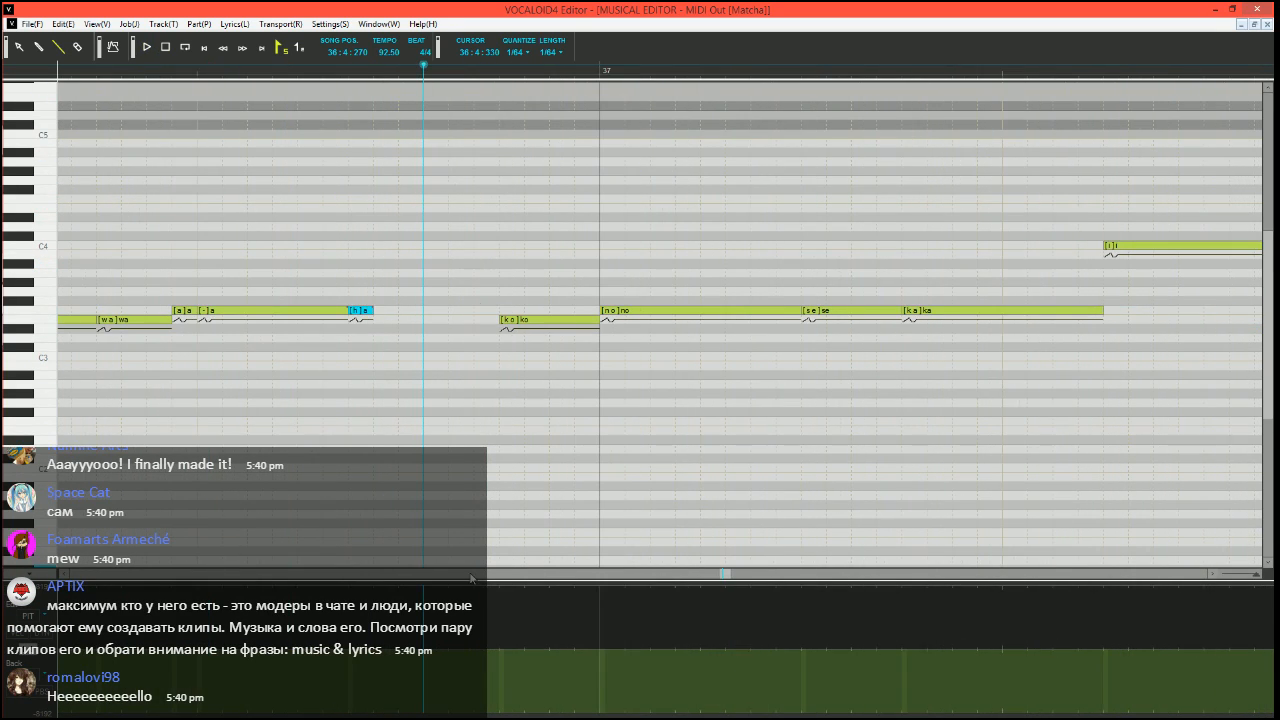
mouse_move(478, 716)
left_mouse_down()
mouse_move(500, 714)
mouse_move(526, 647)
left_mouse_up()
scroll(509, 340, "down", 2)
key("space")
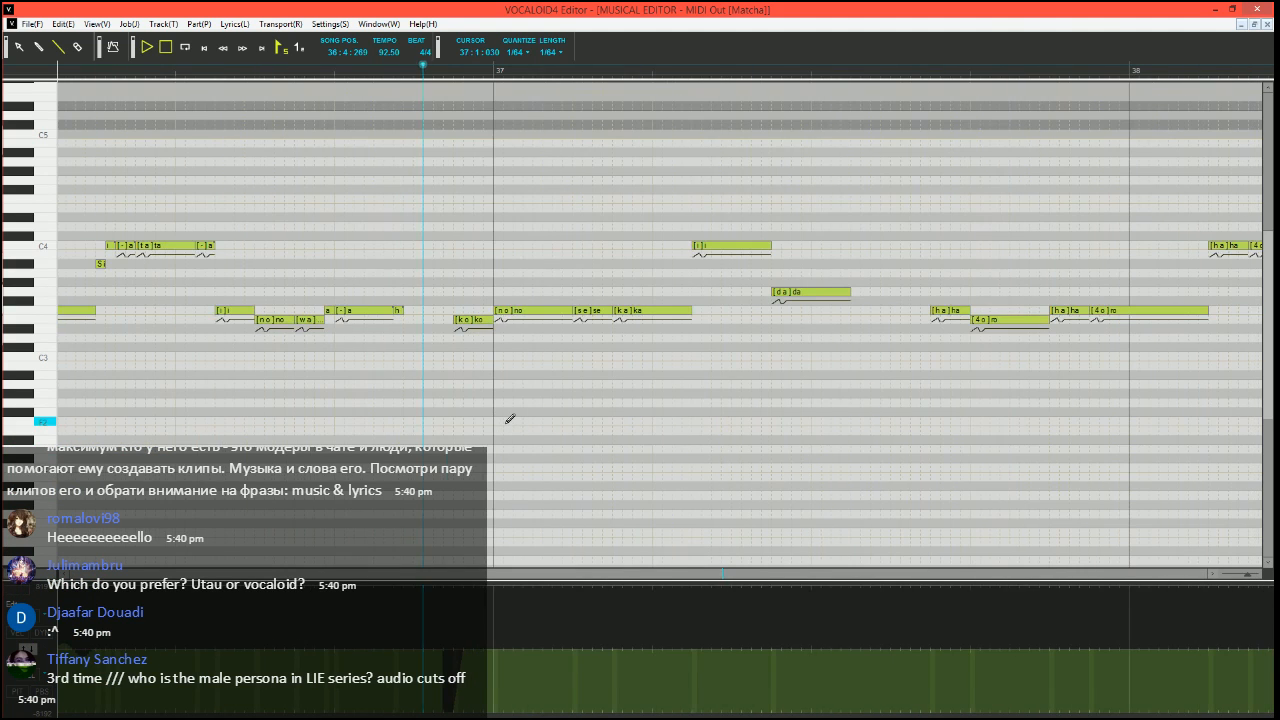
key("space")
Display the velocity lane, select the F3 "ka" note in measure 37 and run the Expressive Vibrato job plugin on it
scroll(500, 340, "up", 1)
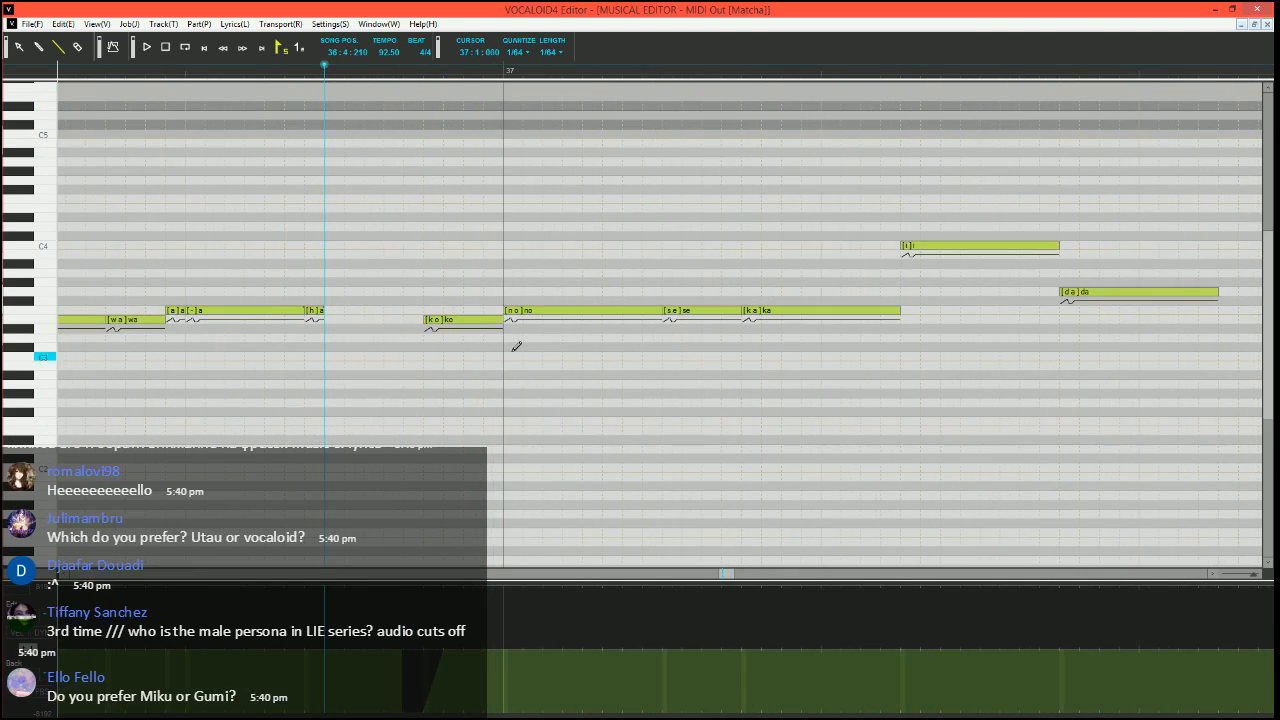
scroll(655, 322, "down", 1)
scroll(655, 337, "right", 2)
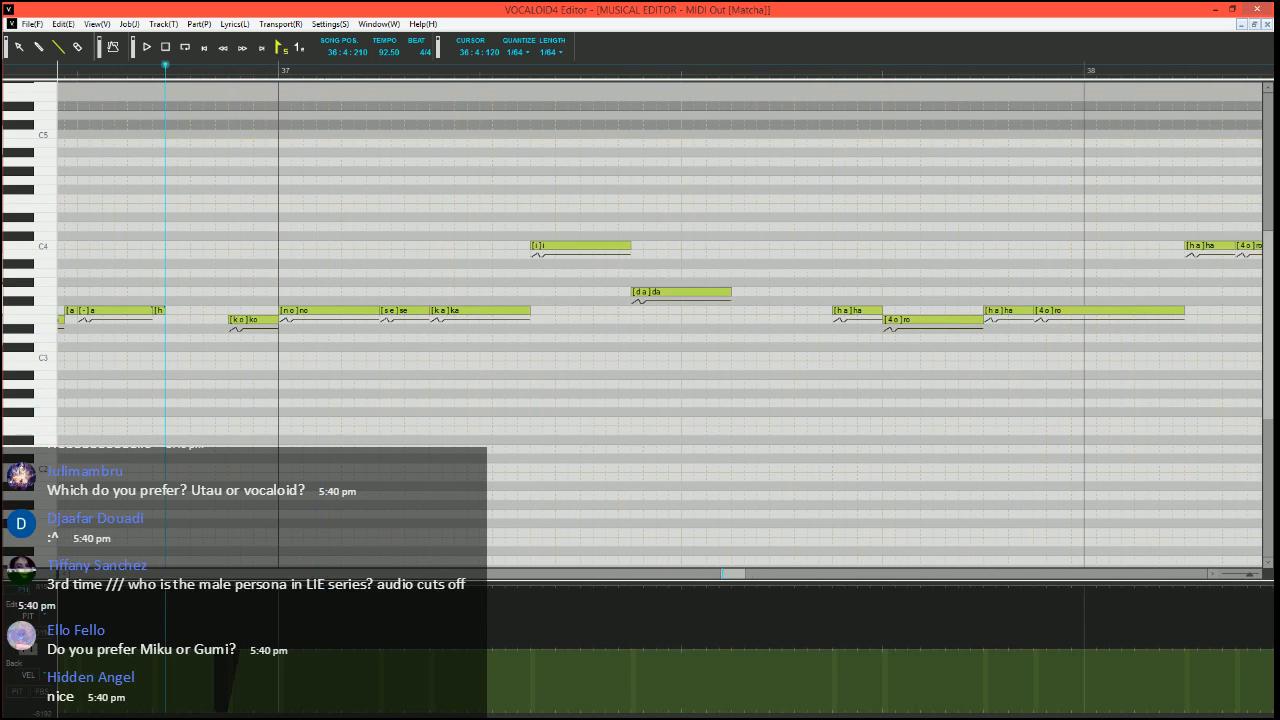
left_click(30, 649)
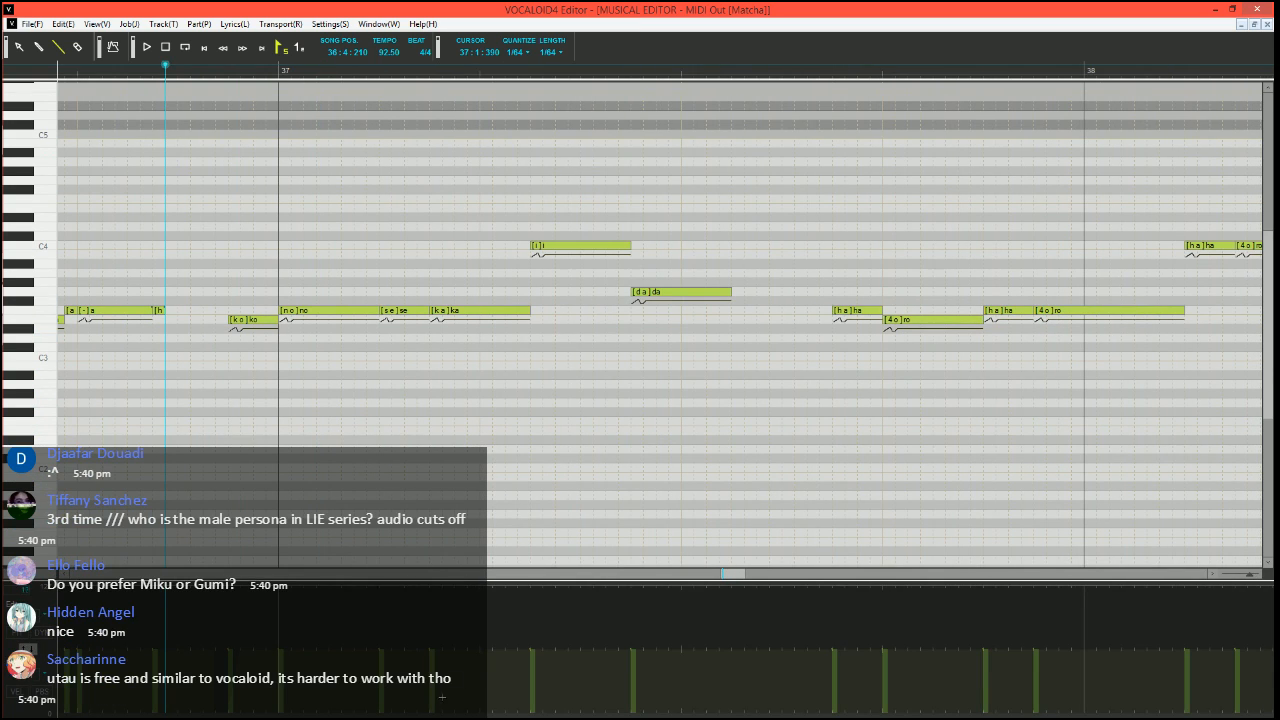
scroll(420, 443, "up", 1)
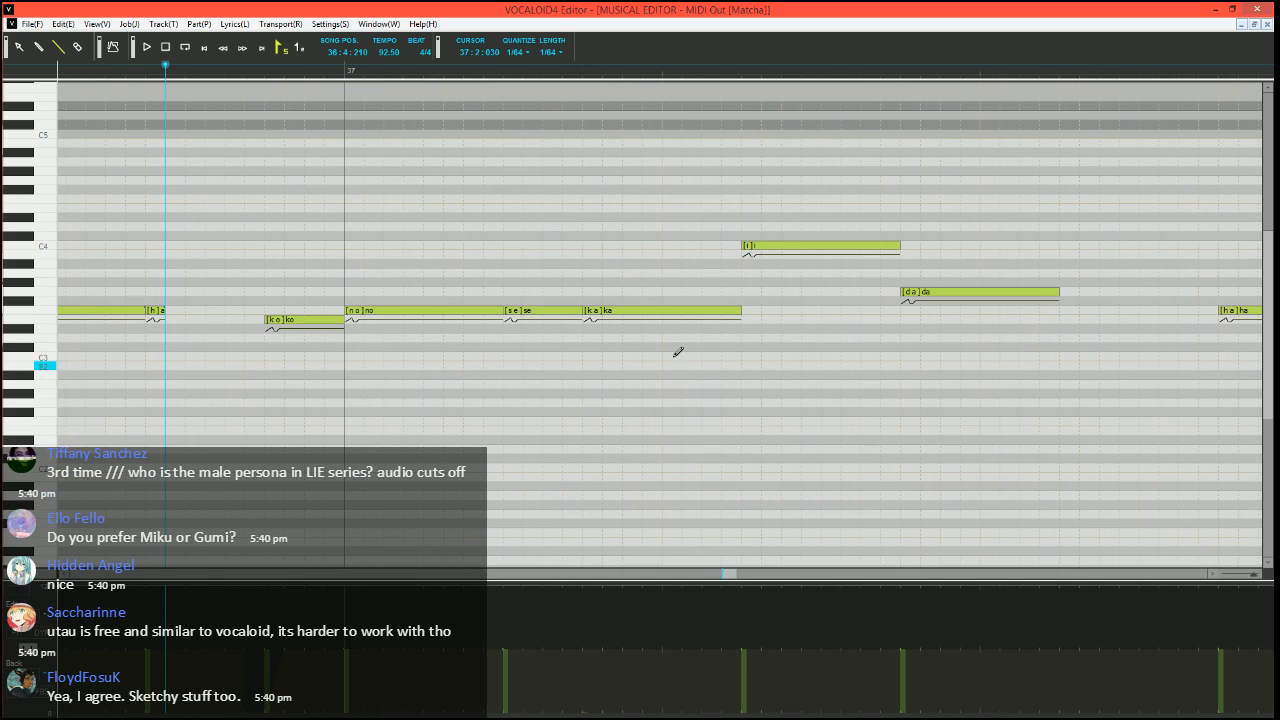
left_click(677, 315)
key("ctrl+j")
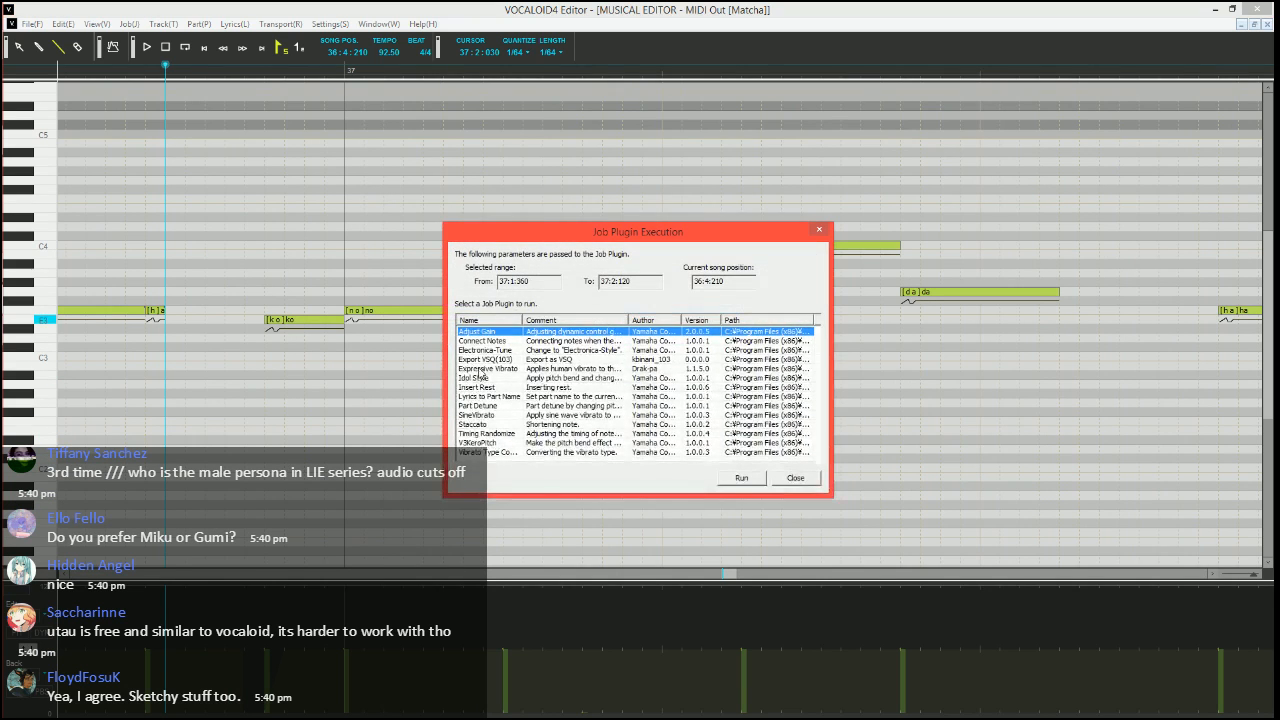
left_click(483, 370)
left_click(739, 477)
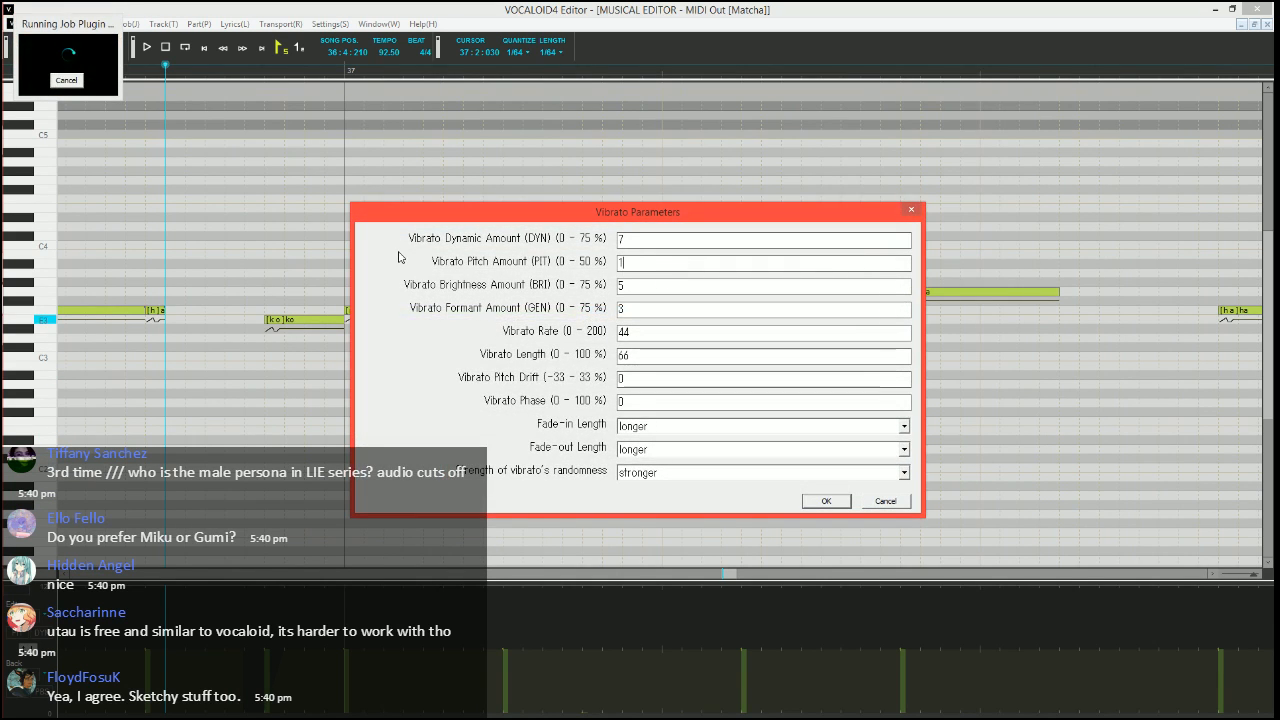
Apply vibrato with pitch amount 10, brightness 15, rate 70, length 100 and a shorter fade-in to the "ka" note, and play it back
key("Tab")
key("Tab")
type("70")
key("Tab")
type("100")
key("Tab")
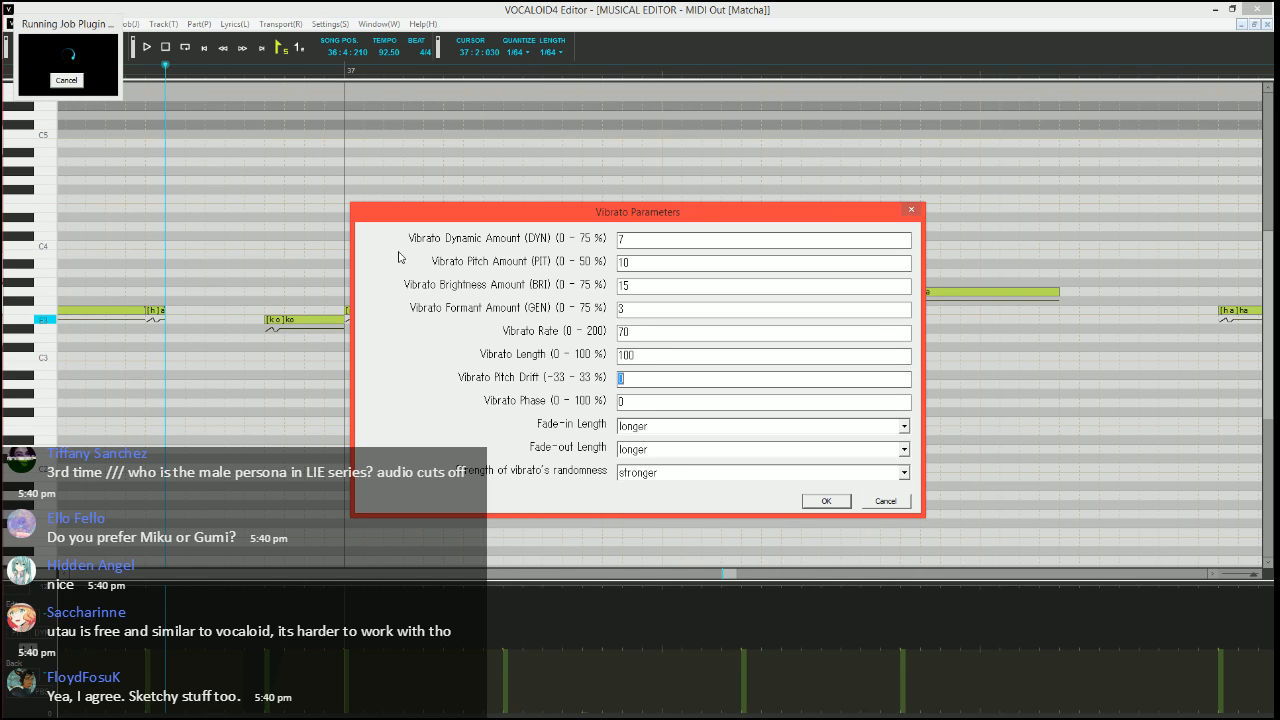
key("Tab")
key("Tab")
key("Up")
key("Tab")
key("Return")
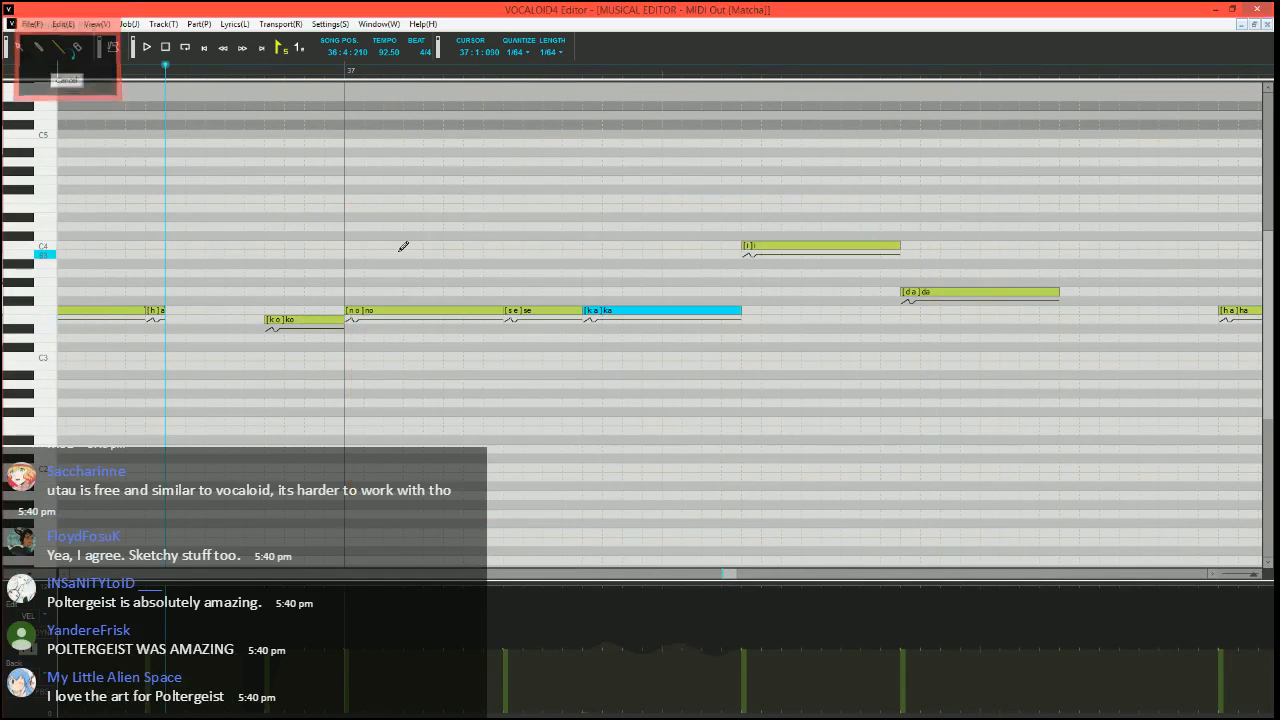
key("space")
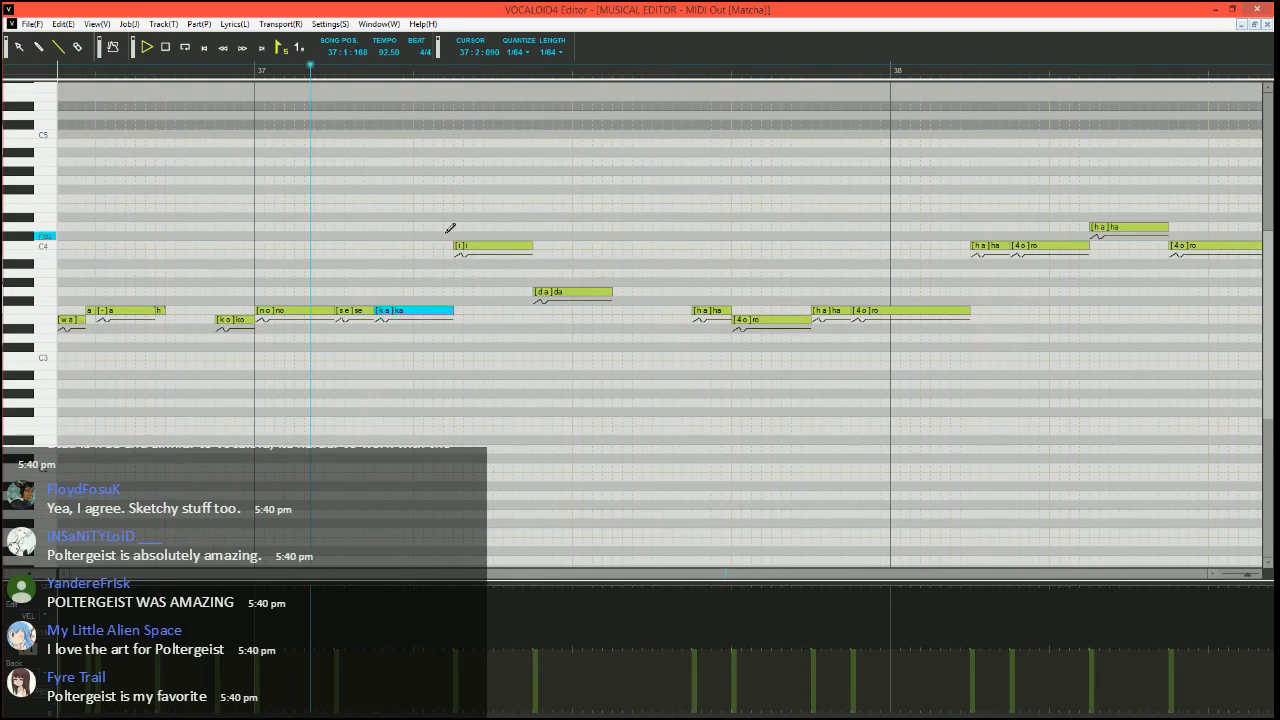
key("space")
Divide the C4 "i" note in measure 37 into an A#3 "i", short C4 "i", "-" and "-" notes and a G3 "-", and play it back
scroll(509, 267, "up", 2)
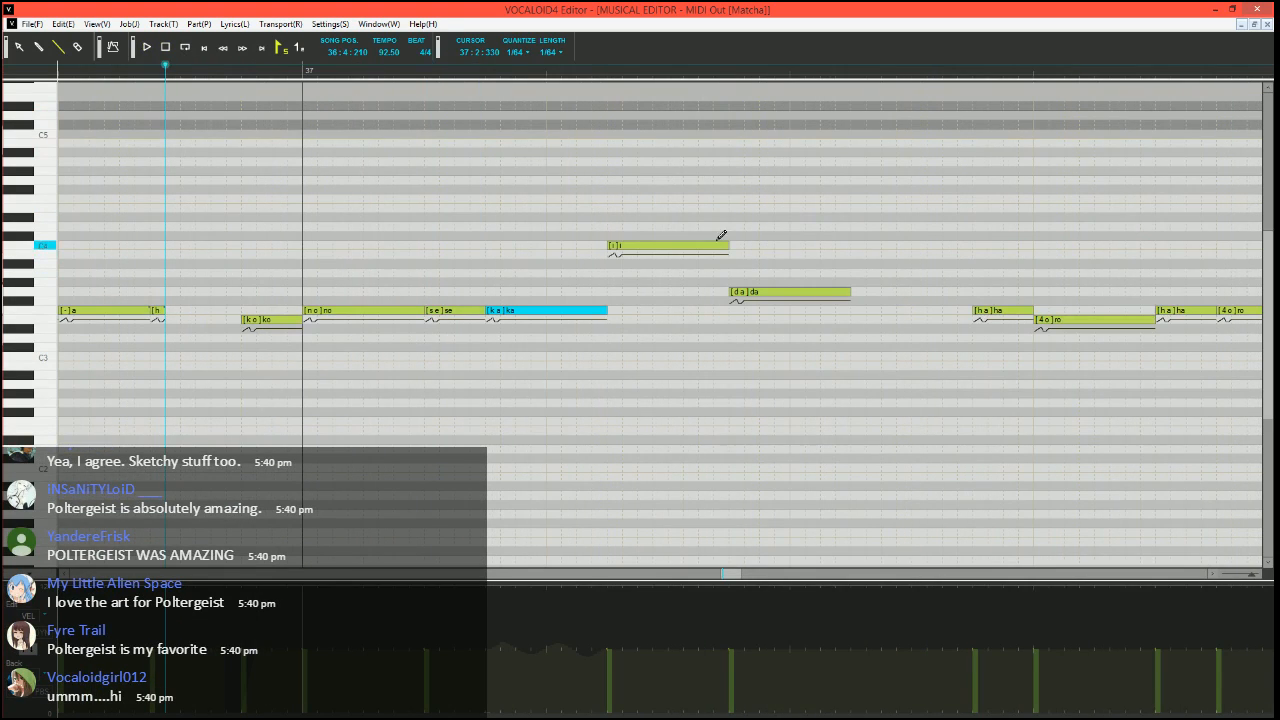
mouse_move(728, 246)
left_mouse_down()
mouse_move(637, 246)
mouse_move(625, 264)
mouse_move(652, 246)
mouse_move(730, 240)
mouse_move(672, 245)
left_mouse_up()
left_click_drag(672, 245, 686, 245)
left_click_drag(687, 291, 733, 291)
double_click(639, 243)
type("i")
key("Tab")
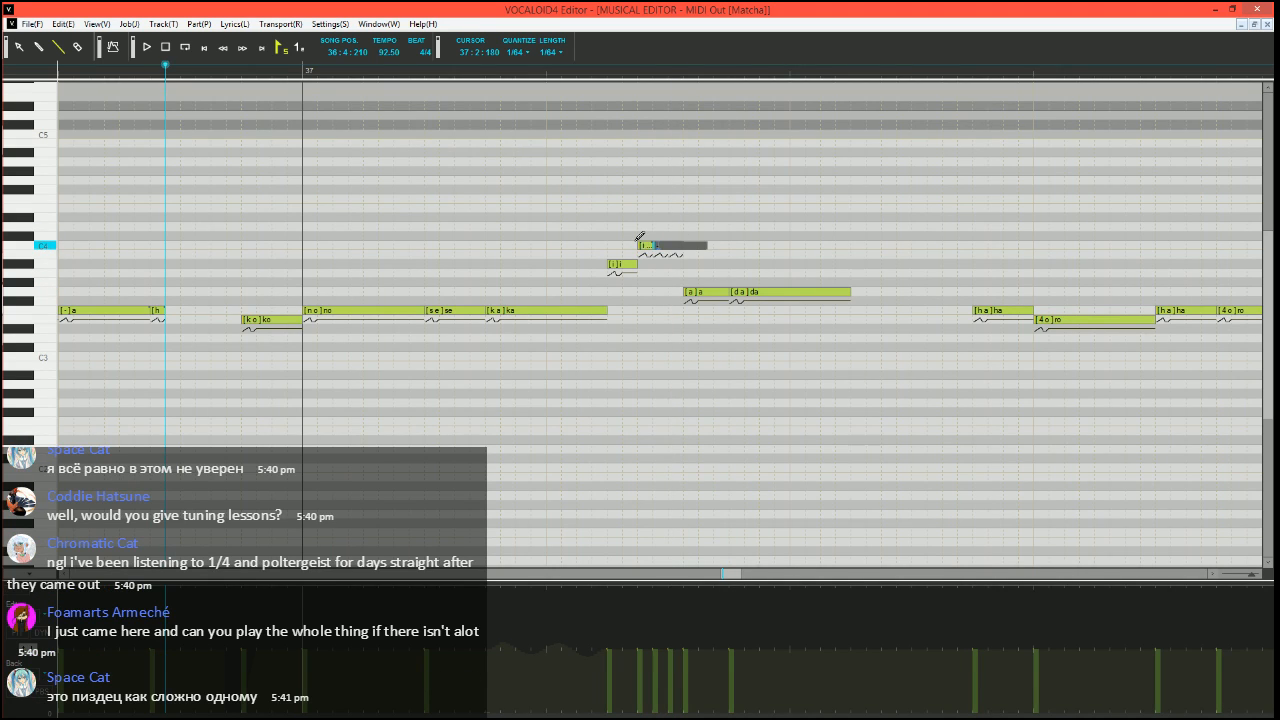
type("-")
key("Tab")
type("-")
key("Tab")
type("-")
key("Return")
key("space")
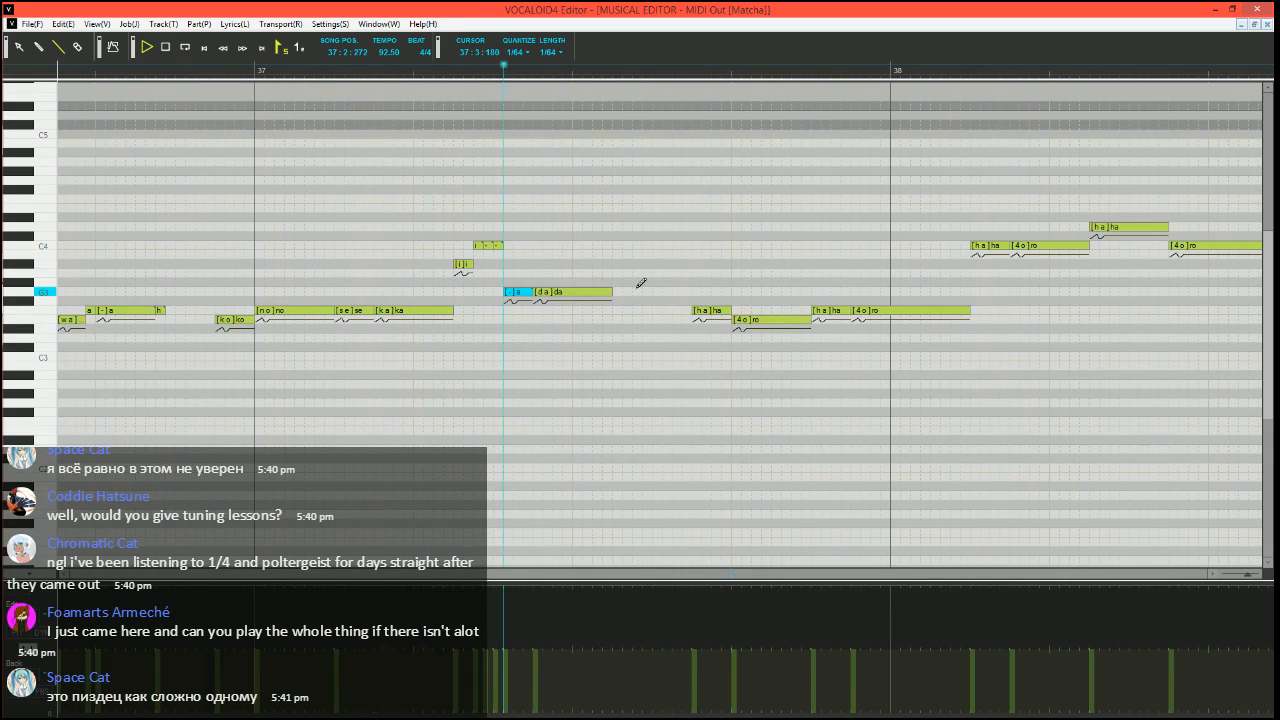
key("space")
Split a short G3 "-" off the end of the "da" note, add a short F3 "h" after it, and play from 36:4:270
left_click(602, 291)
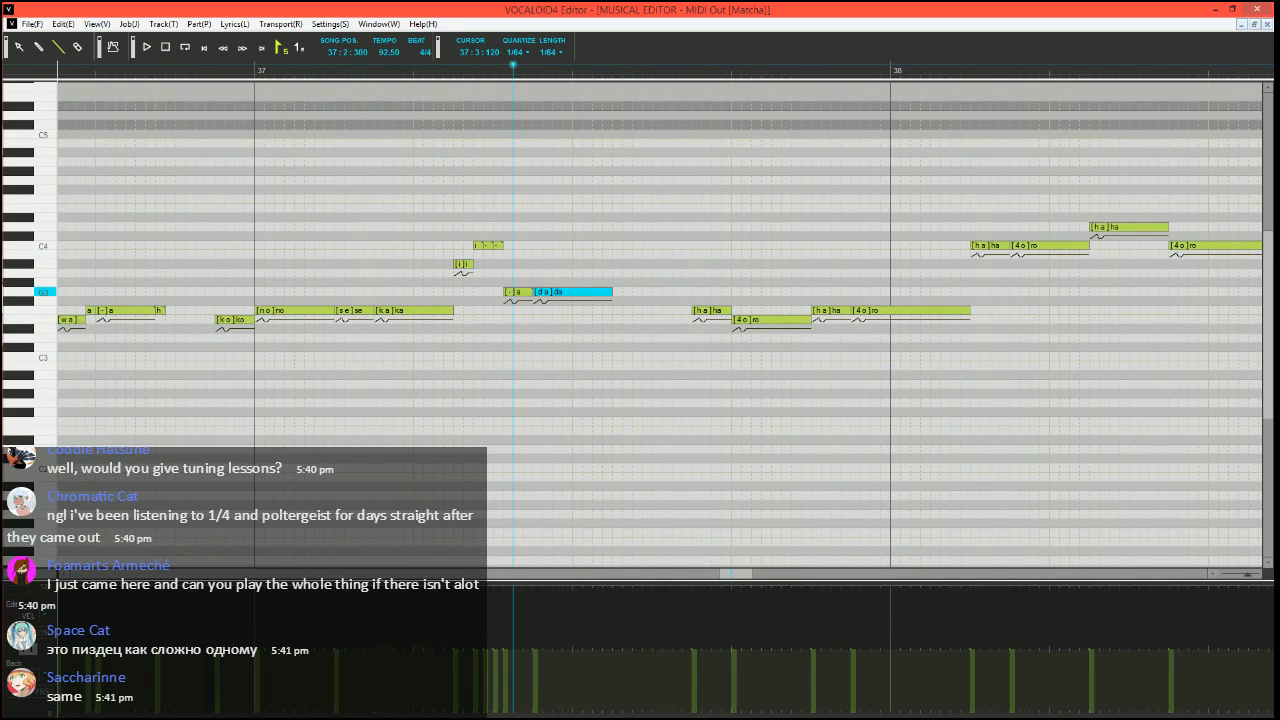
mouse_move(594, 291)
left_mouse_down()
mouse_move(612, 291)
mouse_move(621, 311)
left_mouse_up()
double_click(617, 311)
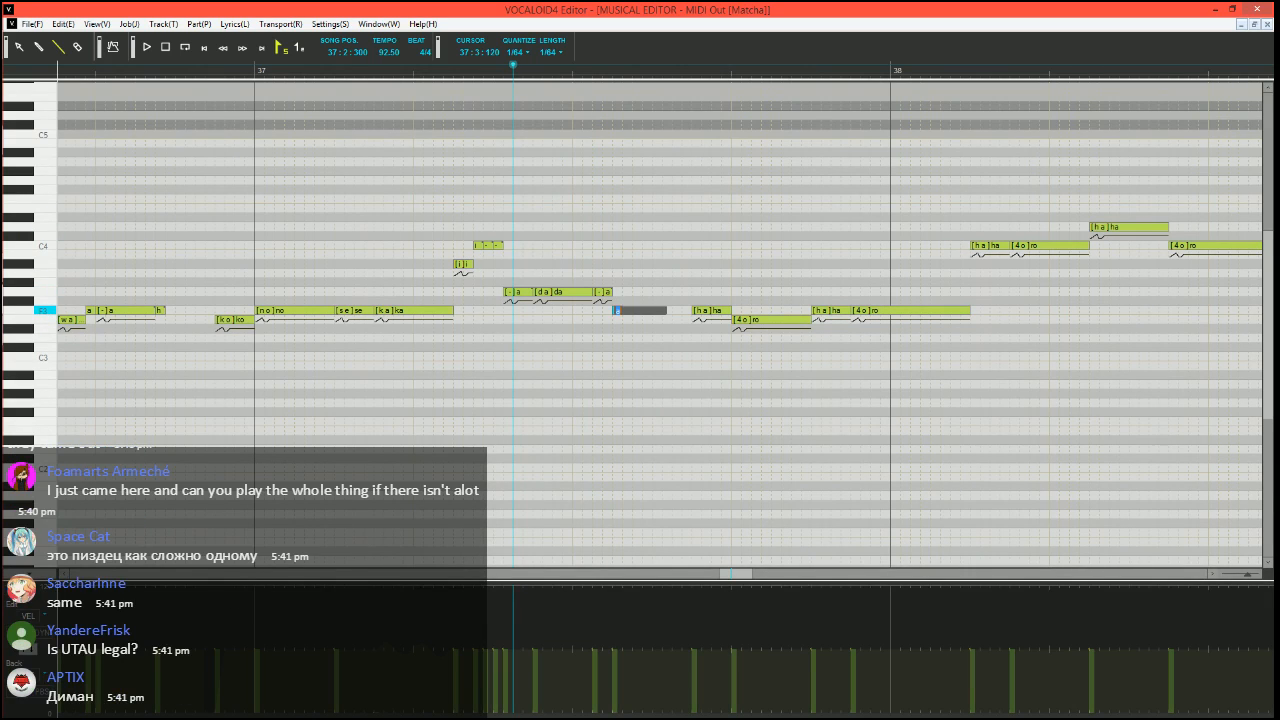
type("h")
key("Return")
left_click(185, 72)
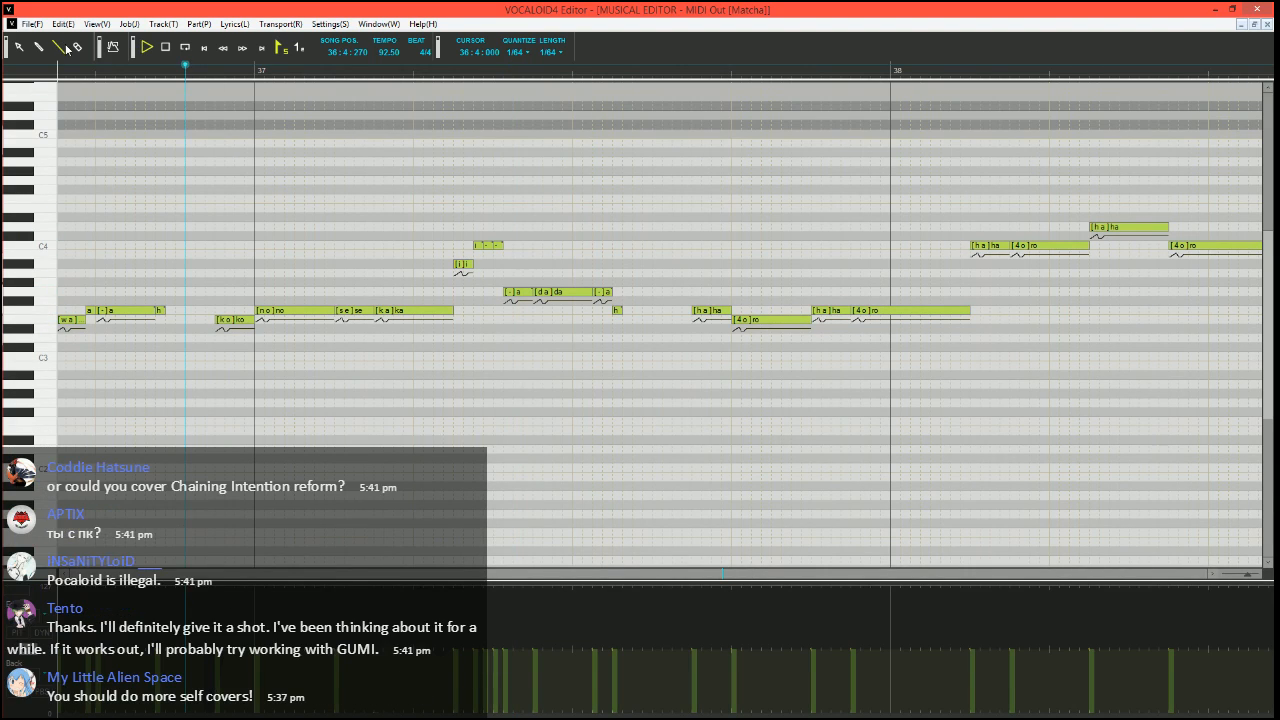
key("space")
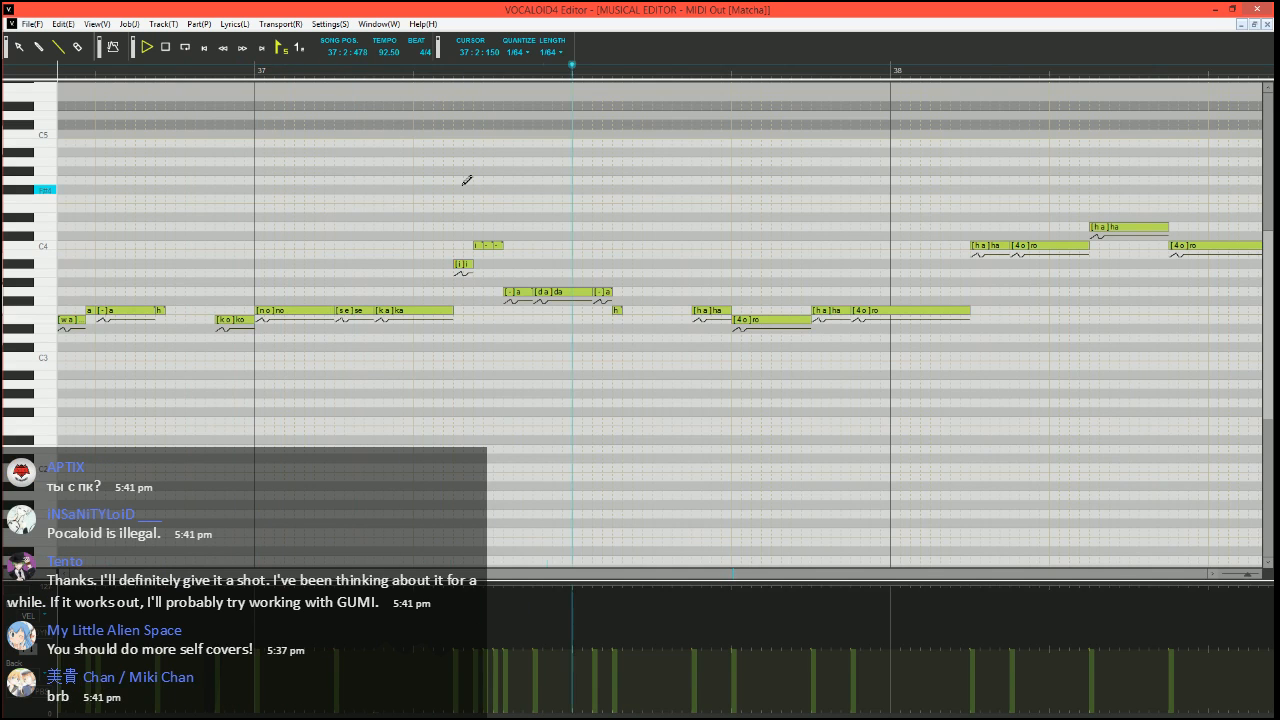
Display the pitch bend lane and draw a rising pitch slide into the first F3 "ha" note of measure 37
scroll(654, 358, "right", 2)
scroll(480, 372, "down", 2)
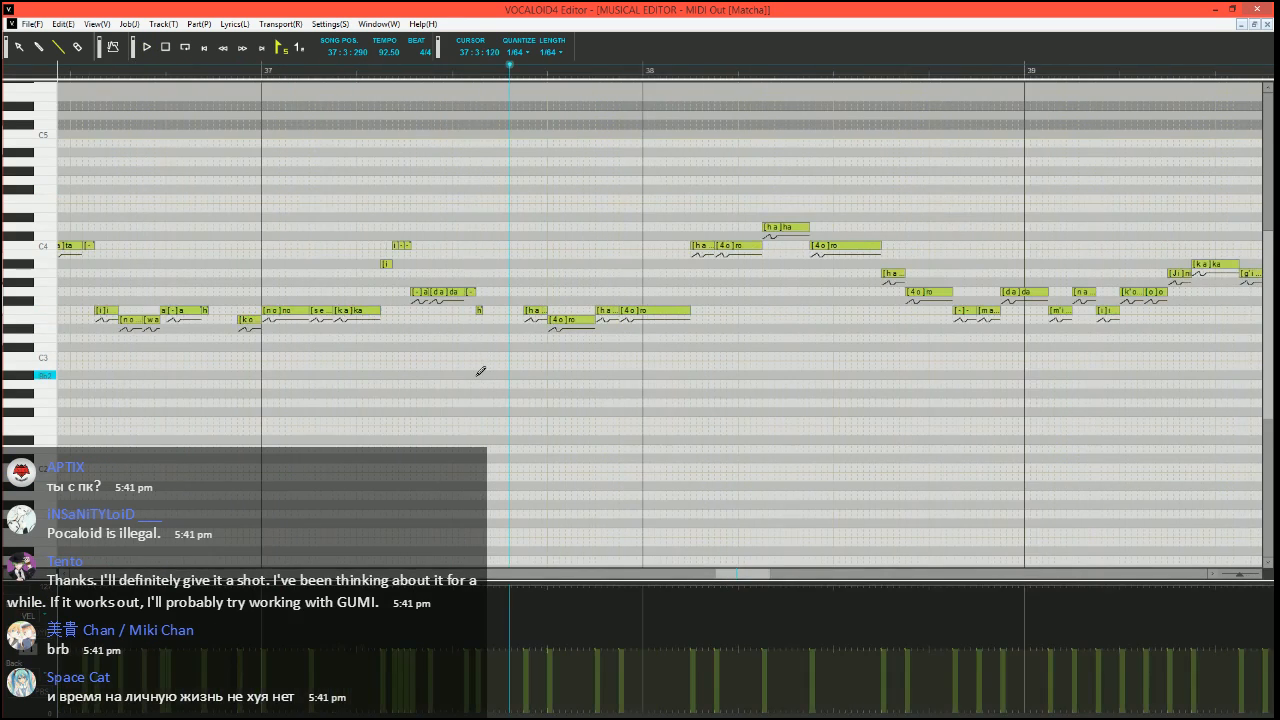
scroll(482, 380, "up", 3)
scroll(482, 380, "right", 2)
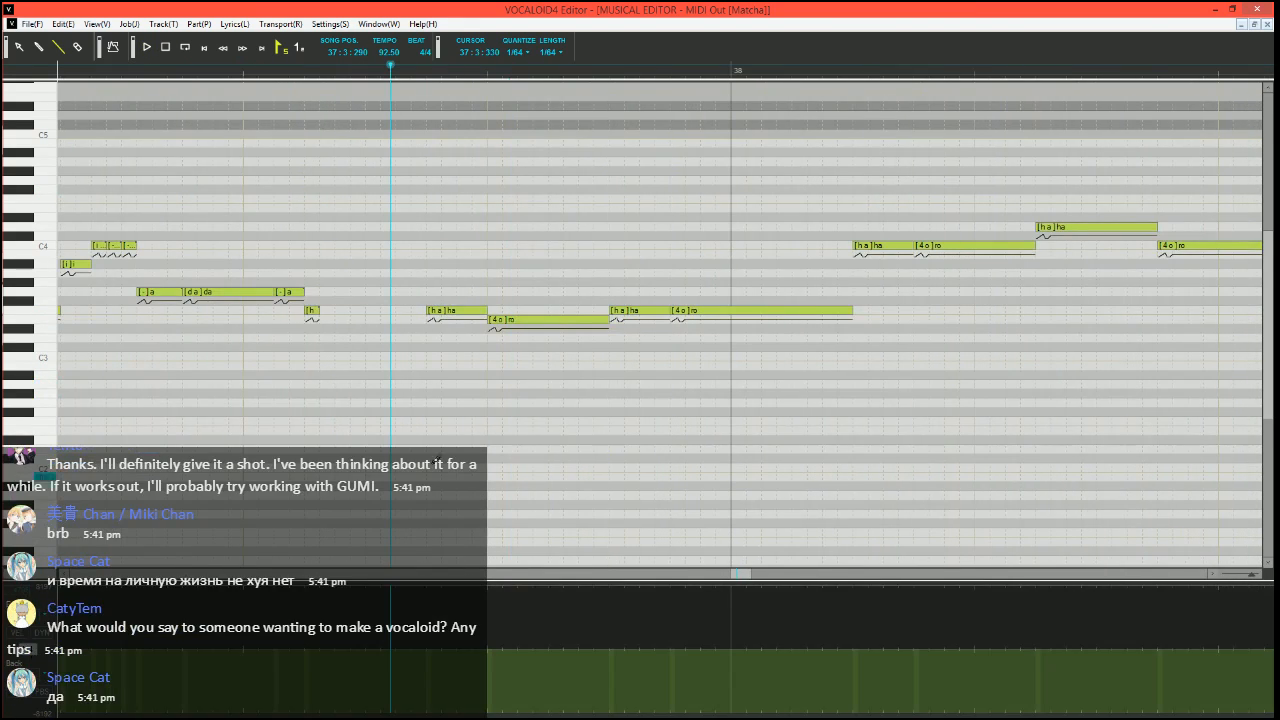
scroll(514, 399, "right", 1)
scroll(514, 399, "right", 1)
scroll(514, 399, "up", 1)
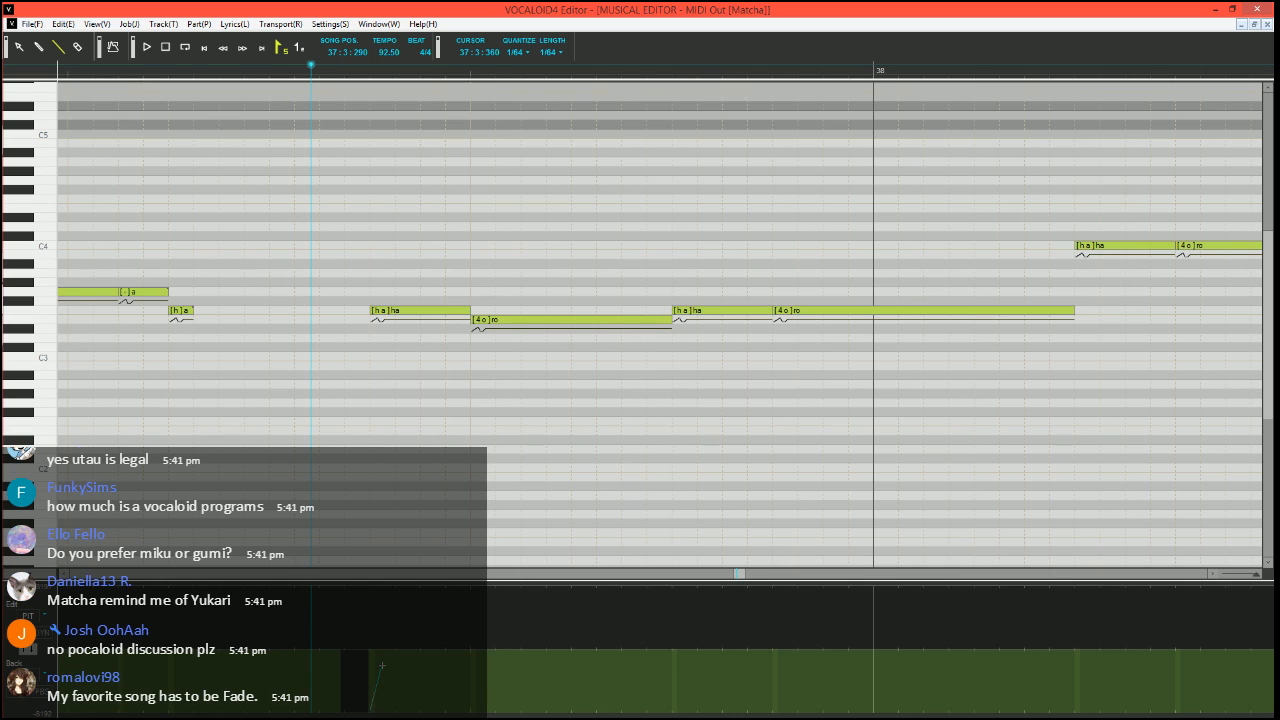
left_click_drag(370, 711, 382, 665)
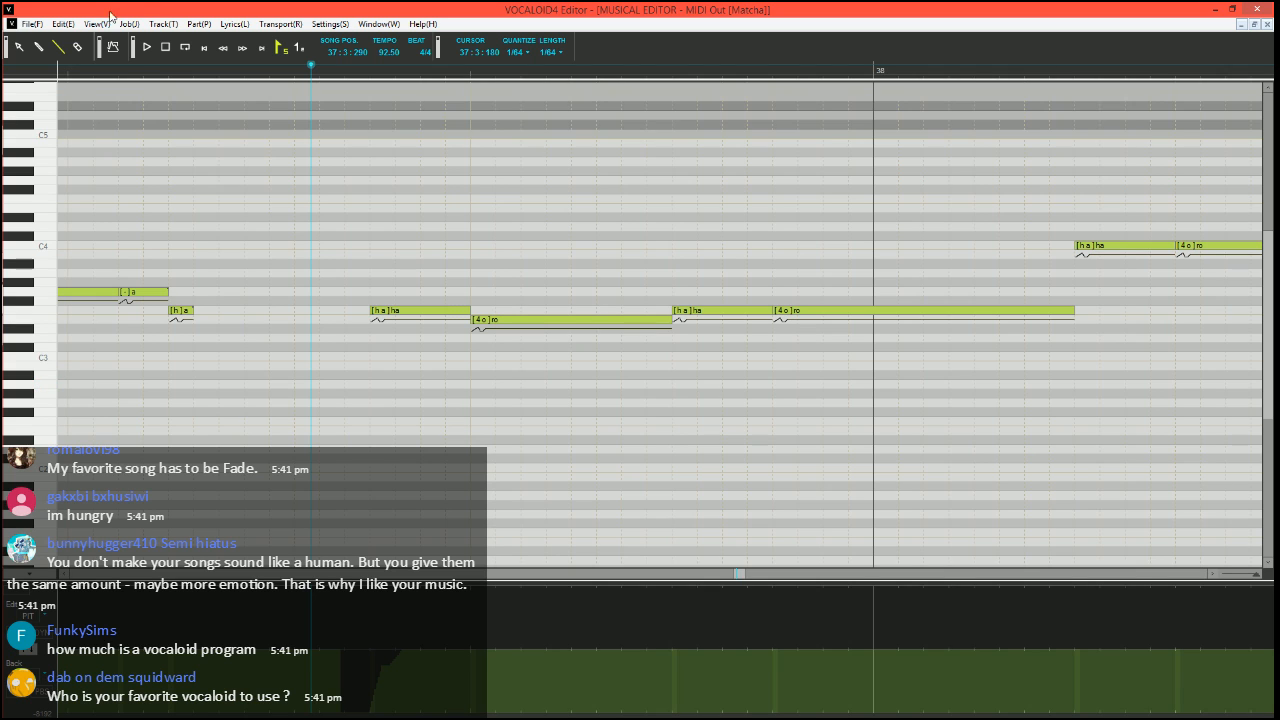
Divide the E3 "ro" note in measure 37 into a short F3 "ro" and a longer E3 "o"
scroll(468, 298, "down", 3)
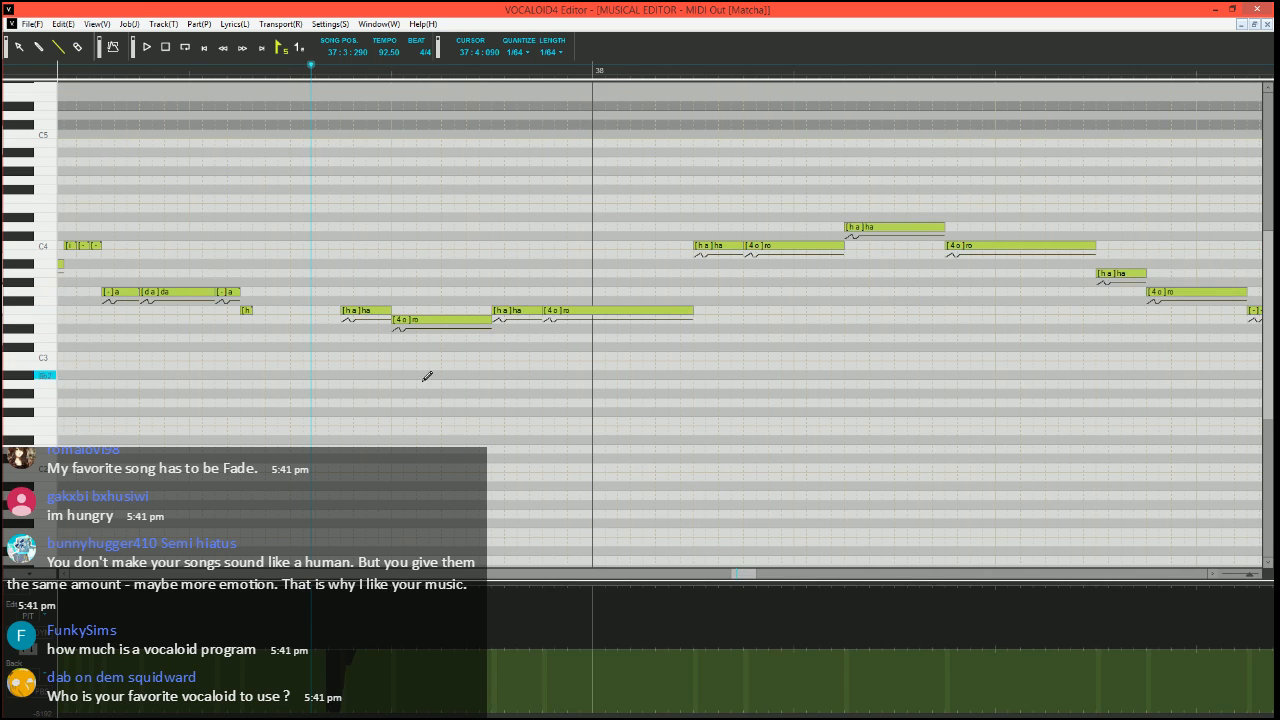
scroll(500, 389, "up", 2)
scroll(495, 385, "right", 1)
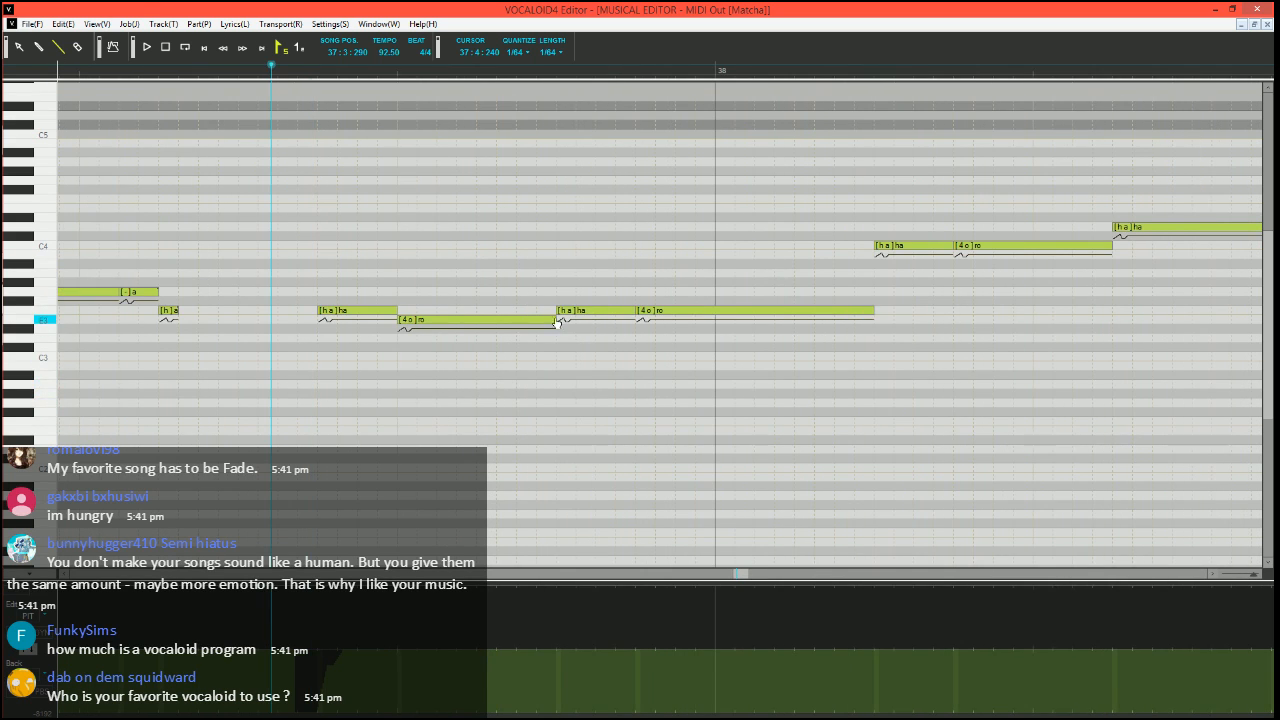
mouse_move(556, 320)
left_mouse_down()
mouse_move(407, 310)
mouse_move(564, 314)
left_mouse_up()
double_click(440, 320)
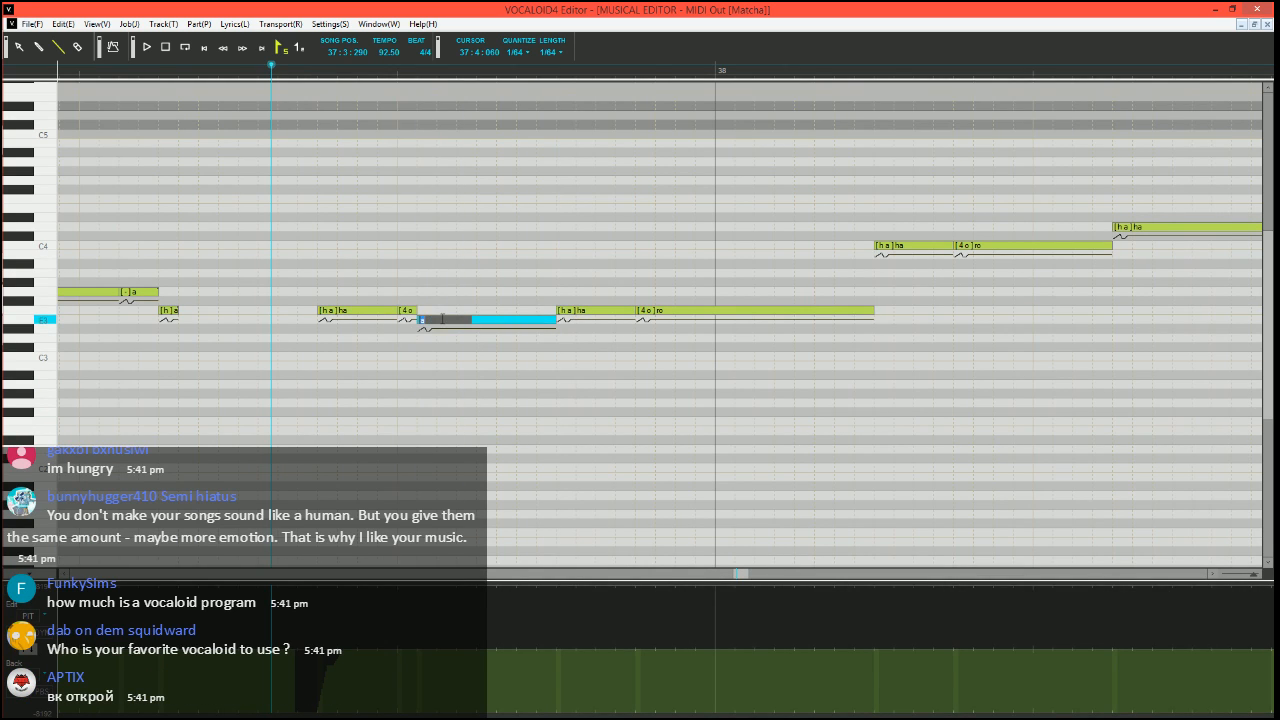
type("o")
key("Return")
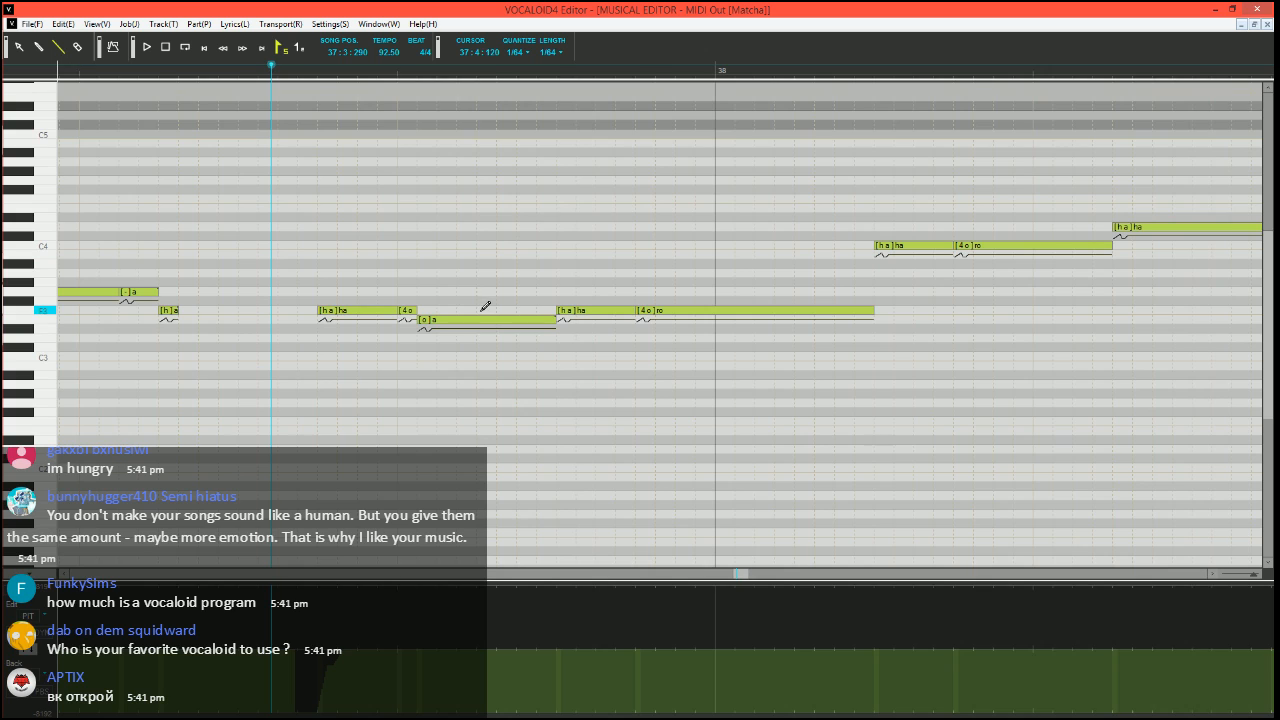
scroll(477, 345, "down", 1)
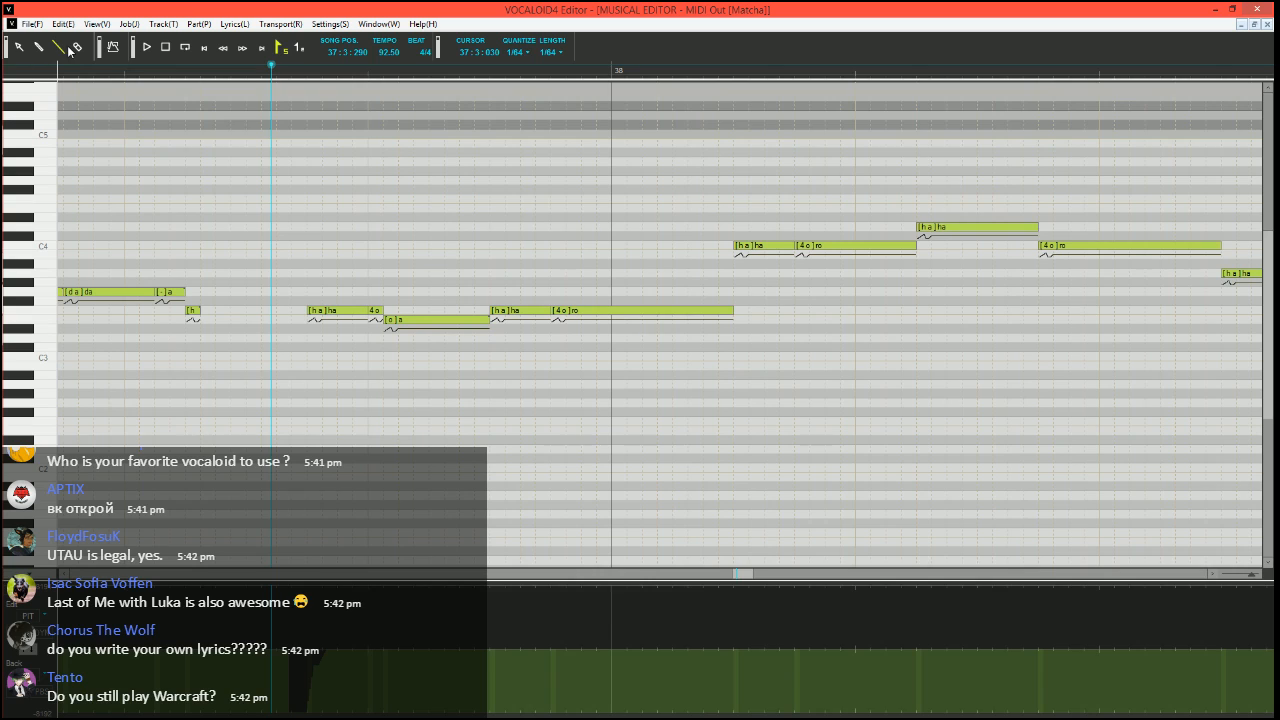
scroll(452, 365, "right", 2)
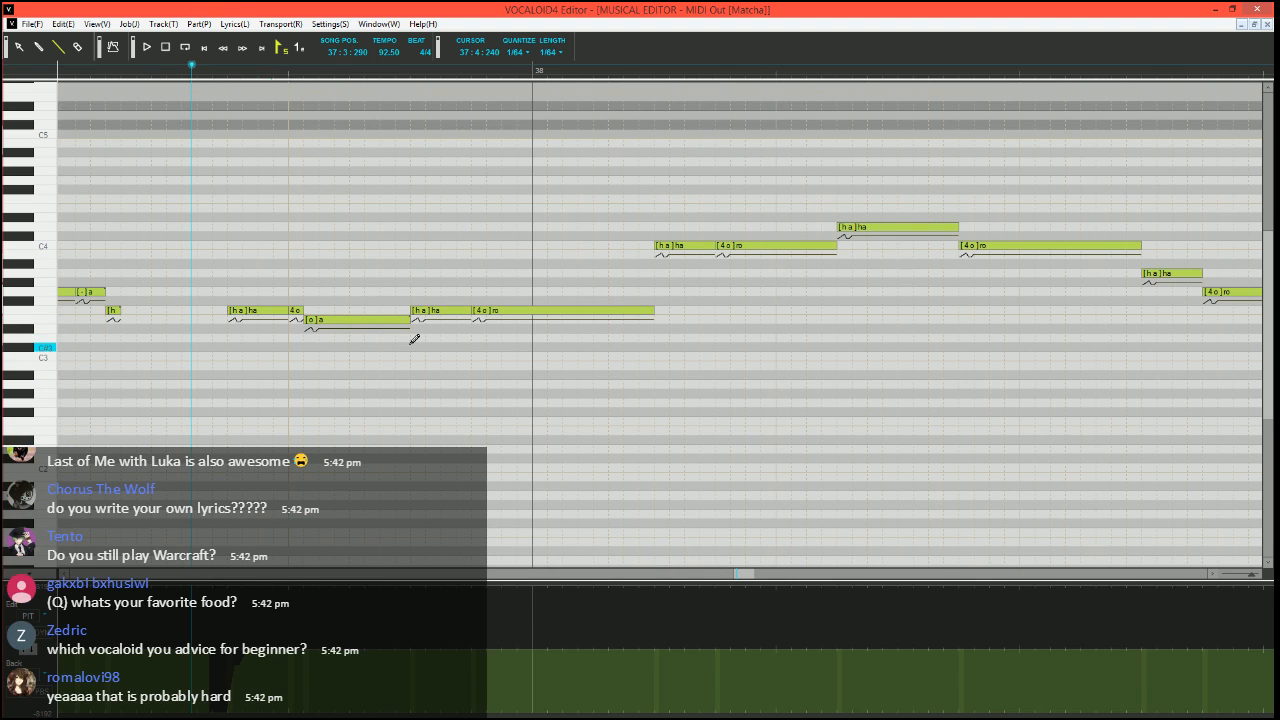
scroll(384, 347, "right", 1)
scroll(380, 357, "left", 2)
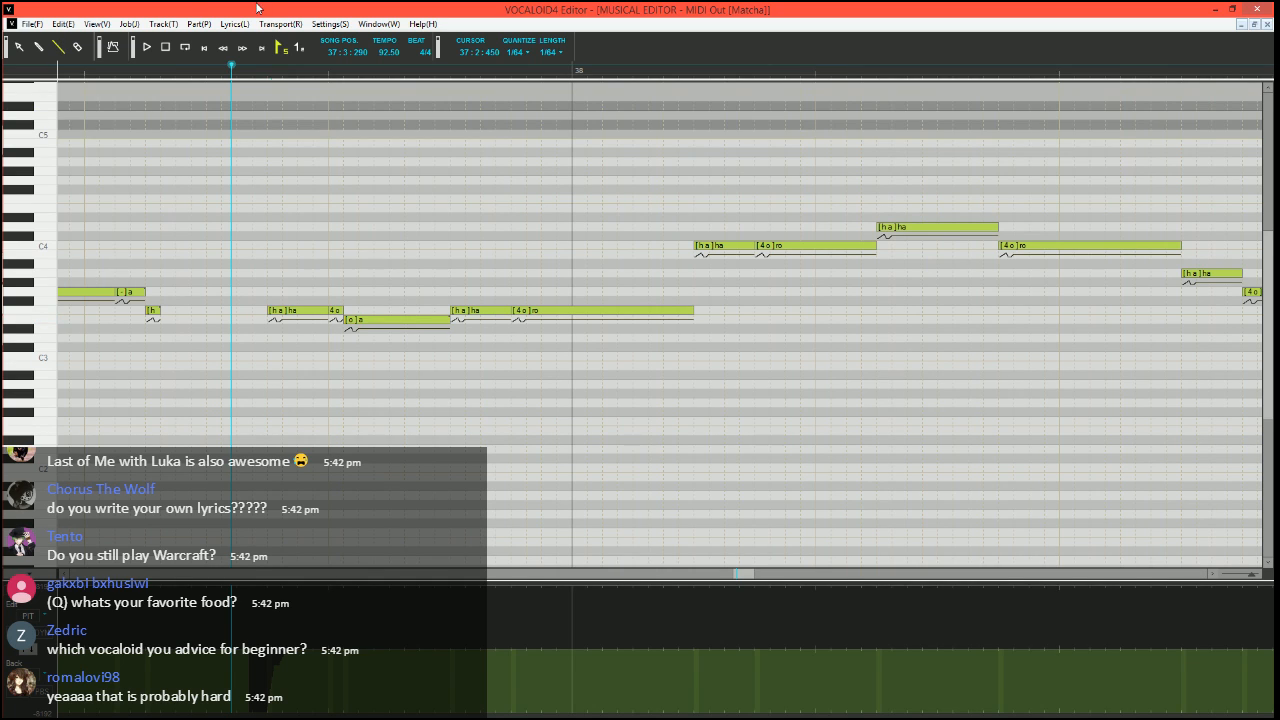
Play back the F3 "ha" and "ro" phrase from the second half of measure 37
scroll(366, 294, "left", 3)
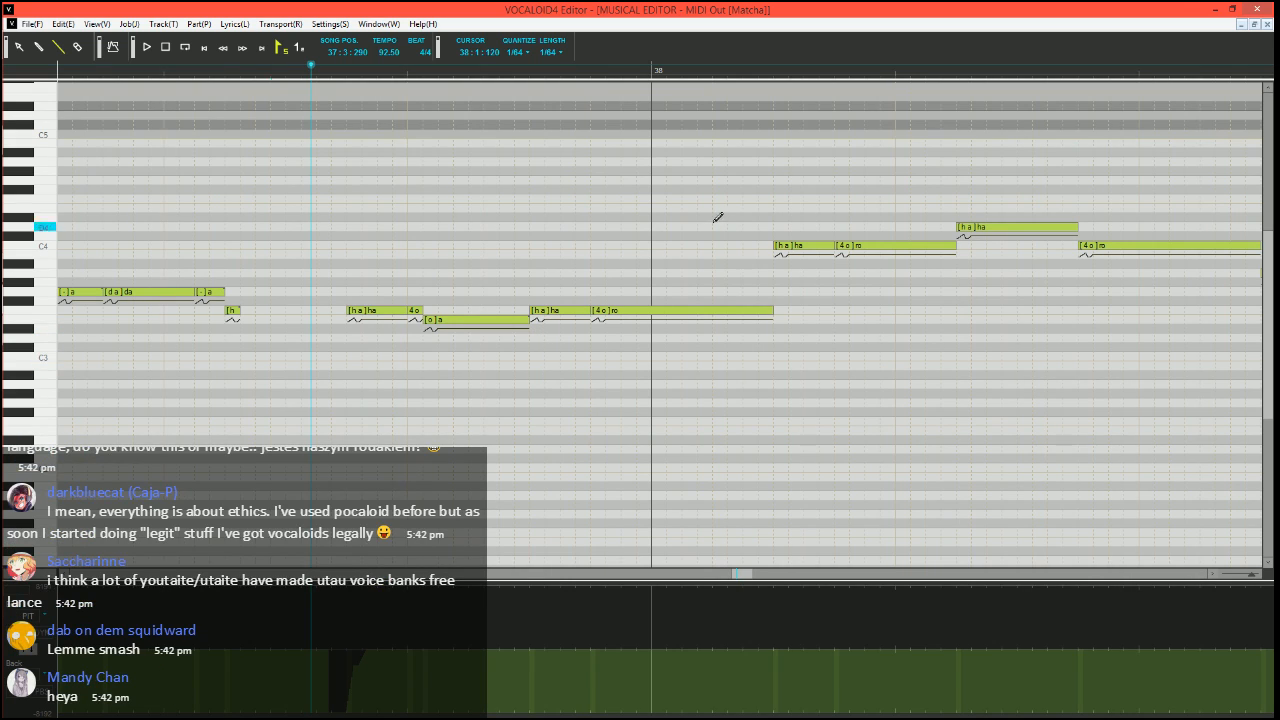
scroll(463, 283, "right", 4)
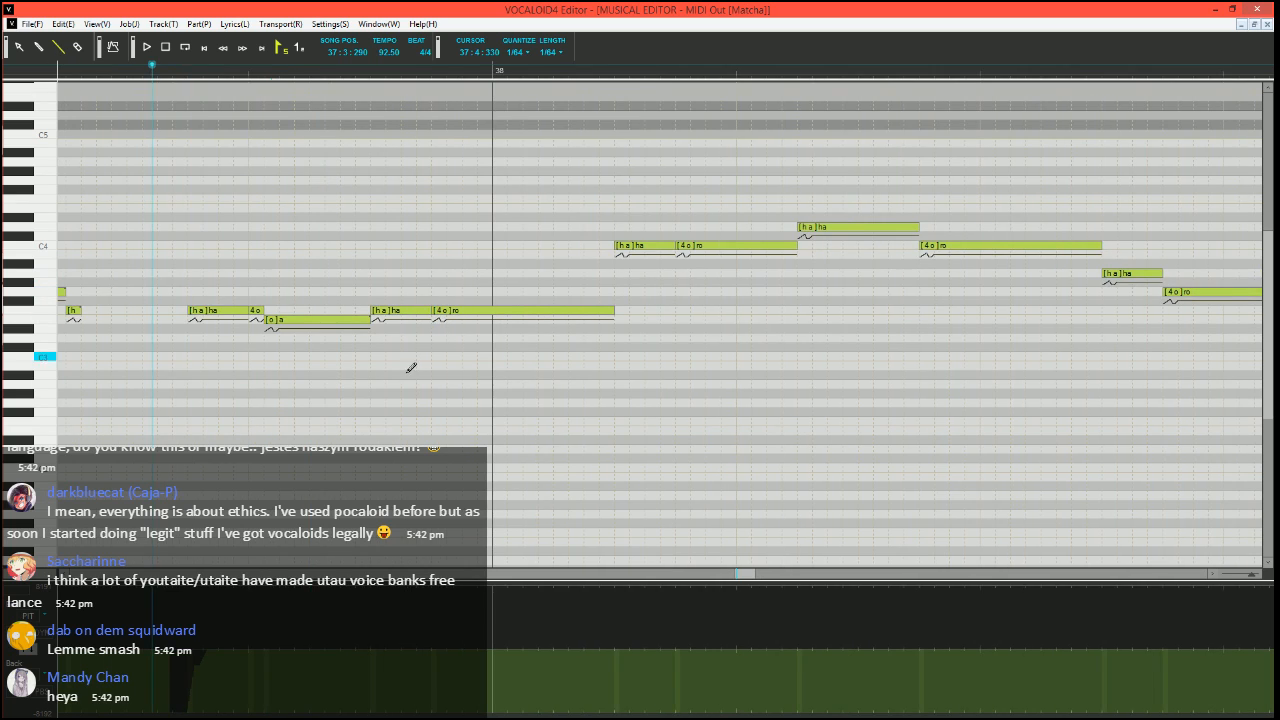
scroll(362, 440, "left", 3)
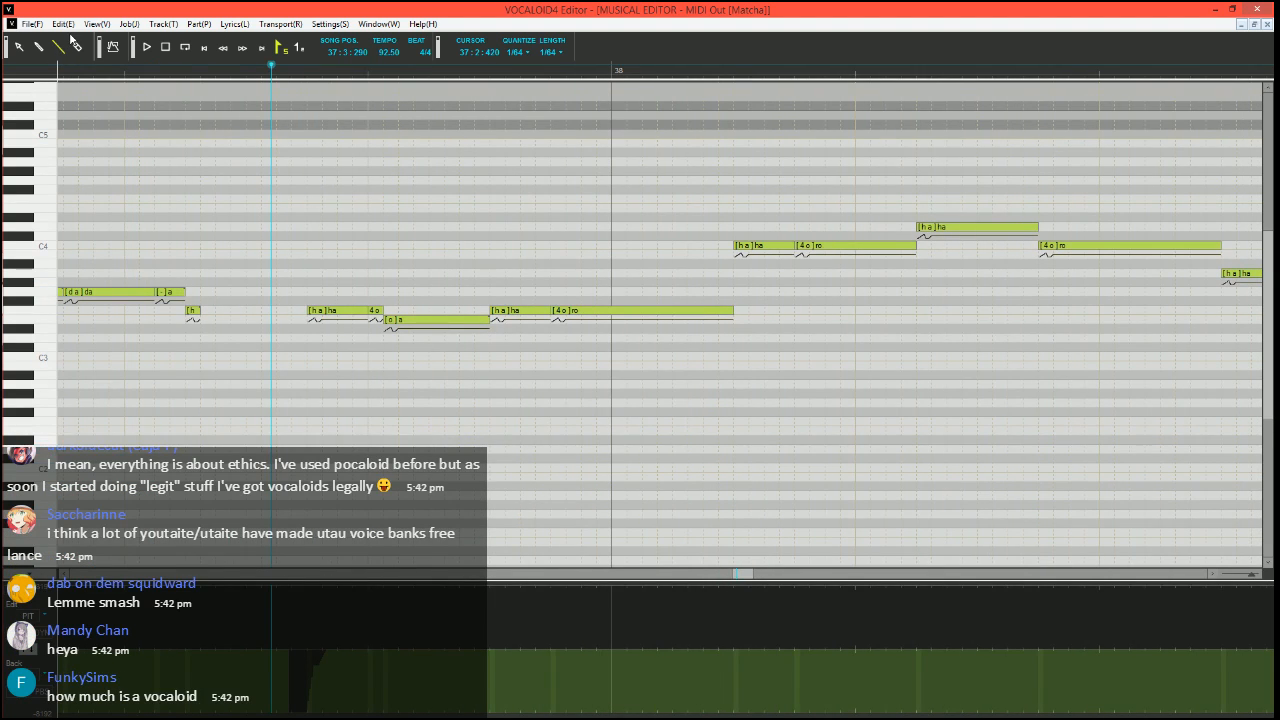
key("space")
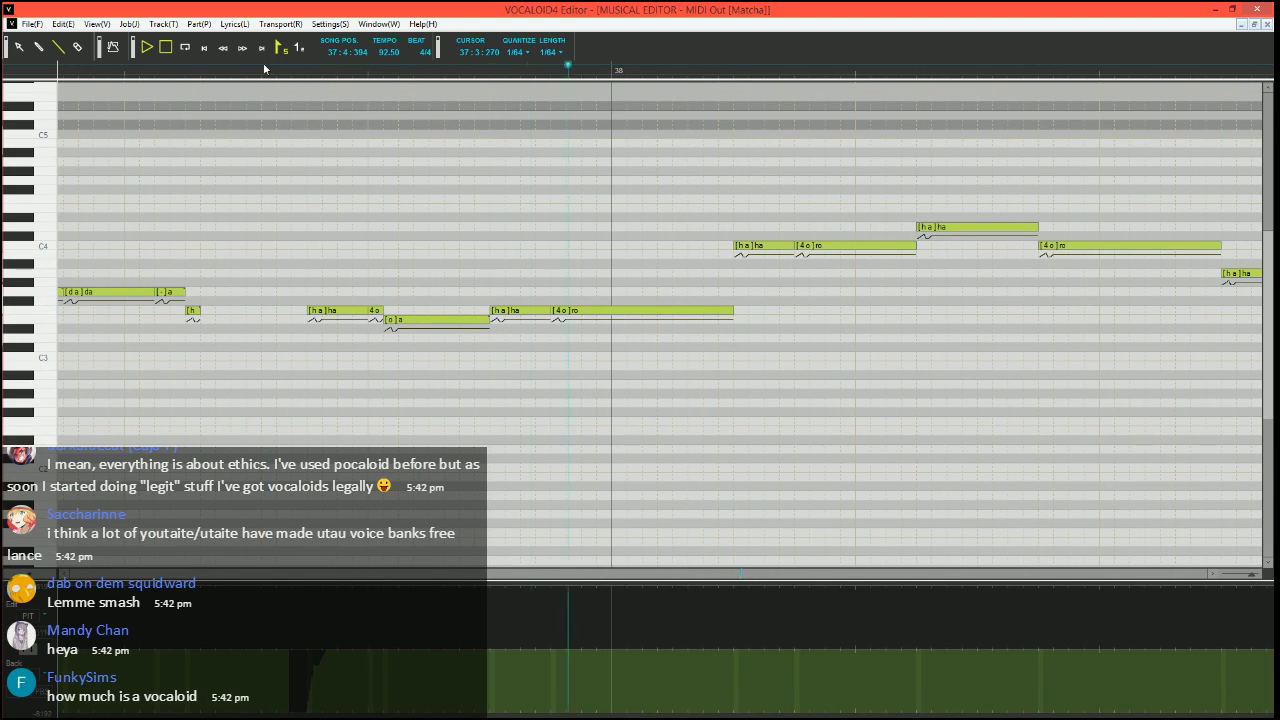
key("space")
Run Expressive Vibrato on the long F3 "ro" note leading into measure 38, with pitch amount 10 and brightness amount 15
left_click(584, 312)
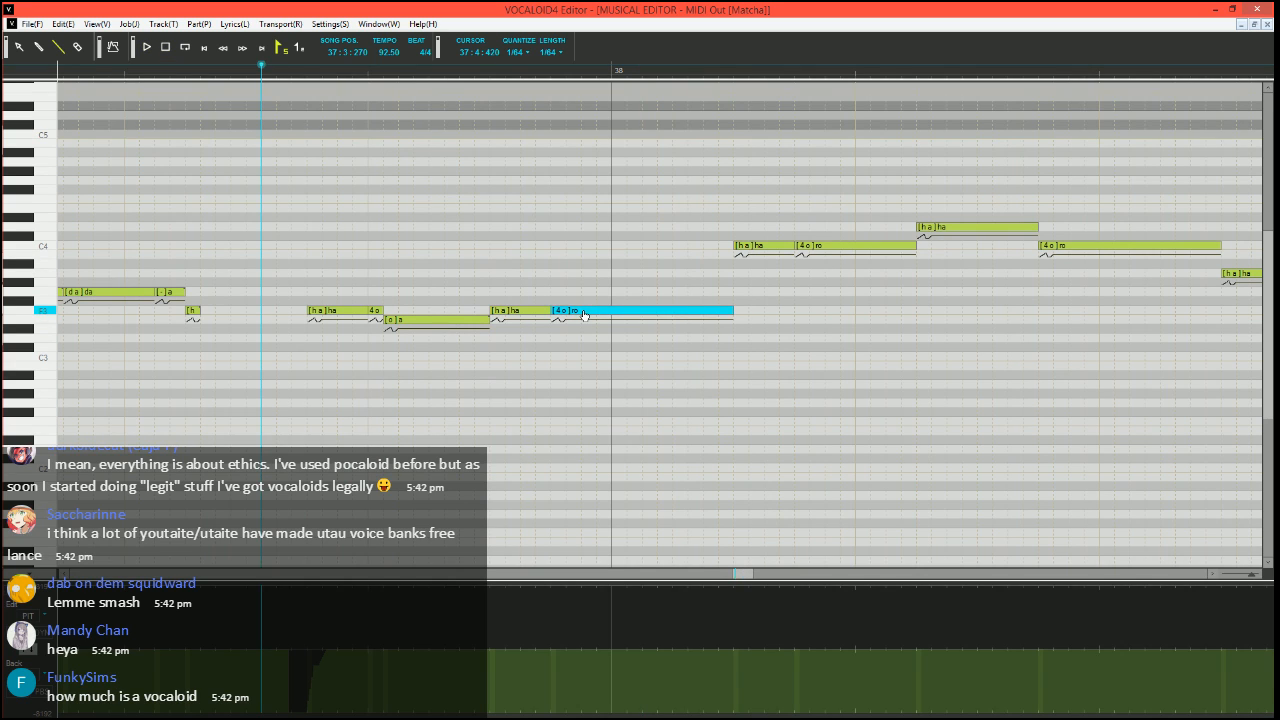
key("ctrl+j")
left_click(514, 369)
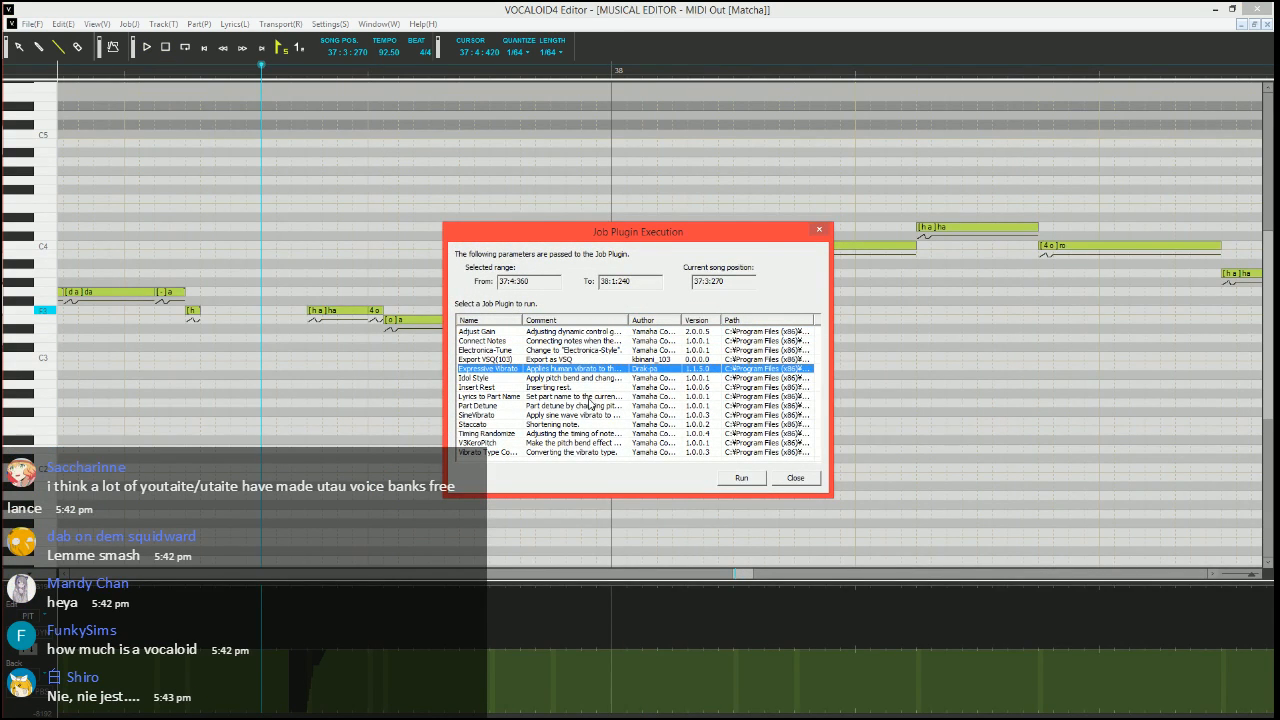
left_click(740, 478)
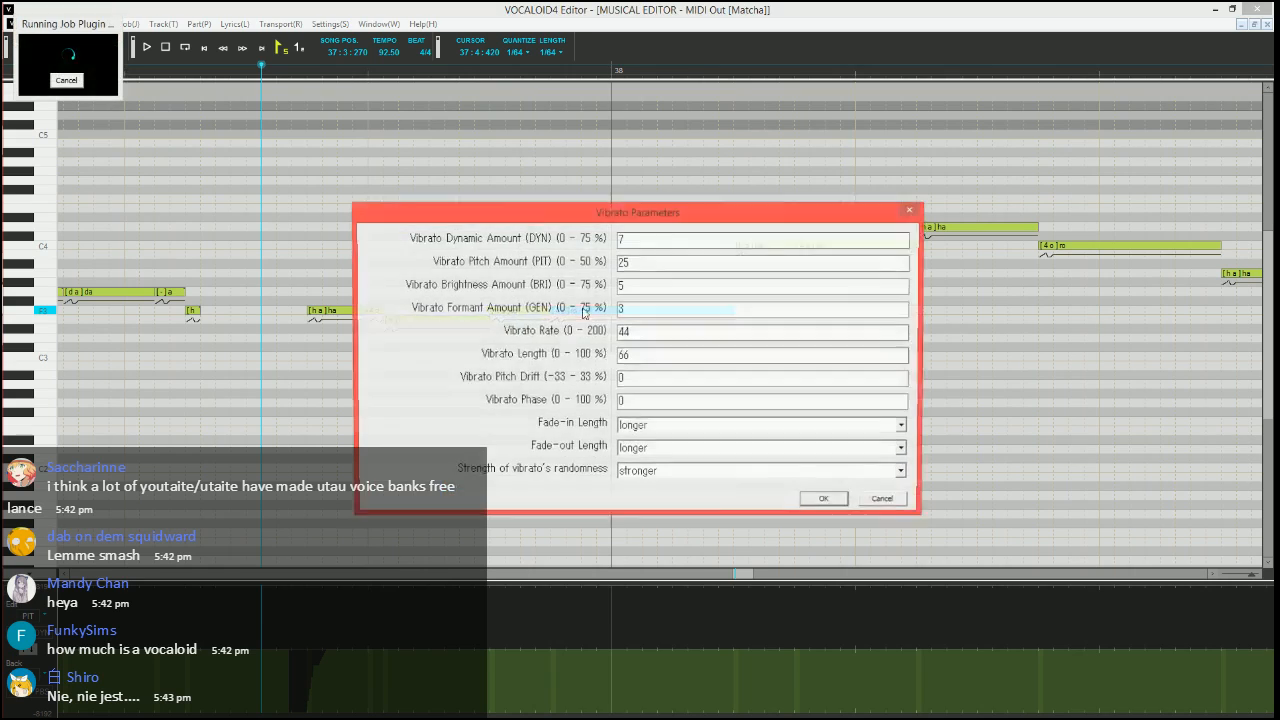
key("Tab")
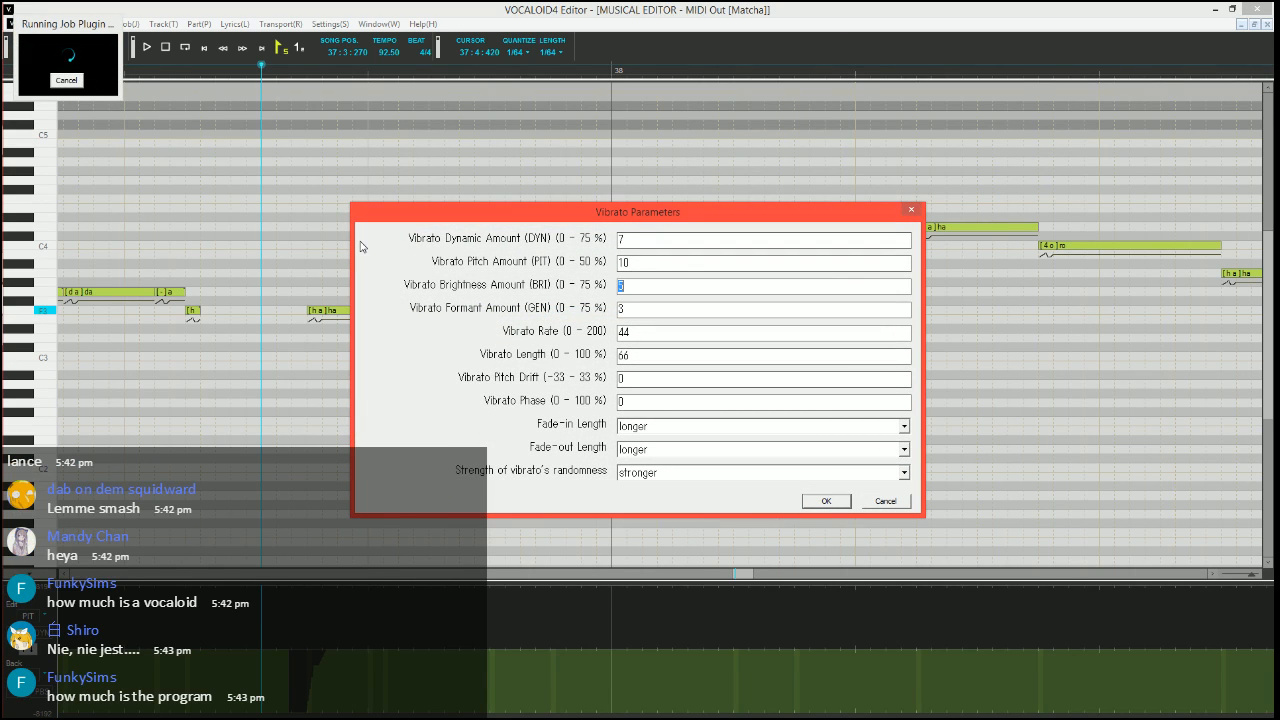
type("15")
Apply the vibrato with rate 70, length 100, long fade-in and medium fade-out, and play it back
key("Tab")
key("Tab")
type("100")
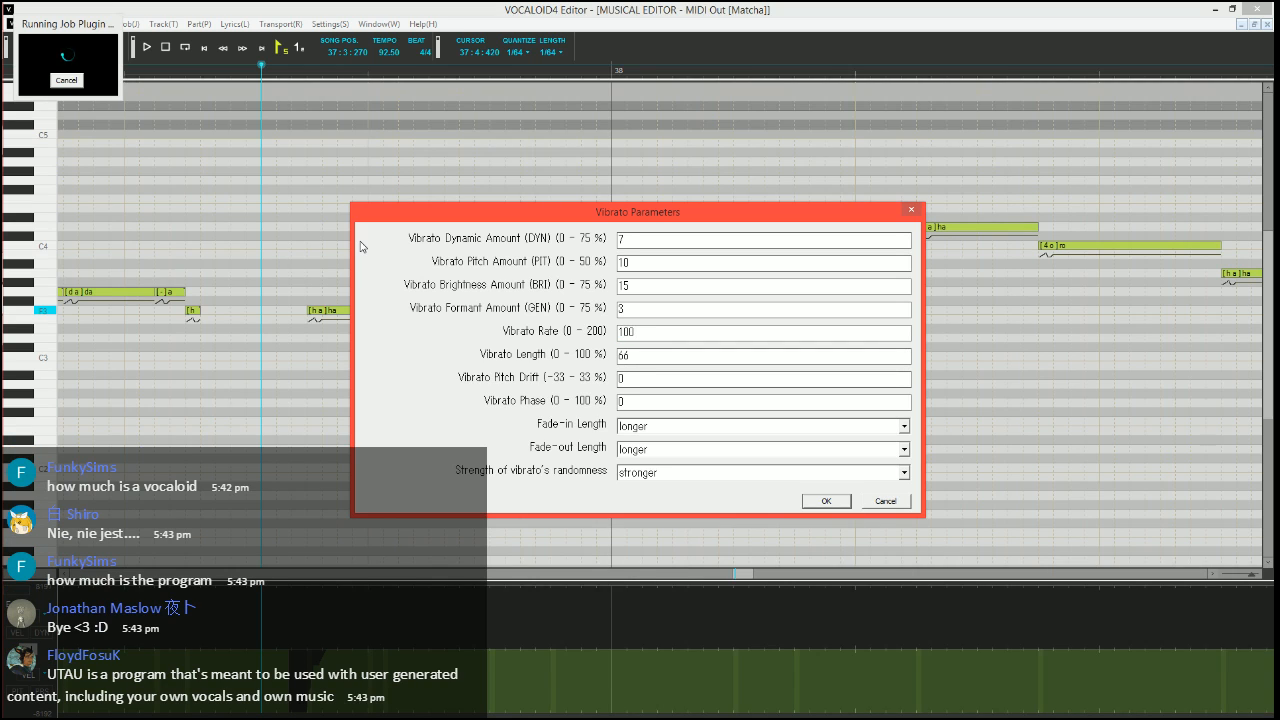
key("BackSpace")
key("Tab")
type("100")
key("Tab")
key("Up")
key("Tab")
key("Up")
key("Up")
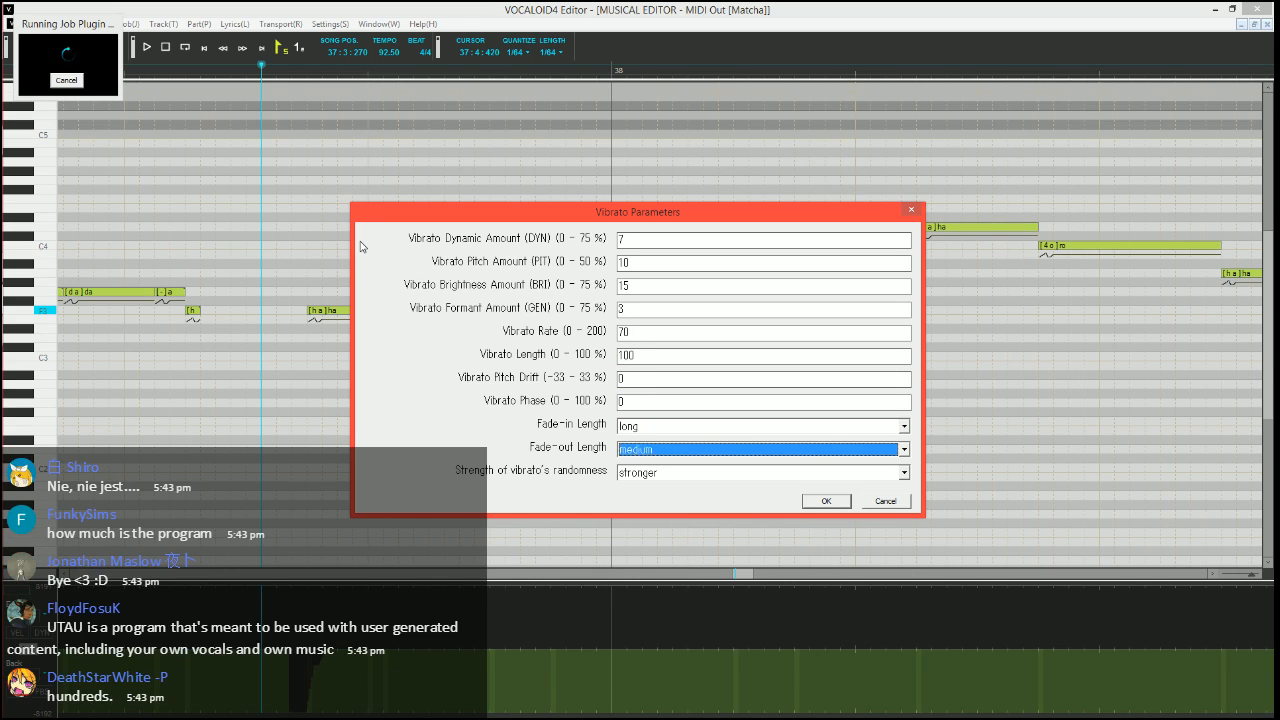
key("Return")
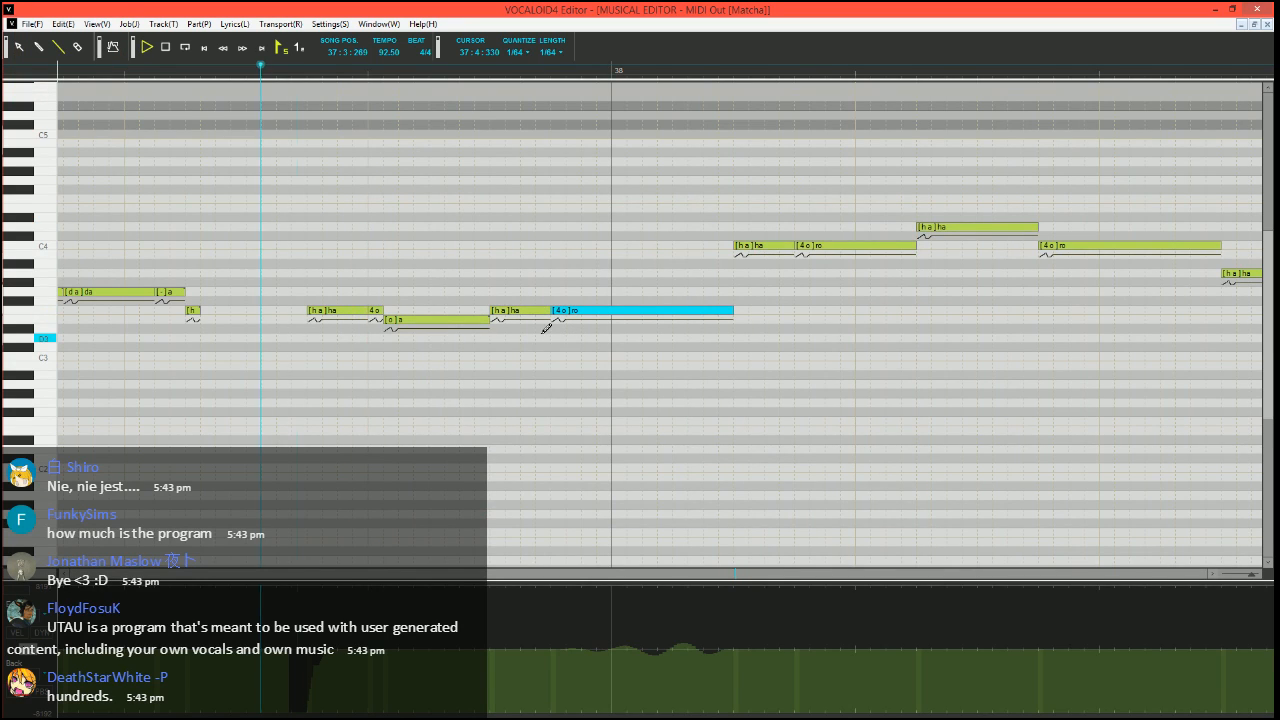
key("space")
Draw a rising pitch slide into the first C4 "ha" note of measure 38 and play the phrase from measure 37
scroll(447, 277, "right", 1)
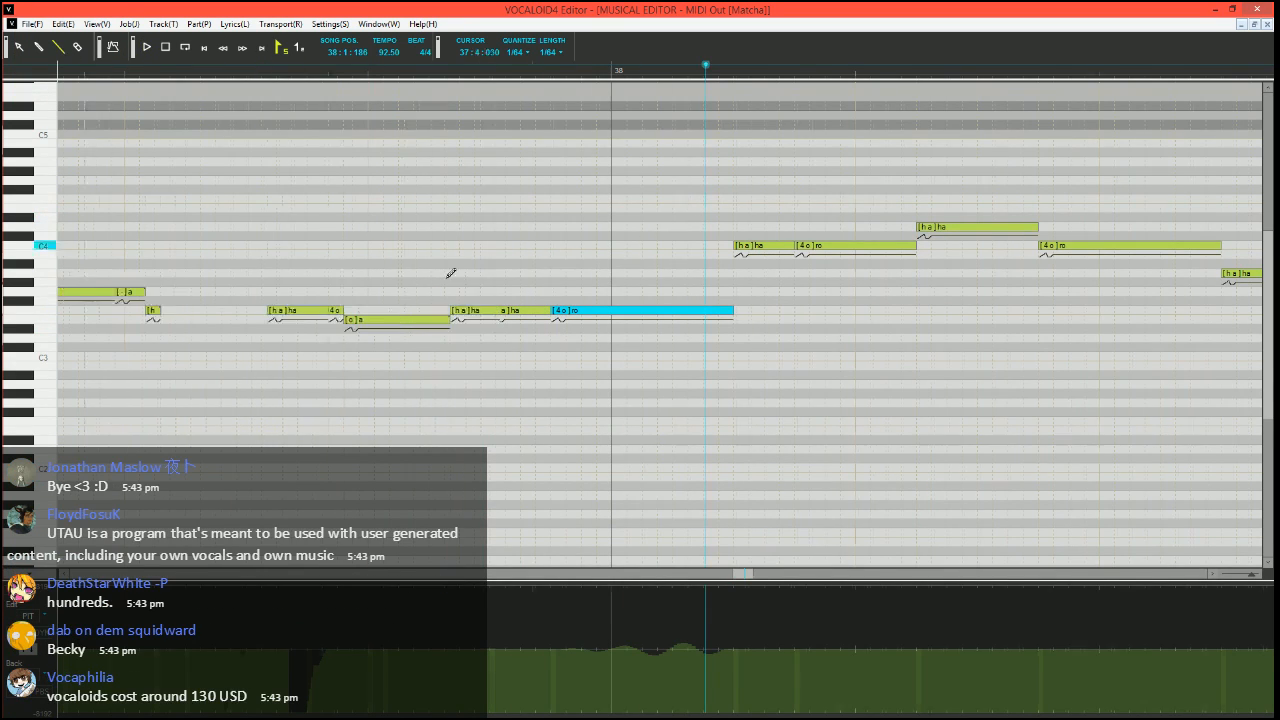
scroll(452, 280, "right", 5)
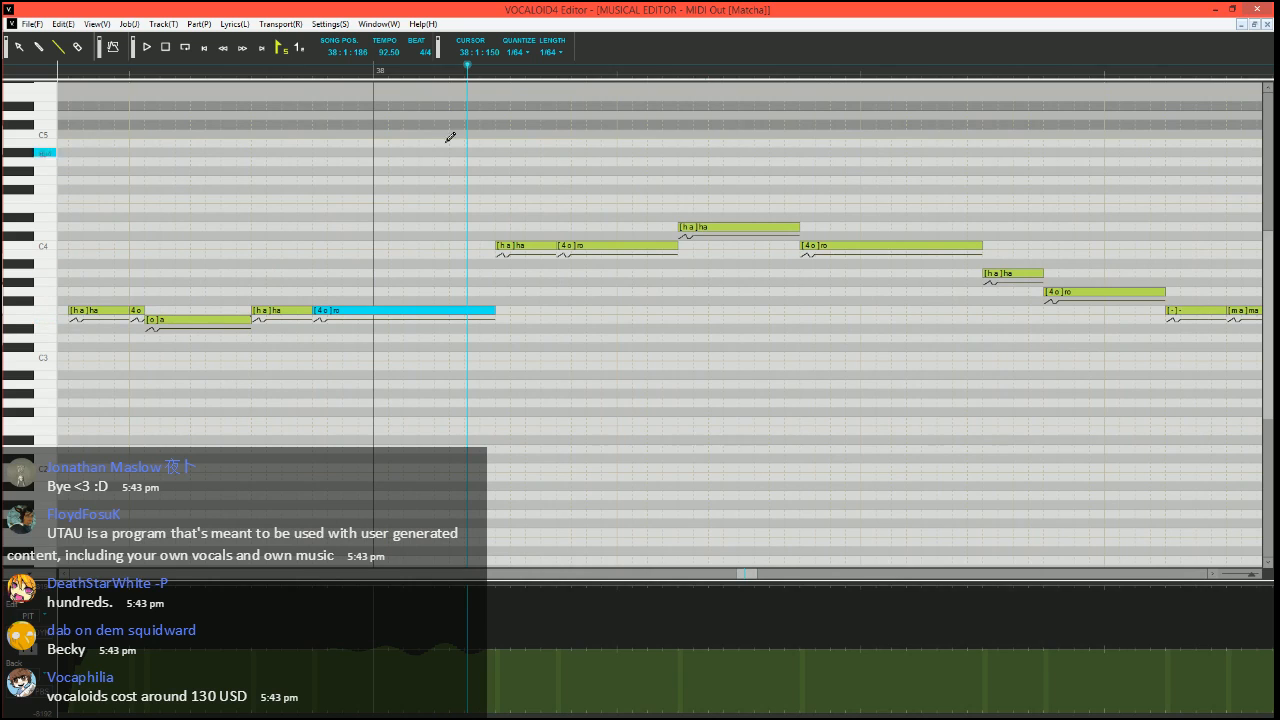
left_click(469, 71)
left_click(484, 67)
scroll(519, 334, "up", 2)
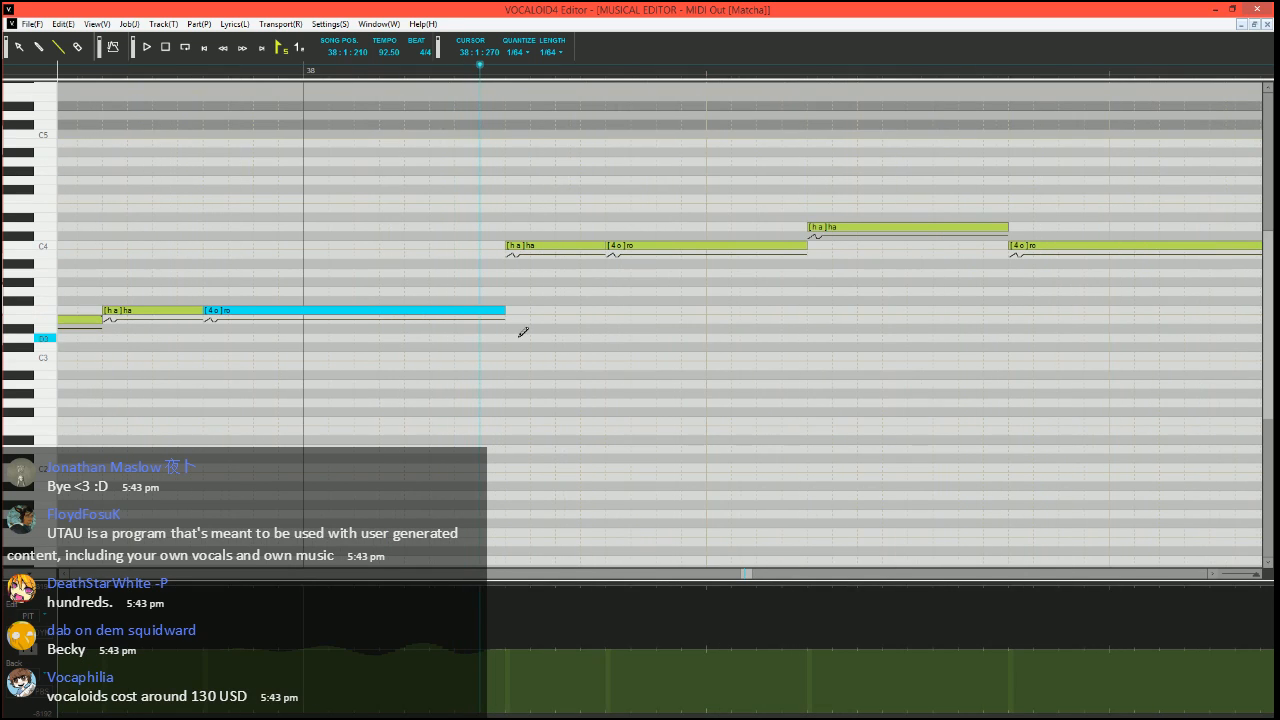
left_click(504, 714)
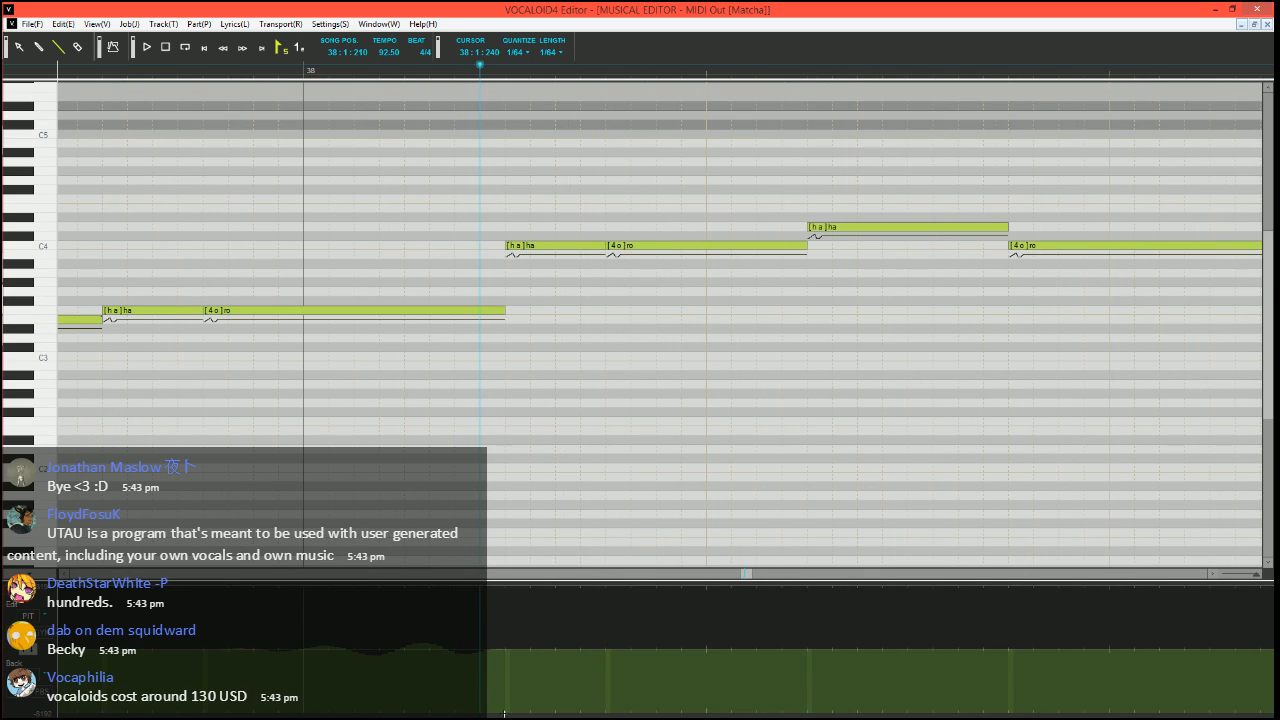
left_click_drag(506, 716, 513, 681)
left_click_drag(513, 681, 530, 681)
scroll(517, 403, "down", 2, "ctrl")
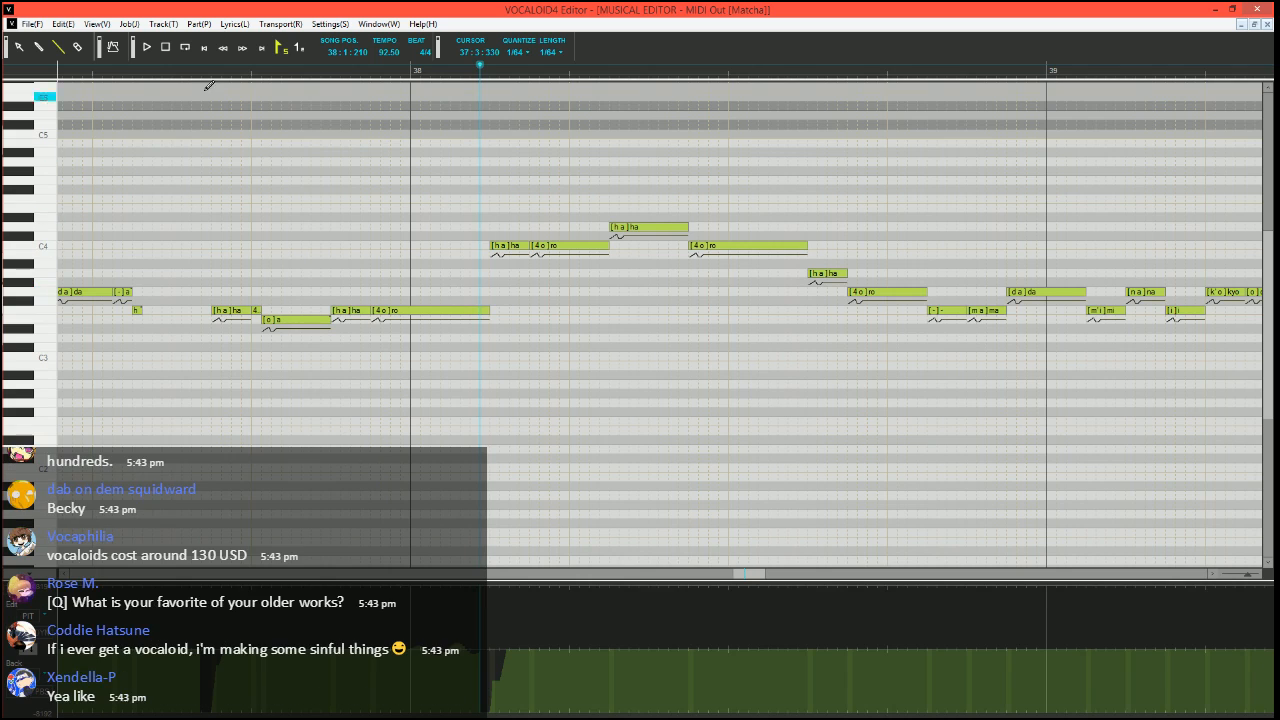
left_click(152, 73)
key("space")
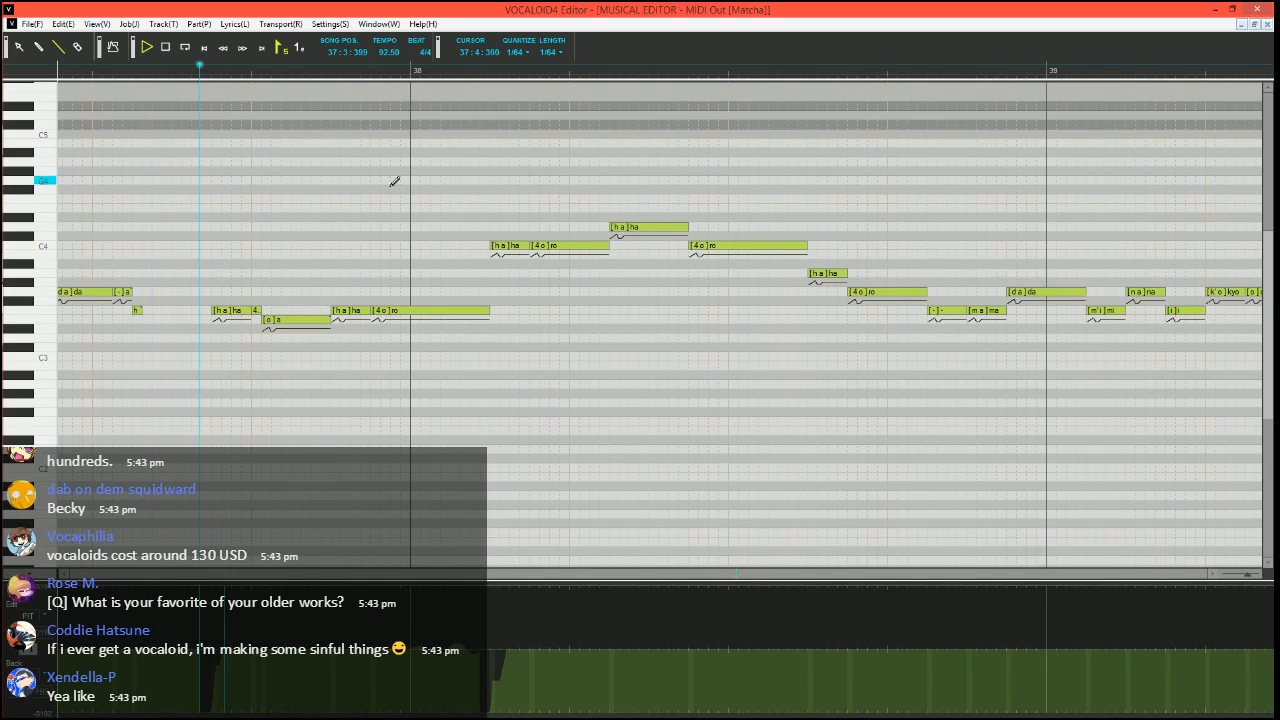
key("space")
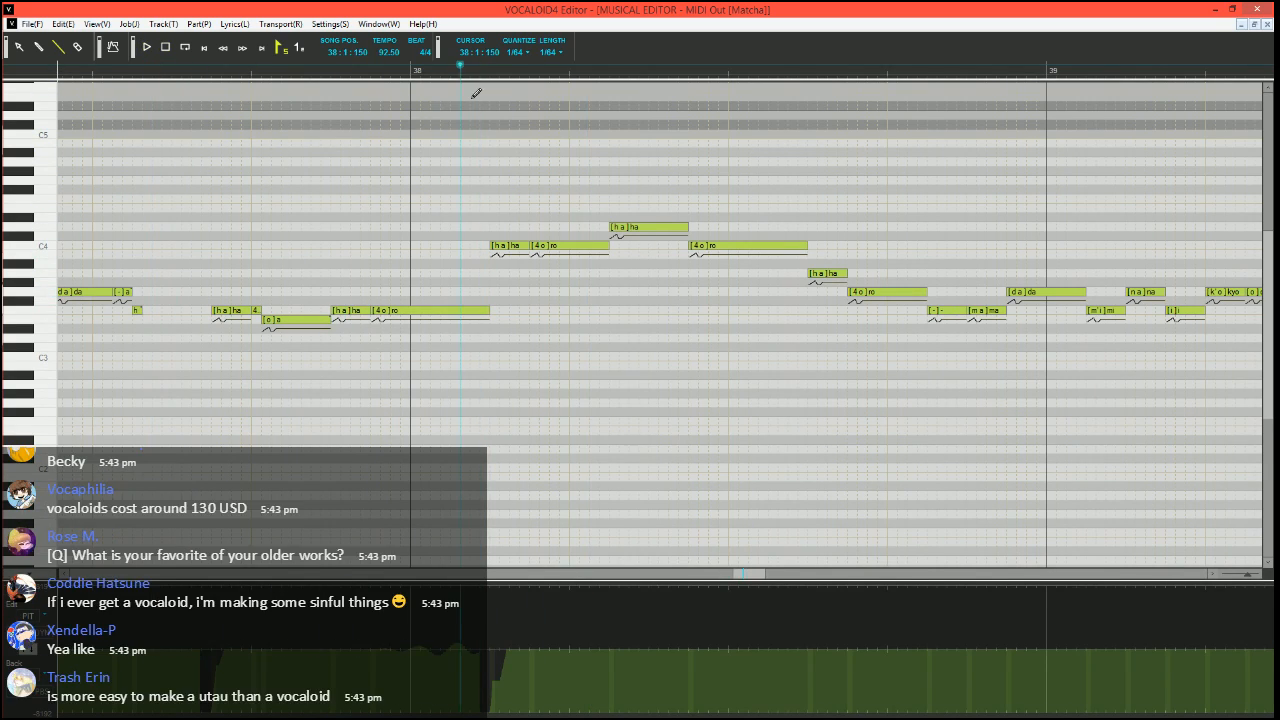
Divide the D4 "ha" note in measure 38 into a C4 "ha", a short D4 "a" and a longer D4 "a" with phoneme "-", and play it
scroll(511, 323, "up", 2, "ctrl")
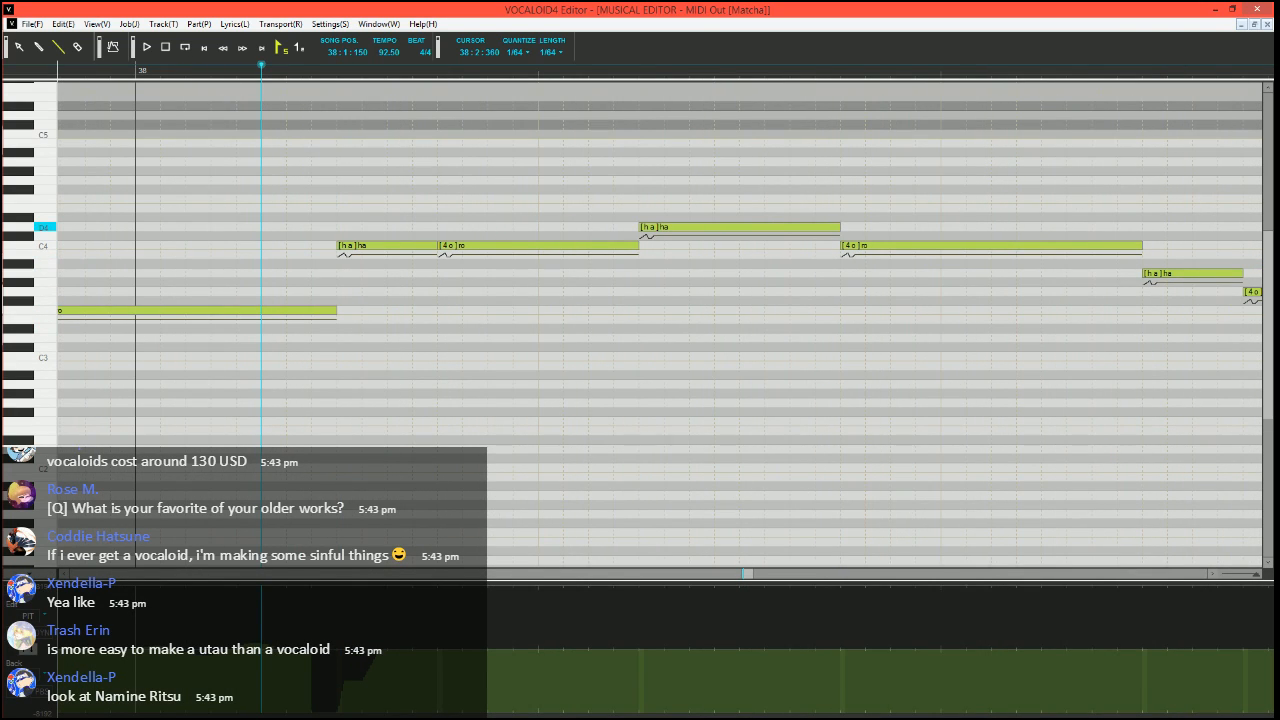
mouse_move(838, 227)
left_mouse_down()
mouse_move(689, 227)
mouse_move(667, 246)
mouse_move(718, 227)
mouse_move(846, 221)
left_mouse_up()
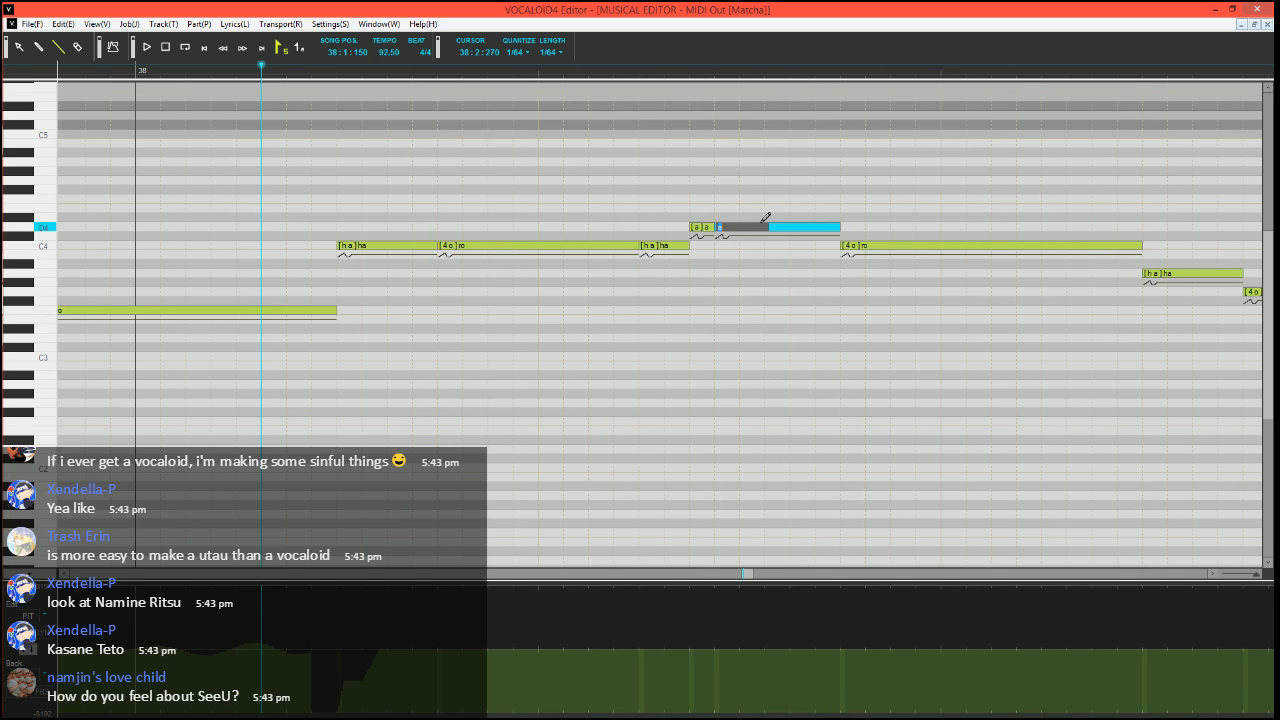
scroll(723, 246, "down", 2, "ctrl")
key("space")
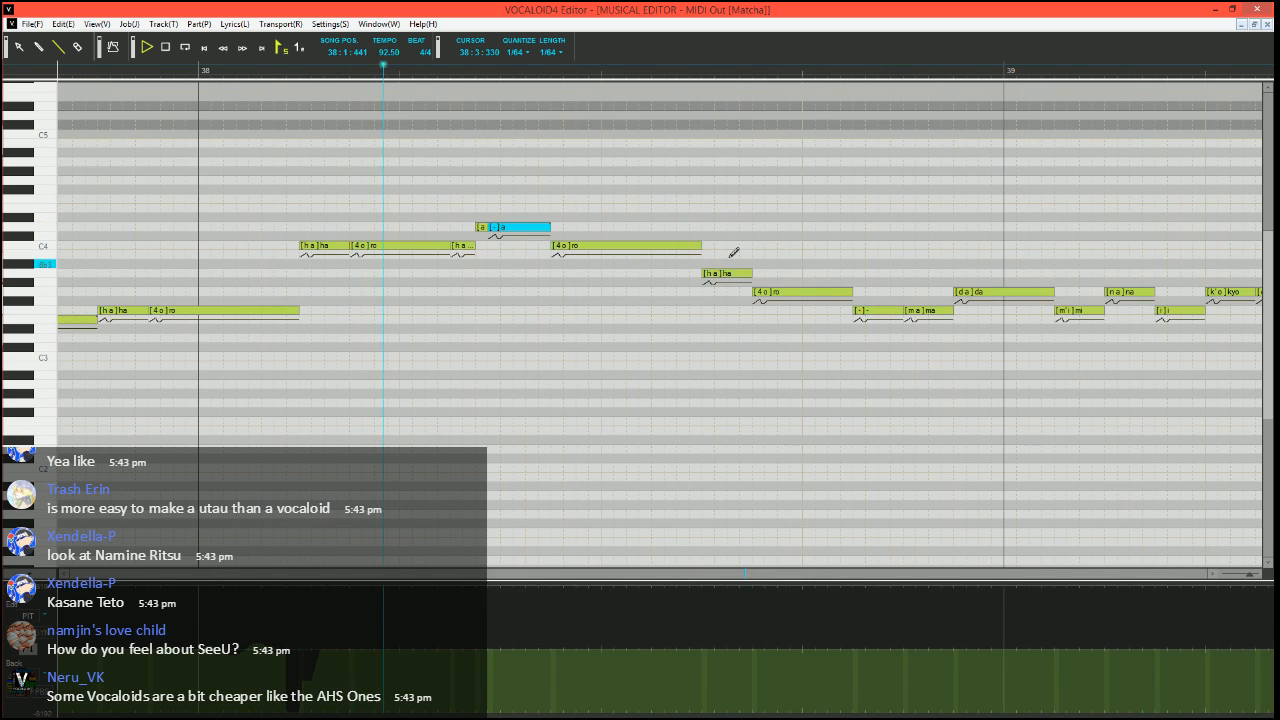
key("space")
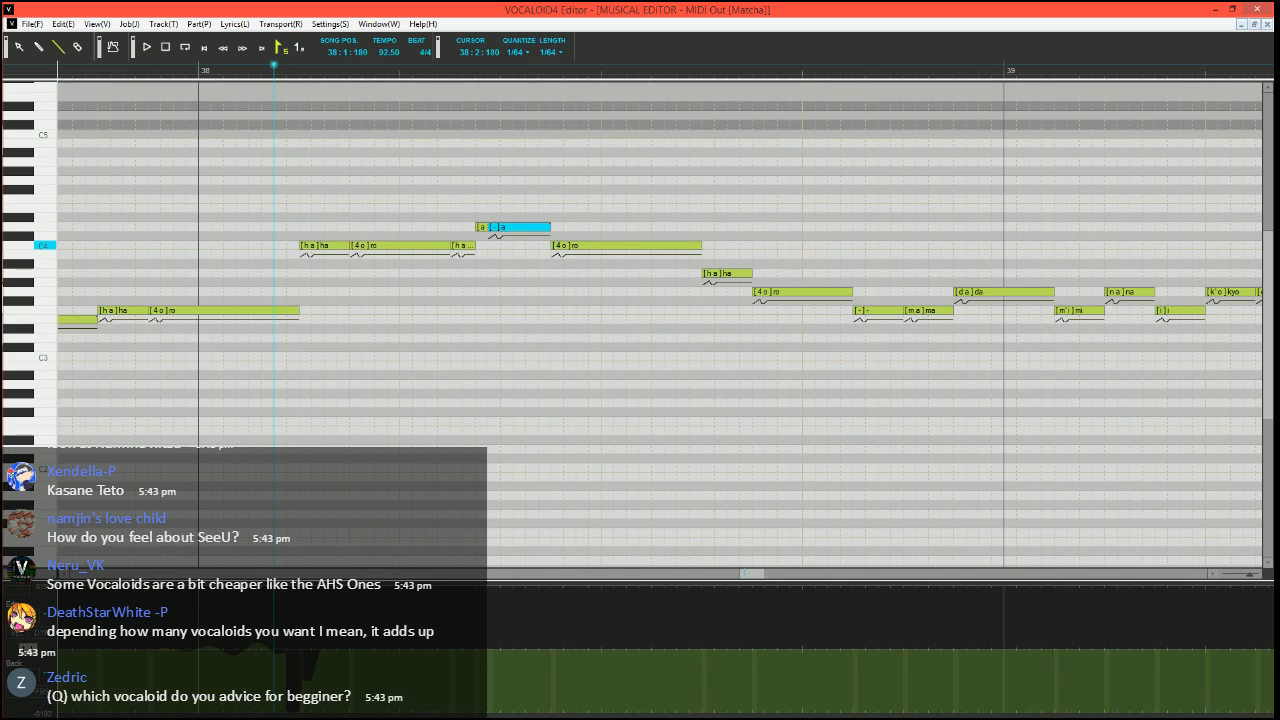
Divide the second C4 "ha" note of measure 38 into a short A3 "ha" and a C4 "a" with phoneme "-", shortening the following D4 notes, and play it
left_click(455, 246)
mouse_move(455, 246)
left_mouse_down()
mouse_move(454, 280)
mouse_move(498, 230)
left_mouse_up()
left_click(471, 242)
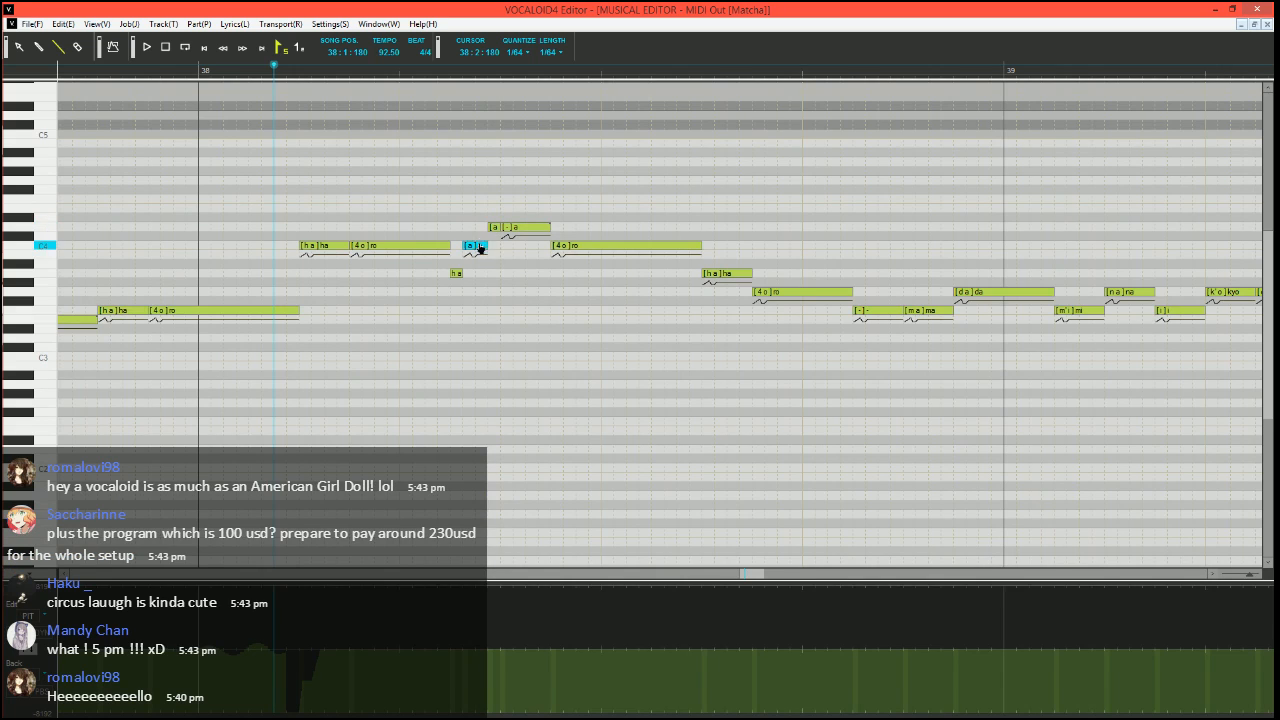
double_click(480, 247)
key("Return")
key("space")
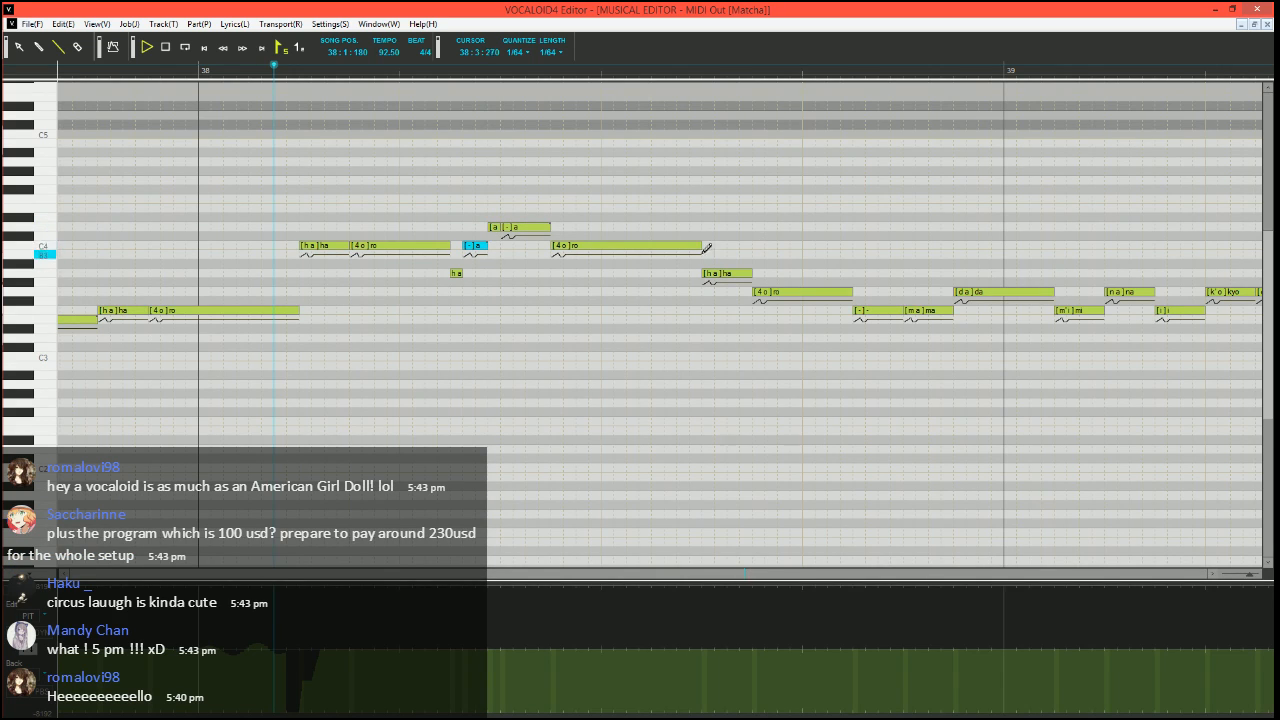
key("space")
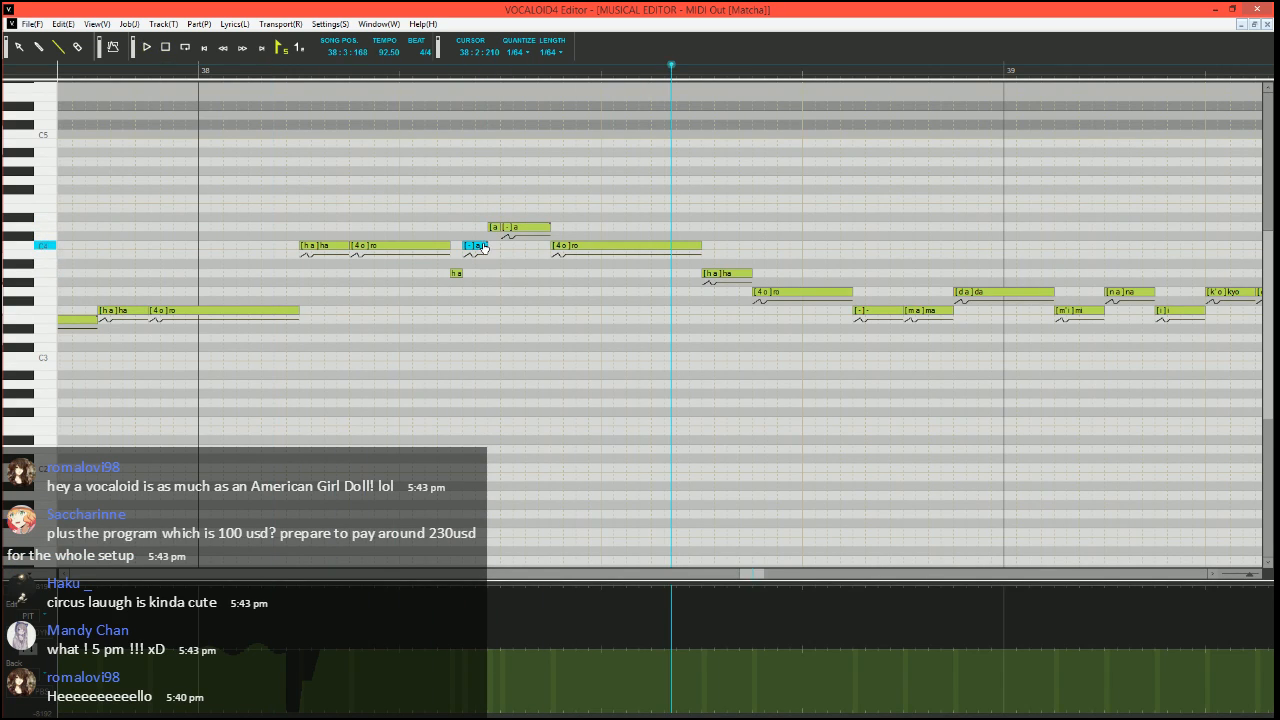
Split the C4 "a" after the short A3 "ha" into two short "-" notes and play from measure 38
left_click_drag(486, 246, 485, 246)
double_click(482, 246)
type("-")
left_click(278, 69)
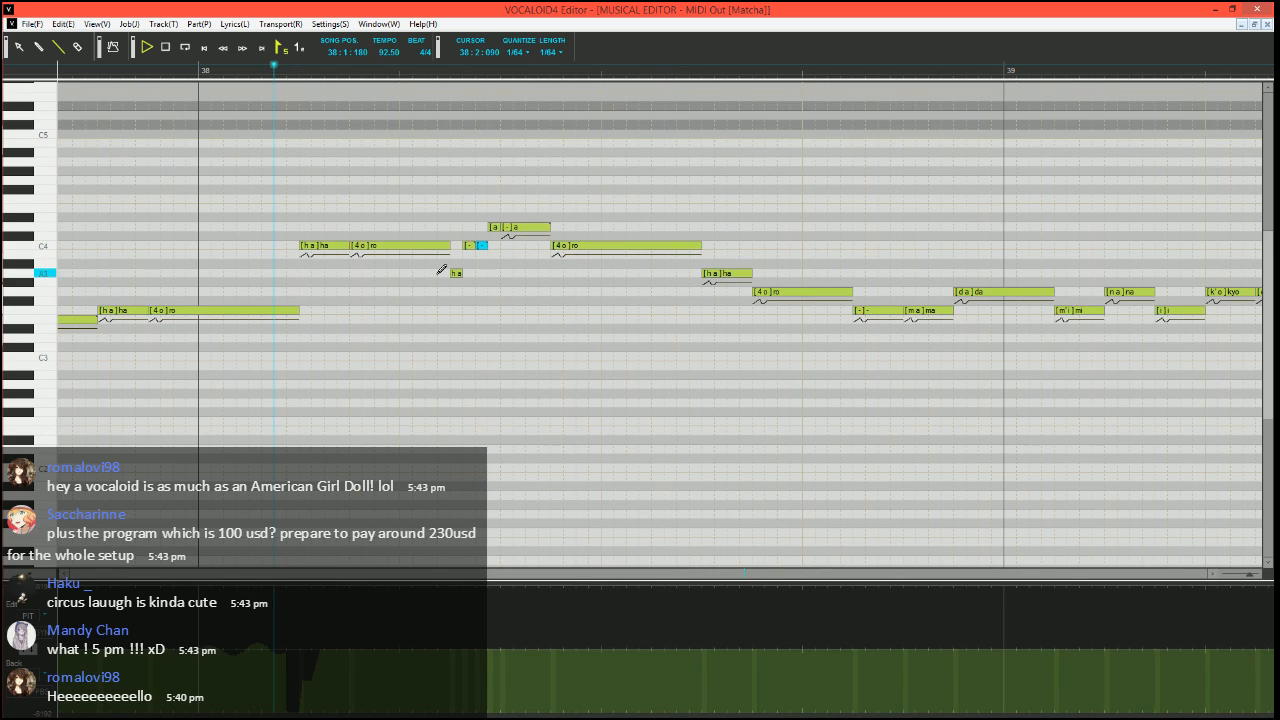
key("space")
key("space")
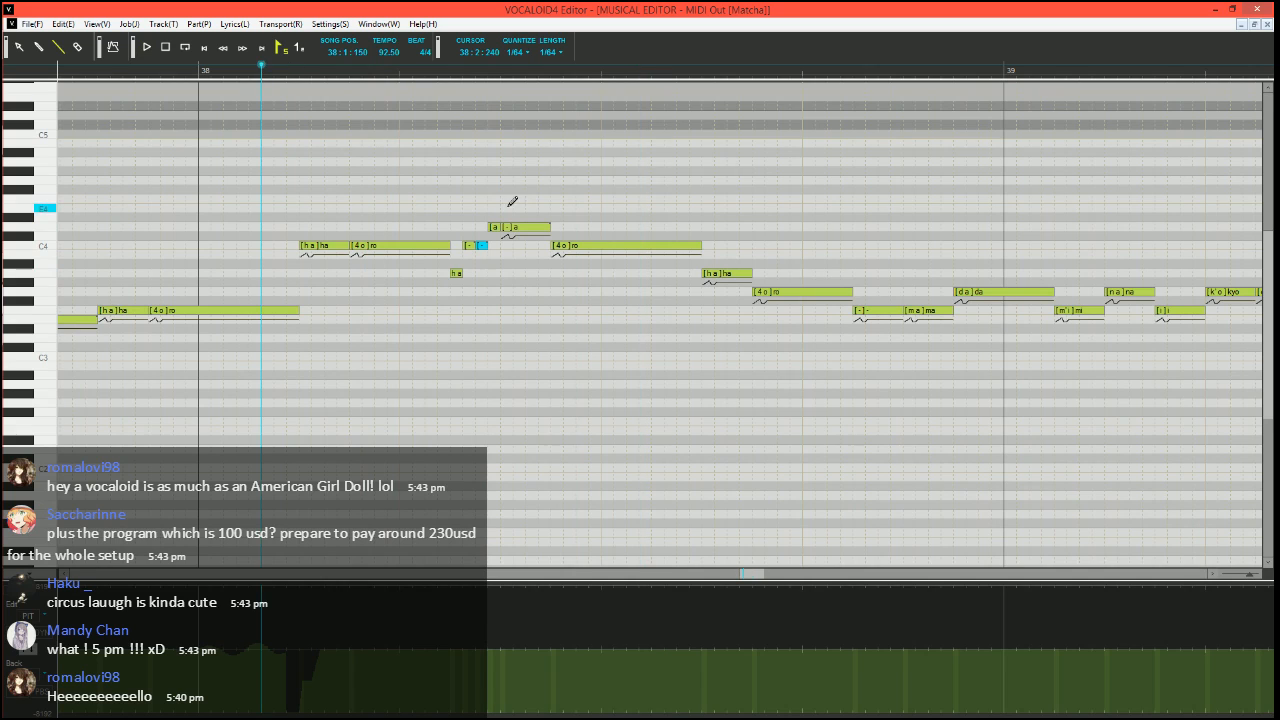
Divide the longer D4 "a" into two short D4 "-" notes and a C4 "a" with phoneme "-", and play it back from 38:1:150
left_click_drag(549, 227, 527, 226)
left_click_drag(528, 245, 551, 245)
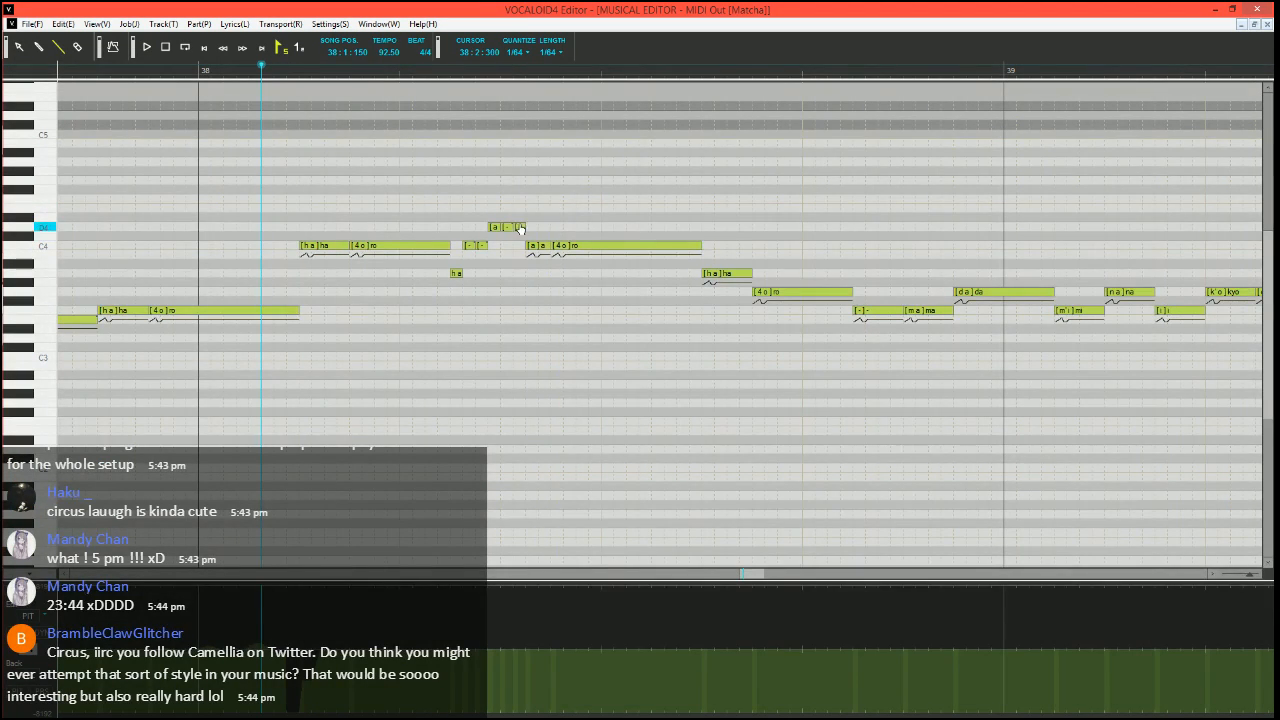
double_click(519, 227)
type("-")
key("Tab")
key("Return")
key("space")
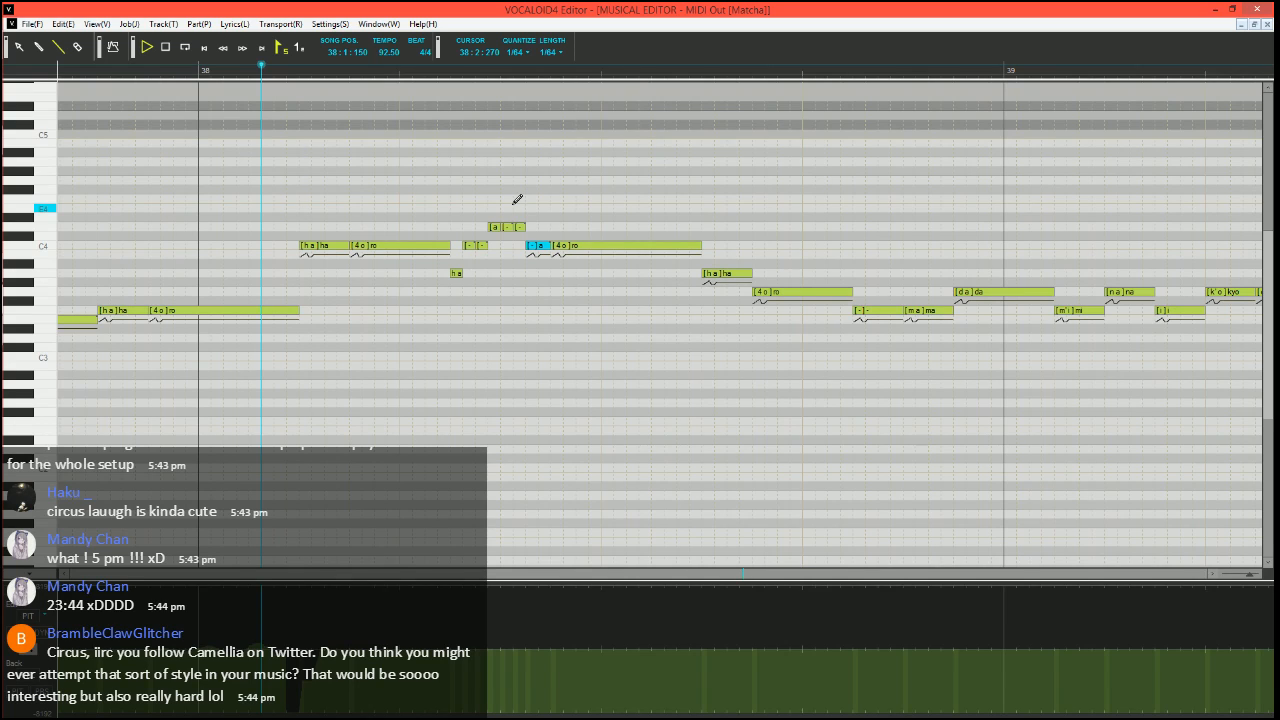
key("space")
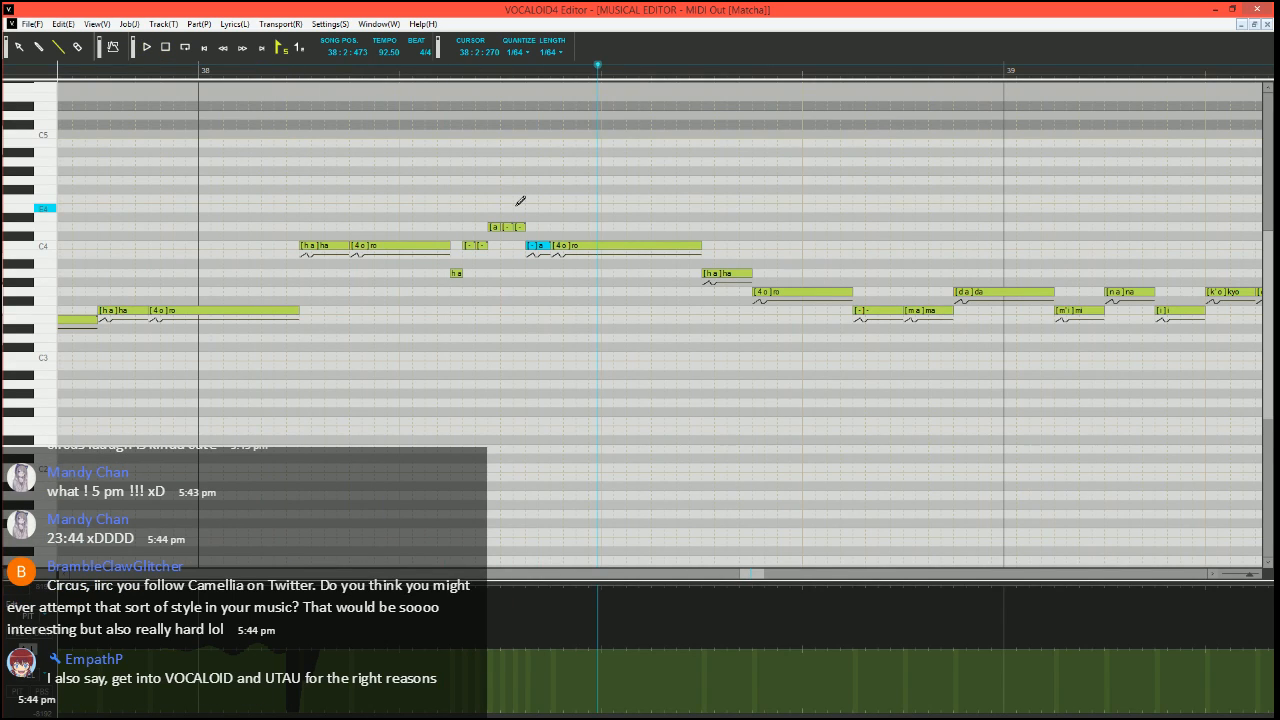
left_click(437, 72)
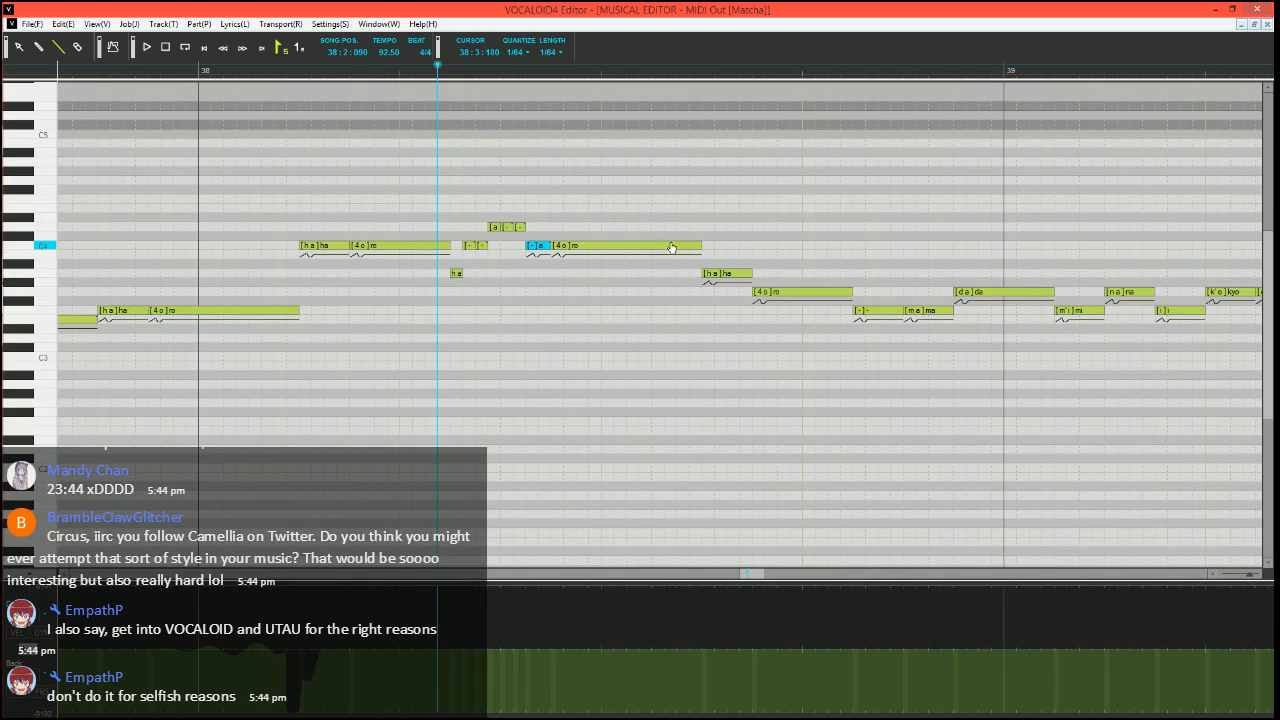
scroll(678, 235, "down", 2)
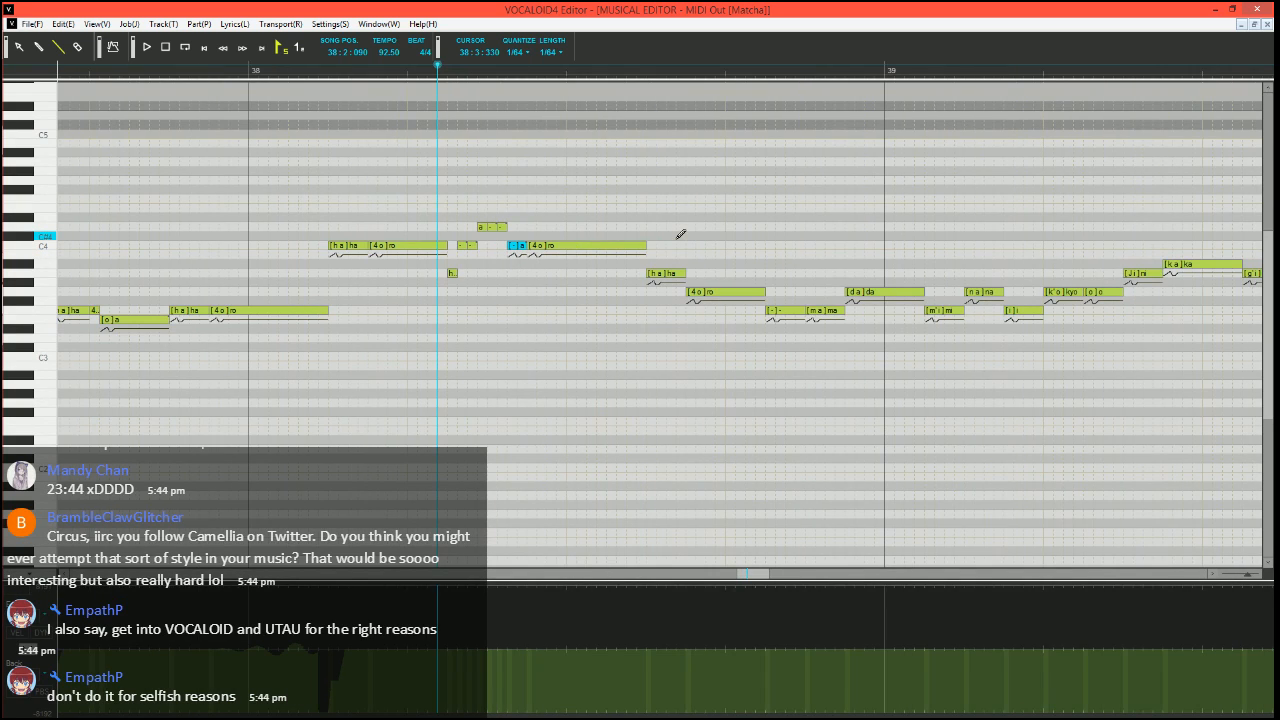
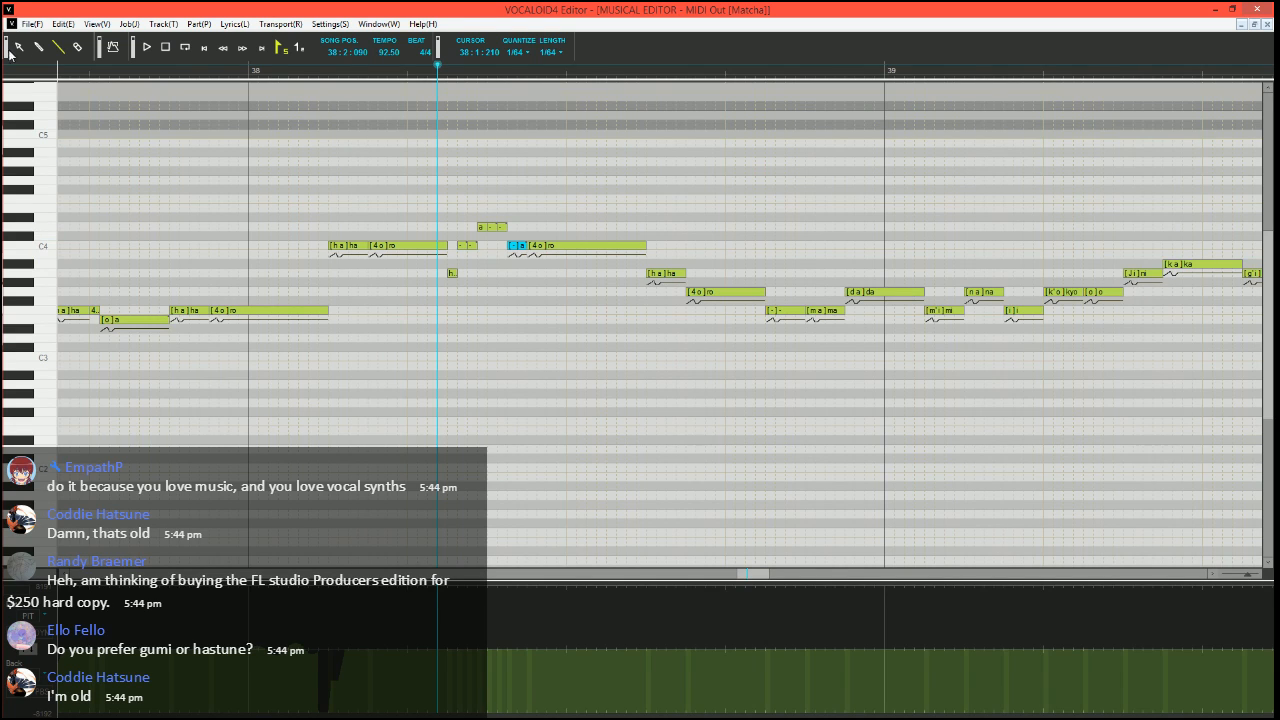
Play the vocal line from 37:3:210 into the split notes of measure 38
scroll(450, 350, "up", 1)
scroll(435, 366, "down", 2)
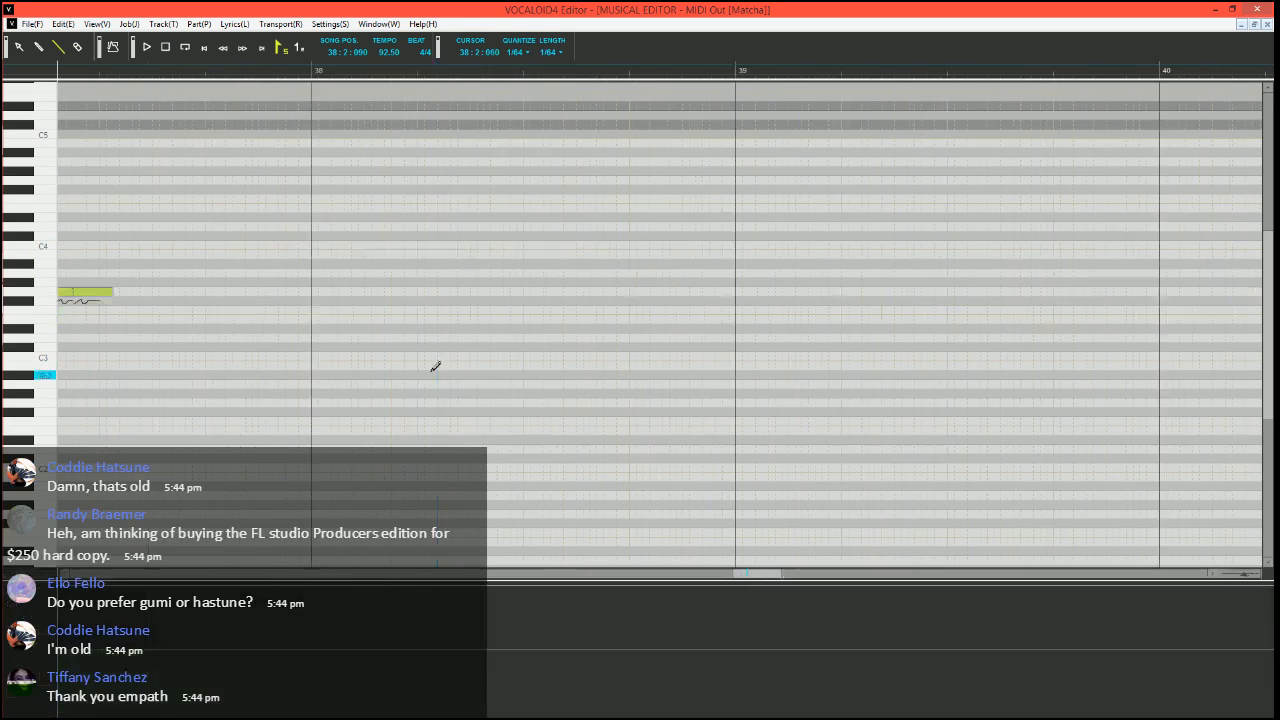
left_click(146, 66)
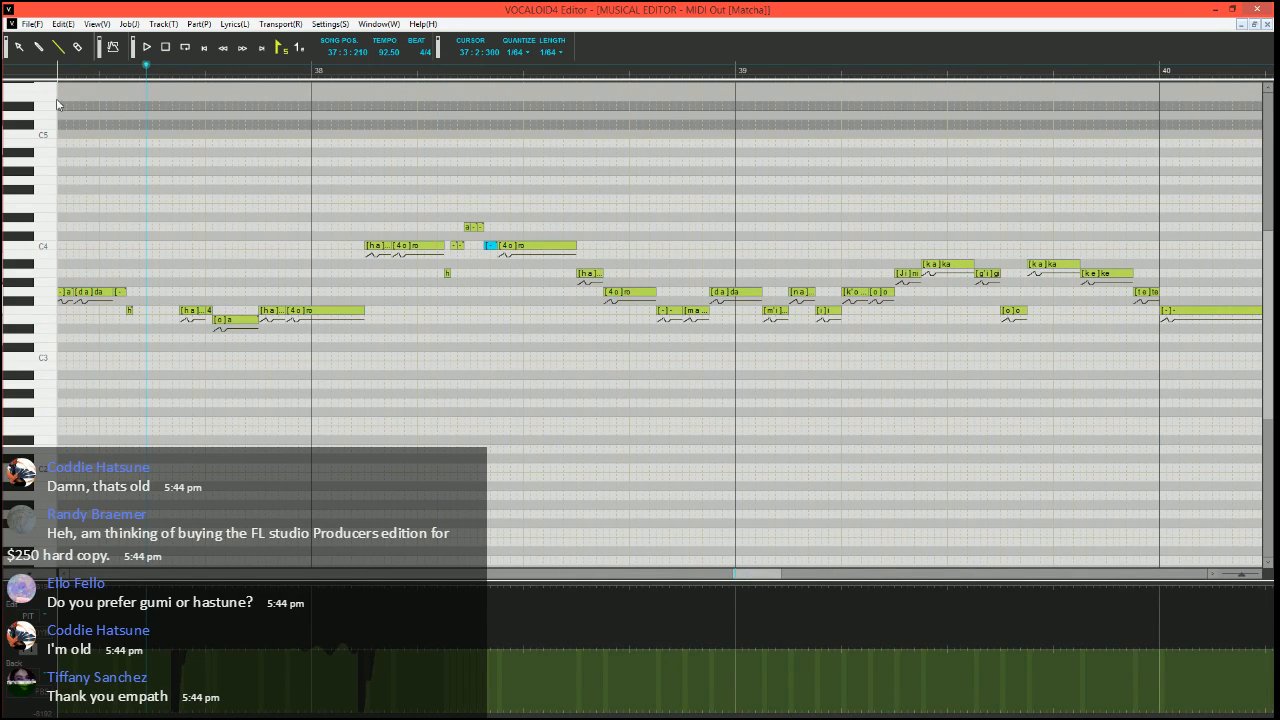
scroll(322, 332, "up", 1)
key("space")
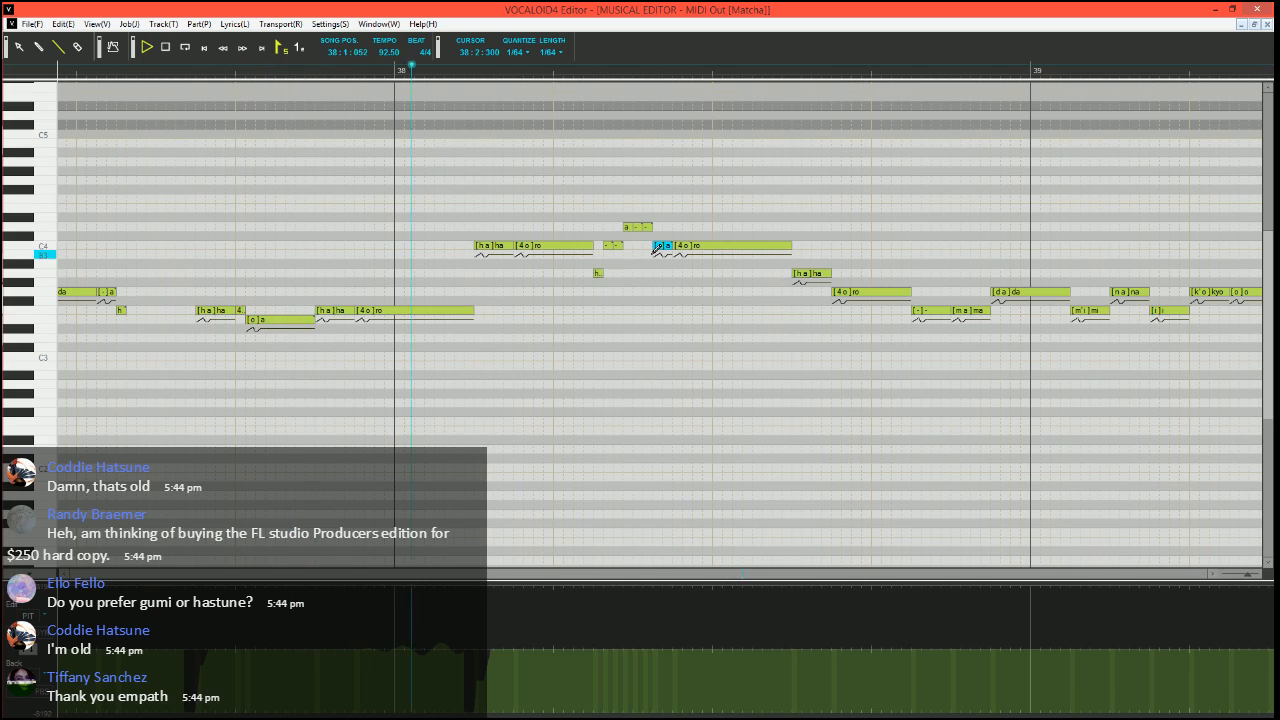
key("space")
Shorten the second C4 "ro" of measure 38, add a short C4 "-" and an A3 "-" before "ha", and play from 38:1:060
left_click(416, 66)
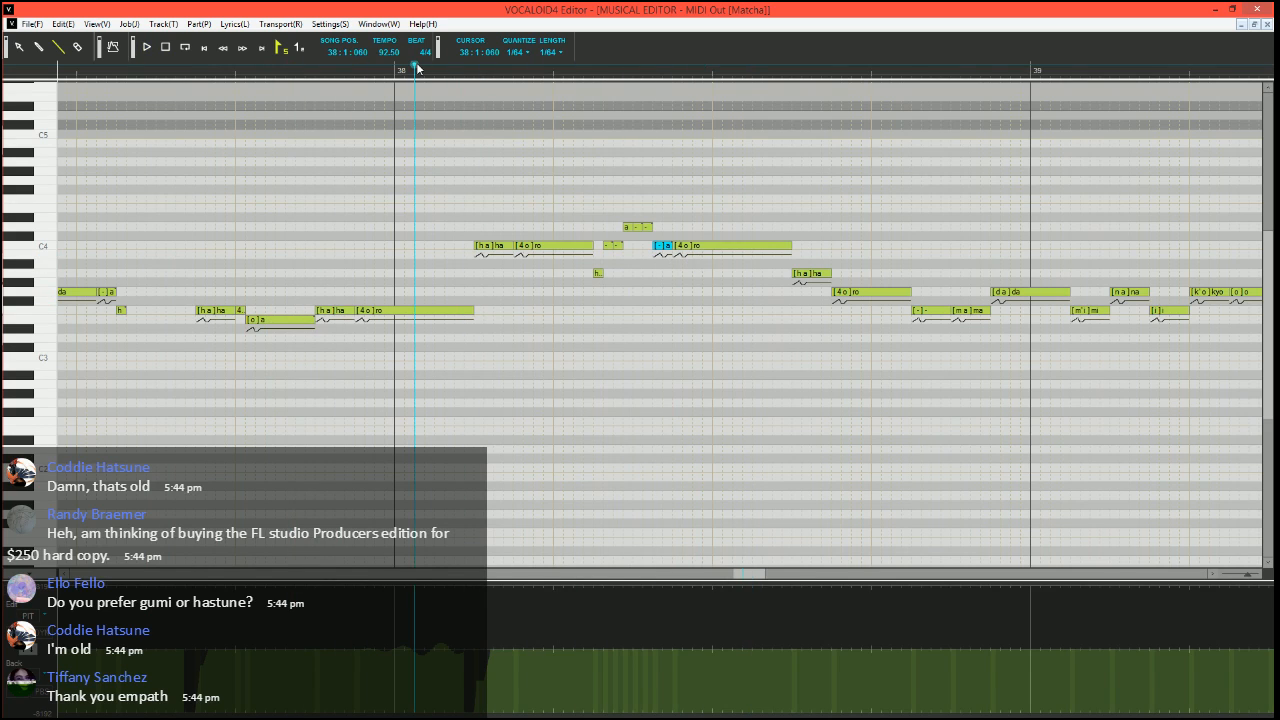
scroll(588, 265, "right", 1)
scroll(617, 332, "up", 1)
scroll(617, 332, "right", 1)
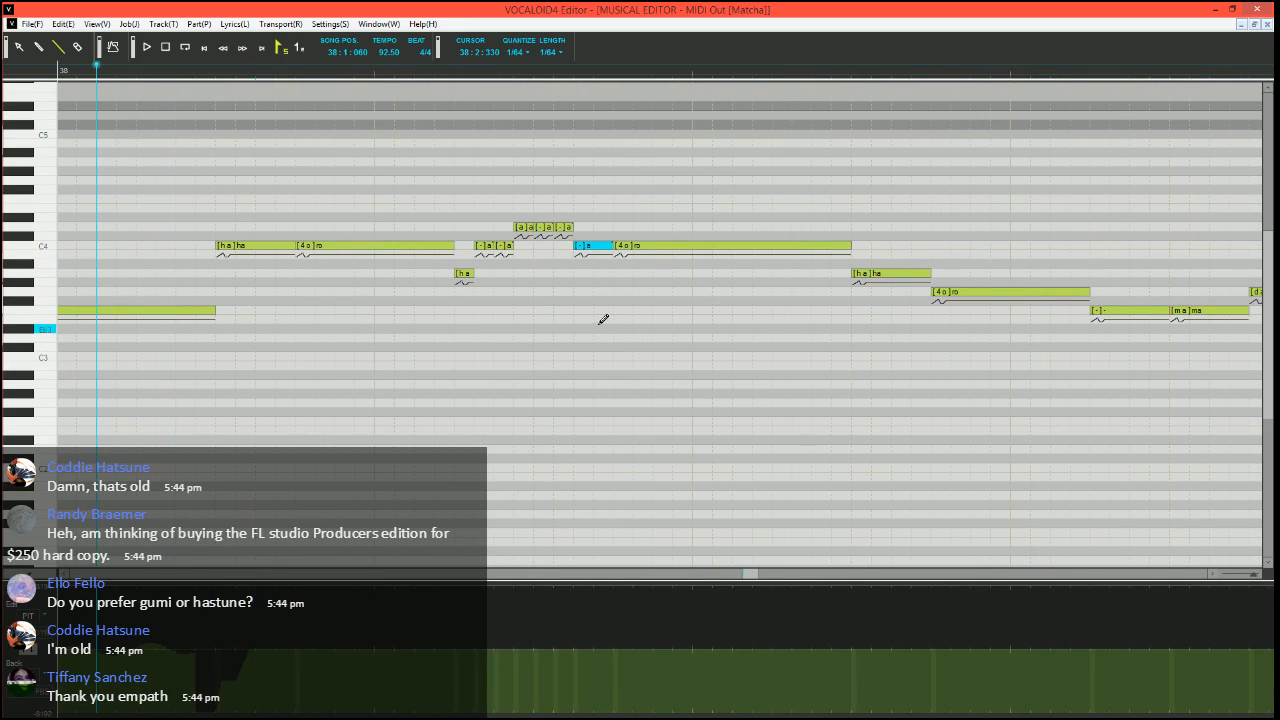
mouse_move(849, 245)
left_mouse_down()
mouse_move(772, 245)
mouse_move(852, 273)
left_mouse_up()
double_click(781, 245)
type("-")
key("Tab")
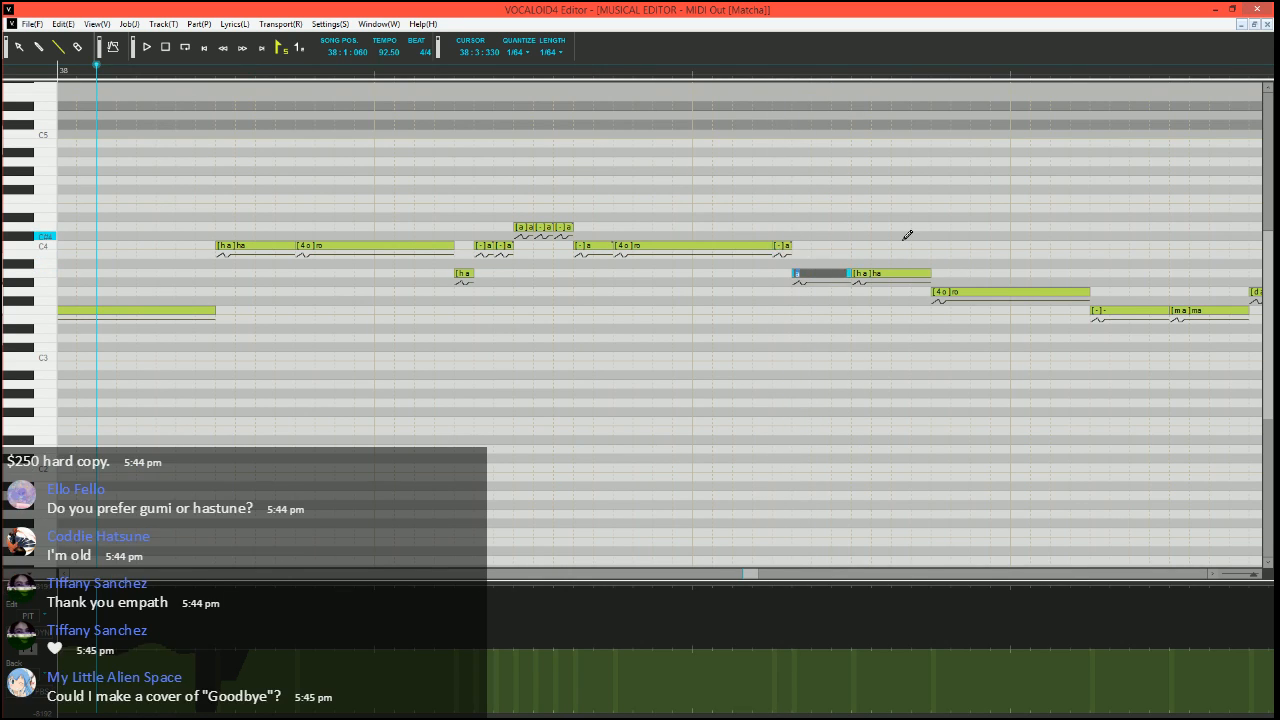
type("-")
key("Return")
scroll(829, 241, "down", 2)
key("space")
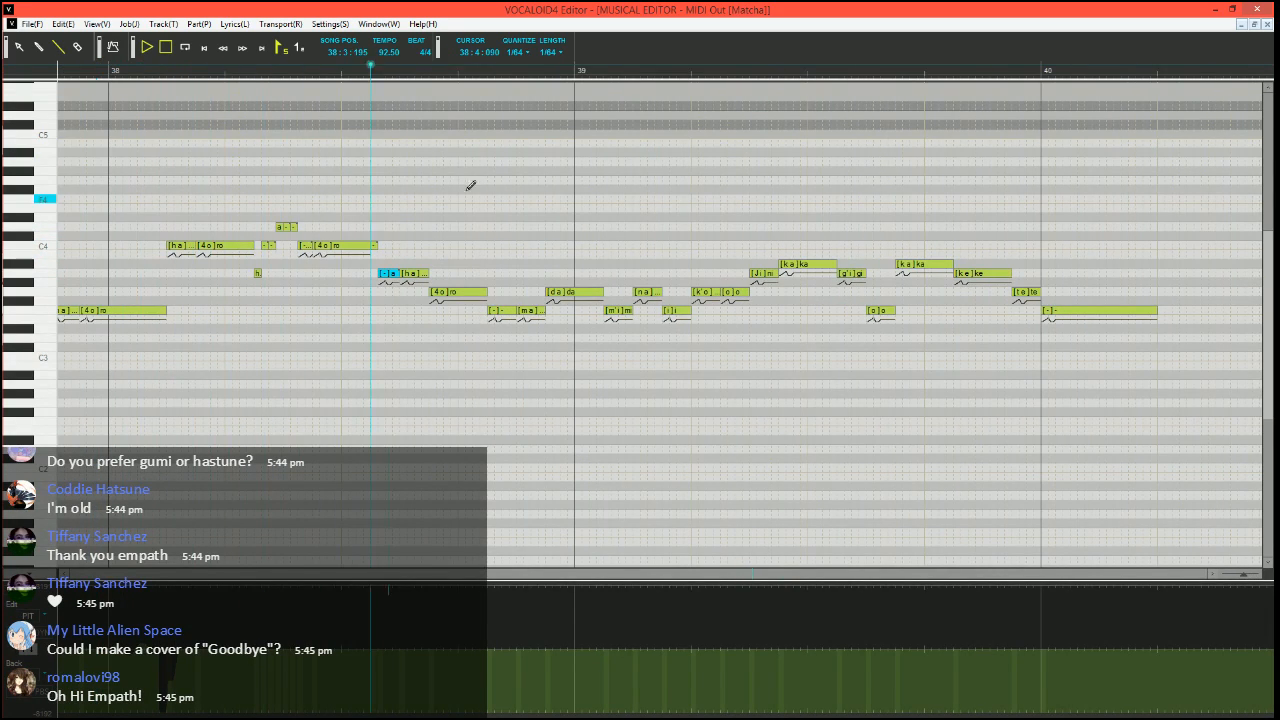
key("space")
Divide the G3 "ro" of measure 38 into a short A3 "ro", a G3 "a" with phoneme "o" and a short G3 "-" note
scroll(403, 314, "up", 2)
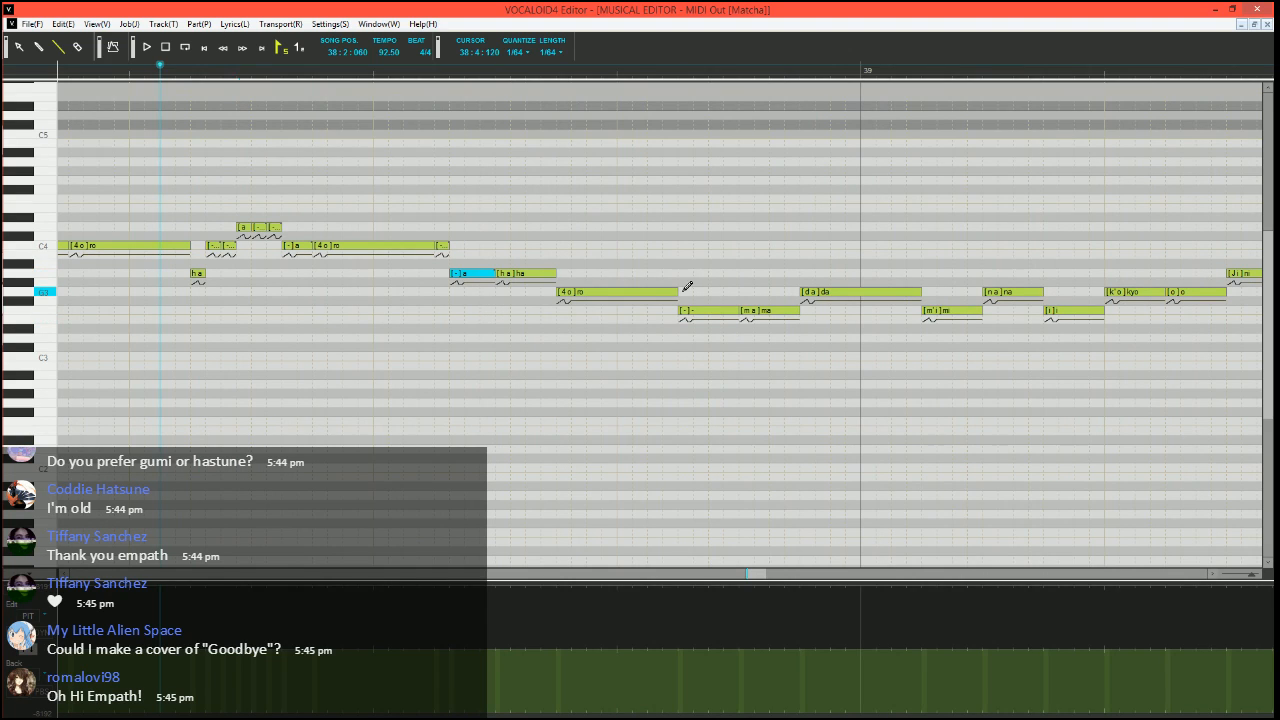
mouse_move(677, 291)
left_mouse_down()
mouse_move(569, 291)
mouse_move(564, 277)
mouse_move(678, 292)
left_mouse_up()
double_click(646, 296)
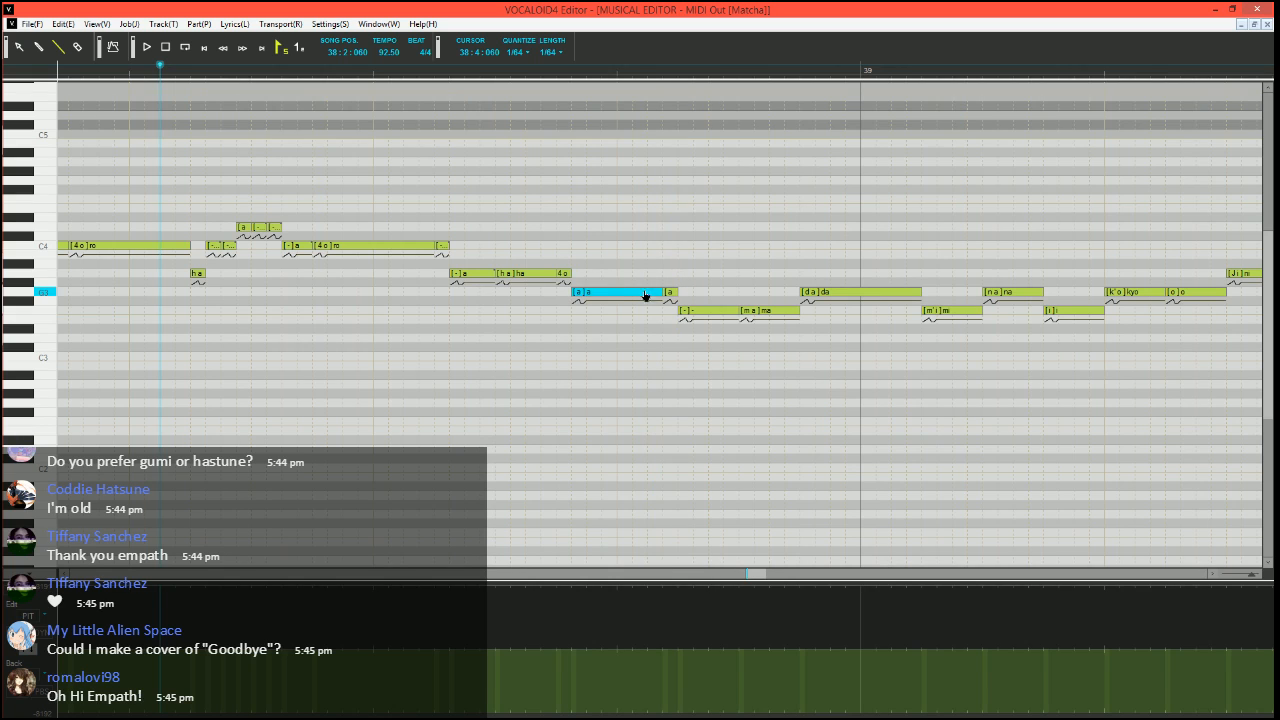
type("o")
key("Tab")
type("-")
key("Return")
scroll(672, 299, "right", 5)
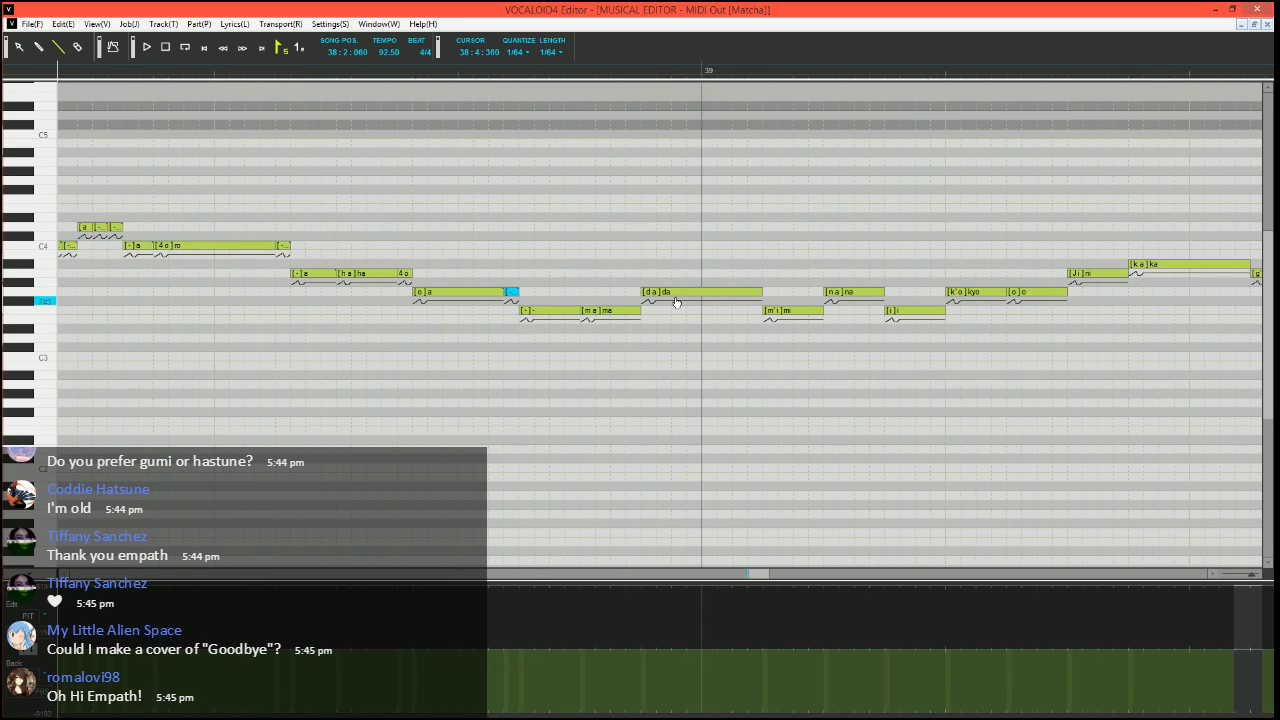
left_click(345, 76)
scroll(480, 200, "right", 3)
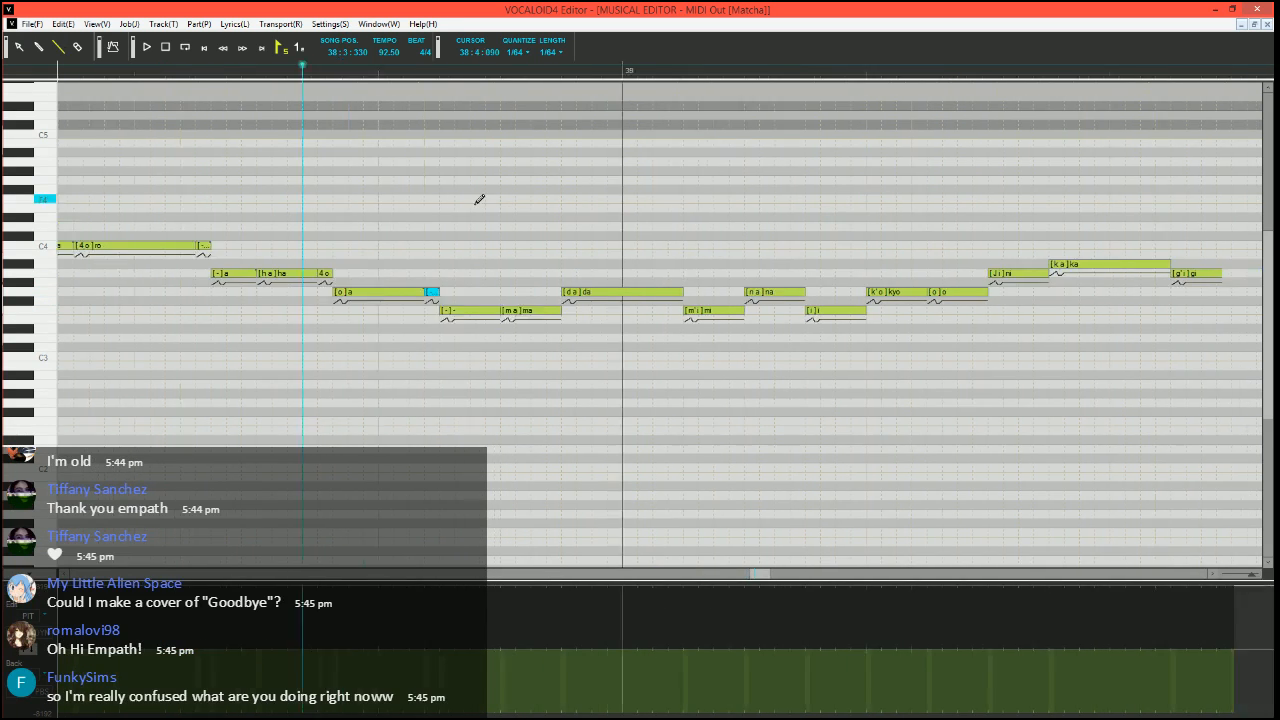
Try a downward pitch-bend dip at the start of the G3 "da" note at 38:4:360
scroll(392, 337, "up", 1)
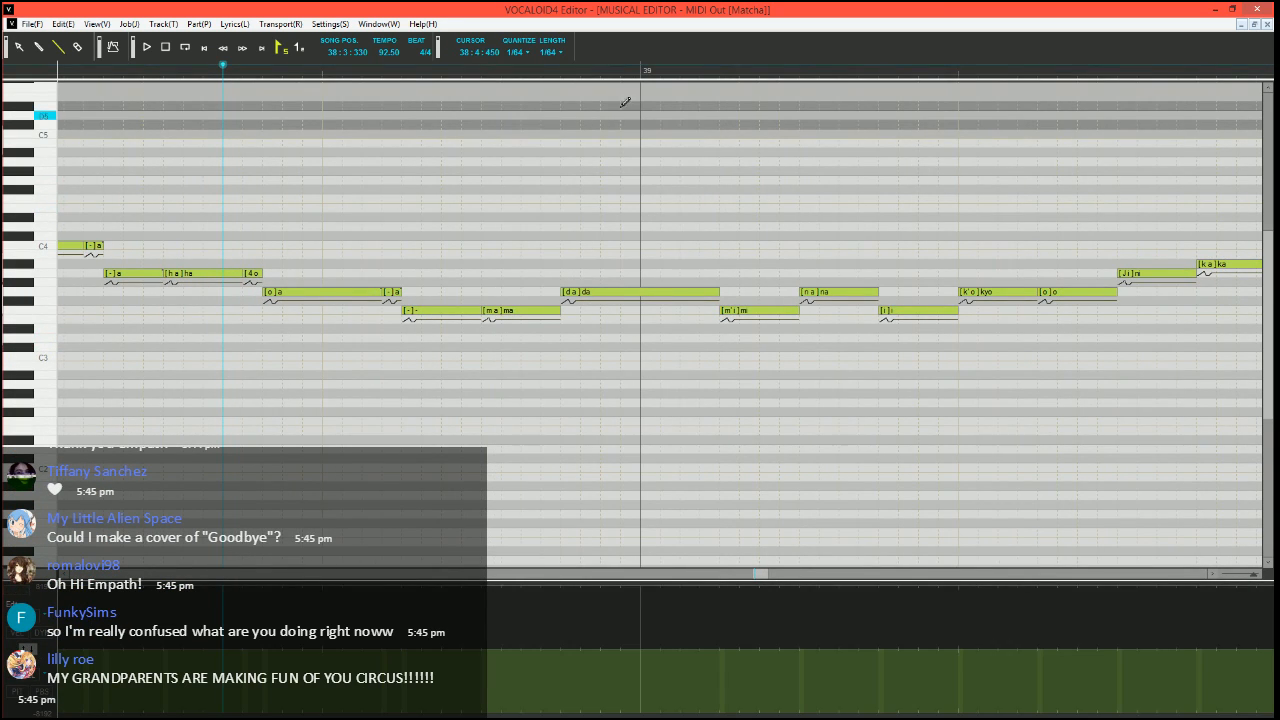
left_click(549, 69)
left_click(570, 75)
left_click(581, 77)
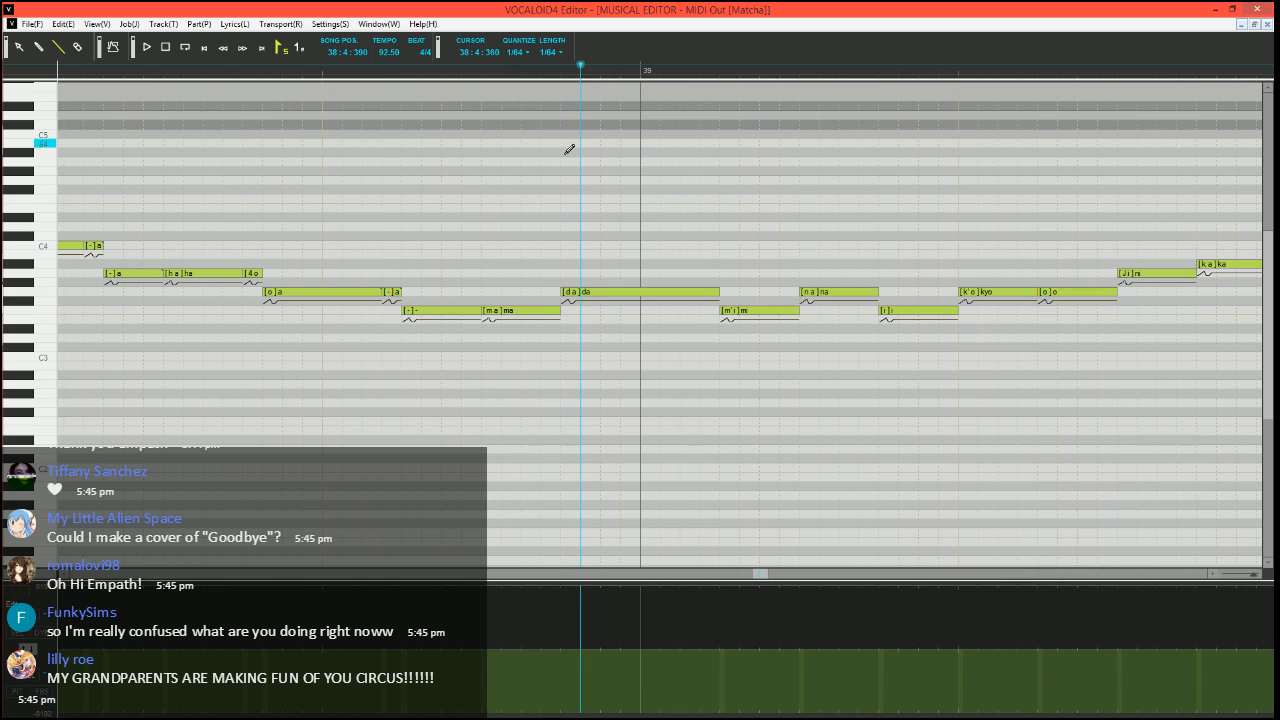
scroll(557, 260, "right", 3)
scroll(547, 407, "up", 1)
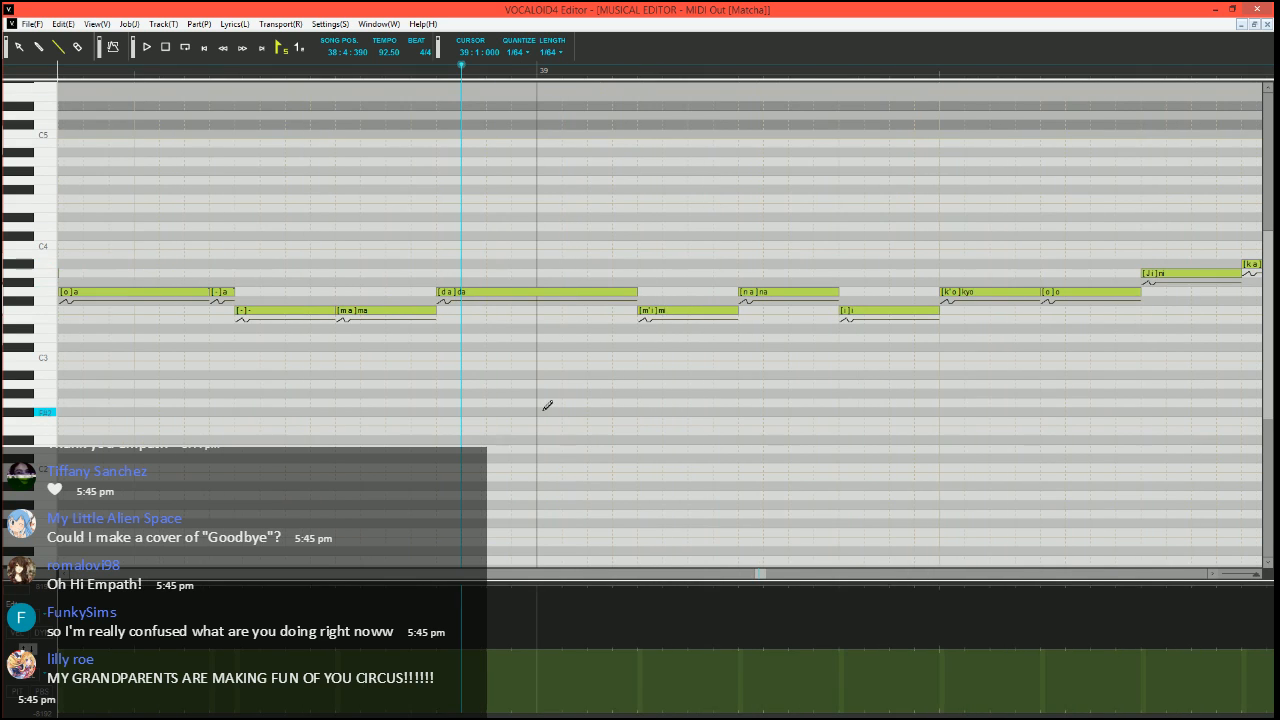
left_click(437, 70)
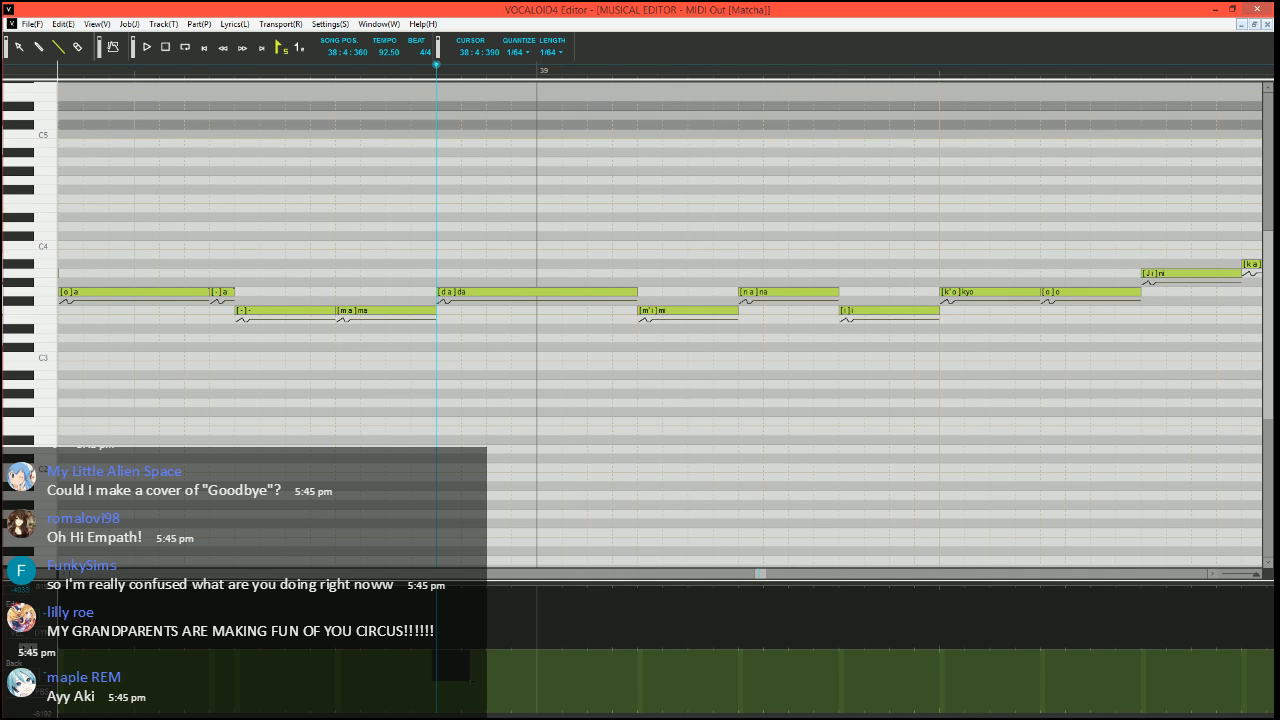
scroll(476, 429, "down", 1)
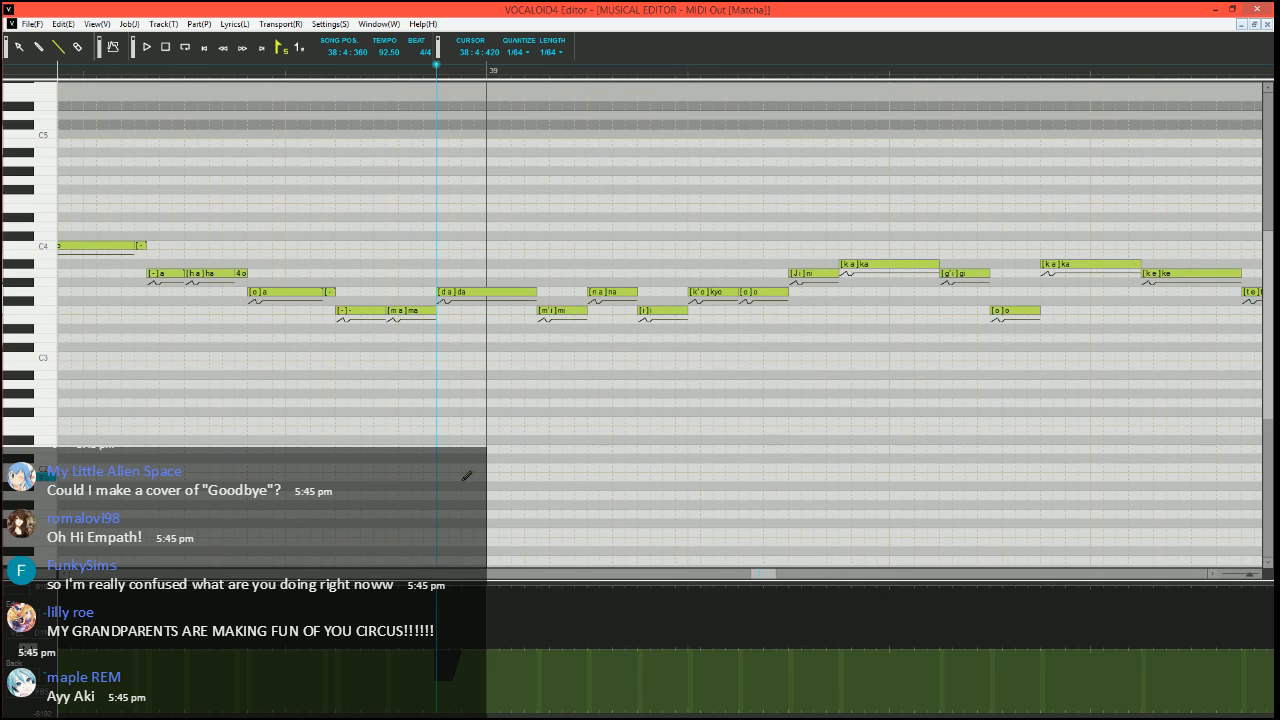
Play the "da" note with its pitch dip, starting from 38:4:180
left_click(213, 70)
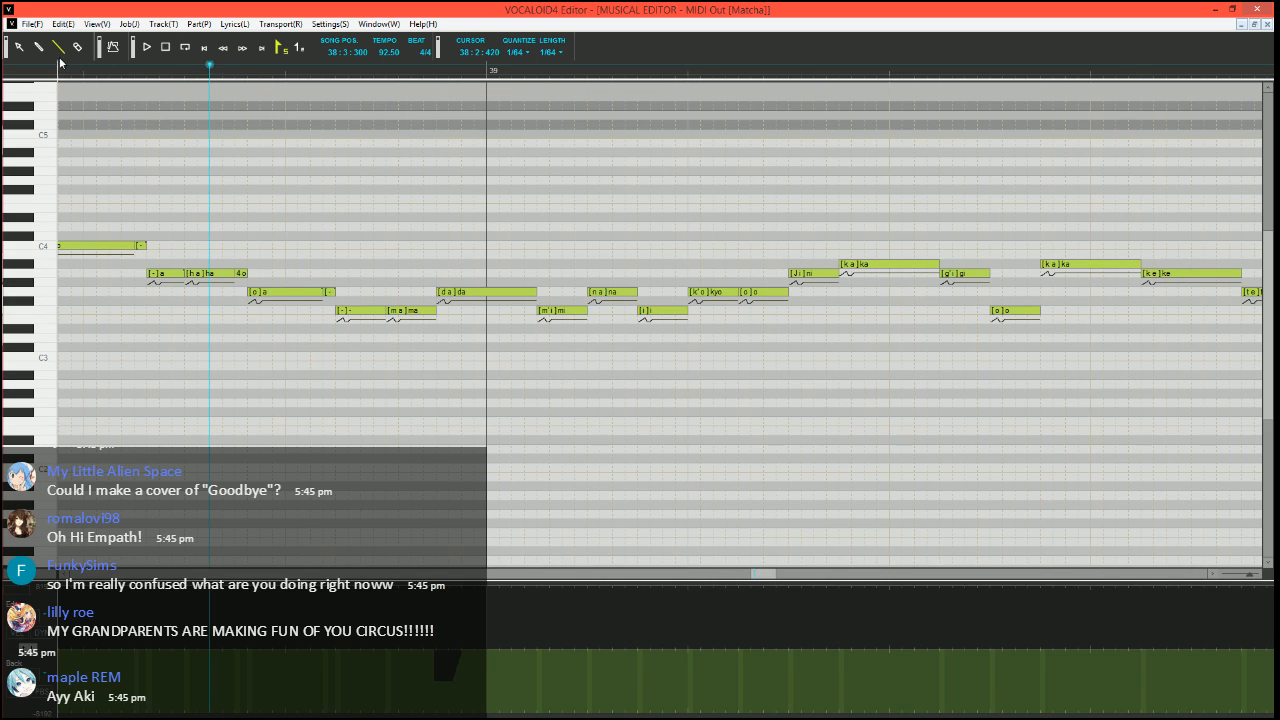
scroll(329, 300, "up", 1)
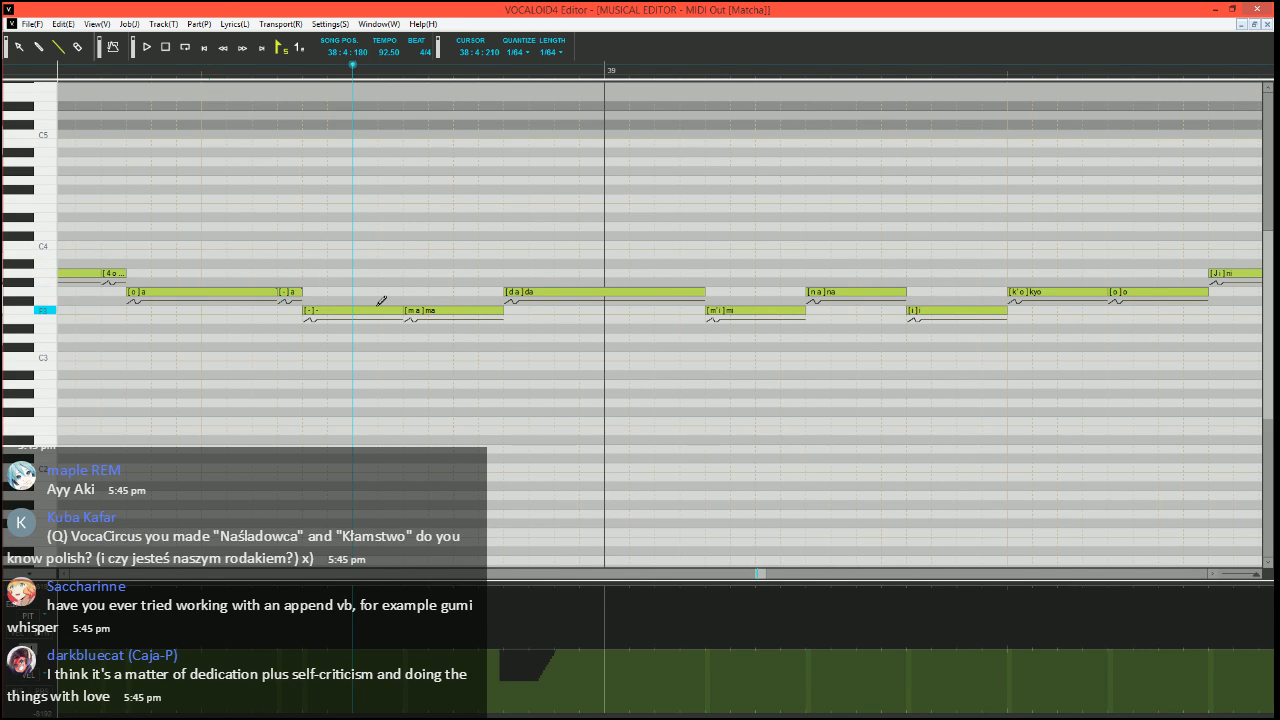
scroll(430, 416, "down", 1)
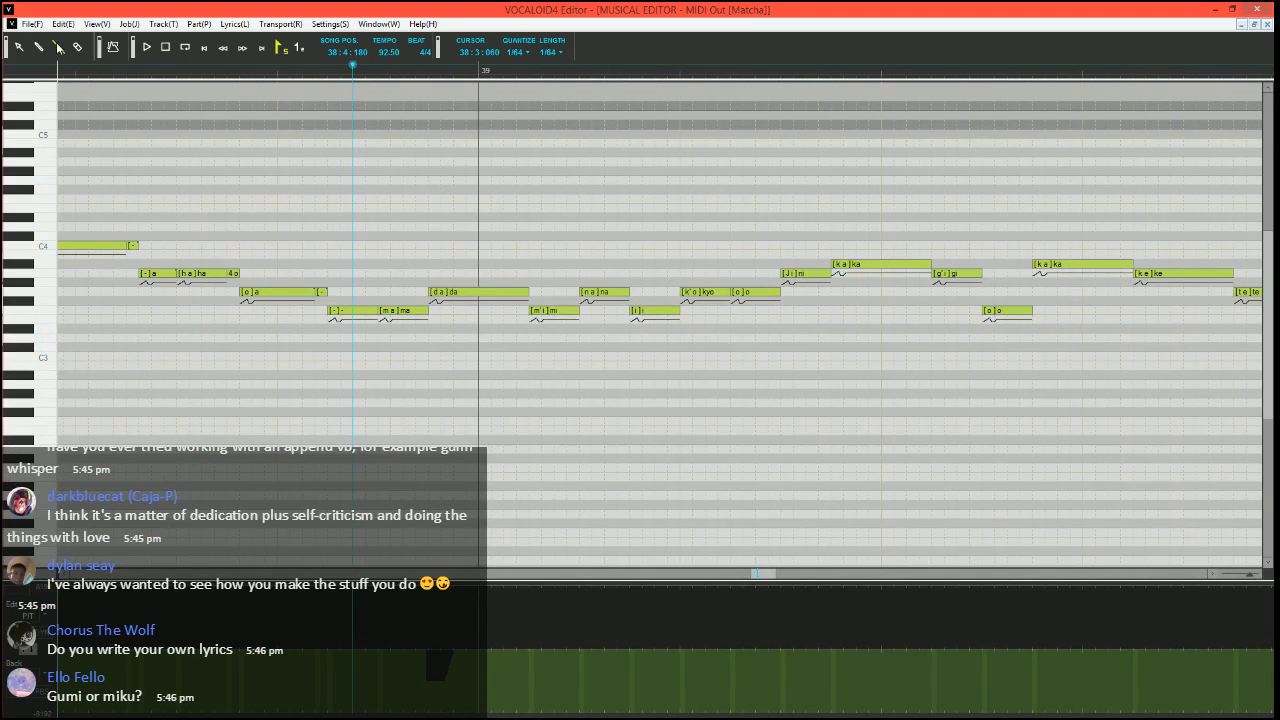
scroll(354, 328, "up", 2)
scroll(403, 374, "right", 1)
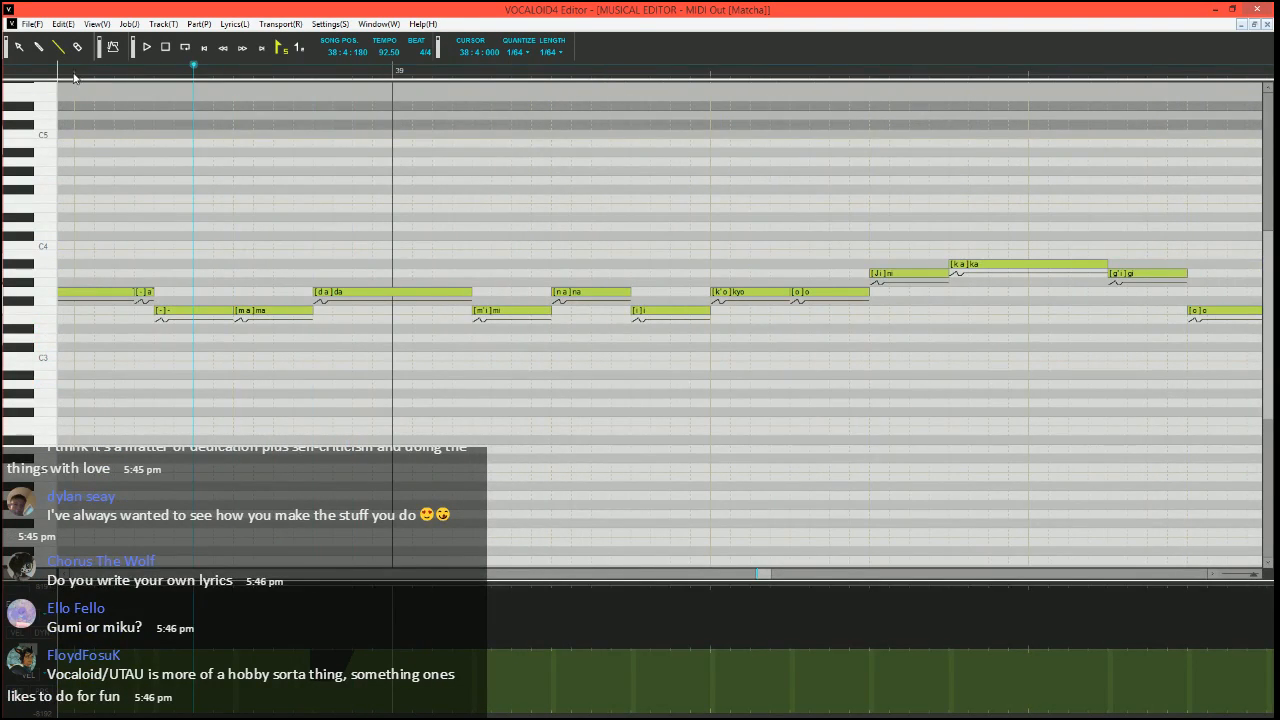
key("space")
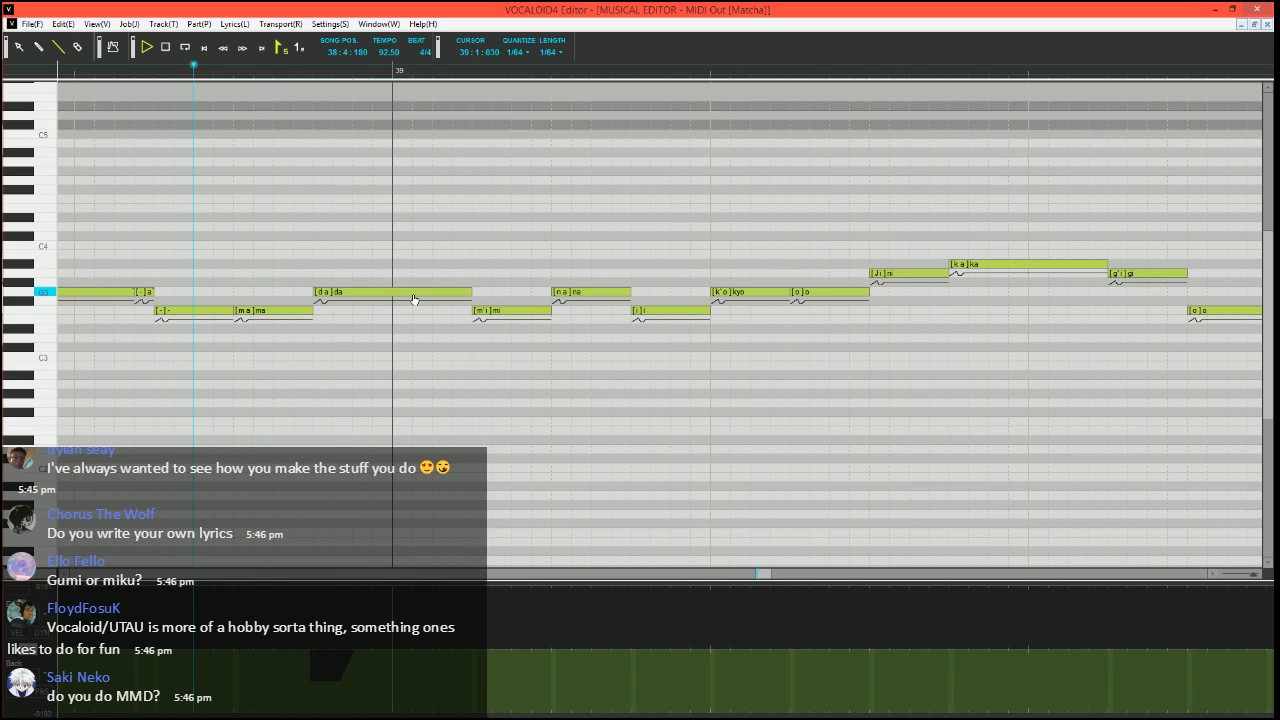
left_click(165, 47)
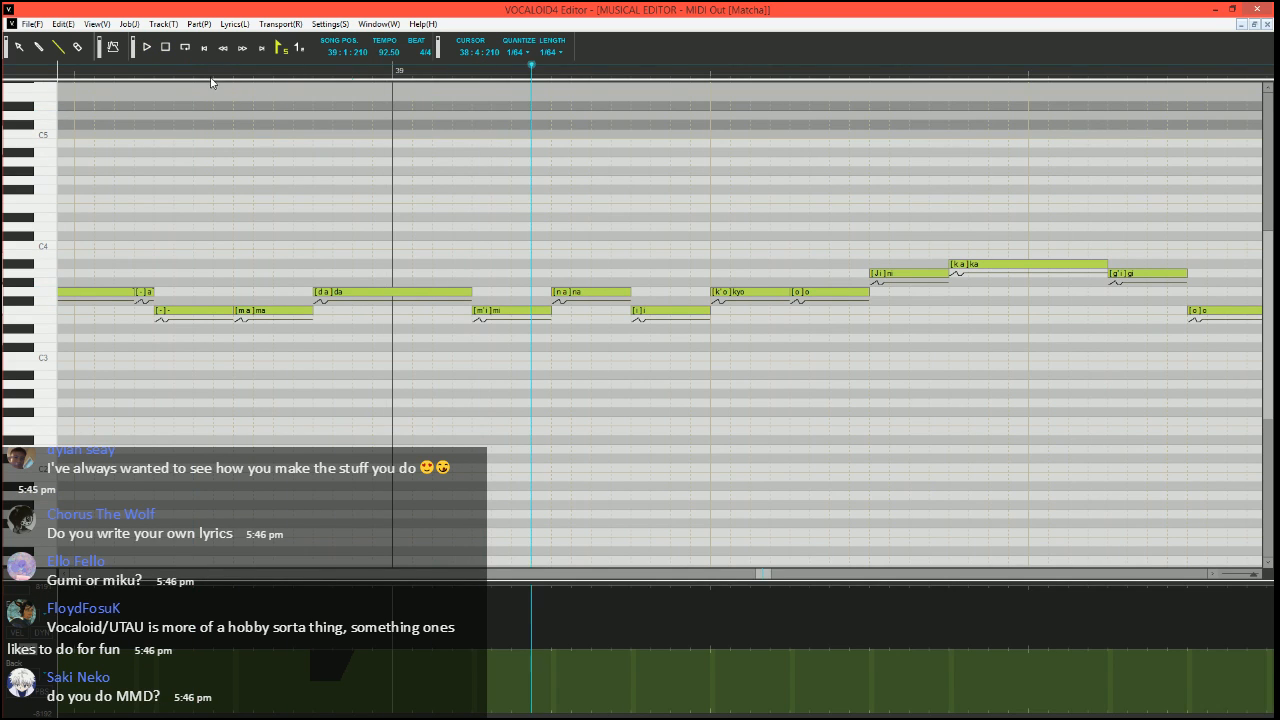
Divide the G3 "da" into a short F3 "da", a short G3 "a" and a longer G3 "-" note, and play from 38:4:210
left_click(212, 73)
scroll(477, 260, "down", 2)
scroll(312, 349, "left", 2)
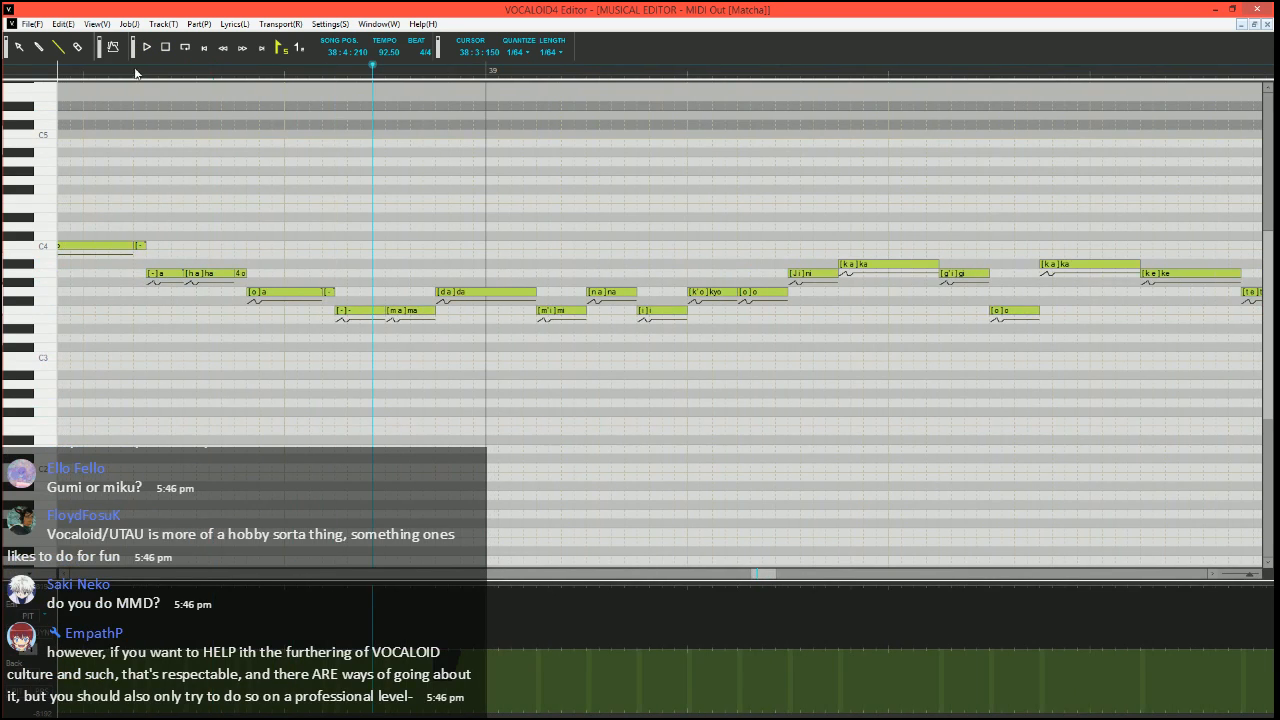
left_click(58, 46)
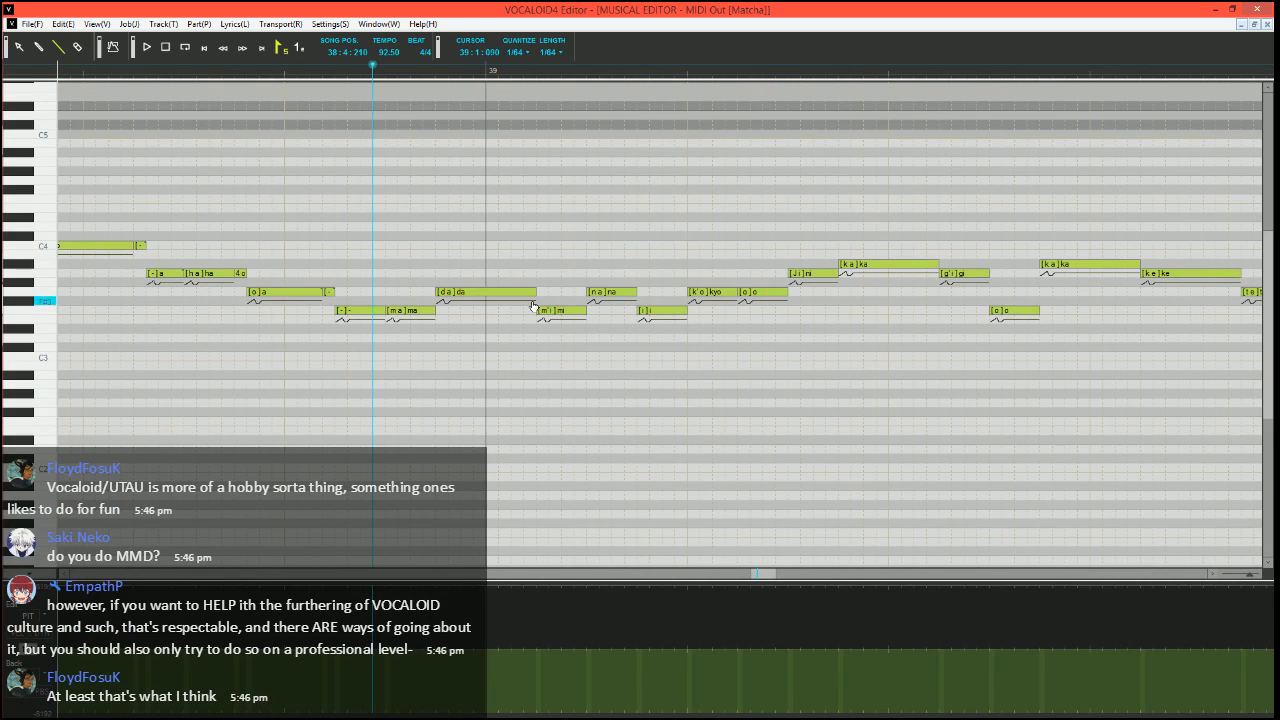
left_click(473, 292)
left_click_drag(473, 292, 460, 292)
mouse_move(450, 293)
left_mouse_down()
mouse_move(452, 316)
mouse_move(474, 291)
mouse_move(536, 291)
left_mouse_up()
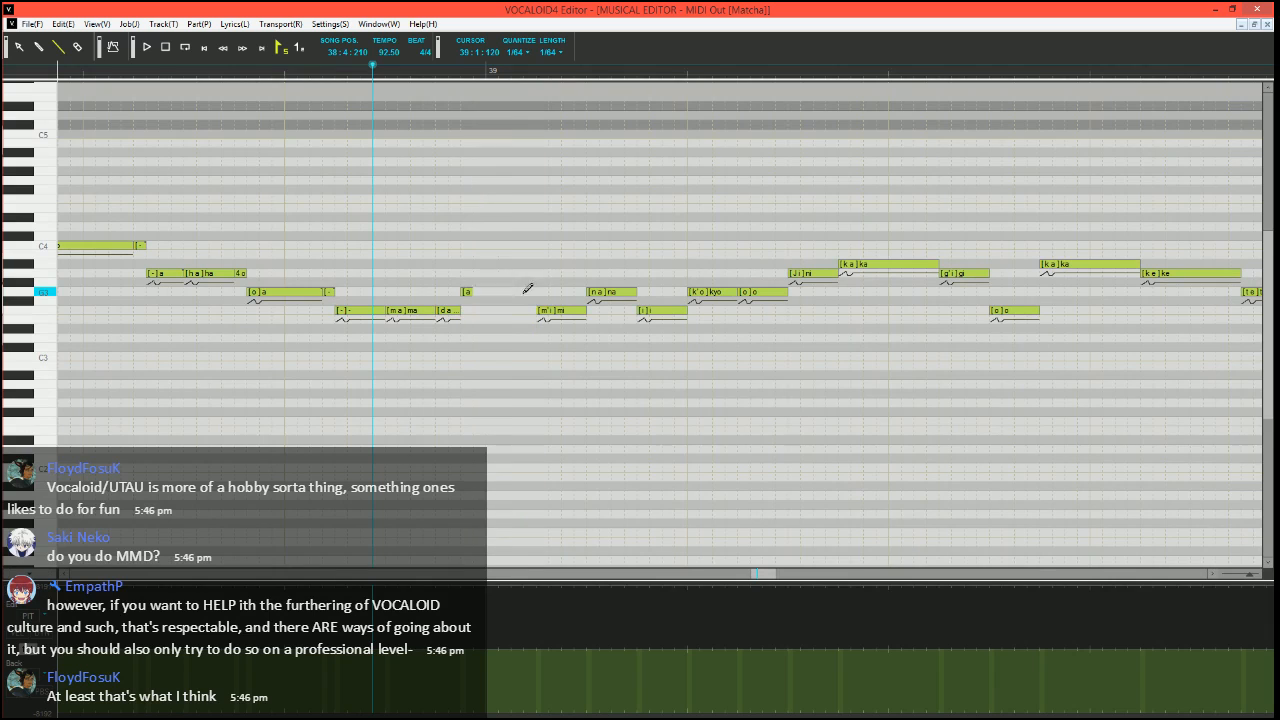
type("-")
key("Return")
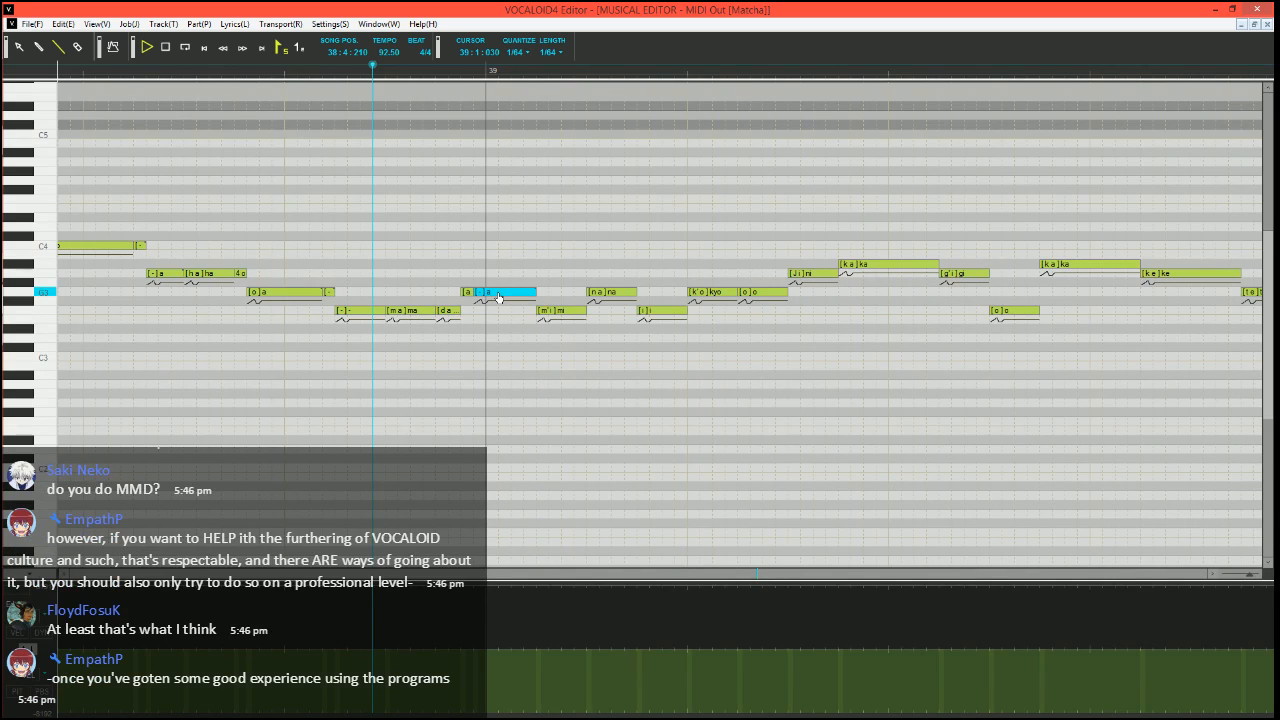
key("space")
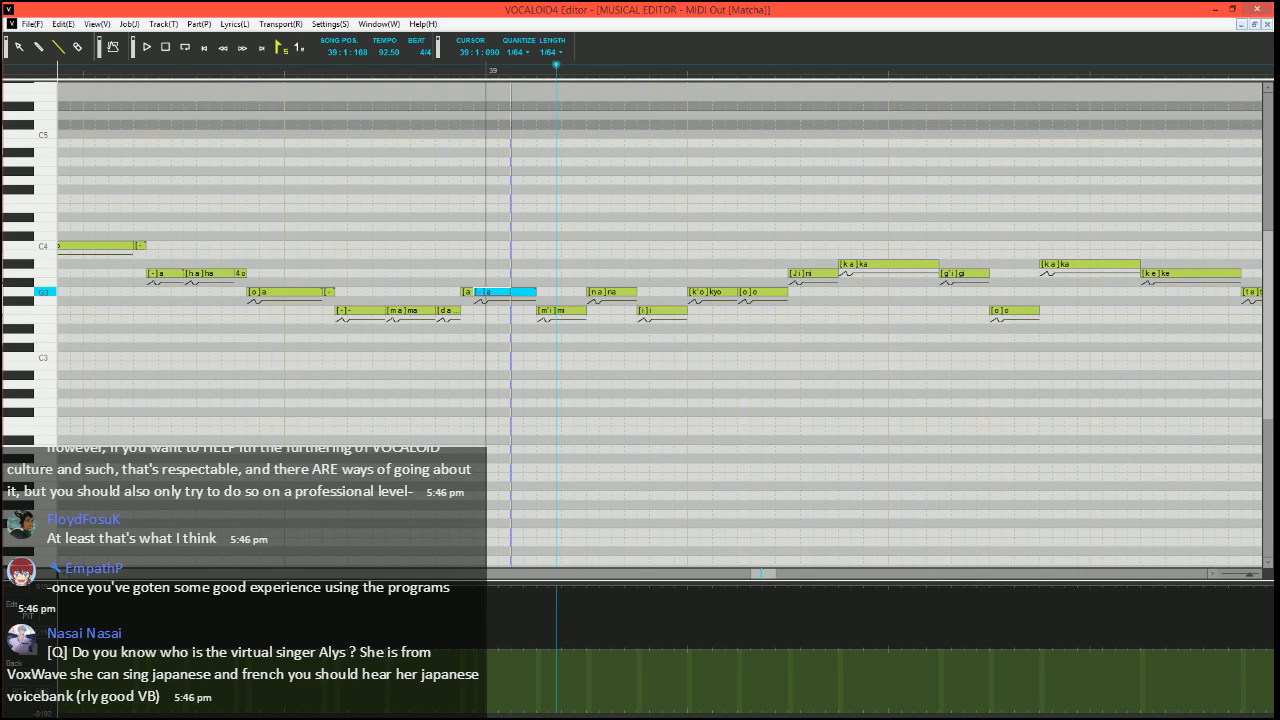
Split a short "-" note off the end of the longer G3 "-" note before "mi", and replay from 38:4:210
left_click(524, 292)
type("-")
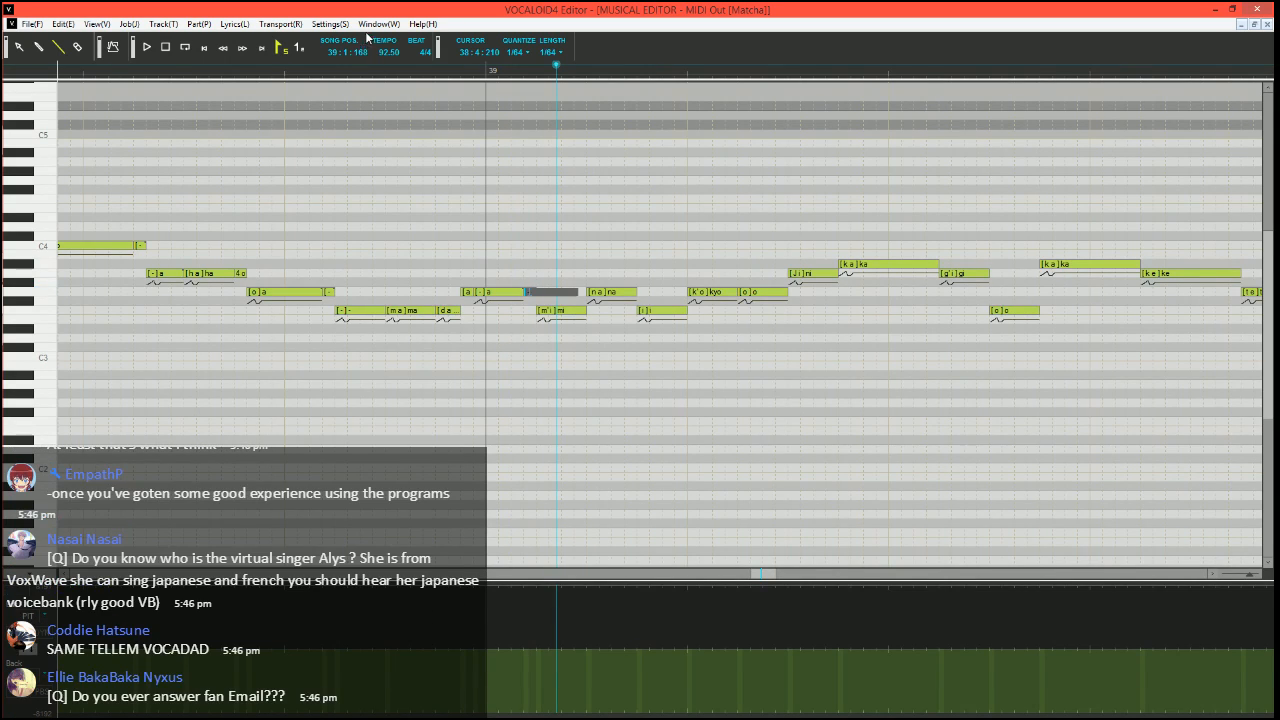
left_click(372, 71)
key("space")
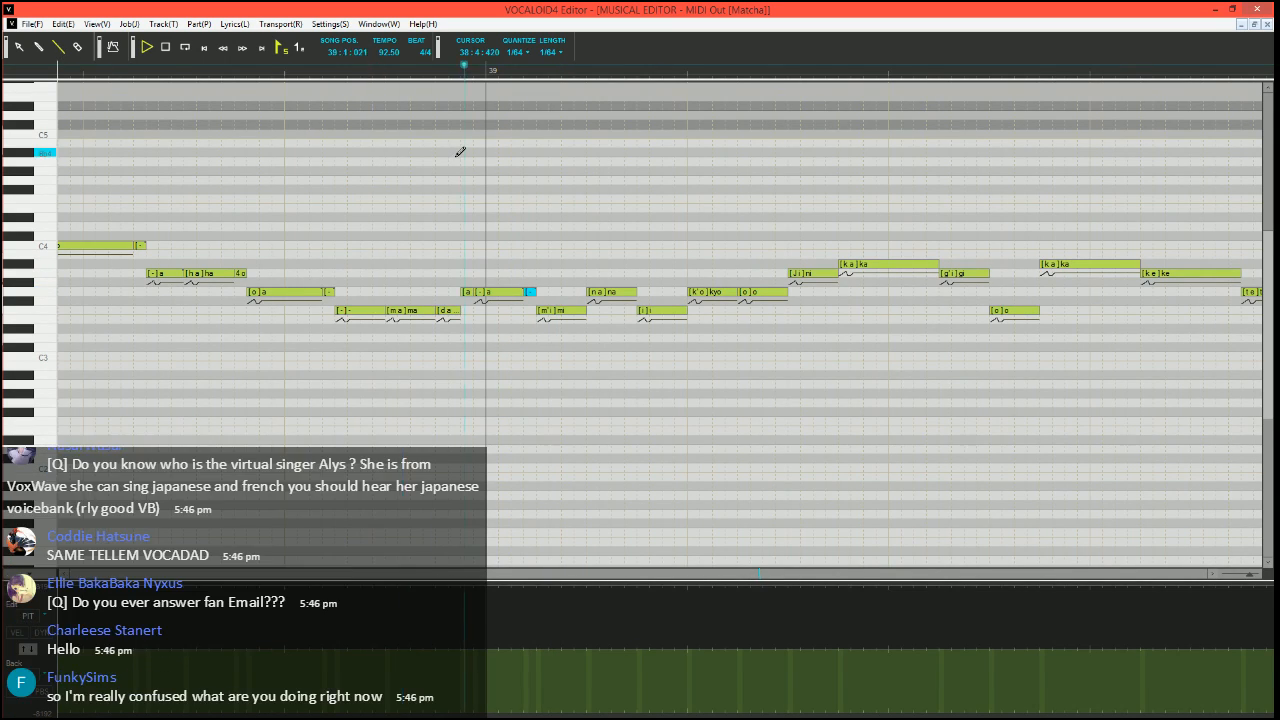
key("space")
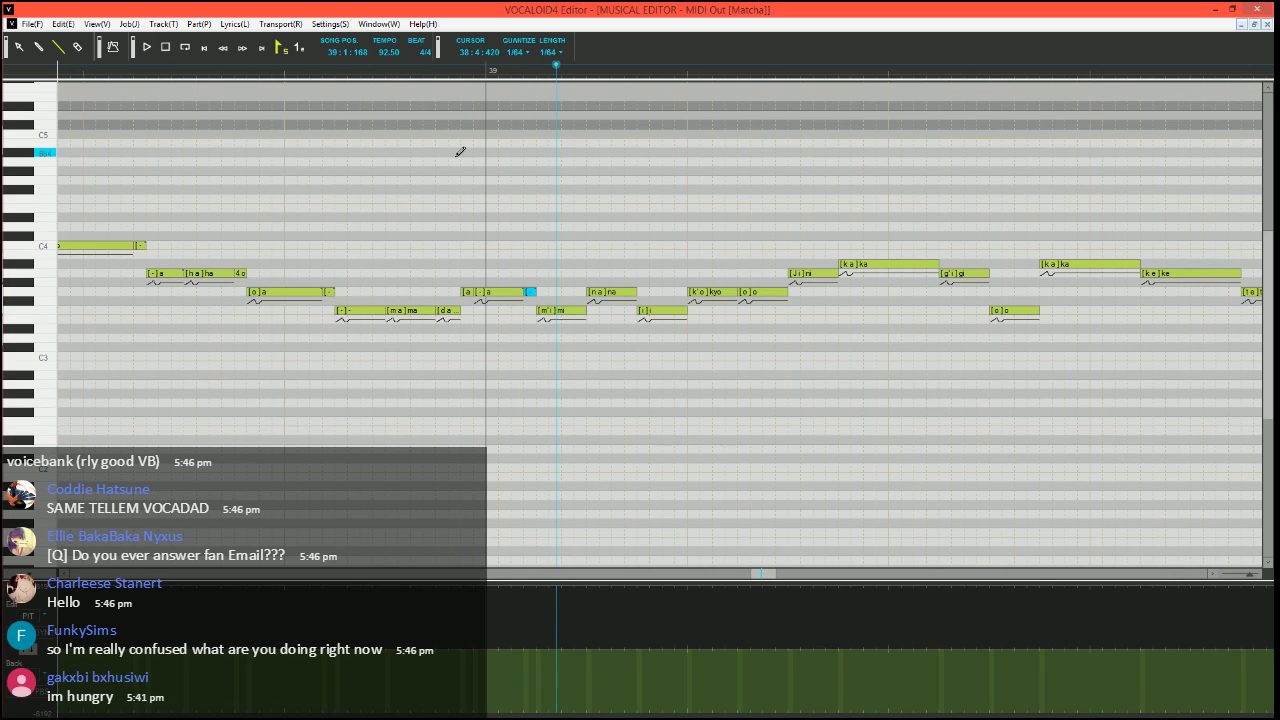
left_click(374, 70)
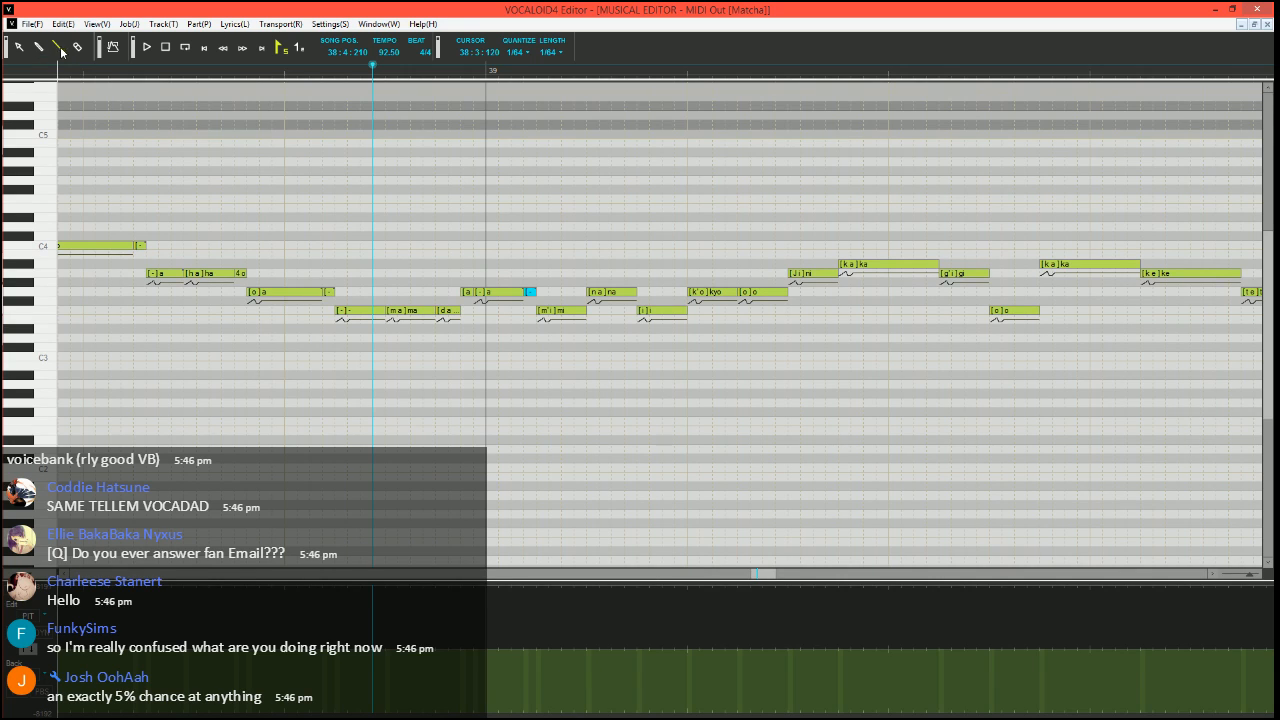
scroll(290, 290, "right", 3)
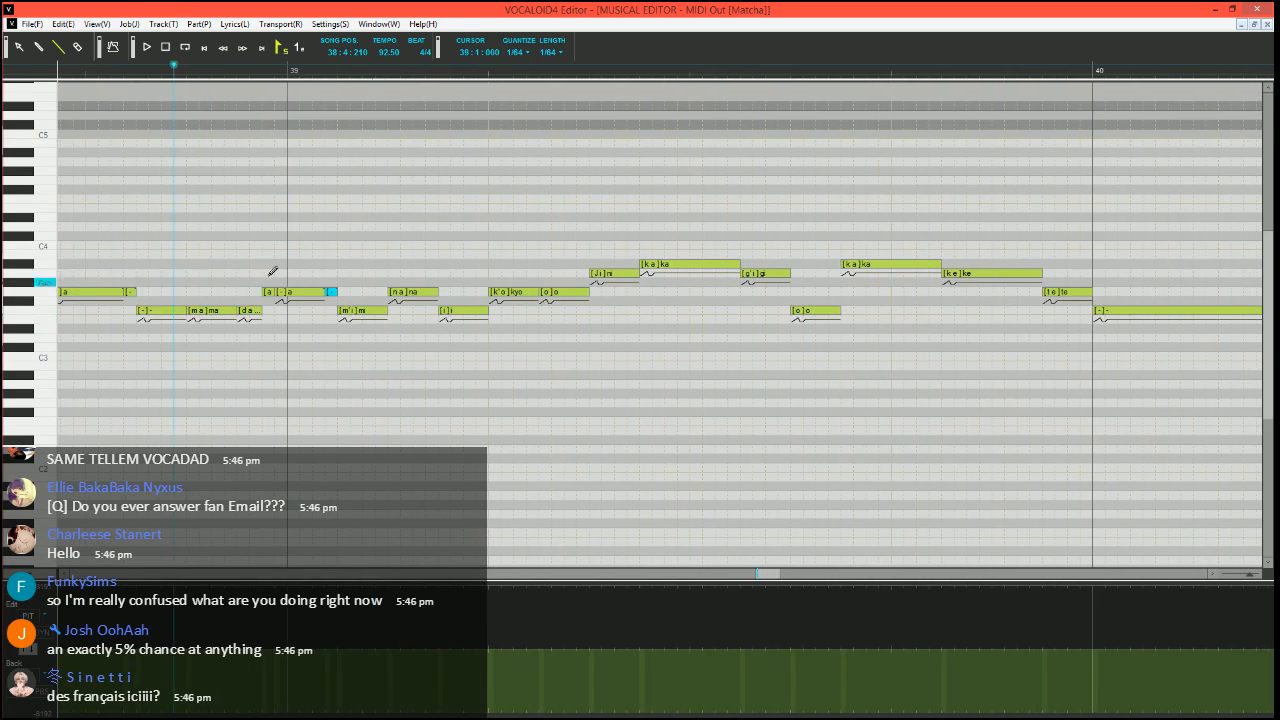
scroll(392, 314, "left", 3)
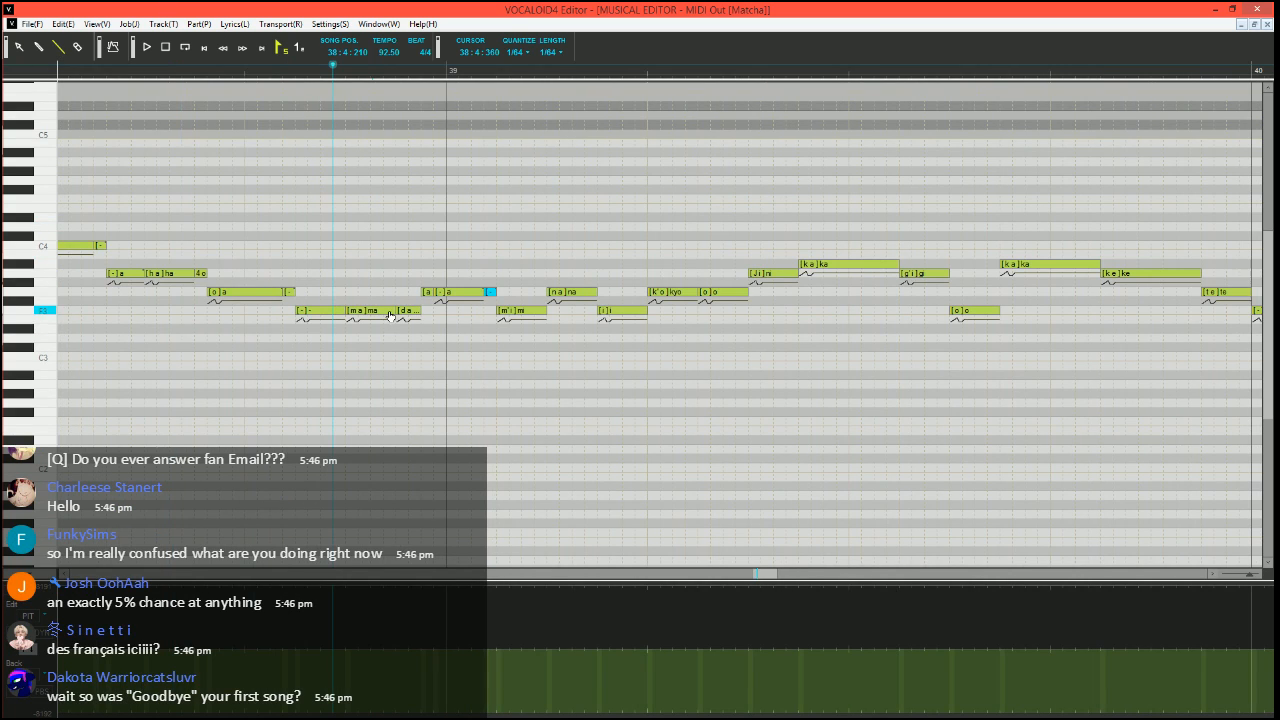
scroll(502, 357, "up", 2)
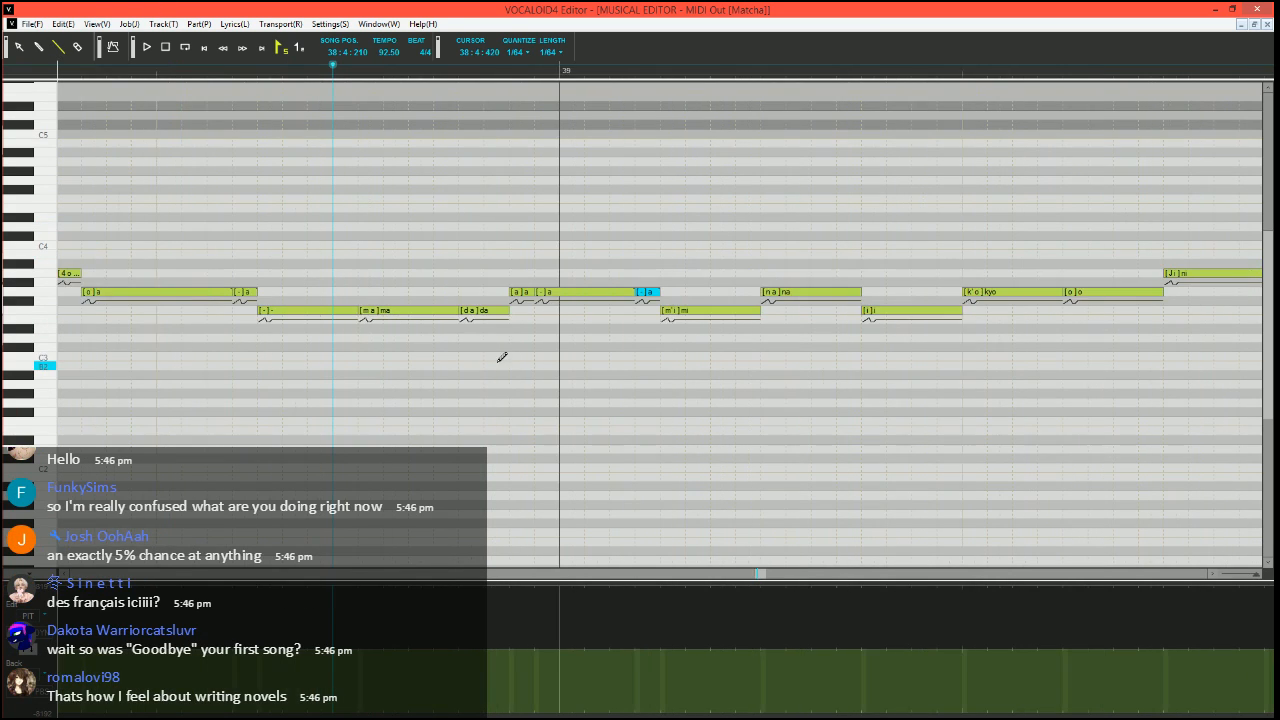
scroll(520, 357, "right", 3)
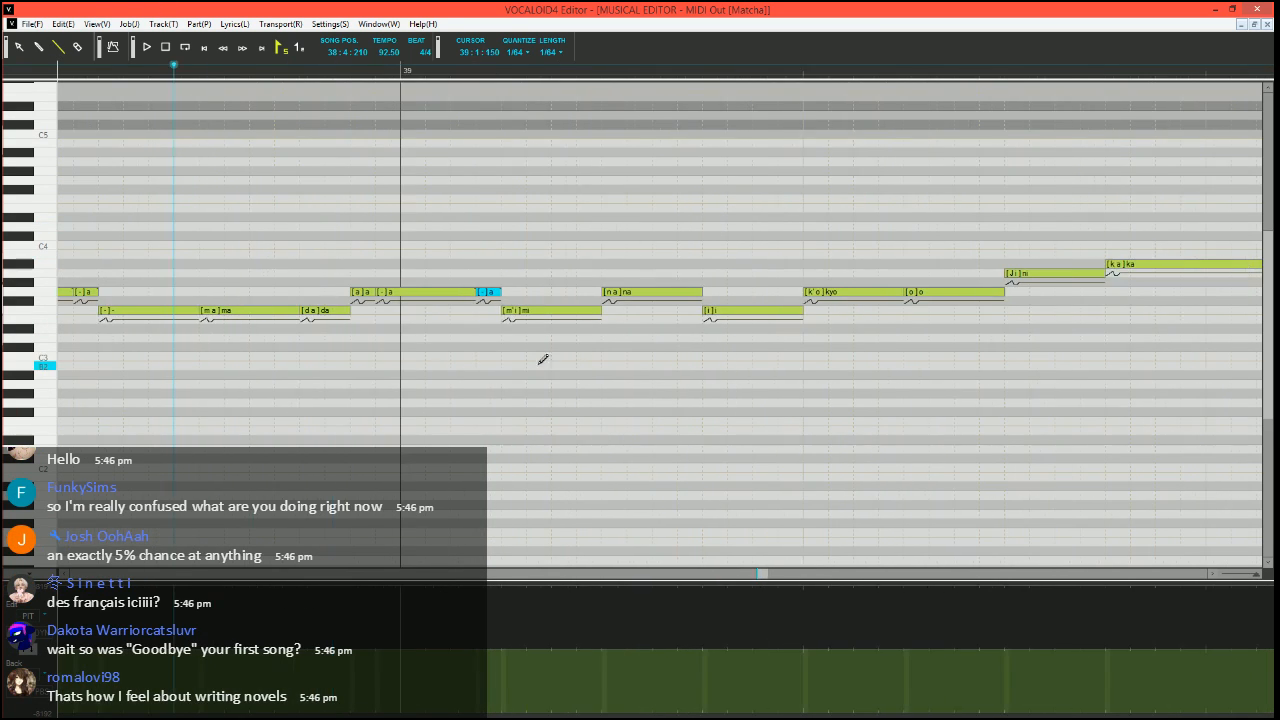
Split a short "-" note off the end of the F3 "mi" note
left_click(598, 313)
mouse_move(599, 312)
left_mouse_down()
mouse_move(577, 312)
mouse_move(601, 312)
left_mouse_up()
double_click(592, 315)
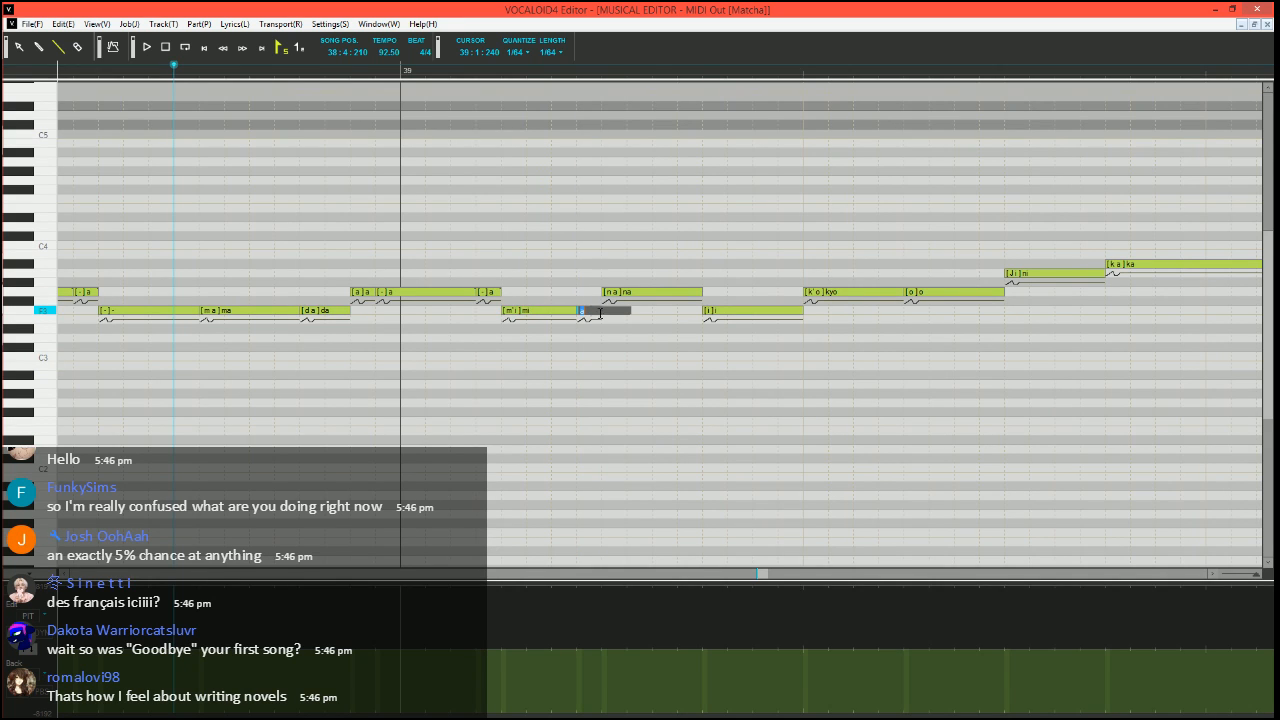
type("-")
key("Return")
scroll(736, 325, "down", 4)
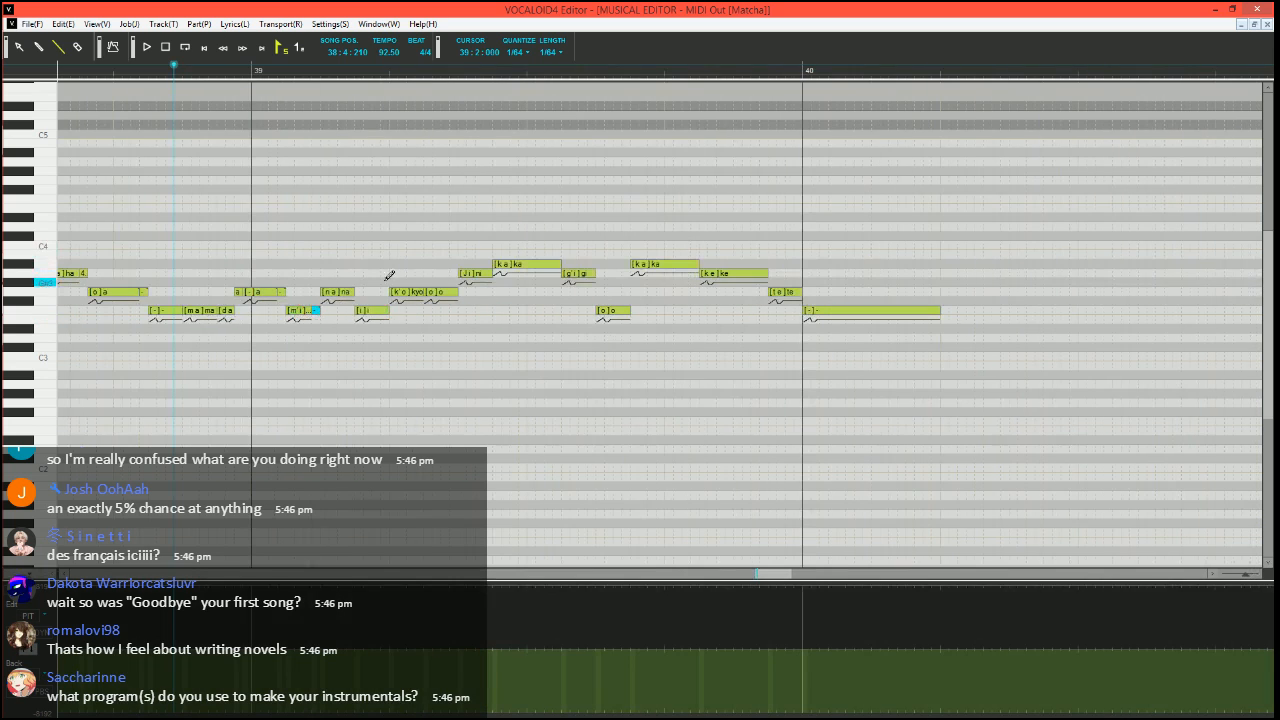
Split a short "-" note off the end of the G3 "na" note
scroll(366, 289, "up", 3)
left_click_drag(589, 292, 571, 293)
left_click_drag(575, 293, 603, 295)
double_click(577, 293)
type("-")
key("Return")
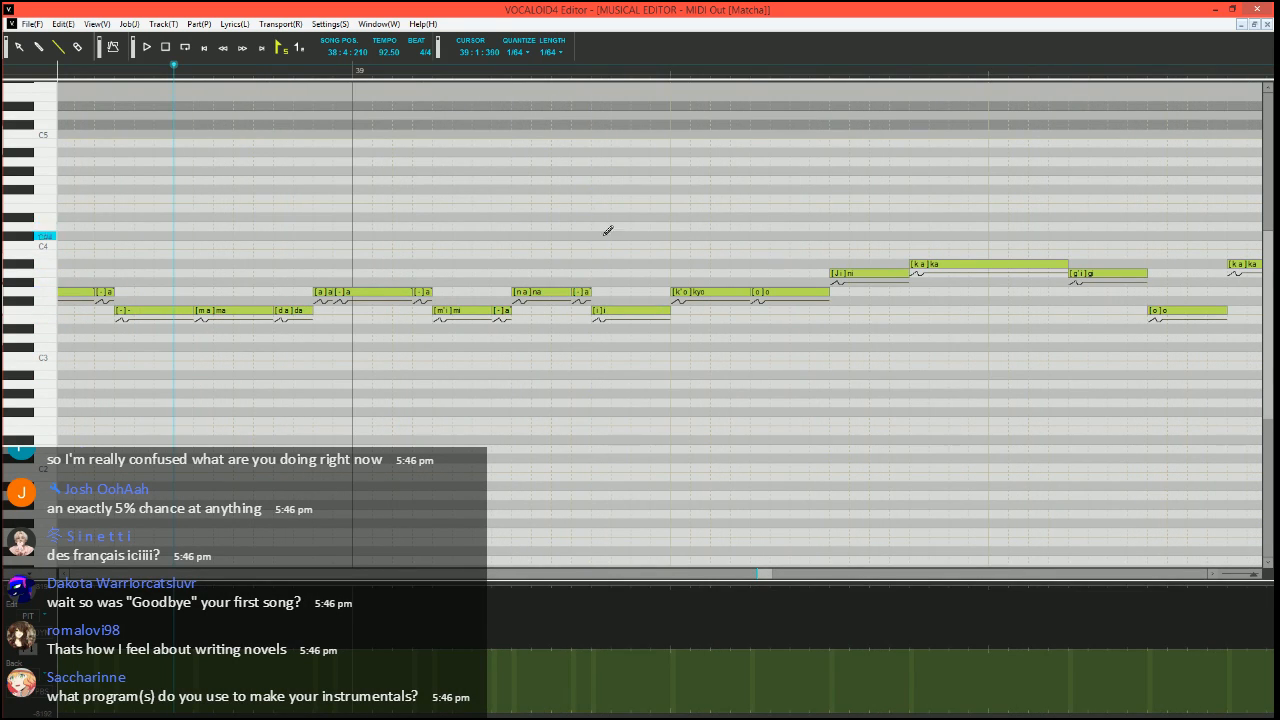
Divide the G3 "kyo" into a short F3 "kyo", a short G3 "o" and a longer G3 "-" note, and play from 38:4:210
scroll(609, 340, "down", 3)
scroll(558, 422, "left", 2)
scroll(563, 419, "up", 2)
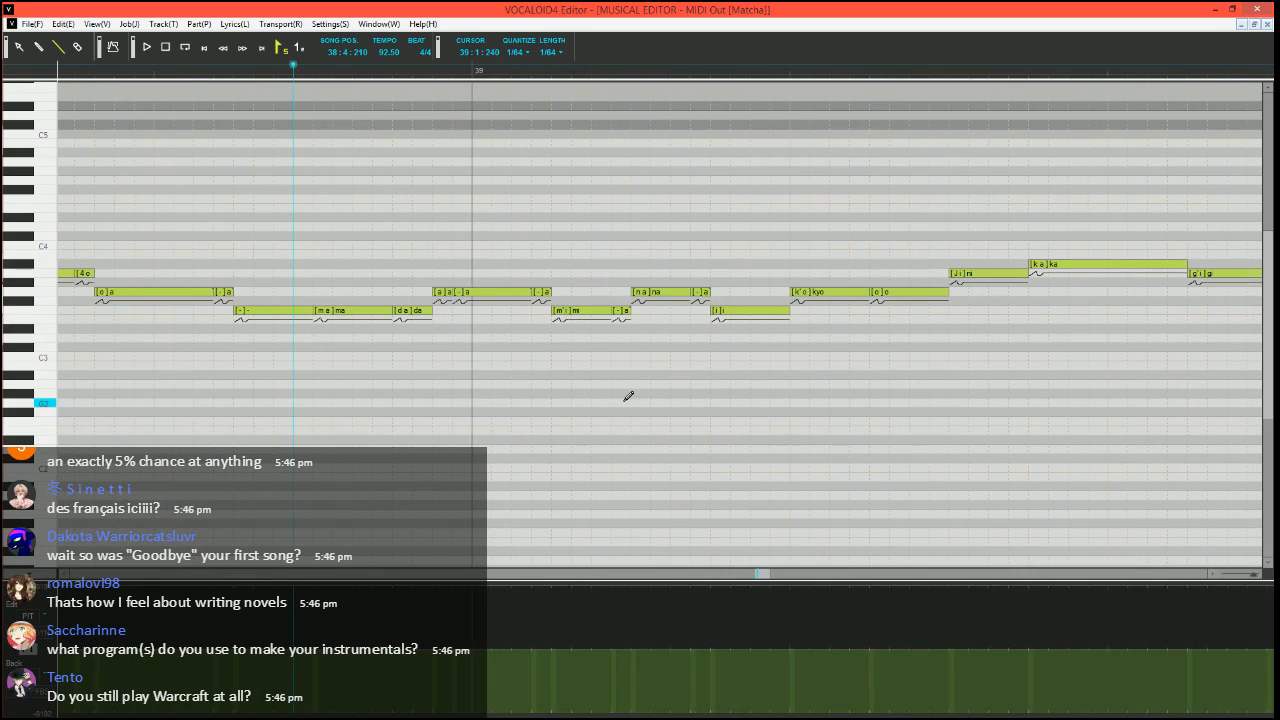
mouse_move(708, 292)
left_mouse_down()
mouse_move(650, 293)
mouse_move(645, 314)
mouse_move(674, 290)
mouse_move(712, 295)
left_mouse_up()
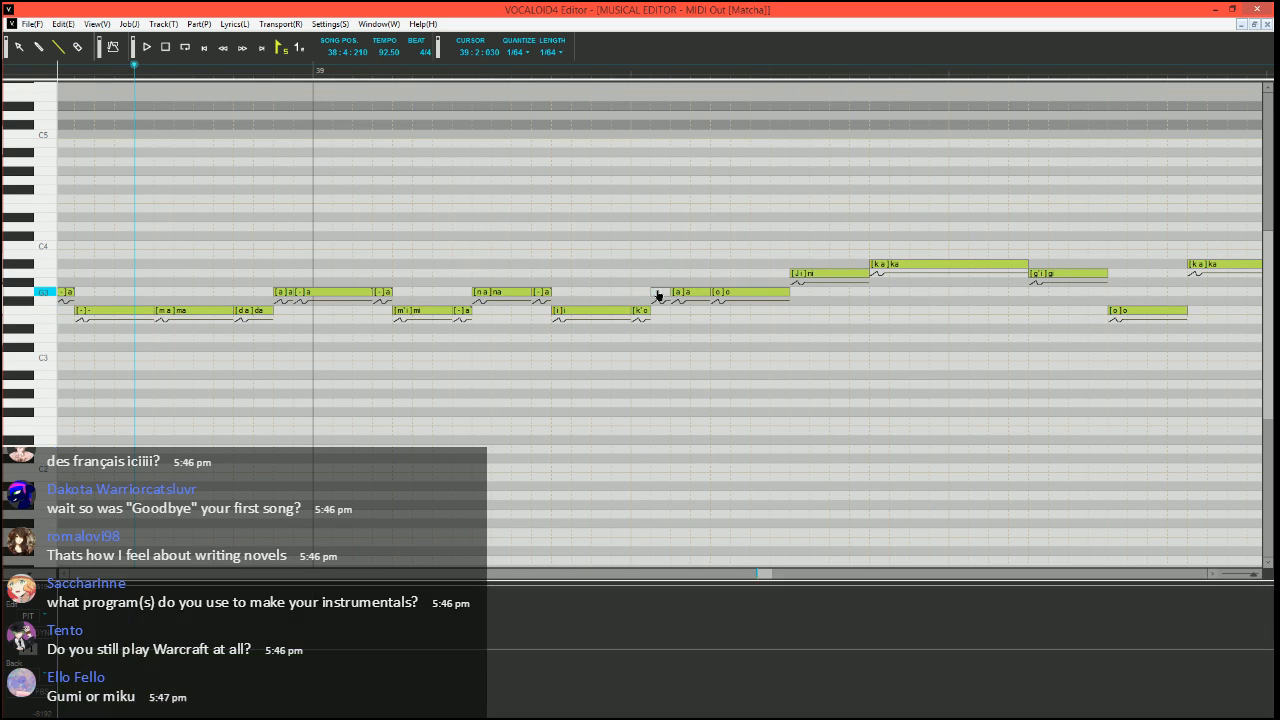
scroll(668, 293, "down", 3)
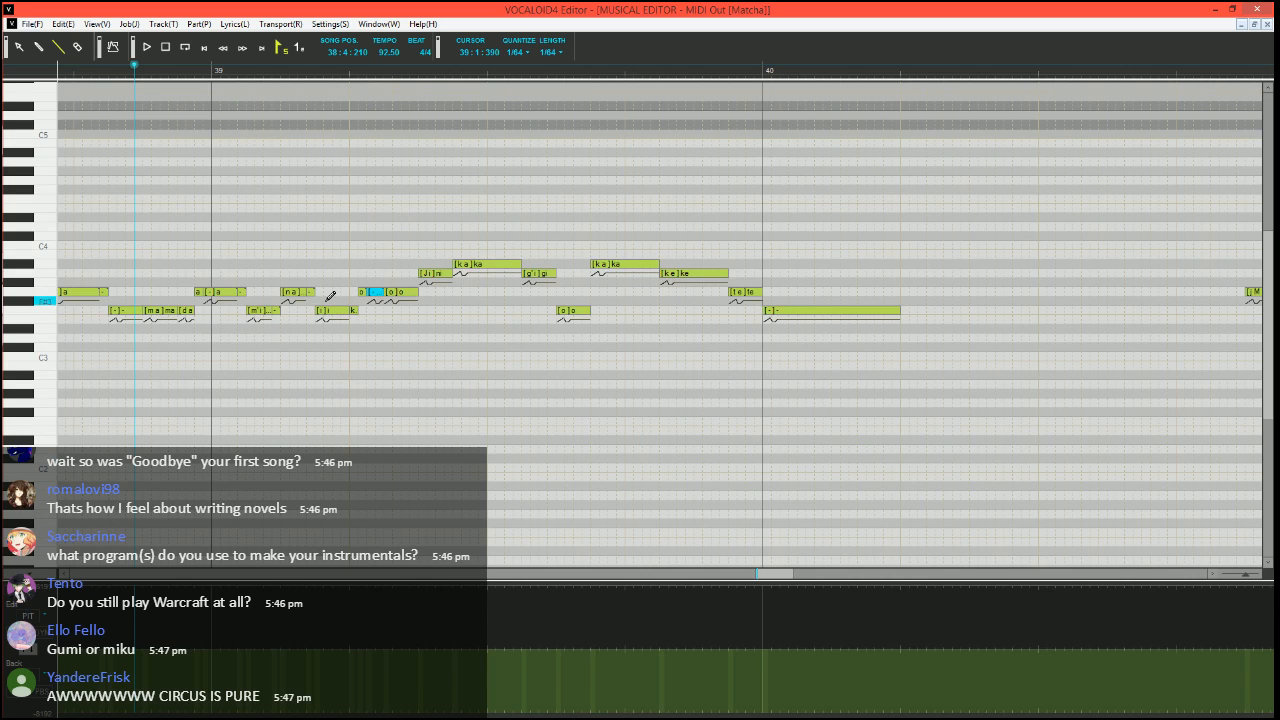
scroll(326, 295, "up", 3)
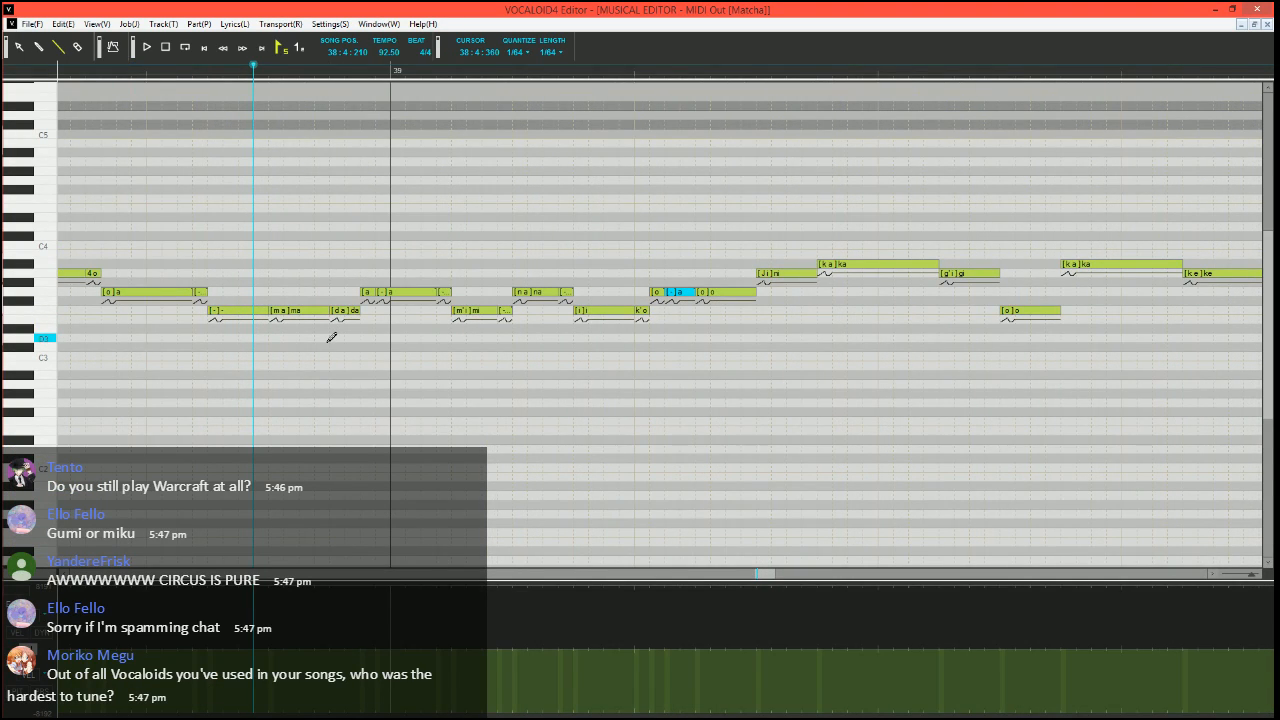
key("space")
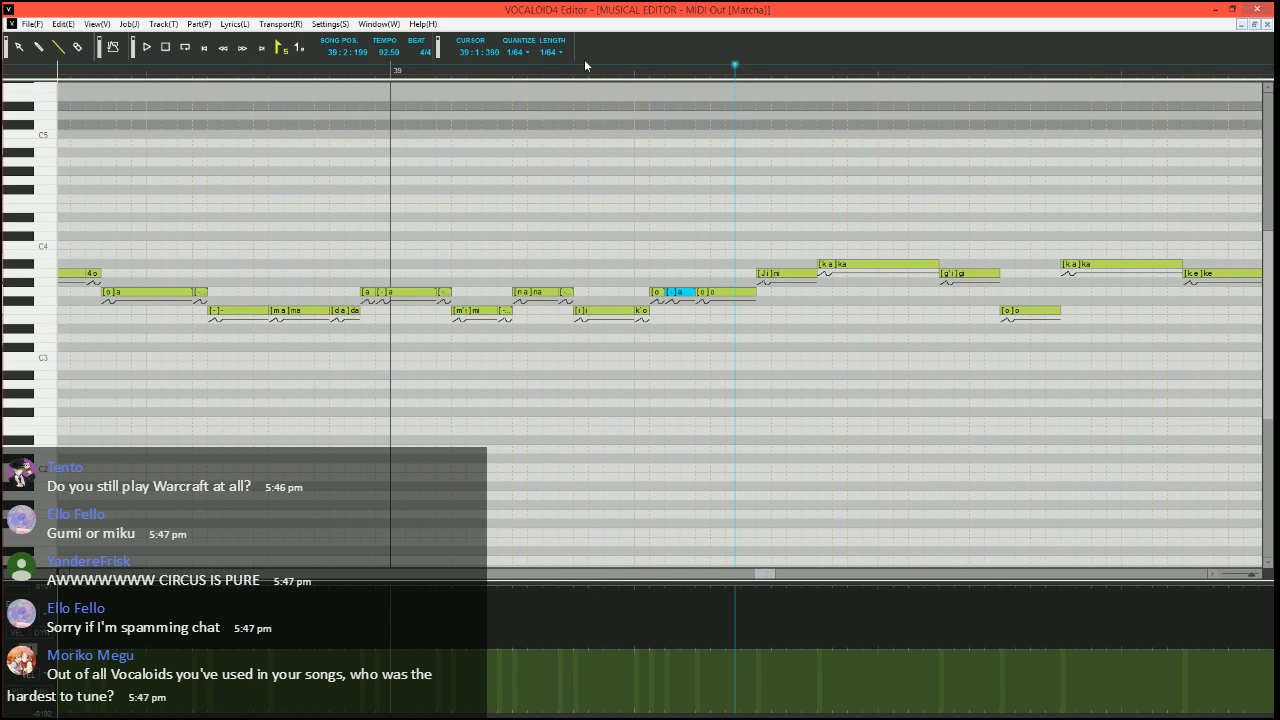
key("space")
Divide the A3 "ni" into a short G3 "ni", a short A3 "i" and a longer A3 "-" note
scroll(586, 366, "right", 3)
scroll(560, 390, "up", 3)
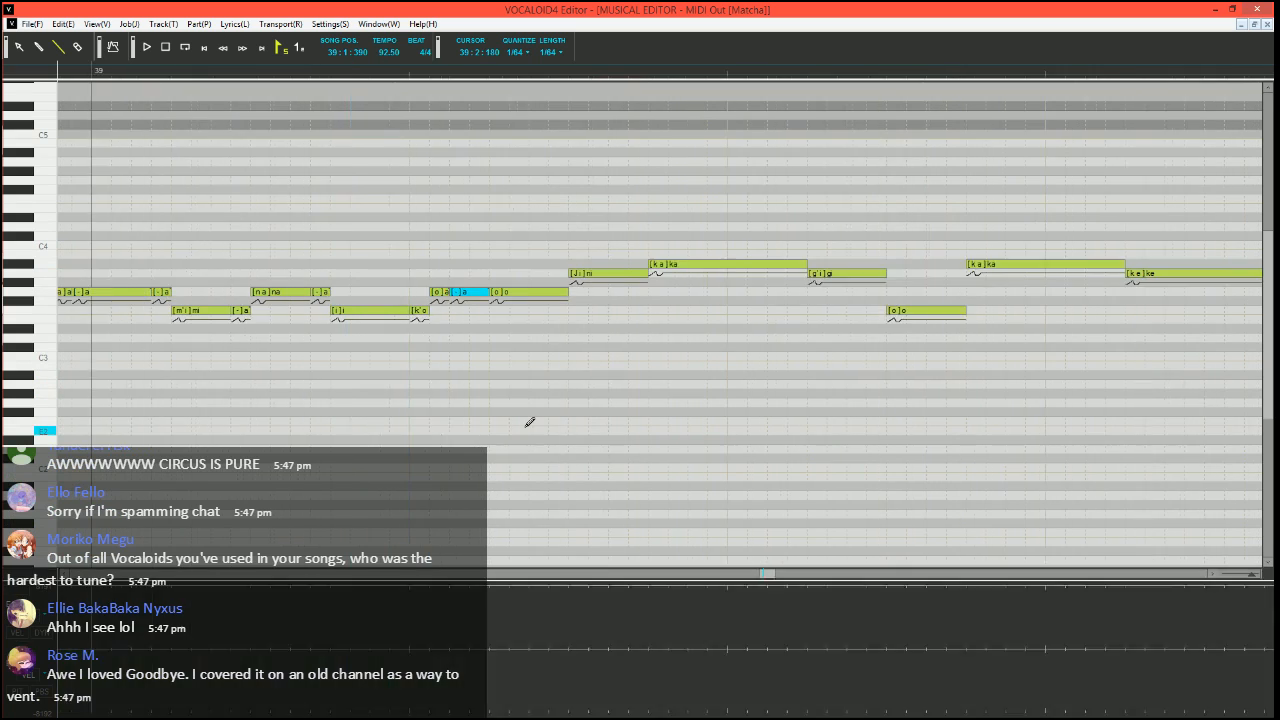
scroll(530, 410, "right", 1)
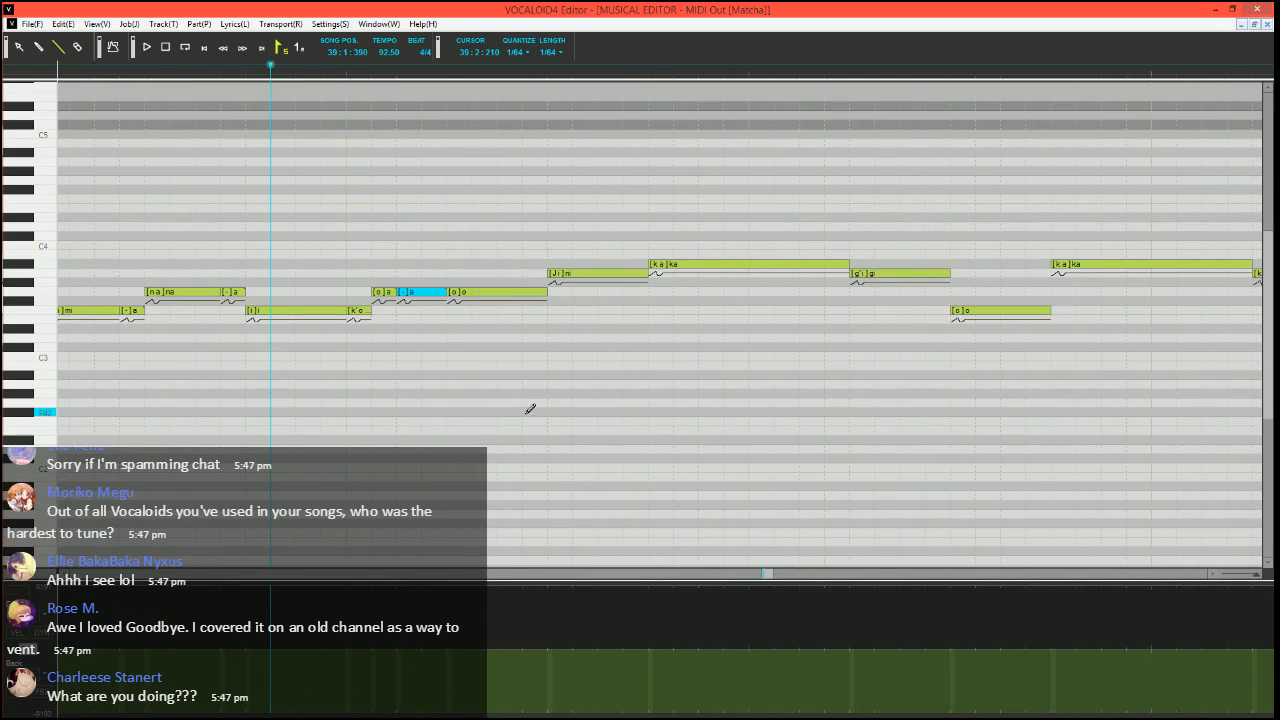
left_click(645, 275)
left_click_drag(647, 273, 572, 273)
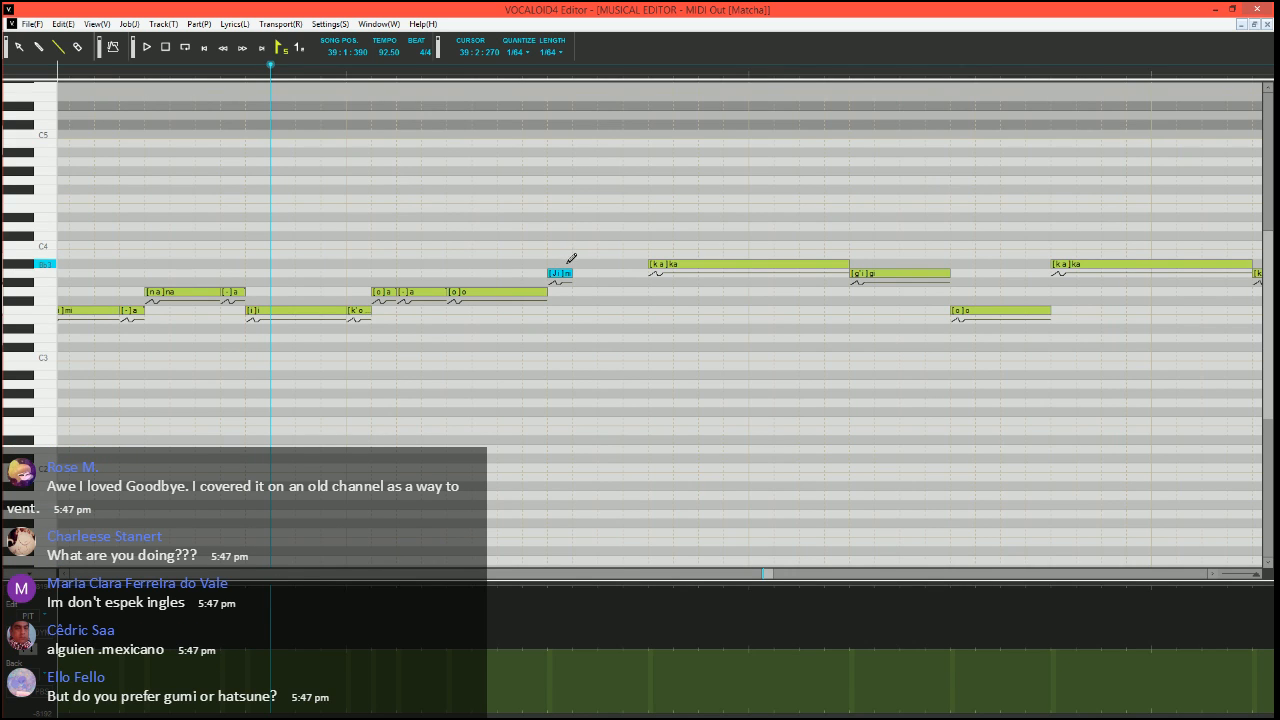
mouse_move(562, 275)
left_mouse_down()
mouse_move(565, 291)
mouse_move(648, 270)
left_mouse_up()
double_click(591, 273)
type("i")
key("Tab")
type("-")
key("Return")
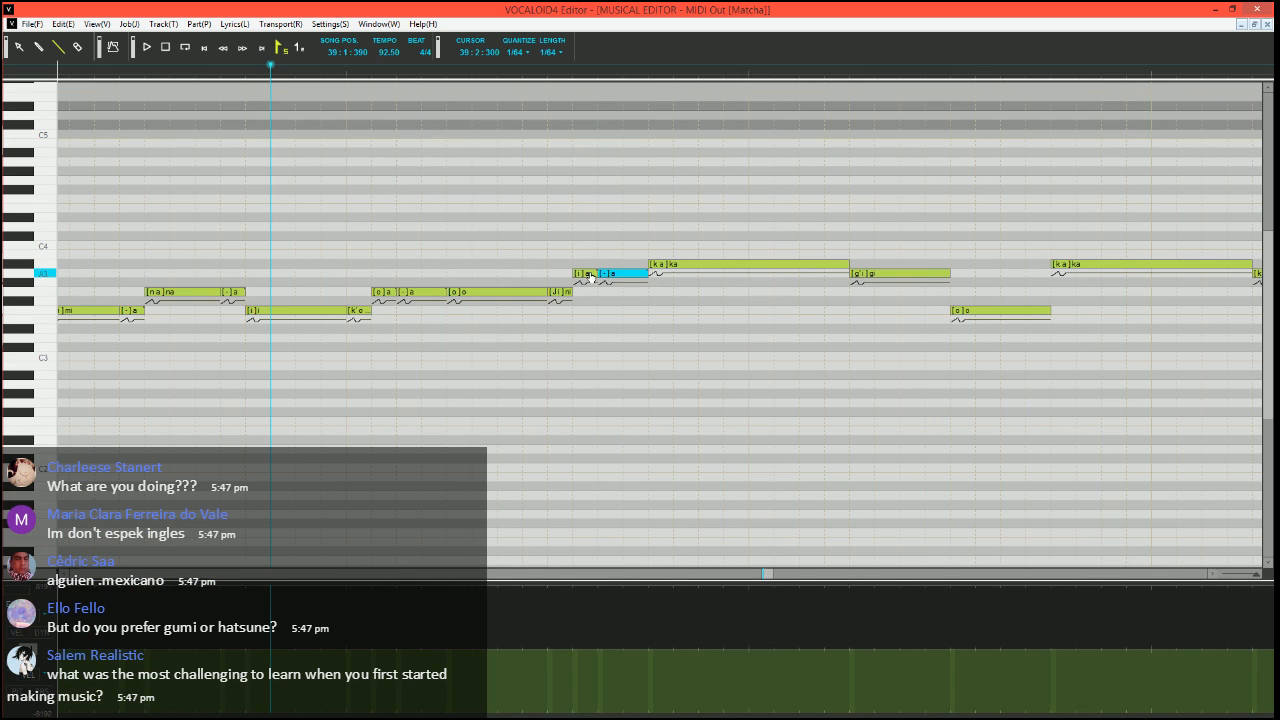
Play the divided "ni" notes, starting from 39:1:390
key("space")
scroll(609, 346, "down", 2)
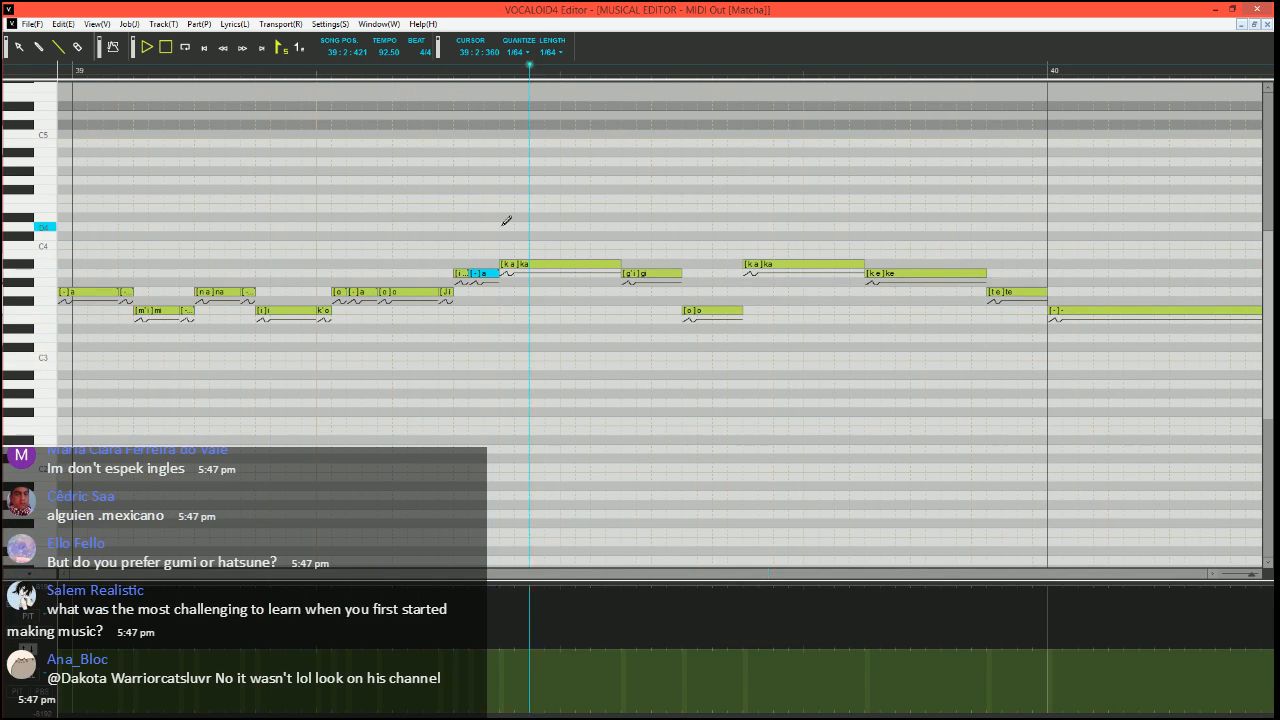
key("space")
Draw a pitch-bend dip that rises back up at the start of the "ka" note at 39:2:360, and play from 39:2:000
left_click(489, 72)
scroll(518, 271, "up", 2)
scroll(518, 271, "right", 1)
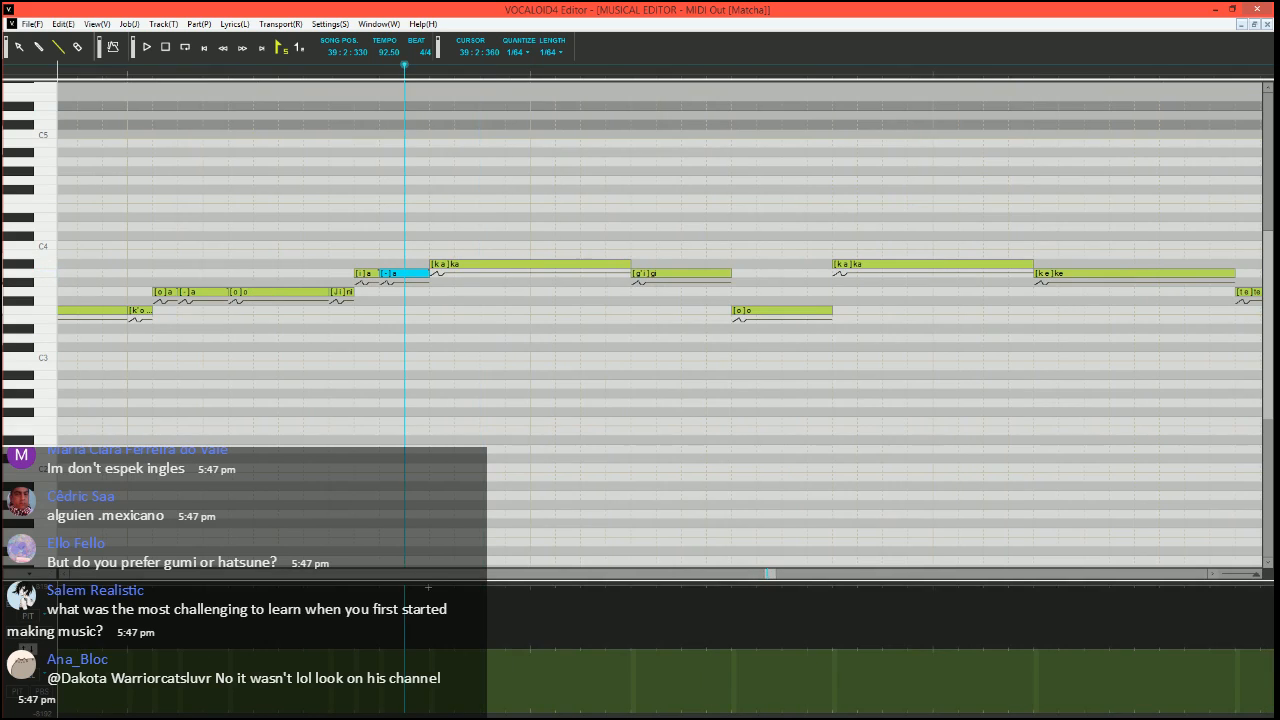
left_click(411, 717)
left_click_drag(418, 716, 429, 716)
left_click_drag(430, 714, 439, 664)
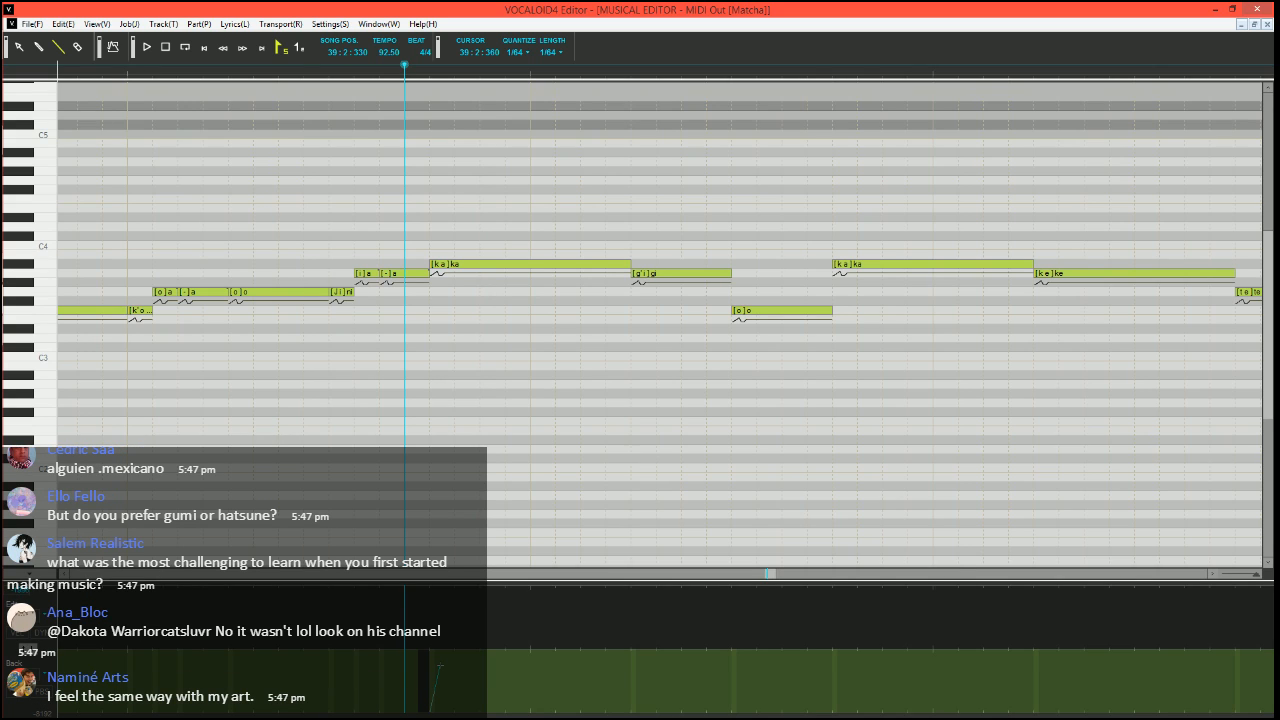
left_click_drag(440, 664, 441, 652)
left_click_drag(465, 665, 464, 664)
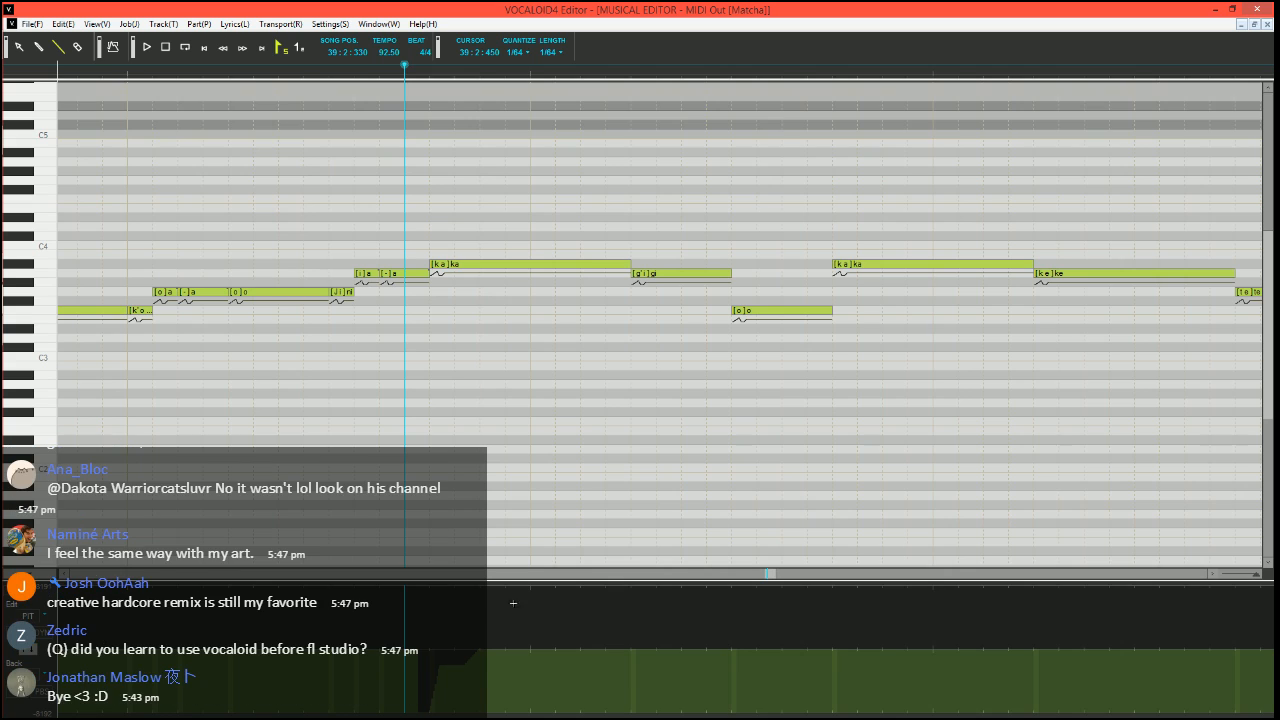
left_click(124, 66)
key("space")
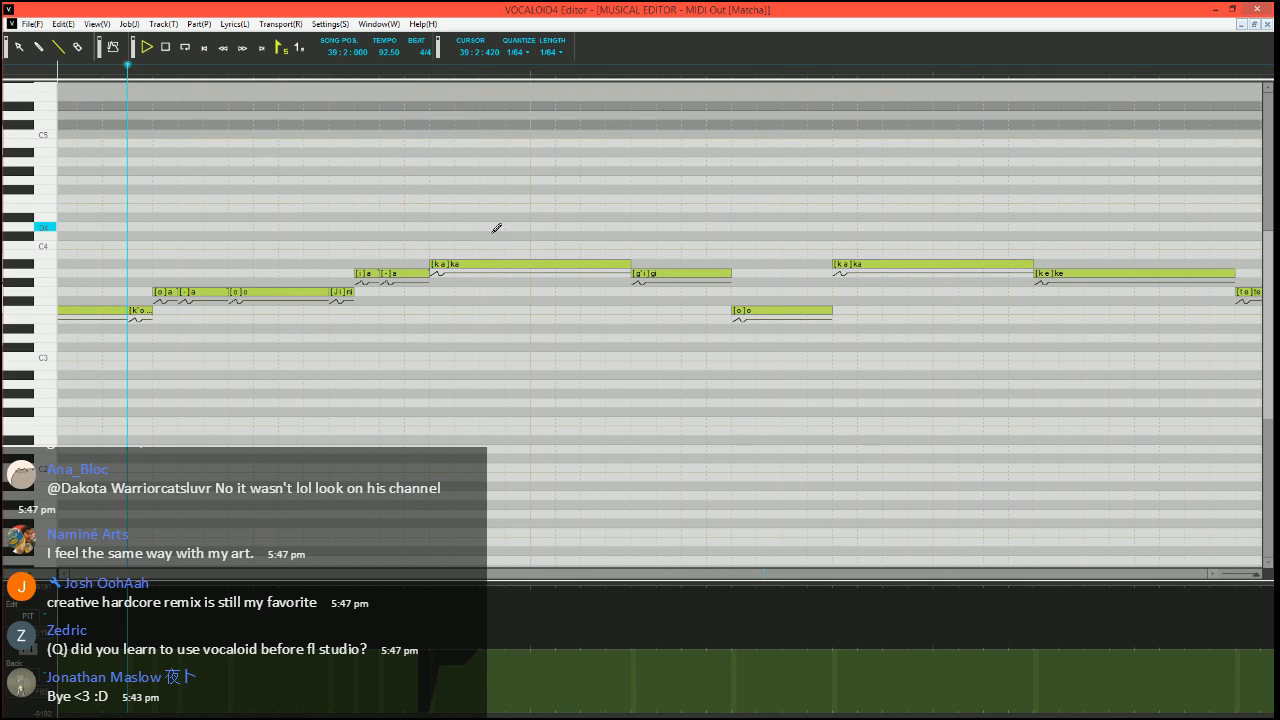
key("space")
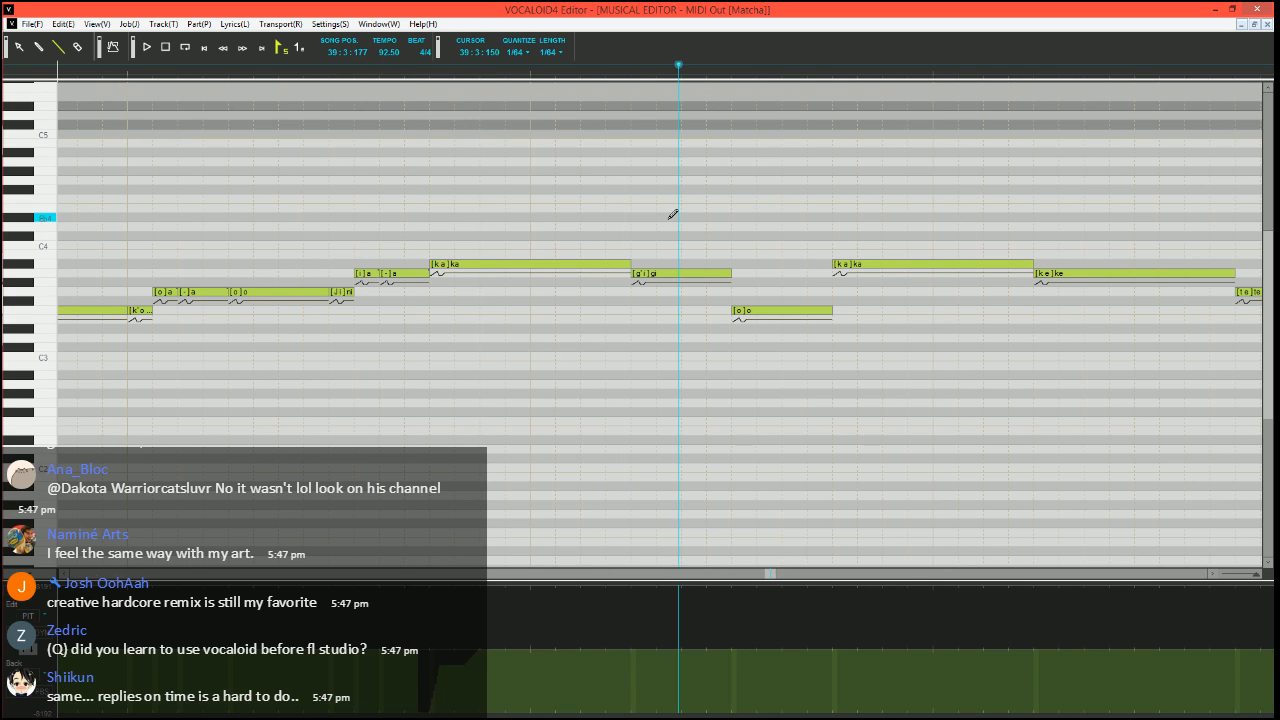
Split a short "-" note off the end of the "ka" note before "gi", and play from 39:2:210
left_click(303, 66)
left_click_drag(627, 265, 605, 265)
left_click_drag(609, 264, 628, 264)
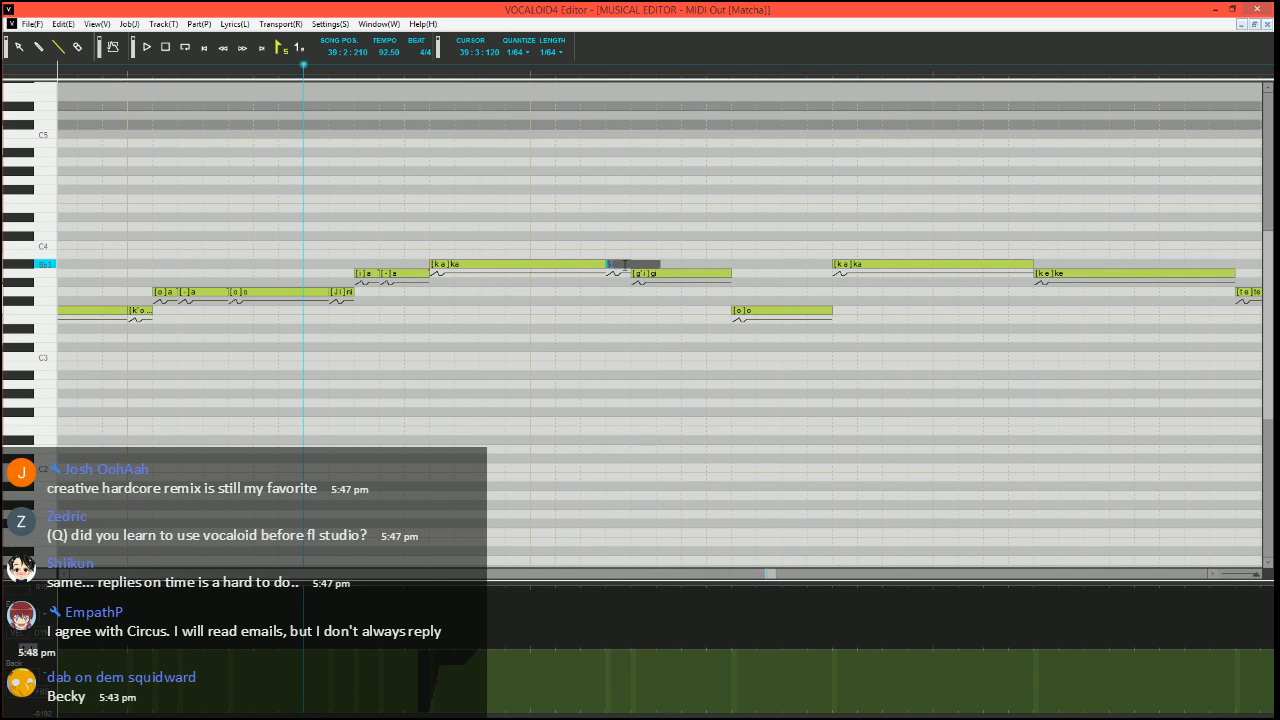
key("space")
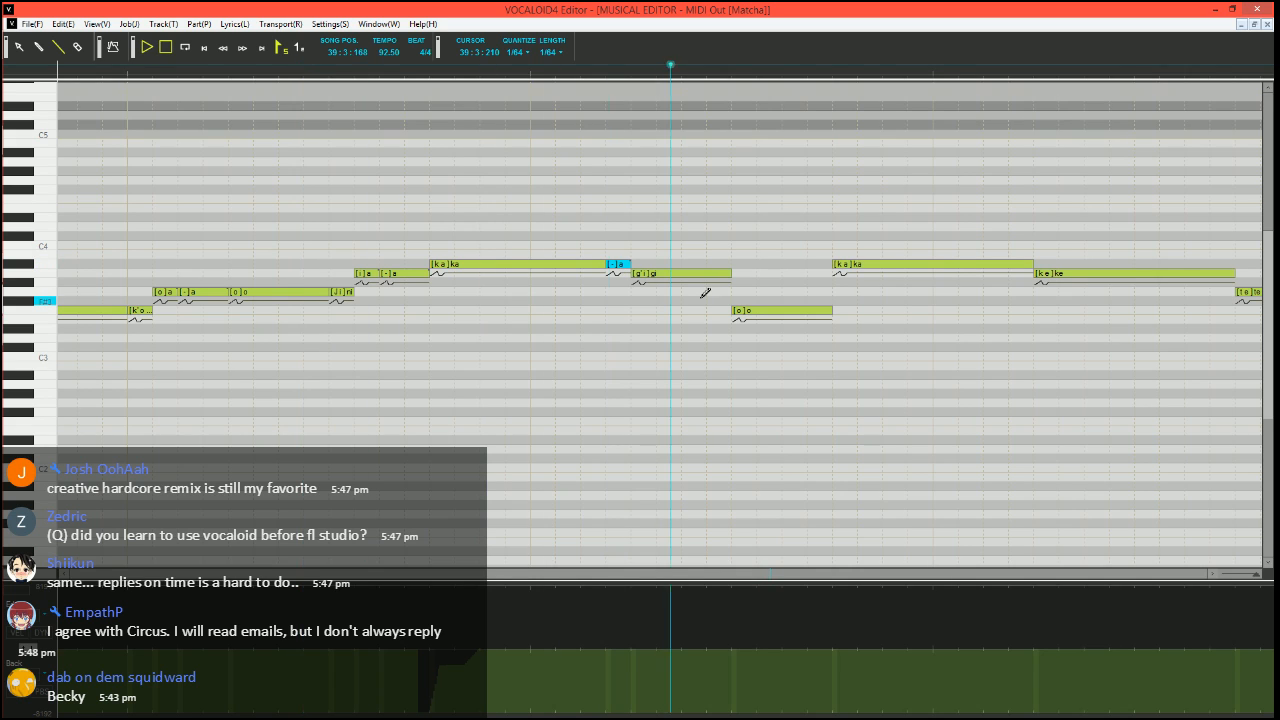
key("space")
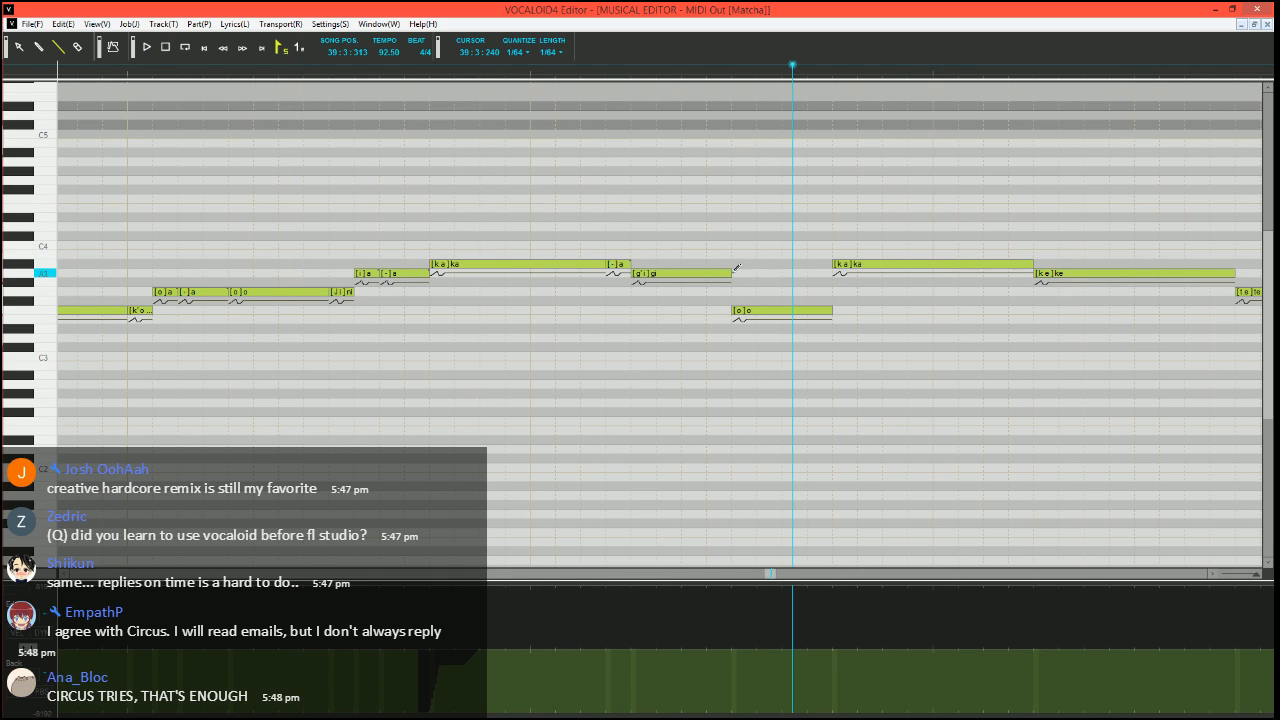
Split a short "-" note off the end of the A3 "gi" note, and replay from 39:2:210
mouse_move(731, 272)
left_mouse_down()
mouse_move(706, 272)
mouse_move(731, 272)
left_mouse_up()
left_click(306, 69)
key("space")
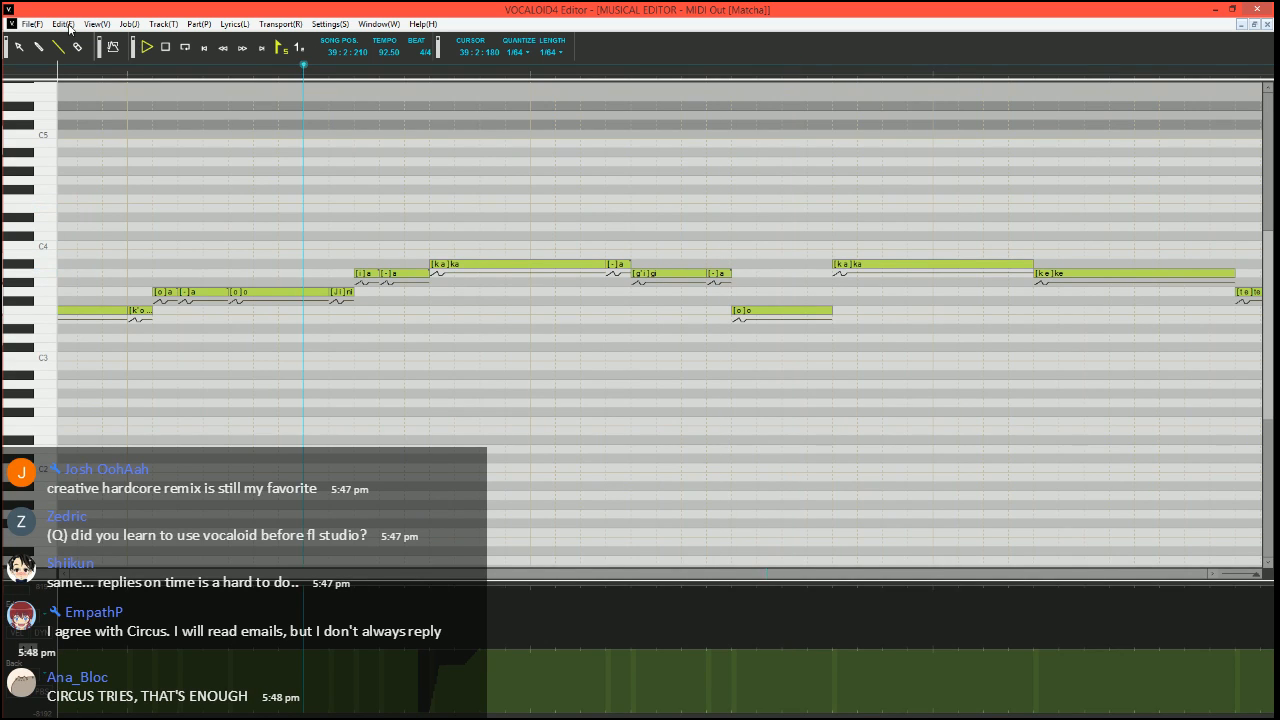
scroll(514, 223, "right", 2)
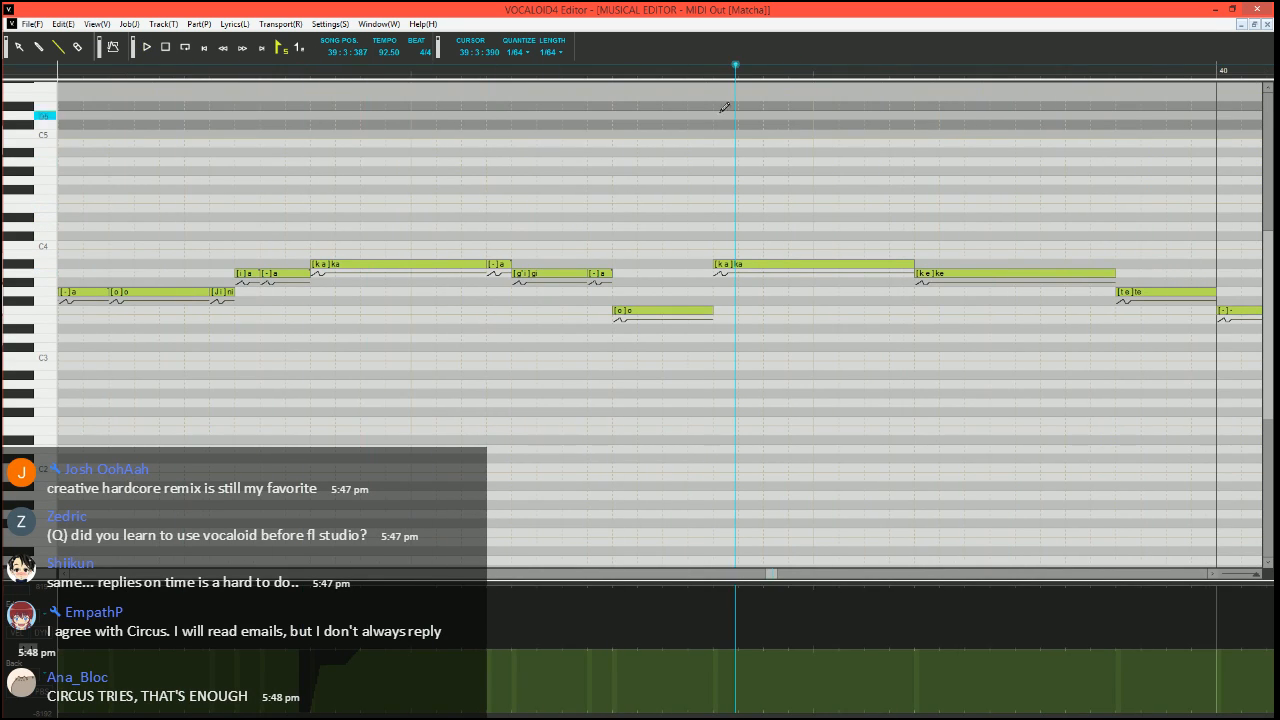
key("space")
Play the second "ka" and the "ke" and "te" notes after it, from 39:3:210 and again from 39:3:300
scroll(684, 200, "right", 5)
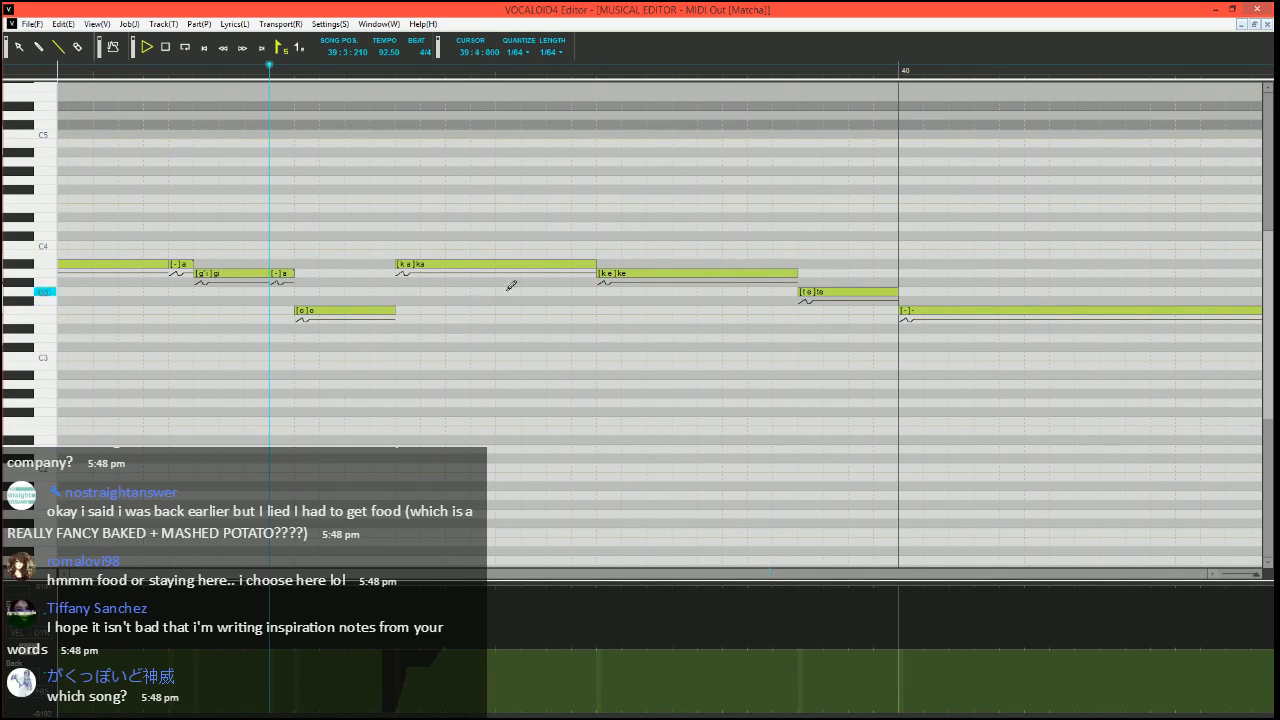
key("space")
left_click(344, 68)
scroll(615, 240, "right", 3)
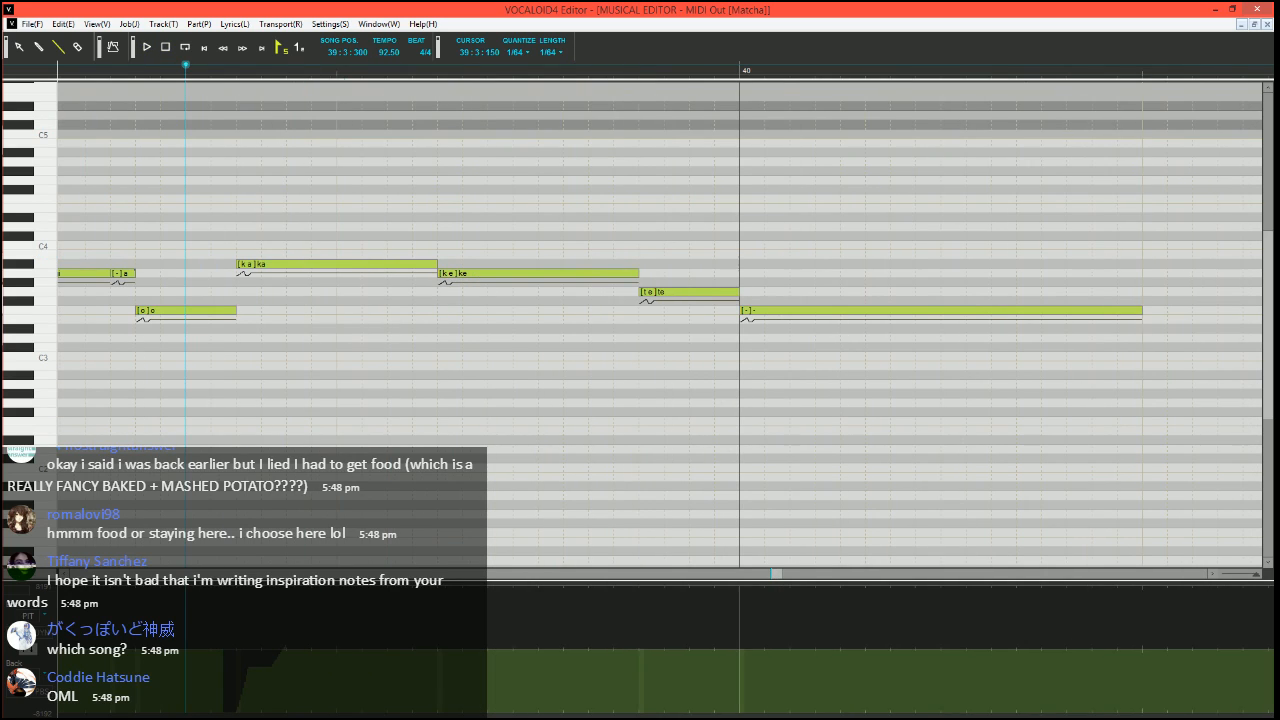
key("space")
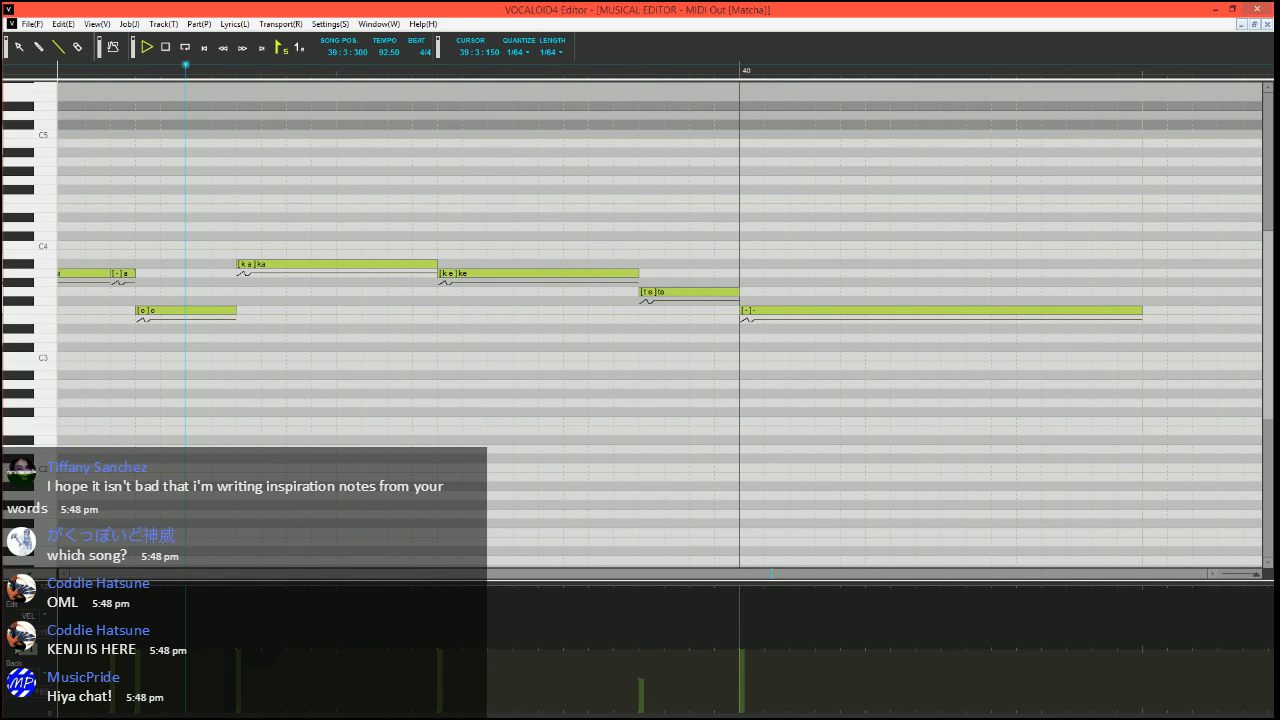
key("space")
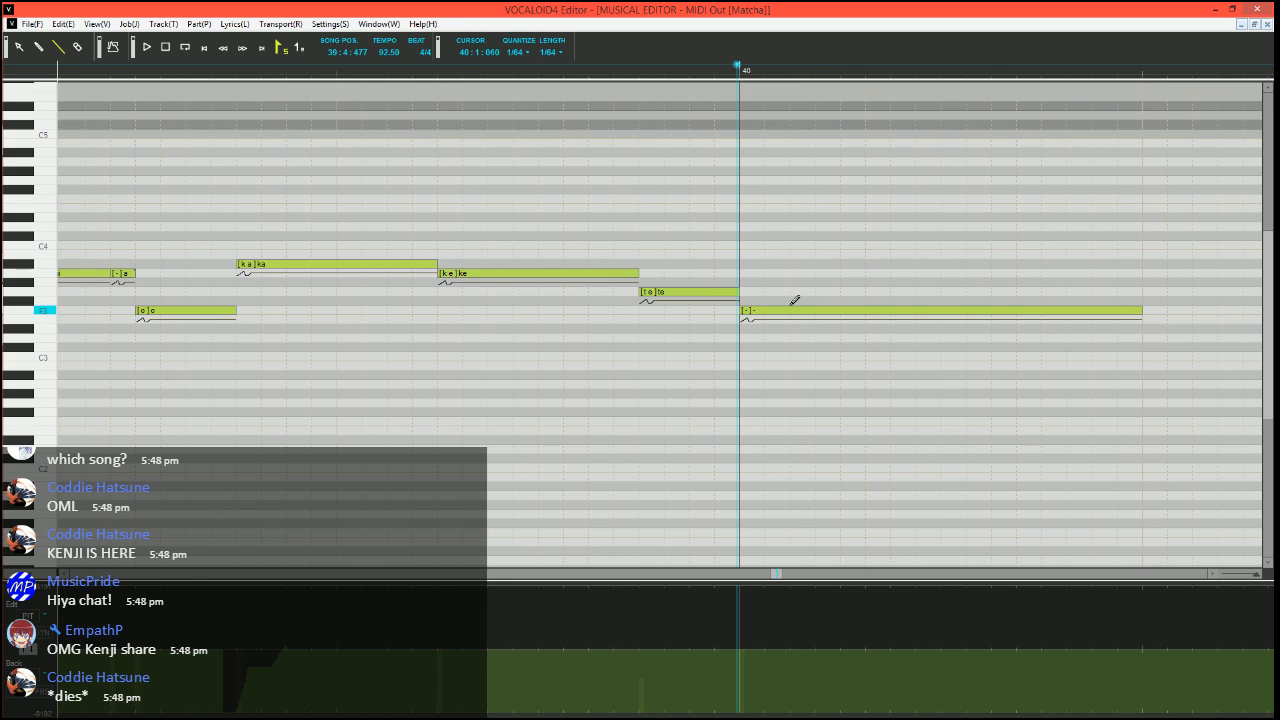
Divide the G3 "te" into a short A3 "te", a G3 "e" and a short G3 "-" note, and set playback to 39:3:150
mouse_move(735, 292)
left_mouse_down()
mouse_move(604, 284)
mouse_move(651, 291)
mouse_move(651, 275)
mouse_move(721, 293)
left_mouse_up()
left_click(721, 293)
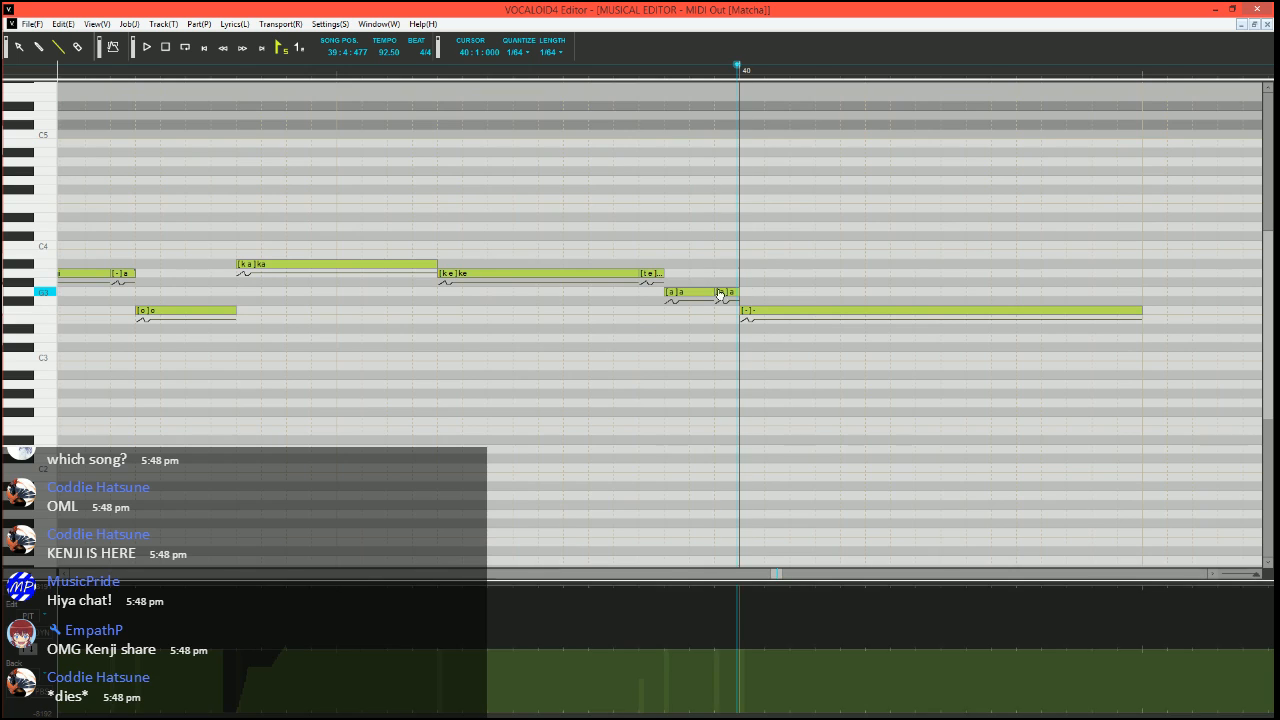
double_click(694, 293)
key("Tab")
type("-")
key("Tab")
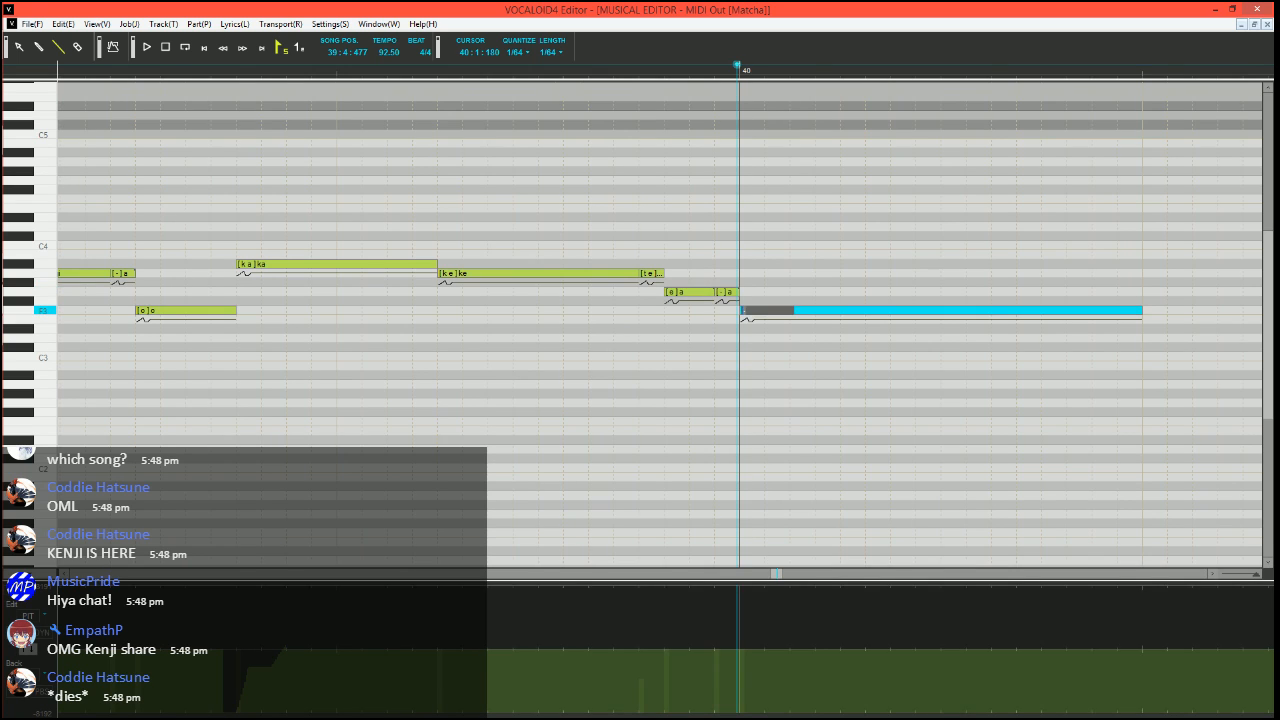
key("Return")
scroll(786, 335, "down", 3)
left_click(470, 68)
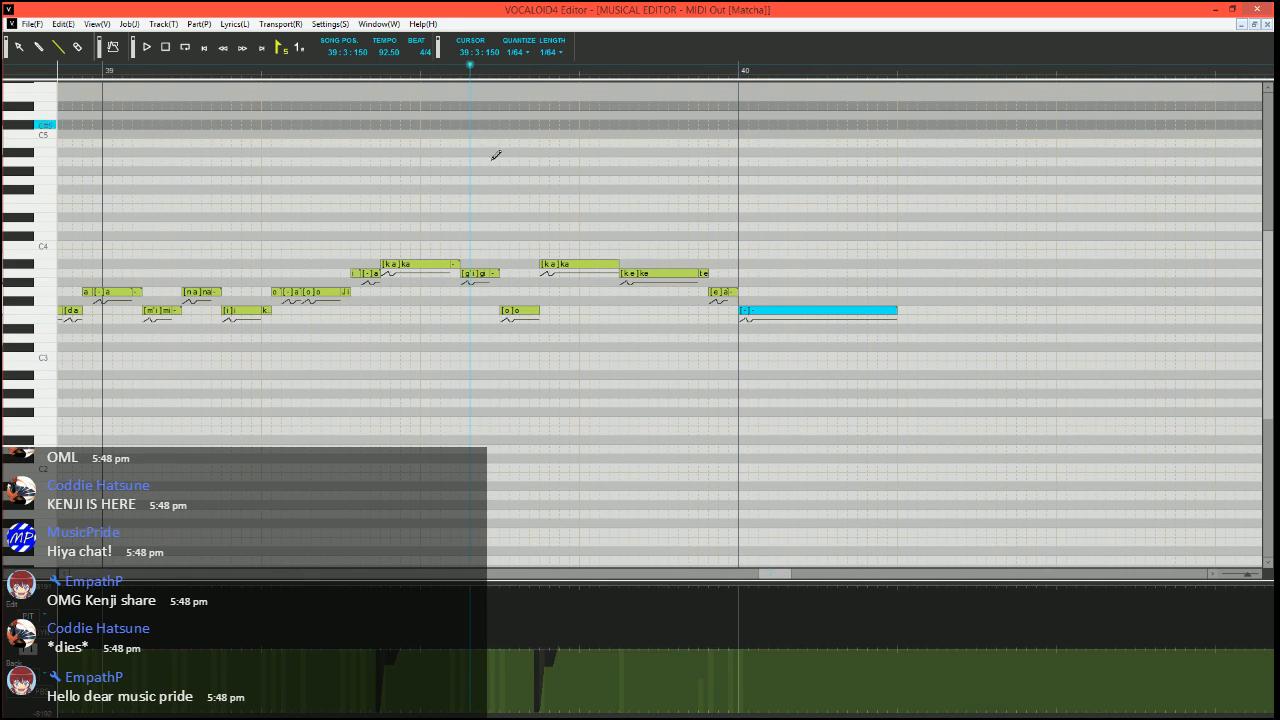
Add a short "h" note on F3 from 40:2:000 to 40:2:030 after the long "-" note, and play from 39:3:150
scroll(537, 318, "right", 5)
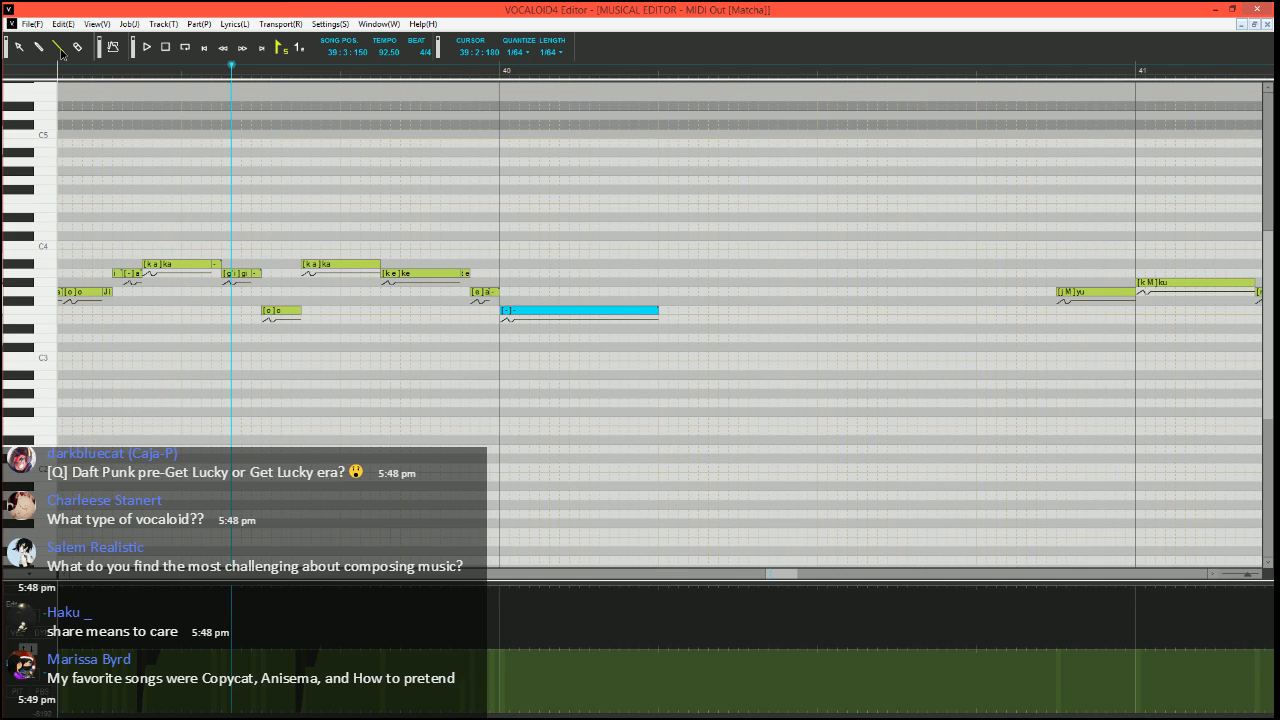
left_click(672, 305)
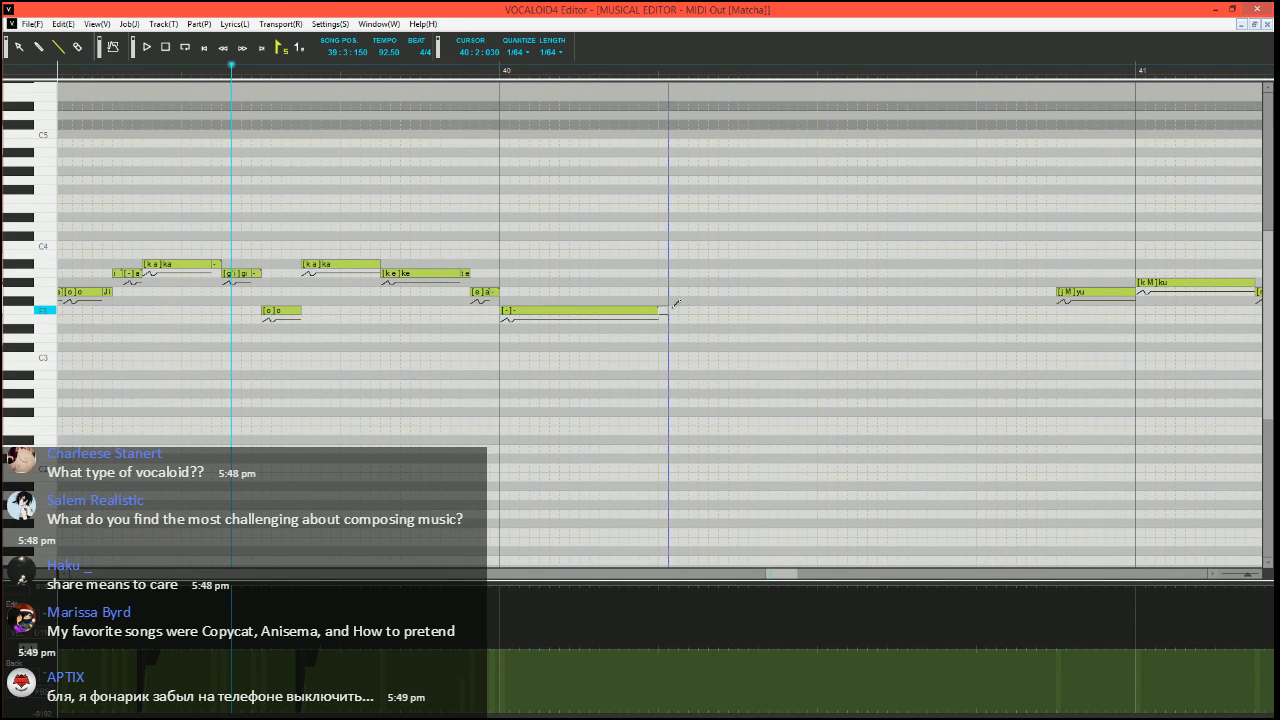
left_click_drag(670, 310, 713, 310)
type("h")
key("Return")
key("space")
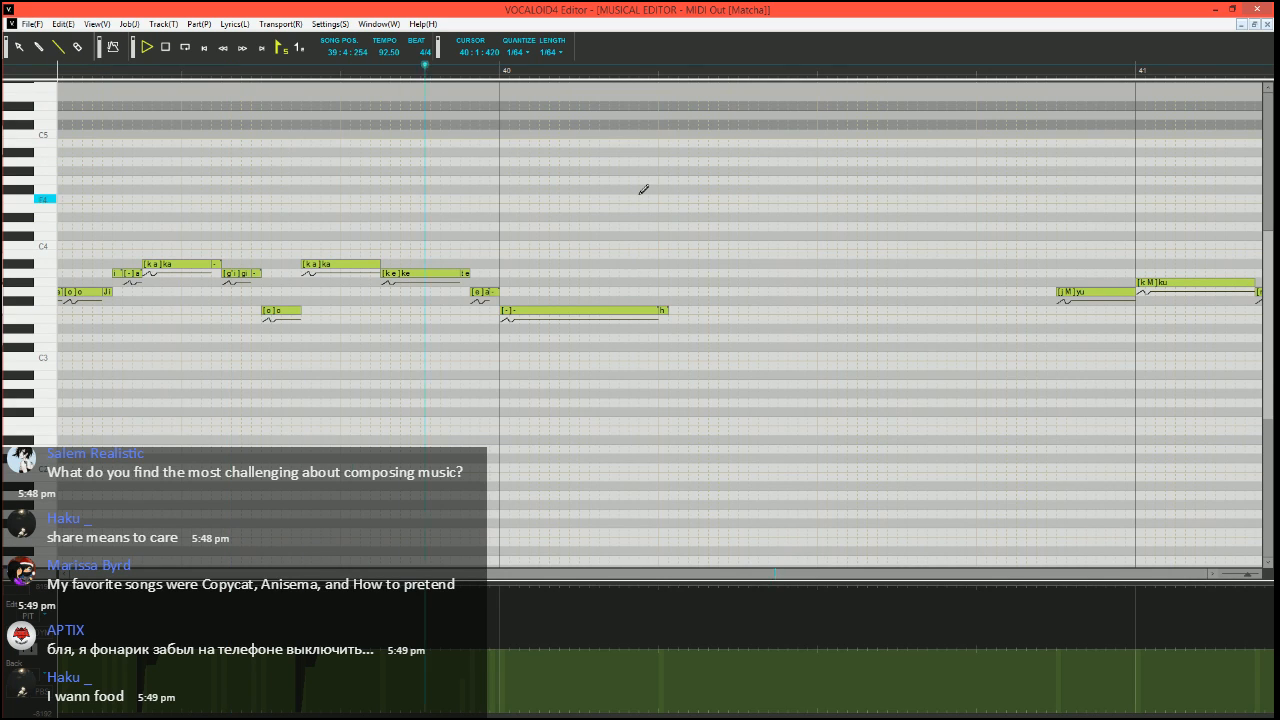
key("space")
key("space")
Select the long F3 "-" note at measure 40, set playback to 39:4:330, and launch the Expressive Vibrato job plugin on the note
left_click(591, 311)
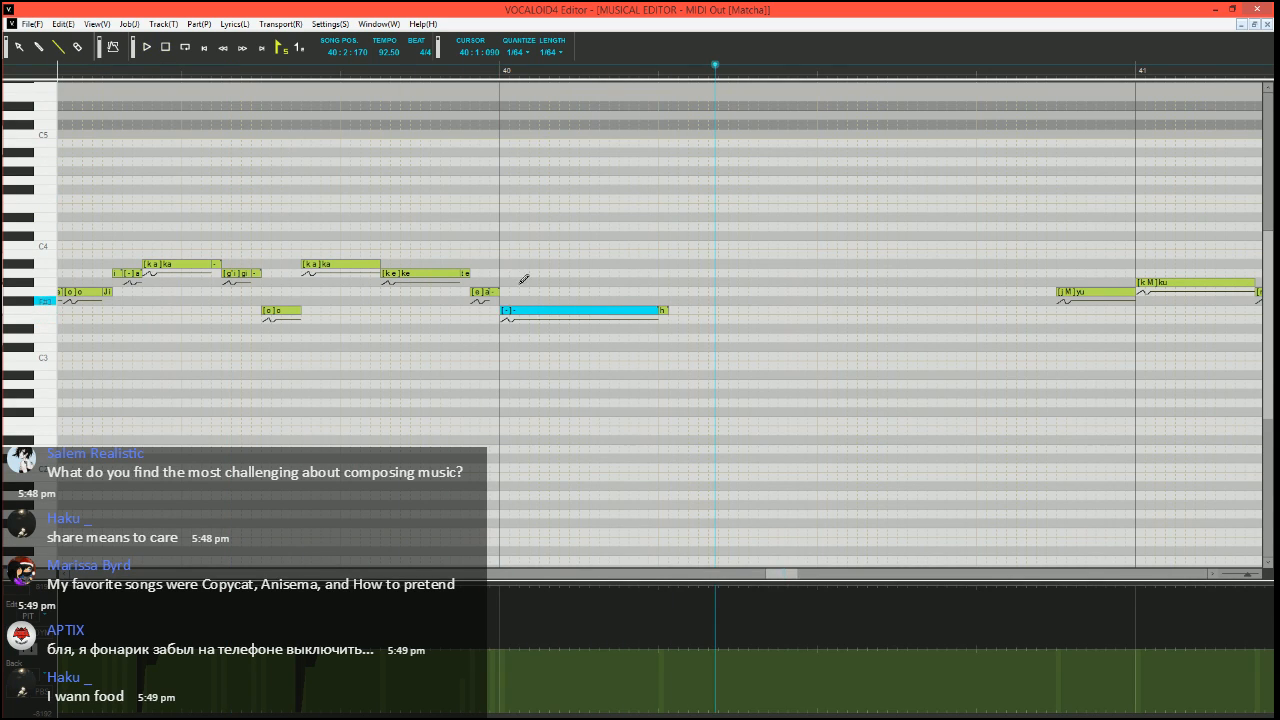
left_click(449, 72)
scroll(599, 320, "up", 3)
scroll(602, 320, "right", 2)
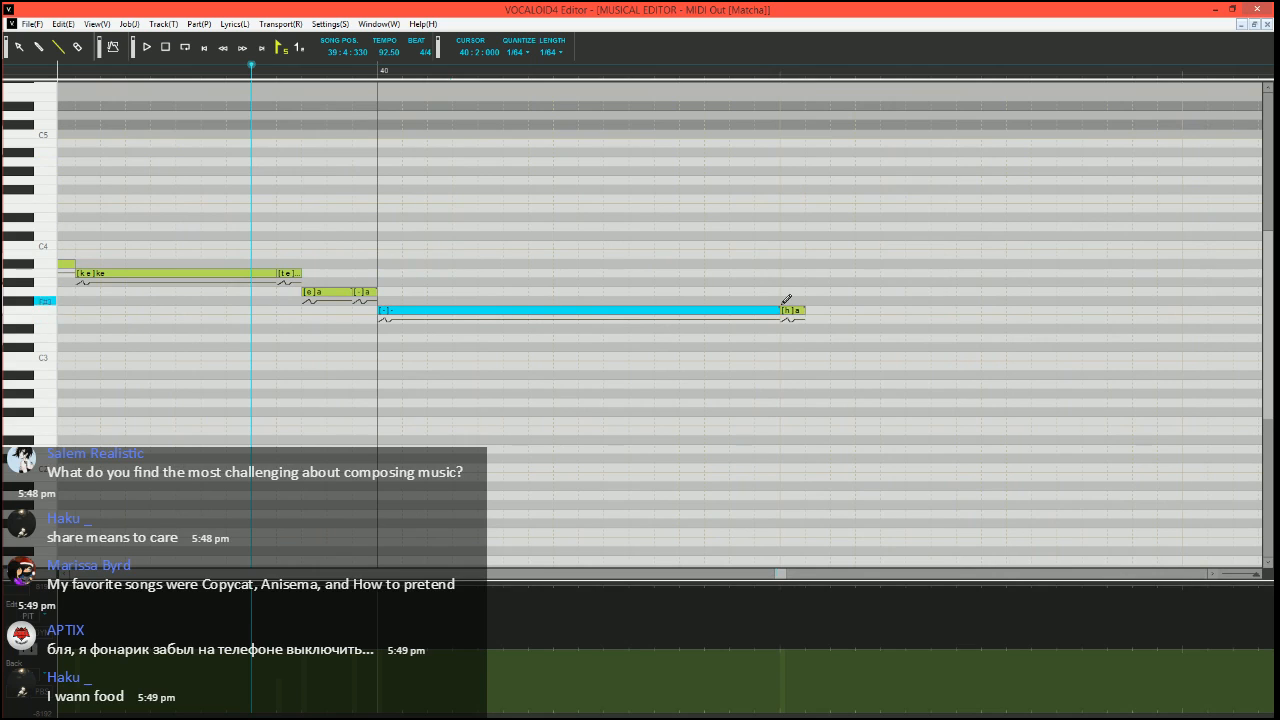
key("ctrl+j")
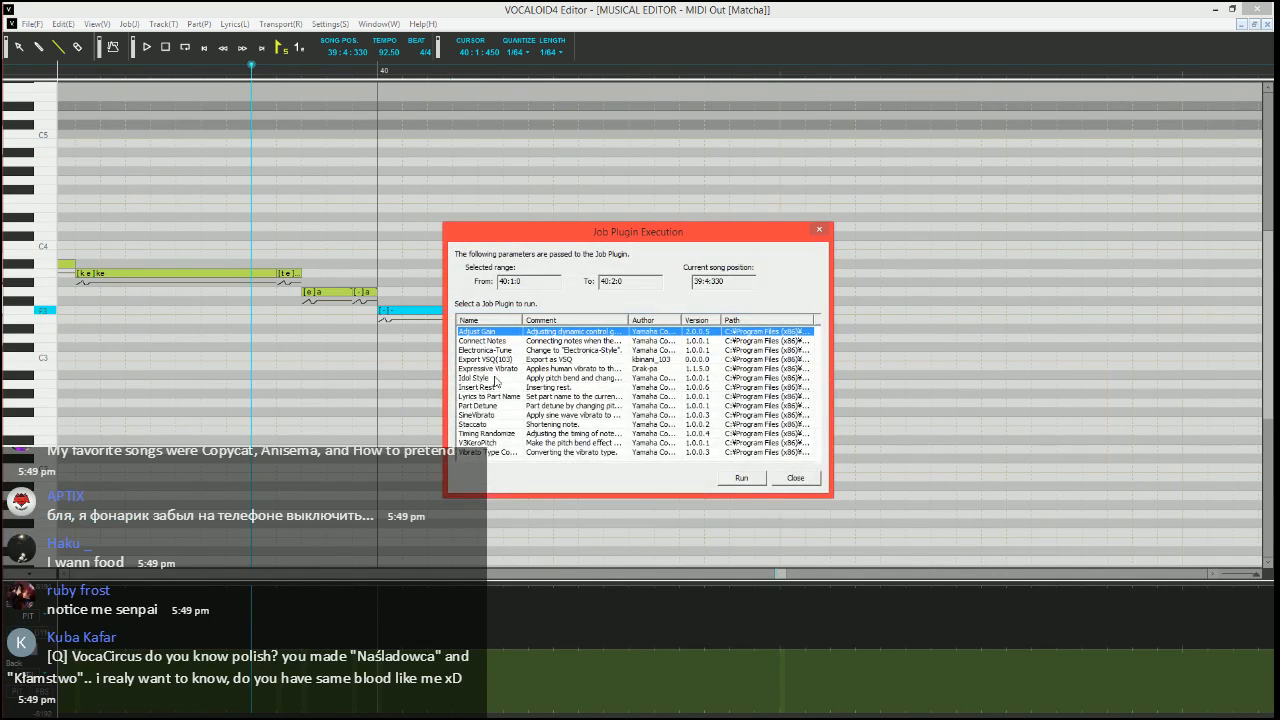
left_click(495, 378)
left_click(496, 369)
left_click(743, 478)
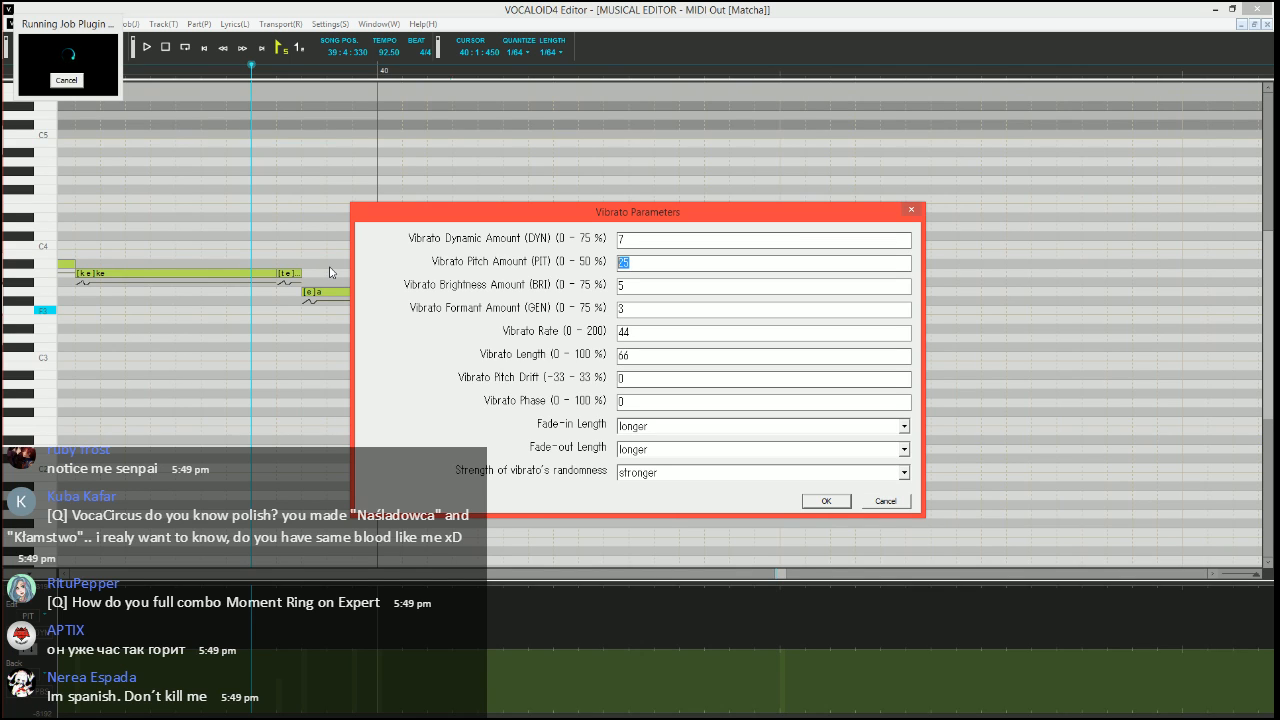
Apply the vibrato with pitch amount 10, brightness amount 15, rate 70, length 100, and both fade-in and fade-out set to shorter
type("10")
key("Tab")
type("15")
key("Tab")
key("Tab")
type("70")
key("Tab")
type("100")
key("Tab")
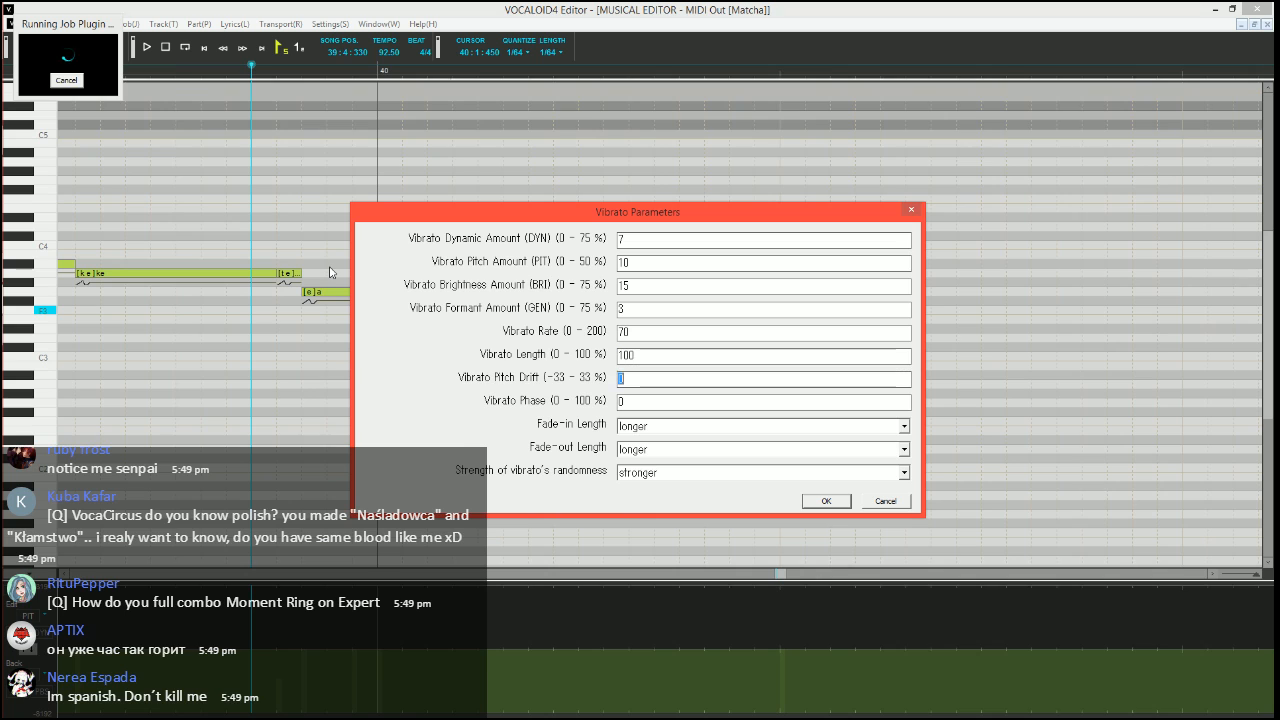
key("Tab")
key("Tab")
key("Up")
key("Tab")
key("Up")
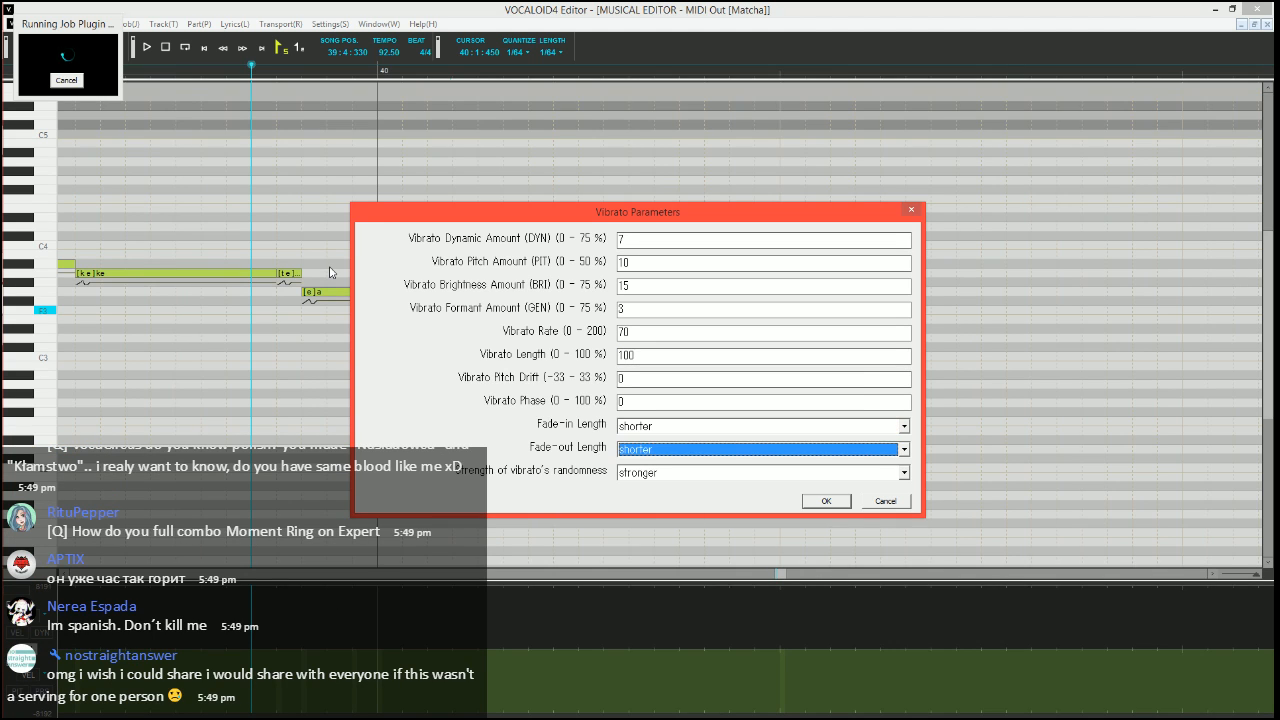
key("Return")
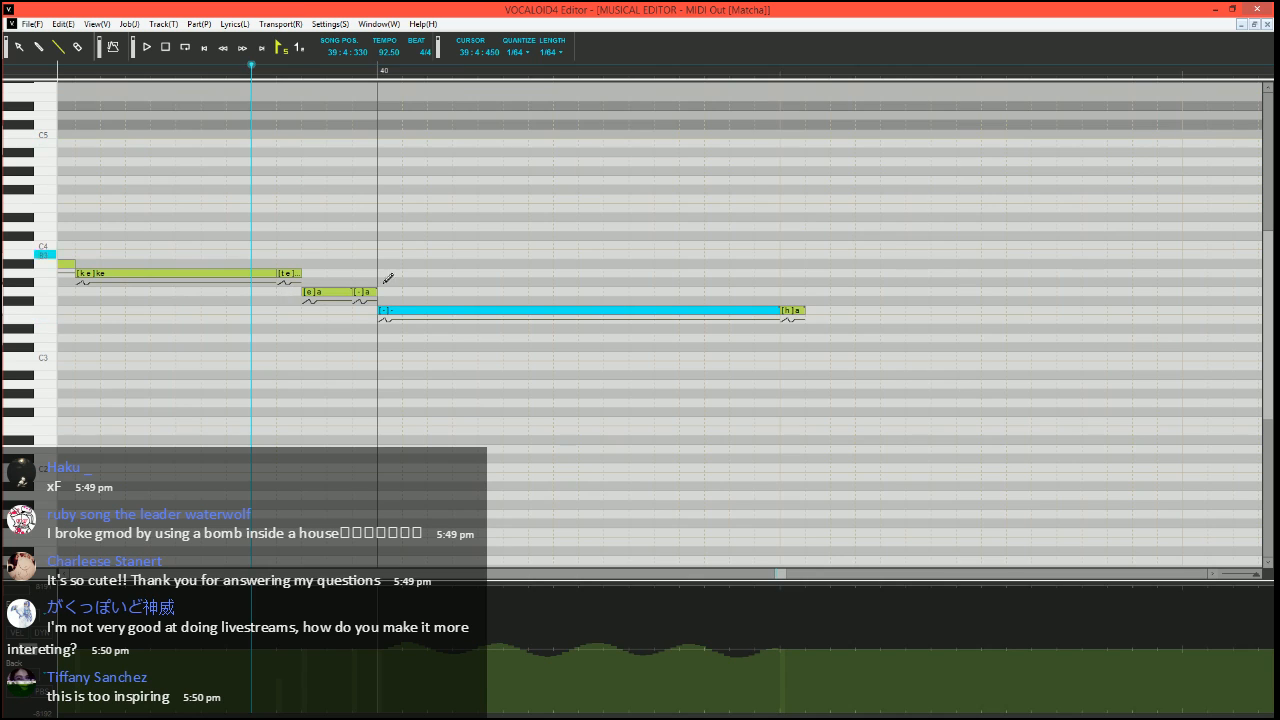
Play the measure 39 phrase through the long "-" note to hear its vibrato
scroll(388, 494, "down", 5)
scroll(402, 506, "right", 4)
scroll(408, 512, "left", 9)
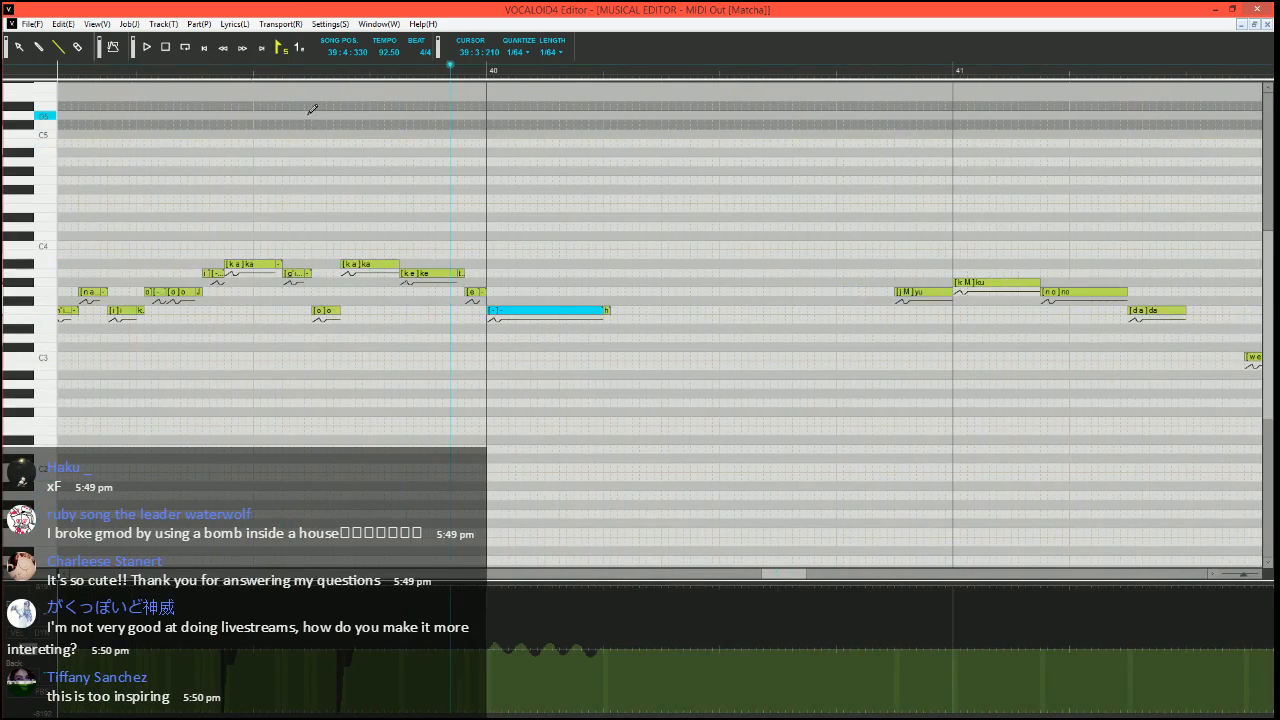
left_click(247, 66)
key("space")
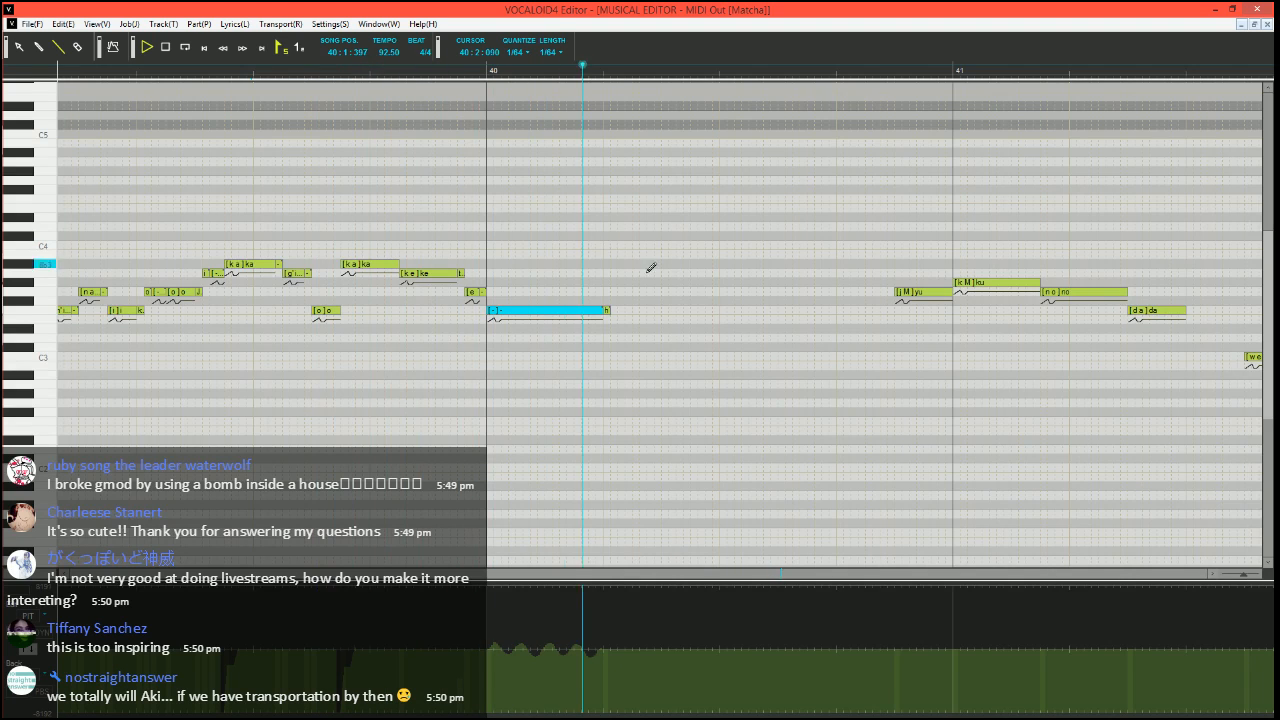
key("space")
Set playback to 40:4:120 and draw a pitch dip before the "yu" note that rises back up as the note starts
scroll(686, 340, "right", 12)
left_click(352, 72)
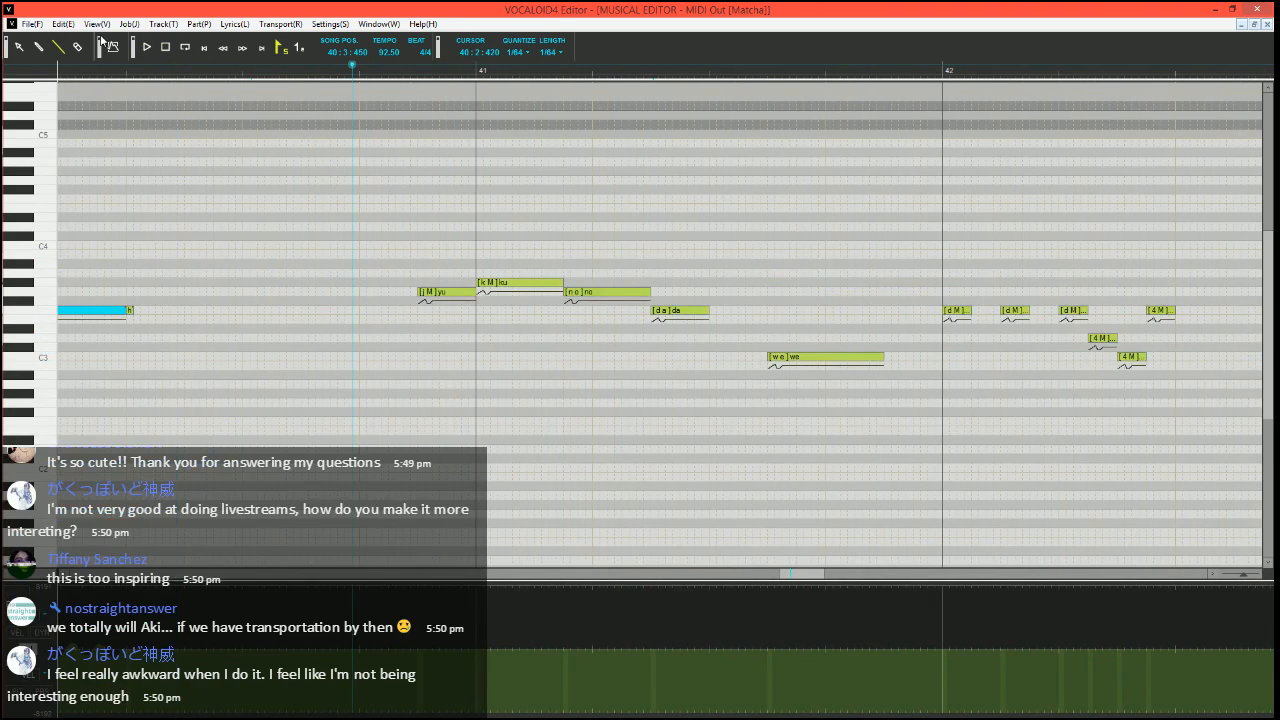
scroll(460, 240, "up", 2)
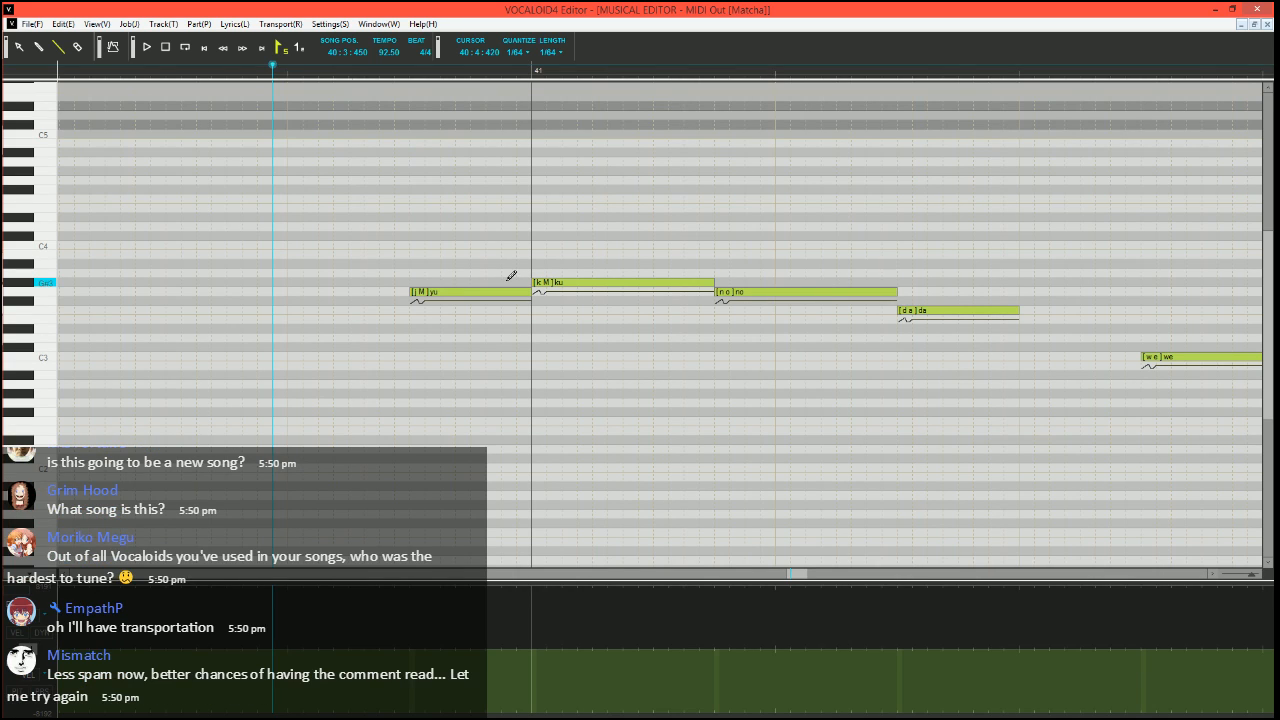
left_click(352, 74)
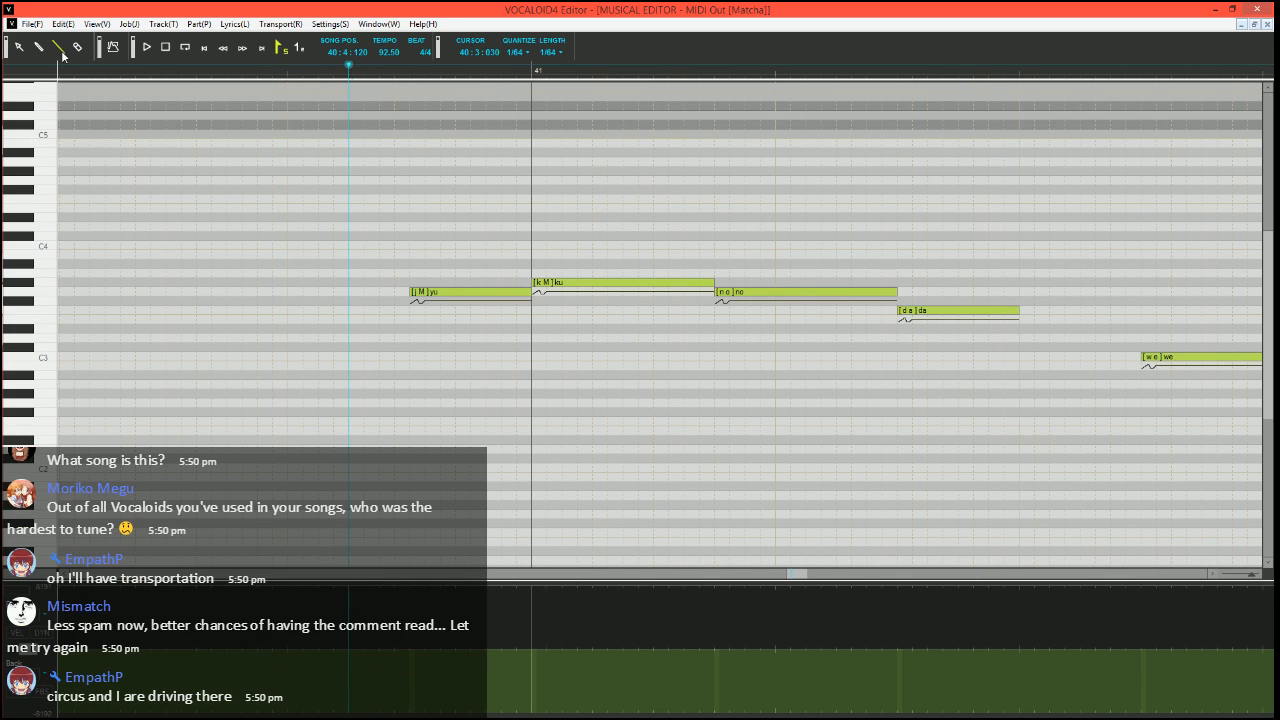
scroll(420, 314, "up", 1)
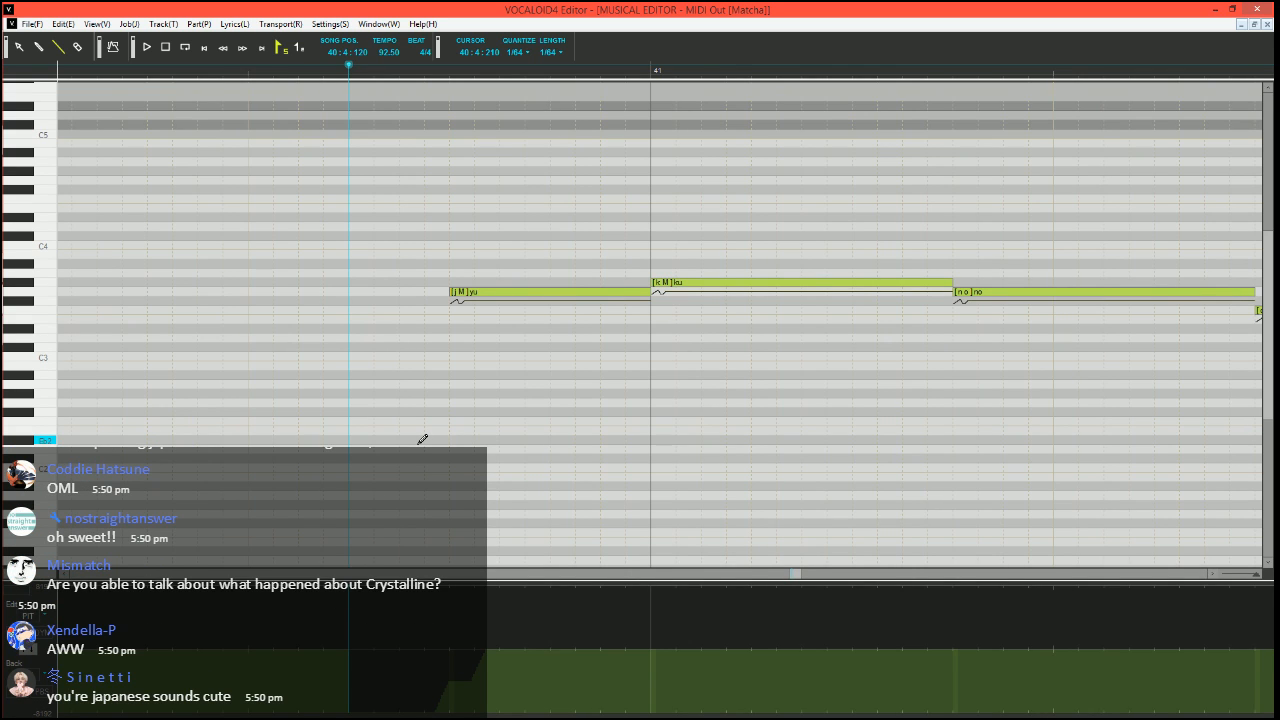
Play the "yu" and "ku" notes from 40:4:120, and move playback to 40:4:150
scroll(612, 424, "down", 1)
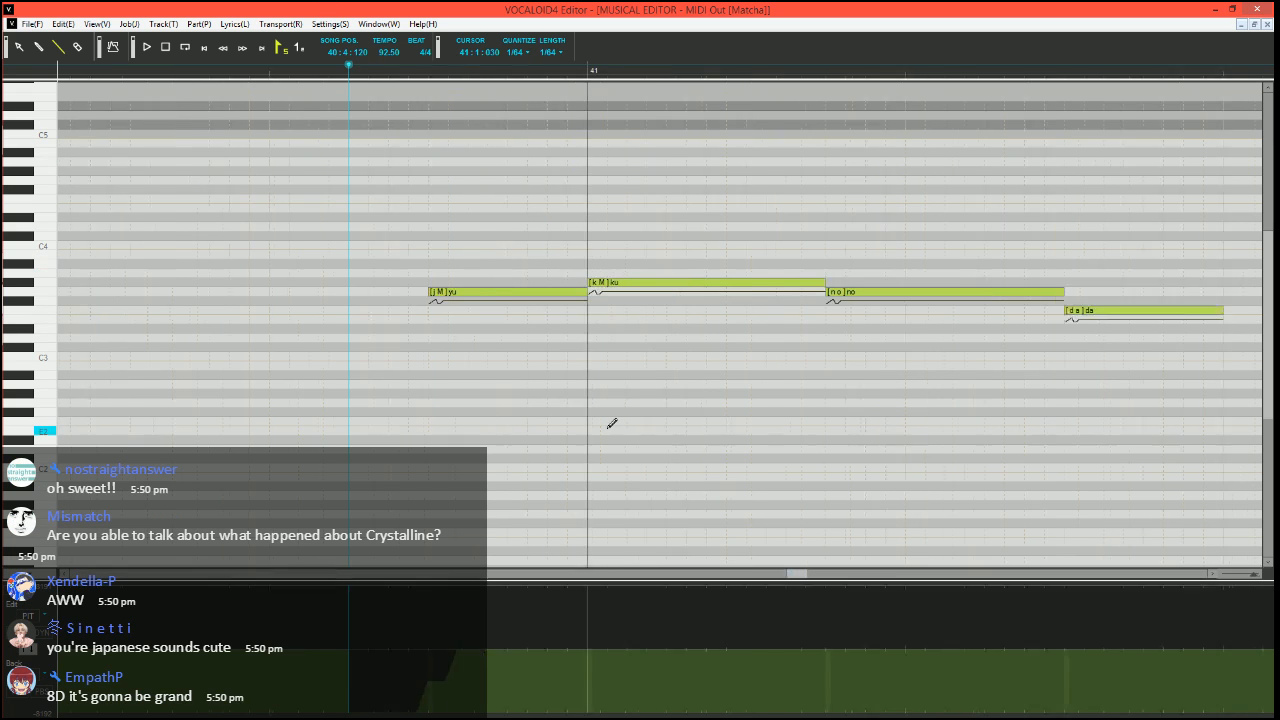
scroll(630, 440, "down", 1)
scroll(680, 340, "down", 1)
scroll(600, 340, "up", 1)
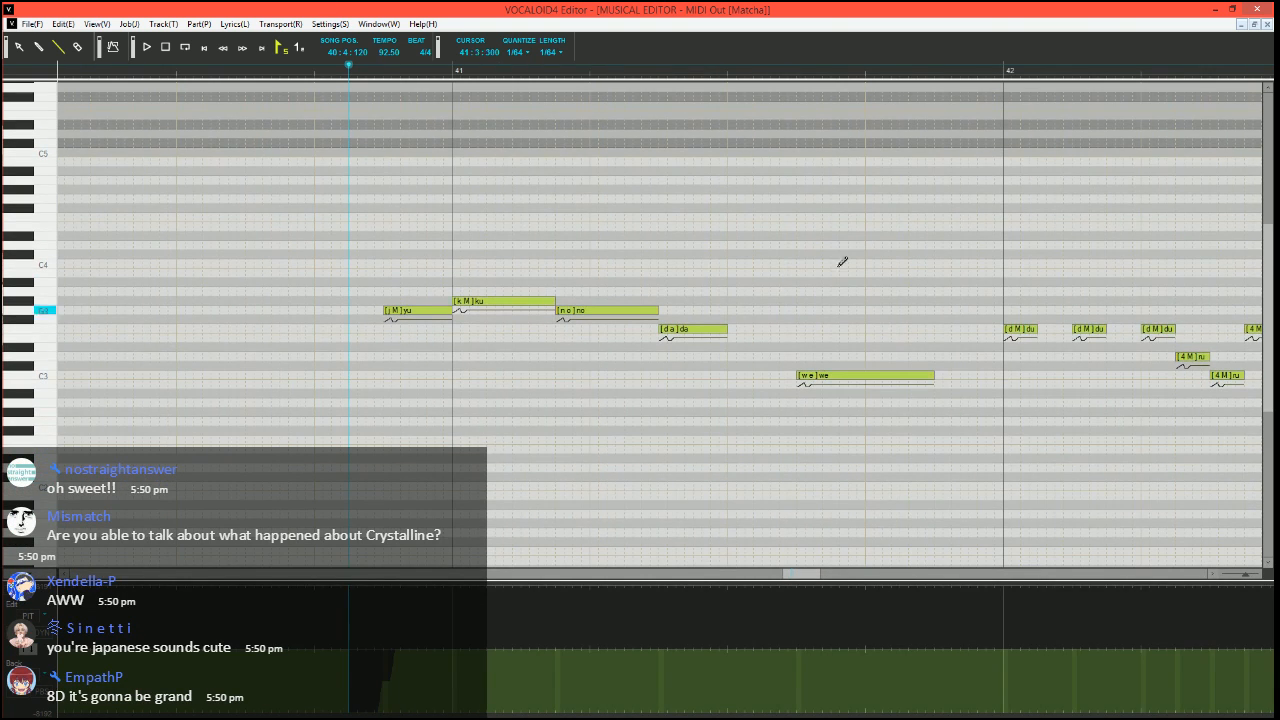
scroll(394, 448, "up", 2)
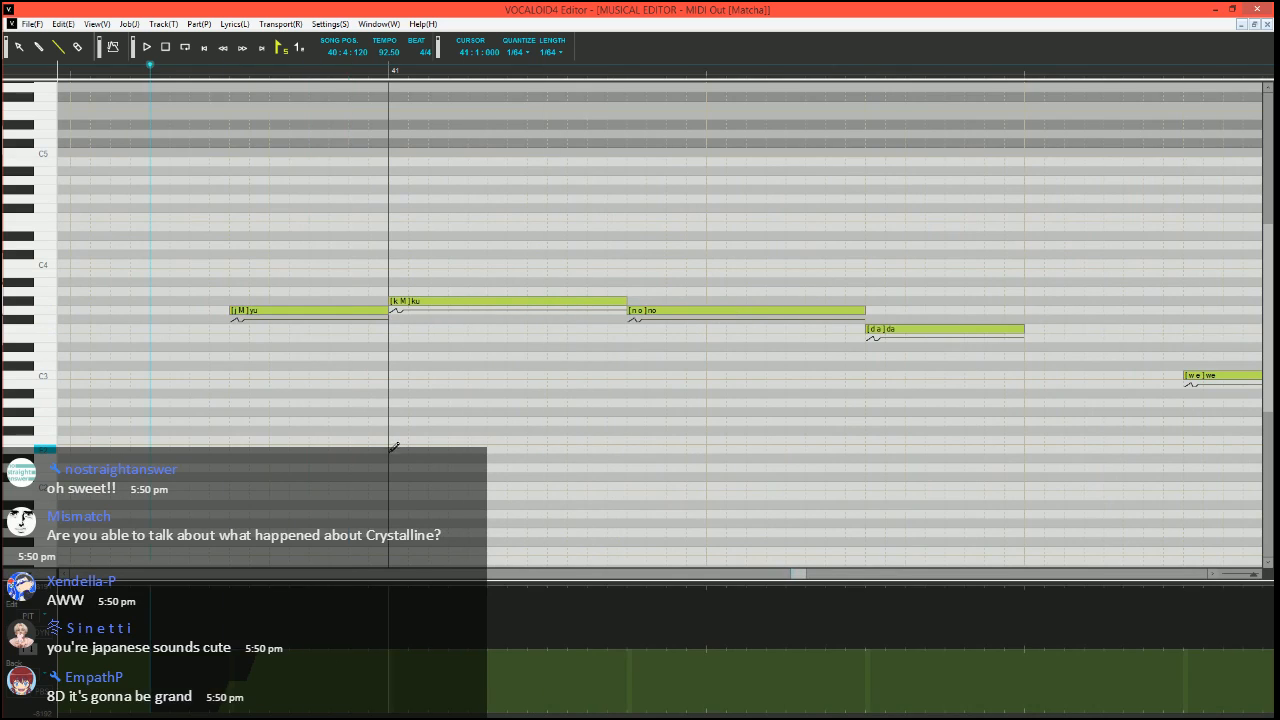
key("space")
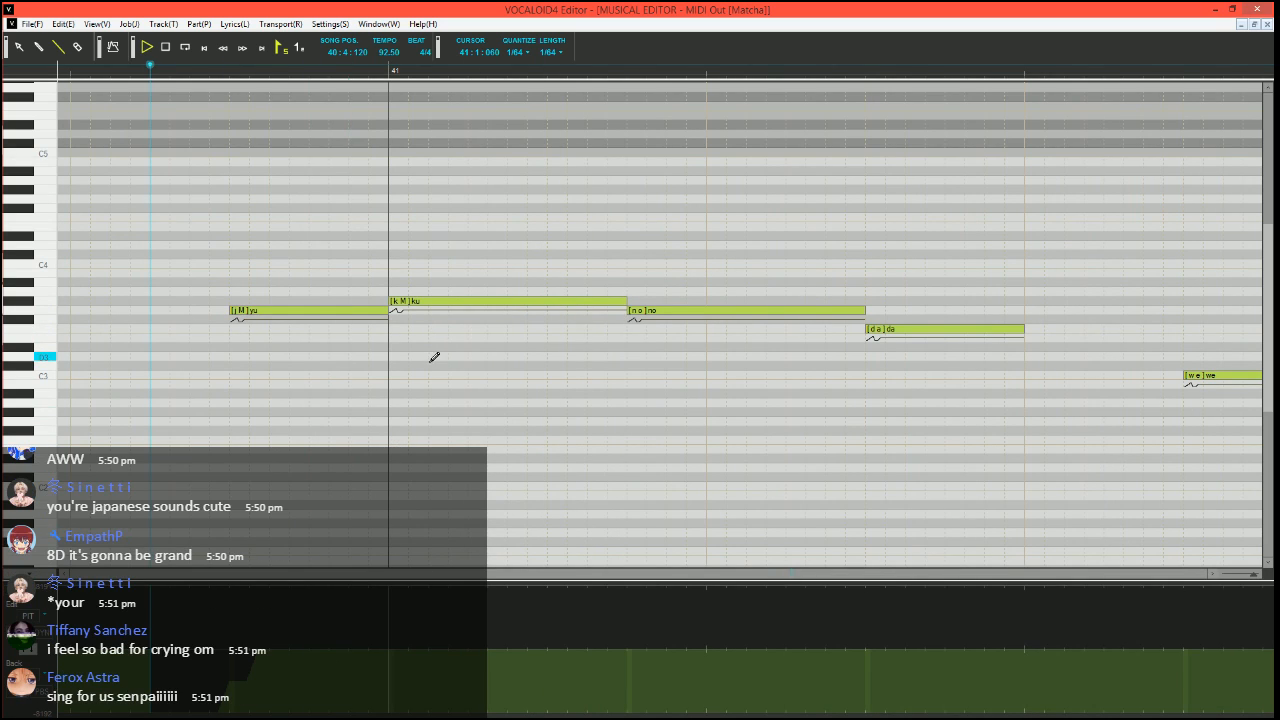
key("space")
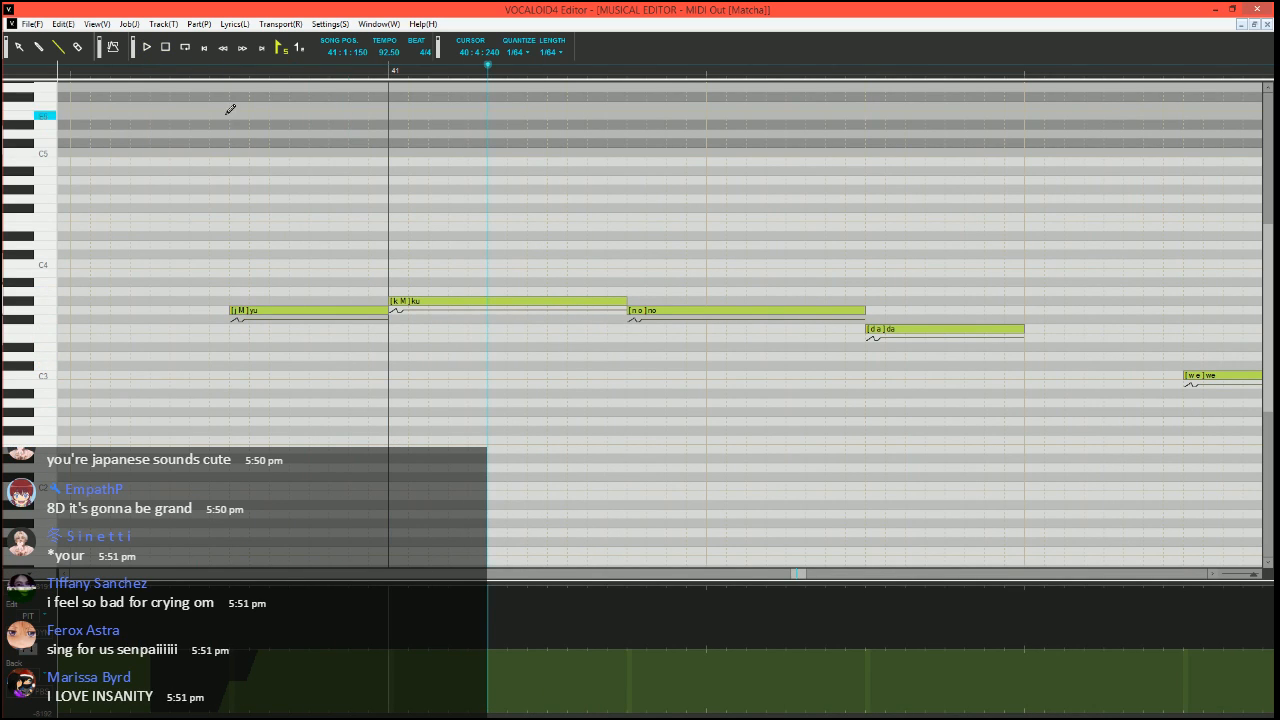
left_click(167, 70)
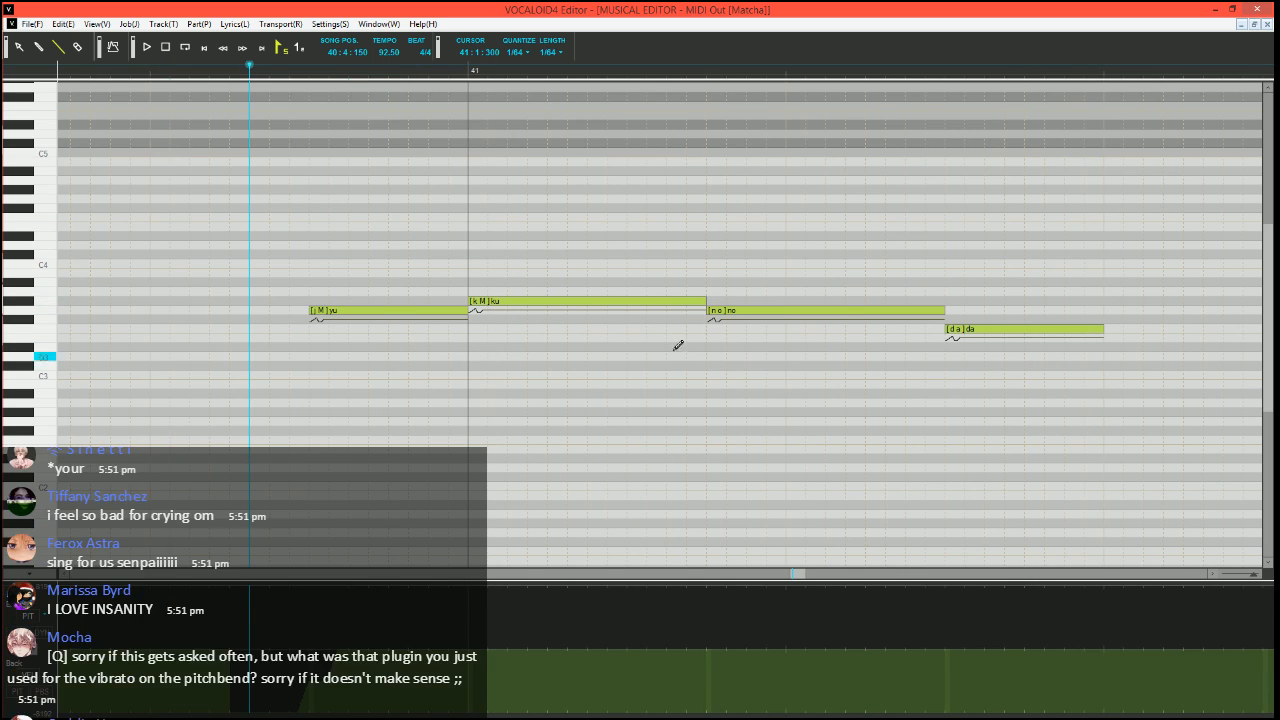
Divide the "ku" note into a short G3 "ku", a short G#3 "u" and a long G#3 "-" note, and play the result
mouse_move(705, 301)
left_mouse_down()
mouse_move(507, 301)
mouse_move(500, 314)
mouse_move(527, 300)
left_mouse_up()
left_click_drag(531, 300, 709, 298)
left_click(523, 302)
double_click(523, 302)
type("u")
key("Tab")
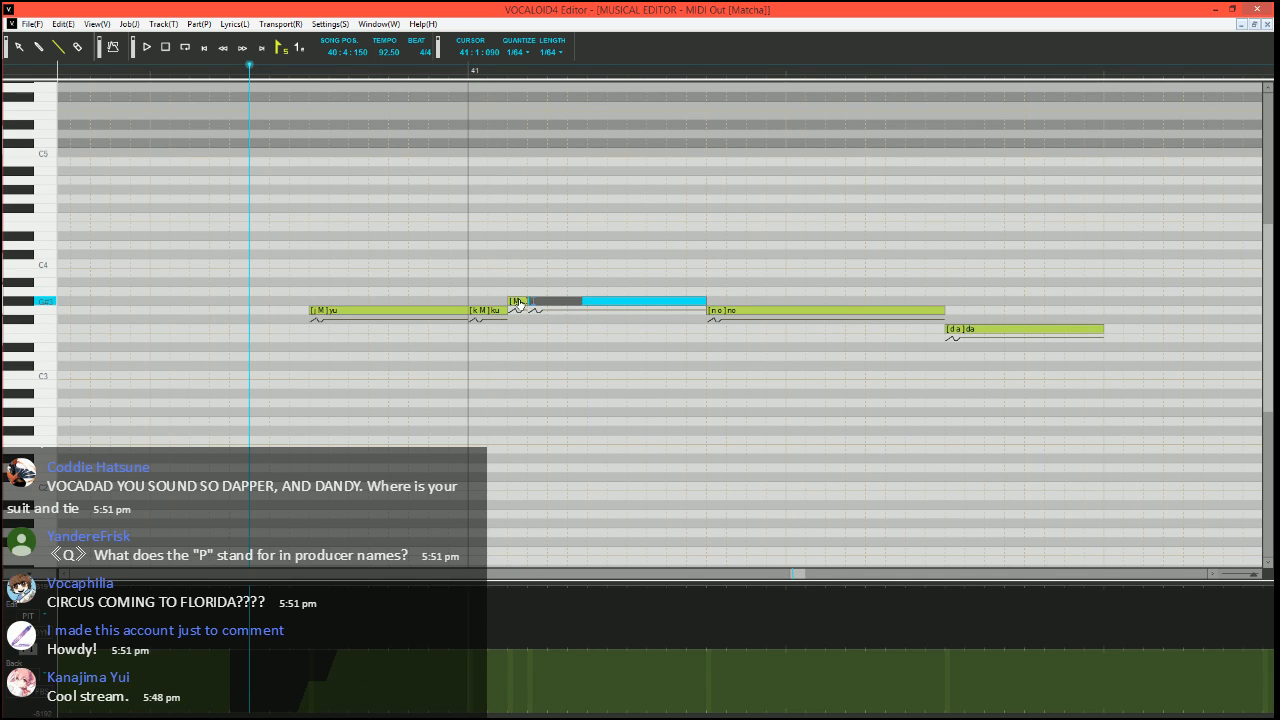
type("-")
key("Return")
key("space")
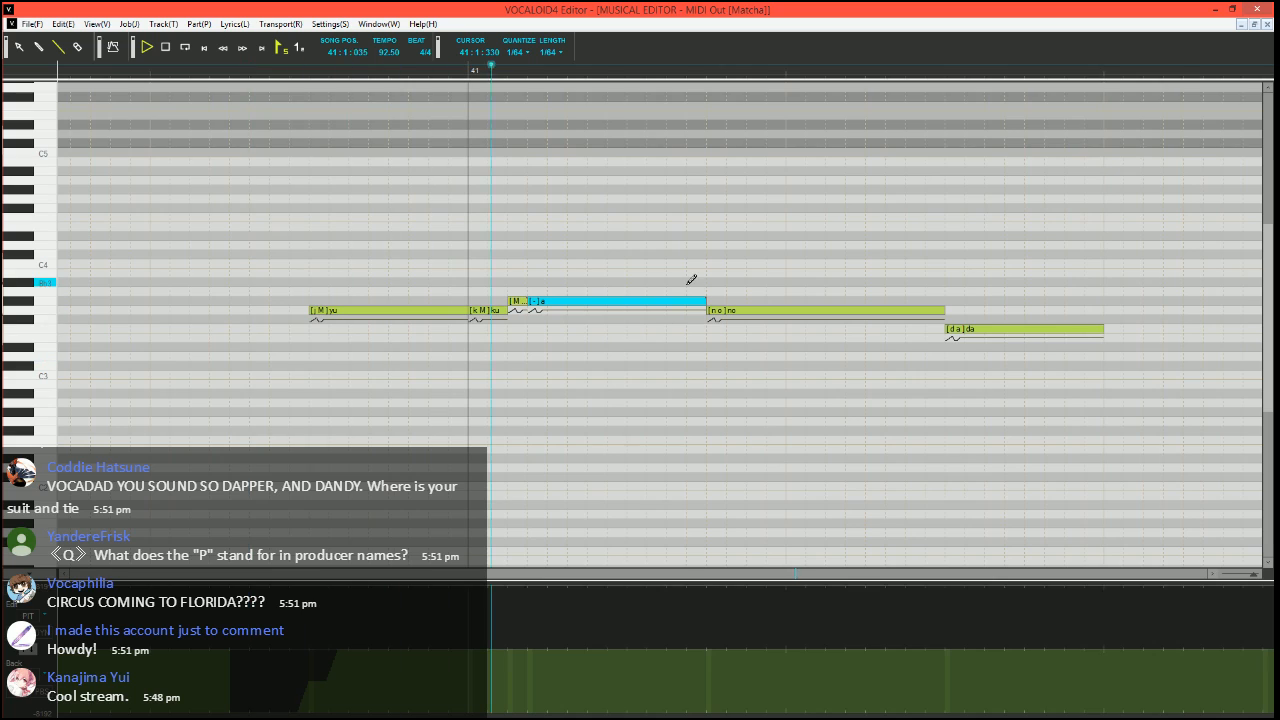
key("space")
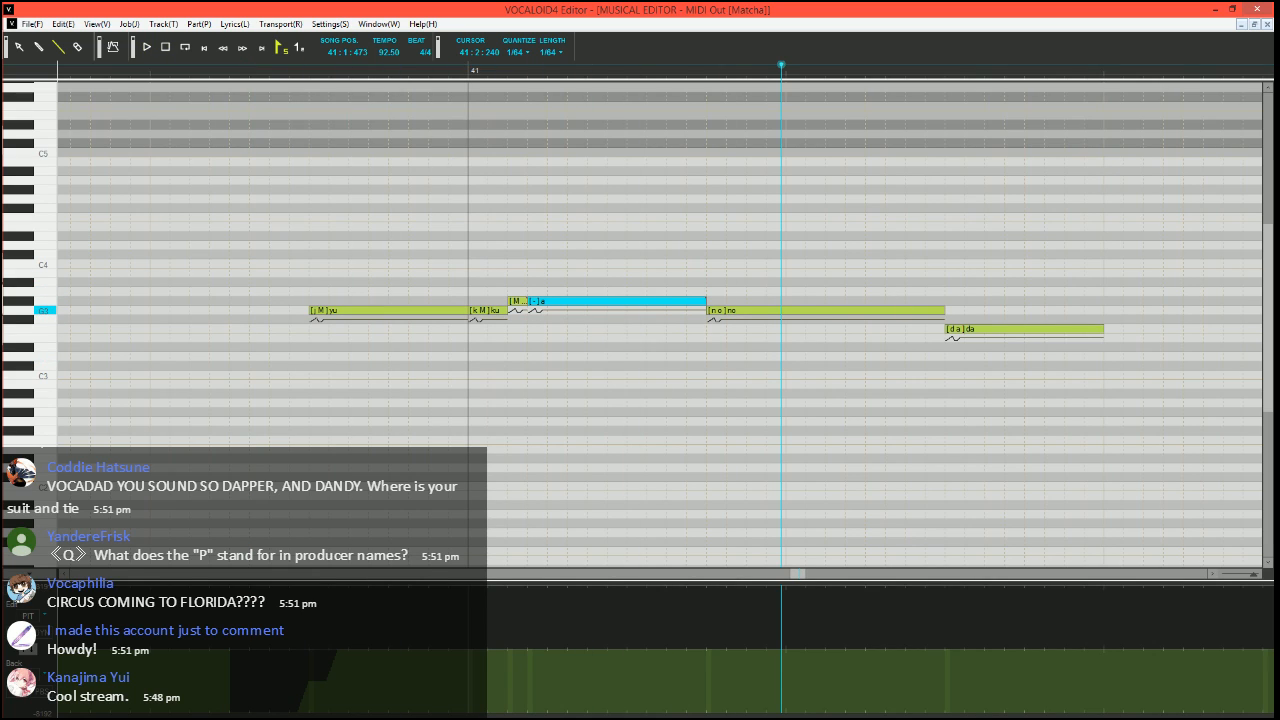
Divide the "no" note into a short G#3 "no", a G3 "o", a short G3 "-" and an F3 "-" leading into "da"
mouse_move(942, 311)
left_mouse_down()
mouse_move(716, 302)
mouse_move(853, 308)
left_mouse_up()
left_click(722, 300)
left_click_drag(854, 309, 952, 319)
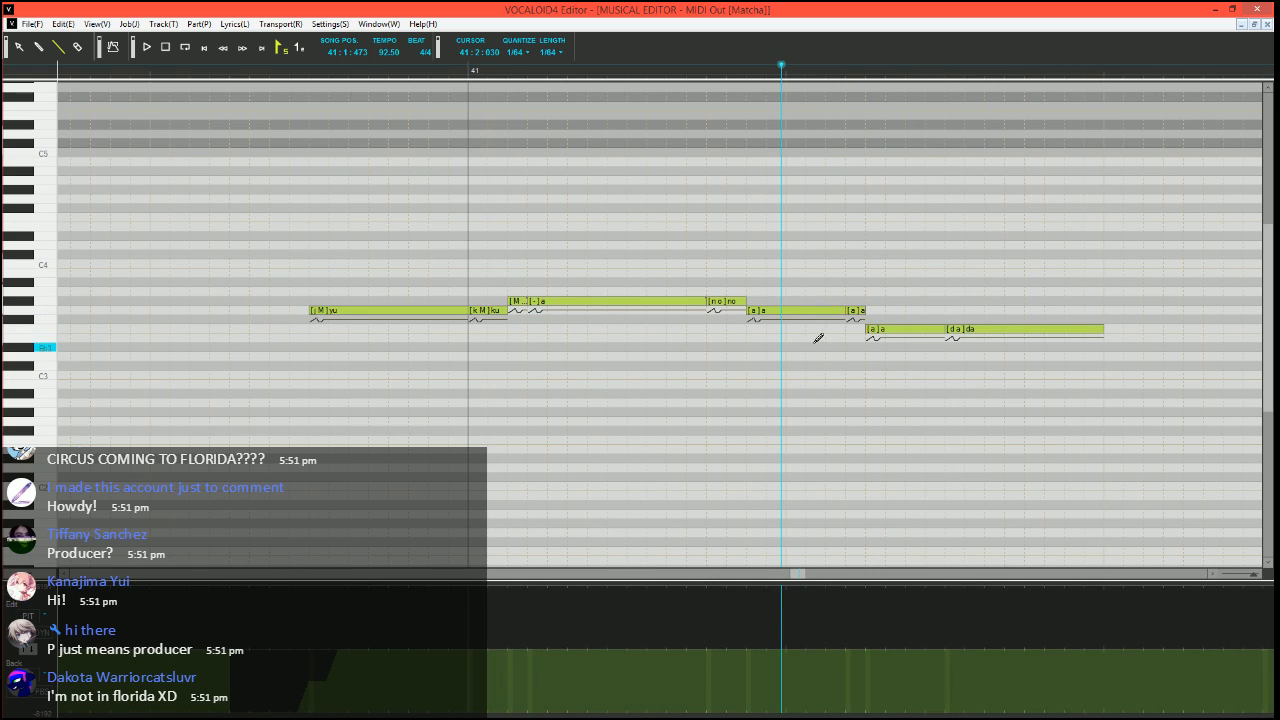
double_click(752, 312)
key("Tab")
key("Tab")
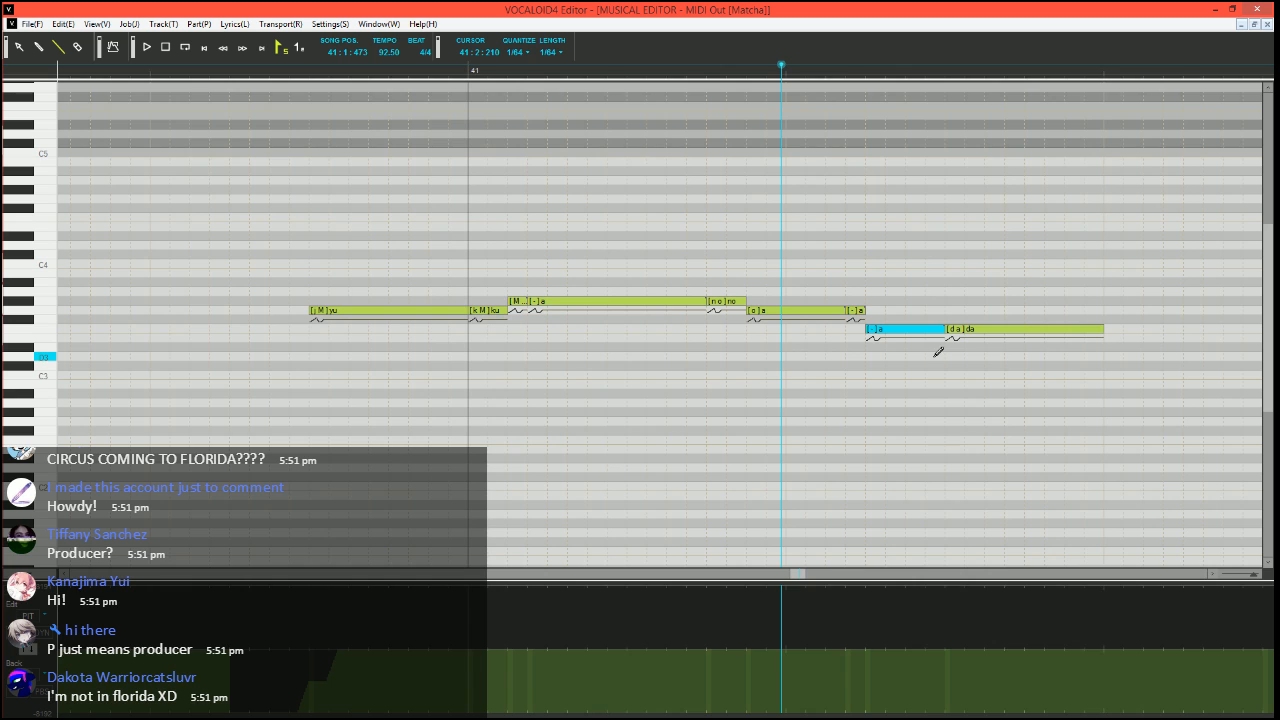
Select the F3 "da" note and launch the Expressive Vibrato job plugin on it
scroll(950, 315, "down", 2)
left_click(911, 319)
left_click(907, 330)
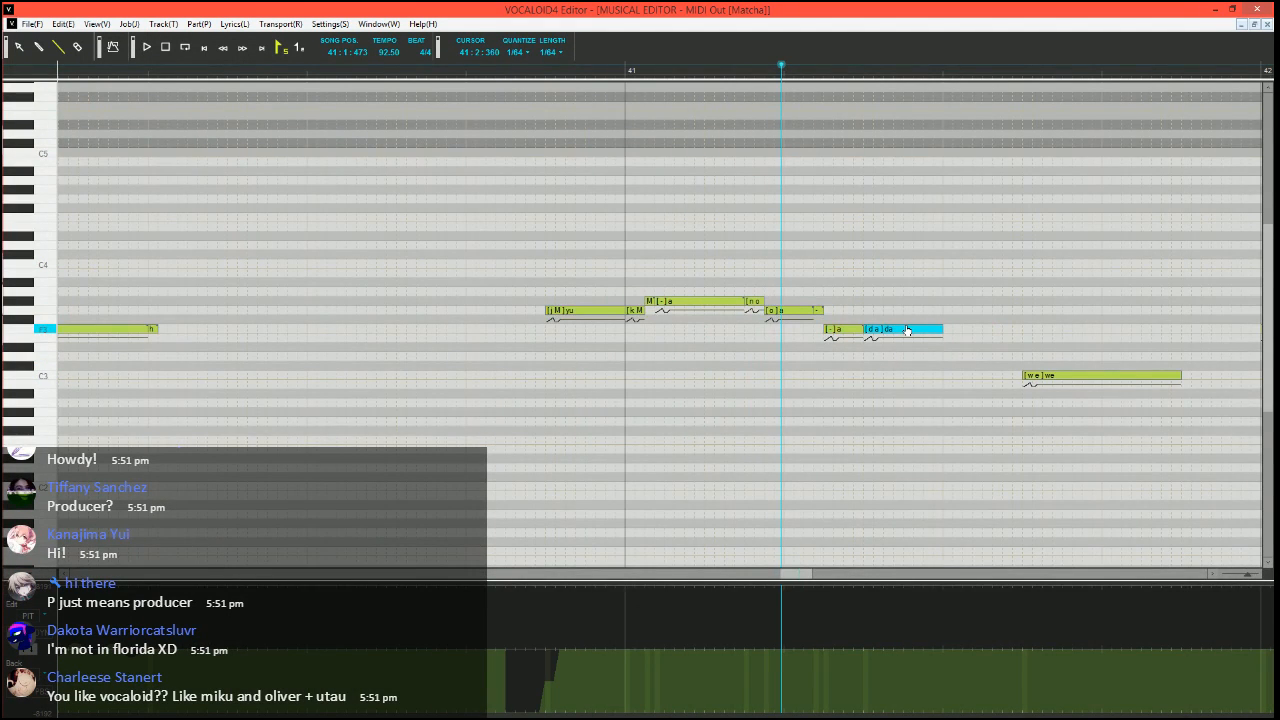
key("ctrl+j")
left_click(522, 368)
left_click(742, 477)
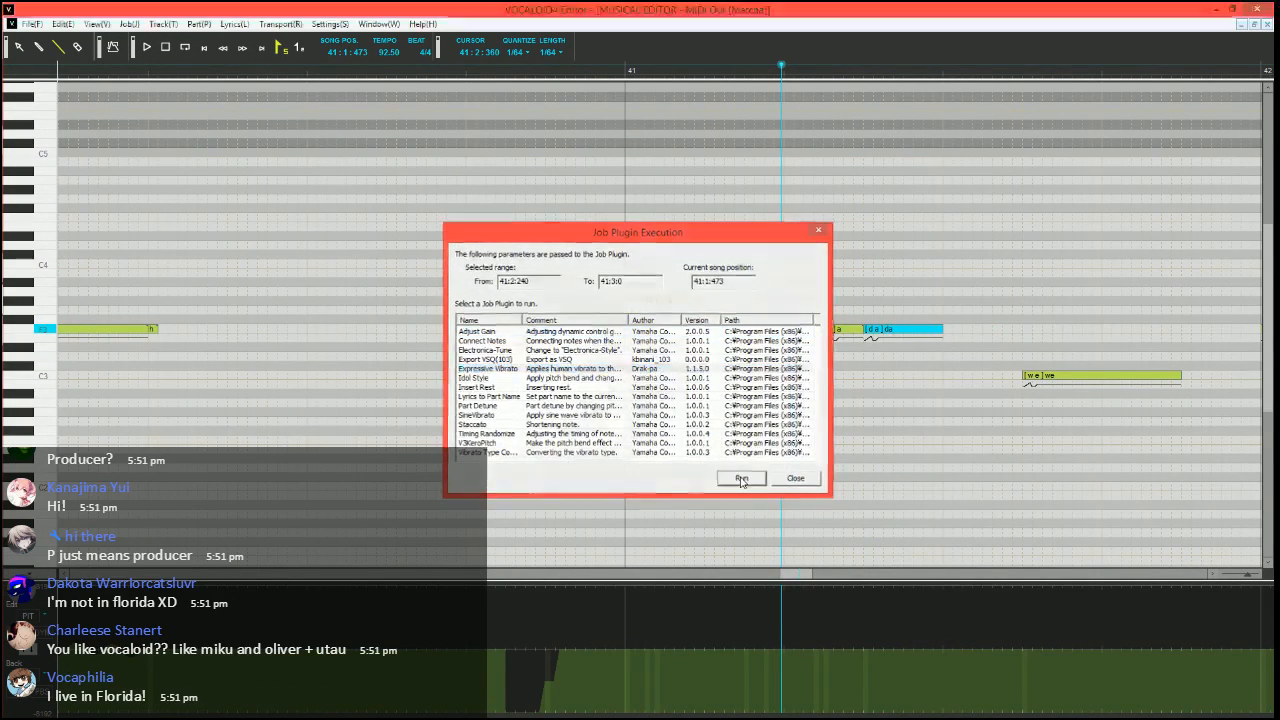
Apply vibrato to the "da" note with pitch amount 10, brightness amount 15, rate 70, length 100 and a shortened fade-in
key("Tab")
type("10")
key("Tab")
type("15")
key("Tab")
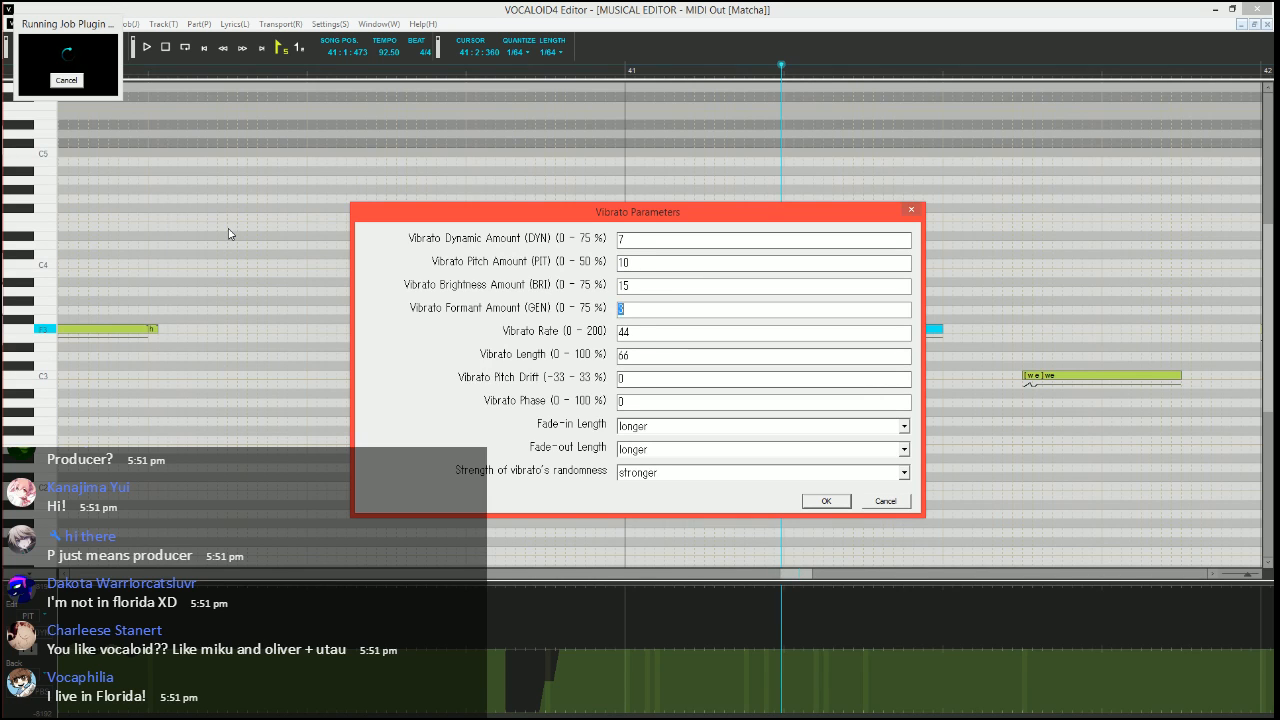
key("Tab")
type("70")
key("Tab")
type("100")
key("Tab")
key("Tab")
key("Tab")
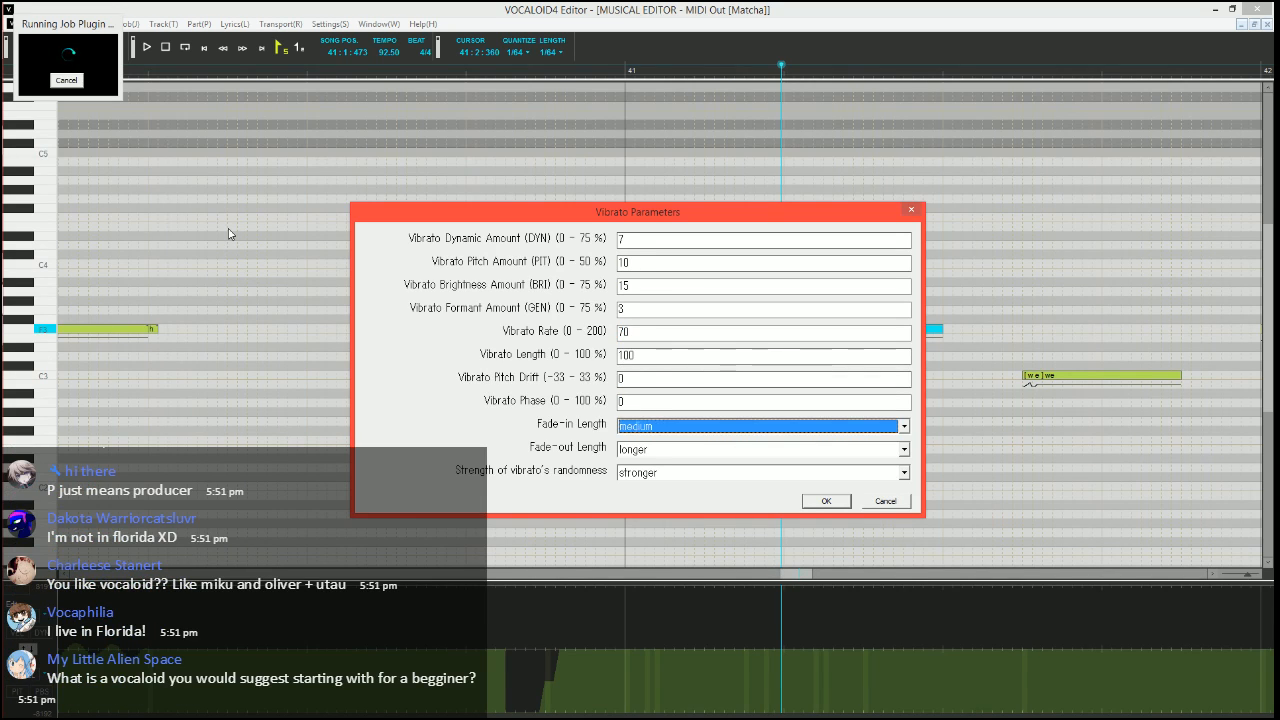
key("End")
key("Tab")
key("Down")
key("Return")
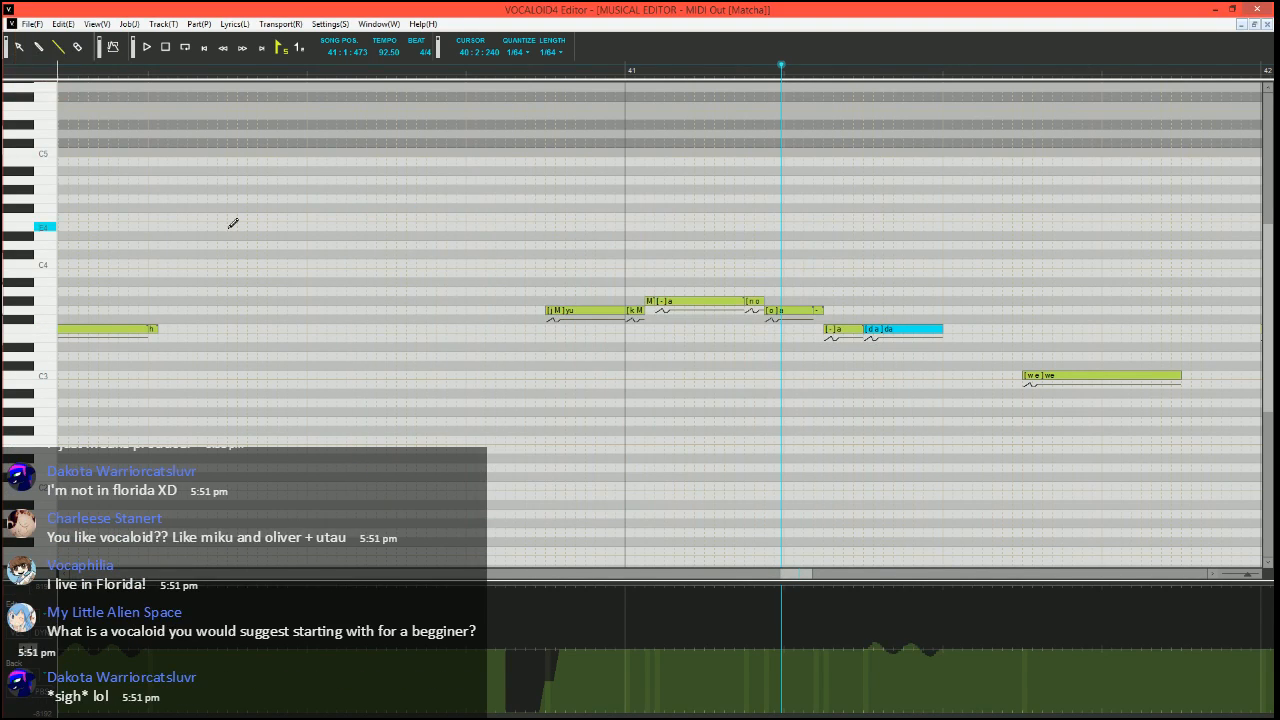
Add a short "h" note on F3 from 41:3:000 to 41:3:030 after the "da" note
left_click_drag(946, 329, 955, 328)
double_click(950, 329)
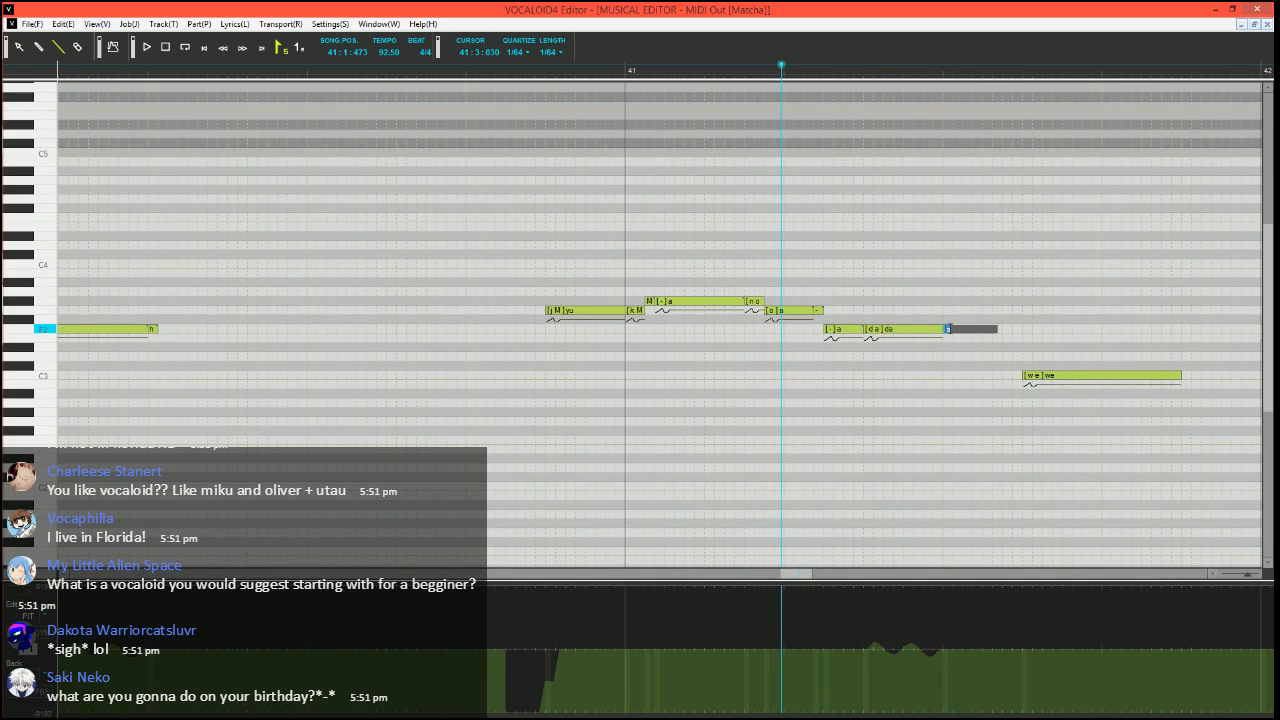
type("h")
key("Return")
Play the "yu ku no da" phrase from 40:4:030, and set playback to 41:3:150 before the "we" note
scroll(640, 418, "right", 1)
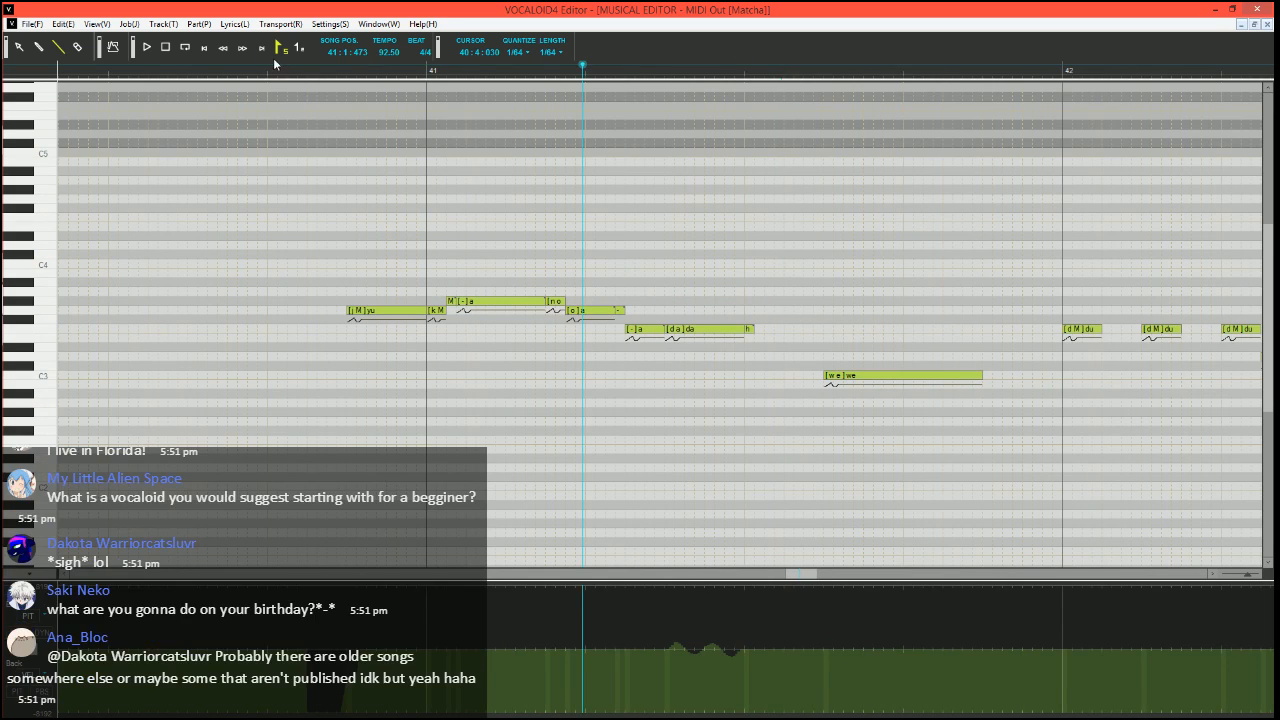
left_click(277, 65)
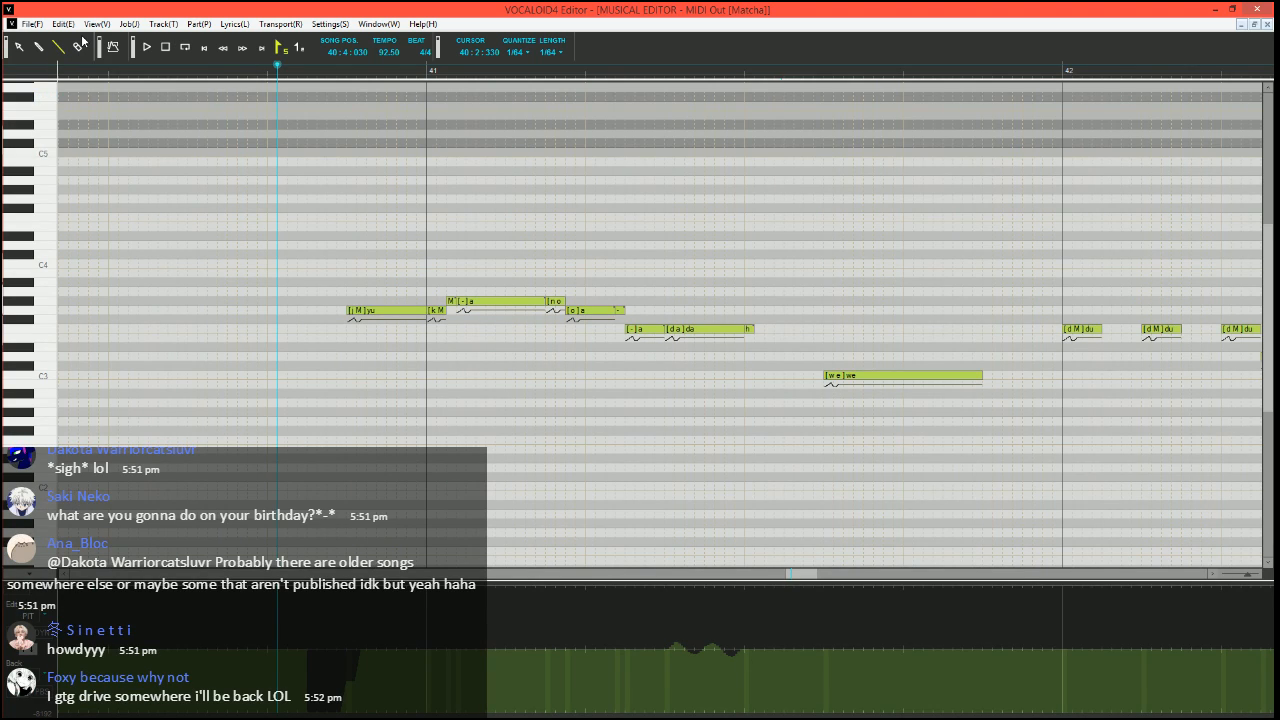
scroll(303, 251, "right", 3)
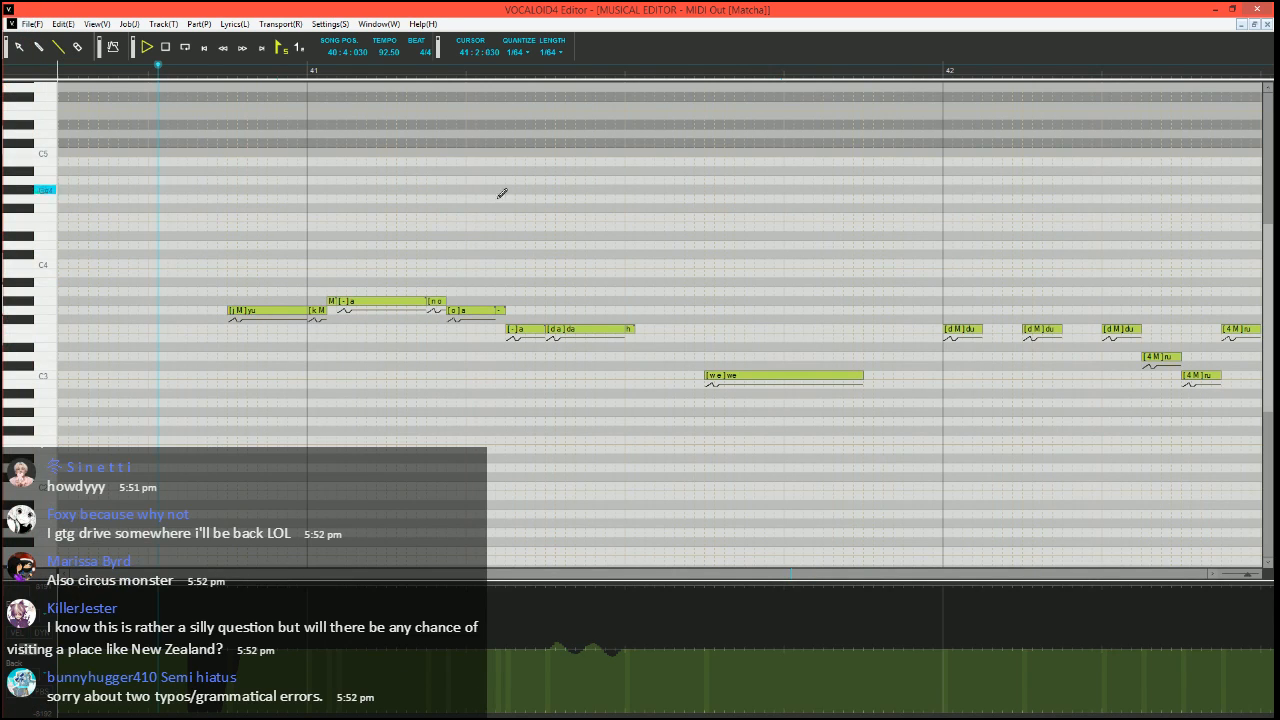
key("space")
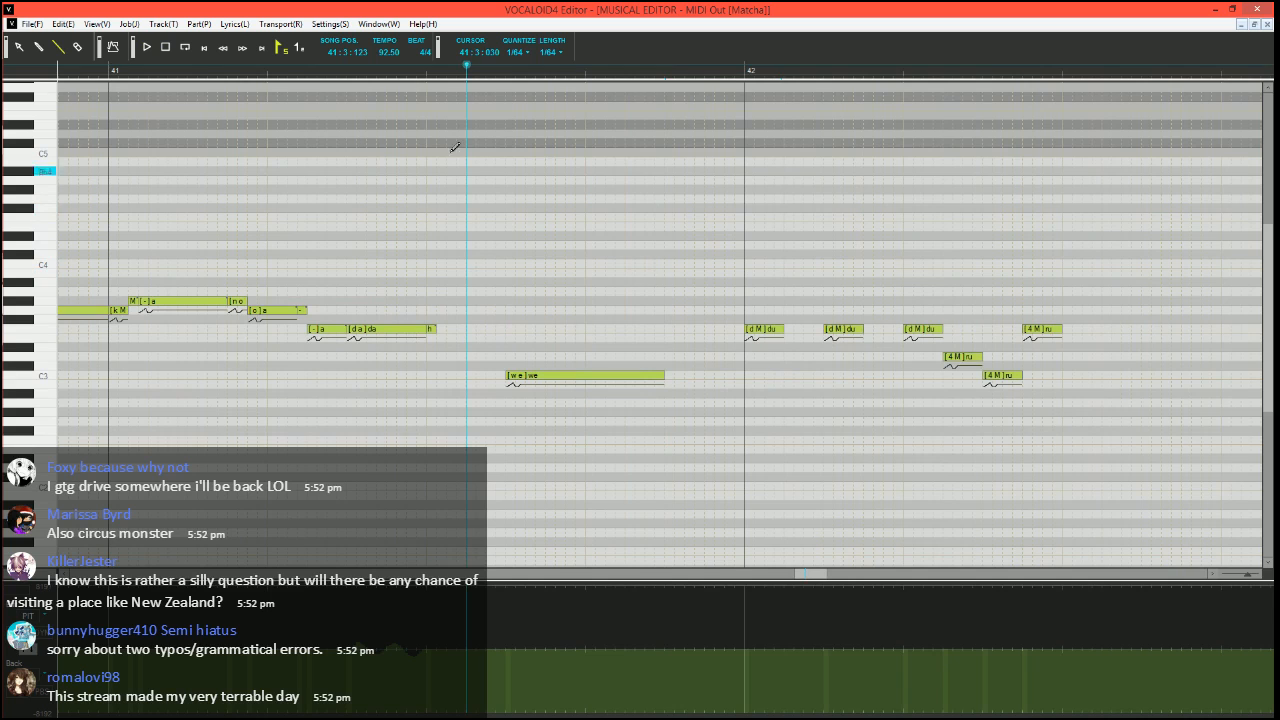
left_click_drag(476, 70, 515, 362)
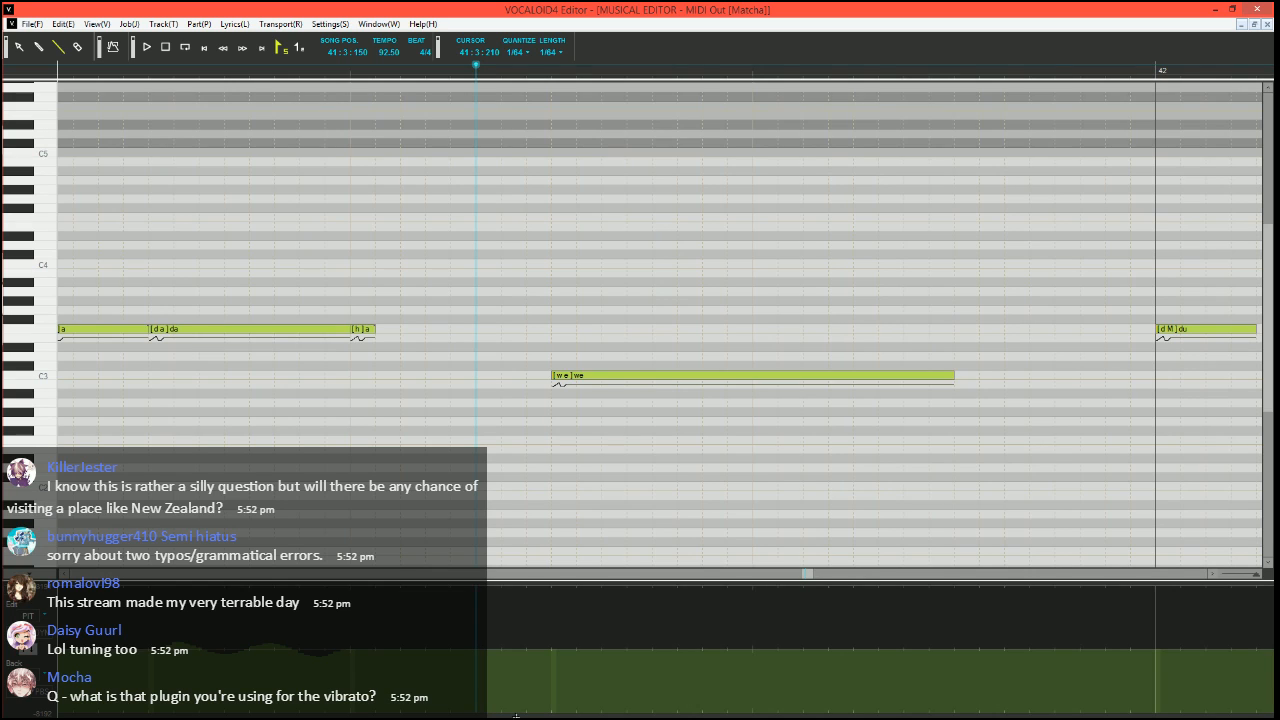
Draw a stepped pitch dip into the start of the "we" note, play it, and set playback to 41:3:060
mouse_move(475, 714)
left_mouse_down()
mouse_move(526, 715)
mouse_move(554, 682)
mouse_move(616, 682)
mouse_move(652, 646)
left_mouse_up()
key("space")
scroll(683, 434, "down", 5)
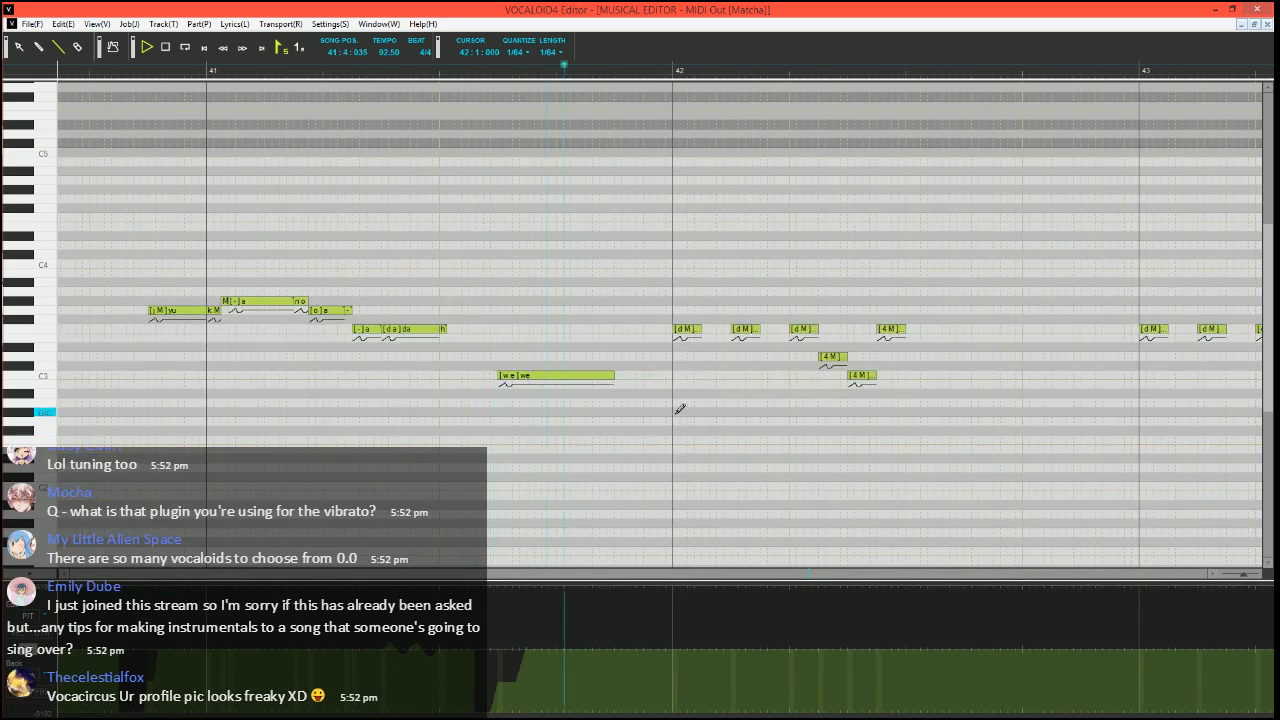
key("space")
left_click(456, 73)
scroll(676, 386, "up", 5)
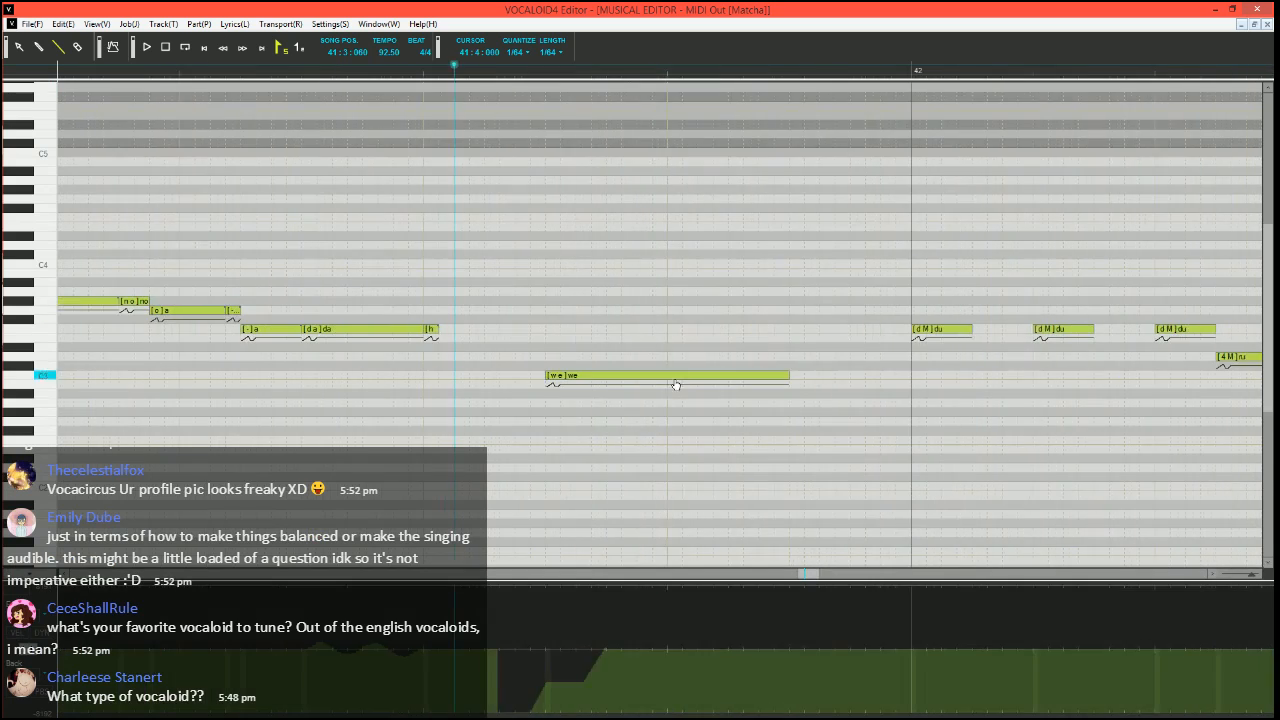
Add a short note with phoneme "h" on C3 directly after the "we" note
scroll(686, 389, "right", 1)
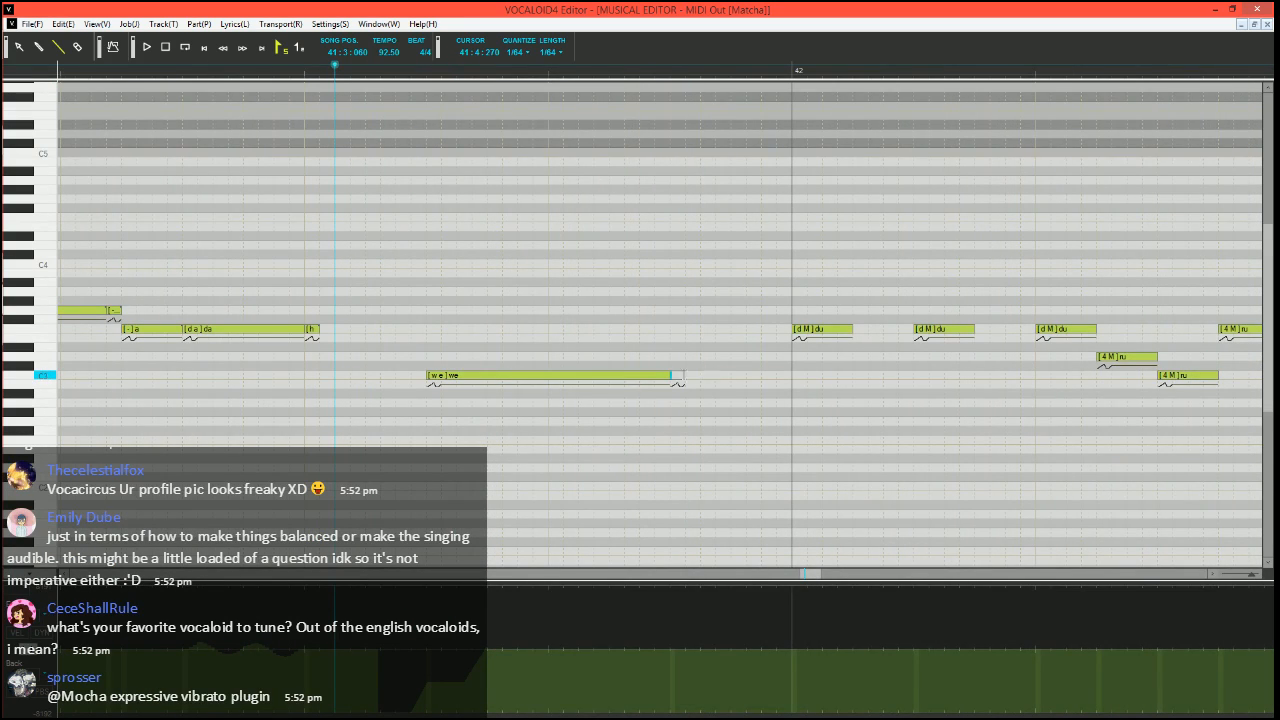
left_click(676, 375)
type("h")
key("Return")
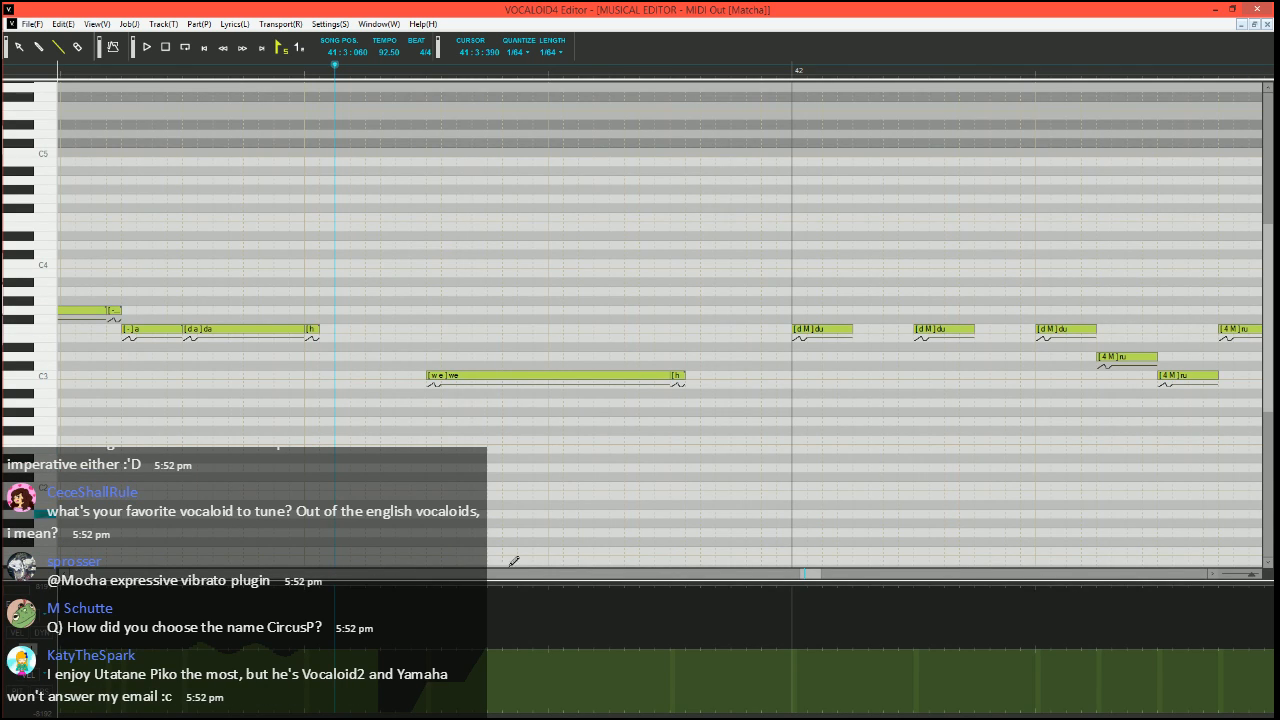
Try a freehand wavy pitch curve with the Pencil over the second half of the "we" note, and play it back
left_click(40, 48)
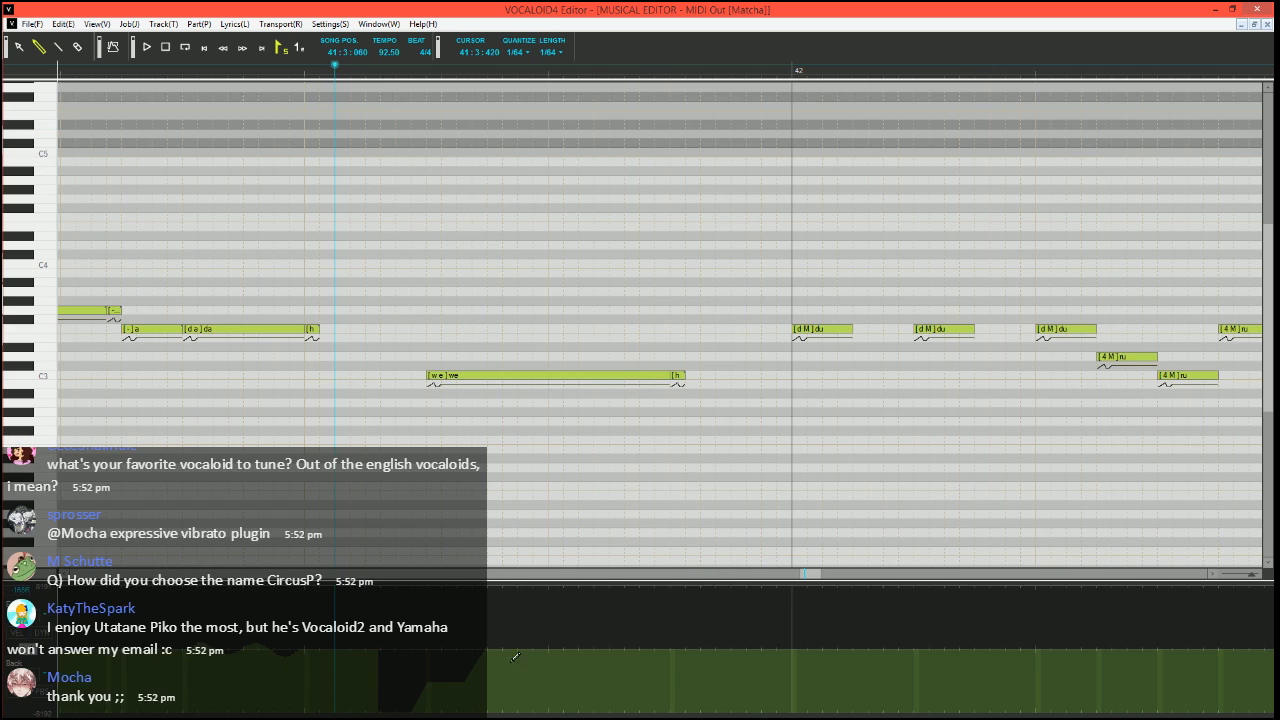
left_click_drag(498, 646, 680, 642)
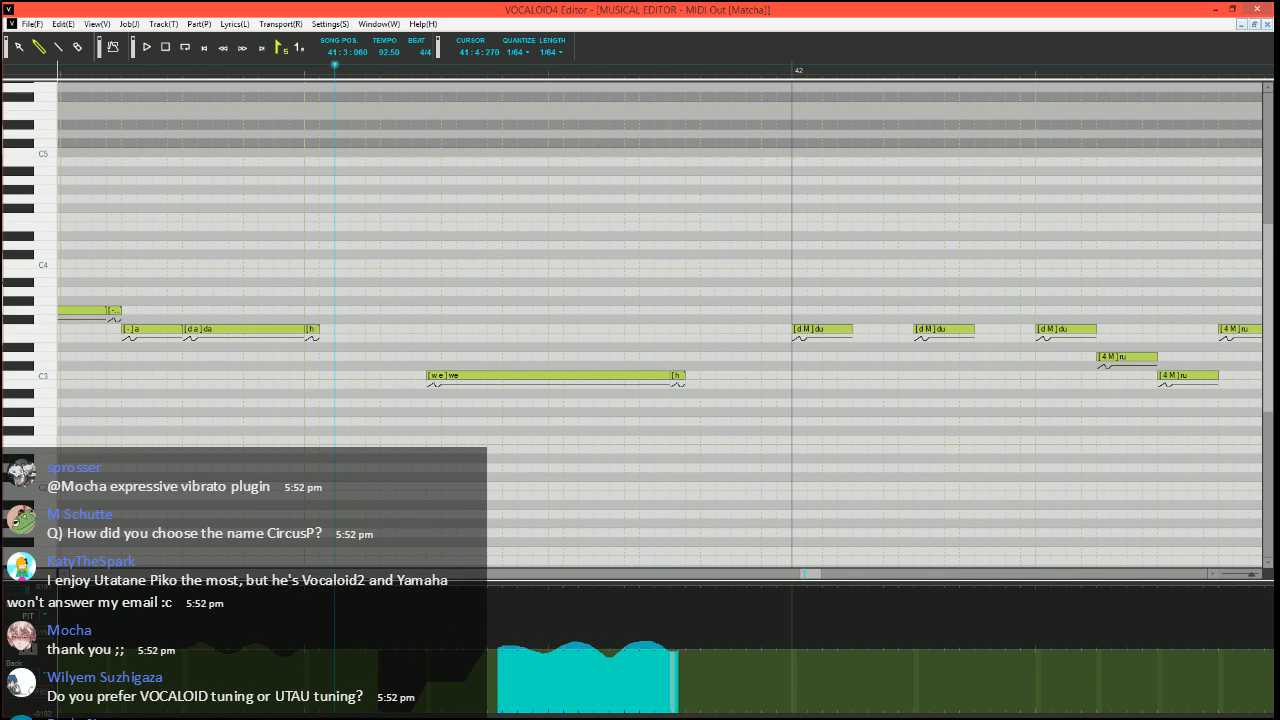
left_click(58, 47)
key("space")
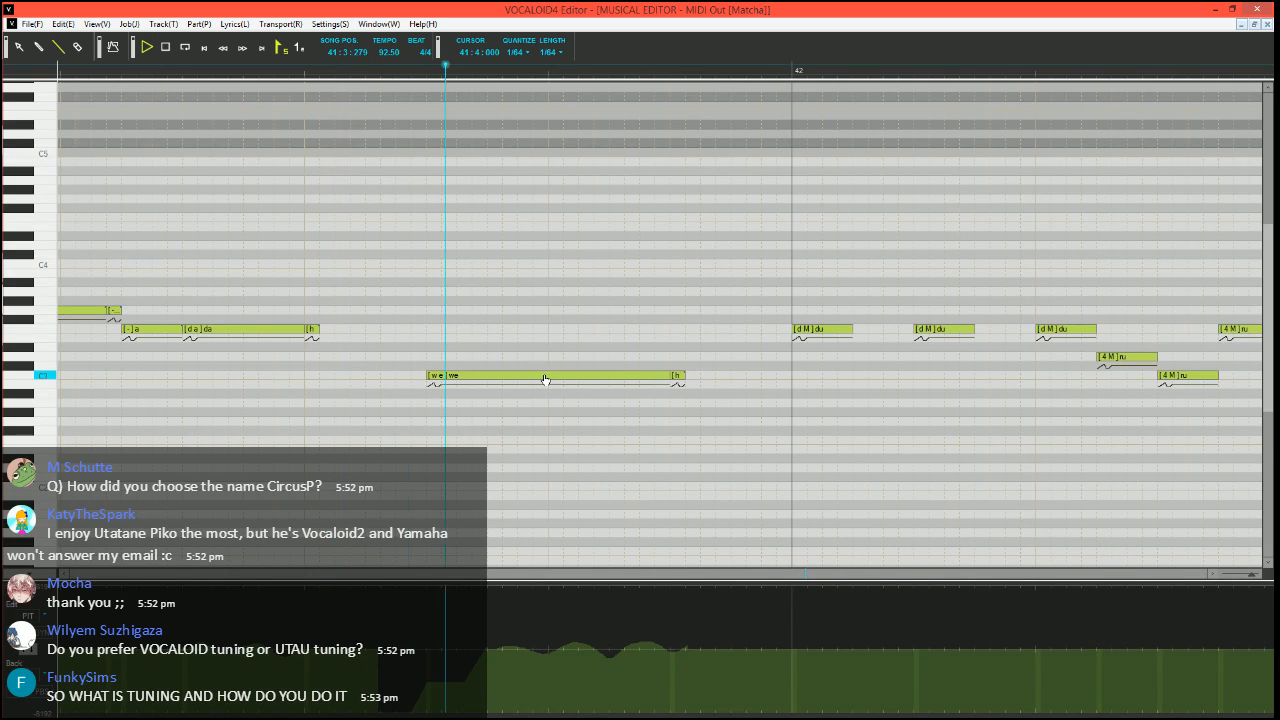
left_click(33, 621)
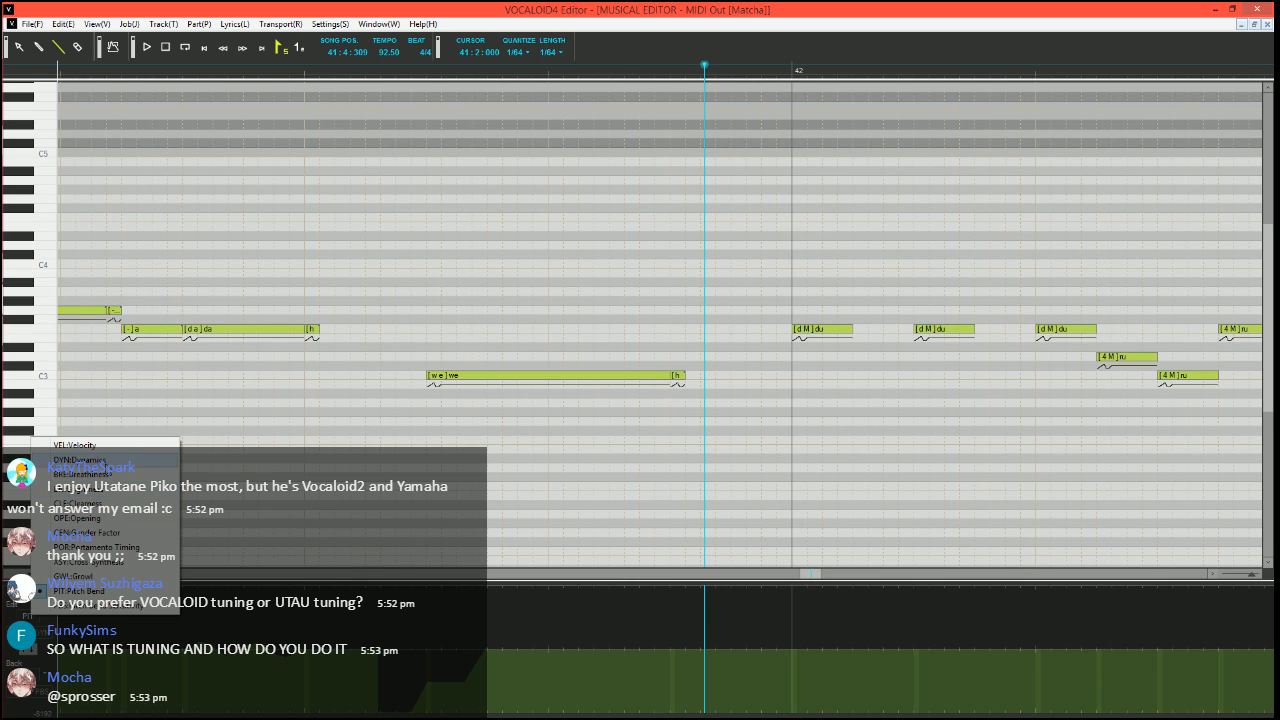
left_click(80, 460)
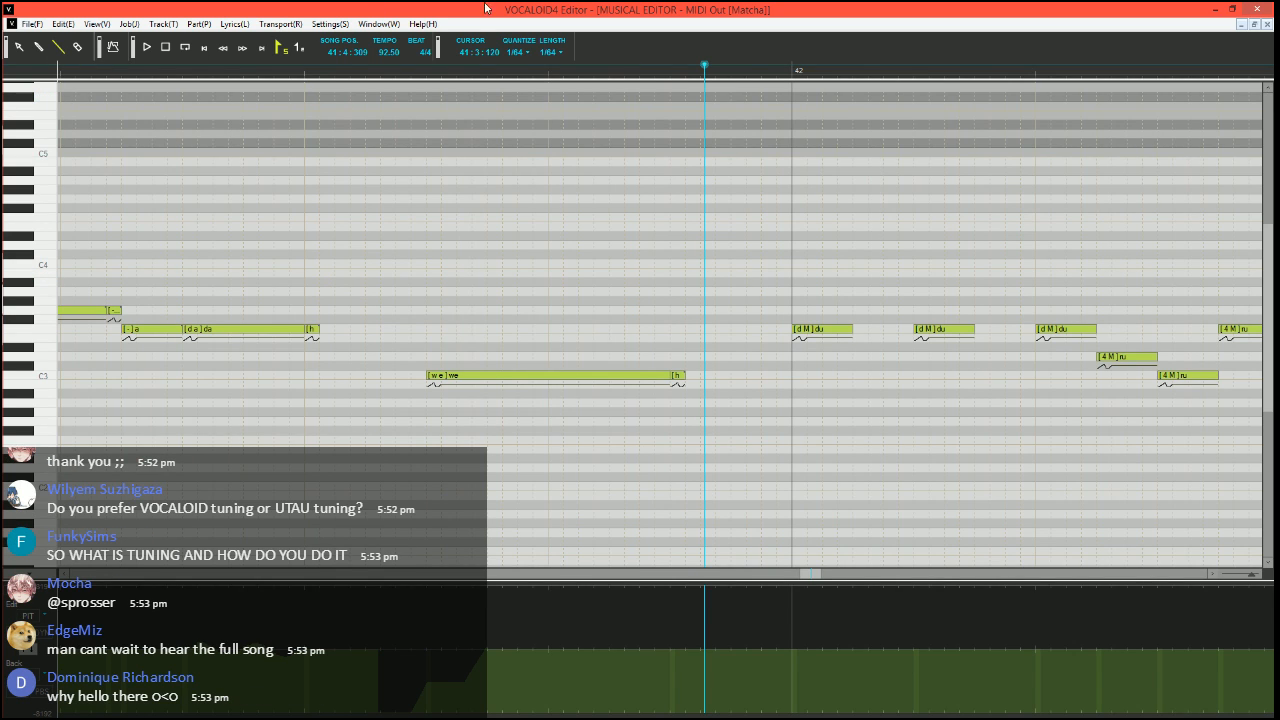
Play the tuned Matcha vocals from 25:3:360 through the "we" note in bar 41
scroll(580, 329, "down", 3)
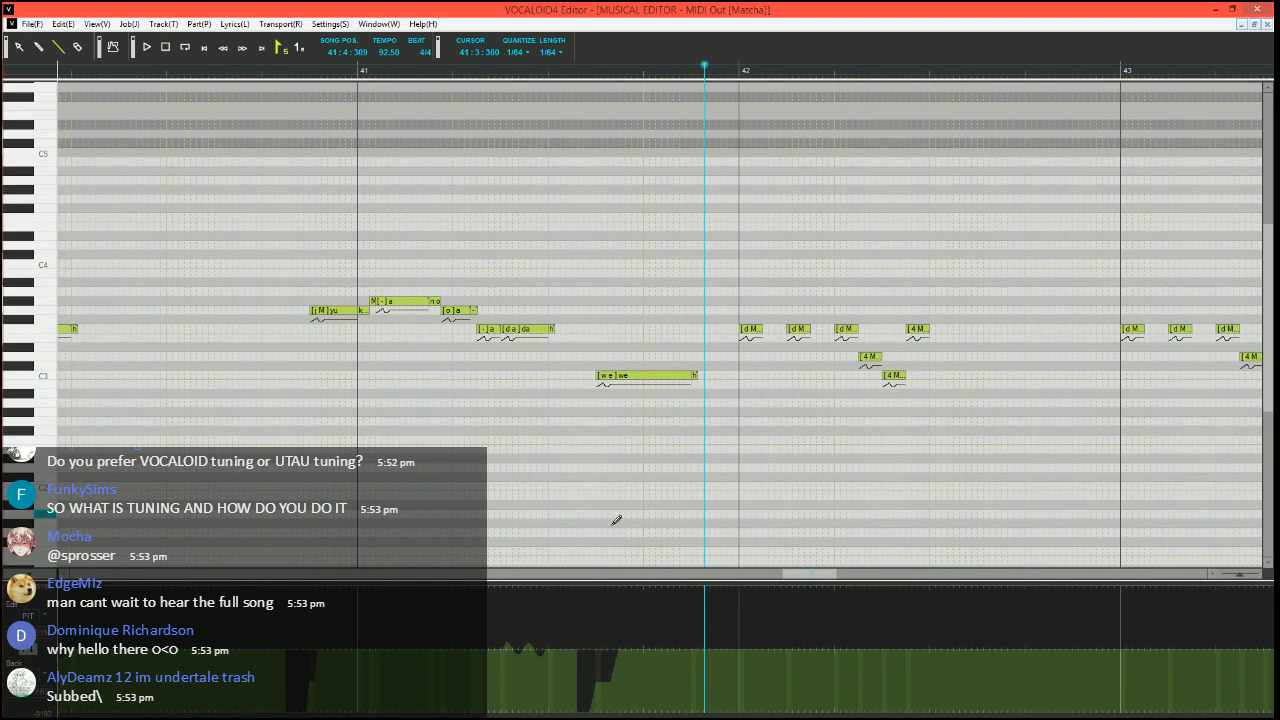
left_click_drag(806, 574, 522, 588)
left_click(513, 66)
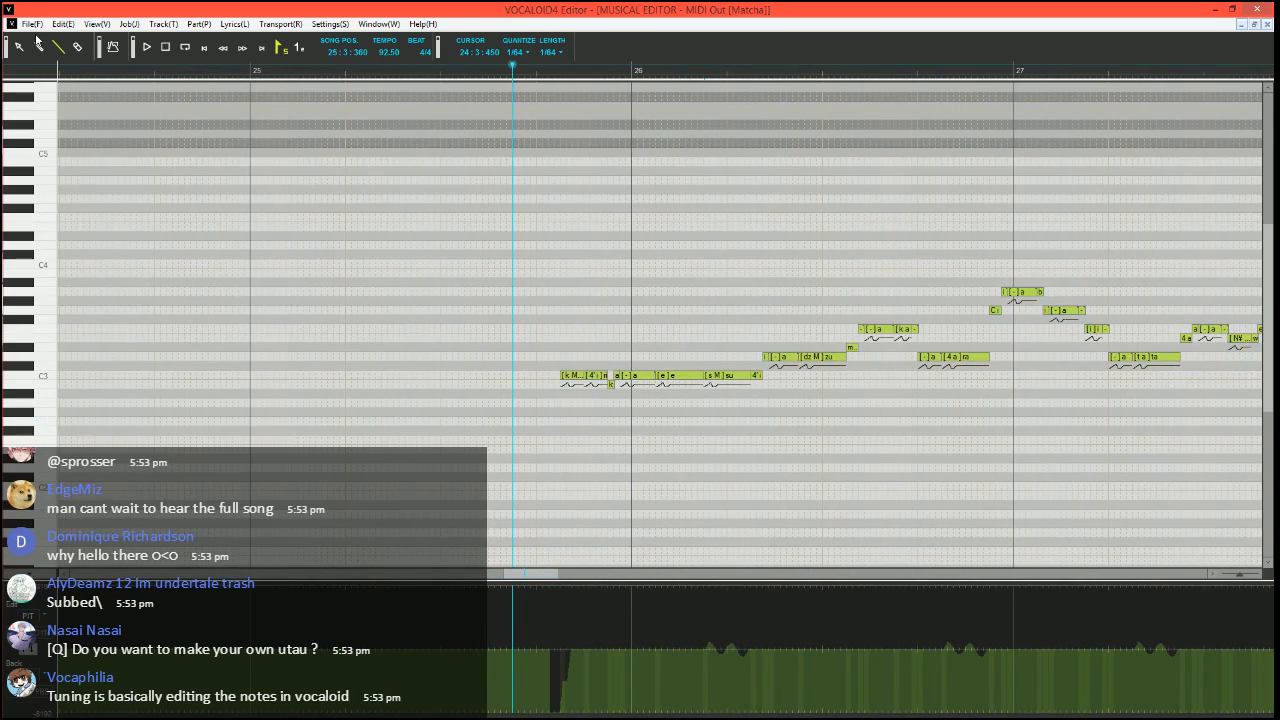
scroll(489, 384, "right", 2)
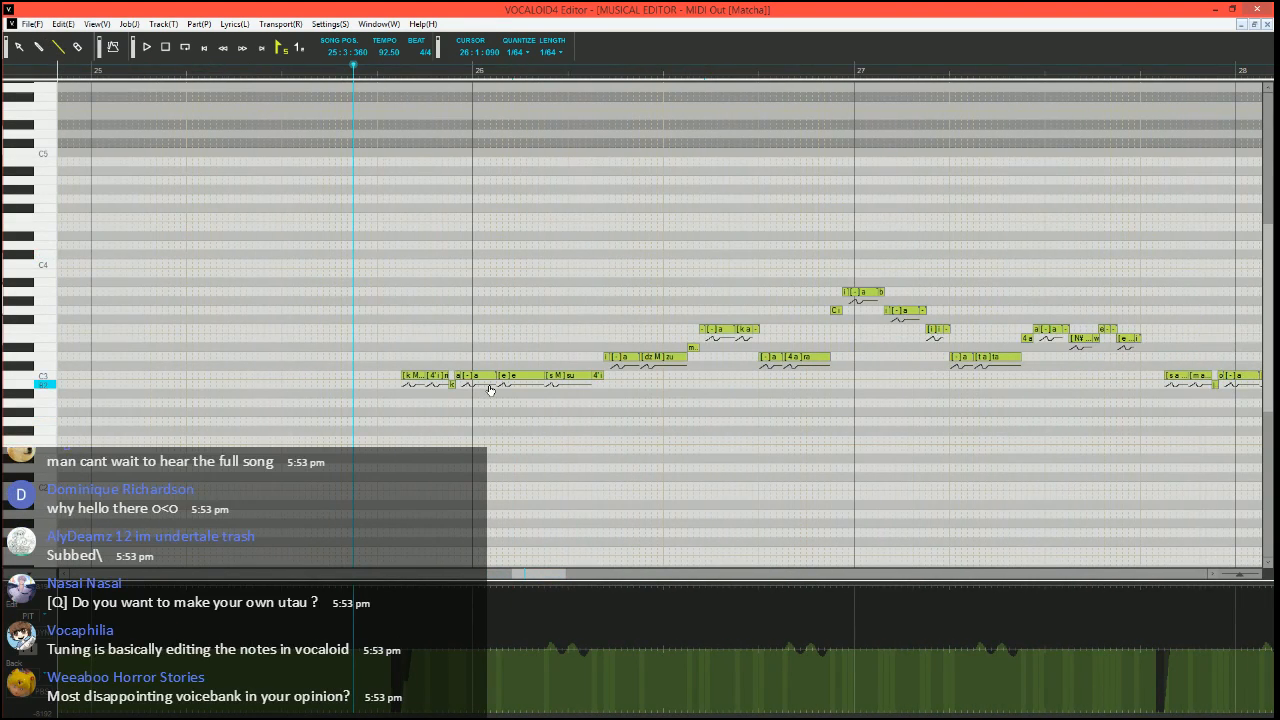
key("space")
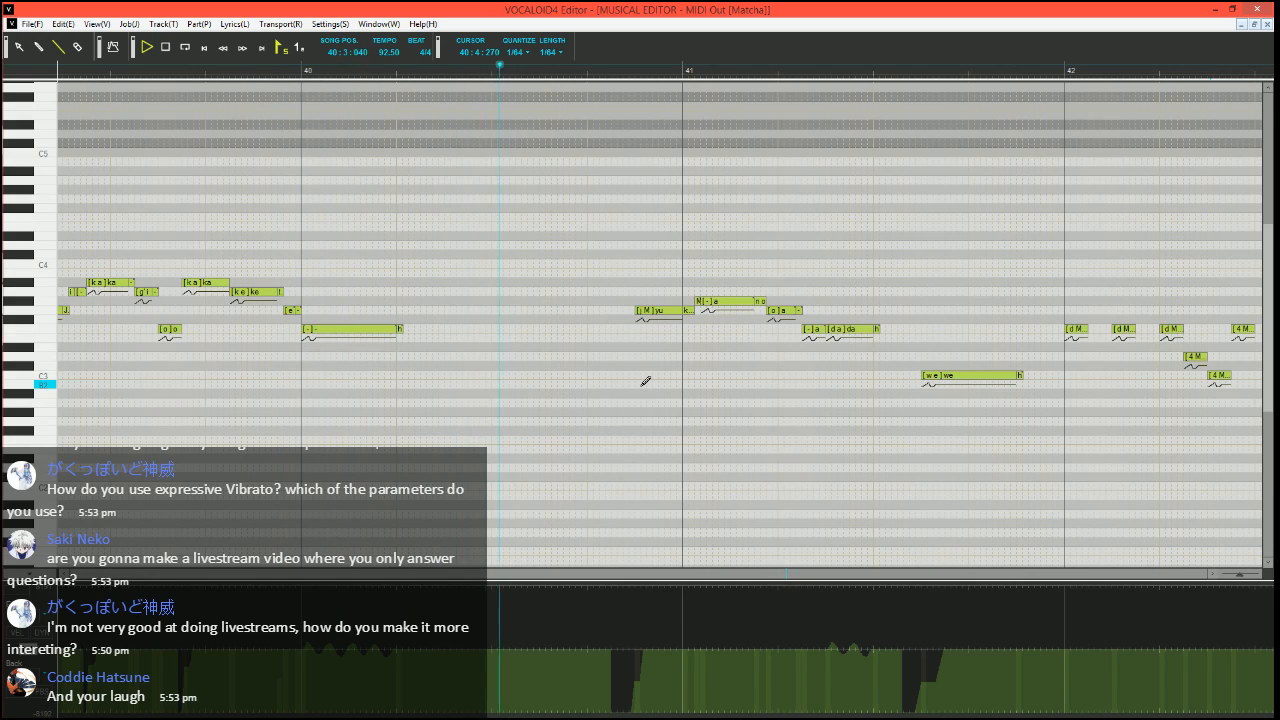
Move the short "h" note at 40:2:000 down from F3 to D#3 and play on to bar 42
left_click_drag(399, 333, 400, 346)
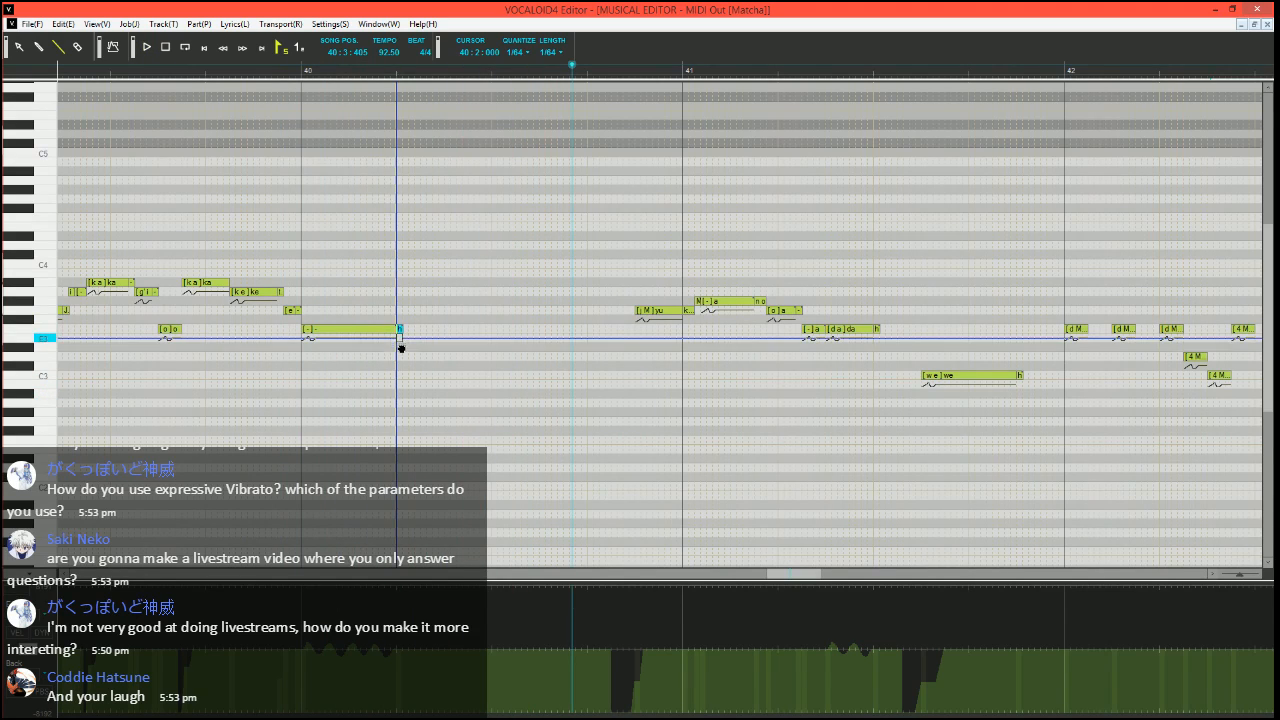
left_click(147, 47)
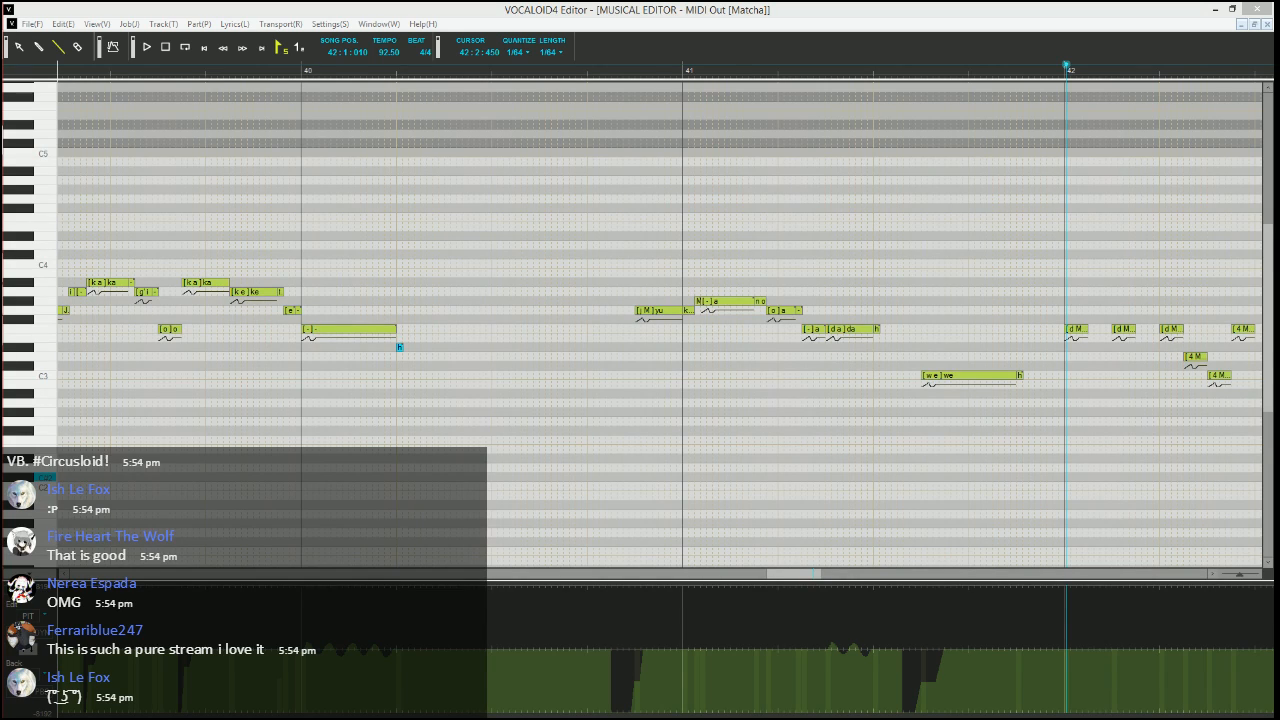
left_click(815, 6)
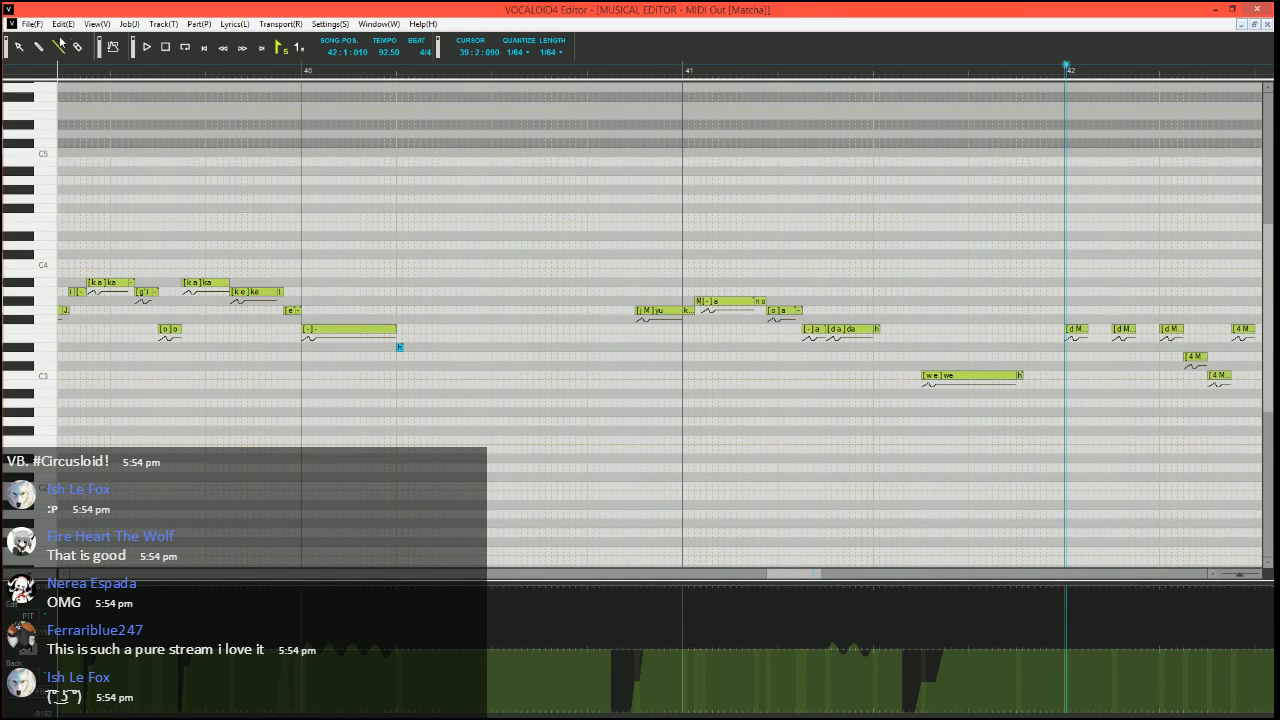
left_click(400, 346)
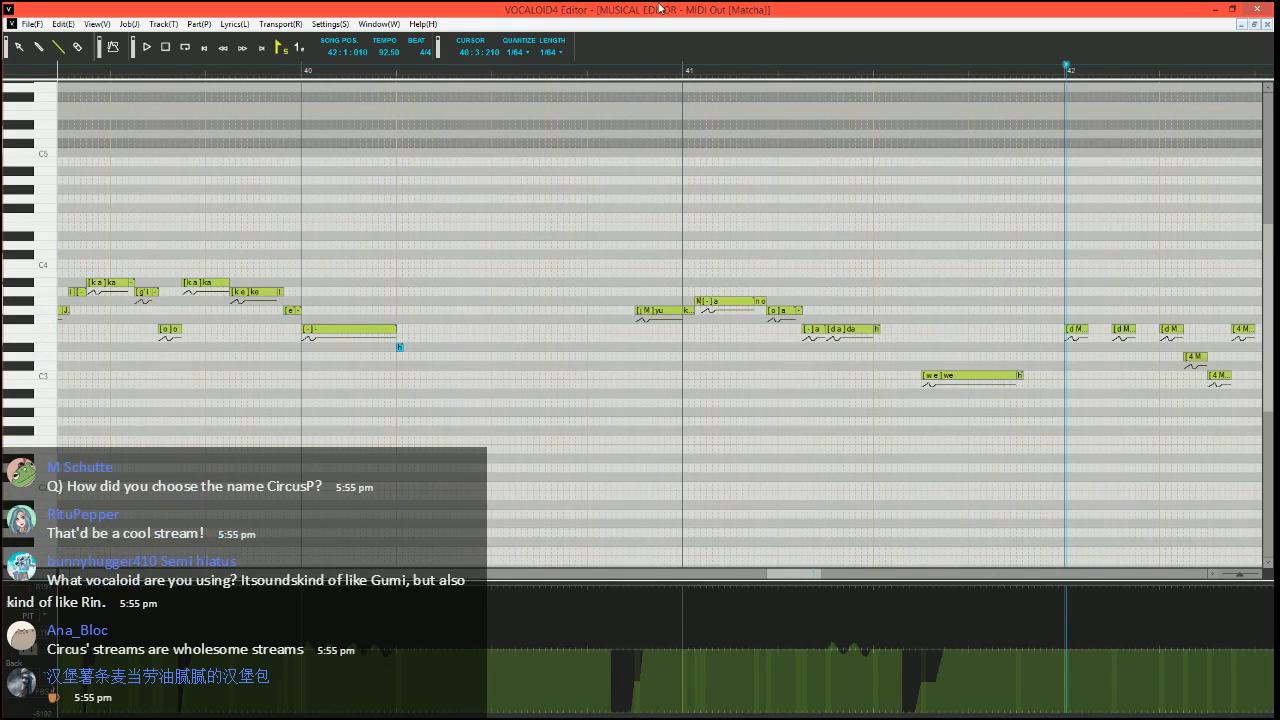
Set playback to 41:4:390 and split the first "du" note of bar 42 into a short D#3 note followed by three F3 notes
scroll(786, 400, "right", 5)
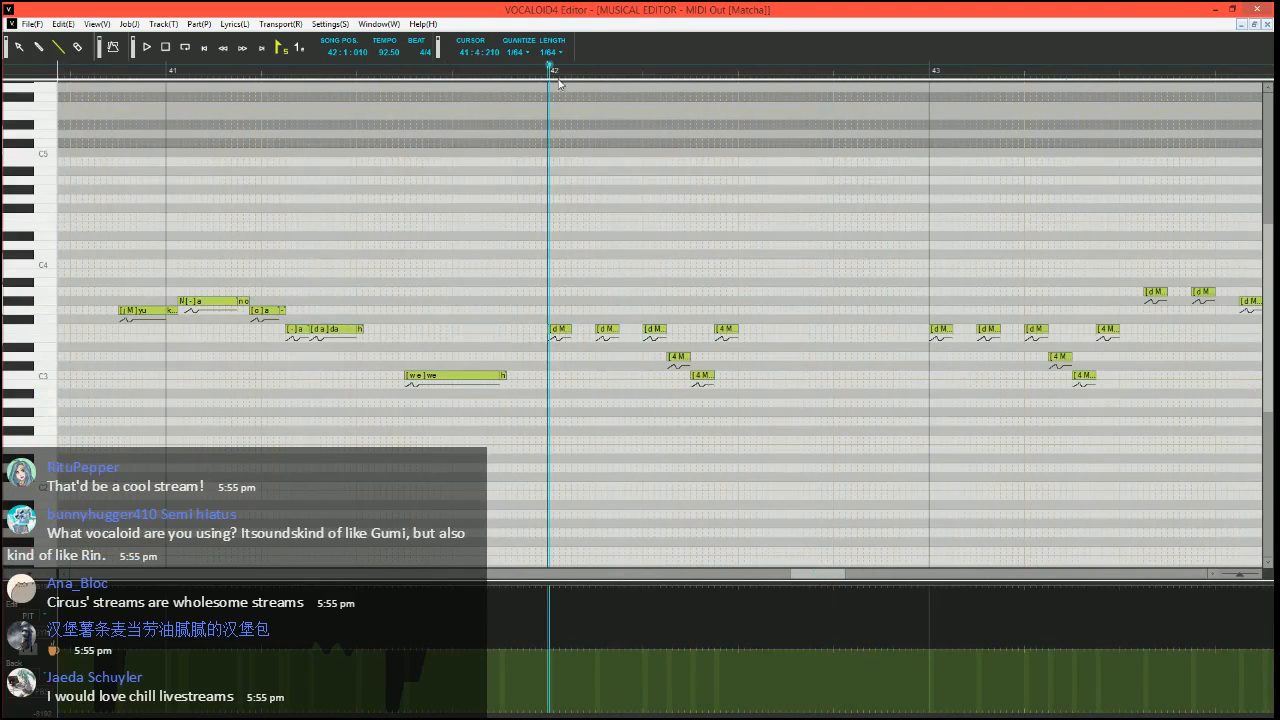
left_click(531, 73)
scroll(610, 294, "up", 4)
scroll(530, 337, "right", 1)
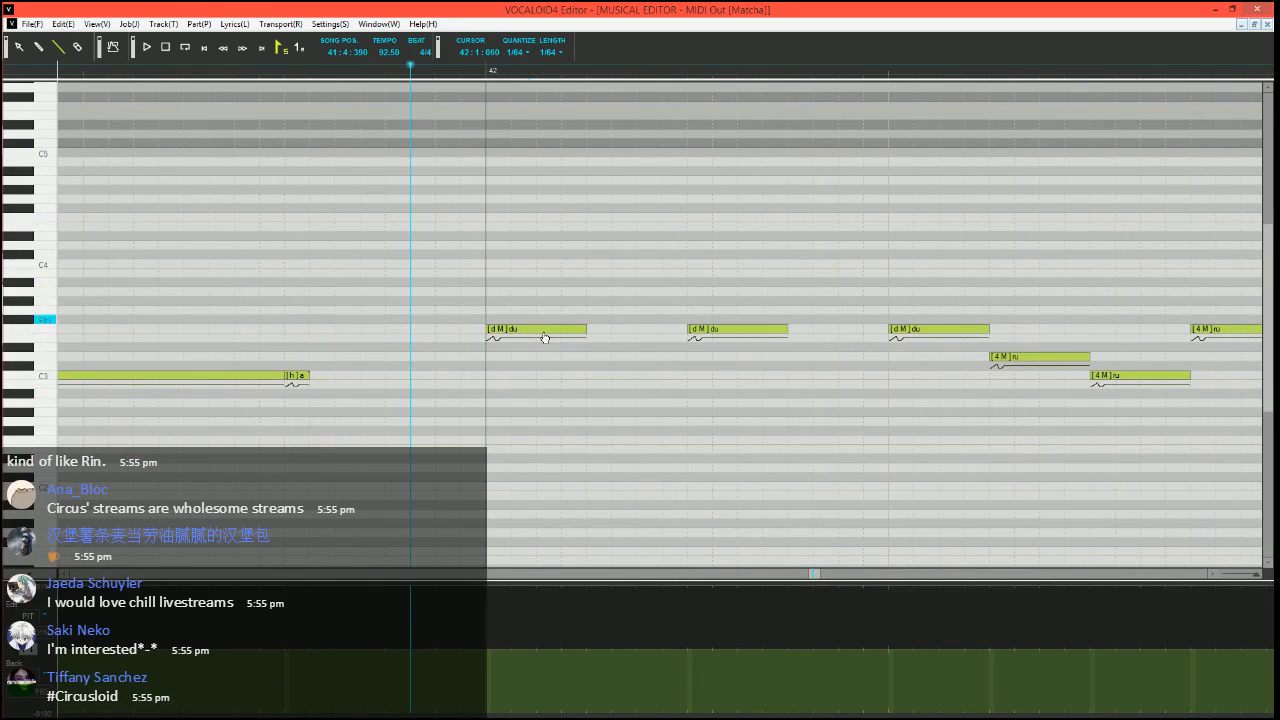
mouse_move(584, 329)
left_mouse_down()
mouse_move(510, 330)
mouse_move(506, 350)
mouse_move(537, 329)
mouse_move(611, 329)
left_mouse_up()
Set the phonemes of the three F3 notes after the short "du" to M, - and h
double_click(522, 332)
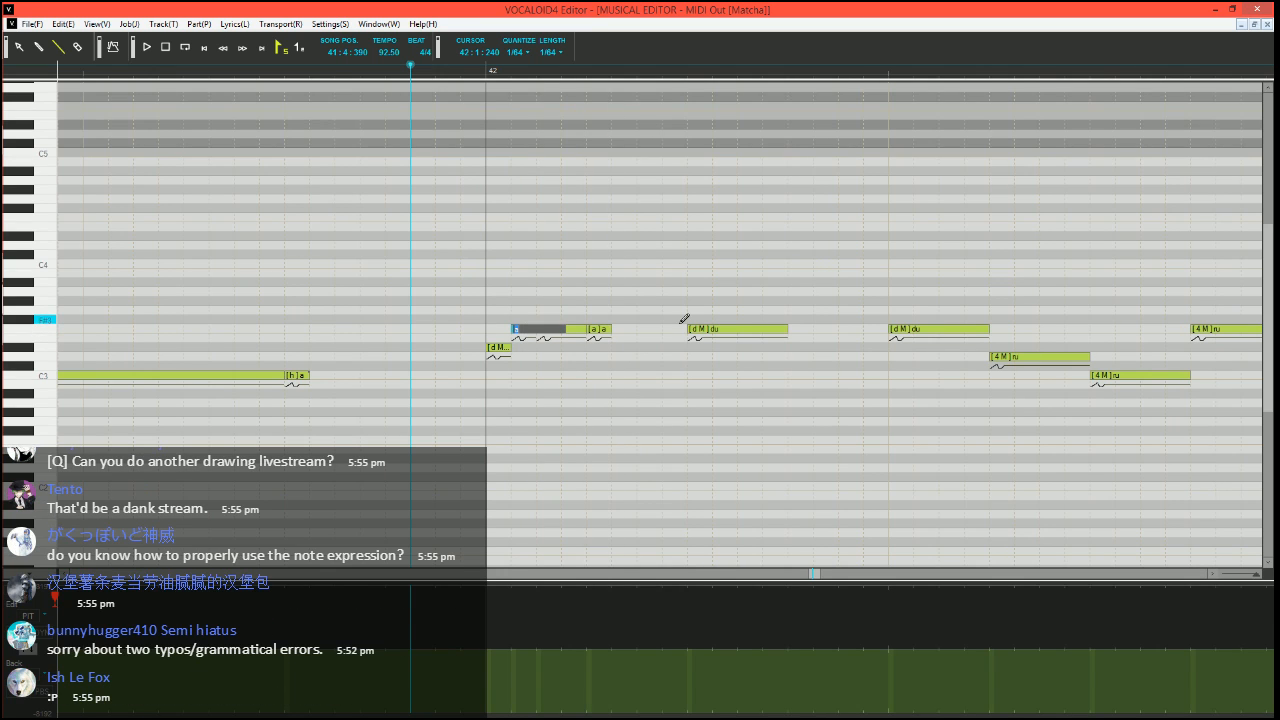
type("M")
key("Tab")
type("-")
key("Tab")
type("h")
key("Return")
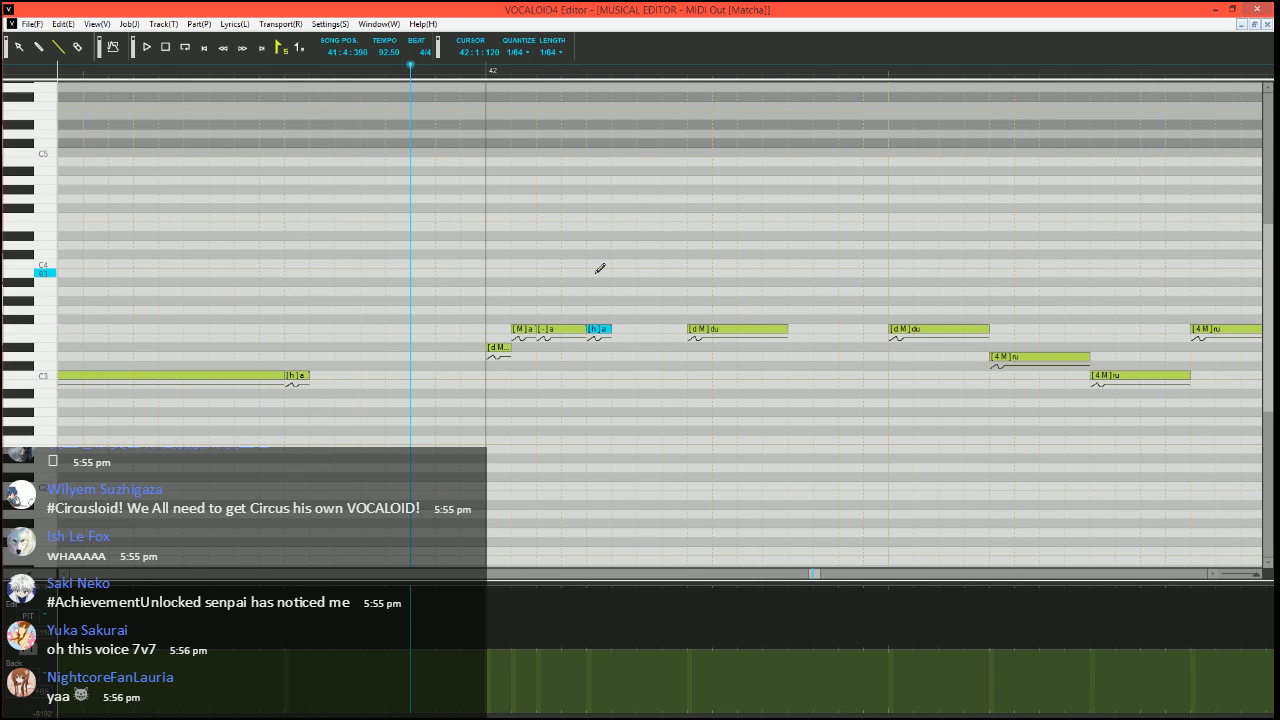
Return to the Line tool and play the split "du" notes at the start of bar 42
left_click(77, 47)
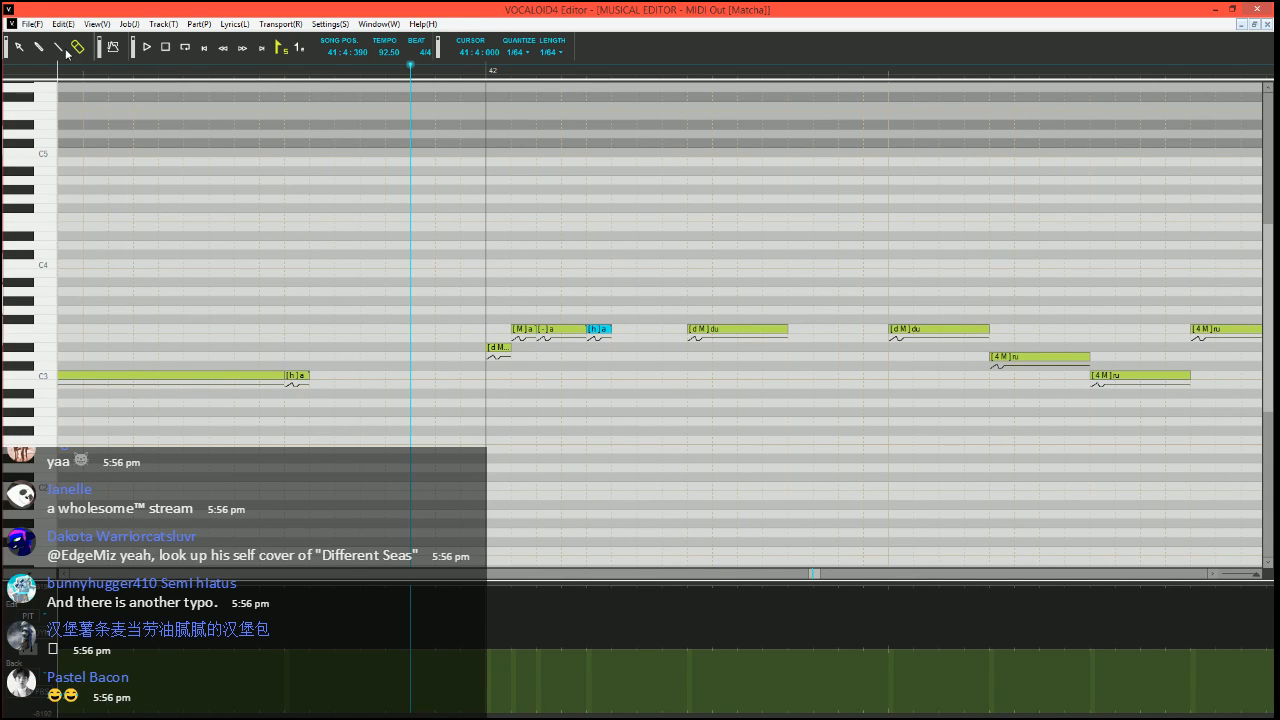
left_click(57, 47)
scroll(471, 289, "right", 3)
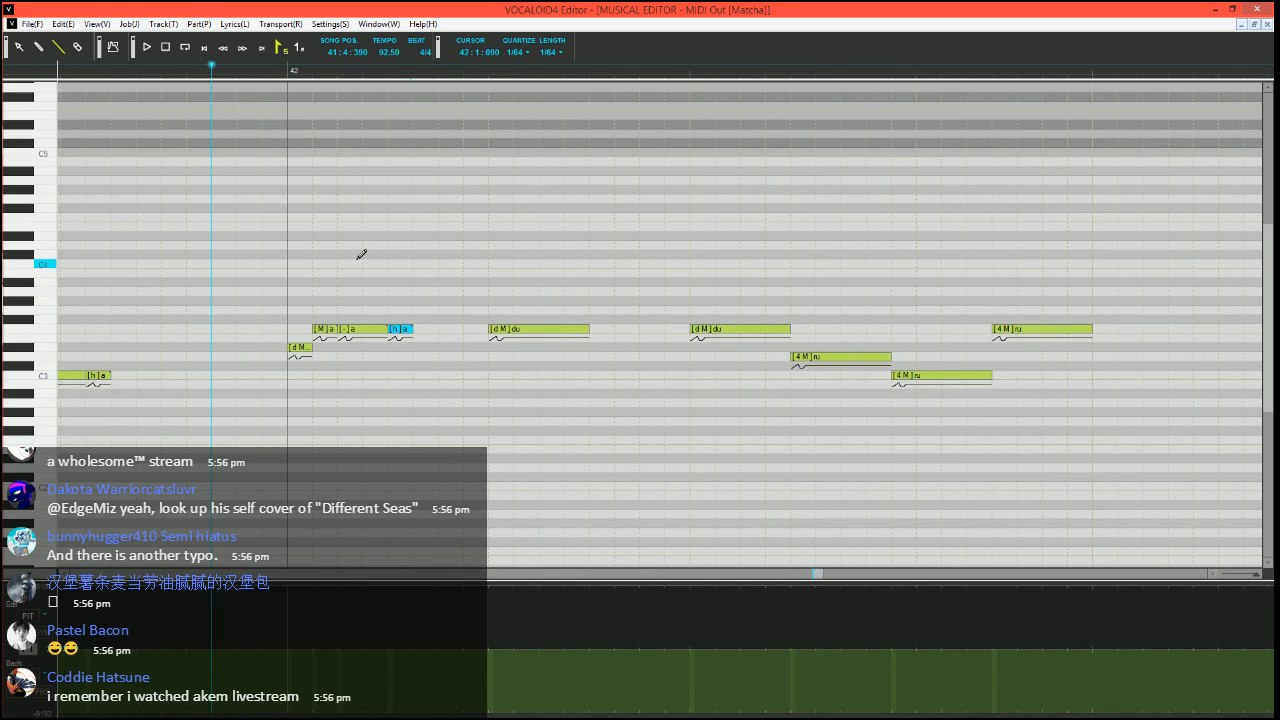
key("space")
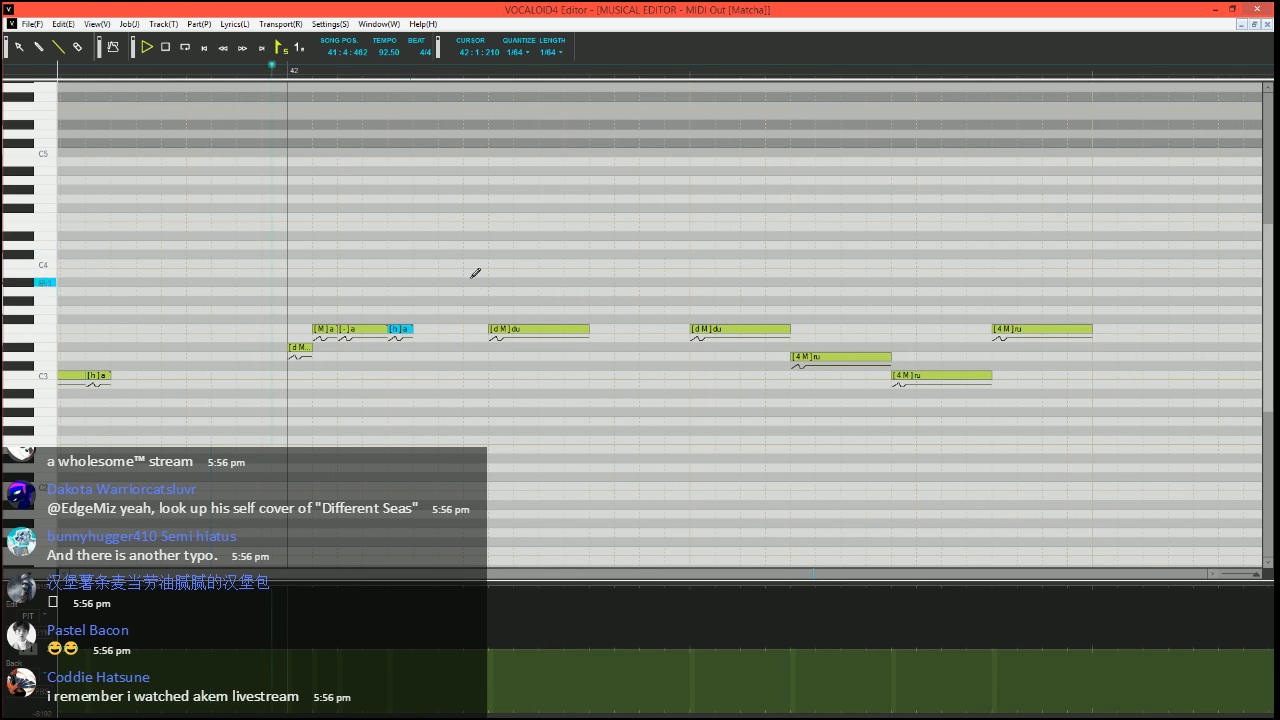
key("space")
Delete the "h" note ending the first split "du" and play the phrase from 41:4:420
scroll(408, 271, "down", 1)
scroll(408, 271, "right", 2)
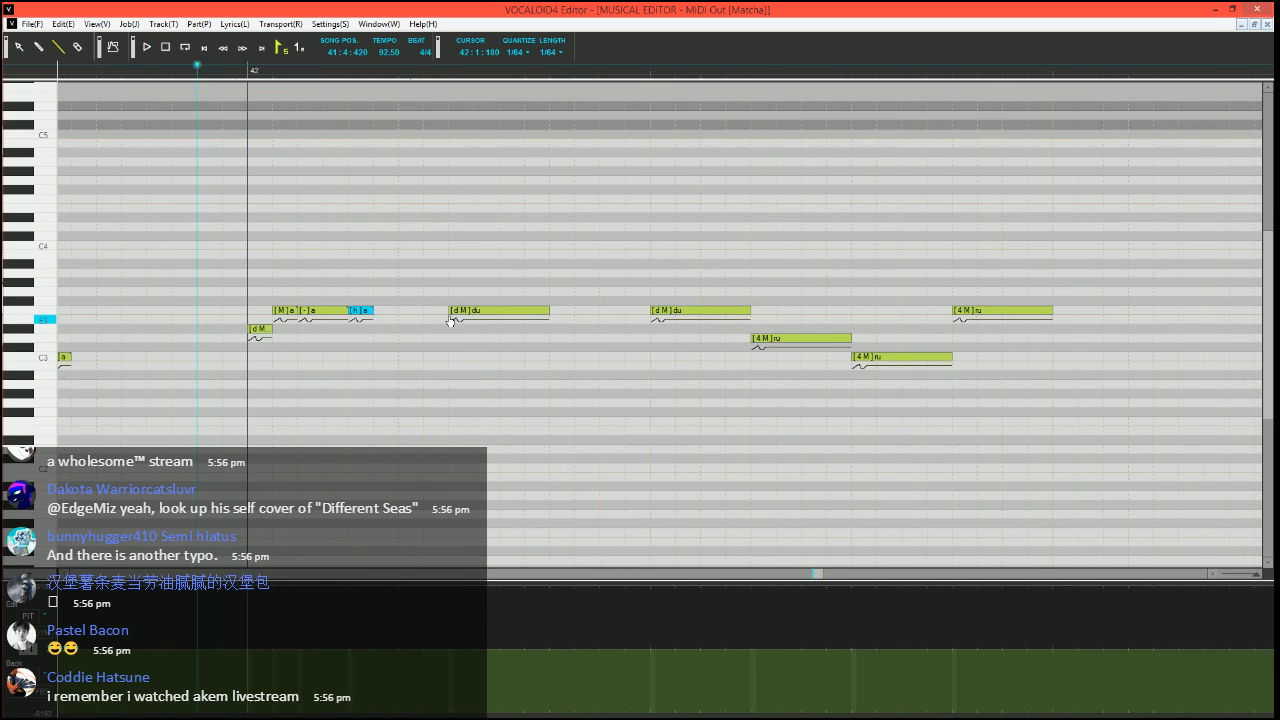
key("Delete")
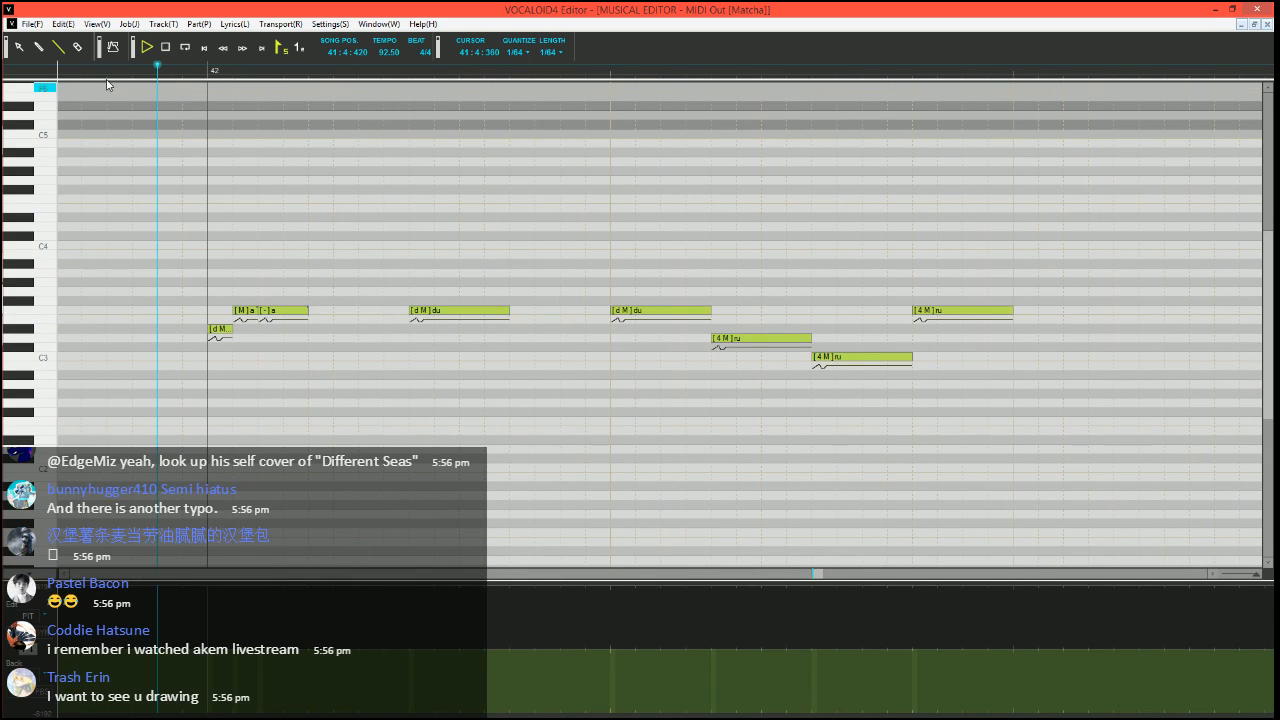
key("space")
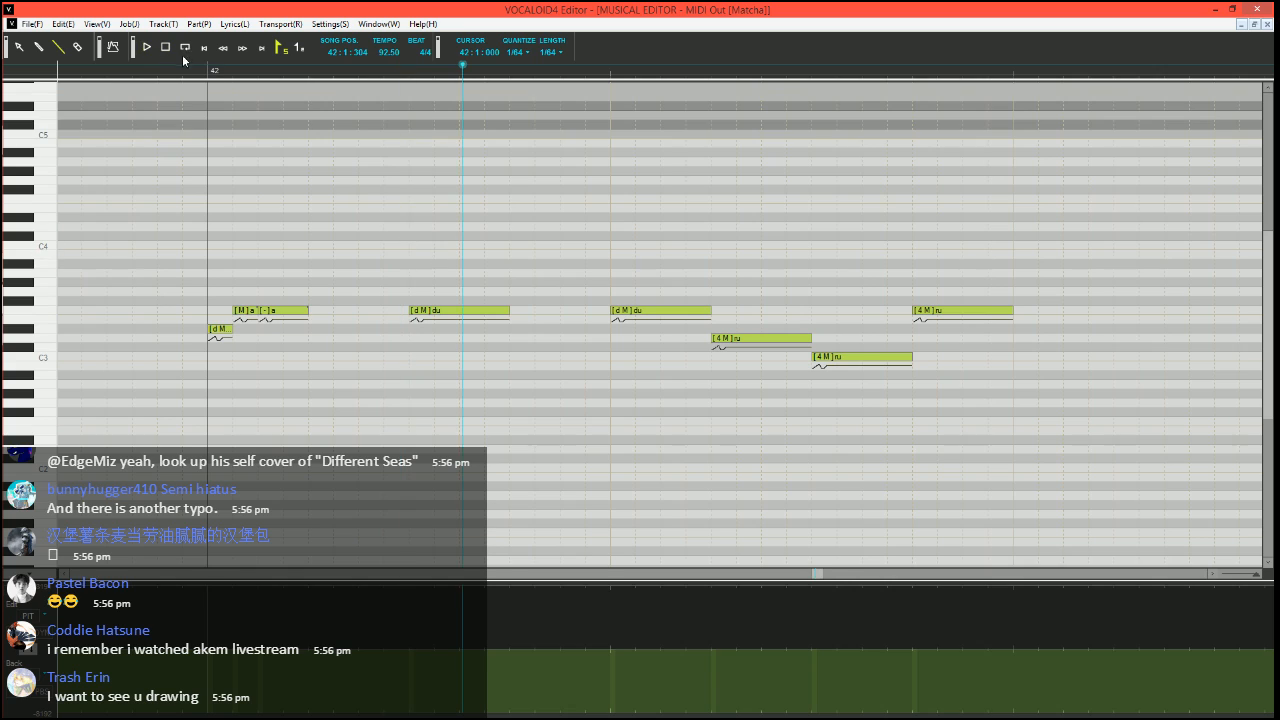
key("space")
Add a short F3 note with phoneme "-" at the end of the first split "du" and play it from 41:4:450
left_click_drag(310, 310, 332, 310)
left_click(326, 306)
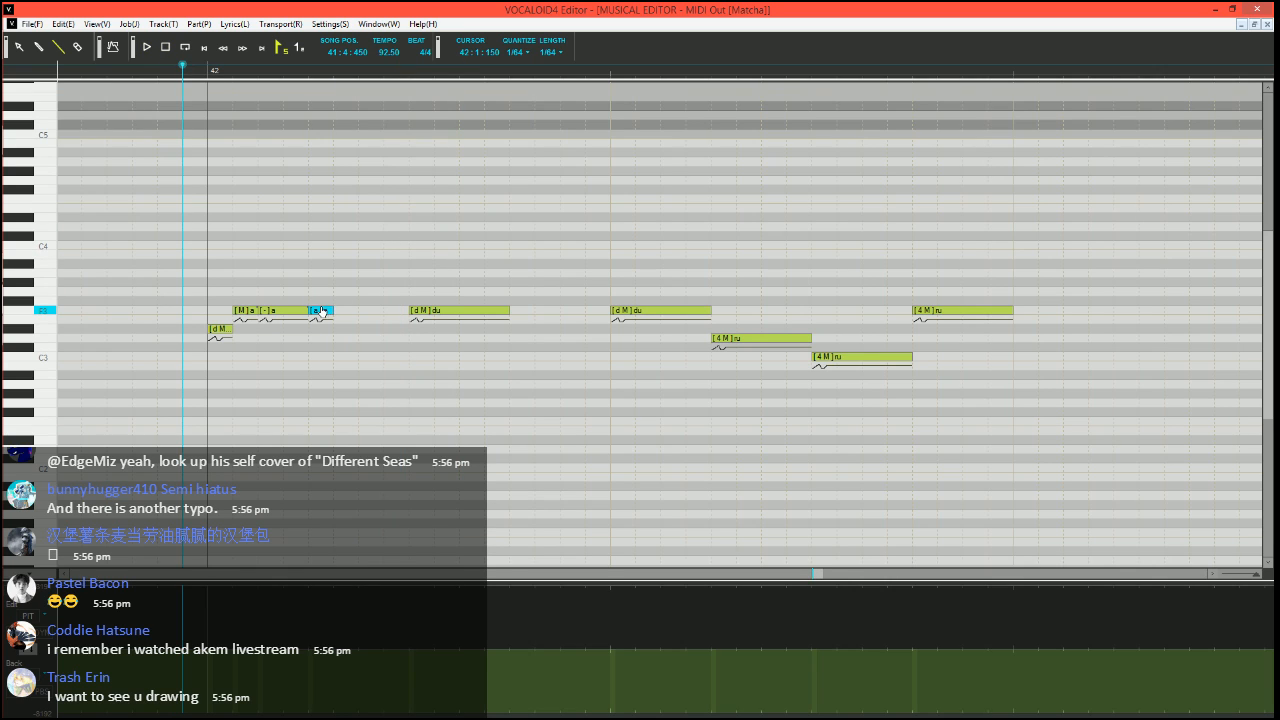
double_click(326, 308)
type("e")
key("Return")
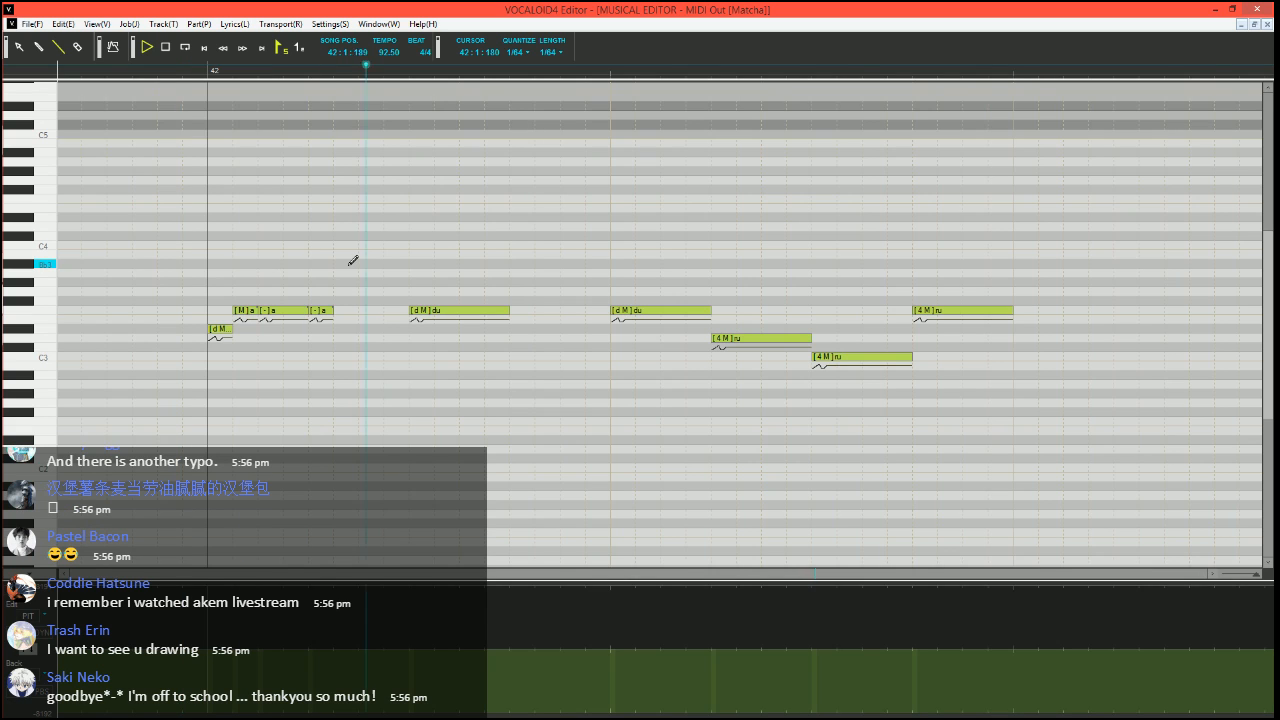
key("space")
left_click(173, 70)
Lengthen the second "du" note of bar 42 until it meets the "du" at 42:2:000, and play the phrase
scroll(313, 291, "down", 2)
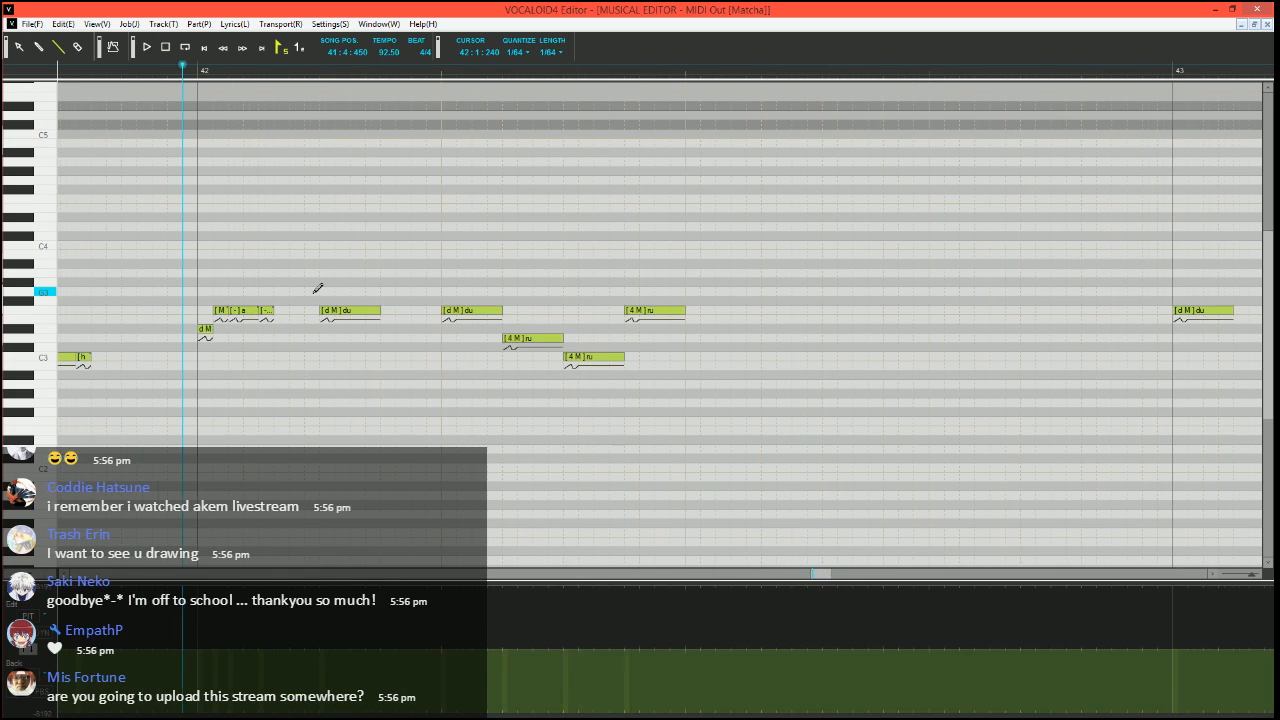
scroll(311, 292, "right", 1)
scroll(293, 337, "left", 2)
left_click_drag(421, 309, 482, 309)
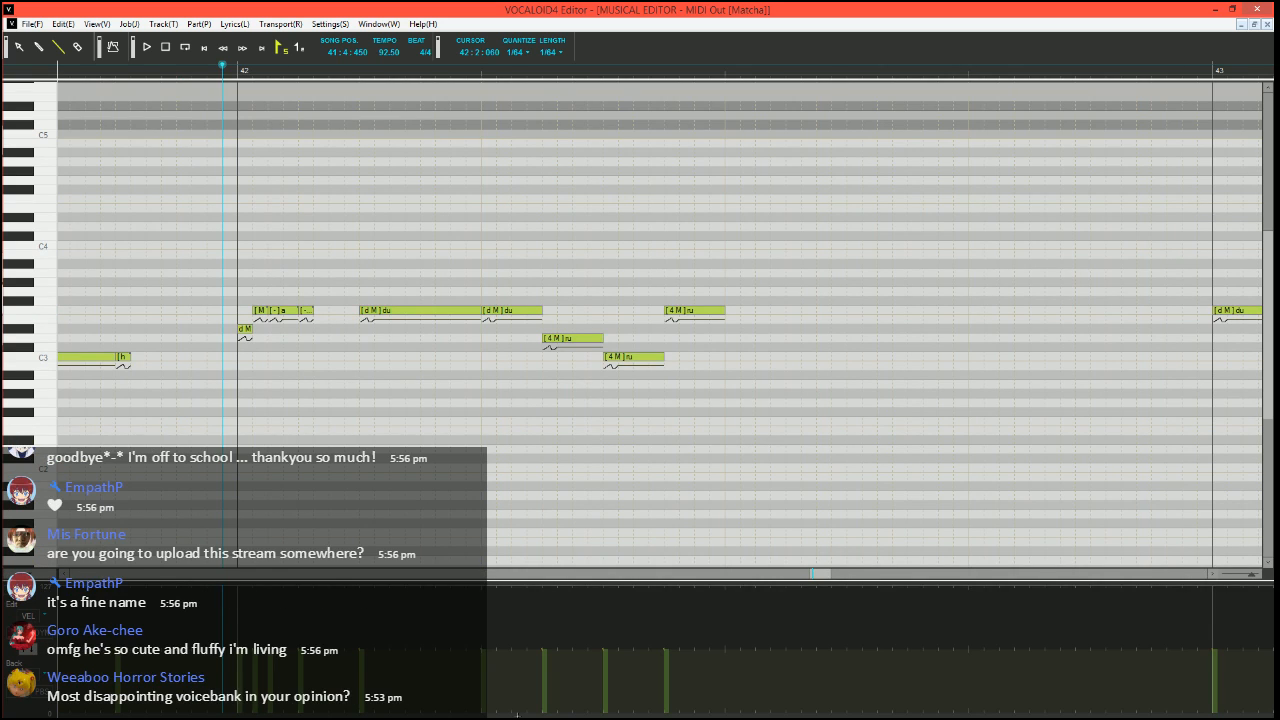
key("space")
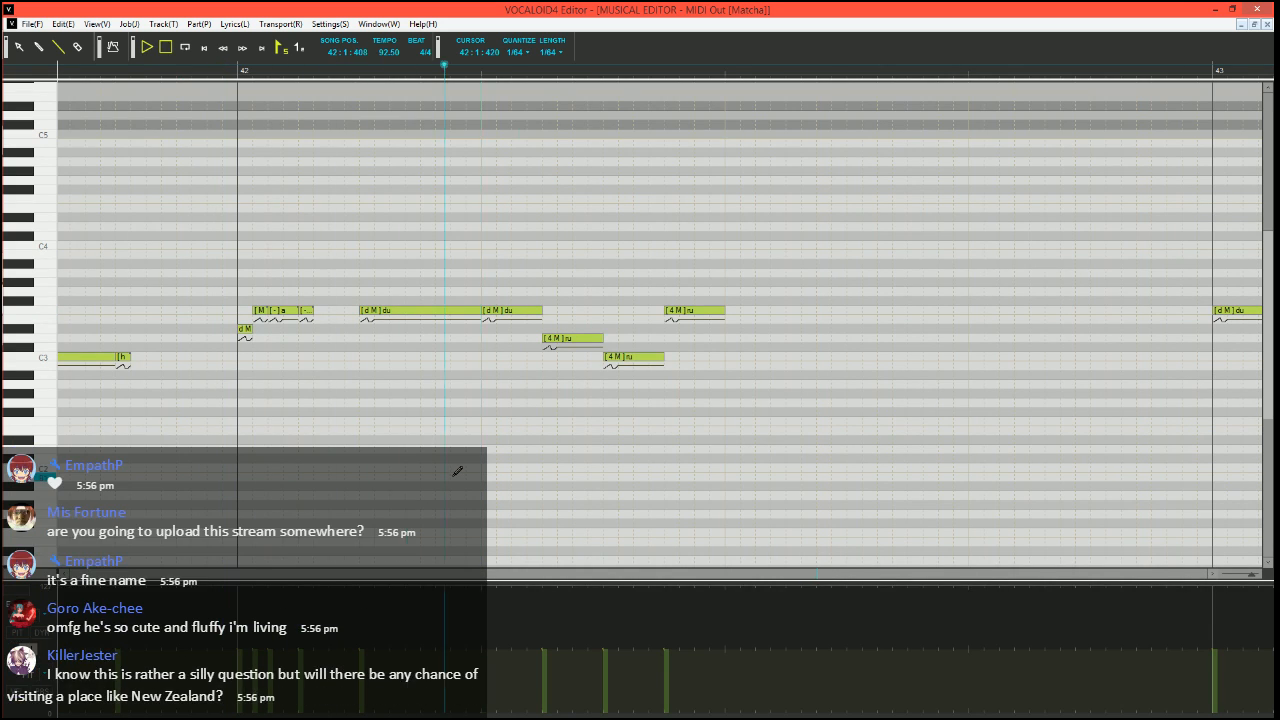
key("space")
Split the "du" note at 42:2:000 into a short D#3 note and three F3 notes with phonemes M, - and -
mouse_move(540, 311)
left_mouse_down()
mouse_move(494, 312)
mouse_move(486, 334)
mouse_move(532, 309)
left_mouse_up()
left_click_drag(531, 310, 541, 311)
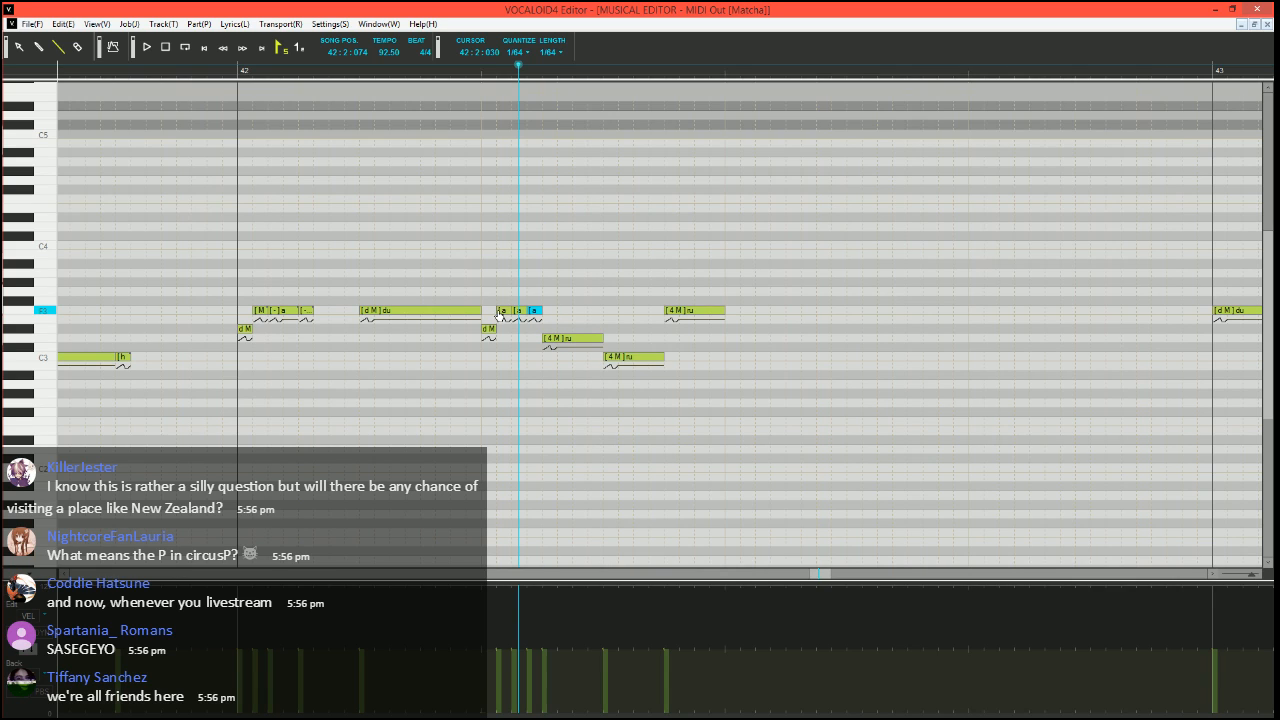
left_click(501, 312)
double_click(501, 312)
type("M")
key("Tab")
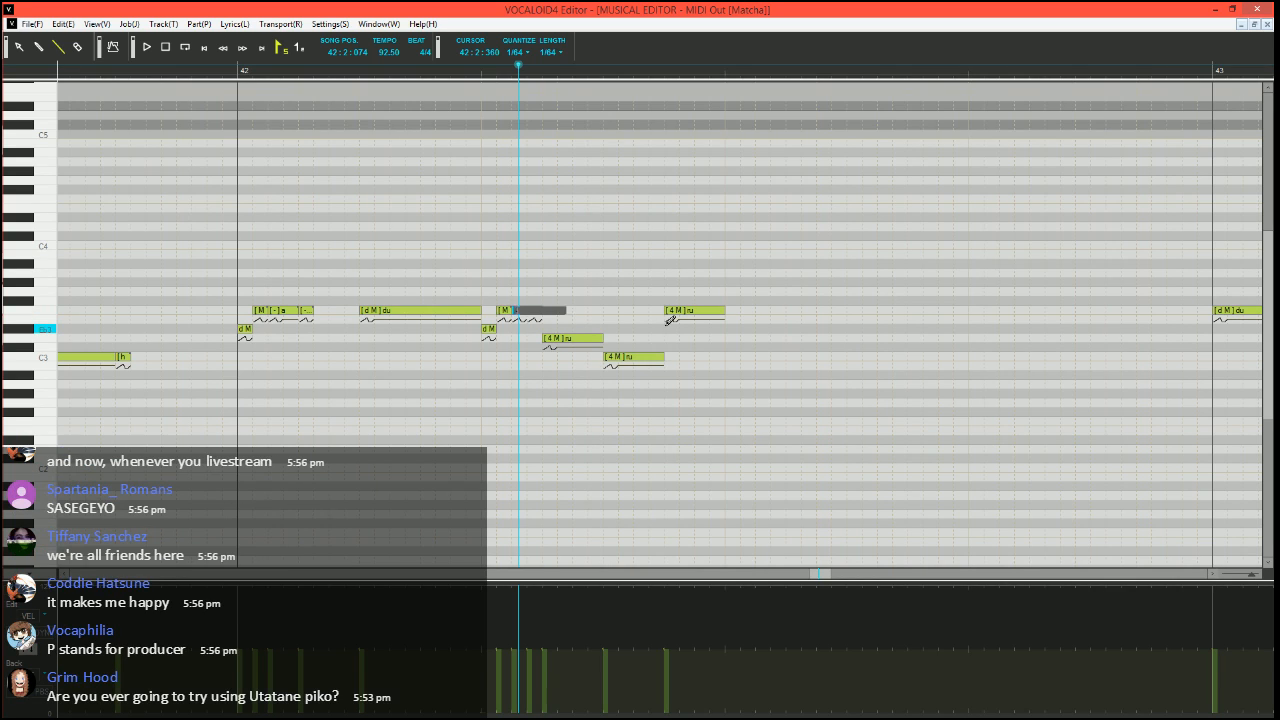
type("-")
key("Tab")
type("-")
key("Return")
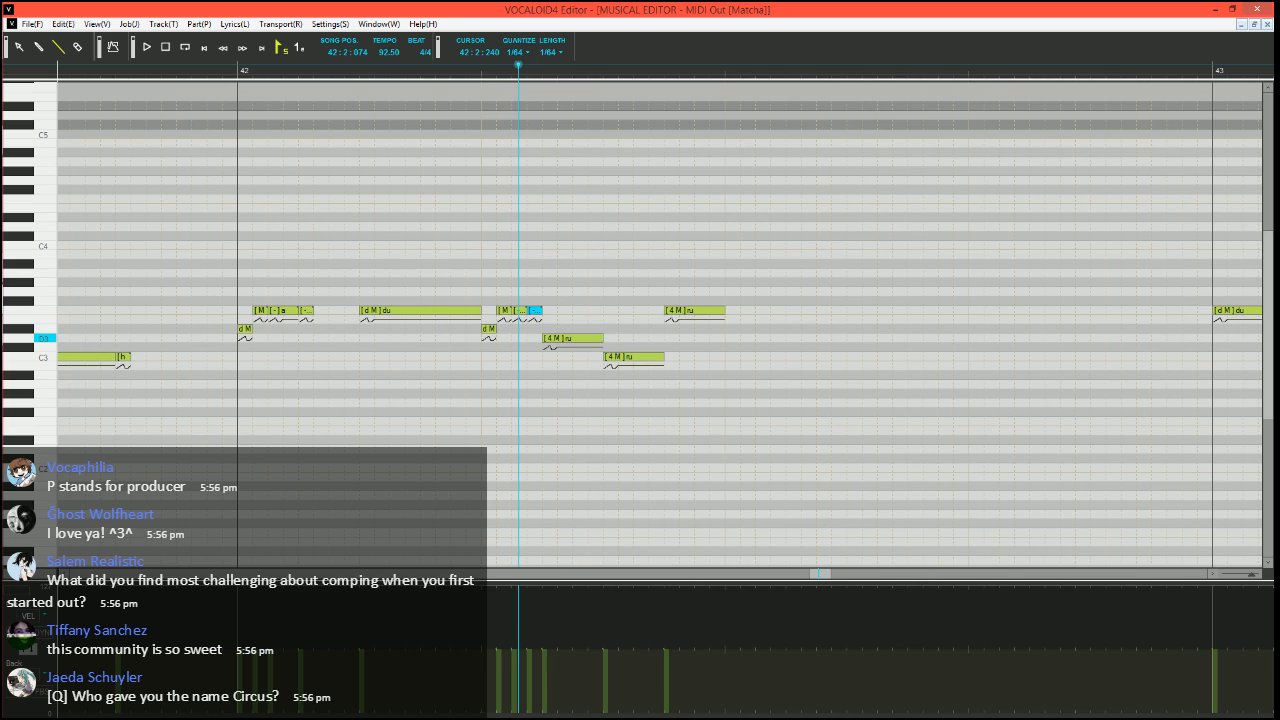
Split the last "ru" note of bar 42 into a short D#3 note followed by three short F3 notes
left_click(600, 339)
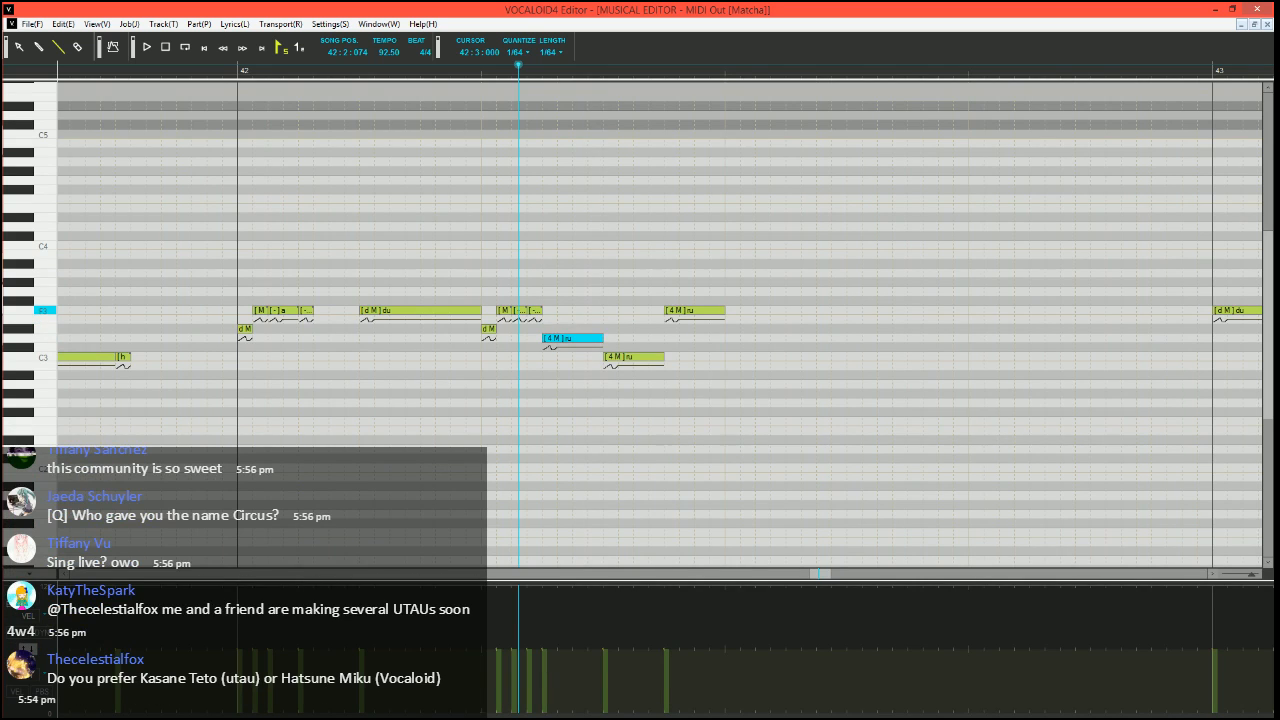
left_click_drag(723, 311, 679, 311)
mouse_move(672, 312)
left_mouse_down()
mouse_move(673, 334)
mouse_move(699, 310)
mouse_move(726, 310)
left_mouse_up()
left_click_drag(730, 310, 741, 310)
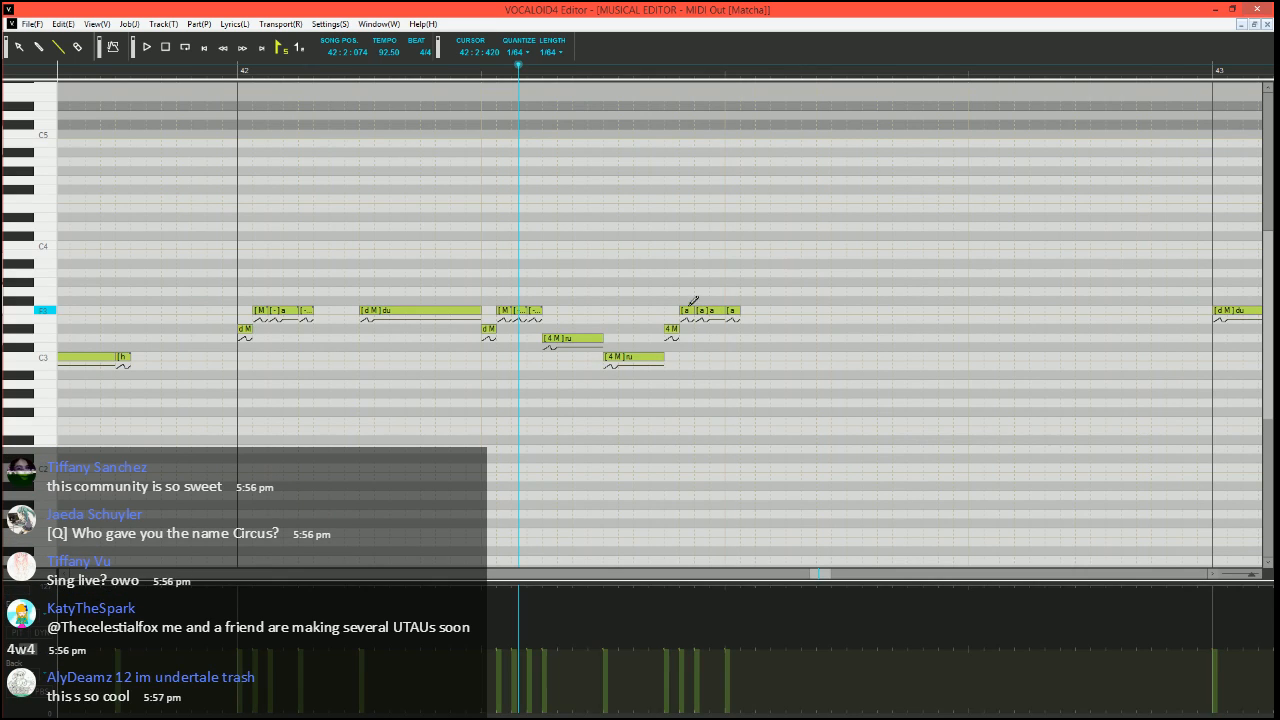
Set the phonemes of the three new F3 notes to M, - and h, and play the phrase from just before bar 42
double_click(687, 313)
key("alt+Down")
type("M")
key("Tab")
type("-")
key("Tab")
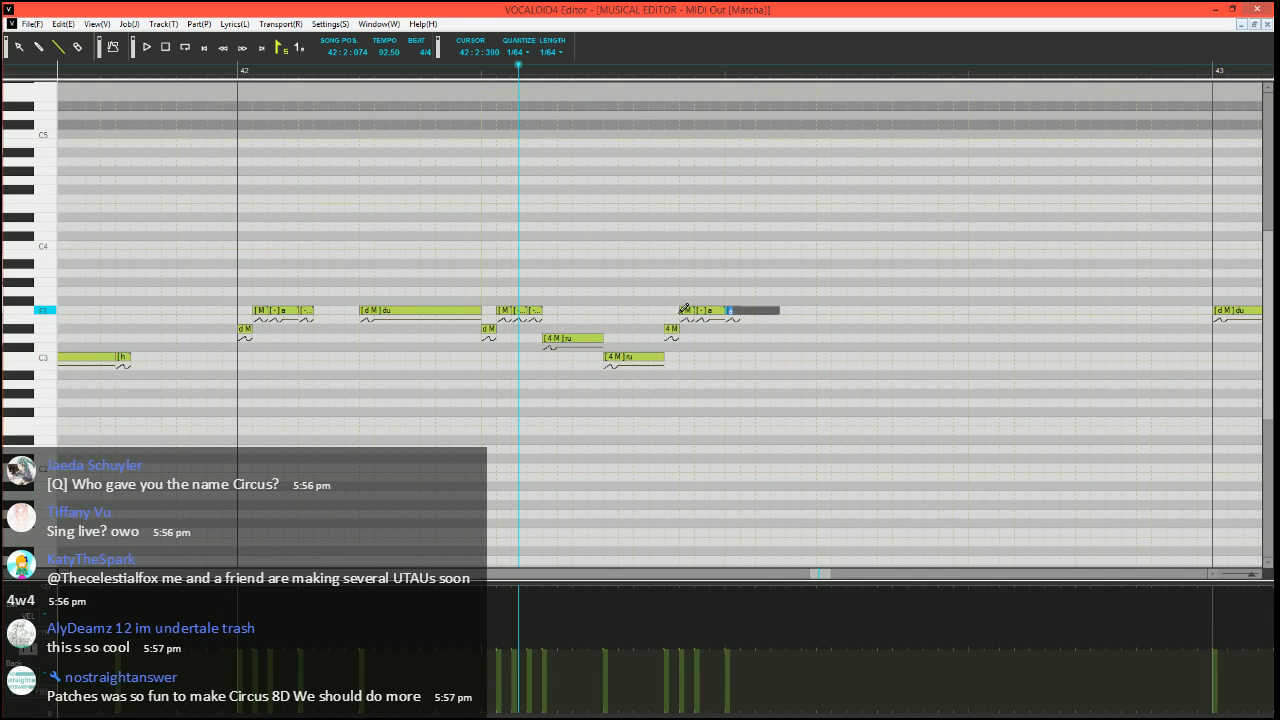
type("h")
key("Return")
left_click(177, 66)
key("space")
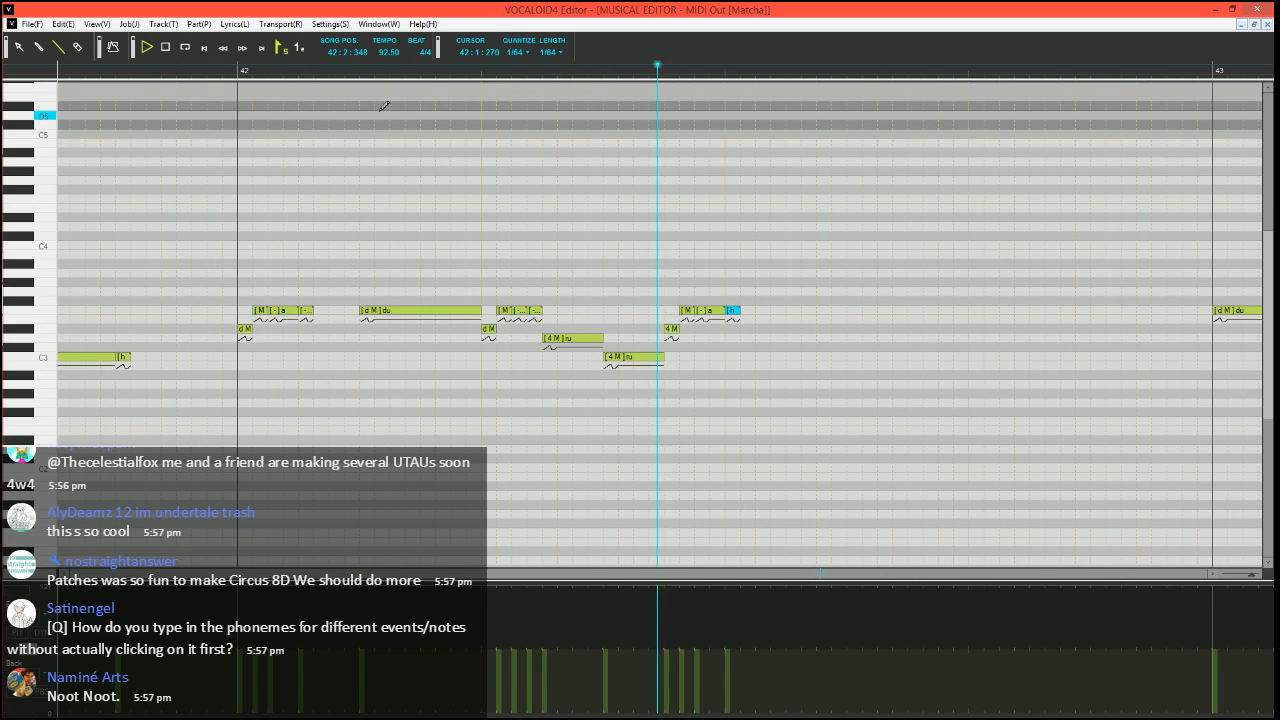
Replace the opening "du" and "ru" notes of bar 43 with a copy of the tuned notes from bar 42
scroll(614, 370, "down", 2)
scroll(613, 376, "right", 4)
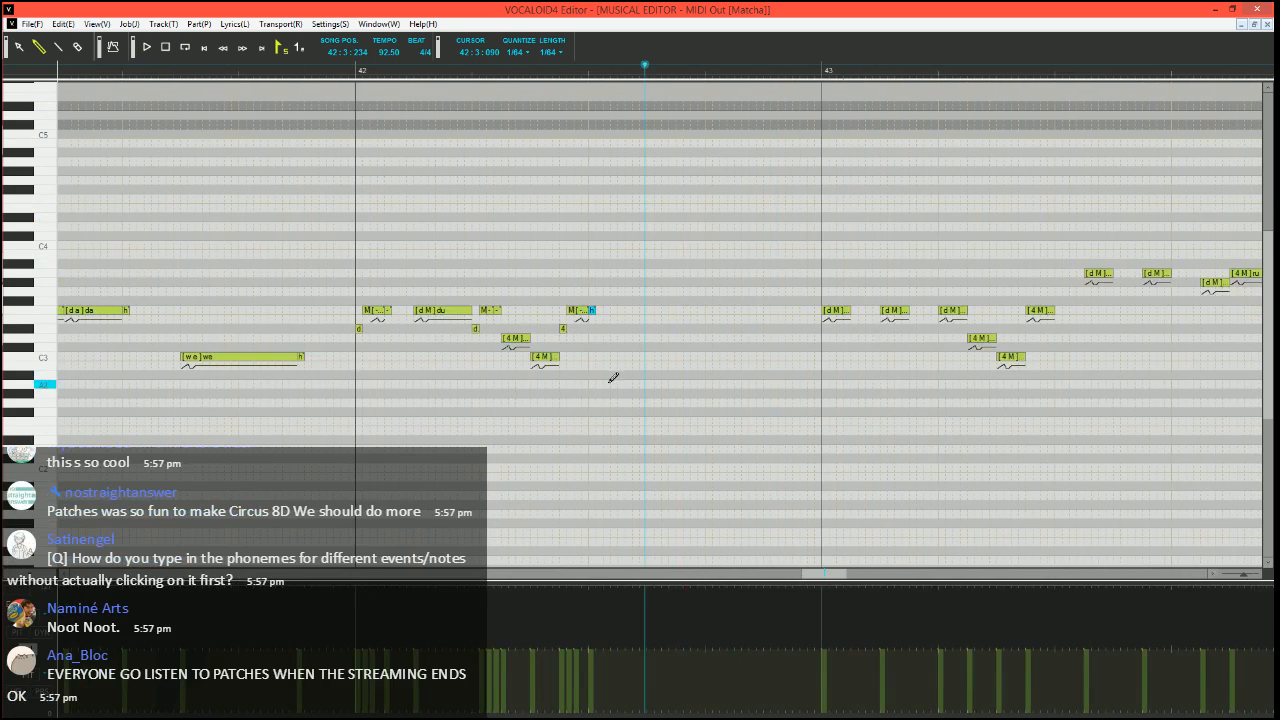
key("ctrl+w")
left_click_drag(148, 262, 455, 453)
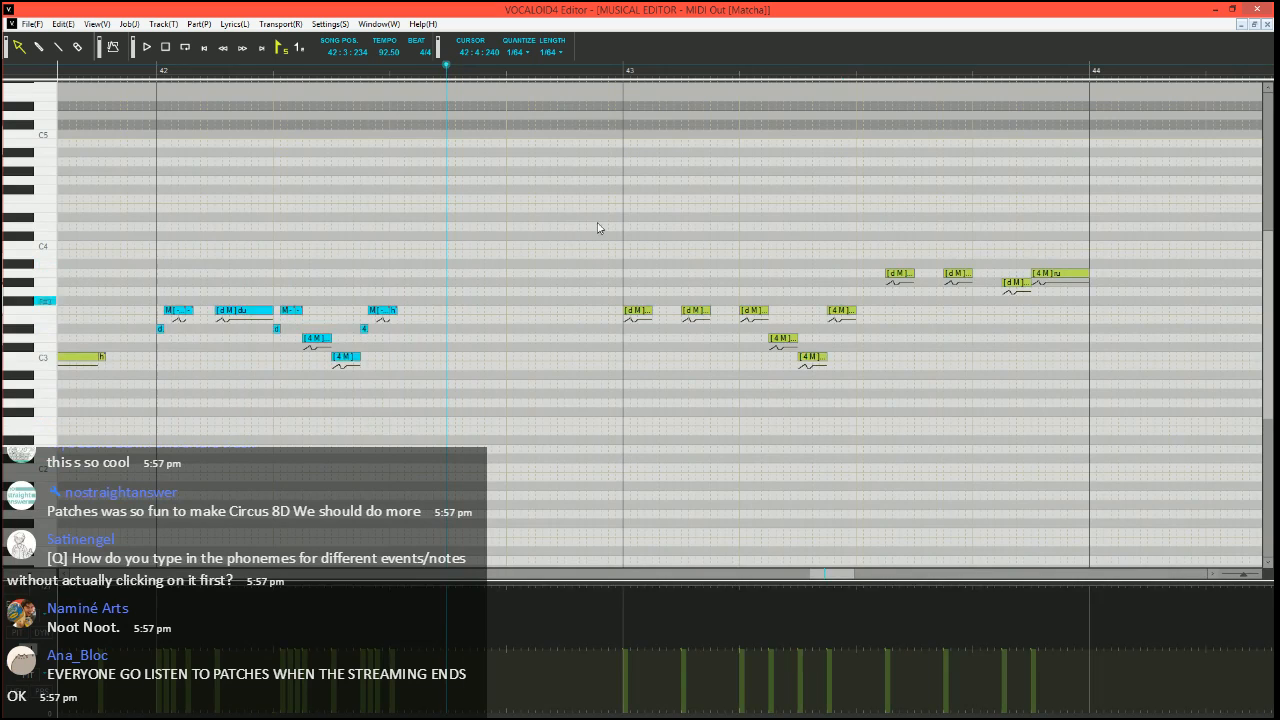
key("ctrl+c")
left_click(624, 71)
left_click_drag(621, 253, 810, 472)
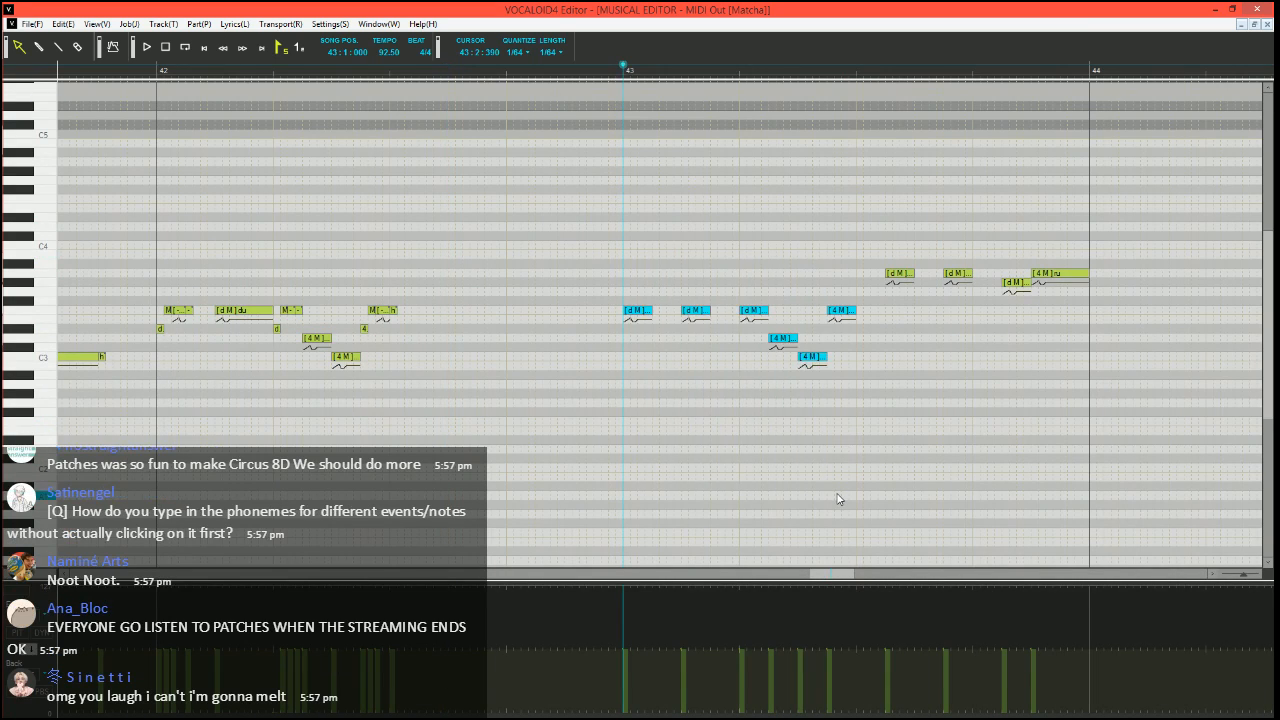
key("Delete")
key("ctrl+v")
Play the pasted bar 43 phrase from 42:4:210
scroll(531, 260, "right", 2)
left_click(398, 71)
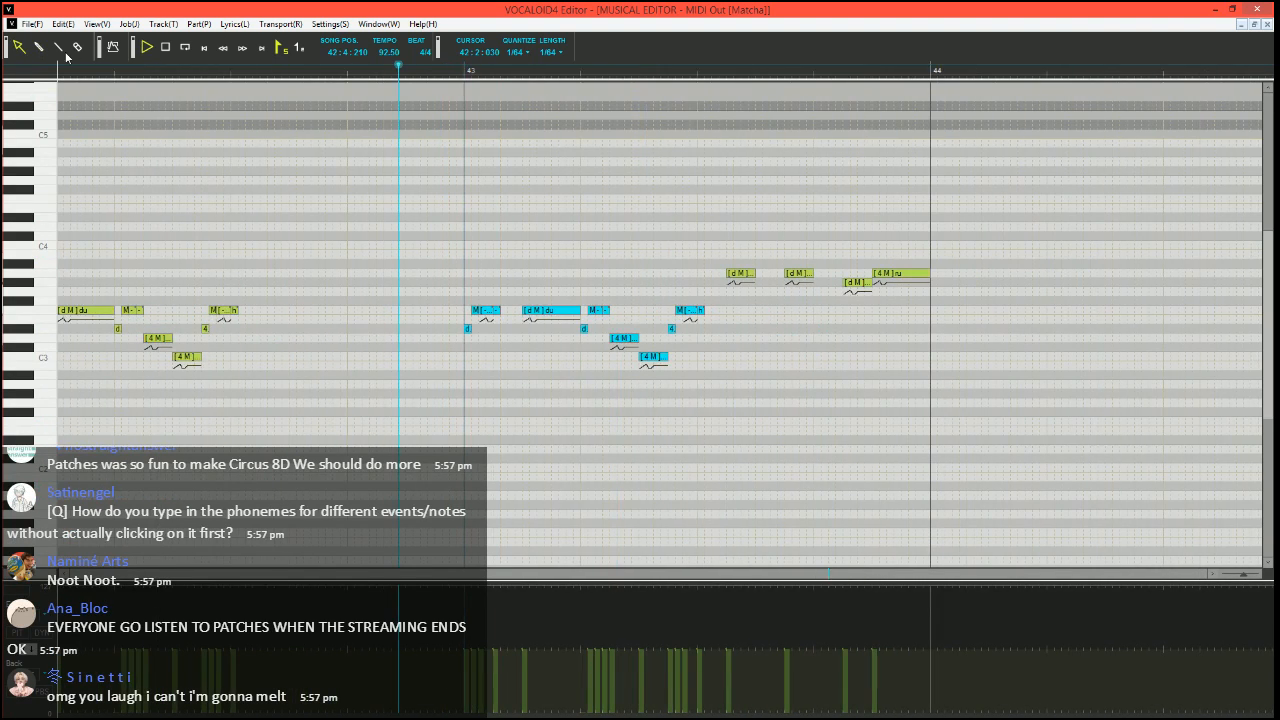
left_click(60, 49)
key("space")
scroll(497, 264, "up", 1)
scroll(498, 270, "right", 1)
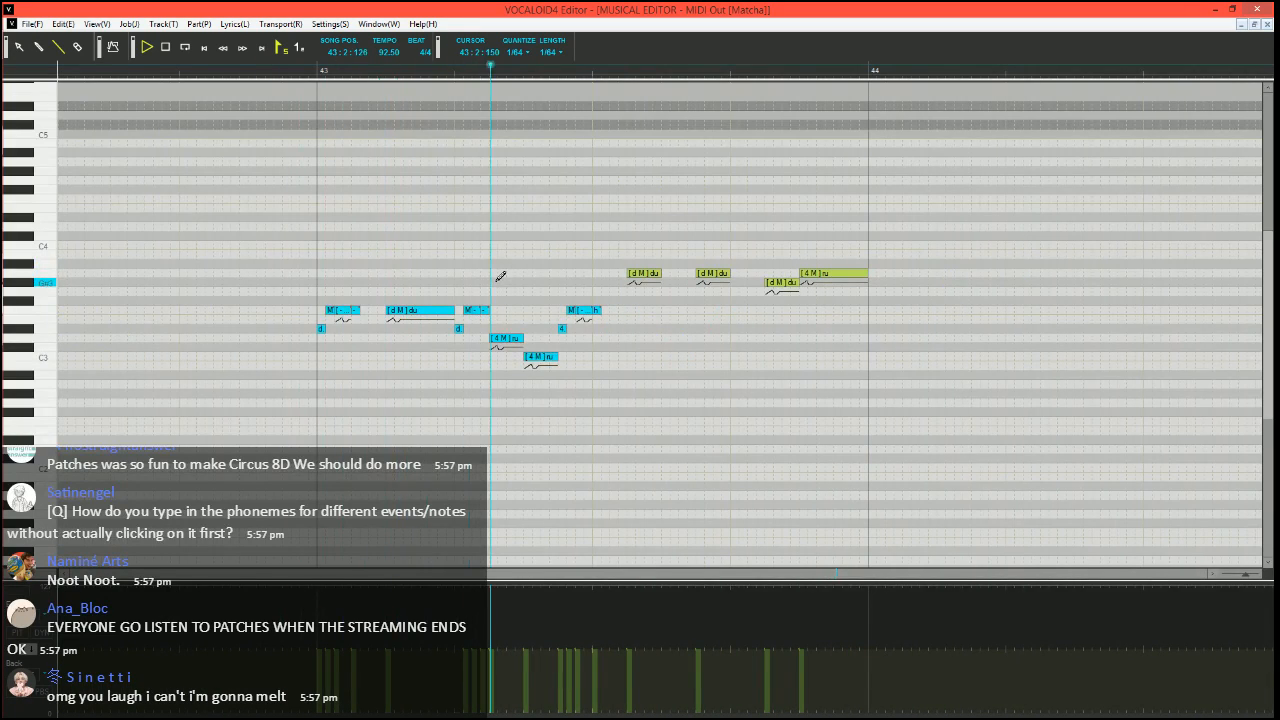
key("space")
Set the phoneme of the short note ending bar 43's first "du" to d and play from 42:4:420
left_click(299, 71)
scroll(391, 337, "up", 2)
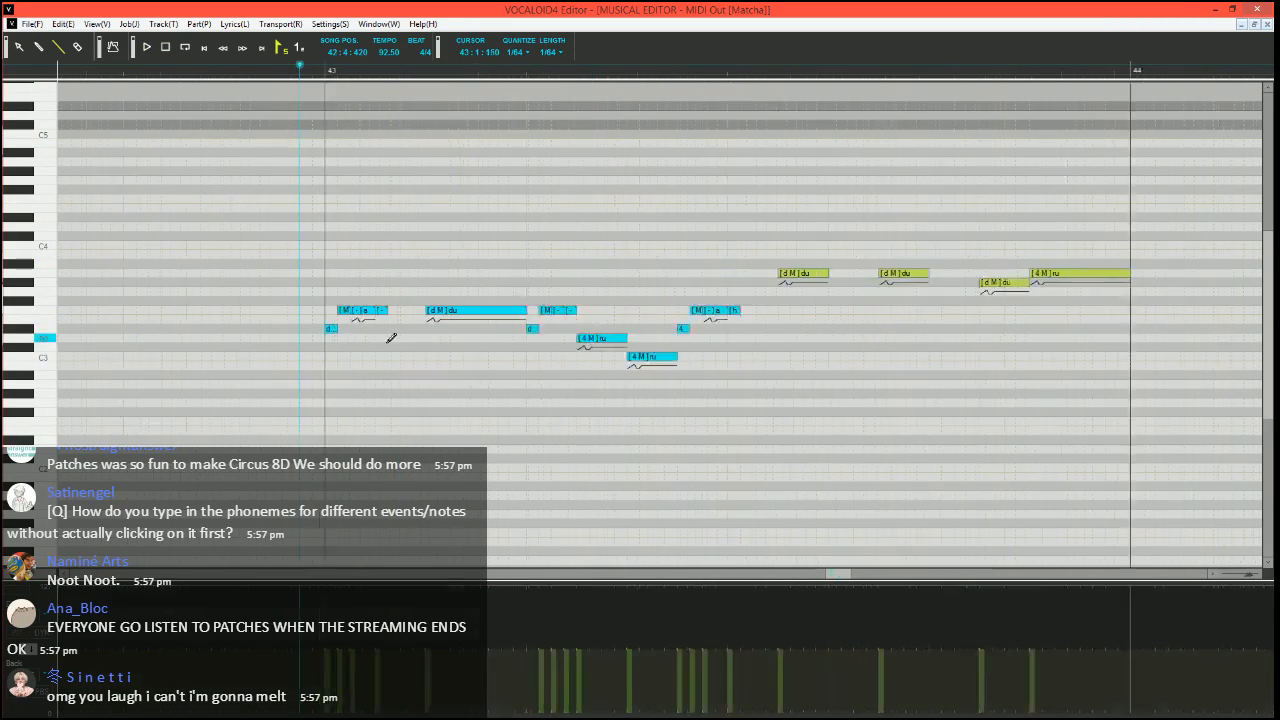
left_click(427, 290)
double_click(429, 310, "alt")
type("d")
key("Return")
key("space")
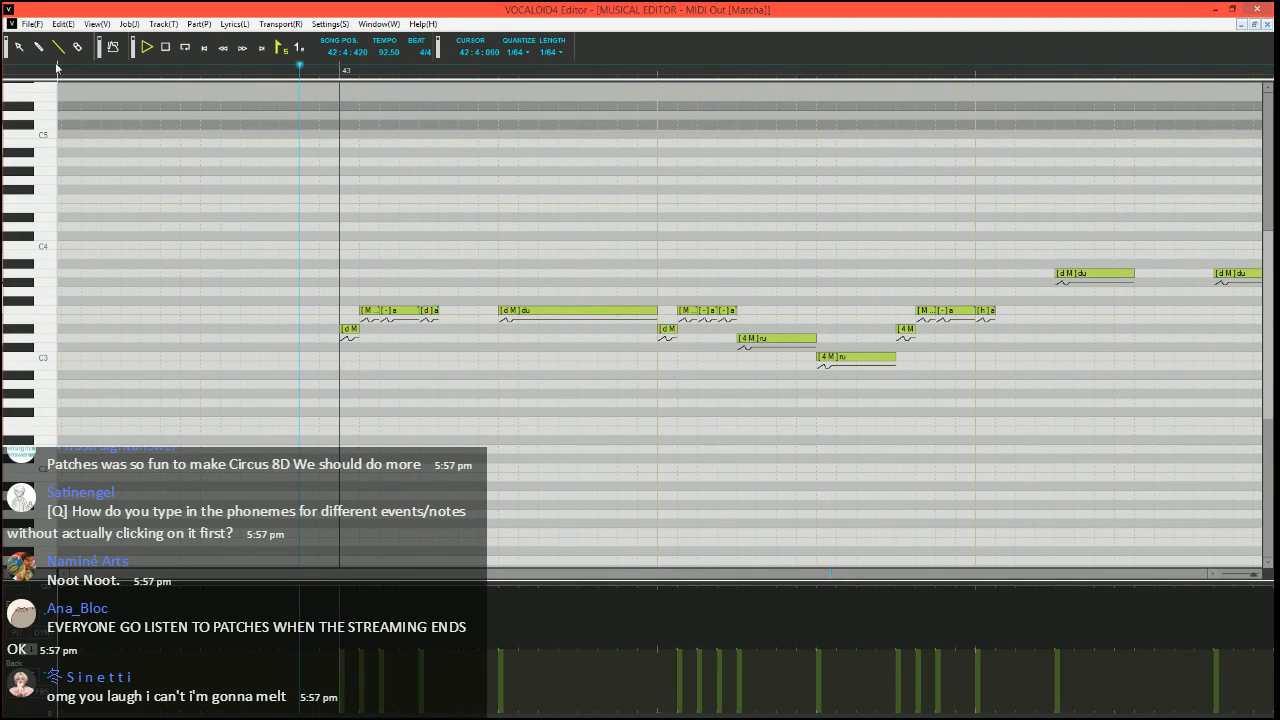
scroll(600, 267, "down", 3)
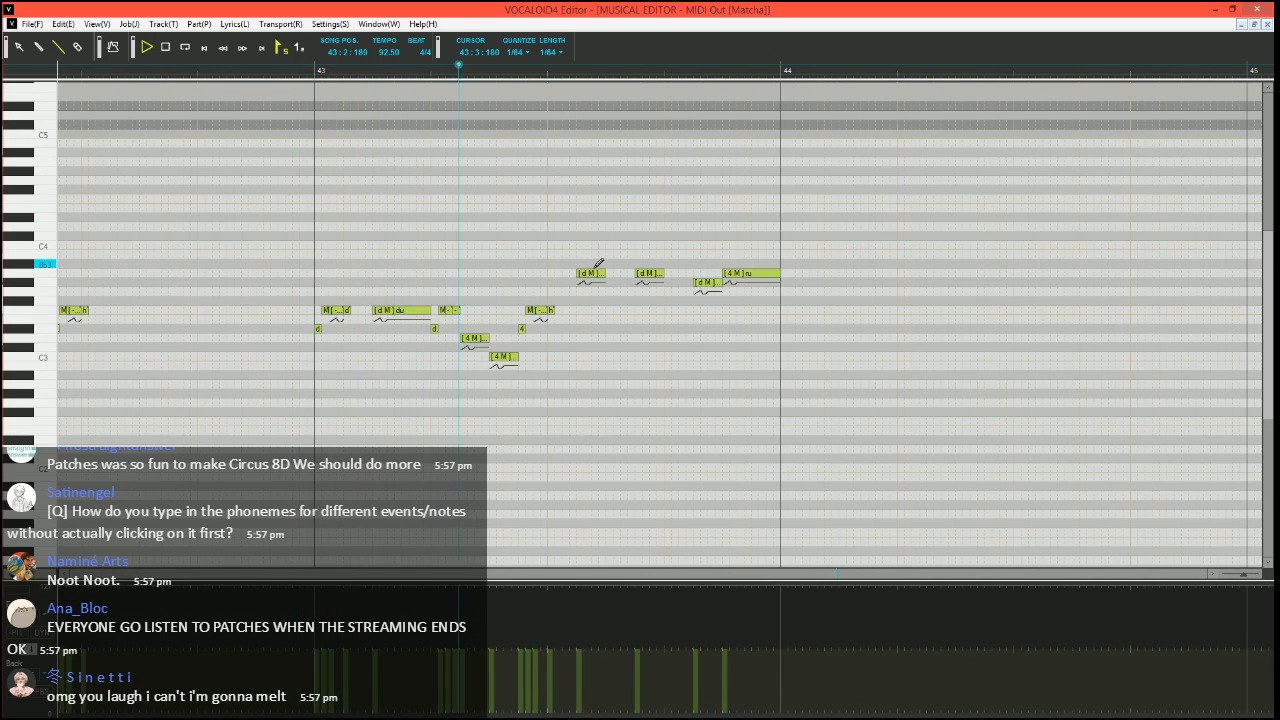
Split the A3 "du" note at 43:3:120 into a short G#3 note followed by three A3 notes
scroll(600, 191, "up", 4)
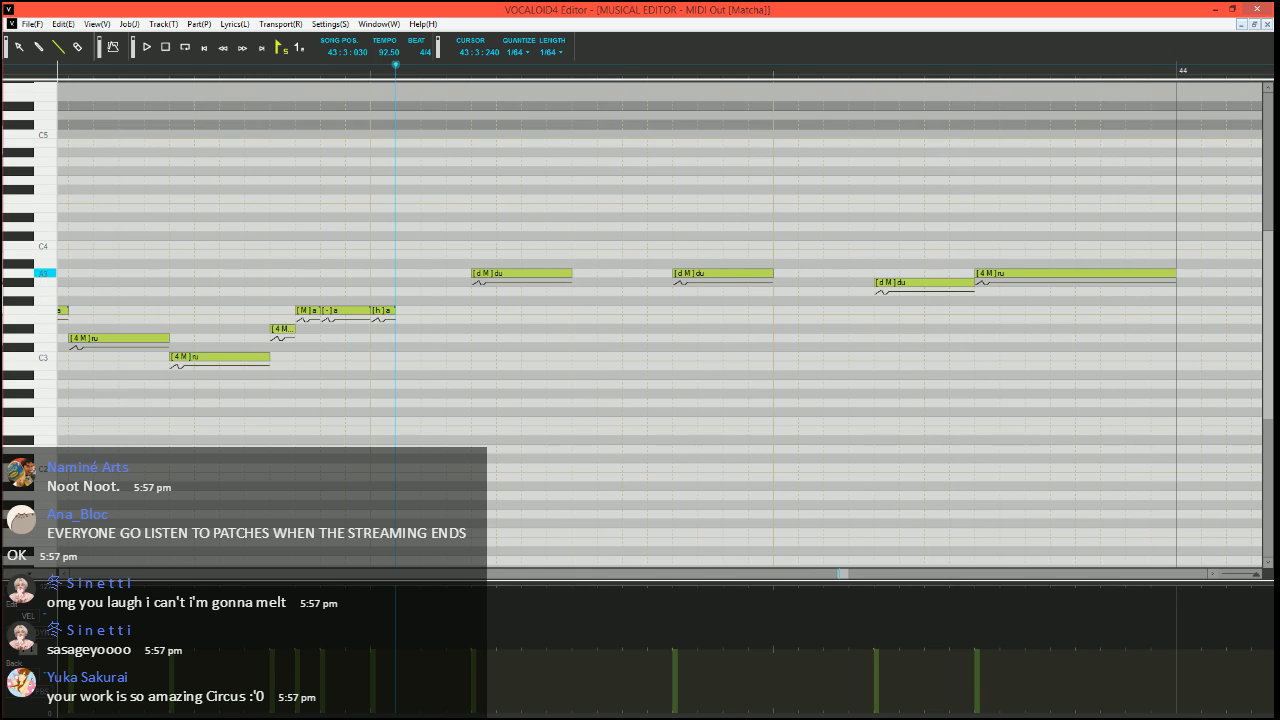
mouse_move(570, 273)
left_mouse_down()
mouse_move(493, 272)
mouse_move(486, 284)
left_mouse_up()
left_click_drag(503, 272, 573, 272)
left_click_drag(578, 272, 597, 271)
Set the phonemes of the three new A3 notes to M, - and d, and play from 43:3:030
double_click(505, 275, "alt")
type("M")
key("Tab")
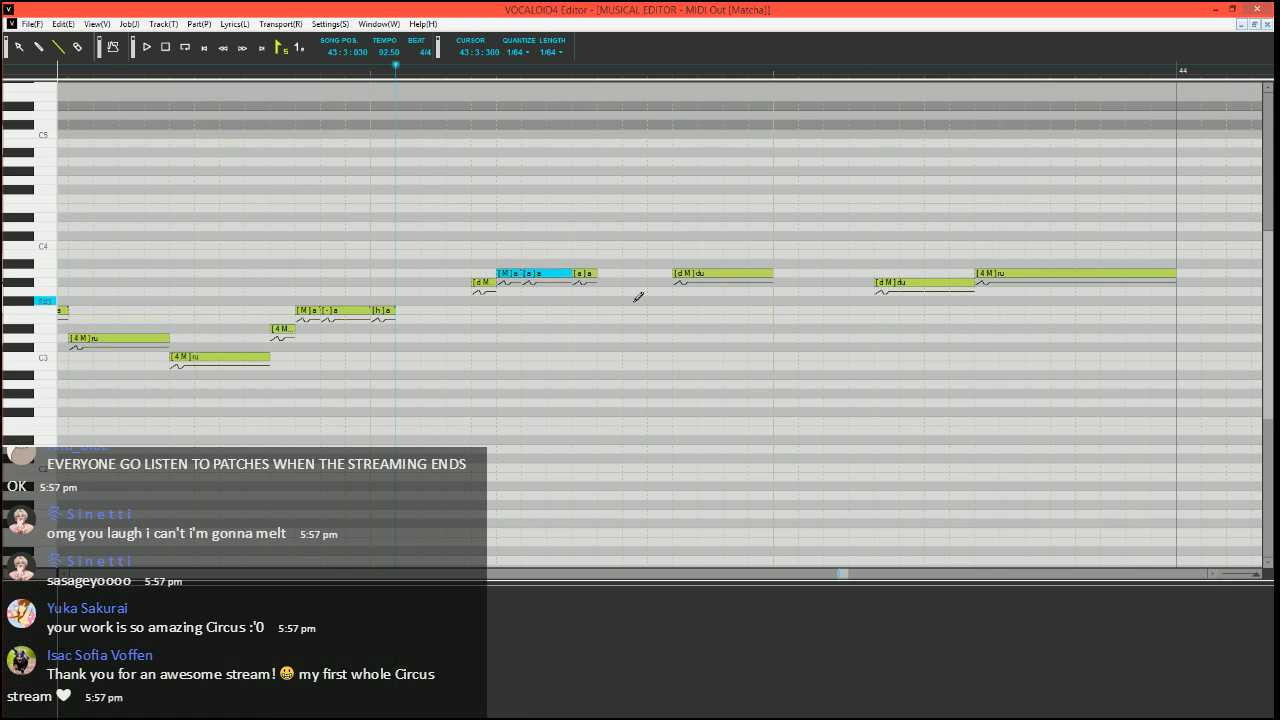
type("-")
key("Tab")
type("d")
key("Return")
key("space")
scroll(657, 334, "down", 5)
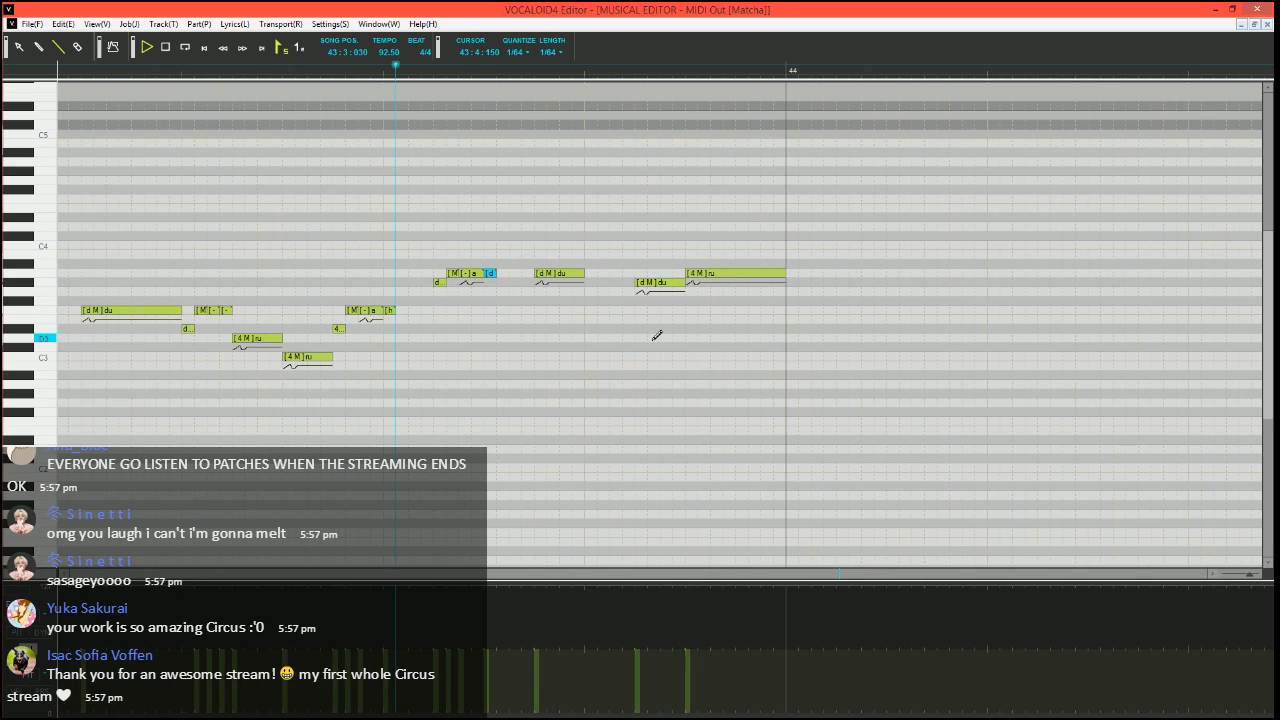
key("space")
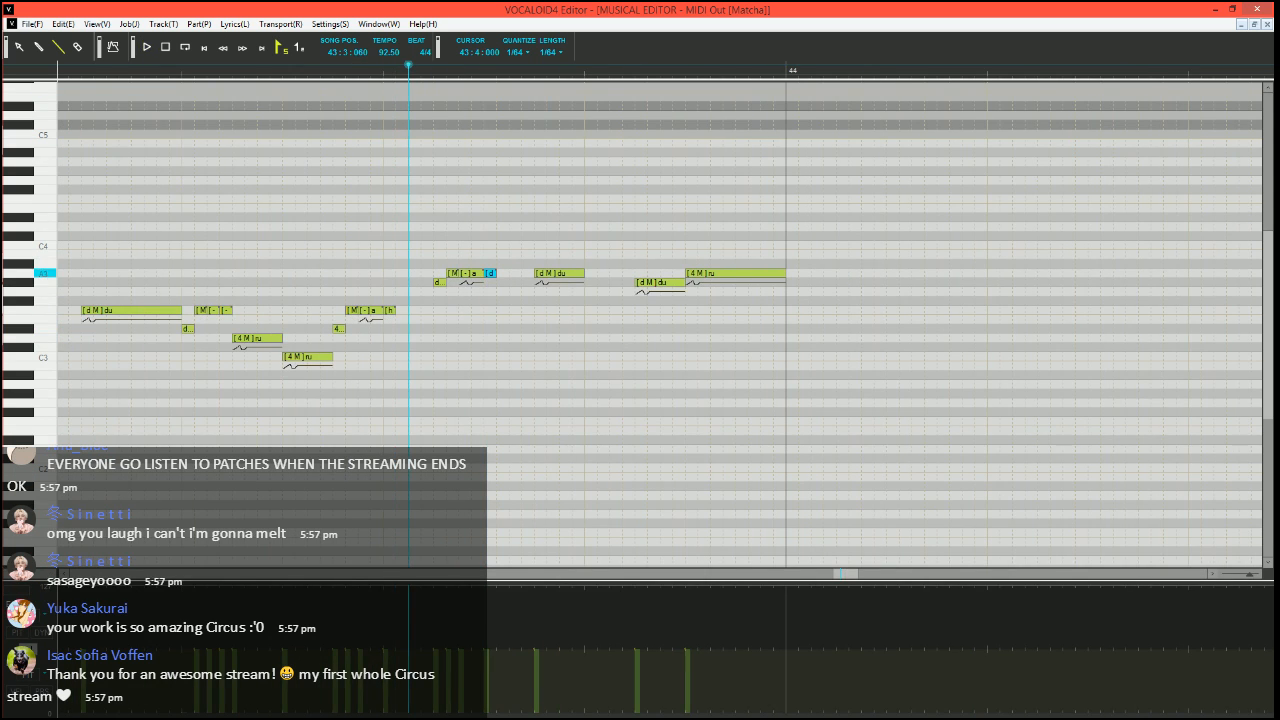
Lengthen the remaining A3 "du" note until it meets the G#3 "du", and drop the G#3 note's velocity to the minimum
left_click_drag(582, 273, 636, 273)
left_click(28, 675)
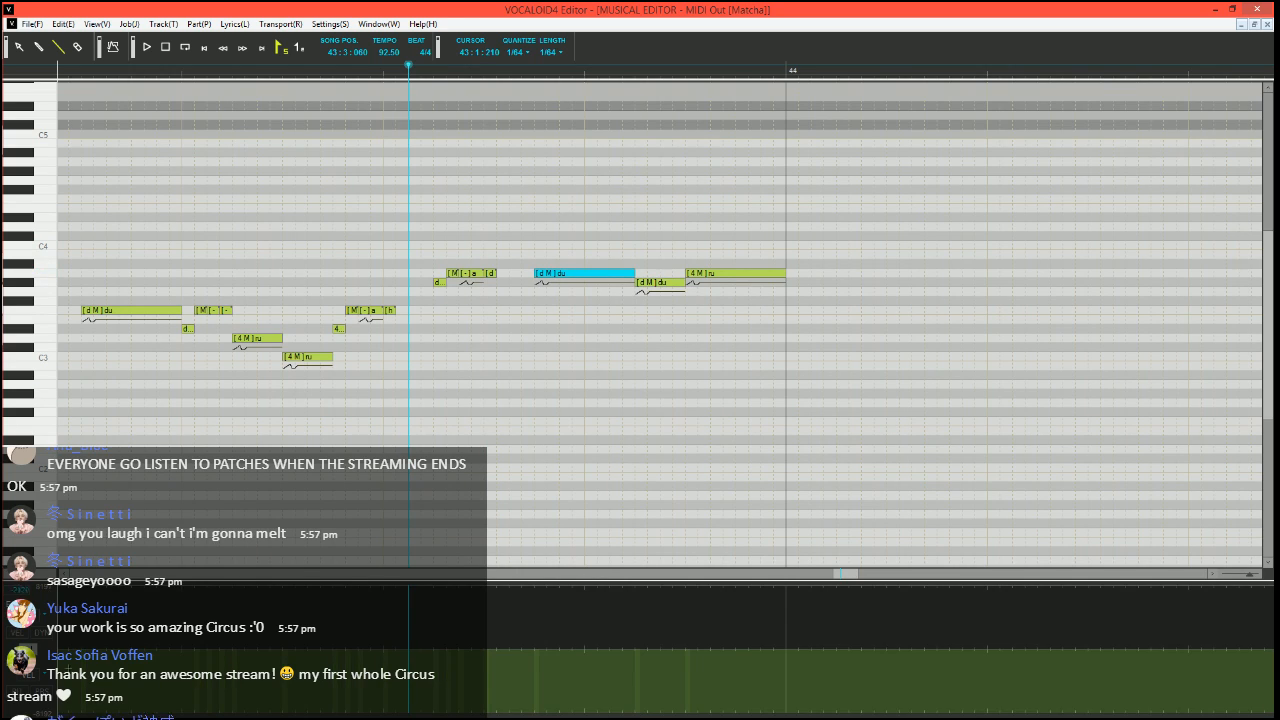
left_click(36, 657)
left_click_drag(630, 716, 664, 716)
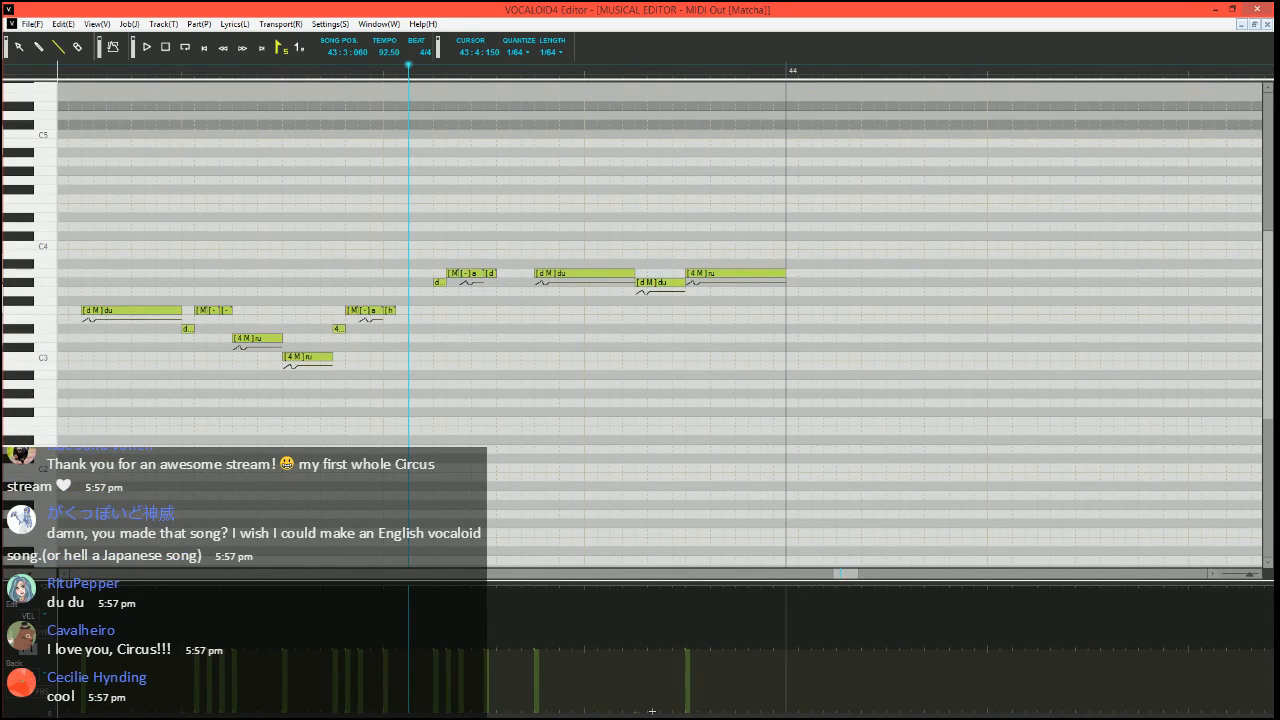
Play the end of bar 43 from 43:3:060 and return the song position there
key("space")
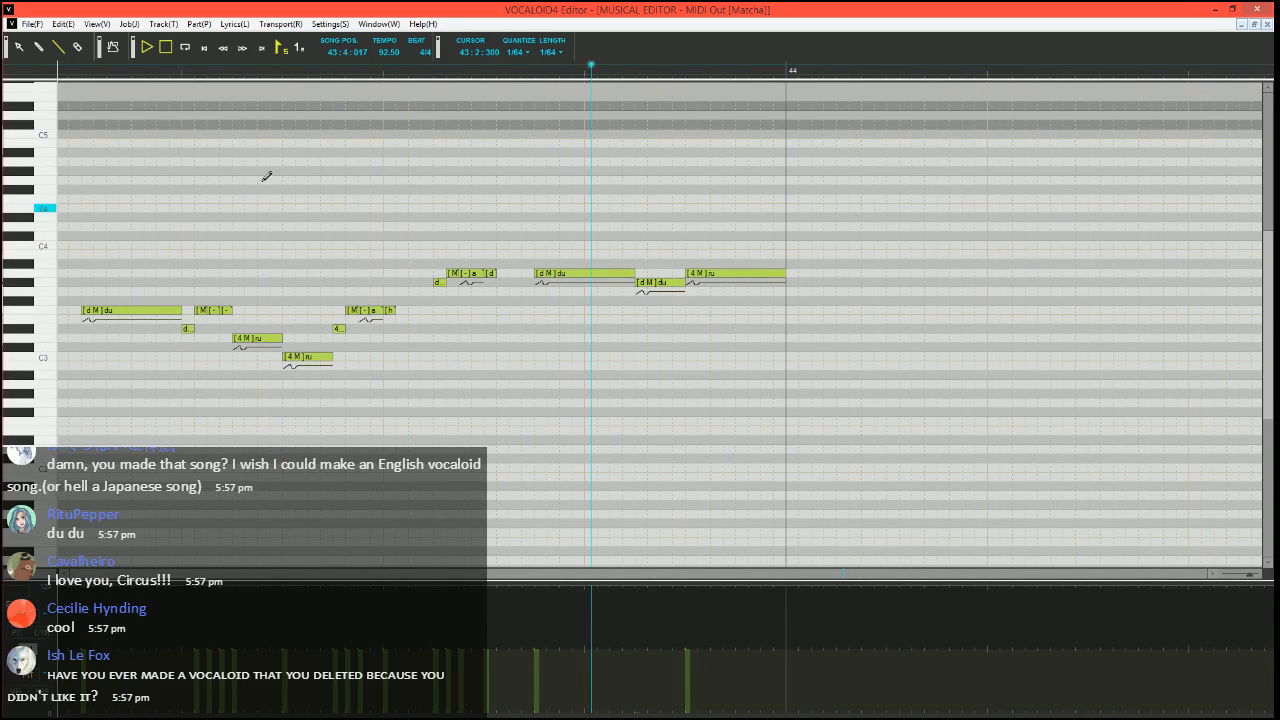
key("space")
left_click(406, 74)
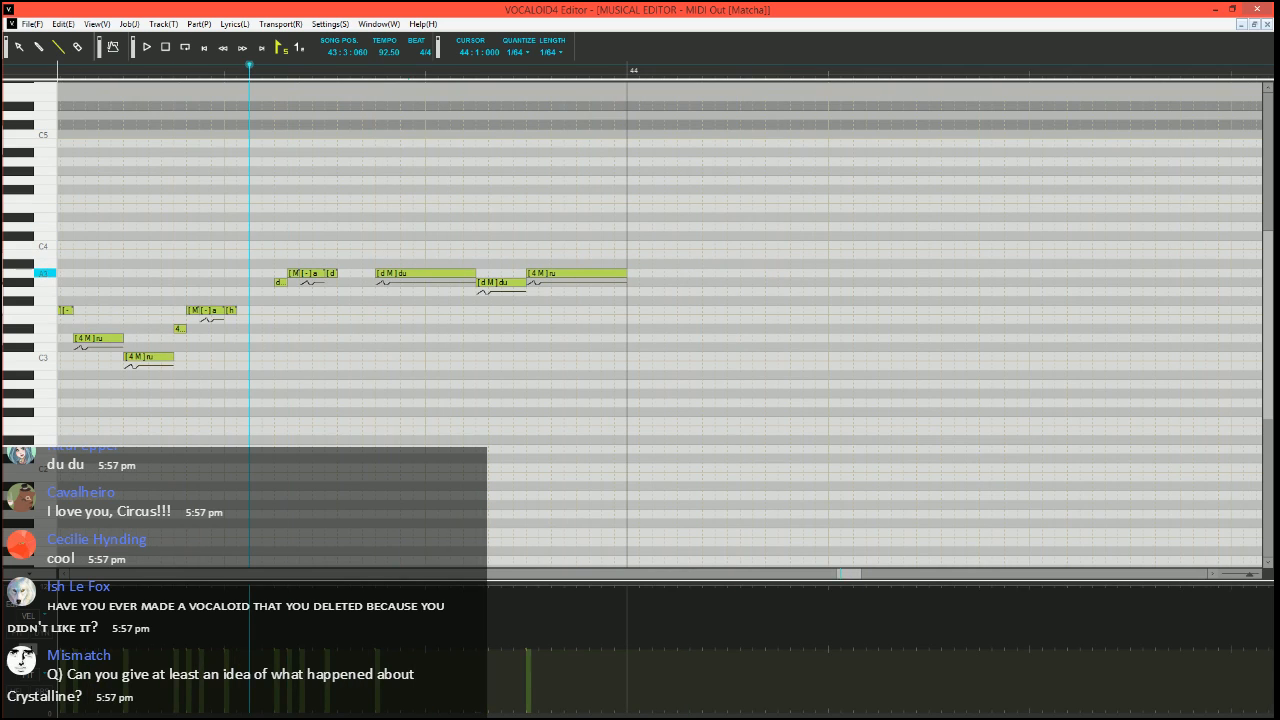
Split the final "ru" of bar 43 into a short G#3 note and three A3 notes with phonemes M, - and h, and play it
mouse_move(624, 274)
left_mouse_down()
mouse_move(532, 277)
mouse_move(640, 273)
left_mouse_up()
double_click(544, 274)
type("a")
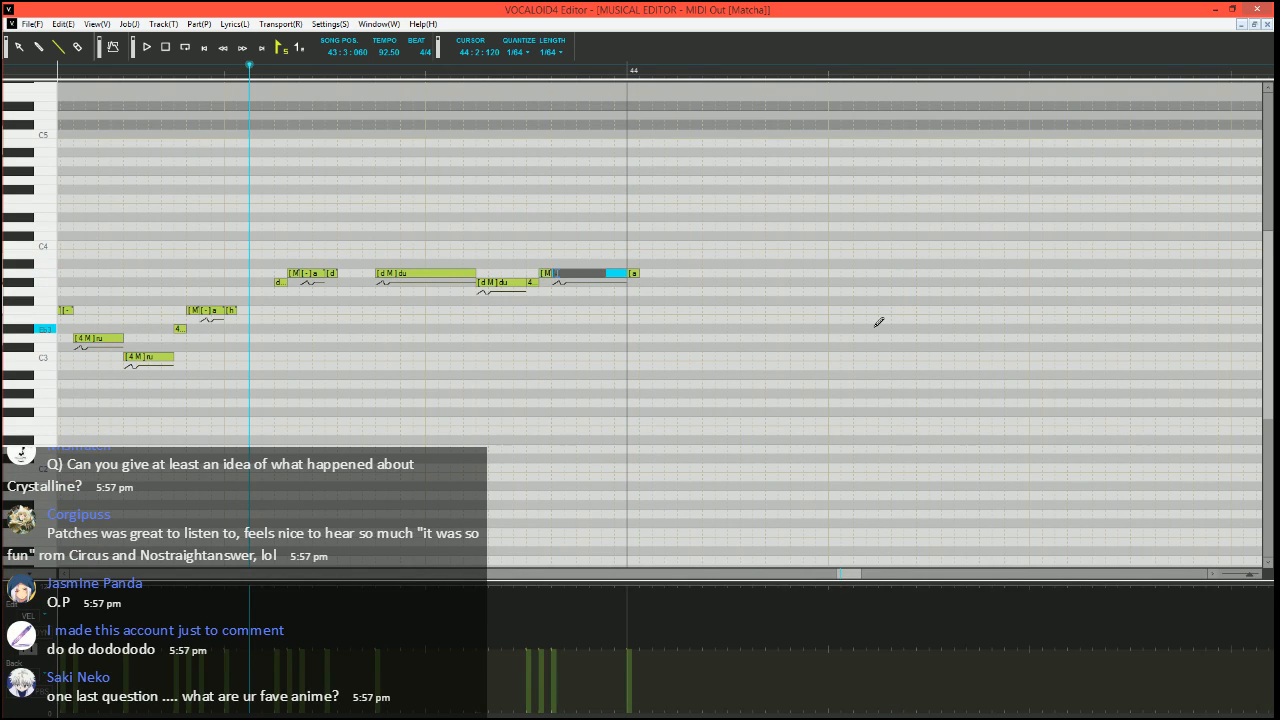
key("Tab")
type("h")
key("Return")
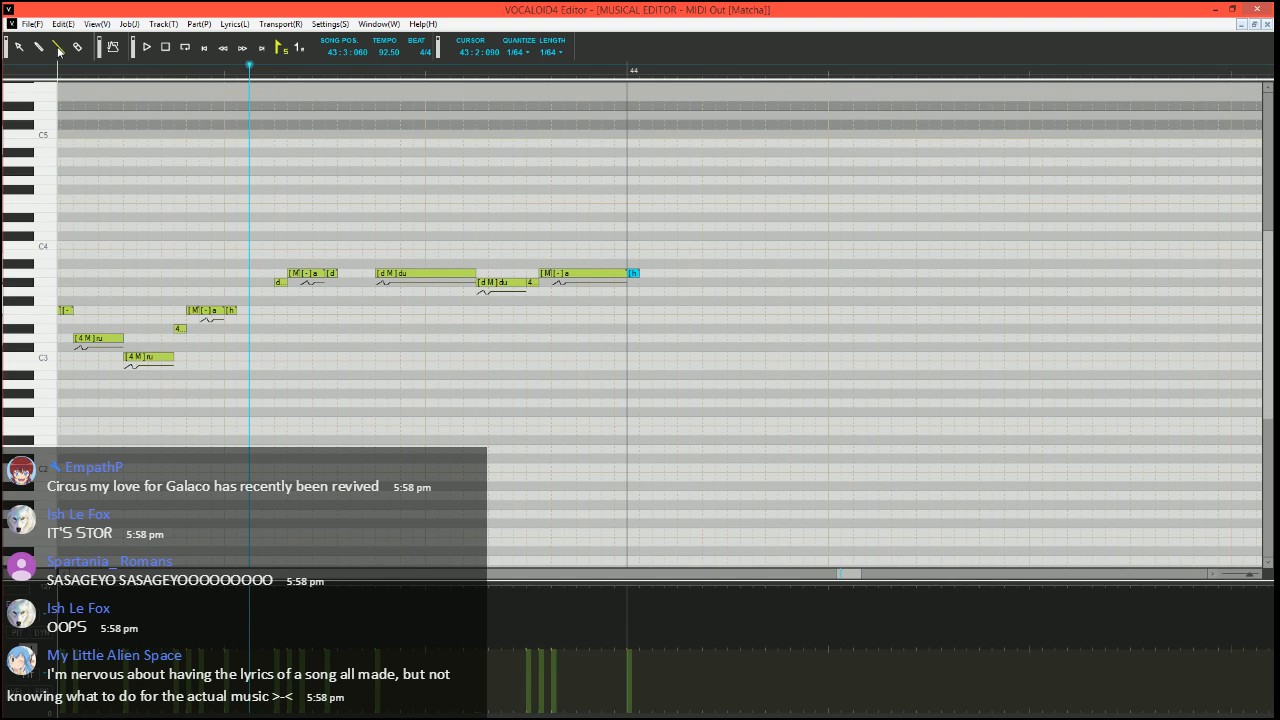
scroll(497, 328, "up", 1)
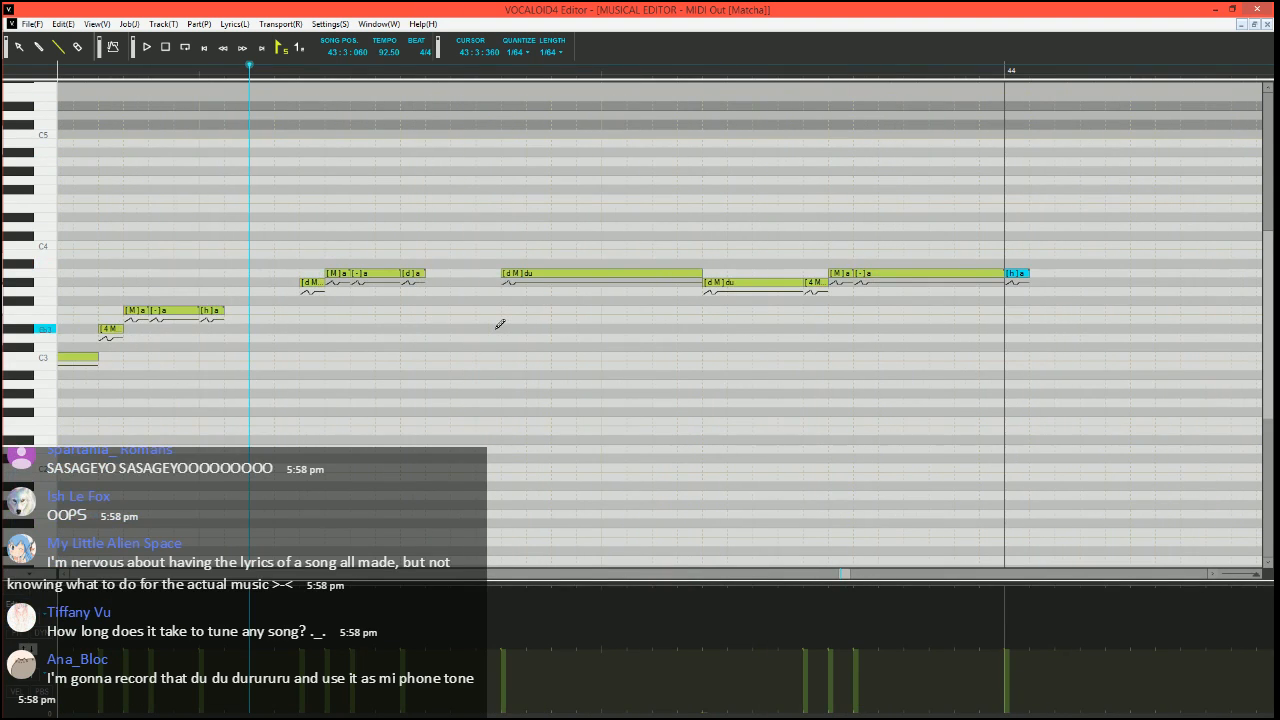
key("space")
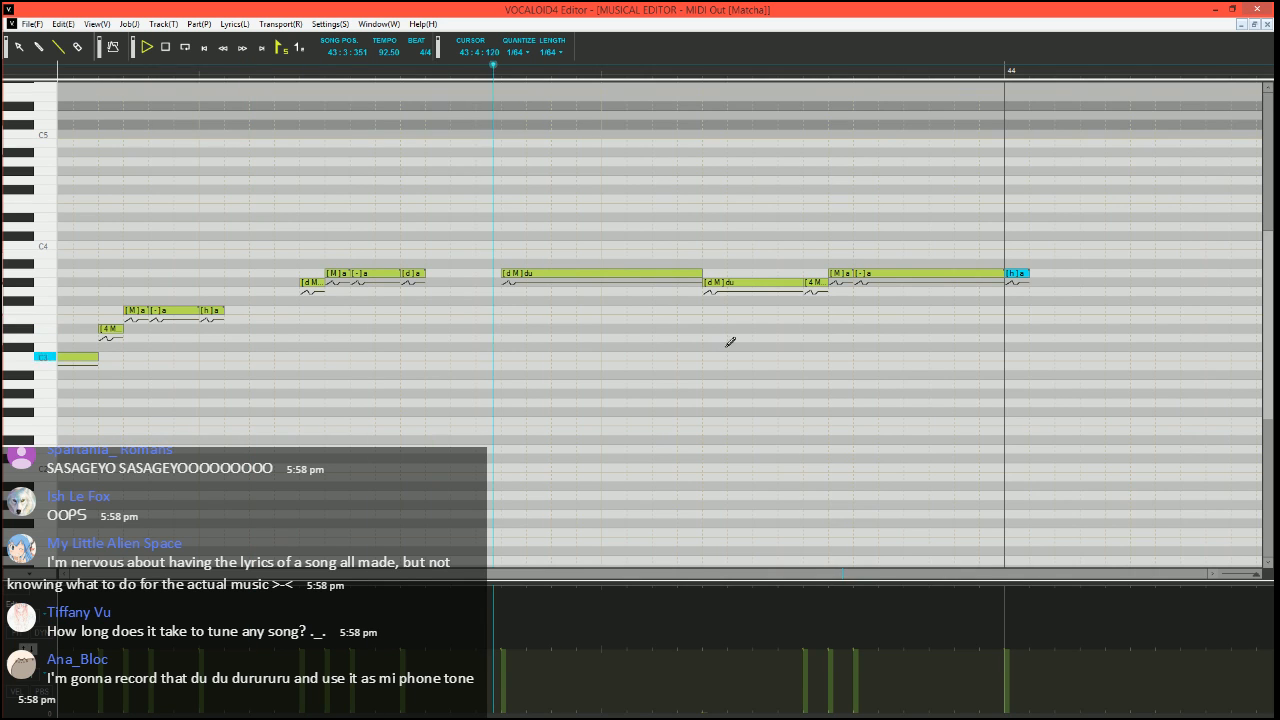
scroll(785, 394, "down", 2)
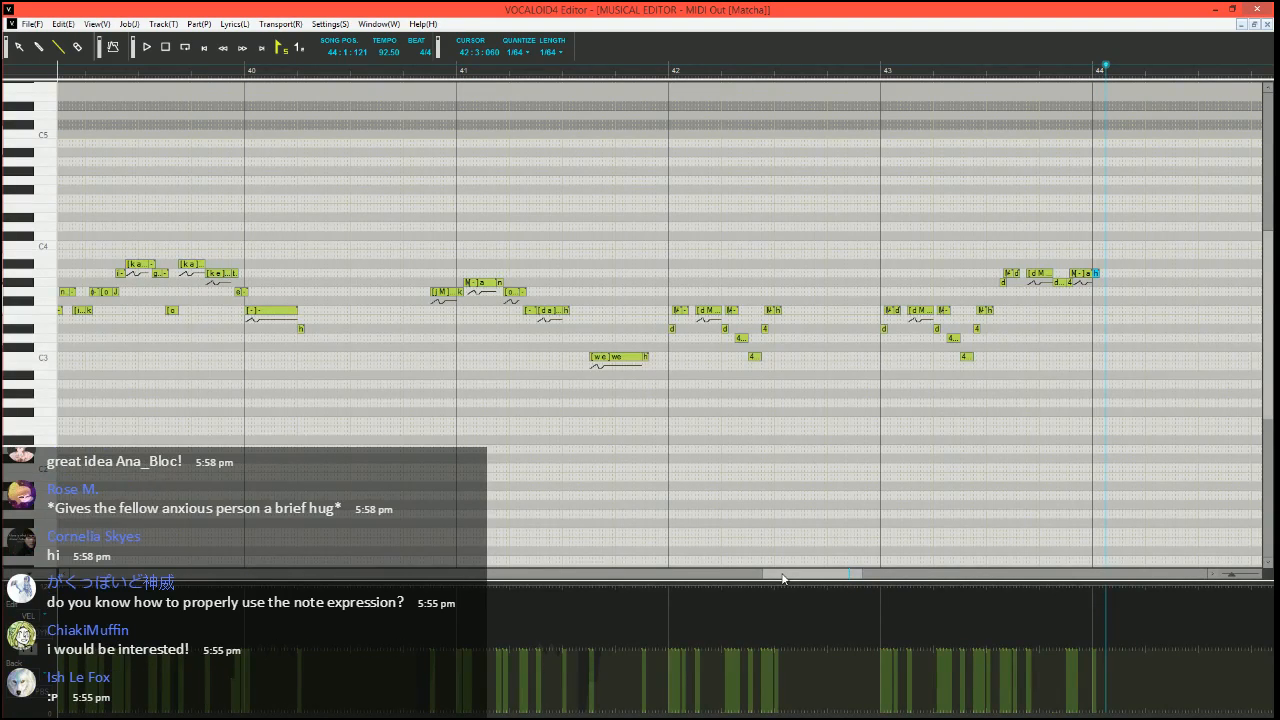
Draw a PIT dip at the minimum from 49:4:000 to the start of "sa", rising in steps back to zero within that note
scroll(840, 364, "right", 7)
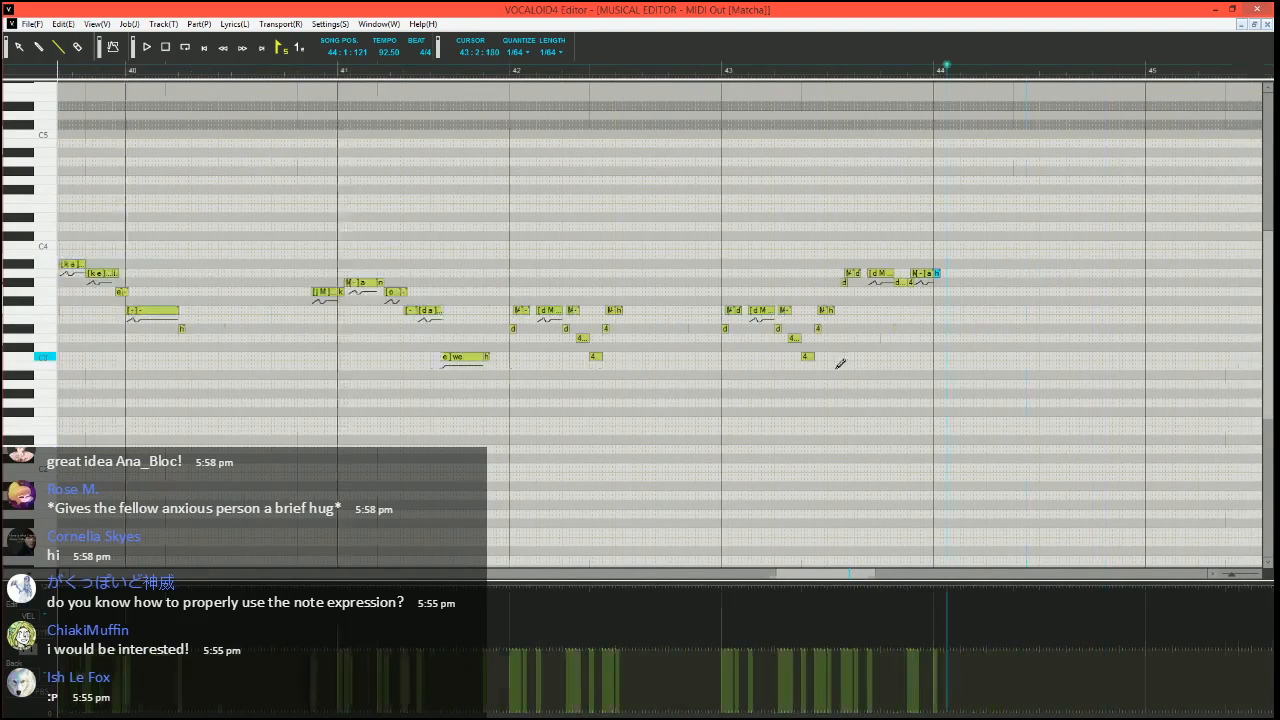
scroll(827, 380, "right", 16)
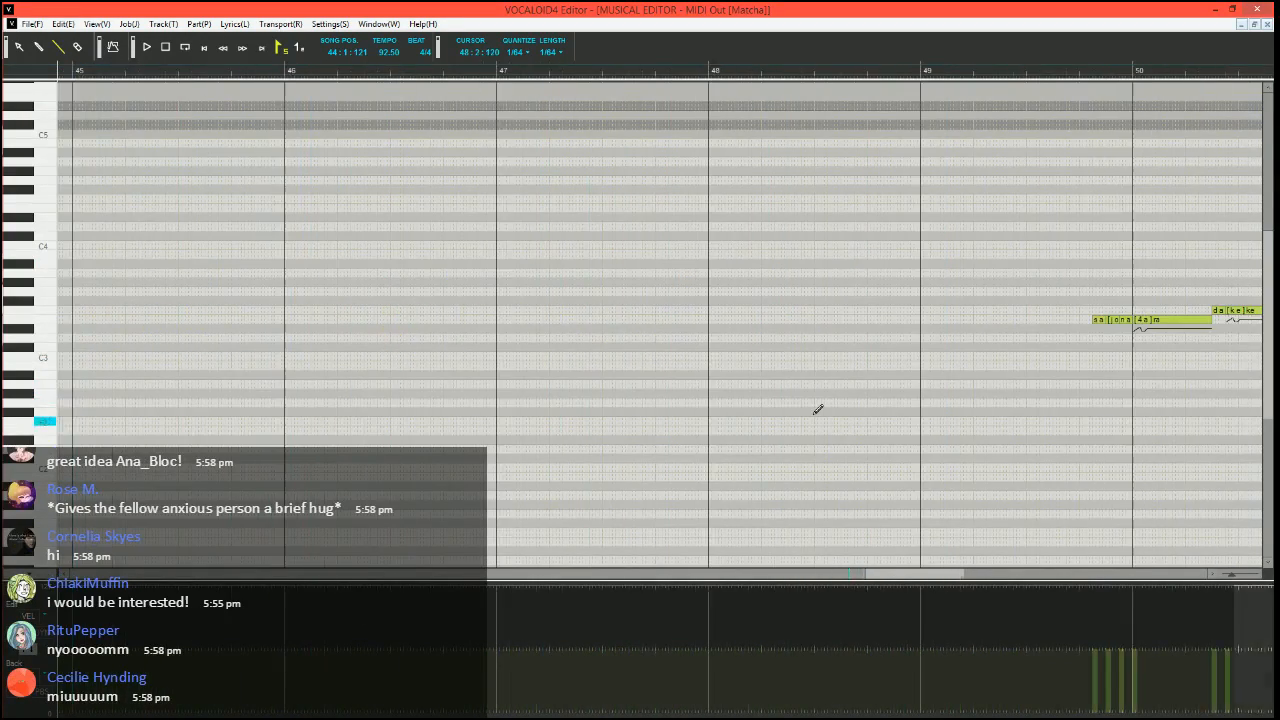
scroll(806, 420, "right", 1)
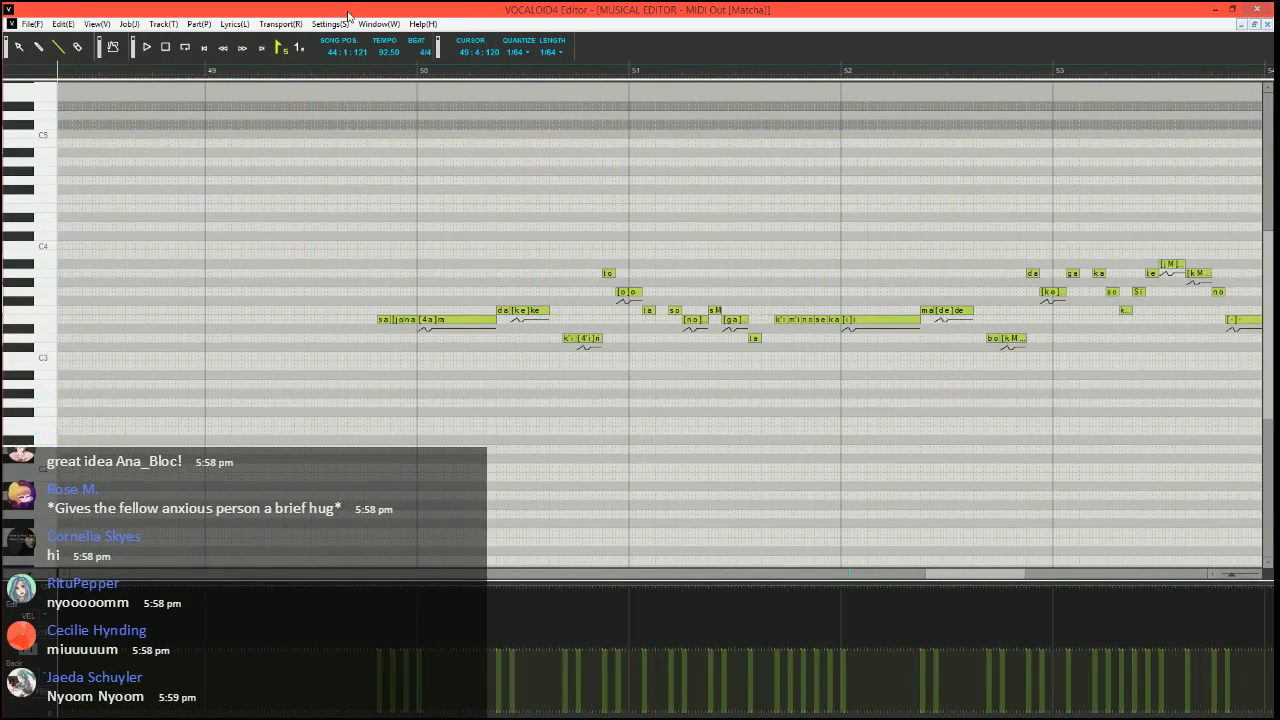
left_click(330, 73)
scroll(417, 357, "up", 3)
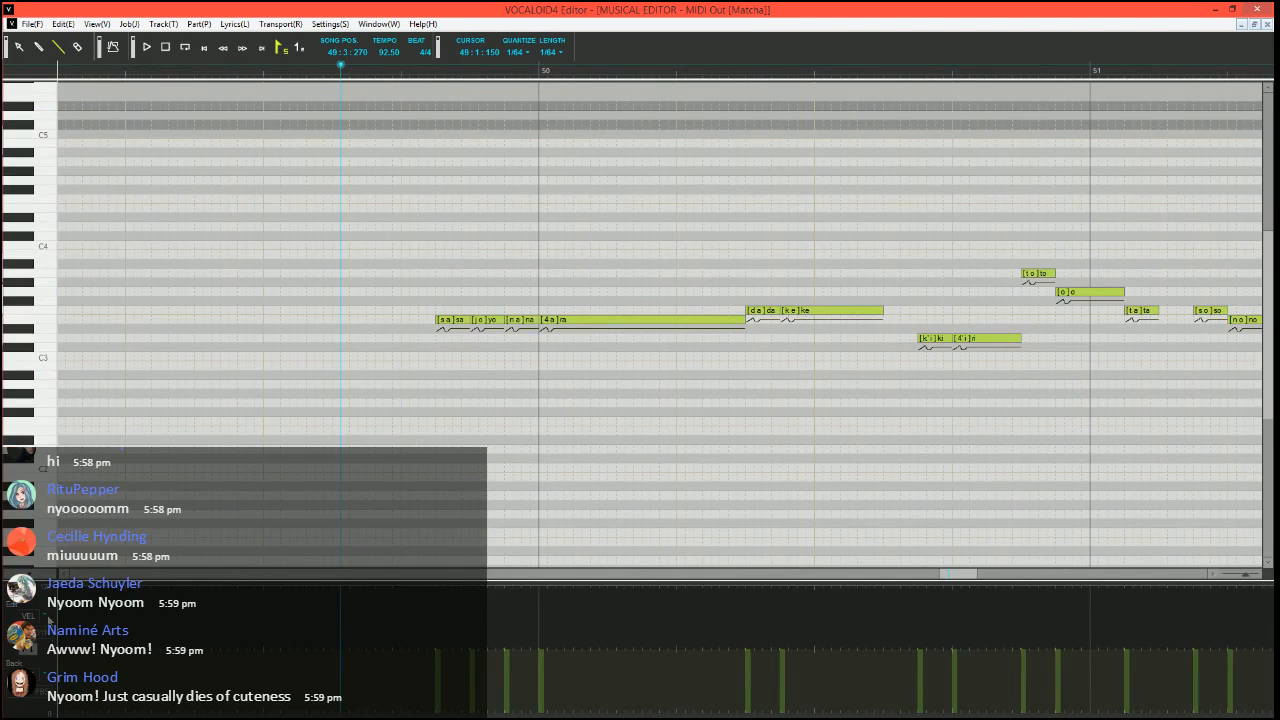
scroll(371, 380, "up", 4)
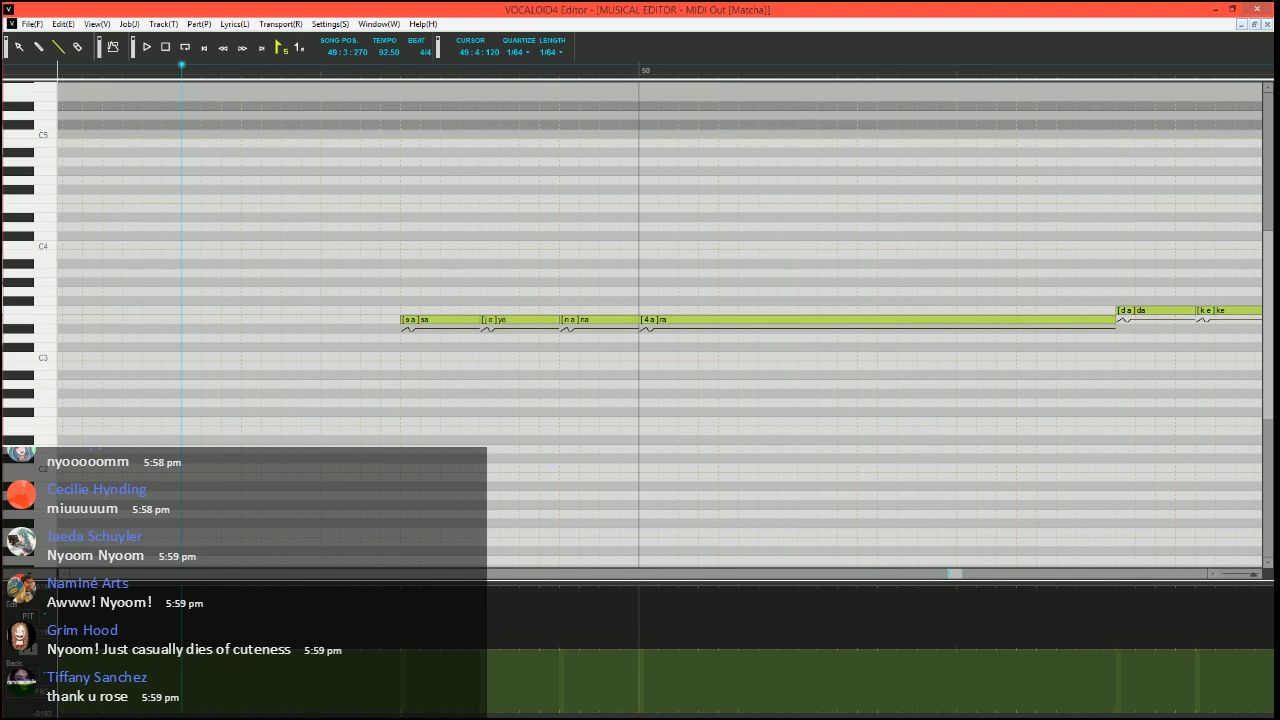
left_click_drag(320, 714, 400, 714)
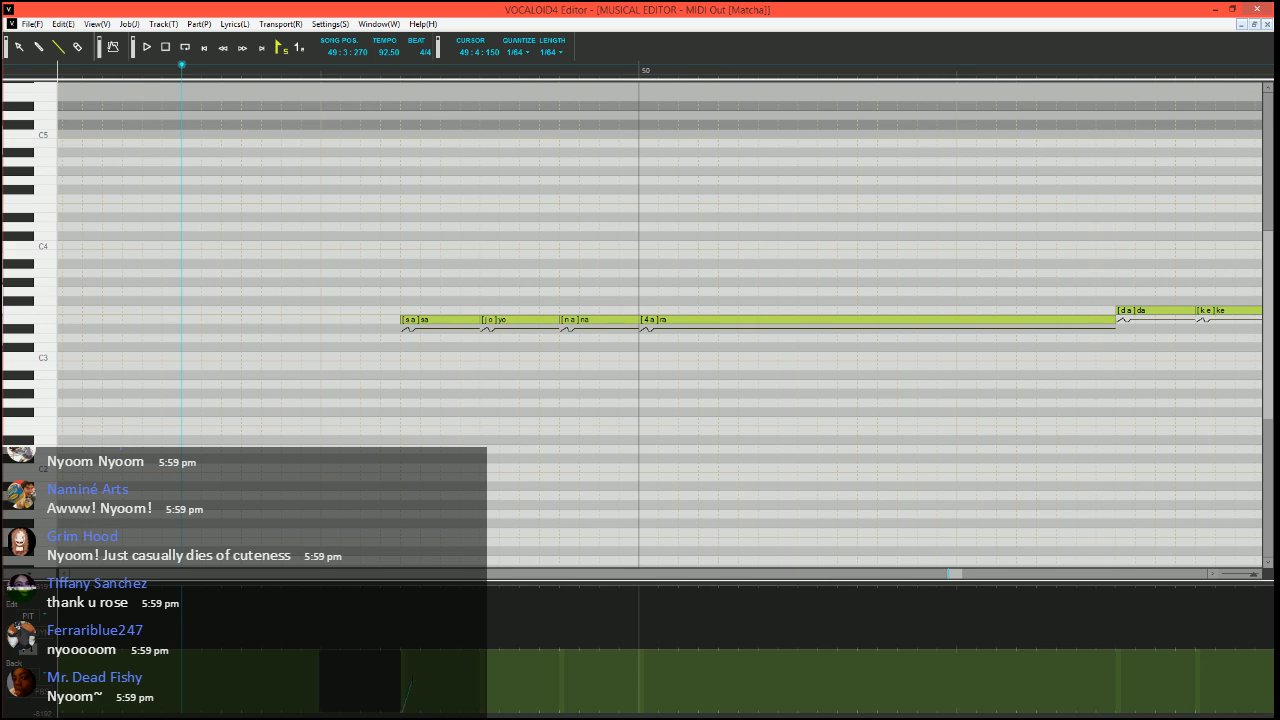
left_click_drag(402, 712, 412, 680)
left_click_drag(431, 679, 431, 650)
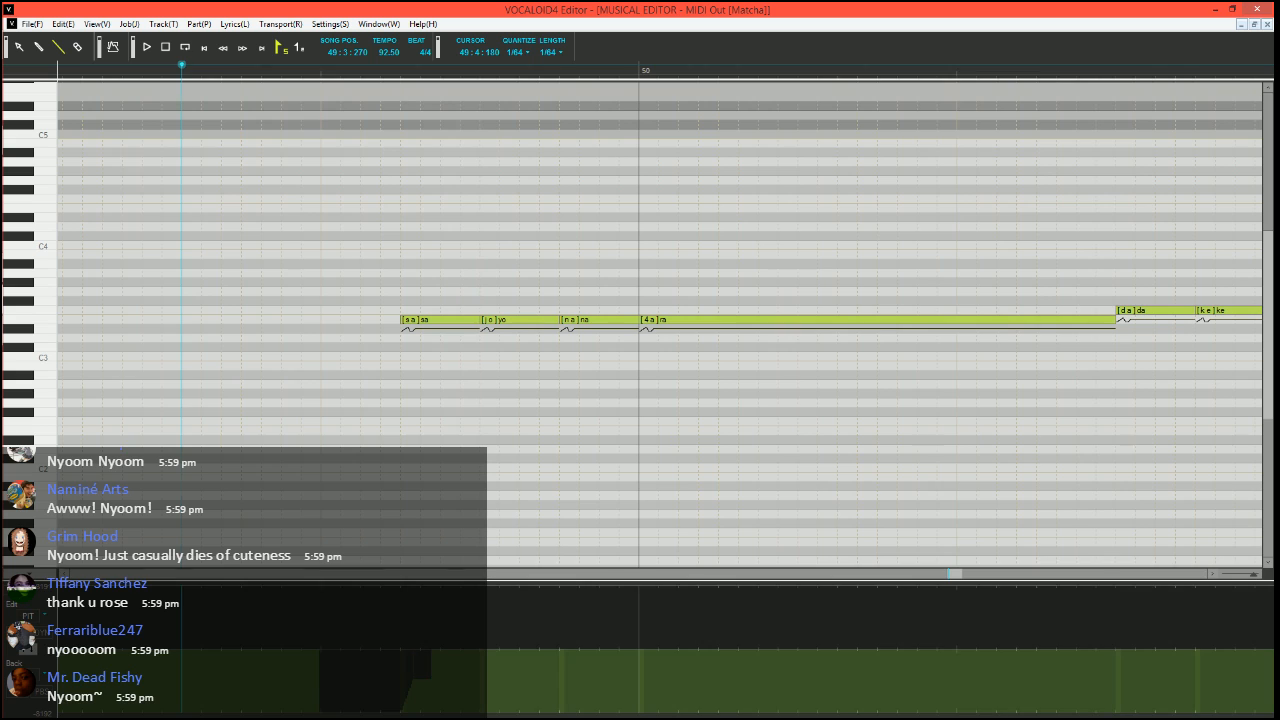
Play the "sa yo na ra" phrase from 49:3:270 and from 49:4:000, and turn on the pitch rendering display
key("space")
key("space")
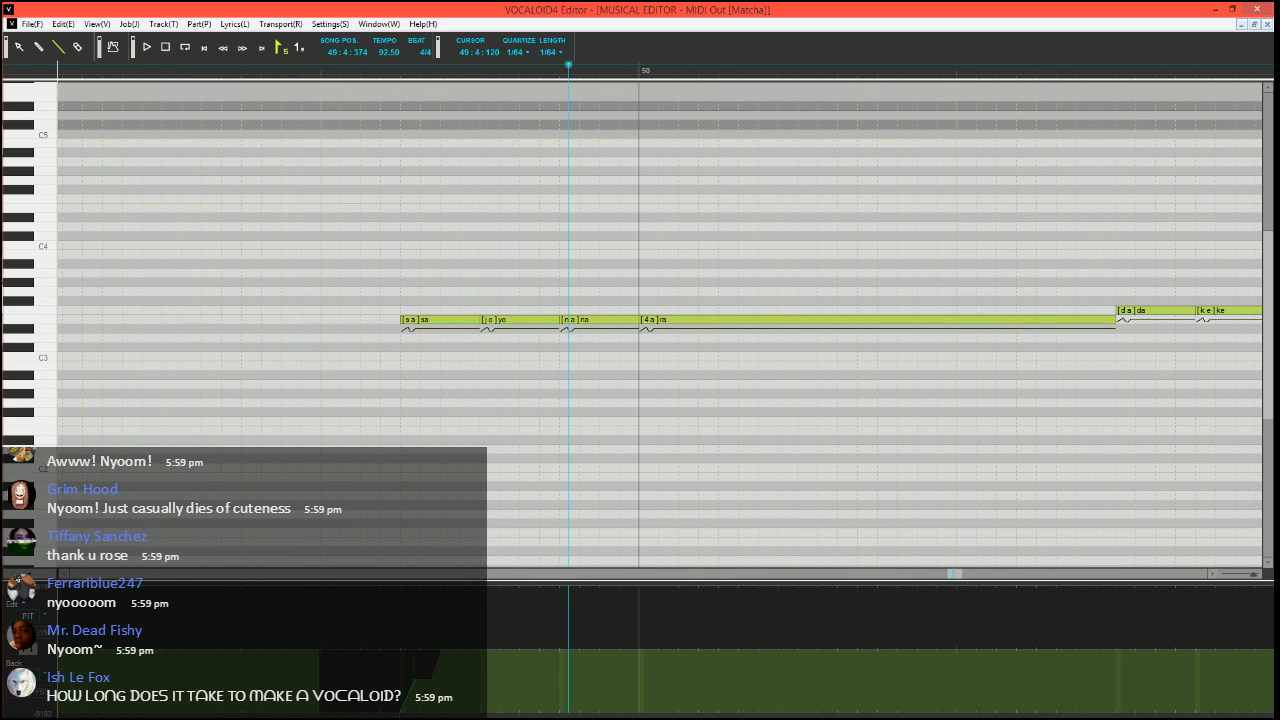
left_click(320, 70)
key("space")
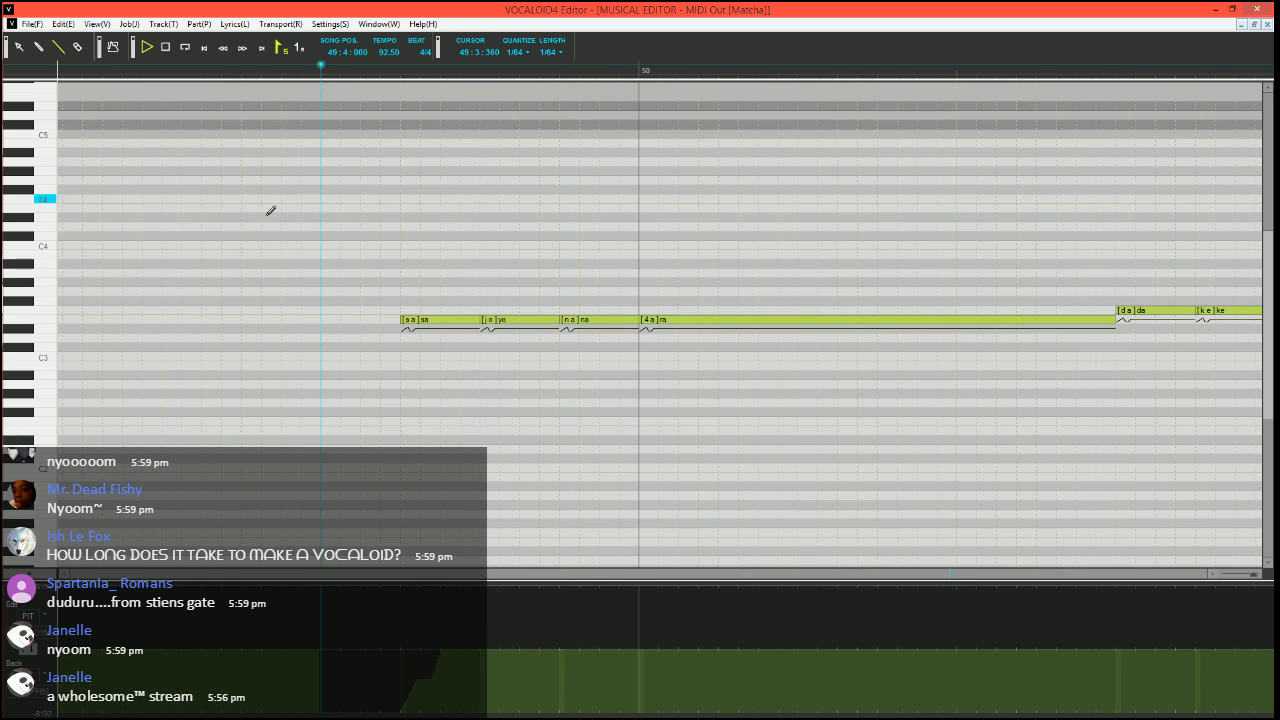
key("space")
left_click(111, 46)
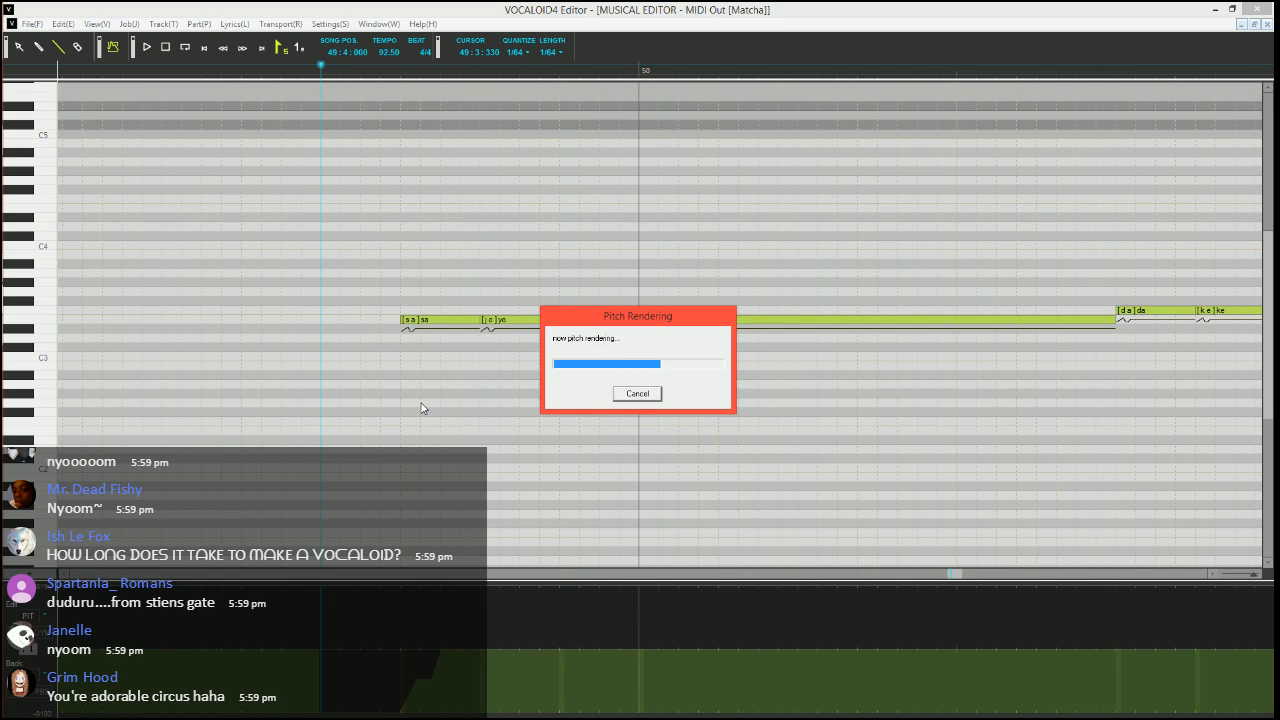
Play the "sa yo na ra" phrase again from 49:4:000, and replay it from 49:3:450
scroll(409, 421, "up", 1, "ctrl")
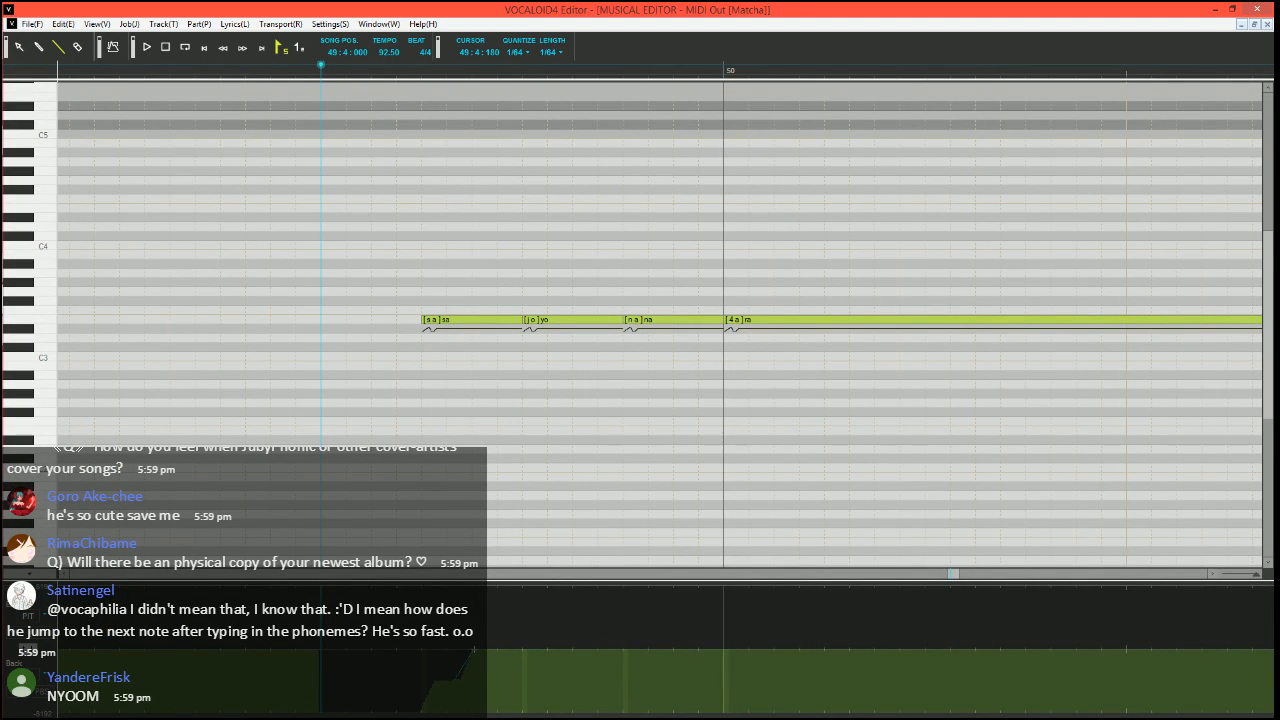
left_click(60, 46)
key("space")
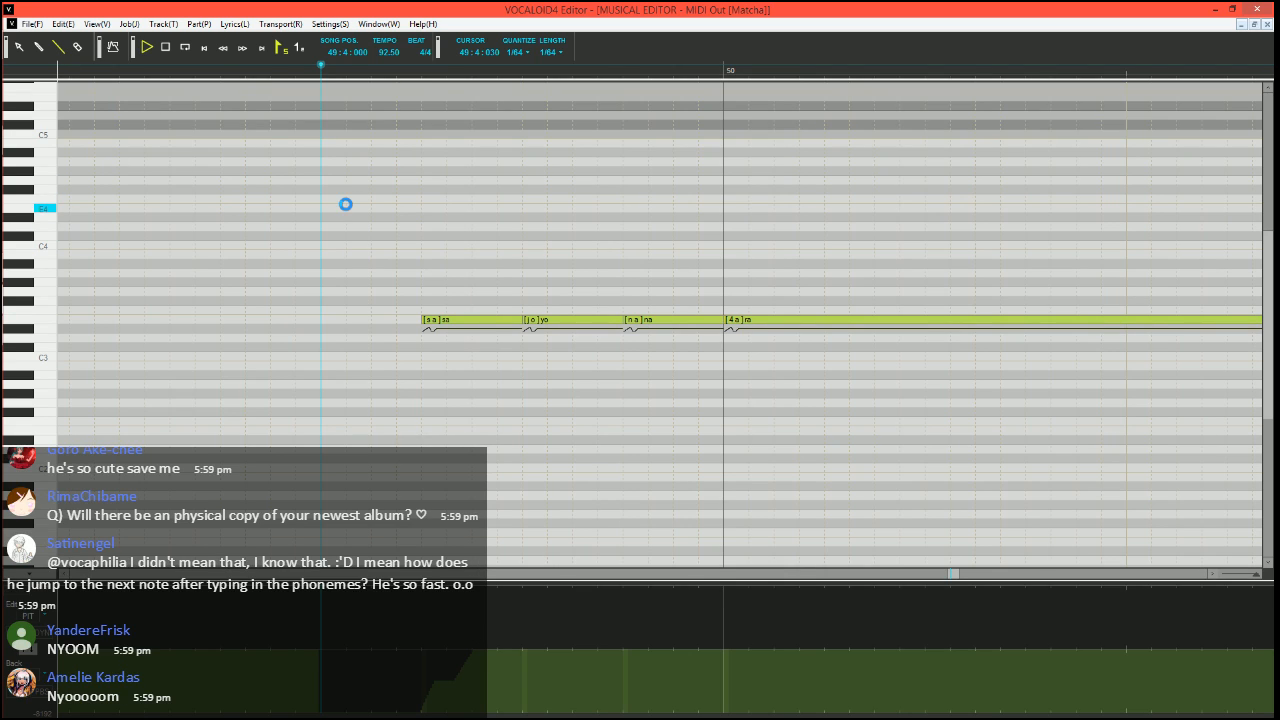
key("space")
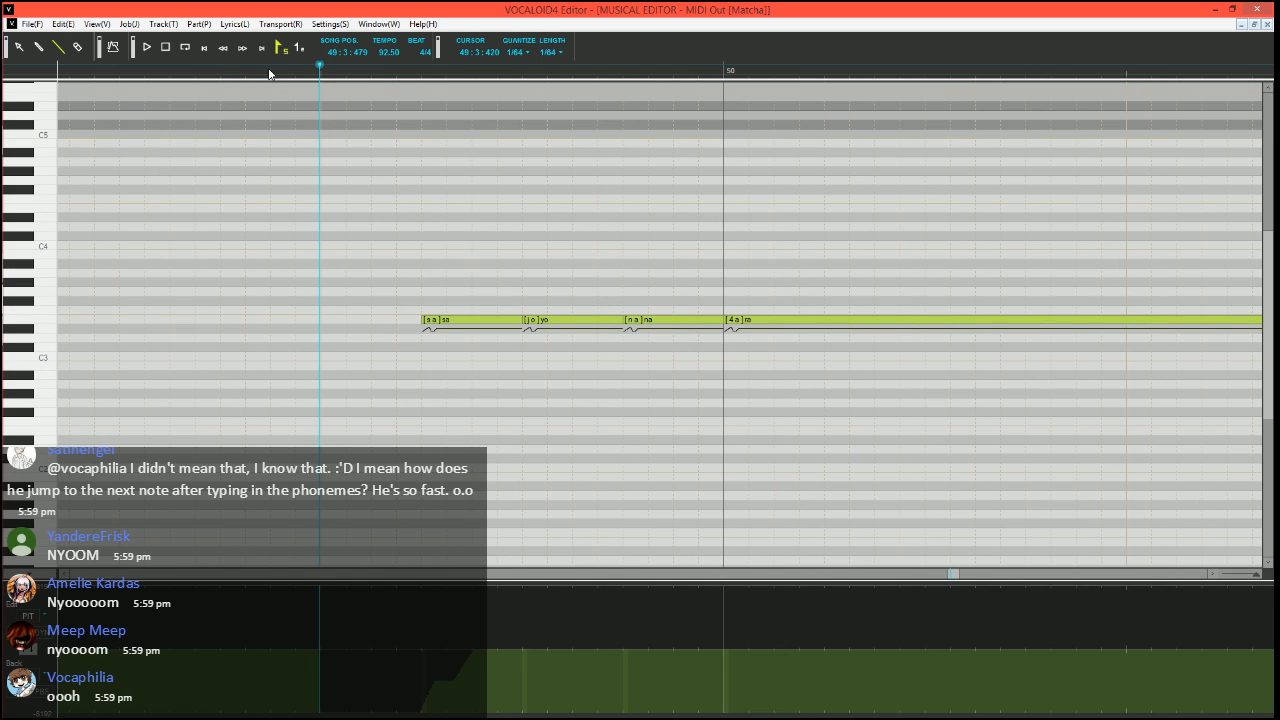
key("space")
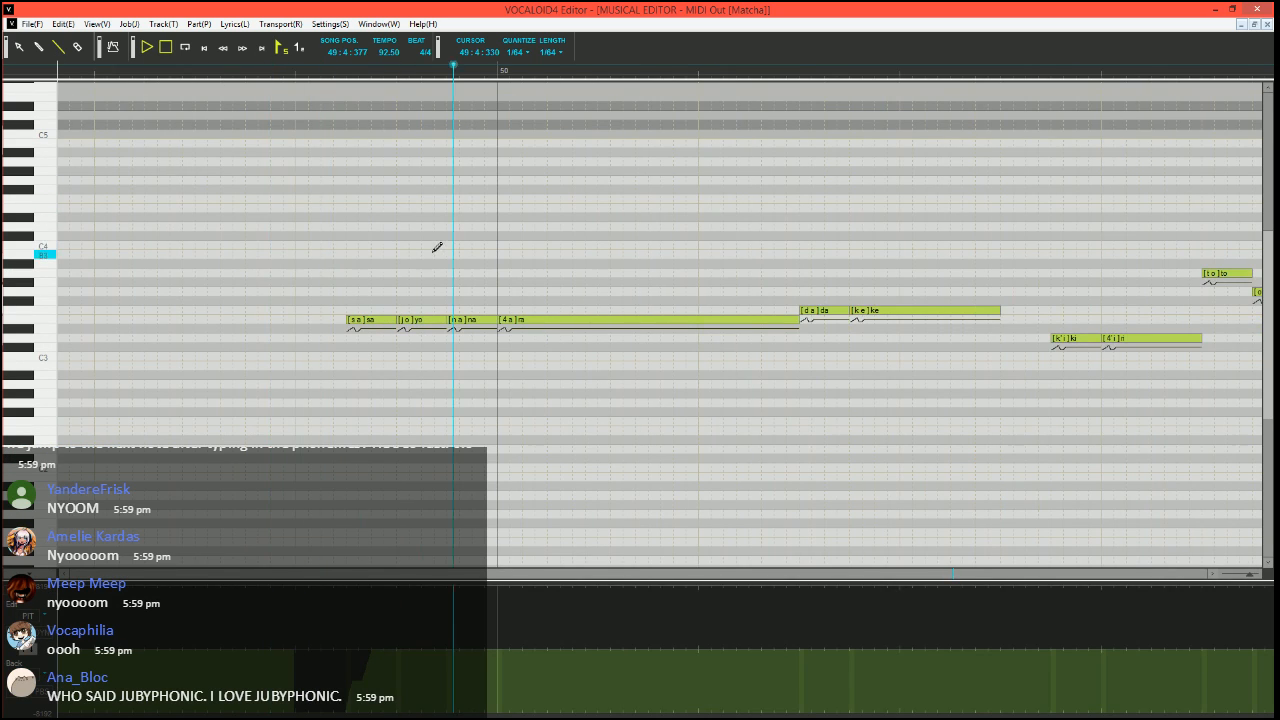
key("space")
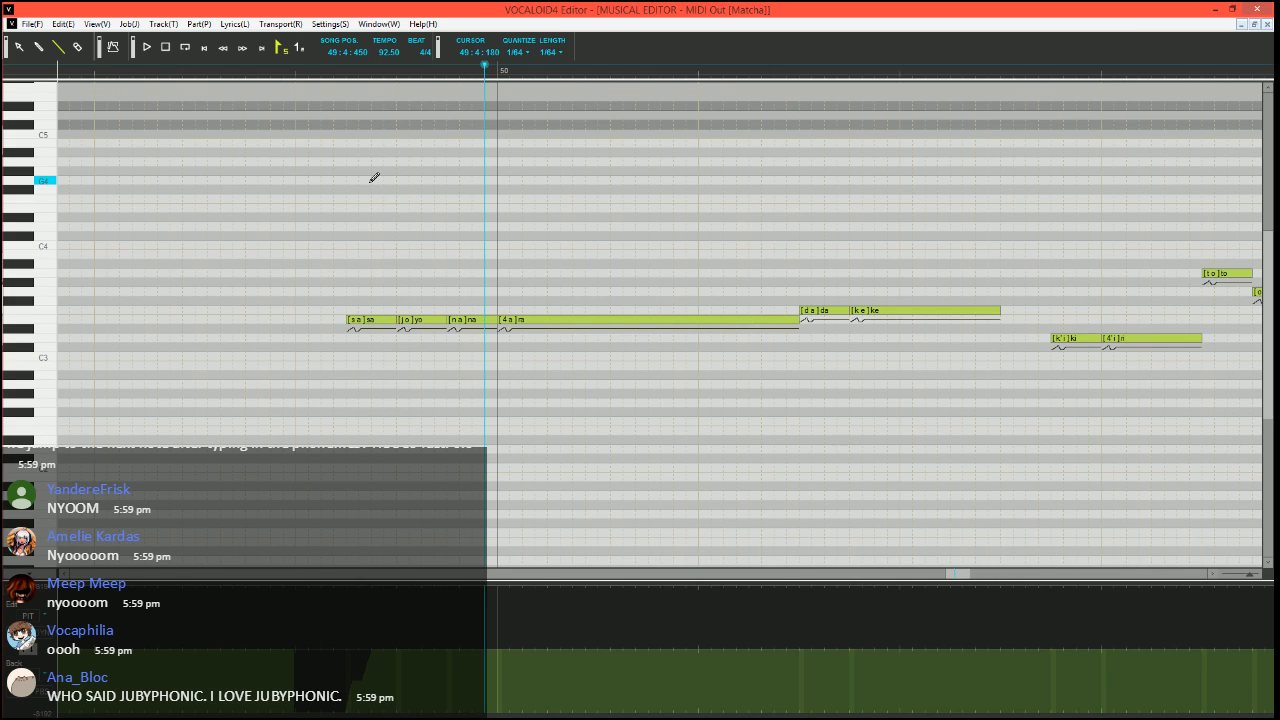
left_click(282, 74)
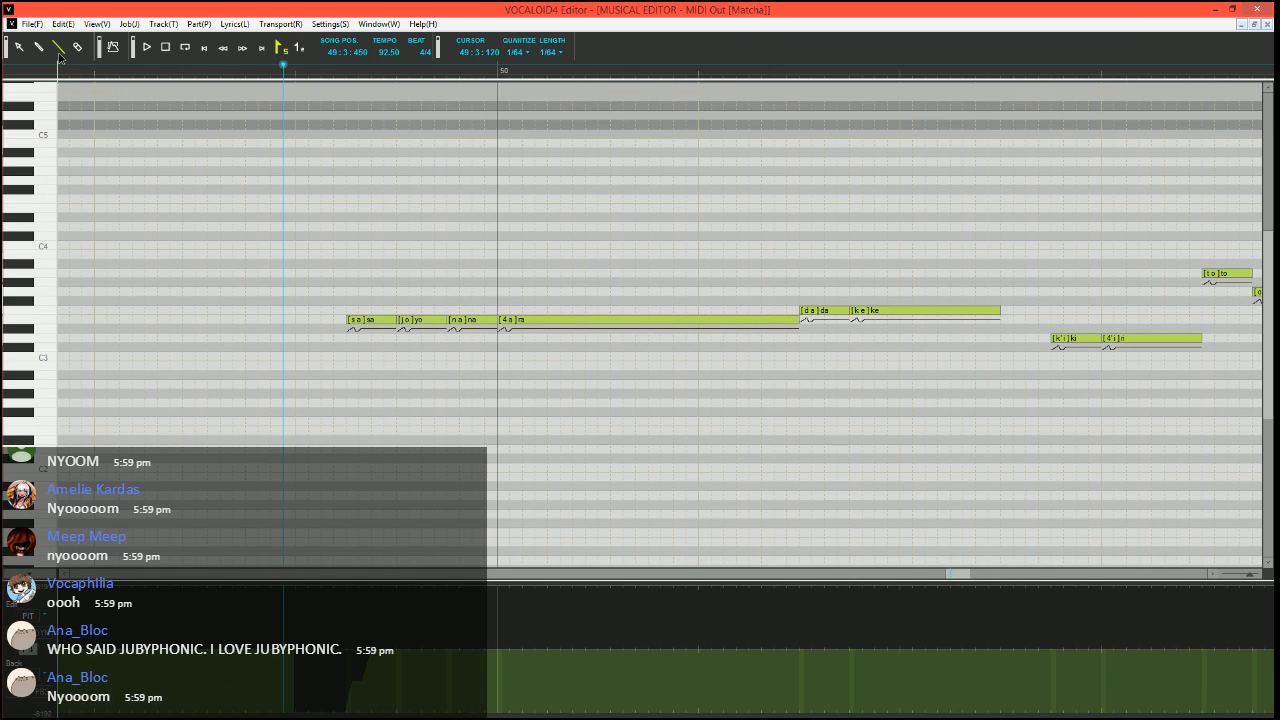
scroll(245, 287, "right", 2)
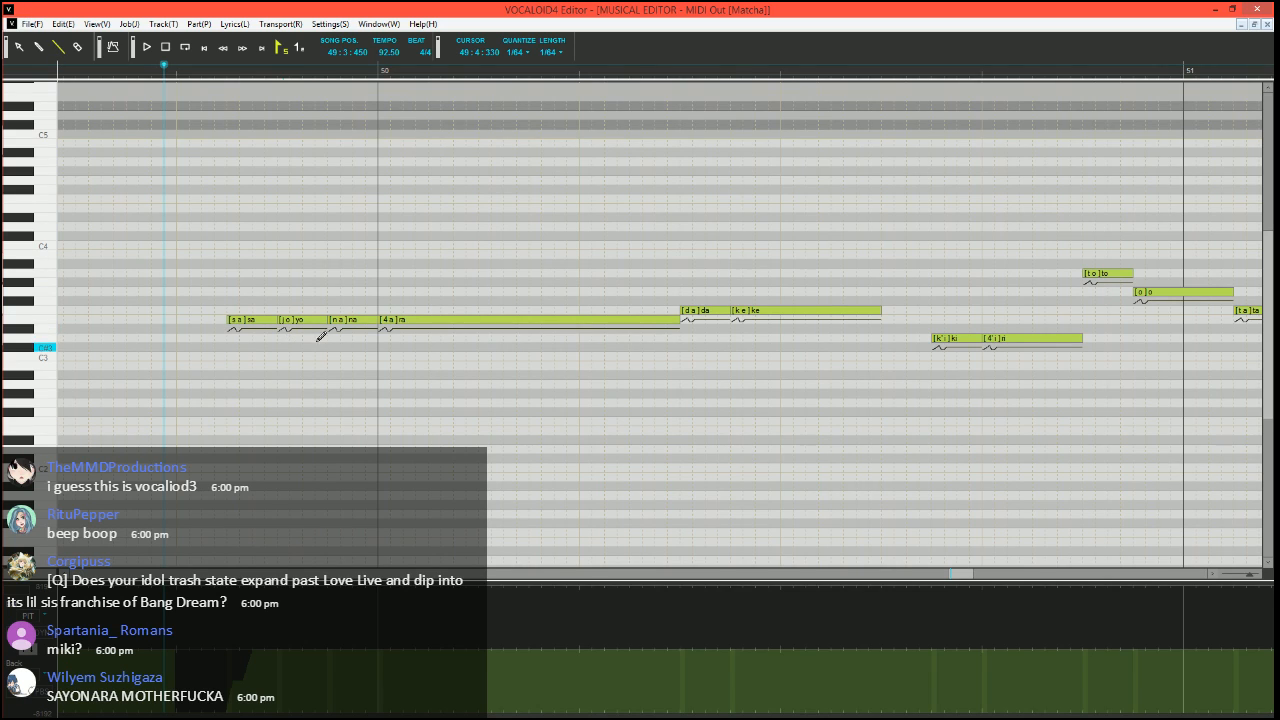
key("space")
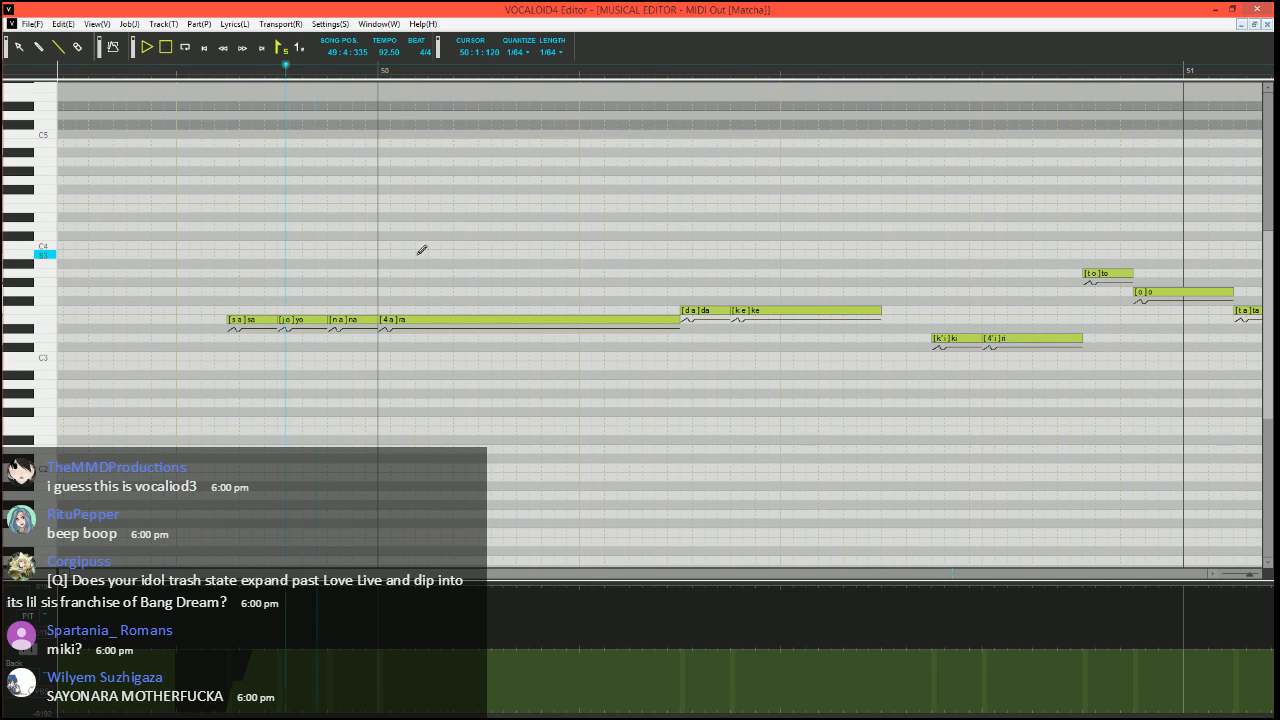
key("space")
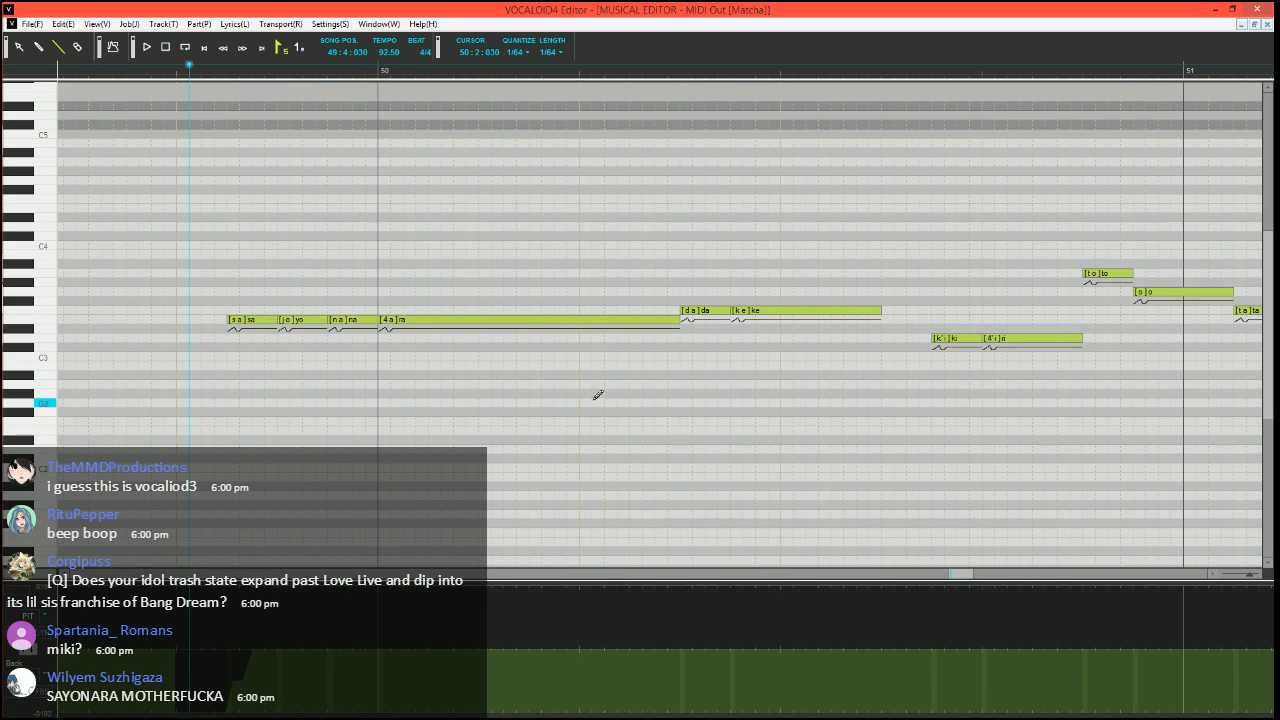
Split the "ra" at bar 50 into a short D3 note and two E3 notes with phonemes a and -, and play it
mouse_move(679, 320)
left_mouse_down()
mouse_move(402, 320)
mouse_move(393, 339)
mouse_move(415, 319)
left_mouse_up()
left_click_drag(418, 319, 681, 315)
double_click(663, 321, "alt")
type("-")
key("Return")
key("space")
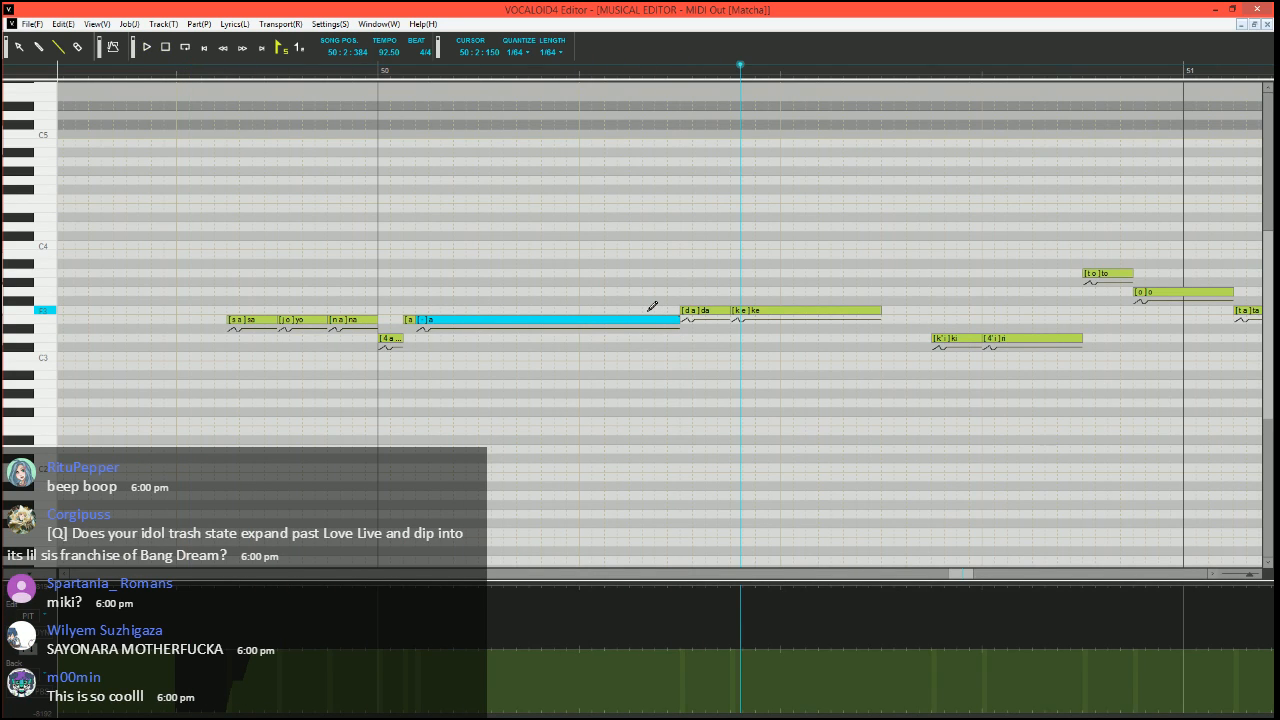
Return the song position to 49:3:450
scroll(568, 328, "right", 6)
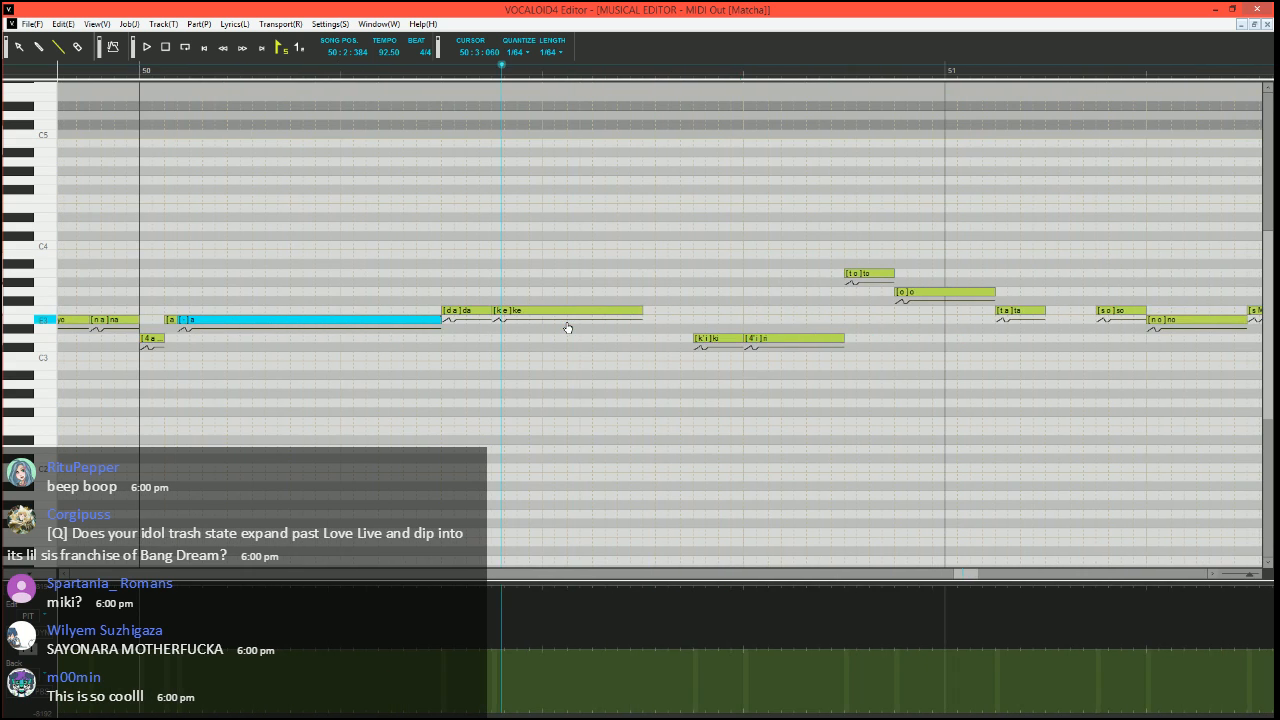
scroll(568, 328, "left", 5)
scroll(567, 328, "left", 1)
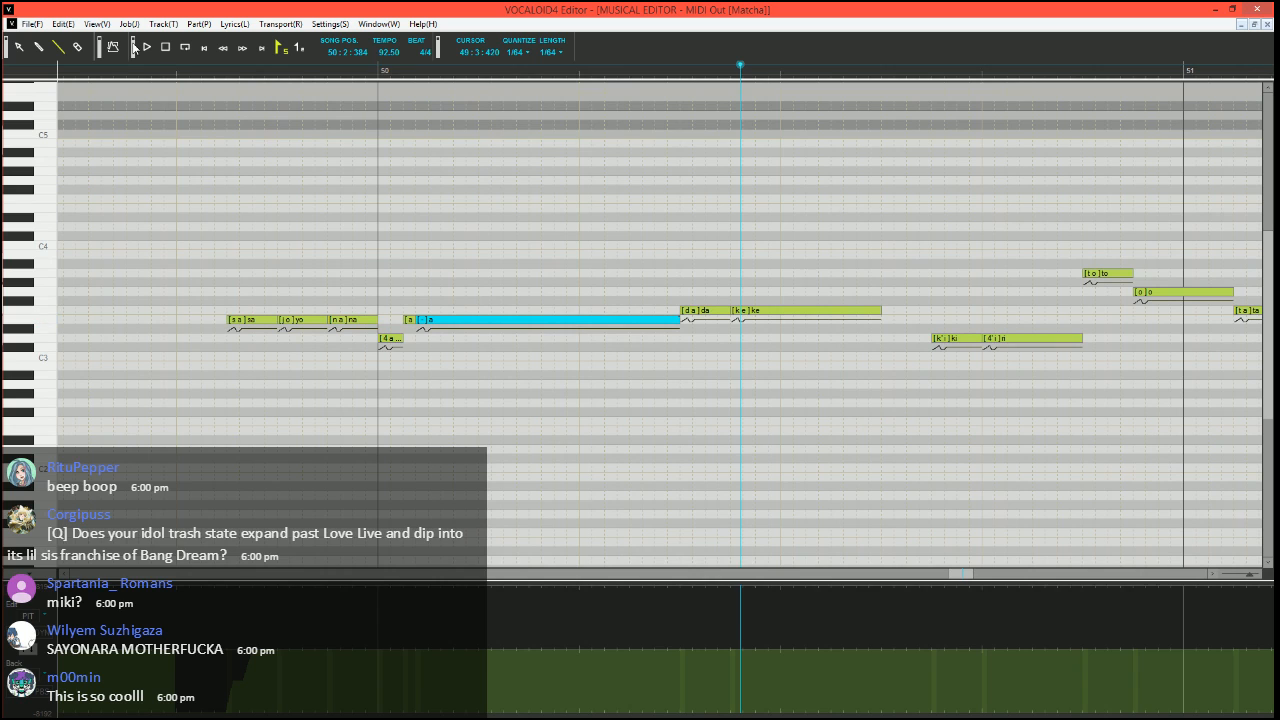
left_click(164, 70)
Try the vibrato job plugin on the "ke" note in bar 50, with pitch amount 10 and brightness amount 15
left_click(827, 312)
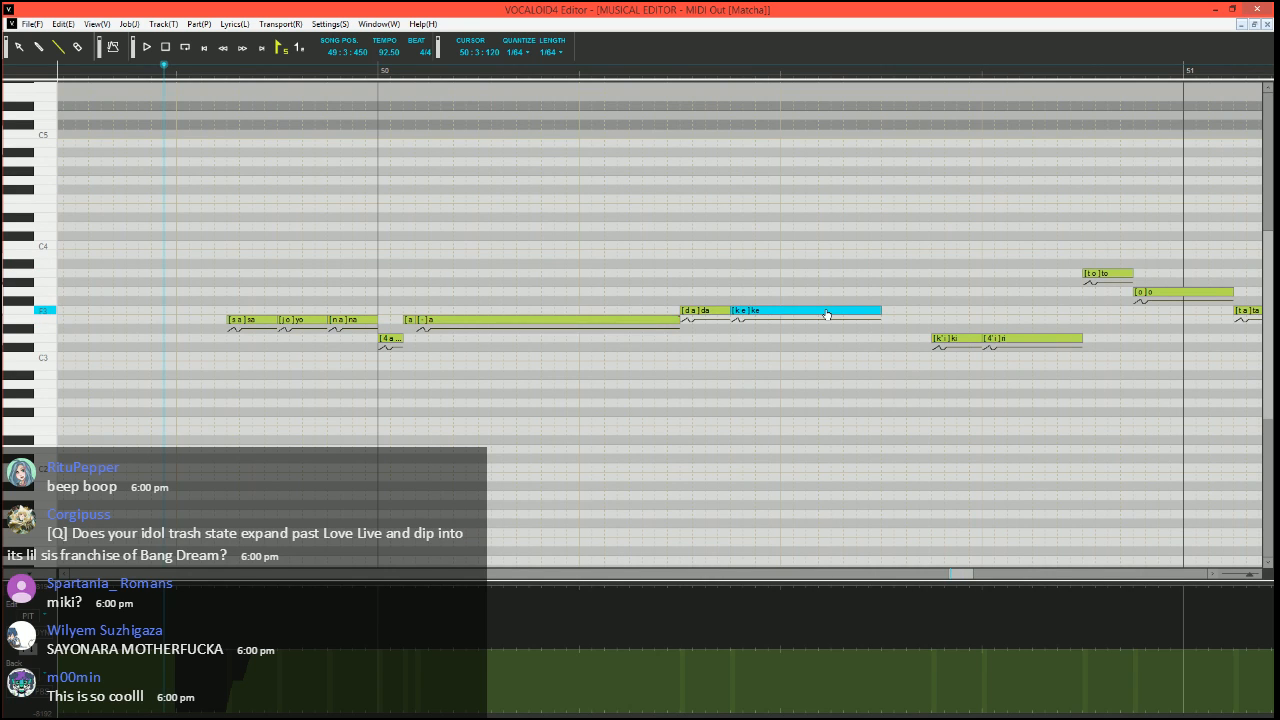
key("ctrl+j")
left_click(585, 369)
left_click(741, 478)
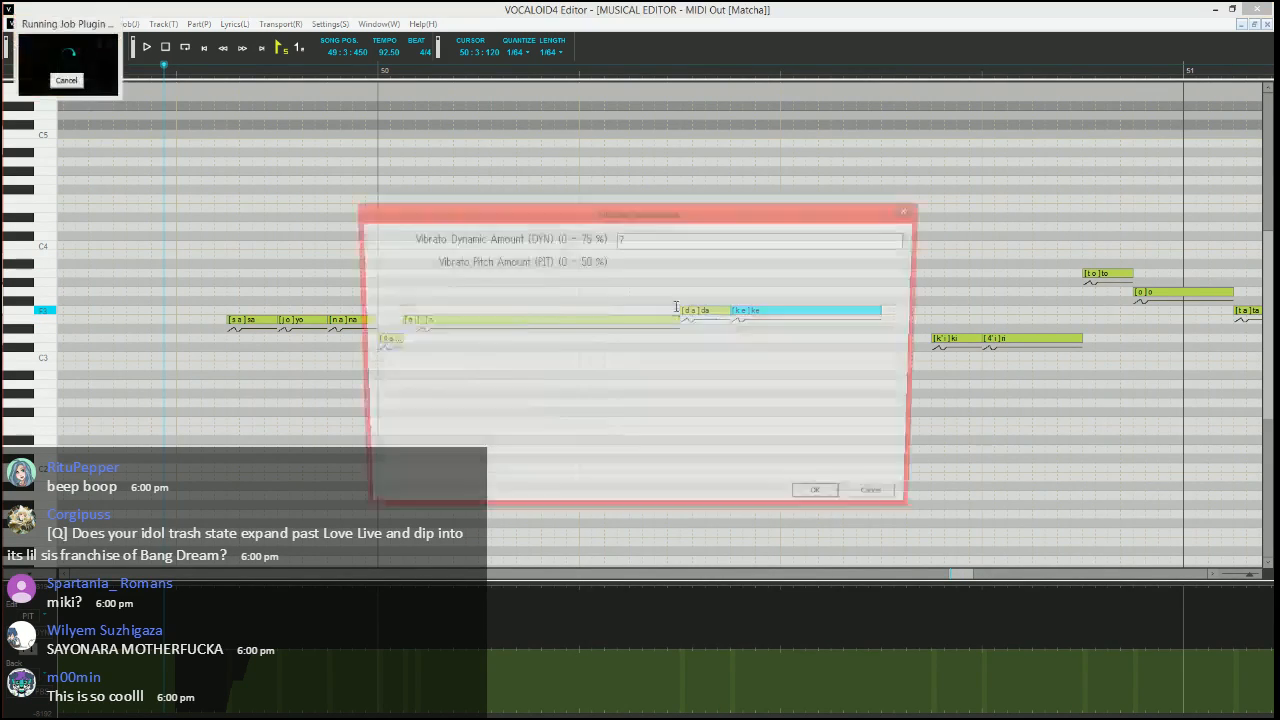
double_click(622, 262)
type("10")
key("Tab")
type("15")
key("Tab")
key("Tab")
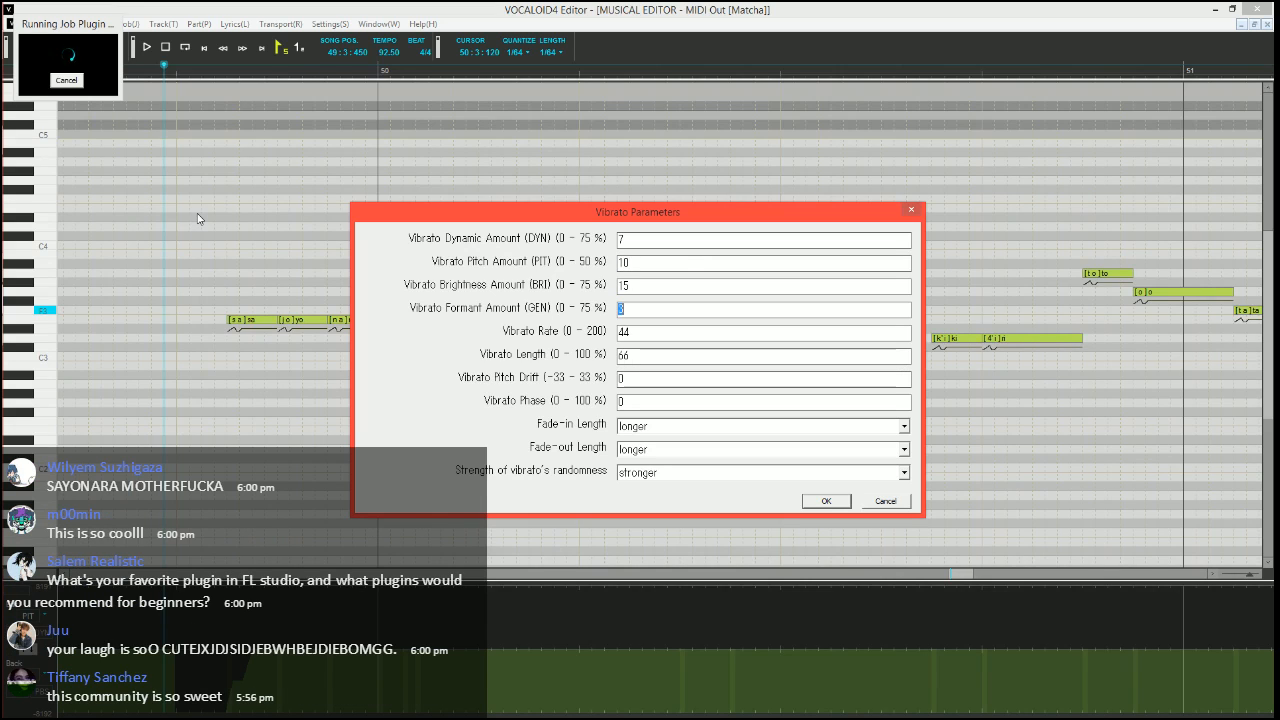
Set the vibrato rate to 70, length to 100 and fade-in length to medium, and apply the vibrato to "ke"
type("70")
key("Tab")
type("1")
key("Tab")
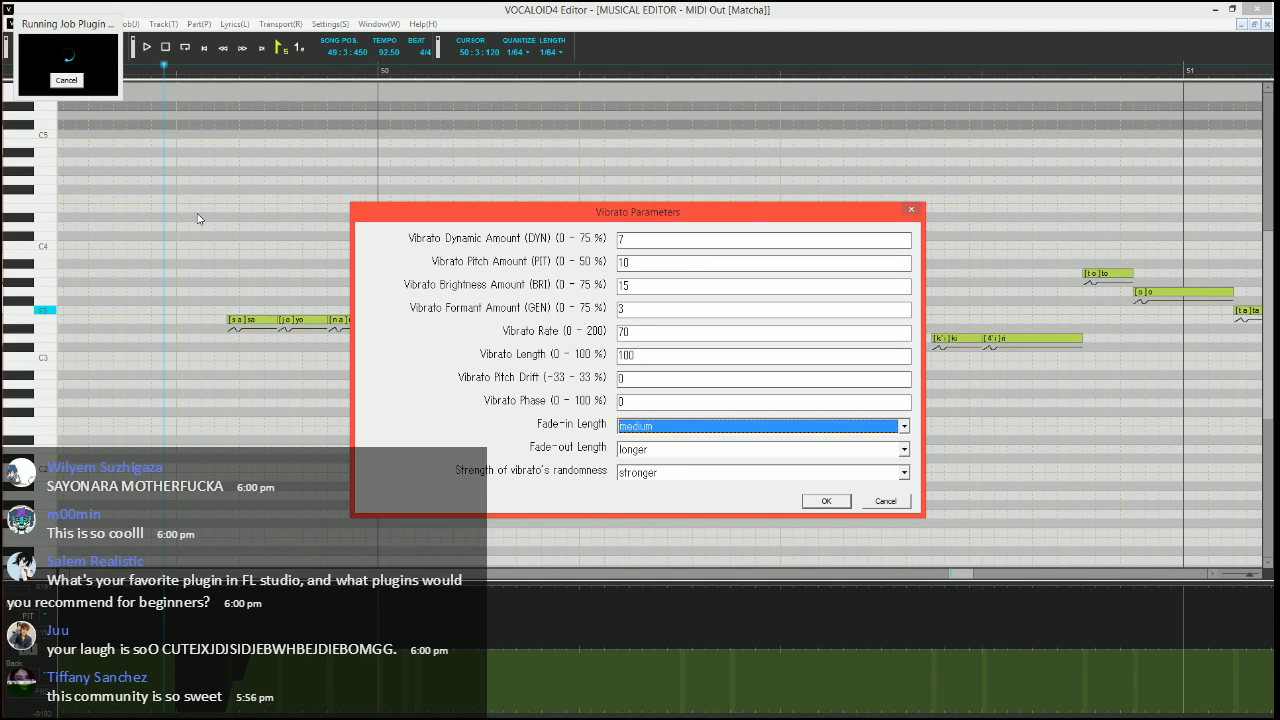
key("Tab")
key("Return")
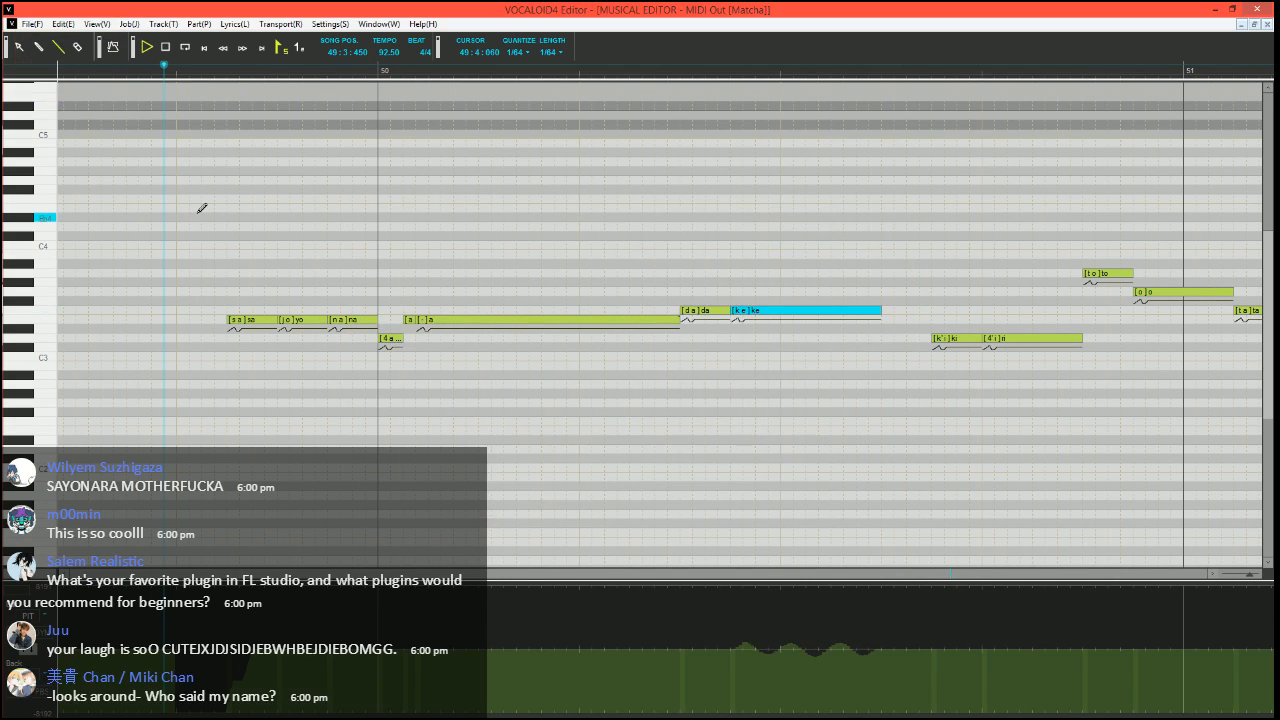
Play the "sa yo na ra da ke" phrase from 49:3:450 with the vibrato on "ke"
key("space")
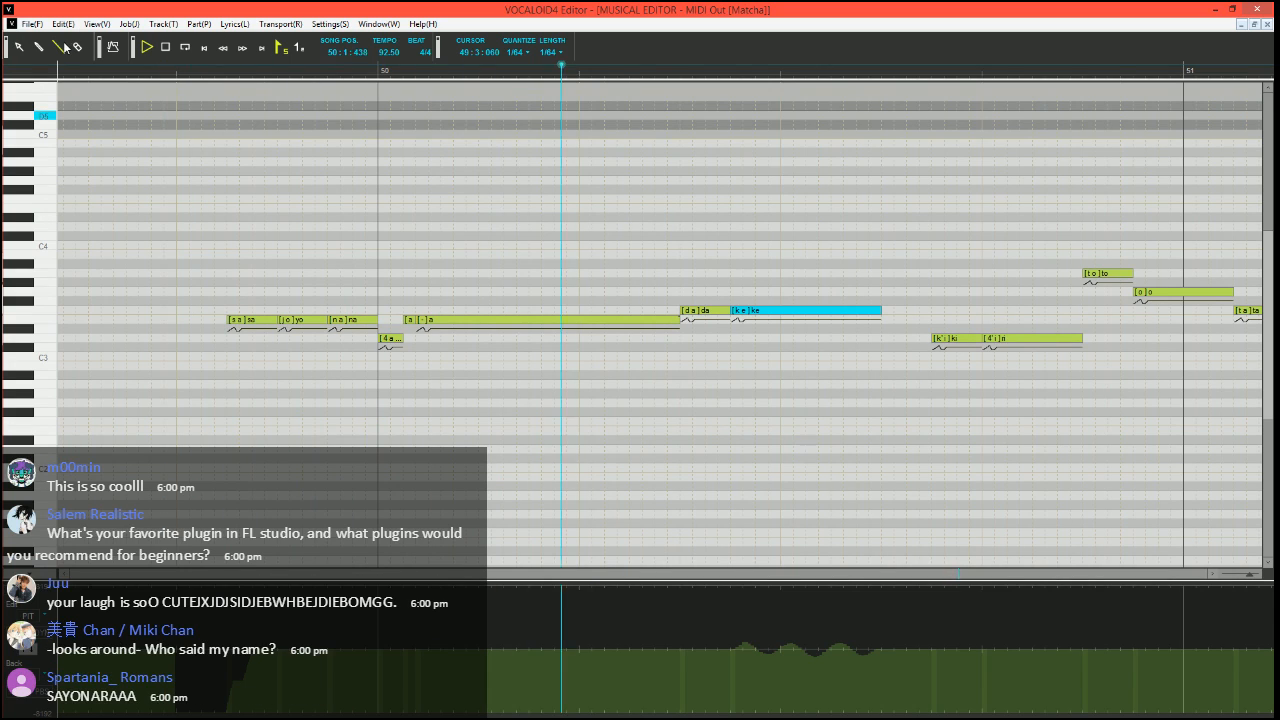
key("space")
double_click(411, 321)
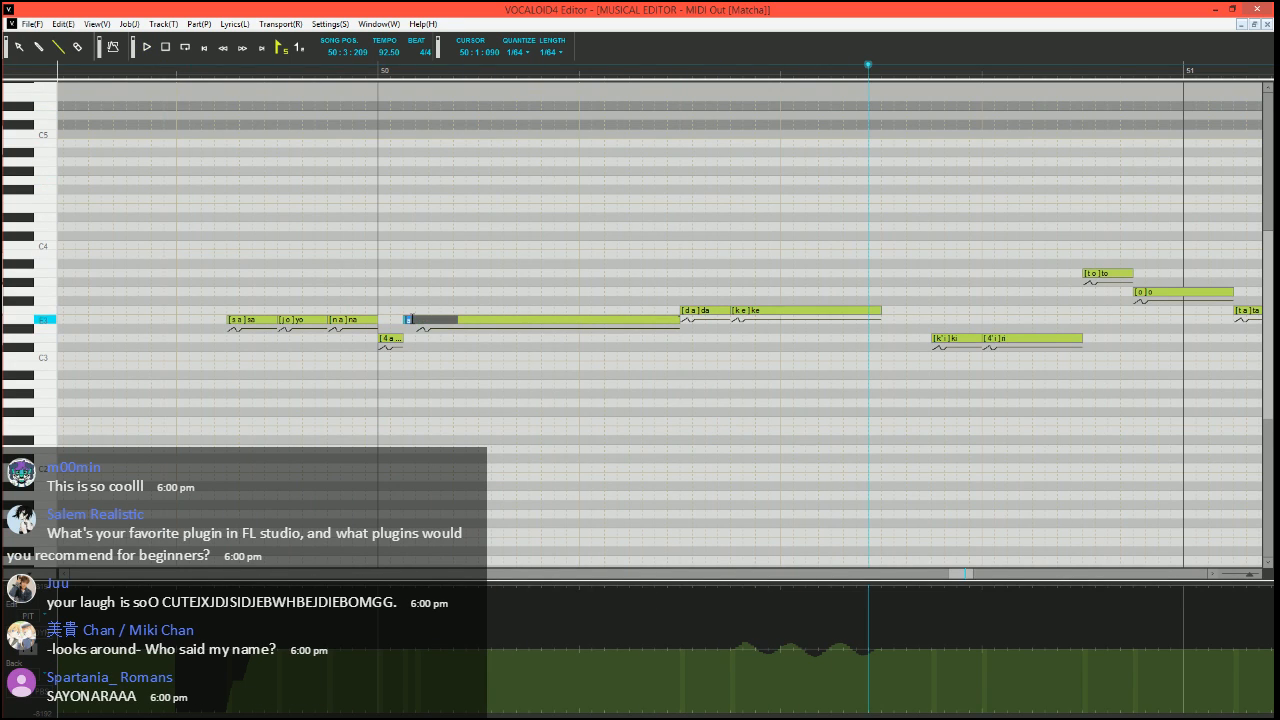
left_click(622, 185)
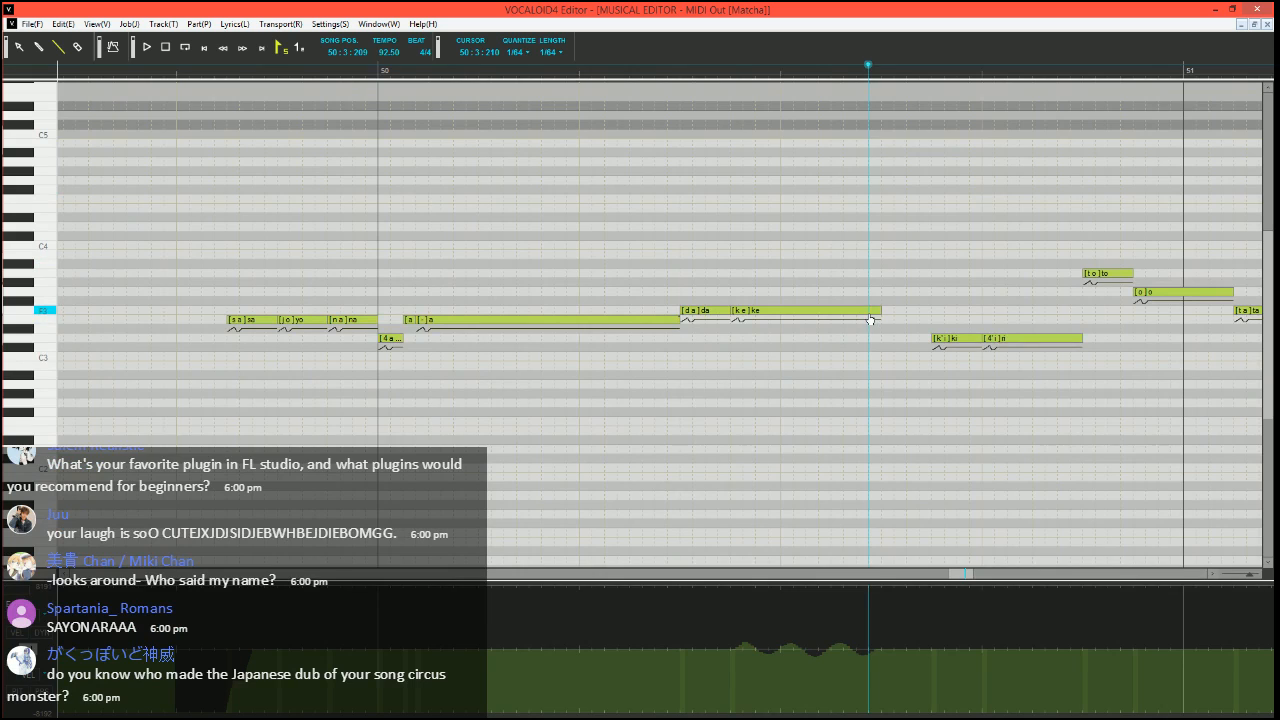
Change the phoneme of the short E3 note right after "ra" to -
double_click(411, 322)
type("-")
left_click(703, 251)
Shorten "ke" in bar 50 slightly and split it into a short E3 note and three F3 notes with phonemes e, - and h
scroll(764, 349, "right", 1)
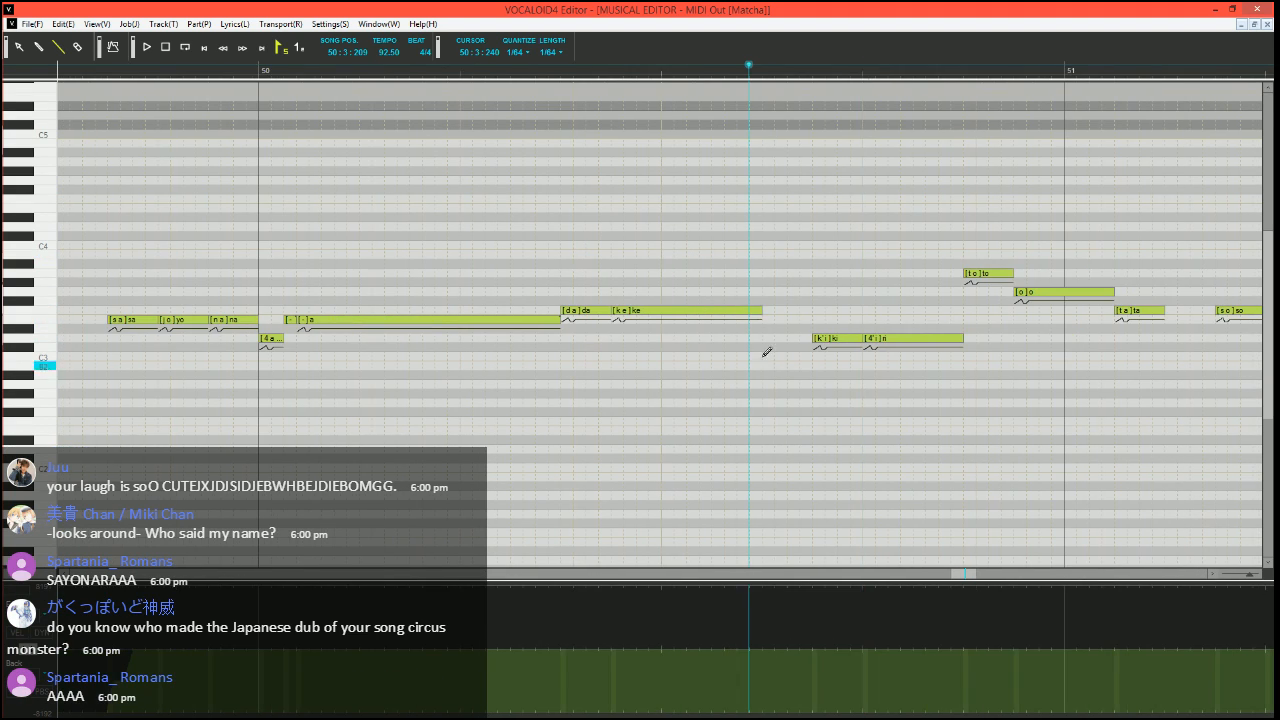
mouse_move(762, 310)
left_mouse_down()
mouse_move(618, 319)
mouse_move(753, 307)
left_mouse_up()
double_click(643, 311)
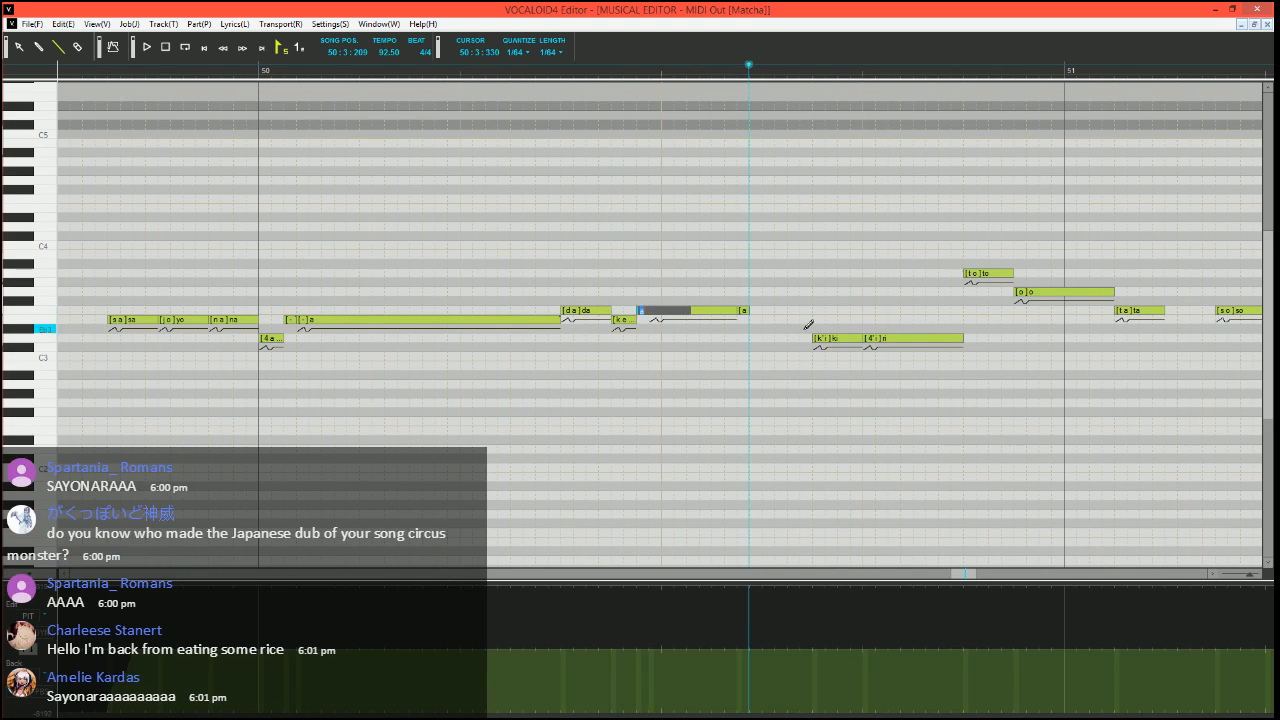
type("e")
key("Tab")
type("-")
key("Tab")
type("h")
key("Return")
Raise PIT to the maximum over the closing h note of "ke" and play the phrase from before "sa"
scroll(757, 354, "up", 1)
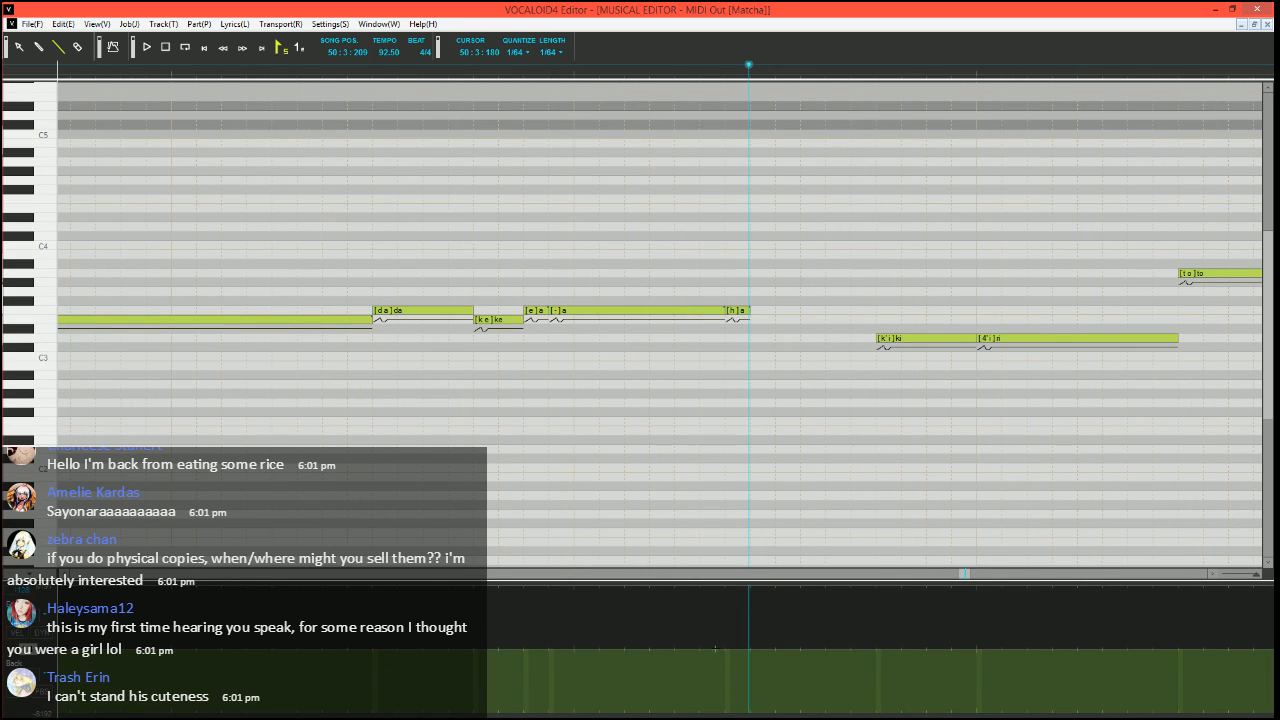
left_click_drag(727, 587, 764, 585)
scroll(737, 431, "down", 3)
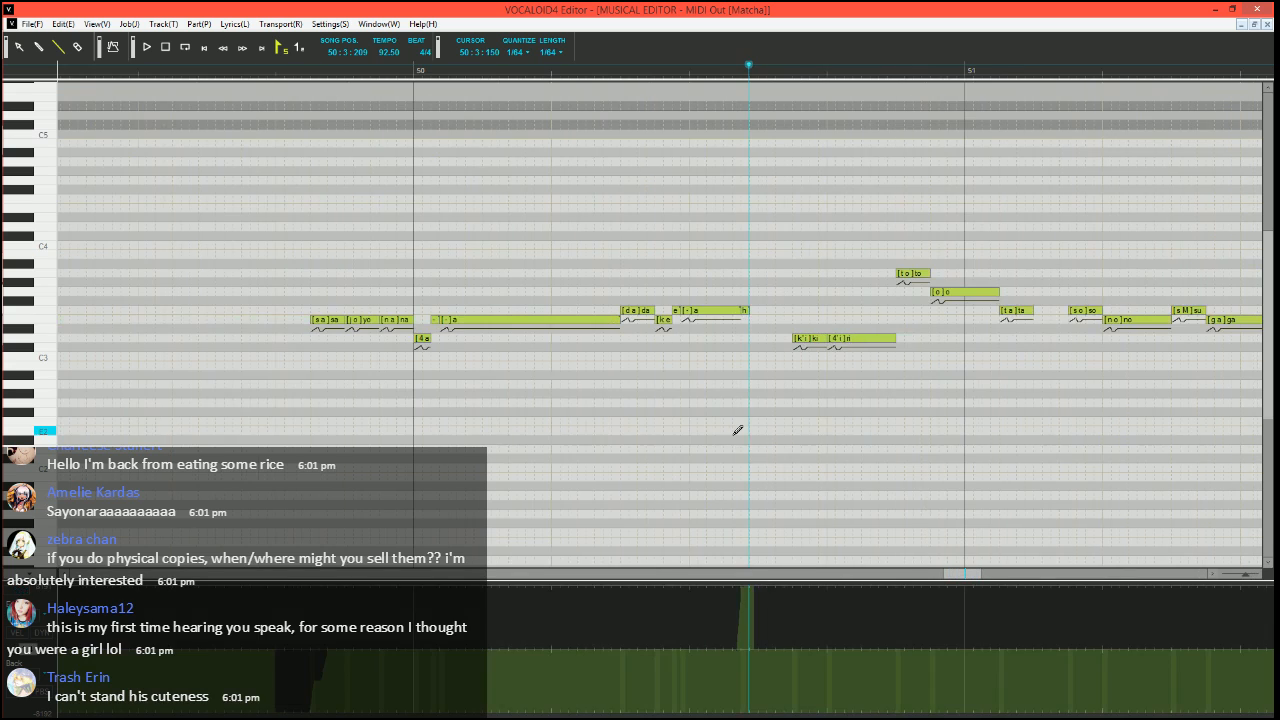
left_click(278, 72)
key("space")
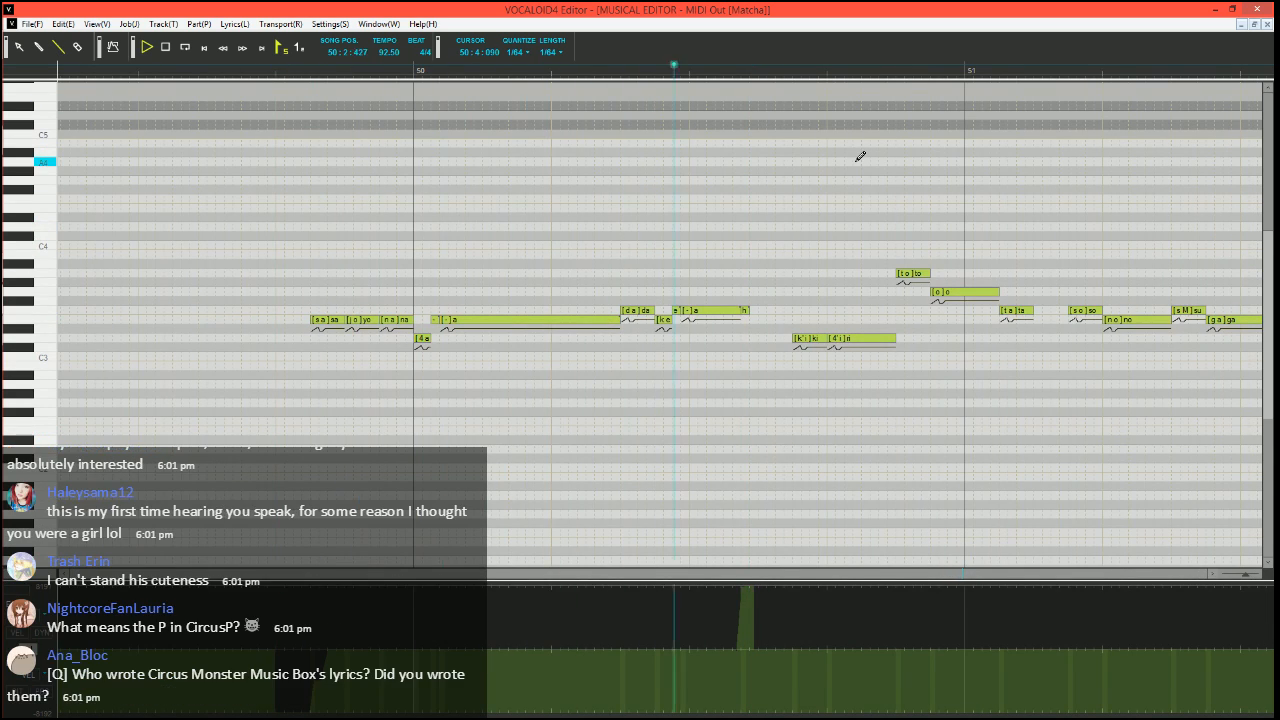
Draw a PIT dip at the minimum just before "ki" in bar 50, rising in steps back to zero within that note
scroll(571, 352, "up", 5)
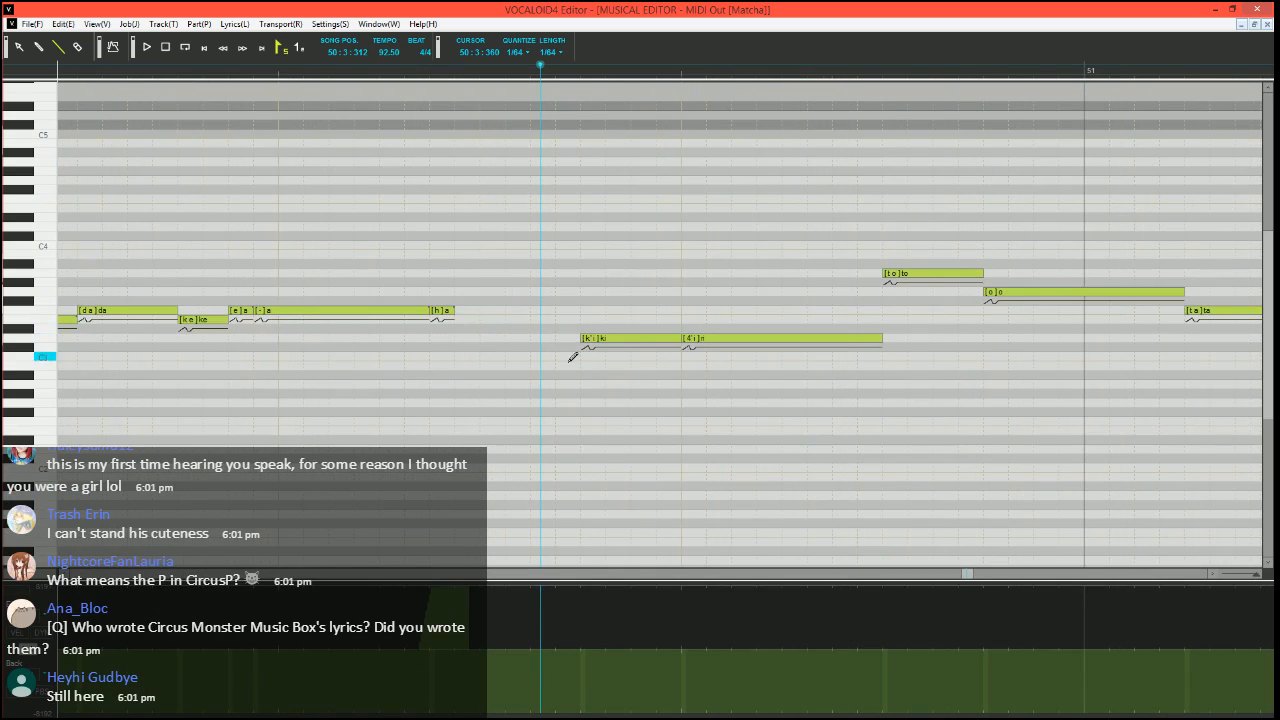
scroll(606, 362, "right", 2)
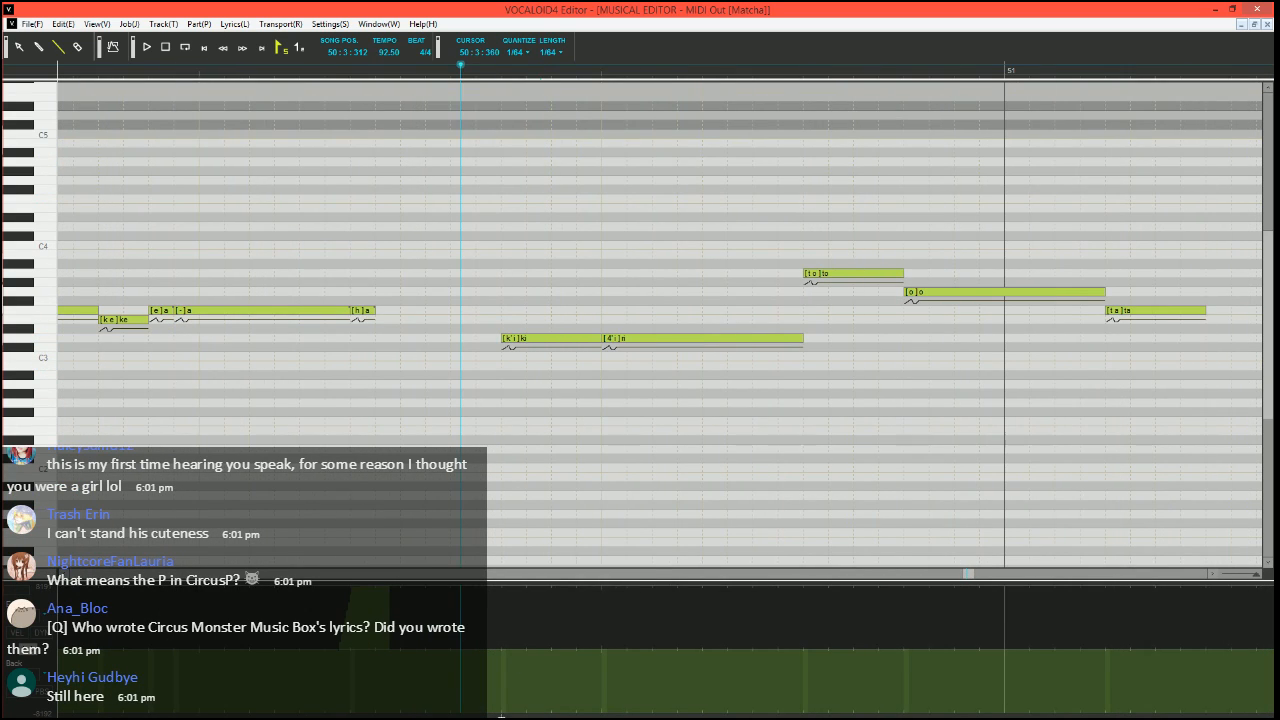
left_click_drag(501, 716, 502, 716)
left_click_drag(502, 714, 514, 682)
left_click_drag(514, 682, 526, 682)
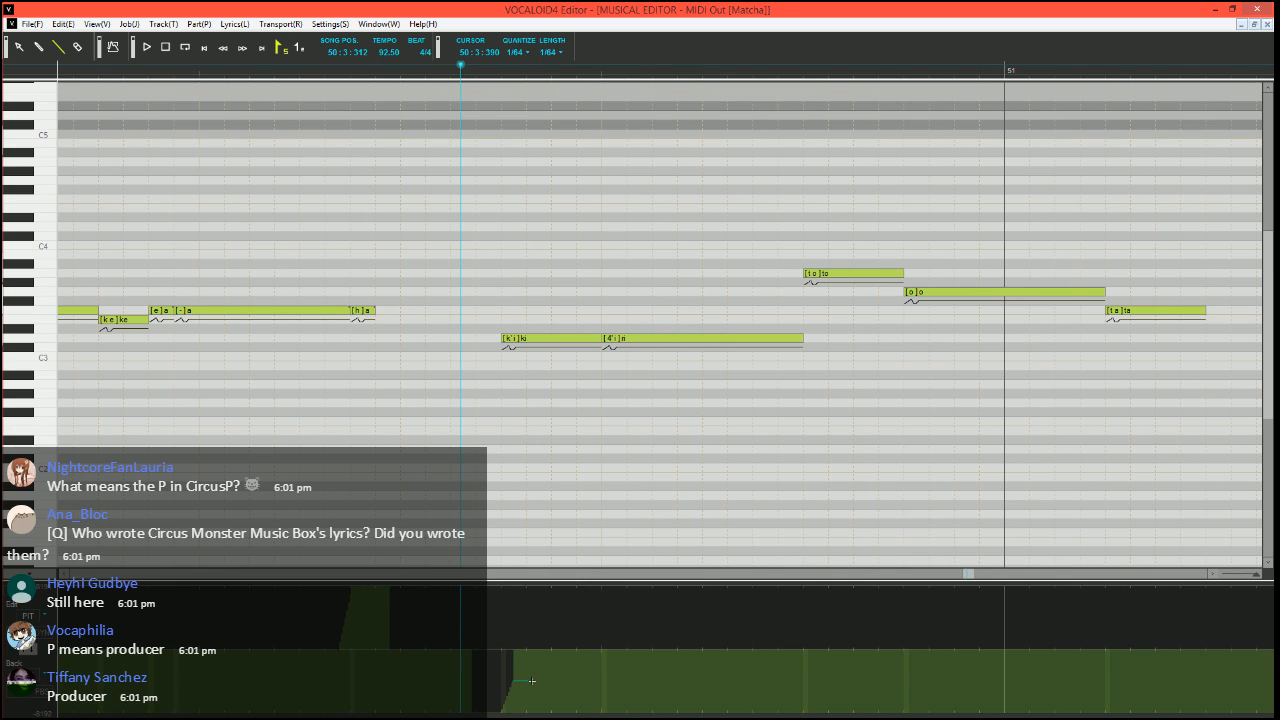
left_click(531, 682)
left_click_drag(545, 648, 546, 648)
Split the "to" before bar 51 into a short G3 note and three A3 notes with phonemes o, - and -
scroll(554, 414, "down", 2)
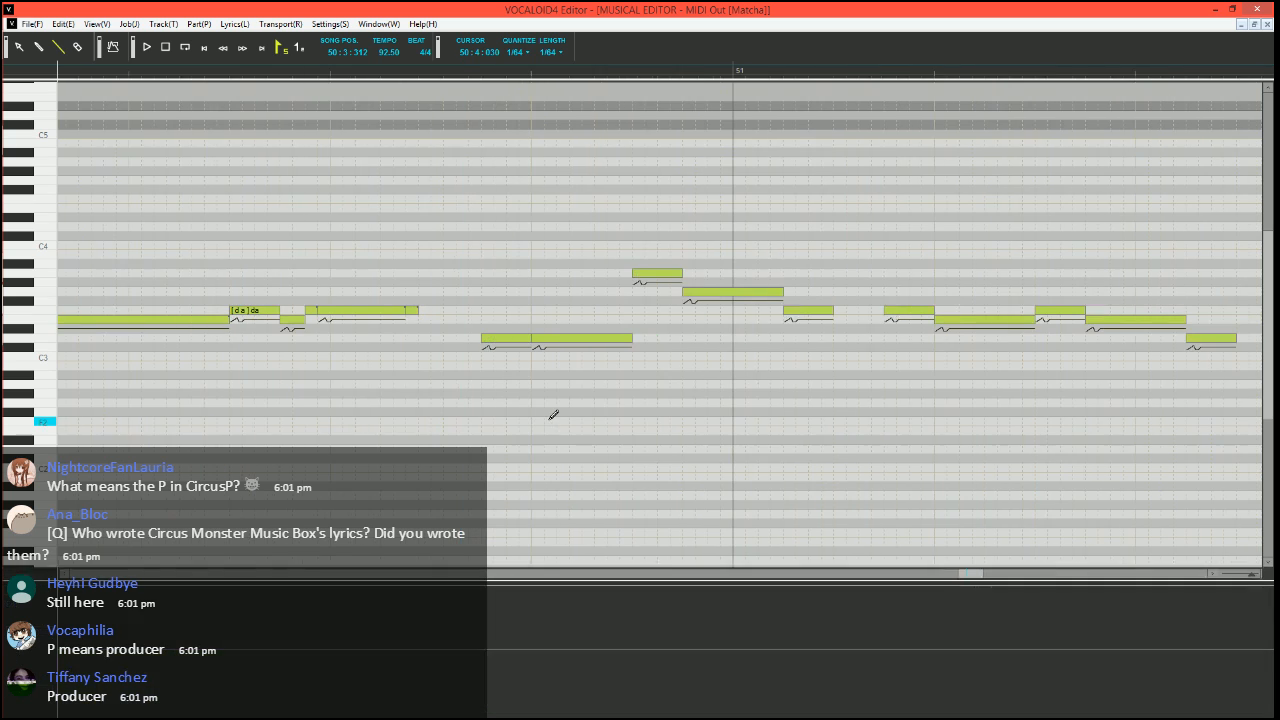
scroll(533, 458, "right", 1)
scroll(516, 461, "up", 2)
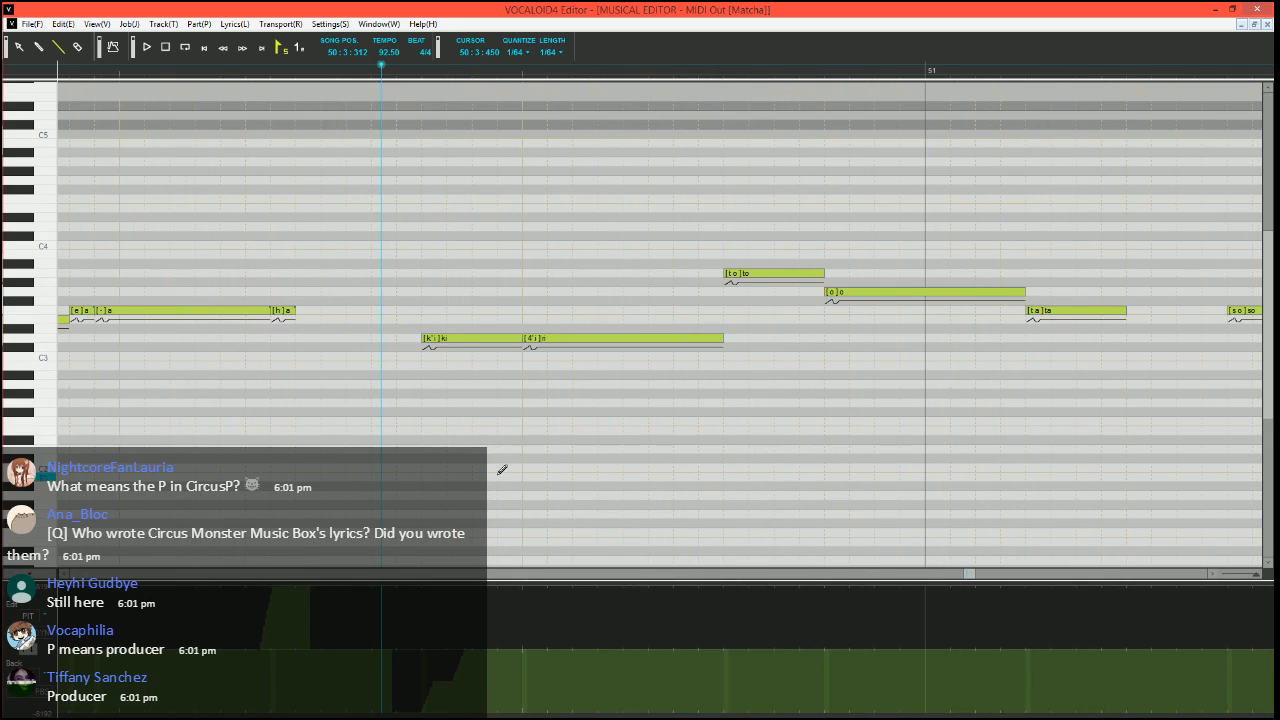
scroll(460, 437, "right", 1)
scroll(440, 363, "down", 1)
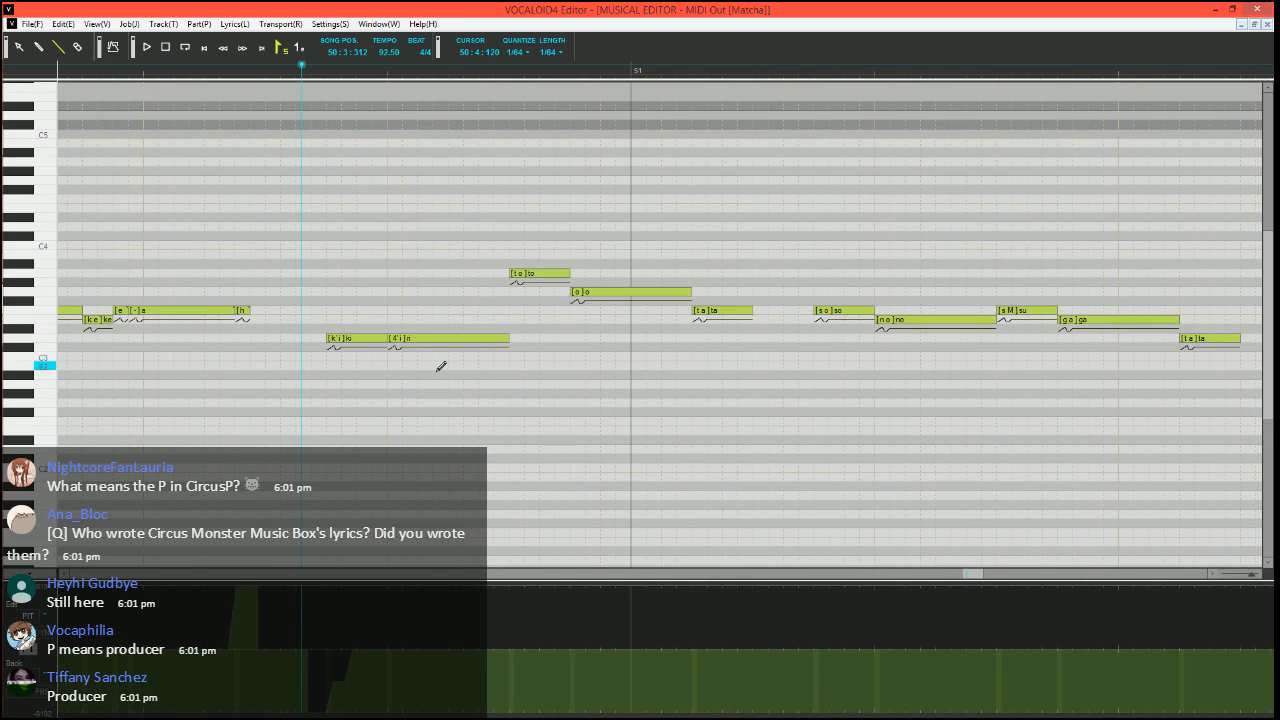
scroll(440, 366, "right", 1)
mouse_move(529, 273)
left_mouse_down()
mouse_move(488, 273)
mouse_move(475, 294)
mouse_move(491, 272)
mouse_move(531, 270)
left_mouse_up()
double_click(490, 275)
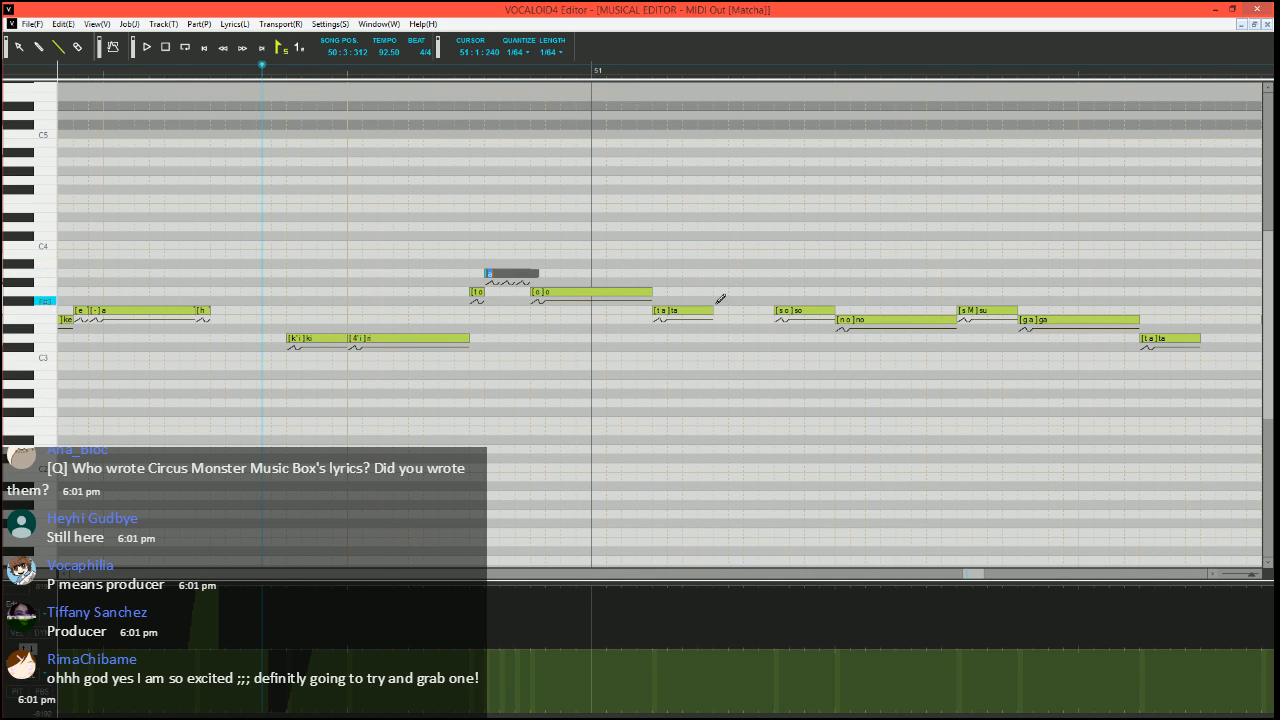
type("o")
key("Tab")
type("-")
key("Tab")
type("-")
key("Return")
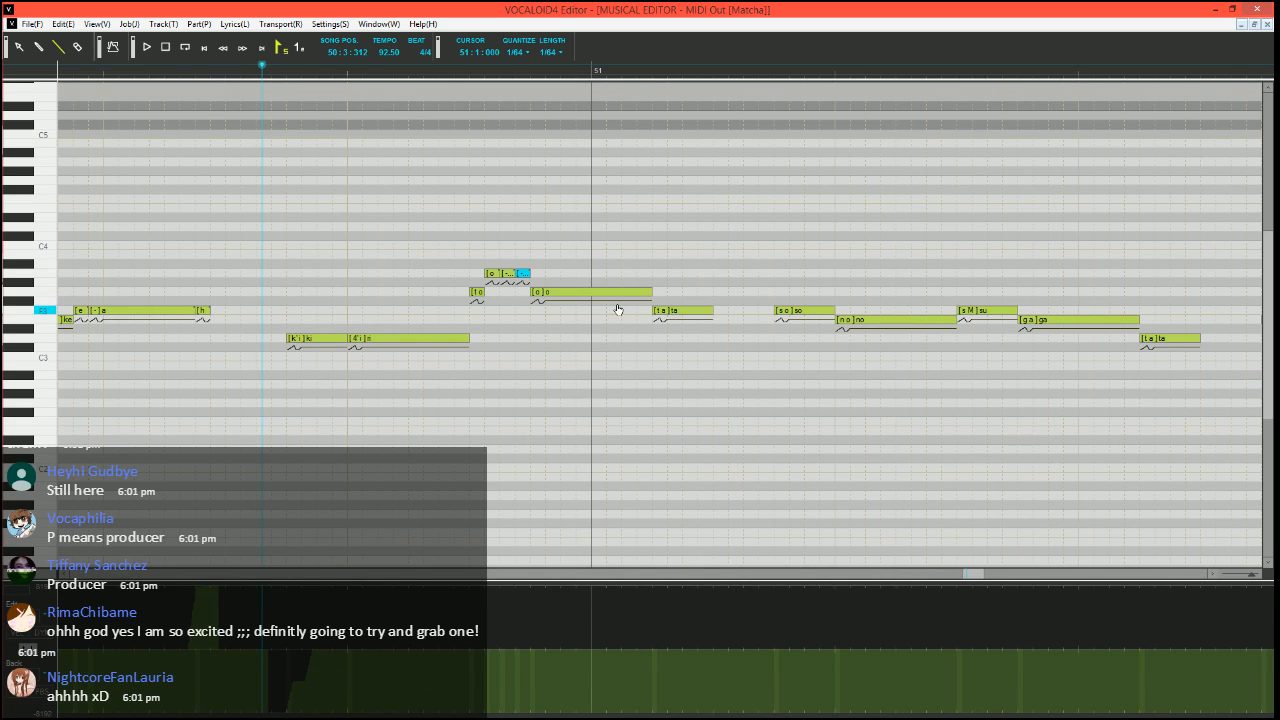
Split the "o" note crossing bar 51 into two G3 notes and an F3 note from 51:1:000, giving the last two the phoneme -
mouse_move(651, 291)
left_mouse_down()
mouse_move(584, 288)
mouse_move(651, 310)
left_mouse_up()
double_click(580, 290)
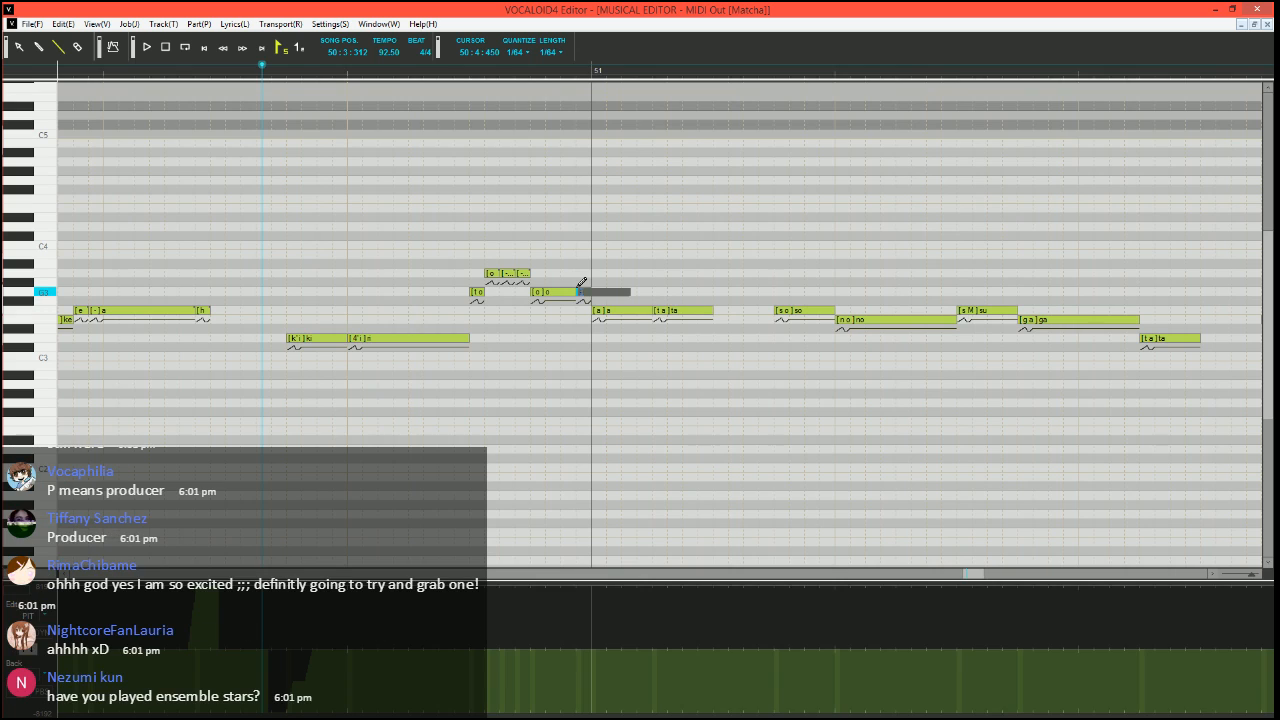
type("-")
key("Tab")
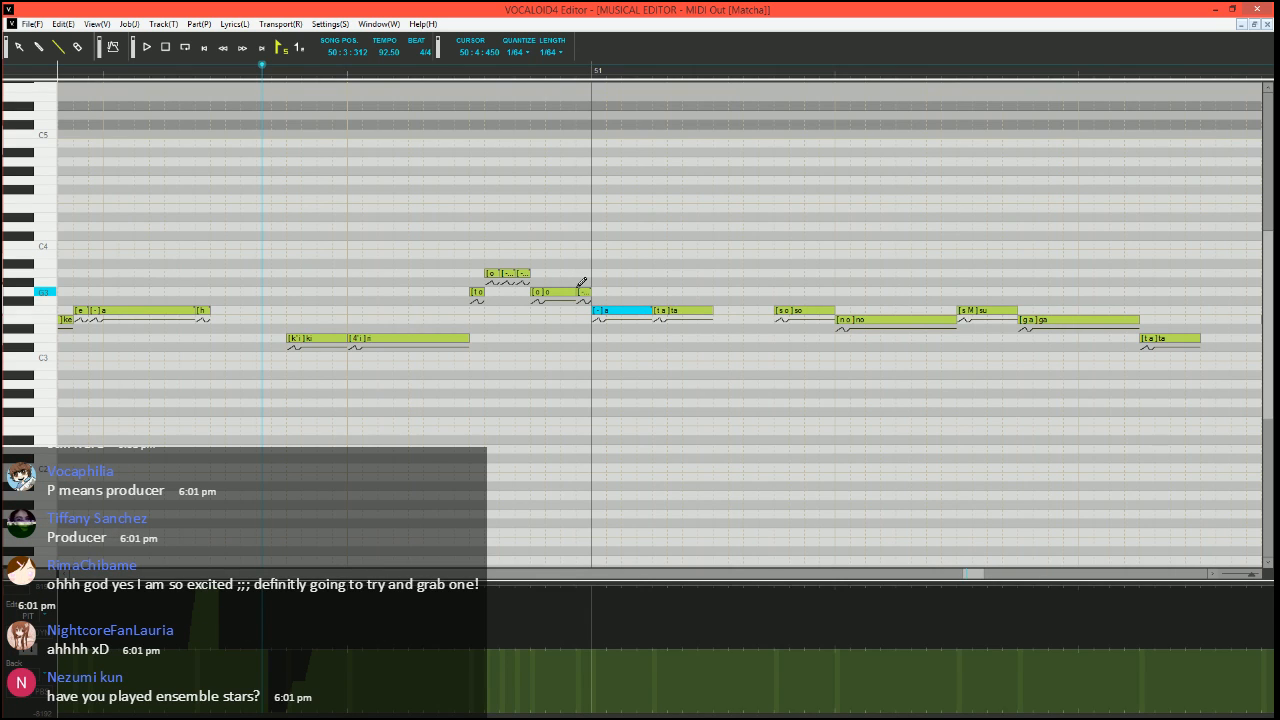
Lower the velocity of the first "ta" note in bar 51 to the minimum and play the phrase from 50:3:300
left_click(706, 313)
key("space")
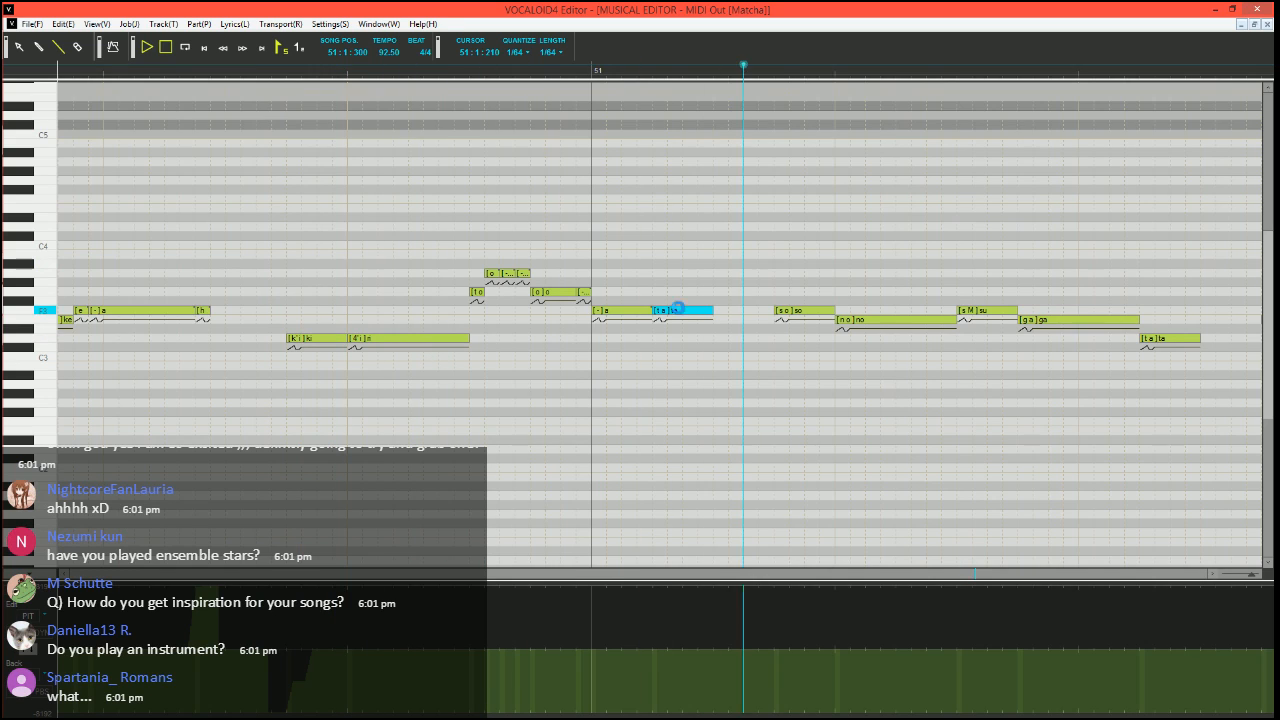
left_click(262, 74)
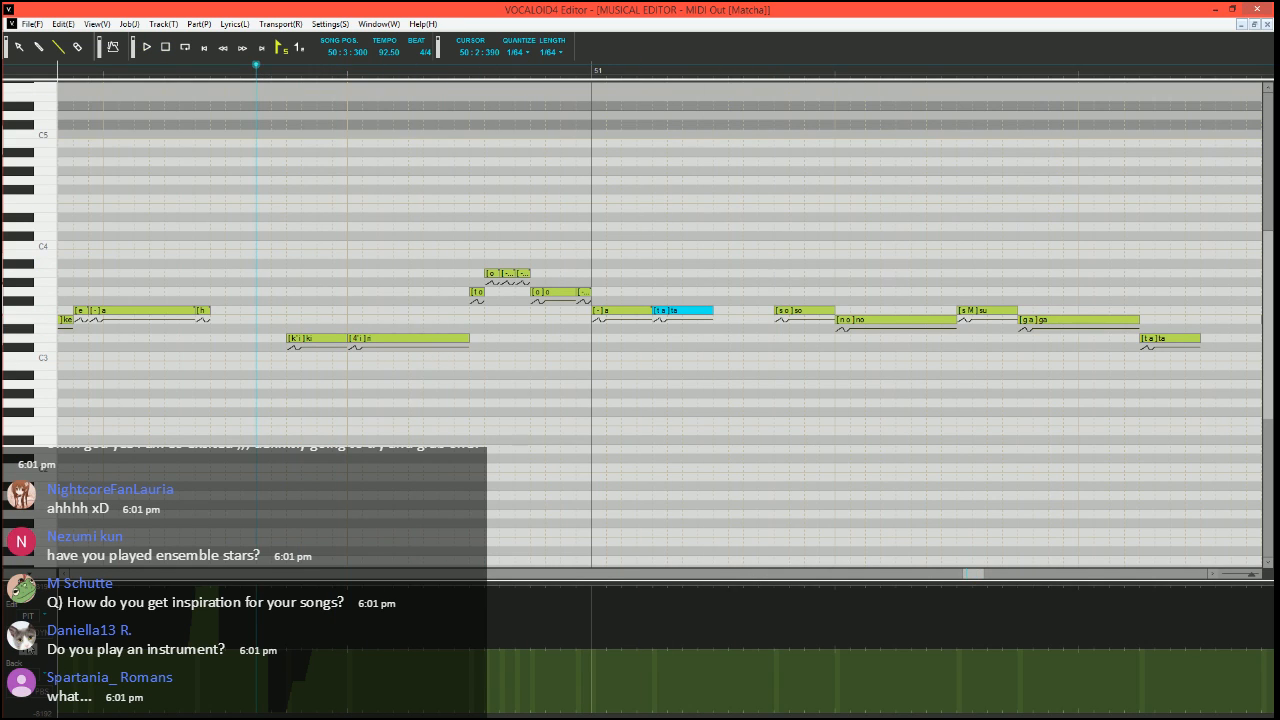
left_click(32, 654)
left_click(656, 711)
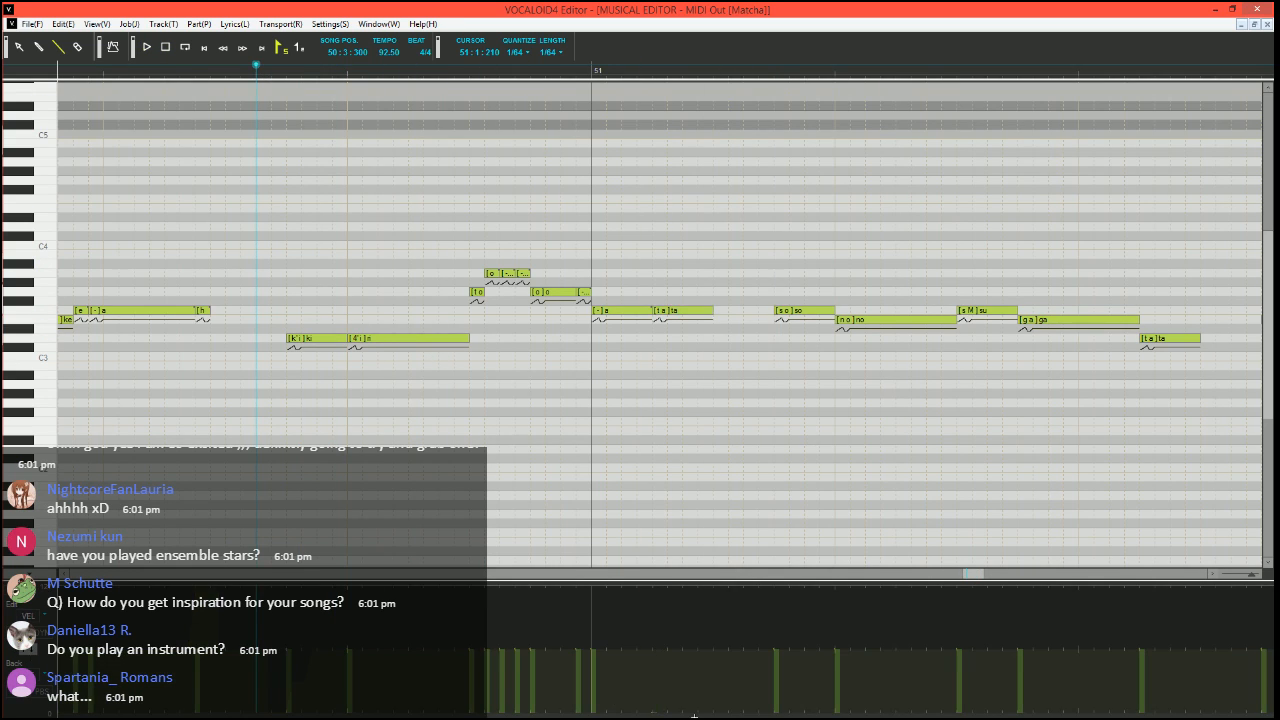
key("space")
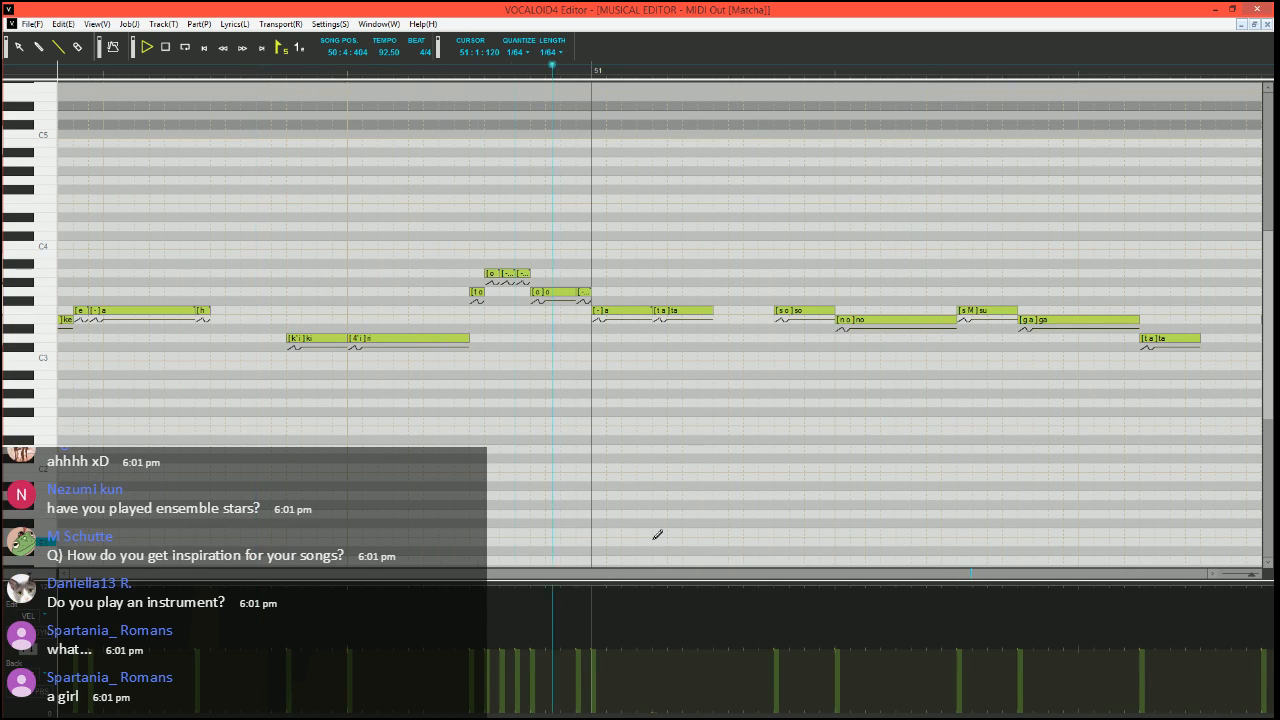
key("space")
Add a short F3 note with phoneme - directly after the first "ta" in bar 51 and play the phrase
left_click(706, 312)
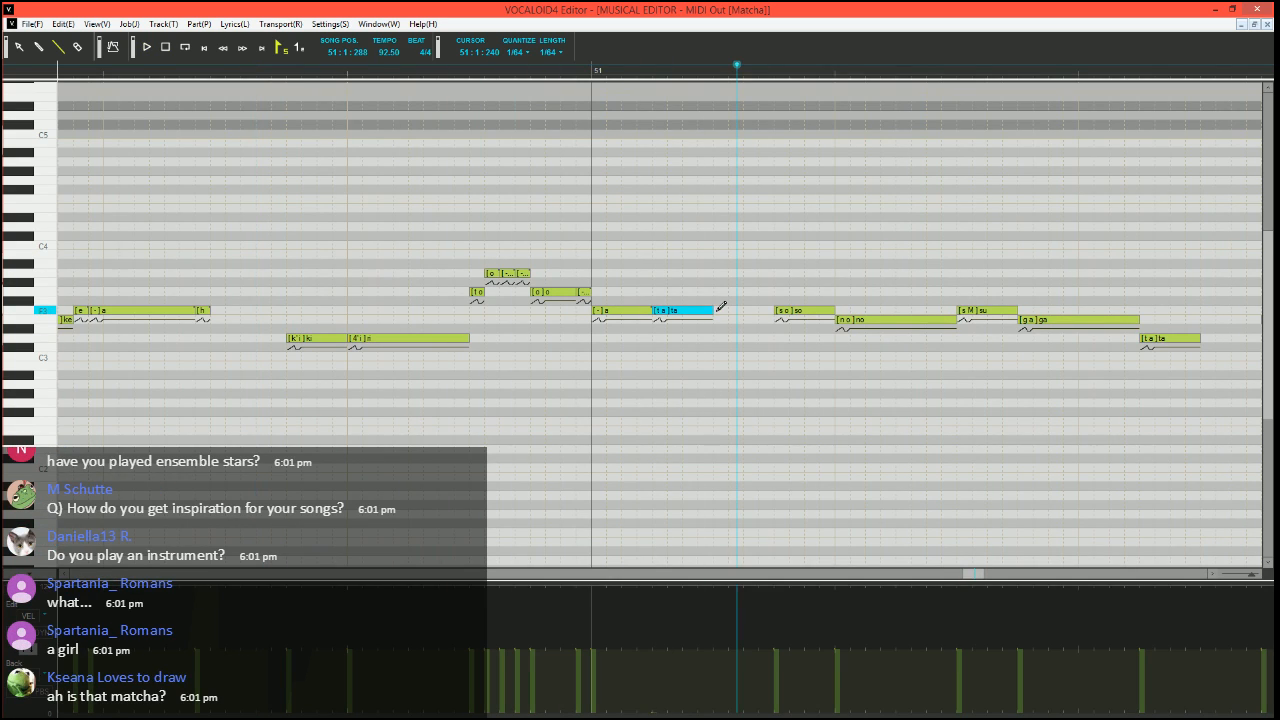
left_click_drag(717, 311, 731, 310)
double_click(721, 310)
type("-")
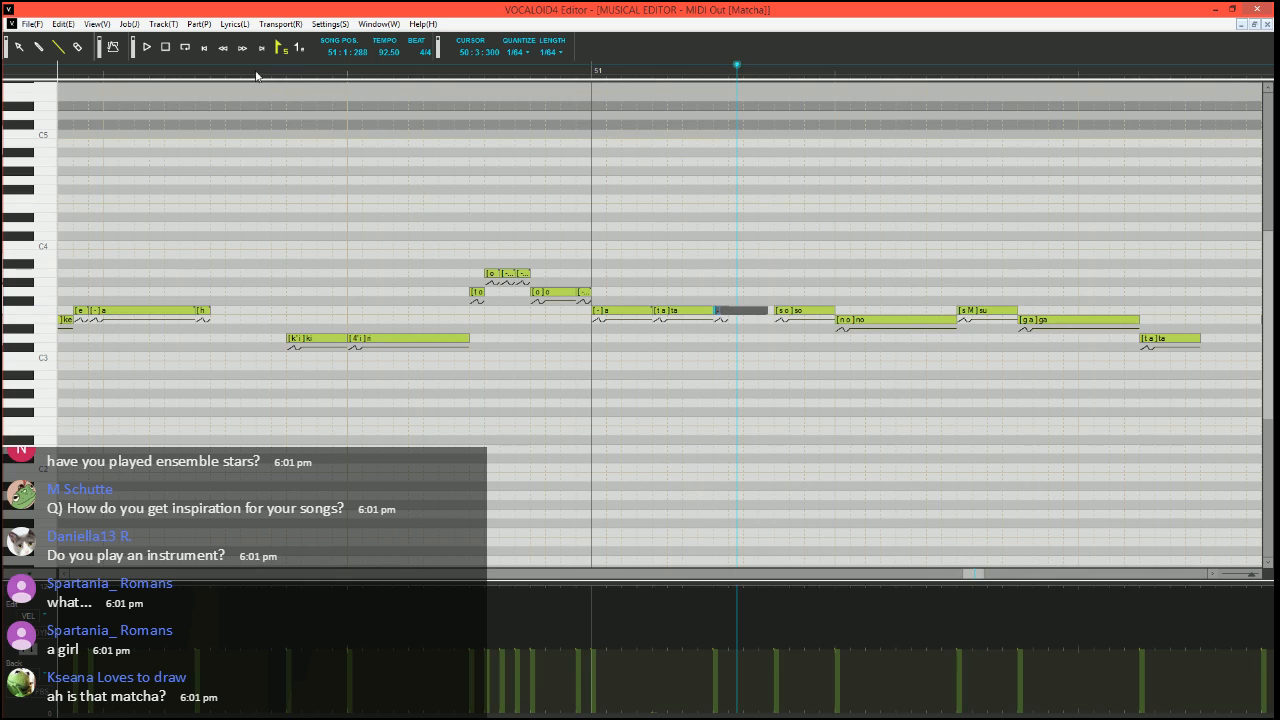
left_click(186, 71)
key("space")
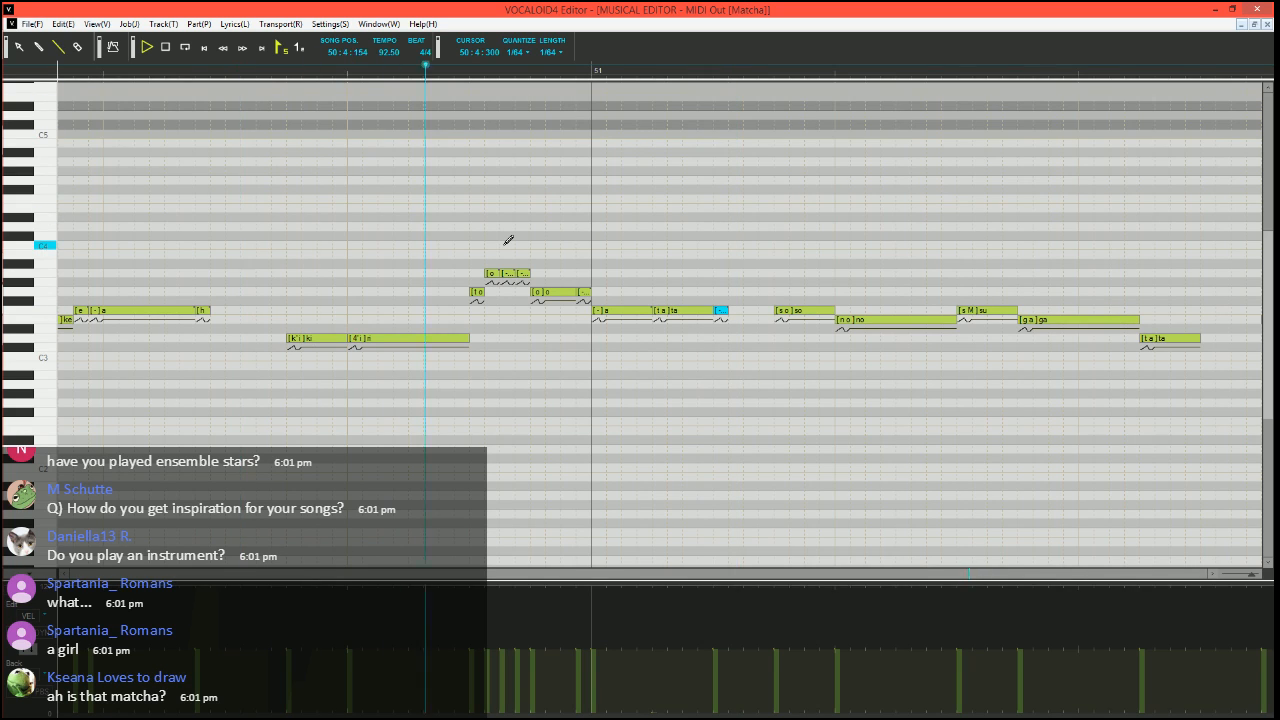
key("space")
Draw a PIT dip at the minimum just before "so" in bar 51, rising back to zero within that note, and play it
scroll(704, 318, "right", 2)
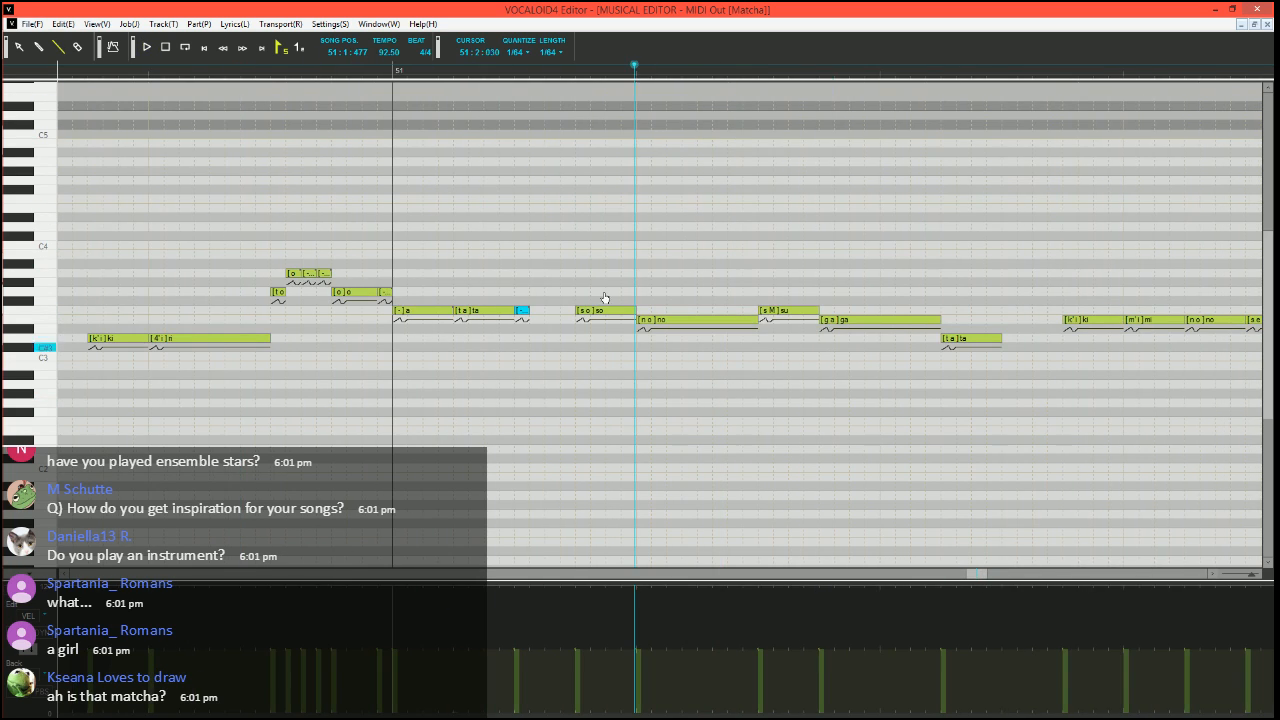
left_click(560, 71)
left_click(37, 655)
scroll(746, 383, "up", 3)
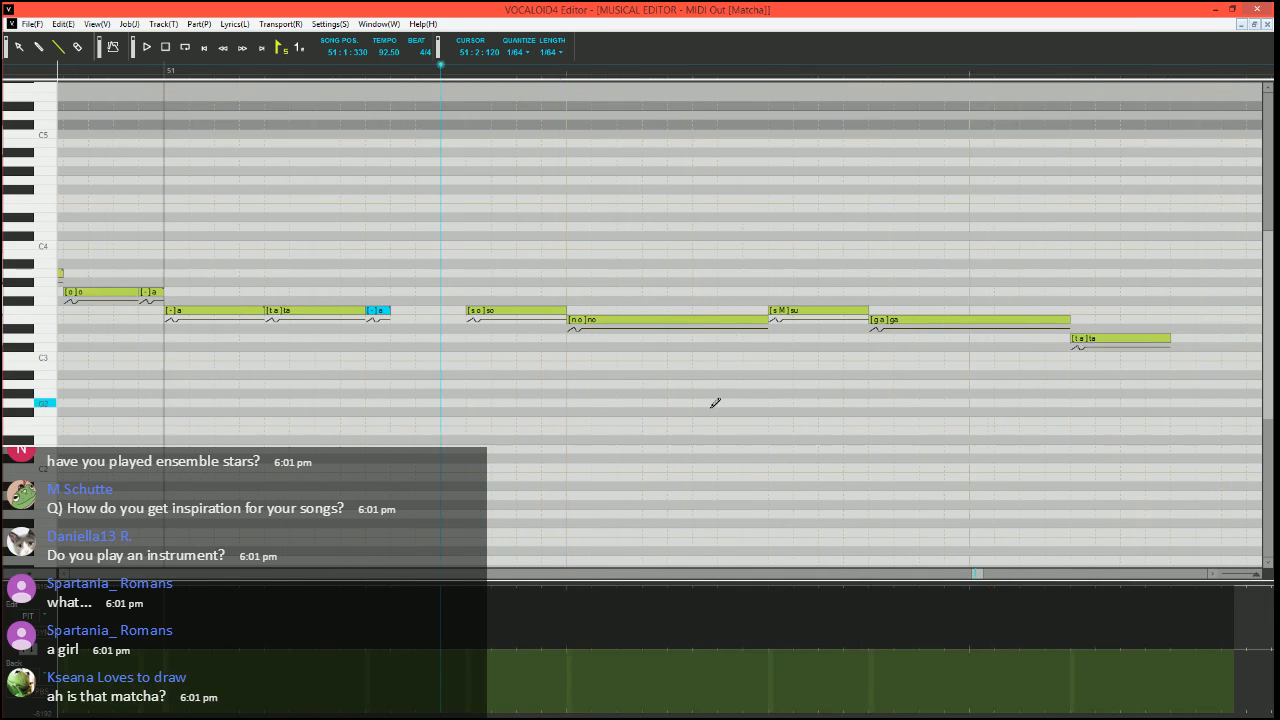
scroll(712, 403, "right", 1)
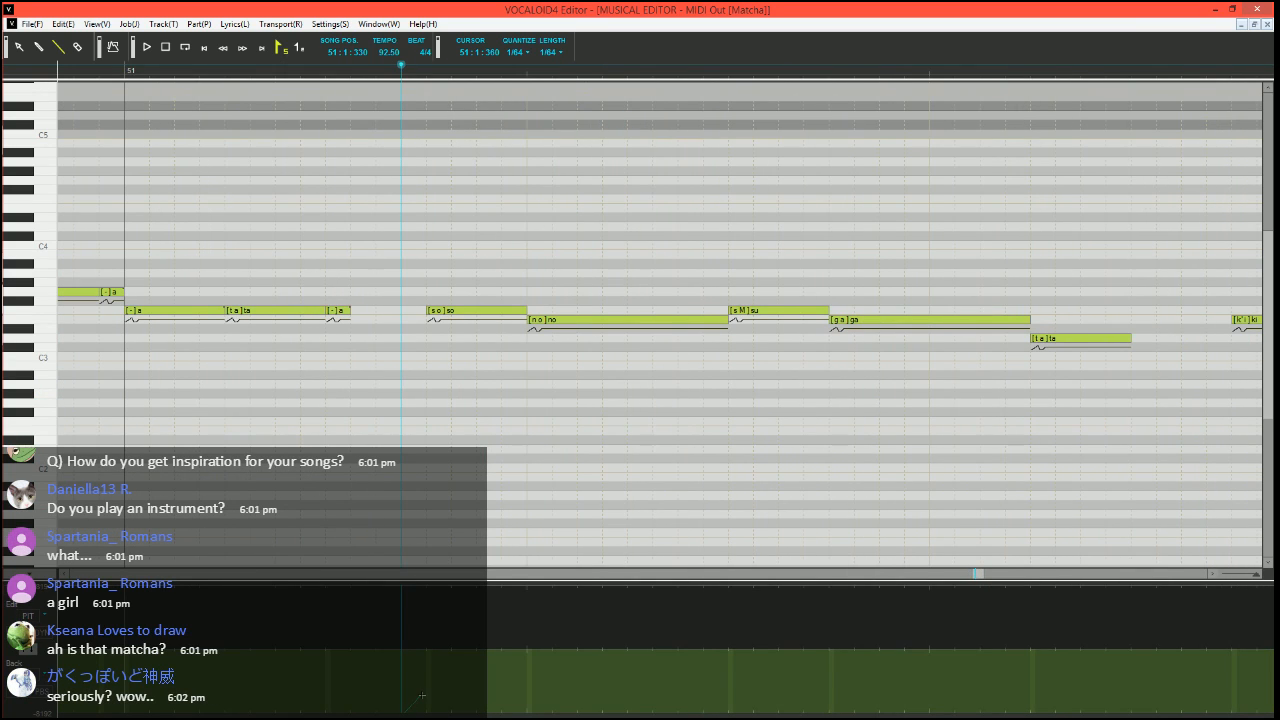
left_click_drag(426, 716, 427, 716)
left_click_drag(427, 714, 452, 665)
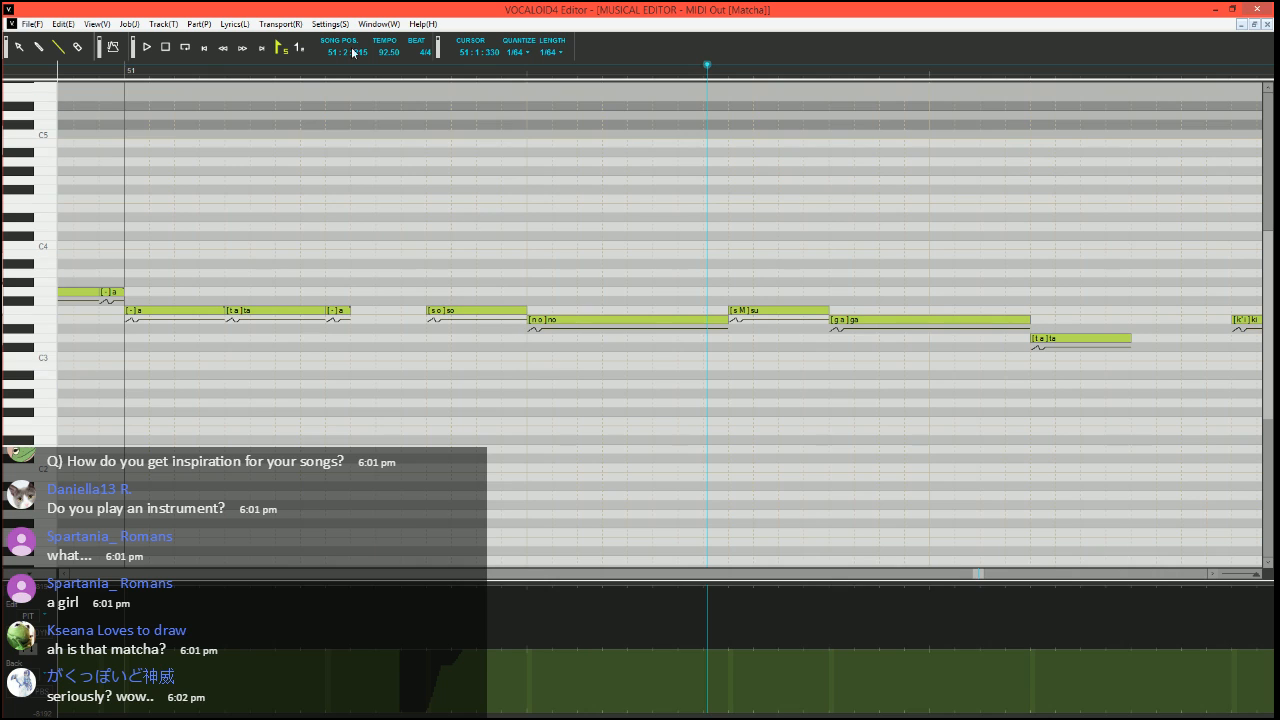
key("space")
Split "su" in bar 51 into a short E3 note and two F3 notes with phonemes s M, M and -, and play it
scroll(446, 177, "right", 1)
mouse_move(668, 310)
left_mouse_down()
mouse_move(591, 313)
mouse_move(670, 310)
left_mouse_up()
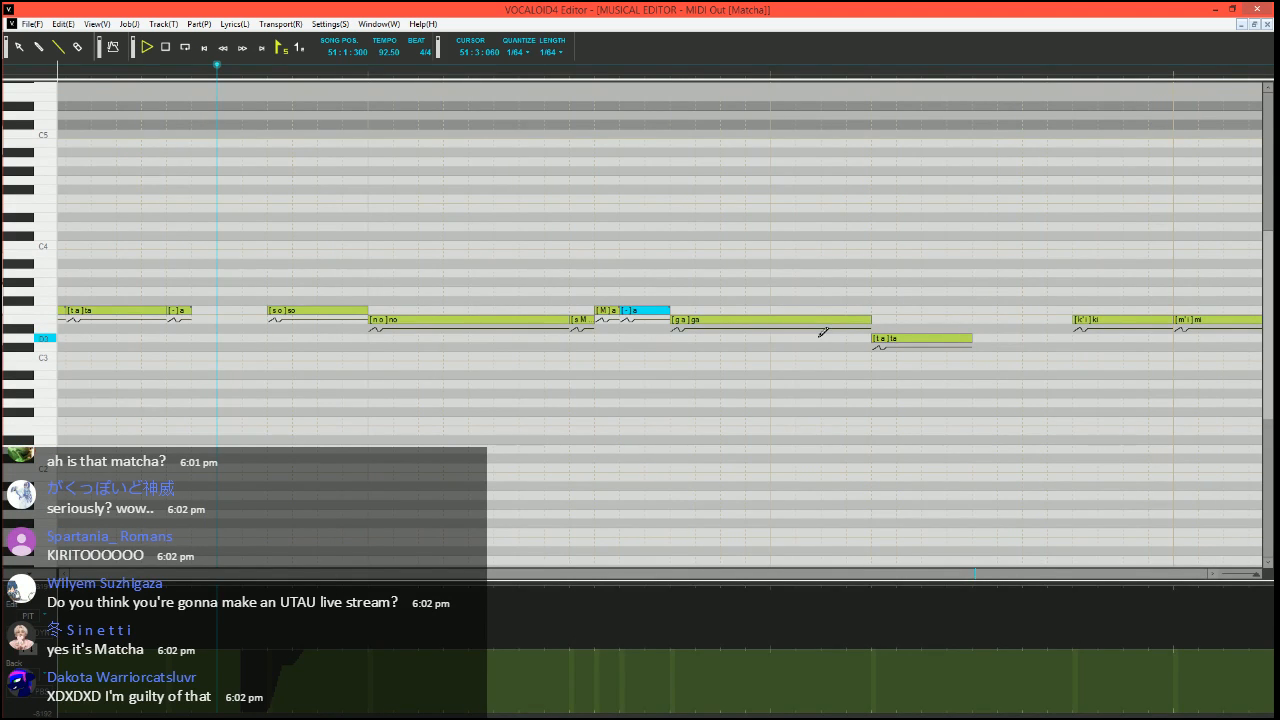
key("space")
scroll(738, 375, "right", 2)
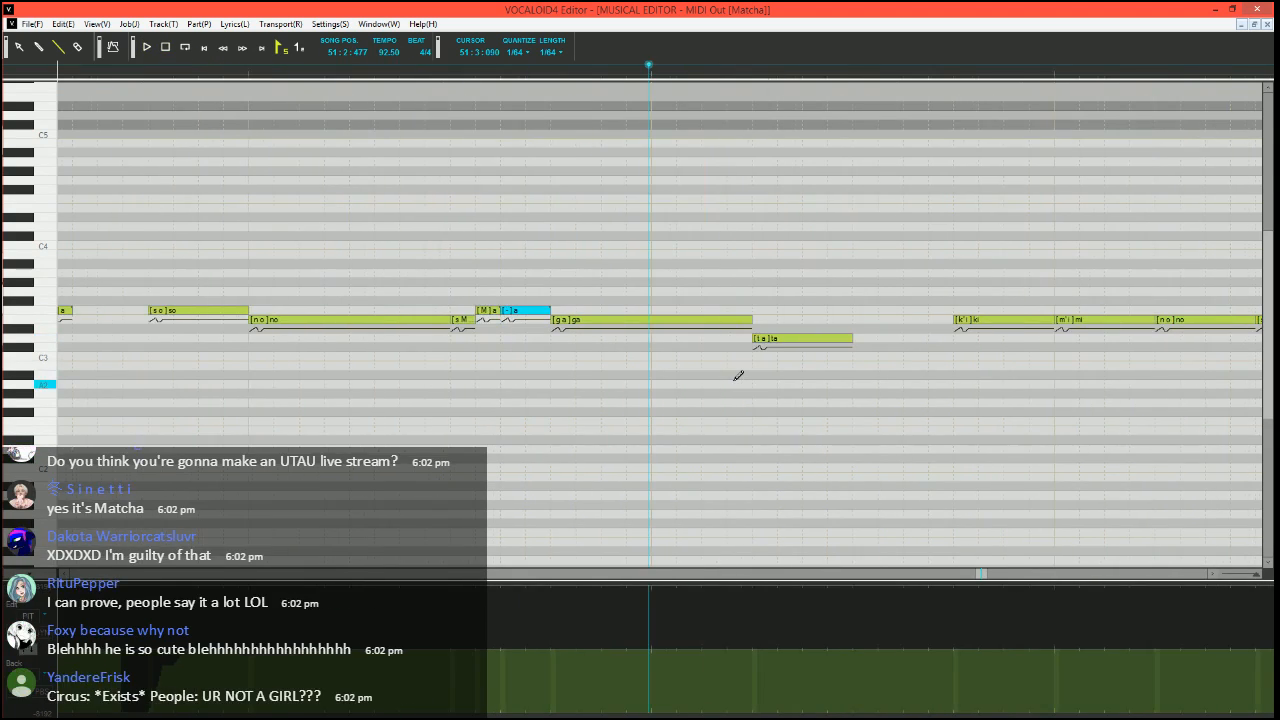
Lower the velocity of the "ta" after "ga" to about a third of its neighbours and add a short D3 note with phoneme - behind it
scroll(716, 379, "down", 2)
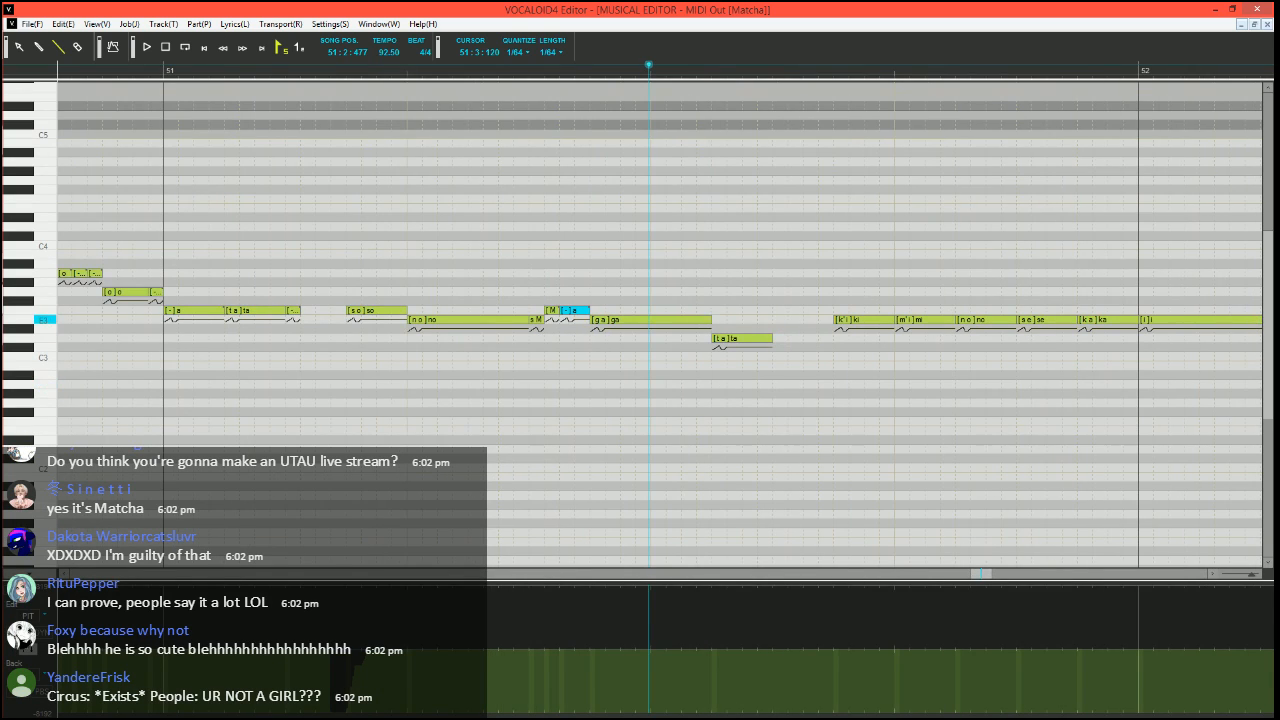
left_click(29, 650)
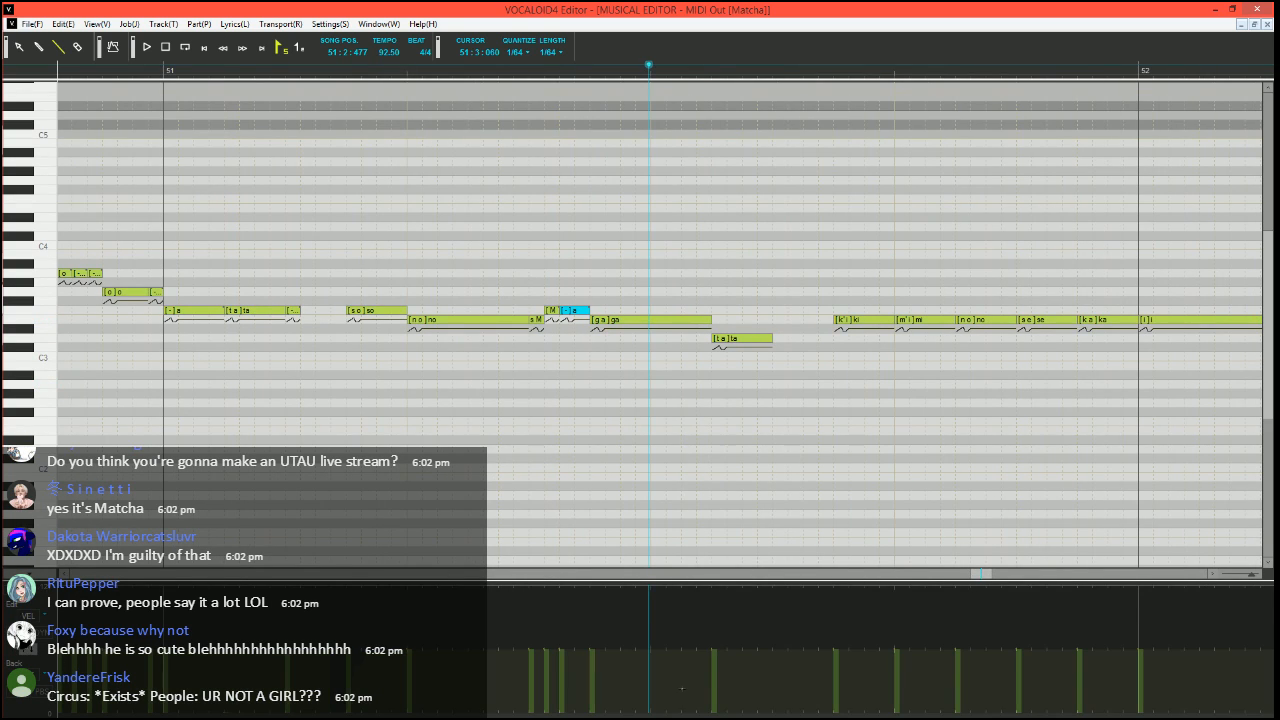
left_click(715, 690)
left_click(777, 338)
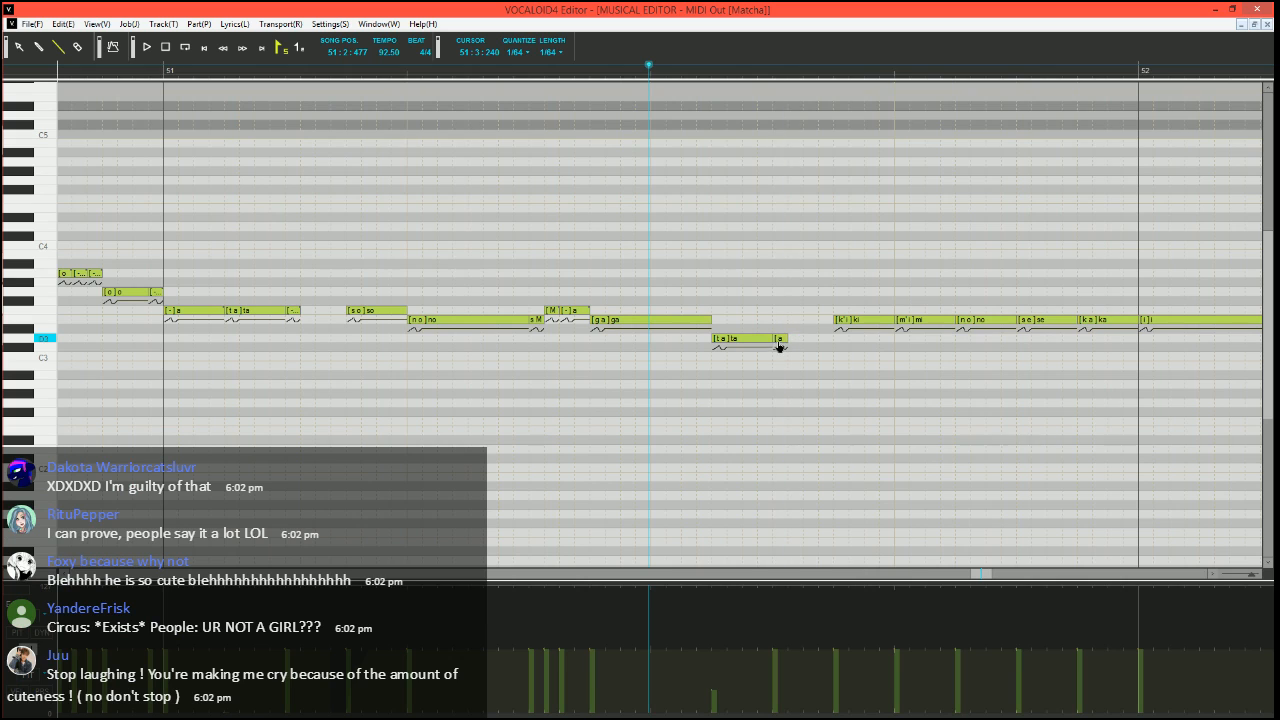
double_click(780, 341)
type("-")
key("Return")
left_click(315, 66)
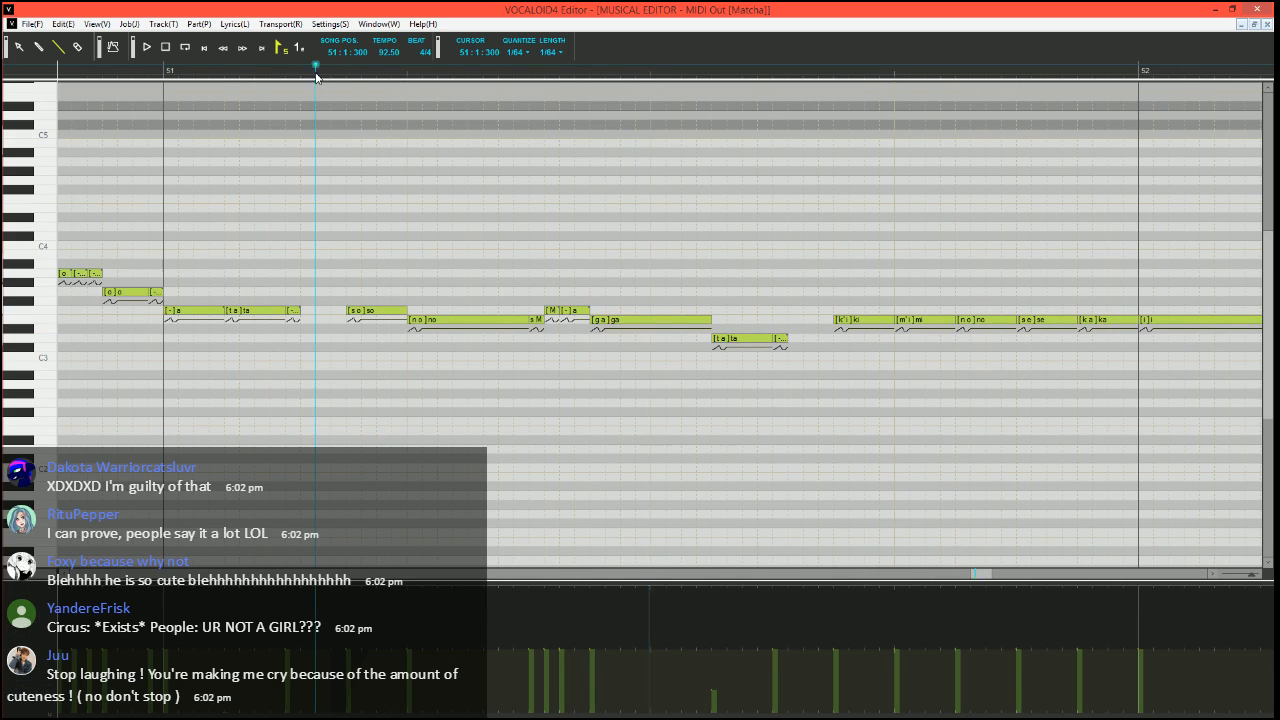
key("space")
Try the short closing note after the second "ta" in bar 51 at C3, play it, and settle it on C#3
scroll(536, 326, "down", 2)
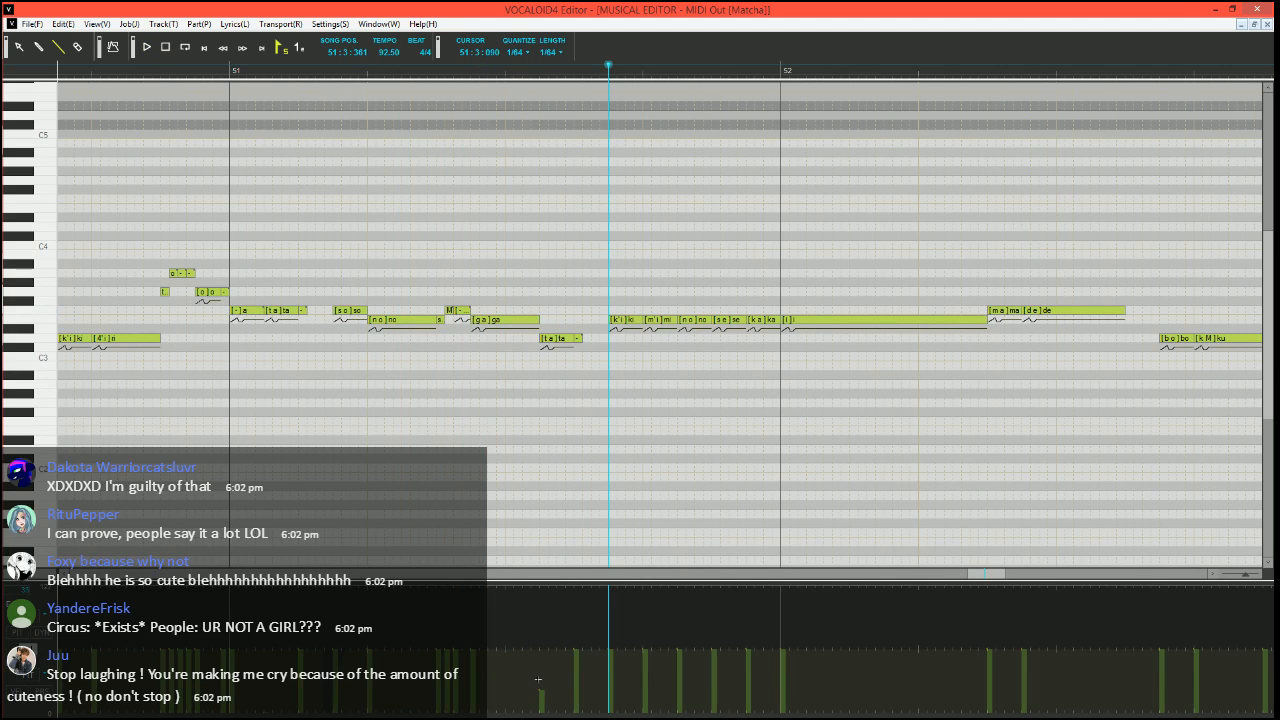
left_click(593, 75)
scroll(600, 317, "up", 2)
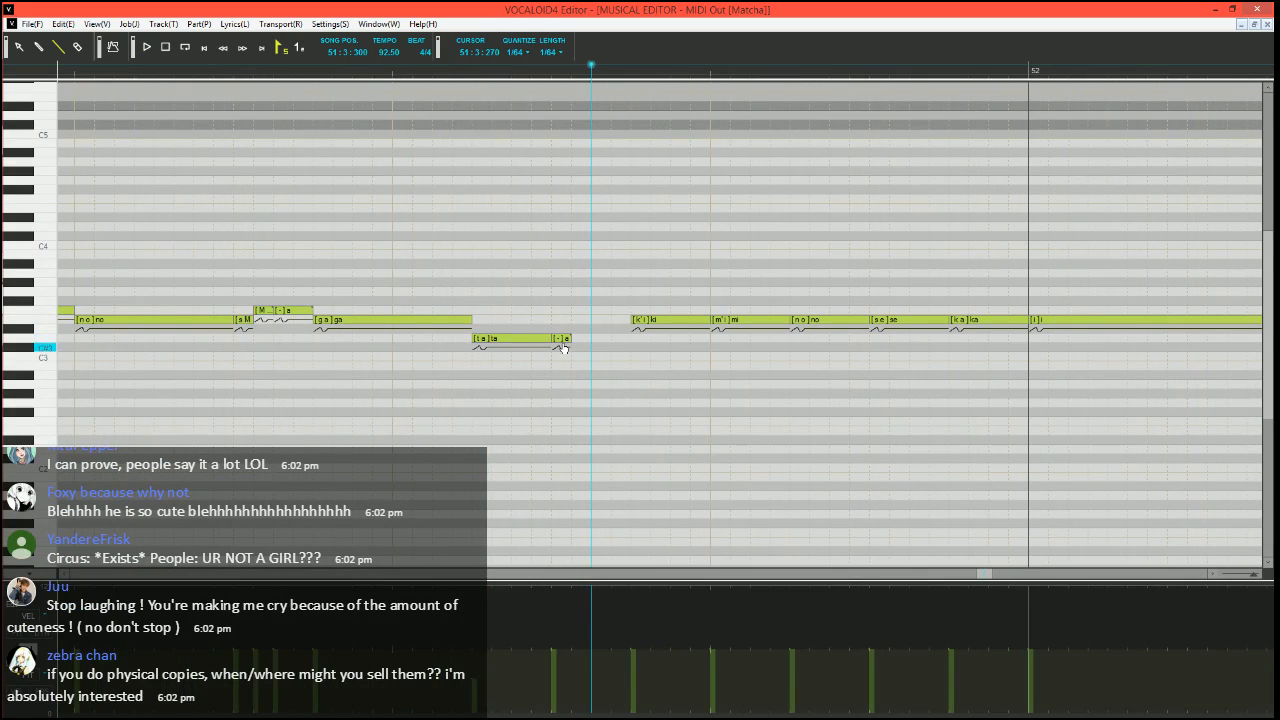
left_click_drag(562, 341, 563, 360)
scroll(557, 328, "down", 2)
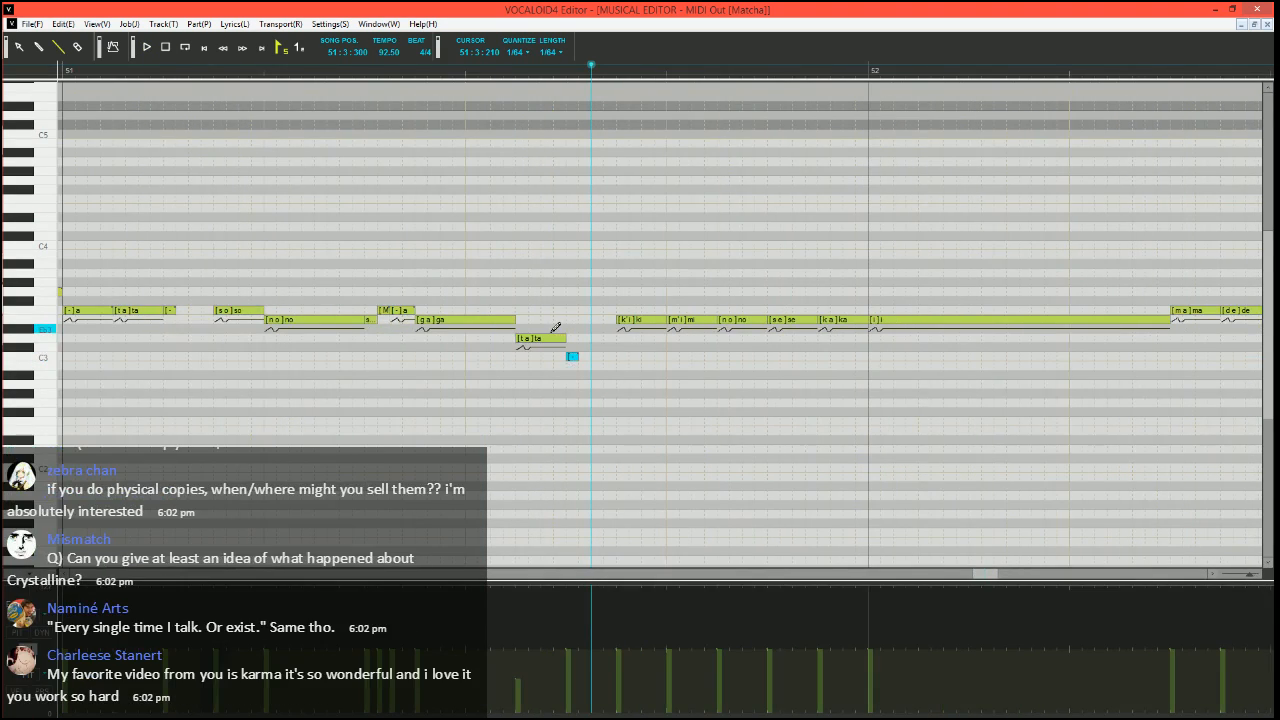
key("space")
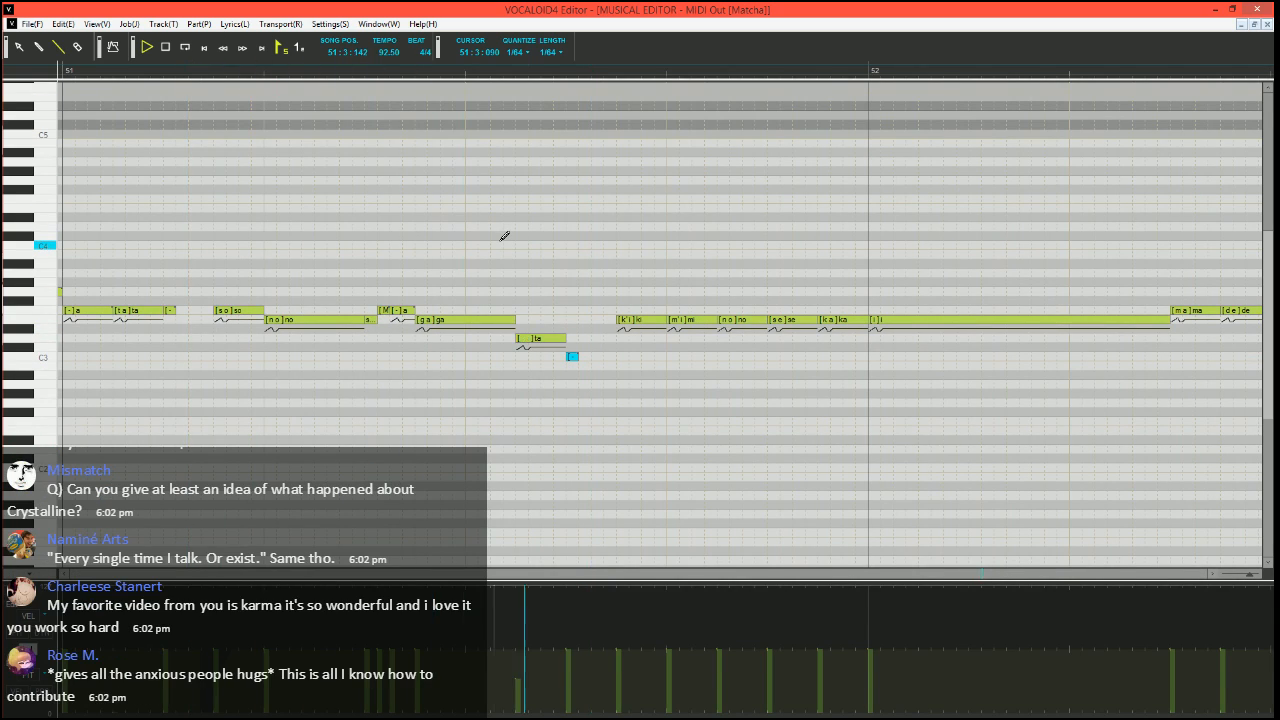
scroll(464, 296, "up", 1)
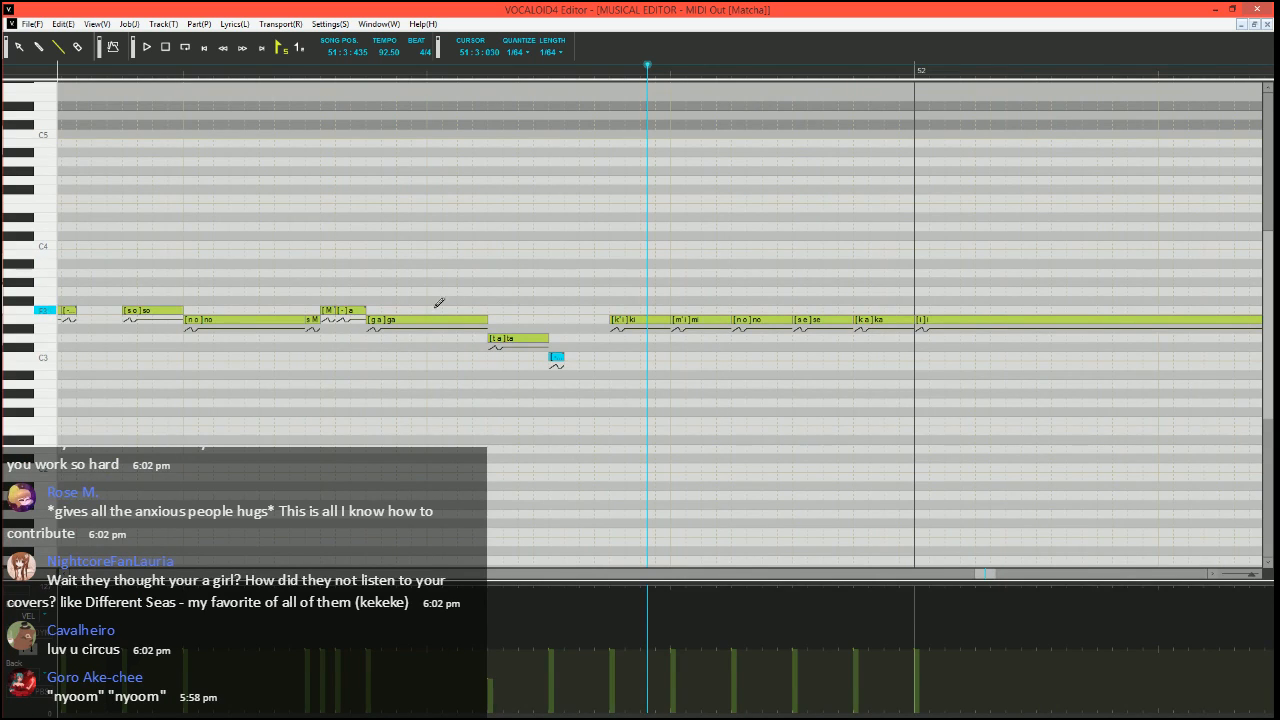
left_click_drag(556, 357, 556, 347)
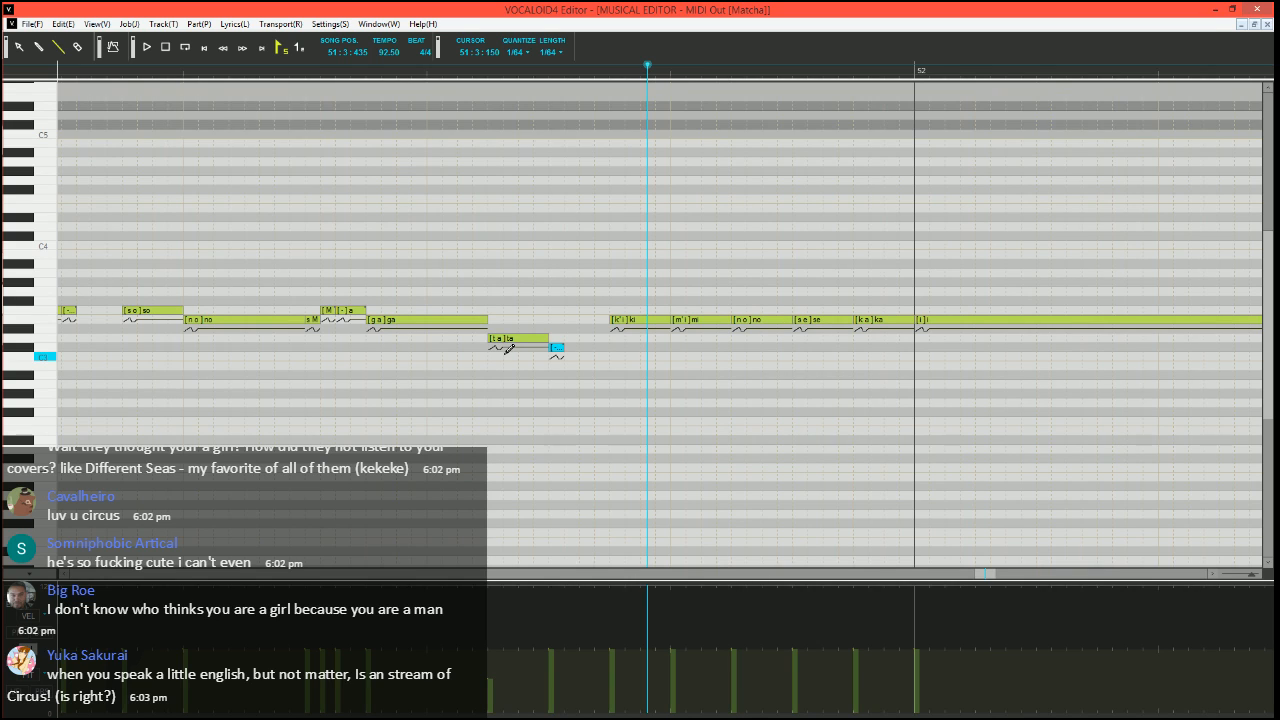
Place the song position at 51:1:300, just before "so", for replaying the phrase
left_click(57, 47)
scroll(557, 266, "down", 3)
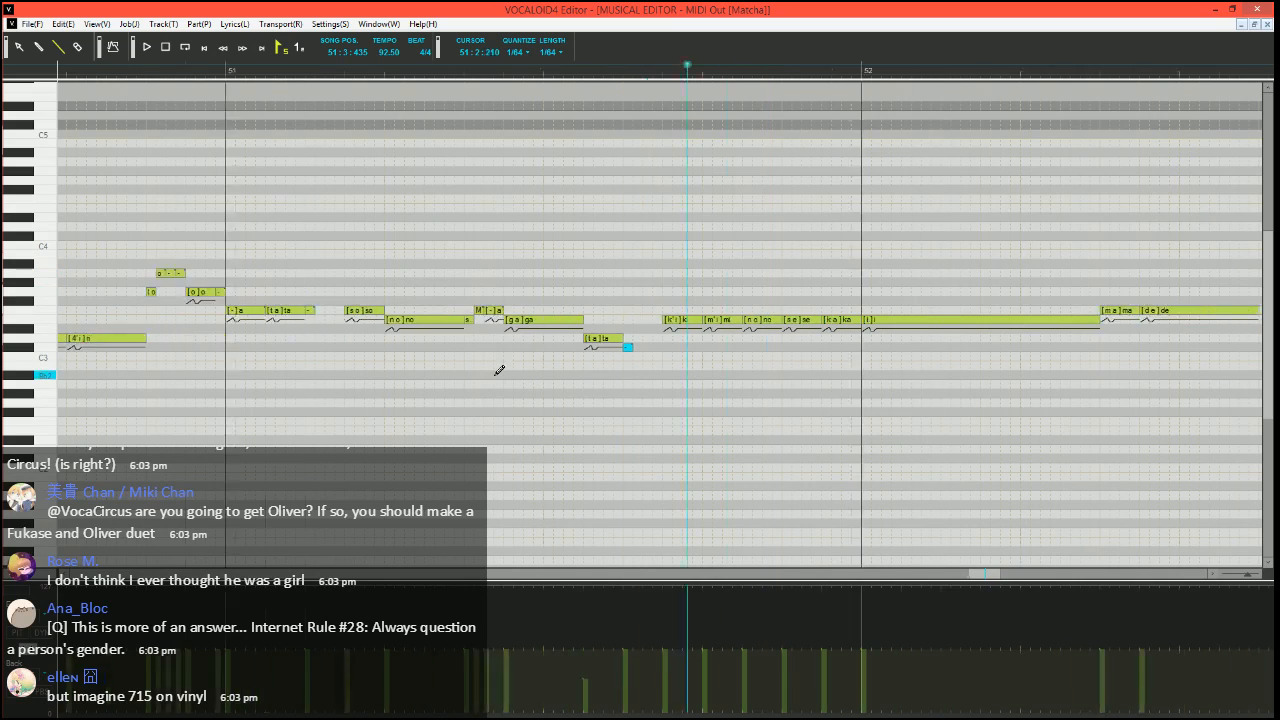
scroll(496, 374, "right", 1)
left_click(227, 68)
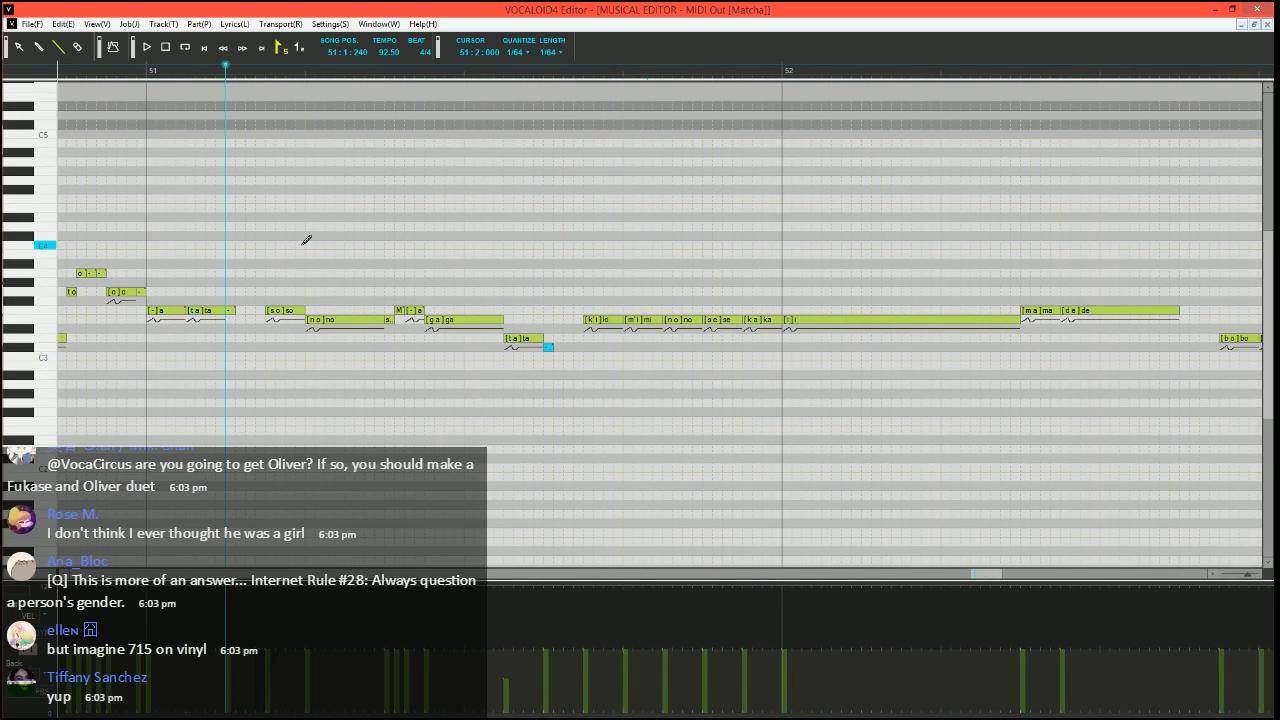
left_click(245, 68)
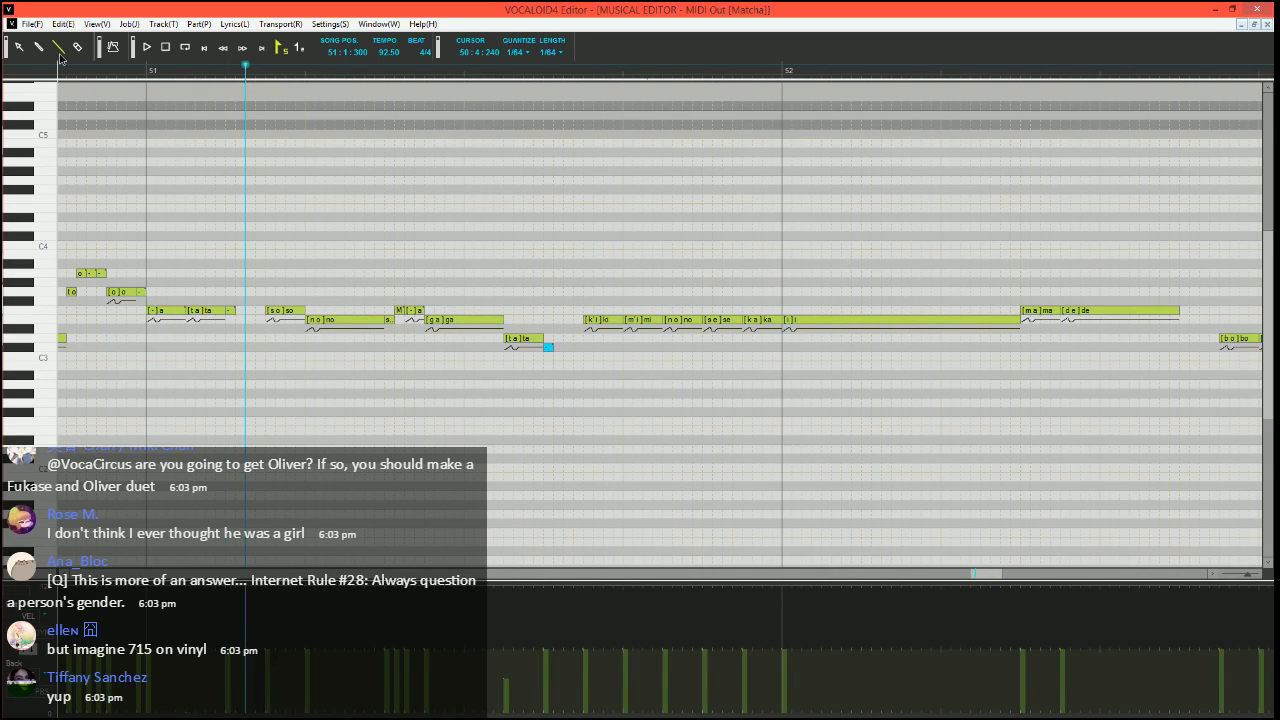
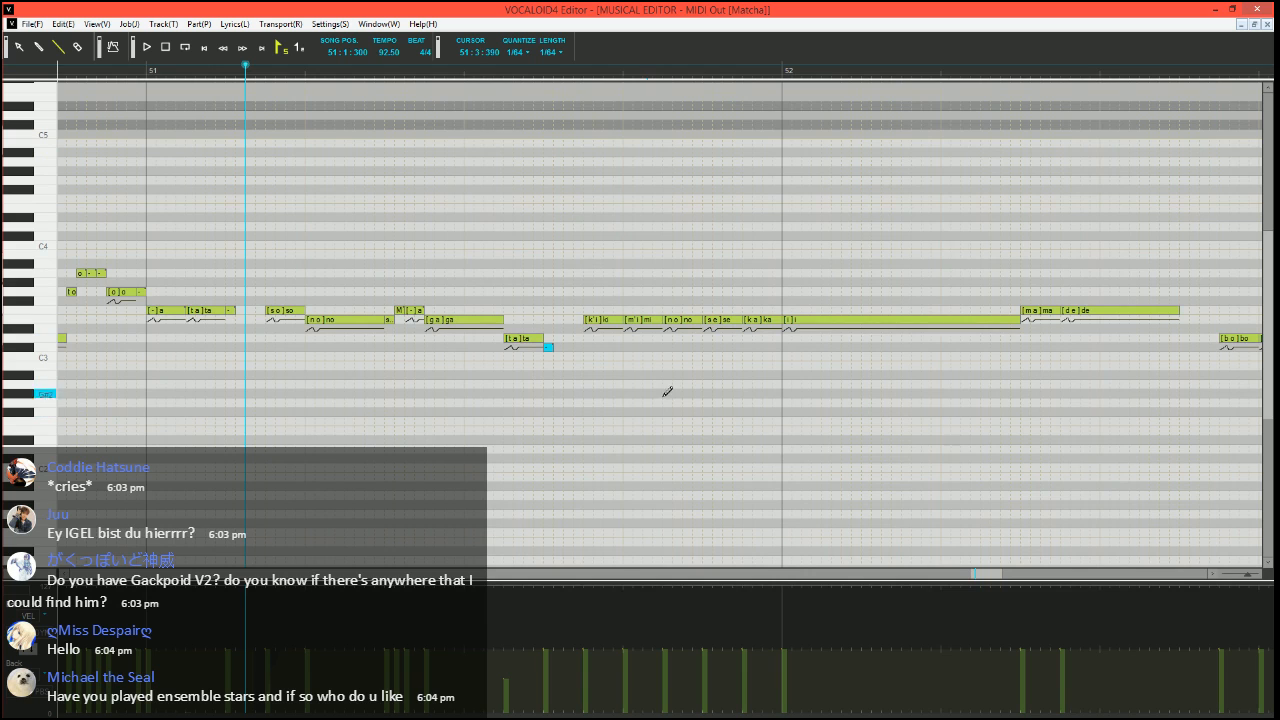
Move the short closing note after the last "ta" in bar 51 to D3, set its phoneme to h, and play the phrase
scroll(523, 426, "up", 3, "ctrl")
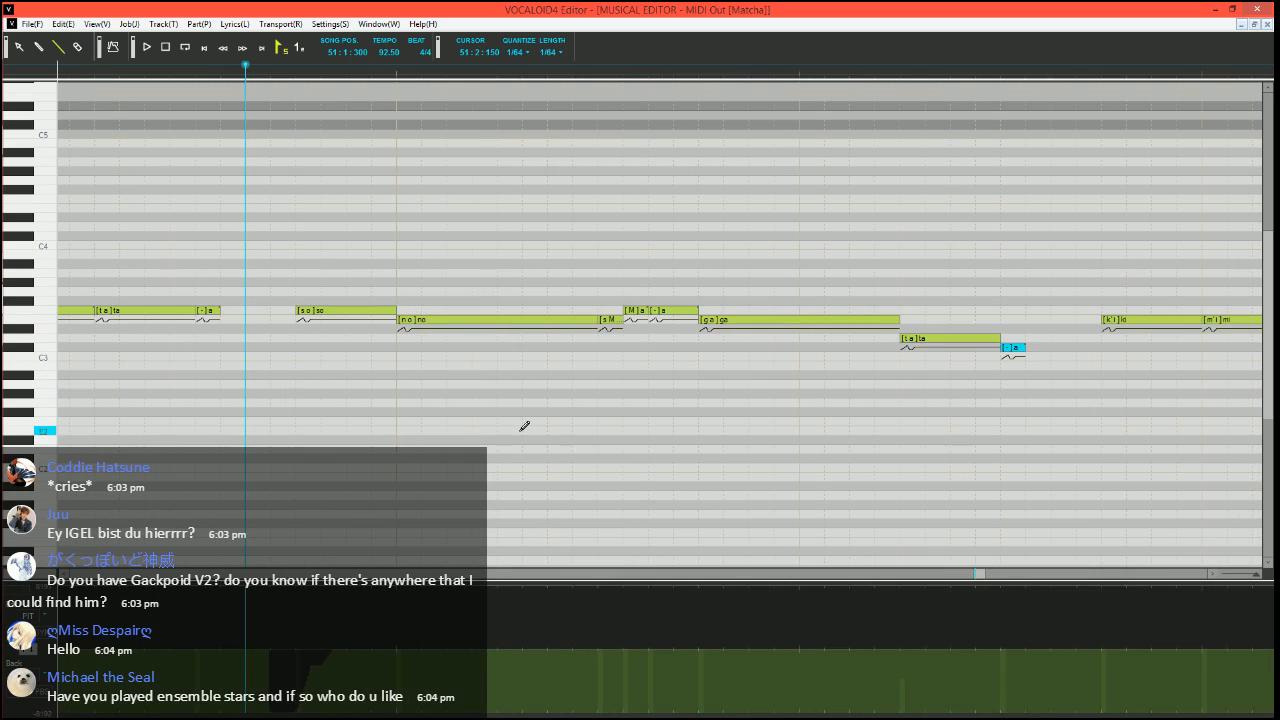
scroll(531, 443, "left", 3)
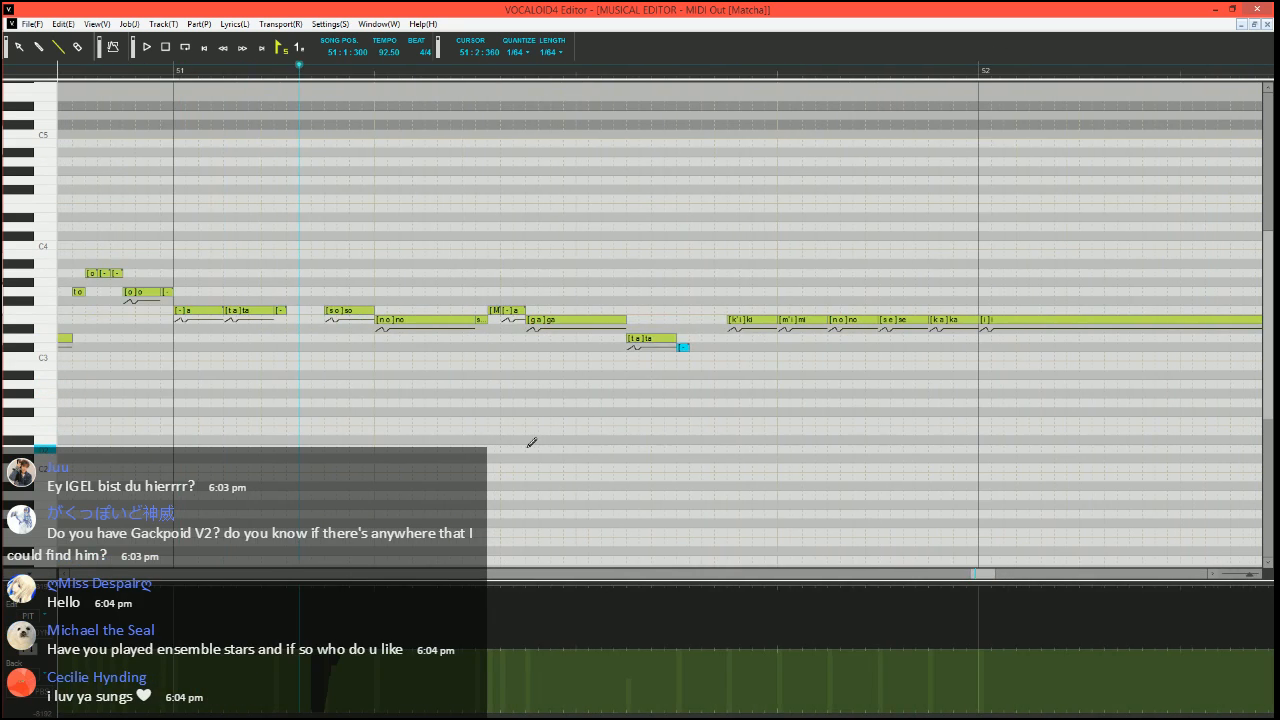
scroll(708, 466, "up", 2, "ctrl")
scroll(708, 466, "right", 2)
left_click_drag(820, 350, 823, 343)
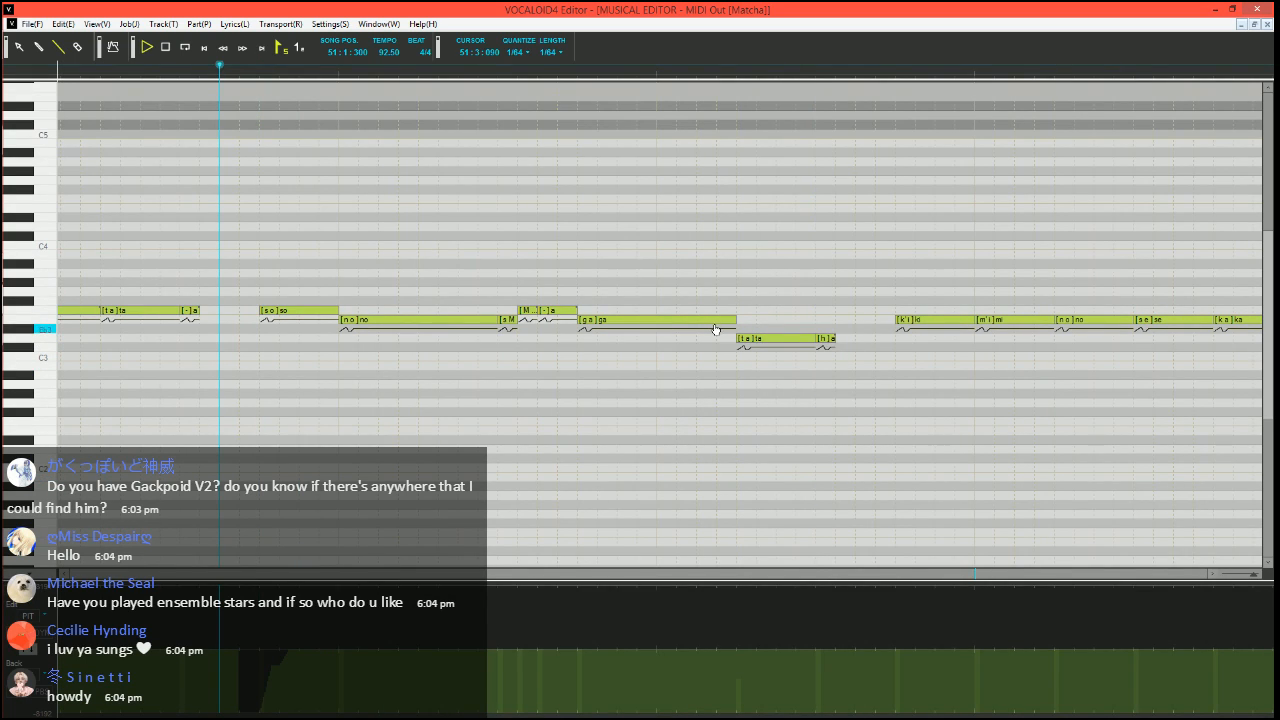
key("space")
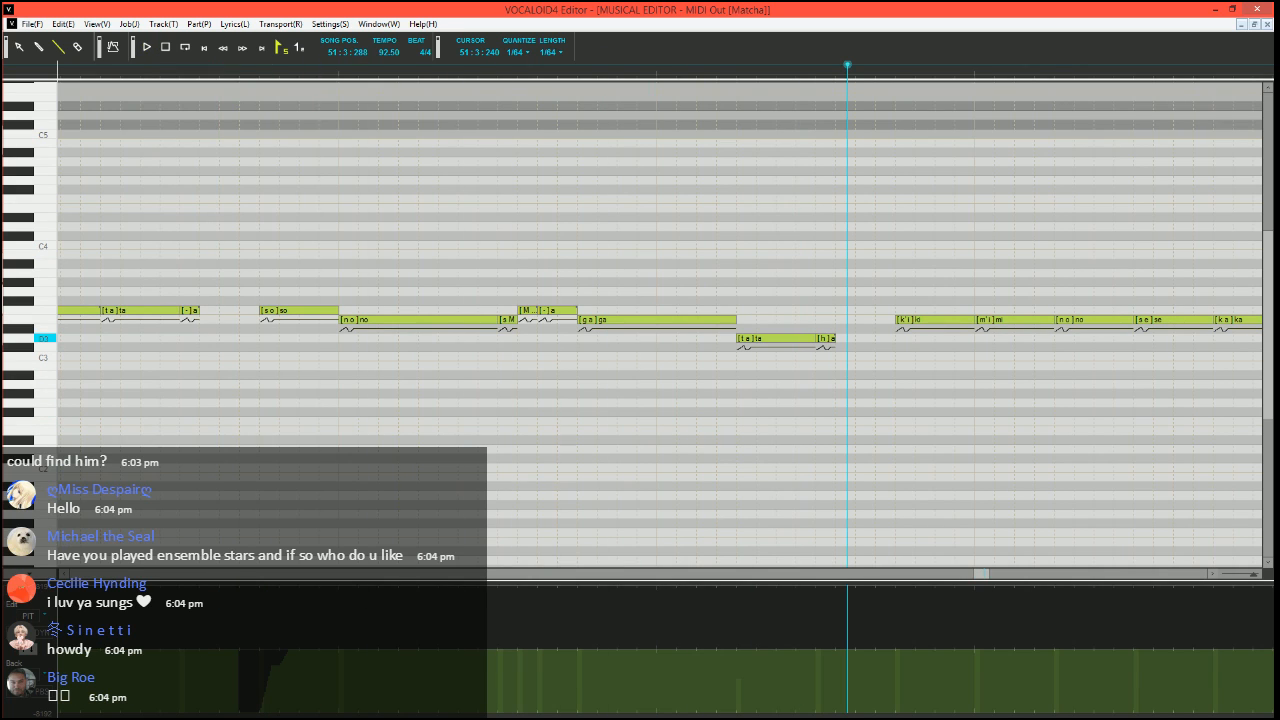
Split that "ta" into a short E3 note and two D3 notes with phonemes a and -, and replay from 51:1:300
left_click(826, 338)
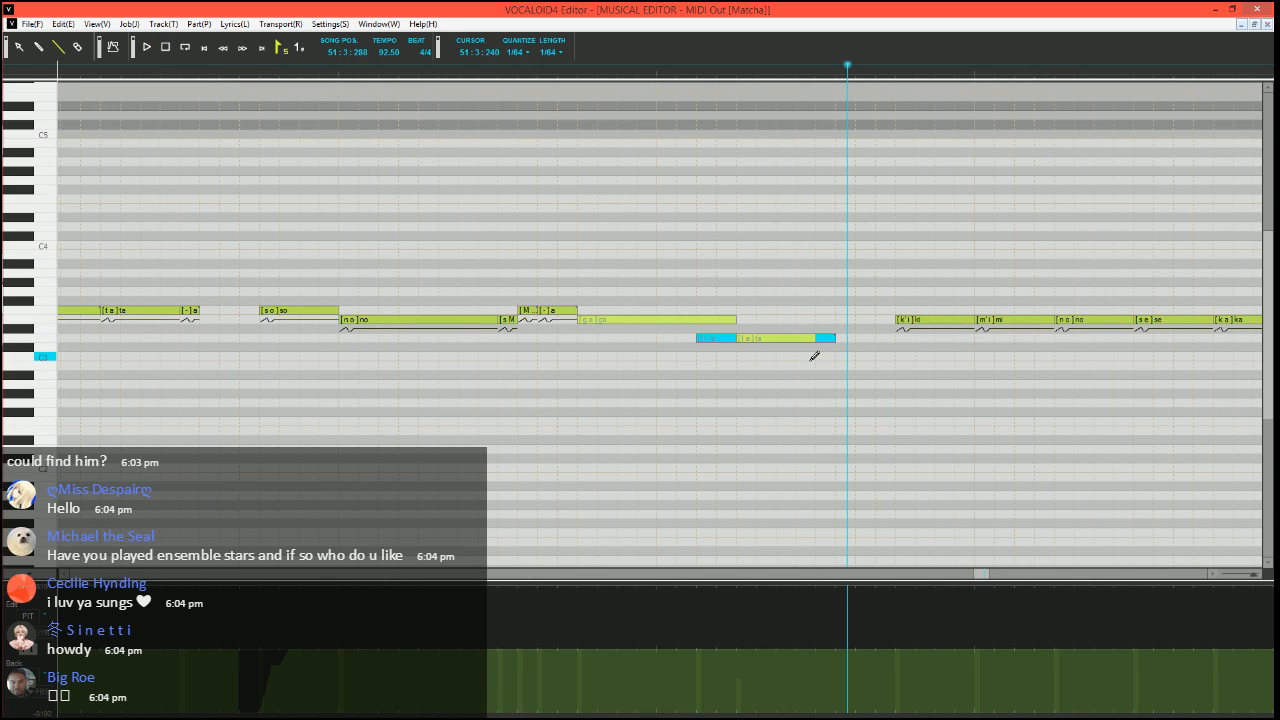
mouse_move(814, 338)
left_mouse_down()
mouse_move(757, 338)
mouse_move(746, 322)
mouse_move(819, 337)
left_mouse_up()
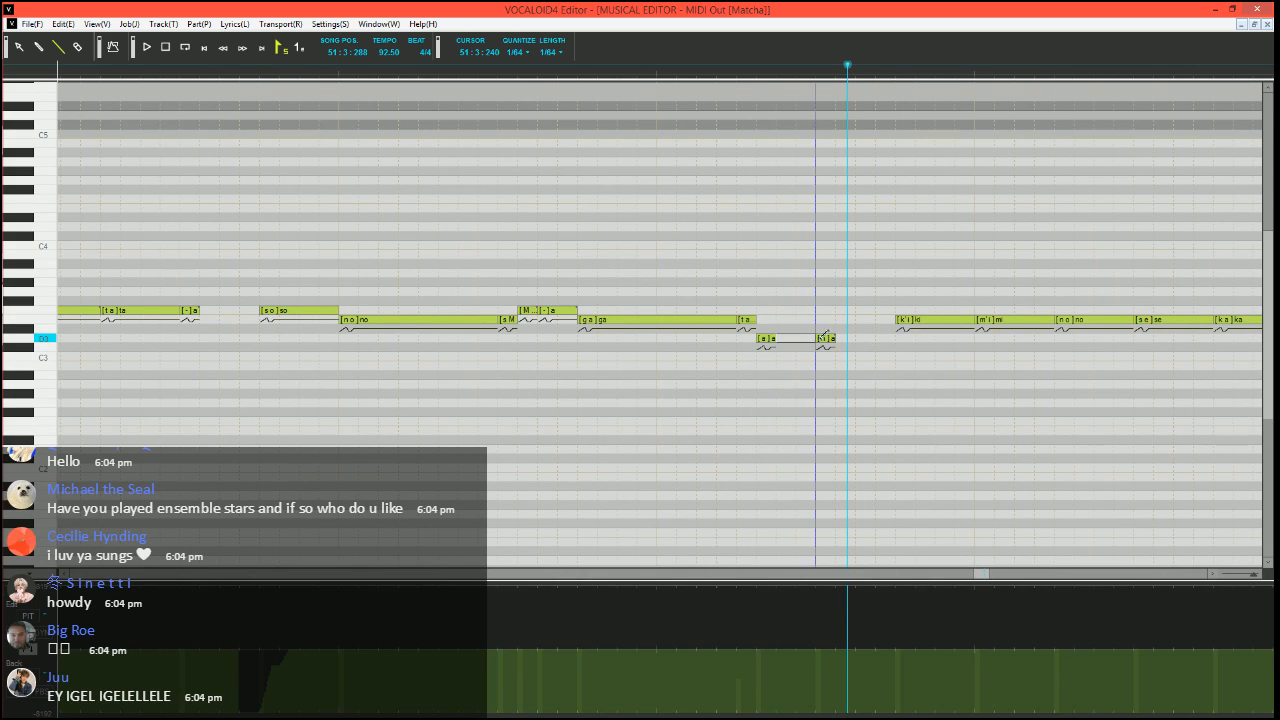
left_click(219, 67)
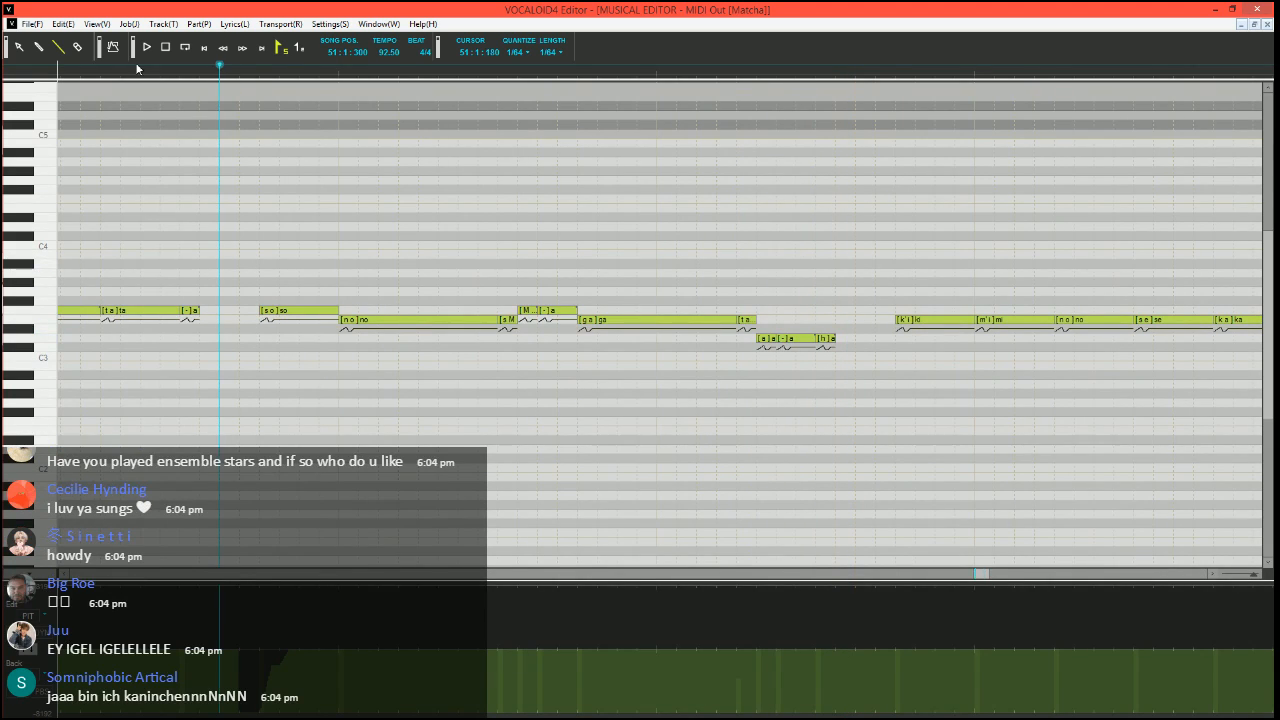
left_click(146, 47)
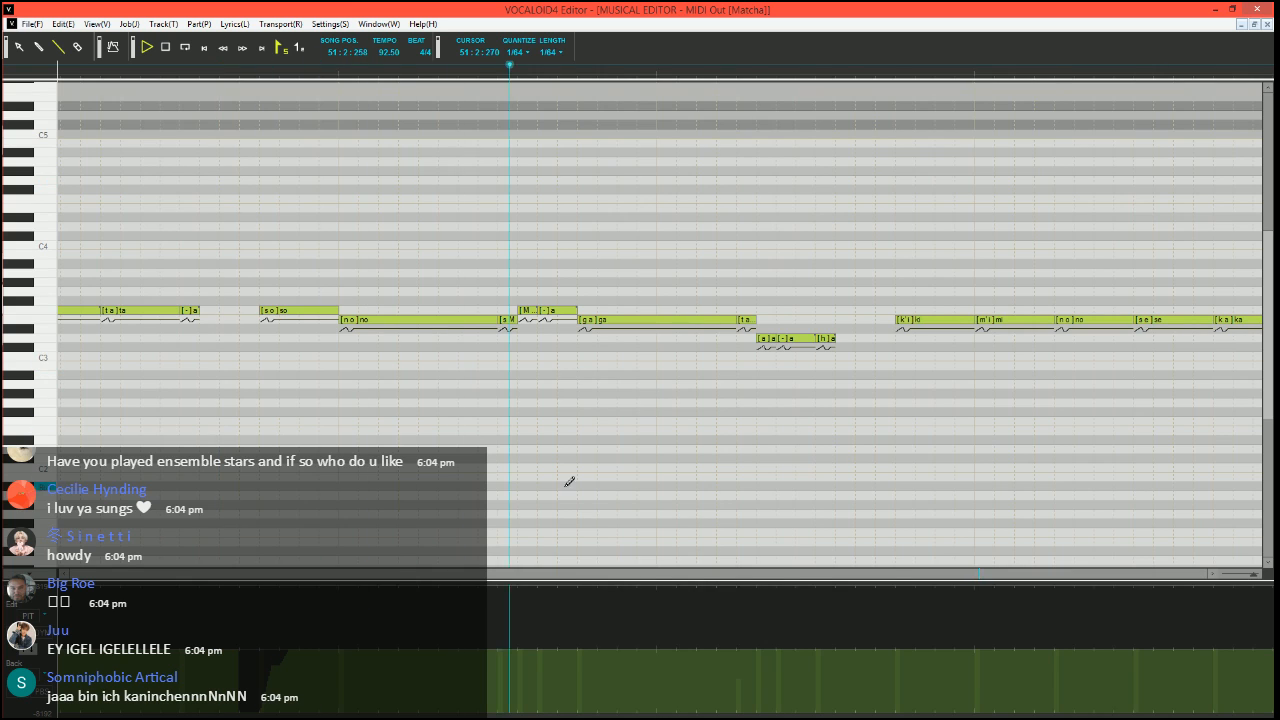
key("space")
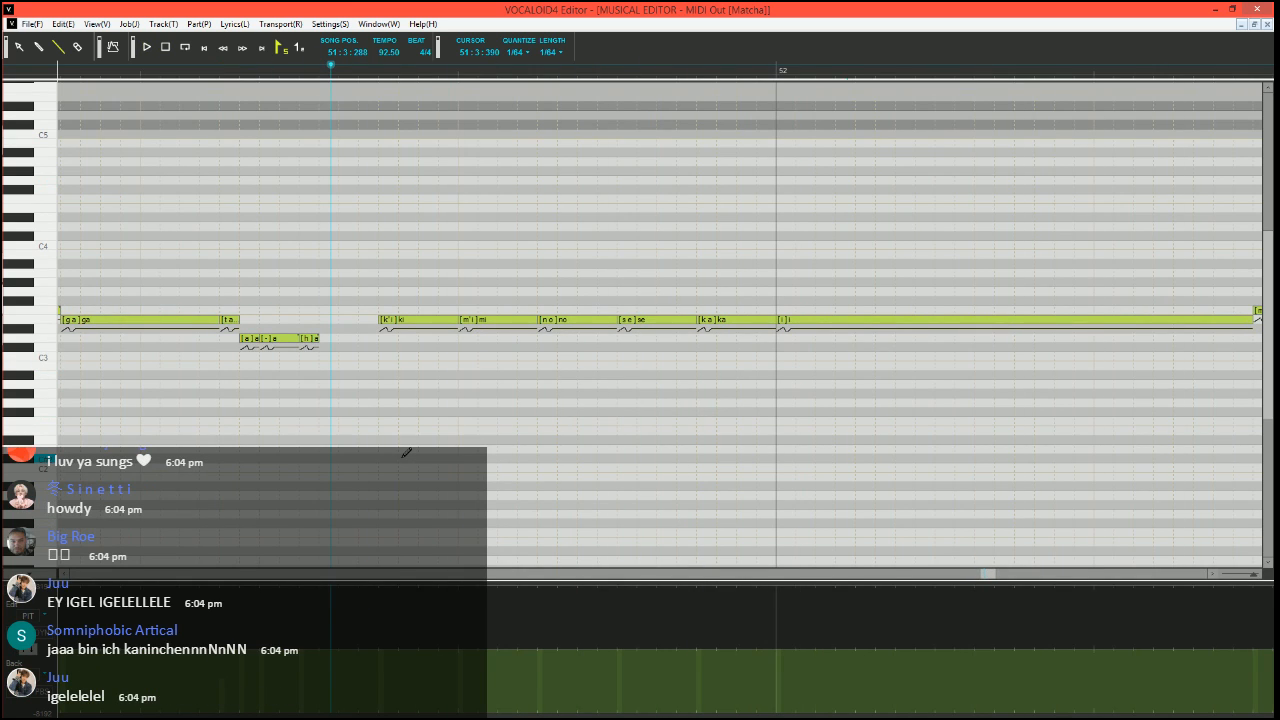
Draw a pitch dip ramping back up just before "ki" in bar 51 and play from there
scroll(415, 447, "up", 1)
scroll(405, 443, "right", 1)
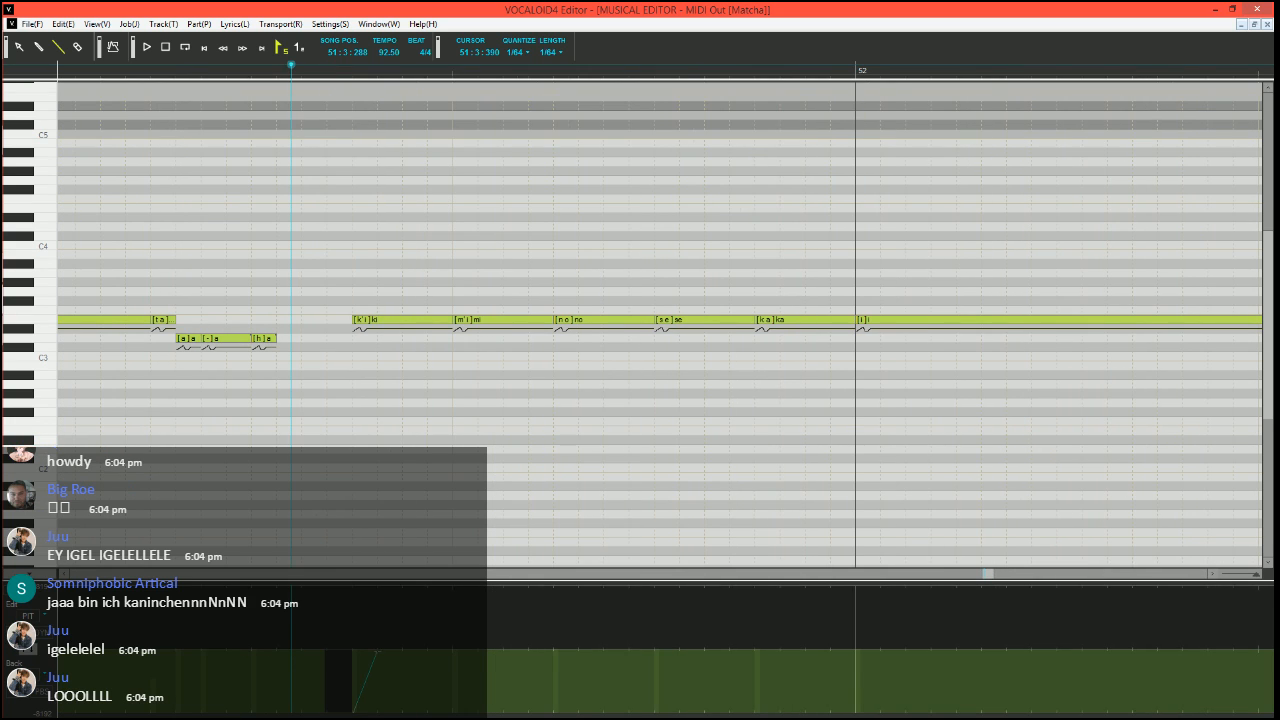
key("space")
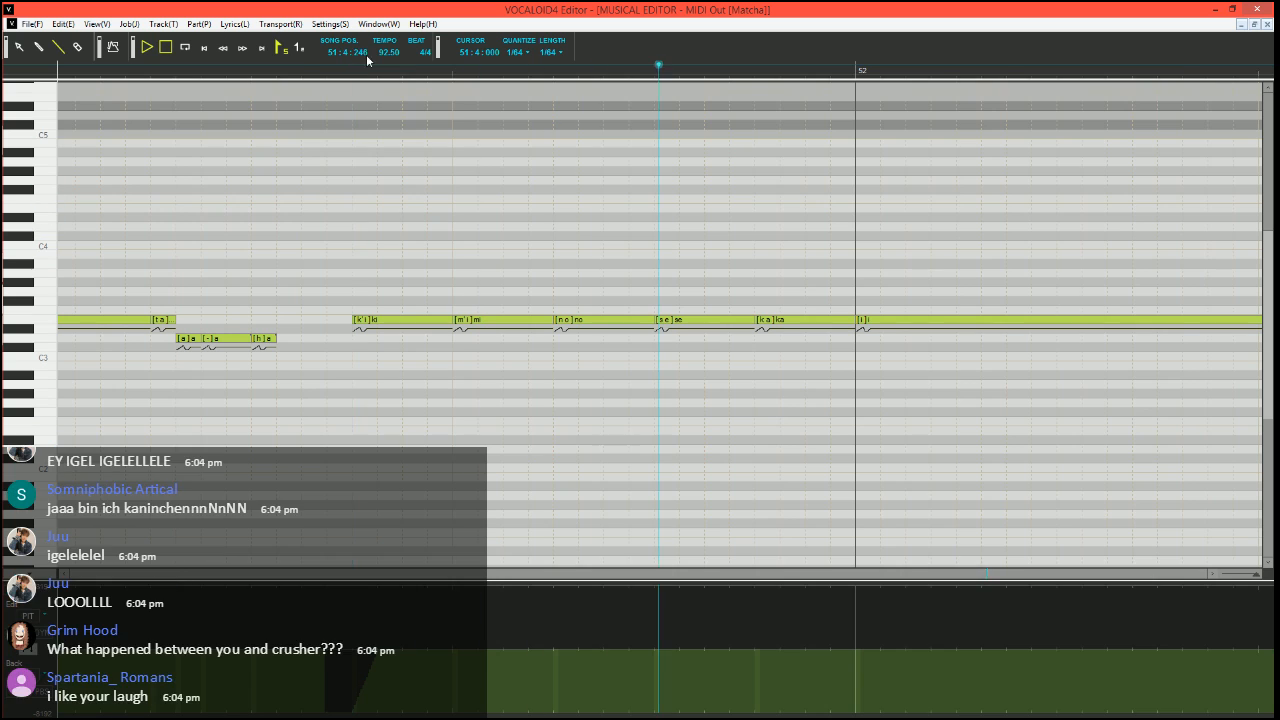
key("space")
scroll(557, 258, "down", 1)
scroll(506, 334, "right", 2)
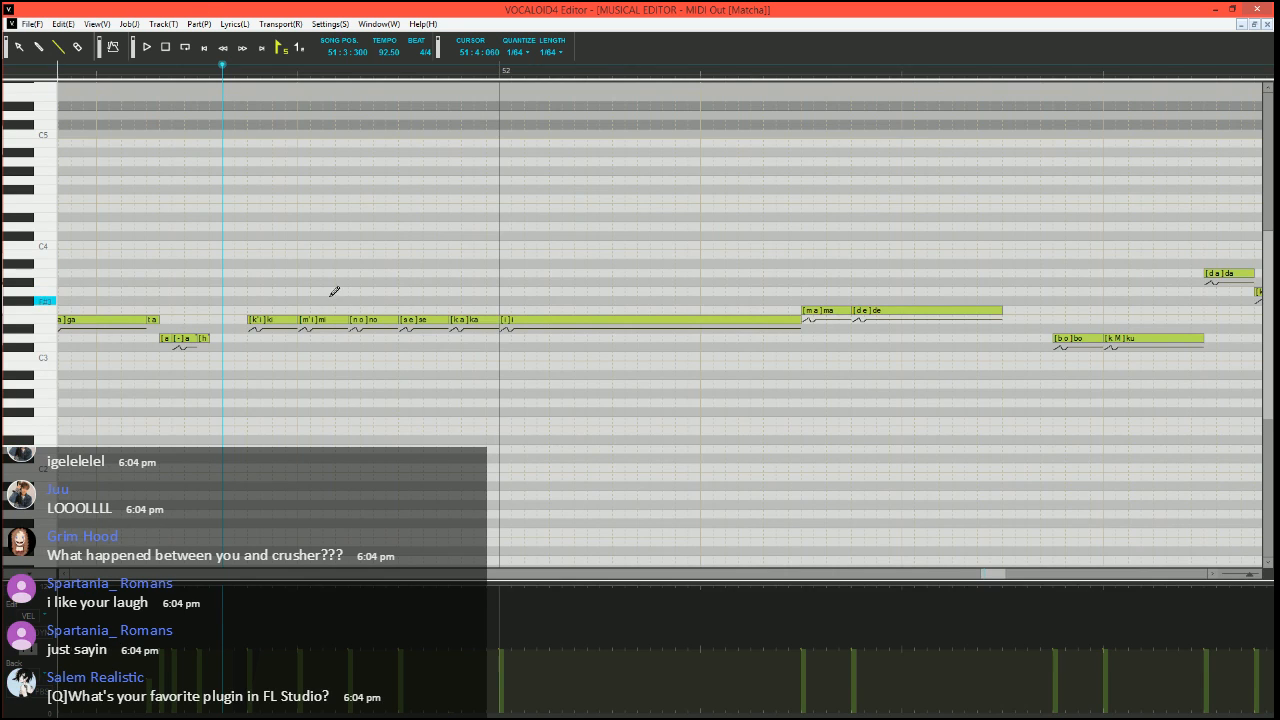
Shorten "ka" at the end of bar 51, add a short E3 note with phoneme - behind it, and start the long "i" further into bar 52
scroll(335, 291, "up", 4, "ctrl")
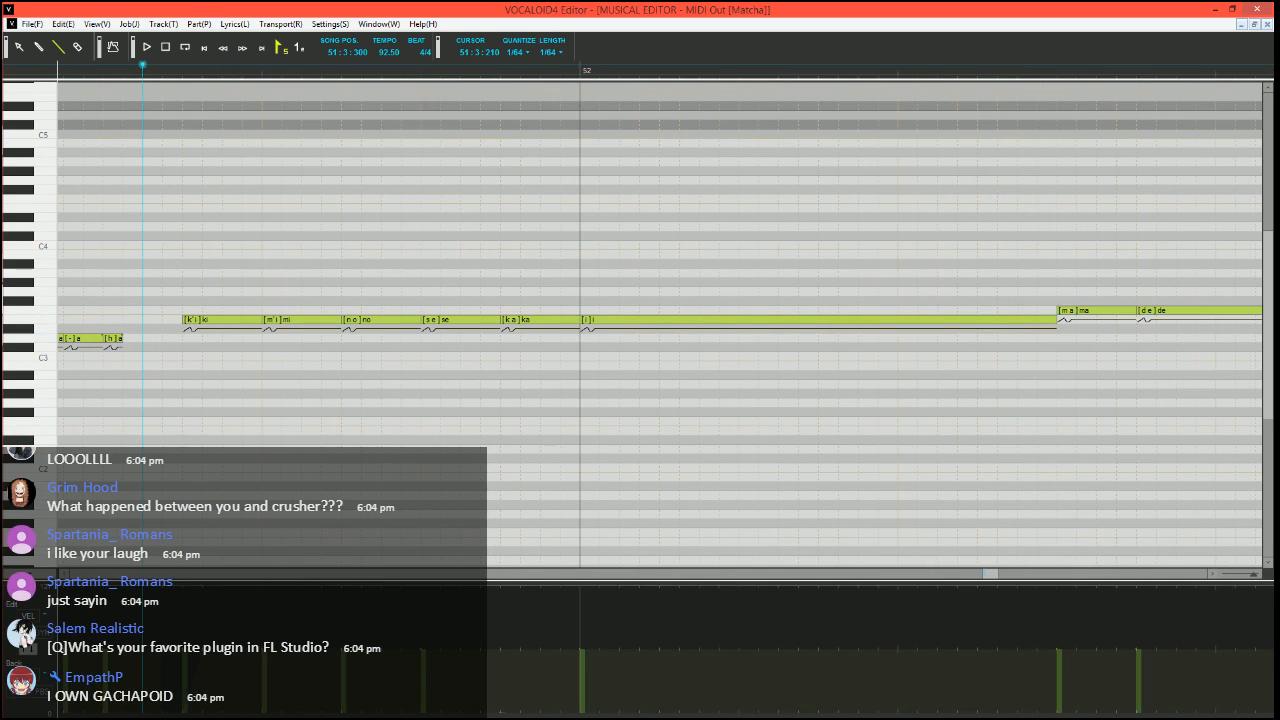
left_click(560, 319)
left_click_drag(578, 320, 560, 320)
mouse_move(562, 320)
left_mouse_down()
mouse_move(621, 321)
mouse_move(620, 339)
mouse_move(641, 320)
left_mouse_up()
double_click(570, 320, "alt")
type("-")
key("Return")
Give the D3 note opening bar 52 phoneme i and the two E3 notes after it phoneme -, and play the phrase
double_click(603, 341)
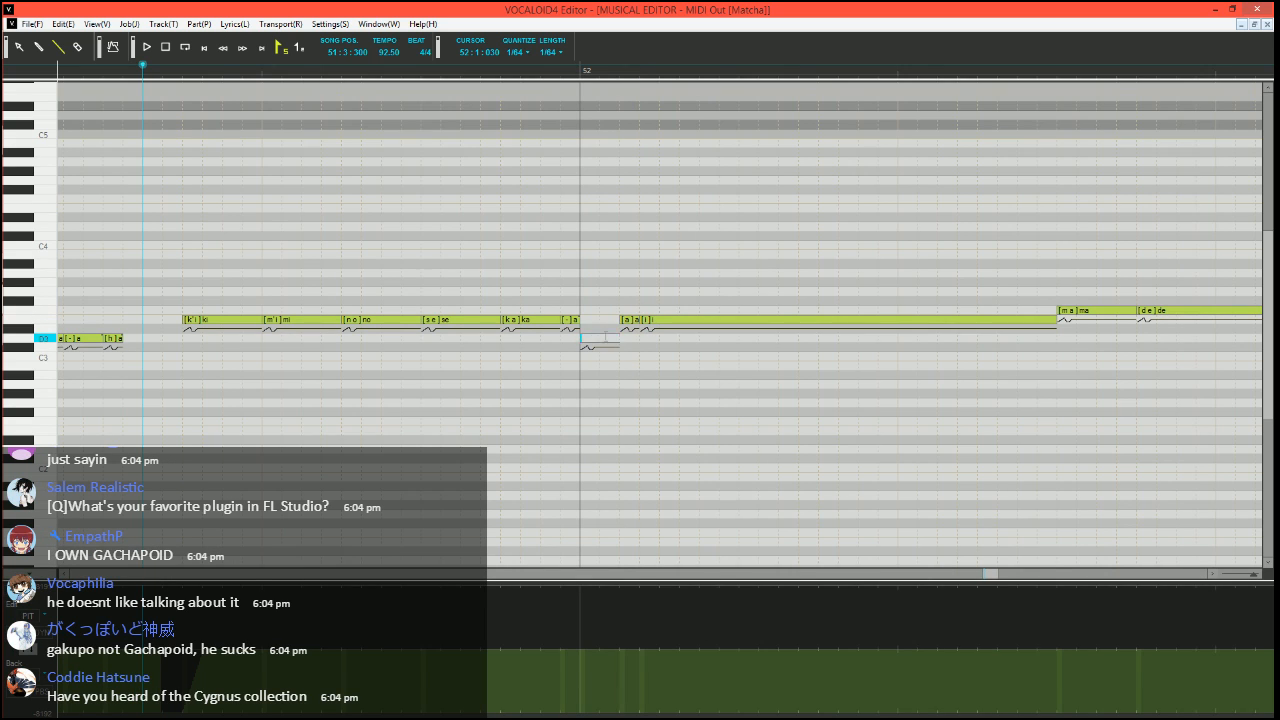
key("alt+Down")
type("i")
key("Tab")
type("-")
key("Tab")
type("-")
key("Return")
key("space")
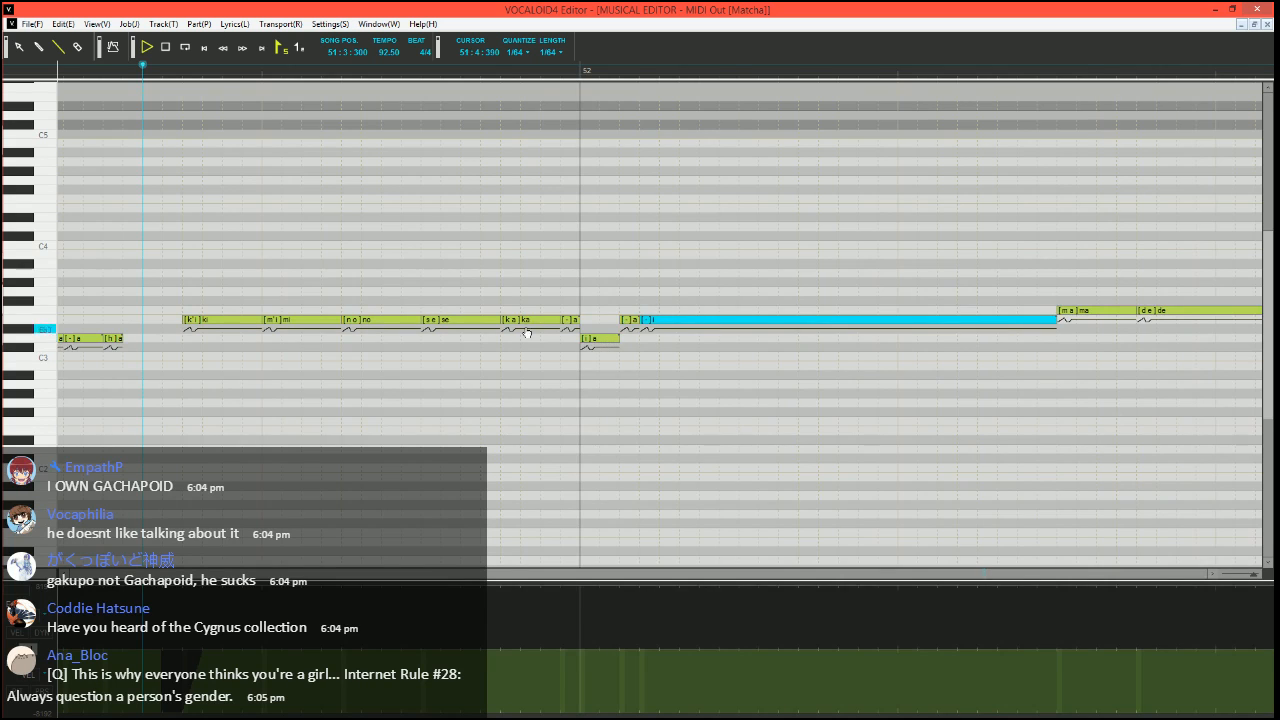
scroll(536, 329, "down", 1)
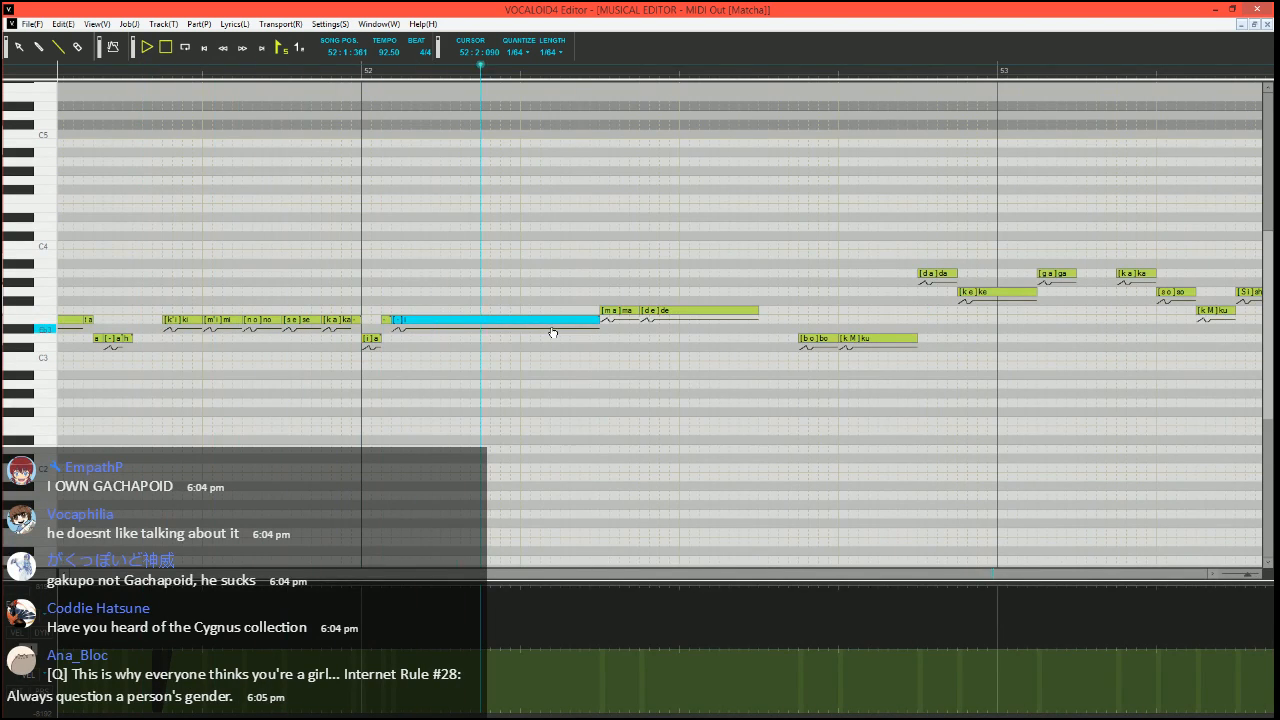
key("space")
Place the song position at 51:4:420 and lower the velocity of "de" in bar 52 to the minimum
left_click(341, 73)
scroll(341, 75, "up", 2)
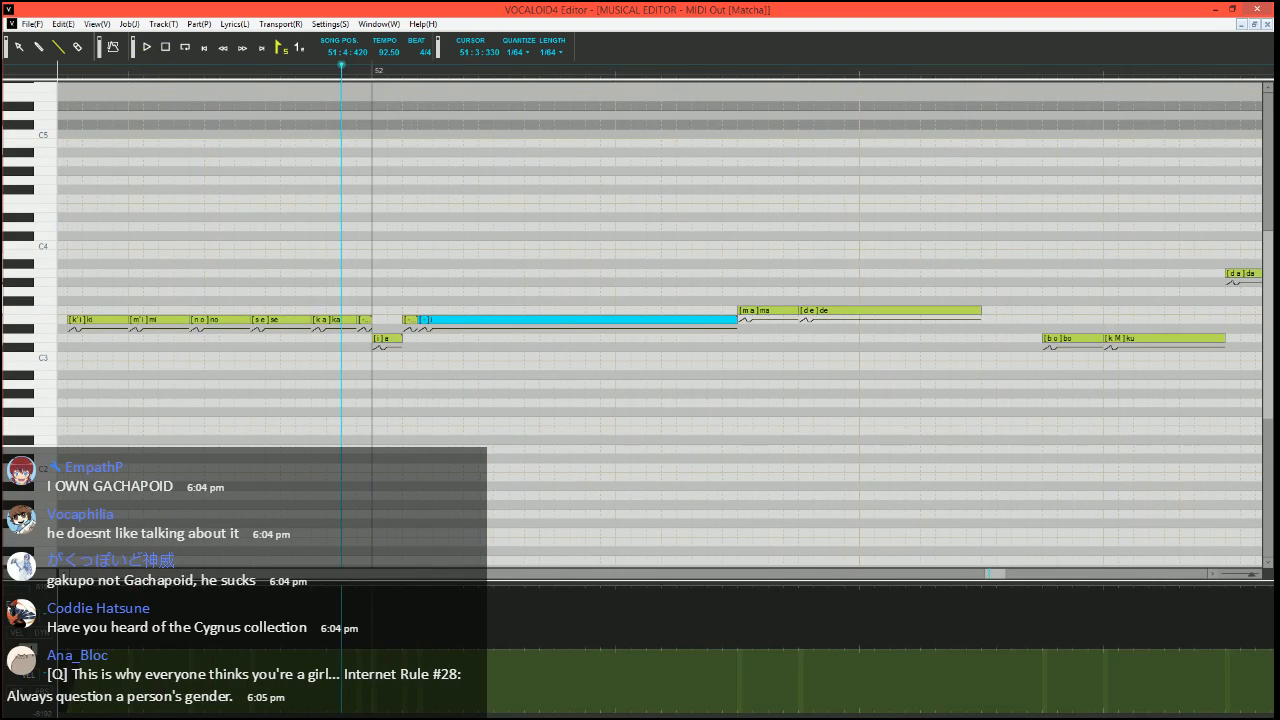
left_click(17, 632)
left_click_drag(792, 711, 808, 712)
Shorten "de" in bar 52, close it with a short F3 note with phoneme h, and play the phrase
scroll(715, 513, "right", 2)
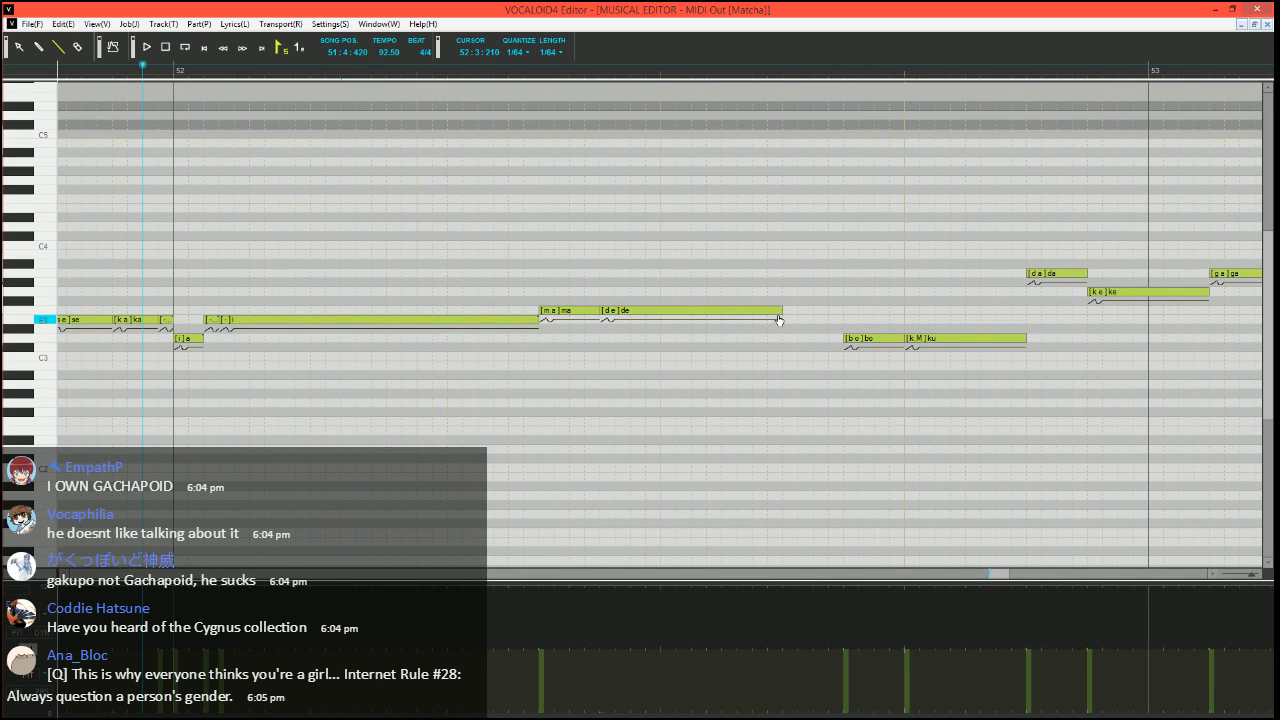
left_click_drag(782, 311, 752, 311)
left_click_drag(754, 311, 773, 311)
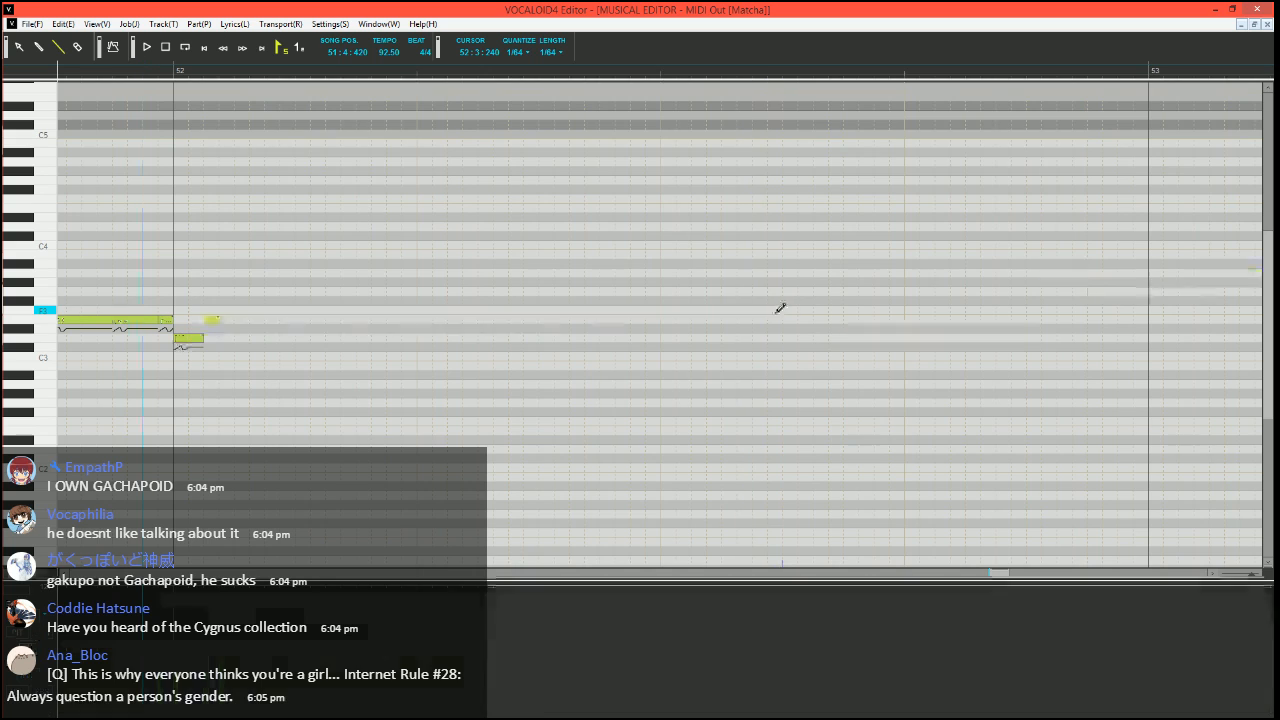
double_click(762, 311)
type("h")
key("Return")
key("space")
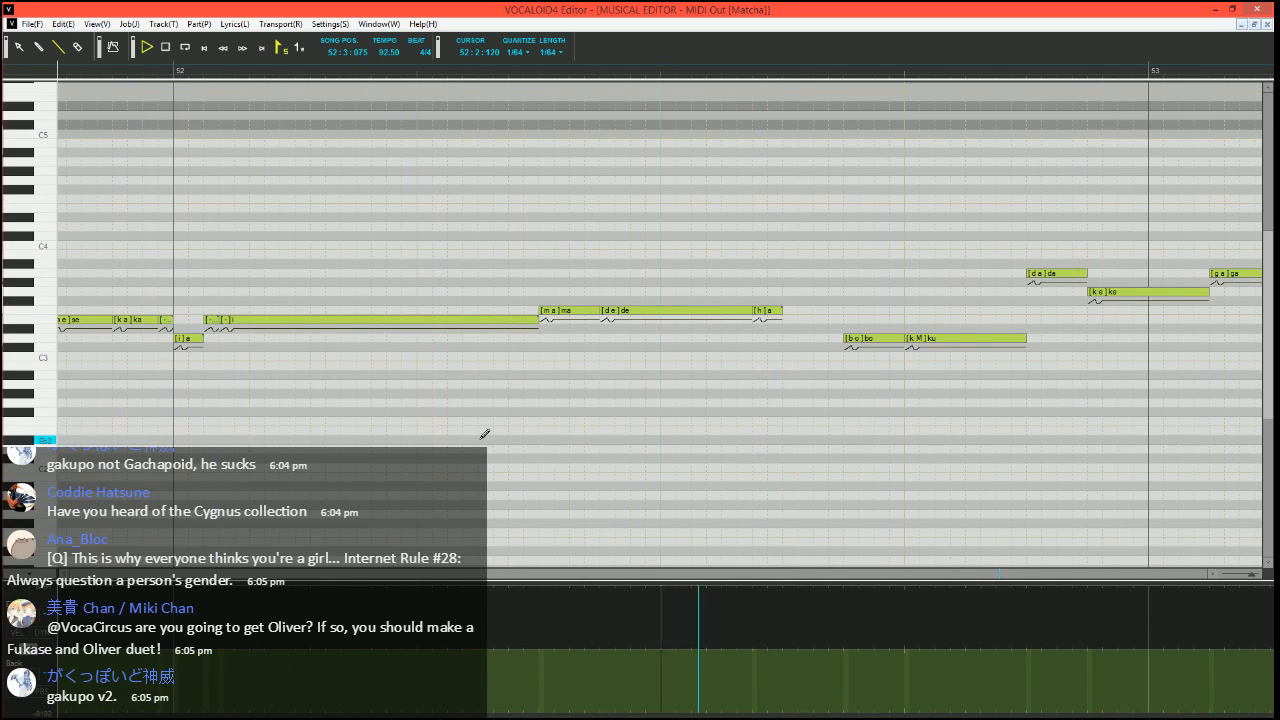
key("space")
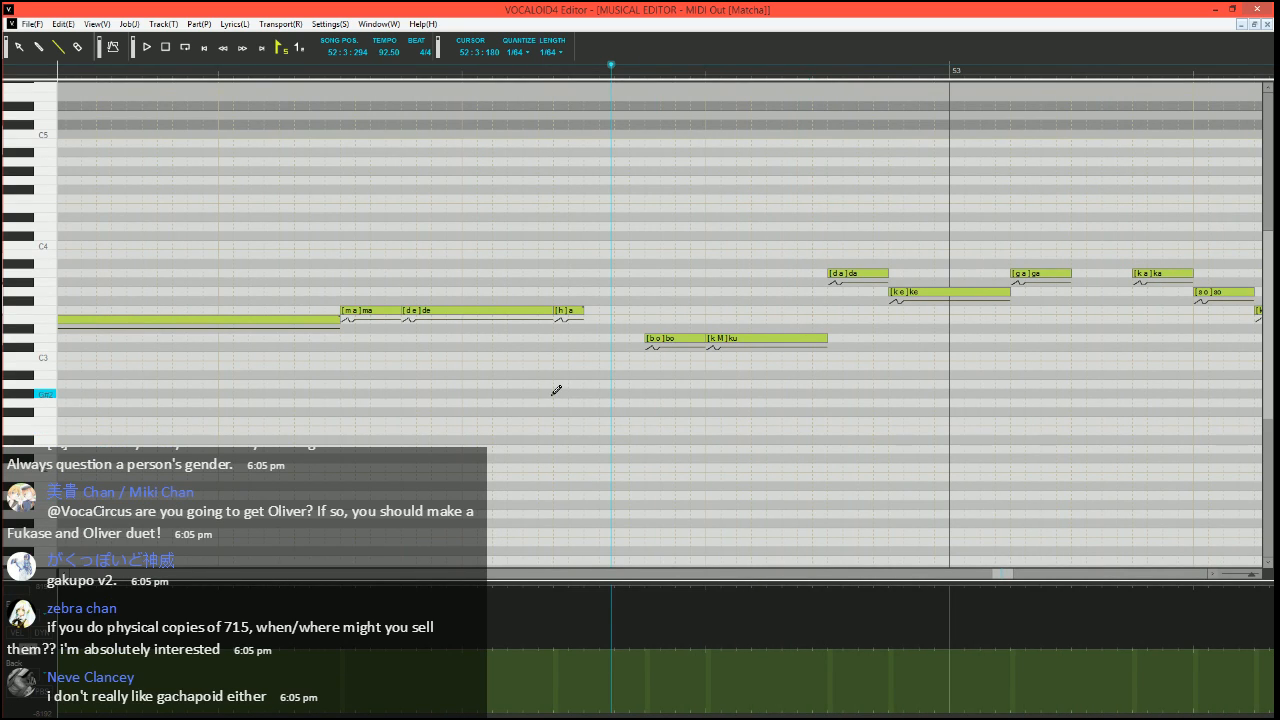
Draw a pitch rise to the maximum over the closing h note after "de", and replay the phrase from 52:2:210
left_click(327, 68)
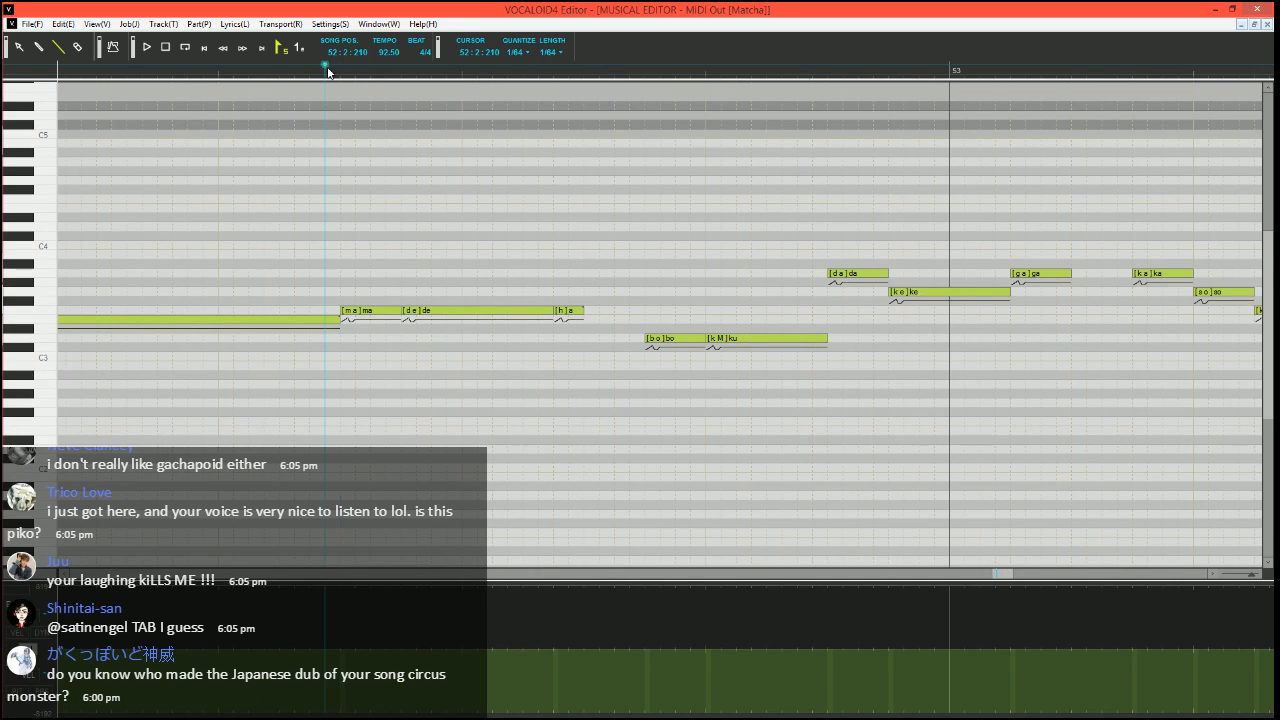
scroll(429, 346, "up", 1)
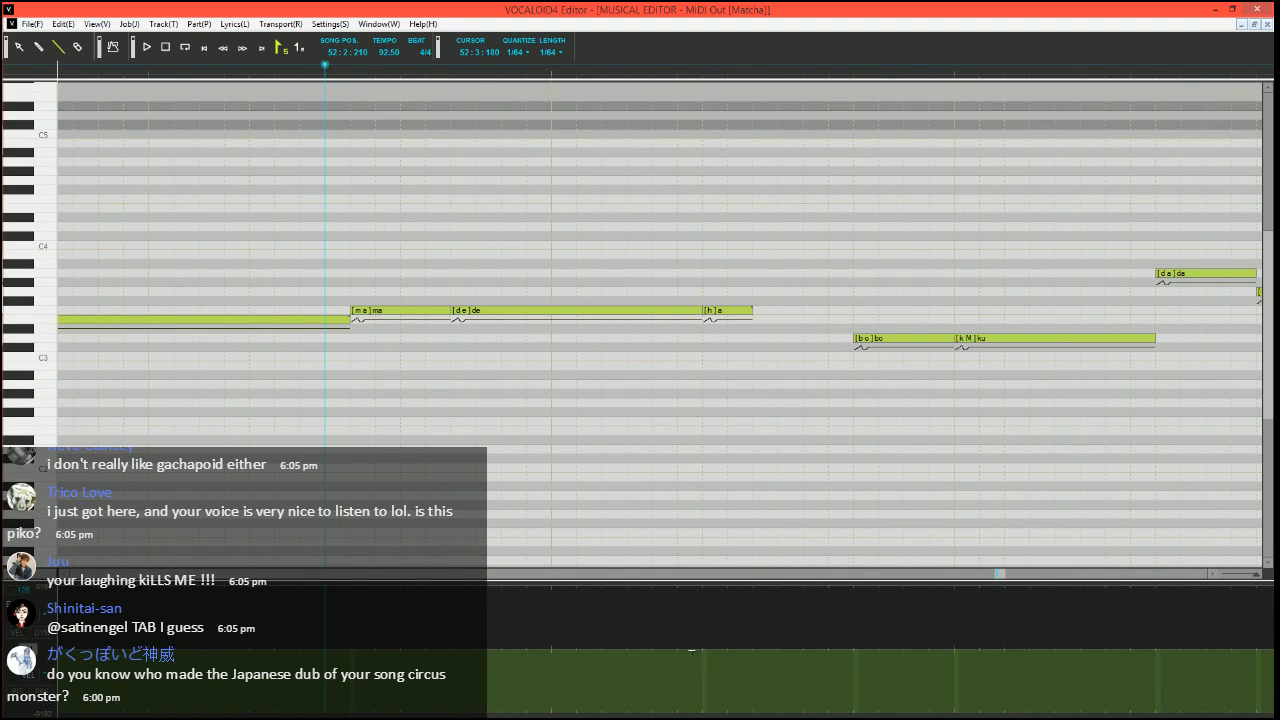
mouse_move(692, 650)
left_mouse_down()
mouse_move(709, 584)
mouse_move(746, 581)
left_mouse_up()
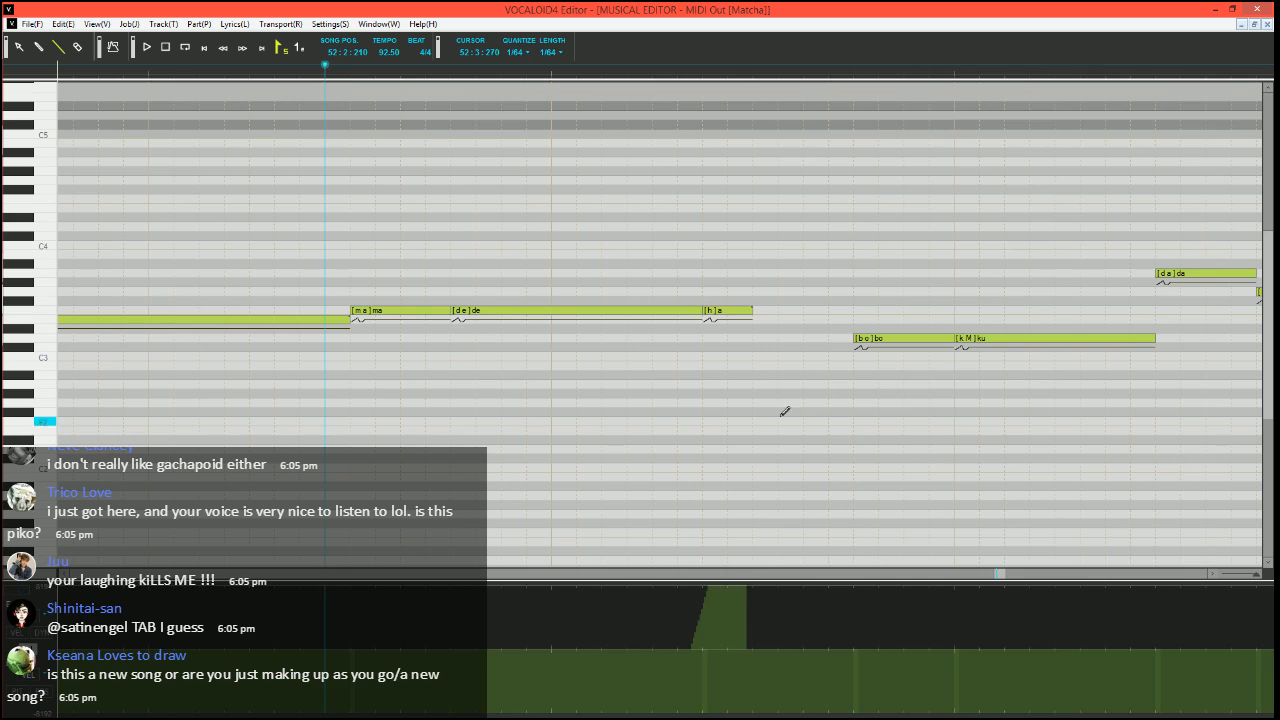
scroll(780, 405, "down", 1)
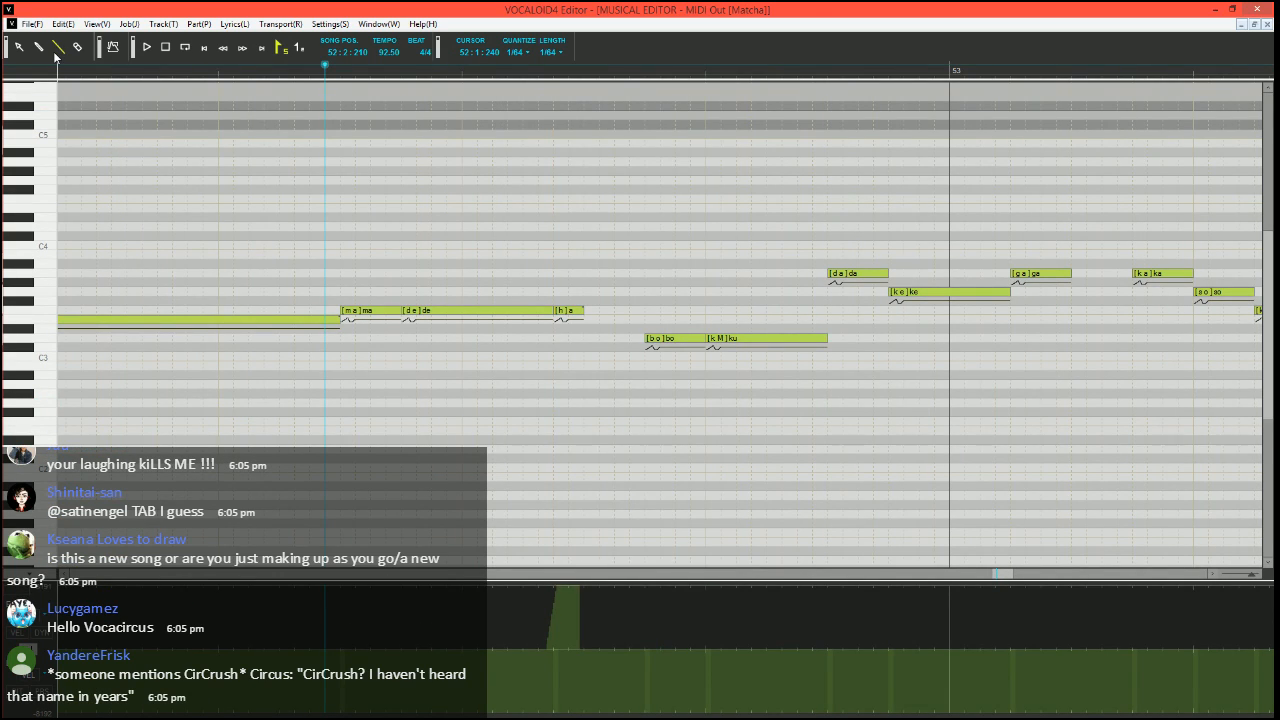
key("space")
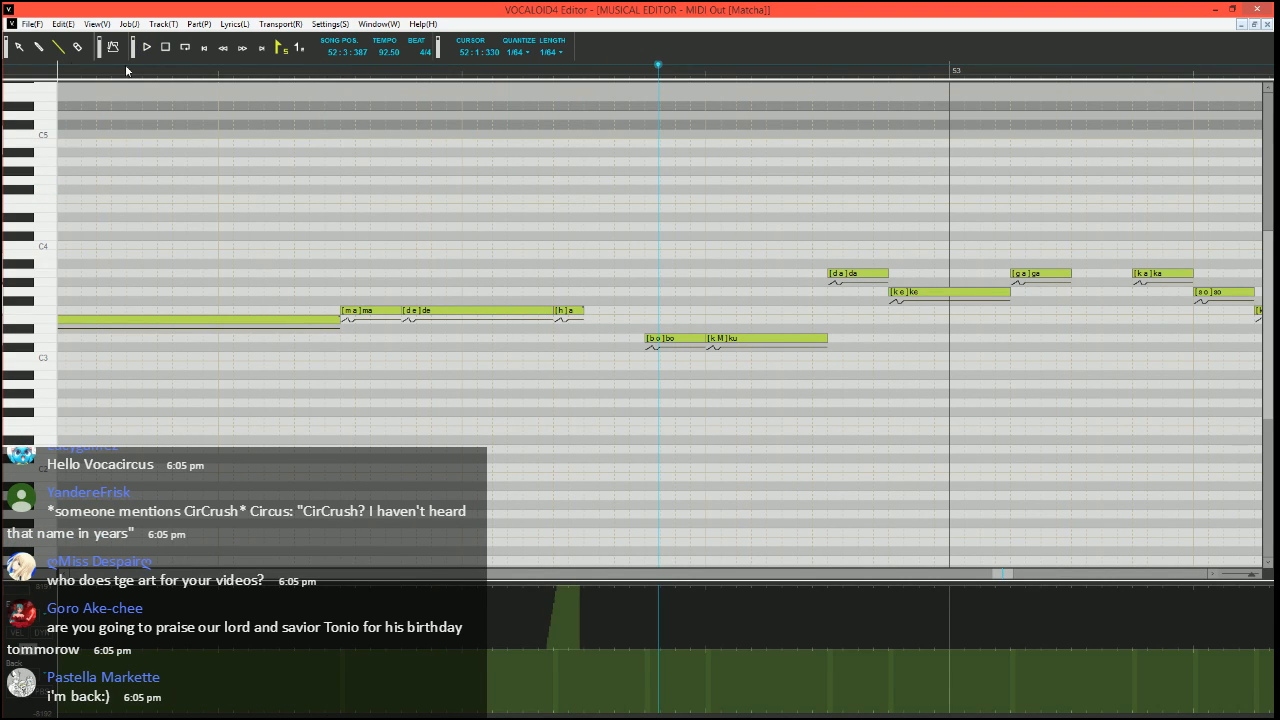
left_click(265, 66)
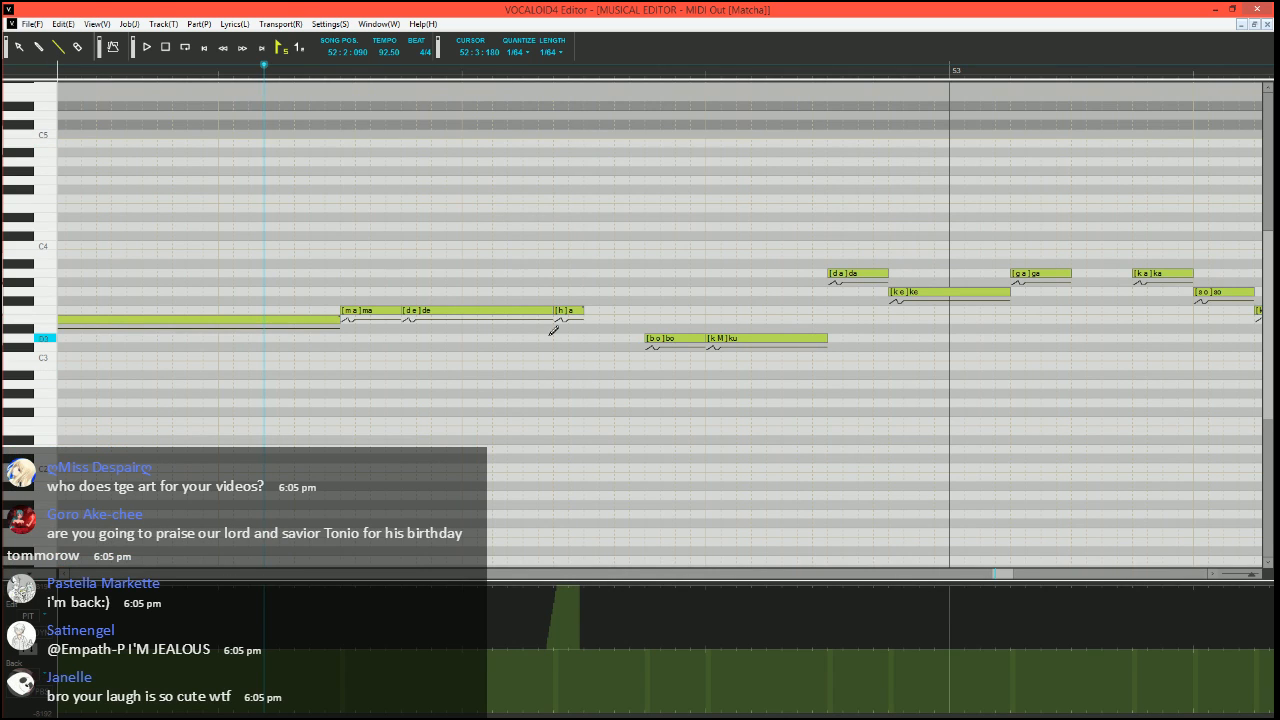
Draw a pitch dip ramping back up just before "bo" in bar 52 and play from 52:3:300
scroll(540, 410, "right", 2)
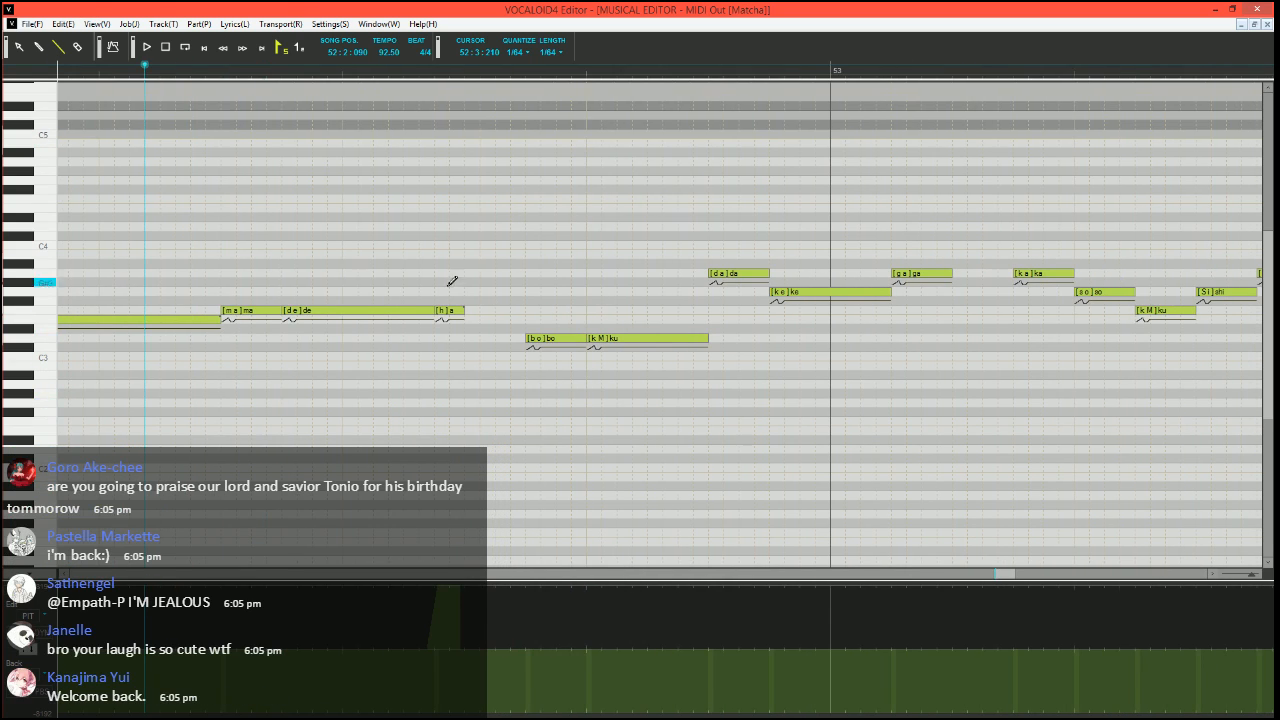
scroll(340, 384, "up", 1)
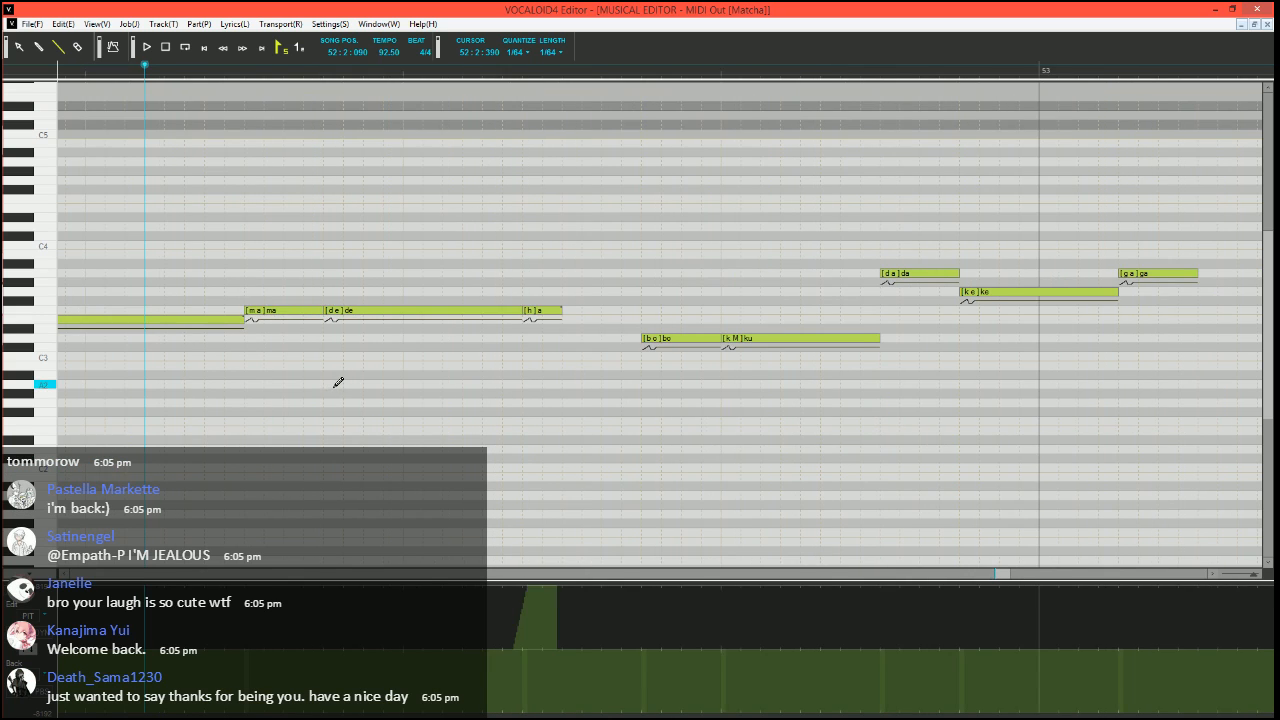
scroll(340, 385, "right", 2)
left_click(483, 68)
scroll(466, 130, "right", 2)
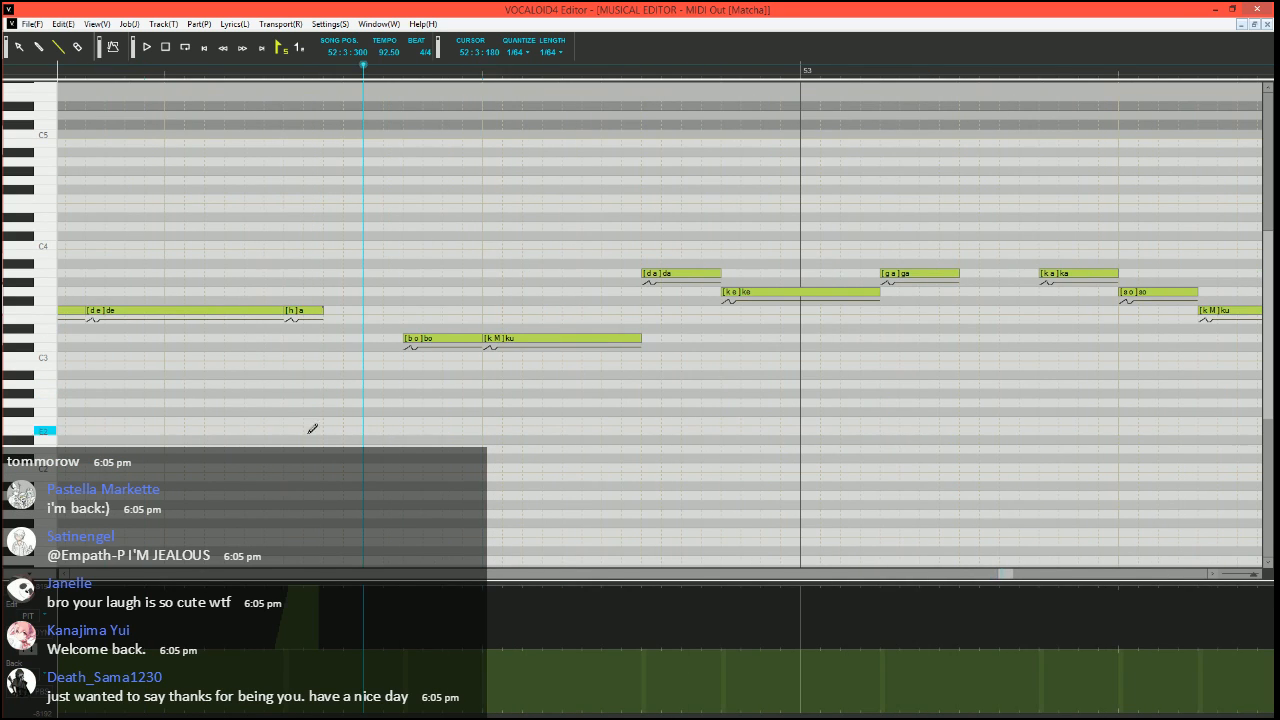
scroll(334, 413, "down", 1)
scroll(334, 413, "up", 1)
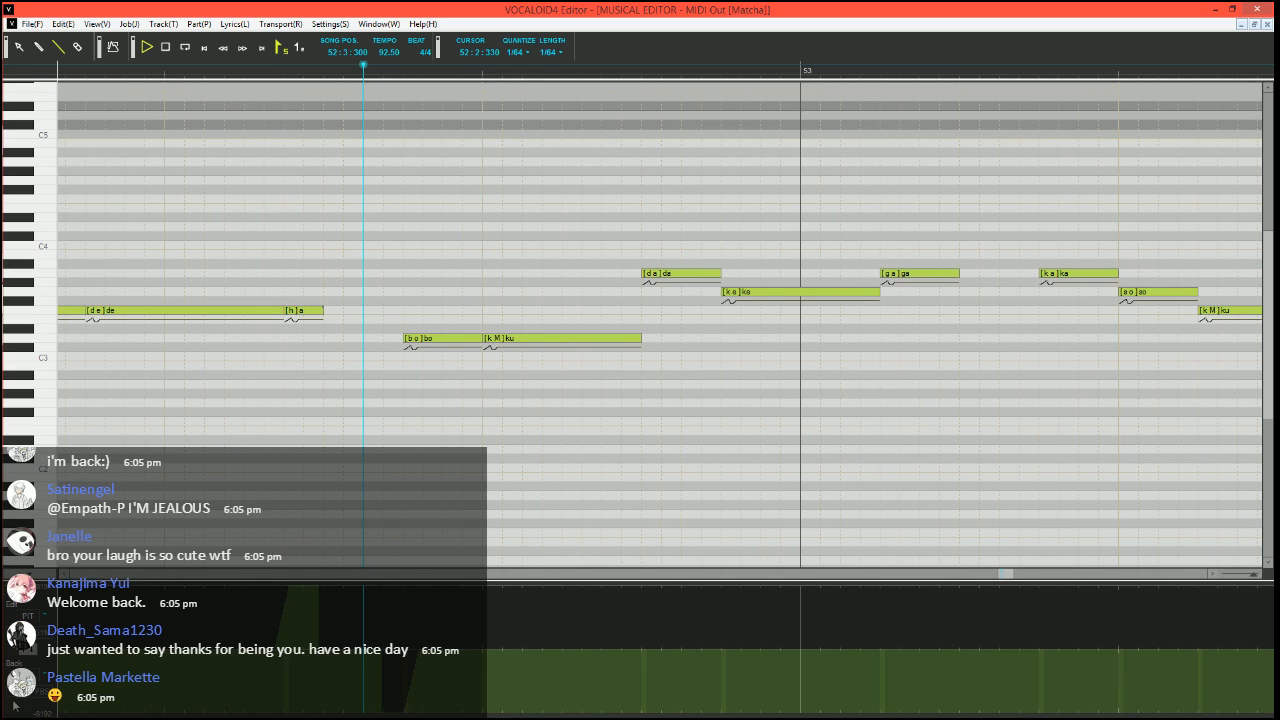
key("space")
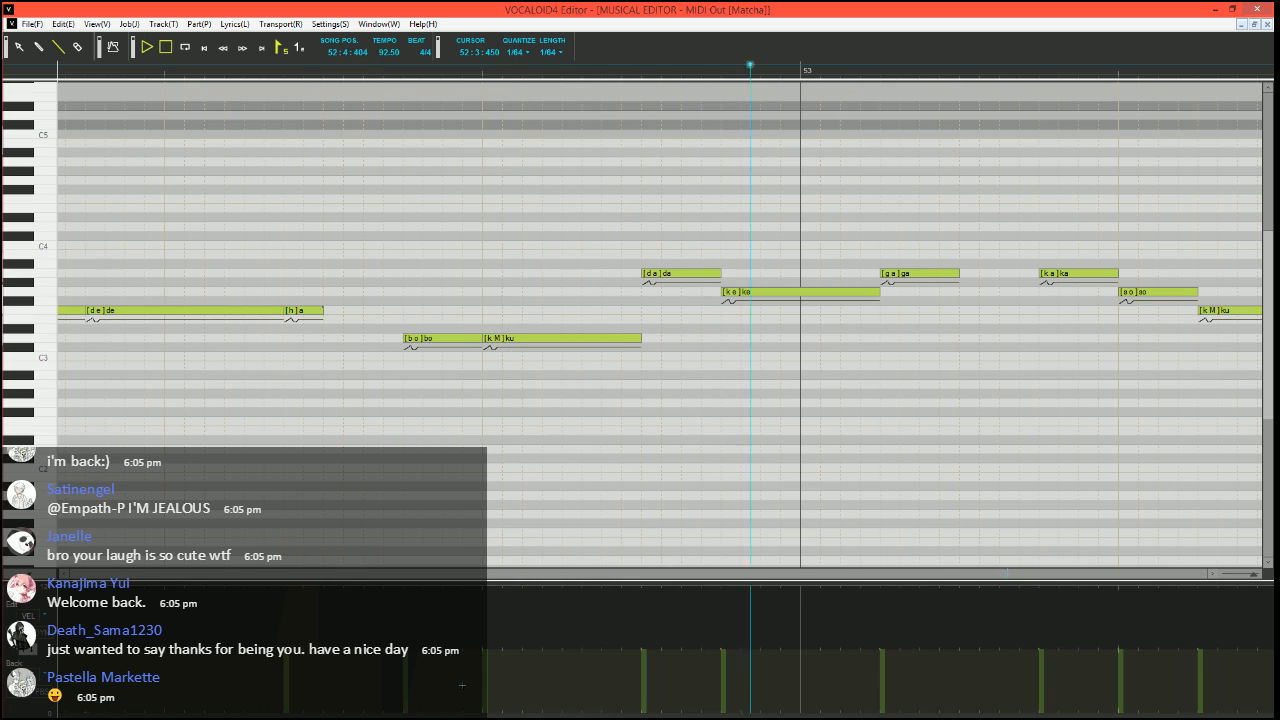
key("space")
Lower the velocity of "ku" after "bo" to less than half of its neighbours and replay from just before "bo"
left_click_drag(515, 670, 521, 669)
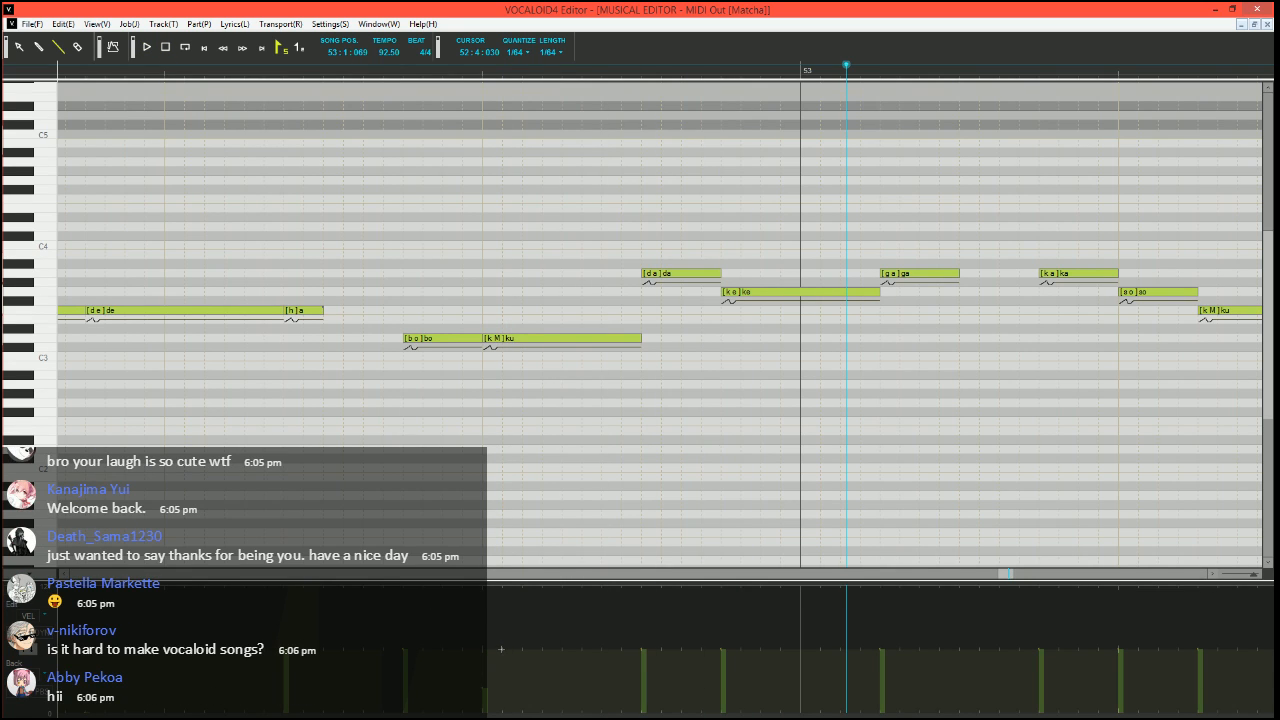
left_click(329, 73)
key("space")
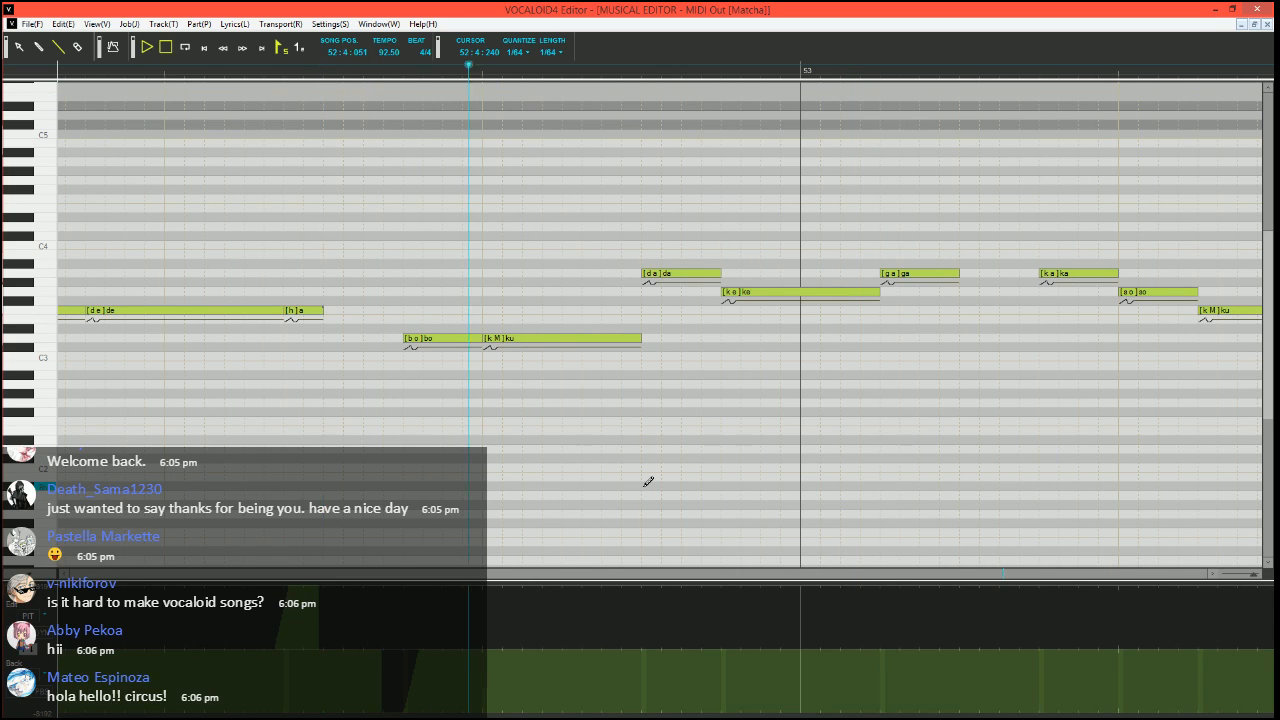
left_click(344, 70)
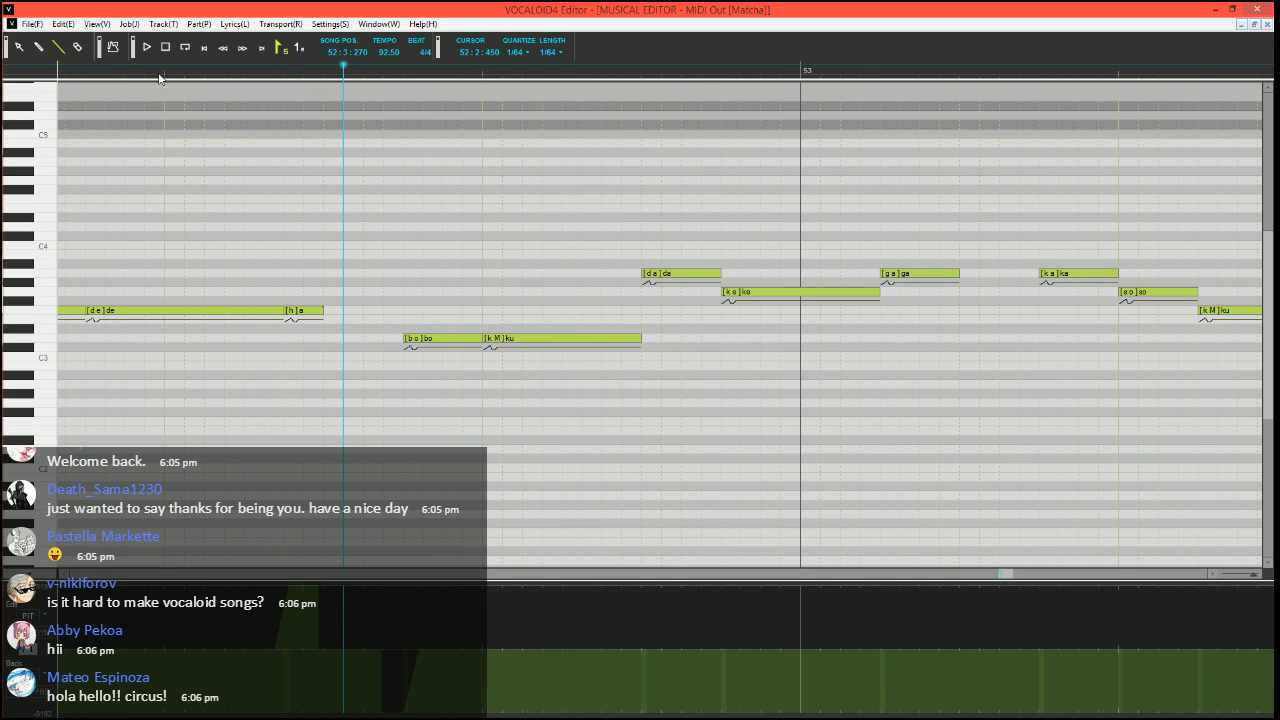
Split "da" at the end of bar 52 into a short G3 "da" and two A3 notes with phonemes a and "-", and play it
scroll(414, 306, "right", 1)
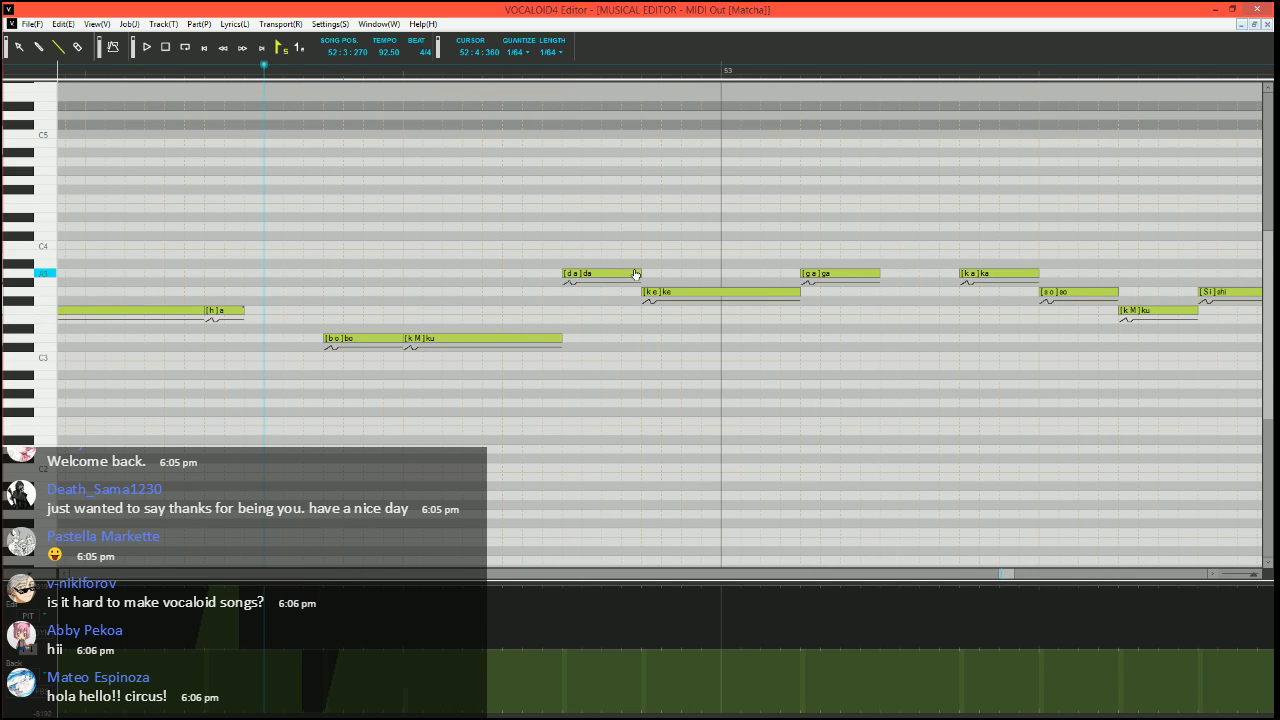
mouse_move(637, 274)
left_mouse_down()
mouse_move(580, 275)
mouse_move(574, 292)
mouse_move(641, 274)
left_mouse_up()
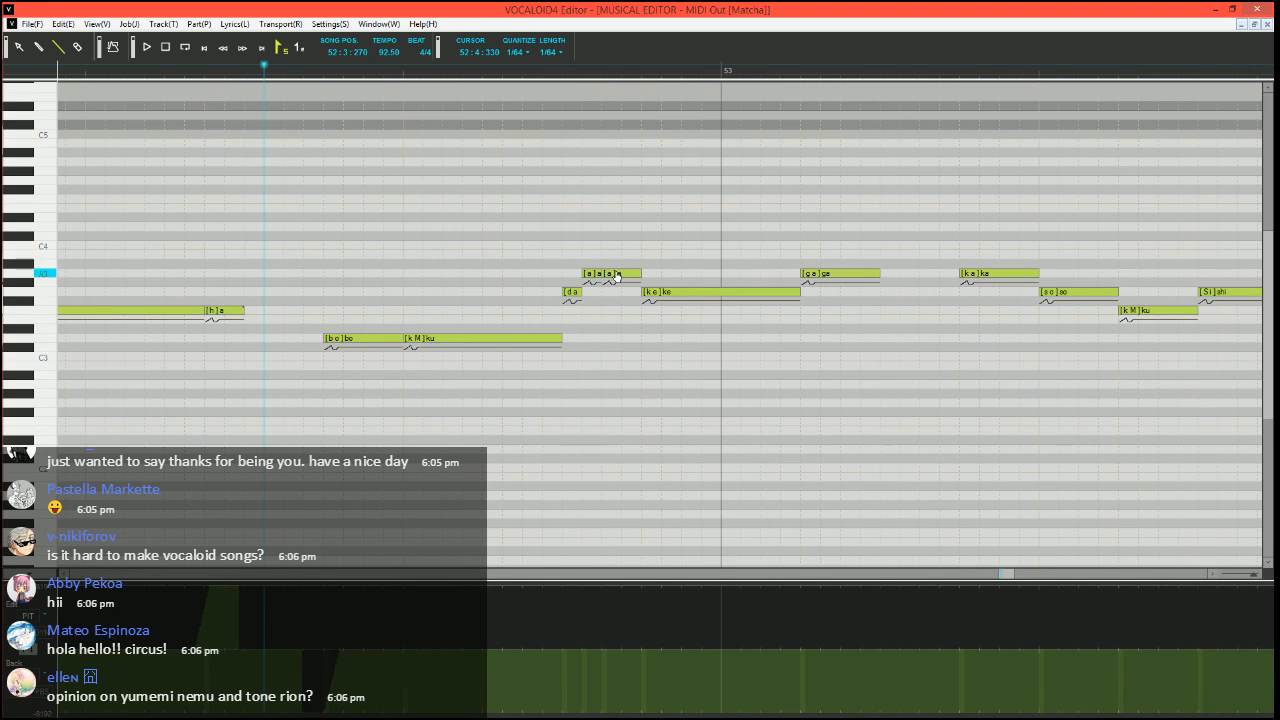
double_click(617, 277, "alt")
type("-")
key("Return")
key("space")
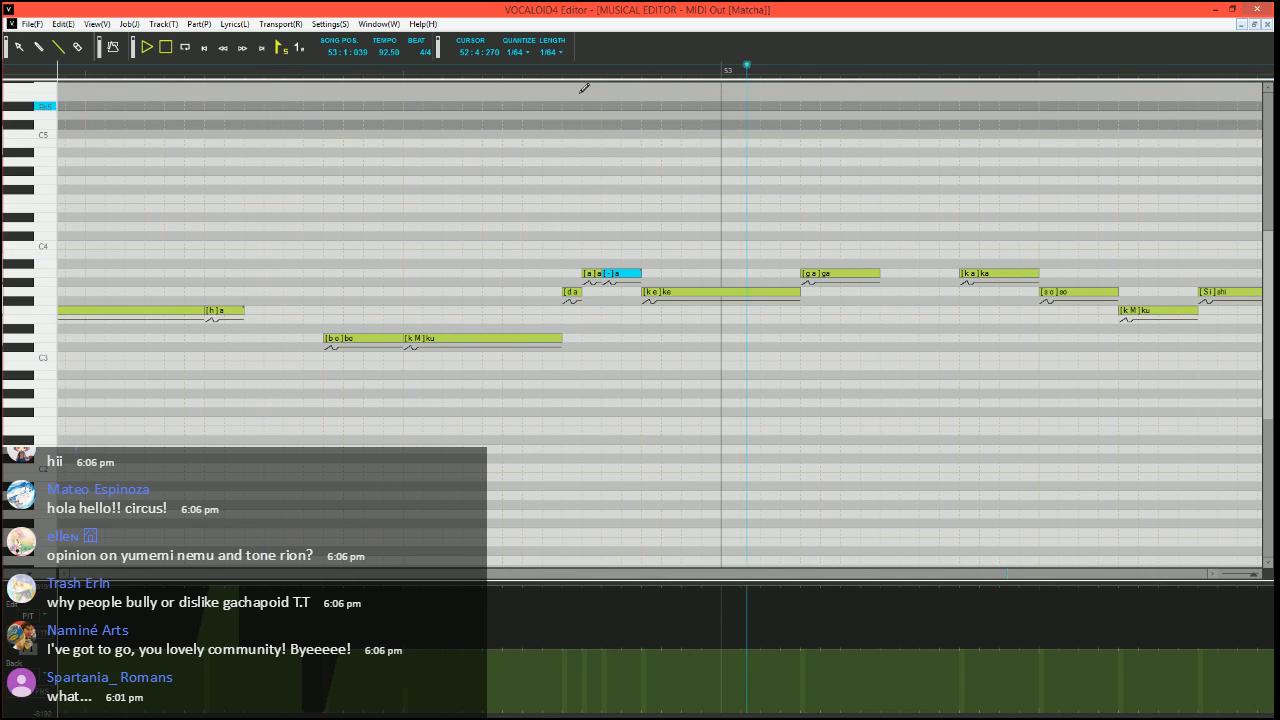
key("space")
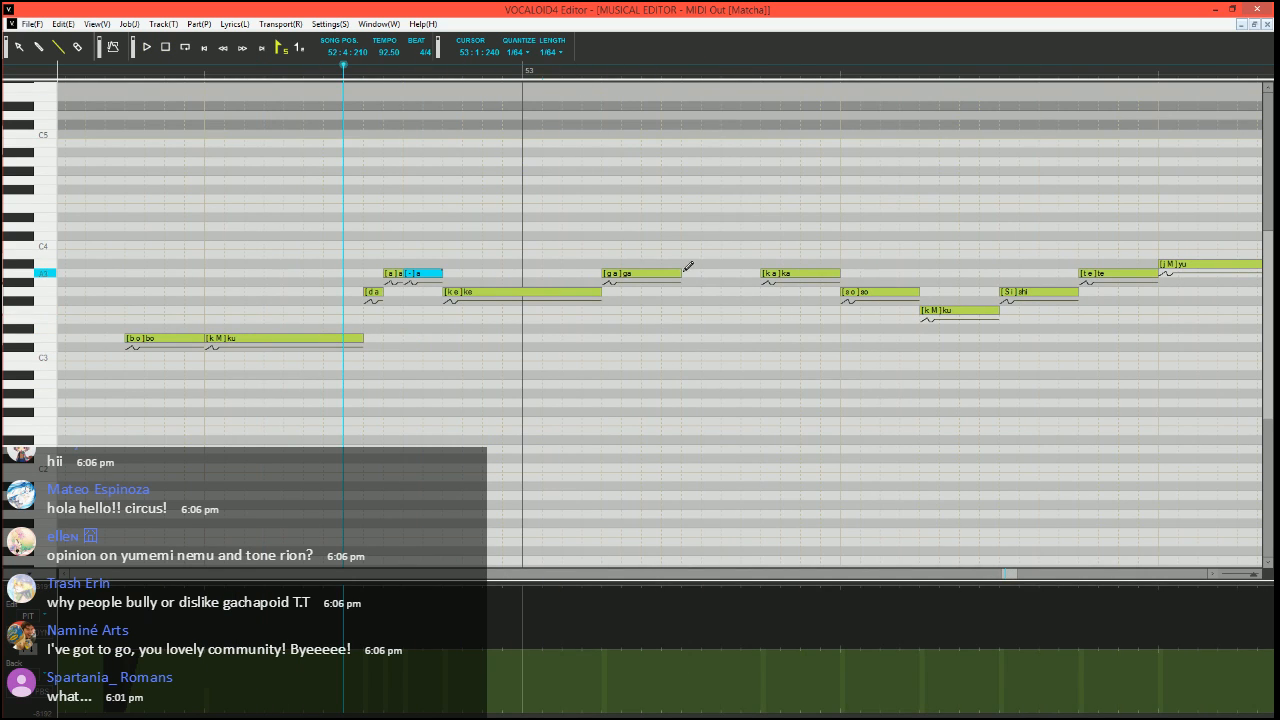
Split "ga" in bar 53 into a short G3 "ga" and three A3 notes with phonemes a, "-" and "-", extending the phrase end slightly
mouse_move(681, 273)
left_mouse_down()
mouse_move(620, 275)
mouse_move(611, 297)
mouse_move(645, 271)
left_mouse_up()
left_click_drag(648, 271, 702, 271)
left_click(649, 276)
double_click(649, 277)
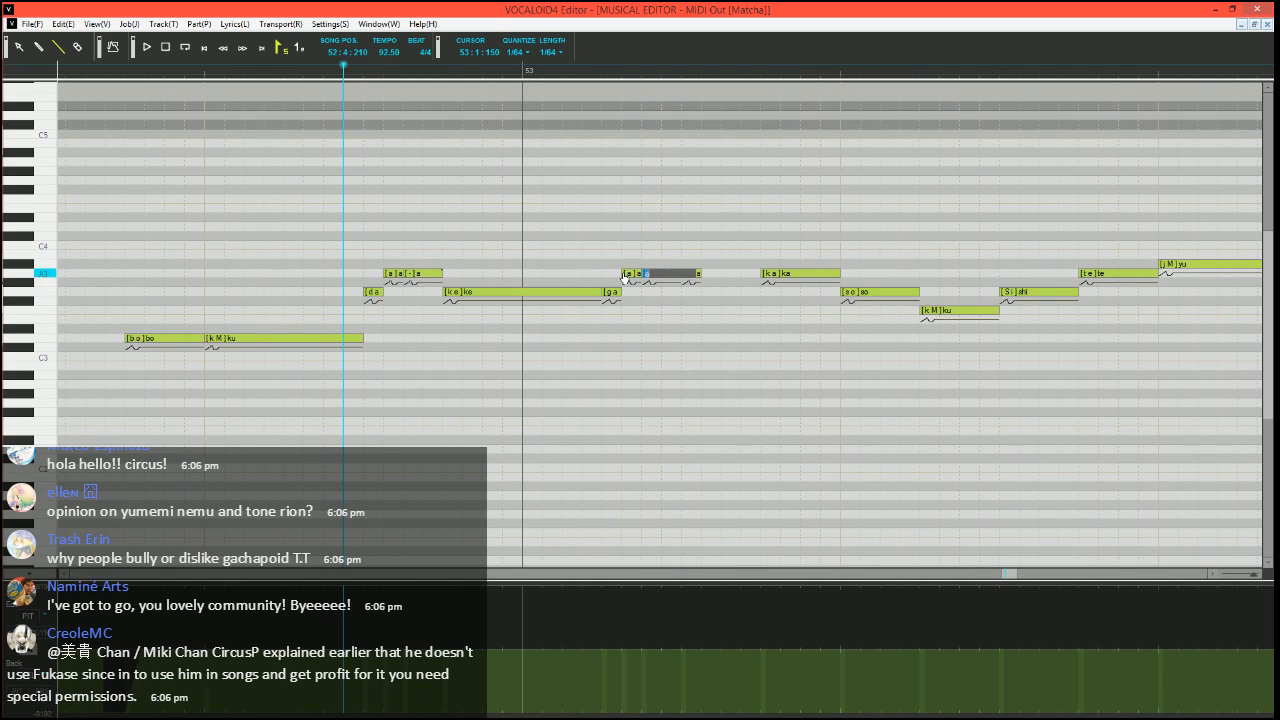
type("-")
key("Tab")
type("-")
key("Return")
Play the phrase from 52:3:300 through the split "da" and "ga" notes
left_click(84, 75)
scroll(383, 278, "down", 2)
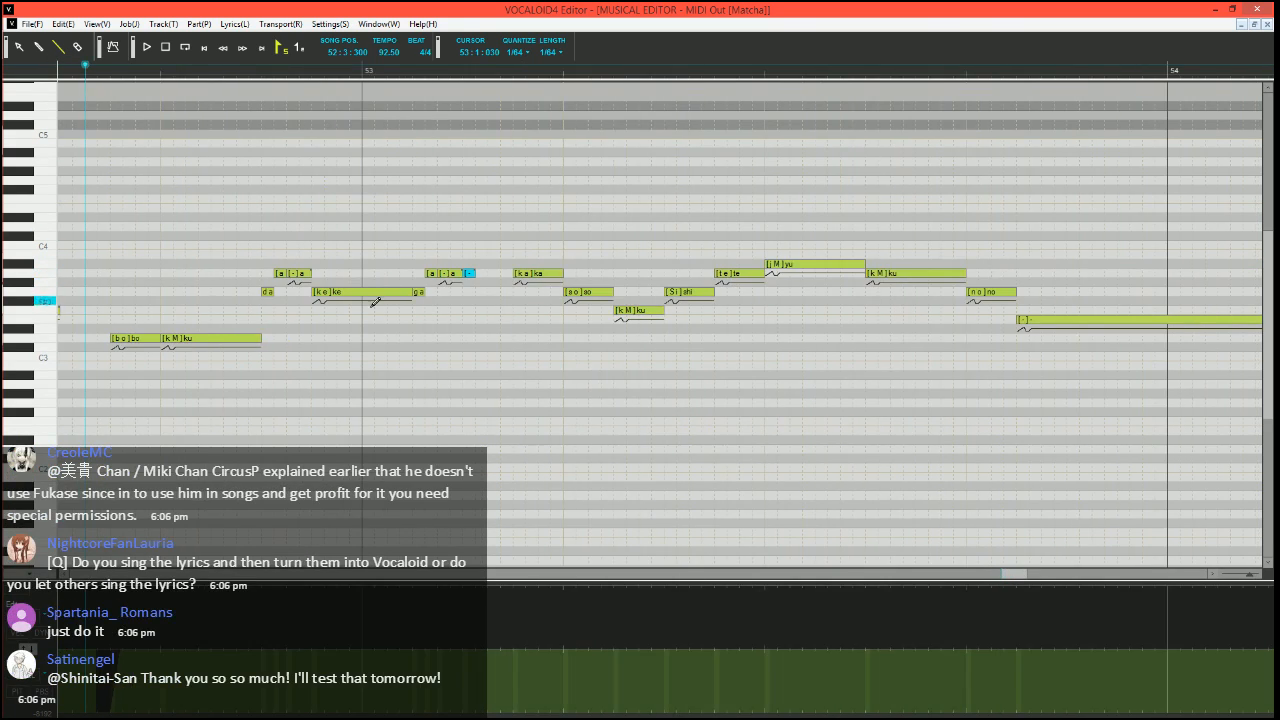
scroll(371, 310, "left", 2)
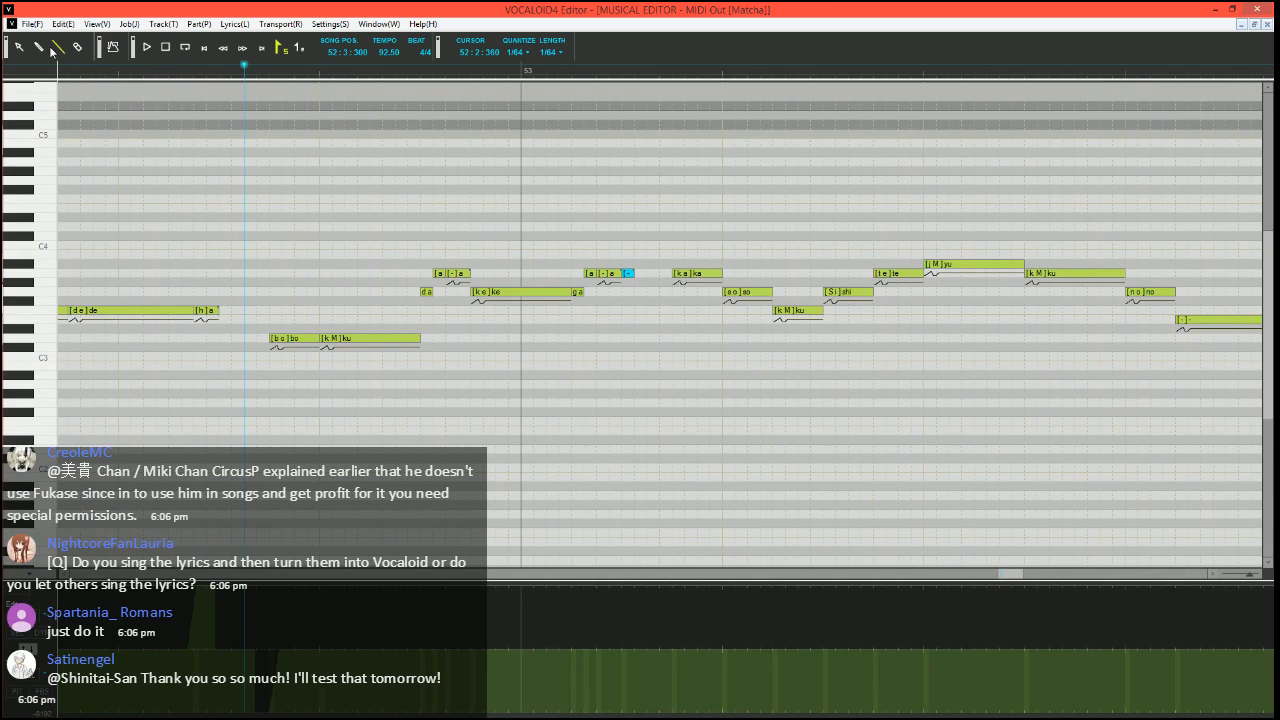
scroll(431, 374, "left", 2)
scroll(420, 394, "up", 1)
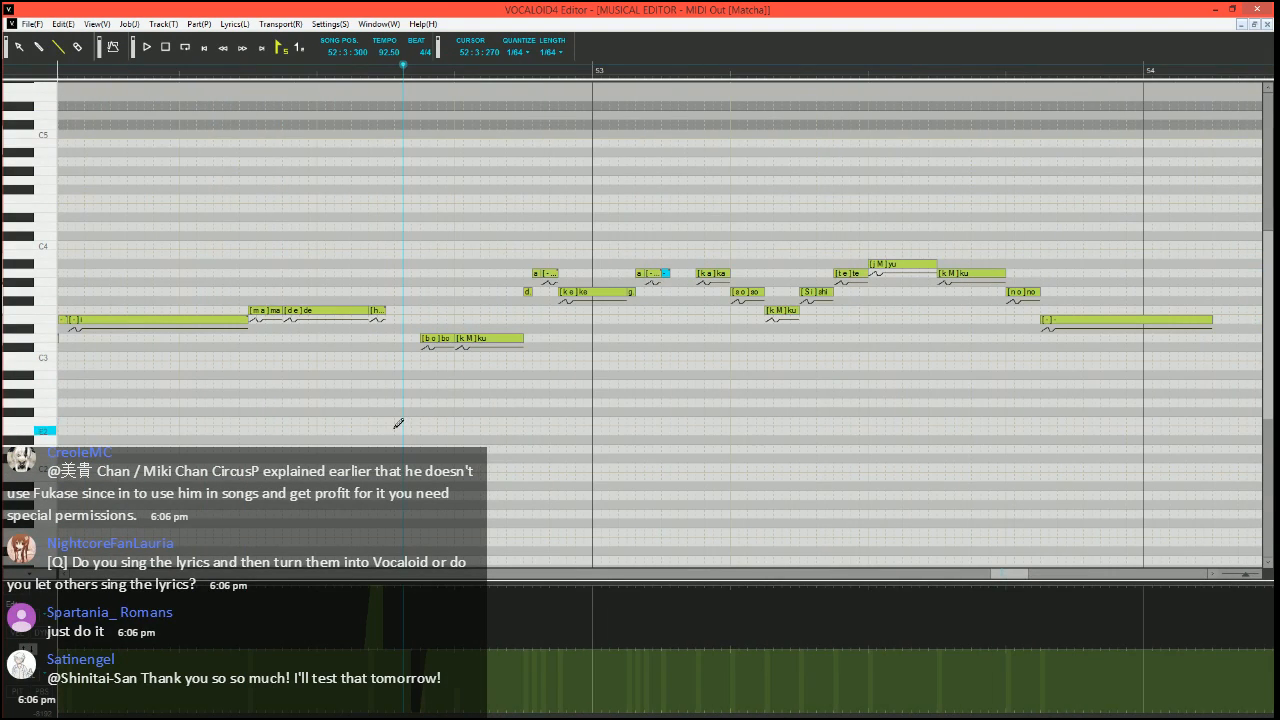
scroll(401, 437, "up", 1)
scroll(401, 437, "up", 1)
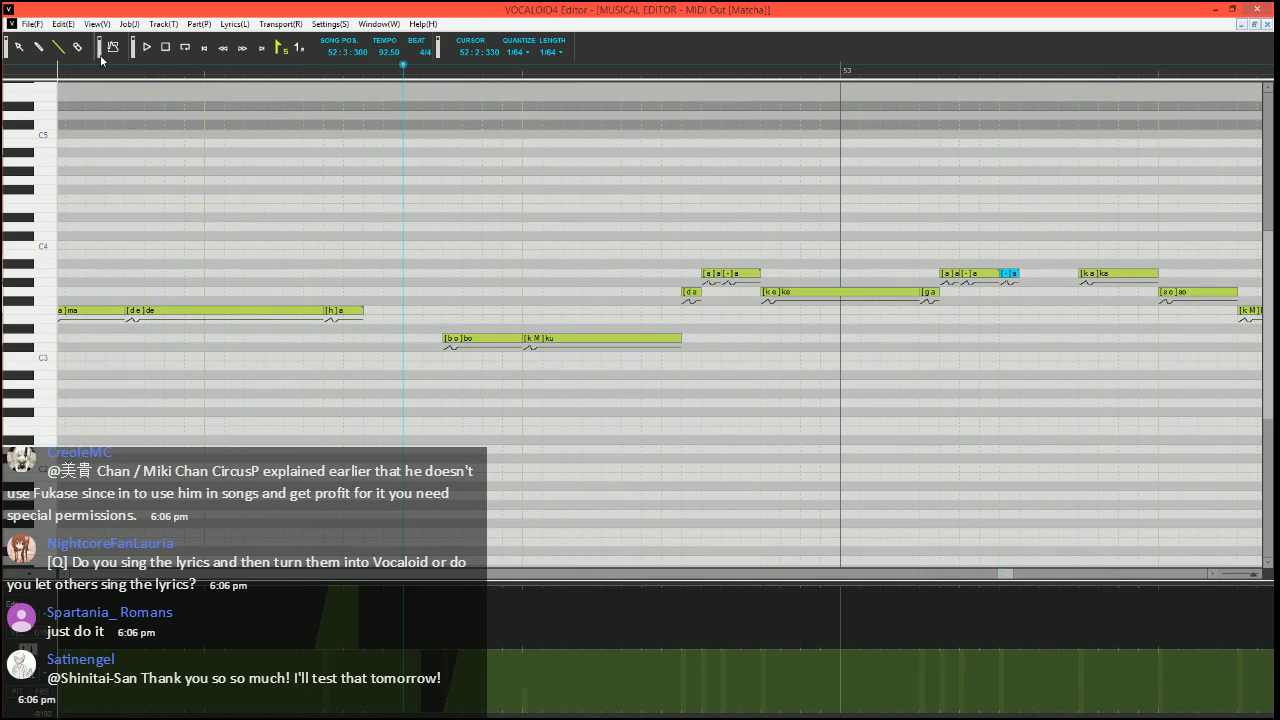
key("space")
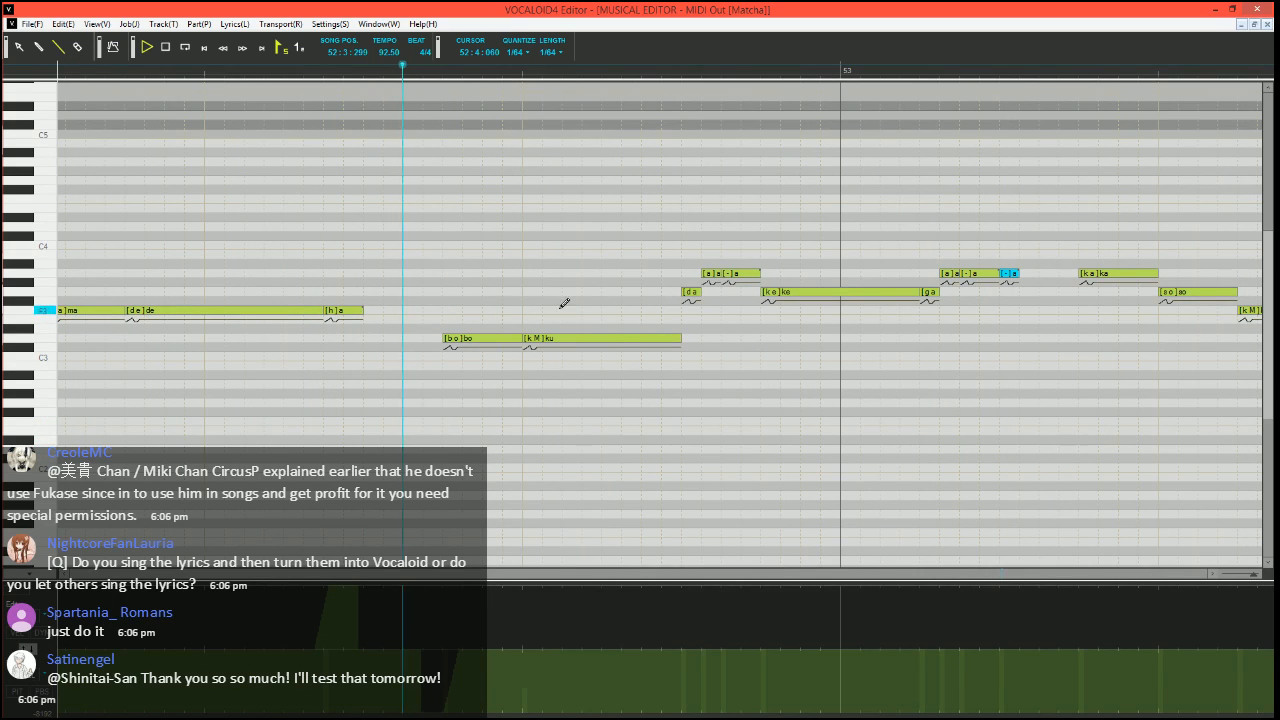
scroll(661, 335, "right", 5)
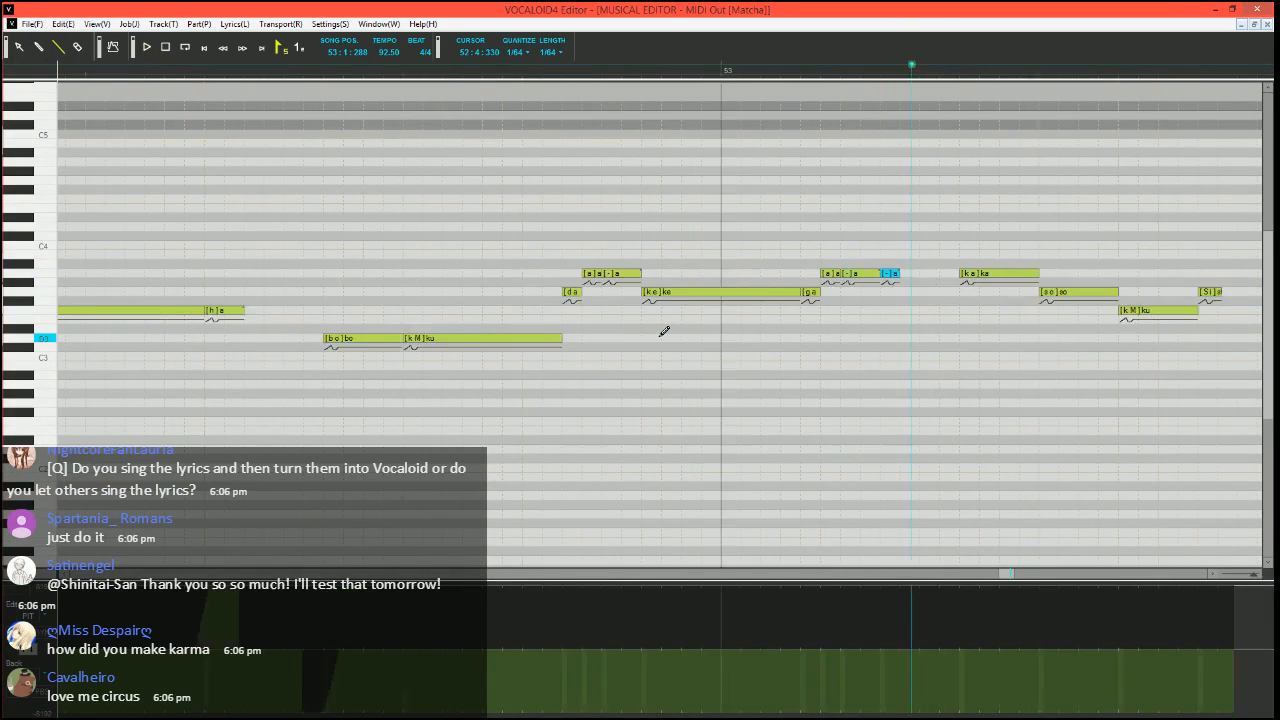
Draw a pitch dip ramping back up at the start of "ka" in bar 53 and replay the phrase from 53:1:300
scroll(500, 325, "right", 1)
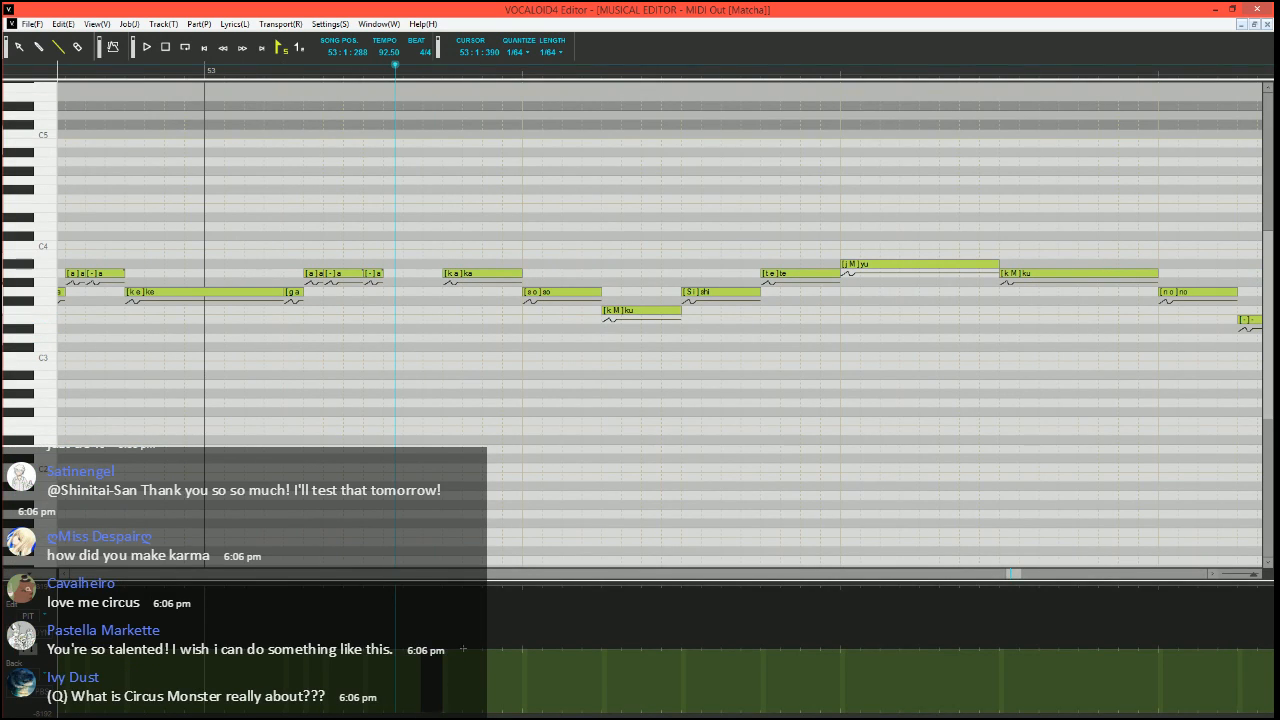
key("space")
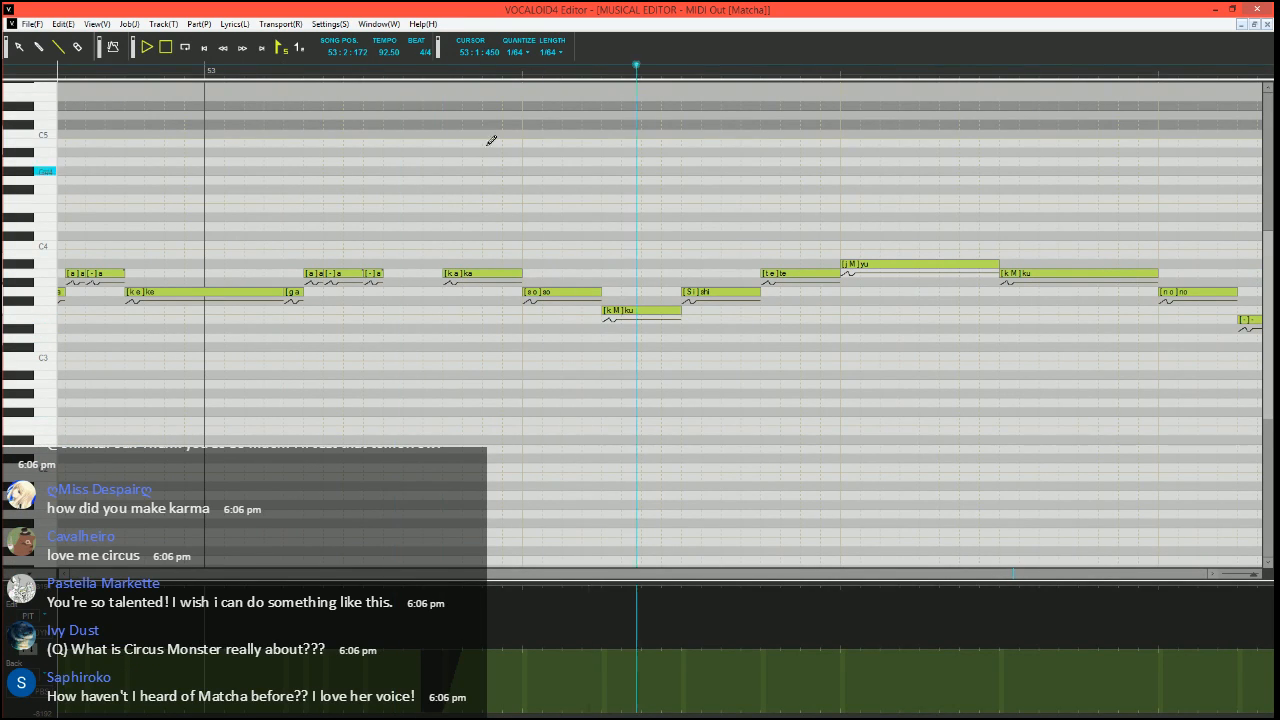
key("space")
left_click(403, 73)
scroll(500, 378, "right", 5)
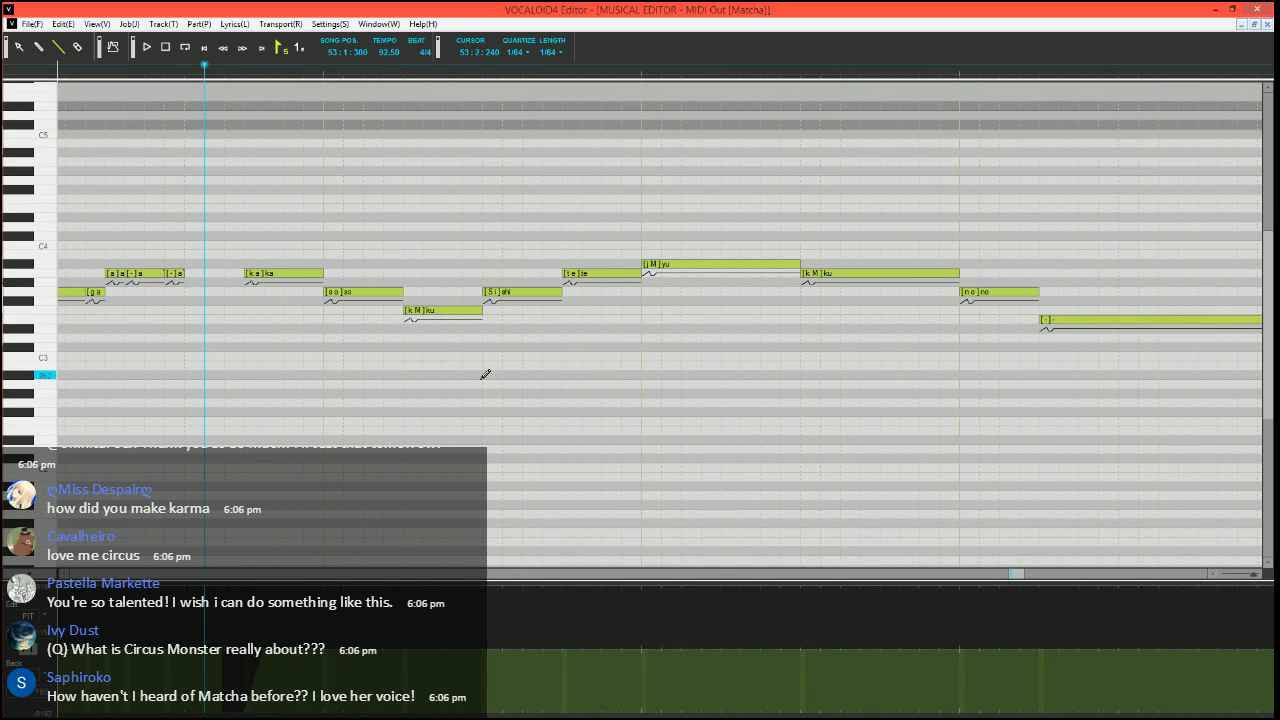
key("space")
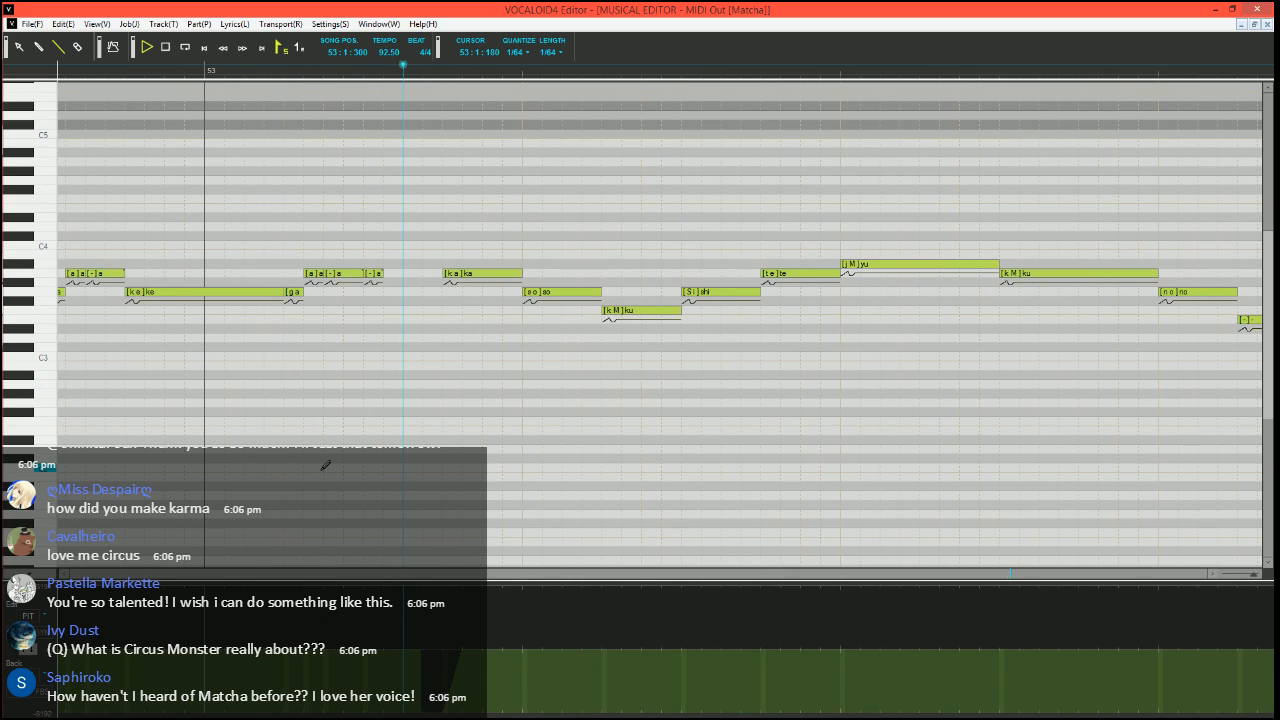
key("space")
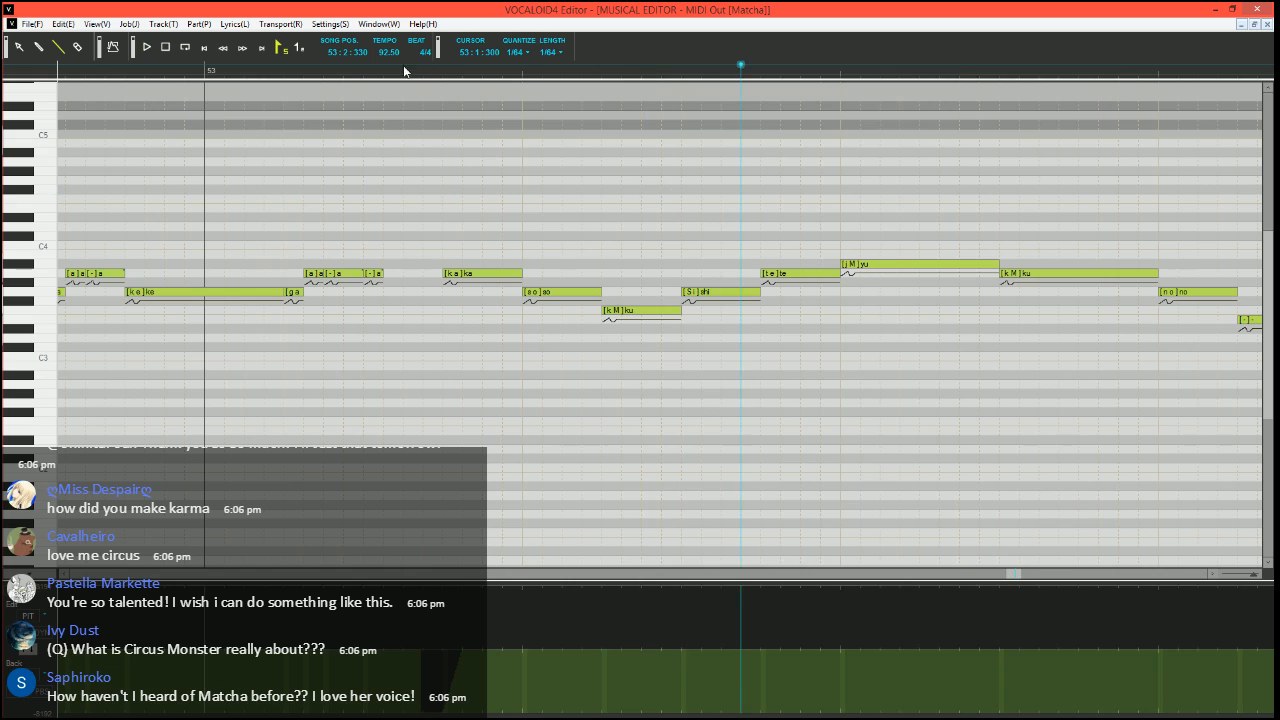
left_click(403, 72)
Lower the velocity of "te" in bar 53 to the minimum
scroll(112, 714, "right", 3)
left_click(28, 648)
left_click(643, 712)
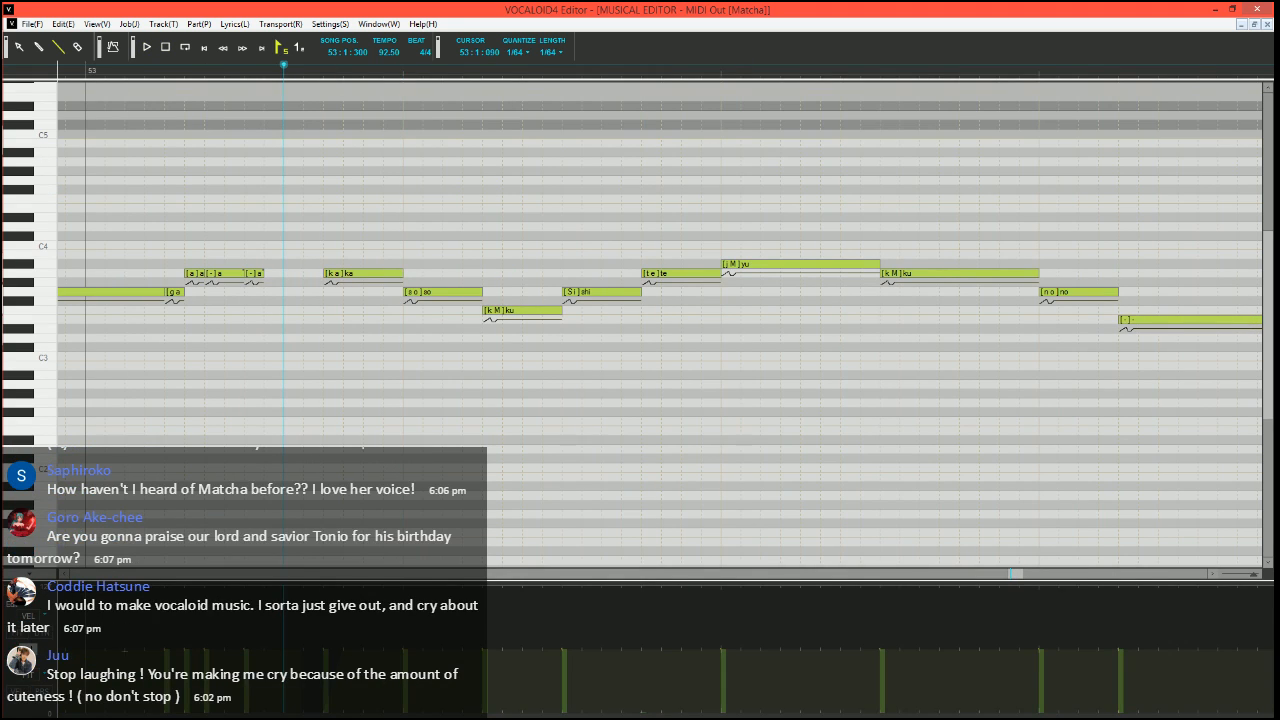
Split "yu" in bar 53 into a short A3 "yu" and two Bb3 notes with phonemes M and "-", and play the phrase
scroll(643, 700, "right", 4)
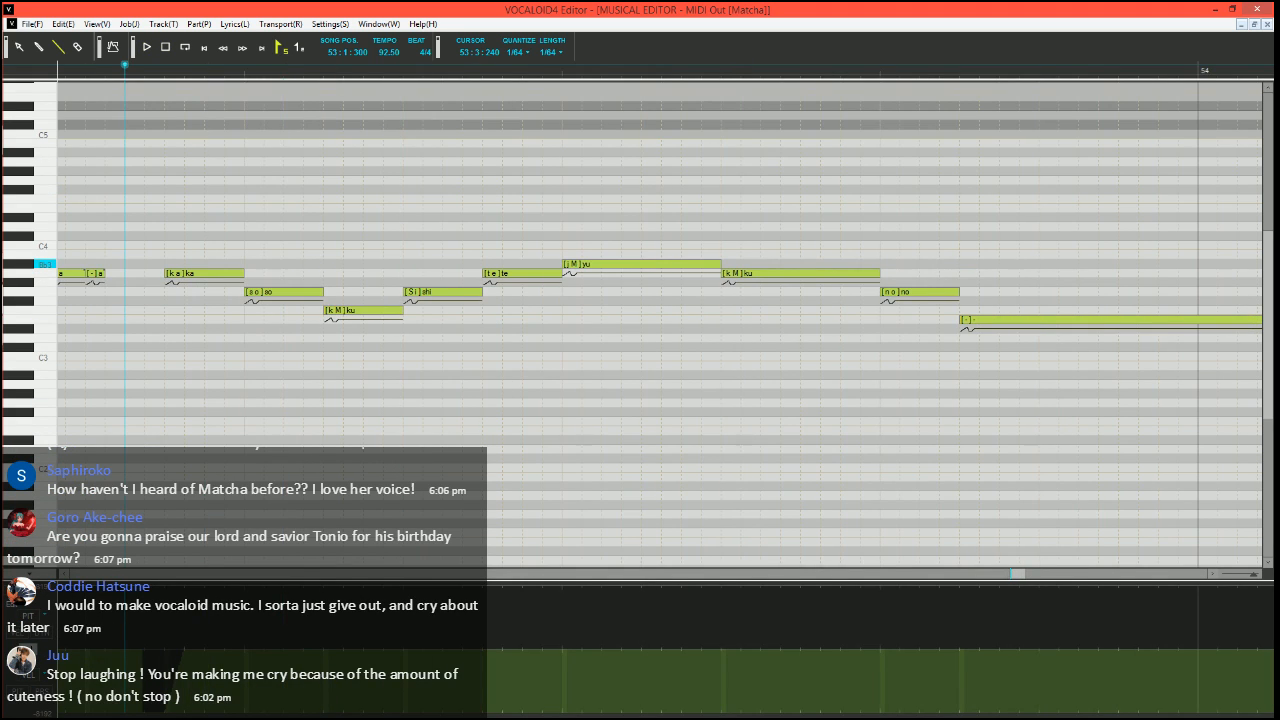
left_click(582, 265)
mouse_move(582, 265)
left_mouse_down()
mouse_move(602, 266)
mouse_move(592, 283)
mouse_move(622, 264)
mouse_move(720, 264)
left_mouse_up()
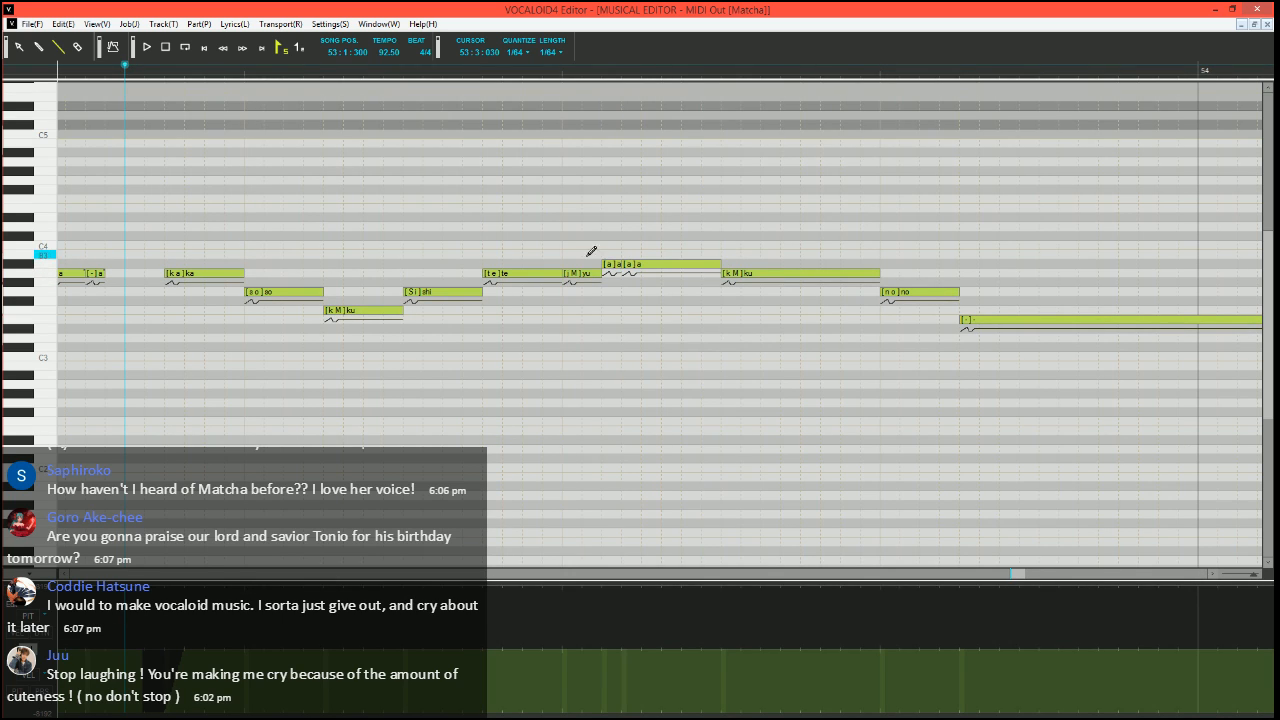
double_click(619, 264)
key("Tab")
type("-")
key("Return")
key("space")
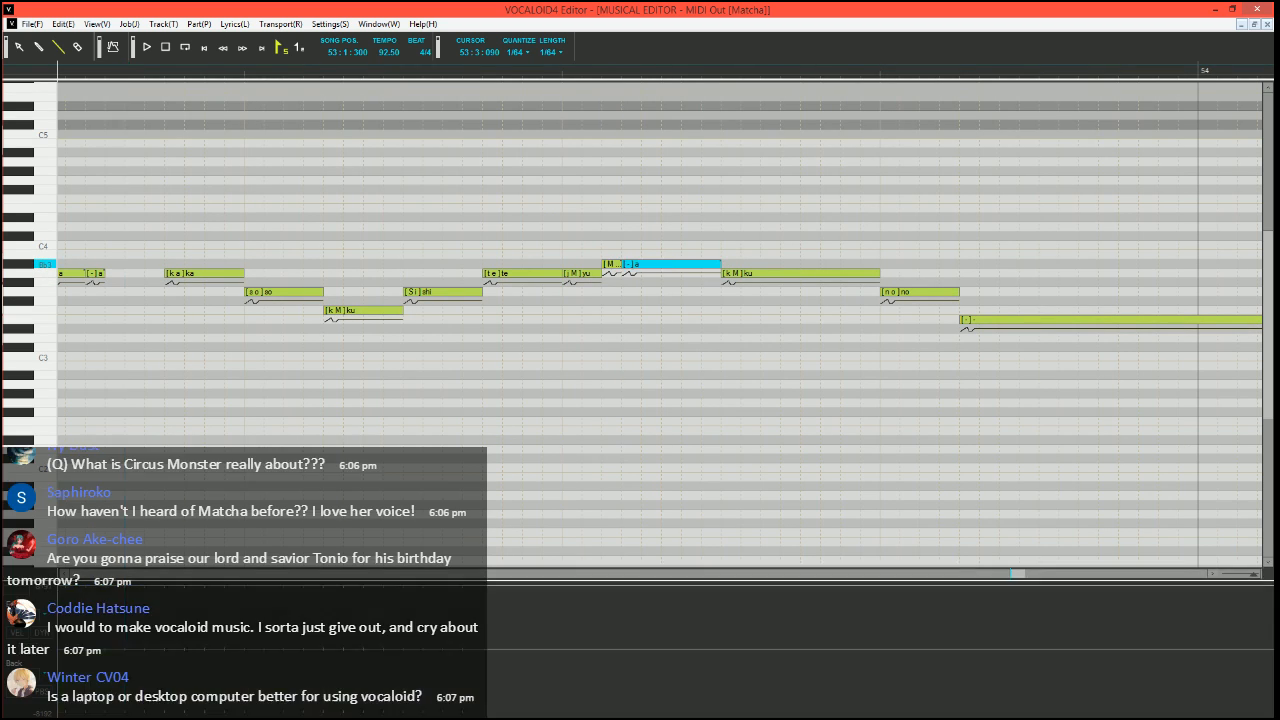
scroll(616, 282, "down", 2)
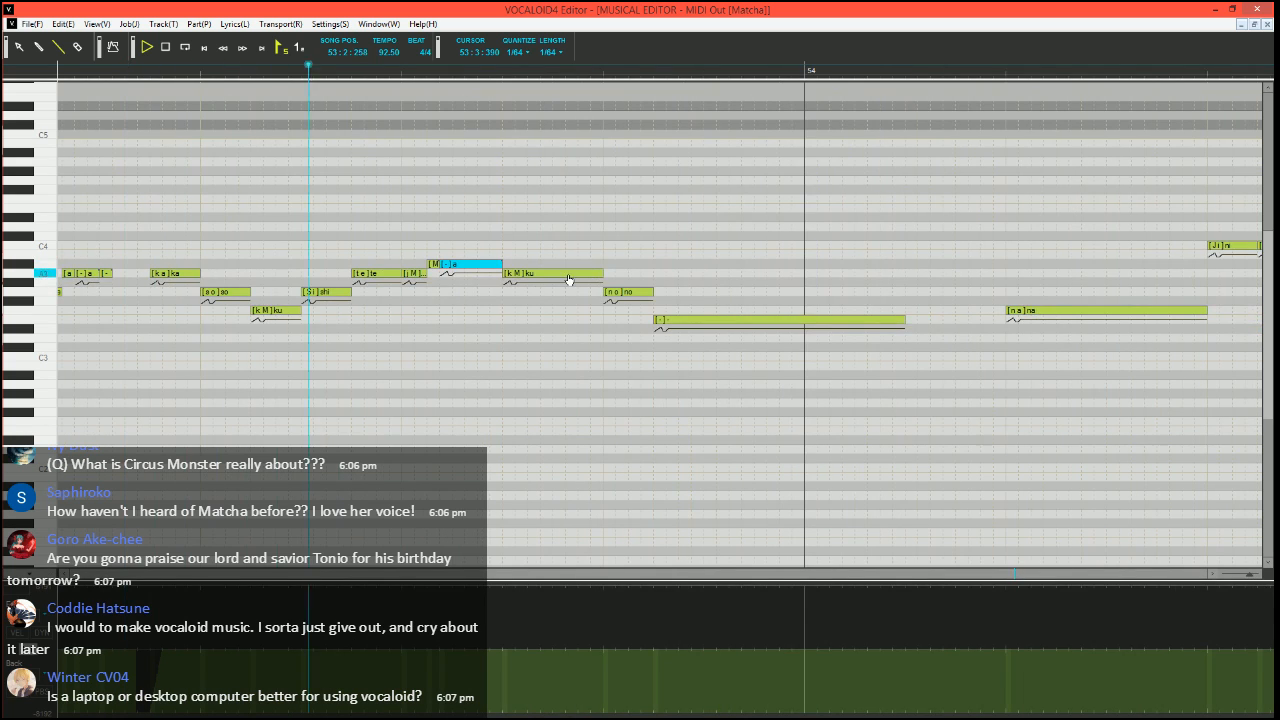
key("space")
scroll(531, 260, "down", 3)
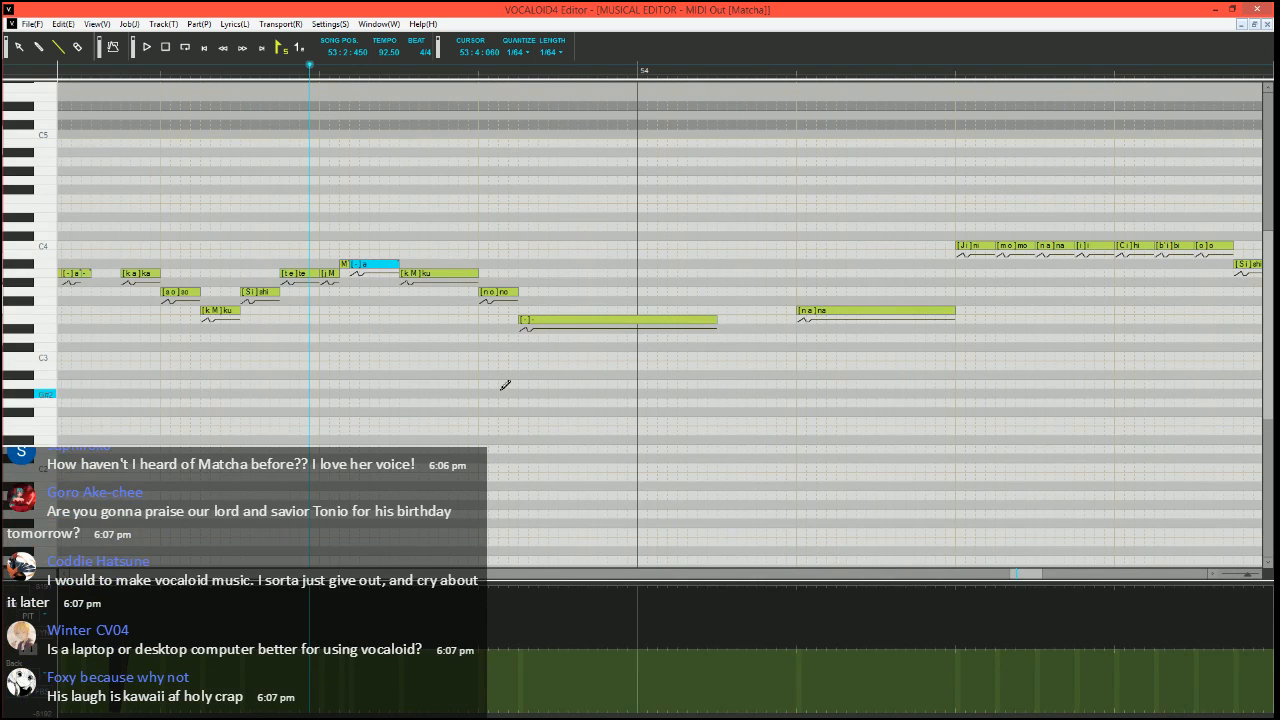
Split "ku" after "yu" into a short Bb3 "ku" and an A3 note with phoneme M, and play the phrase from 53:1:300
scroll(403, 397, "up", 2)
scroll(543, 334, "up", 1)
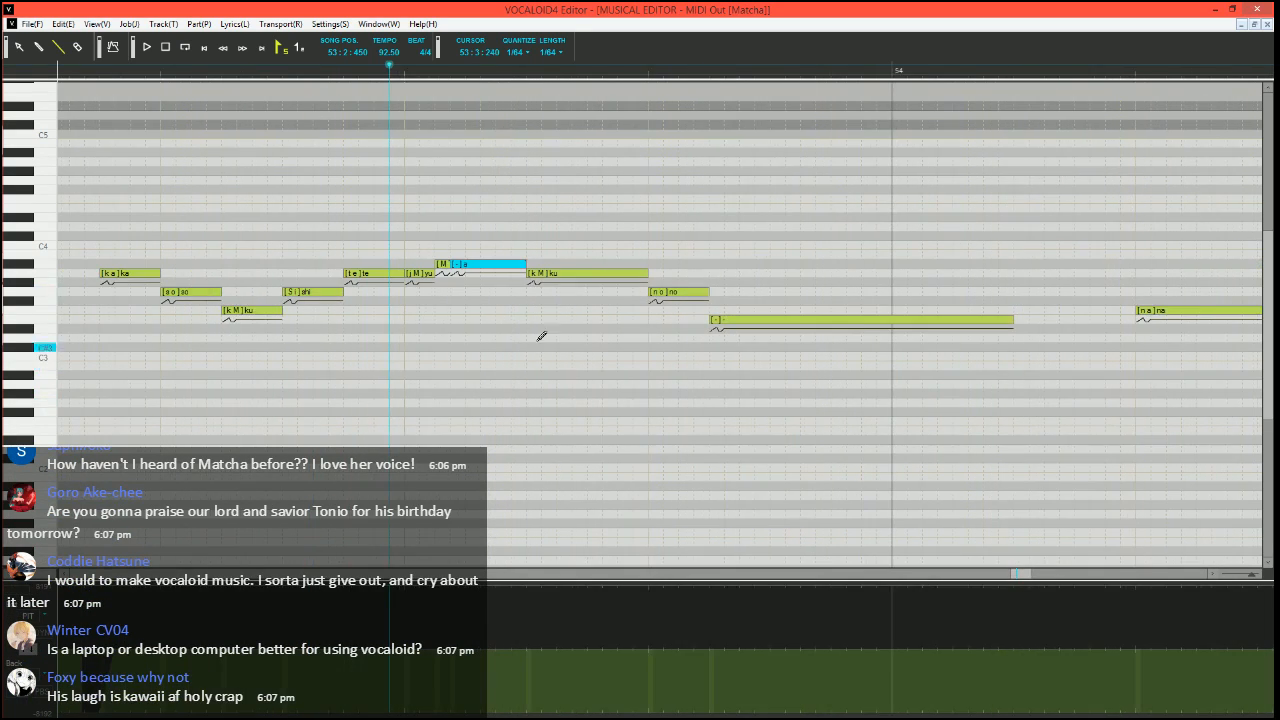
left_click(541, 273)
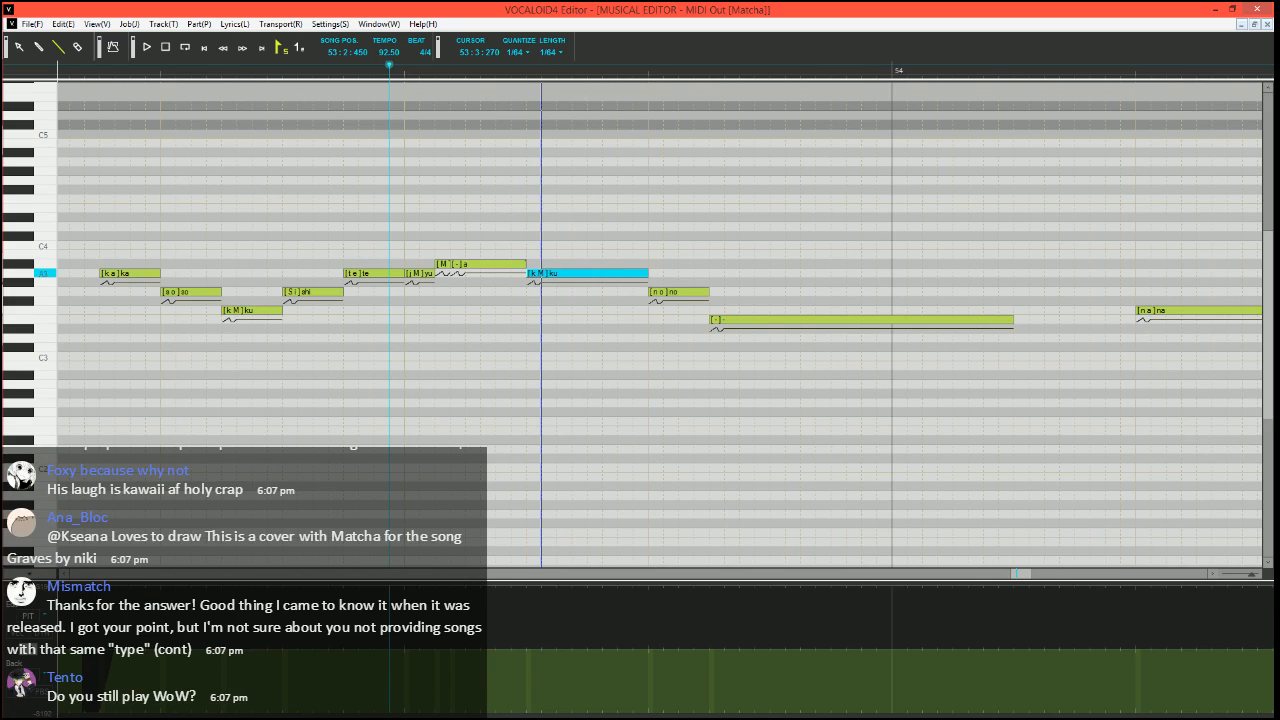
left_click_drag(541, 274, 647, 273)
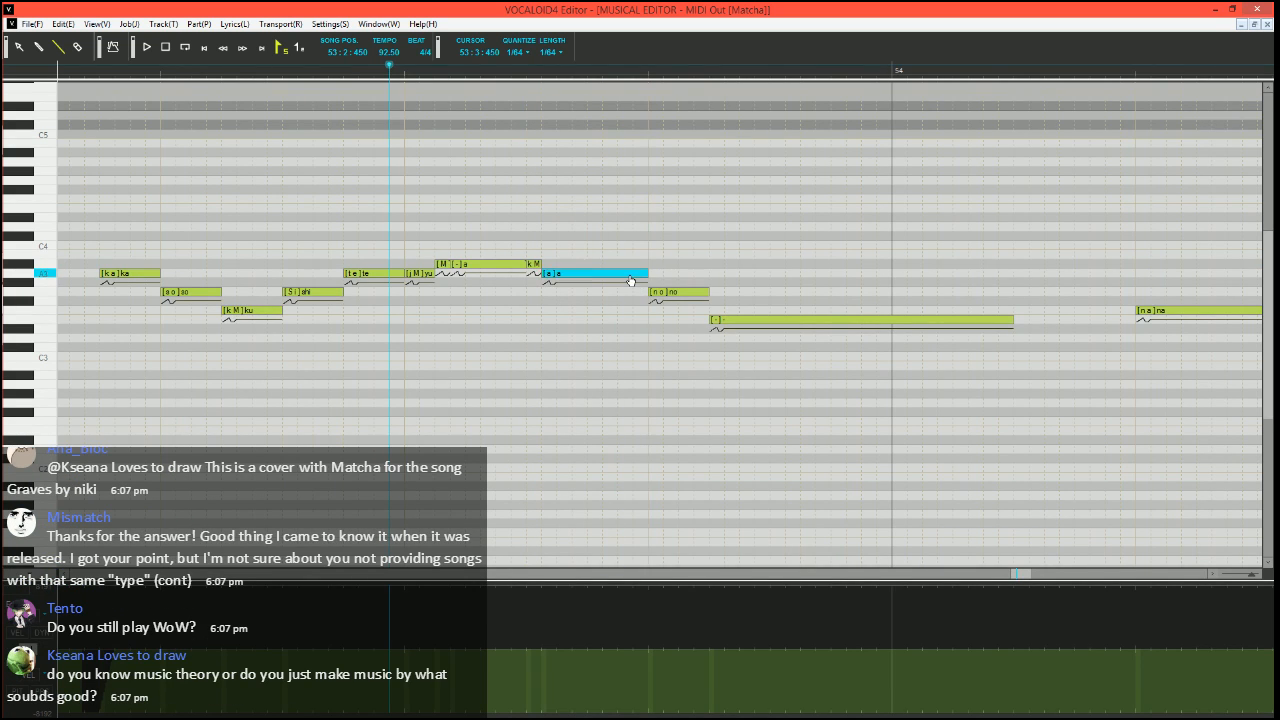
type("u")
key("Return")
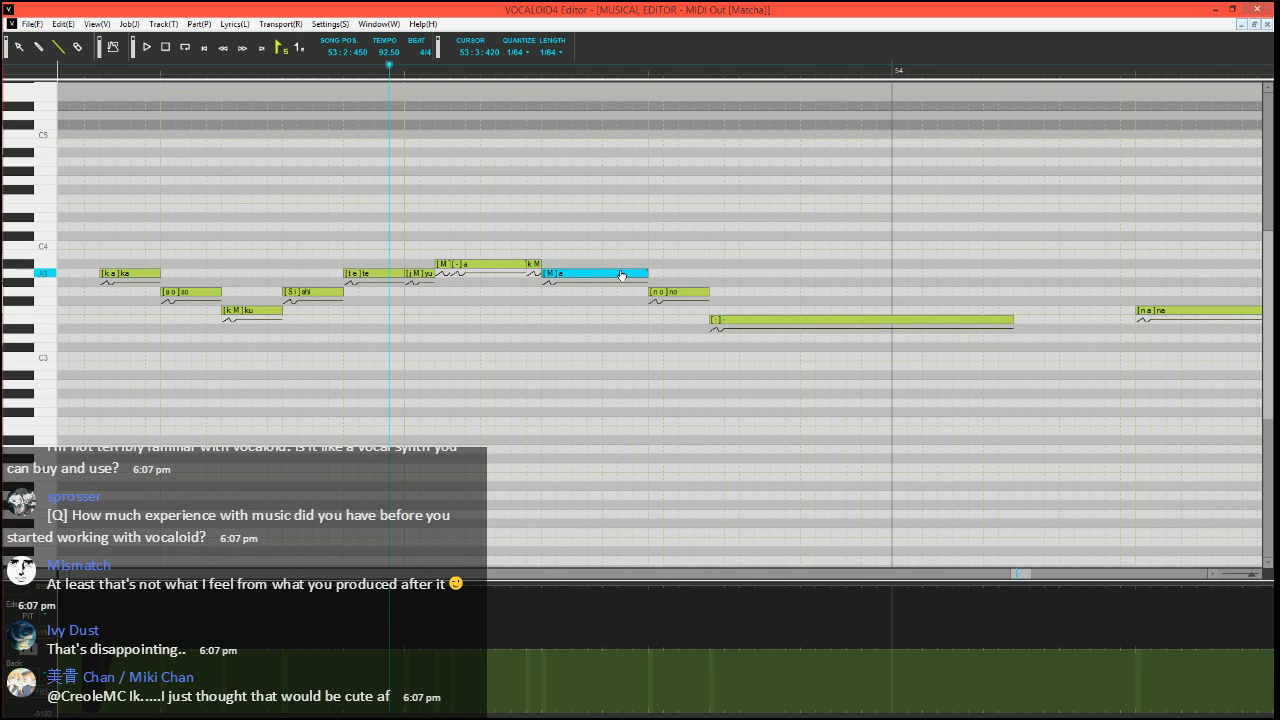
left_click(69, 76)
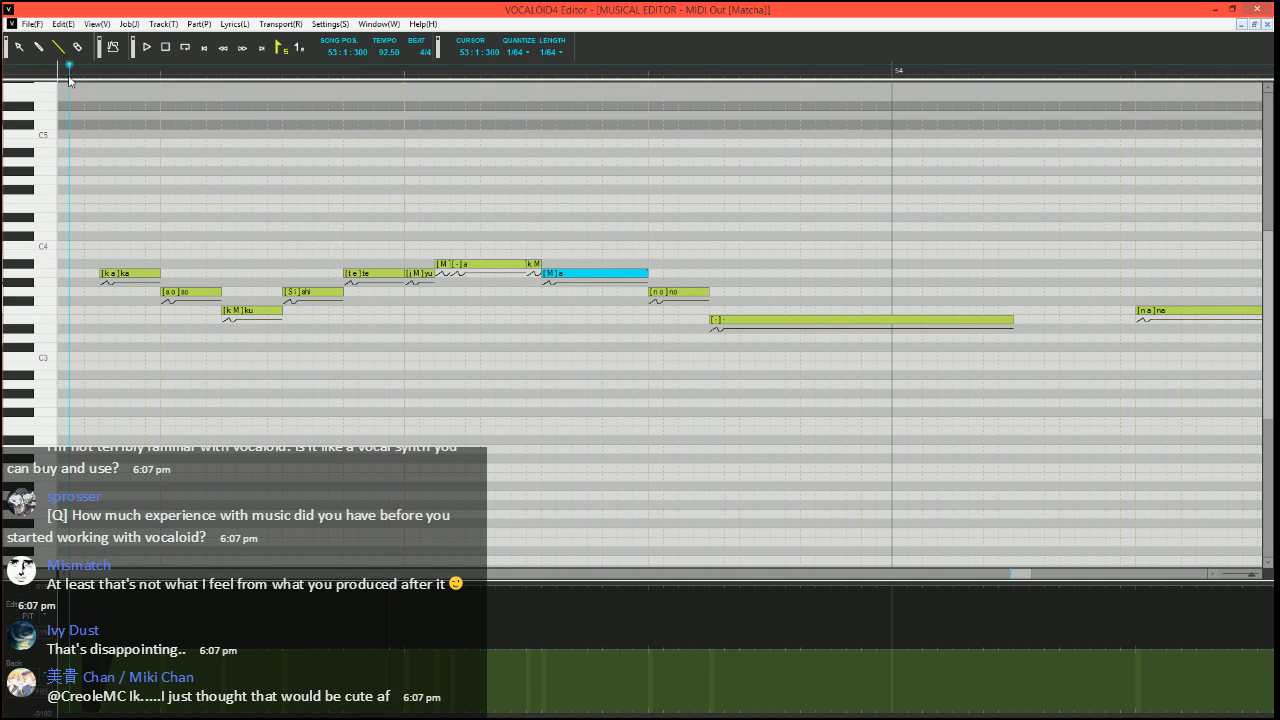
scroll(283, 320, "down", 2)
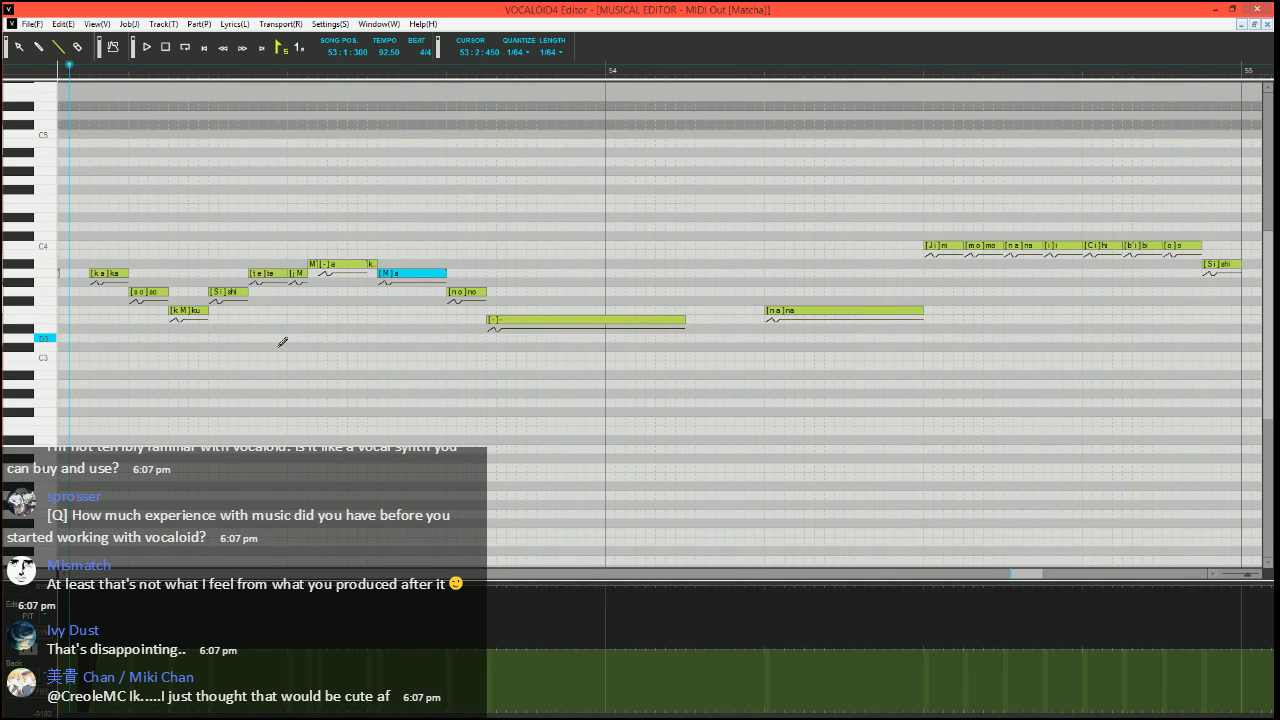
key("space")
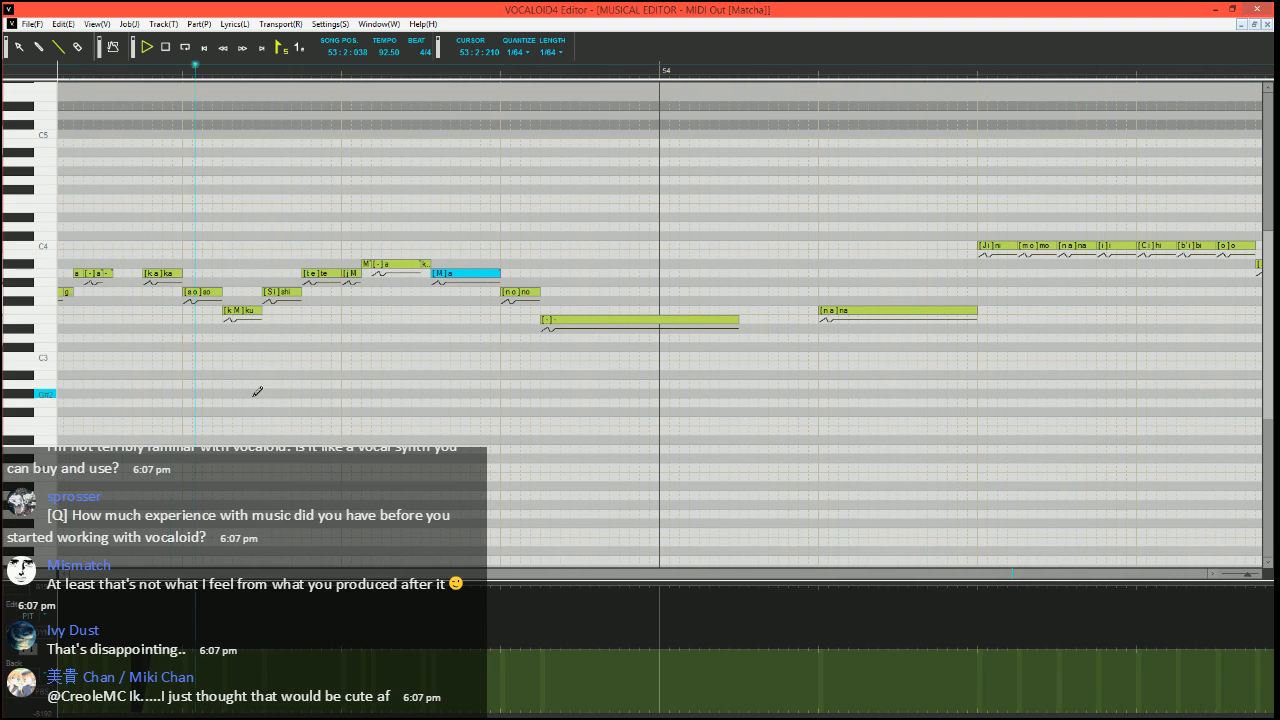
key("space")
Shorten the A3 M note after "ku", continue it with "-" notes on A3 and G3 up to "no", and play from 53:2:420
left_click(321, 76)
scroll(538, 317, "up", 2)
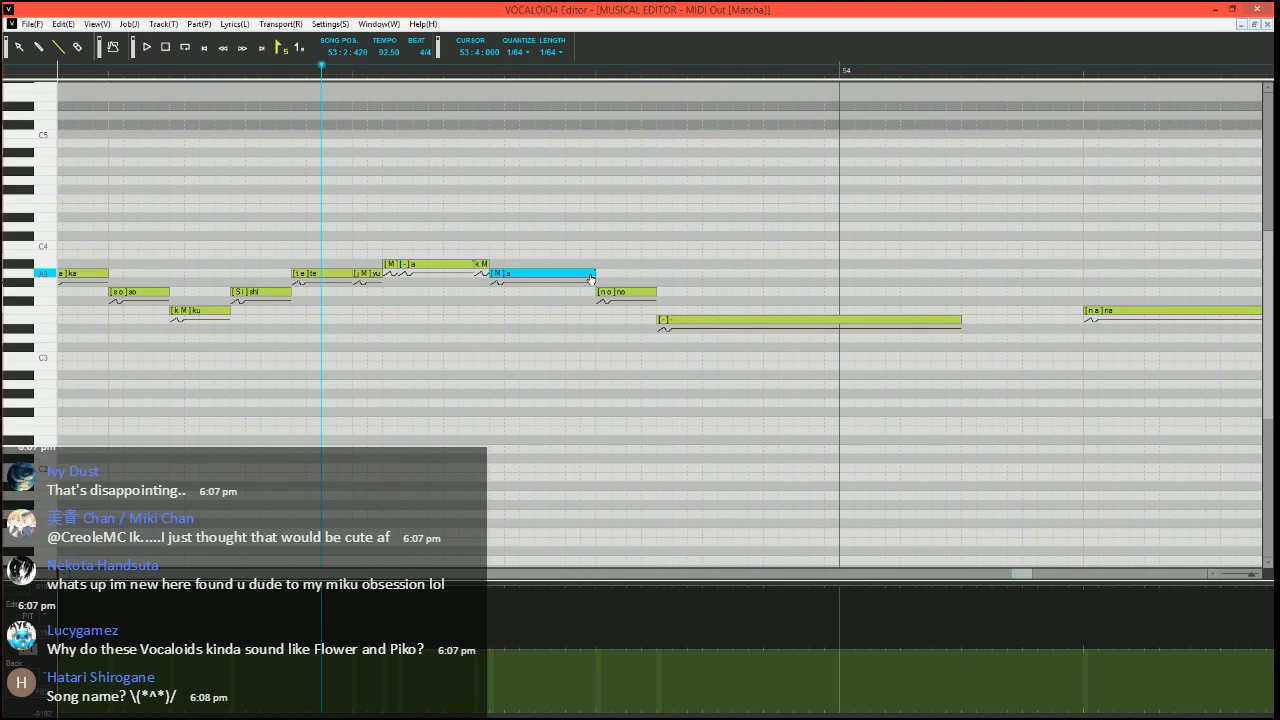
left_click_drag(595, 273, 520, 273)
mouse_move(521, 273)
left_mouse_down()
mouse_move(552, 292)
mouse_move(597, 292)
left_mouse_up()
double_click(526, 275)
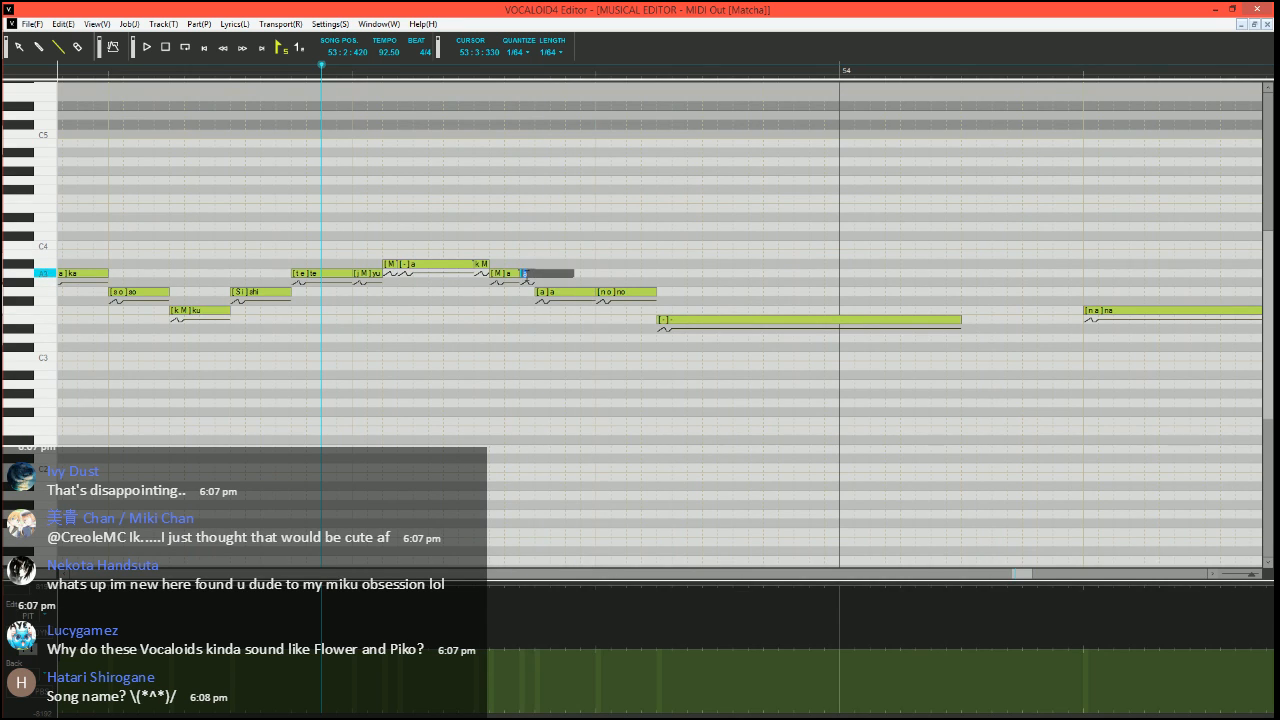
type("-")
key("Tab")
type("-")
key("Return")
key("space")
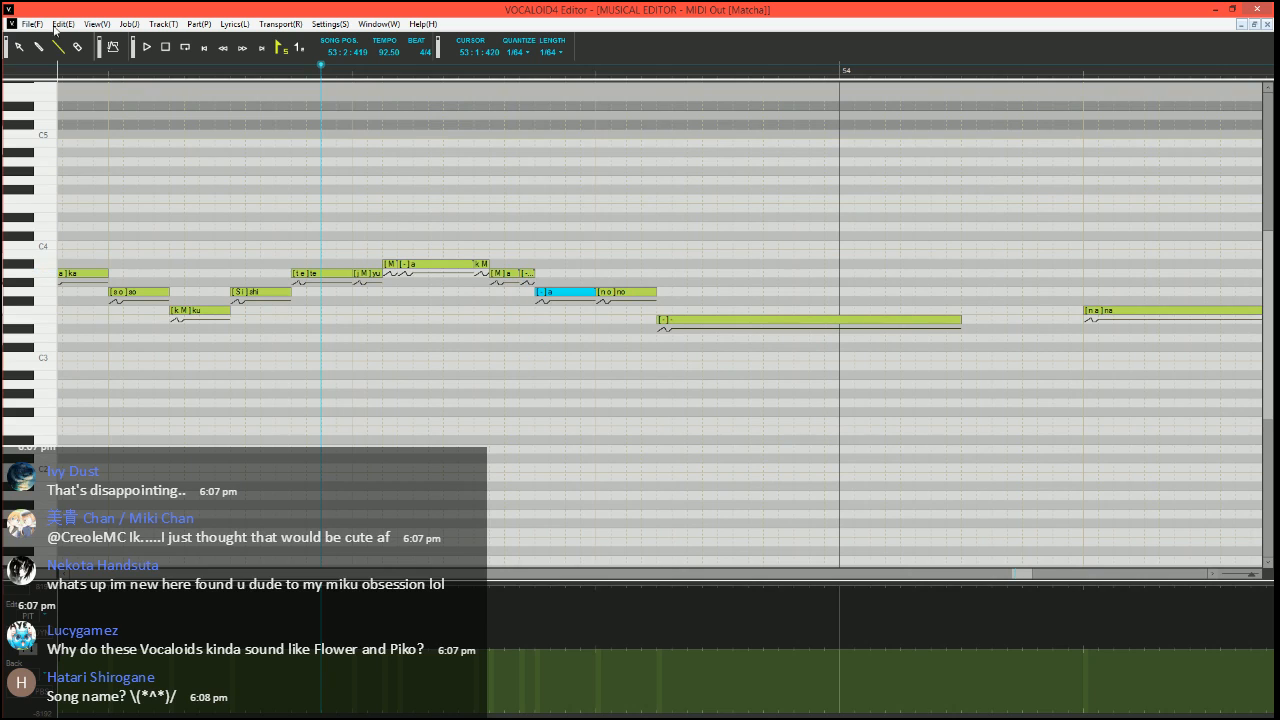
key("space")
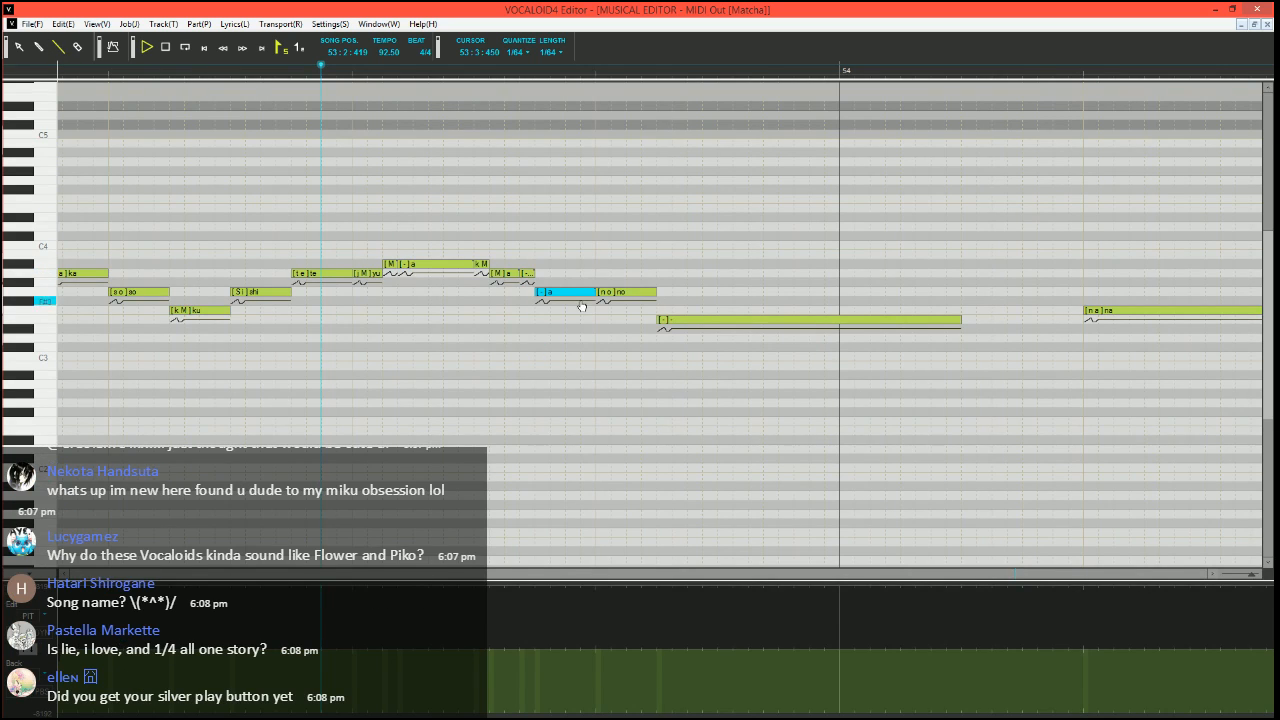
key("space")
left_click(428, 70)
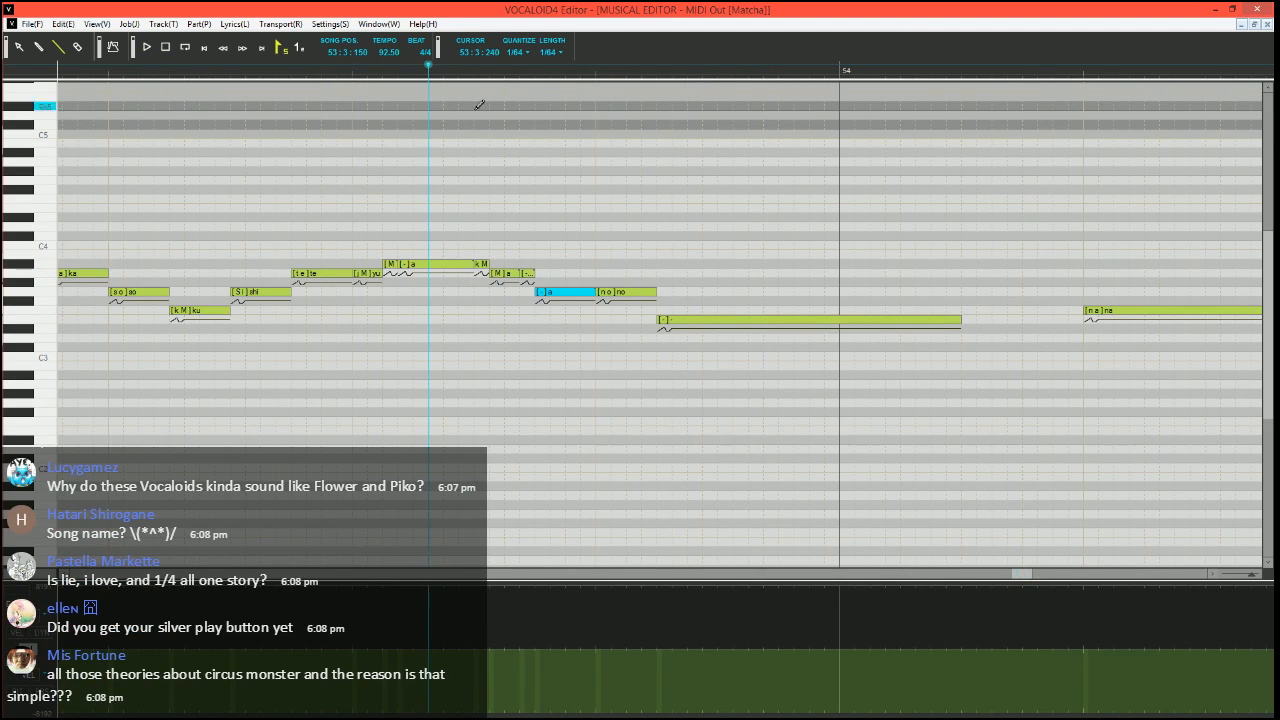
Shorten "no" in bar 53, fill the gap with a short G3 note with phoneme "-", and play the phrase
mouse_move(655, 292)
left_mouse_down()
mouse_move(642, 292)
mouse_move(656, 292)
left_mouse_up()
double_click(648, 293)
key("Return")
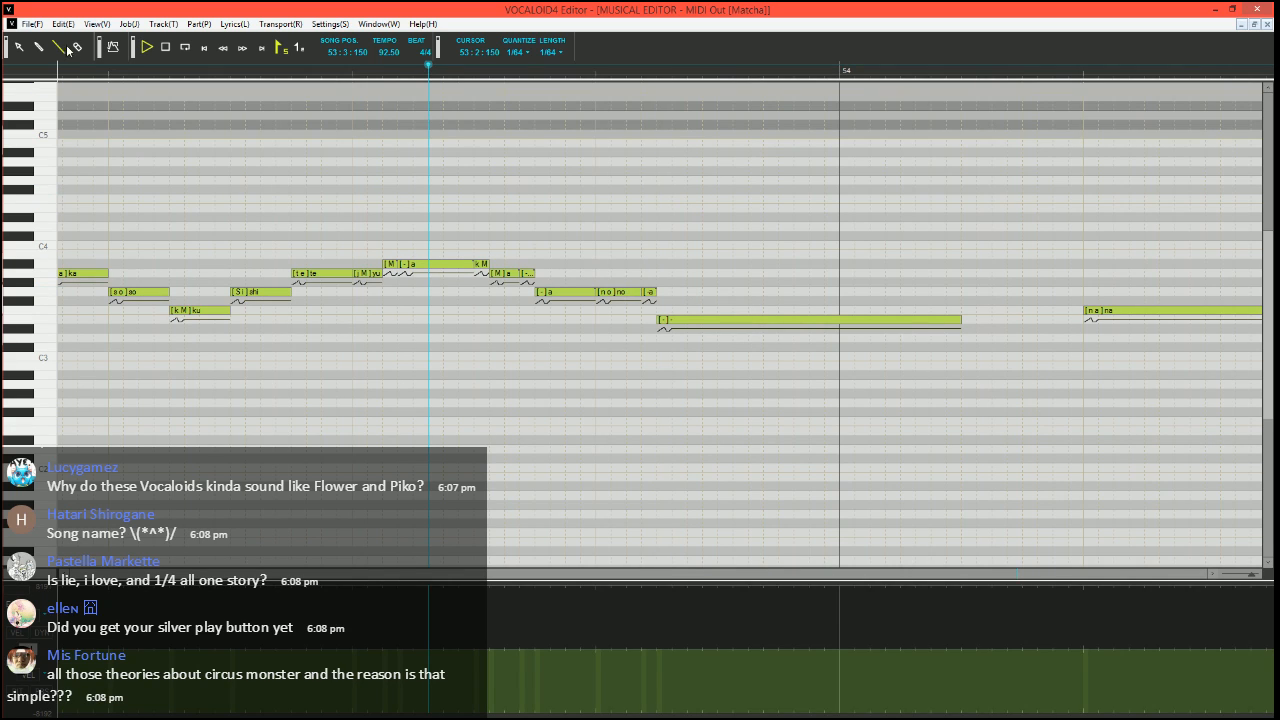
key("space")
double_click(652, 293)
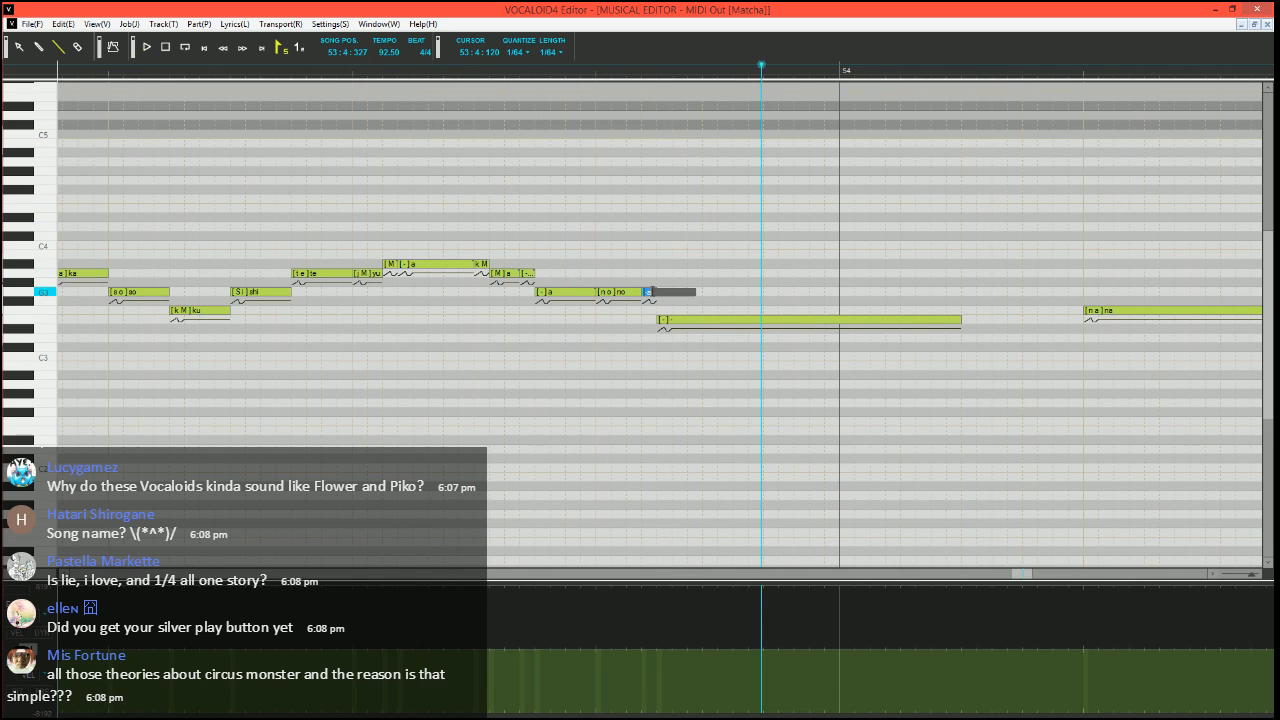
key("Return")
key("space")
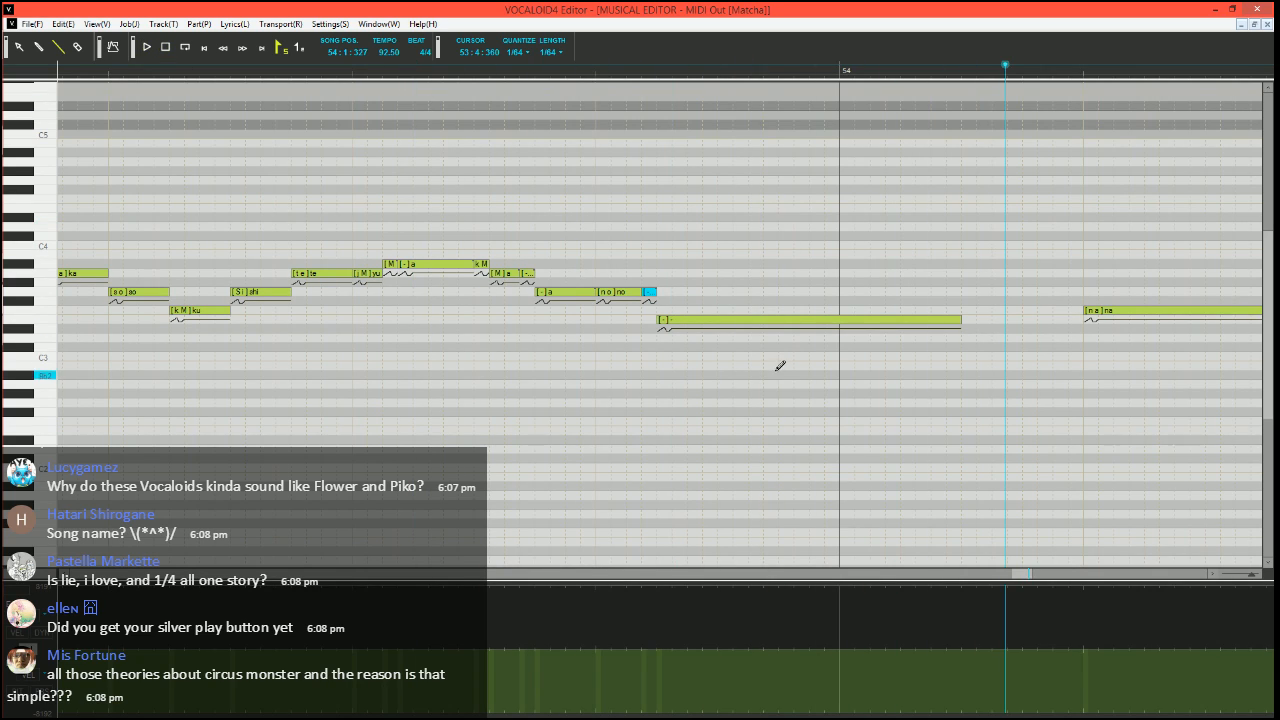
Change the phoneme of the long E3 note starting at 53:4:120 to "o" and run the Expressive Vibrato job plugin on it
left_click(757, 328)
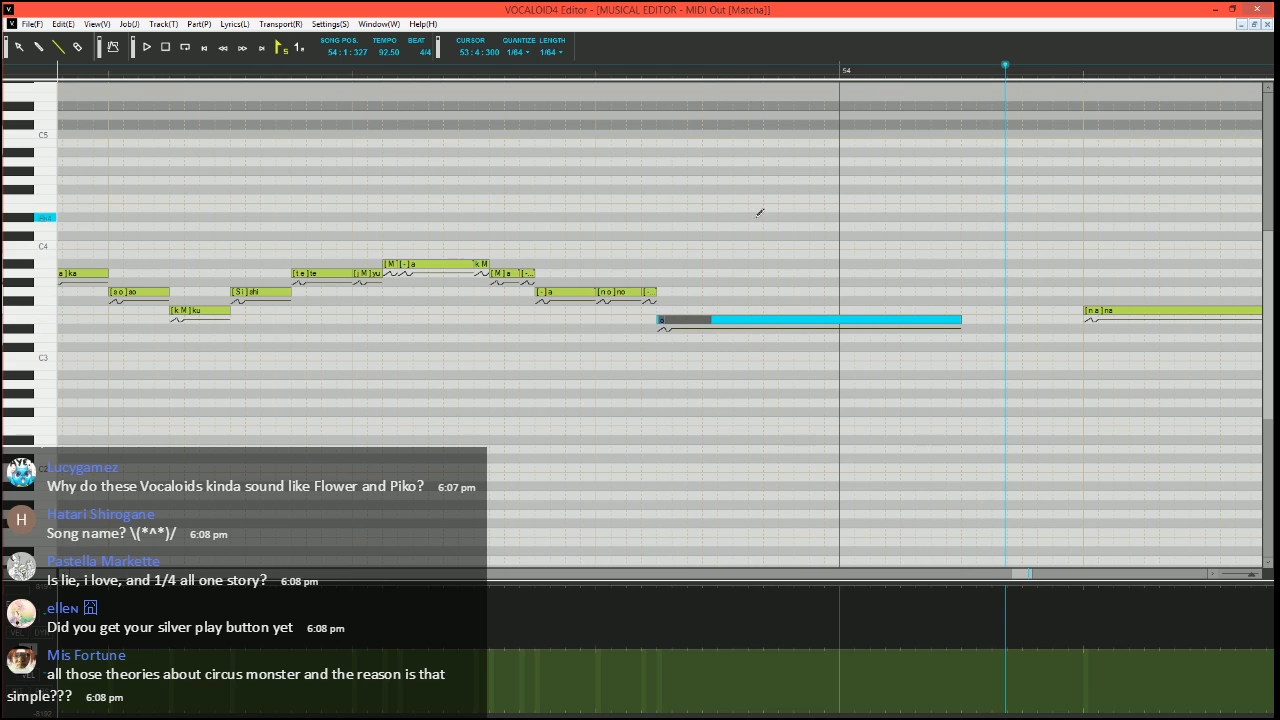
left_click(760, 208)
left_click(731, 323)
key("ctrl+j")
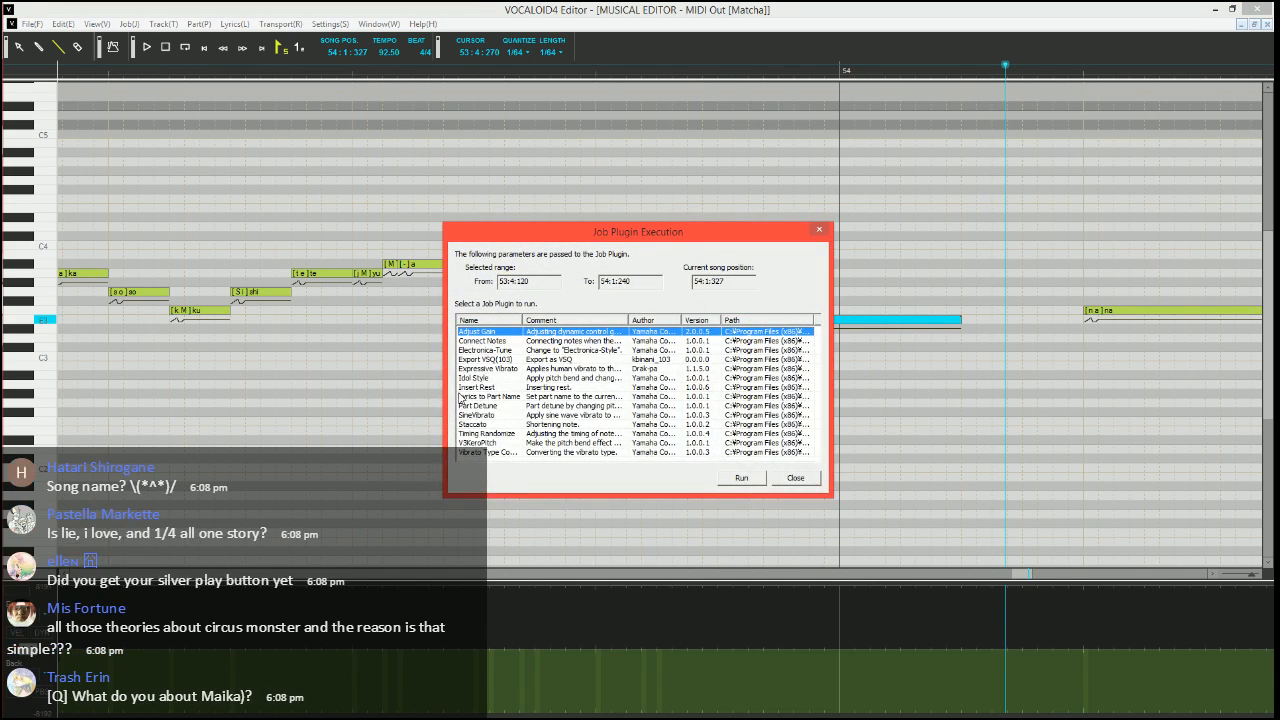
left_click(491, 387)
left_click(502, 406)
left_click(510, 369)
left_click(724, 475)
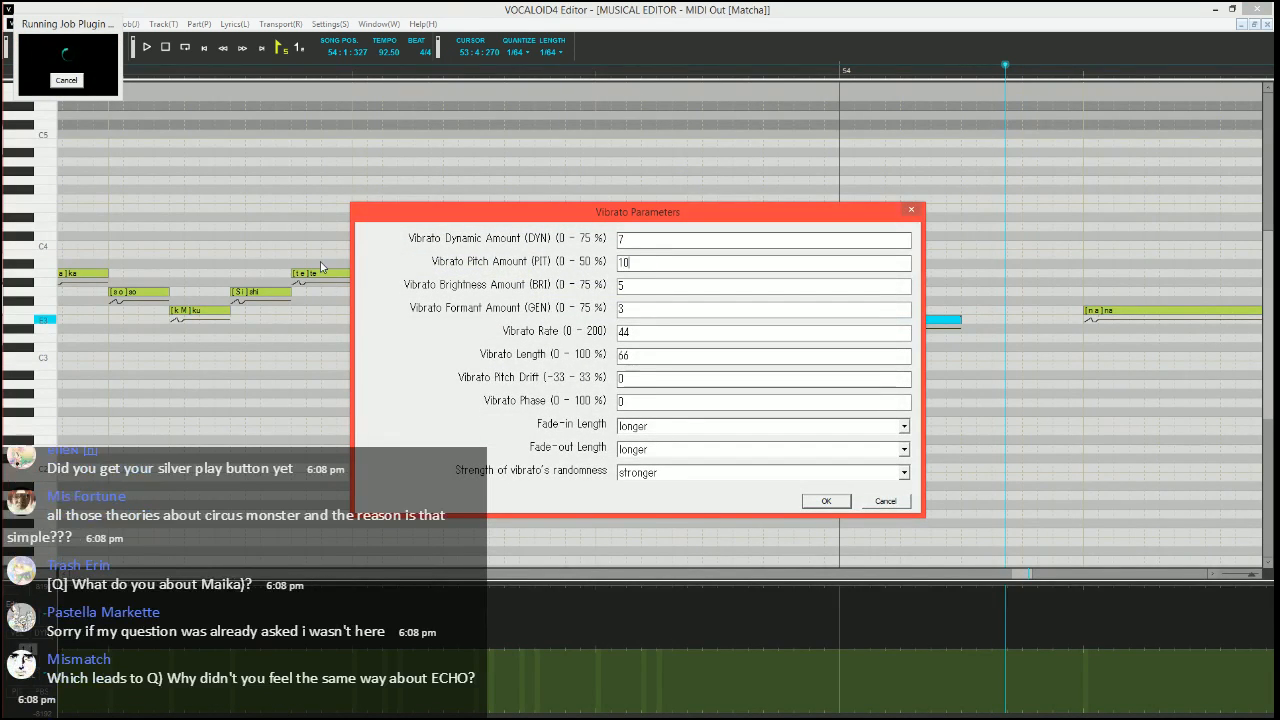
Apply the vibrato with pitch amount 10, rate 75, a long fade-in and a shorter fade-out, and play the phrase
key("Tab")
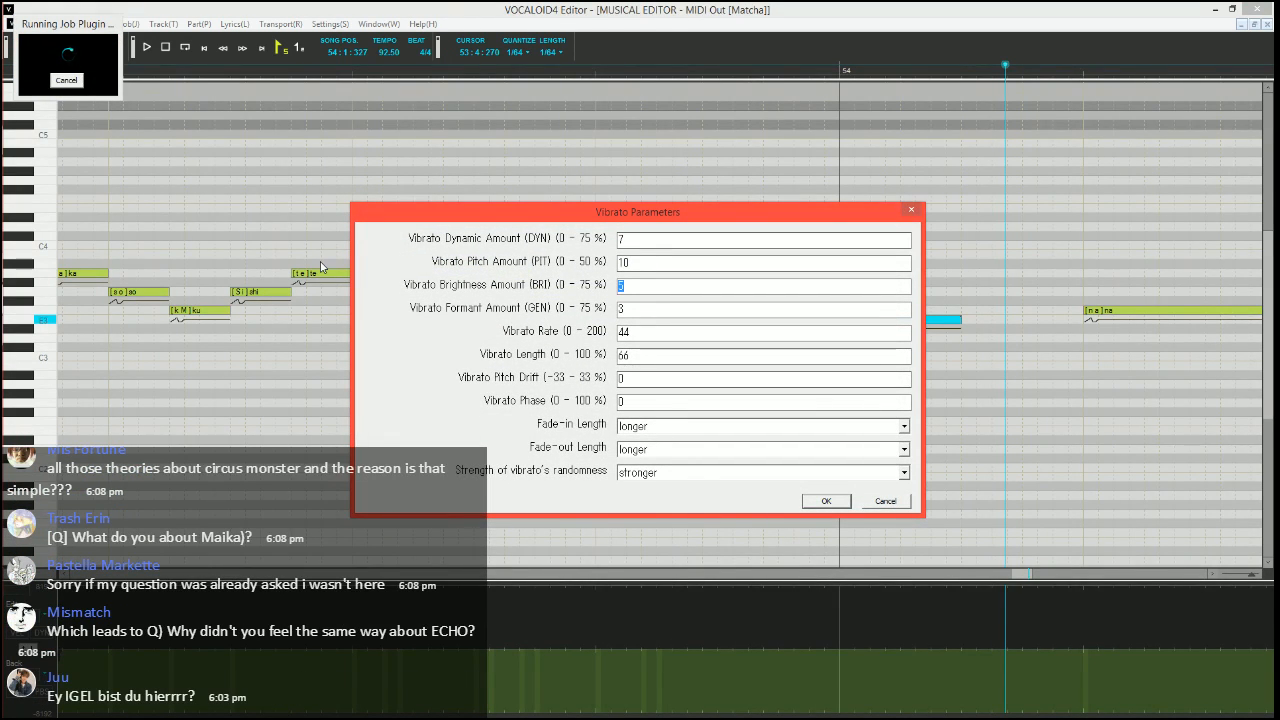
key("Tab")
key("Tab")
key("Tab")
key("Tab")
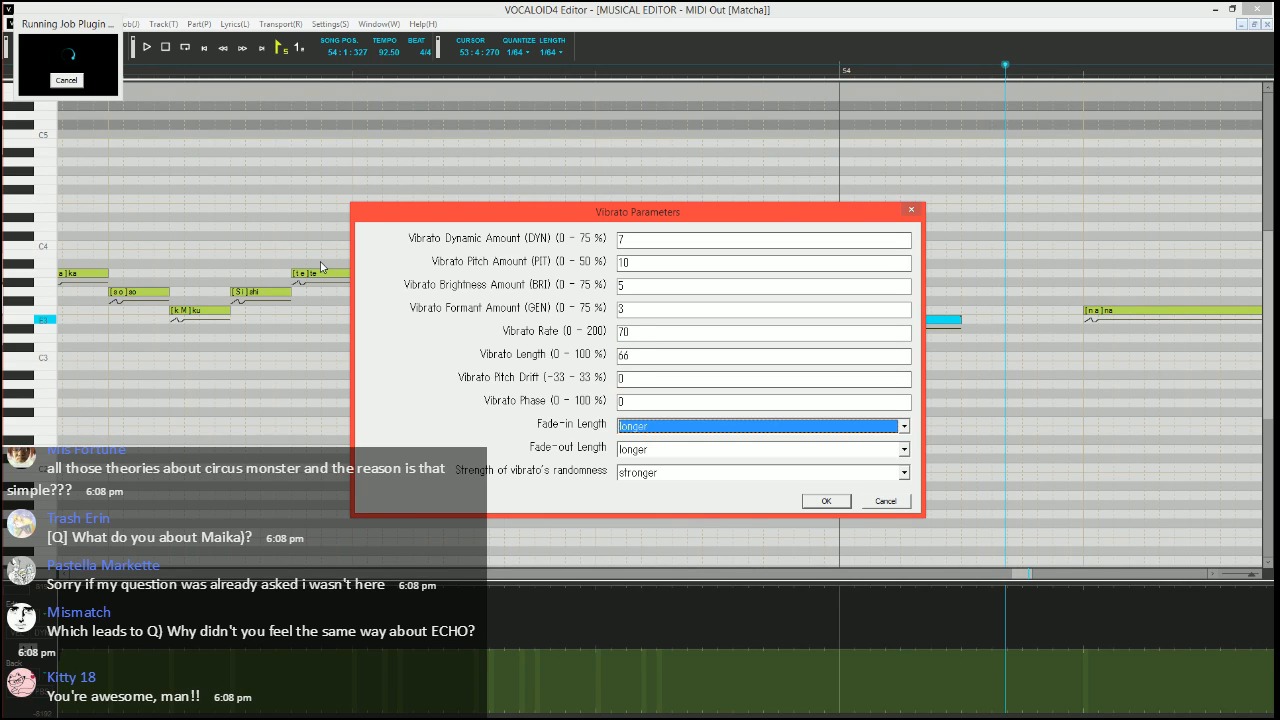
key("shift+Tab")
key("shift+Tab")
key("shift+Tab")
key("shift+Tab")
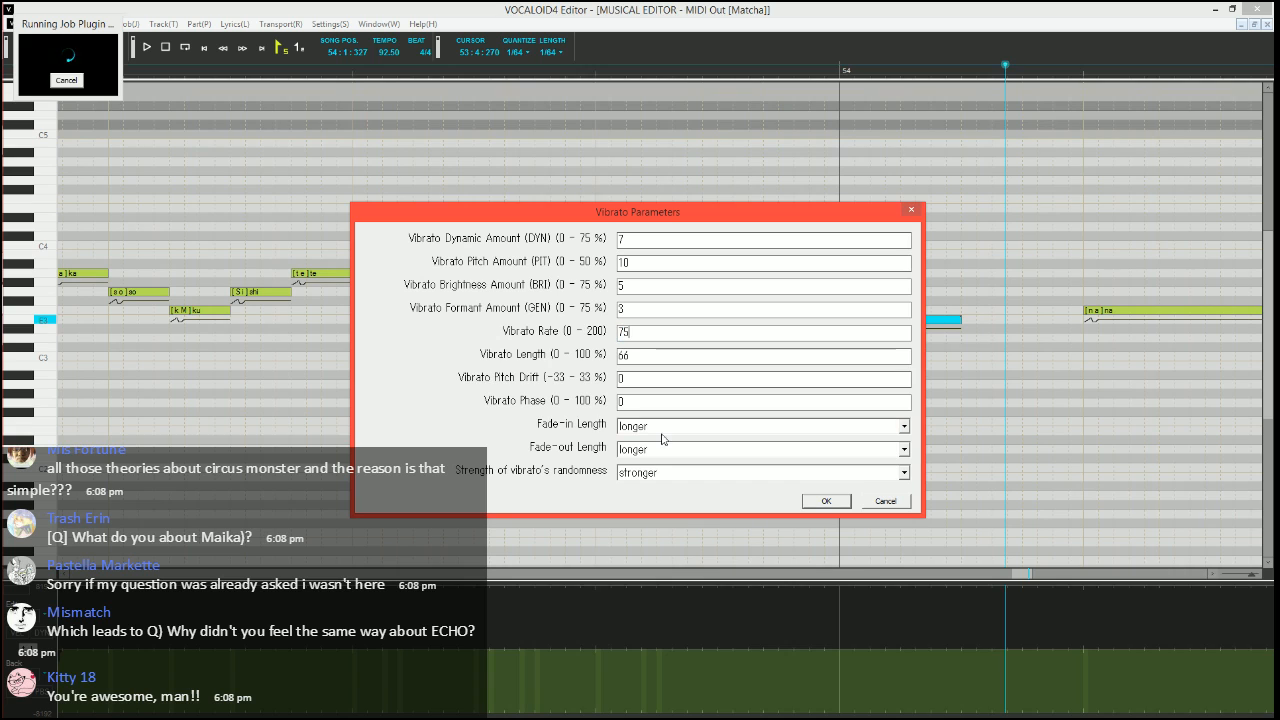
type("75")
left_click(663, 428)
left_click(660, 452)
left_click(658, 452)
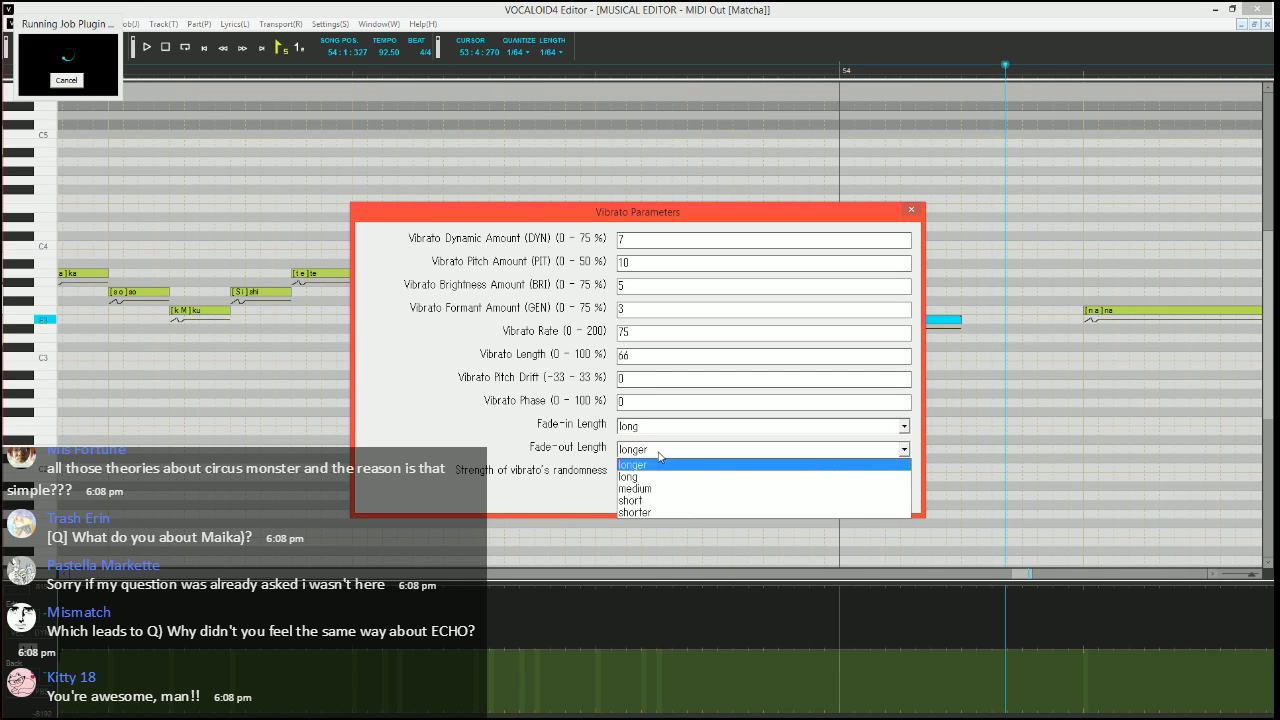
left_click(638, 513)
left_click(818, 502)
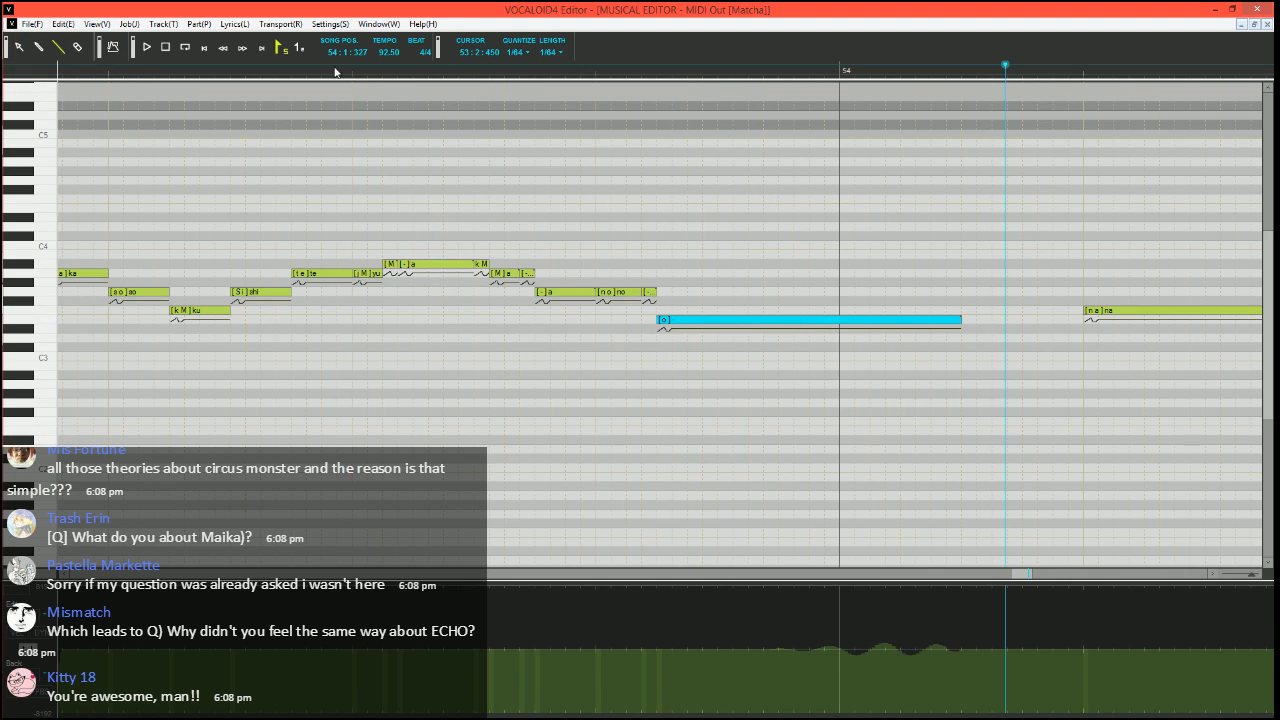
left_click(321, 70)
key("space")
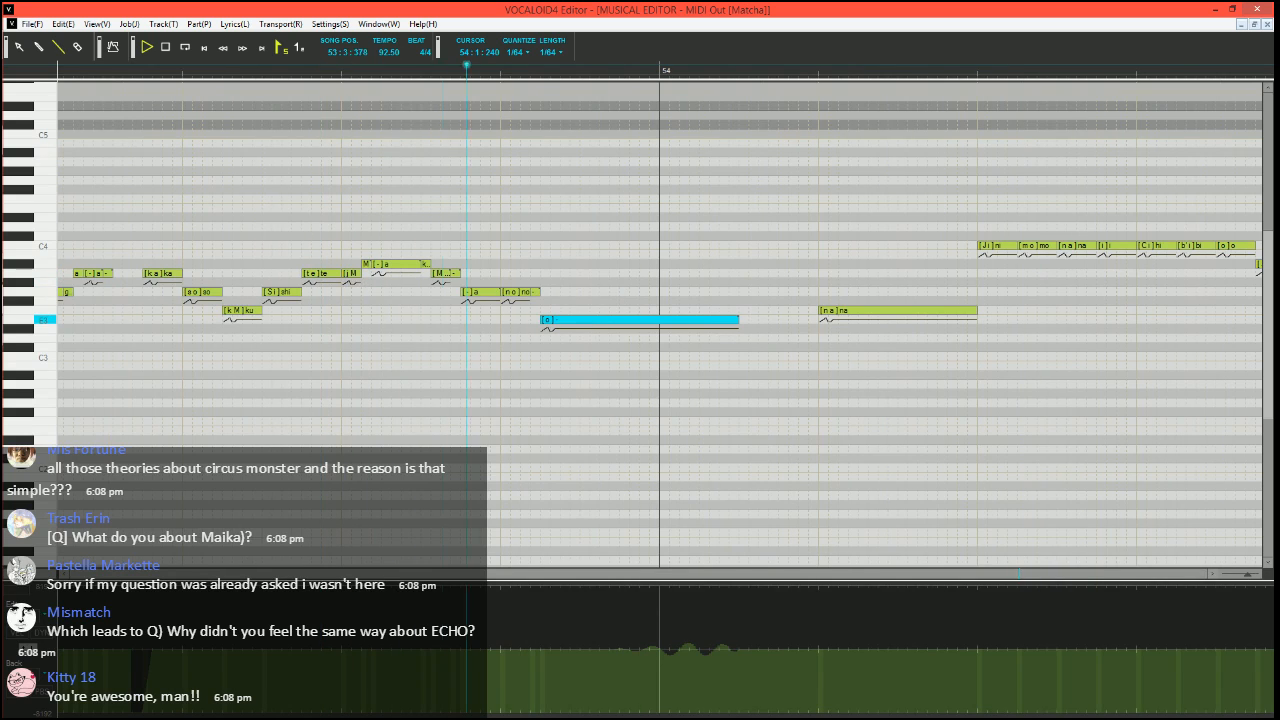
key("space")
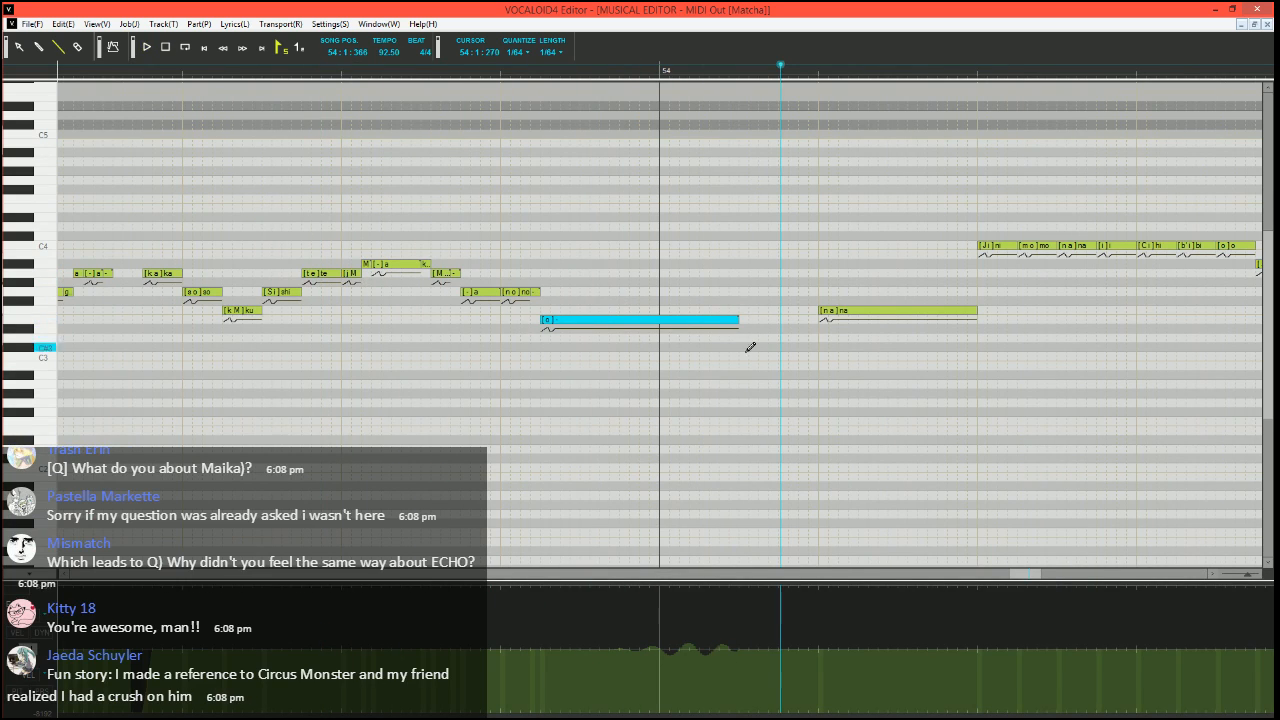
Draw a deep pitch dip just before "na" in bar 54 that rises back to the base line within the note, and play it
scroll(746, 355, "right", 1)
scroll(667, 374, "up", 1)
scroll(666, 374, "right", 2)
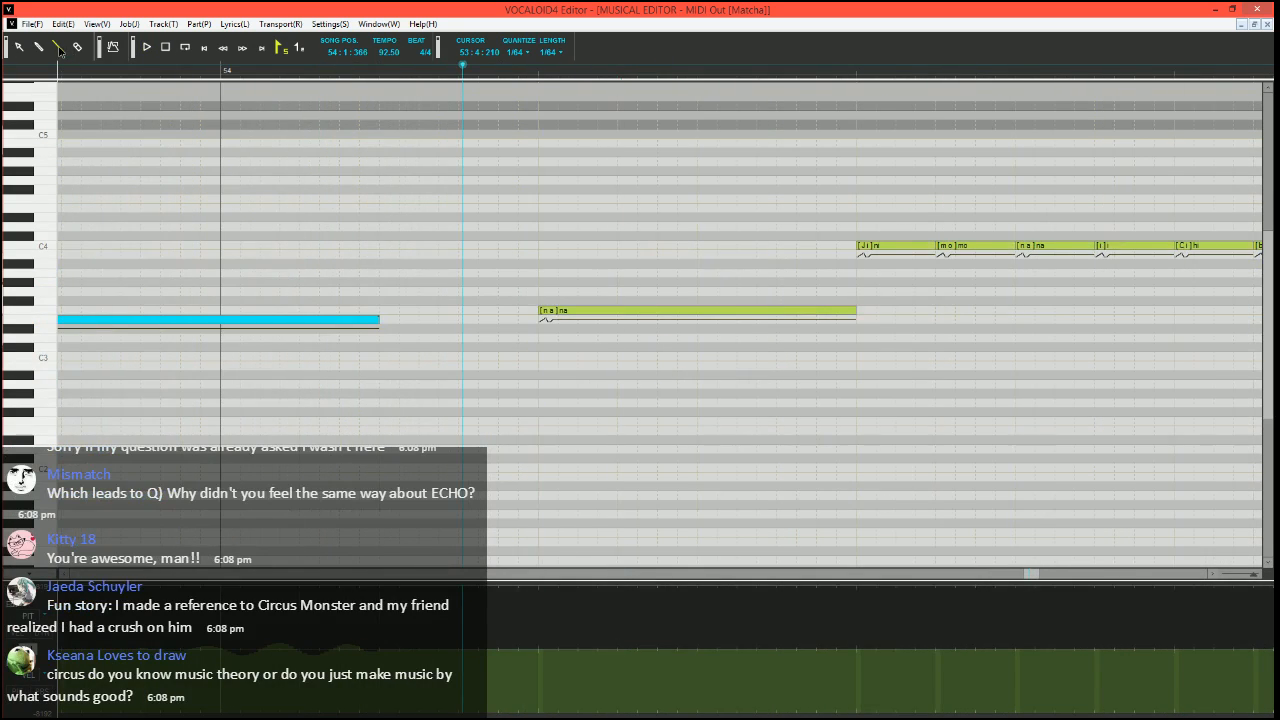
left_click_drag(475, 716, 518, 715)
mouse_move(519, 713)
left_mouse_down()
mouse_move(540, 663)
mouse_move(599, 649)
left_mouse_up()
key("space")
key("space")
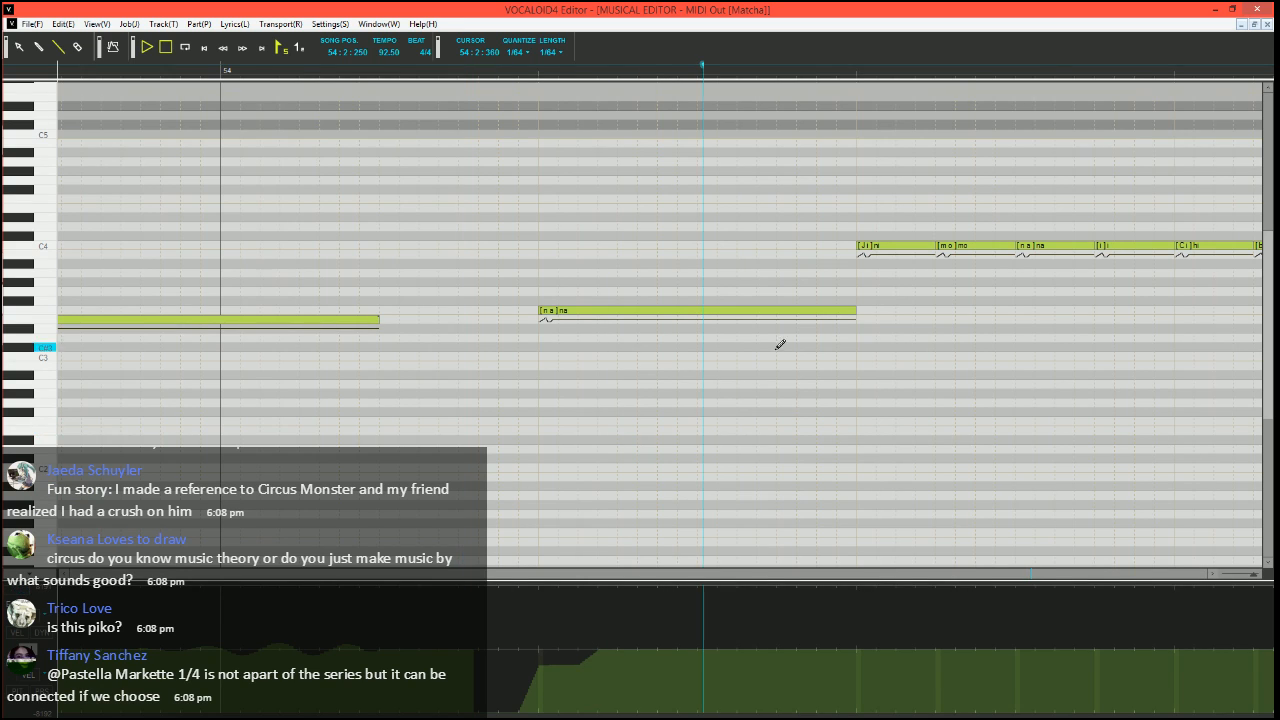
Shorten "na" in bar 54, add a short F3 note with phoneme h behind it, and play the phrase from 54:1:329
left_click(850, 311)
left_click_drag(777, 311, 700, 311)
left_click_drag(702, 311, 742, 310)
double_click(722, 312)
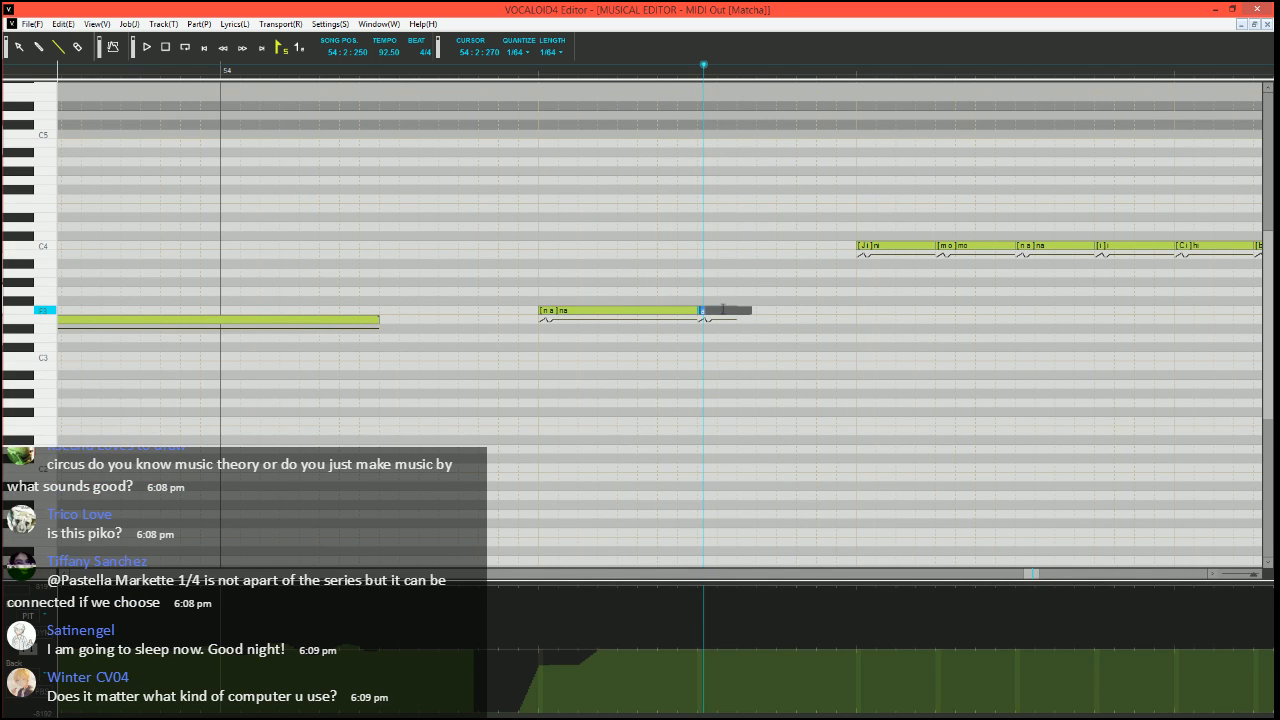
type("ha")
left_click(438, 66)
scroll(625, 352, "down", 3)
key("space")
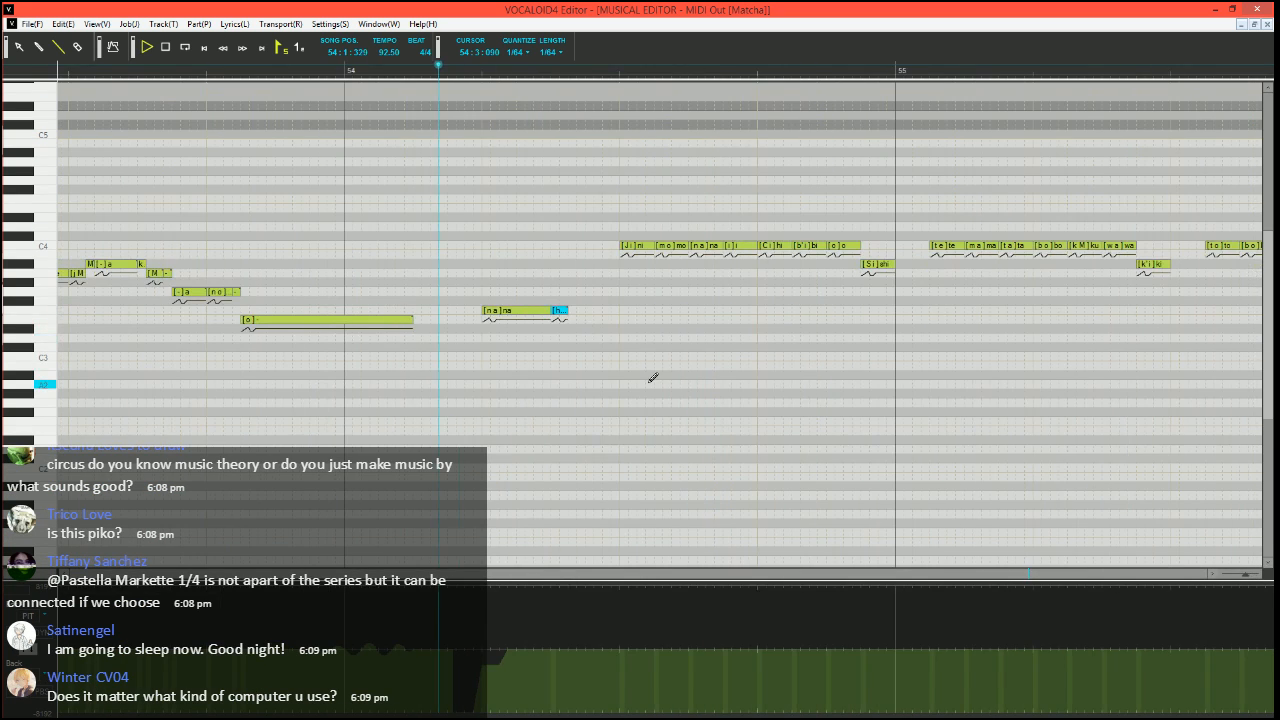
key("space")
Delete the short F3 h note after "na" in bar 54 and set the playback position to 54:1:270
left_click(422, 68)
scroll(540, 200, "up", 2)
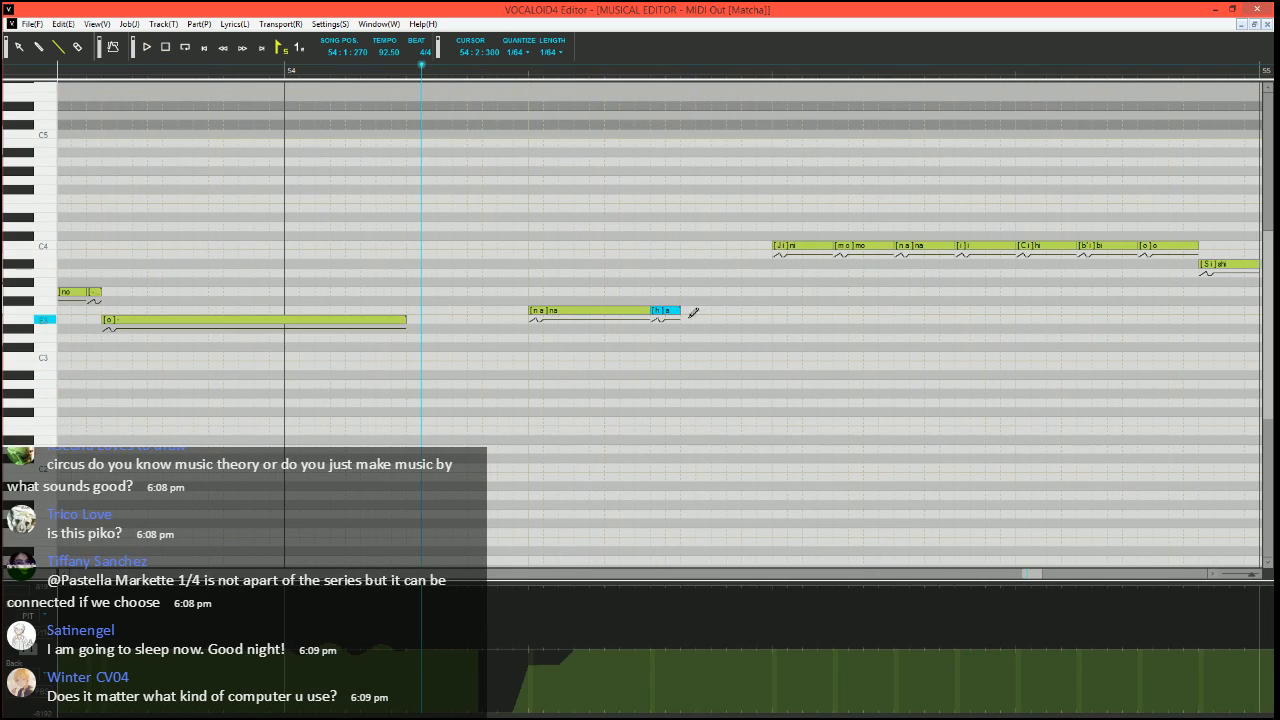
left_click(674, 302)
left_click(667, 312)
key("Delete")
Cut "na" in bar 54 to a very short note, continue it with an F3 "a" up to beat 3, and play the phrase
left_click(543, 311)
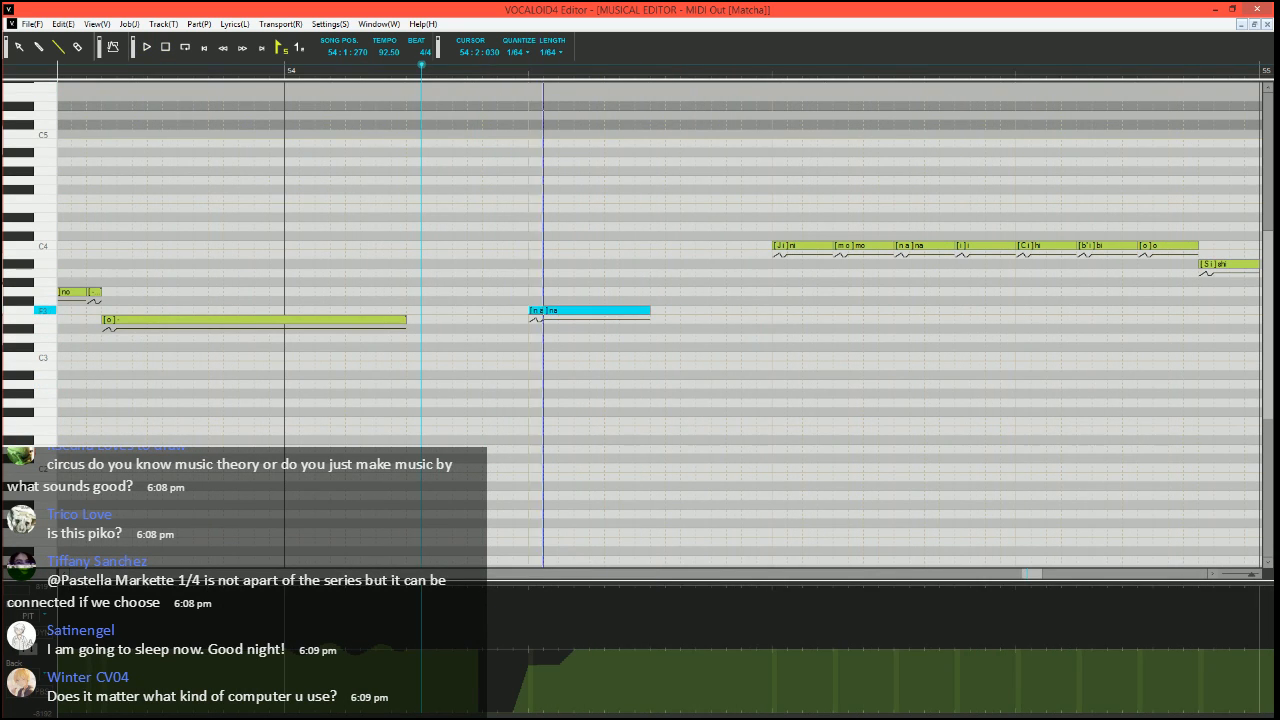
left_click_drag(543, 311, 772, 311)
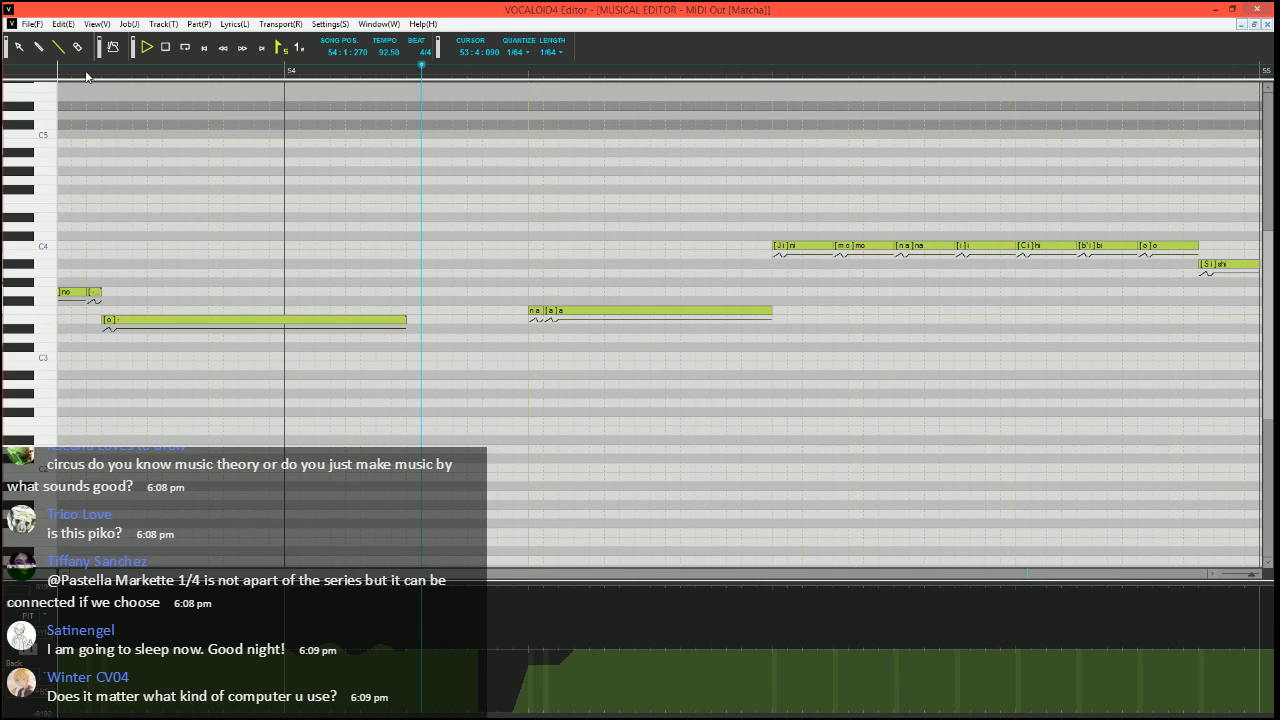
key("space")
left_click(456, 75)
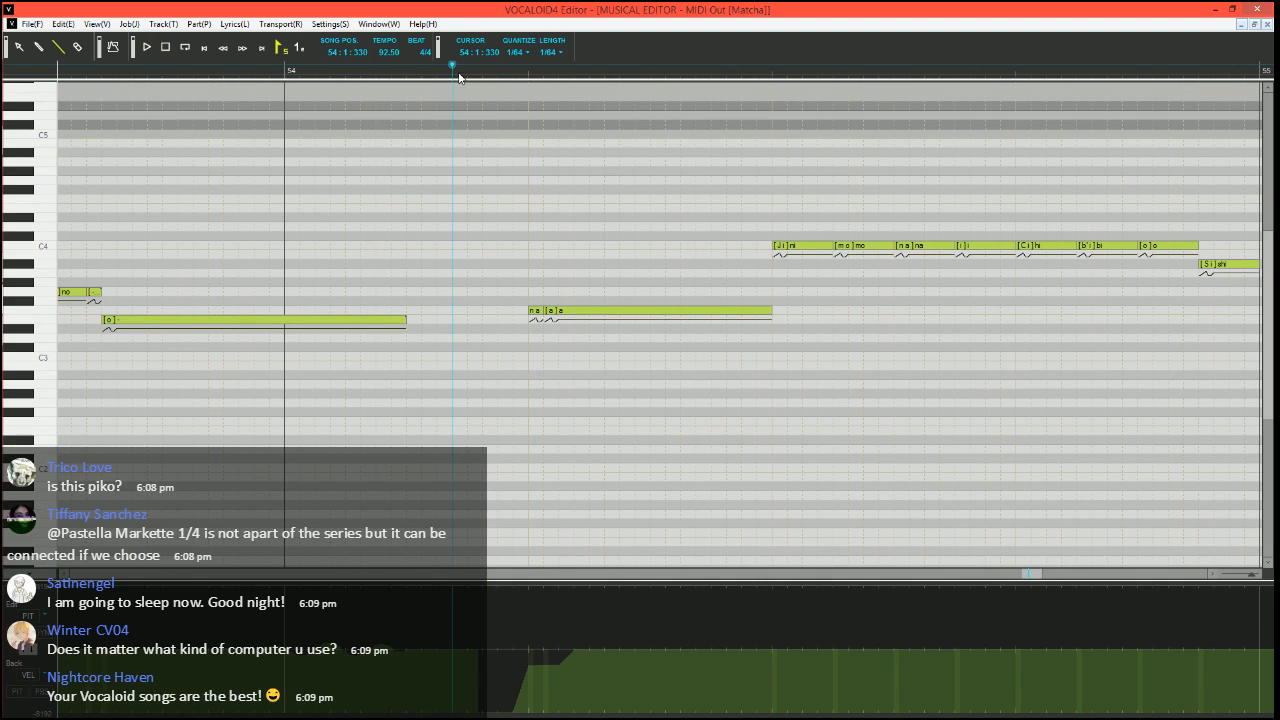
Shorten the F3 "a" in bar 54, add a short F3 "a" and an E4 note with phoneme h before "ni", and play from 54:1:330
scroll(509, 263, "right", 2)
left_click_drag(652, 313, 592, 311)
left_click_drag(608, 208, 652, 208)
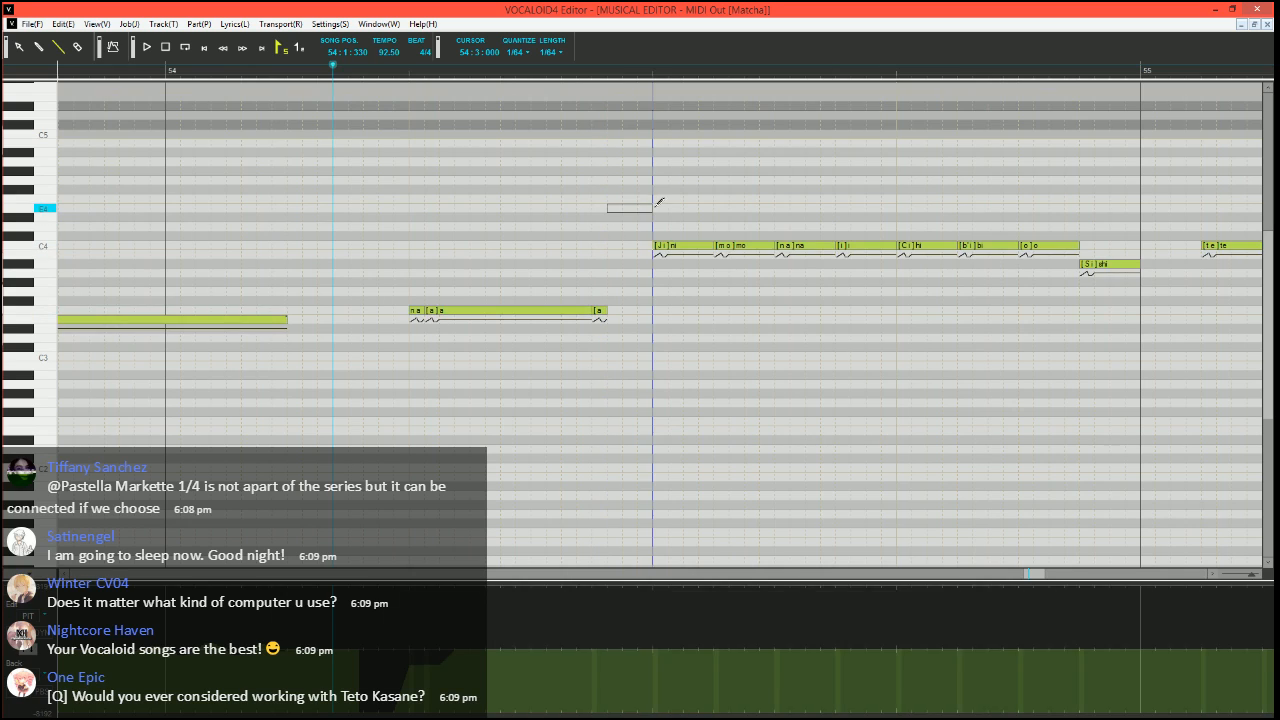
left_click(600, 311)
double_click(600, 313)
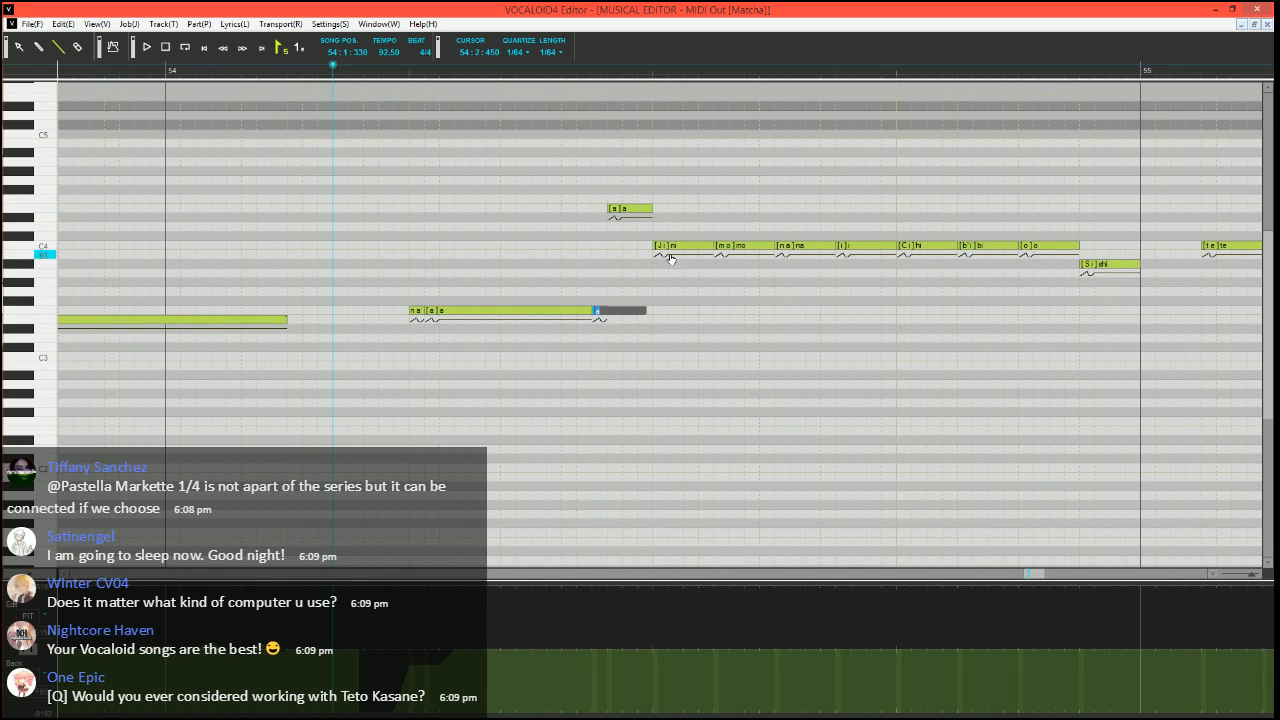
double_click(633, 210)
type("h")
key("Return")
key("space")
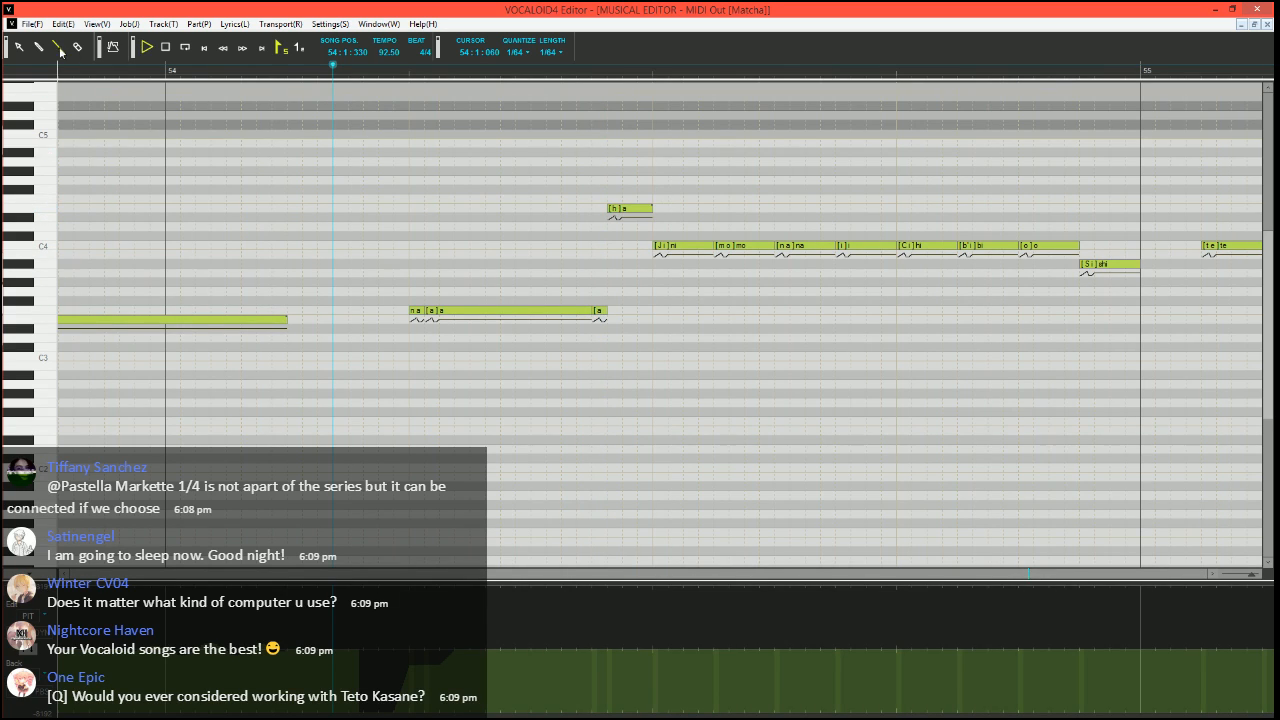
key("space")
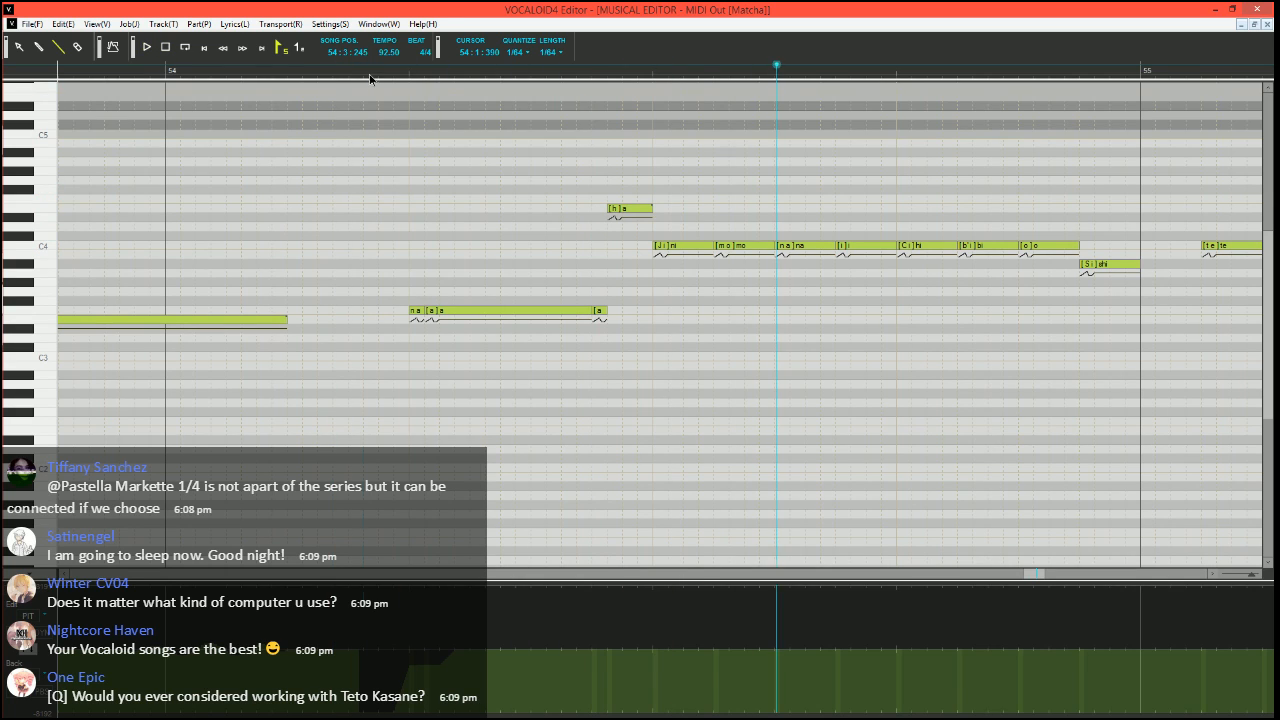
Change the E4 note's phoneme to J and the short F3 note's phoneme to "-", and play from 54:1:390
left_click(369, 76)
double_click(641, 212)
type("J")
key("Return")
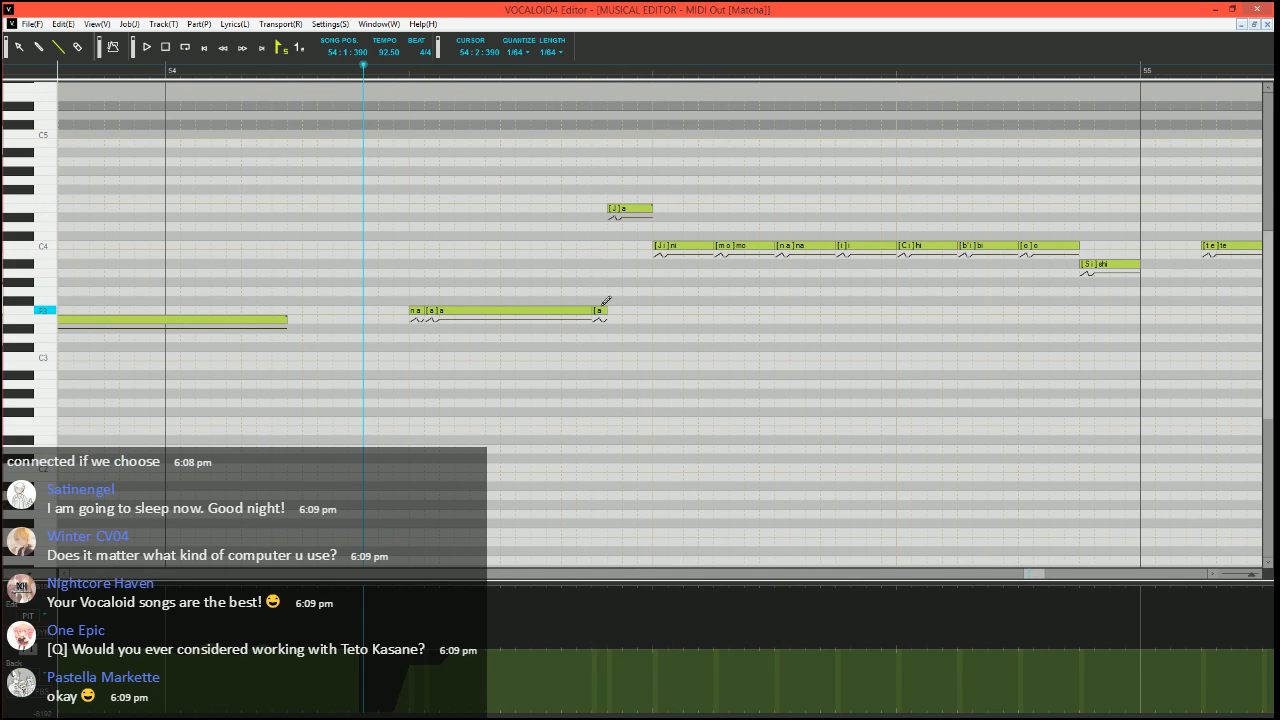
double_click(601, 310)
type("-")
key("Return")
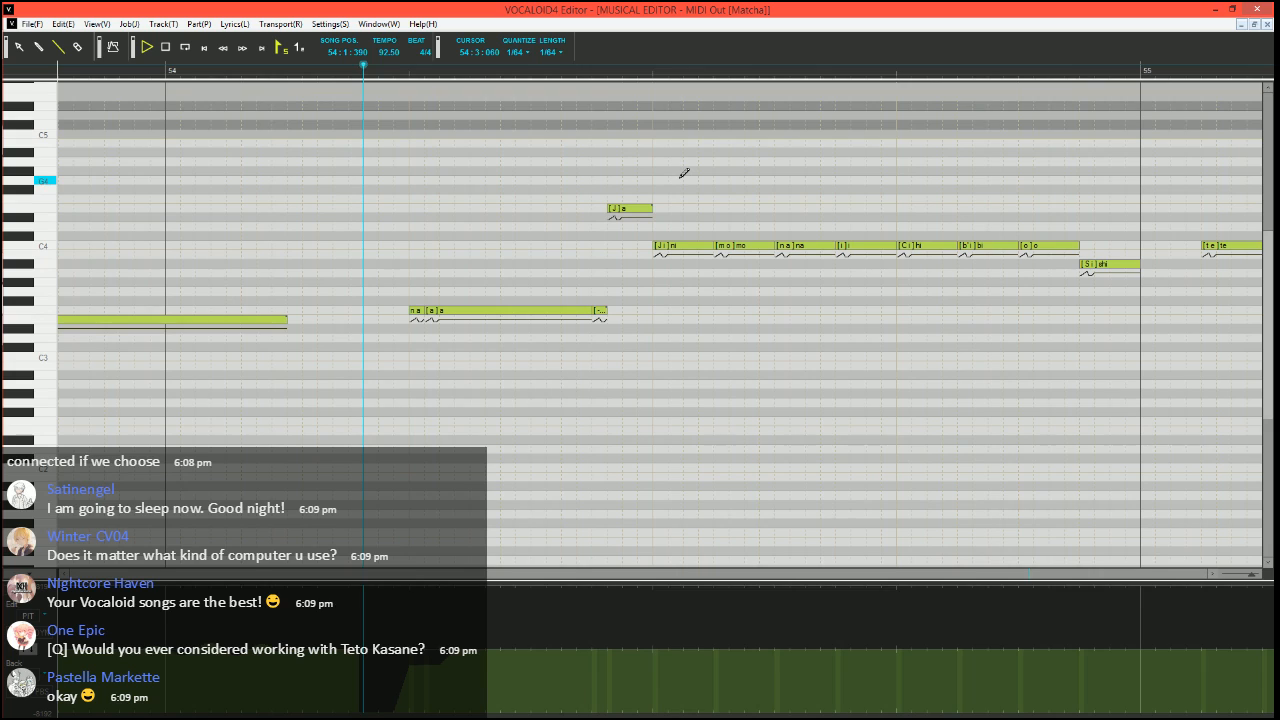
left_click(395, 70)
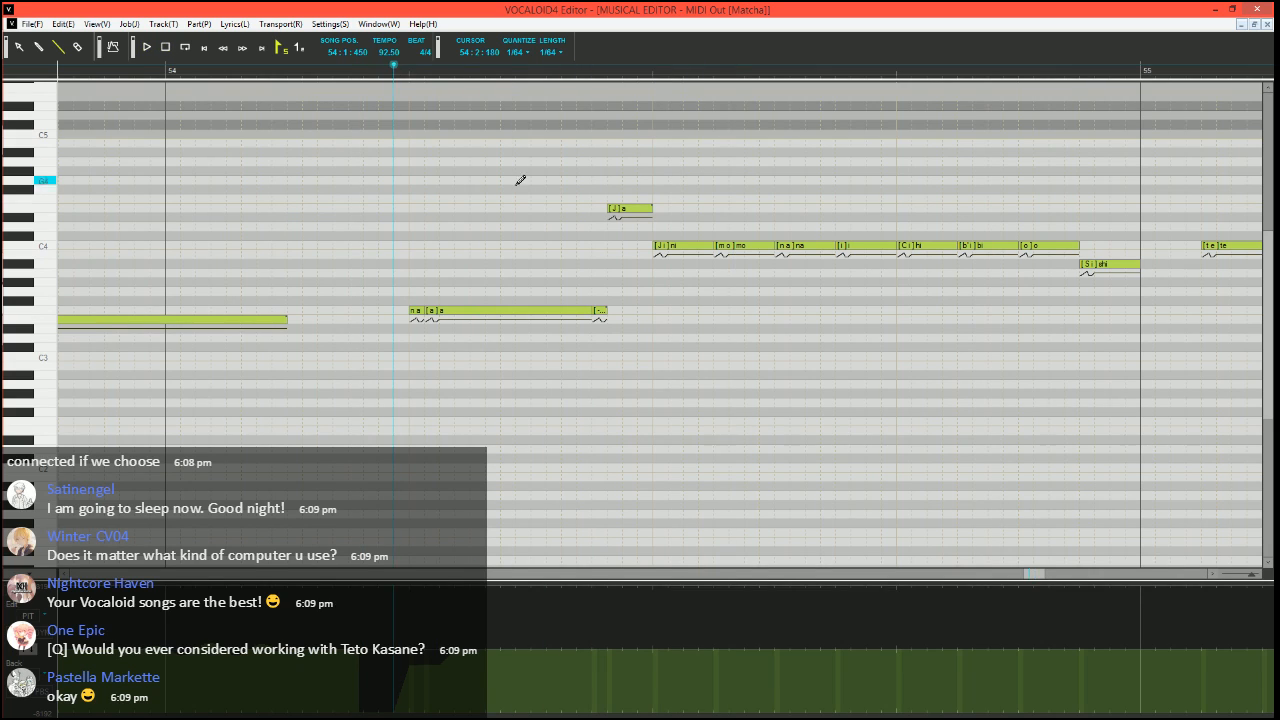
Delete the E4 note and the short "-" note in bar 54, and extend the F3 "a" back to beat 3
left_click(630, 210)
key("Delete")
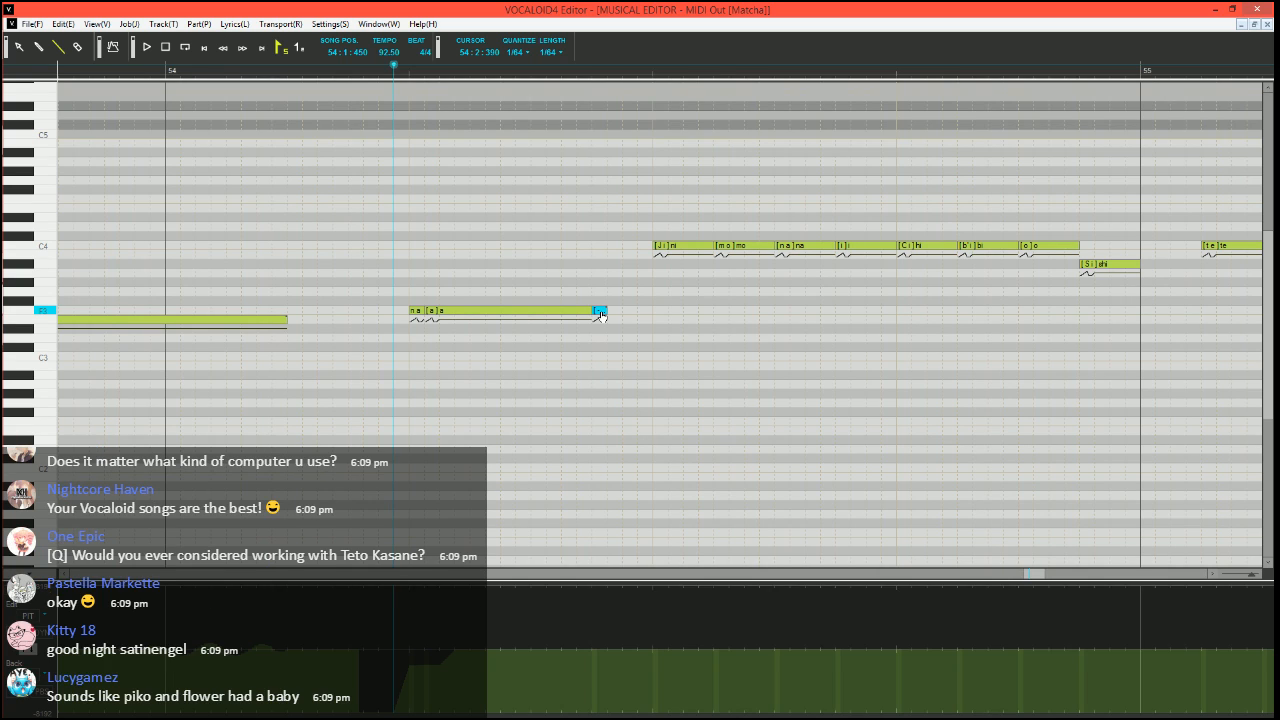
key("Delete")
left_click(435, 312)
key("Delete")
mouse_move(454, 310)
left_mouse_down()
mouse_move(424, 310)
mouse_move(654, 310)
left_mouse_up()
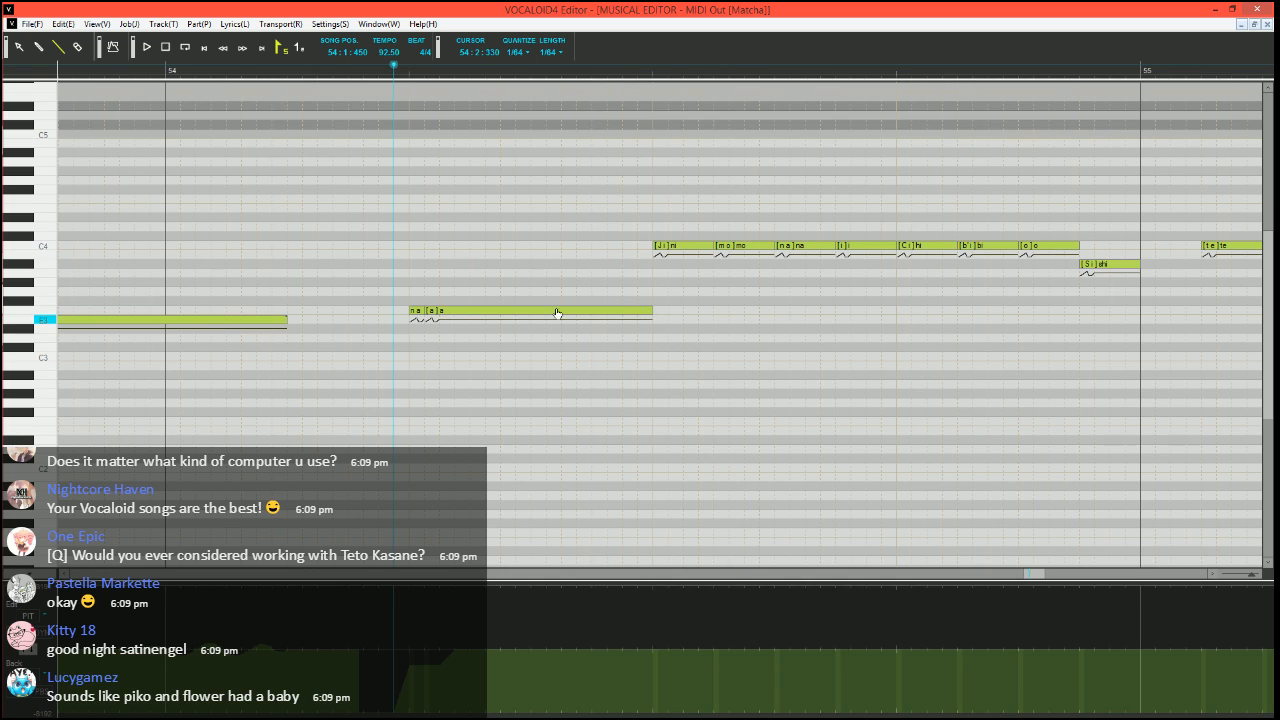
Shorten the F3 "a" in bar 54, follow it with a short F3 "-" and an E3 note with phoneme J, and play from 54:1:390
left_click(363, 70)
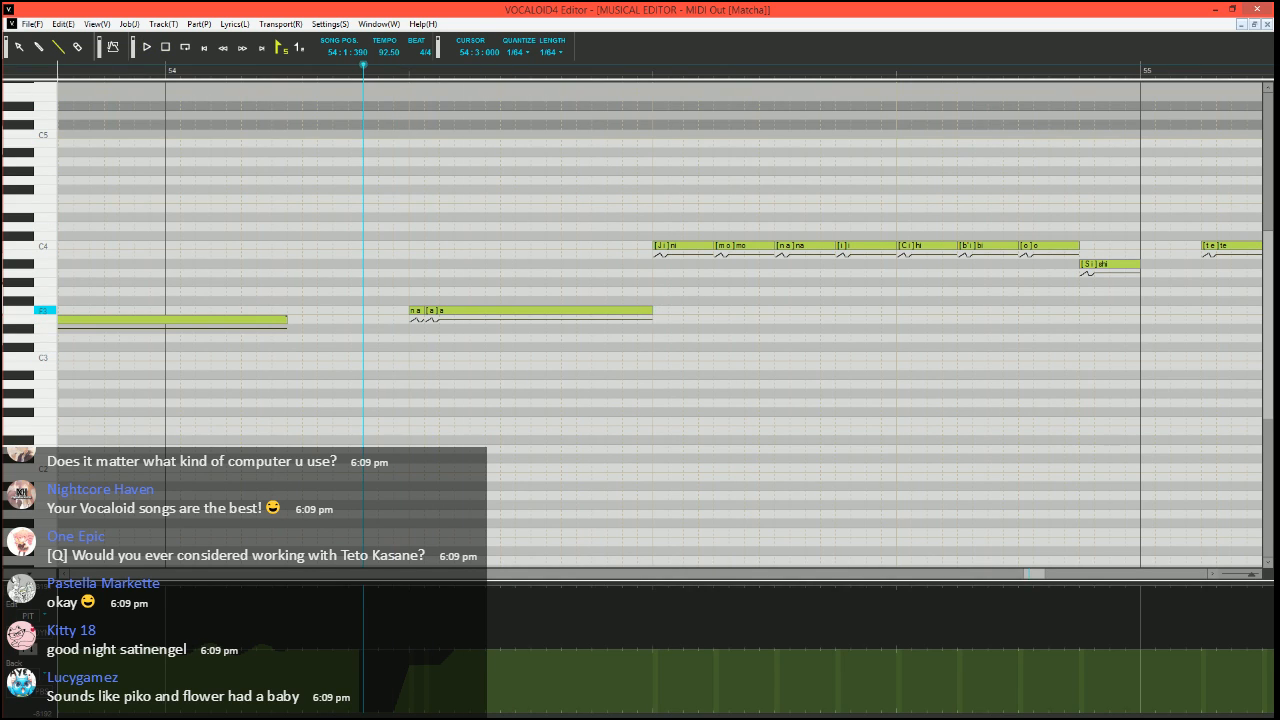
mouse_move(652, 310)
left_mouse_down()
mouse_move(577, 310)
mouse_move(652, 319)
left_mouse_up()
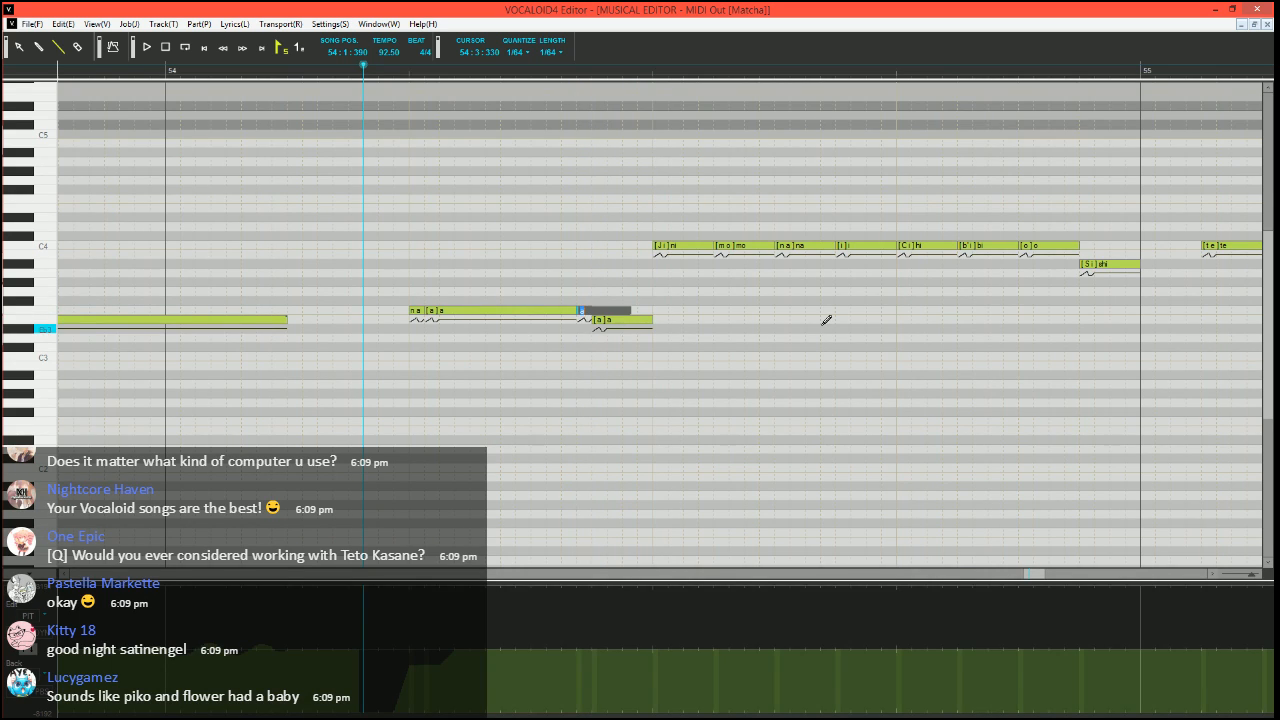
type("-")
key("Tab")
key("Return")
key("space")
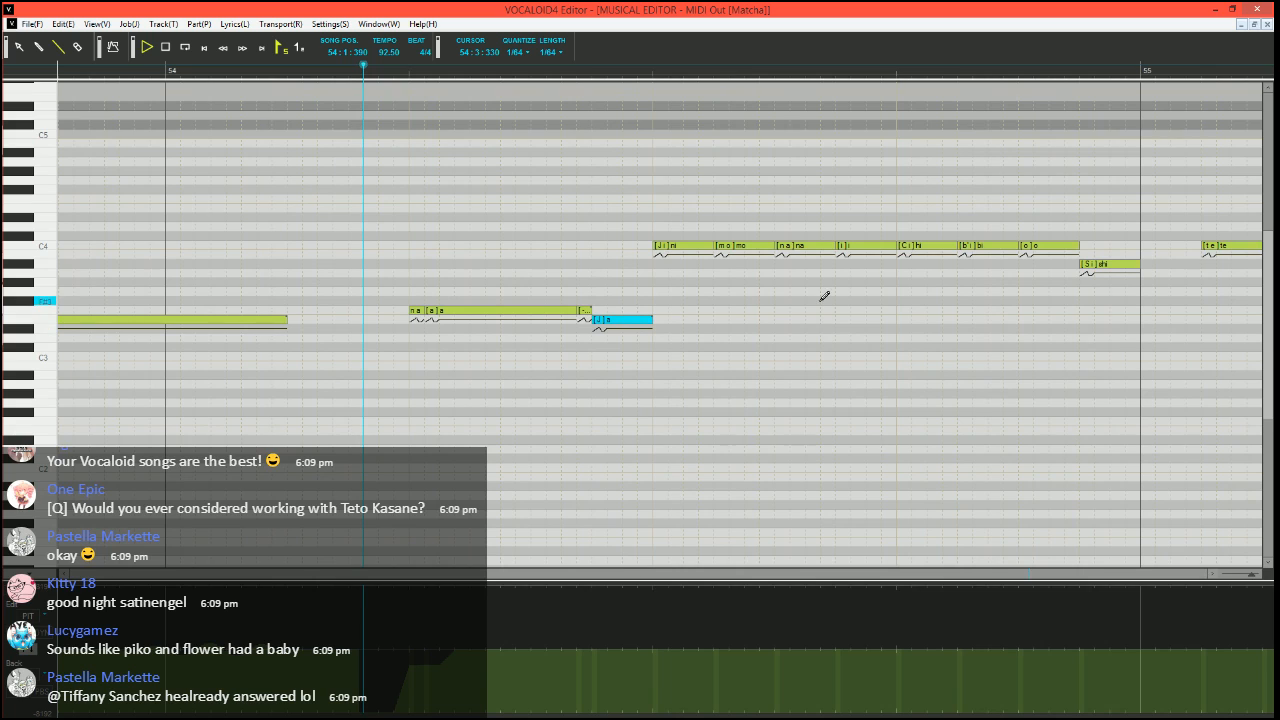
key("space")
scroll(320, 100, "right", 2)
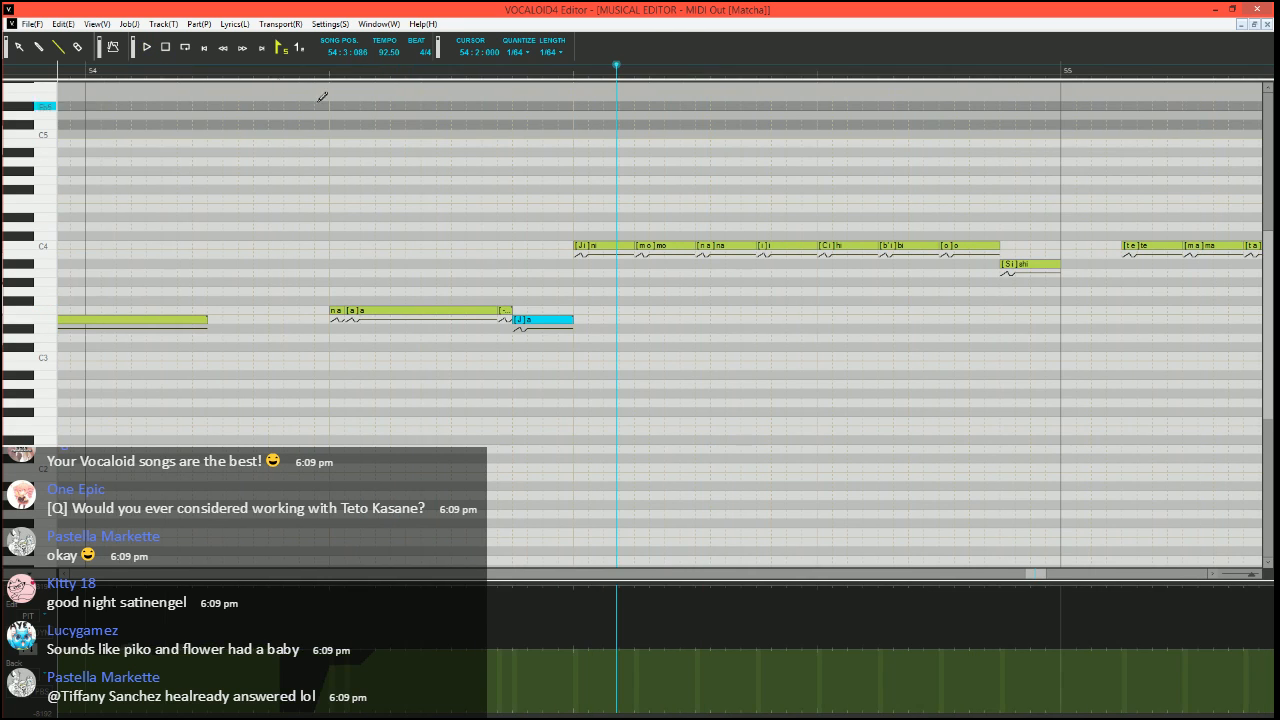
left_click(278, 70)
scroll(480, 229, "right", 3)
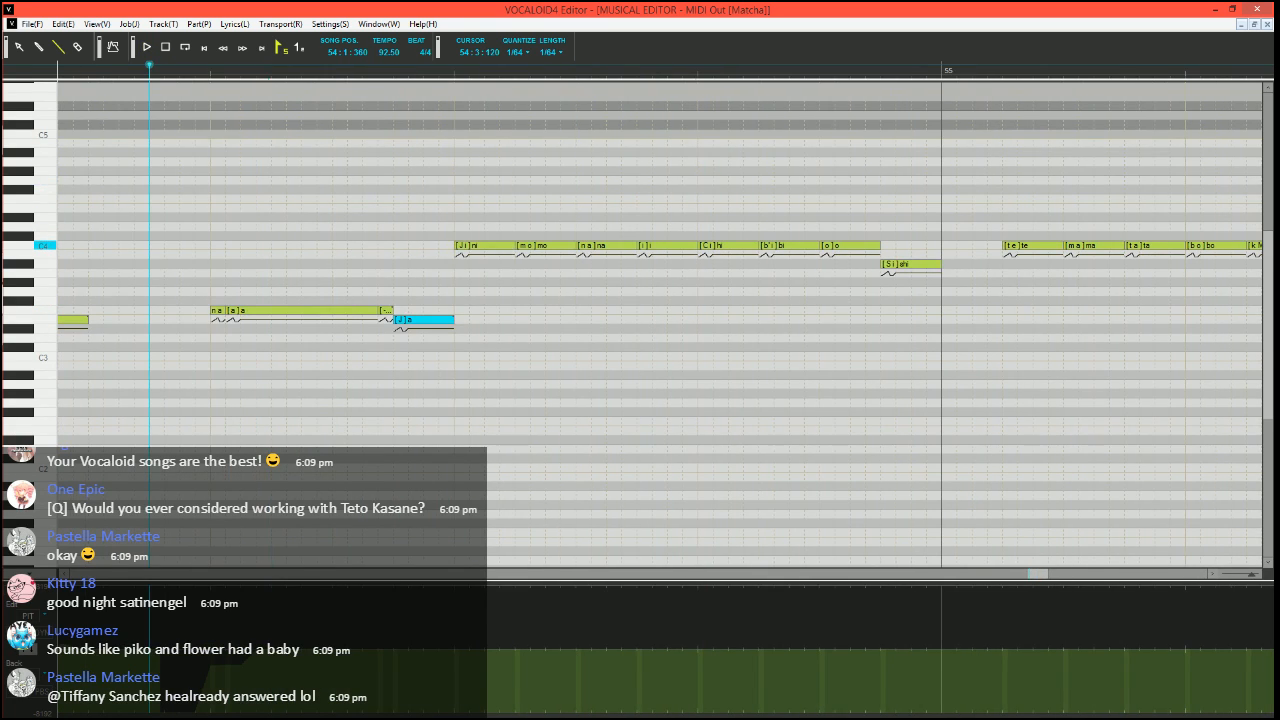
Split the C4 "ni" on beat 3 of bar 54 into a short A#3 "ni", a short C4 "i" and a C4 "-", and play from 54:1:360
mouse_move(514, 246)
left_mouse_down()
mouse_move(469, 246)
mouse_move(462, 266)
mouse_move(484, 246)
mouse_move(515, 246)
left_mouse_up()
double_click(462, 265)
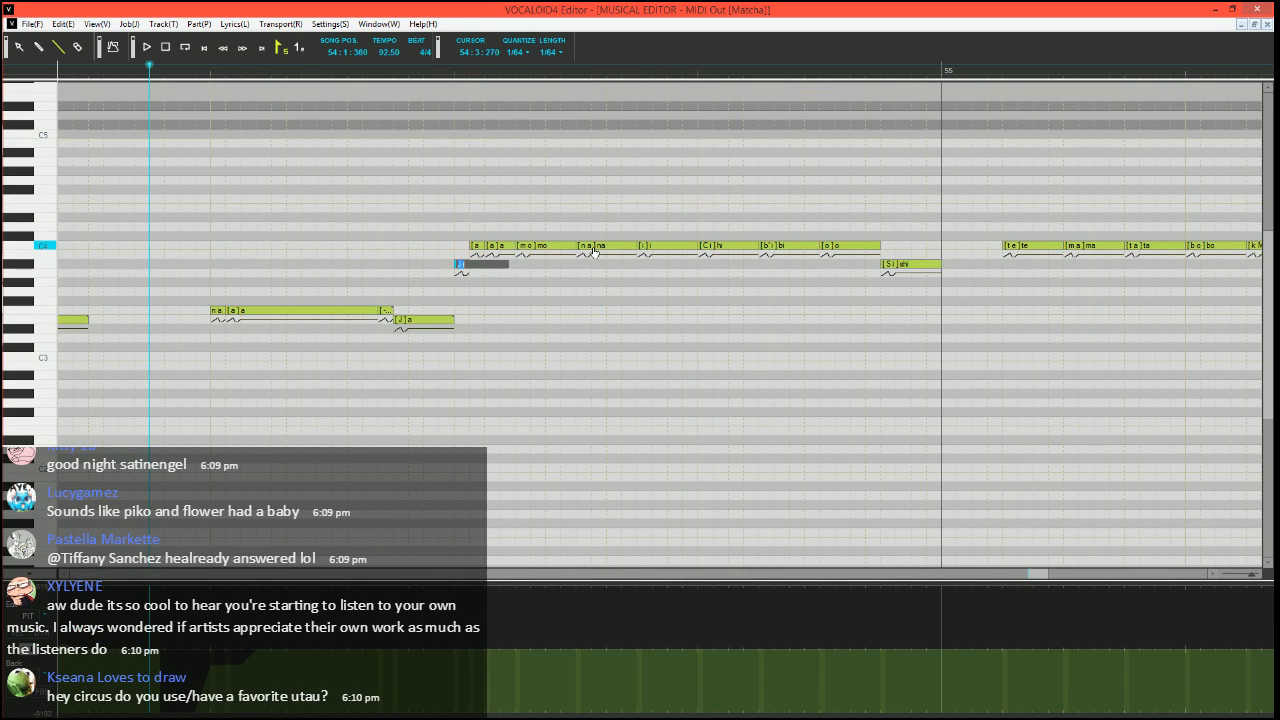
key("Tab")
type("-")
key("Return")
key("space")
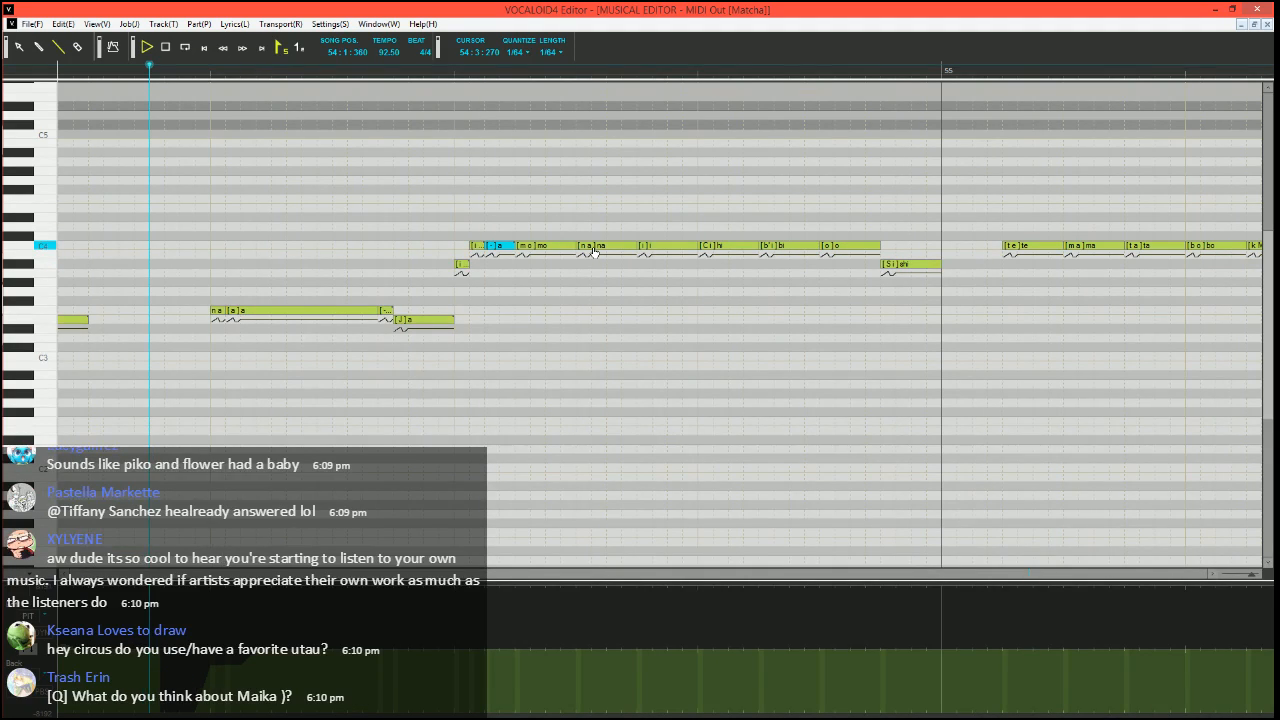
key("space")
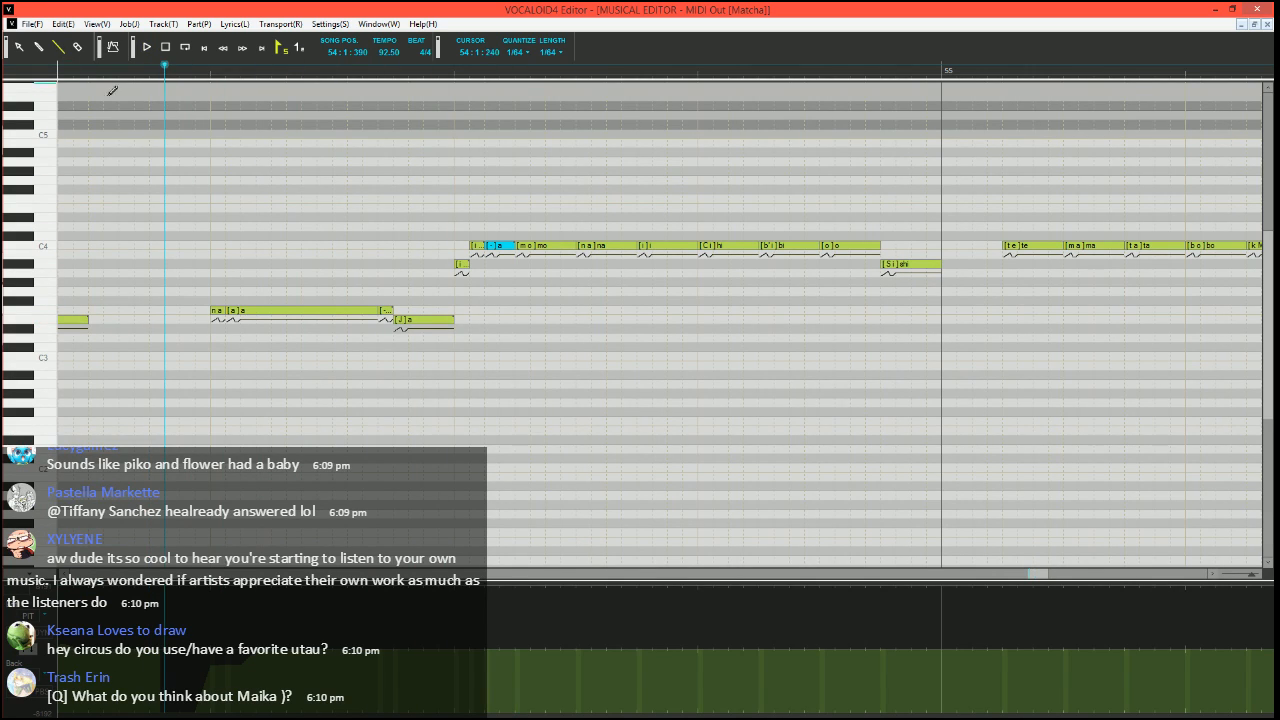
Play from 54:1:390, move the song position to 54:2:420, and change the E3 note's phoneme to "- J"
key("space")
scroll(437, 297, "right", 3)
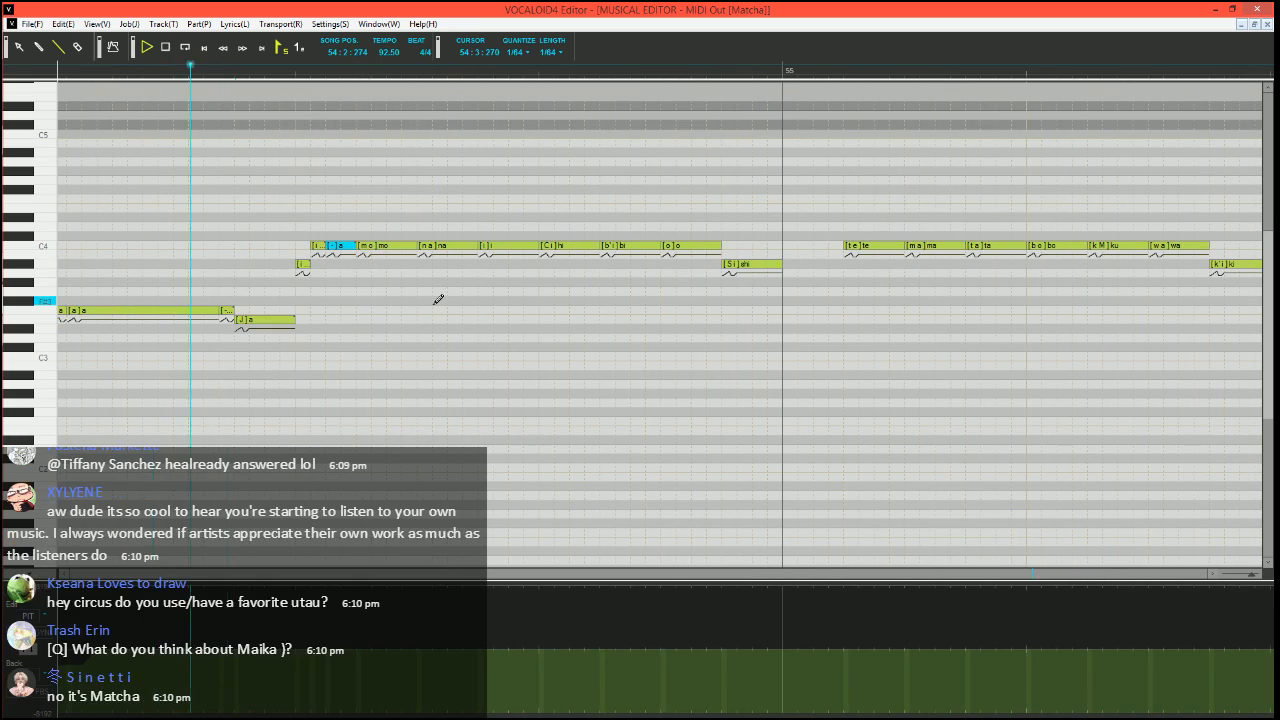
left_click(268, 70)
left_click(240, 321)
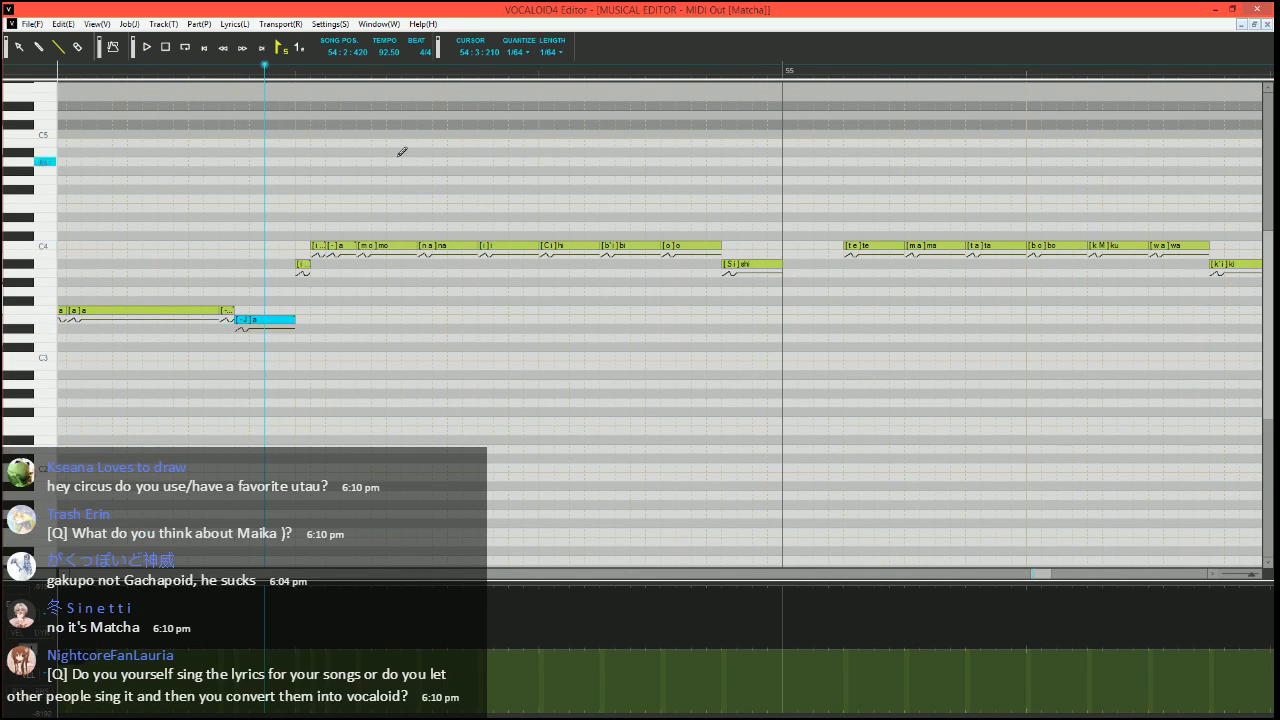
Raise the velocities of the bar 54 notes from "mo" to "shi" to the maximum and extend "shi" up to the "te" note
left_click(20, 635)
left_click_drag(331, 587, 745, 550)
left_click_drag(788, 261, 844, 261)
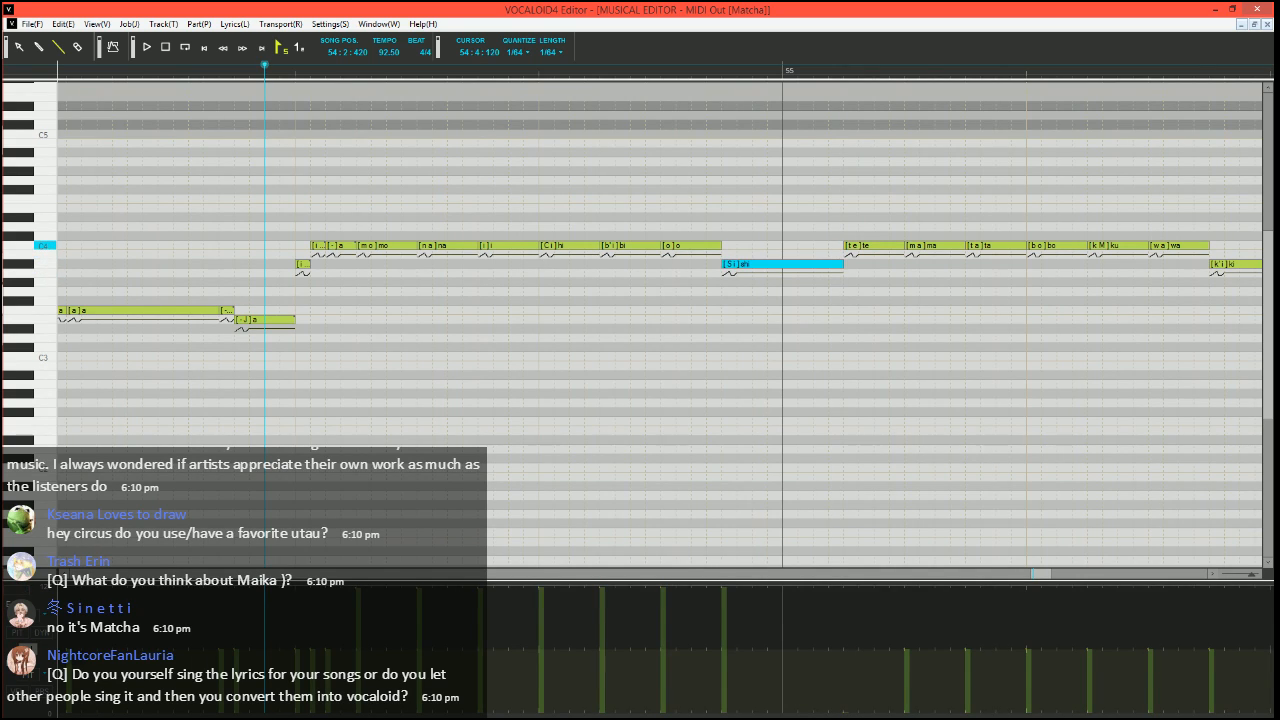
Split the C4 "hi" on beat 4 of bar 54 into a short A#3 "hi", a short C4 "i" and a C4 "-", and play from 54:2:420
left_click(606, 245)
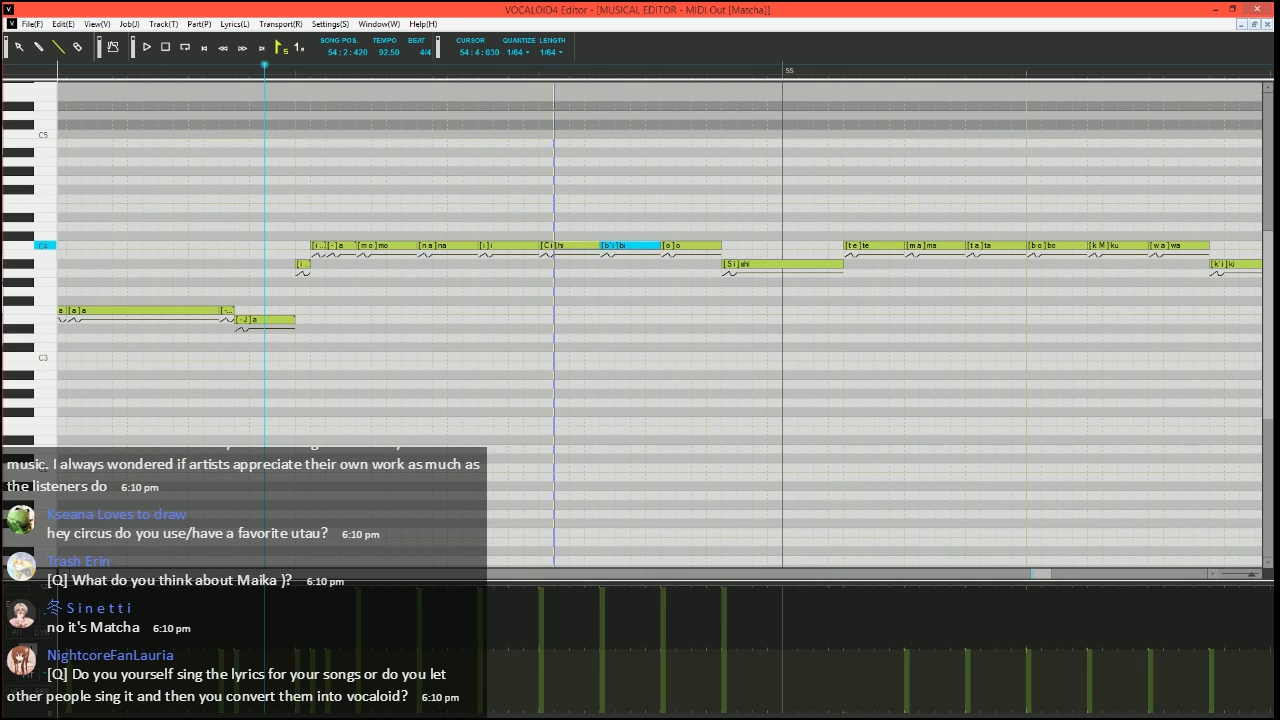
mouse_move(598, 245)
left_mouse_down()
mouse_move(547, 247)
mouse_move(547, 264)
mouse_move(598, 245)
left_mouse_up()
left_click(562, 241)
left_click(560, 245)
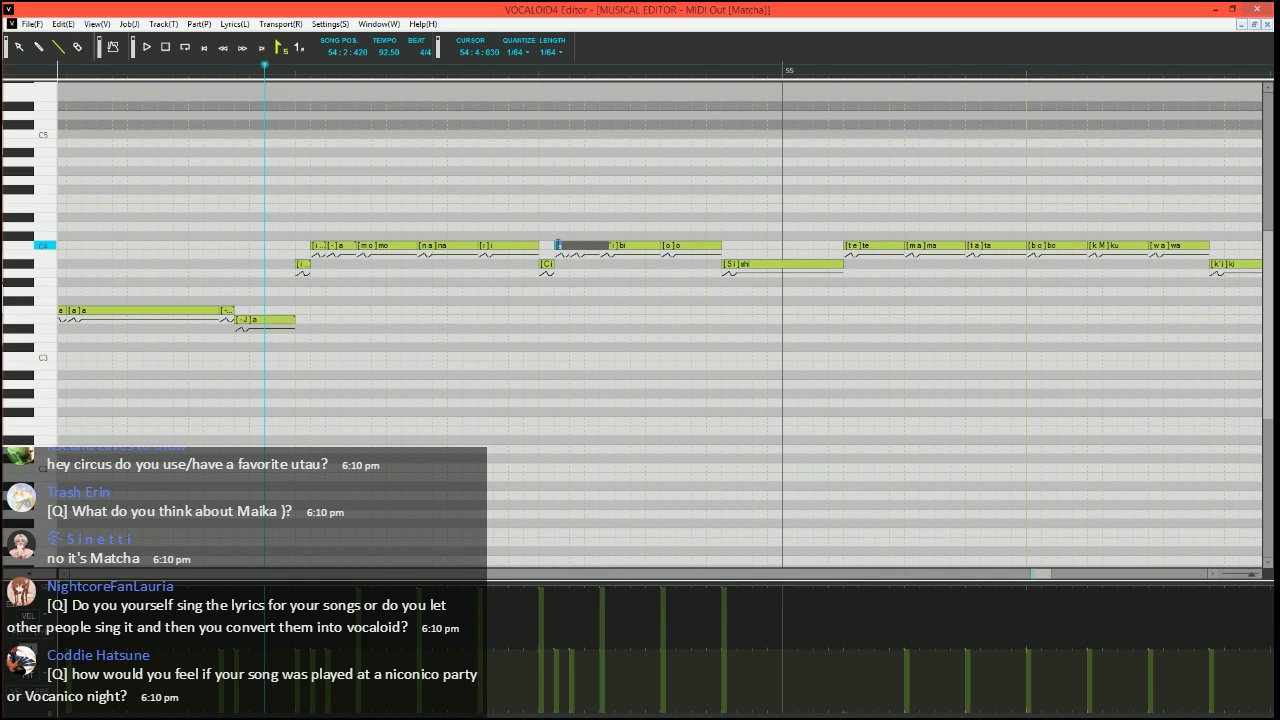
type("-")
key("Return")
key("space")
scroll(598, 291, "down", 3)
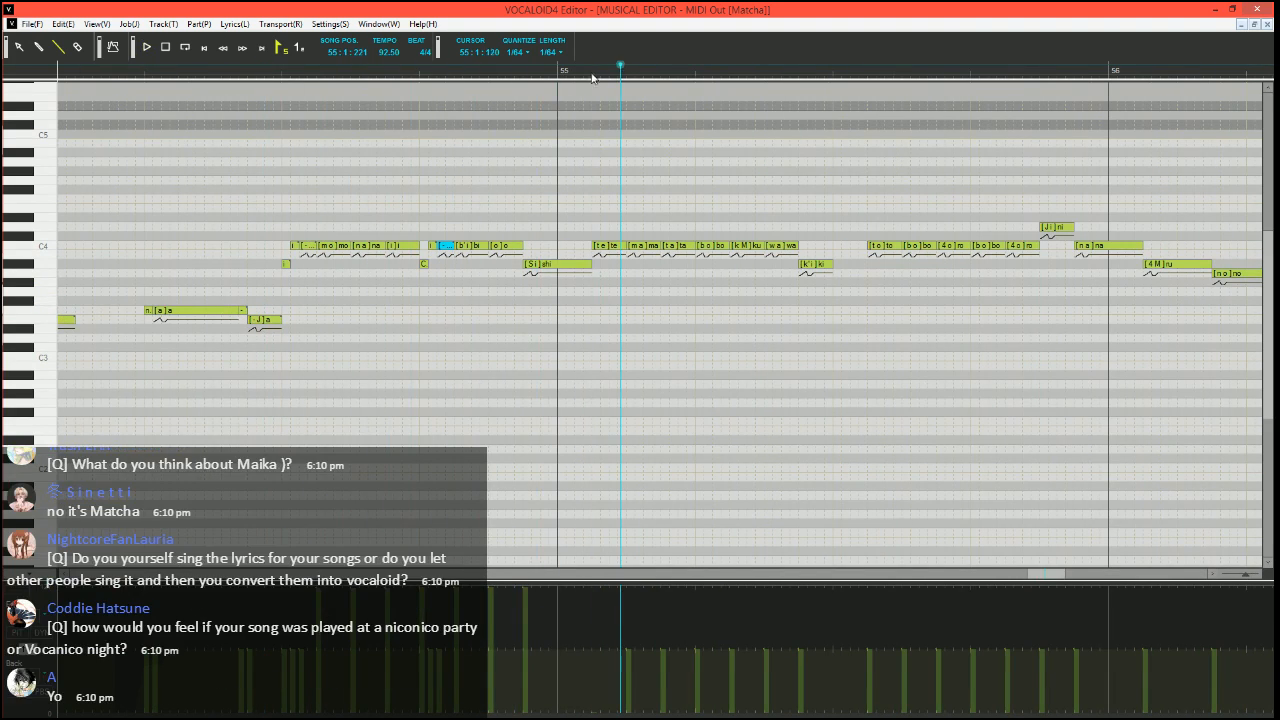
key("space")
Raise the velocities from "ma" in bar 55 to "da" in bar 56 to the maximum, except "to", and extend "ki" up to "to"
scroll(601, 350, "up", 3)
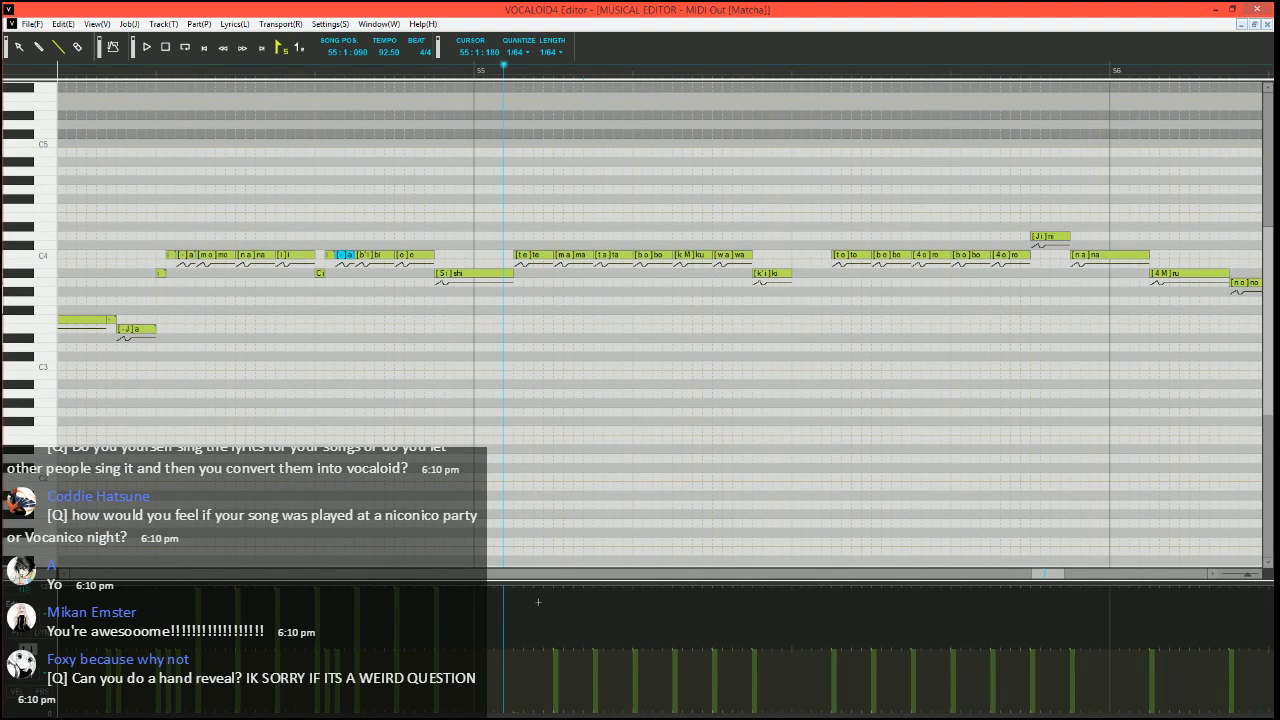
left_click_drag(759, 537, 762, 535)
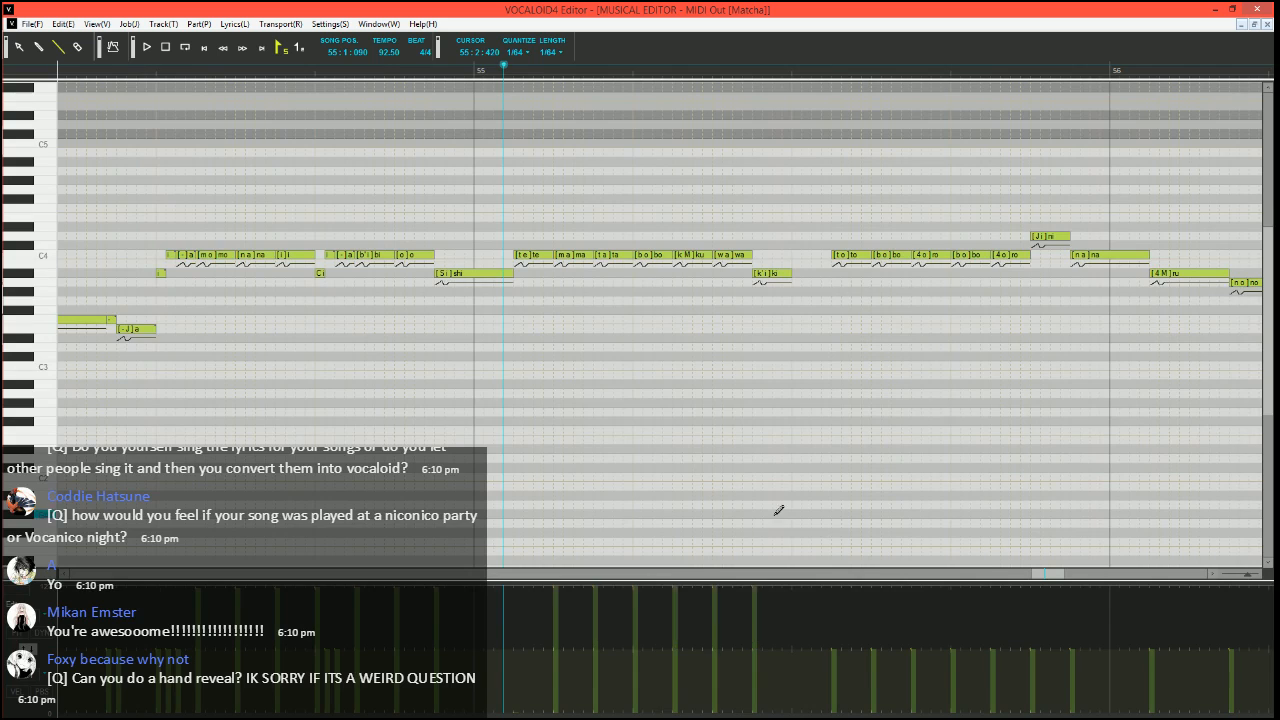
scroll(788, 292, "right", 1)
left_click_drag(671, 273, 712, 273)
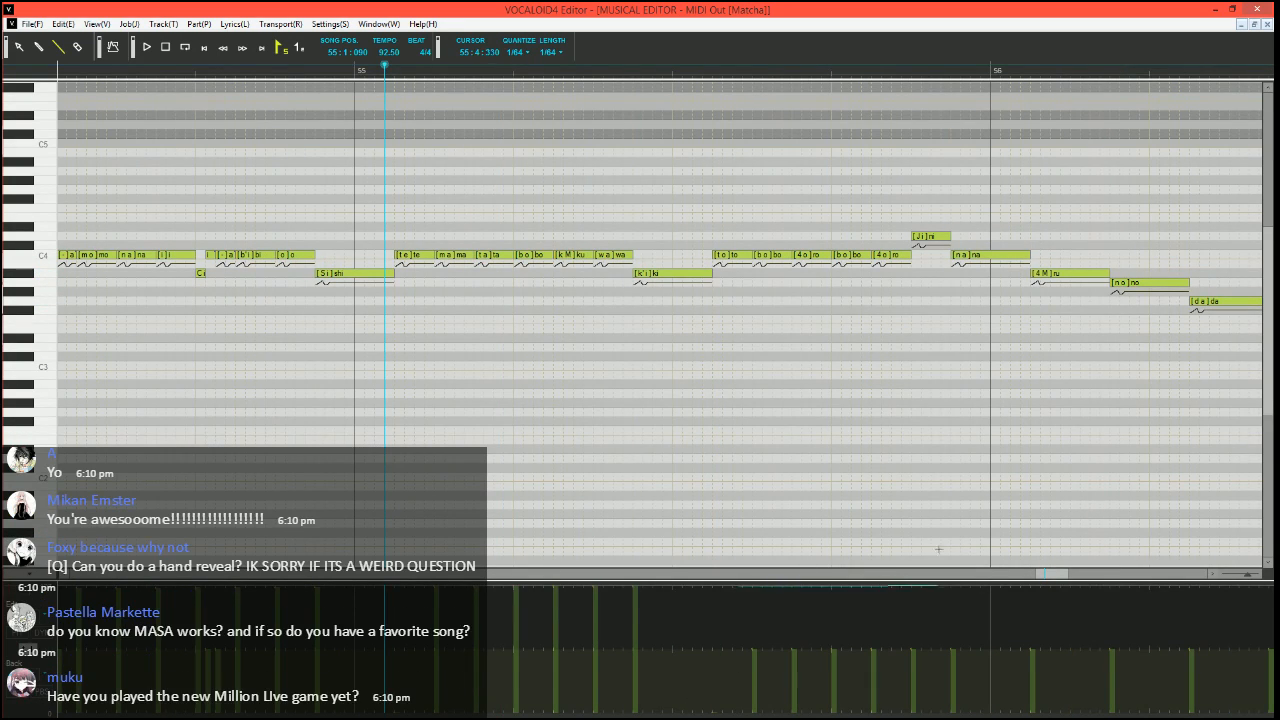
left_click_drag(1196, 585, 1198, 585)
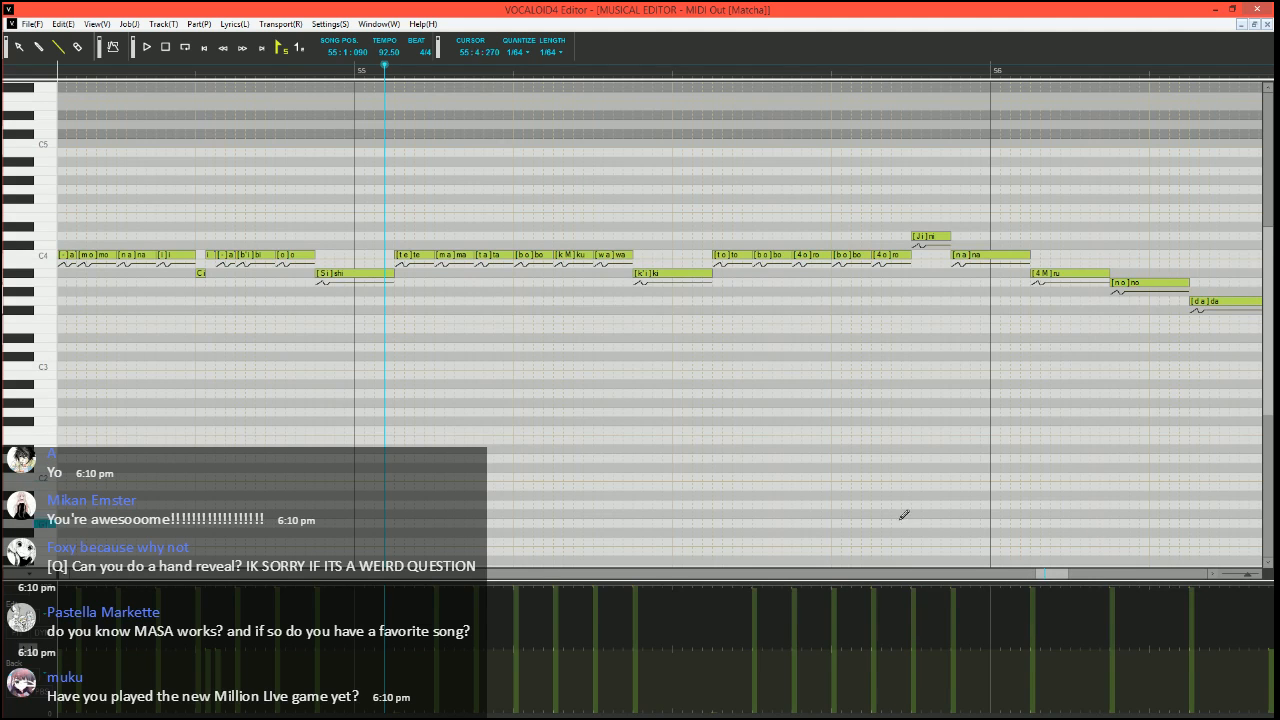
Play the phrase from just before beat 3 of bar 54 into bar 55
left_click_drag(1040, 576, 1036, 576)
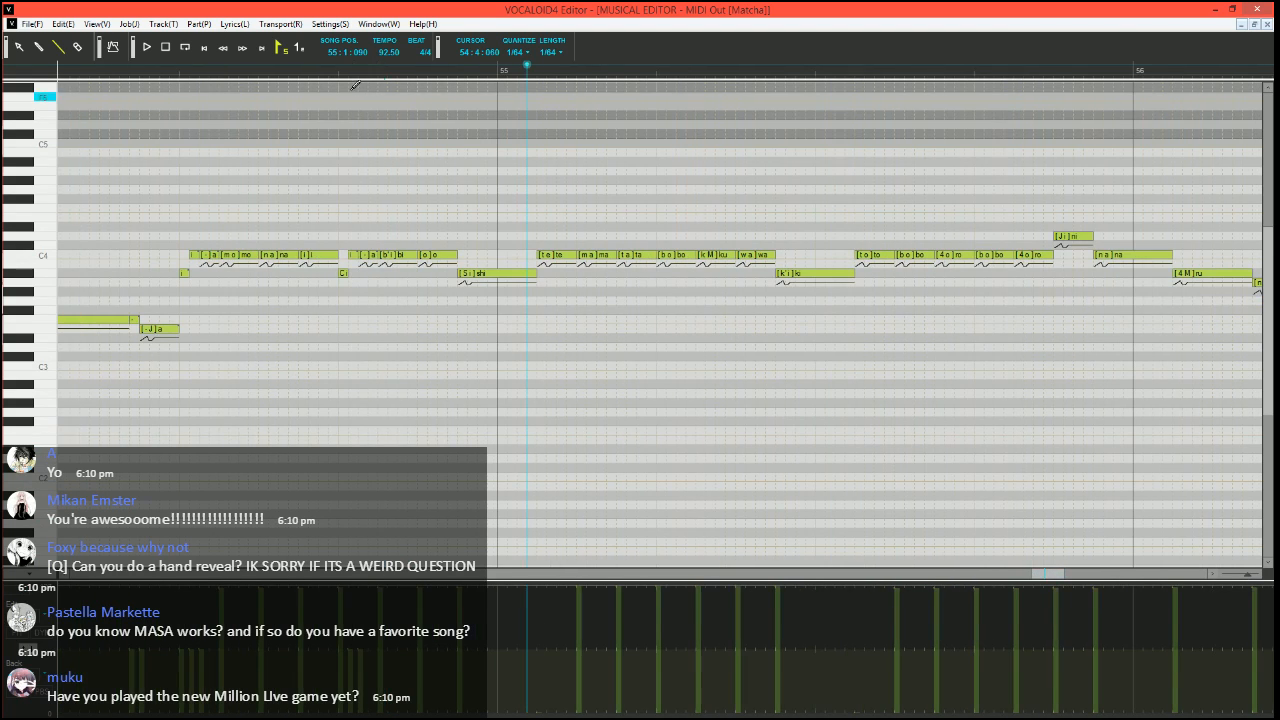
left_click(163, 69)
key("space")
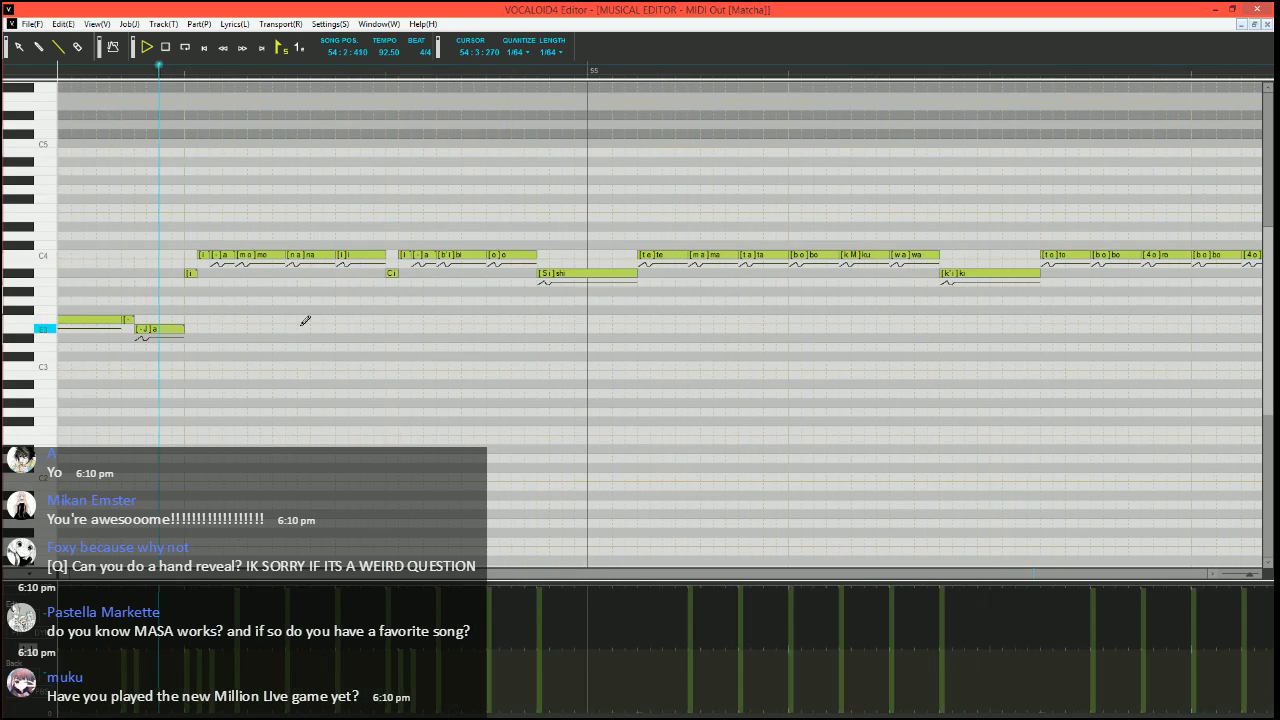
key("space")
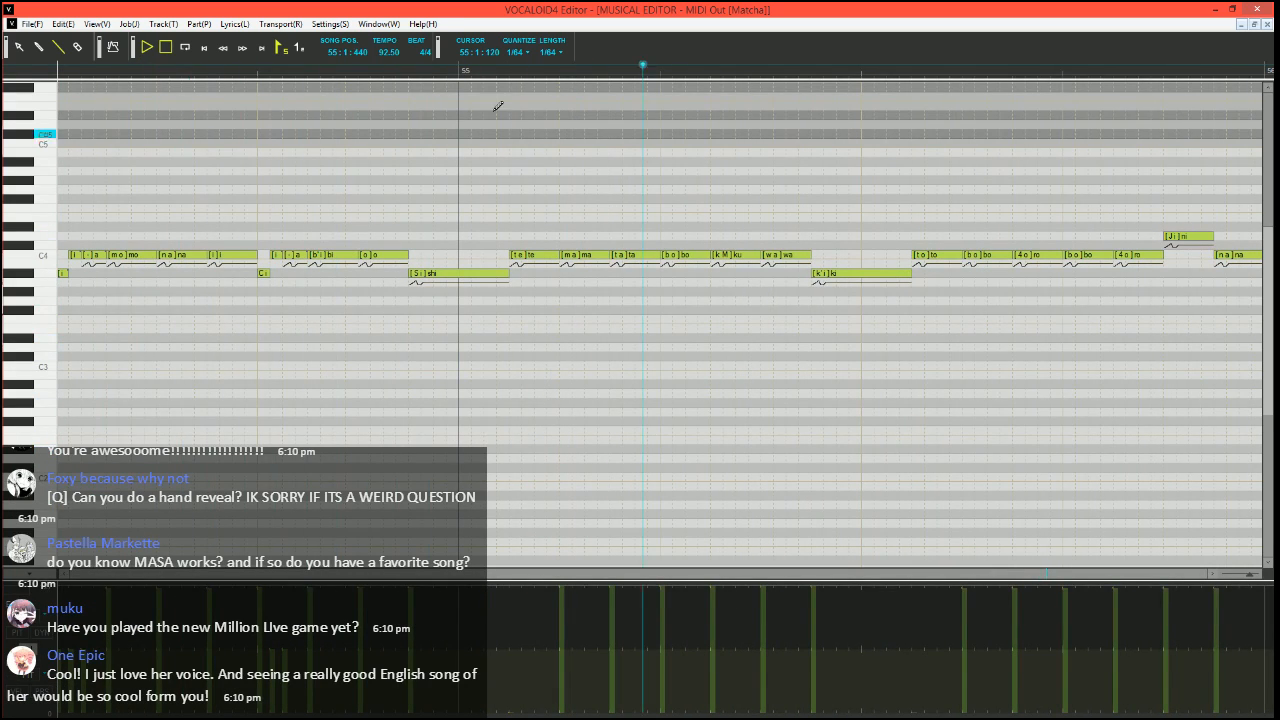
Split the C4 "te" in bar 55 into a short A#3 "te", a short C4 "e" and a C4 "-", and play from 55:1:060
left_click(497, 69)
mouse_move(558, 255)
left_mouse_down()
mouse_move(521, 255)
mouse_move(520, 279)
mouse_move(536, 255)
mouse_move(560, 255)
left_mouse_up()
double_click(527, 256)
key("Return")
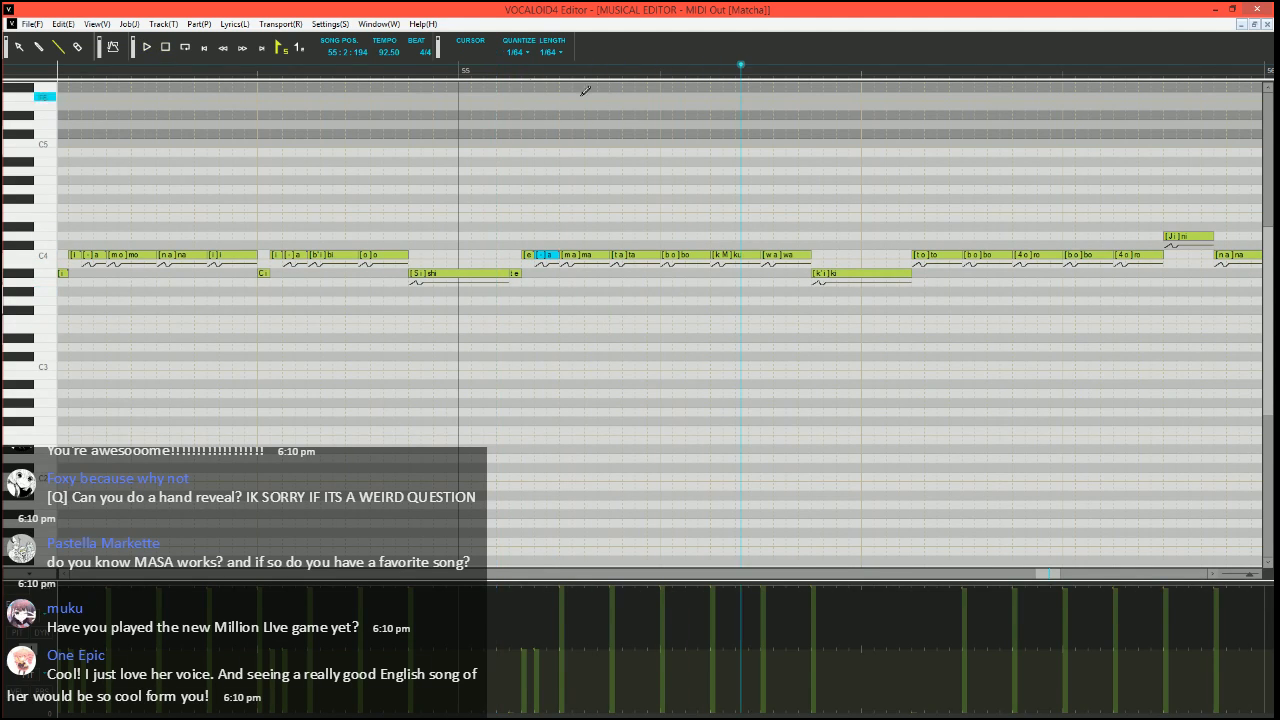
key("space")
scroll(530, 200, "right", 1)
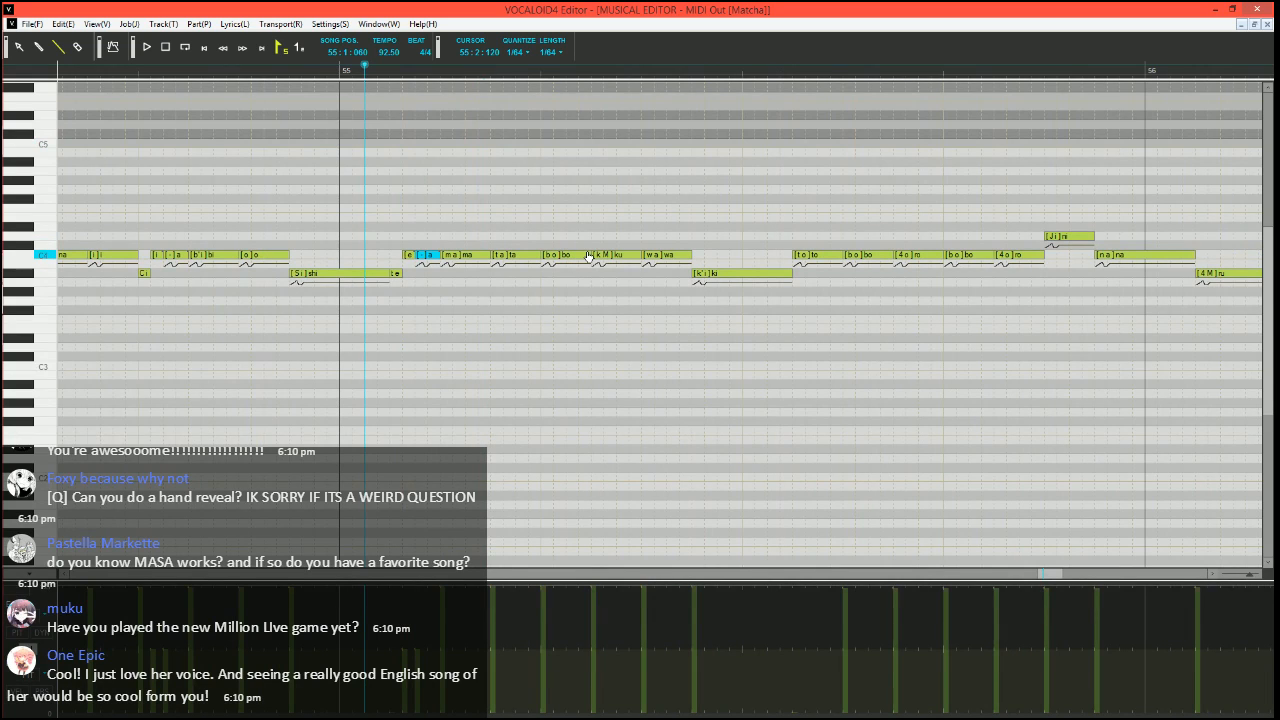
Split the C4 "bo" on beat 2 of bar 55 into a short B3 "bo", a short C4 "o" and a C4 "-", and play from 55:1:060
left_click_drag(588, 256, 548, 265)
left_click_drag(555, 254, 566, 254)
left_click_drag(568, 254, 591, 254)
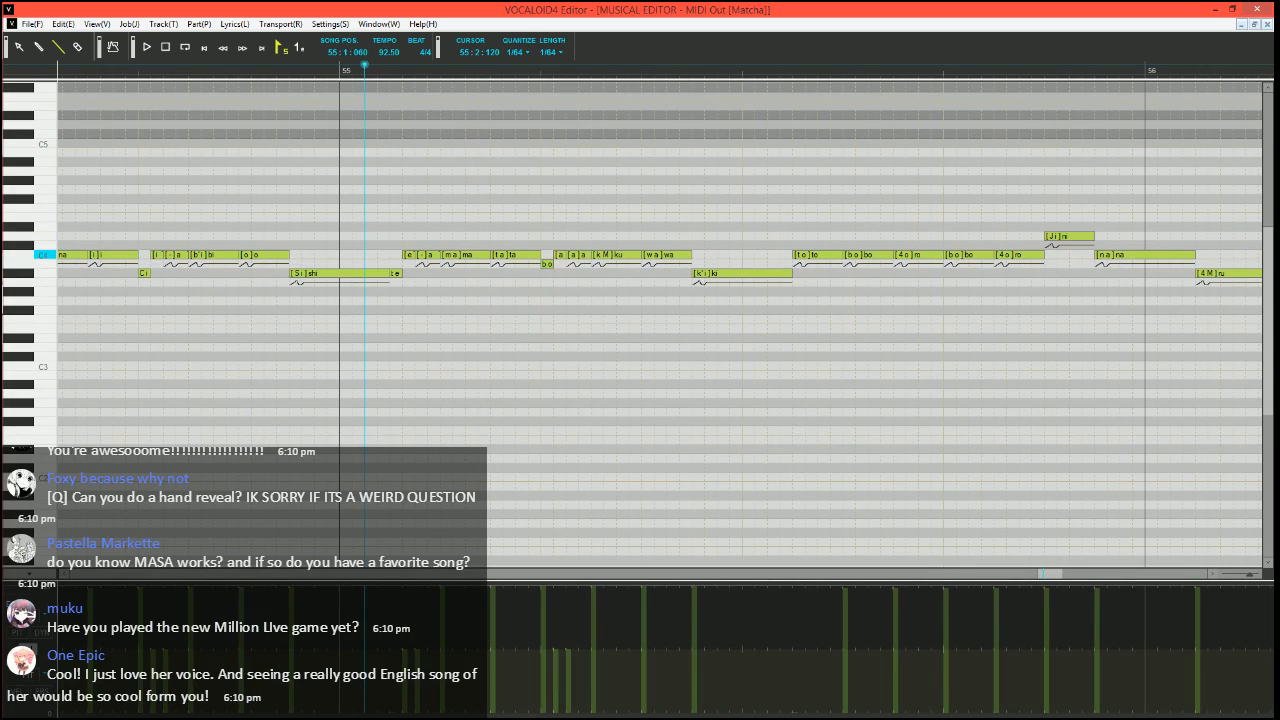
left_click(558, 254)
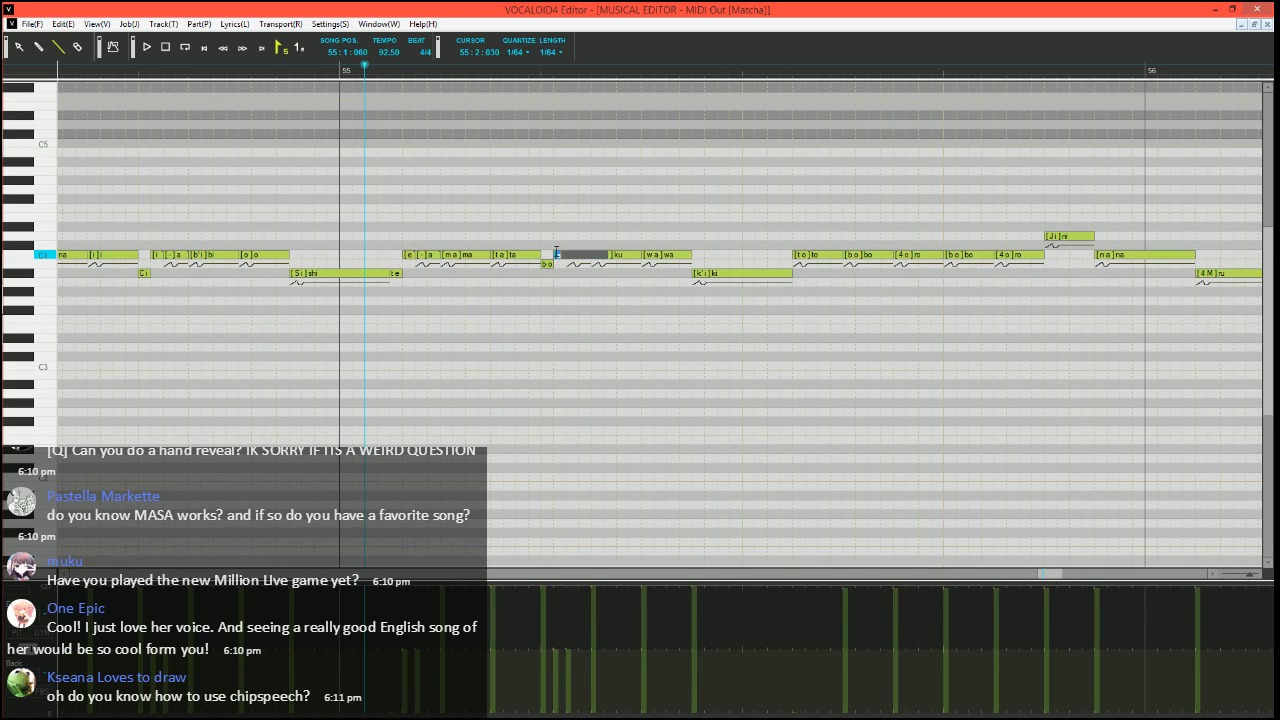
type("o")
key("Tab")
type("-")
key("Return")
key("space")
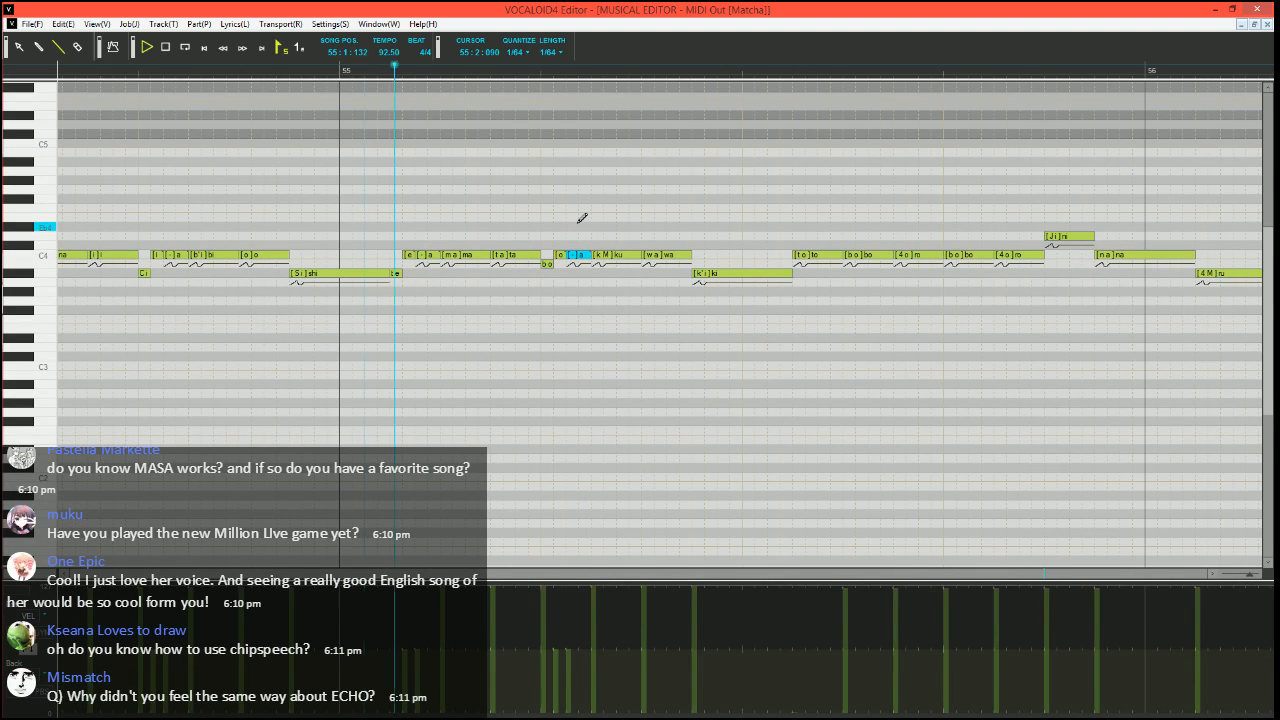
key("space")
Split the C4 "to" in bar 55 into a short A#3 "to", a short C4 "o" and a C4 "-", and play from 55:1:000
left_click(341, 78)
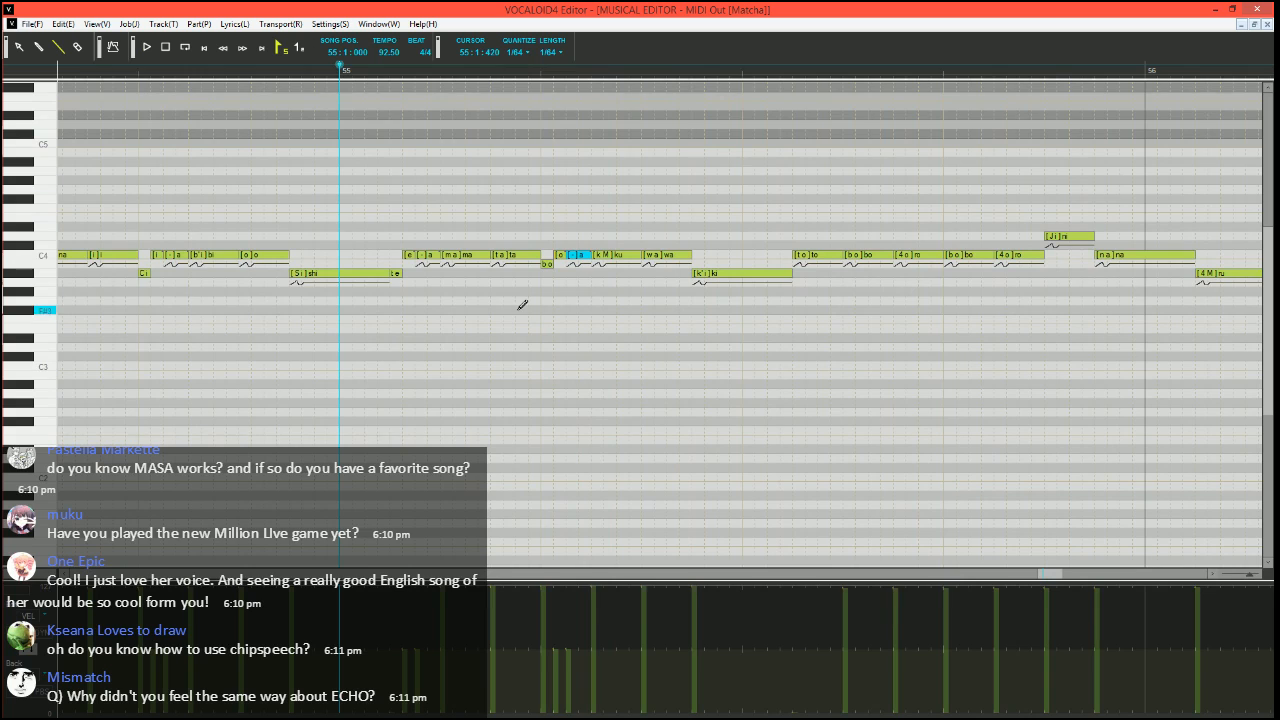
scroll(521, 305, "right", 3)
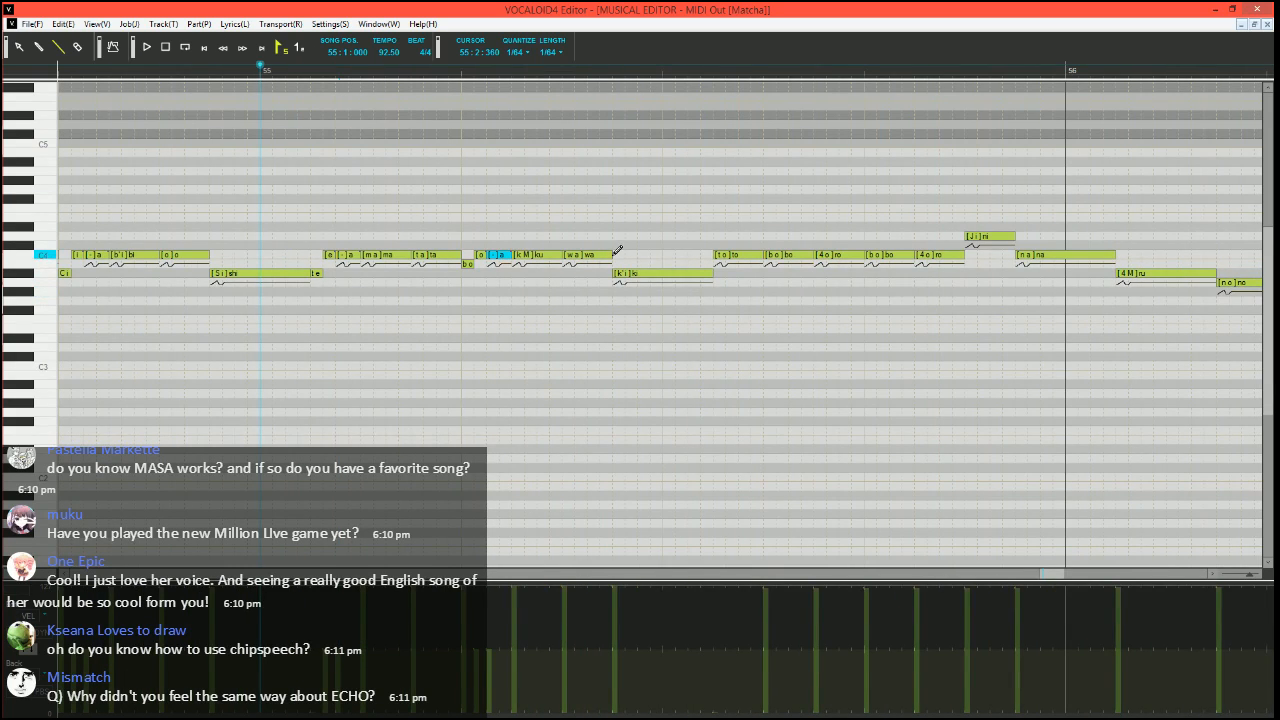
scroll(617, 250, "right", 2)
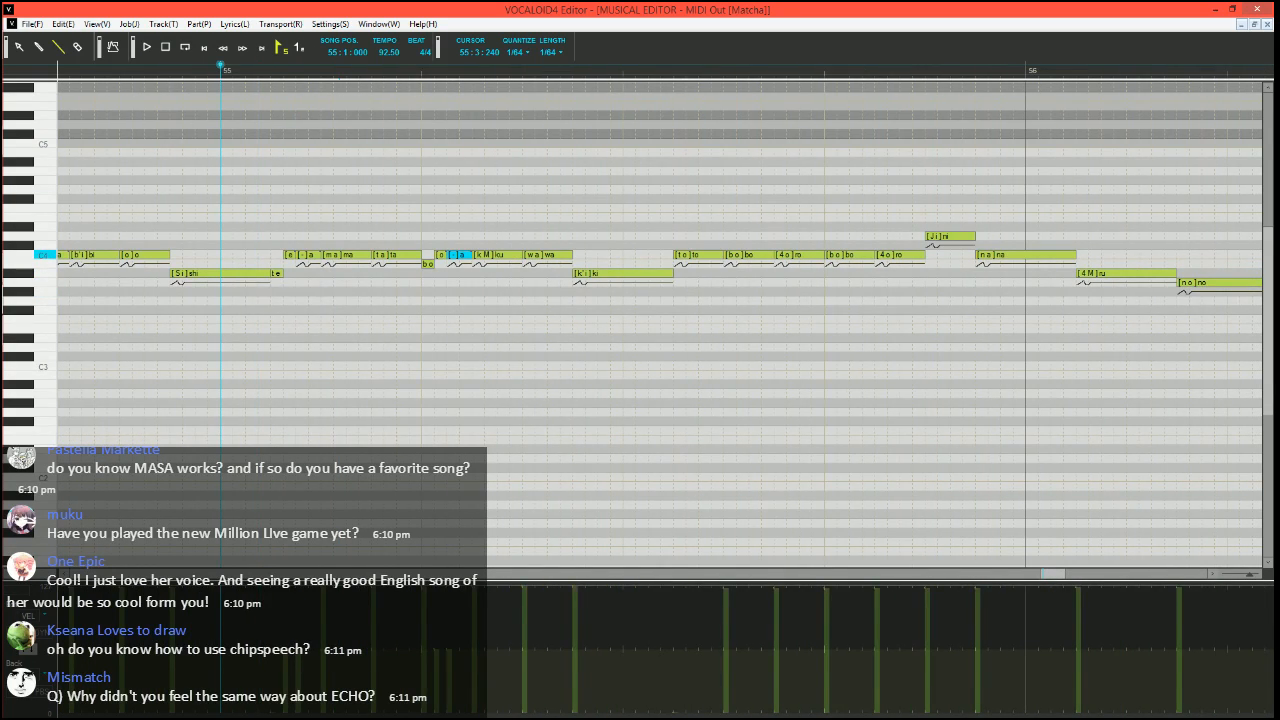
mouse_move(724, 254)
left_mouse_down()
mouse_move(680, 254)
mouse_move(678, 274)
mouse_move(722, 255)
left_mouse_up()
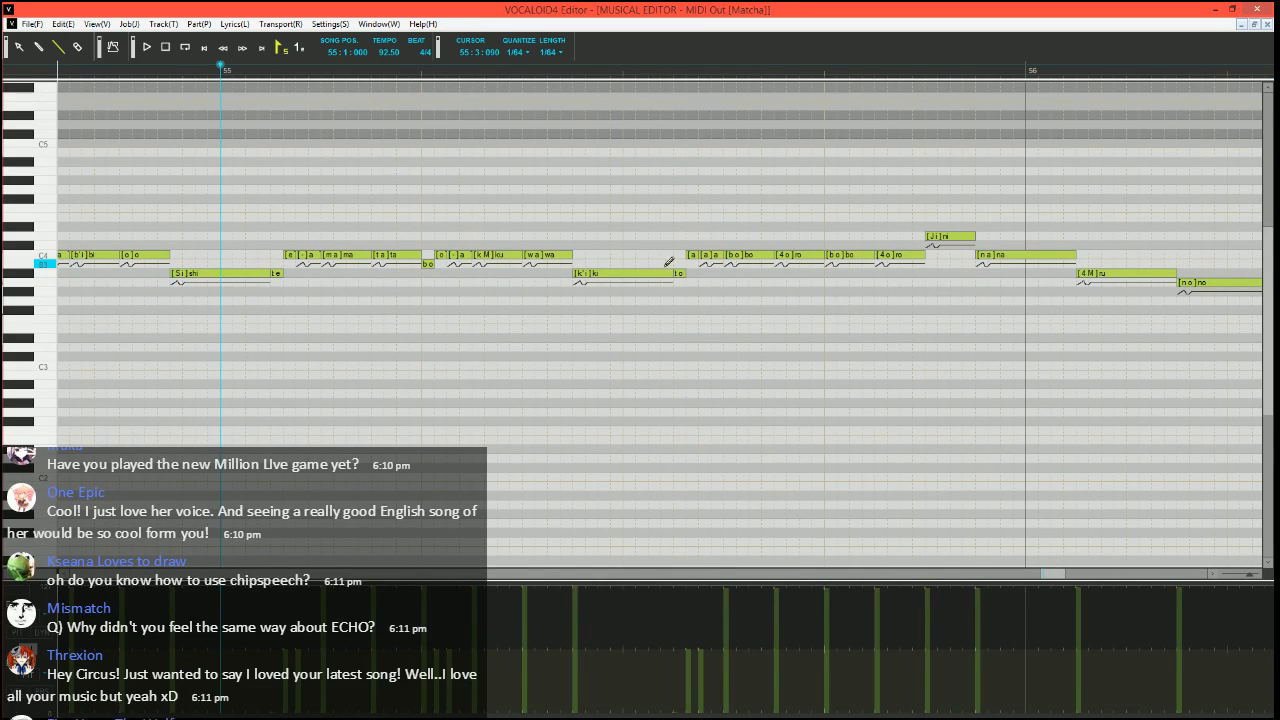
double_click(691, 255)
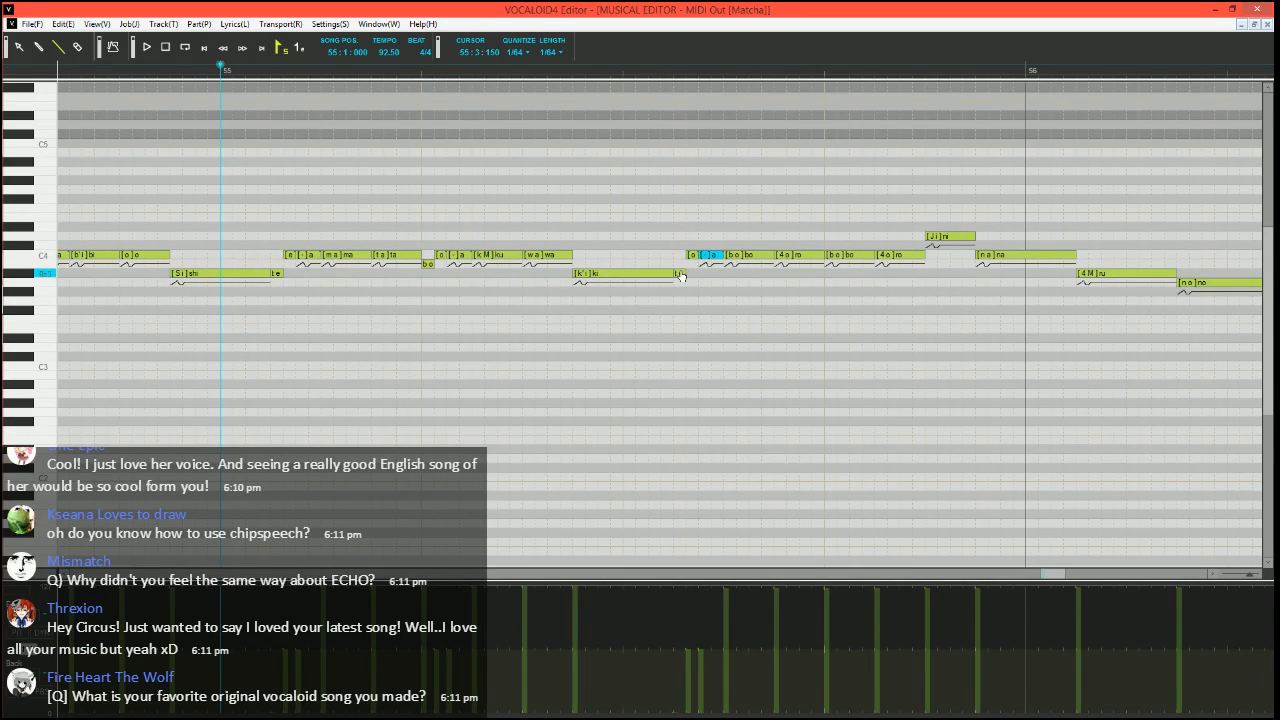
key("space")
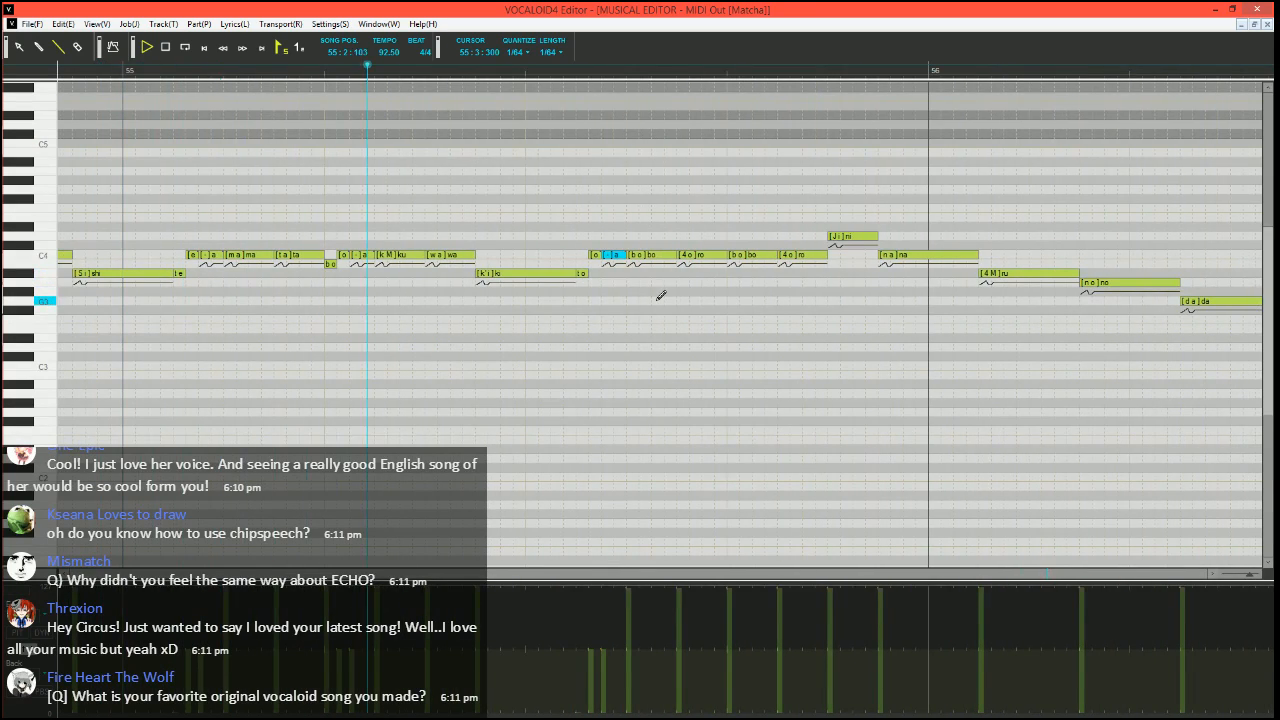
key("space")
Split the D4 "ni" in bar 55 into a short C4 "ni", a short D4 "i" and a D4 "-", and play from 55:3:060
left_click(552, 70)
scroll(682, 322, "right", 1)
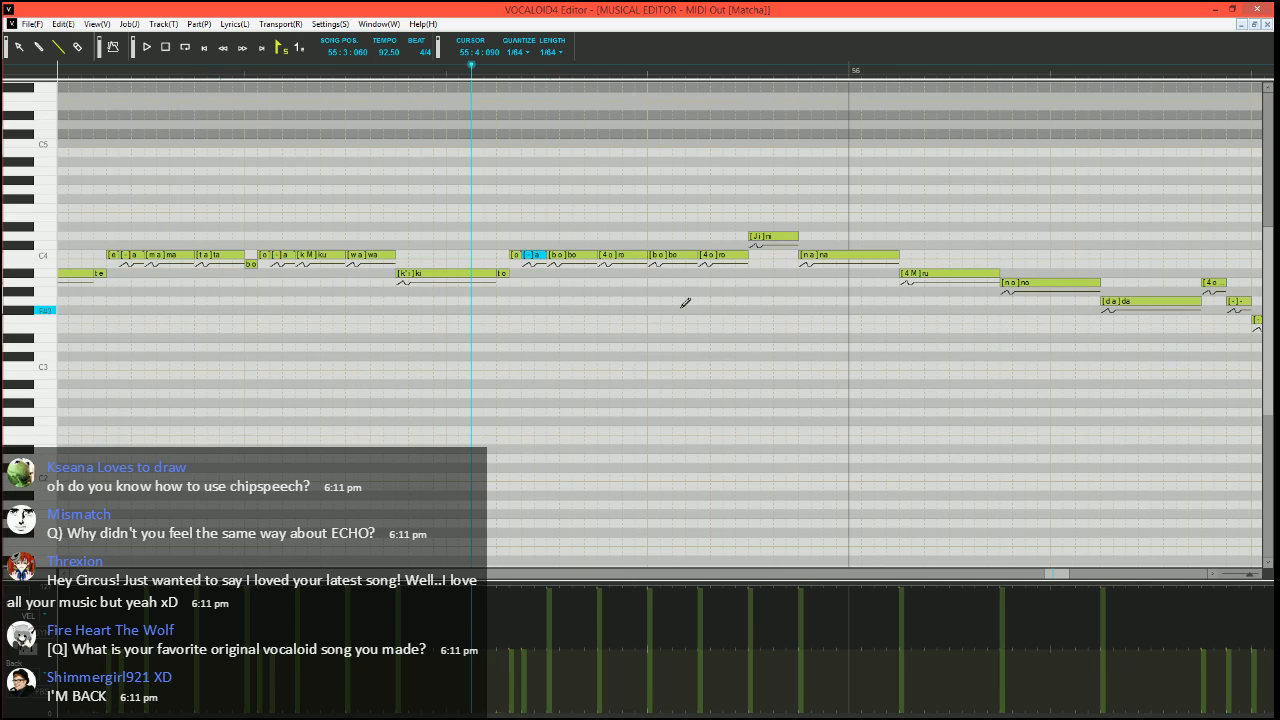
scroll(704, 272, "down", 1)
scroll(710, 268, "right", 1)
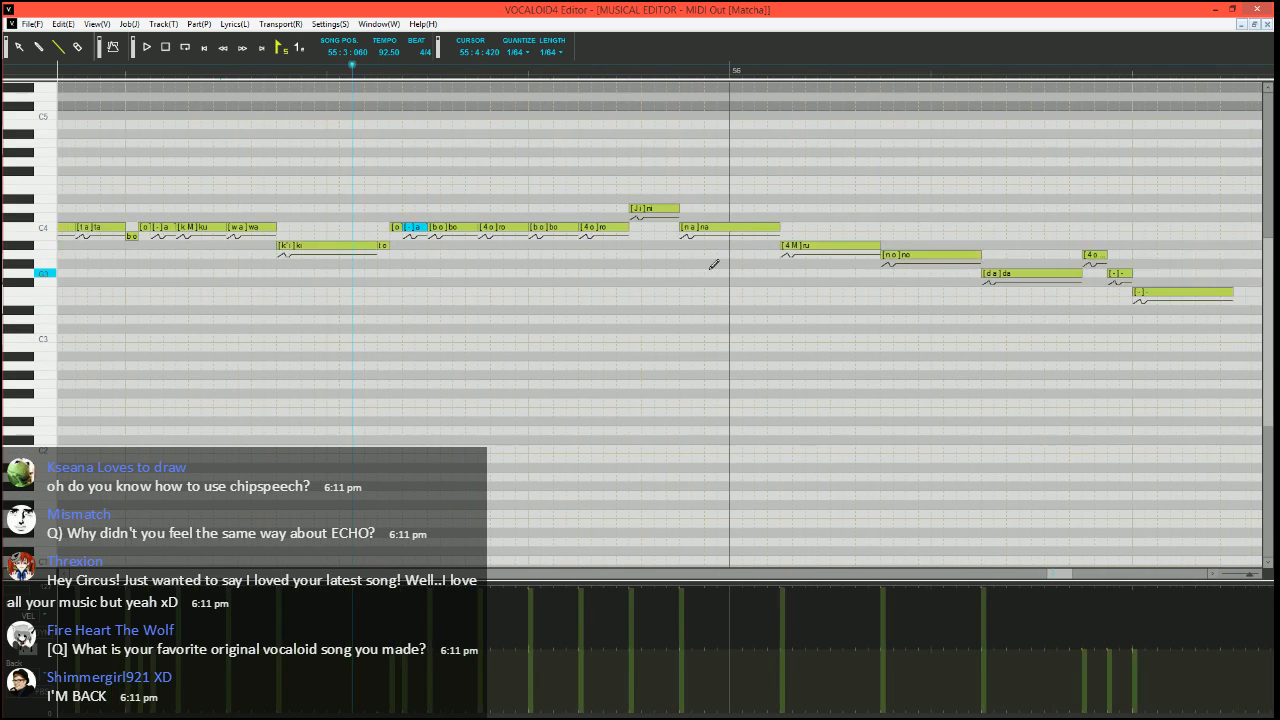
mouse_move(678, 209)
left_mouse_down()
mouse_move(634, 217)
mouse_move(638, 227)
mouse_move(679, 208)
left_mouse_up()
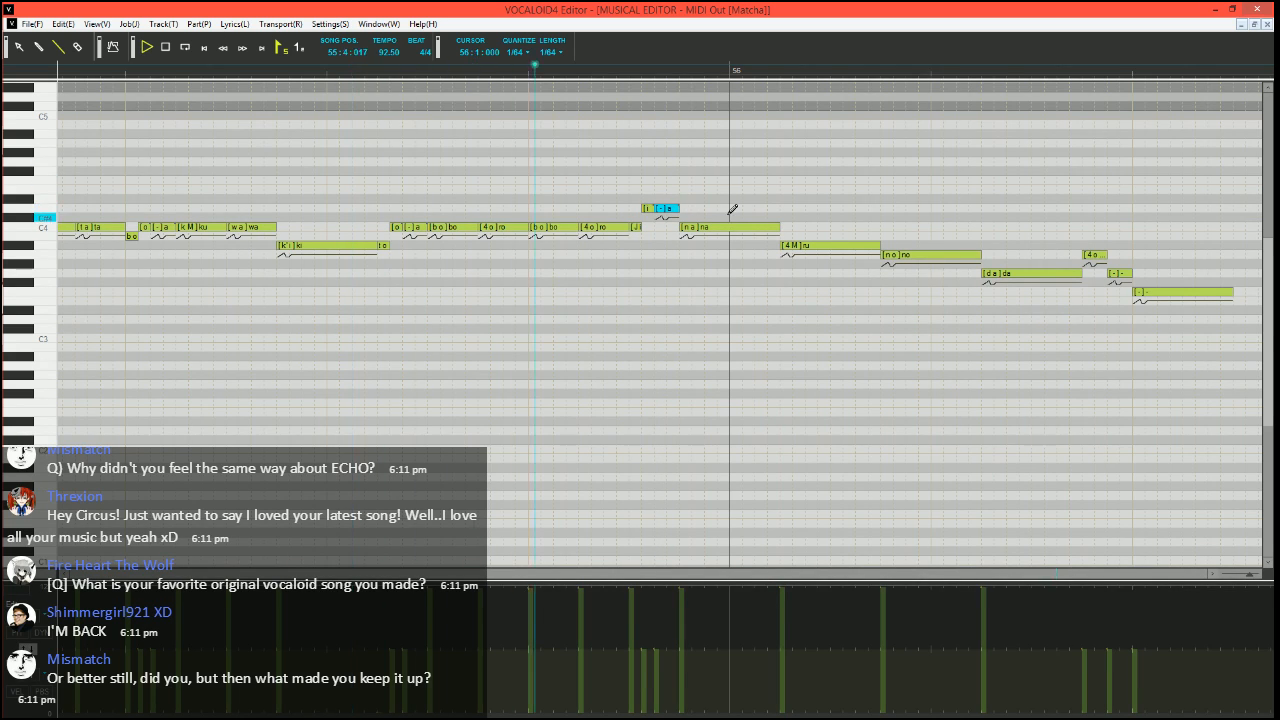
key("space")
Split the "na" across bars 55 and 56 into a short D4 "na", a C4 "a", a short C4 "-" and an A#3 "-"
left_click(617, 66)
scroll(640, 177, "right", 2)
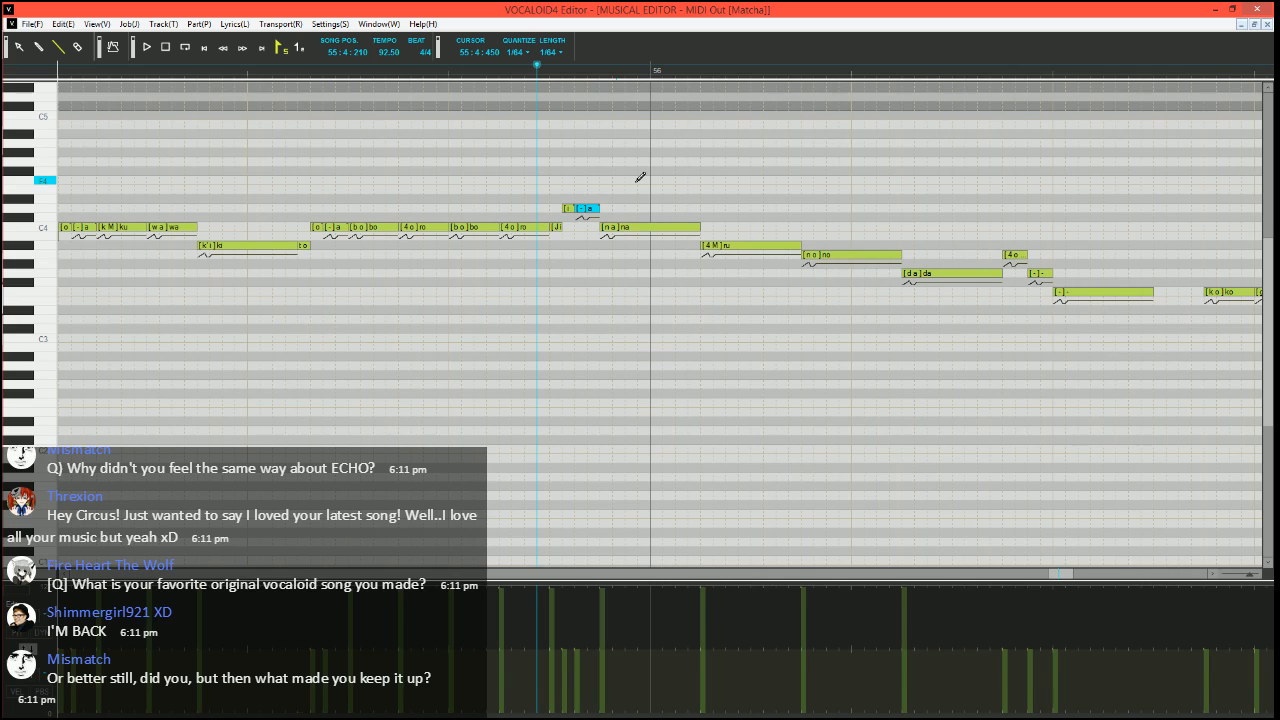
mouse_move(700, 227)
left_mouse_down()
mouse_move(609, 227)
mouse_move(606, 210)
left_mouse_up()
left_click_drag(615, 227, 700, 245)
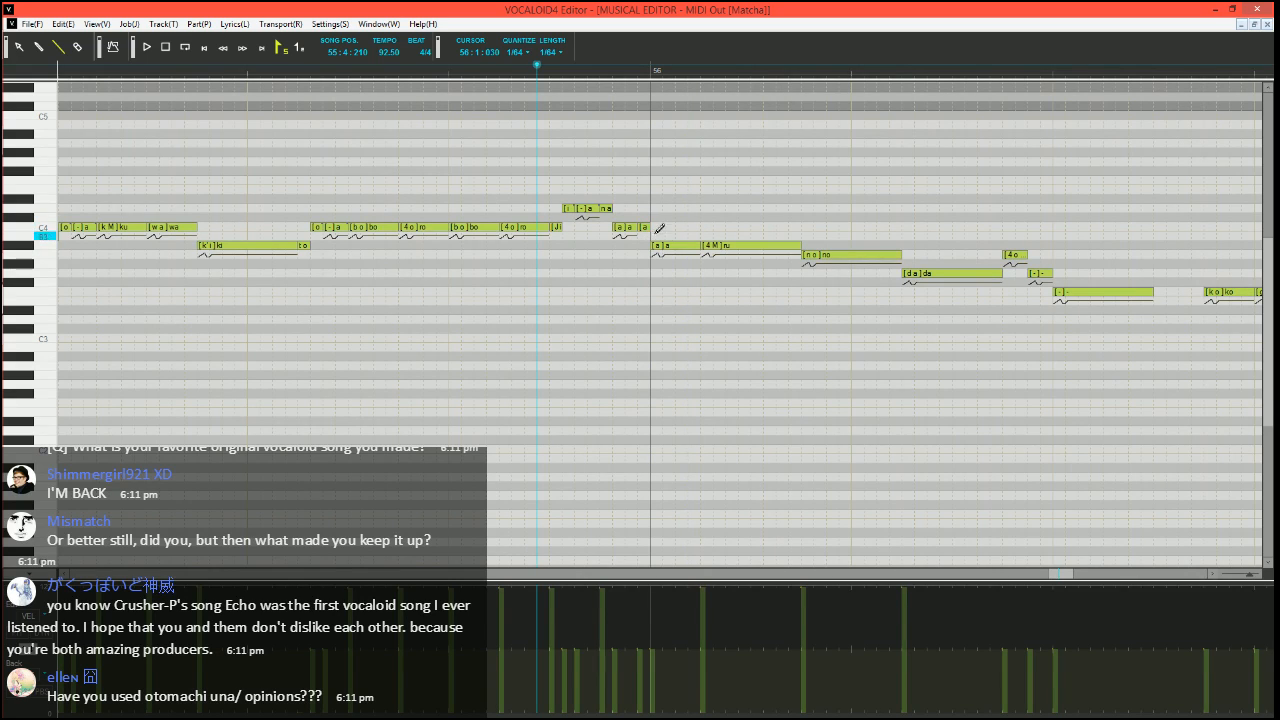
type("-")
key("Tab")
Split the A3 "no" in bar 56 into a short G3 "no", a short A3 "o" and an A3 "-", and play from 55:3:000
scroll(601, 267, "right", 2)
mouse_move(741, 255)
left_mouse_down()
mouse_move(668, 255)
mouse_move(662, 276)
mouse_move(674, 252)
mouse_move(742, 253)
left_mouse_up()
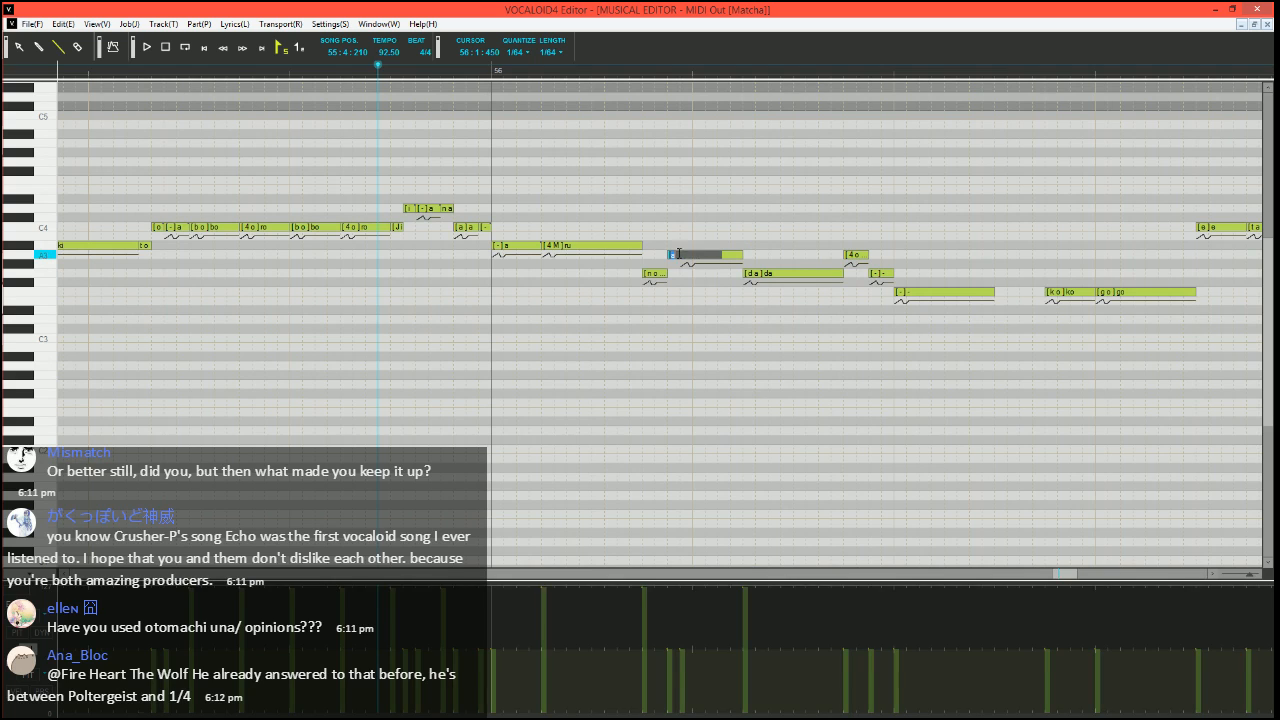
type("o")
key("Tab")
scroll(614, 278, "down", 3)
left_click(199, 71)
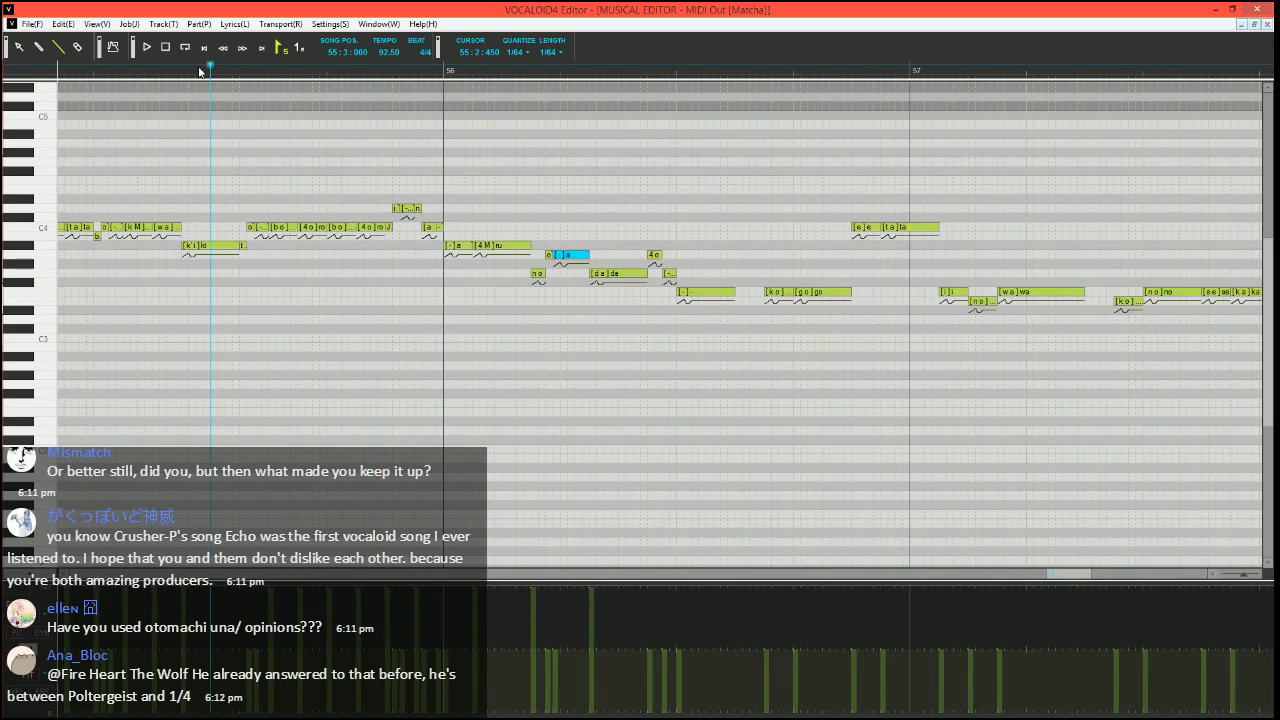
scroll(365, 302, "up", 2)
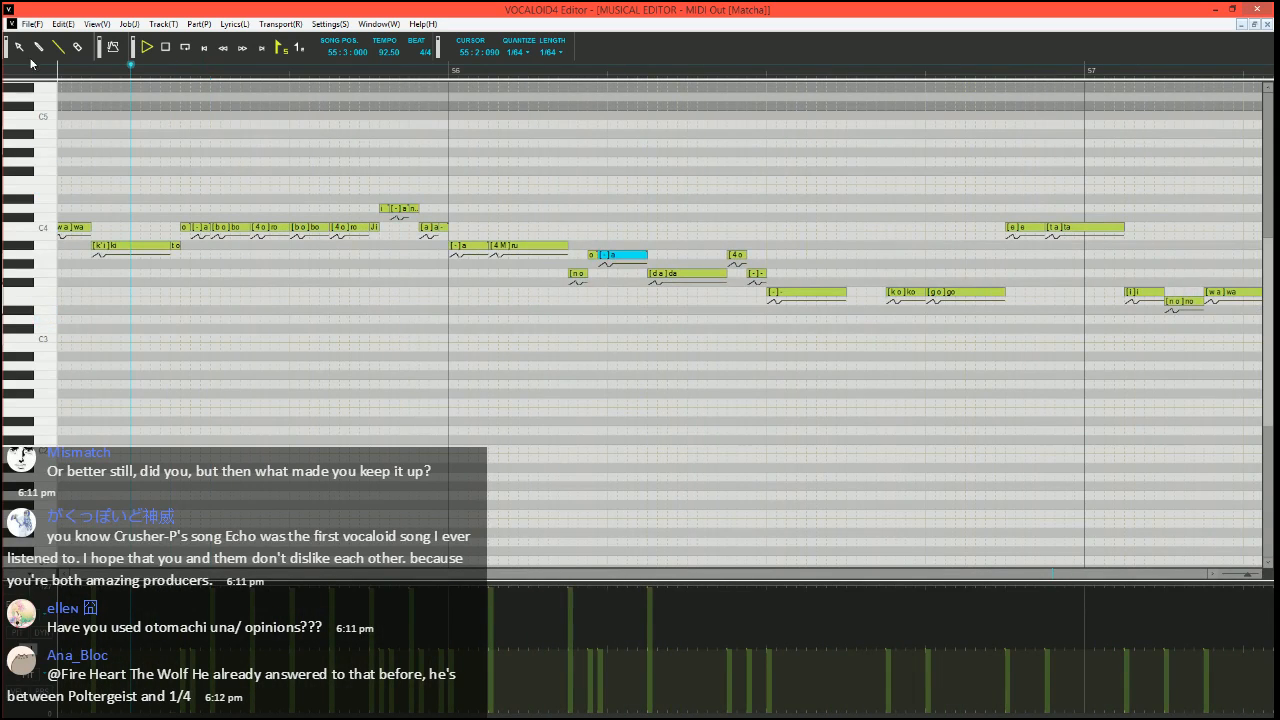
Rework the "no" in bar 56 as a short A#3 "no", three short A3 notes "o", "-", "-" and a G3 "-"
key("space")
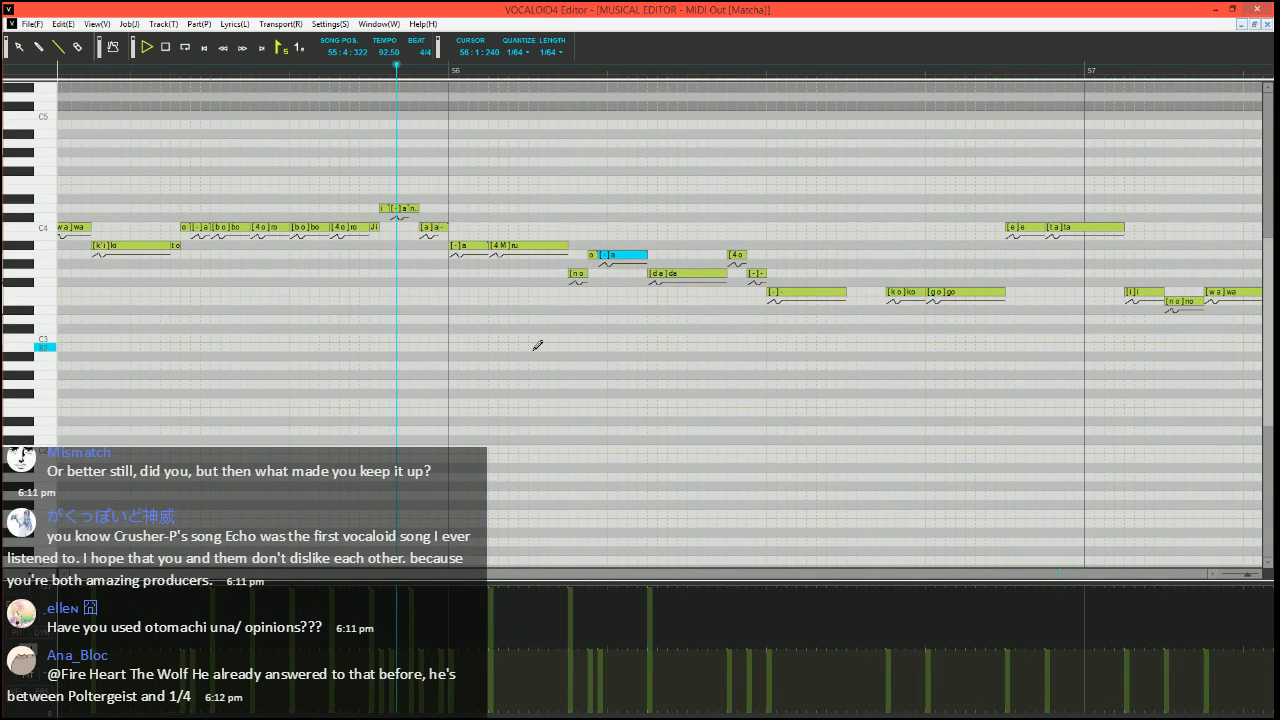
key("space")
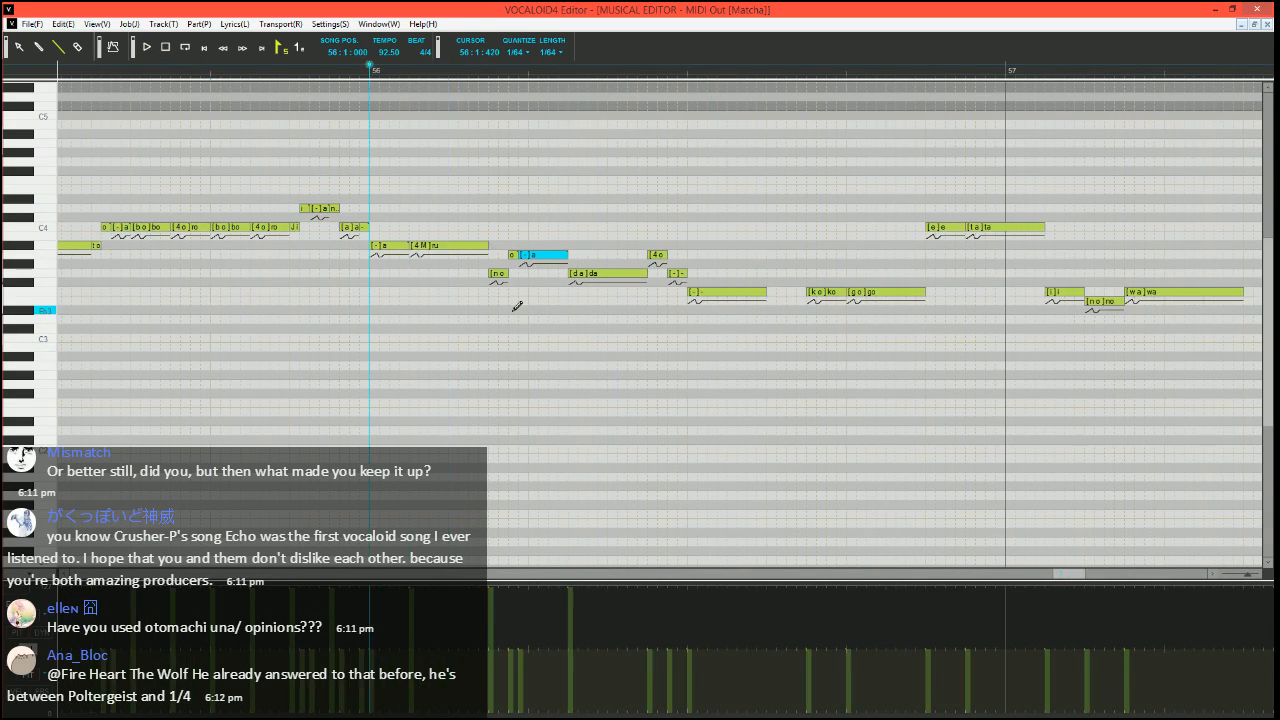
mouse_move(563, 275)
left_mouse_down()
mouse_move(568, 246)
mouse_move(580, 258)
left_mouse_up()
left_click_drag(608, 258, 598, 256)
left_click_drag(602, 256, 675, 273)
double_click(604, 257)
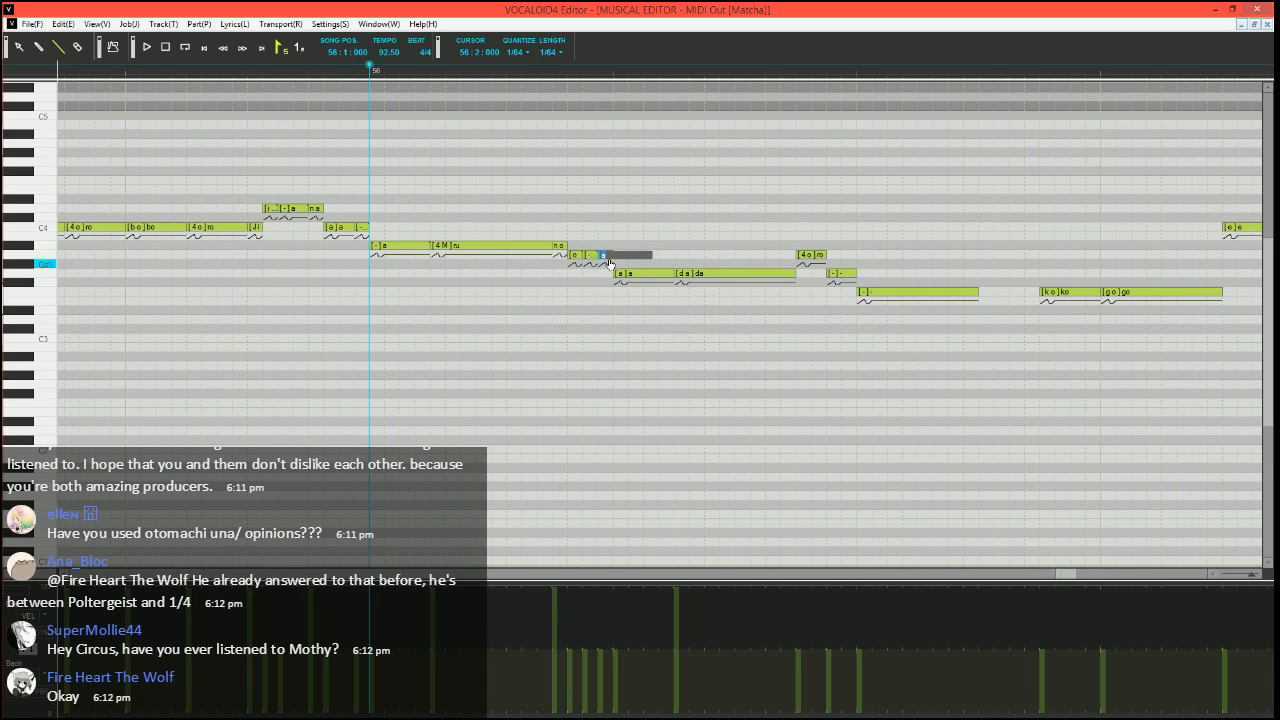
type("-")
key("Tab")
Split the A#3 "ru" in bar 56 into a short A3 "ru", a short A#3 "-" and an A#3 "-", and play from beat 4 of bar 55
type("-")
key("Return")
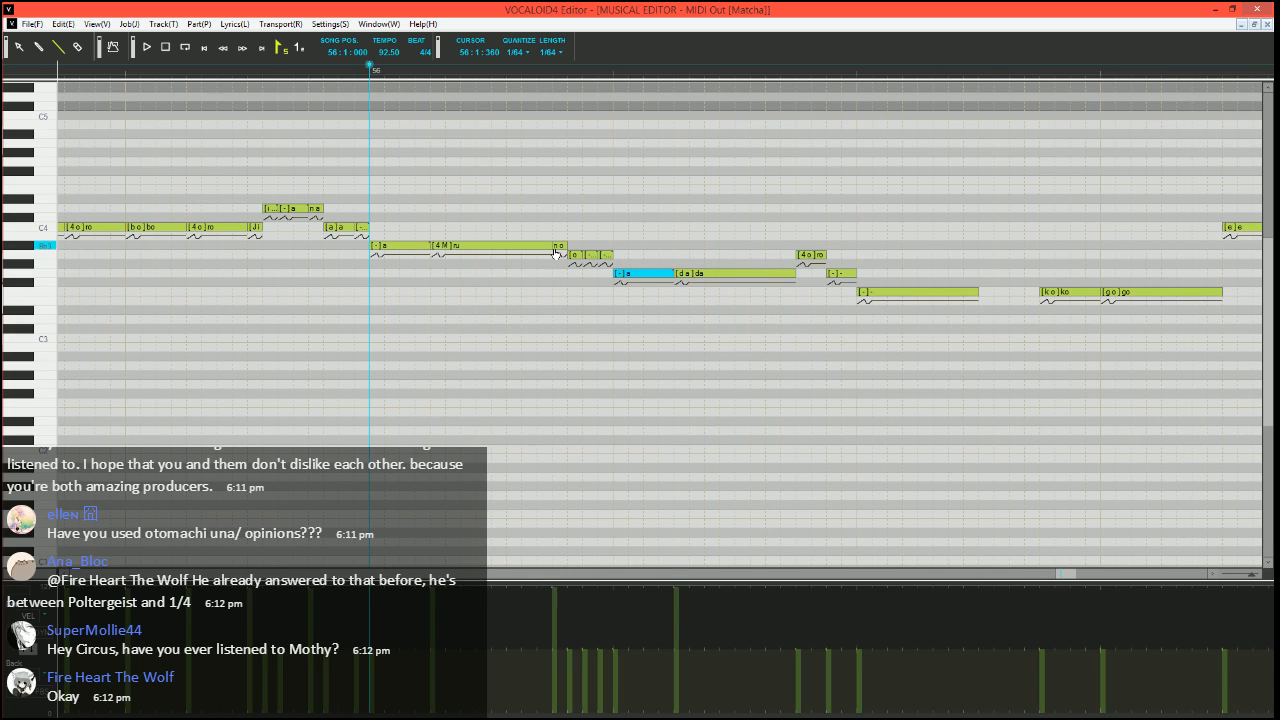
mouse_move(550, 245)
left_mouse_down()
mouse_move(455, 245)
mouse_move(451, 256)
mouse_move(557, 246)
left_mouse_up()
double_click(466, 247)
type("-")
key("Tab")
type("-")
key("Return")
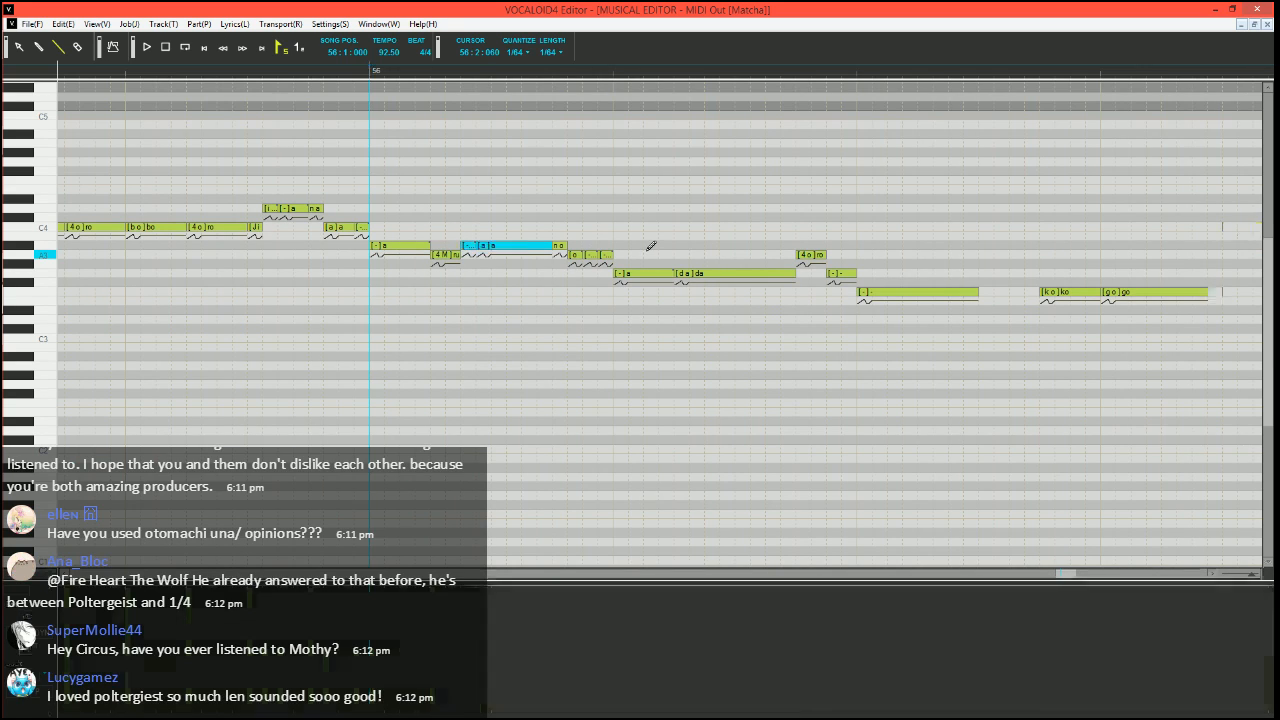
left_click(199, 81)
key("space")
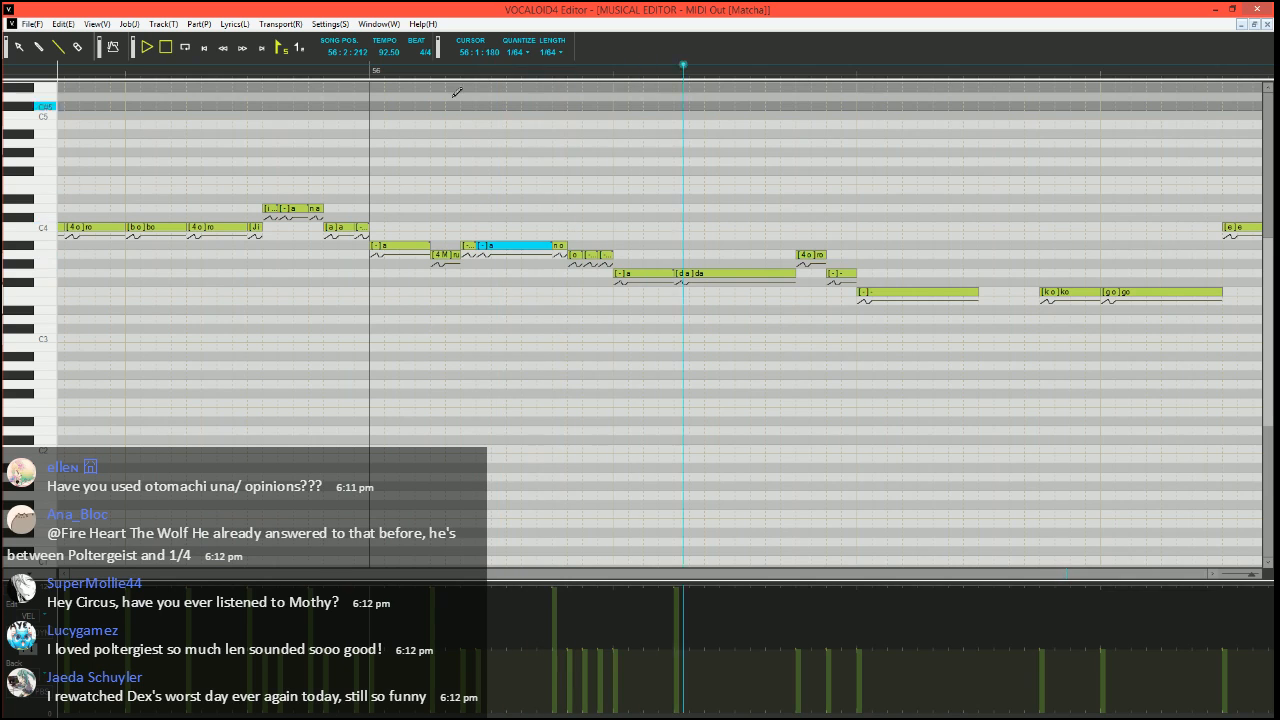
key("space")
Split the G3 "da" in bar 56 into a short A3 "da", a G3 "a" and a short G3 note, and halve the following "ro" and "-"
left_click(402, 76)
scroll(430, 110, "right", 1)
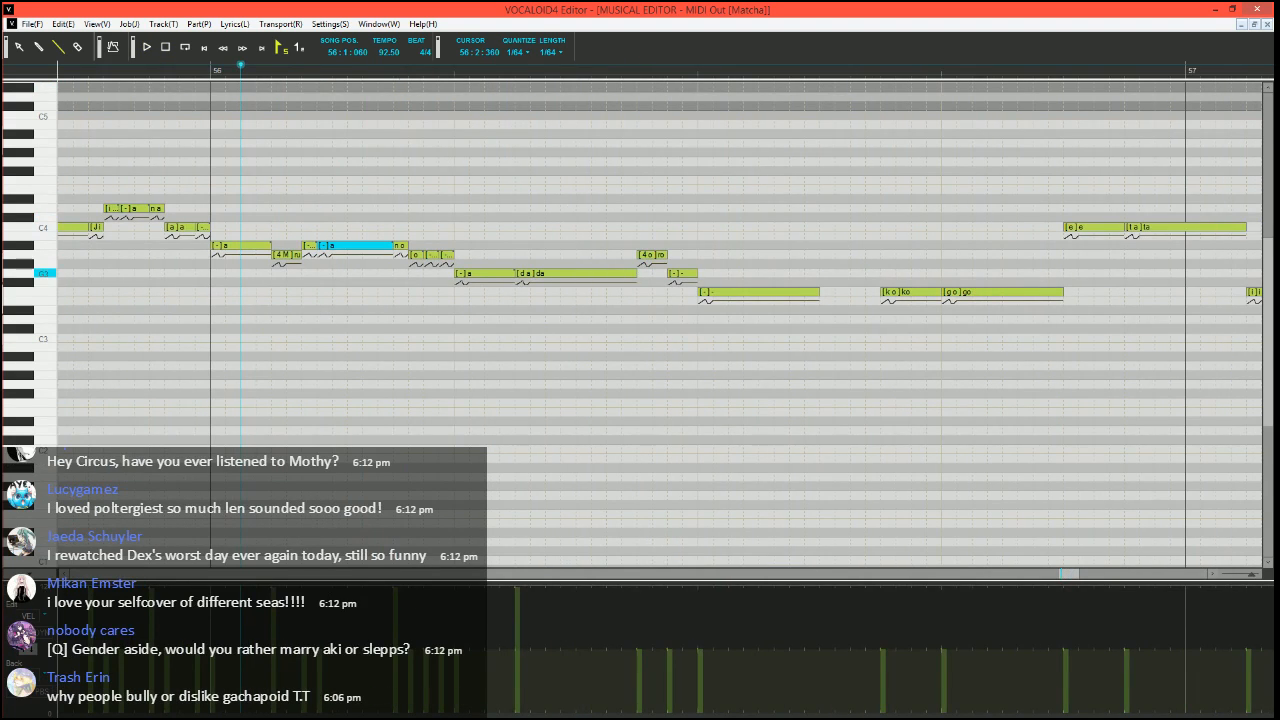
left_click_drag(635, 273, 527, 273)
left_click_drag(524, 273, 527, 259)
left_click_drag(533, 274, 626, 274)
left_click_drag(627, 274, 653, 255)
left_click_drag(656, 255, 699, 273)
Split a short note off the end of the F3 "-" in bar 56 and set its phoneme to "h"
left_click_drag(817, 292, 803, 292)
left_click_drag(808, 292, 821, 292)
double_click(813, 292)
type("ha")
key("Return")
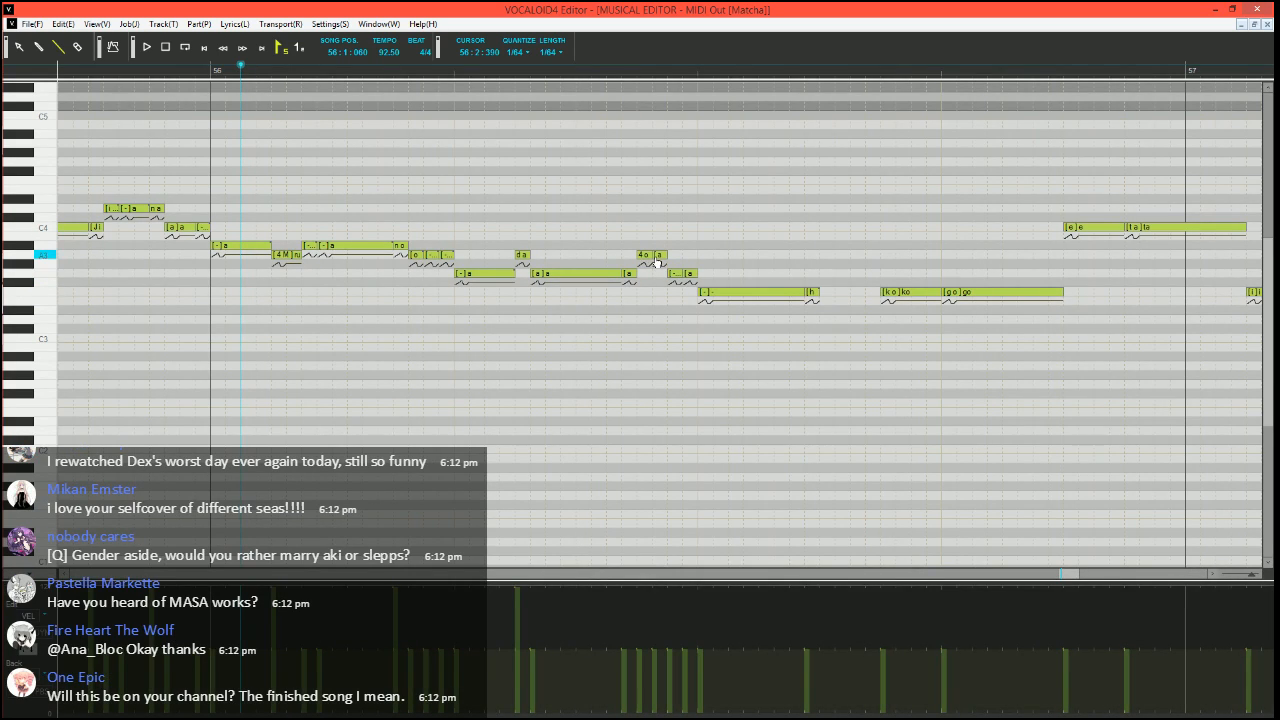
Set the phonemes of the short notes split off after "da", "ro" and the G3 "-" in bar 56 to "-"
double_click(624, 275)
type("-")
key("Tab")
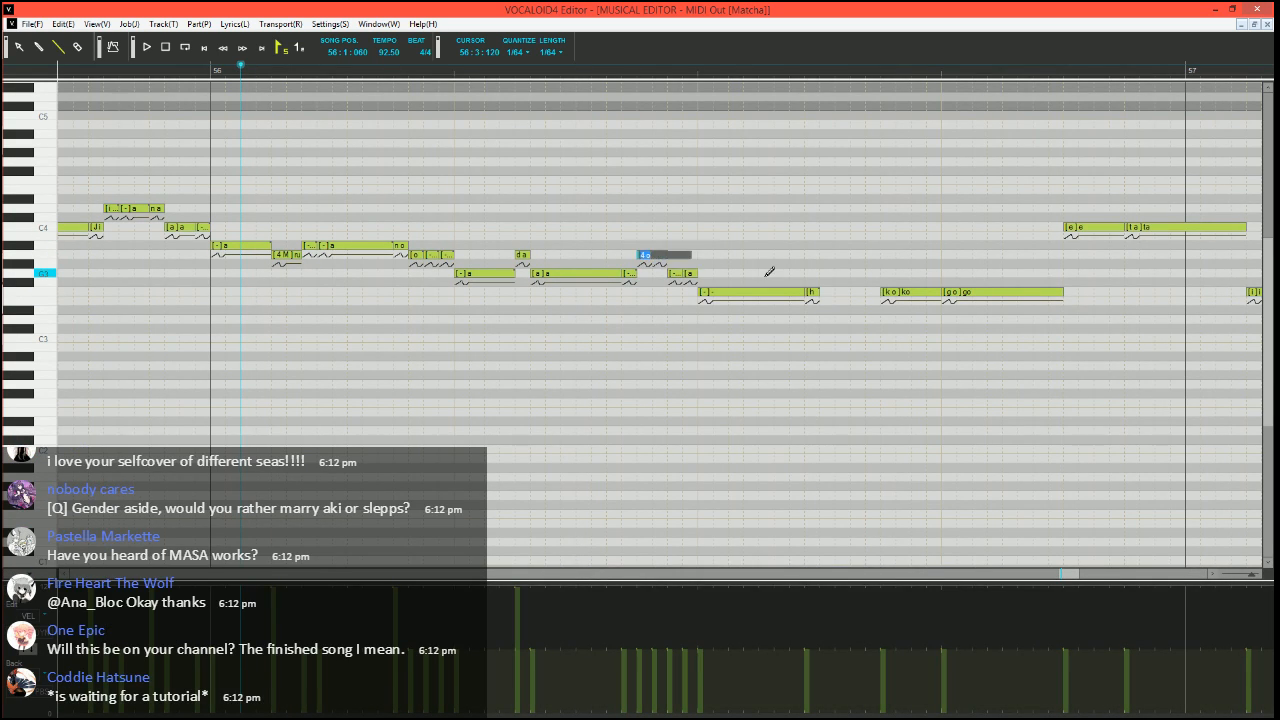
key("Tab")
Draw a pitch bend ramp rising to the maximum over the short F3 "h" note in bar 56
left_click(39, 649)
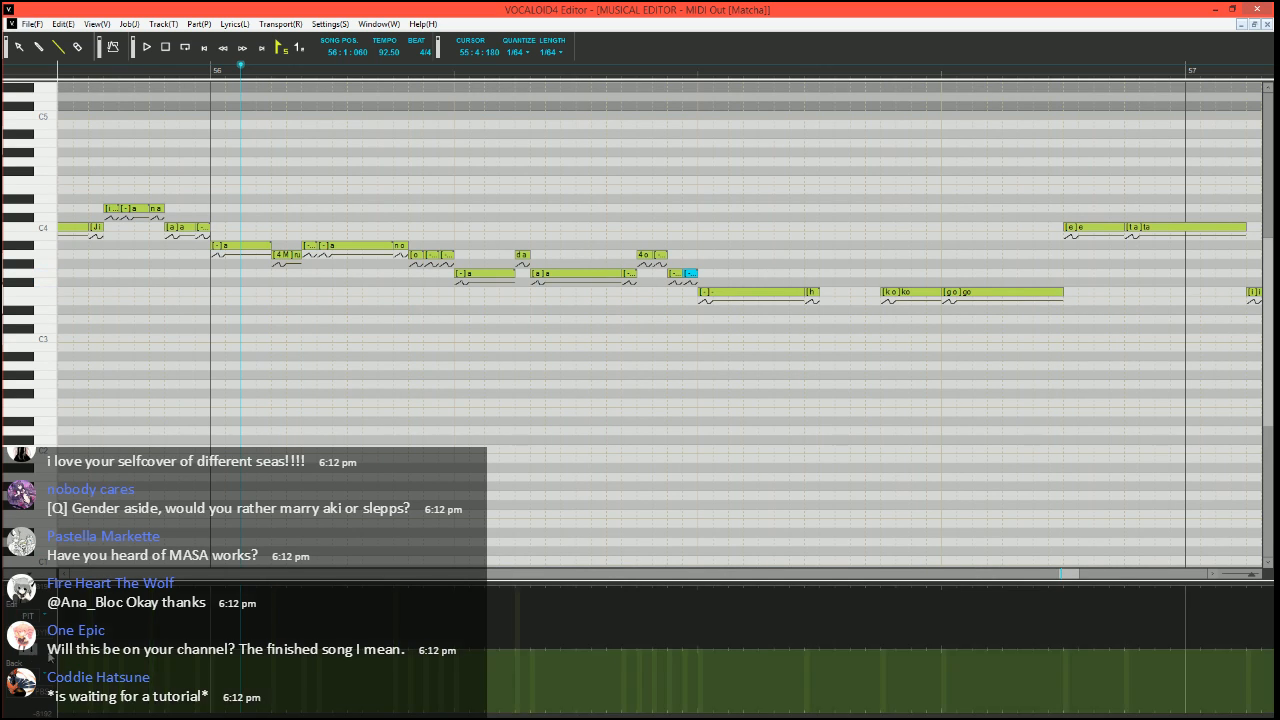
scroll(702, 417, "right", 2)
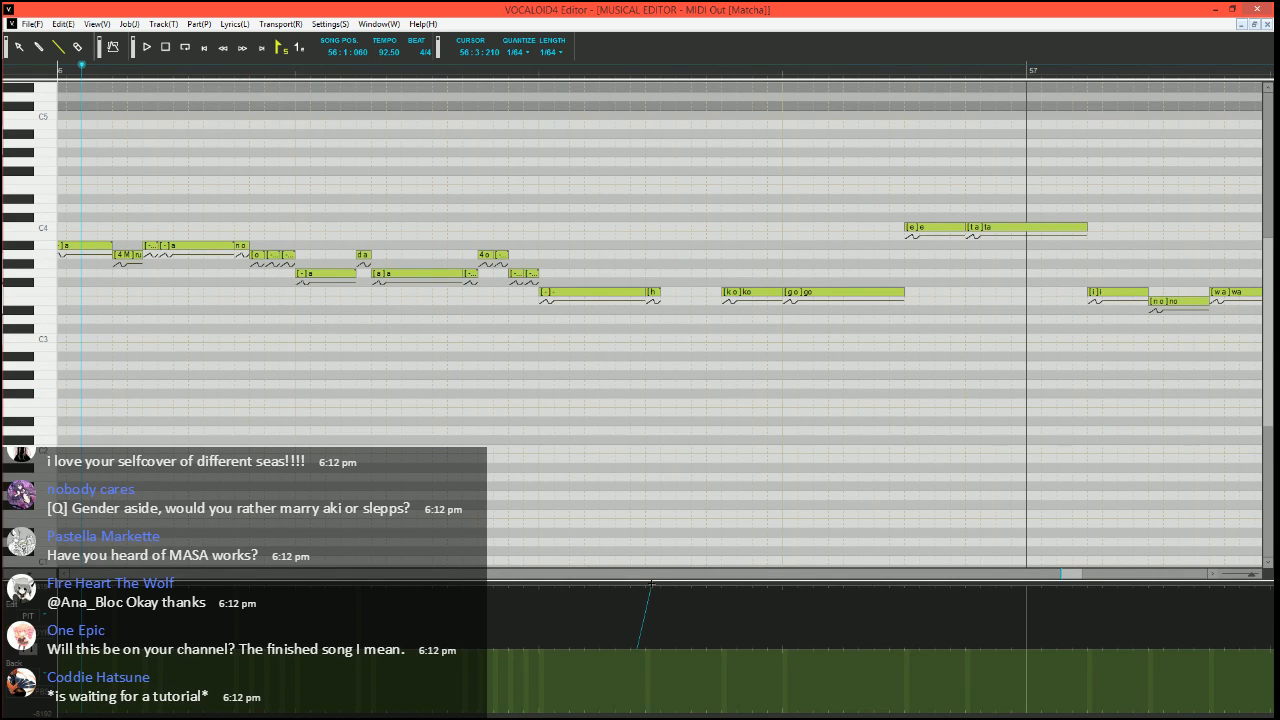
left_click_drag(650, 583, 674, 581)
scroll(630, 420, "down", 3)
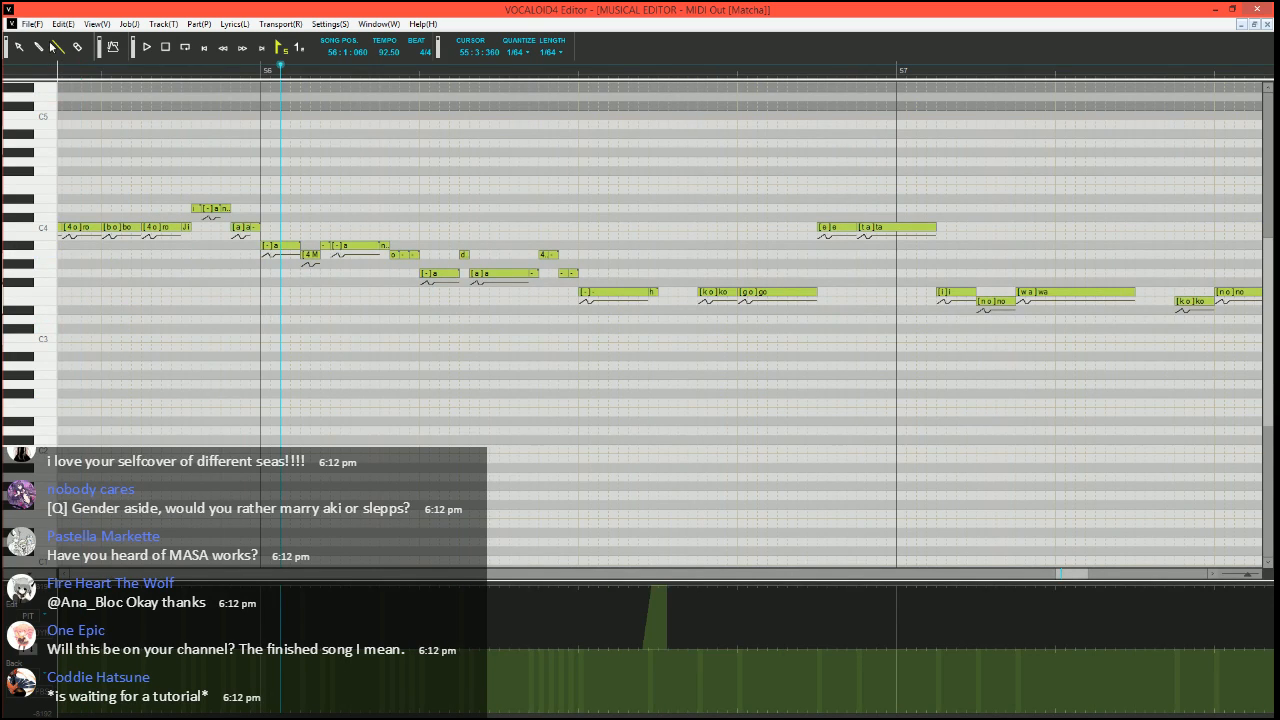
Play the retuned phrase from 55:4:150 through bar 56
left_click(150, 68)
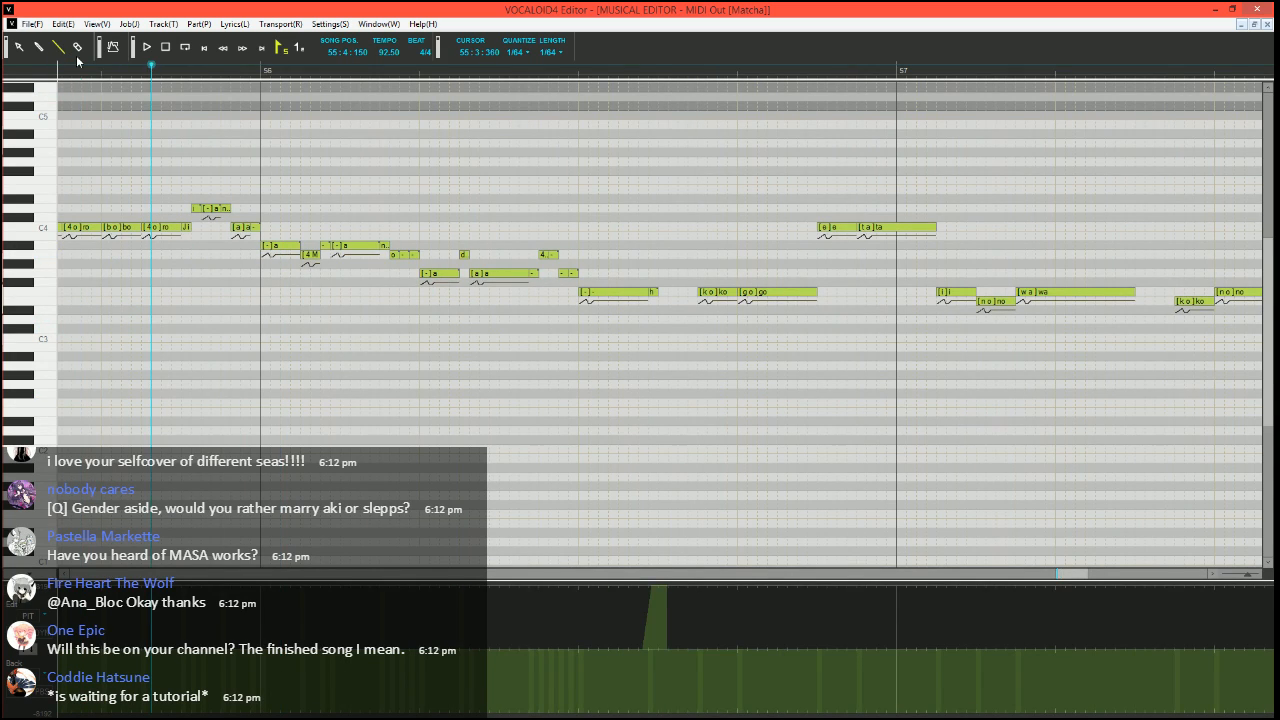
scroll(274, 259, "left", 5)
scroll(277, 261, "right", 5)
scroll(280, 267, "left", 5)
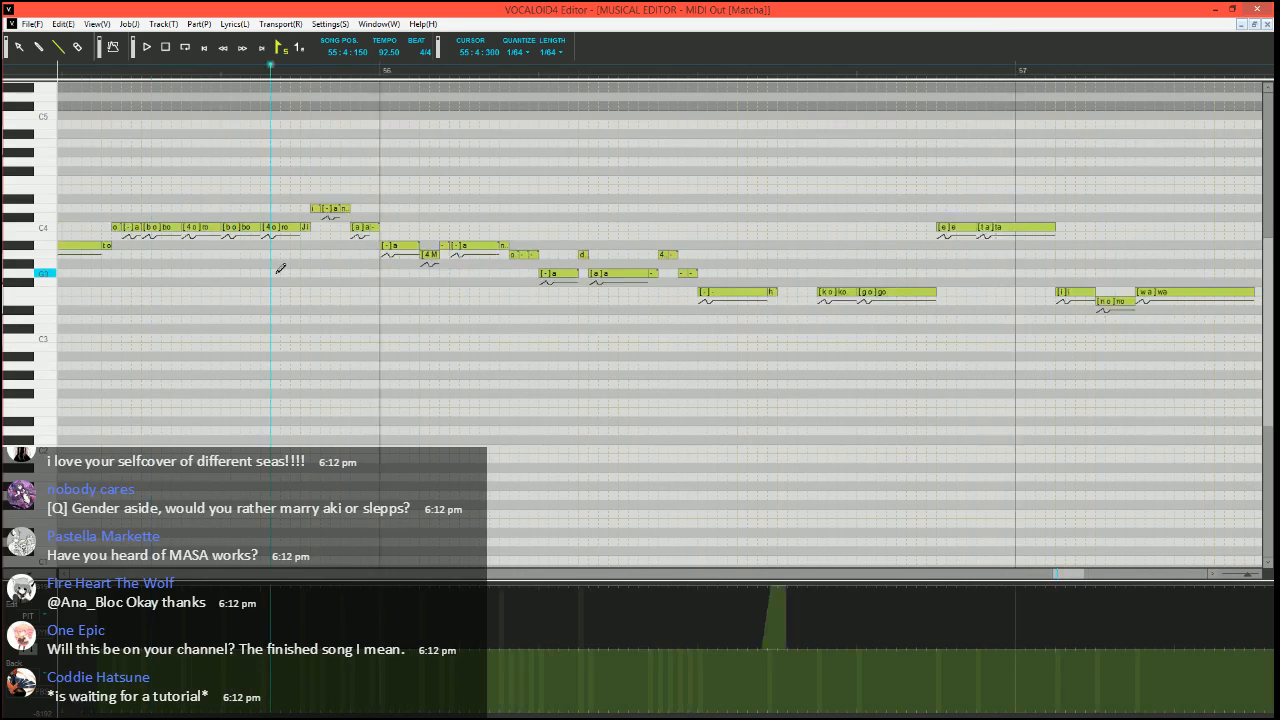
scroll(290, 280, "down", 3)
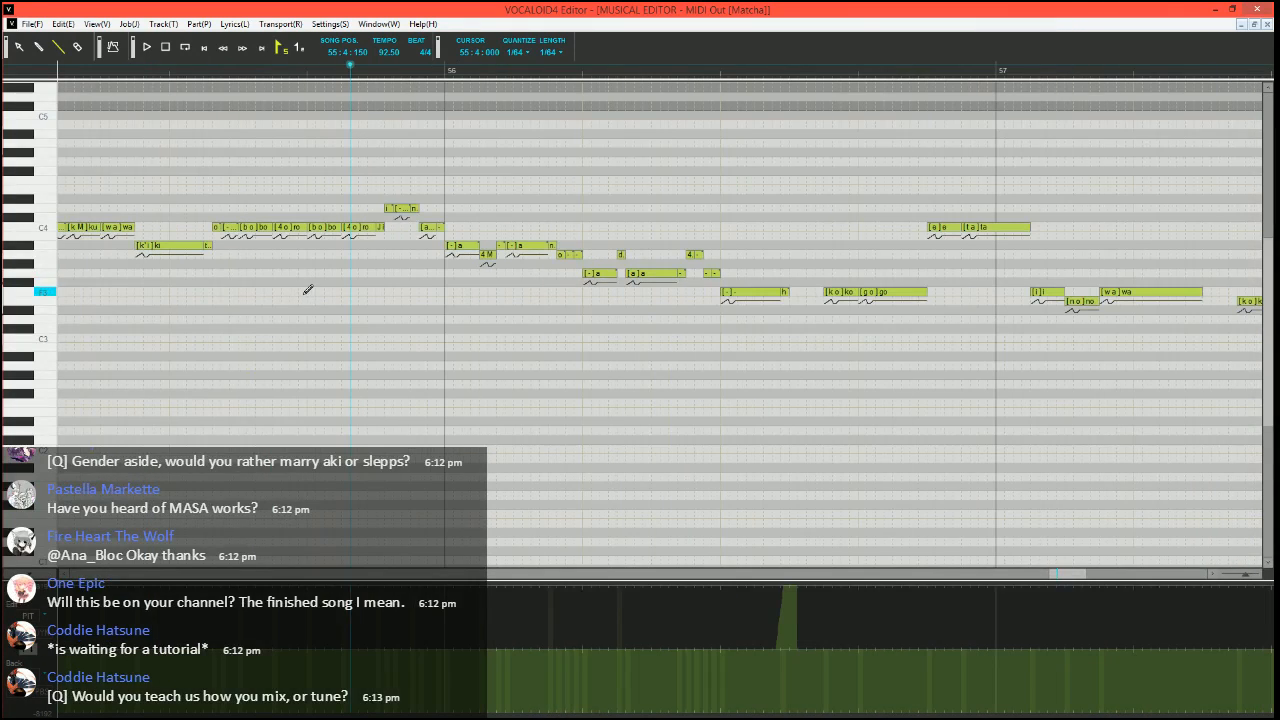
key("space")
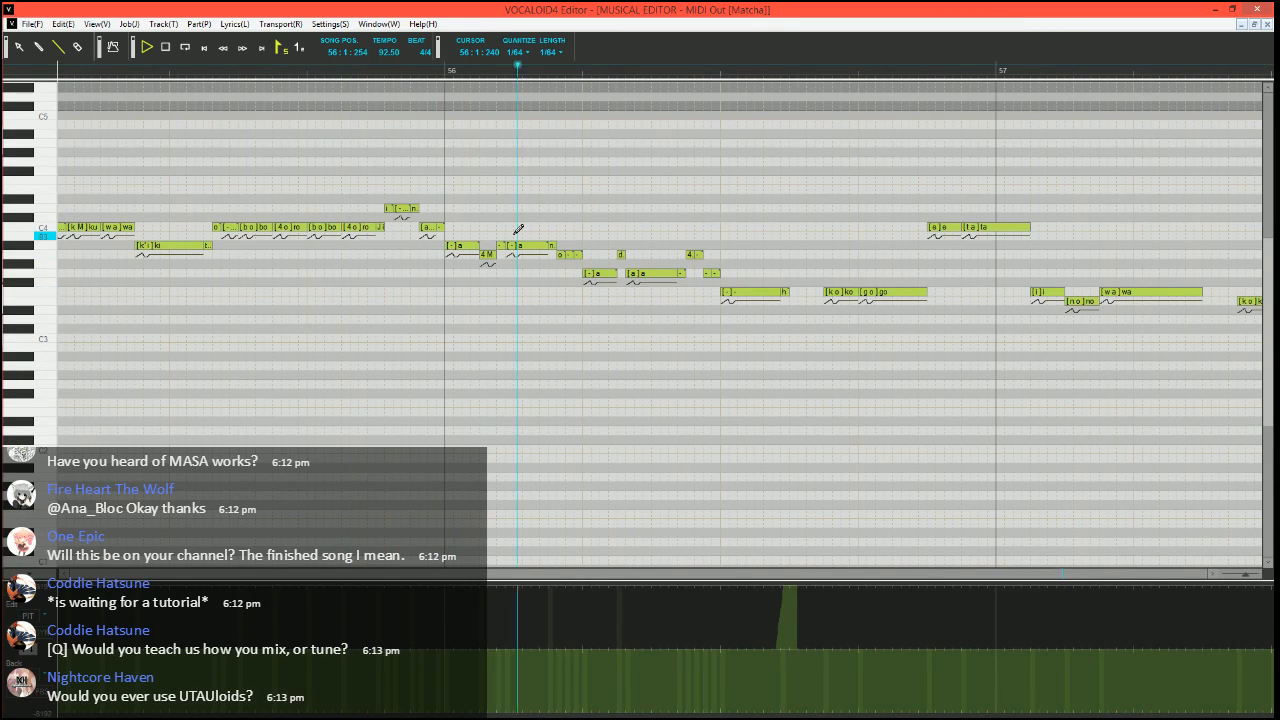
key("space")
scroll(717, 252, "right", 2)
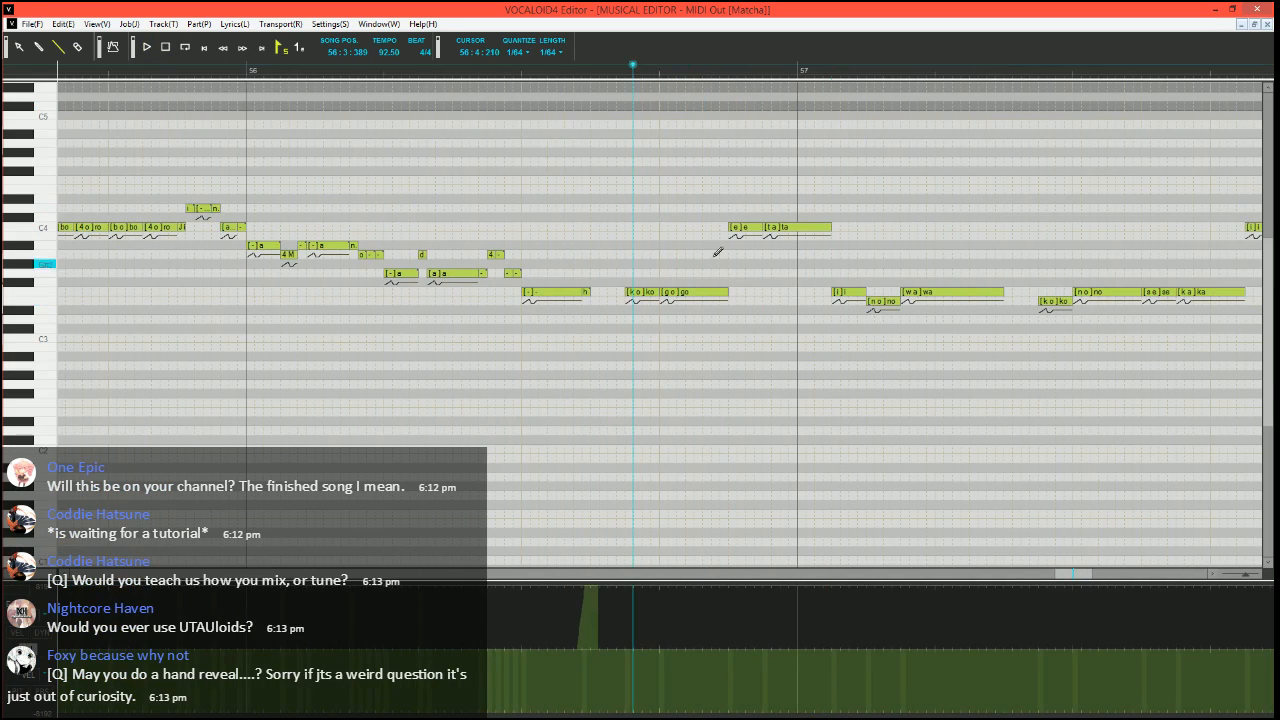
Clear the pitch rise over the "h" note and run the Expressive Vibrato job plugin on the F3 "-" in bar 56
left_click(478, 79)
scroll(478, 79, "up", 5)
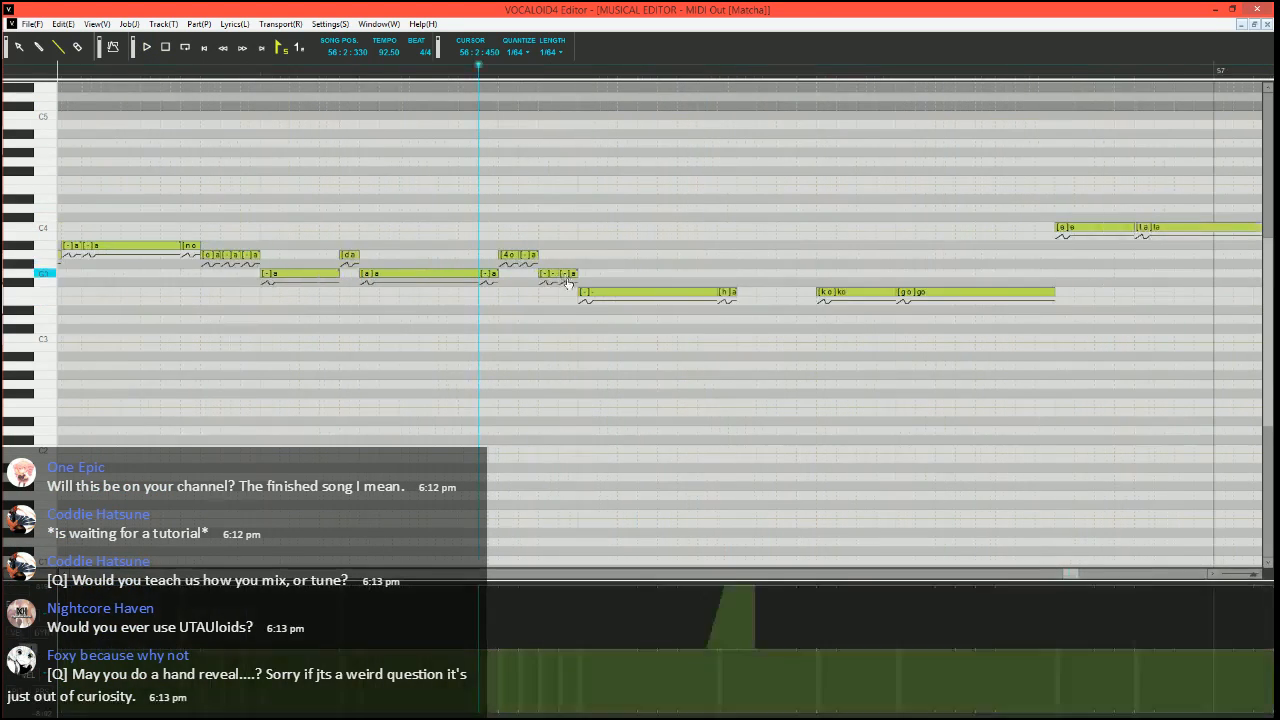
left_click(667, 293)
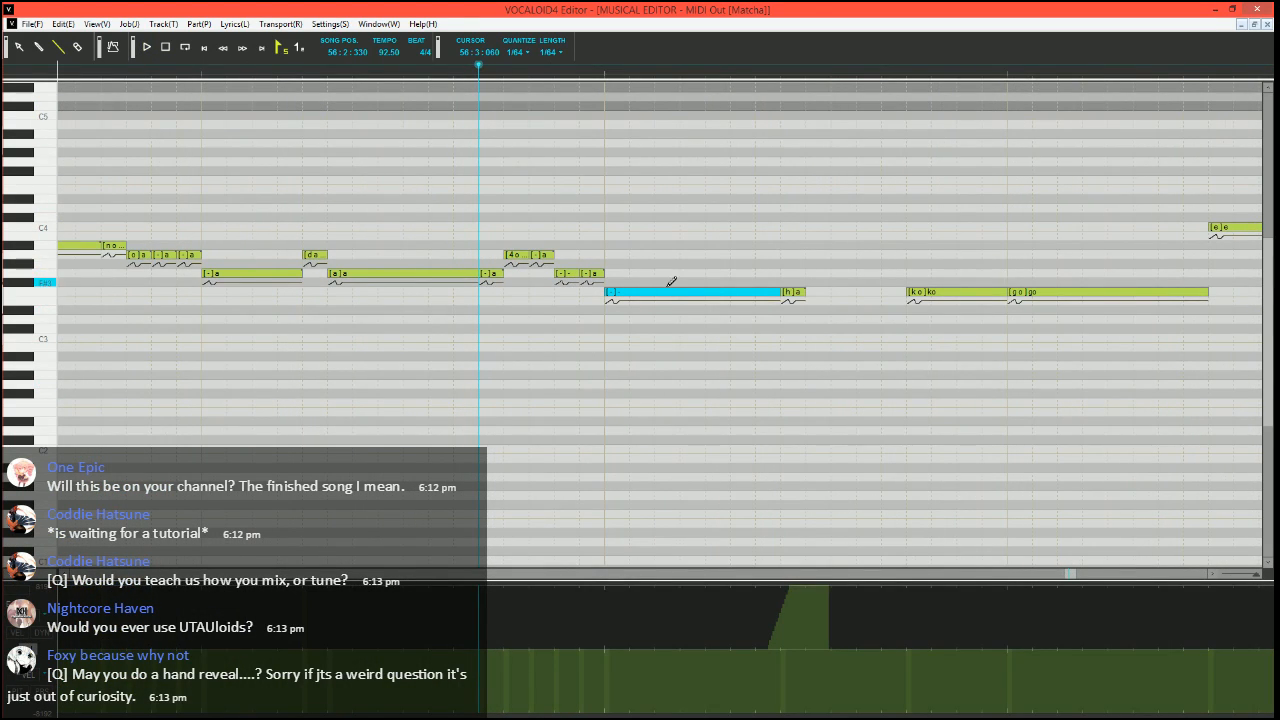
scroll(663, 395, "down", 1)
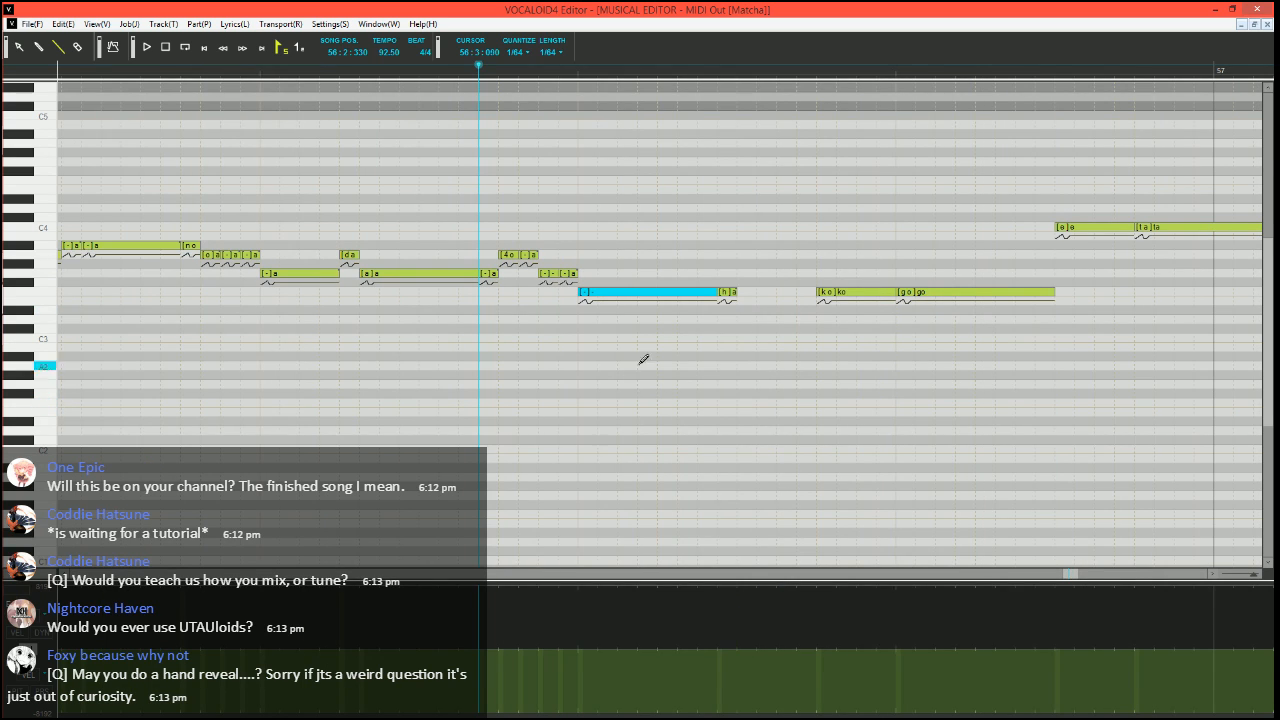
key("ctrl+j")
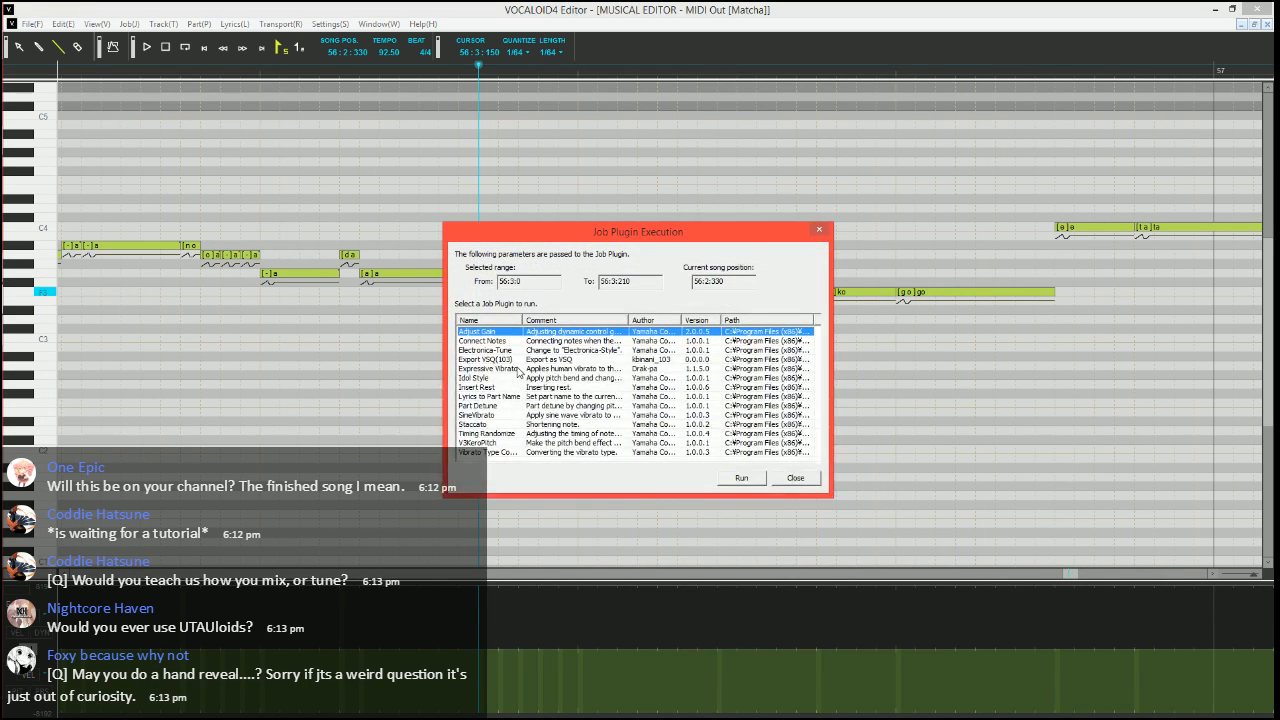
left_click(516, 370)
left_click(740, 477)
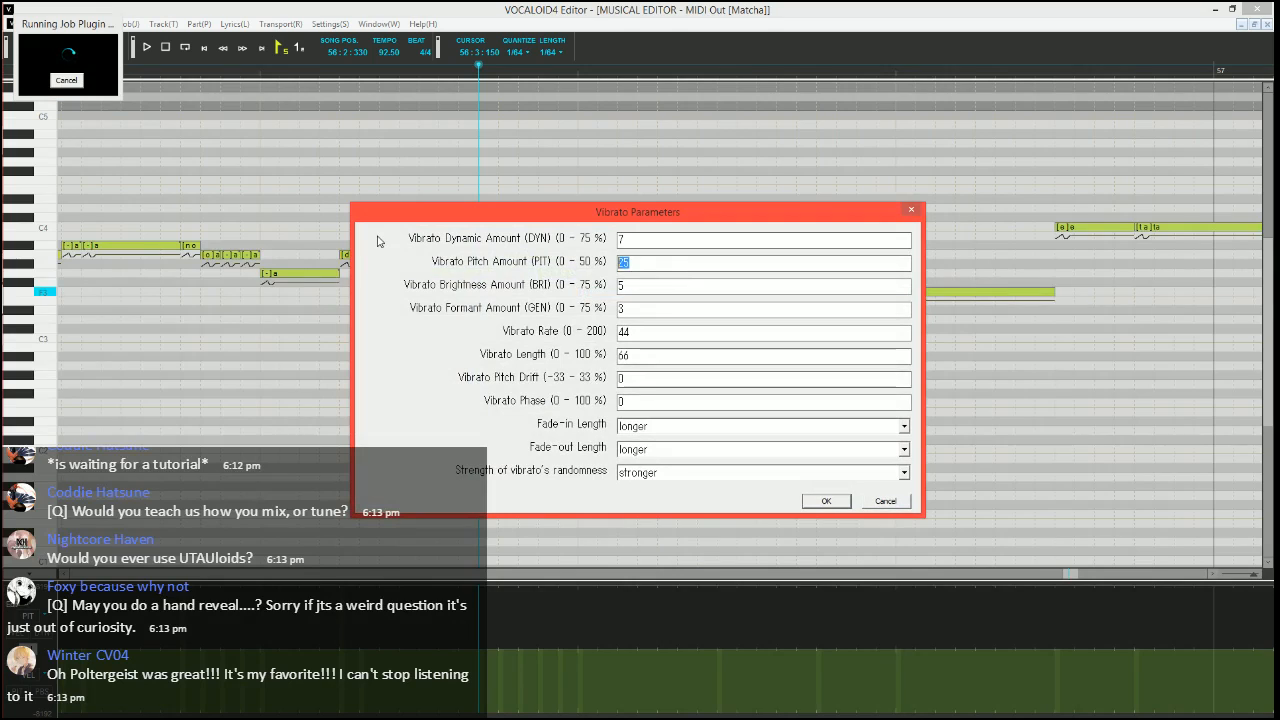
Set the vibrato pitch amount to 10 % and the brightness amount to 15 %
type("10")
key("Tab")
type("15")
key("Tab")
Set the vibrato rate to 70, length to 100 %, fade-in and fade-out to shorter, and apply the vibrato
key("Tab")
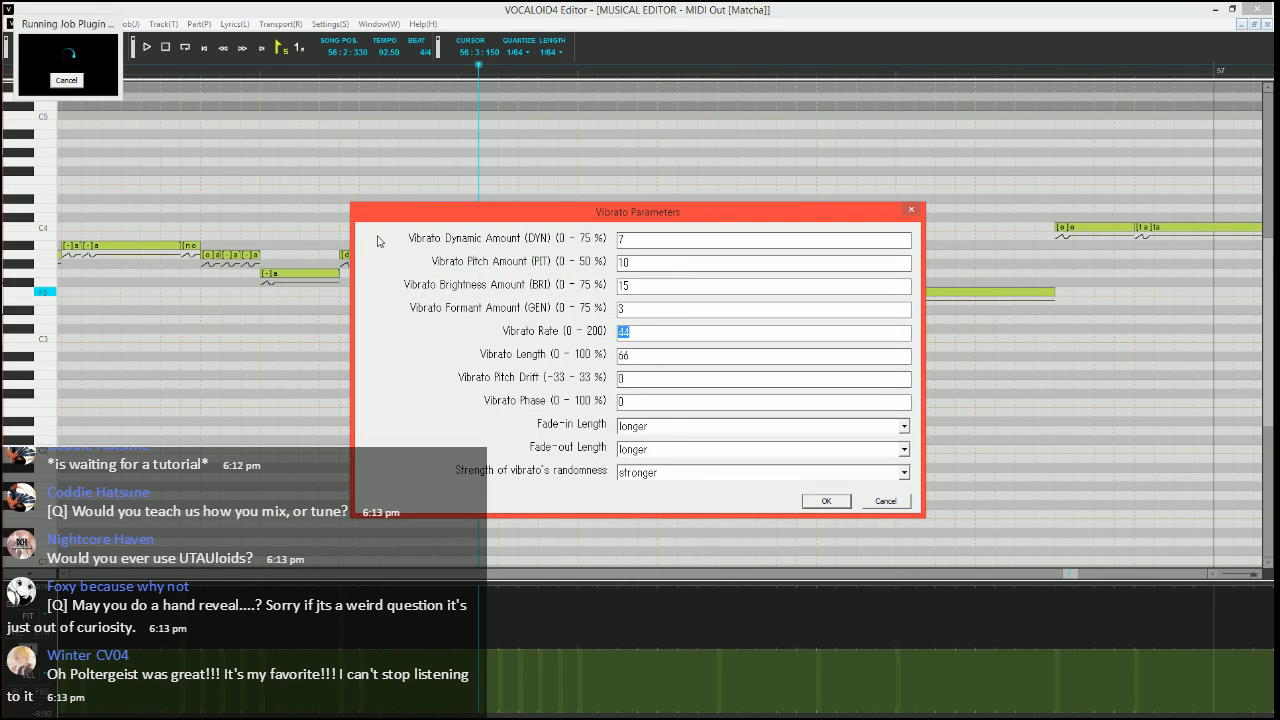
type("70")
key("Tab")
type("1")
key("Tab")
key("Tab")
key("Up")
key("Up")
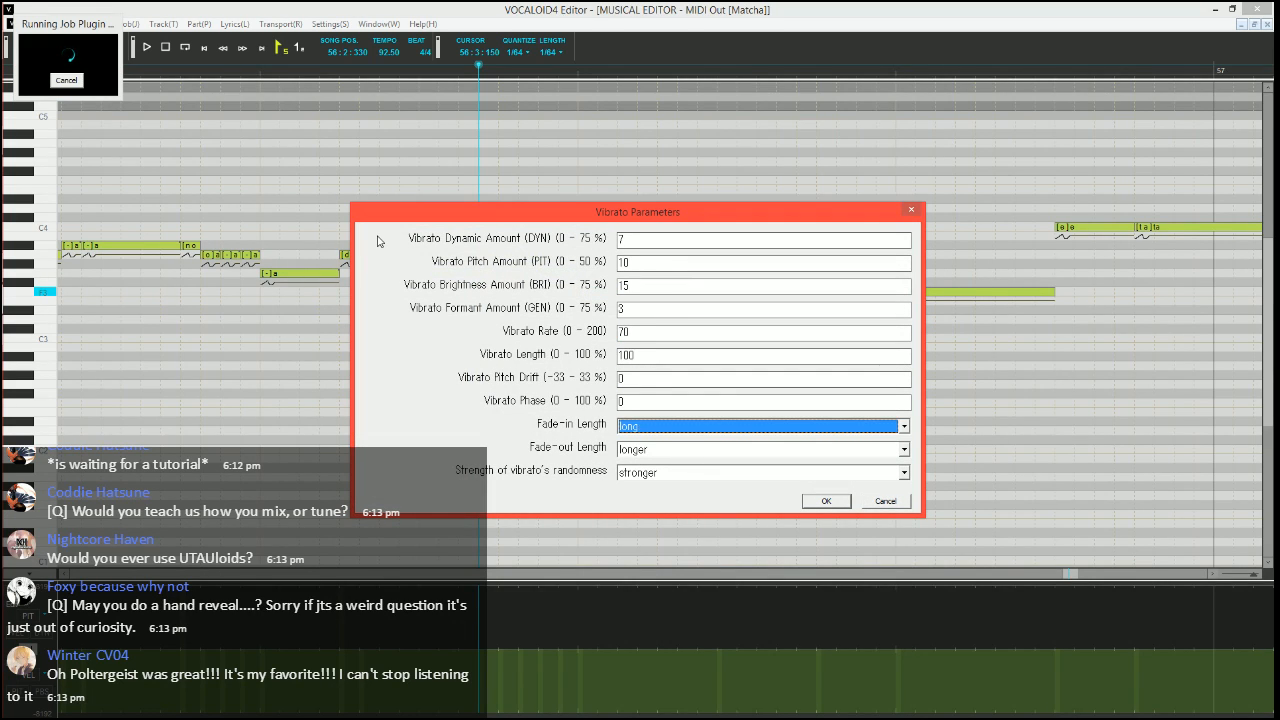
key("Tab")
key("Up")
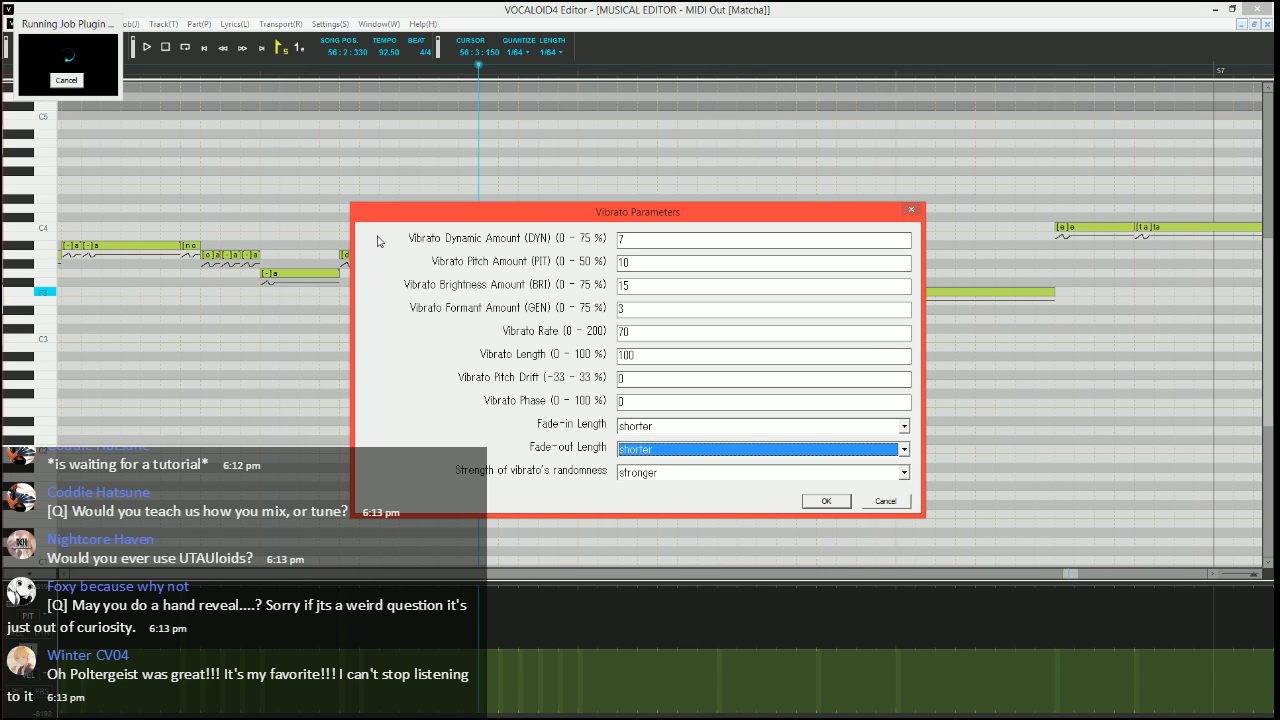
key("Return")
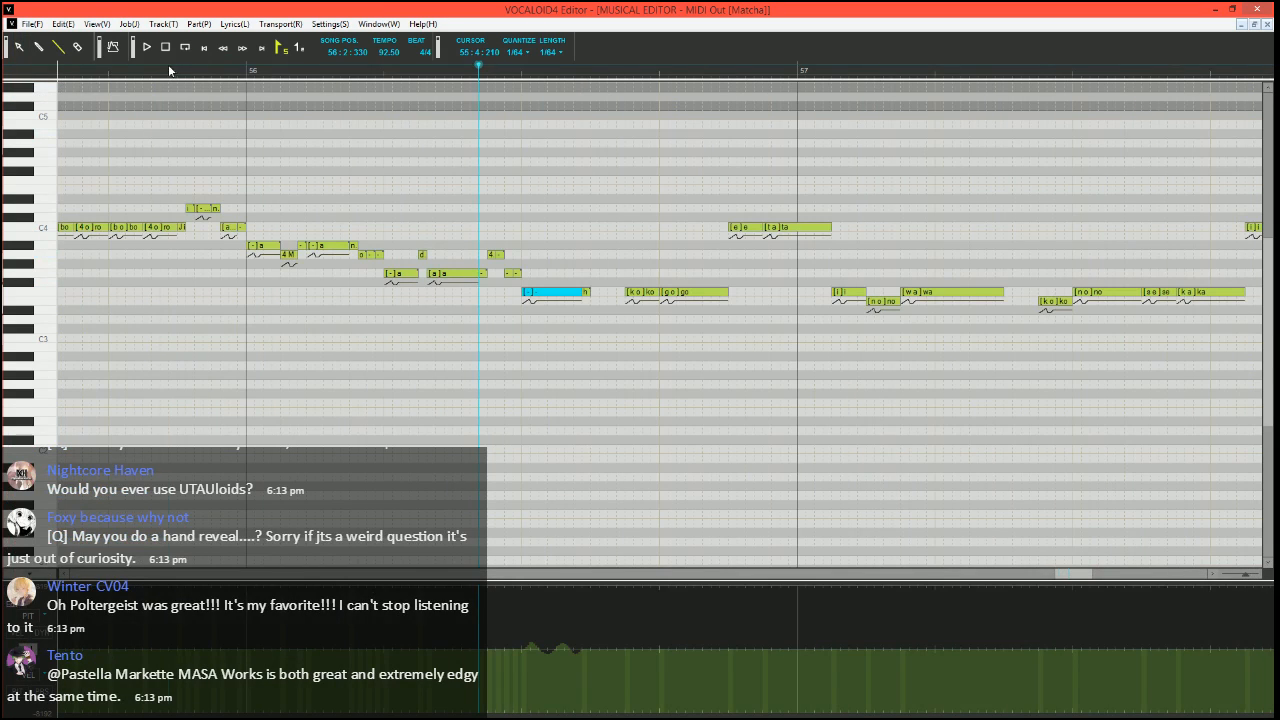
Play the phrase with the new vibrato from 55:4:210
left_click(169, 70)
key("space")
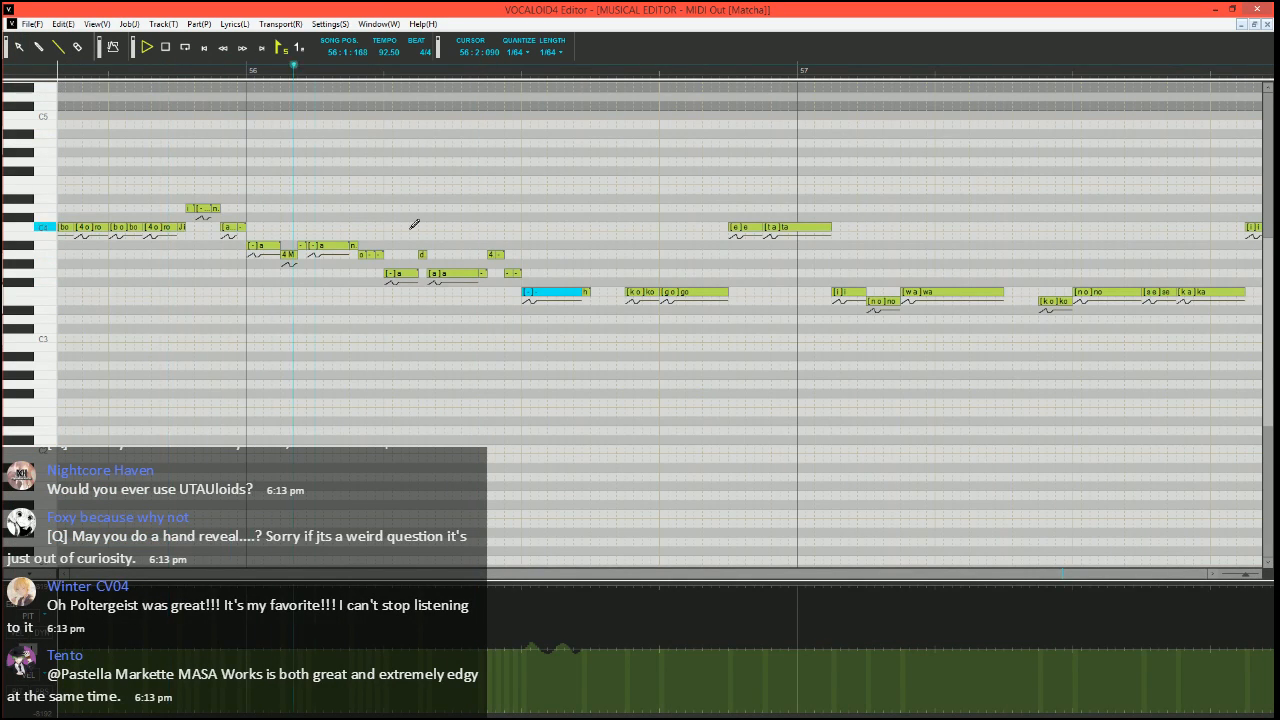
key("space")
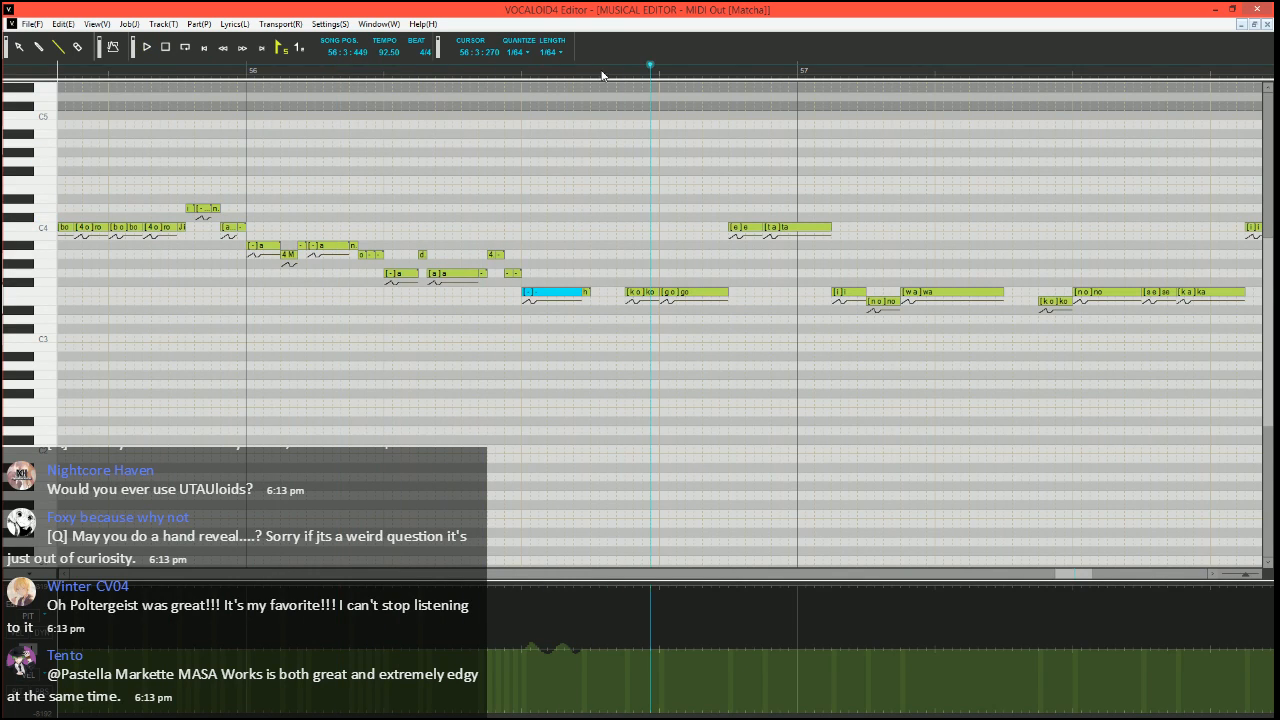
Draw a pitch bend rising from the minimum to zero into the F3 "ko" in bar 56, and play from 56:3:270
left_click(602, 72)
scroll(632, 250, "up", 3)
scroll(630, 258, "right", 2)
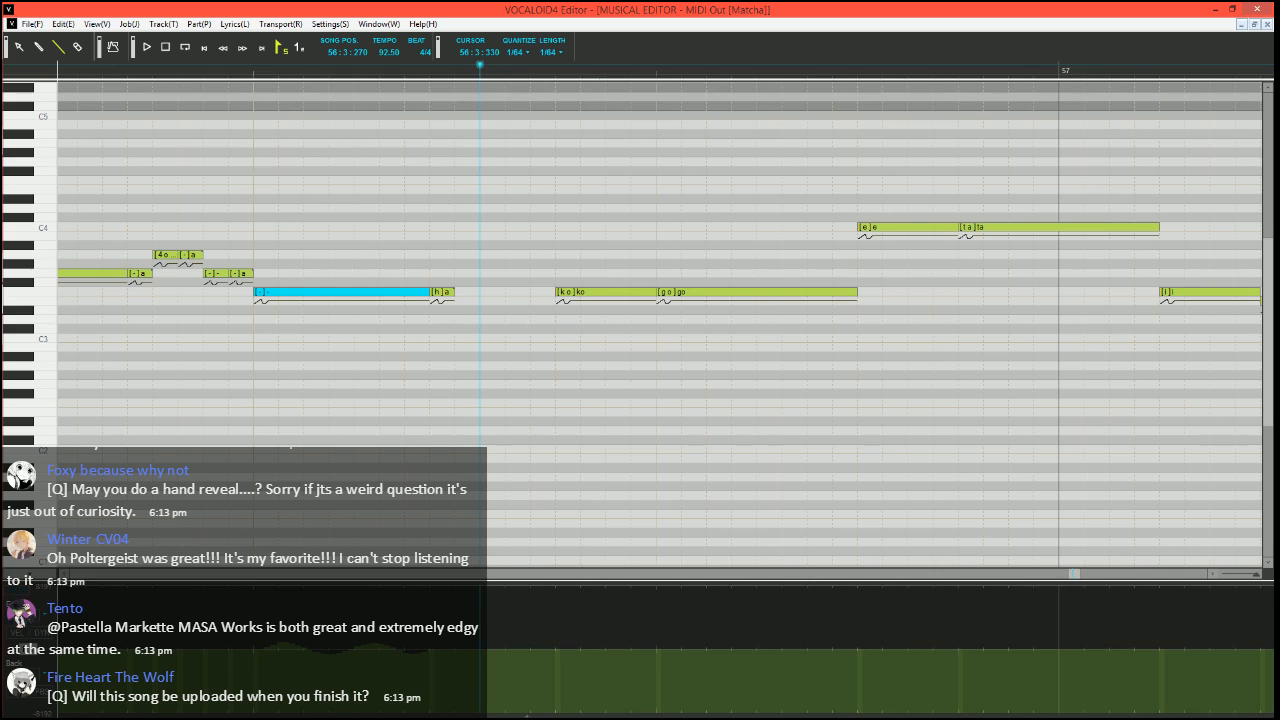
left_click(538, 716)
key("space")
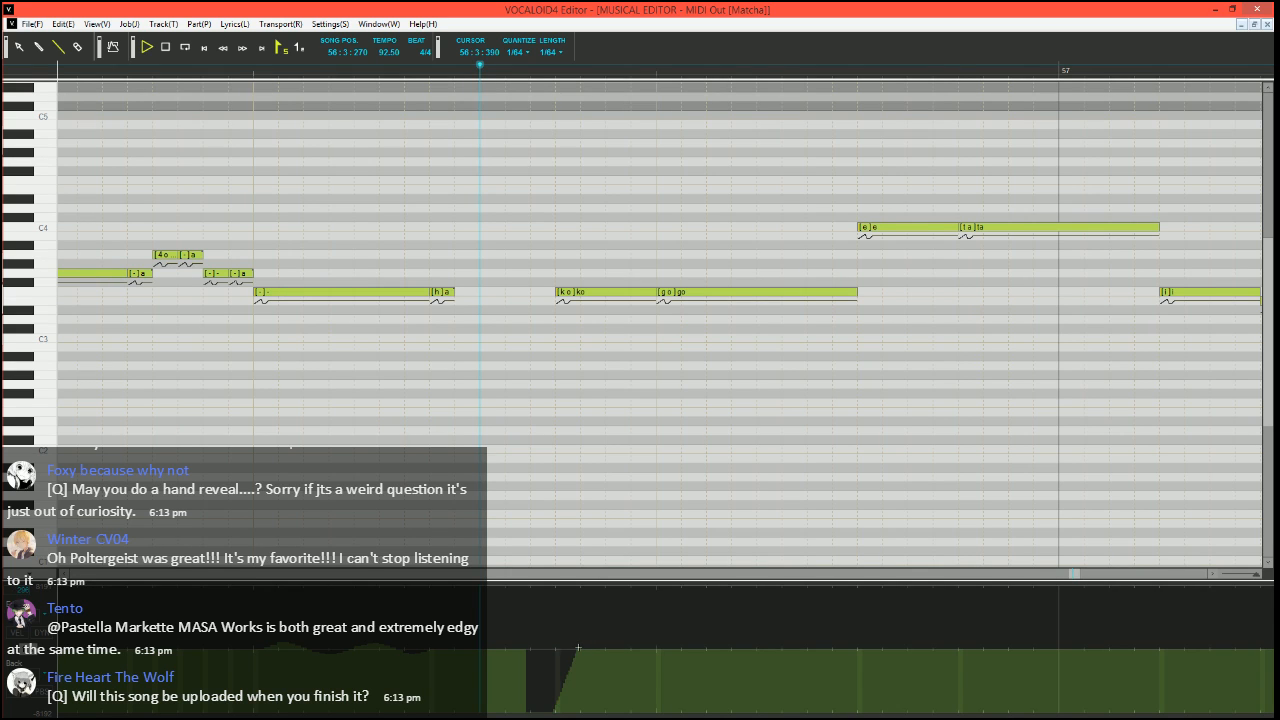
key("space")
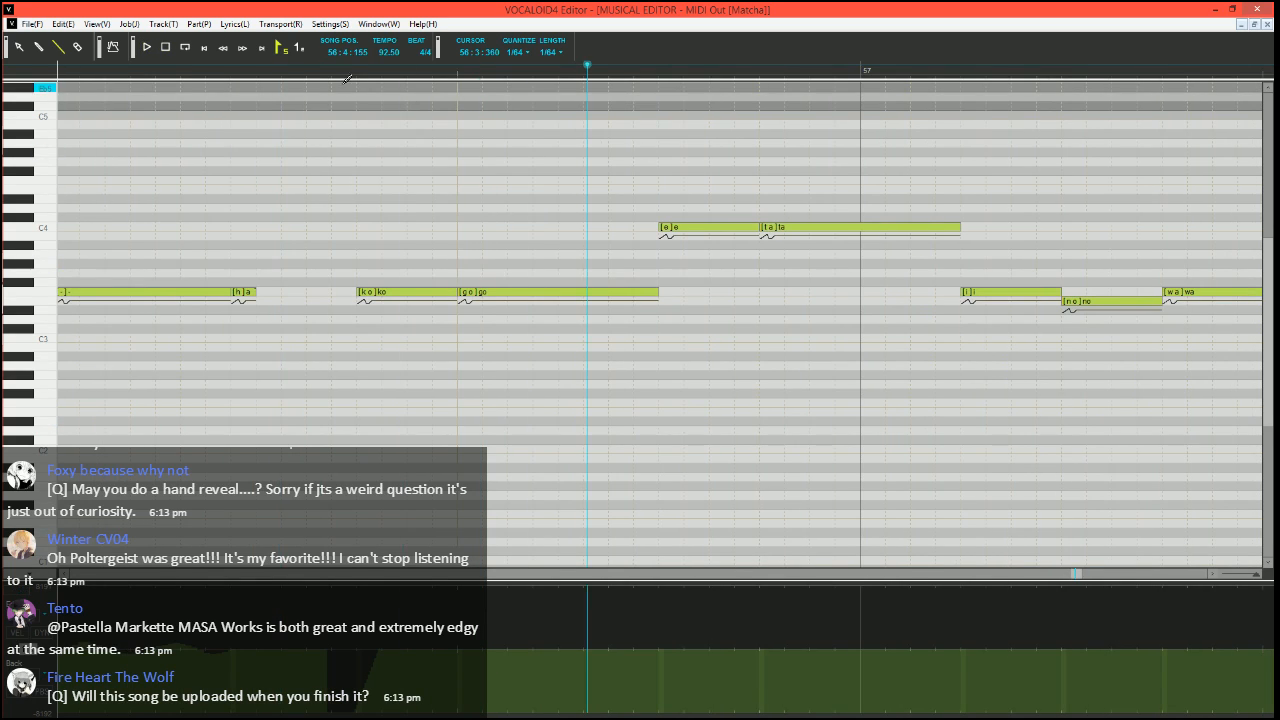
Set the song position to 56:3:300 and split a short F3 "-" off the end of the "go" in bar 56
left_click(306, 70)
scroll(519, 268, "right", 3)
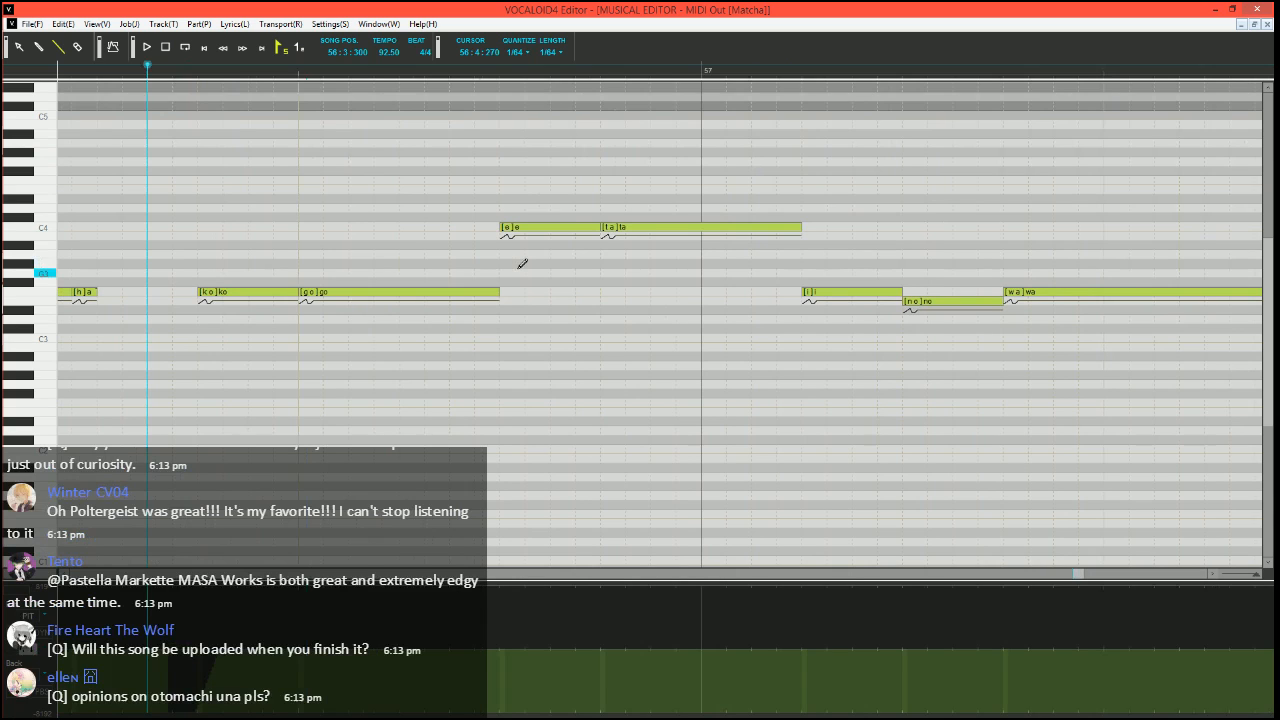
left_click_drag(476, 292, 492, 296)
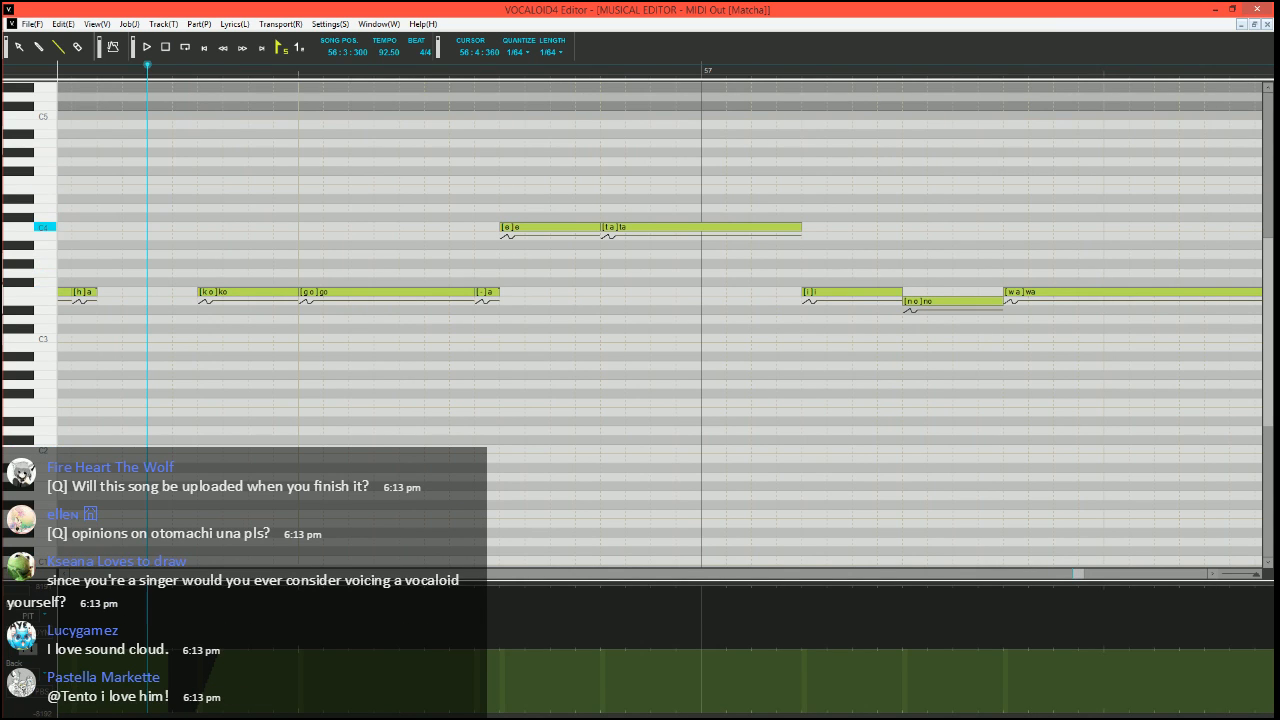
Split the C4 "e" in bar 56 into a short A#3 "e" and two C4 notes
mouse_move(598, 228)
left_mouse_down()
mouse_move(525, 228)
mouse_move(516, 257)
mouse_move(551, 228)
mouse_move(599, 228)
left_mouse_up()
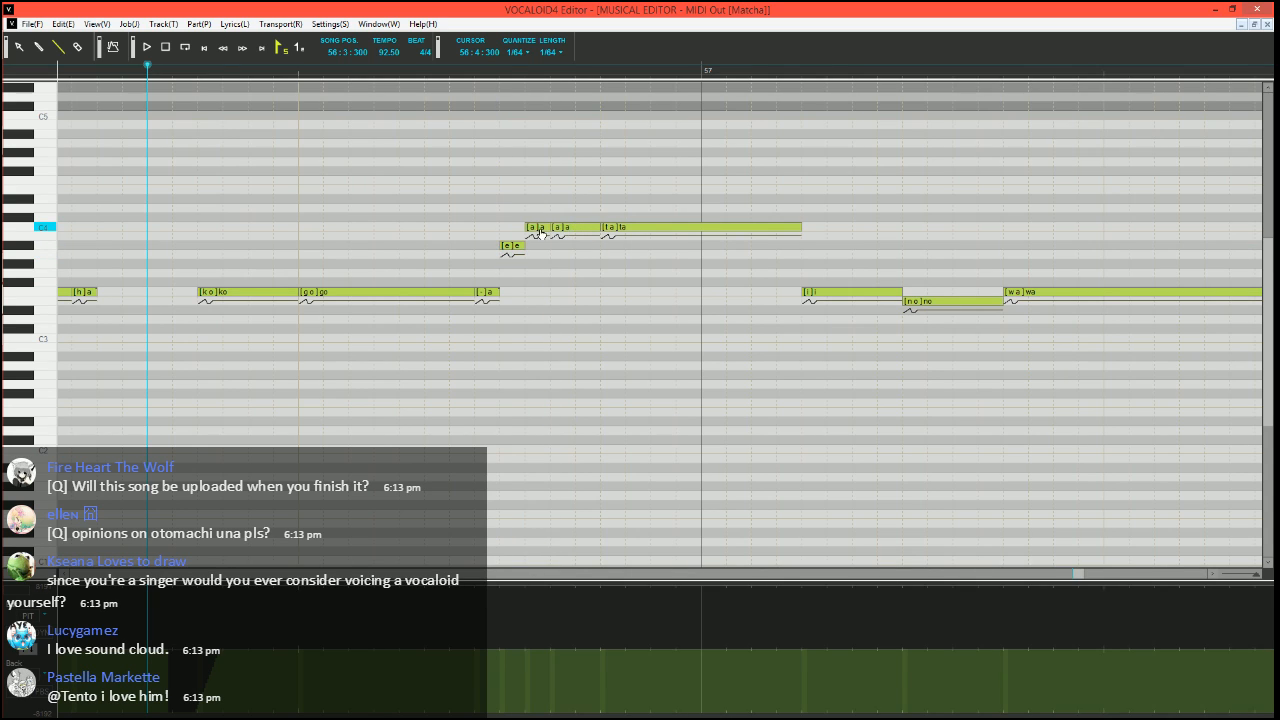
key("Tab")
scroll(697, 233, "down", 4)
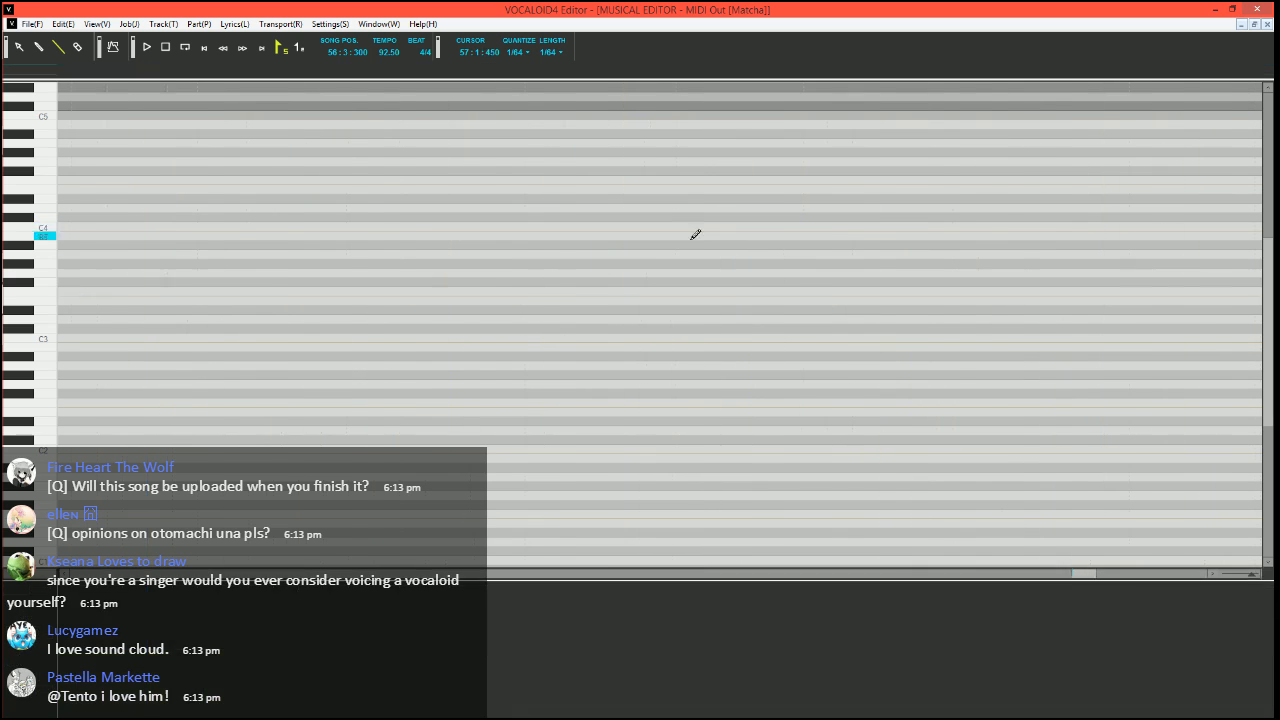
Split a short C4 "-" off the end of the "ta" in bar 57, and play the phrase
scroll(412, 409, "up", 3)
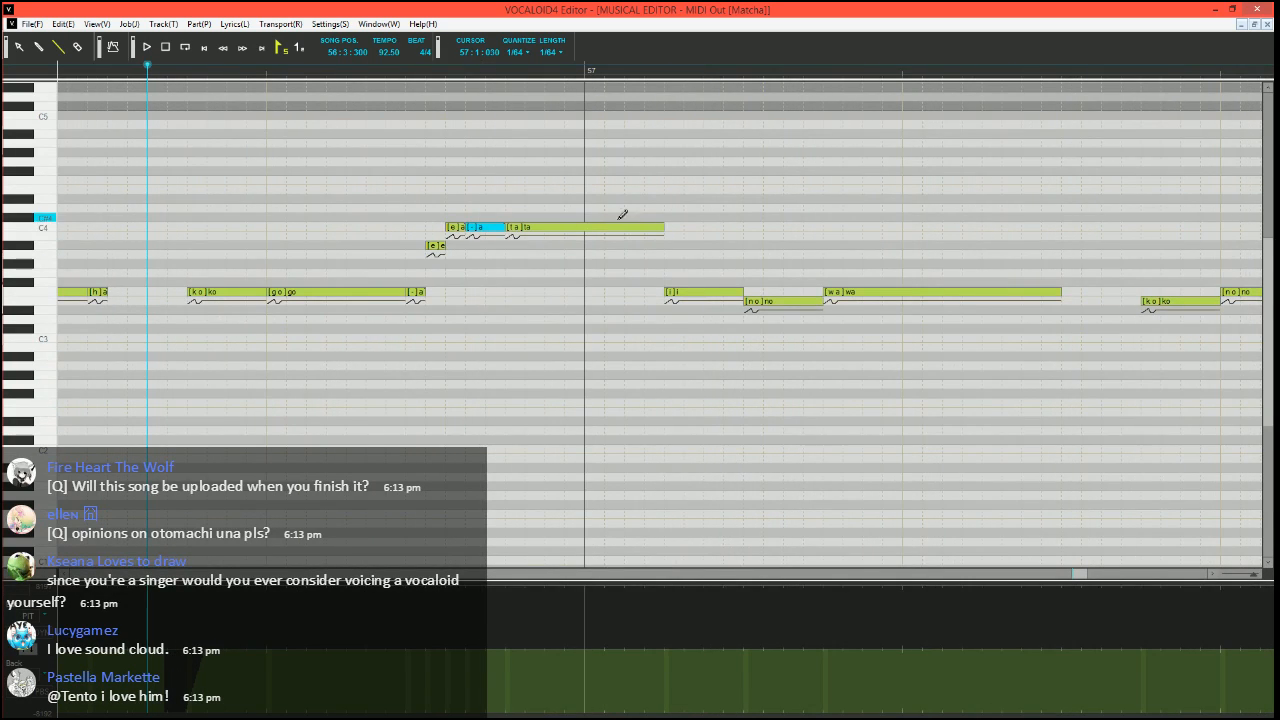
left_click_drag(661, 229, 643, 229)
left_click_drag(648, 228, 667, 227)
double_click(655, 228)
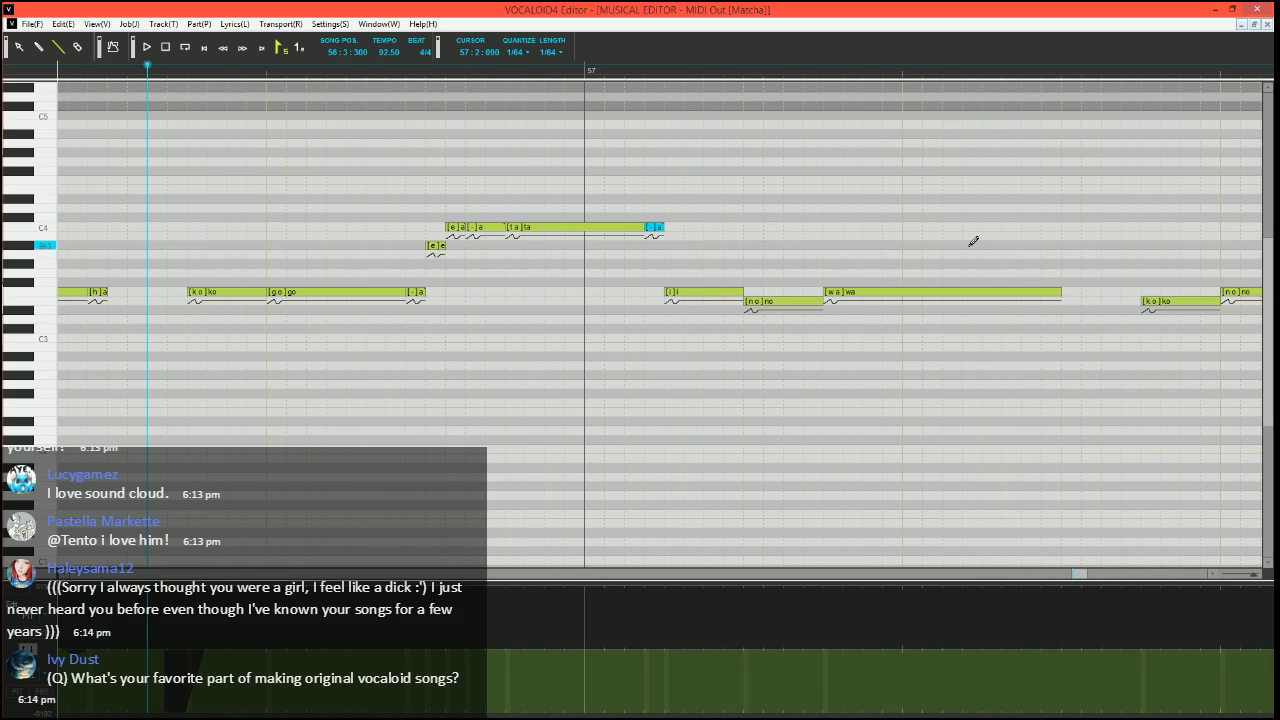
scroll(760, 312, "right", 2)
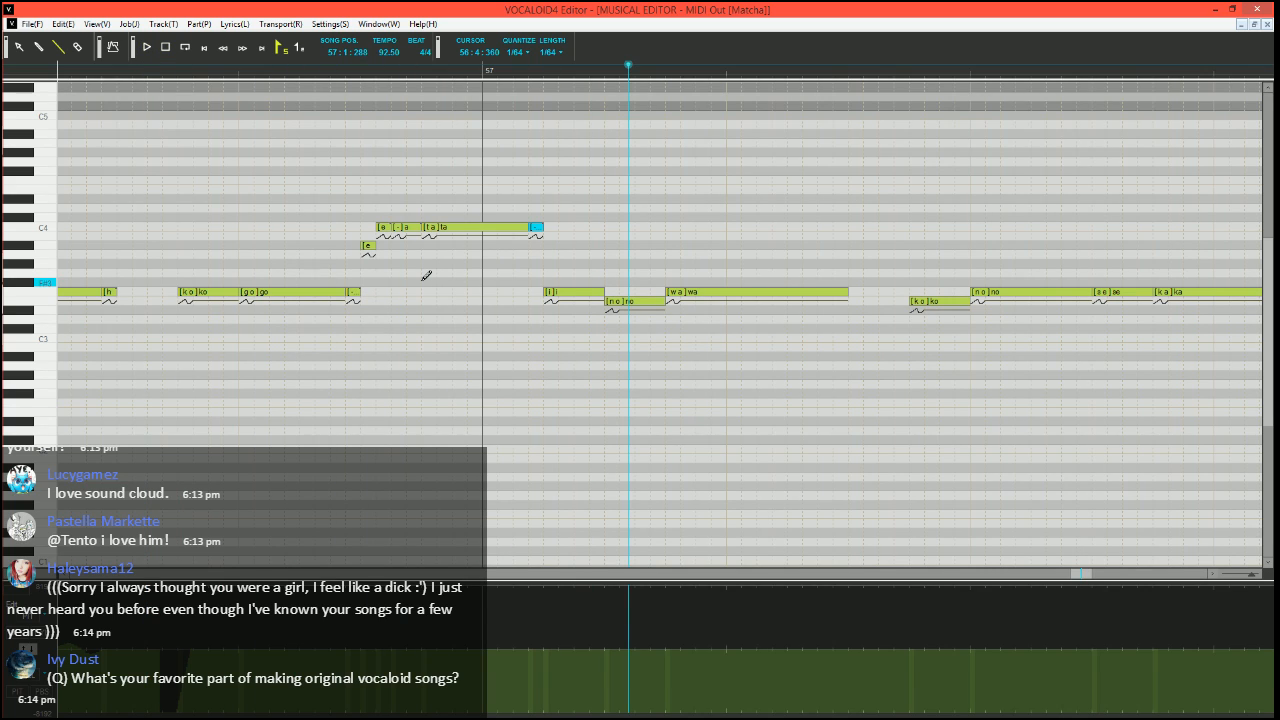
key("space")
Run Expressive Vibrato on the F3 "wa" in bar 57, setting the brightness amount to 15 and the rate to 70
left_click(722, 293)
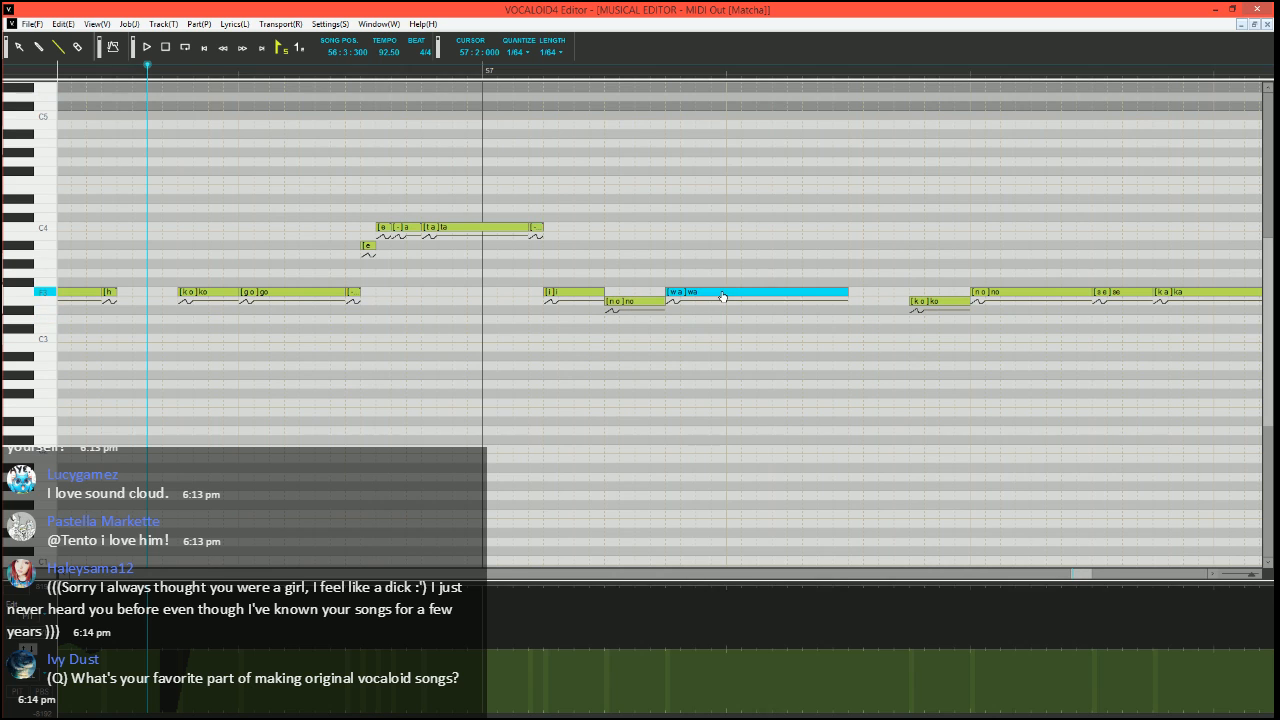
key("ctrl+j")
left_click(484, 369)
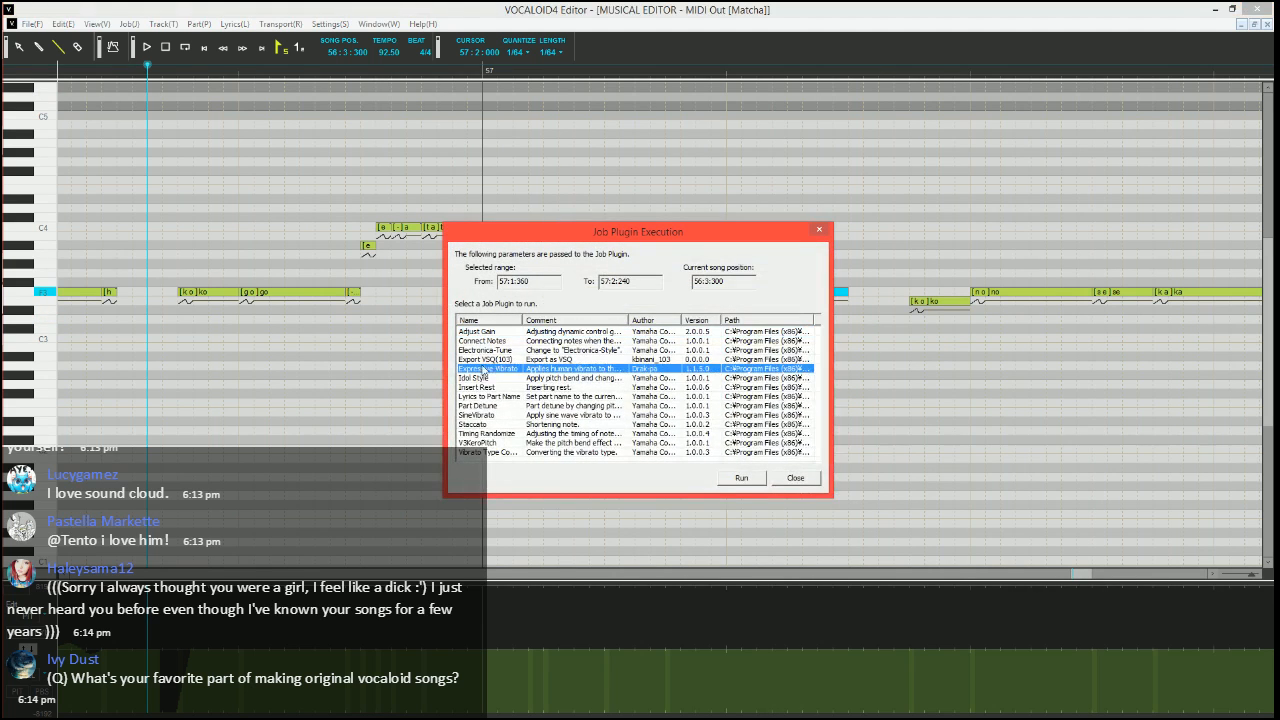
left_click(743, 478)
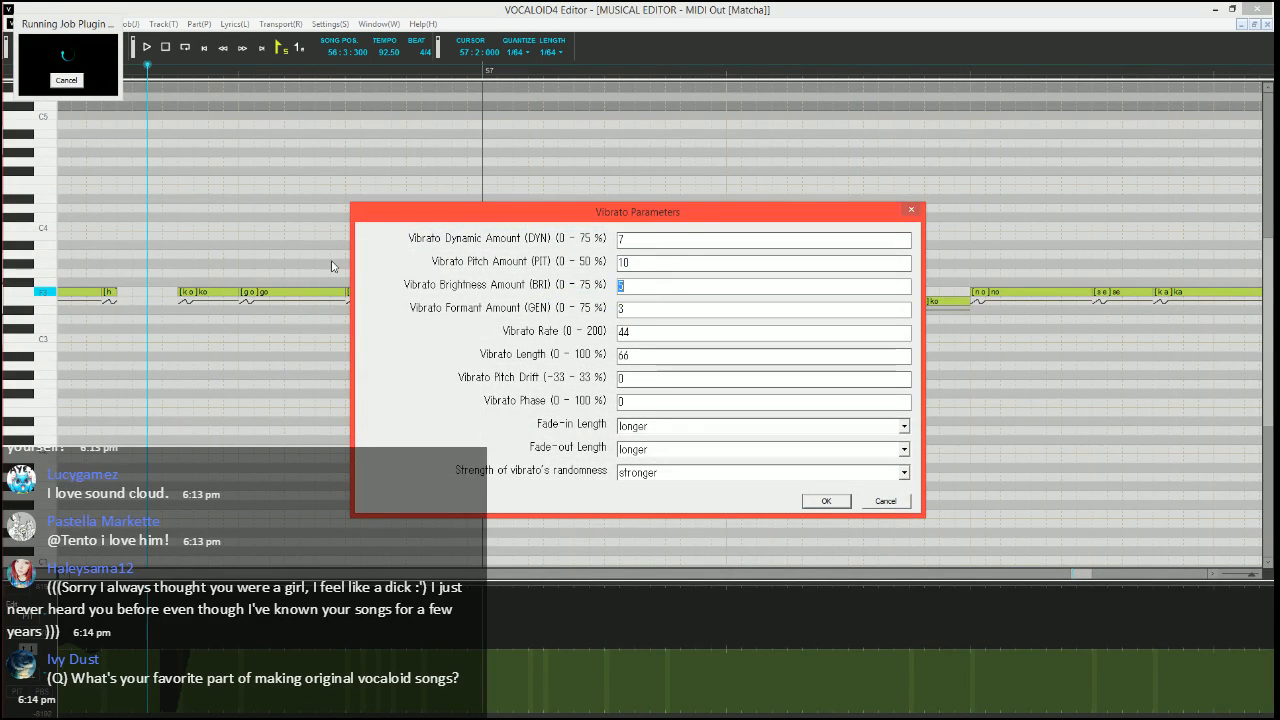
type("15")
key("Tab")
type("70")
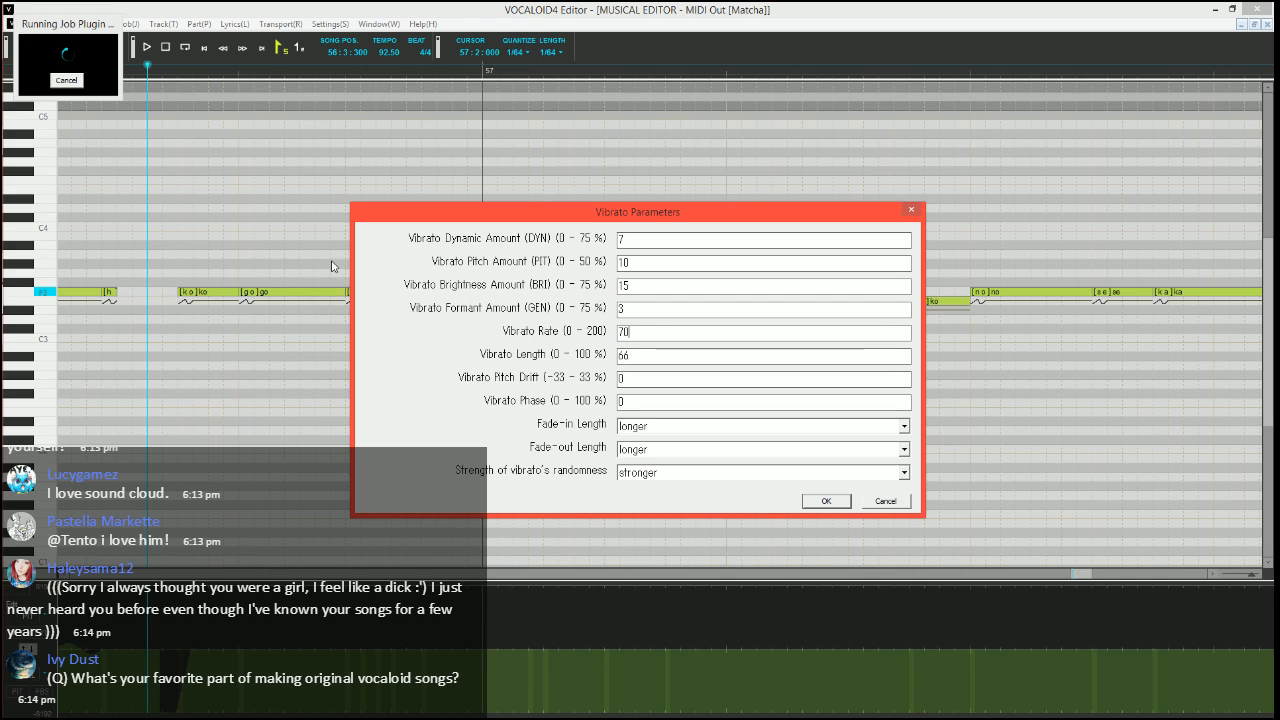
Set the vibrato length to 100, adjust the fade-in and fade-out lengths, and apply the vibrato to the "wa"
key("Tab")
type("100")
key("Tab")
key("Tab")
key("Tab")
key("Up")
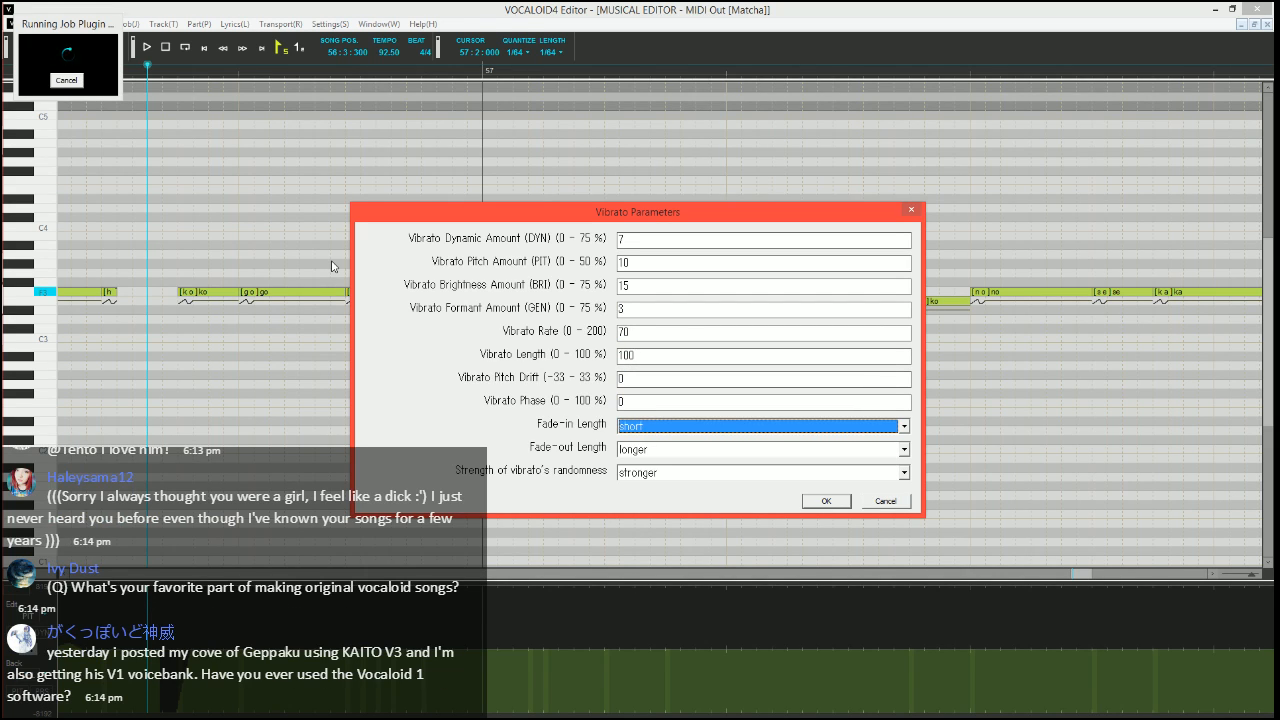
key("Down")
key("Down")
key("Tab")
key("Up")
key("Return")
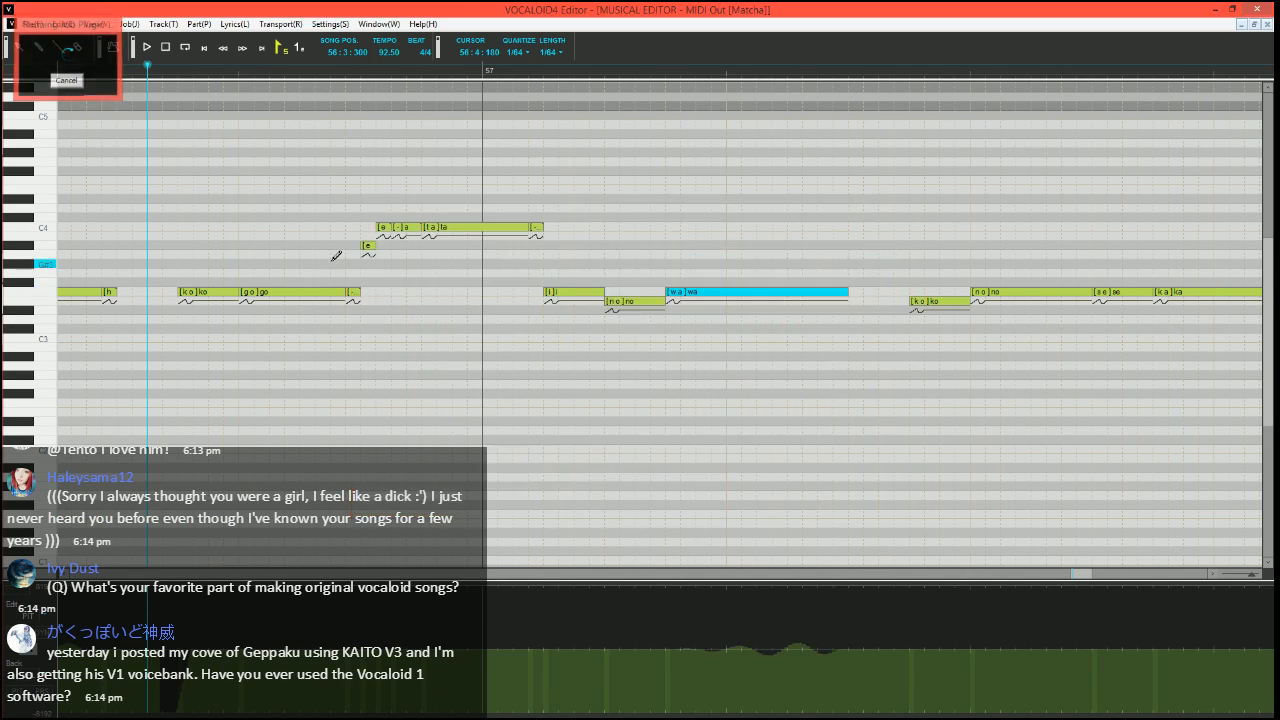
Play the phrase and draw a pitch bend rising from the minimum to zero into the E3 "ko" in bar 57
key("space")
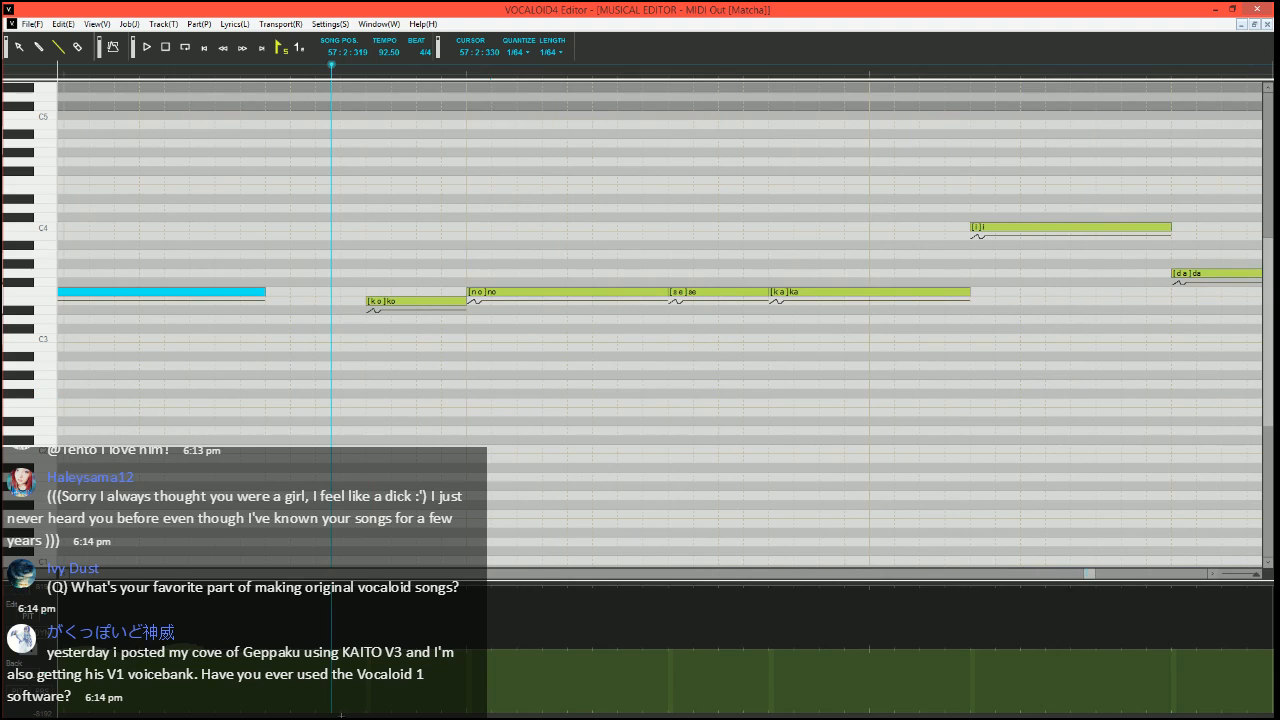
left_click_drag(341, 715, 371, 715)
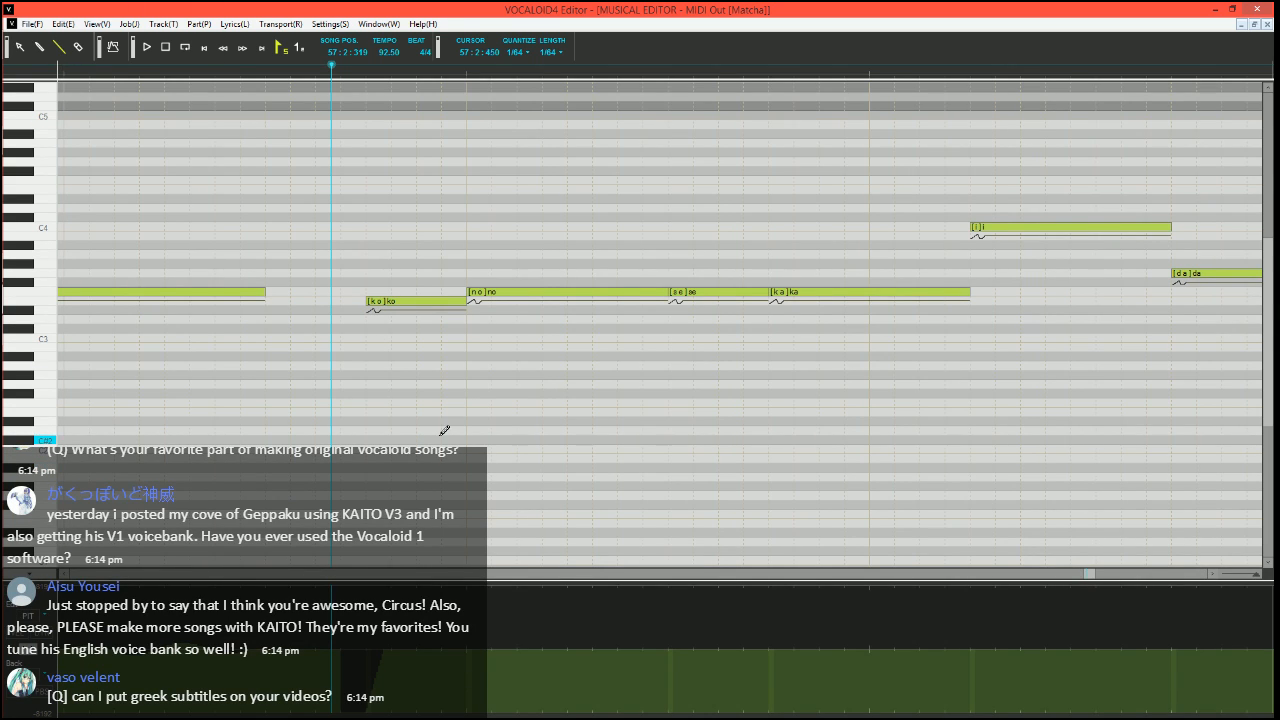
scroll(427, 444, "left", 4)
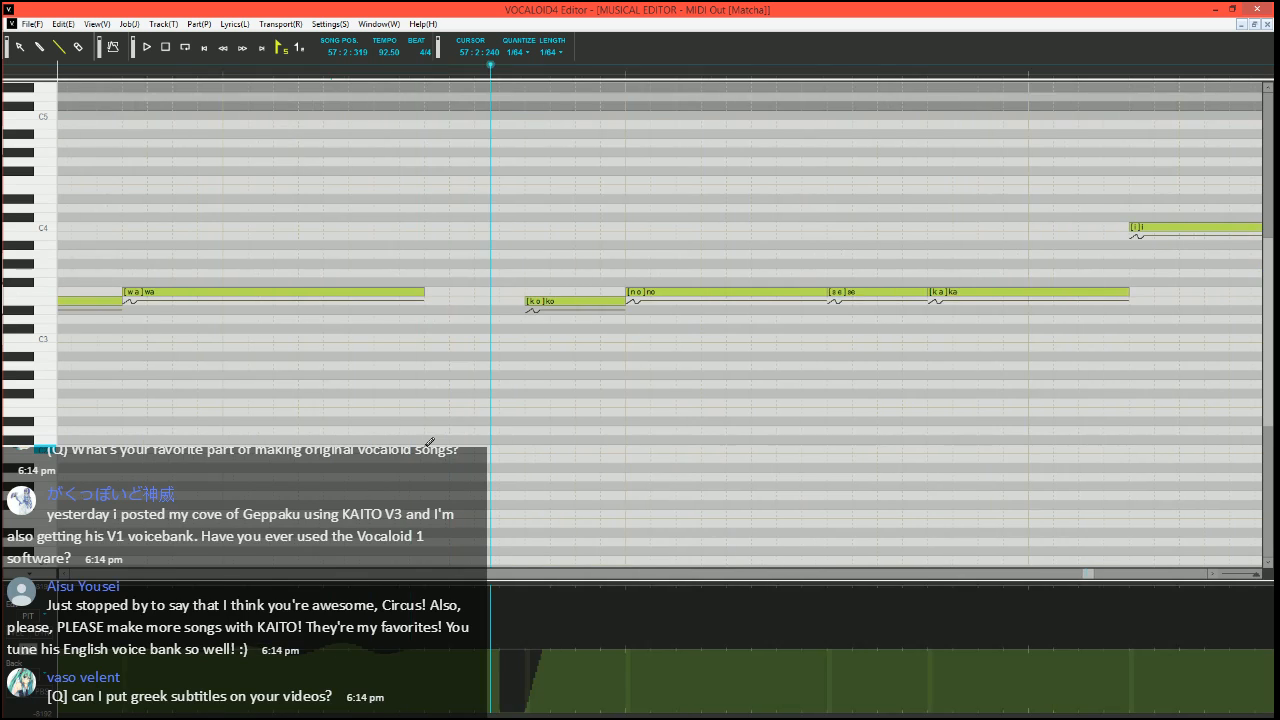
Split the F3 "no" in bar 57 into a short E3 "no", a short F3 "o" and a longer F3 "-"
scroll(427, 444, "right", 5)
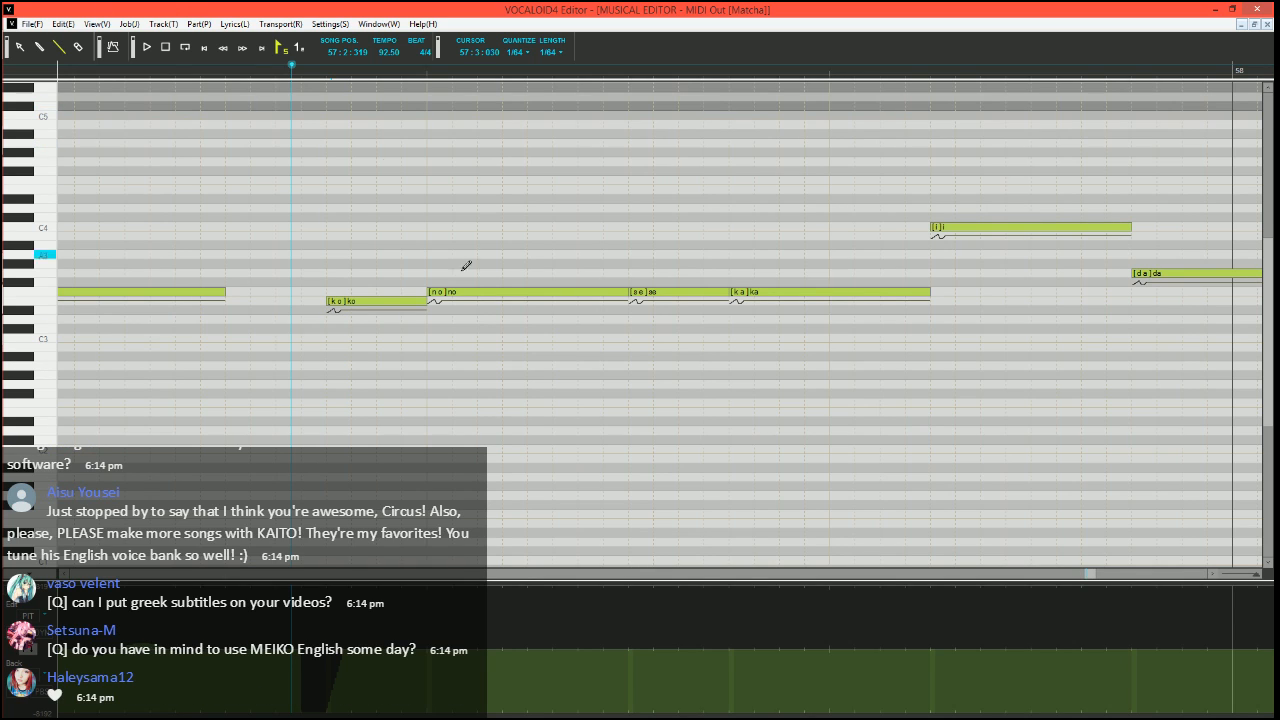
mouse_move(630, 292)
left_mouse_down()
mouse_move(452, 294)
mouse_move(478, 294)
mouse_move(466, 306)
mouse_move(508, 291)
mouse_move(629, 290)
left_mouse_up()
key("Tab")
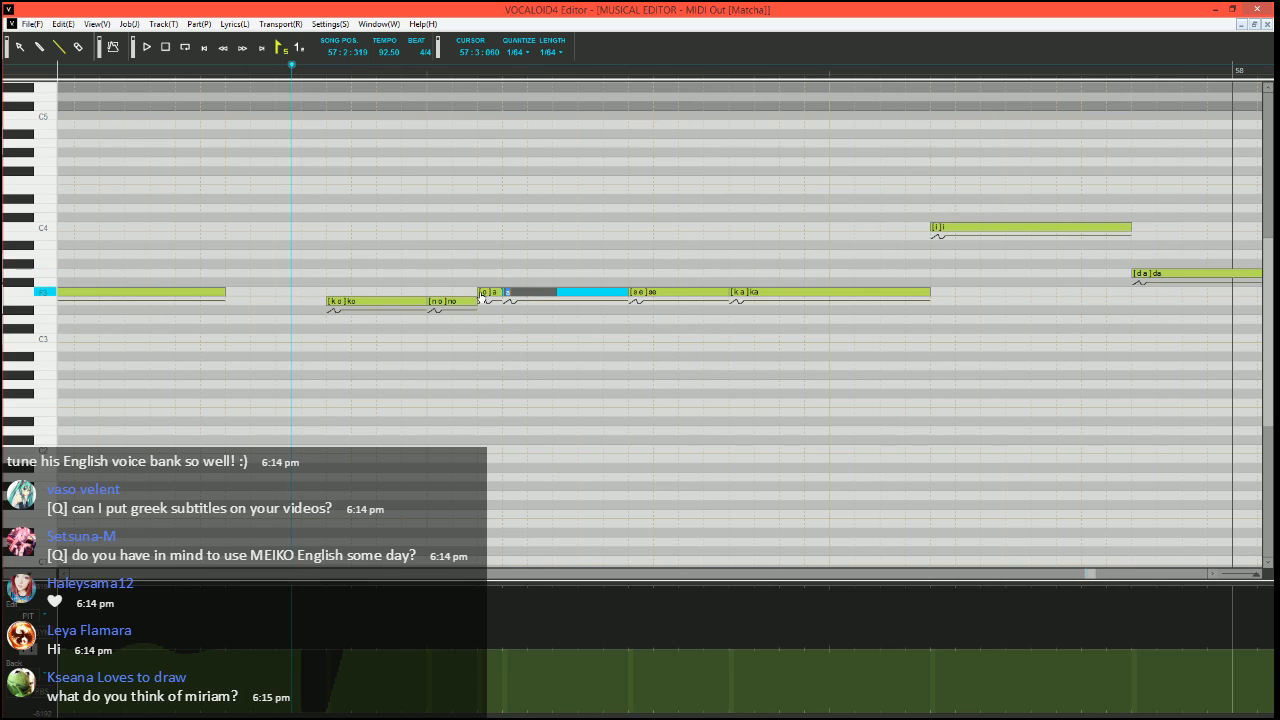
Split a short F3 "-" off the end of the "ka" in bar 57
scroll(586, 386, "down", 2)
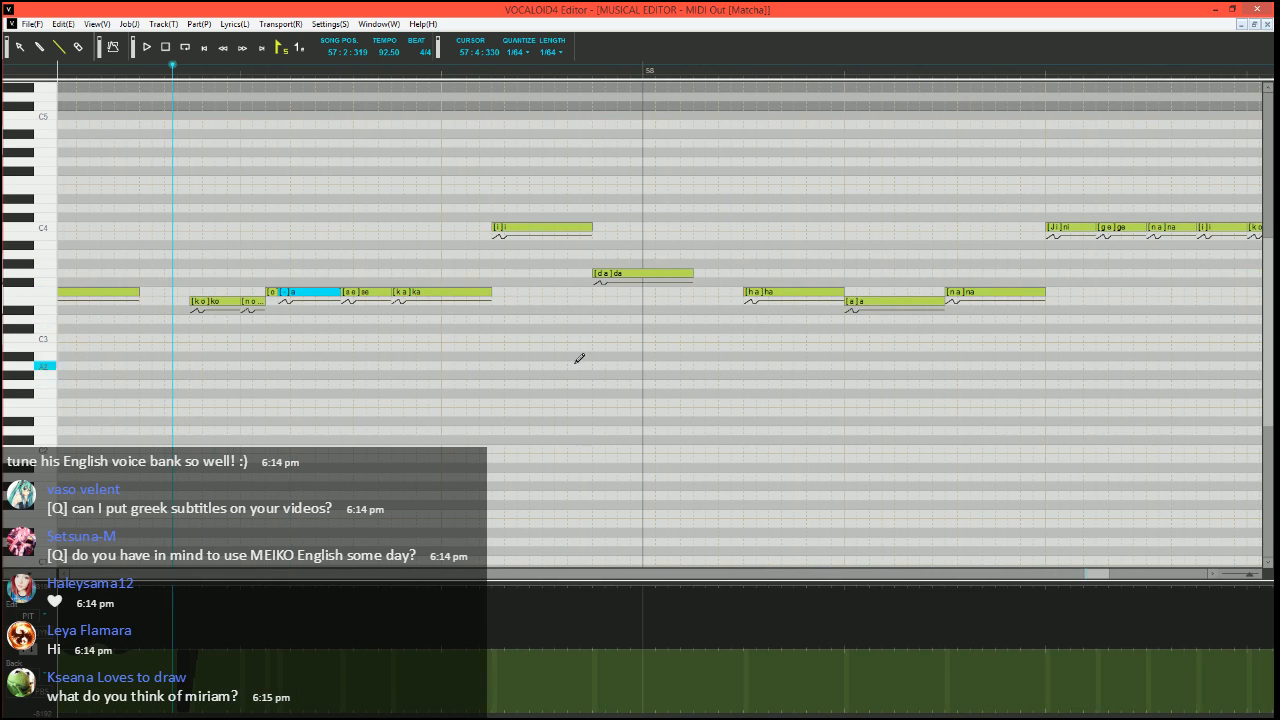
left_click_drag(489, 293, 466, 293)
left_click_drag(470, 291, 496, 289)
double_click(484, 292)
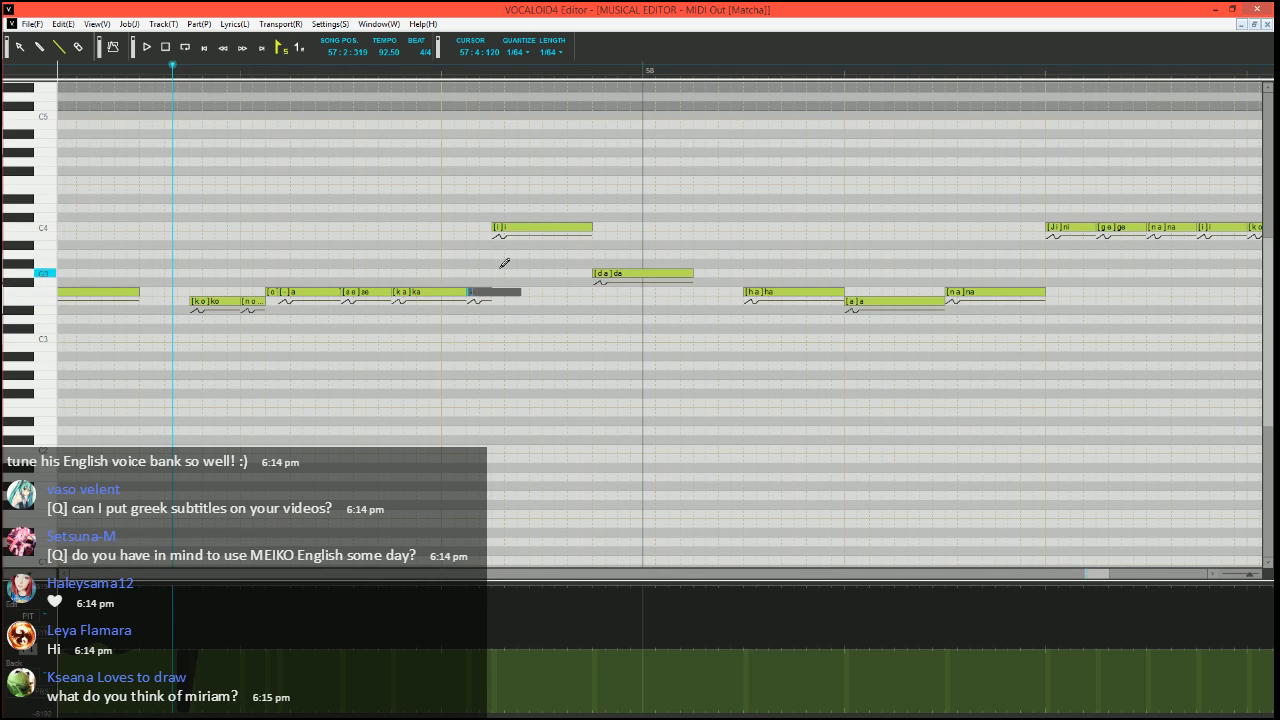
key("Return")
Split the C4 "i" in bar 57 into a short C4 "i", an A#3 "i" and two C4 "-" notes, and play the phrase
mouse_move(589, 227)
left_mouse_down()
mouse_move(506, 227)
mouse_move(529, 245)
mouse_move(545, 227)
mouse_move(592, 227)
mouse_move(529, 245)
mouse_move(558, 245)
left_mouse_up()
type("-")
key("Tab")
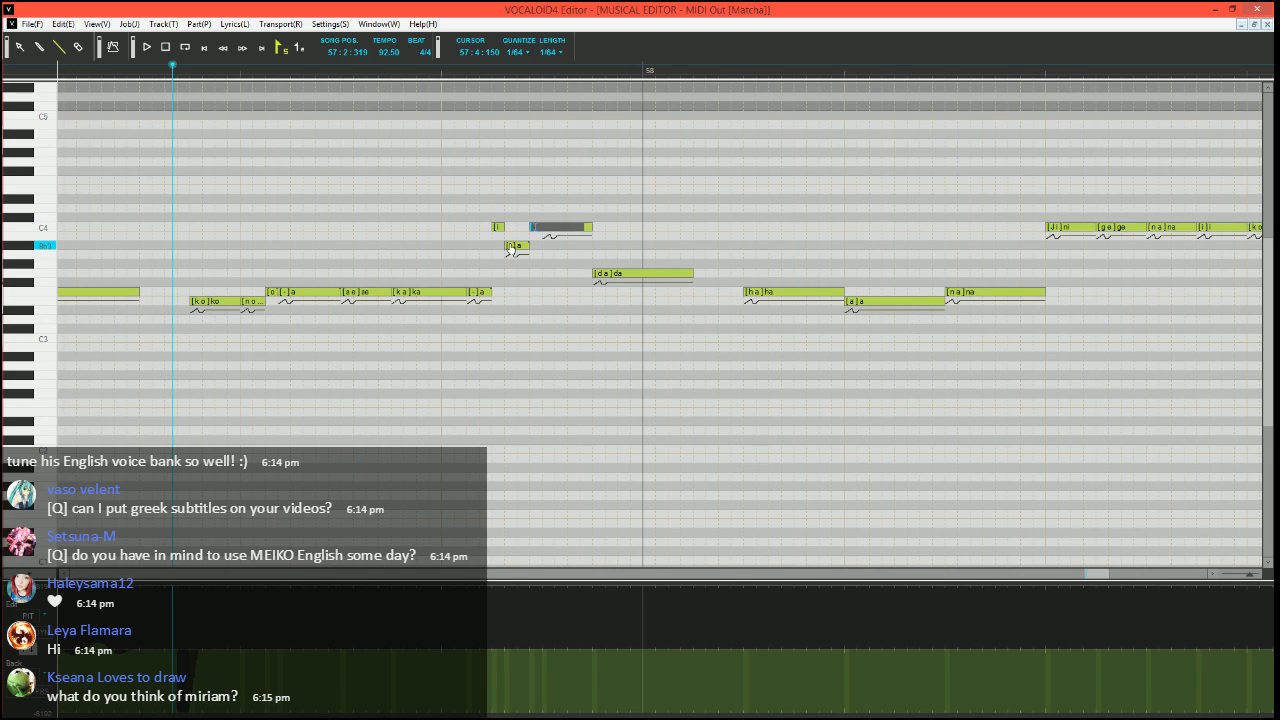
type("-")
key("Tab")
type("-")
key("Return")
key("space")
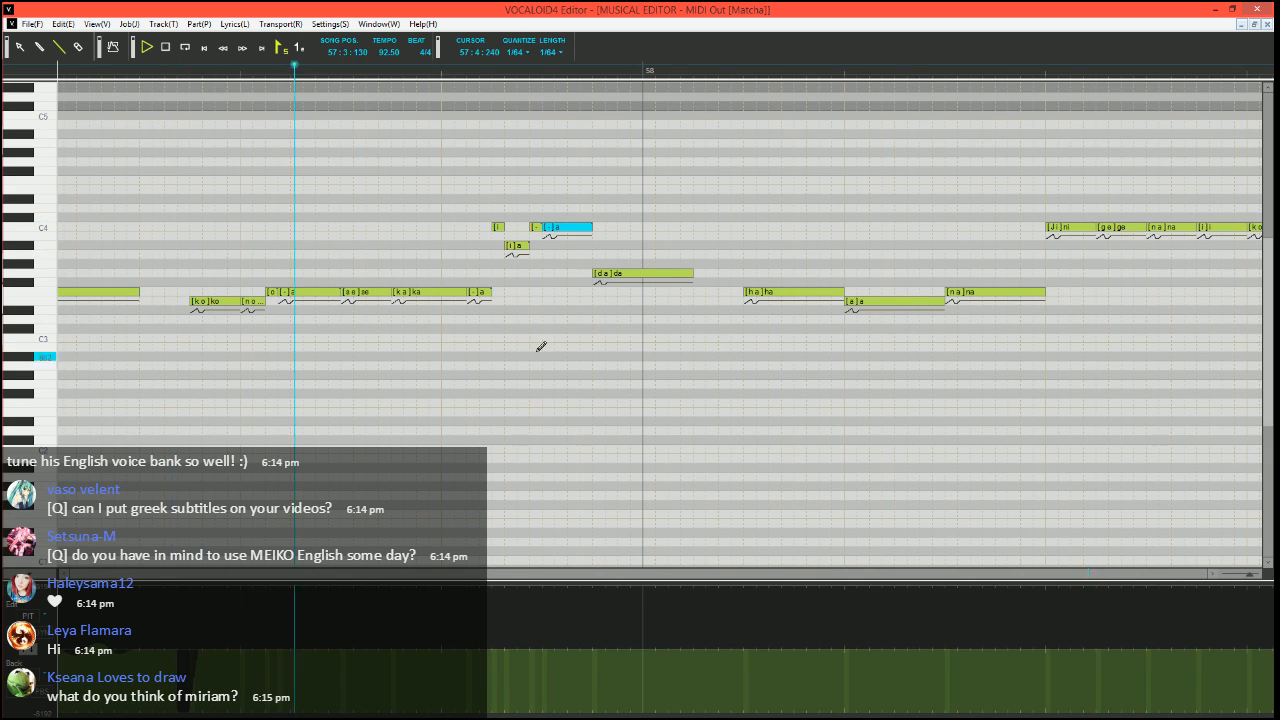
key("space")
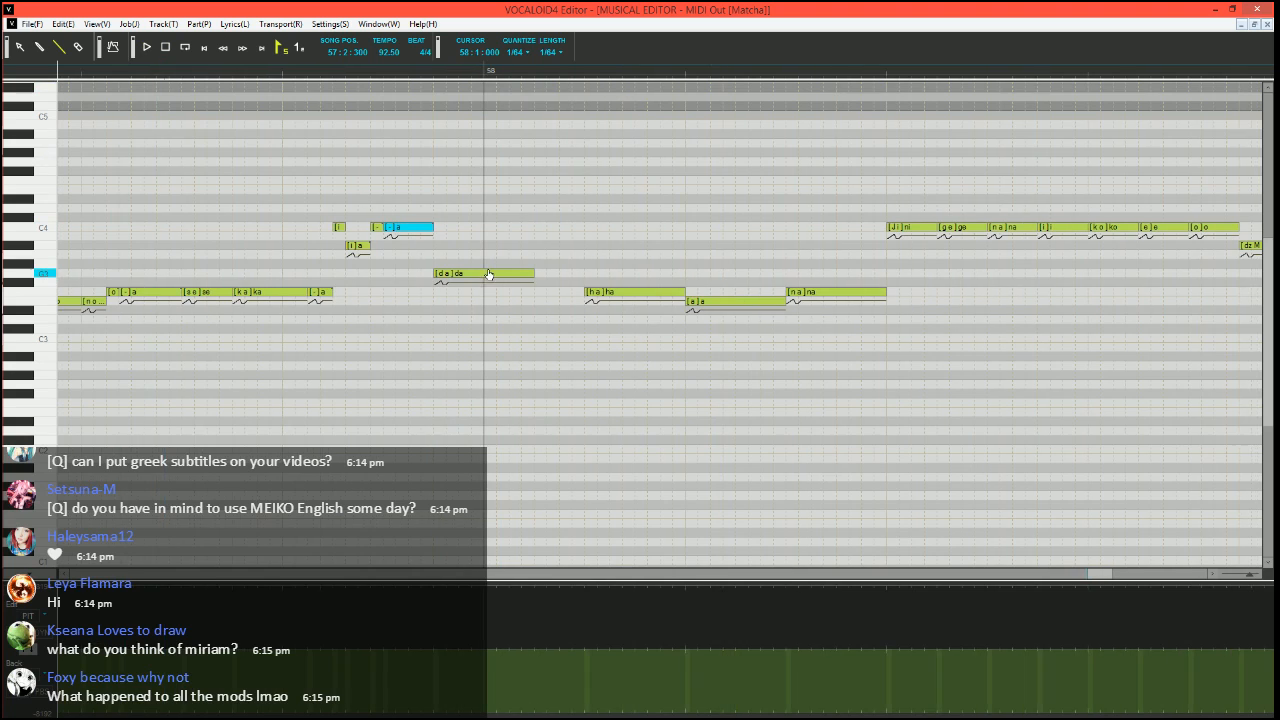
Run Expressive Vibrato on the G3 "da" crossing into bar 58, with brightness amount 15 and rate 70
left_click(517, 278)
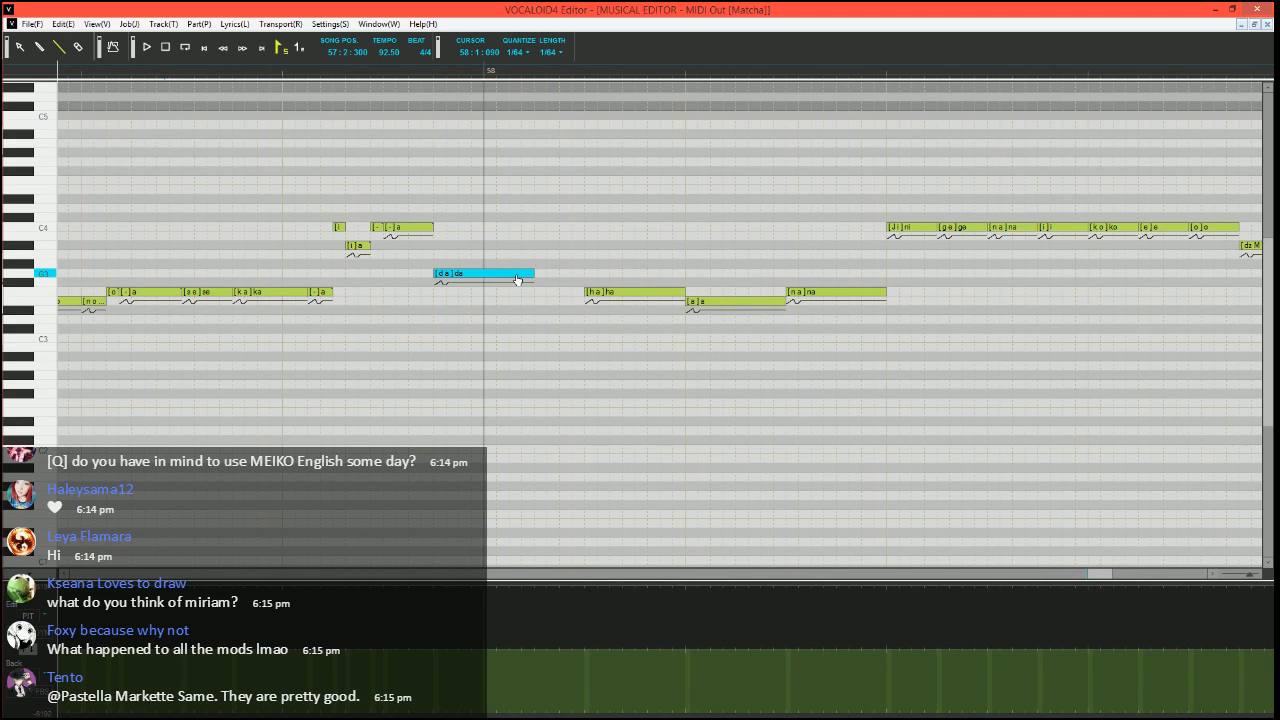
key("ctrl+j")
left_click(486, 370)
left_click(741, 479)
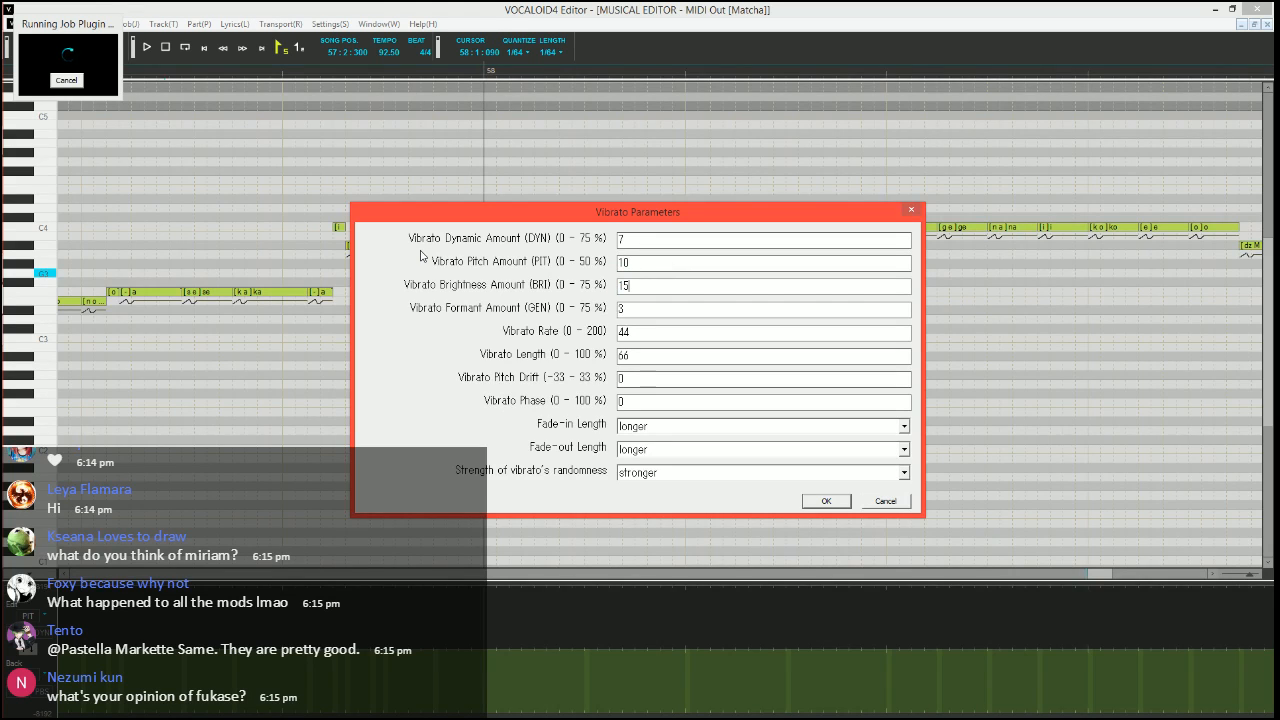
key("Tab")
key("Tab")
type("70")
Apply the vibrato to the "da" with length 100 and both fade-in and fade-out set to shorter, and play the phrase
key("Tab")
key("Tab")
key("Down")
key("Down")
key("Down")
key("Tab")
key("Down")
key("Down")
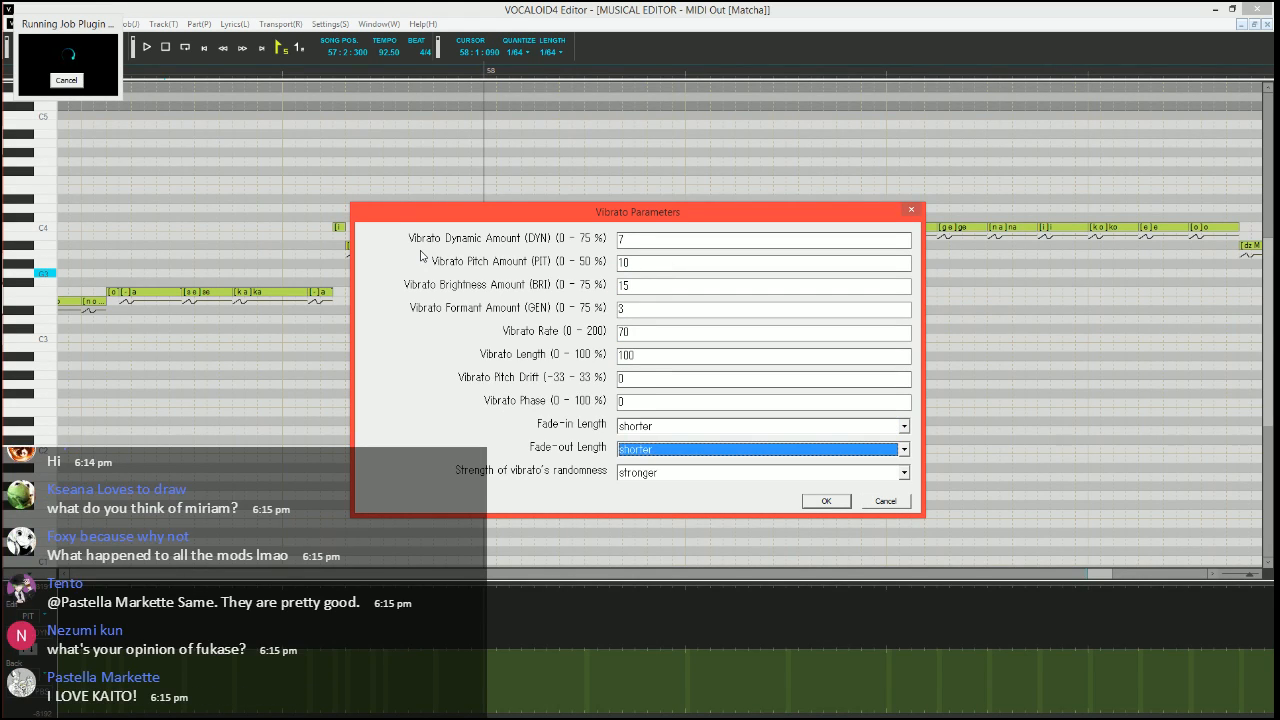
key("Return")
key("space")
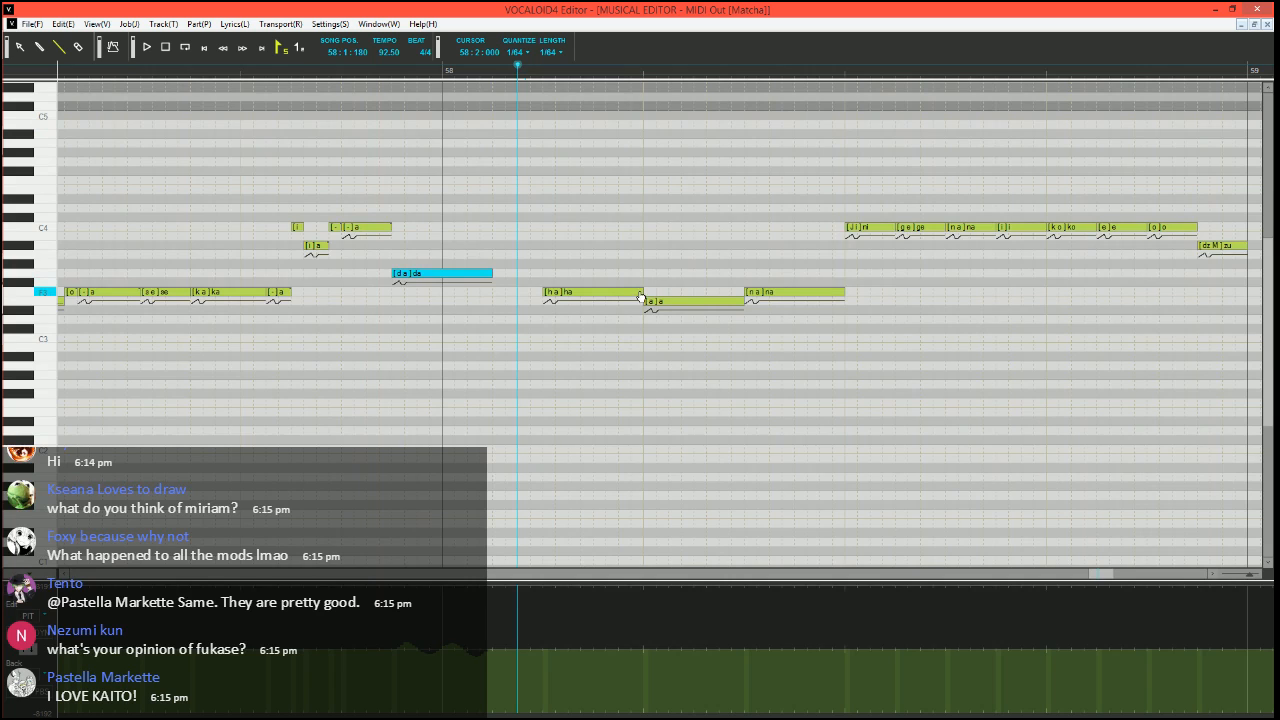
Split the F3 "ha" in bar 58 into short G3 "ha", E3 "a" and F3 "a" notes plus two F3 "-" notes, and play it
mouse_move(640, 296)
left_mouse_down()
mouse_move(554, 296)
mouse_move(549, 275)
mouse_move(568, 300)
left_mouse_up()
left_click(559, 302)
left_click_drag(570, 293, 582, 290)
left_click_drag(583, 292, 631, 291)
left_click_drag(633, 292, 643, 292)
type("-")
key("Tab")
type("-")
key("Return")
key("space")
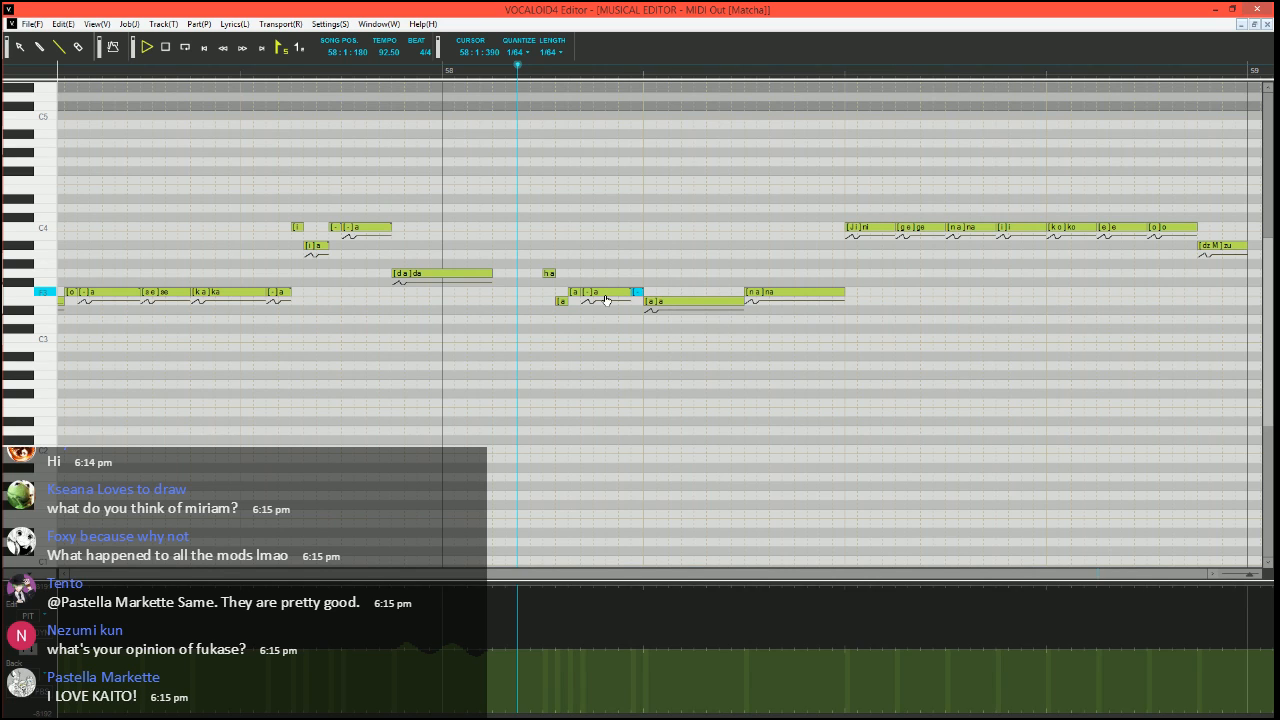
key("space")
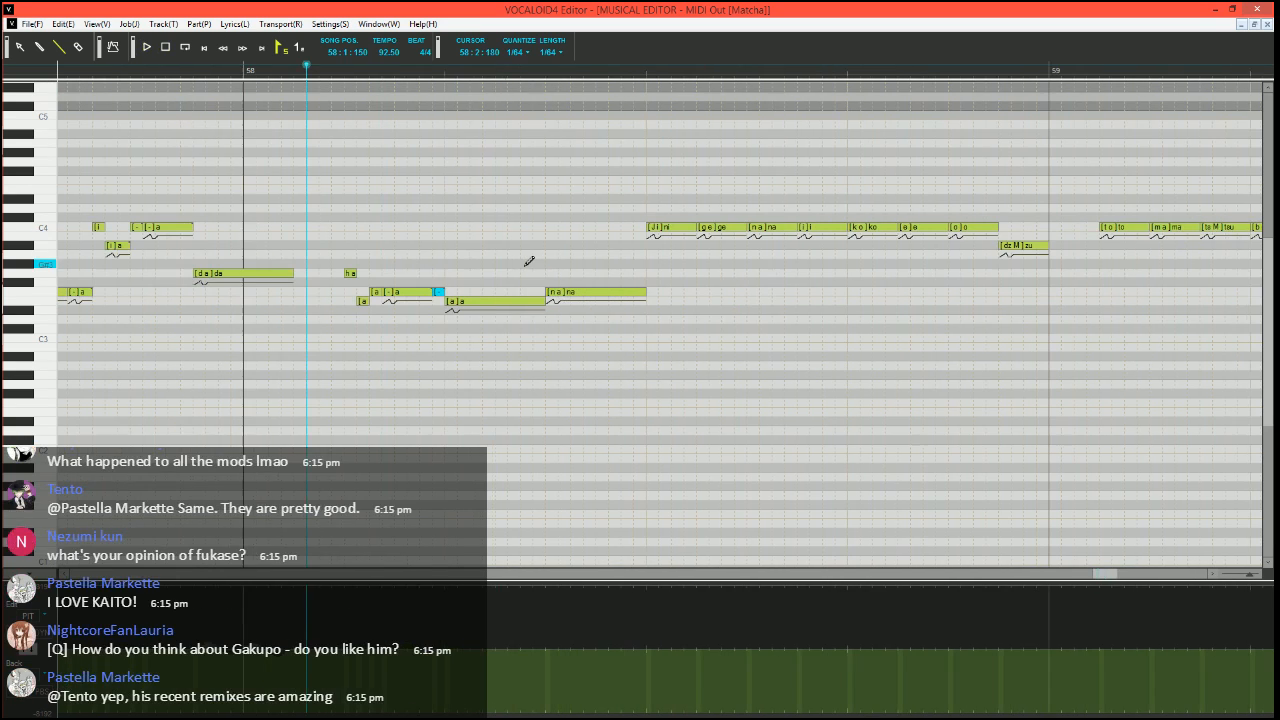
Split the F3 "na" in bar 58 into a shortened E3 "na", a short F3 "a" and a longer F3 "a", and play the phrase
mouse_move(646, 292)
left_mouse_down()
mouse_move(568, 293)
mouse_move(646, 292)
left_mouse_up()
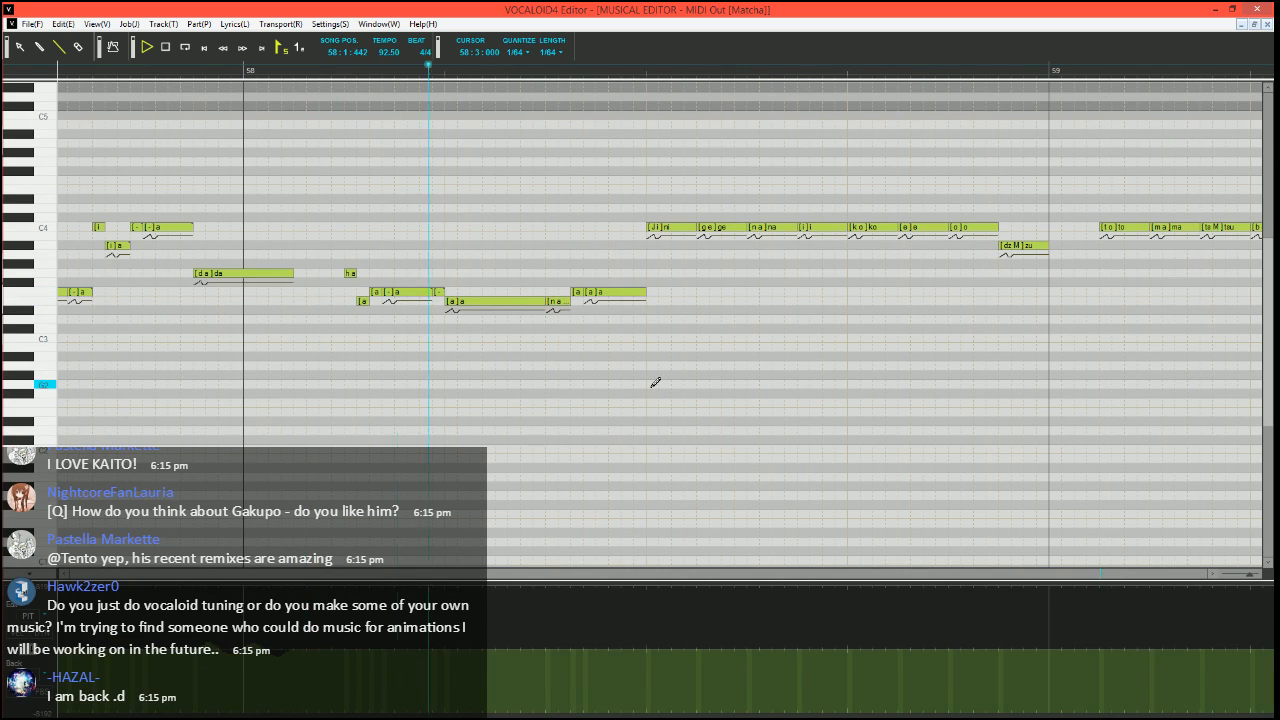
key("space")
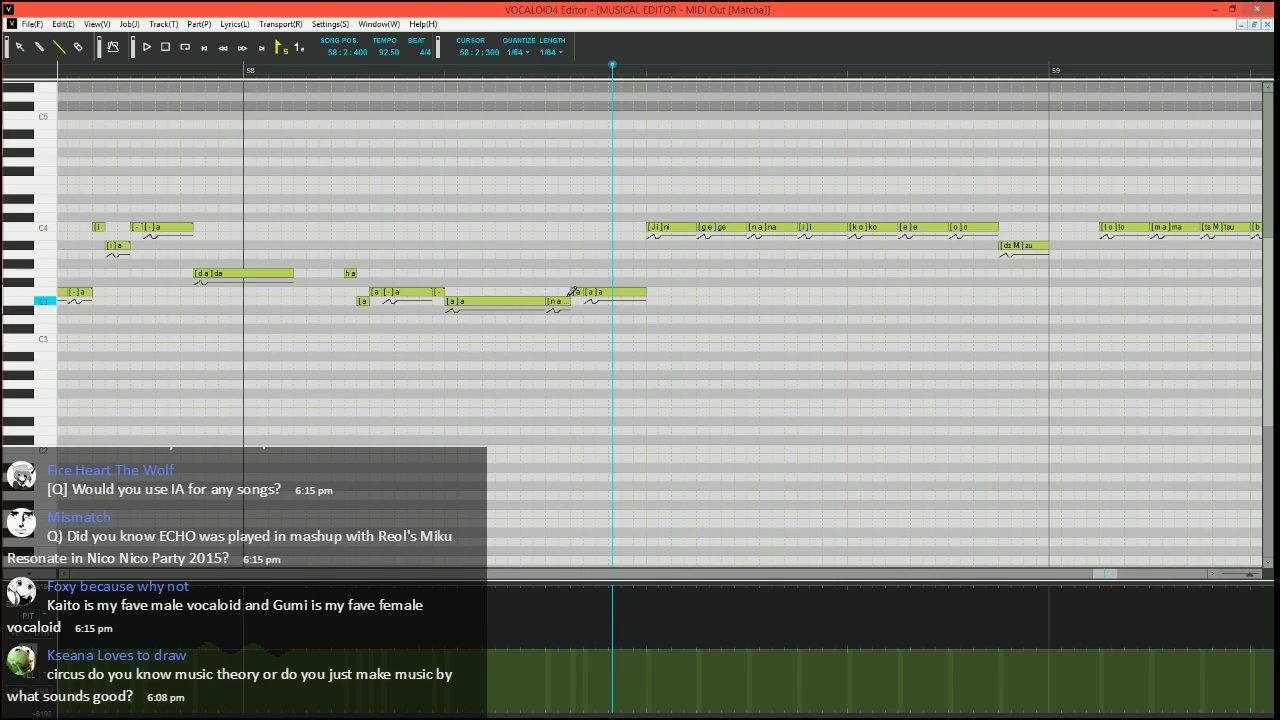
mouse_move(568, 301)
left_mouse_down()
mouse_move(585, 297)
mouse_move(572, 297)
left_mouse_up()
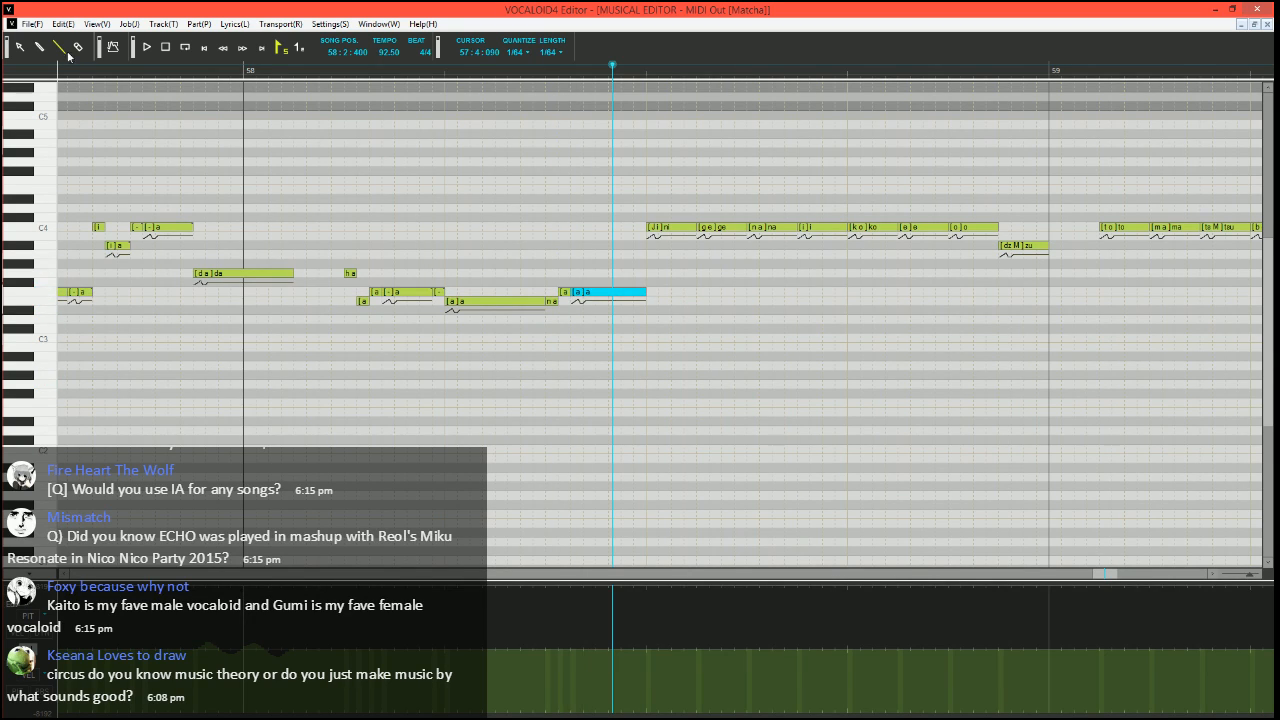
key("space")
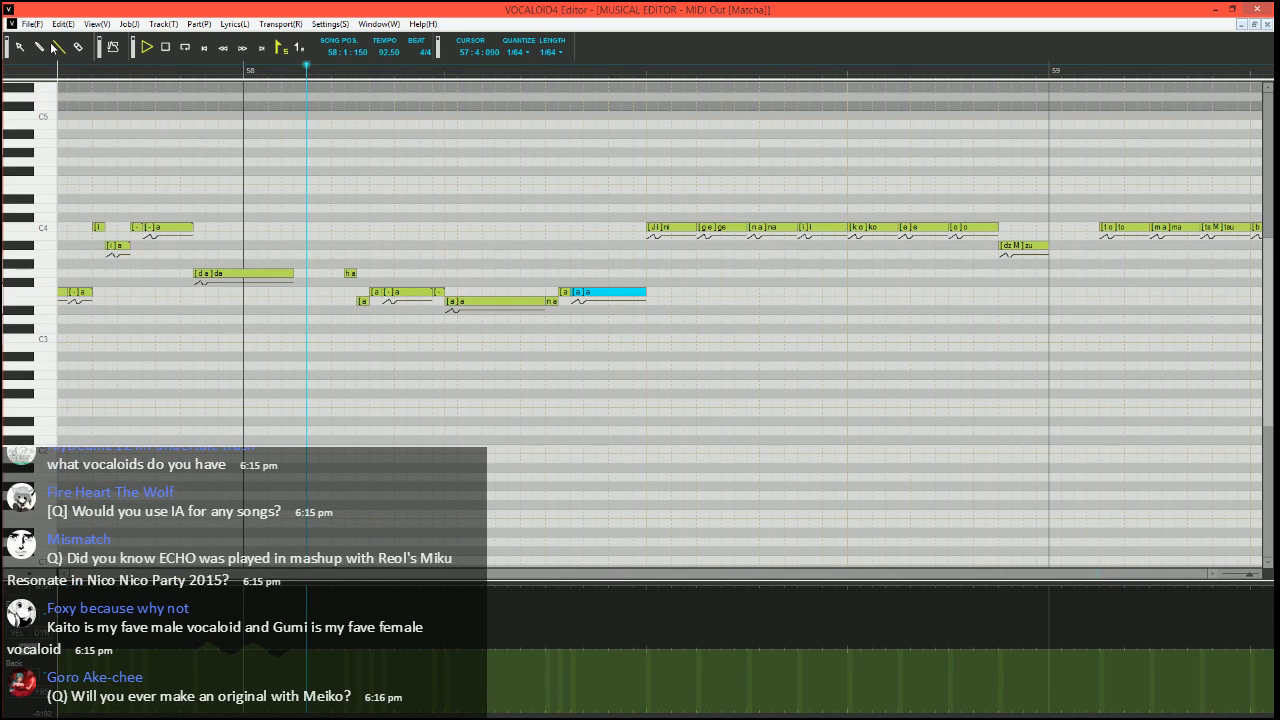
key("space")
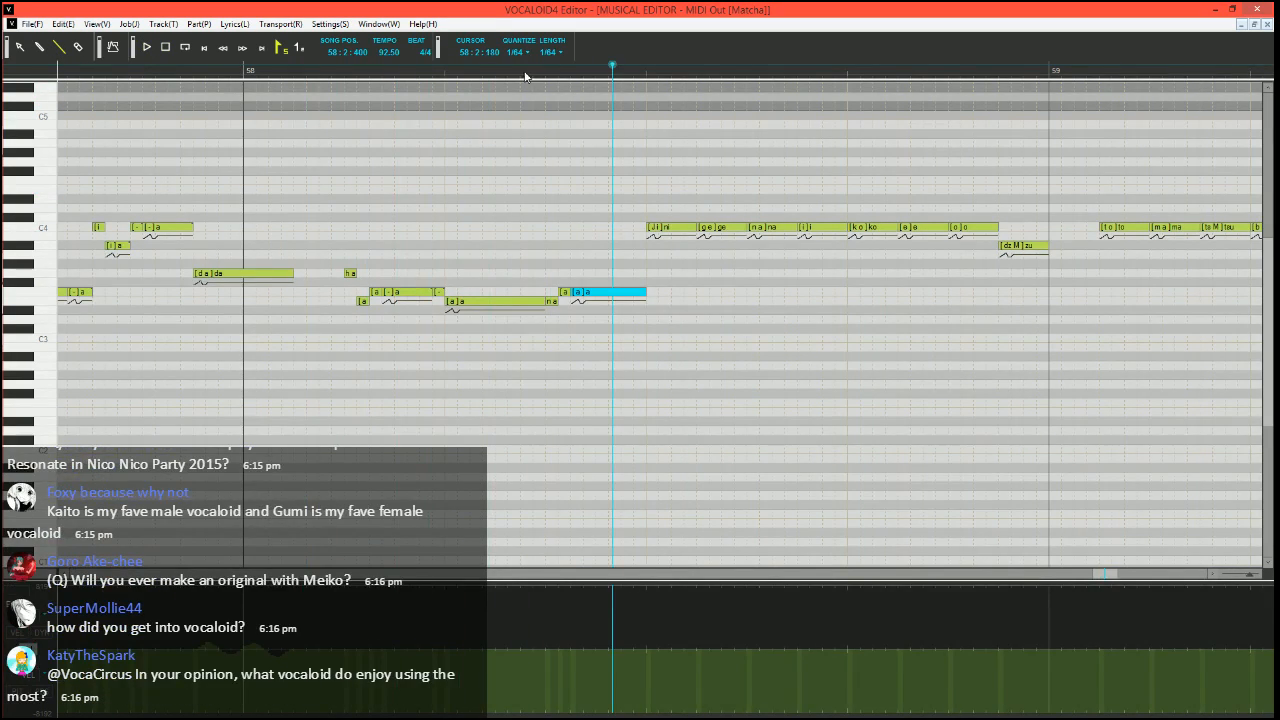
Set the song position to 58:2:180
left_click(526, 72)
scroll(604, 315, "right", 2)
scroll(499, 434, "up", 2)
scroll(549, 384, "right", 1)
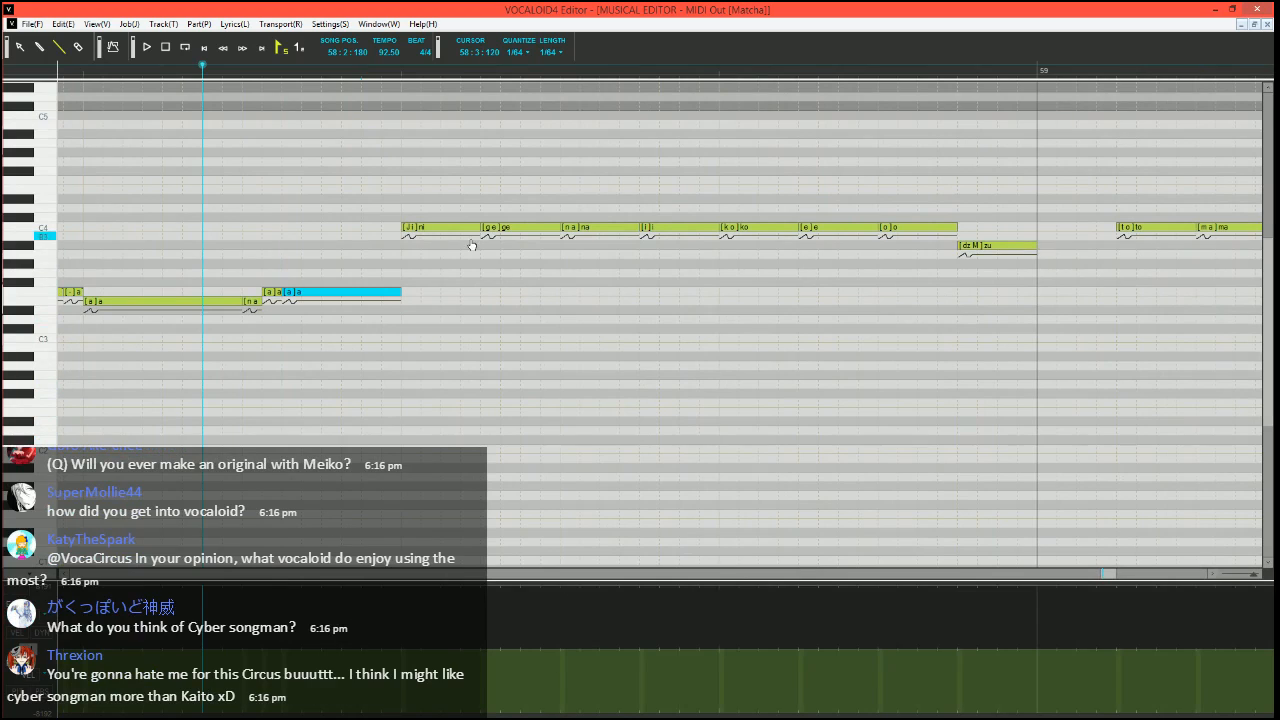
Split the C4 "ni" in bar 58 into a short A#3 "ni", a short C4 "i" and a C4 "-", and play it
left_click_drag(478, 228, 441, 227)
left_click(431, 227)
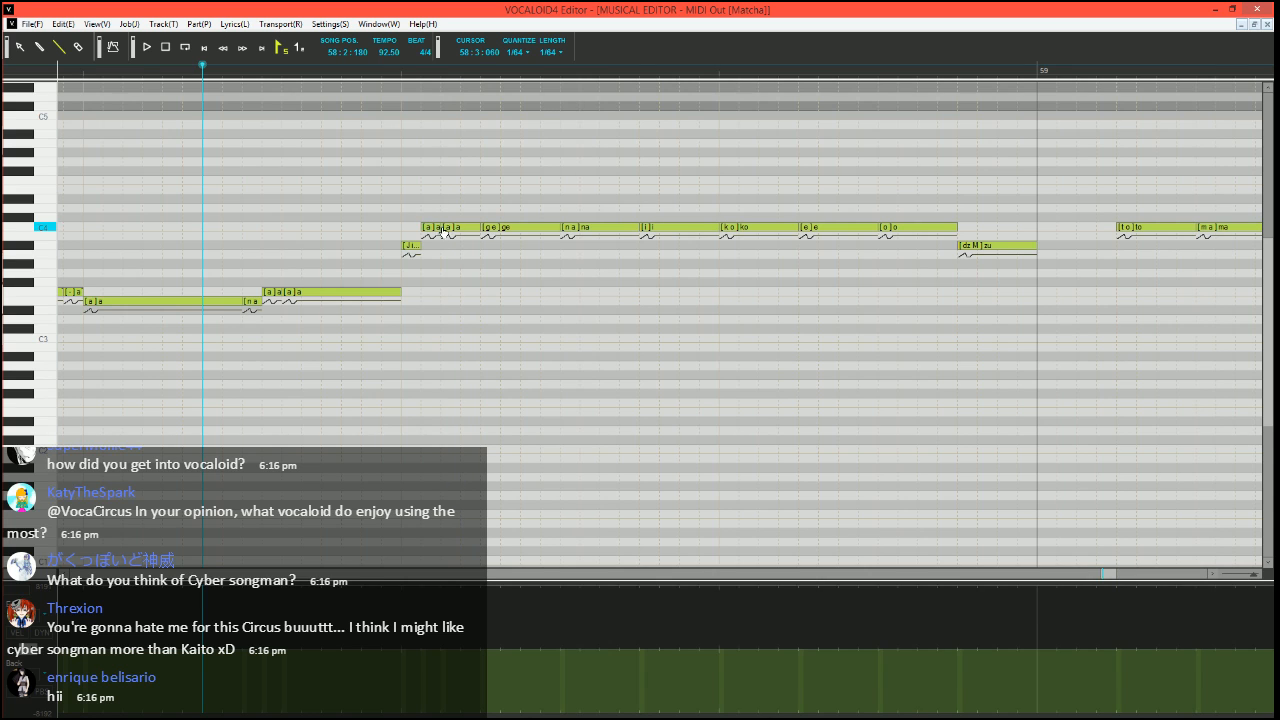
double_click(431, 227)
type("i")
key("Return")
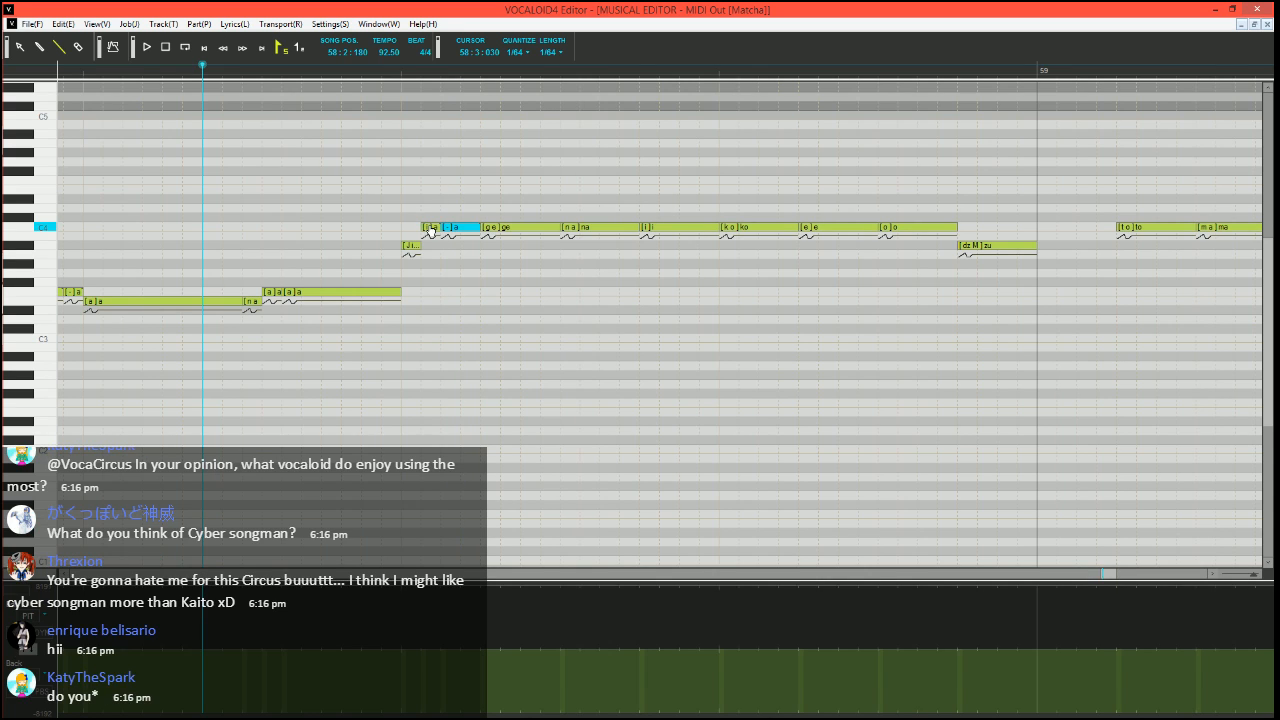
scroll(387, 131, "down", 1)
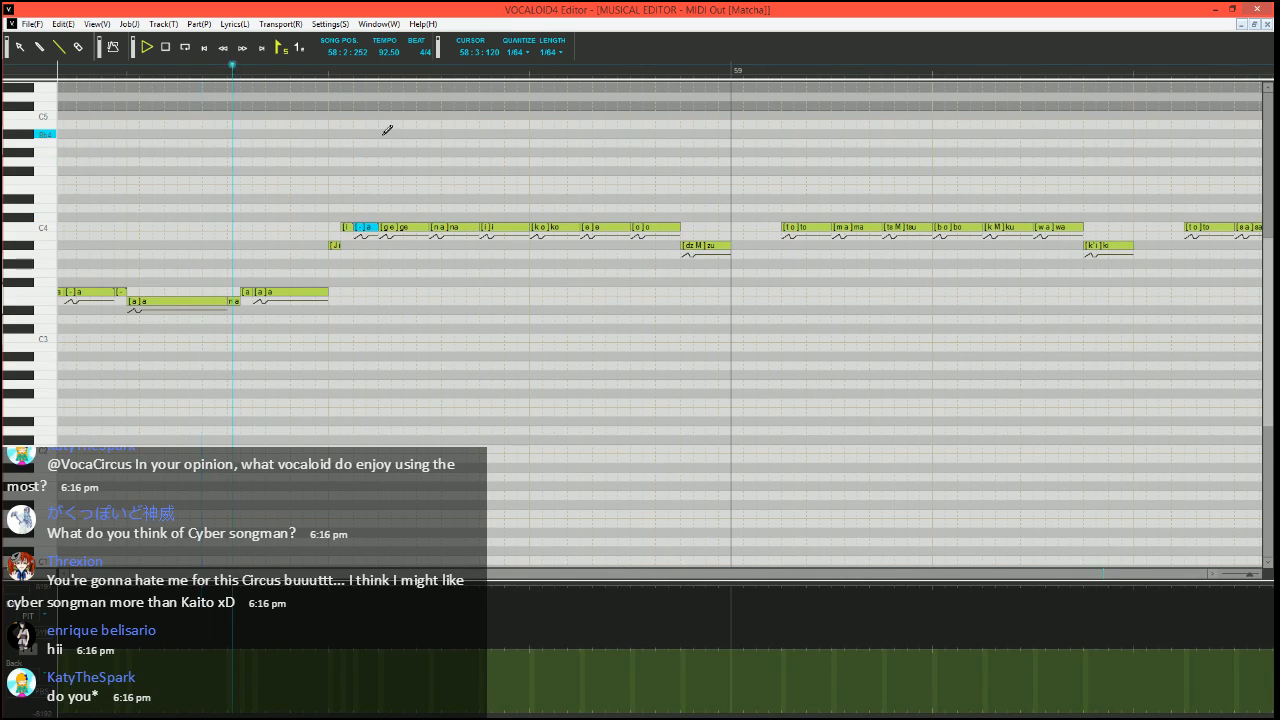
key("space")
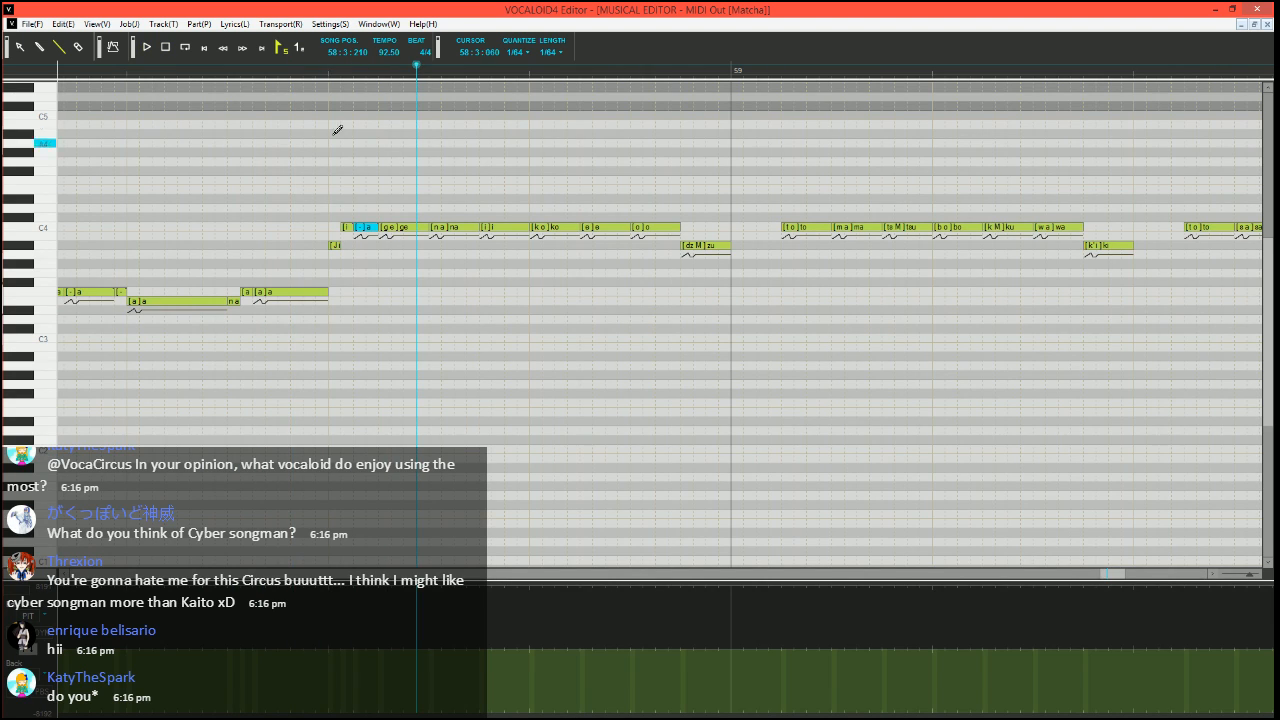
Split the C4 "ko" in bar 58 into a short A#3 "ko", a short C4 "o" and a C4 "-", and play it from 58:2:150
left_click(189, 71)
scroll(457, 334, "left", 2)
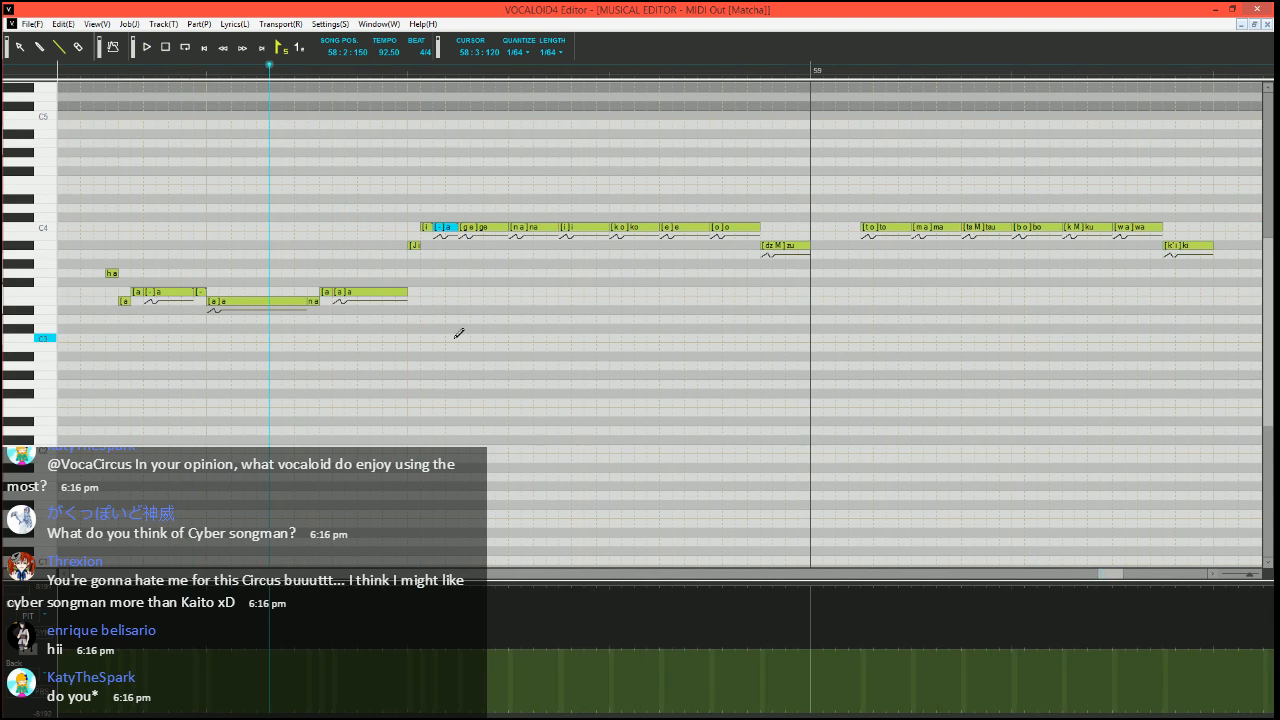
scroll(457, 342, "right", 3)
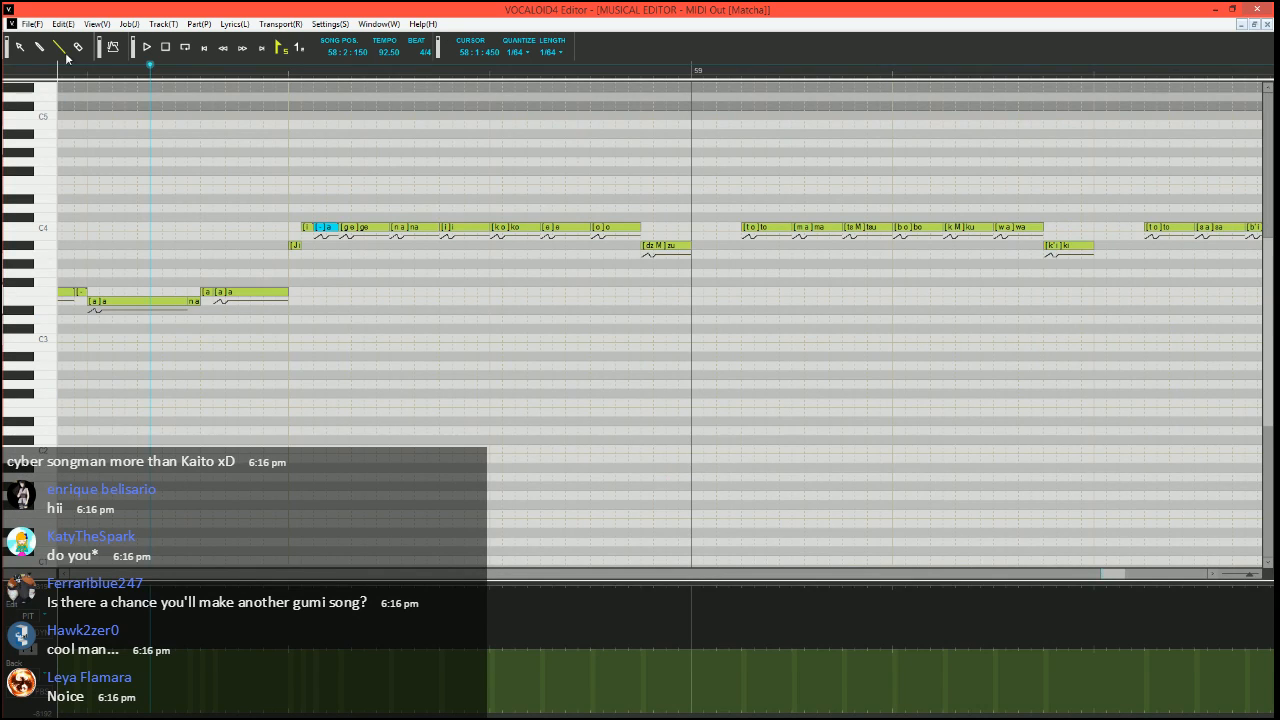
scroll(319, 336, "left", 3)
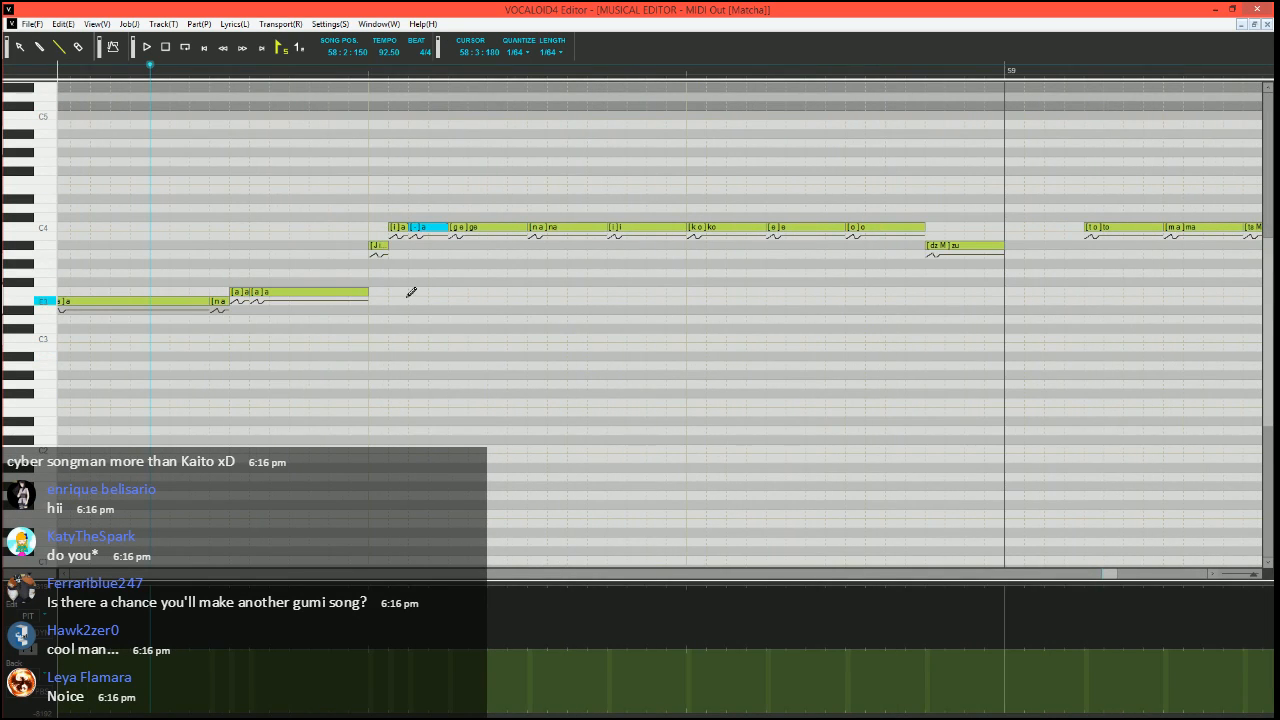
scroll(411, 292, "down", 1)
scroll(371, 300, "left", 1)
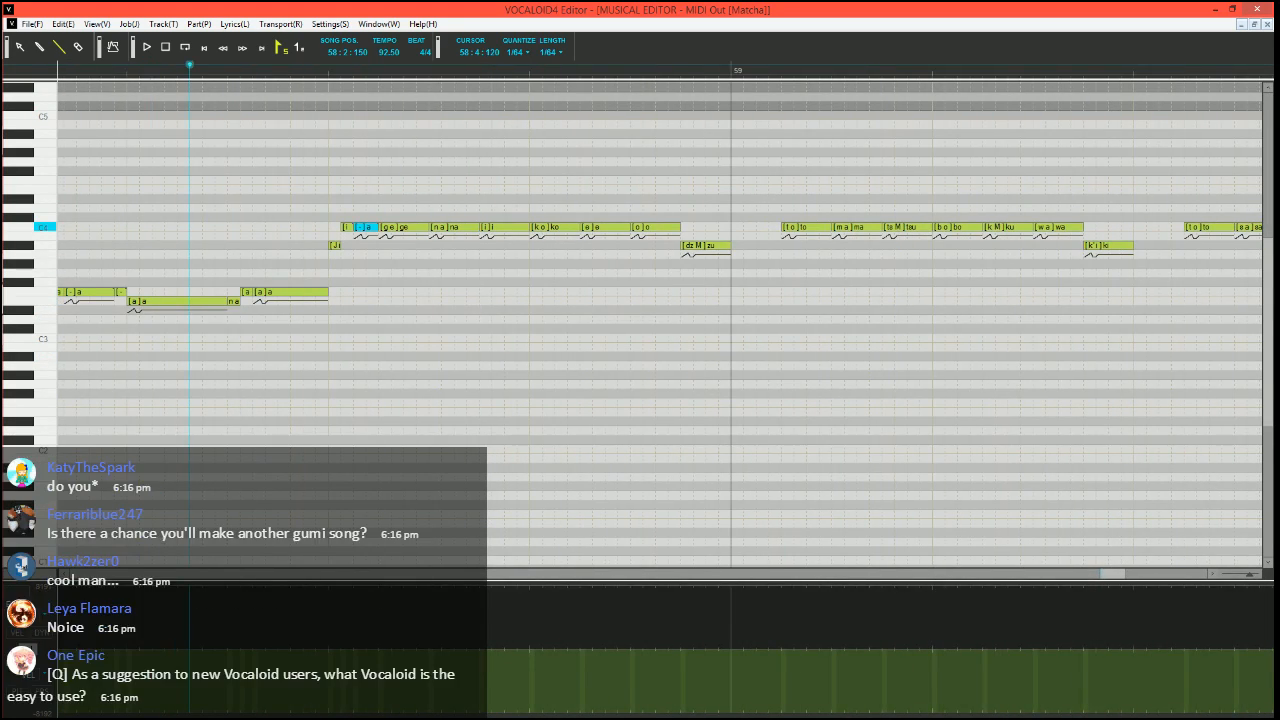
mouse_move(578, 227)
left_mouse_down()
mouse_move(542, 227)
mouse_move(537, 244)
mouse_move(562, 224)
left_mouse_up()
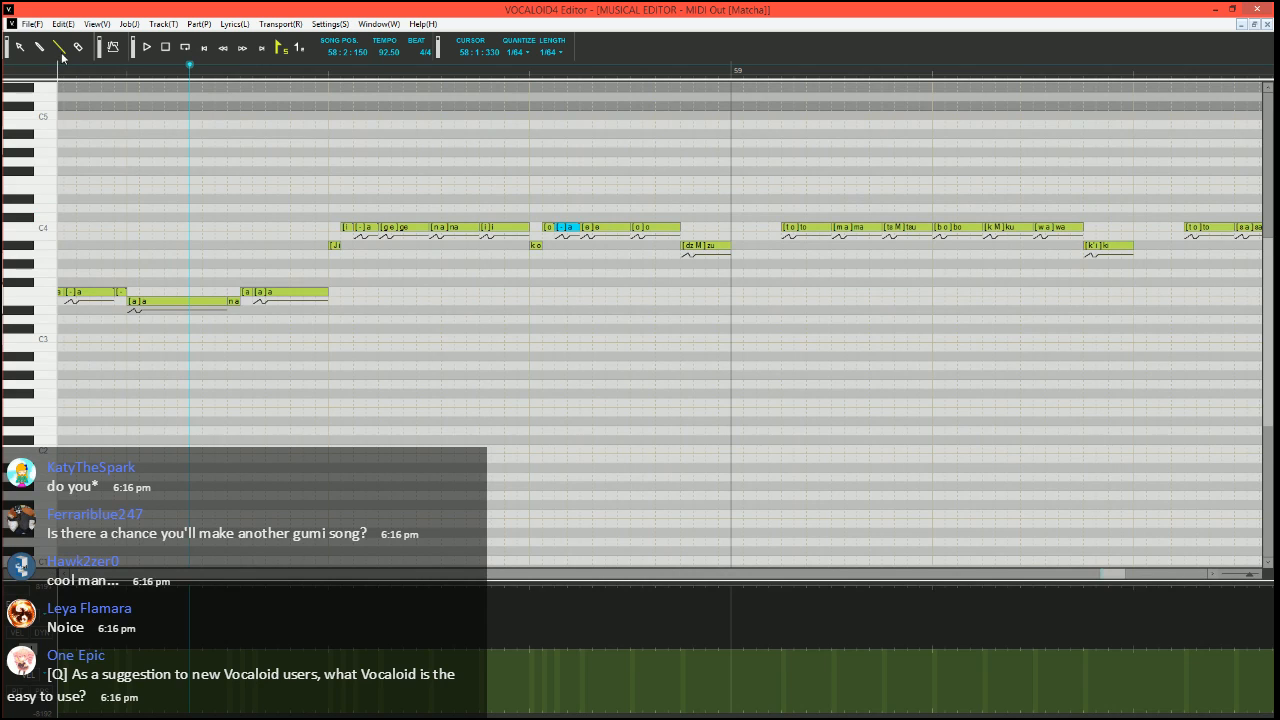
key("space")
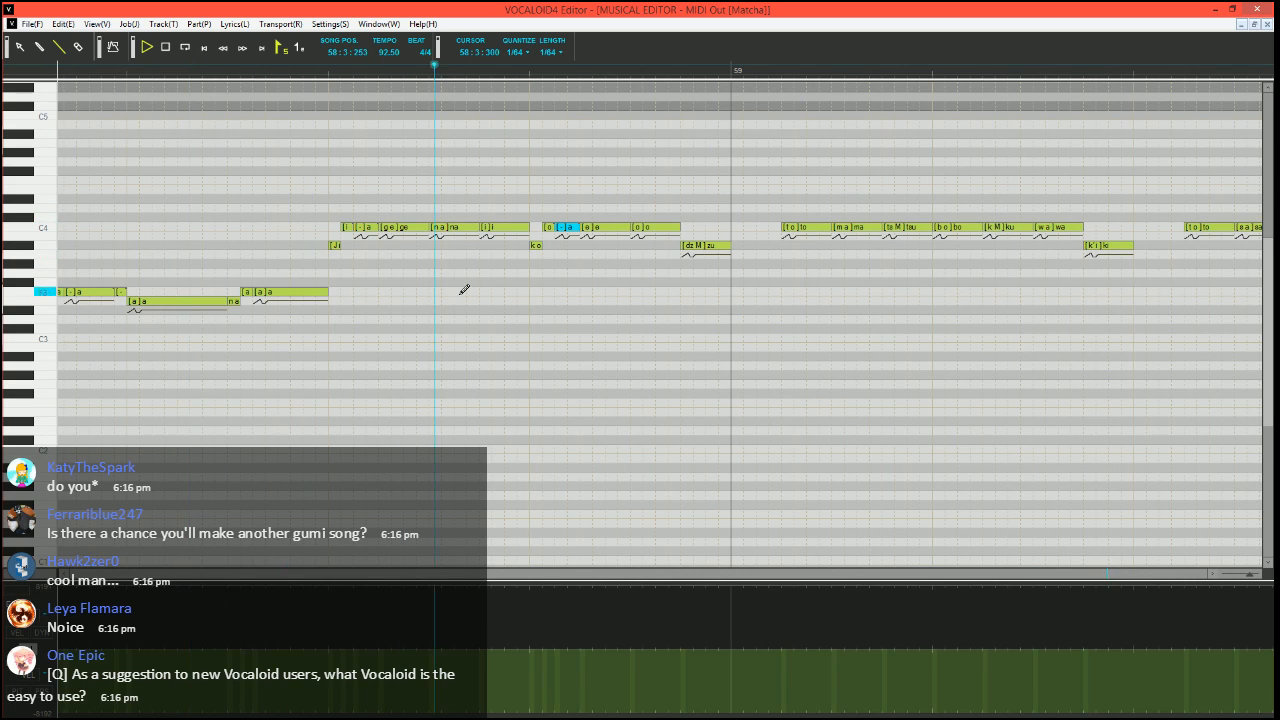
key("space")
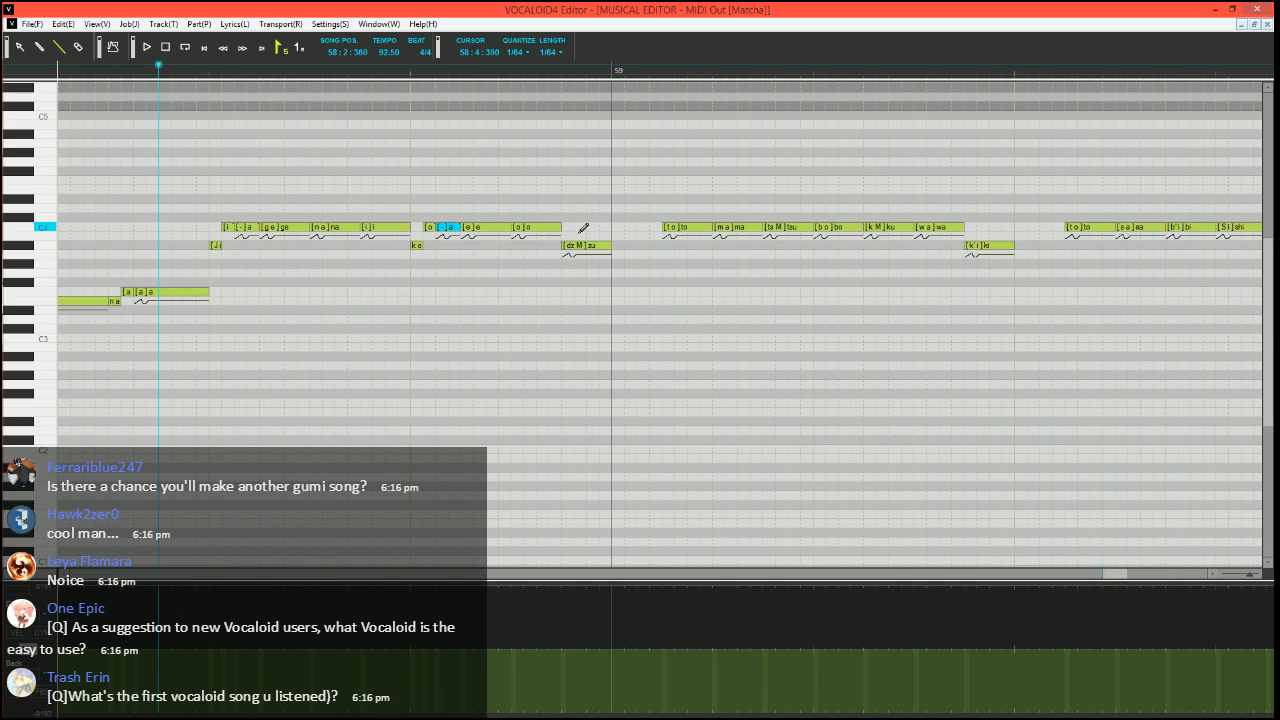
Lengthen the A#3 "zu" at the end of bar 58 to meet the following "to", and lower that "to" velocity to the minimum
left_click_drag(609, 246, 662, 246)
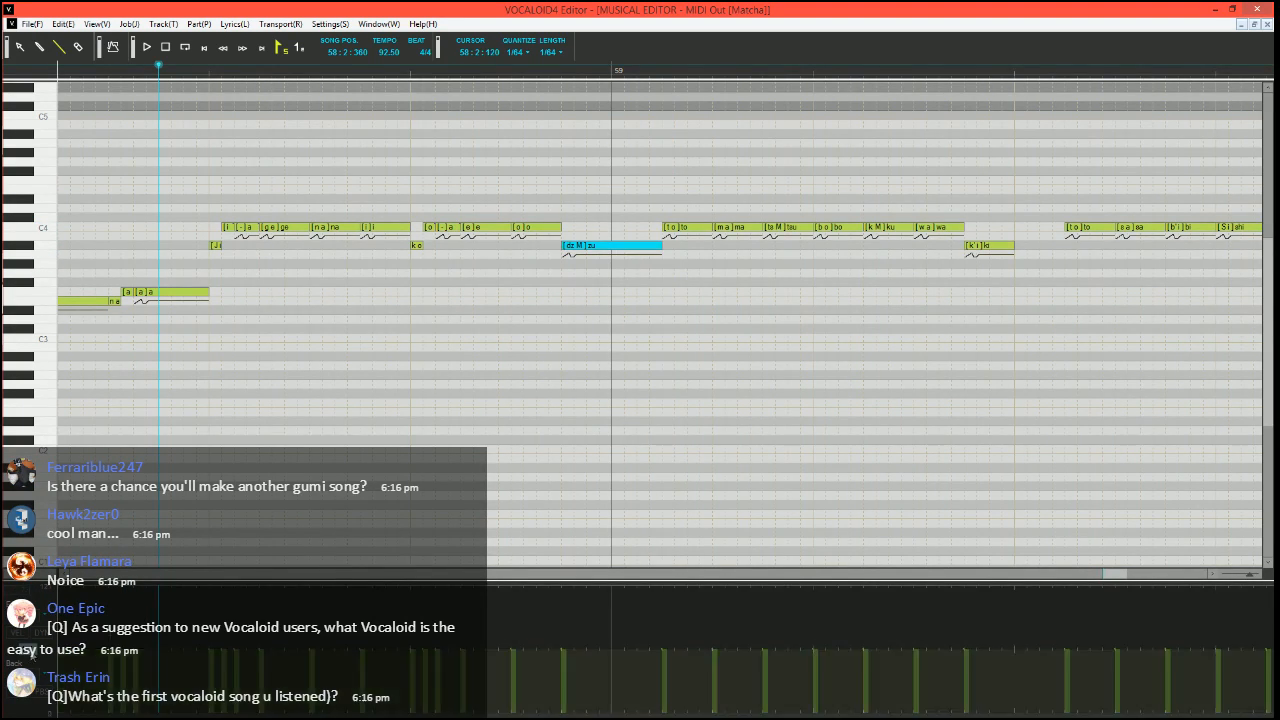
left_click(664, 711)
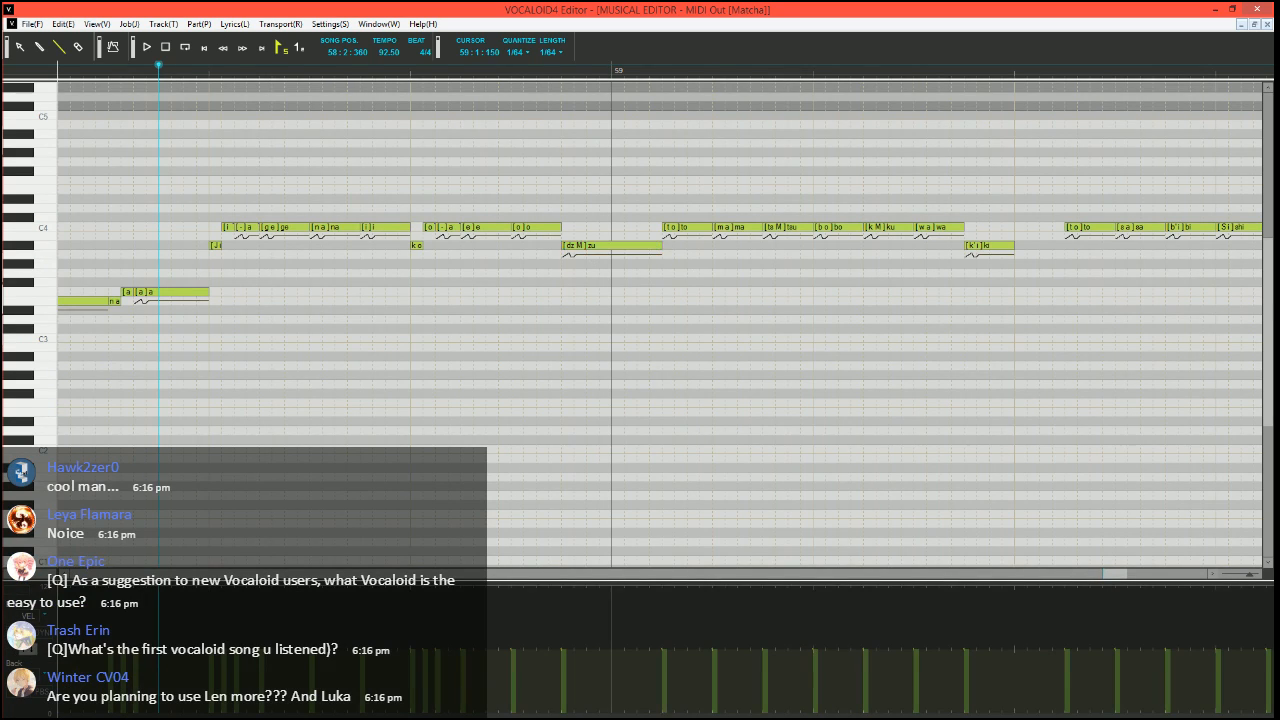
Split the first C4 "to" in bar 59 into a short A#3 "to", a short C4 "o" and a C4 "-", and play it
scroll(686, 281, "right", 1)
mouse_move(584, 228)
left_mouse_down()
mouse_move(595, 228)
mouse_move(590, 246)
mouse_move(633, 228)
left_mouse_up()
left_click(601, 228)
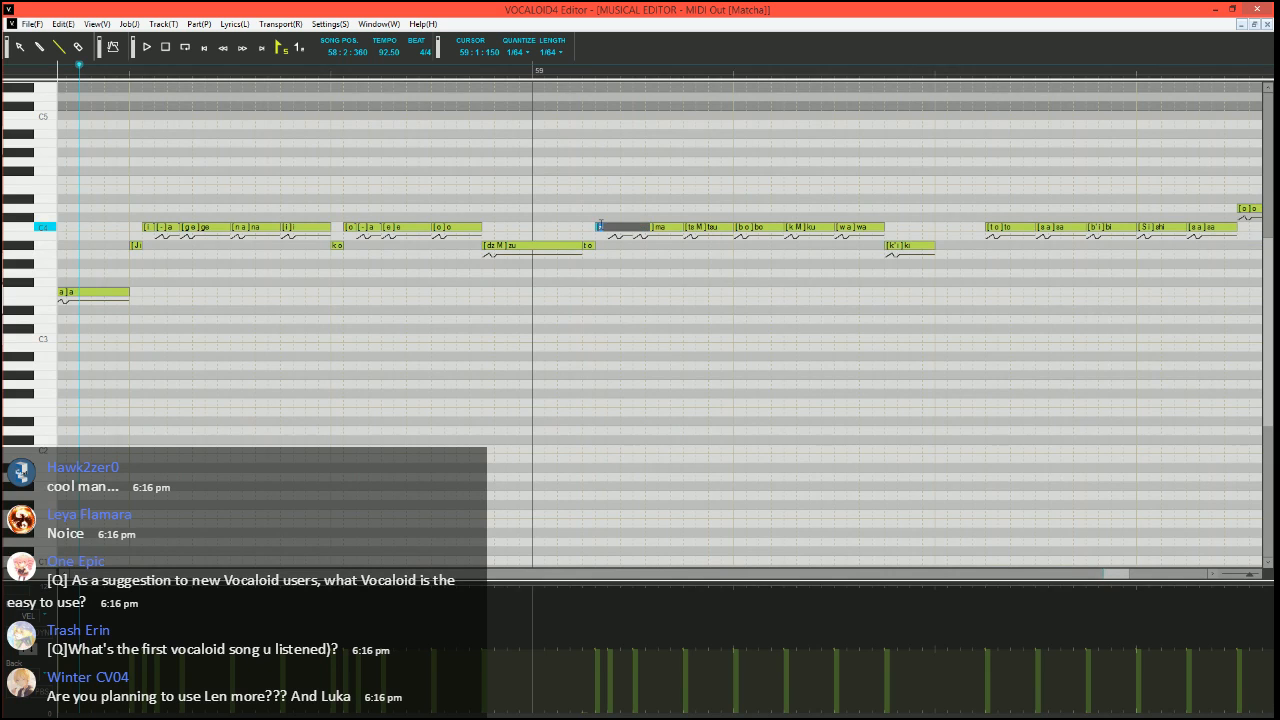
type("o")
key("Return")
key("space")
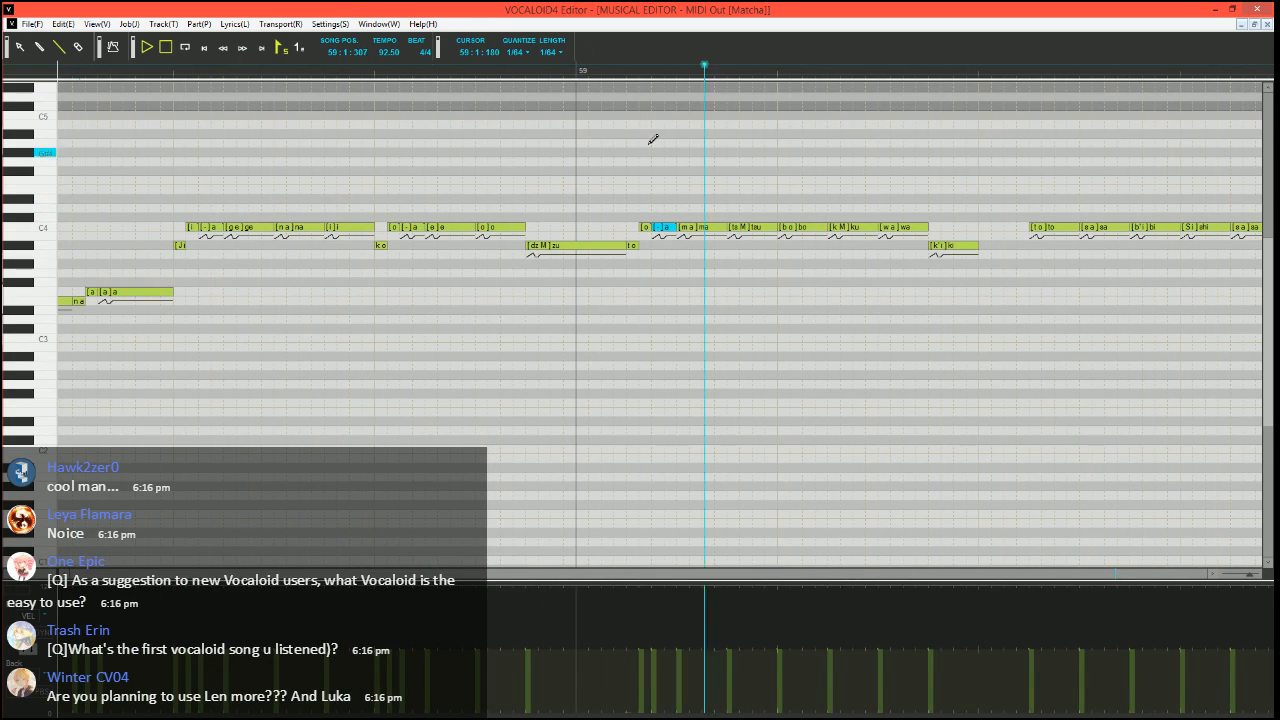
key("space")
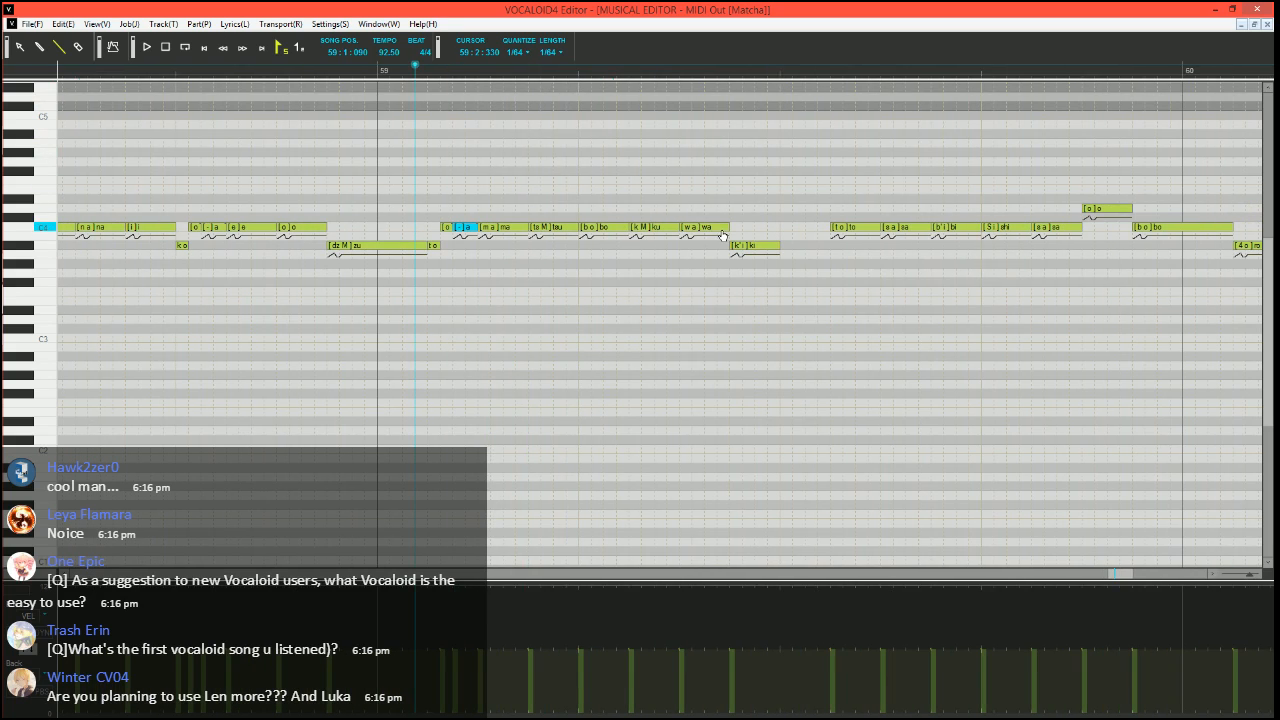
Split the C4 "bo" in bar 59 into a short B3 "bo", a short C4 "o" and a C4 "-", play it, and move to 59:2:330
mouse_move(627, 231)
left_mouse_down()
mouse_move(586, 241)
mouse_move(628, 227)
left_mouse_up()
left_click(596, 227)
type("o")
key("Tab")
type("-")
key("Return")
key("space")
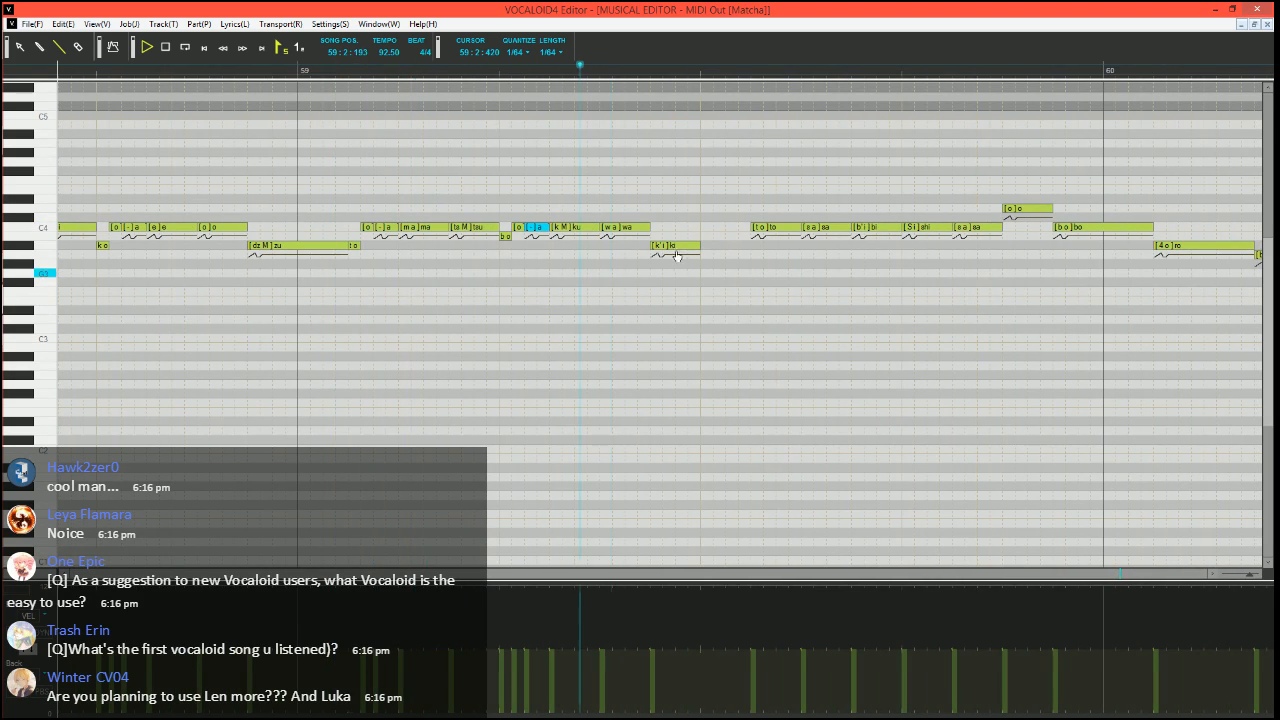
left_click(636, 74)
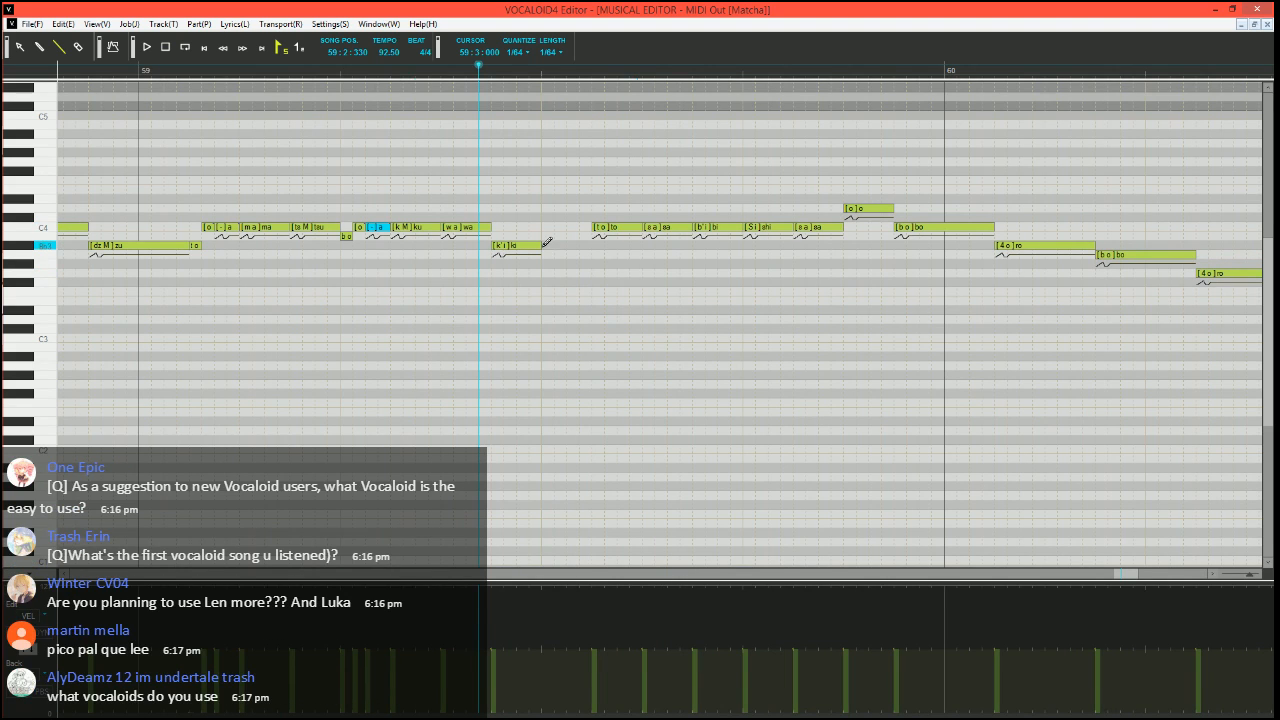
Lengthen the A#3 "ki" in bar 59 to meet the following "to", and lower that "to" velocity to the minimum
left_click_drag(540, 246, 592, 248)
left_click_drag(576, 712, 608, 714)
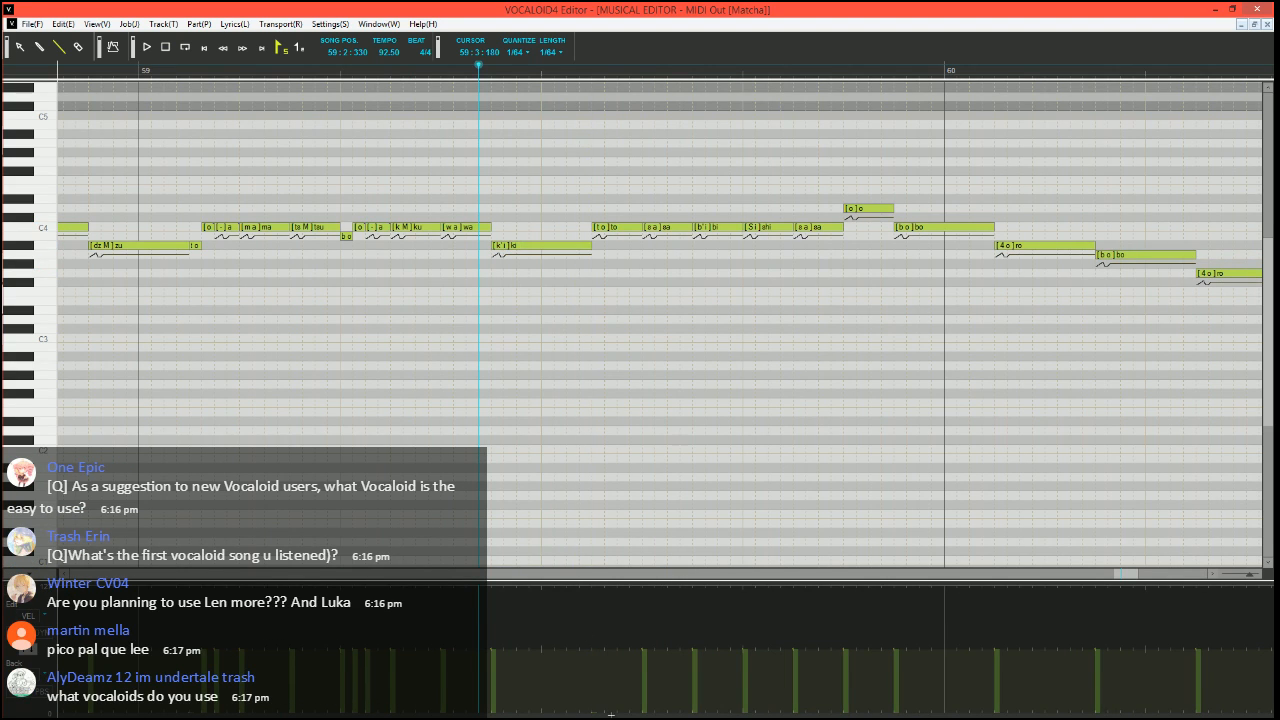
Split the C4 "to" after "ki" in bar 59 into a short A#3 "to", a short C4 "o" and a C4 "-", and play it
scroll(627, 395, "right", 3)
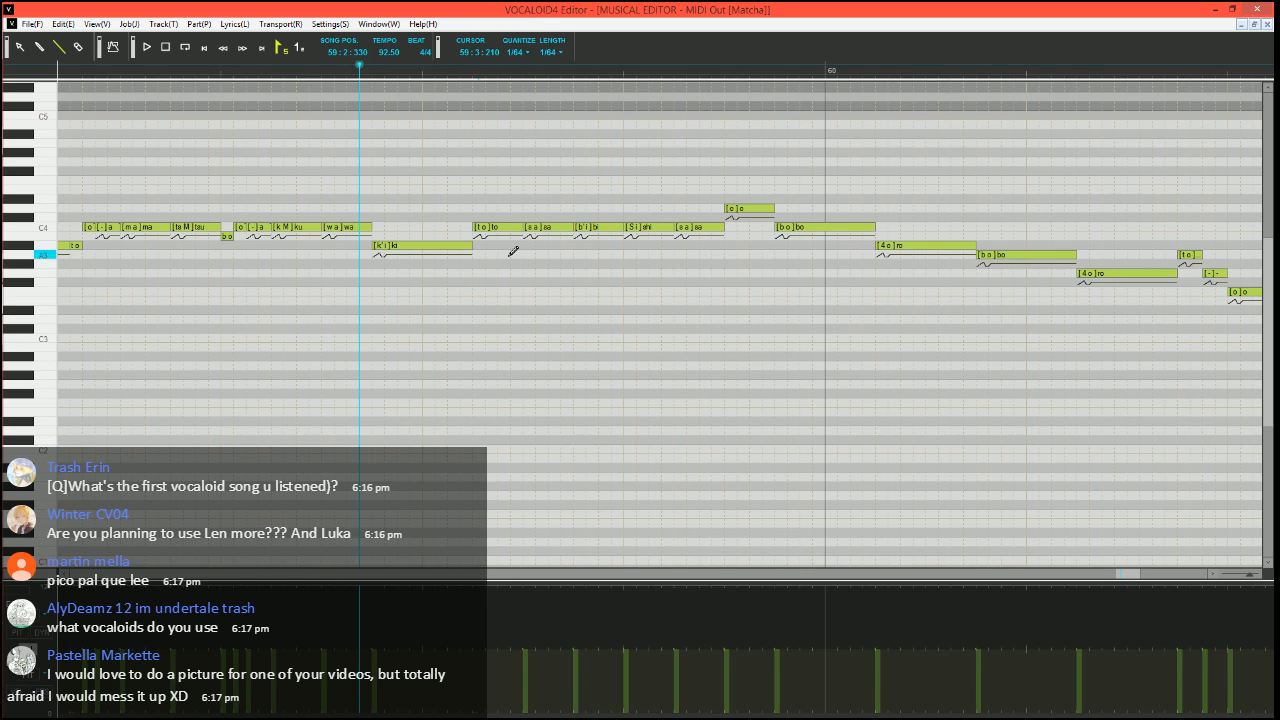
mouse_move(522, 227)
left_mouse_down()
mouse_move(485, 227)
mouse_move(480, 248)
mouse_move(521, 227)
left_mouse_up()
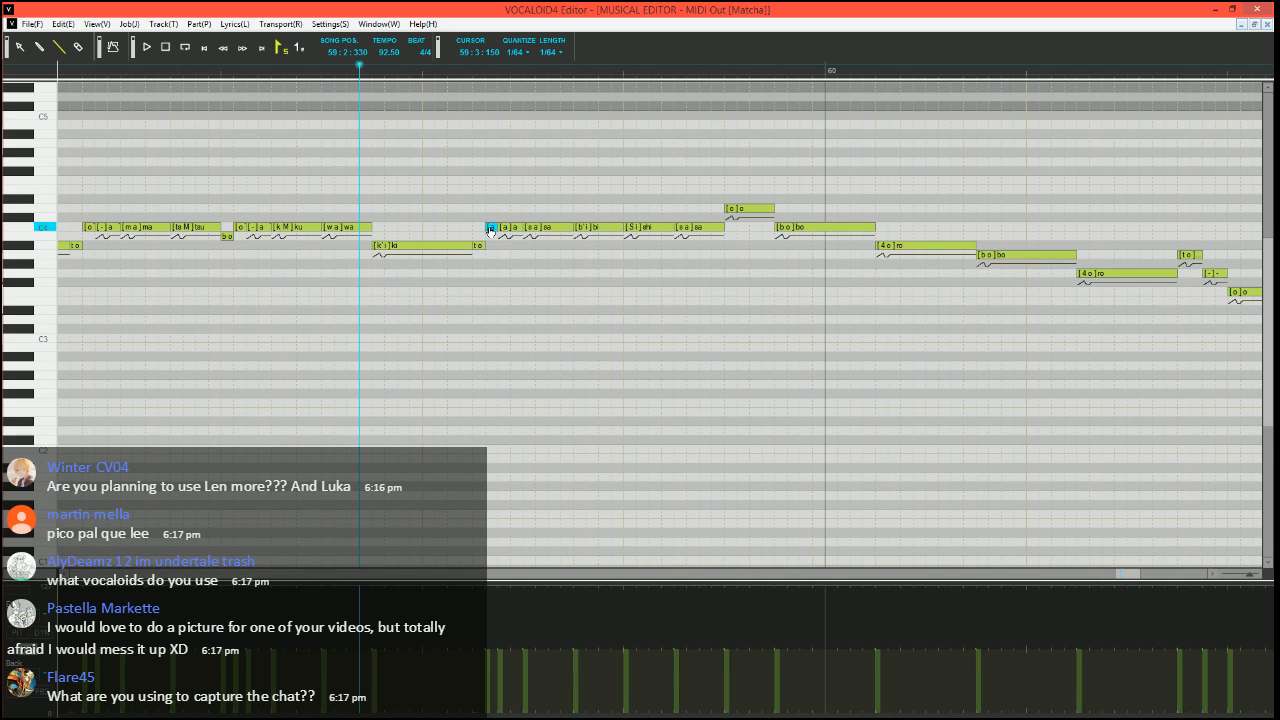
double_click(489, 227)
scroll(540, 293, "right", 3)
scroll(480, 306, "left", 2)
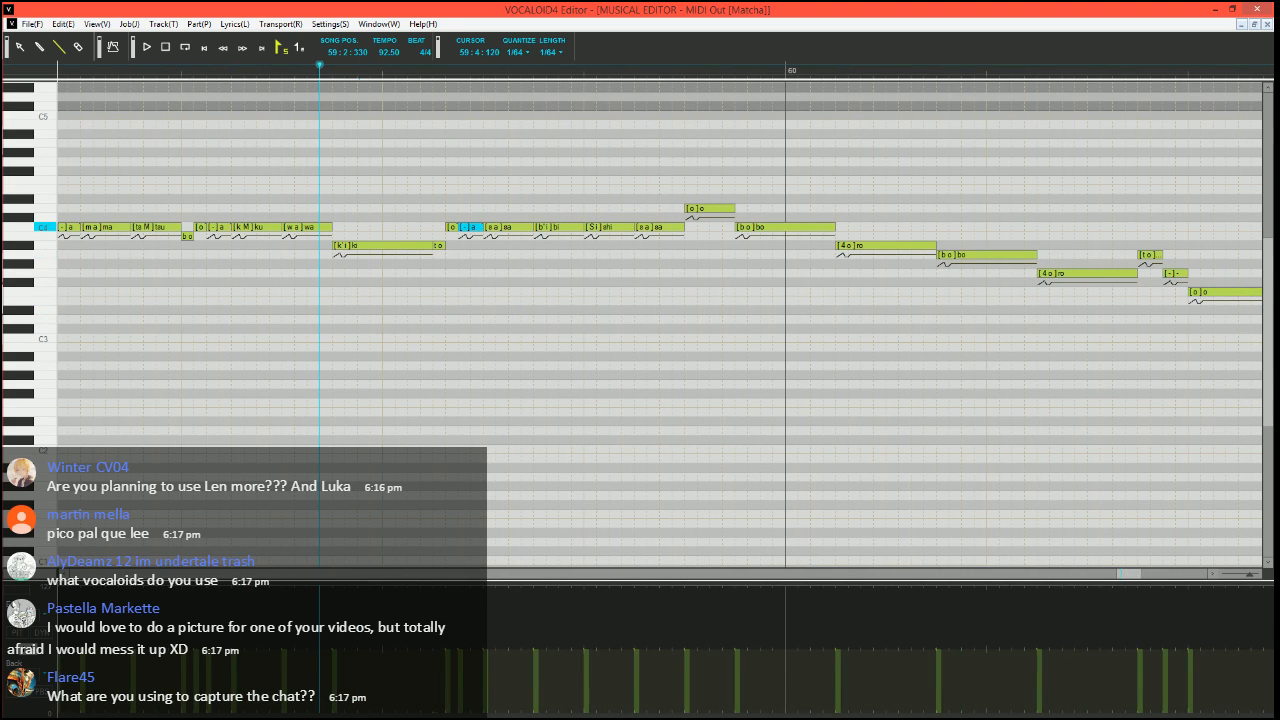
left_click(627, 228)
key("space")
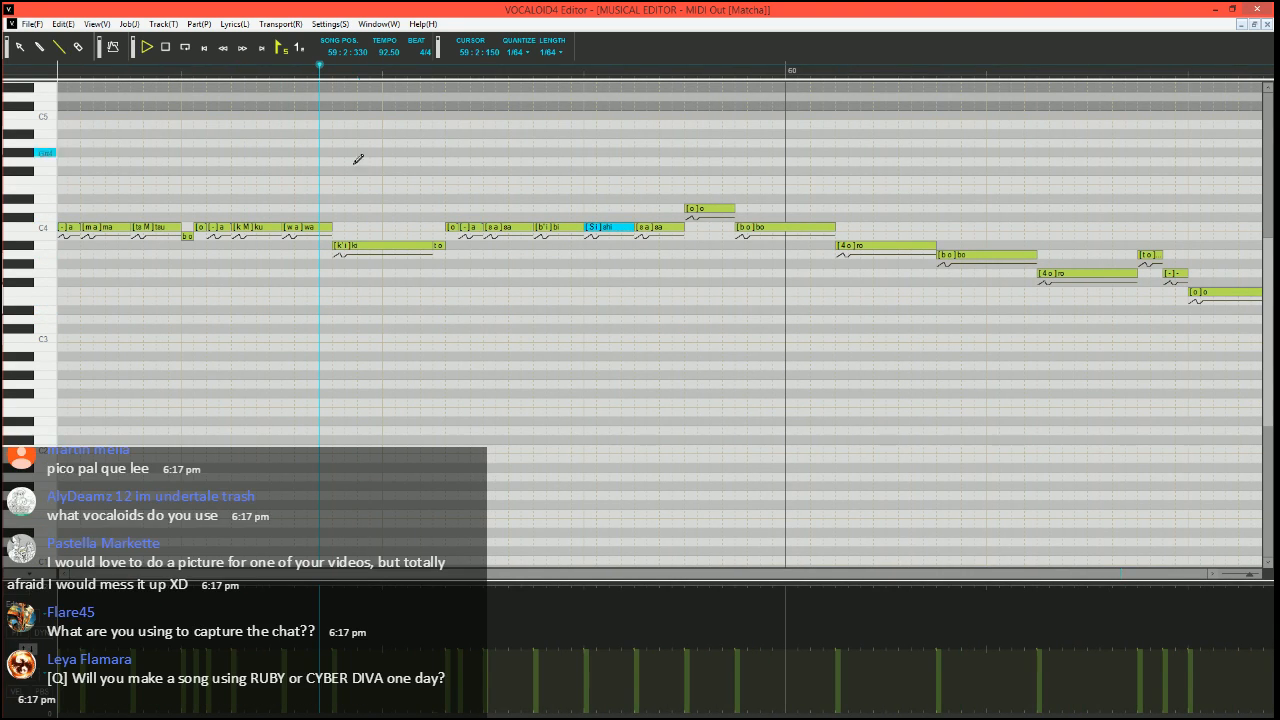
key("space")
Set the song position to 59:3:090 and split the last C4 "sa" in bar 59 into a shortened "sa" and a short "-"
left_click(420, 64)
scroll(690, 227, "right", 3)
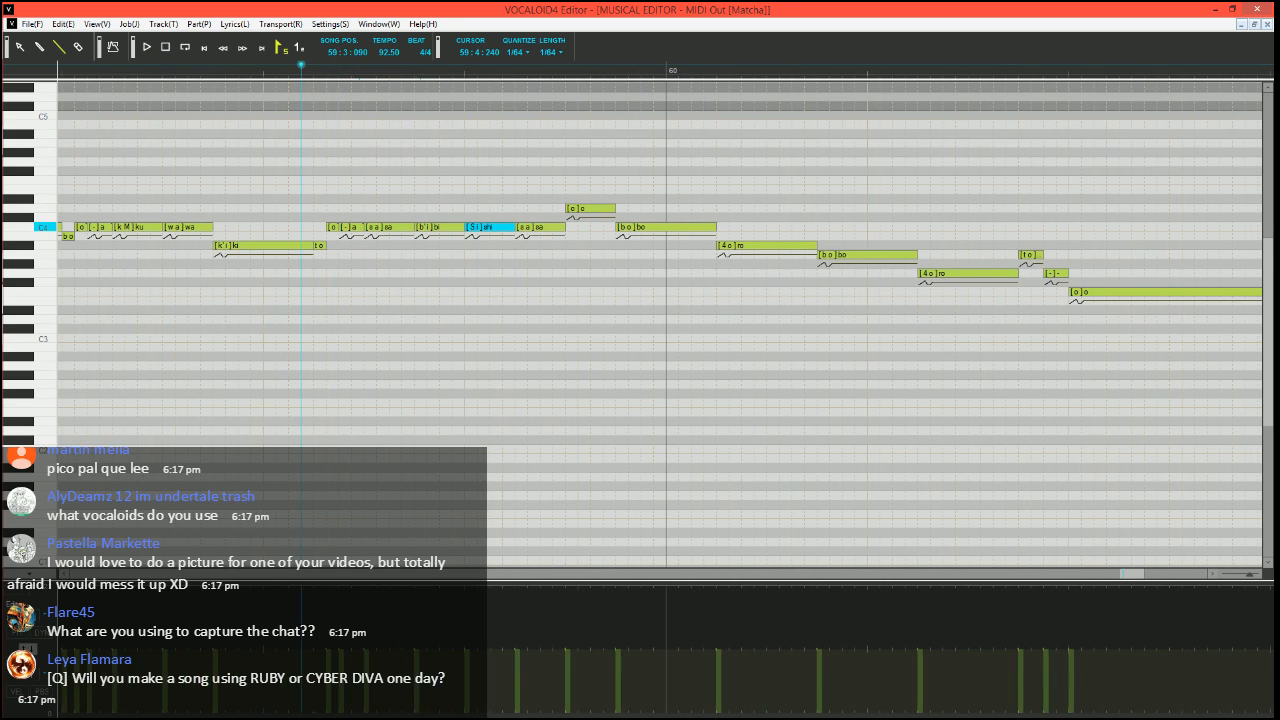
mouse_move(564, 227)
left_mouse_down()
mouse_move(553, 227)
mouse_move(577, 210)
left_mouse_up()
type("-")
key("Return")
Split the D4 "o" in bar 59 into a short C4 "o", a short D4 "o" and a D4 "-", and play the phrase
left_click_drag(567, 228, 588, 207)
mouse_move(589, 208)
left_mouse_down()
mouse_move(620, 205)
mouse_move(588, 208)
left_mouse_up()
double_click(584, 208)
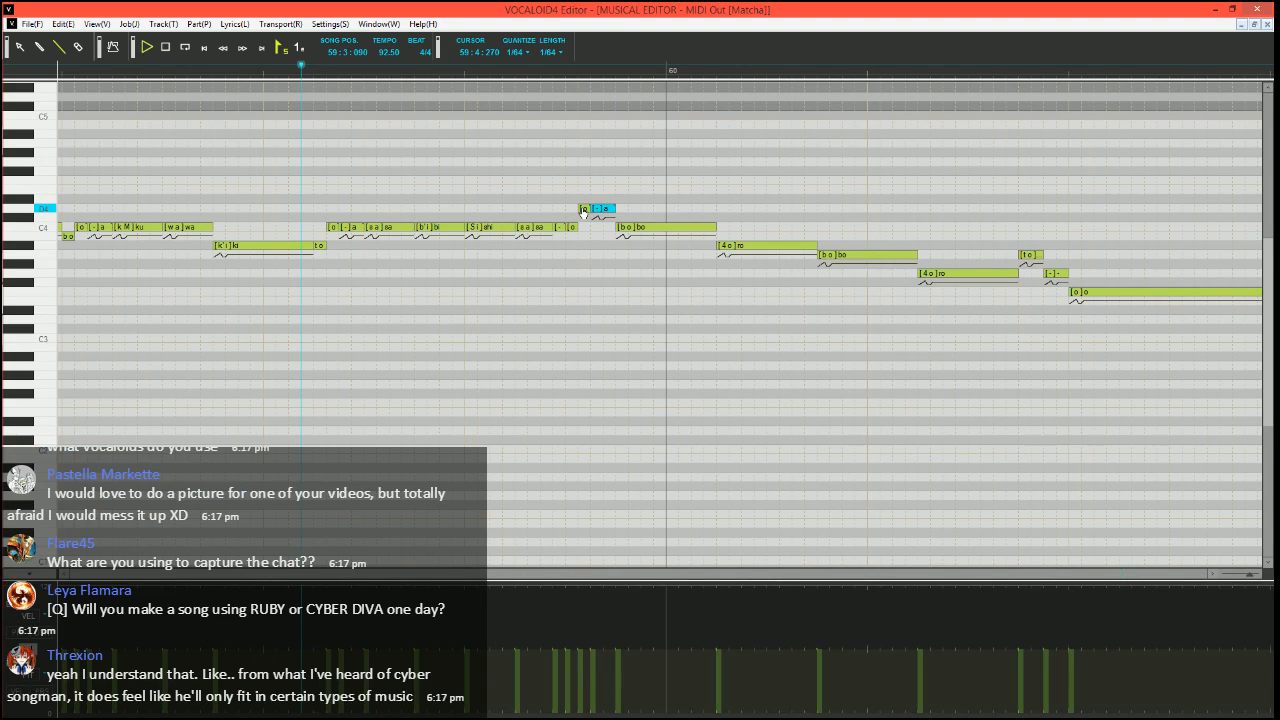
key("space")
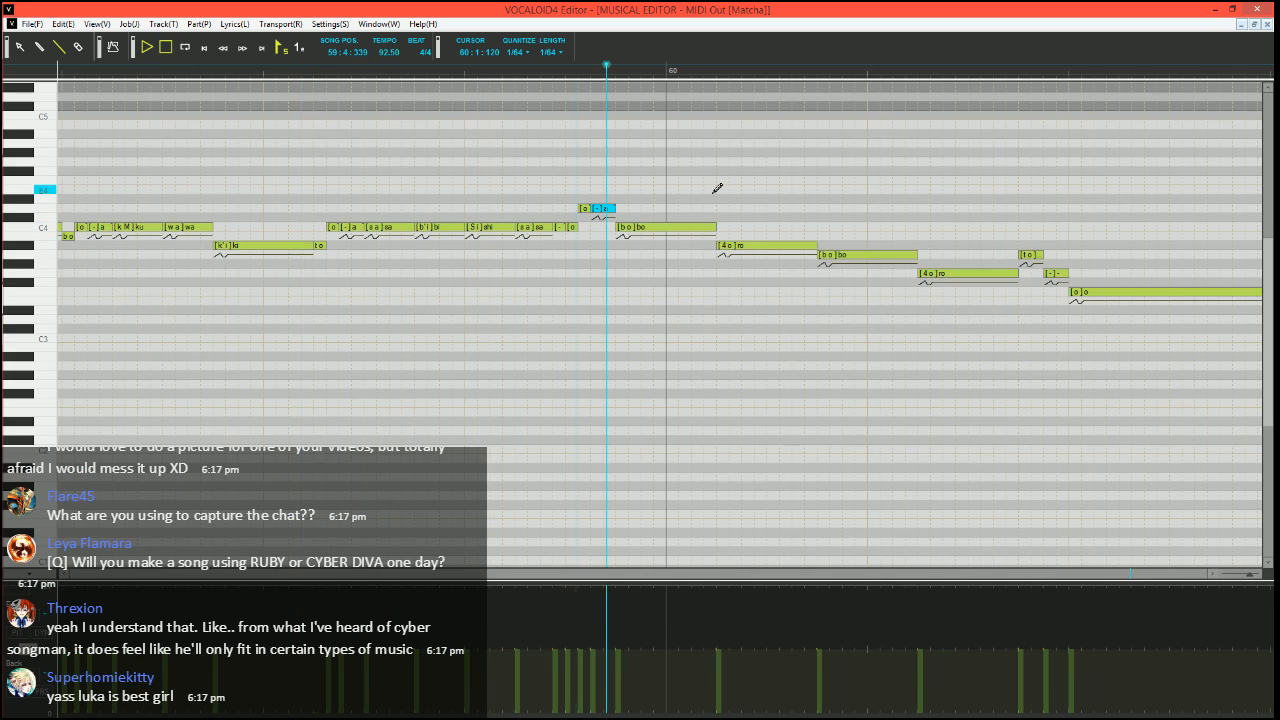
key("space")
Split the C4 "bo" leading into bar 60 into a short A#3 "bo", a short C4 "o", a longer C4 "-" and a short C4 "-"
scroll(708, 231, "right", 3)
left_click(594, 231)
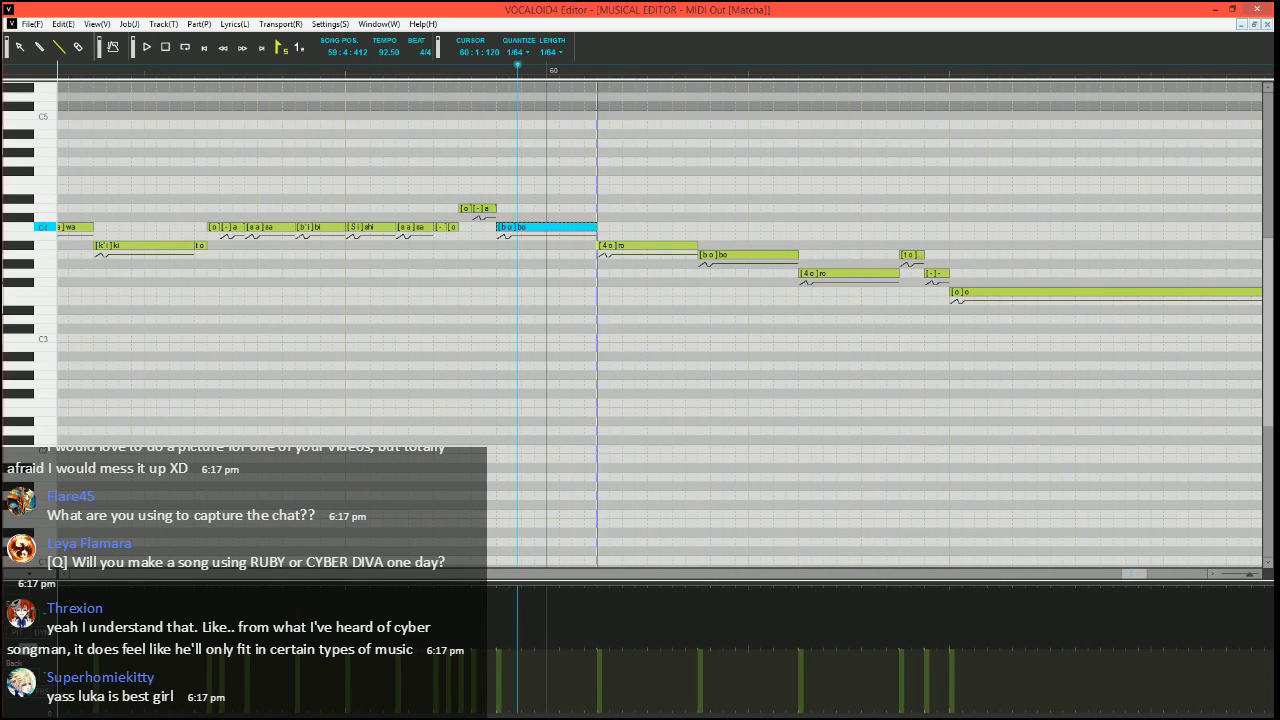
mouse_move(509, 230)
left_mouse_down()
mouse_move(505, 246)
mouse_move(521, 228)
left_mouse_up()
left_click_drag(523, 228, 597, 227)
double_click(514, 230)
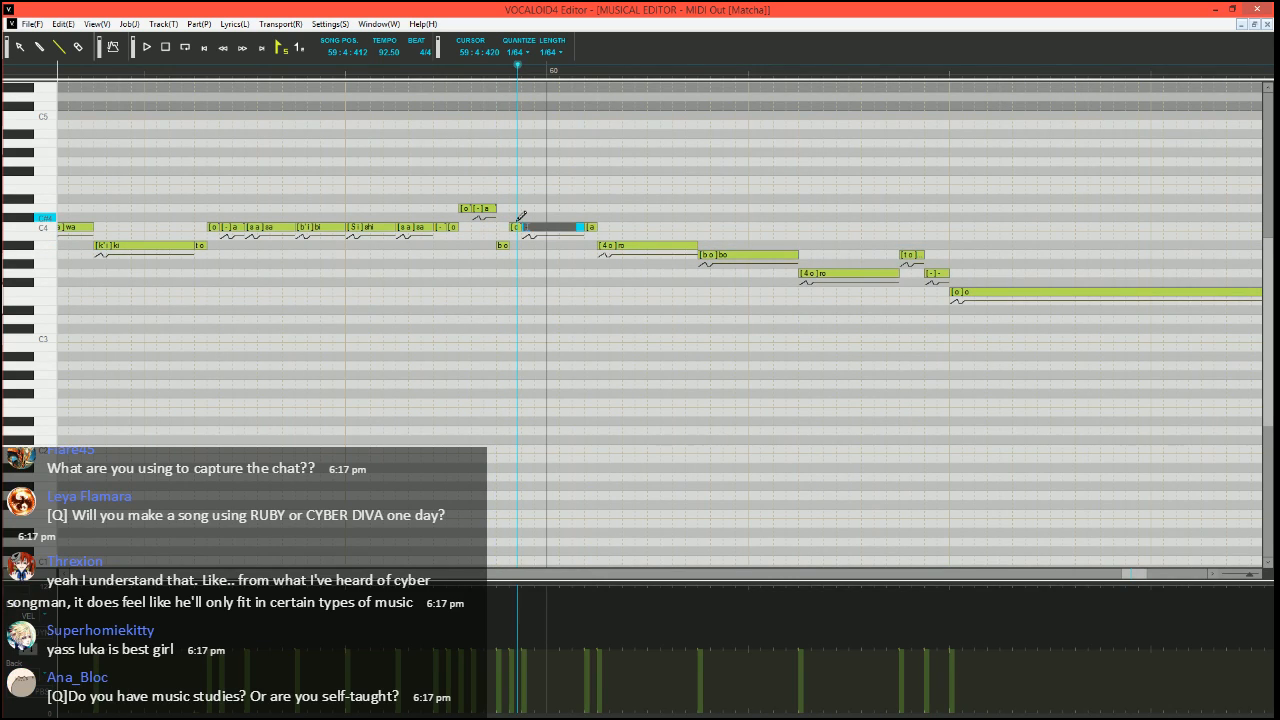
key("Return")
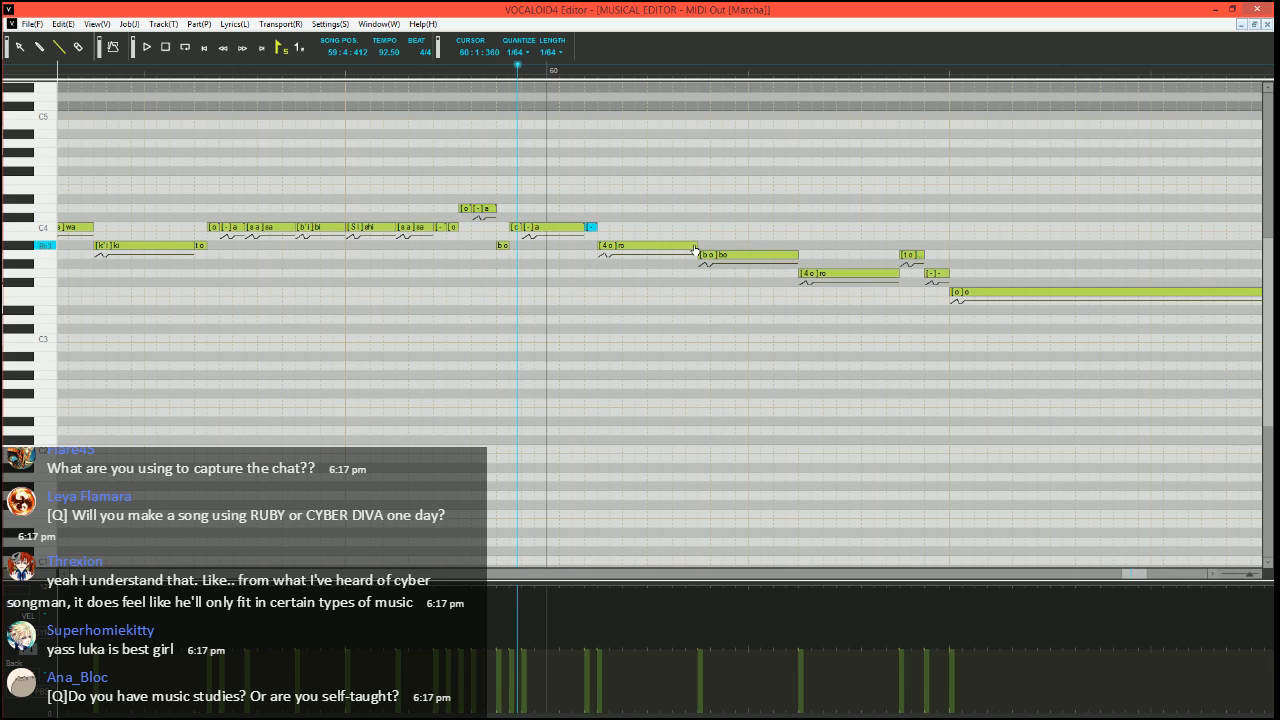
Split the A#3 "ro" in bar 60 into a short C4 "ro", an A#3 "o", a short A#3 "-" and an A3 "-"
left_click(693, 246)
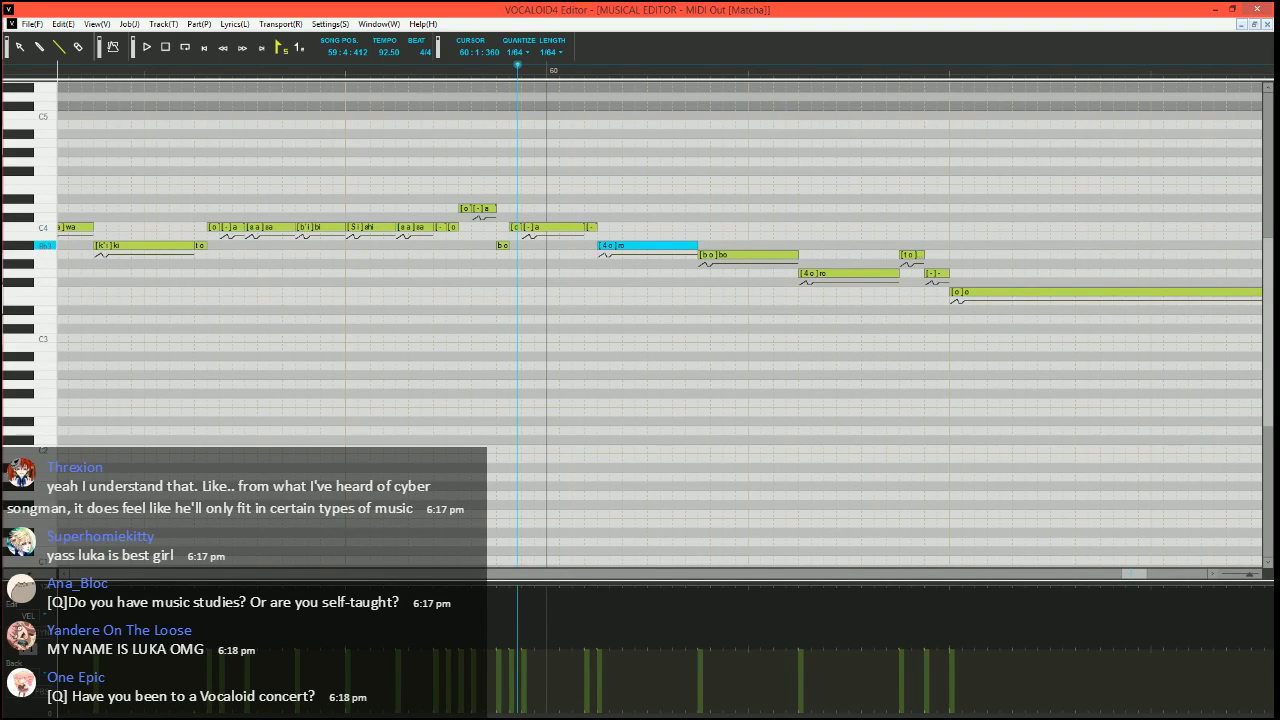
mouse_move(697, 246)
left_mouse_down()
mouse_move(604, 253)
mouse_move(605, 232)
mouse_move(700, 255)
left_mouse_up()
left_click(653, 244)
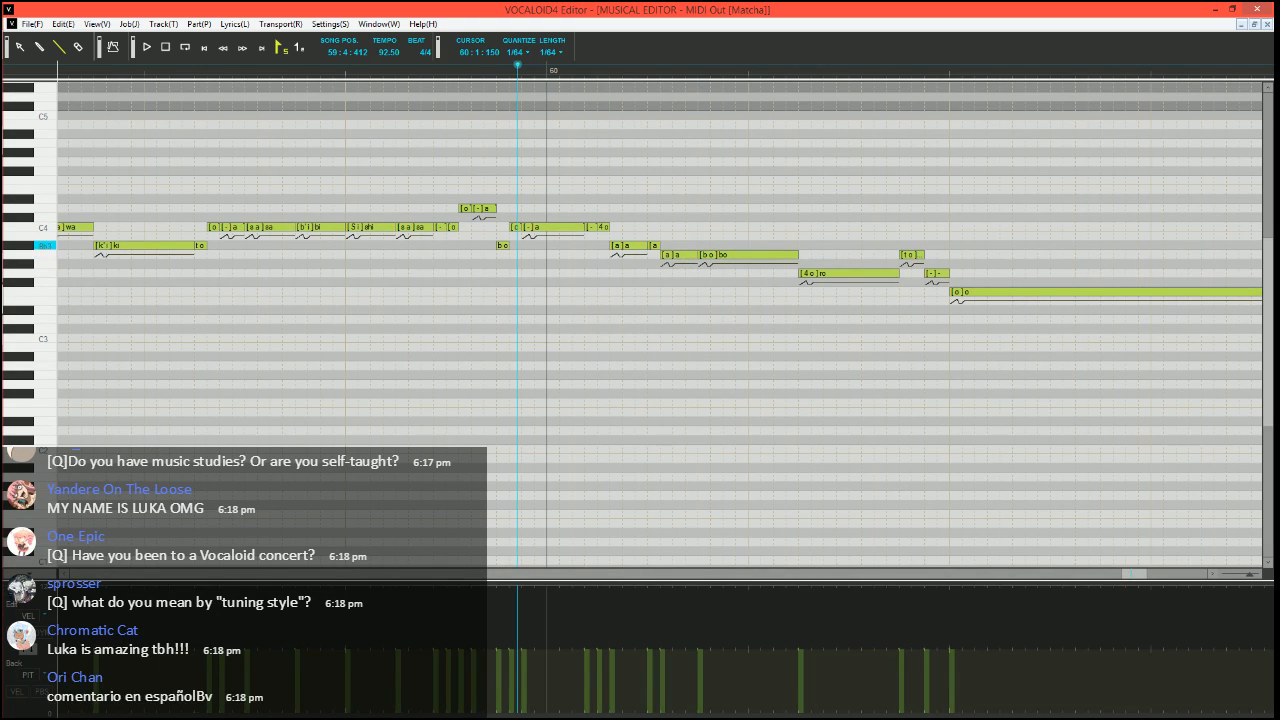
double_click(621, 246)
type("o")
key("Tab")
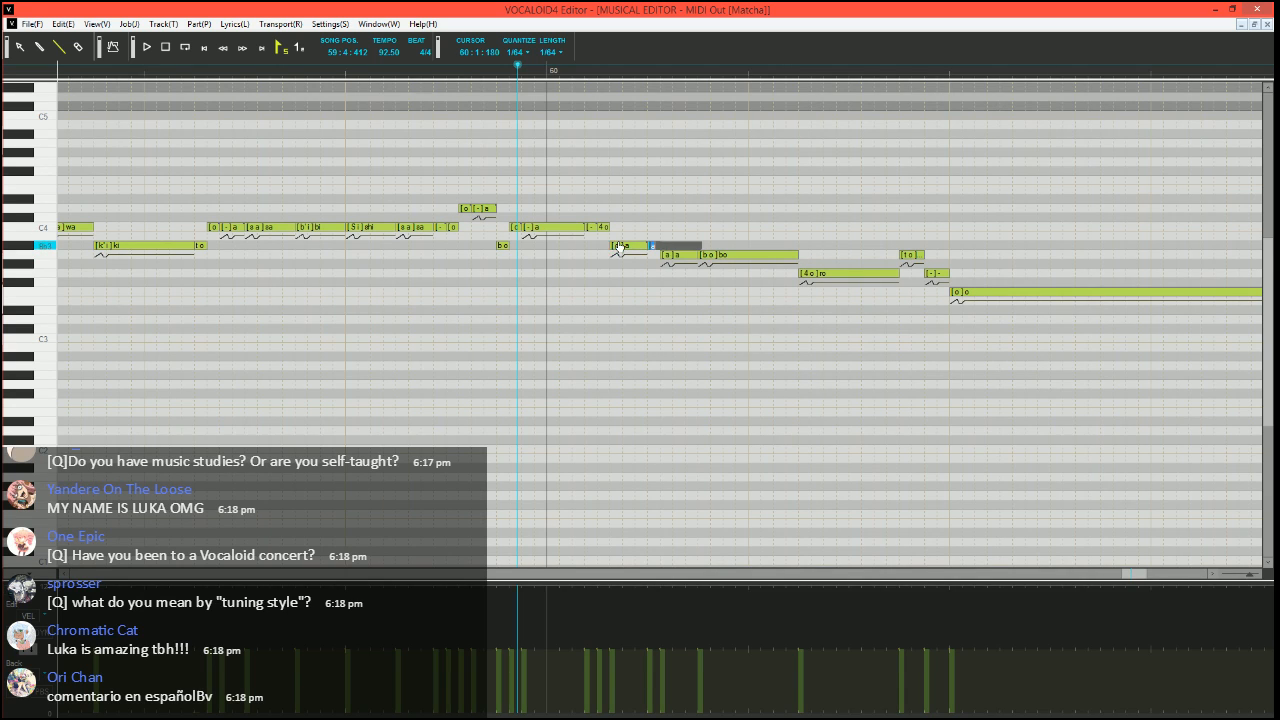
type("-")
key("Tab")
type("-")
key("Return")
Split the A3 "bo" in bar 60 into a G3 "bo", a short A3 "o" and a longer A3 "-", and play the phrase
scroll(735, 227, "right", 1)
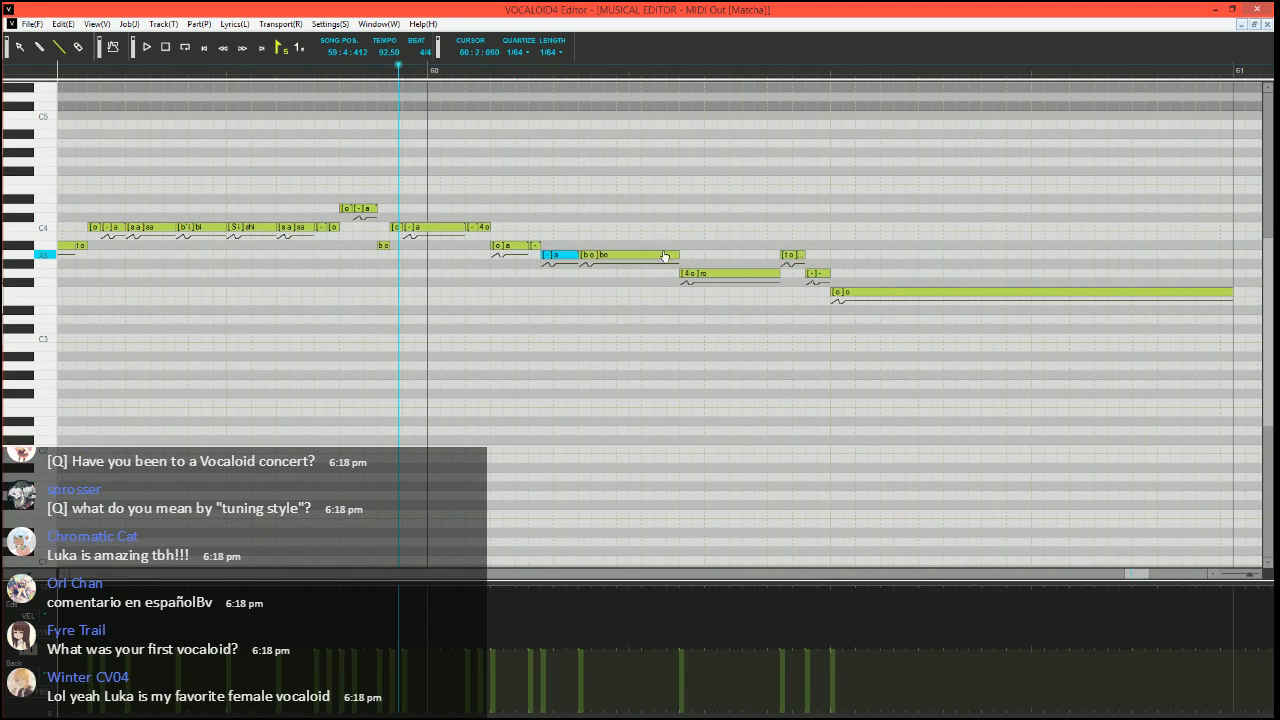
left_click_drag(678, 255, 603, 255)
mouse_move(593, 256)
left_mouse_down()
mouse_move(594, 277)
mouse_move(625, 254)
mouse_move(679, 255)
left_mouse_up()
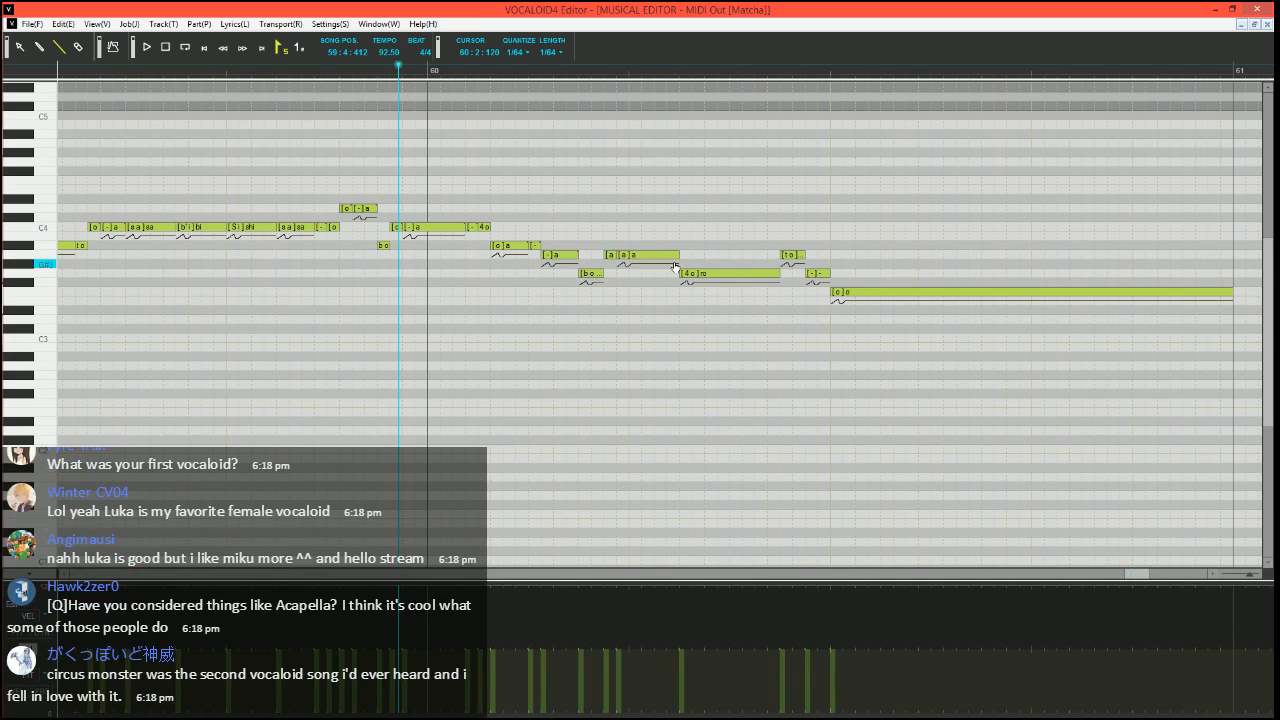
double_click(608, 257)
type("o")
key("Tab")
type("-")
key("Return")
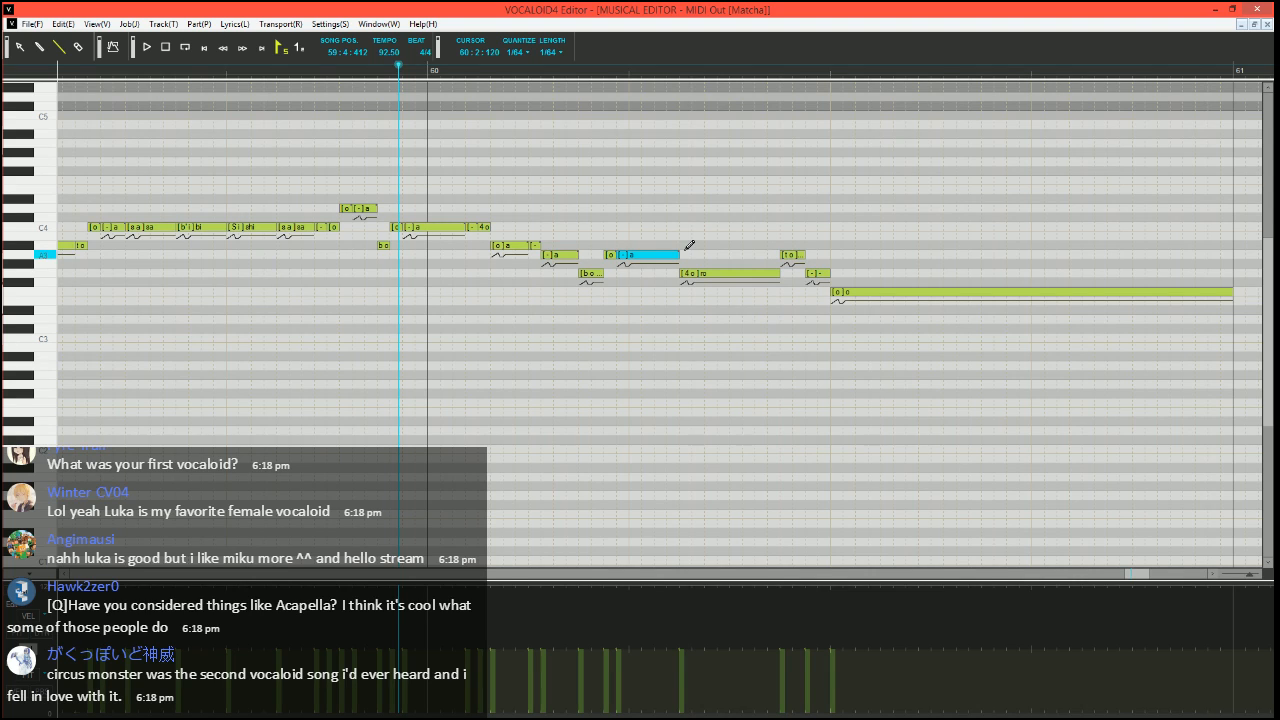
left_click(277, 70)
key("space")
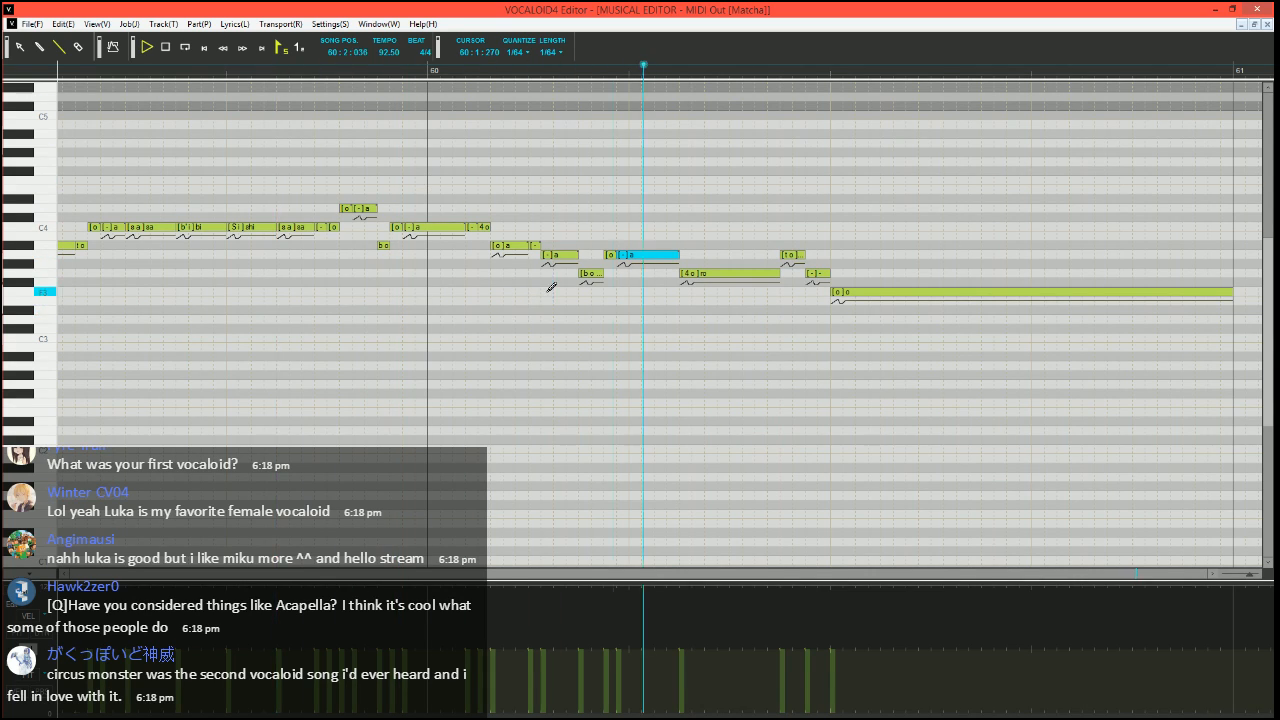
Set the song position to 60:1:270 and reduce the velocity of the A3 "to" in bar 60 by about half
left_click(542, 76)
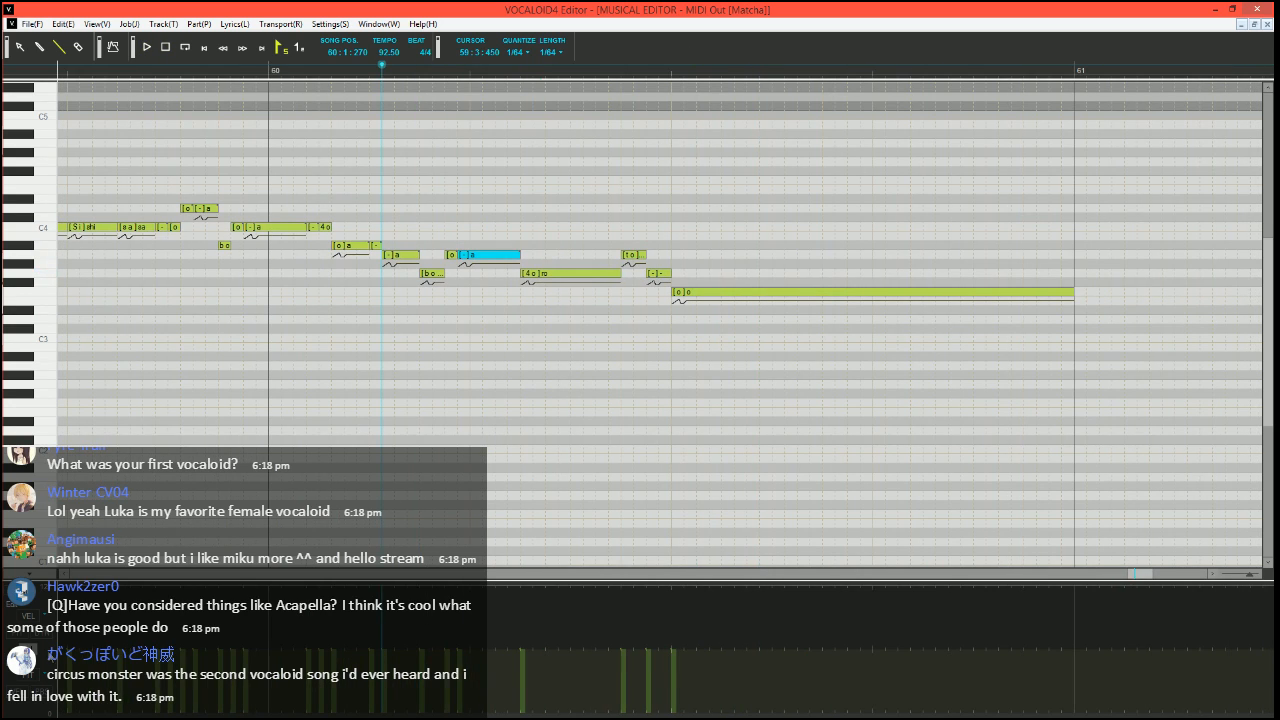
left_click(30, 671)
left_click(30, 674)
left_click_drag(631, 689, 612, 686)
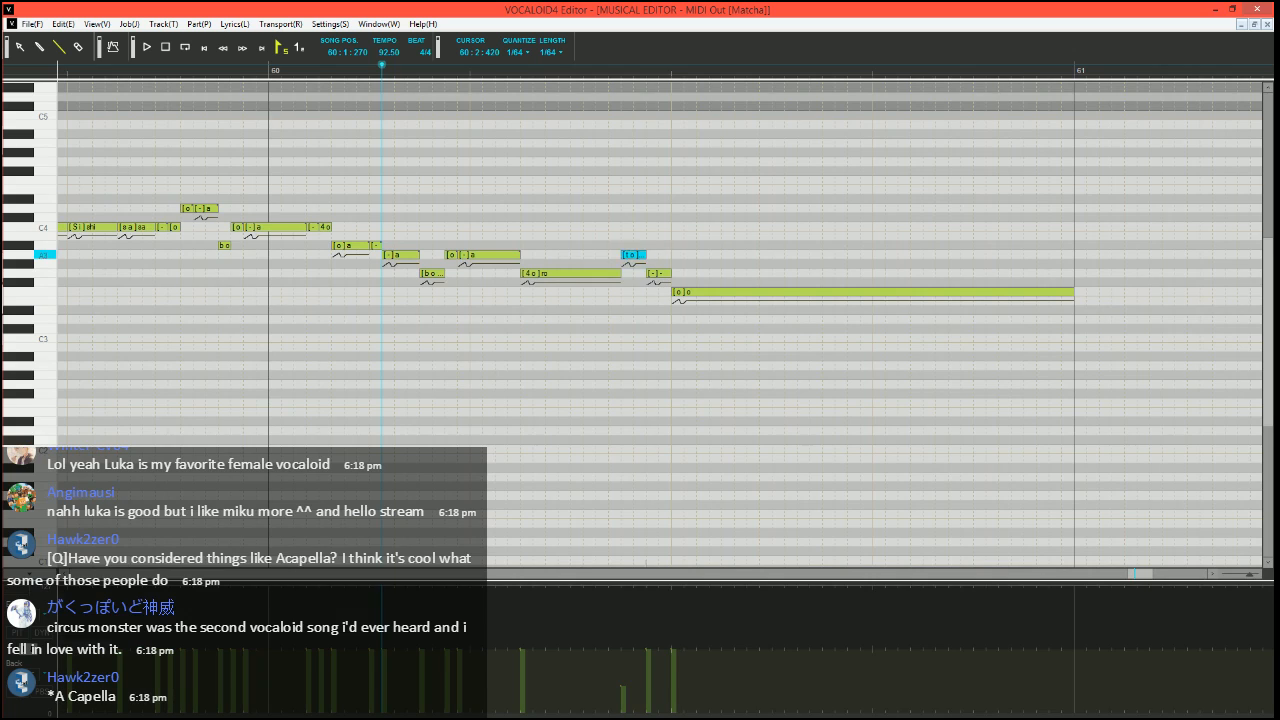
Split the A3 "to" in bar 60 into short "to" and "-" notes, and the G3 "-" after it into two short "-" notes
left_click_drag(645, 255, 634, 255)
left_click_drag(636, 255, 671, 273)
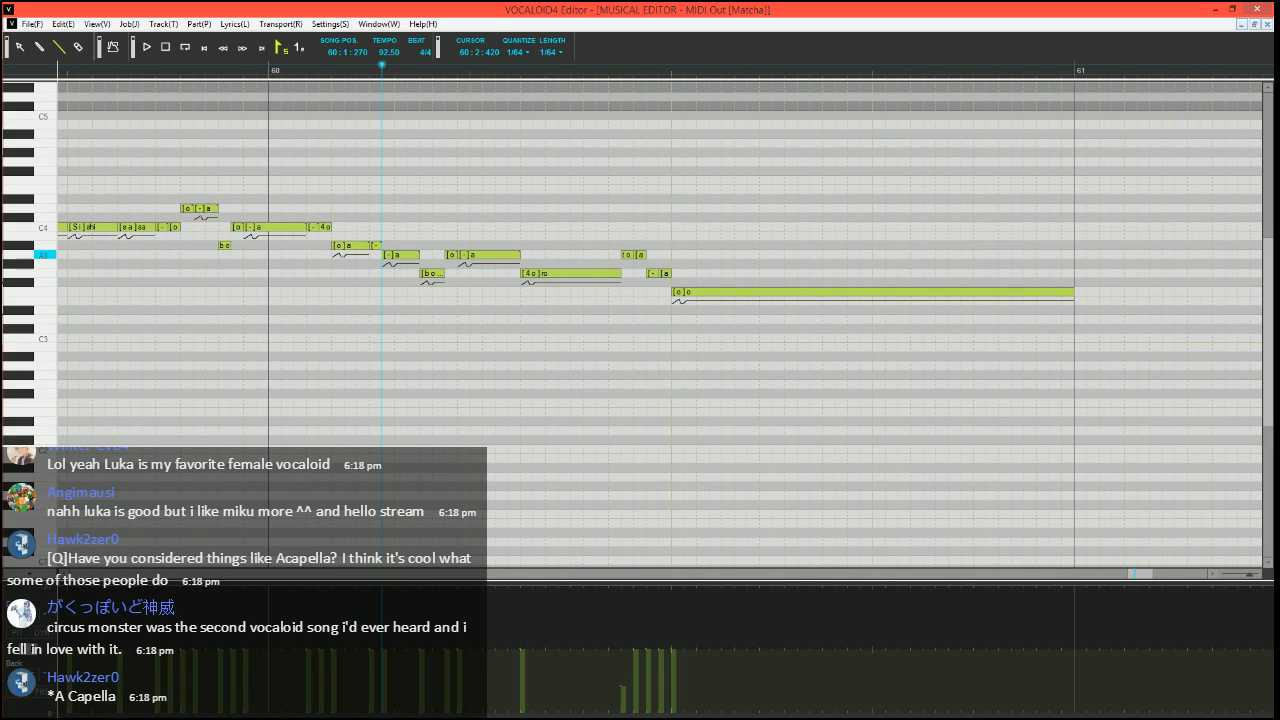
double_click(642, 255)
type("-")
key("Tab")
key("Tab")
type("-")
key("Return")
Run the Expressive Vibrato job plugin on the long F3 "o" at the end of bar 60
left_click(759, 293)
left_click(759, 294)
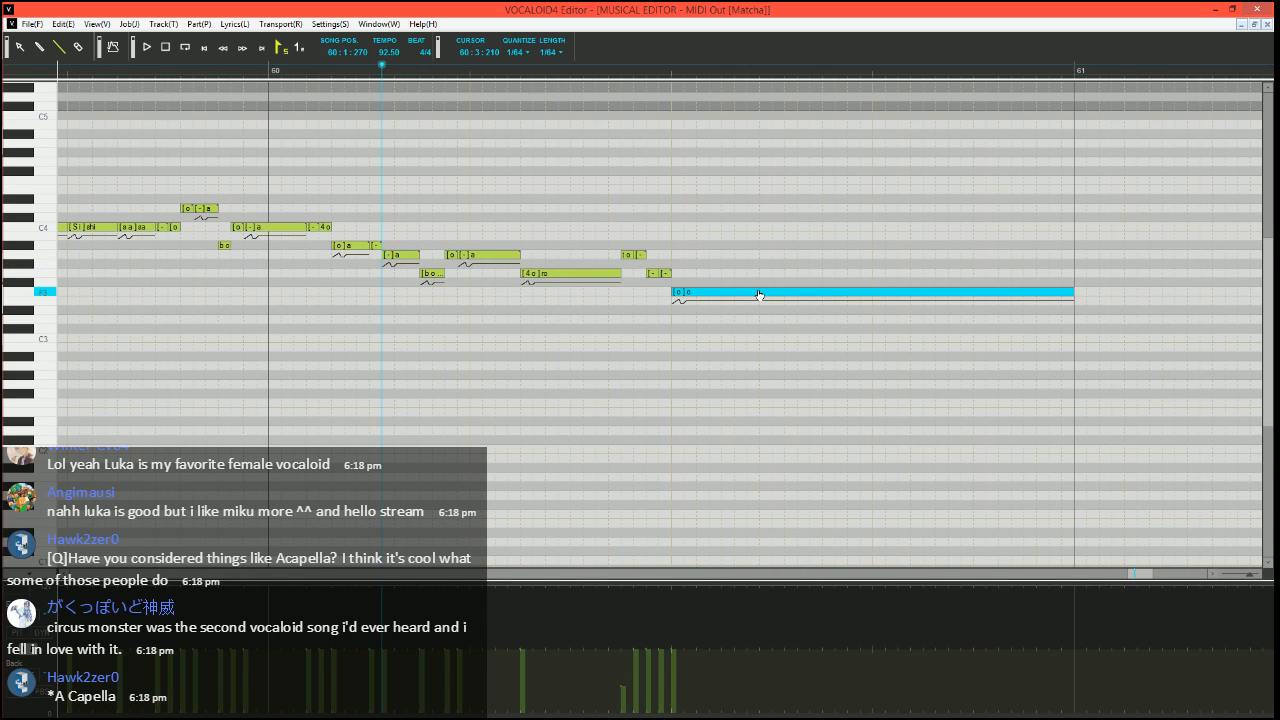
key("ctrl+j")
left_click(548, 377)
left_click(561, 360)
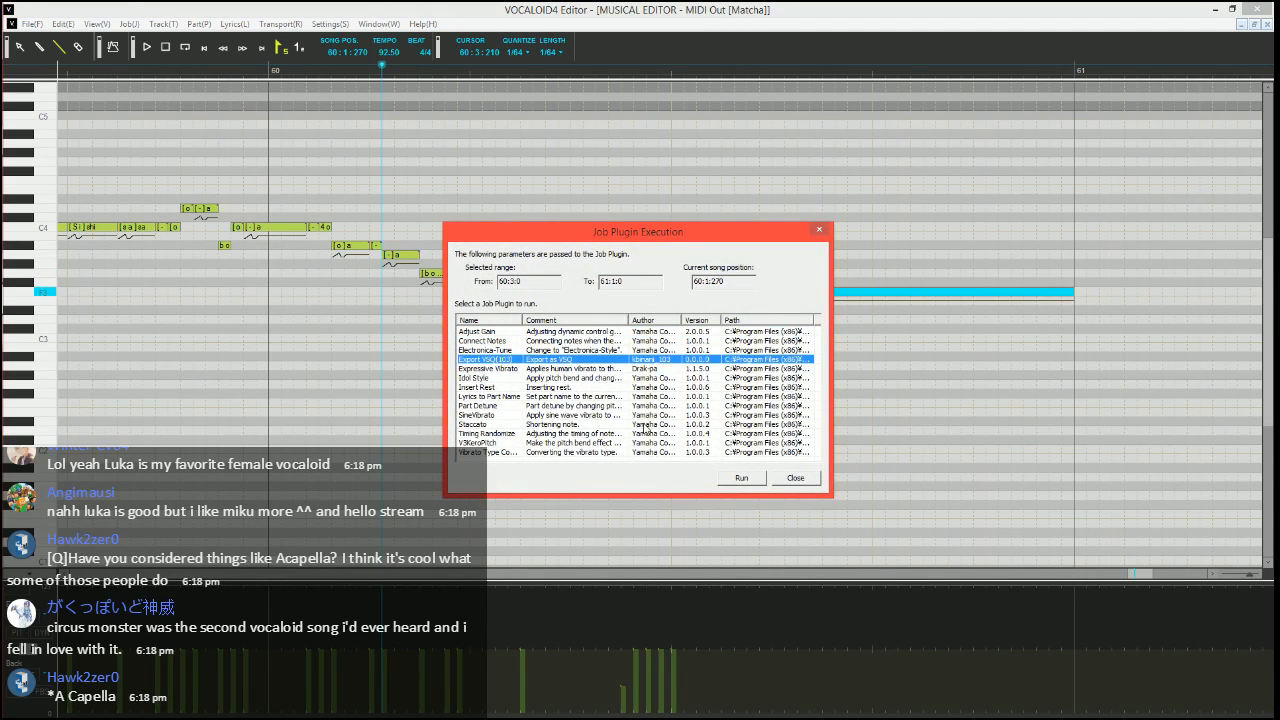
left_click(619, 369)
left_click(741, 478)
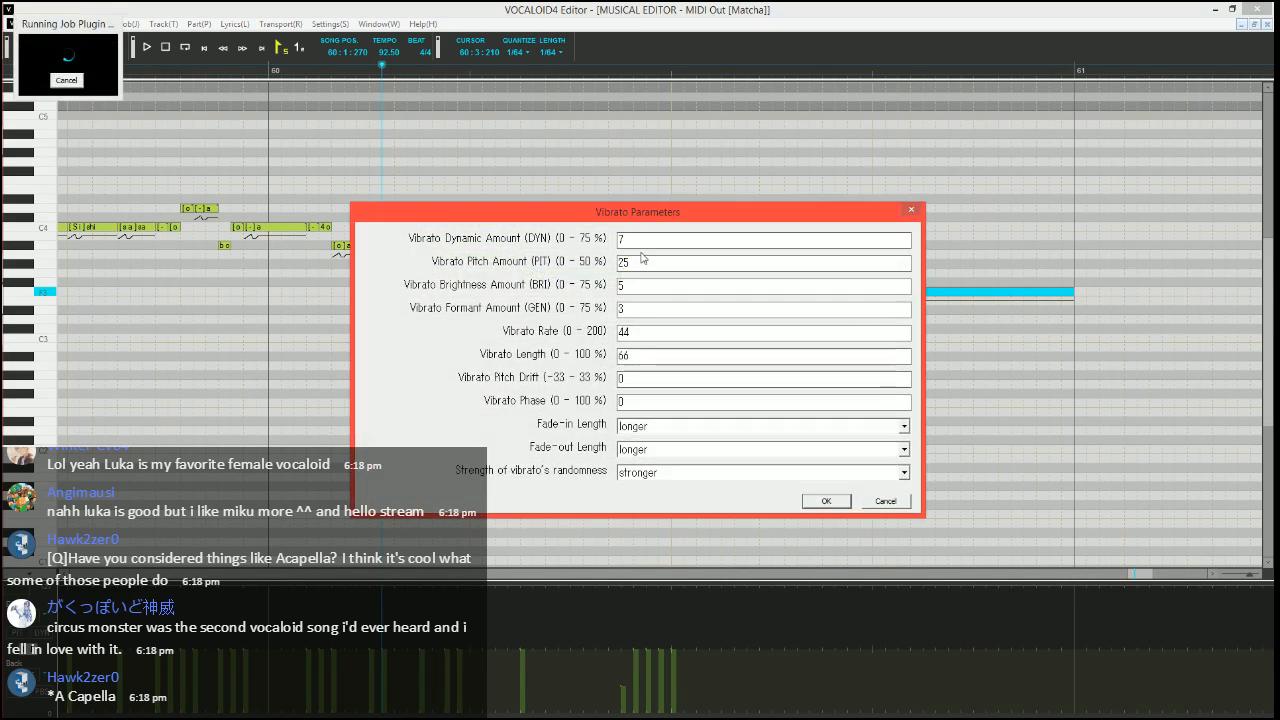
Apply the vibrato with pitch amount 10, brightness amount 15, rate 70, fade-in long and fade-out short
double_click(633, 265)
type("10")
key("Tab")
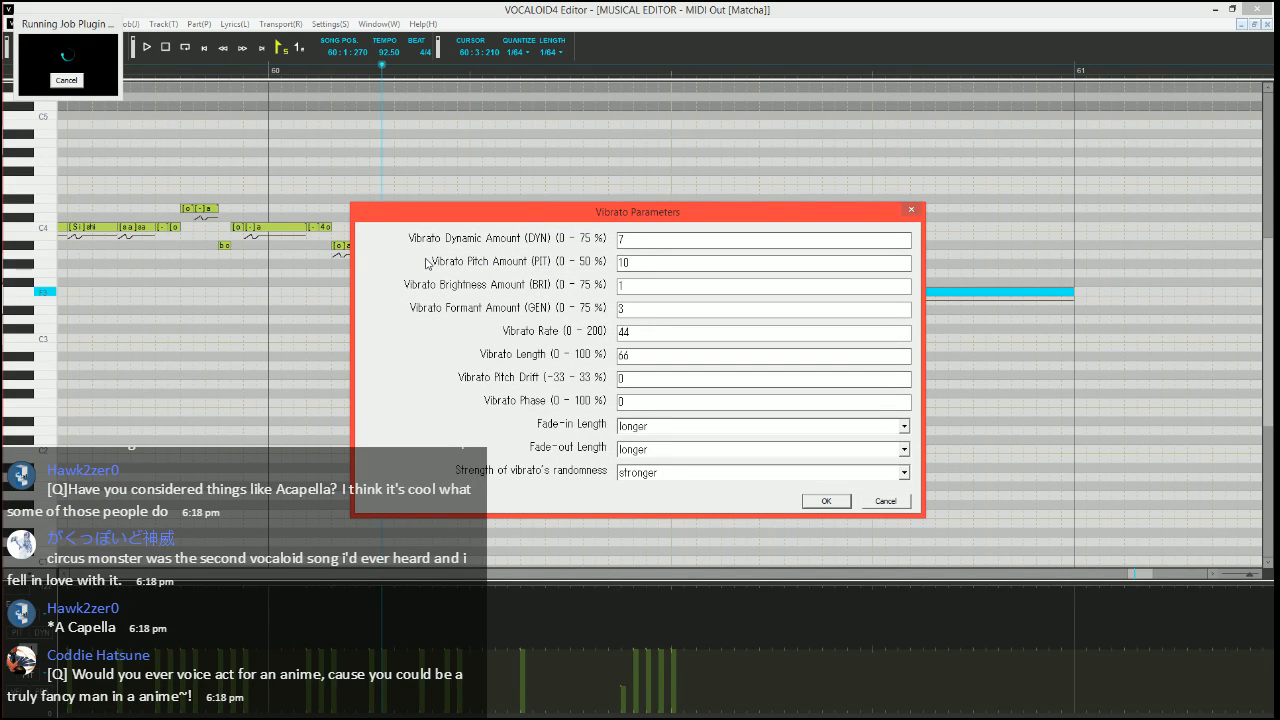
type("15")
key("Tab")
key("Tab")
type("70")
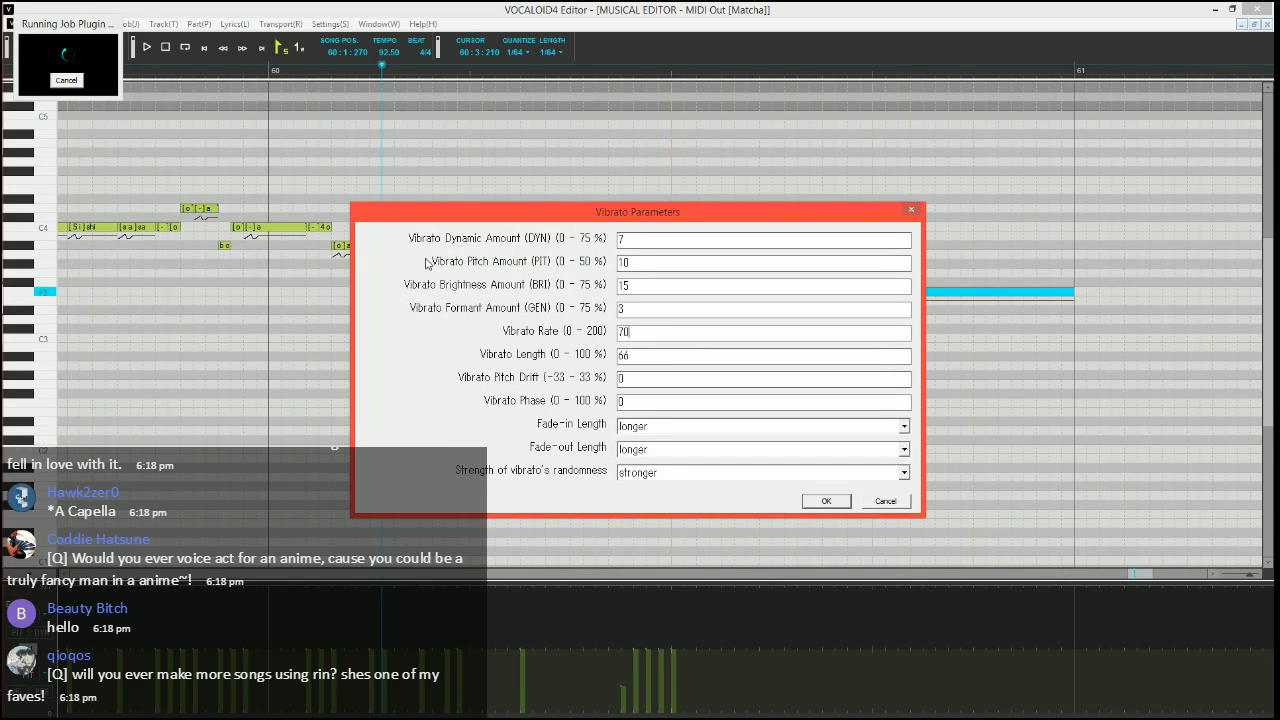
key("Tab")
key("Tab")
key("Tab")
key("Tab")
key("Tab")
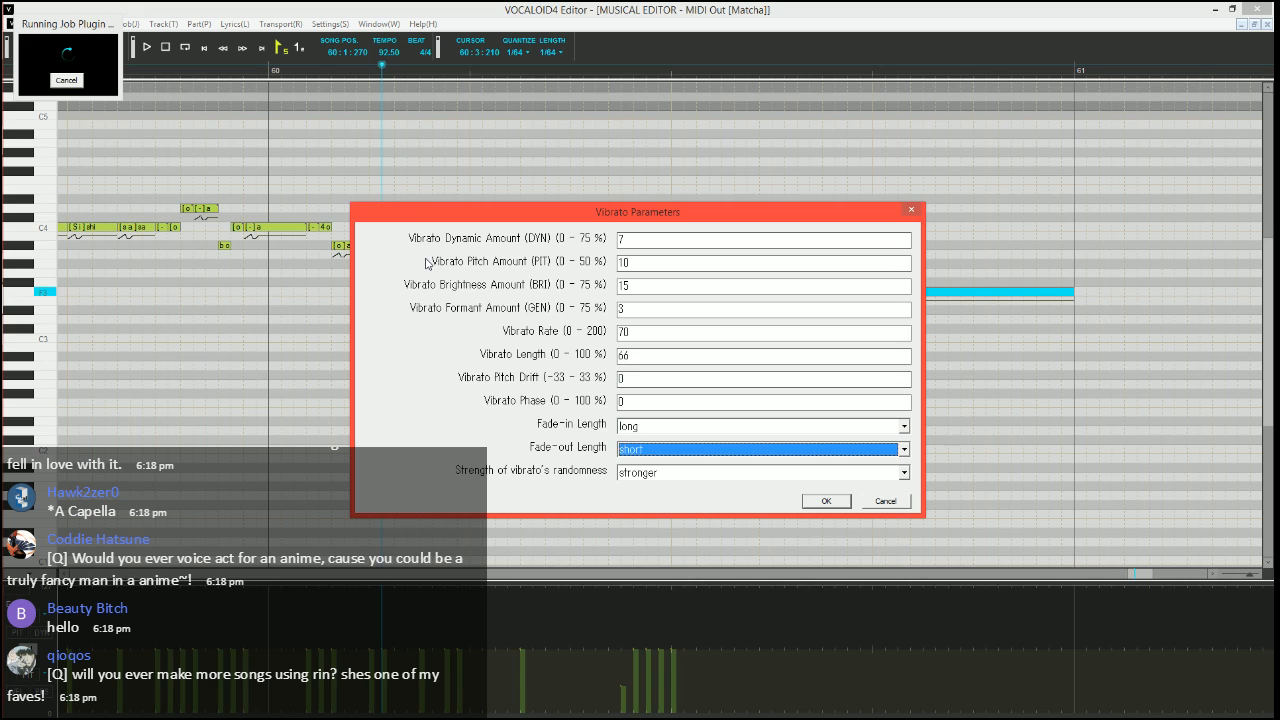
key("Return")
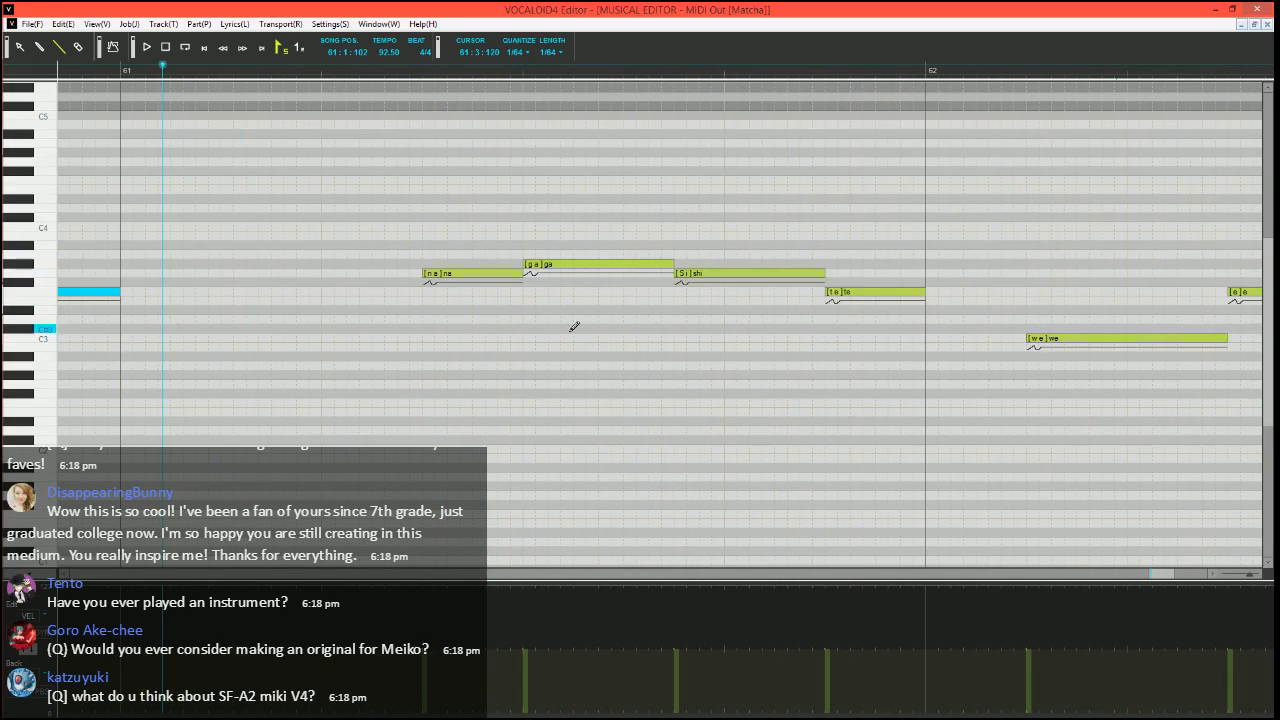
Draw a stepped pitch bend rising from below into the G3 "na" in bar 61 and play the phrase
left_click(17, 691)
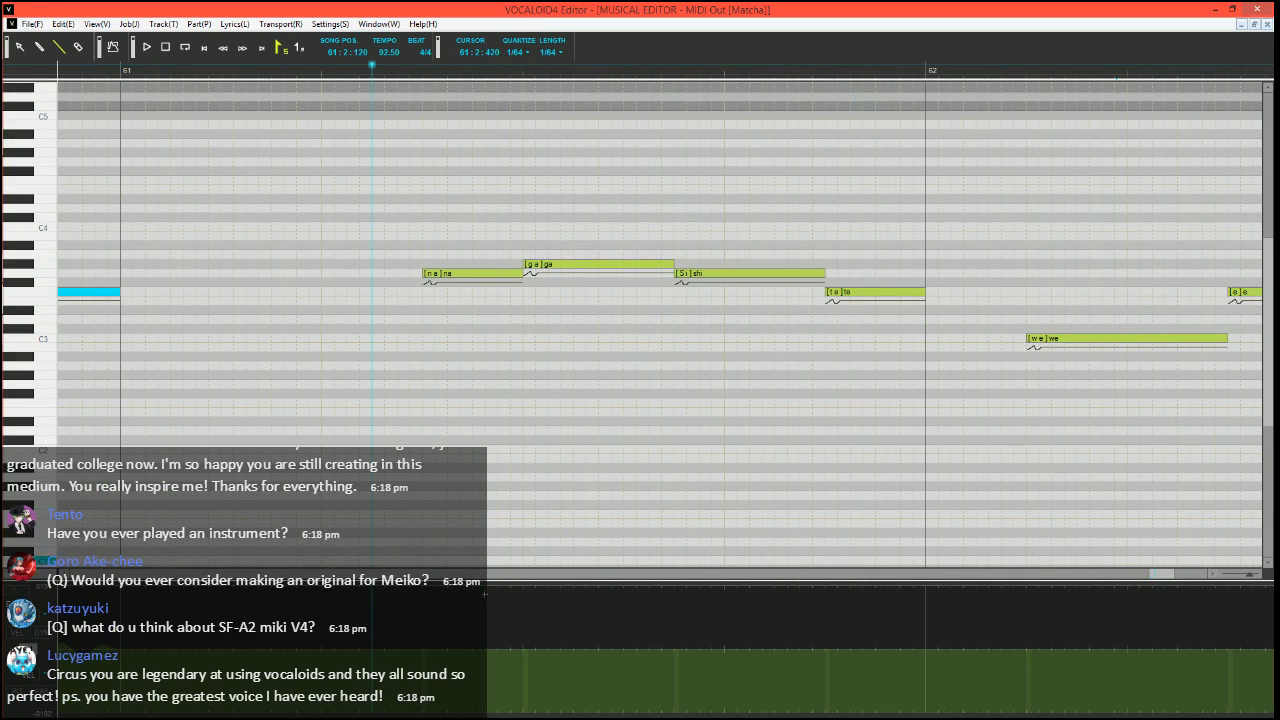
scroll(462, 418, "up", 3)
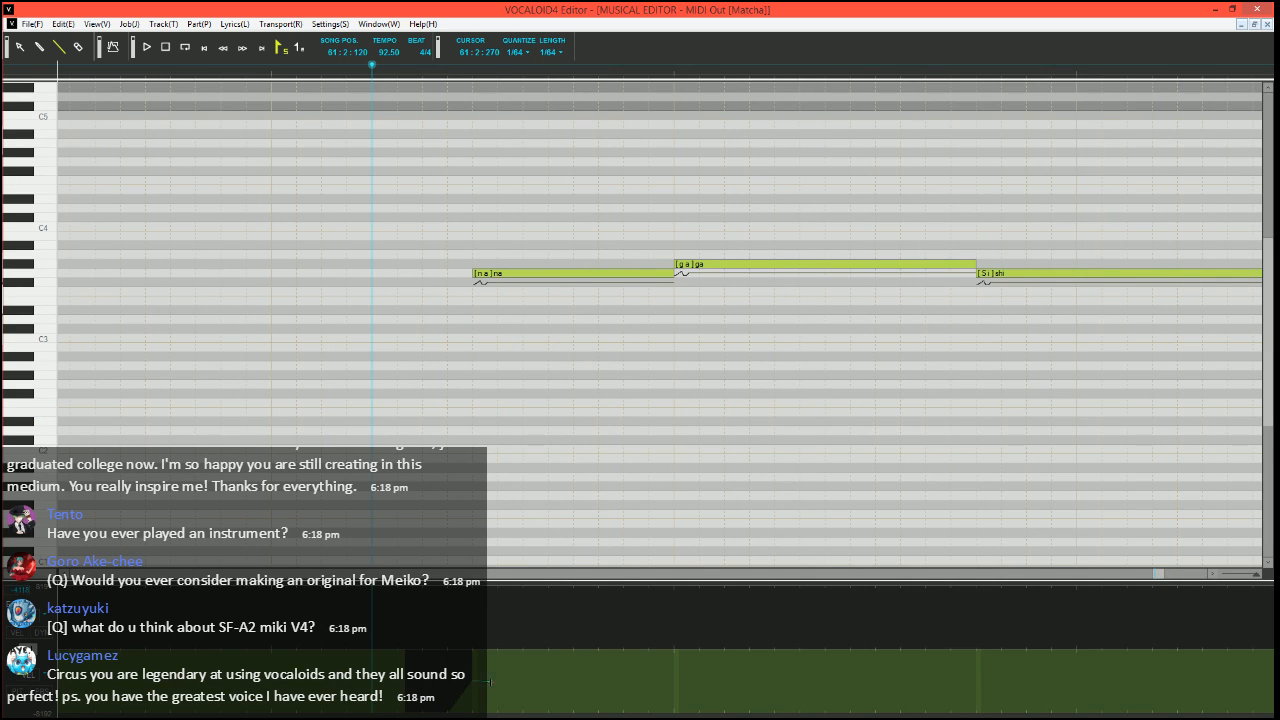
left_click_drag(496, 681, 496, 681)
left_click_drag(496, 681, 516, 660)
scroll(502, 408, "down", 1)
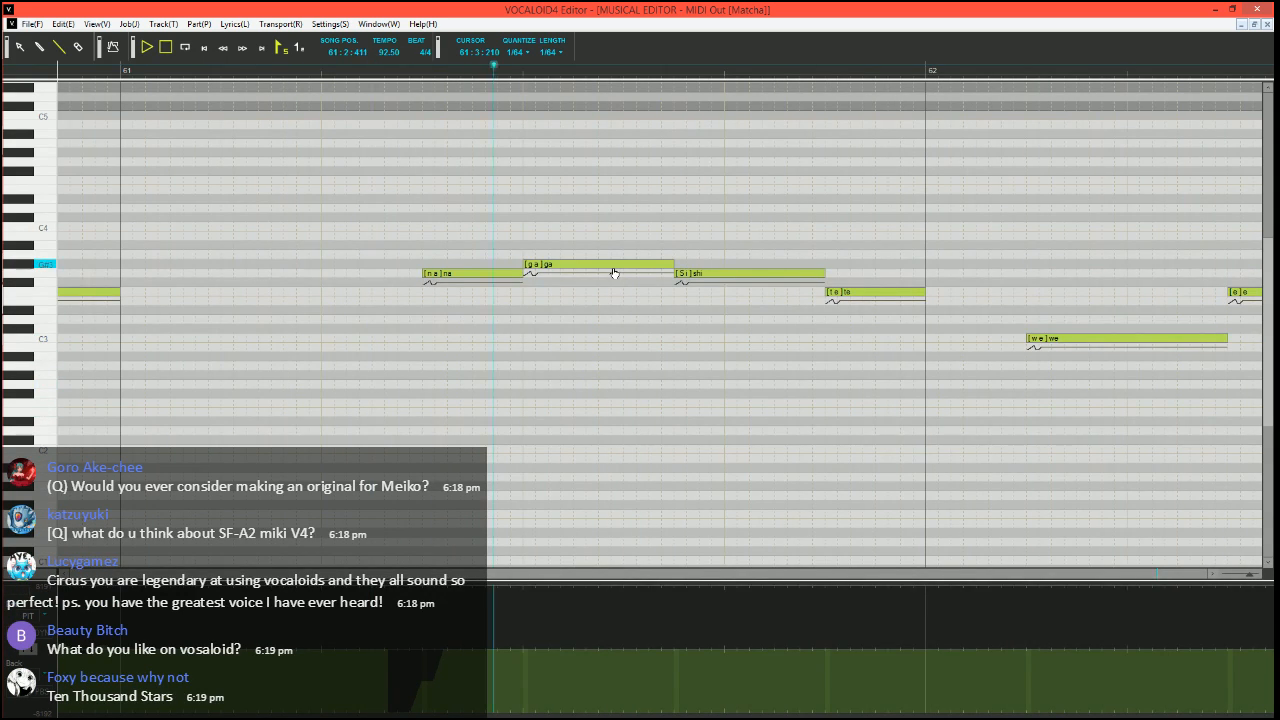
key("space")
scroll(594, 297, "right", 1)
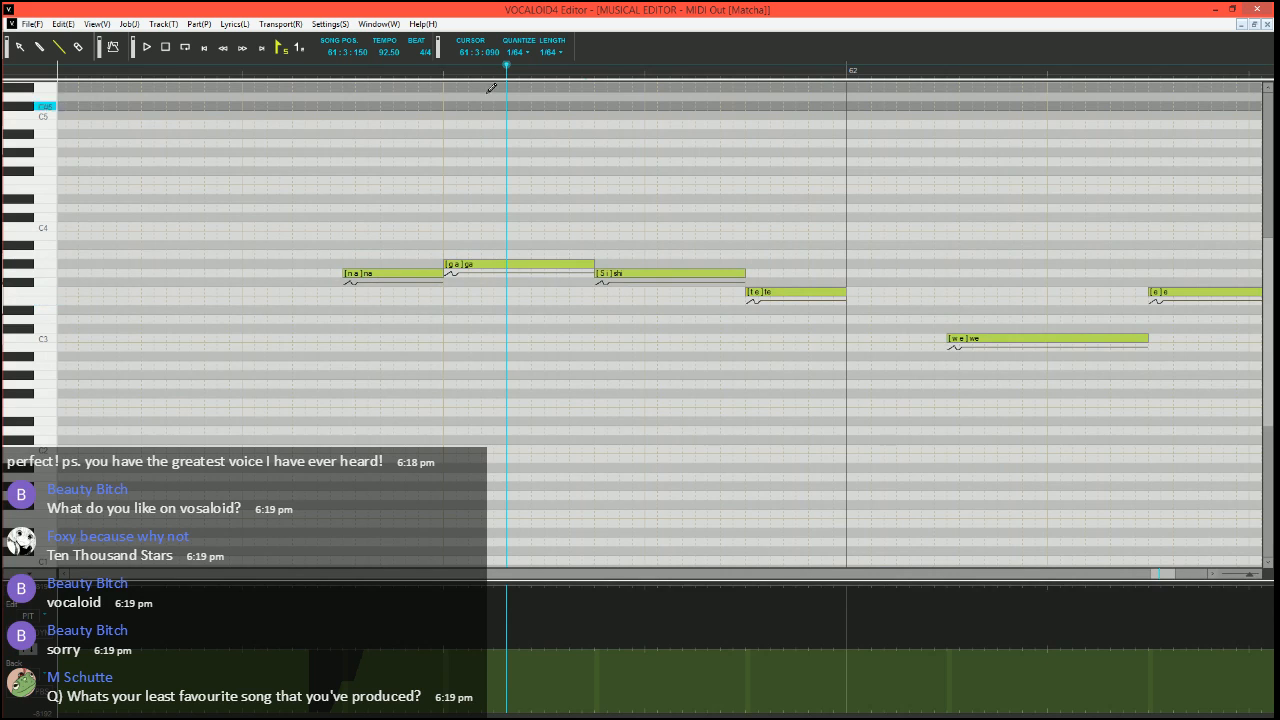
Set the song position to 61:2:090 and split the G#3 "ga" into a short G3 "ga", a short G#3 "a" and a longer G#3 "-"
left_click(276, 77)
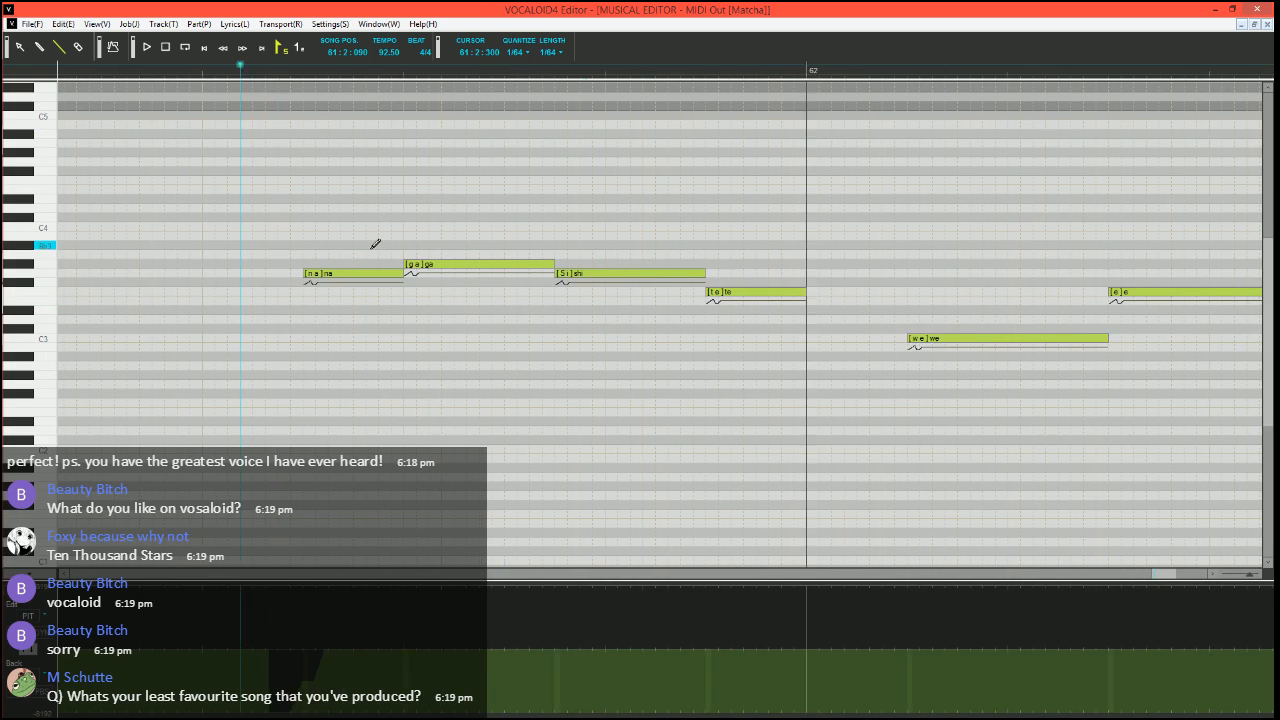
left_click(470, 265)
mouse_move(514, 266)
left_mouse_down()
mouse_move(390, 266)
mouse_move(515, 264)
left_mouse_up()
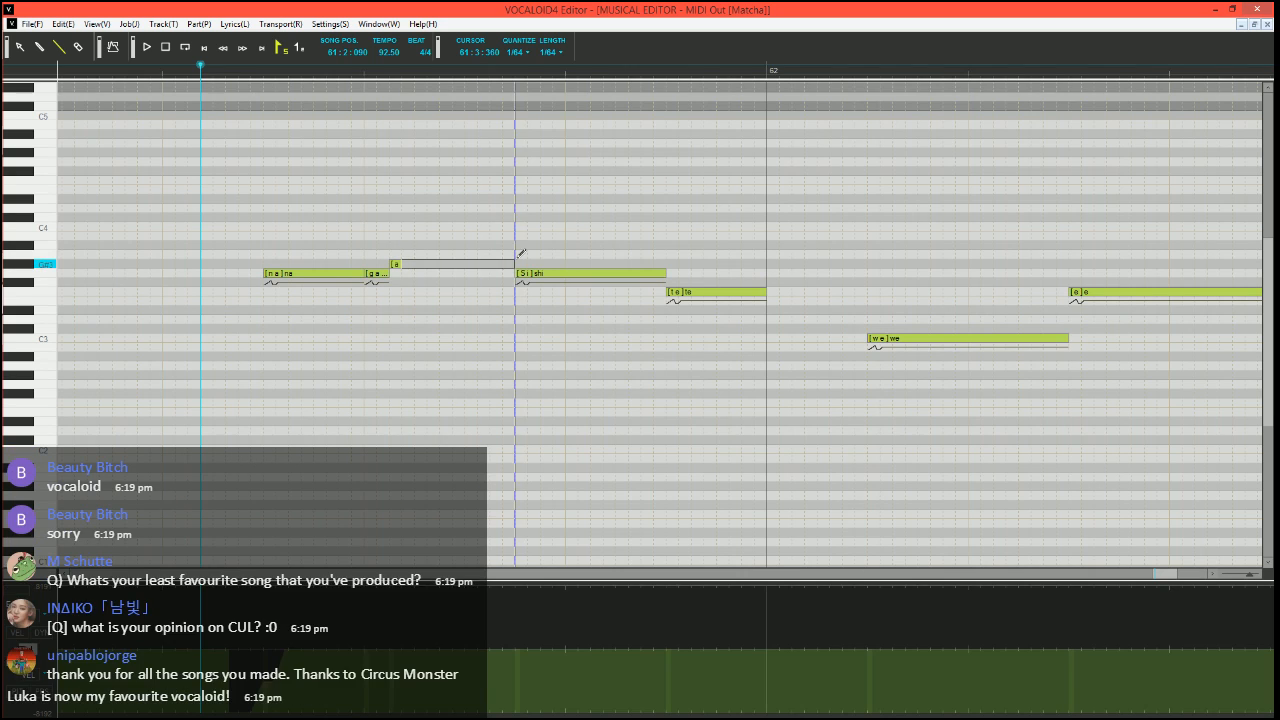
double_click(455, 264)
key("Return")
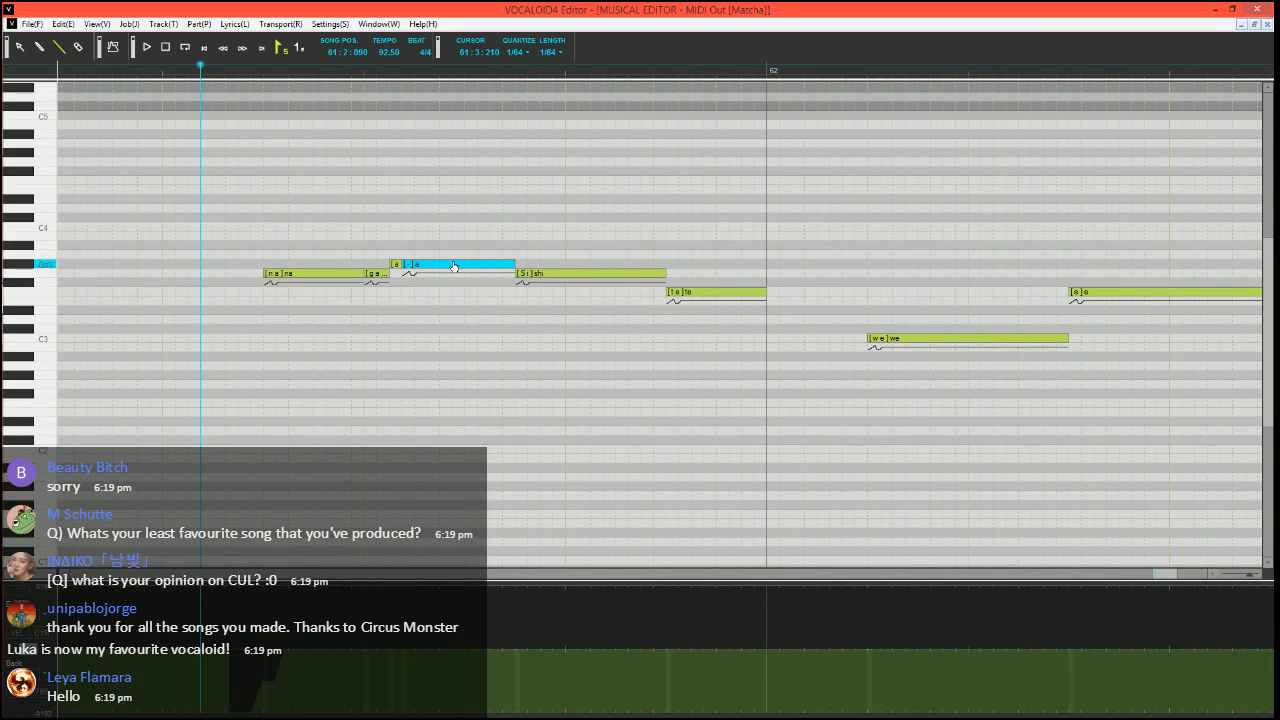
Split the G3 "shi" in bar 61 into a short G#3 "shi", a G3 "i", a short G3 "-" and an F3 "-"
left_click_drag(664, 273, 540, 273)
left_click_drag(532, 273, 668, 289)
left_click(608, 273)
double_click(575, 276)
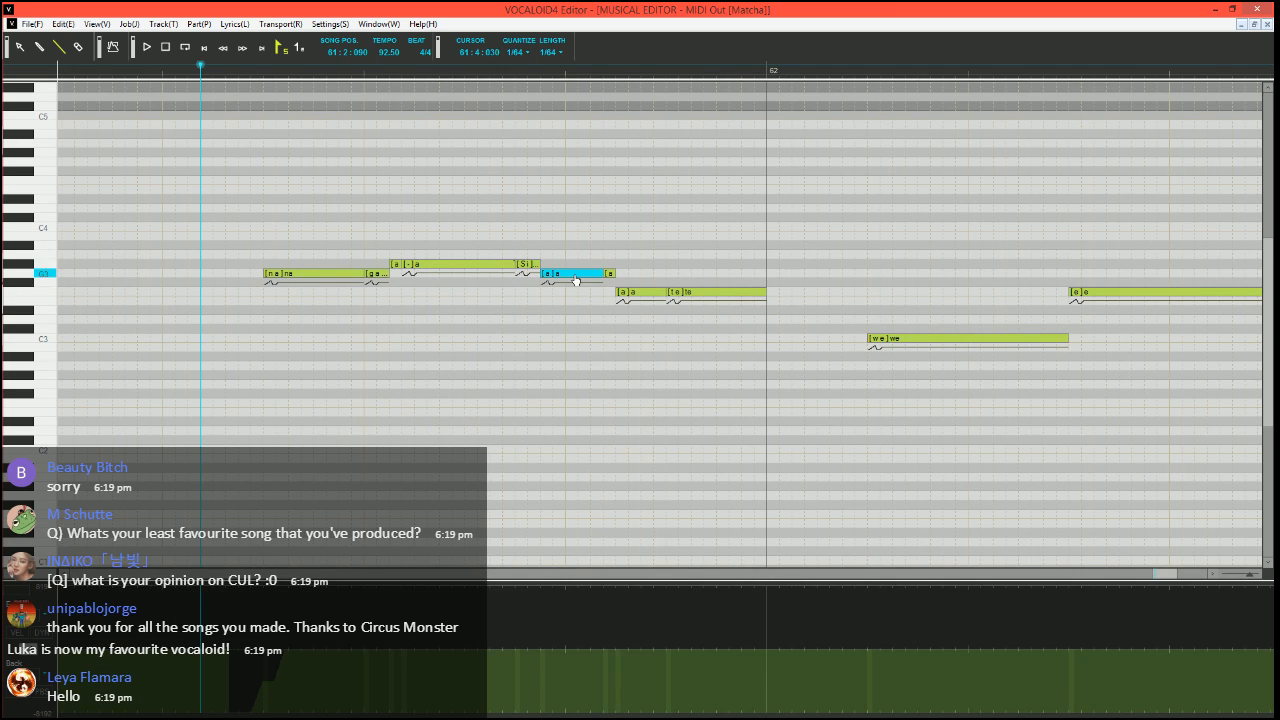
type("i")
key("Tab")
type("-")
key("Tab")
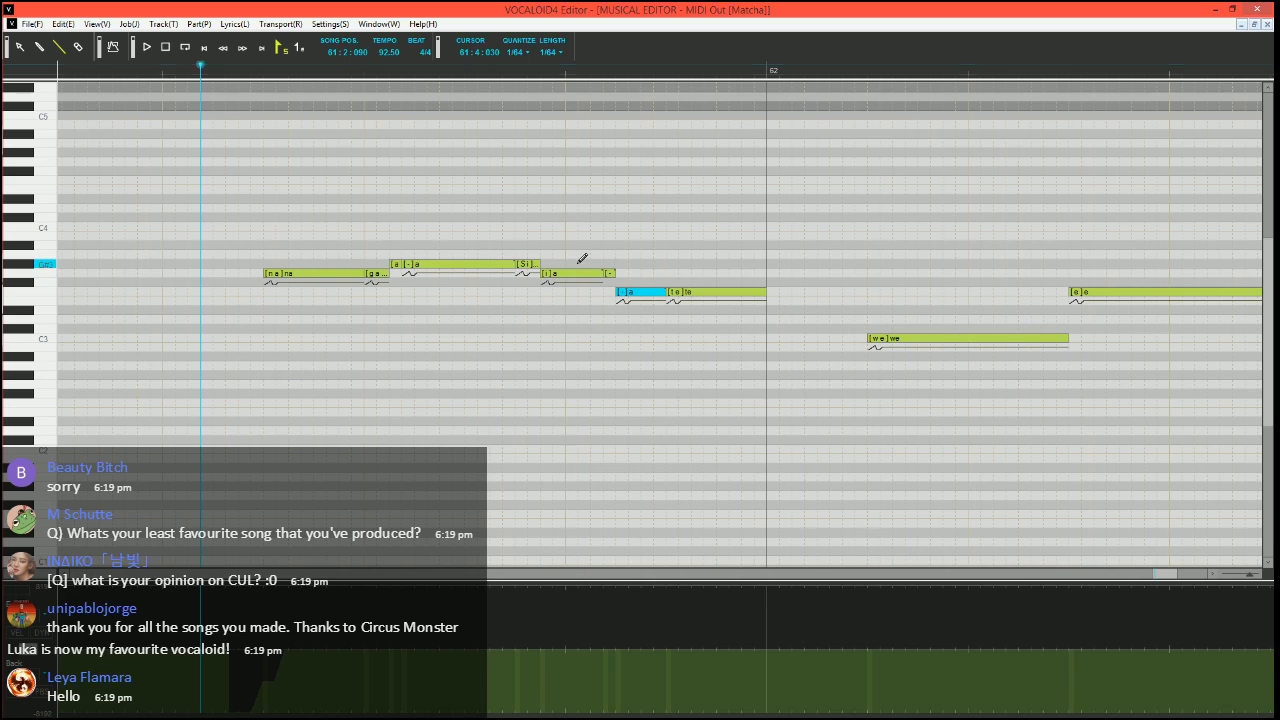
Reduce the velocity of the F3 "to" in bar 61 to nearly zero and run the Expressive Vibrato job plugin on it
left_click(18, 633)
left_click(668, 712)
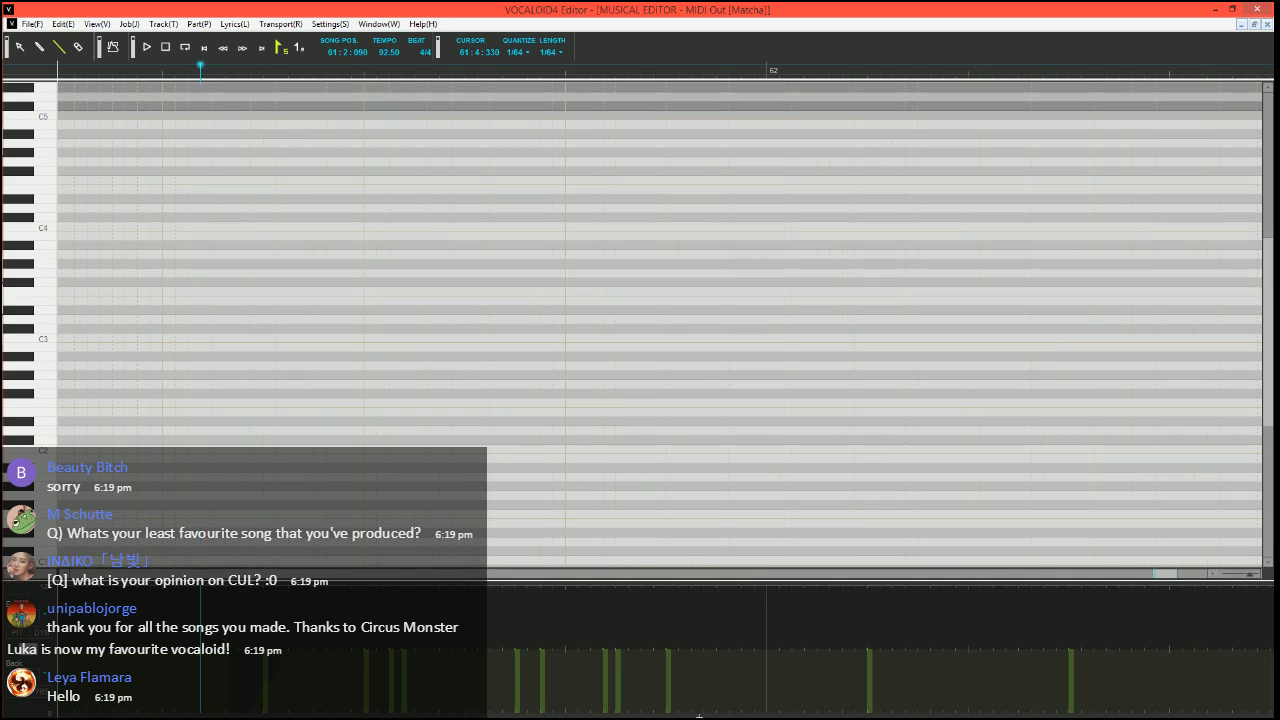
left_click(733, 294)
key("ctrl+j")
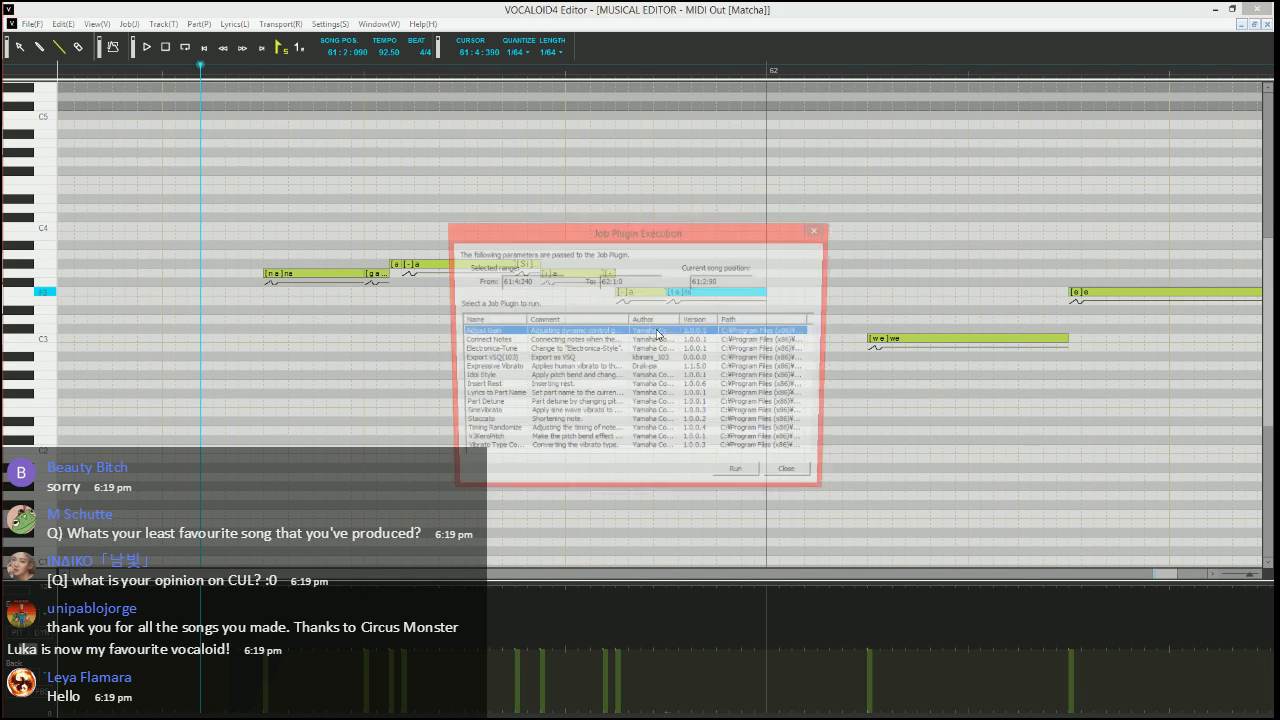
left_click(531, 369)
left_click(741, 477)
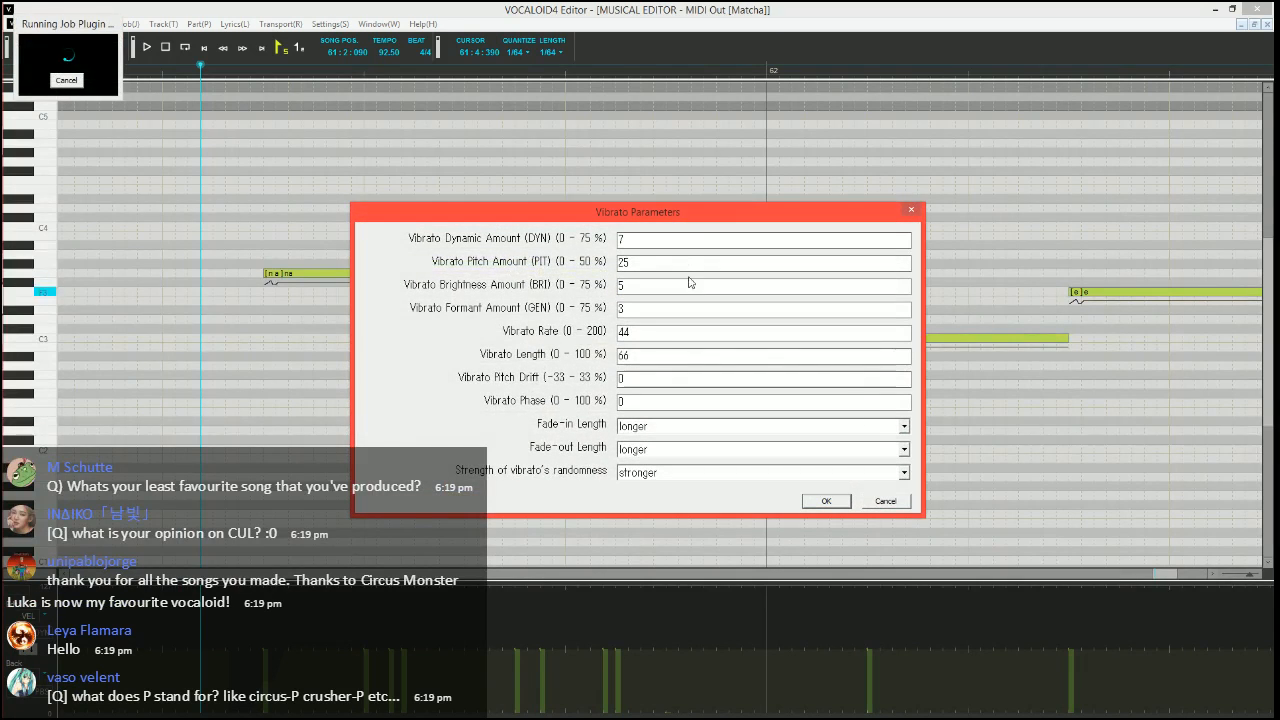
Apply the vibrato with pitch amount 10, brightness amount 15, rate 70, length 100 and fade-in shorter, and play the phrase
key("Tab")
type("70")
key("Tab")
type("10")
key("Tab")
key("Up")
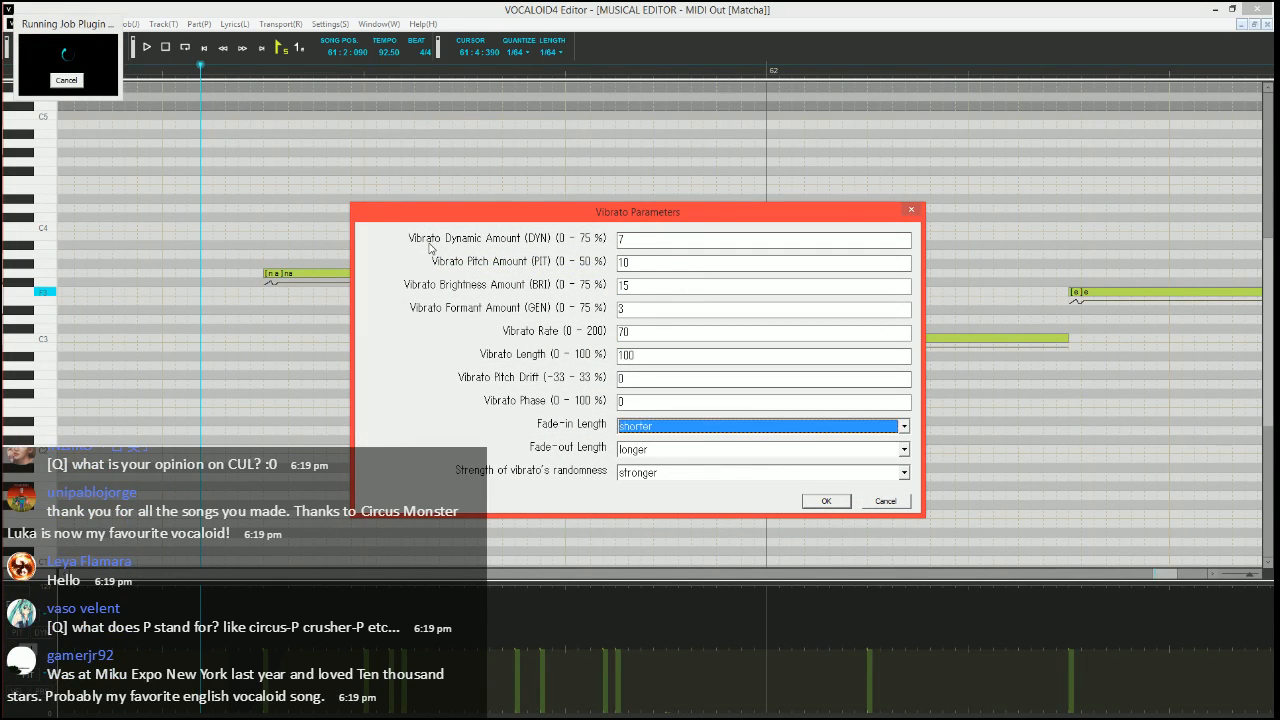
key("Tab")
key("Return")
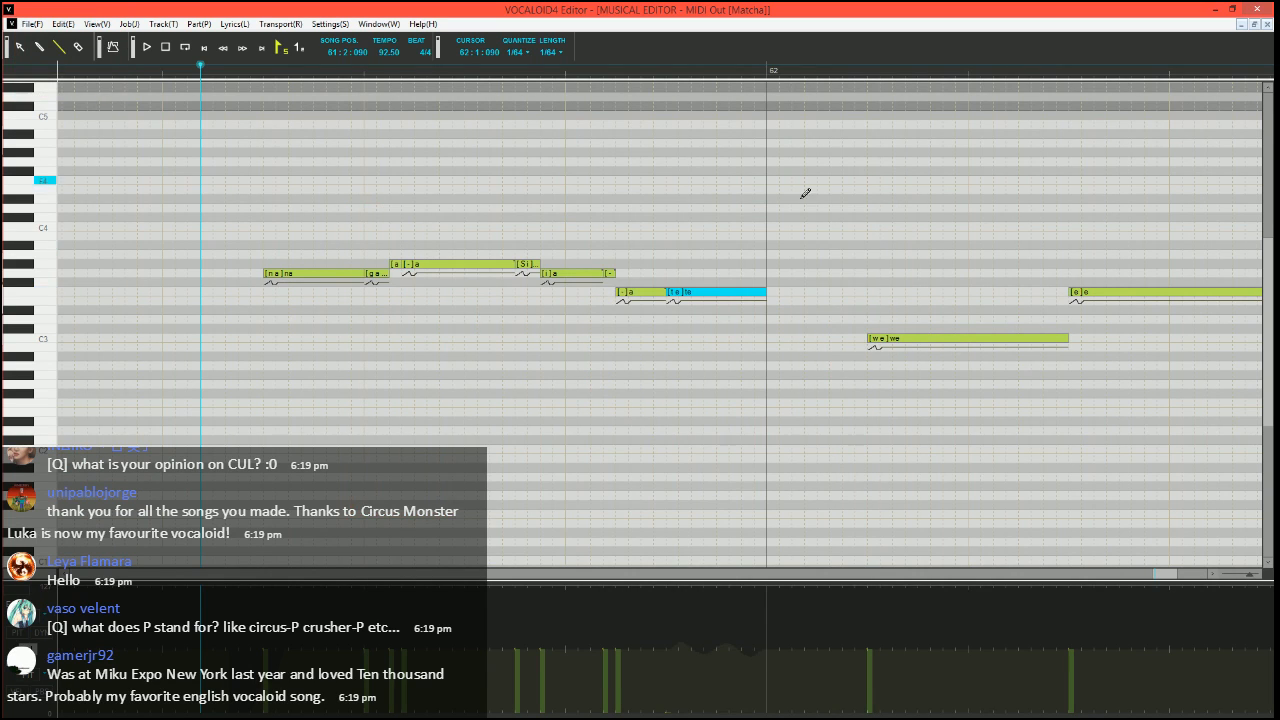
key("space")
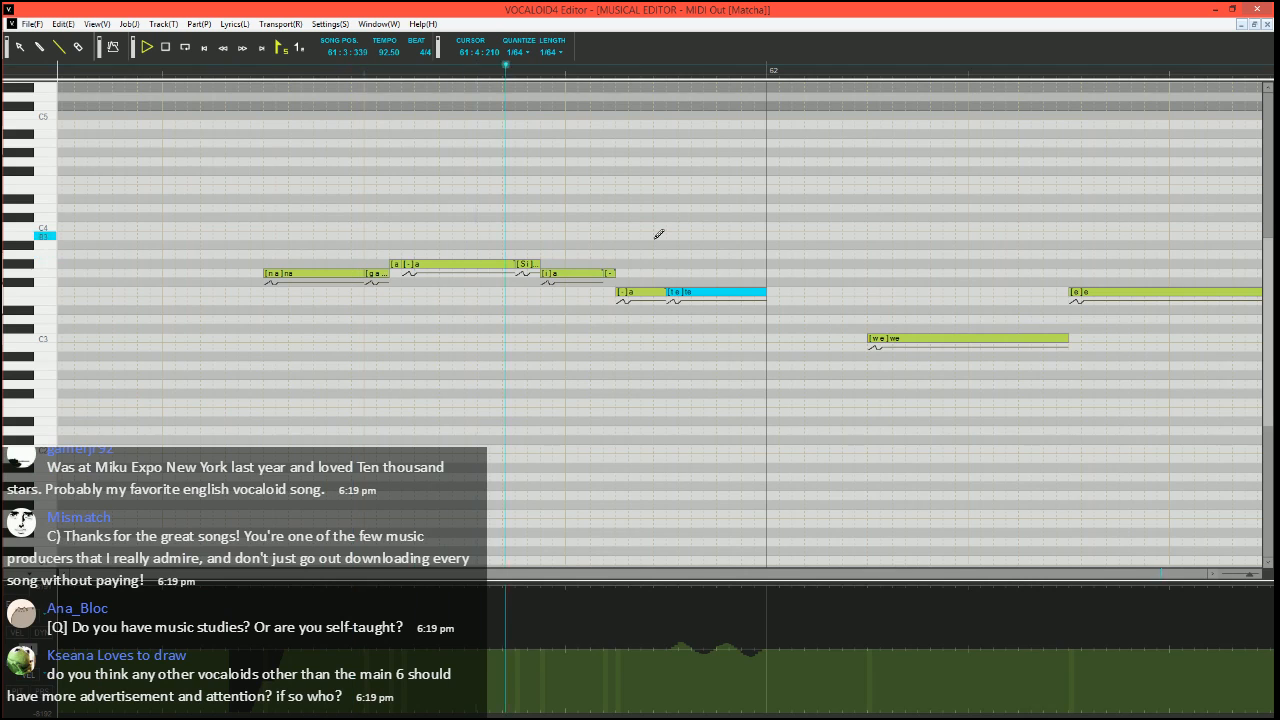
key("space")
Draw a stepped pitch bend rising from below into the C3 "we" in bar 62 and play it
scroll(785, 295, "right", 2)
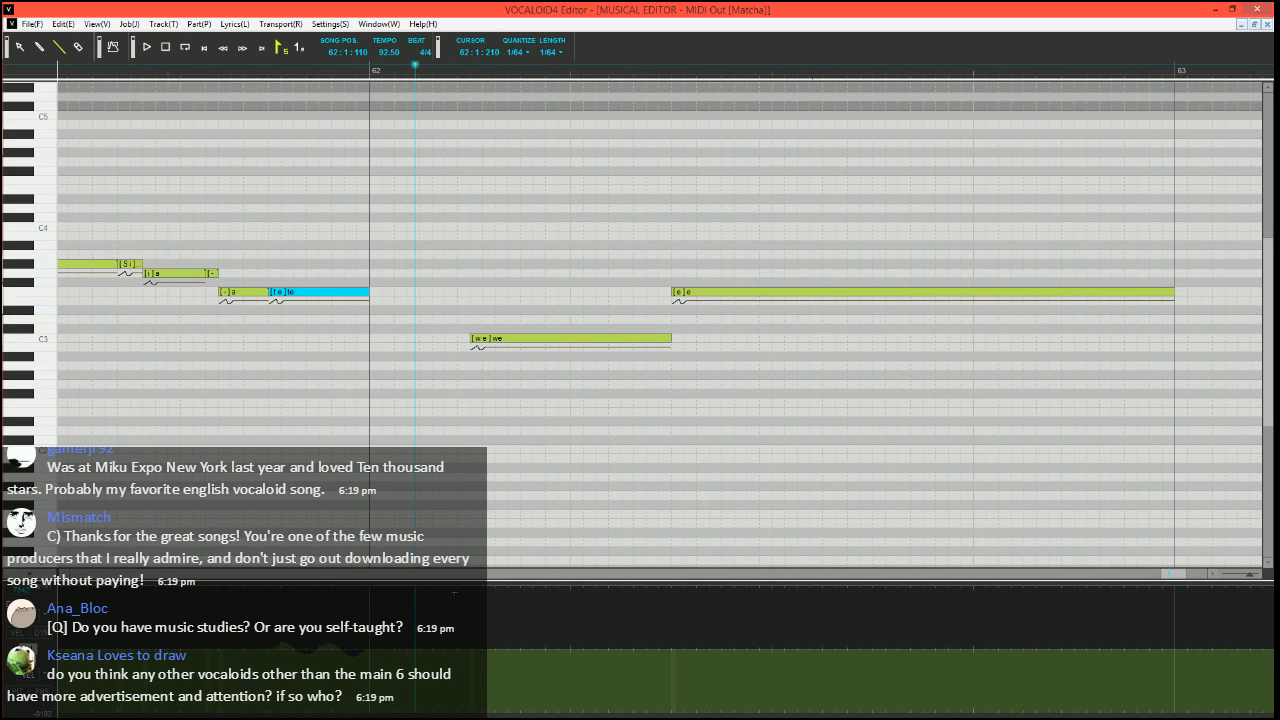
mouse_move(428, 714)
left_mouse_down()
mouse_move(458, 716)
mouse_move(493, 682)
left_mouse_up()
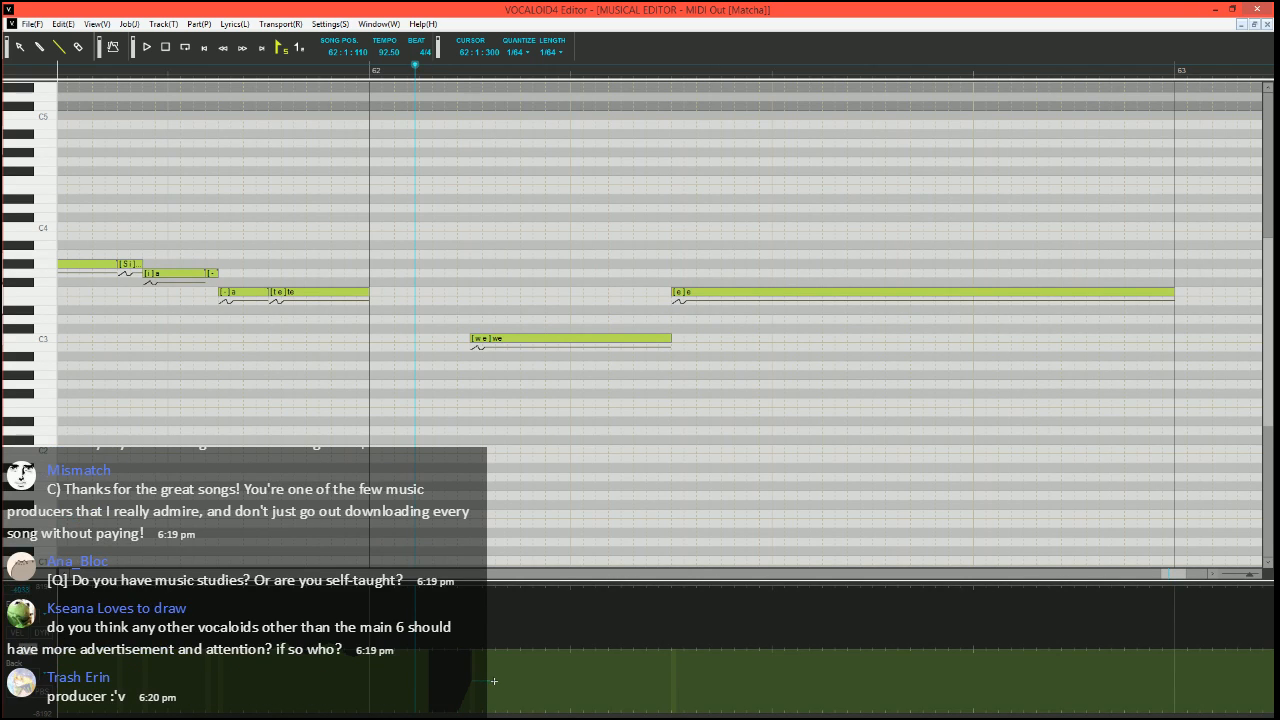
left_click_drag(493, 681, 499, 668)
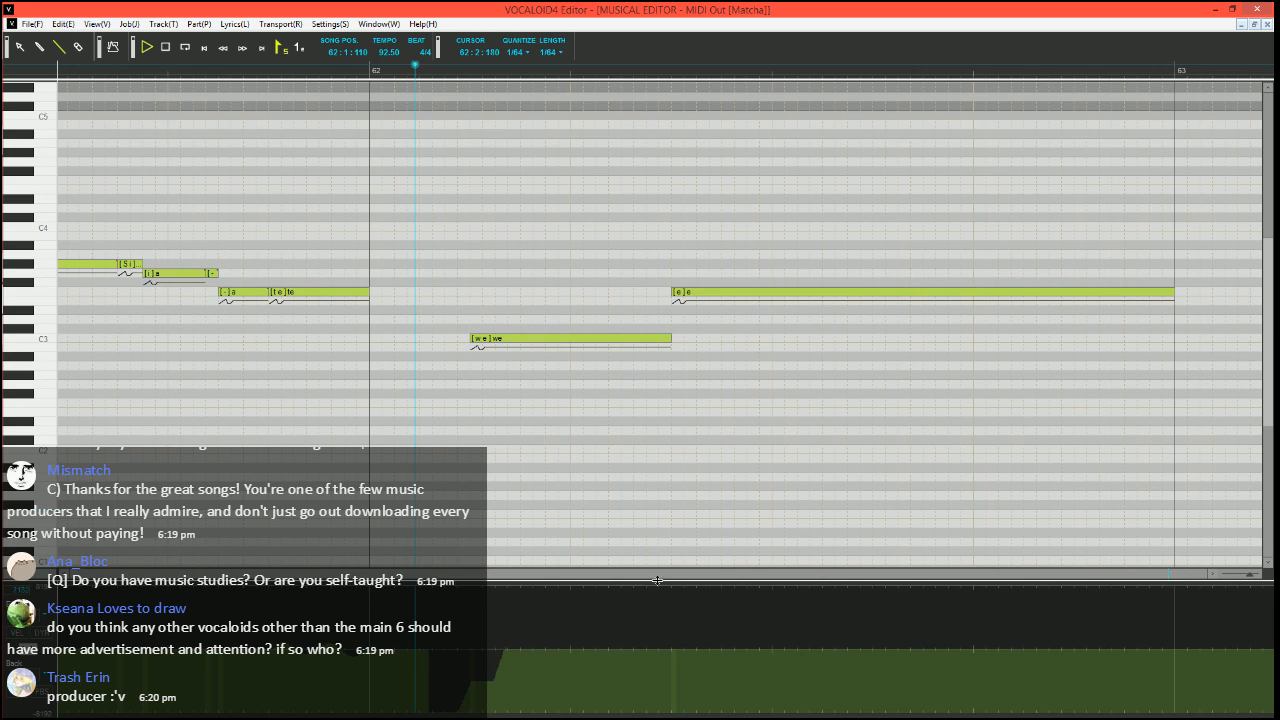
key("space")
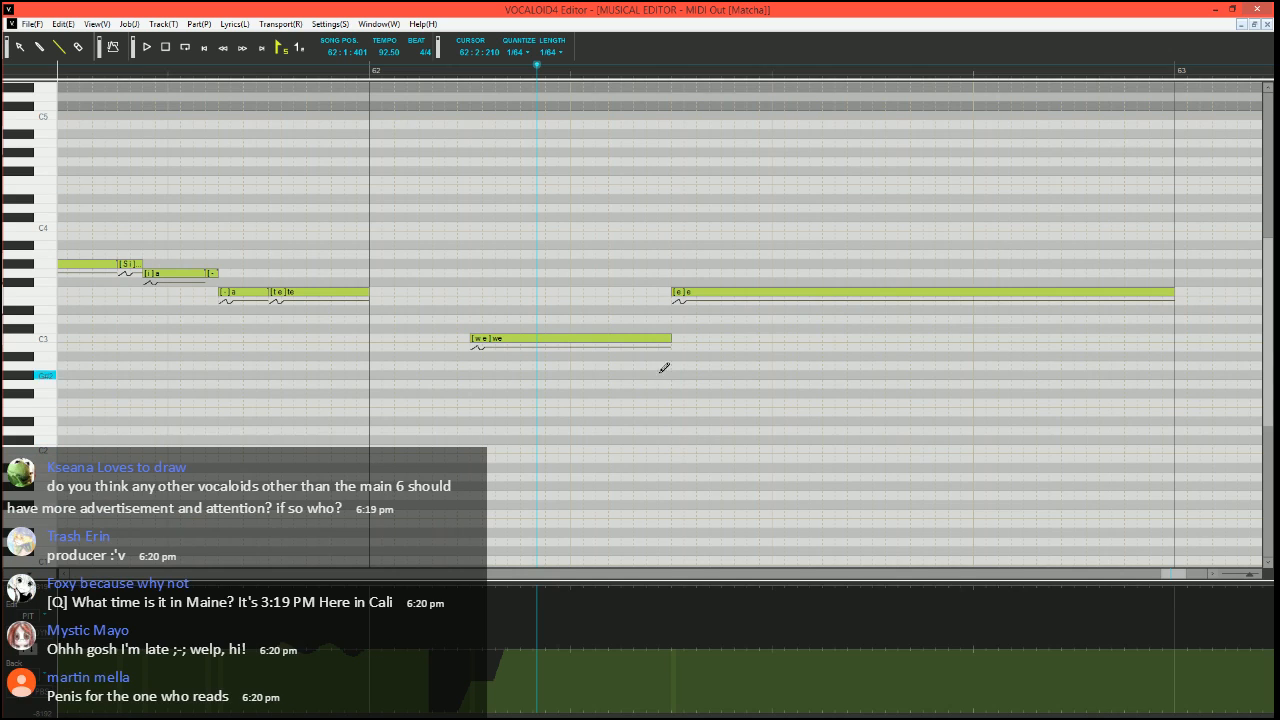
Shorten the C3 "we" in bar 62 and fill its end with a short C3 "-" note
left_click(661, 338)
right_click(659, 338)
left_click(669, 315)
mouse_move(670, 338)
left_mouse_down()
mouse_move(659, 338)
mouse_move(671, 339)
left_mouse_up()
double_click(667, 339)
type("-")
key("Return")
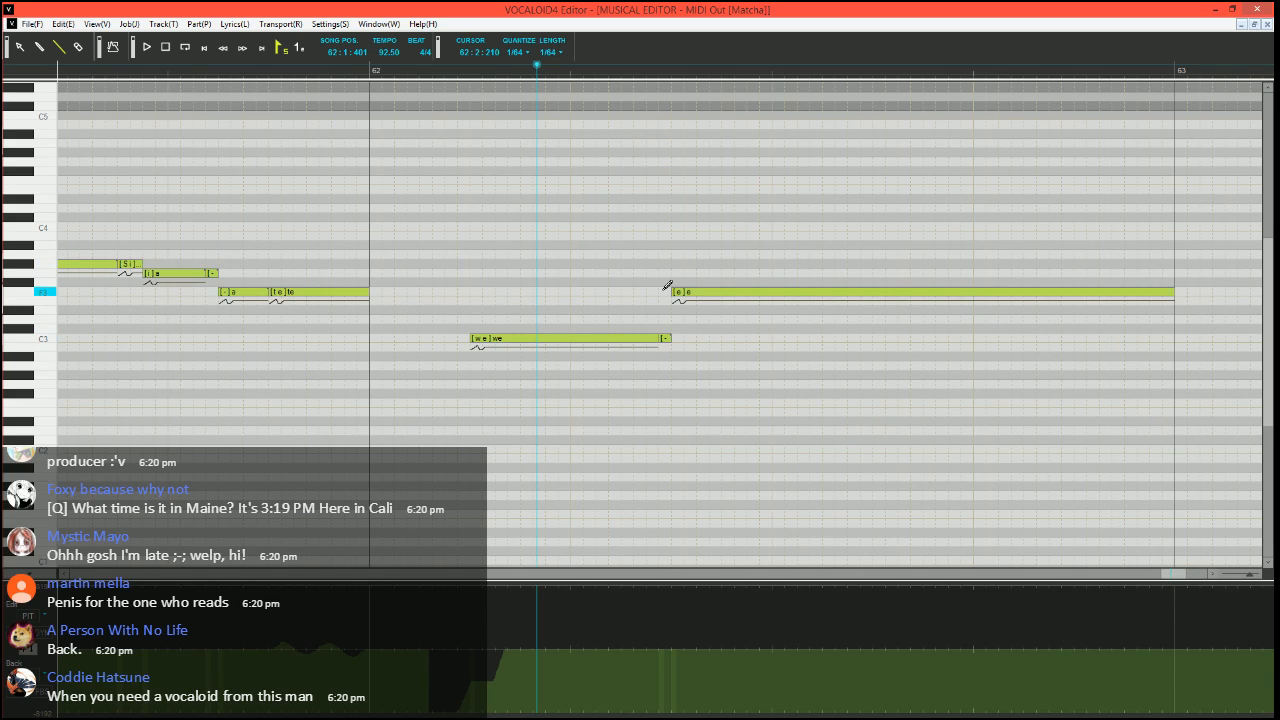
Split the F3 "e" in bar 62 into a short D#3 "e", a very short F3 "-" and a long F3 "-", and play the phrase
mouse_move(672, 291)
left_mouse_down()
mouse_move(708, 291)
mouse_move(697, 310)
mouse_move(710, 291)
left_mouse_up()
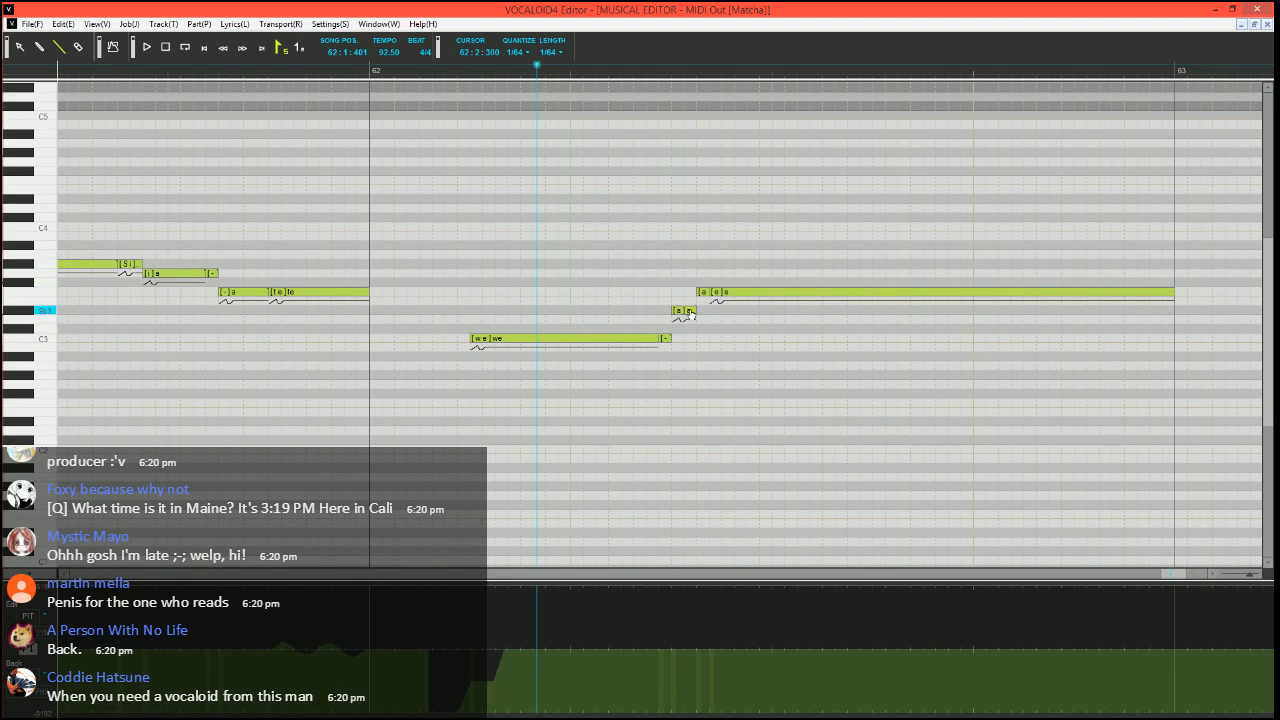
left_click(852, 288)
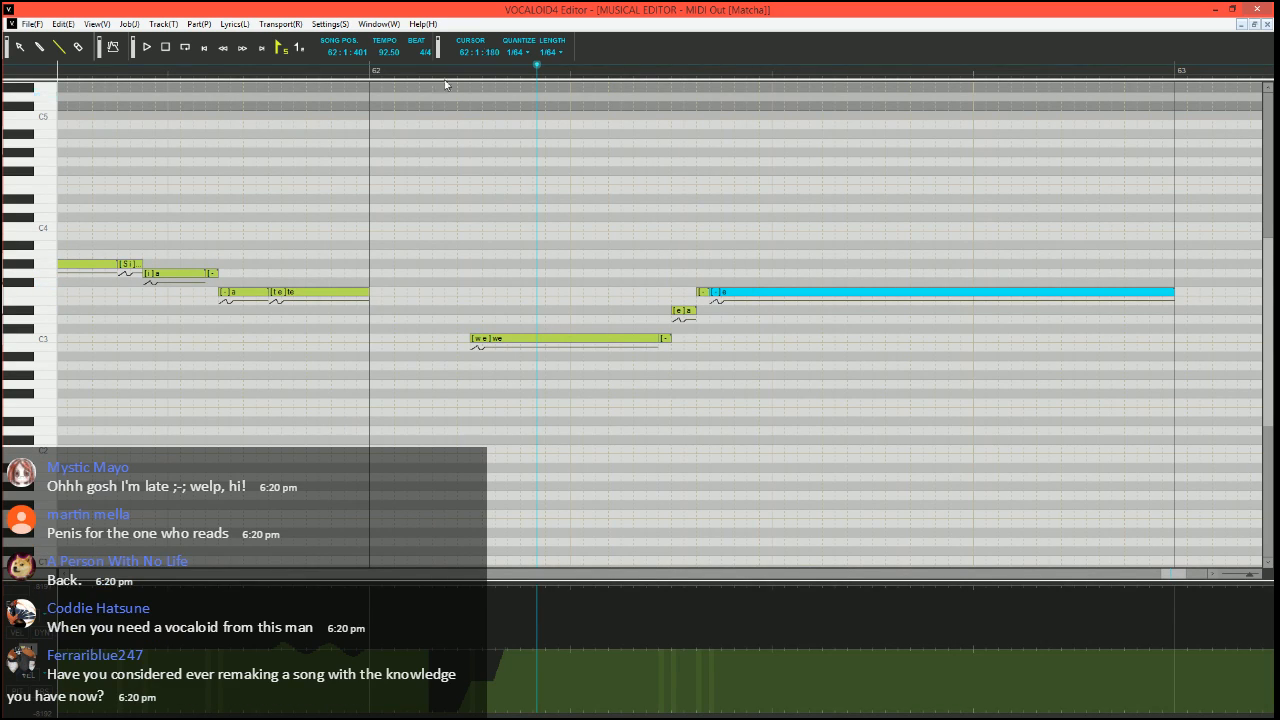
left_click(409, 68)
key("space")
scroll(567, 235, "down", 2)
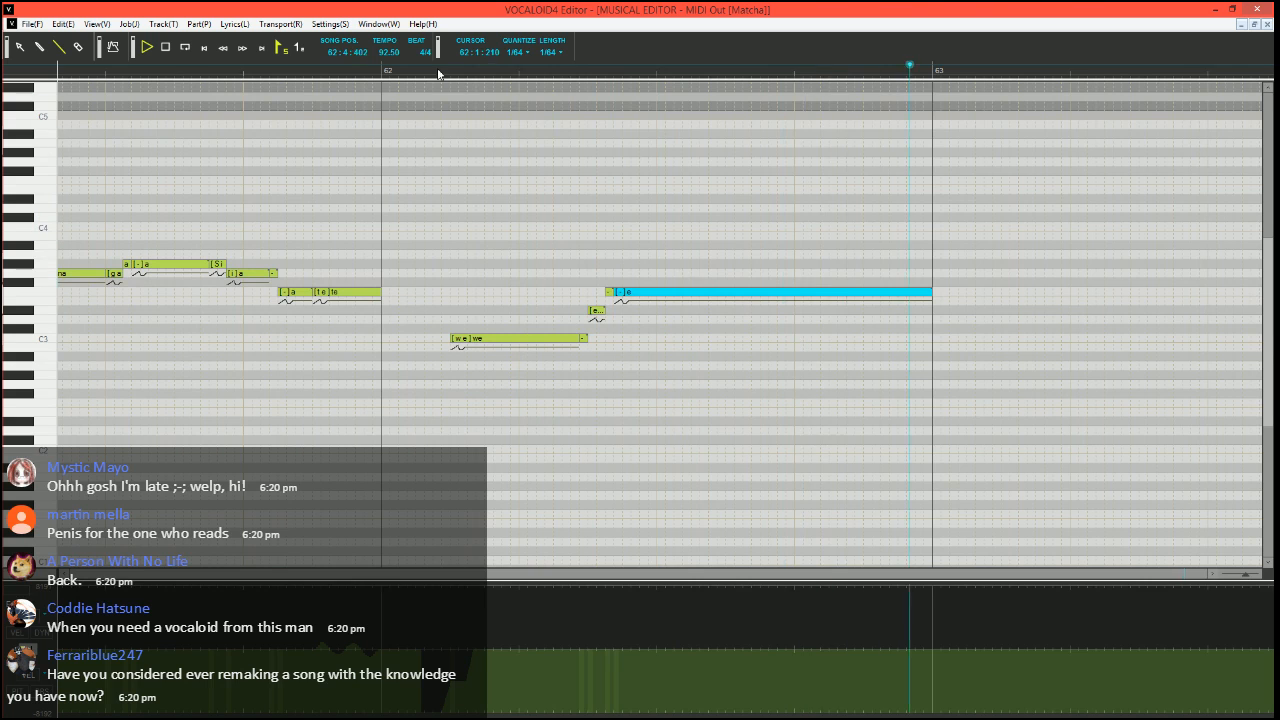
Set the song position to 62:1:090 and run the Expressive Vibrato job plugin on the long F3 "-" in bar 62
left_click(407, 71)
scroll(711, 334, "up", 1)
scroll(704, 331, "right", 1)
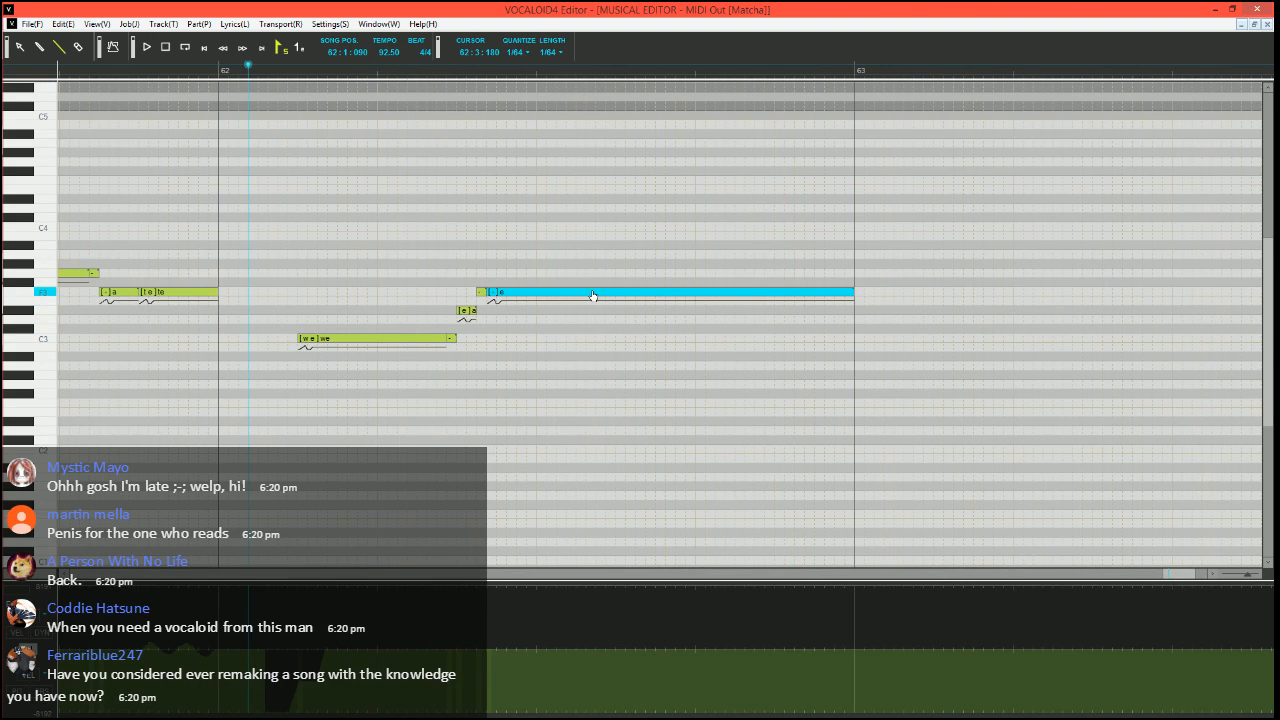
key("ctrl+j")
left_click(519, 370)
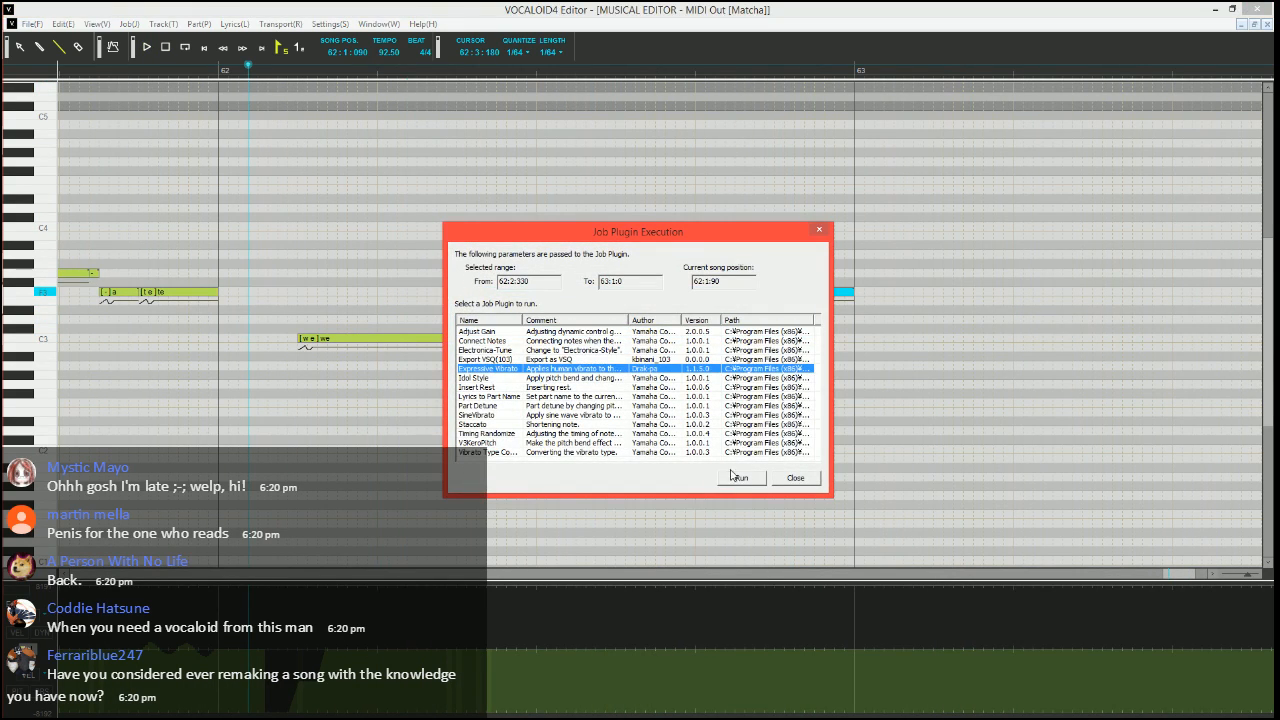
left_click(730, 480)
Set the vibrato pitch amount to 10 and the vibrato rate to 70 for the long F3 note in bar 62
left_click_drag(632, 264, 414, 254)
type("10")
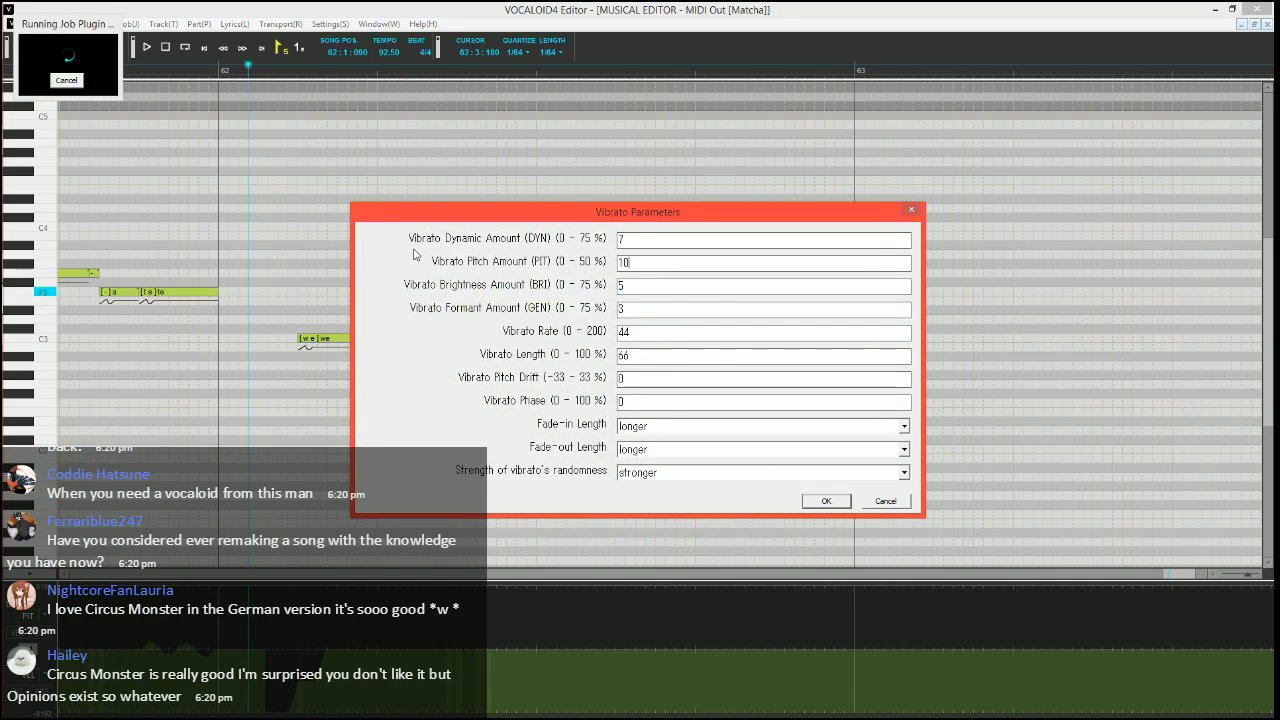
key("Tab")
key("Tab")
key("Tab")
type("70")
Set the vibrato's fade-in length to long and fade-out length to medium, and apply it to the long F3 note
key("Tab")
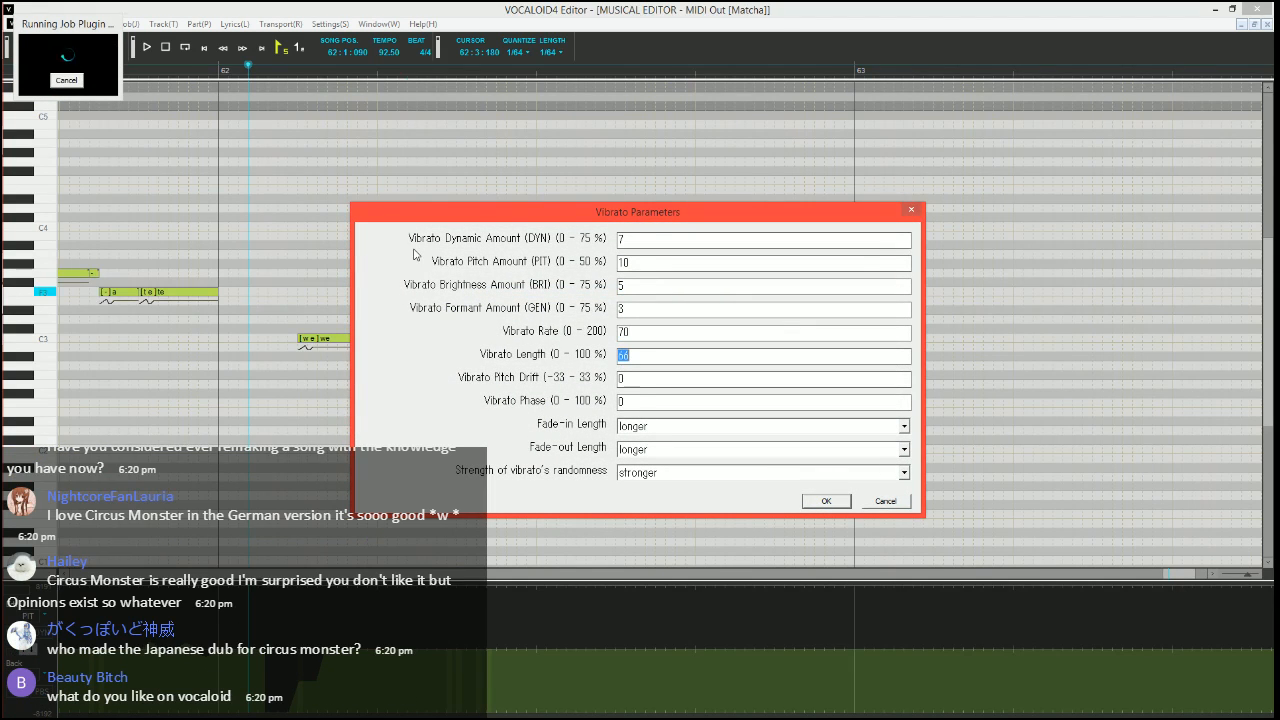
key("Tab")
key("Tab")
key("Tab")
key("Down")
key("Tab")
key("Down")
key("Down")
key("Down")
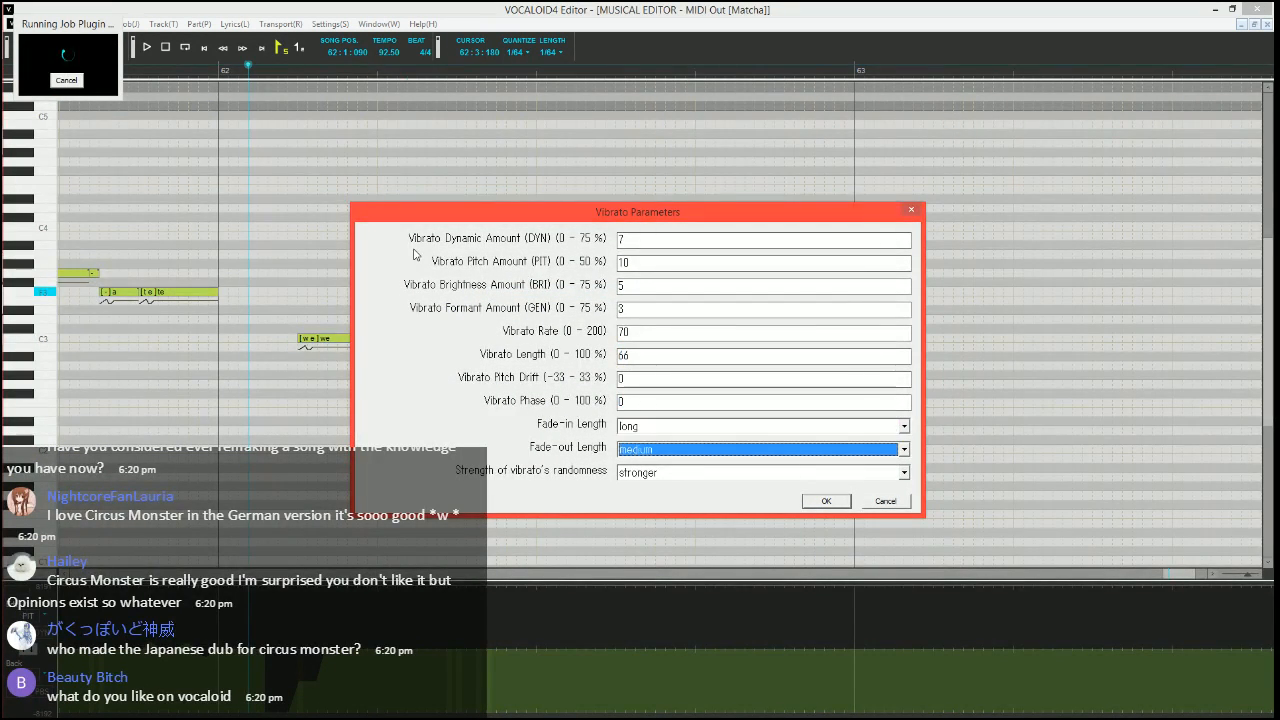
key("Return")
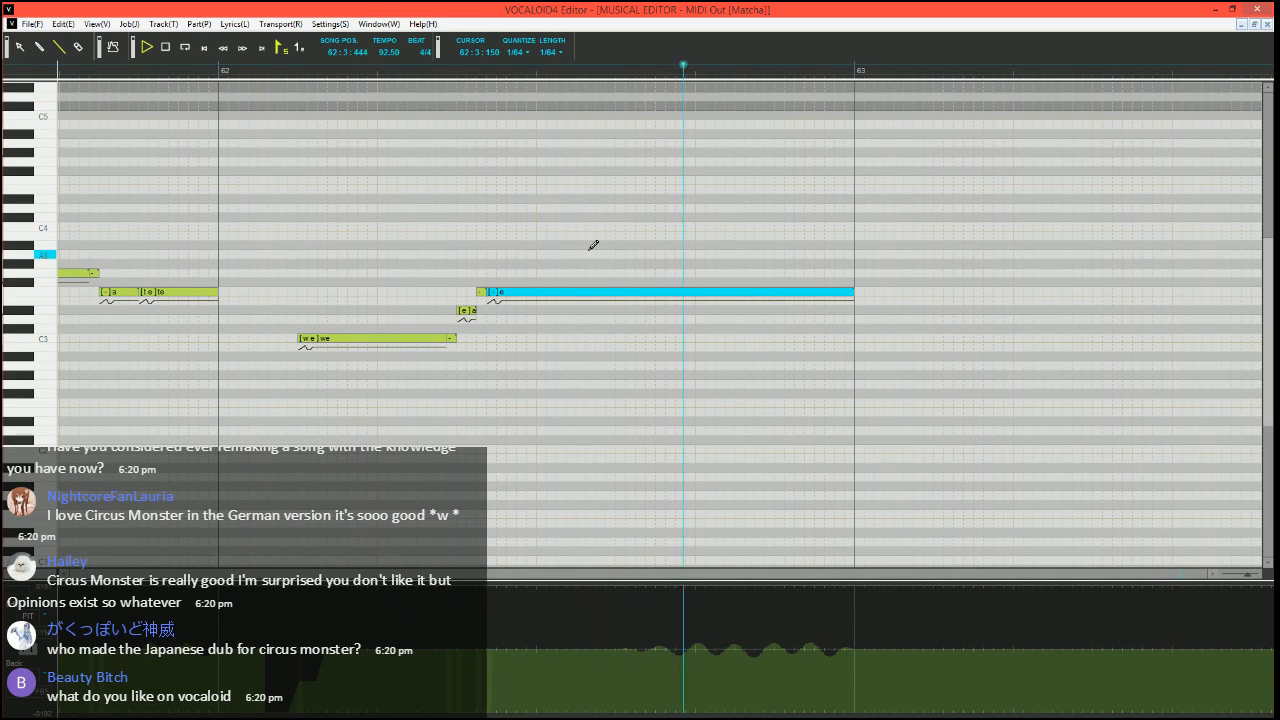
Play the bar 62 phrase from 62:1:120 through the end of the long F3 note to check its vibrato
key("space")
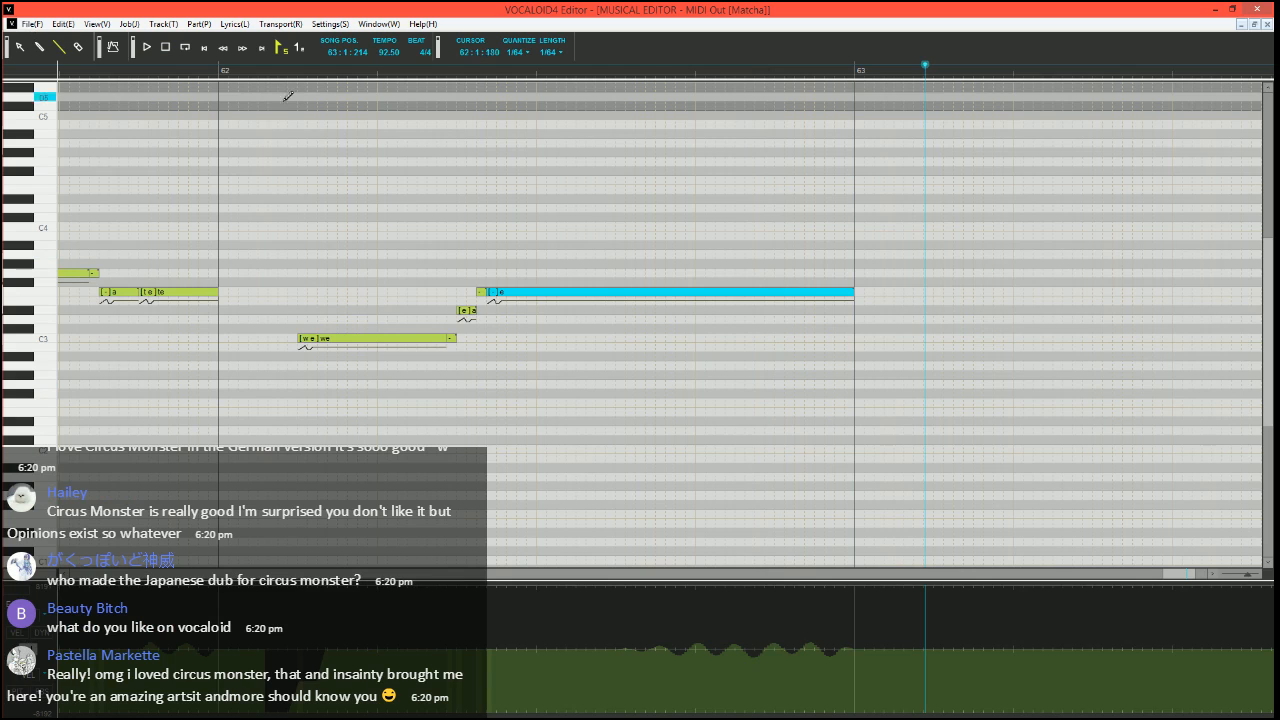
left_click(259, 75)
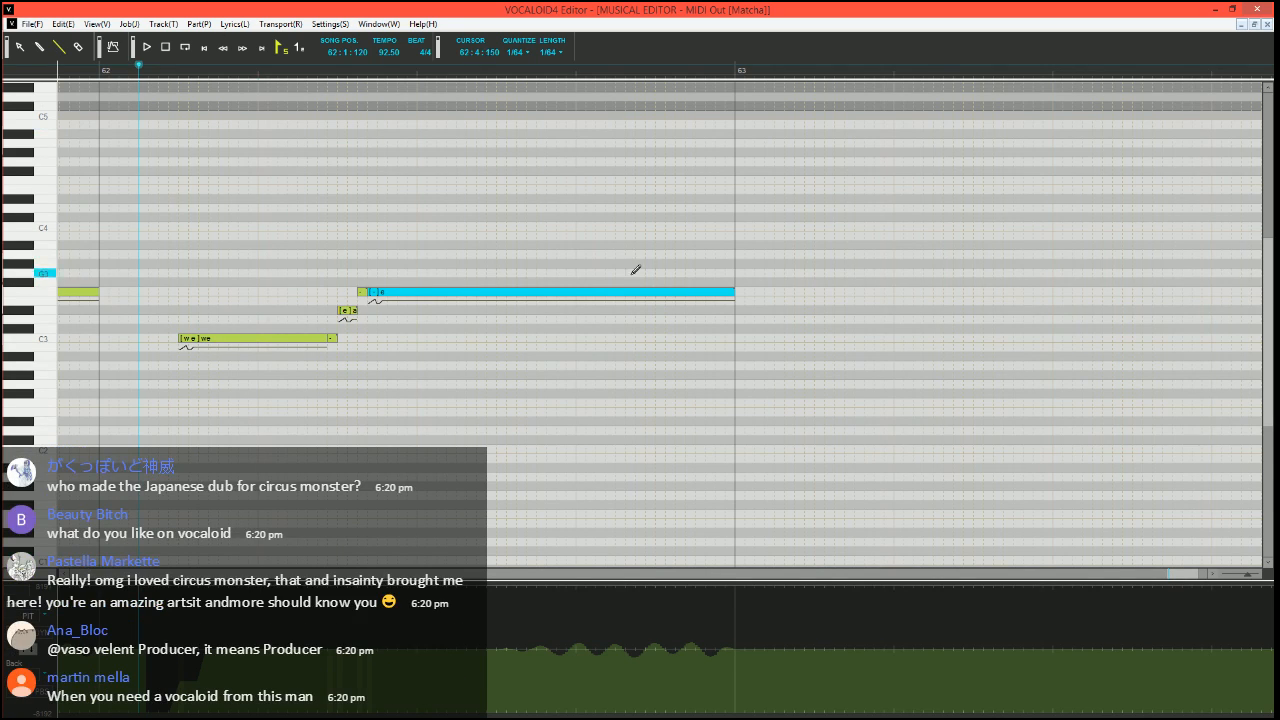
key("space")
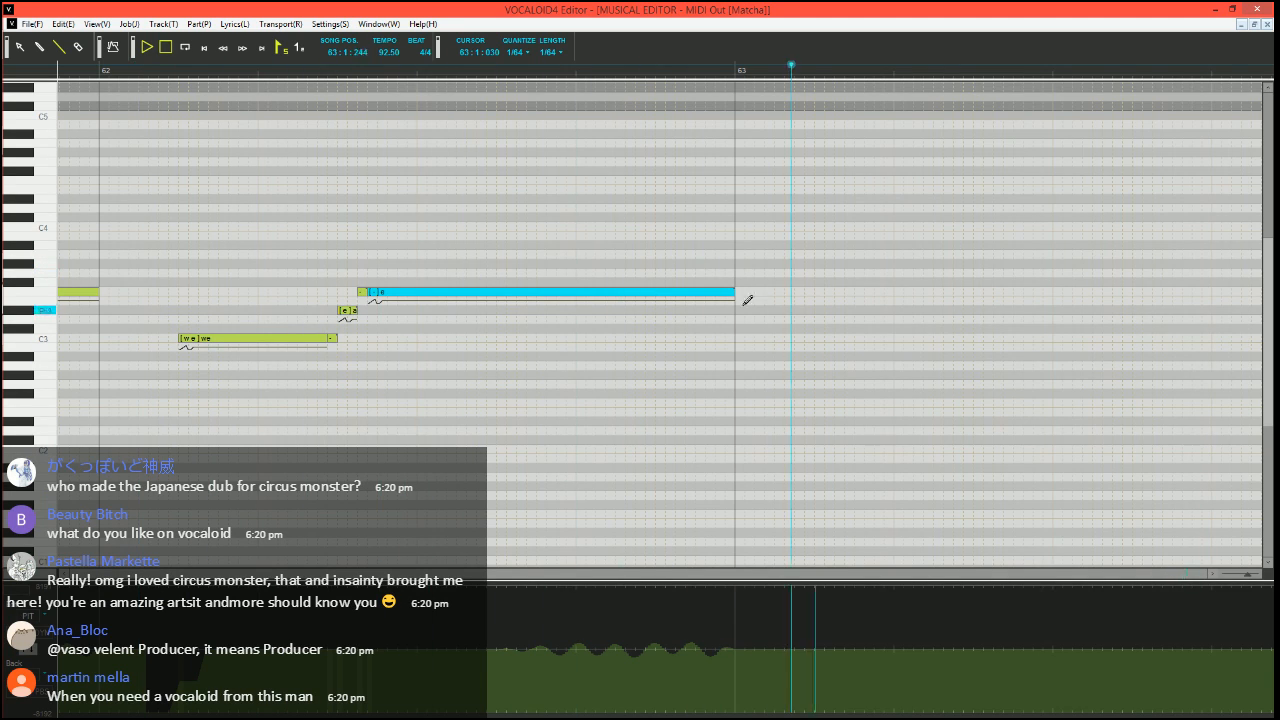
key("space")
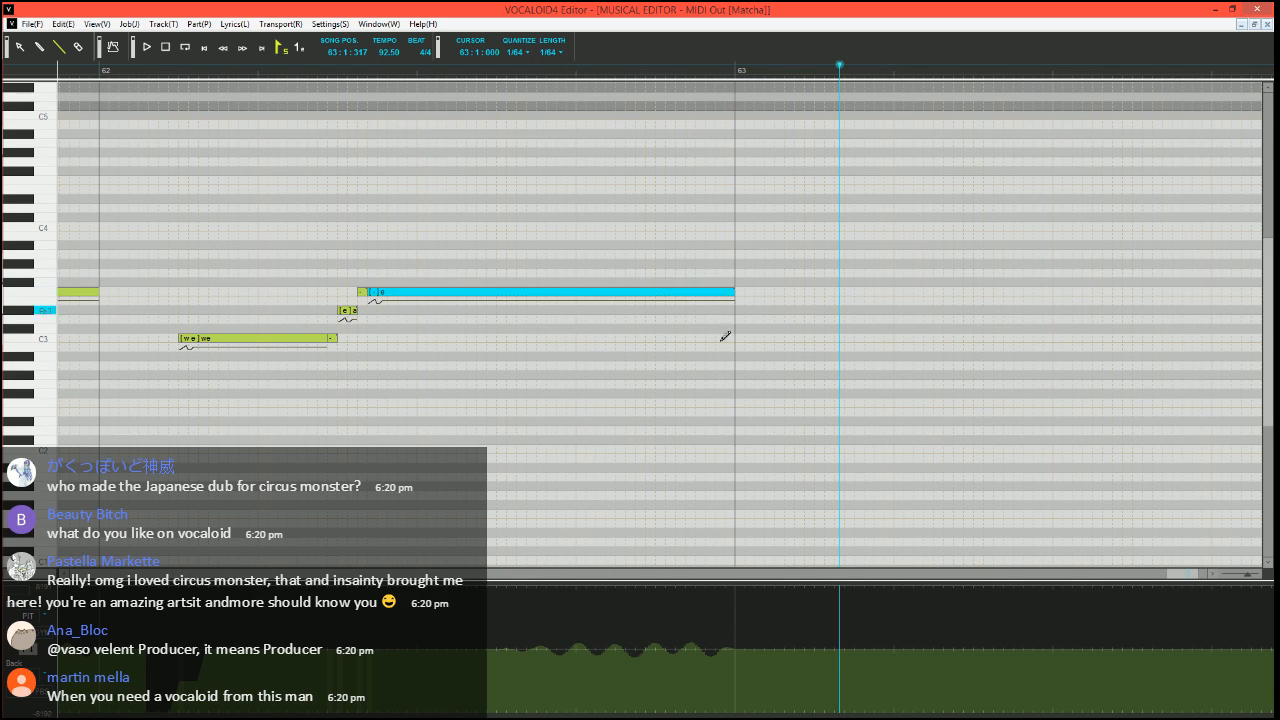
Set the song position to 49:3:300, before the phrase leading into bar 50, and play the vocals from there
scroll(687, 398, "down", 5)
left_click_drag(1116, 575, 920, 575)
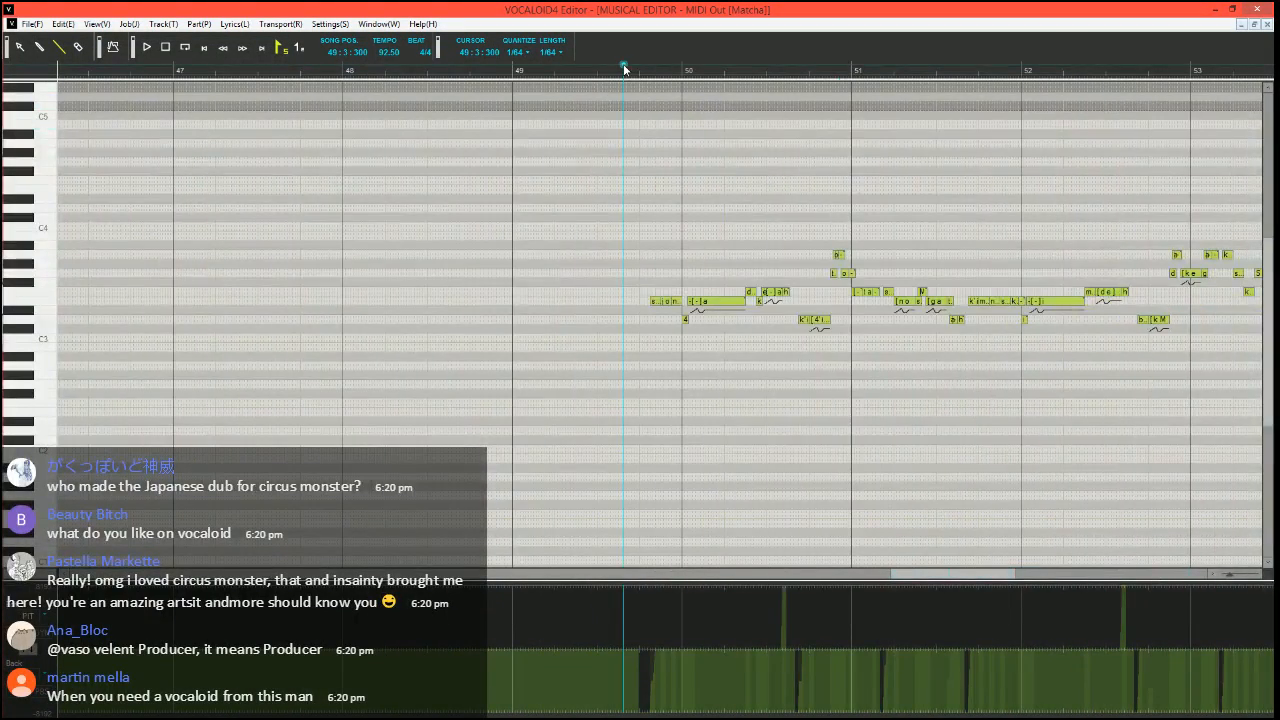
scroll(686, 357, "up", 3)
key("space")
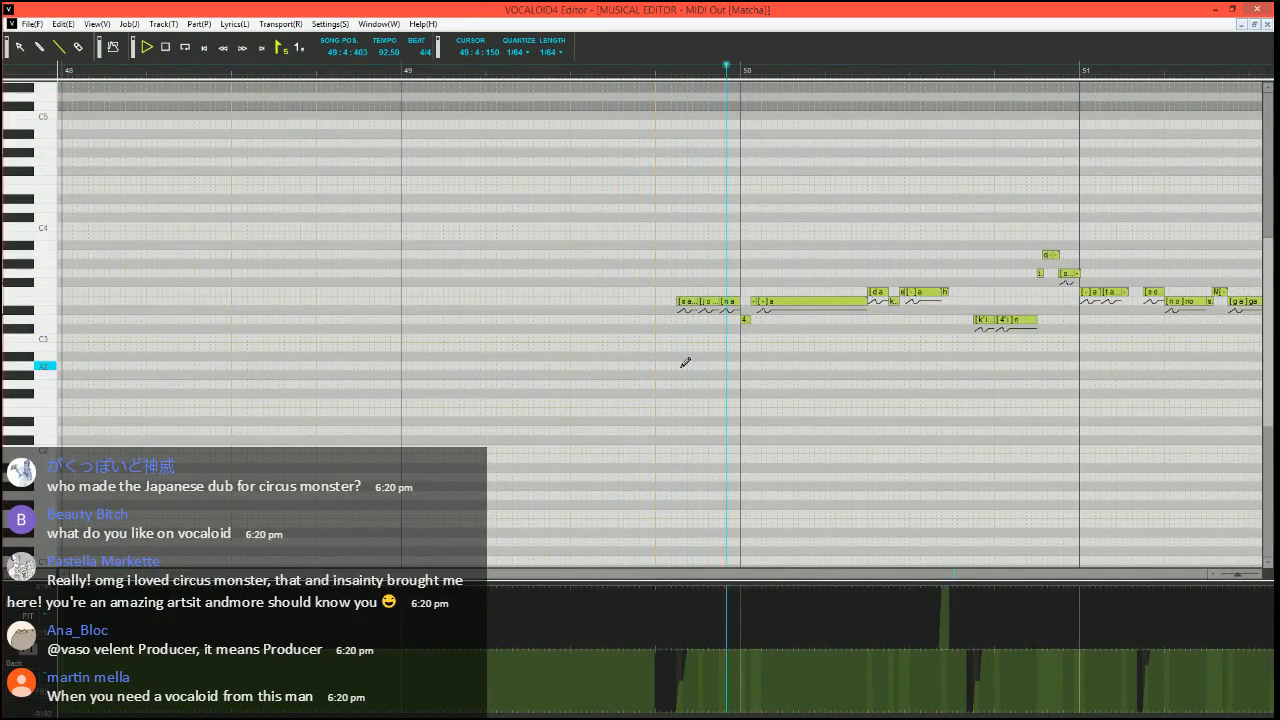
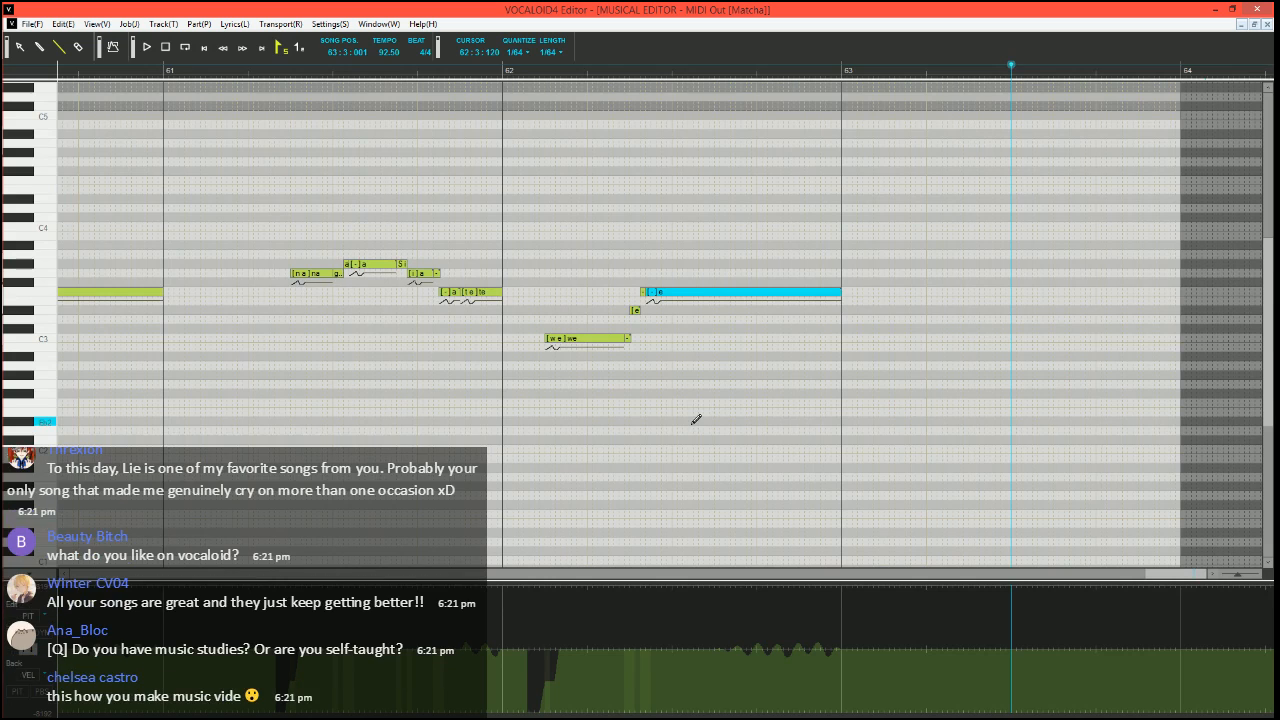
Open the wave export for the Matcha vocal and accept the export settings with the master track as output
scroll(681, 501, "left", 3)
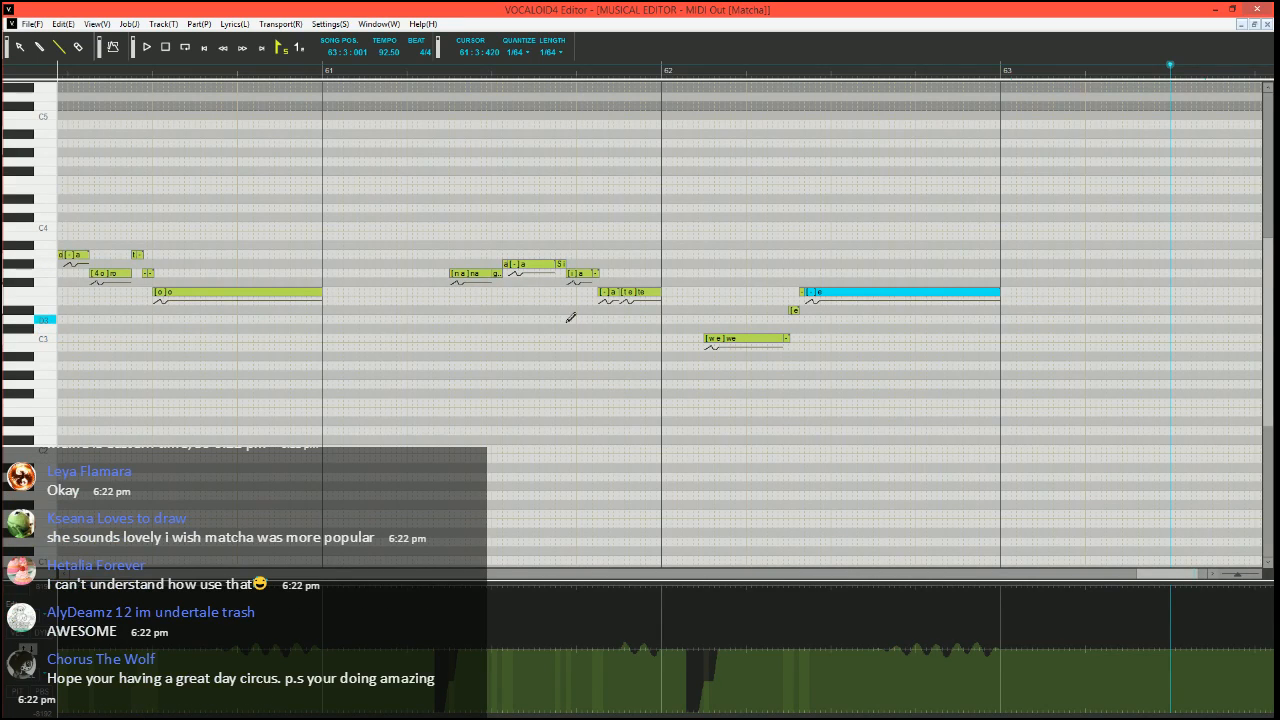
mouse_move(6, 318)
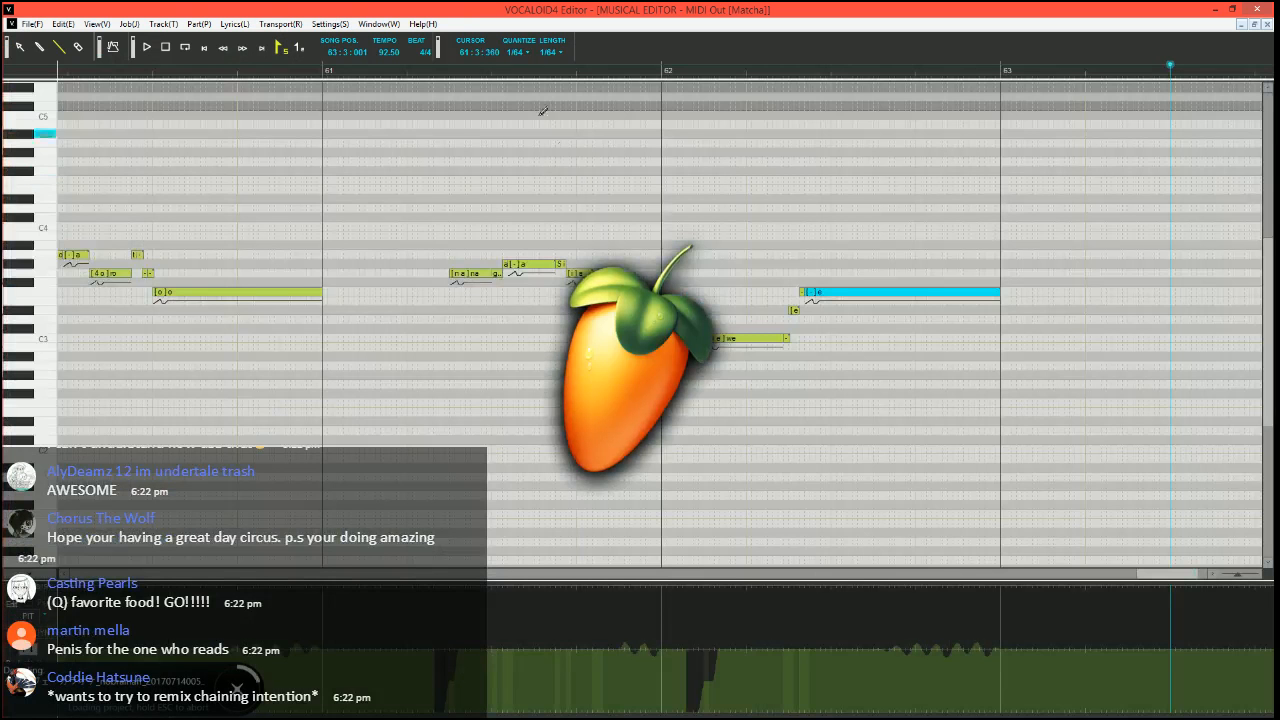
left_click(36, 25)
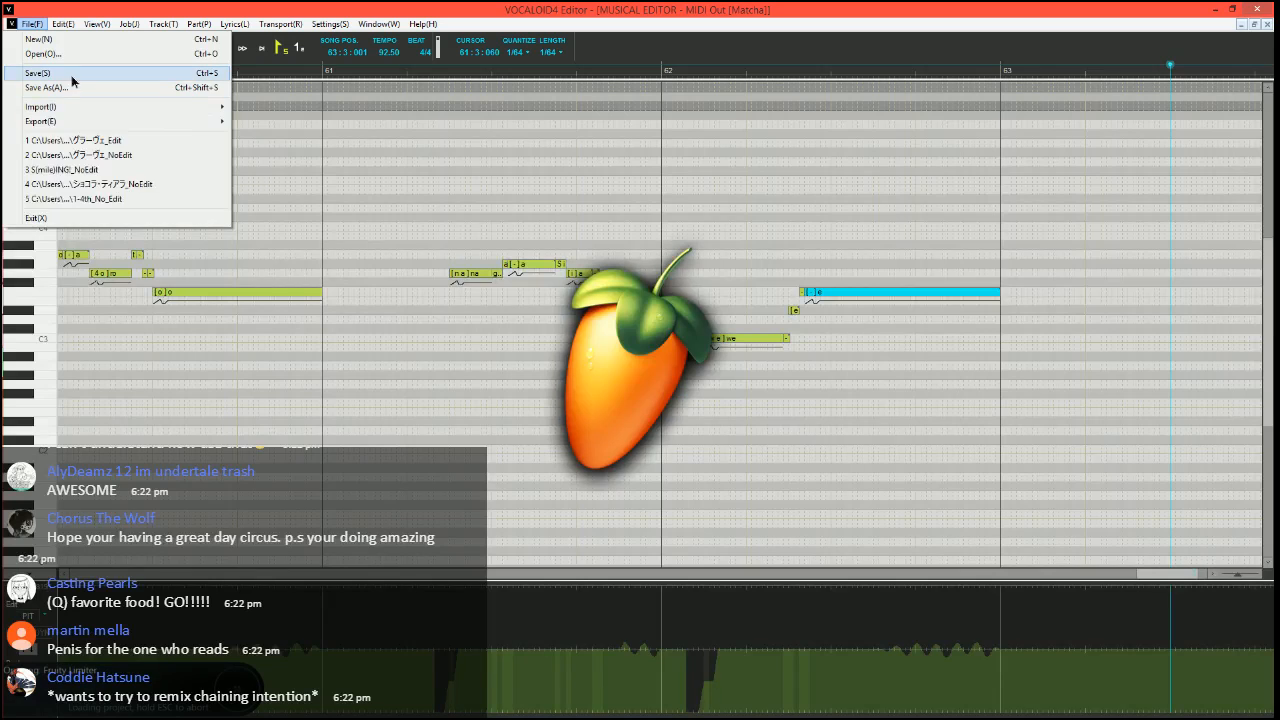
left_click(35, 27)
left_click(32, 30)
mouse_move(60, 121)
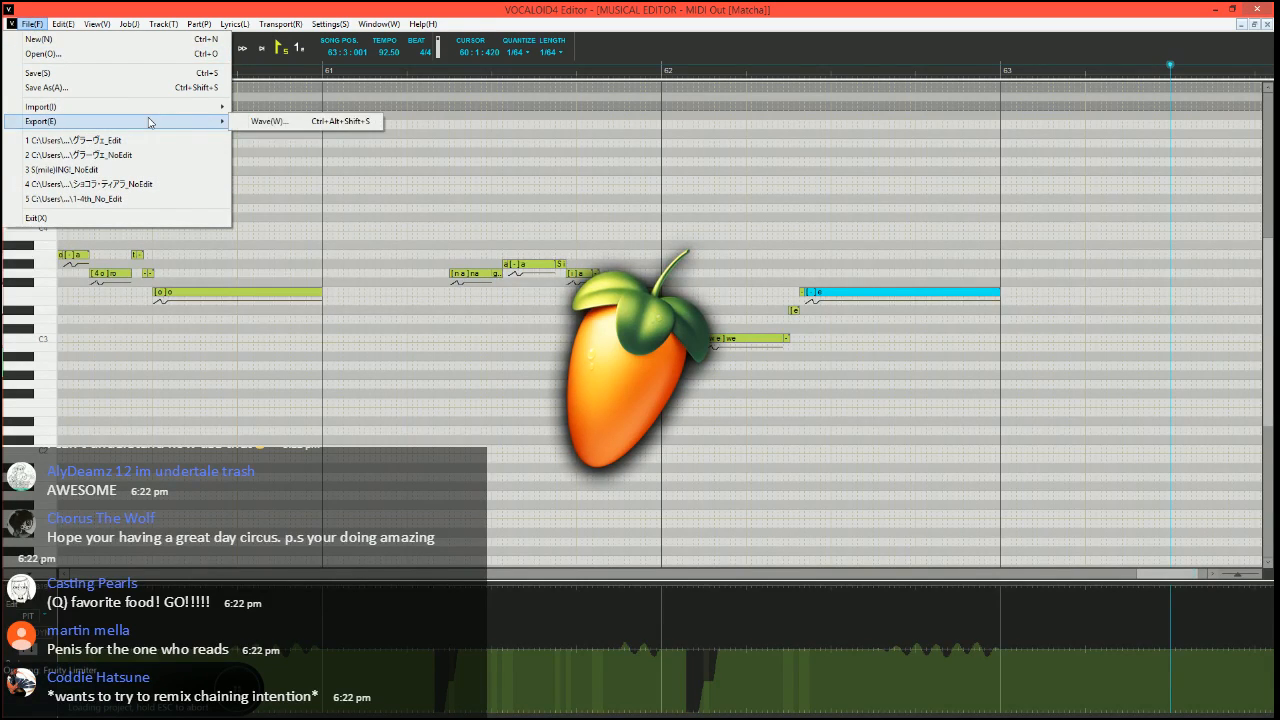
left_click(258, 122)
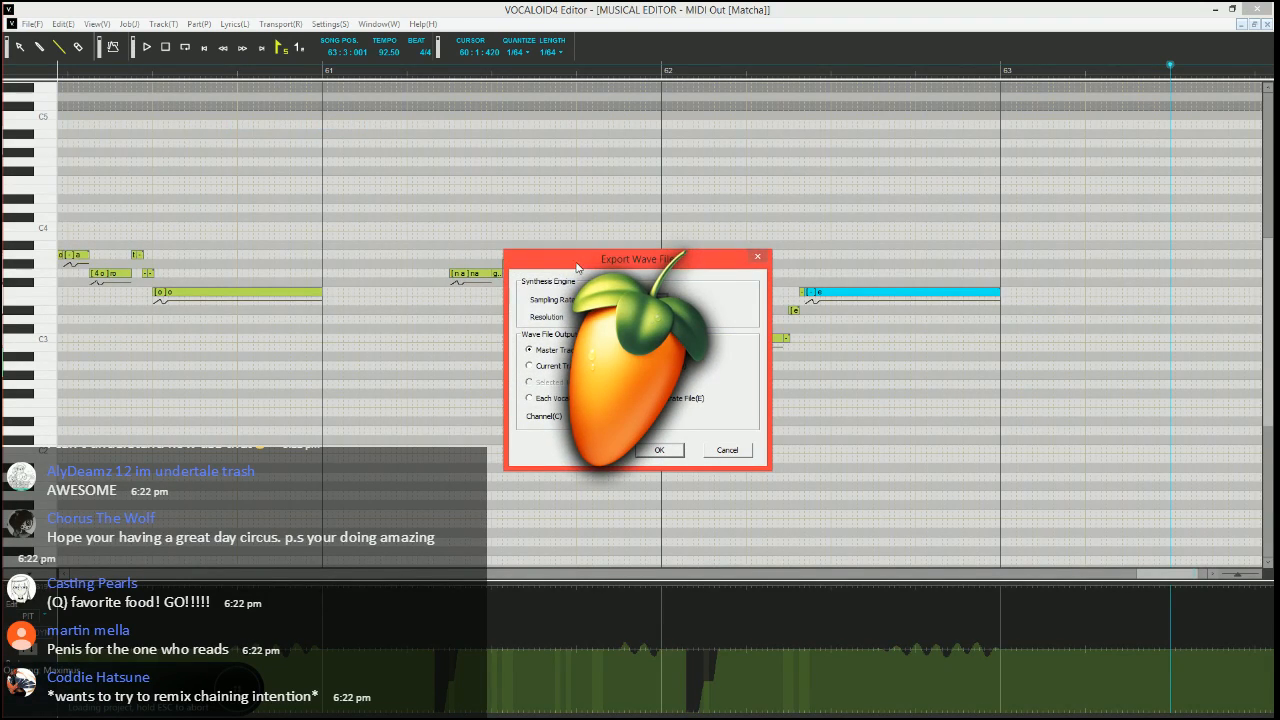
left_click_drag(577, 267, 409, 246)
left_click(486, 431)
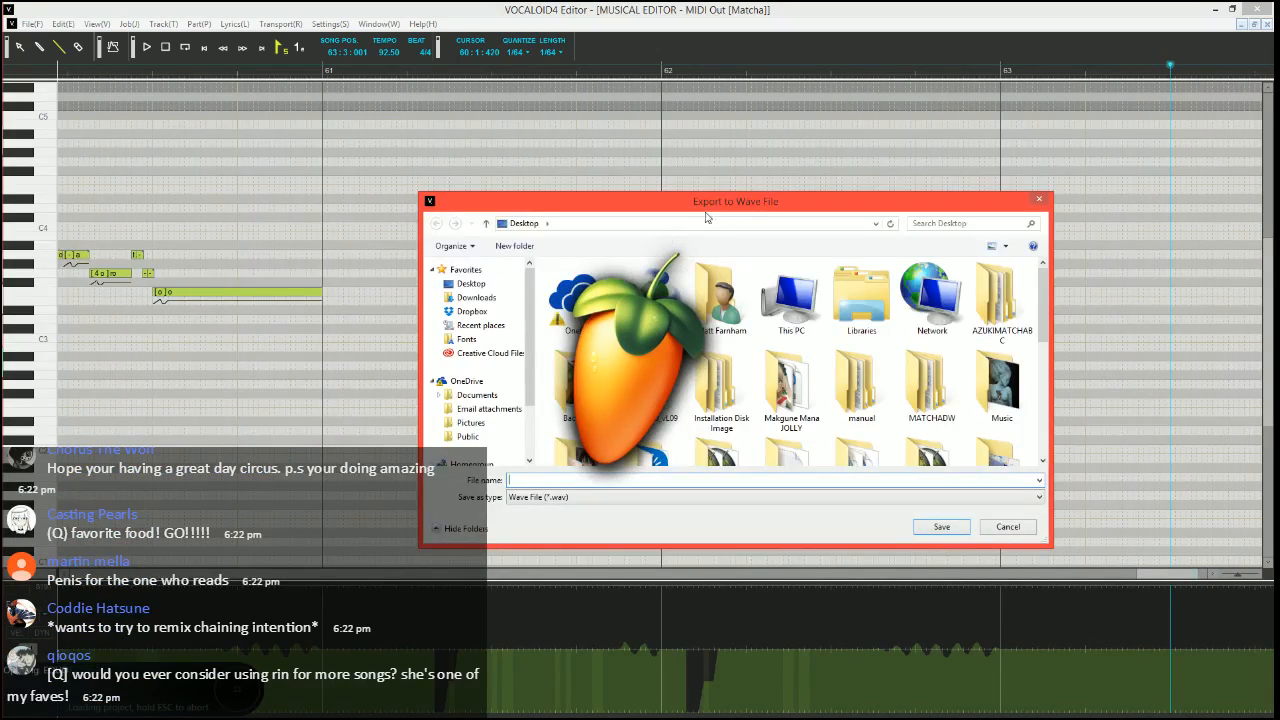
Export the vocal to the desktop as Grave_MainVox.wav, replacing the existing file
type("Gra")
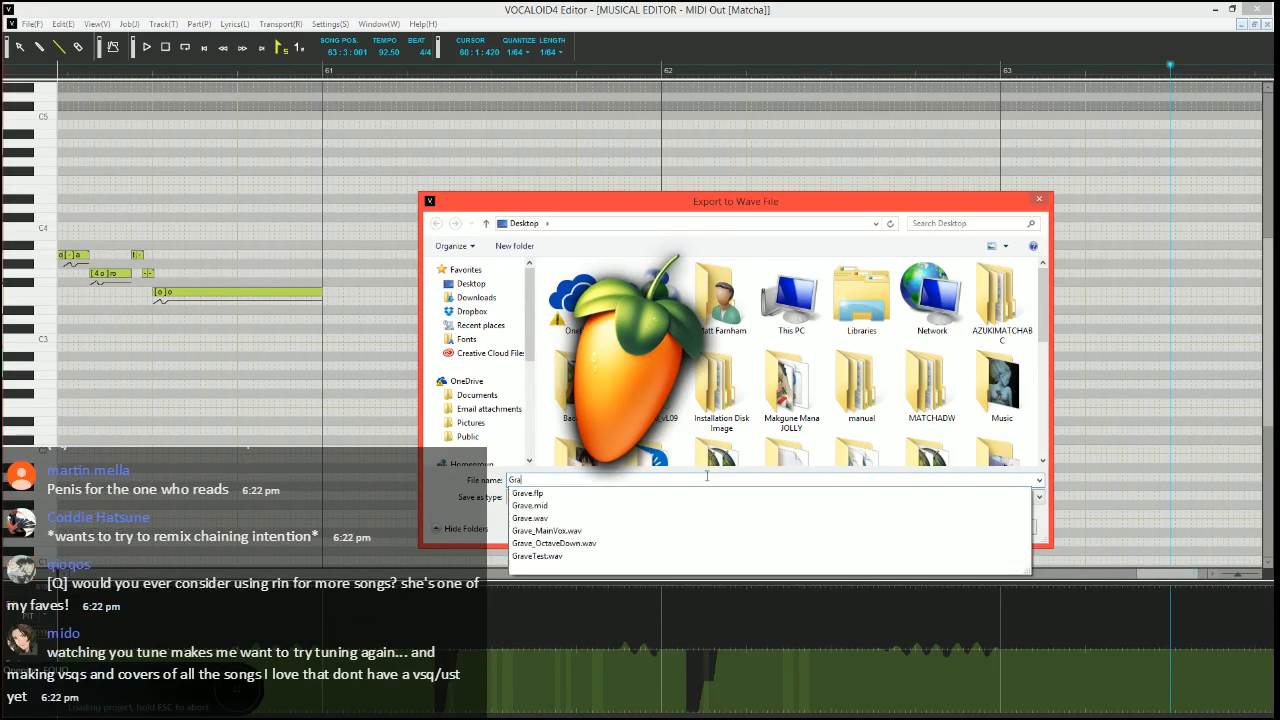
key("Down")
key("Down")
key("Down")
key("Down")
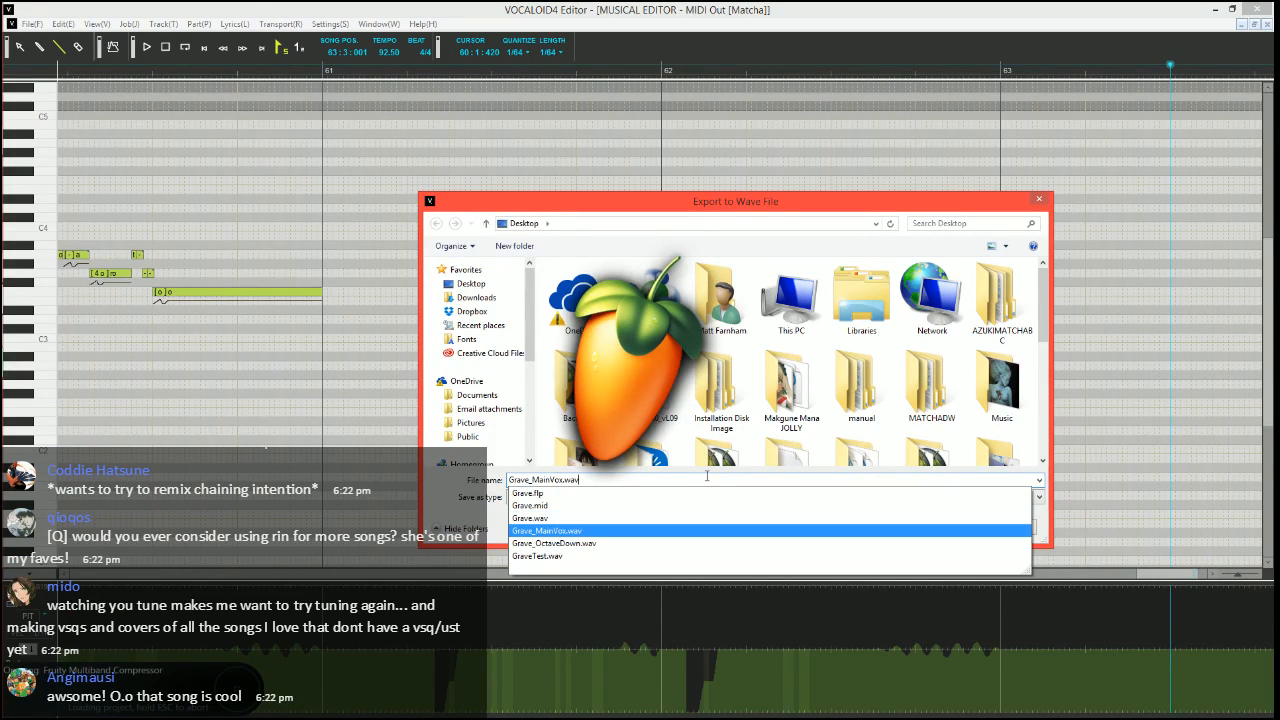
key("Return")
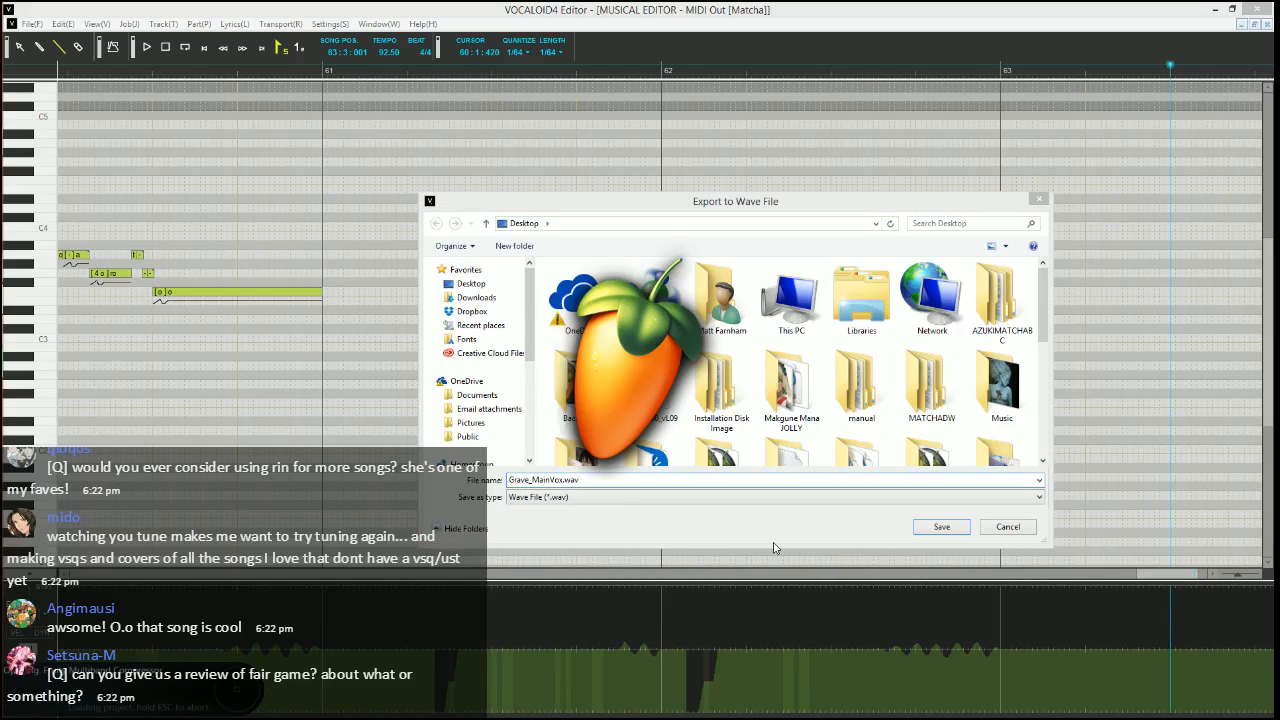
key("Return")
left_click_drag(729, 304, 872, 444)
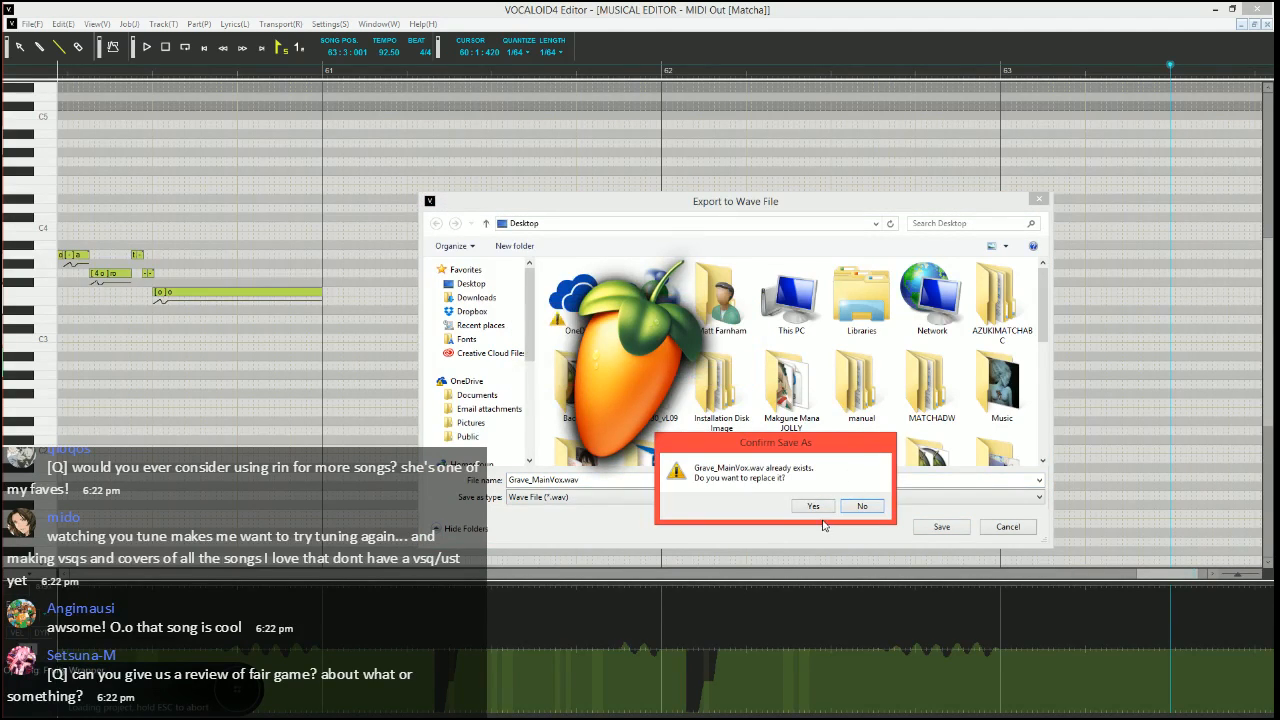
left_click(818, 511)
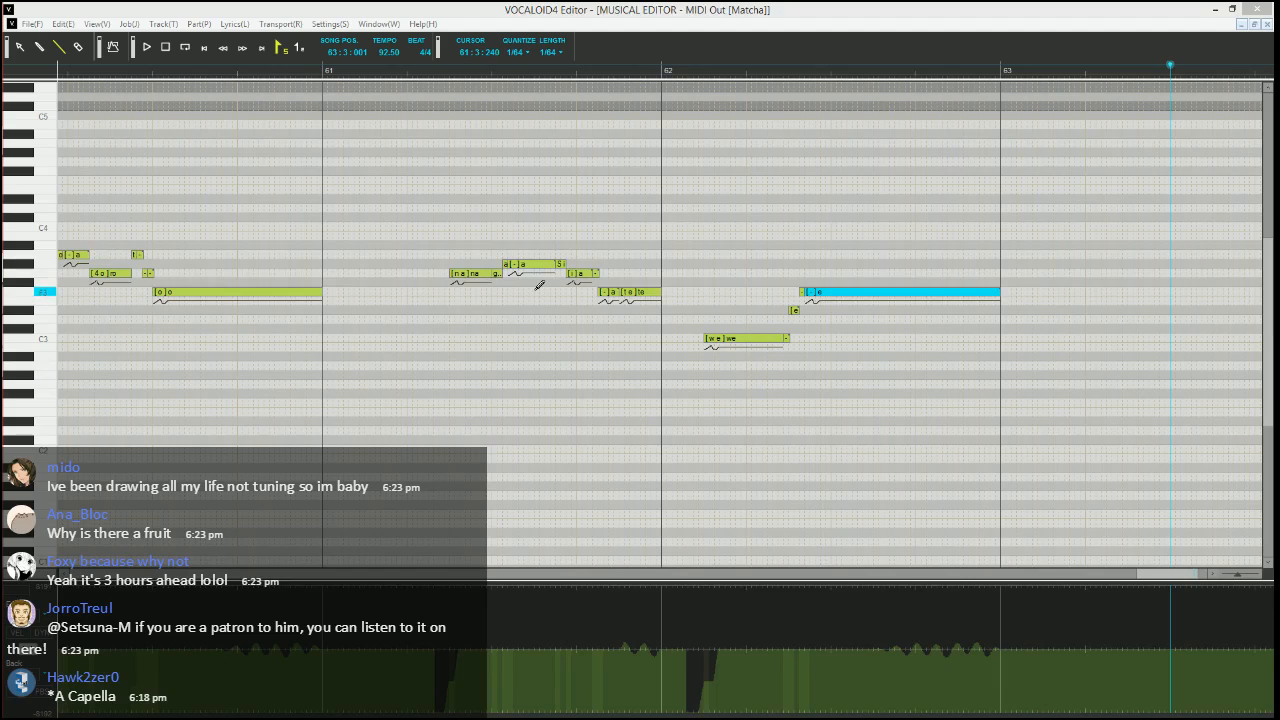
Switch to FL Studio and slice the Grave_MainVox #3 and Grave_OctaveDown clips where the Grave_MainVox #4 clip ends, just after bar 27
left_click(592, 6)
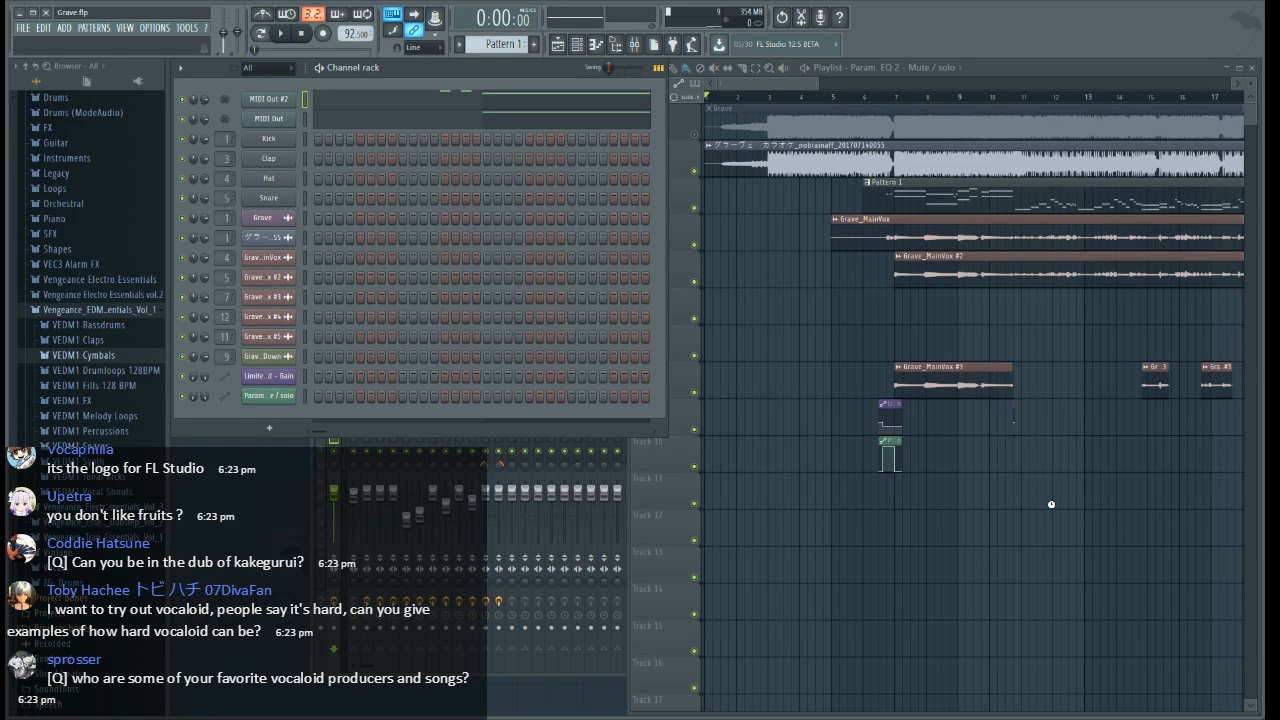
left_click_drag(1157, 87, 895, 123)
left_click(741, 70)
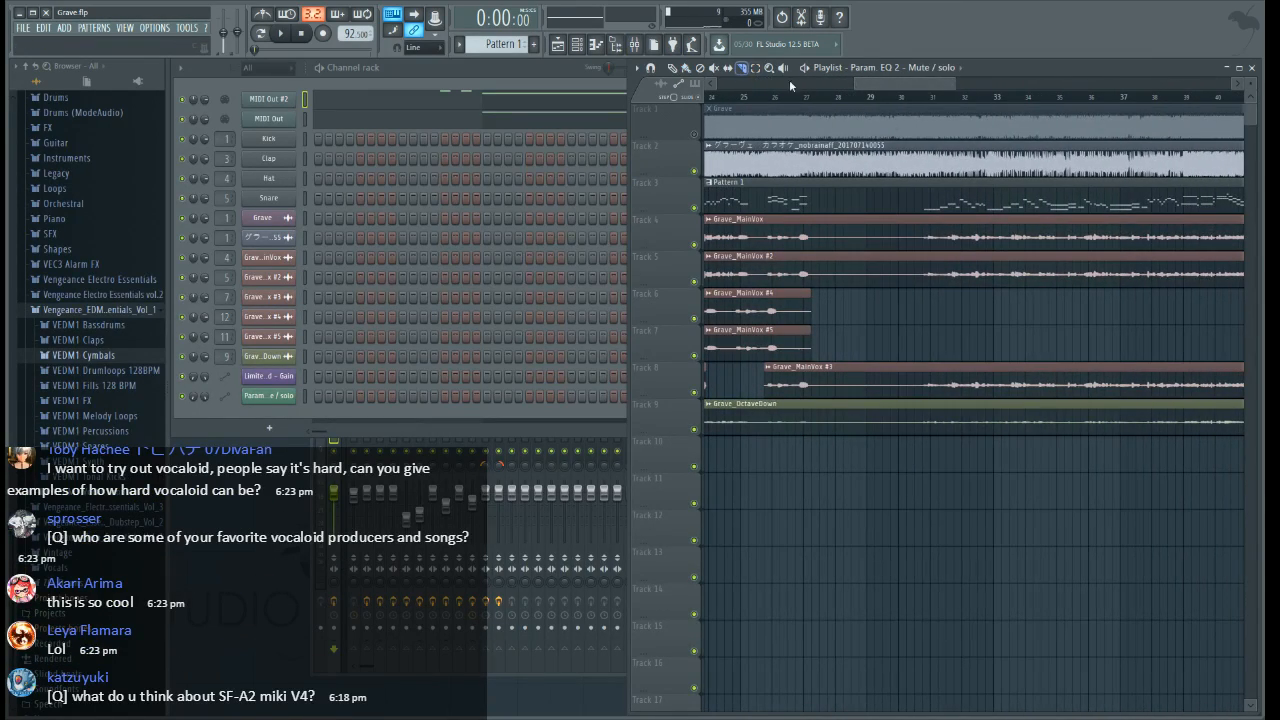
scroll(823, 101, "up", 5)
mouse_move(795, 447)
left_mouse_down()
mouse_move(807, 383)
mouse_move(796, 250)
left_mouse_up()
scroll(903, 100, "down", 5)
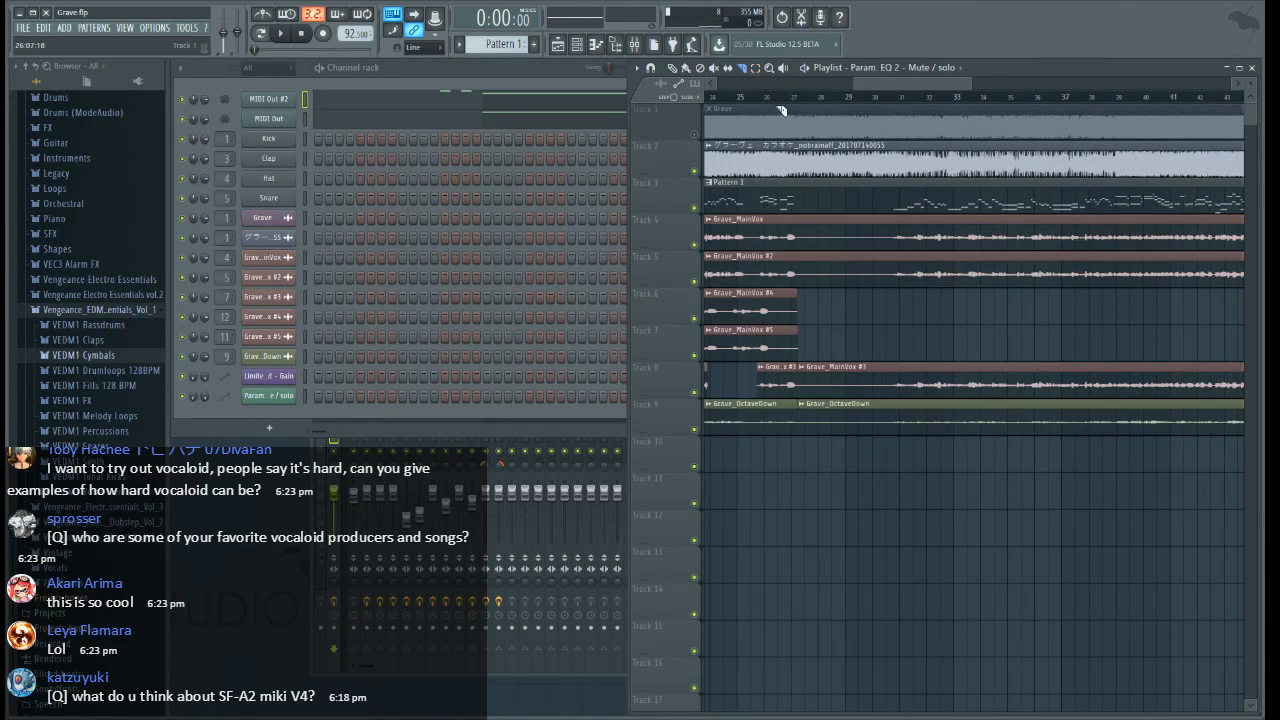
Inspect the channel settings of the Grave_MainVox #4 and Grave_MainVox #5 audio clips
scroll(783, 108, "up", 4)
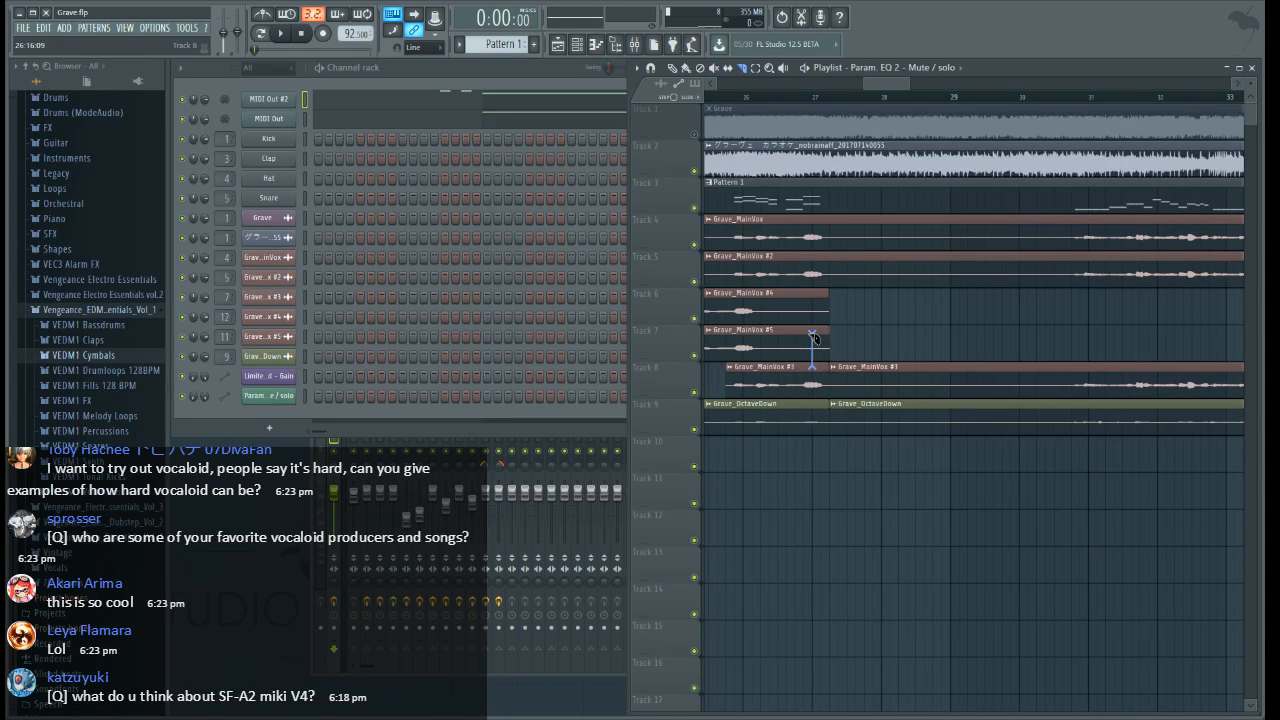
scroll(906, 102, "down", 4)
left_click_drag(906, 85, 854, 85)
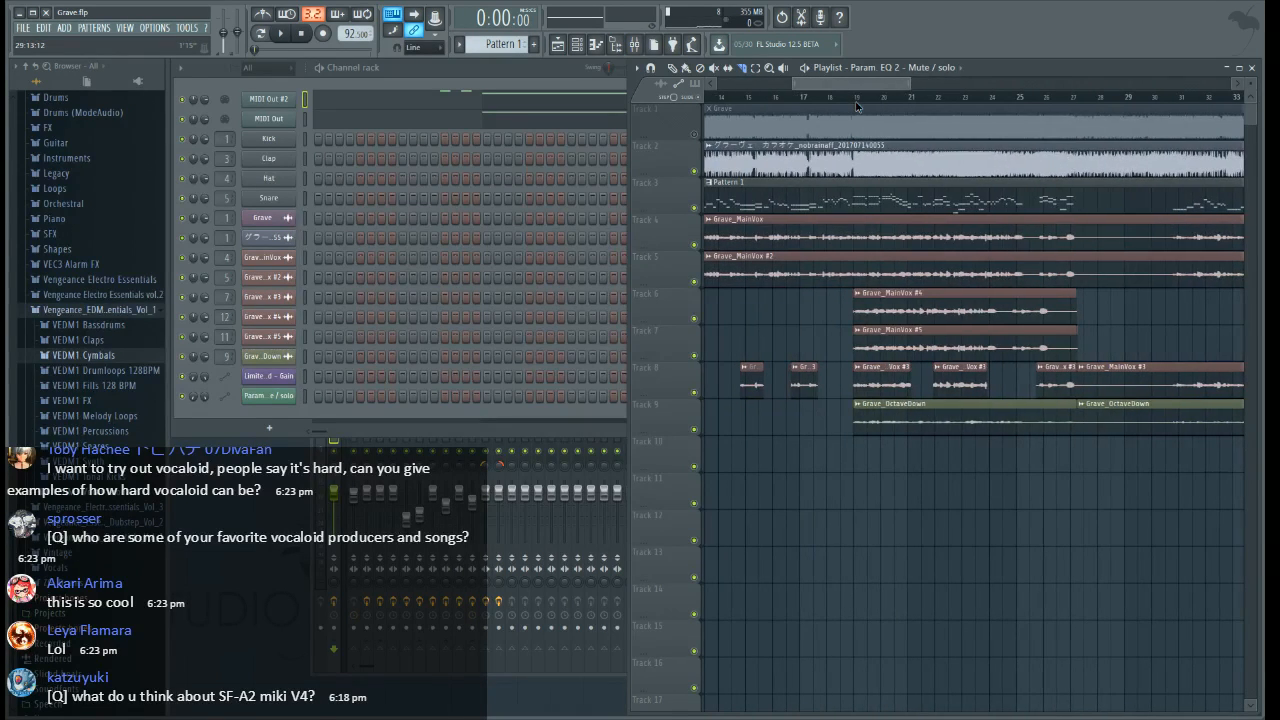
left_click(950, 293)
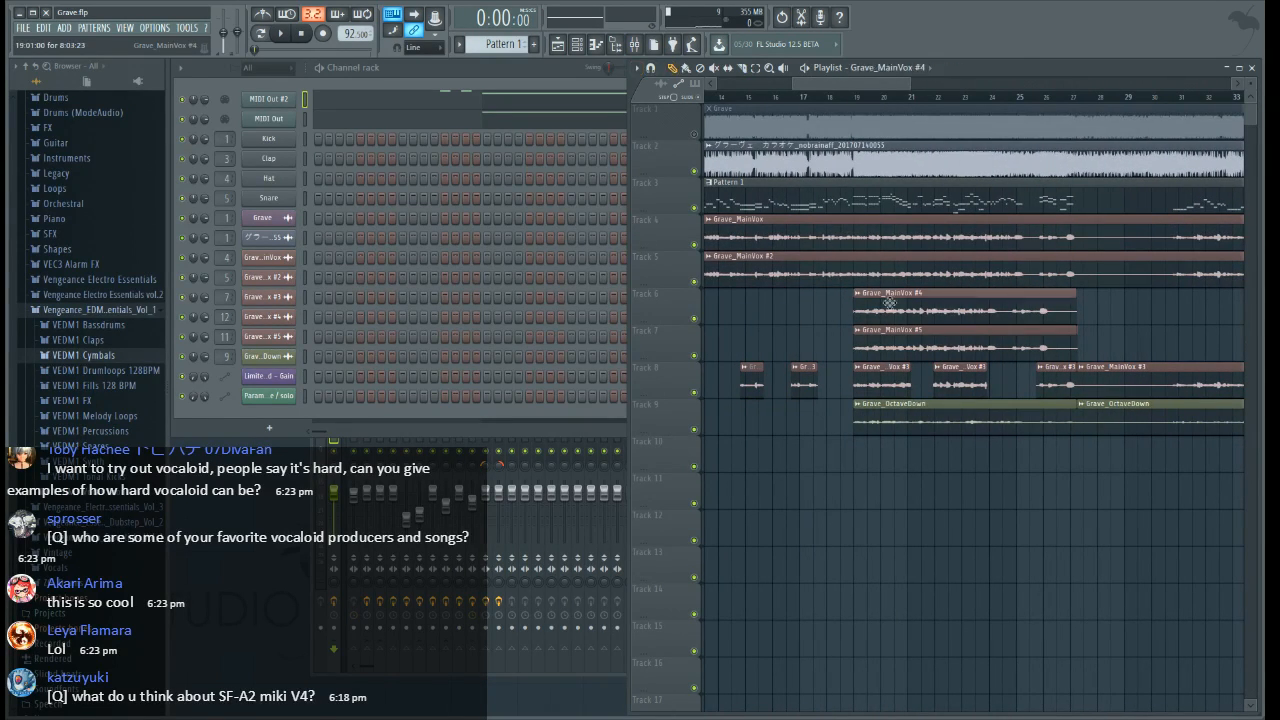
left_click(272, 317)
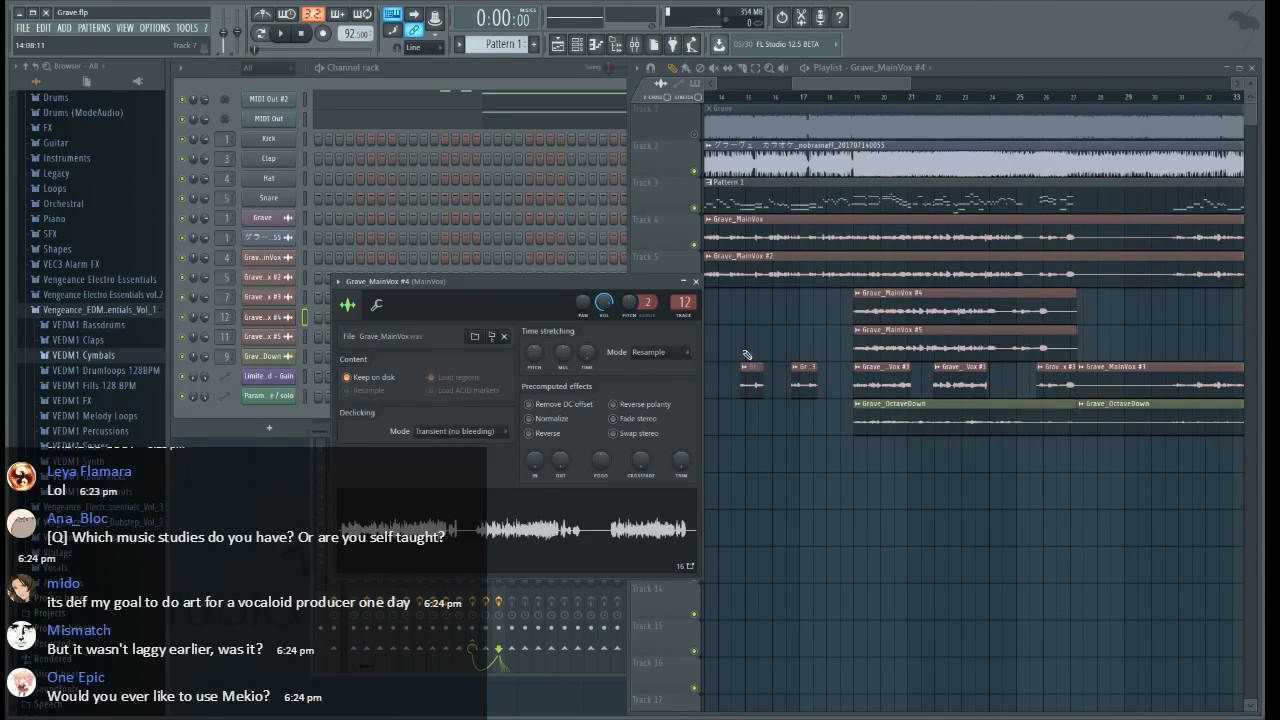
left_click(921, 310)
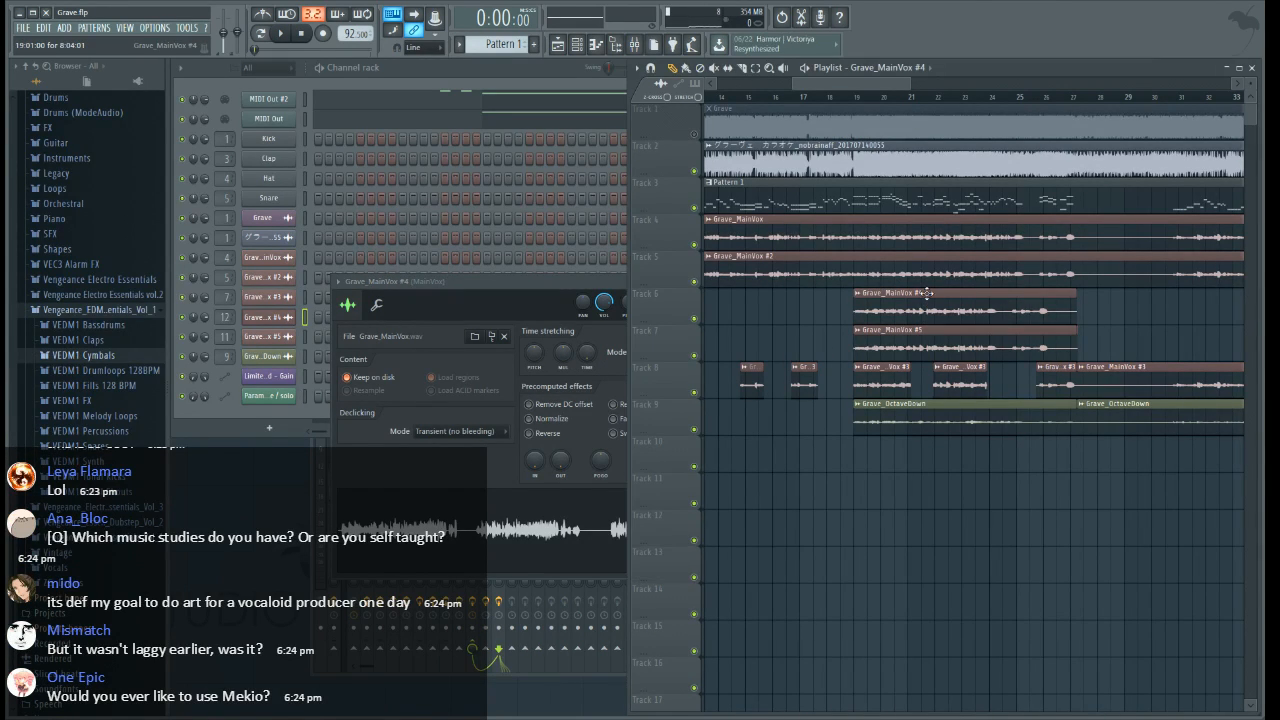
left_click(268, 340)
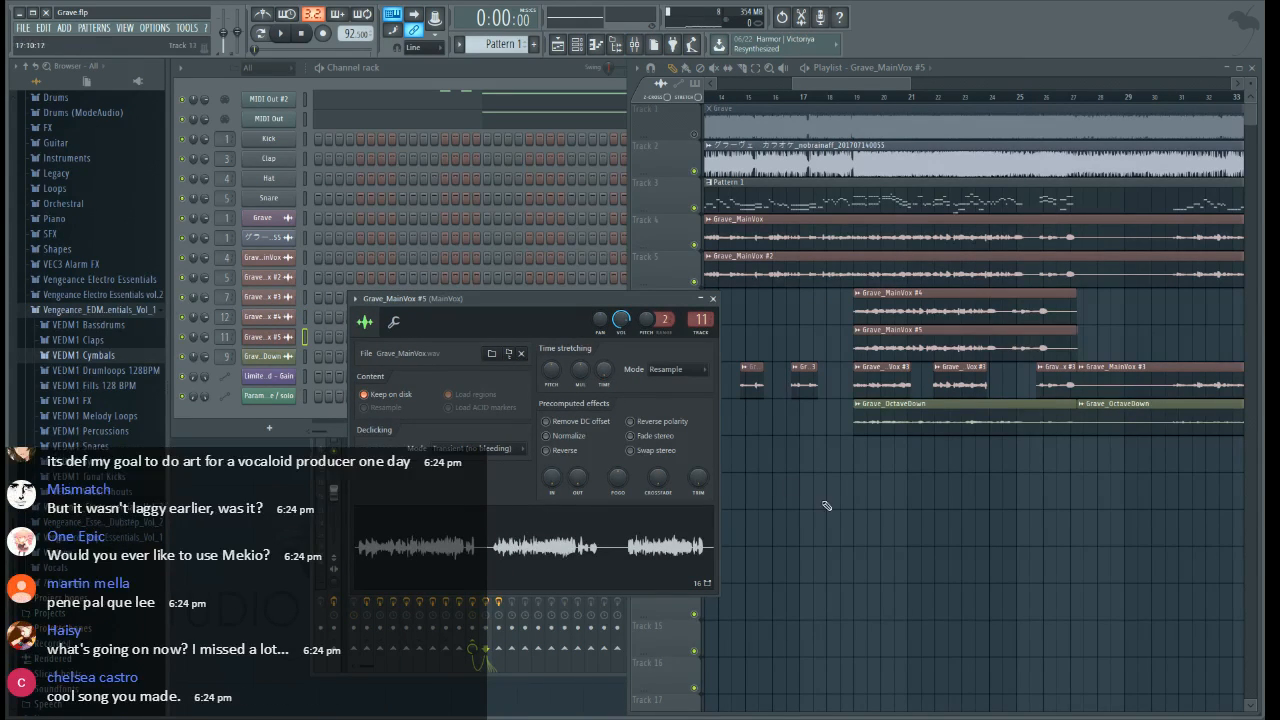
Solo Track 6 and listen to the Grave_MainVox #4 clip from bar 19, stopping playback after a few seconds
left_click(899, 516)
right_click(695, 320)
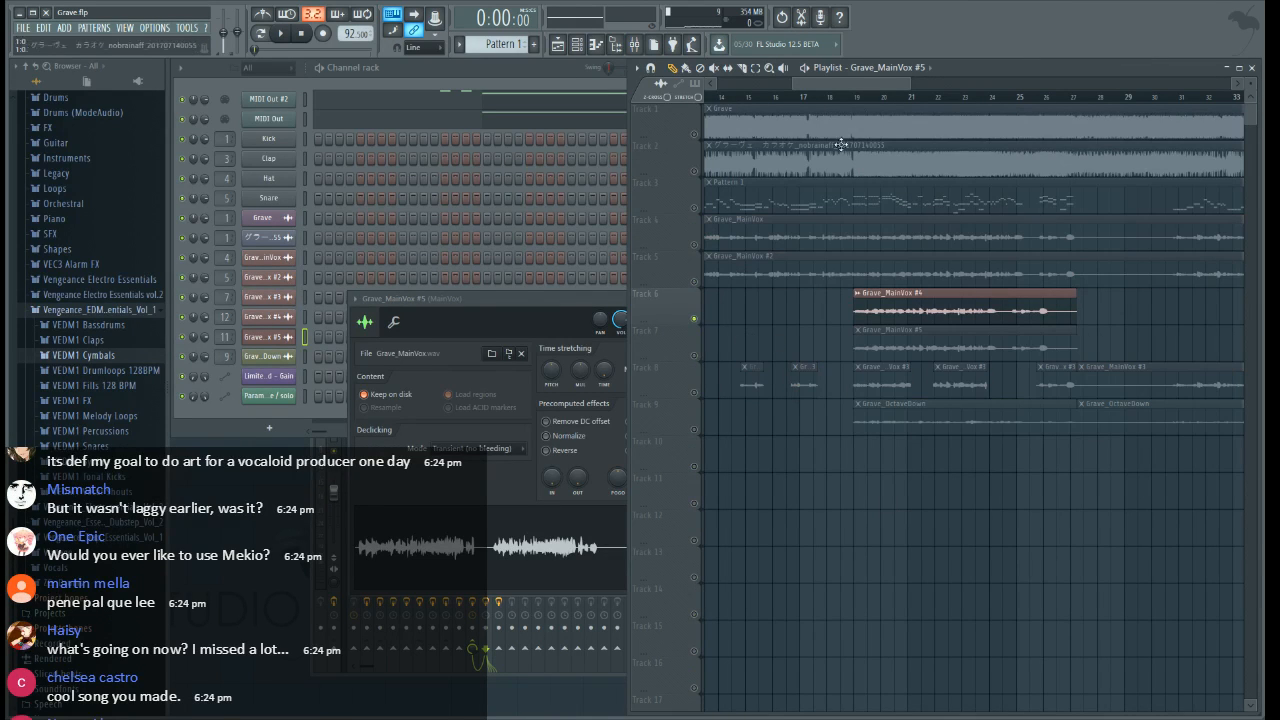
left_click(860, 97)
key("space")
scroll(862, 100, "up", 4)
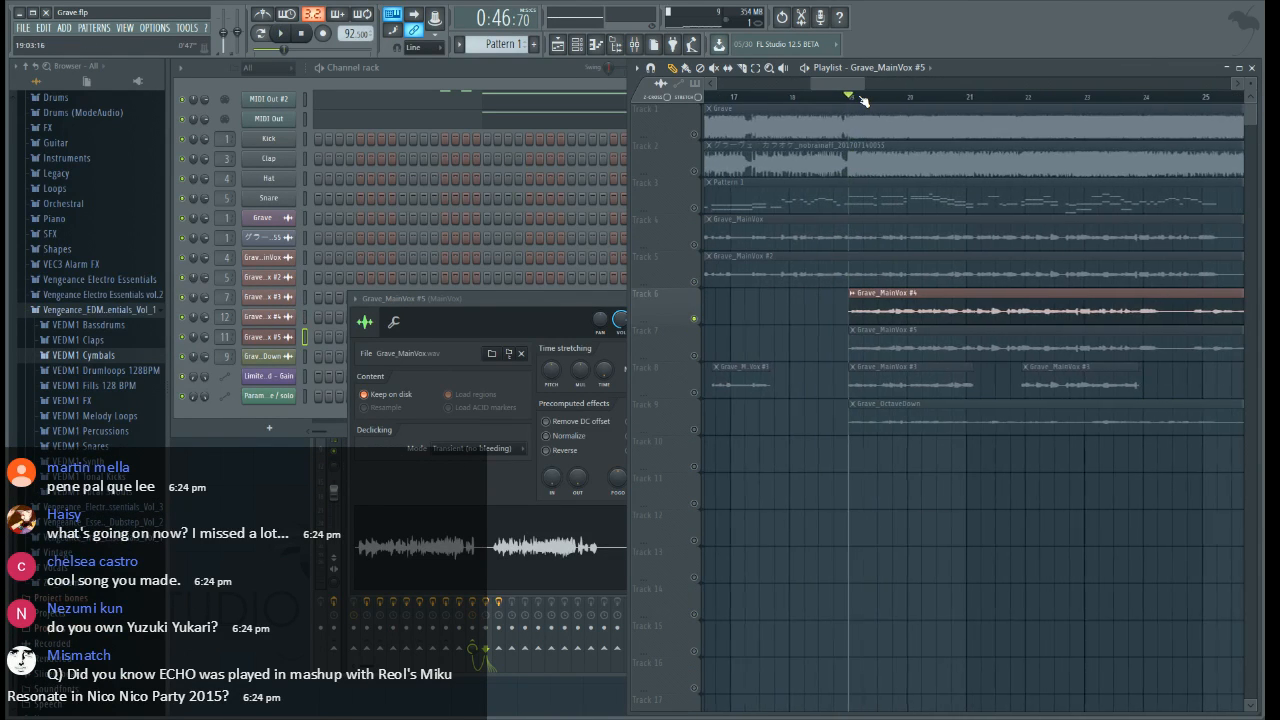
scroll(862, 100, "down", 2)
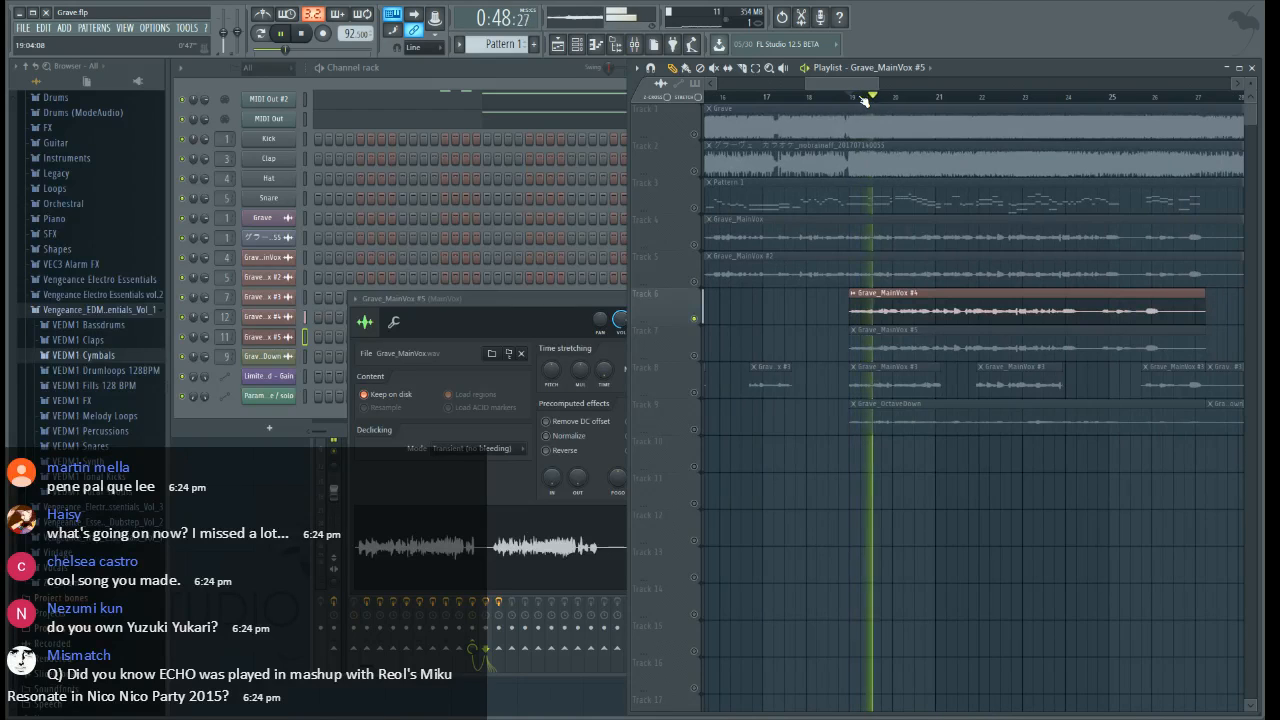
scroll(798, 104, "down", 6)
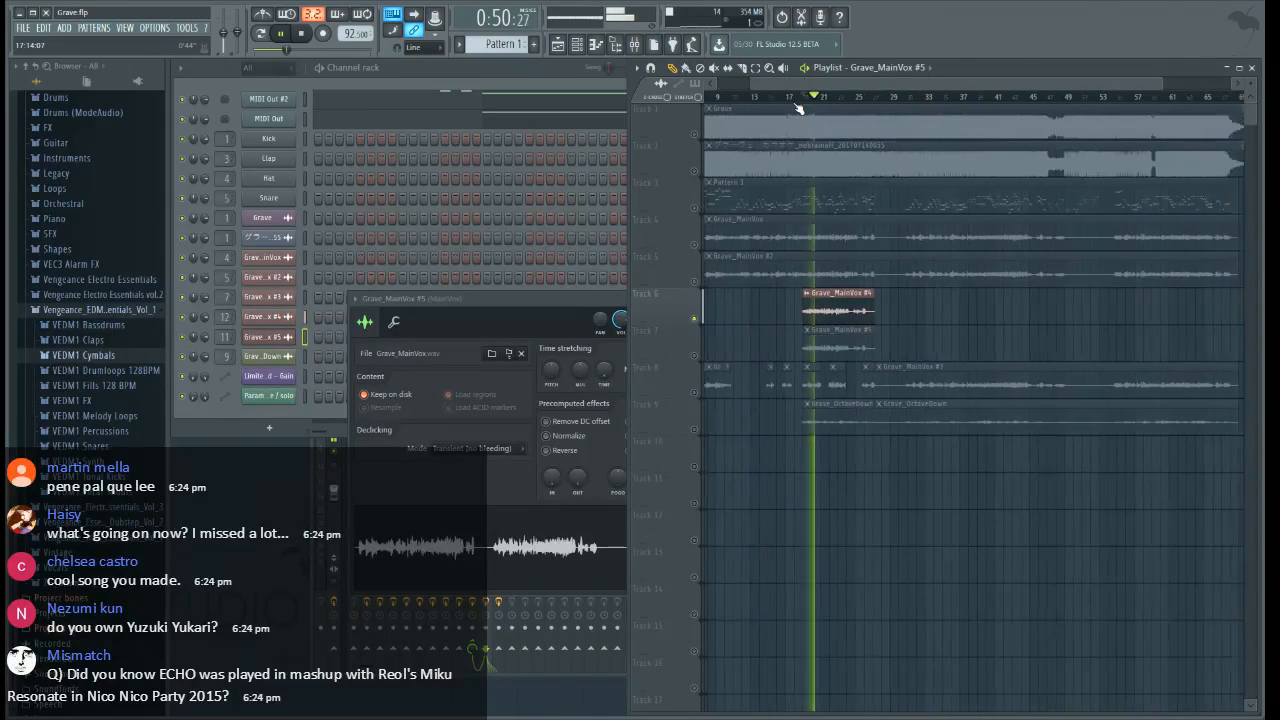
key("space")
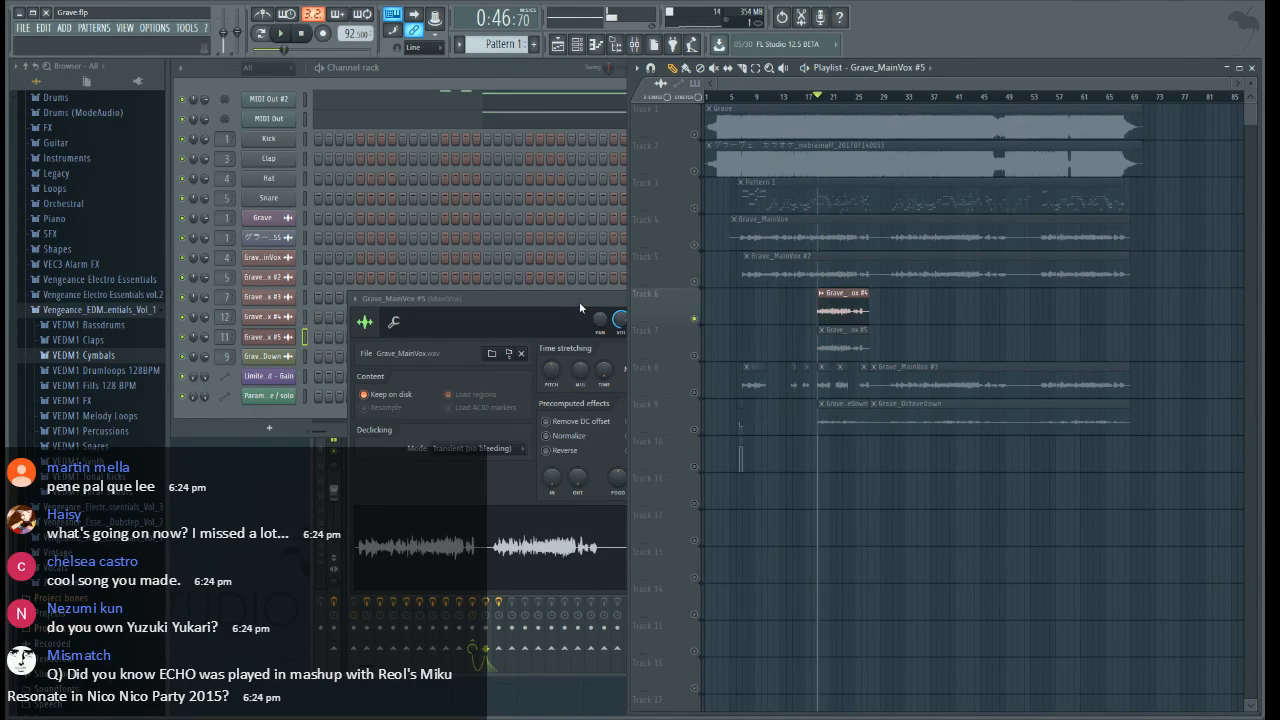
Delete the Grave_MainVox #4 and #5 clips from the playlist, and take Track 6 out of solo with Track 1 muted
left_click(579, 301)
left_click(715, 299)
right_click(847, 312)
right_click(846, 346)
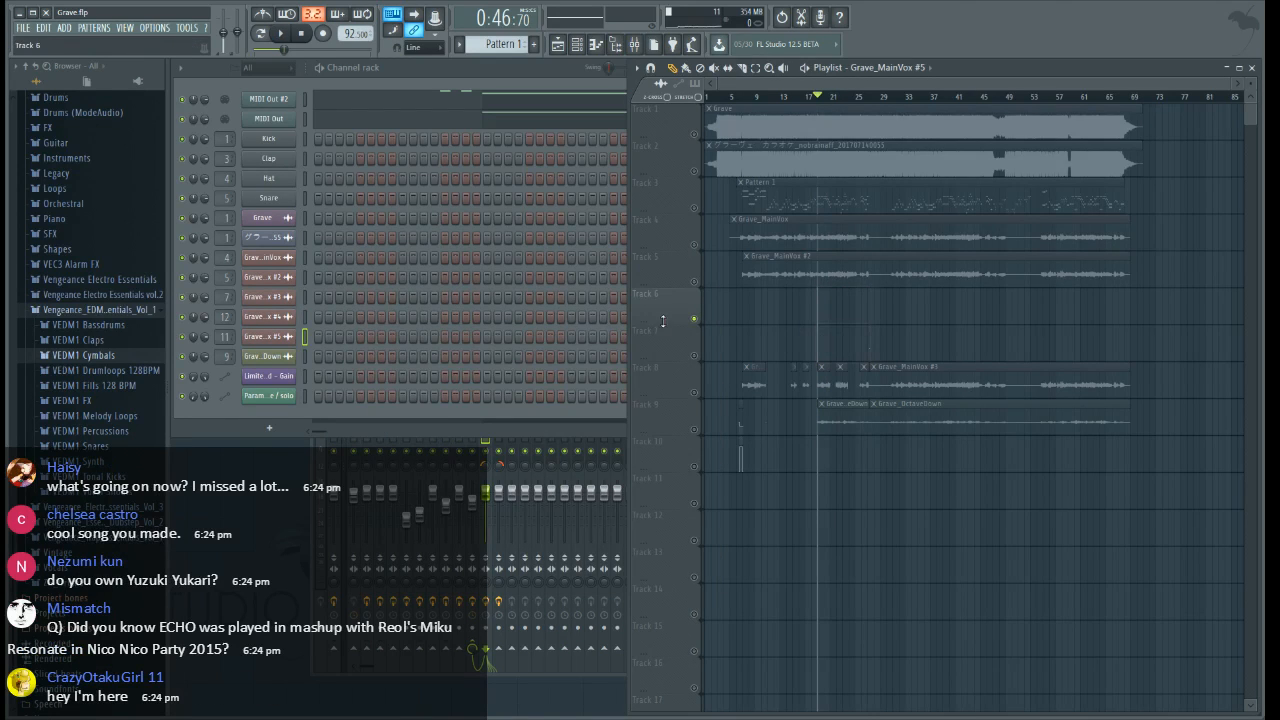
right_click(696, 320)
left_click(697, 134)
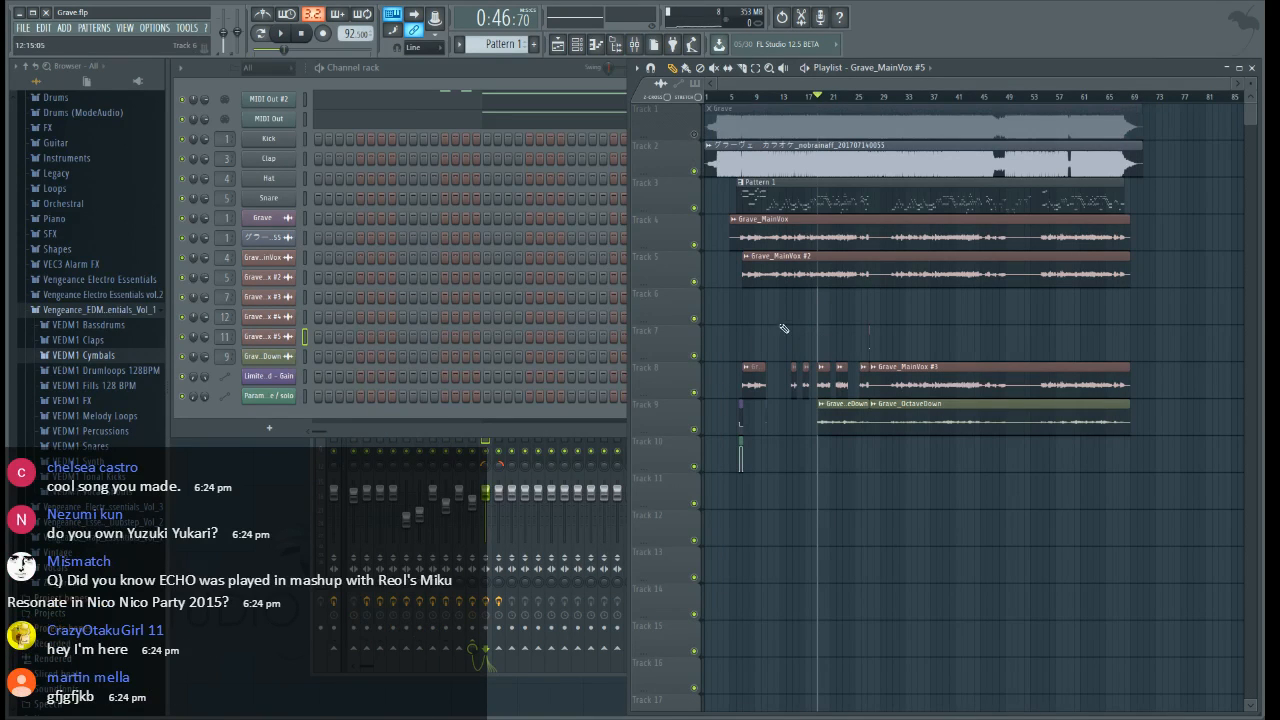
Slice the Grave_OctaveDown clip on Track 9 at bar 39
scroll(915, 83, "up", 1)
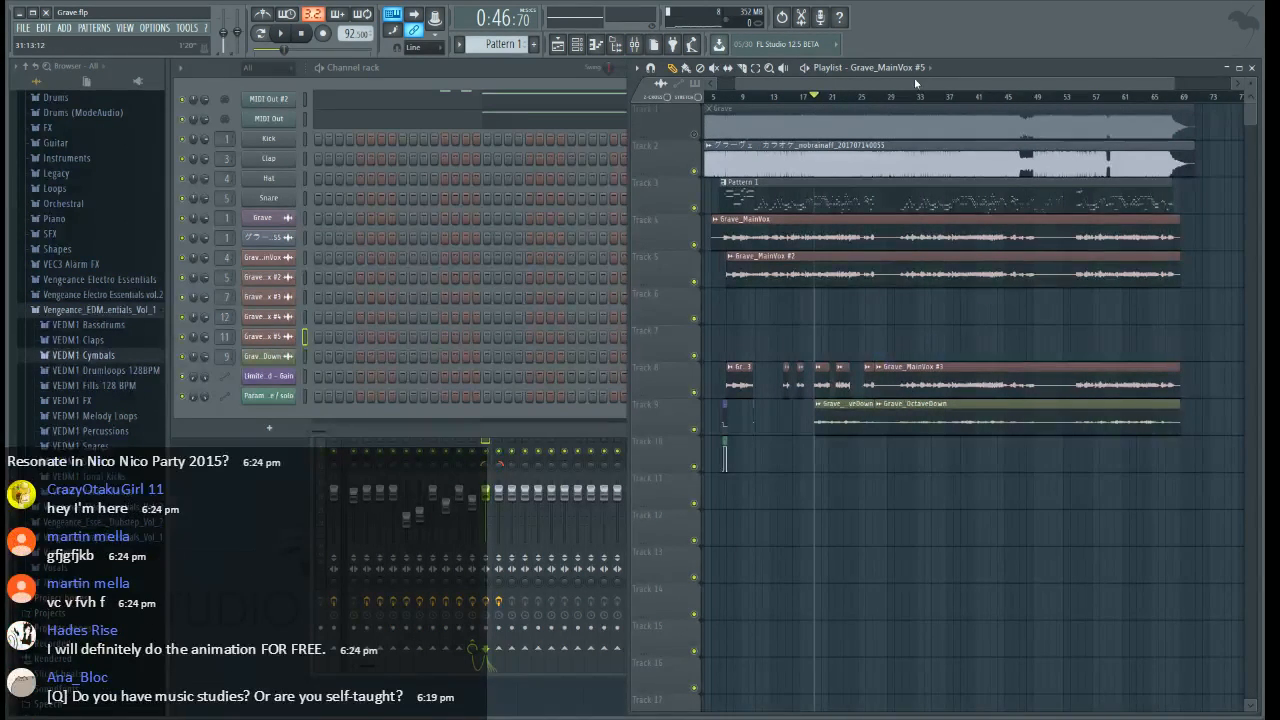
scroll(915, 83, "up", 3)
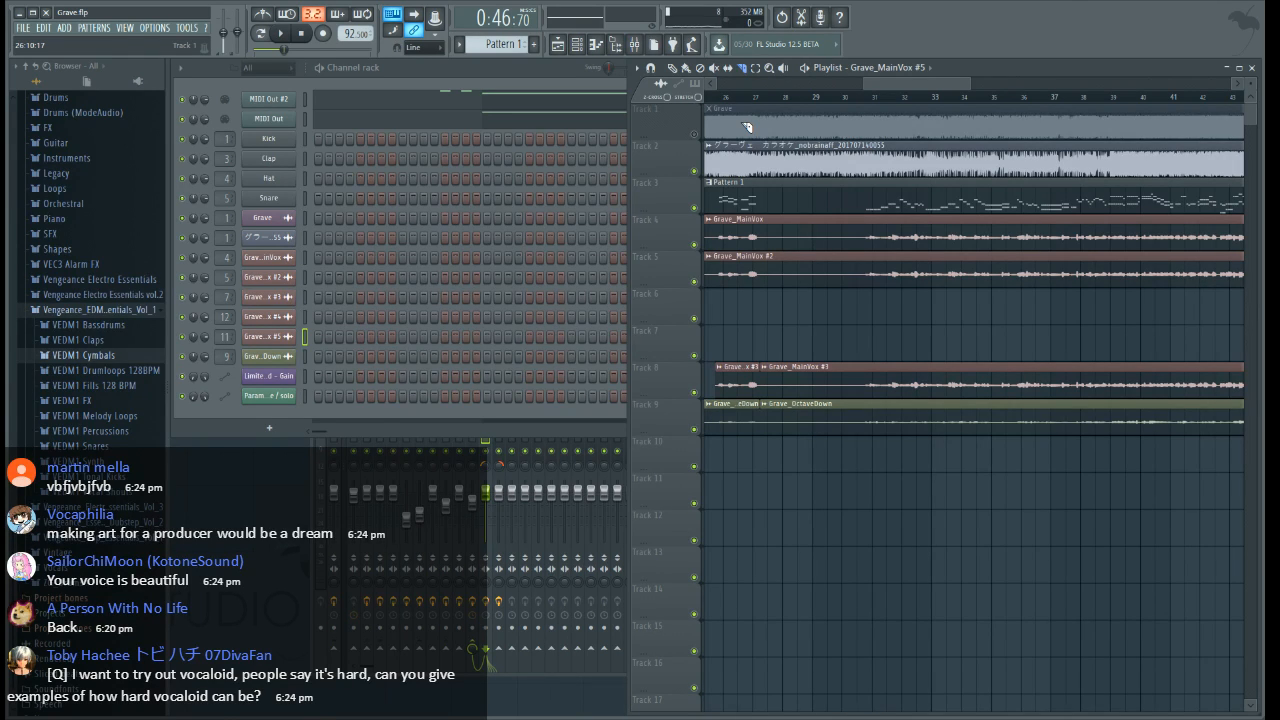
scroll(751, 106, "up", 5)
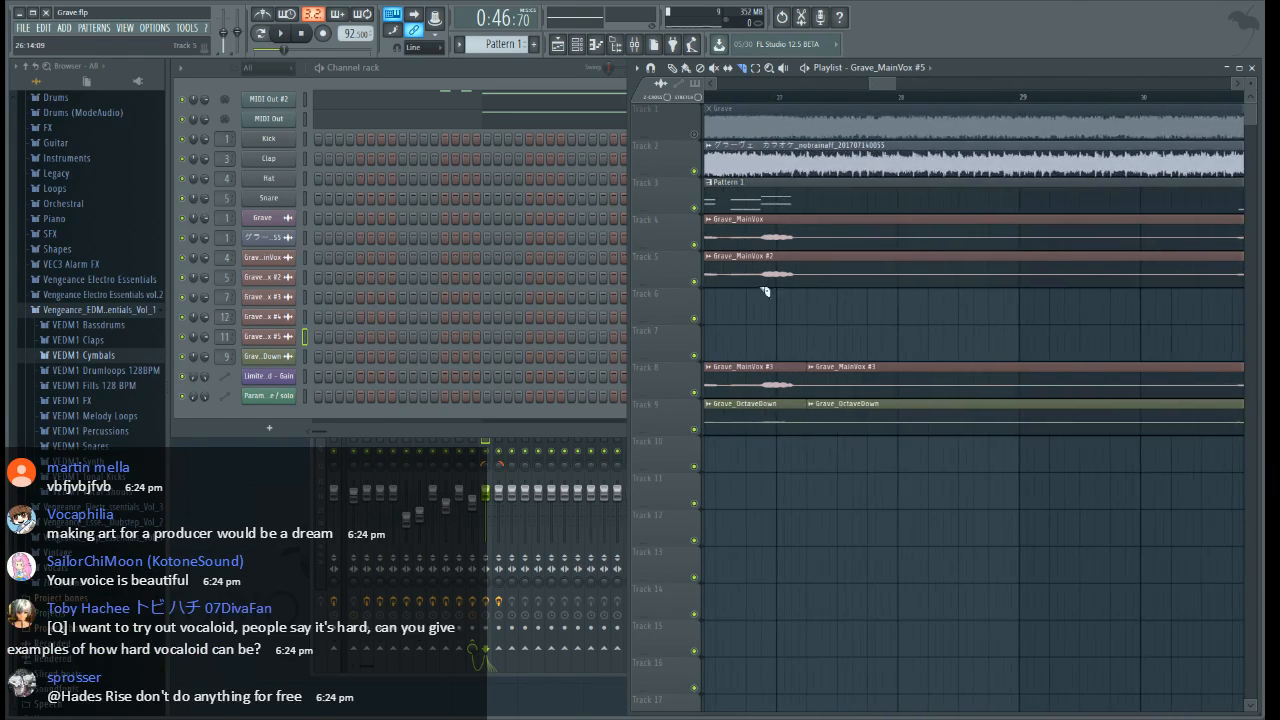
scroll(950, 97, "down", 5)
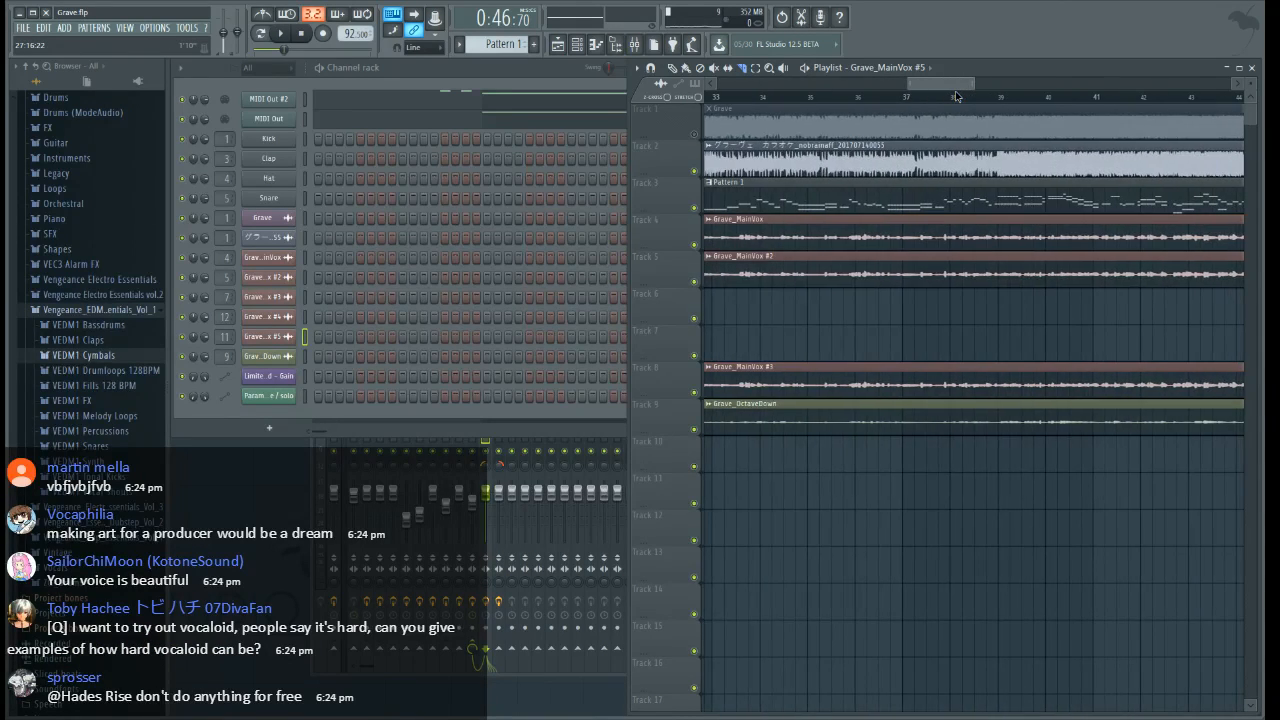
left_click_drag(949, 85, 979, 87)
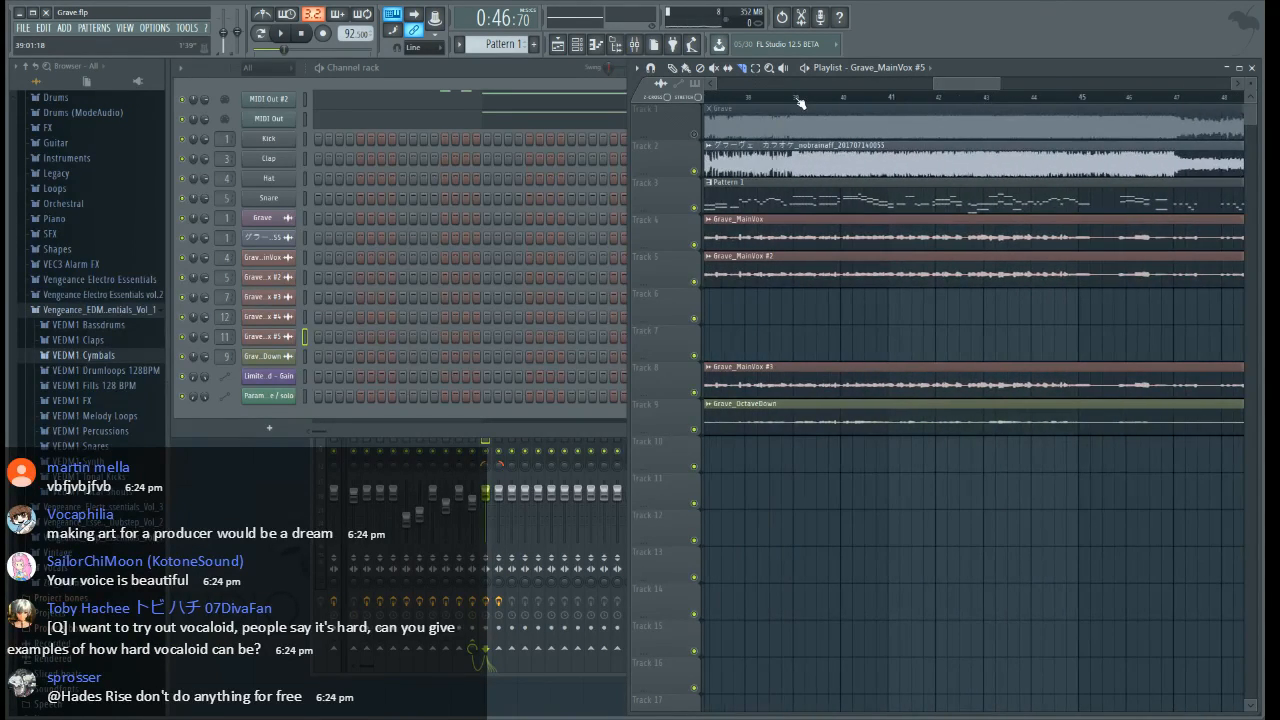
scroll(800, 103, "up", 4)
left_click_drag(796, 456, 795, 398)
scroll(924, 98, "down", 5)
scroll(922, 109, "down", 4)
scroll(920, 103, "down", 3)
scroll(883, 370, "up", 4)
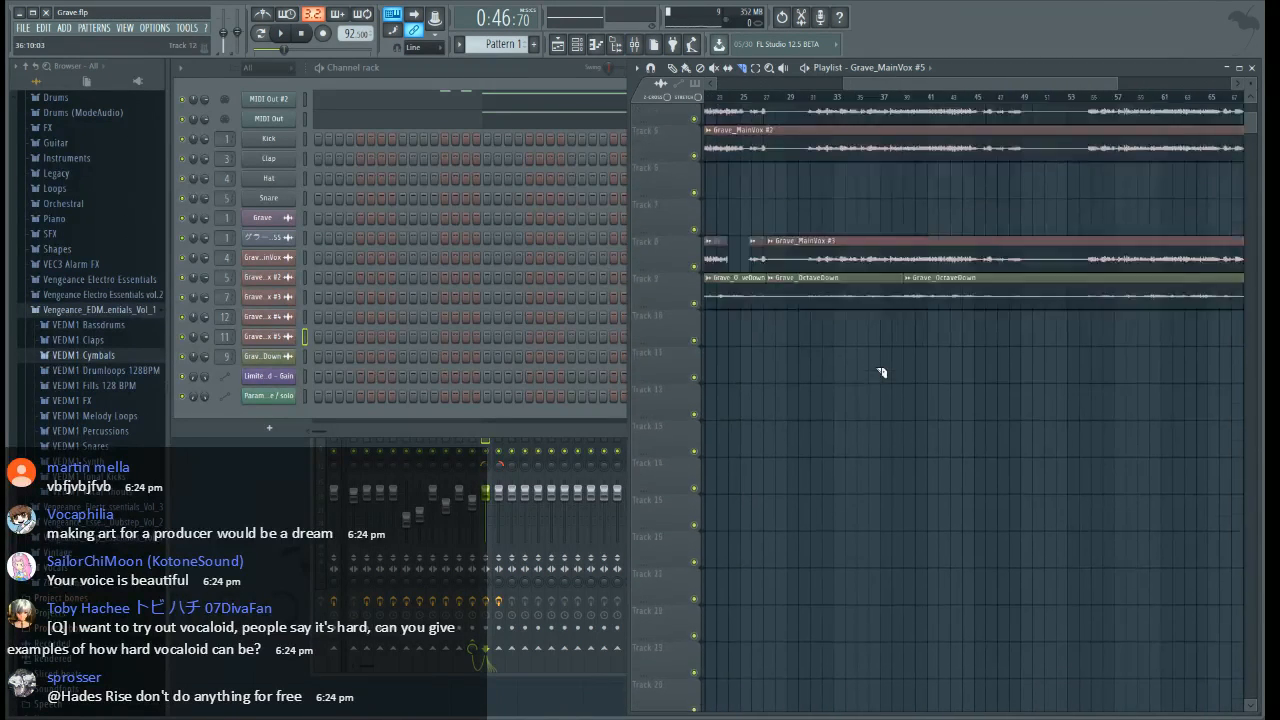
Delete the Grave_OctaveDown segment between bars 27 and 39 and place the playback position at bar 30
left_click(673, 69)
right_click(779, 376)
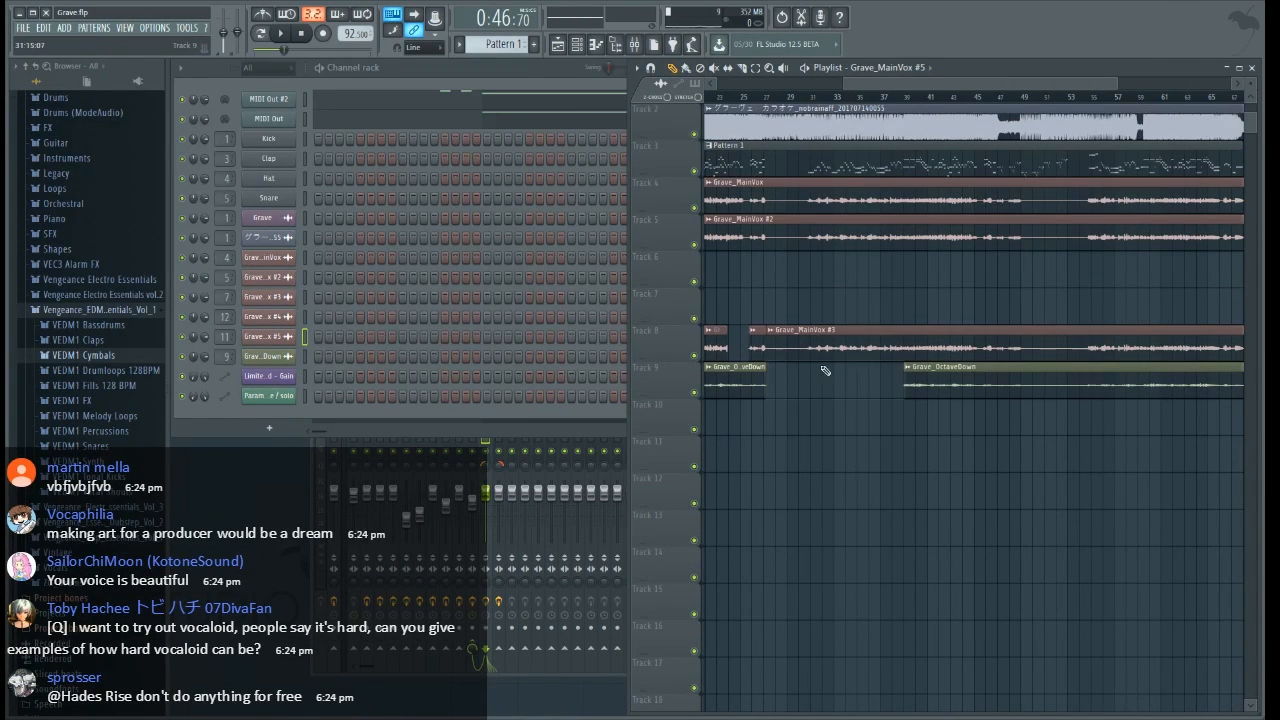
left_click(799, 99)
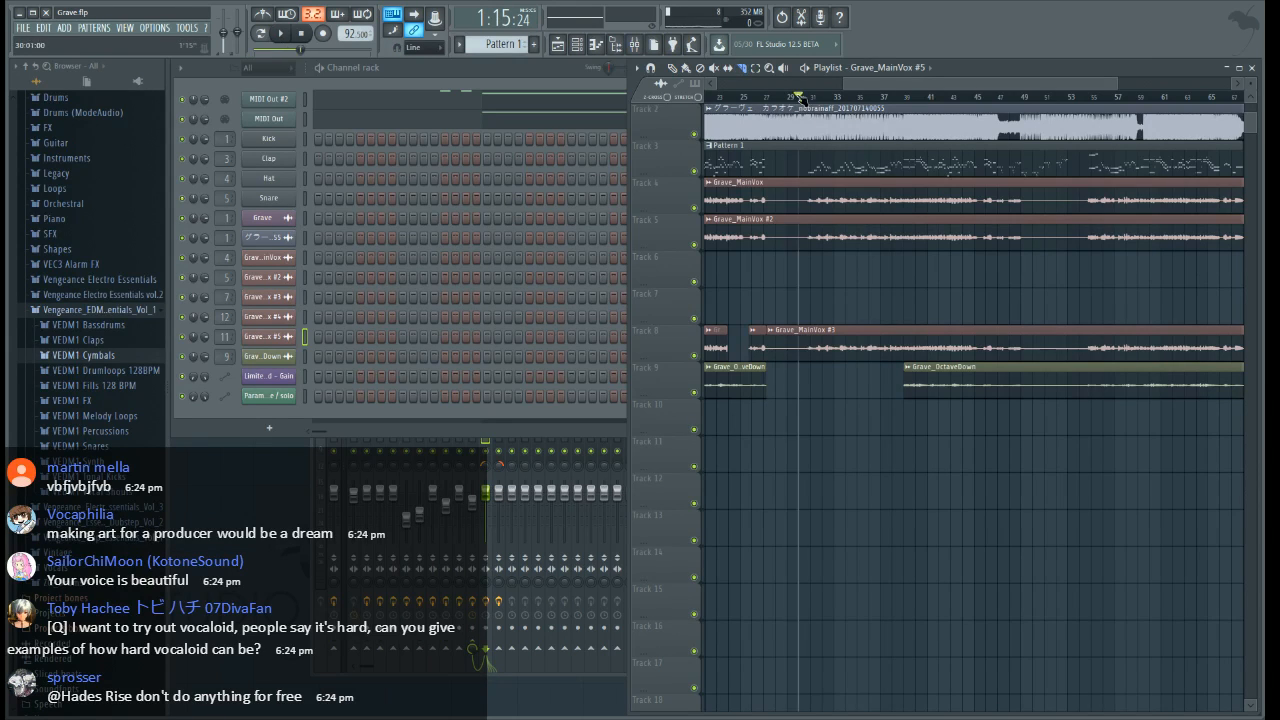
Slice the Grave_MainVox #3 clip on Track 8 shortly before bar 35 and delete the segment ahead of the cut
scroll(830, 105, "up", 5)
scroll(1030, 107, "up", 3)
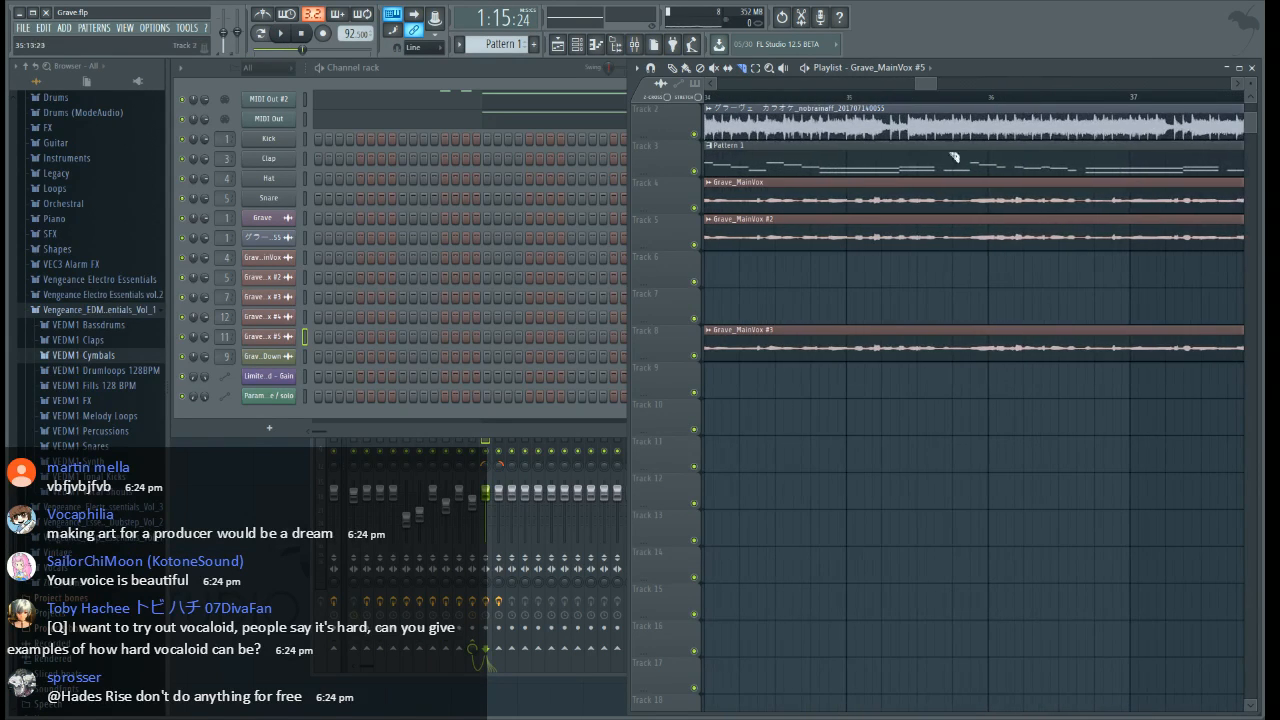
left_click_drag(825, 376, 824, 306)
left_click(673, 69)
right_click(783, 342)
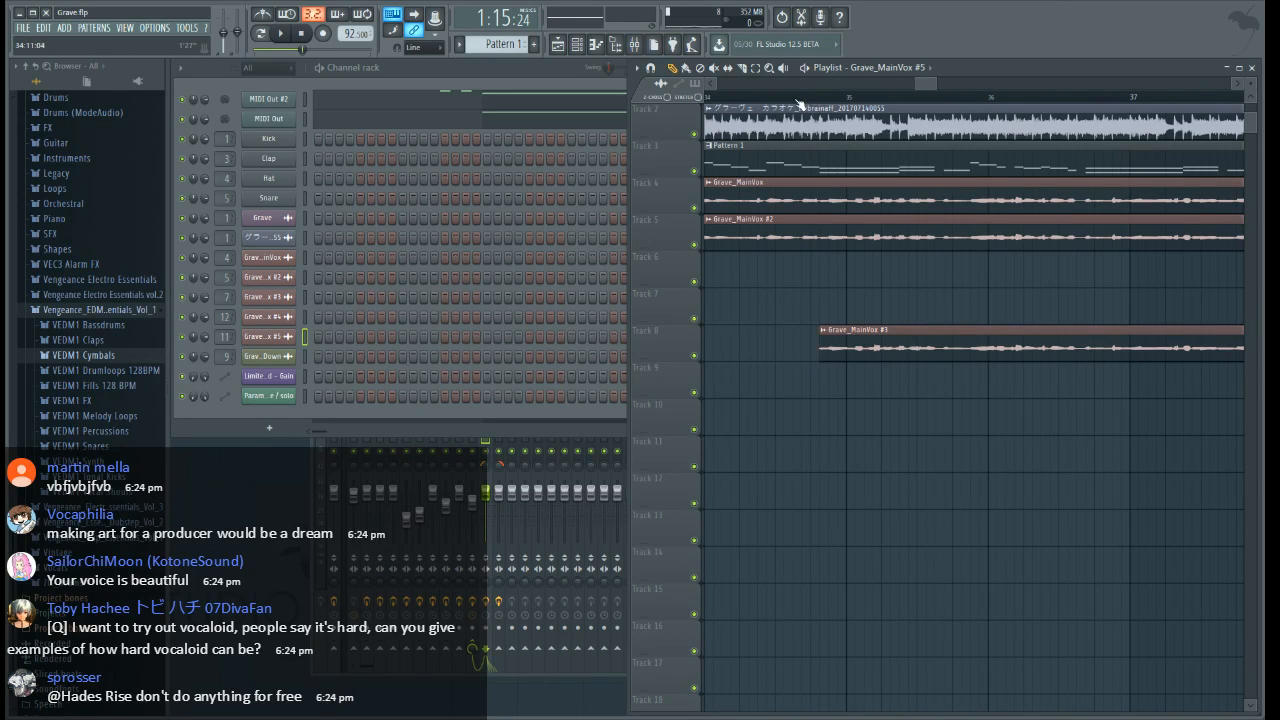
Play the song from the middle of bar 34 to hear the trimmed Grave_MainVox #3 layer, stopping playback around bar 36
left_click(793, 98)
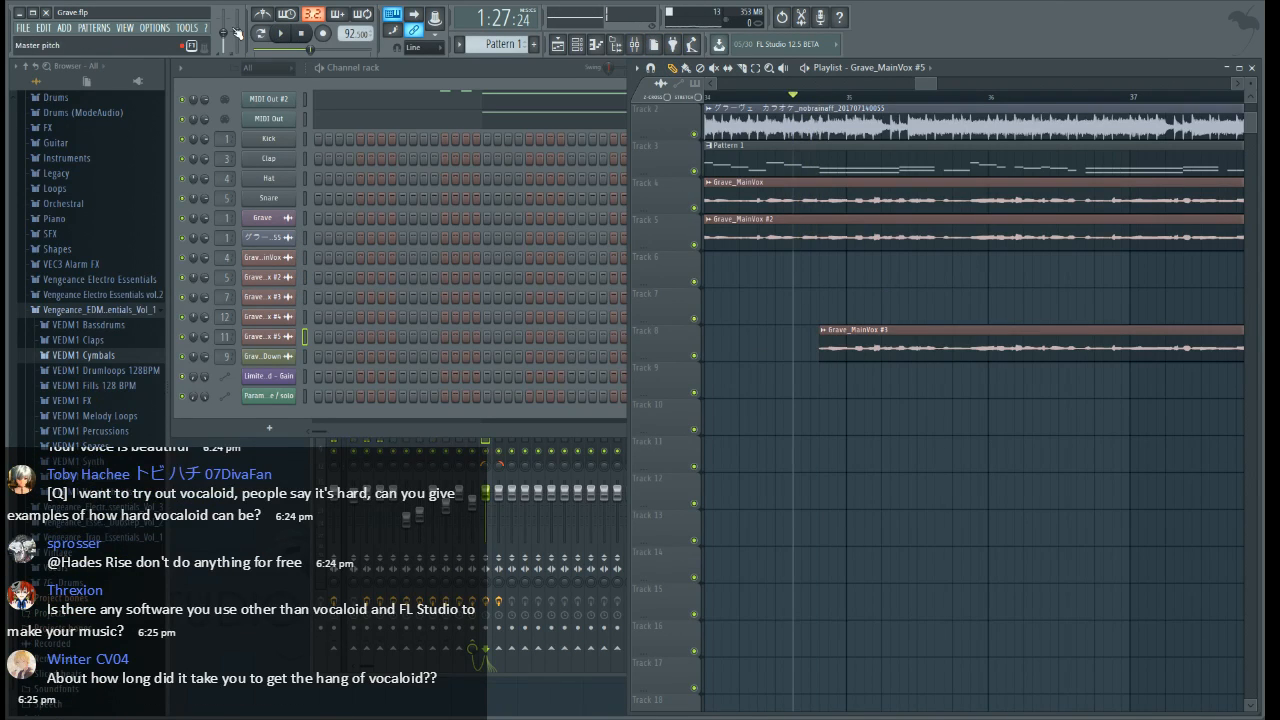
key("space")
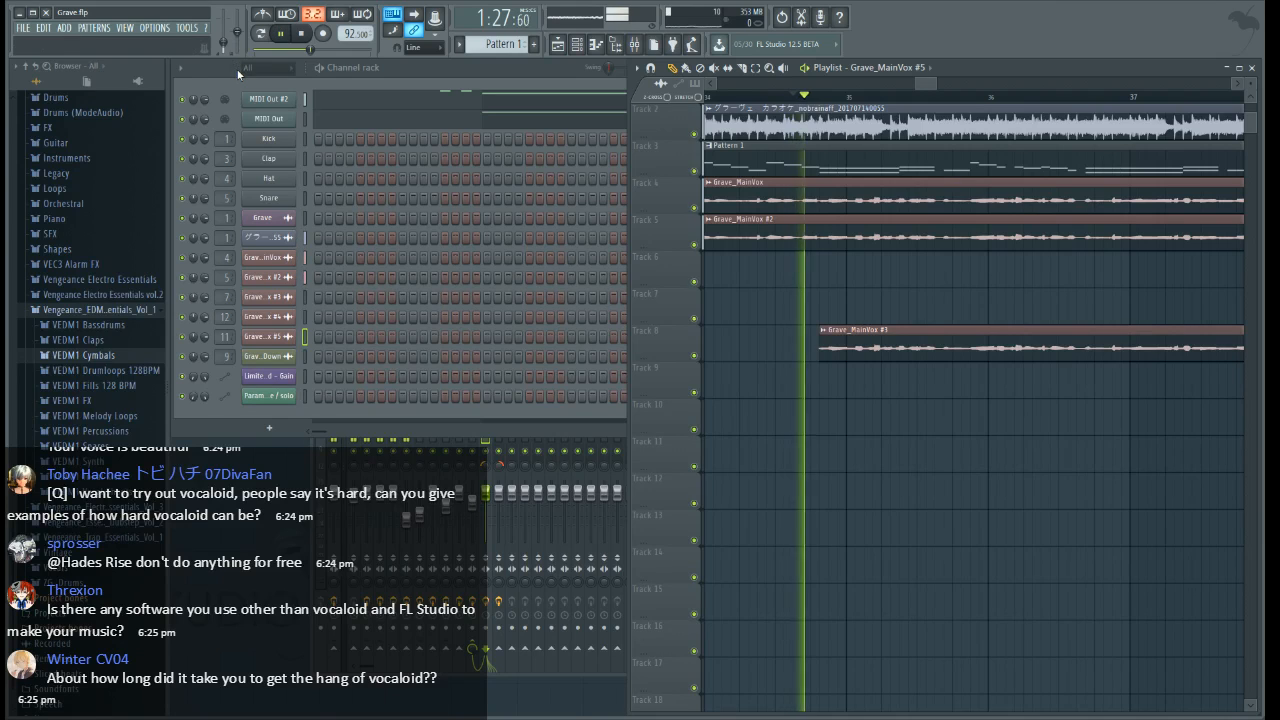
scroll(887, 325, "up", 1)
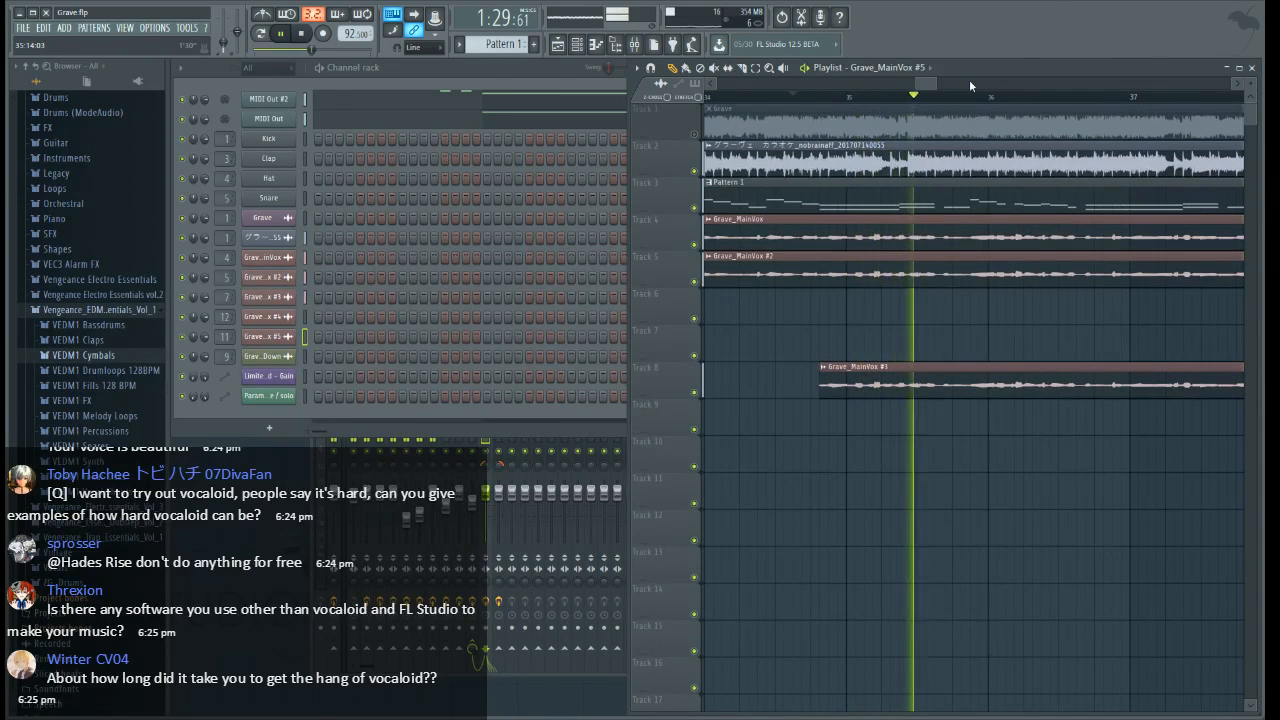
left_click_drag(930, 84, 936, 85)
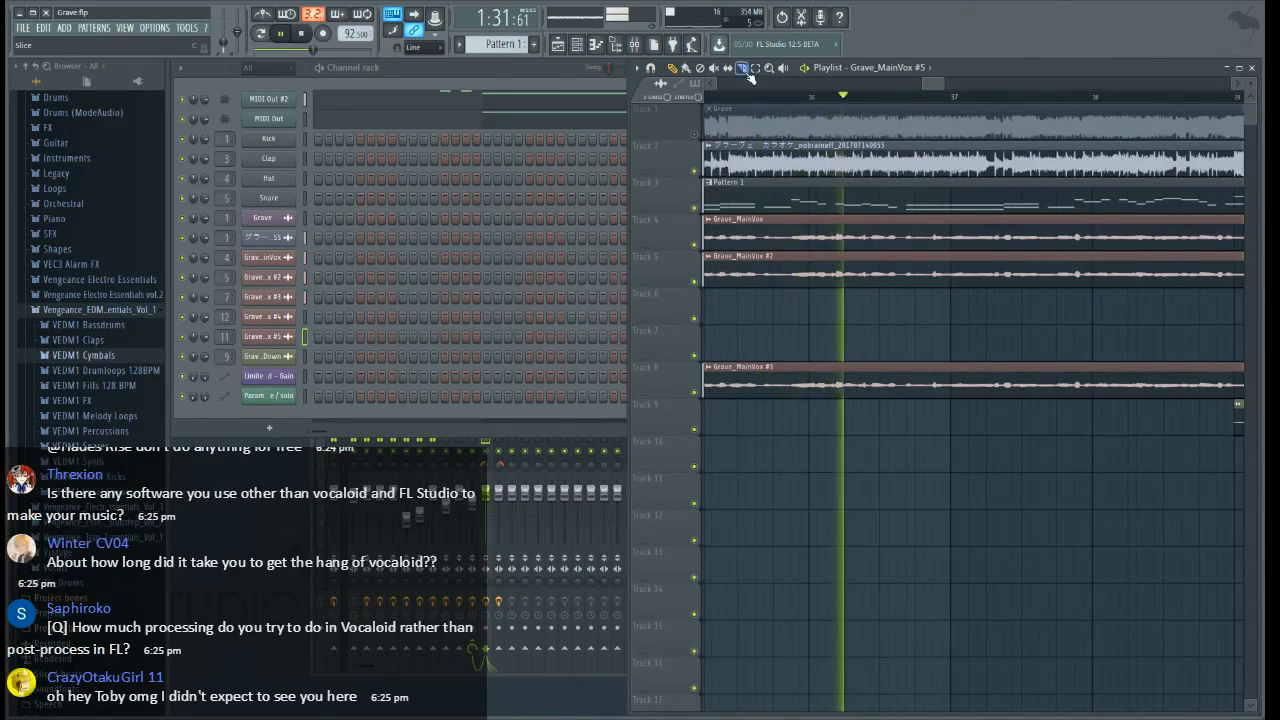
key("space")
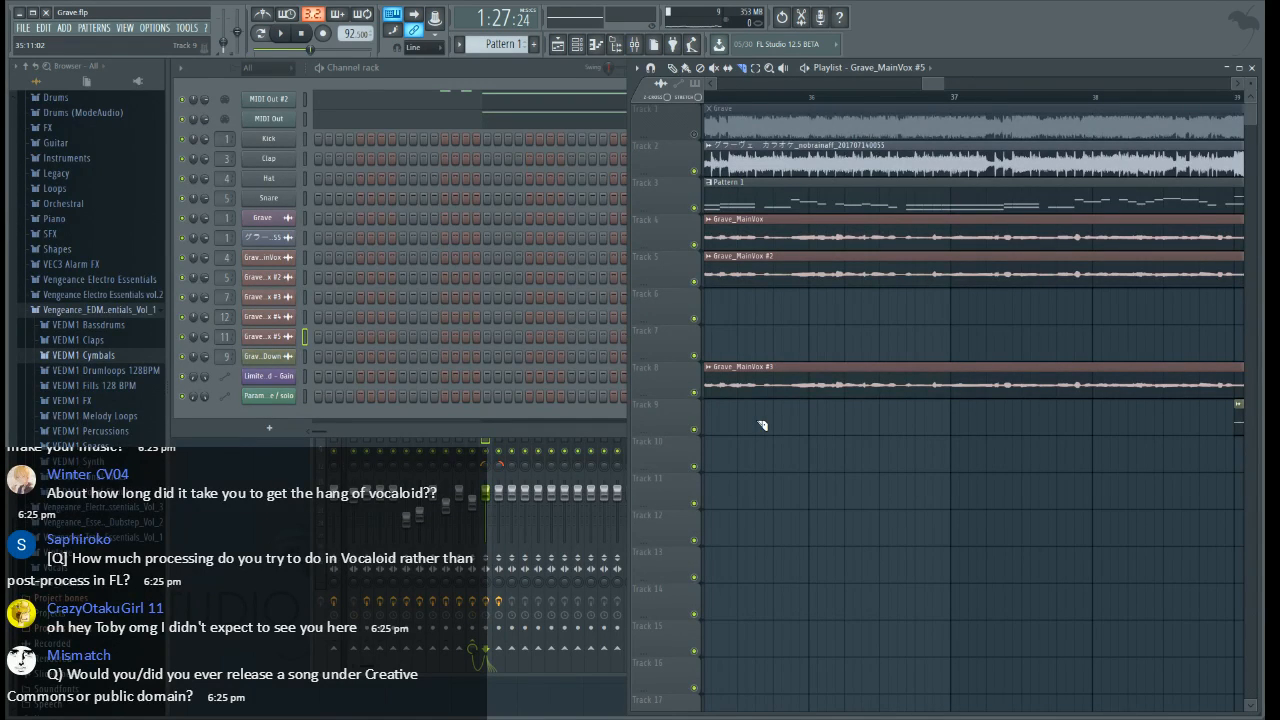
Slice Grave_MainVox #3 on Track 8 about a third of a bar before bars 36 and 37, and delete the segment between the cuts
left_click_drag(765, 347, 765, 350)
left_click_drag(912, 412, 903, 330)
key("p")
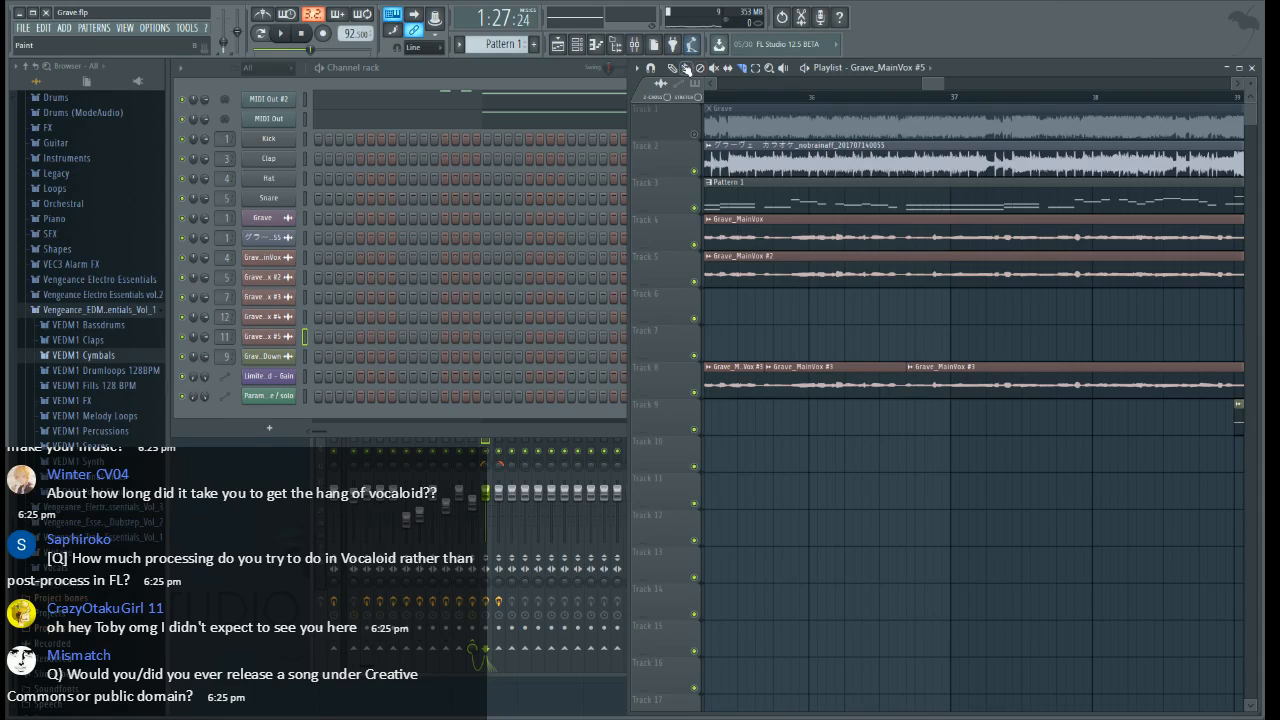
right_click(853, 394)
scroll(879, 102, "down", 5)
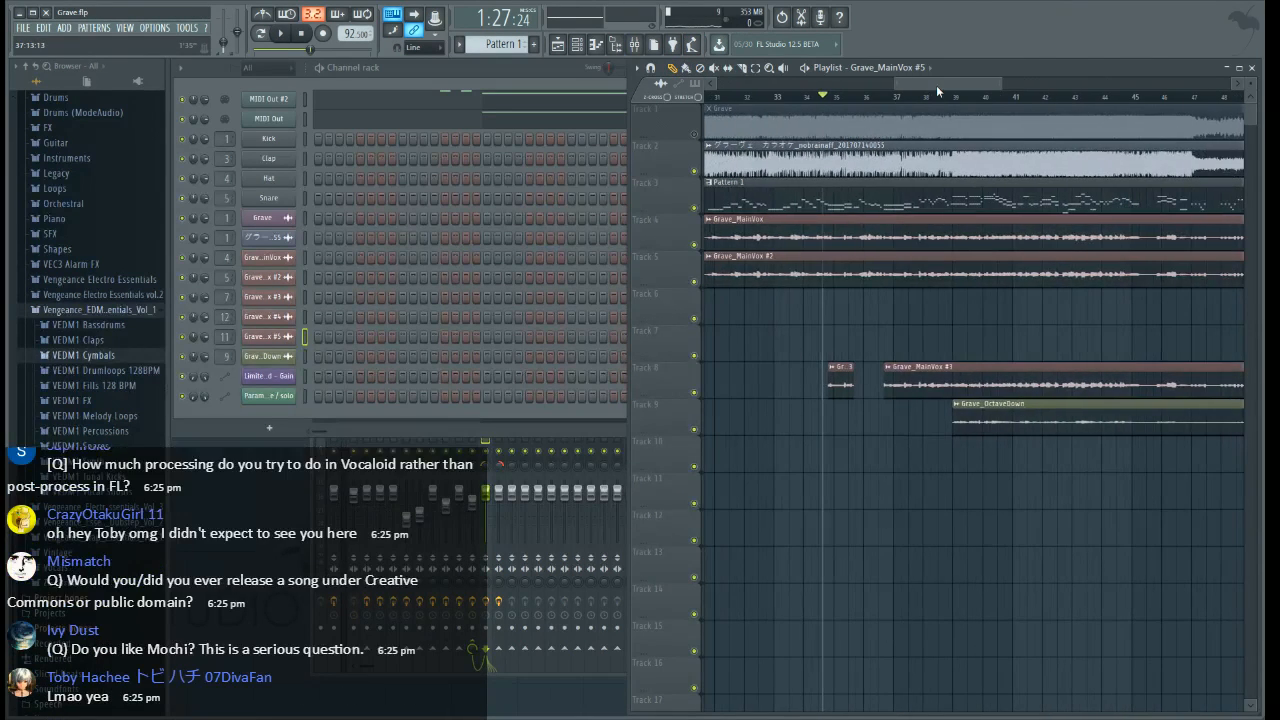
left_click_drag(935, 80, 934, 83)
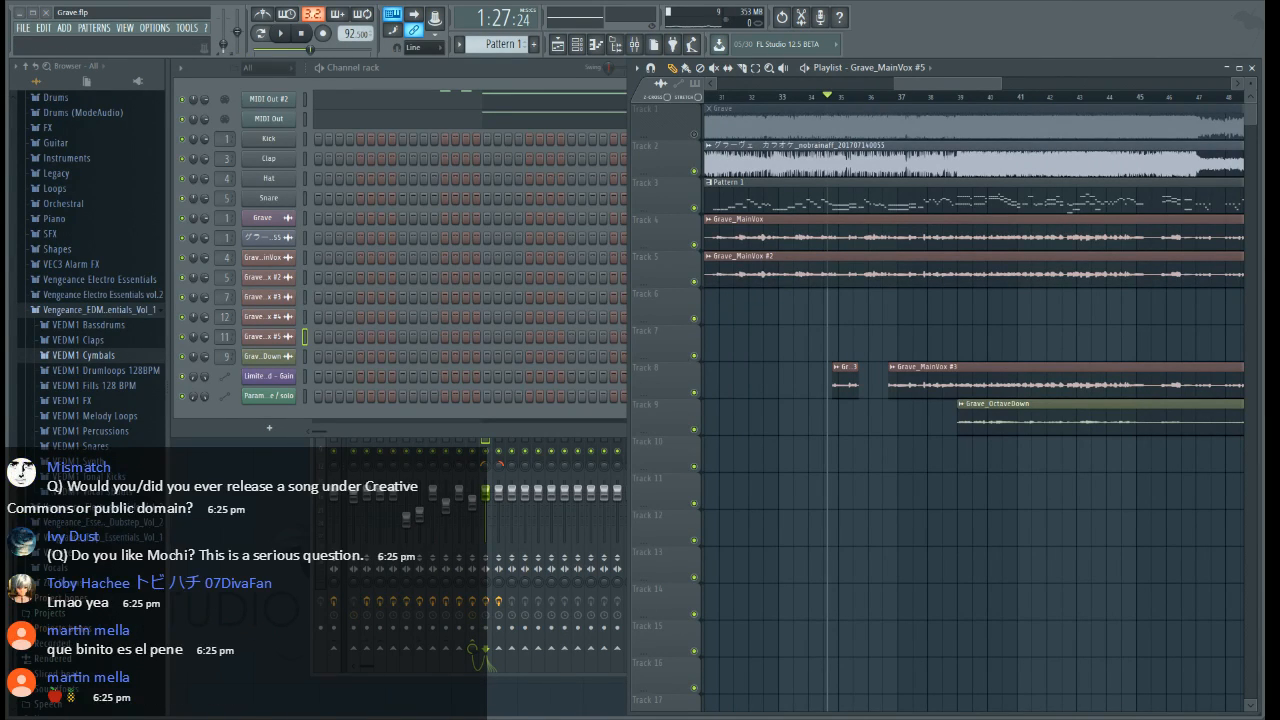
Switch to VOCALOID4 Editor and listen to the Matcha vocal from around bar 25, stopping playback near bar 28
key("alt+Tab")
left_click(671, 21)
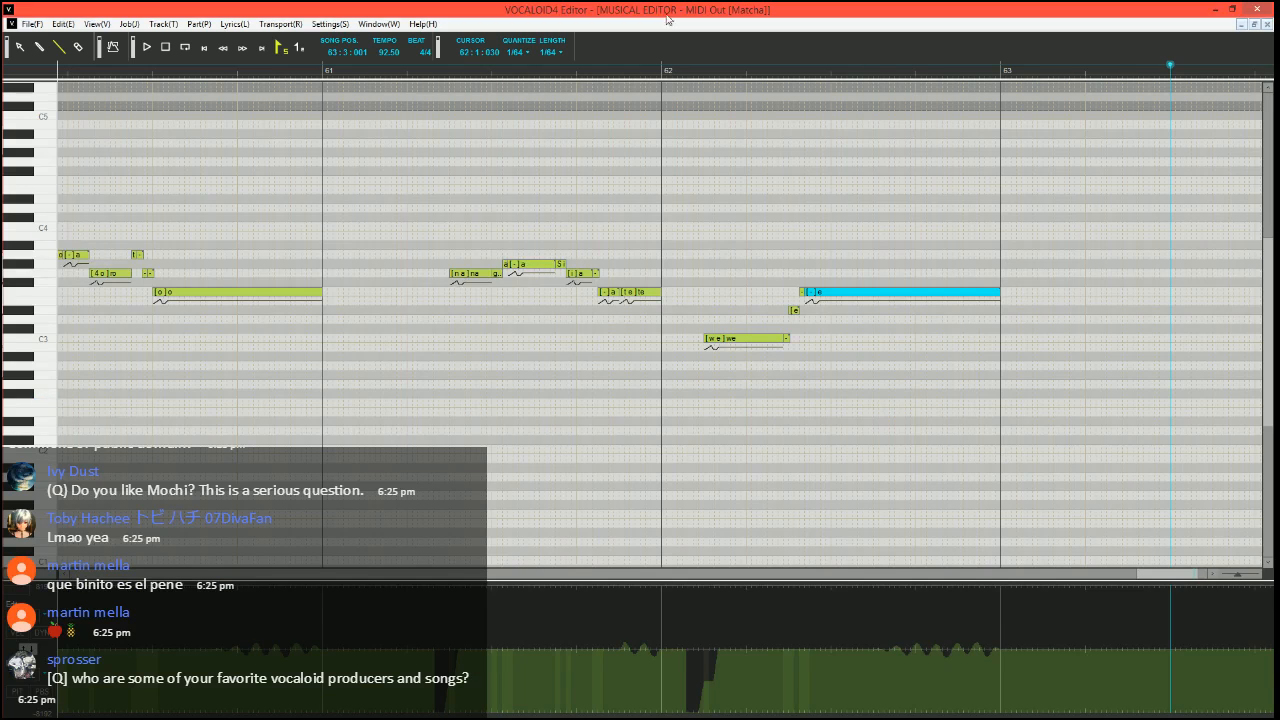
scroll(1000, 440, "down", 2)
left_click_drag(1122, 574, 931, 570)
scroll(966, 451, "down", 3)
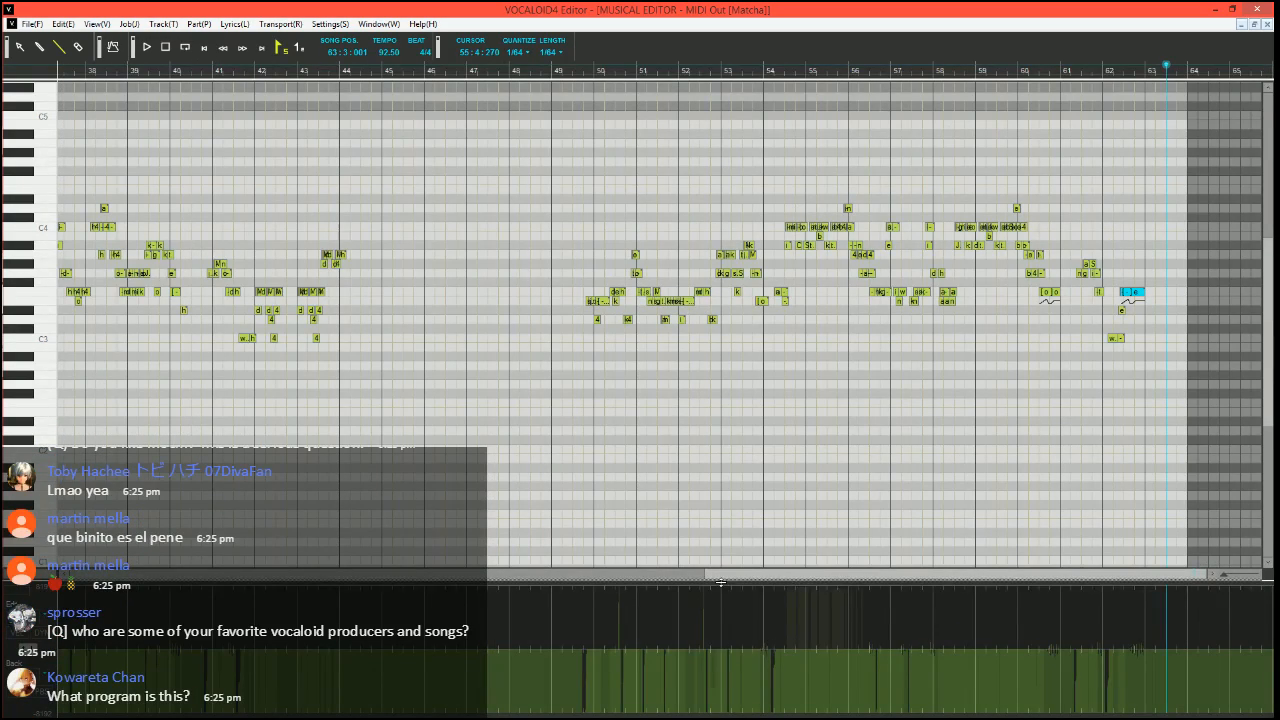
left_click_drag(720, 582, 374, 574)
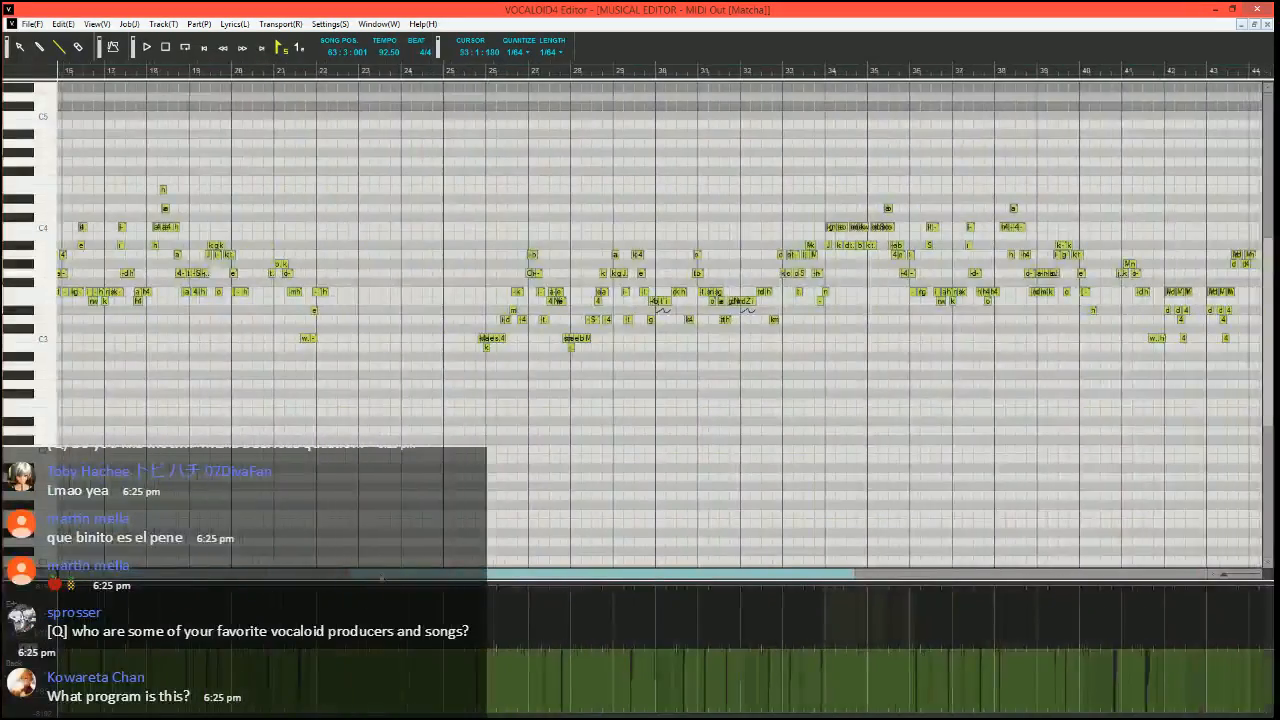
left_click(471, 68)
key("space")
scroll(551, 356, "up", 3)
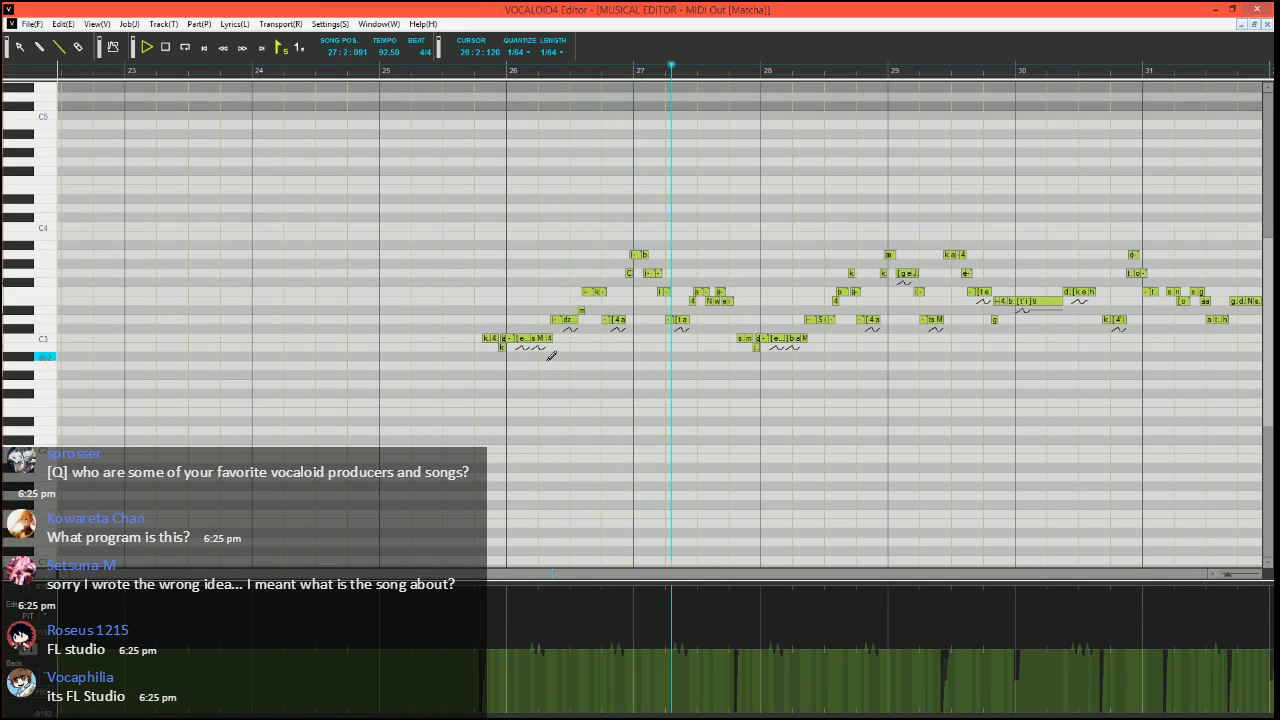
key("space")
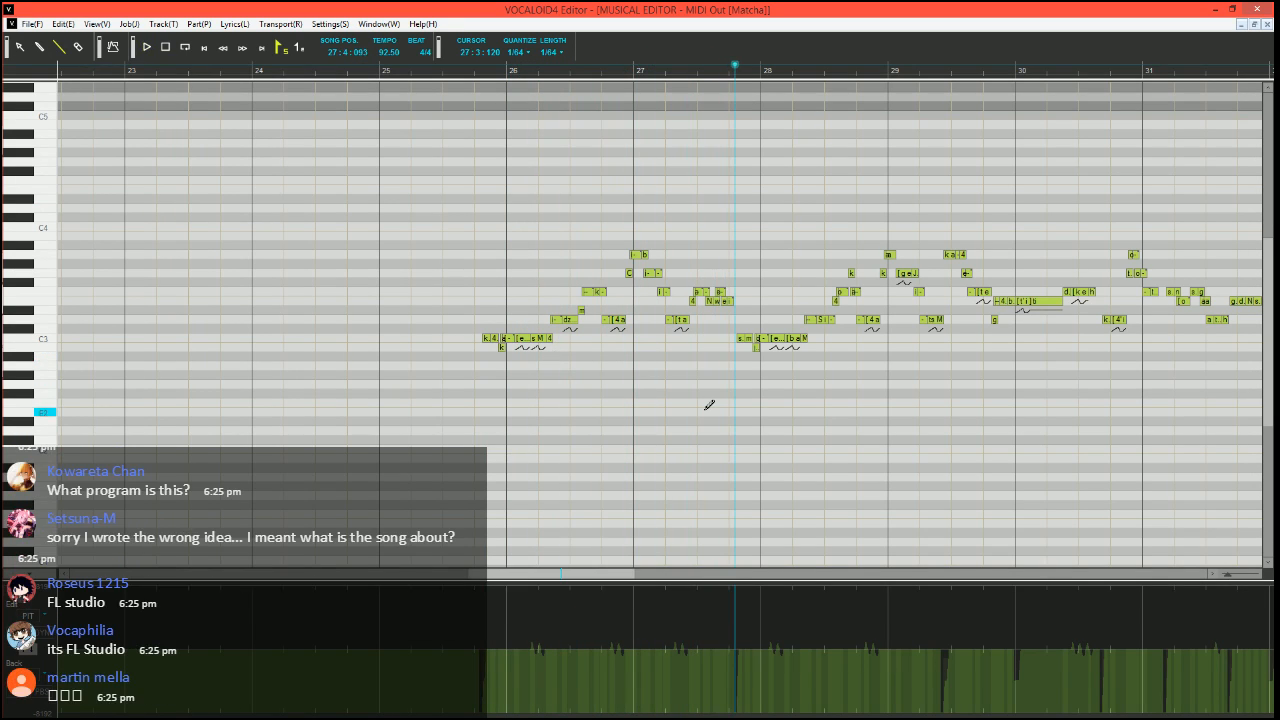
mouse_move(10, 345)
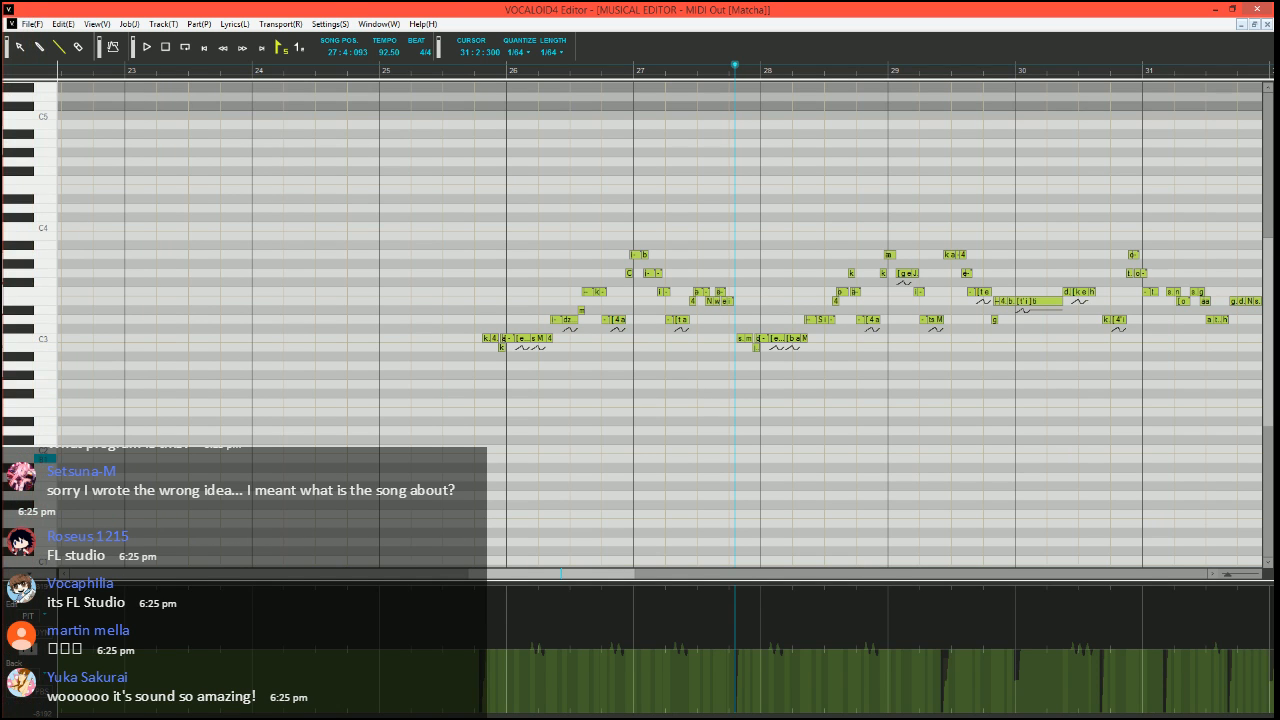
Switch back to FL Studio and play the arrangement from bar 37, stopping after a moment
key("alt+Tab")
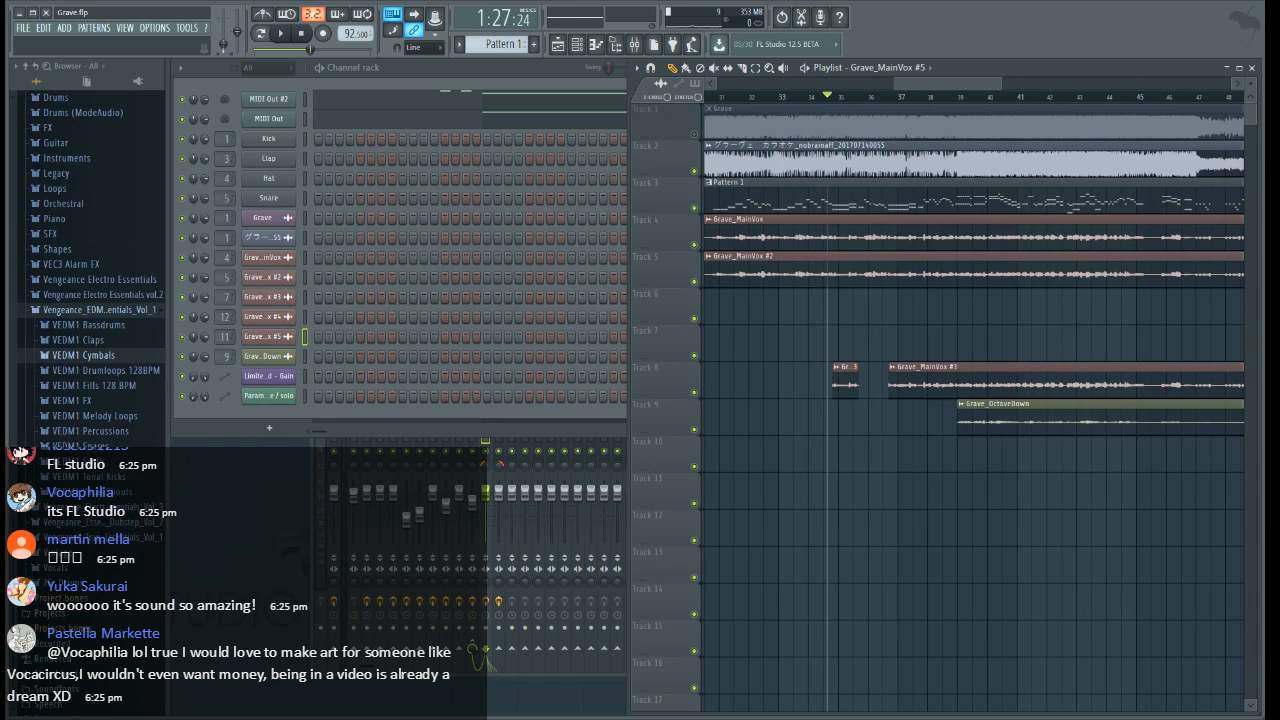
scroll(861, 99, "up", 5)
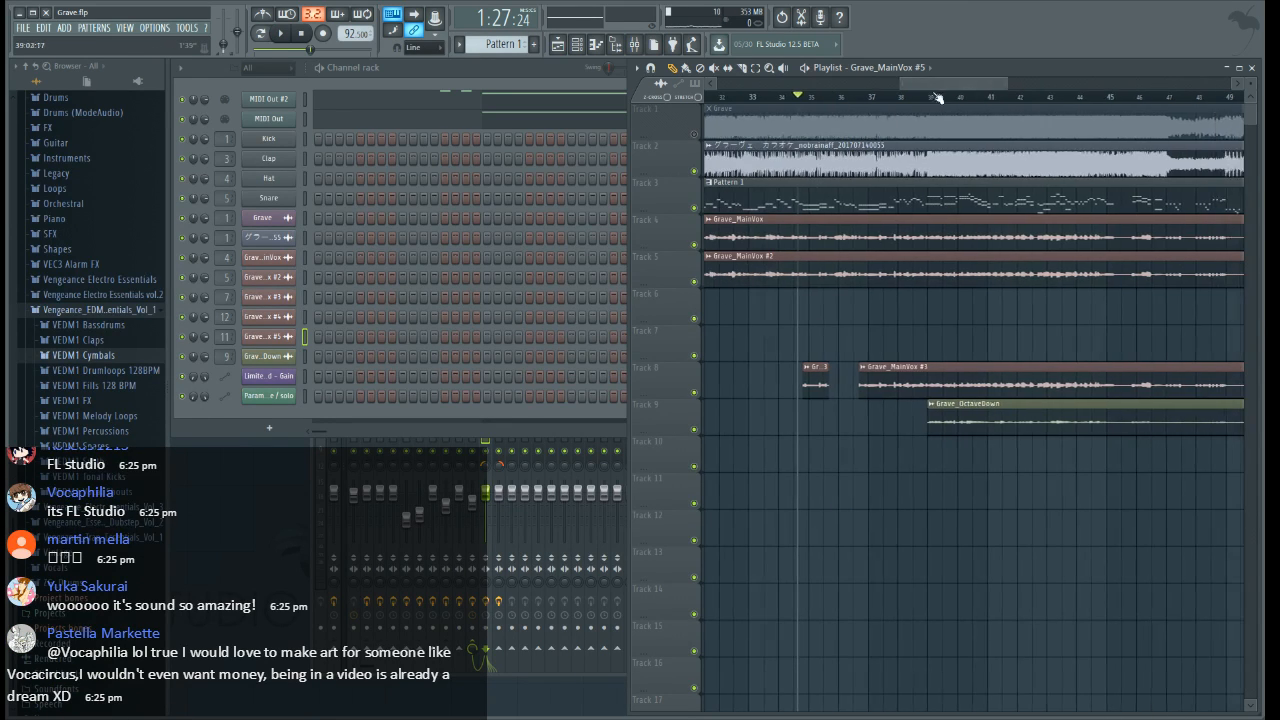
left_click_drag(939, 85, 944, 86)
scroll(929, 108, "up", 3)
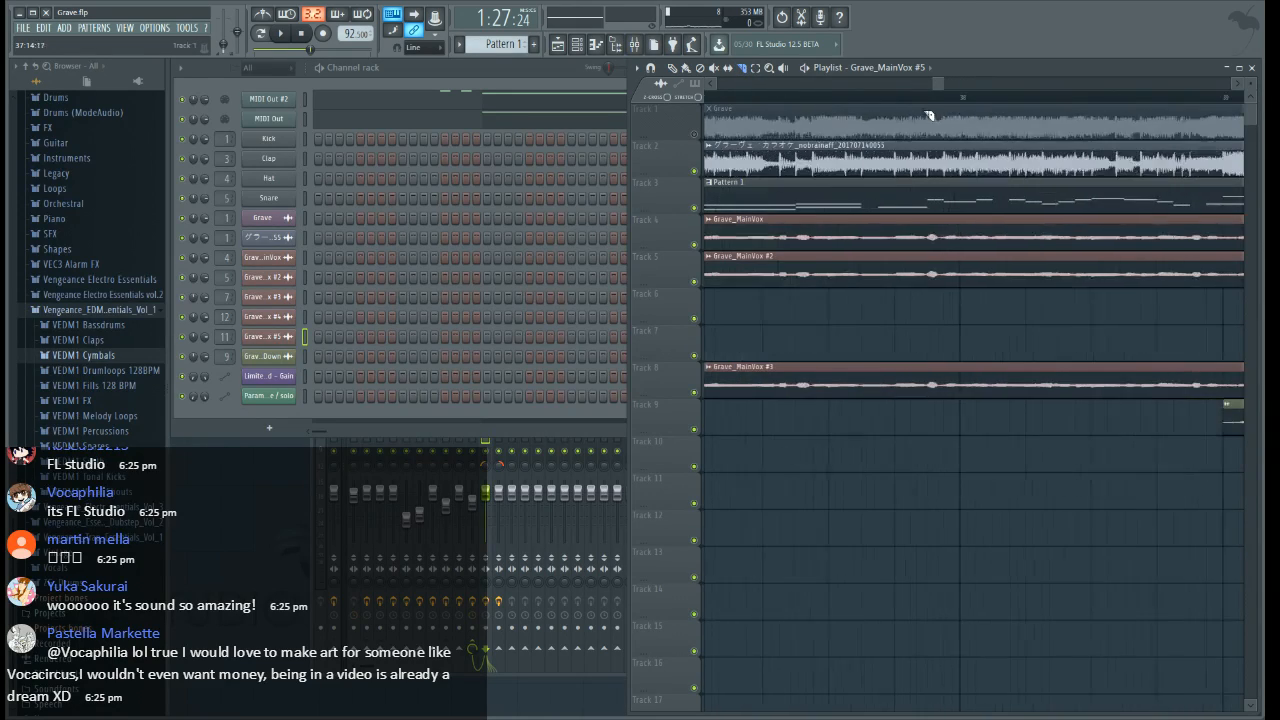
scroll(929, 108, "down", 4)
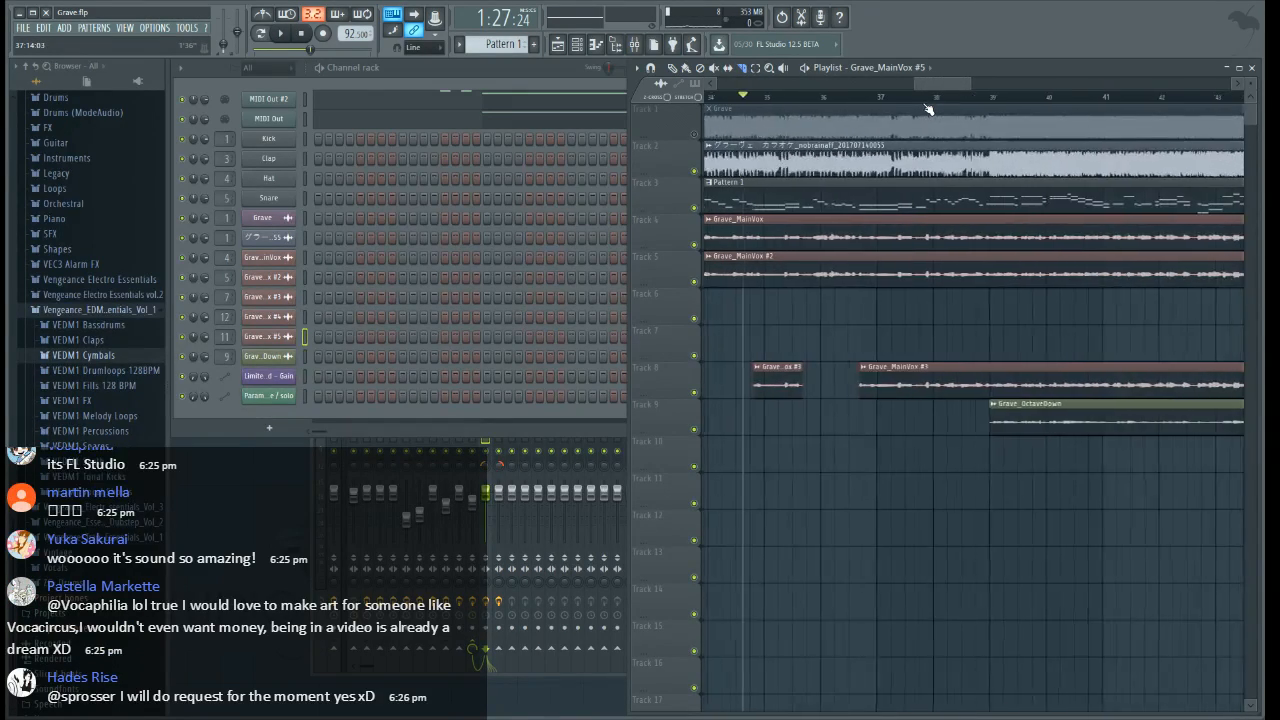
scroll(841, 99, "down", 3)
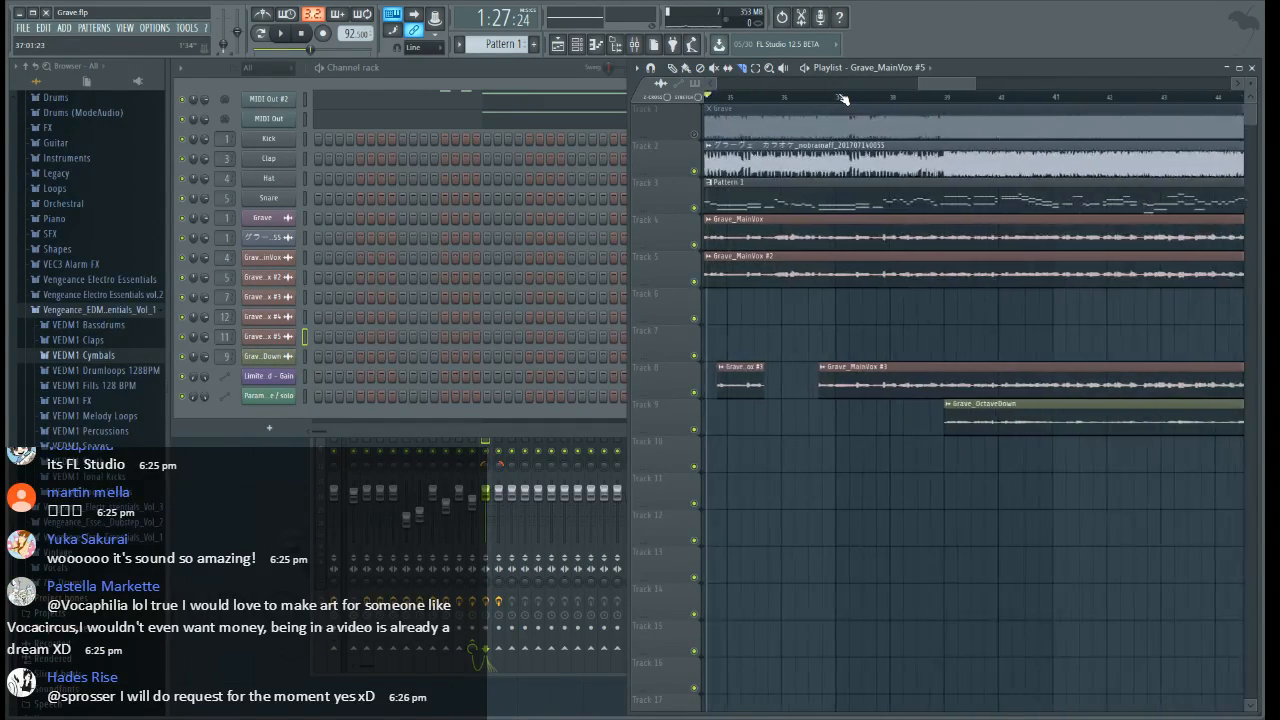
left_click(841, 98)
key("space")
scroll(878, 98, "up", 3)
scroll(886, 97, "up", 2)
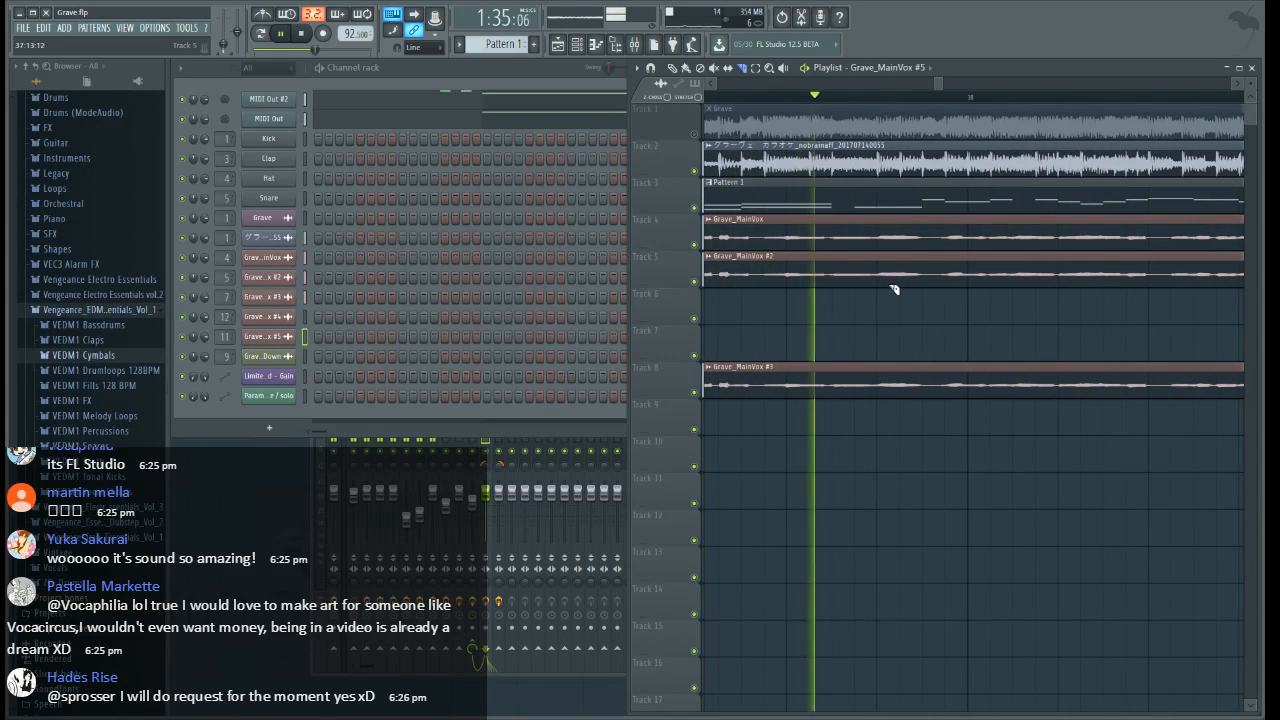
key("space")
scroll(953, 90, "down", 6)
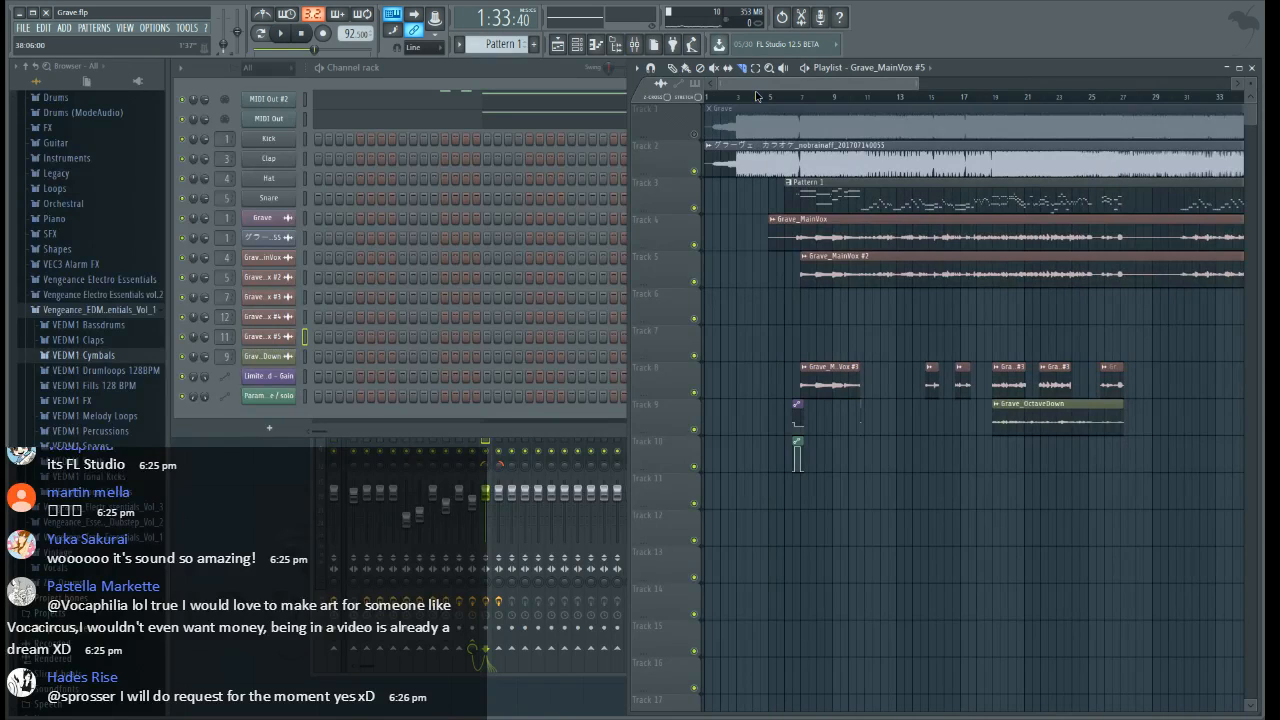
scroll(803, 103, "up", 3)
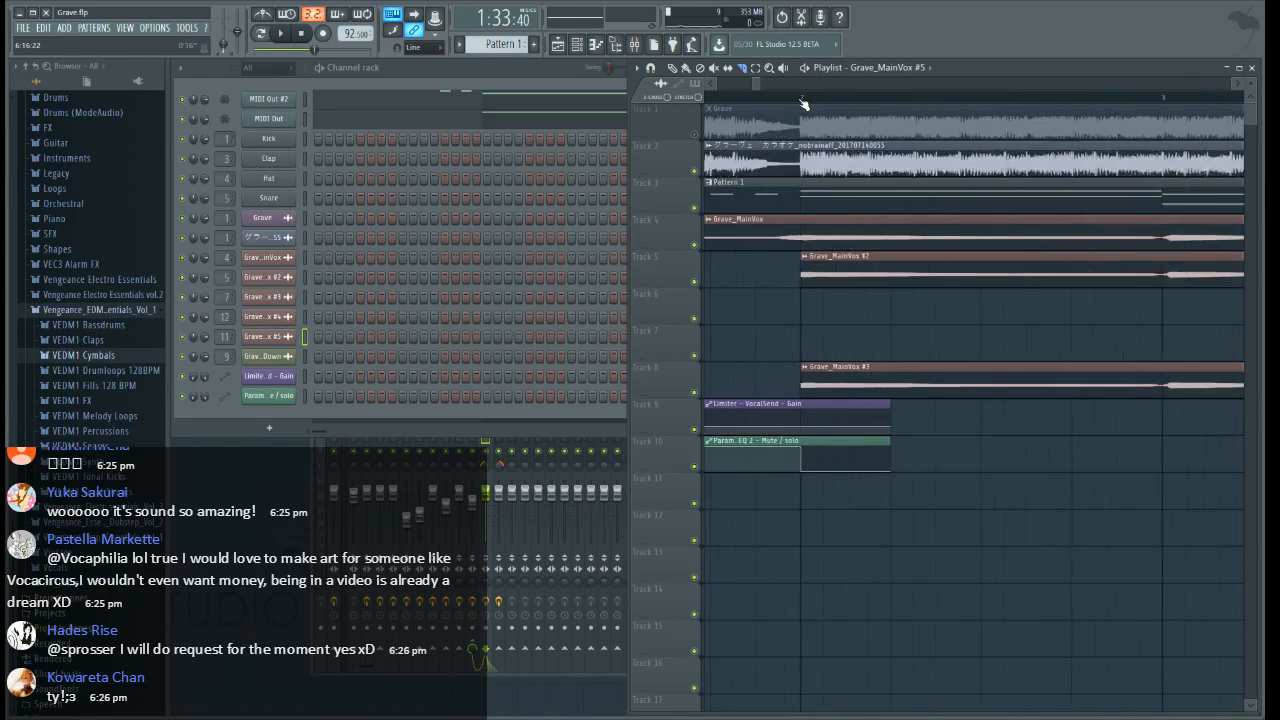
scroll(803, 103, "down", 3)
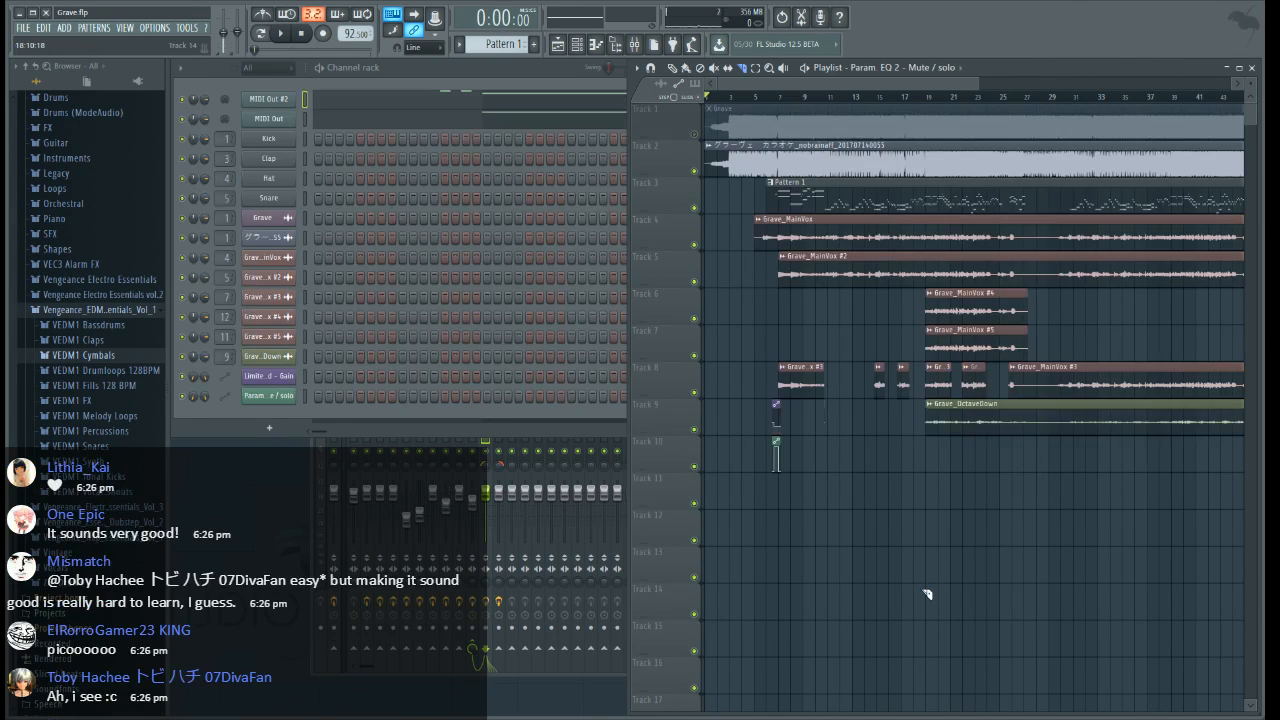
Play the song briefly from bar 5, where the Grave_MainVox clip on Track 4 begins
left_click(754, 98)
key("space")
scroll(757, 99, "up", 3)
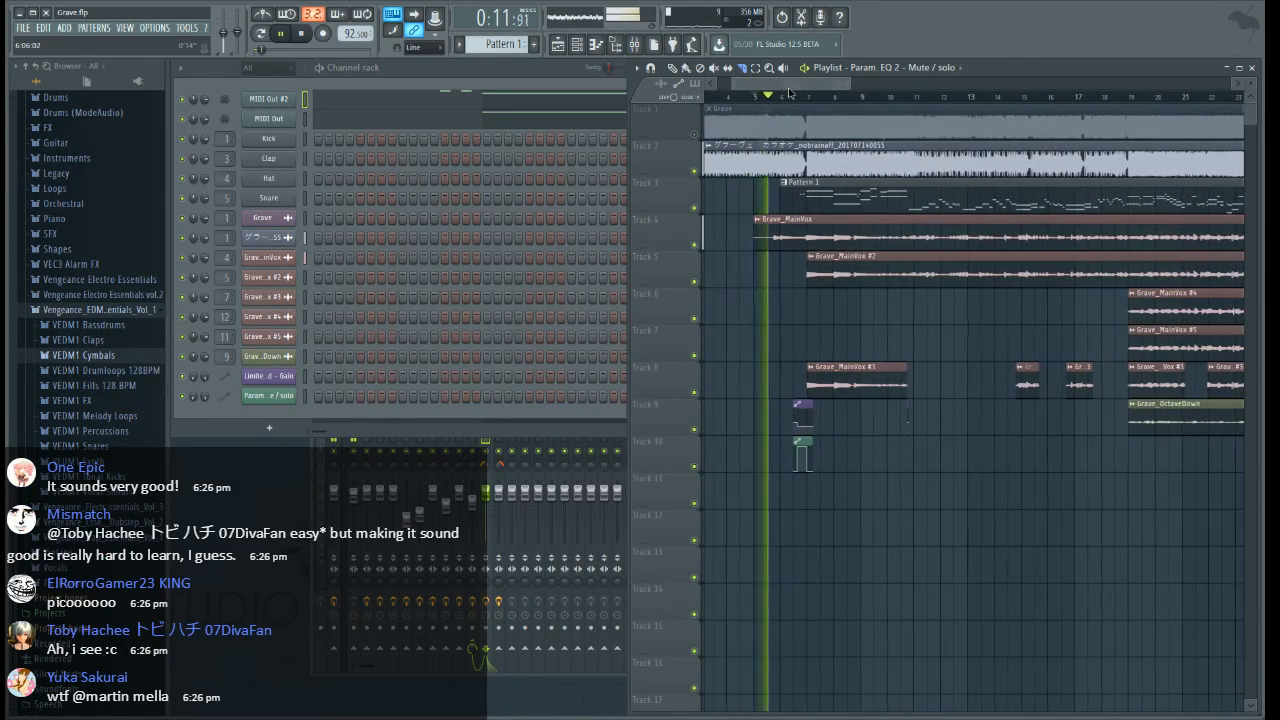
key("space")
scroll(766, 98, "up", 3)
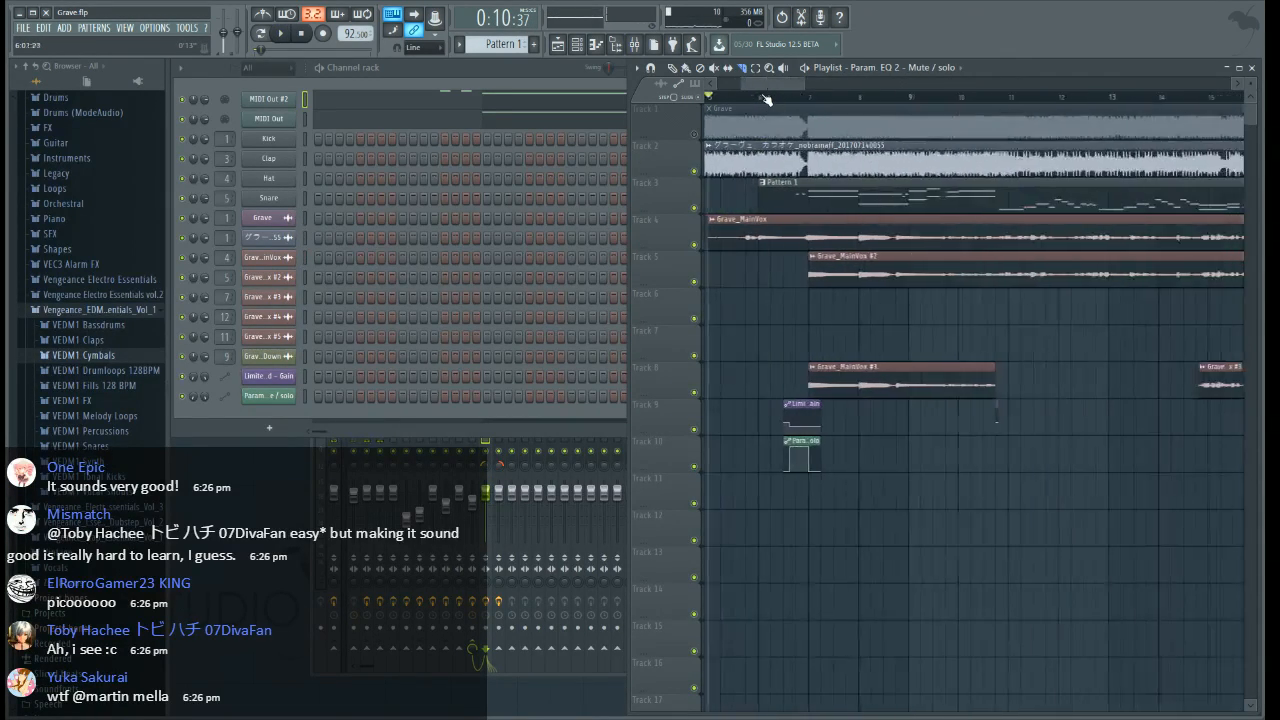
left_click_drag(766, 85, 761, 89)
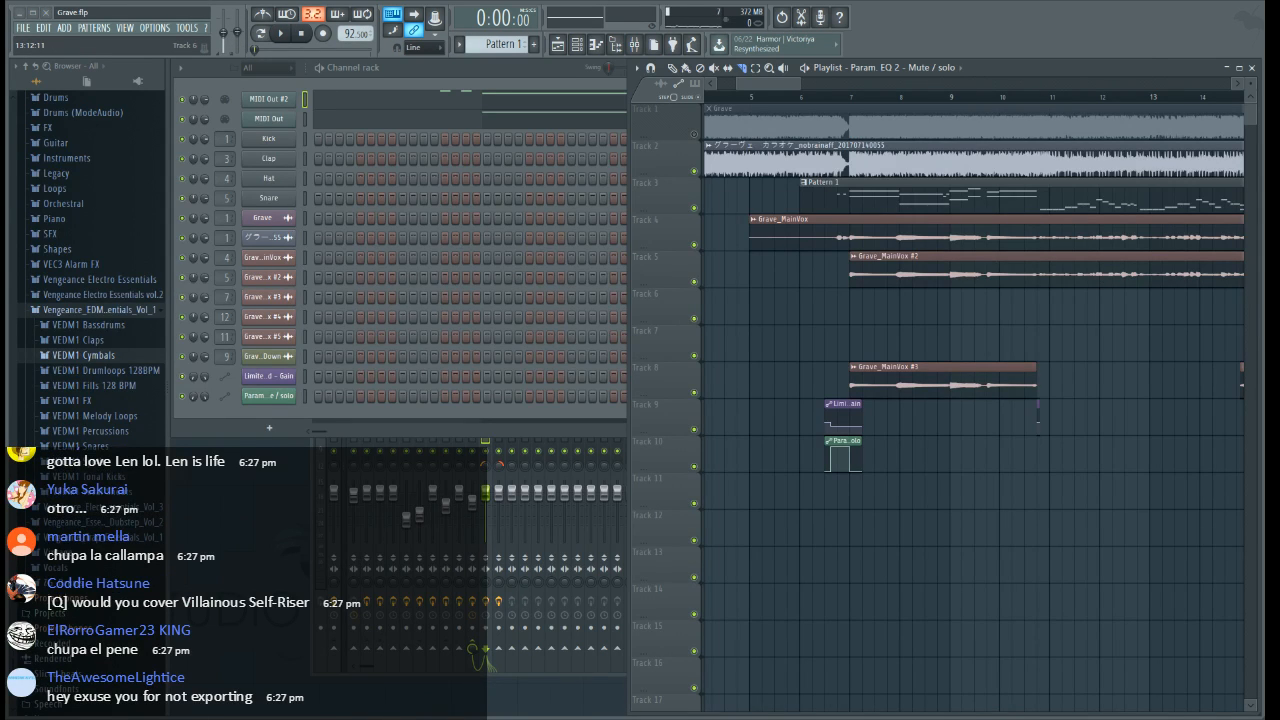
Try playback around bar 5 again, and restart it from slightly before the Grave_MainVox clip's start
left_click(766, 102)
key("space")
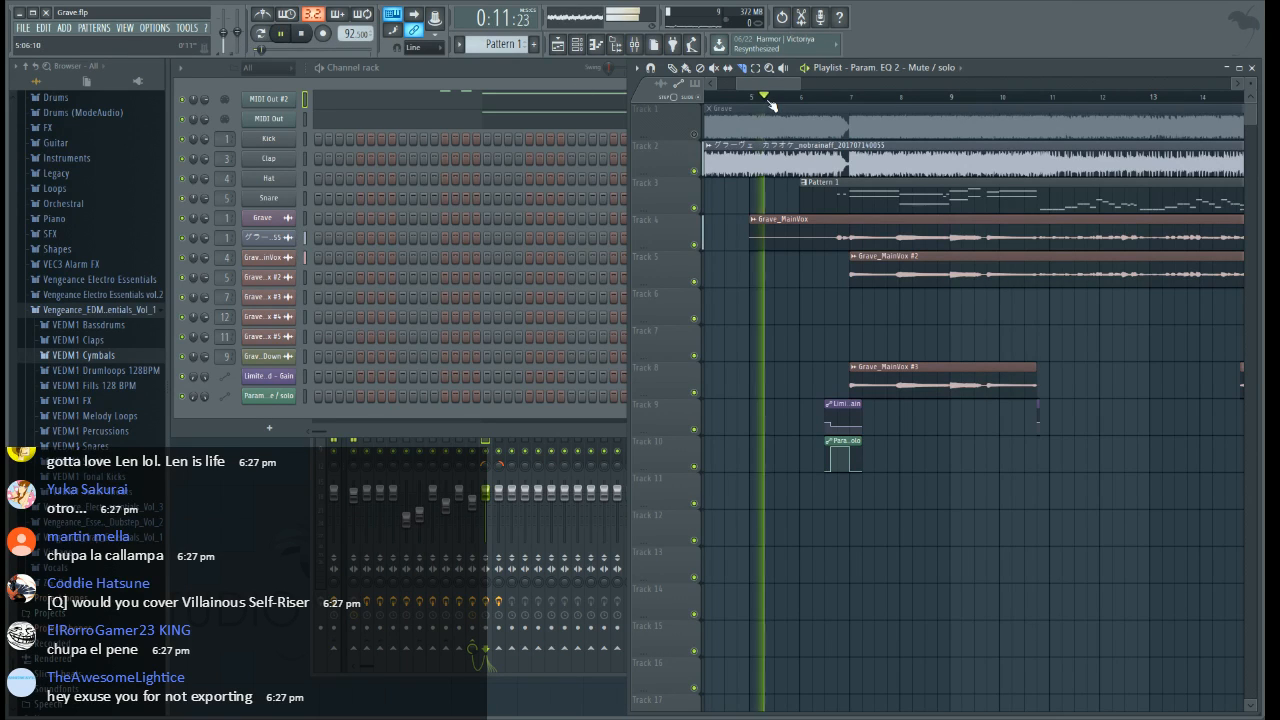
key("space")
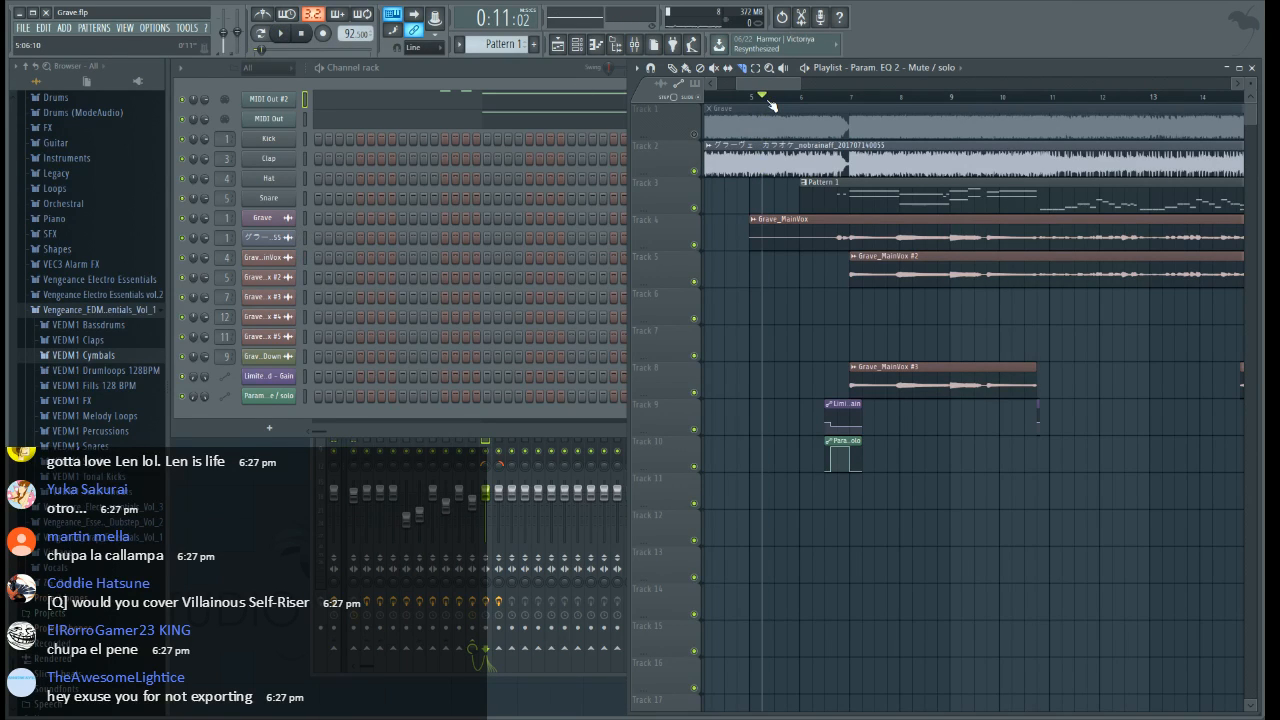
left_click(737, 96)
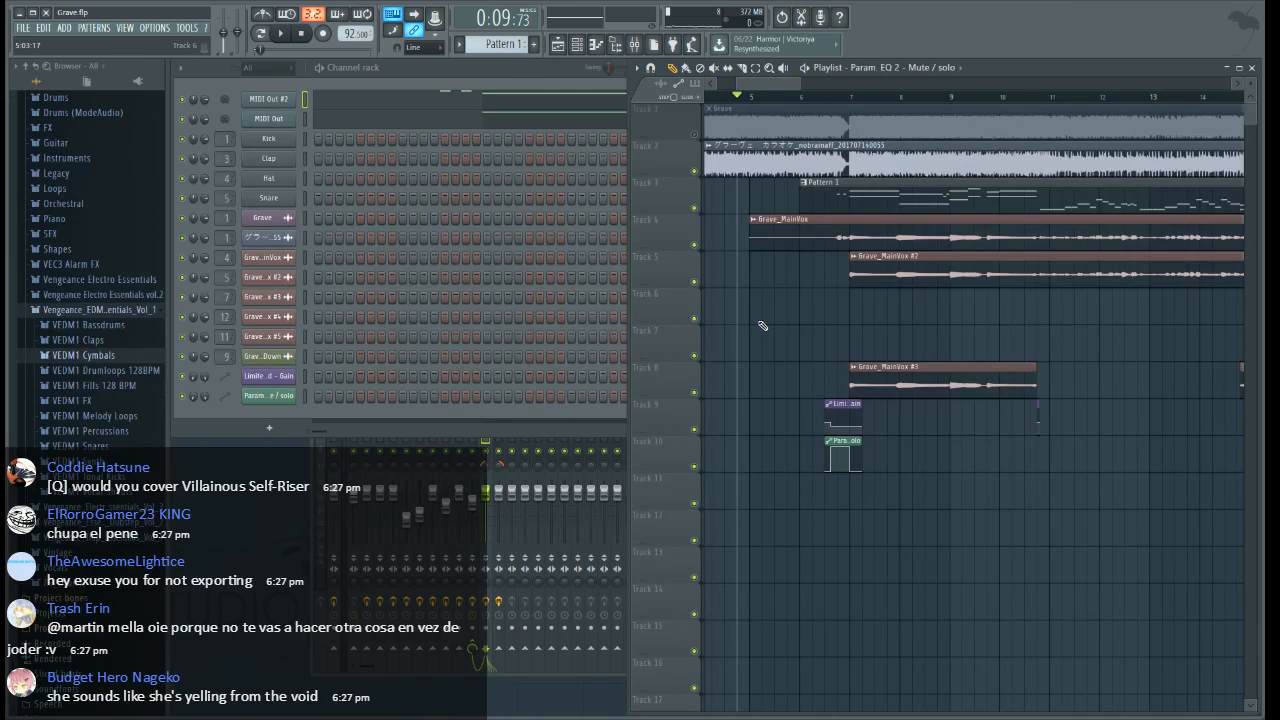
key("space")
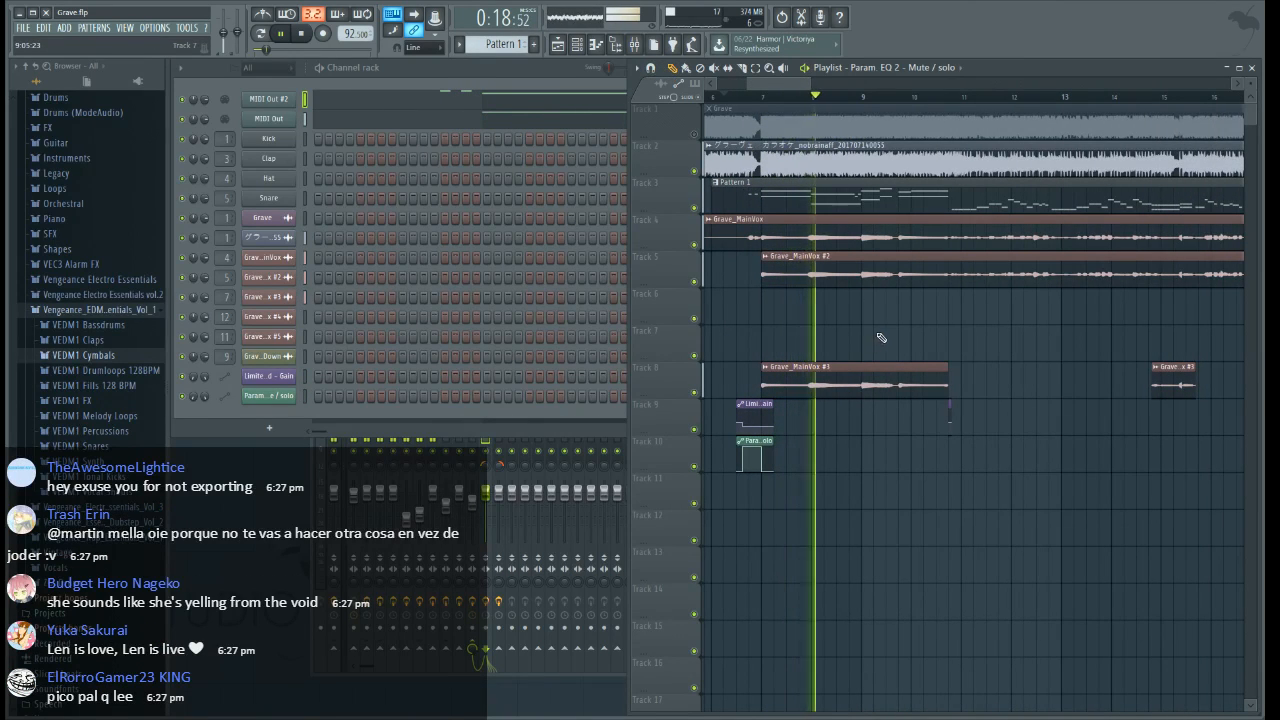
Slice the Grave_MainVox #3 and Grave_OctaveDown clips on Tracks 8 and 9 shortly after bar 27, where the Grave_MainVox #4 and #5 clips end
left_click_drag(777, 84, 894, 96)
left_click(742, 69)
scroll(798, 106, "up", 3)
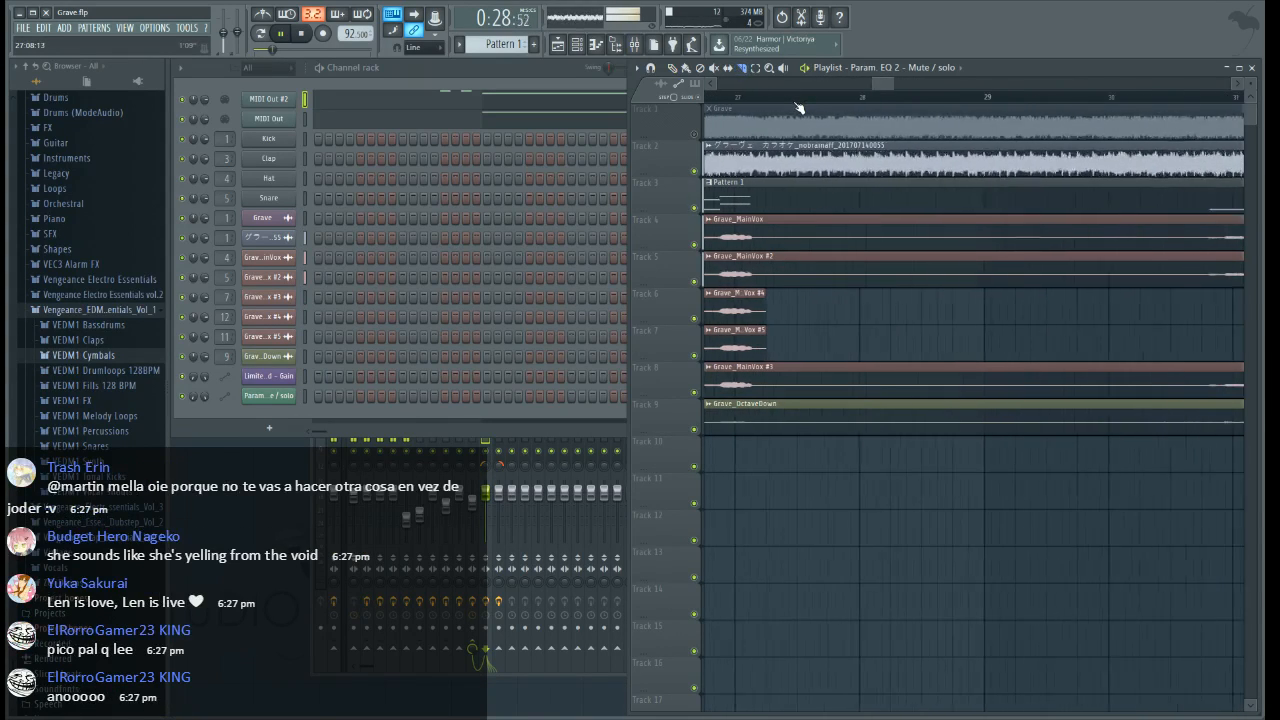
left_click_drag(771, 452, 794, 300)
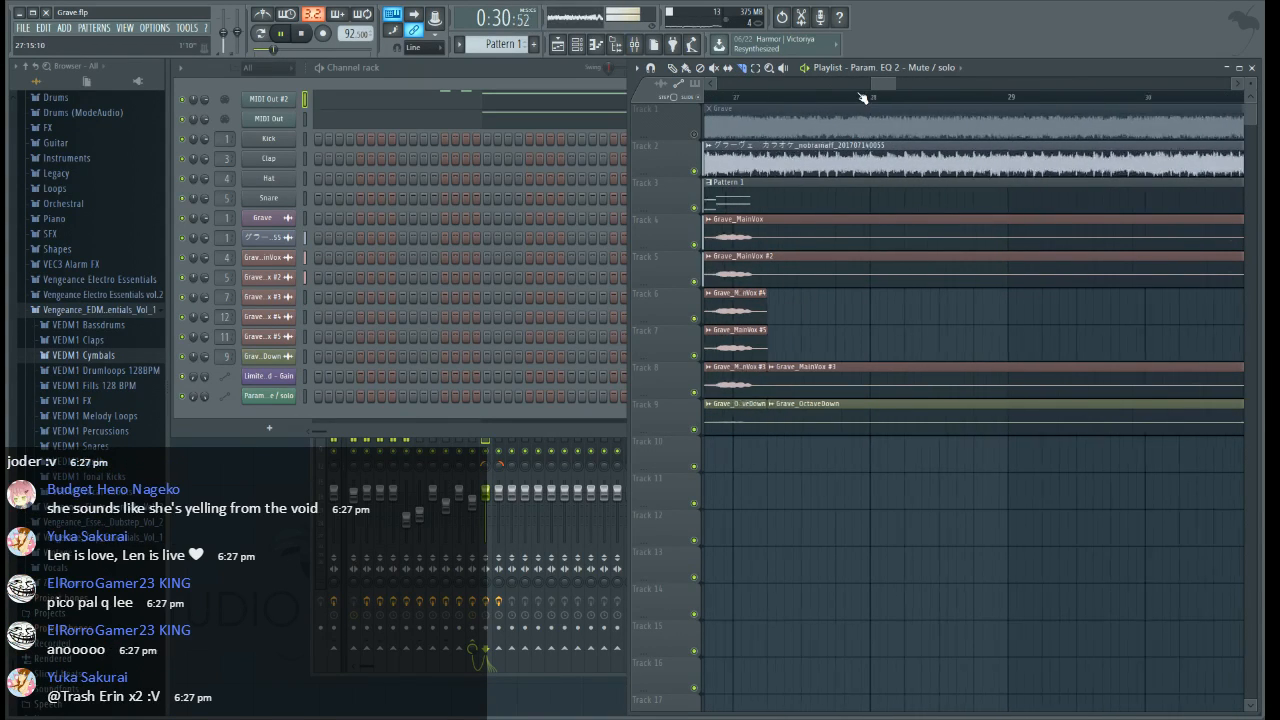
scroll(862, 97, "down", 4)
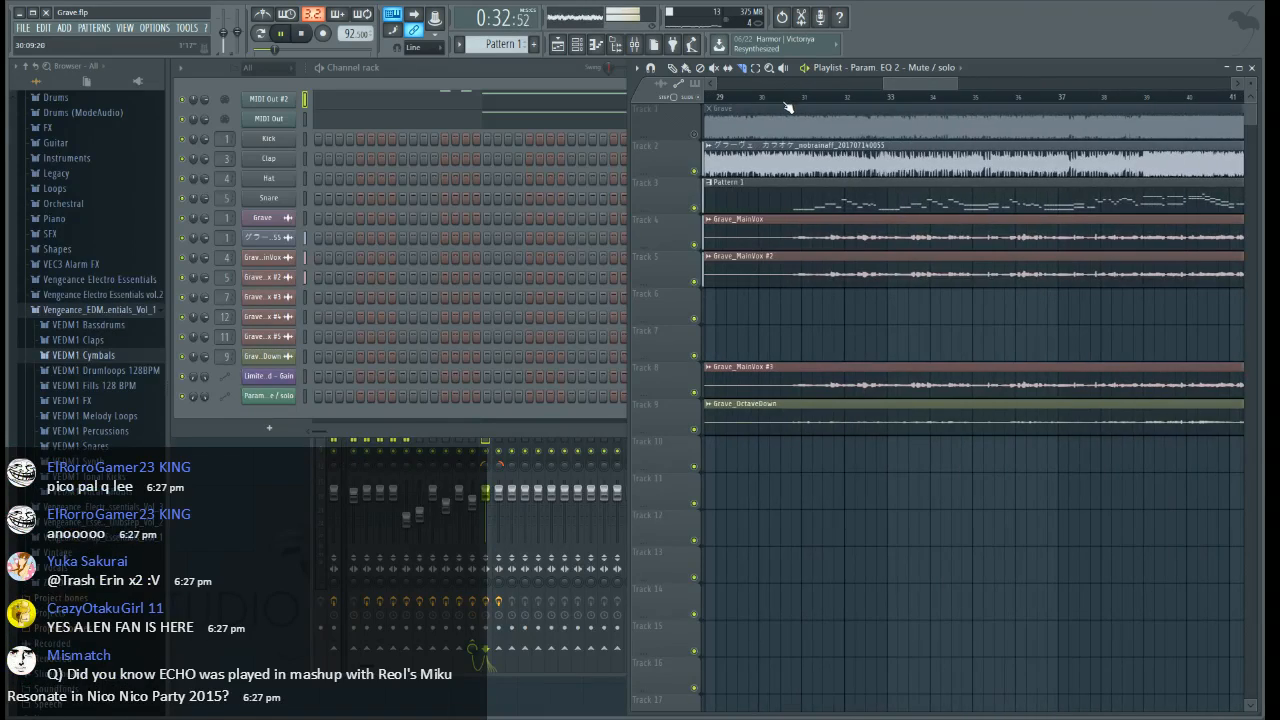
scroll(790, 108, "down", 3)
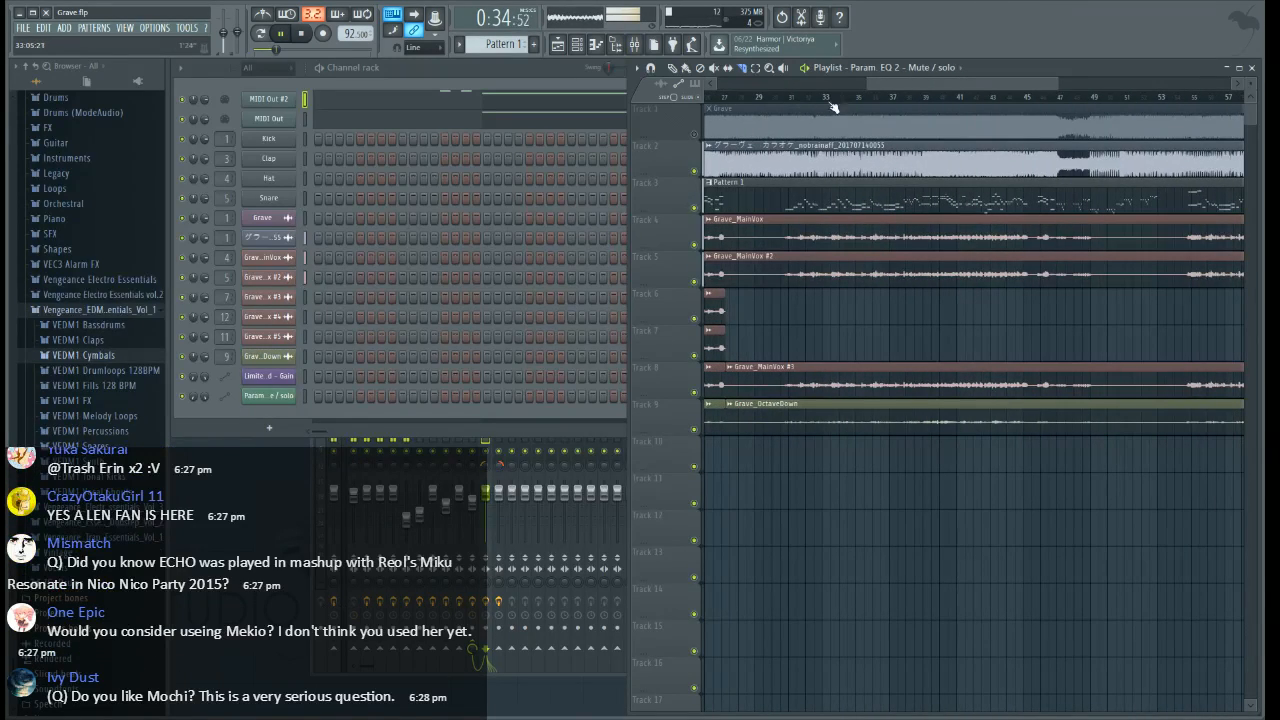
Slice the Track 8 and 9 vocal clips at bar 39, and delete the Grave_OctaveDown section between bars 27 and 39
scroll(930, 107, "up", 5)
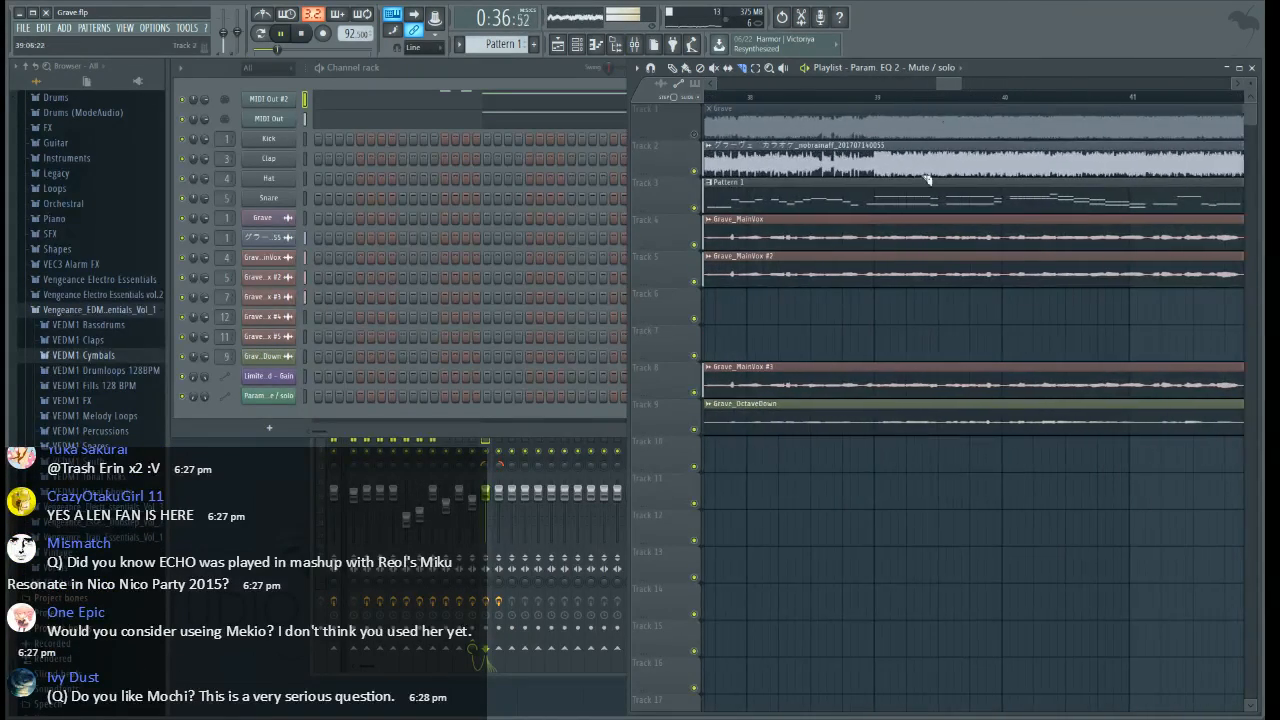
left_click_drag(883, 456, 872, 336)
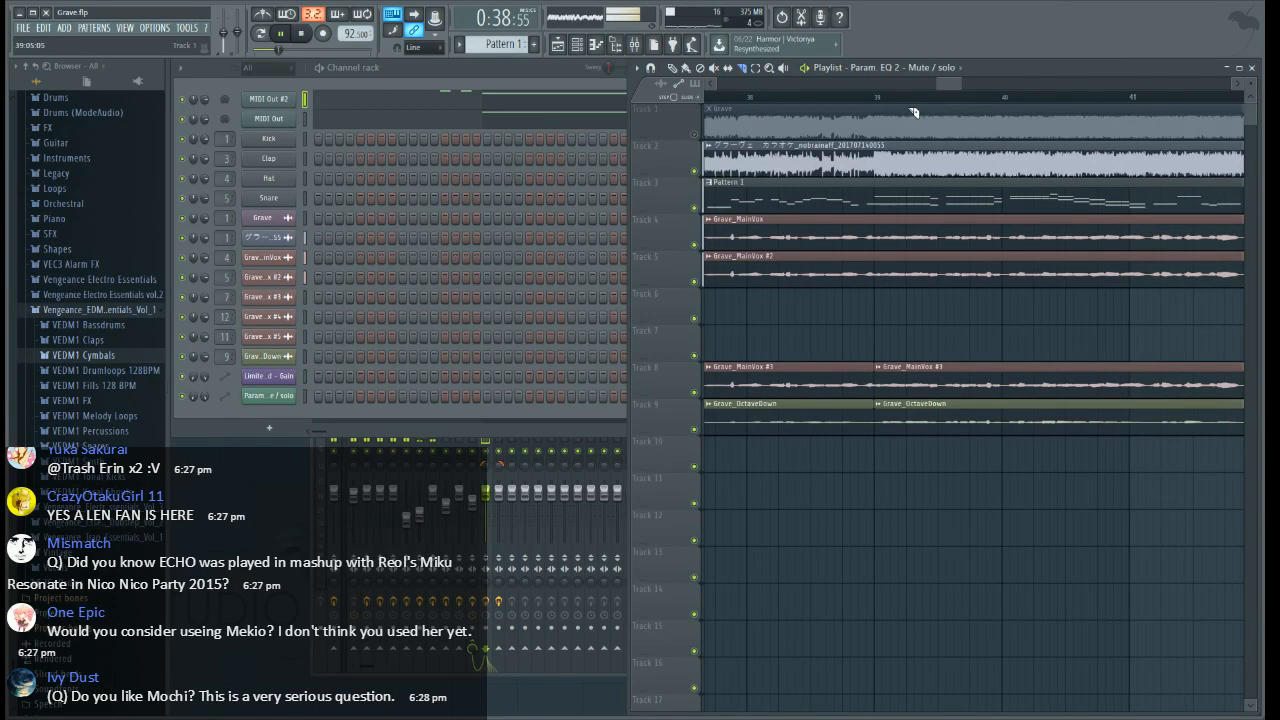
scroll(914, 108, "down", 3)
scroll(914, 108, "down", 6)
key("p")
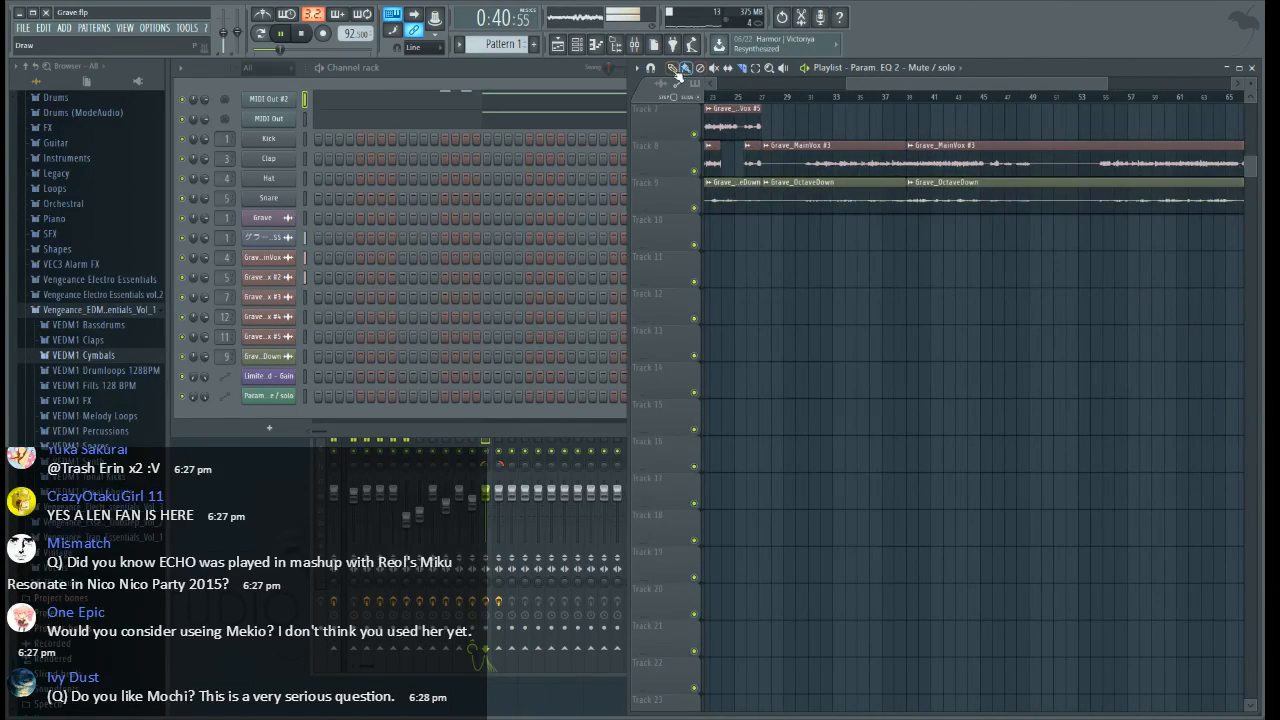
scroll(830, 189, "up", 3)
scroll(831, 100, "up", 3)
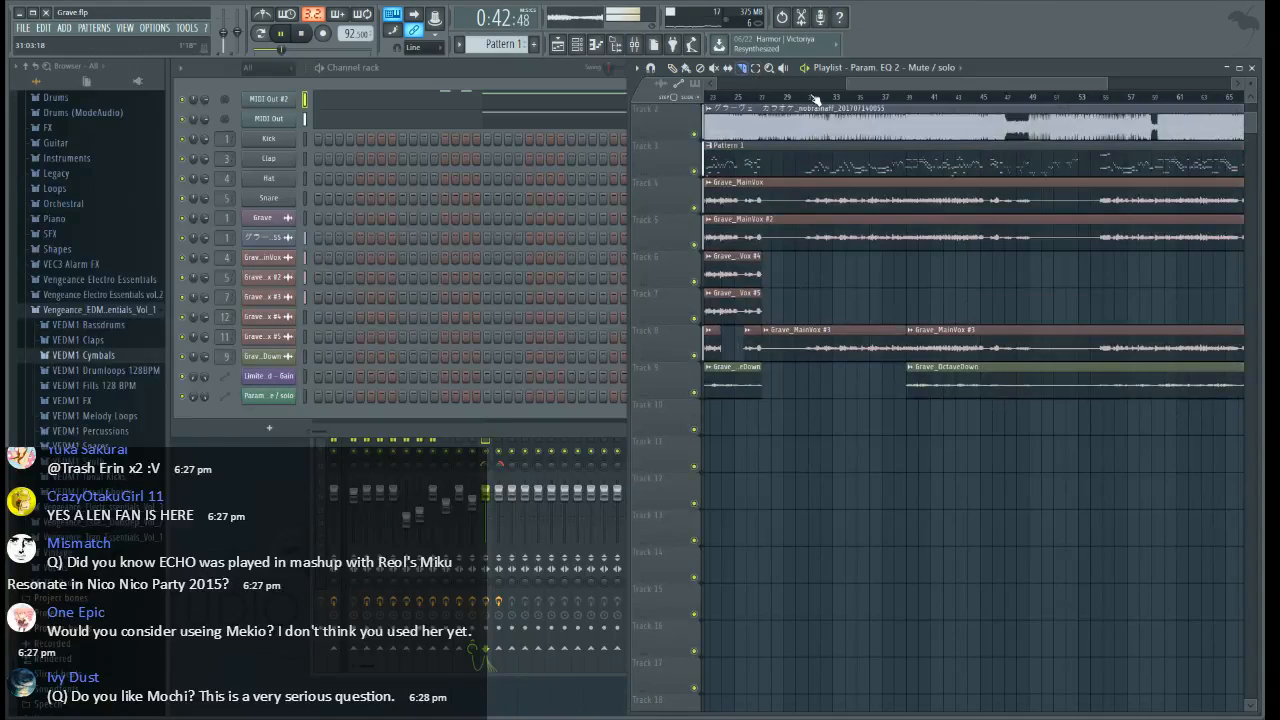
Slice the Grave_MainVox #3 clip on Track 8 slightly before bar 35 and delete the section between bar 27 and that cut
scroll(833, 100, "up", 2)
scroll(943, 105, "up", 7)
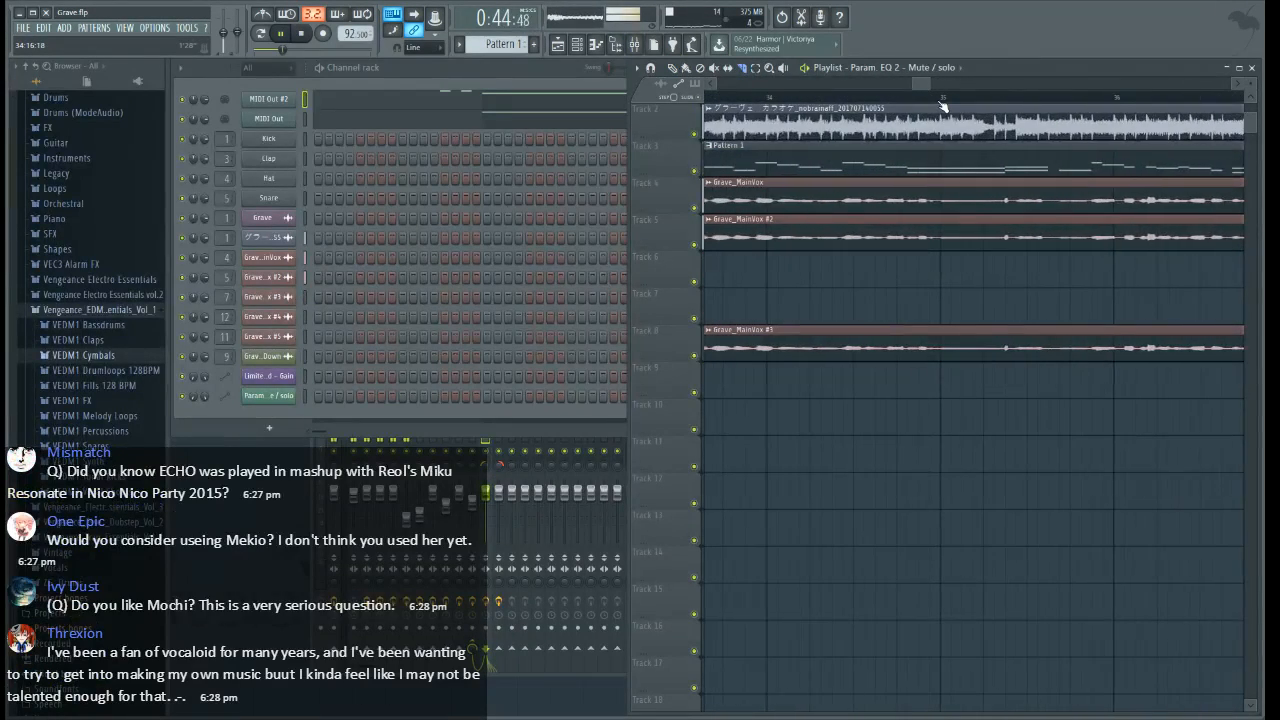
left_click(882, 333)
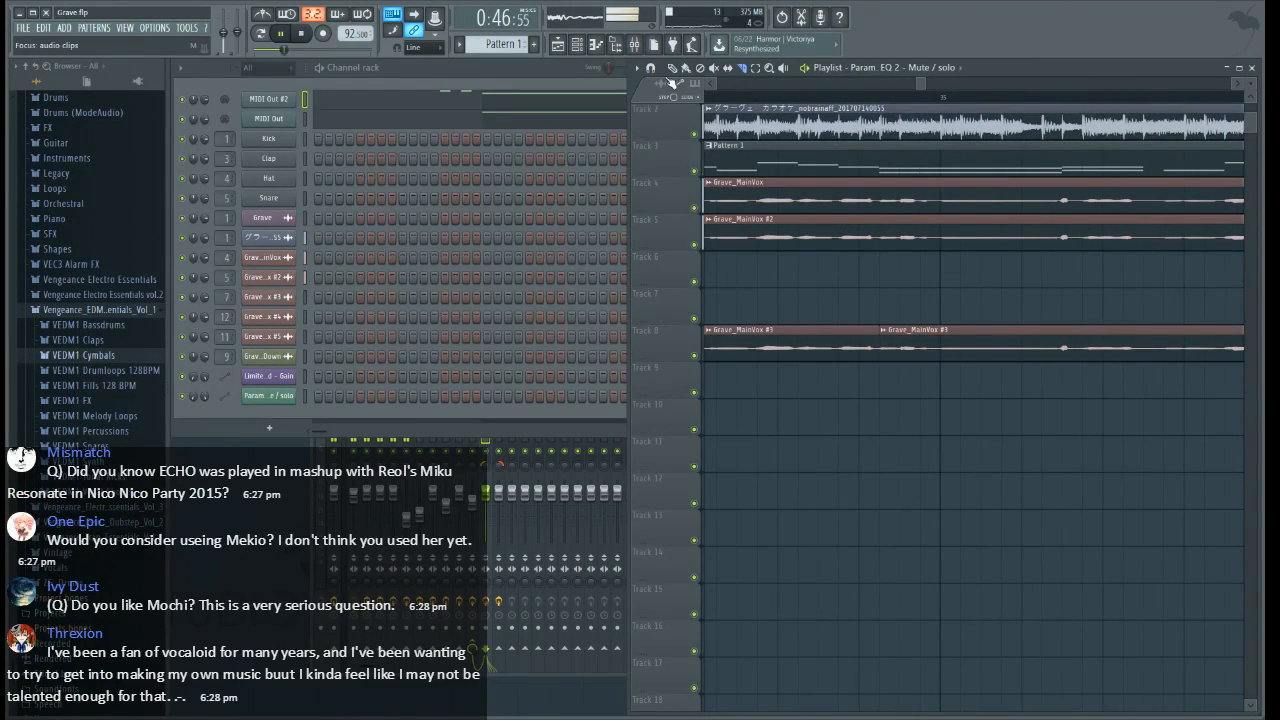
right_click(829, 331)
scroll(931, 106, "down", 6)
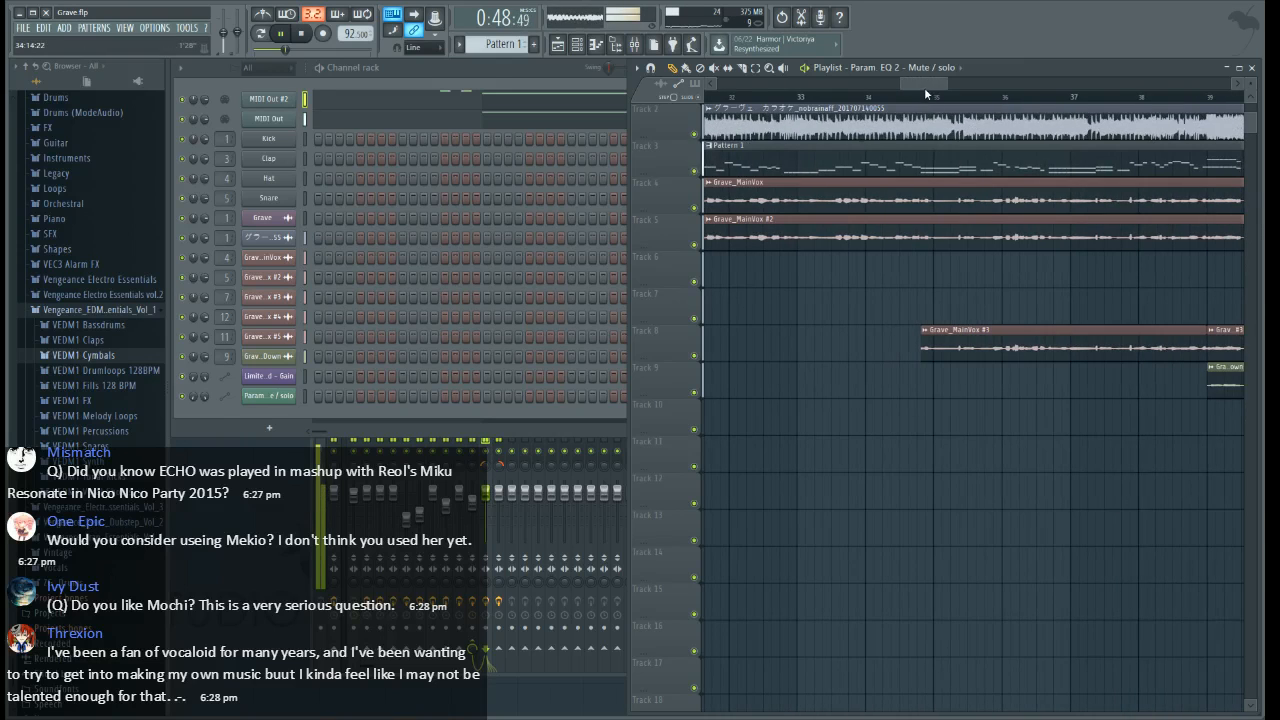
Cut out the Grave_MainVox #3 section on Track 8 from midway through bar 35 to about two thirds through bar 36
left_click_drag(926, 89, 940, 90)
scroll(805, 277, "up", 3)
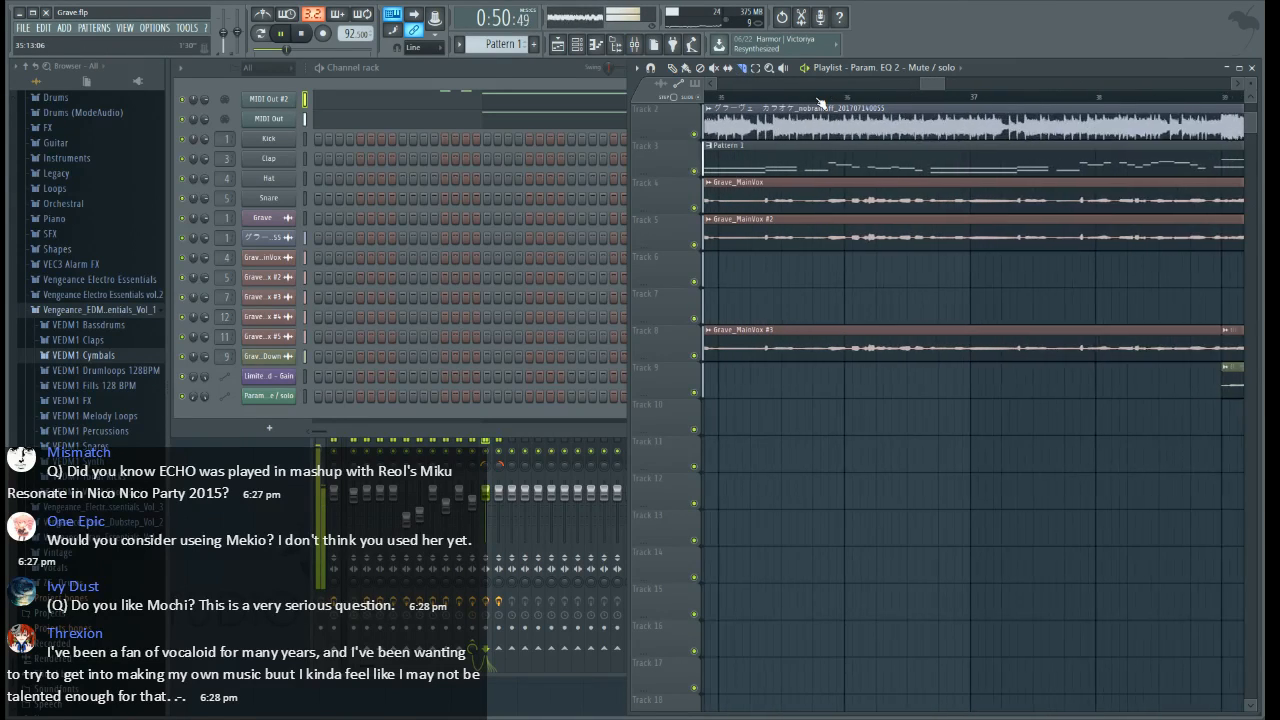
left_click_drag(800, 374, 805, 309)
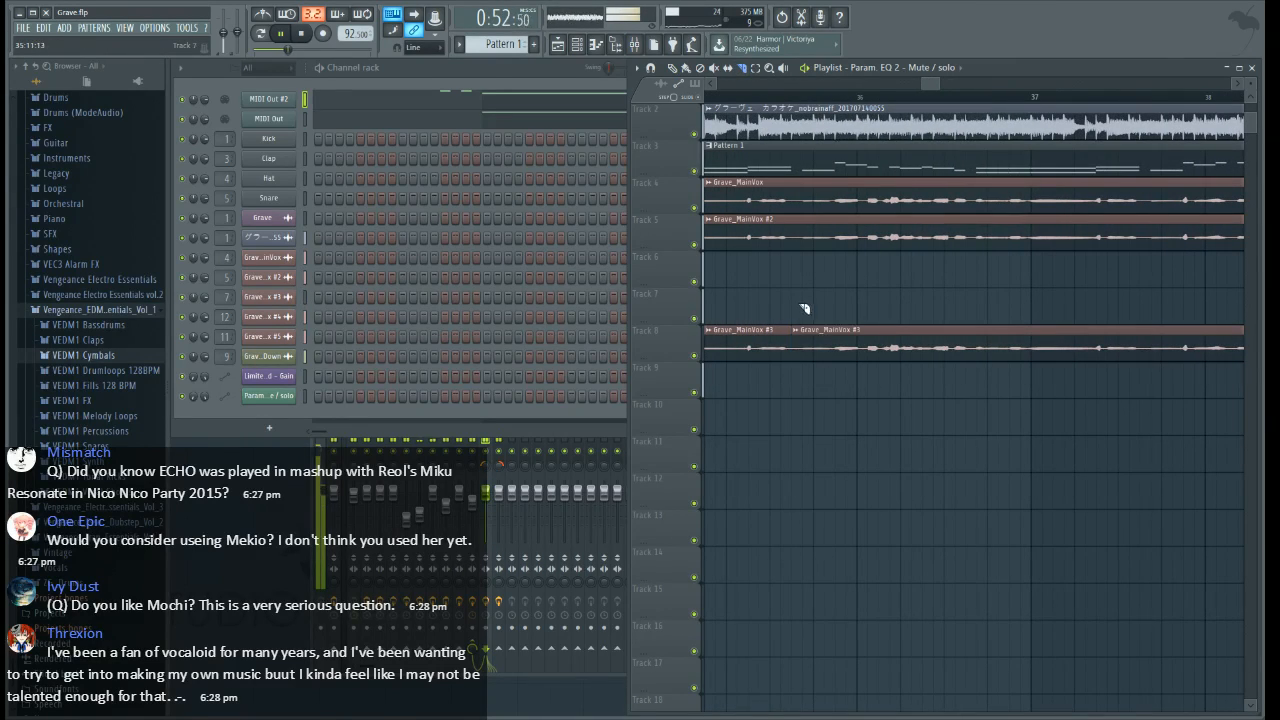
left_click_drag(978, 308, 977, 307)
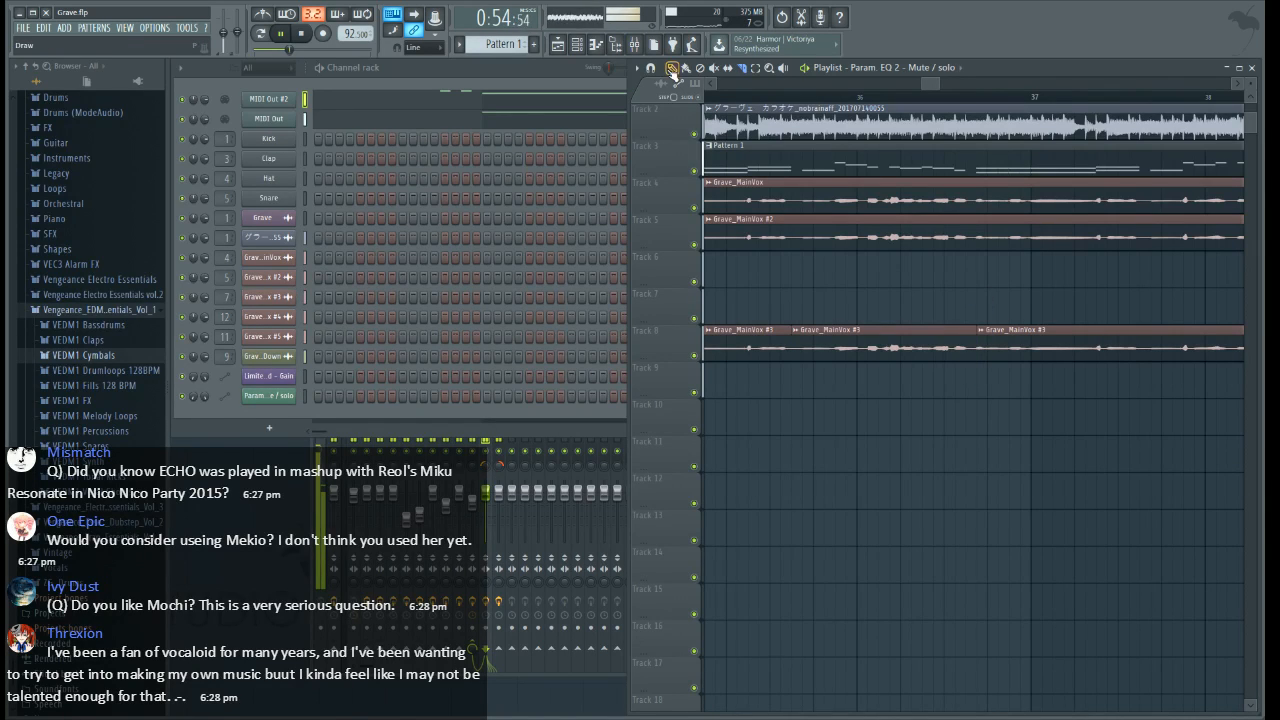
right_click(900, 340)
Slice Grave_MainVox #3 on Track 8 past the middle of bar 37 and delete the section from there to bar 39
left_click_drag(922, 86, 933, 86)
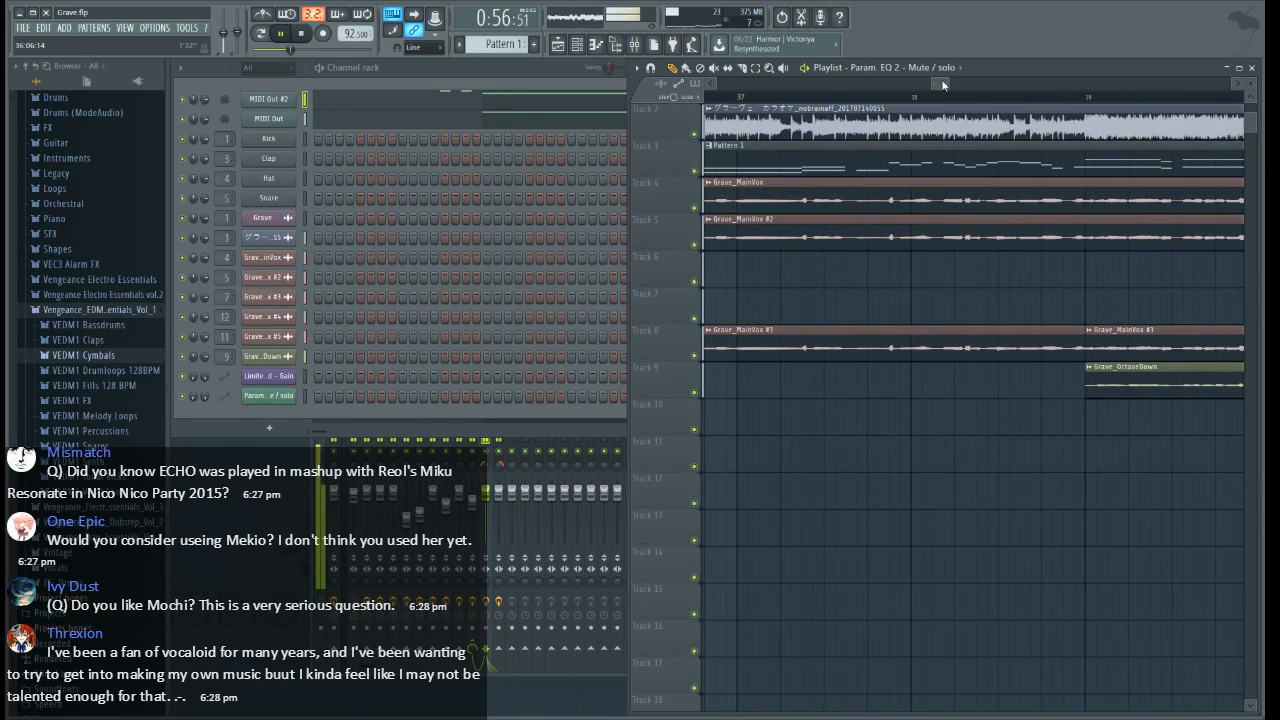
left_click(743, 69)
left_click_drag(851, 380, 847, 285)
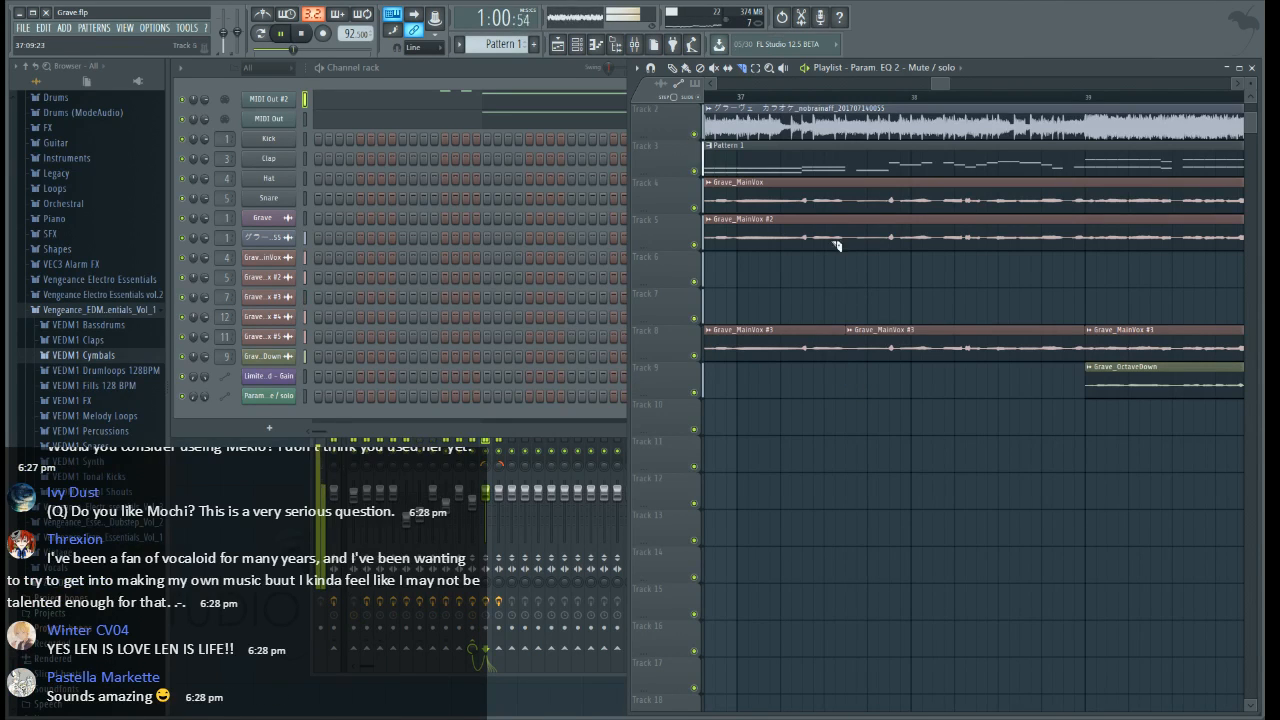
right_click(941, 330)
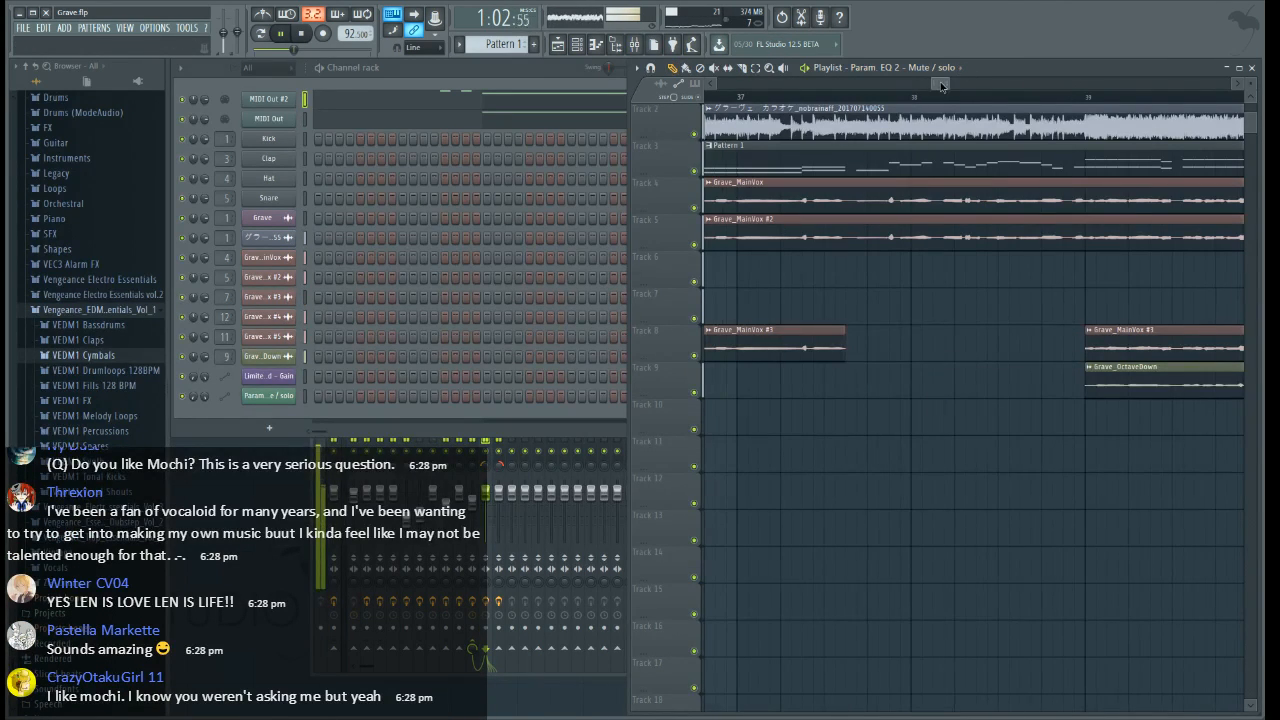
Cut out the Grave_MainVox #3 section on Track 8 from shortly after bar 41 to just before bar 42
left_click_drag(941, 85, 968, 91)
scroll(954, 101, "down", 3)
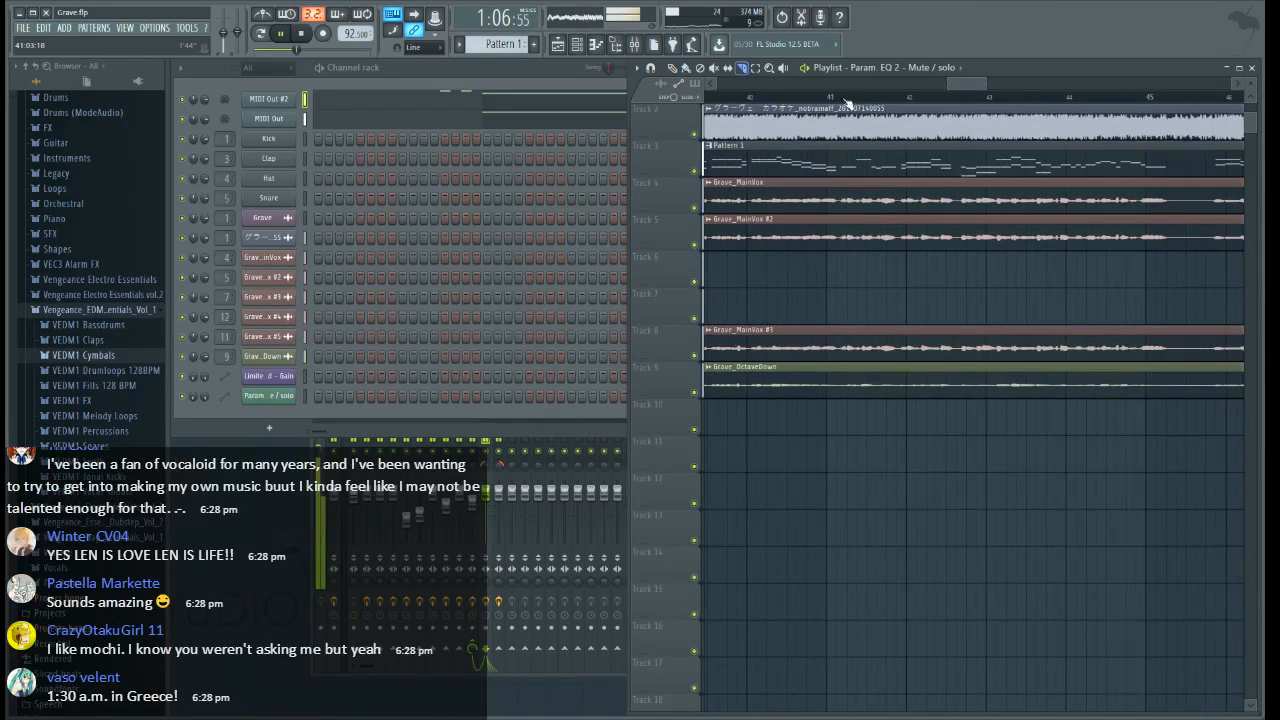
scroll(855, 104, "up", 4)
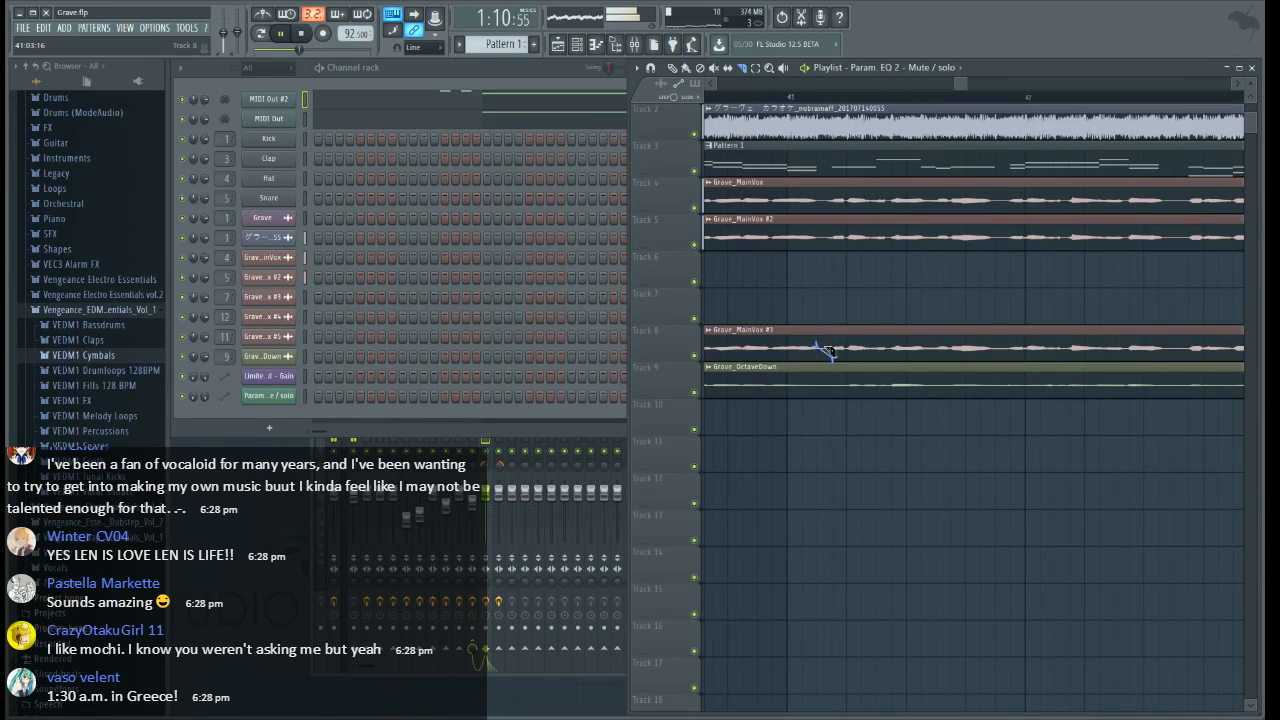
left_click(817, 310)
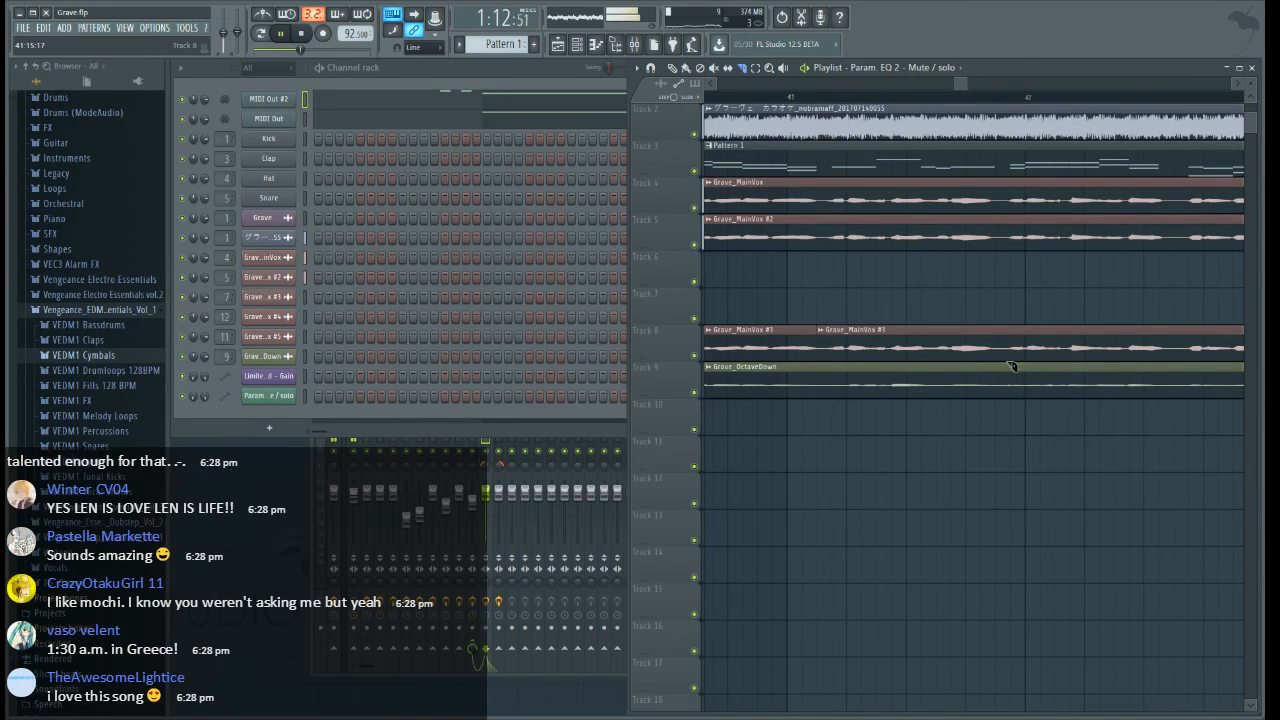
left_click(1011, 325)
left_click(675, 69)
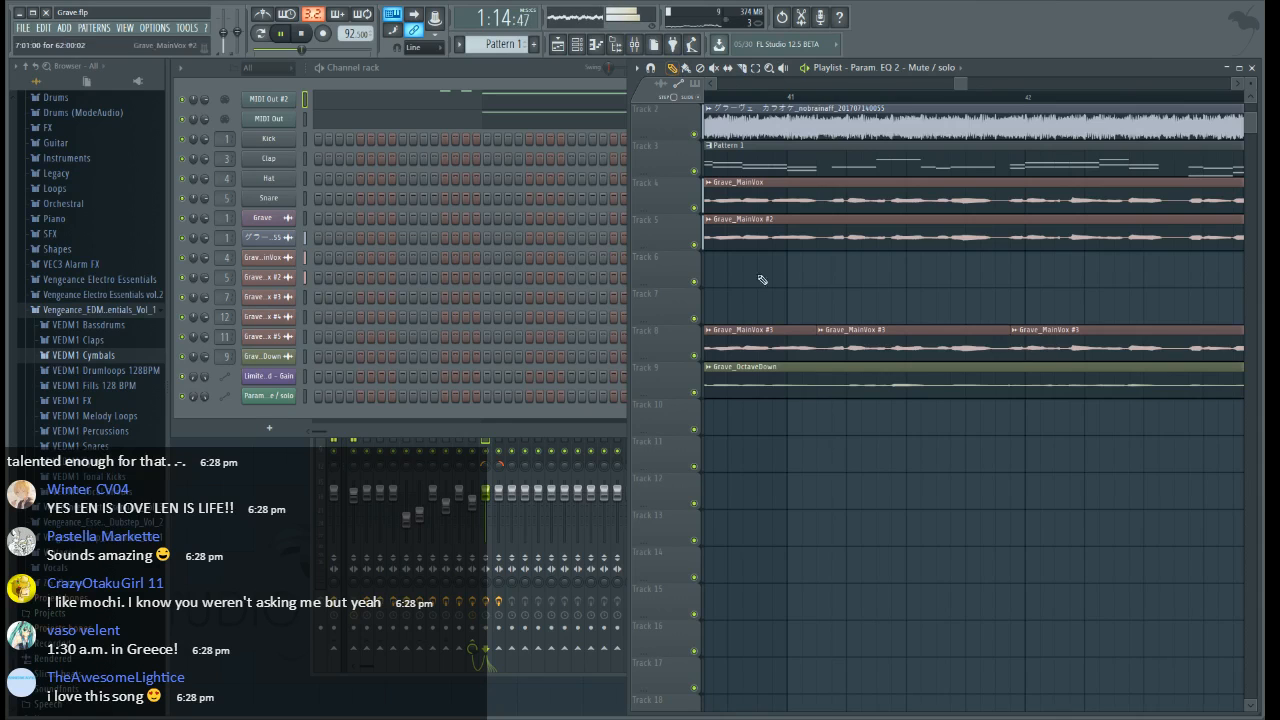
right_click(877, 346)
Cut out the Grave_MainVox #3 section on Track 8 from just before bar 44 to late in bar 45
left_click_drag(960, 86, 979, 87)
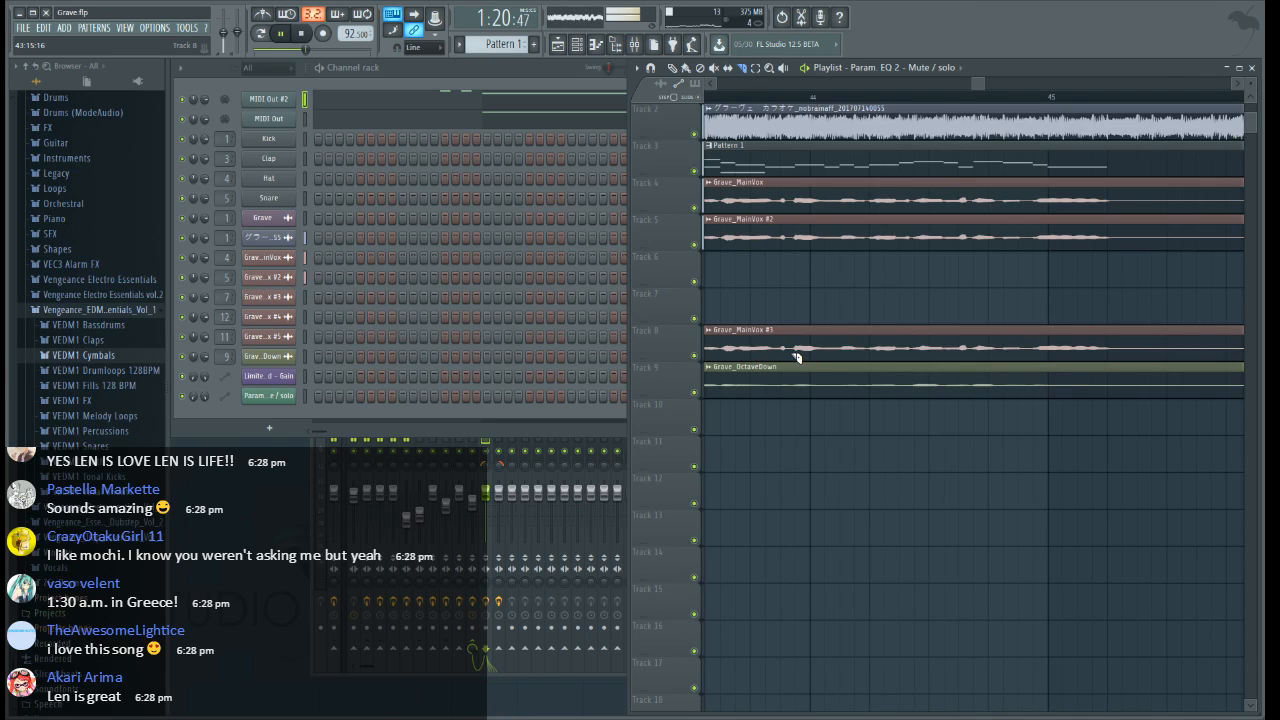
left_click_drag(781, 362, 781, 305)
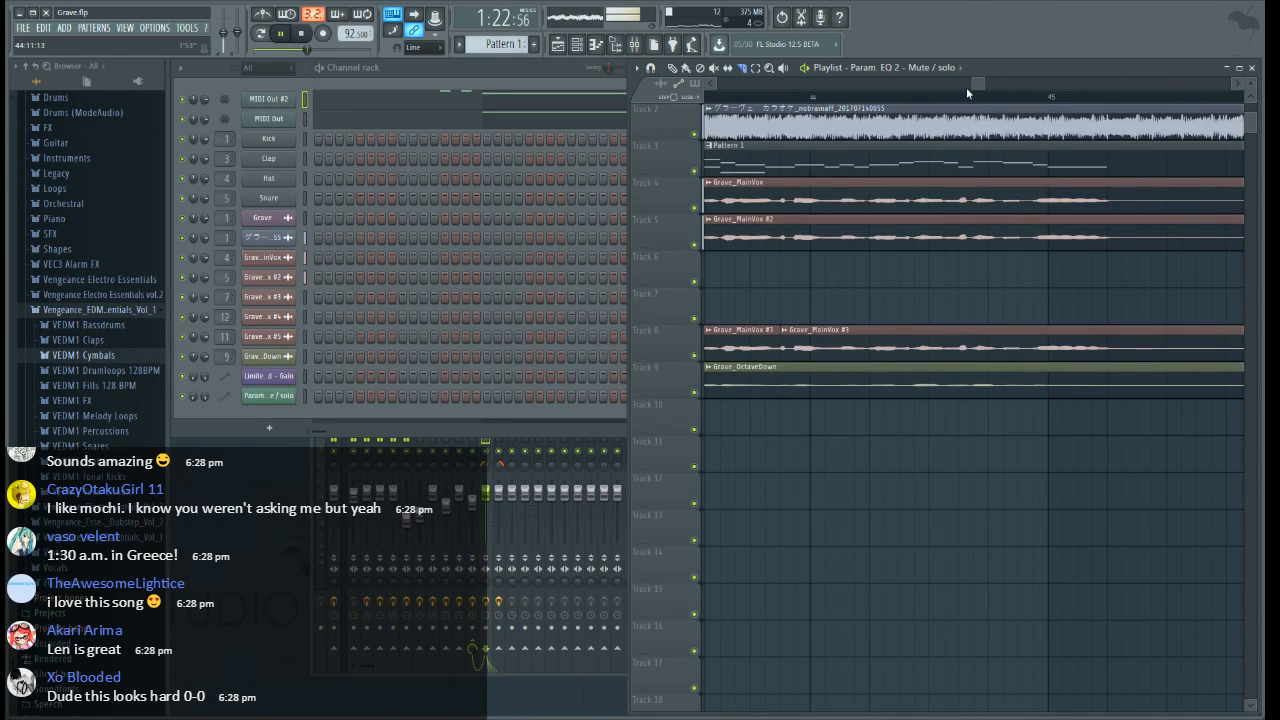
scroll(969, 92, "down", 3)
left_click_drag(975, 90, 987, 92)
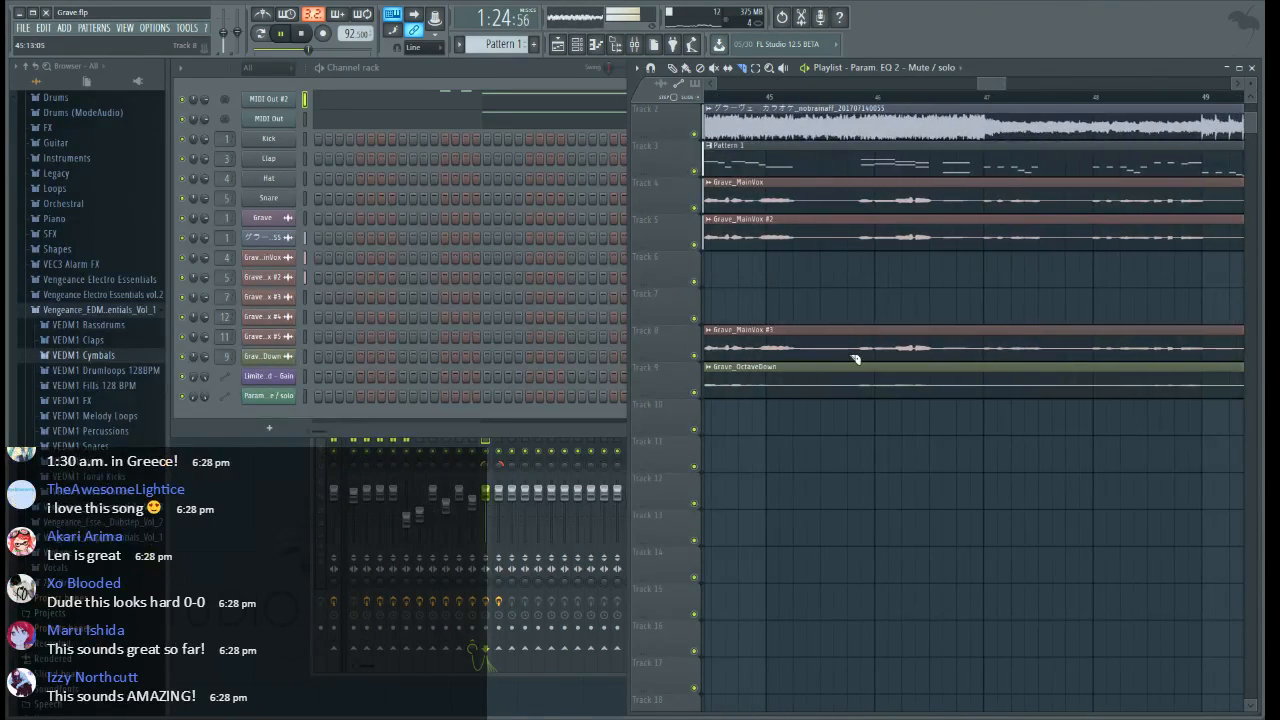
left_click_drag(849, 362, 848, 310)
left_click(672, 69)
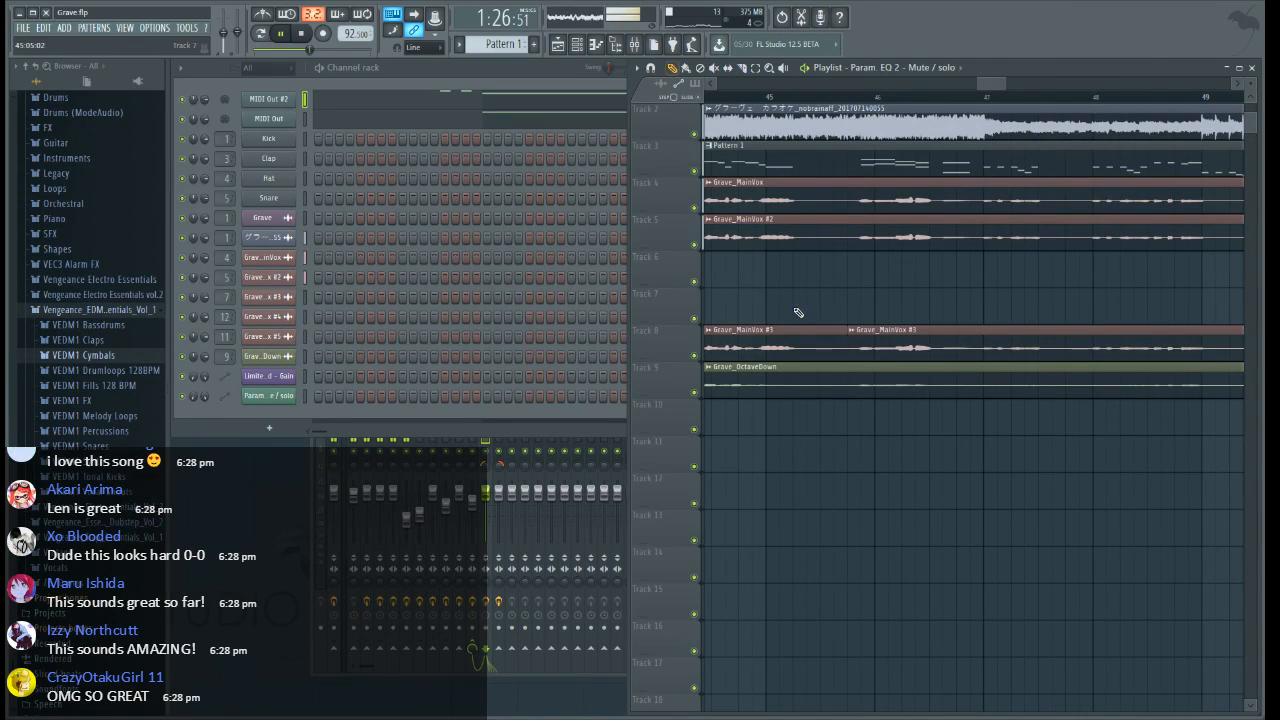
right_click(796, 328)
Slice the Grave_MainVox, Grave_MainVox #2 and Grave_MainVox #3 clips on Tracks 4, 5 and 8 just before bar 47
left_click_drag(992, 85, 999, 85)
scroll(890, 96, "up", 2)
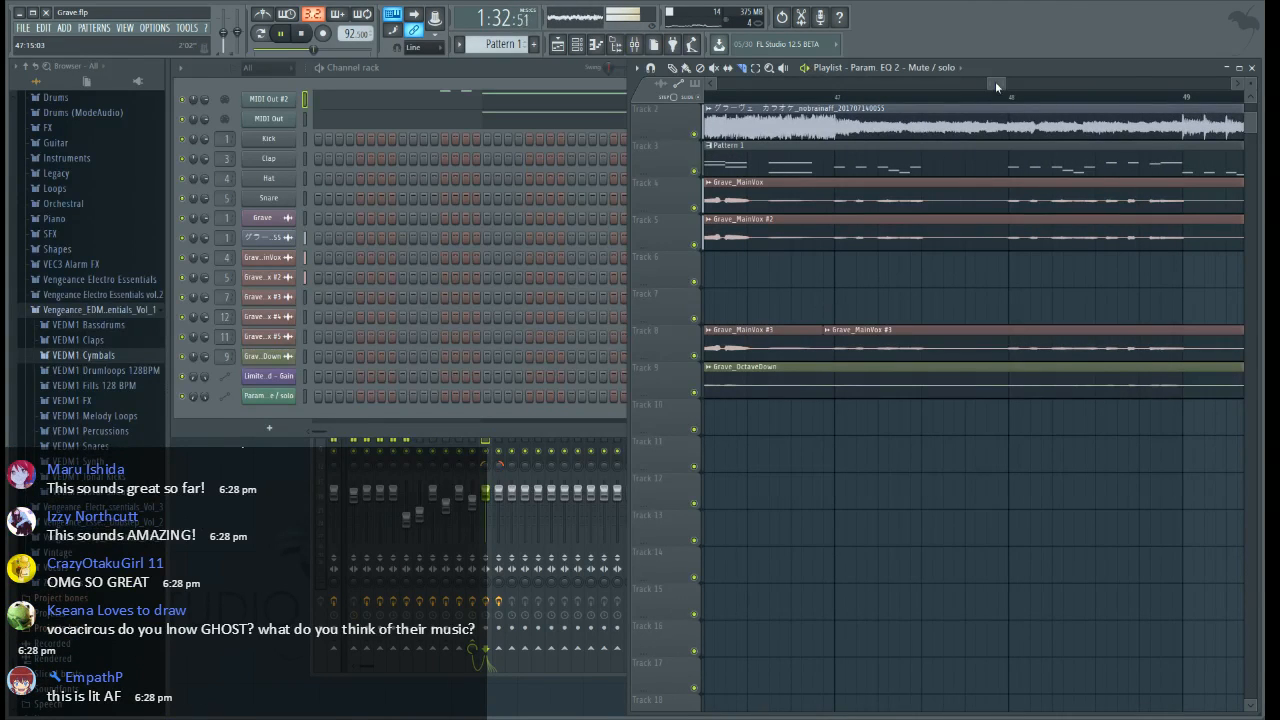
left_click_drag(995, 83, 1003, 86)
scroll(990, 96, "down", 2)
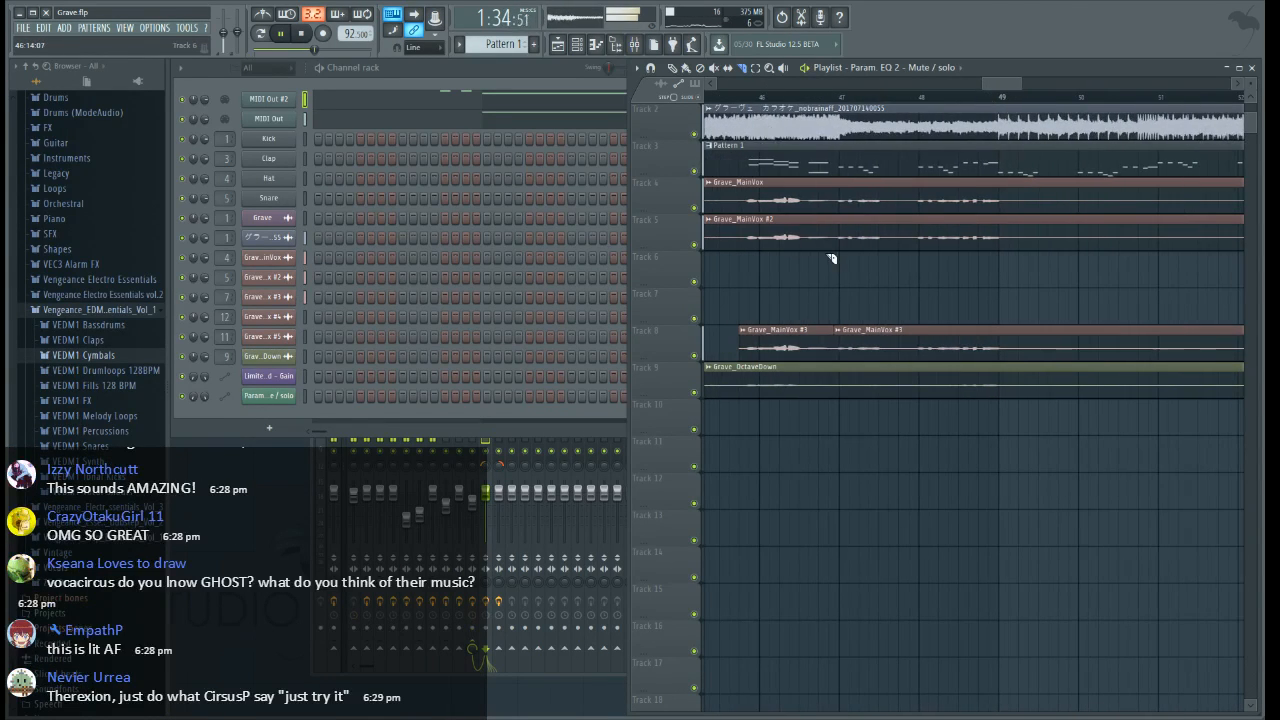
left_click_drag(829, 259, 829, 174)
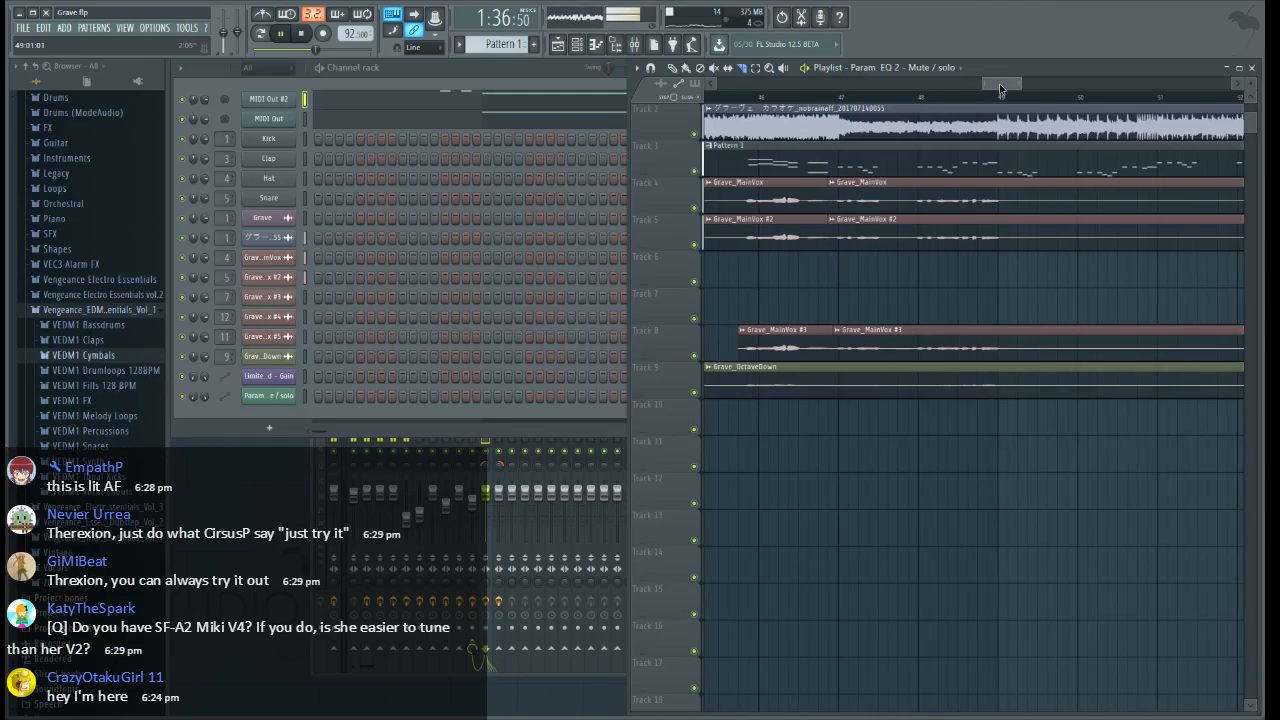
Slice the Grave_MainVox clips on Tracks 4, 5 and 8 at bar 50 and again between bars 54 and 55, before the vocals resume
left_click_drag(1000, 86, 1004, 82)
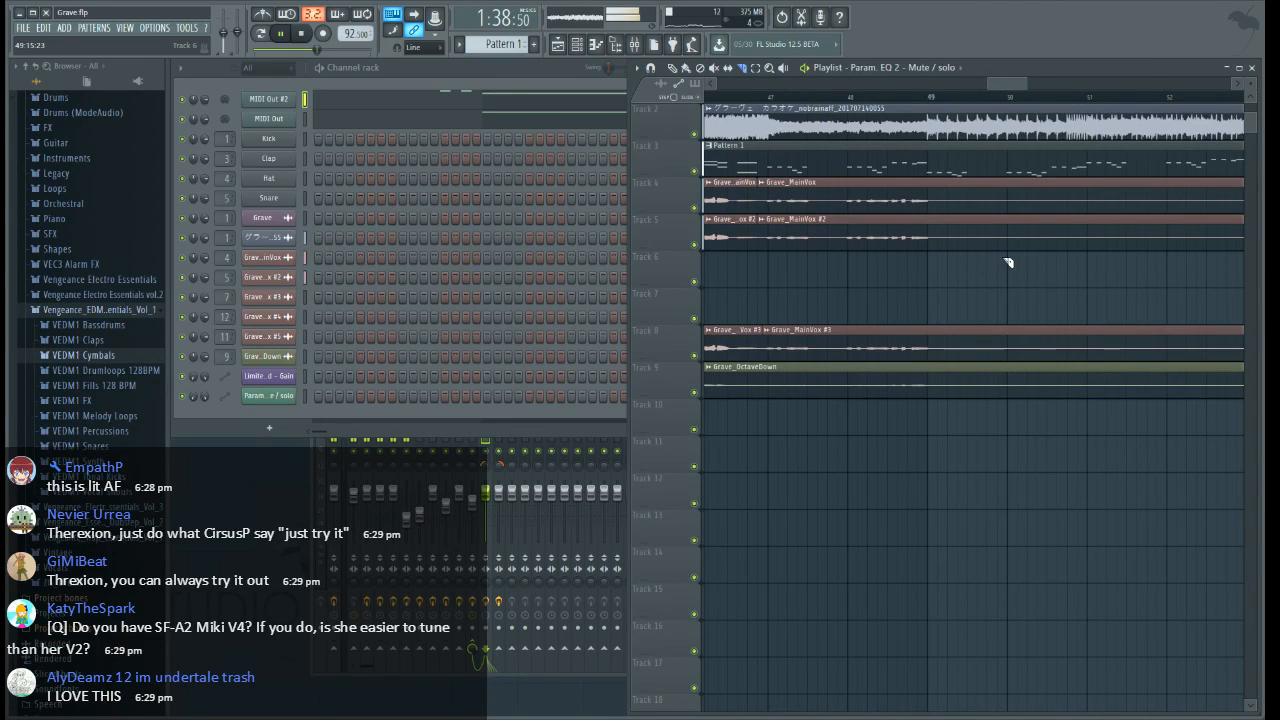
left_click_drag(1010, 264, 1006, 170)
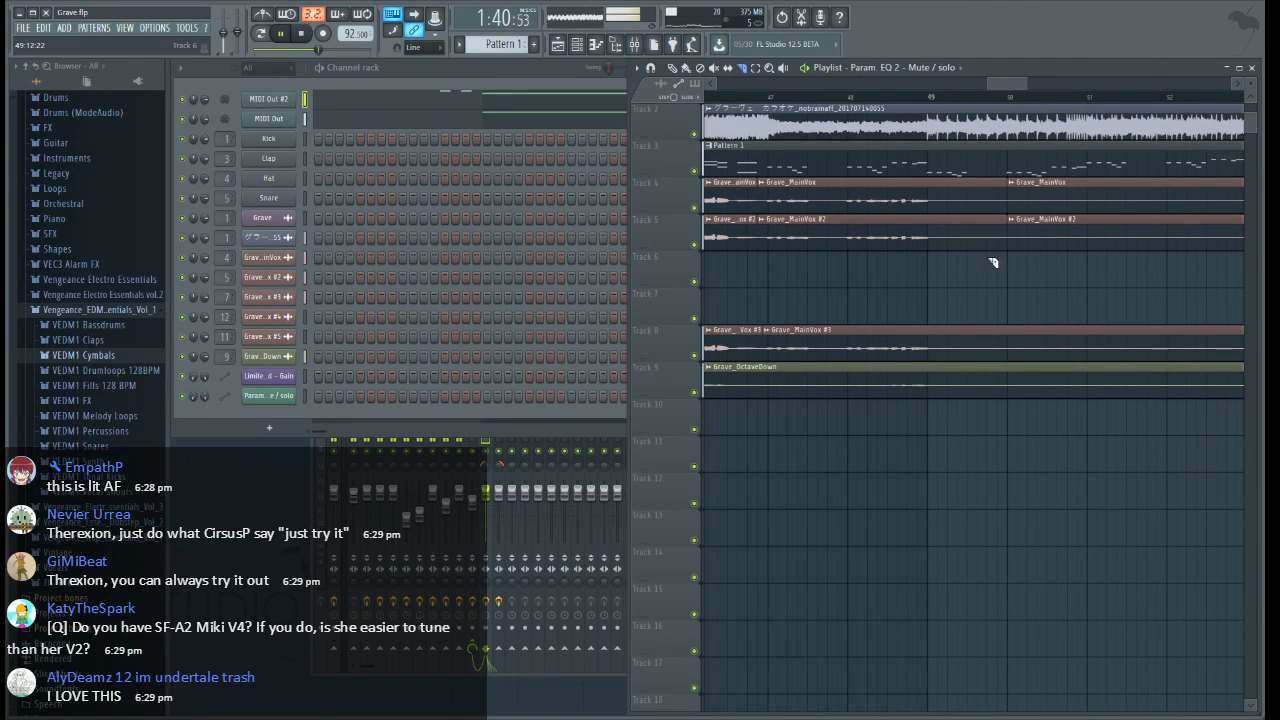
scroll(1001, 104, "down", 4)
scroll(1201, 108, "up", 2)
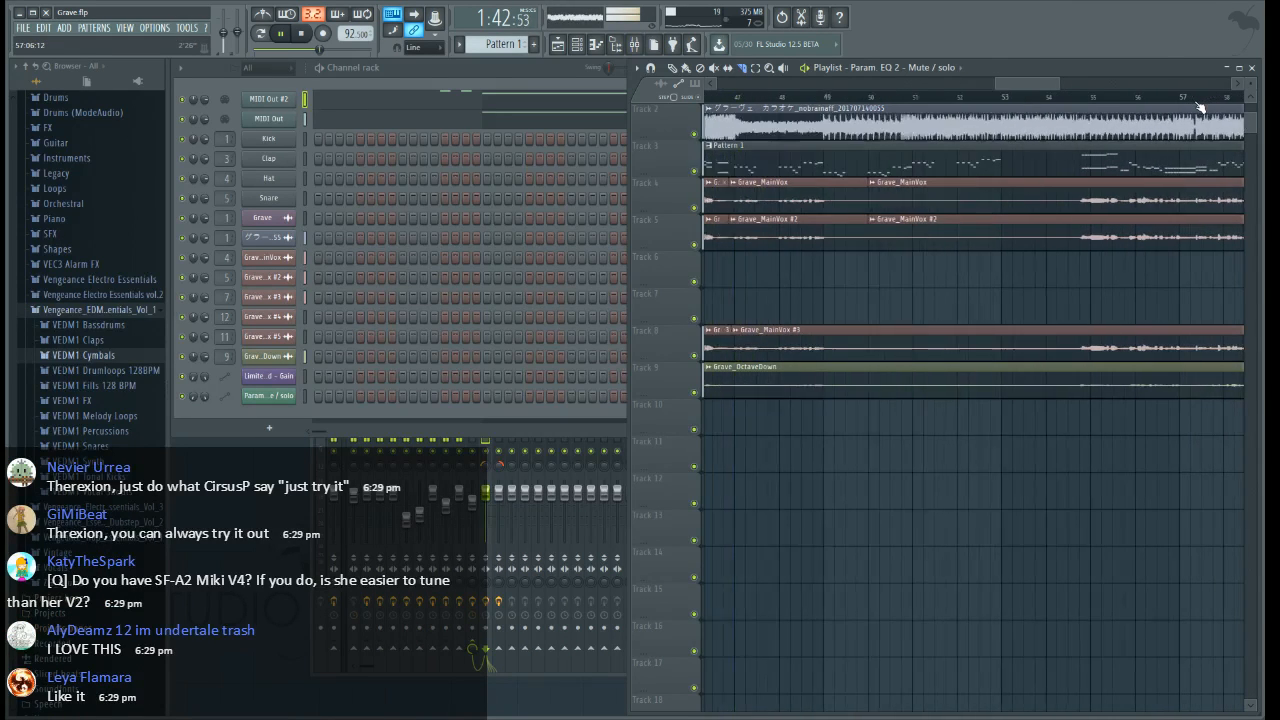
scroll(1200, 107, "down", 1)
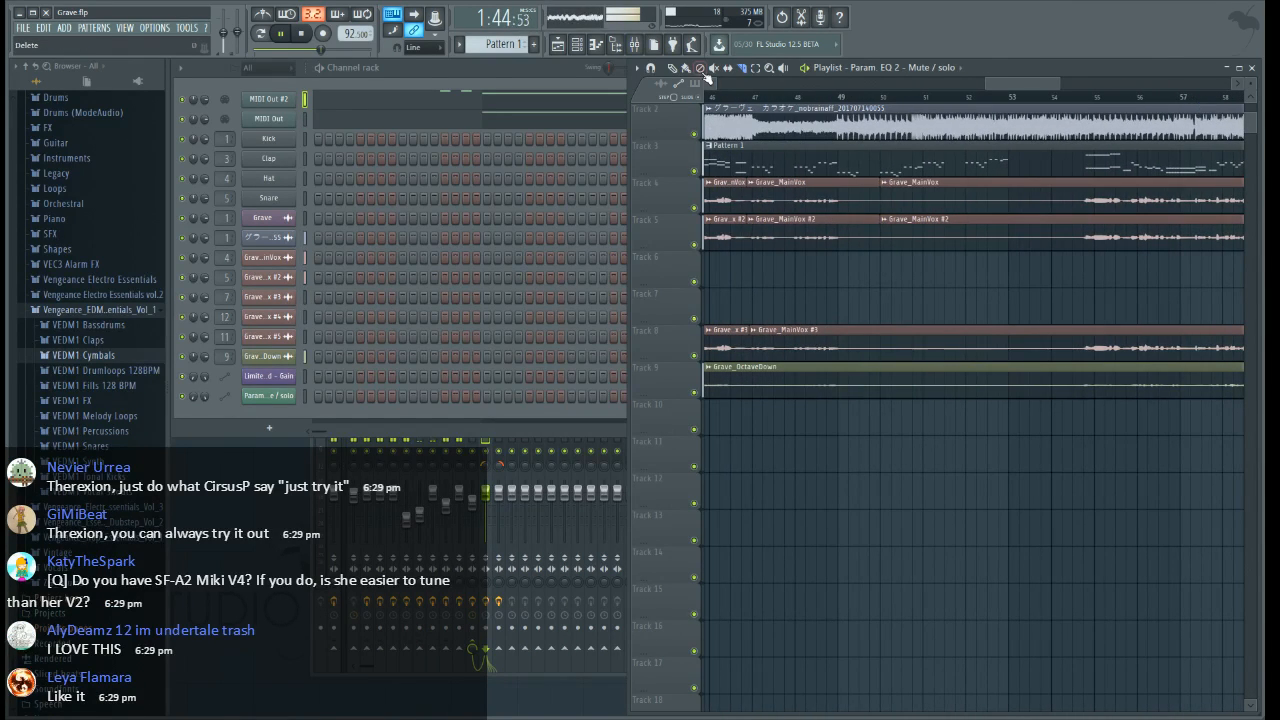
left_click(673, 70)
mouse_move(782, 343)
left_mouse_down()
mouse_move(856, 343)
mouse_move(792, 343)
left_mouse_up()
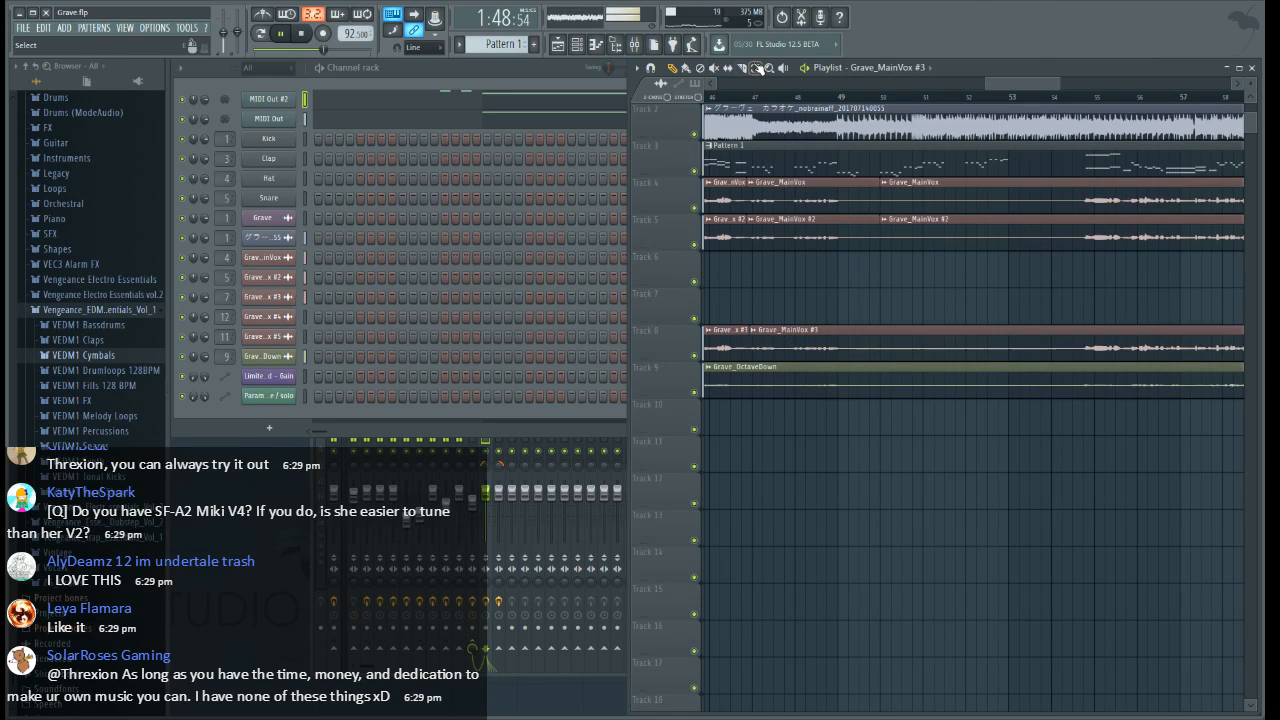
left_click(742, 68)
left_click_drag(1084, 361, 1086, 298)
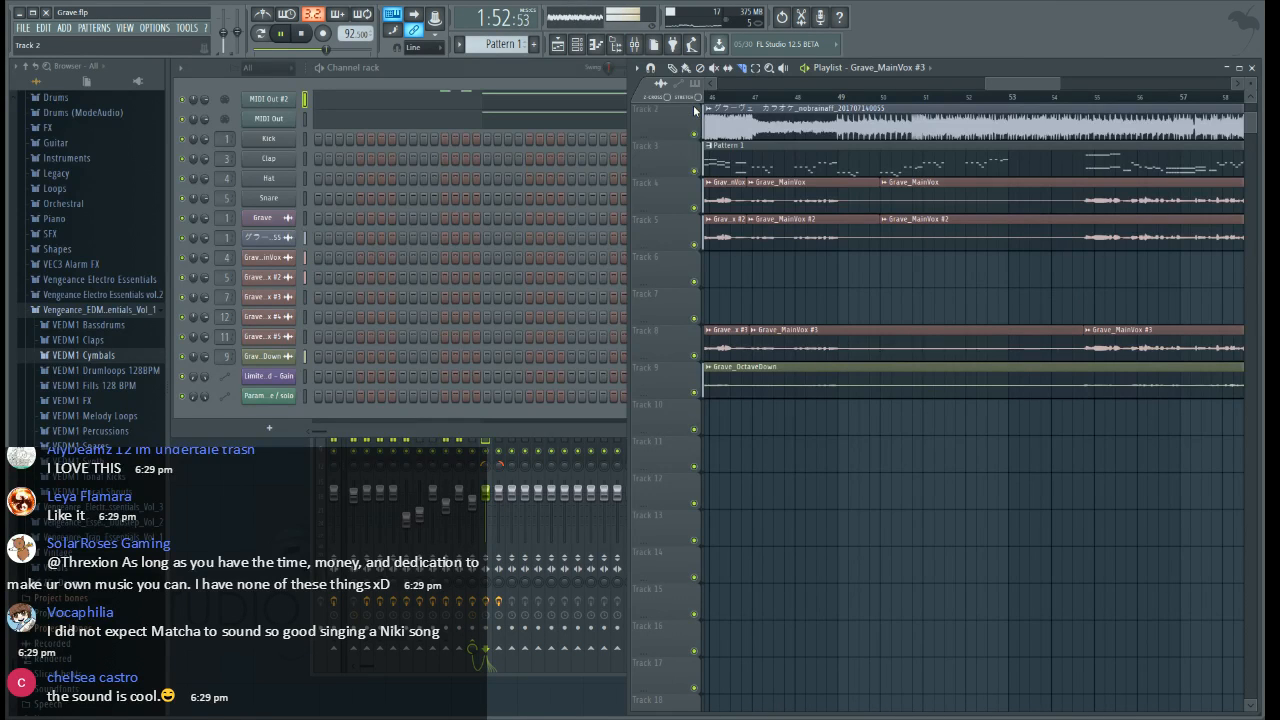
left_click_drag(884, 368, 880, 300)
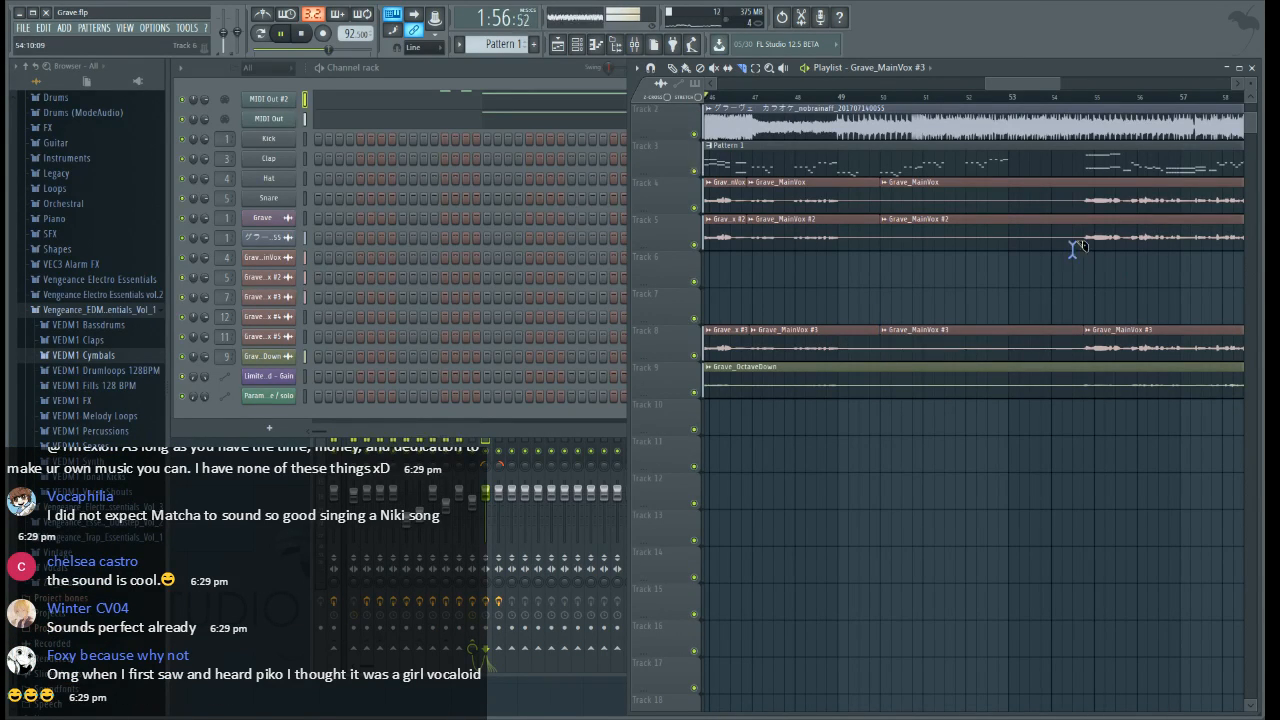
left_click_drag(1077, 245, 1063, 178)
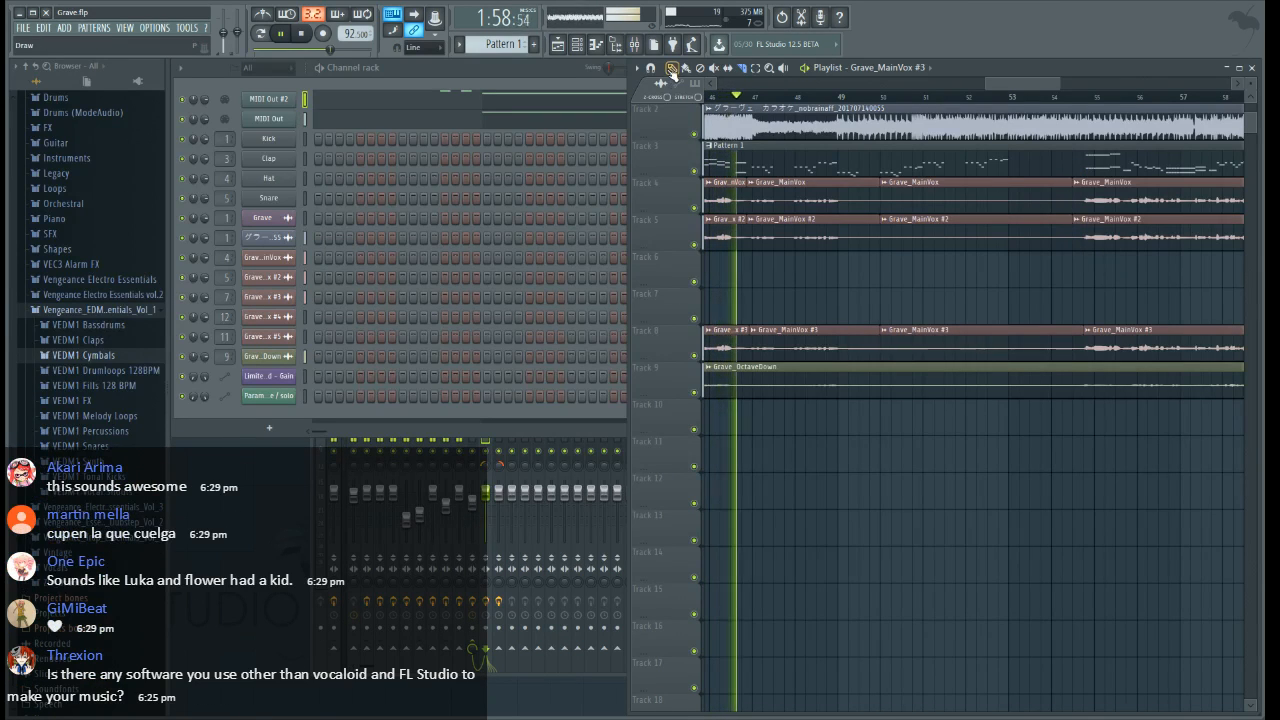
Delete the Track 8 sections from just before bar 47 to late bar 54, and the Track 4 and 5 sections from bar 50 to mid-bar 54
right_click(812, 347)
right_click(922, 347)
right_click(931, 240)
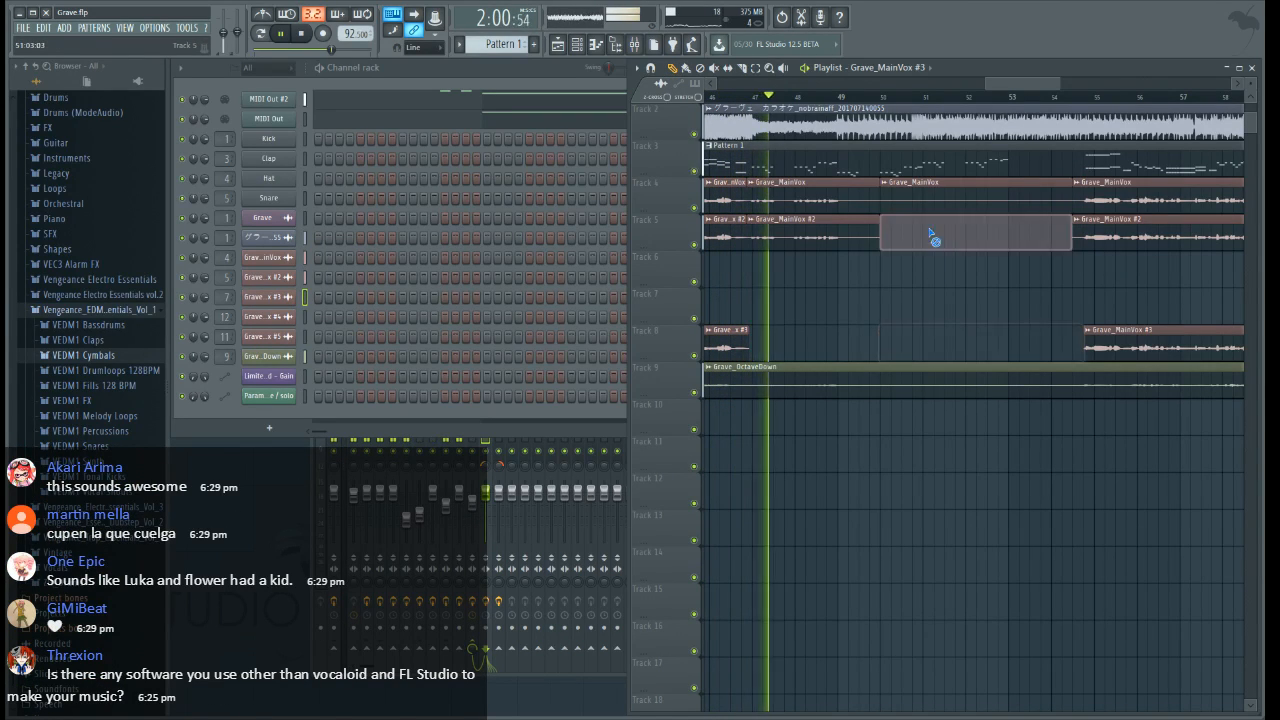
right_click(930, 203)
left_click(840, 338)
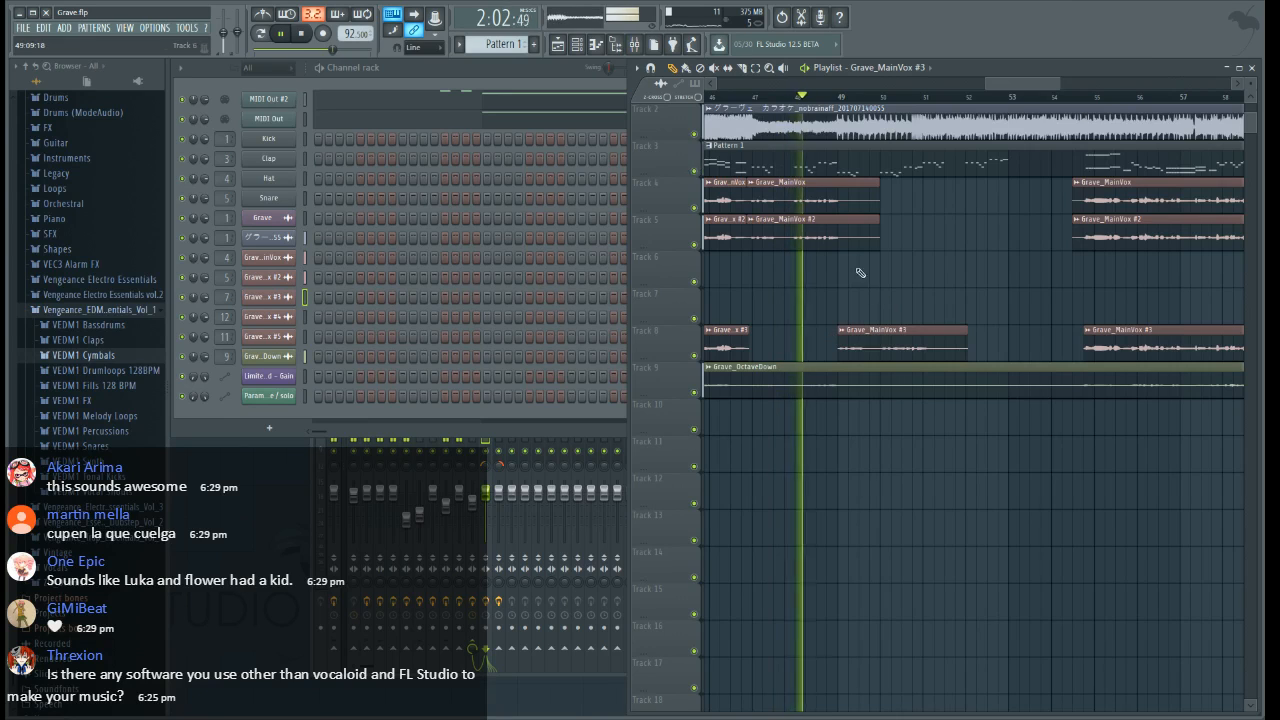
Slice the Grave_OctaveDown clip on Track 9 just before bar 47 and mid-bars 49 and 59, also cutting Track 8 mid-bar 59
key("space")
left_click(731, 97)
scroll(732, 99, "up", 3)
left_click(743, 68)
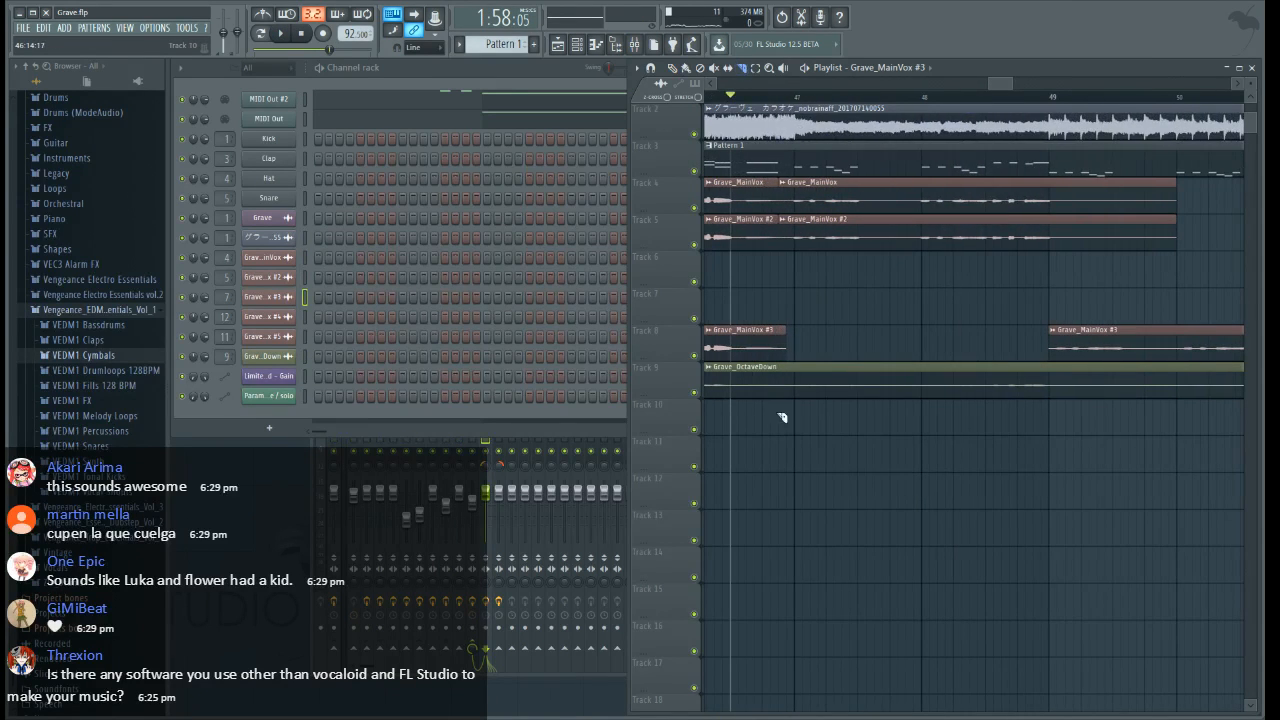
left_click_drag(793, 396, 793, 325)
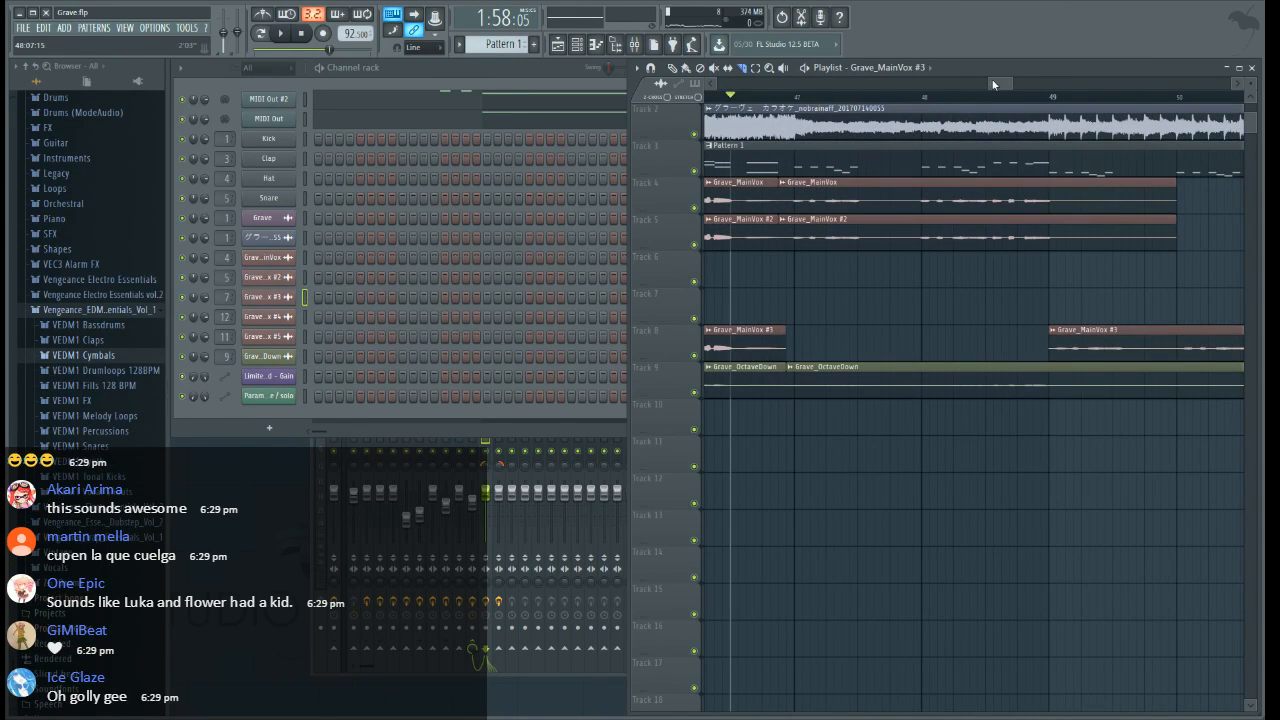
left_click_drag(994, 83, 996, 84)
left_click_drag(1060, 405, 1068, 352)
left_click_drag(998, 79, 1101, 84)
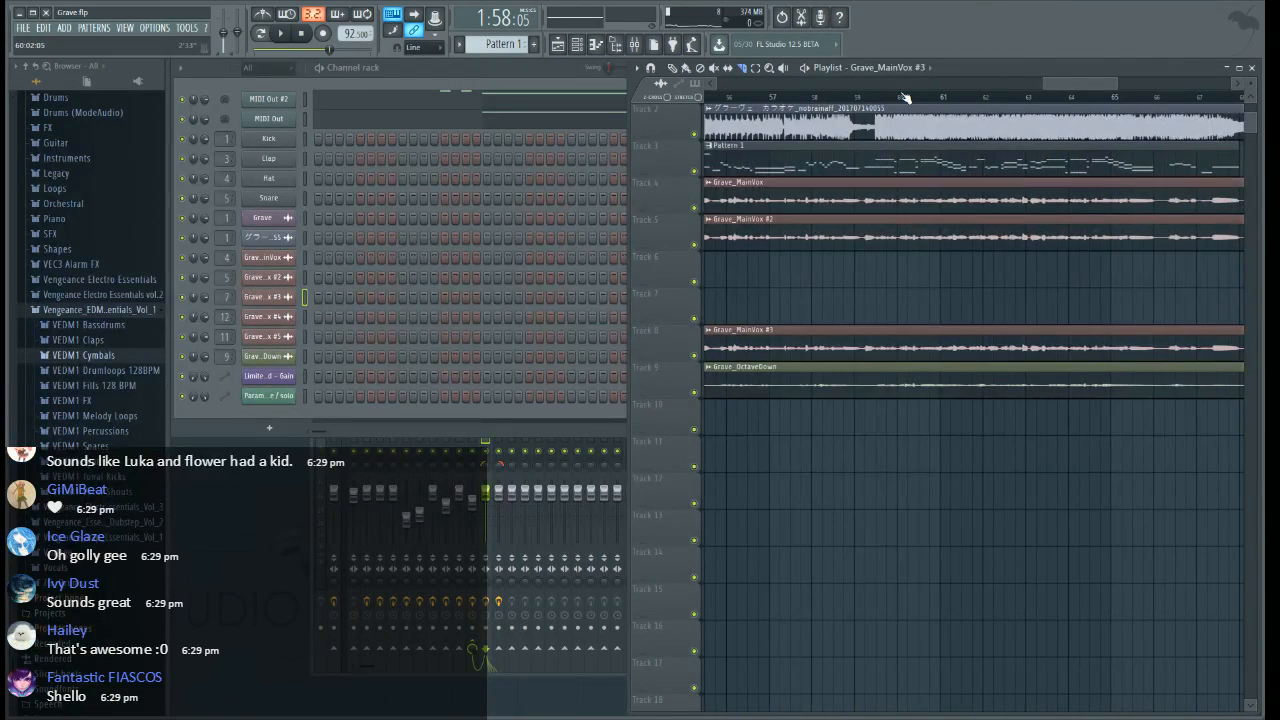
scroll(905, 97, "up", 3)
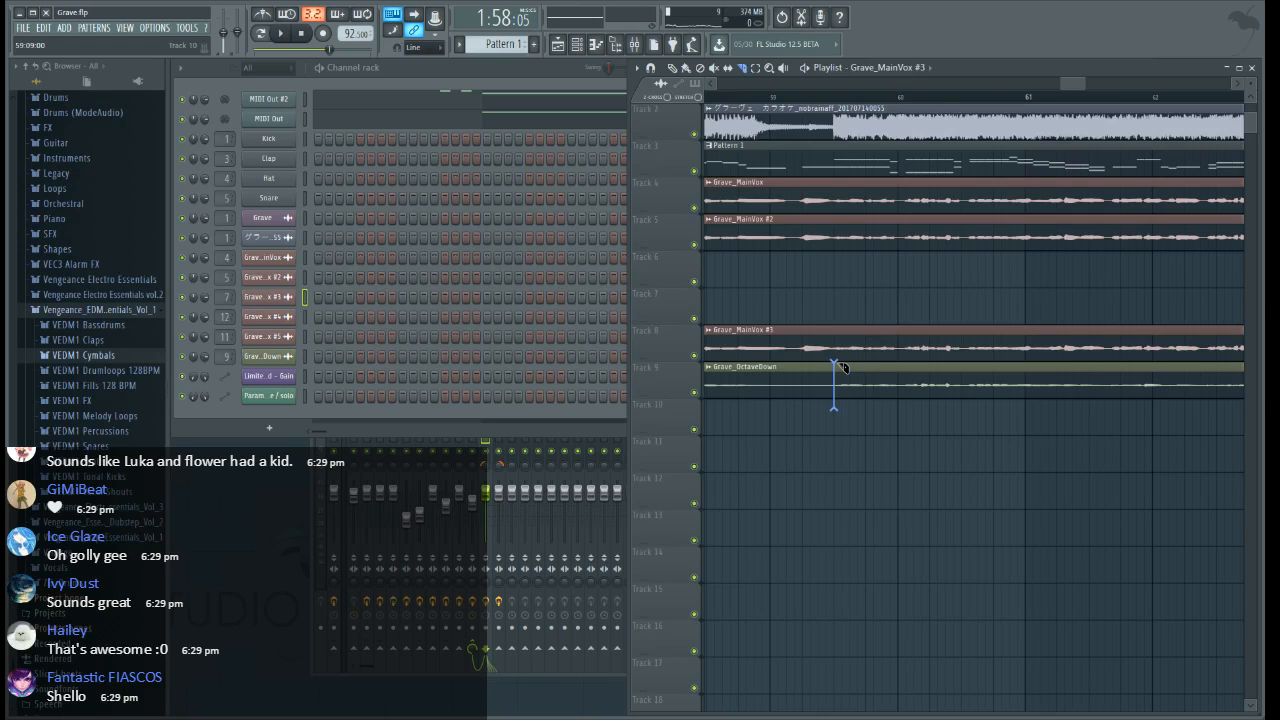
scroll(893, 142, "down", 5)
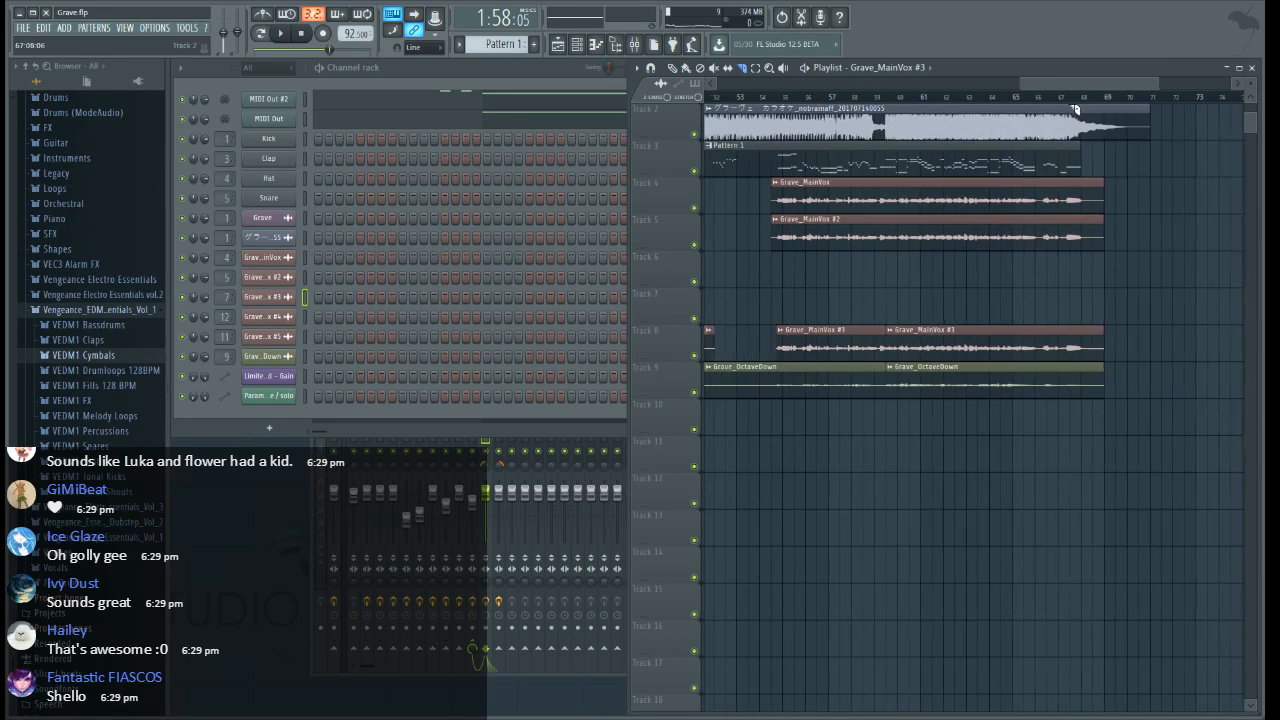
Delete the Grave_OctaveDown section on Track 9 from mid-bar 49 to mid-bar 59
right_click(860, 381)
scroll(815, 103, "down", 3)
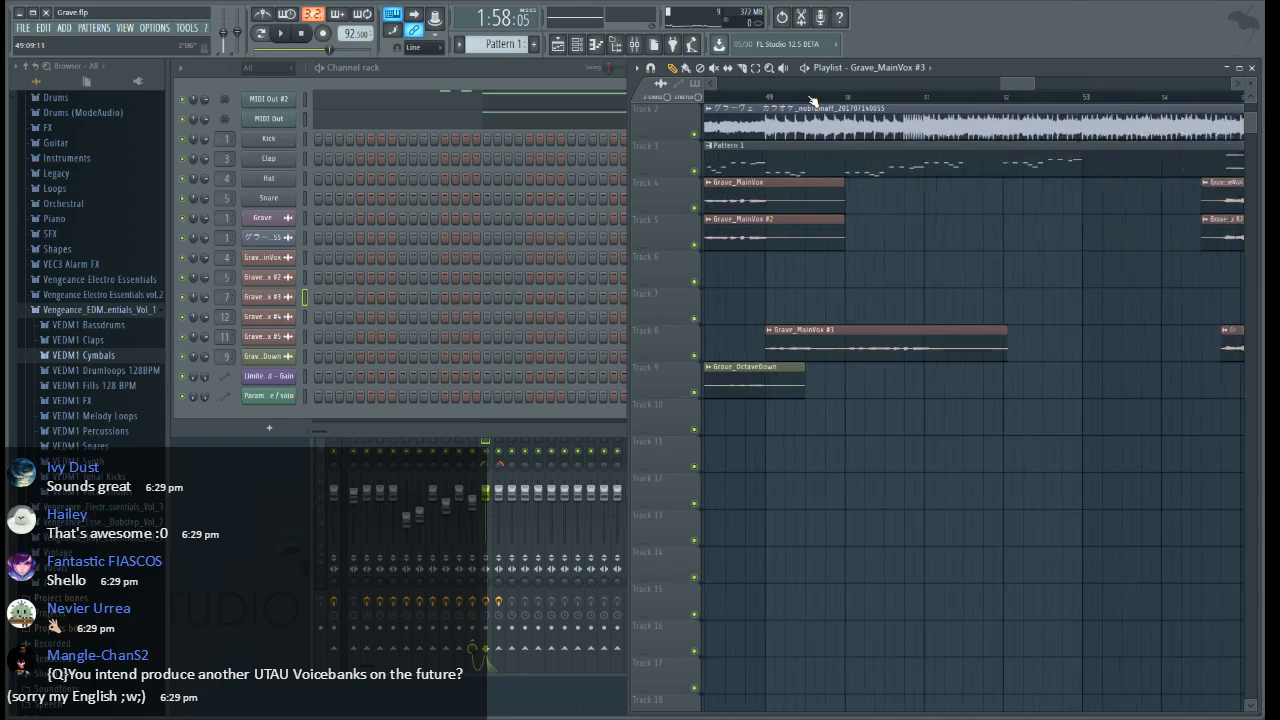
scroll(813, 101, "up", 6)
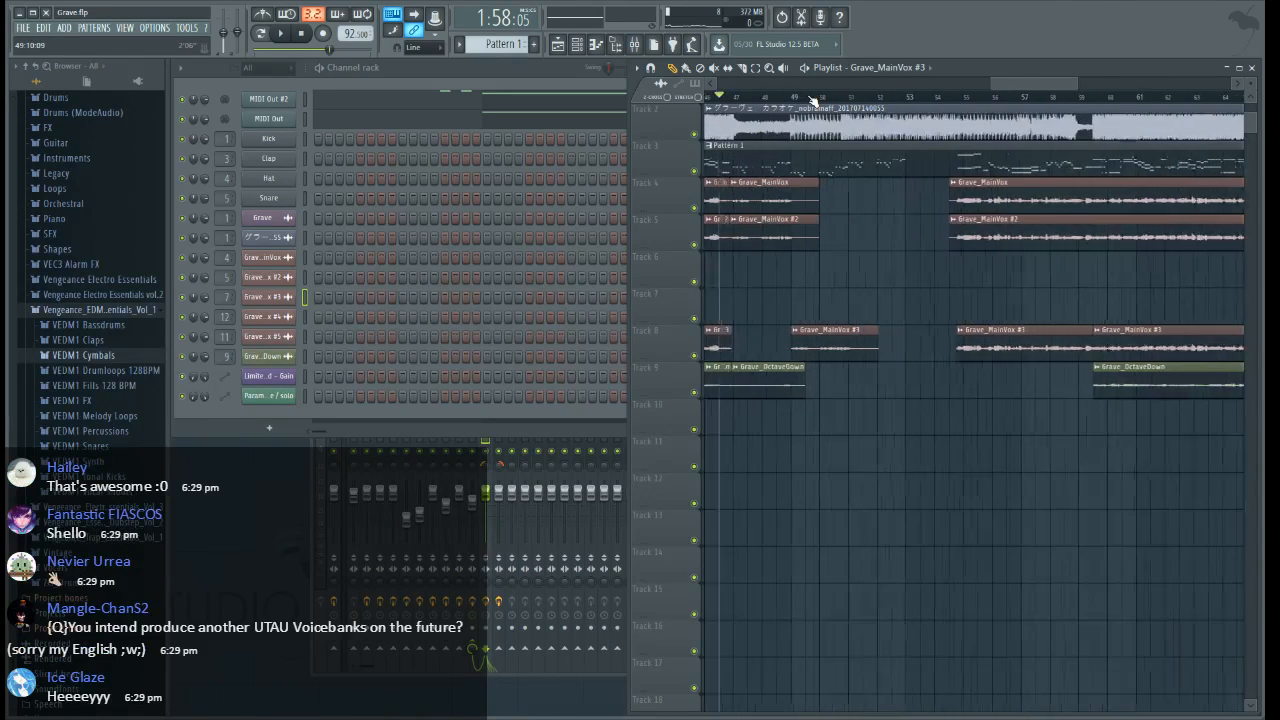
Open the MIDI Out channel's piano roll and copy the upper phrase of bar 47 onto bar 45
left_click(517, 67)
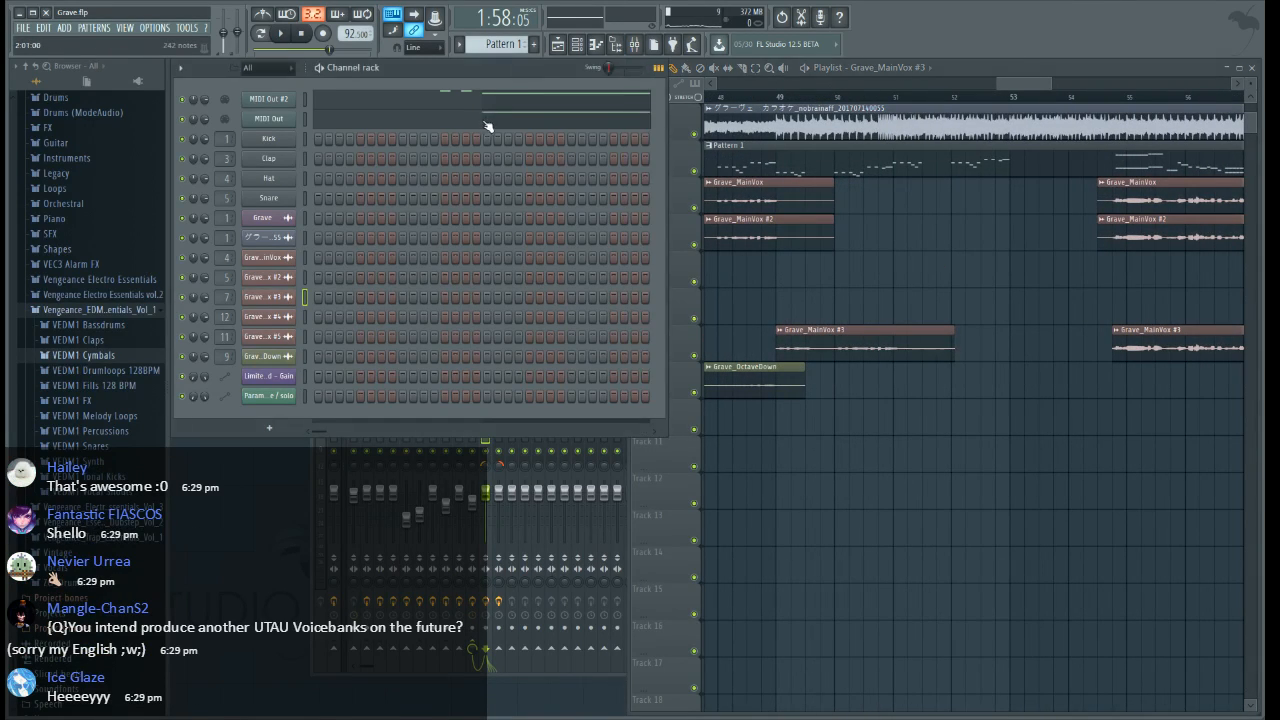
left_click(490, 123)
scroll(501, 100, "down", 6)
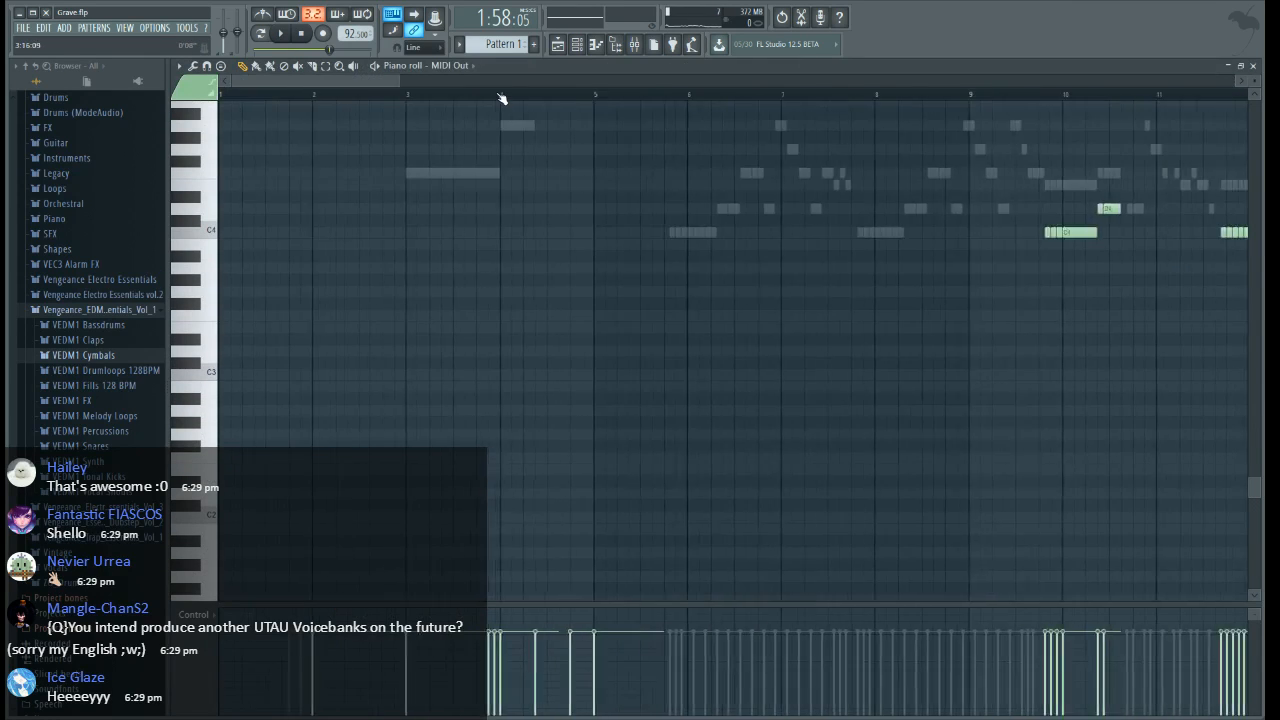
scroll(814, 416, "up", 3)
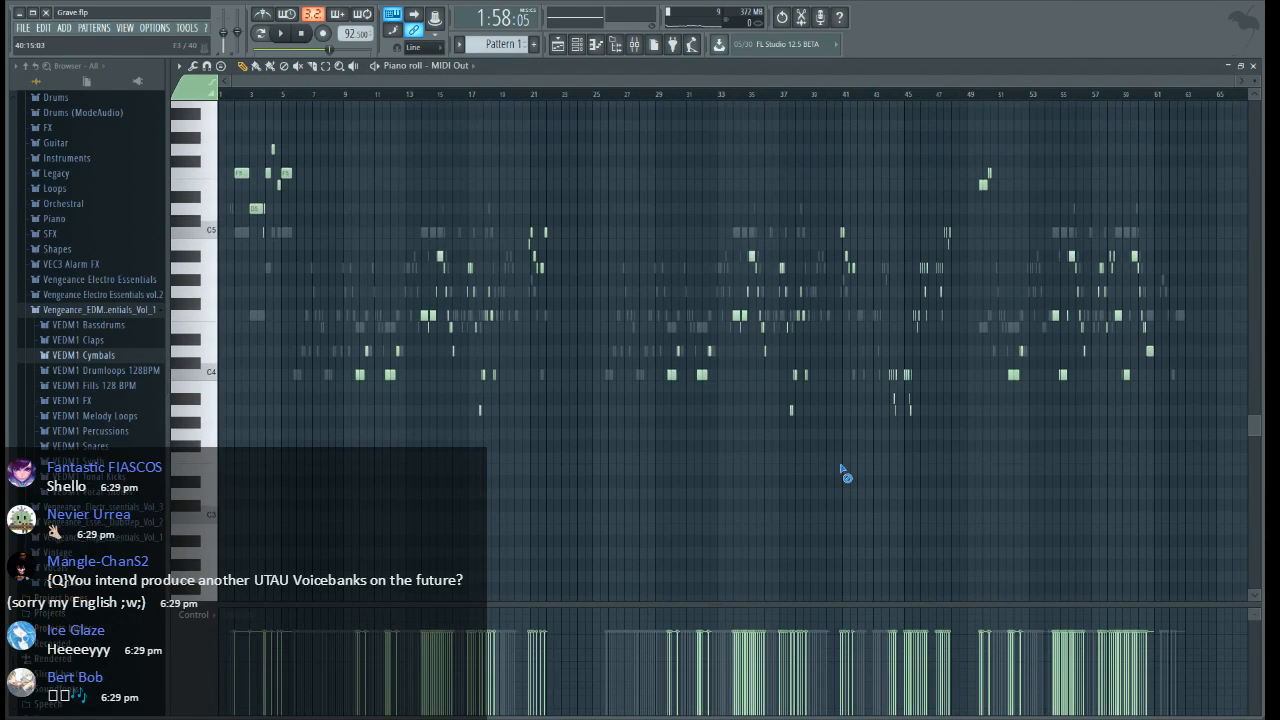
scroll(1121, 112, "up", 5)
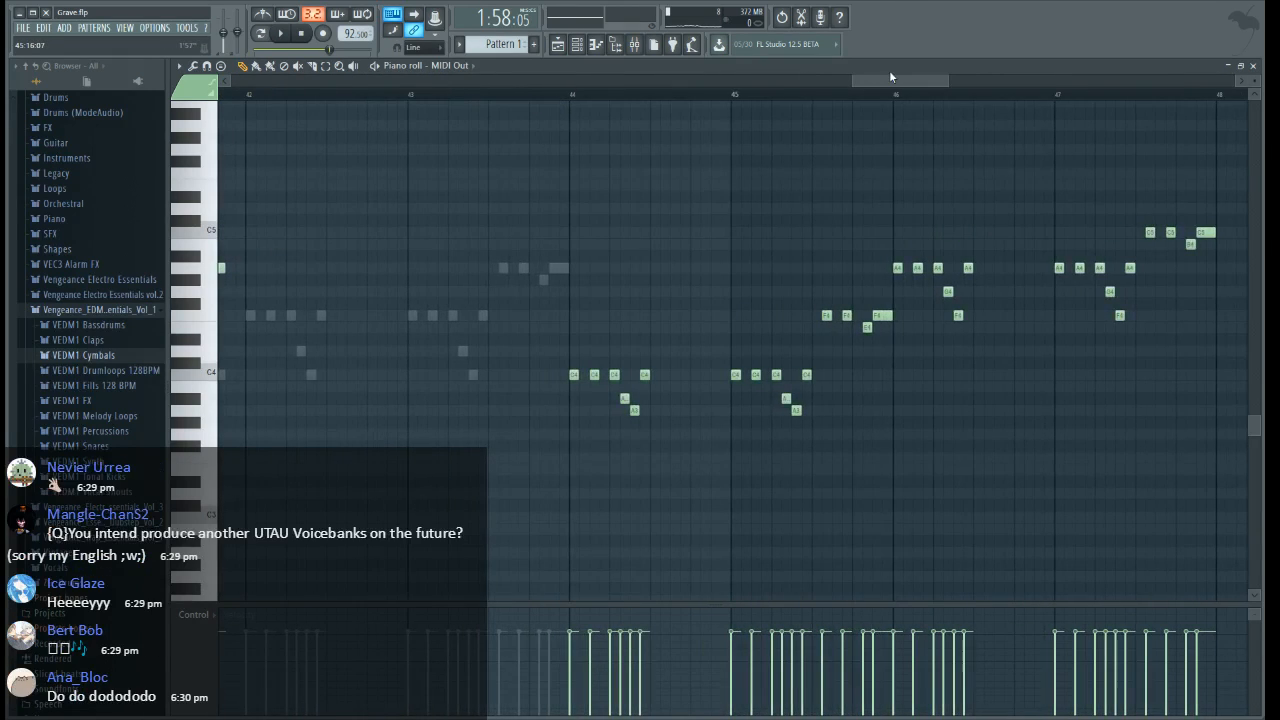
left_click_drag(892, 79, 913, 82)
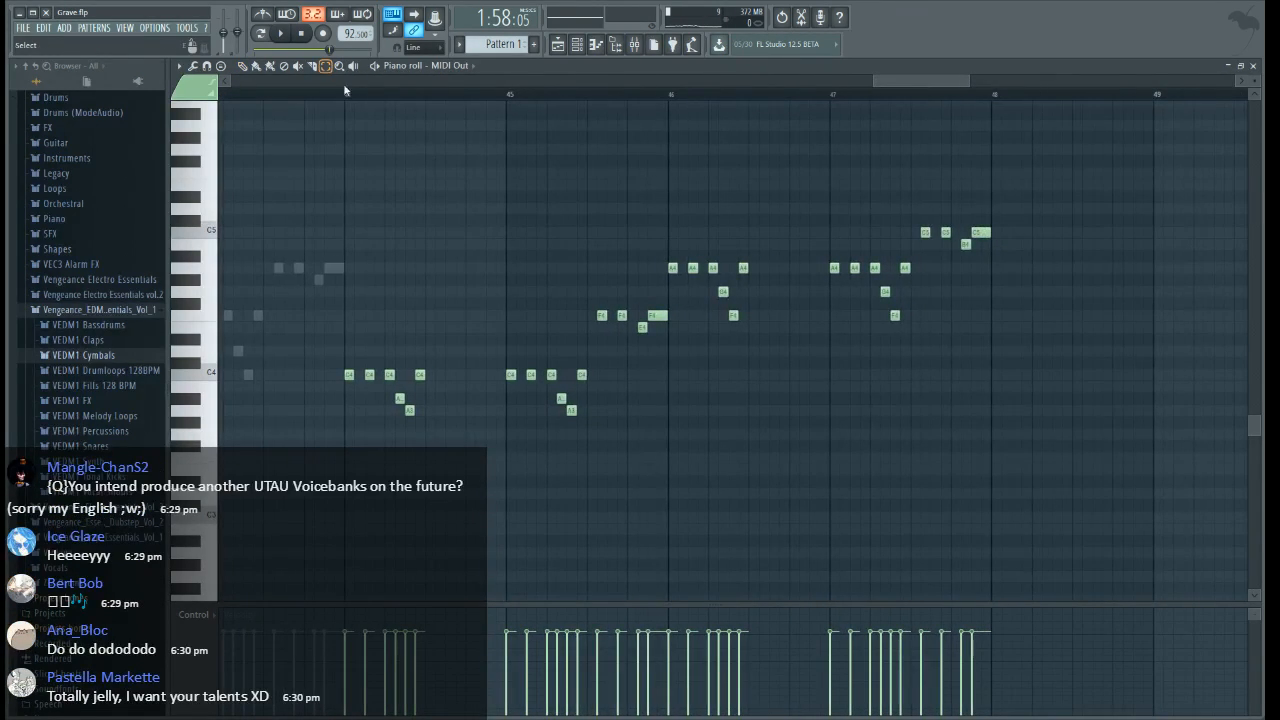
left_click_drag(806, 233, 1058, 423)
mouse_move(915, 84)
left_mouse_down()
mouse_move(931, 84)
mouse_move(902, 87)
mouse_move(920, 88)
left_mouse_up()
key("ctrl+v")
Copy the lower notes of bars 44 and 45 under bars 46 and 47, and repeat bars 46 and 47 at bars 48 and 49
left_click_drag(289, 346, 440, 430)
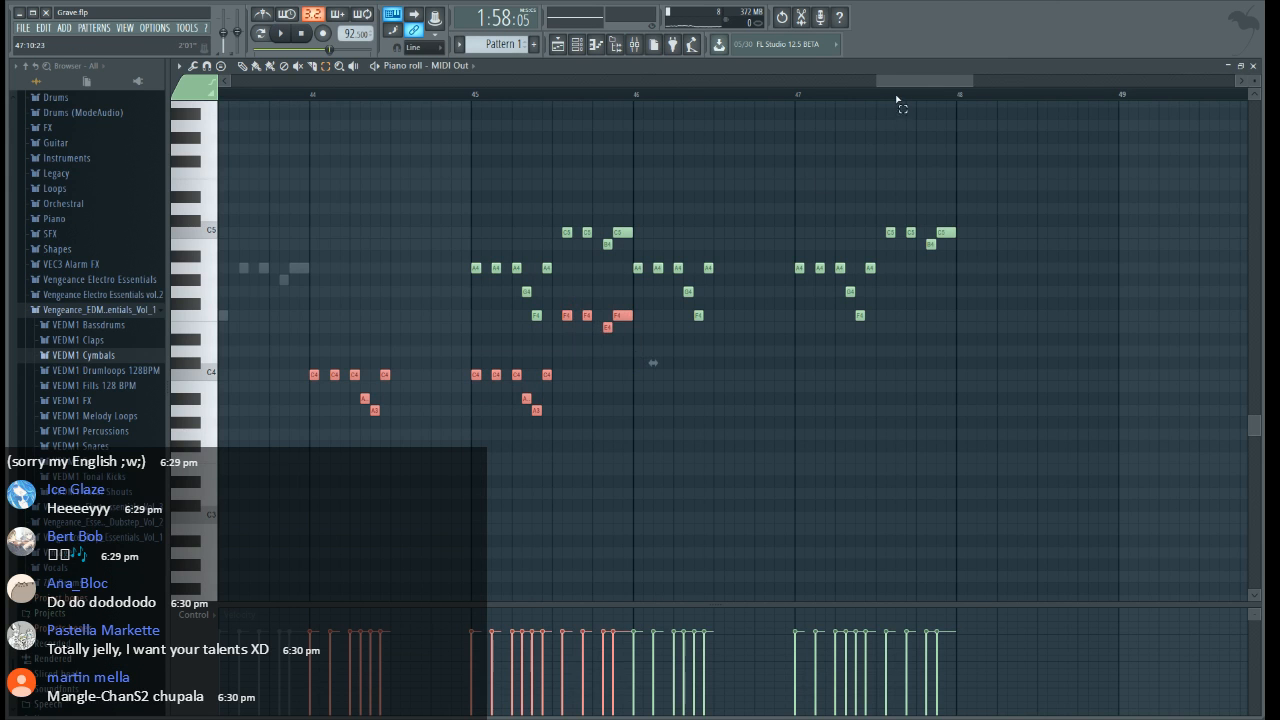
left_click_drag(896, 86, 929, 87)
key("ctrl+v")
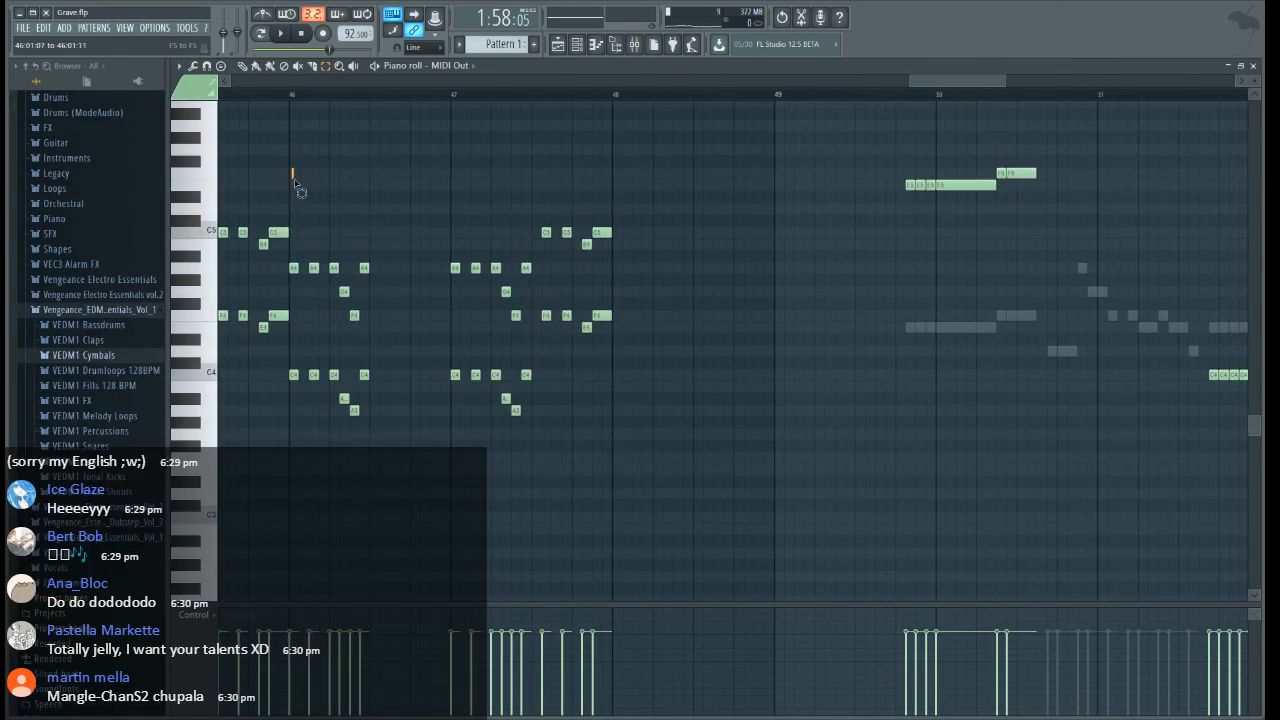
left_click_drag(294, 180, 637, 523)
left_click_drag(926, 87, 959, 87)
key("ctrl+v")
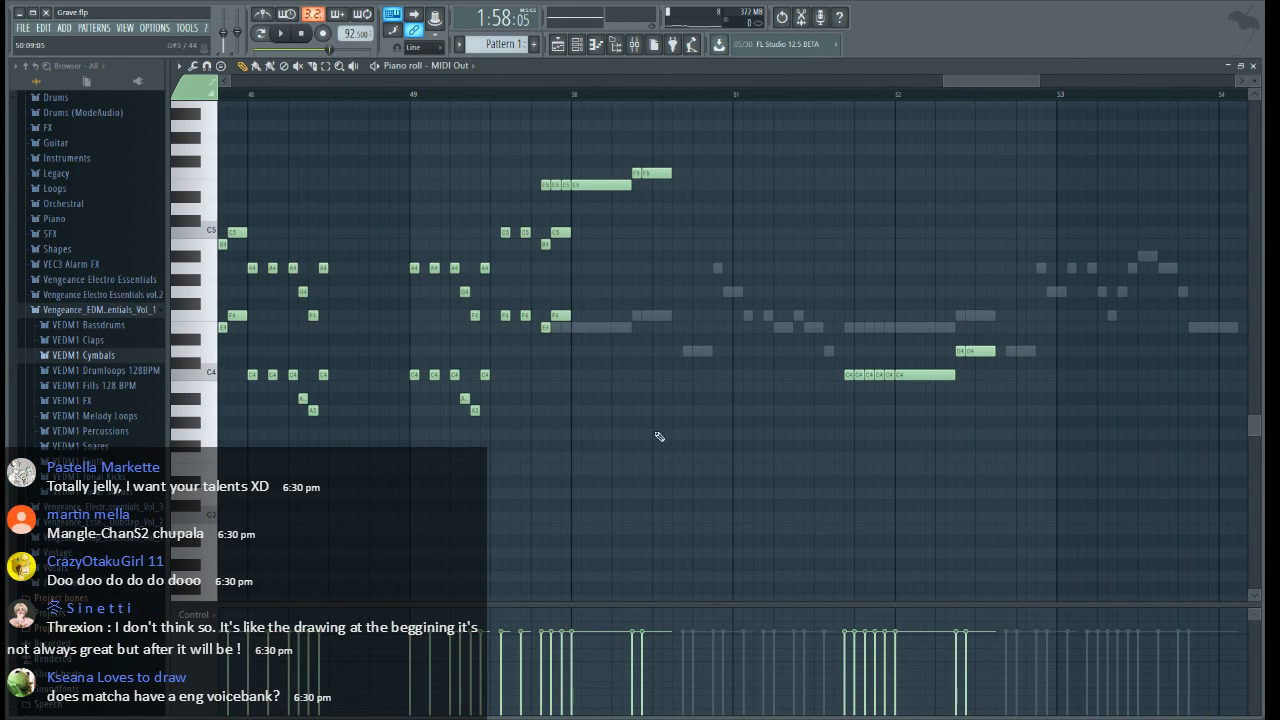
Delete the pasted notes at the end of bar 49 that overlap the following phrase, and close the piano roll
left_click_drag(954, 82, 946, 82)
right_click(640, 318)
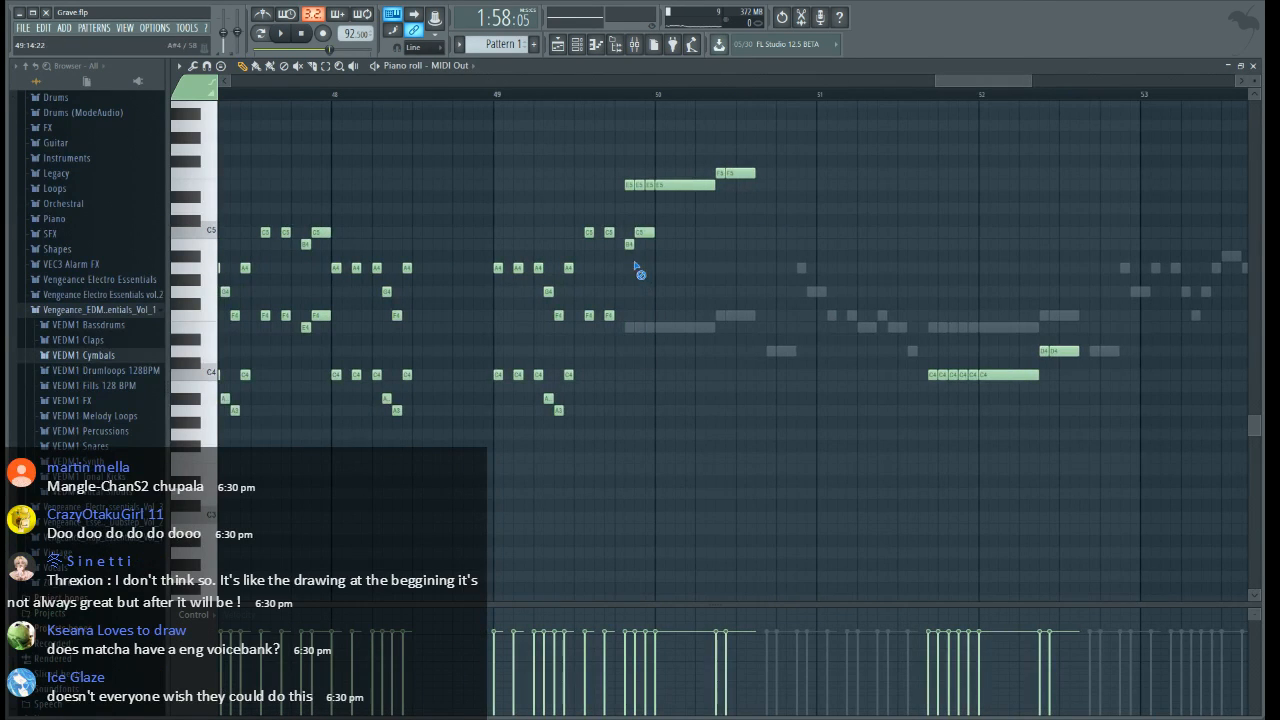
left_click(1253, 66)
Delete the Grave_MainVox #2 section on Track 5 from just before bar 47 to bar 50
left_click_drag(1040, 88, 1029, 88)
right_click(804, 244)
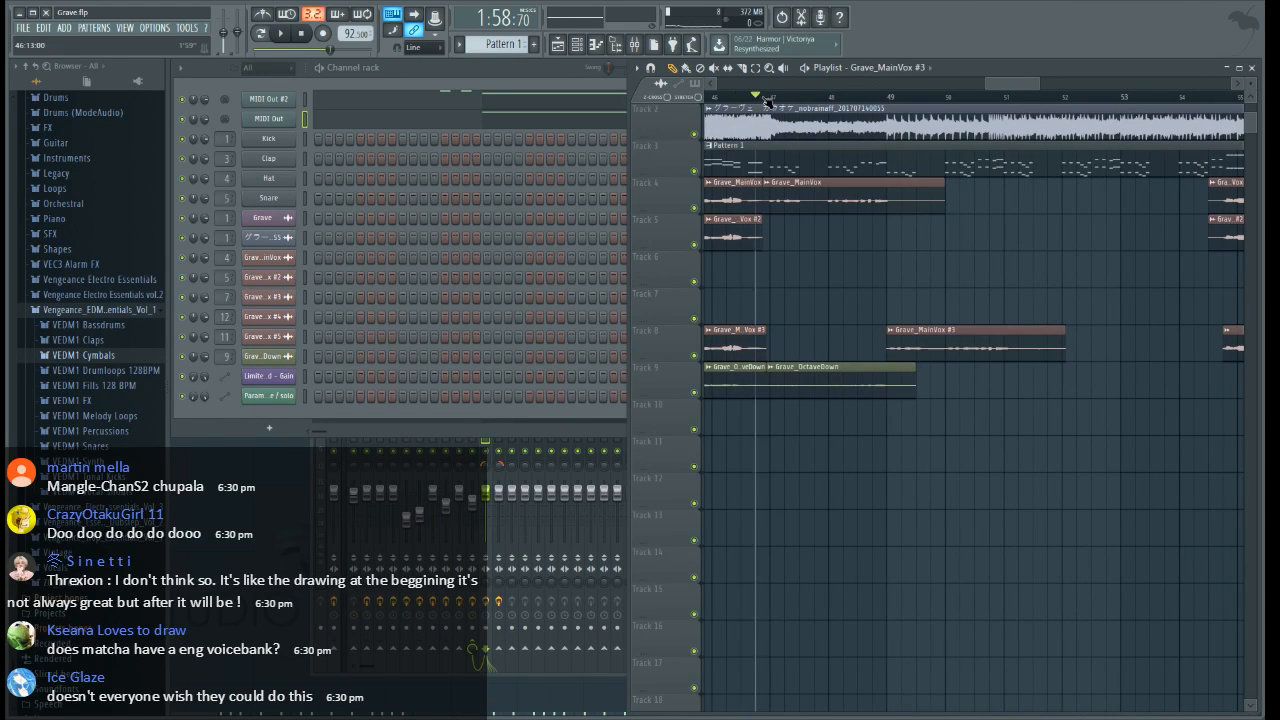
Try moving the Grave_OctaveDown section after bar 47 on Track 9 to just past bar 50
left_click_drag(799, 368, 990, 368)
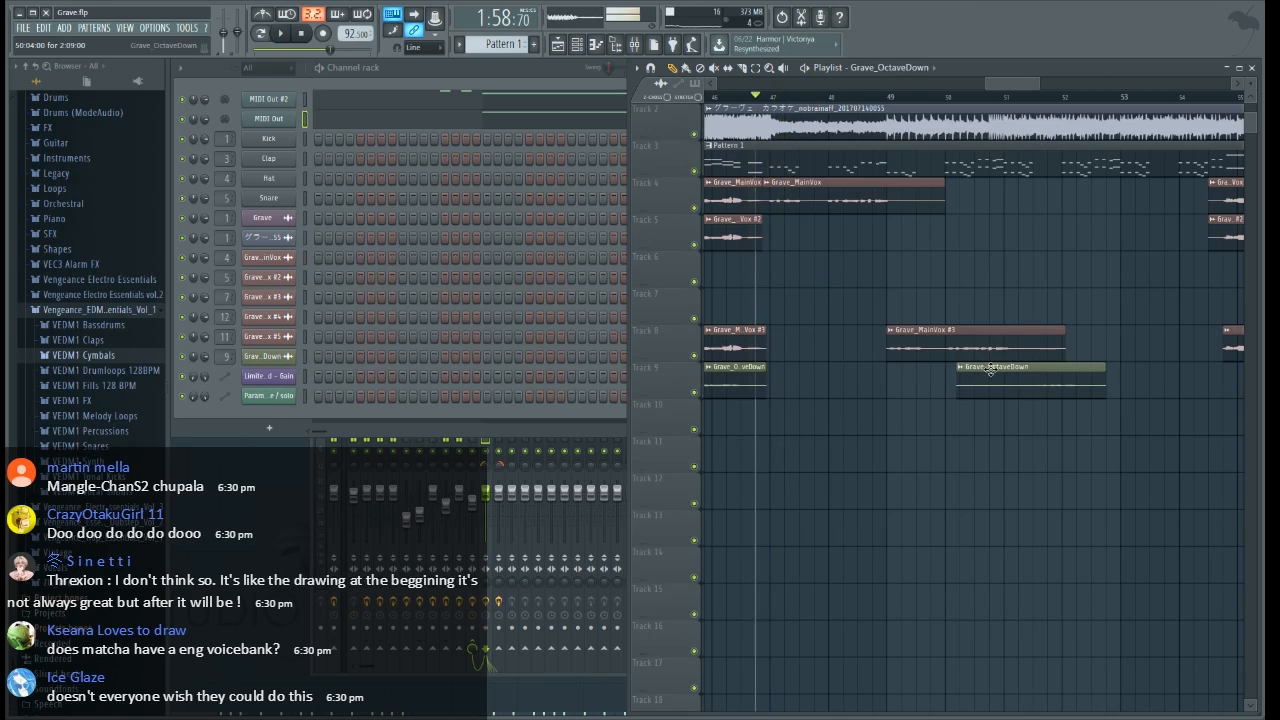
key("space")
key("ctrl+z")
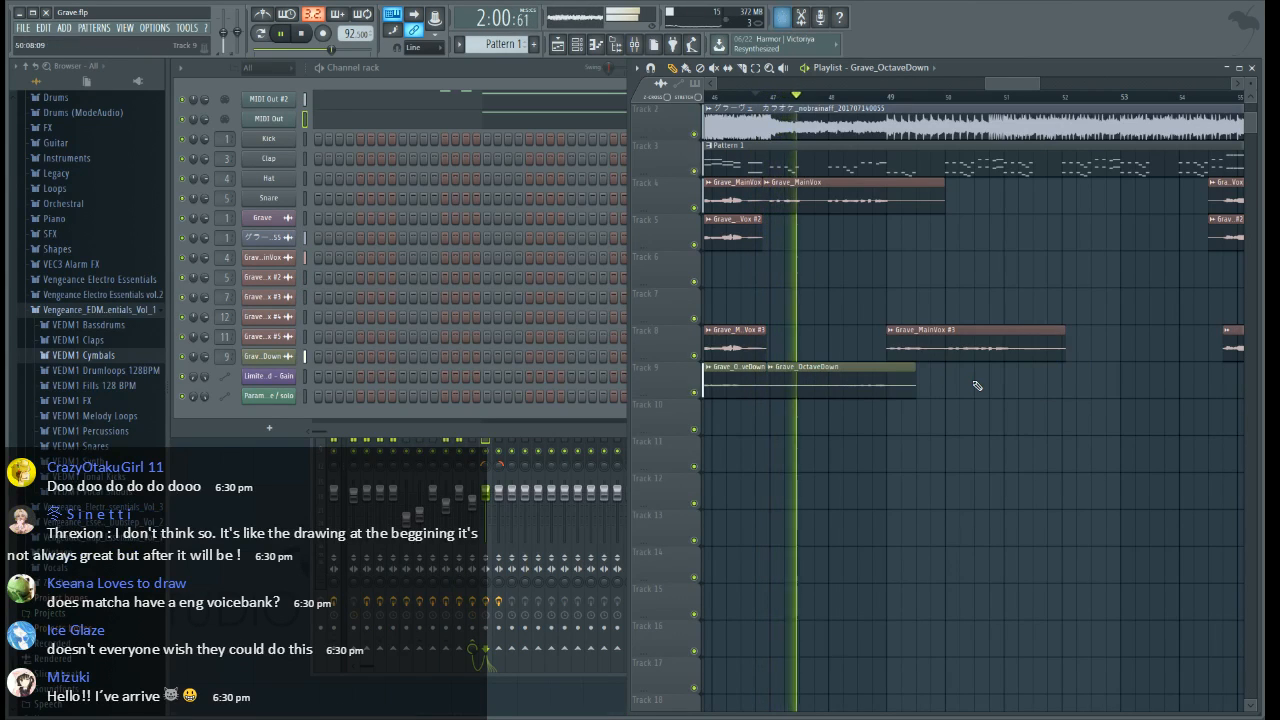
key("space")
Cut the sliver before bar 47 off the Grave_OctaveDown section on Track 9 and move the section to start at bar 50
scroll(775, 95, "up", 2)
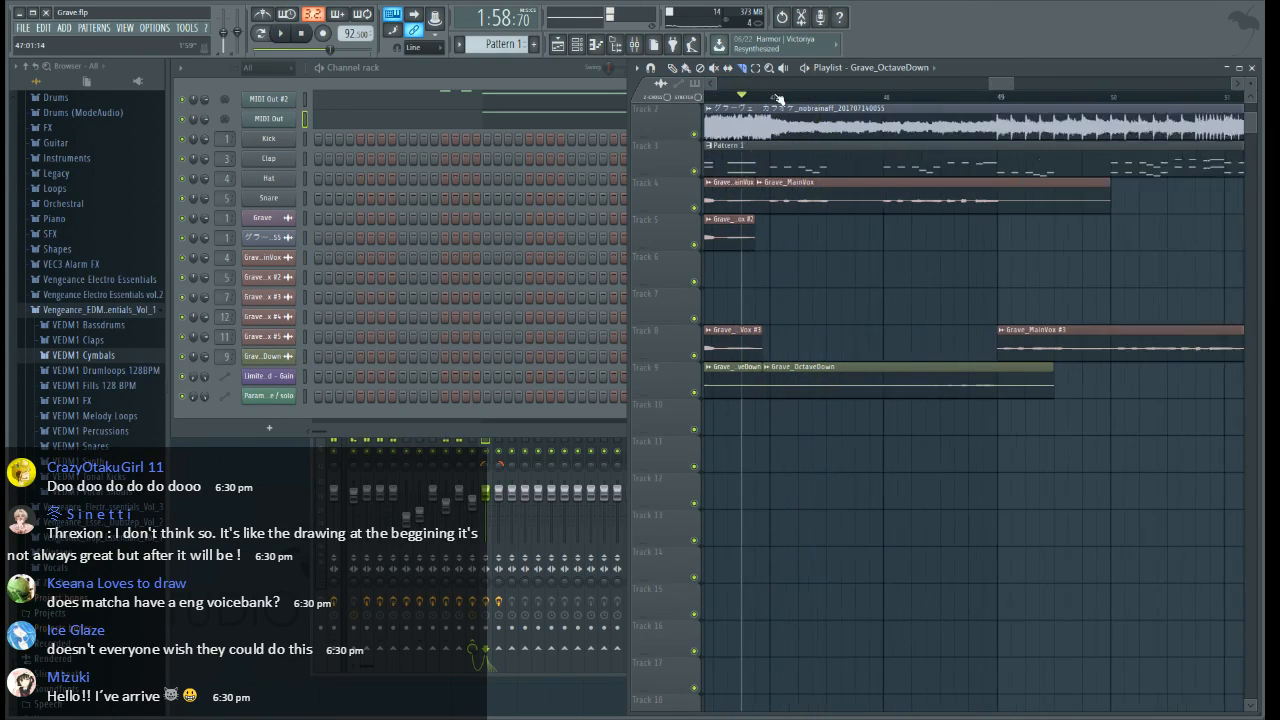
scroll(777, 97, "up", 1)
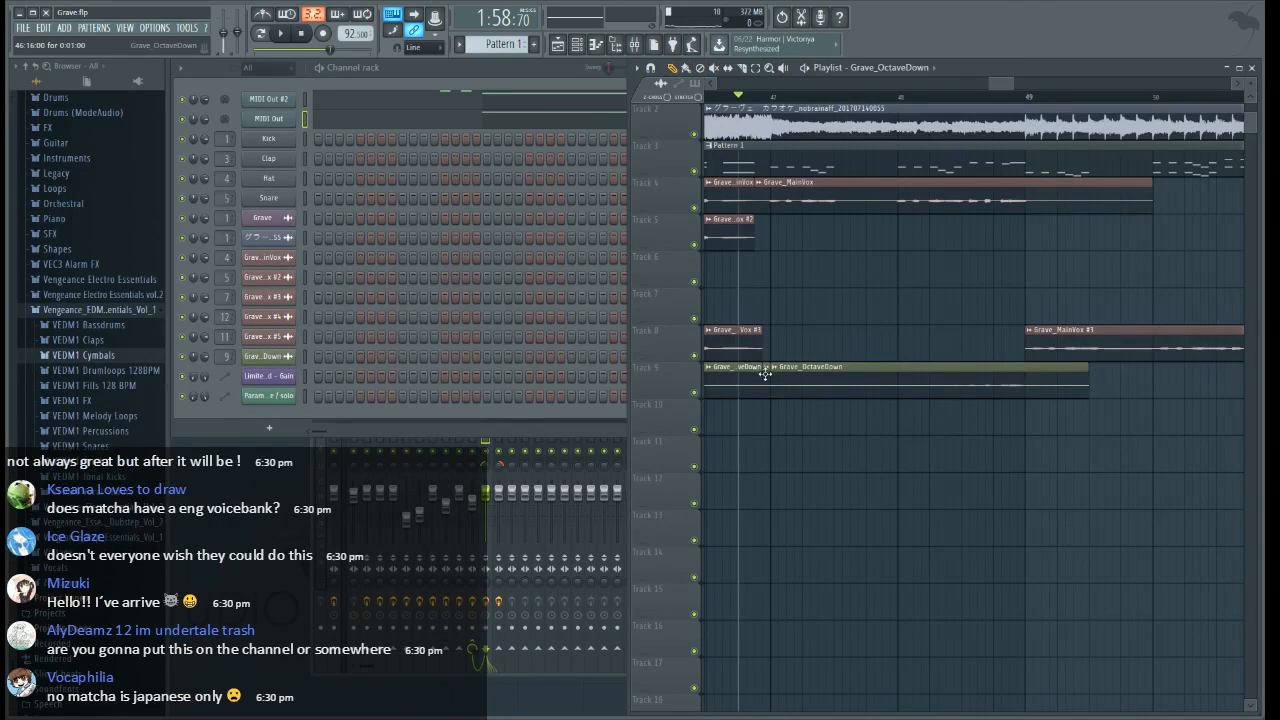
left_click_drag(823, 387, 1054, 400)
key("space")
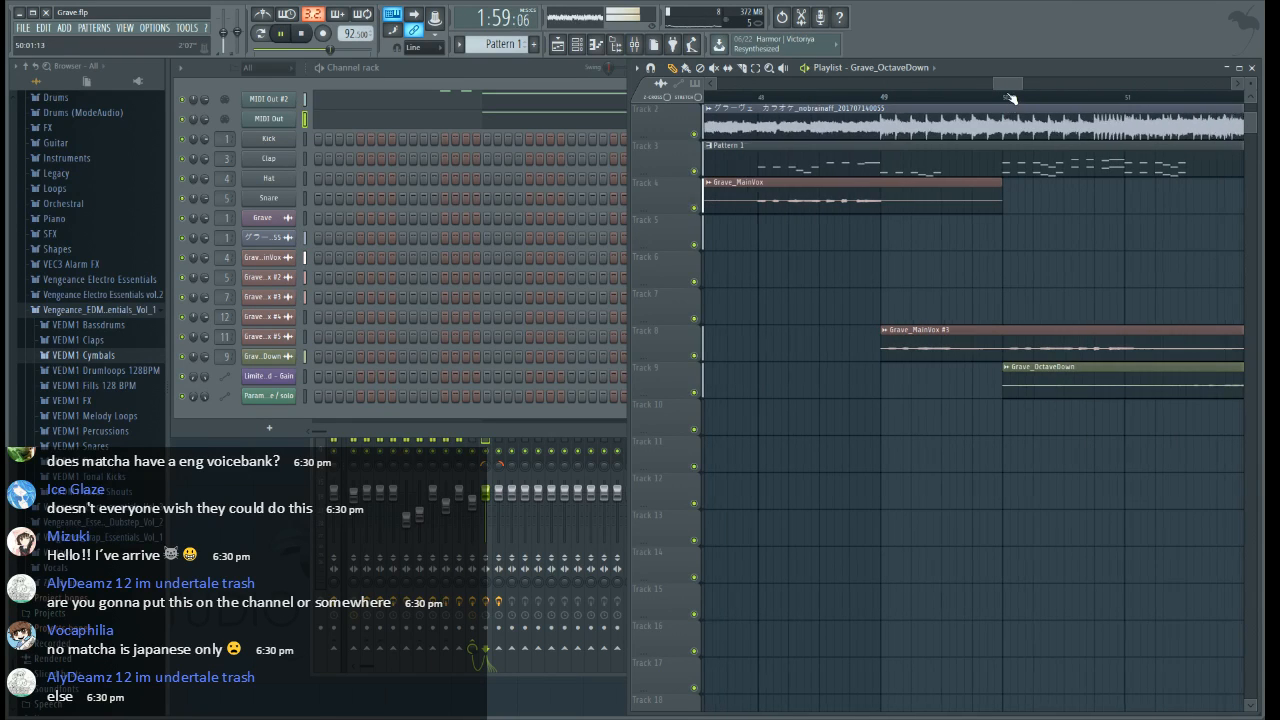
Shorten the second Grave_MainVox section on Track 4 to end at bar 49
scroll(900, 215, "down", 3)
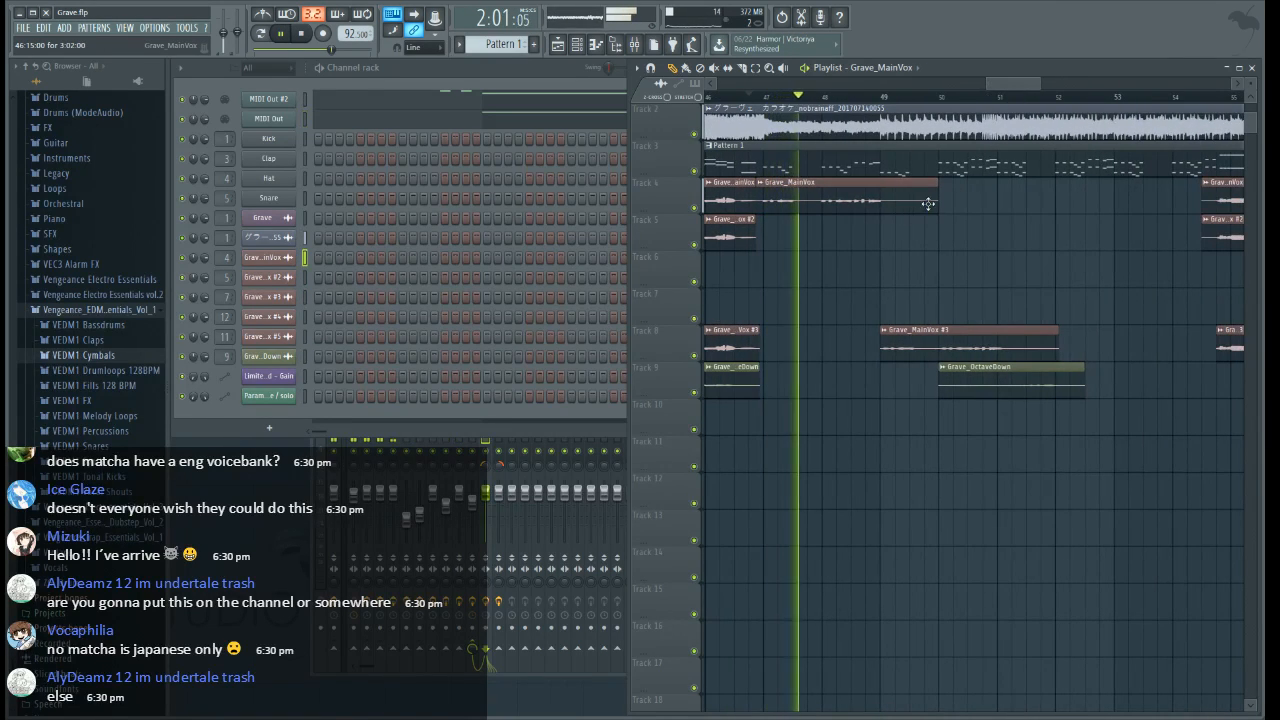
left_click_drag(936, 213, 884, 213)
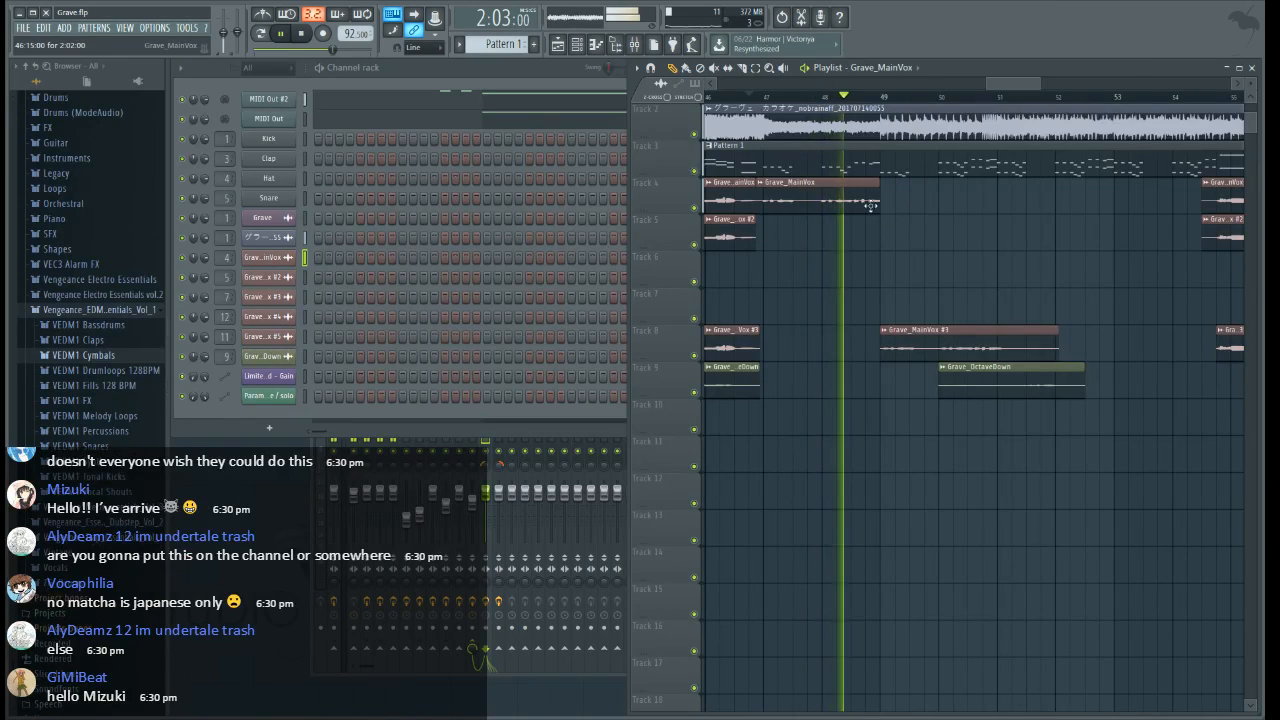
Try placing a copy of the shortened Grave_MainVox section at bar 49 and moving it to Track 5
left_click(886, 203)
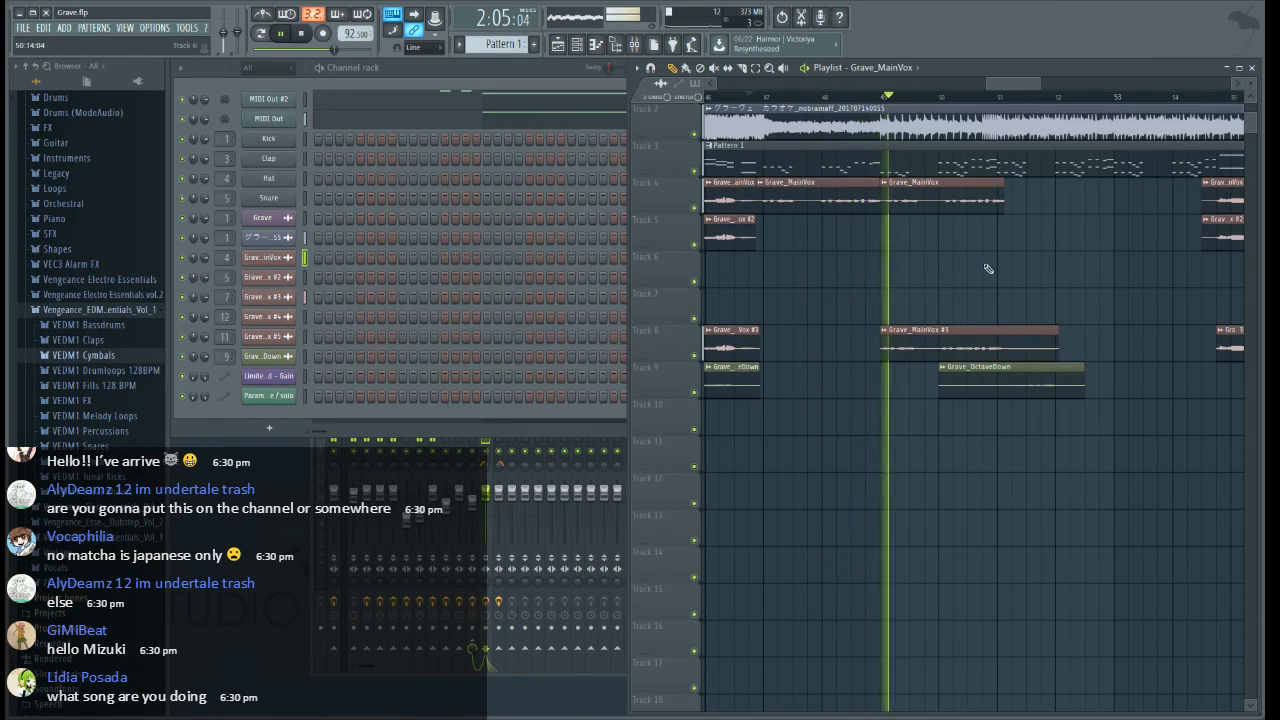
key("space")
left_click_drag(909, 203, 909, 240)
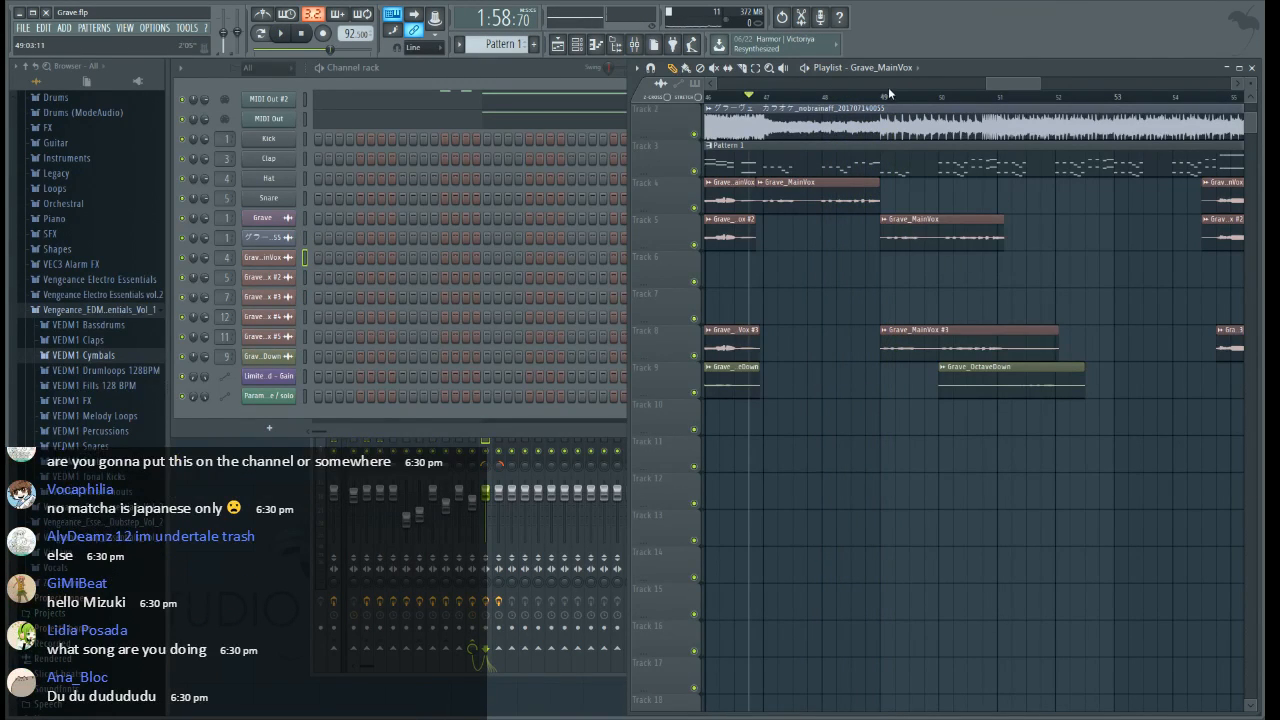
Slice the Grave_MainVox section on Track 4 at bar 47 and place copies of its two-bar part at bars 49 and 51
left_click_drag(889, 93, 897, 239)
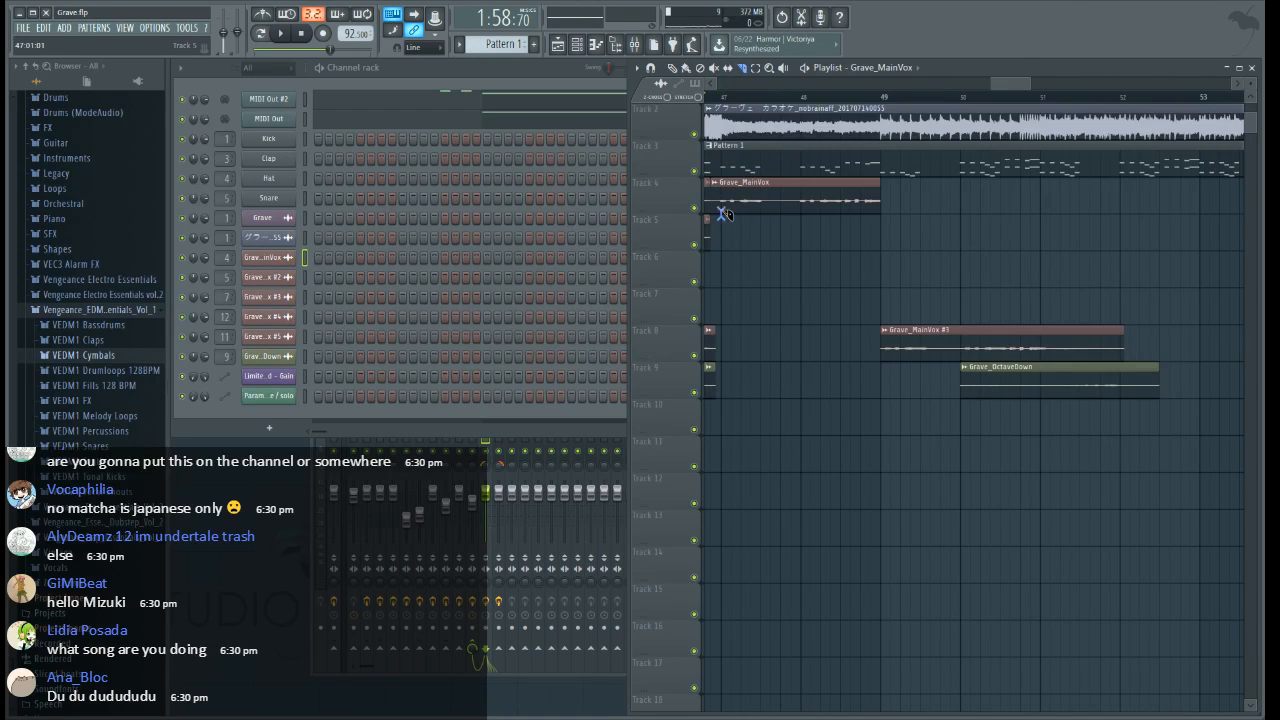
key("space")
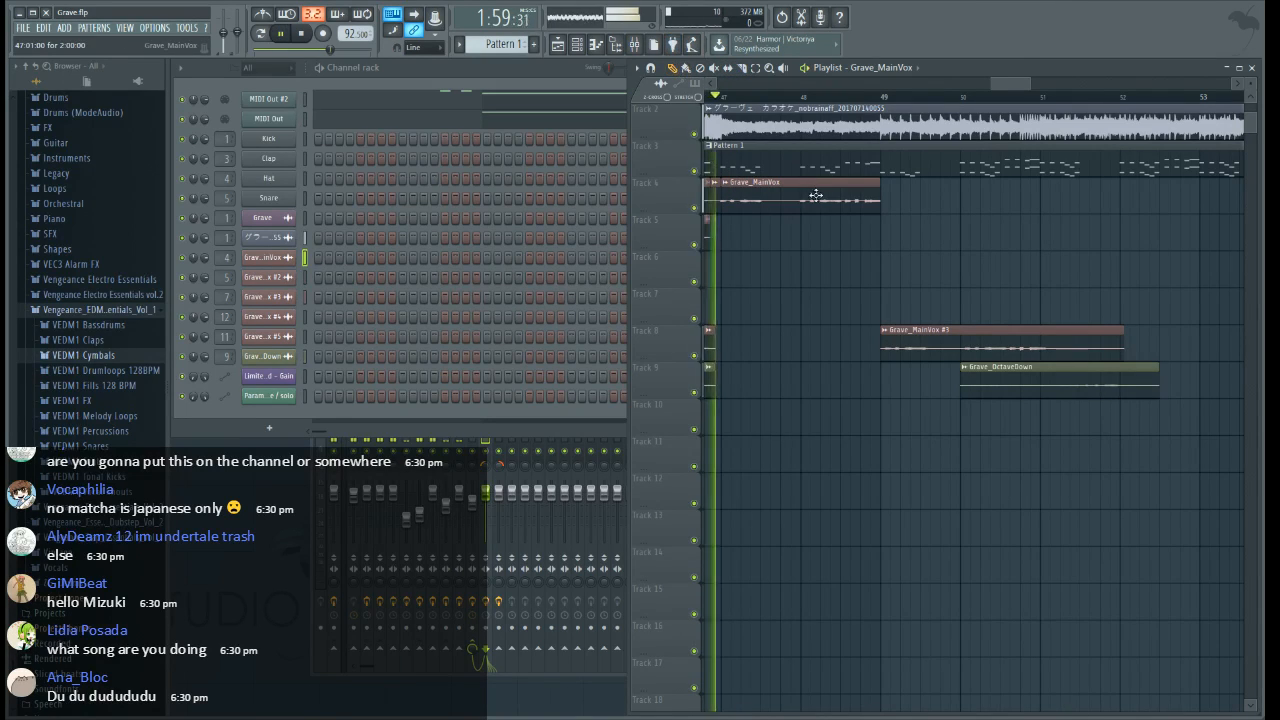
left_click(914, 200)
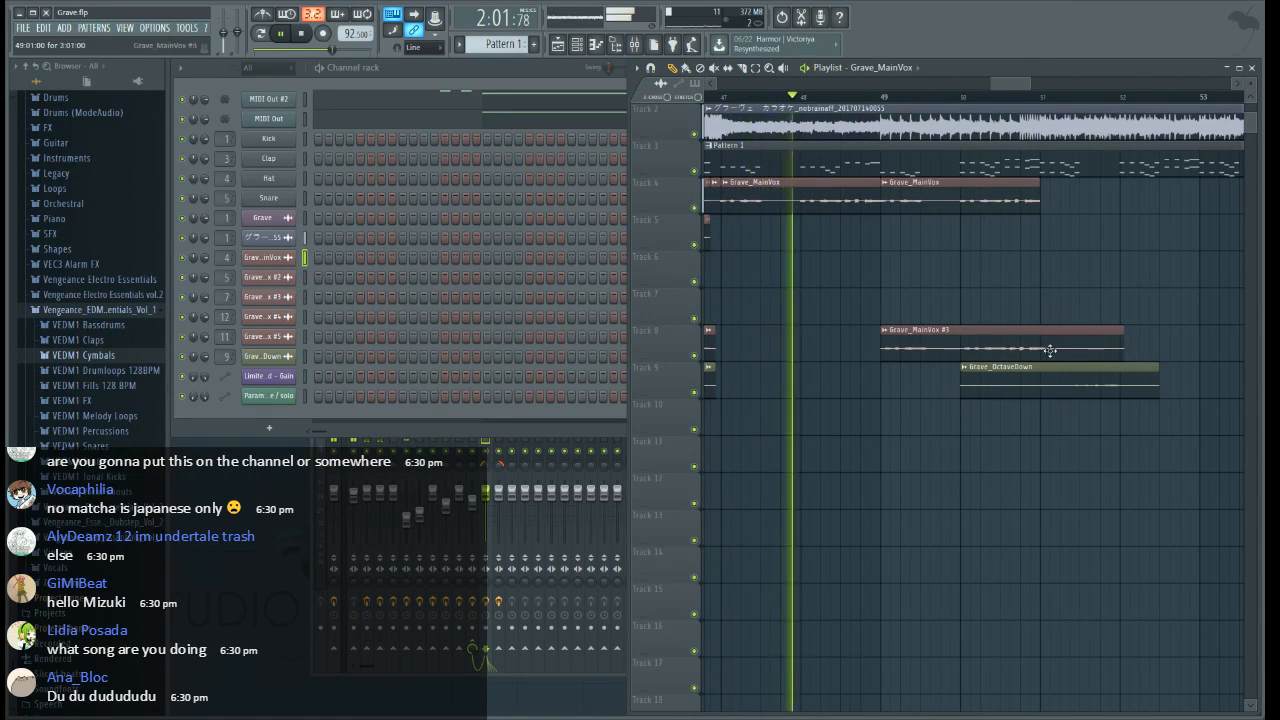
left_click_drag(1027, 87, 1030, 102)
left_click(1030, 195)
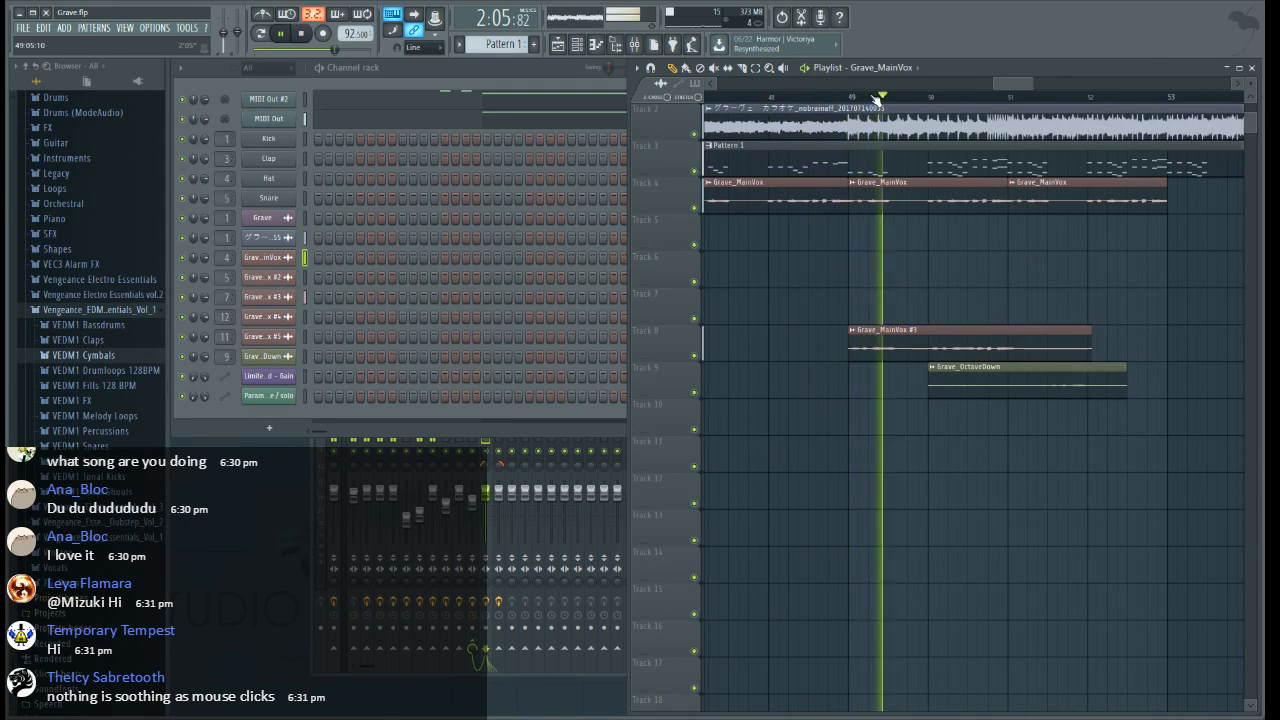
Trim the Grave_MainVox #3 section on Track 8 to two bars from bar 49 and place a copy at bar 51
scroll(870, 250, "up", 2)
key("space")
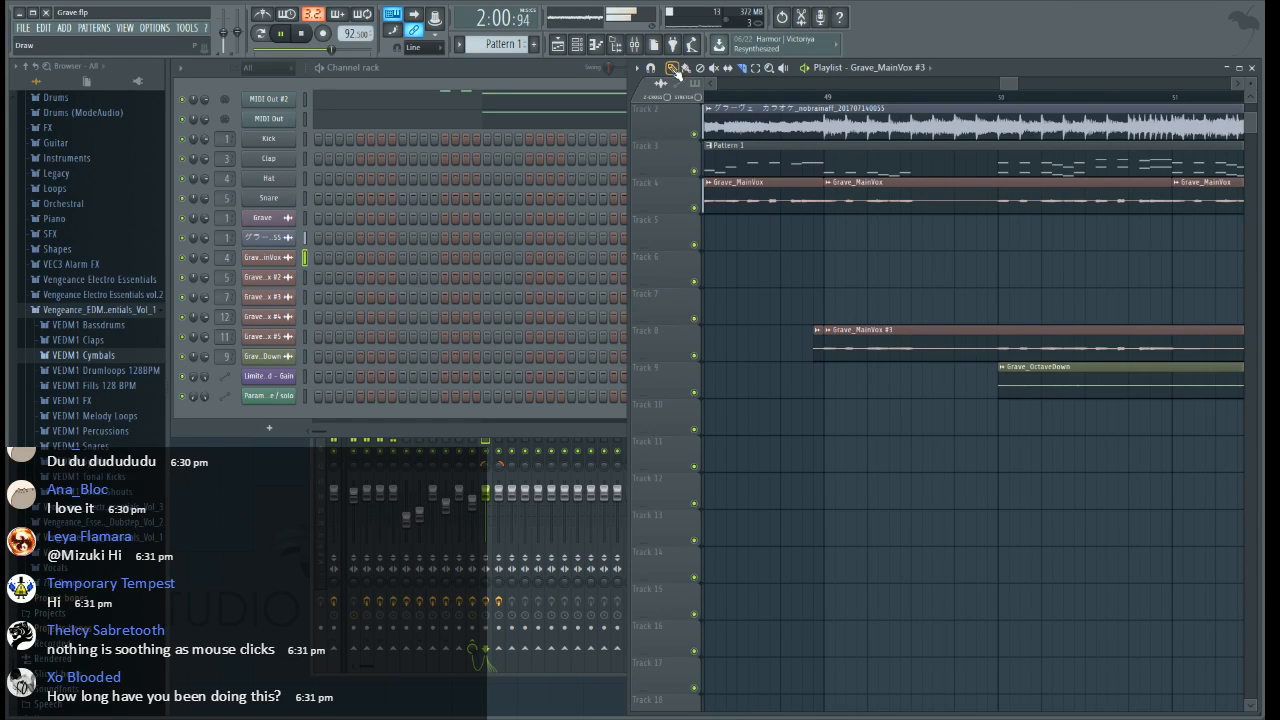
left_click_drag(1007, 85, 1015, 85)
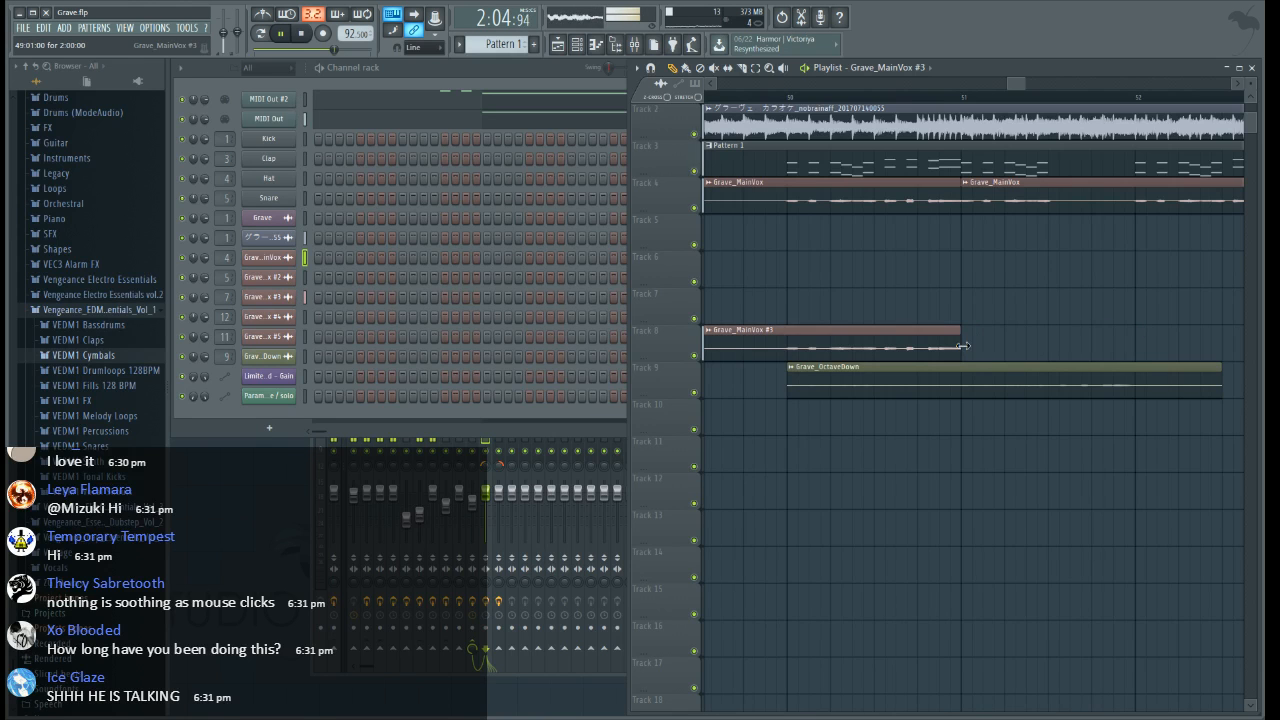
left_click(965, 346)
Reposition the Grave_OctaveDown section on Track 9, trying bar 52 and placing it just before bar 51
left_click_drag(817, 384, 1166, 384)
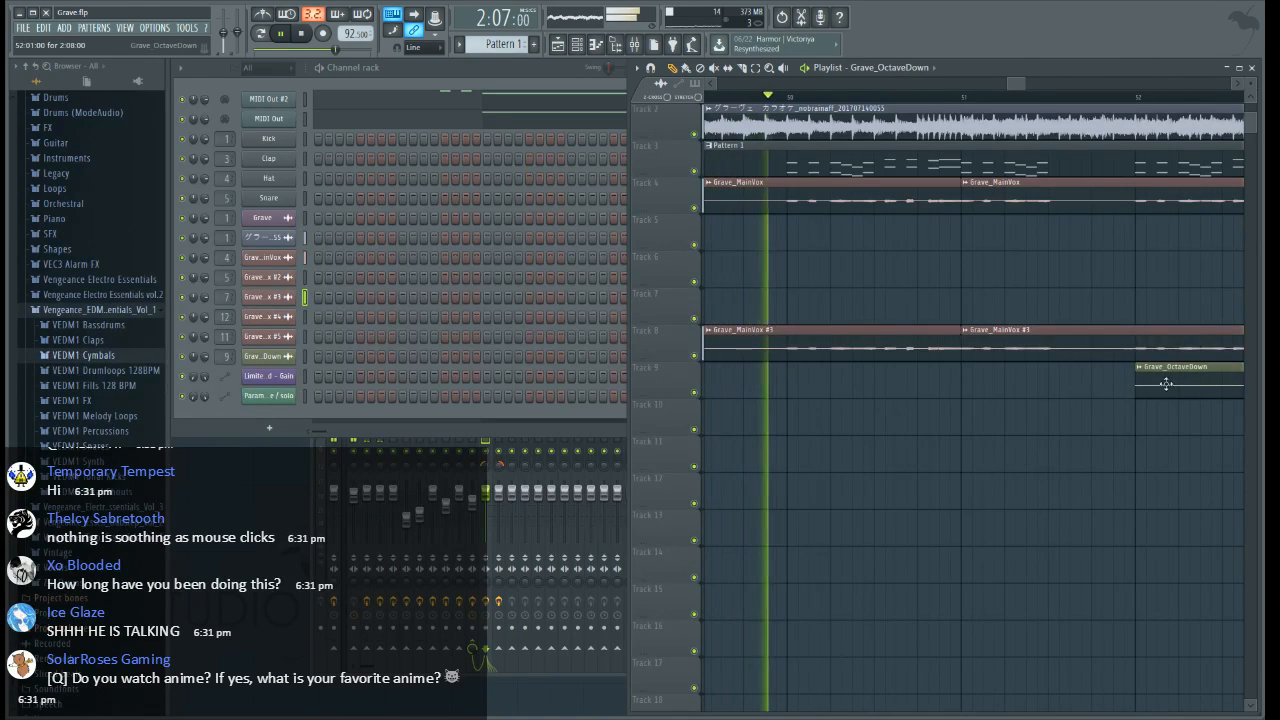
scroll(1015, 100, "right", 3)
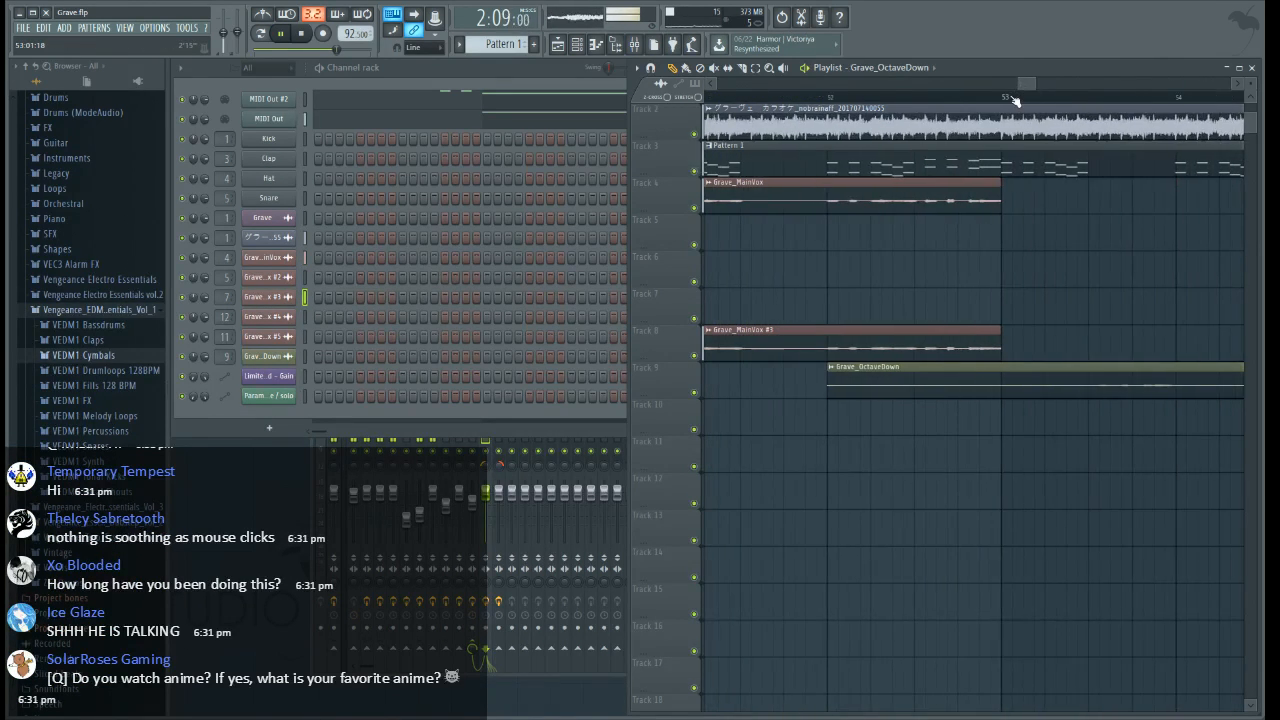
scroll(1015, 100, "down", 2)
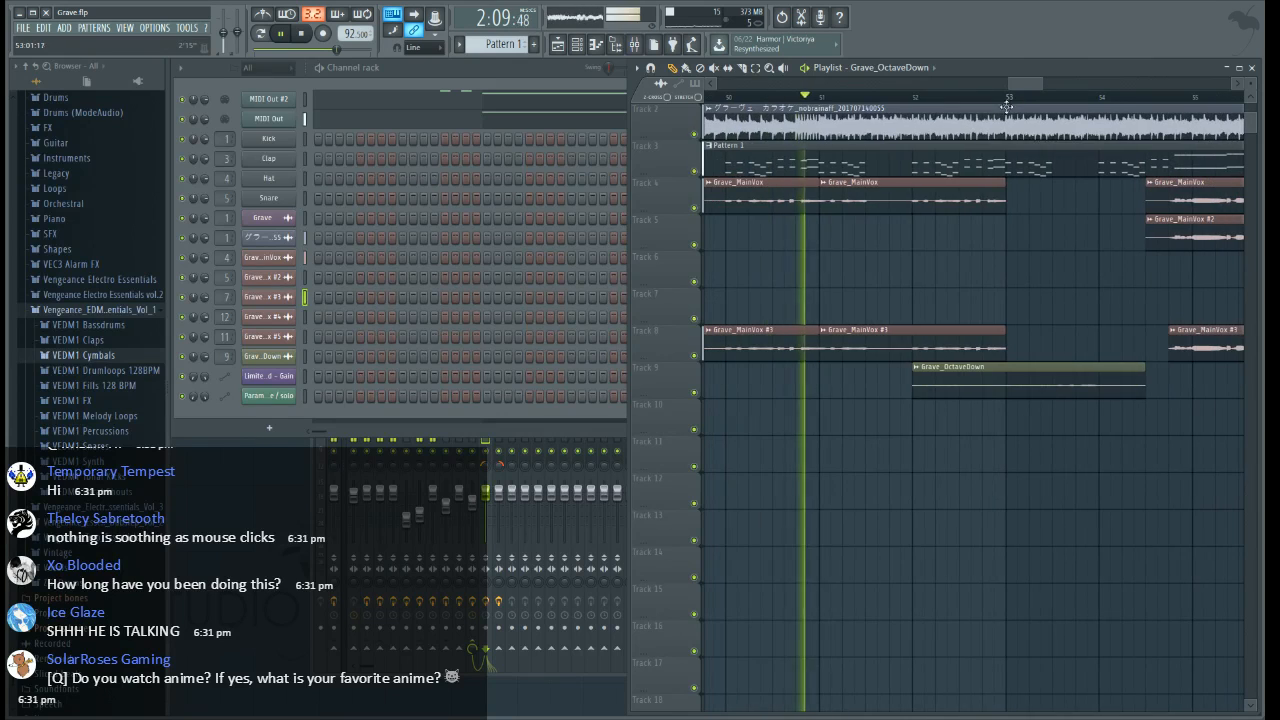
Audition Grave_OctaveDown solo on Track 9 around bar 51 and set the section's start to bar 51
right_click(695, 392)
left_click(816, 101)
key("space")
key("space")
scroll(816, 101, "up", 2)
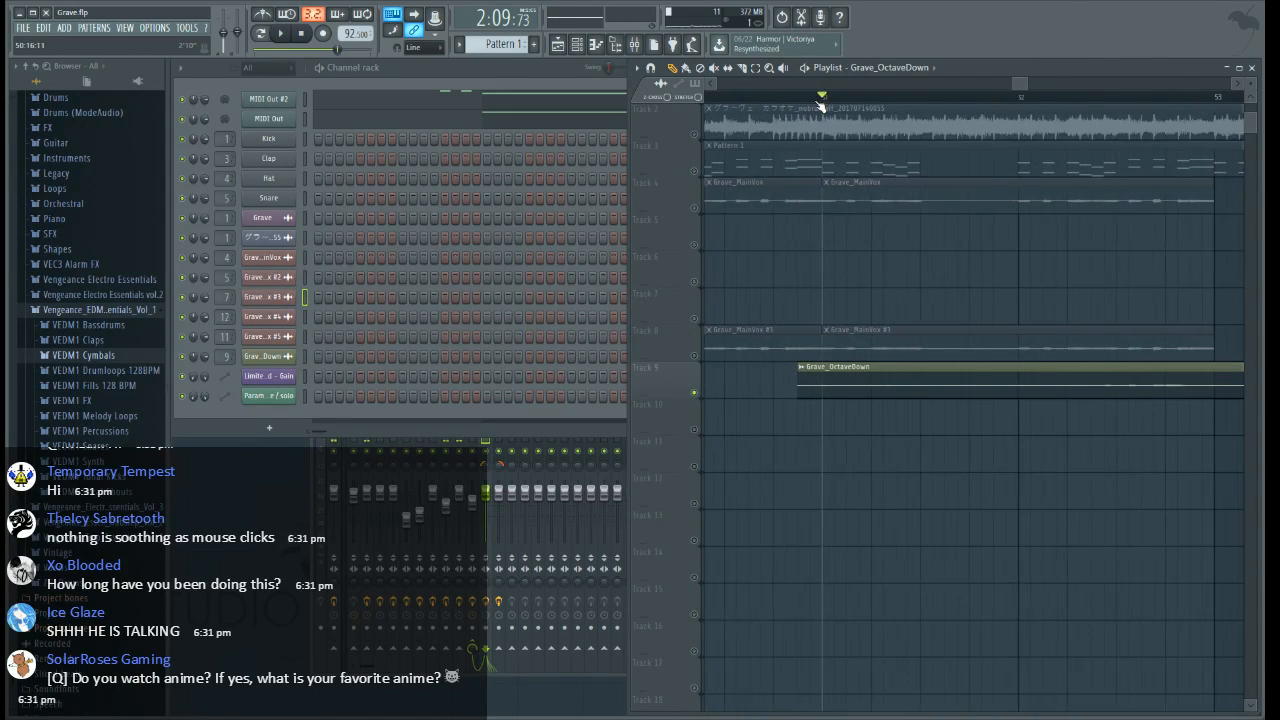
left_click(810, 101)
key("space")
left_click(800, 101)
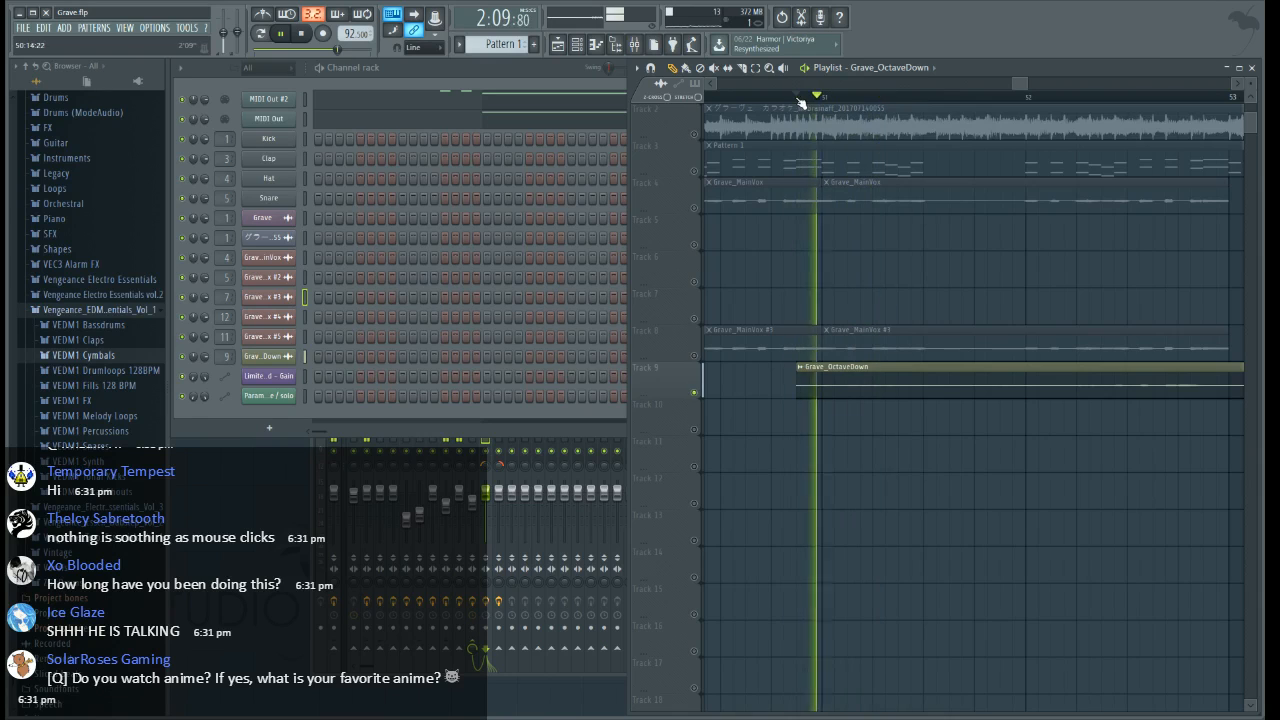
key("space")
right_click(696, 393)
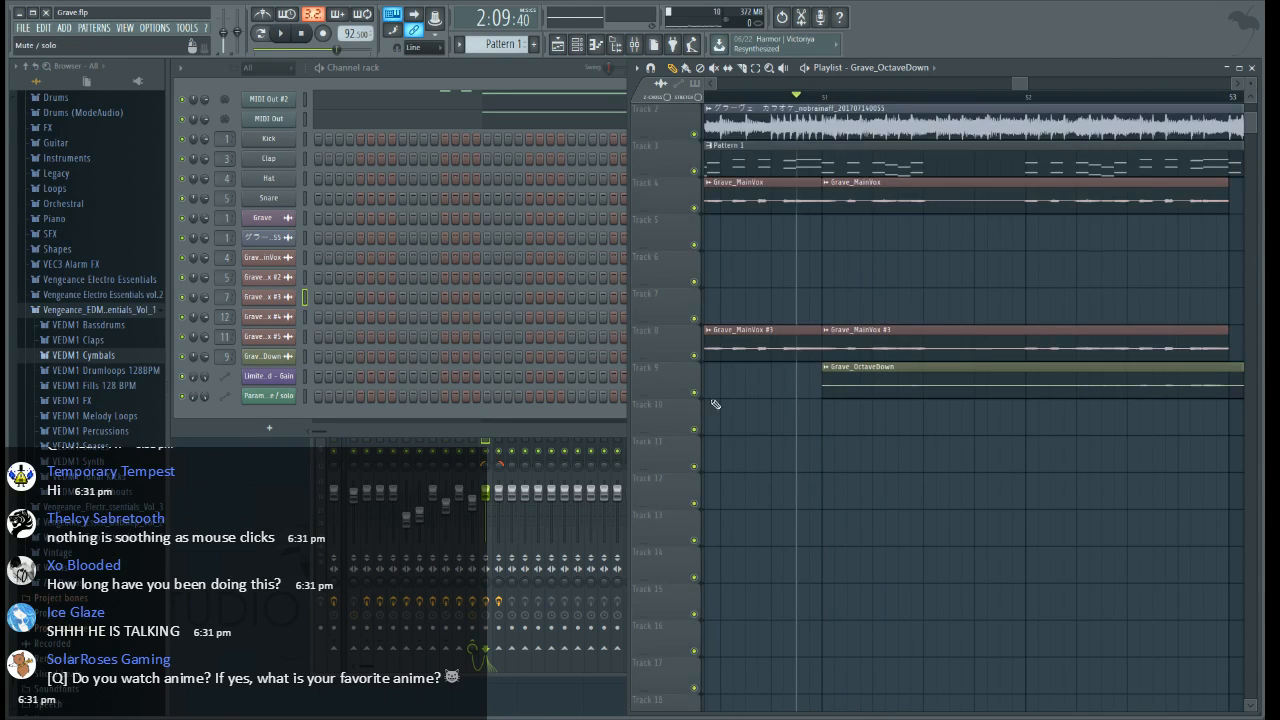
Mute the original Grave song on Track 1, play from just before bar 51, and shorten Grave_OctaveDown to end at bar 53
scroll(697, 162, "up", 1)
left_click(690, 134)
key("space")
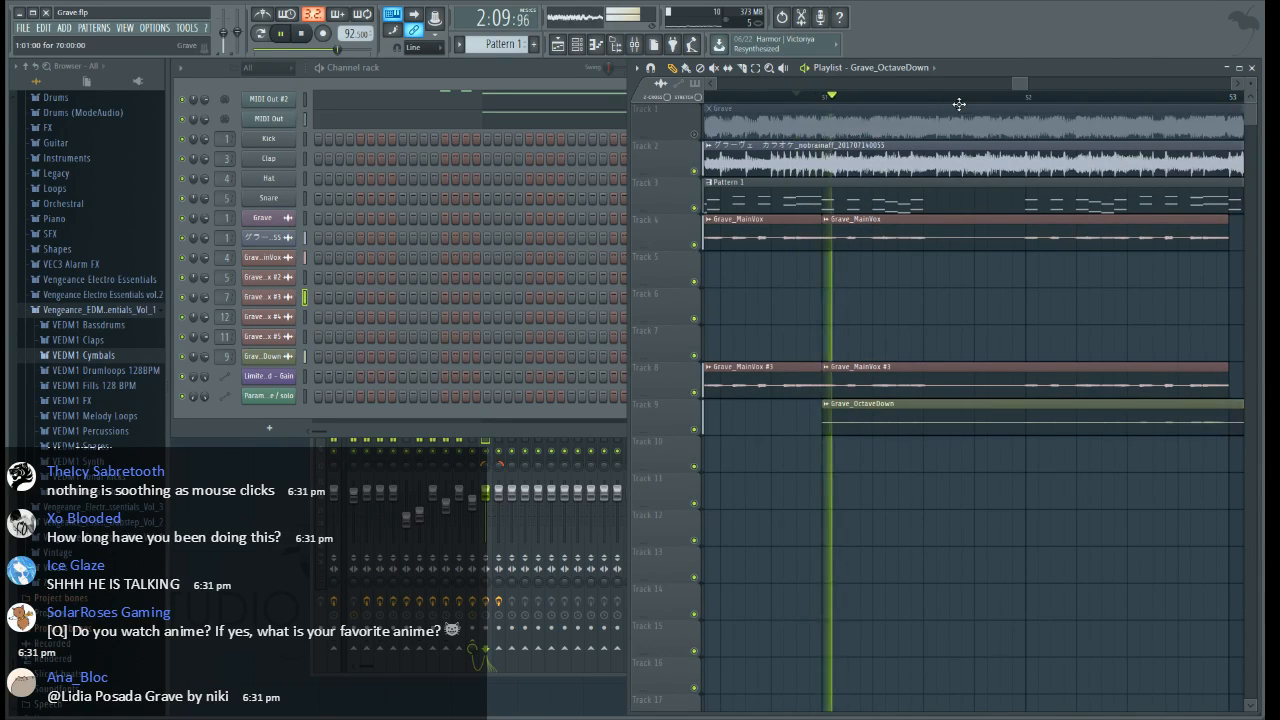
scroll(960, 102, "down", 3)
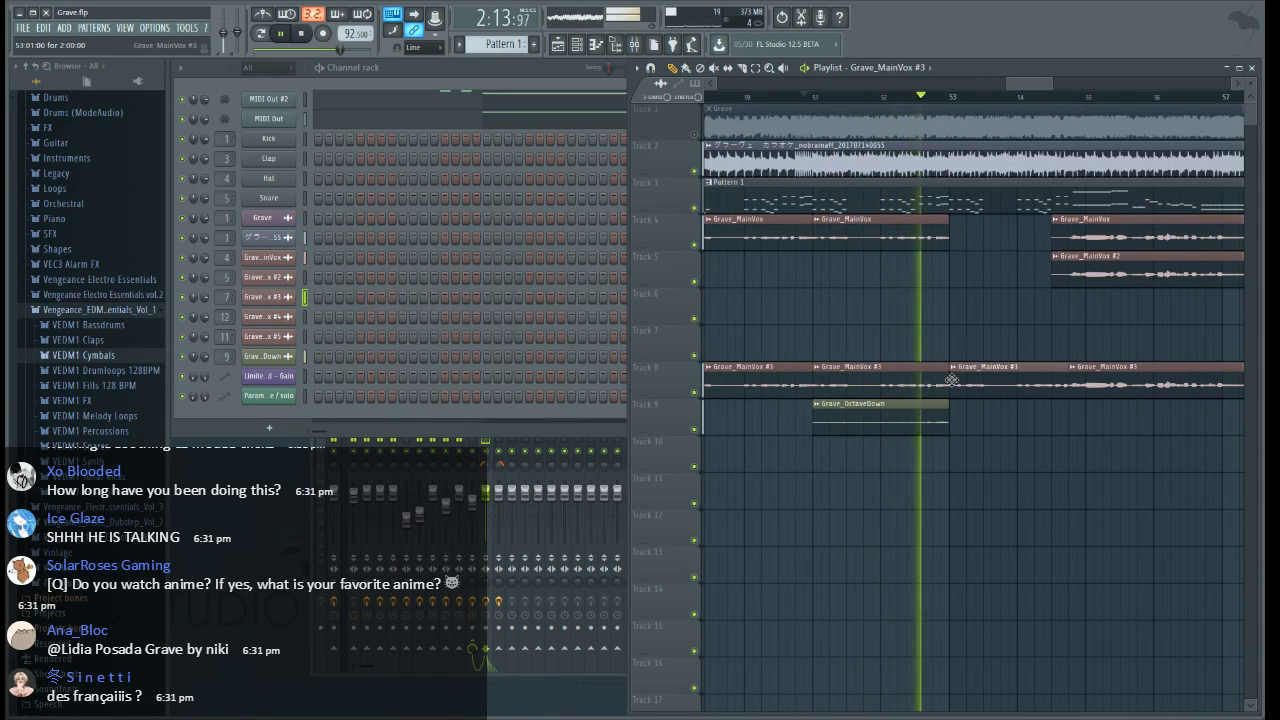
key("space")
Place copies at bar 53 of Grave_MainVox #3 on Track 8 and Grave_OctaveDown on Track 9
left_click(982, 419)
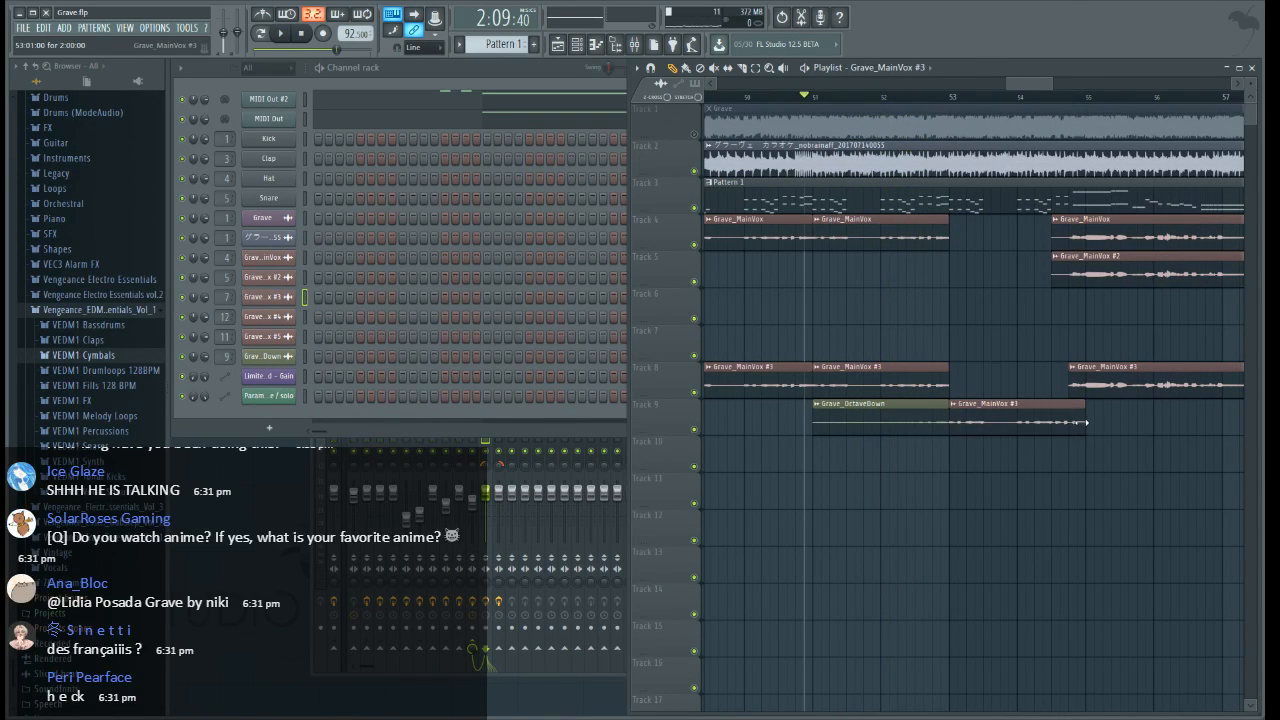
left_click_drag(1046, 422, 1044, 379)
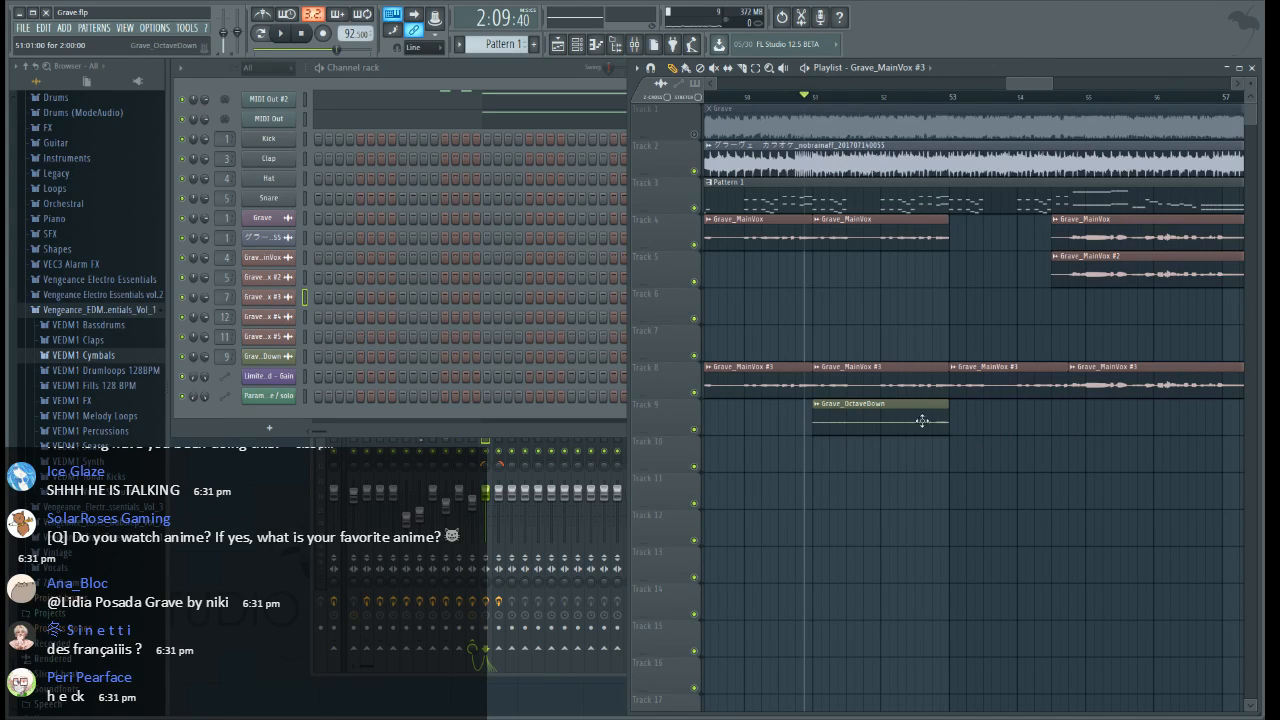
left_click(955, 415)
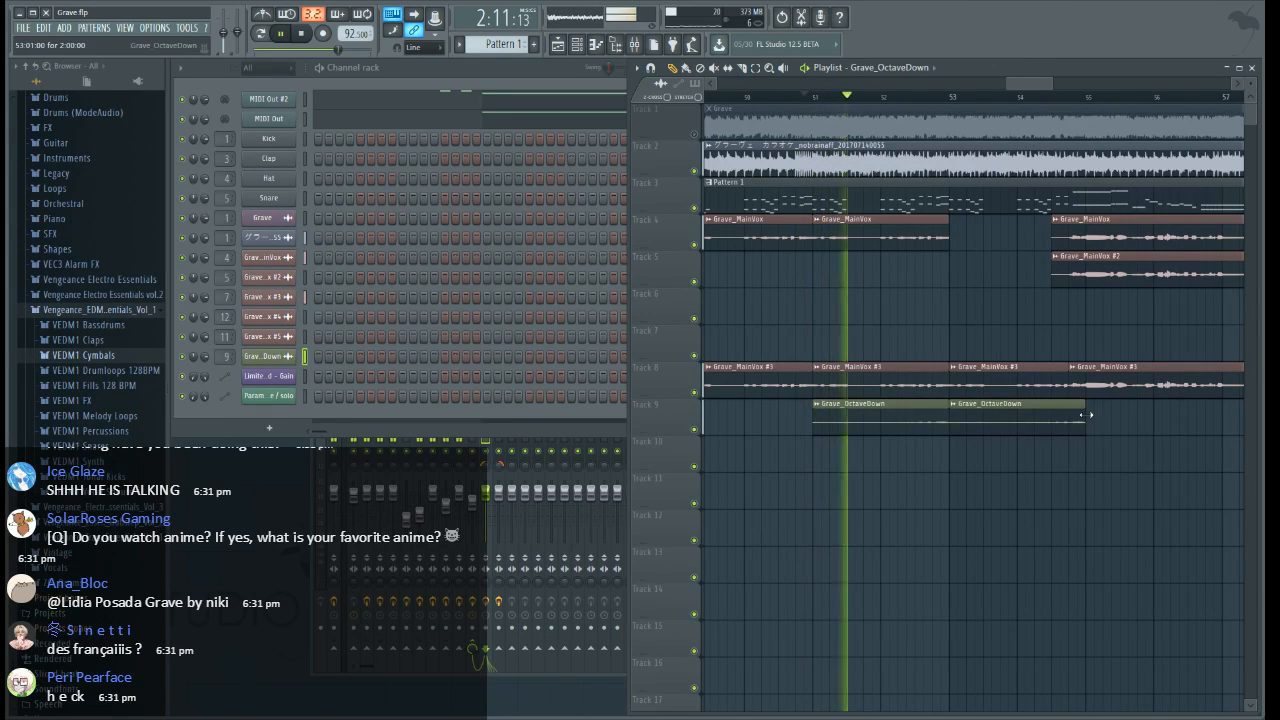
Place a copy of Grave_MainVox at bar 53 on Track 6, shorten it to 1:12:00, and move it up to Track 4
left_click(942, 232)
left_click(957, 303)
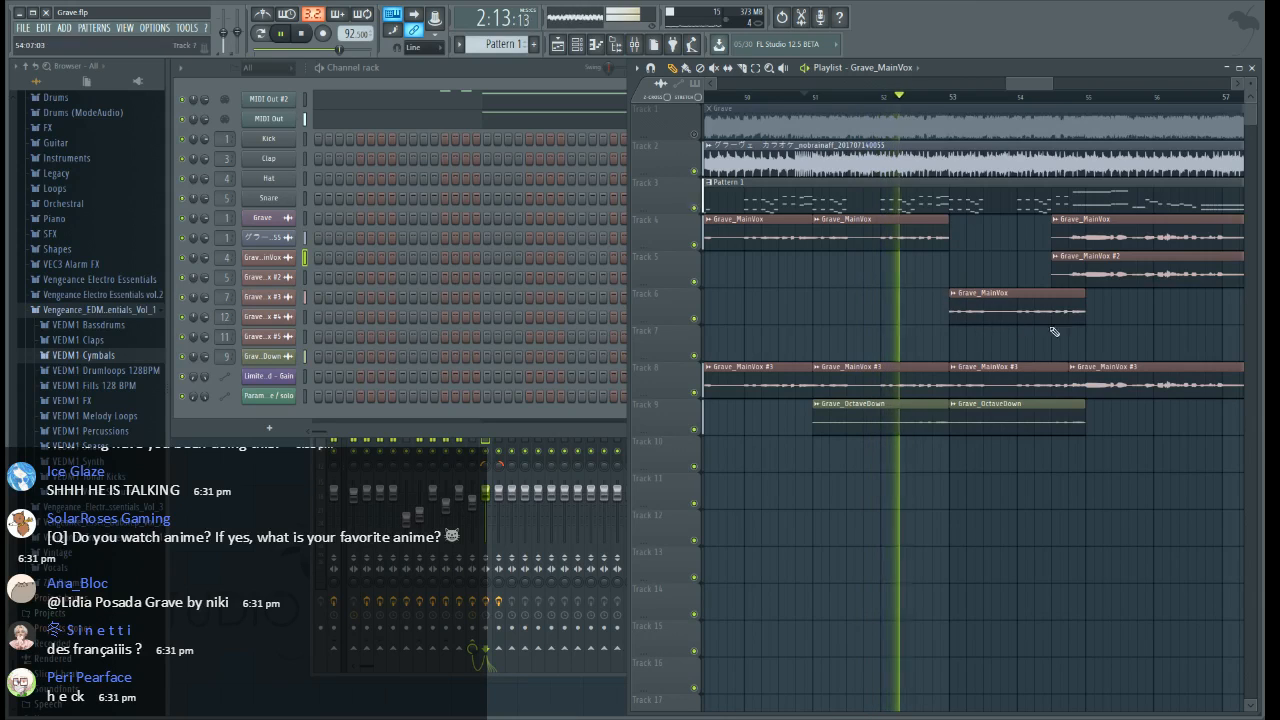
left_click_drag(1077, 317, 1068, 317)
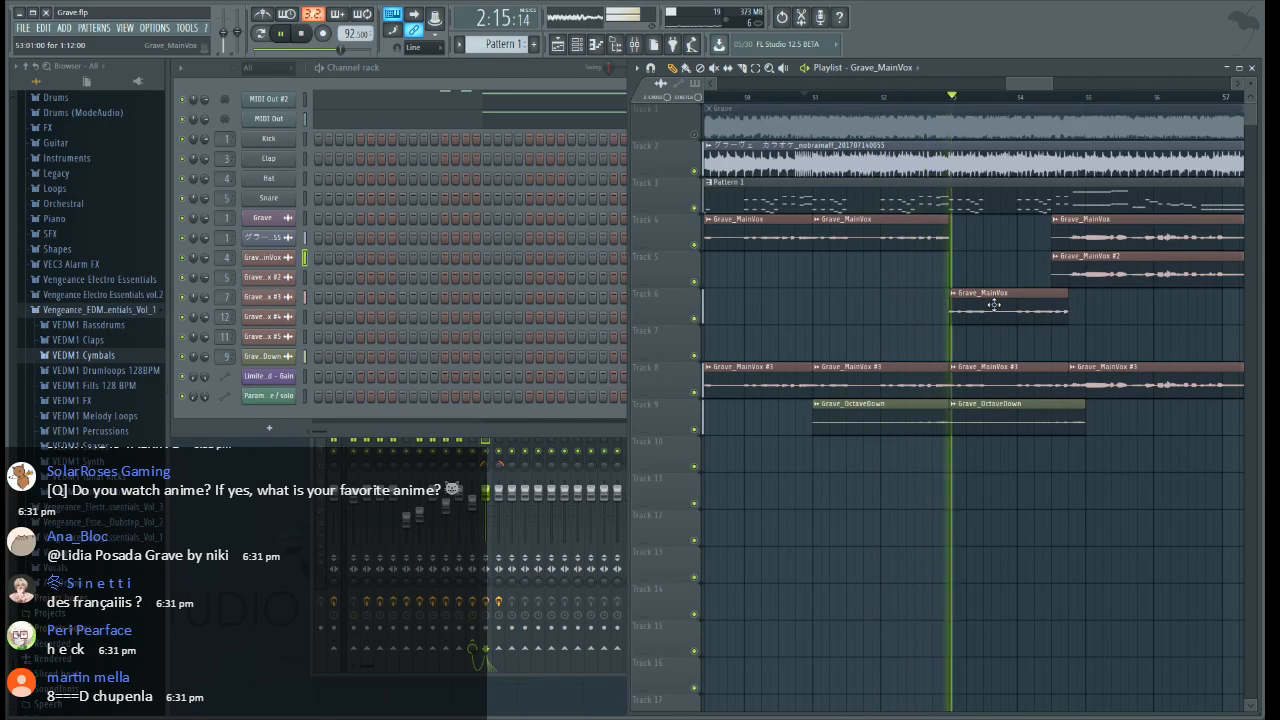
left_click_drag(994, 304, 990, 227)
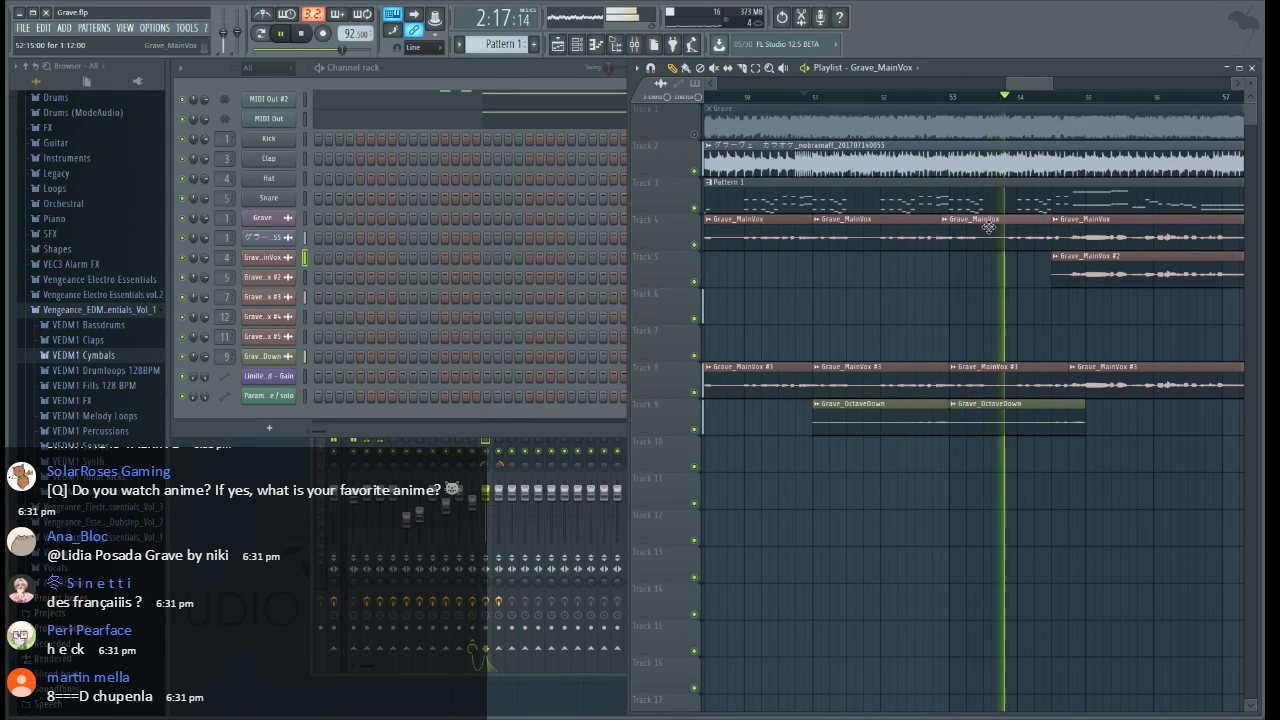
Compare with the soloed original song from bar 54 and trim the second Grave_OctaveDown section to where the next Grave_MainVox #3 begins
scroll(919, 330, "right", 3)
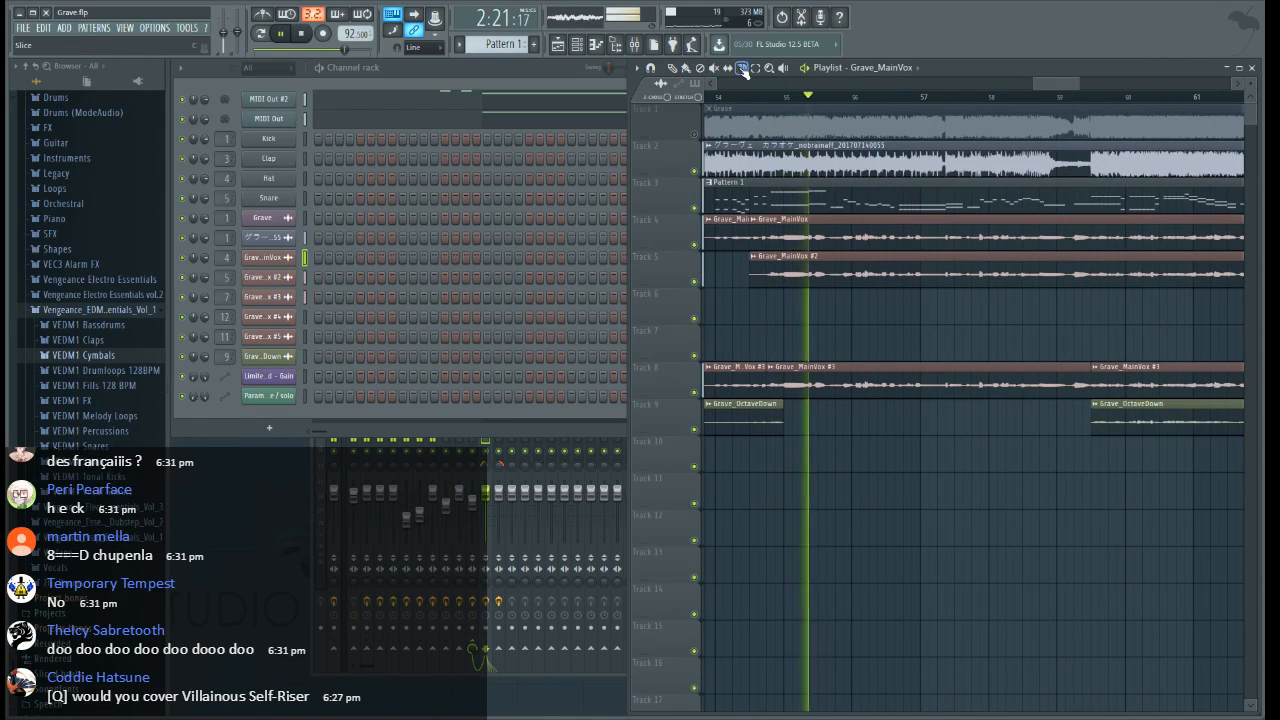
scroll(750, 100, "up", 2)
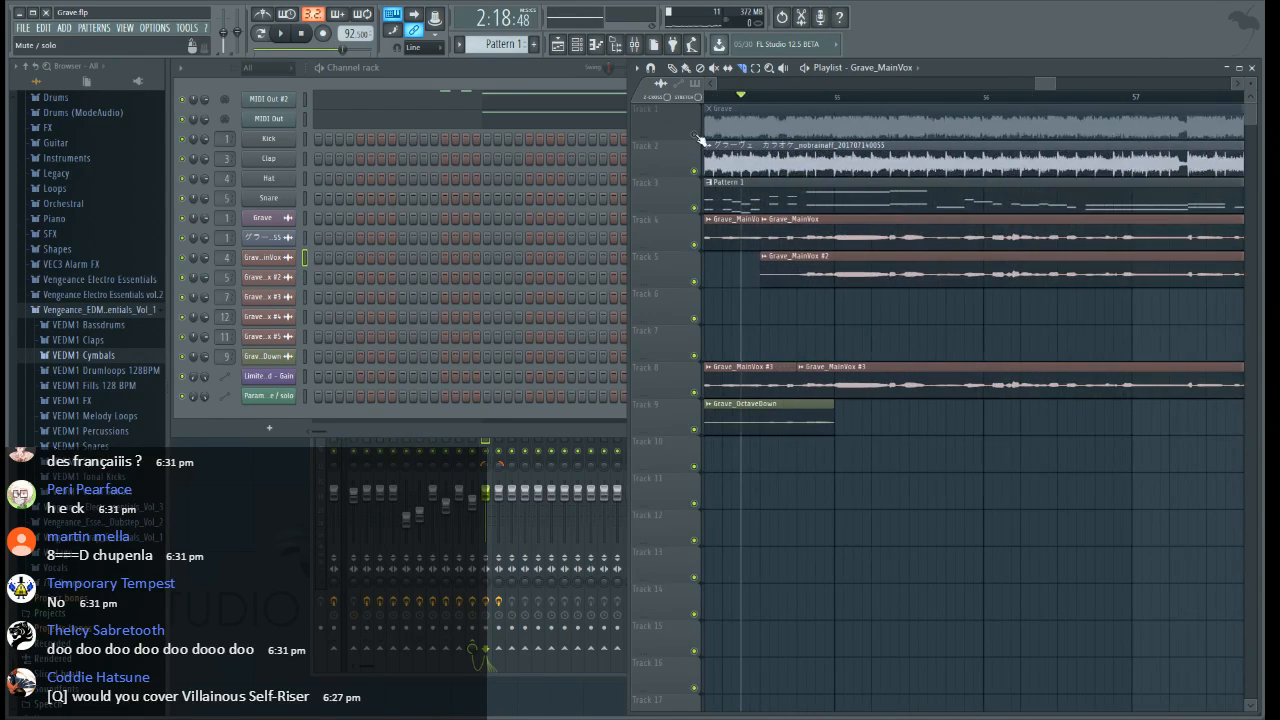
right_click(696, 136)
key("space")
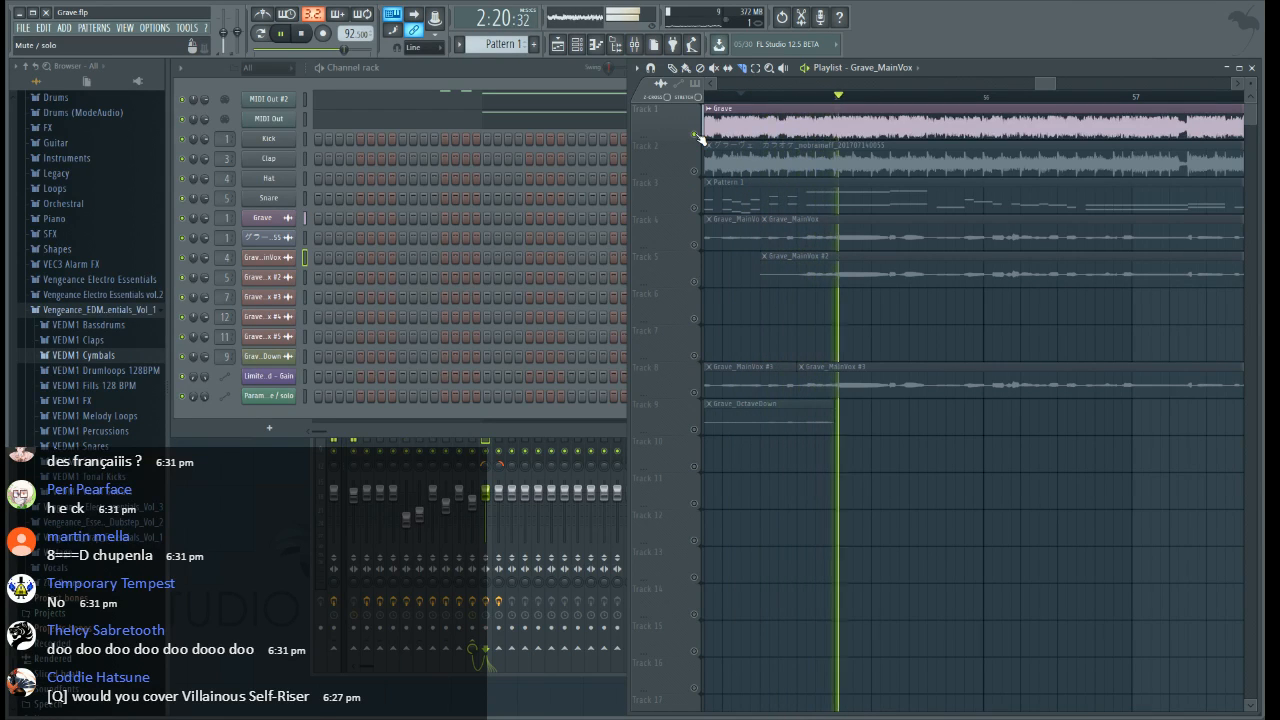
key("space")
right_click(696, 136)
left_click(696, 136)
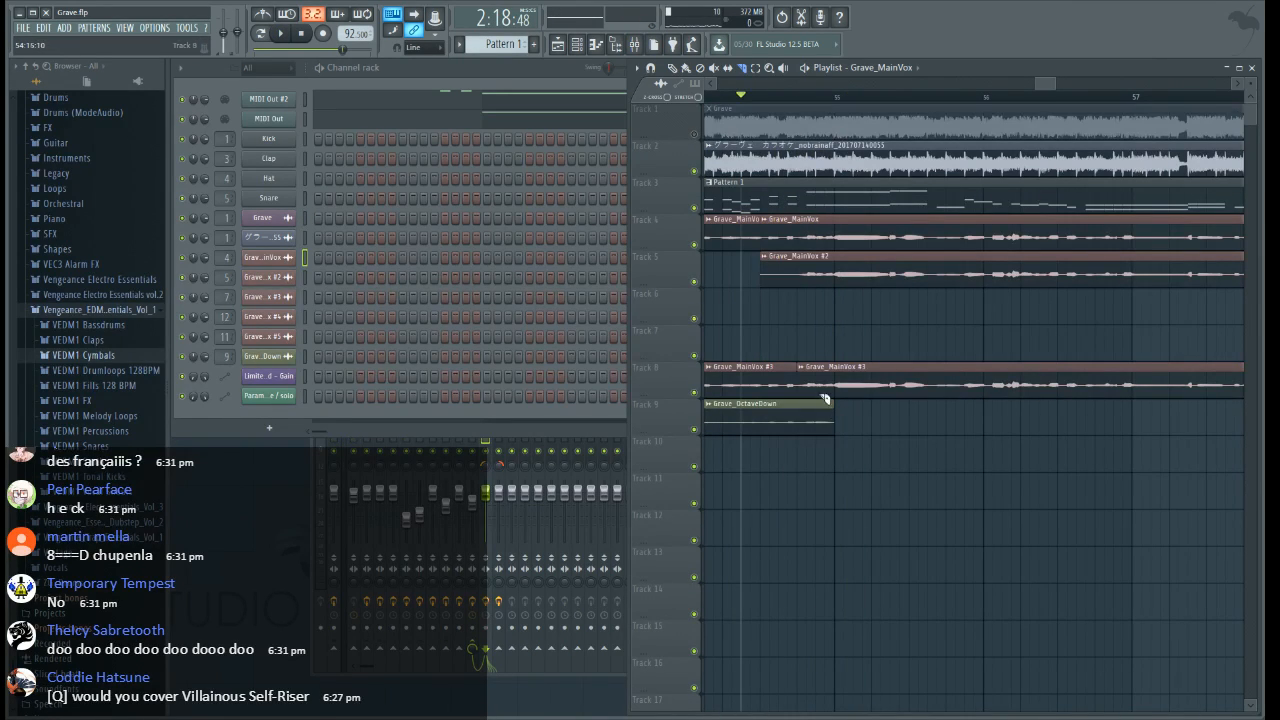
key("space")
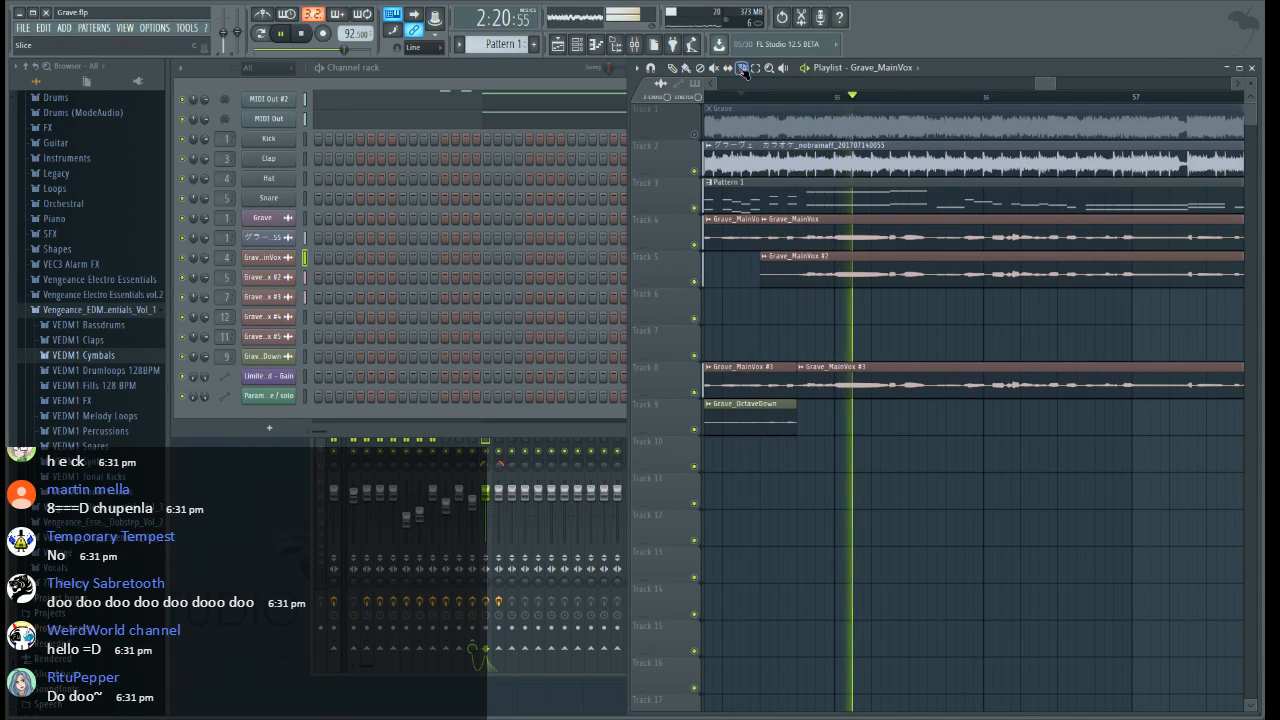
Slice Grave_MainVox #3 on Track 8 late in bars 55 and 56 and mid-bar 57, and delete the first and last slices
left_click(937, 384)
left_click_drag(1044, 91, 1049, 88)
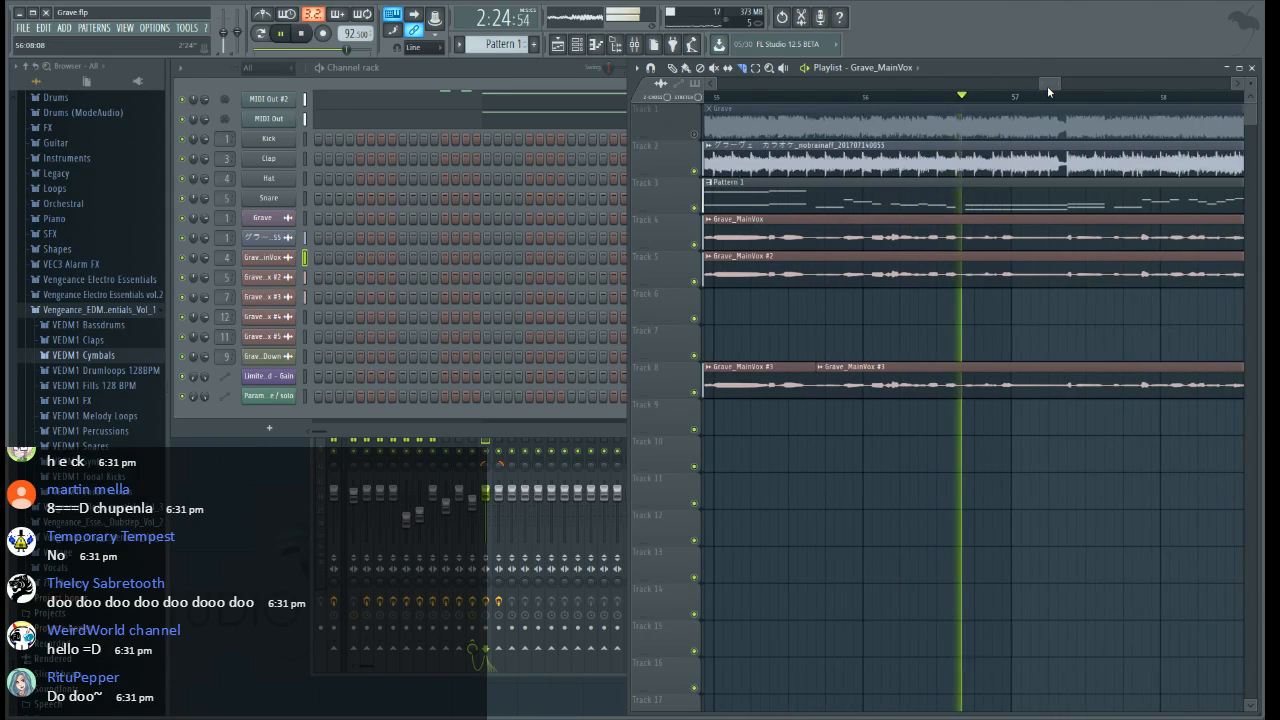
left_click_drag(965, 415, 968, 342)
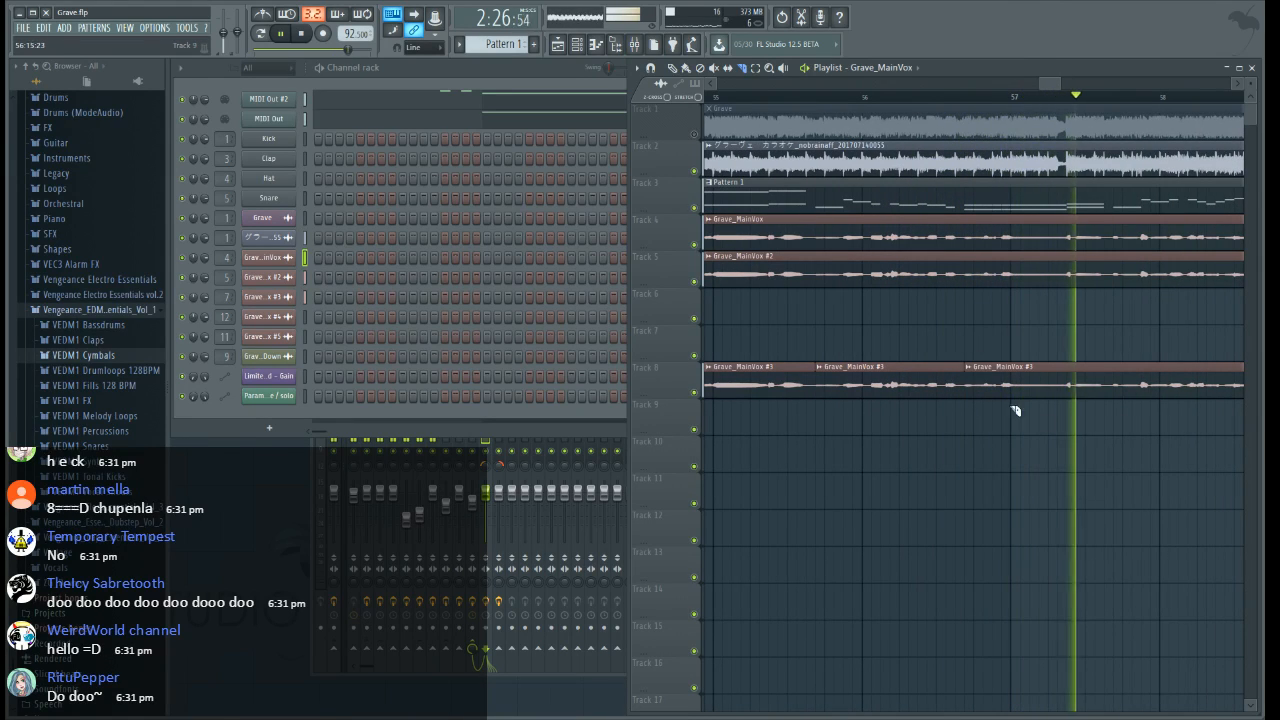
left_click(673, 68)
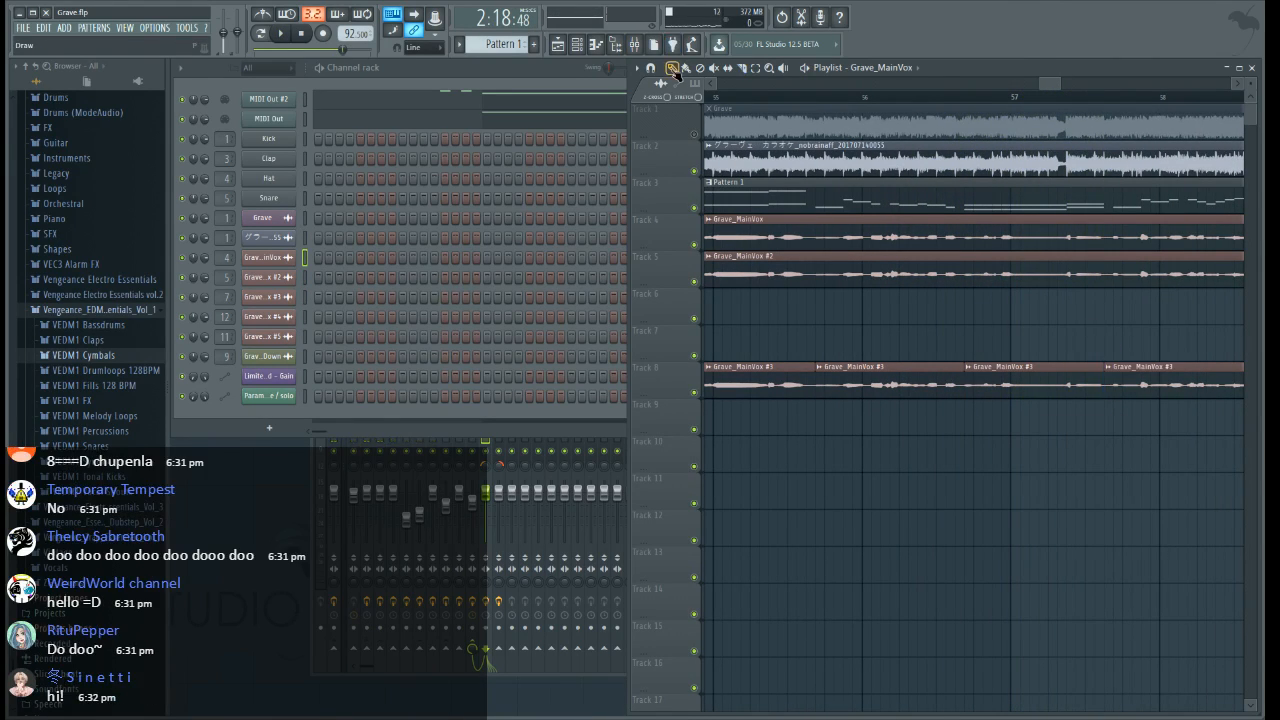
right_click(885, 372)
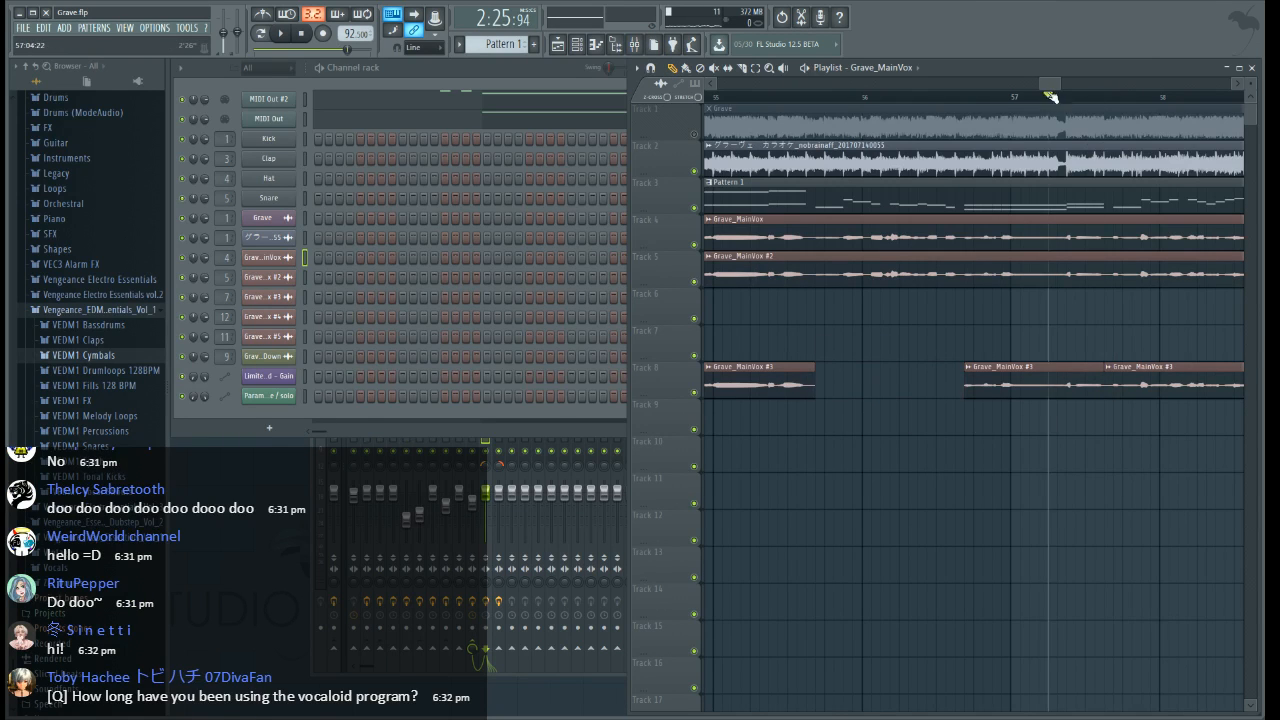
left_click(1050, 97)
left_click_drag(1050, 84, 1062, 84)
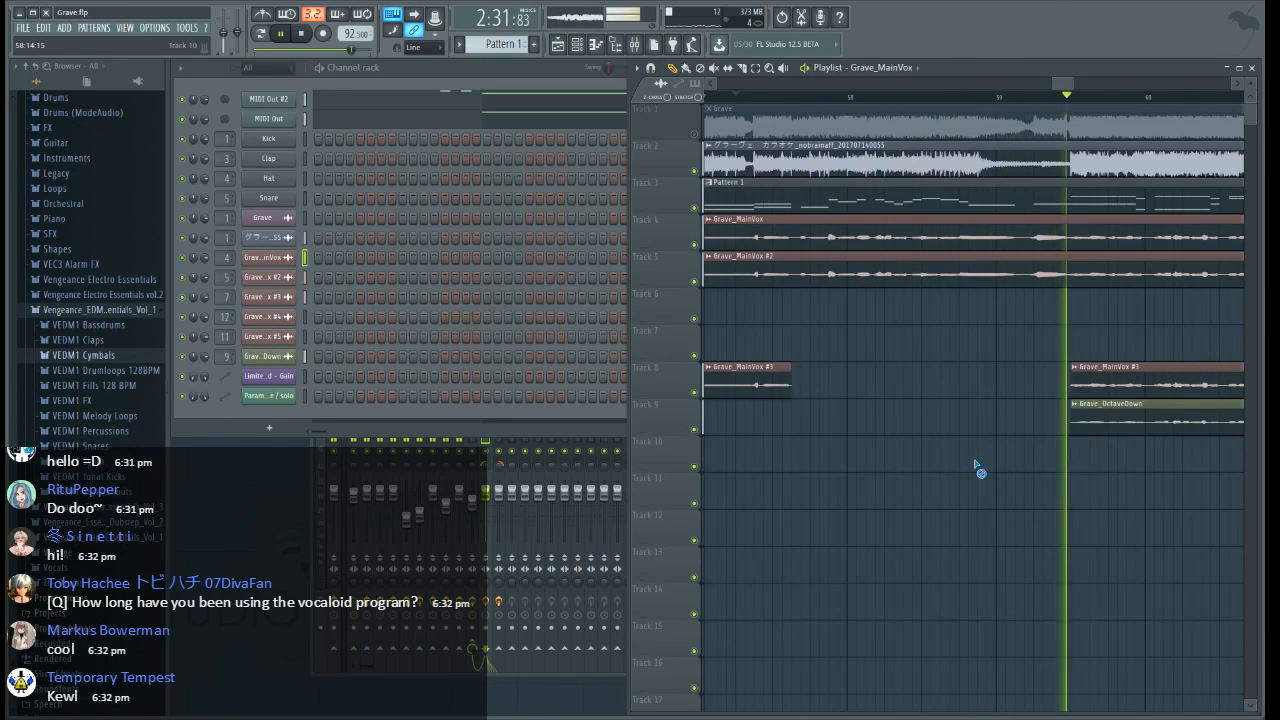
Listen on from bar 59 and slice the long Grave_MainVox #3 section on Track 8 in the second half of bar 61
left_click_drag(1062, 85, 1076, 86)
scroll(1057, 90, "down", 1)
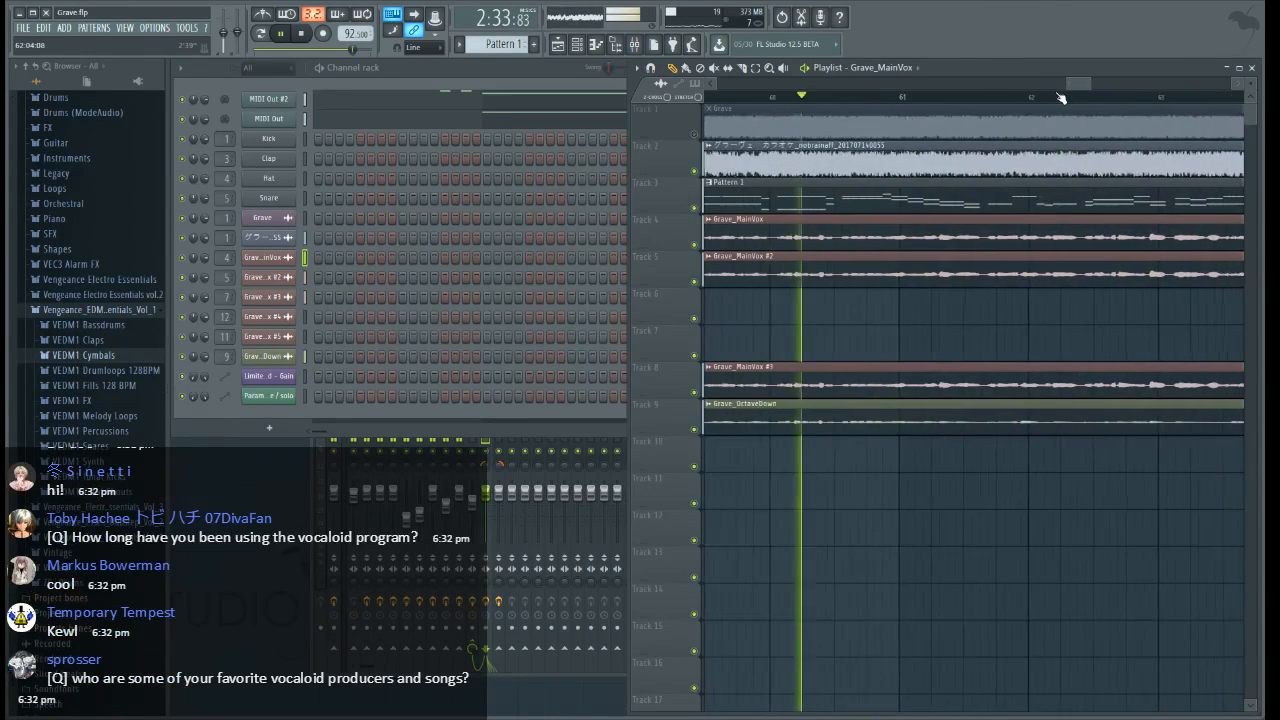
scroll(1060, 97, "down", 2)
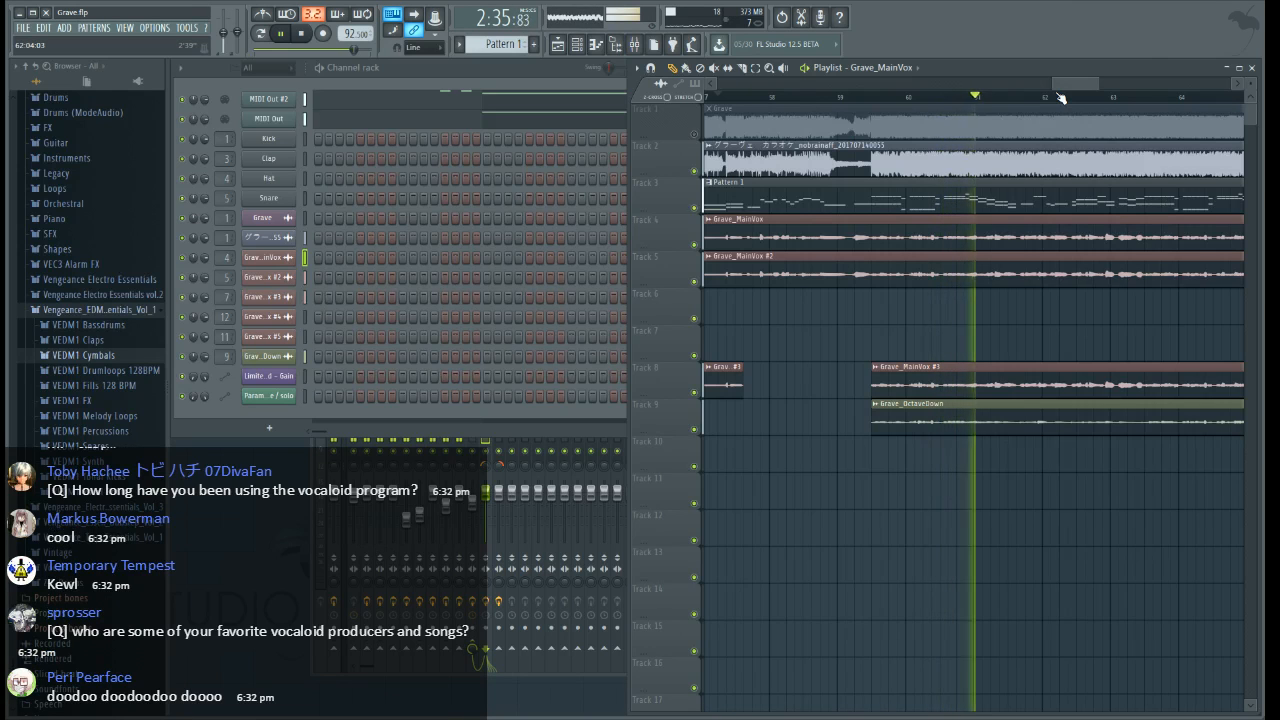
left_click_drag(1059, 88, 1084, 87)
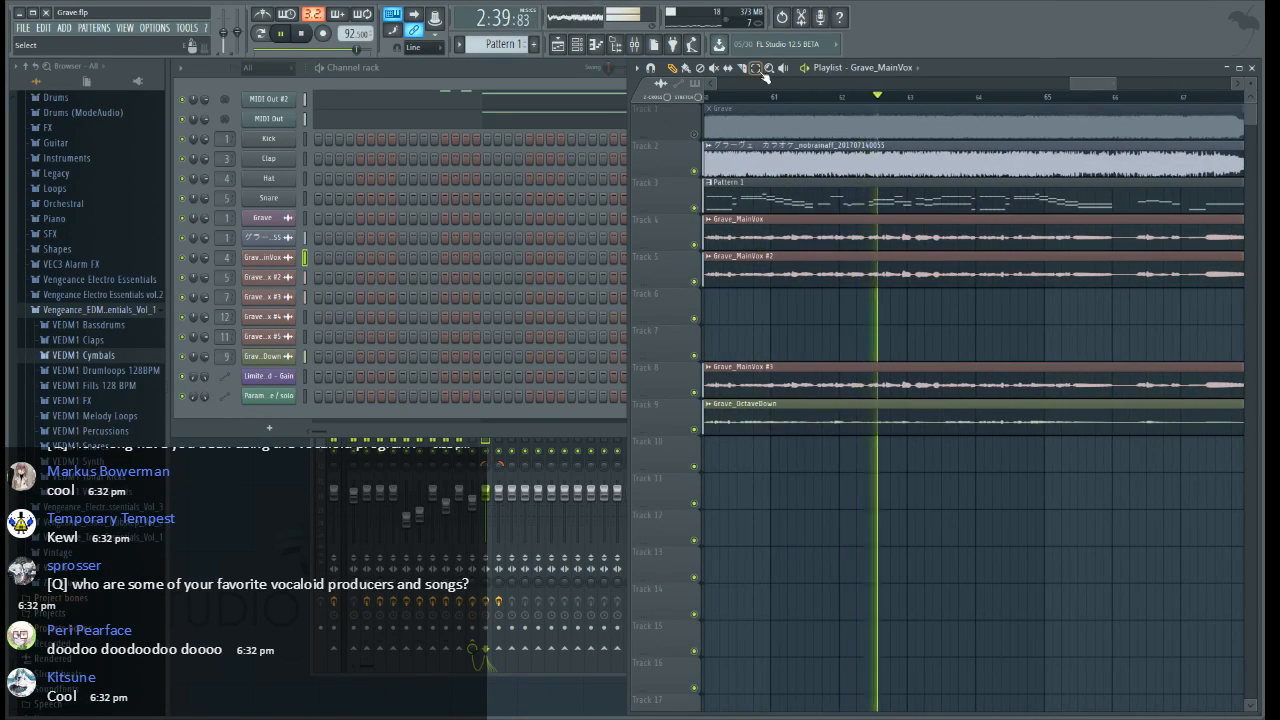
scroll(819, 234, "up", 3)
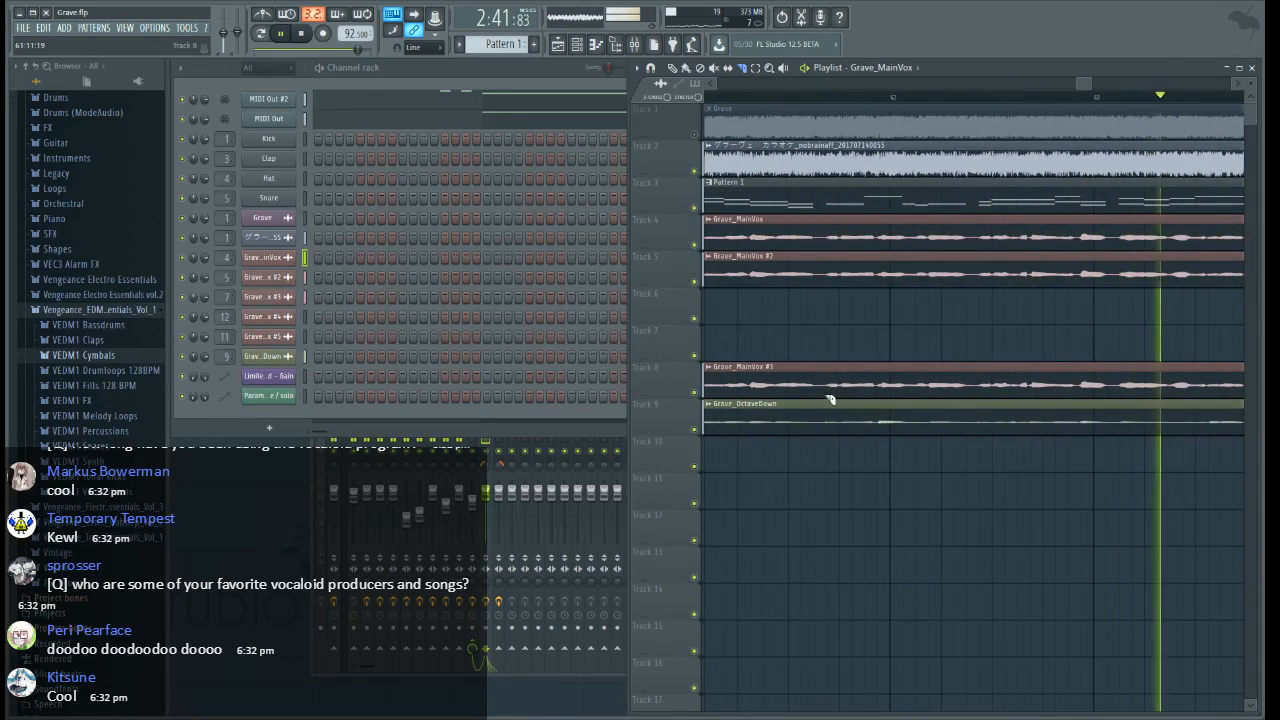
left_click_drag(828, 400, 828, 348)
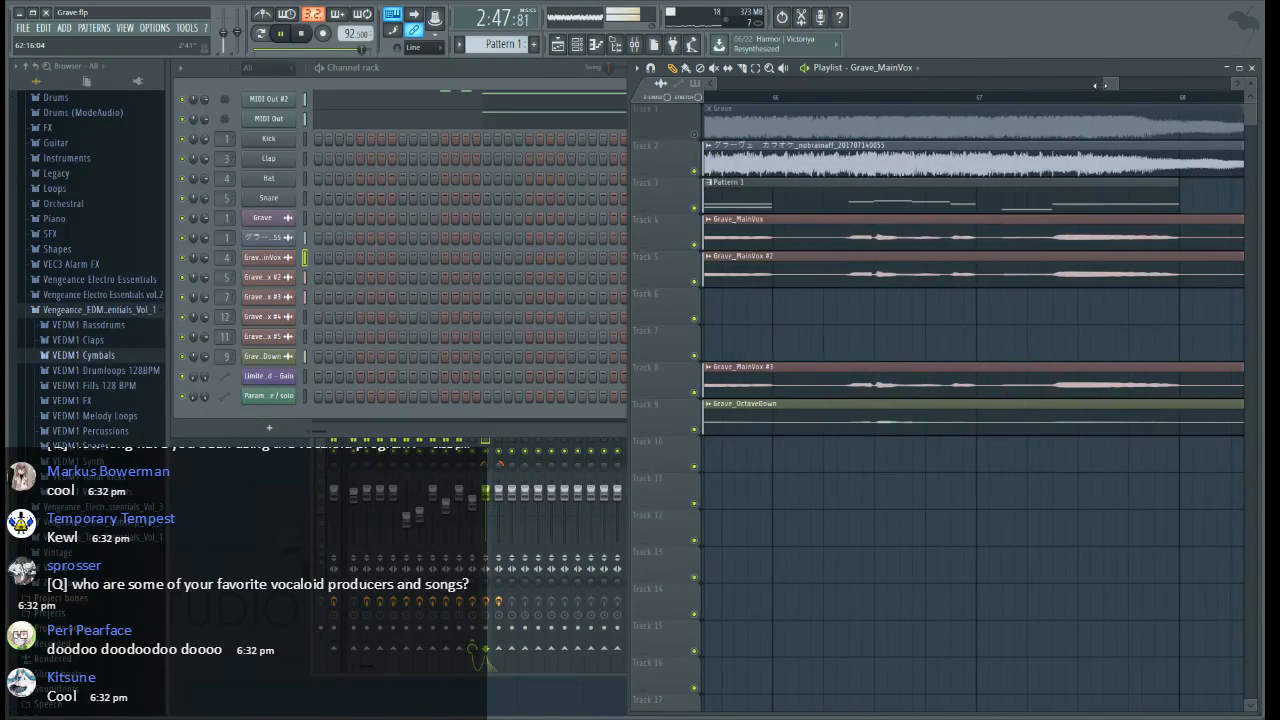
Slice Grave_MainVox #3 on Track 8 about a quarter into bar 66 and delete the part after the cut
left_click(741, 69)
left_click_drag(824, 399, 825, 341)
scroll(1060, 106, "down", 2)
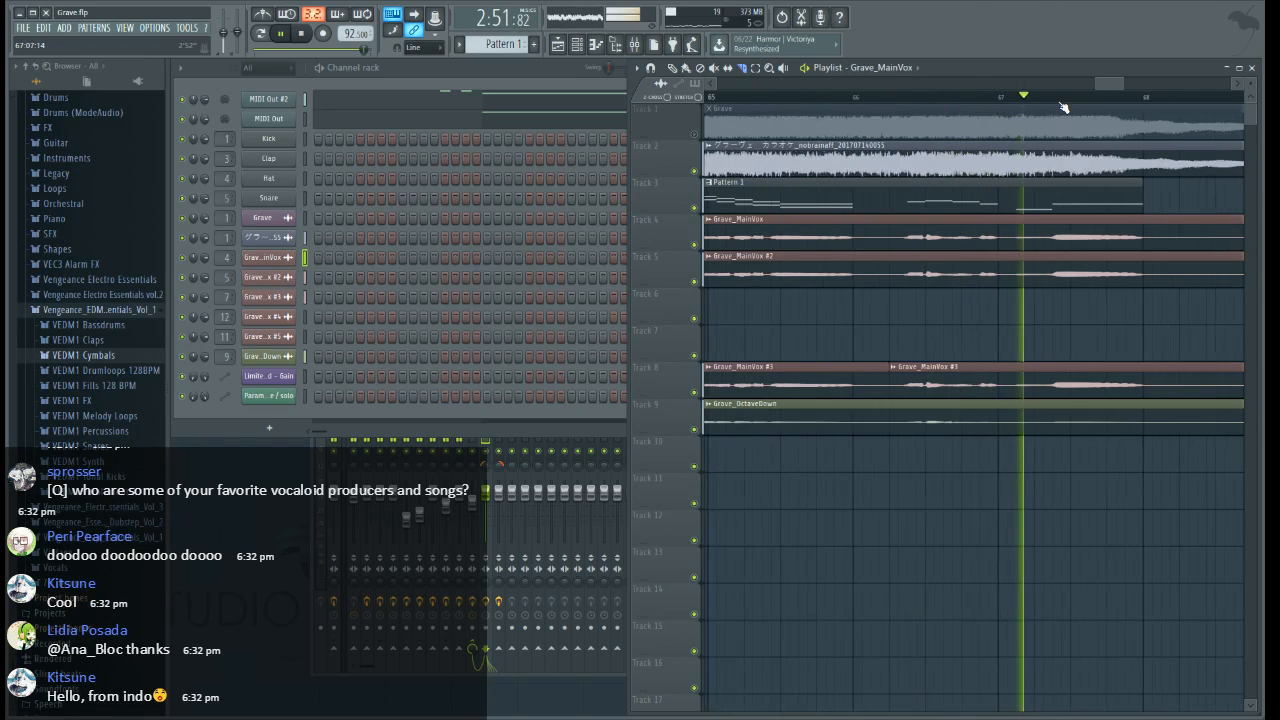
scroll(1063, 107, "down", 1)
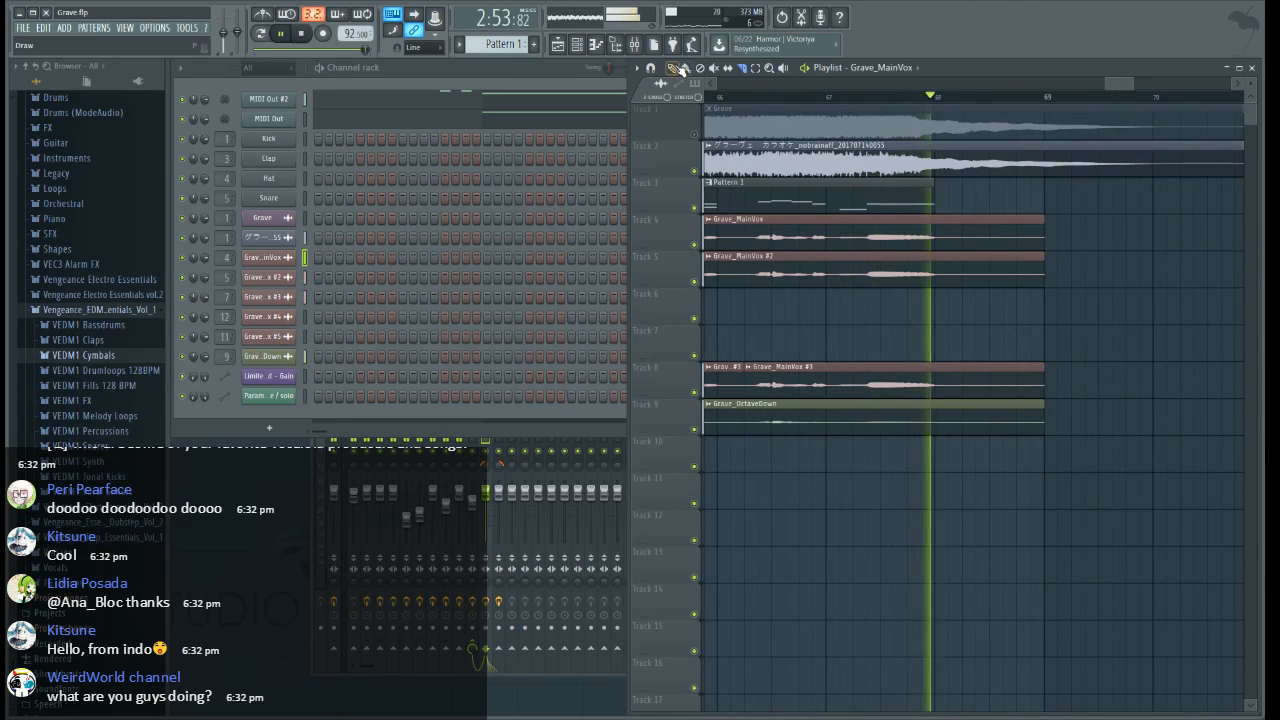
left_click(677, 69)
right_click(904, 385)
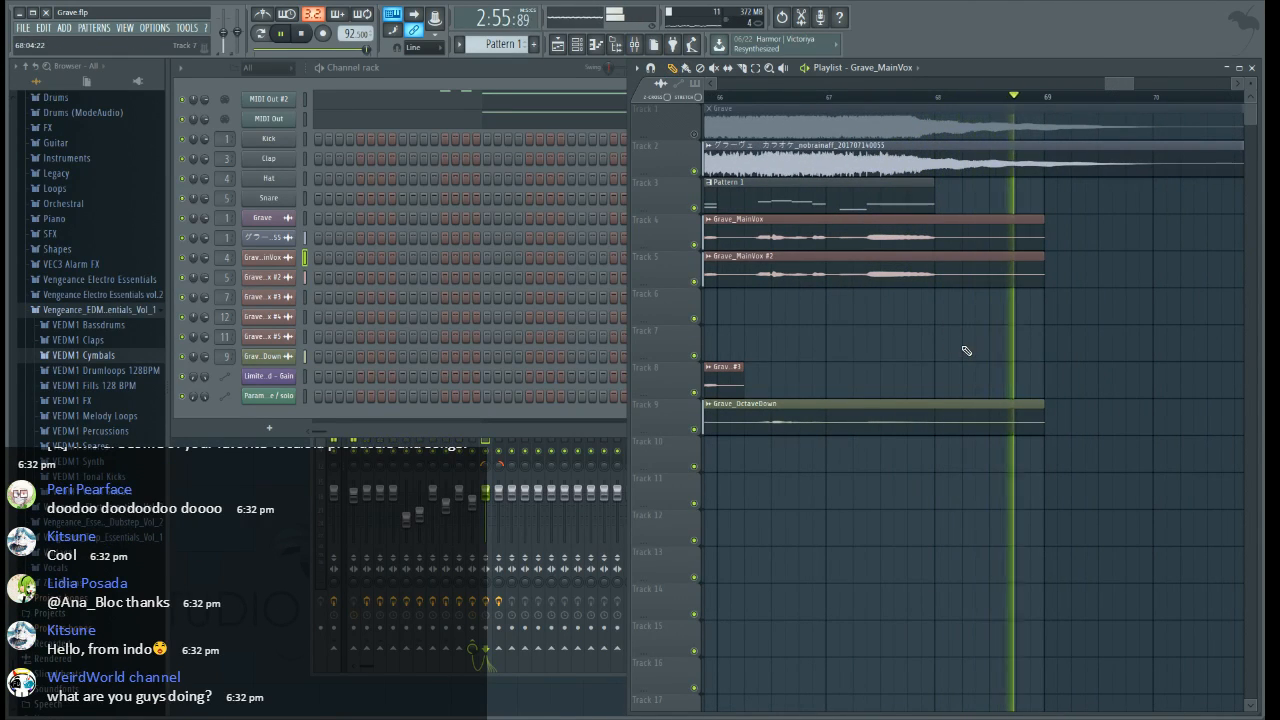
Return to the song's opening, solo Grave_MainVox on Track 4, and audition it from the middle of bar 6
scroll(1044, 105, "down", 3)
left_click_drag(1122, 74, 711, 84)
scroll(1087, 98, "down", 3)
key("space")
scroll(994, 97, "down", 5)
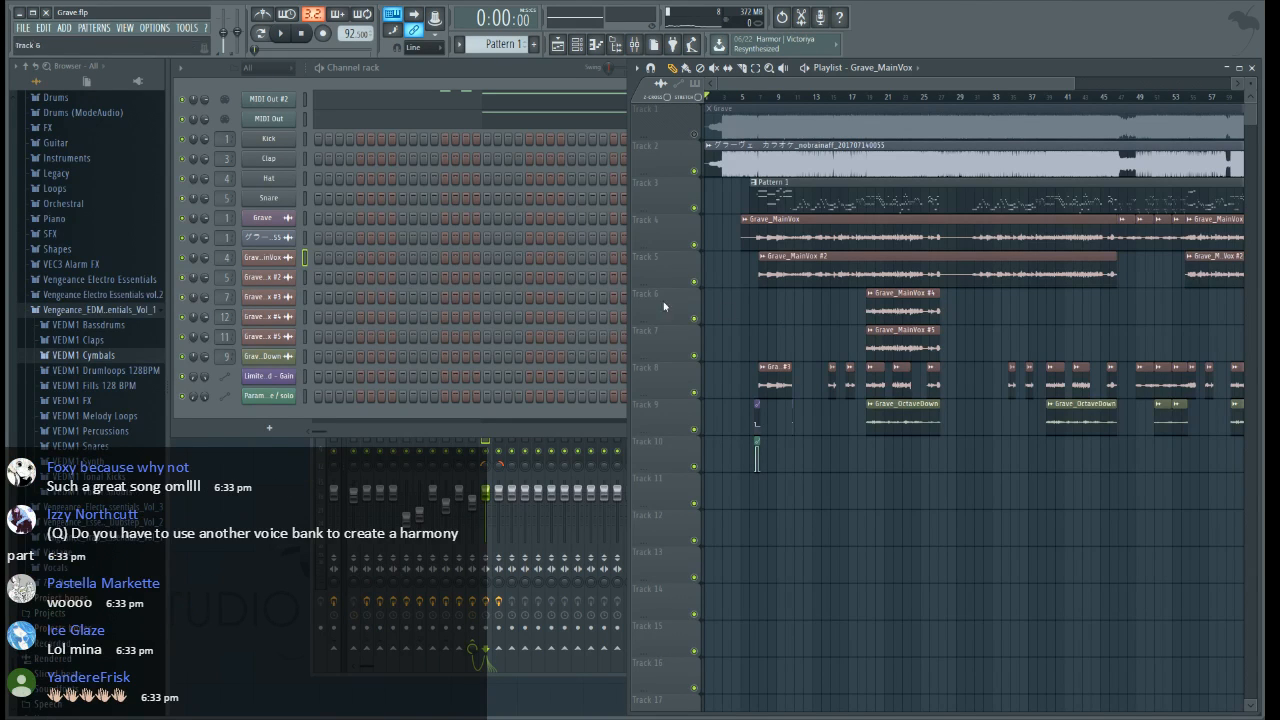
scroll(766, 106, "up", 5)
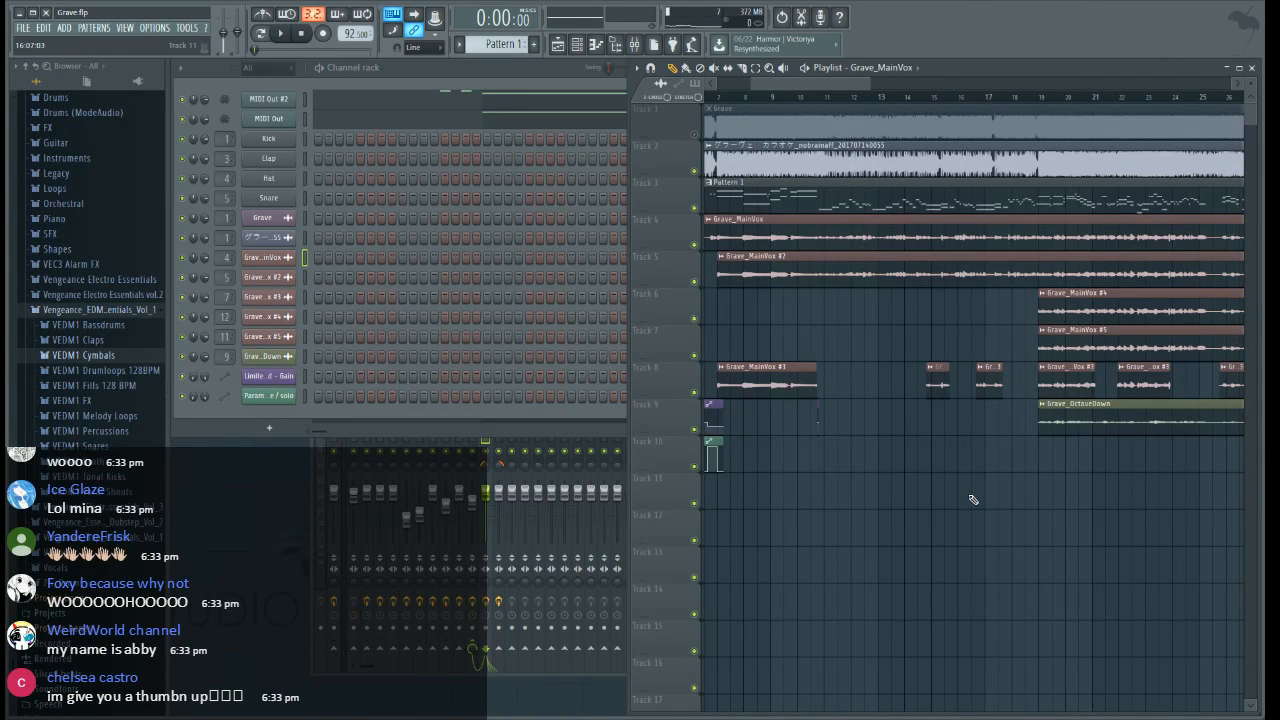
scroll(770, 108, "left", 2)
left_click(766, 99)
scroll(766, 101, "up", 3)
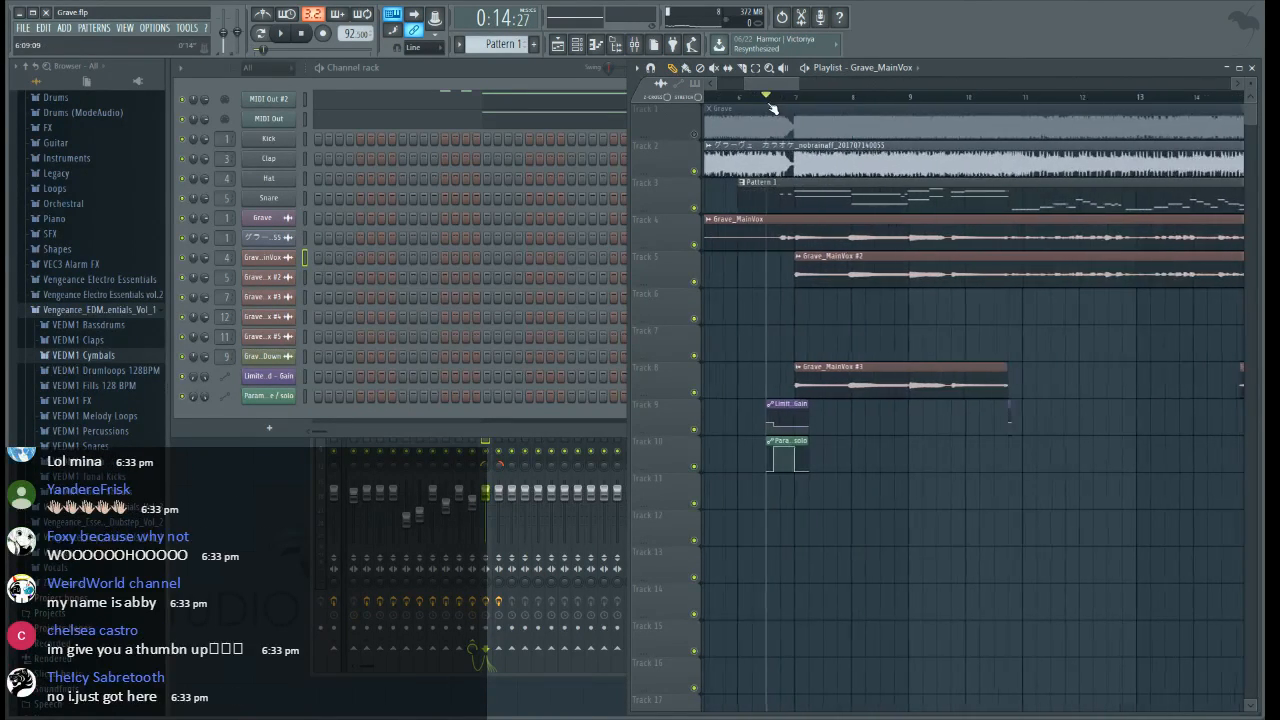
right_click(694, 245)
key("space")
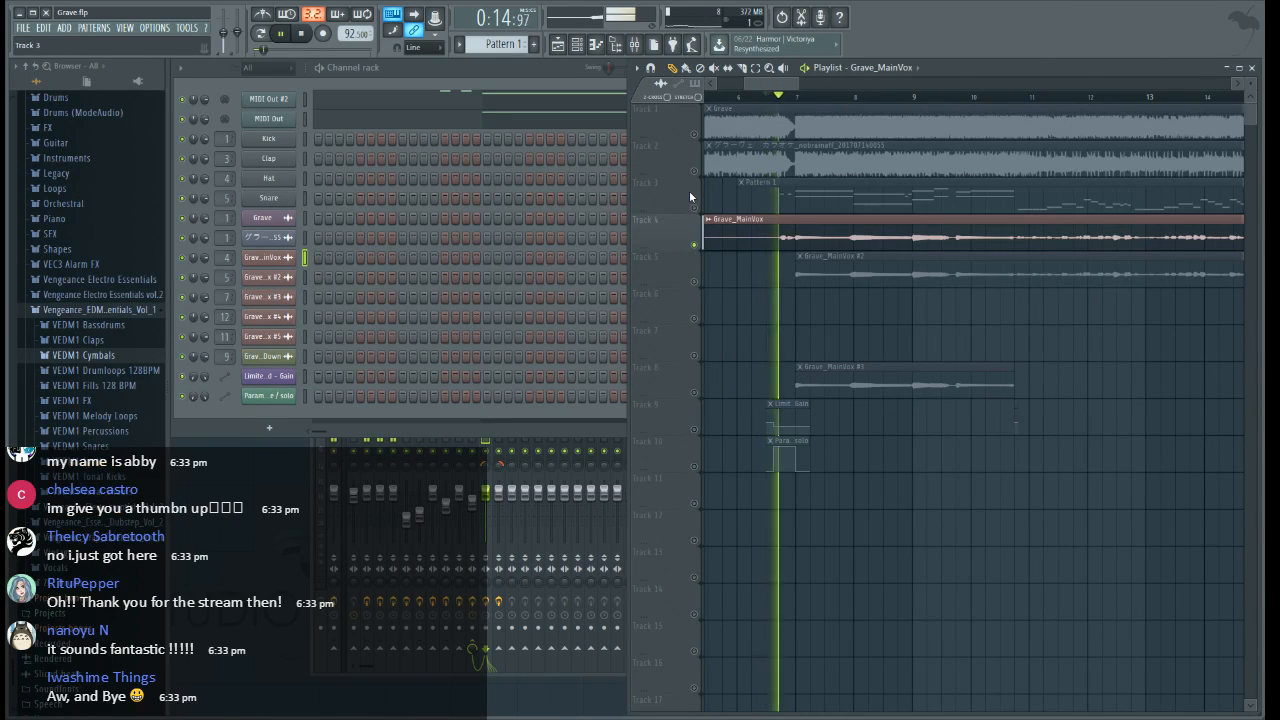
Audition the soloed Grave_MainVox vocal from bar 19
left_click_drag(780, 86, 856, 100)
key("space")
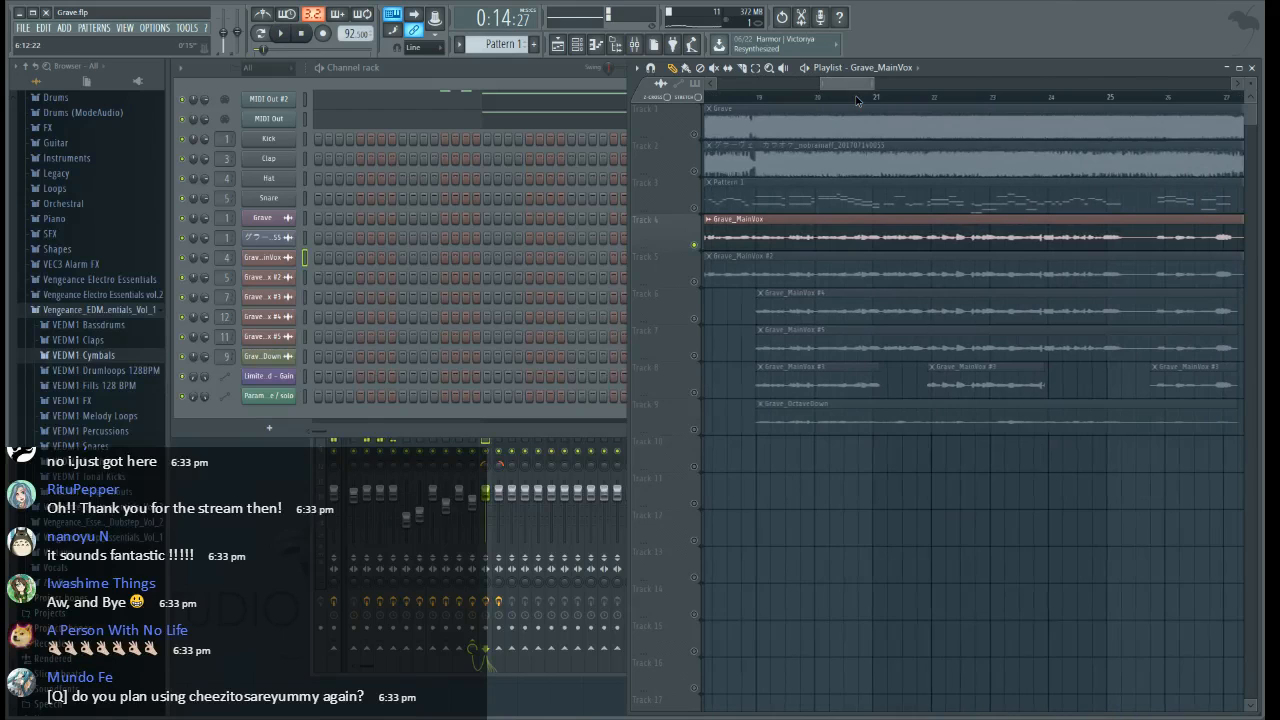
left_click(762, 99)
key("space")
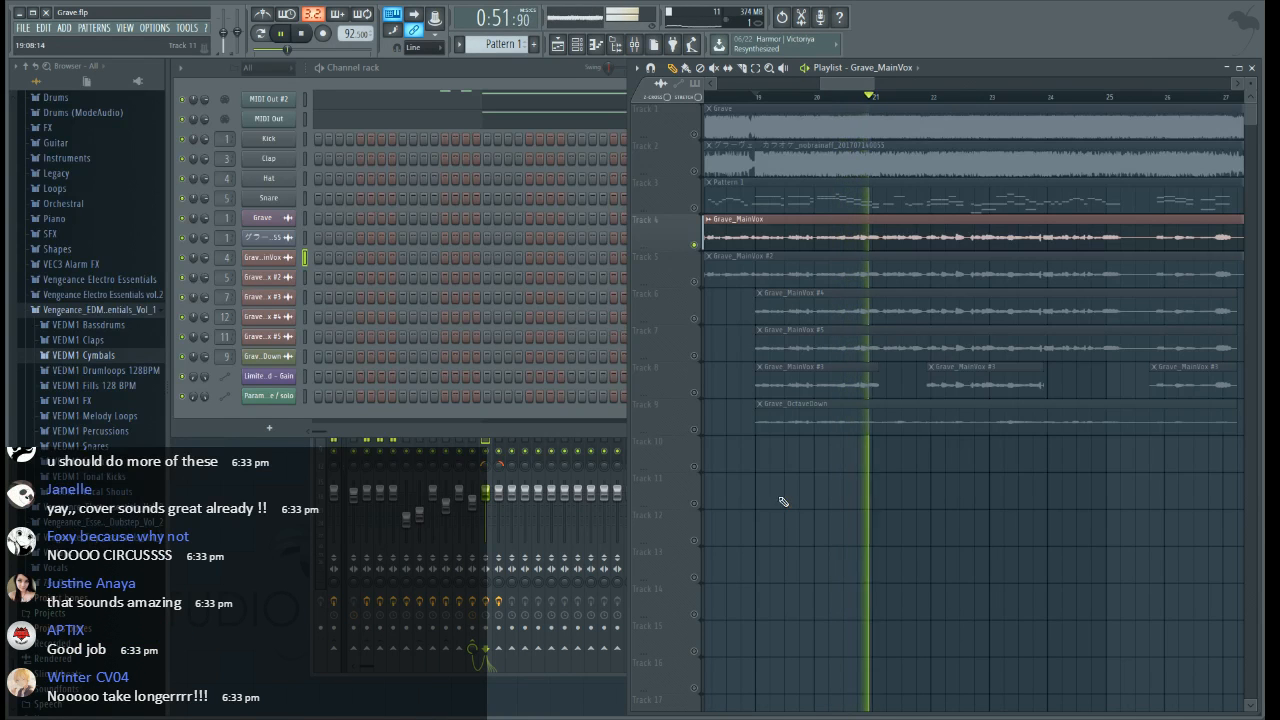
Stop playback, mute Track 4, and enable Pattern 1 on Track 3 and the Grave_MainVox #3 clips on Track 8
key("space")
left_click(695, 208, "ctrl")
left_click(694, 392)
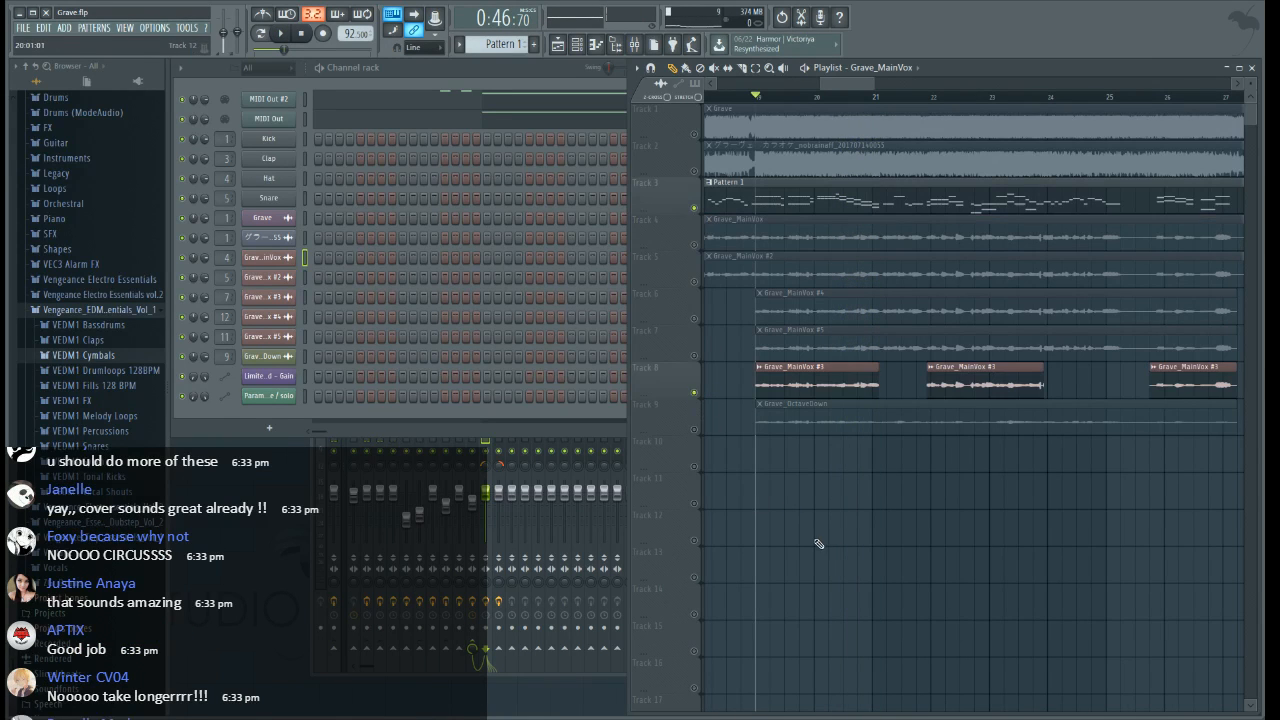
Examine the MIDI Out notes around bars 13 to 19 in the piano roll while playing the song, then return to the playlist
left_click(487, 118)
scroll(807, 284, "down", 4)
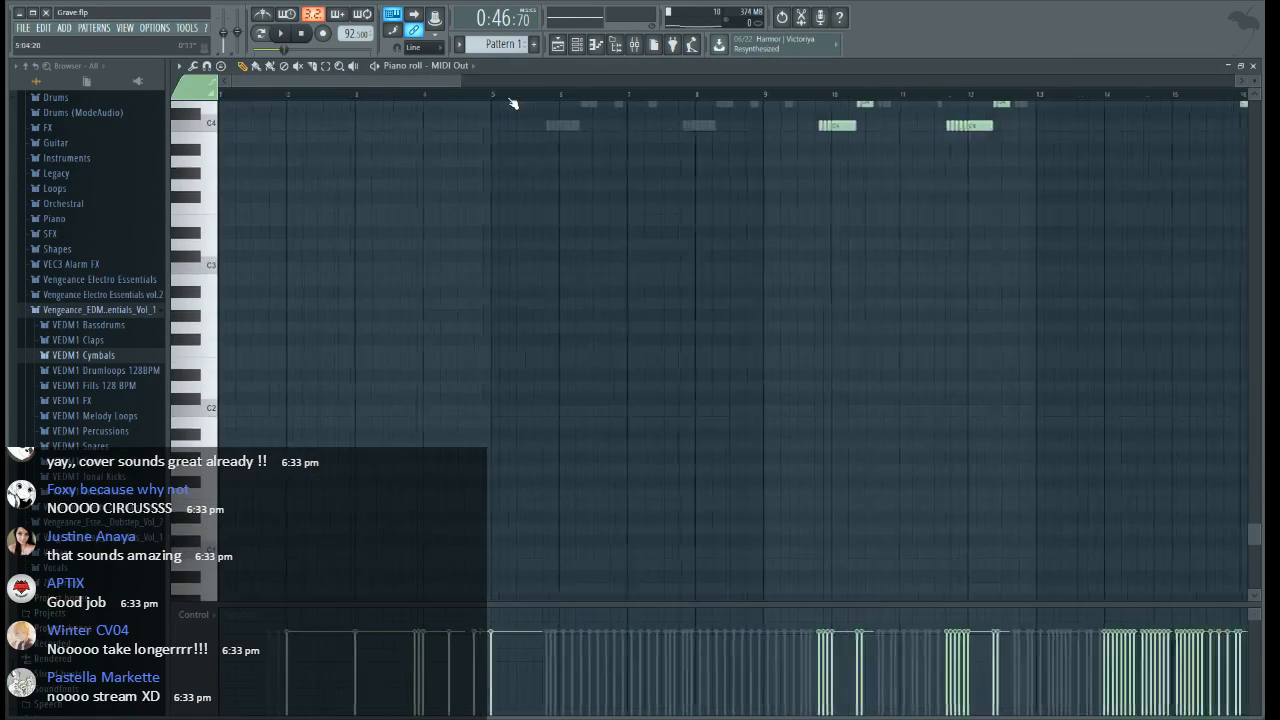
scroll(1078, 118, "down", 4)
left_click_drag(860, 81, 880, 81)
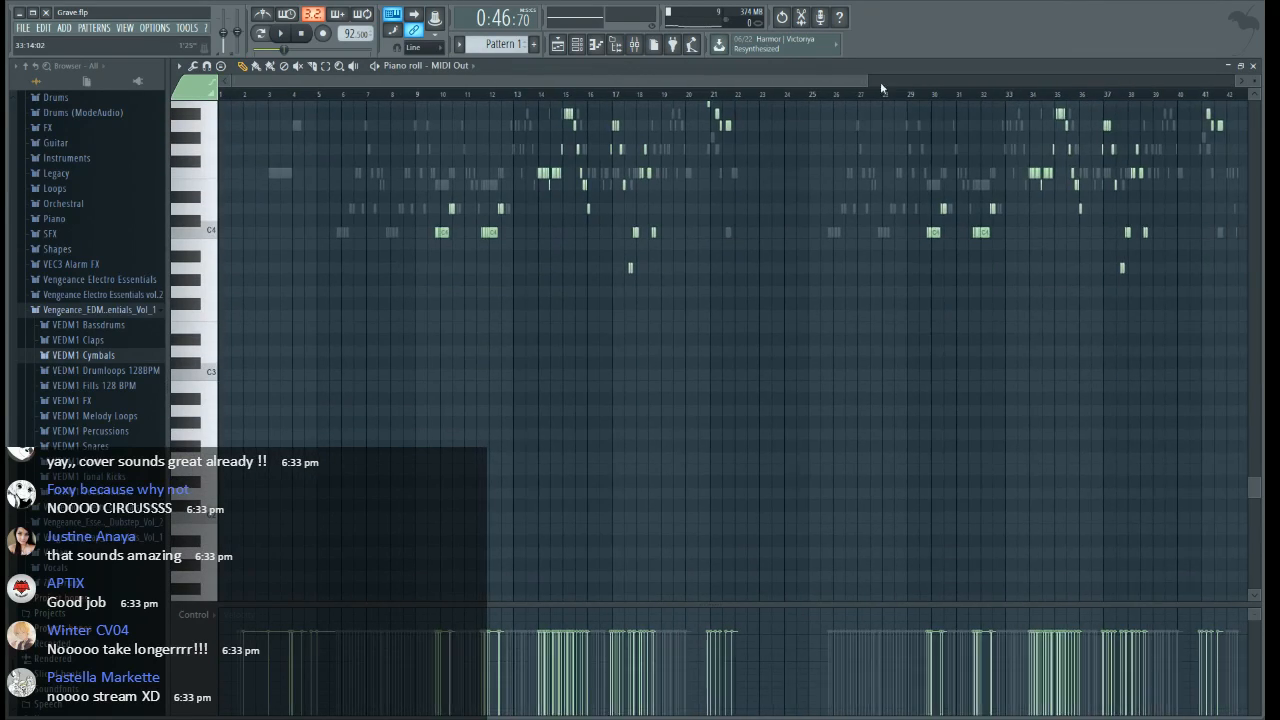
left_click_drag(388, 81, 448, 82)
scroll(446, 106, "up", 5)
scroll(497, 334, "up", 5)
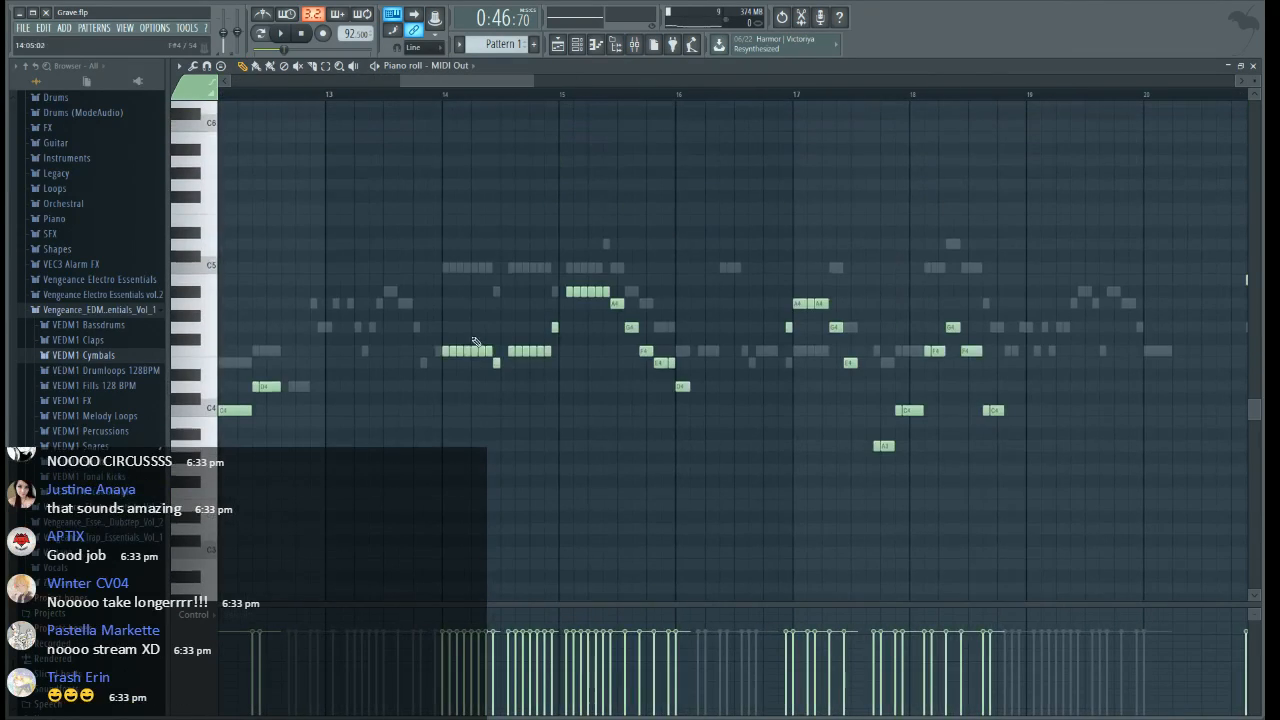
key("space")
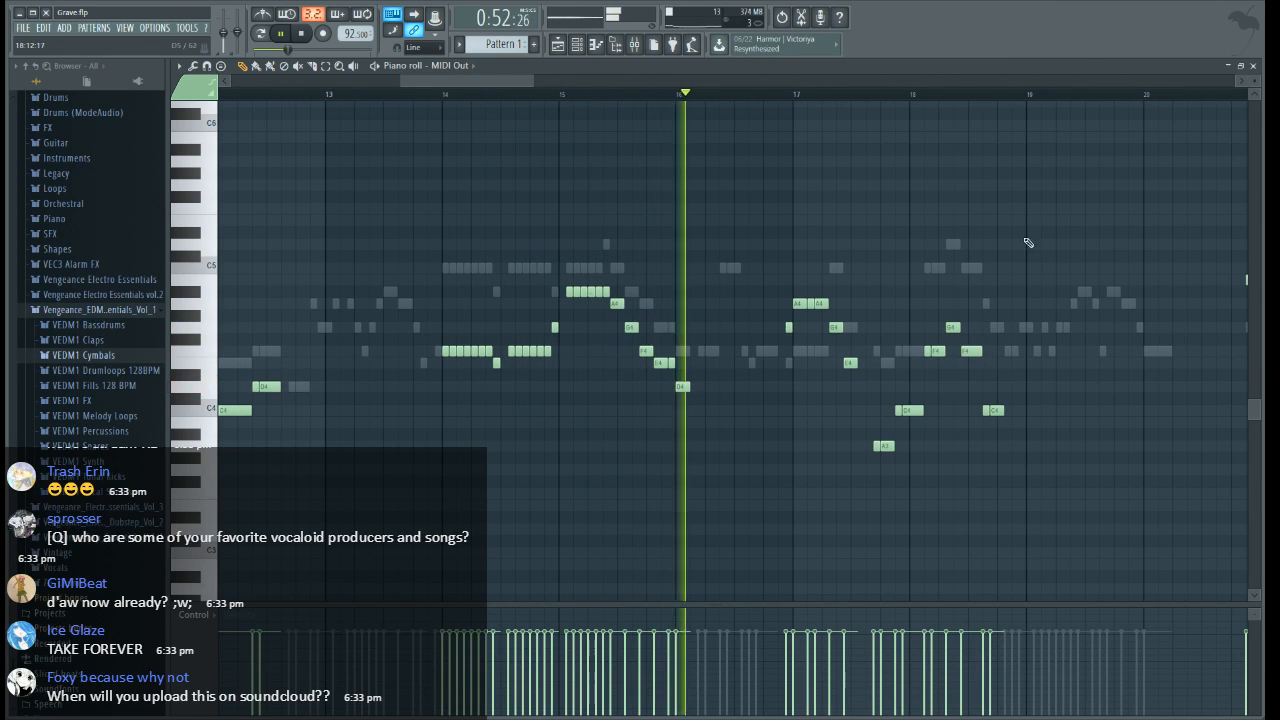
key("space")
left_click(1253, 66)
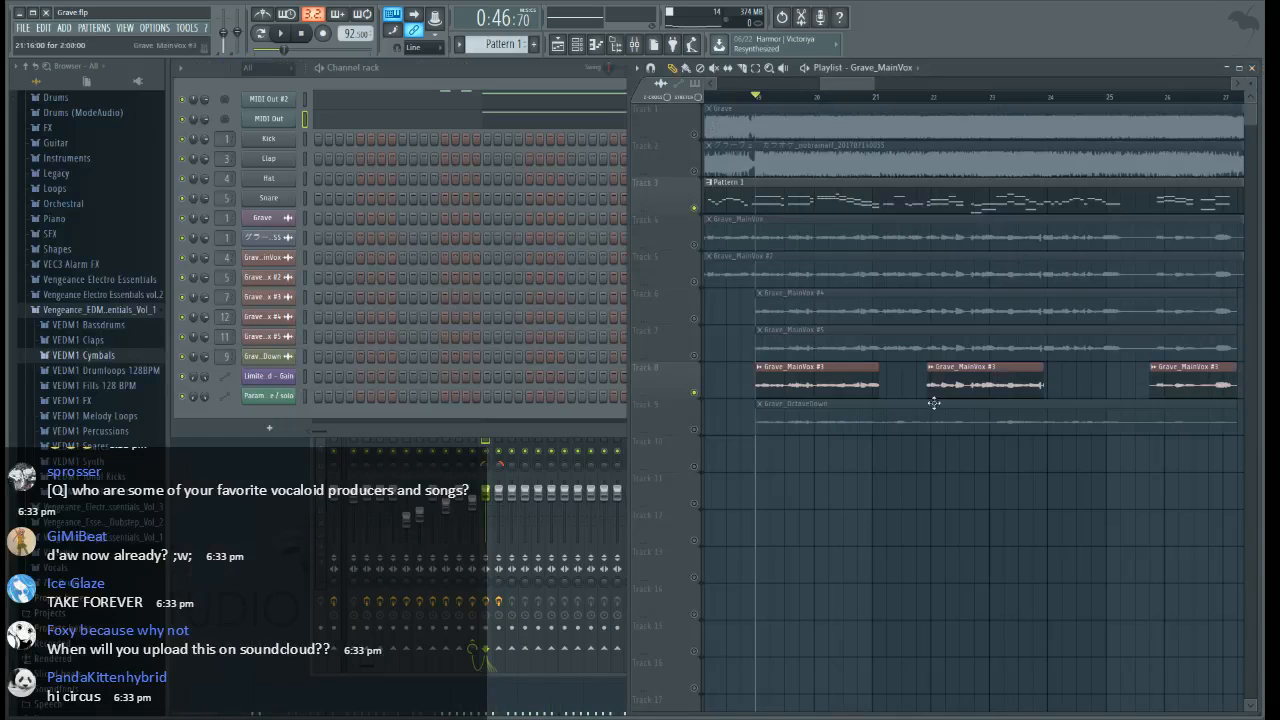
Enable Grave_MainVox on Track 4 and audition it together with Tracks 3 and 8 from bar 19
left_click(697, 244)
key("space")
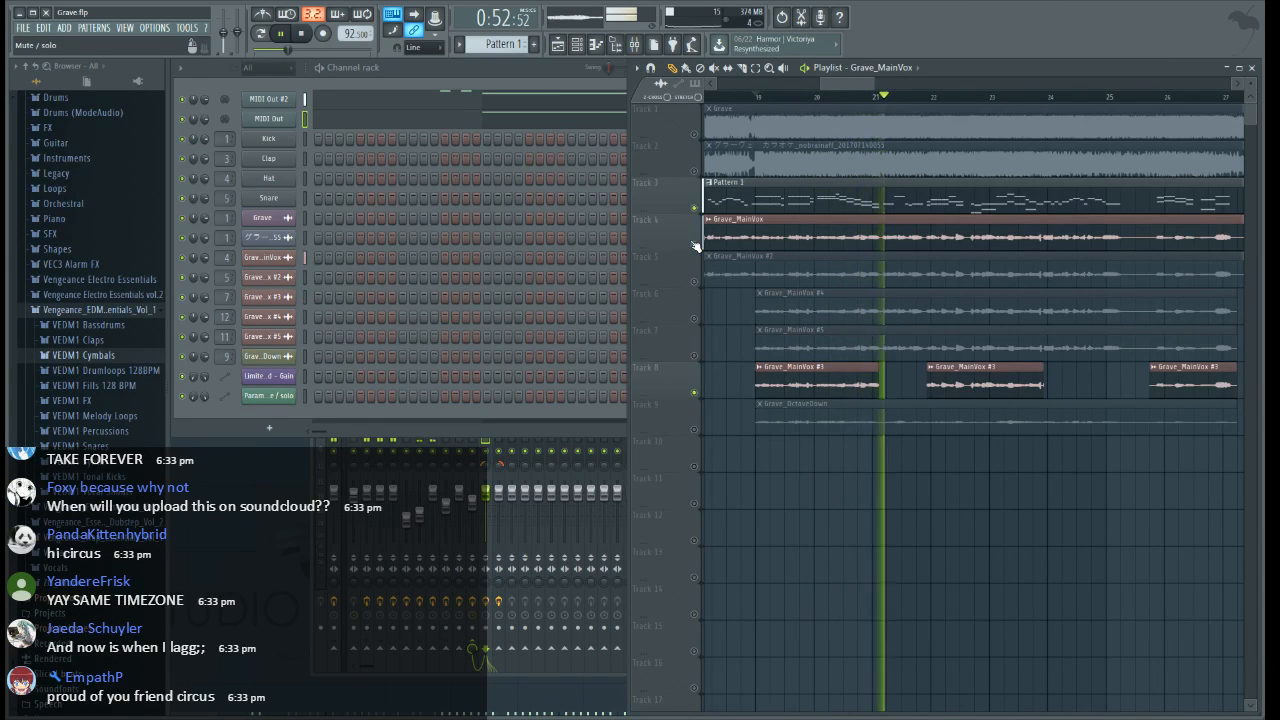
key("space")
Re-enable all tracks, mute Grave on Track 1 in favour of the karaoke instrumental on Track 2, and audition from bar 19
right_click(697, 244)
left_click(695, 170)
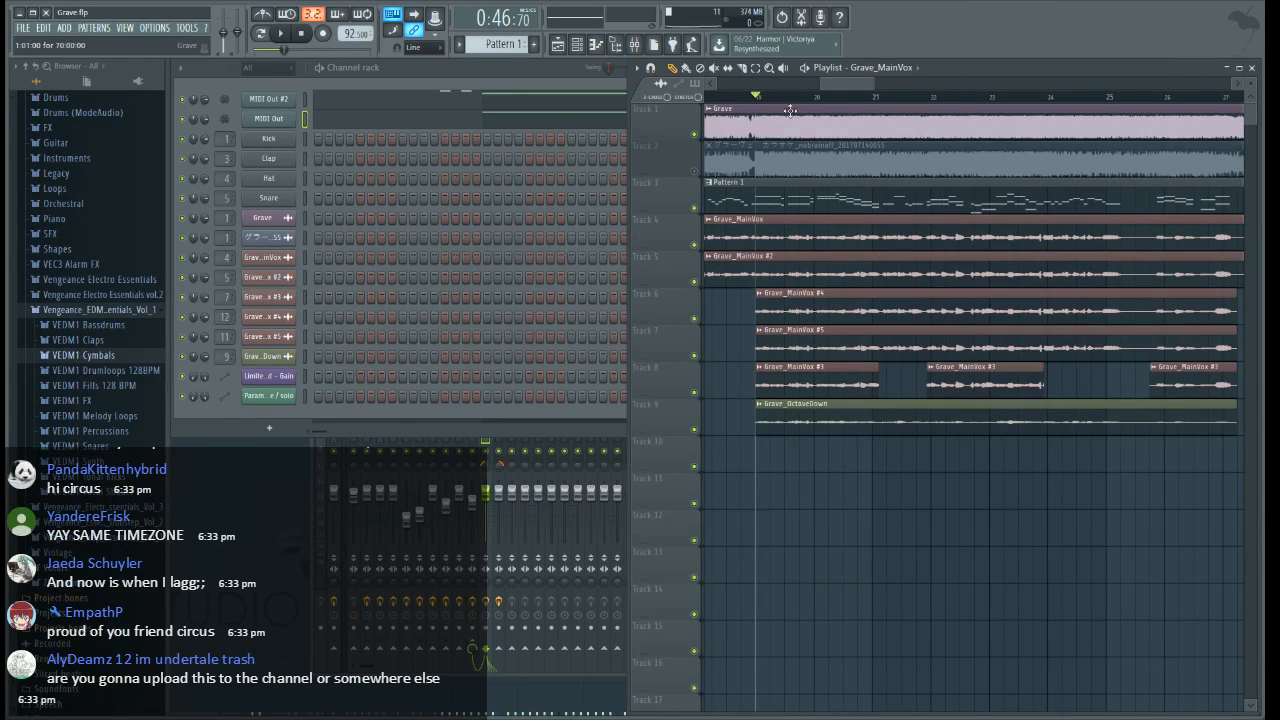
key("space")
left_click_drag(841, 85, 842, 85)
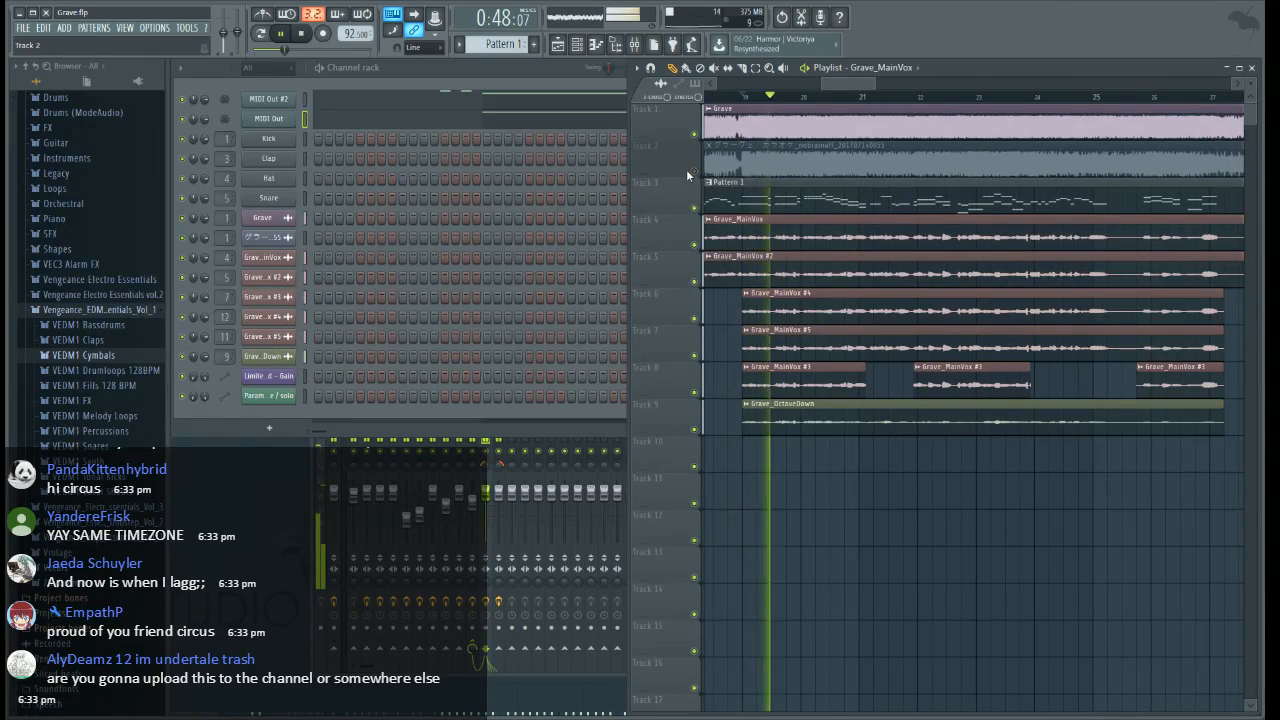
left_click(695, 135)
key("space")
left_click(695, 172)
key("space")
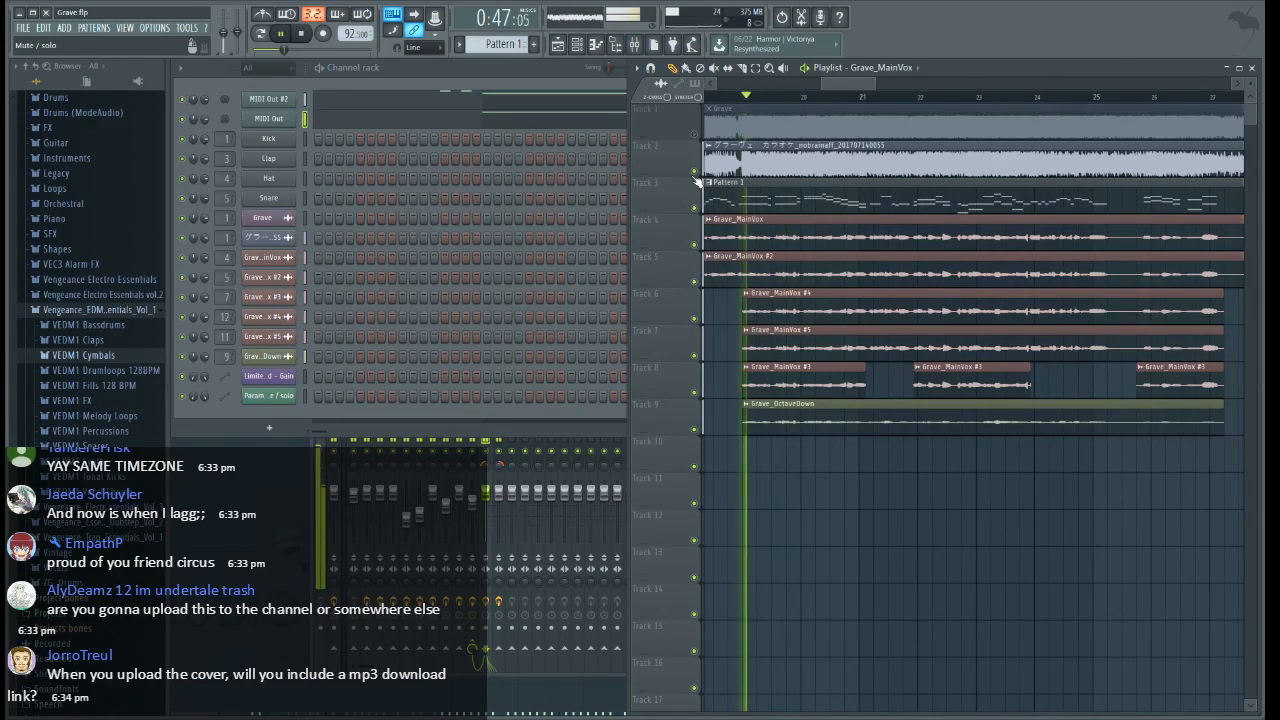
key("space")
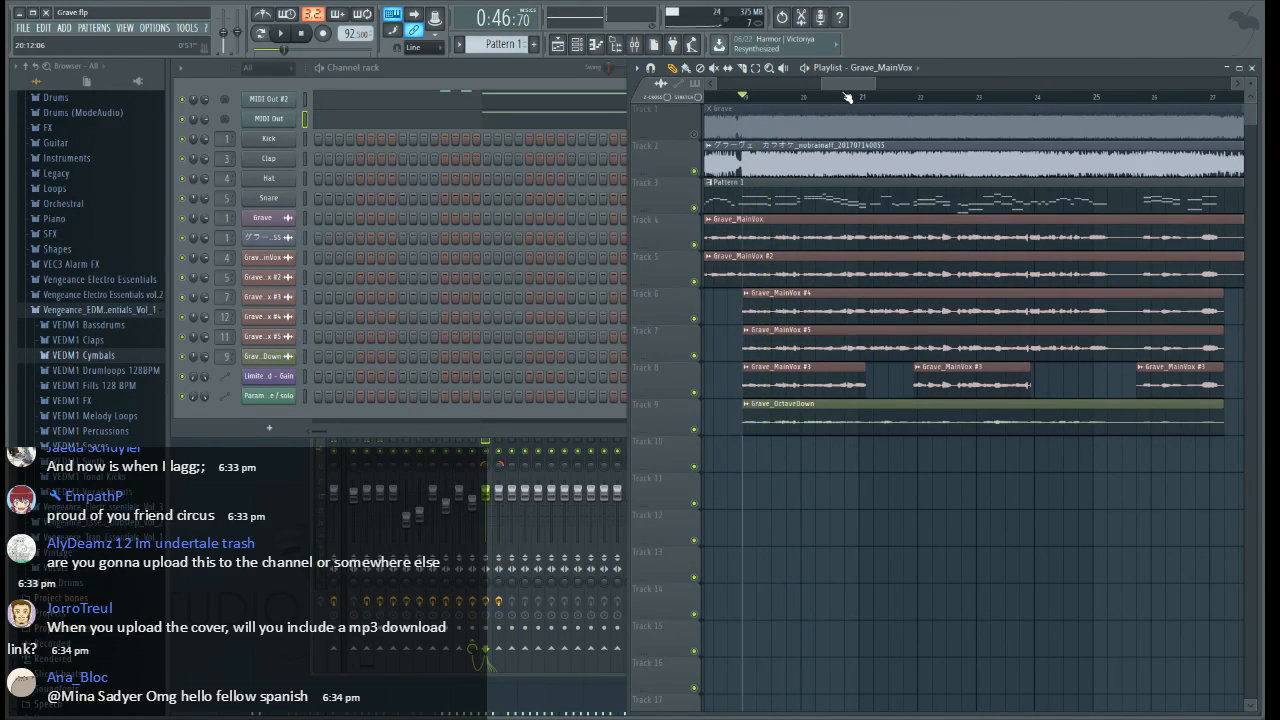
Select the Grave_MainVox #4 and #5 clips on Tracks 6 and 7 and extend their ends to about bar 45
scroll(847, 97, "down", 4)
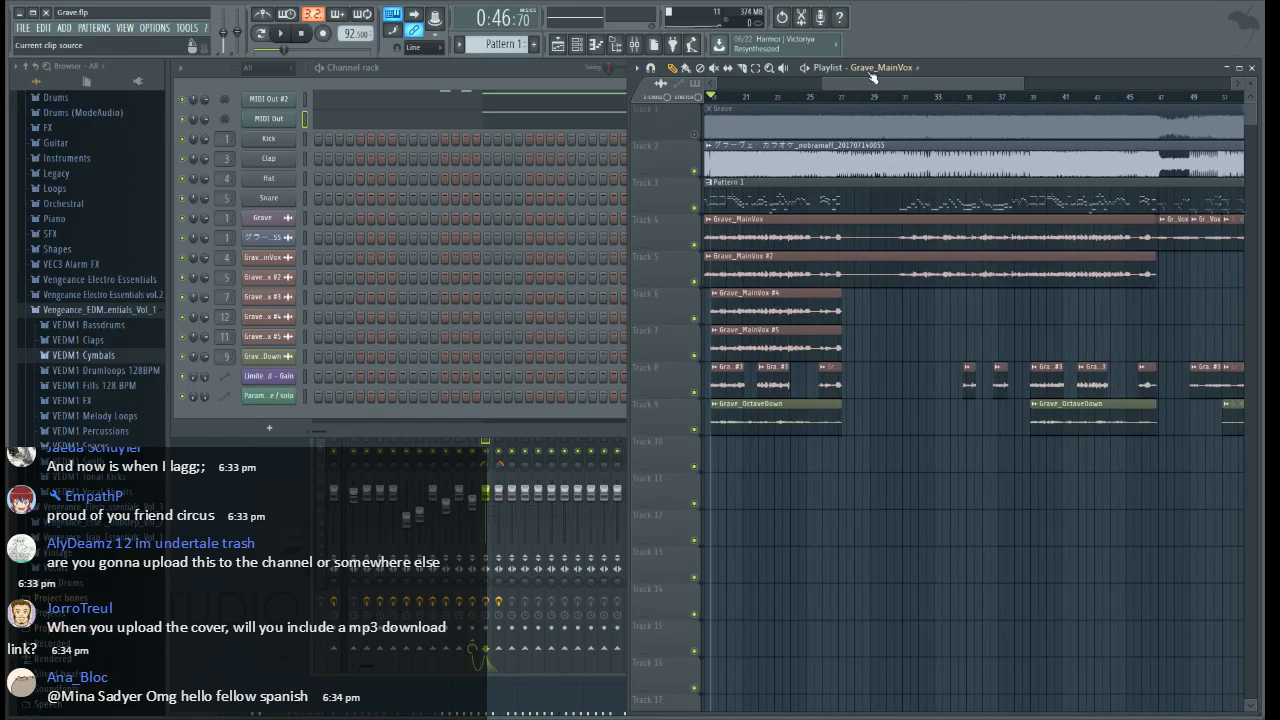
left_click_drag(877, 334, 712, 290)
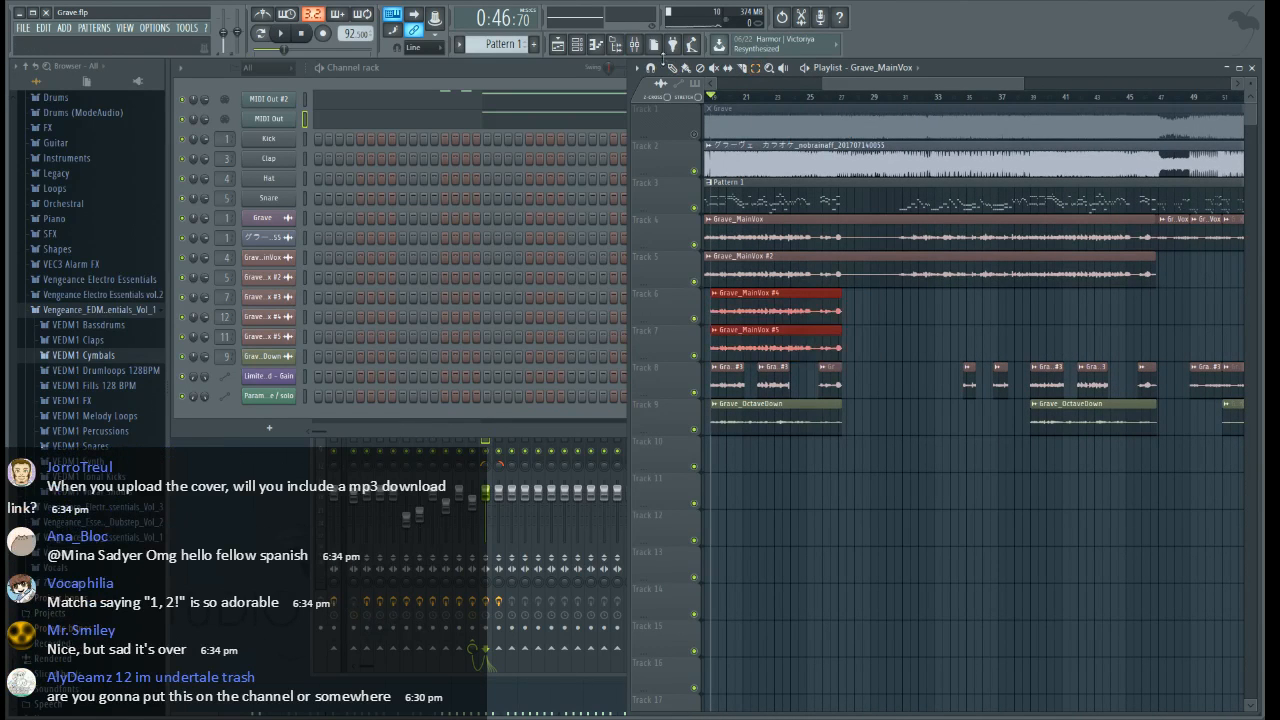
left_click_drag(843, 306, 1127, 302)
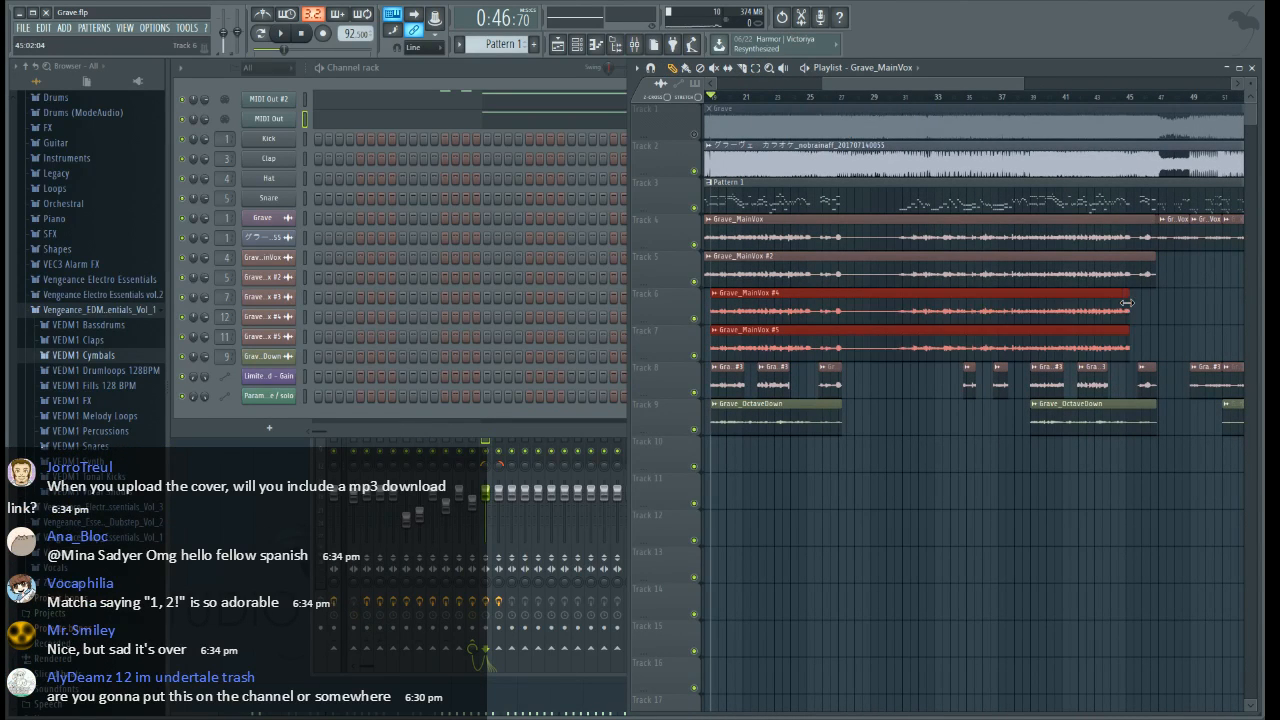
Slice the extended clips on Tracks 6 and 7 about a quarter into bar 27, where the Track 8 clip ends
left_click(744, 69)
scroll(866, 99, "up", 5)
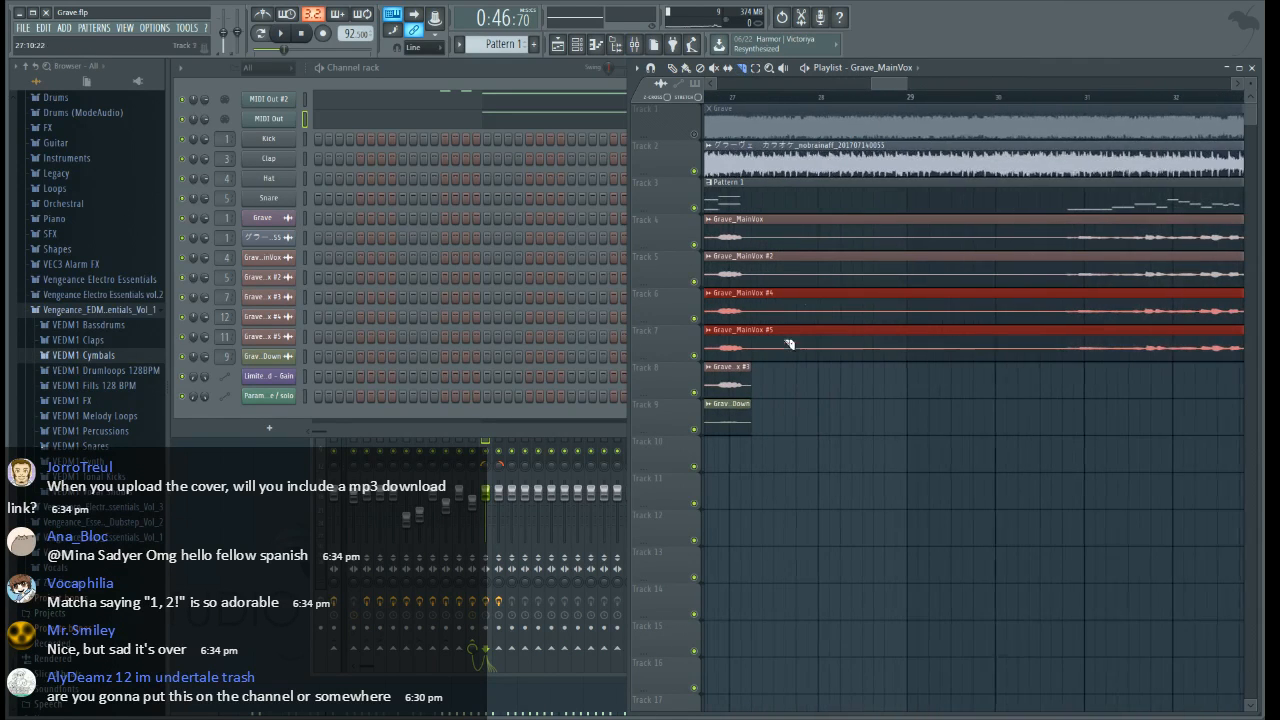
left_click_drag(756, 383, 758, 280)
Slice Grave_MainVox #4 and #5 on Tracks 6 and 7 at bar 39 and delete the sections between bars 27 and 39
left_click_drag(890, 87, 951, 98)
scroll(893, 118, "up", 2)
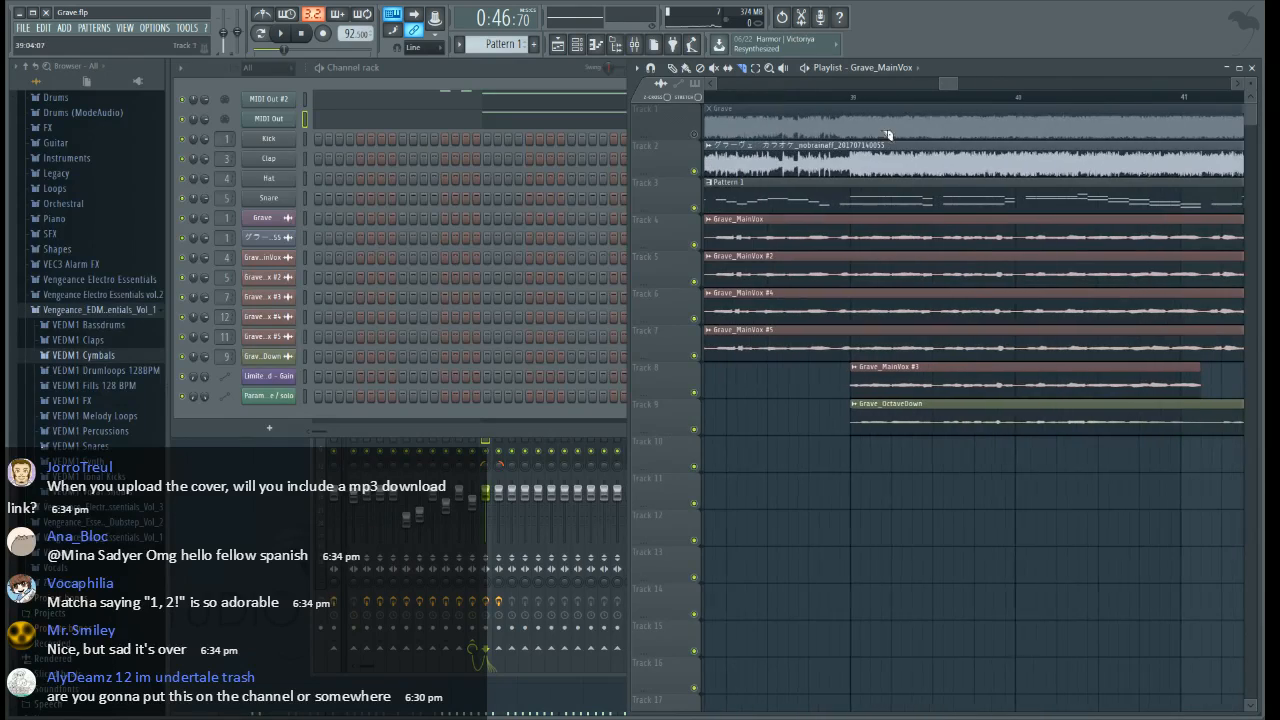
scroll(838, 101, "down", 10)
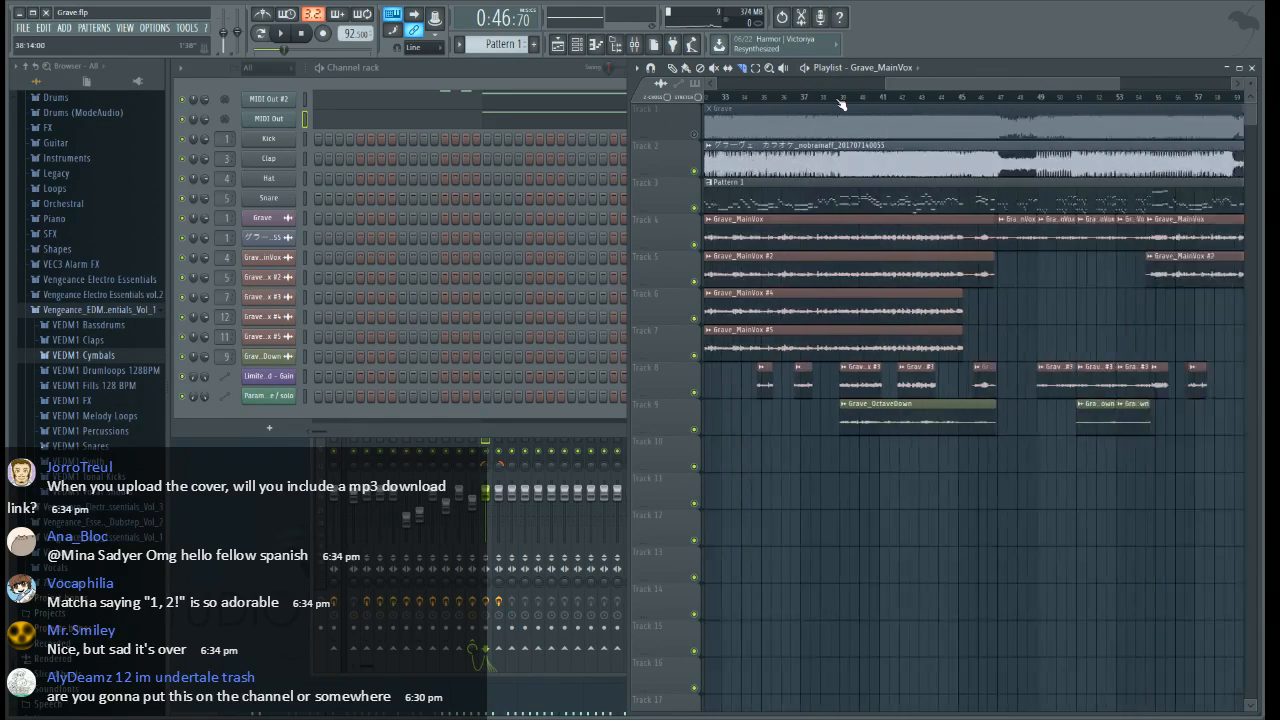
scroll(913, 104, "up", 7)
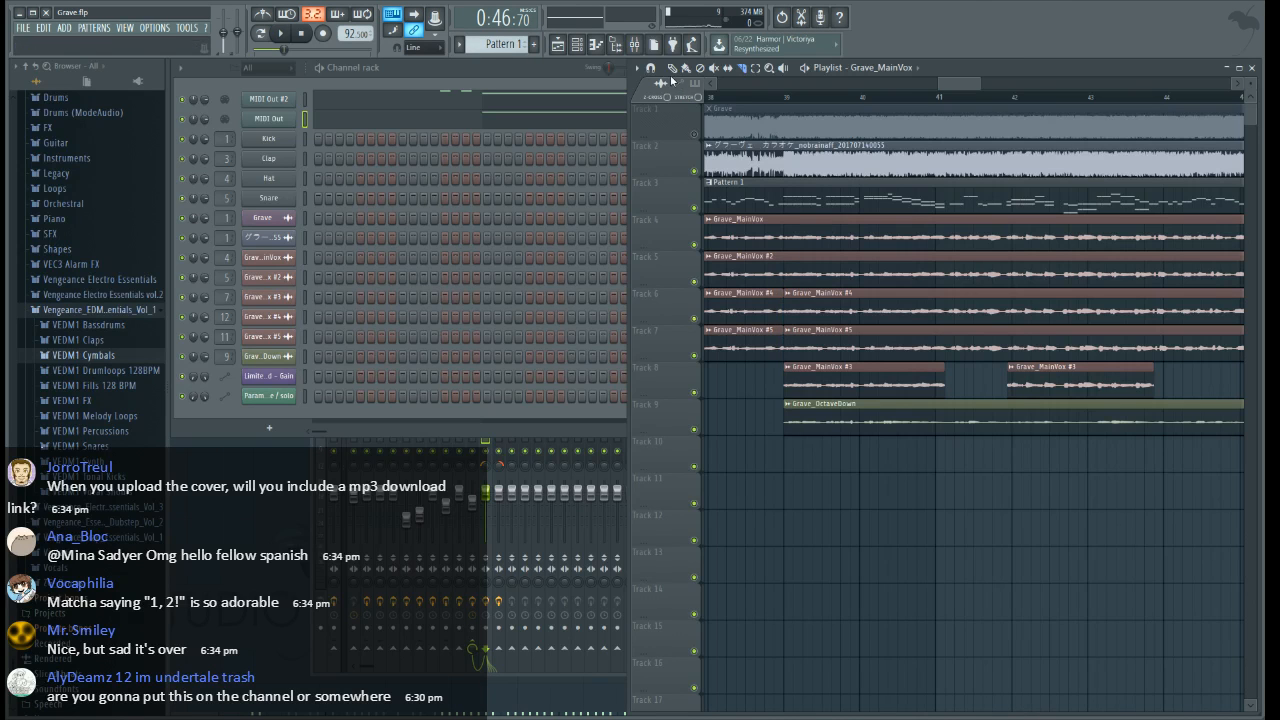
right_click(748, 309)
right_click(757, 344)
Audition from late bar 38 and extend the Grave_MainVox #4 and #5 sections on Tracks 6 and 7 to about bar 47
left_click(769, 99)
key("space")
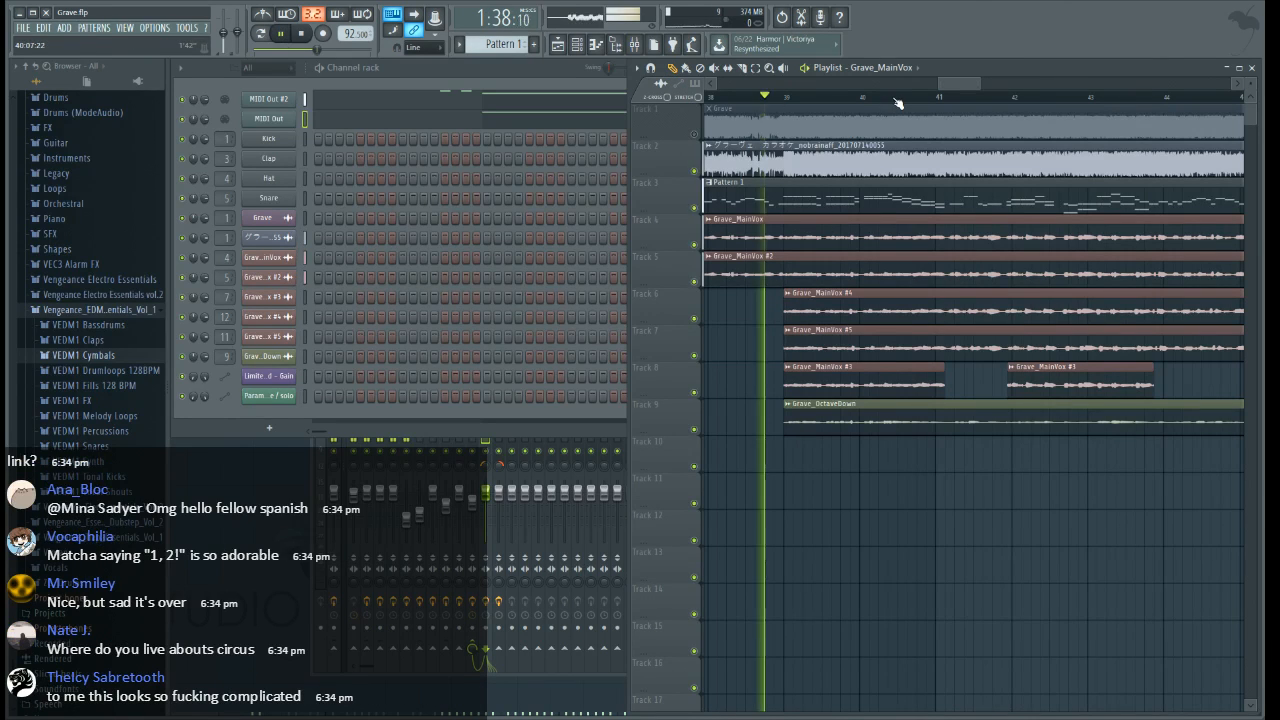
scroll(945, 102, "down", 2)
left_click_drag(1002, 85, 1020, 85)
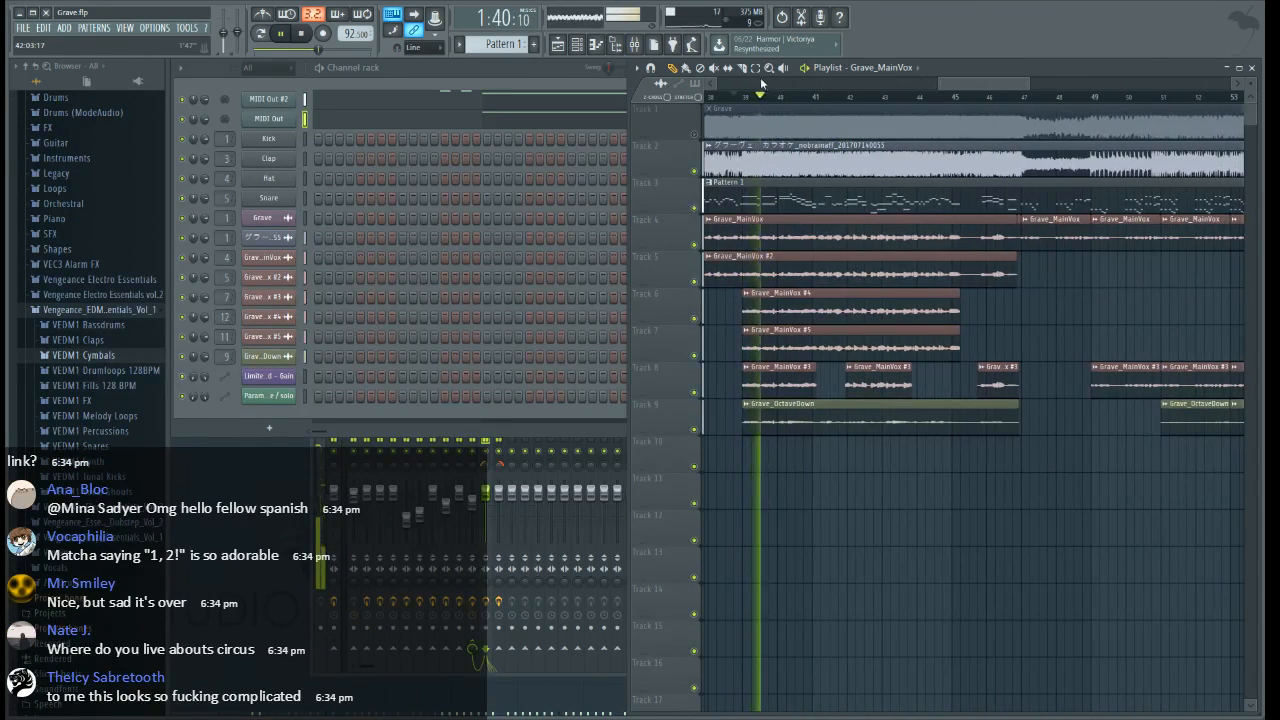
left_click_drag(967, 288, 922, 356)
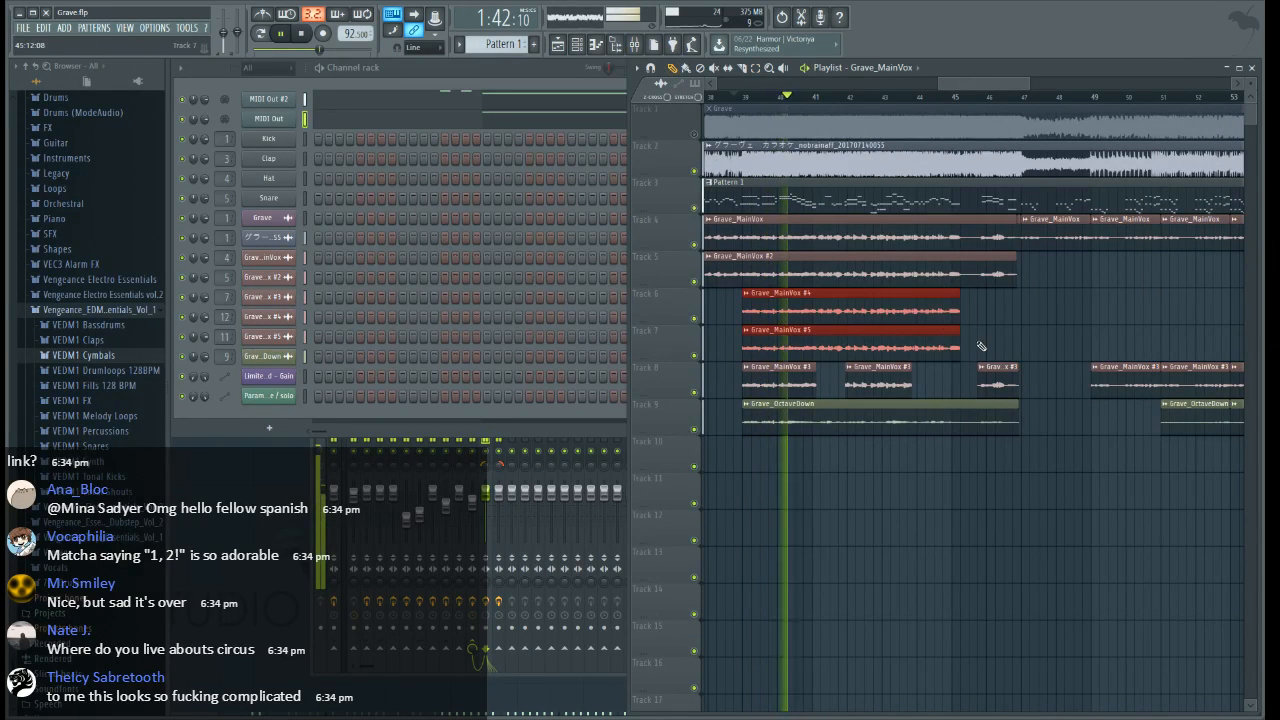
key("space")
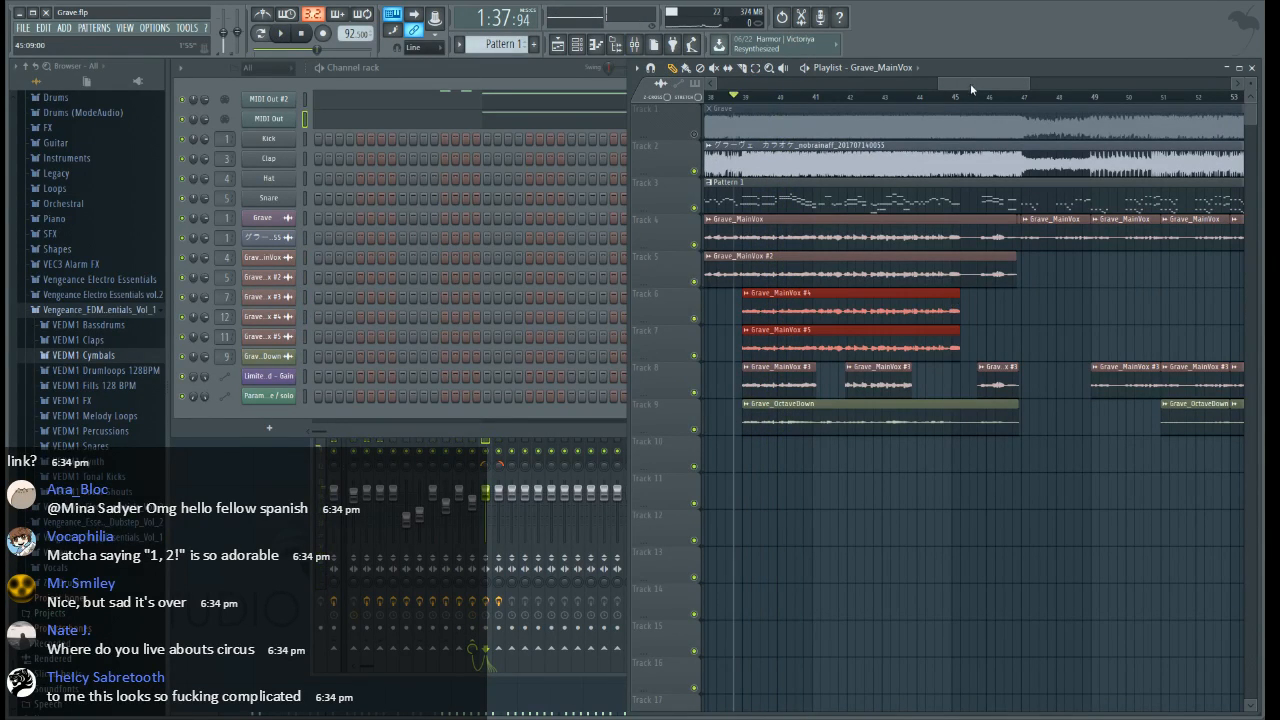
mouse_move(971, 89)
left_mouse_down()
mouse_move(902, 89)
mouse_move(976, 89)
left_mouse_up()
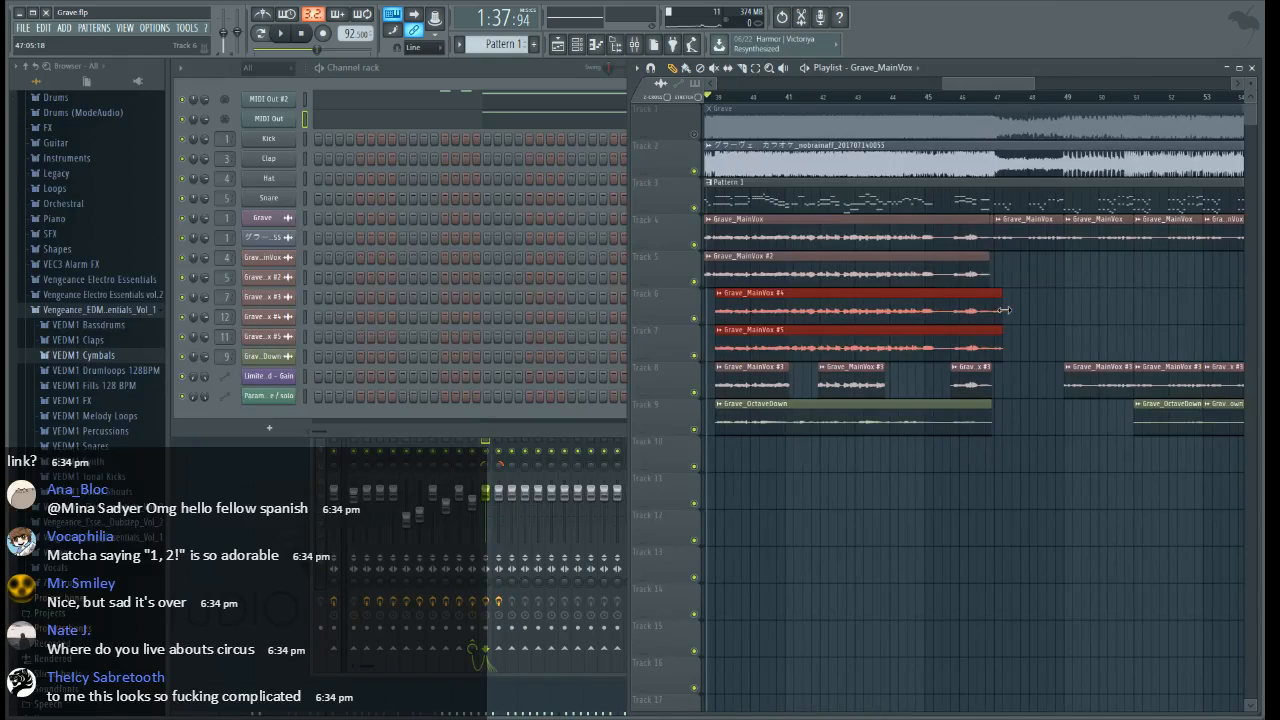
Audition the layered vocal entrance at bar 39 up close, deselect the clips, and set the snap to none
scroll(715, 97, "up", 8)
key("space")
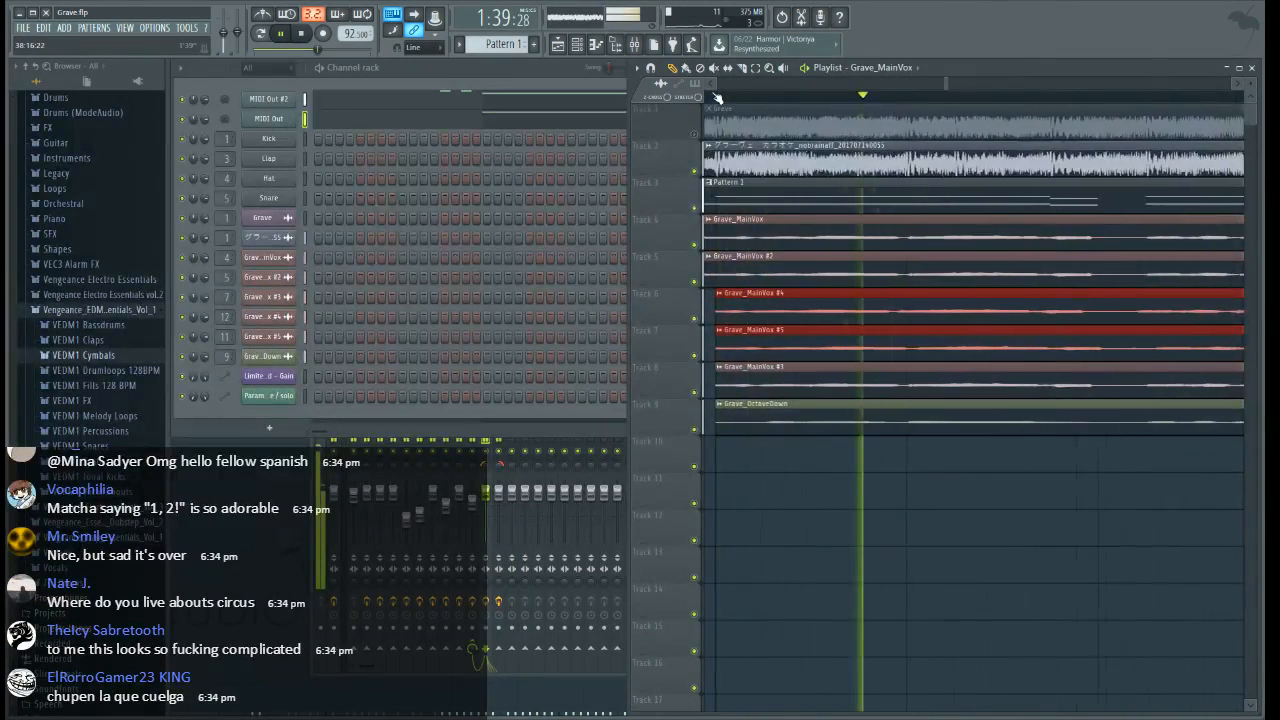
key("space")
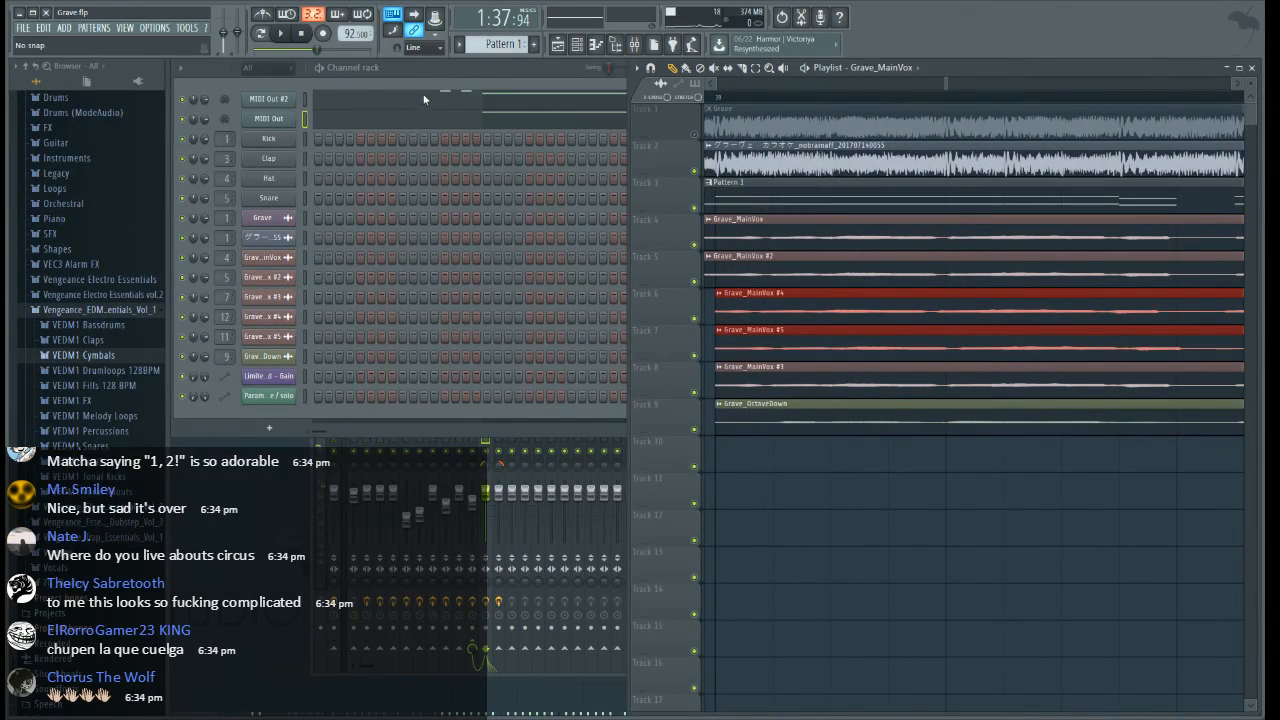
left_click(844, 566, "ctrl")
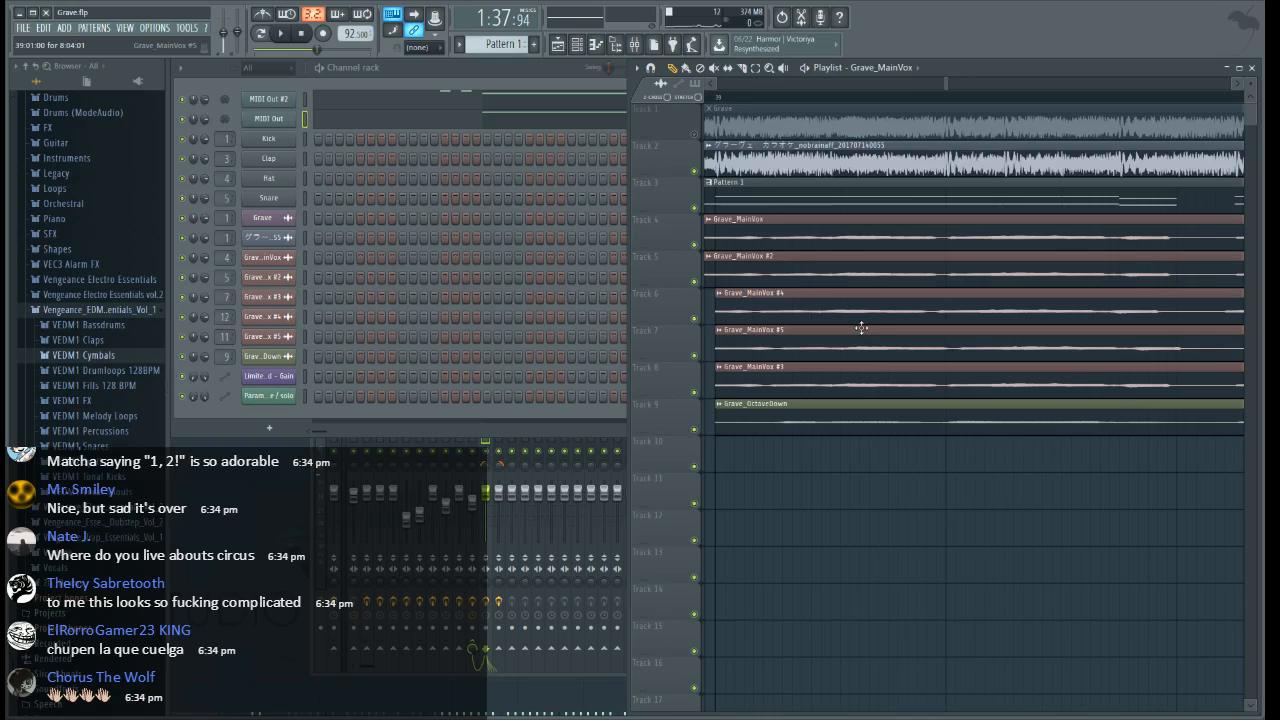
Try fine adjustments to the start edges of Grave_MainVox #4 and #5 around bar 39 while playing the entrance
left_click(711, 98)
scroll(711, 98, "up", 2)
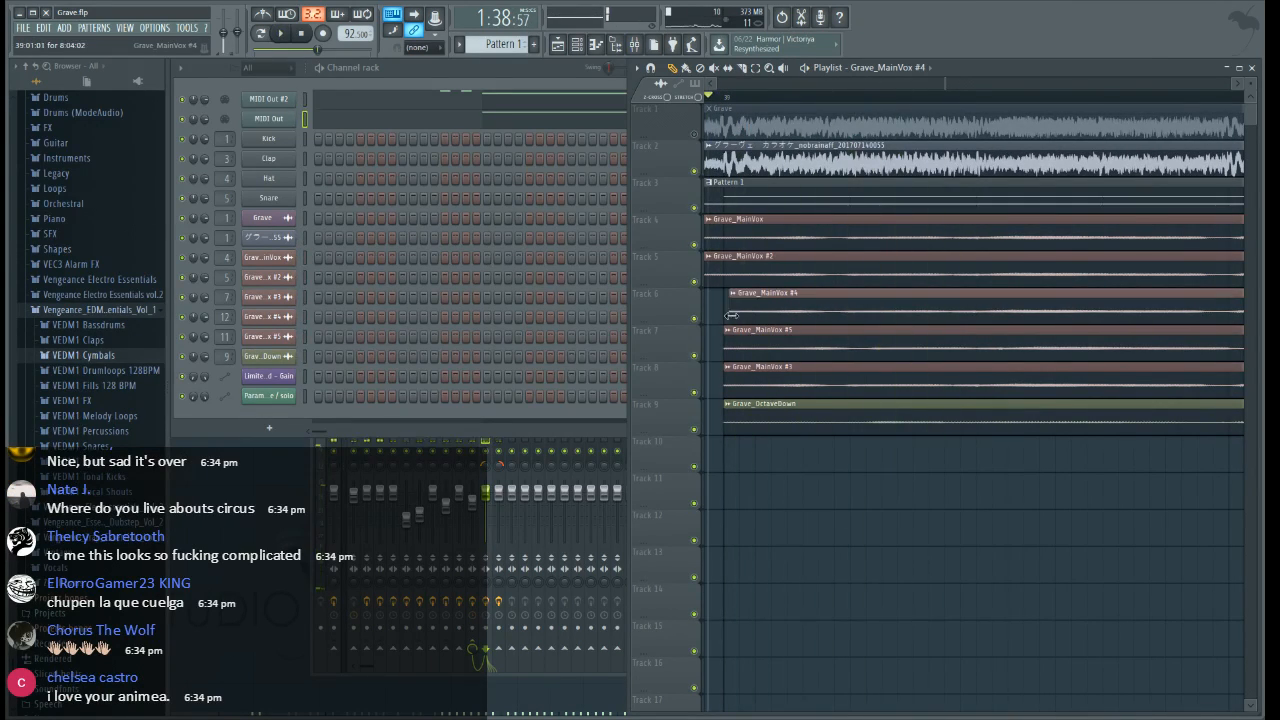
left_click(877, 343)
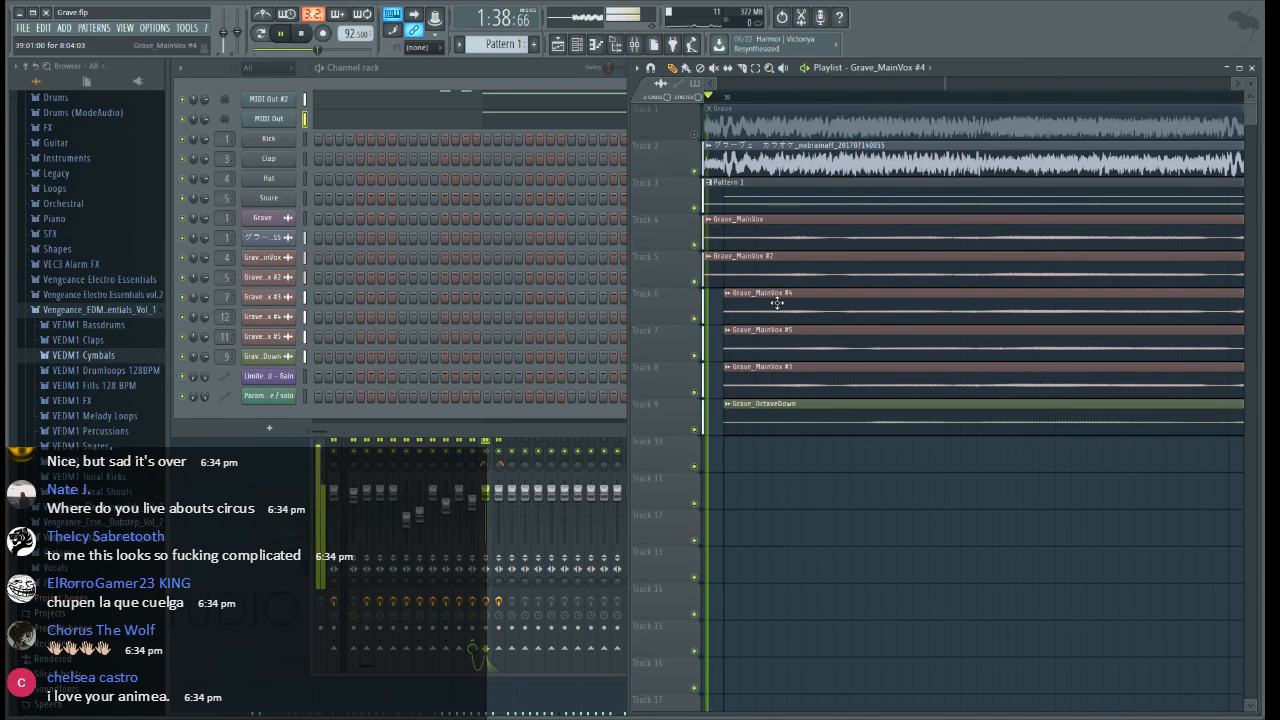
key("space")
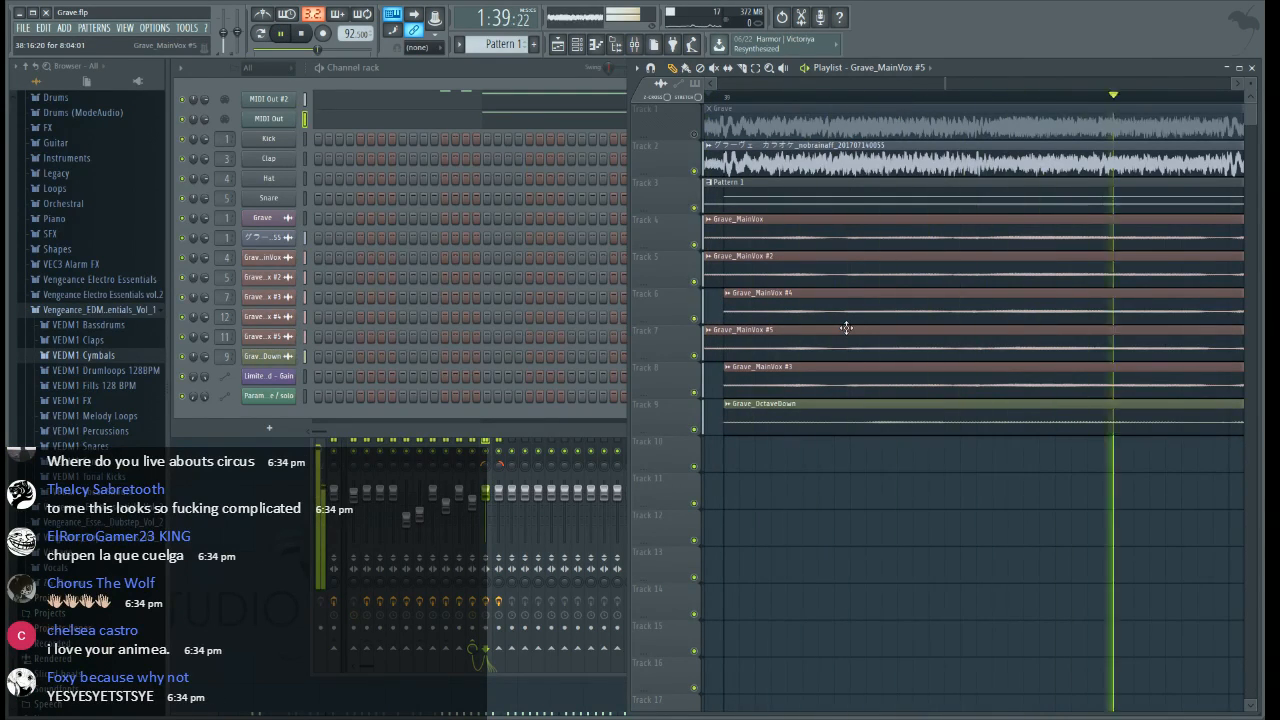
Set the snap back to Line and trim the lead-in of Grave_MainVox #5 on Track 7 back to bar 39
scroll(872, 102, "down", 3)
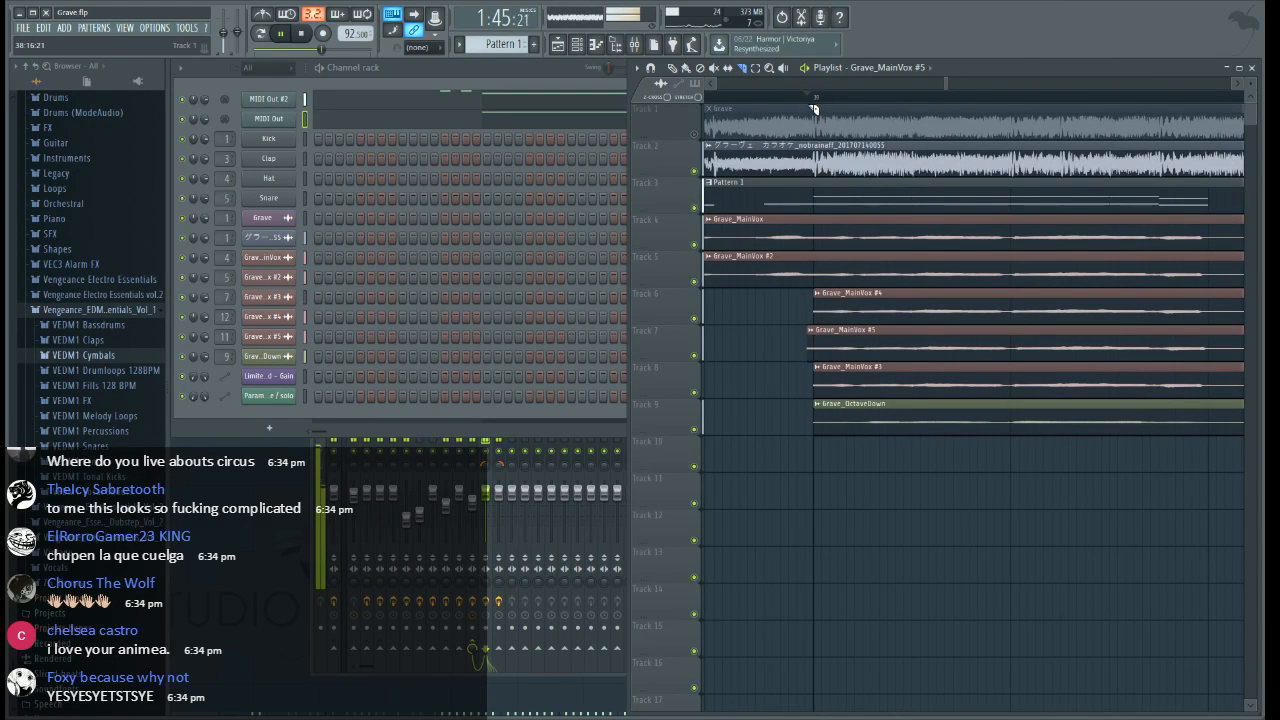
left_click(432, 62)
scroll(812, 102, "up", 3)
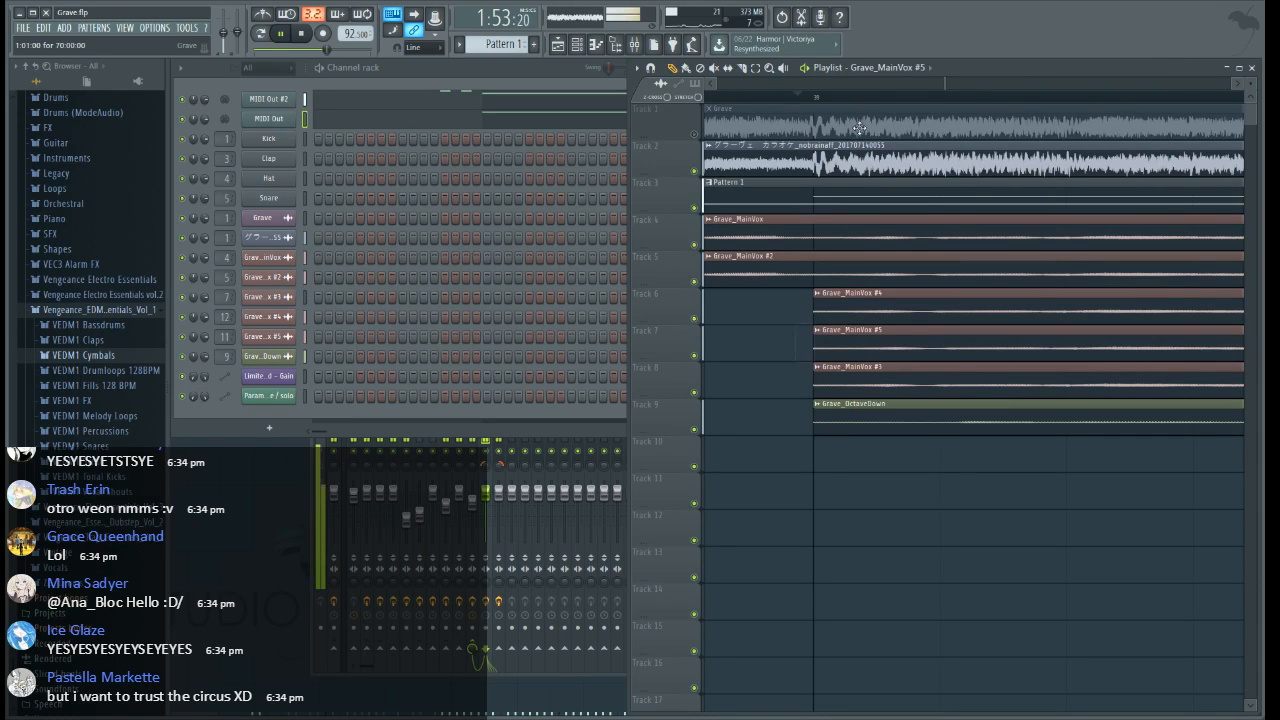
Slice Grave_MainVox #4 and #5 on Tracks 6 and 7 just before bar 47 and delete the leftover tails
scroll(868, 96, "down", 5)
left_click_drag(949, 86, 996, 98)
left_click(743, 69)
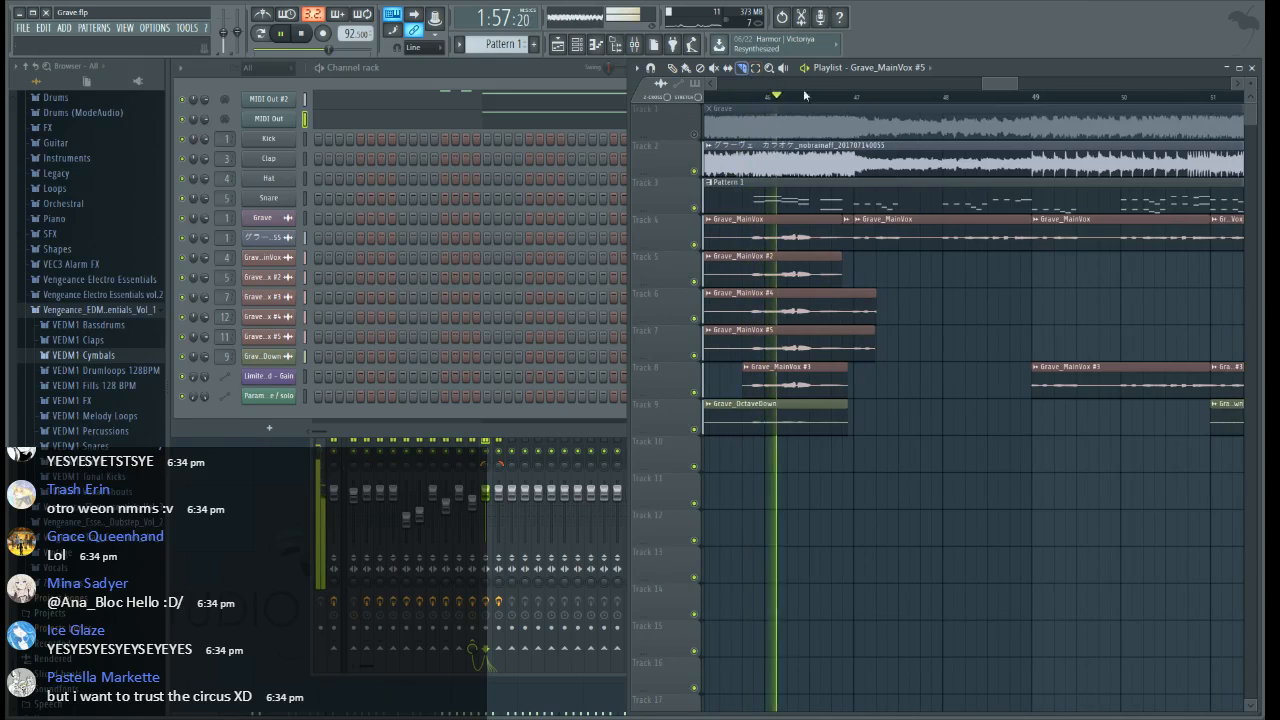
scroll(837, 103, "up", 3)
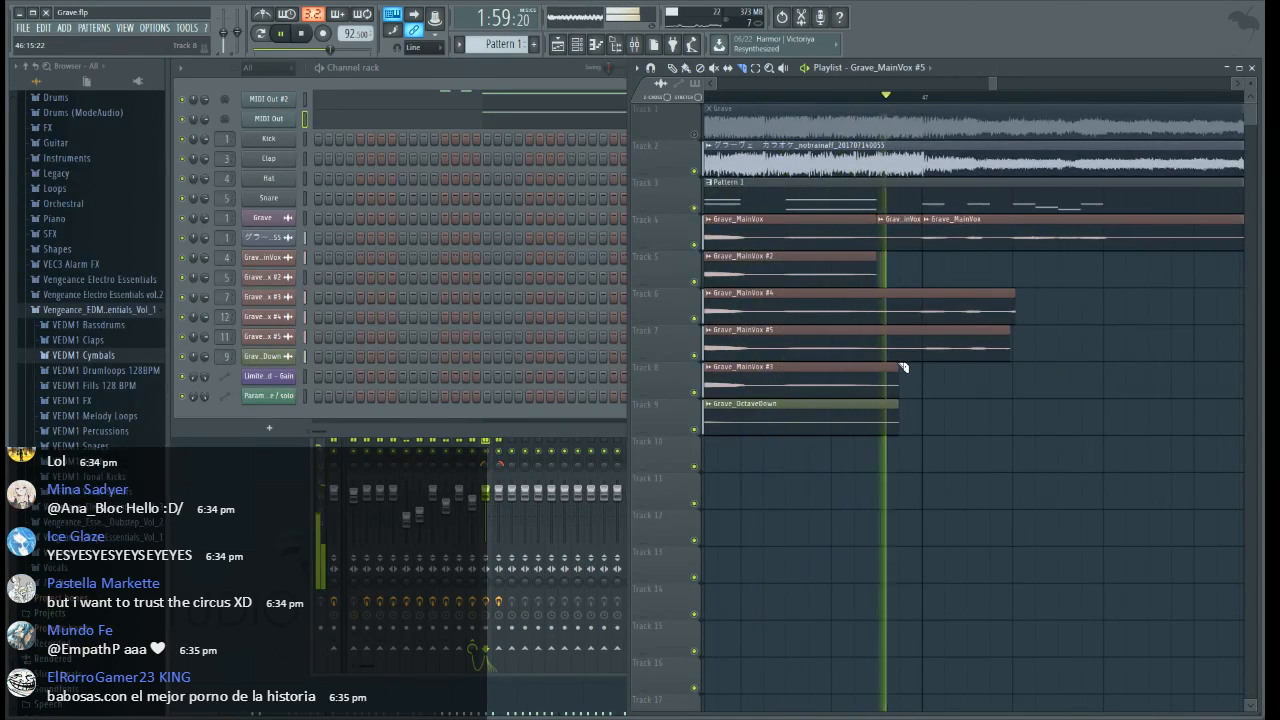
left_click_drag(897, 371, 905, 285)
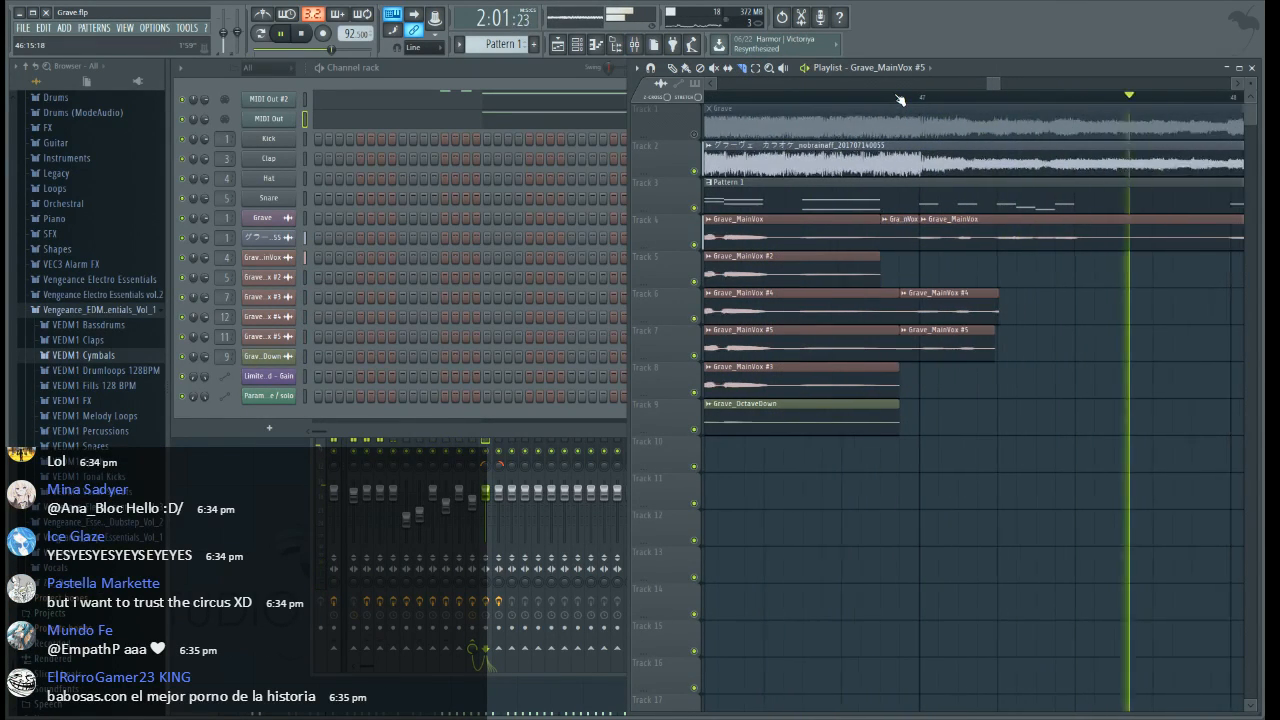
scroll(900, 100, "down", 5)
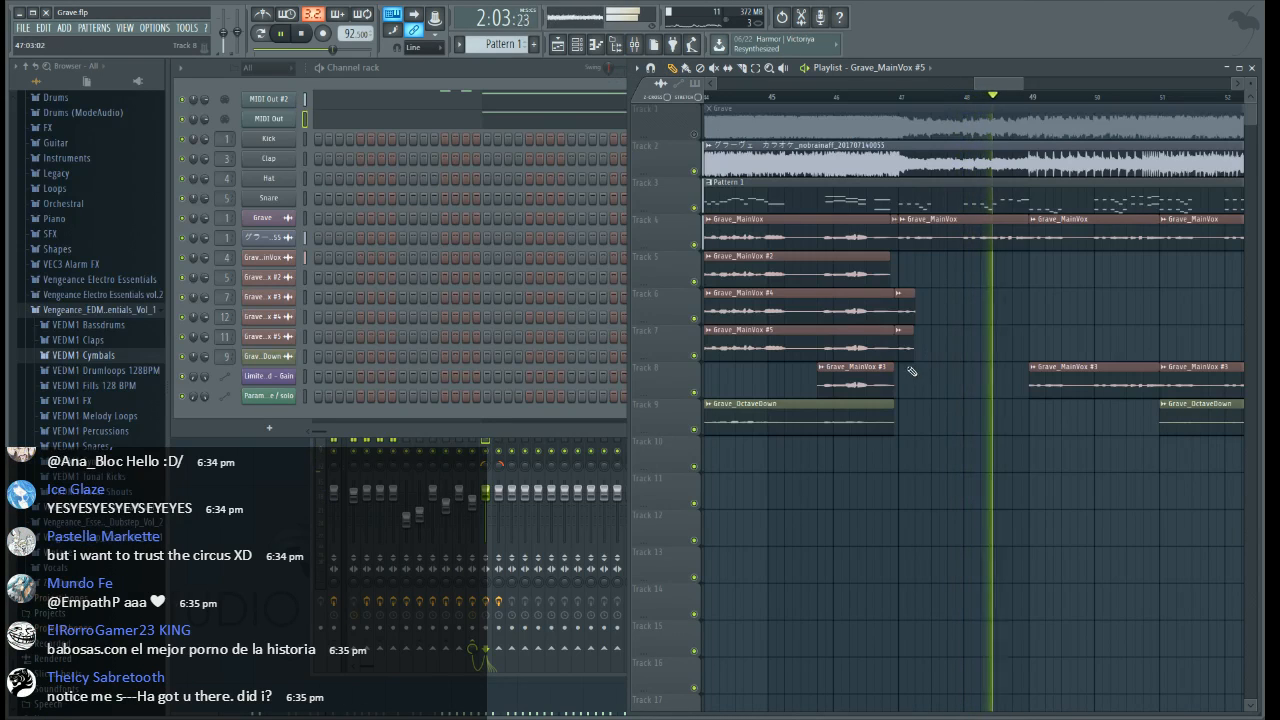
scroll(955, 101, "down", 4)
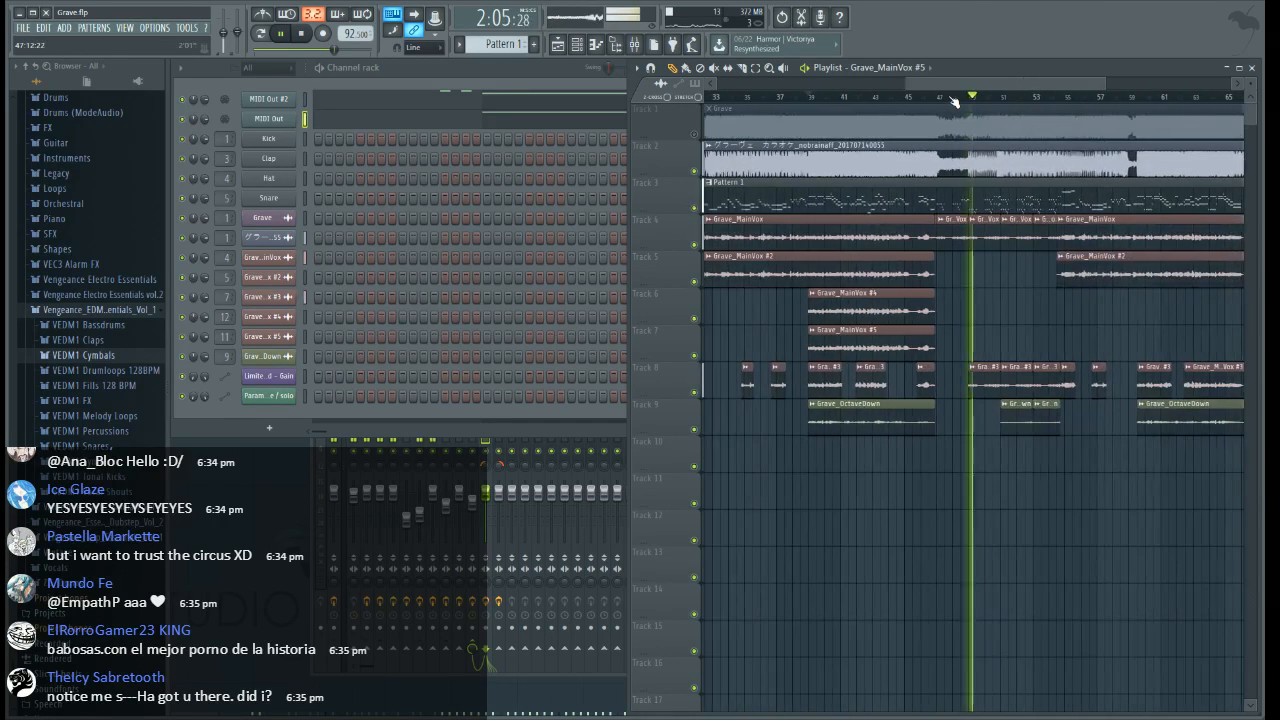
scroll(955, 101, "up", 2)
scroll(1037, 97, "down", 2)
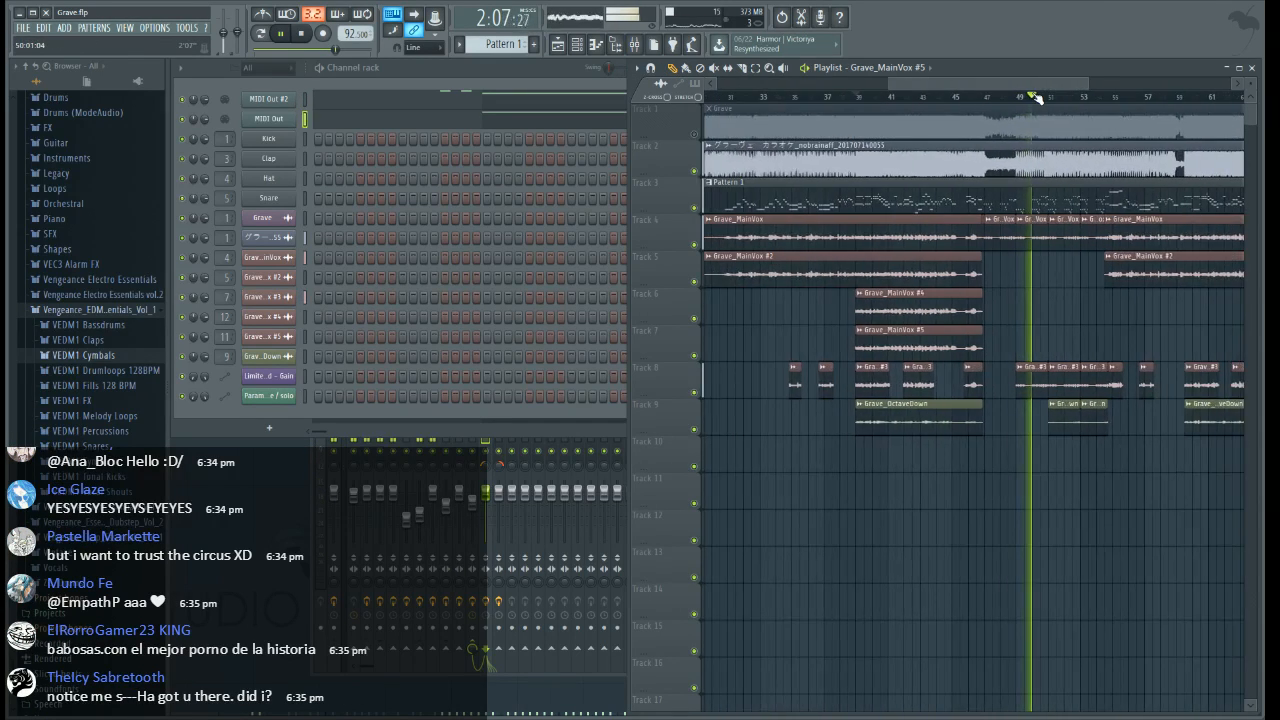
Extend Grave_MainVox #4 and #5 together to about bar 49 and slice both clips near bar 47
left_click_drag(989, 87, 1005, 87)
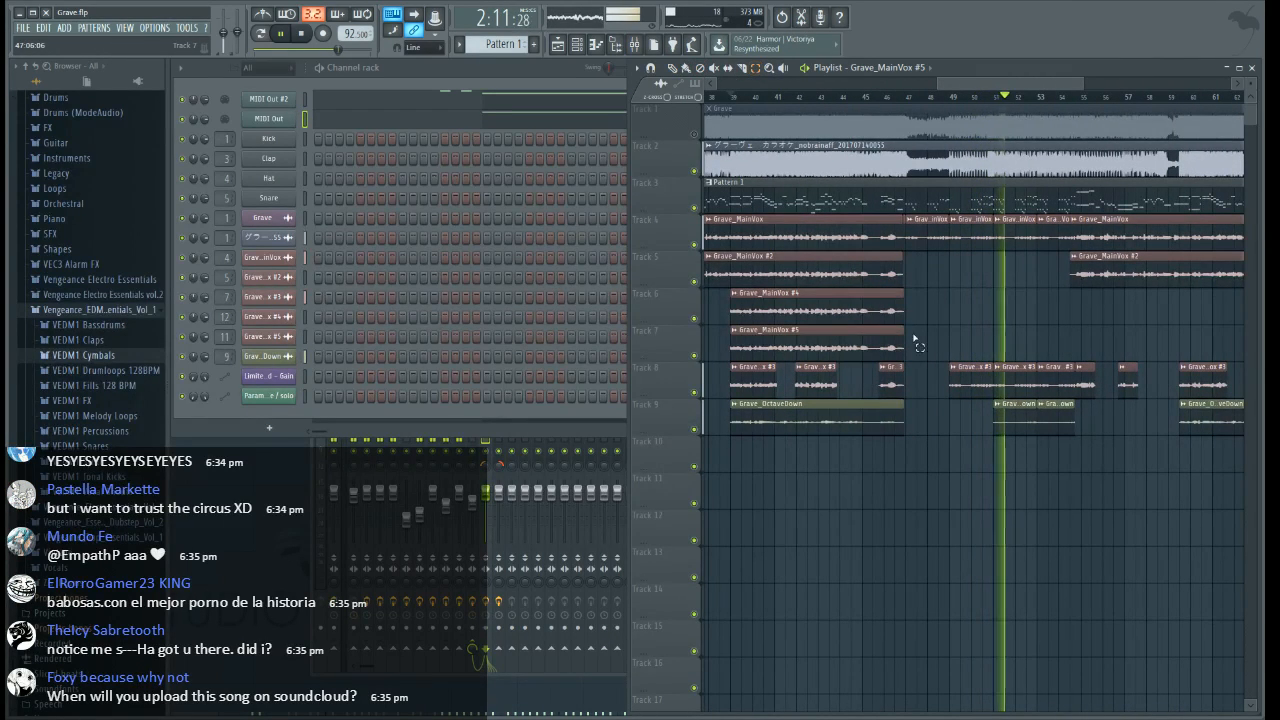
left_click_drag(915, 343, 834, 290)
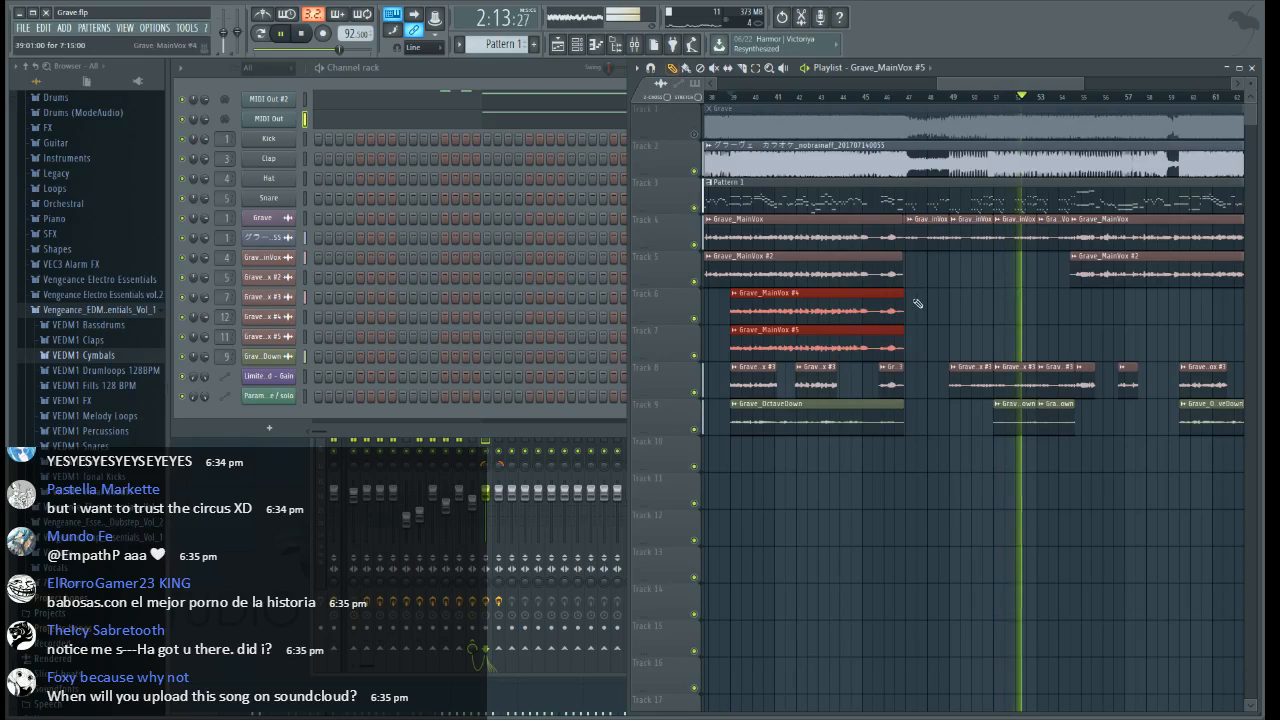
left_click_drag(899, 318, 944, 318)
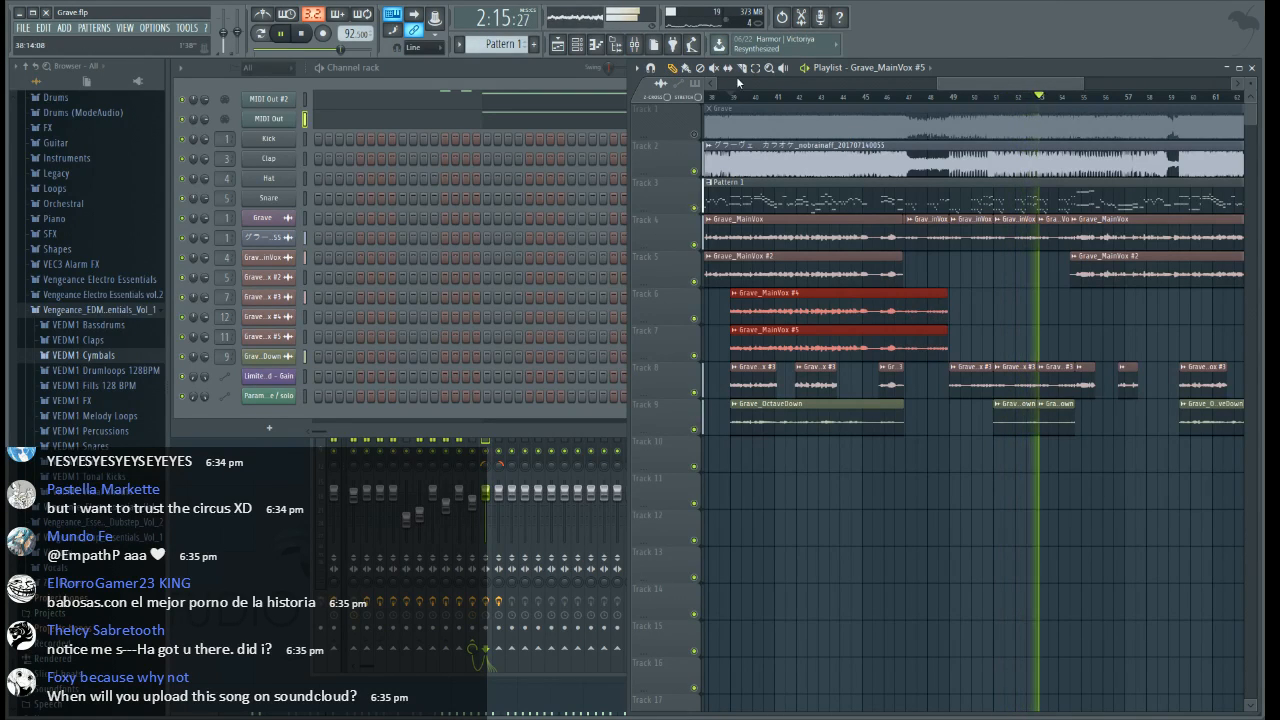
scroll(928, 102, "up", 5)
left_click(897, 382, "ctrl")
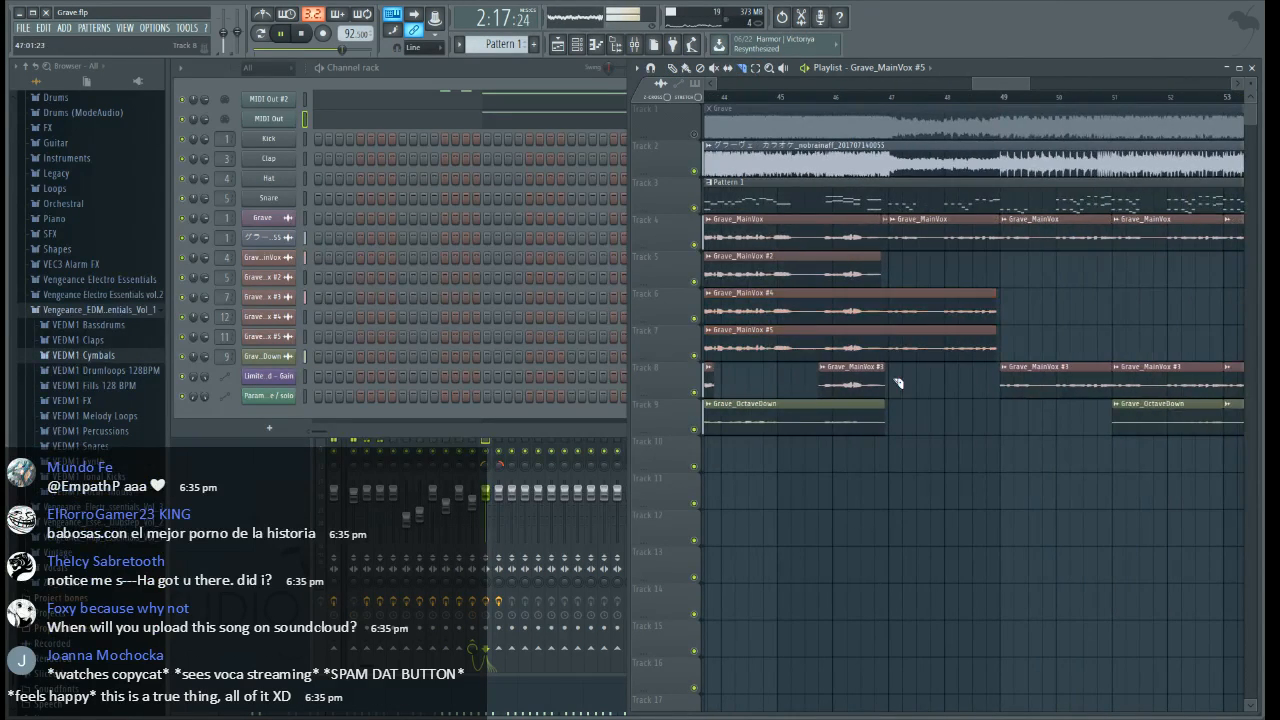
scroll(934, 103, "down", 5)
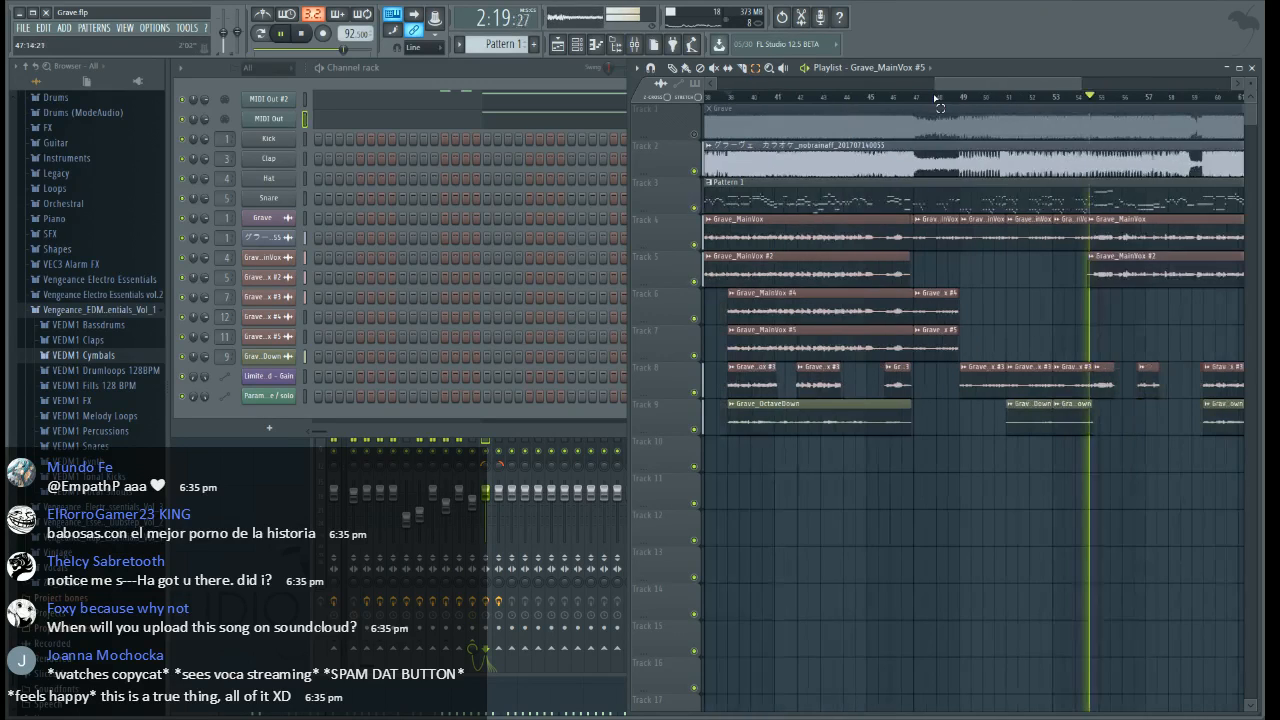
Select the sliced Grave_MainVox #4 and #5 pieces after bar 47, extend them to about bar 69, and stop playback
left_click_drag(935, 252, 945, 361)
left_click_drag(955, 315, 1172, 315)
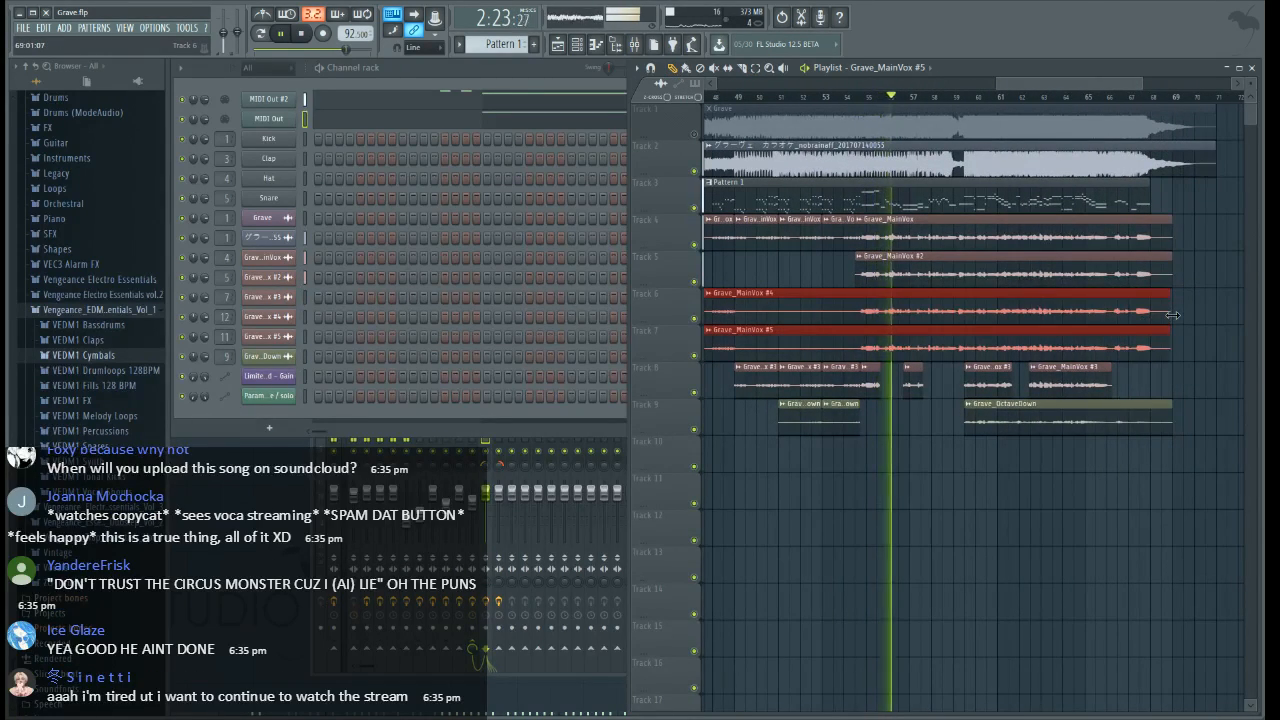
key("space")
Slice Grave_MainVox #4 and #5 at 59:09, delete the pieces before the cut, and audition the final chorus entrance
scroll(968, 105, "up", 6)
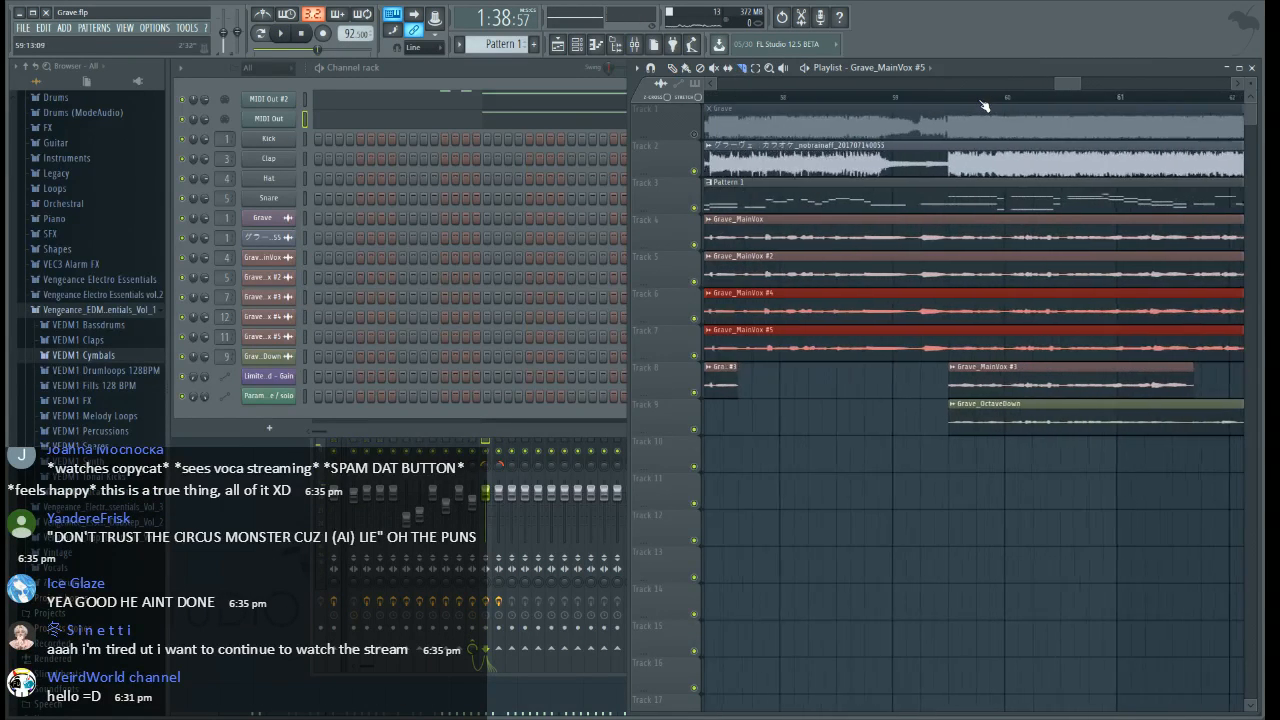
left_click(911, 388, "ctrl")
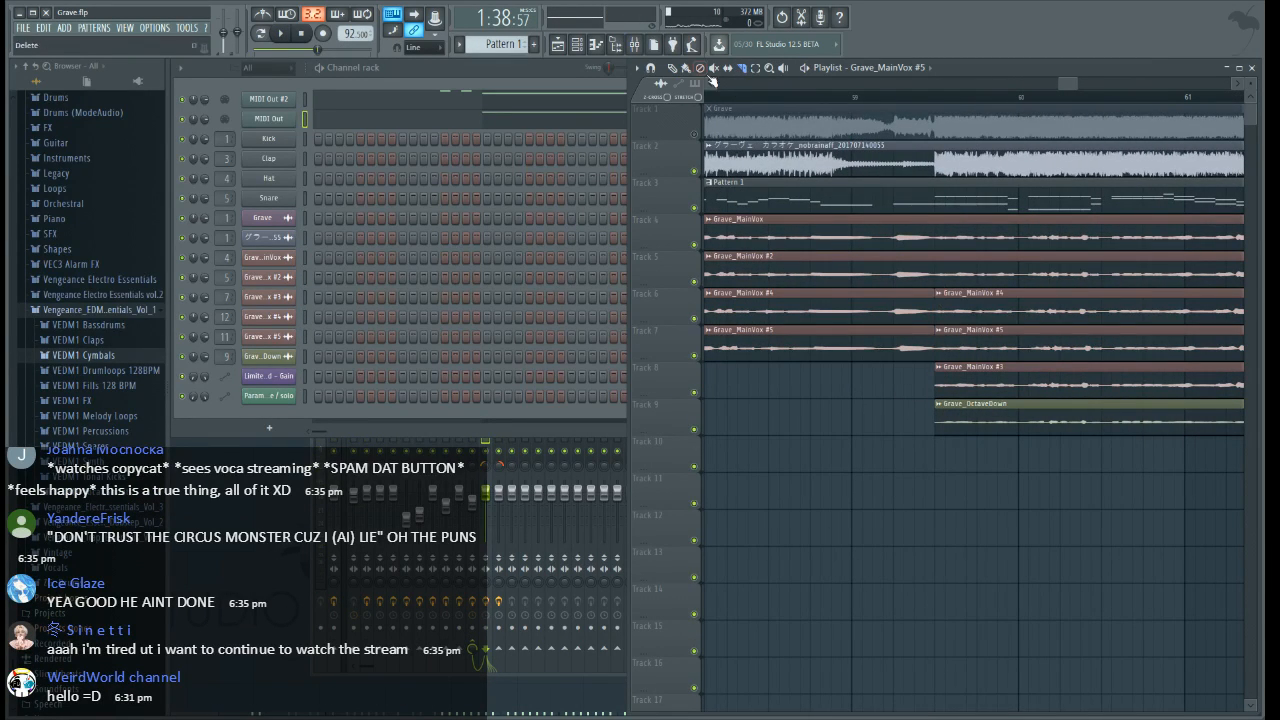
right_click(893, 356)
right_click(895, 314)
left_click(894, 98)
key("space")
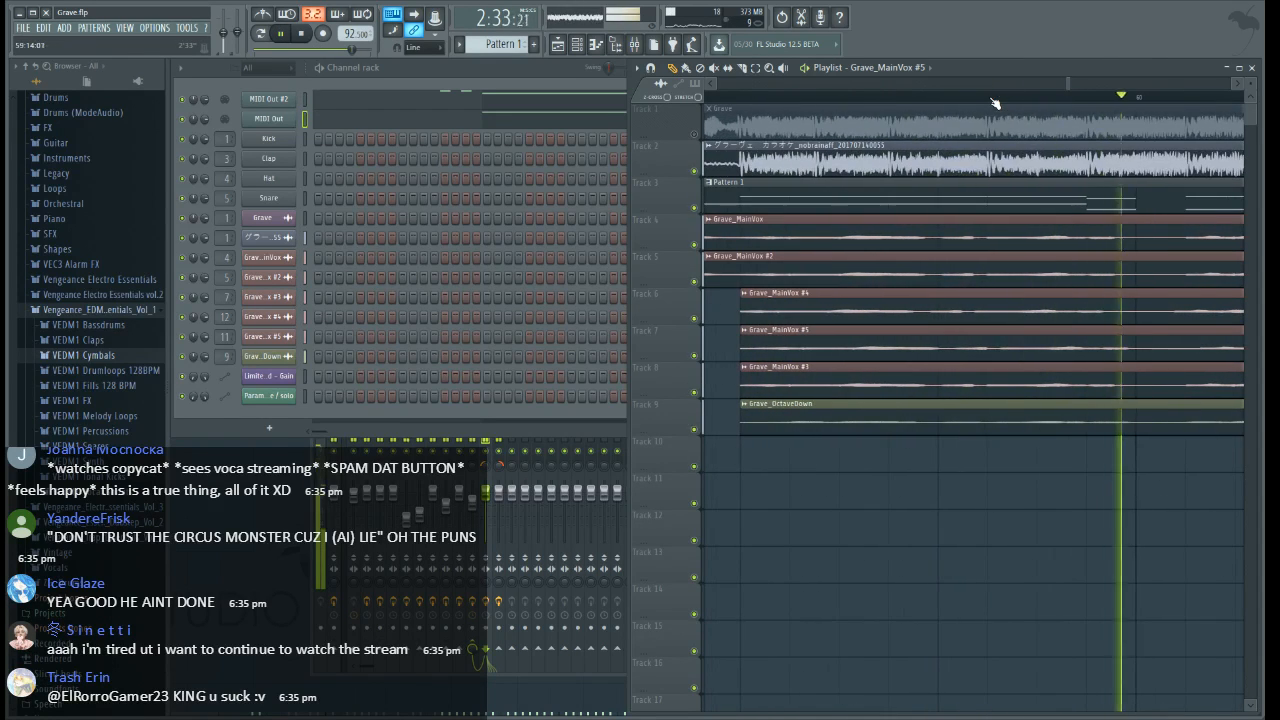
Nudge Grave_MainVox #4 and #5 slightly earlier with the snap off, restore Line snap, and trim their lead-ins back to 59:09
key("space")
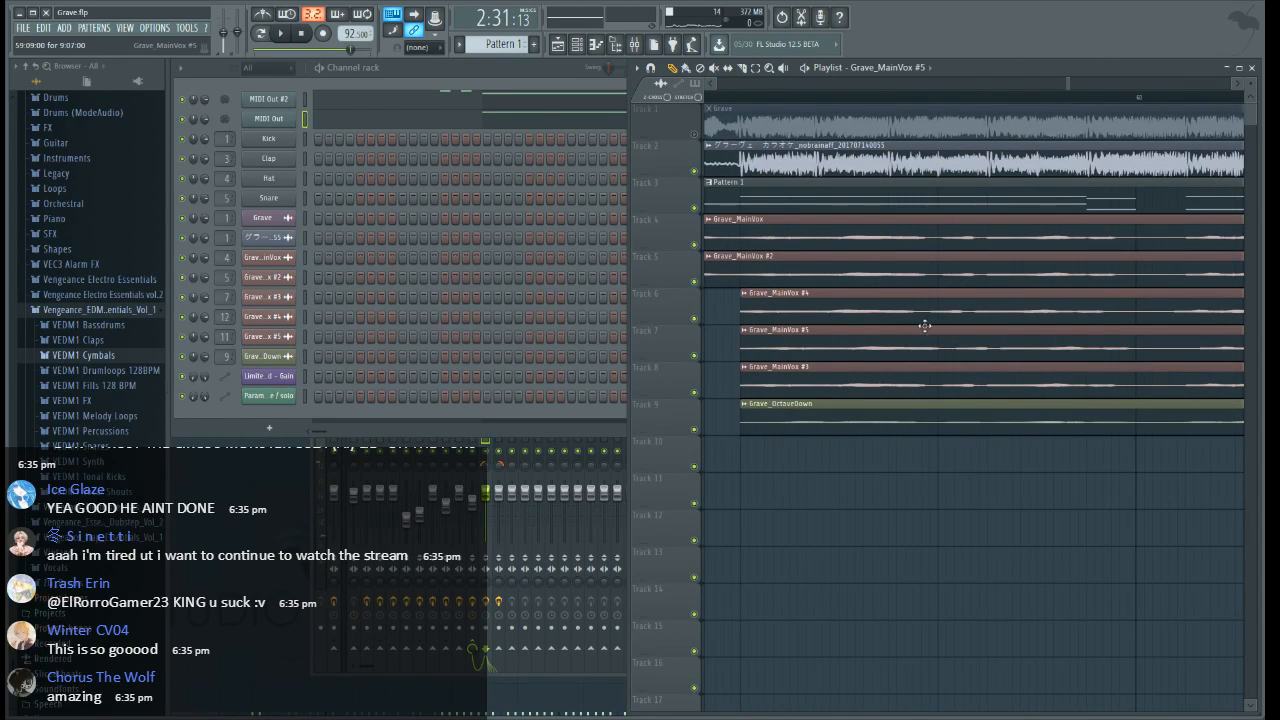
mouse_move(908, 305)
left_mouse_down()
mouse_move(906, 342)
mouse_move(887, 305)
left_mouse_up()
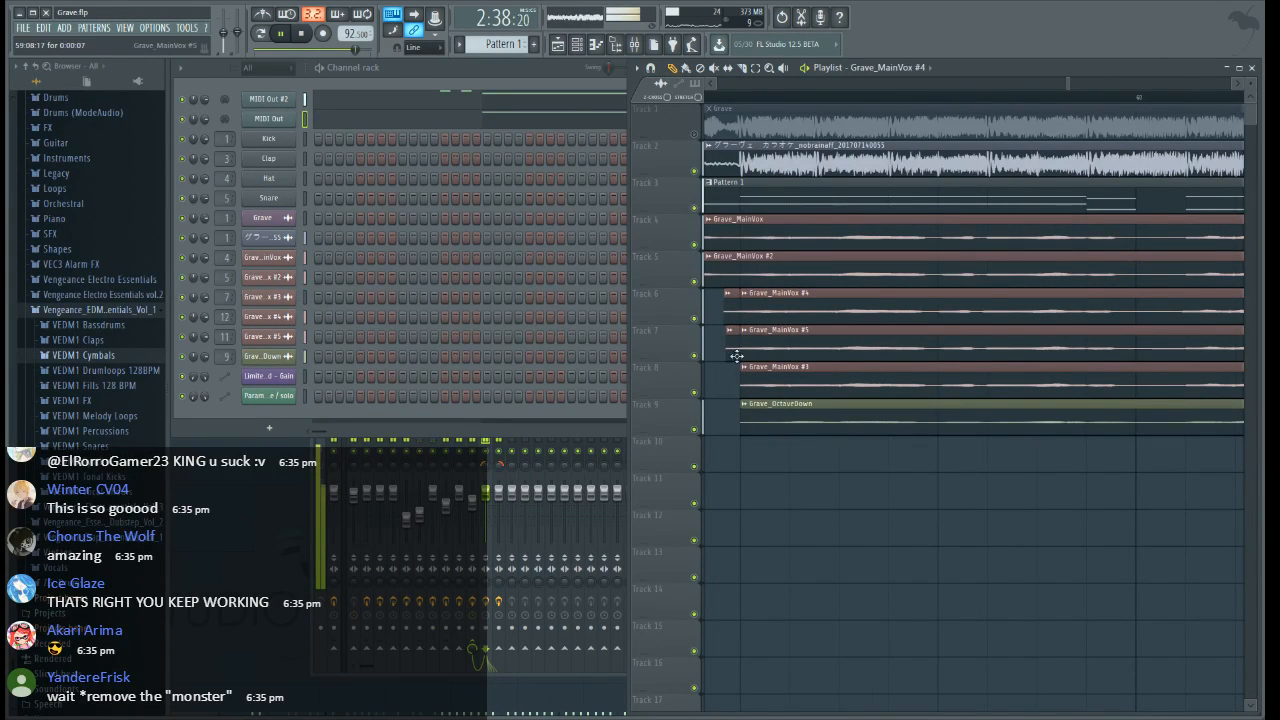
scroll(863, 103, "down", 6)
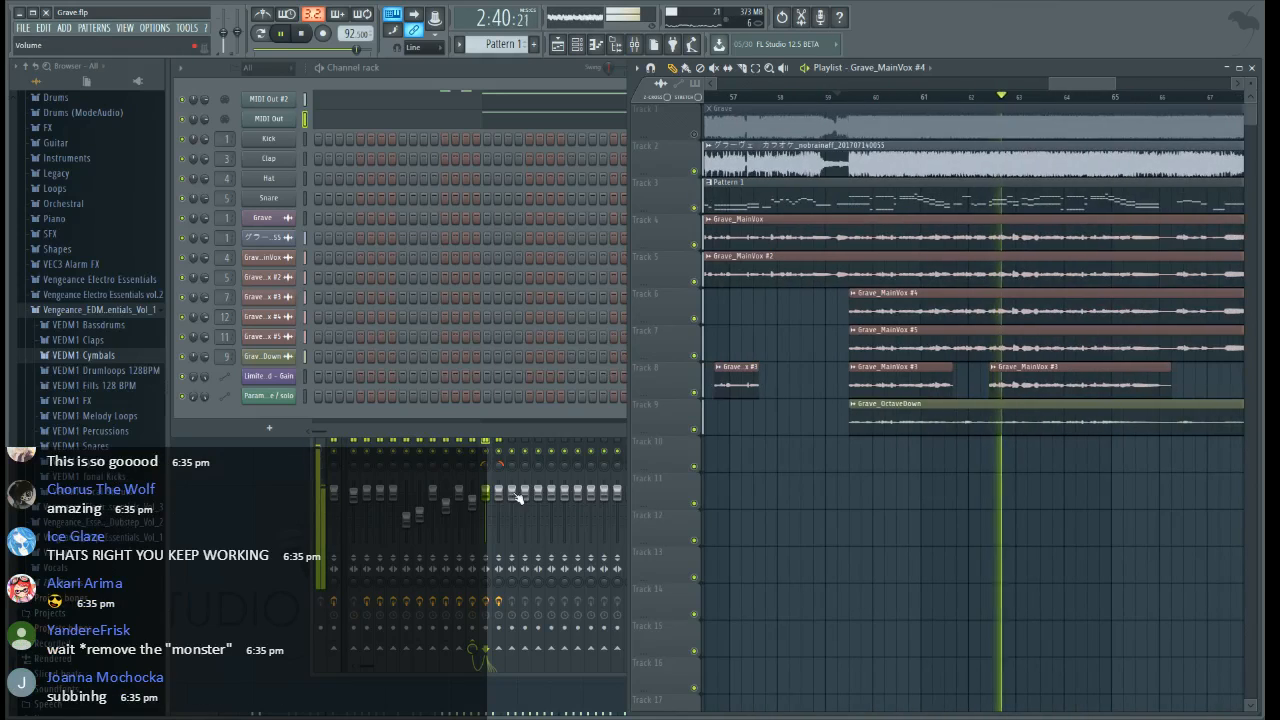
Slice the four vocal clips on Tracks 4 to 7 about halfway through bar 68 and delete their tails
left_click_drag(1098, 84, 1131, 84)
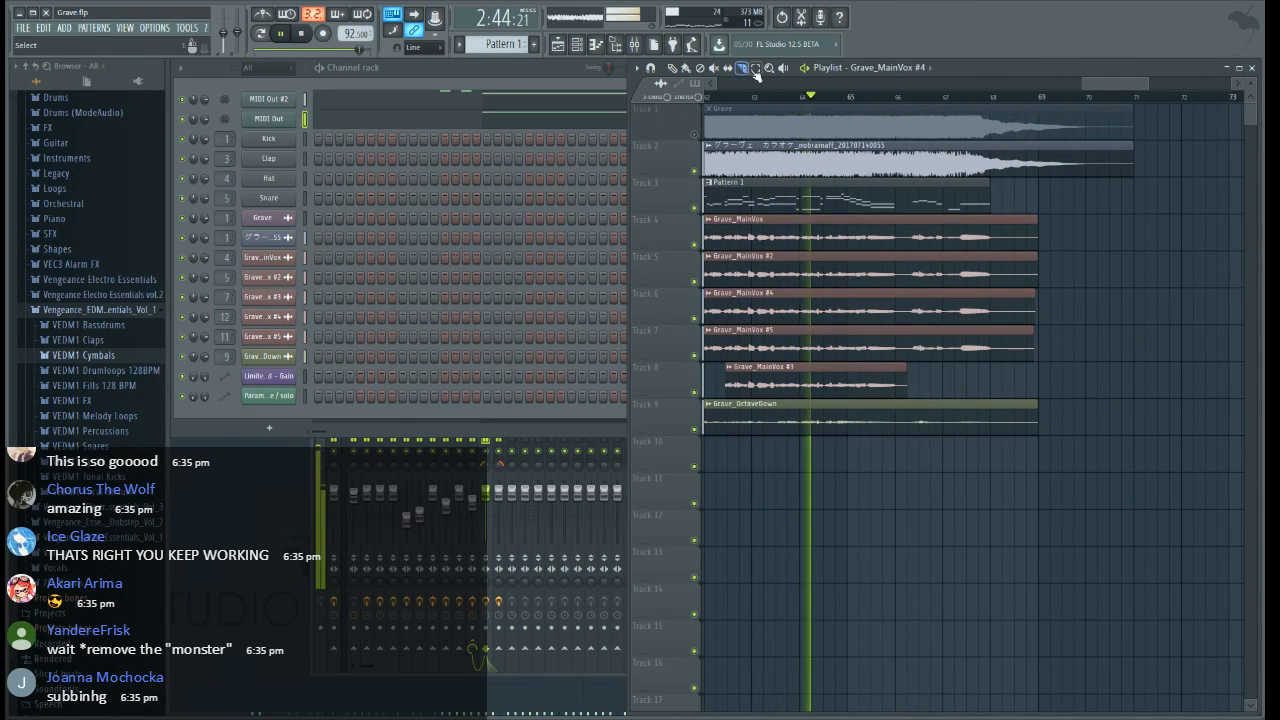
scroll(1062, 93, "up", 4)
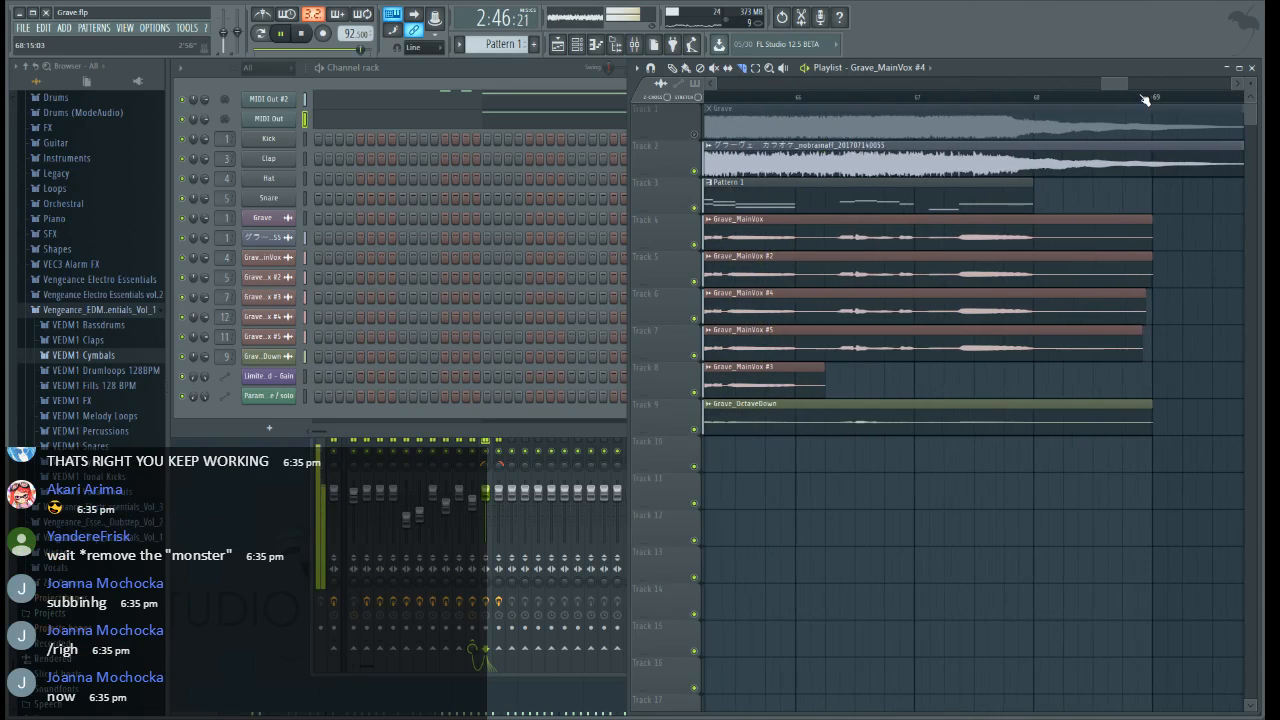
left_click_drag(1094, 293, 1094, 196)
key("ctrl+z")
left_click_drag(1093, 368, 1092, 198)
left_click(675, 74)
right_click(1112, 331)
right_click(1114, 294)
right_click(1116, 257)
right_click(1117, 221)
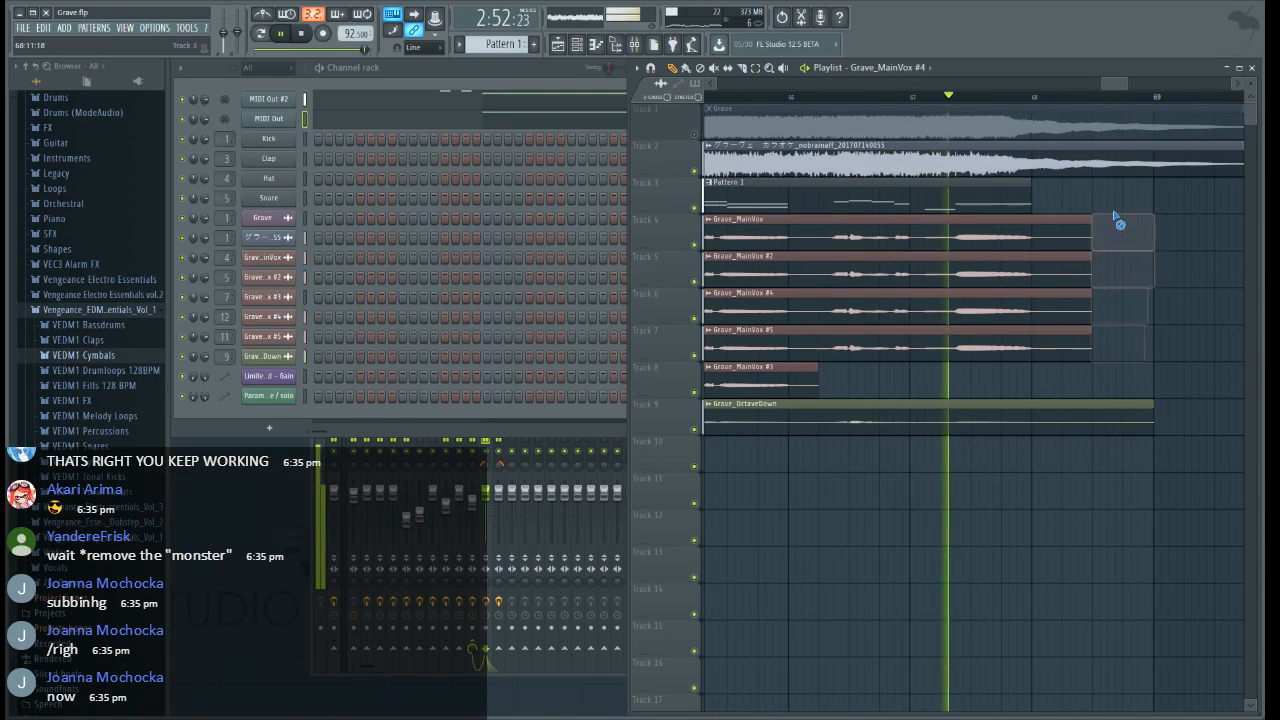
scroll(1099, 96, "down", 4)
scroll(1102, 99, "down", 5)
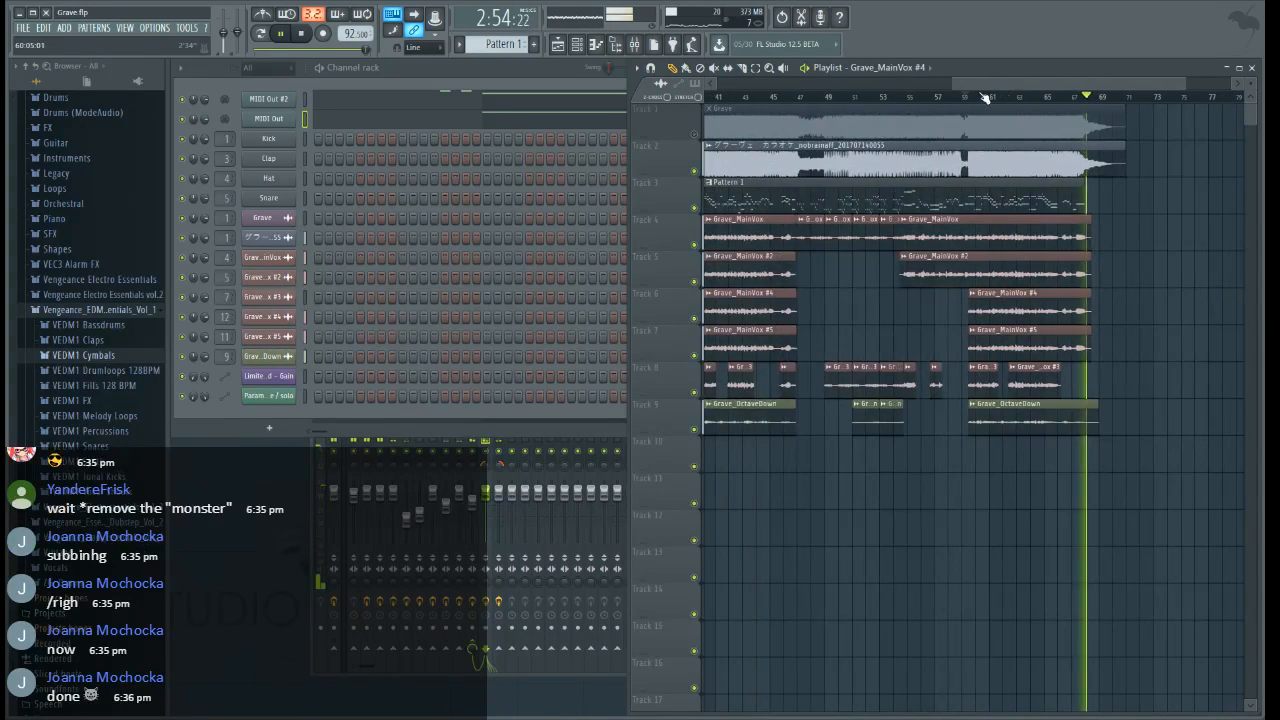
Move the playback position to the final chorus start at 59:09, select the Overlap Vocals mixer track, and play the section
left_click(966, 96)
scroll(990, 103, "up", 6)
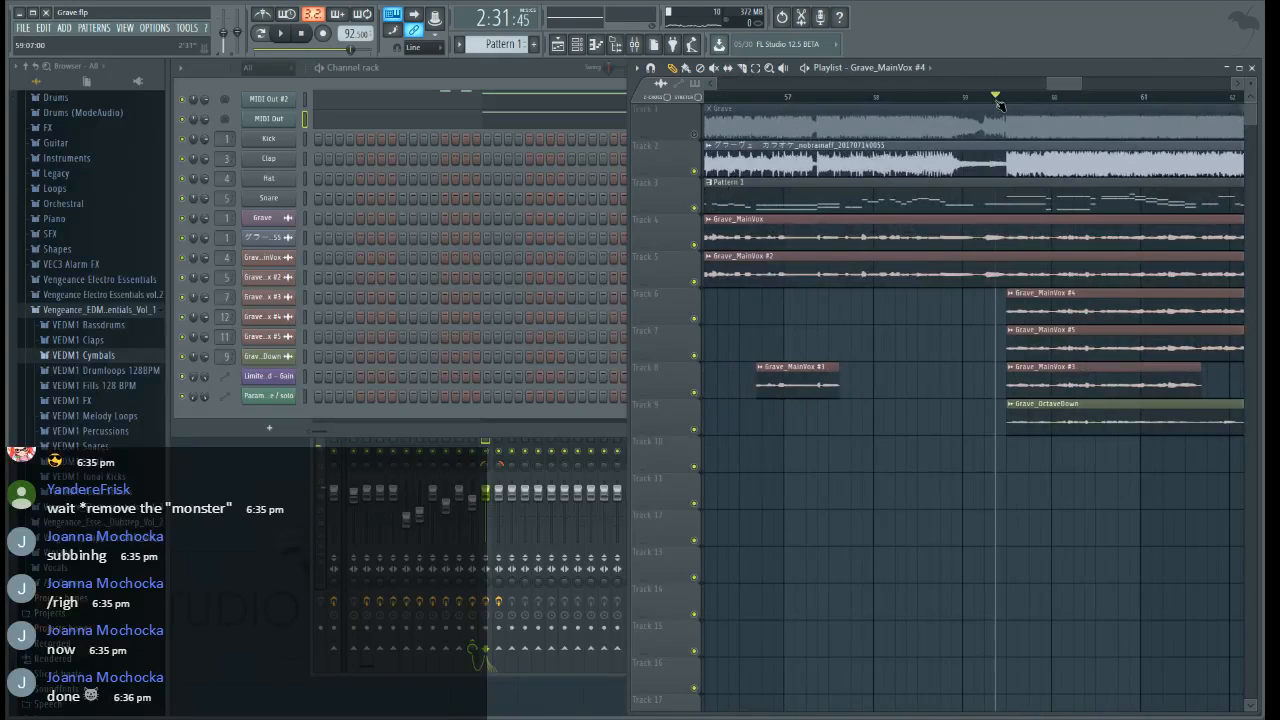
left_click_drag(999, 104, 1008, 103)
left_click(522, 612)
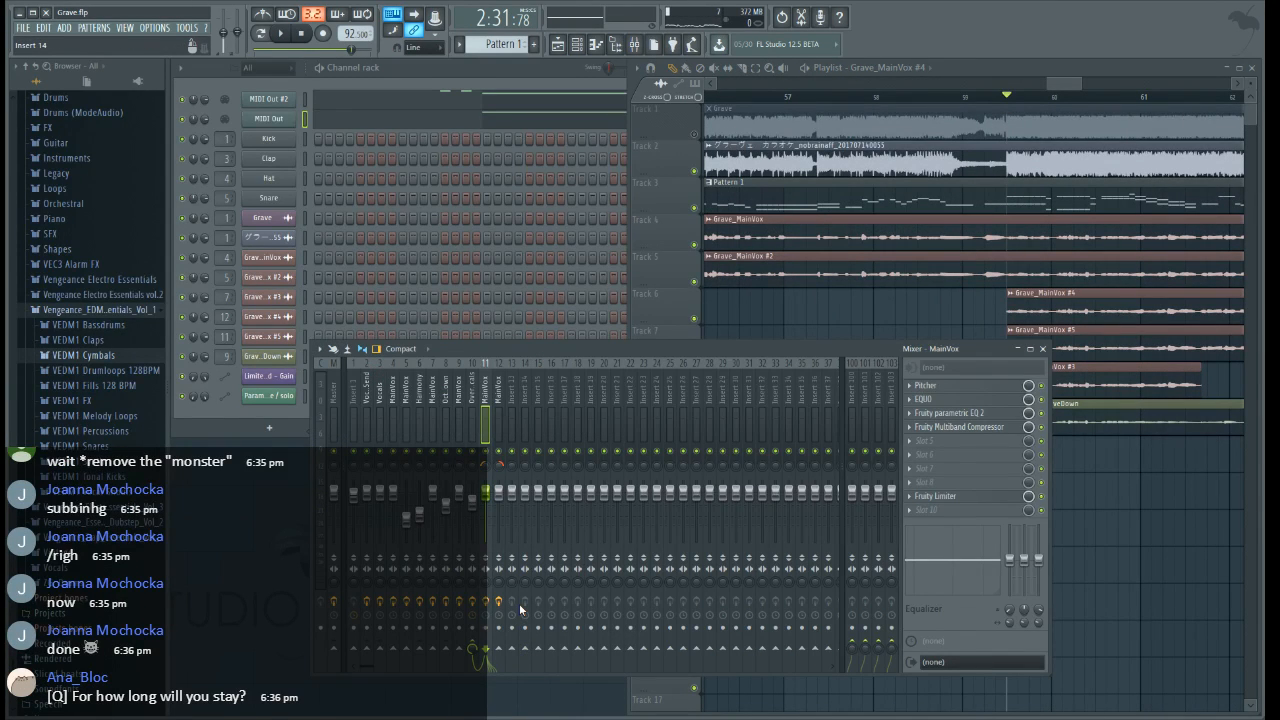
left_click(474, 400)
left_click_drag(1061, 87, 1078, 88)
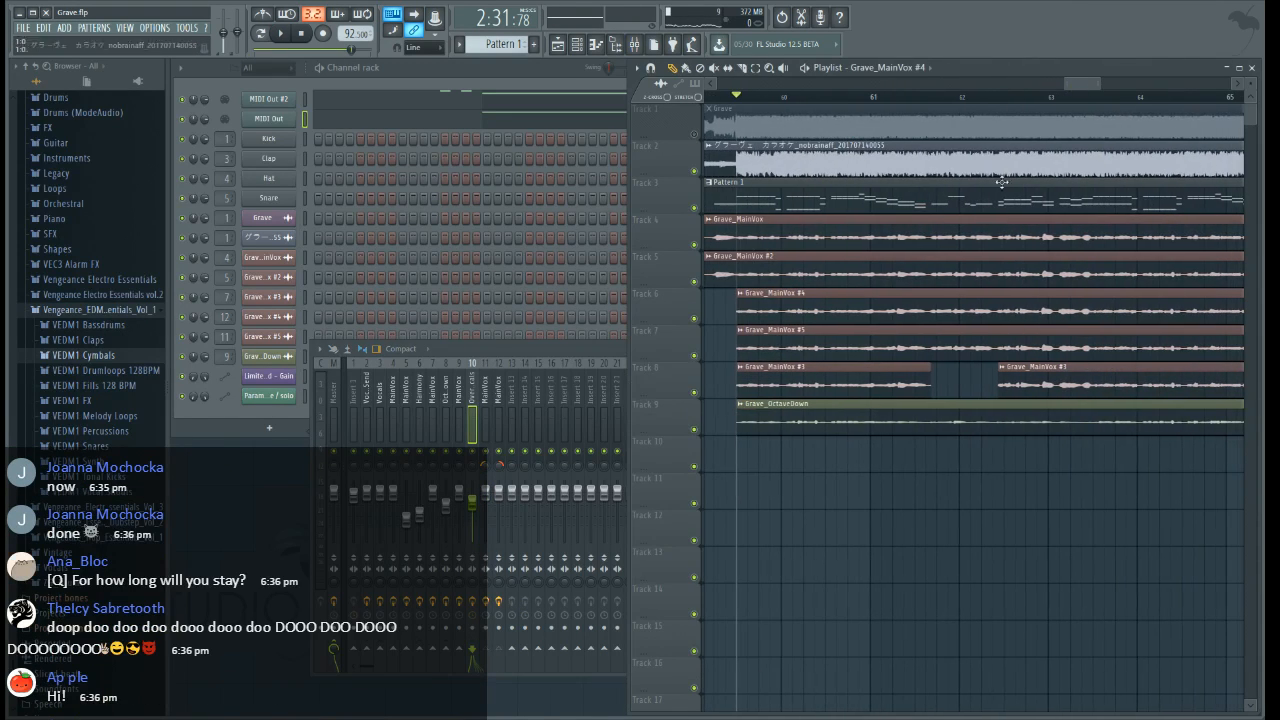
left_click(601, 348)
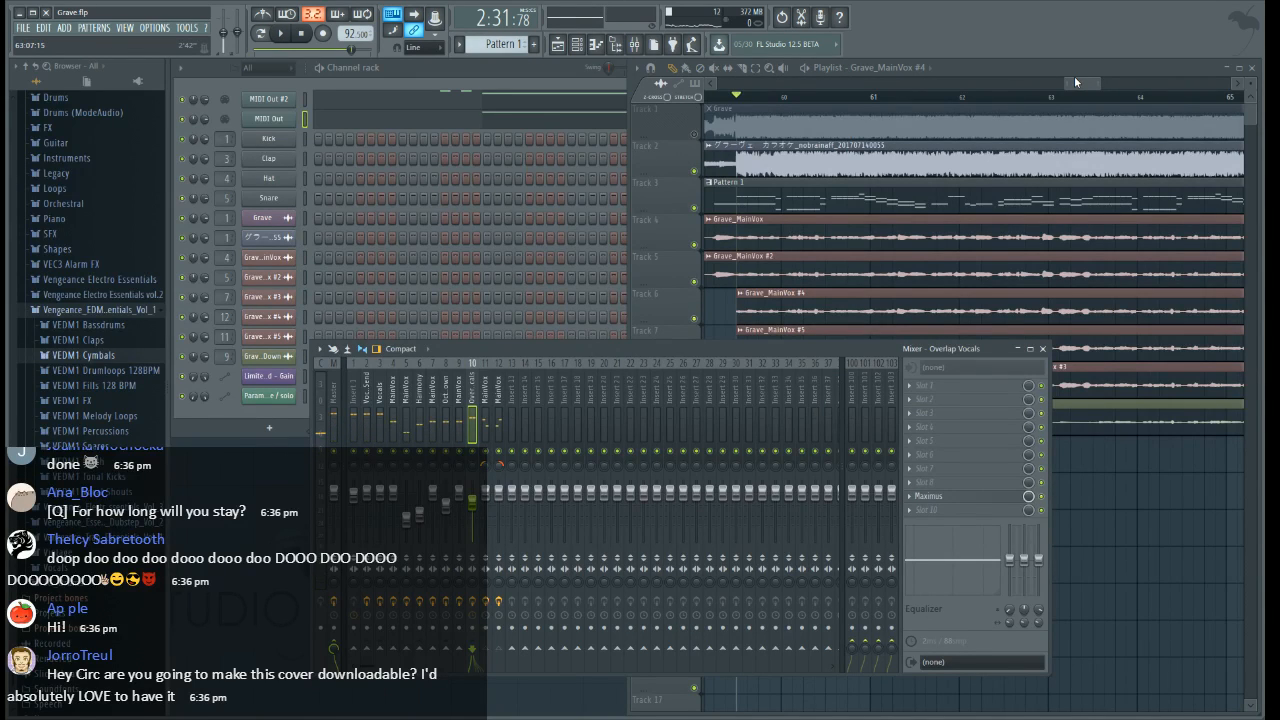
key("space")
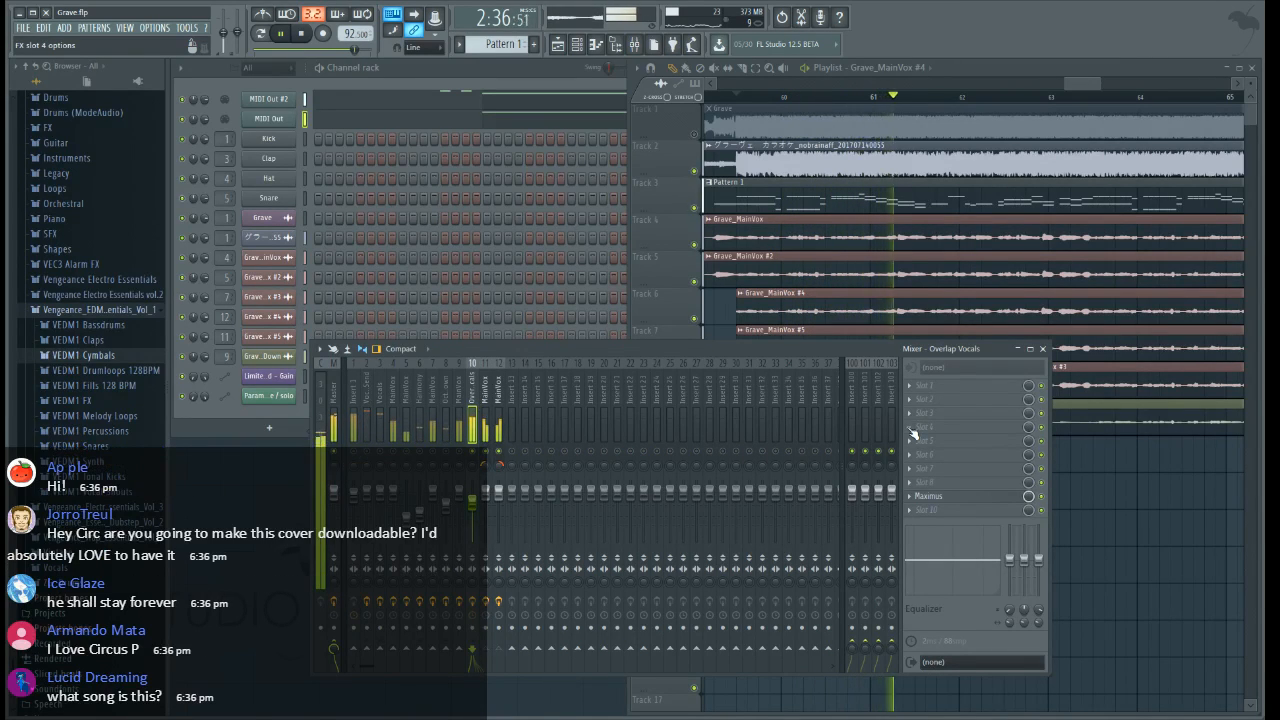
Try Fruity Parametric EQ 2 with a band-pass curve in slot 4 of the Overlap Vocals mixer track
left_click(749, 245)
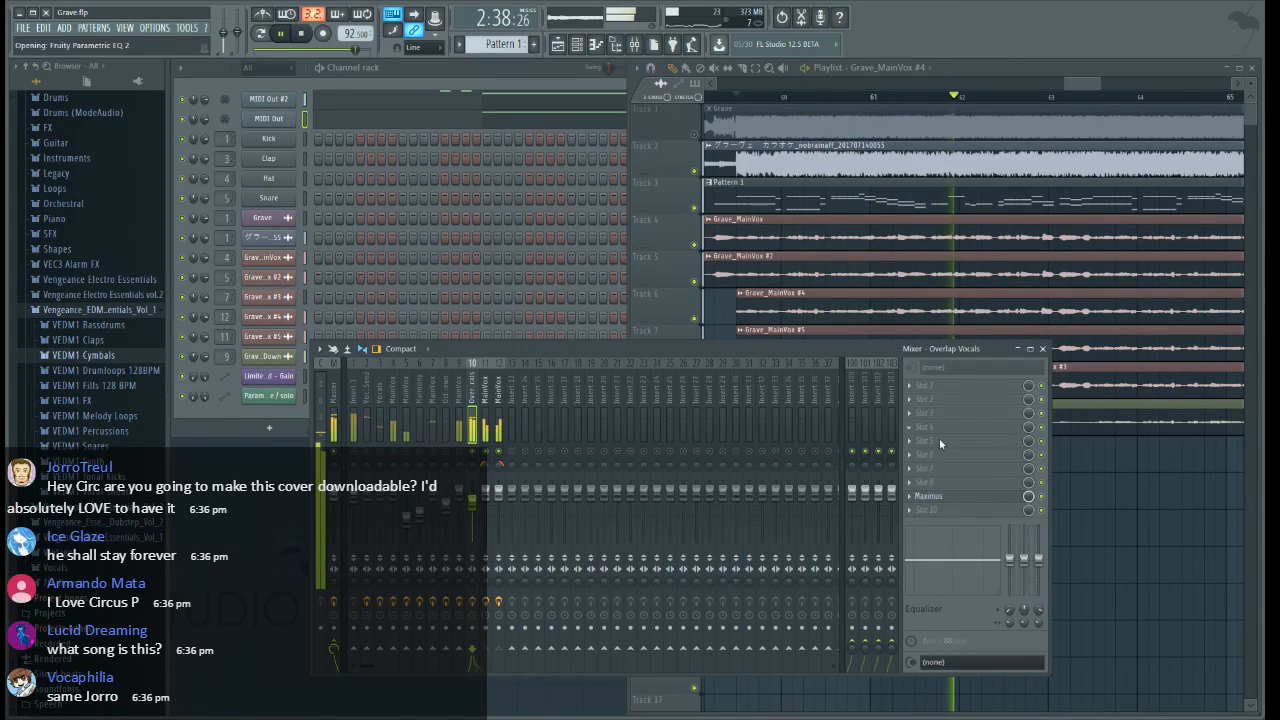
left_click(910, 428)
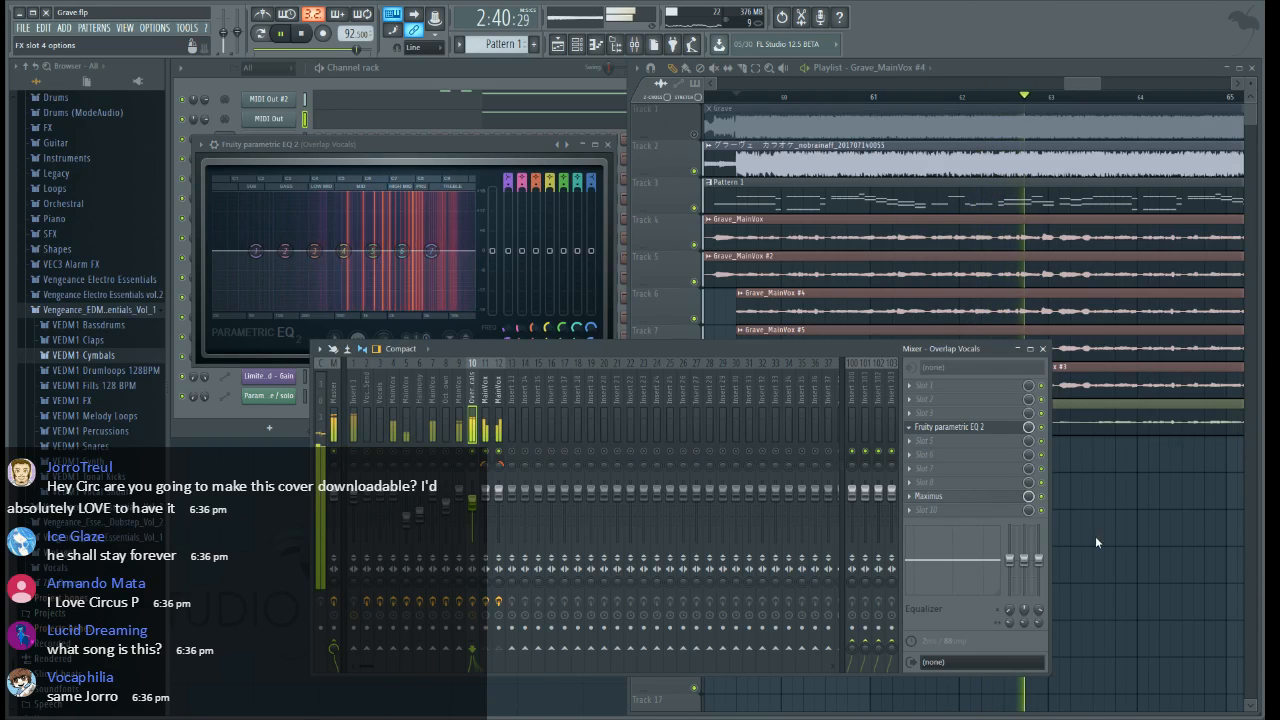
left_click(1071, 574)
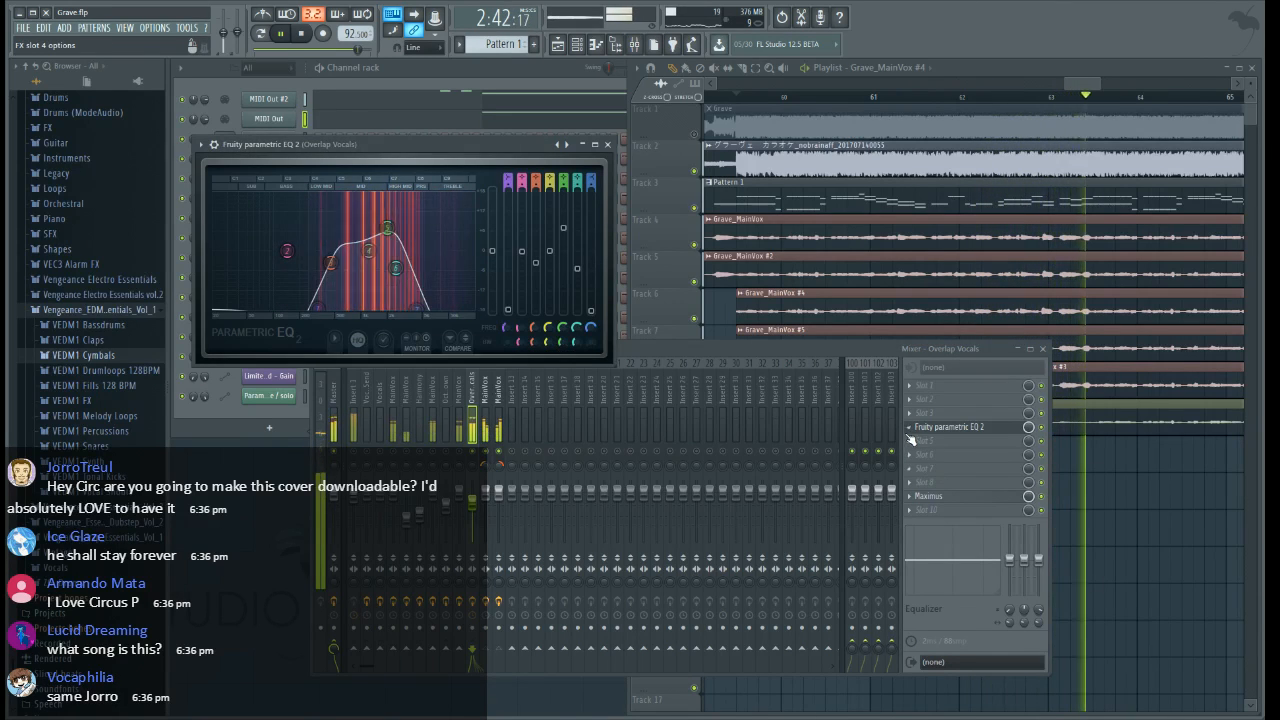
Load Fruity Blood Overdrive in slot 4 of Overlap Vocals with PreAmp 1.0, PostFilter 0.5 and PostGain -0.5, and audition the chorus
left_click(910, 428)
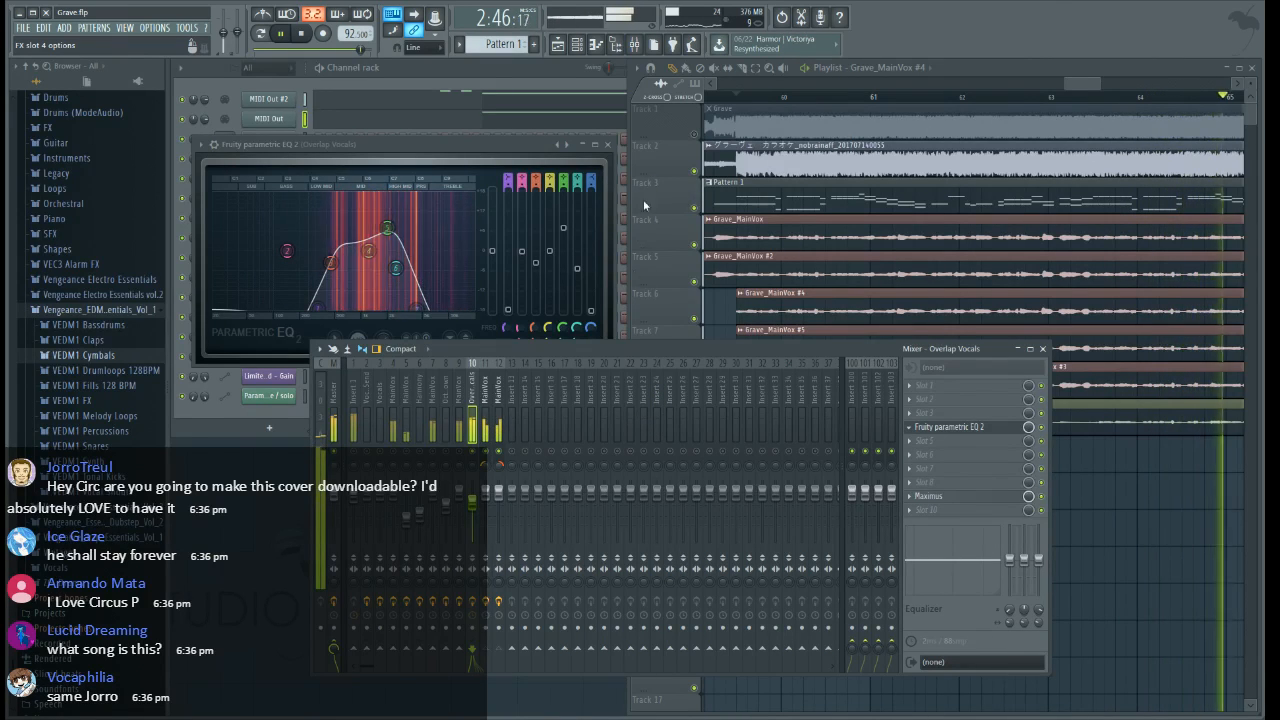
left_click(659, 467)
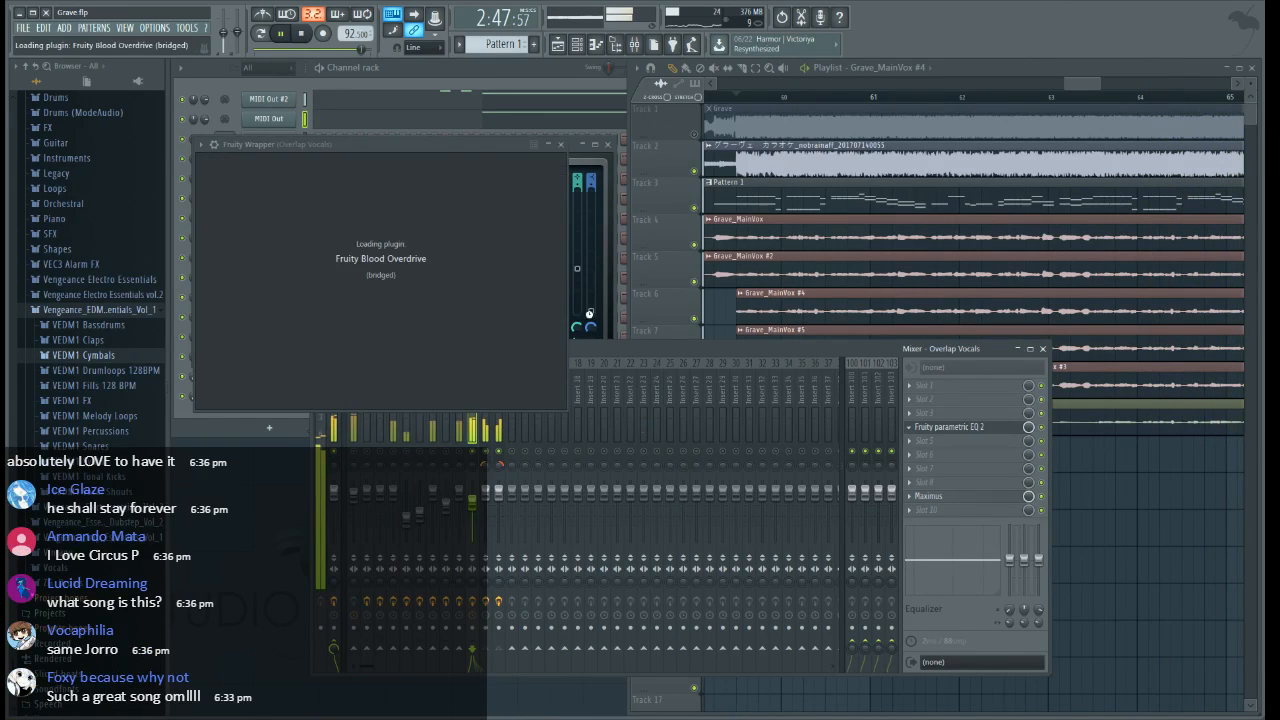
key("space")
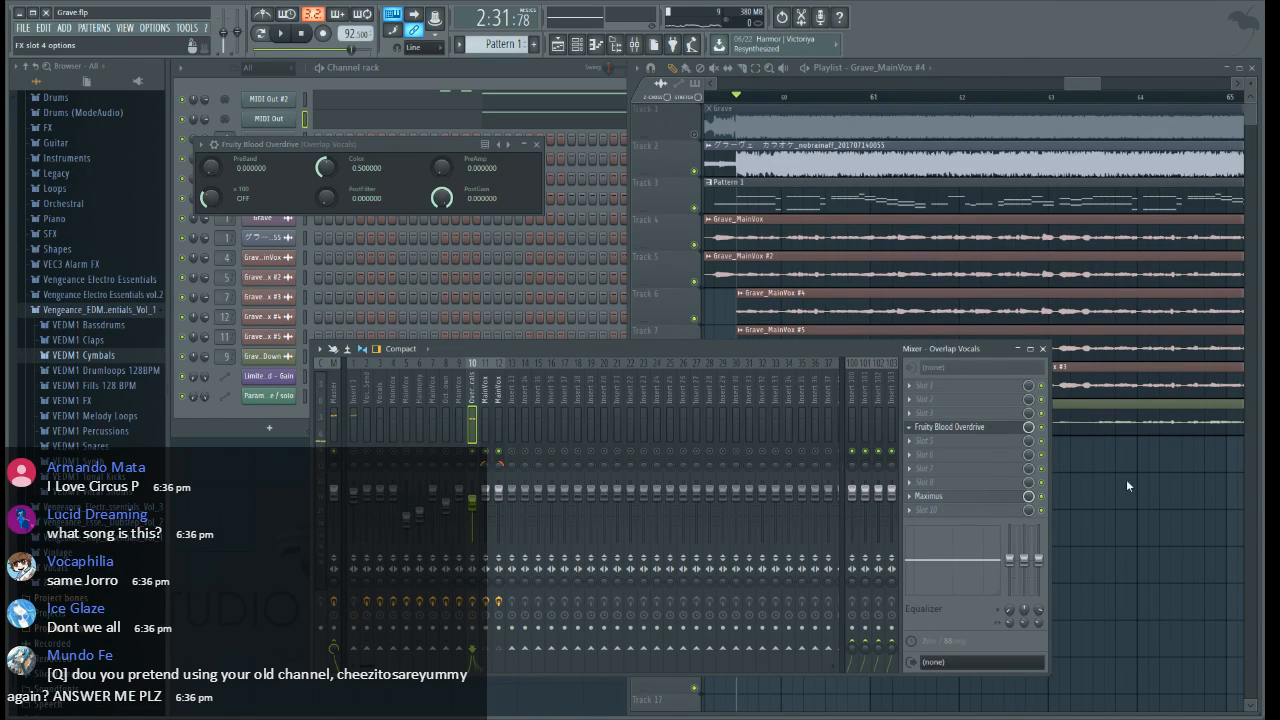
key("space")
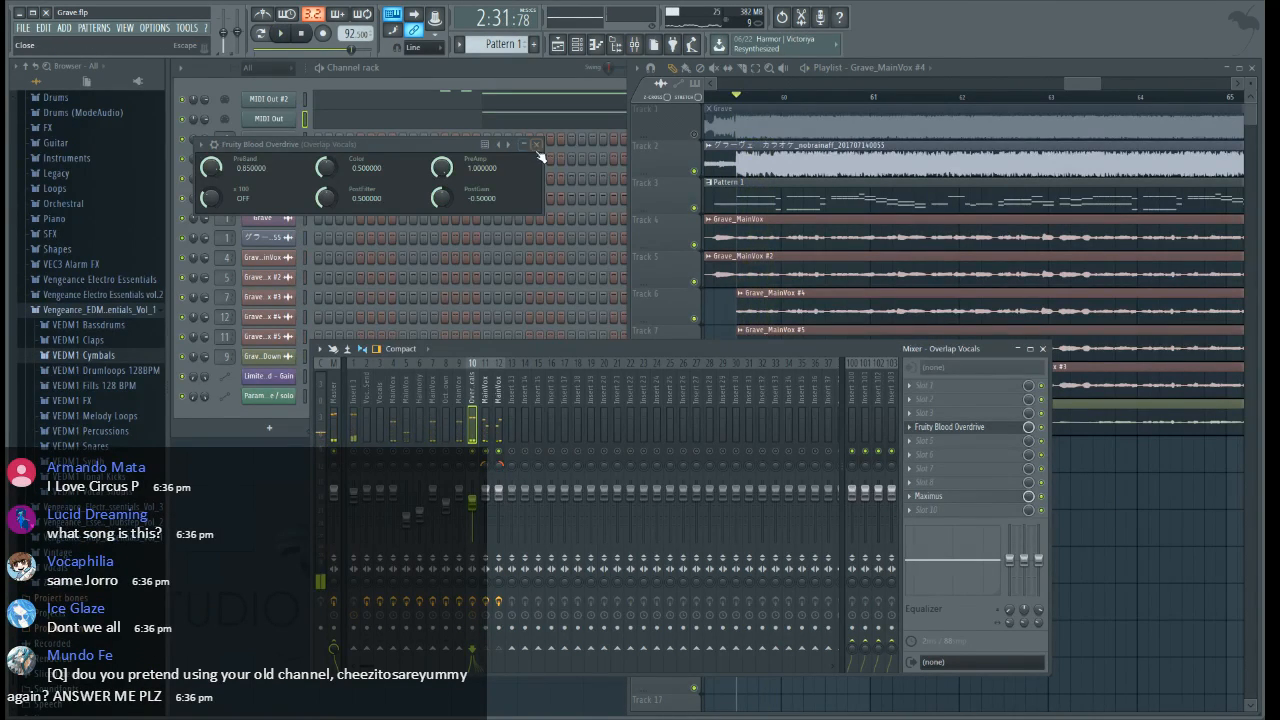
left_click(537, 146)
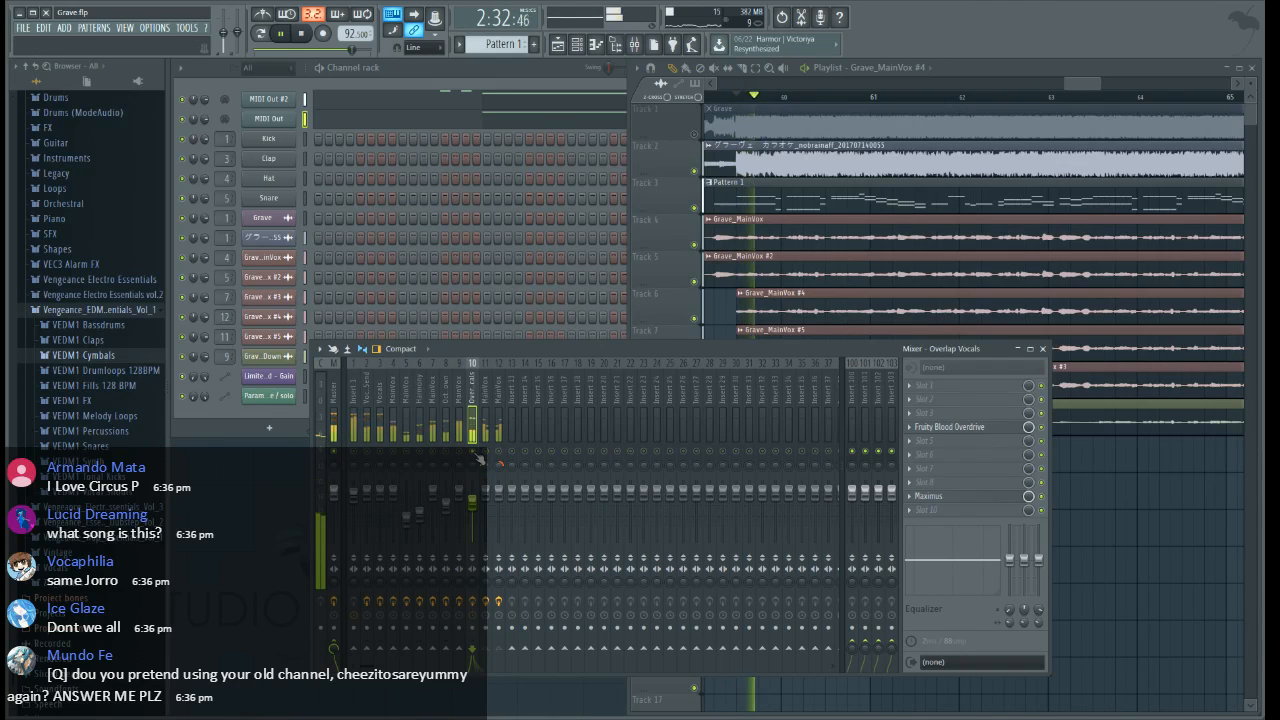
Audition the final chorus from around bar 59 with Fruity Blood Overdrive active on the Overlap Vocals mixer track
key("space")
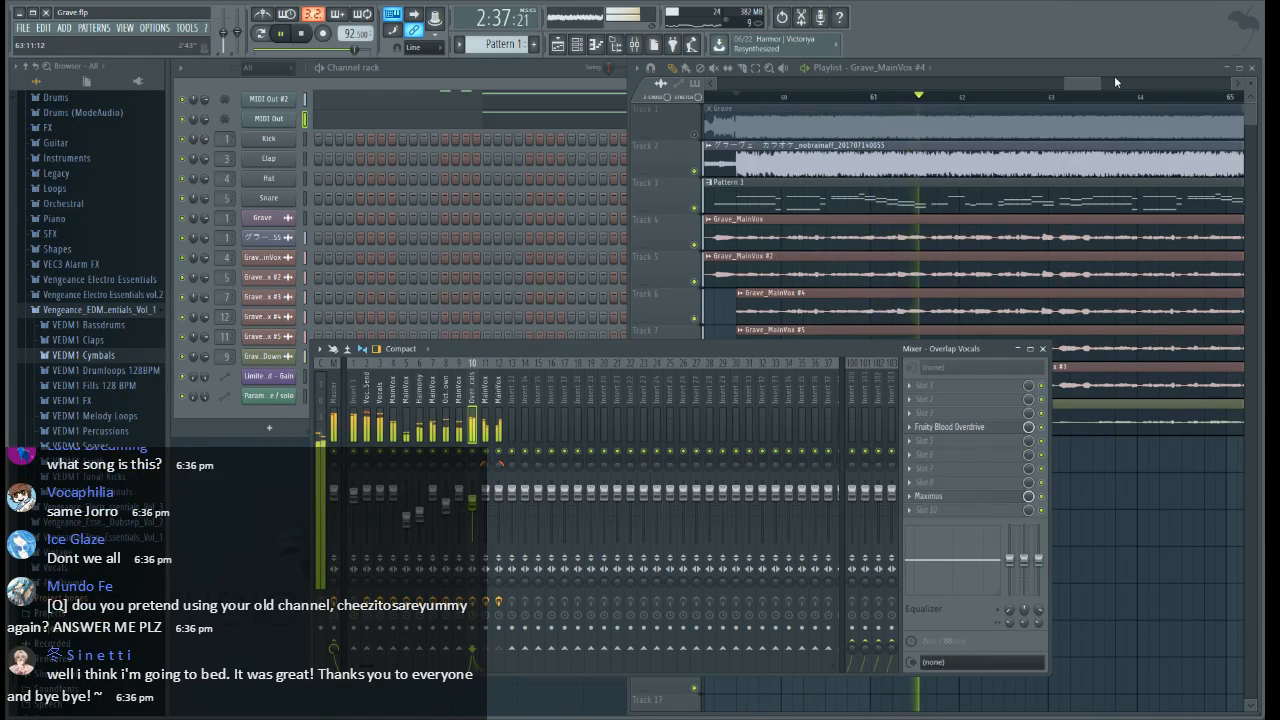
left_click(1086, 90)
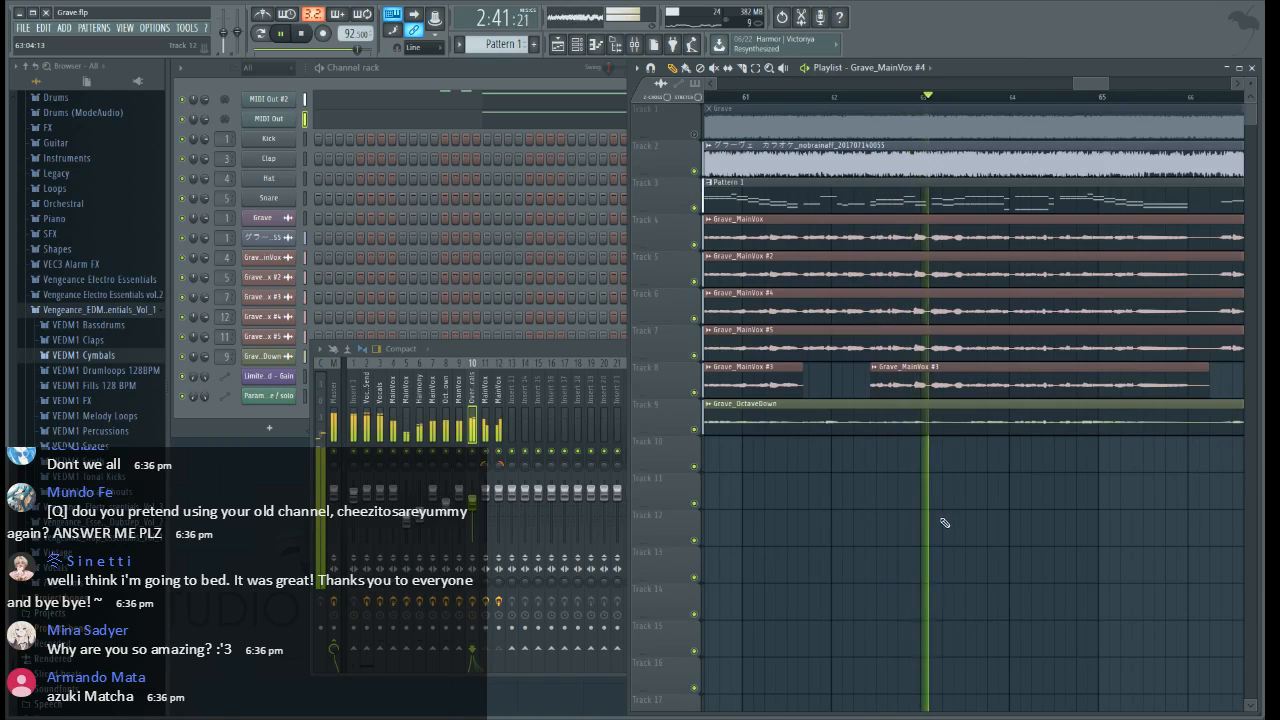
left_click(540, 352)
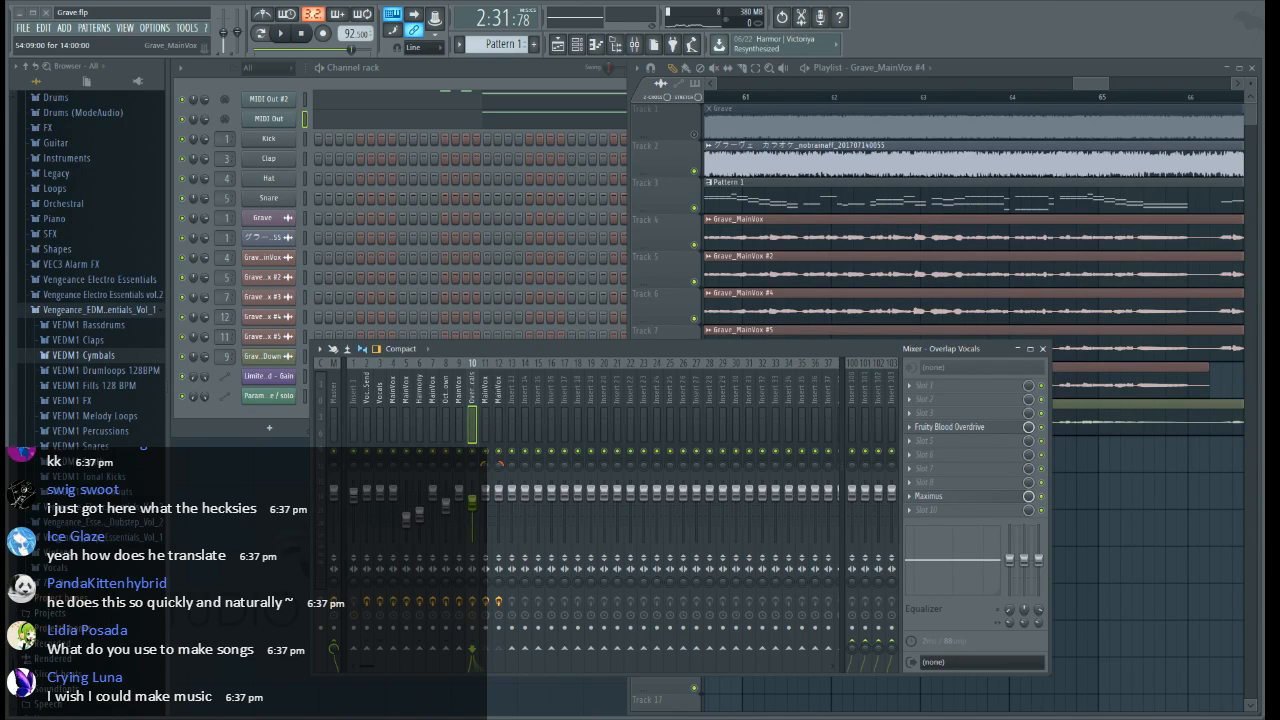
Solo the karaoke instrumental on Track 2, play it briefly at the final chorus, and restore the other tracks
left_click(1097, 87)
scroll(1102, 101, "down", 7)
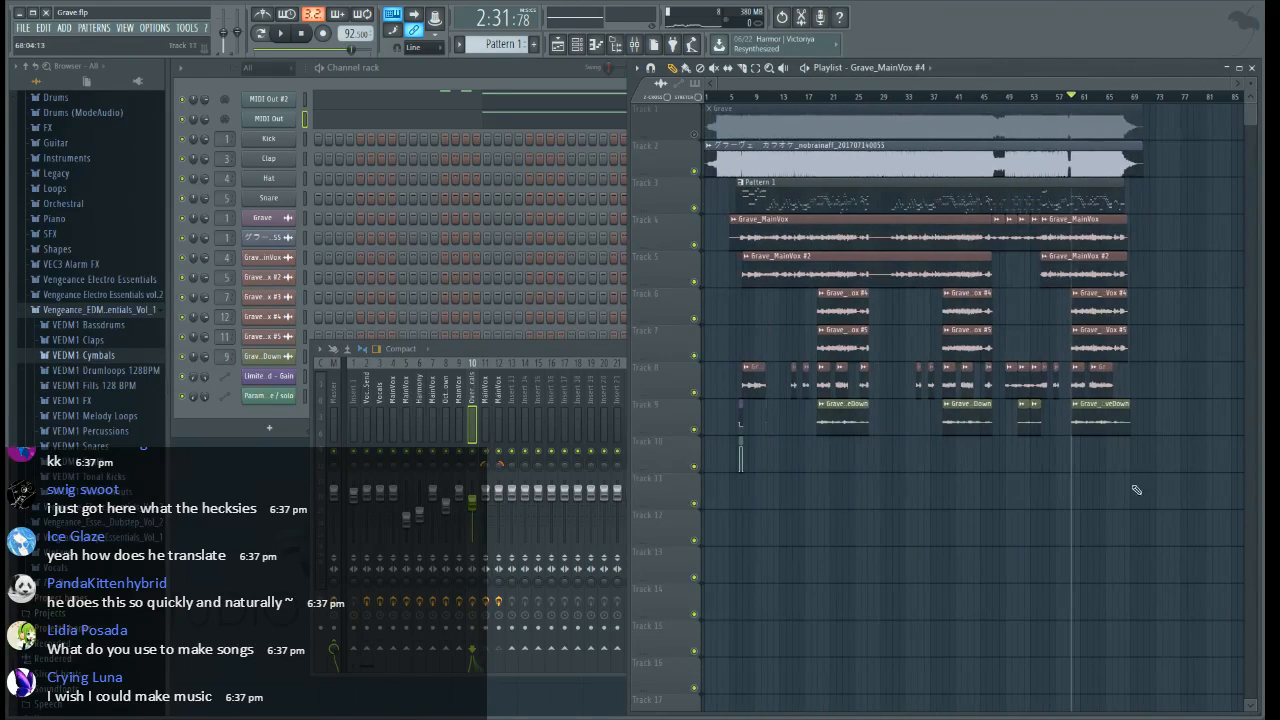
left_click(823, 152)
right_click(701, 172)
key("space")
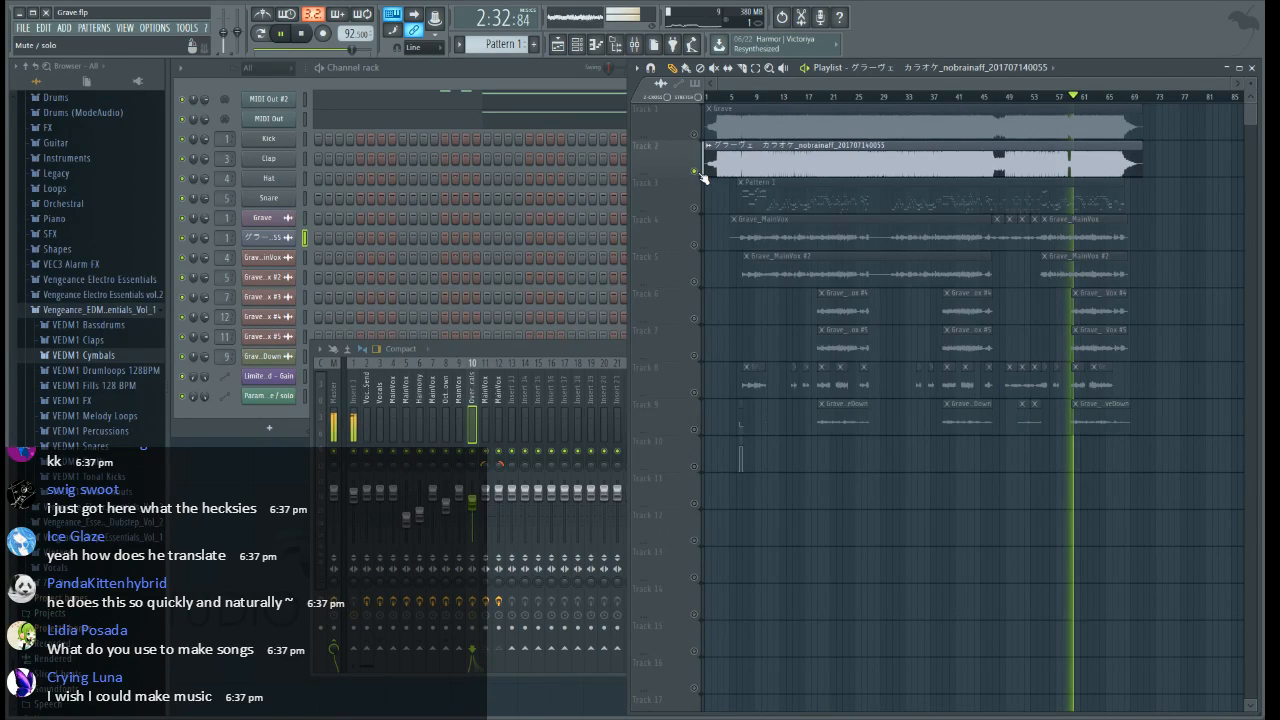
key("space")
right_click(701, 173)
left_click(694, 133)
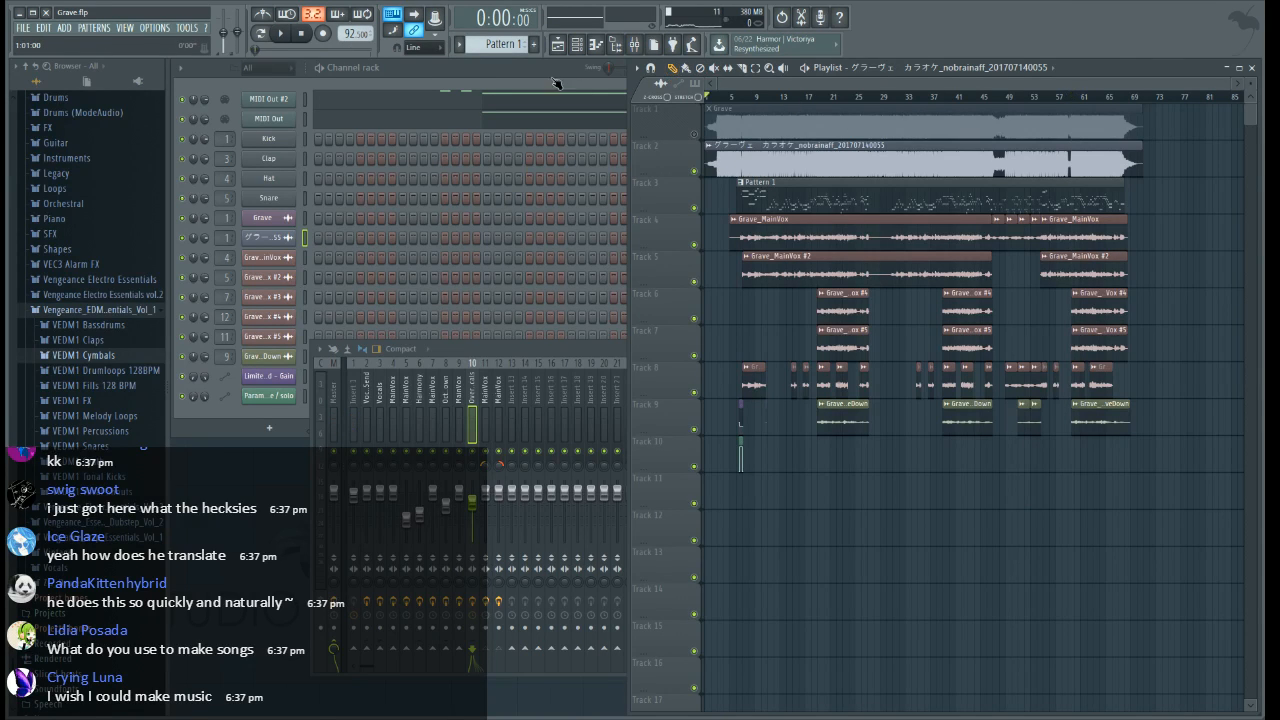
Play the full arrangement from the beginning of the song
scroll(824, 104, "up", 5)
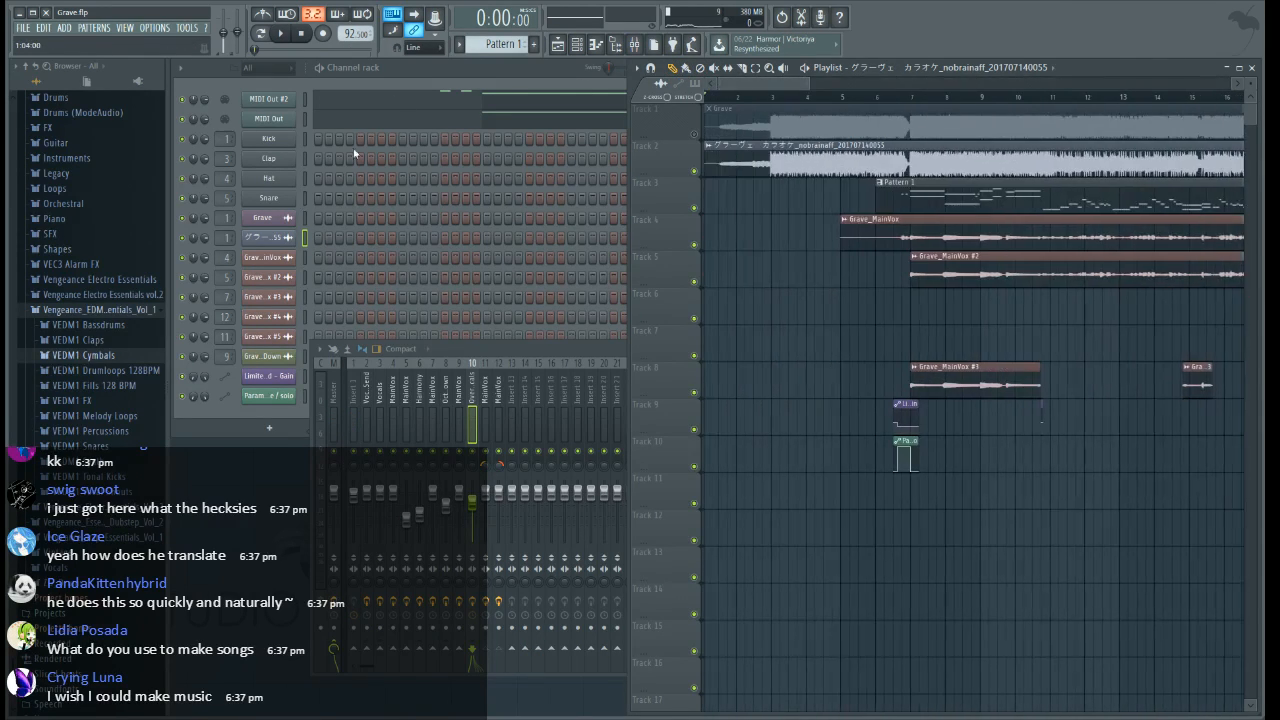
scroll(767, 100, "down", 4)
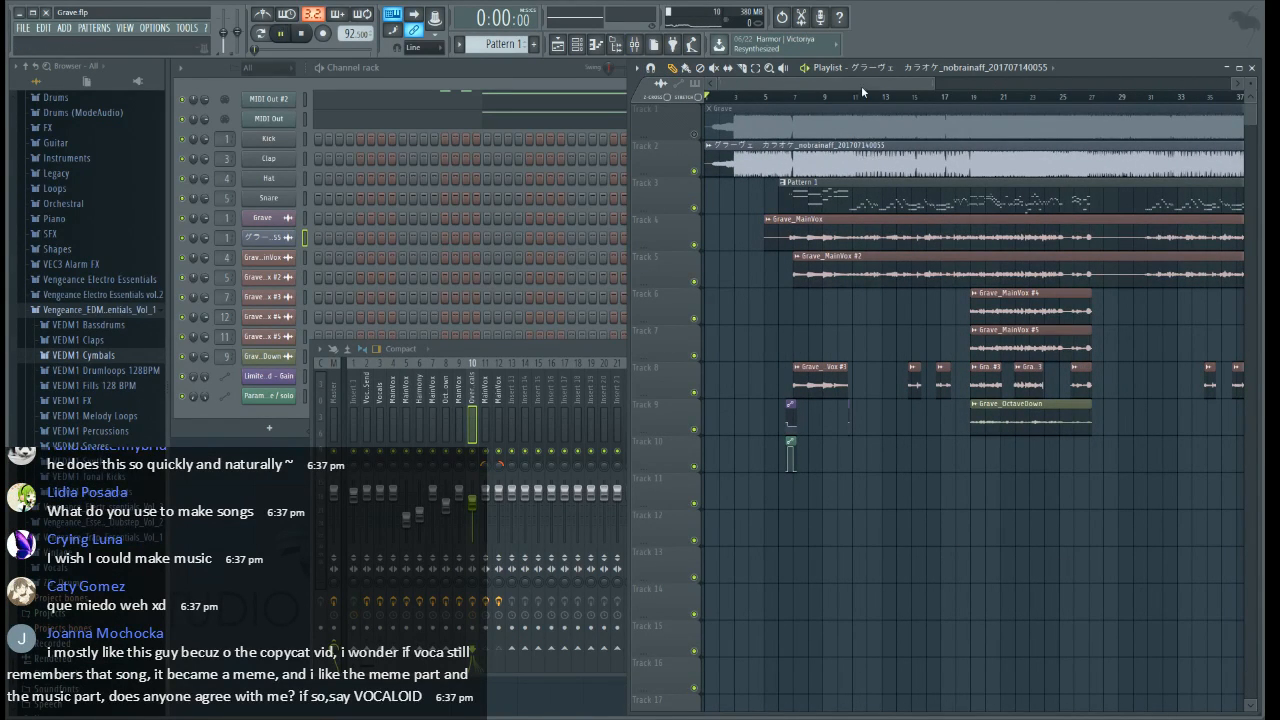
key("space")
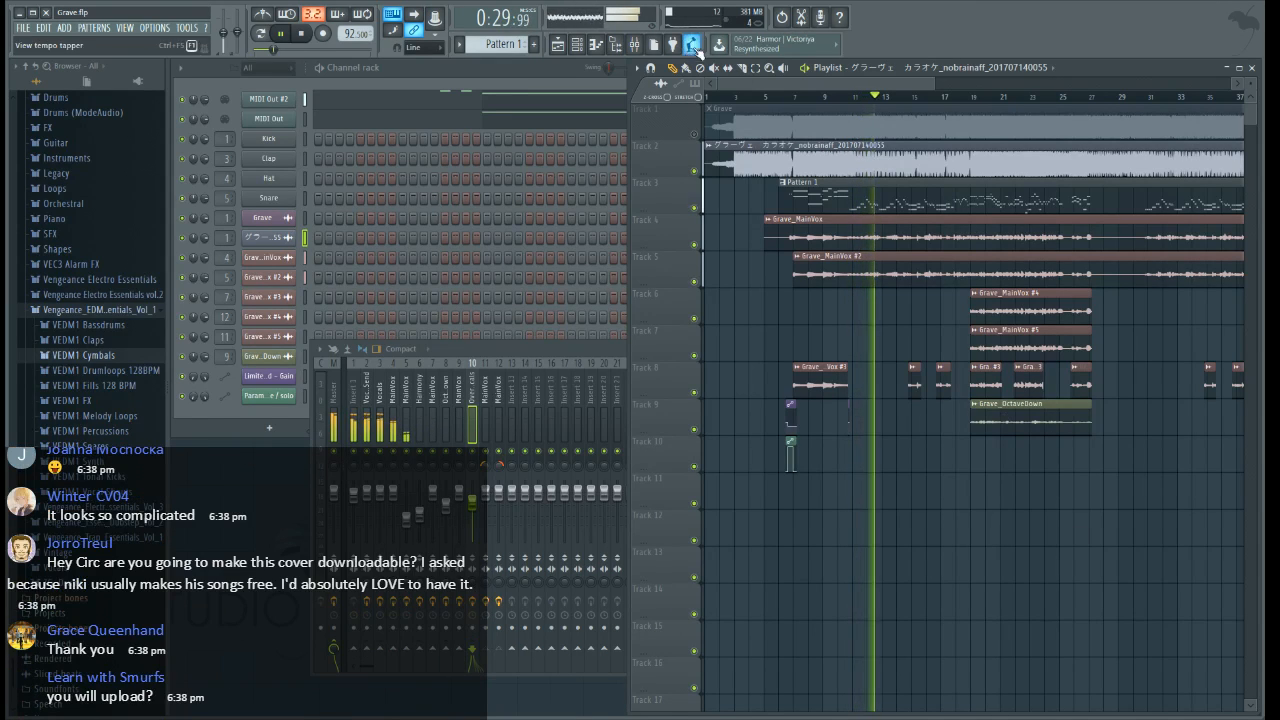
Set the Harmony mixer track's volume to 67% (-7.9 dB) as the first chorus begins
scroll(948, 105, "up", 3)
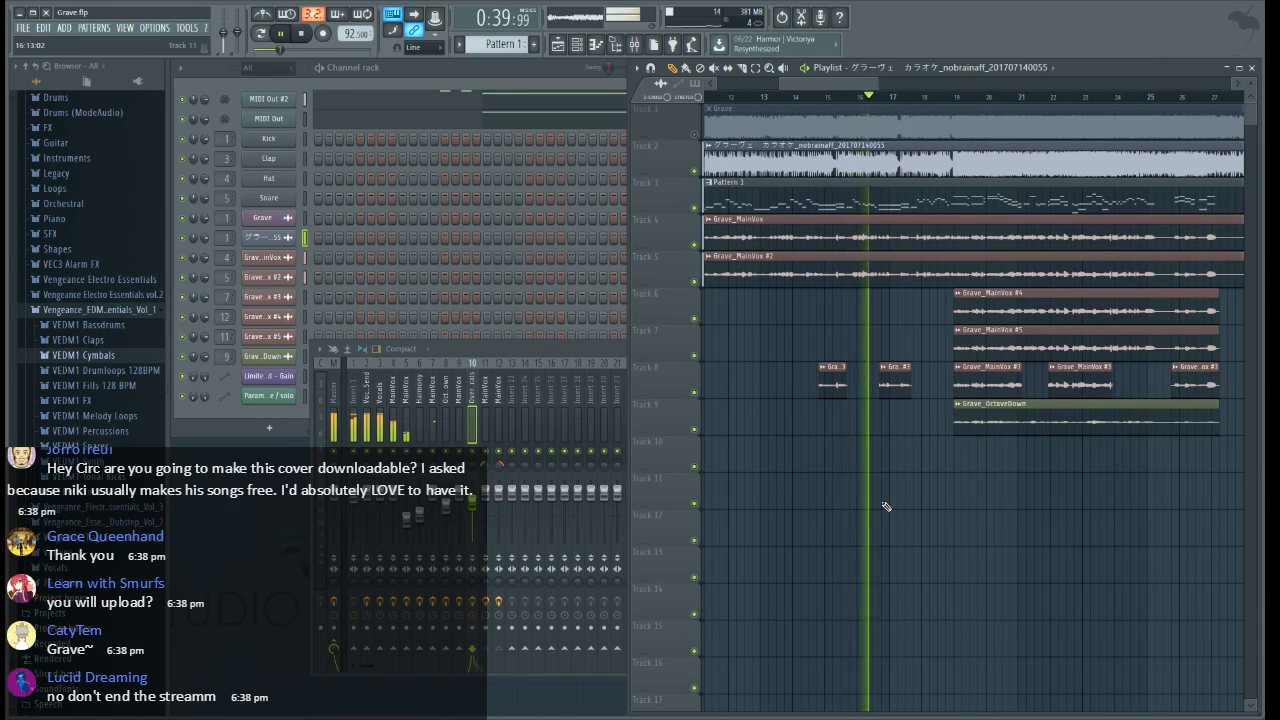
left_click(420, 393)
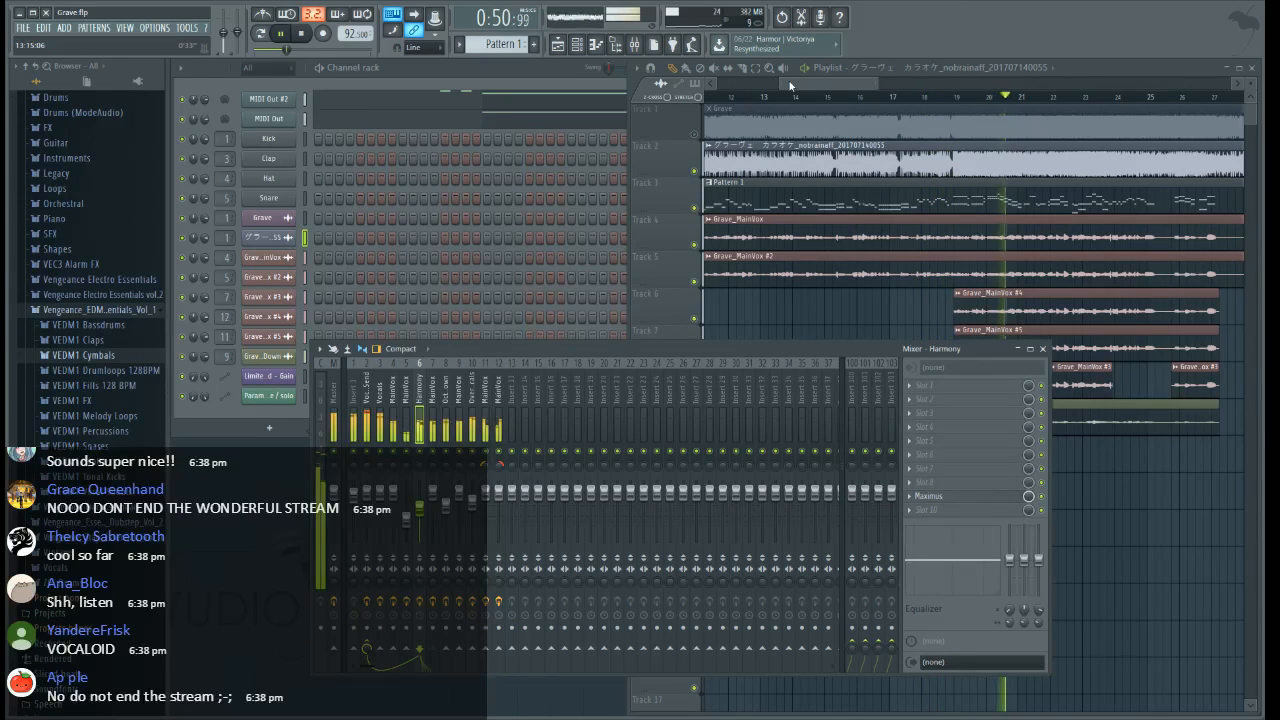
left_click(677, 72)
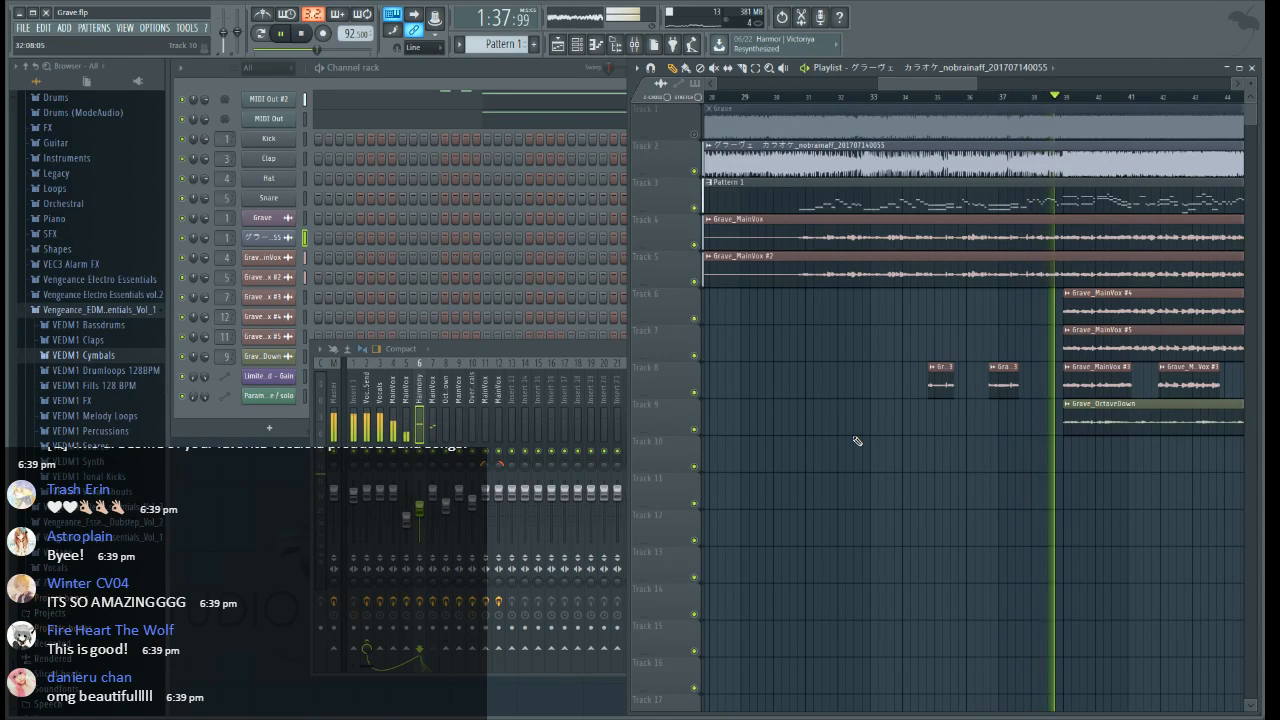
Listen to the arrangement from the second chorus through the bridge and final chorus, and stop playback after the ending
left_click_drag(880, 86, 996, 90)
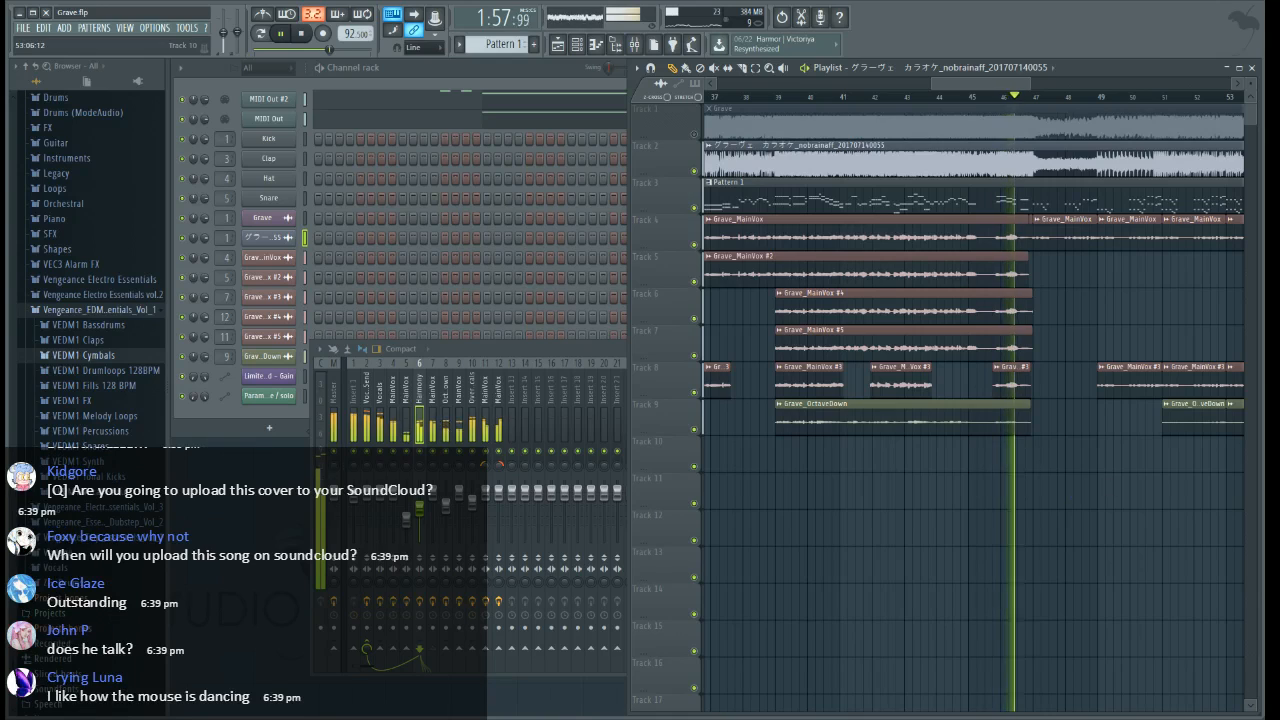
left_click_drag(953, 85, 995, 86)
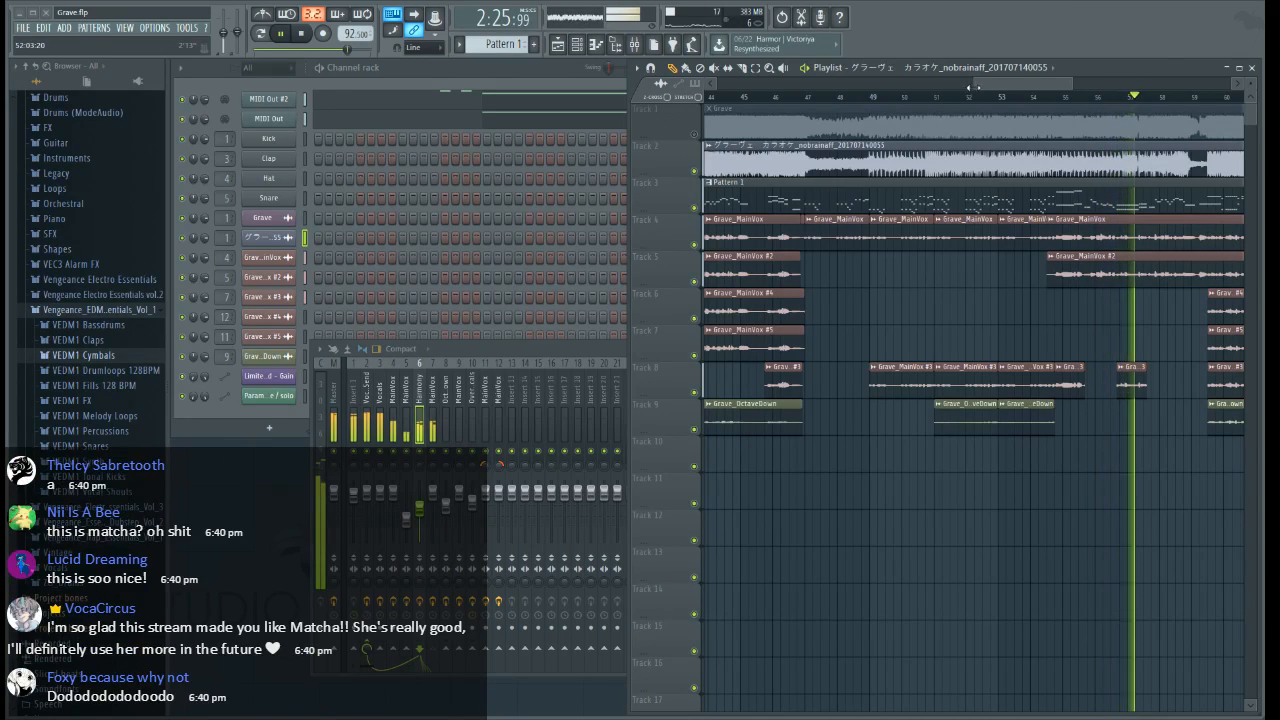
left_click_drag(1002, 86, 1058, 93)
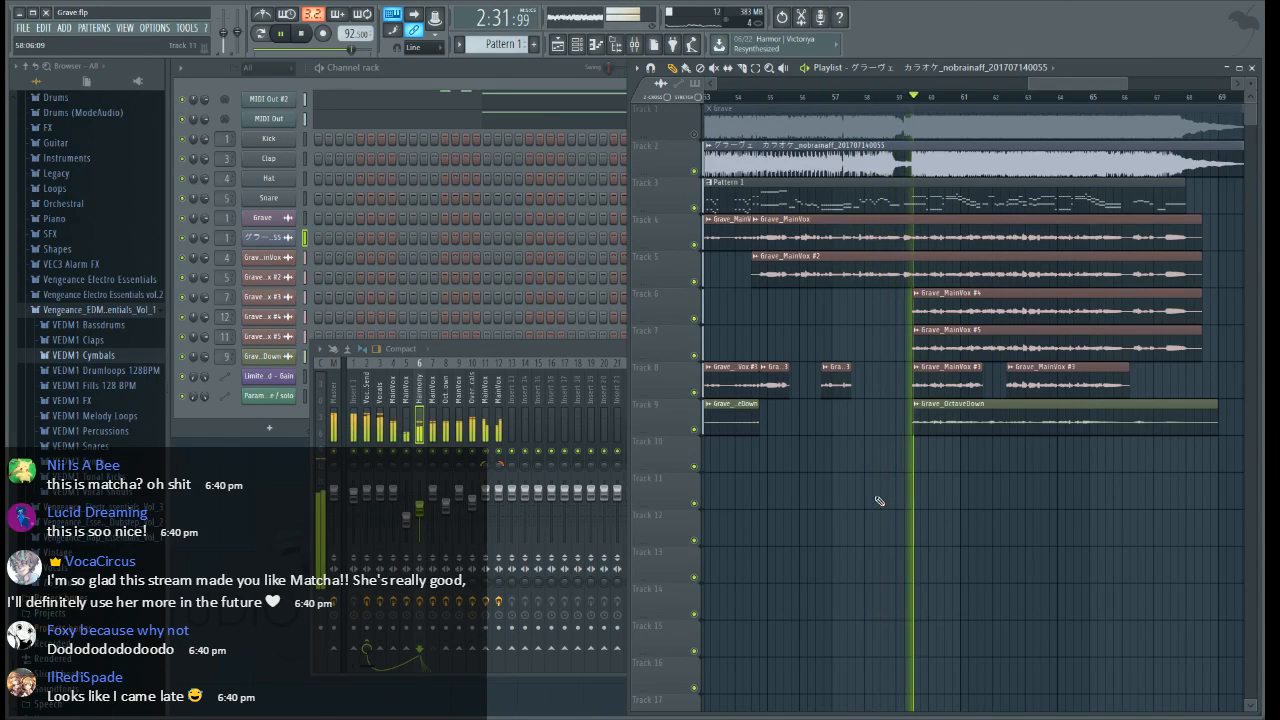
left_click_drag(1054, 86, 1072, 88)
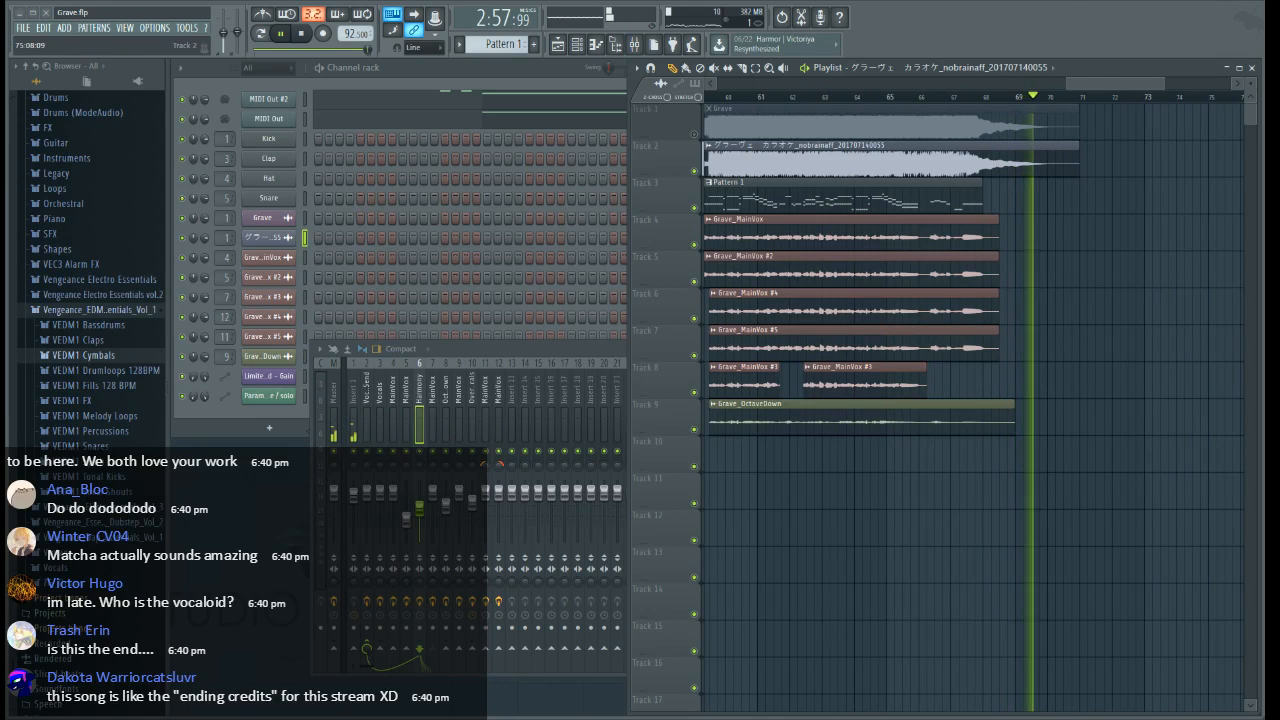
key("space")
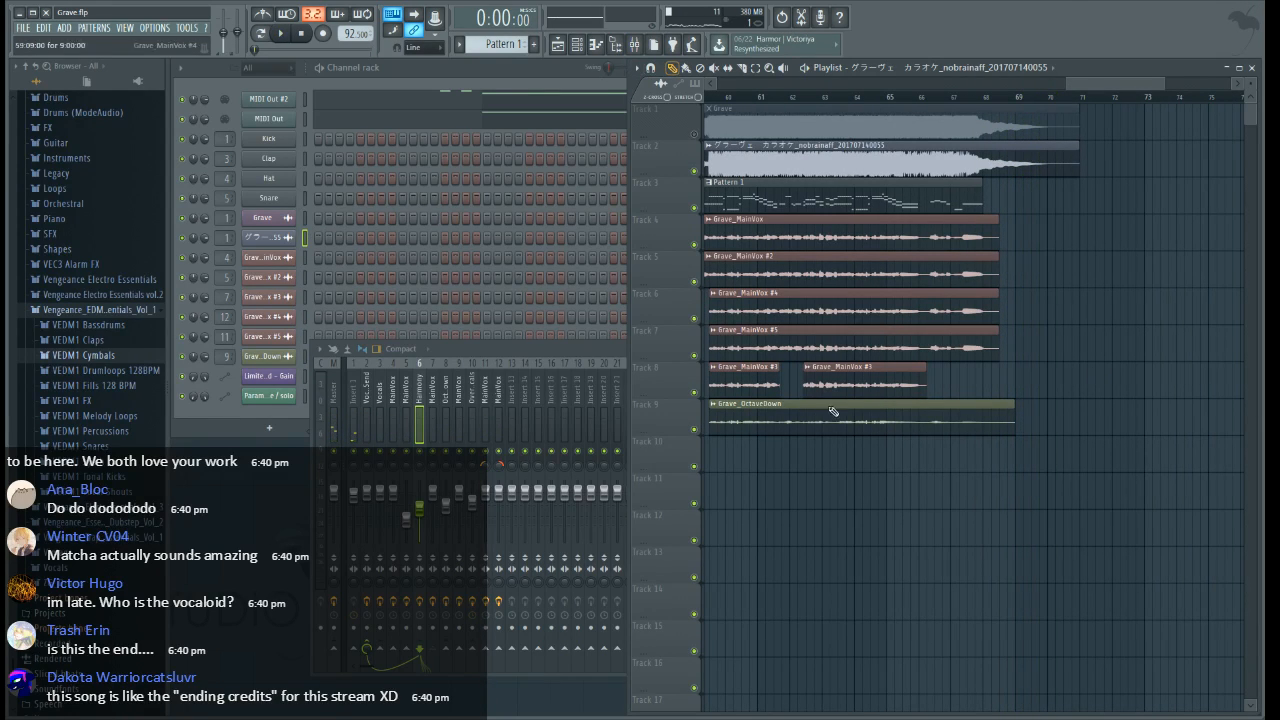
Move the playback position to just before the final chorus, at 2:31:13
scroll(937, 238, "left", 6)
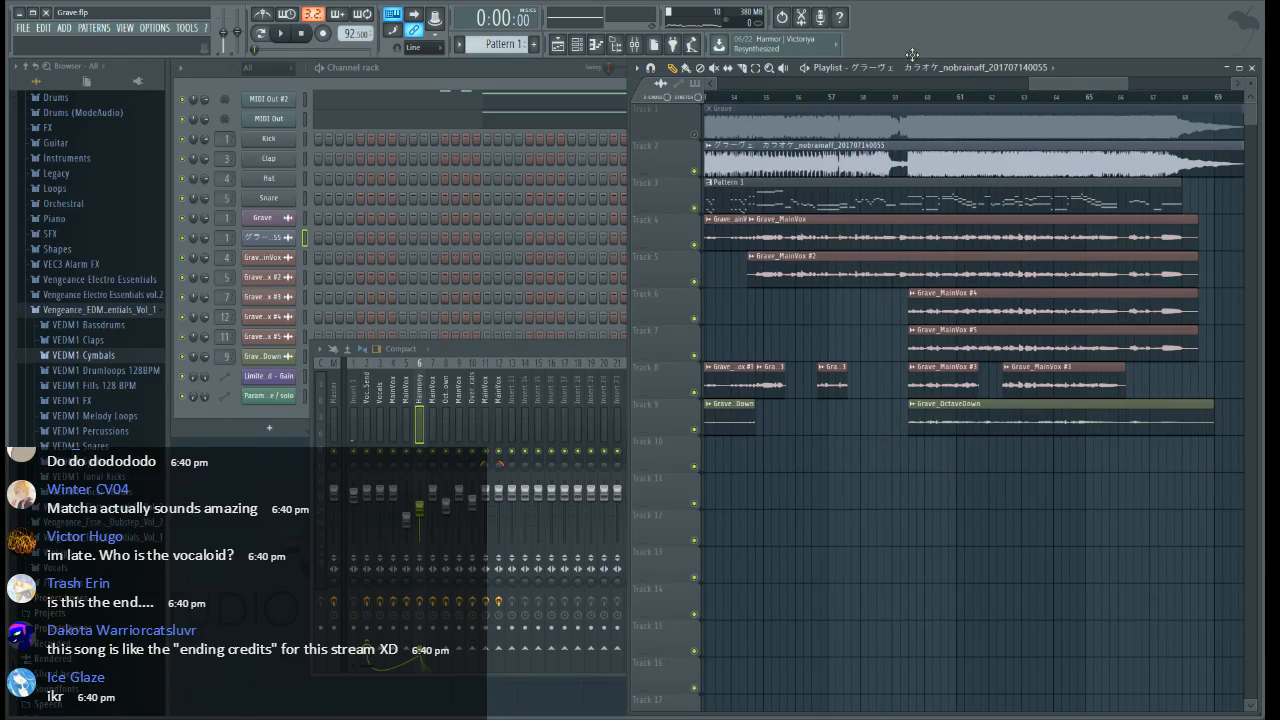
left_click(902, 97)
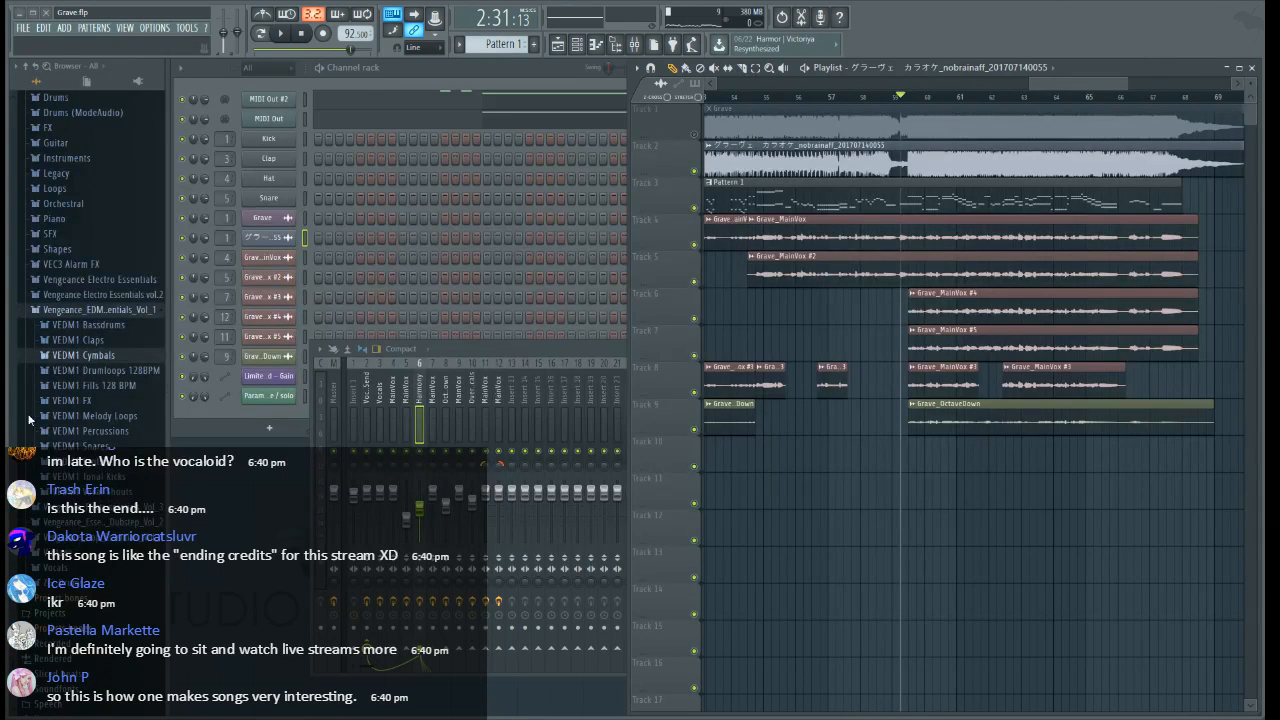